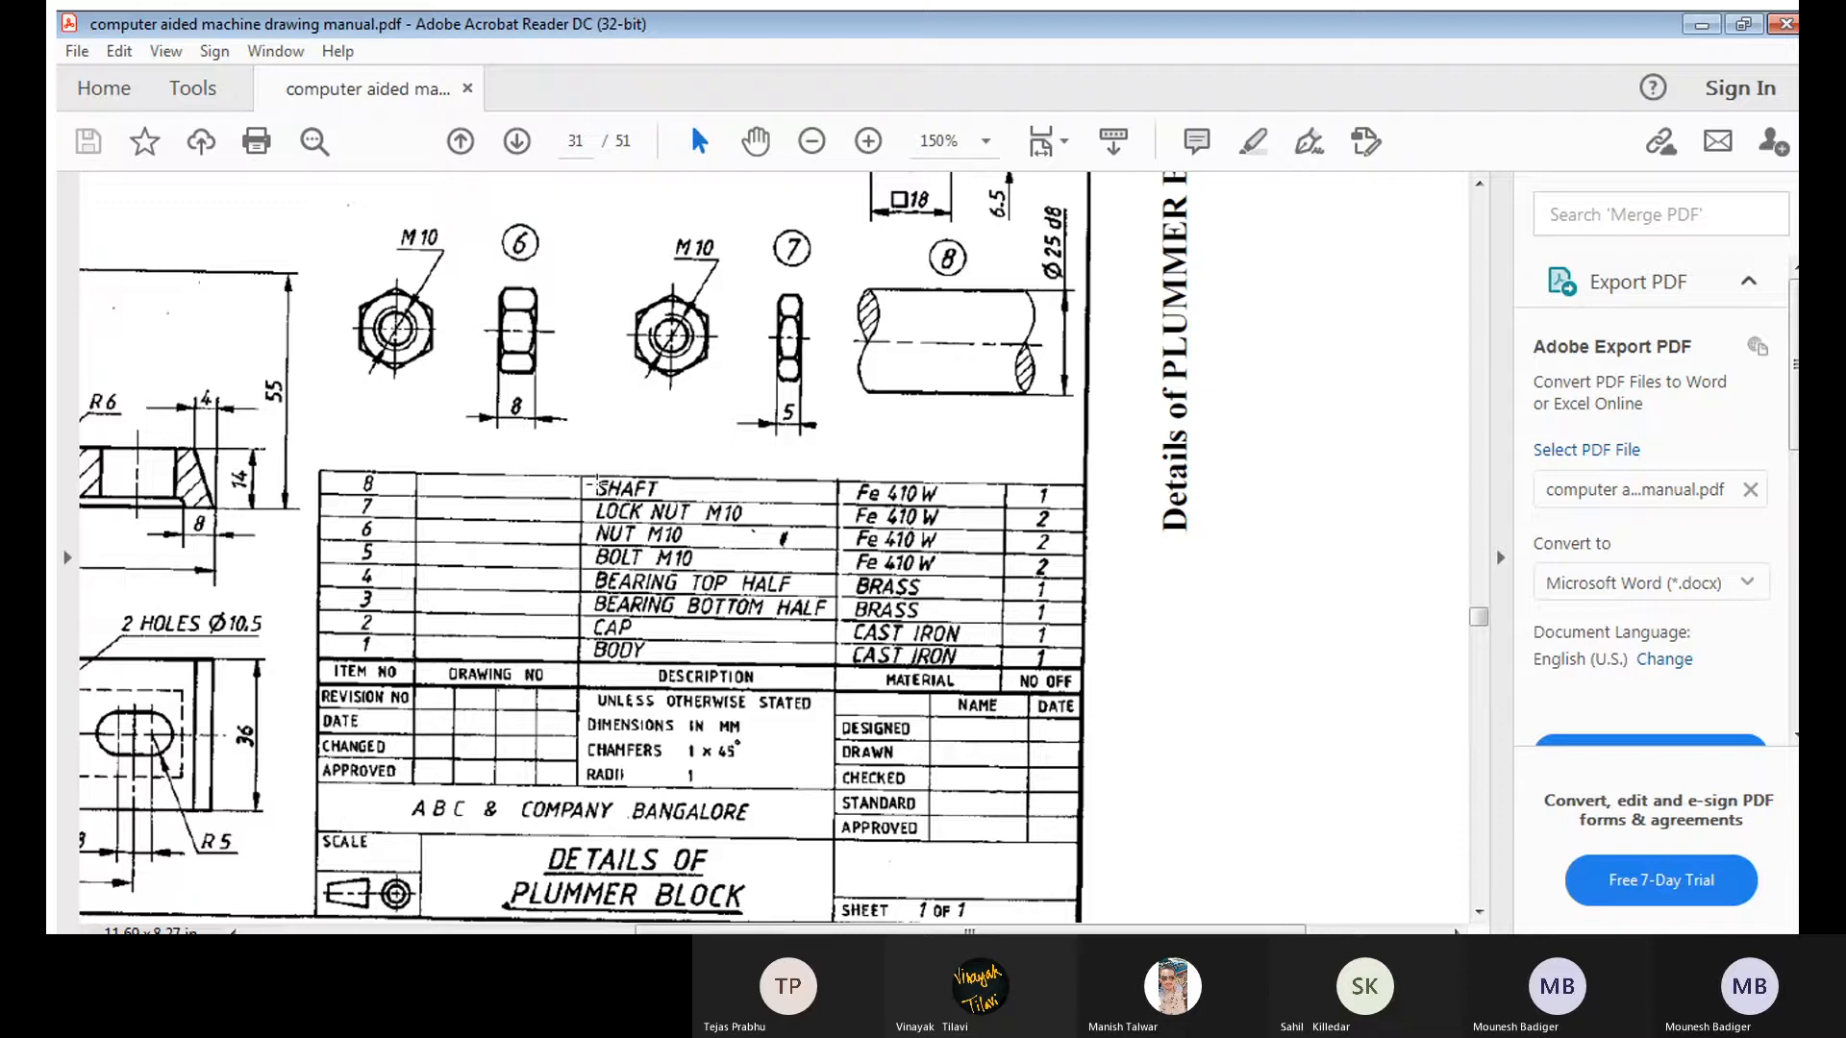
# Select the plummer block details drawing on page 31 of the PDF and copy it as an image.
pyautogui.moveTo(838, 257)
pyautogui.mouseDown()
pyautogui.moveTo(929, 374)
pyautogui.moveTo(1074, 415)
pyautogui.mouseUp()
pyautogui.click(898, 367)
pyautogui.keyDown('ctrl'); pyautogui.scroll(-2, 341, 630); pyautogui.keyUp('ctrl')
pyautogui.scroll(1, 340, 629)
pyautogui.moveTo(790, 927); pyautogui.dragTo(600, 924)
pyautogui.click(459, 569)
pyautogui.rightClick(459, 569)
pyautogui.click(494, 584)
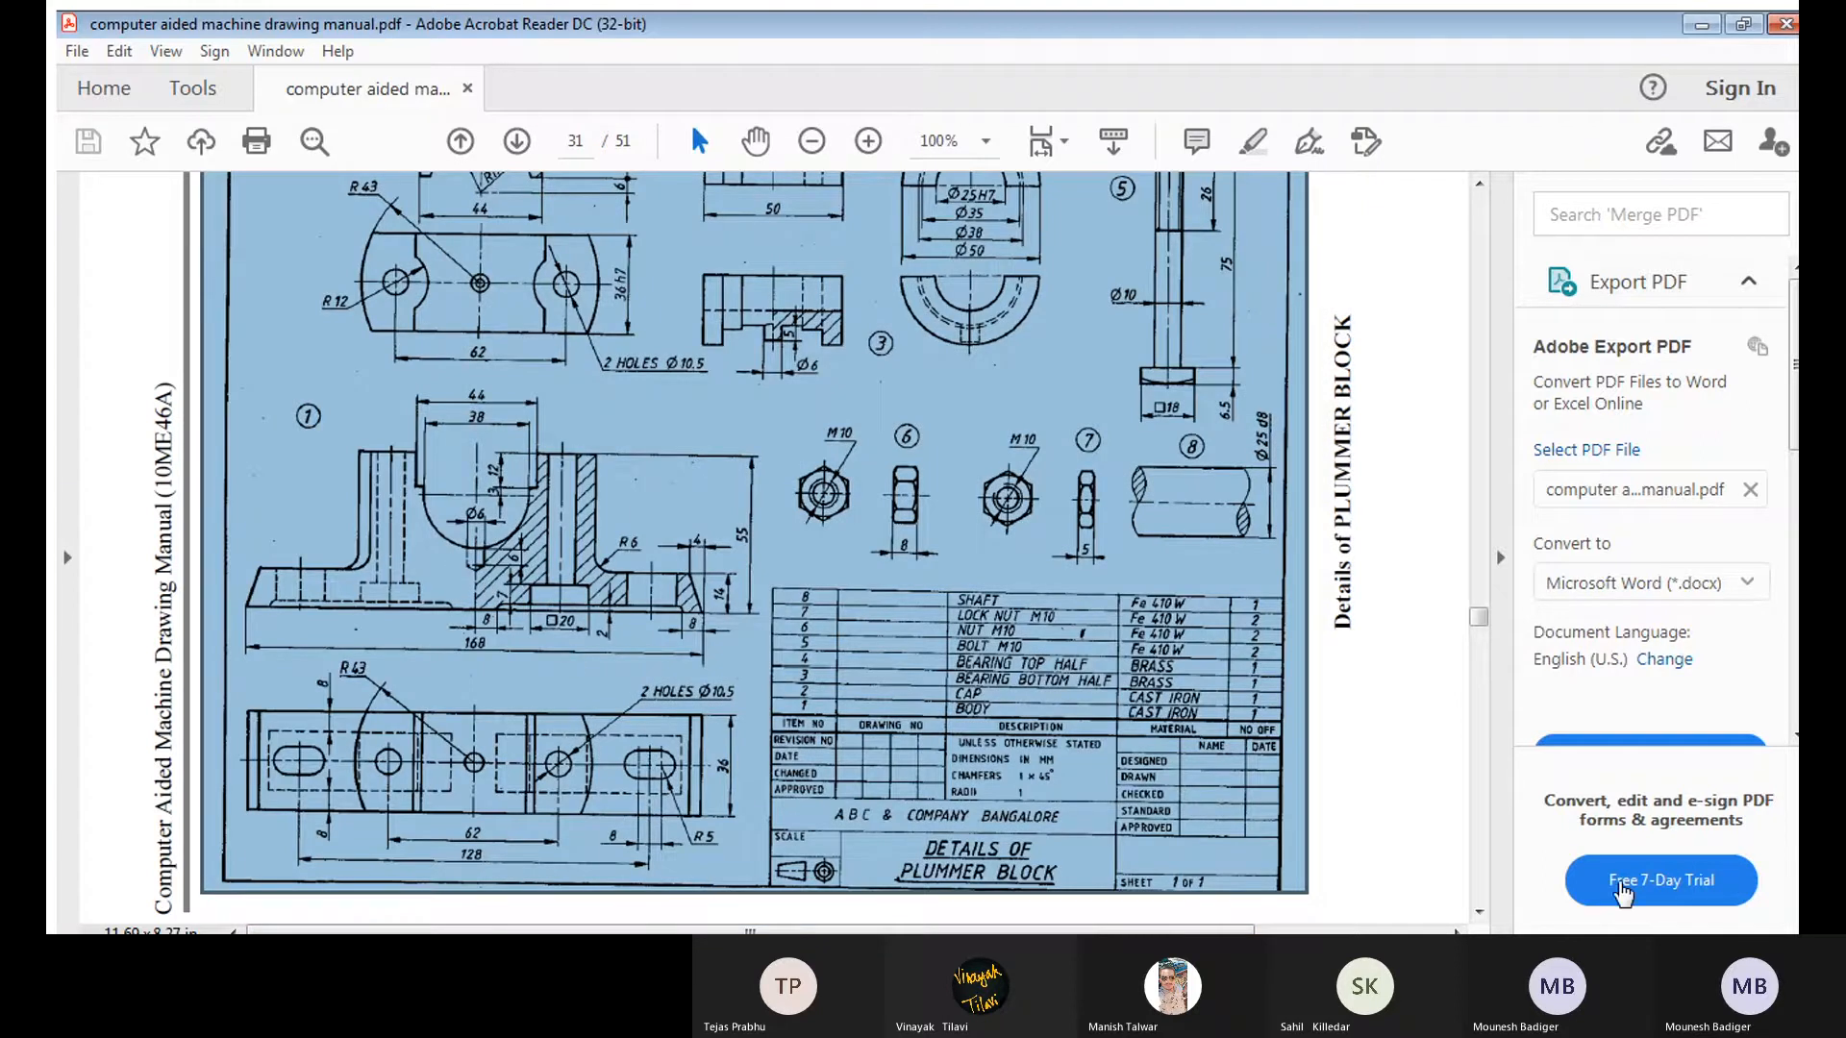
# Switch to SolidWorks and create a new drawing document.
pyautogui.click(1622, 892)
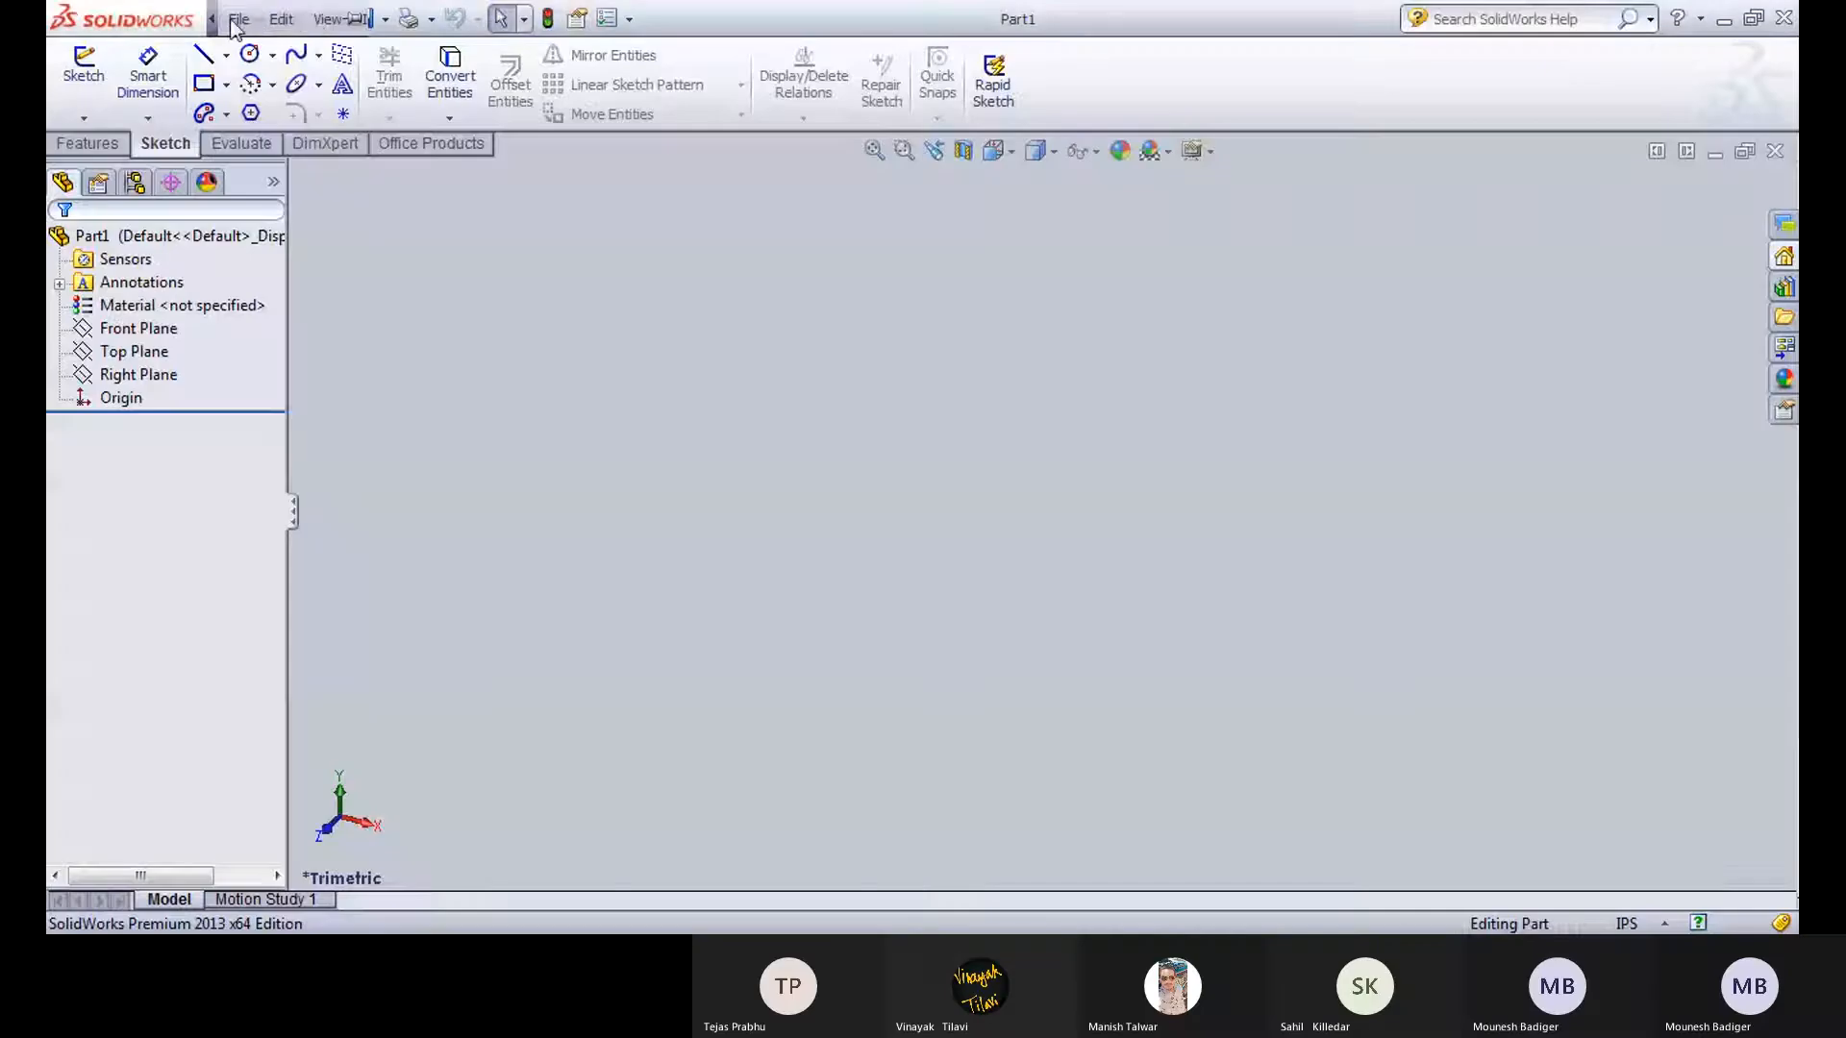
pyautogui.click(243, 24)
pyautogui.click(279, 39)
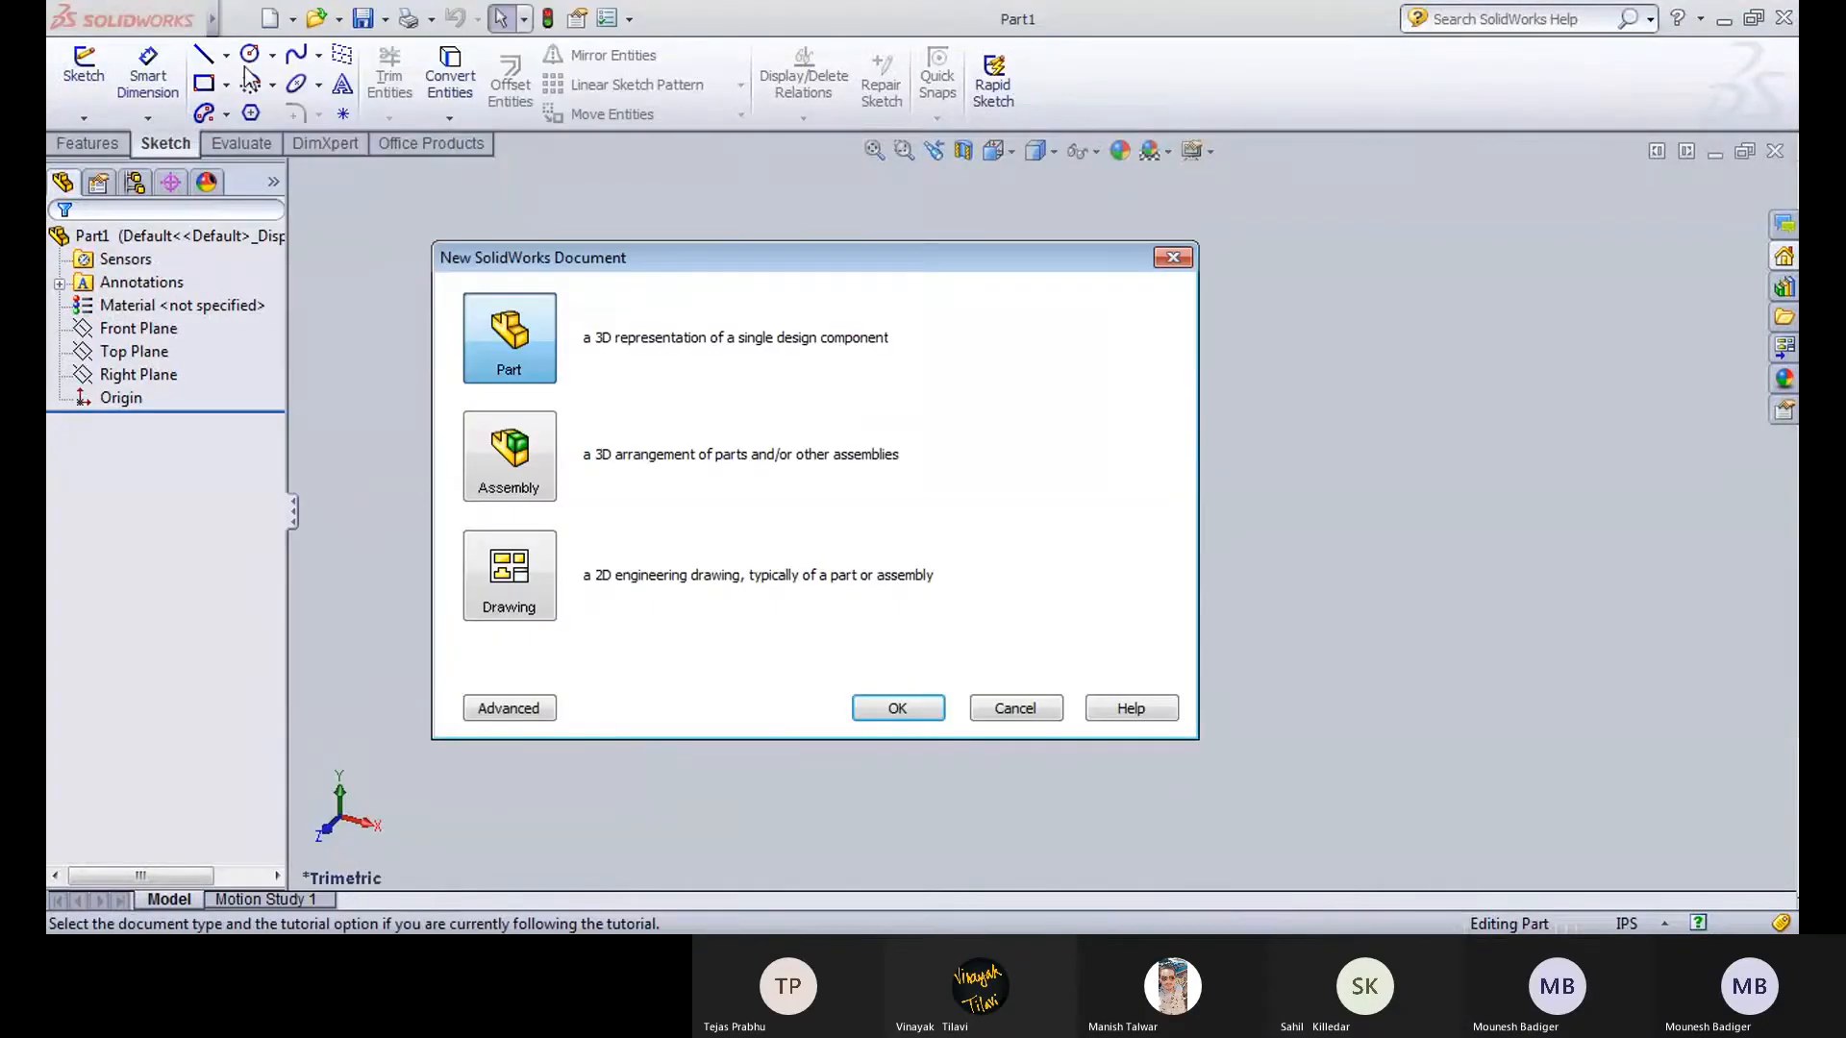
pyautogui.click(509, 607)
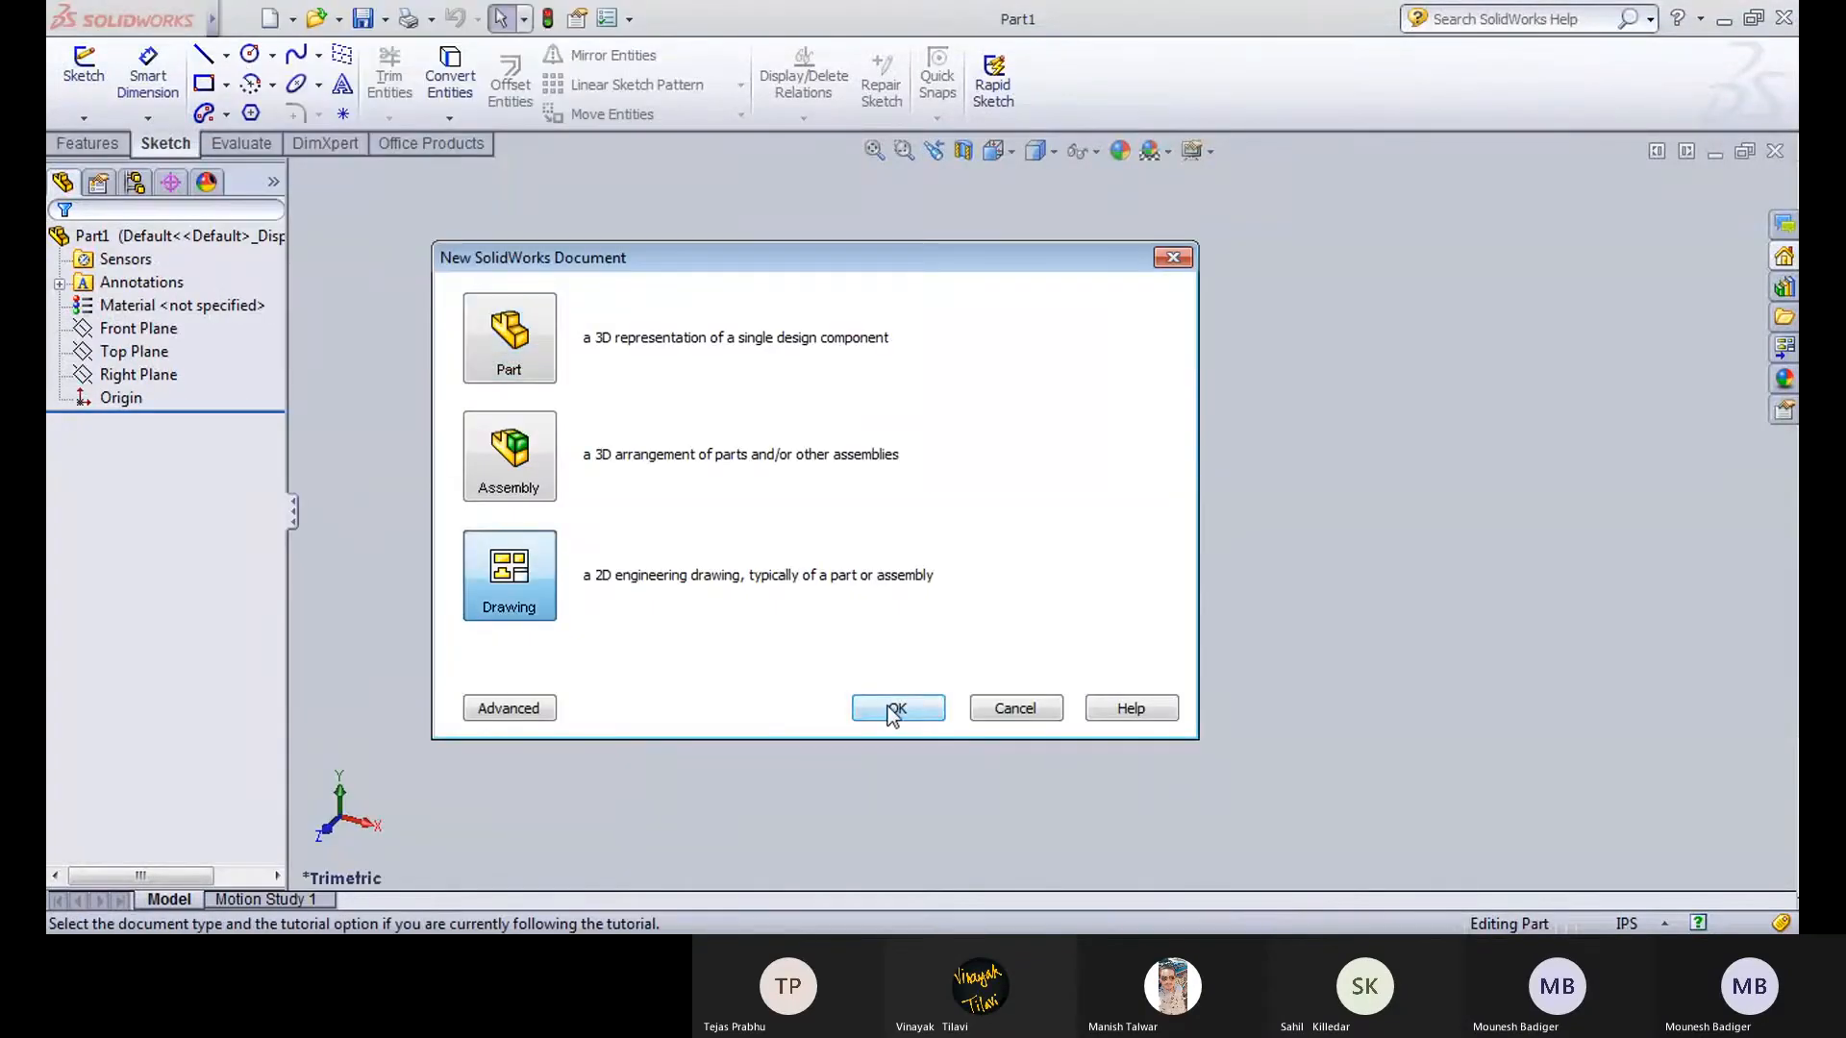
pyautogui.click(894, 709)
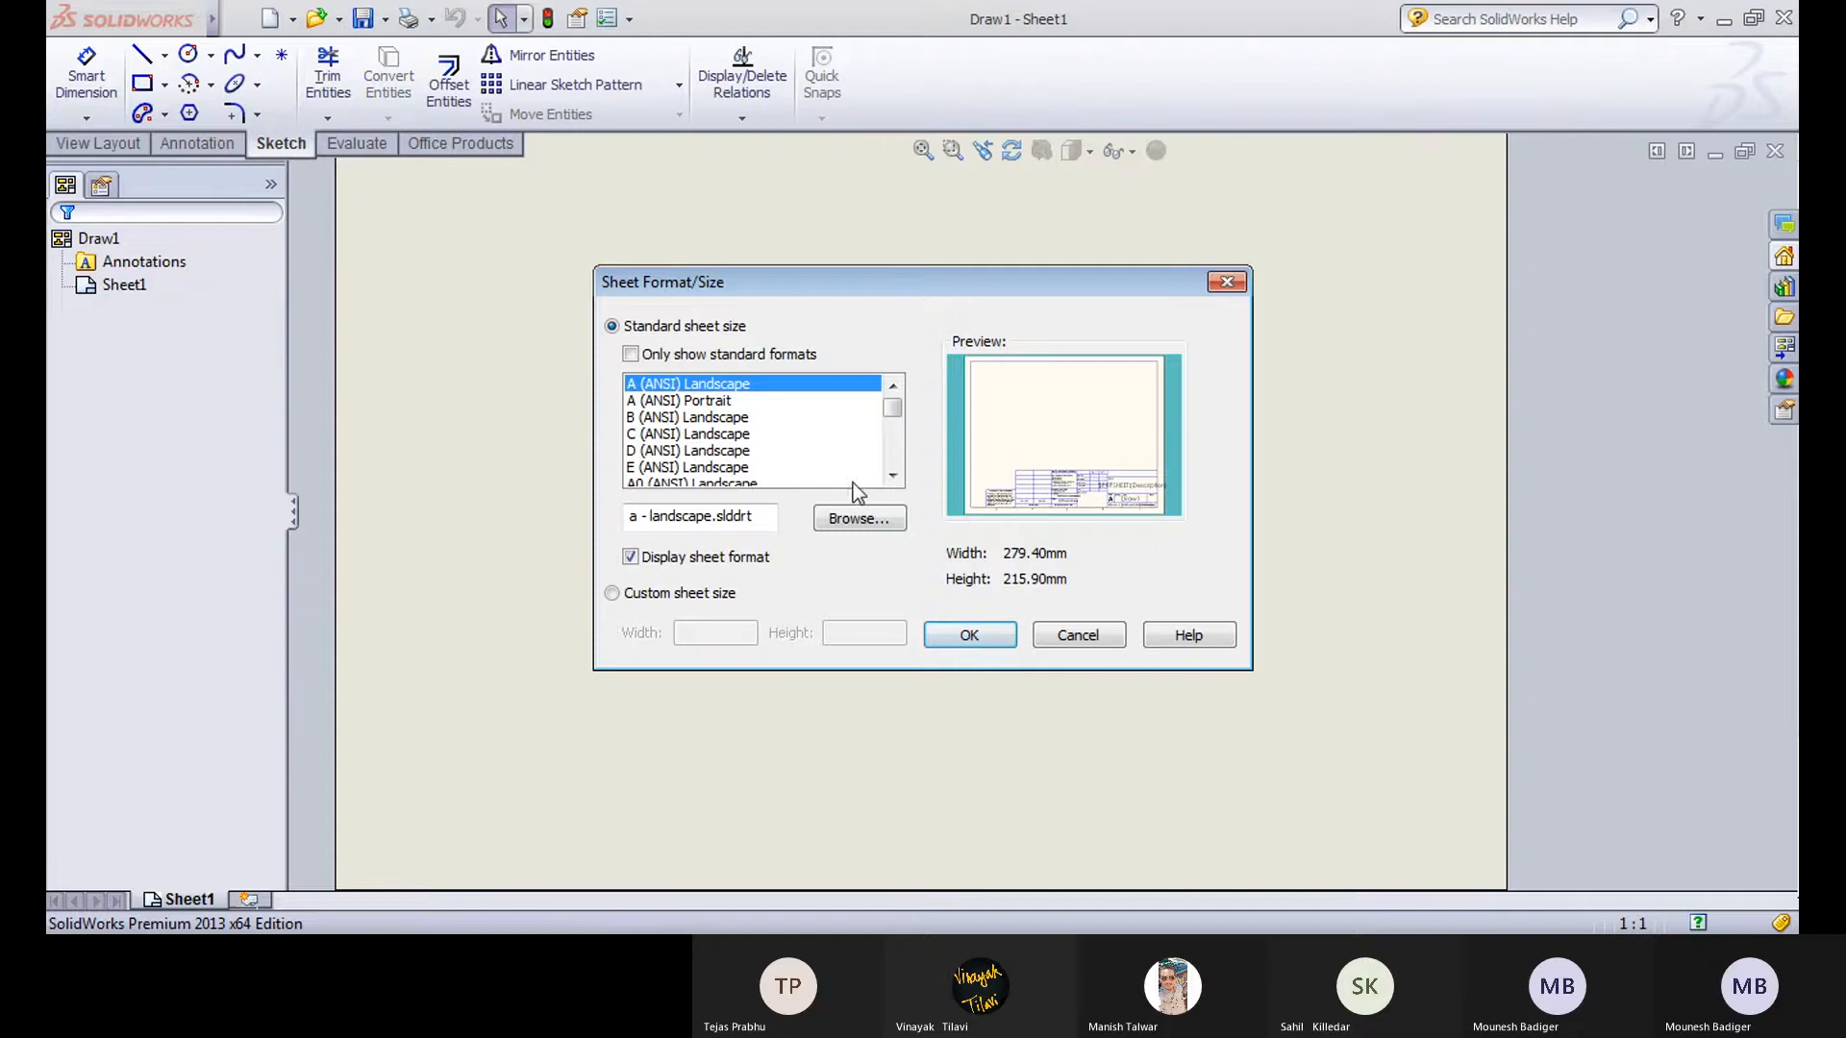
# Choose a standard sheet size for the drawing and create the sheet with the sheet format display turned off.
pyautogui.click(893, 477)
pyautogui.click(893, 477)
pyautogui.click(726, 468)
pyautogui.click(684, 561)
pyautogui.click(982, 638)
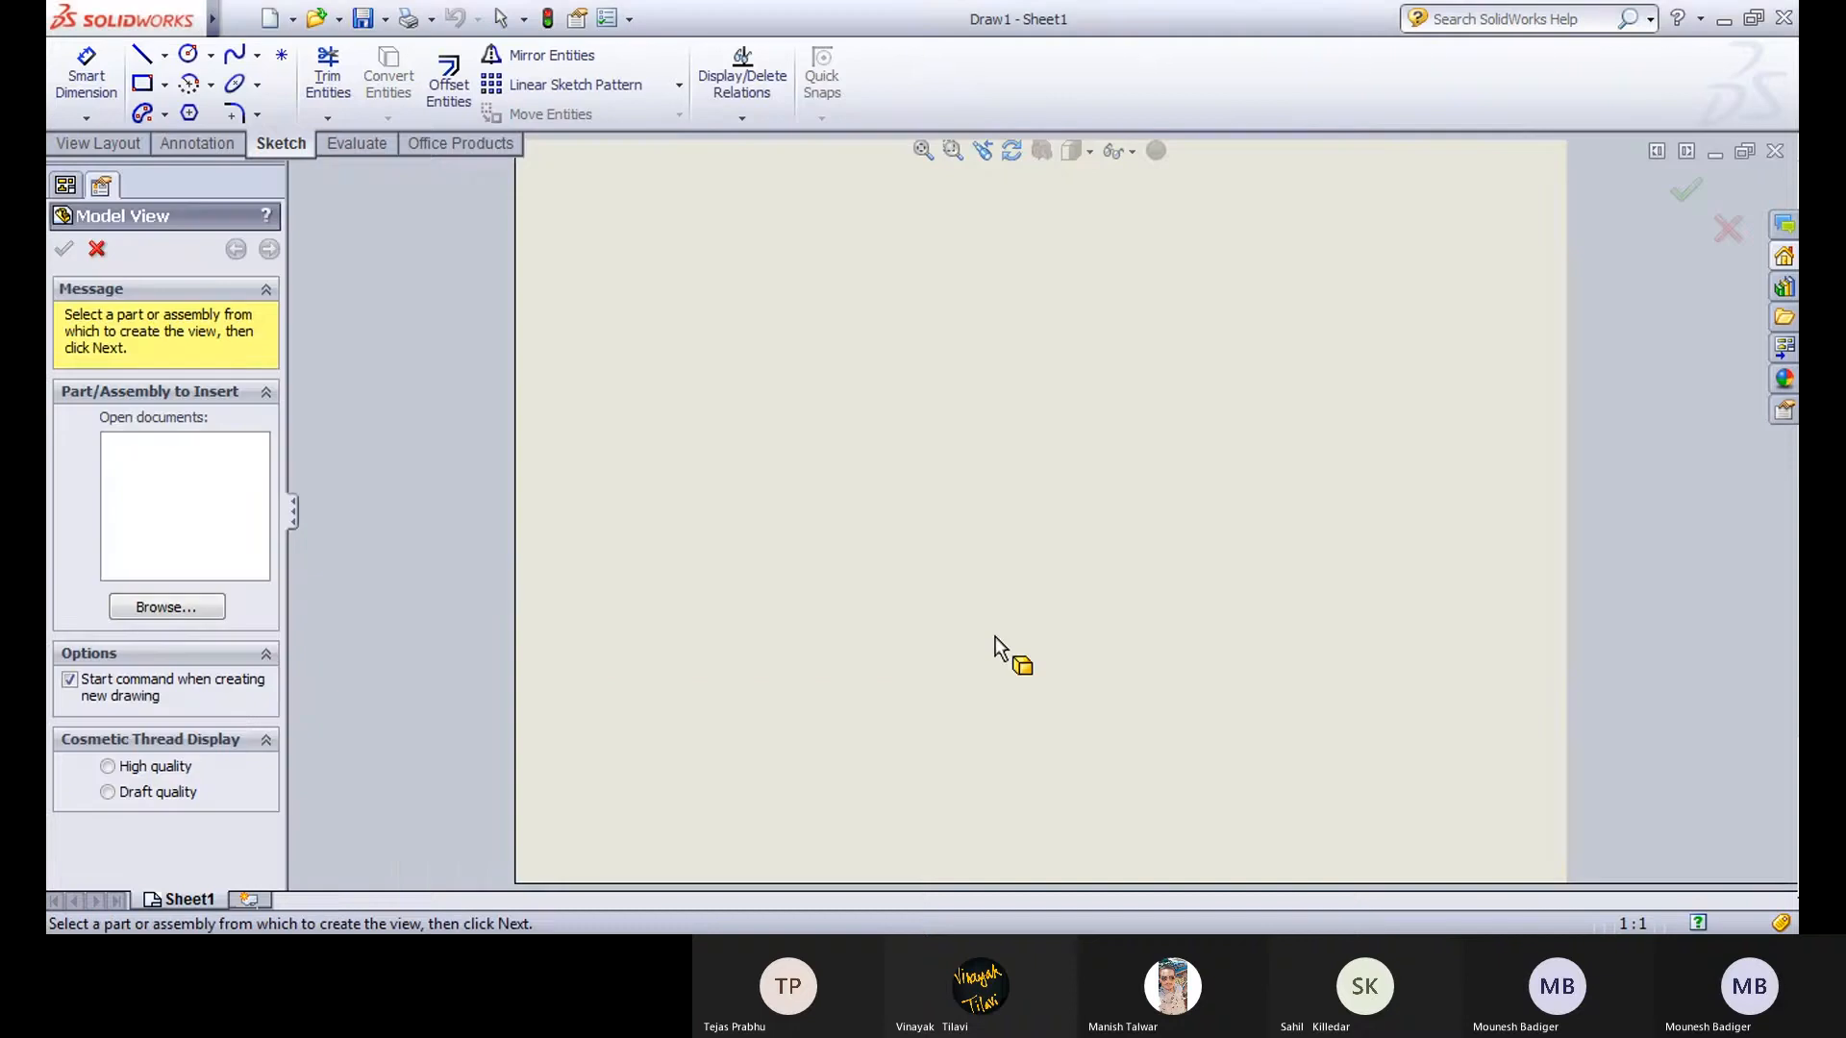
# Dismiss the Model View command and paste the copied plummer block drawing onto the sheet.
pyautogui.press('Escape')
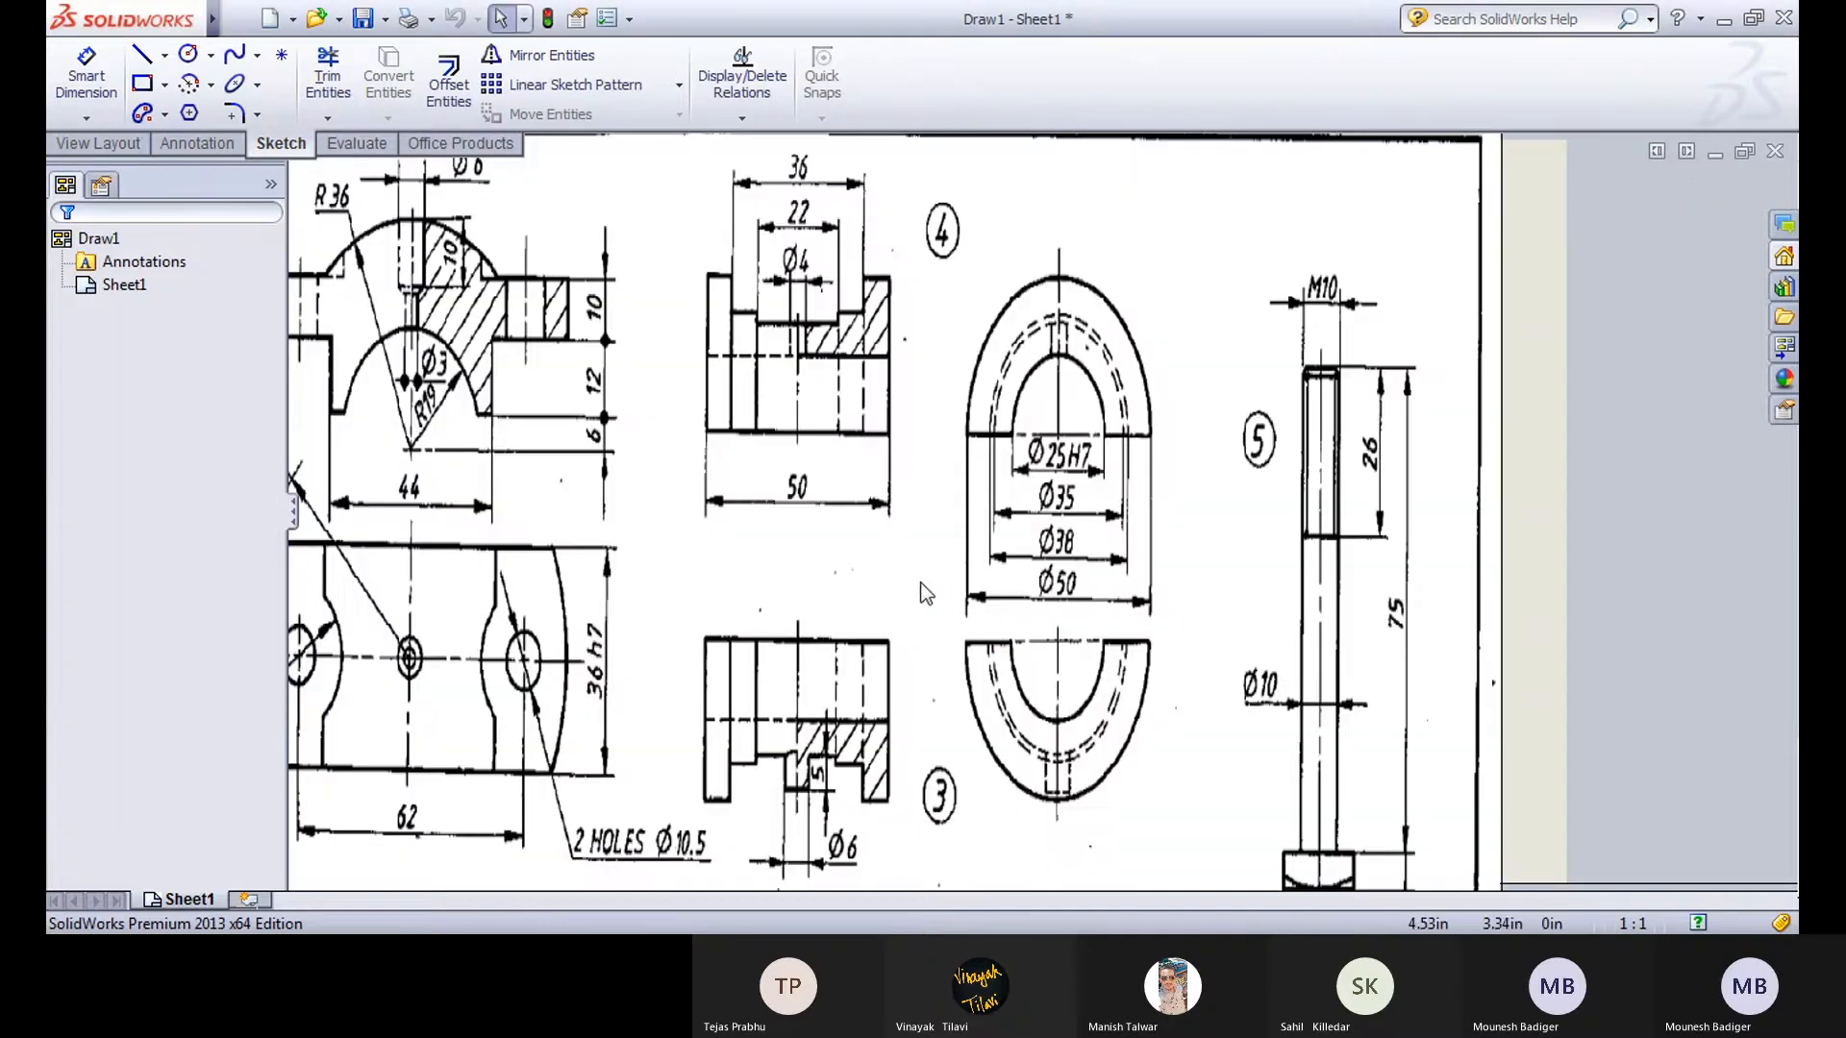
pyautogui.scroll(1, 919, 580)
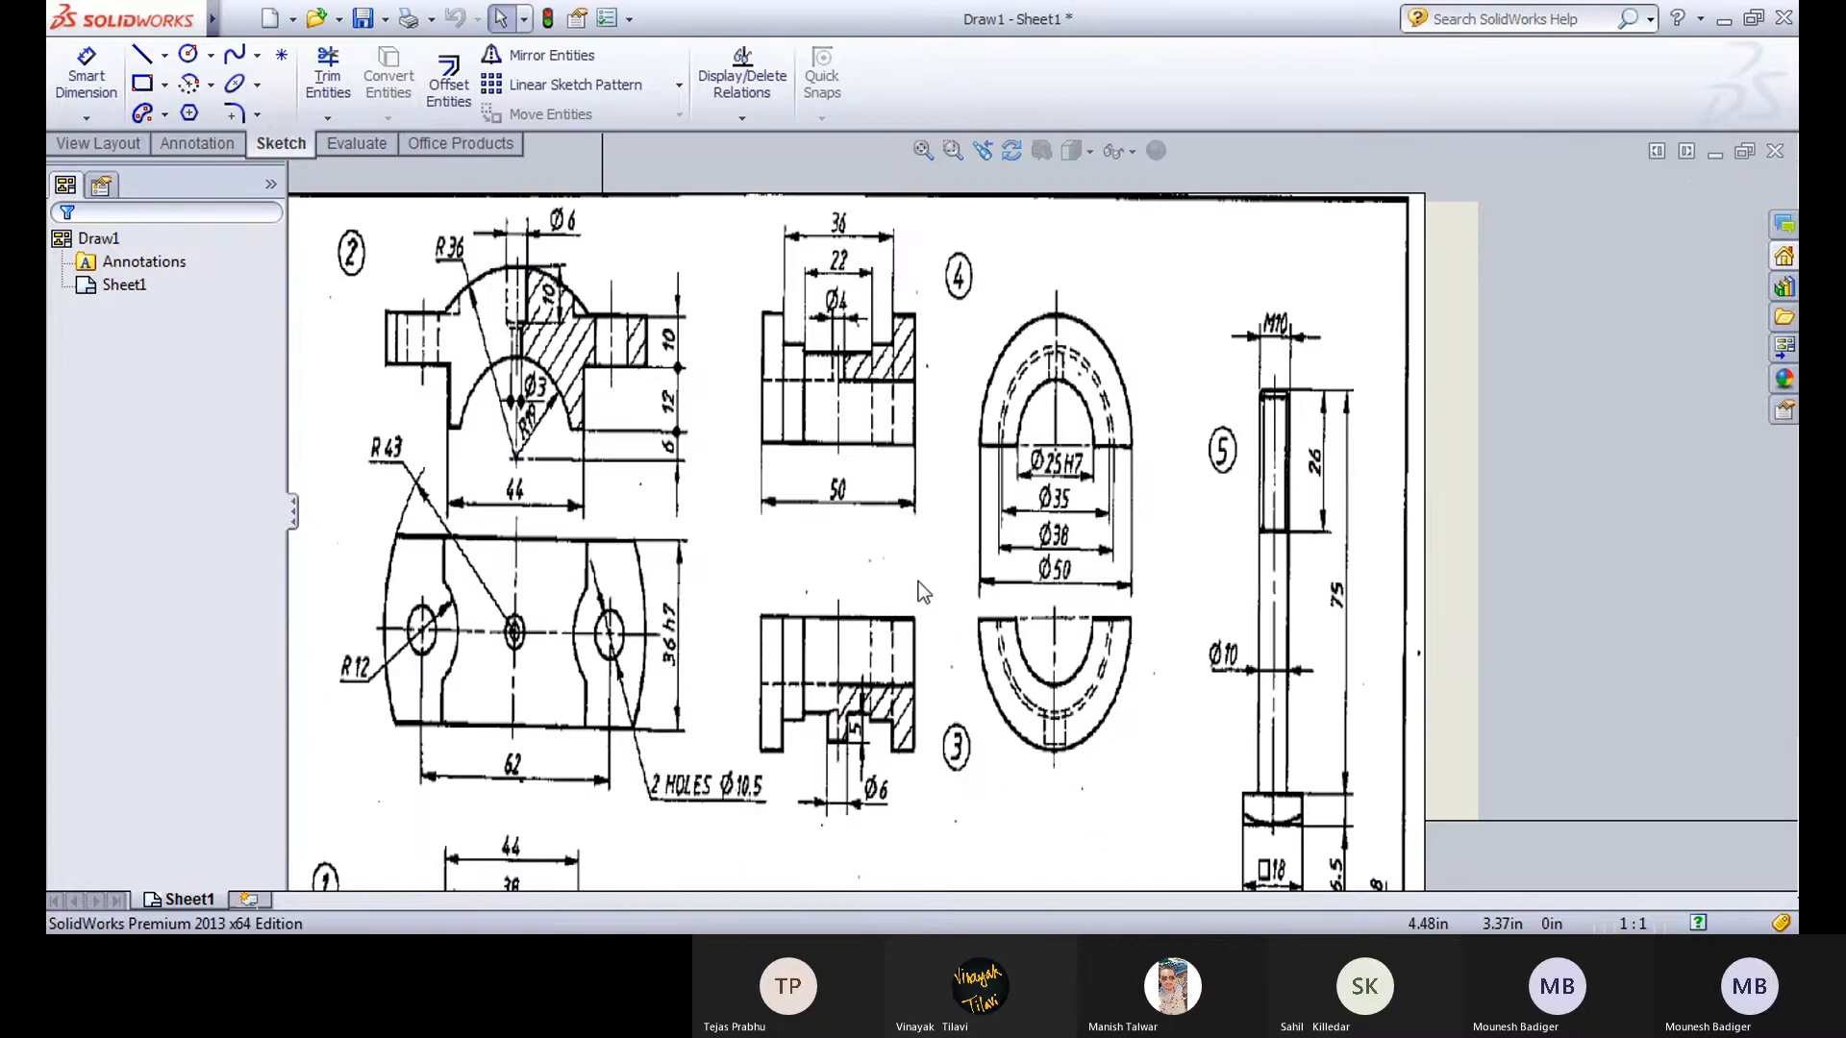
pyautogui.scroll(1, 919, 580)
pyautogui.scroll(-2, 937, 728)
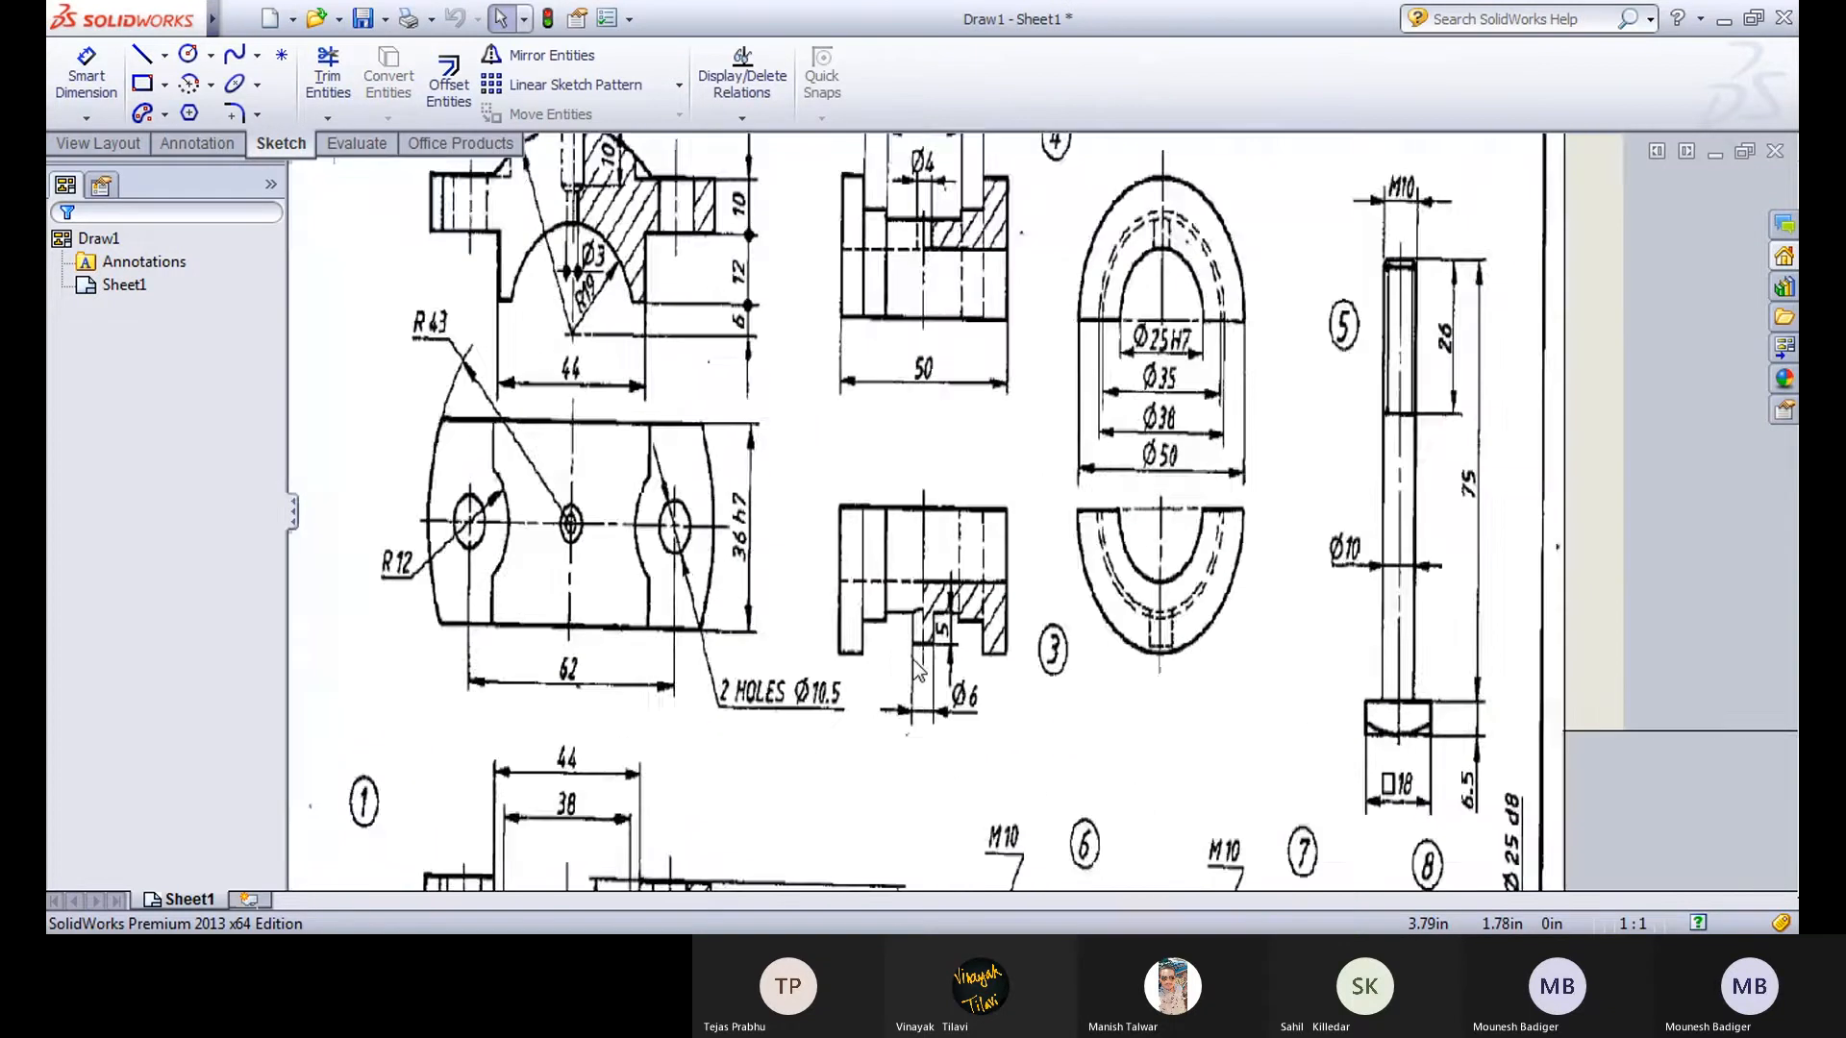
pyautogui.scroll(2, 937, 729)
pyautogui.scroll(-2, 937, 729)
pyautogui.scroll(2, 937, 728)
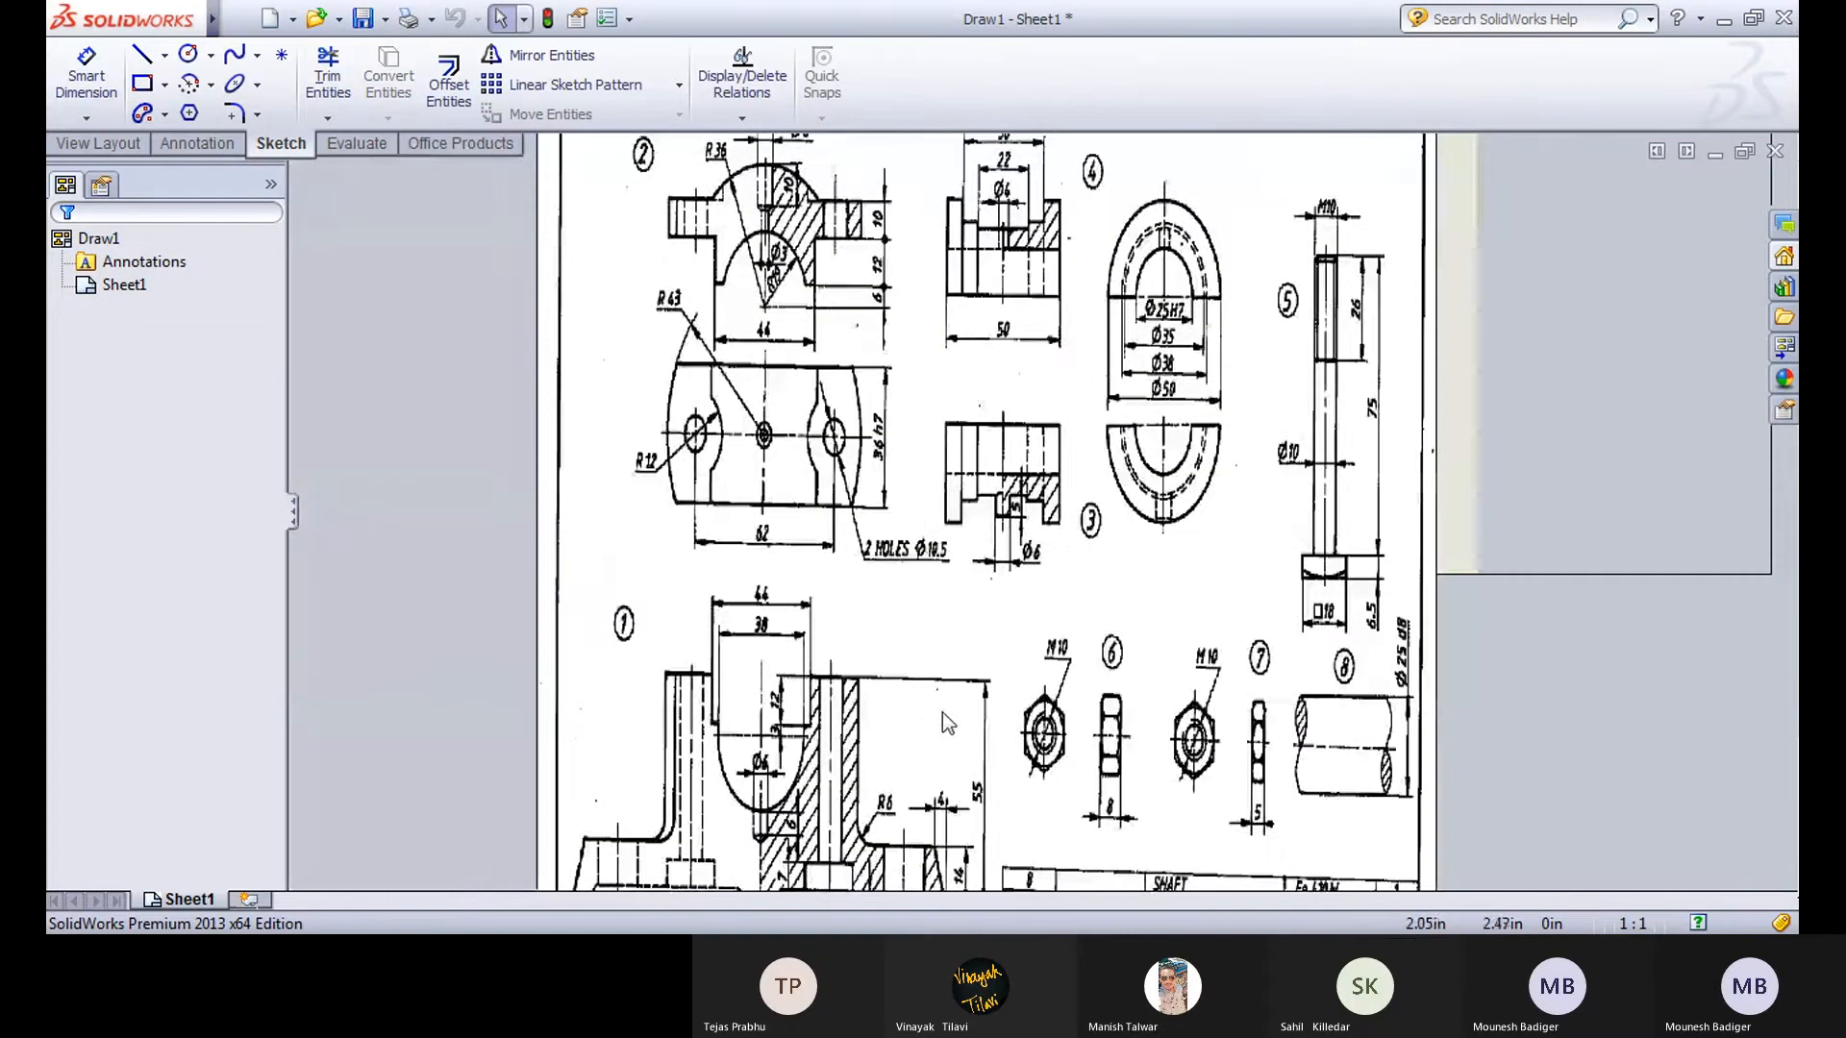
# Examine the pasted drawing around the parts list and the views of item 1, the body.
pyautogui.moveTo(942, 712)
pyautogui.mouseDown(button='middle')
pyautogui.moveTo(890, 528)
pyautogui.moveTo(799, 355)
pyautogui.mouseUp(button='middle')
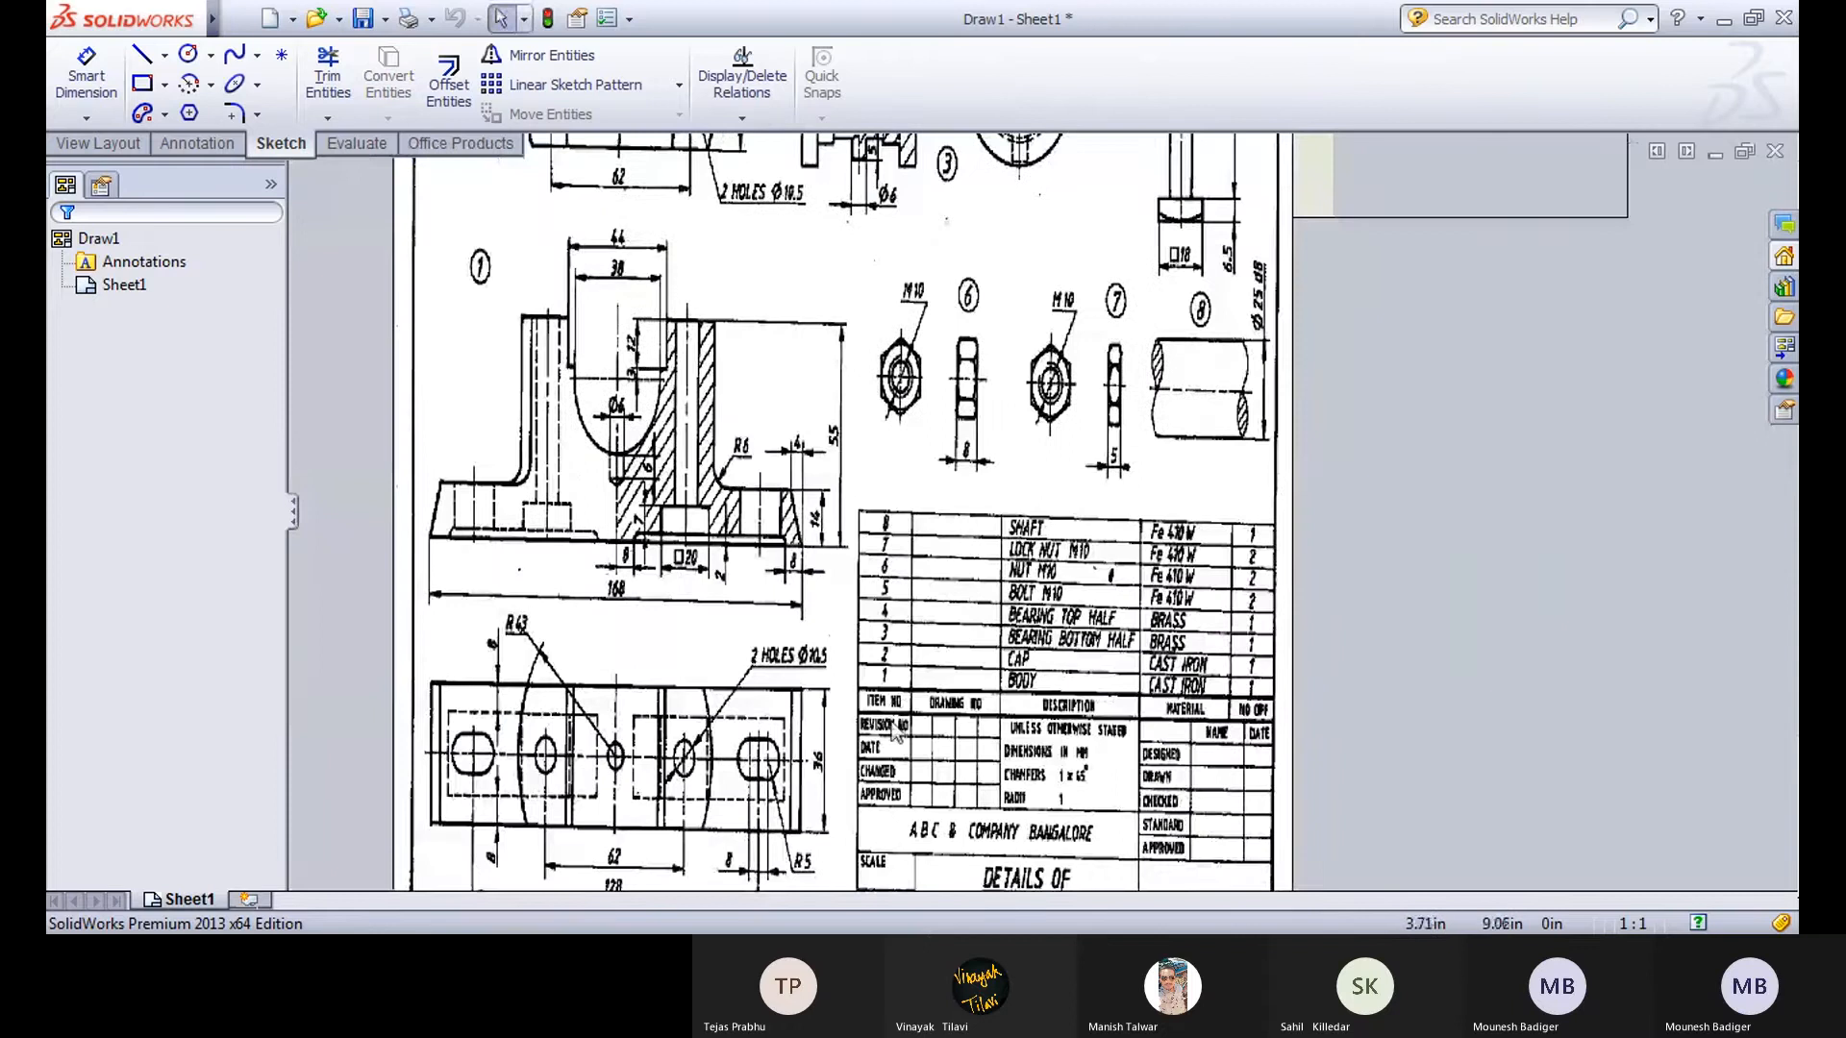
pyautogui.scroll(3, 897, 577)
pyautogui.scroll(1, 897, 546)
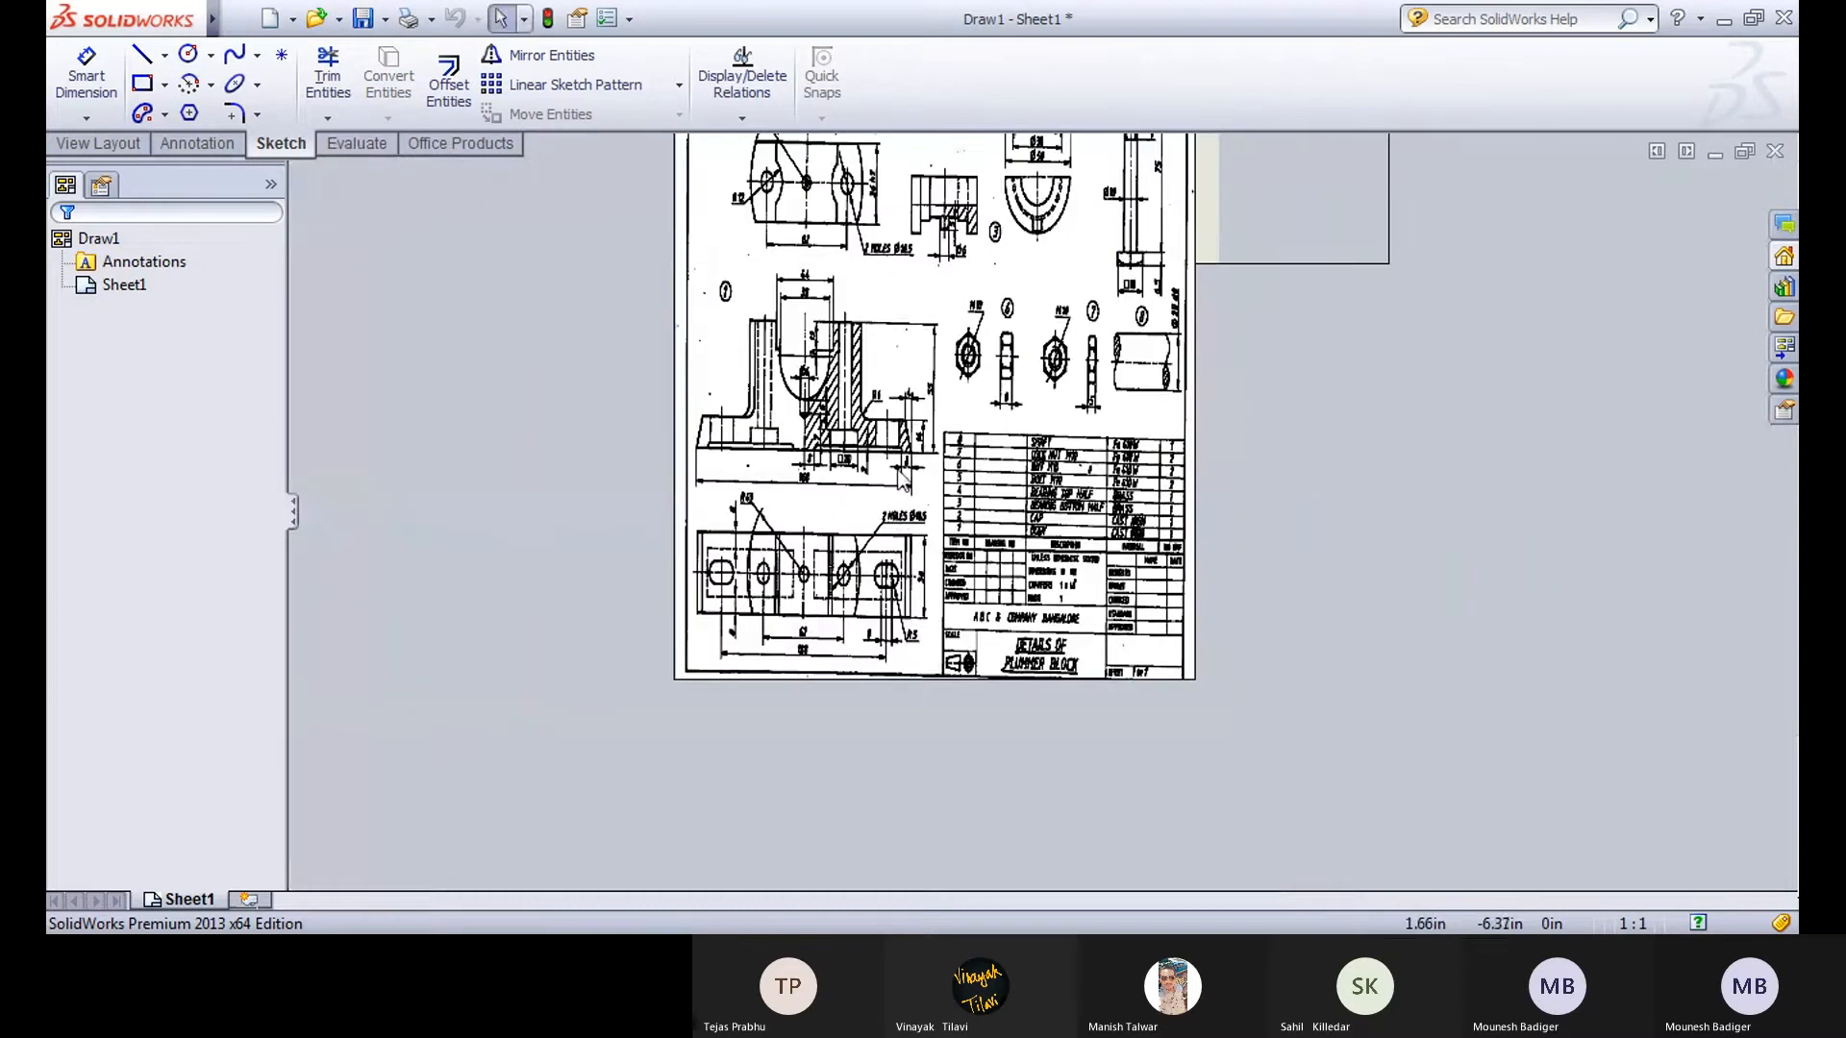
pyautogui.scroll(-3, 902, 479)
pyautogui.scroll(-2, 901, 479)
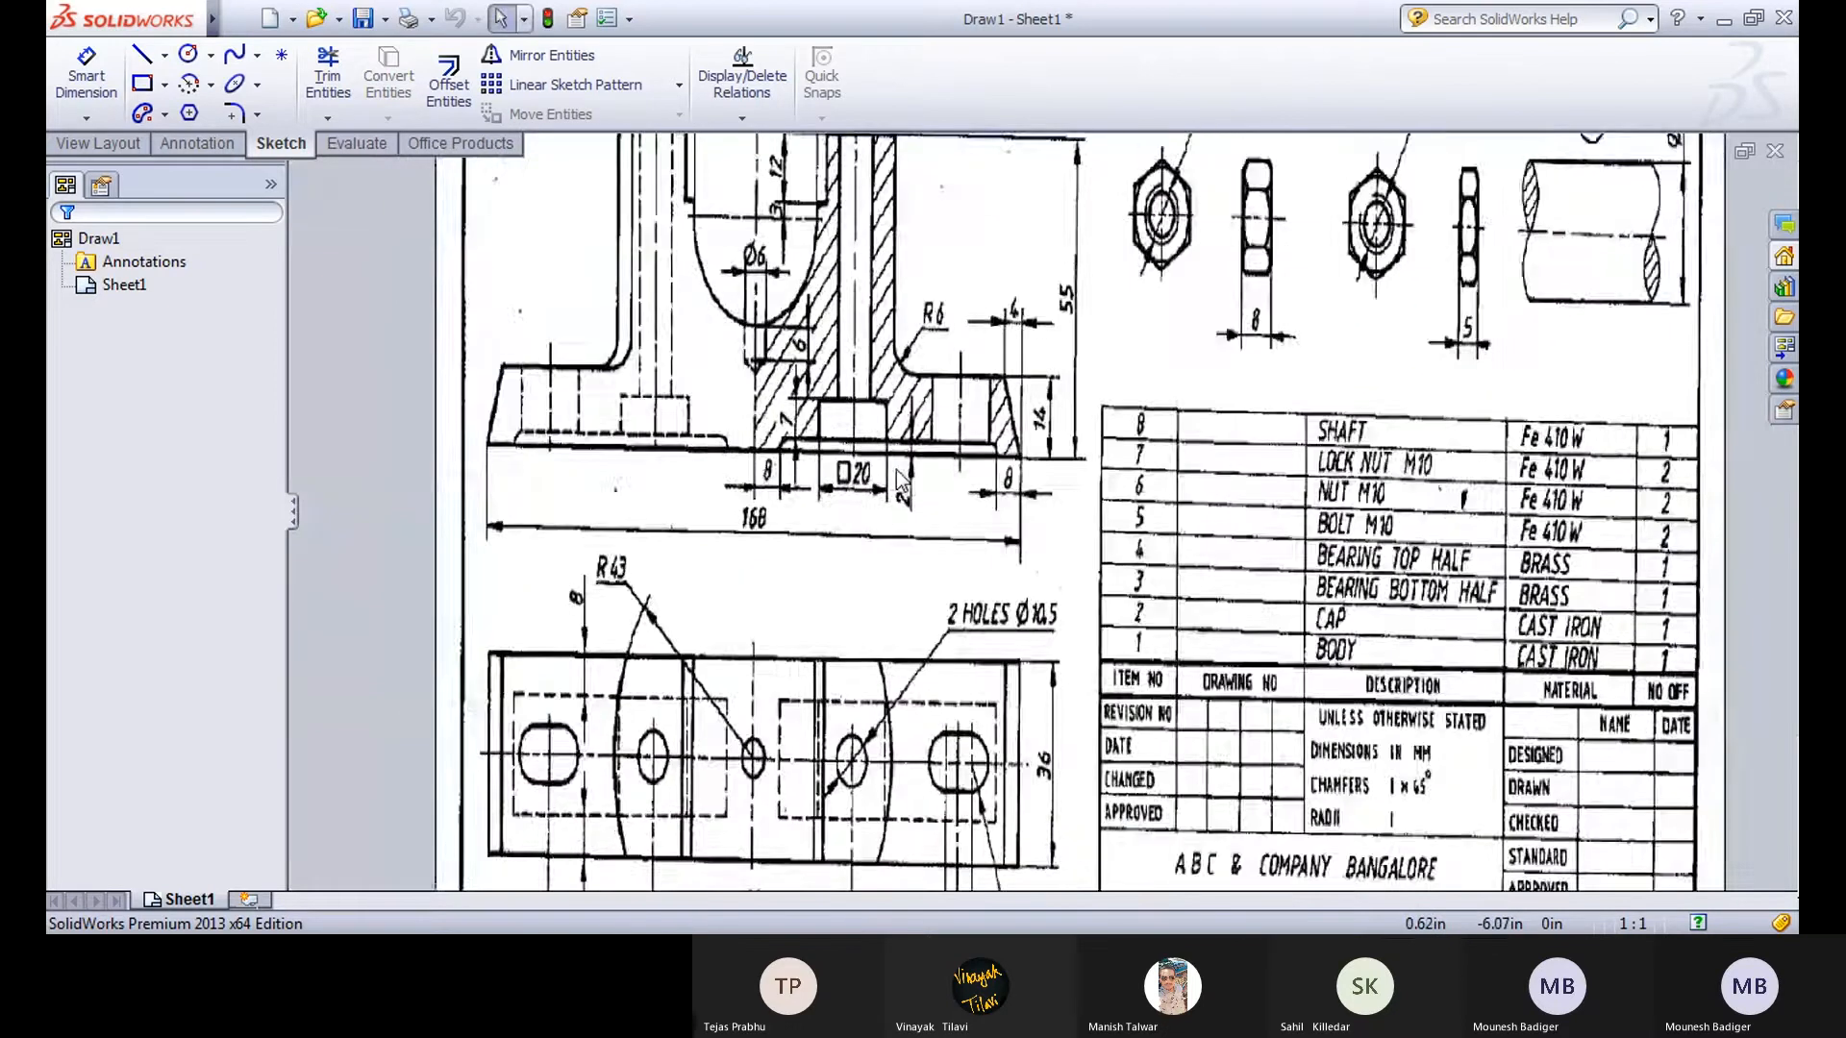
pyautogui.scroll(-1, 875, 516)
pyautogui.moveTo(869, 510); pyautogui.dragTo(733, 530, button='middle')
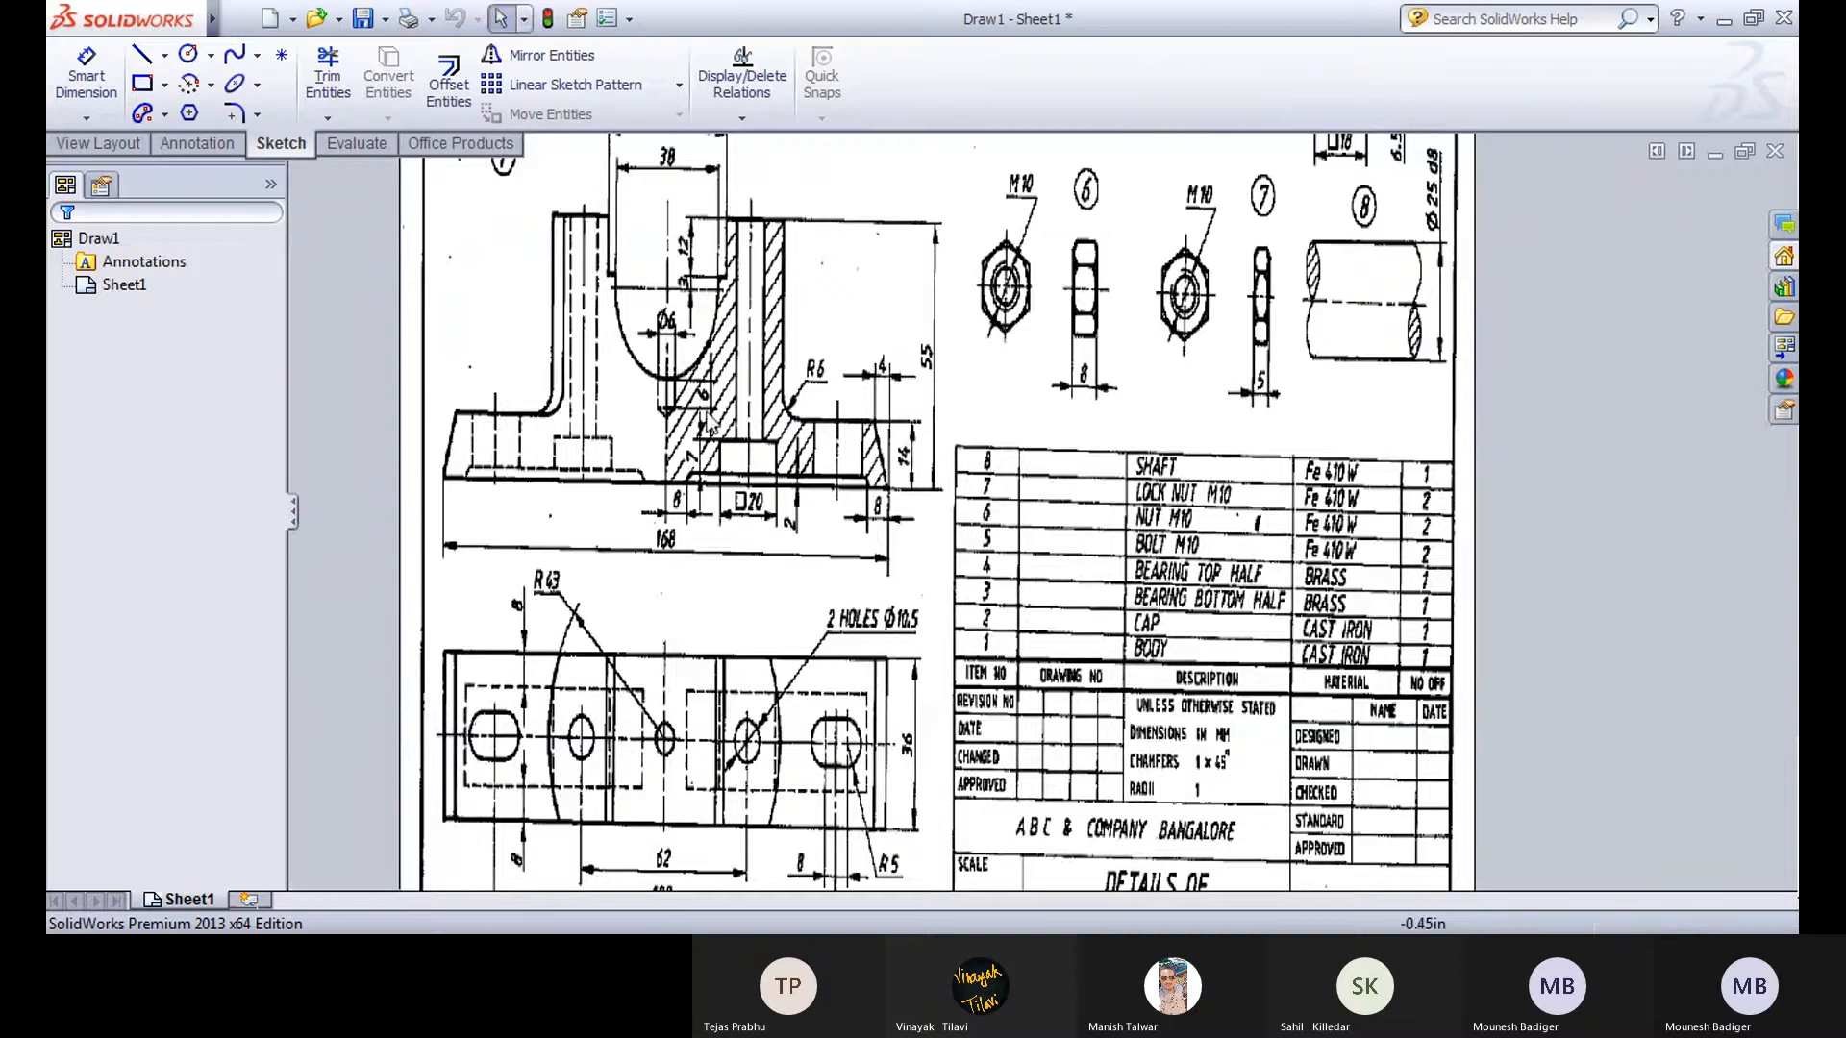
pyautogui.scroll(2, 726, 621)
pyautogui.scroll(-2, 721, 577)
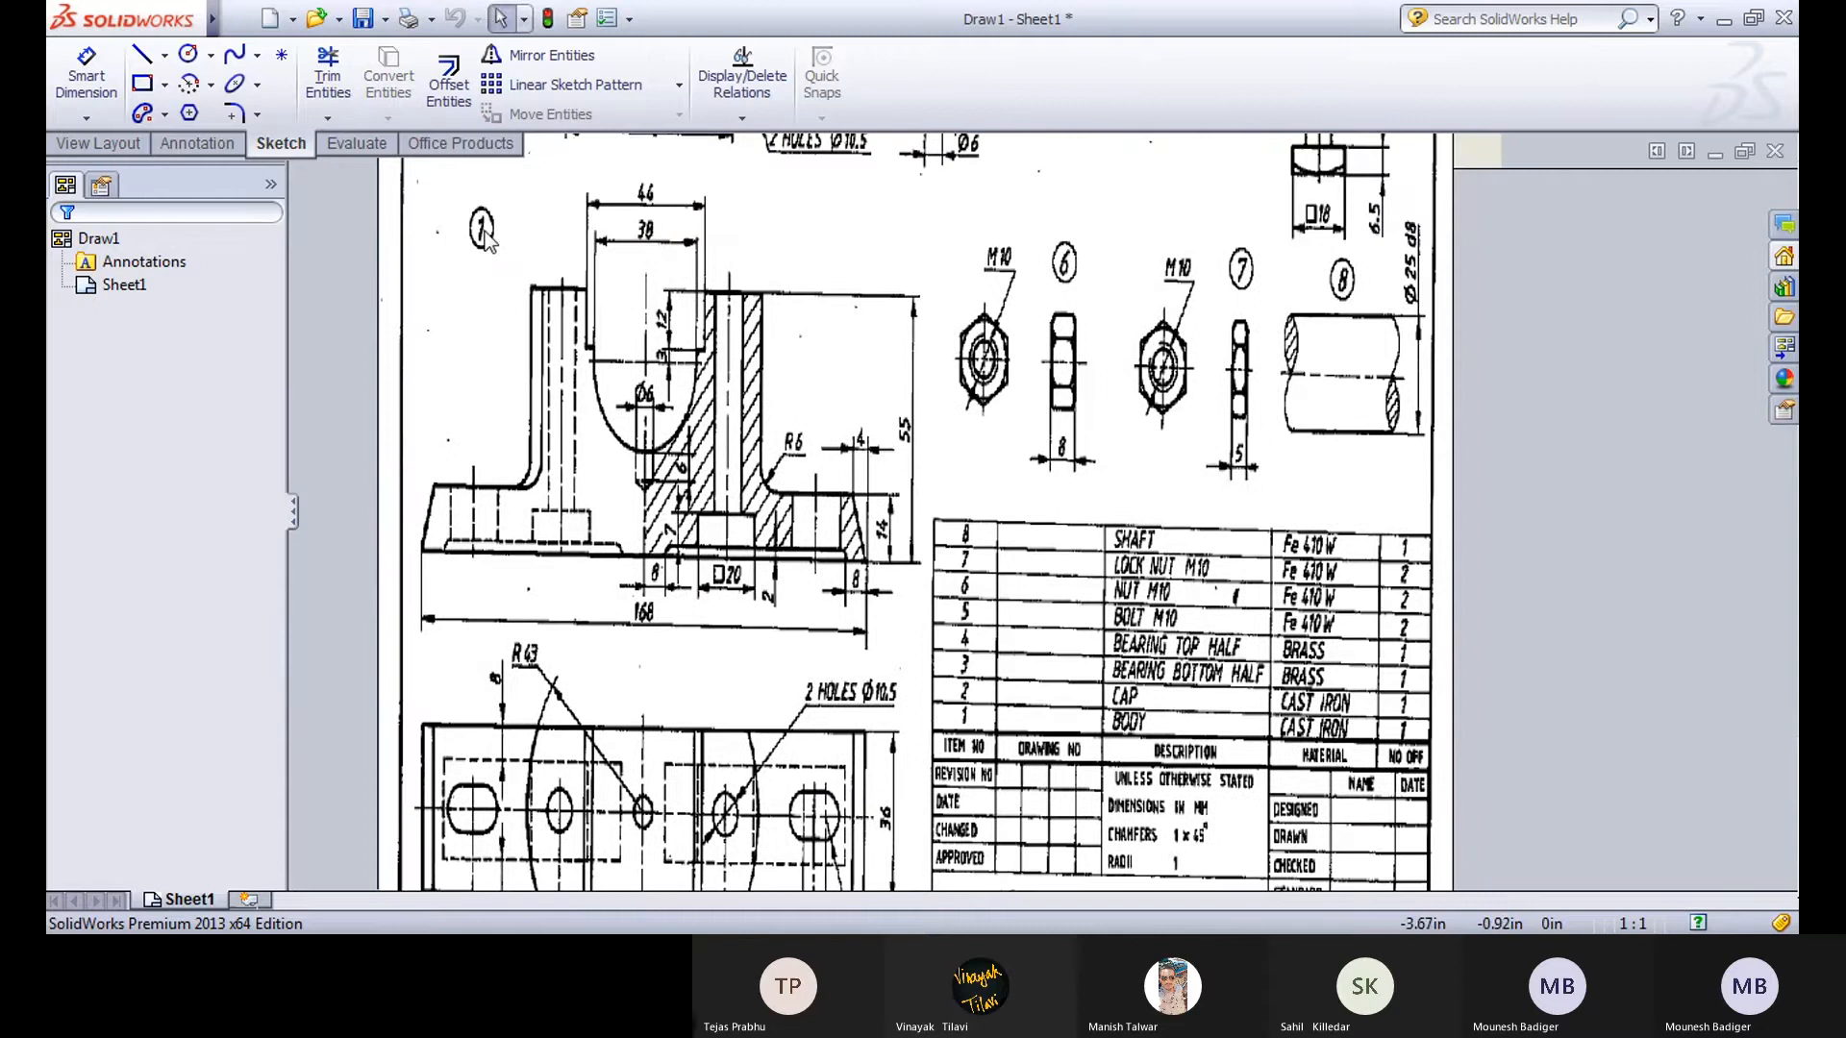
pyautogui.scroll(1, 486, 240)
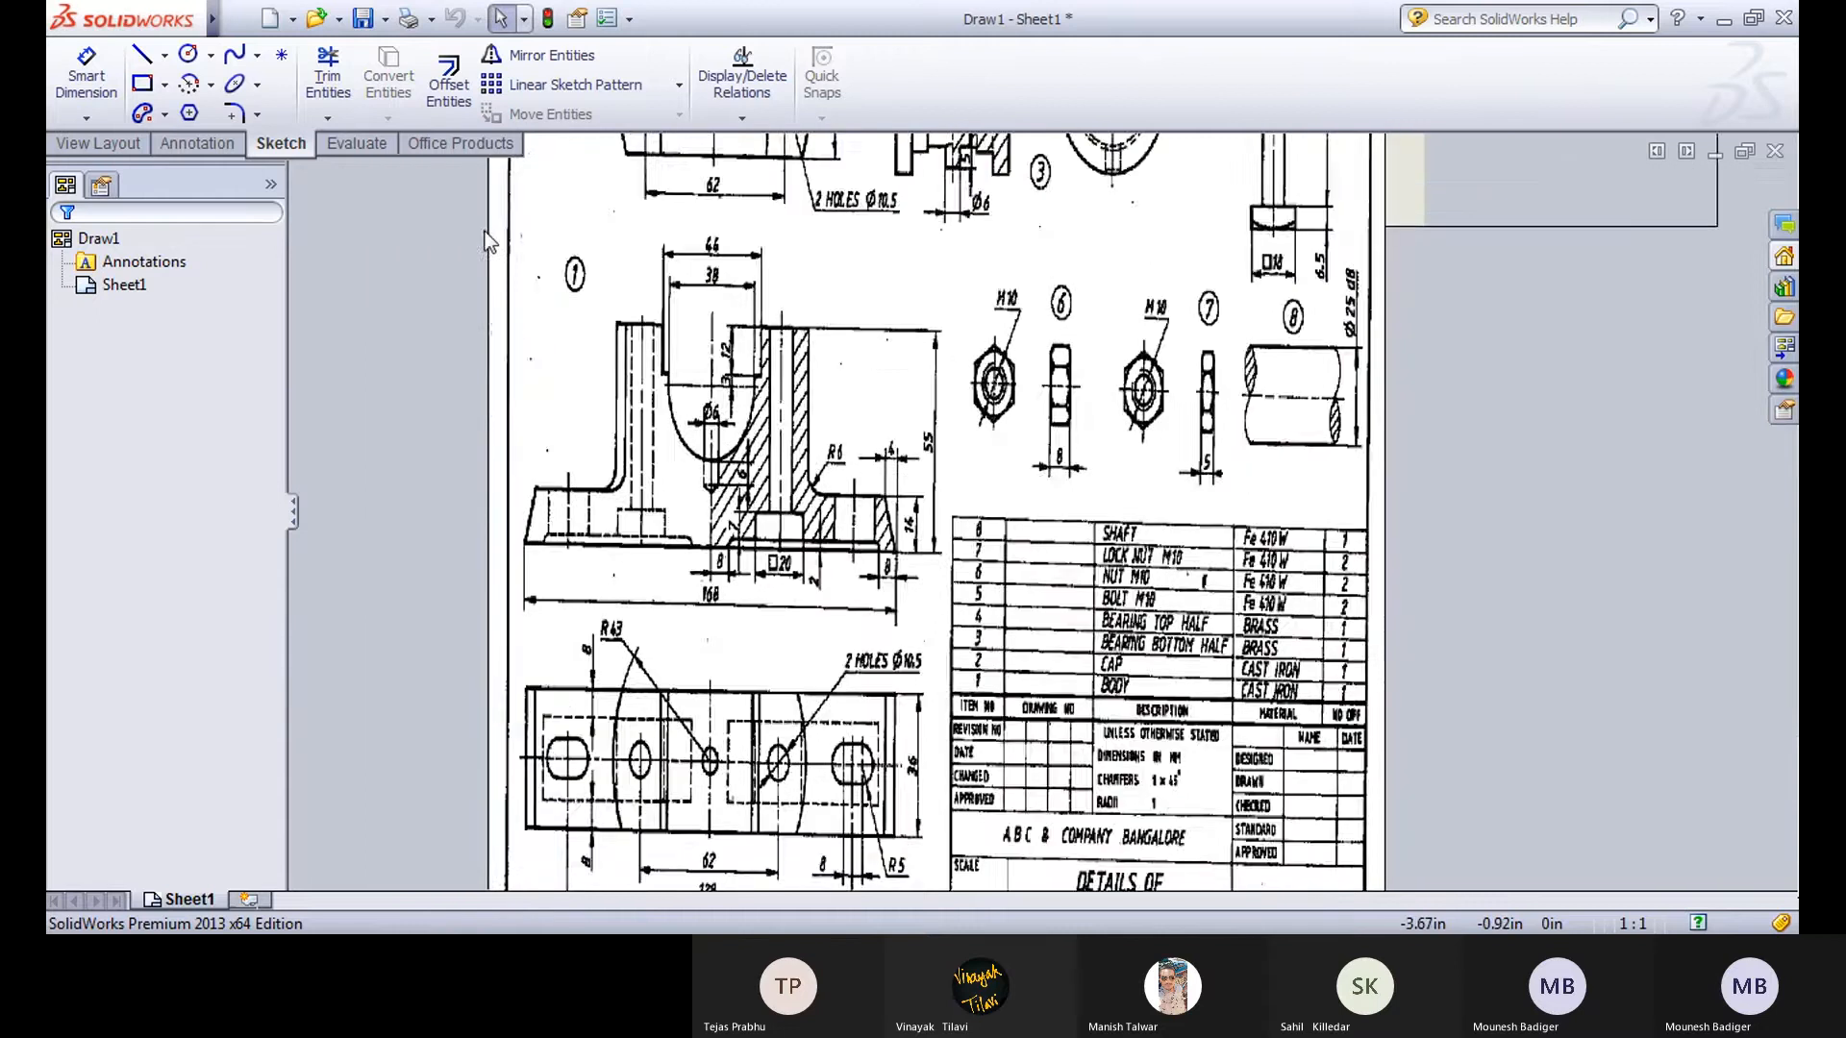
# Examine the dimensions in the body's sectioned front view and its top view up close.
pyautogui.scroll(-3, 932, 504)
pyautogui.moveTo(929, 507); pyautogui.dragTo(749, 446, button='middle')
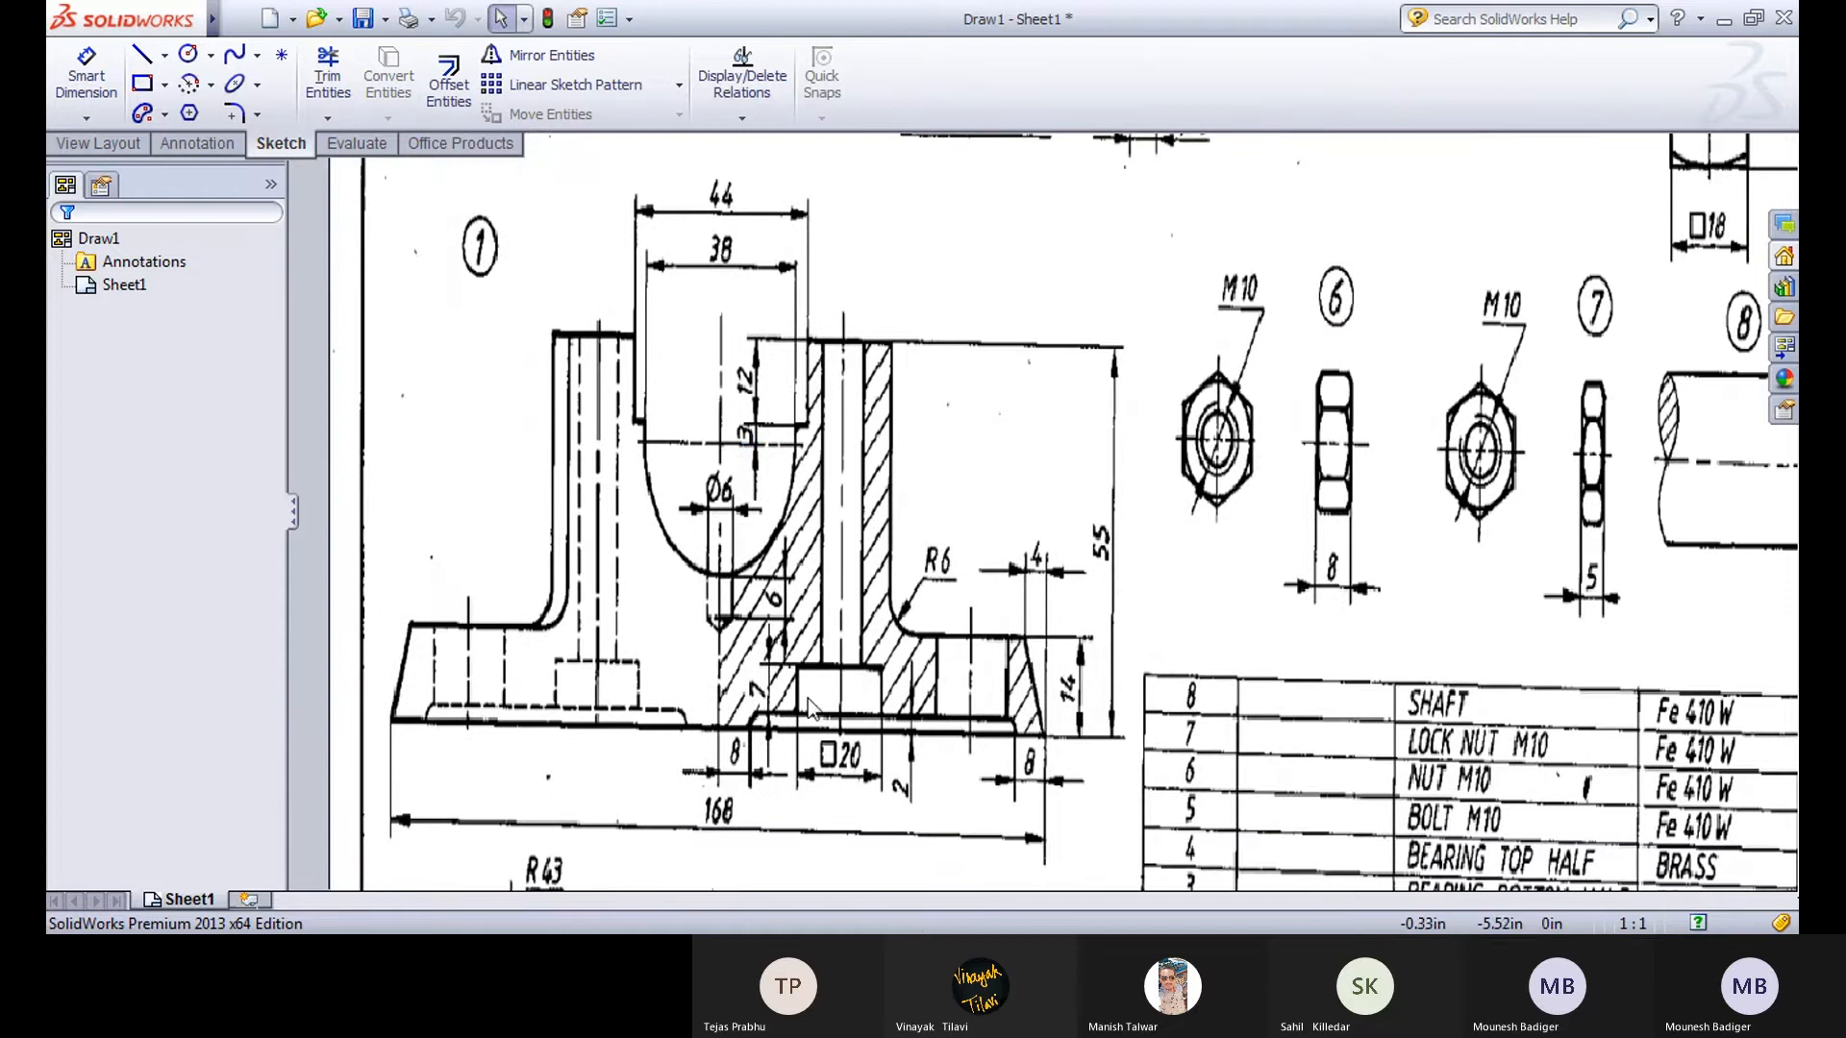
pyautogui.moveTo(806, 741); pyautogui.dragTo(745, 329, button='middle')
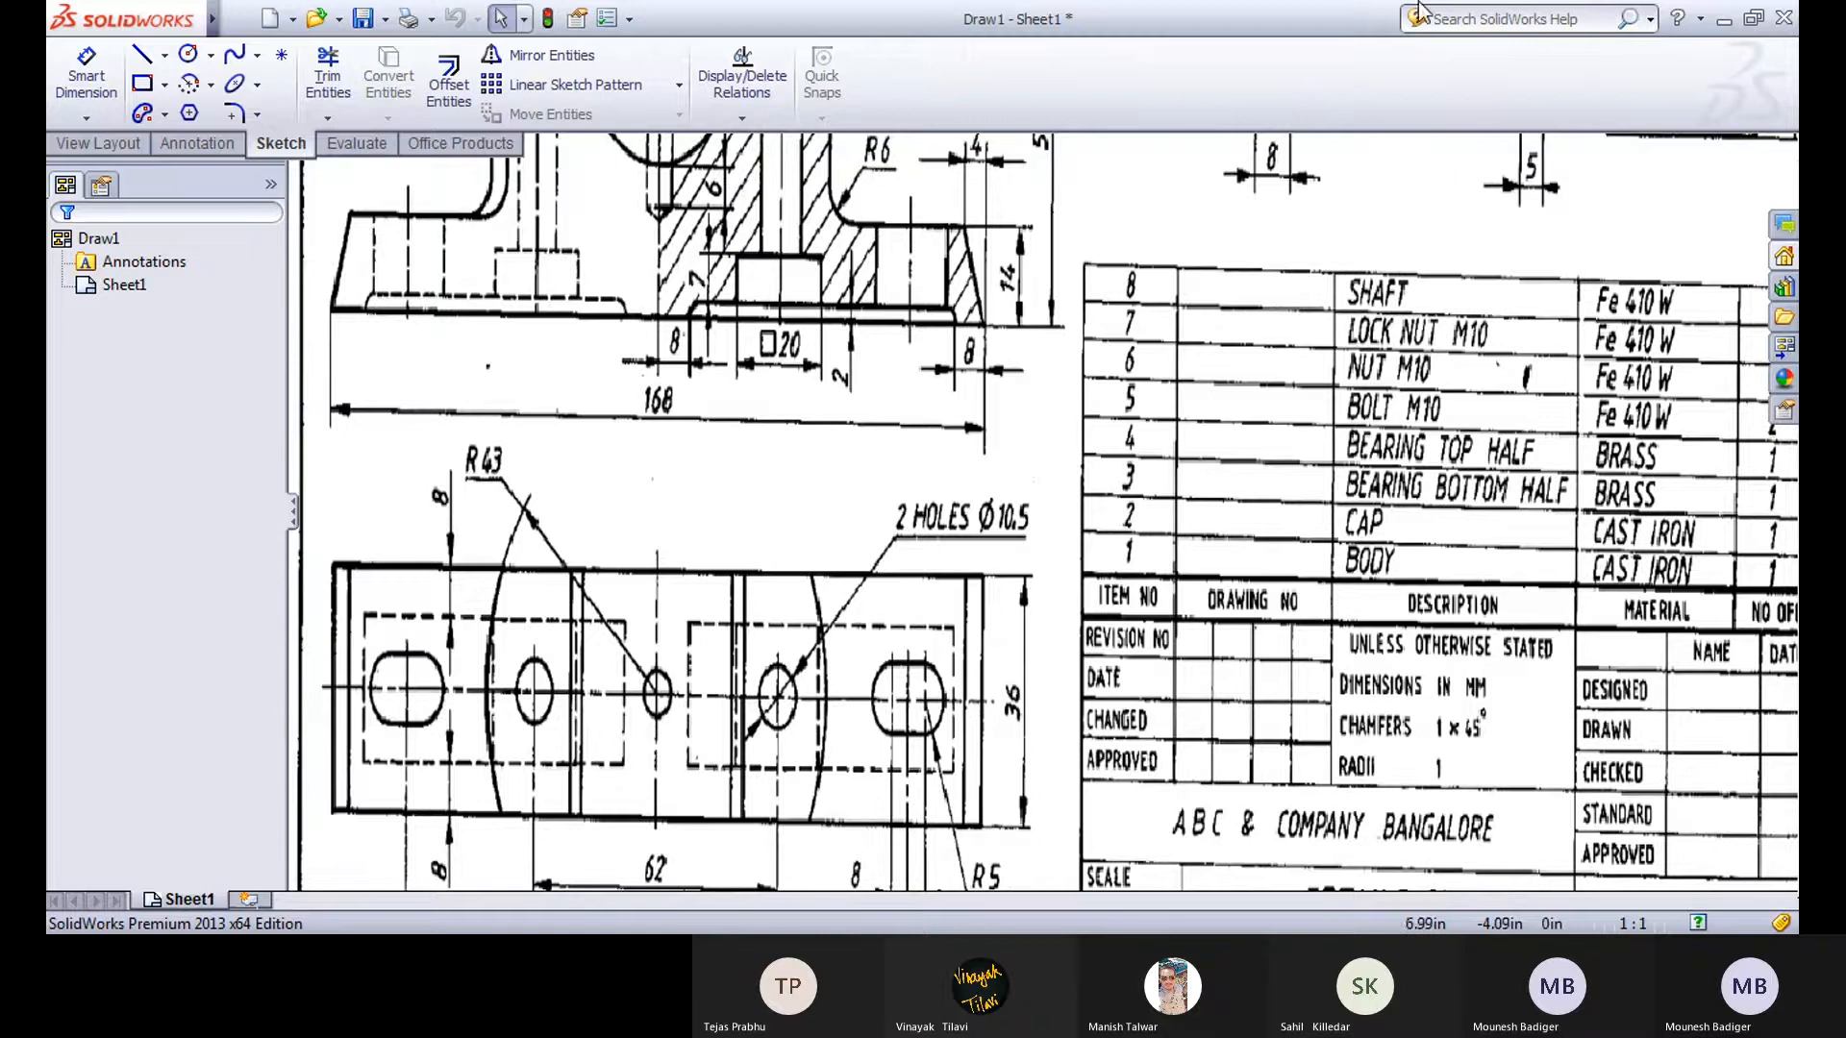
pyautogui.moveTo(643, 416)
pyautogui.mouseDown(button='middle')
pyautogui.moveTo(624, 568)
pyautogui.moveTo(641, 780)
pyautogui.mouseUp(button='middle')
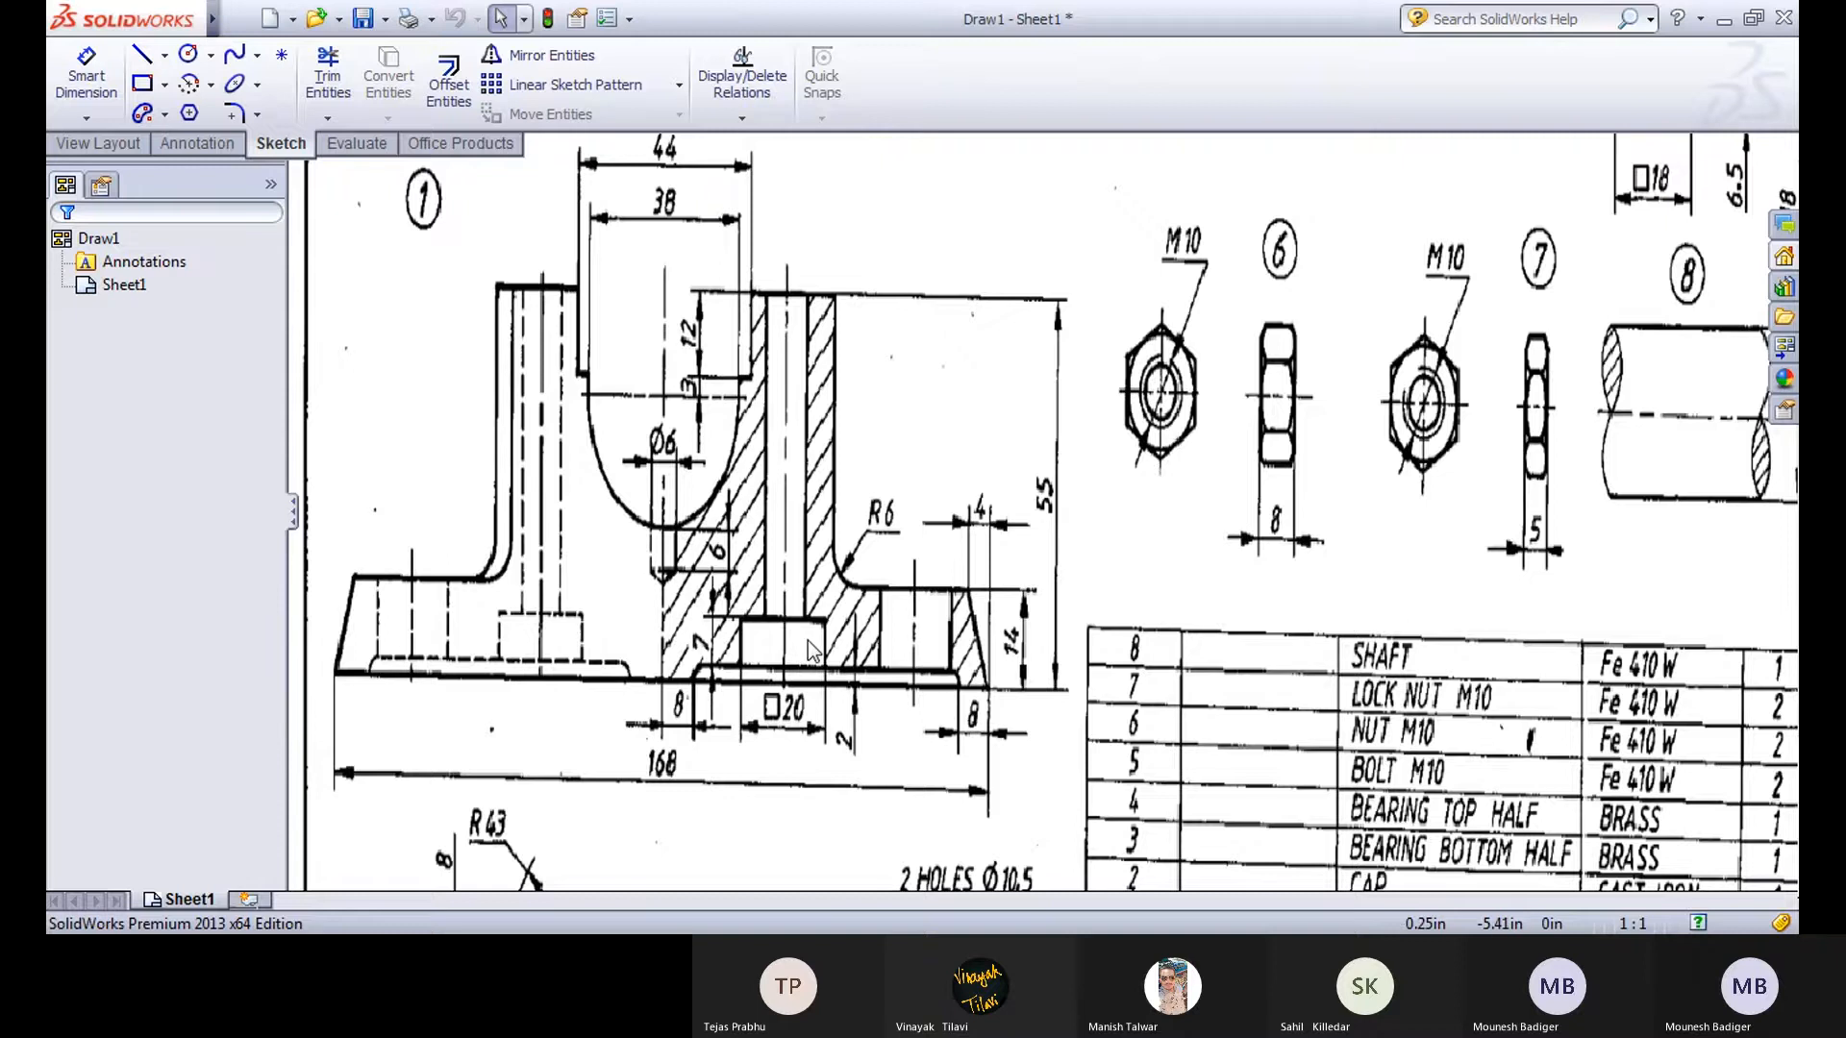
pyautogui.moveTo(807, 640); pyautogui.dragTo(777, 560, button='middle')
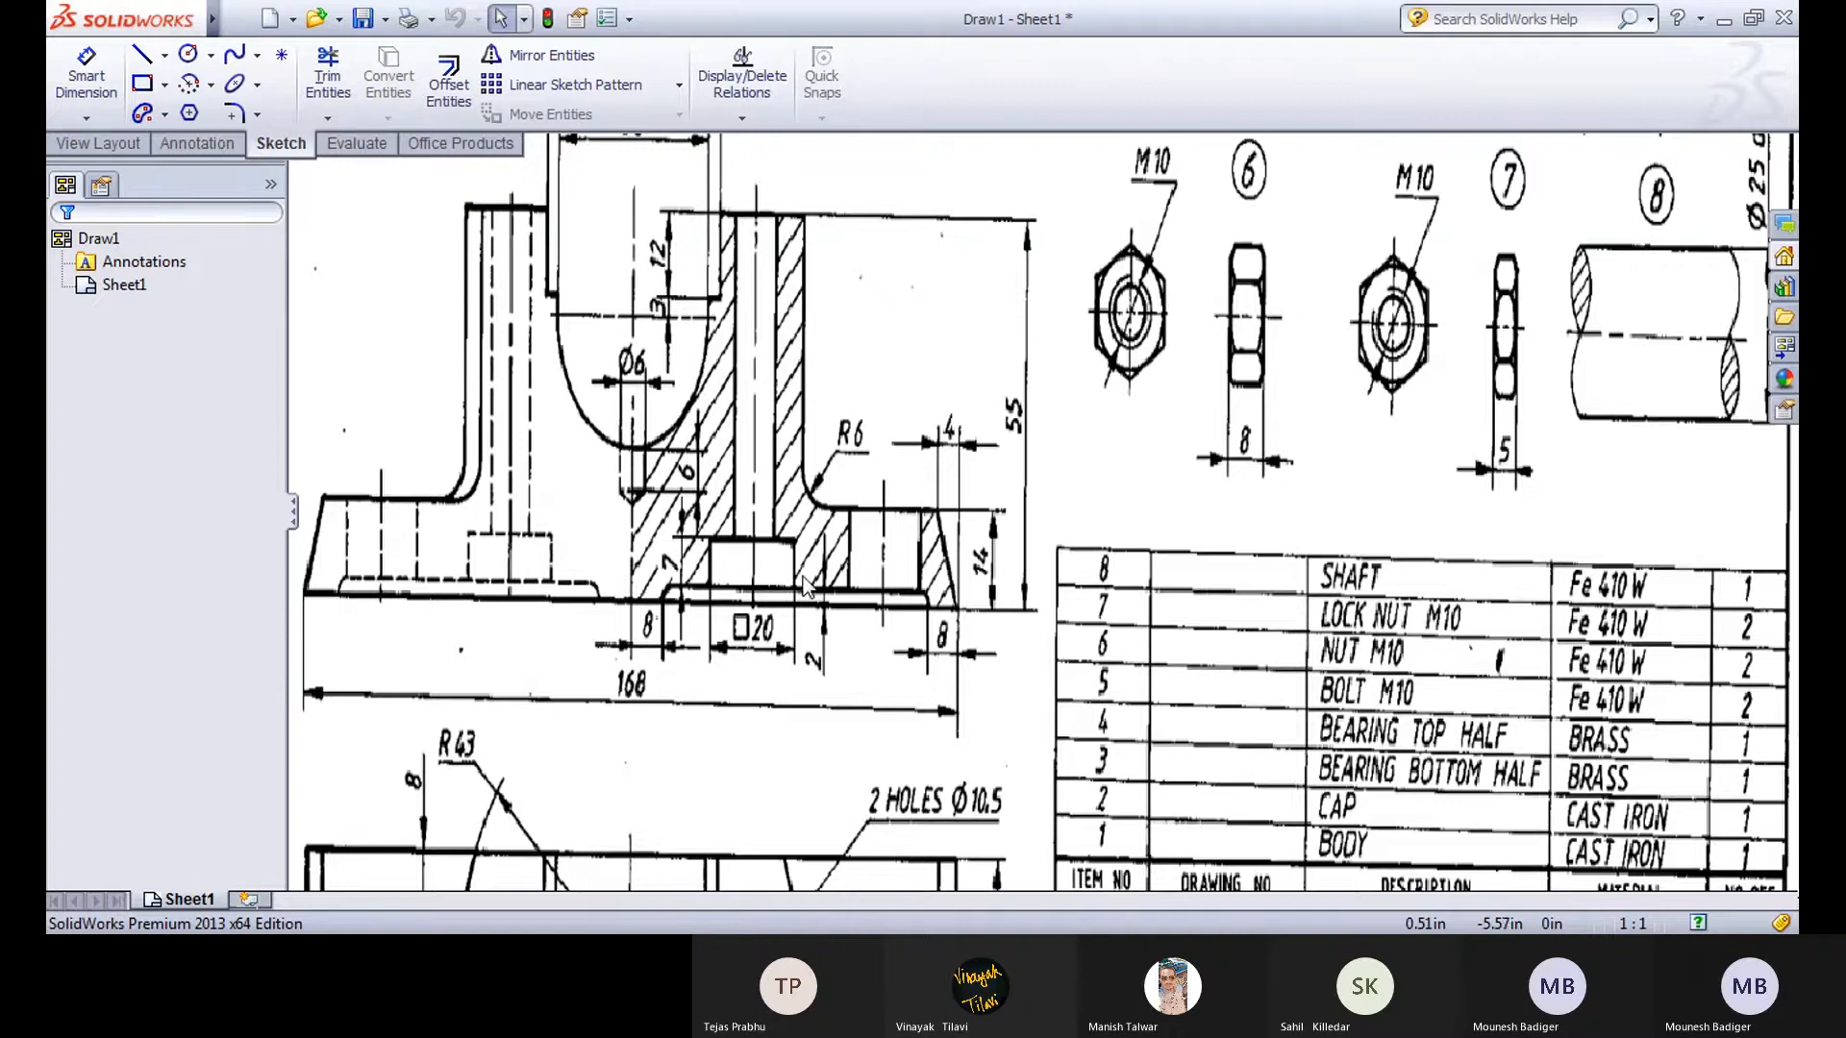
pyautogui.moveTo(786, 682); pyautogui.dragTo(790, 469, button='middle')
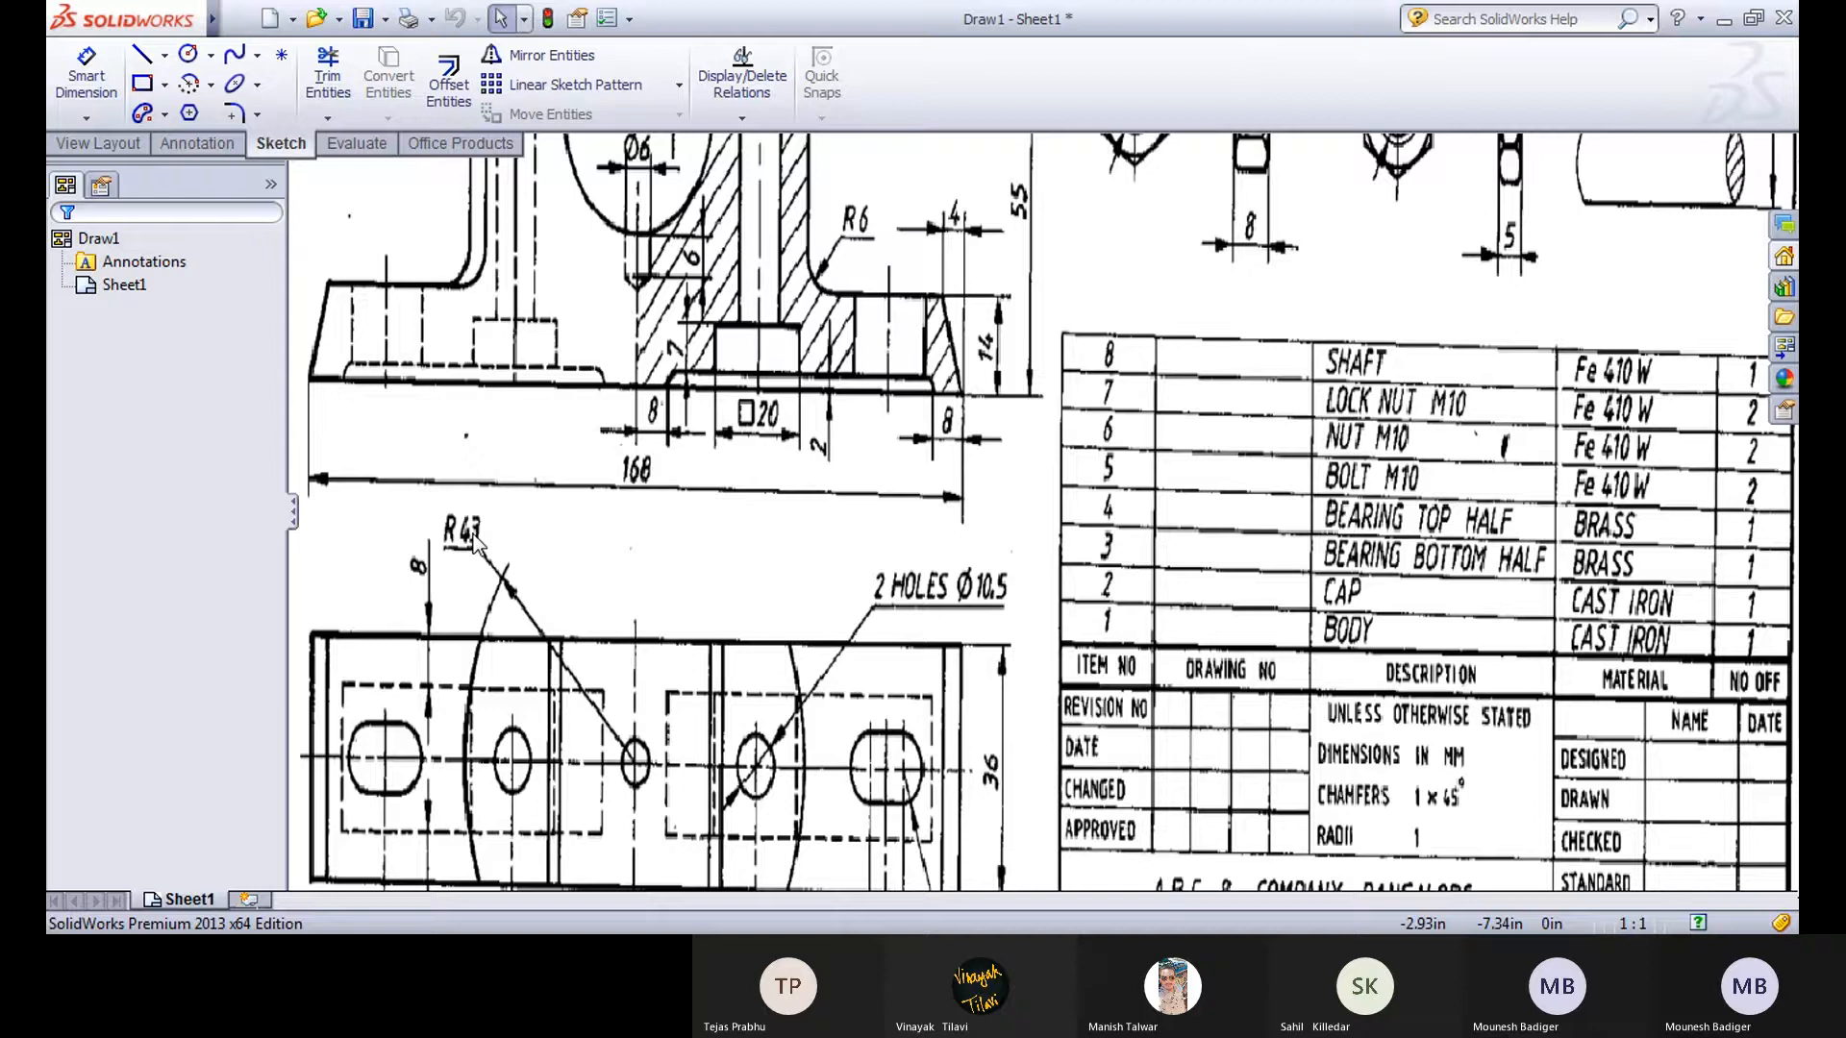
pyautogui.moveTo(576, 710); pyautogui.dragTo(576, 599, button='middle')
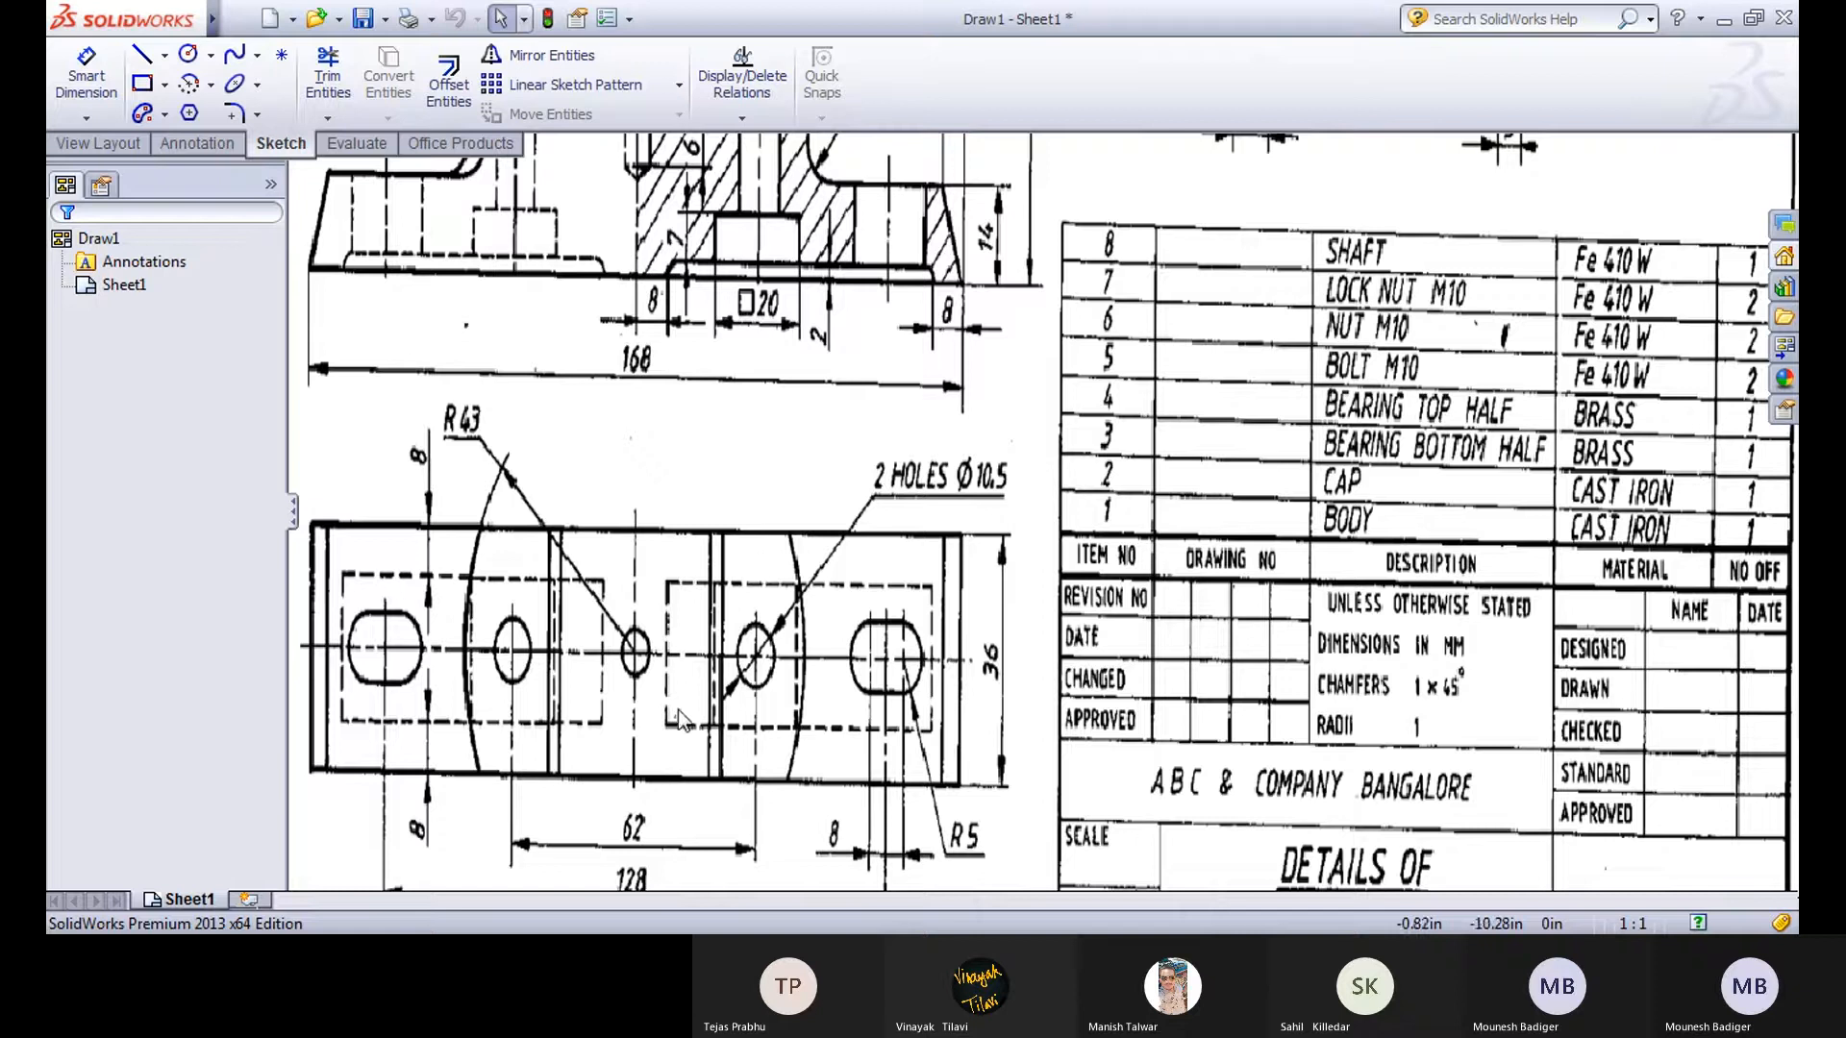
pyautogui.moveTo(611, 523)
pyautogui.mouseDown(button='middle')
pyautogui.moveTo(634, 538)
pyautogui.moveTo(642, 596)
pyautogui.mouseUp(button='middle')
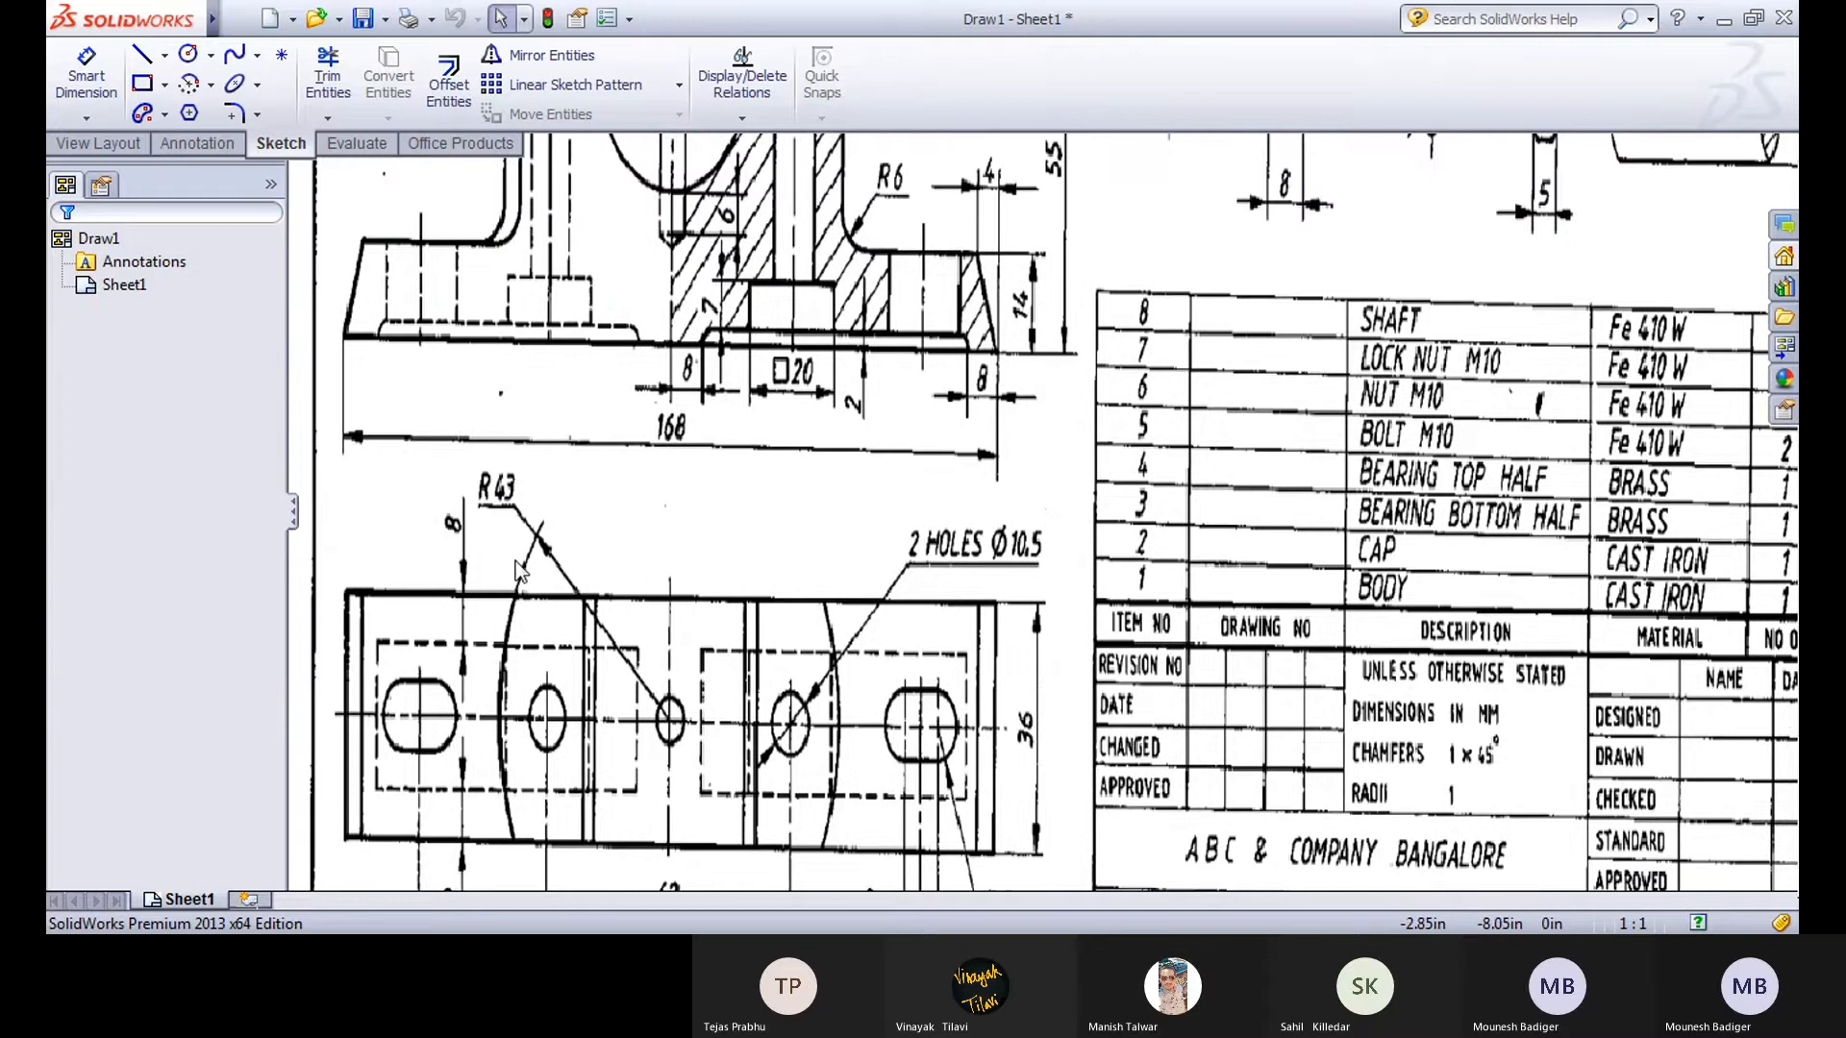
pyautogui.moveTo(663, 432); pyautogui.dragTo(668, 654, button='middle')
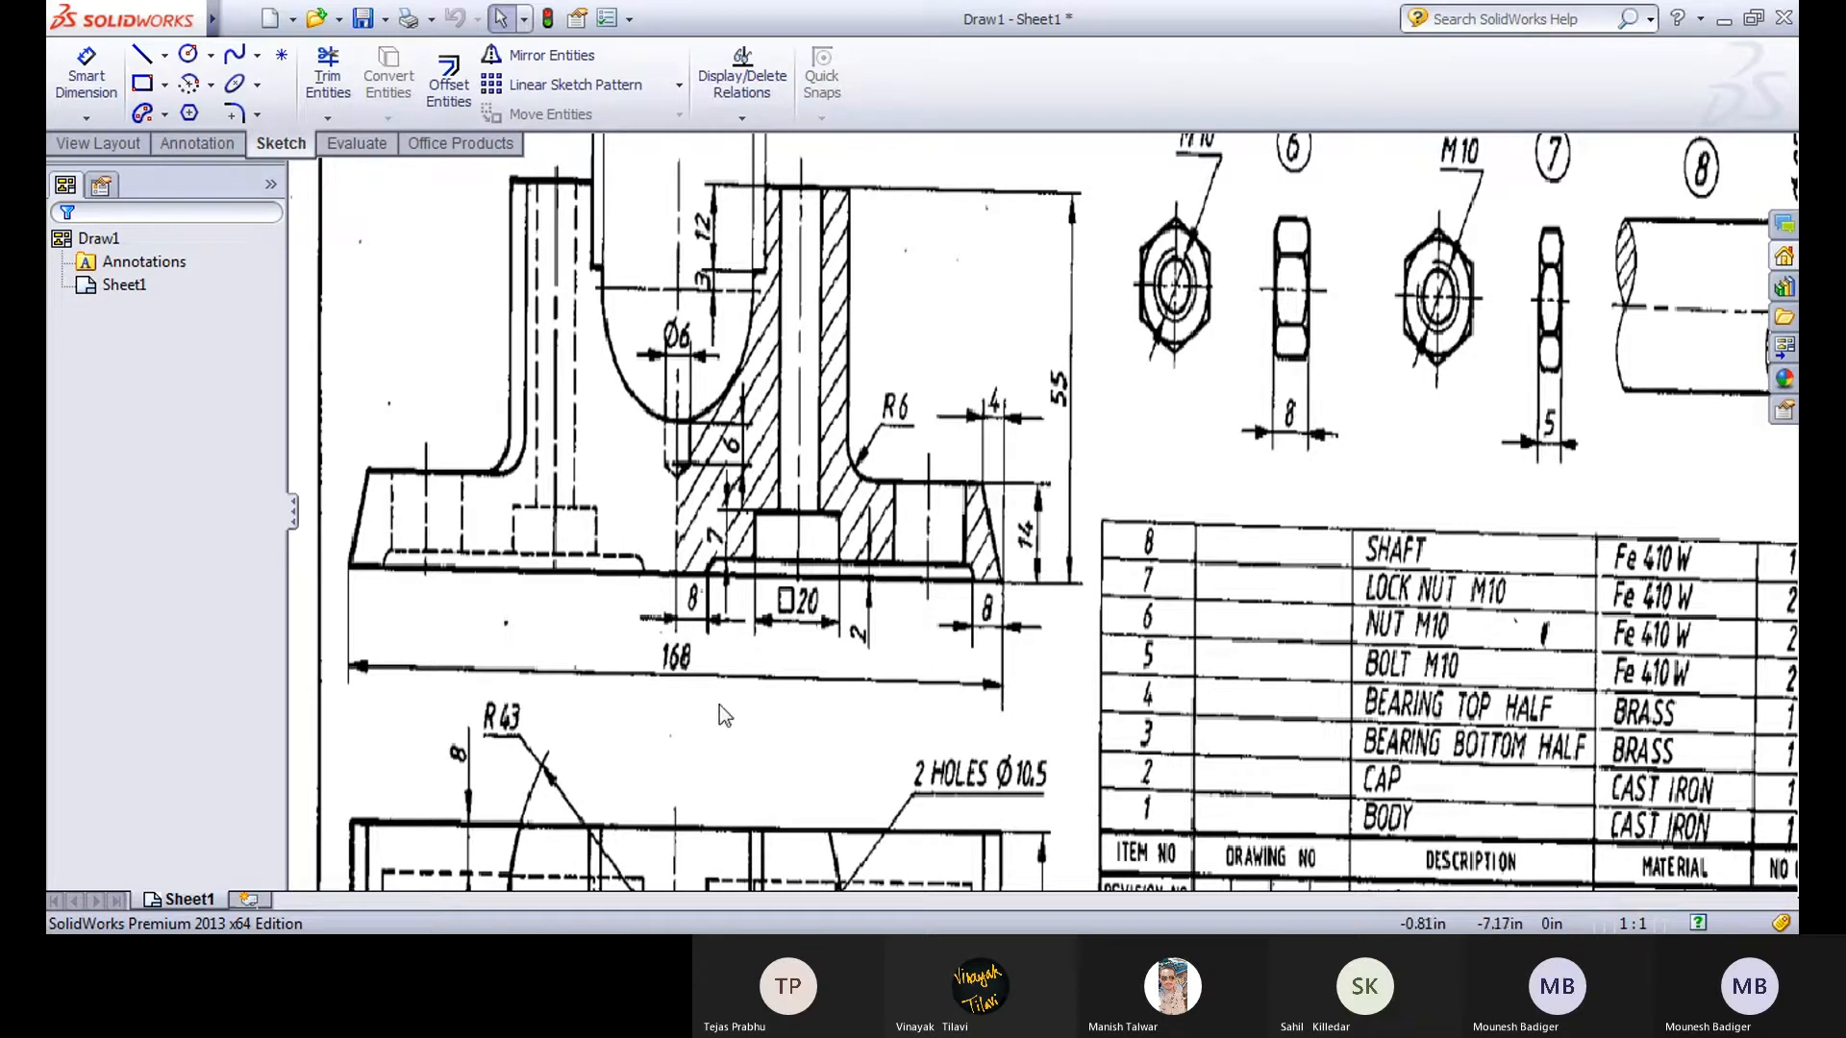
pyautogui.moveTo(733, 728); pyautogui.dragTo(706, 736, button='middle')
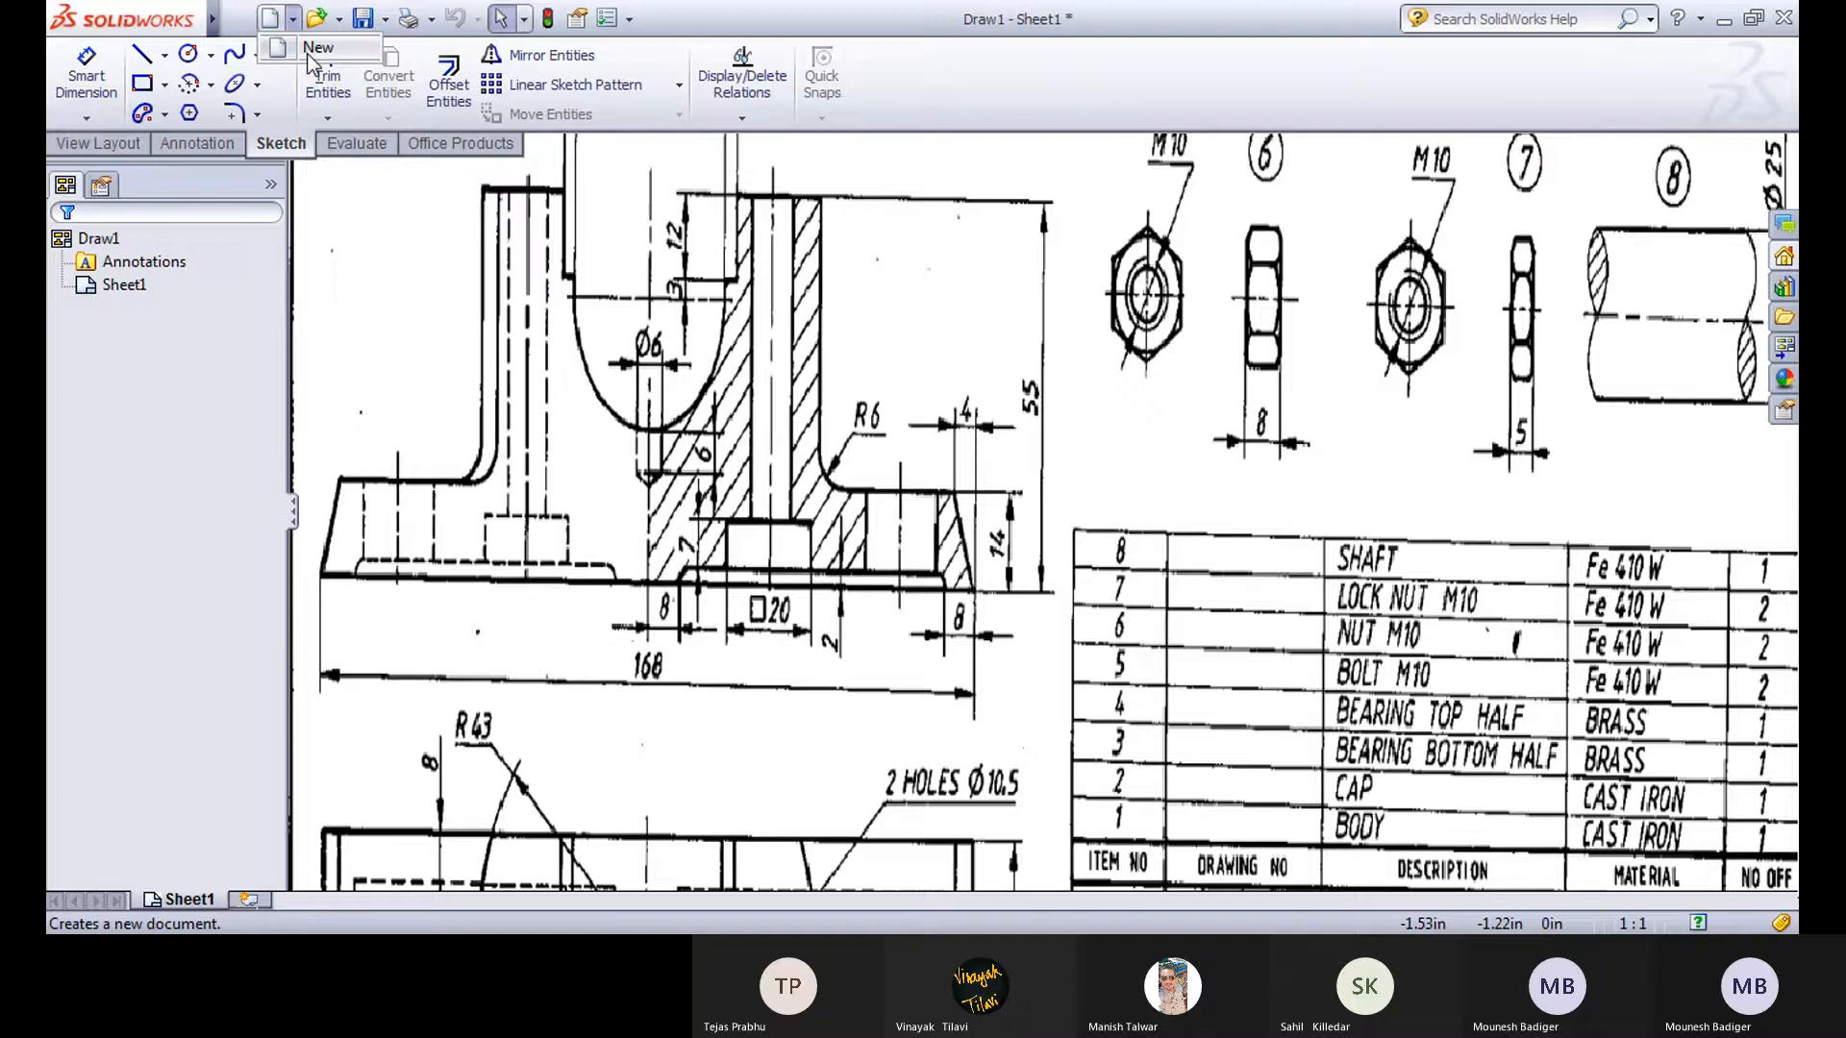
# Create a new part document and start a sketch on the Front Plane.
pyautogui.click(270, 18)
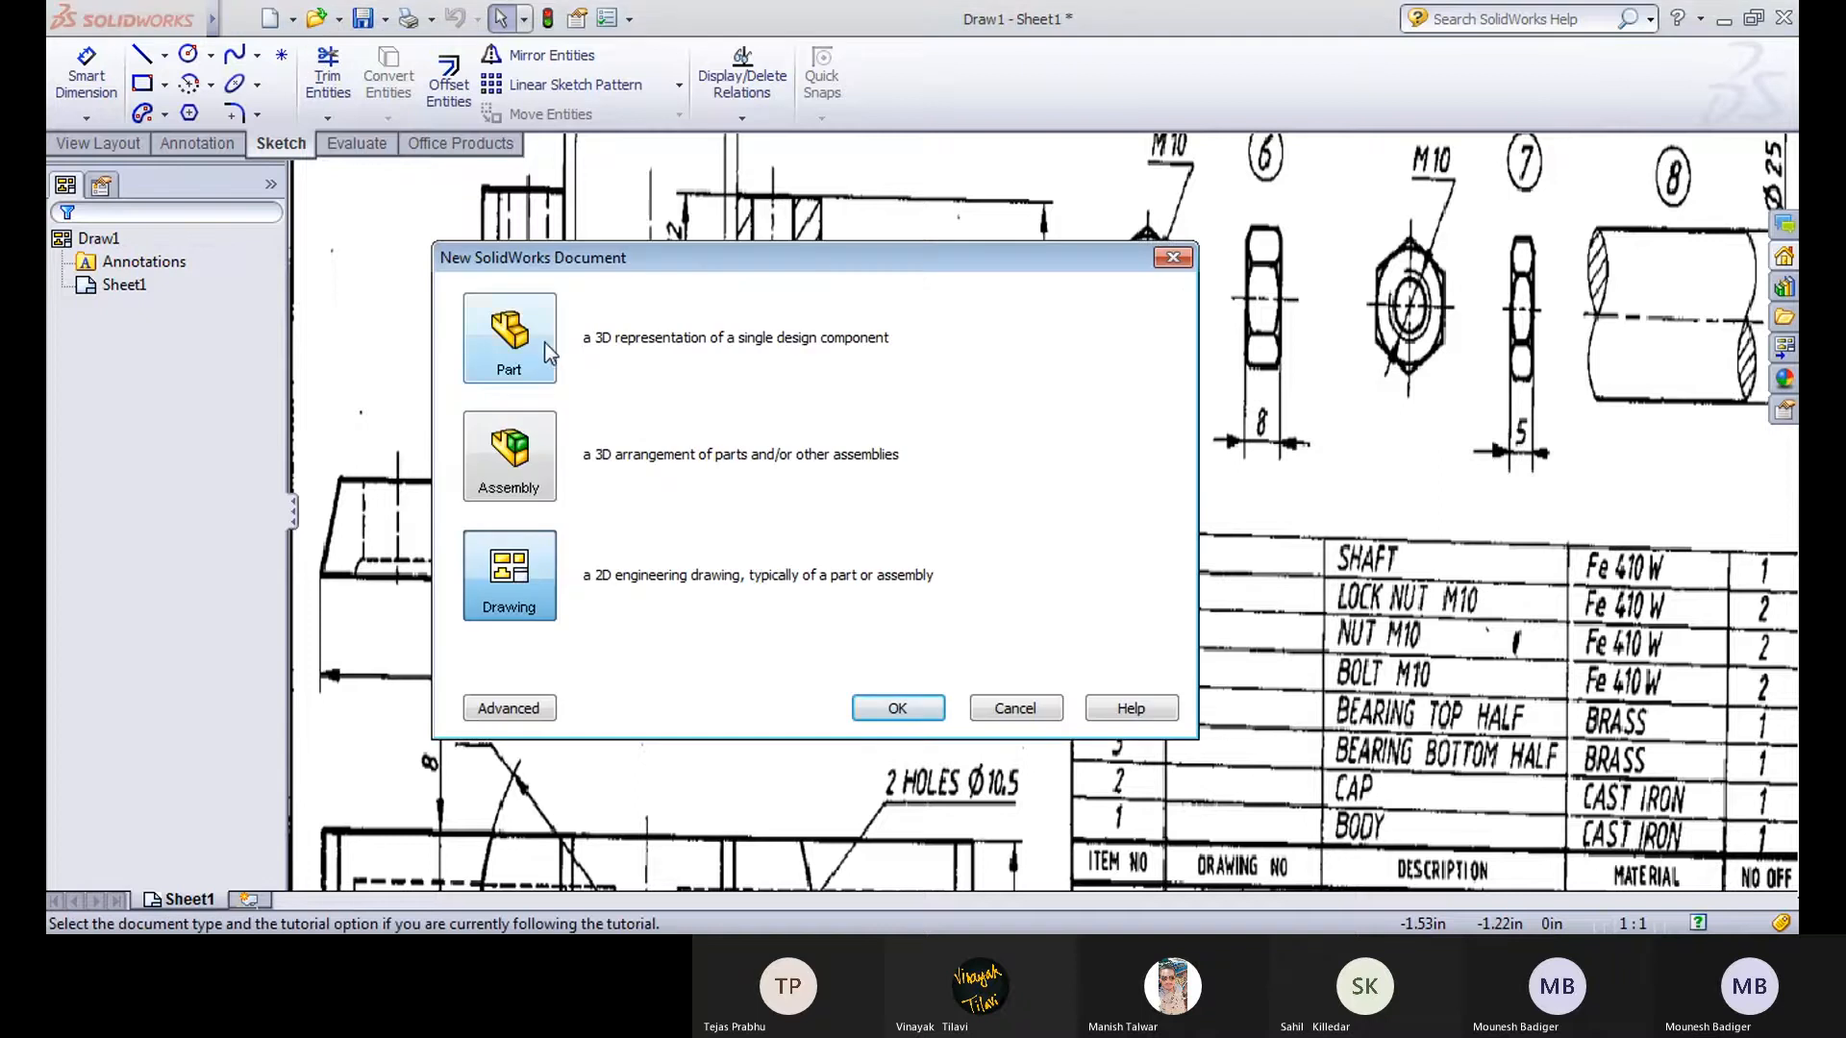
pyautogui.click(544, 343)
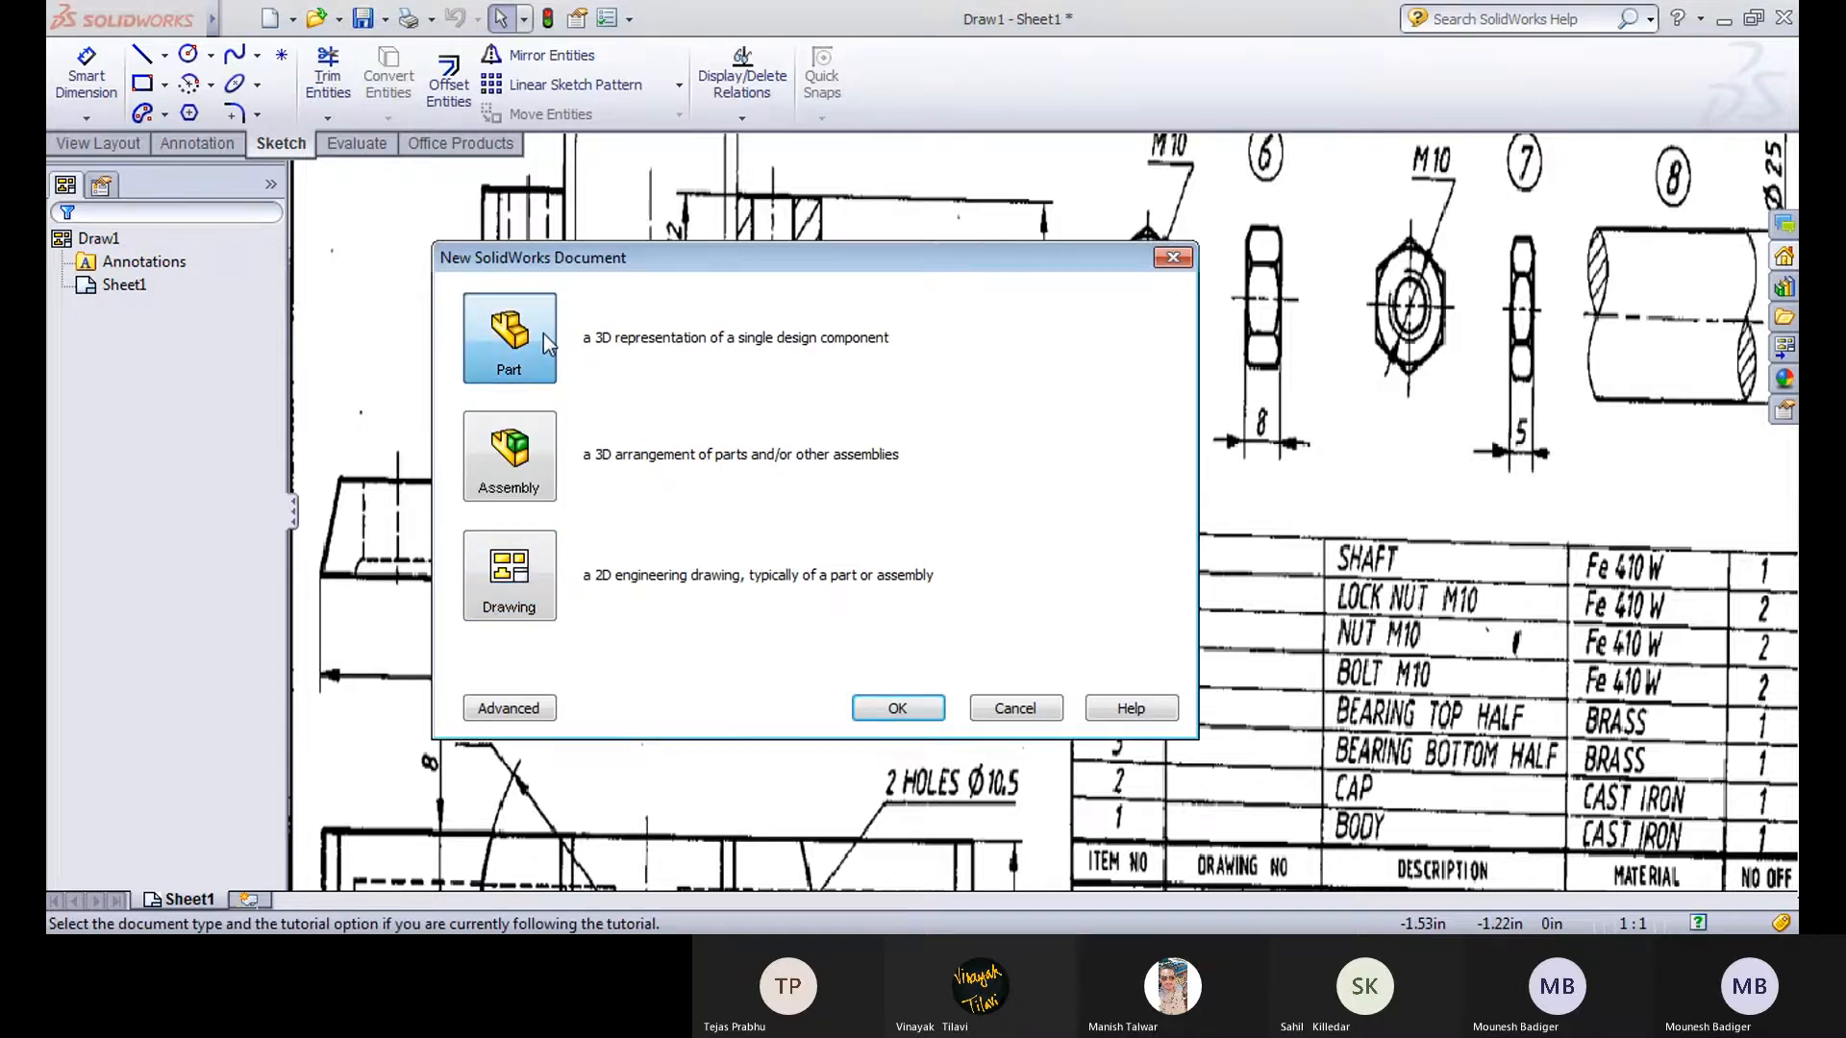
pyautogui.click(878, 711)
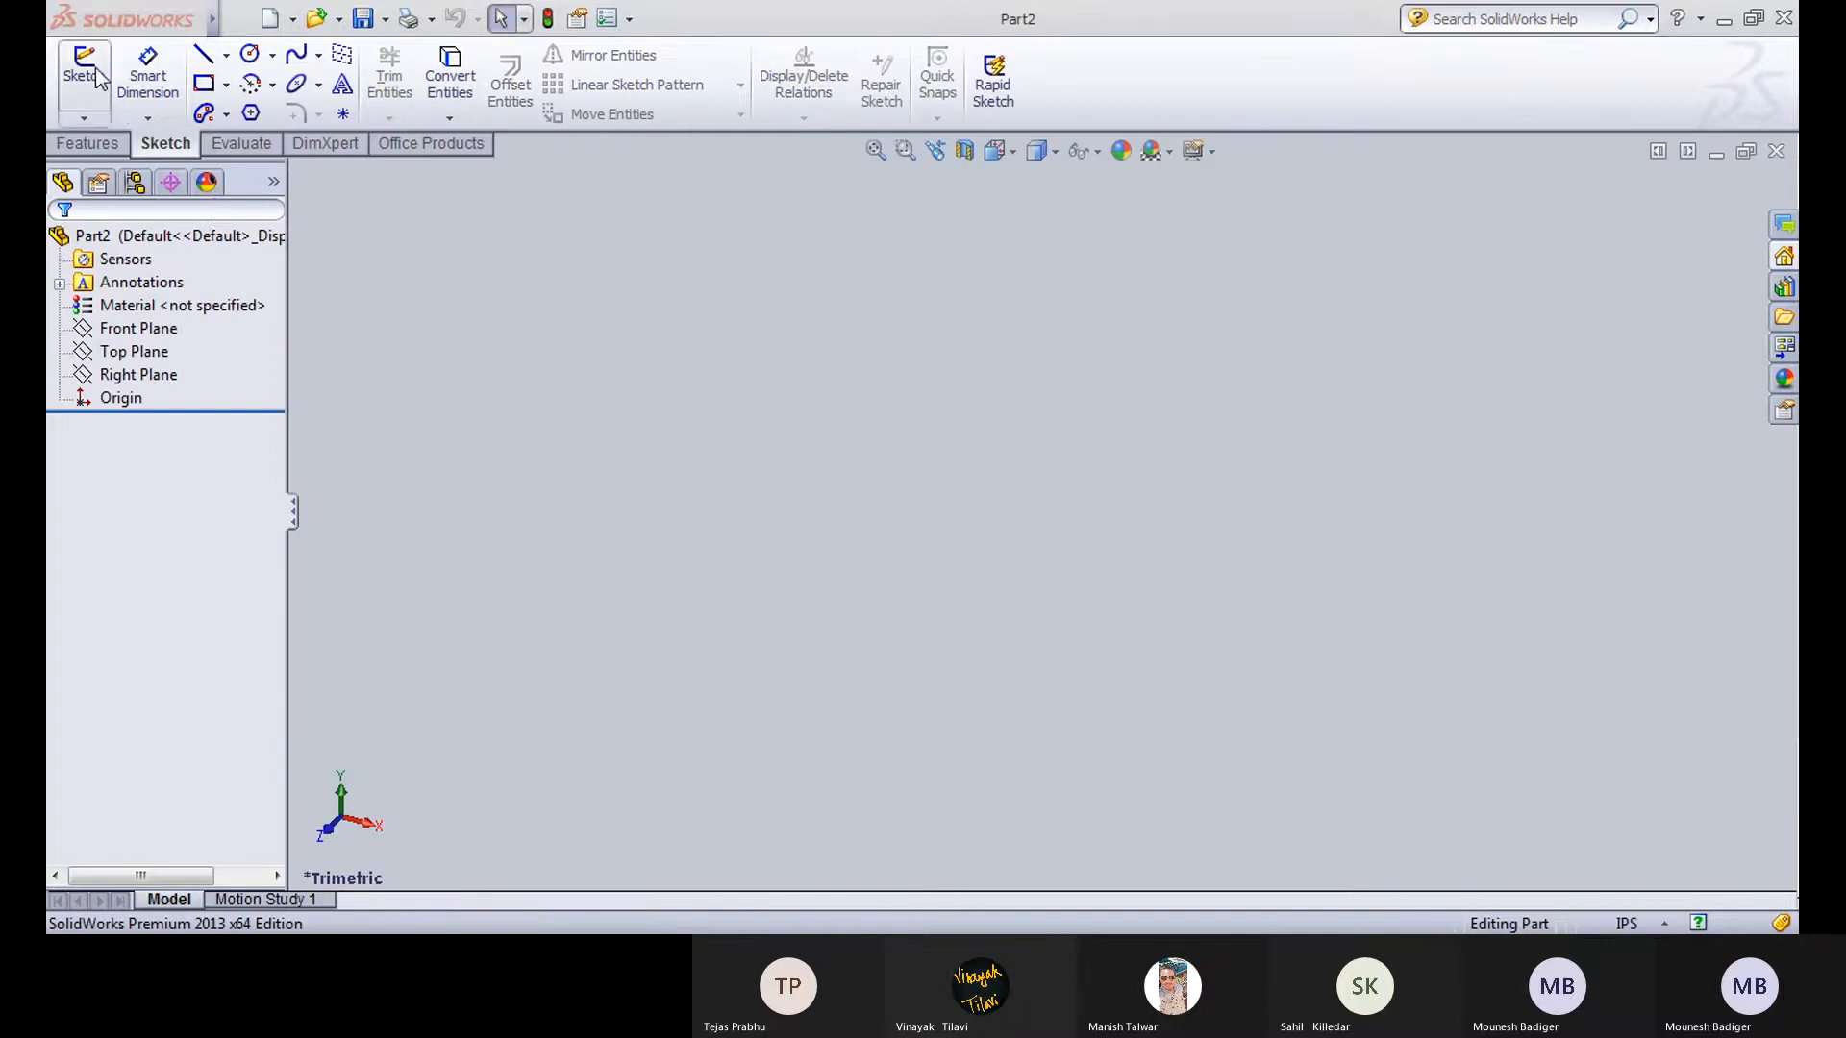
pyautogui.click(85, 116)
pyautogui.click(88, 142)
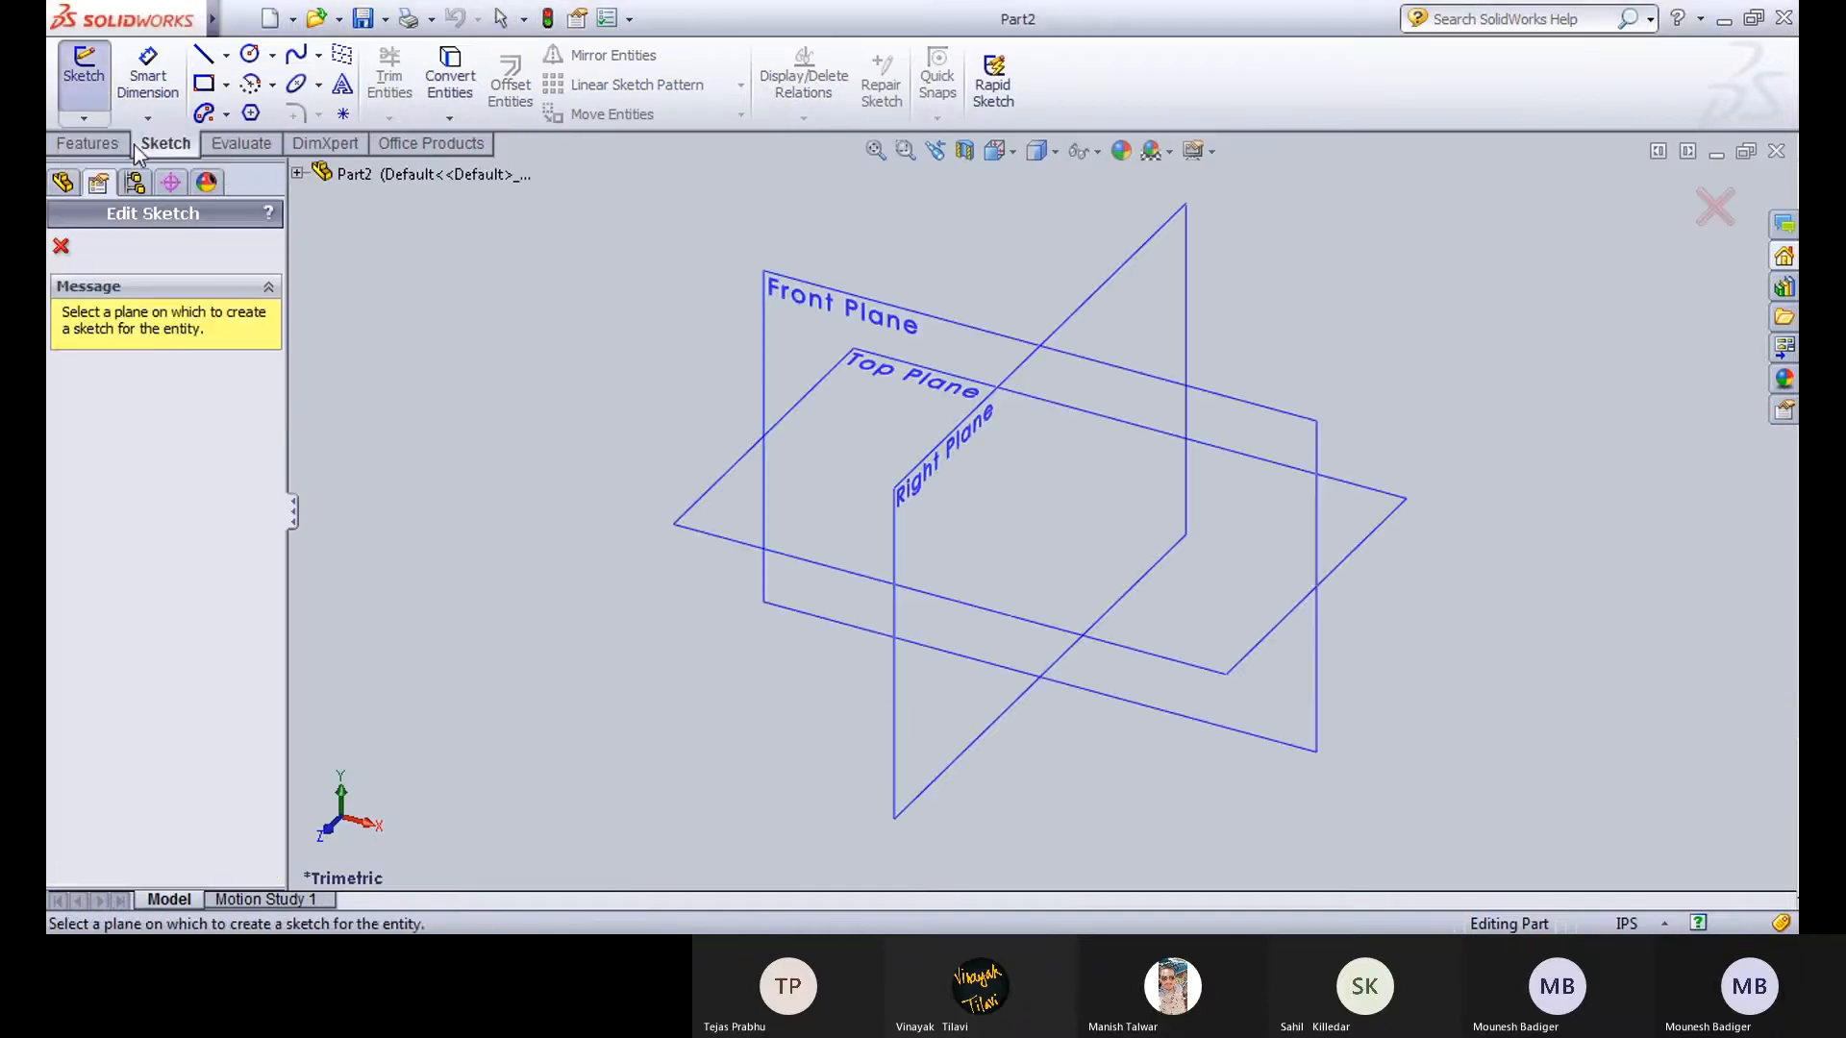
pyautogui.click(947, 323)
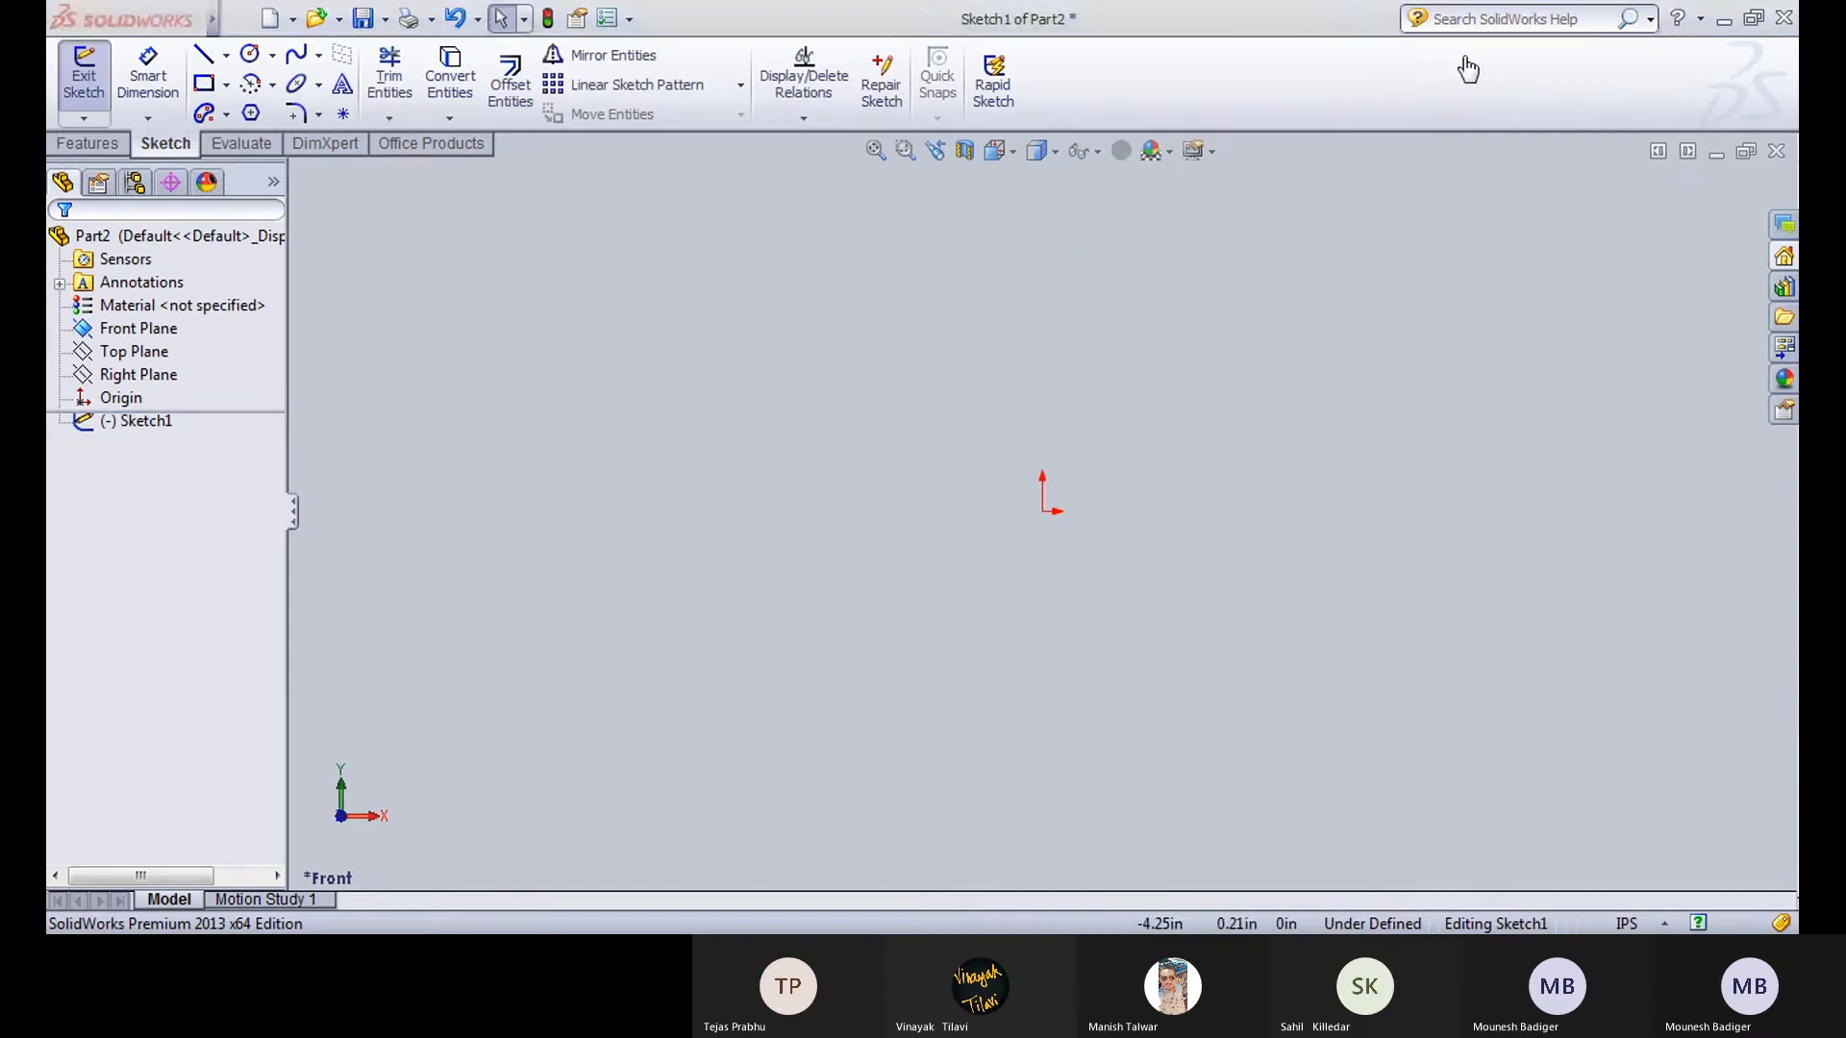
# Close the empty Part1 document and return to the Front Plane sketch in Part2.
pyautogui.click(623, 876)
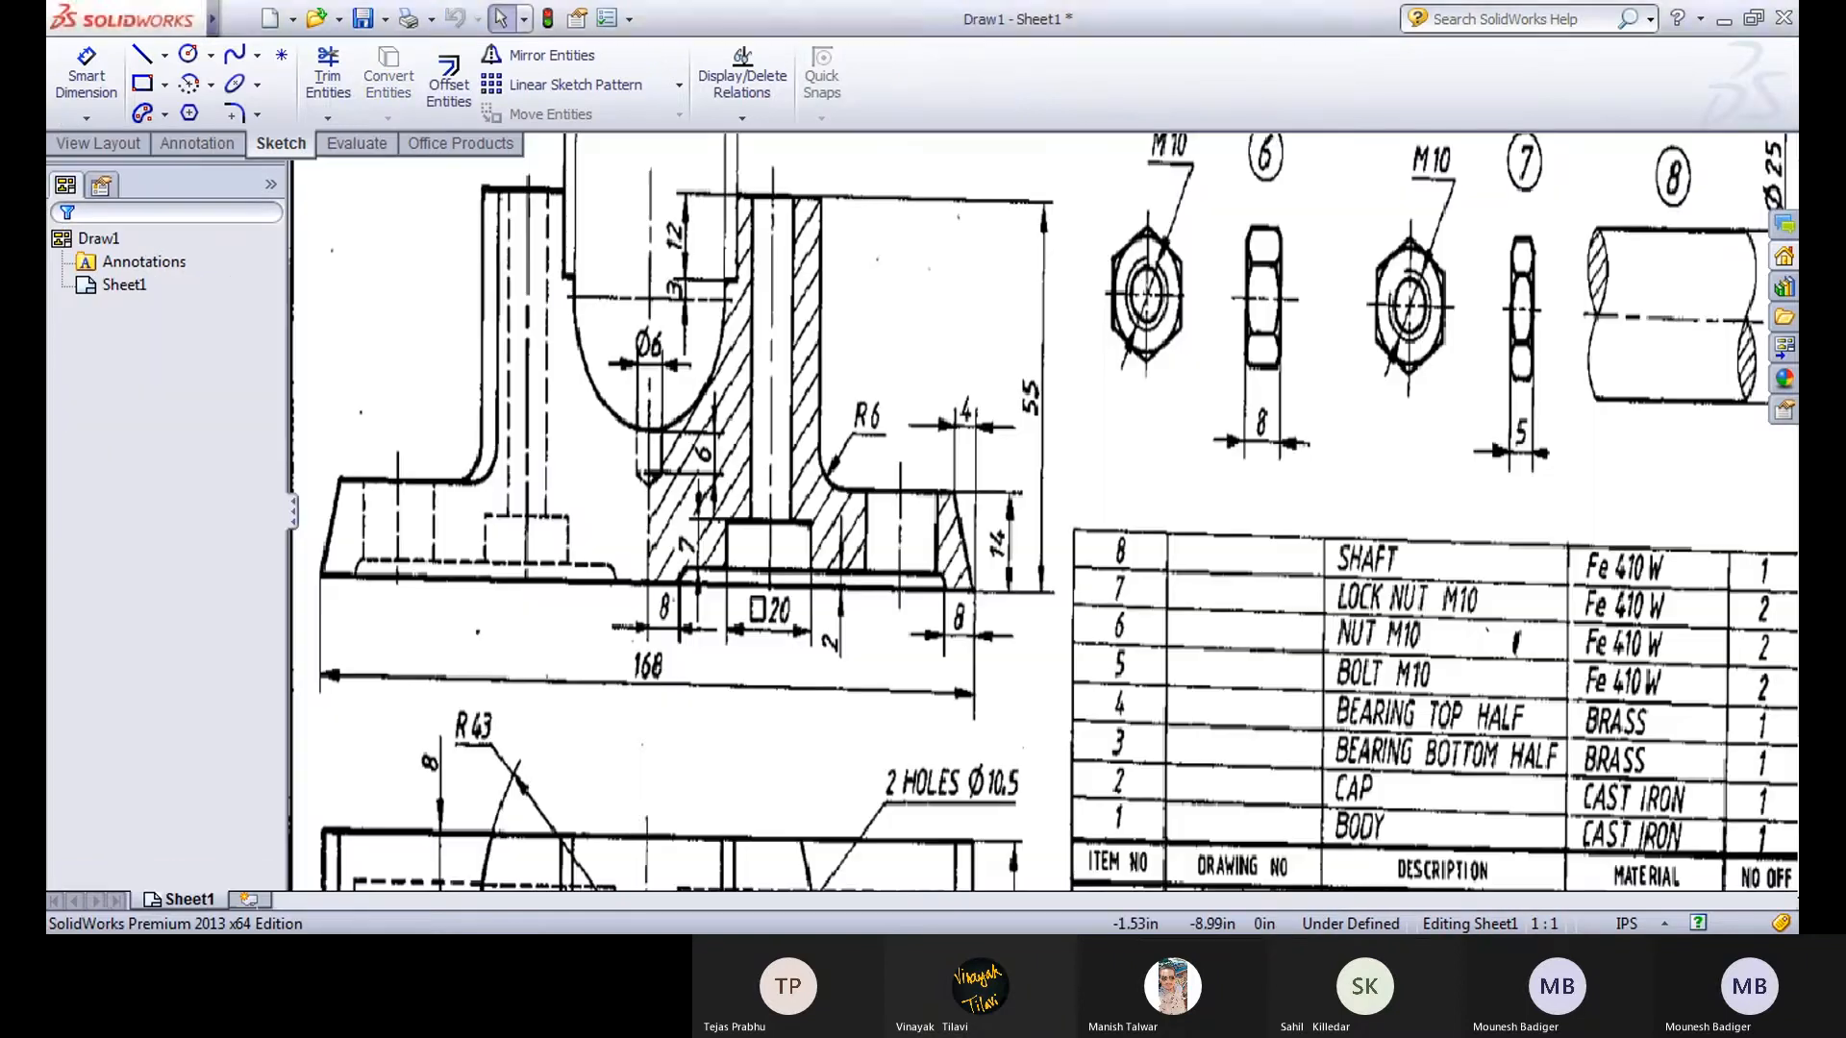
pyautogui.click(630, 822)
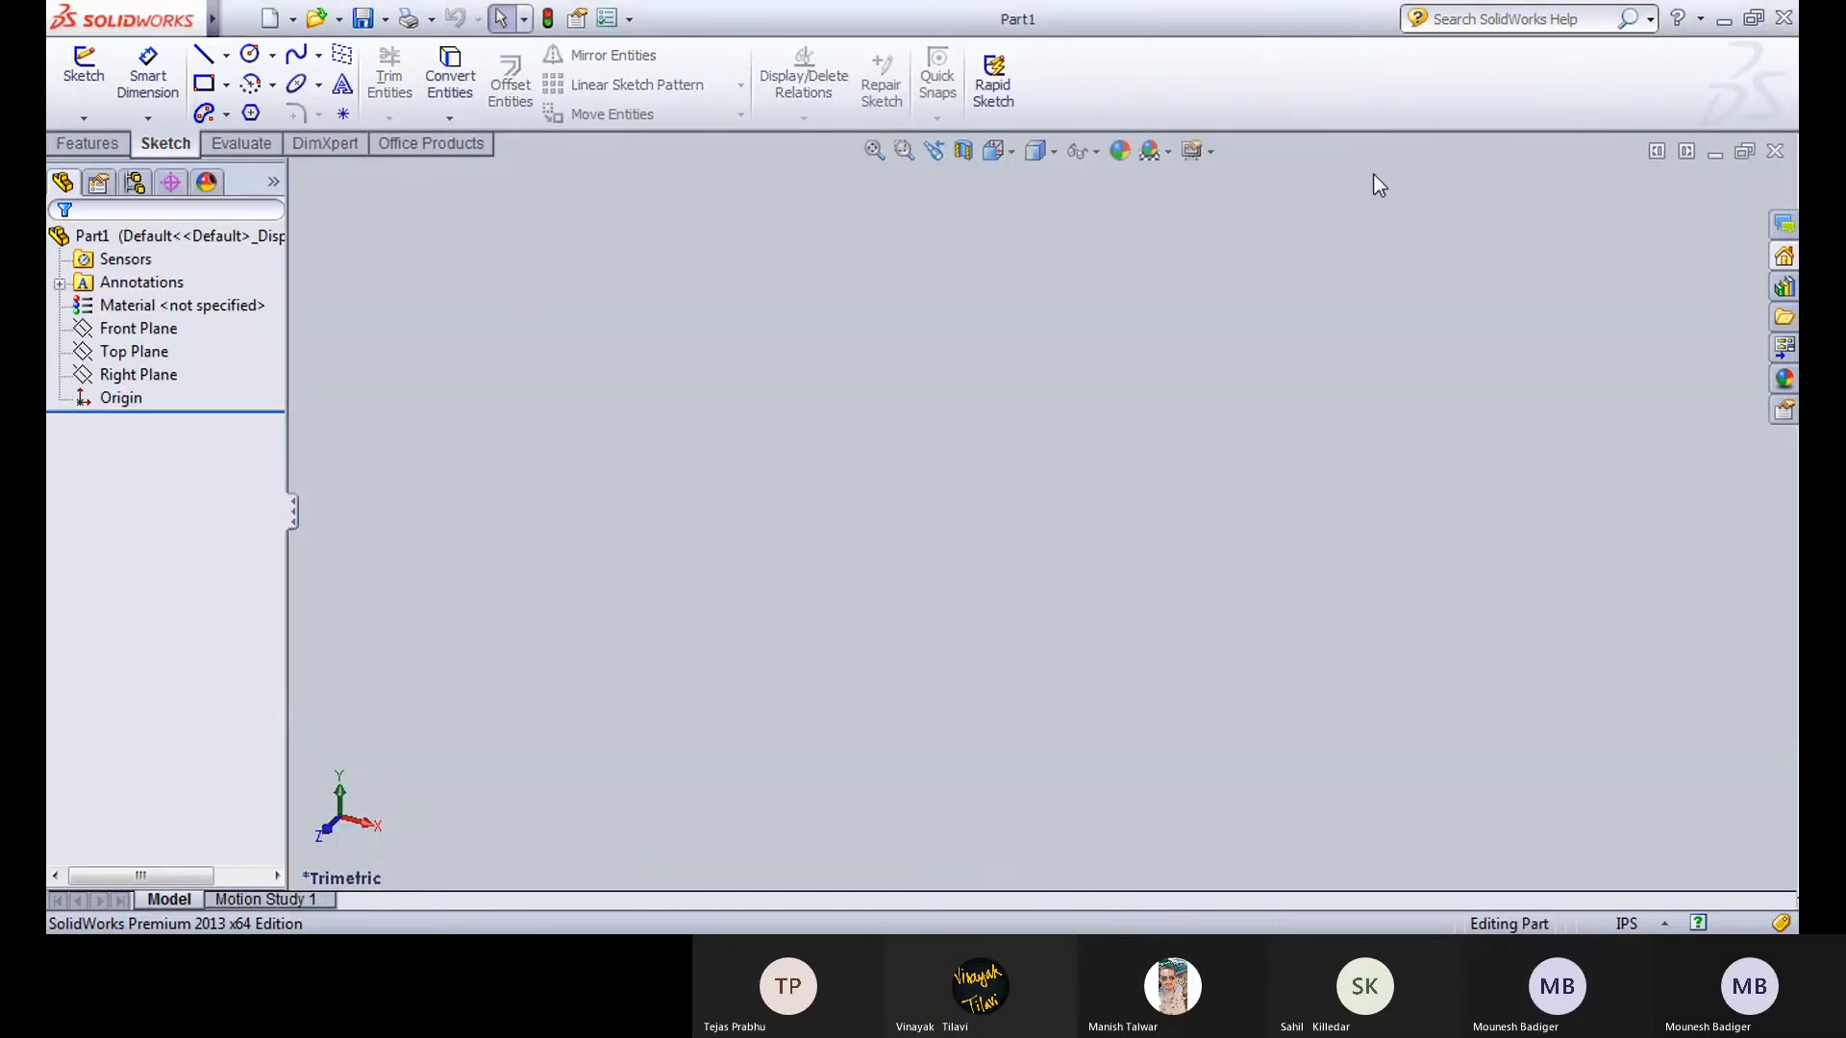
pyautogui.click(1775, 153)
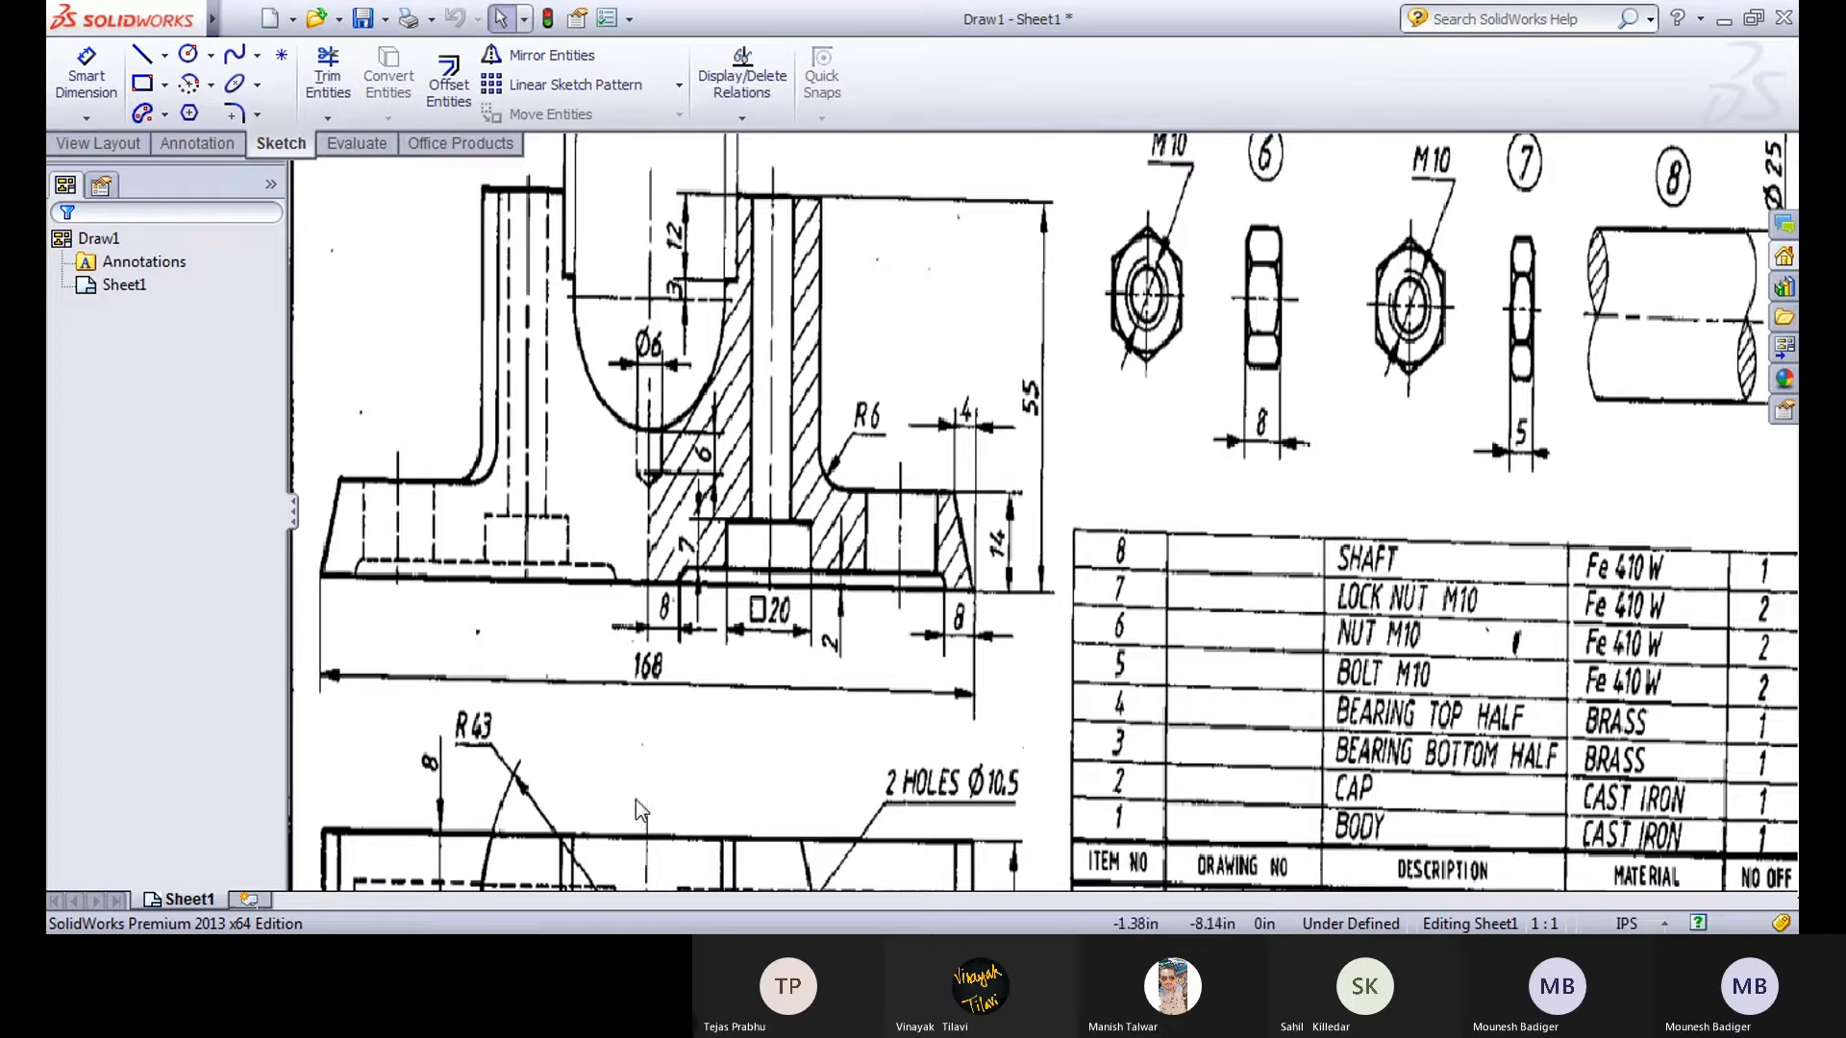
pyautogui.click(657, 920)
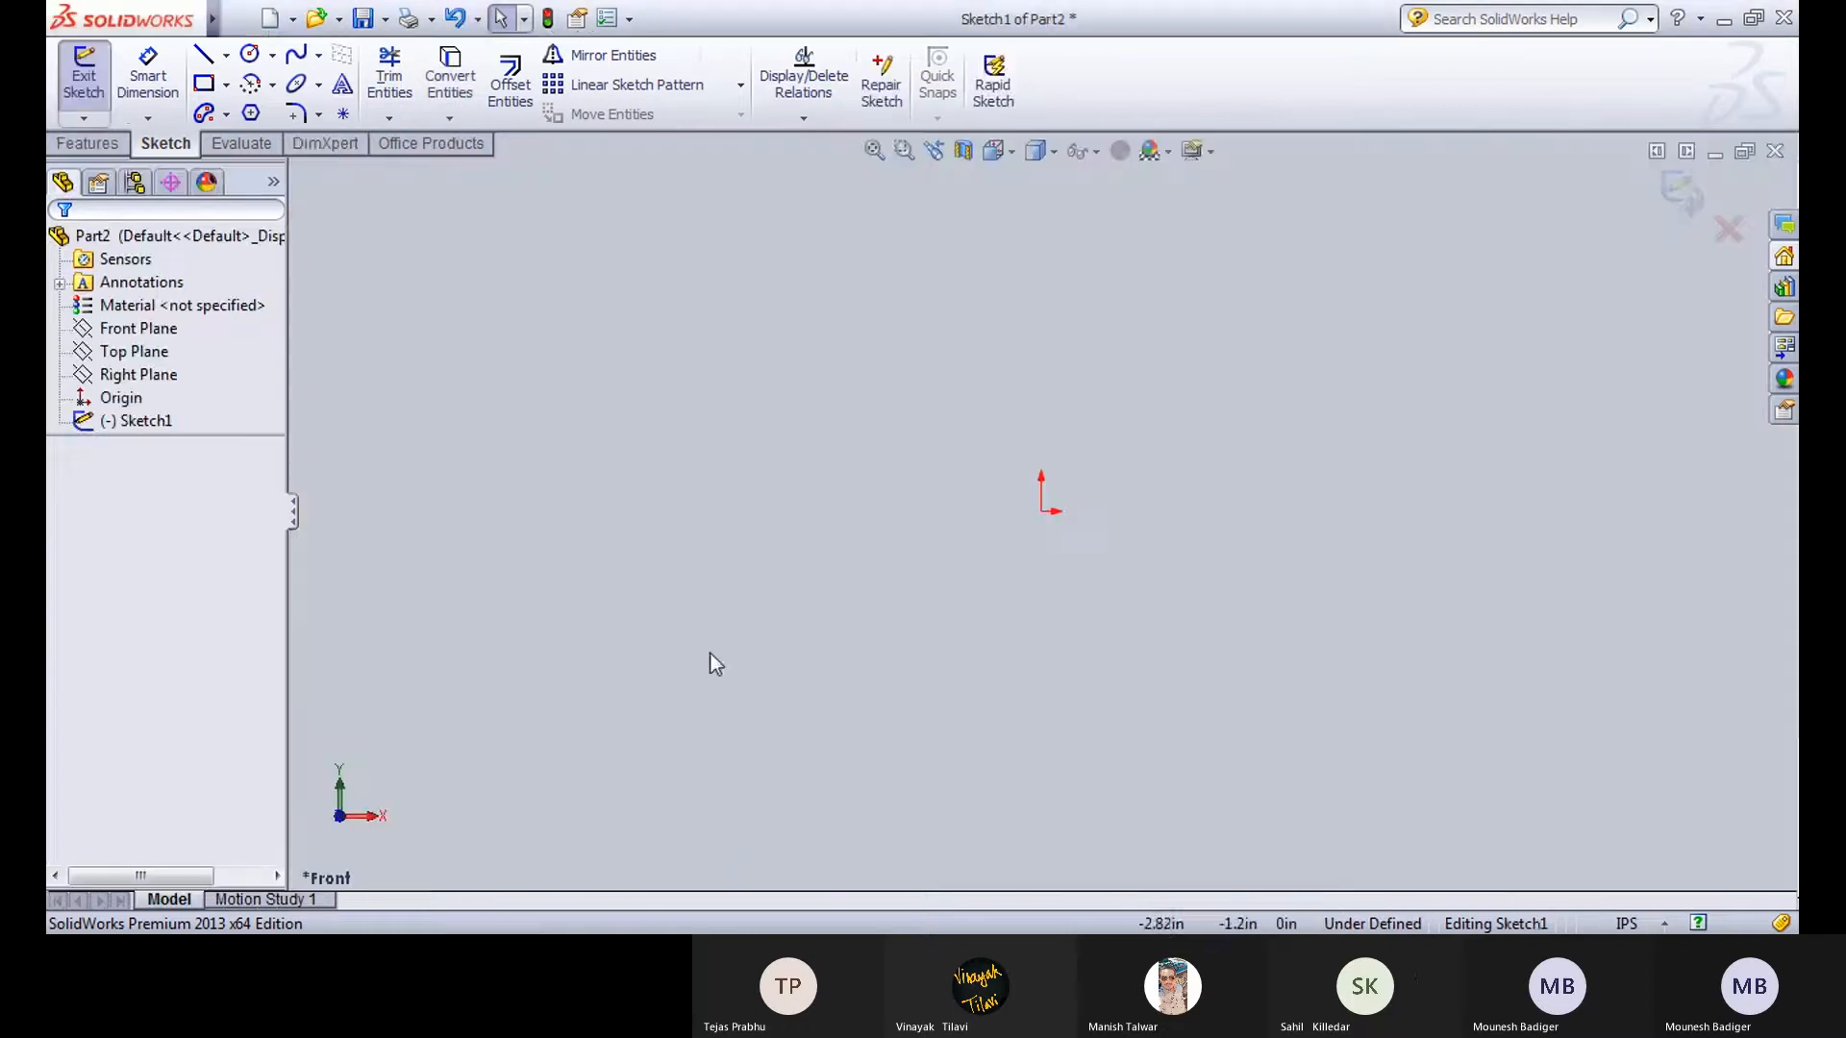
# Draw a vertical centerline about 2.4 in long, running from above down to the origin.
pyautogui.click(226, 55)
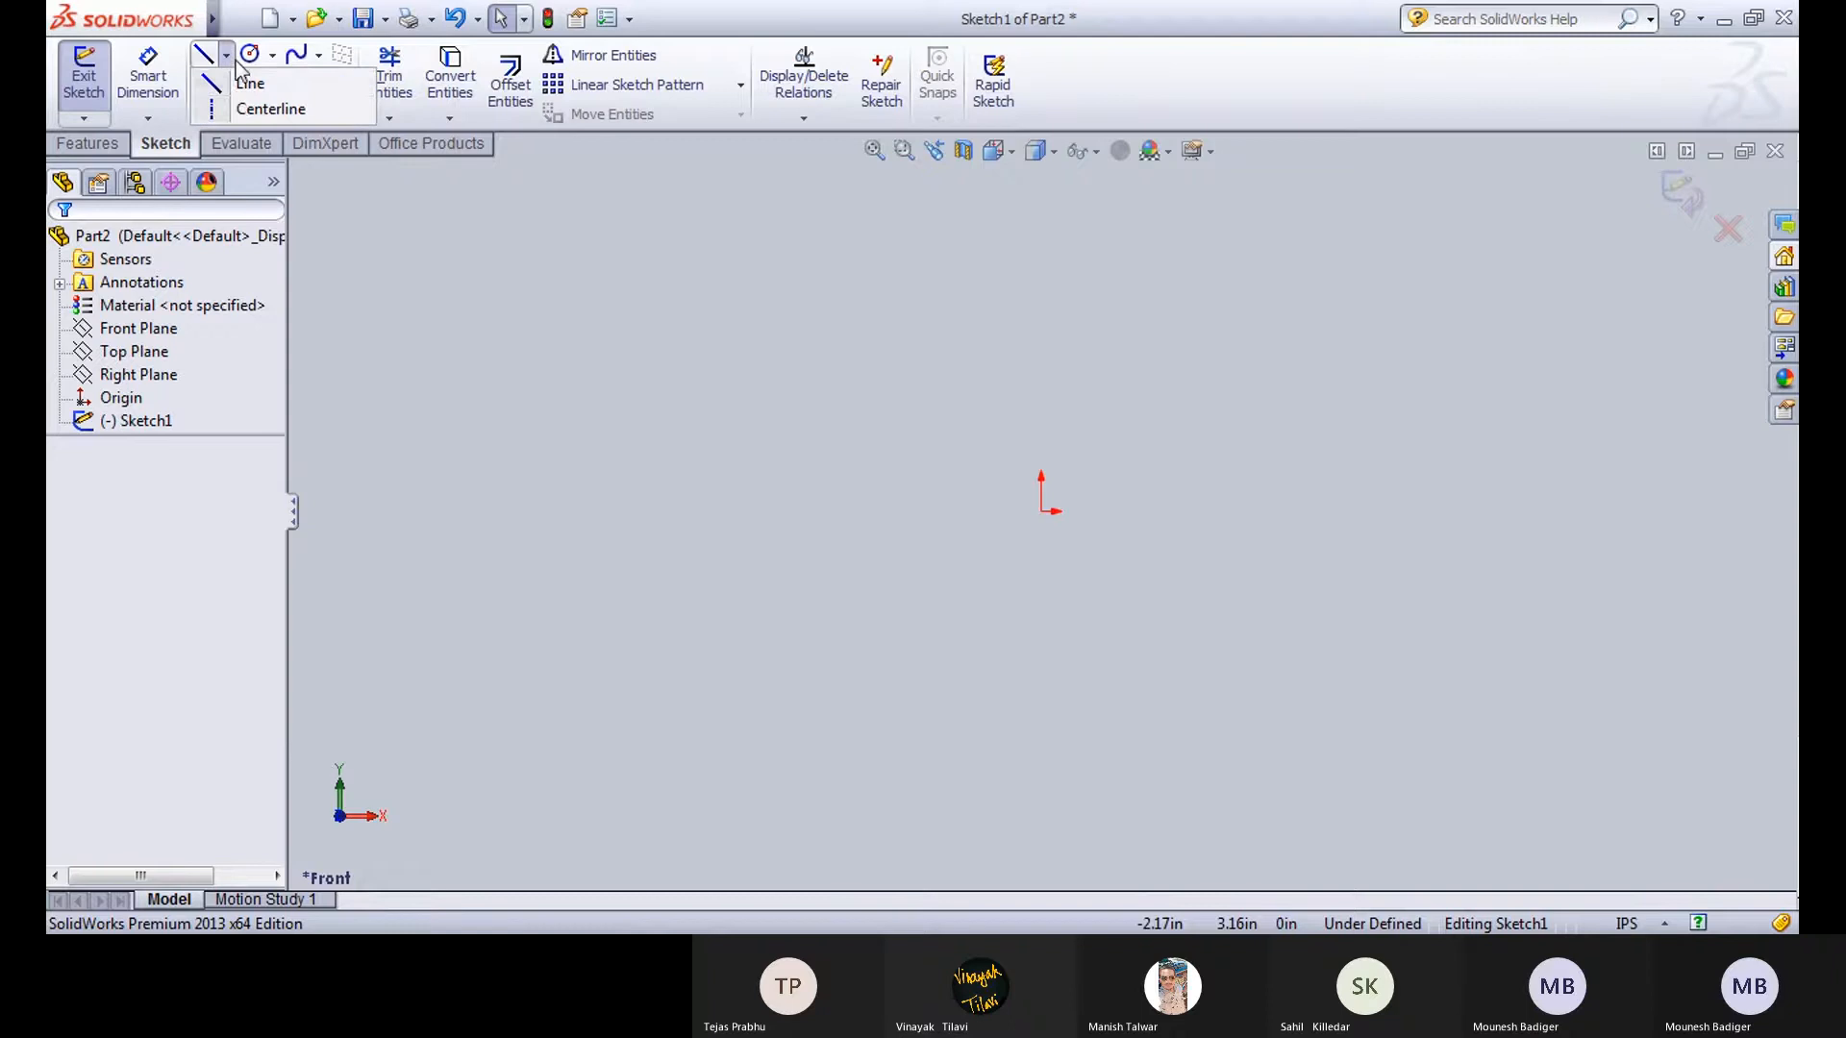
pyautogui.click(245, 108)
pyautogui.click(1040, 231)
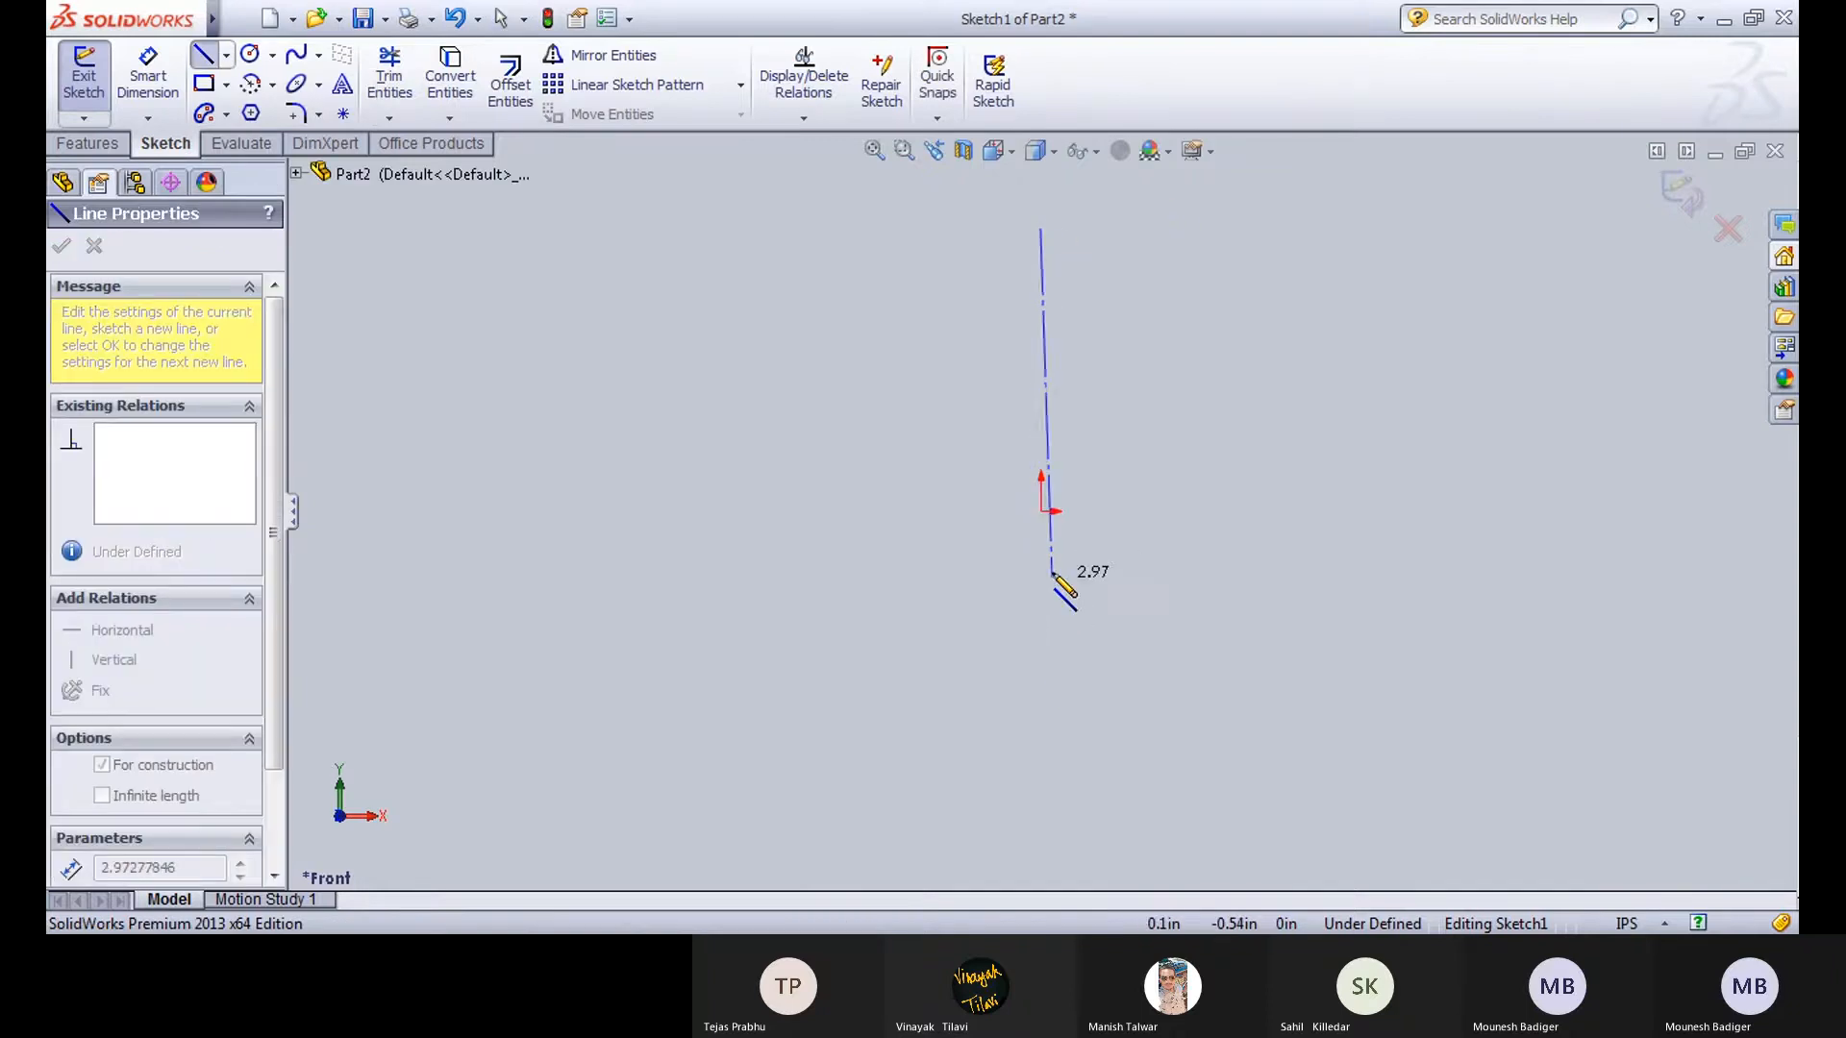
pyautogui.click(1041, 511)
pyautogui.click(1168, 240)
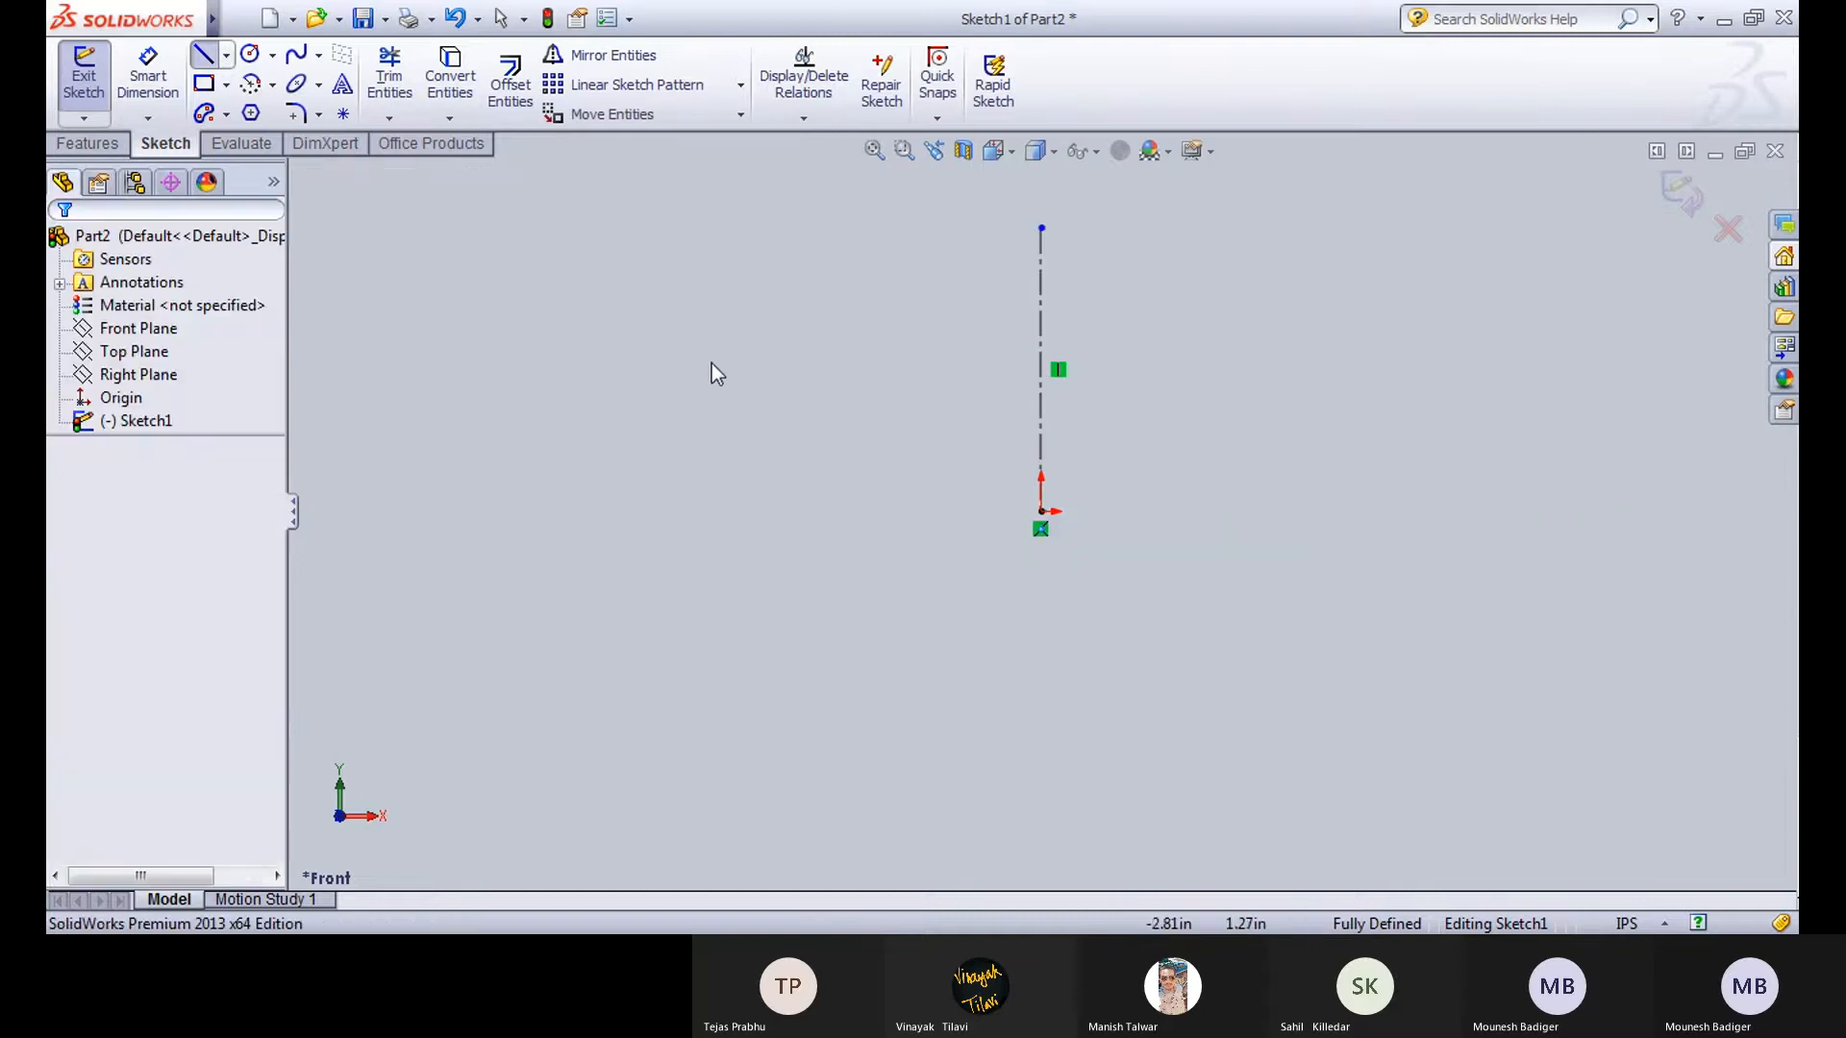
# Add a length dimension to the vertical centerline, accepting its sketched value.
pyautogui.click(153, 82)
pyautogui.click(1040, 423)
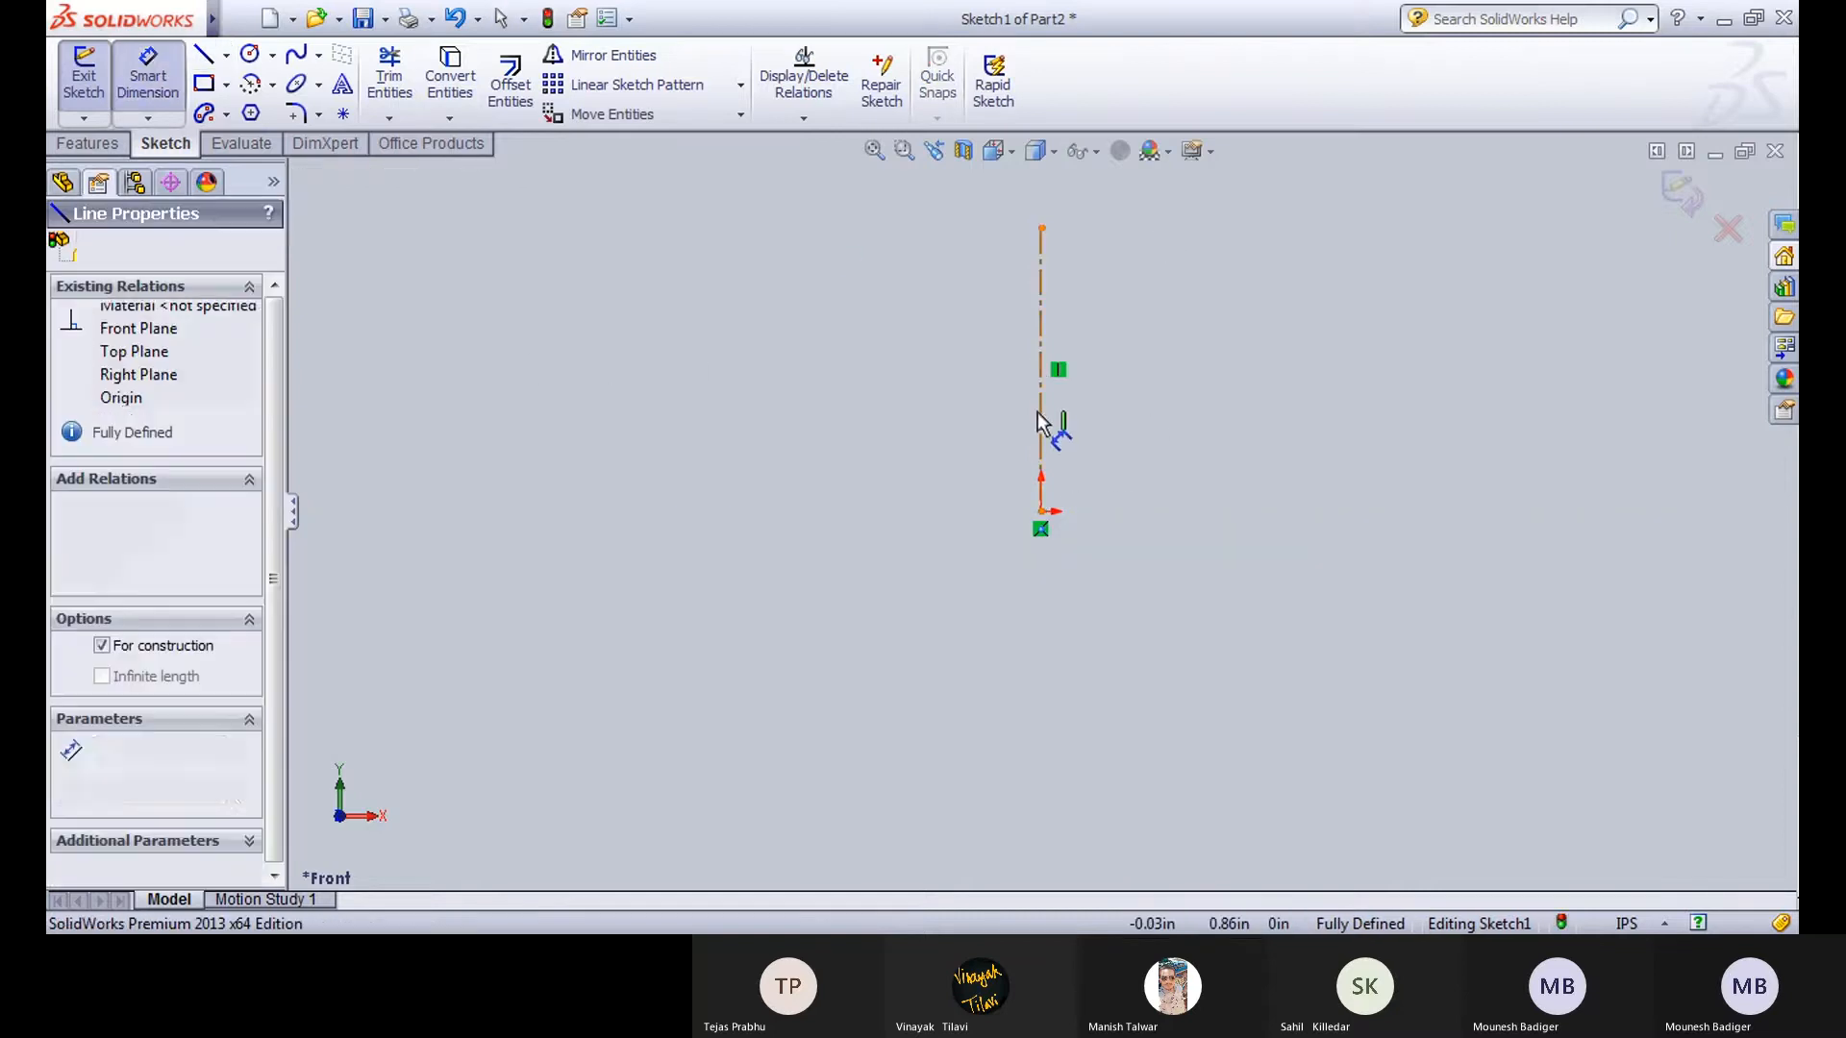
pyautogui.click(1149, 428)
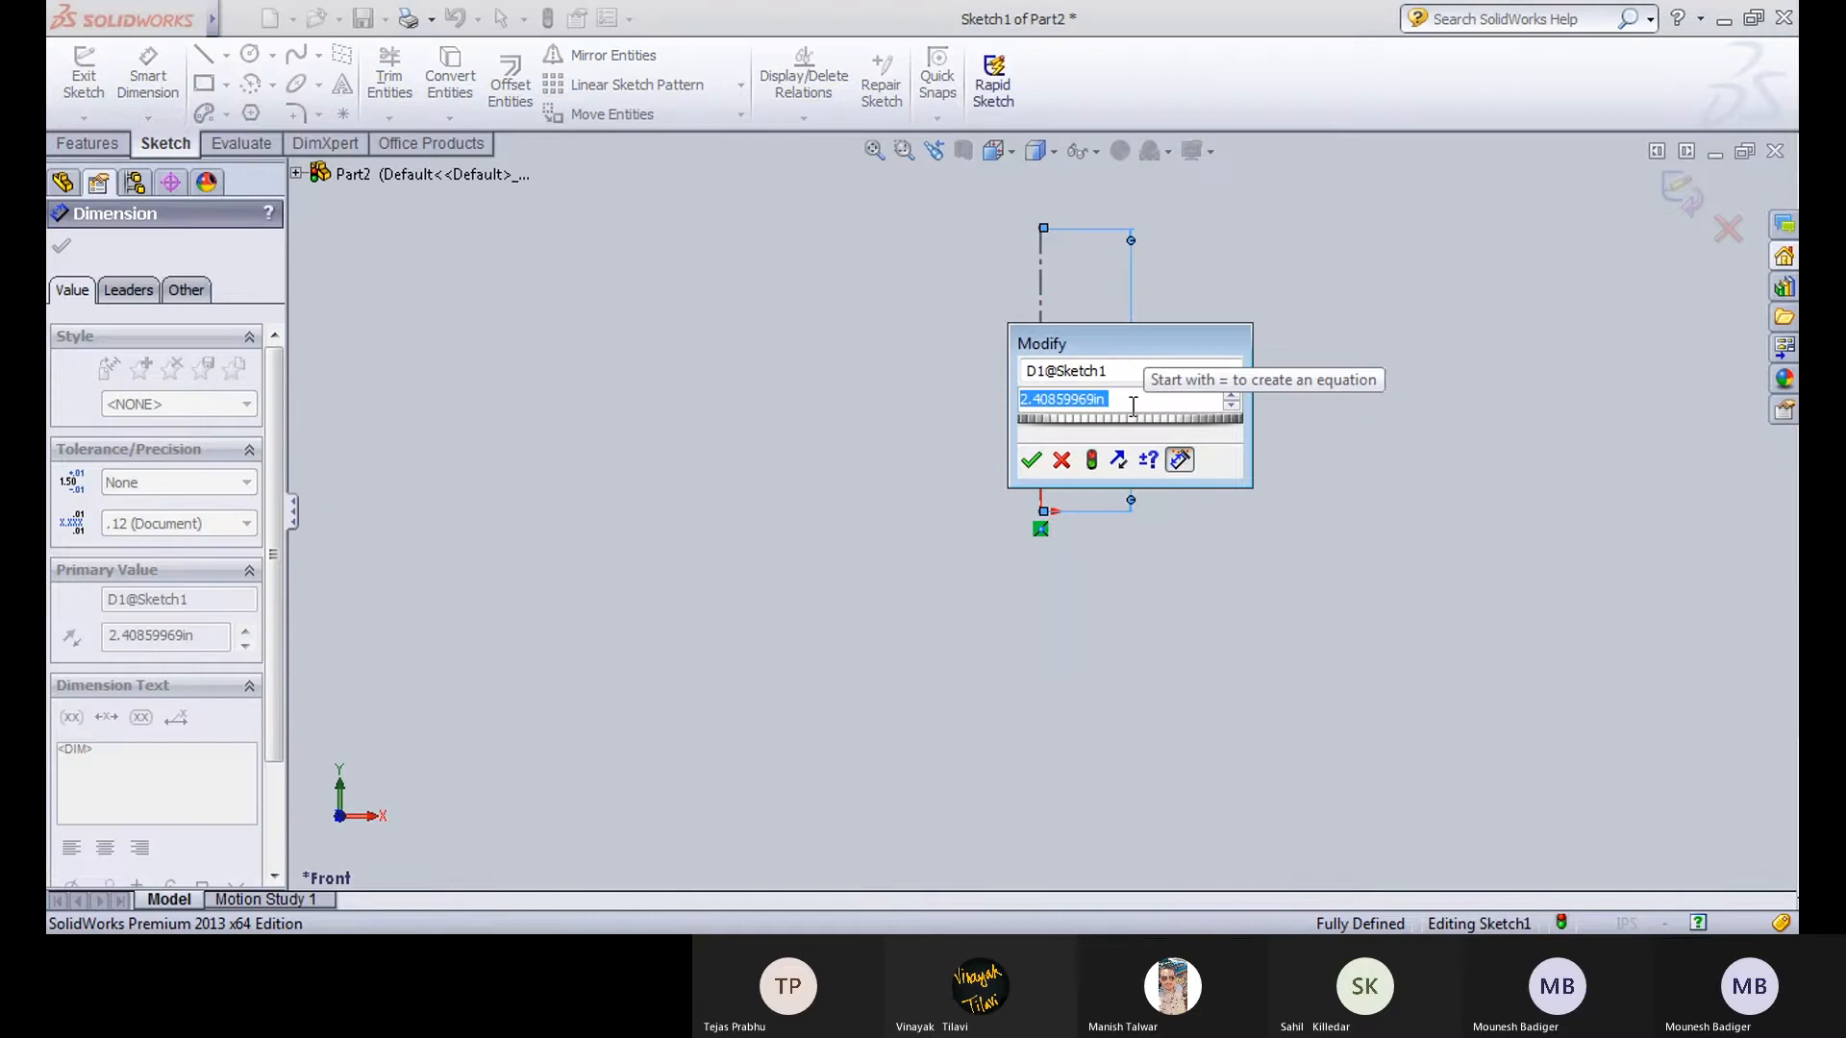
pyautogui.click(1134, 406)
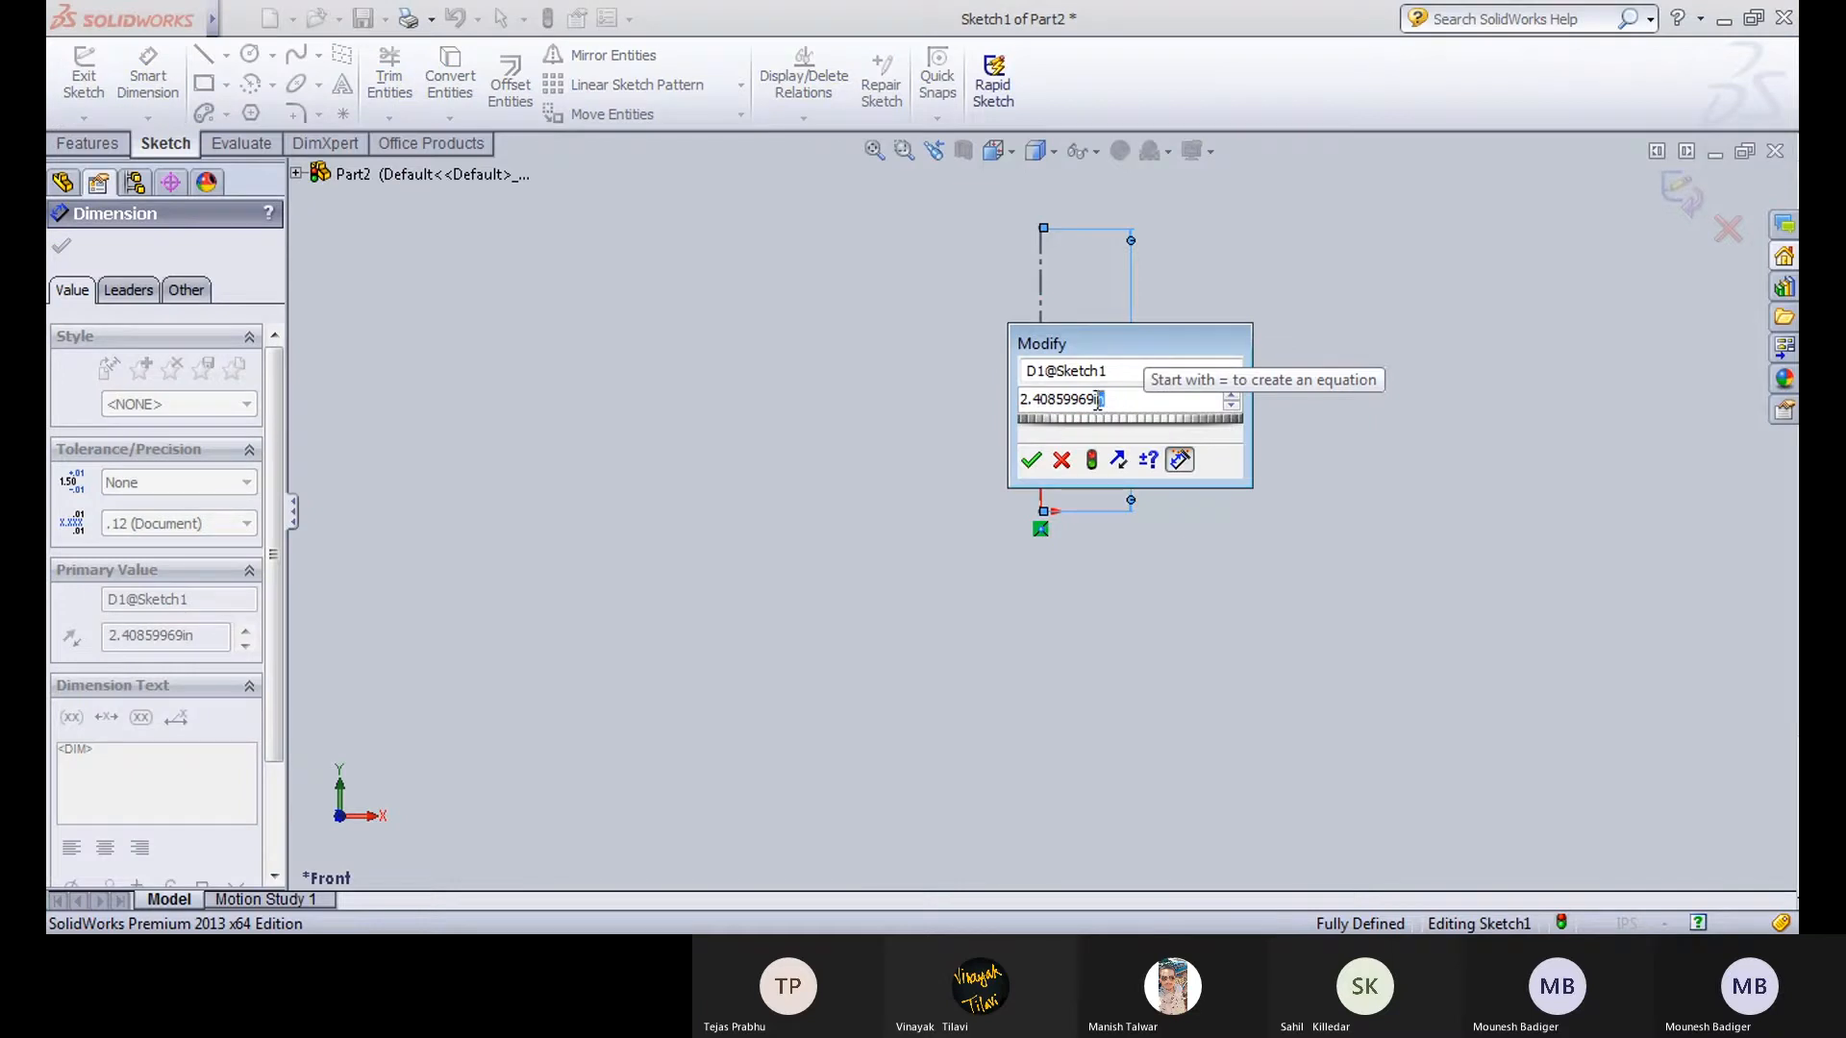
pyautogui.click(1031, 460)
pyautogui.click(819, 470)
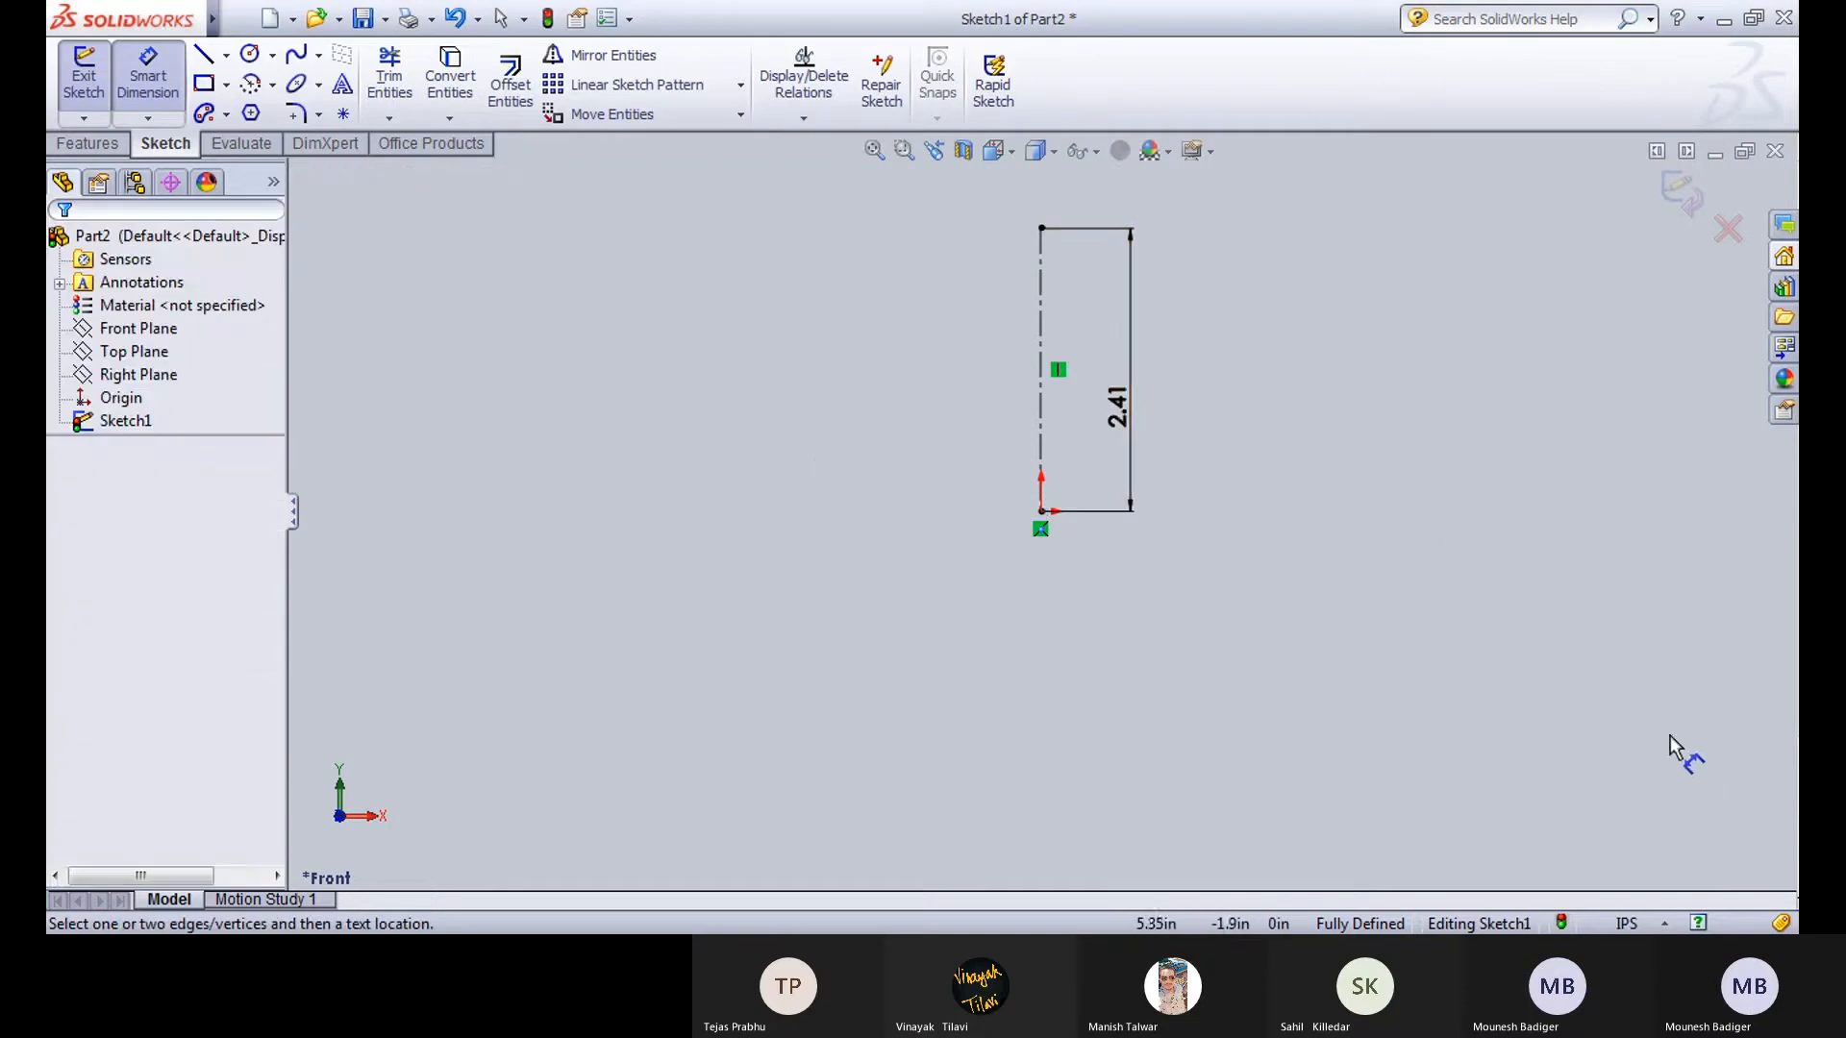
# Change the document units to MMGS (millimeter, gram, second) and reopen the centerline sketch for editing.
pyautogui.click(1634, 923)
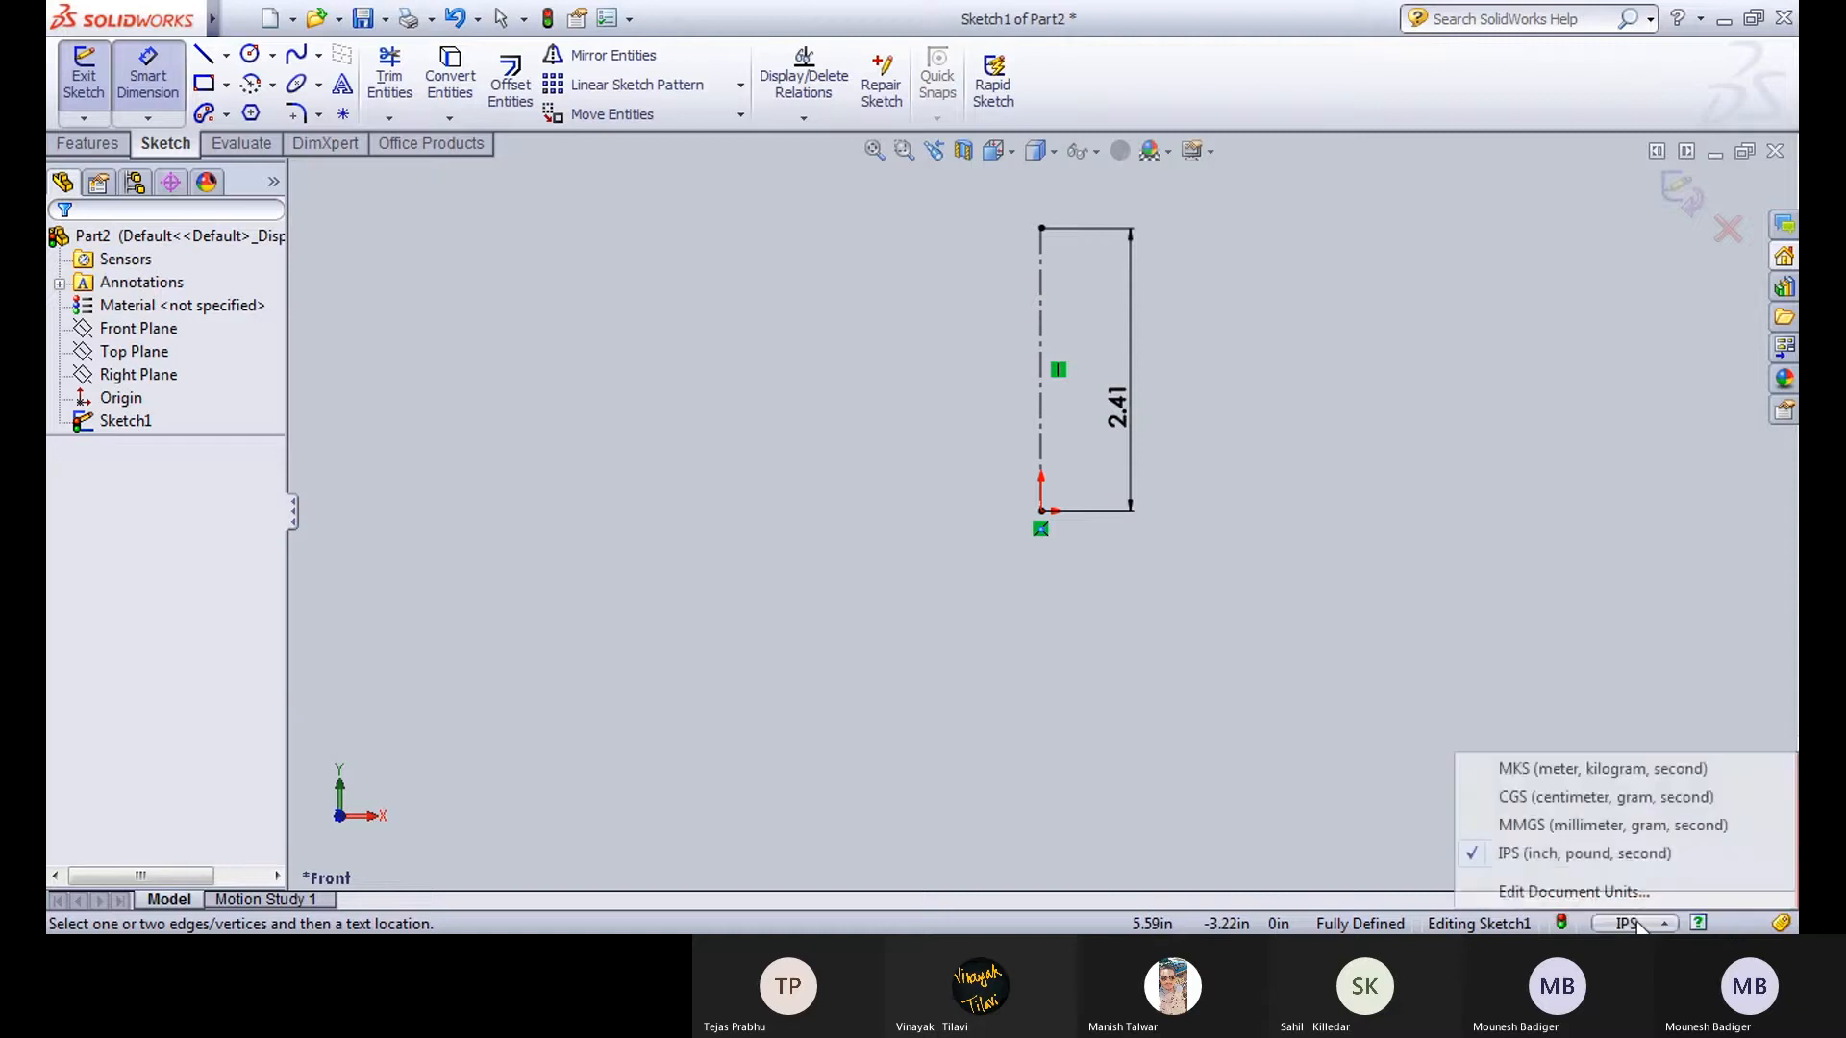
pyautogui.click(1570, 825)
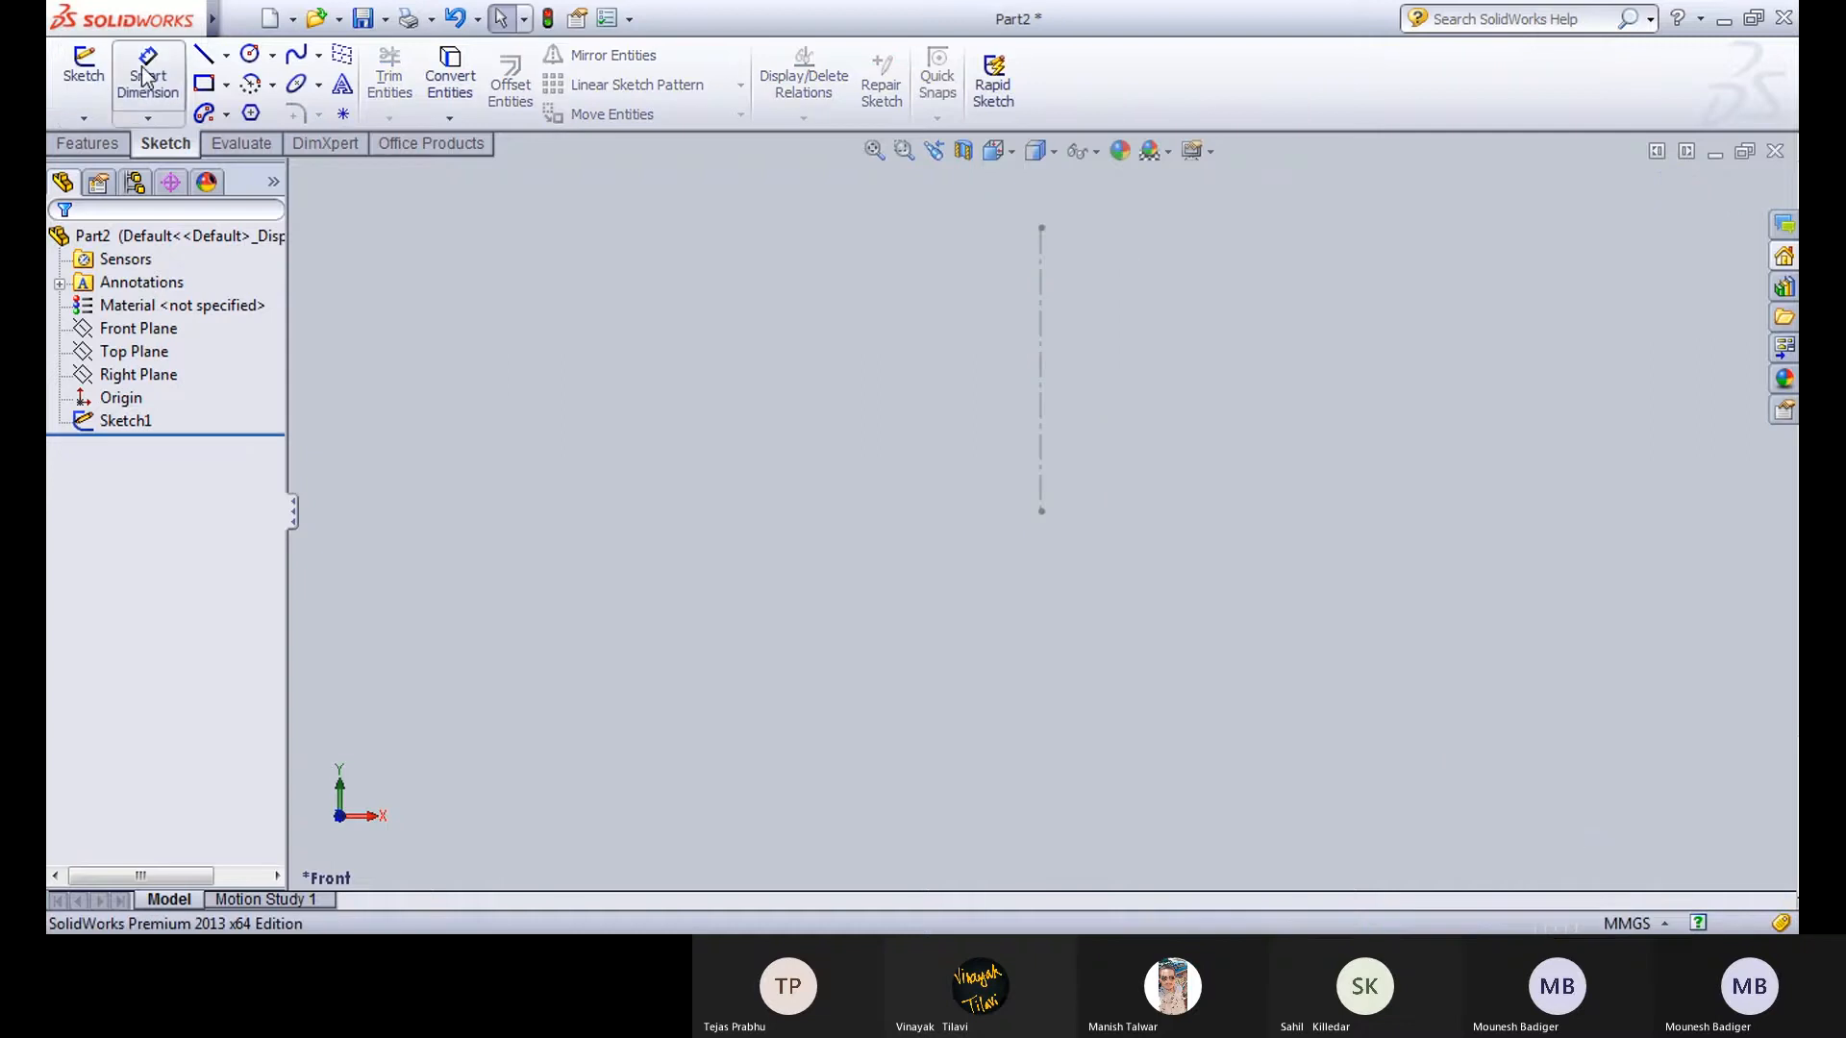
pyautogui.click(84, 62)
pyautogui.click(1046, 317)
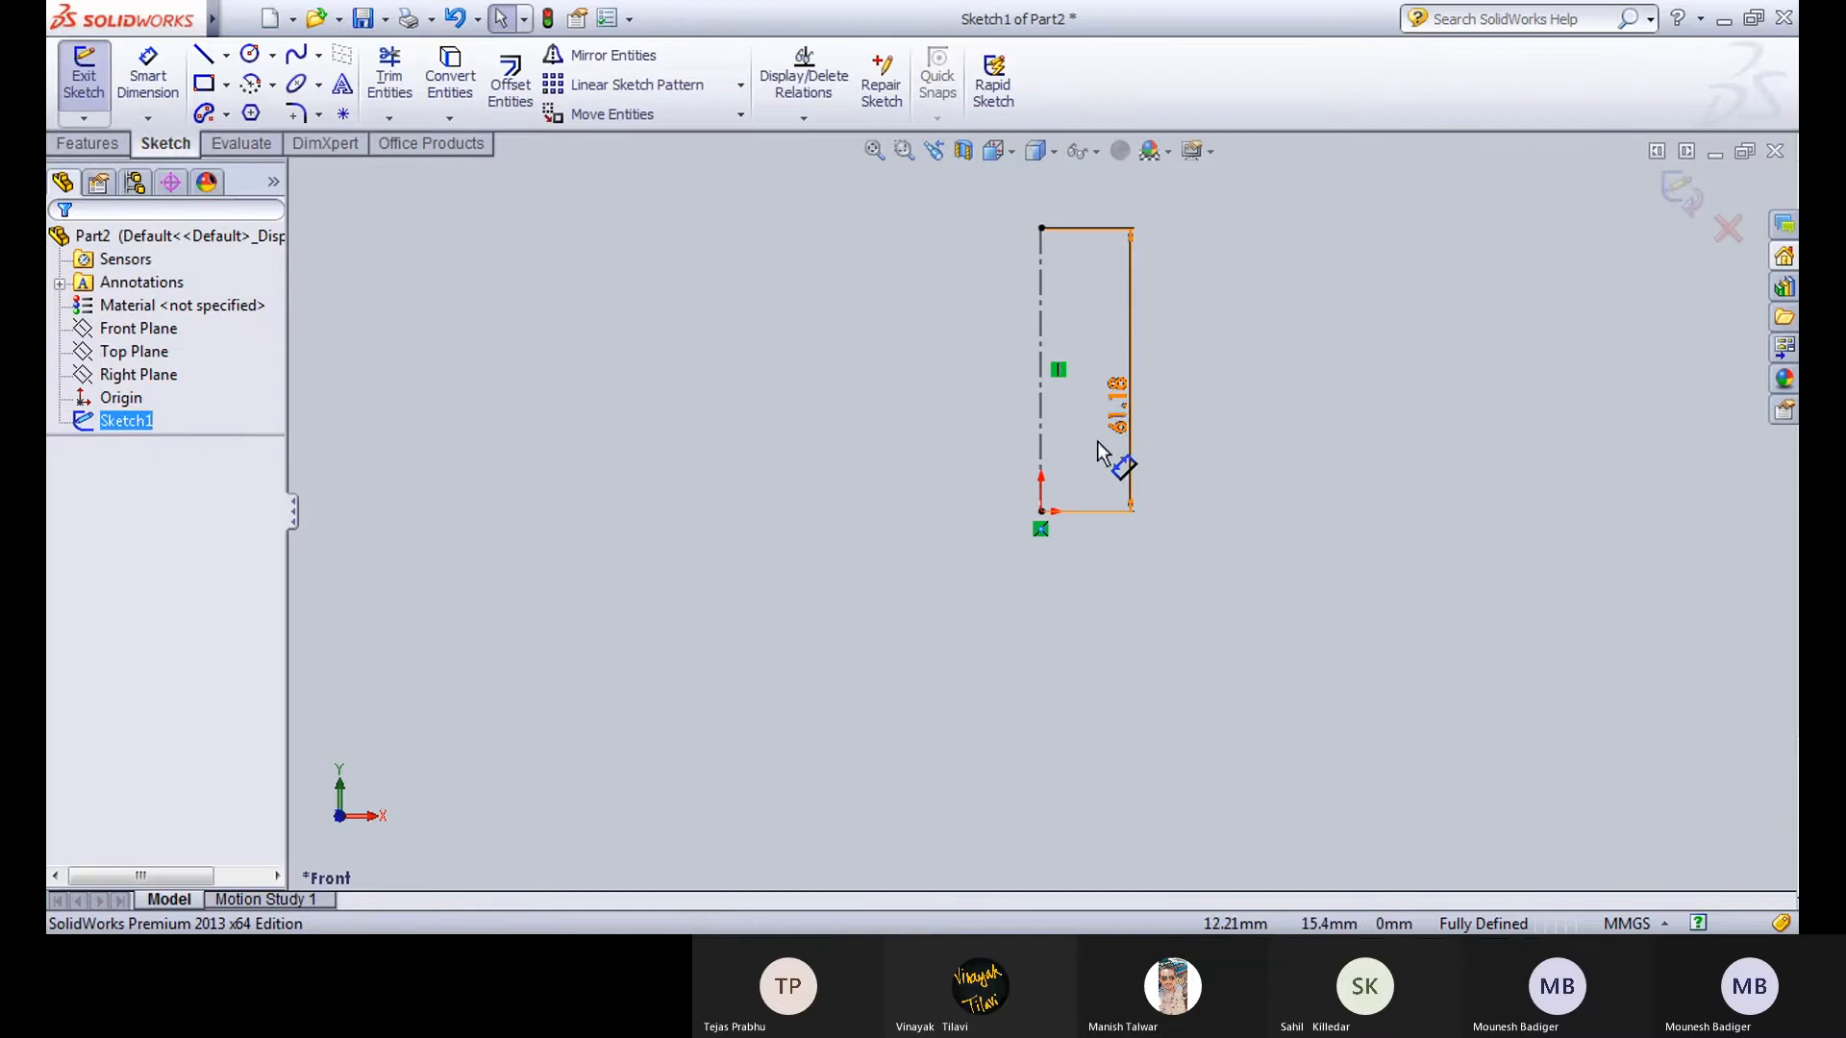
# Set the centerline's length to 55 mm, taking the body height from the reference drawing.
pyautogui.doubleClick(1120, 402)
pyautogui.click(1134, 395)
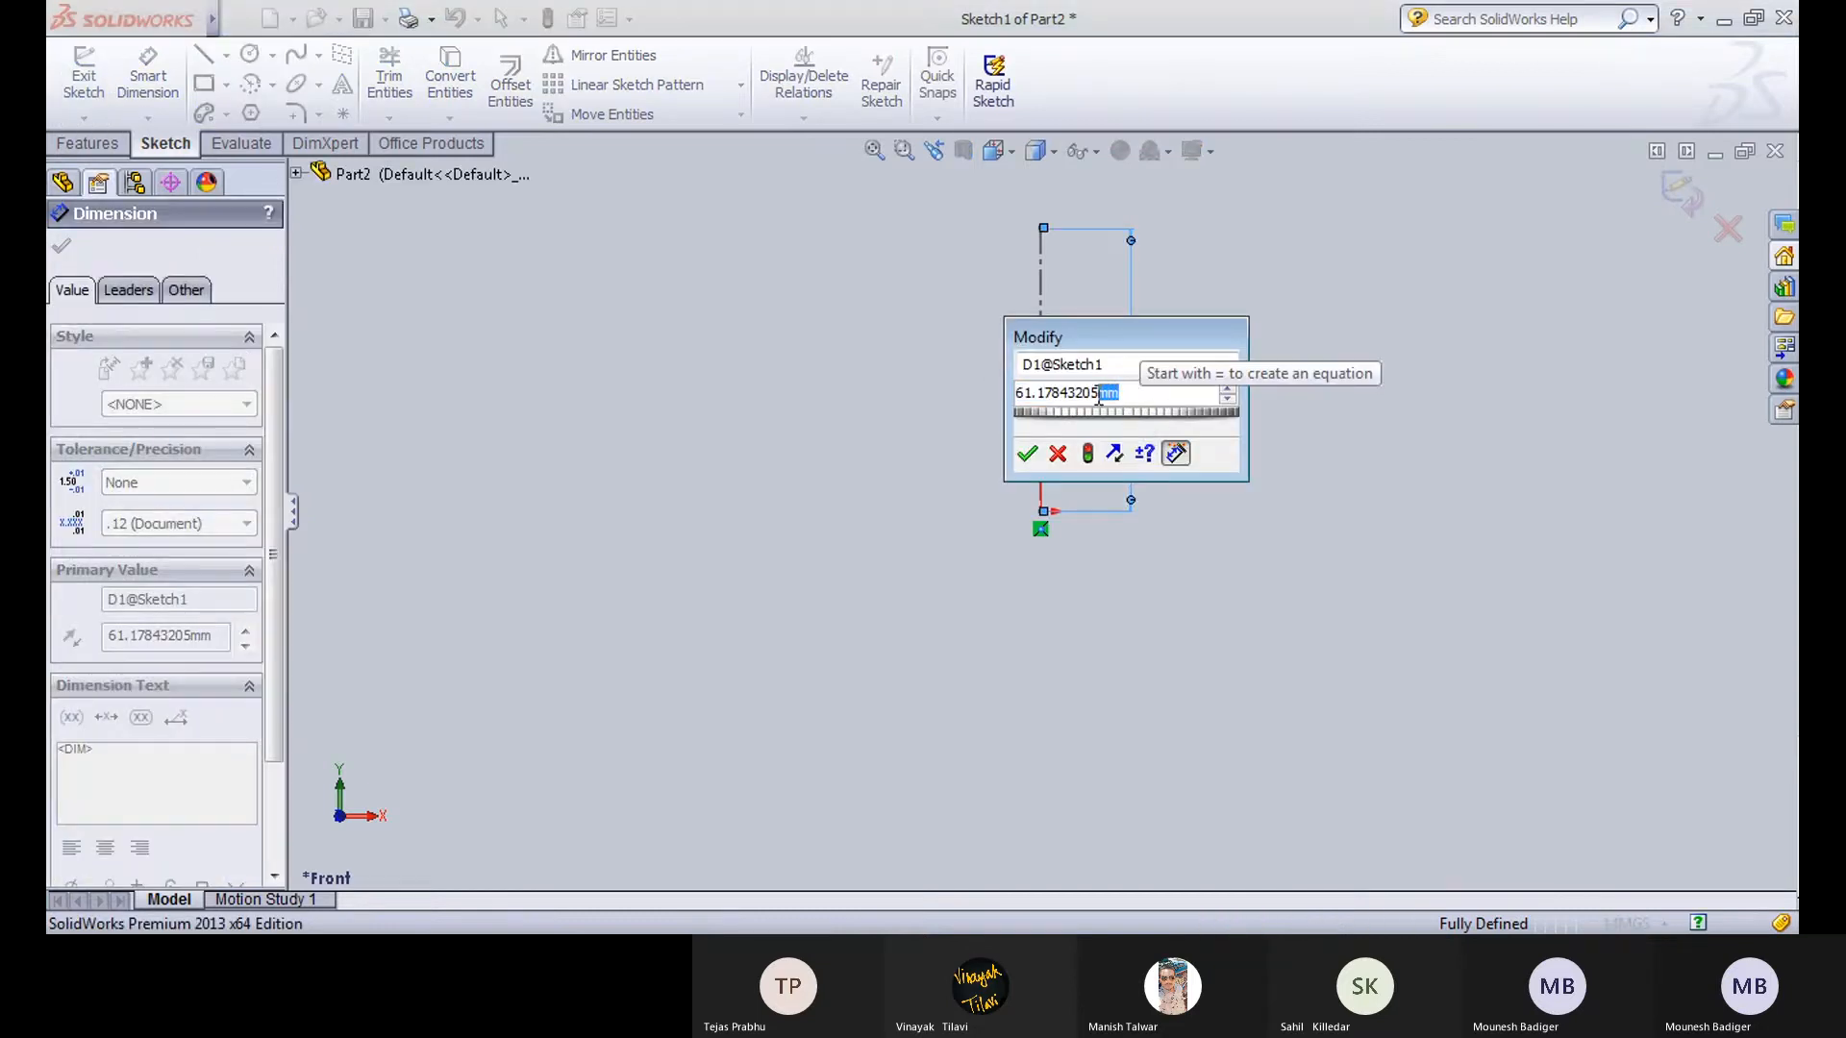
pyautogui.click(1026, 452)
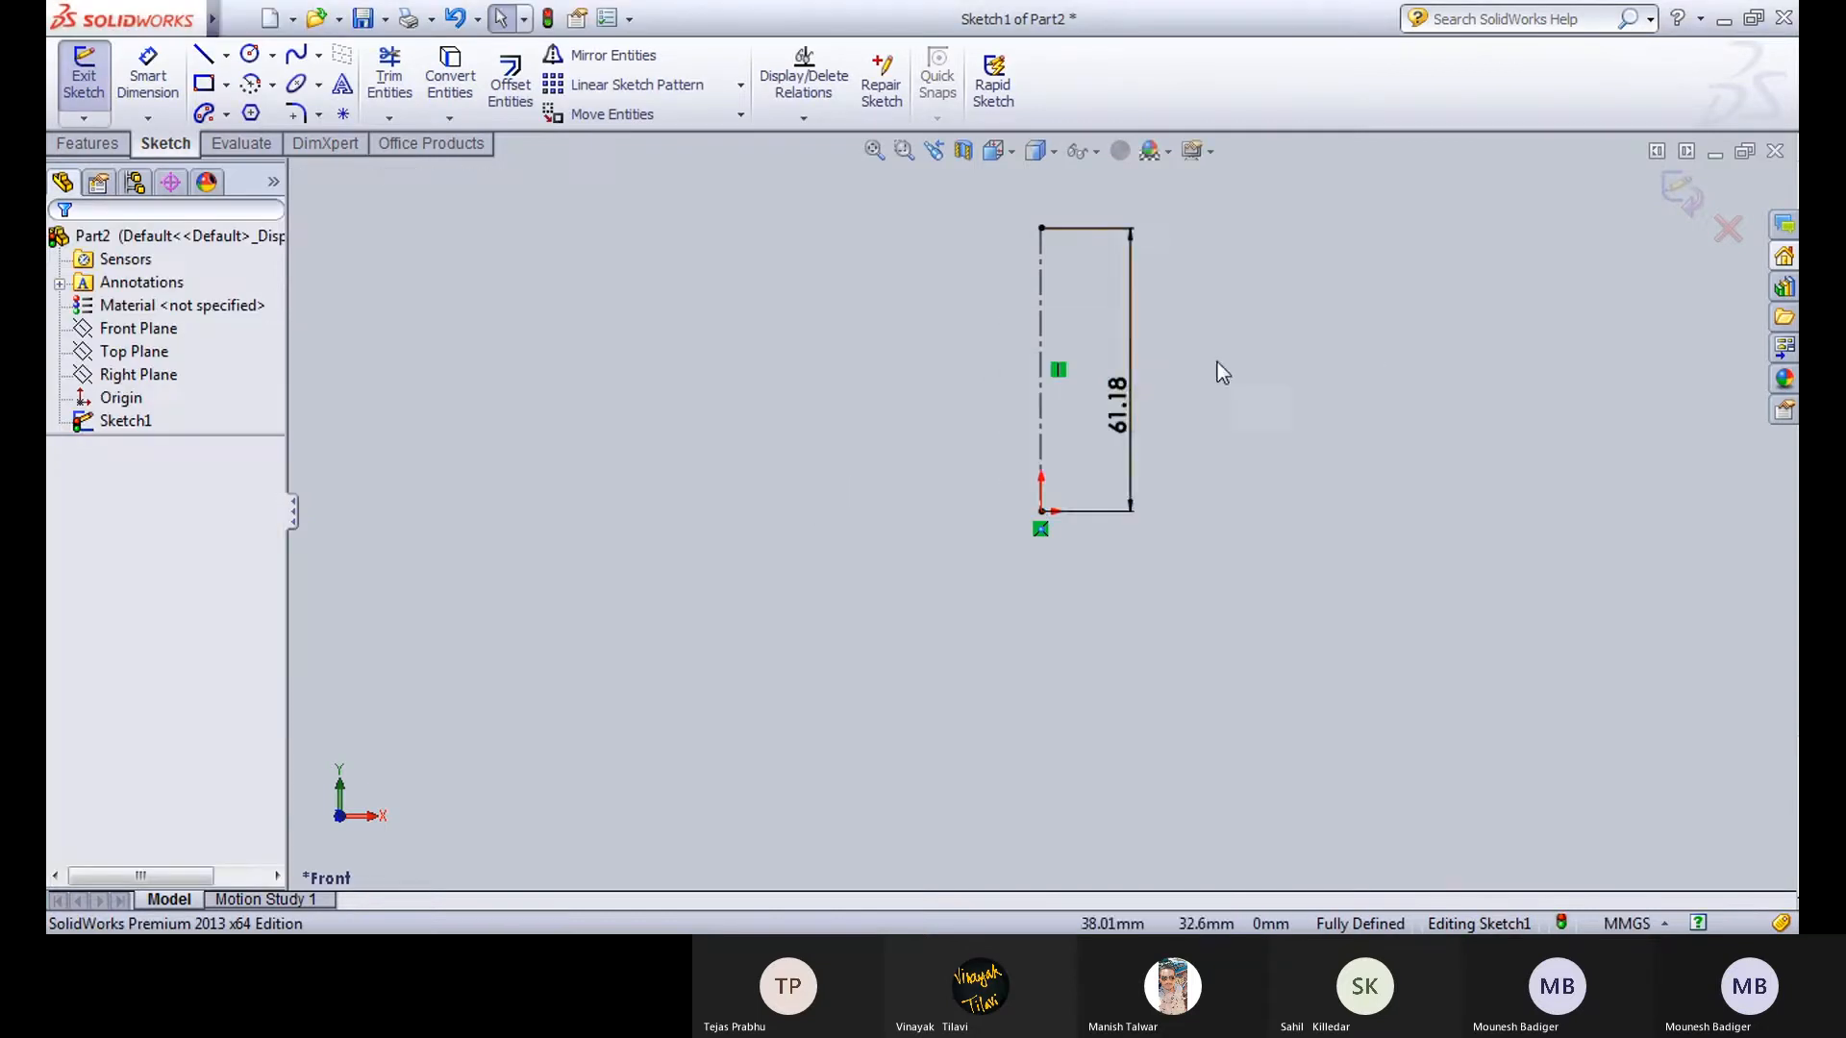
pyautogui.doubleClick(1121, 426)
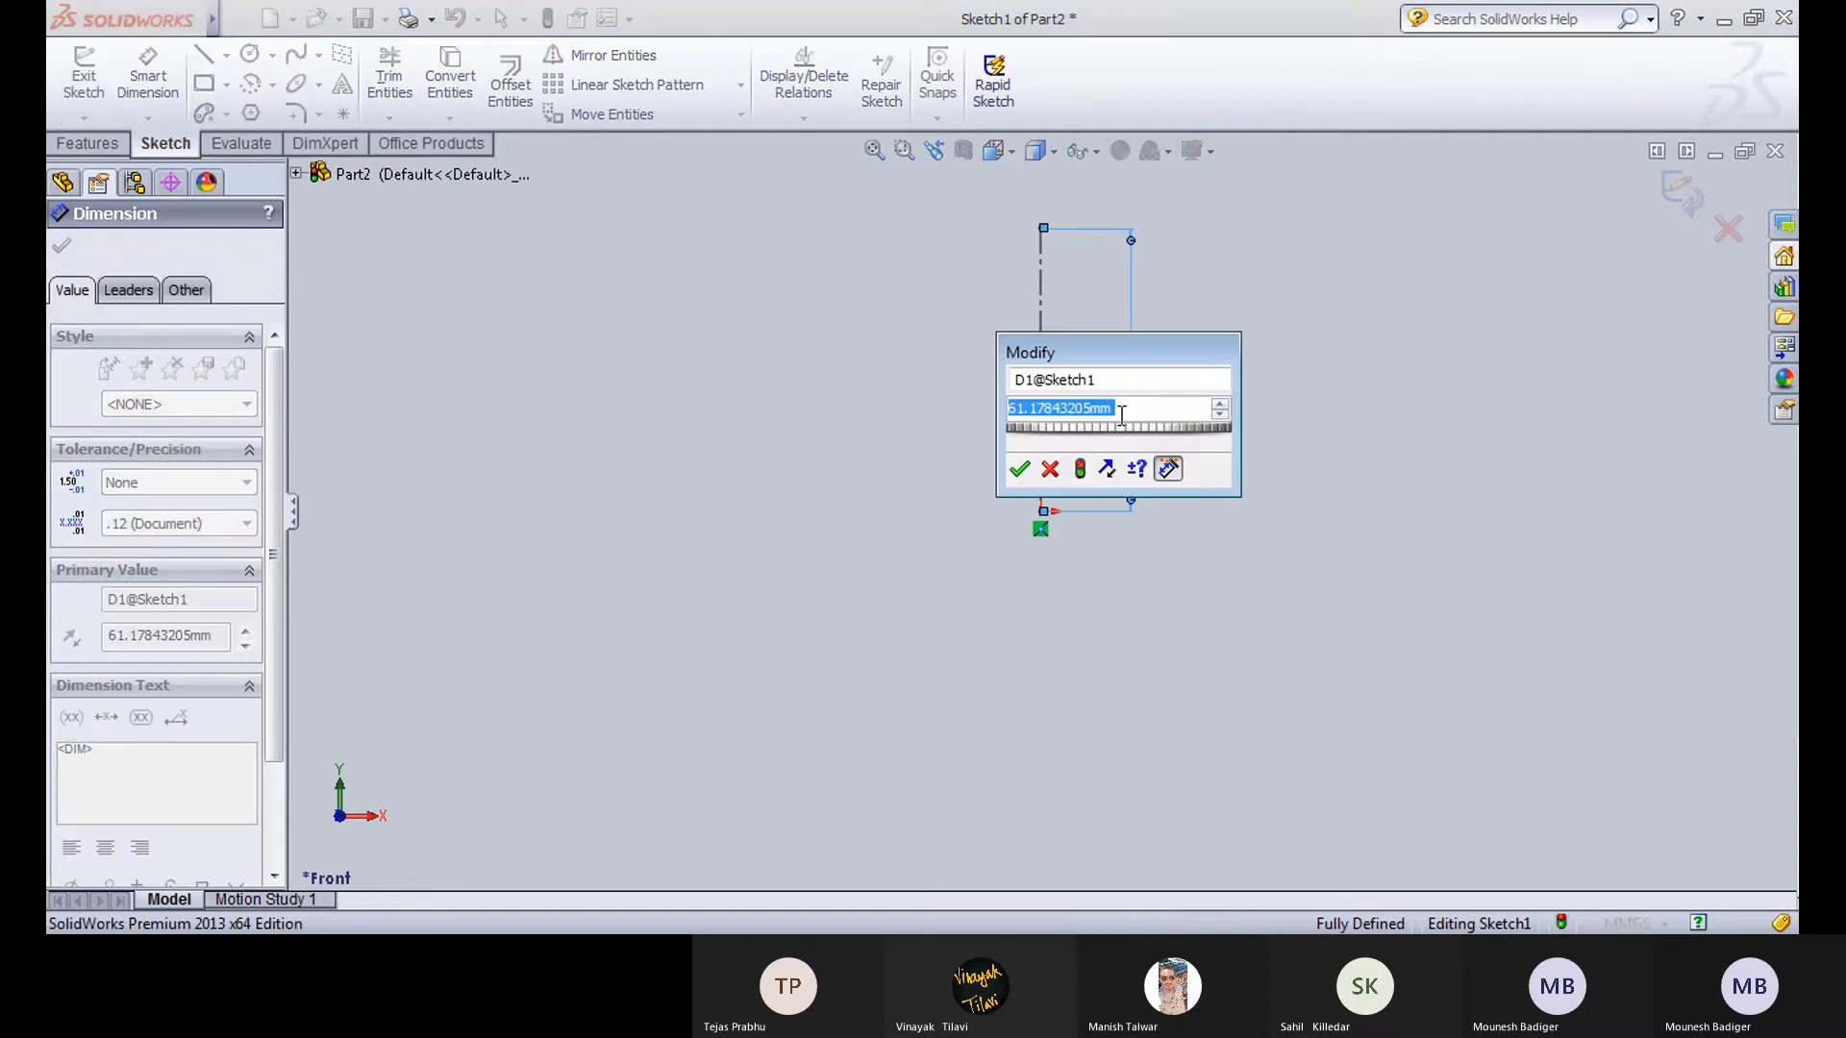
pyautogui.click(1020, 469)
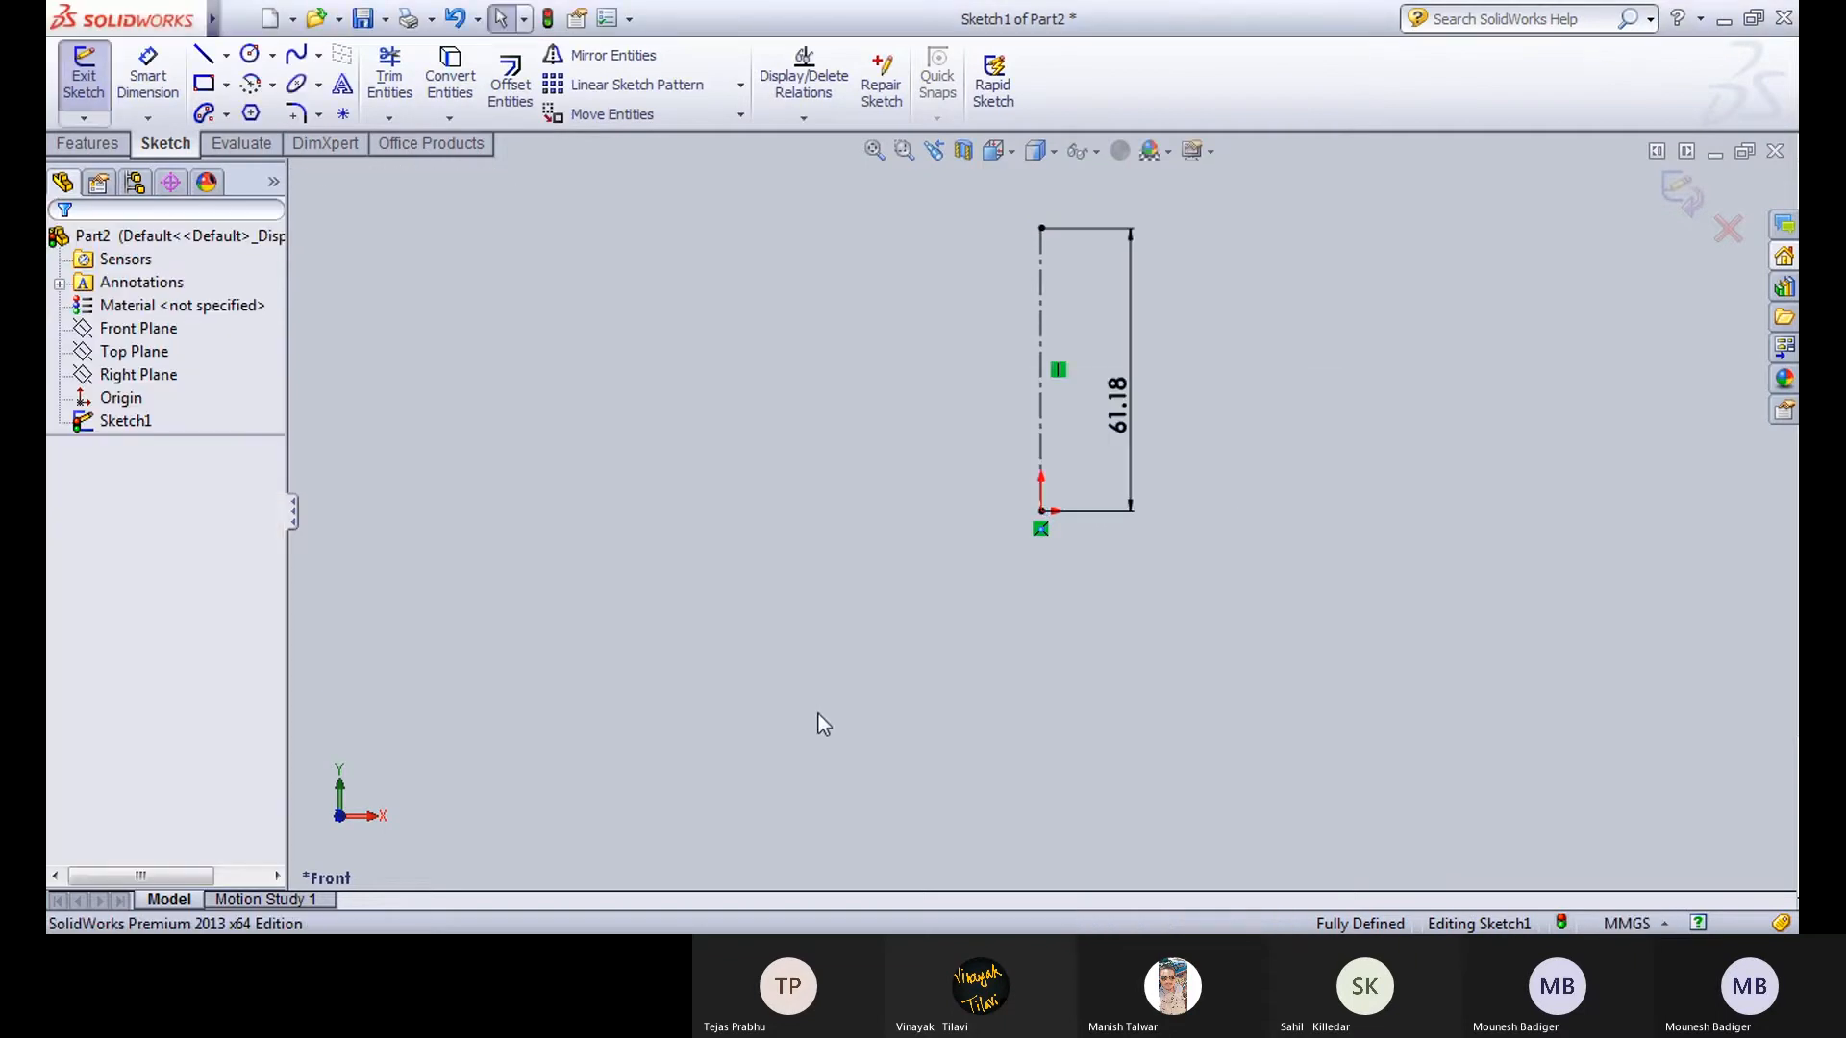
pyautogui.hotkey('ctrl', 'Tab')
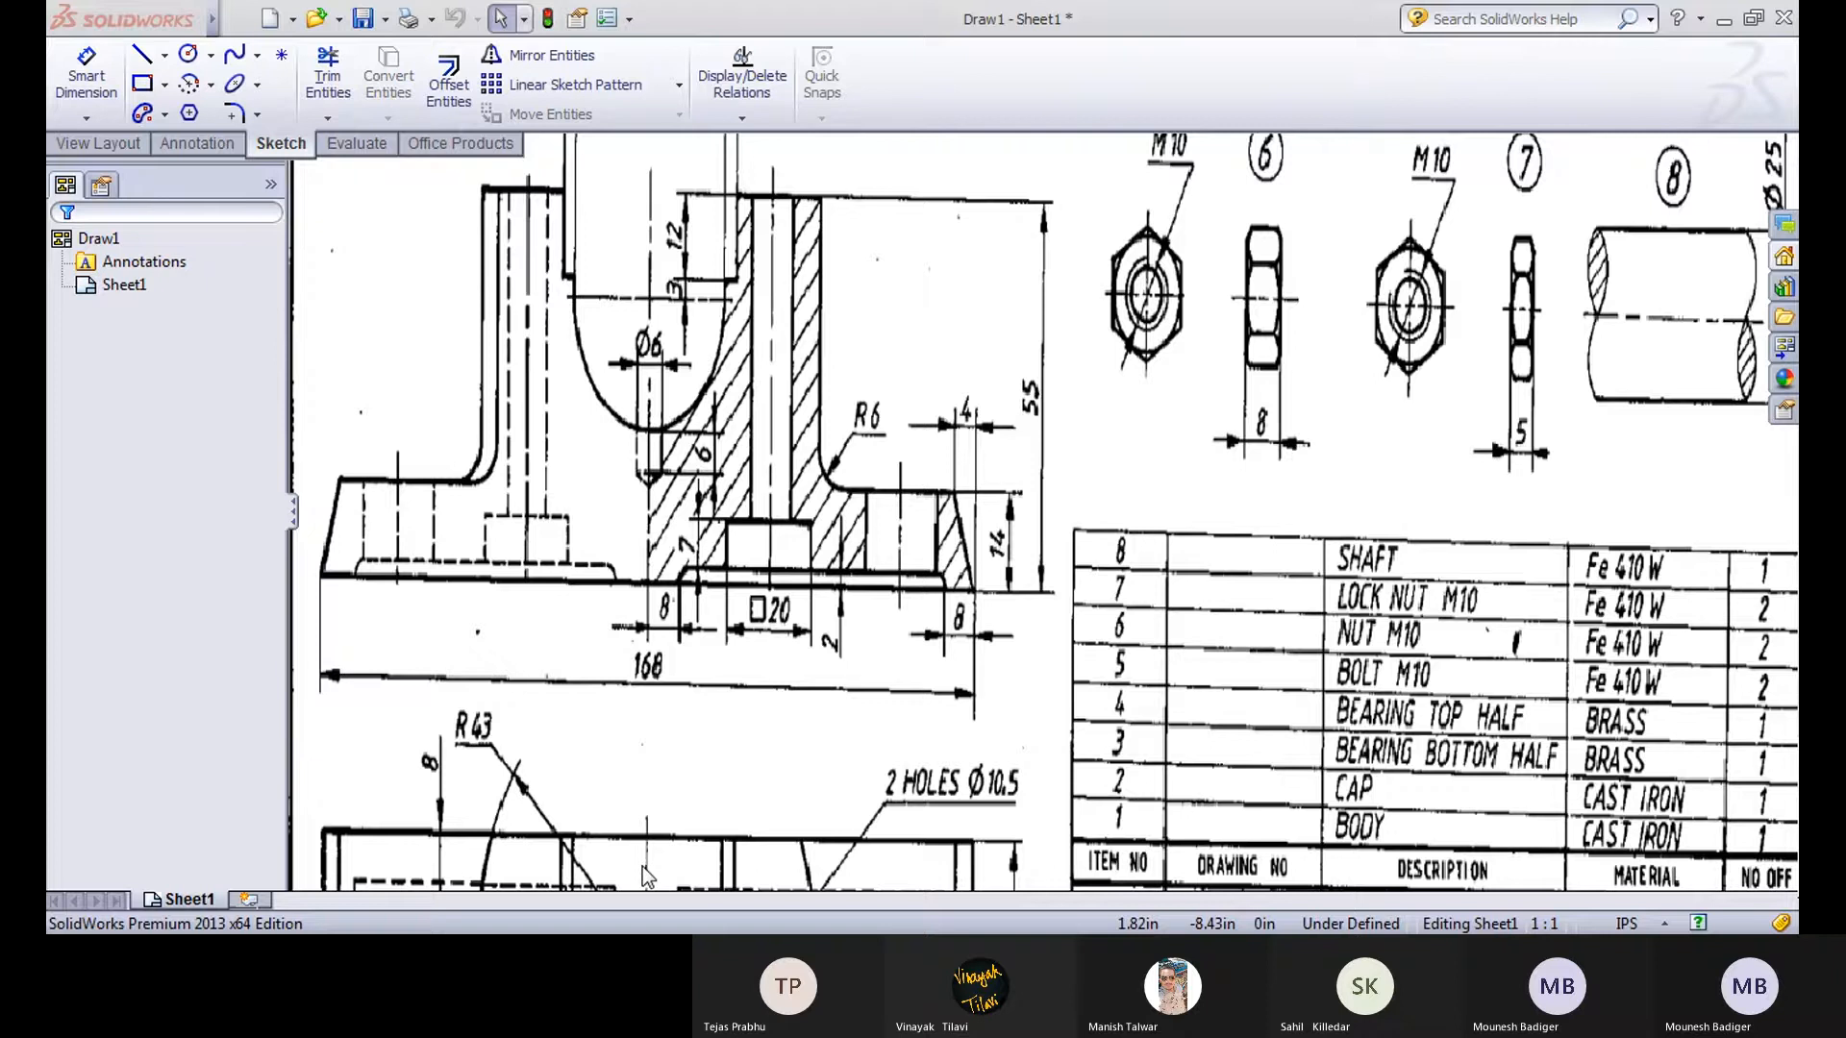
pyautogui.hotkey('ctrl', 'Tab')
pyautogui.click(1118, 389)
pyautogui.write('55')
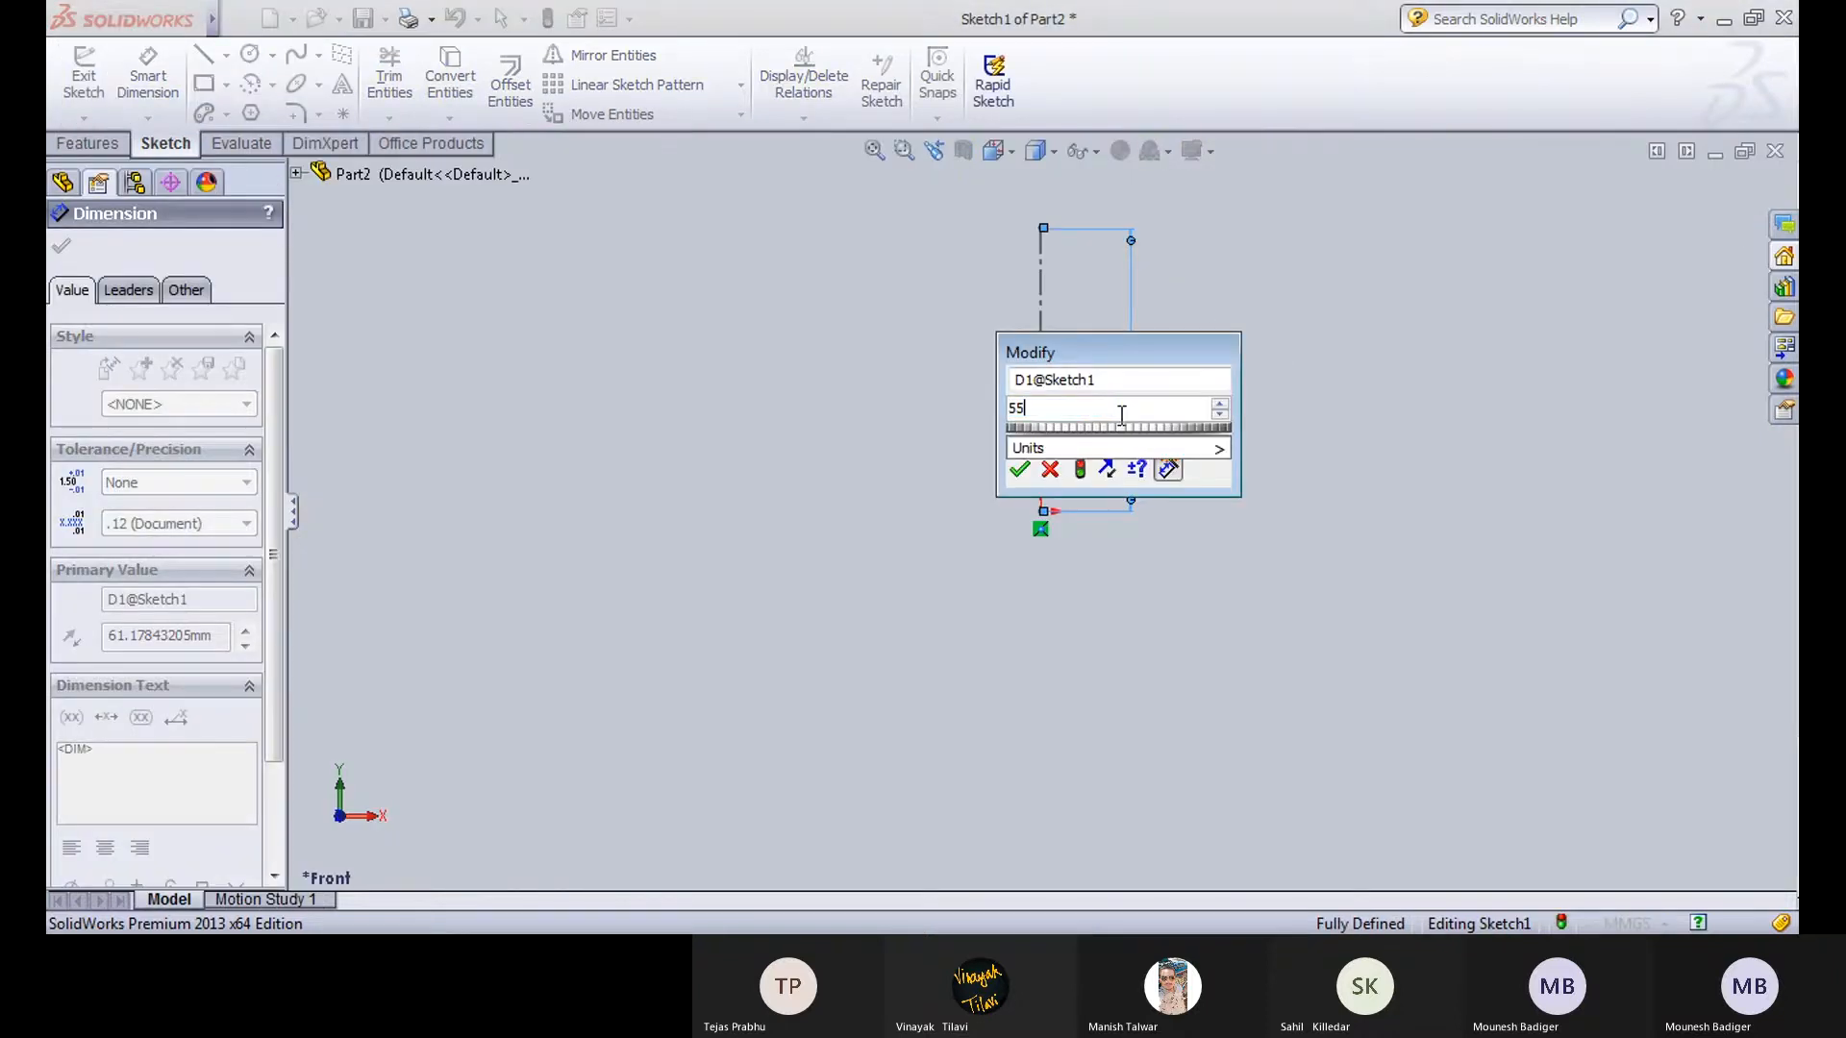
pyautogui.press('Return')
pyautogui.click(932, 458)
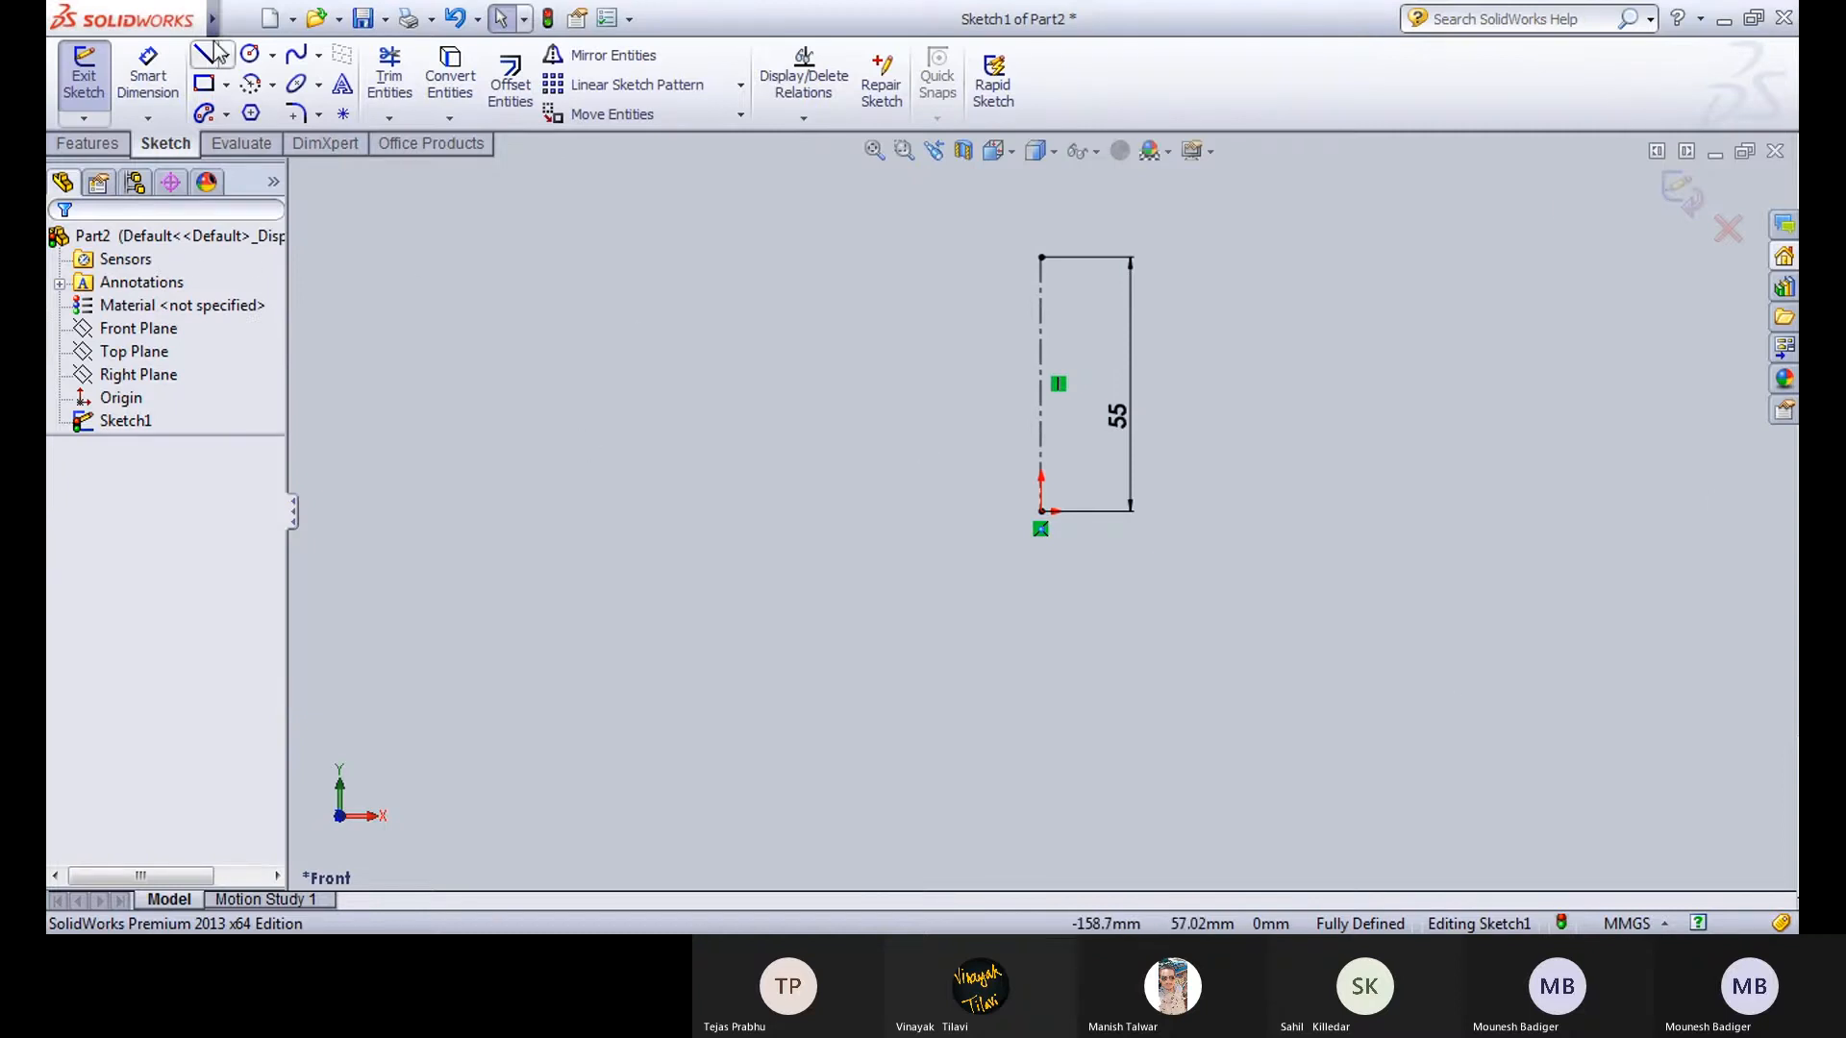
# Sketch the body's open right-half profile: base about 64 mm from the origin, slanted end, ledge about 21 mm, upright, top and short inner vertical.
pyautogui.click(630, 864)
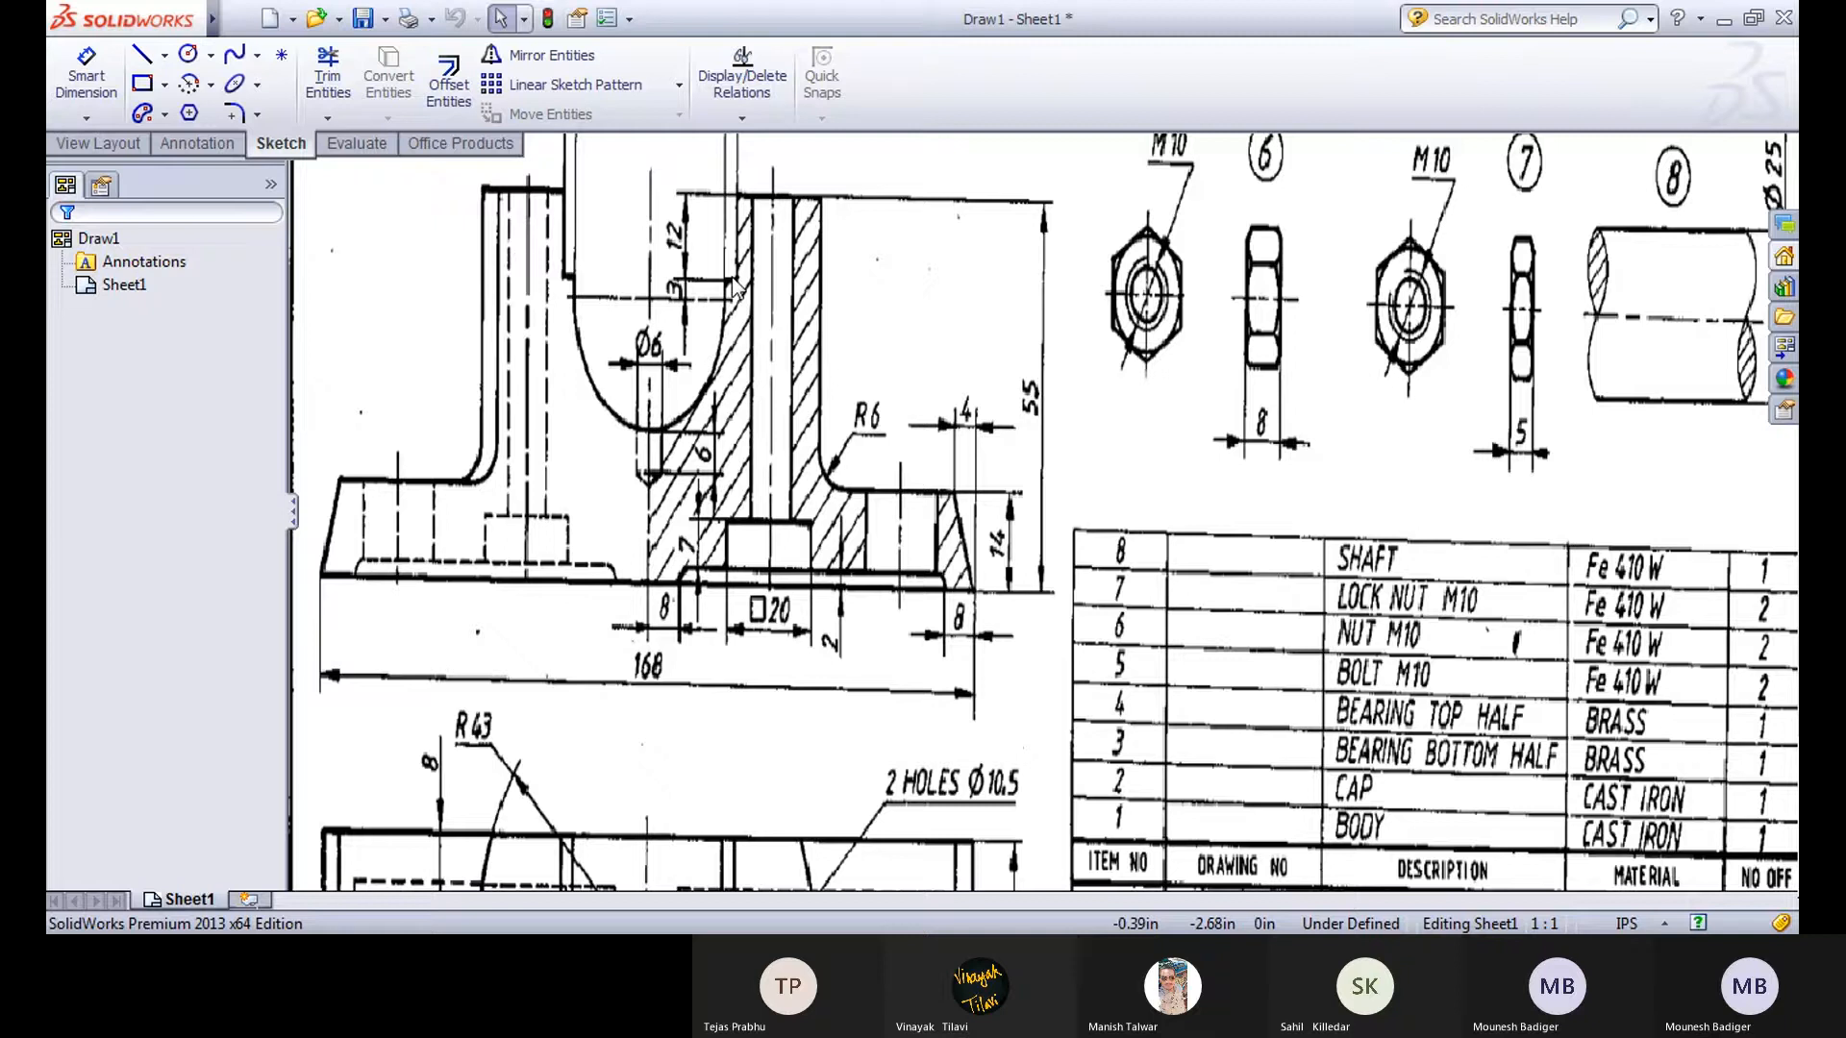
pyautogui.hotkey('alt', 'Tab')
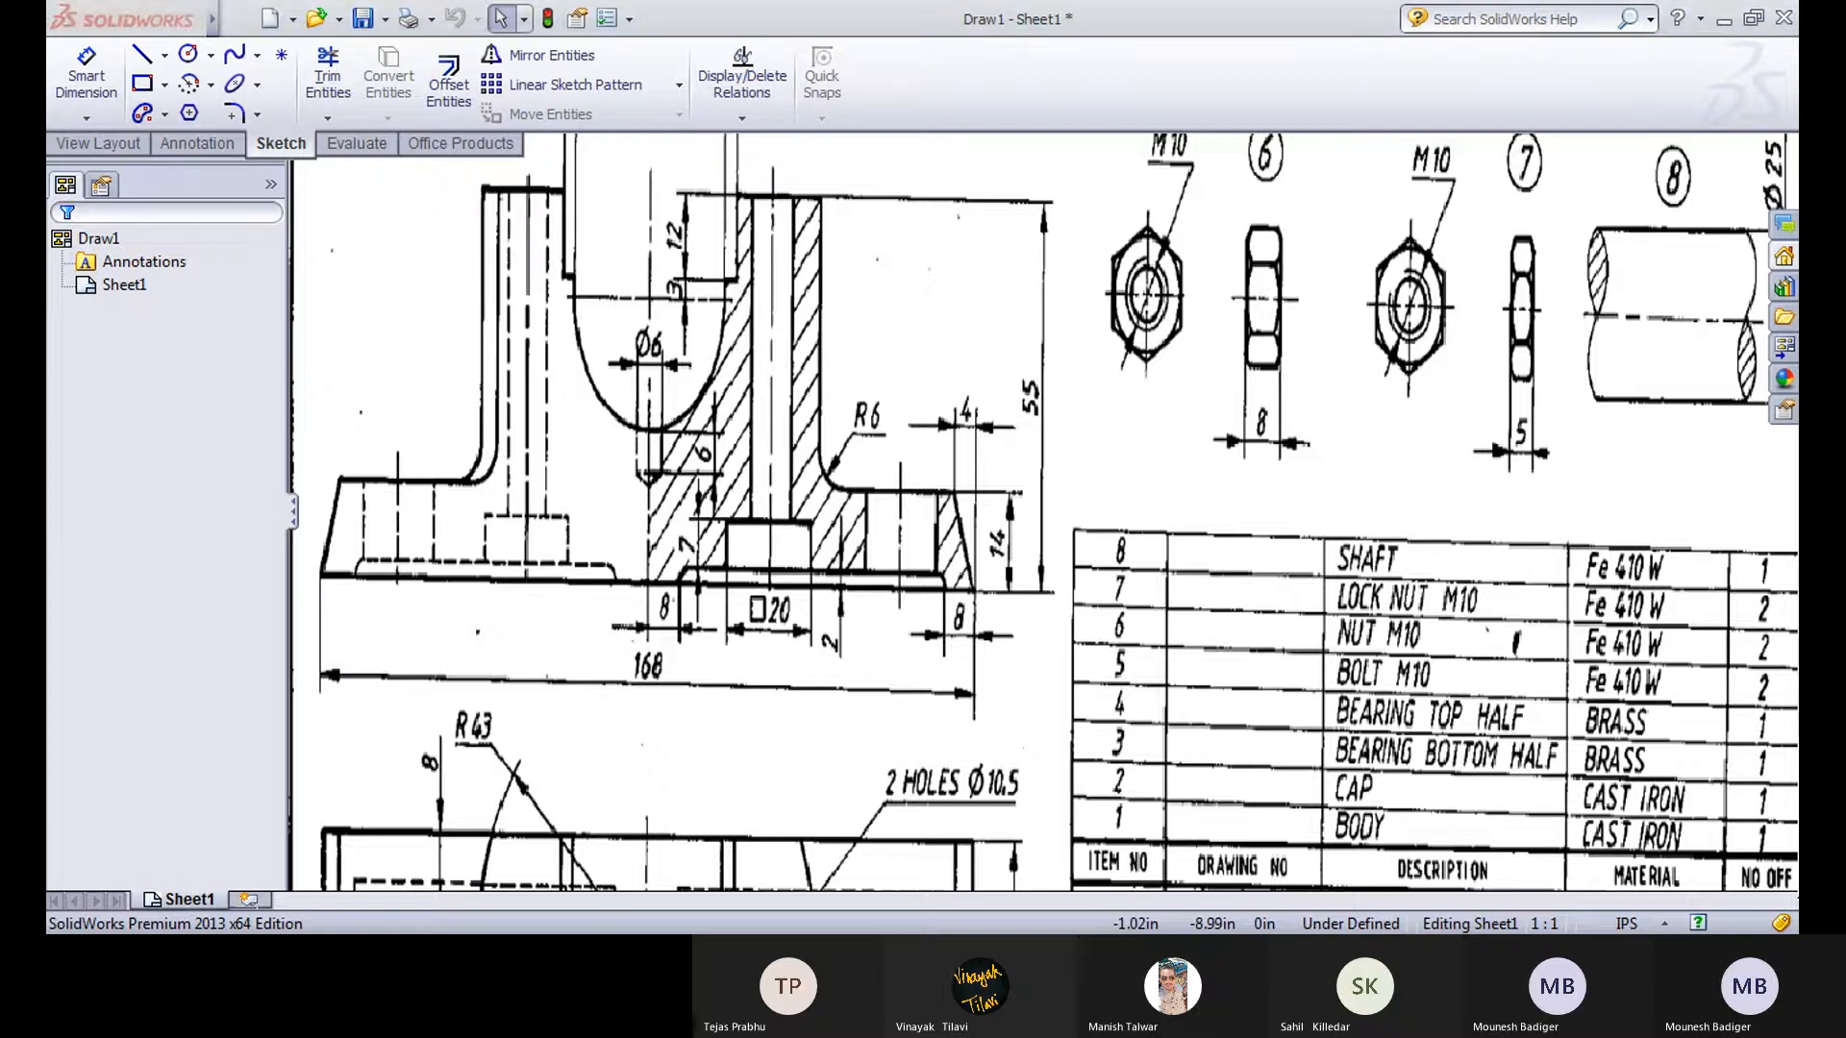
pyautogui.click(696, 851)
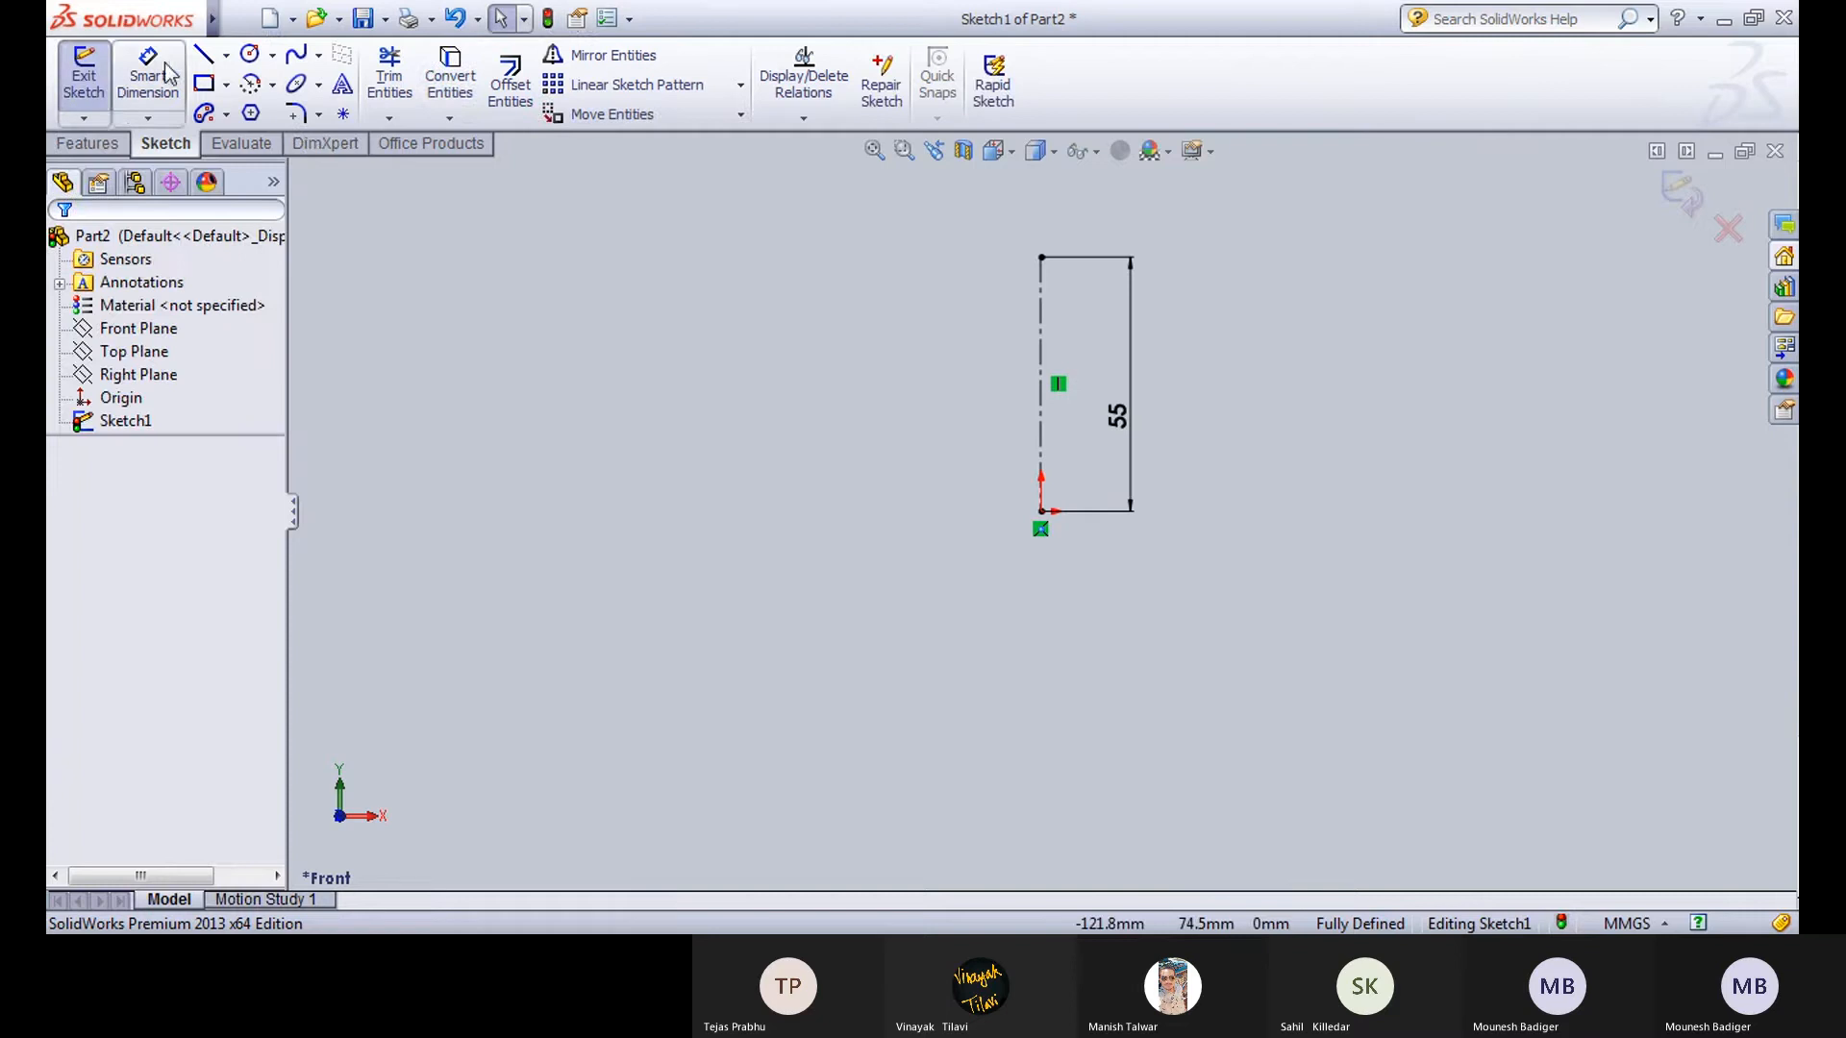
pyautogui.click(203, 55)
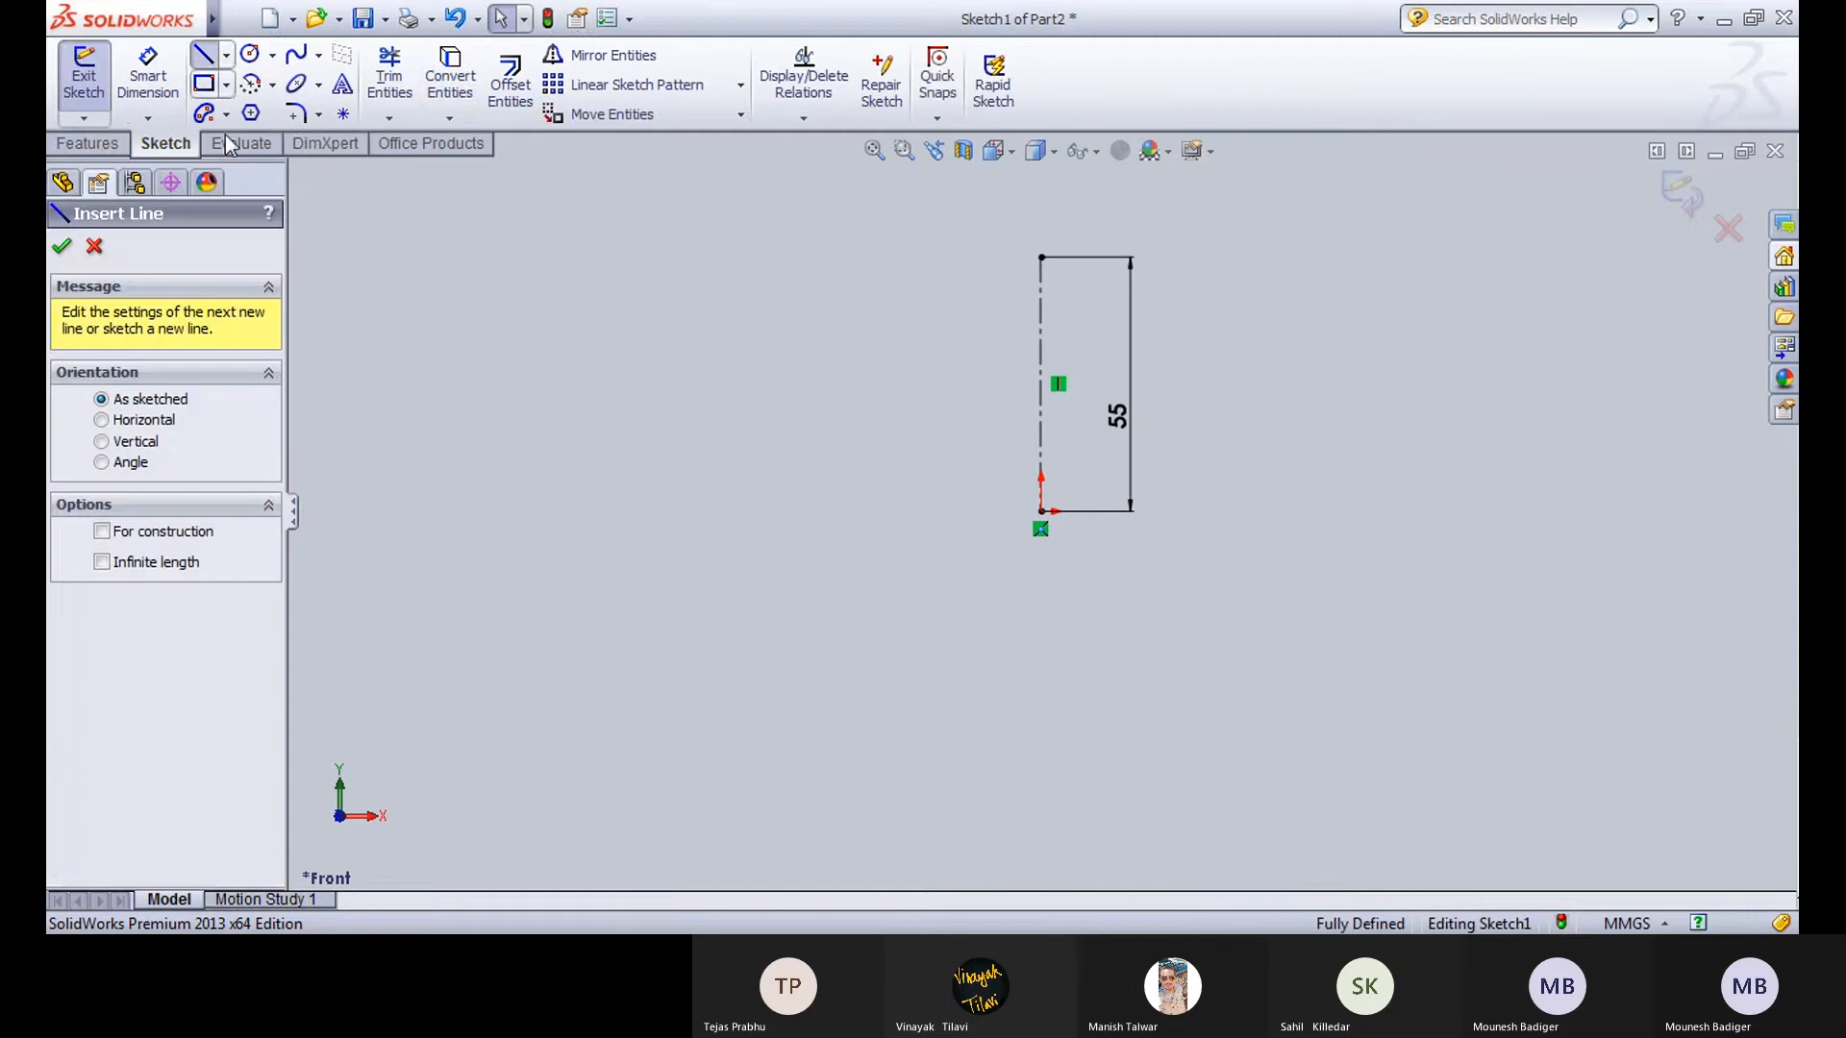
pyautogui.click(1041, 512)
pyautogui.click(1338, 511)
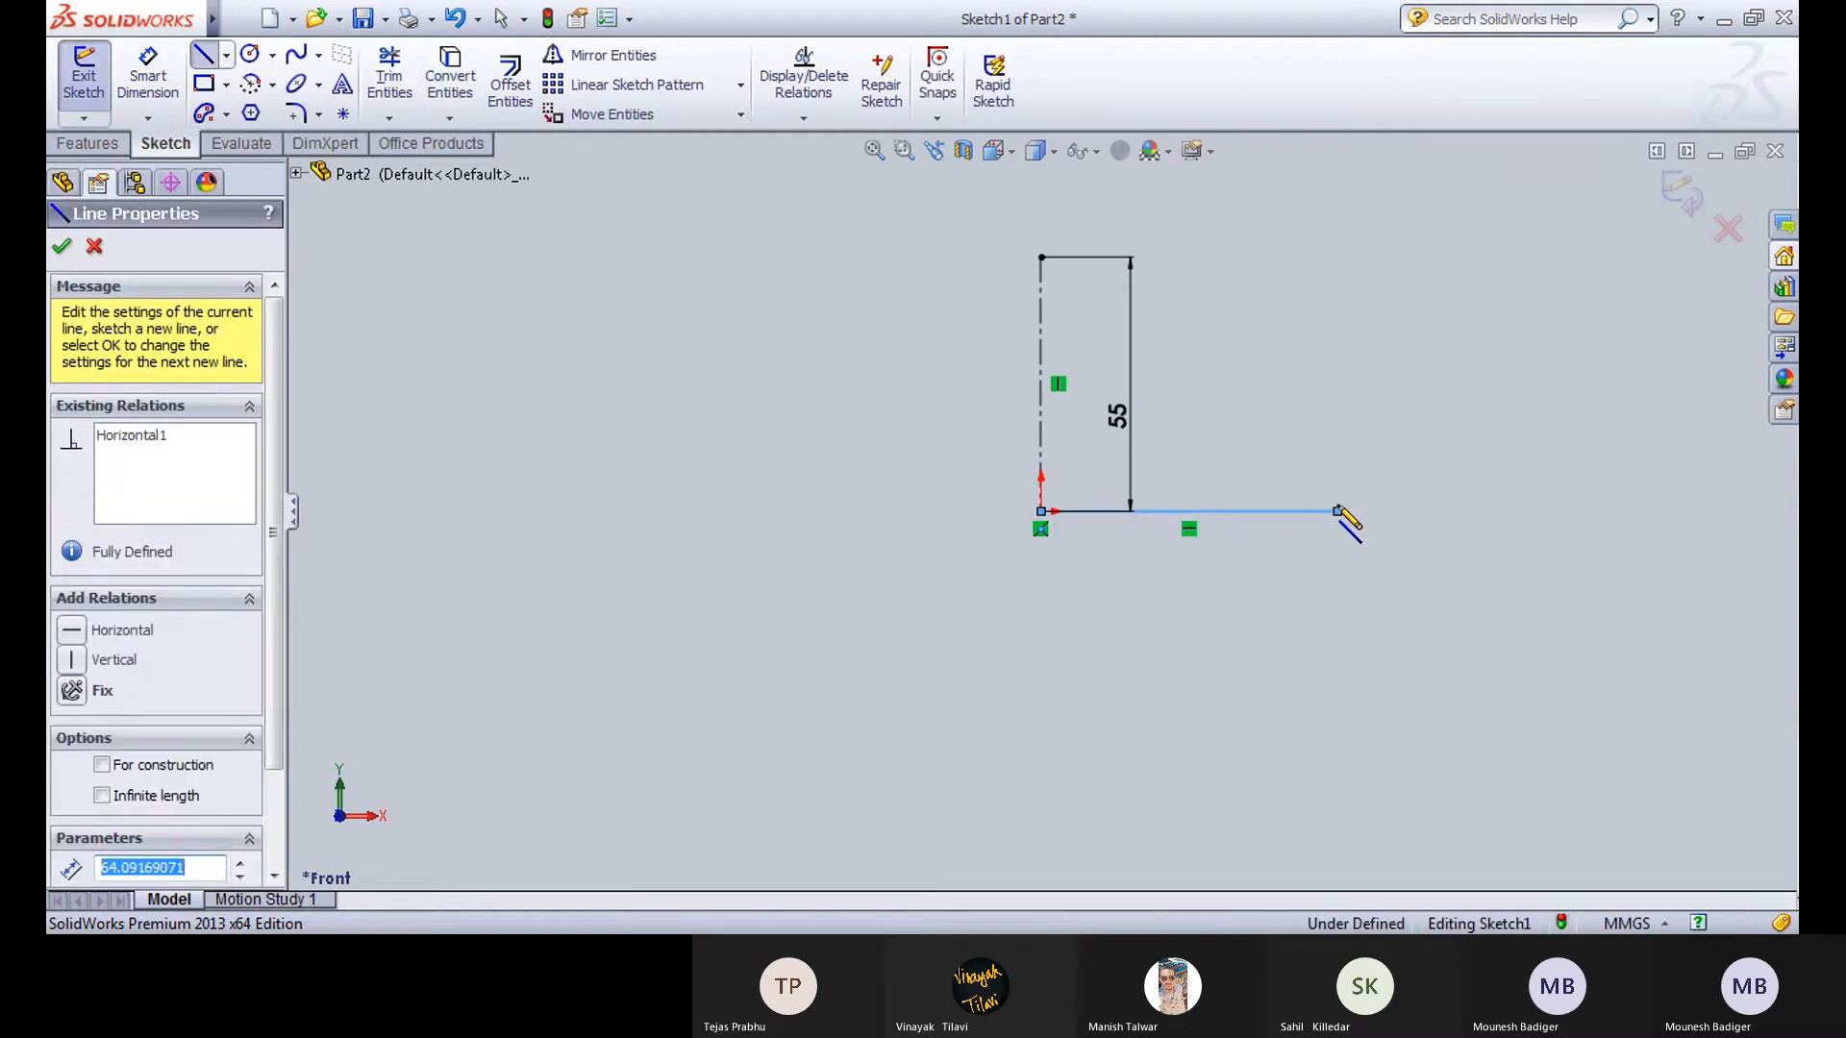
pyautogui.click(1318, 448)
pyautogui.click(1218, 448)
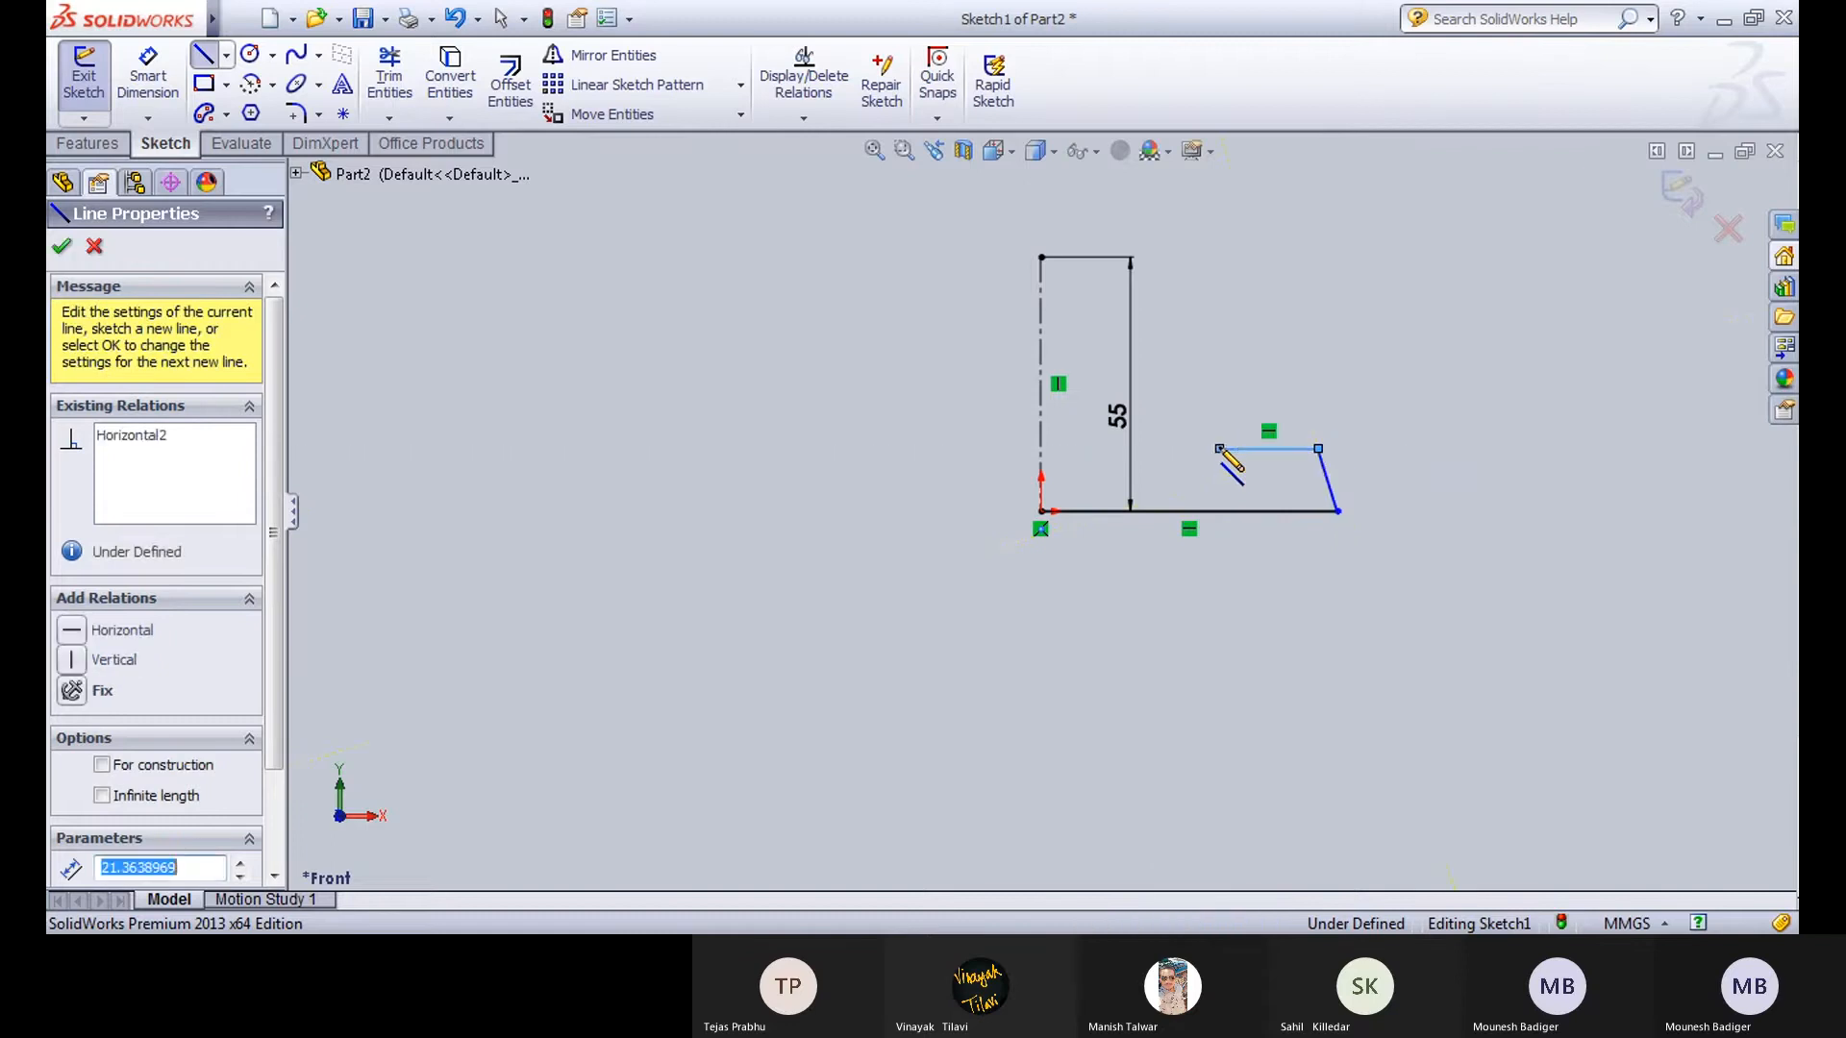
pyautogui.click(1219, 241)
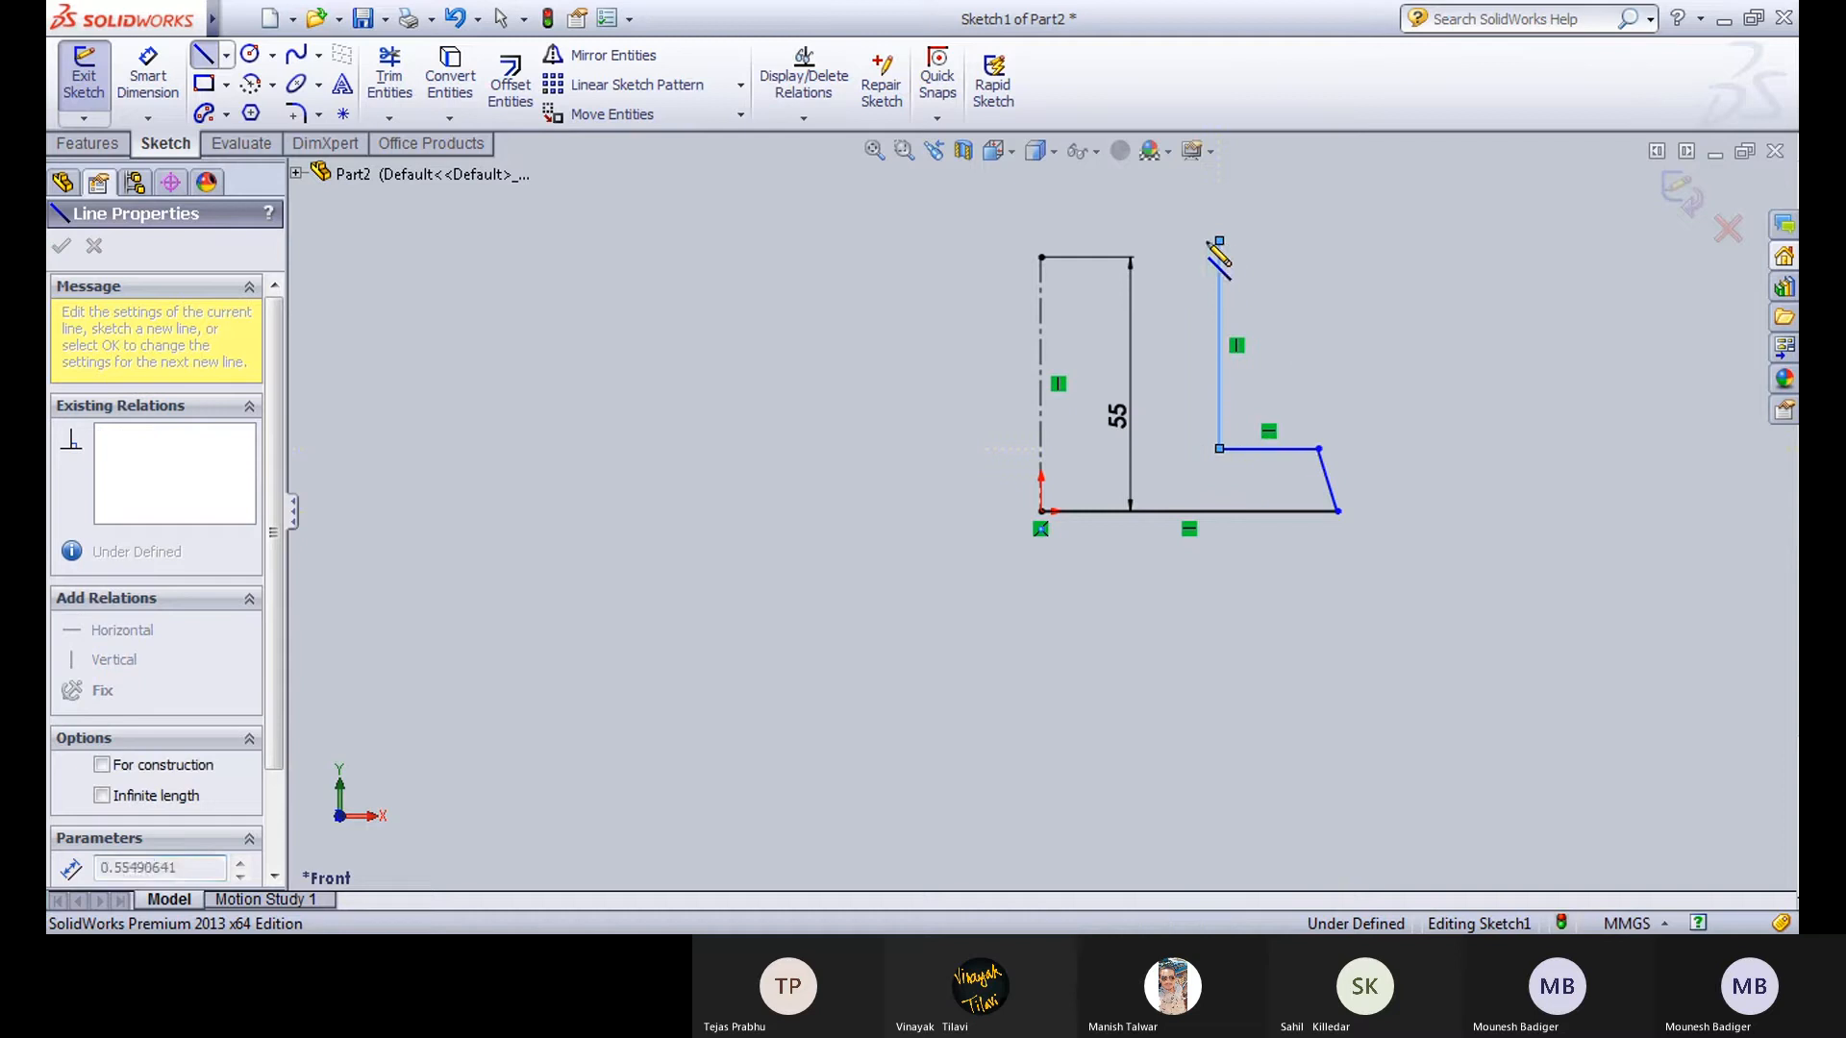
pyautogui.click(1147, 241)
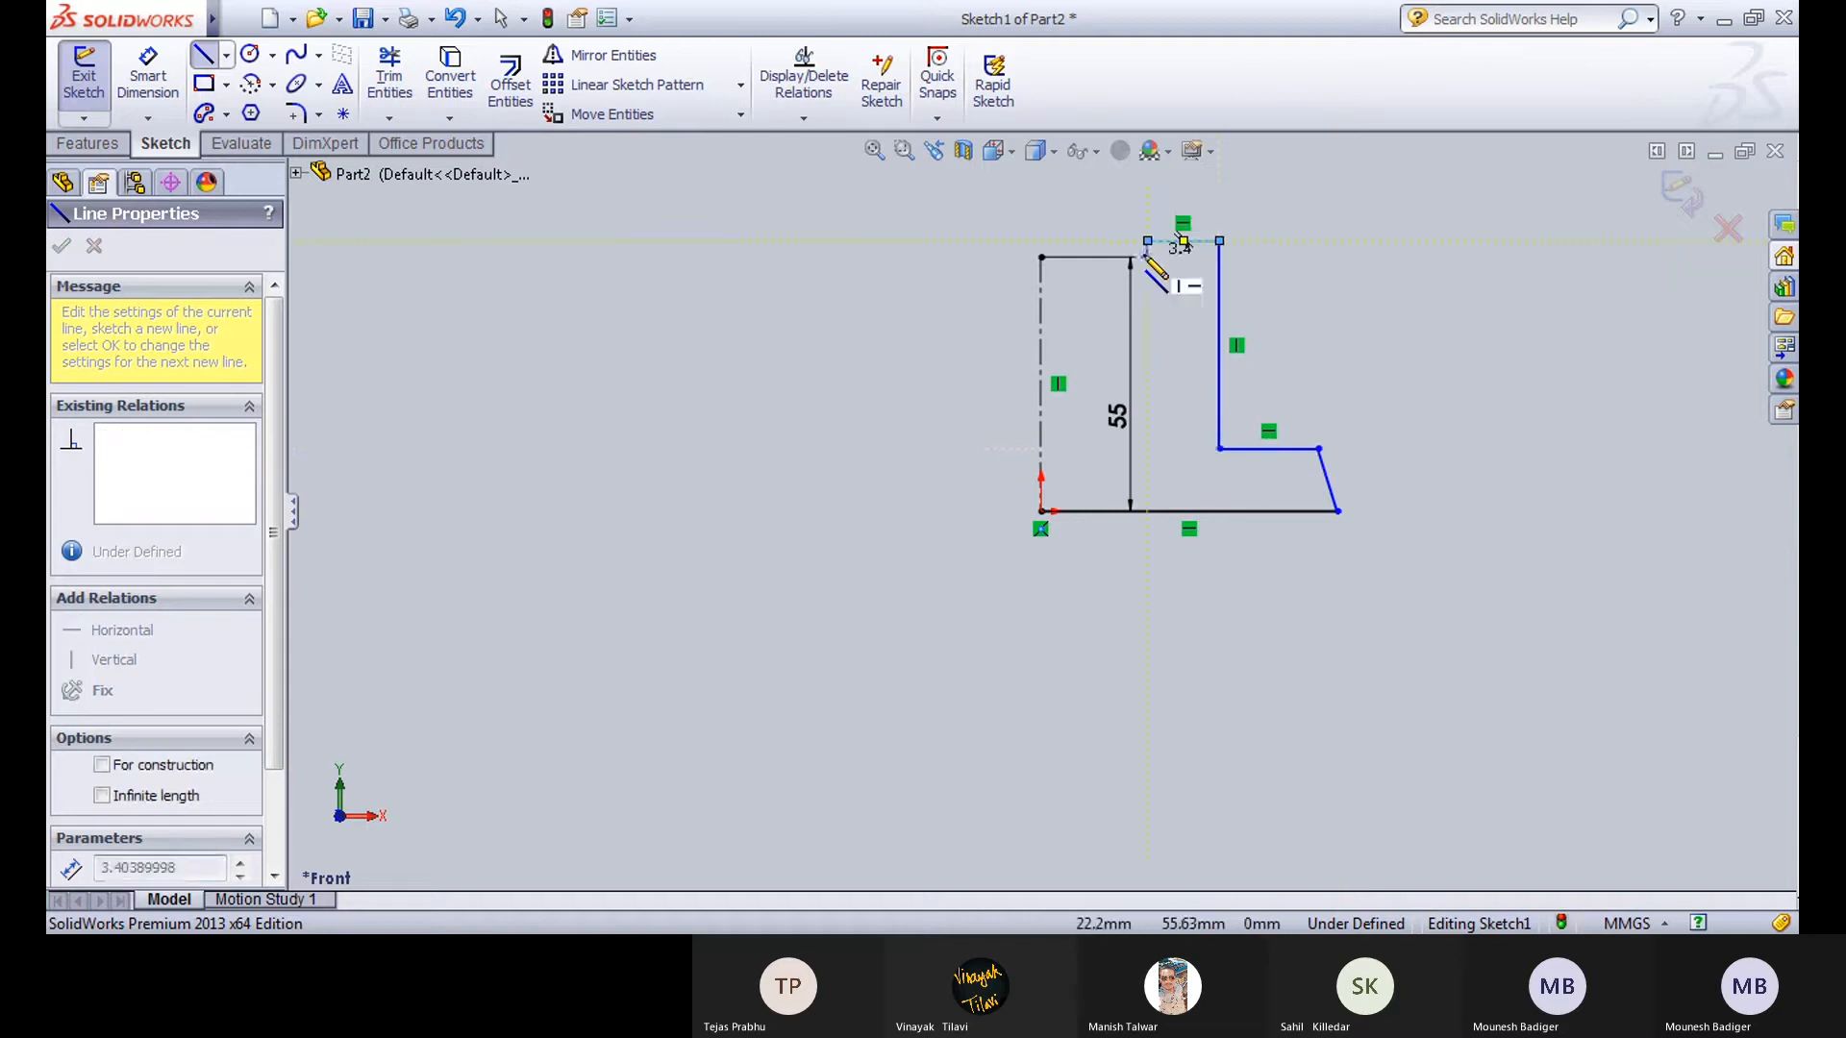
pyautogui.click(1147, 335)
pyautogui.write('`')
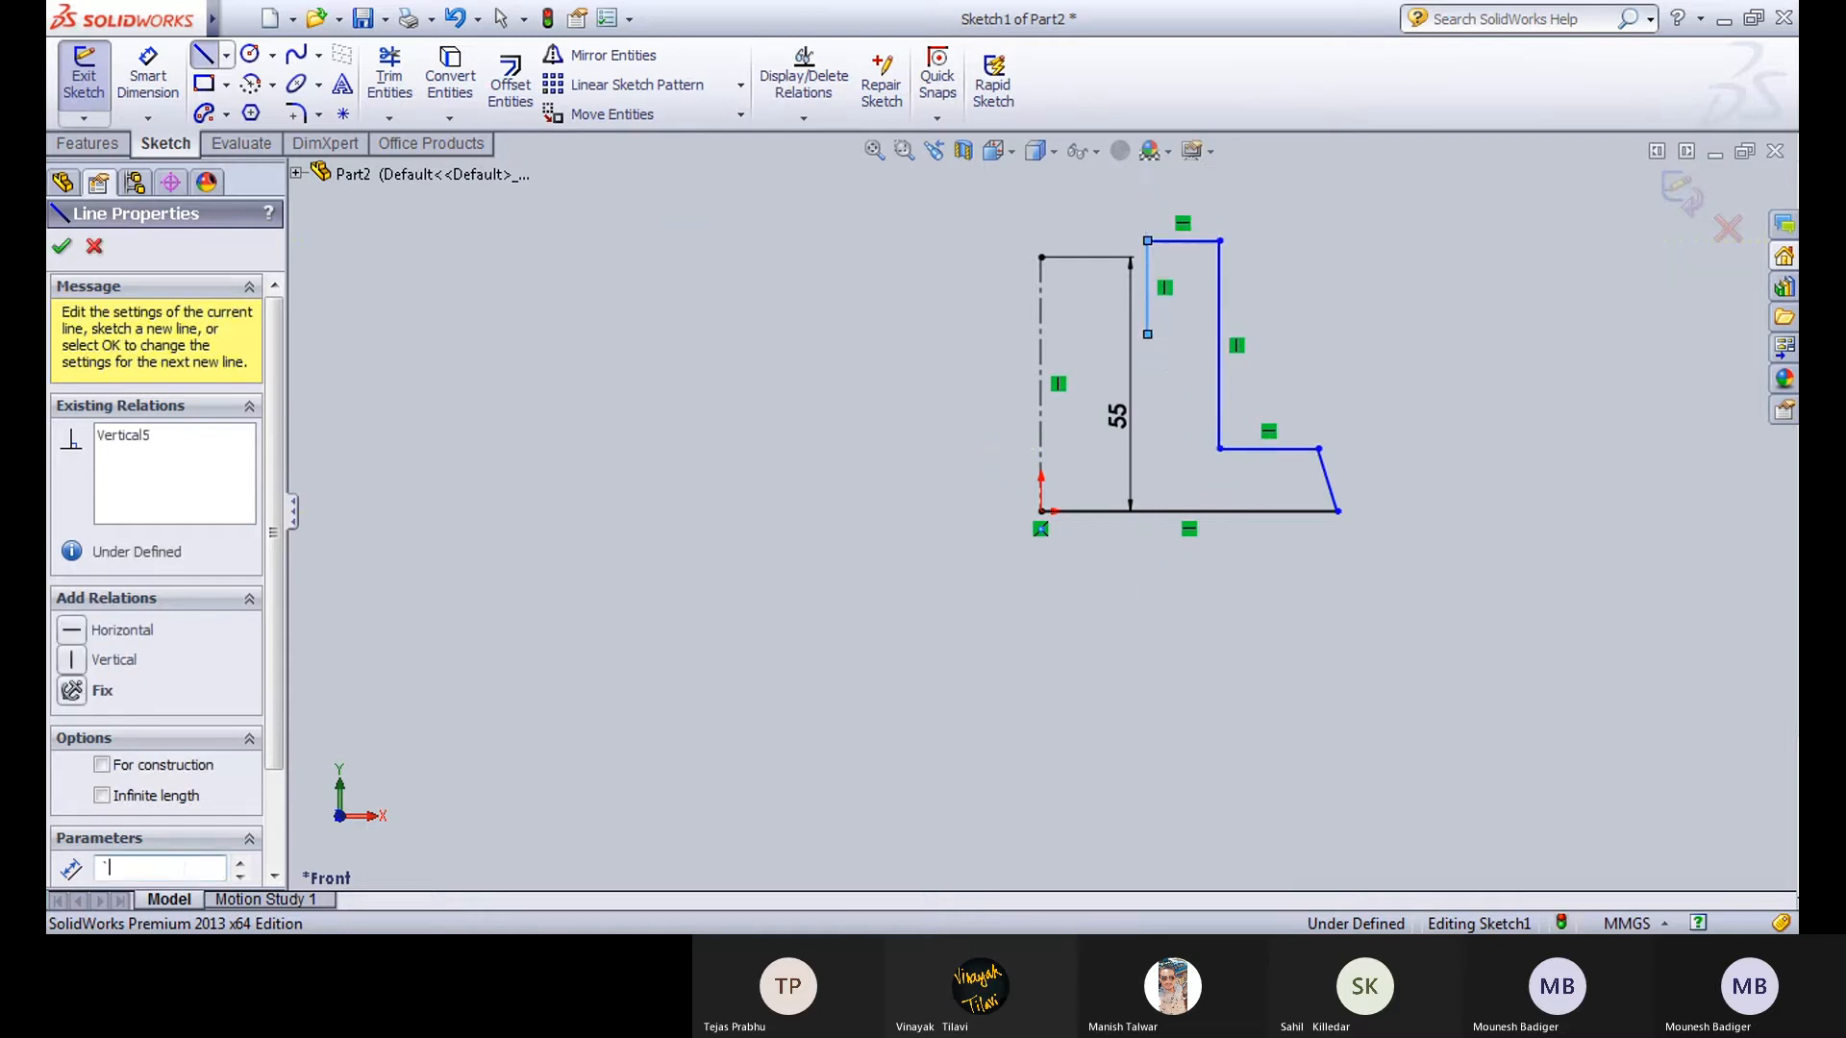
pyautogui.press('Escape')
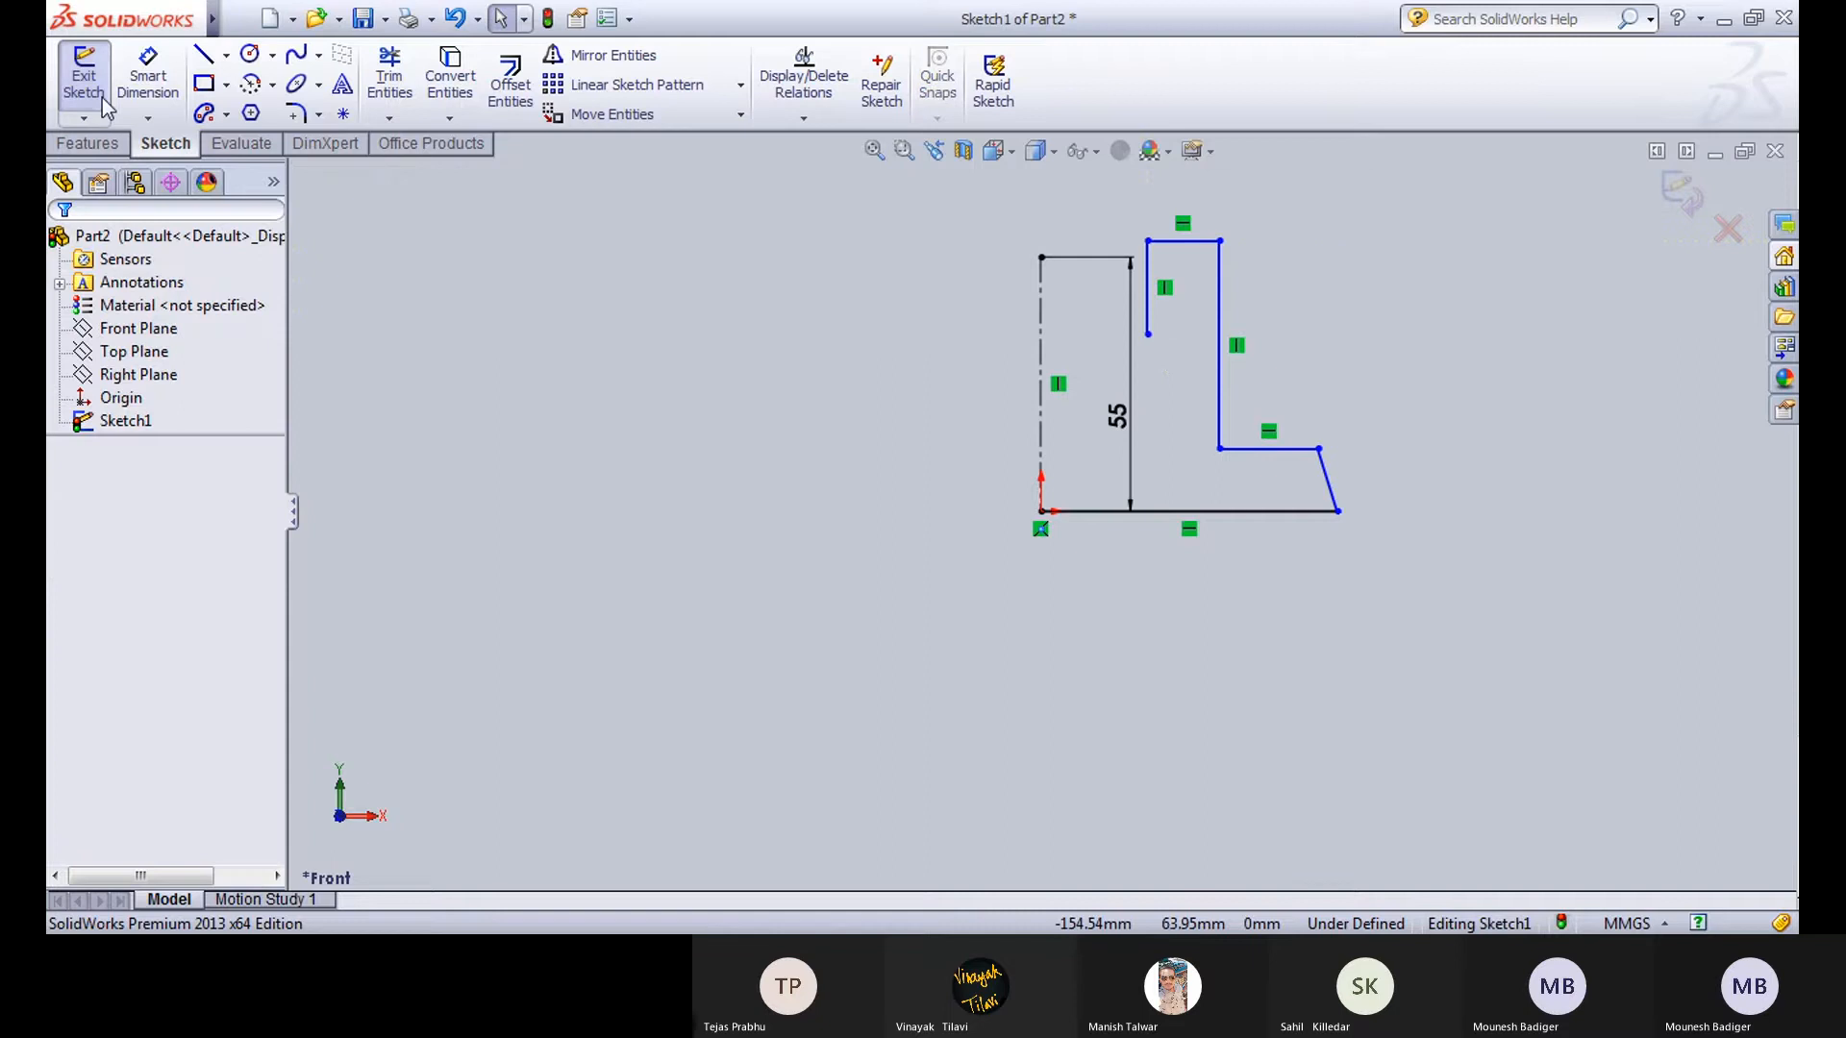
# Dimension the profile's base line from the origin as 168/2 mm.
pyautogui.click(154, 64)
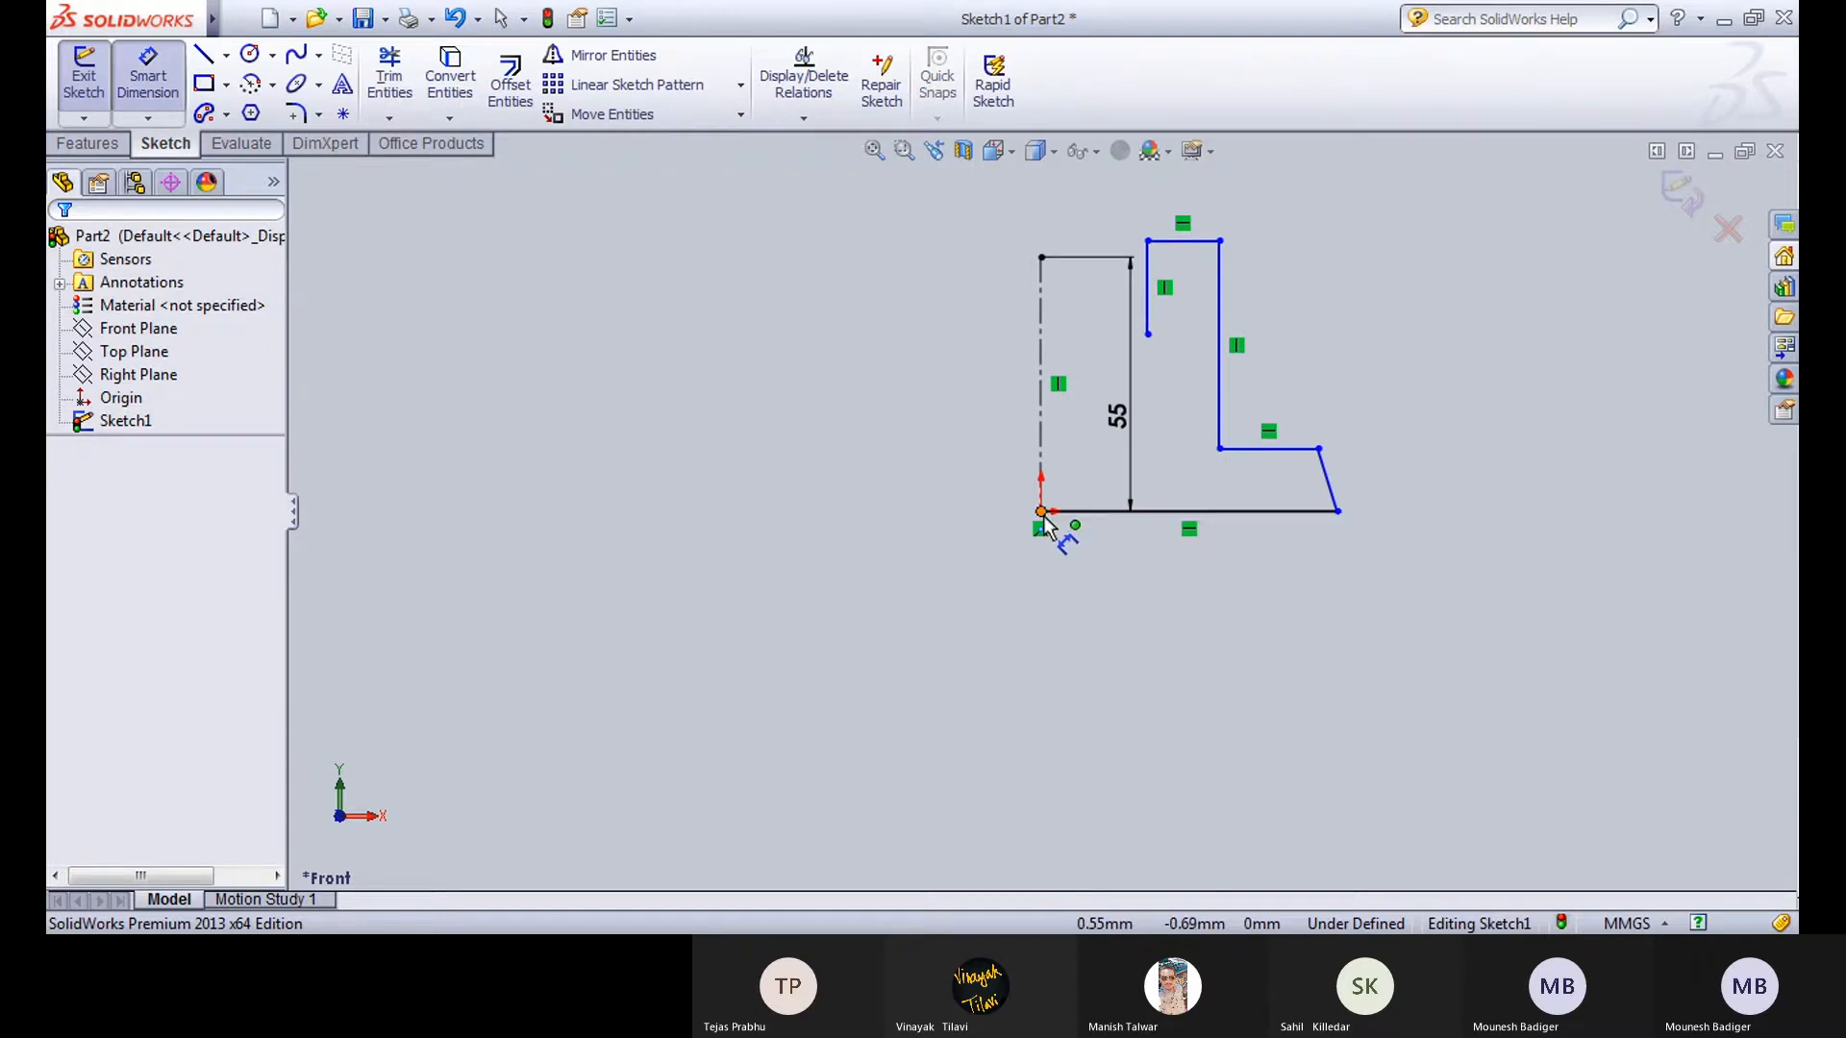
pyautogui.click(1099, 514)
pyautogui.click(1110, 632)
pyautogui.write('168/2')
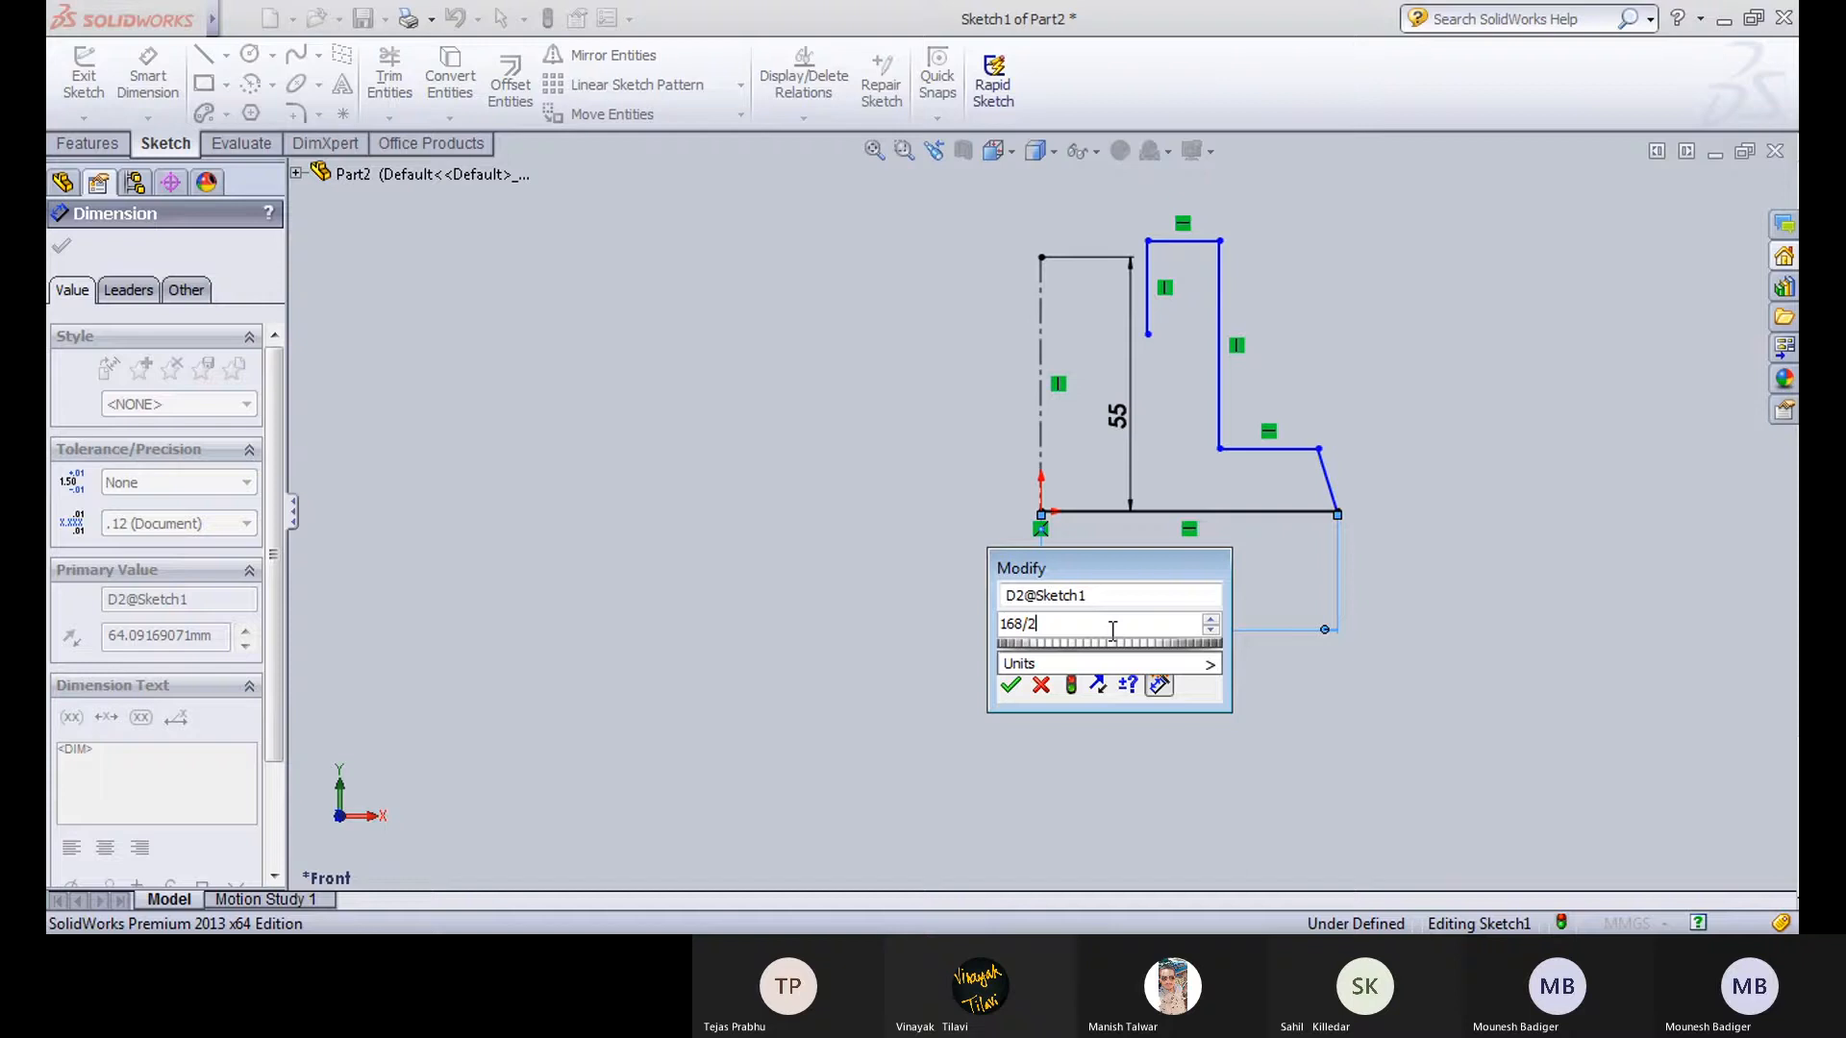
pyautogui.press('Return')
pyautogui.click(850, 519)
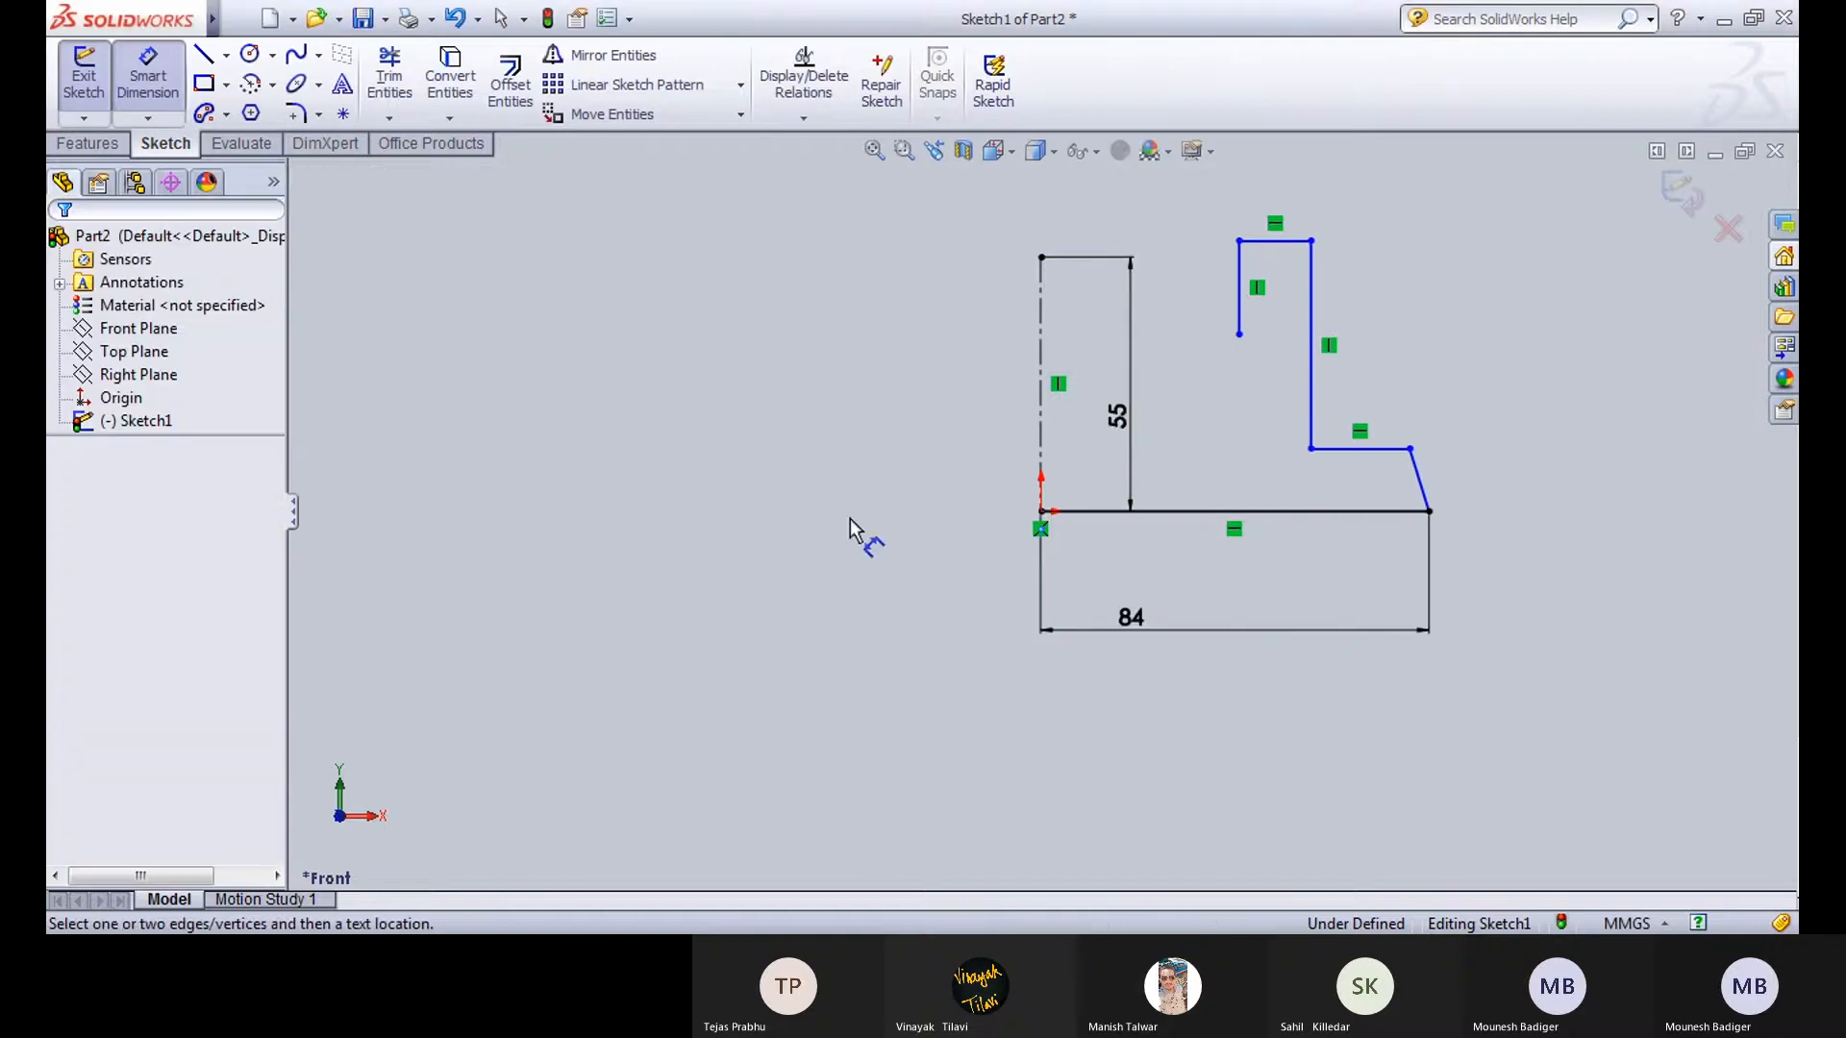
# Dimension the height of the foot's ledge above the base line as 14 mm.
pyautogui.click(1386, 449)
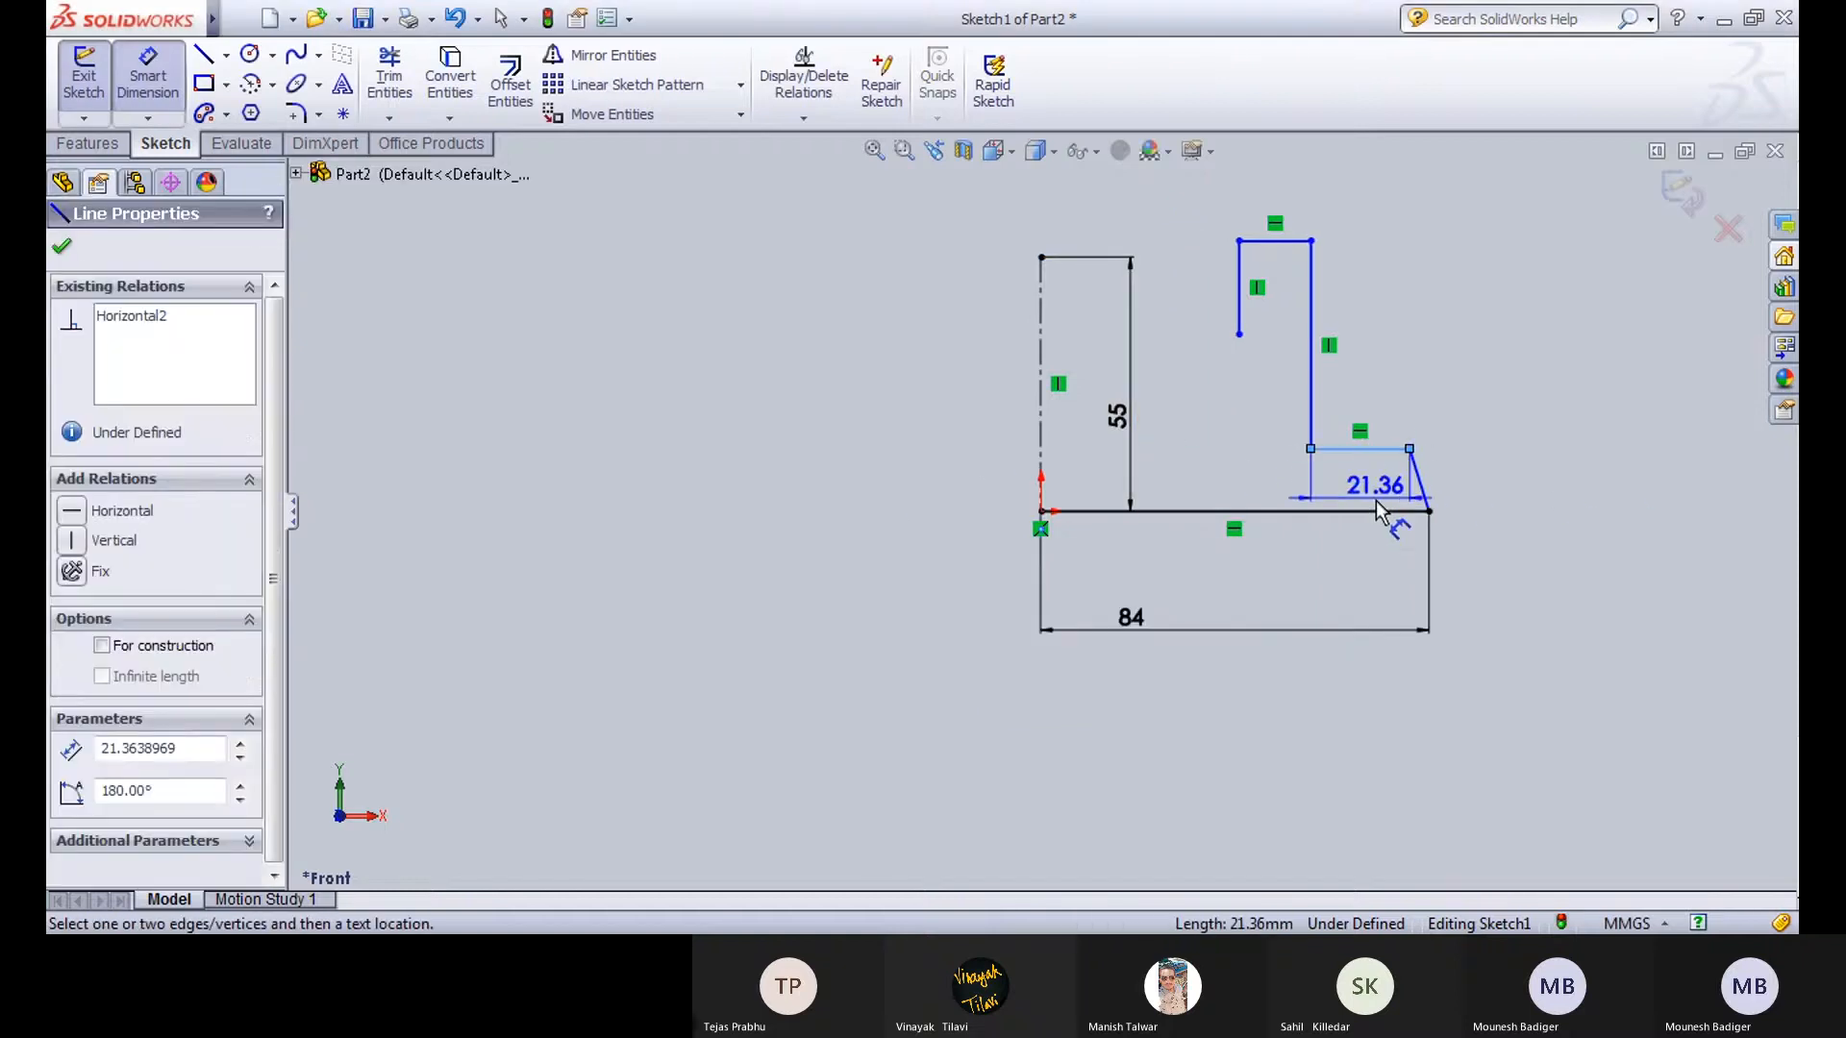
pyautogui.click(1508, 502)
pyautogui.write('14')
pyautogui.press('Return')
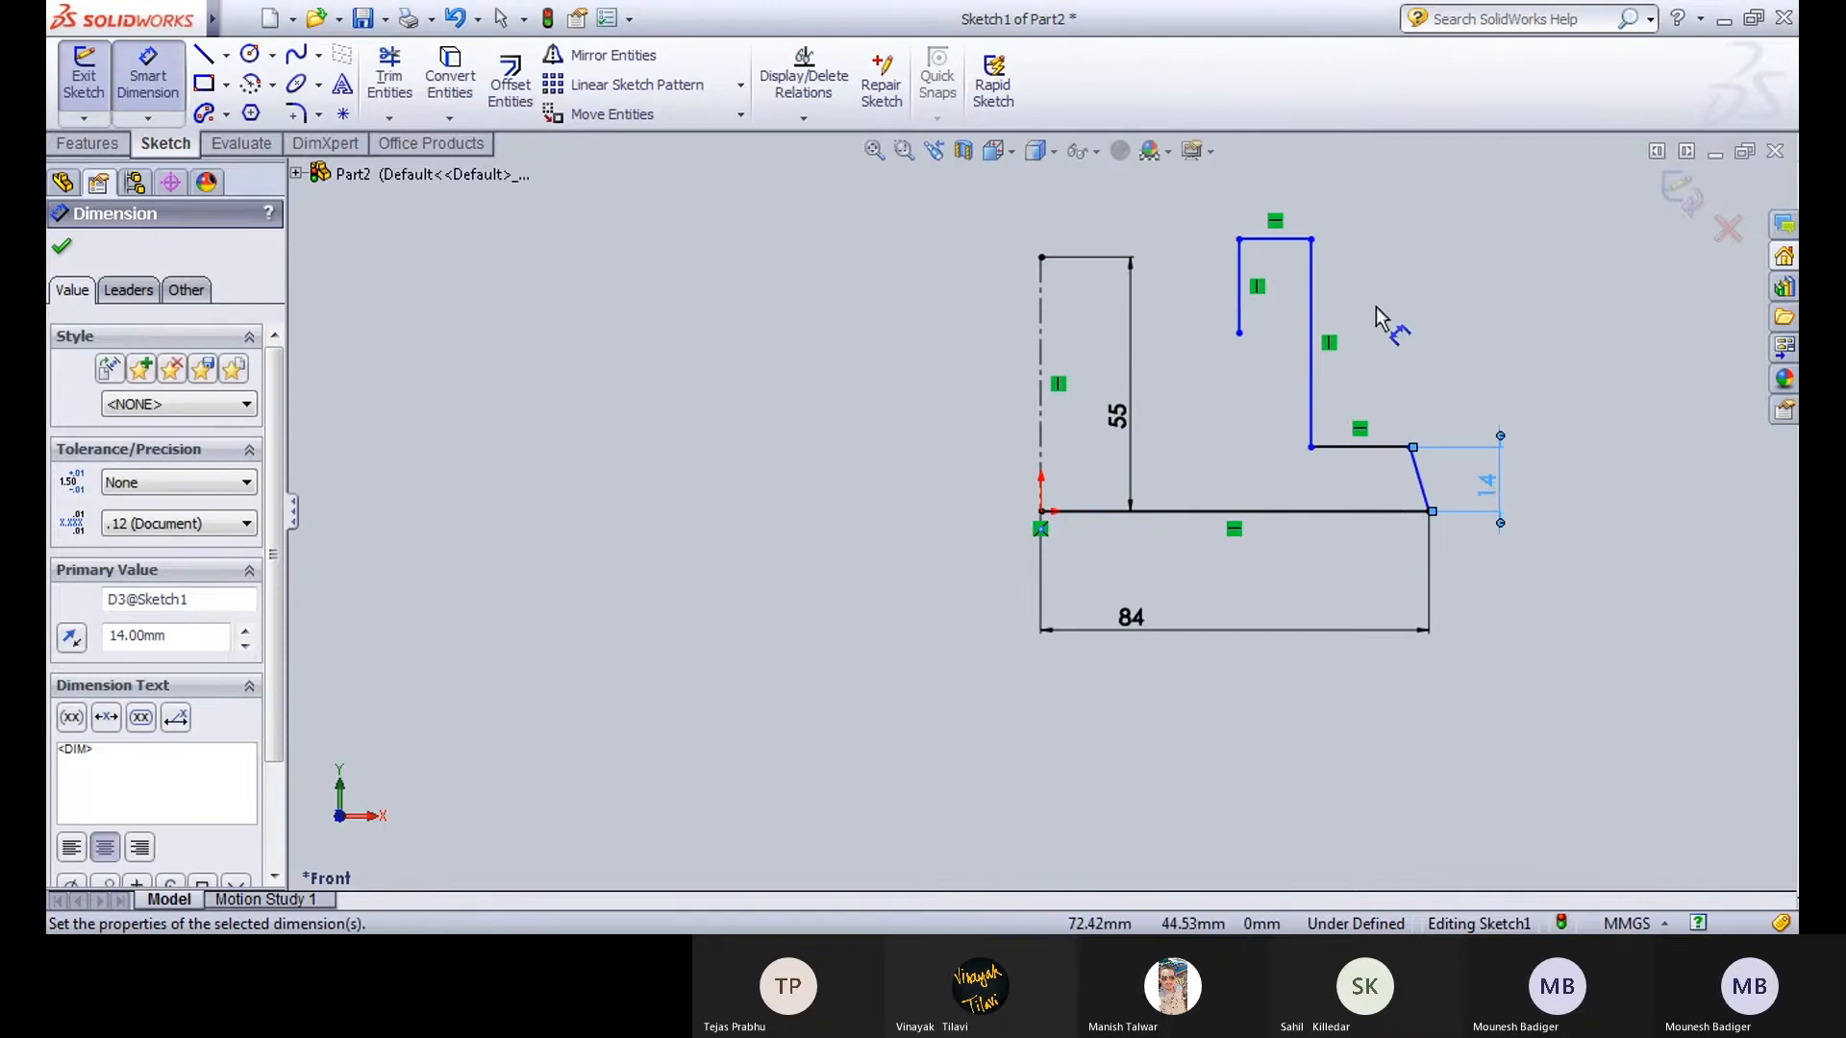
pyautogui.click(1393, 371)
# Dimension the horizontal offset between the slanted end's lower and upper endpoints as 4 mm.
pyautogui.click(1428, 511)
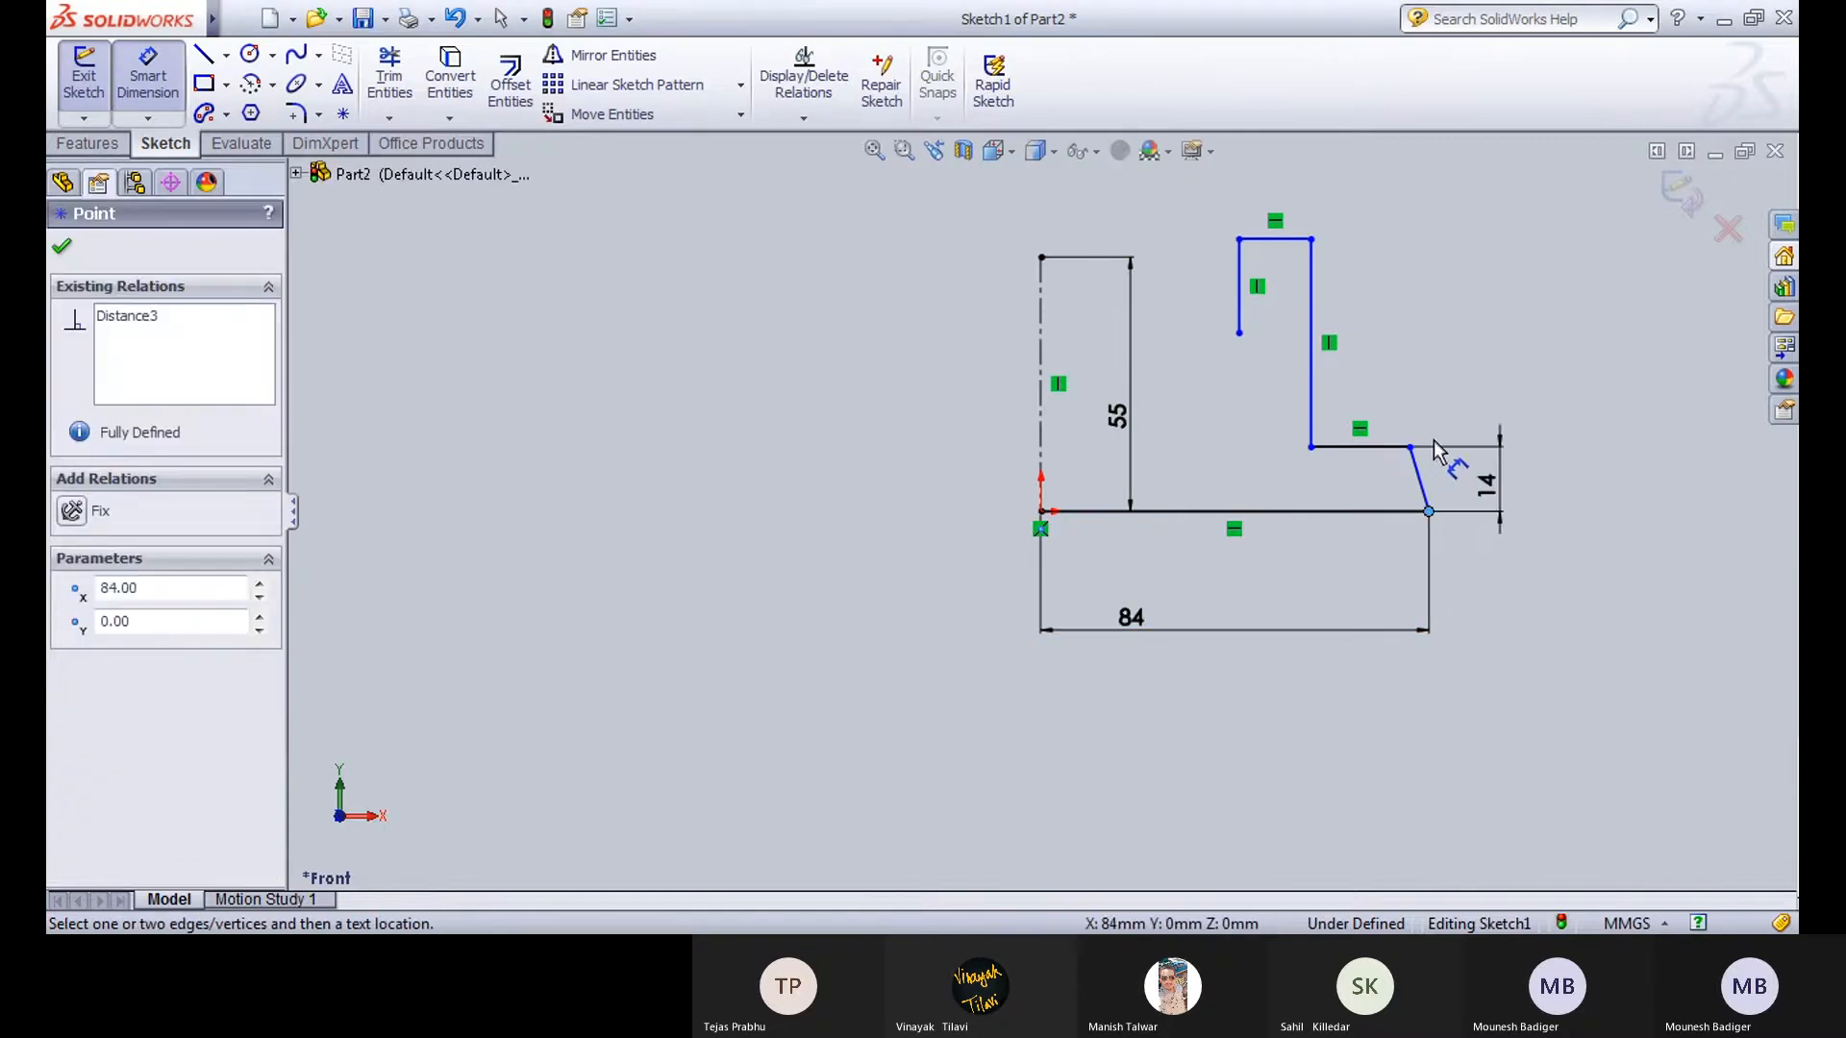
pyautogui.click(1408, 445)
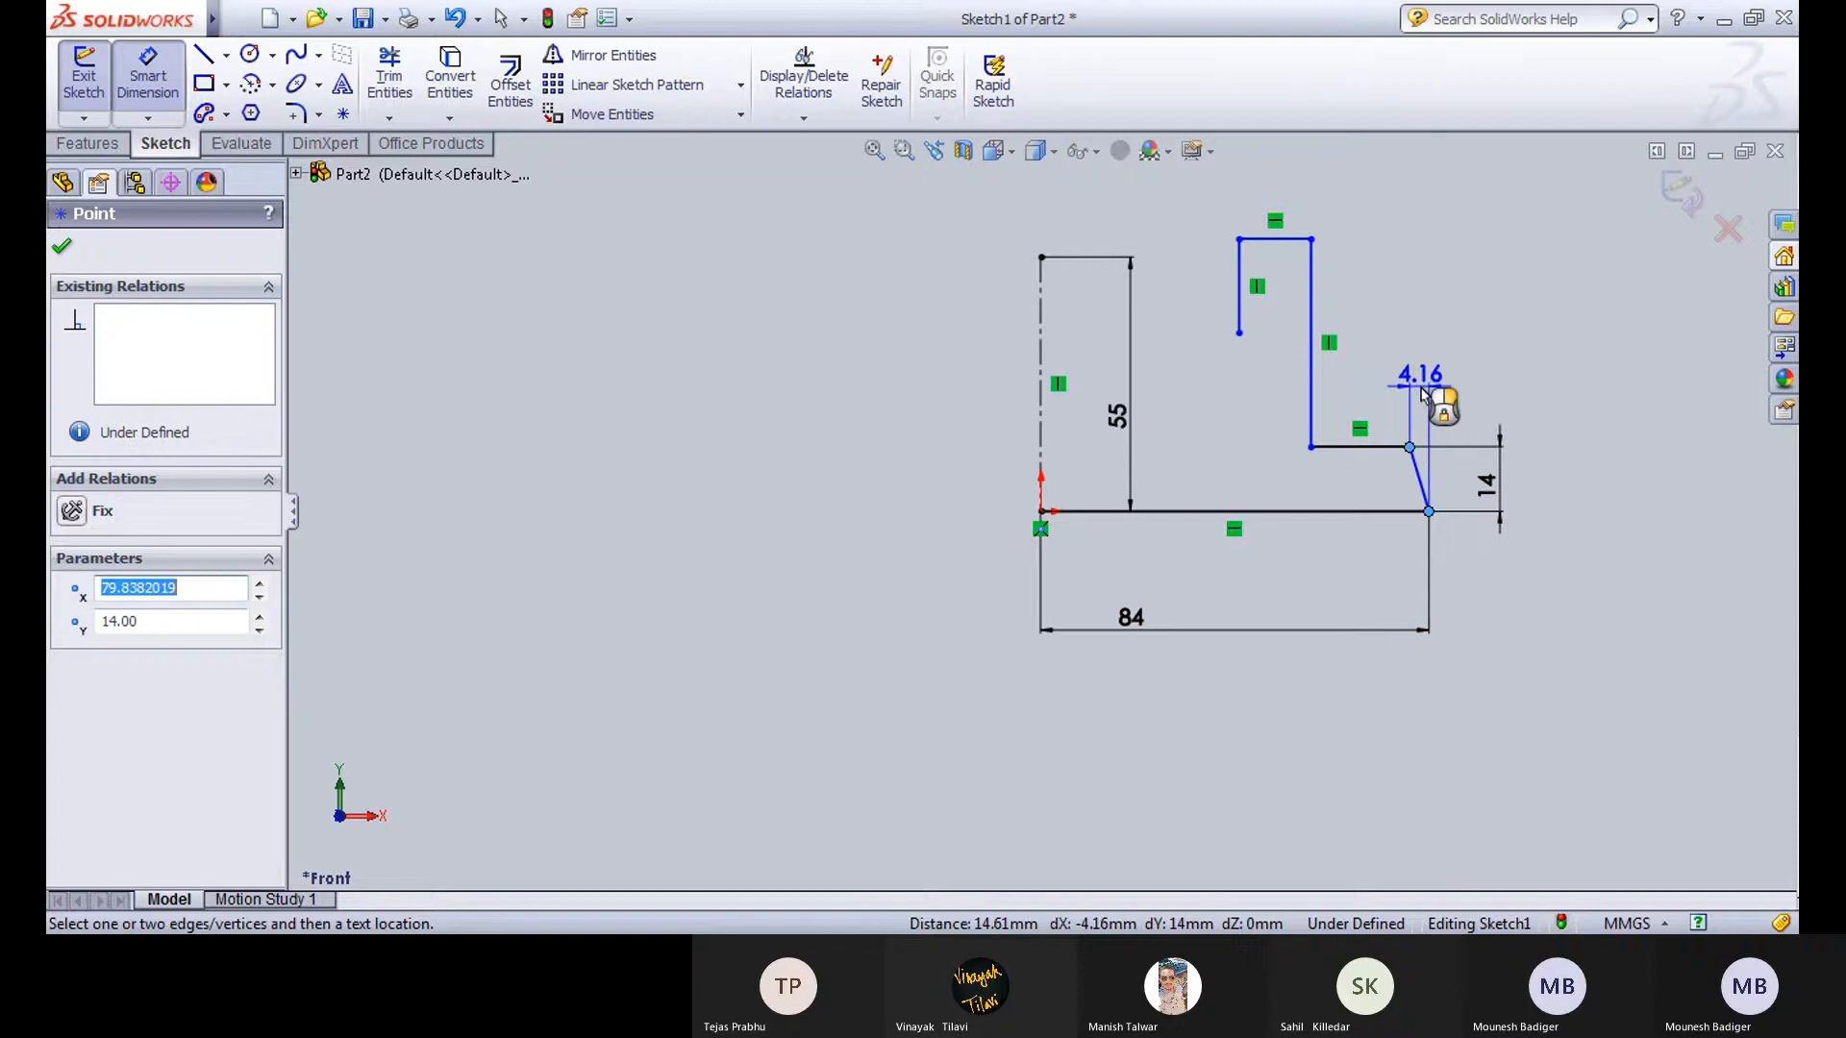
pyautogui.click(1423, 392)
pyautogui.write('4')
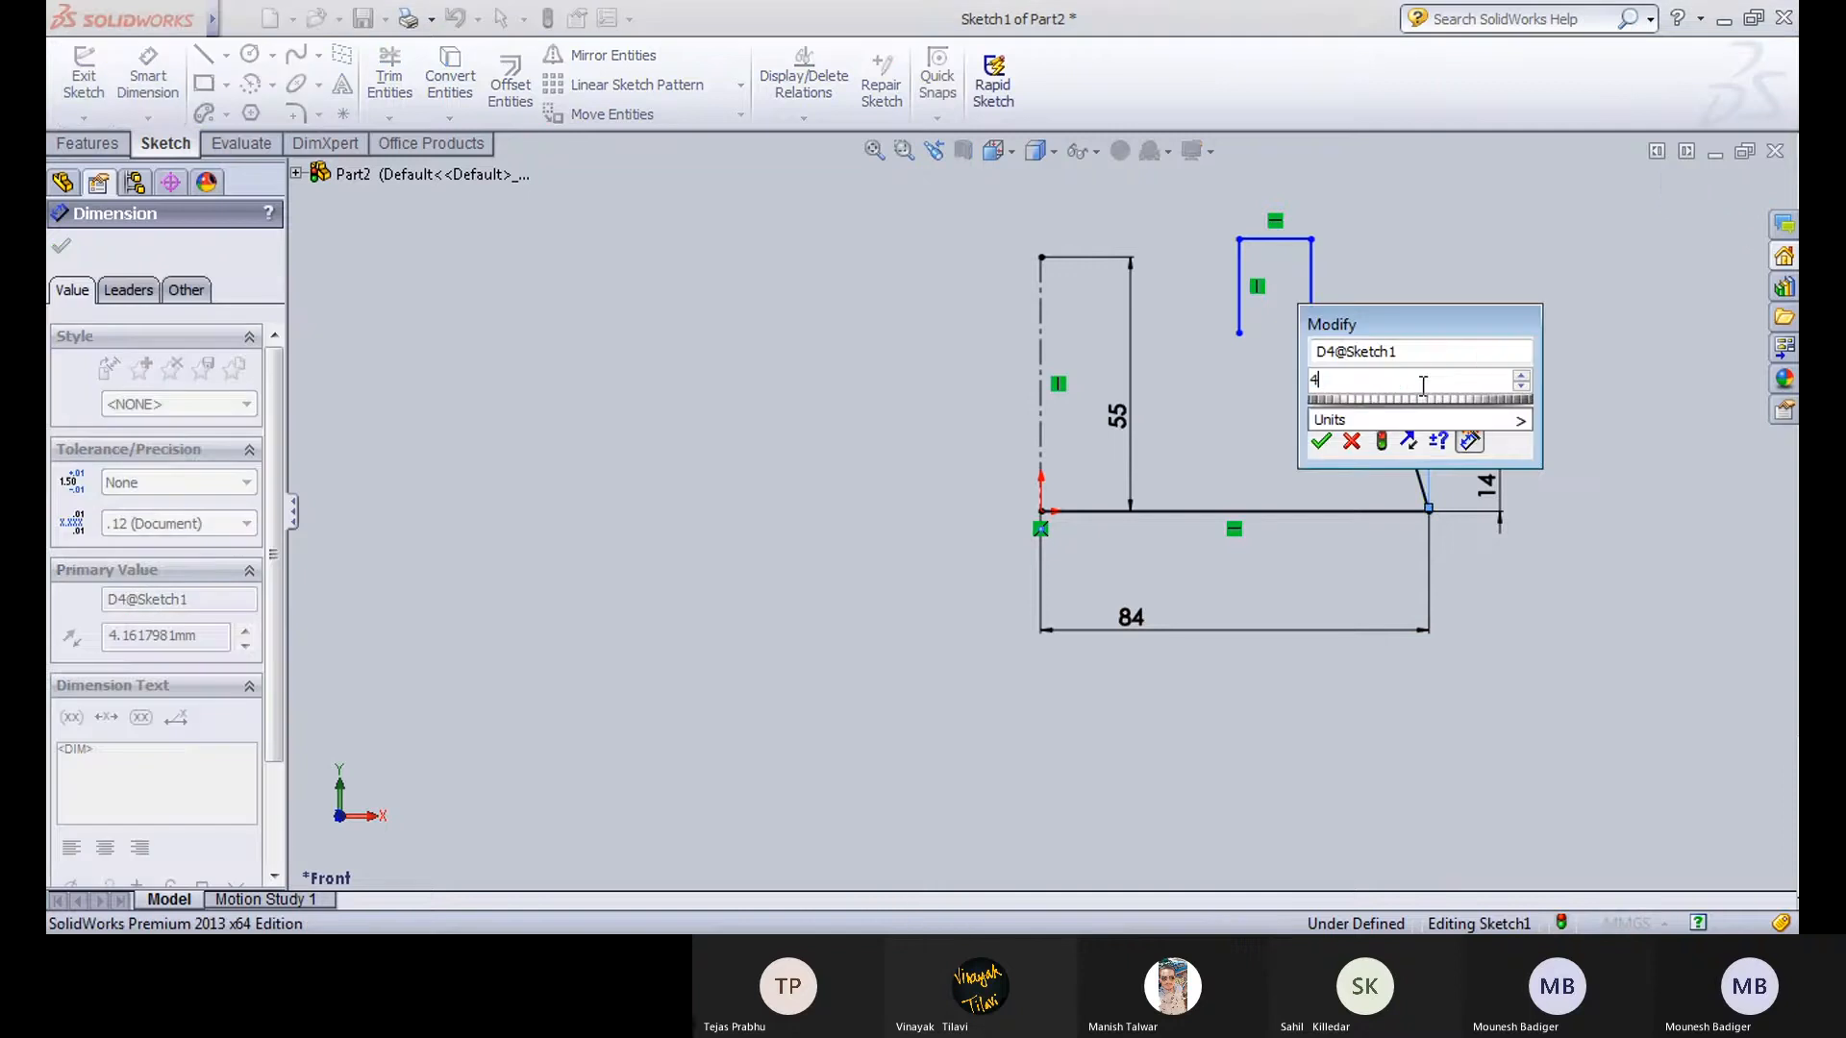
pyautogui.press('Return')
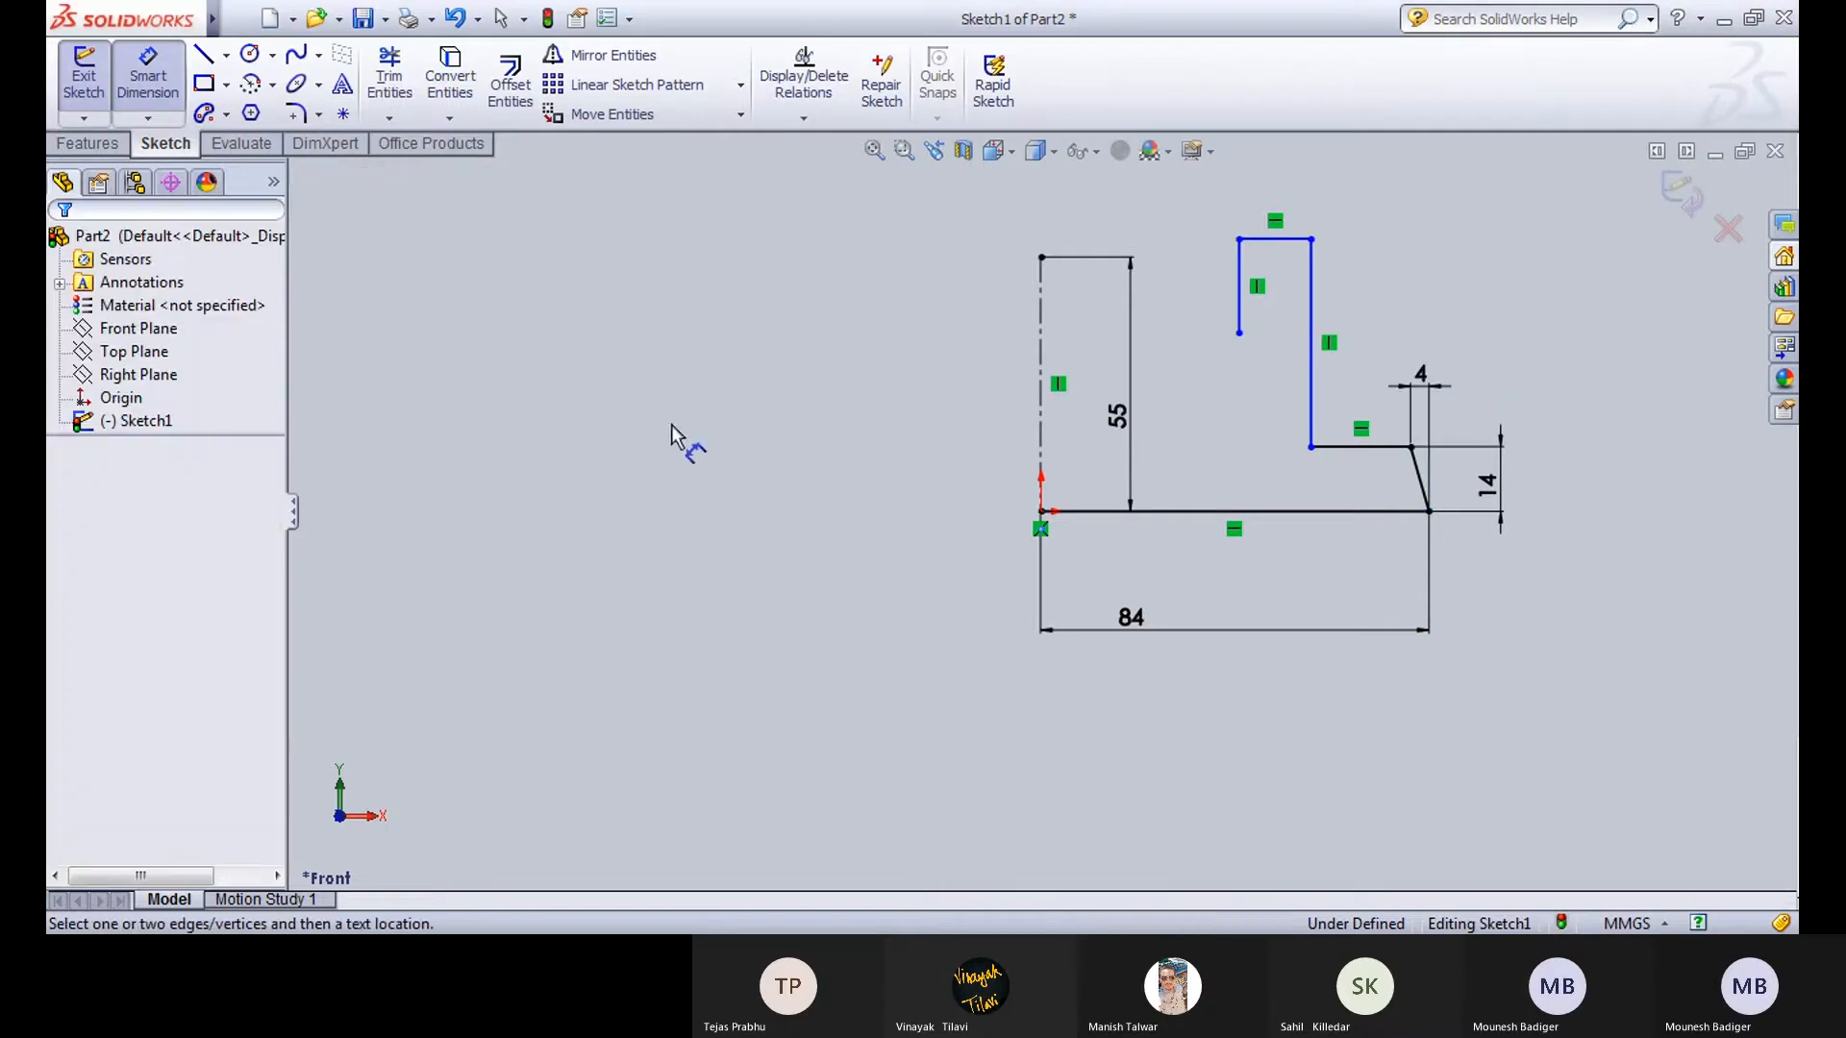
# Dimension the height of the profile's top line above the base's outer corner as 55 mm.
pyautogui.click(1283, 240)
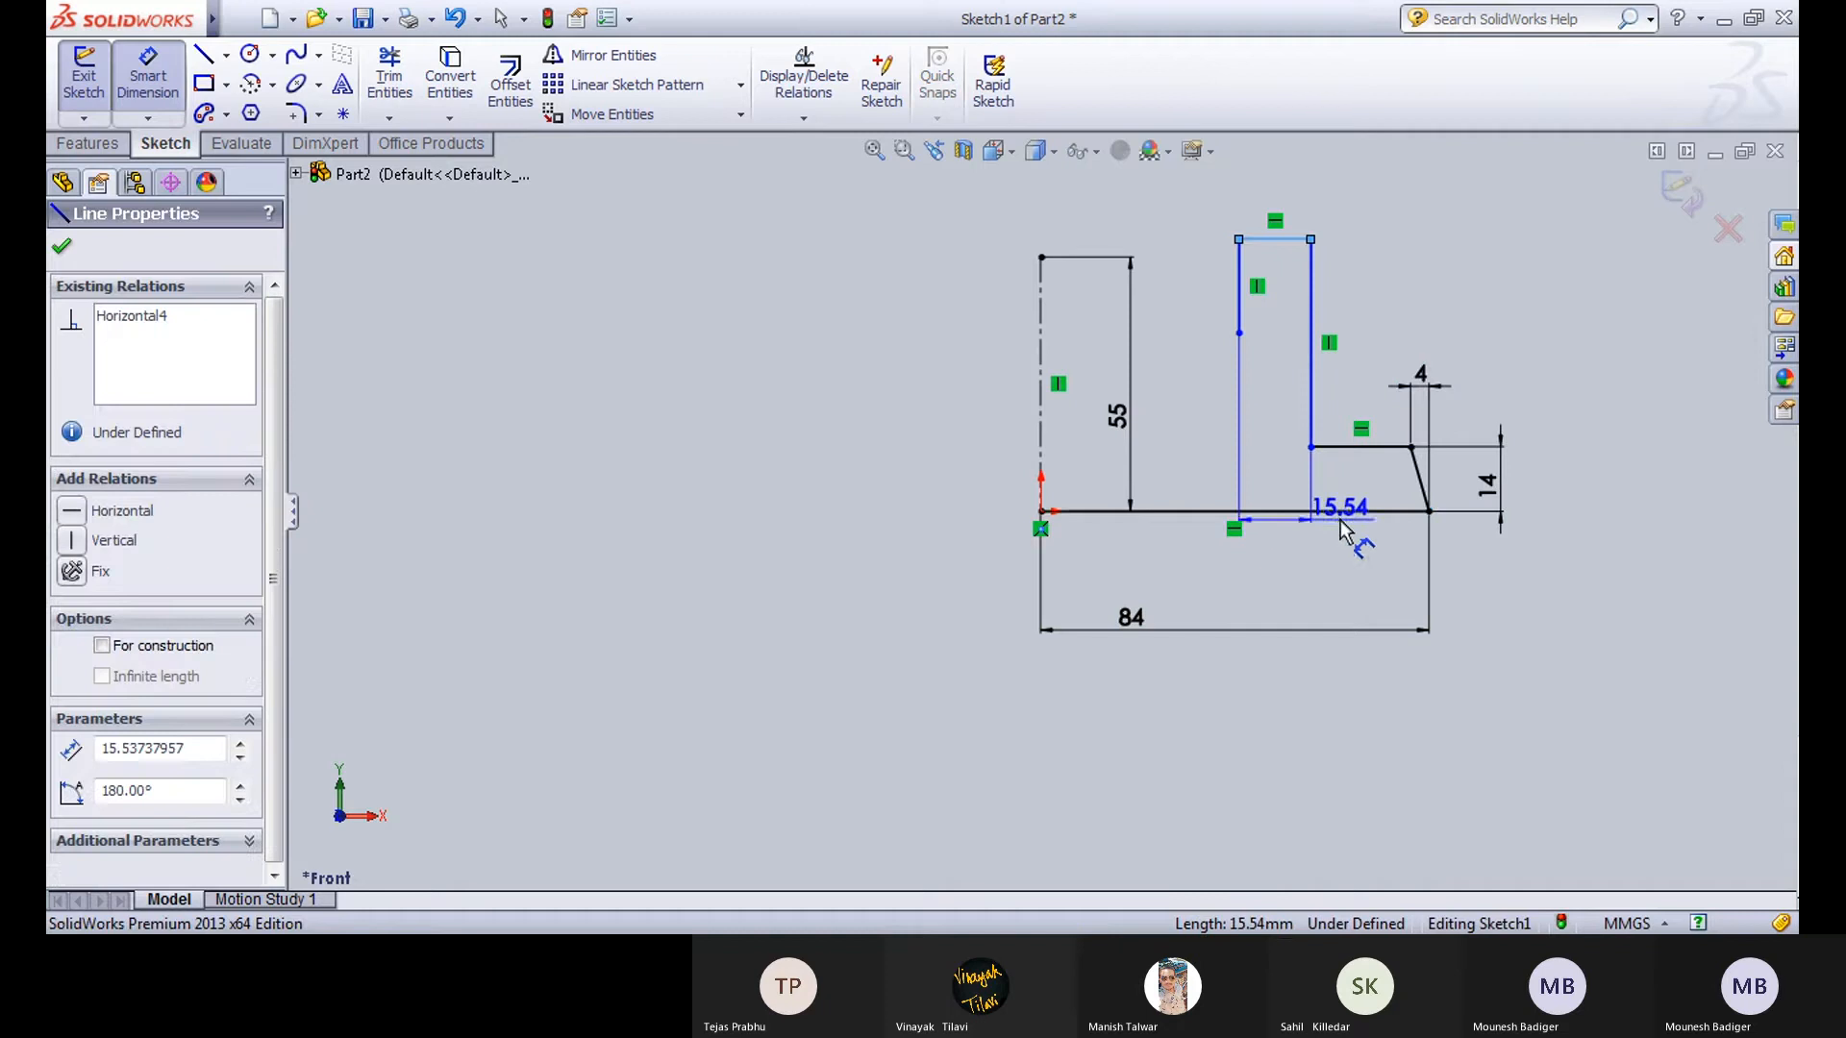
pyautogui.click(1343, 512)
pyautogui.click(1655, 408)
pyautogui.write('55.00mm')
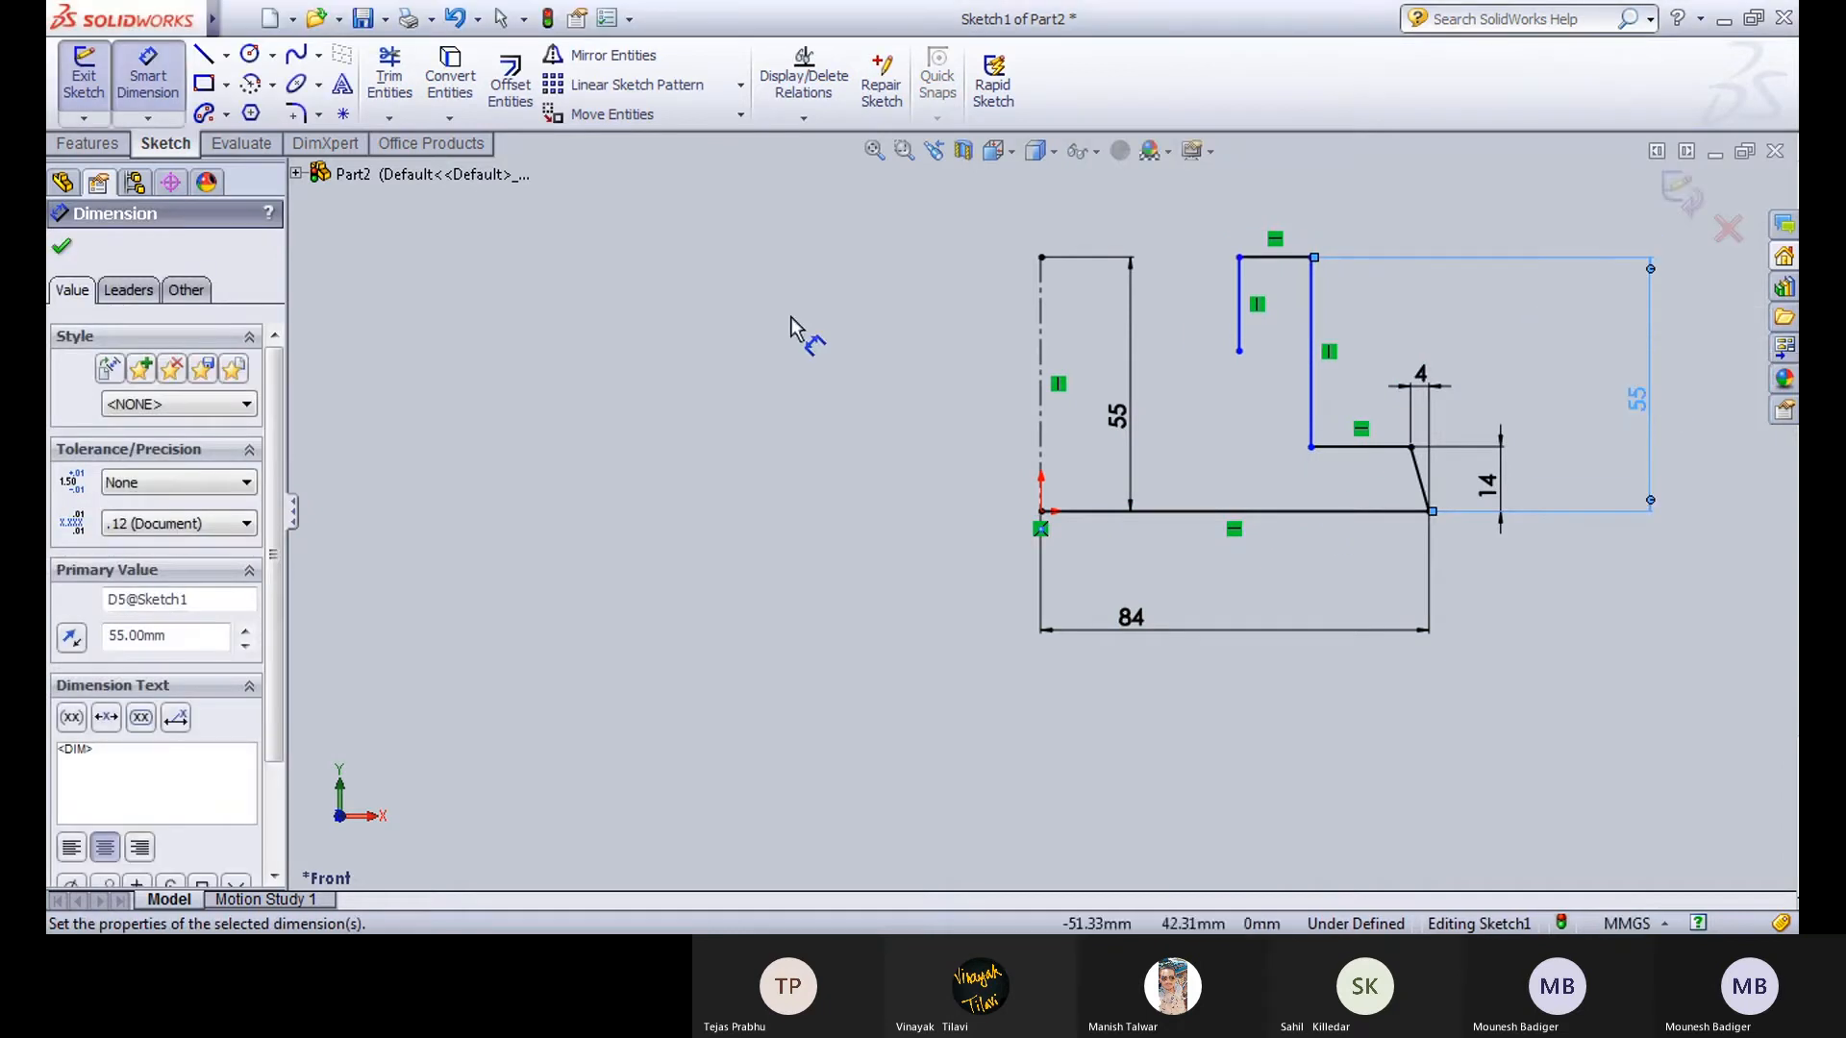
pyautogui.press('Escape')
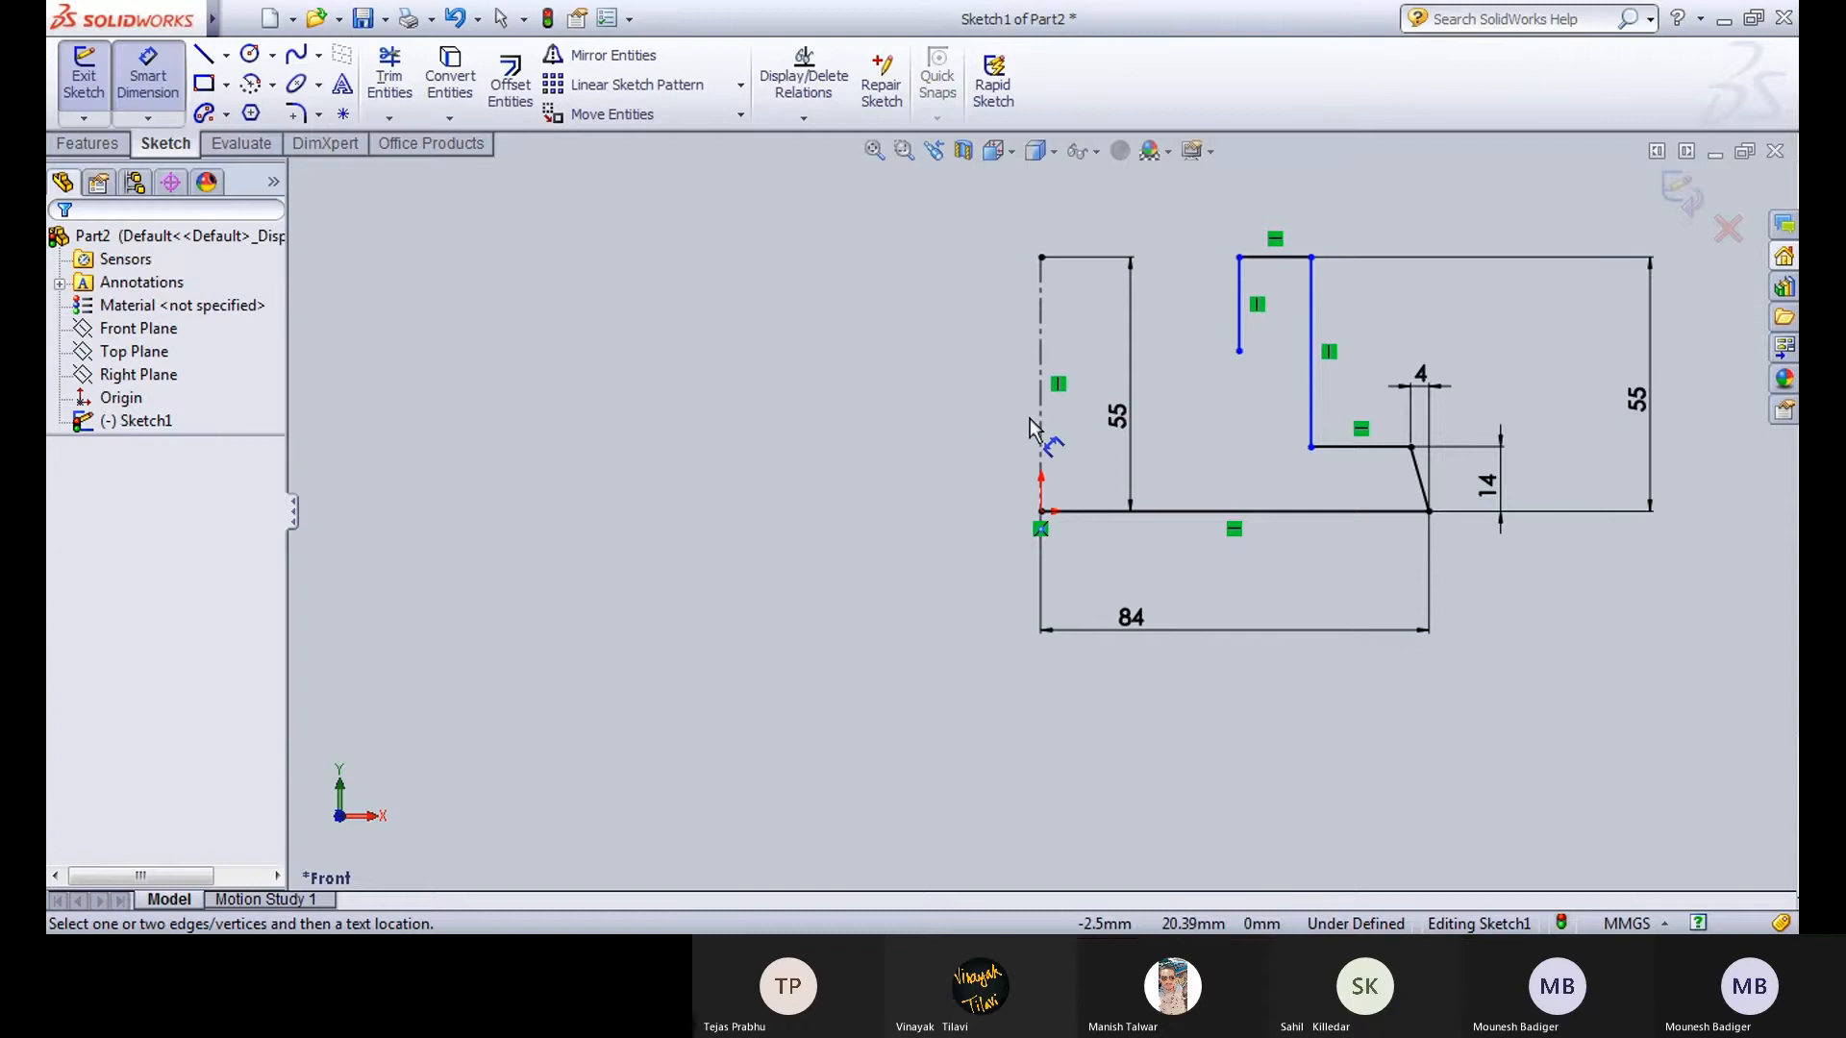
# Dimension the distance from the centerline to the profile's outer upright as 43 mm.
pyautogui.click(1038, 380)
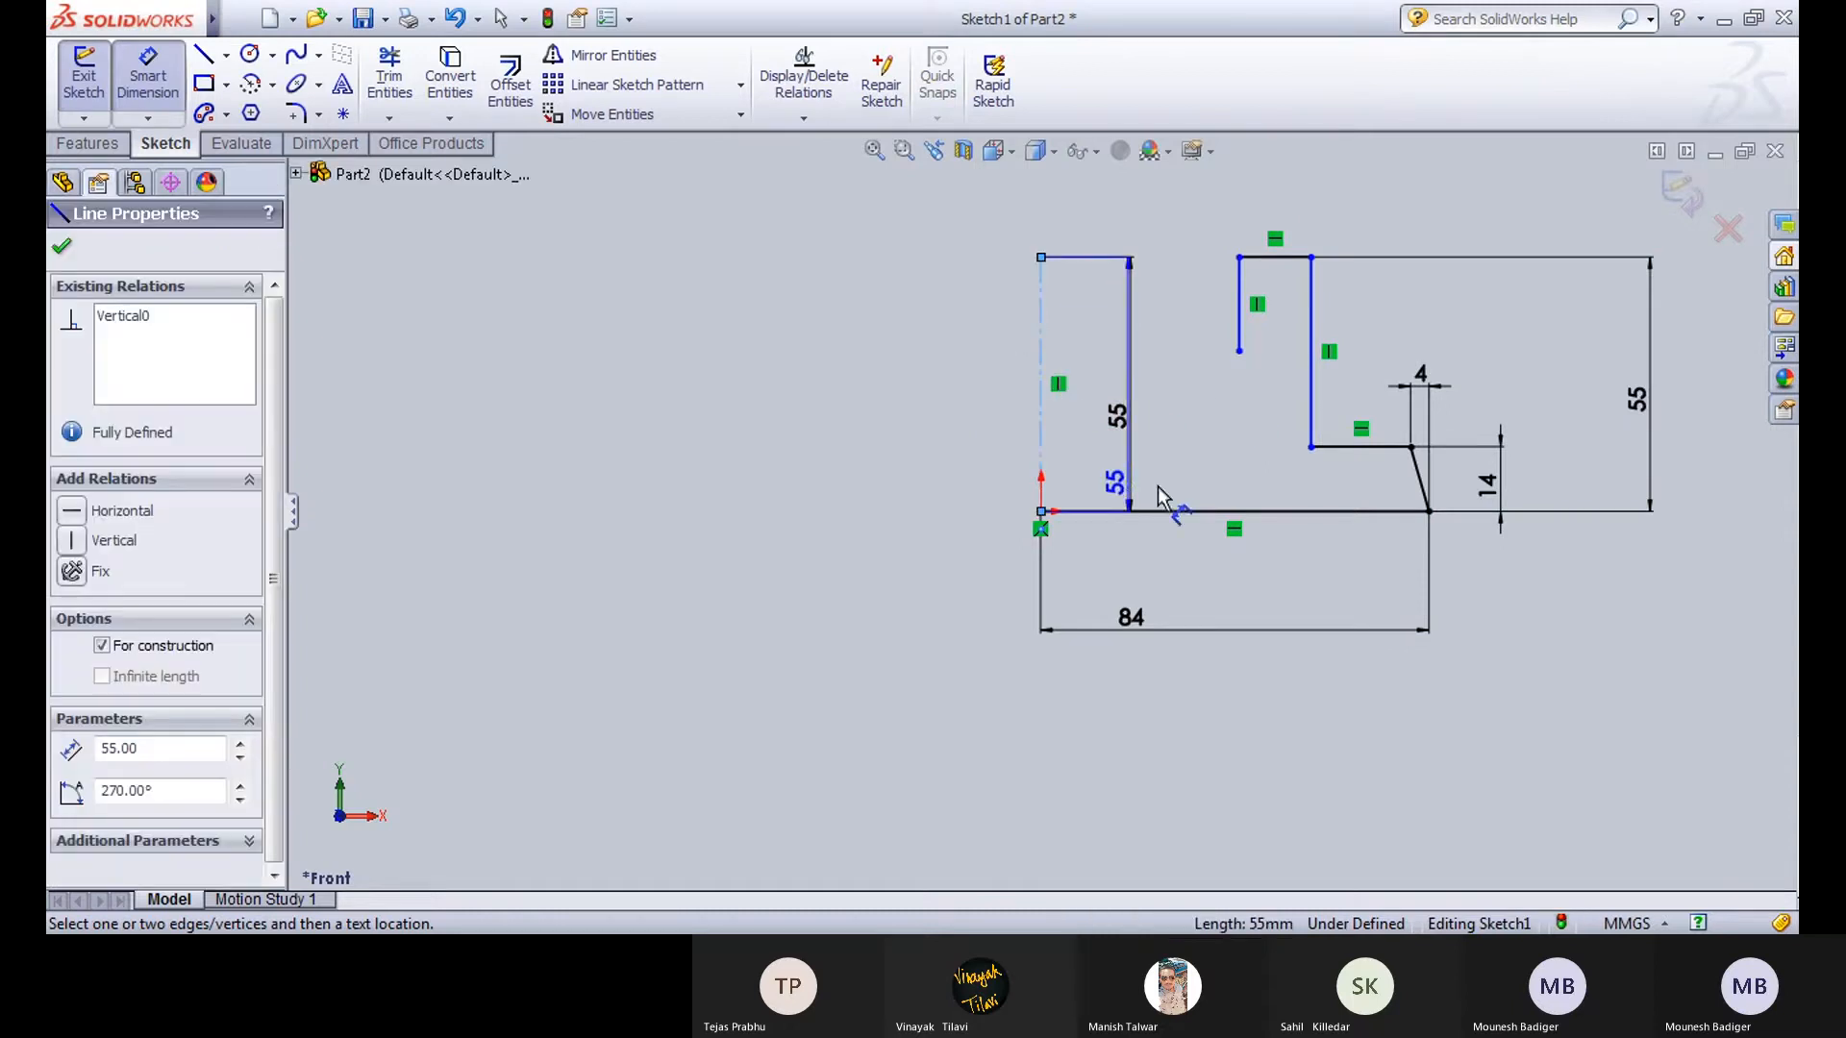
pyautogui.click(1311, 361)
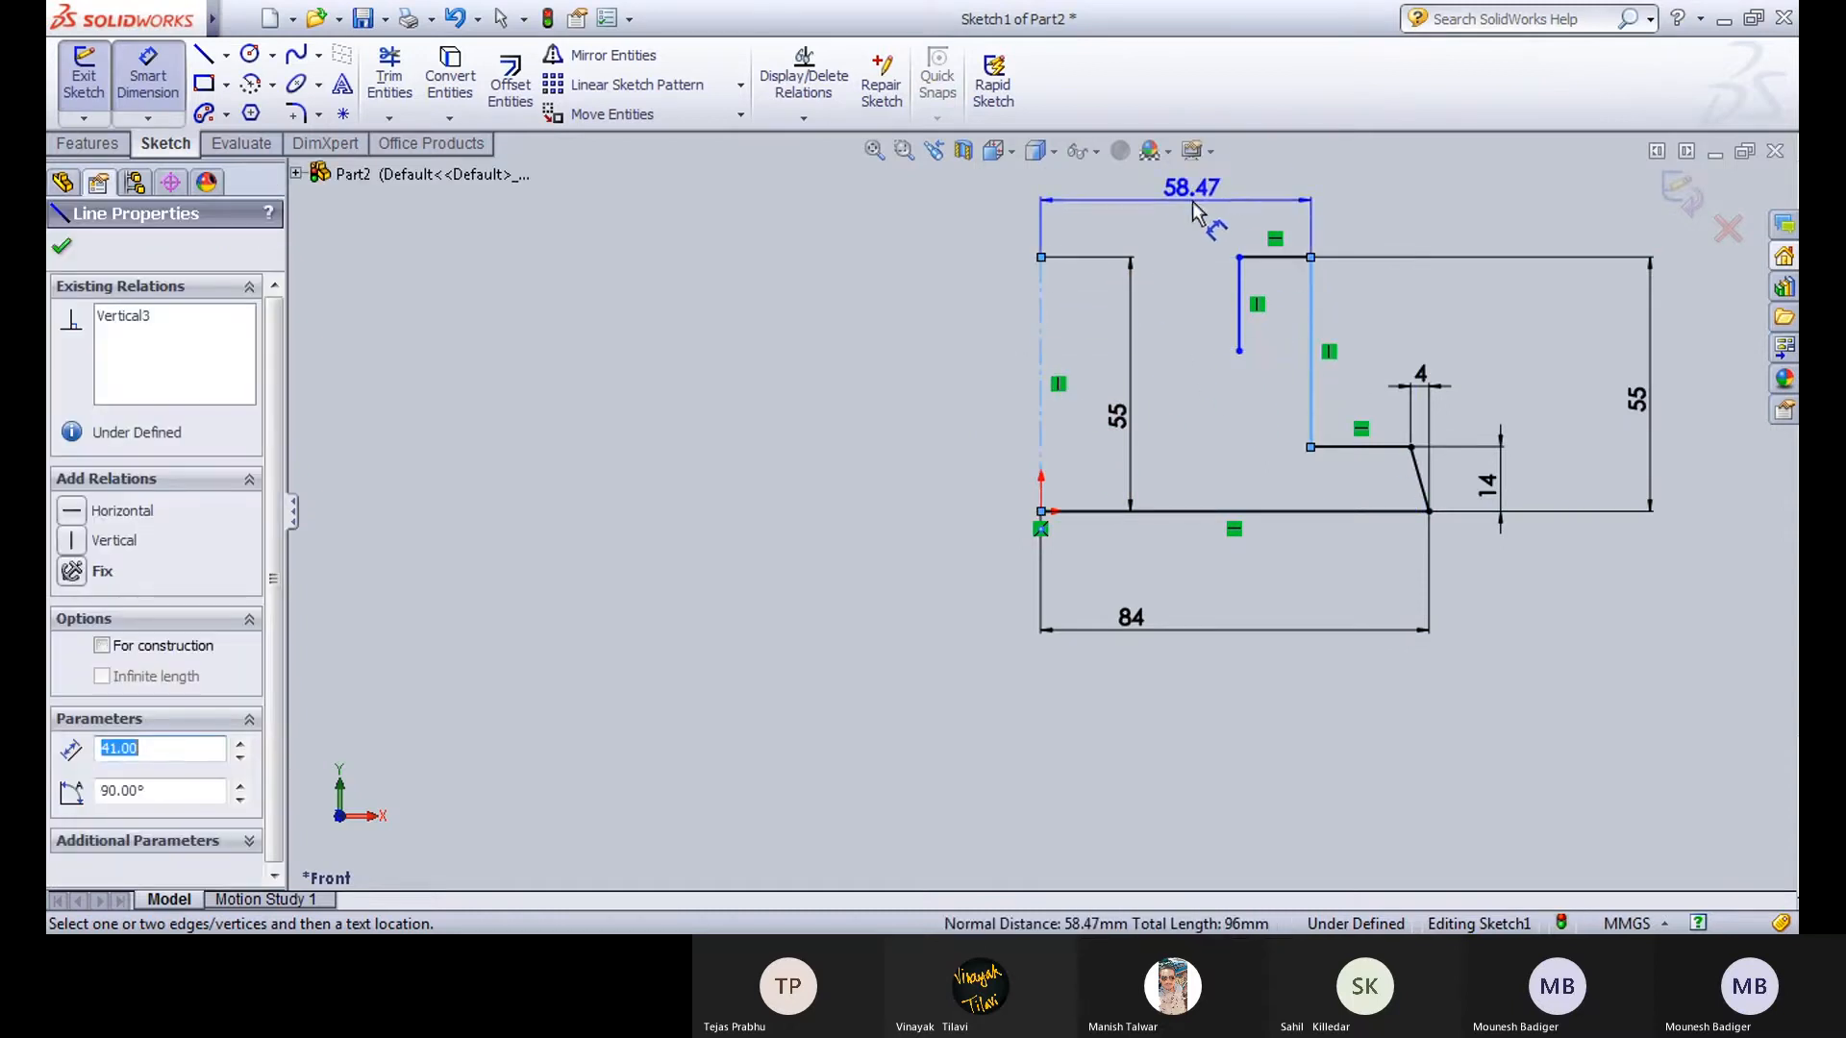
pyautogui.click(1201, 192)
pyautogui.write('43')
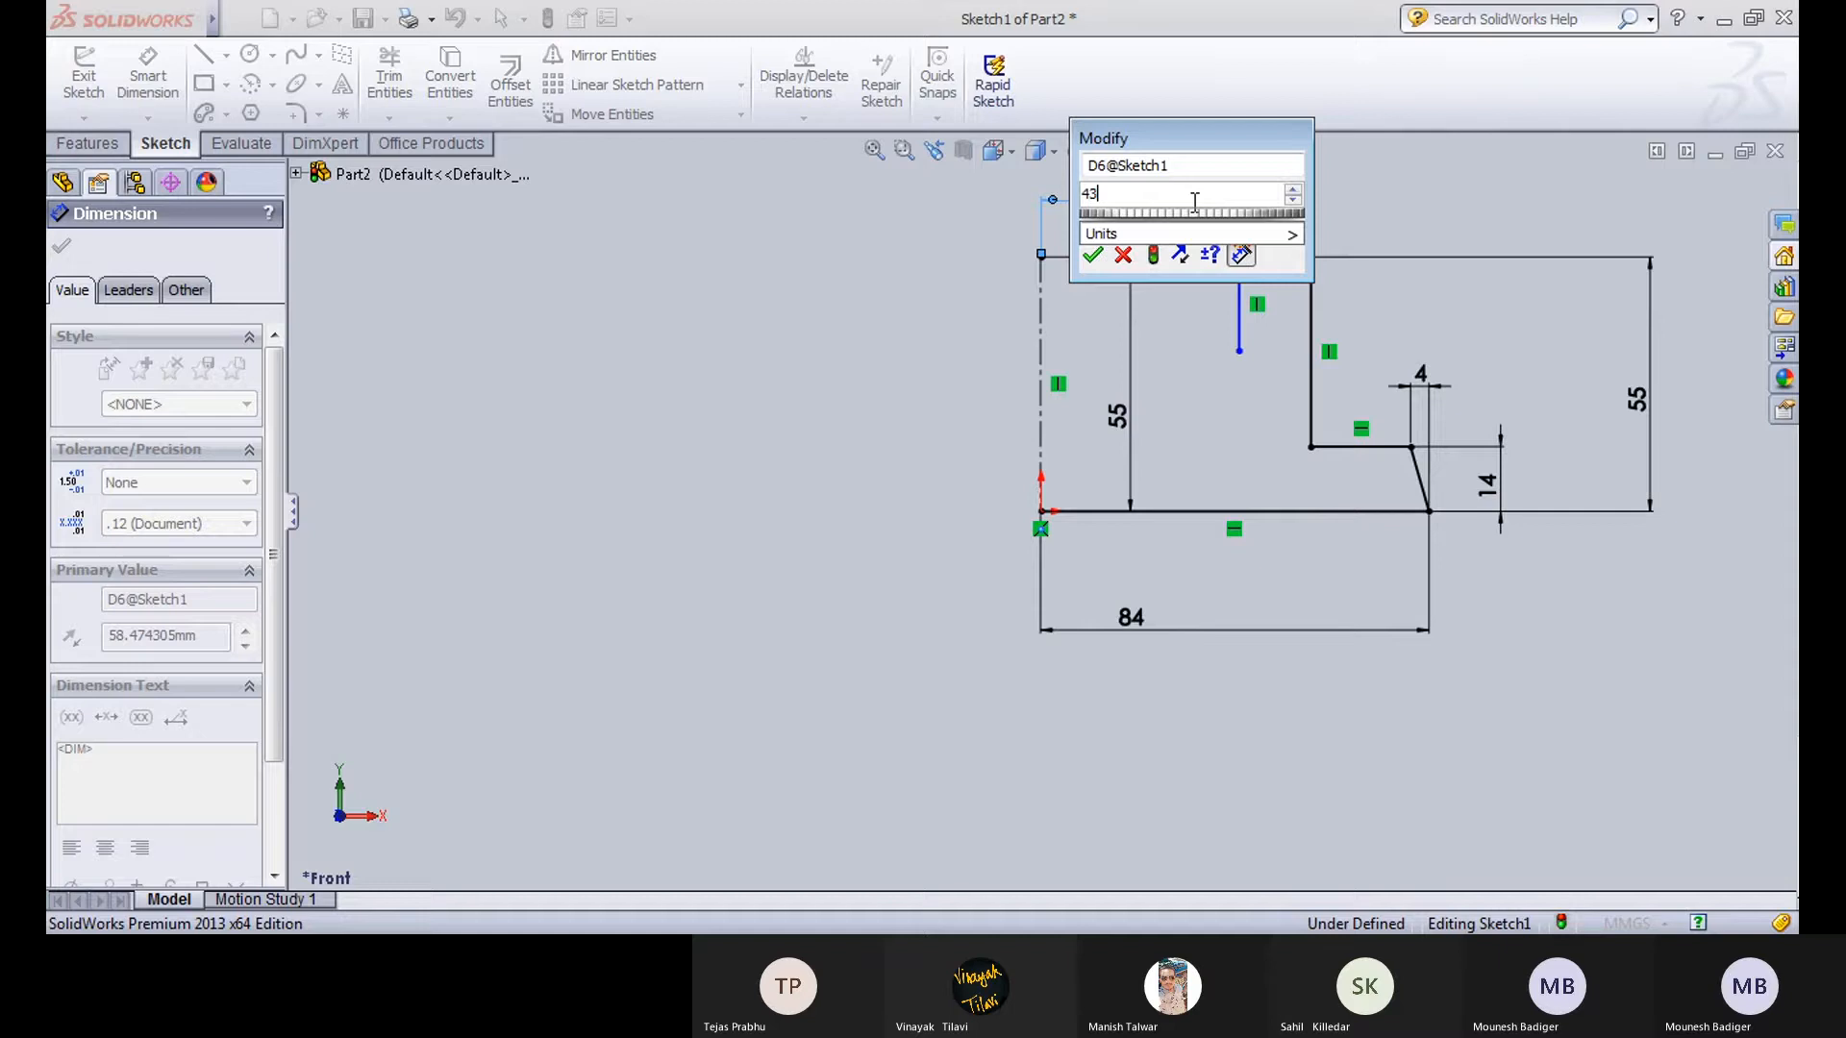
pyautogui.press('Return')
pyautogui.click(725, 452)
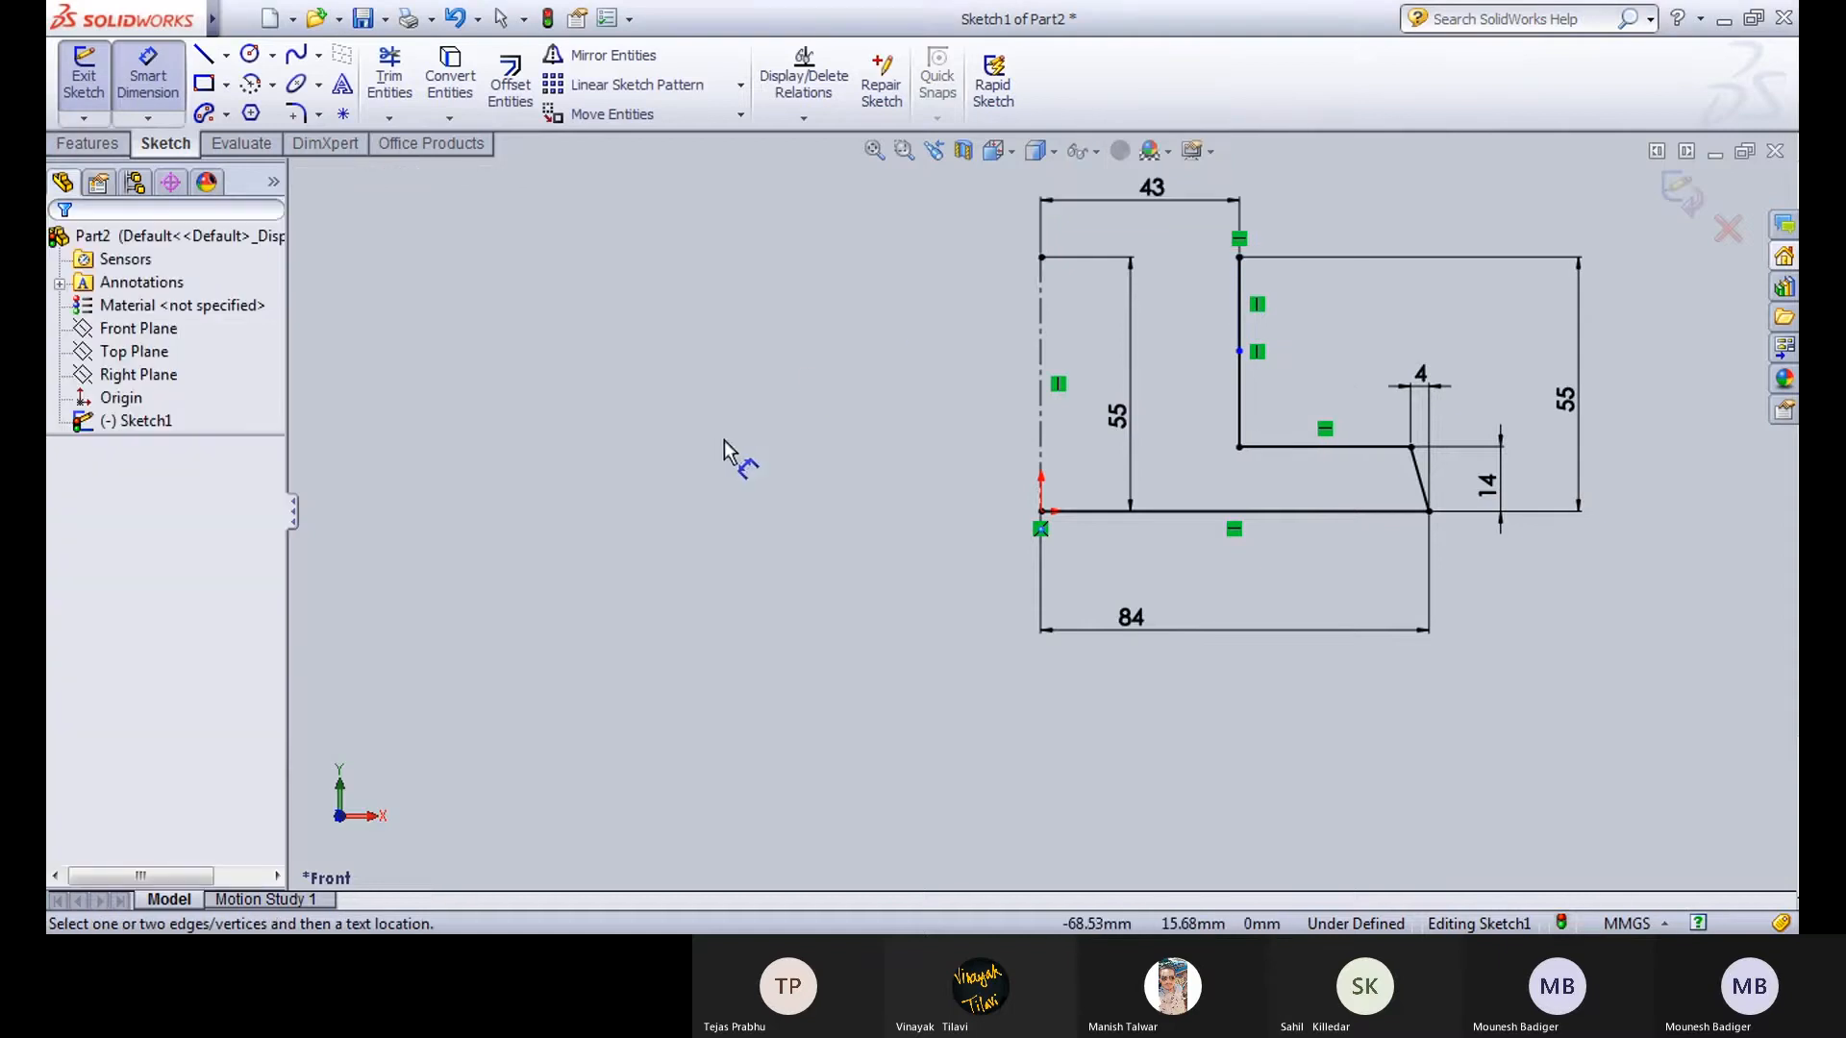
pyautogui.press('Escape')
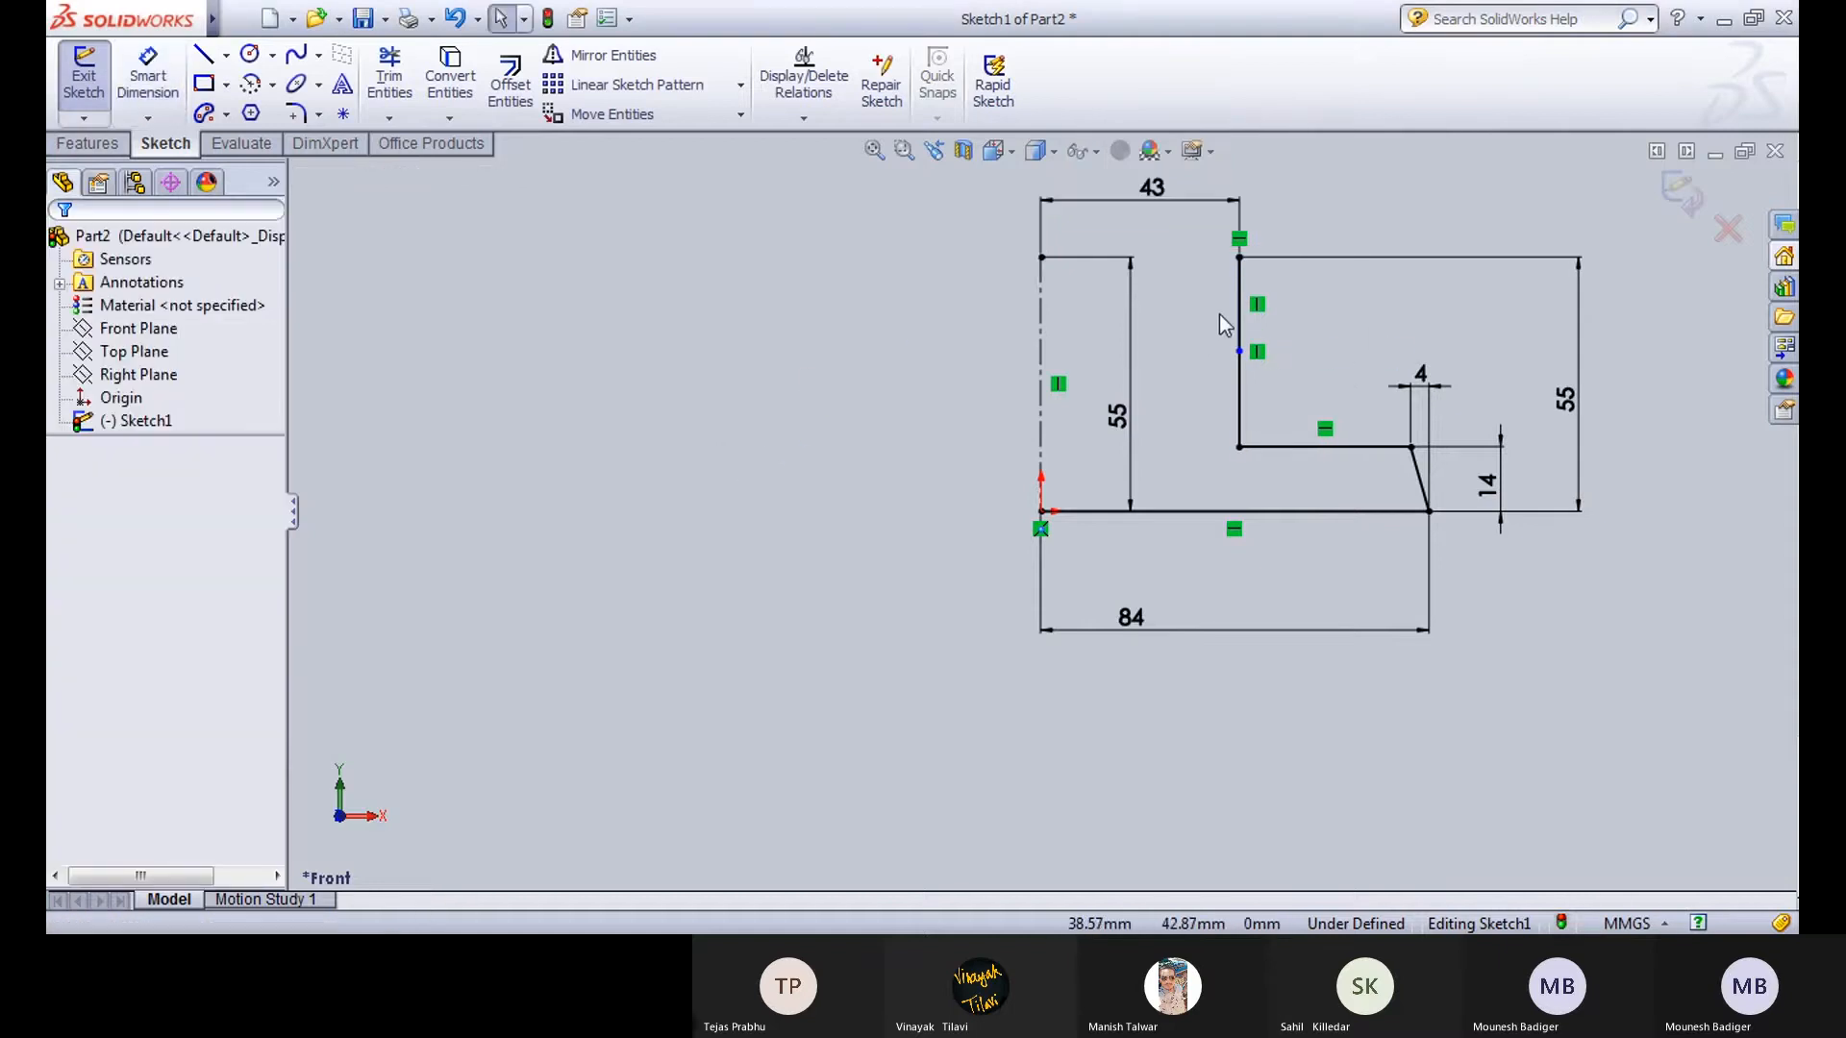
# Pull the short inner vertical line off the upright to about 25 mm from the centerline.
pyautogui.click(1234, 323)
pyautogui.click(1201, 356)
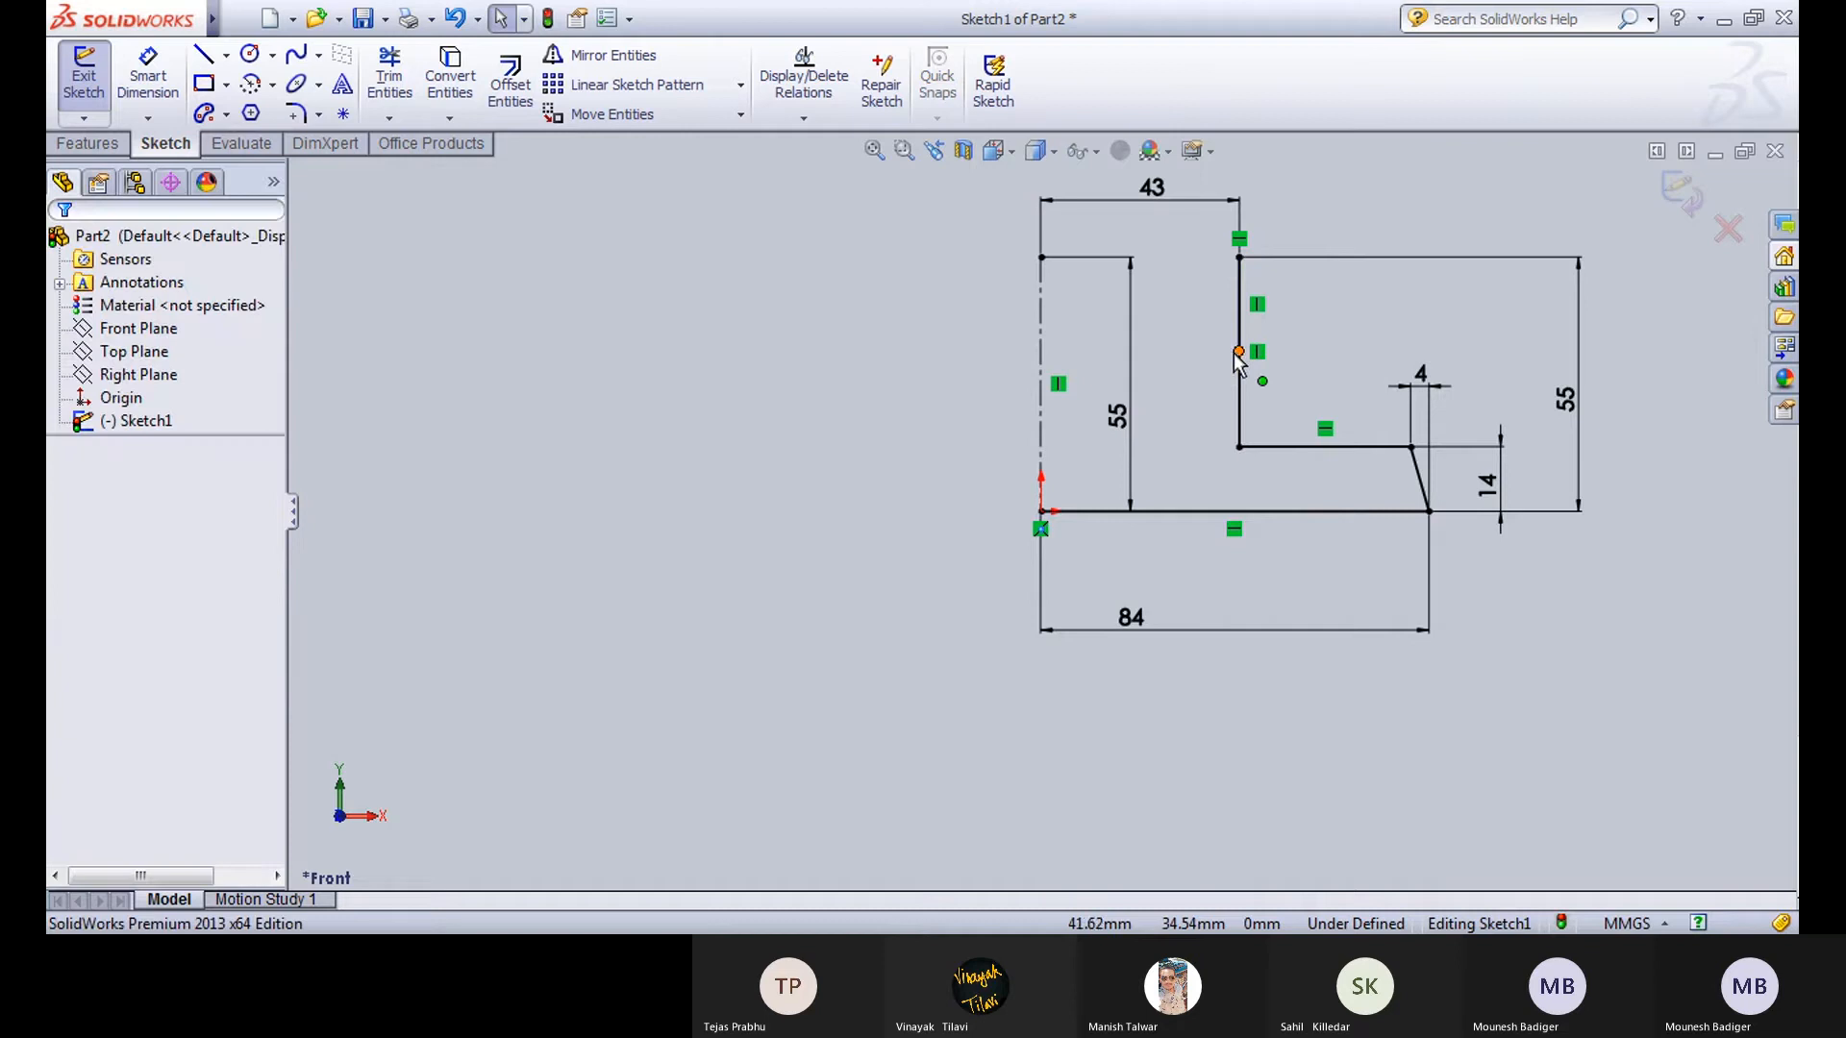
pyautogui.moveTo(1238, 353); pyautogui.dragTo(1156, 352)
pyautogui.click(1438, 198)
# Dimension the distance from the centerline to the short inner vertical line as 22 mm.
pyautogui.click(151, 80)
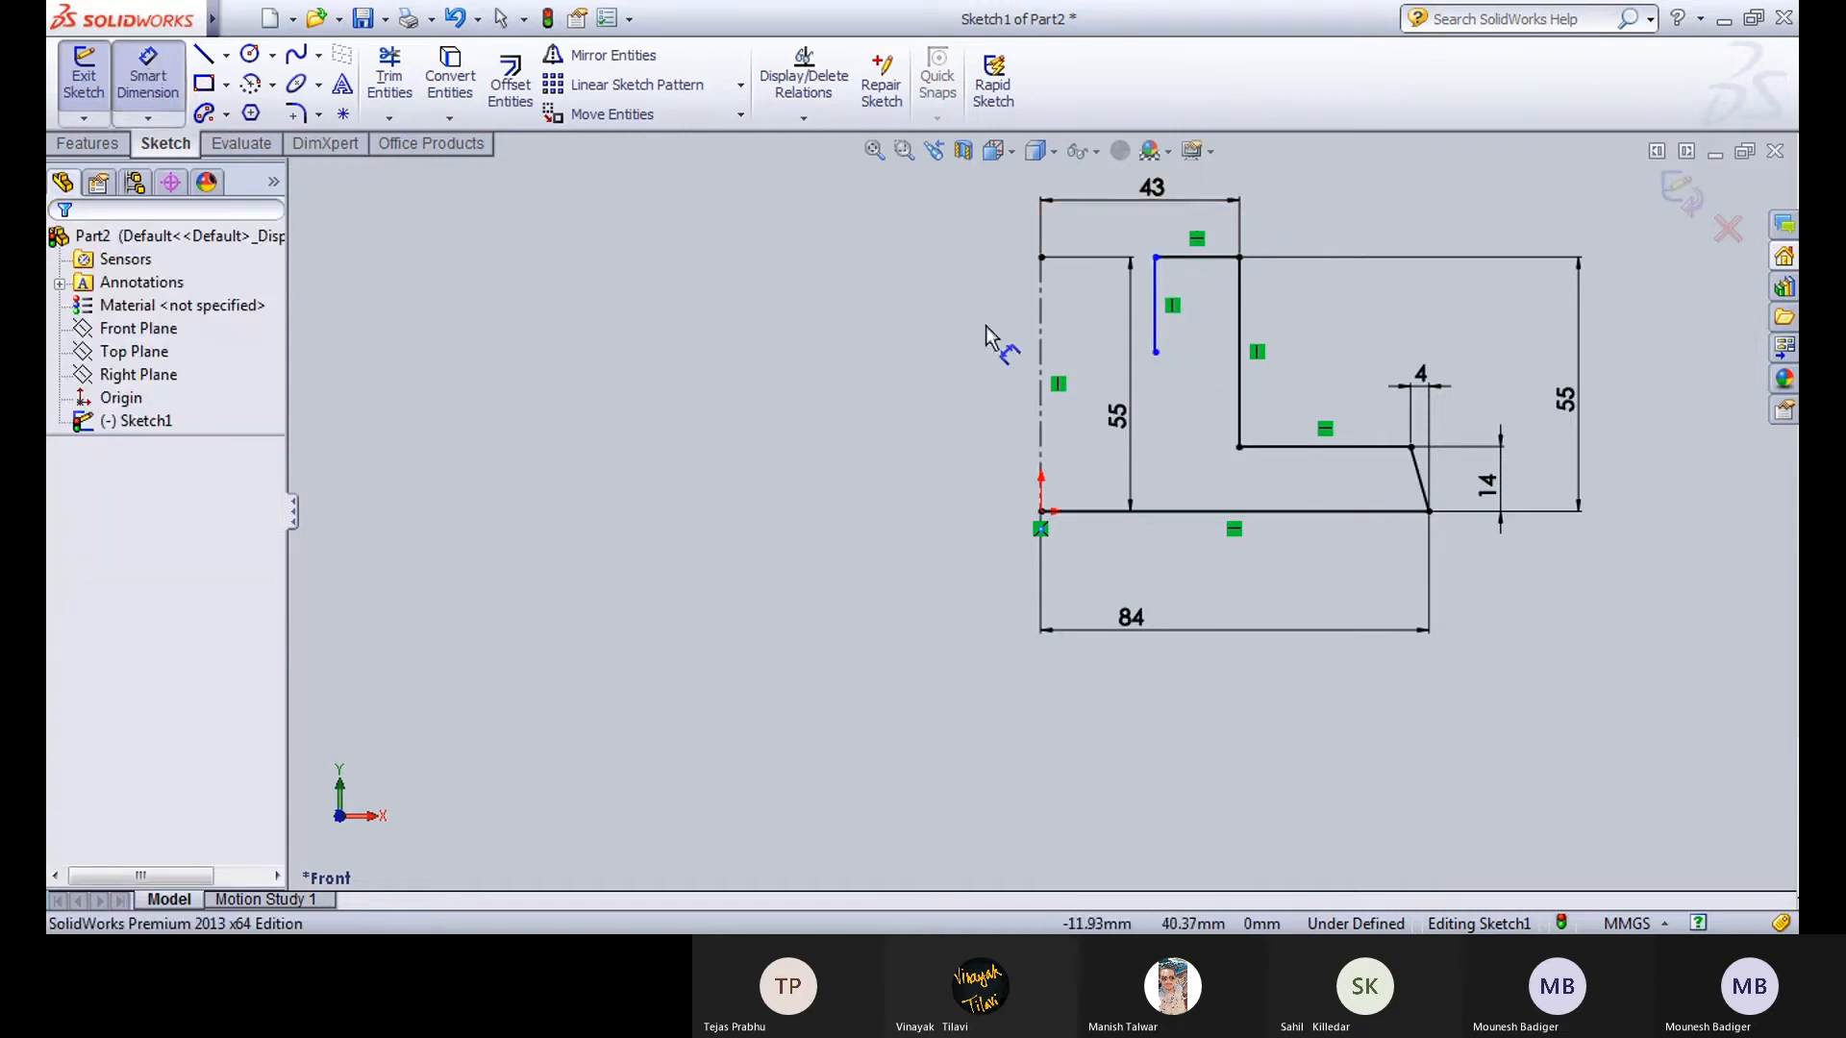
pyautogui.click(1041, 317)
pyautogui.click(1159, 303)
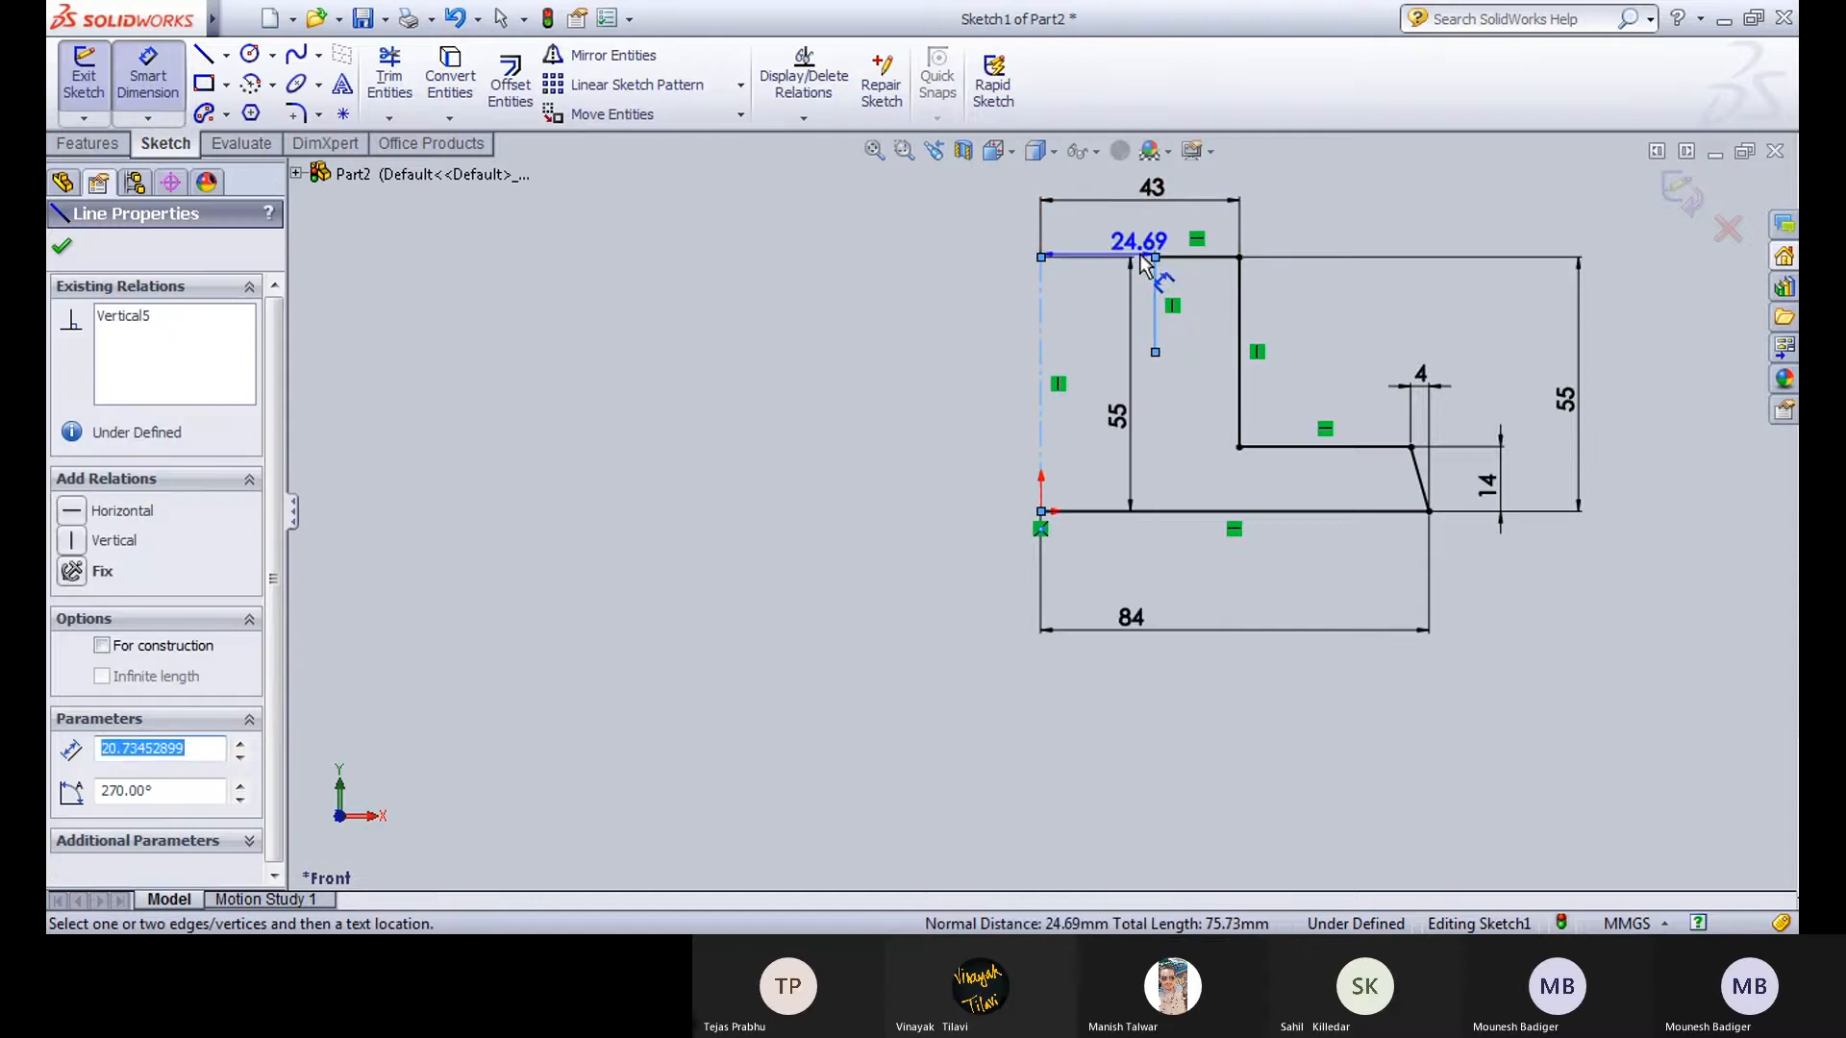
pyautogui.click(1137, 248)
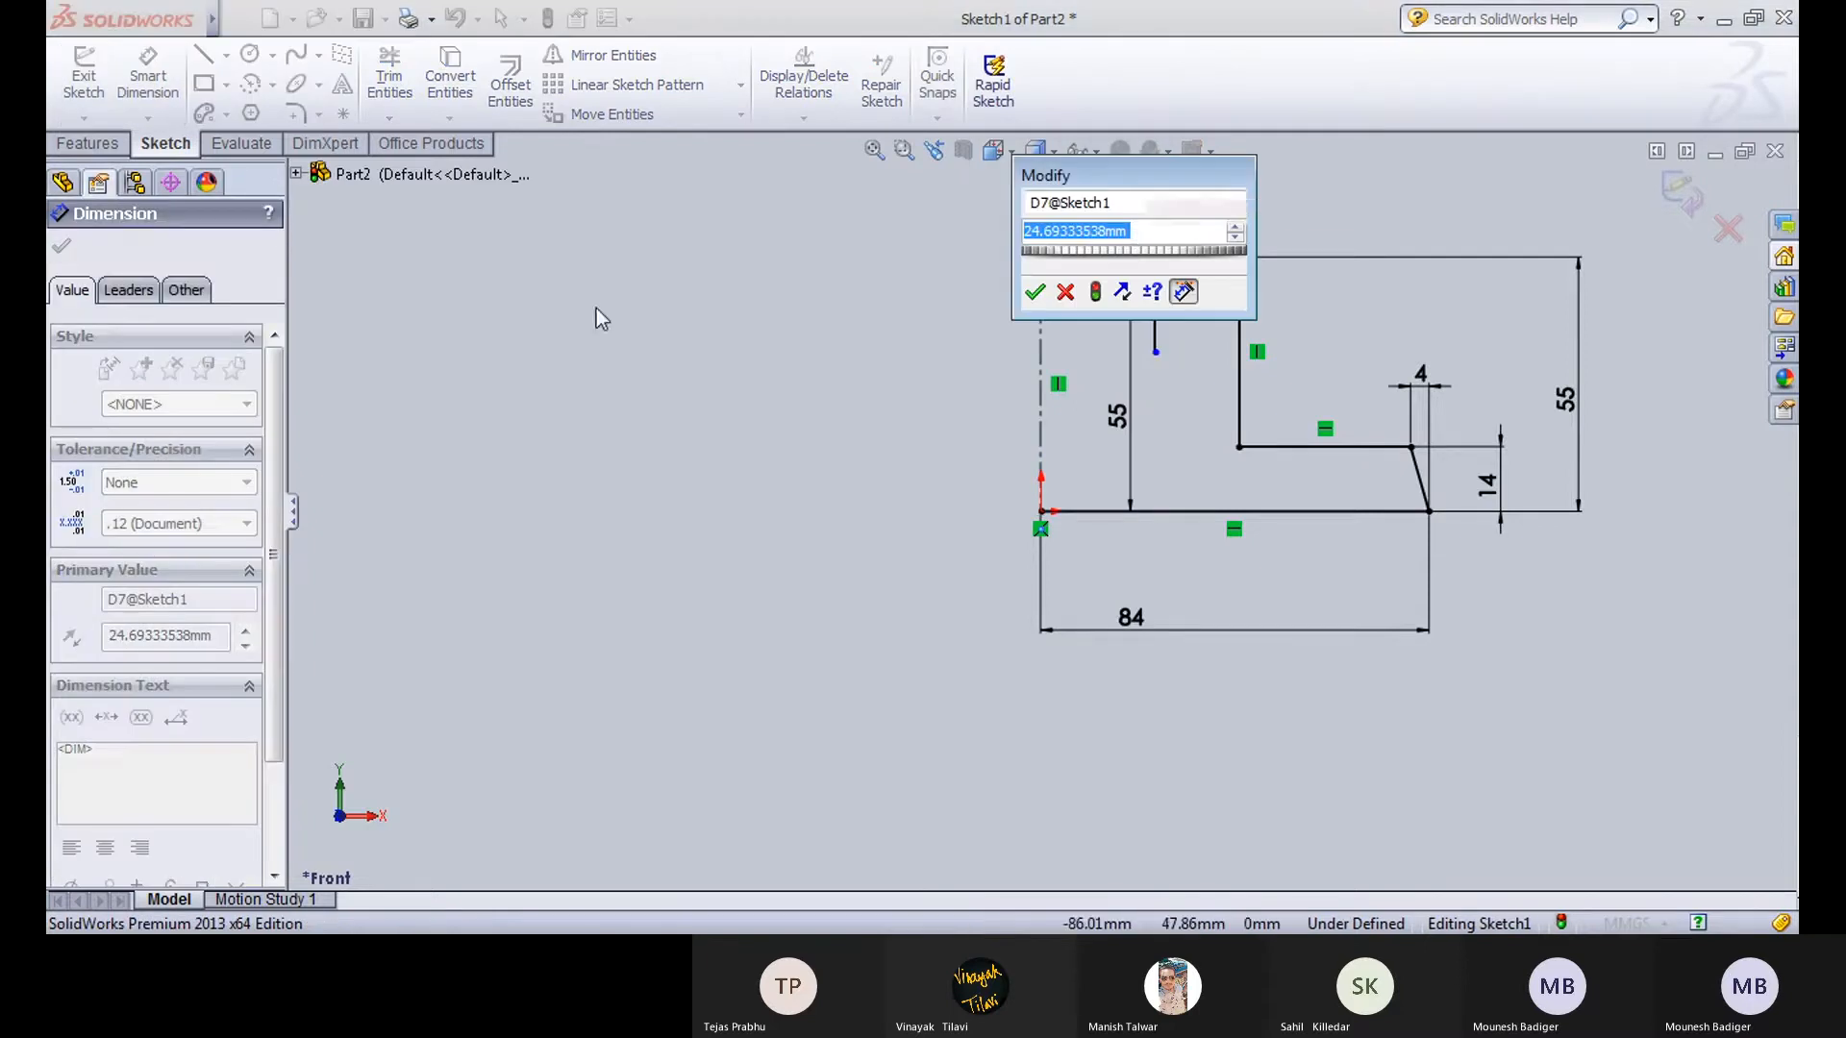
pyautogui.press('Return')
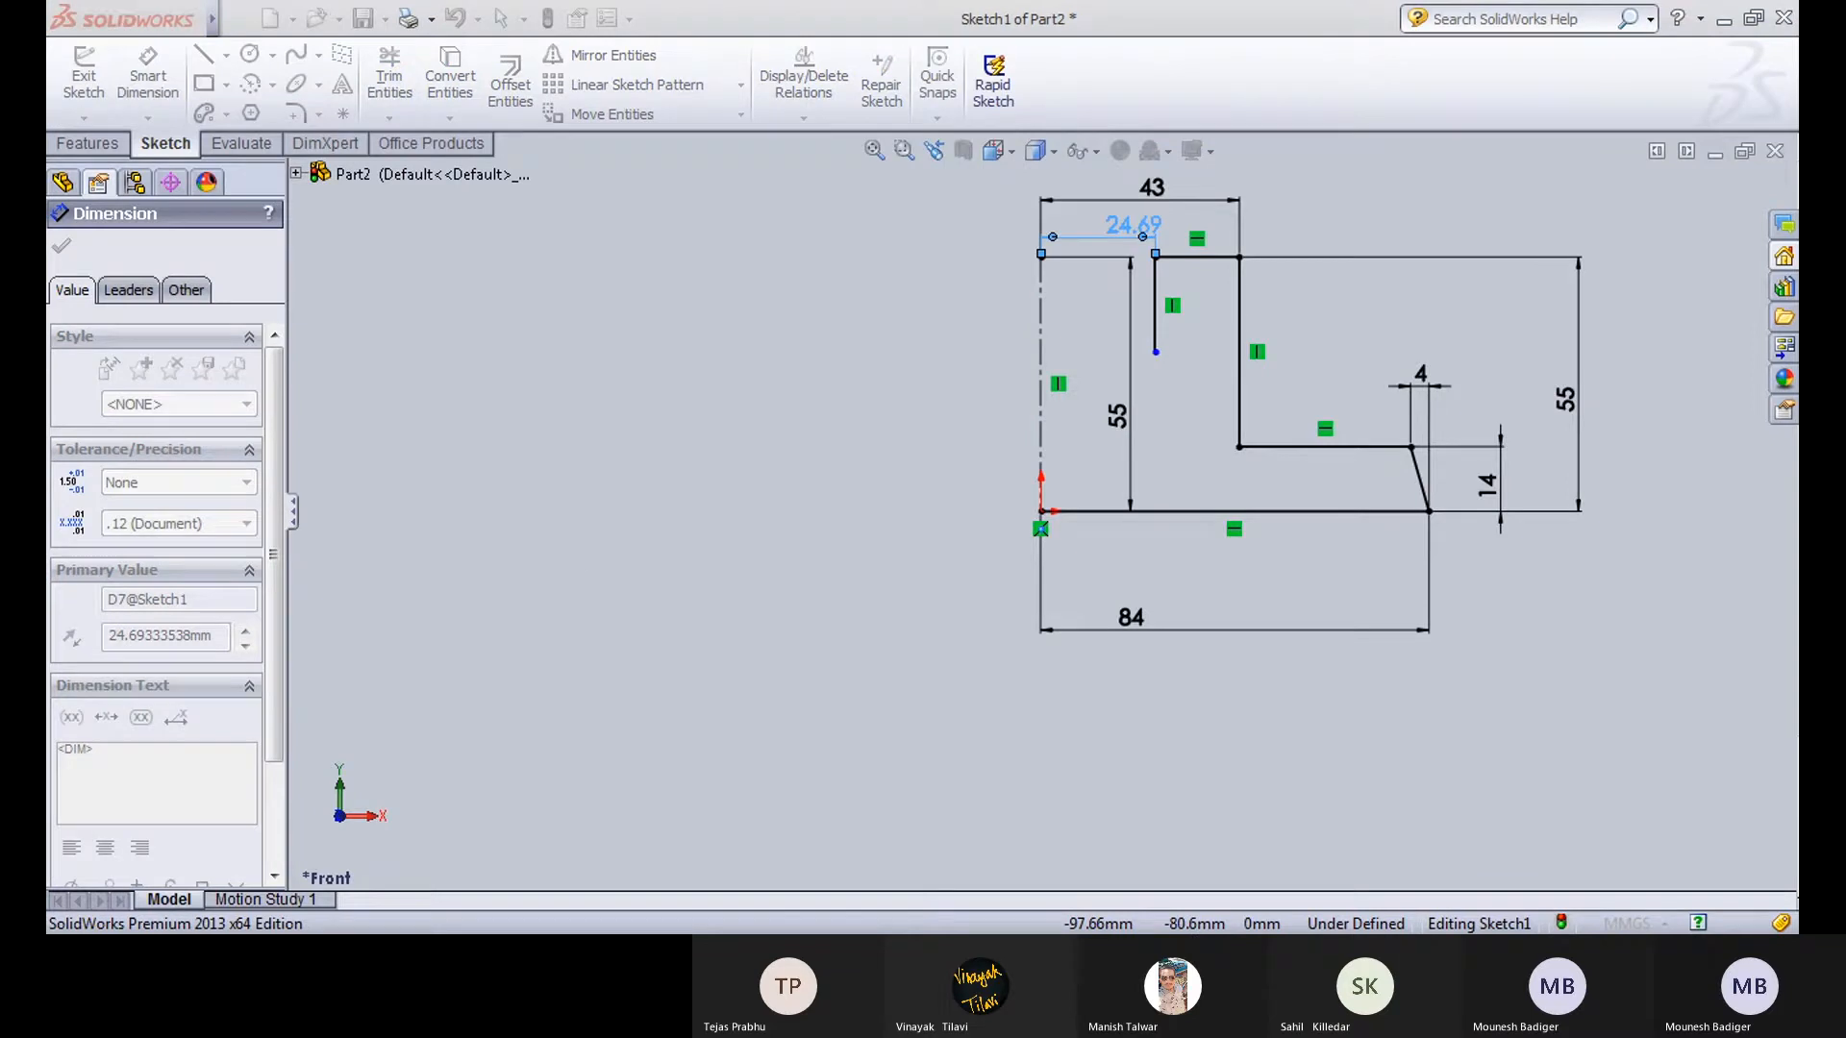
pyautogui.doubleClick(1133, 225)
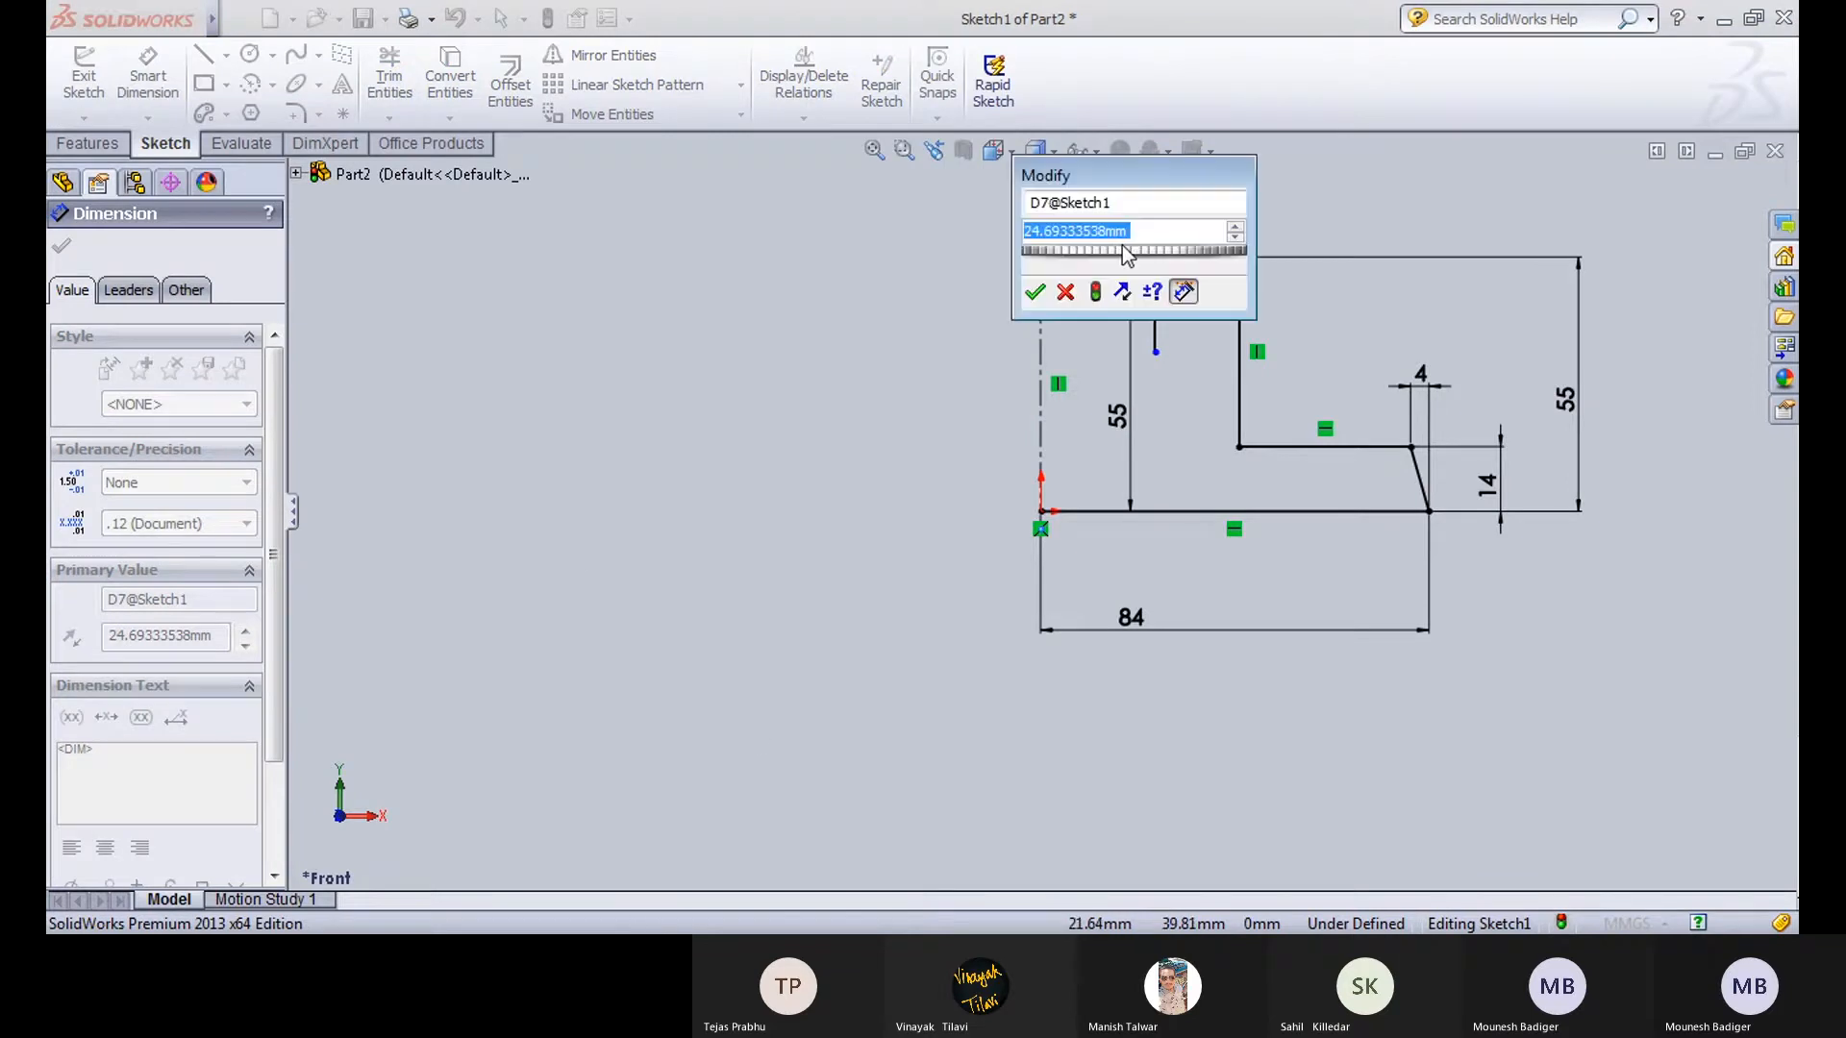
pyautogui.write('22')
pyautogui.press('Return')
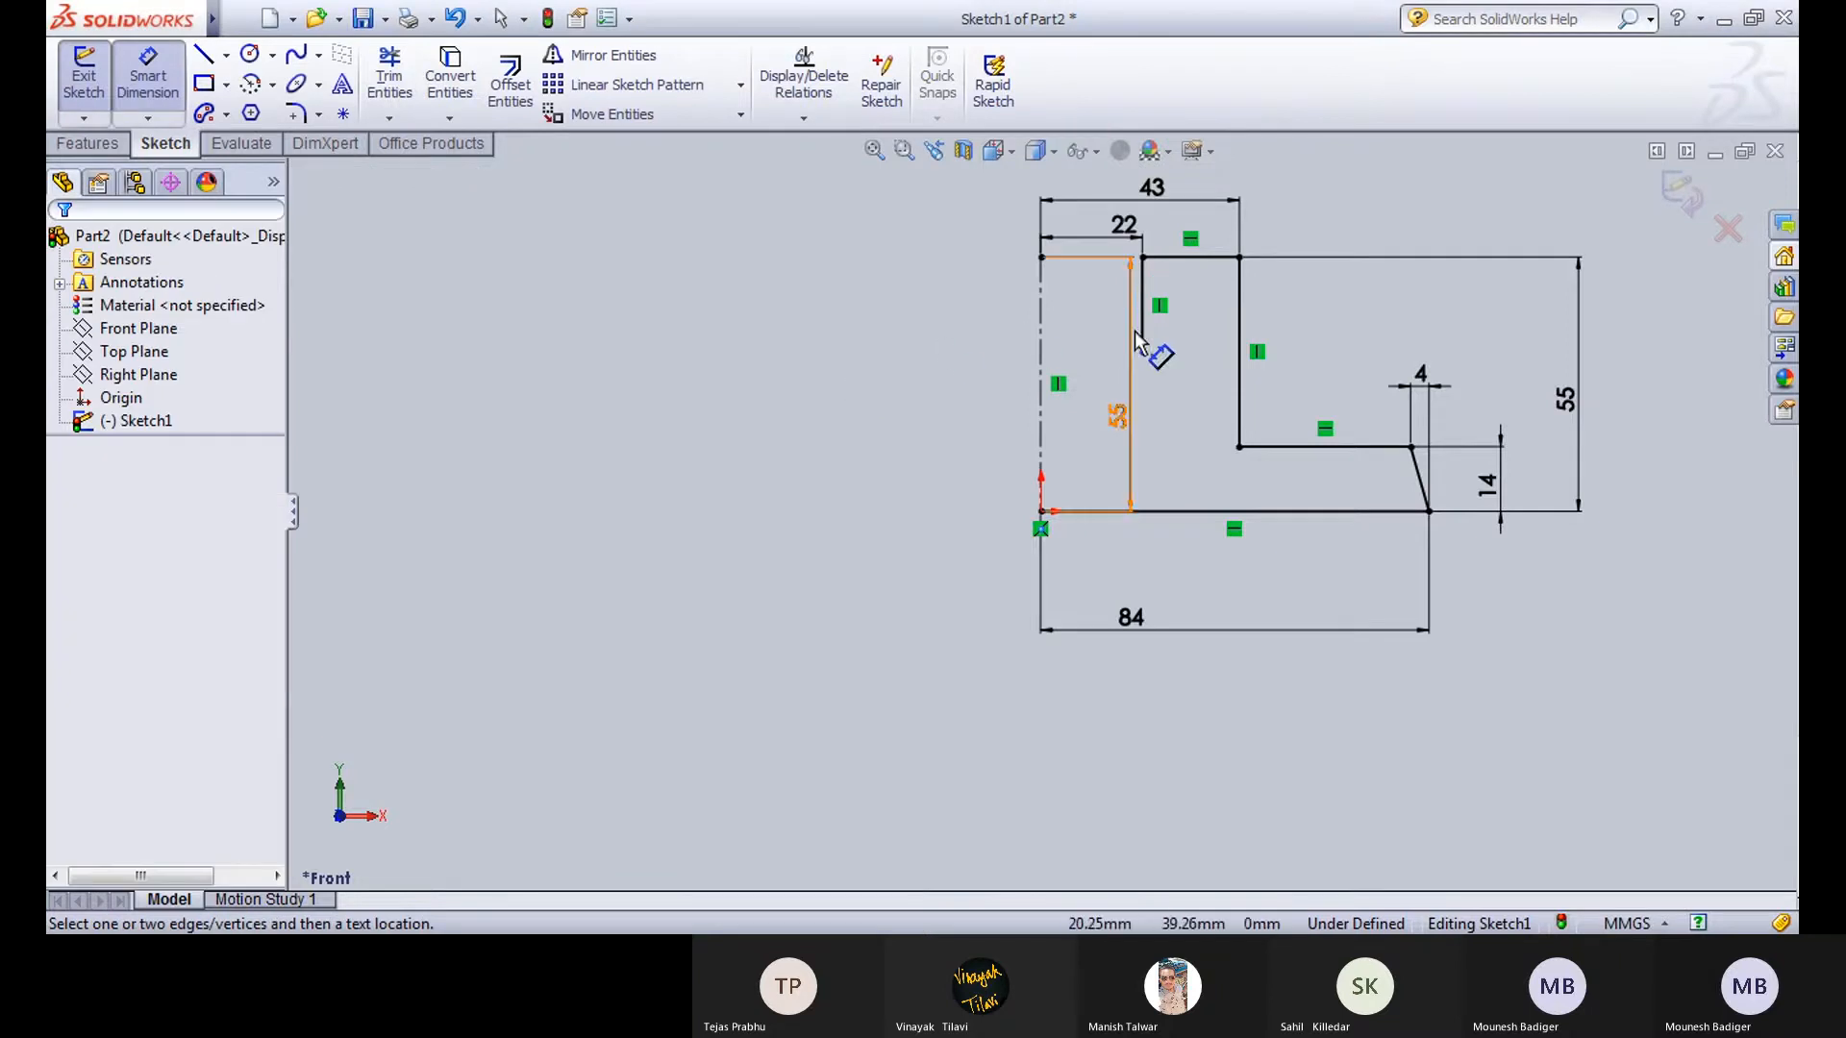
# Set the short inner vertical line's length to 12 mm, taking the depth from the body view in the reference drawing.
pyautogui.click(632, 858)
pyautogui.scroll(1, 662, 348)
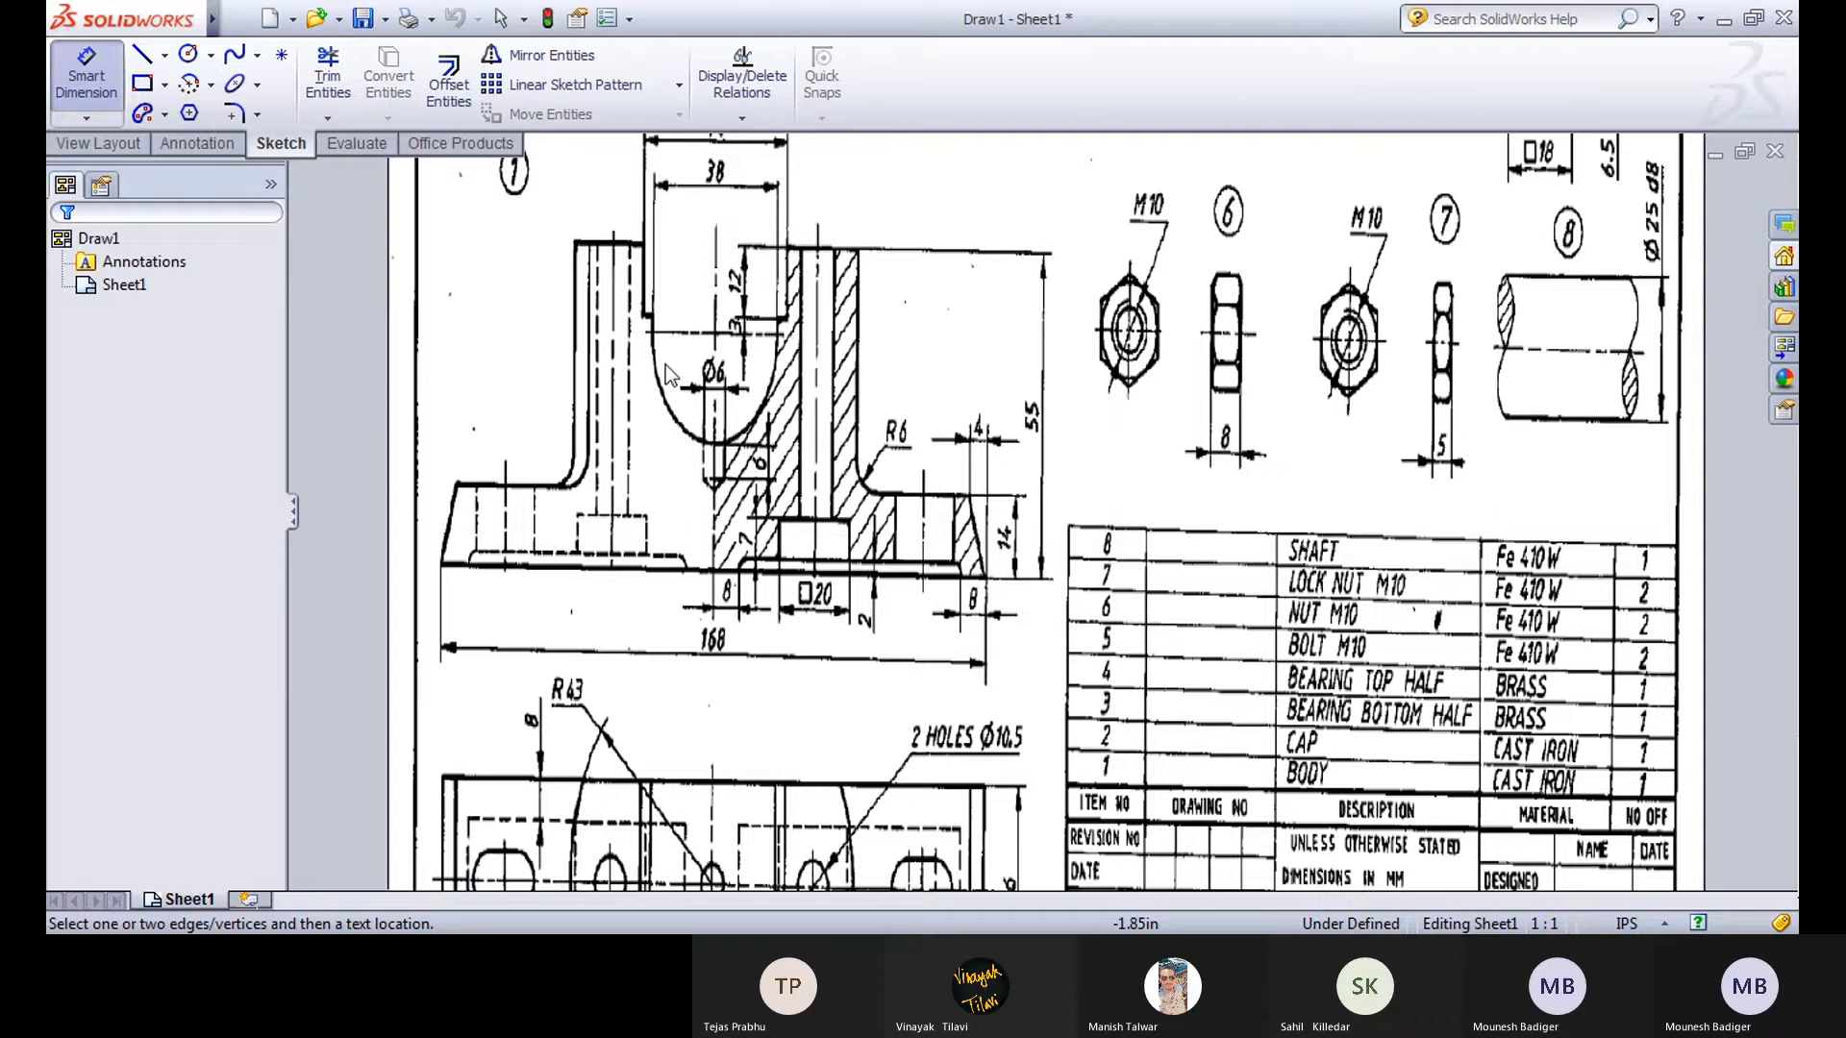
pyautogui.moveTo(665, 365); pyautogui.dragTo(644, 510, button='middle')
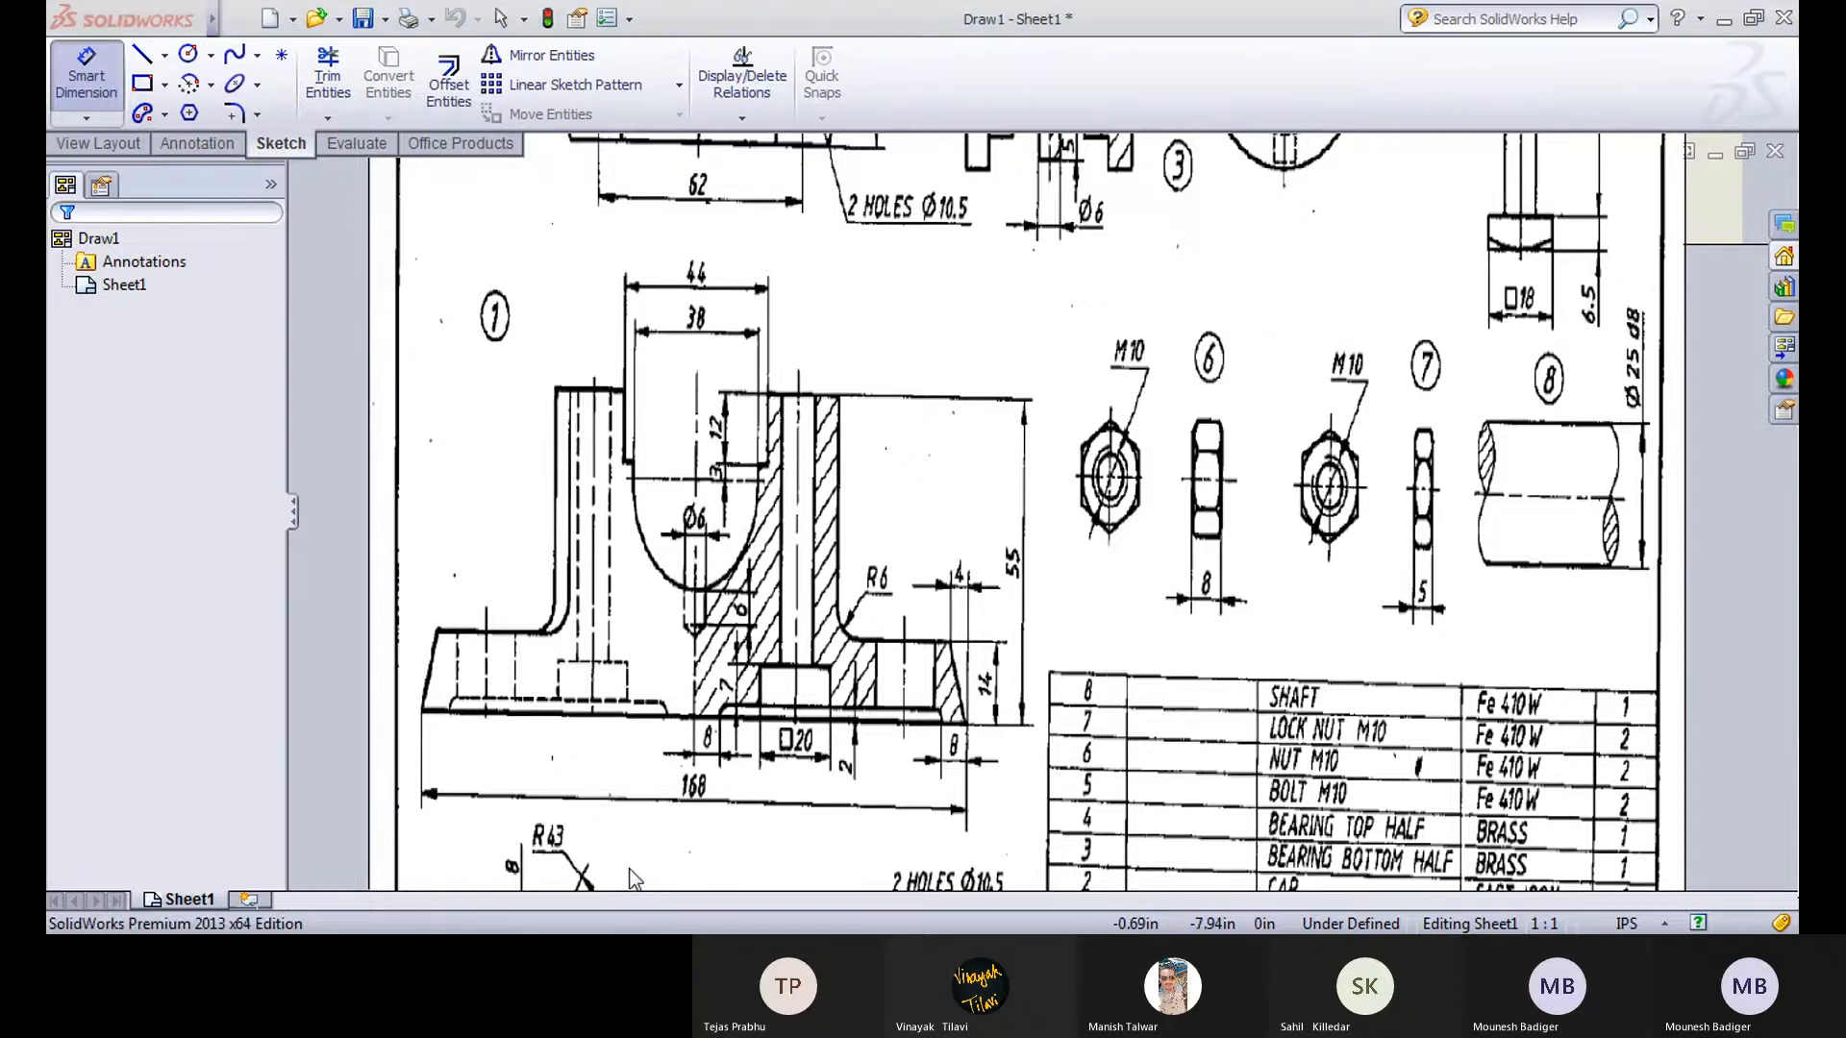
pyautogui.click(634, 915)
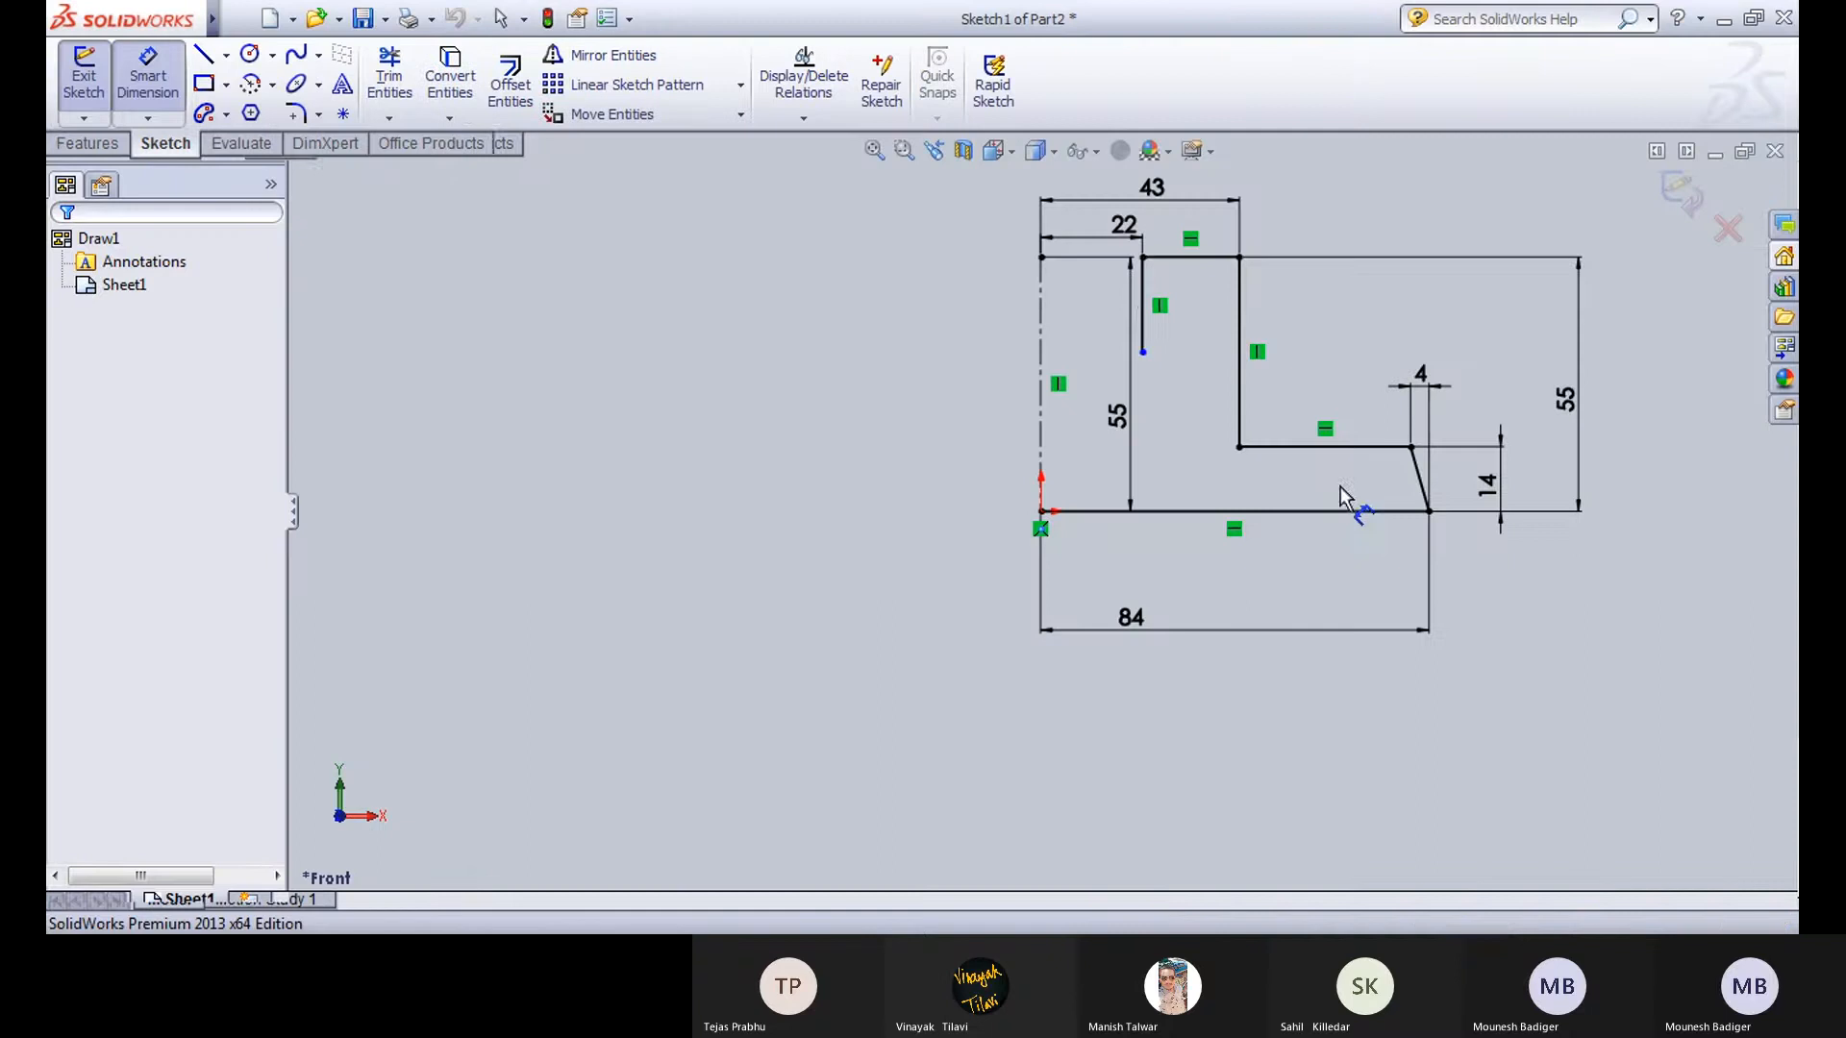
pyautogui.click(1144, 305)
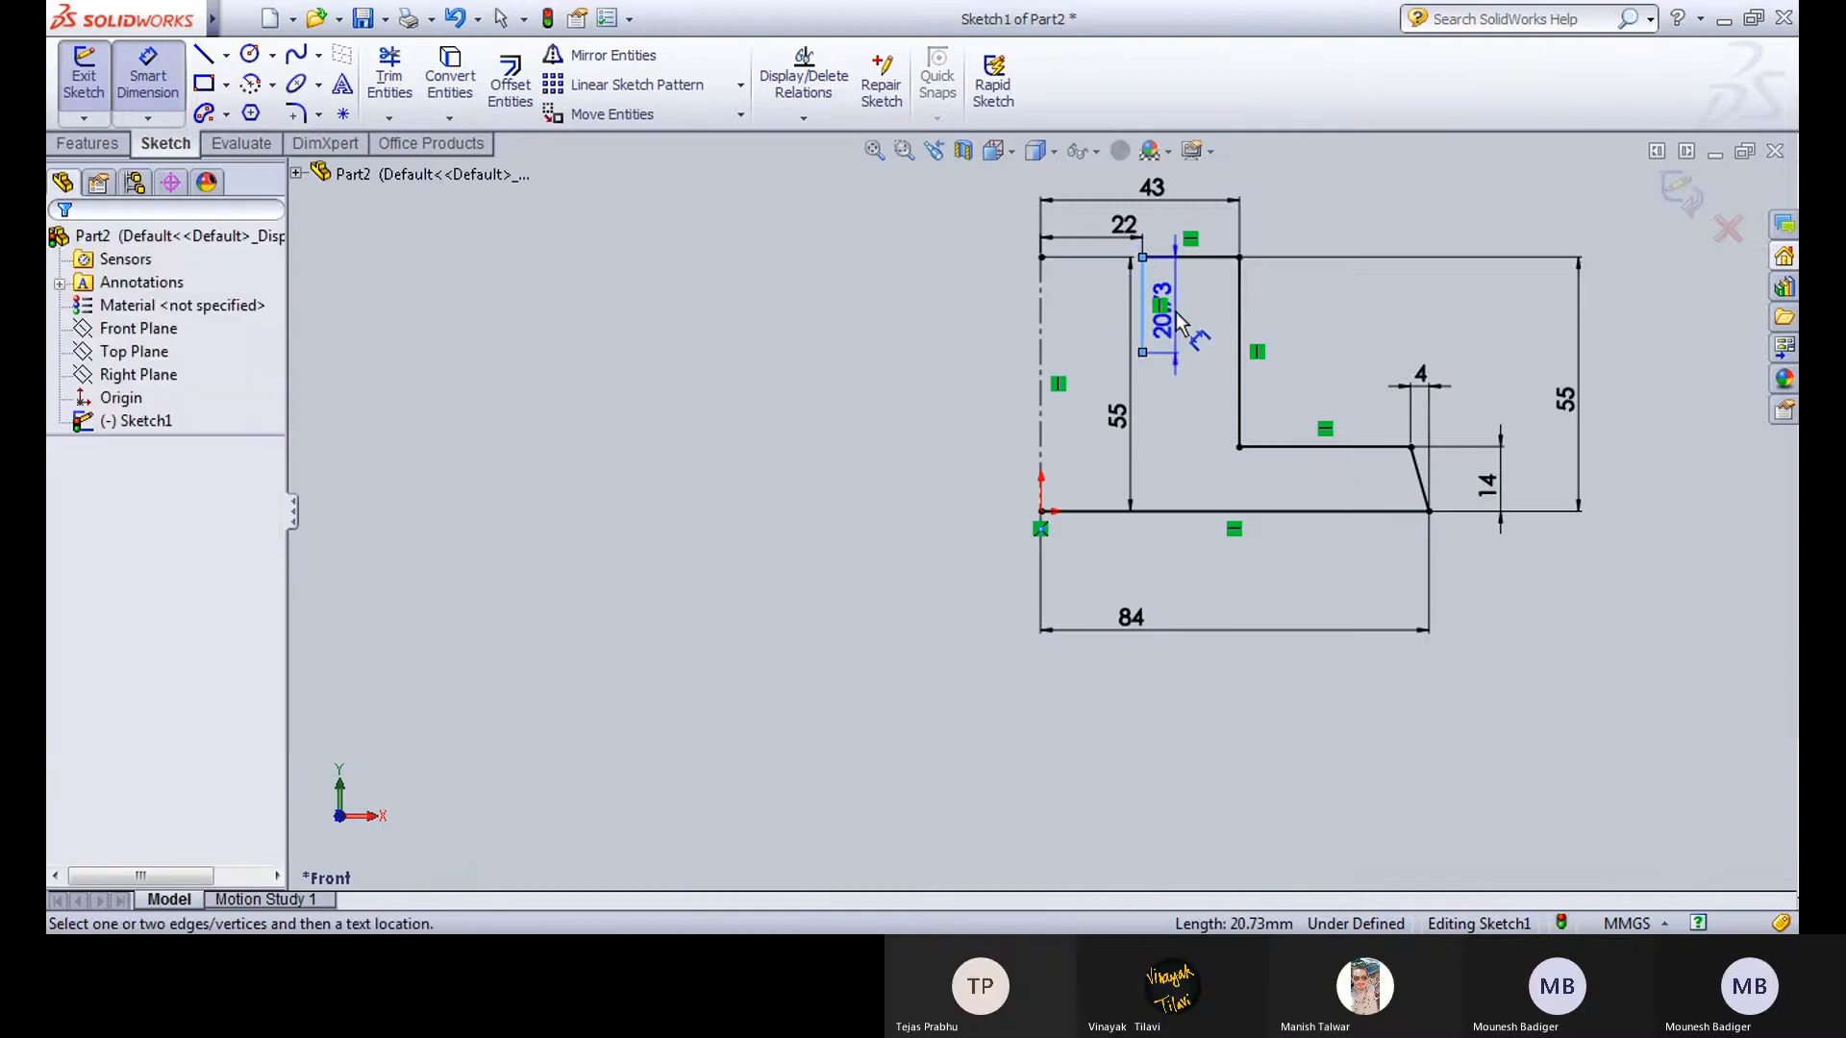
pyautogui.click(1178, 320)
pyautogui.write('12')
pyautogui.press('Return')
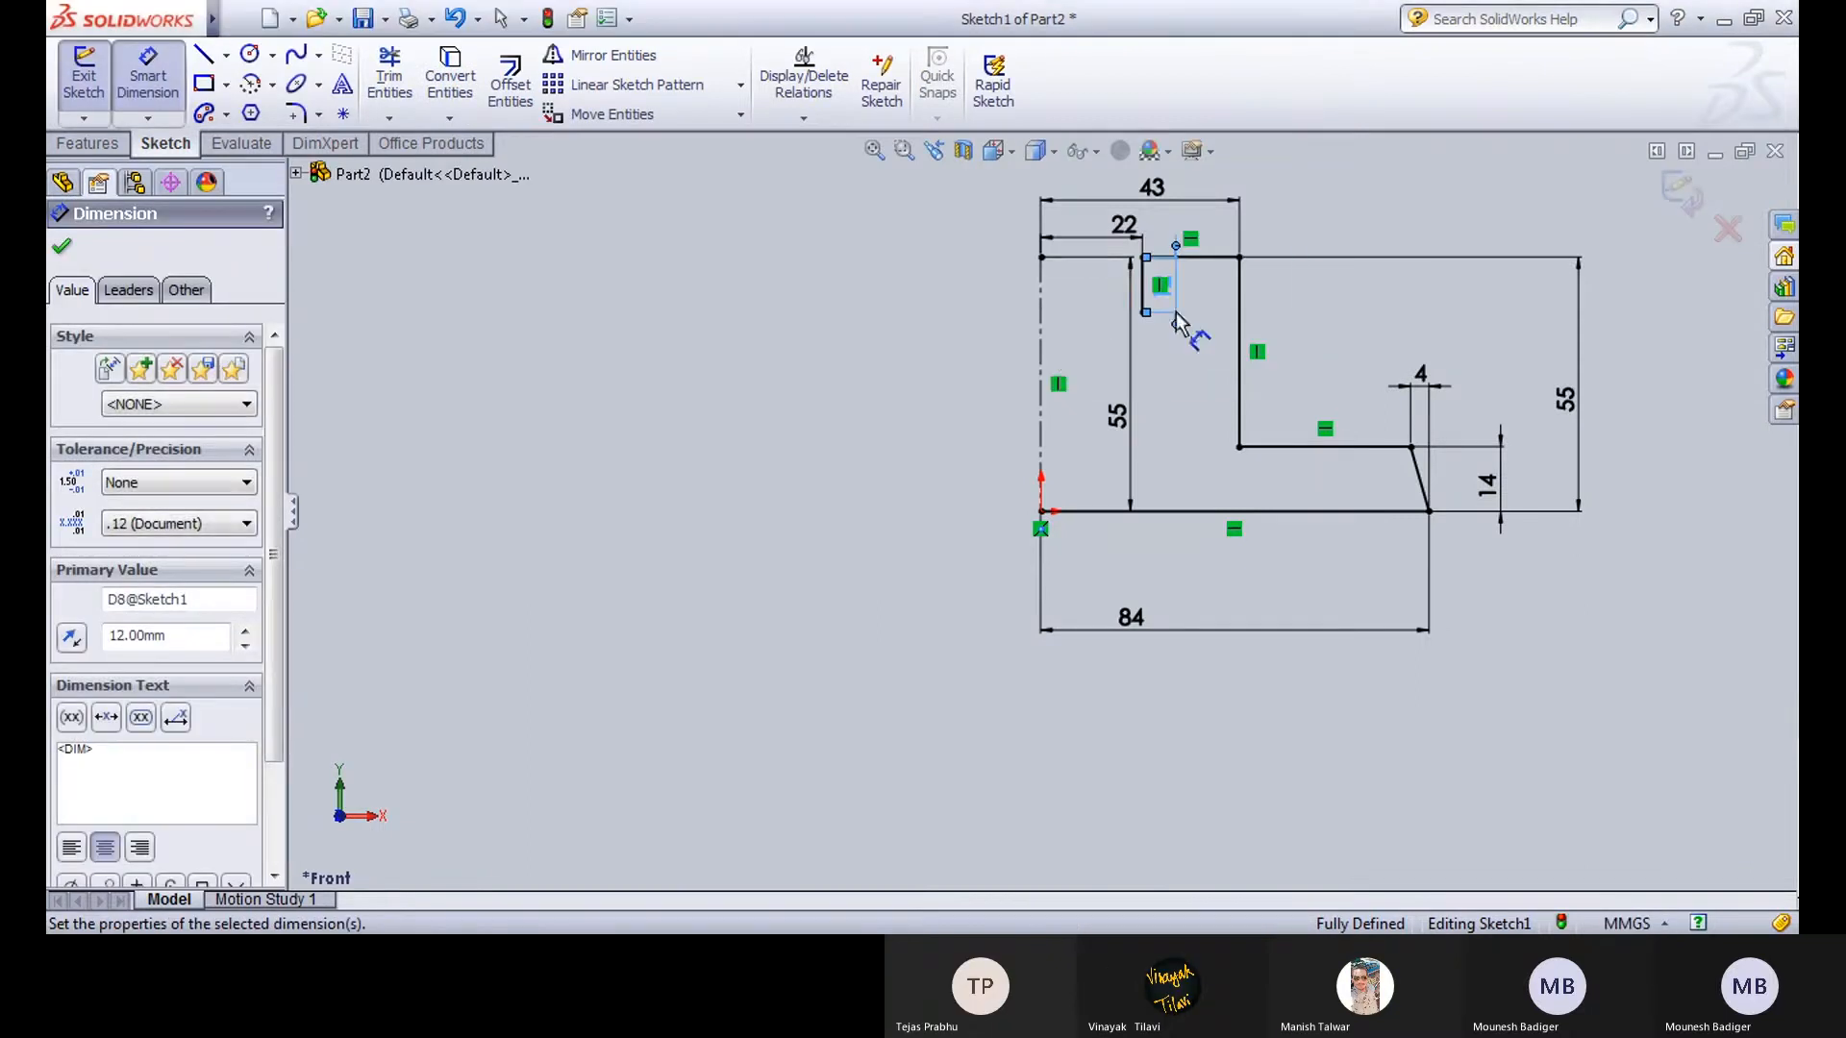
pyautogui.click(870, 409)
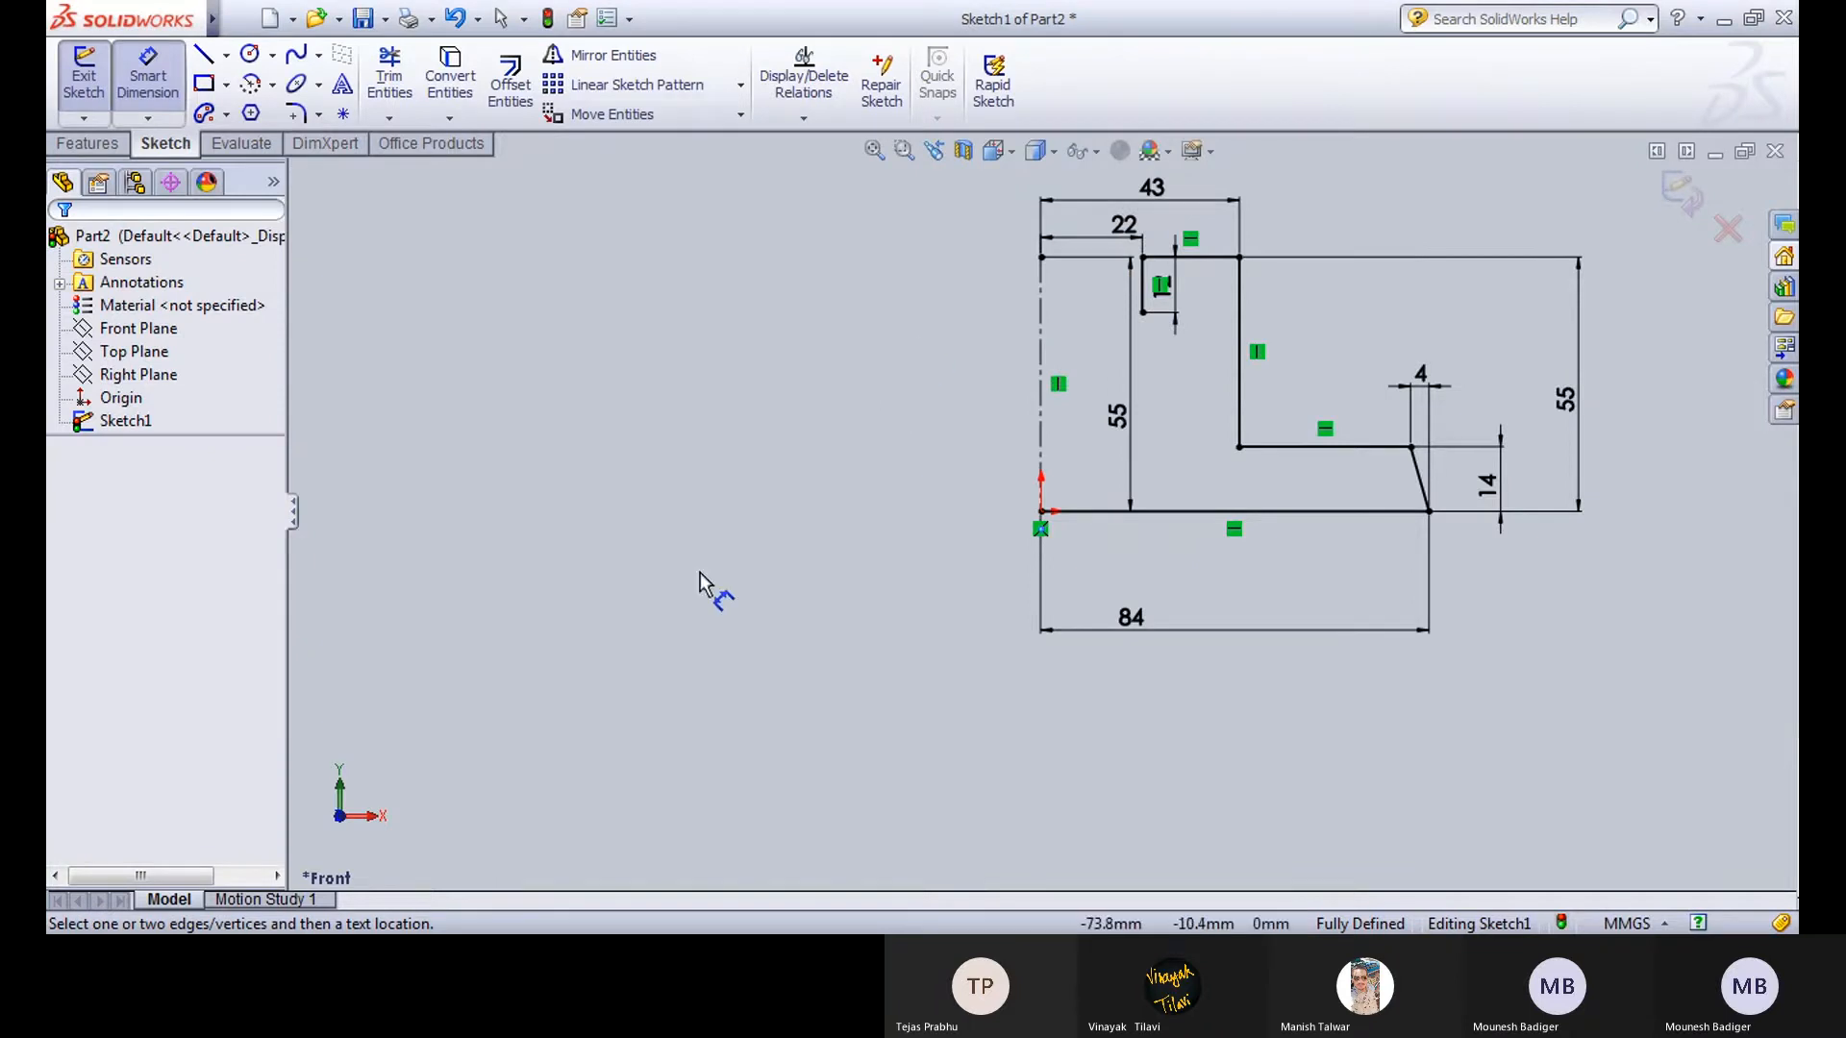
# Examine the body's front section and plan view in the reference drawing for the bore, hole and arc dimensions.
pyautogui.click(634, 881)
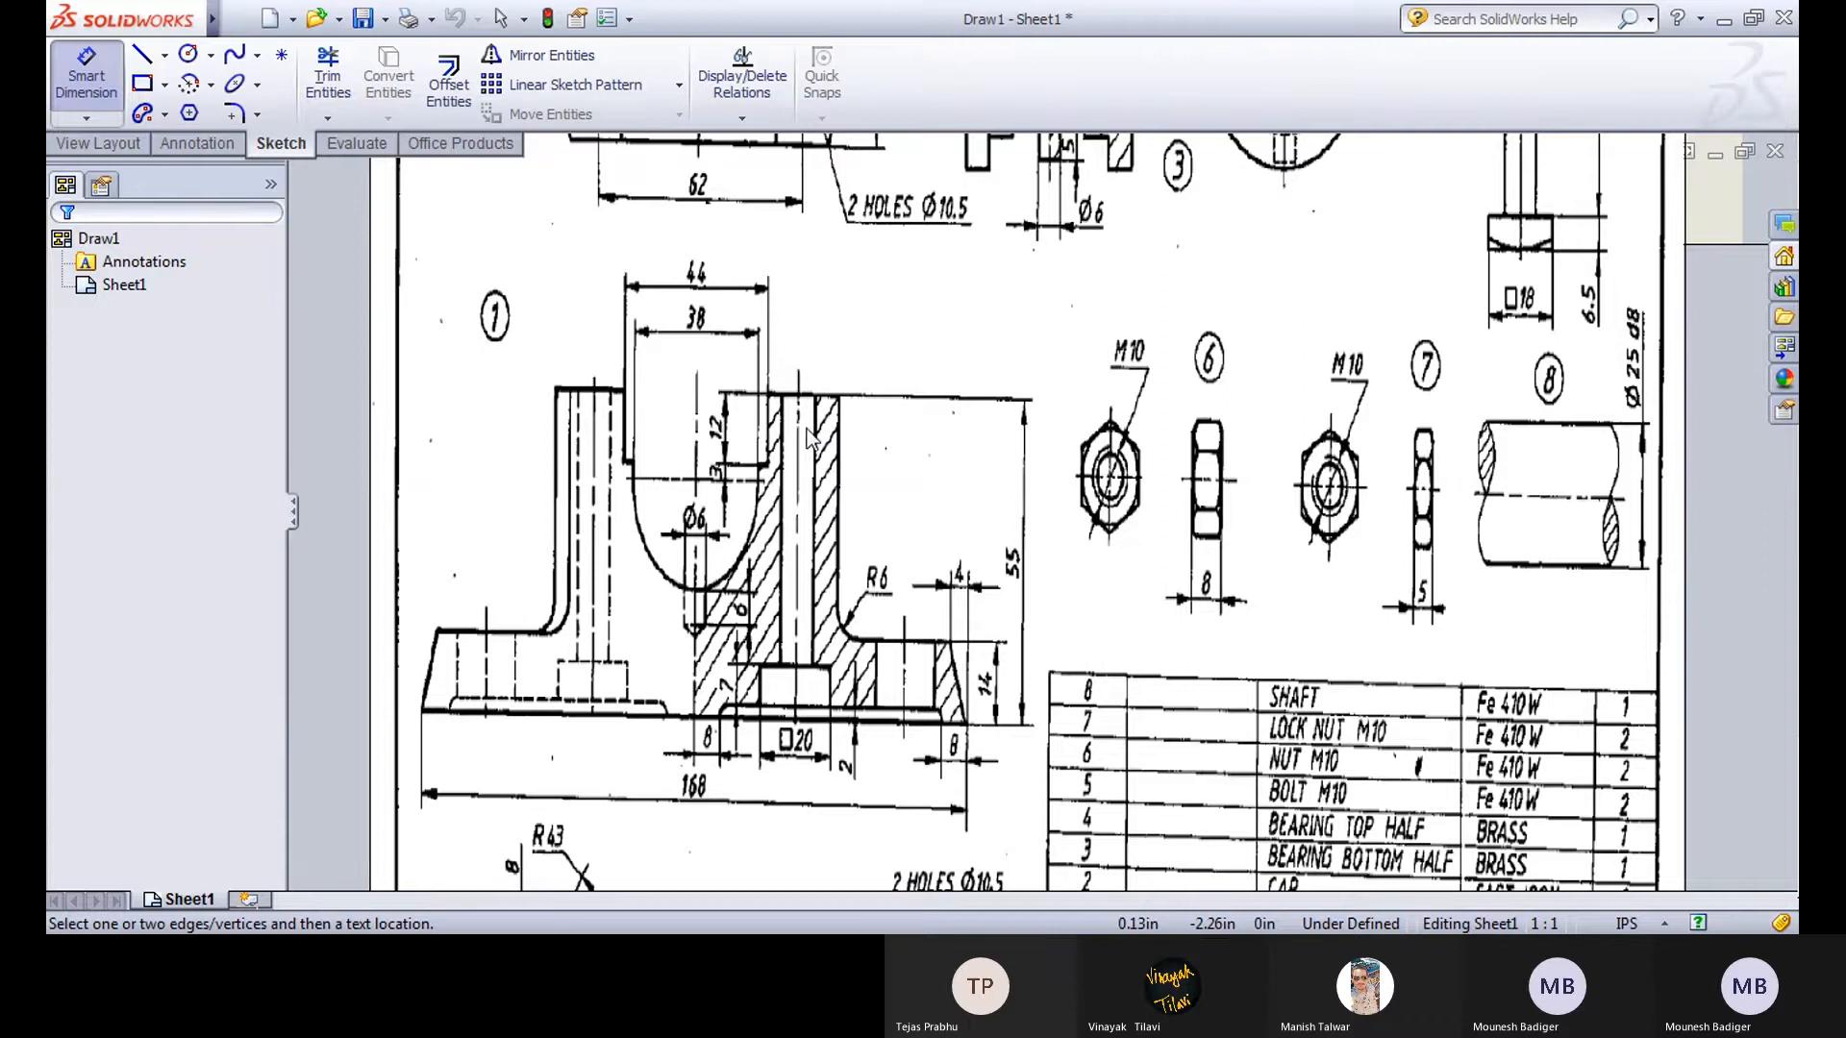
pyautogui.moveTo(841, 633); pyautogui.dragTo(820, 498, button='middle')
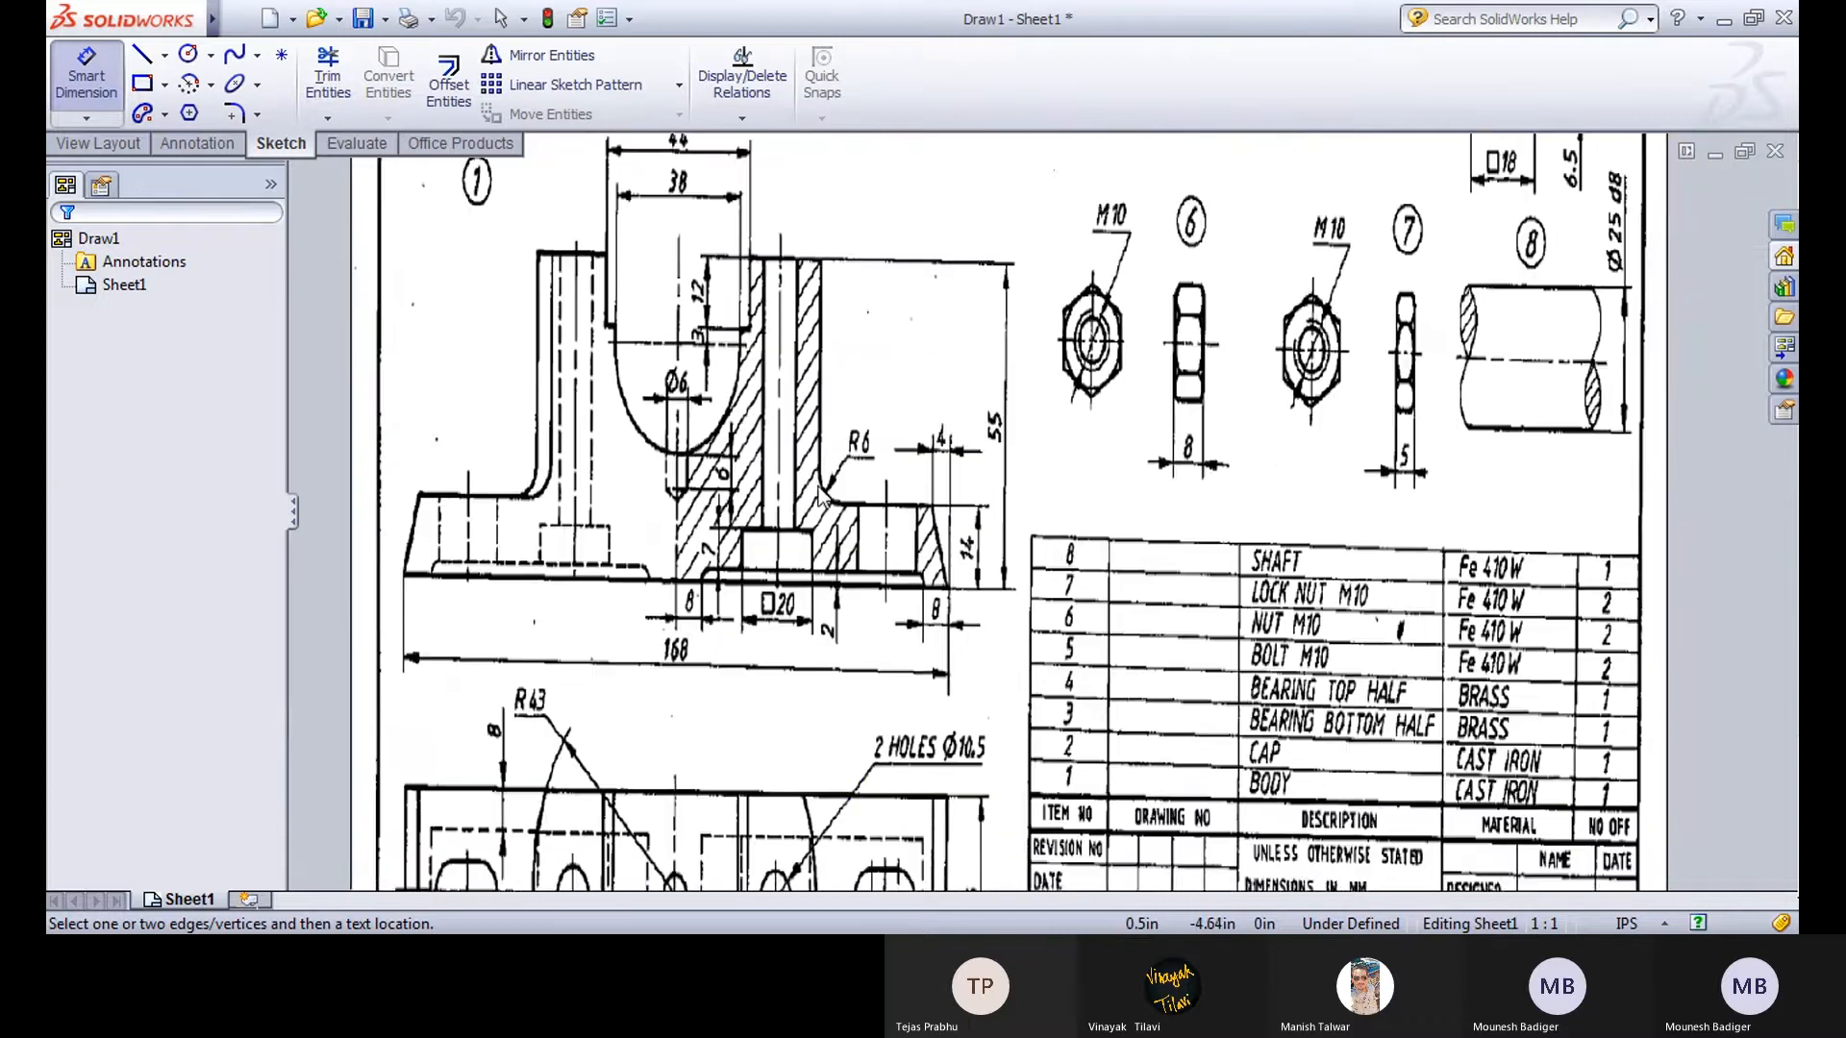
pyautogui.moveTo(854, 821); pyautogui.dragTo(832, 627, button='middle')
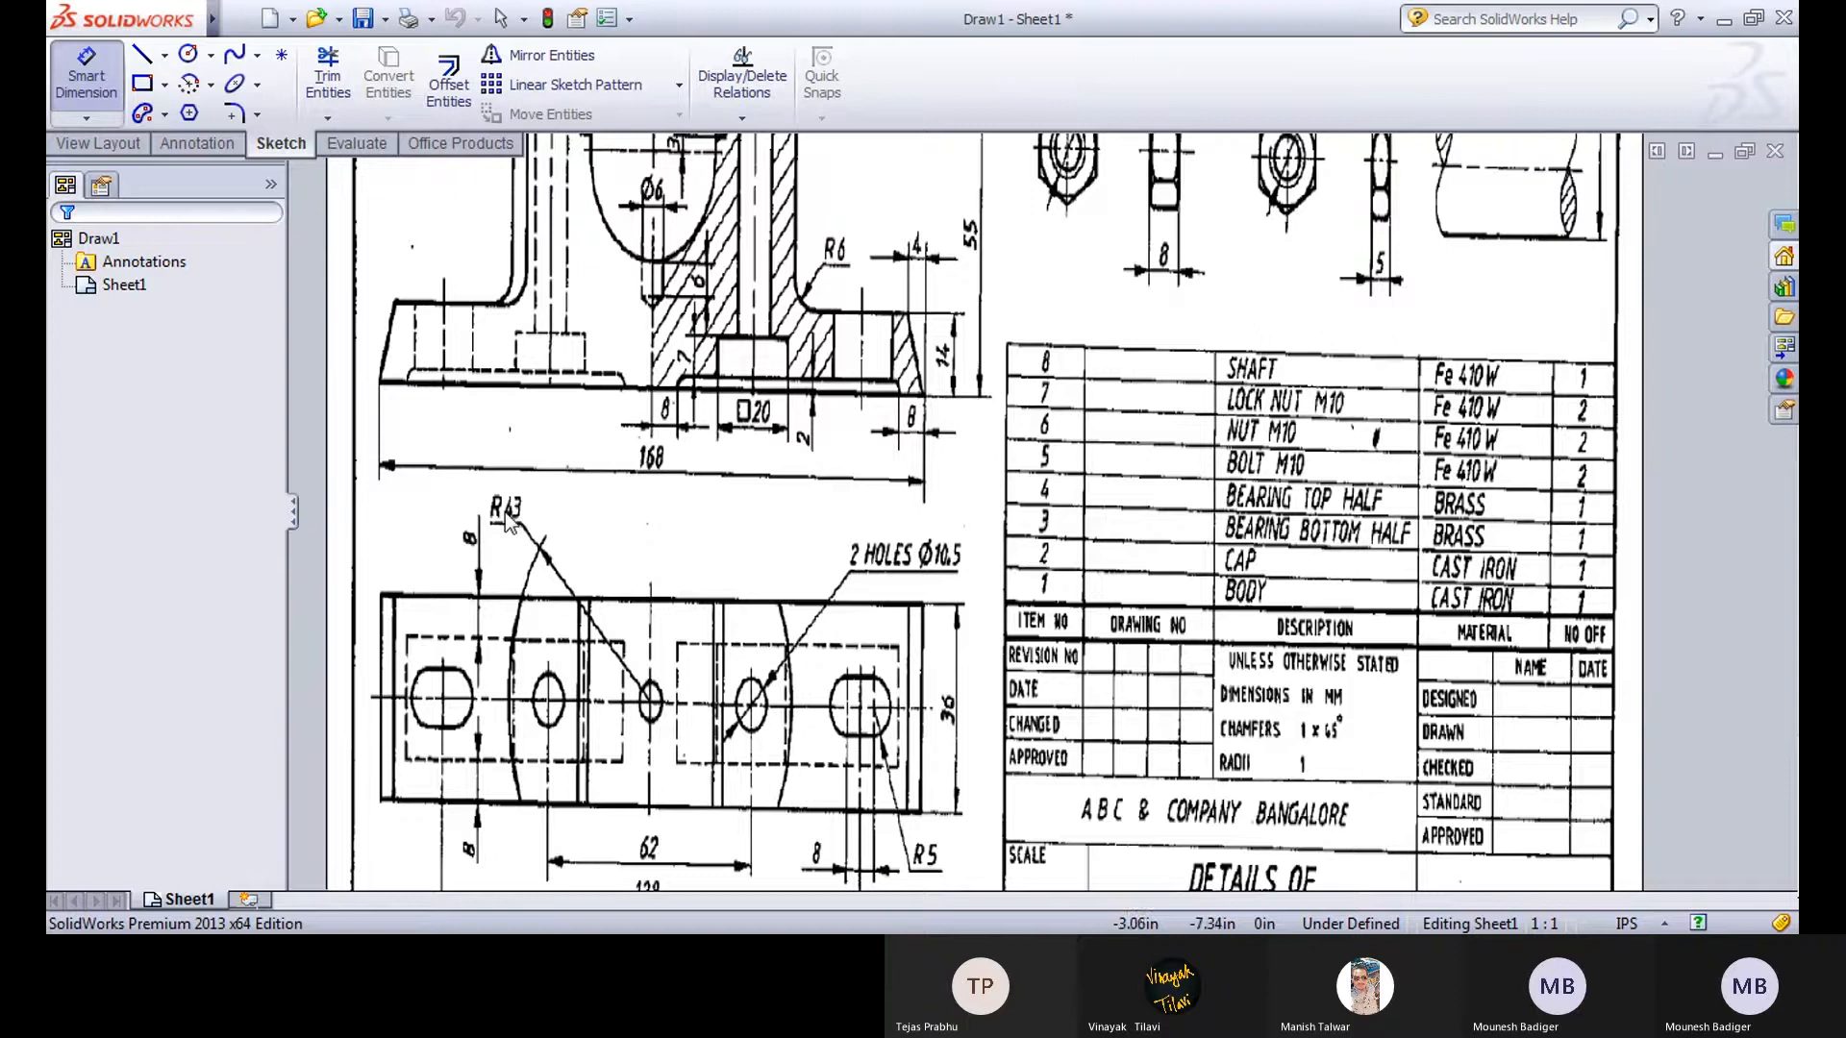
pyautogui.click(619, 903)
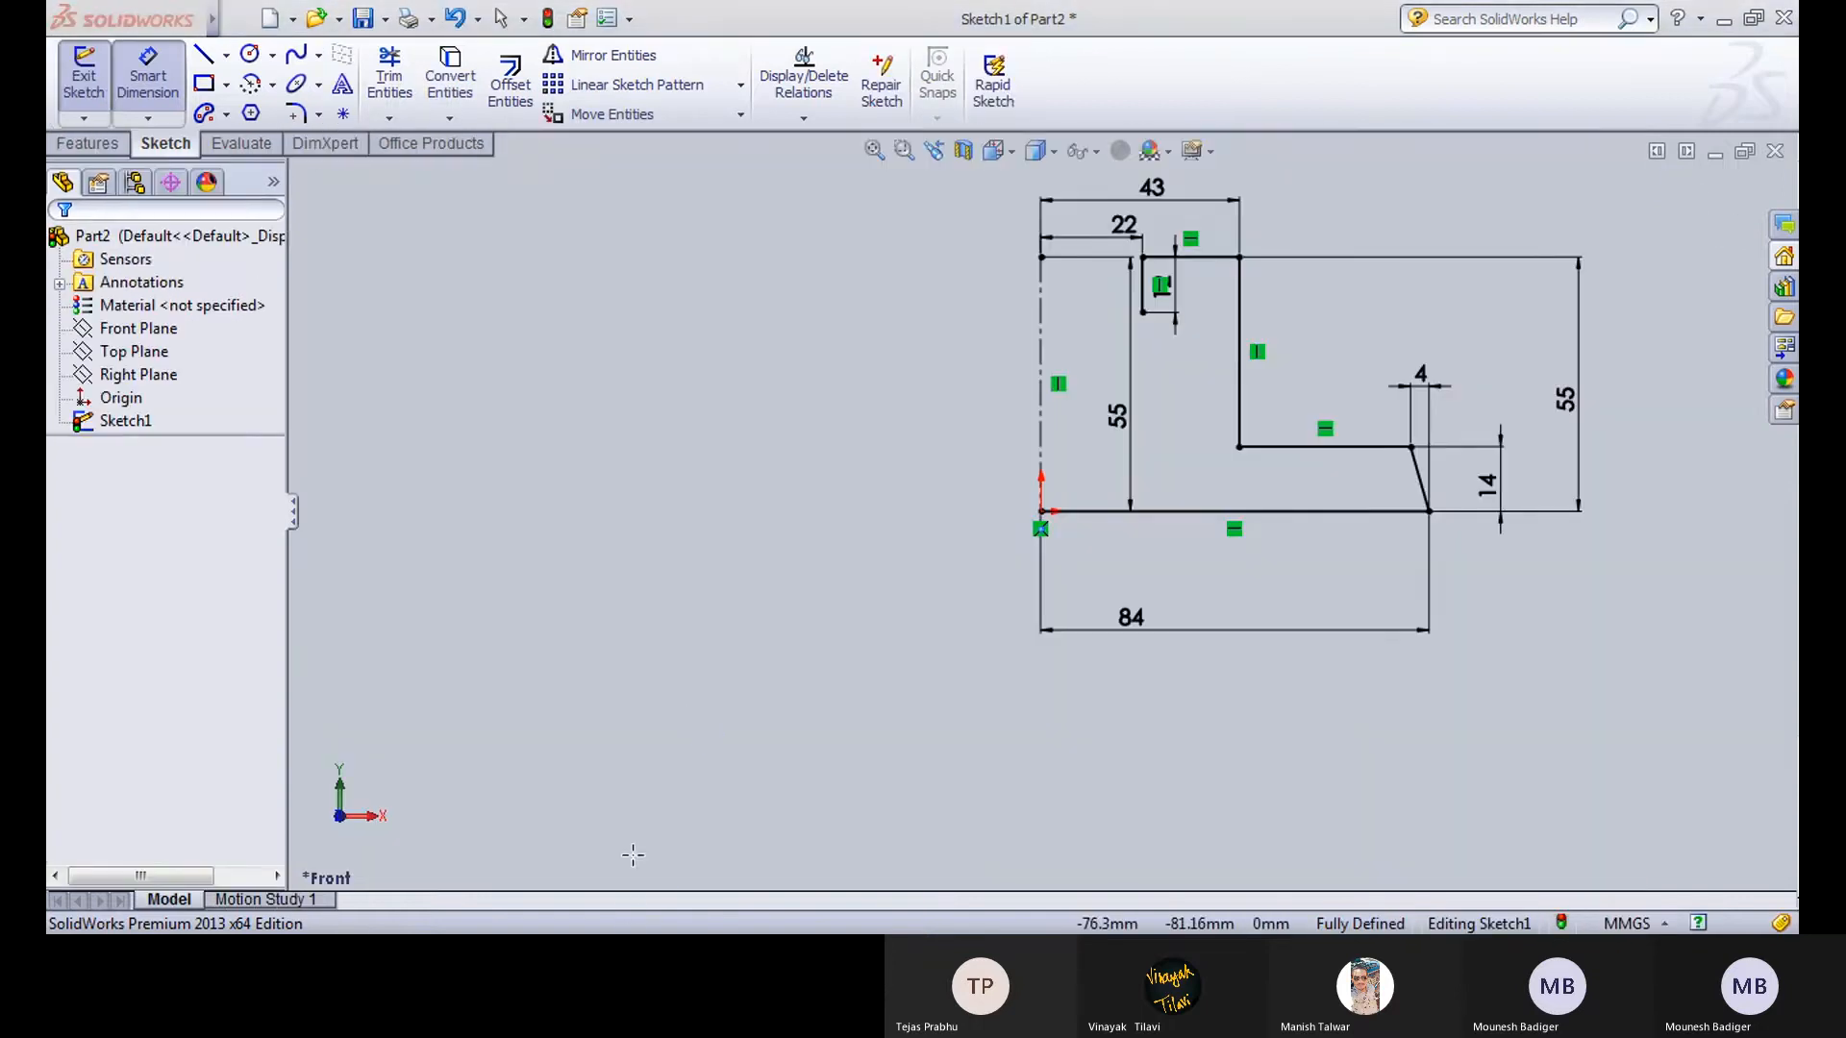
pyautogui.click(632, 859)
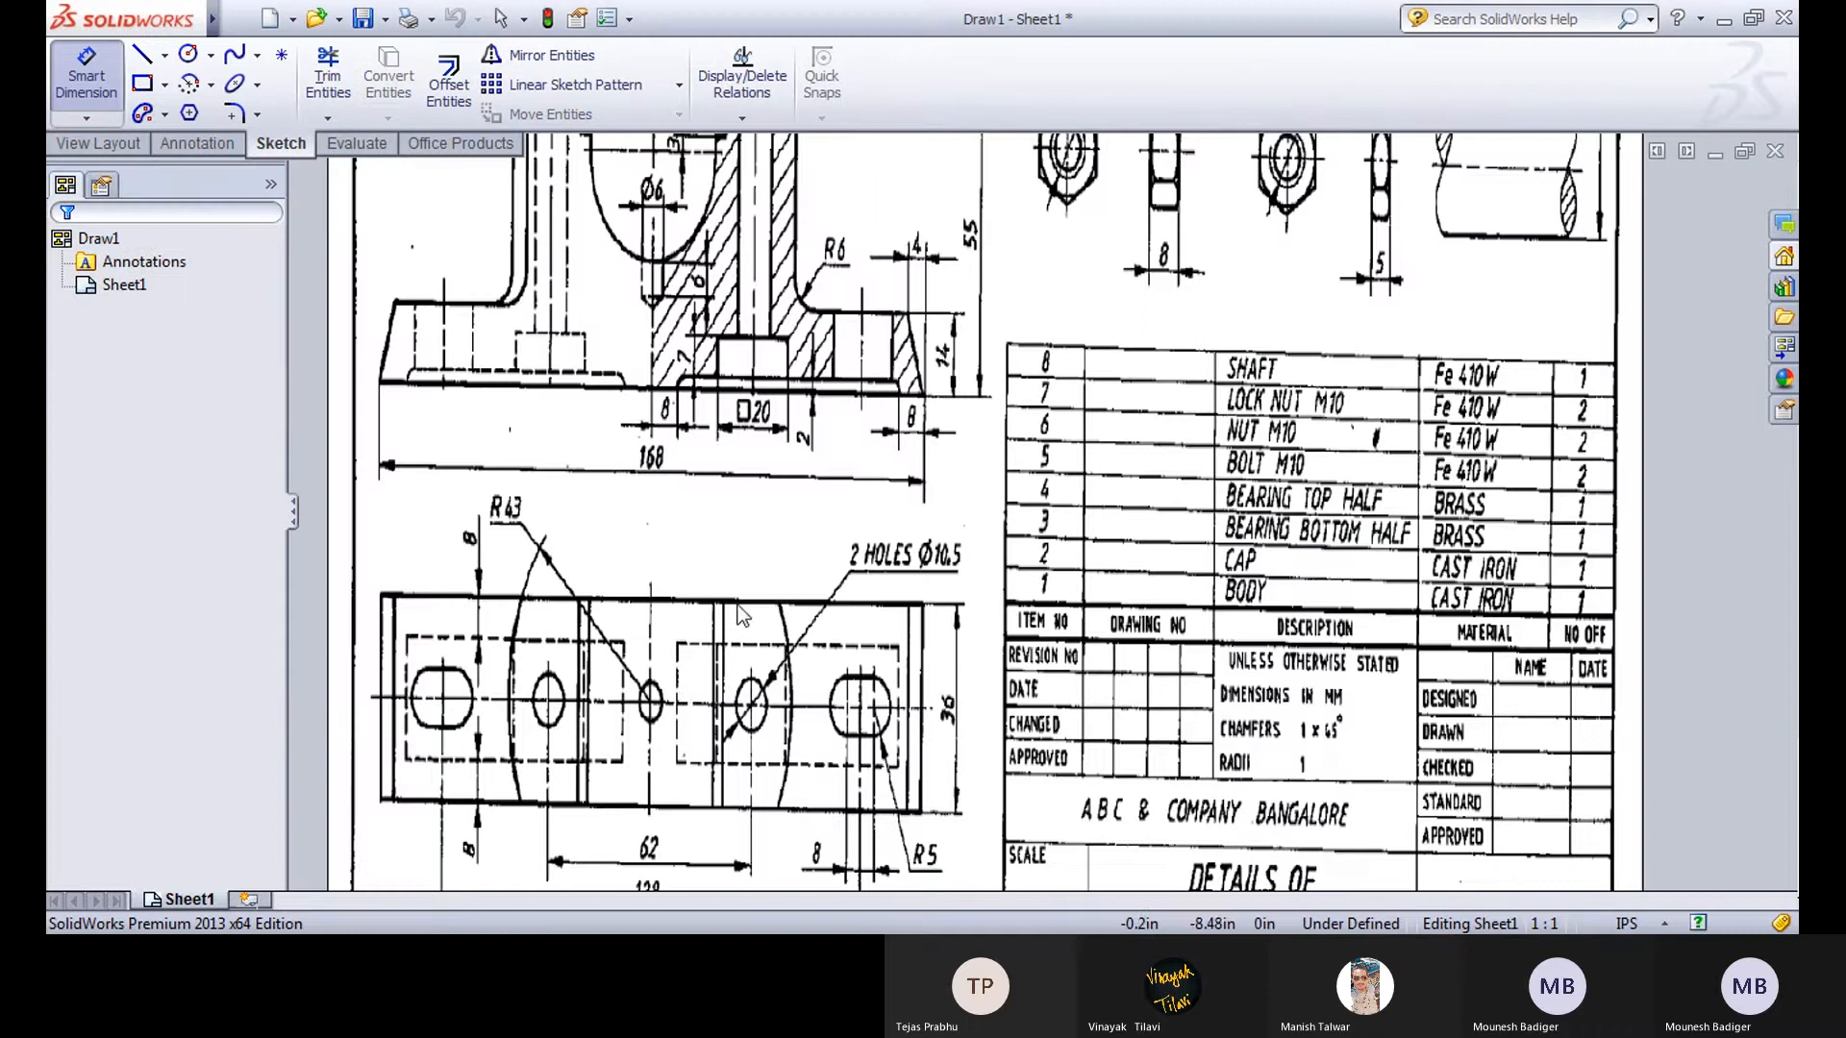
pyautogui.moveTo(563, 430); pyautogui.dragTo(596, 742, button='middle')
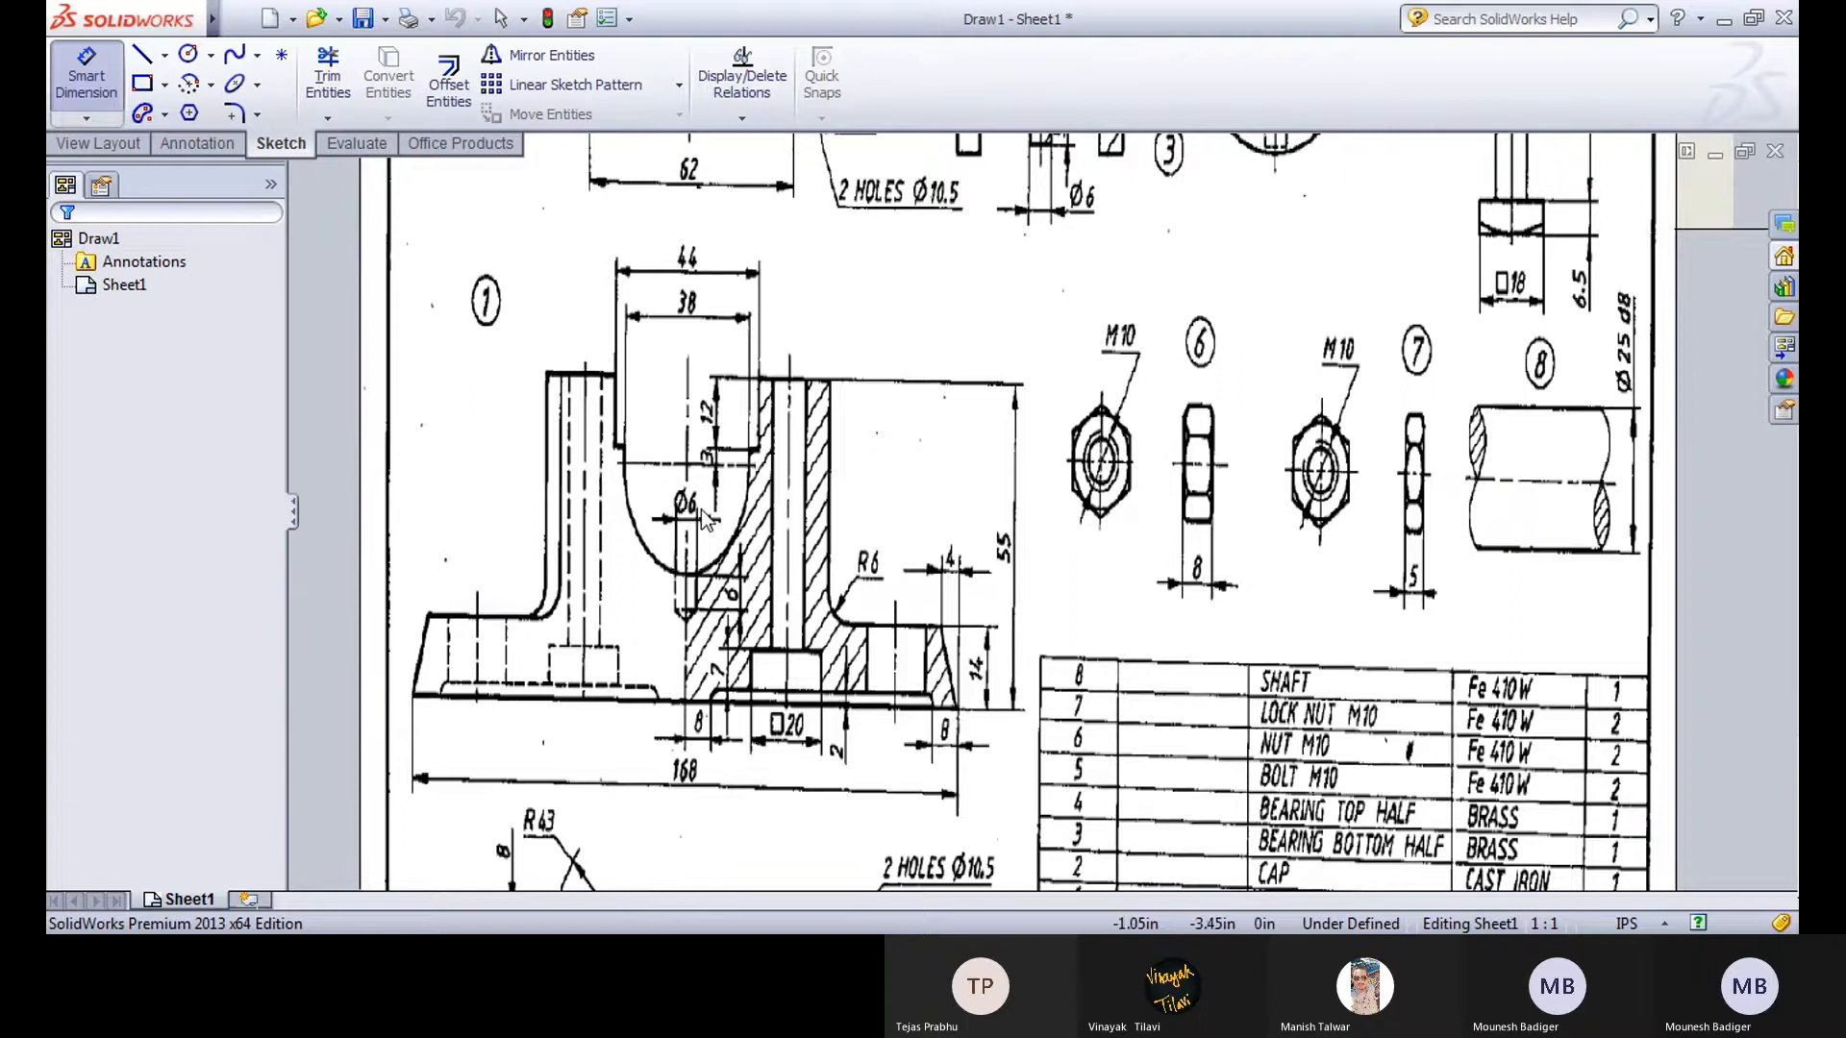
pyautogui.scroll(-4, 712, 539)
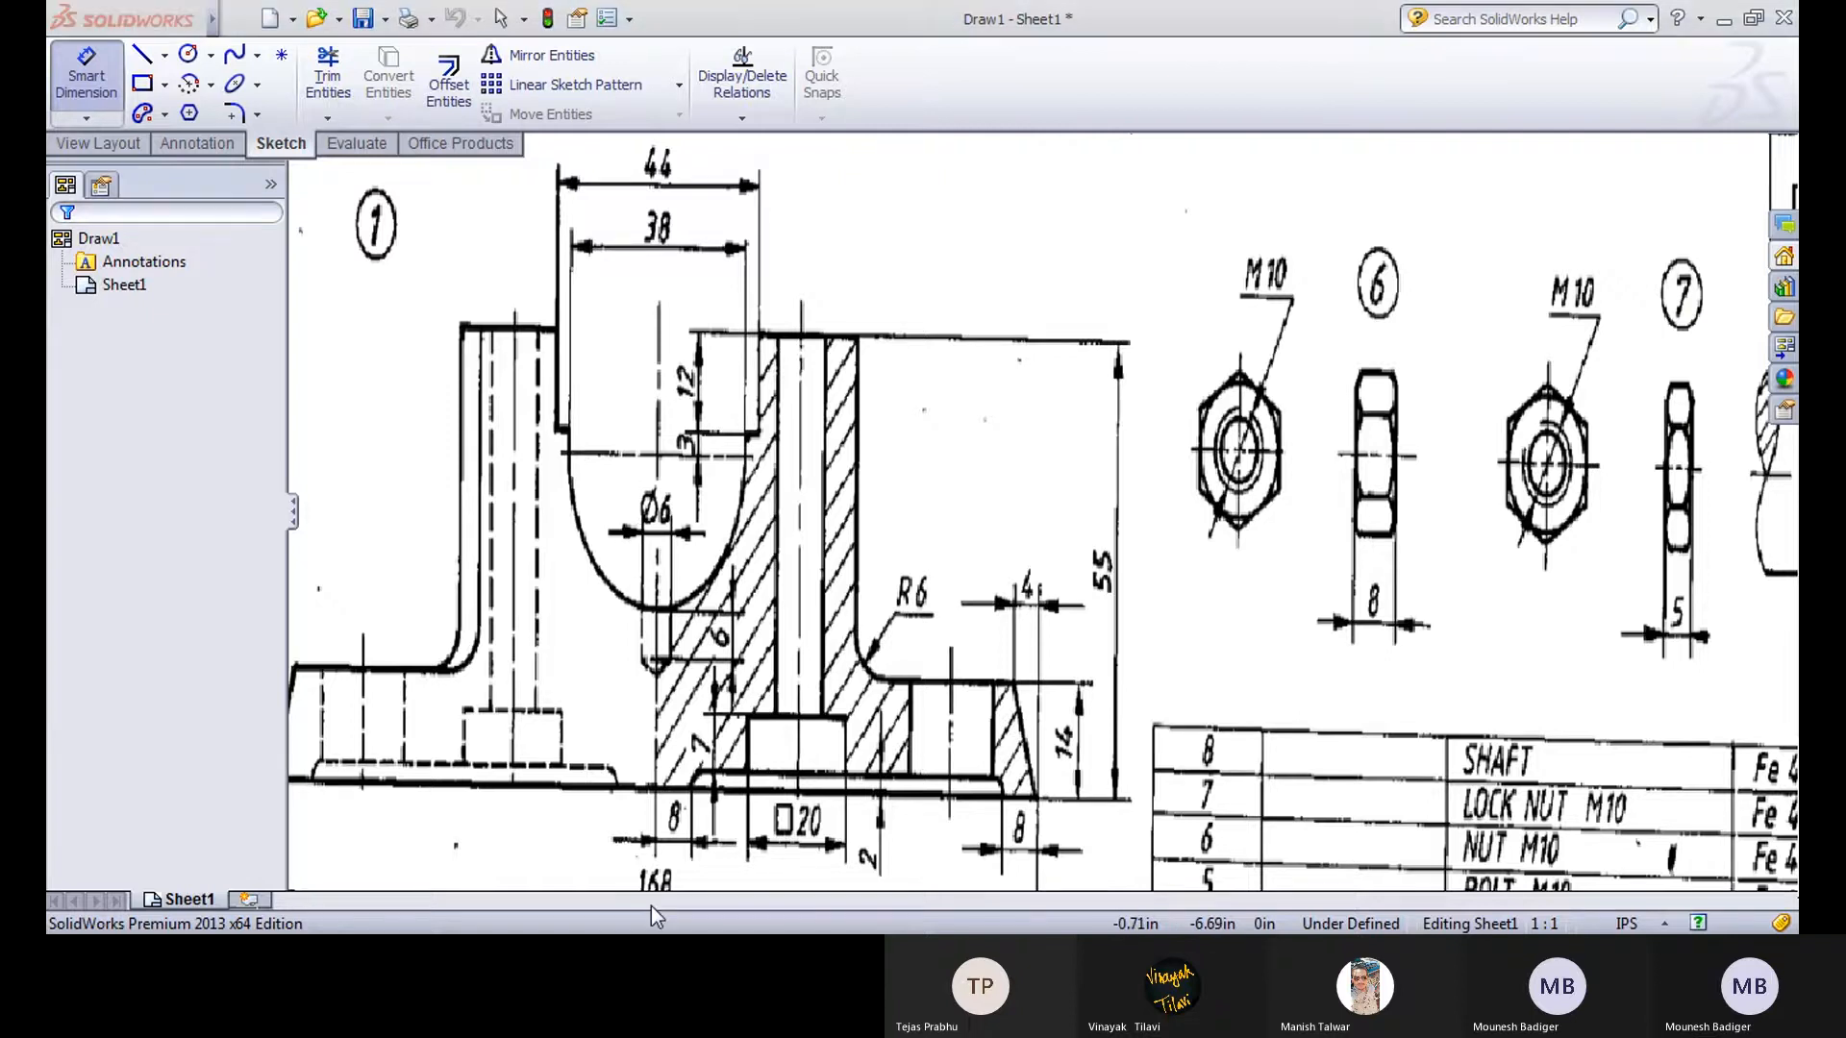
pyautogui.click(617, 907)
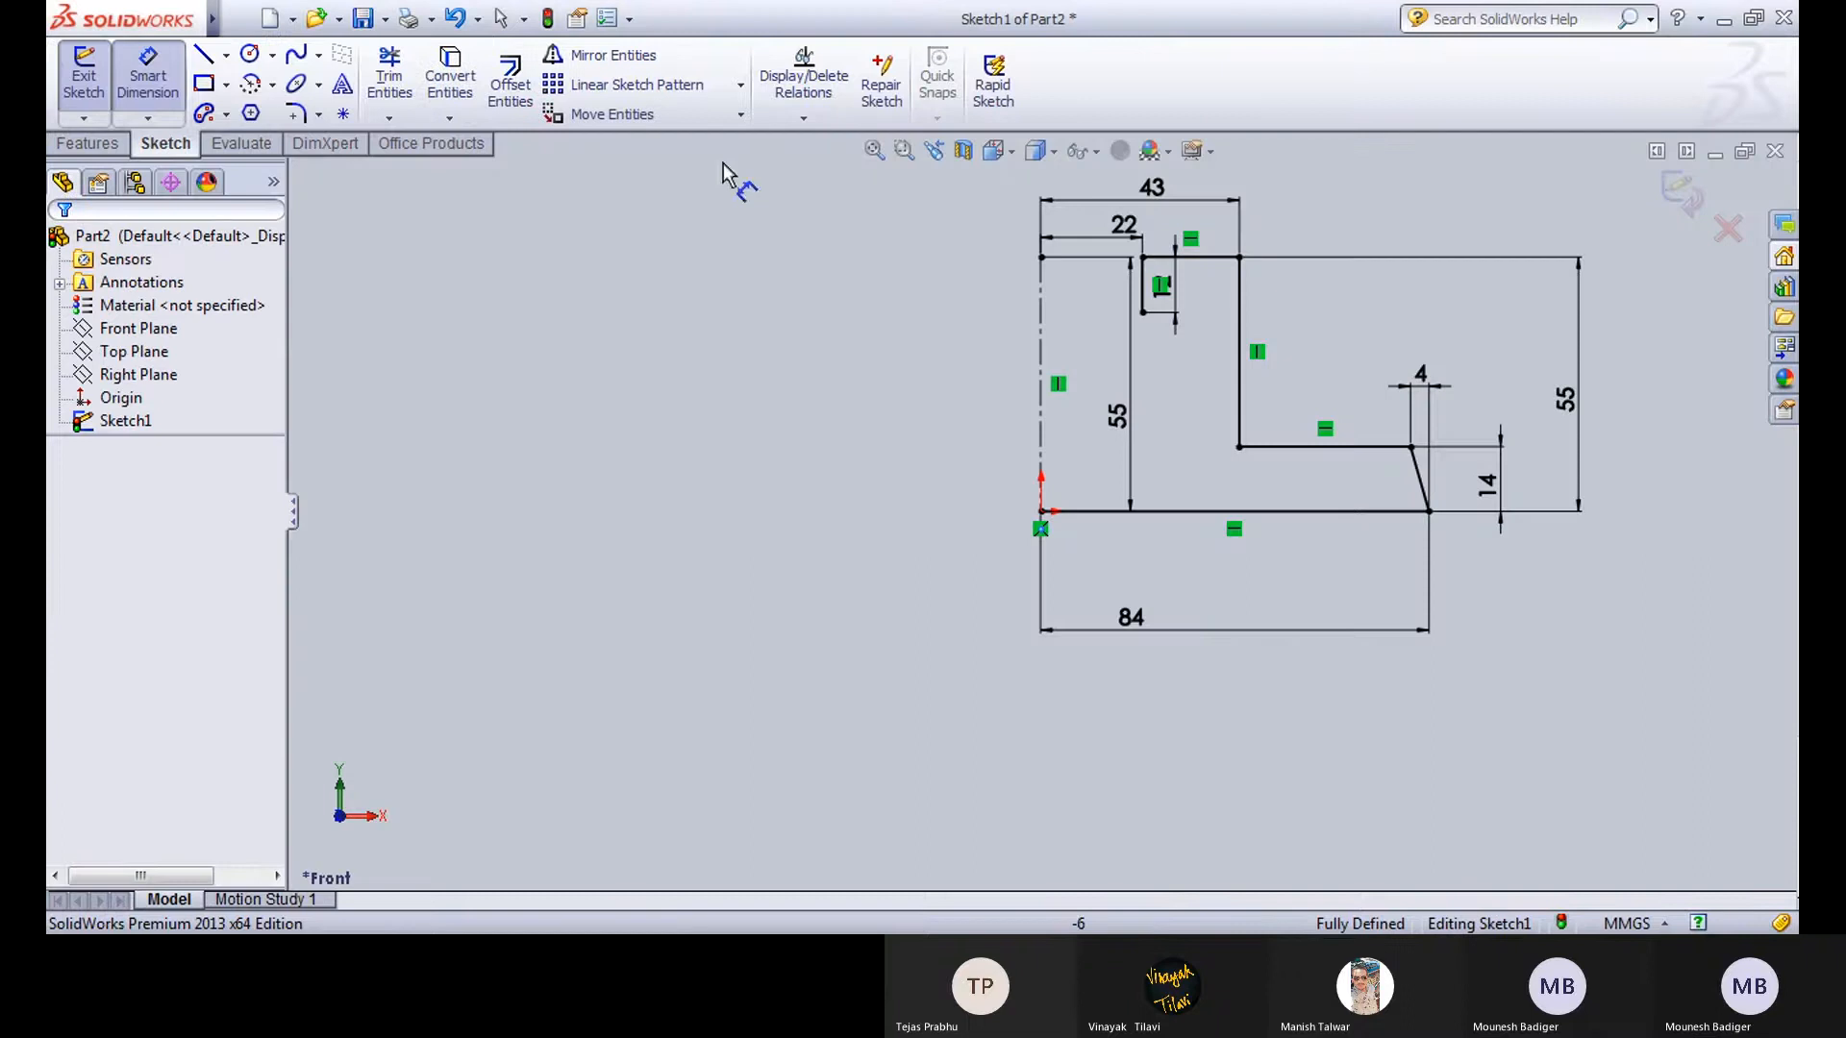
# Sketch a horizontal construction line about 48 mm long across the vertical centerline, slightly below the short inner vertical line.
pyautogui.click(225, 55)
pyautogui.click(231, 114)
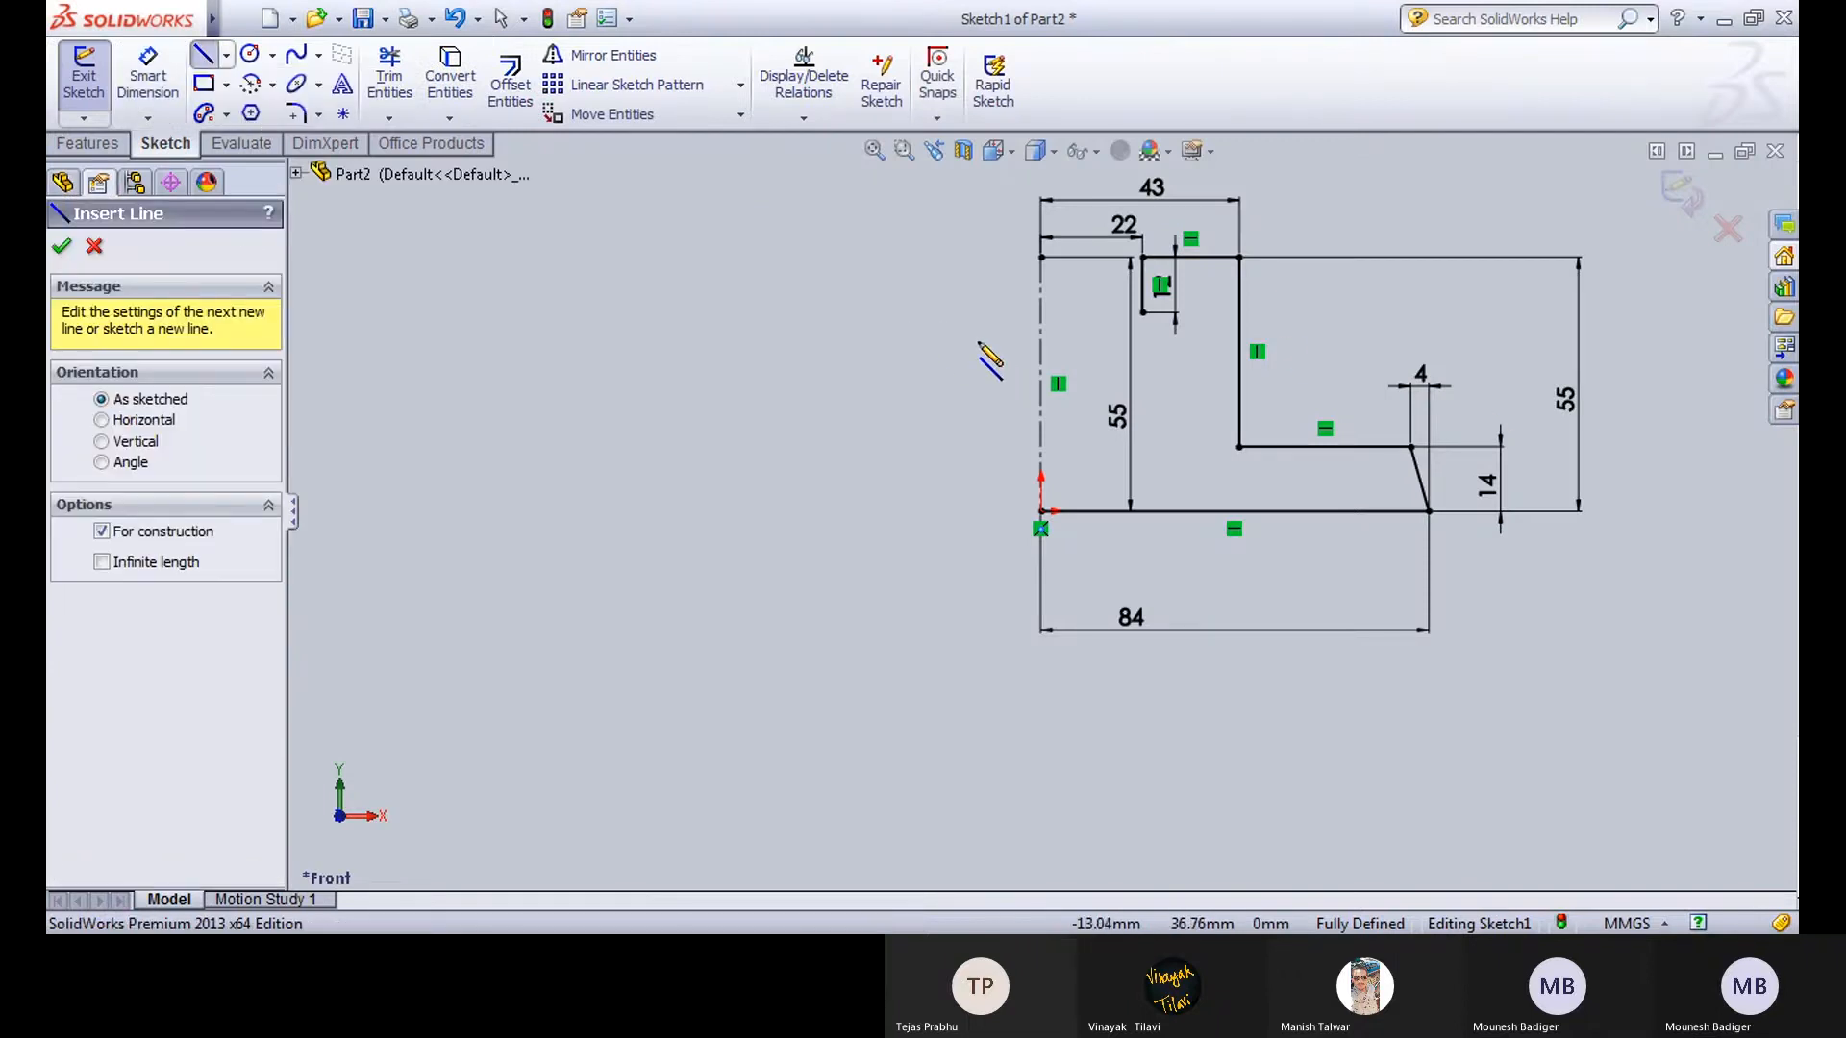
pyautogui.click(952, 344)
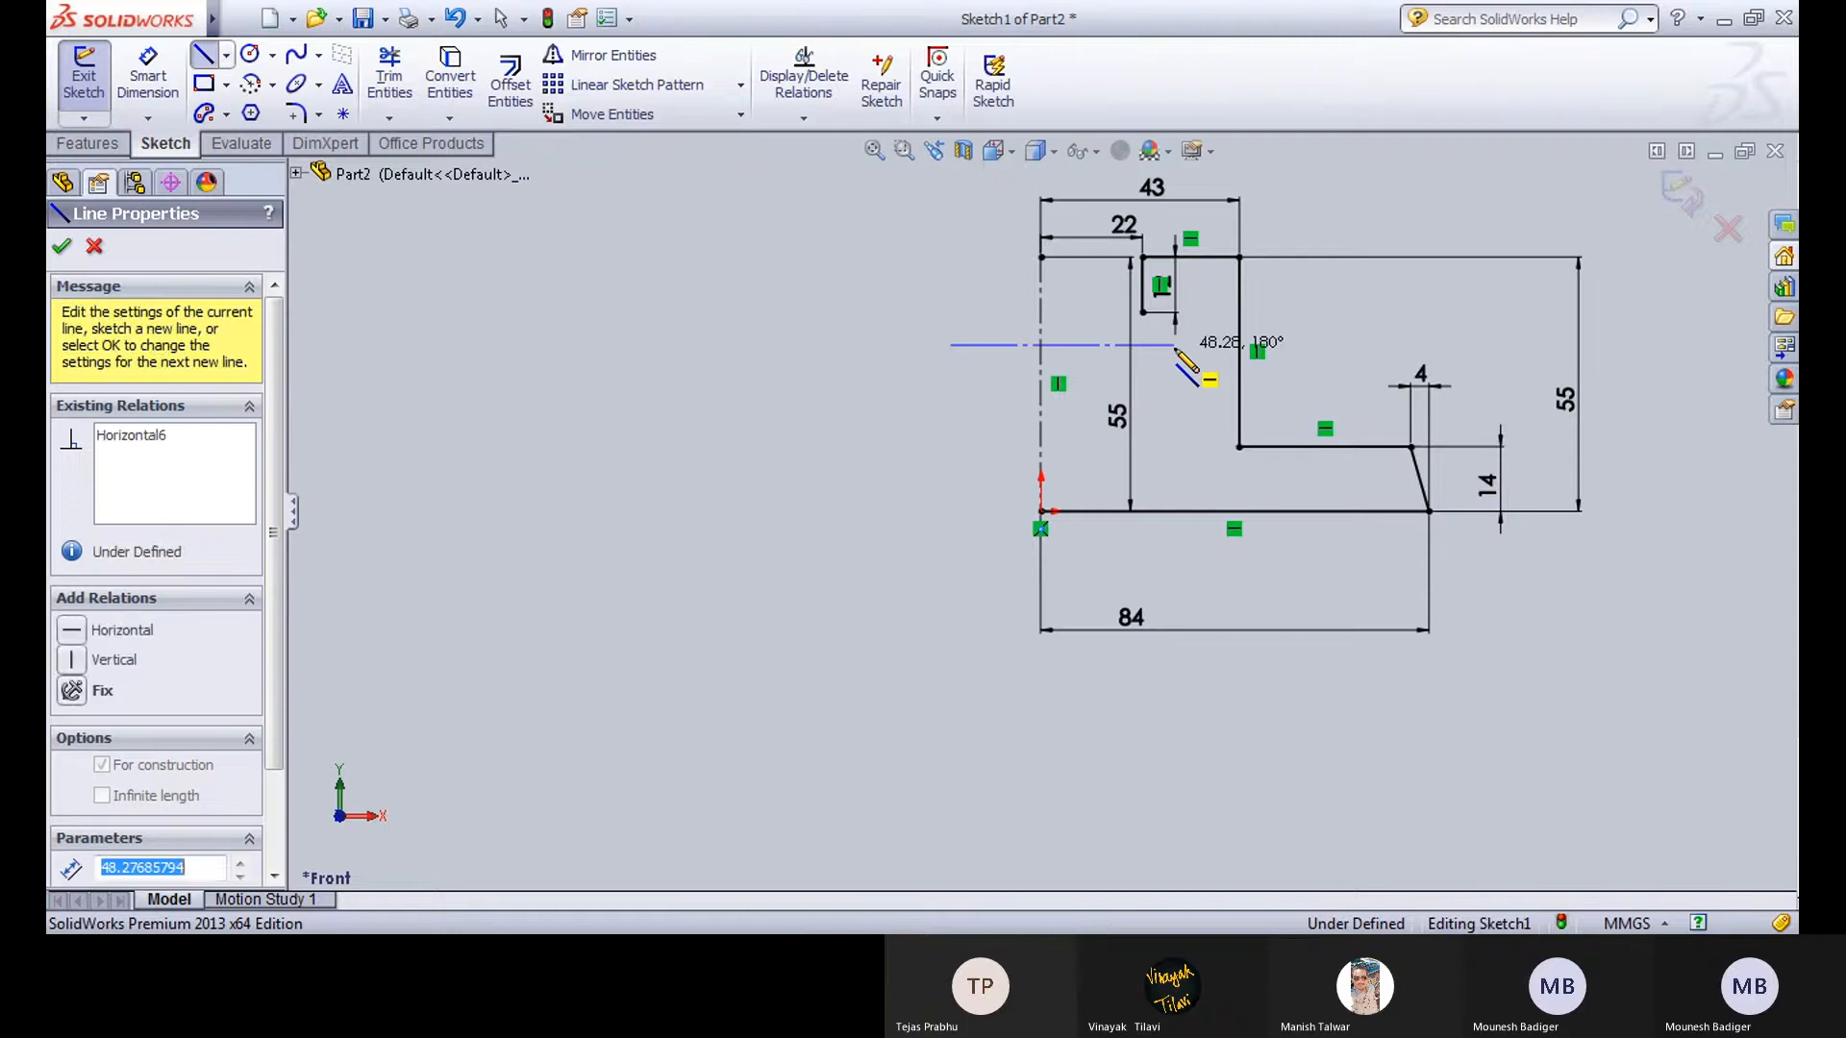
pyautogui.click(1175, 344)
pyautogui.press('Escape')
# Dimension the horizontal construction line 3 mm below the lower end of the short inner vertical line.
pyautogui.click(146, 79)
pyautogui.click(1142, 312)
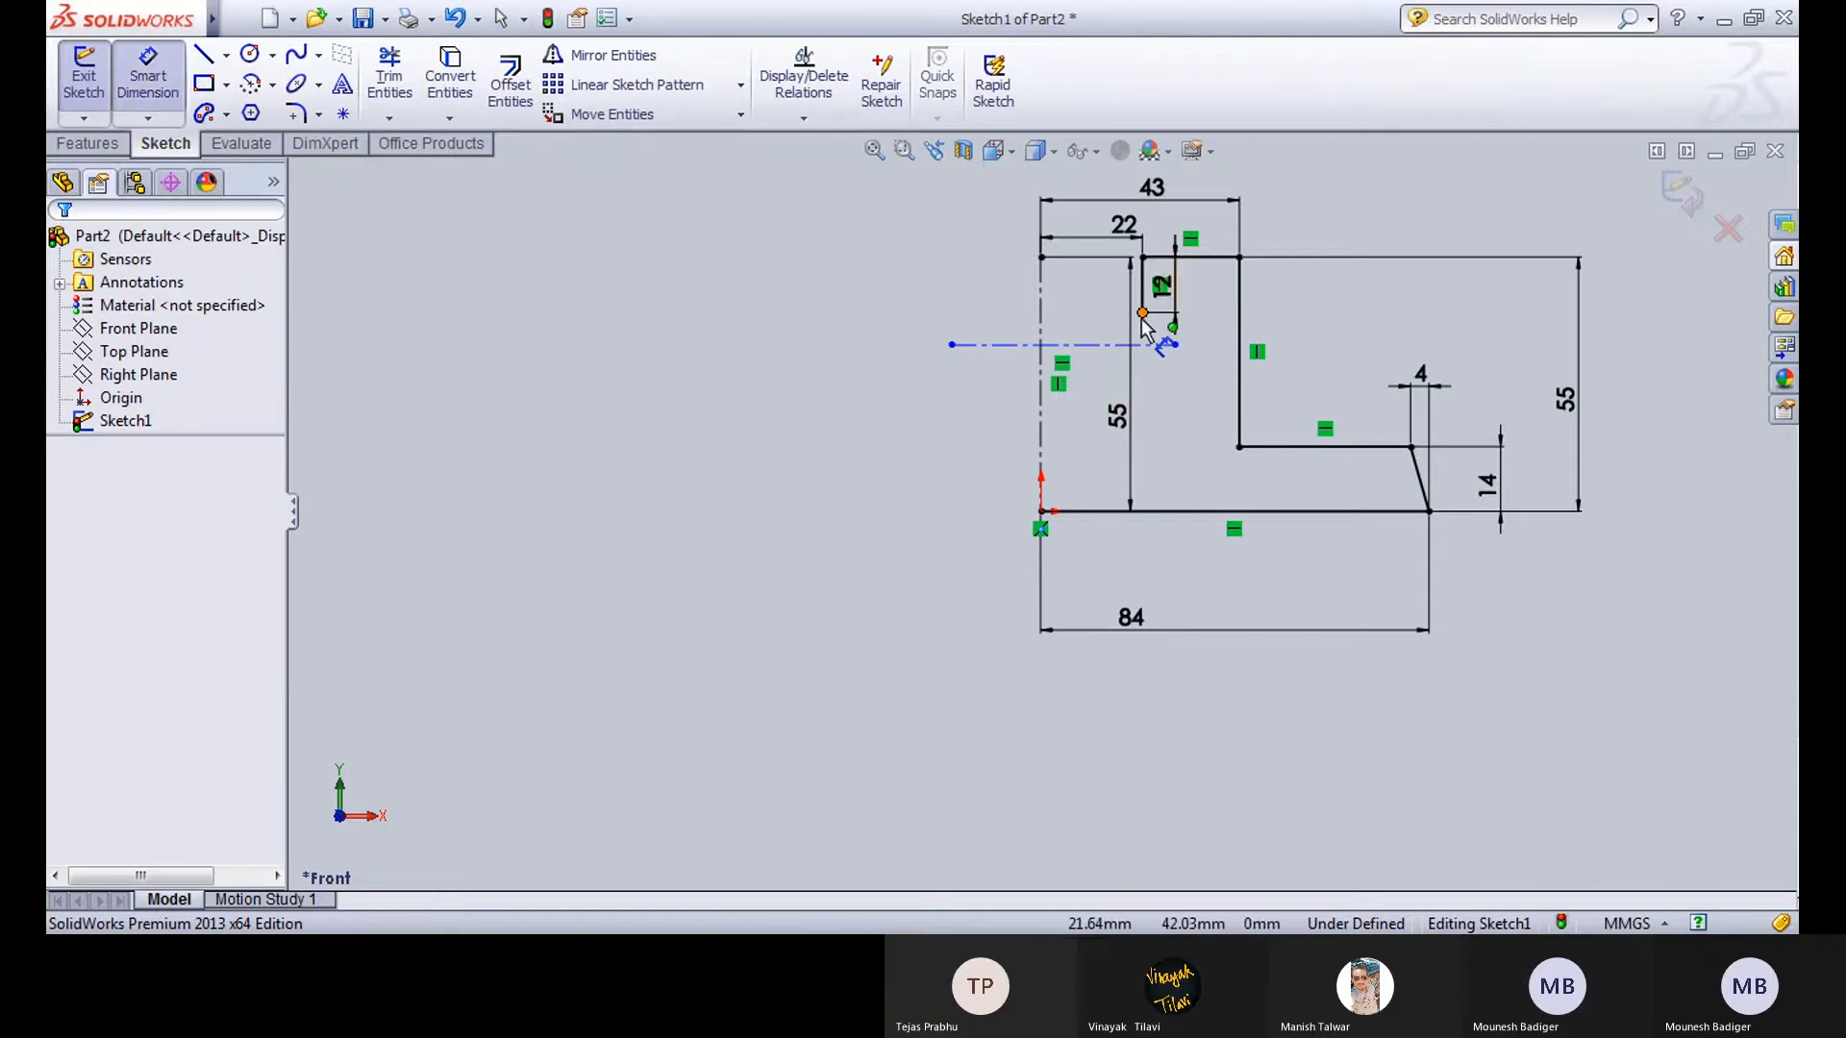
pyautogui.click(1081, 344)
pyautogui.click(918, 348)
pyautogui.write('3')
pyautogui.press('Return')
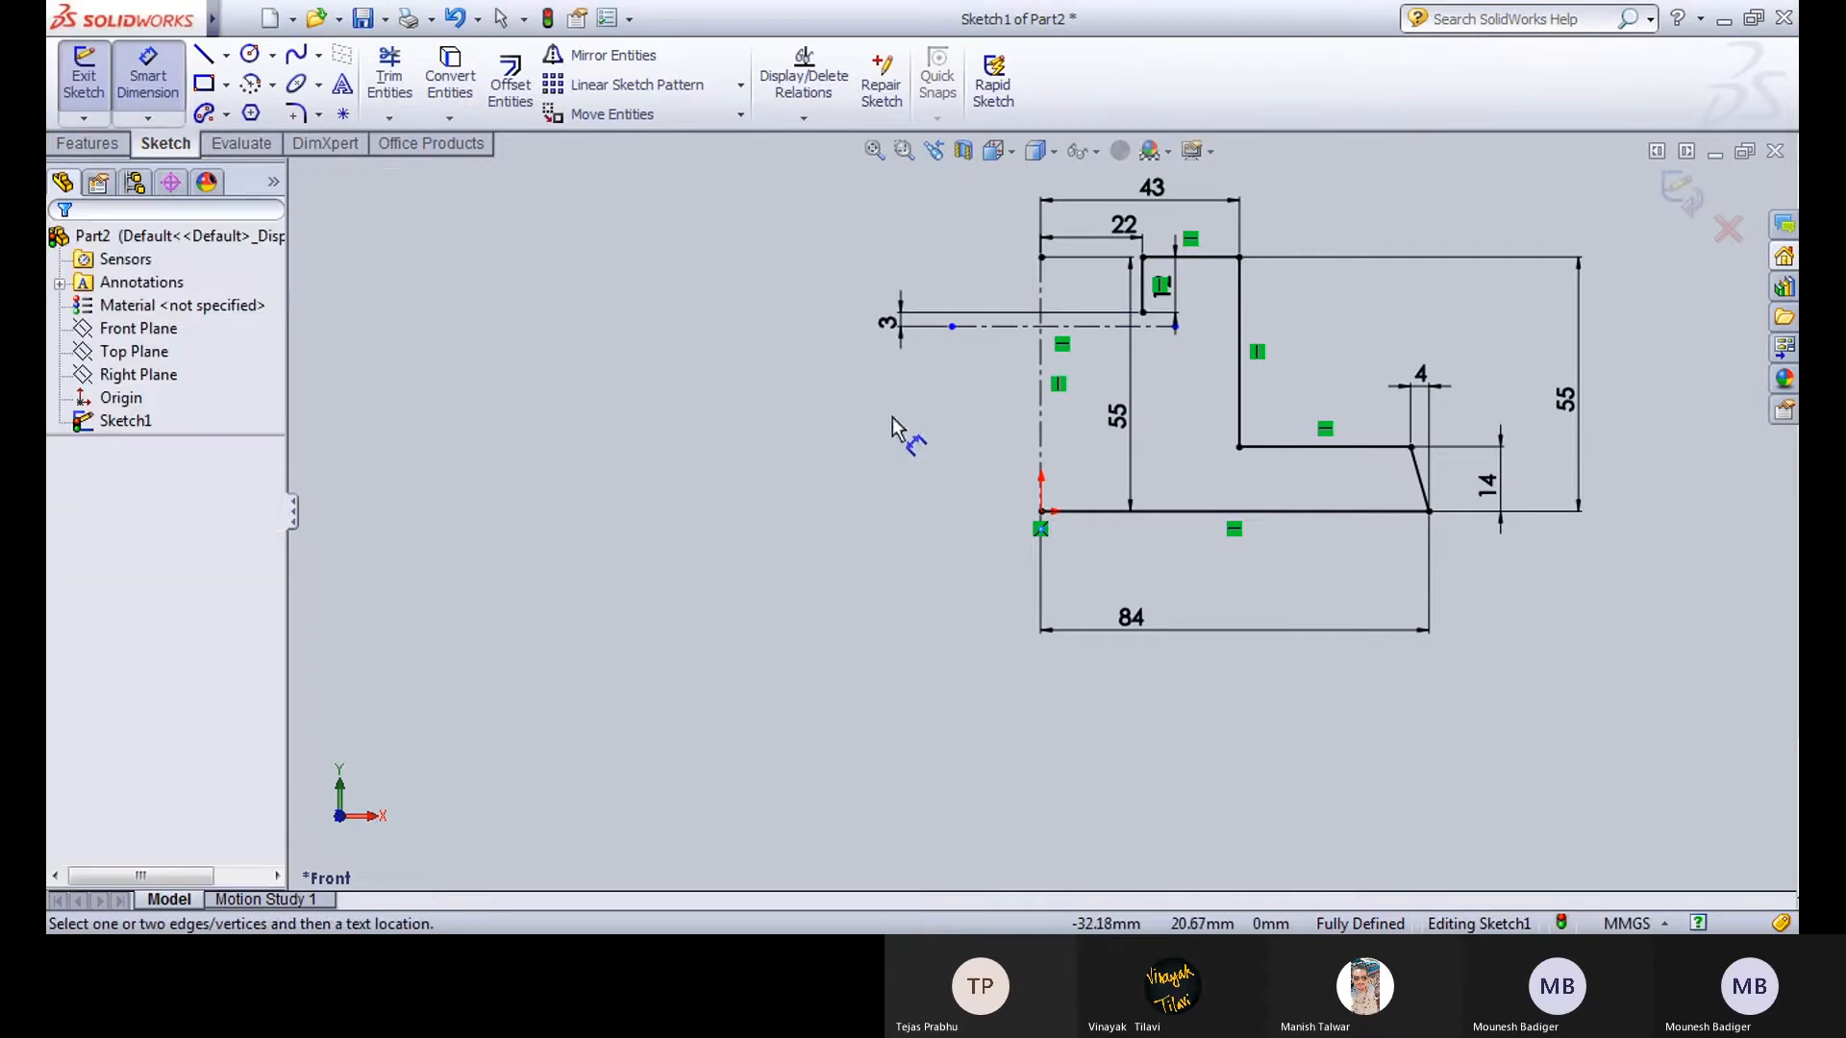
pyautogui.press('Escape')
# Make the two endpoints of the horizontal construction line symmetric about the vertical centerline.
pyautogui.click(951, 327)
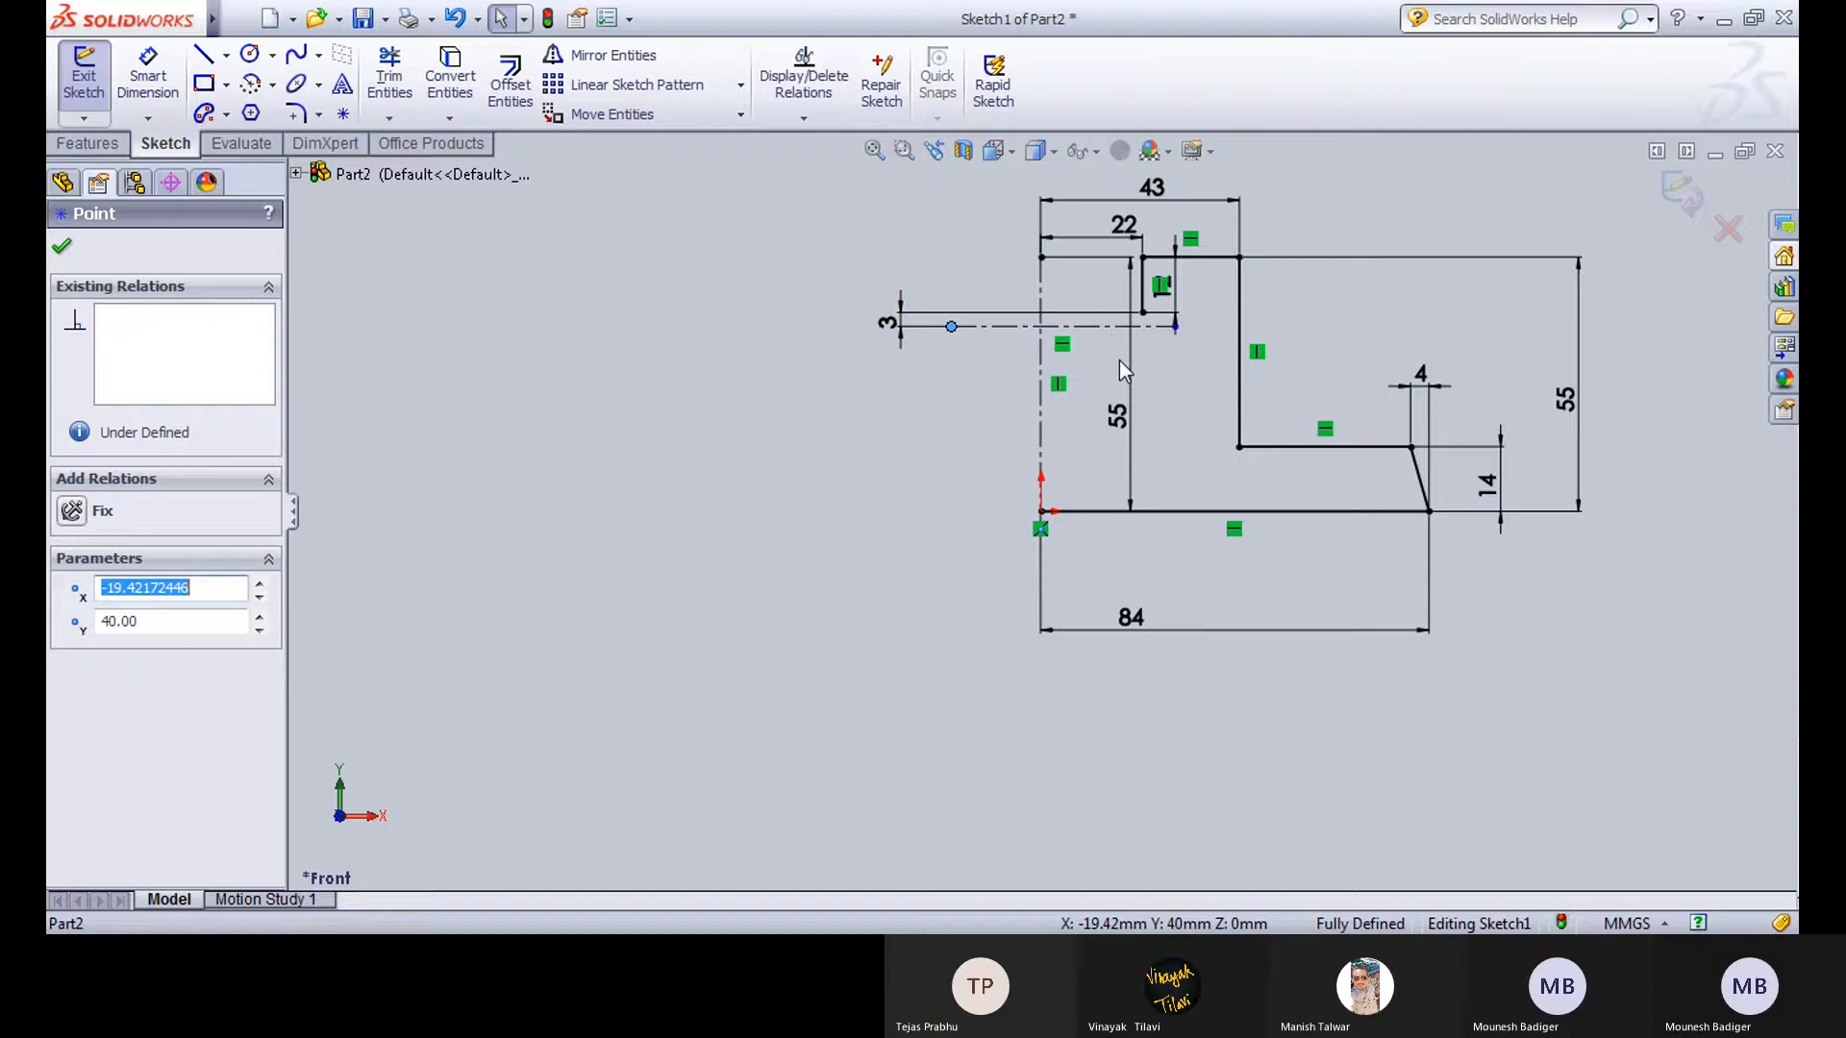
pyautogui.keyDown('ctrl'); pyautogui.click(1174, 327); pyautogui.keyUp('ctrl')
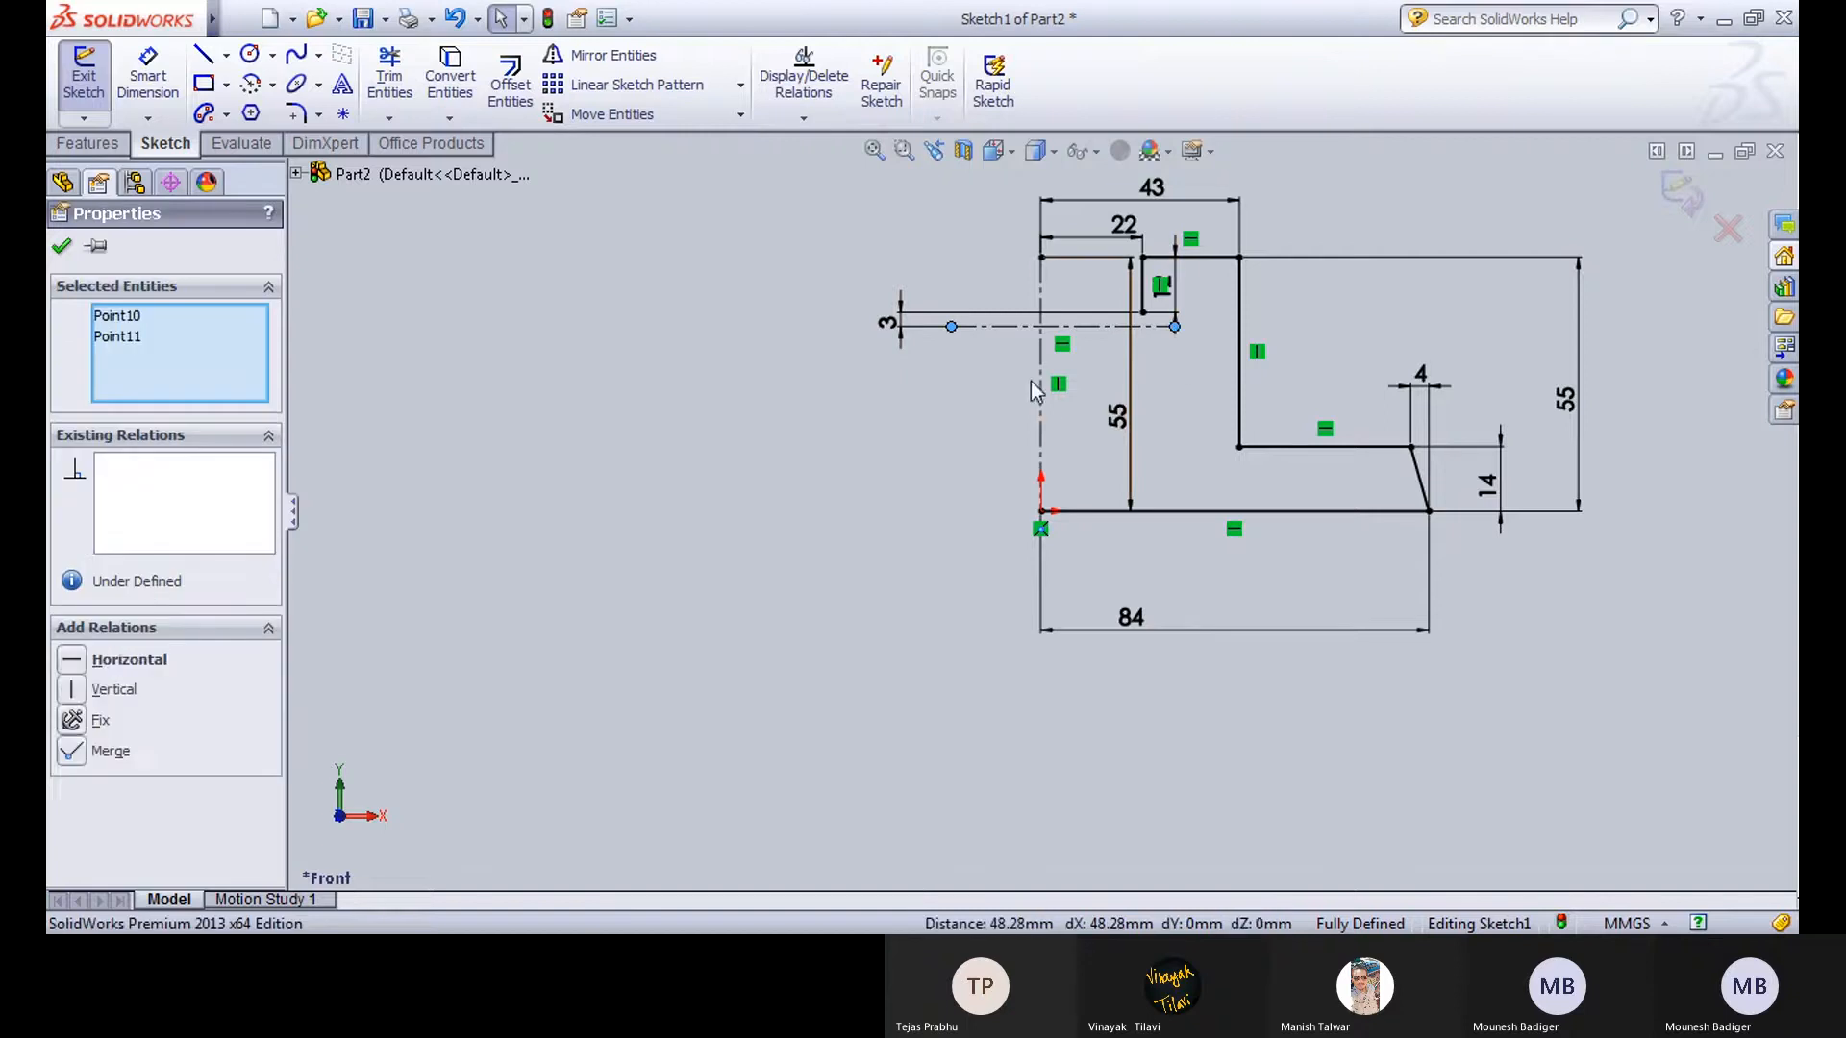
pyautogui.keyDown('ctrl'); pyautogui.click(1037, 377); pyautogui.keyUp('ctrl')
pyautogui.click(72, 660)
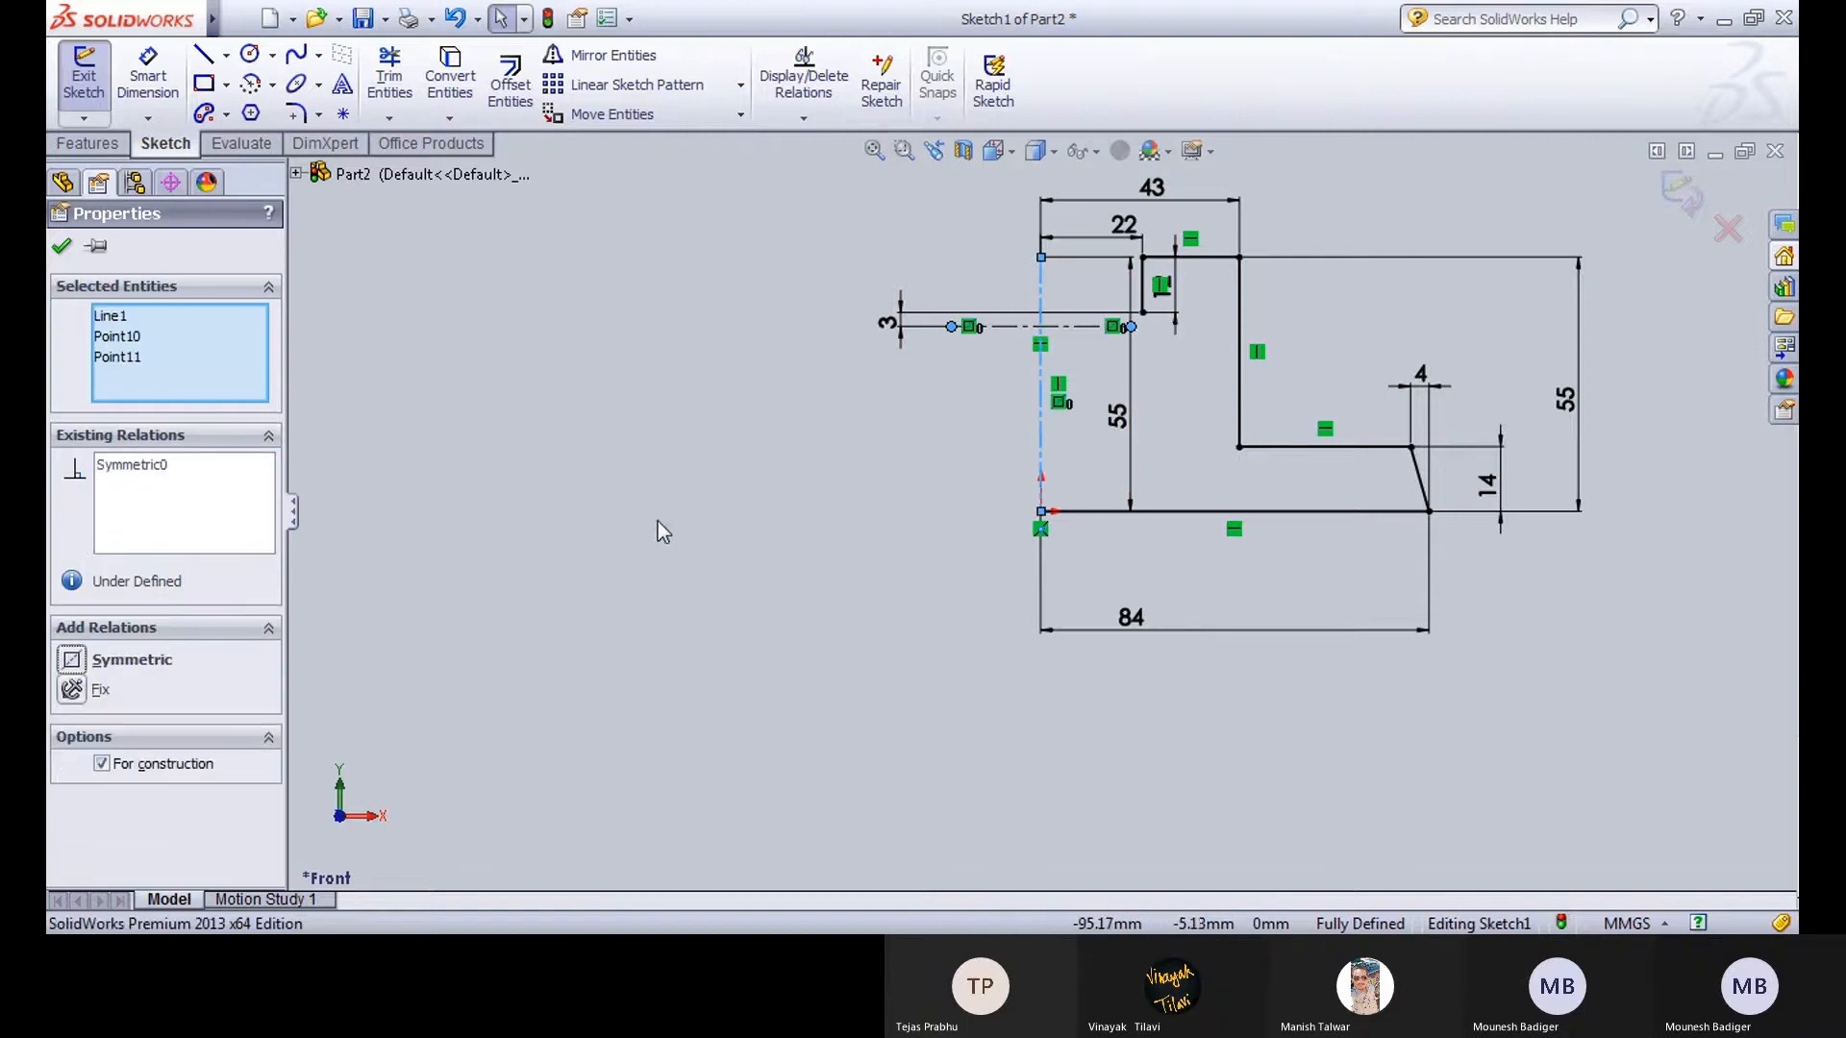
pyautogui.click(907, 467)
# Sketch a centerpoint quarter arc of about 23 mm radius at the centerlines' intersection, from the horizontal axis down to the vertical centerline.
pyautogui.scroll(-4, 1122, 350)
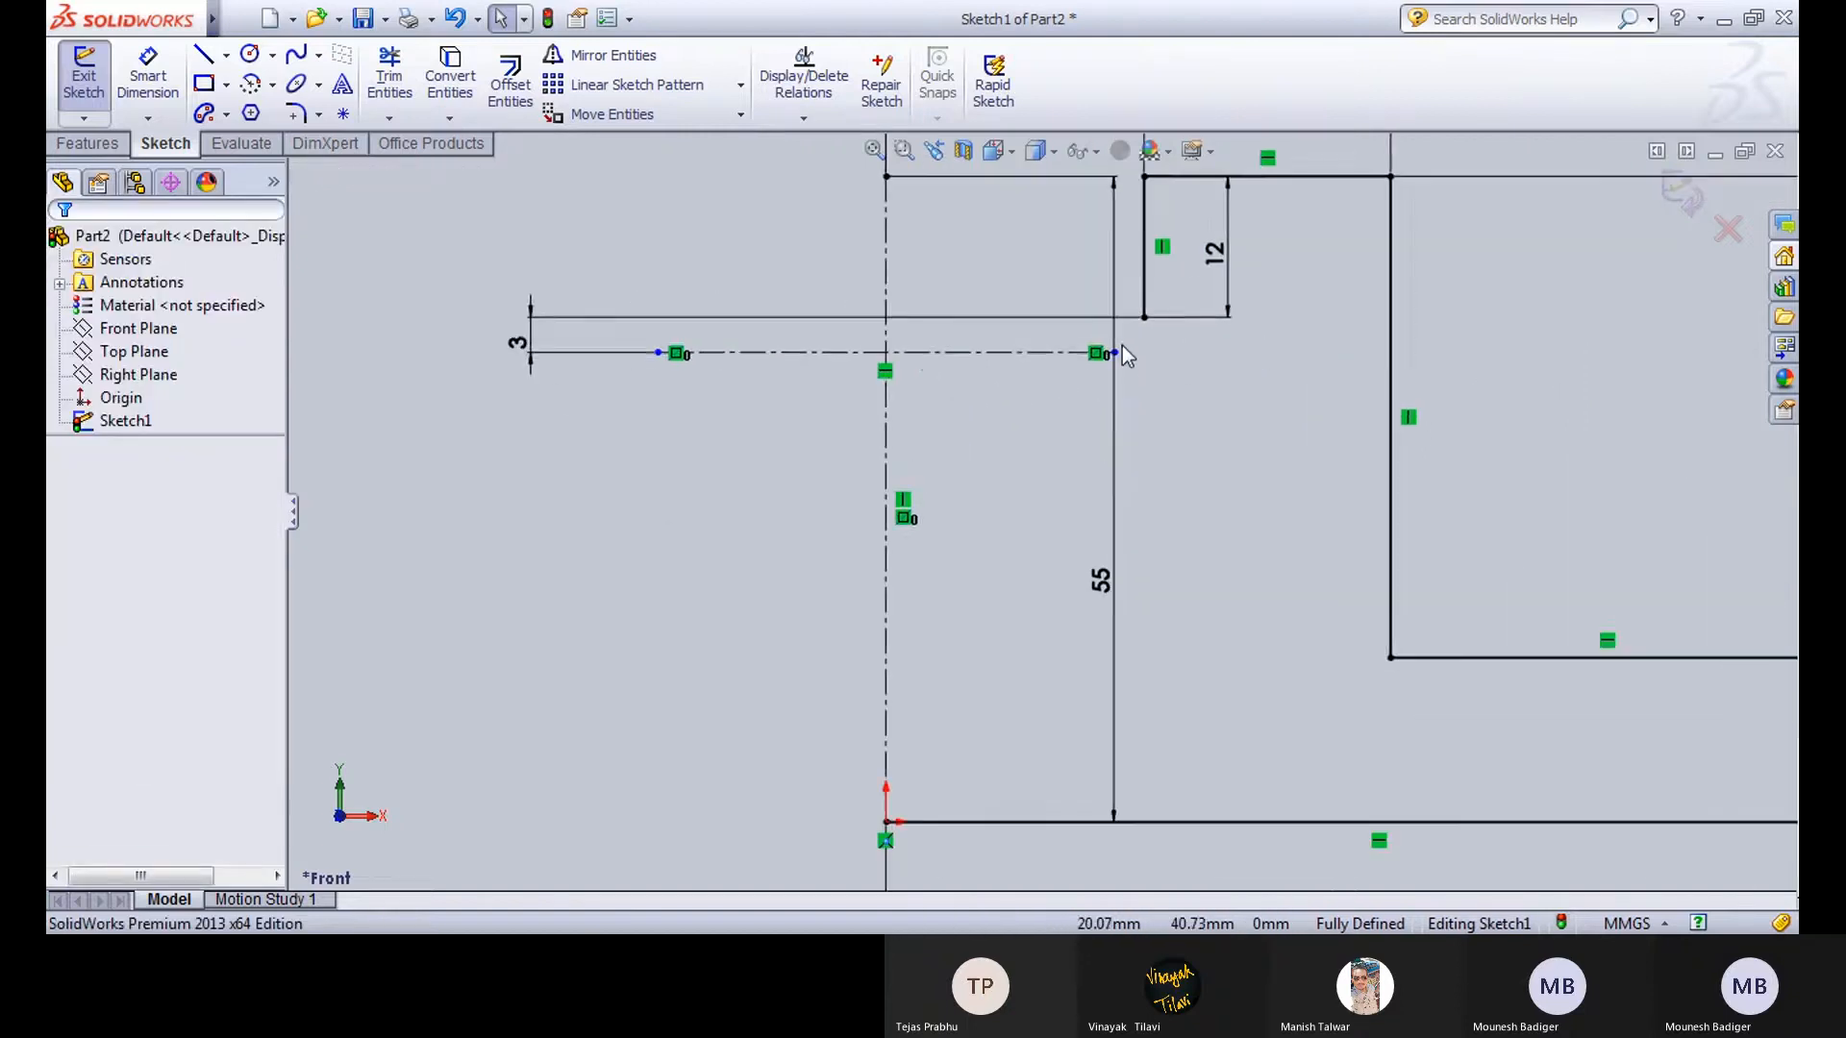
pyautogui.scroll(2, 1115, 350)
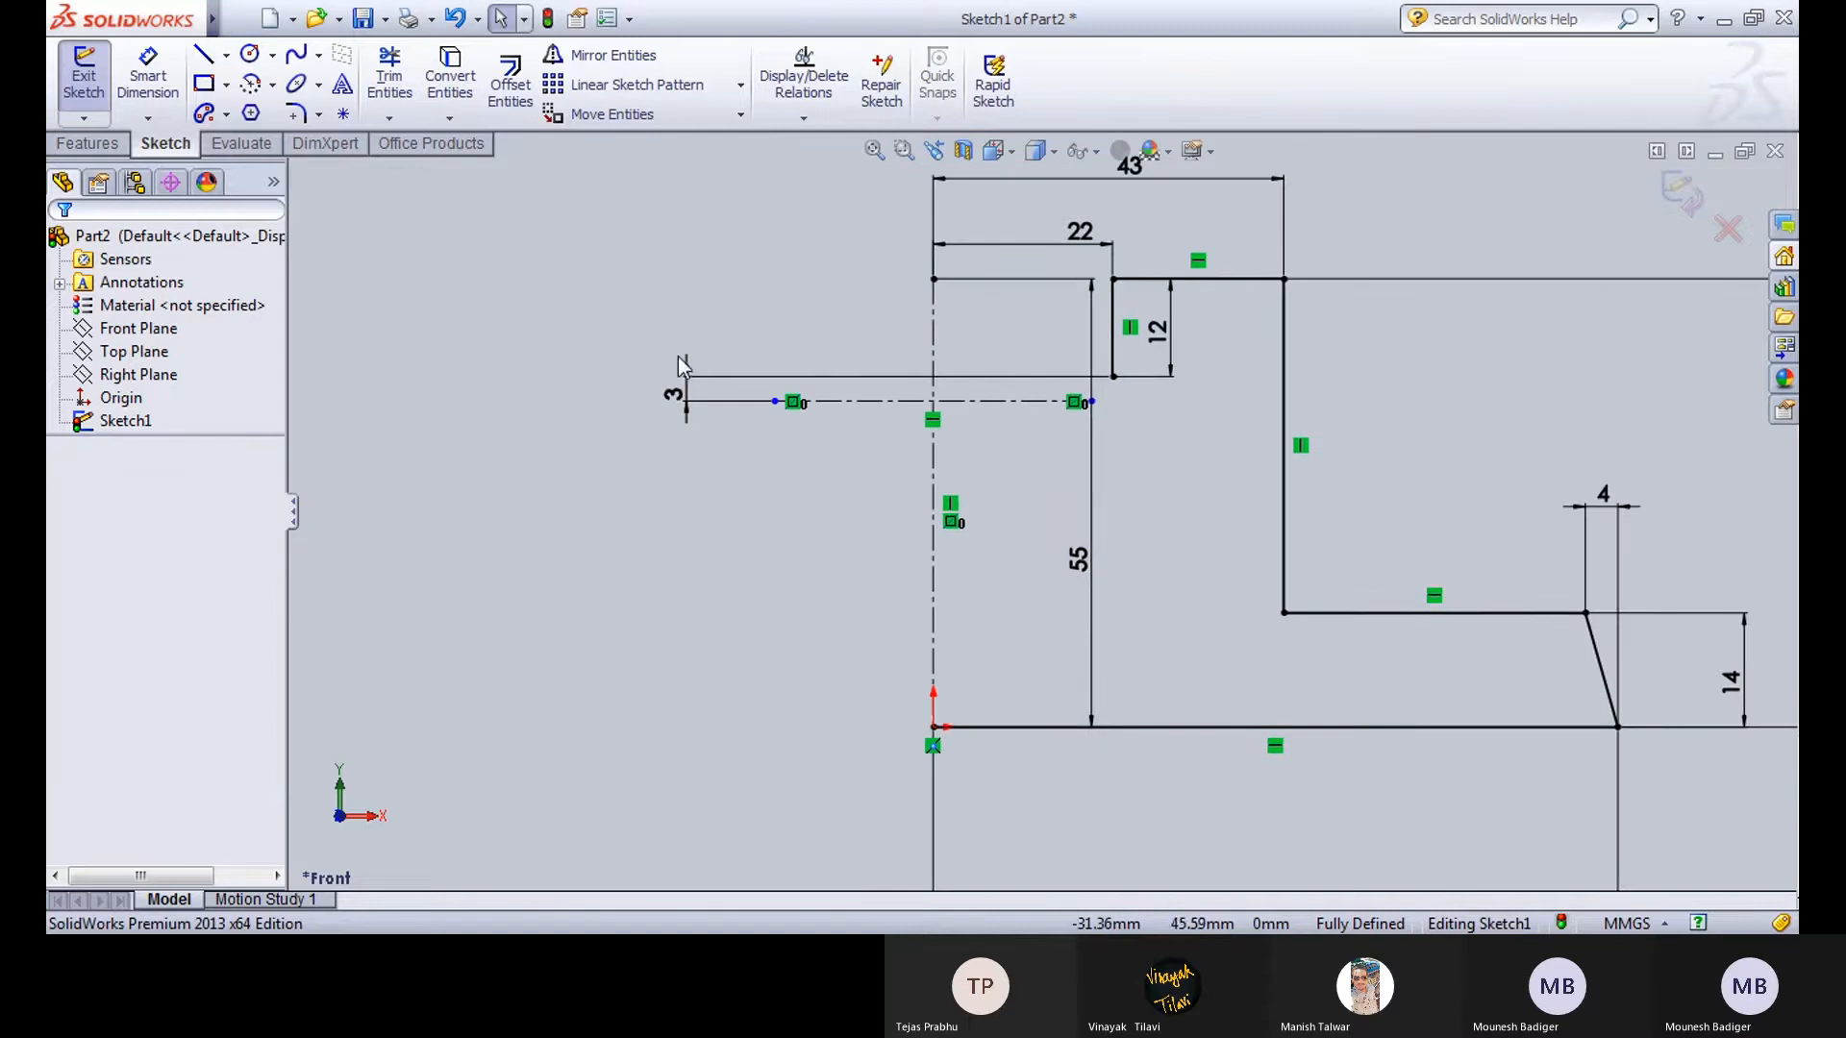
pyautogui.click(141, 98)
pyautogui.press('Escape')
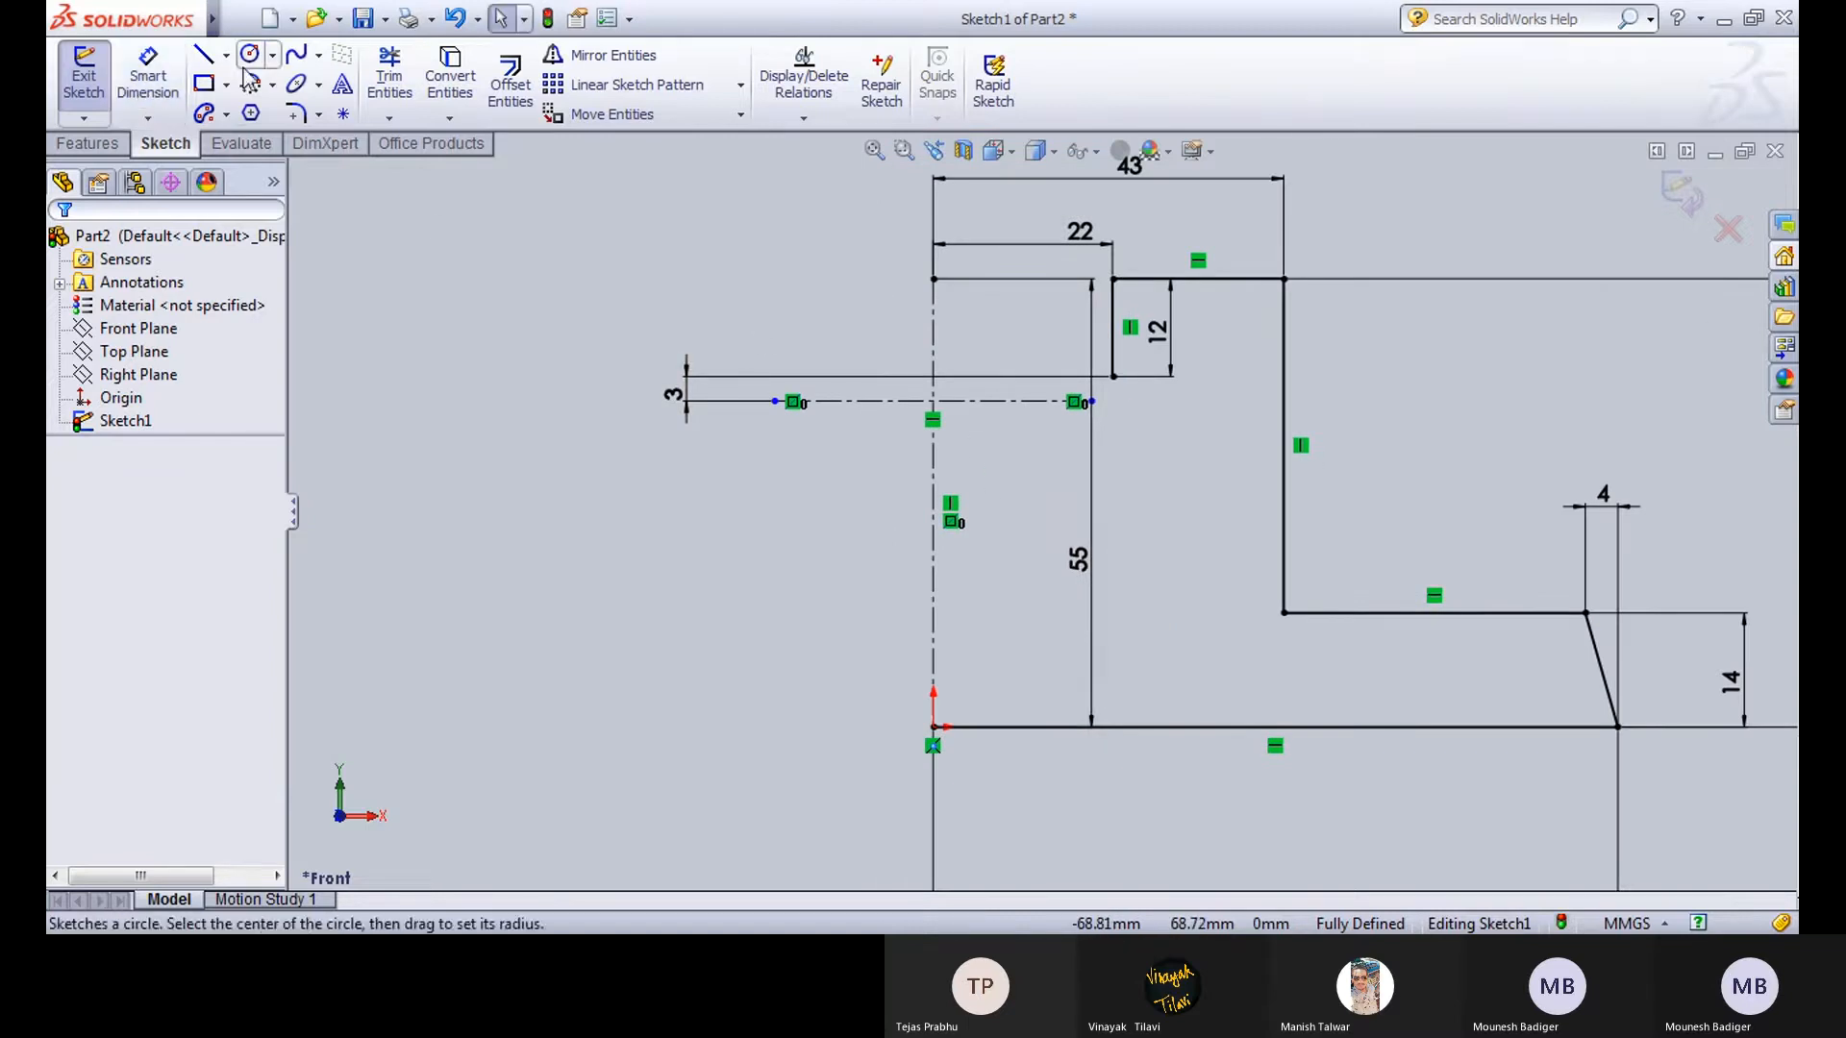
pyautogui.click(274, 56)
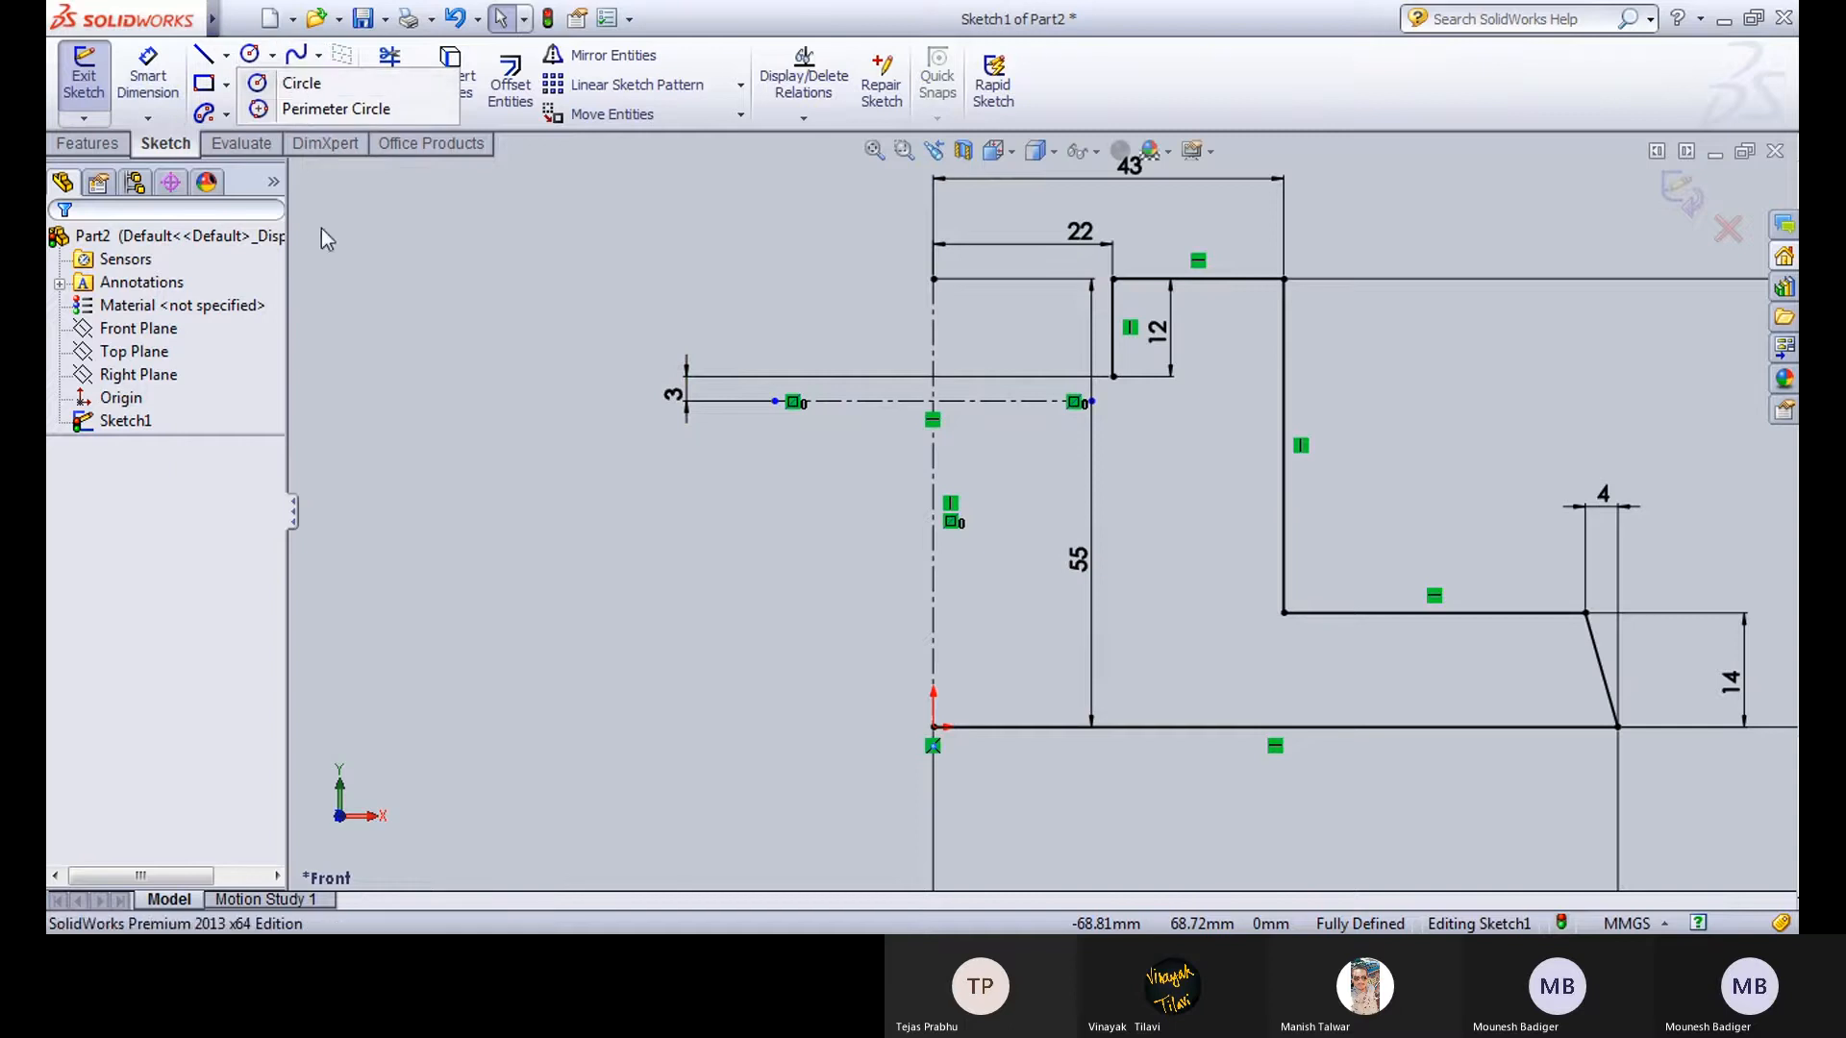
pyautogui.click(275, 85)
pyautogui.click(307, 113)
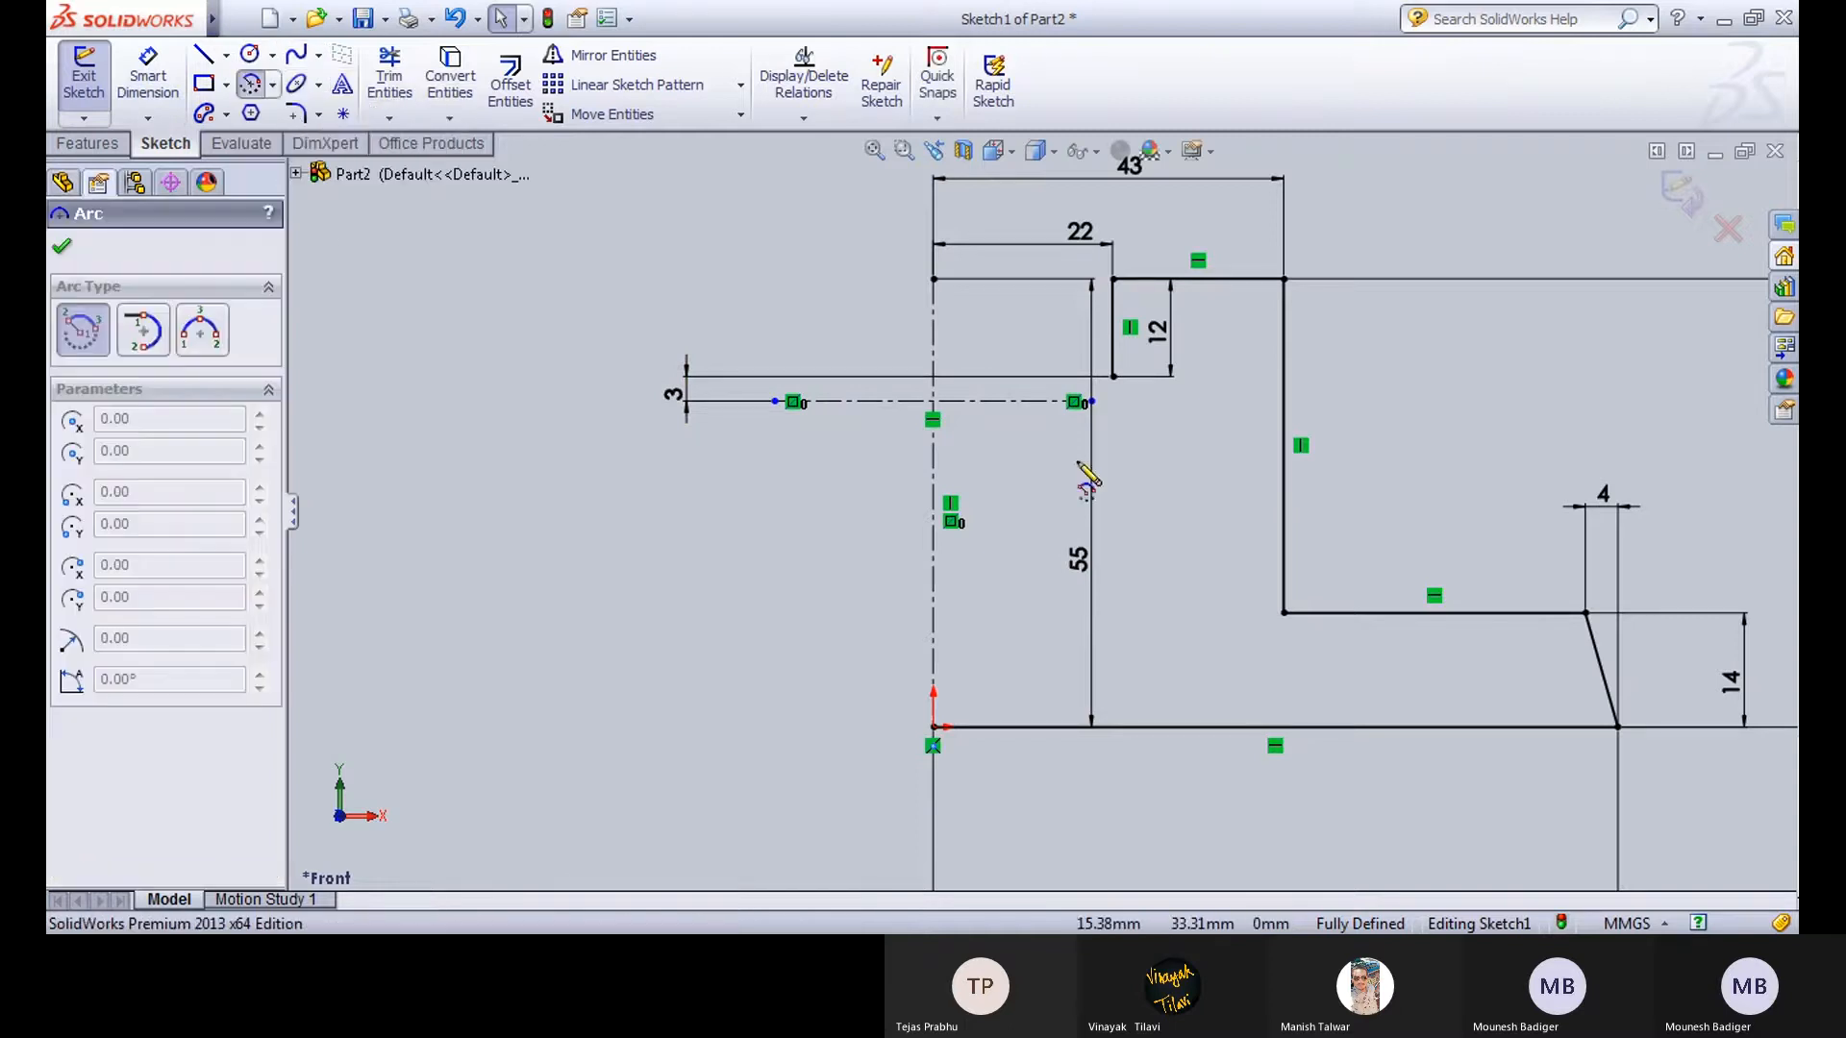
pyautogui.click(932, 400)
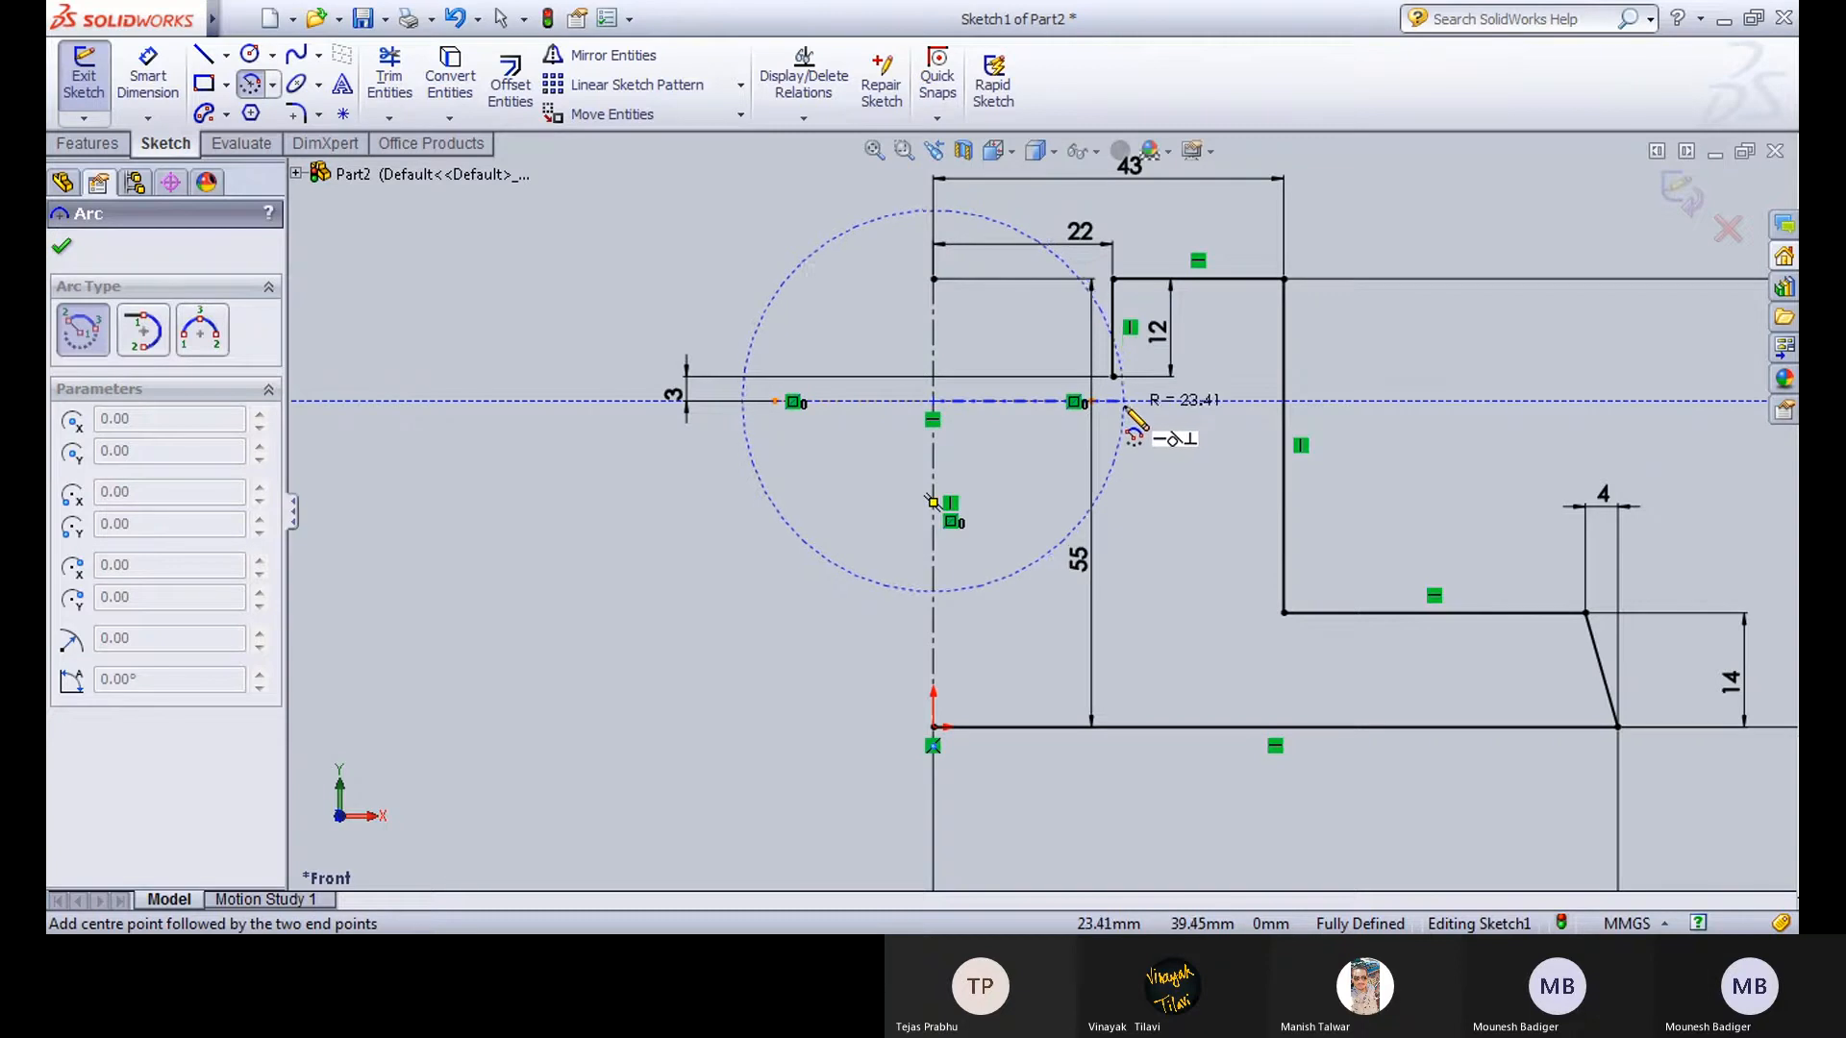
pyautogui.click(1123, 401)
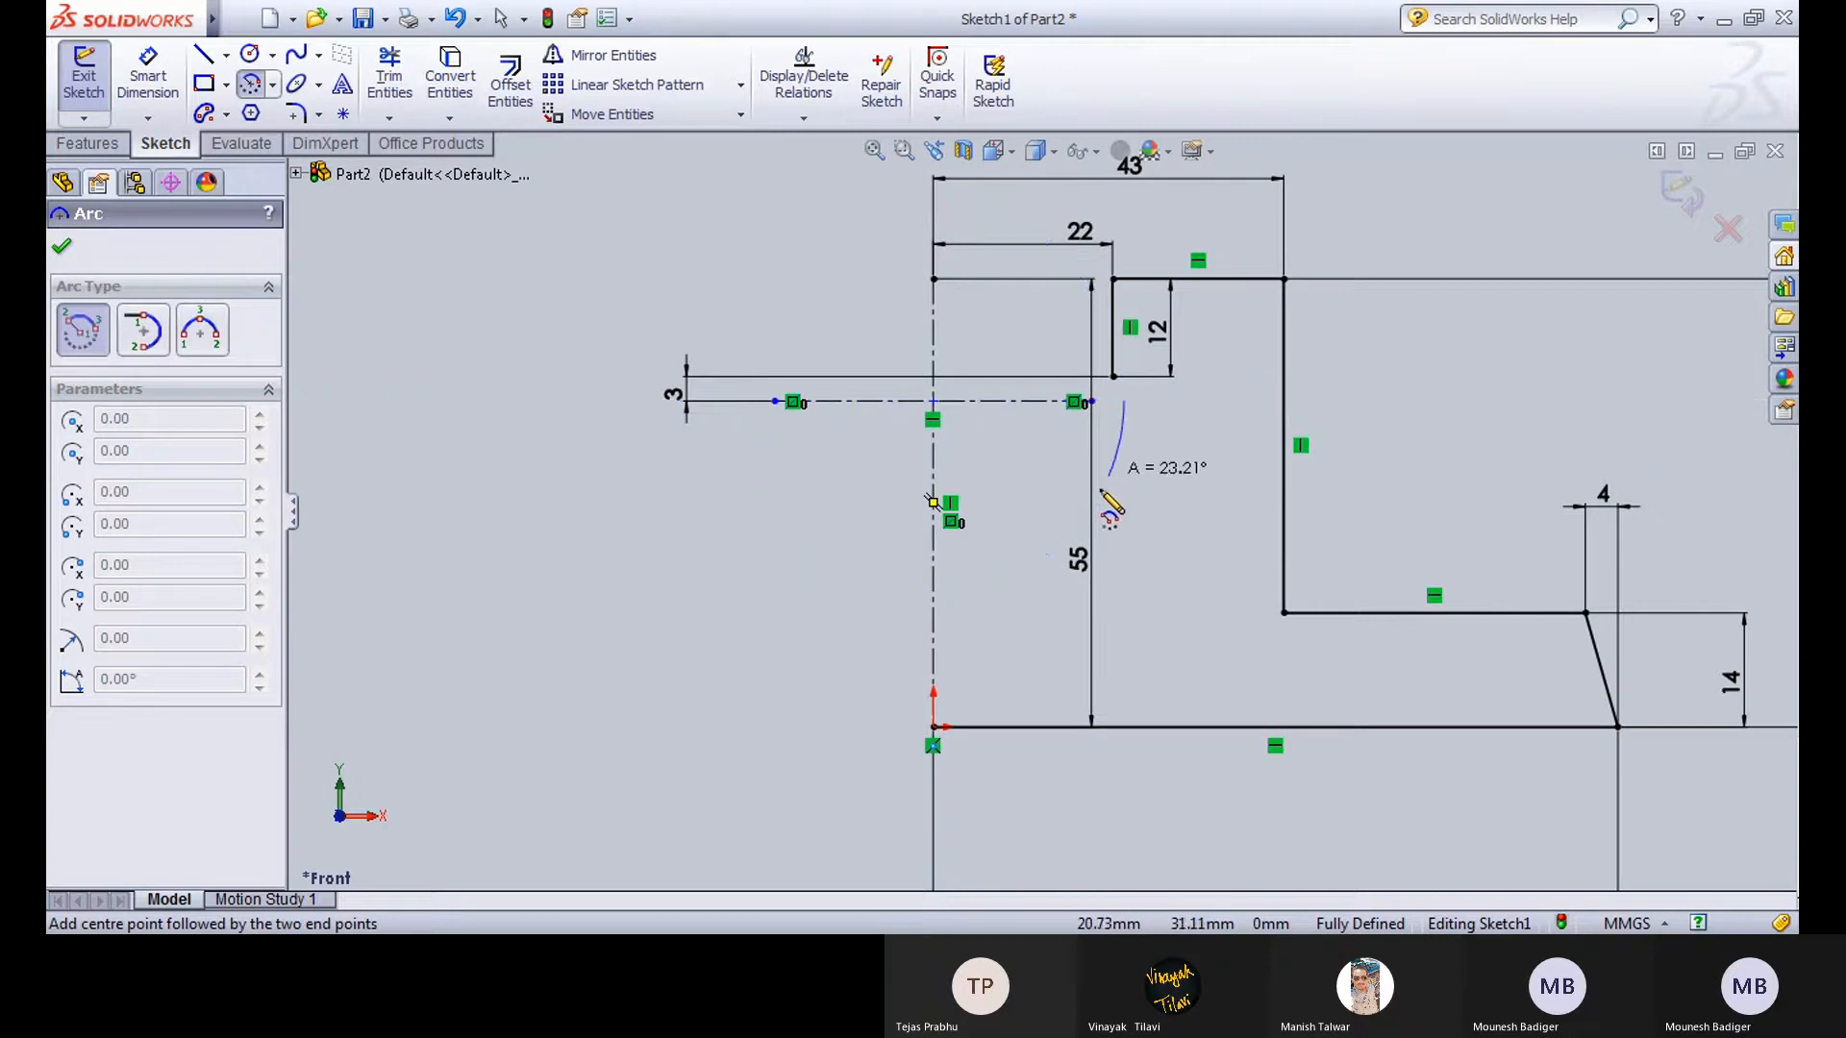
pyautogui.click(934, 593)
pyautogui.press('Escape')
# Dimension the quarter arc's radius as 19 mm.
pyautogui.click(148, 76)
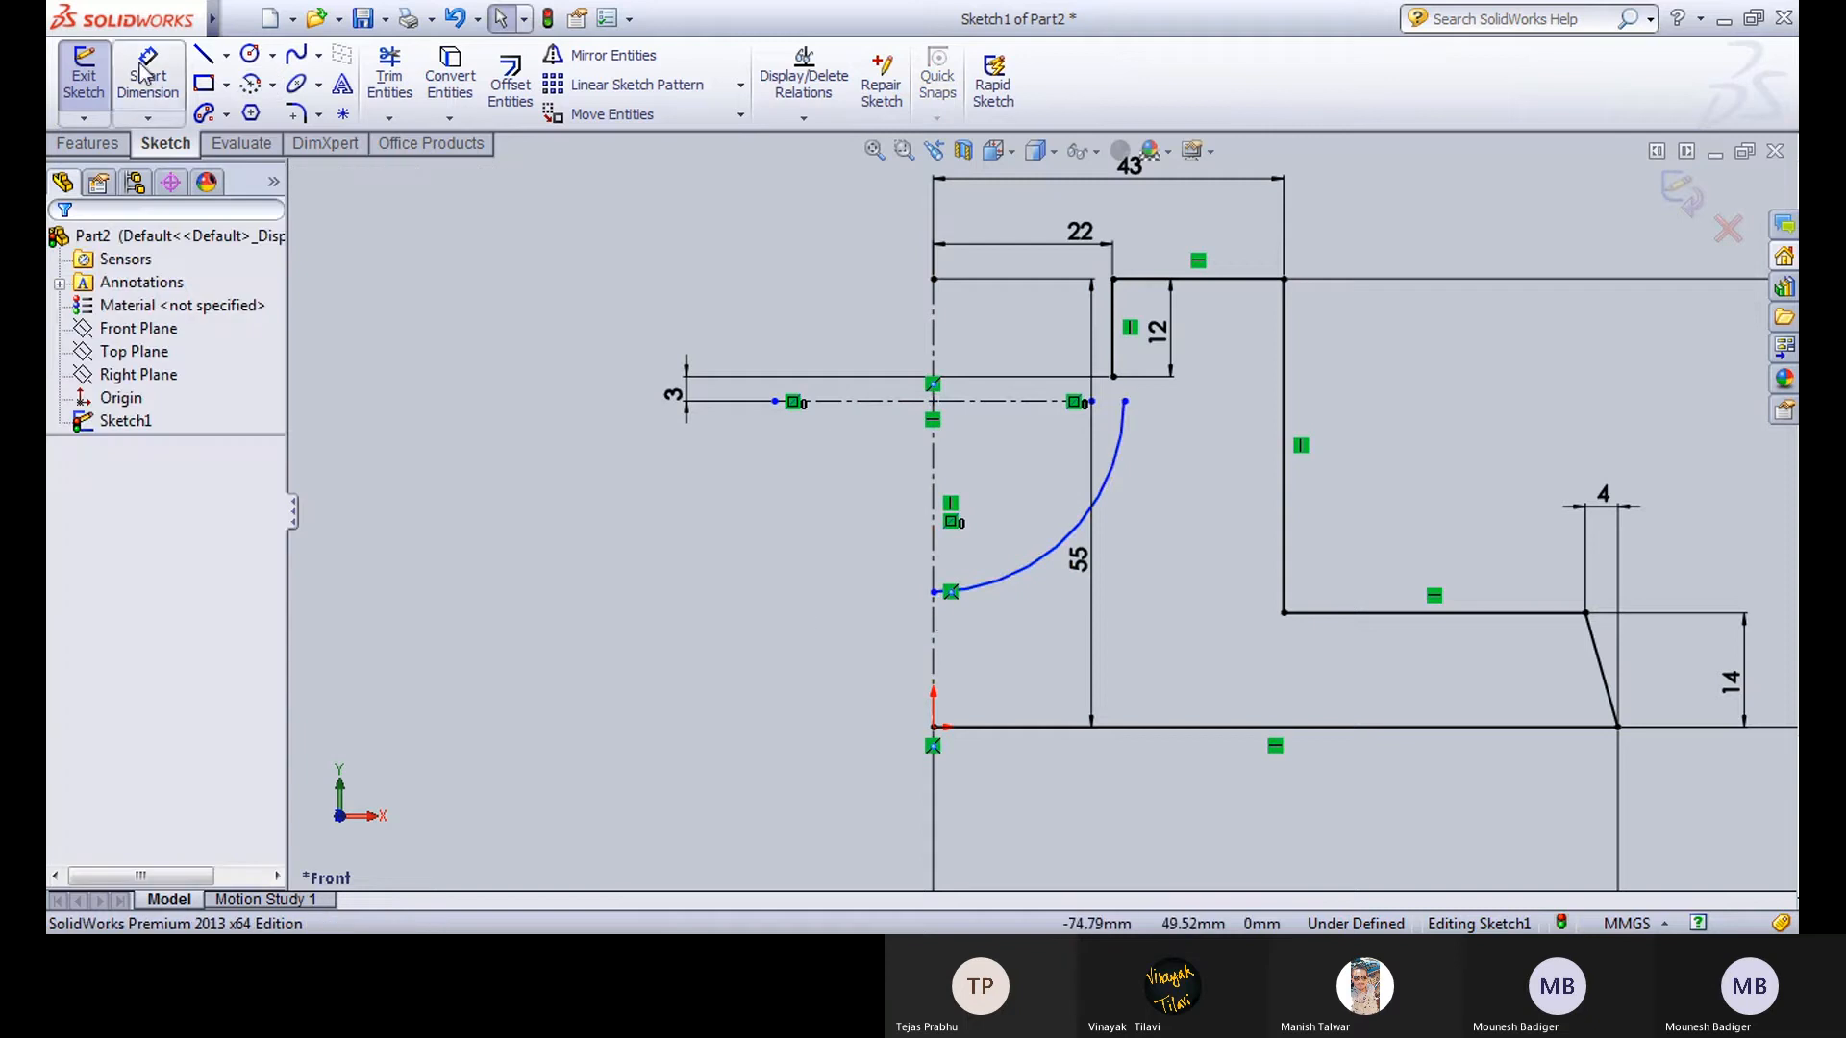
pyautogui.click(1040, 561)
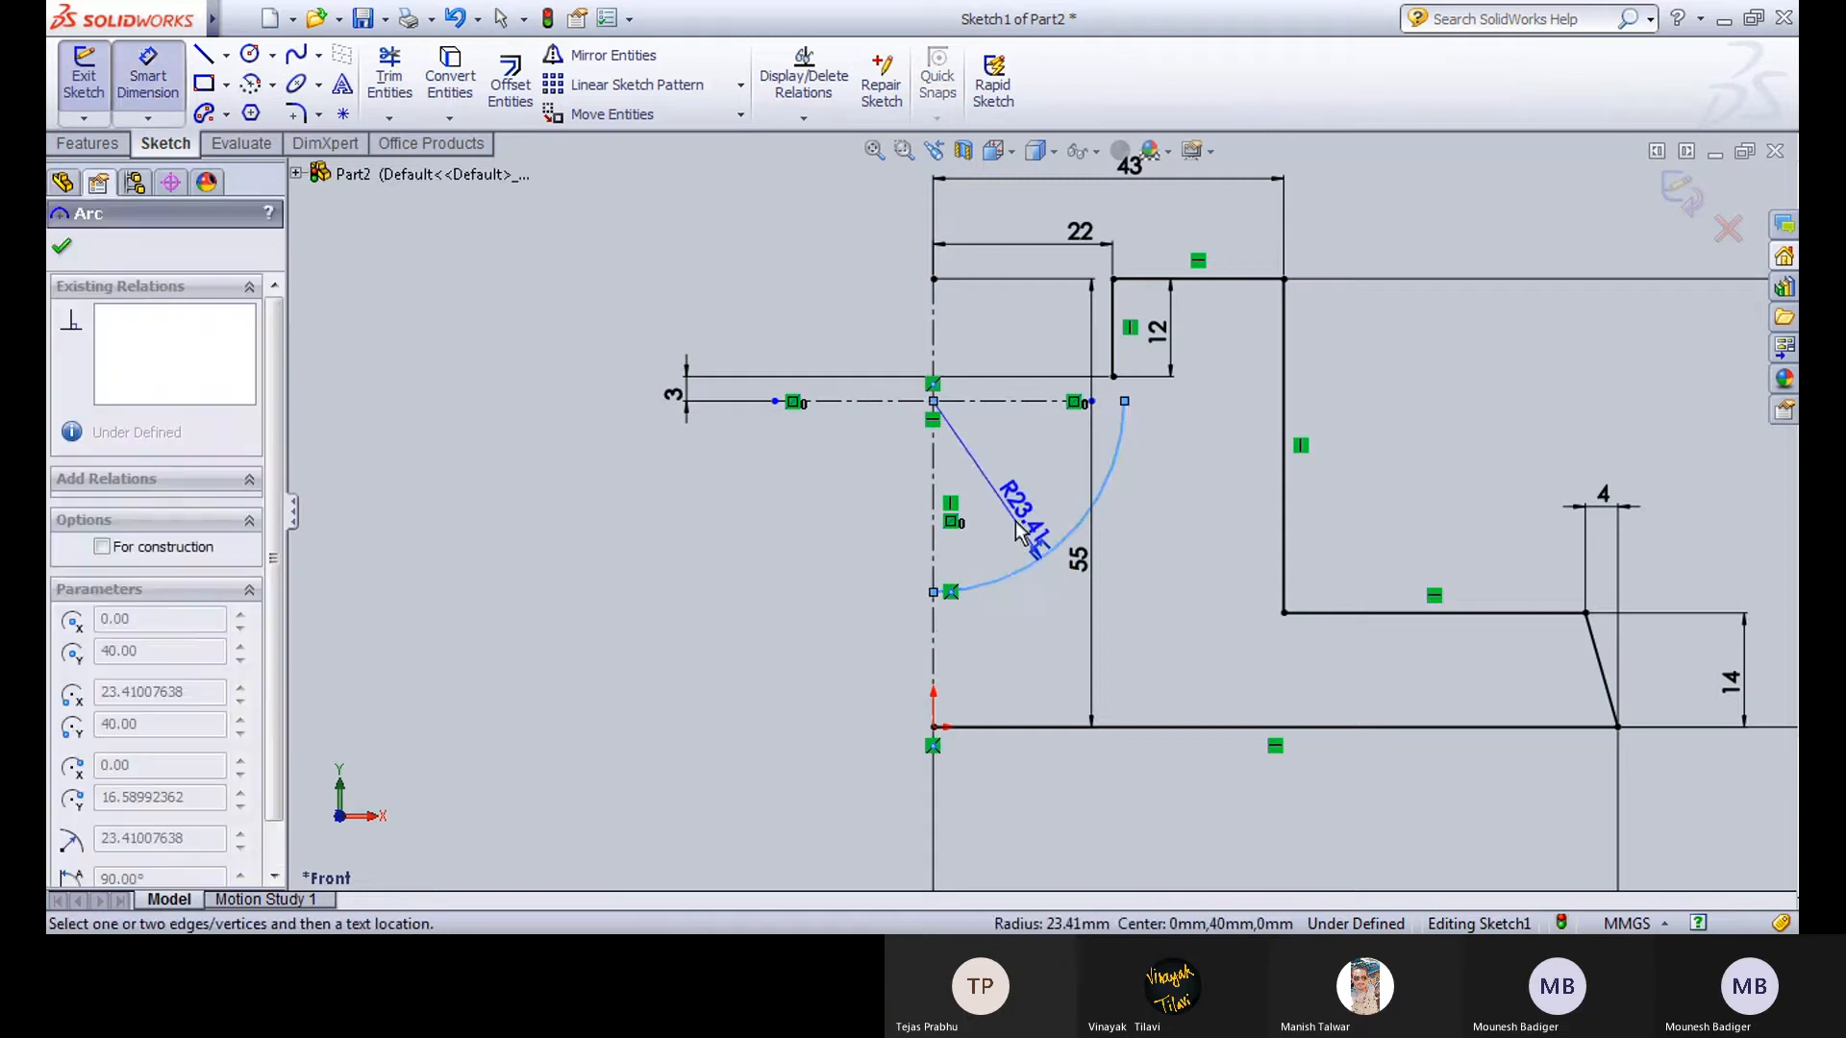
pyautogui.click(1021, 532)
pyautogui.write('1')
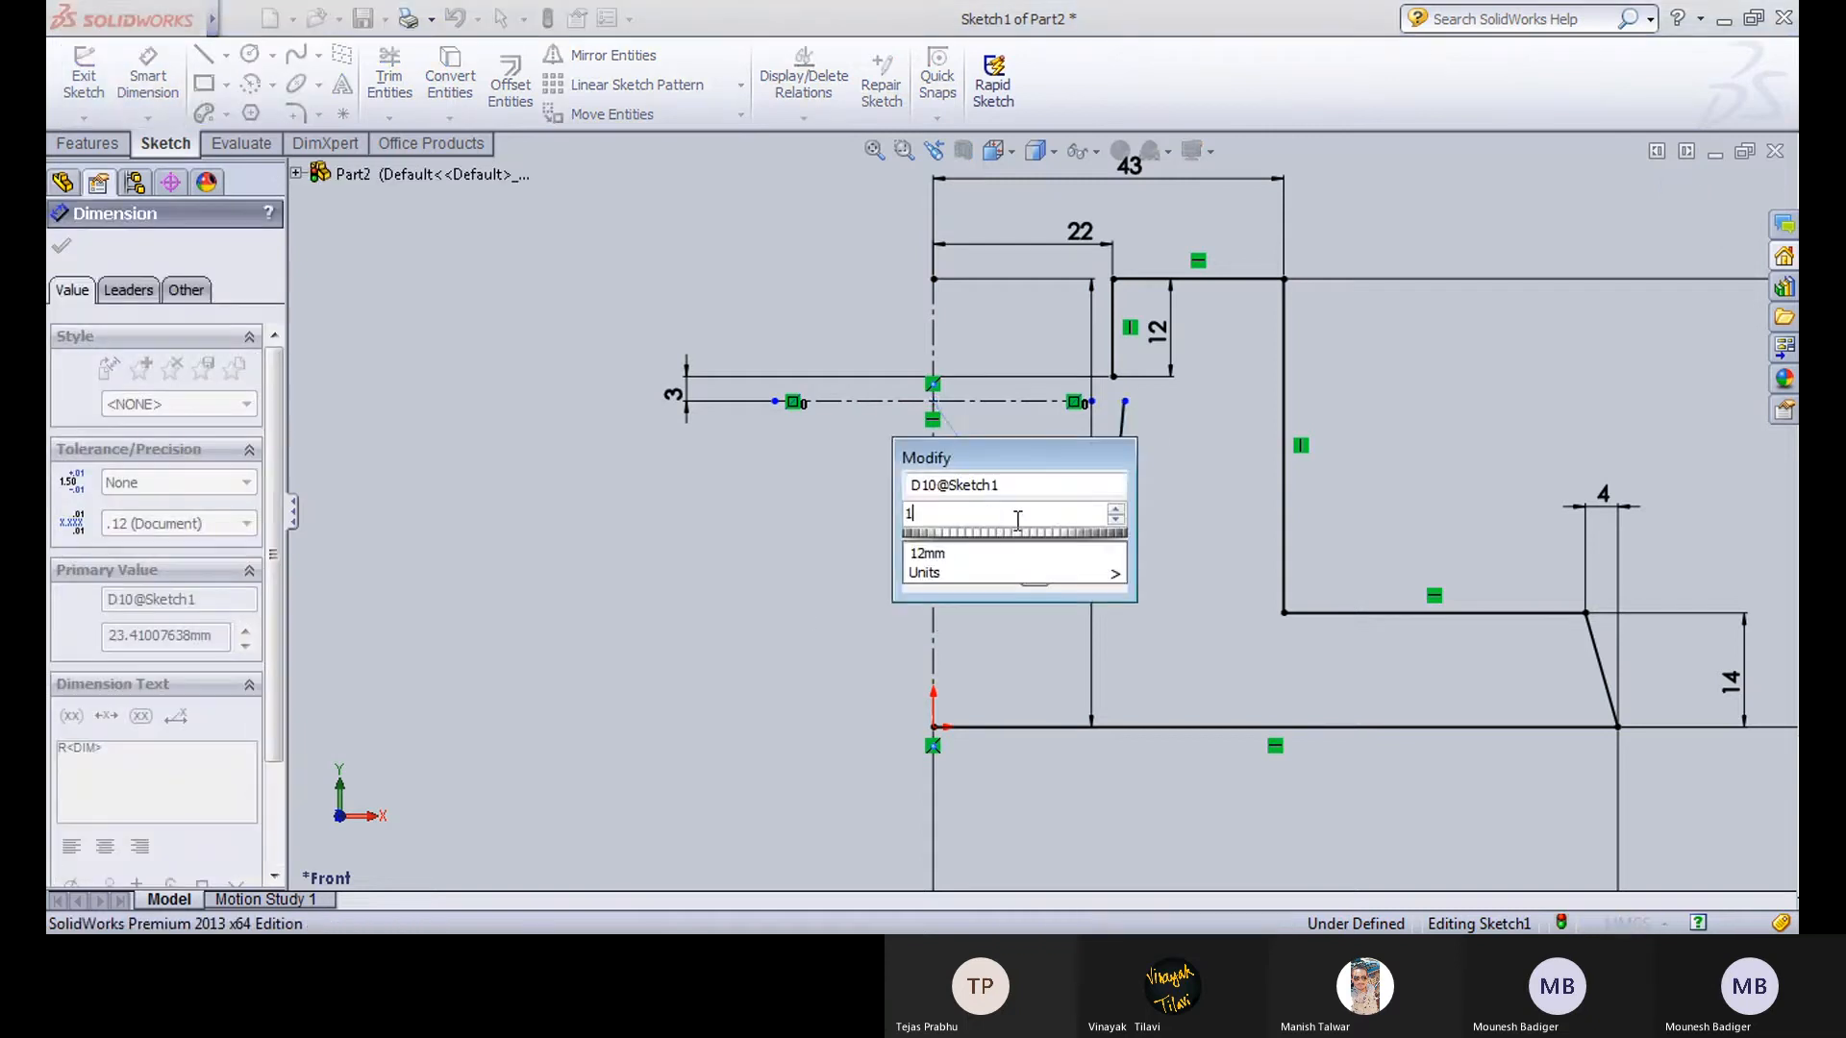
pyautogui.write('9')
pyautogui.press('Return')
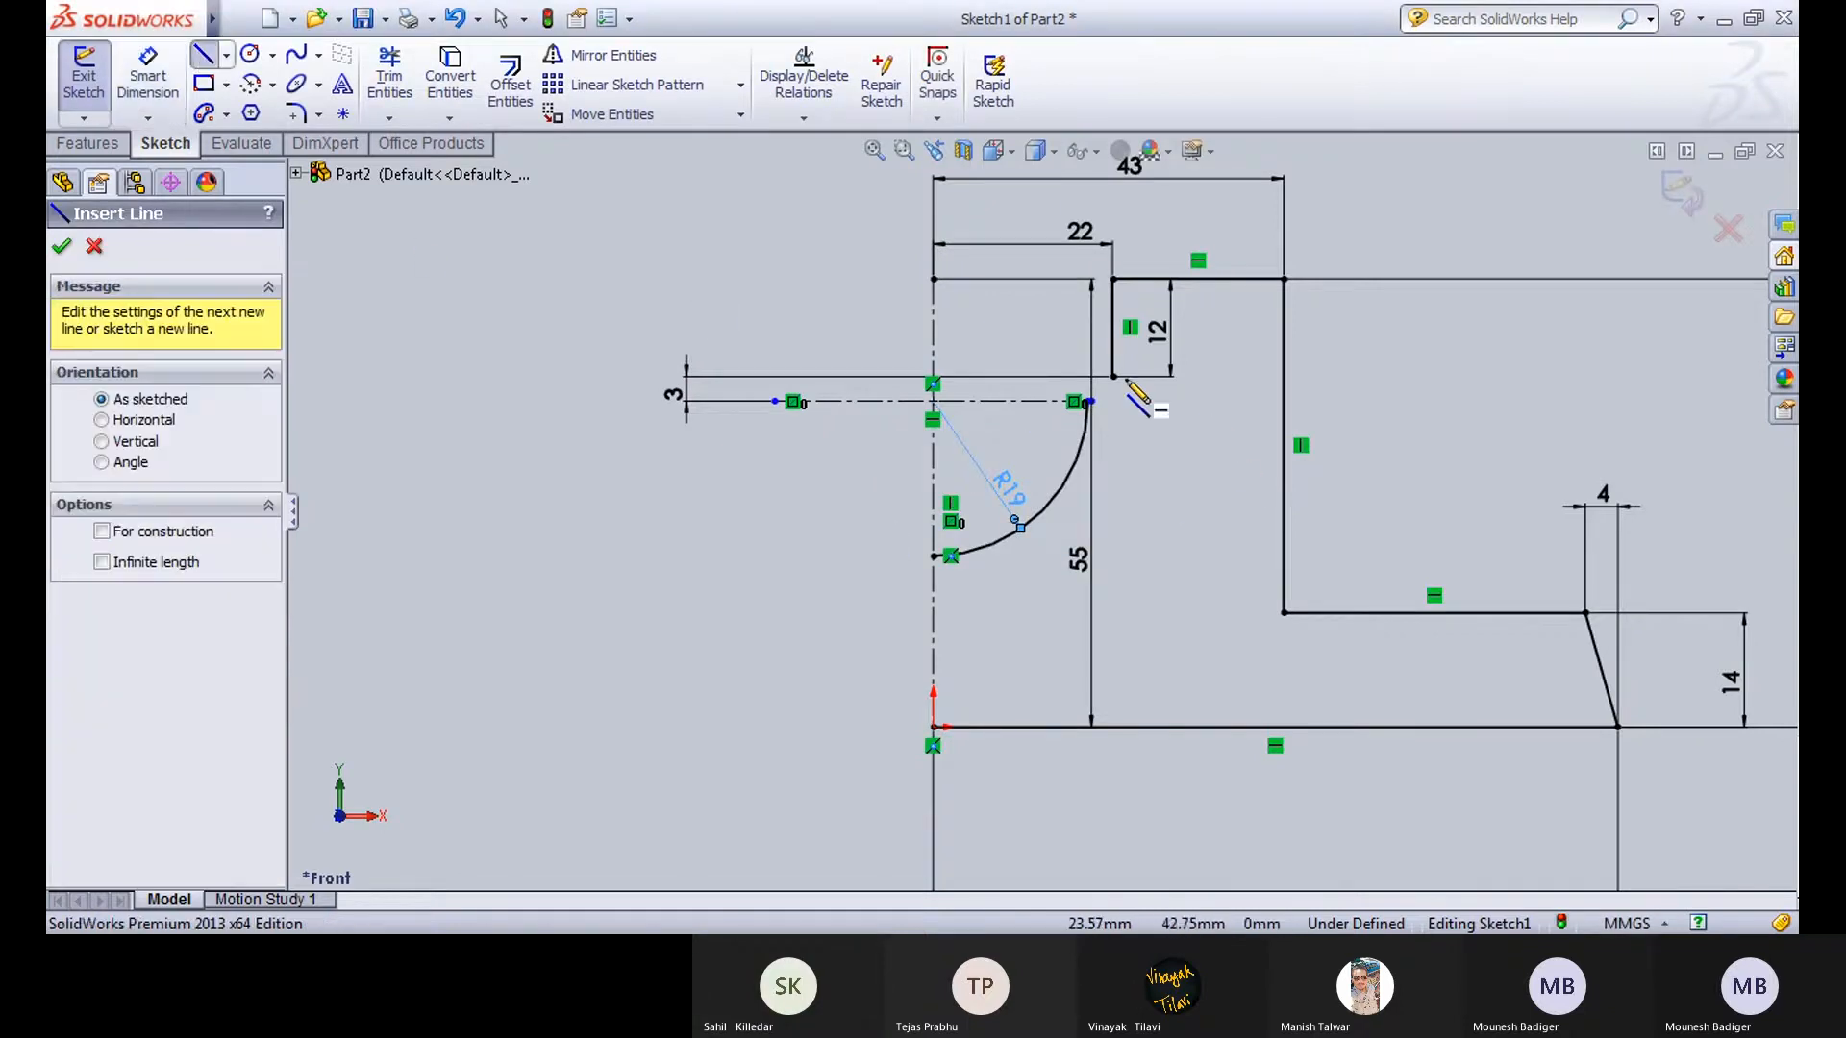
# Connect the short inner vertical line's lower end to the arc's upper end with a horizontal and a vertical line, each 3 mm long.
pyautogui.scroll(-5, 1124, 399)
pyautogui.scroll(-3, 910, 639)
pyautogui.scroll(3, 991, 350)
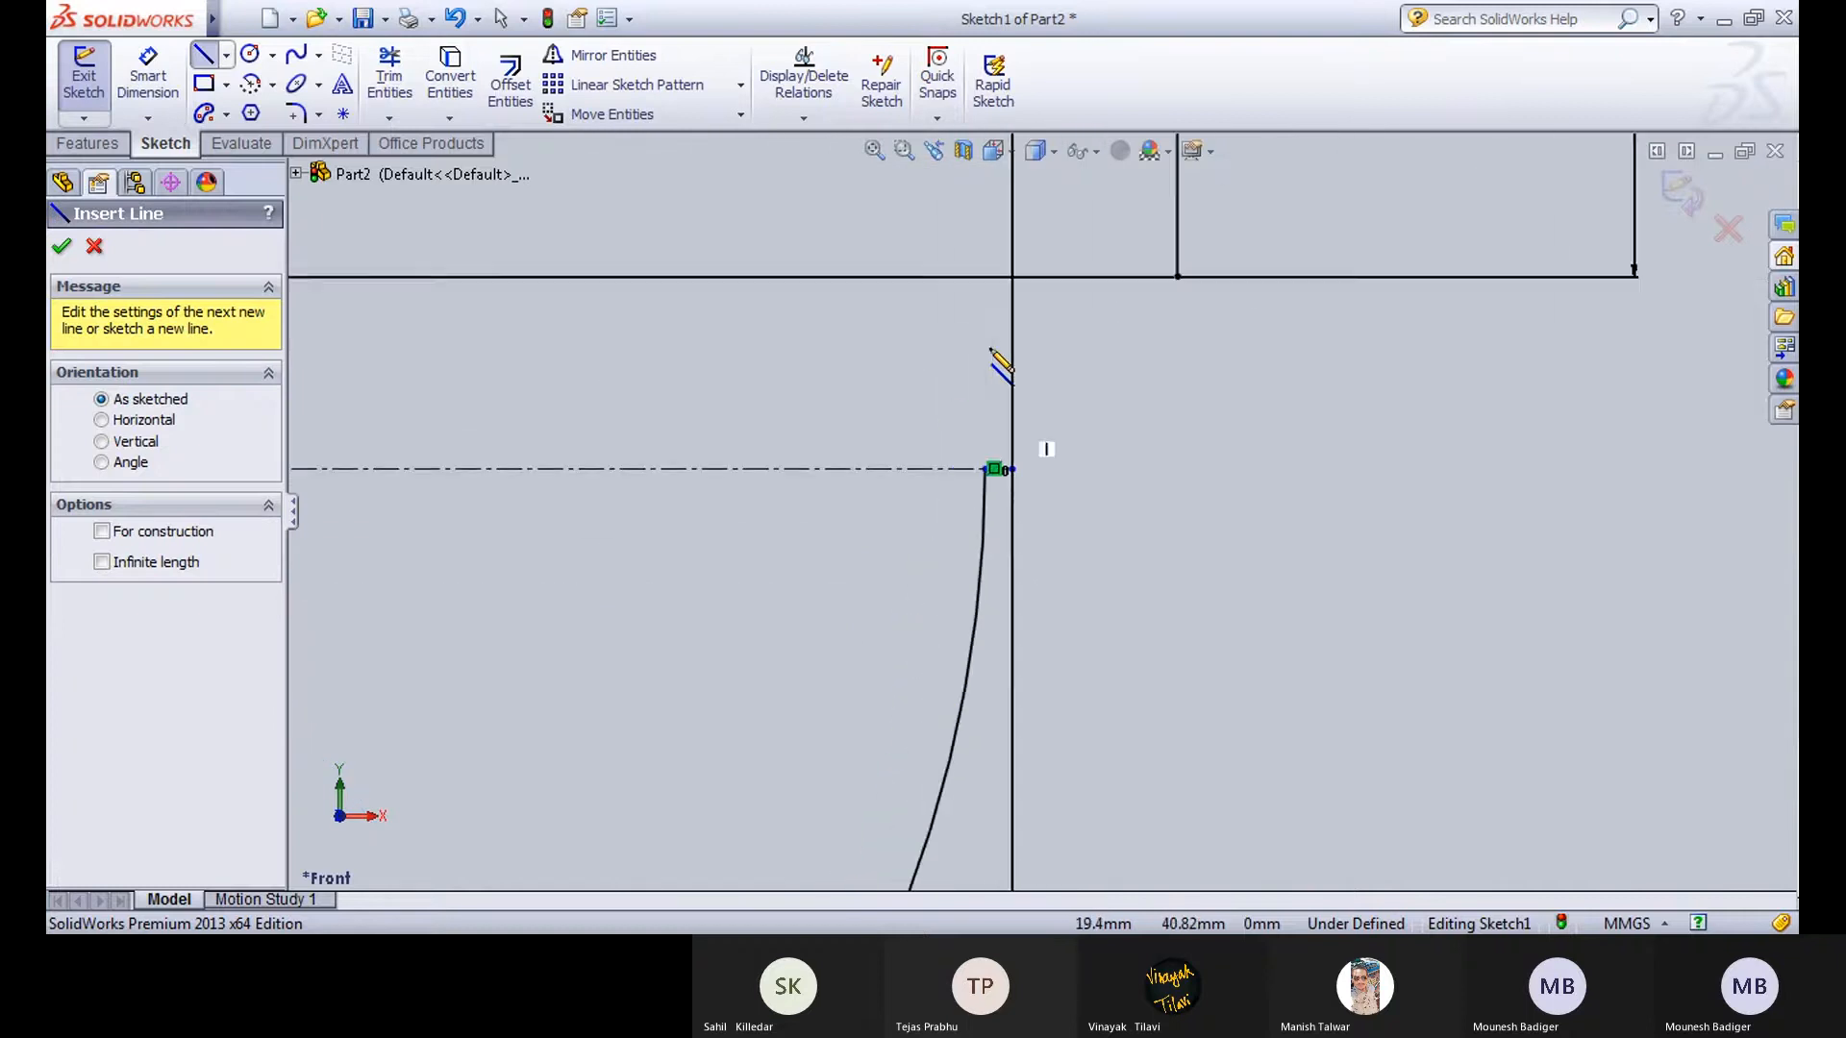
pyautogui.click(1177, 277)
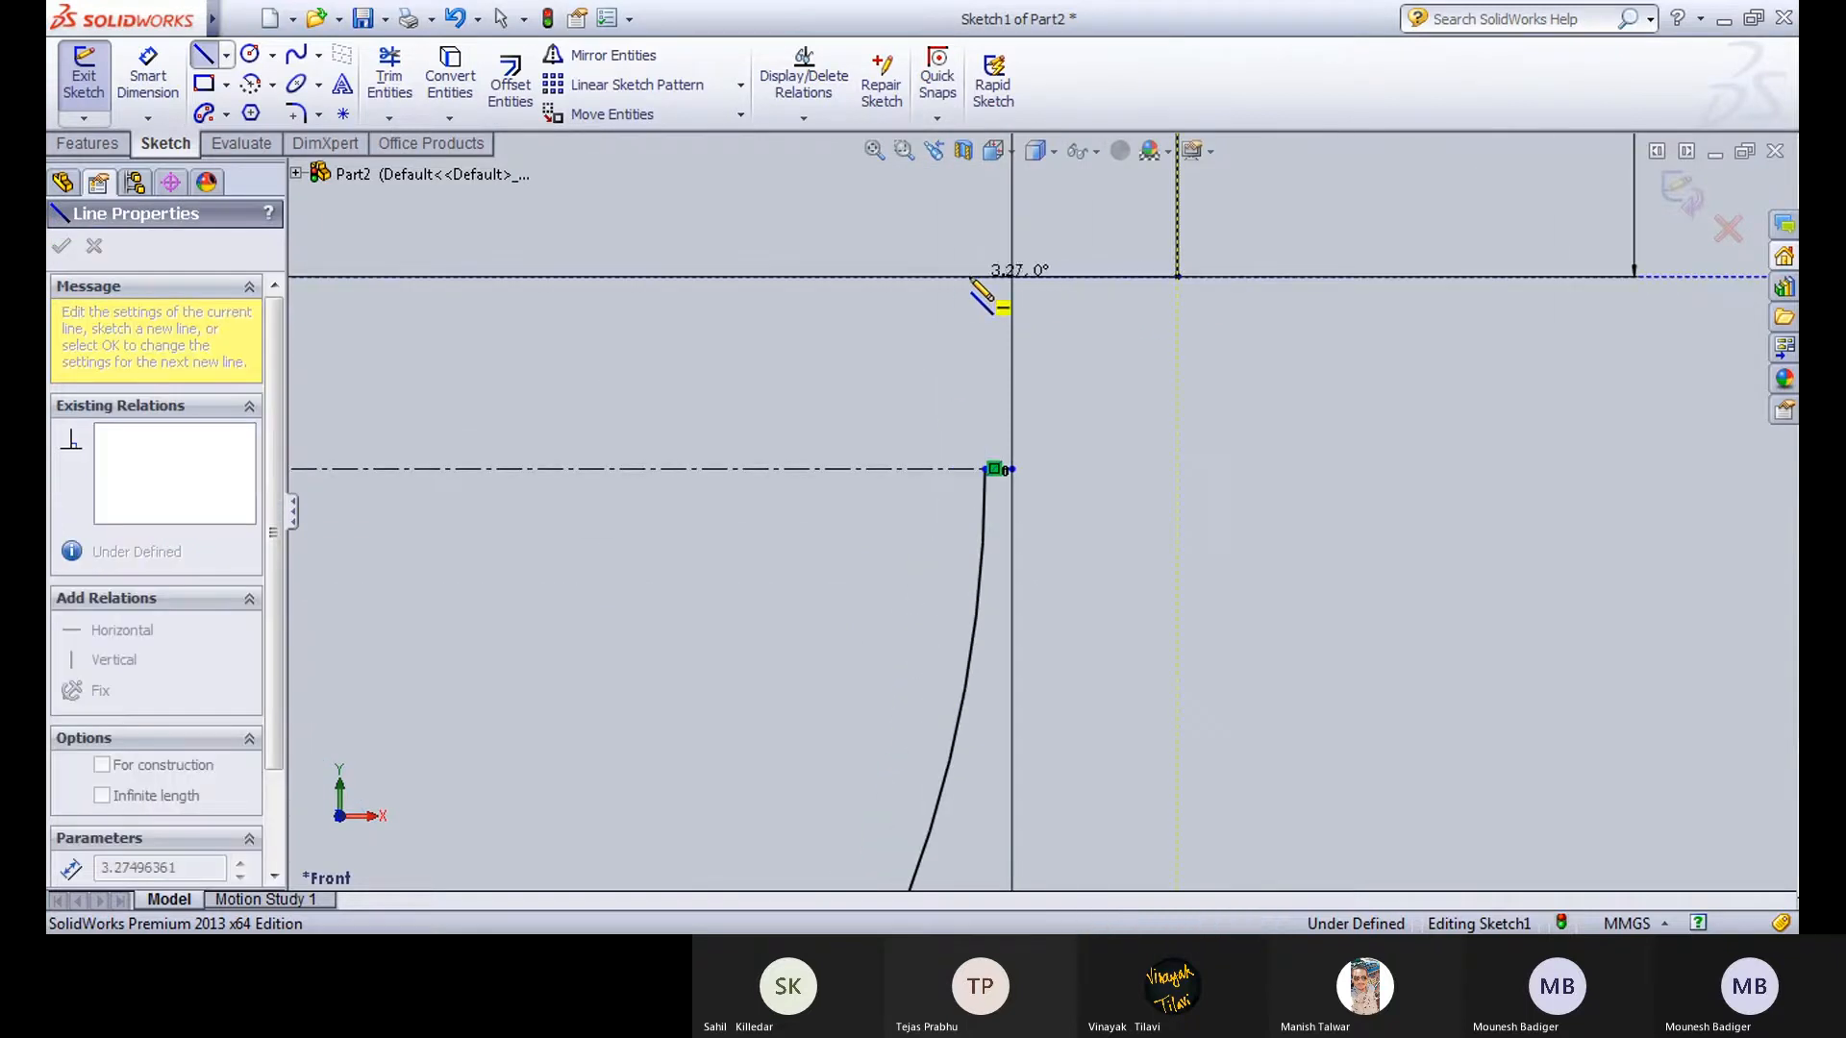
pyautogui.click(984, 278)
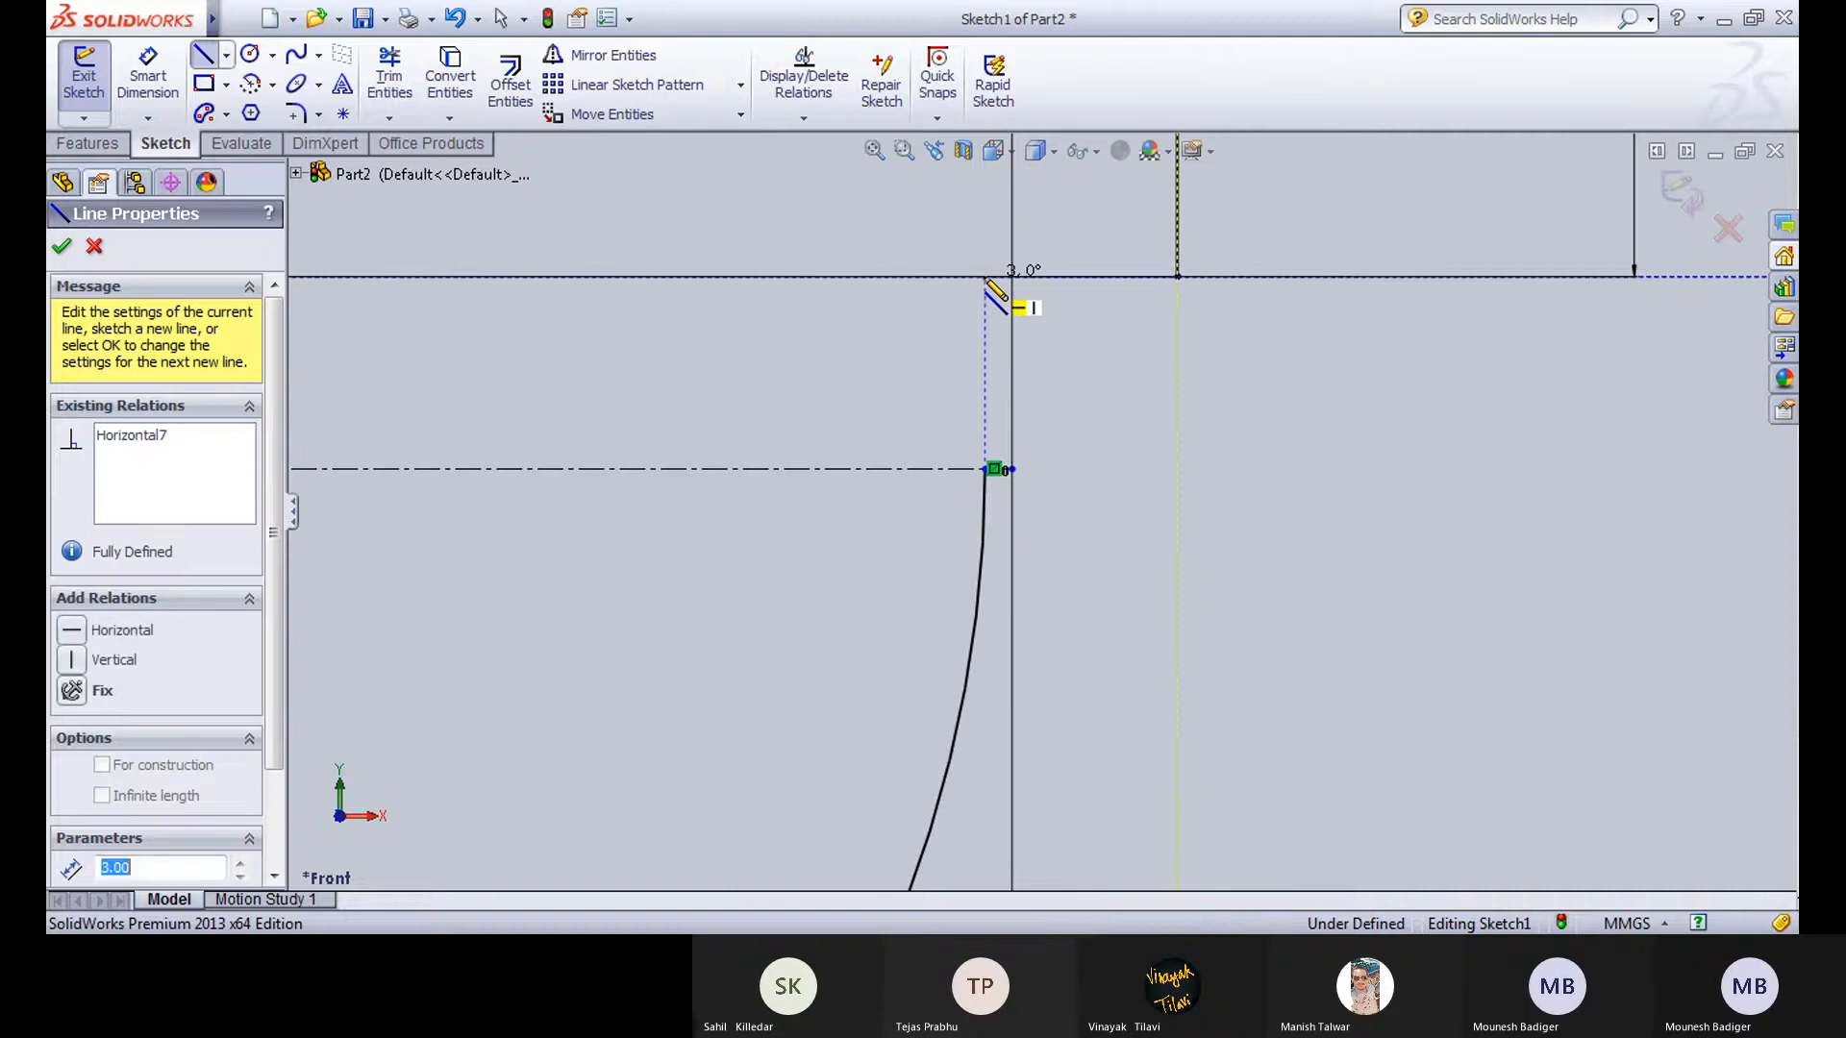
pyautogui.doubleClick(986, 469)
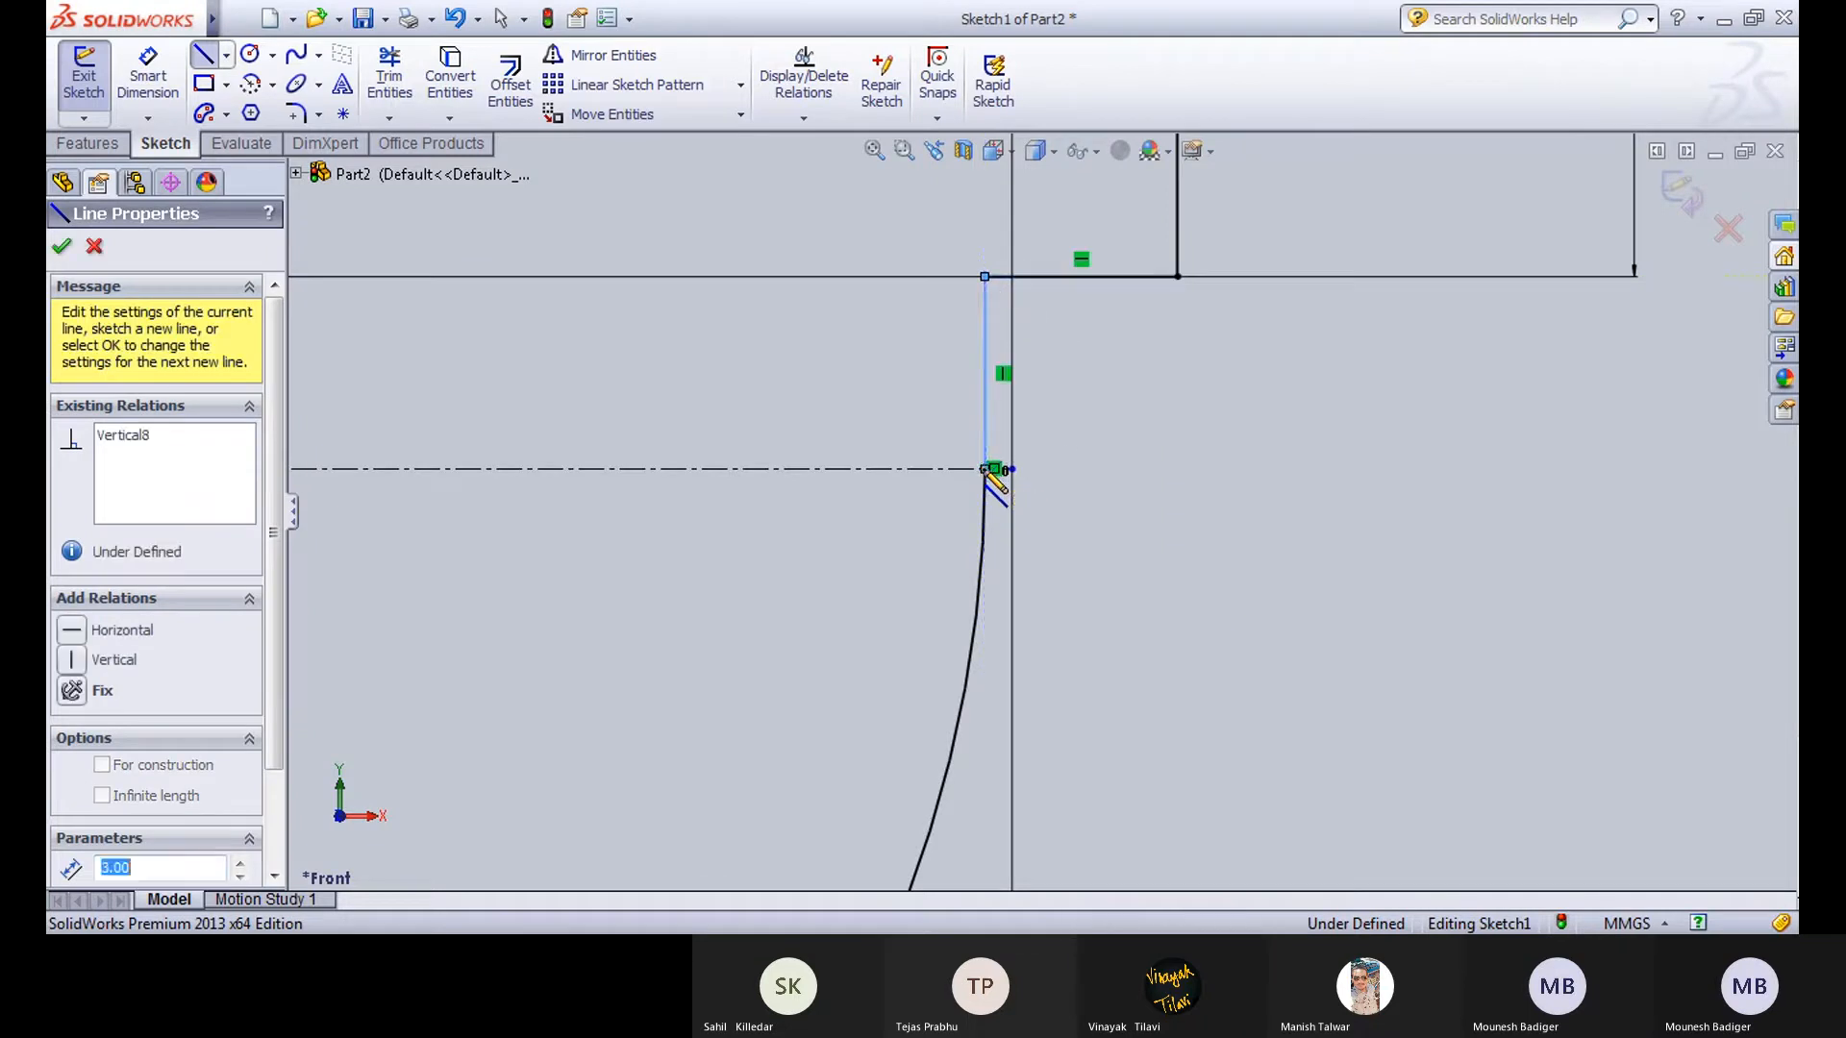
pyautogui.press('Escape')
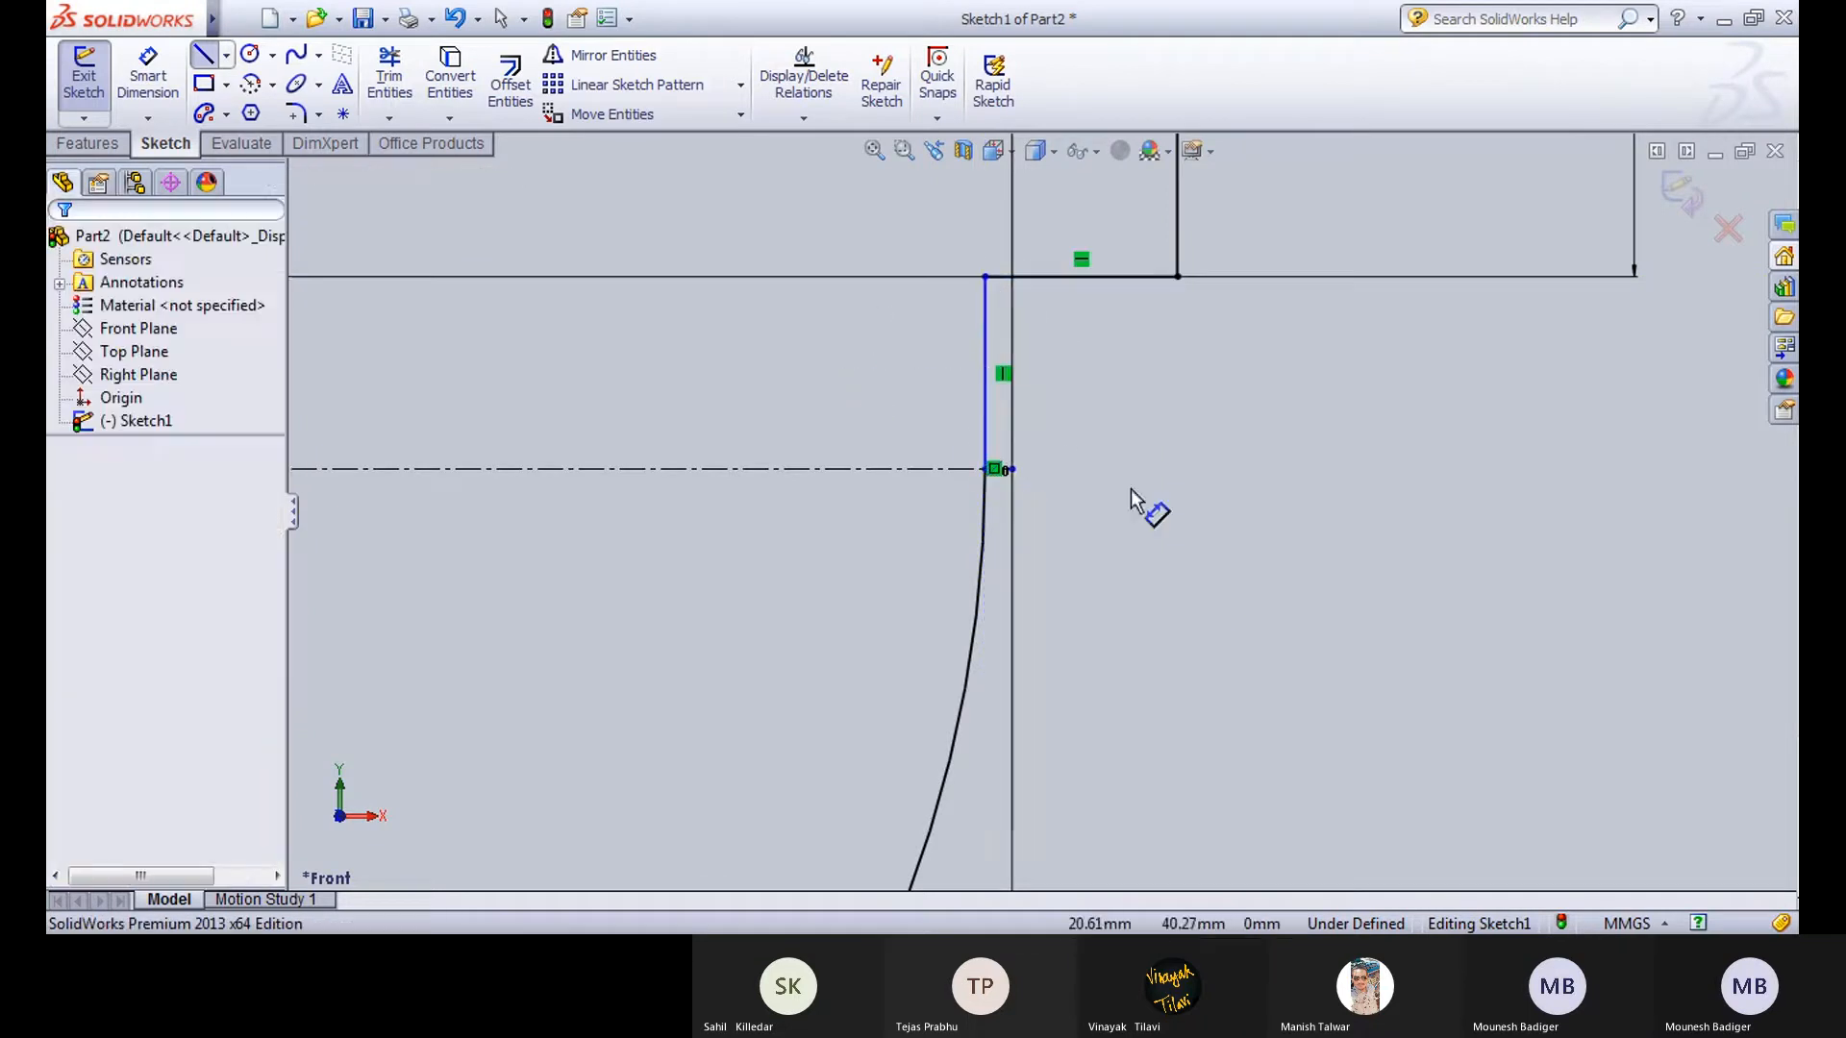
# Dimension the horizontal distance from the vertical centerline to the short vertical line above the arc, accepting its current value.
pyautogui.scroll(5, 1155, 511)
pyautogui.scroll(-5, 1033, 492)
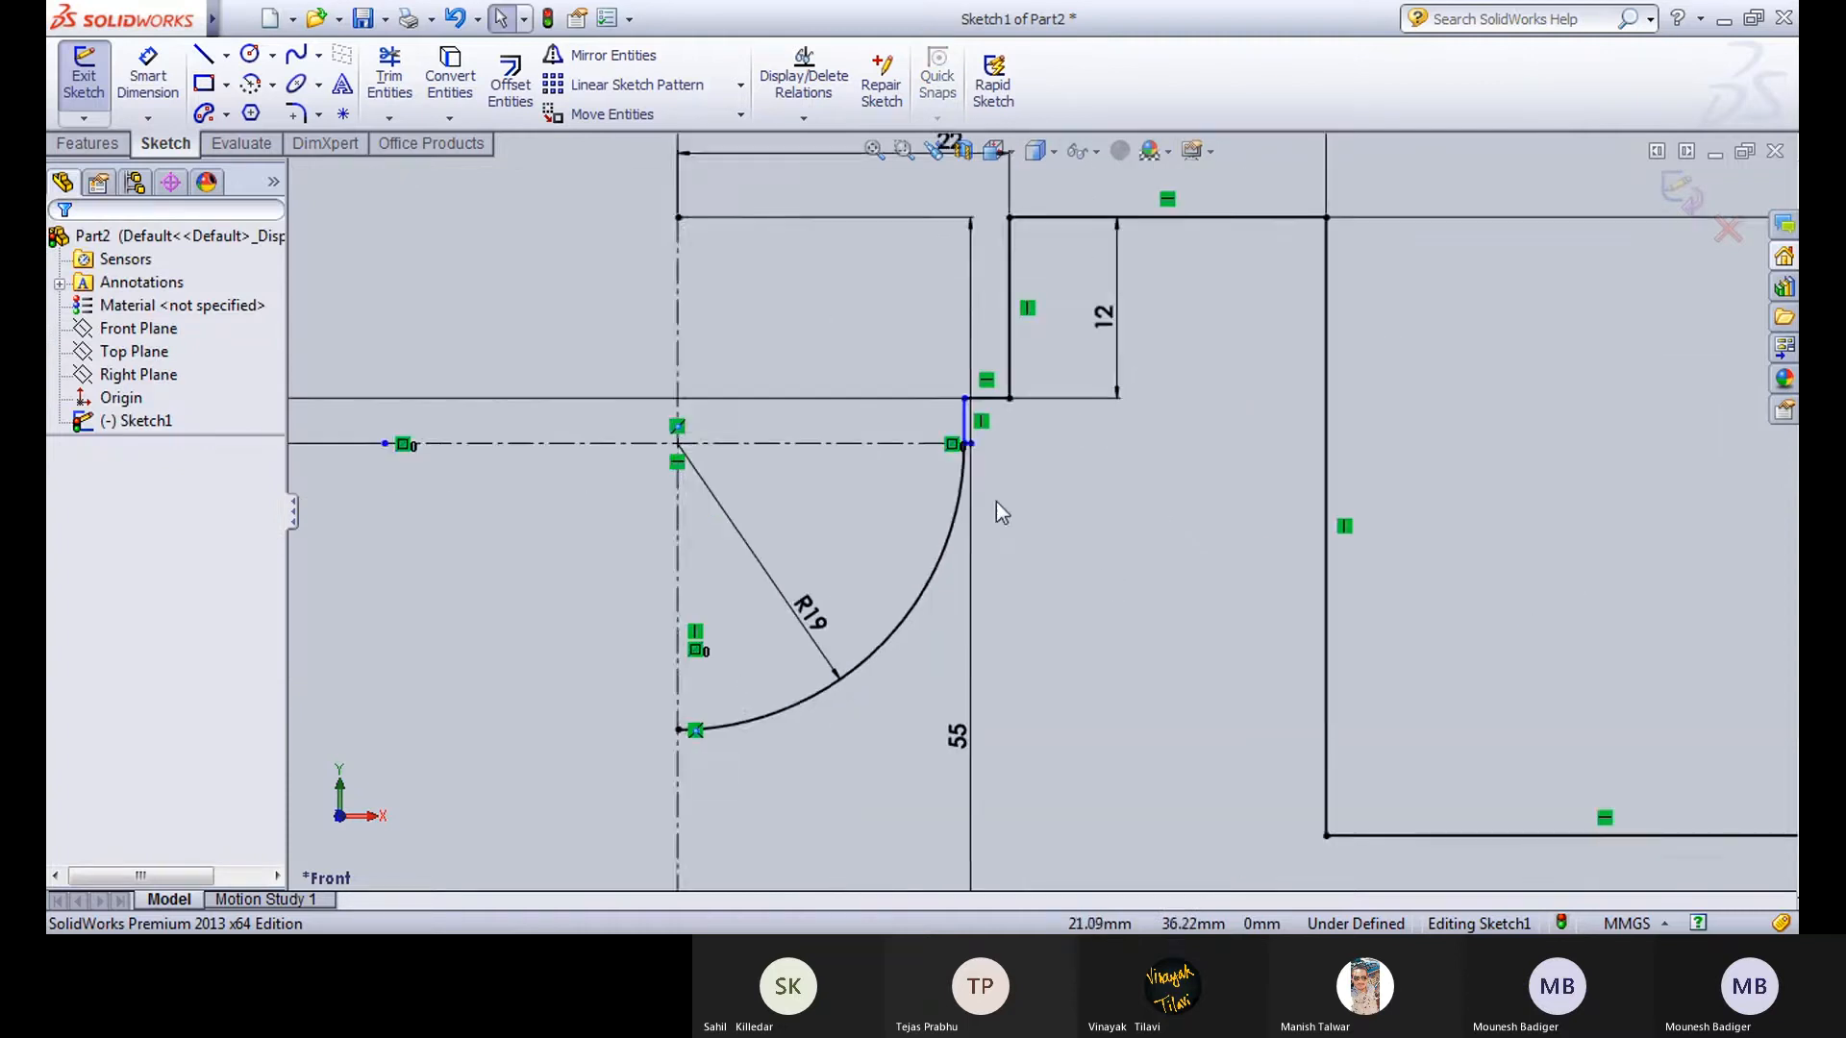
pyautogui.click(933, 318)
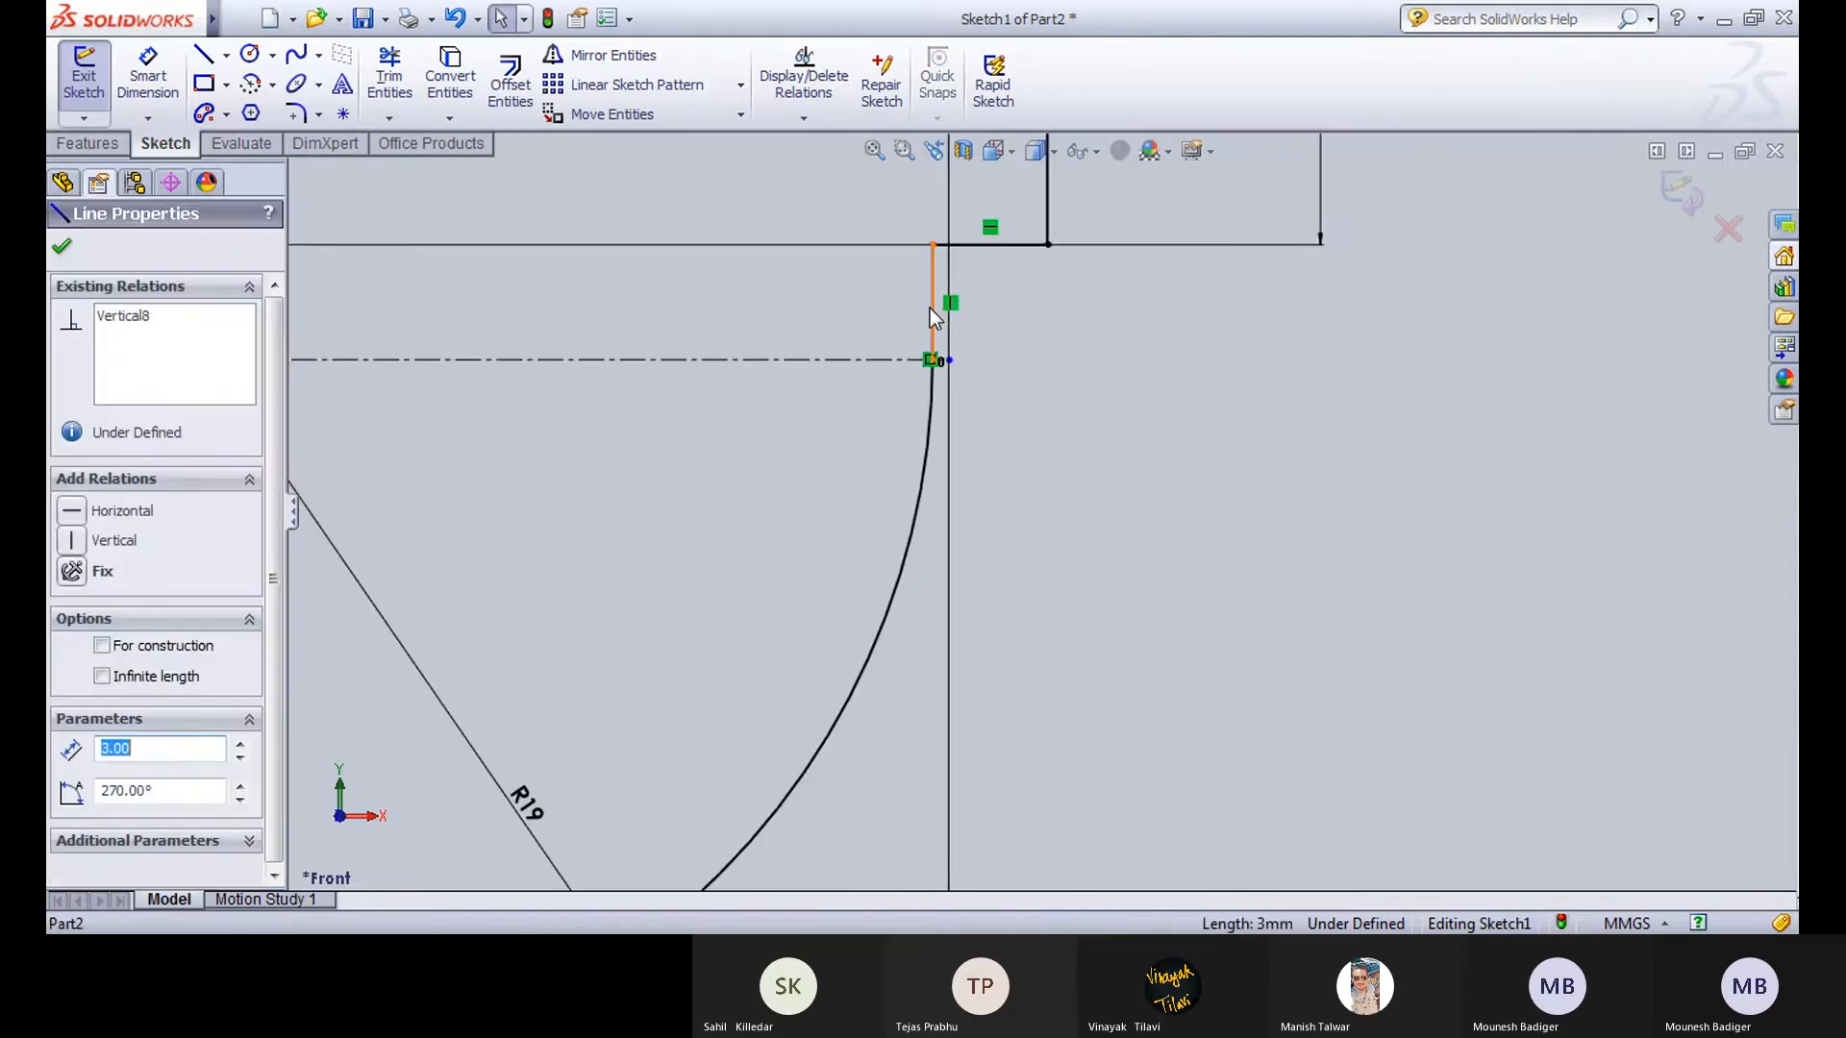
pyautogui.scroll(5, 1100, 373)
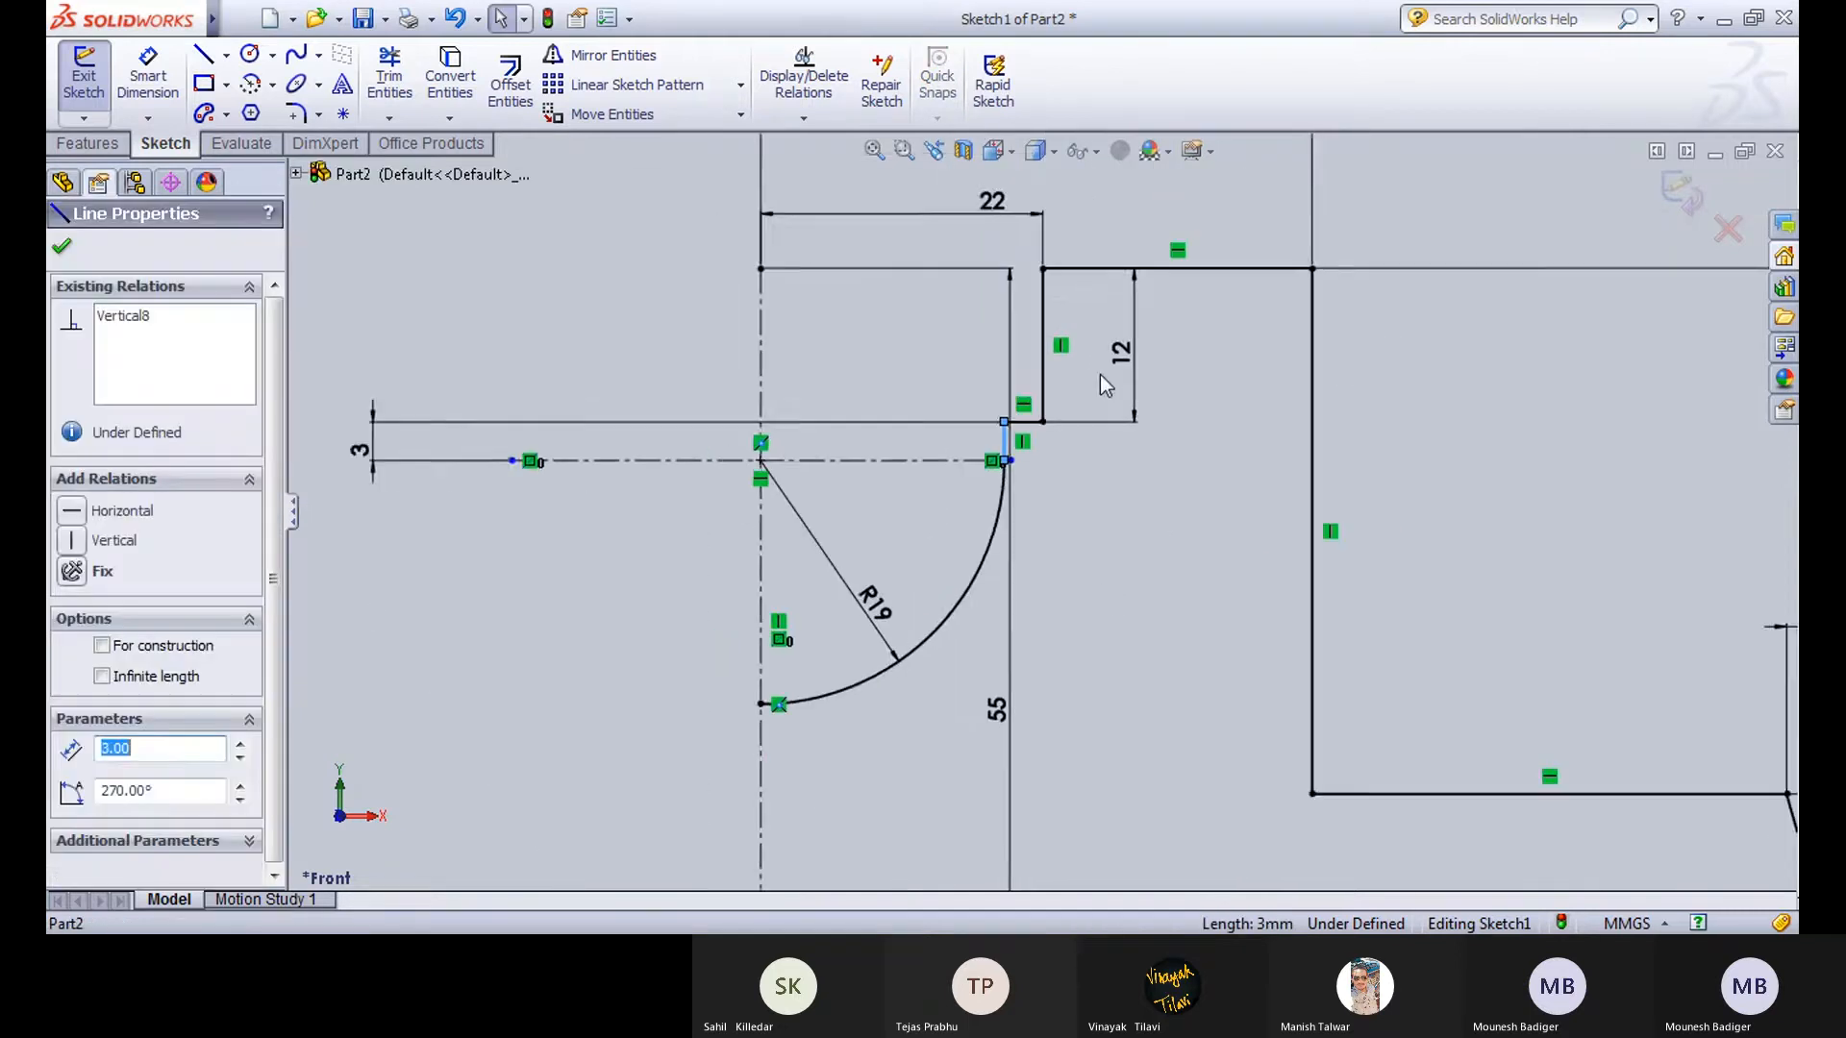
pyautogui.click(1117, 666)
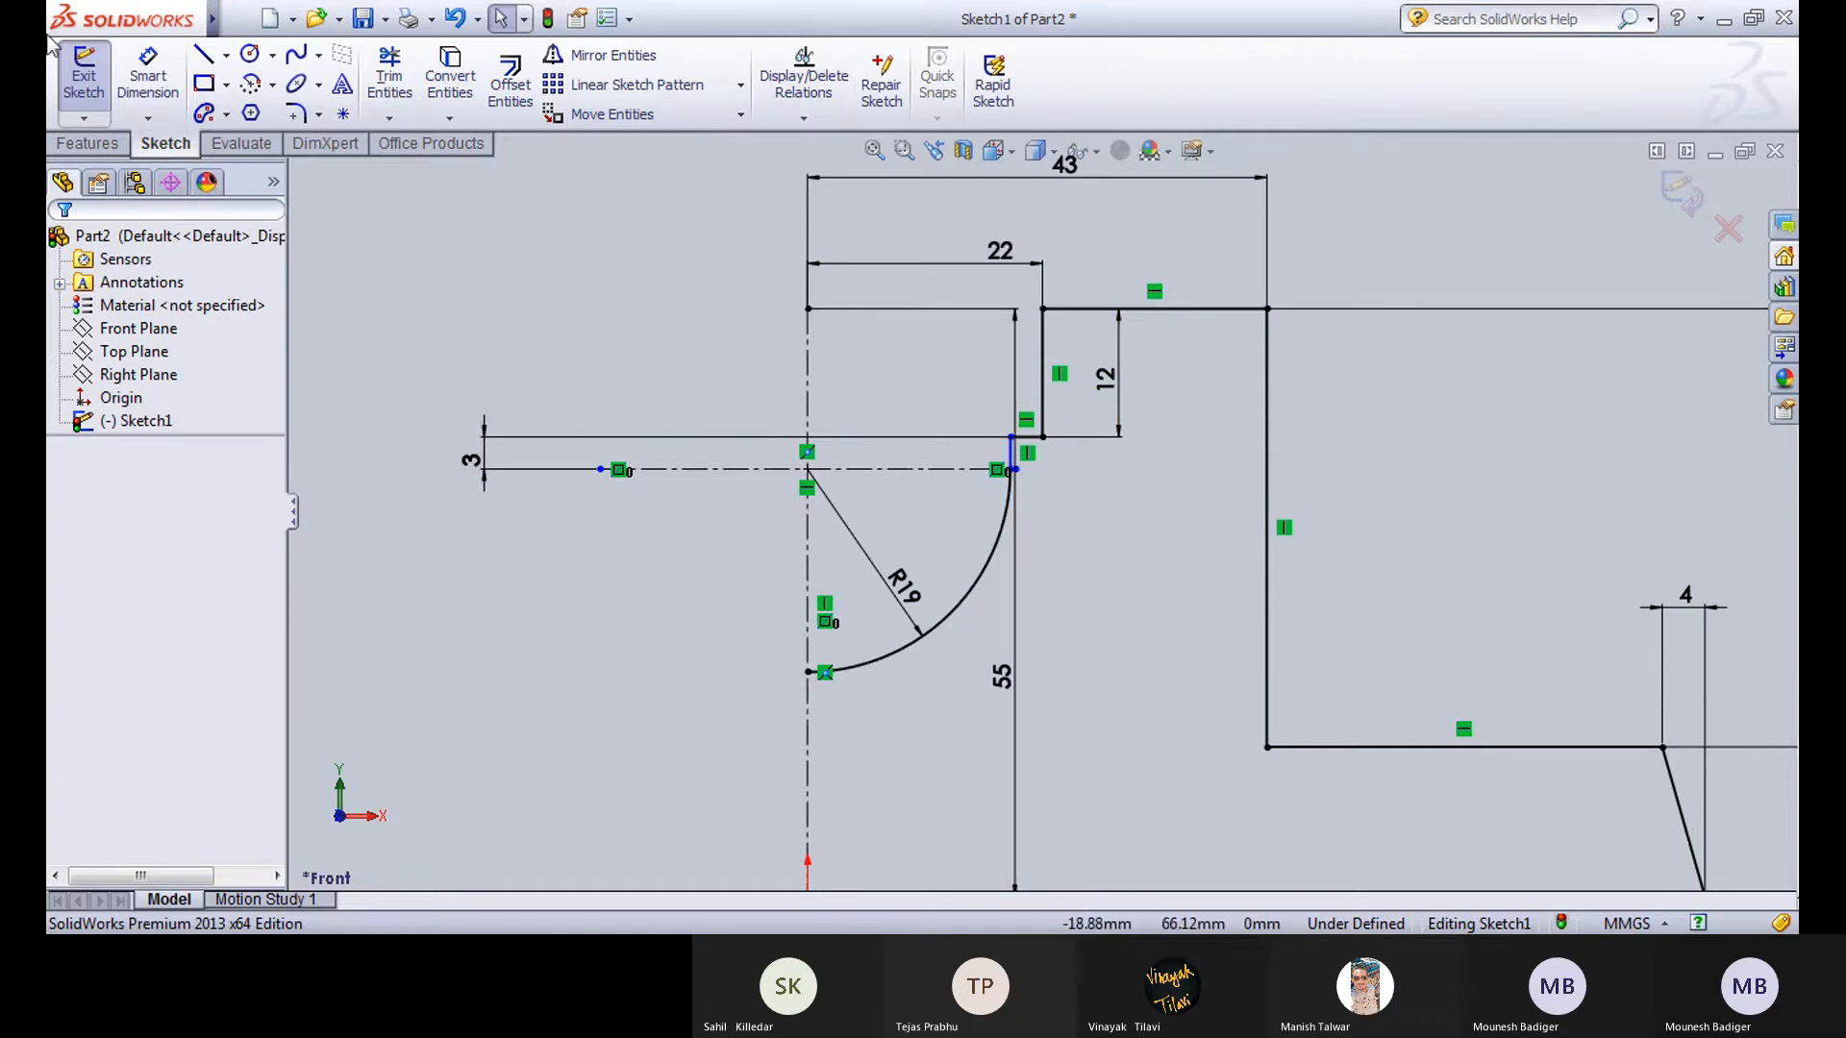
pyautogui.click(148, 77)
pyautogui.click(807, 415)
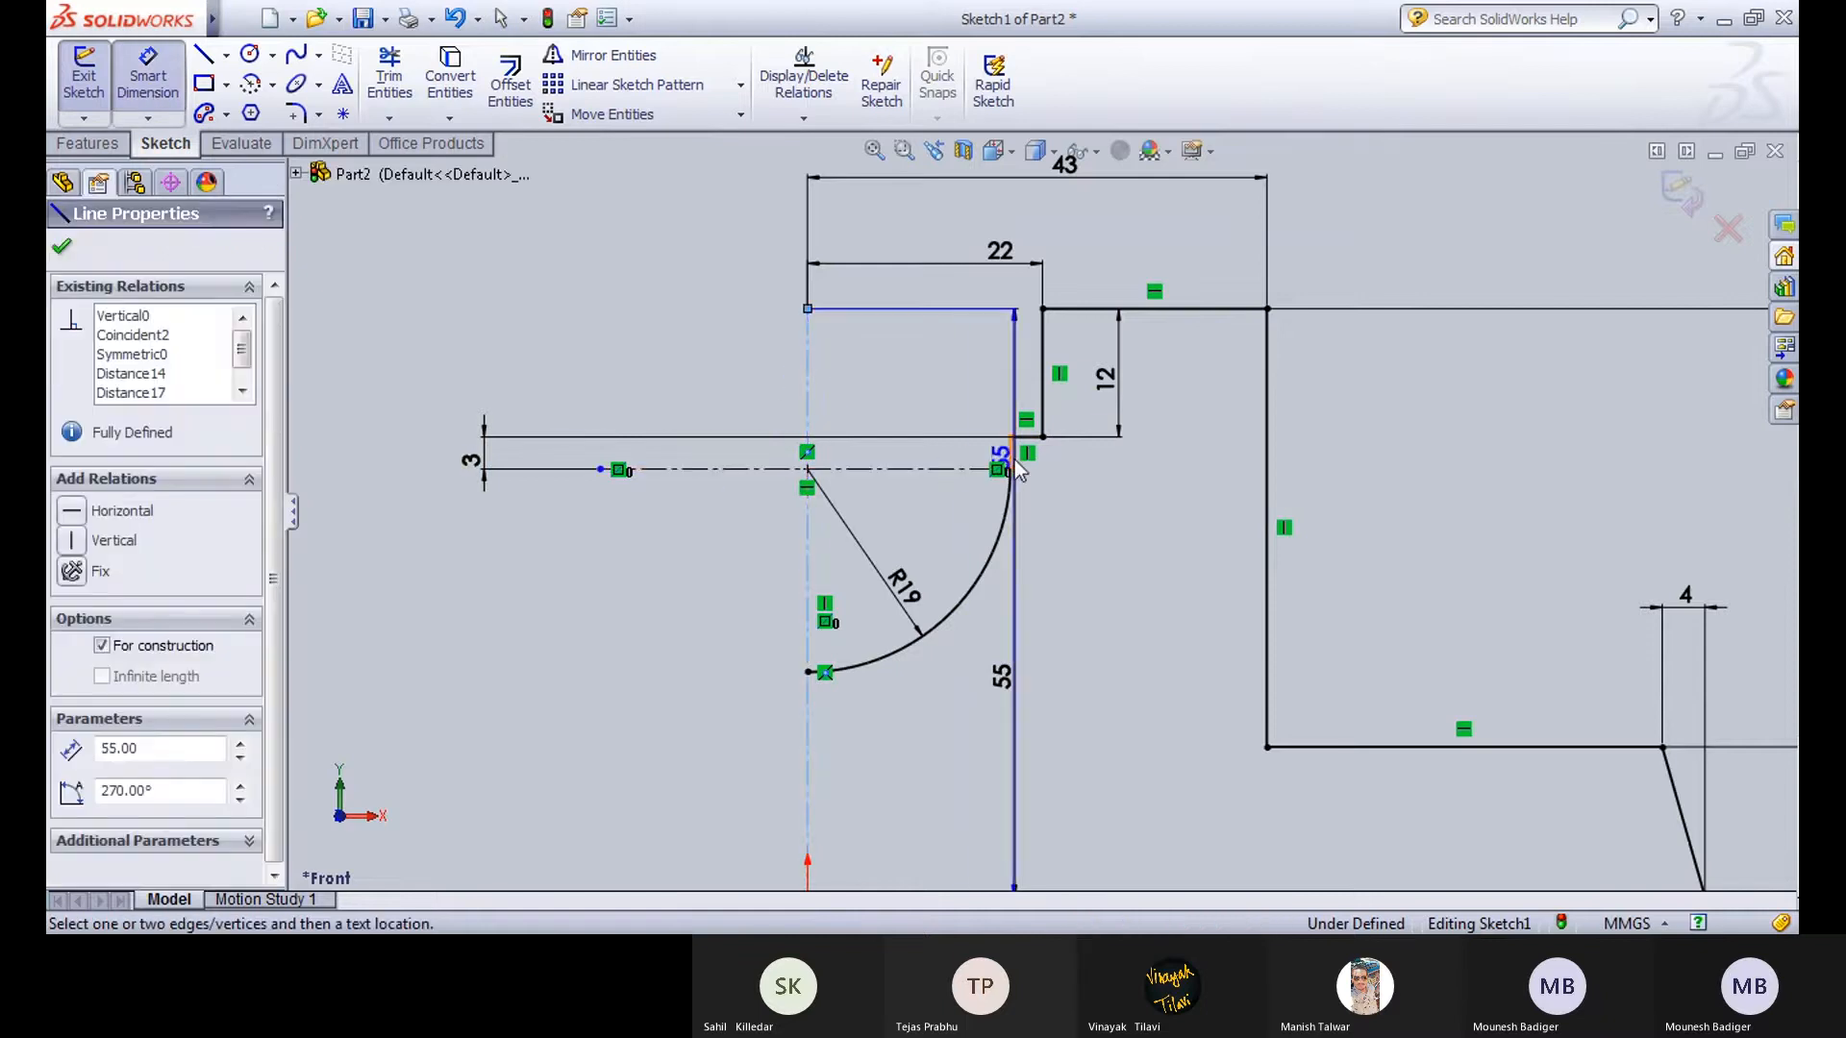
pyautogui.click(1008, 469)
pyautogui.click(889, 394)
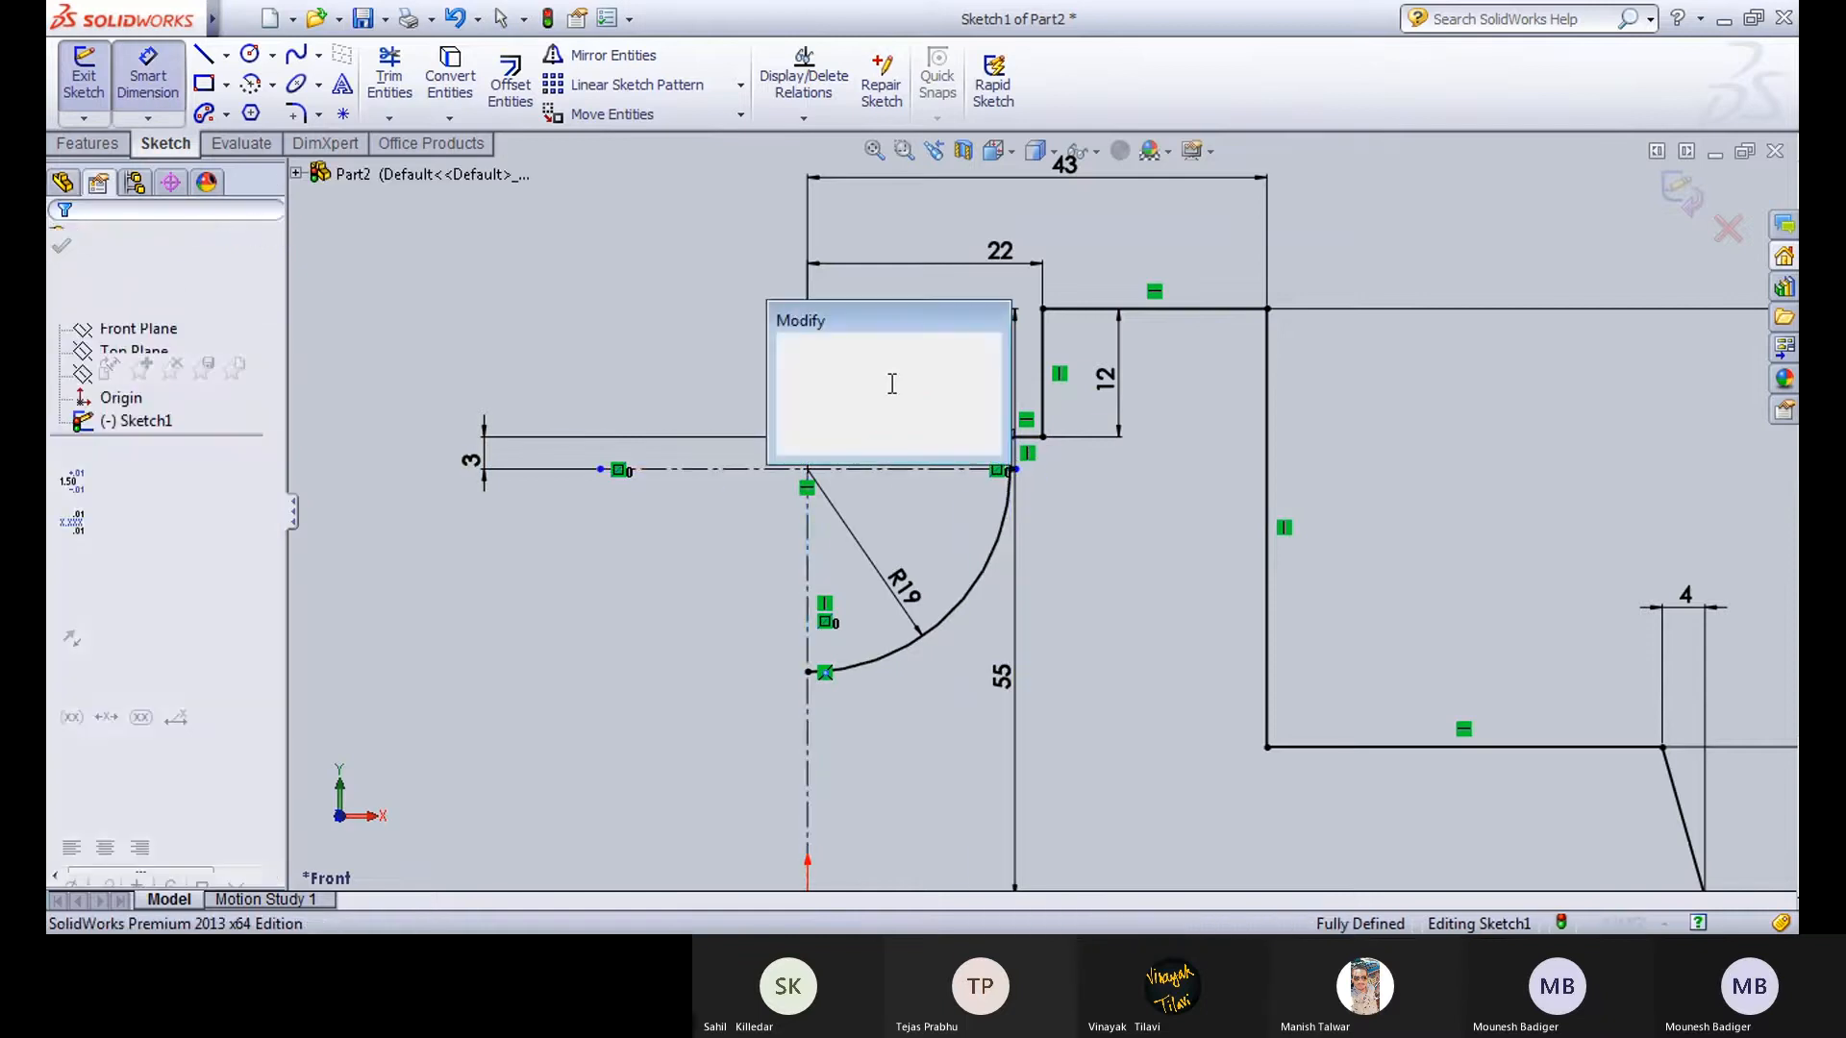
pyautogui.click(794, 439)
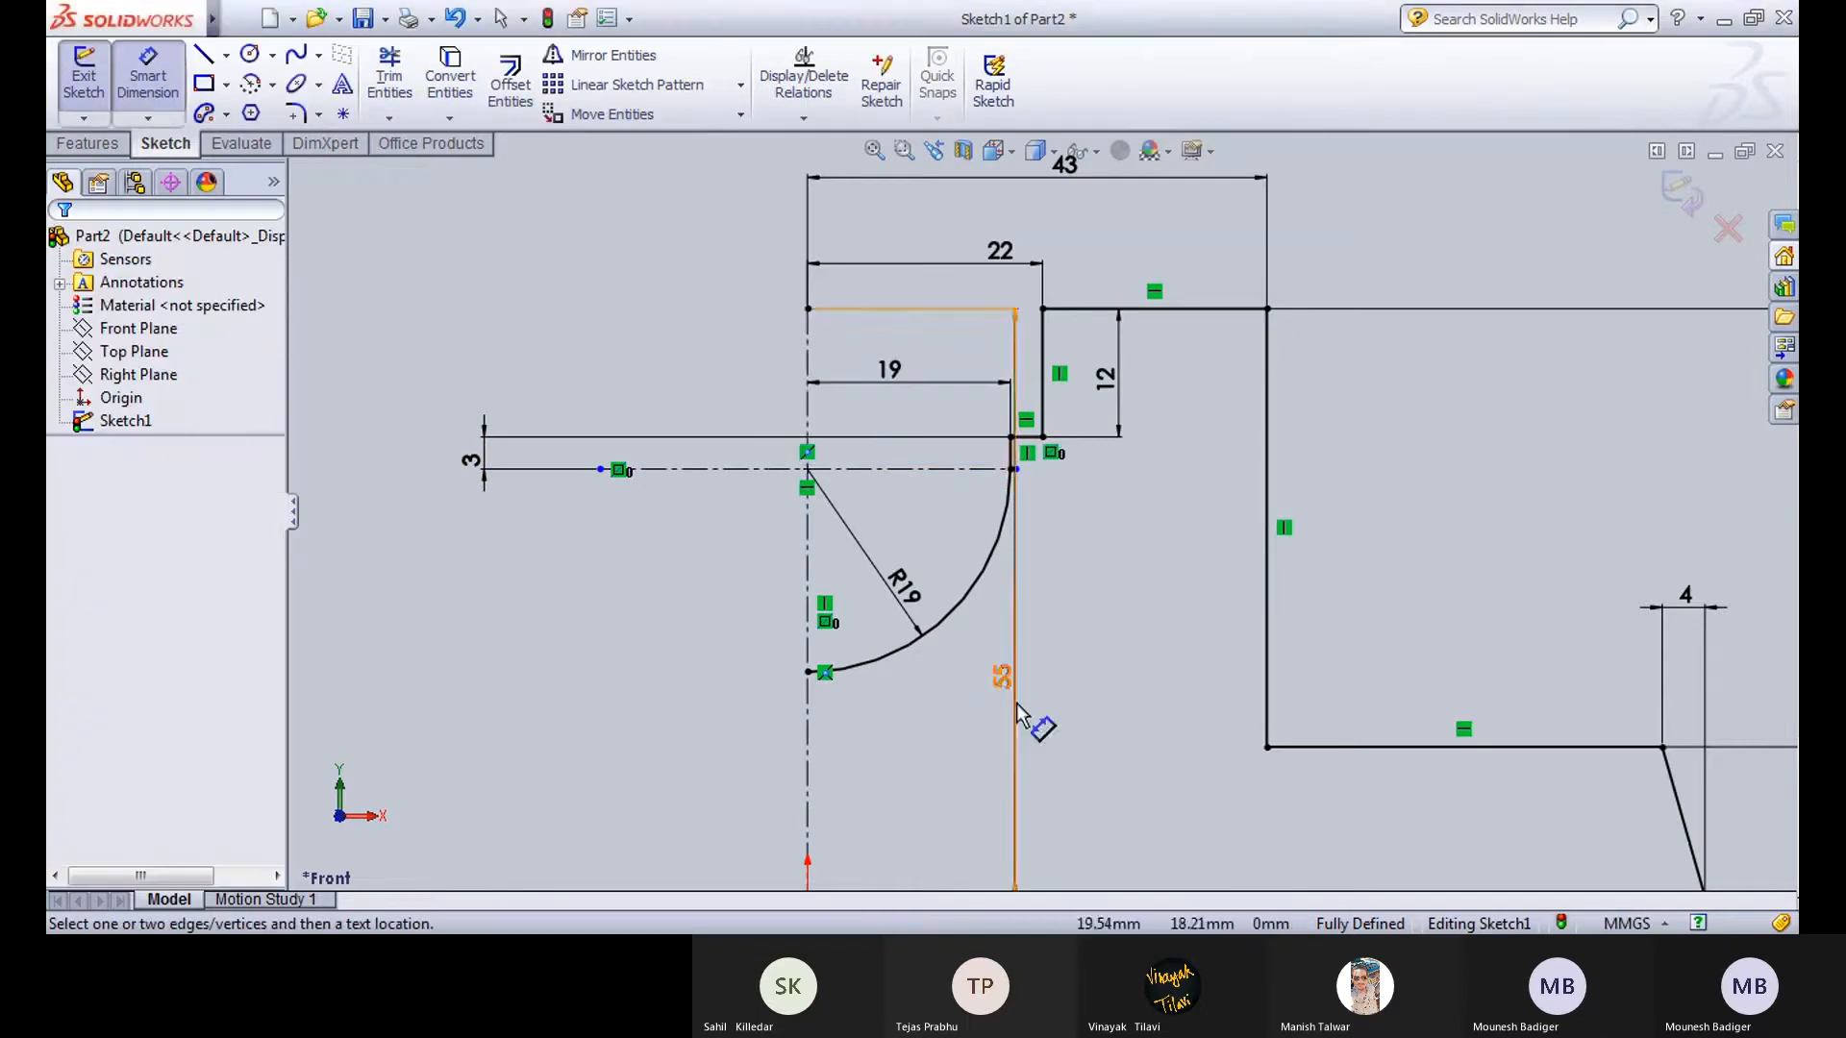
# Apply an 8 mm sketch fillet to the inner corner between the upright and the base flange's upper edge.
pyautogui.scroll(3, 922, 673)
pyautogui.scroll(-2, 1076, 755)
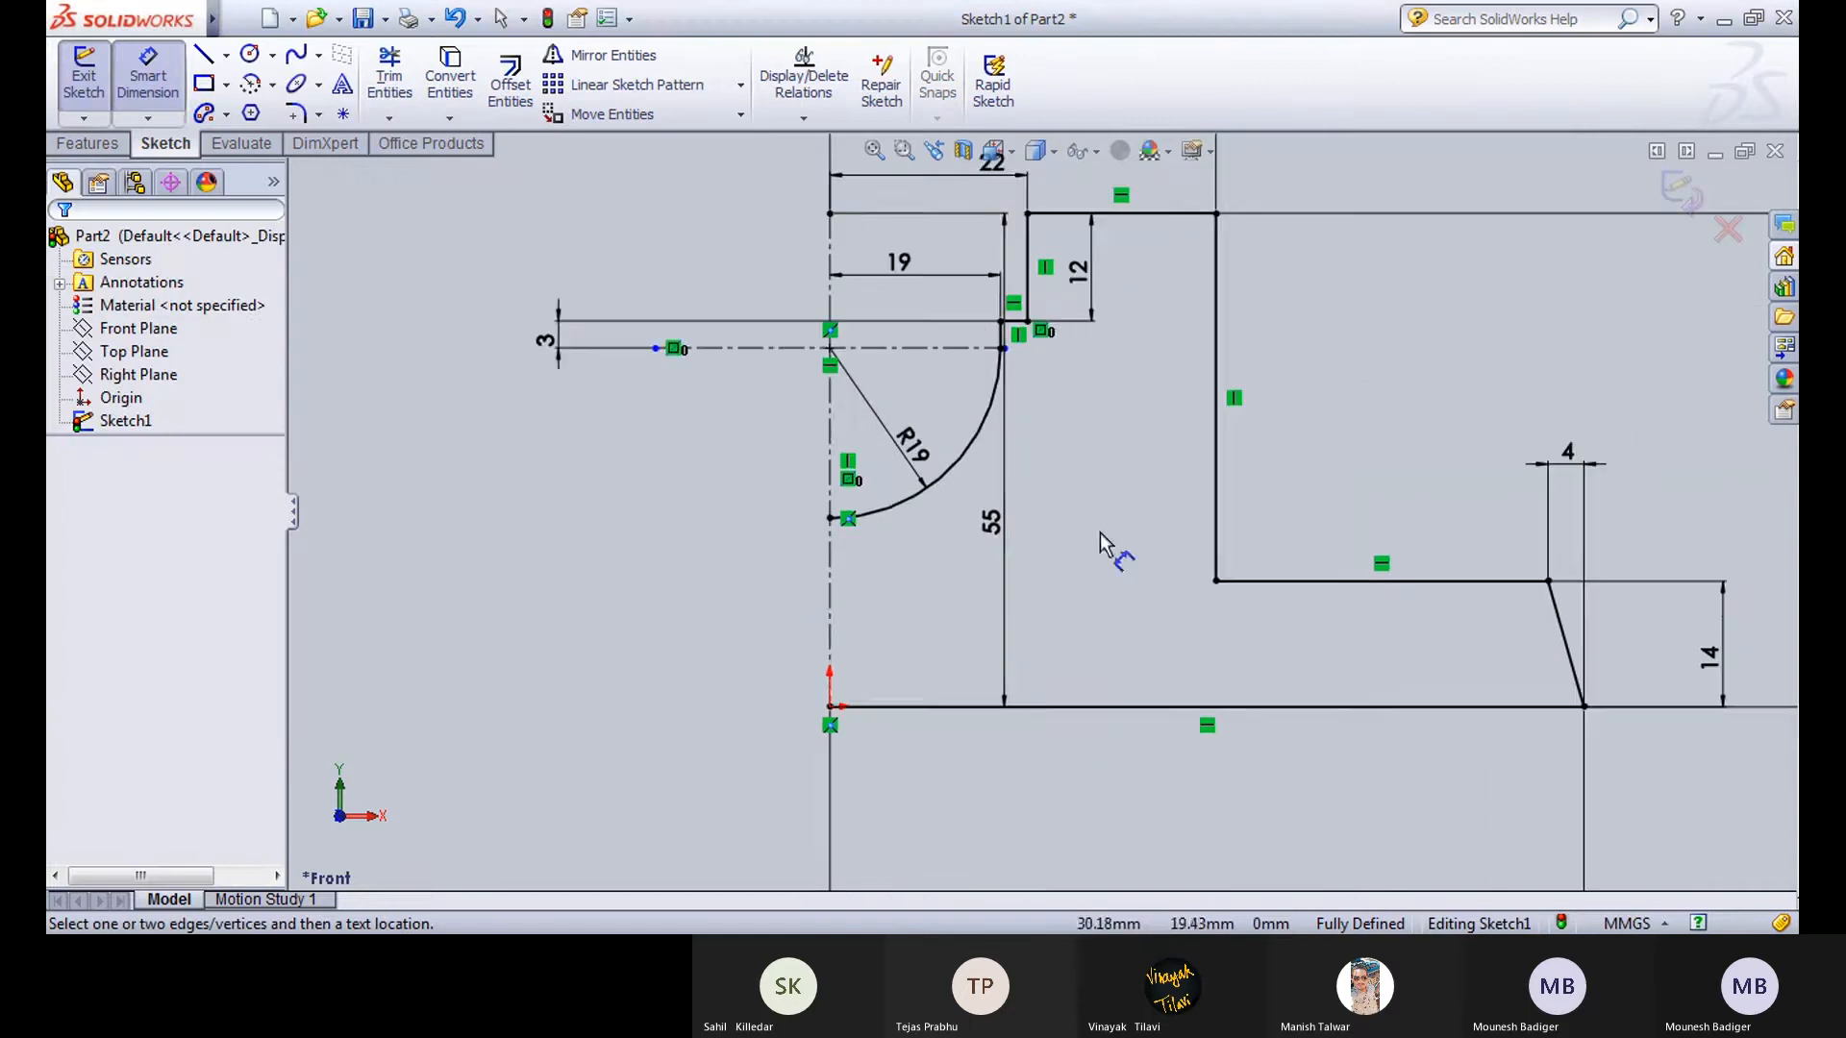
pyautogui.click(318, 113)
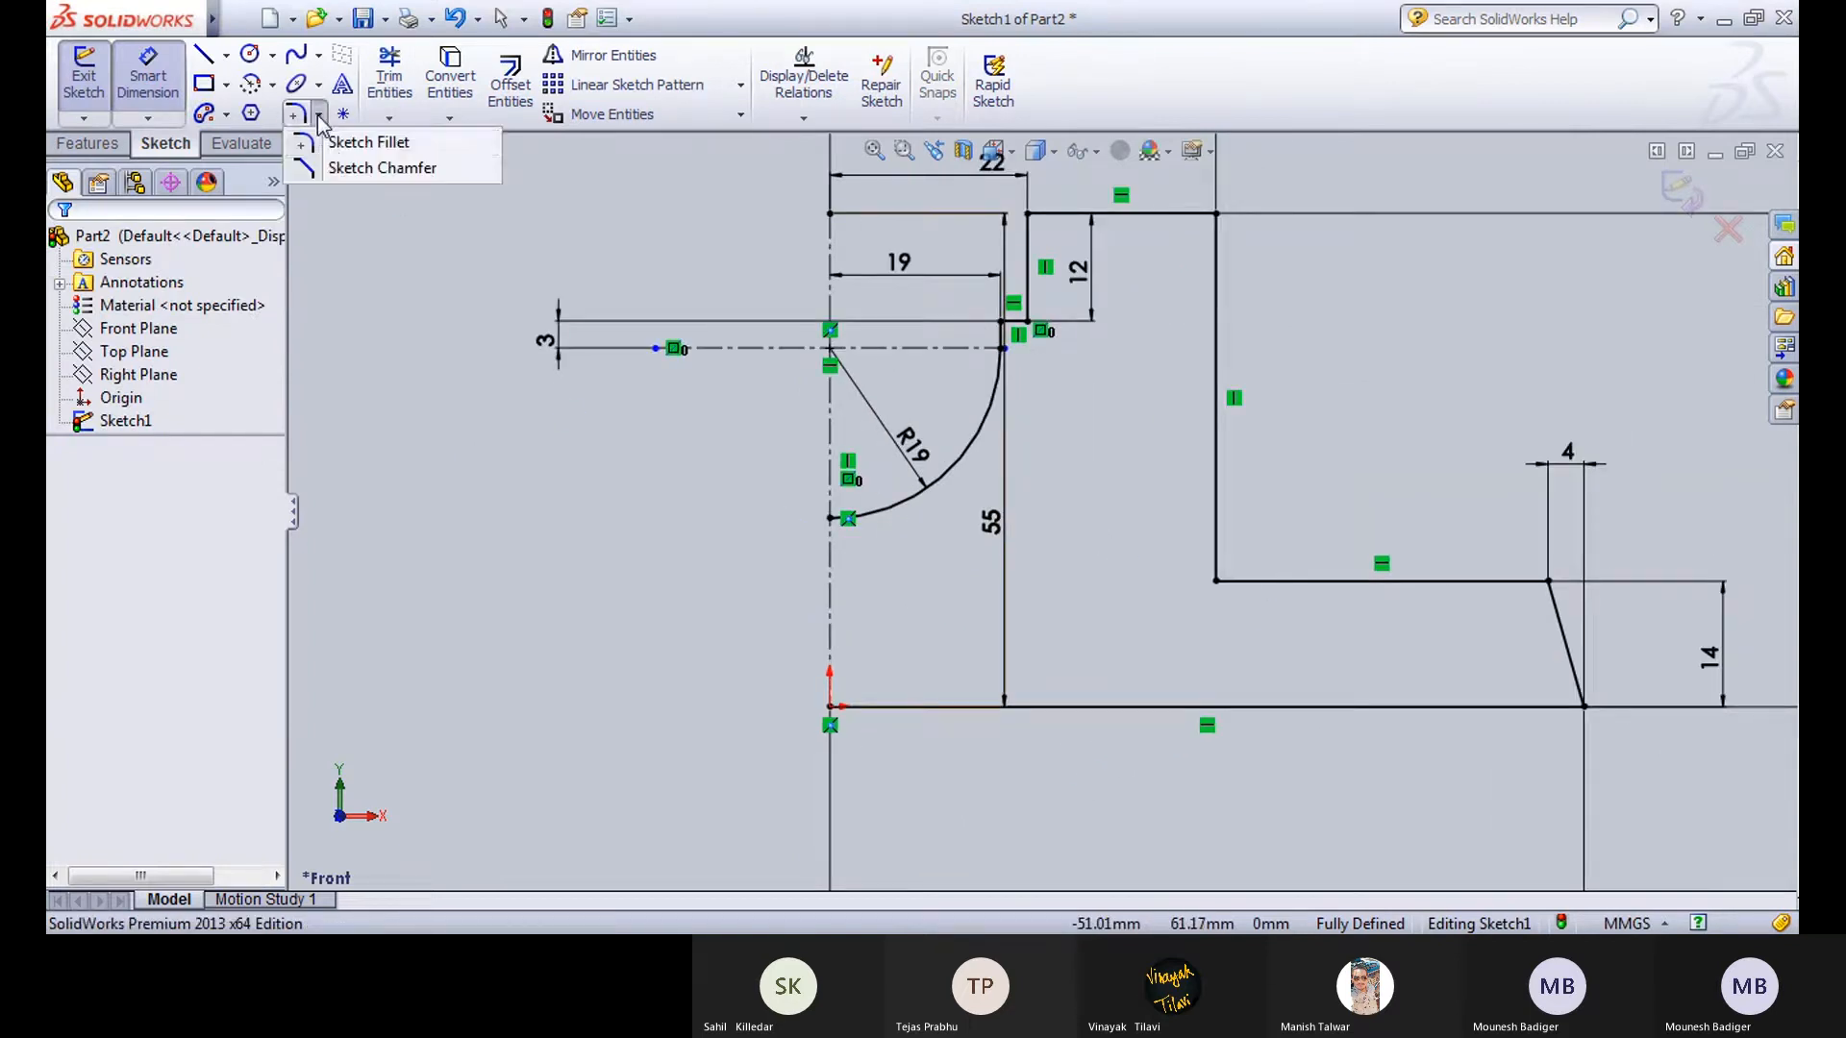
pyautogui.click(366, 143)
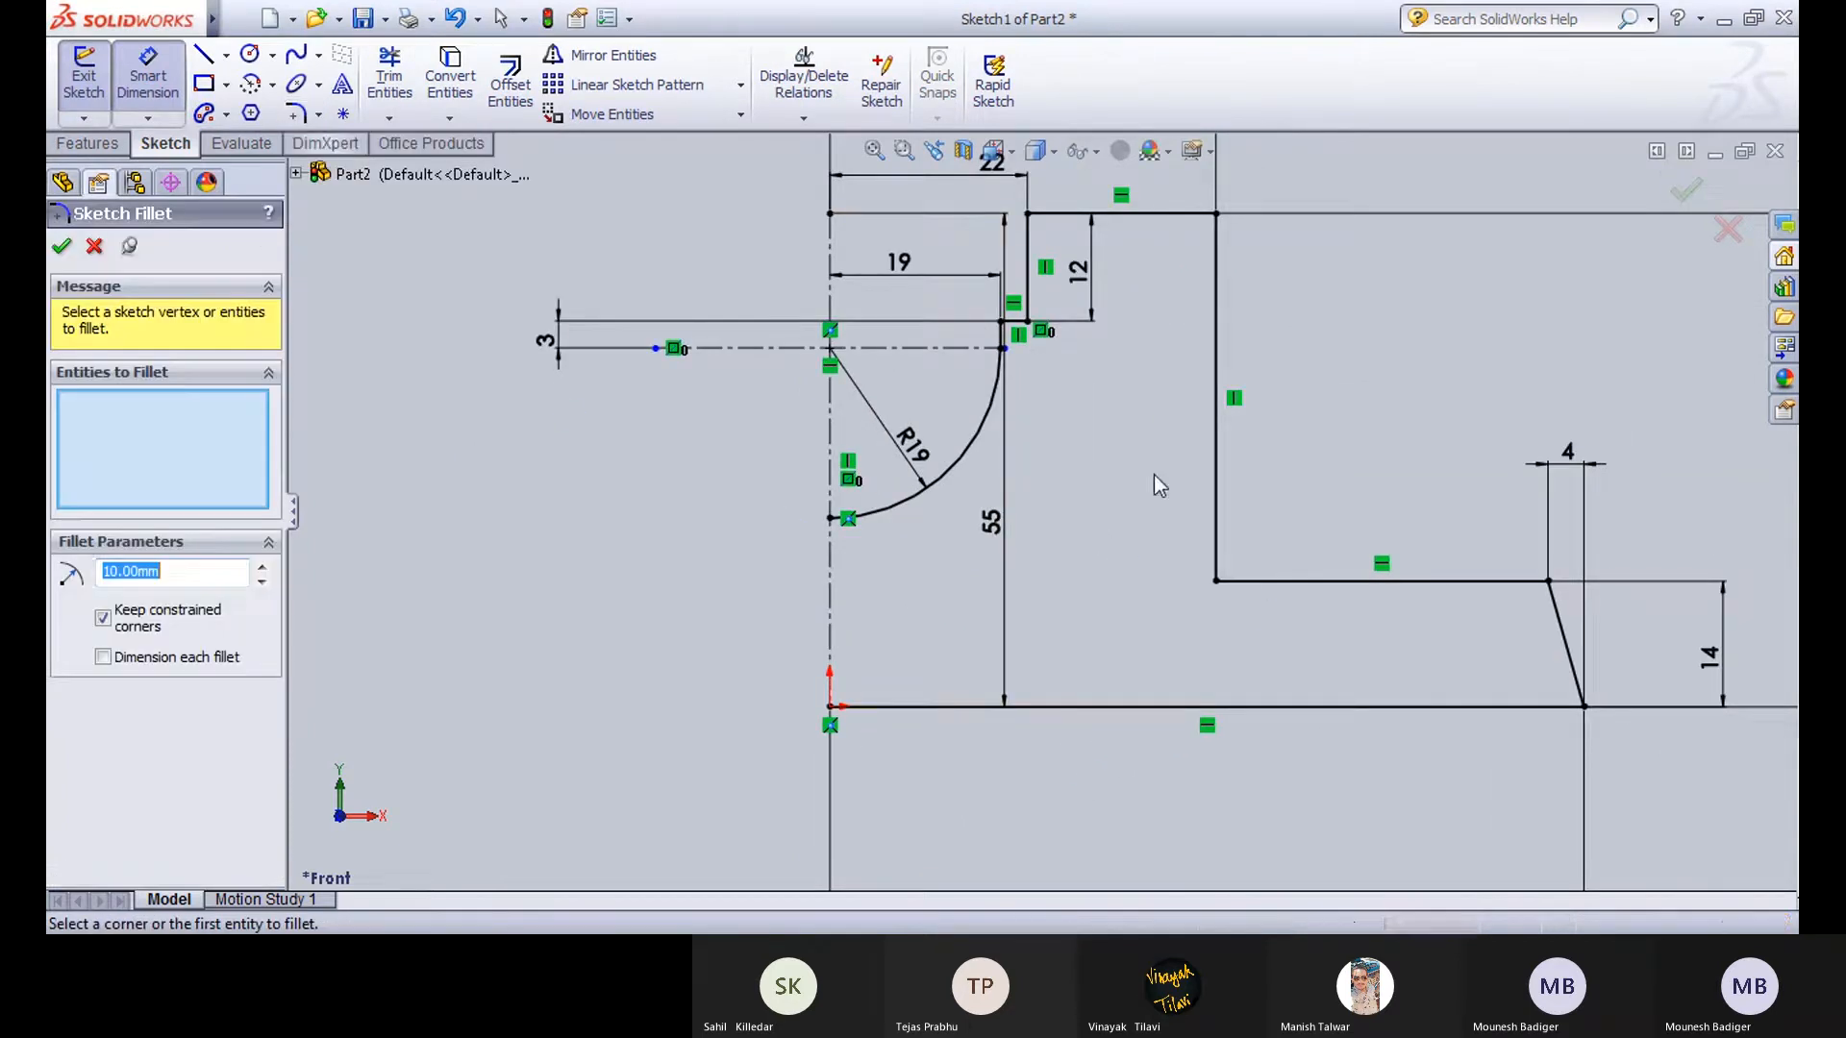
pyautogui.click(1215, 511)
pyautogui.click(1265, 594)
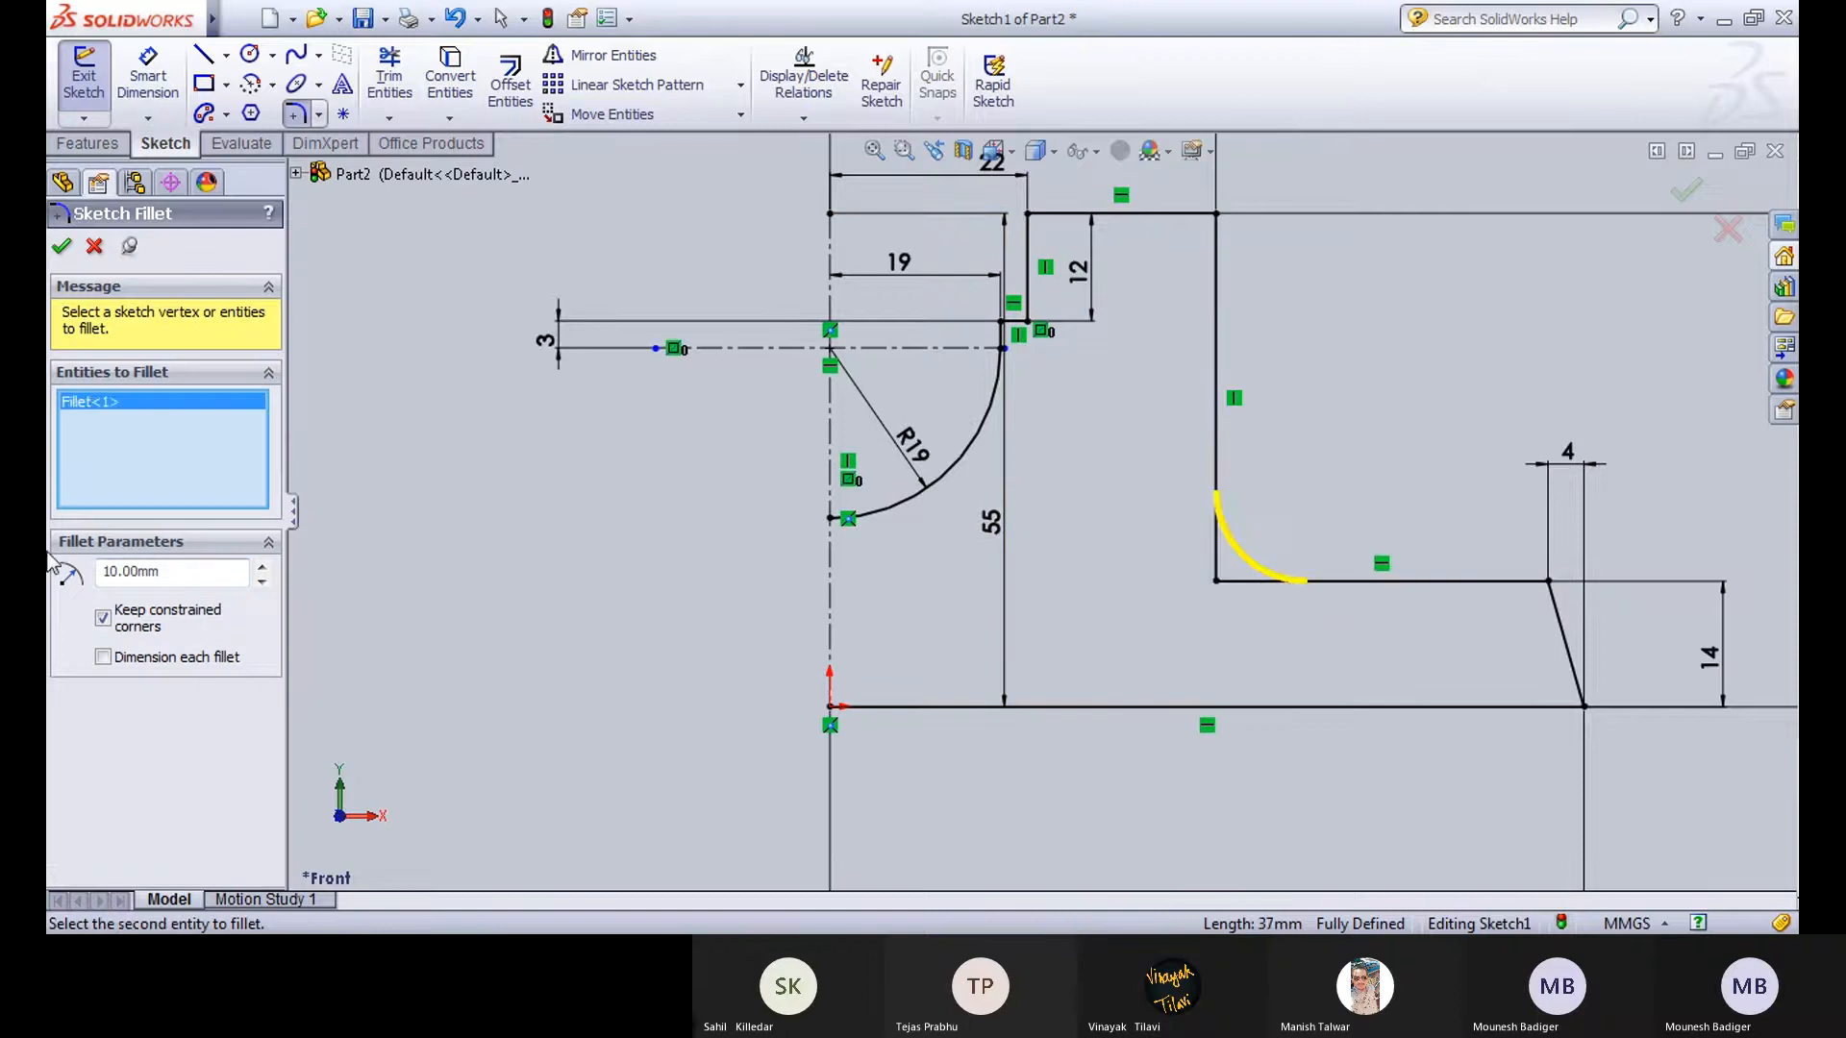
pyautogui.moveTo(142, 570); pyautogui.dragTo(96, 596)
pyautogui.write('8')
pyautogui.press('Return')
pyautogui.click(61, 247)
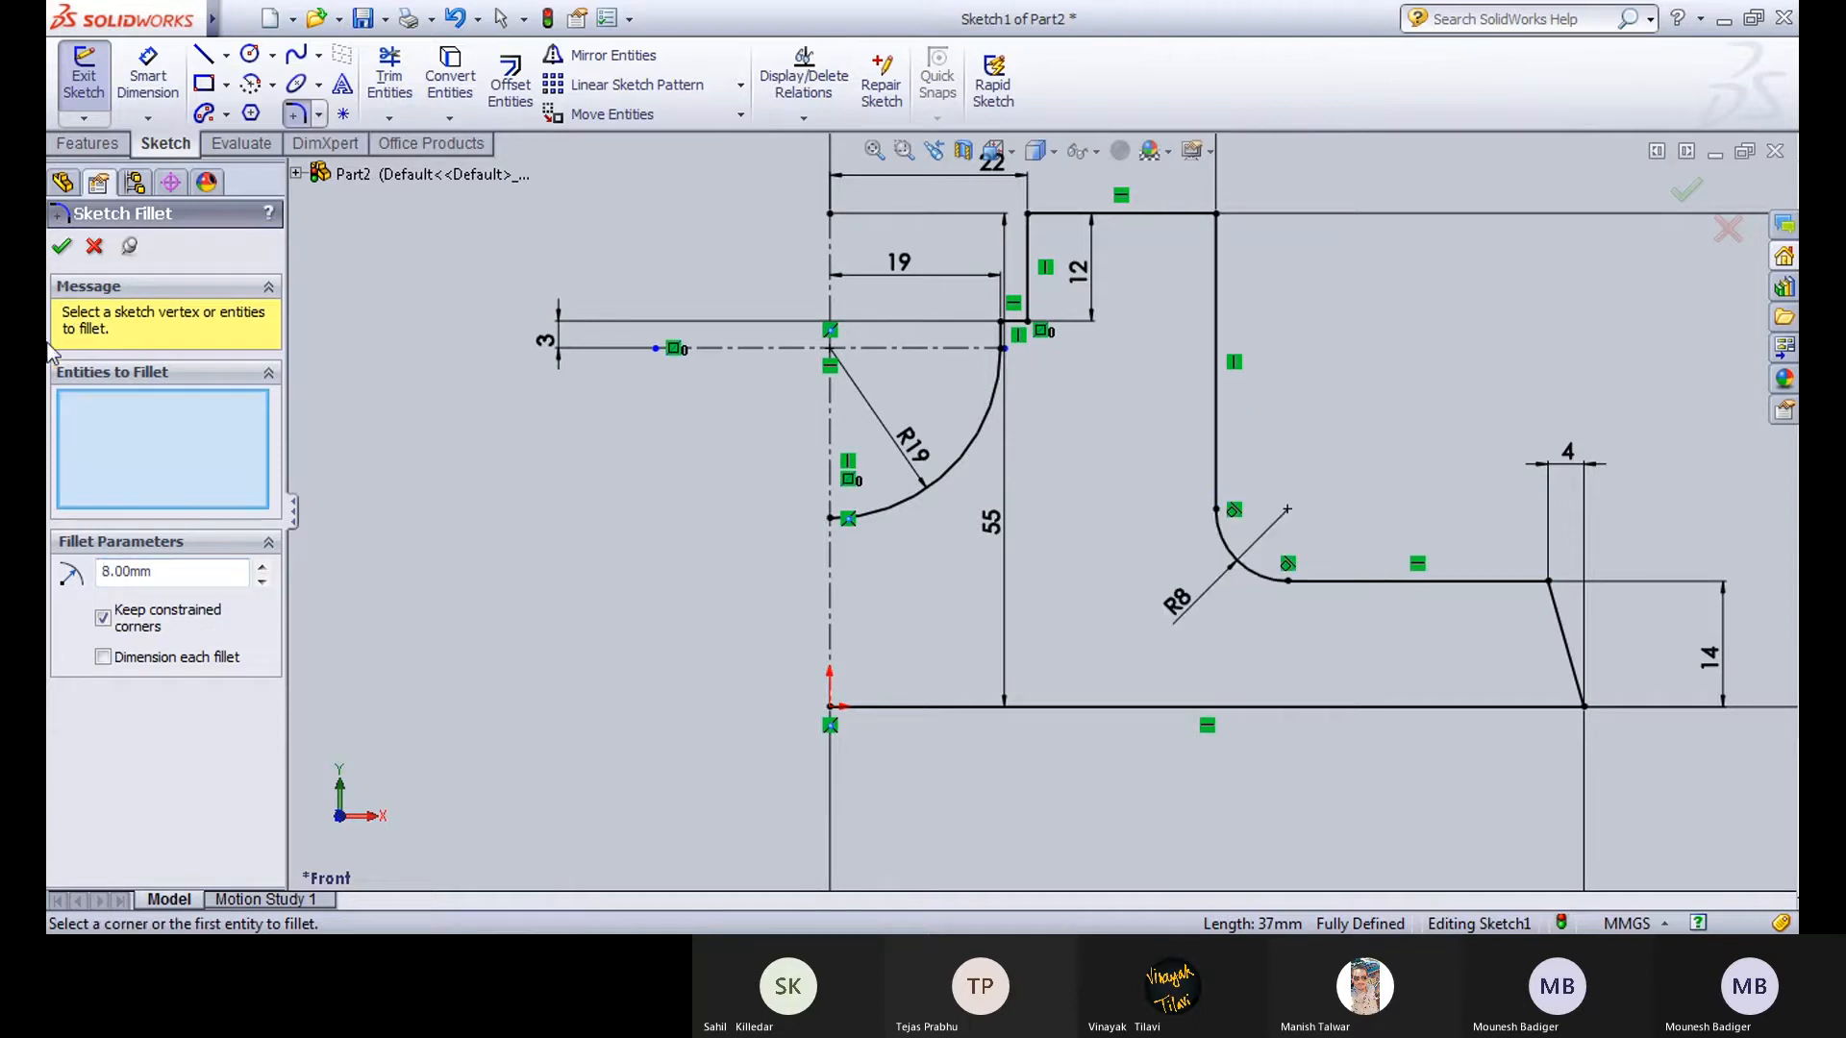
# Check the inner corner radius on the details drawing and set the profile's fillet radius to 6 mm.
pyautogui.press('f')
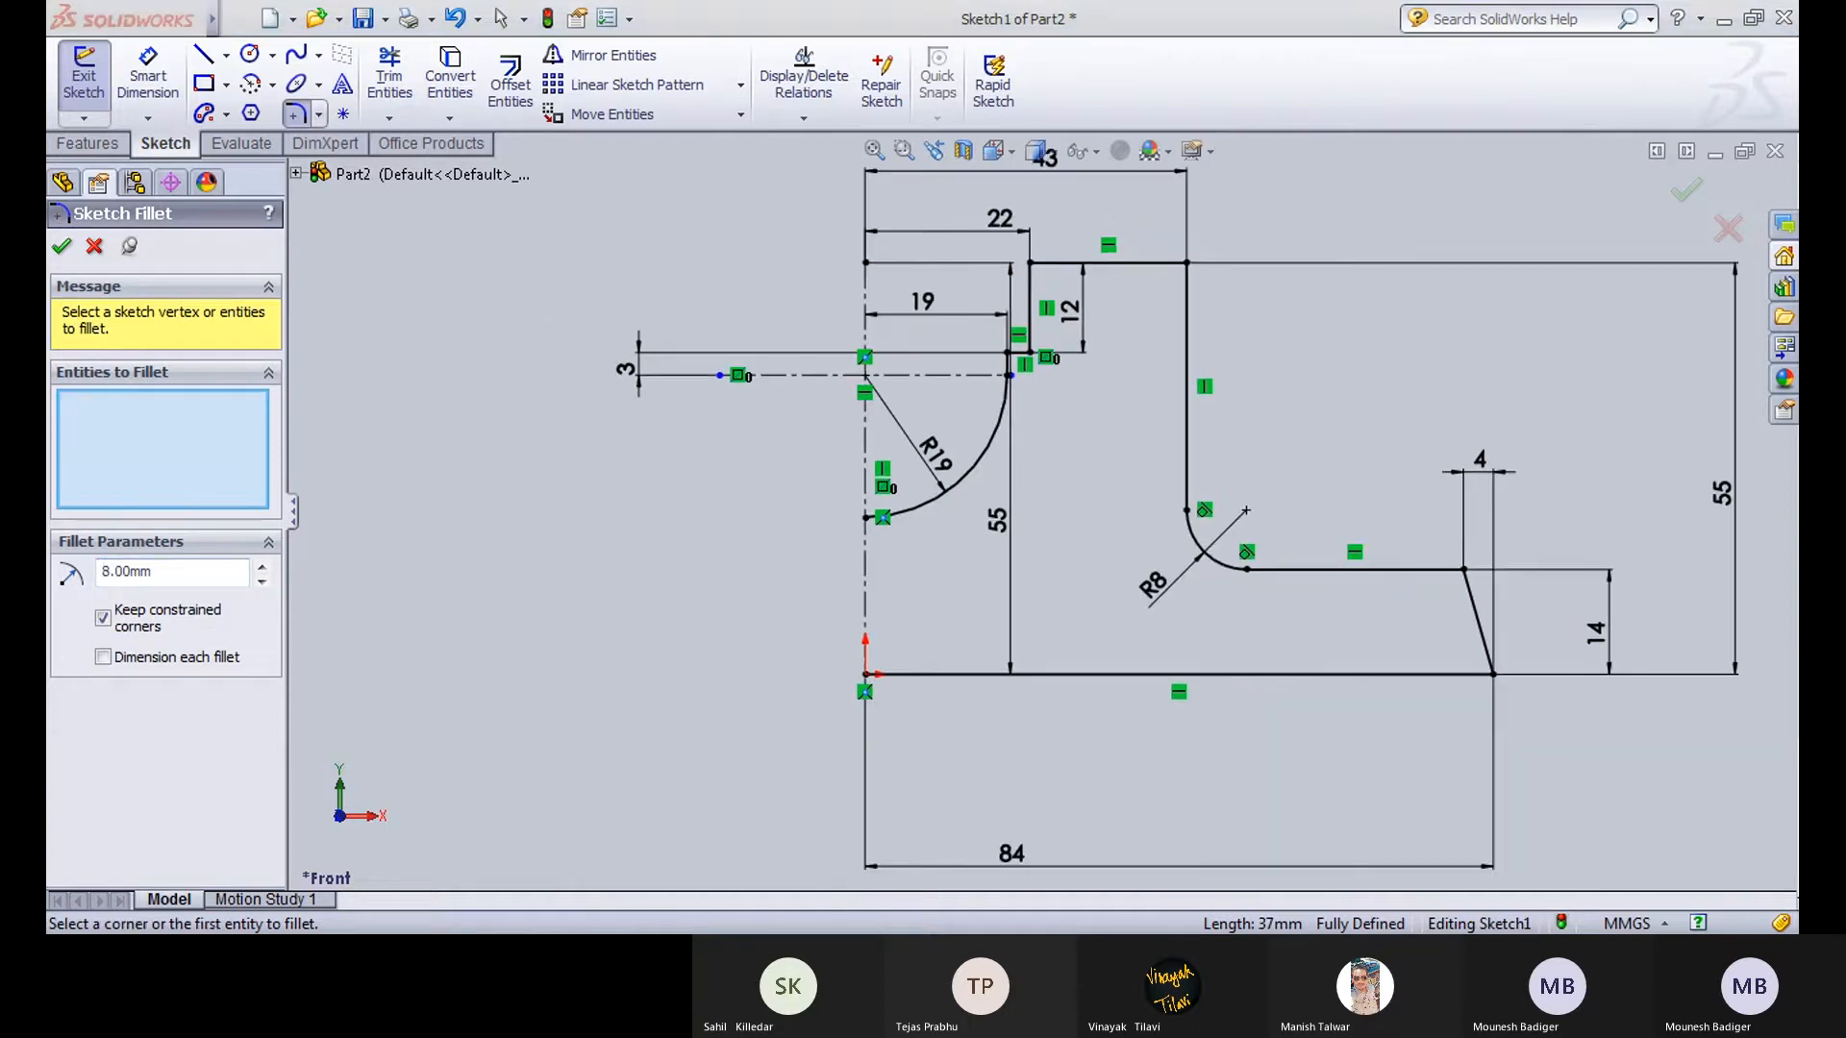
pyautogui.hotkey('ctrl', 'Tab')
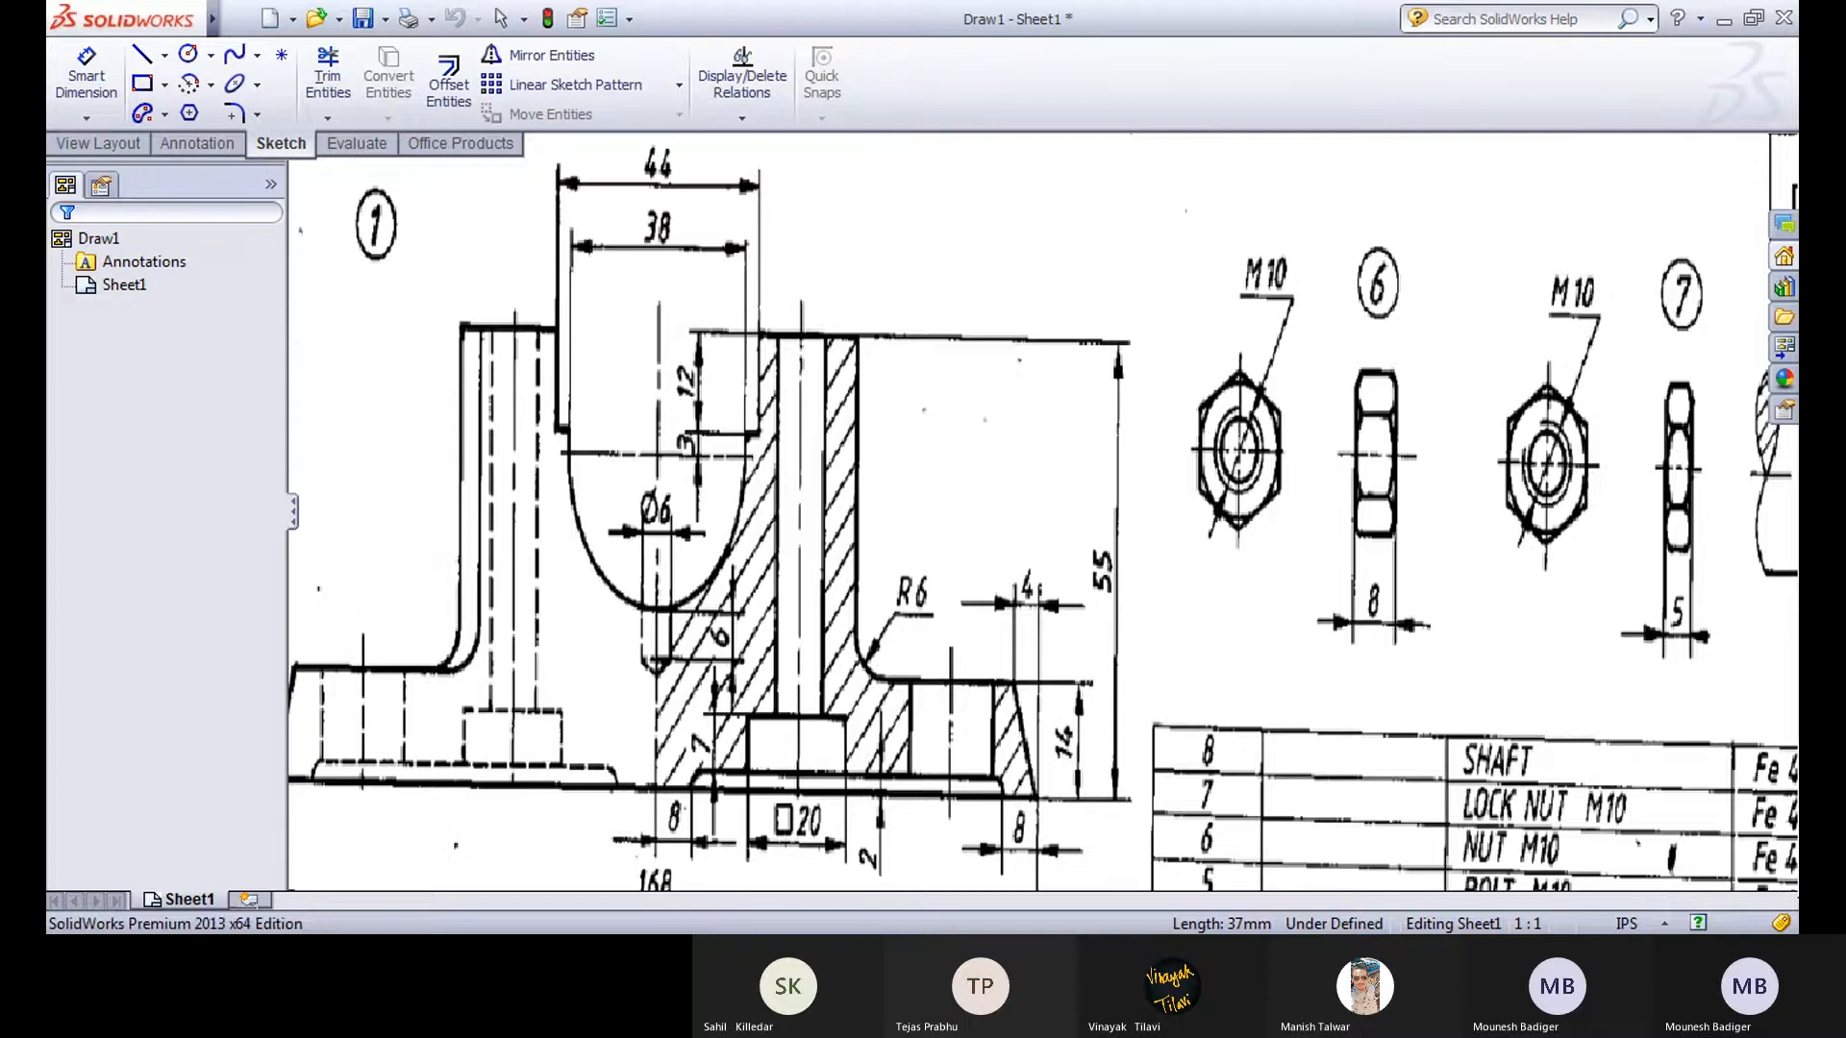
pyautogui.hotkey('ctrl', 'Tab')
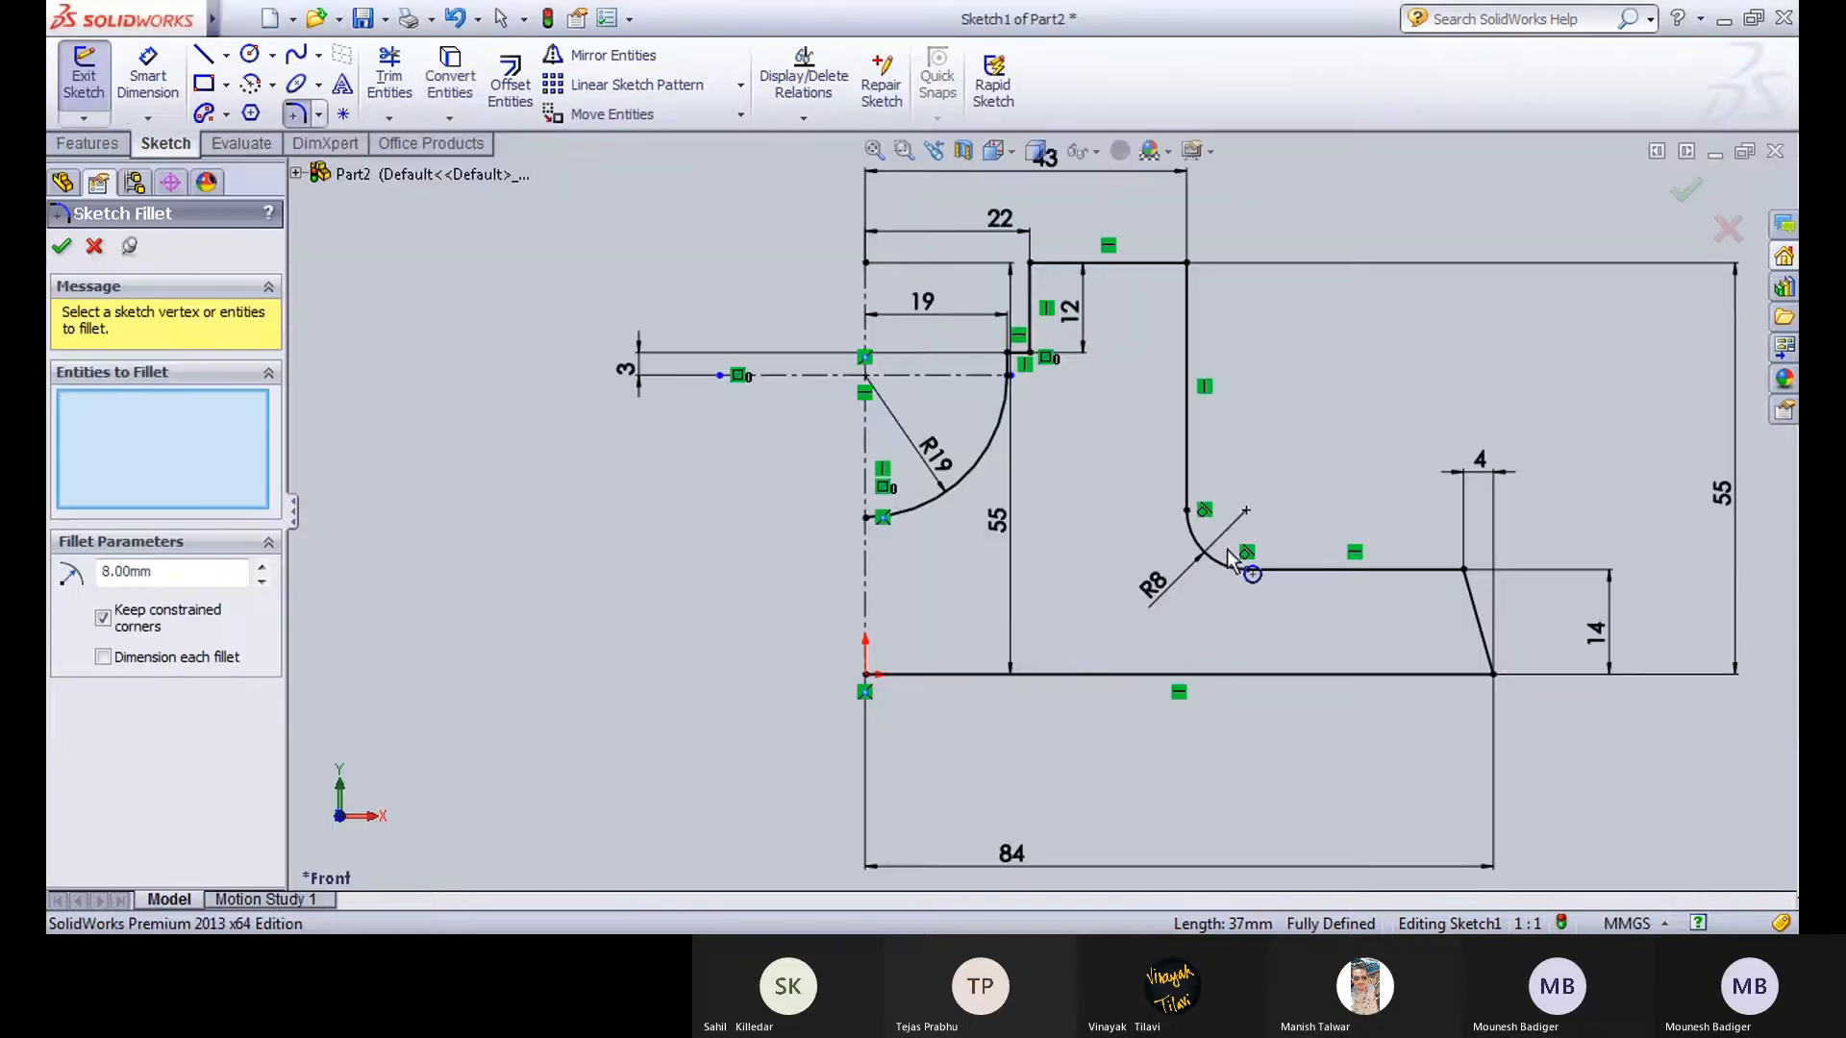
pyautogui.doubleClick(161, 574)
pyautogui.click(61, 246)
pyautogui.doubleClick(1153, 583)
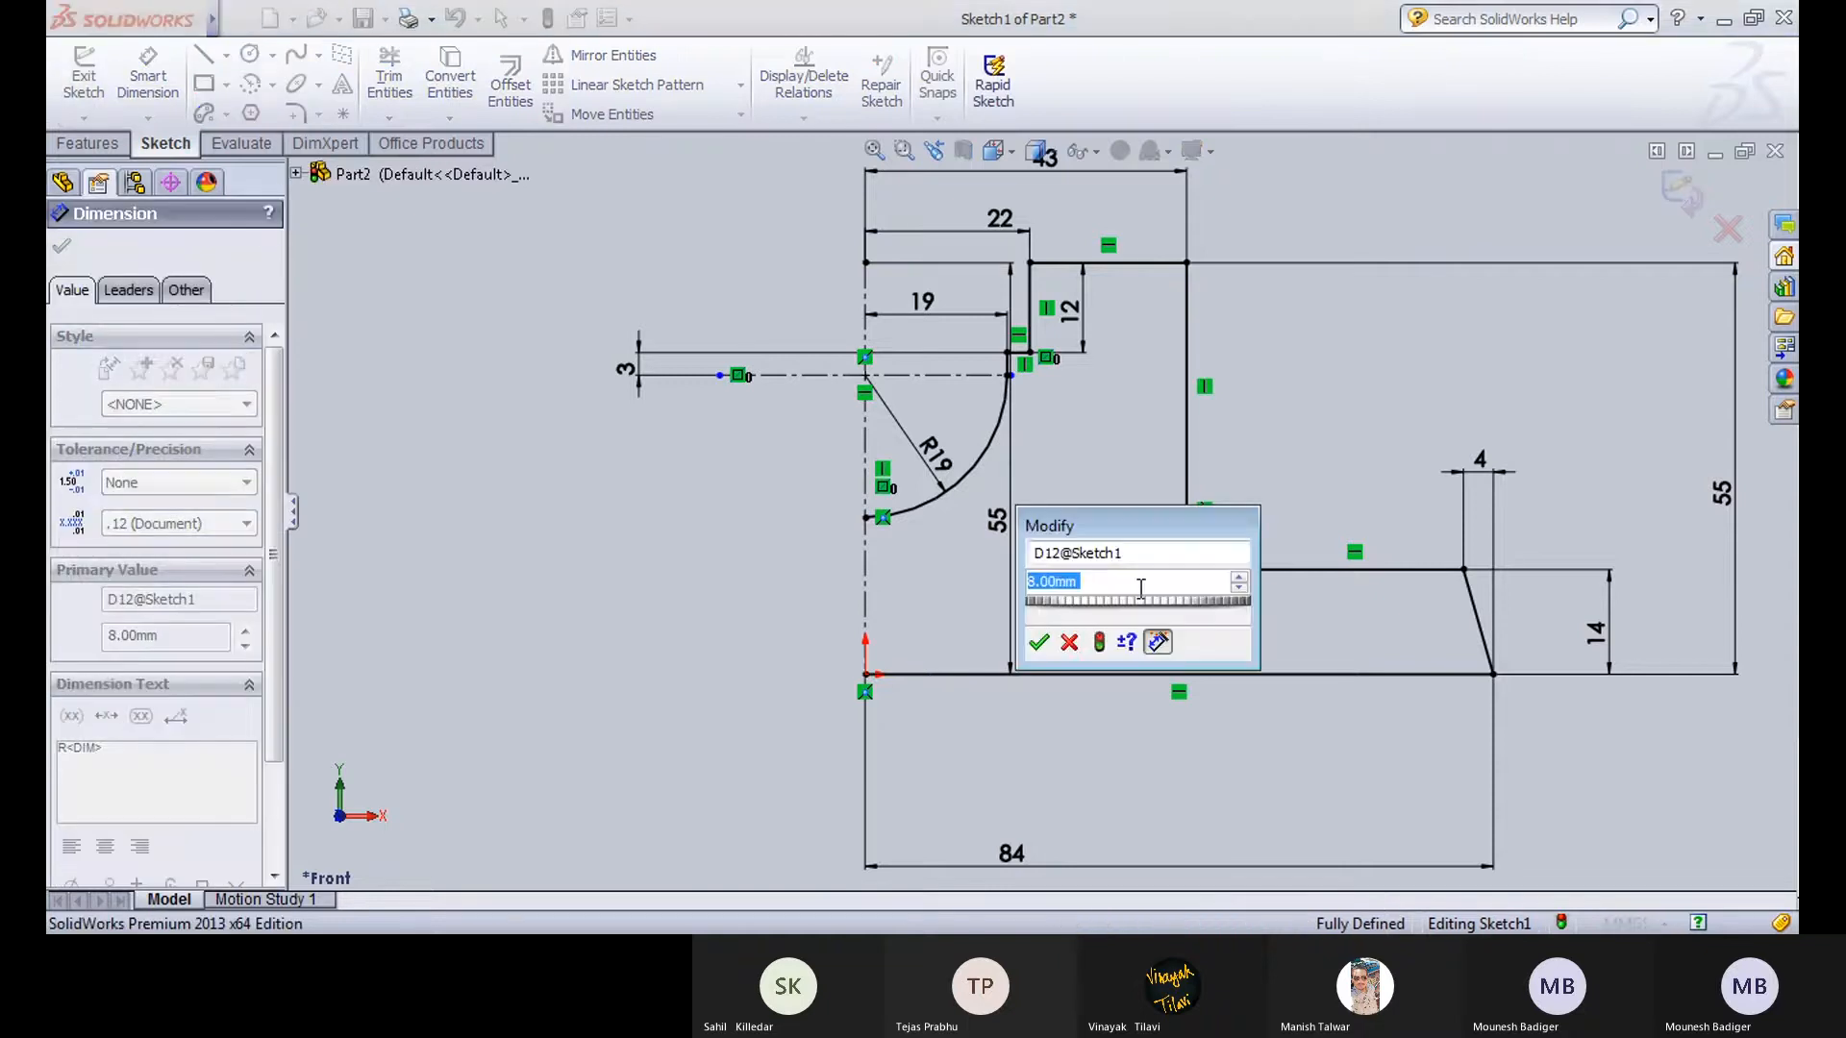
pyautogui.write('6')
pyautogui.press('Return')
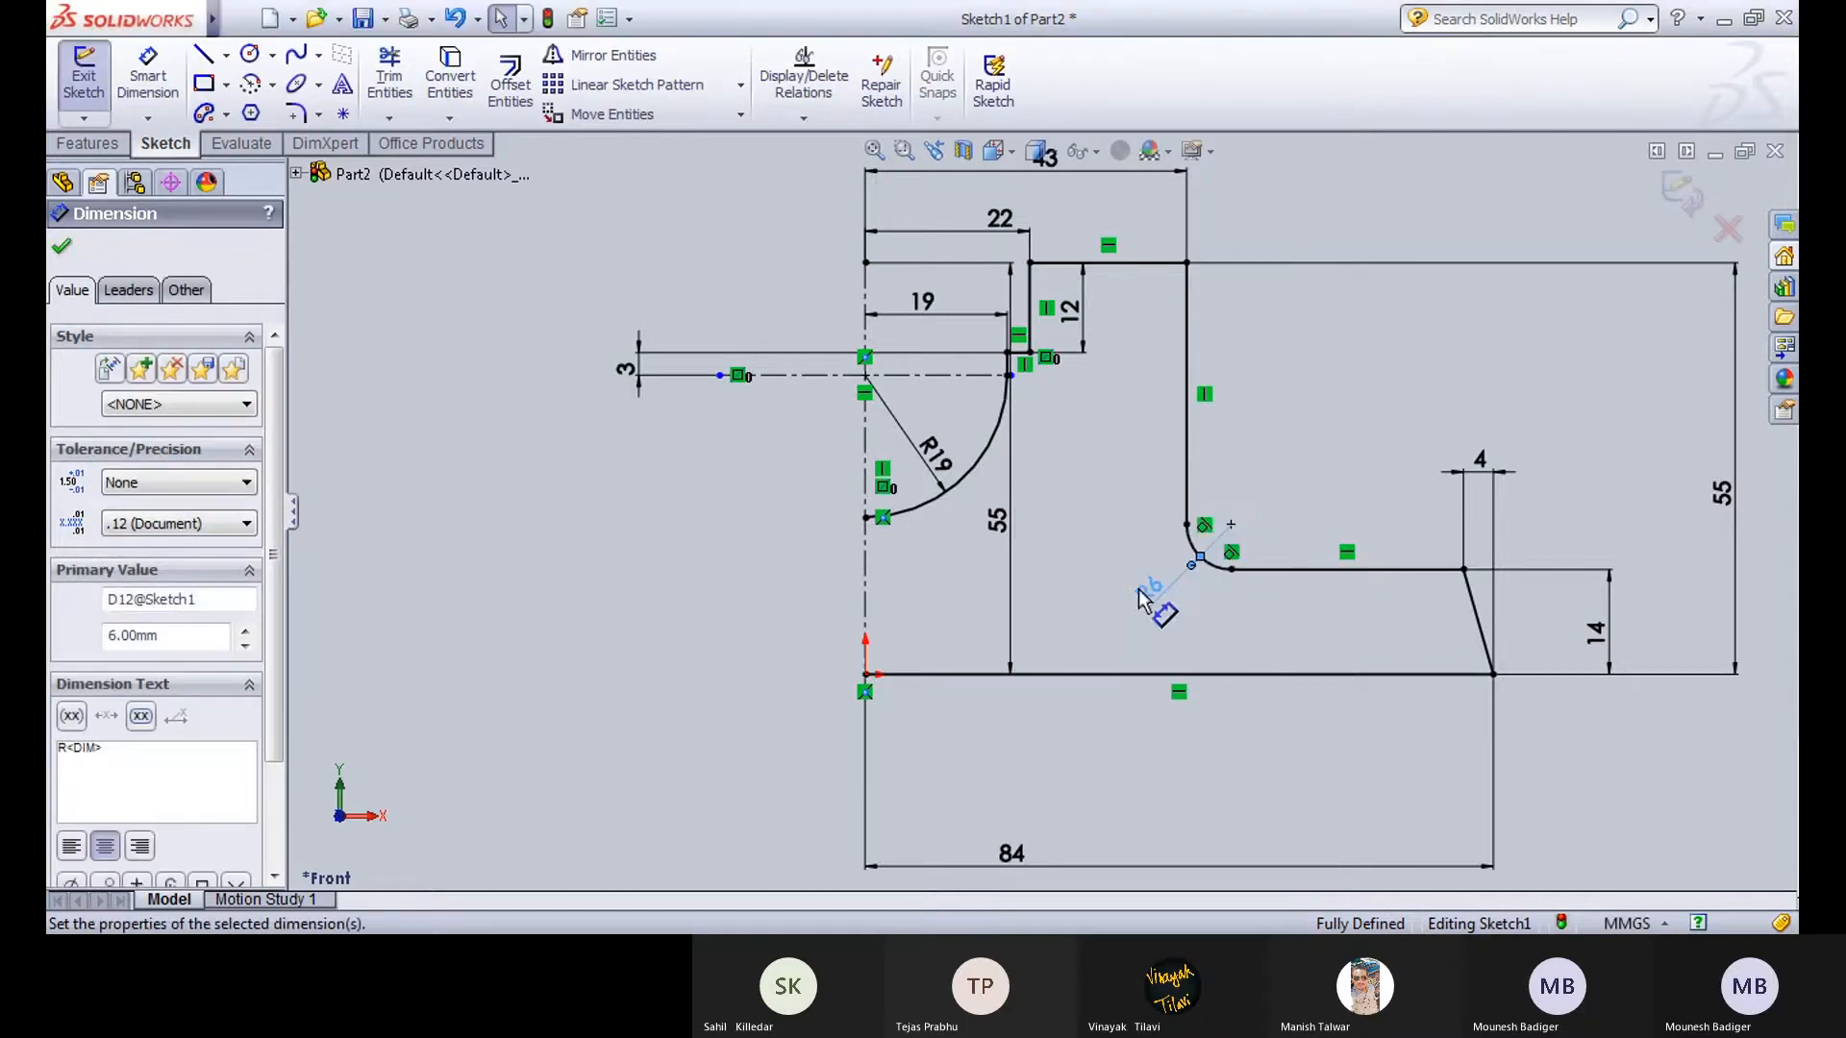
pyautogui.click(61, 246)
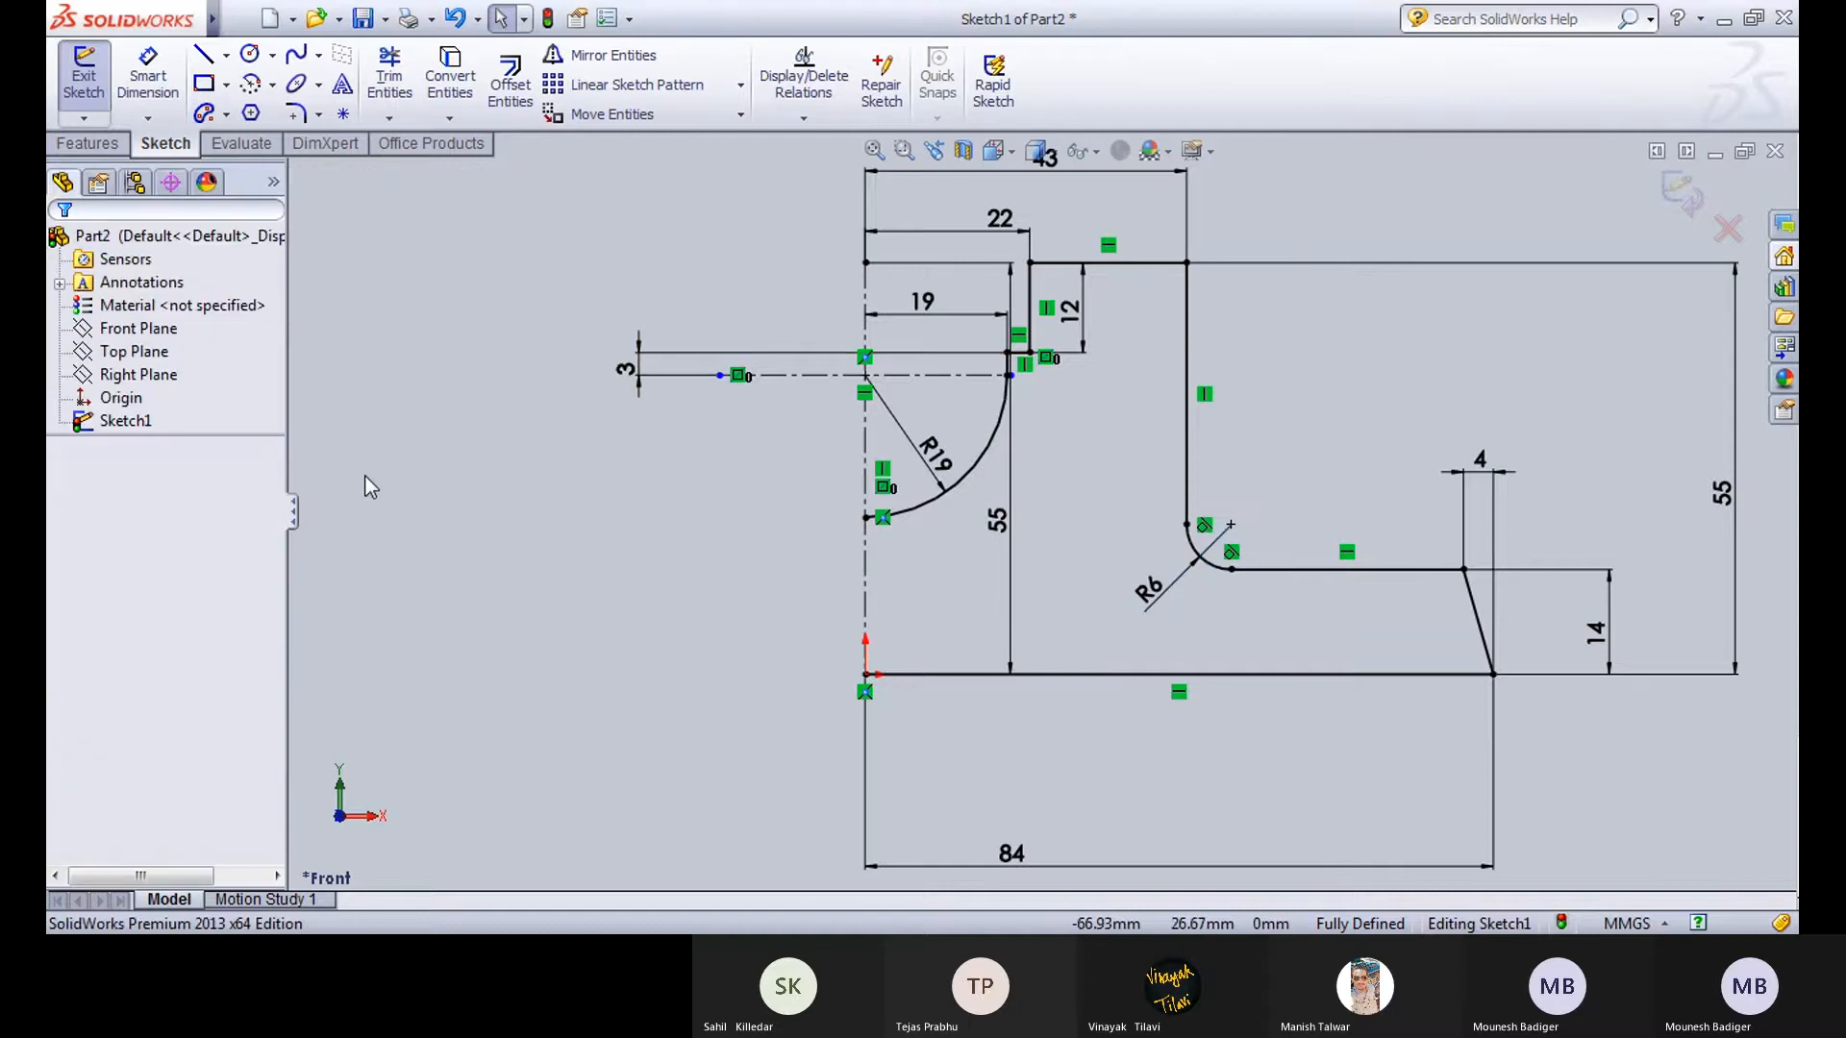
# Mirror the whole half profile about the vertical centerline.
pyautogui.press('f')
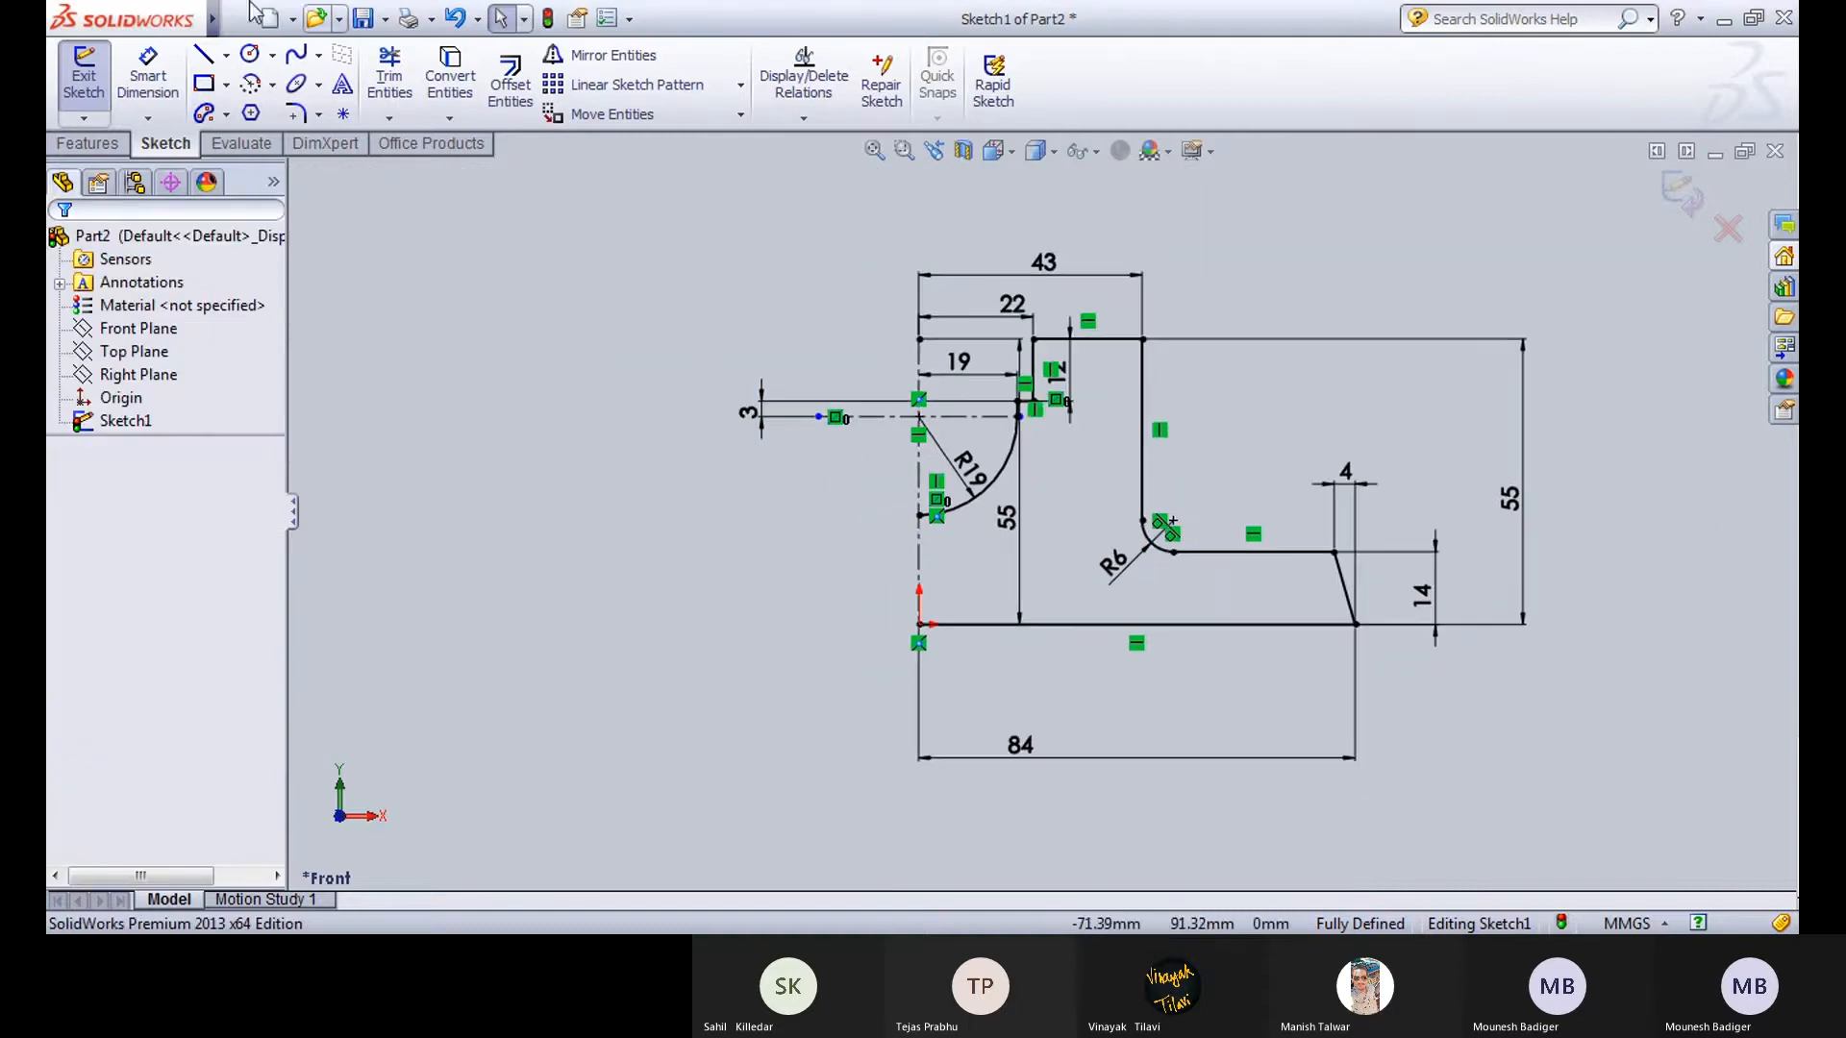
pyautogui.click(611, 55)
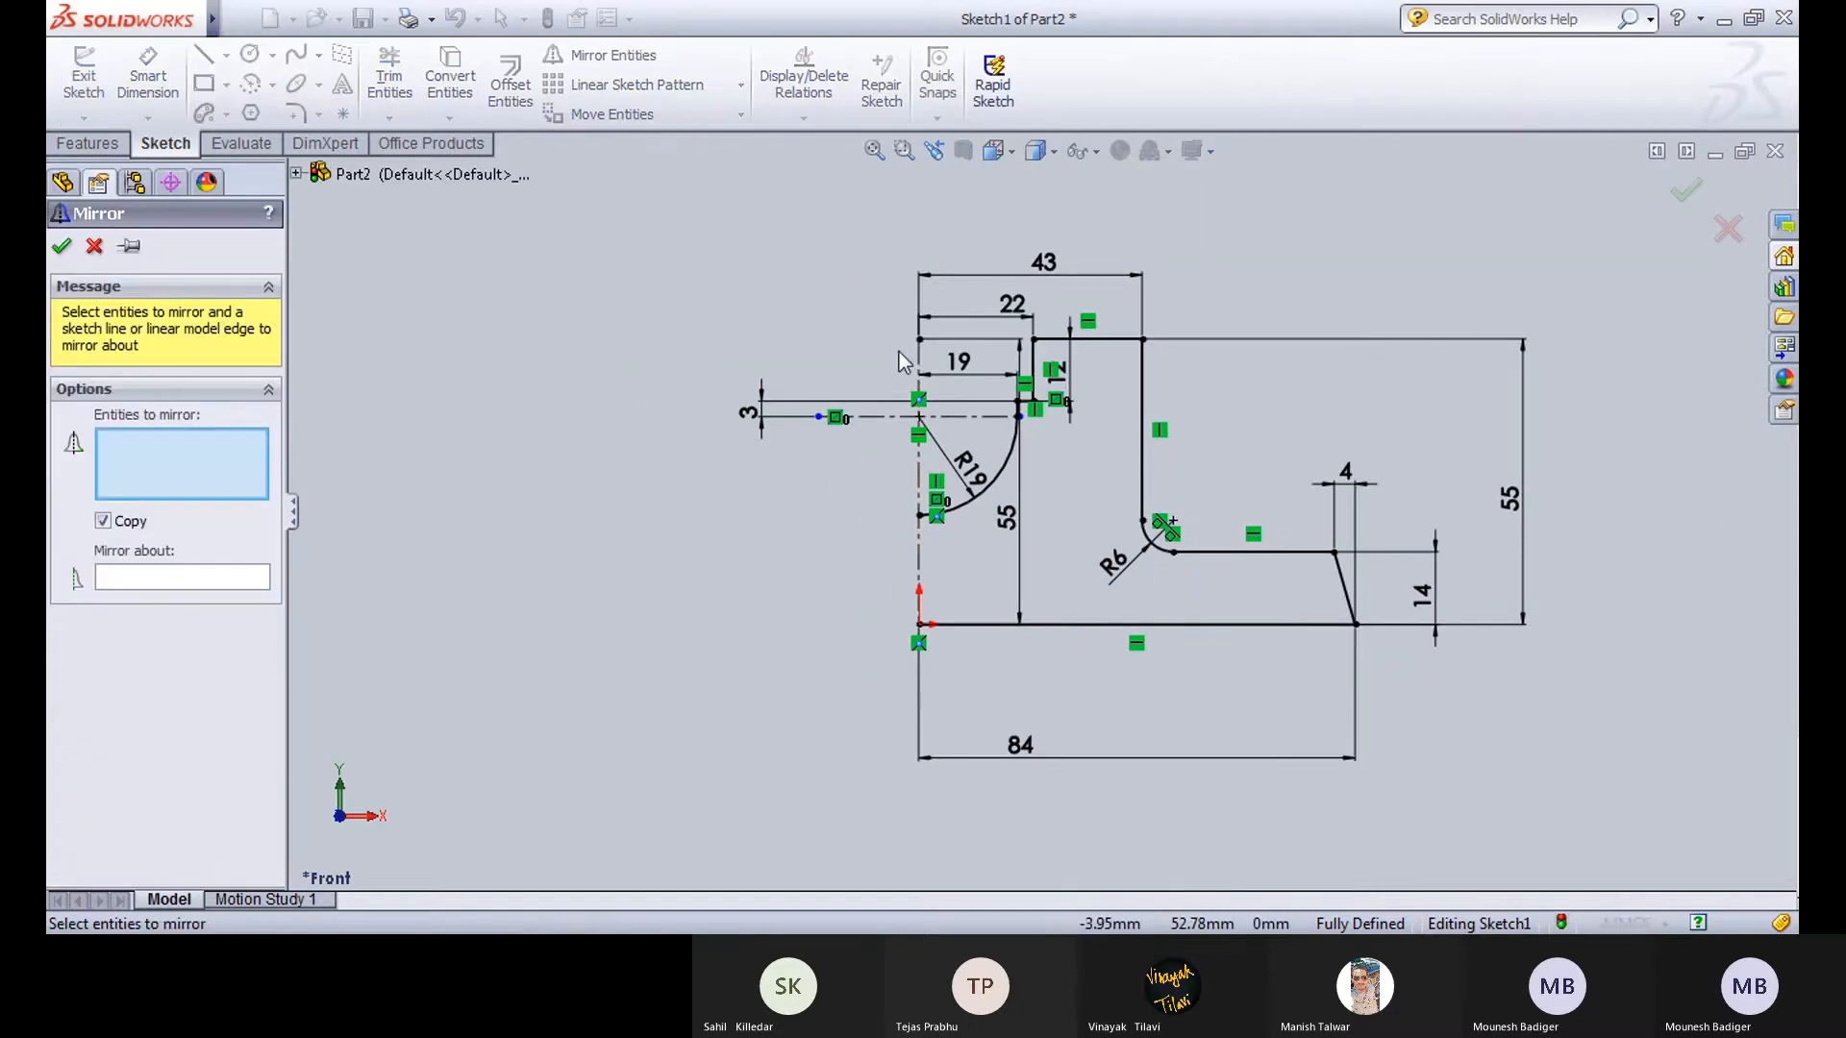
pyautogui.moveTo(874, 294)
pyautogui.mouseDown()
pyautogui.moveTo(1240, 538)
pyautogui.moveTo(1413, 716)
pyautogui.mouseUp()
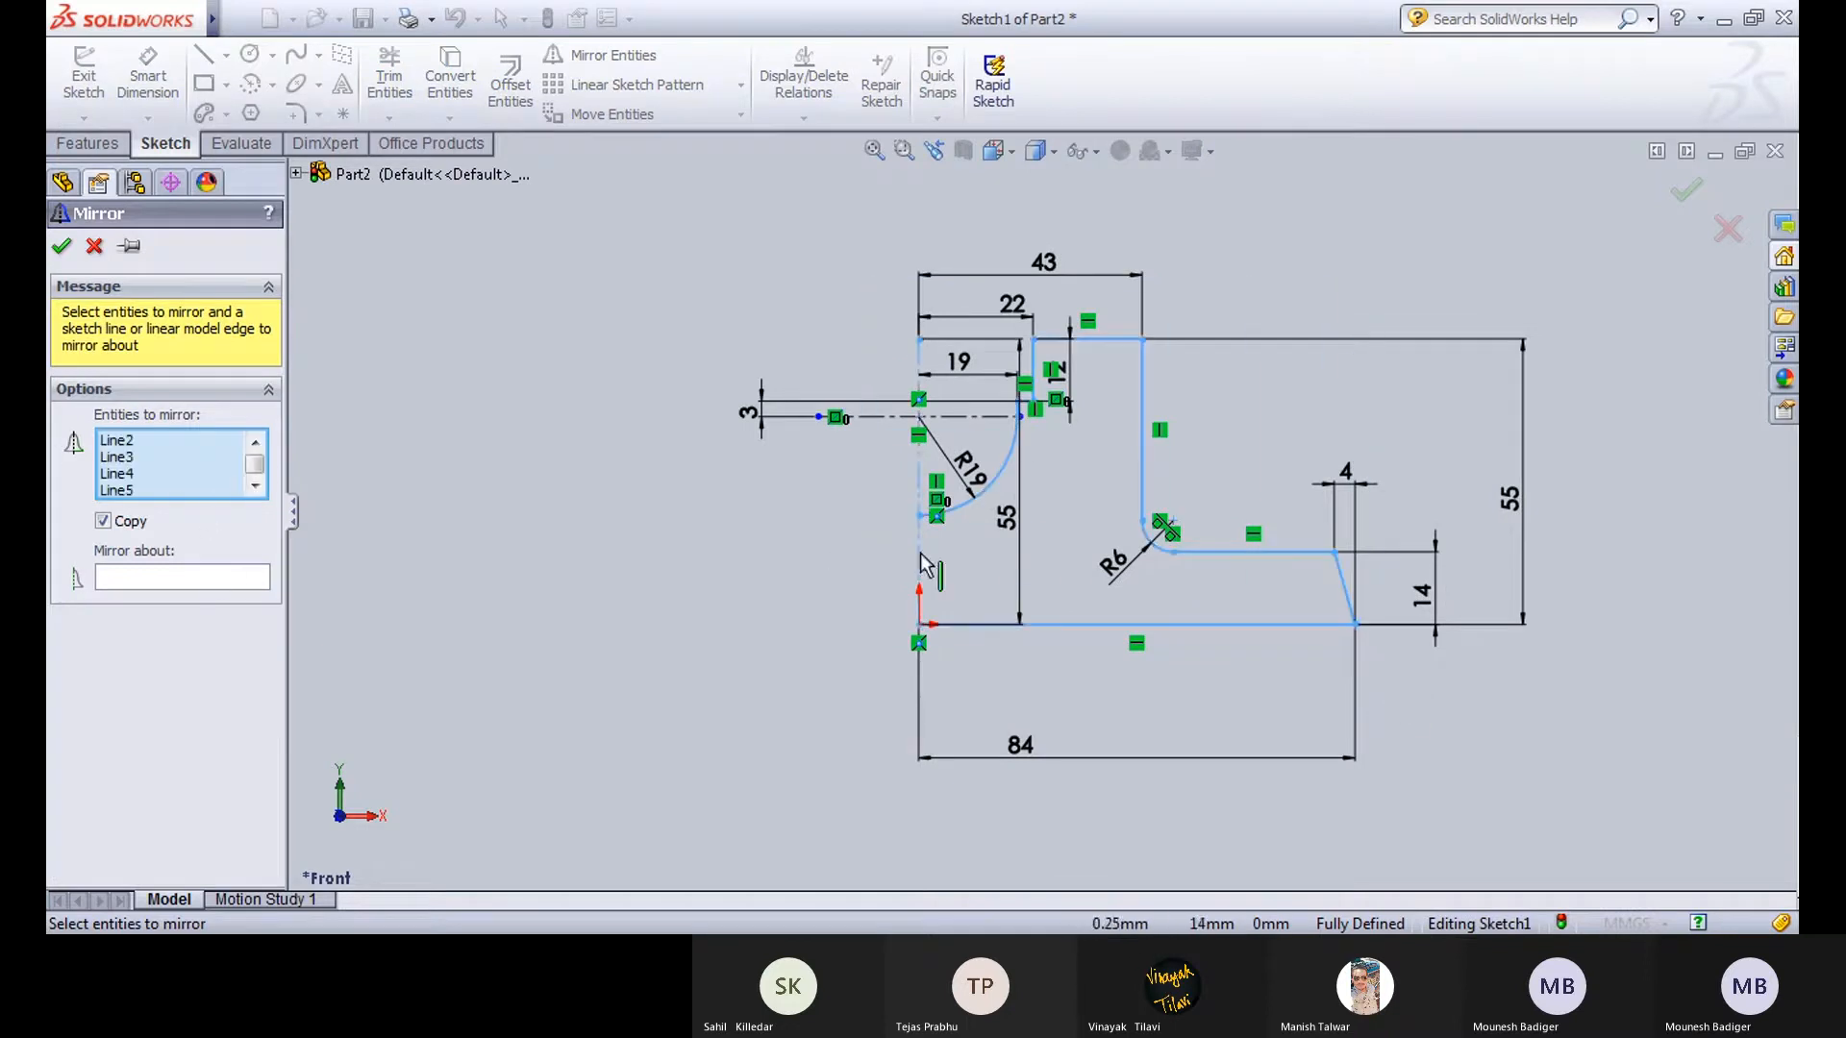
pyautogui.click(184, 577)
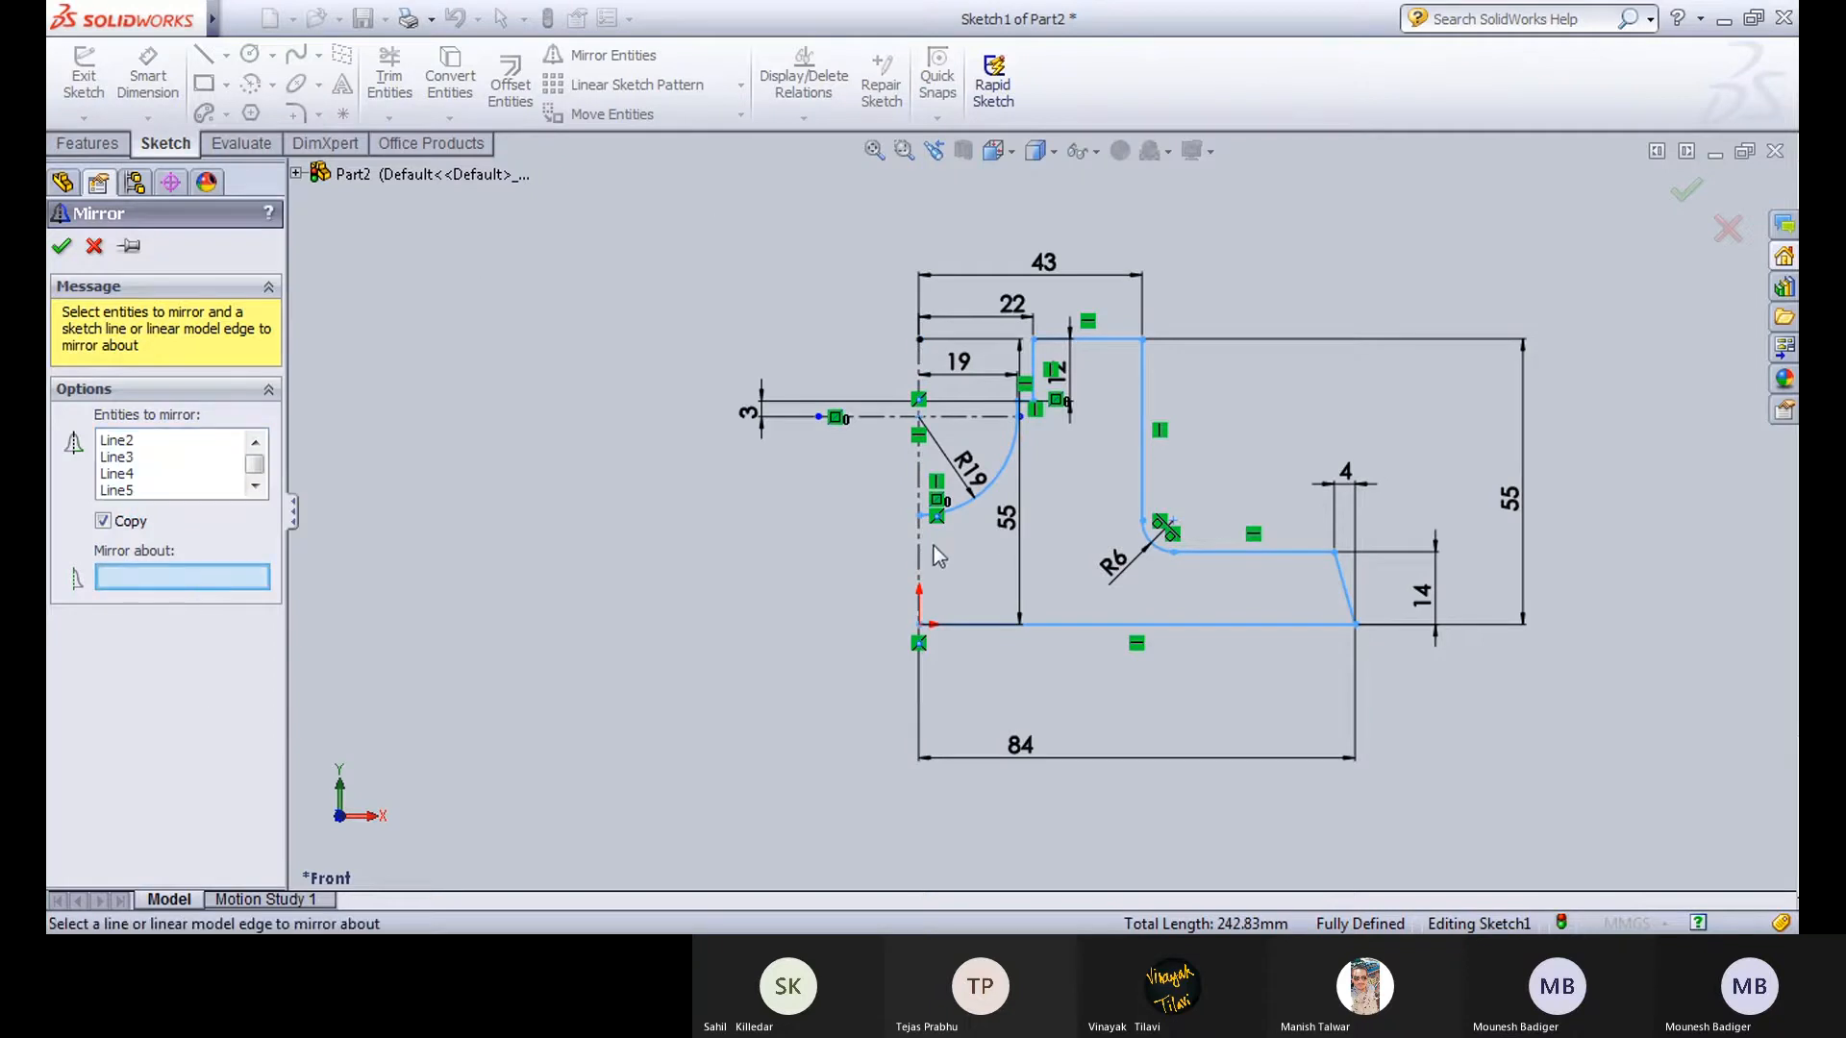
pyautogui.click(920, 558)
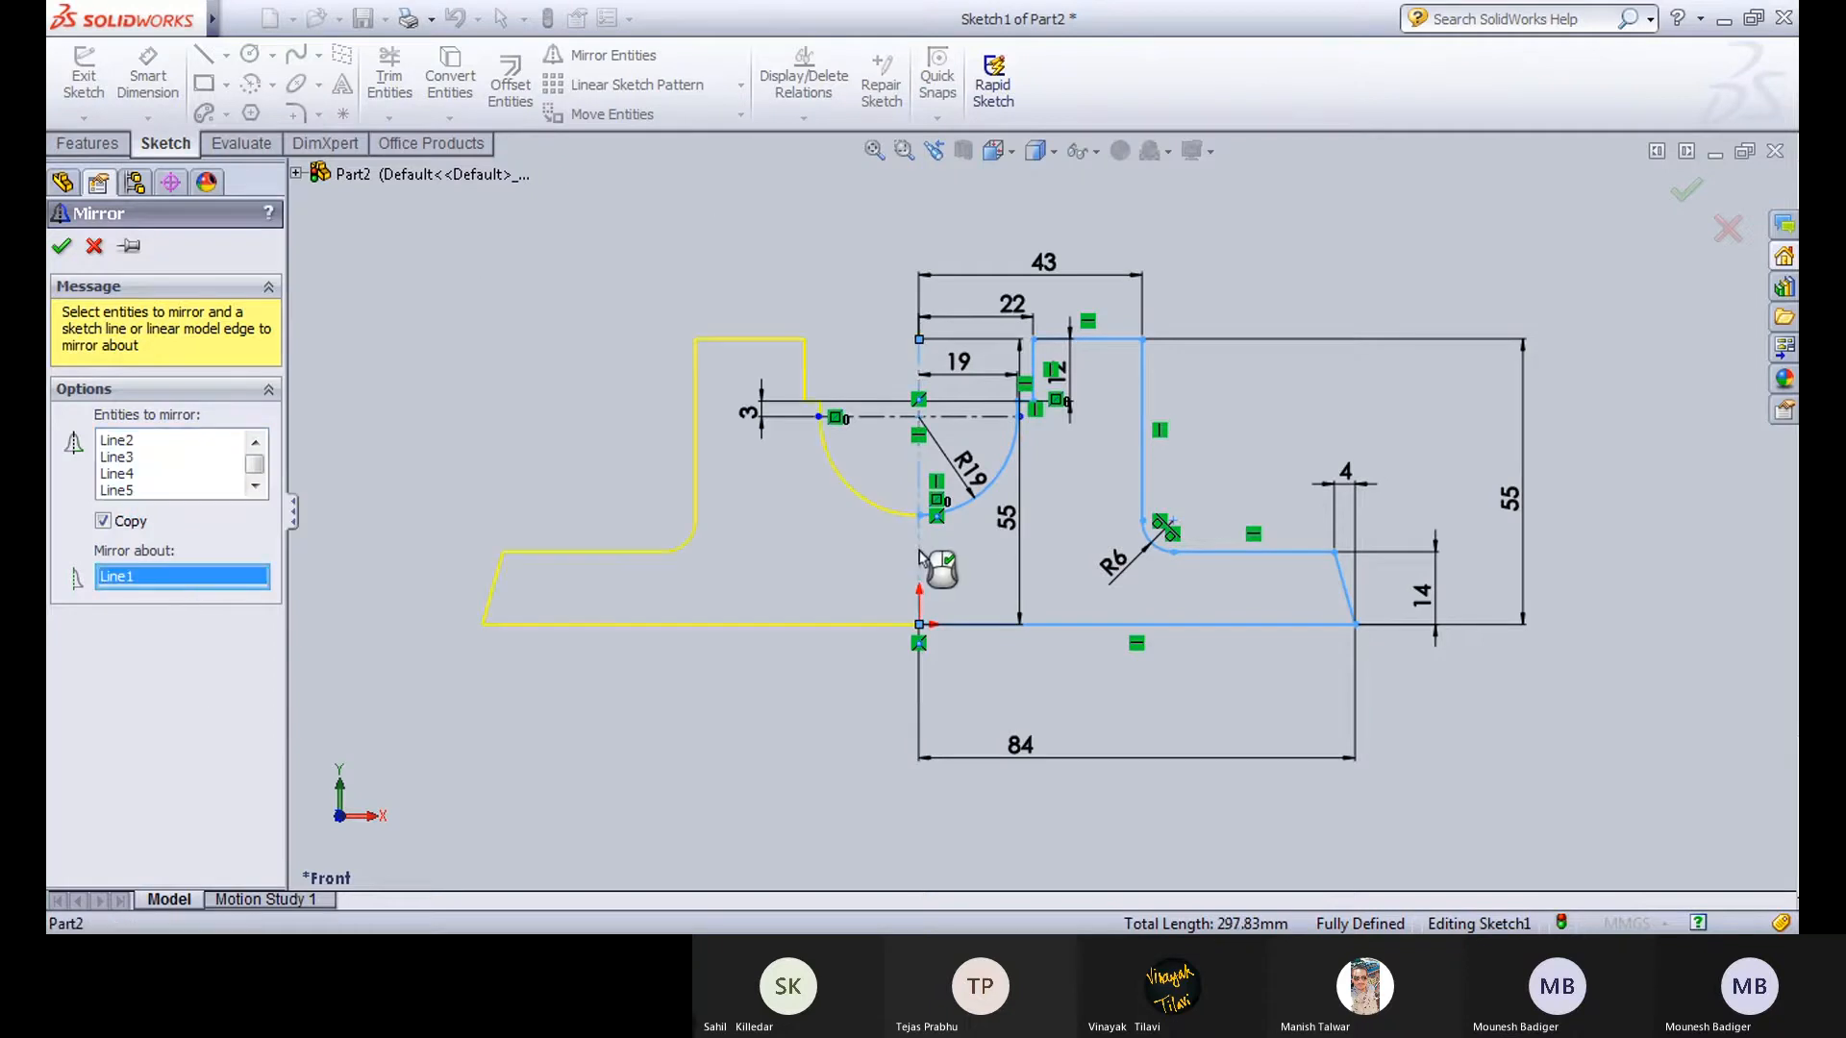
pyautogui.click(61, 246)
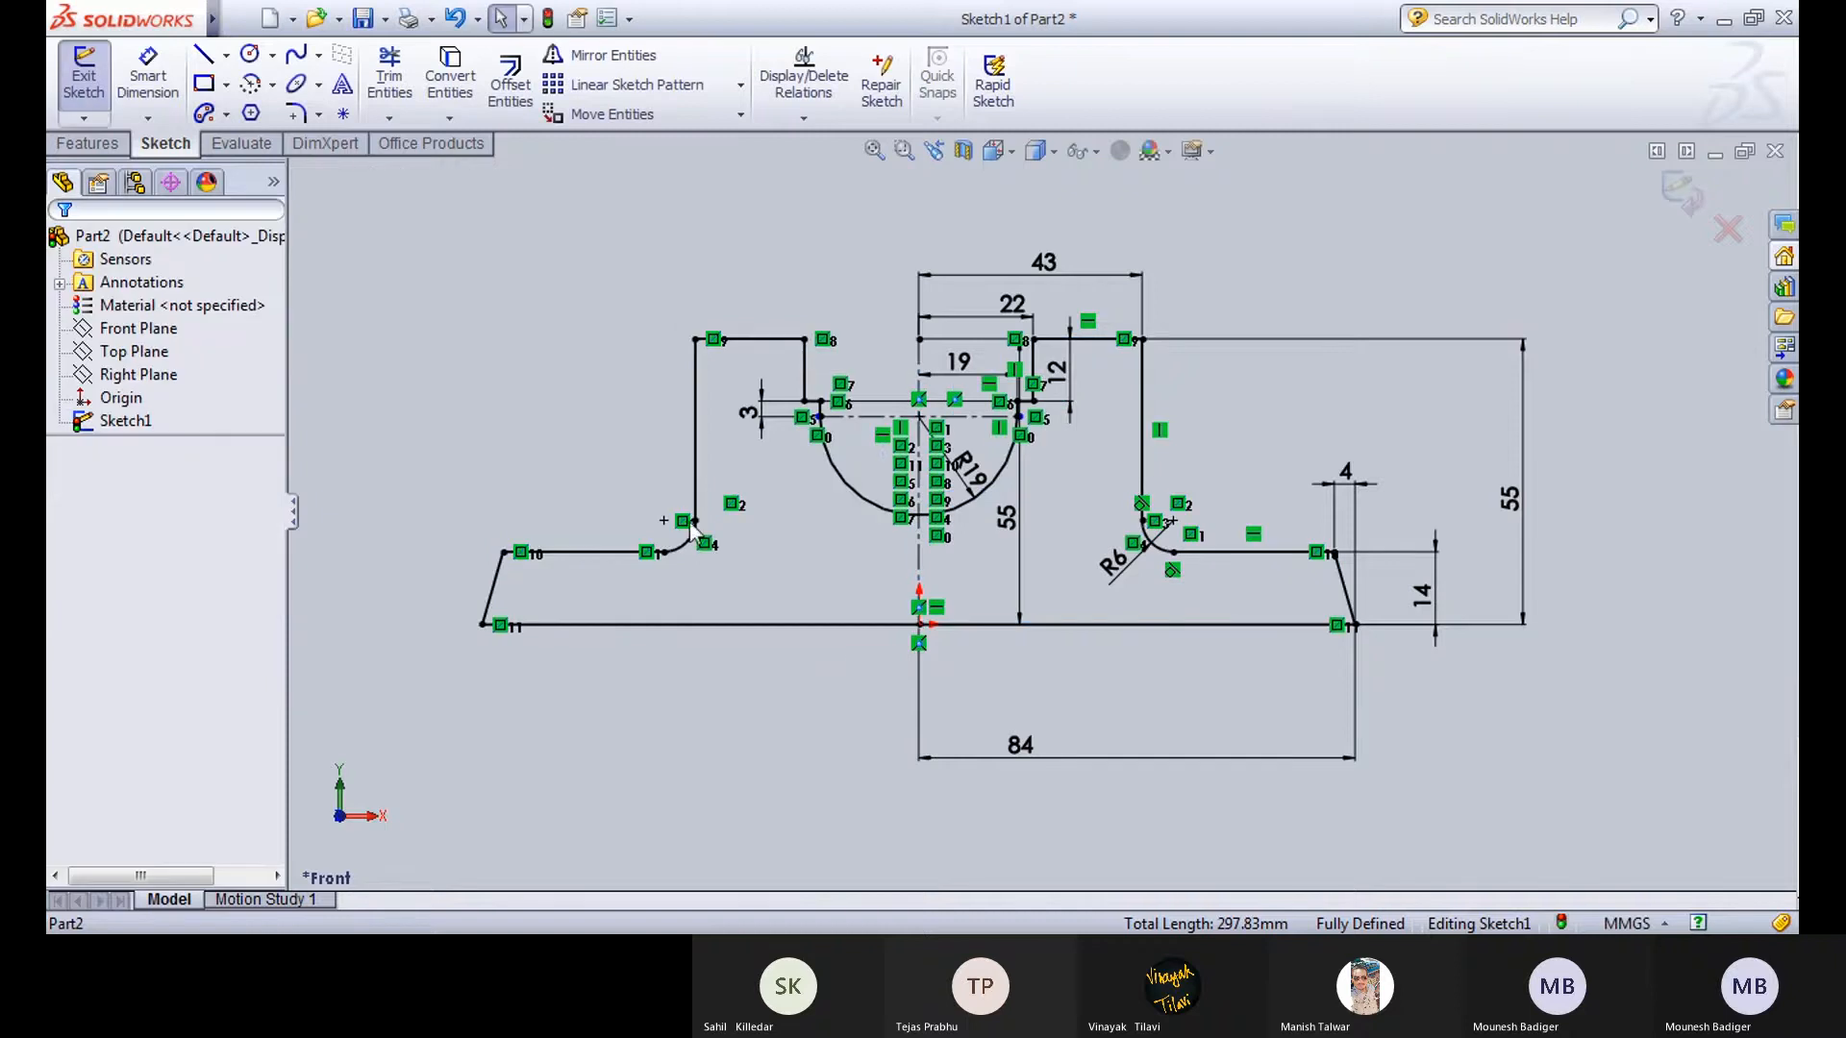
# Look over the mirrored front profile and exit the sketch.
pyautogui.scroll(-2, 903, 615)
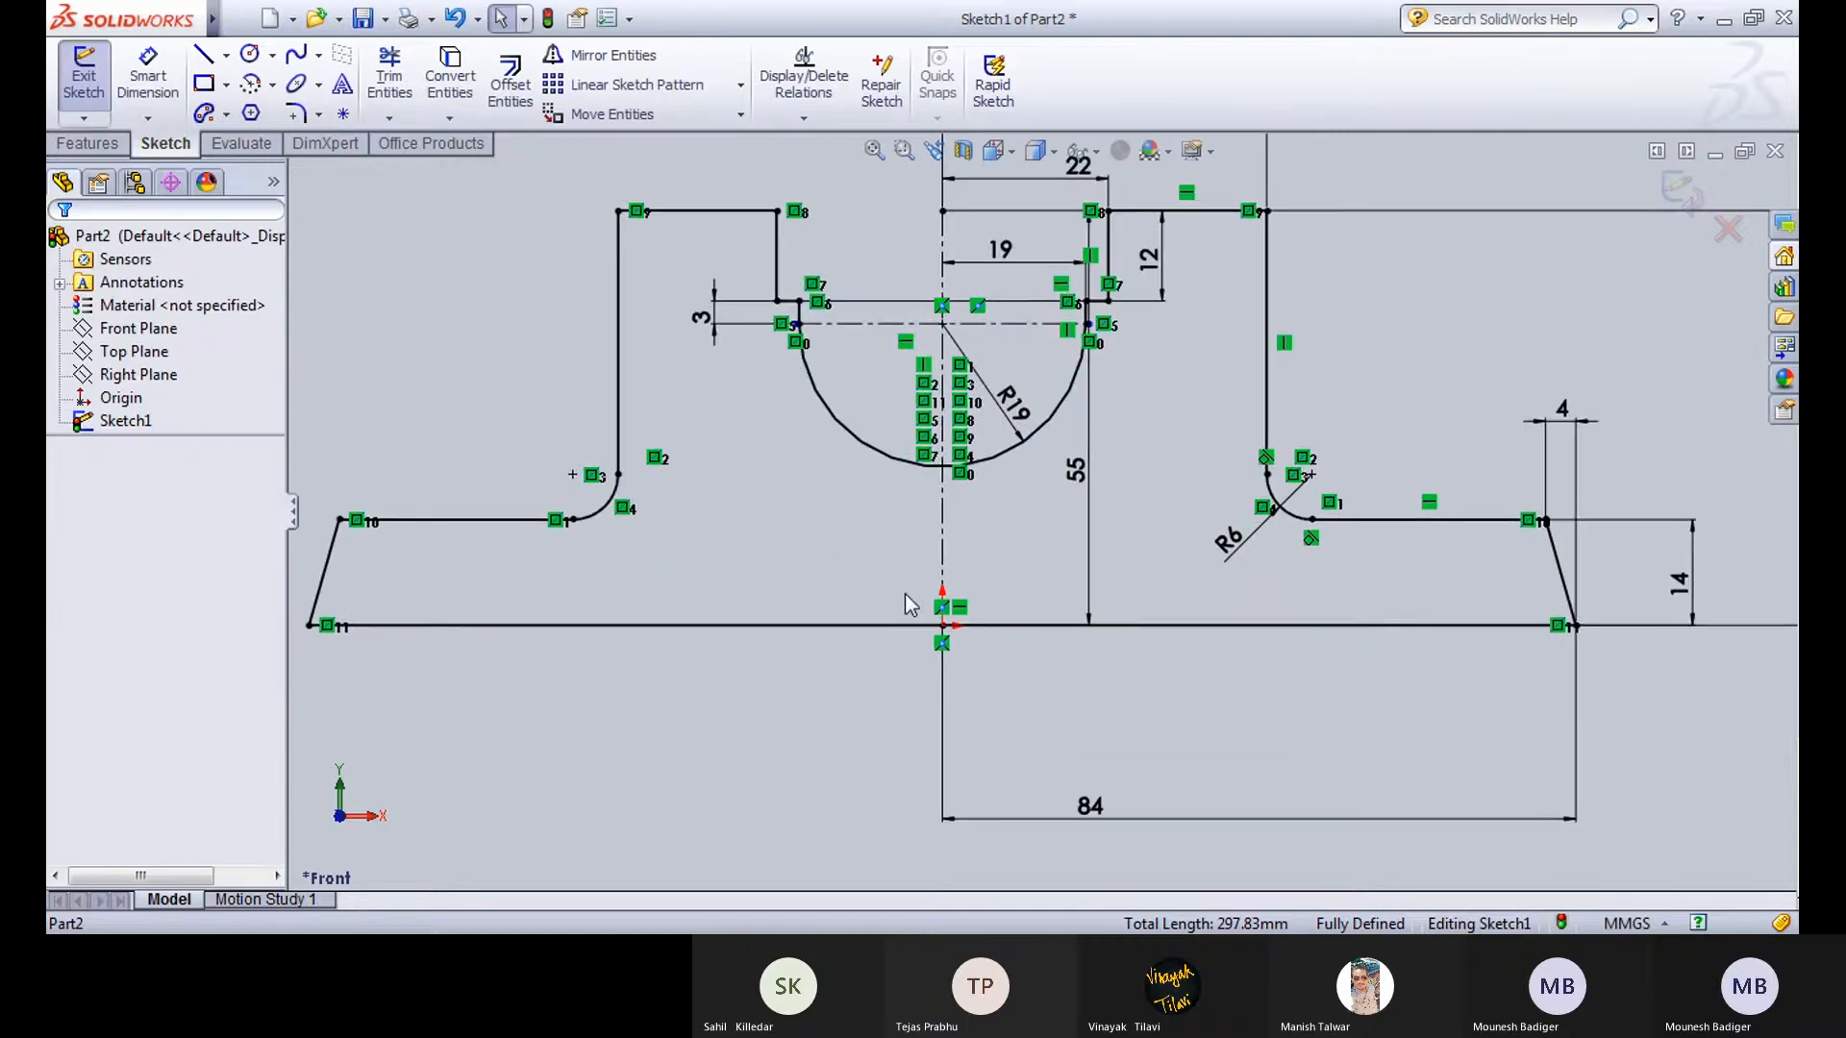
pyautogui.scroll(1, 906, 604)
pyautogui.scroll(-1, 905, 595)
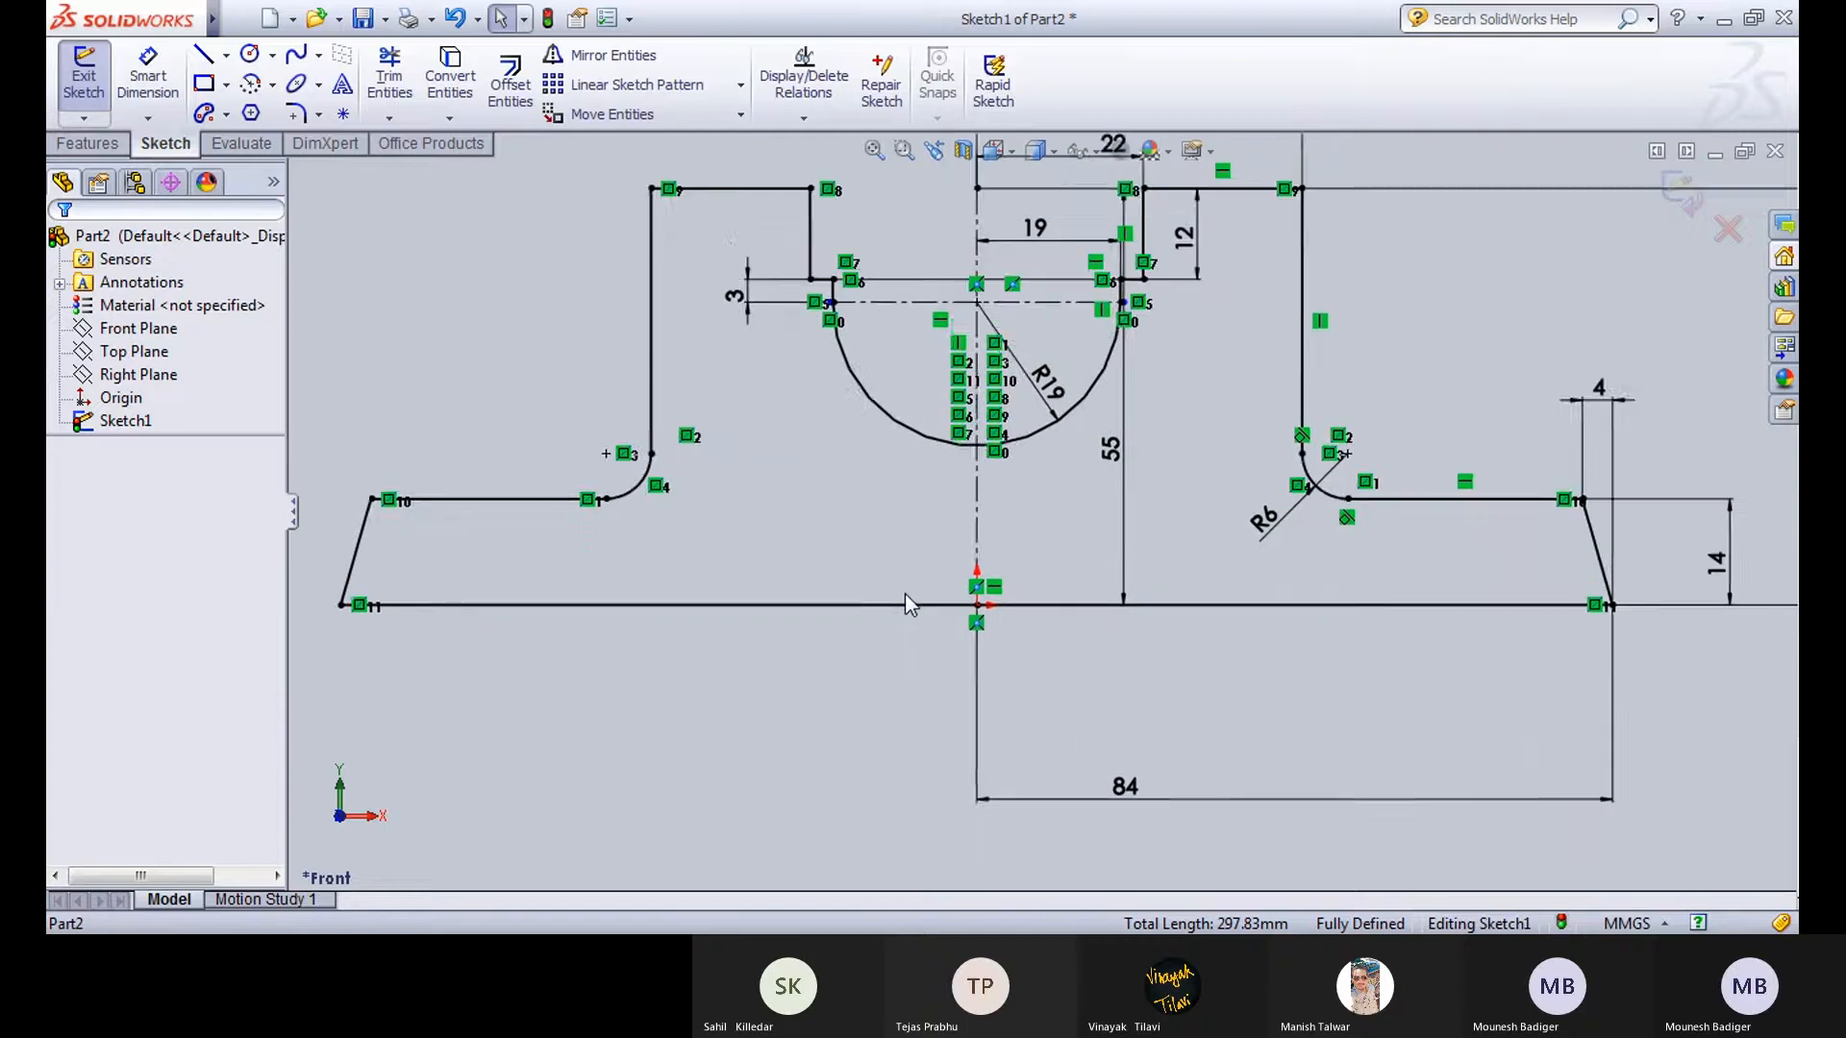
pyautogui.scroll(1, 905, 595)
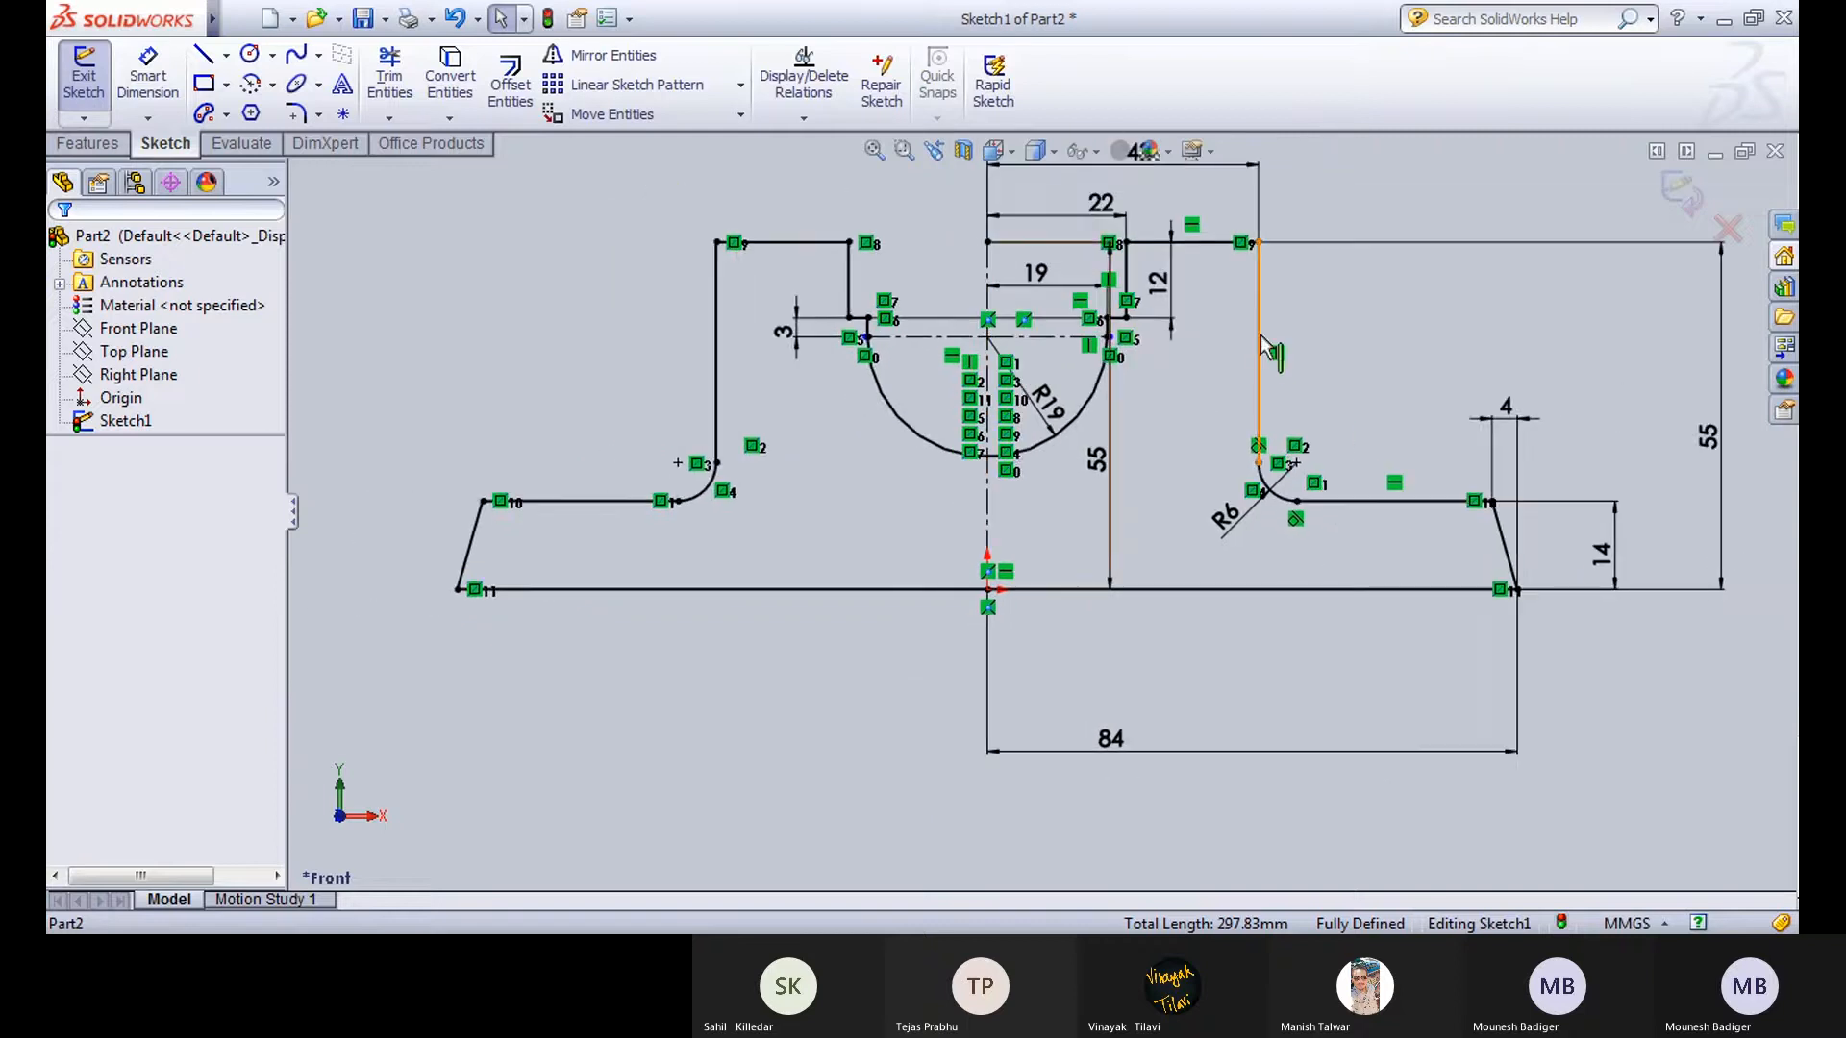
pyautogui.scroll(-3, 1267, 348)
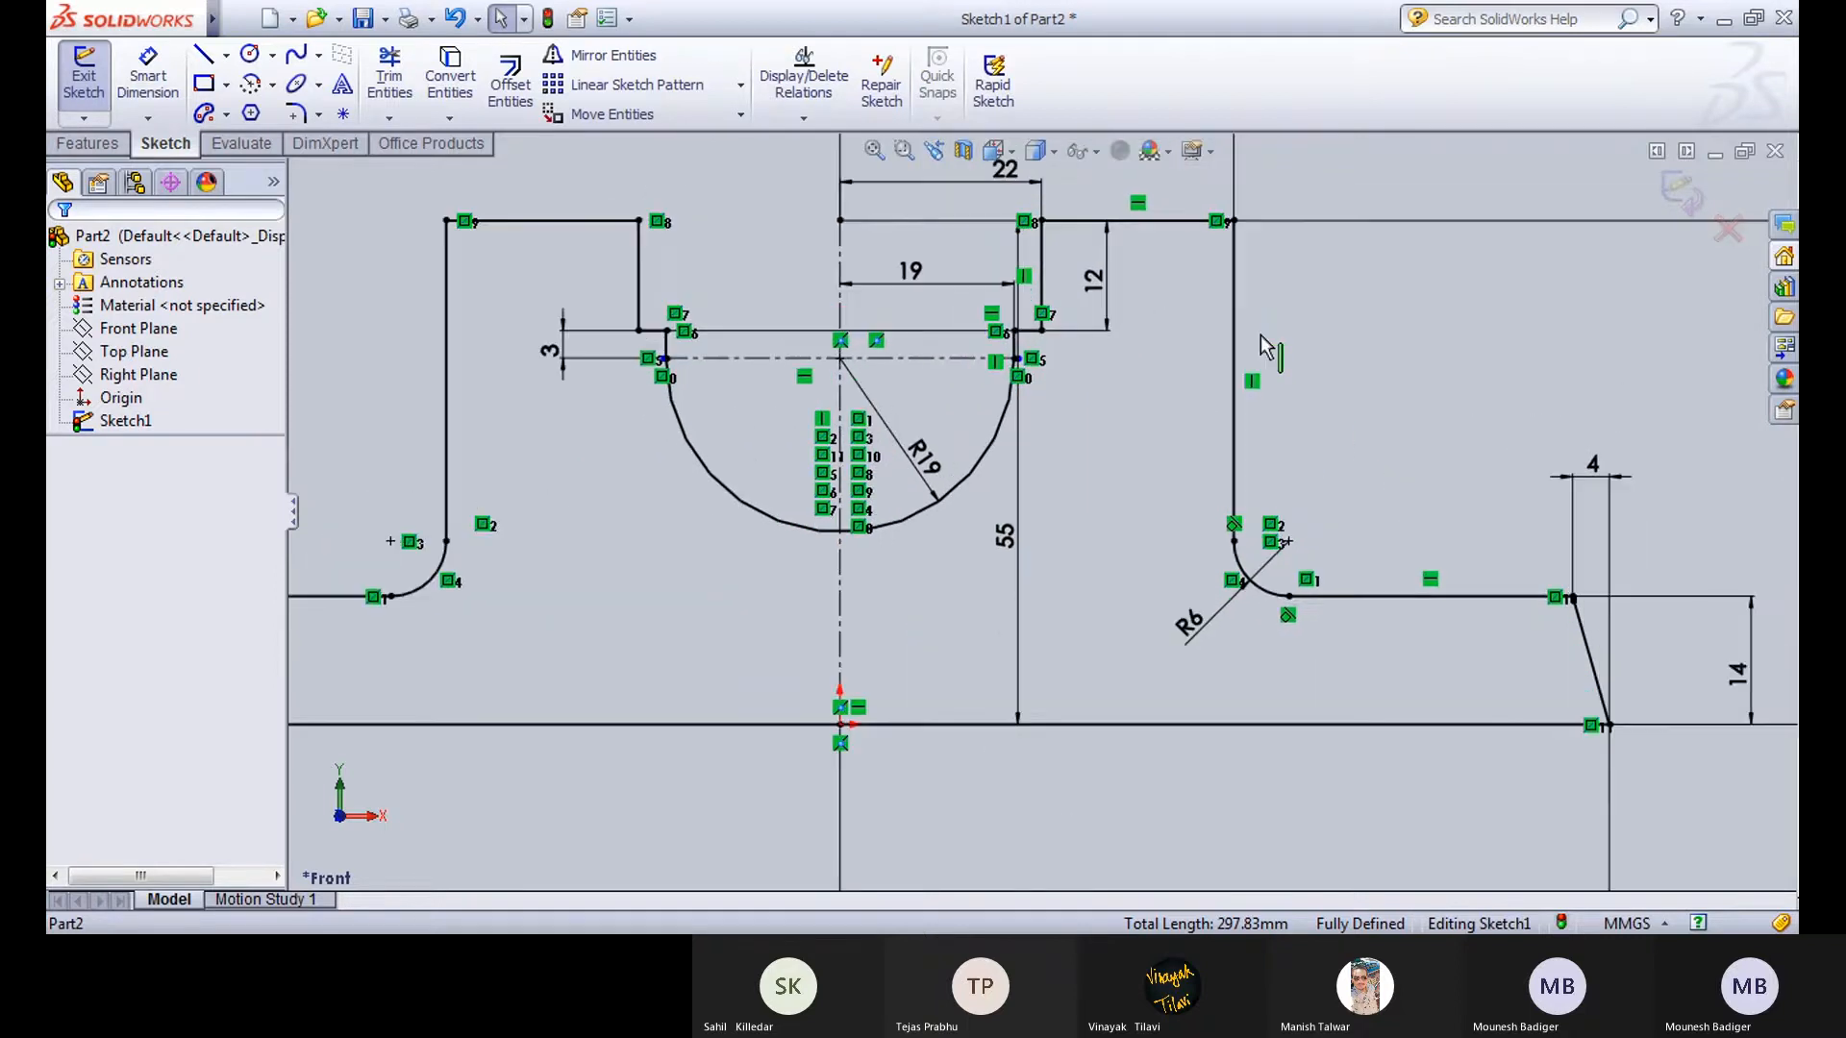
pyautogui.scroll(1, 1267, 347)
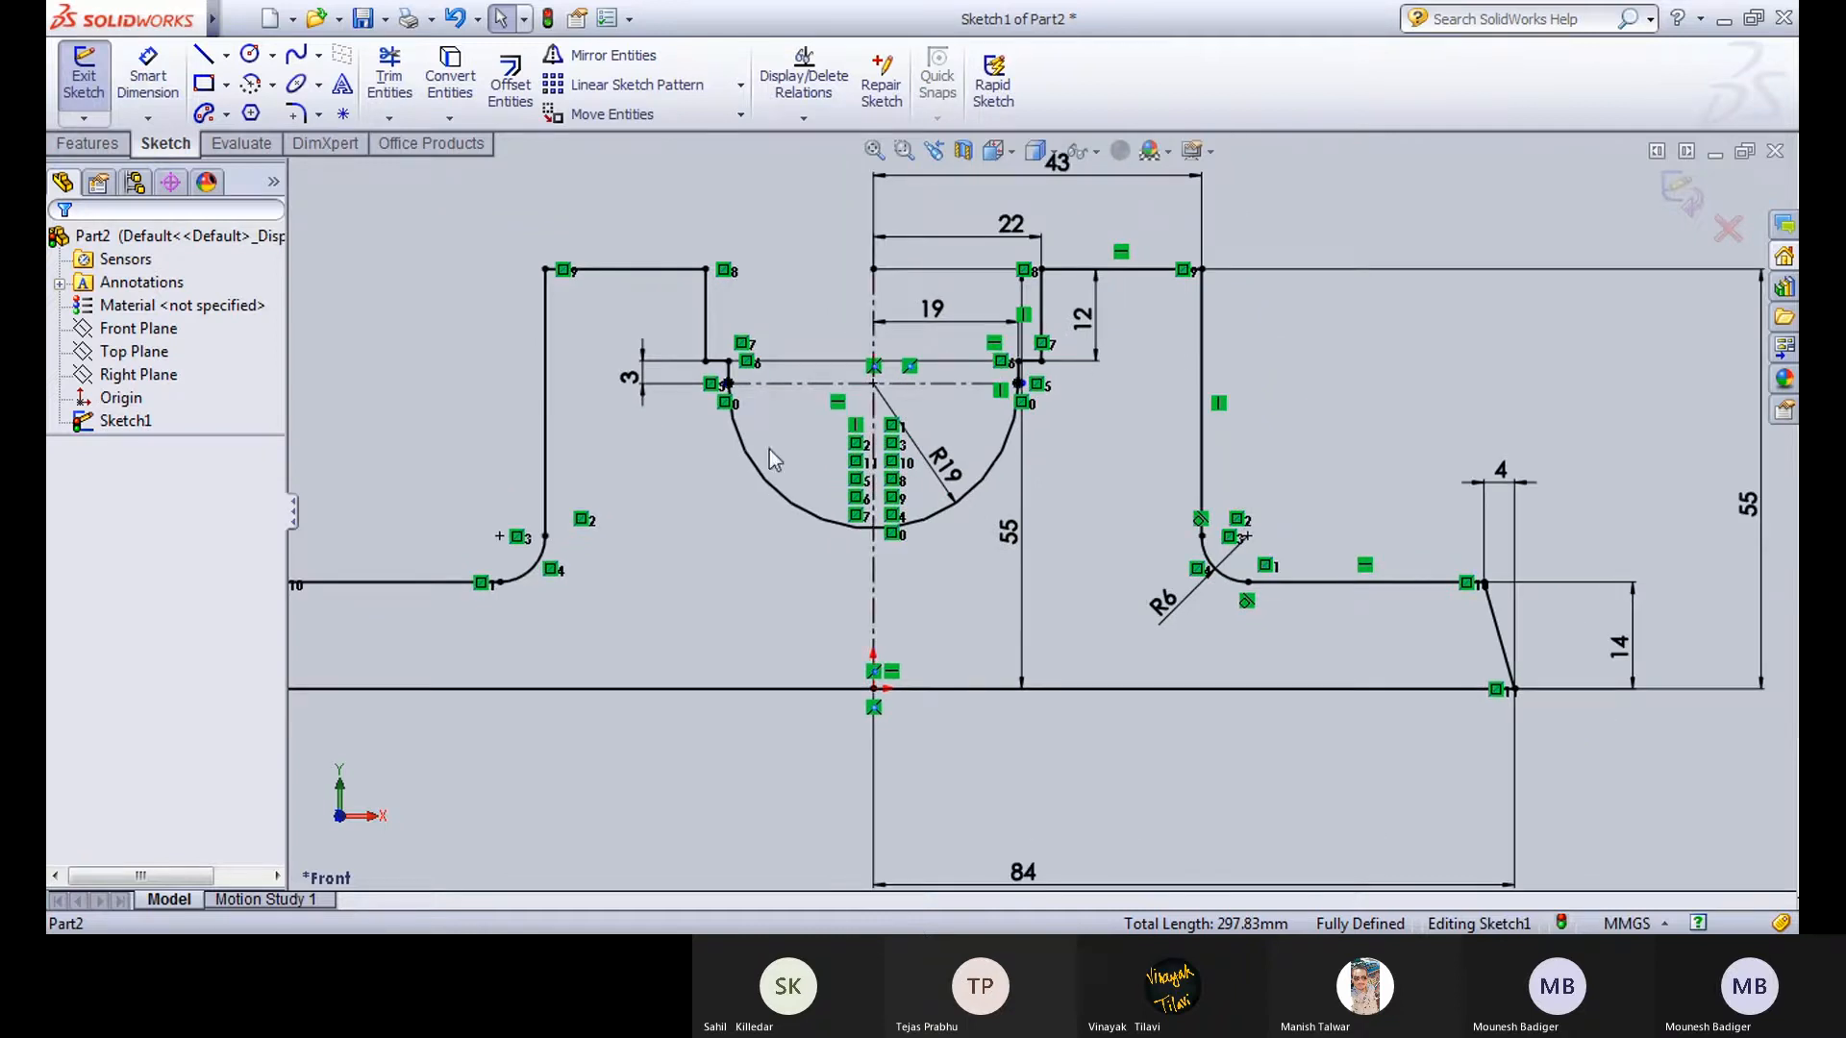
pyautogui.scroll(1, 798, 469)
pyautogui.click(83, 82)
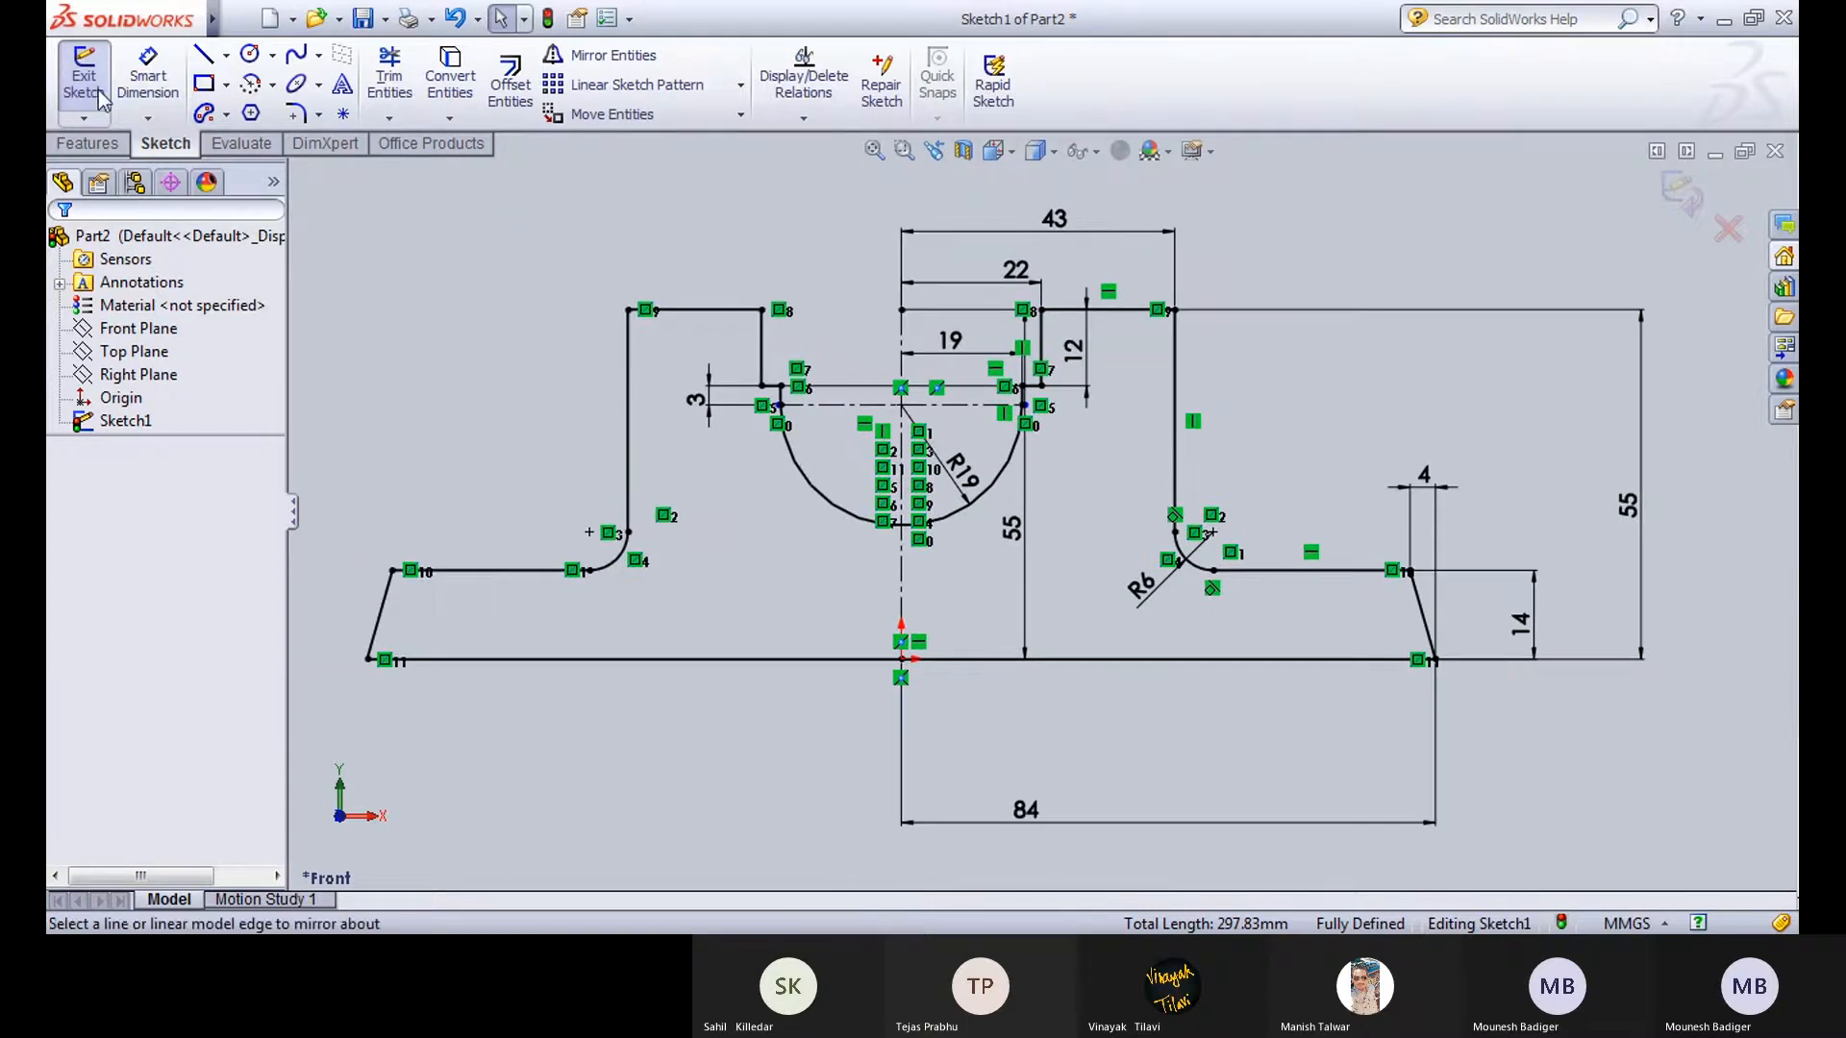
pyautogui.scroll(1, 463, 408)
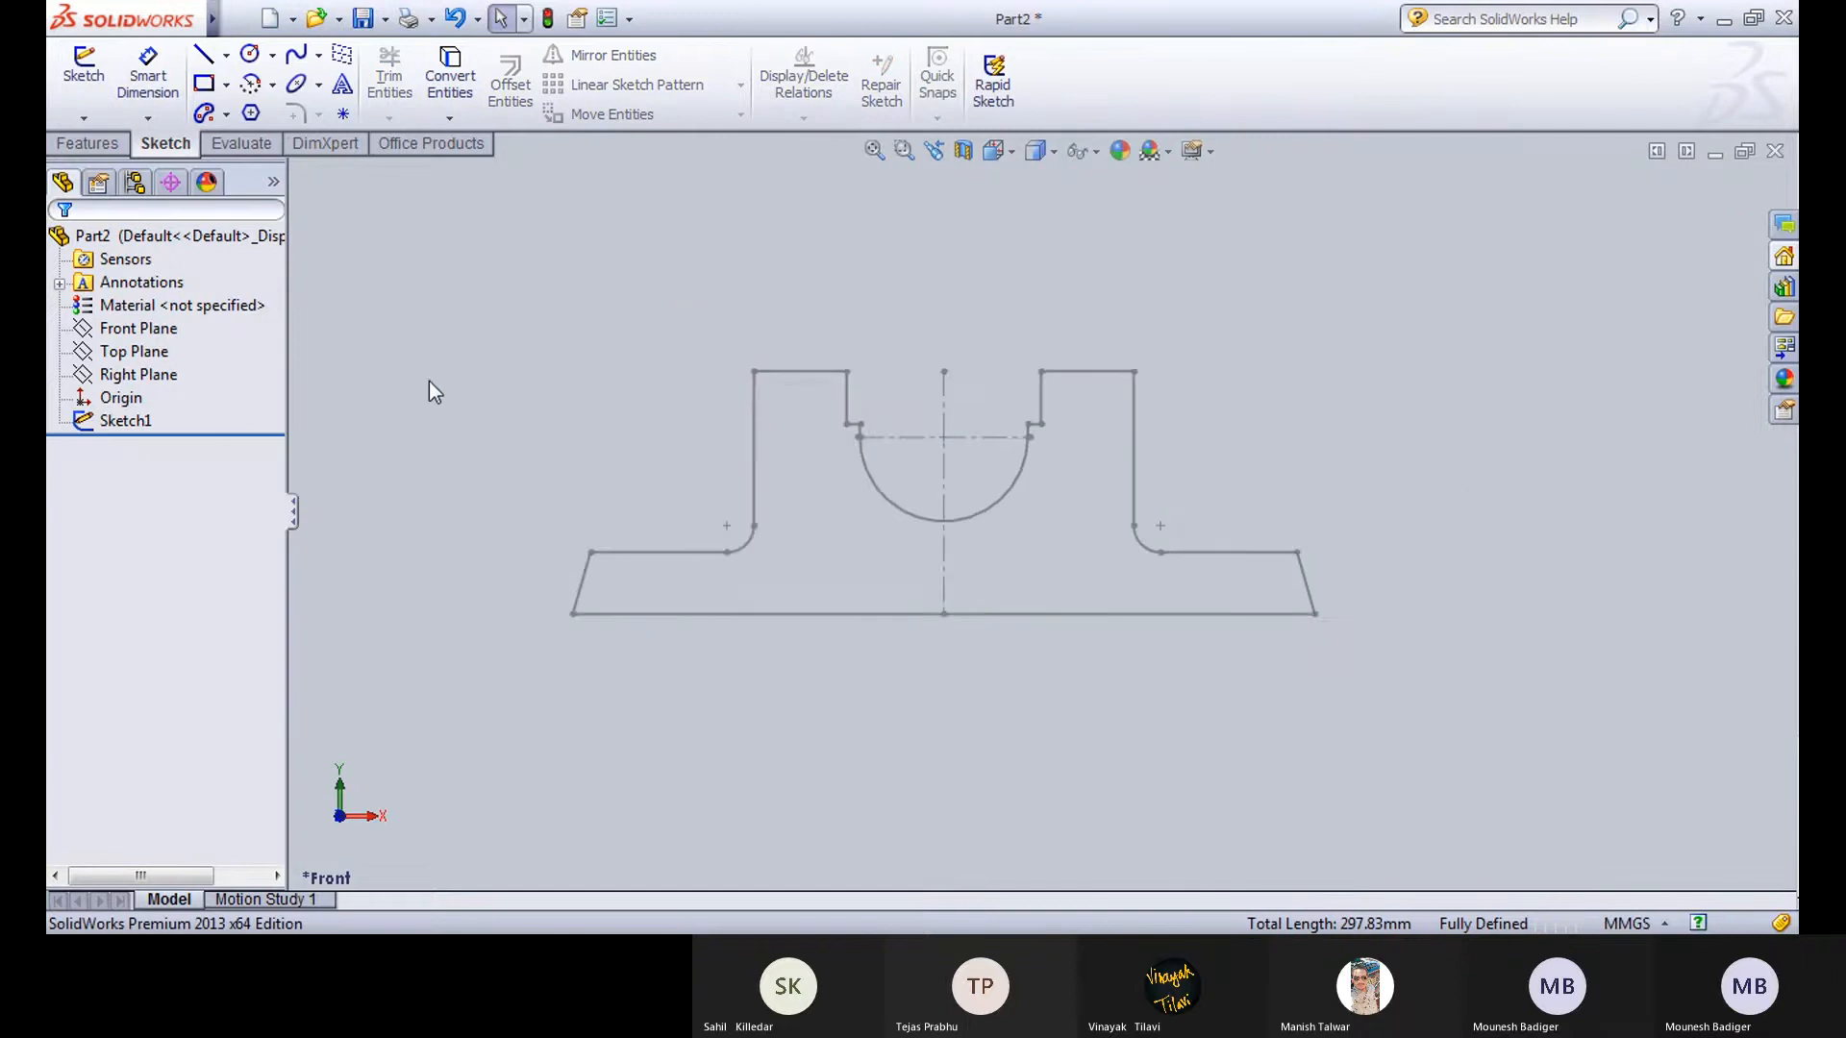
pyautogui.click(104, 144)
pyautogui.click(93, 77)
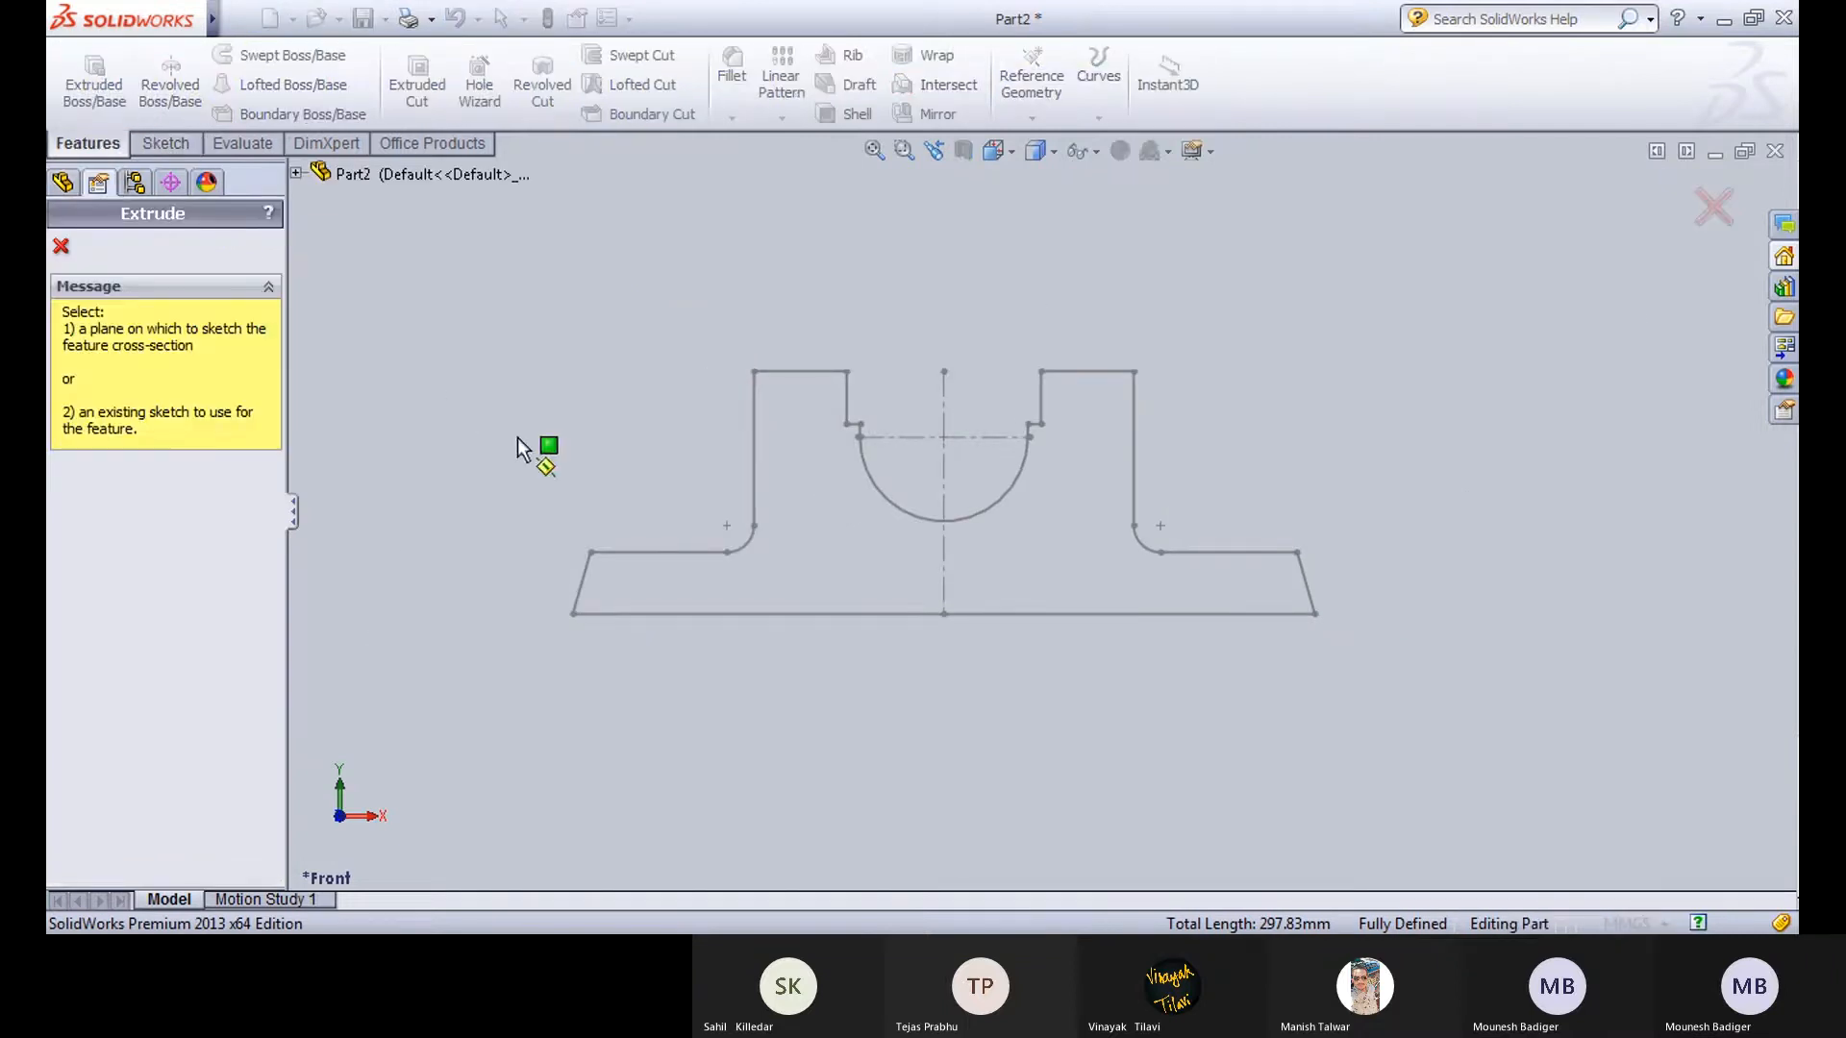
pyautogui.moveTo(540, 445); pyautogui.dragTo(549, 567, button='middle')
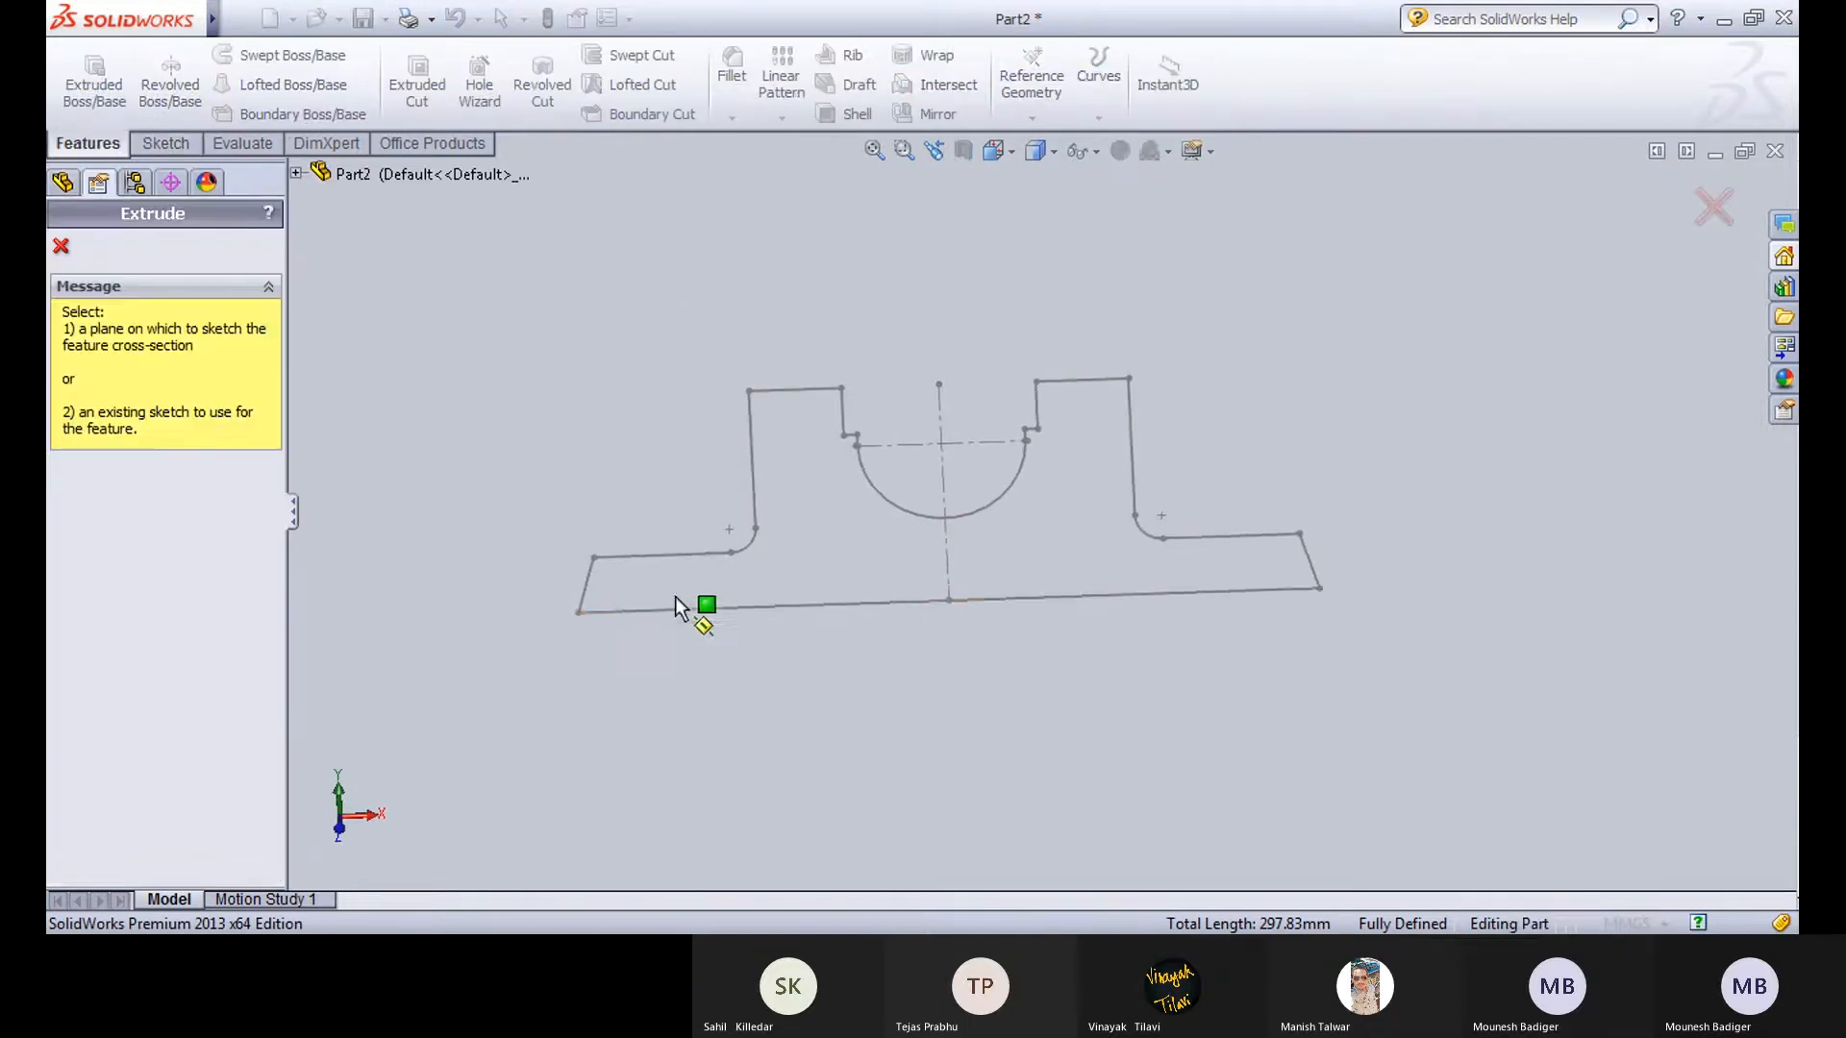
pyautogui.click(822, 606)
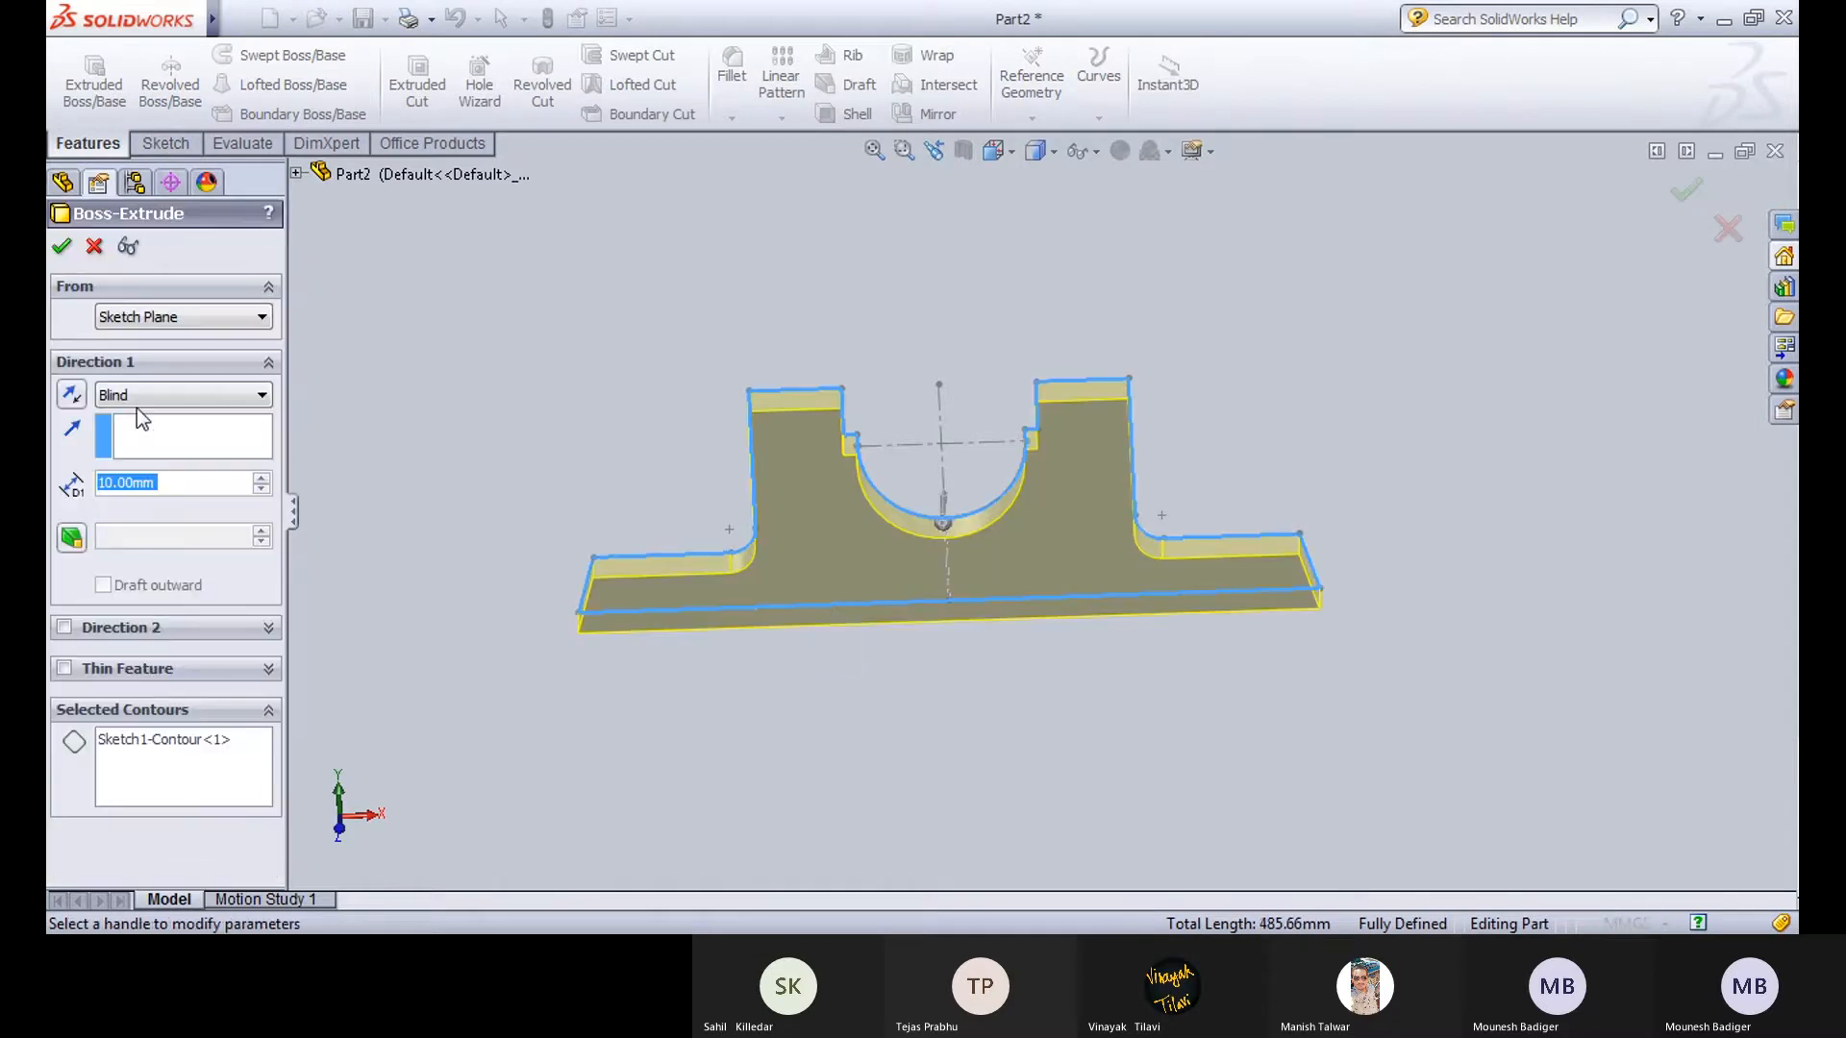
pyautogui.click(171, 398)
pyautogui.click(165, 498)
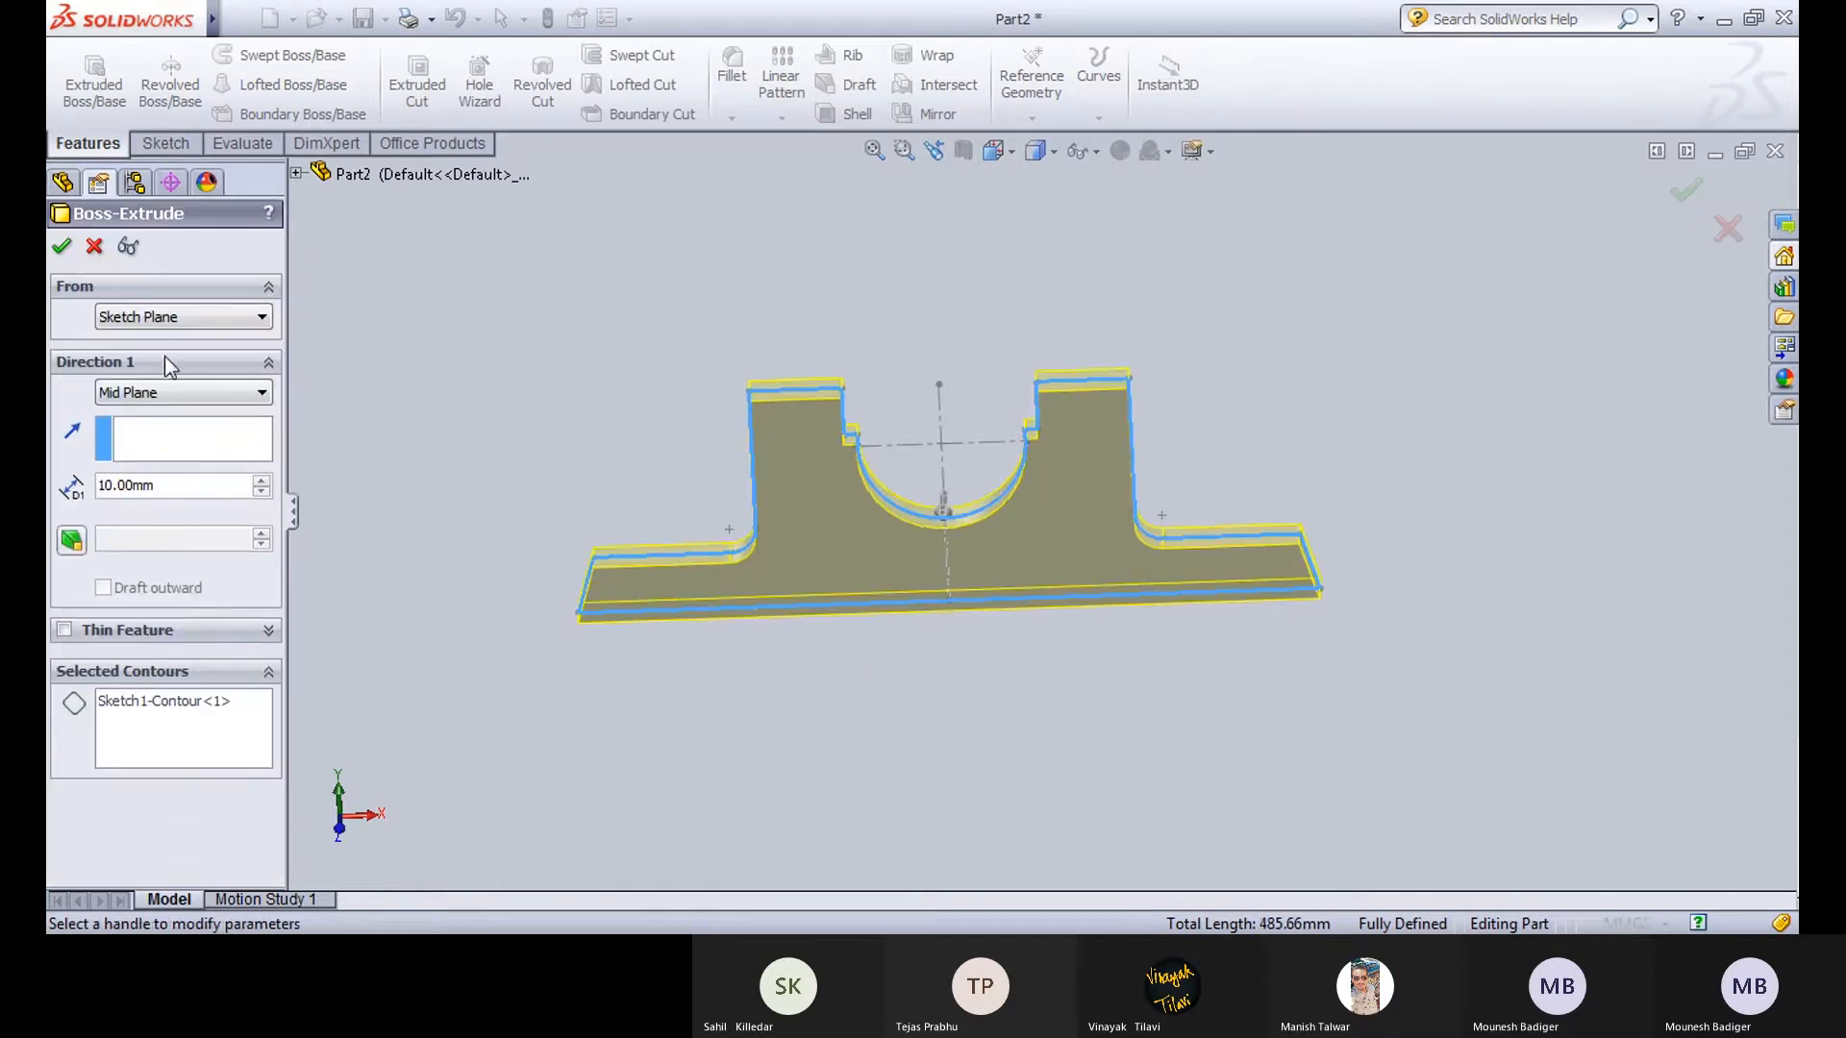
pyautogui.click(95, 246)
# Examine the body's plan view on the details drawing for its depth and return to the part.
pyautogui.click(670, 834)
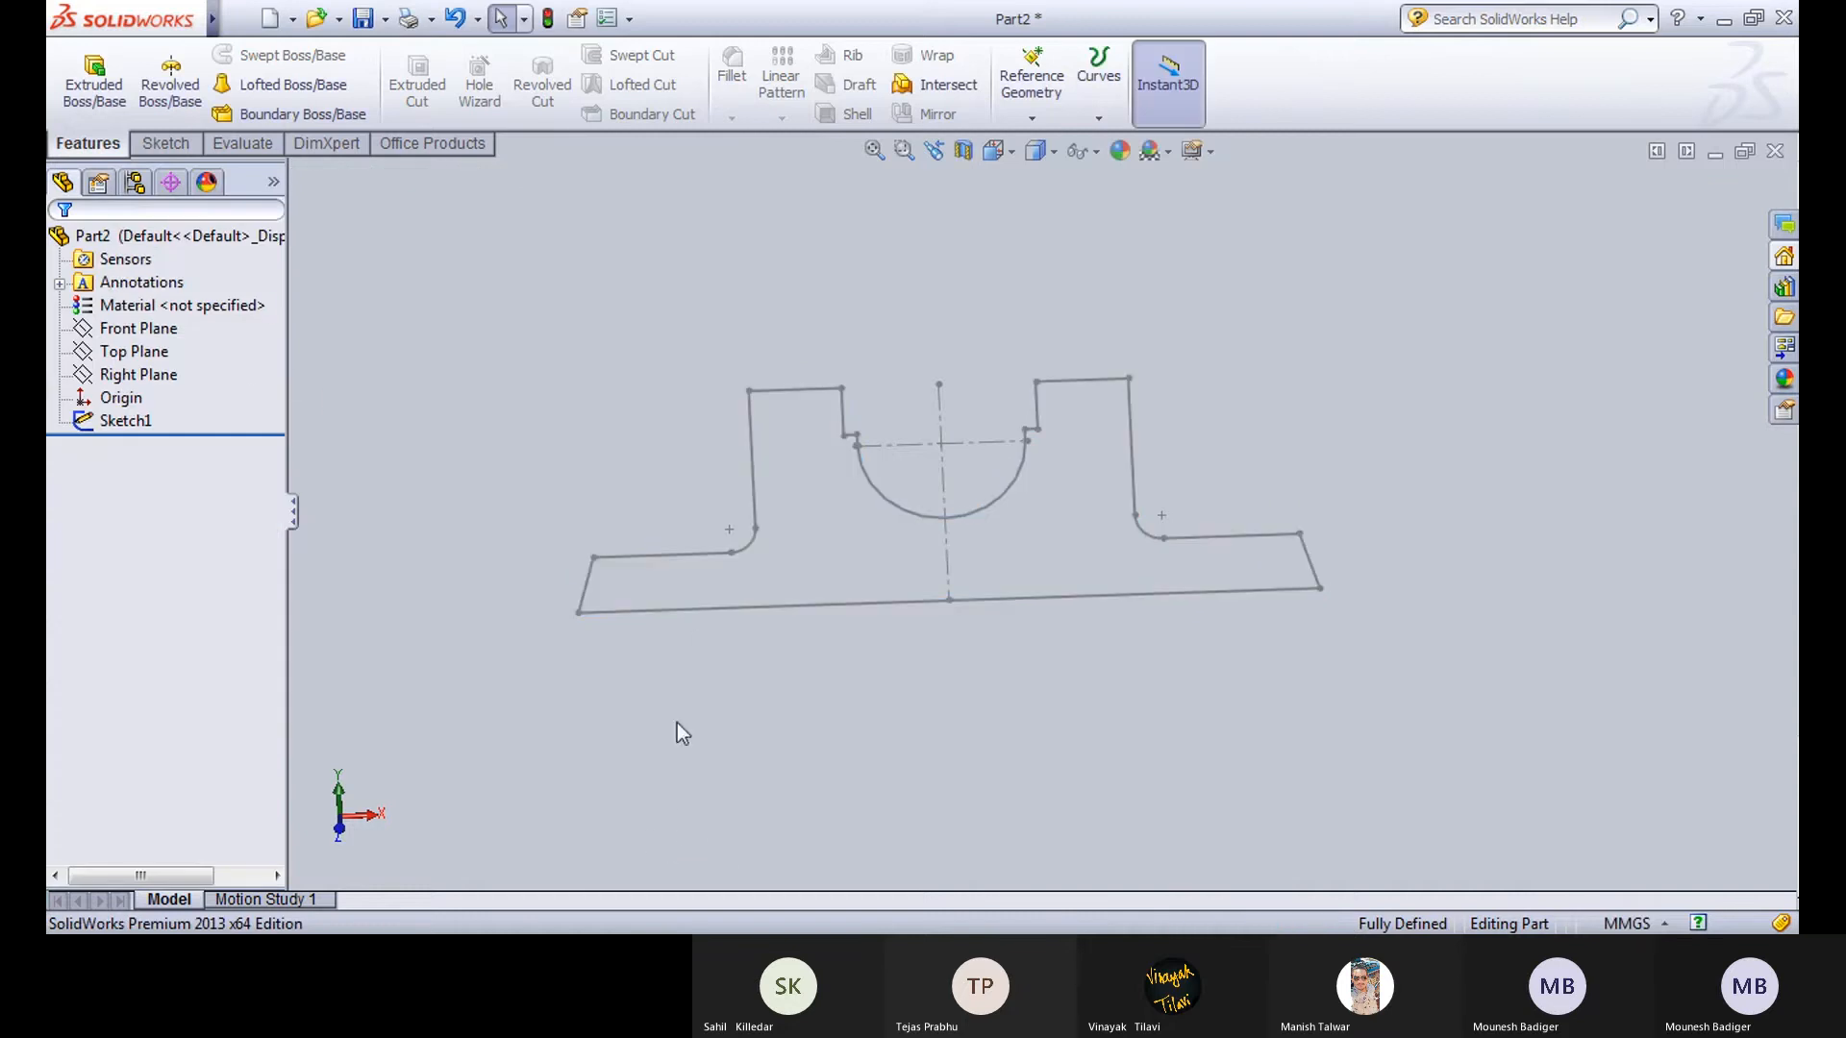
pyautogui.click(636, 826)
pyautogui.scroll(2, 736, 558)
pyautogui.moveTo(733, 571); pyautogui.dragTo(674, 417, button='middle')
pyautogui.moveTo(779, 772); pyautogui.dragTo(741, 631, button='middle')
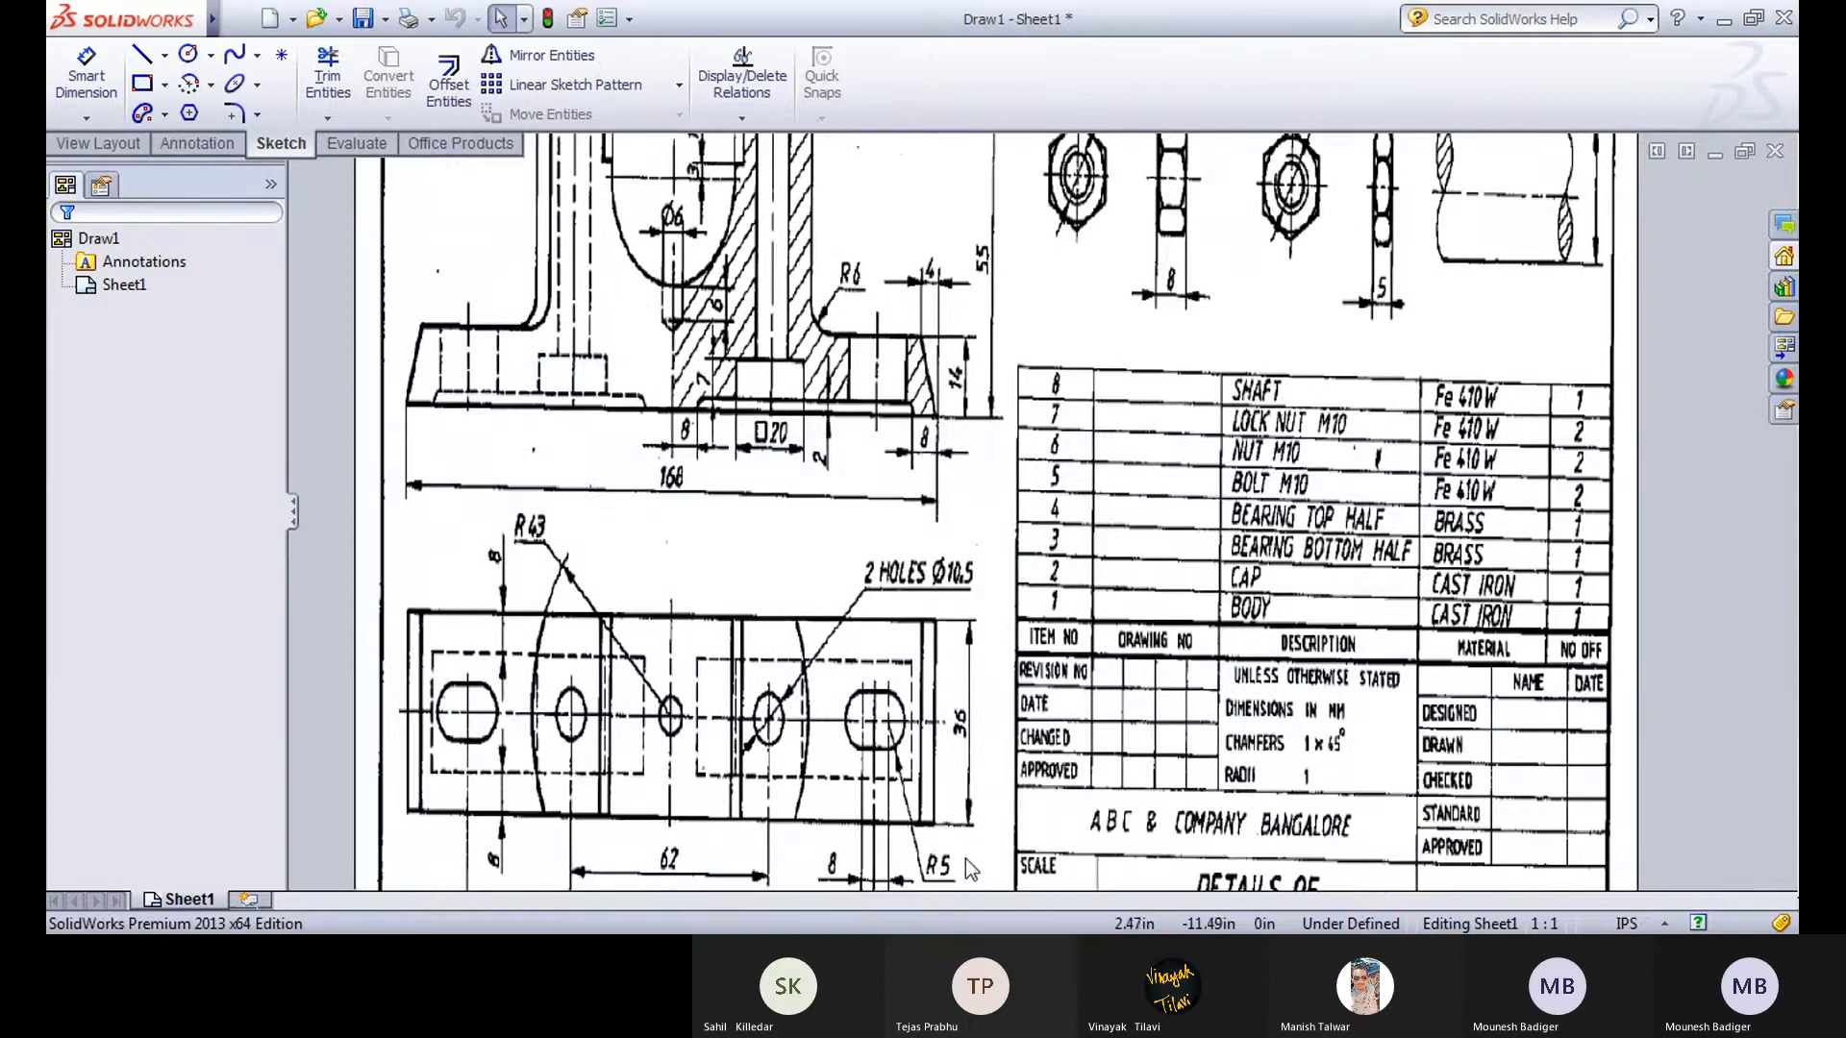
pyautogui.scroll(-2, 958, 717)
pyautogui.moveTo(783, 767); pyautogui.dragTo(920, 617, button='middle')
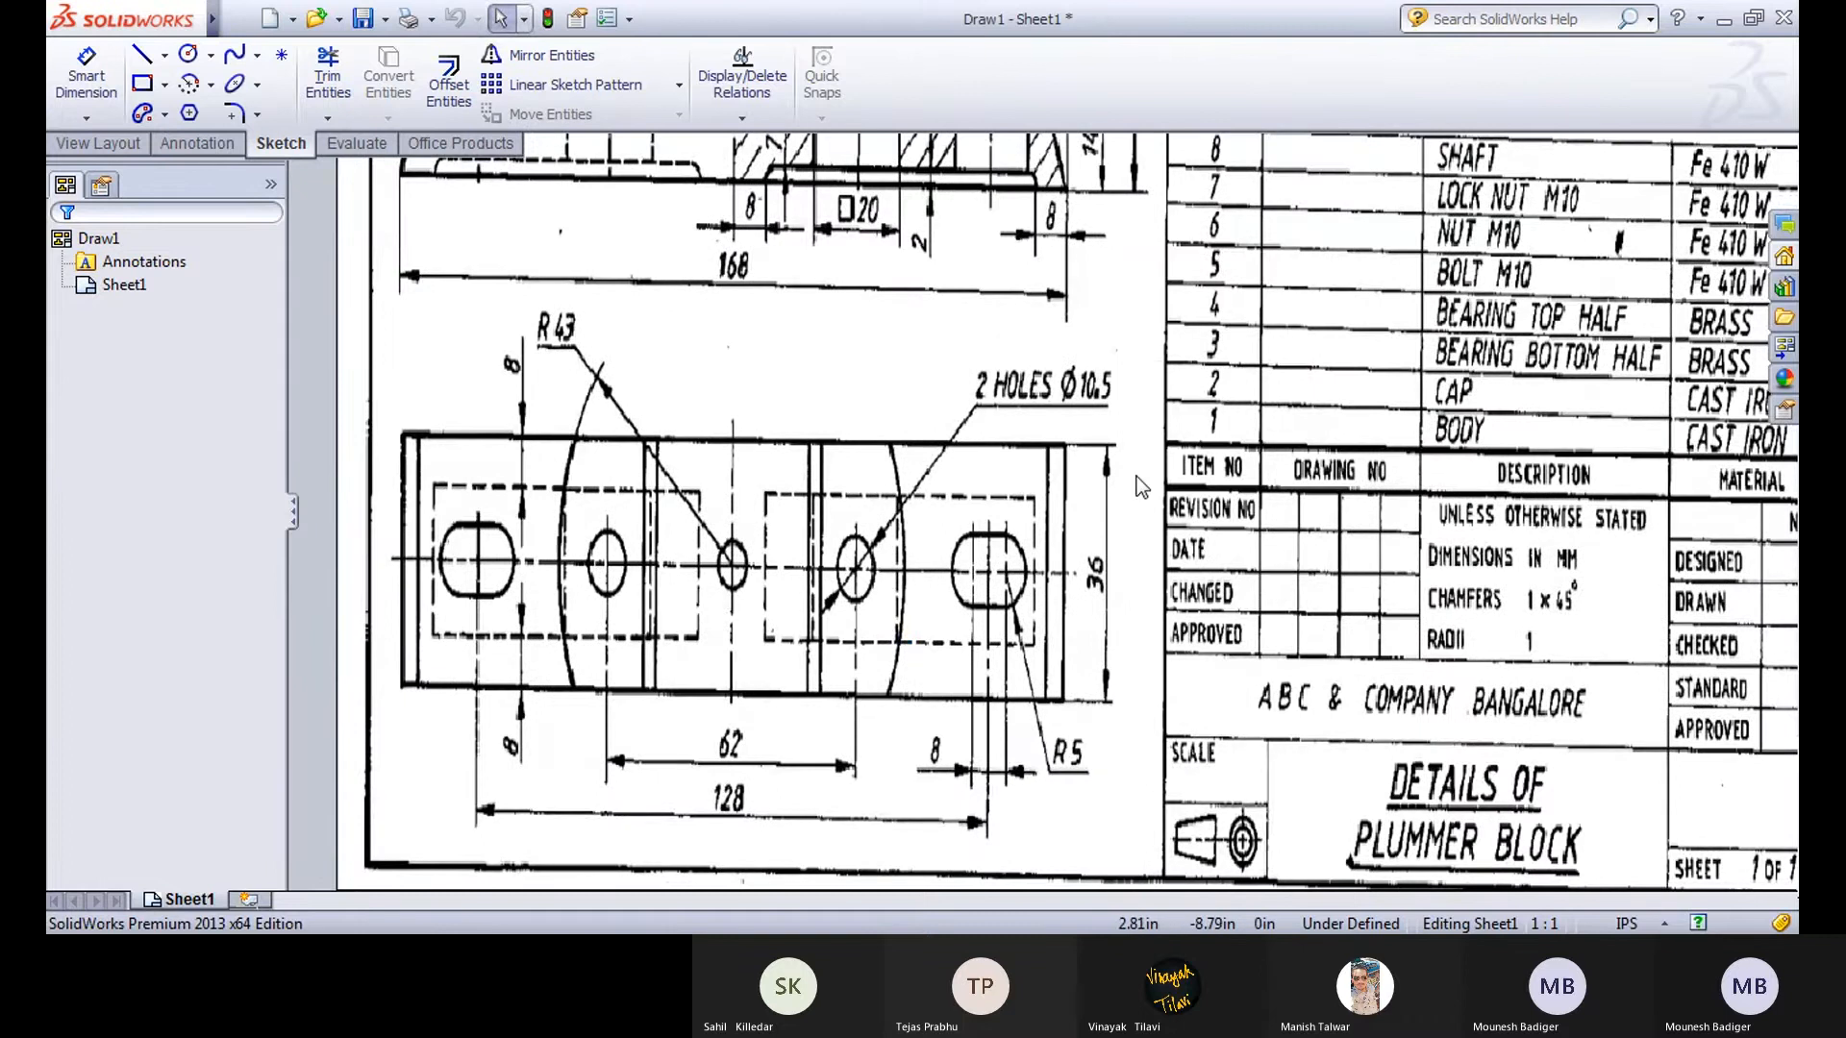
pyautogui.click(638, 953)
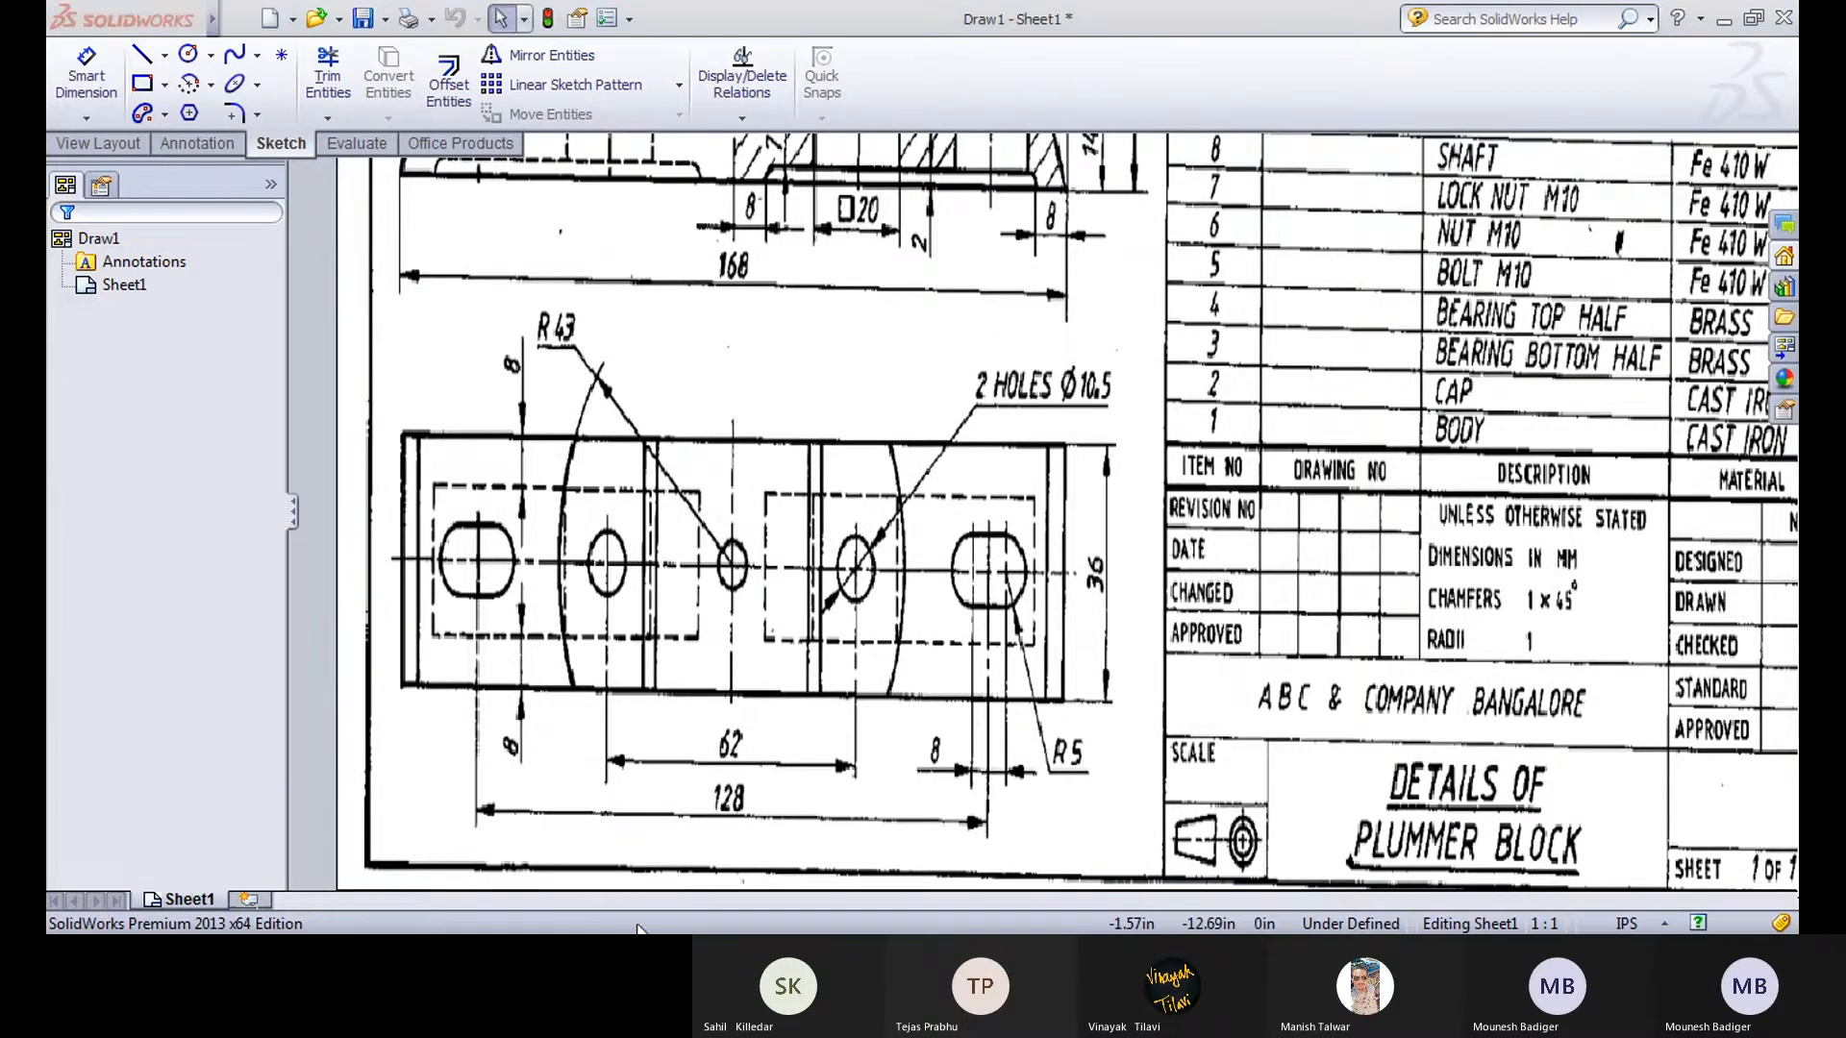
pyautogui.click(624, 899)
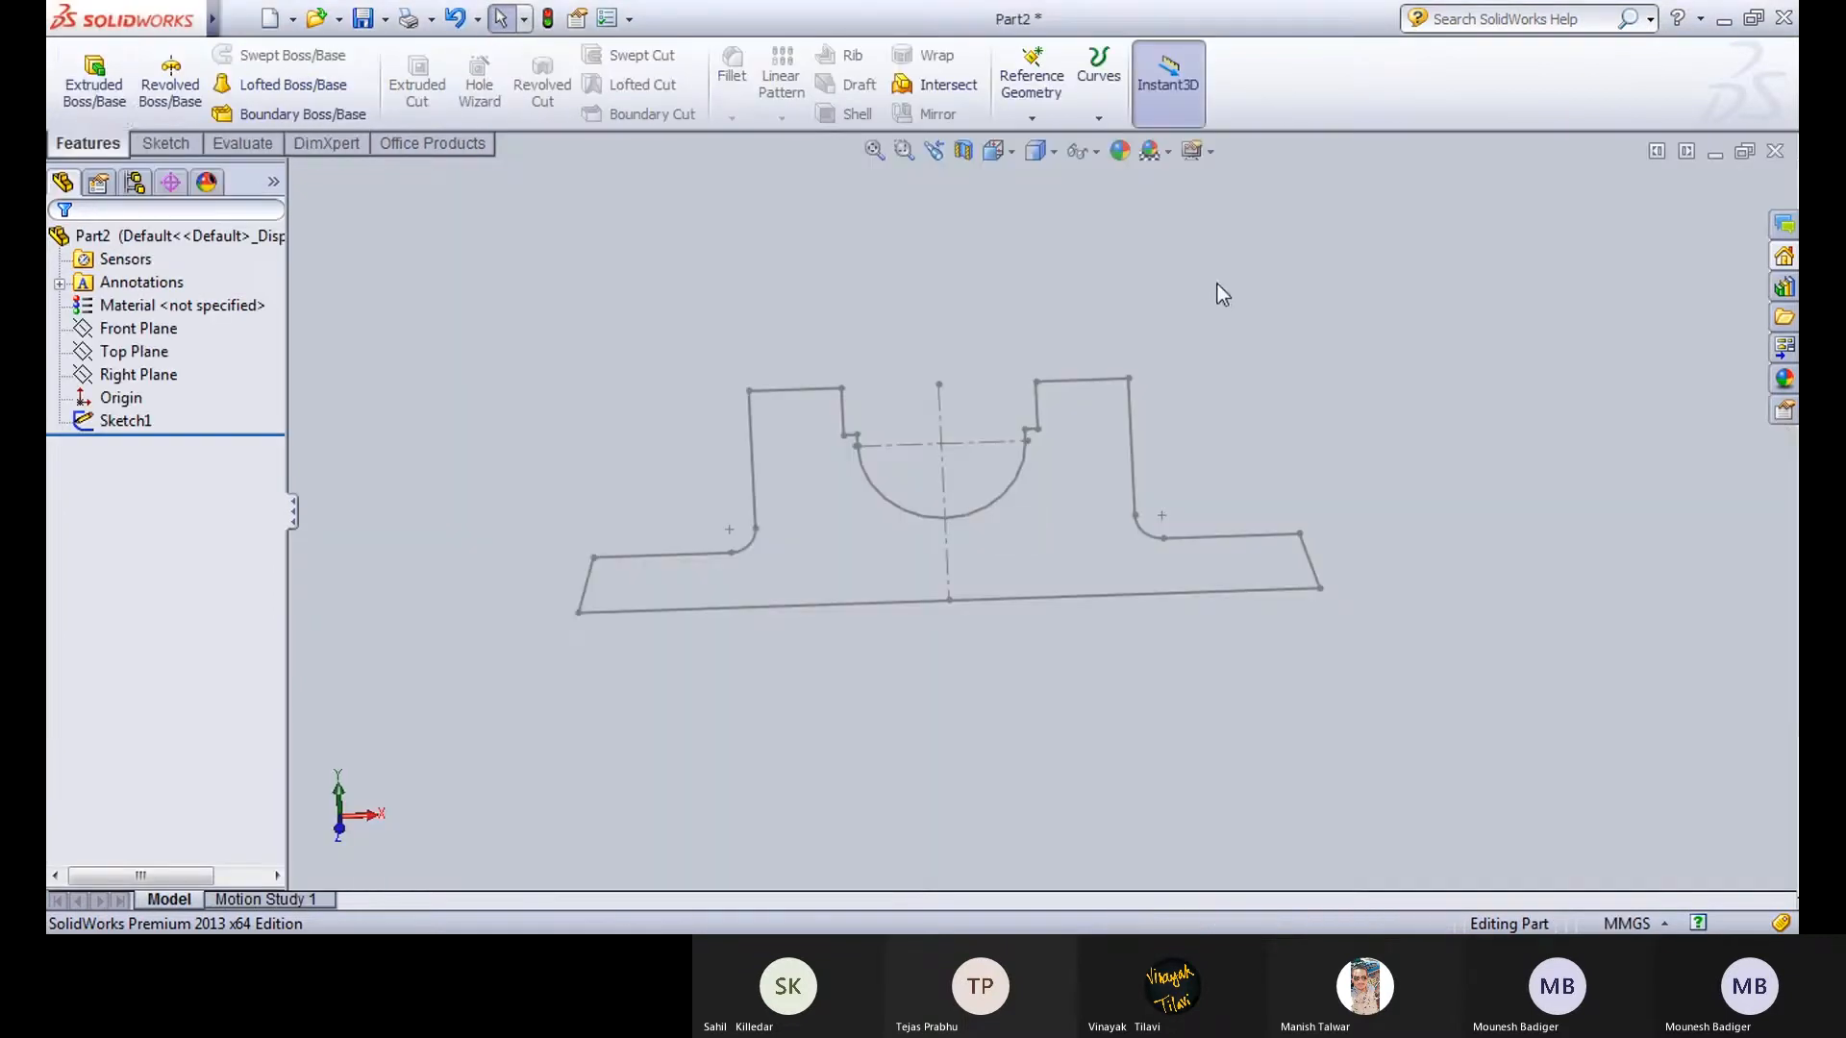
# Extrude the closed front profile as a boss with the Mid Plane end condition and a depth of 36 mm.
pyautogui.click(54, 98)
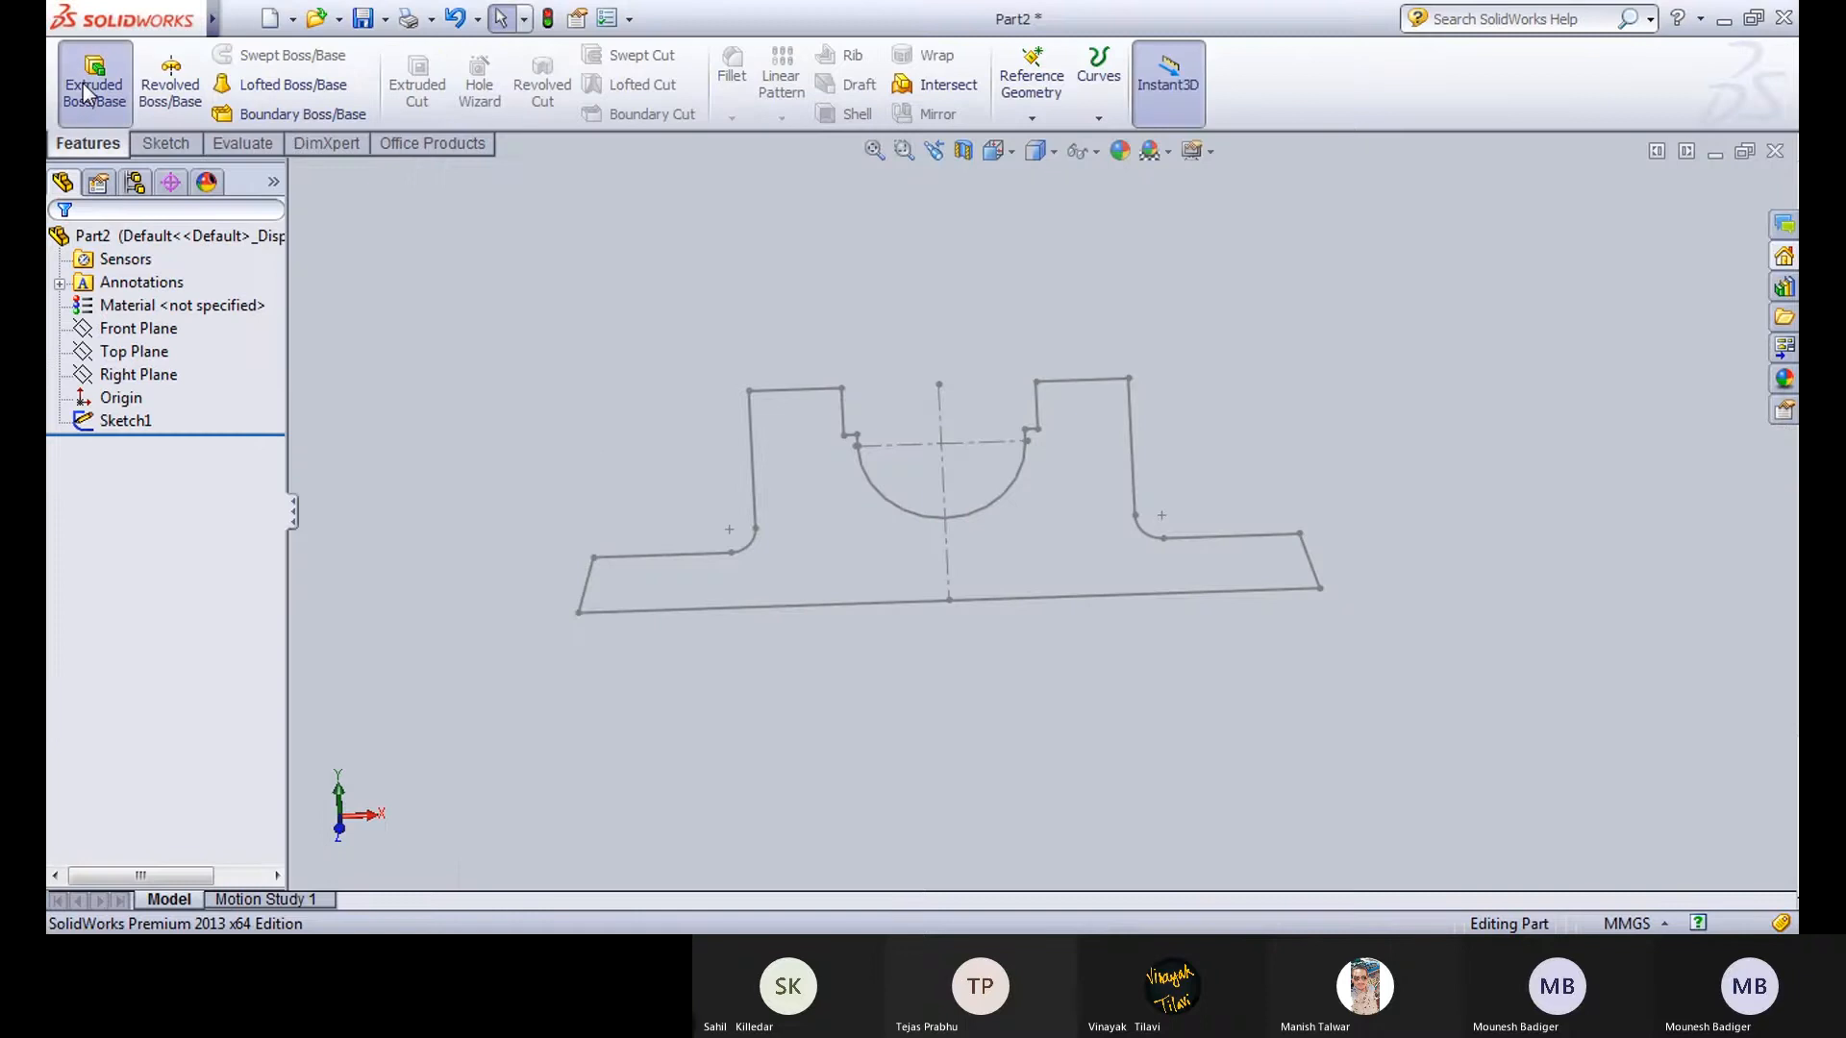
pyautogui.click(852, 602)
pyautogui.click(133, 396)
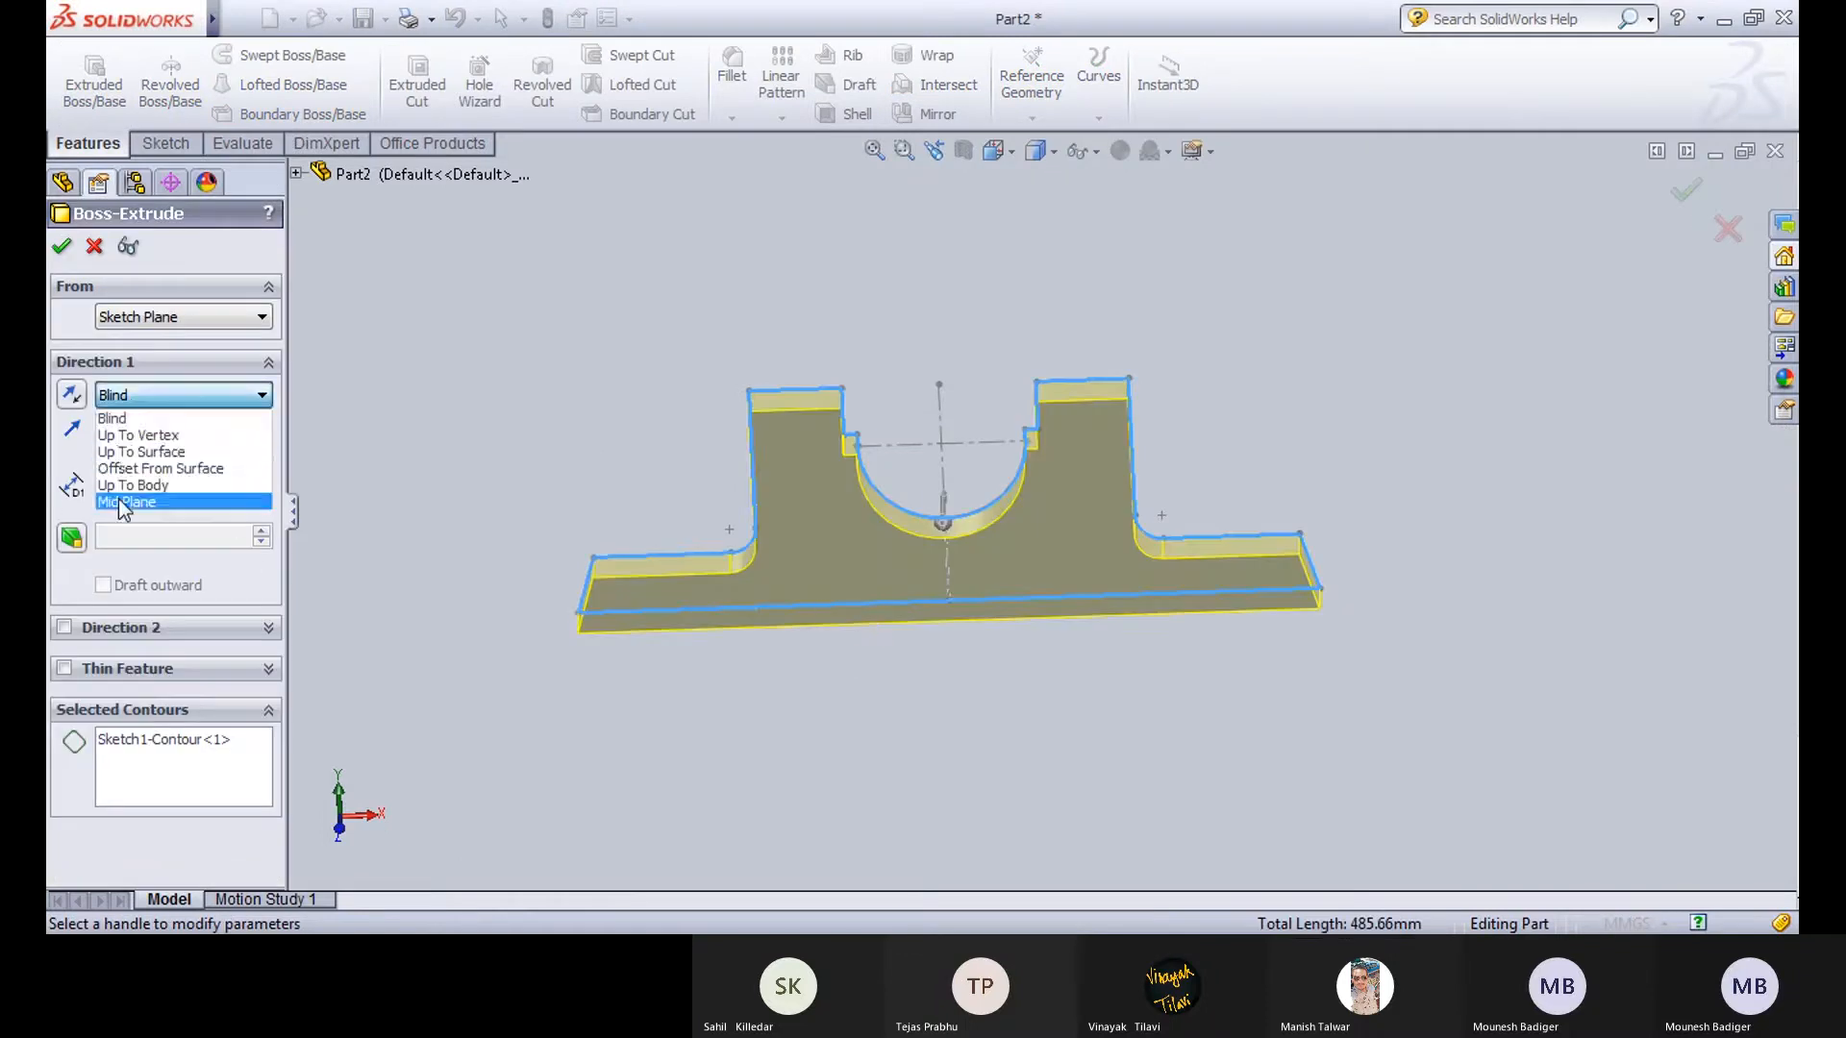
pyautogui.click(135, 502)
pyautogui.click(152, 484)
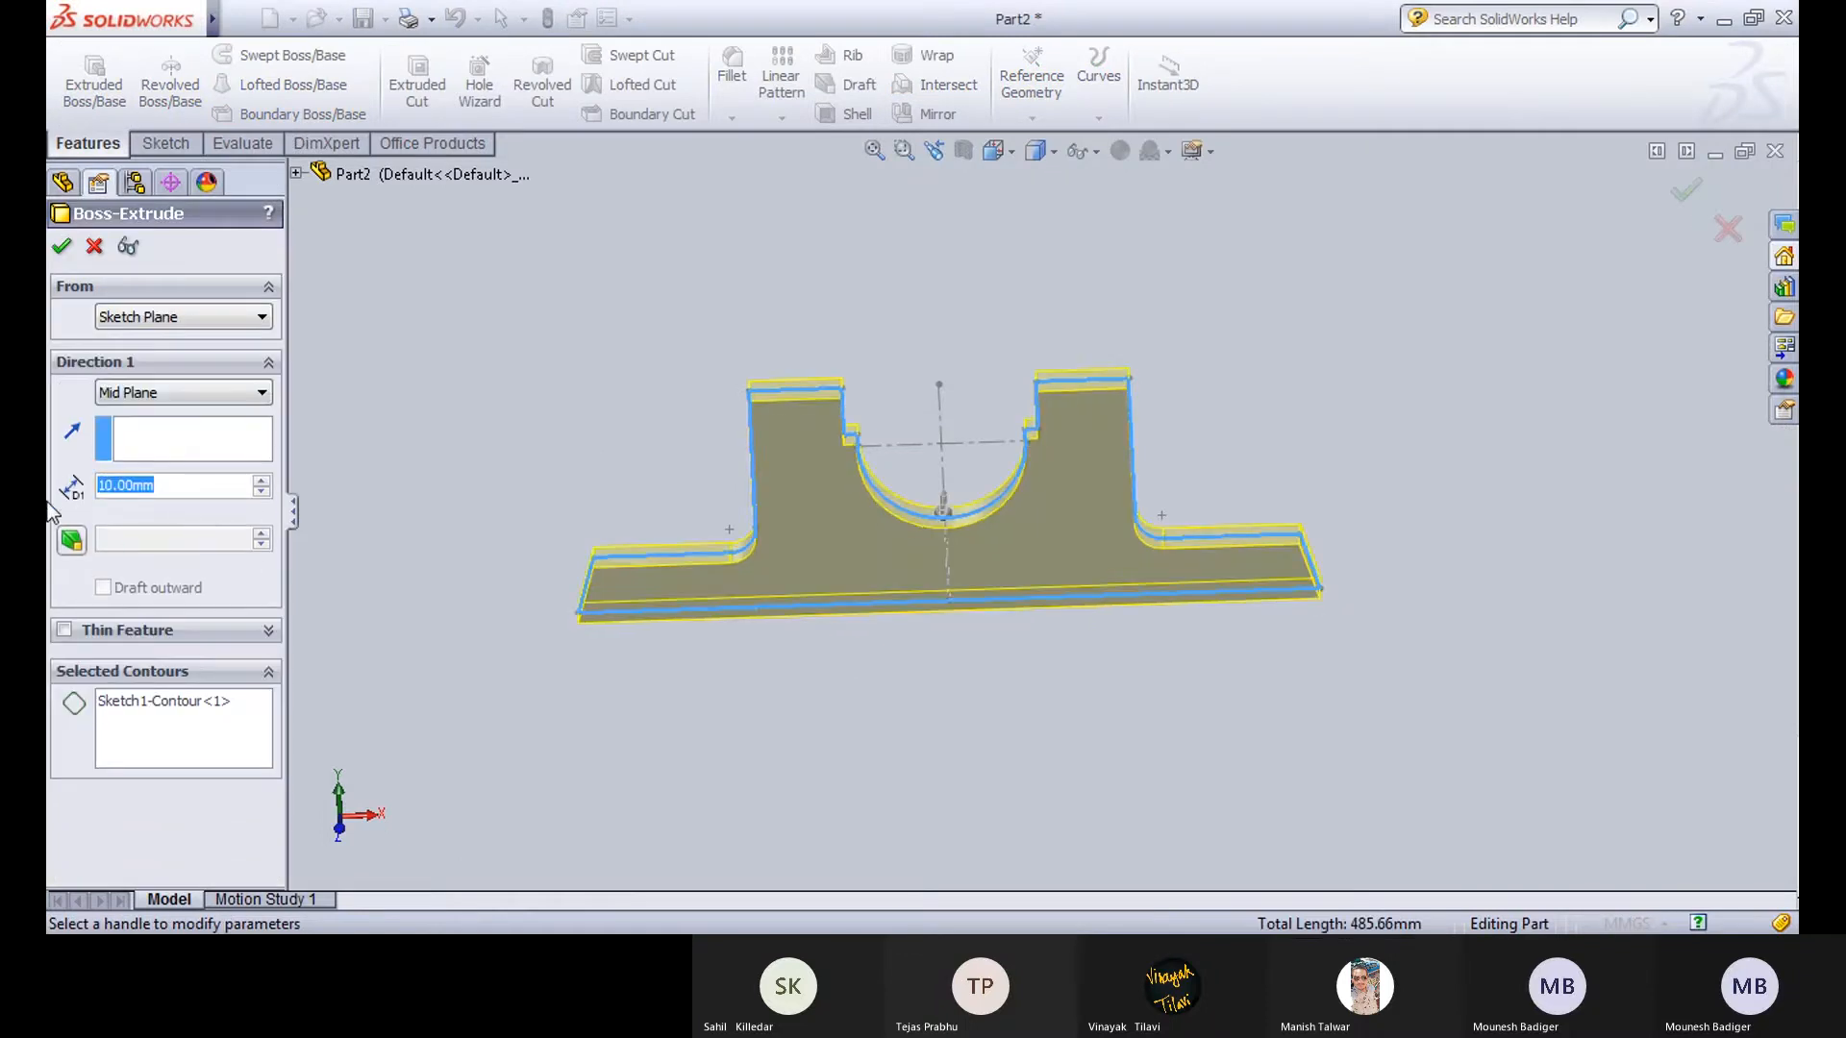
pyautogui.write('36')
pyautogui.press('Return')
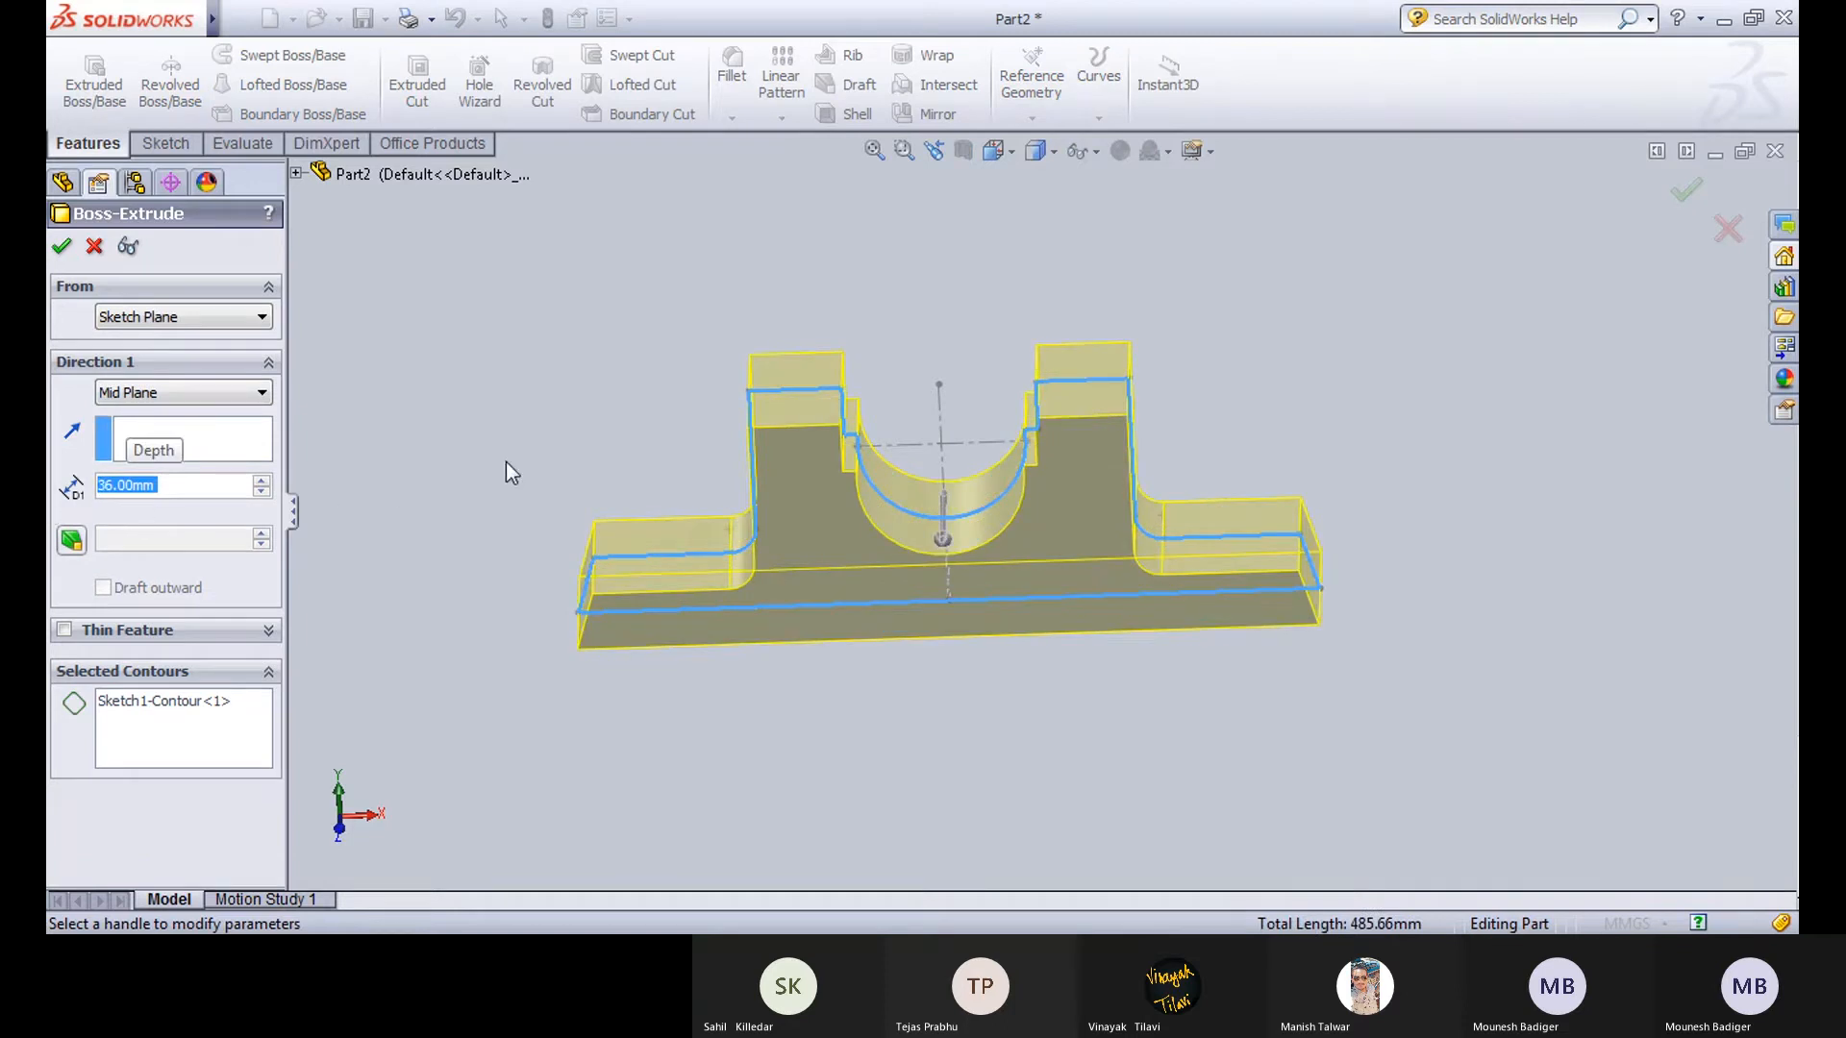
pyautogui.moveTo(527, 463)
pyautogui.mouseDown(button='middle')
pyautogui.moveTo(622, 519)
pyautogui.moveTo(519, 318)
pyautogui.moveTo(581, 384)
pyautogui.moveTo(597, 359)
pyautogui.moveTo(580, 392)
pyautogui.moveTo(634, 247)
pyautogui.moveTo(535, 296)
pyautogui.moveTo(511, 379)
pyautogui.moveTo(560, 420)
pyautogui.moveTo(555, 486)
pyautogui.mouseUp(button='middle')
pyautogui.click(63, 249)
pyautogui.press('Escape')
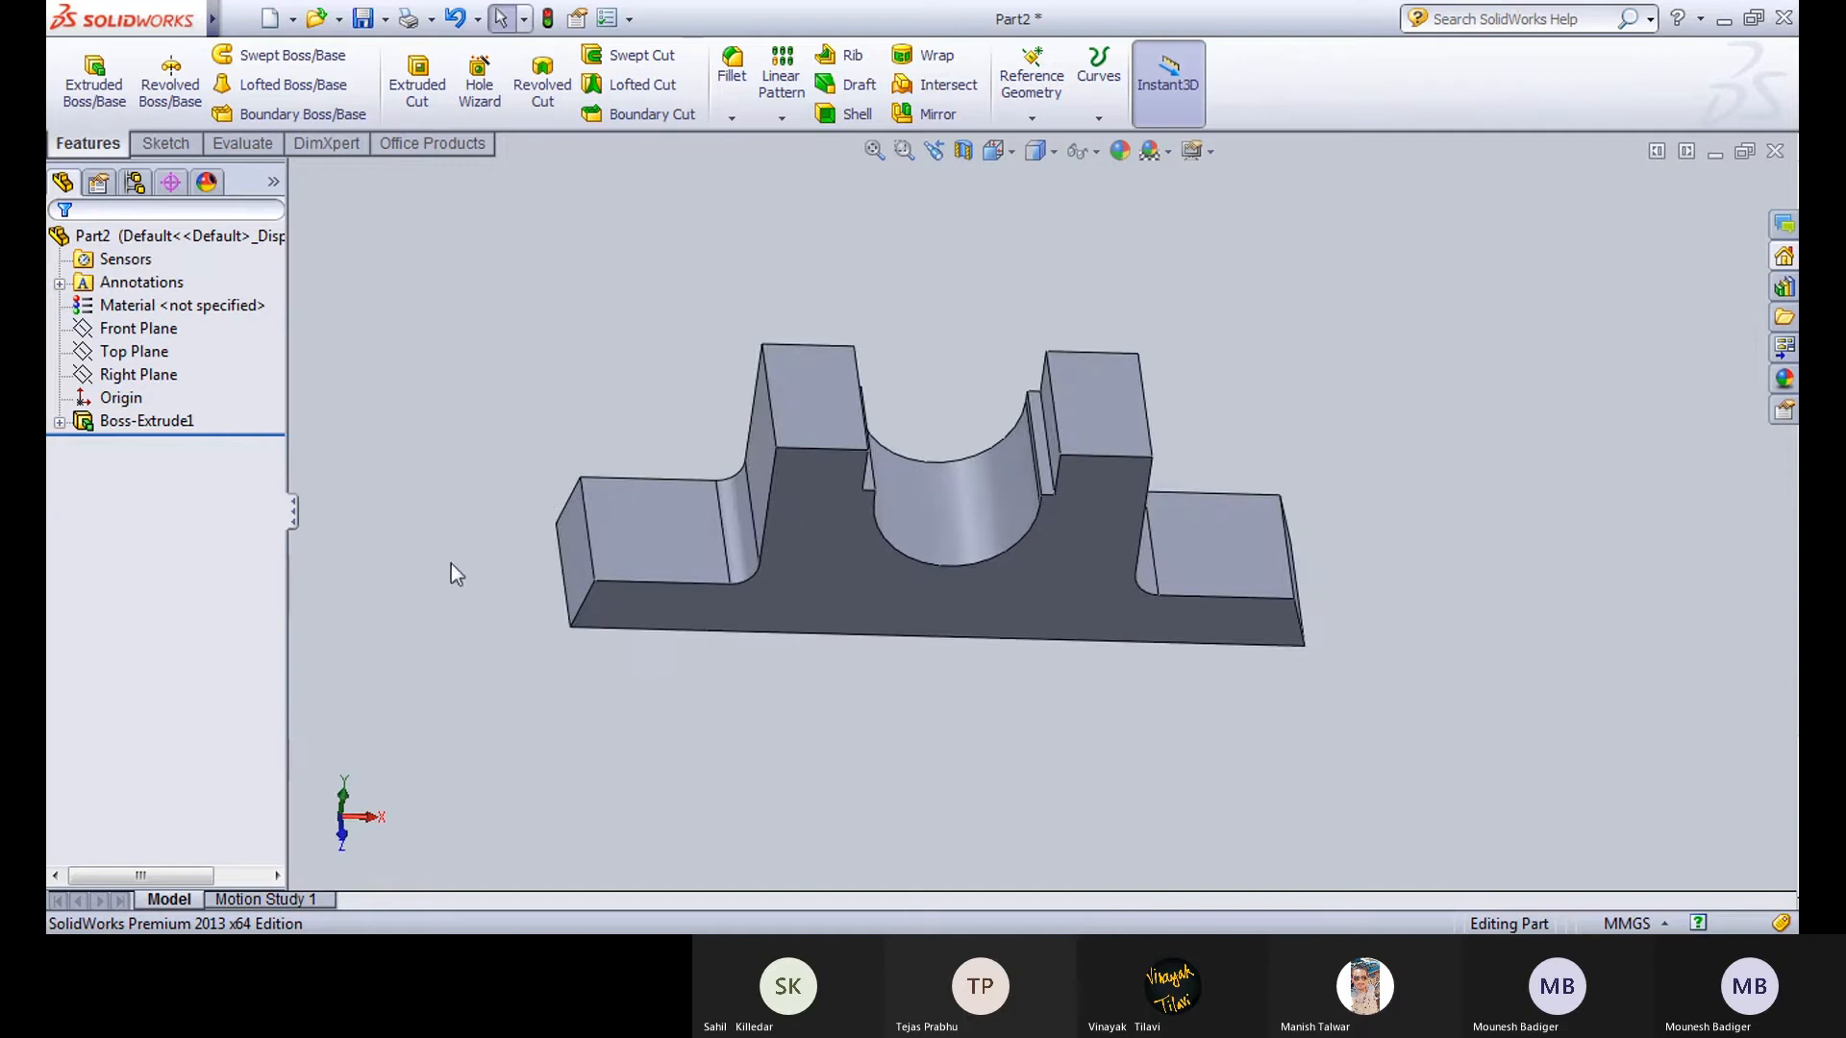
# Start a new sketch on the top face of the left upright and view the body from above.
pyautogui.click(836, 407)
pyautogui.click(945, 320)
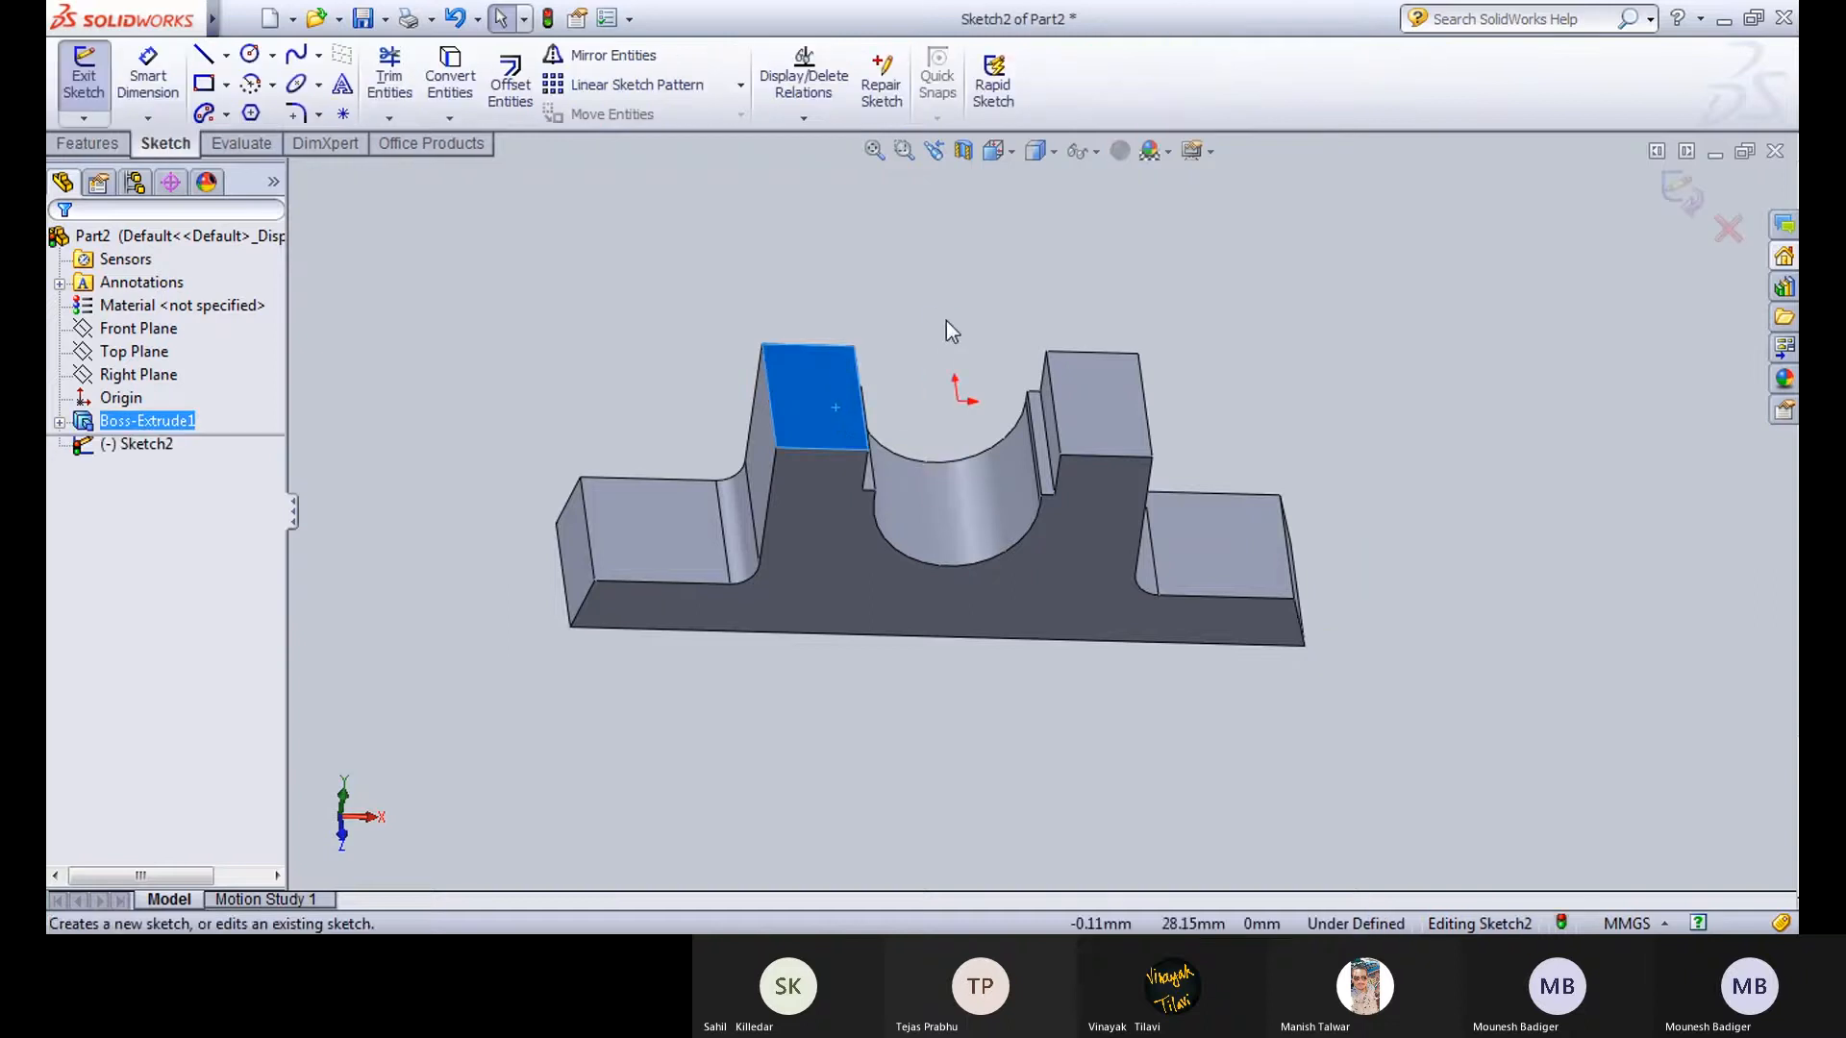
pyautogui.click(994, 150)
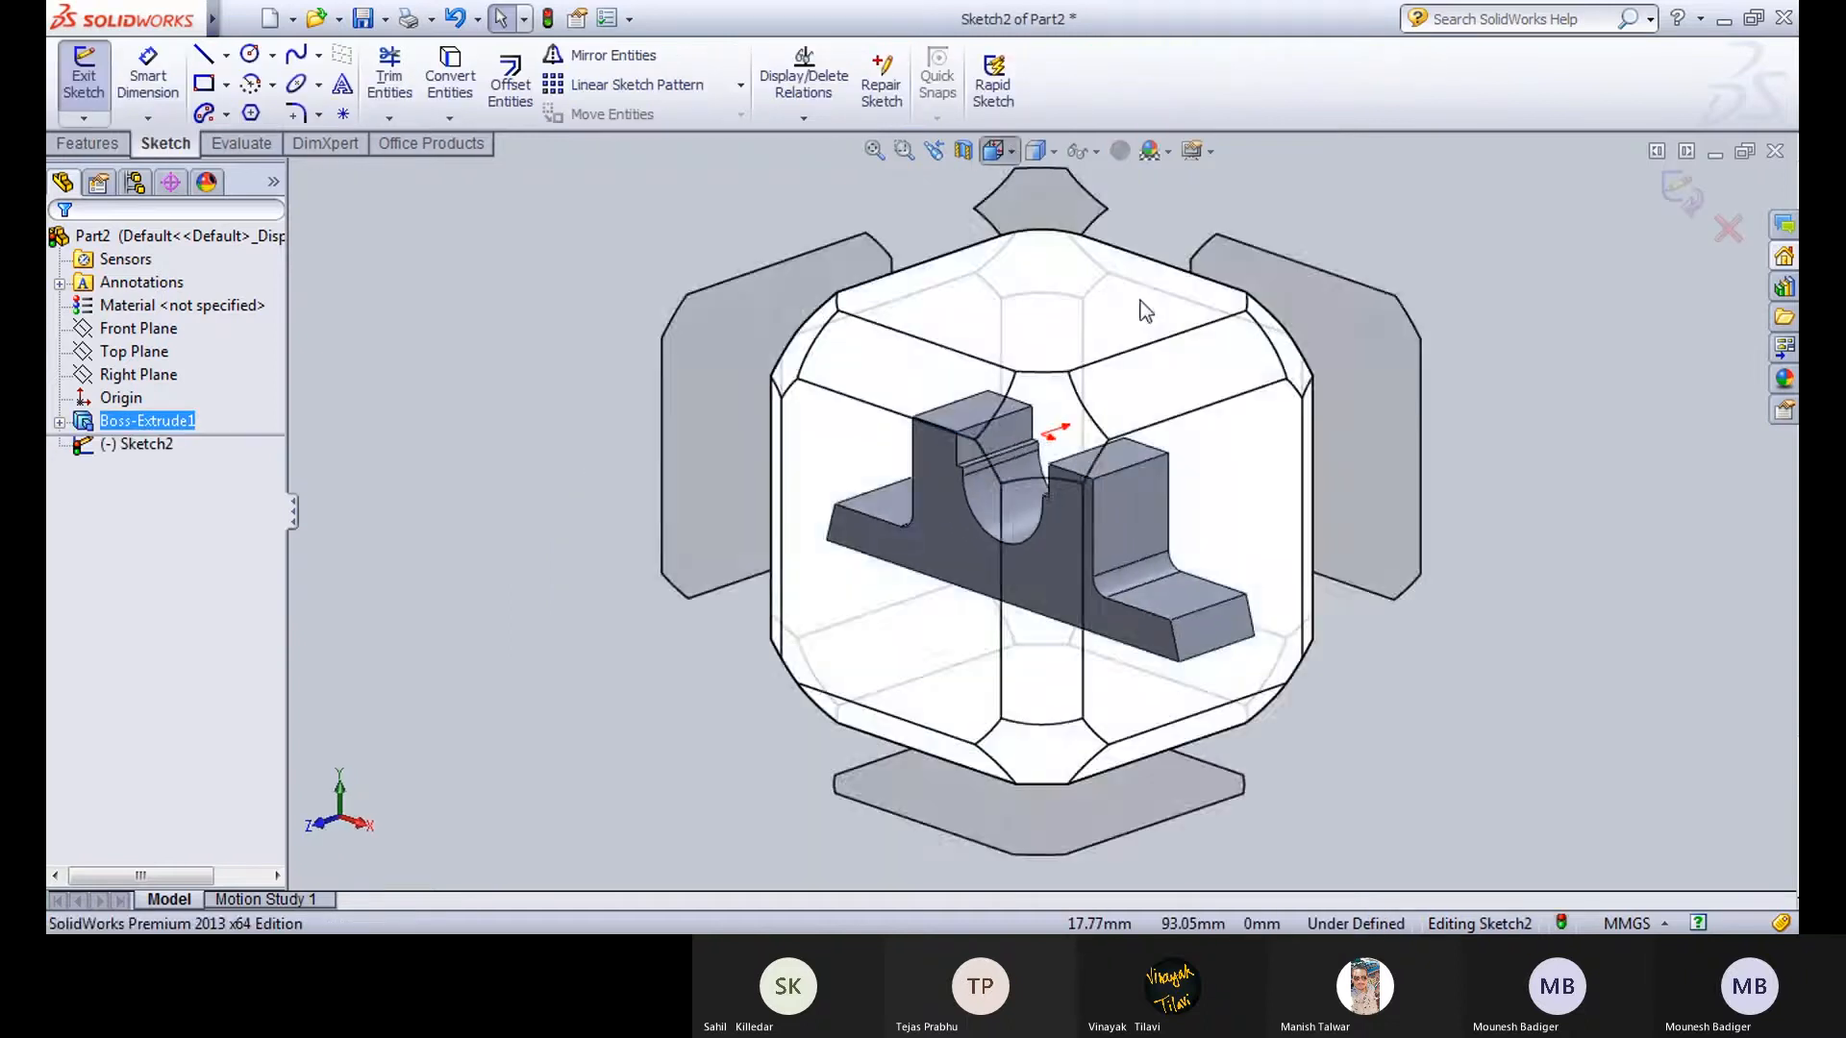
pyautogui.click(1134, 280)
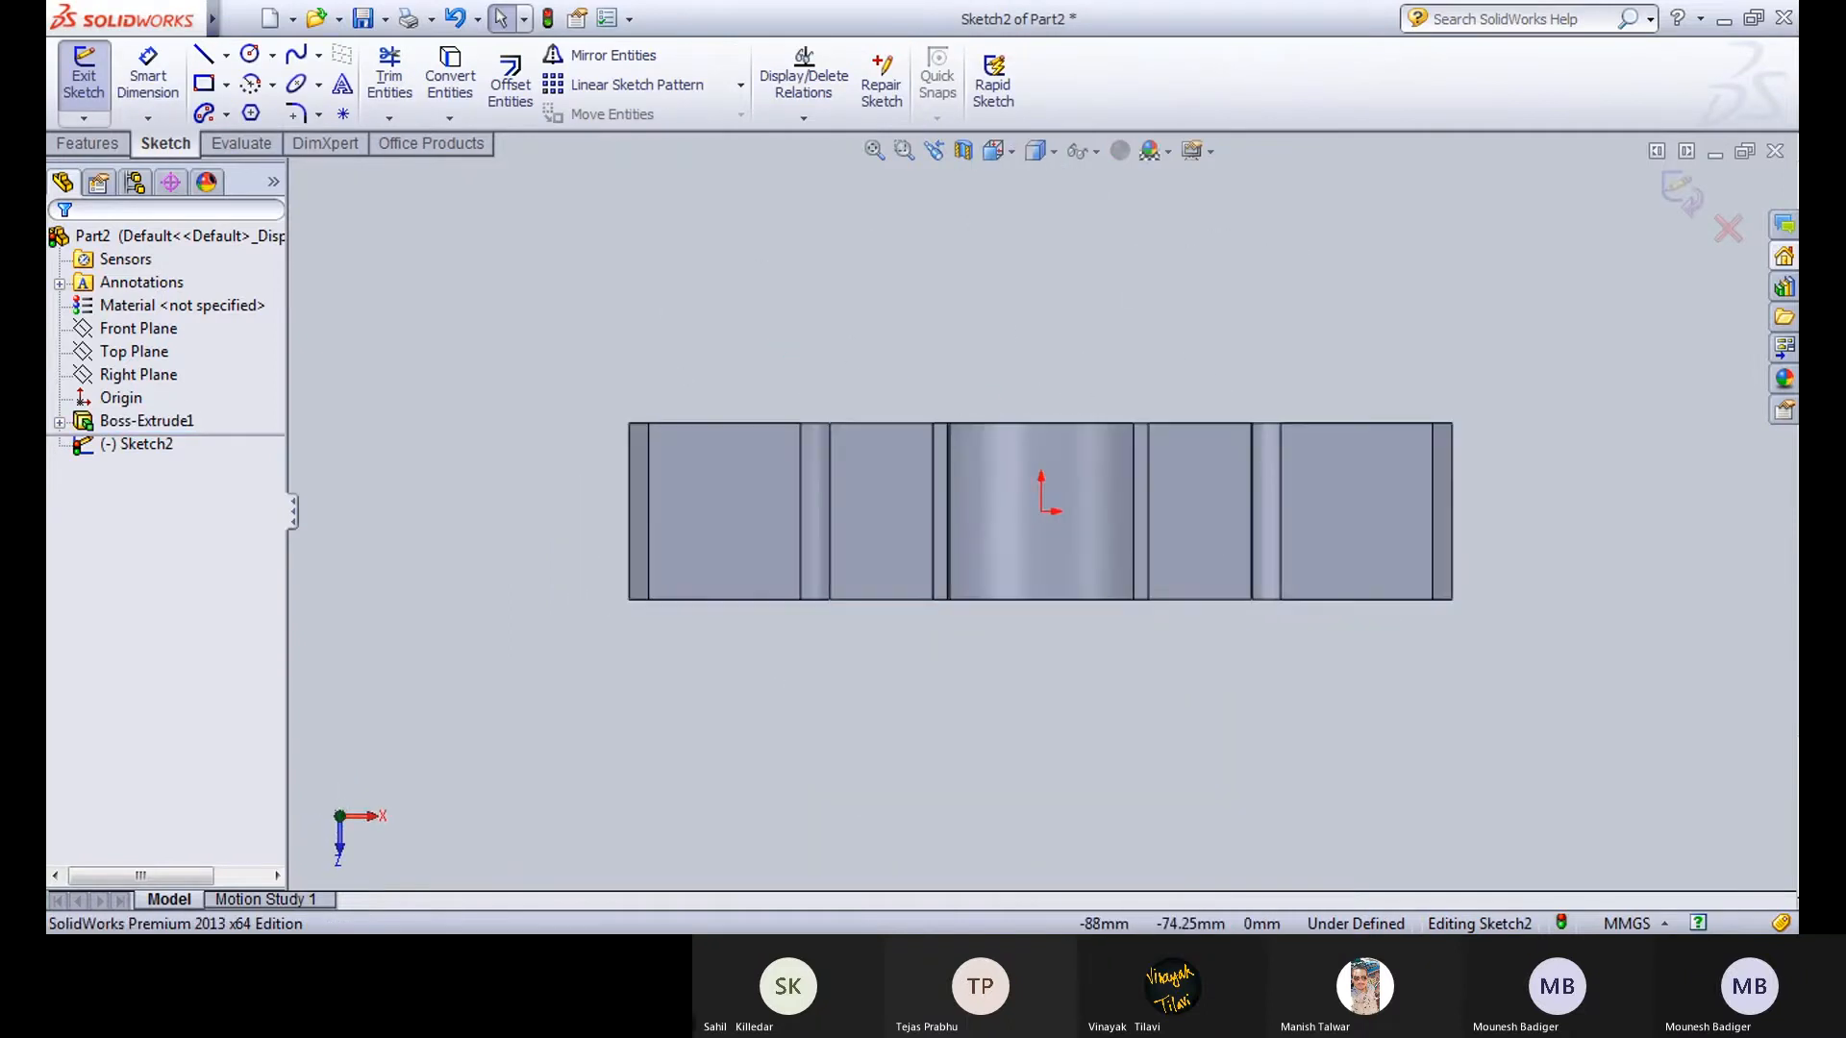
# Examine the body's plan and front views on the details drawing for the uprights' outer arc radius, and return to the part.
pyautogui.click(617, 868)
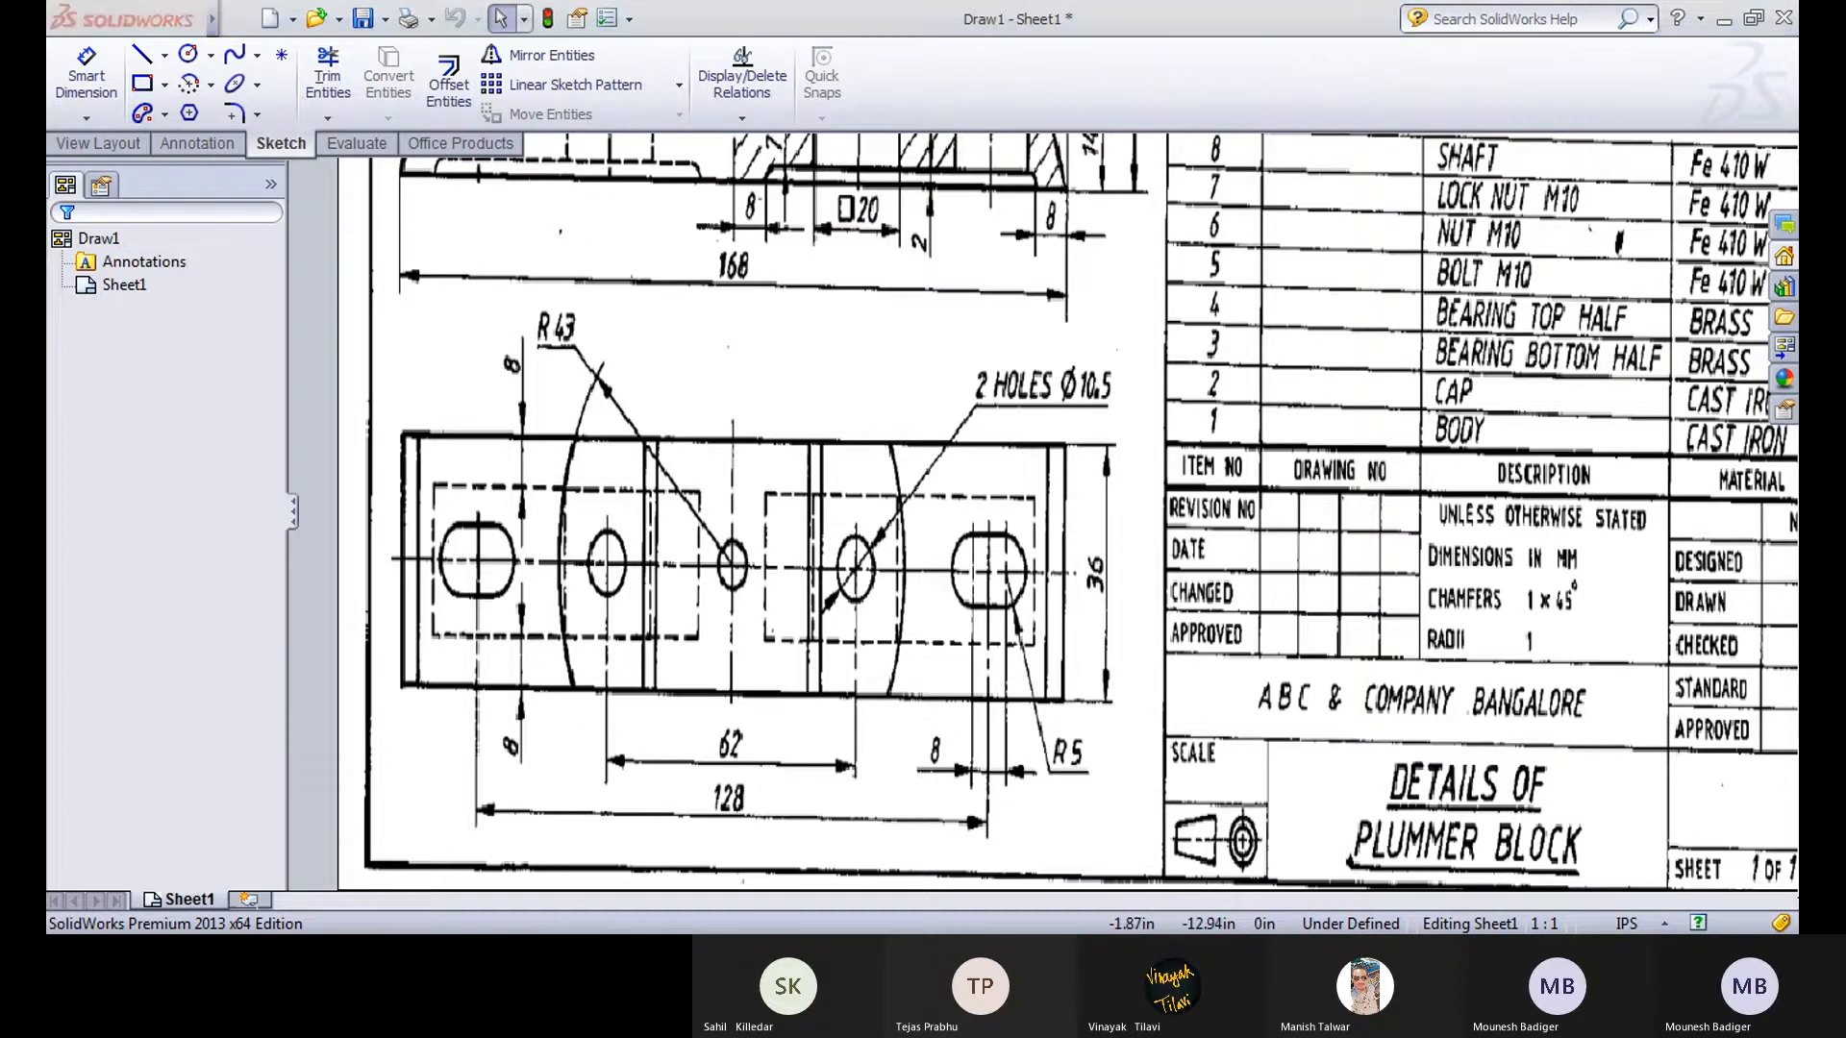
pyautogui.click(614, 900)
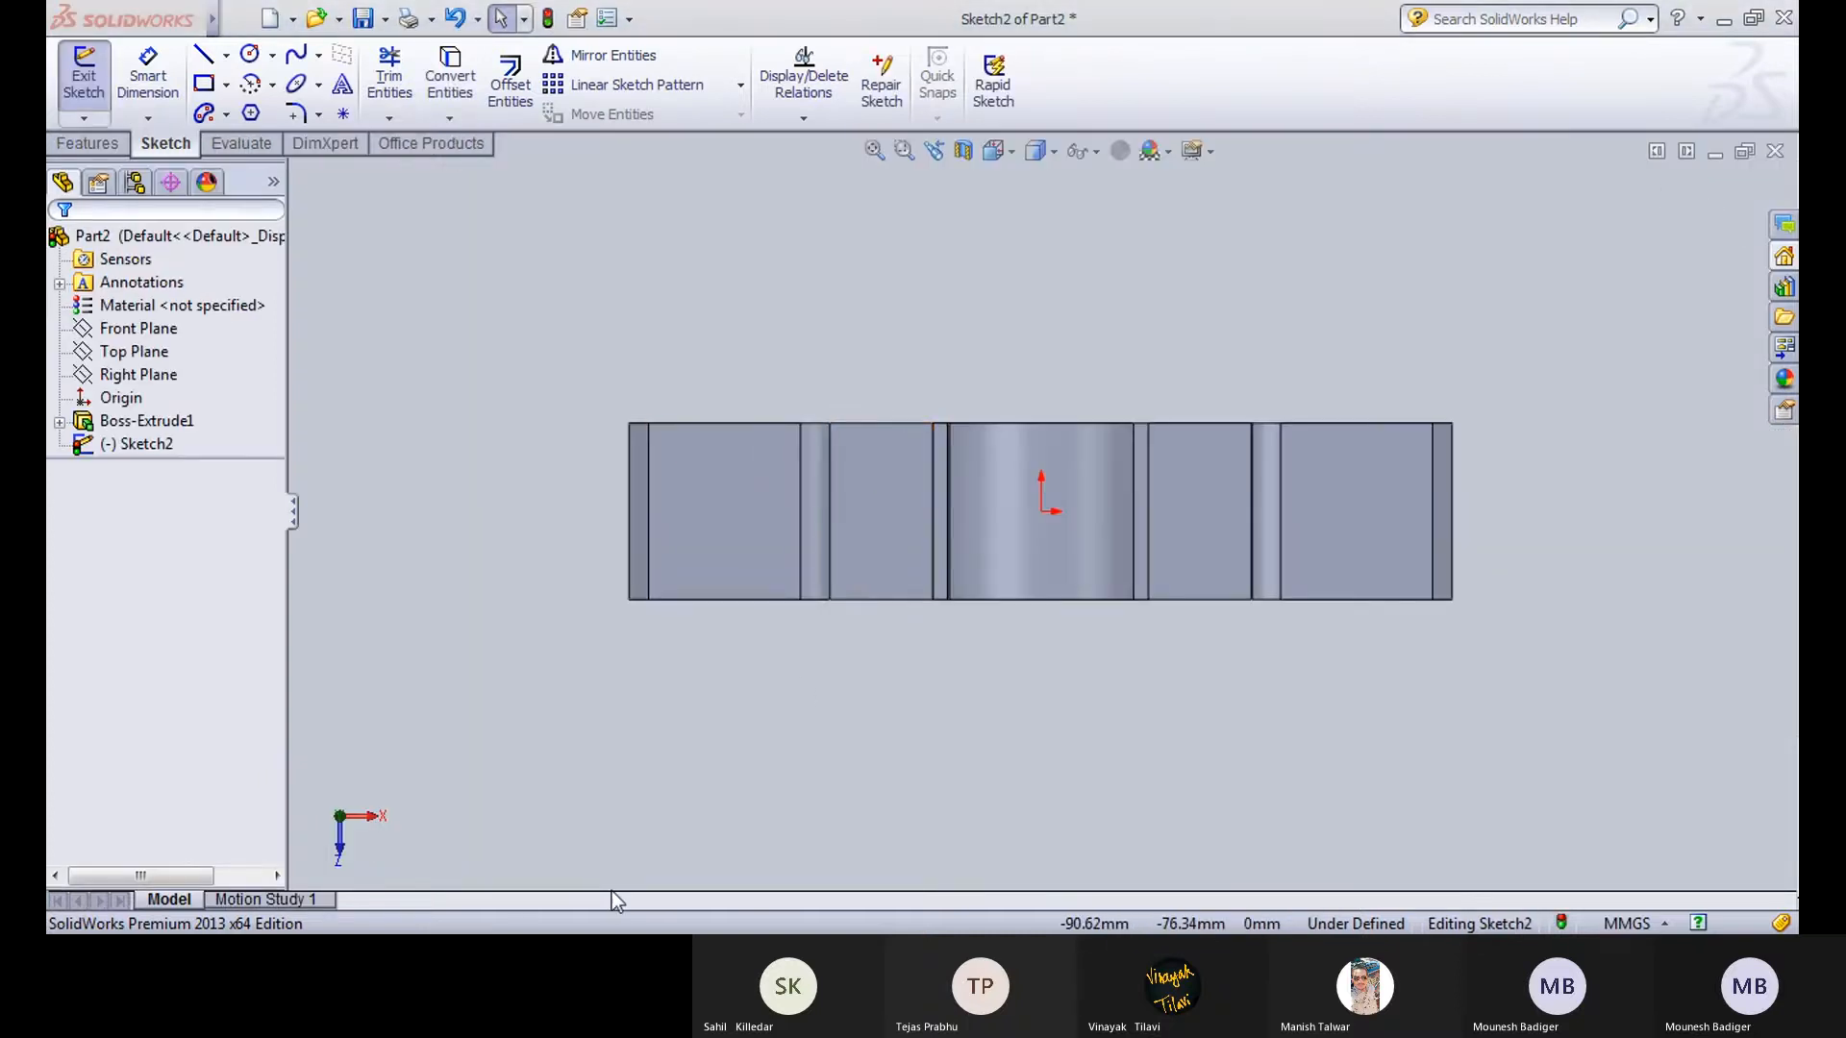
pyautogui.click(607, 859)
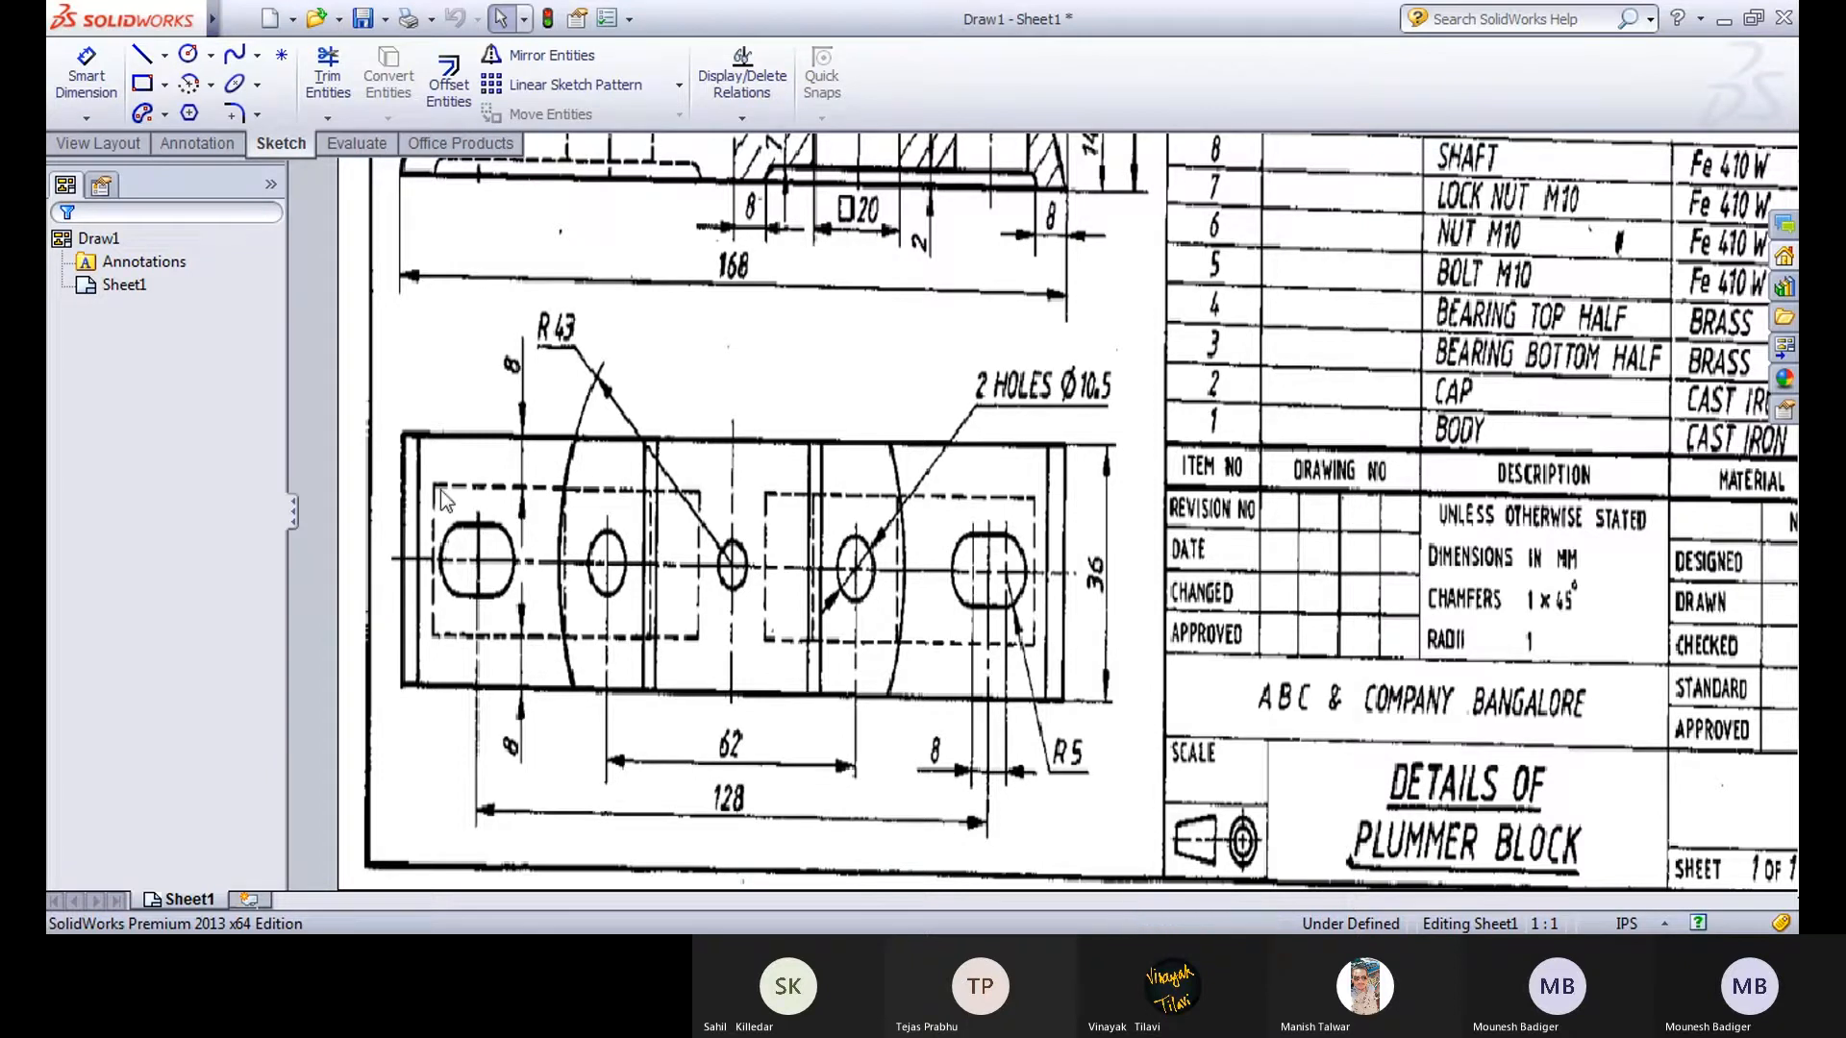
pyautogui.moveTo(482, 198); pyautogui.dragTo(504, 385, button='middle')
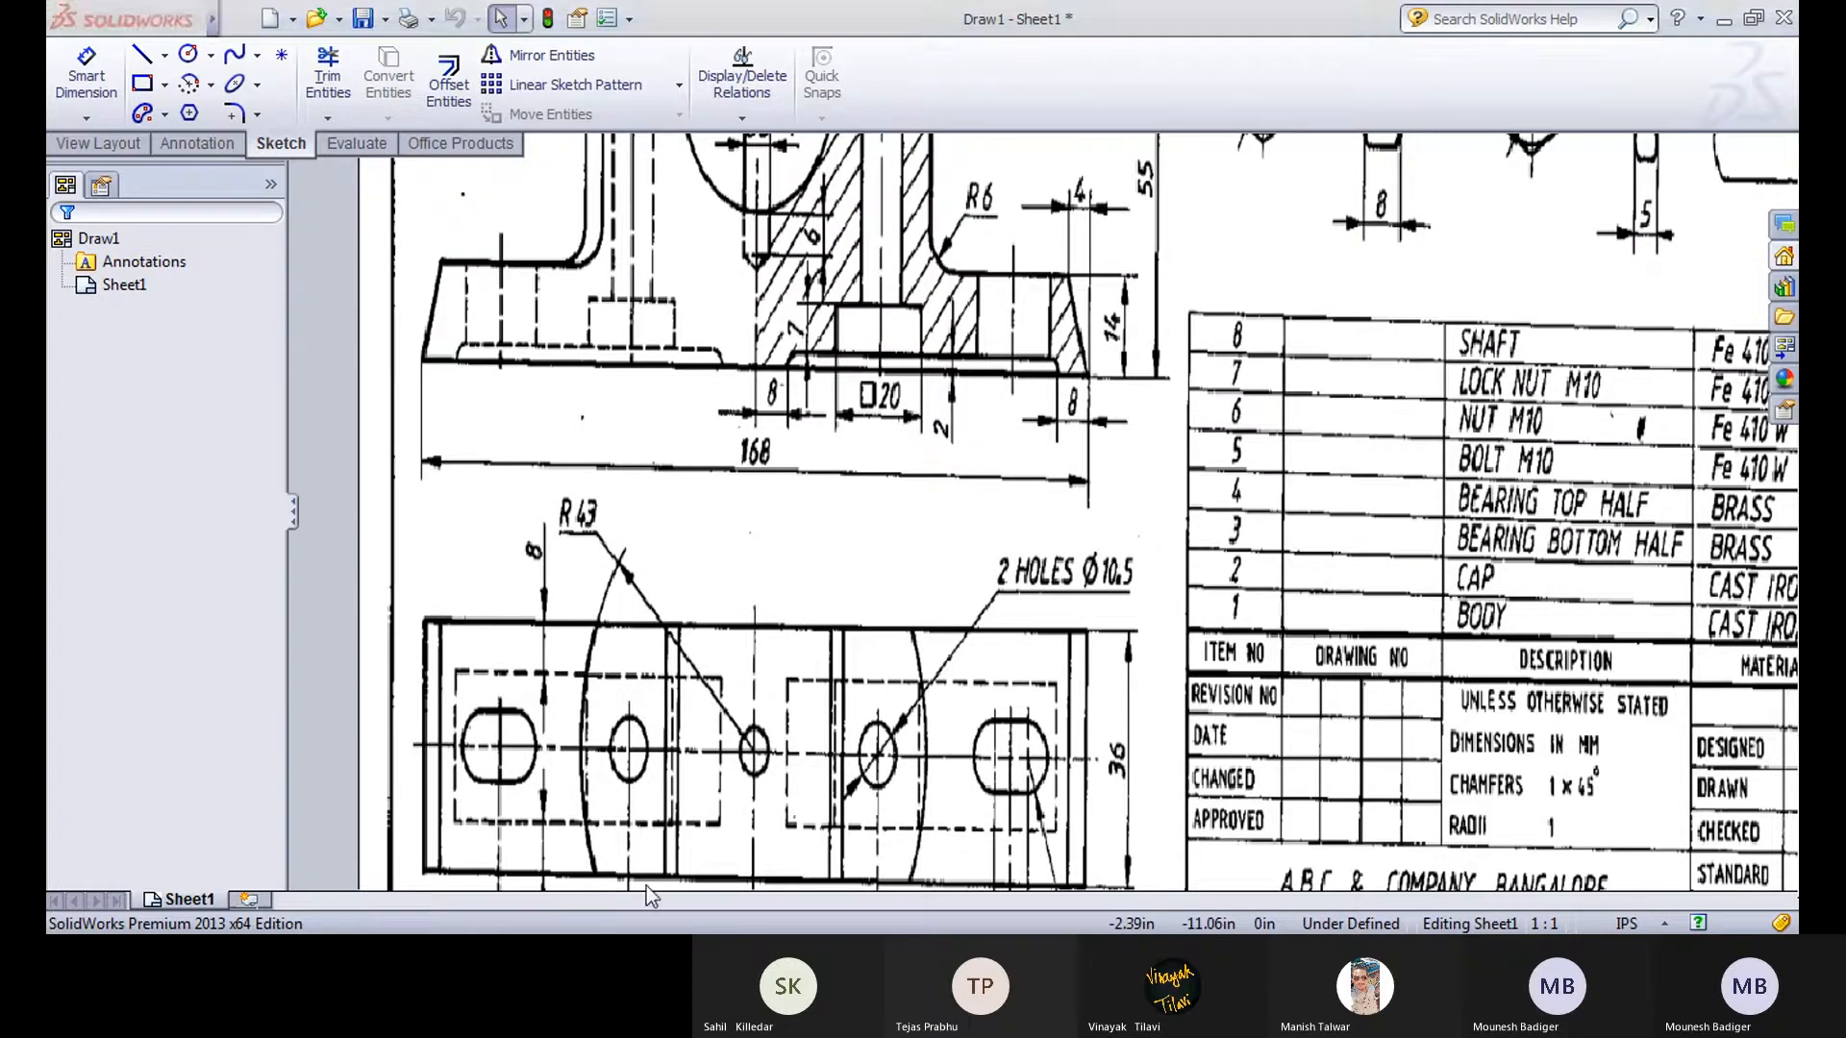
pyautogui.click(674, 833)
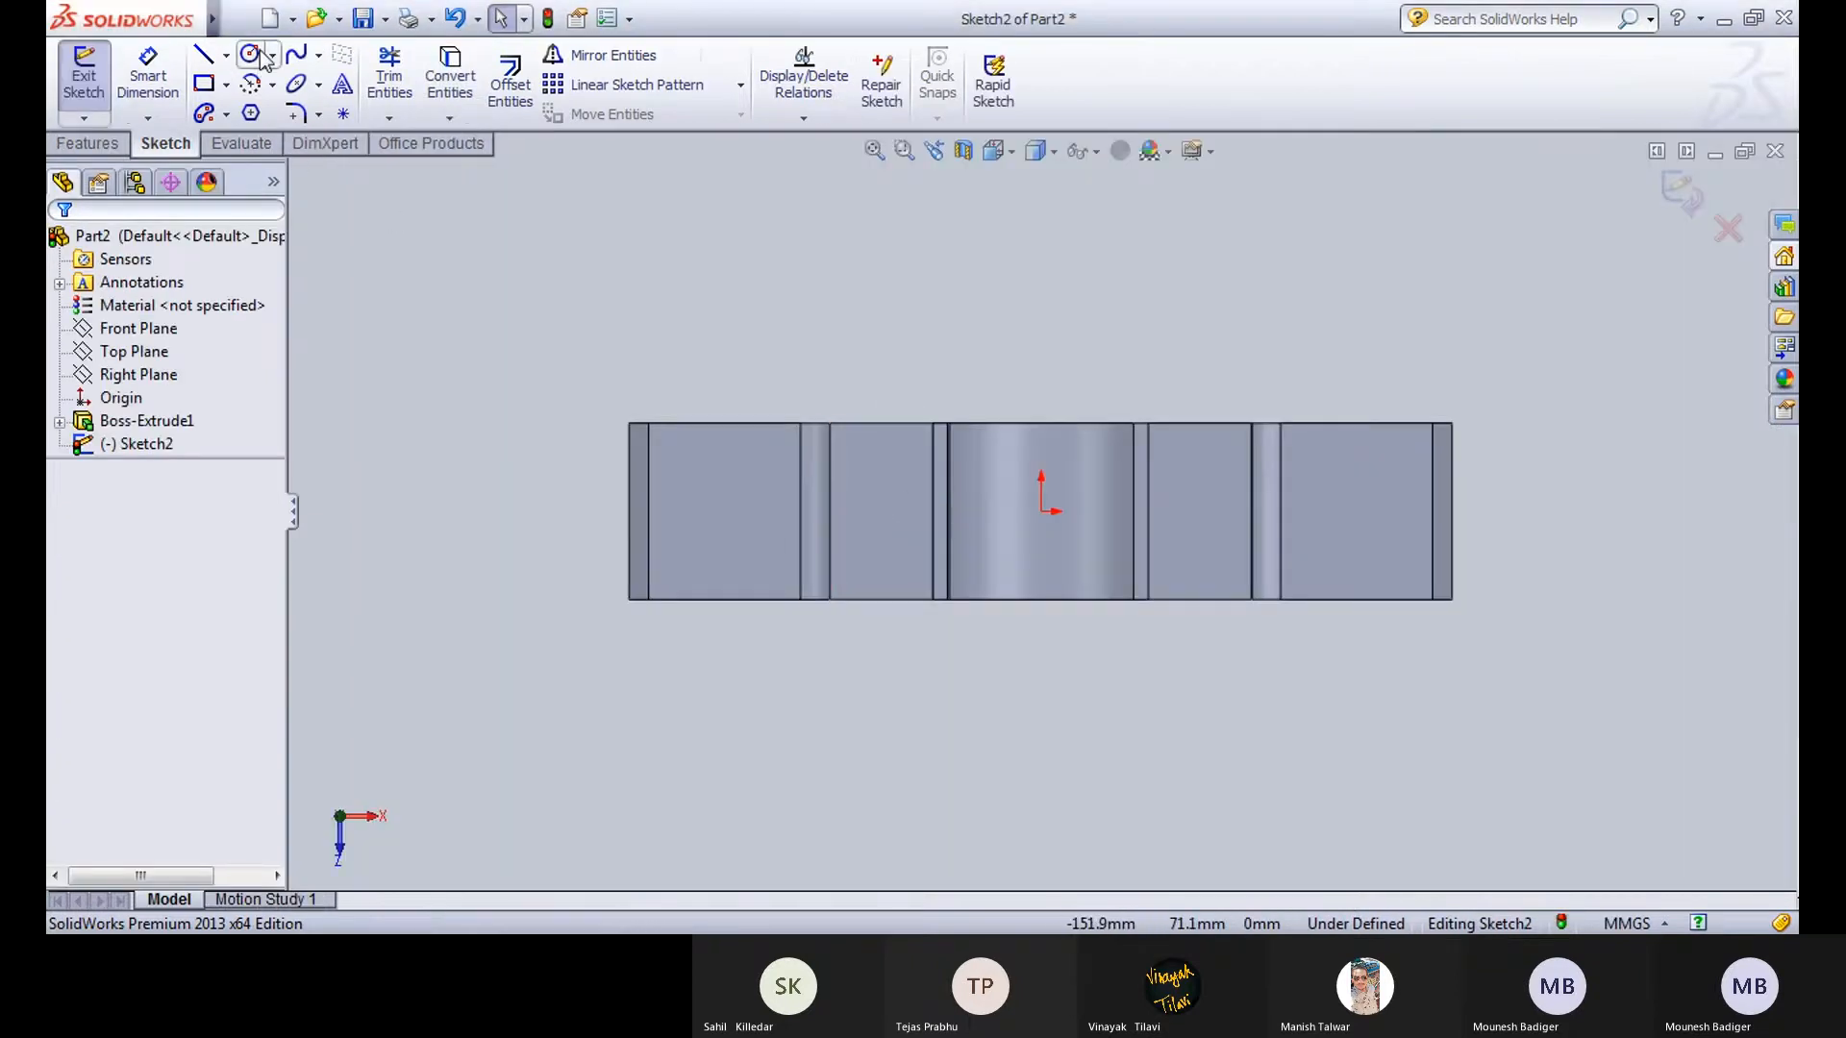
# Sketch a circle centred on the origin and dimension its diameter as 43*2, giving 86 mm.
pyautogui.click(274, 57)
pyautogui.click(298, 85)
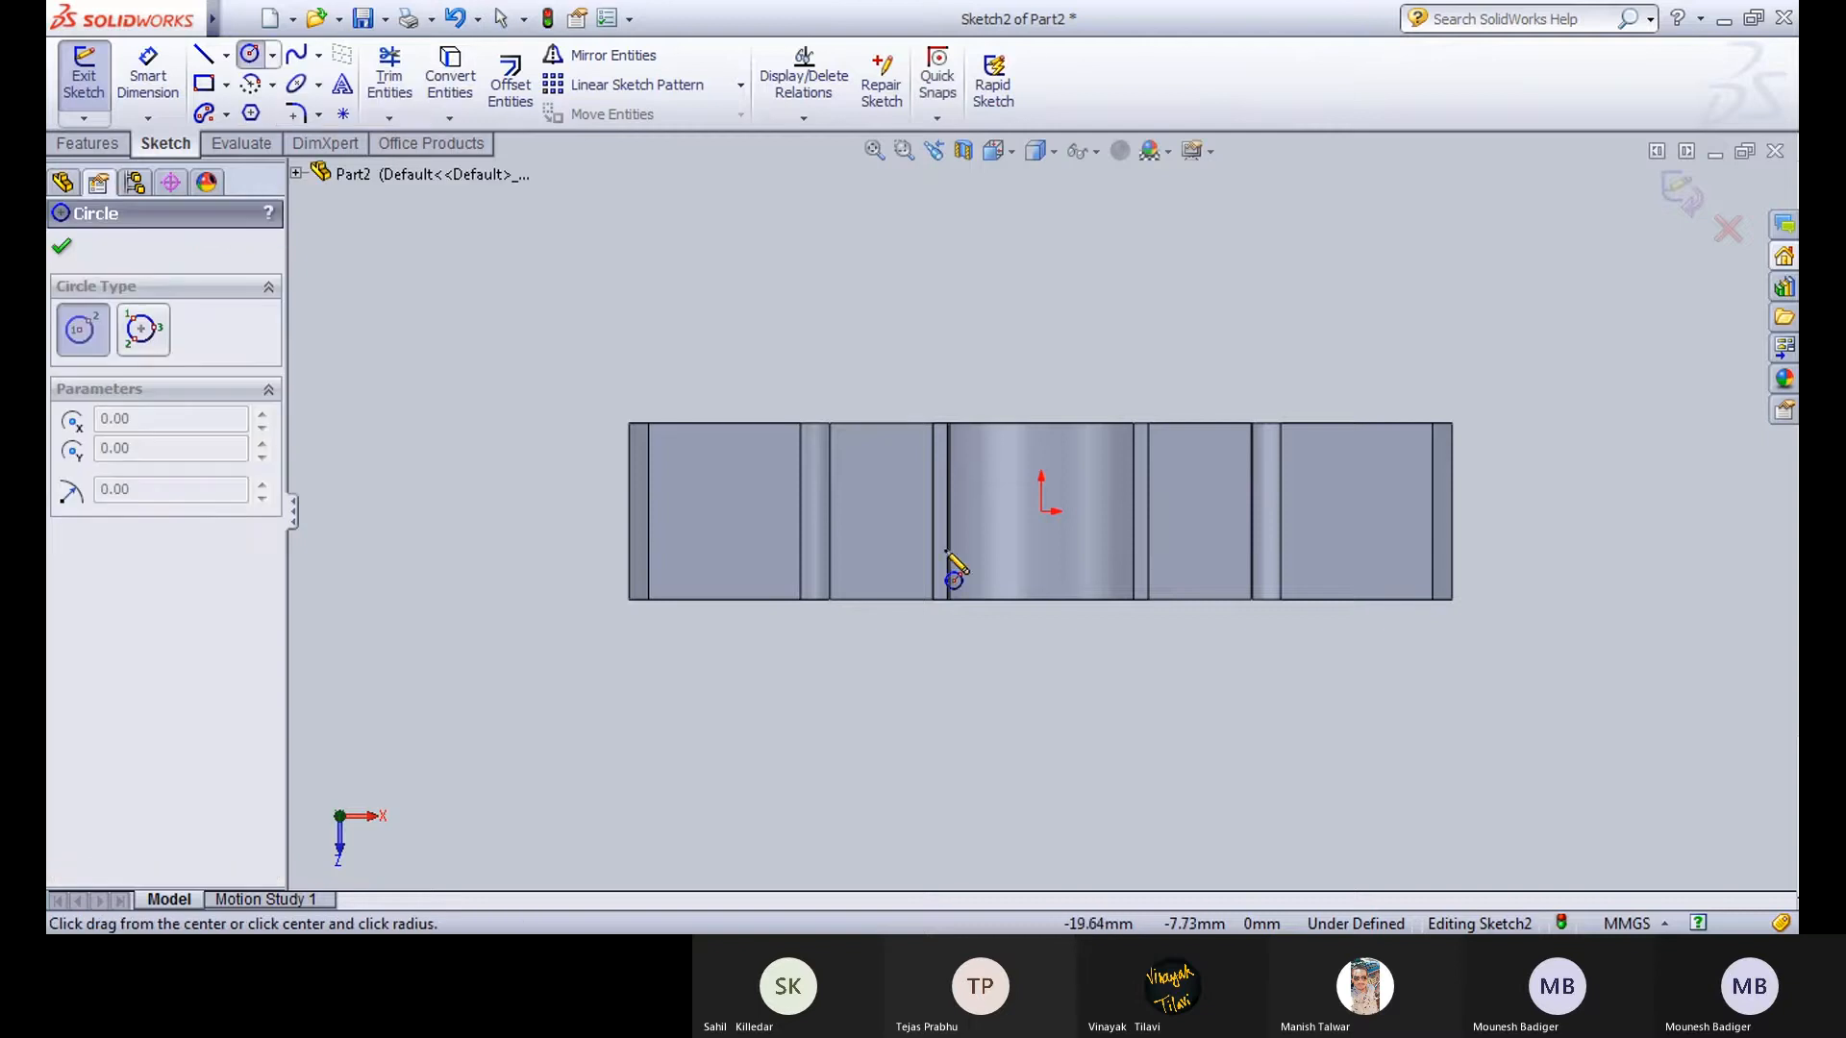
pyautogui.moveTo(1041, 511); pyautogui.dragTo(1236, 511)
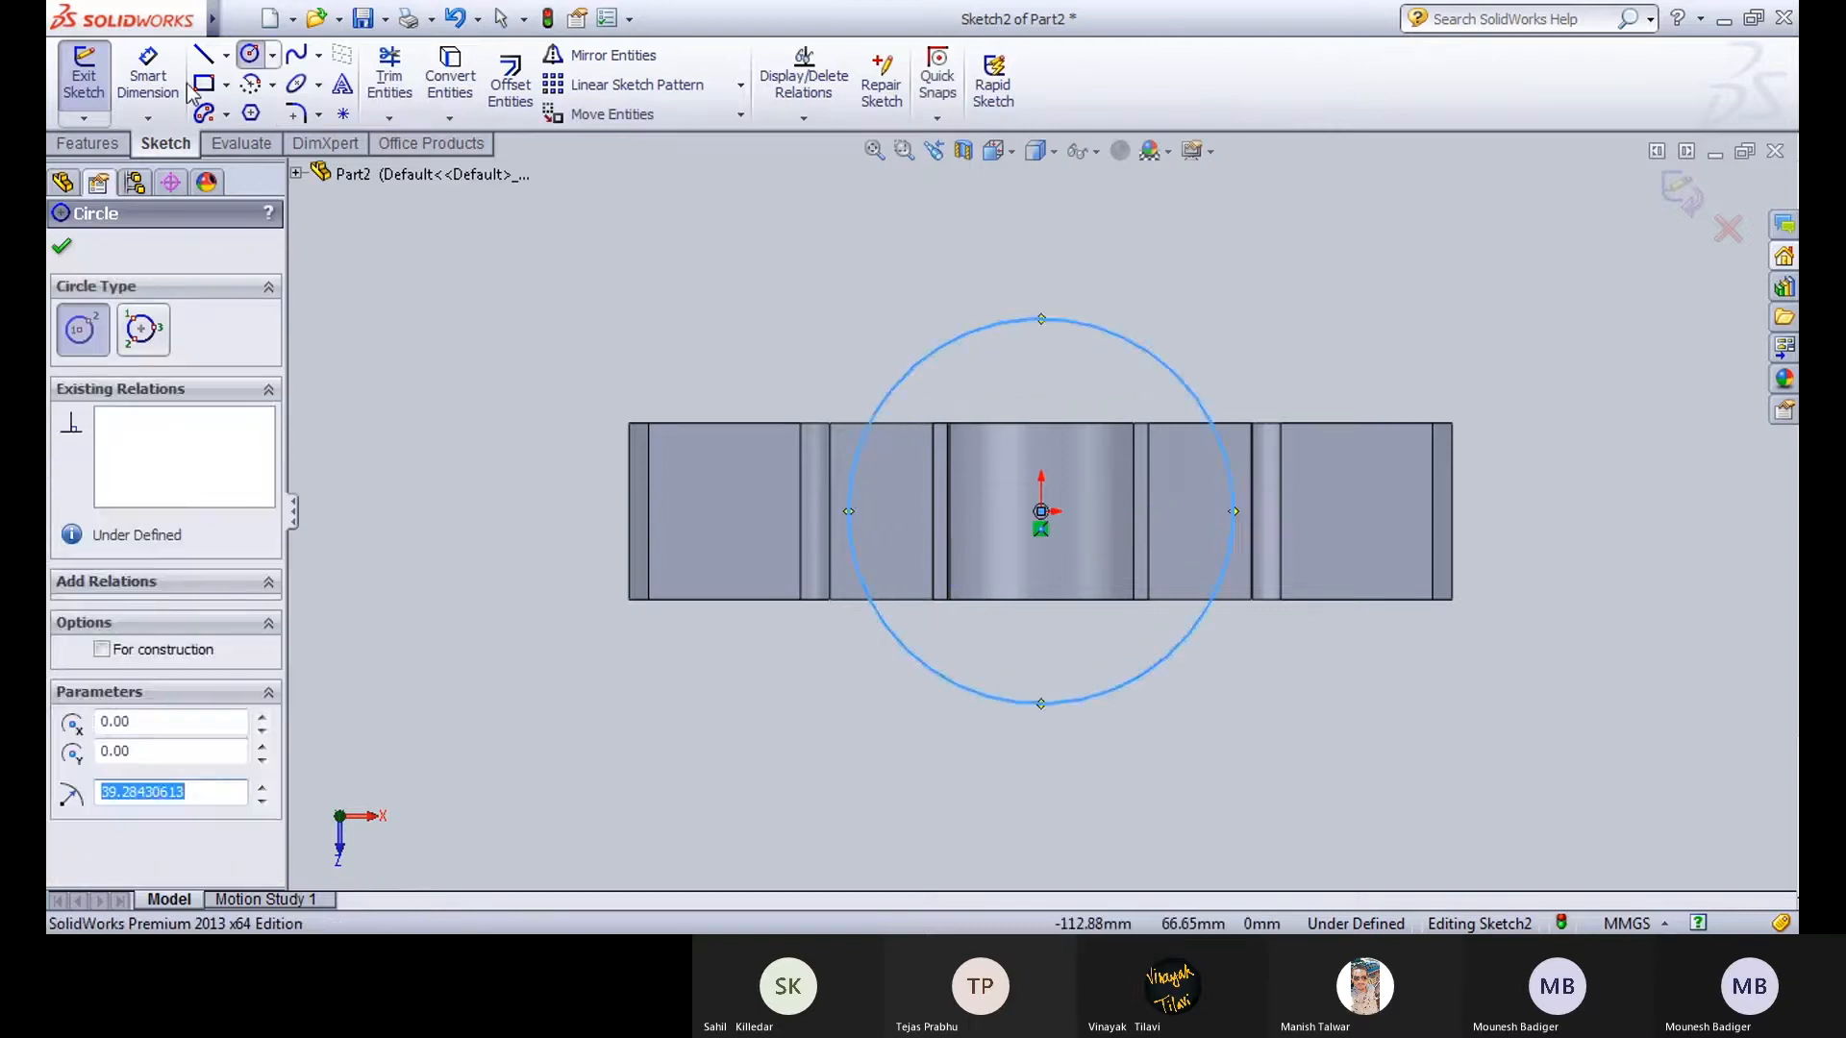
pyautogui.click(148, 73)
pyautogui.click(1001, 325)
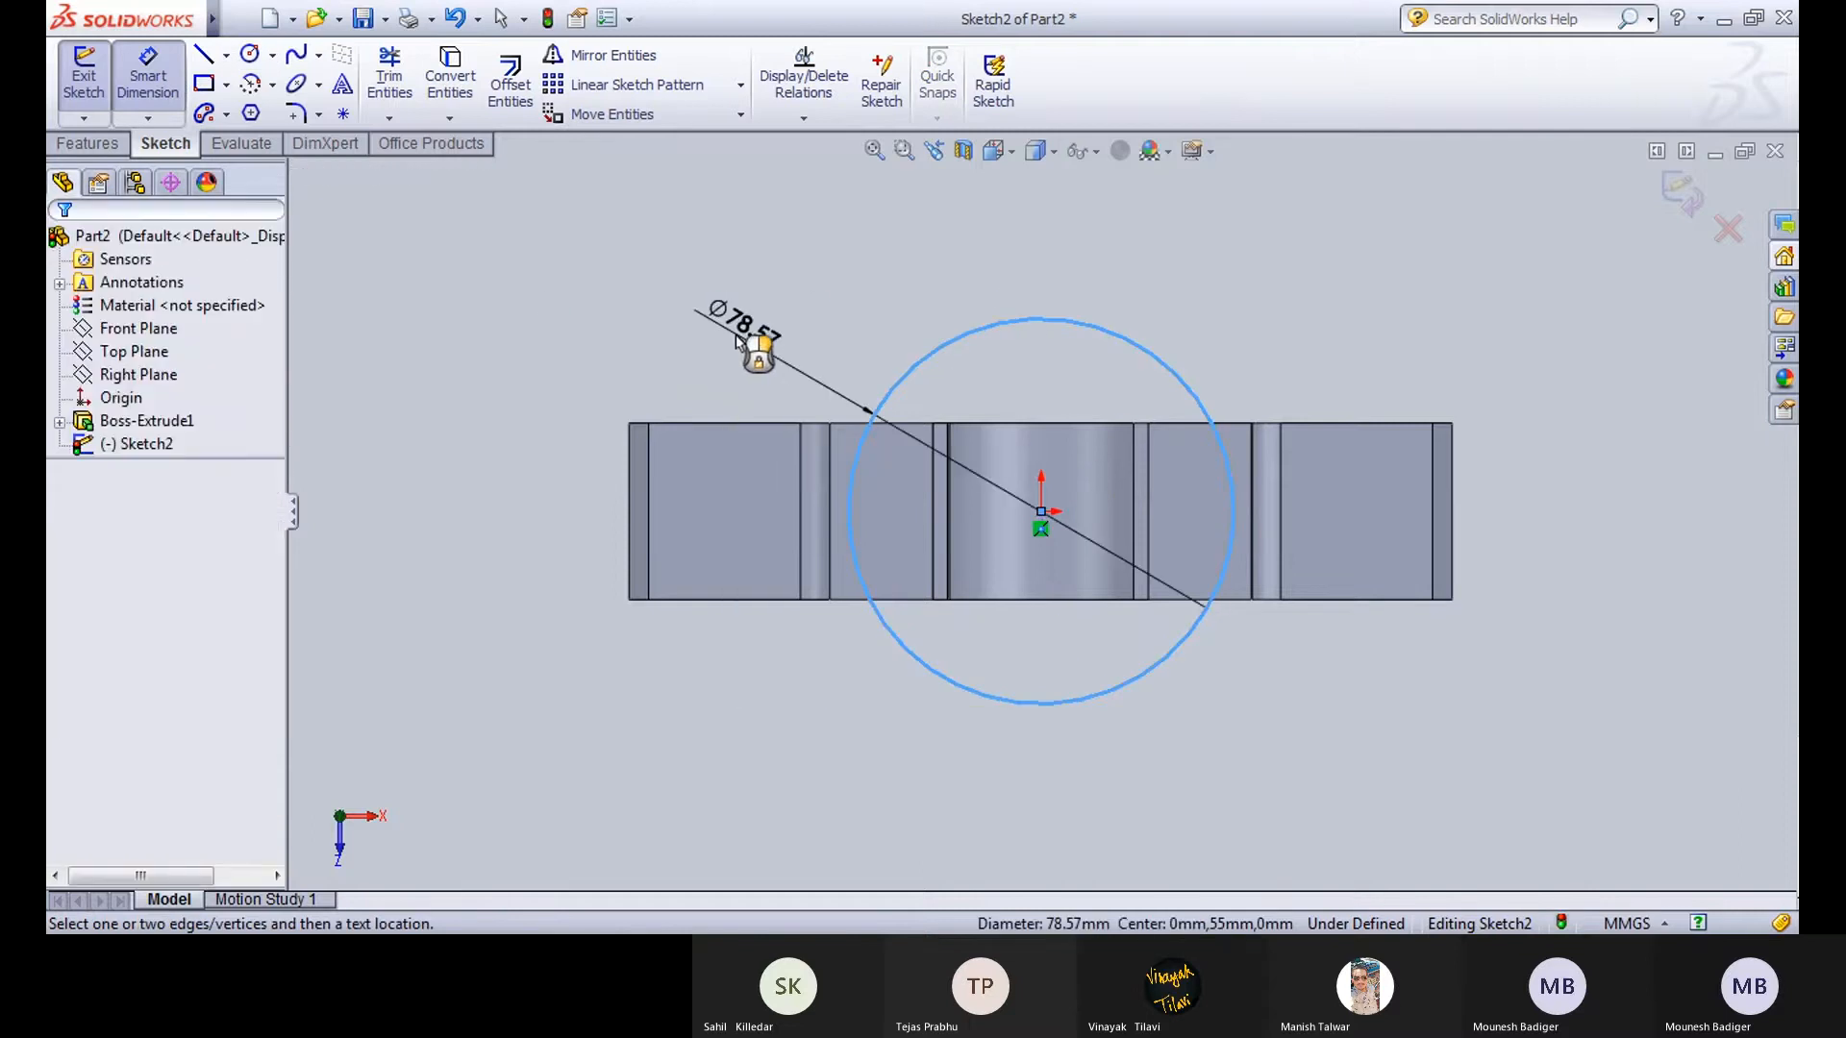
pyautogui.click(738, 325)
pyautogui.write('43*2')
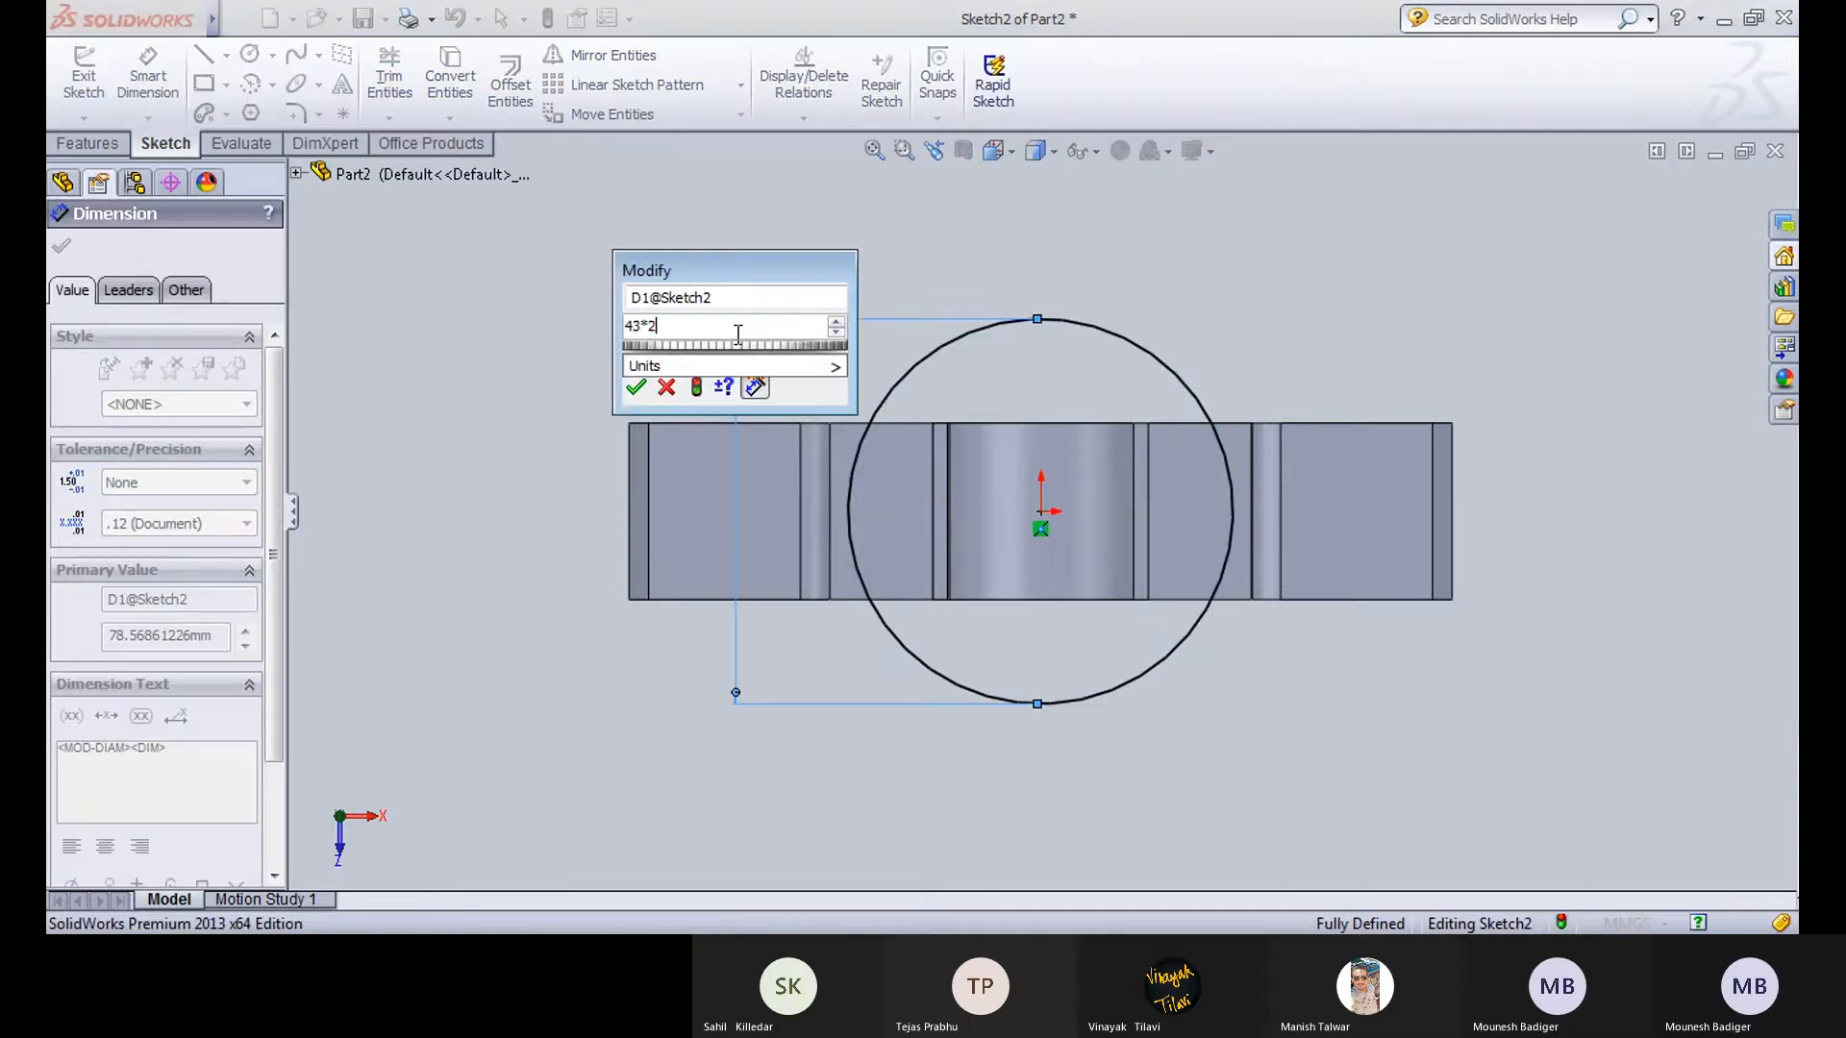
pyautogui.press('Return')
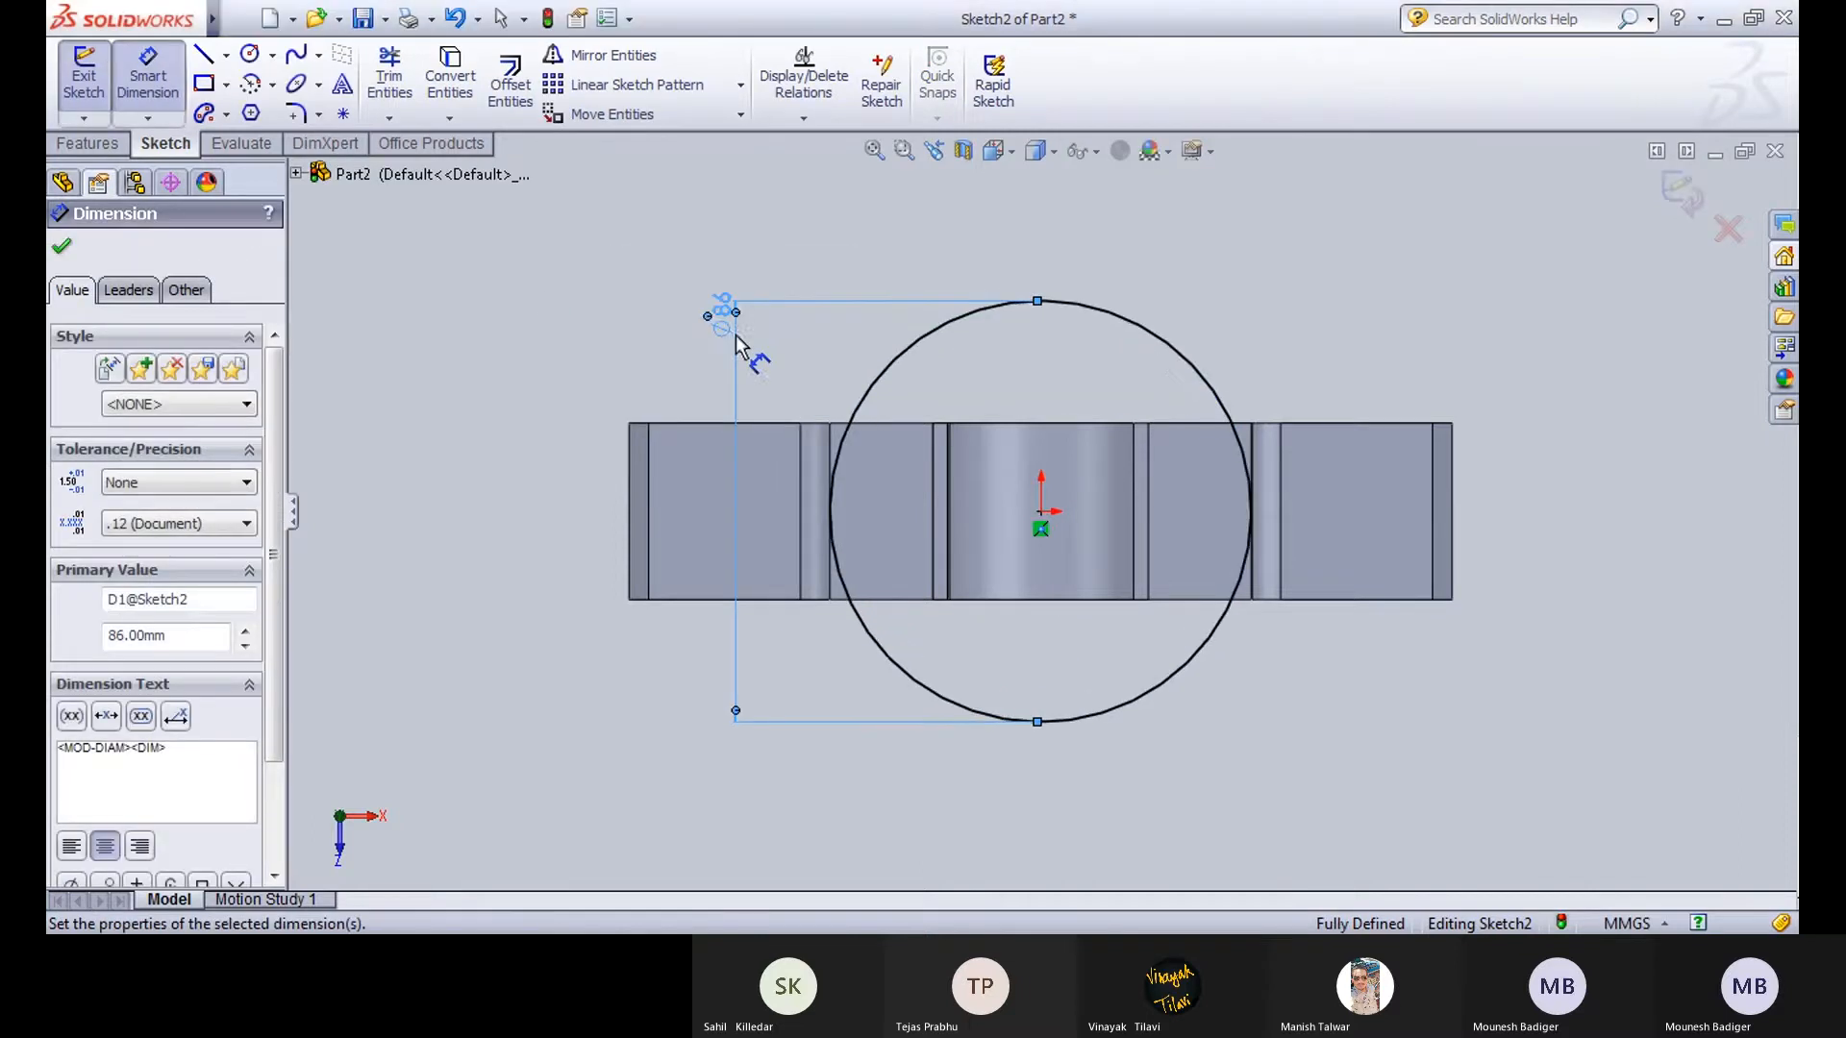
pyautogui.click(553, 323)
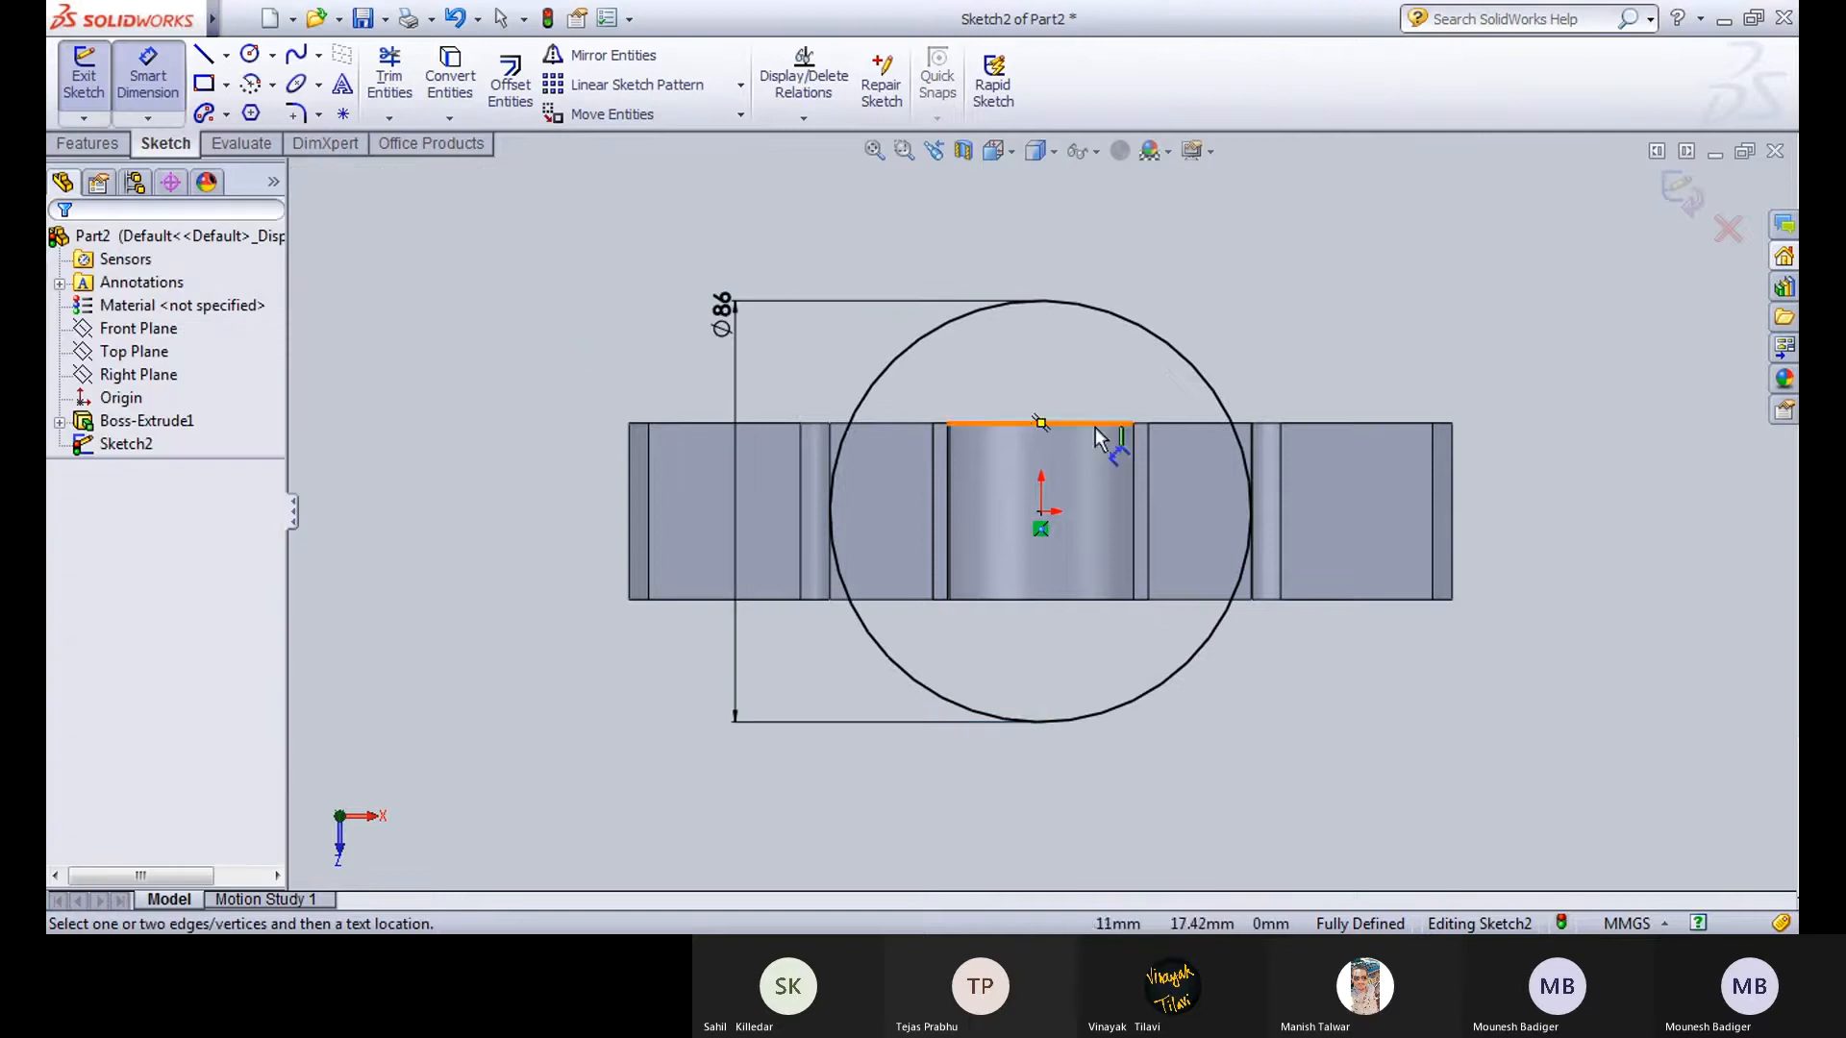
# Sketch a corner rectangle spanning the body's full depth and extending past the circle on both sides.
pyautogui.click(204, 86)
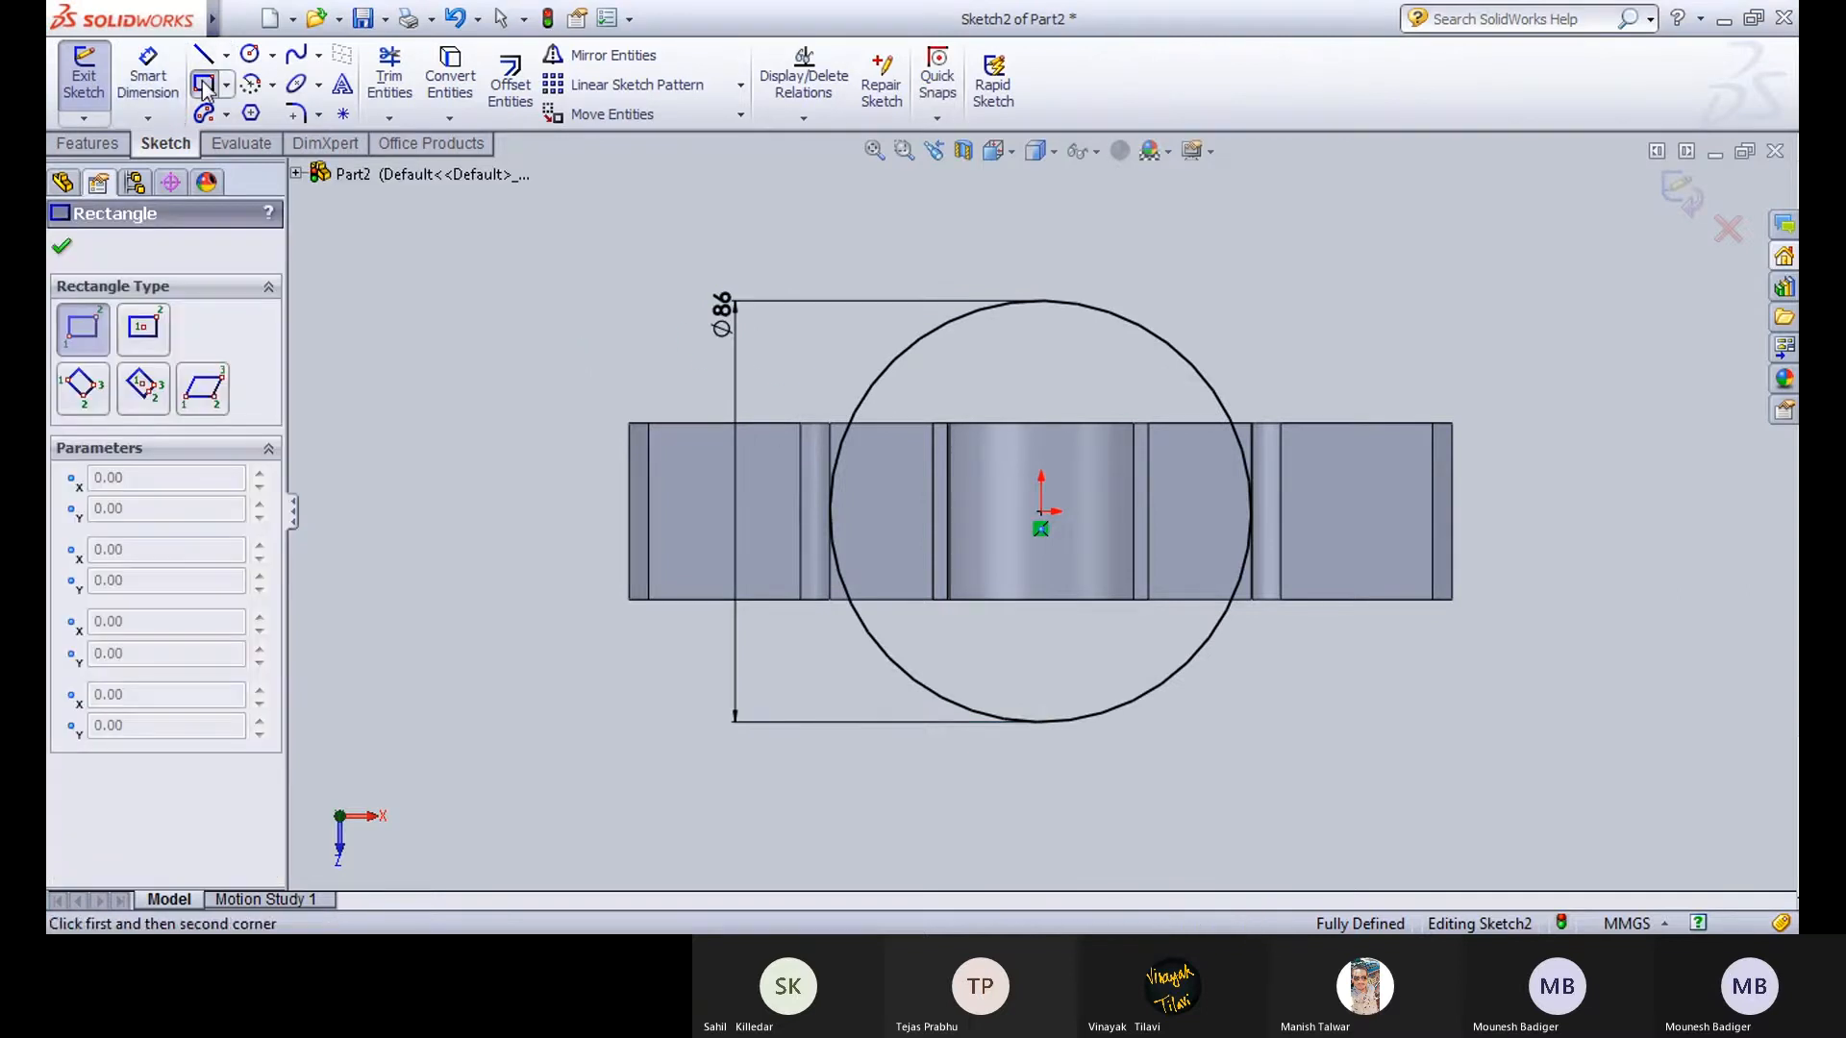
pyautogui.click(710, 423)
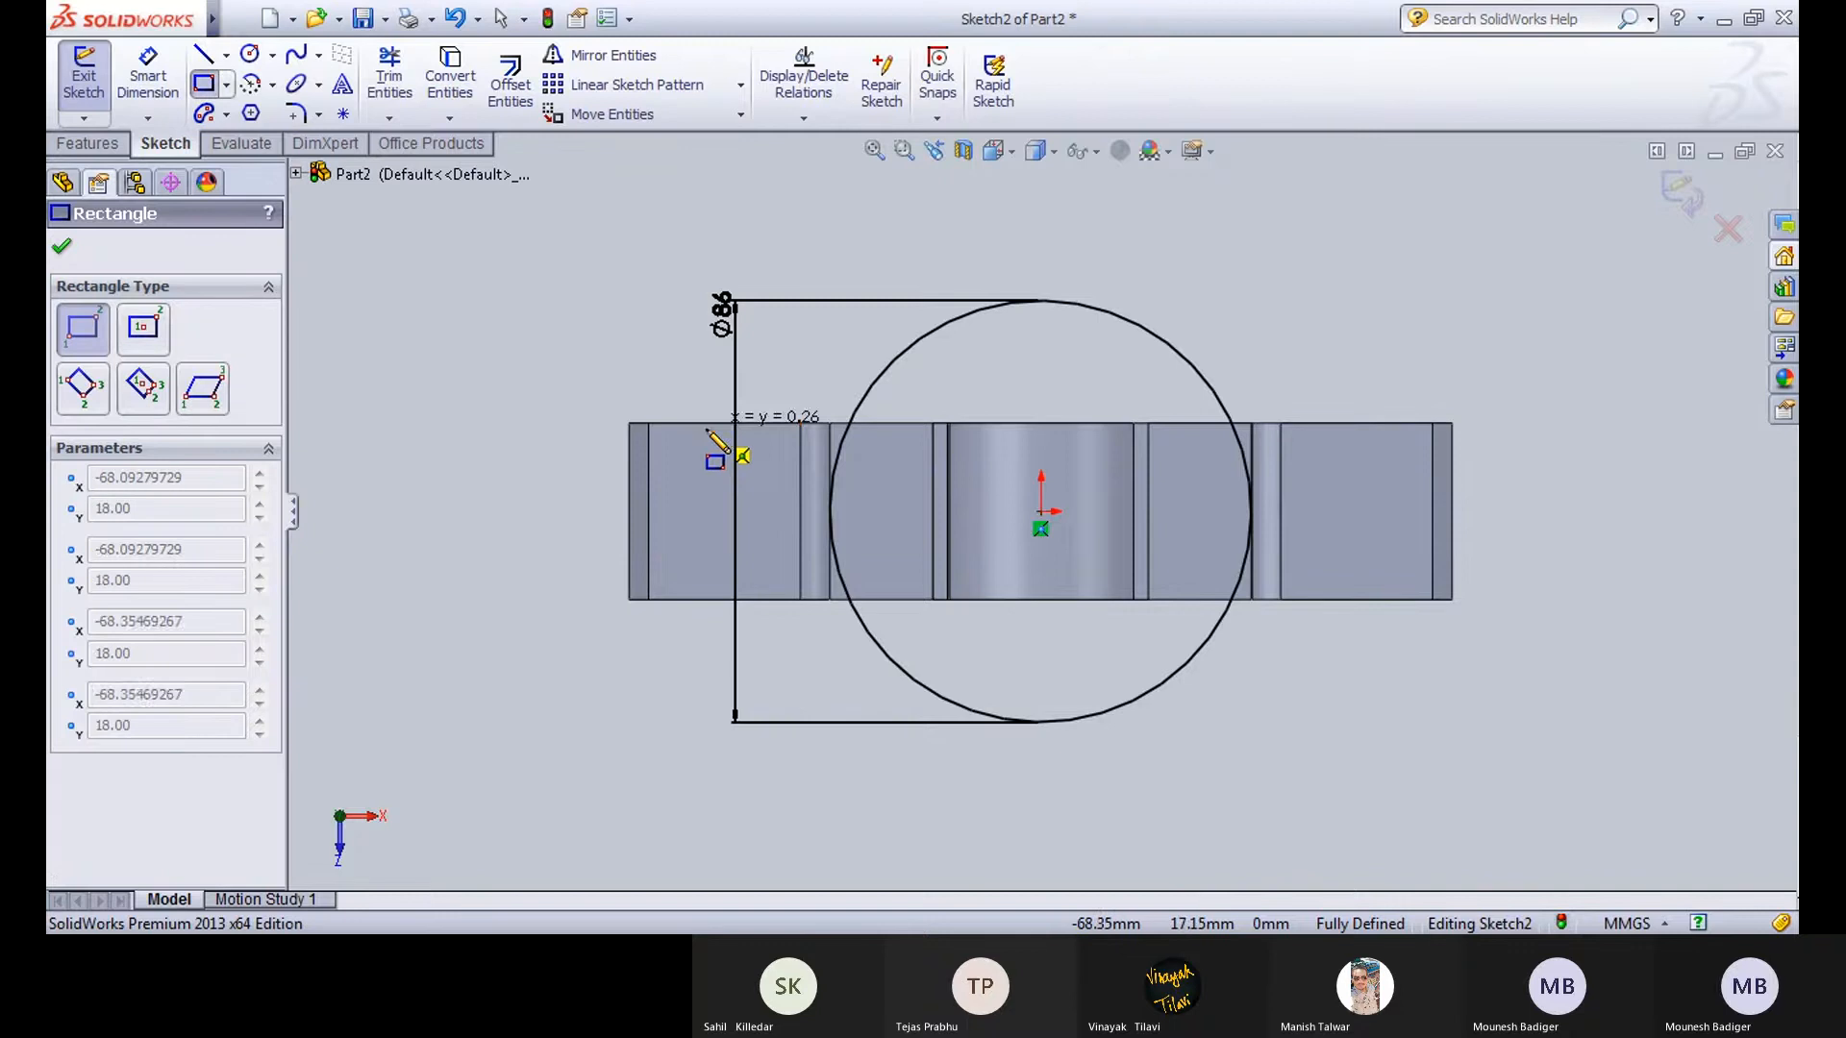
pyautogui.click(1356, 599)
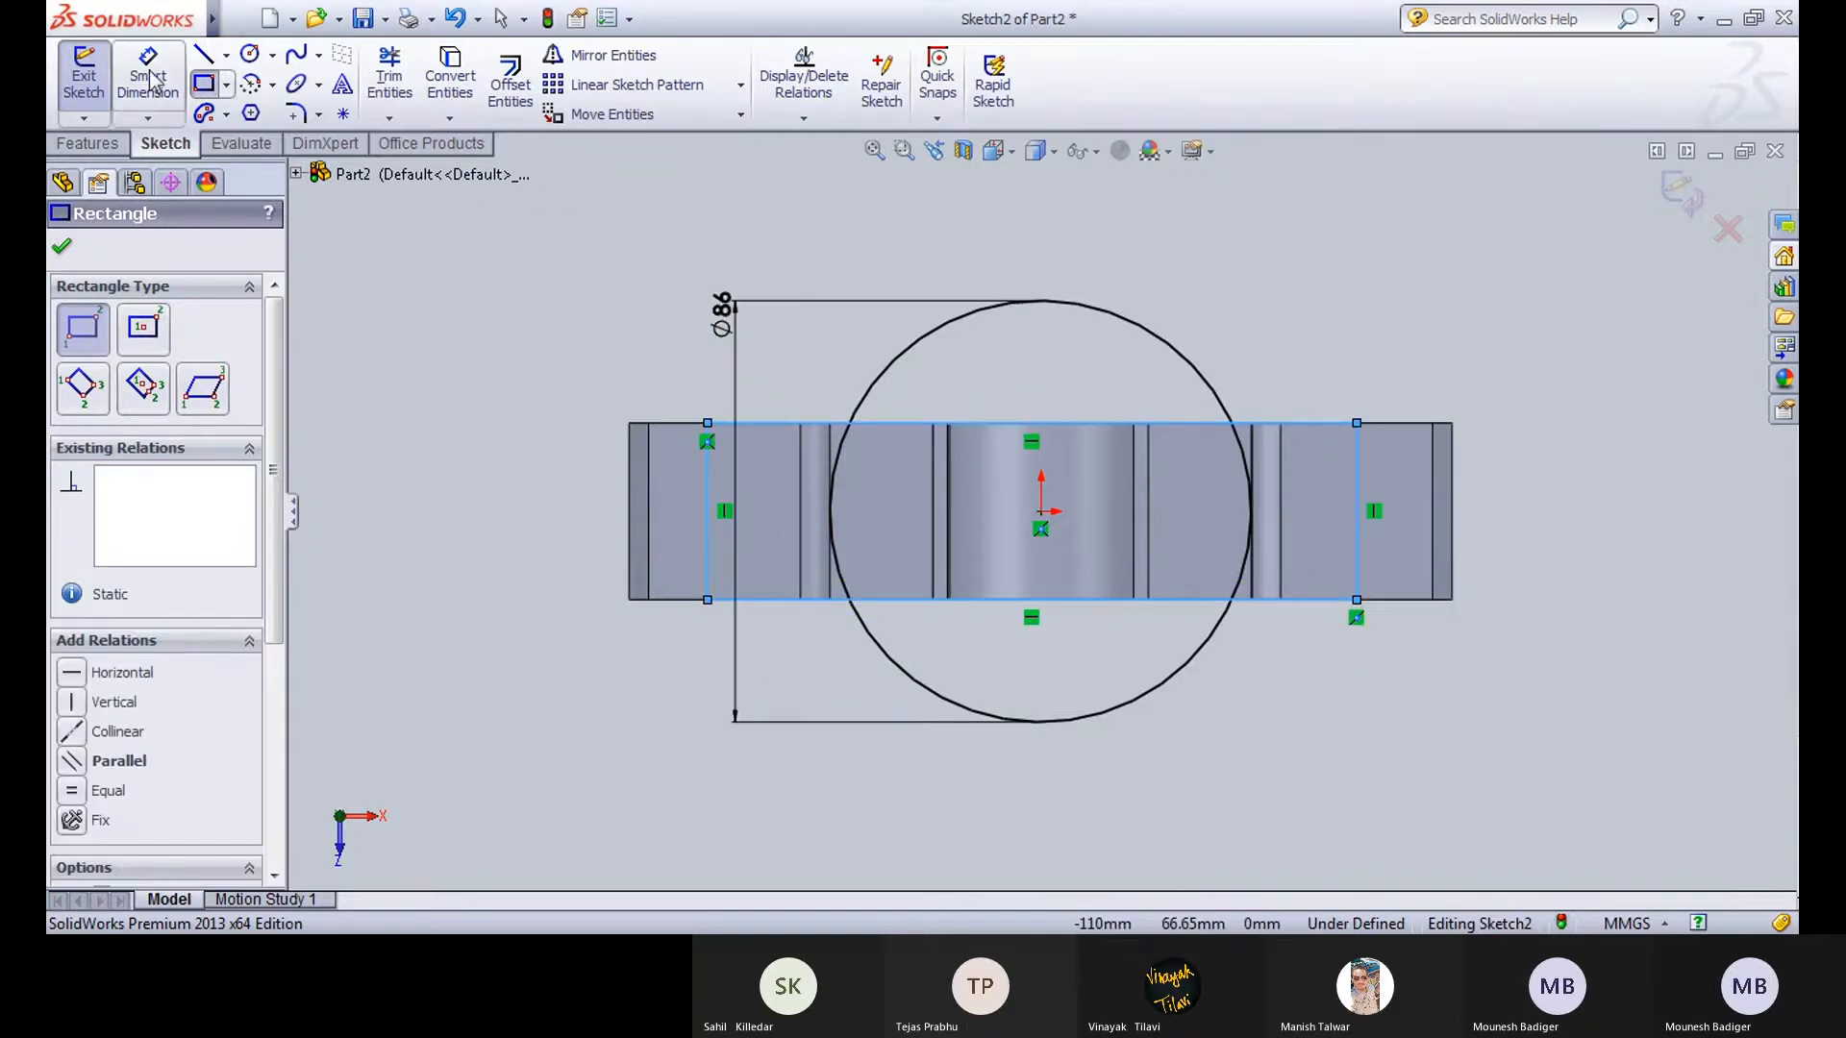
# Trim the circle's portions outside the rectangle, leaving a closed arc-sided region beside each upright, and exit the sketch.
pyautogui.click(390, 77)
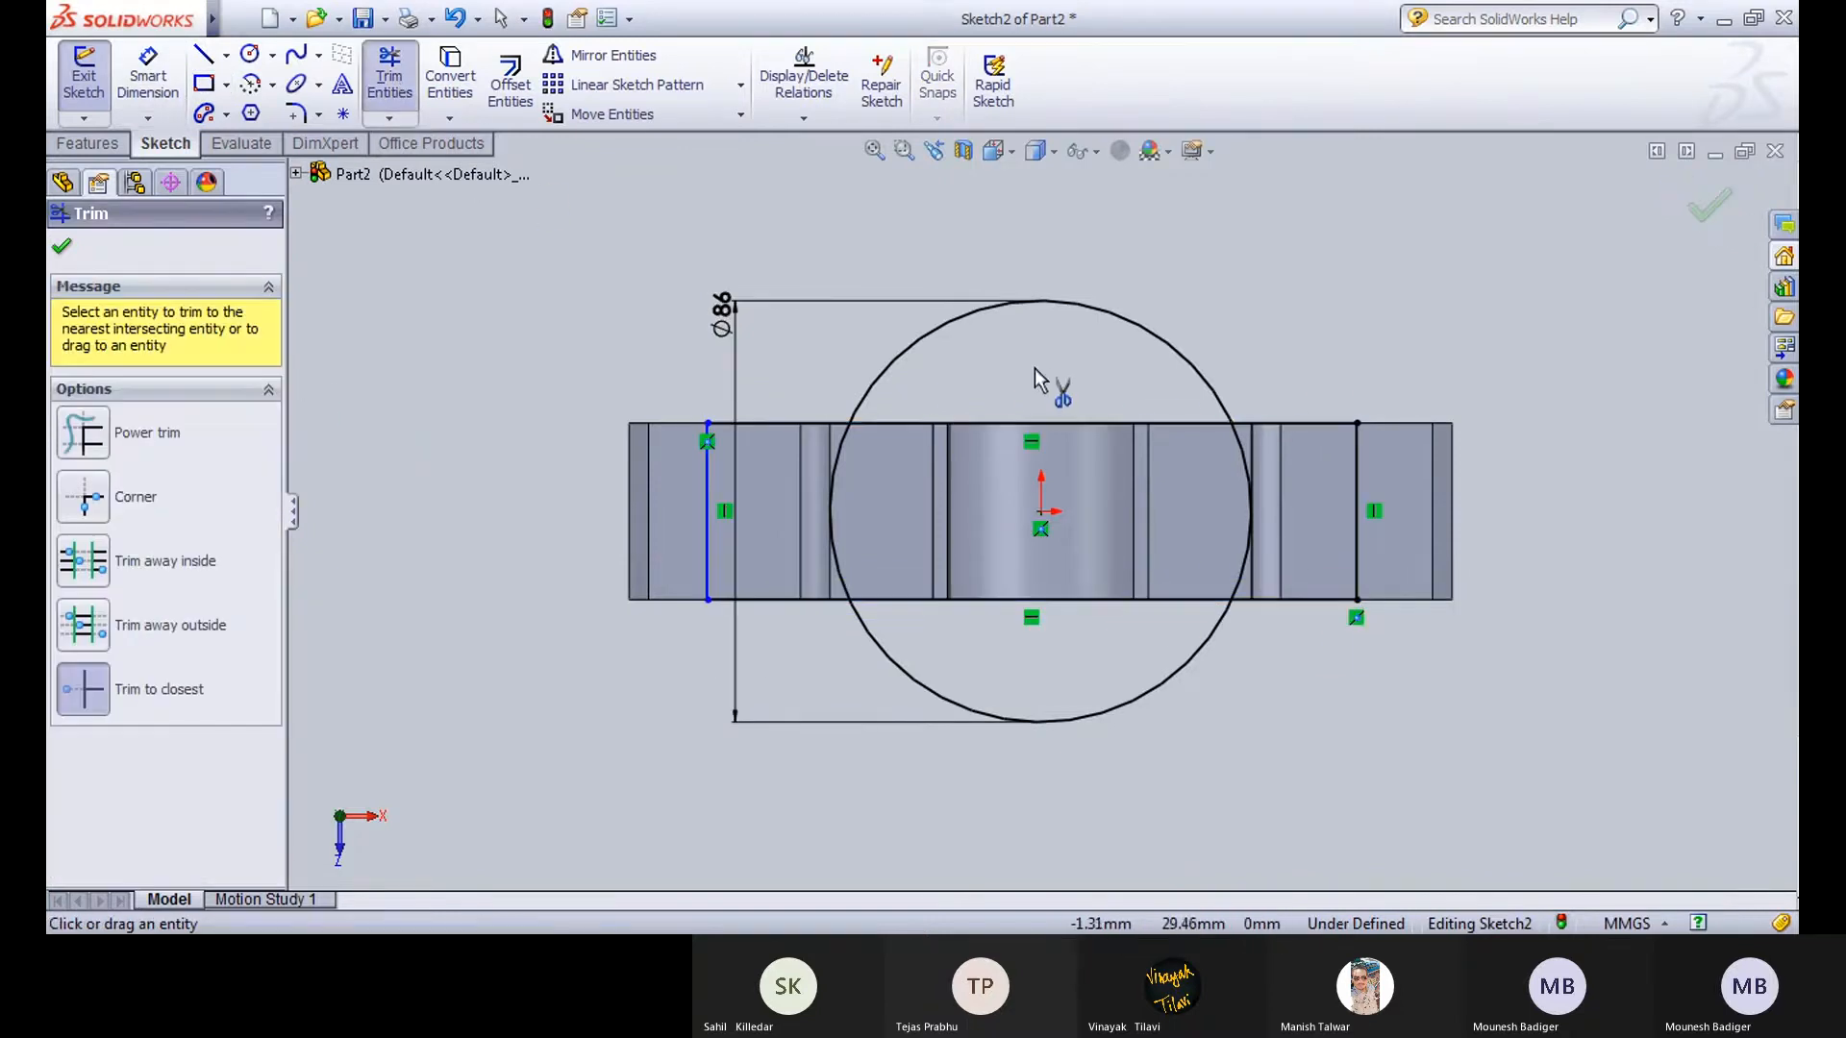
pyautogui.click(930, 335)
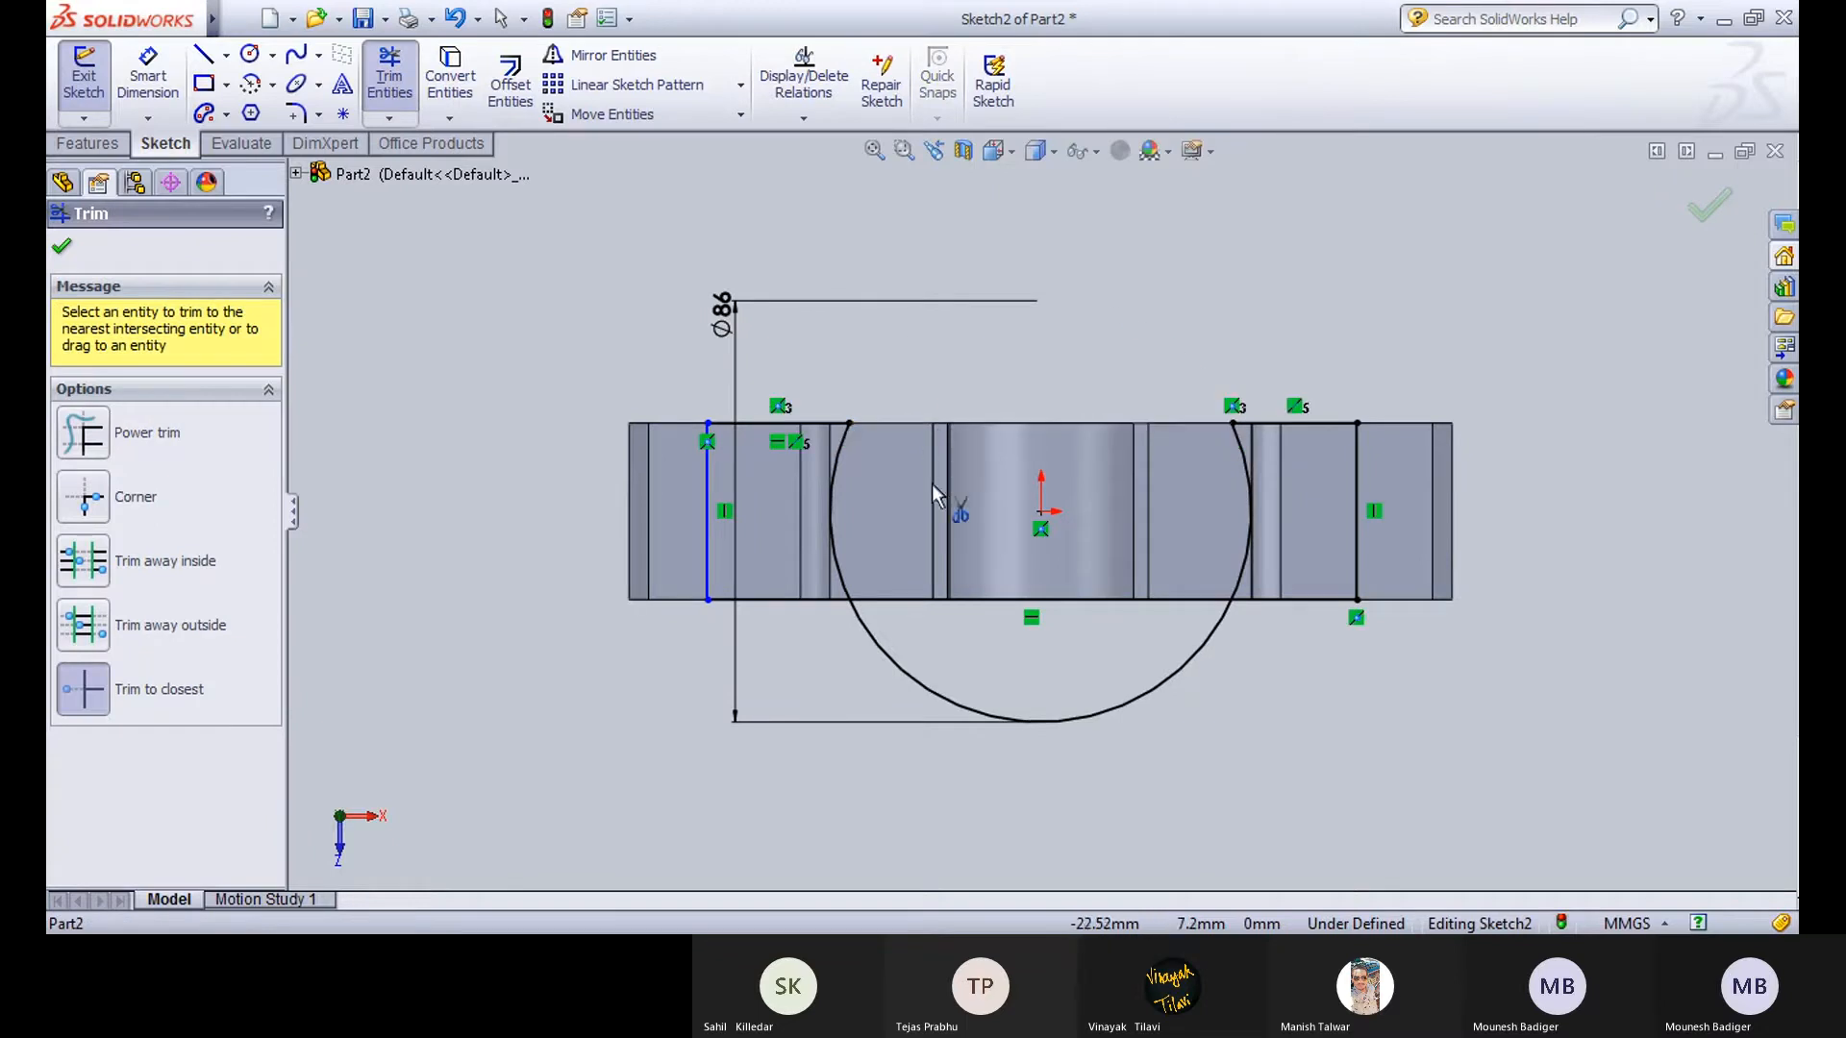
pyautogui.click(937, 694)
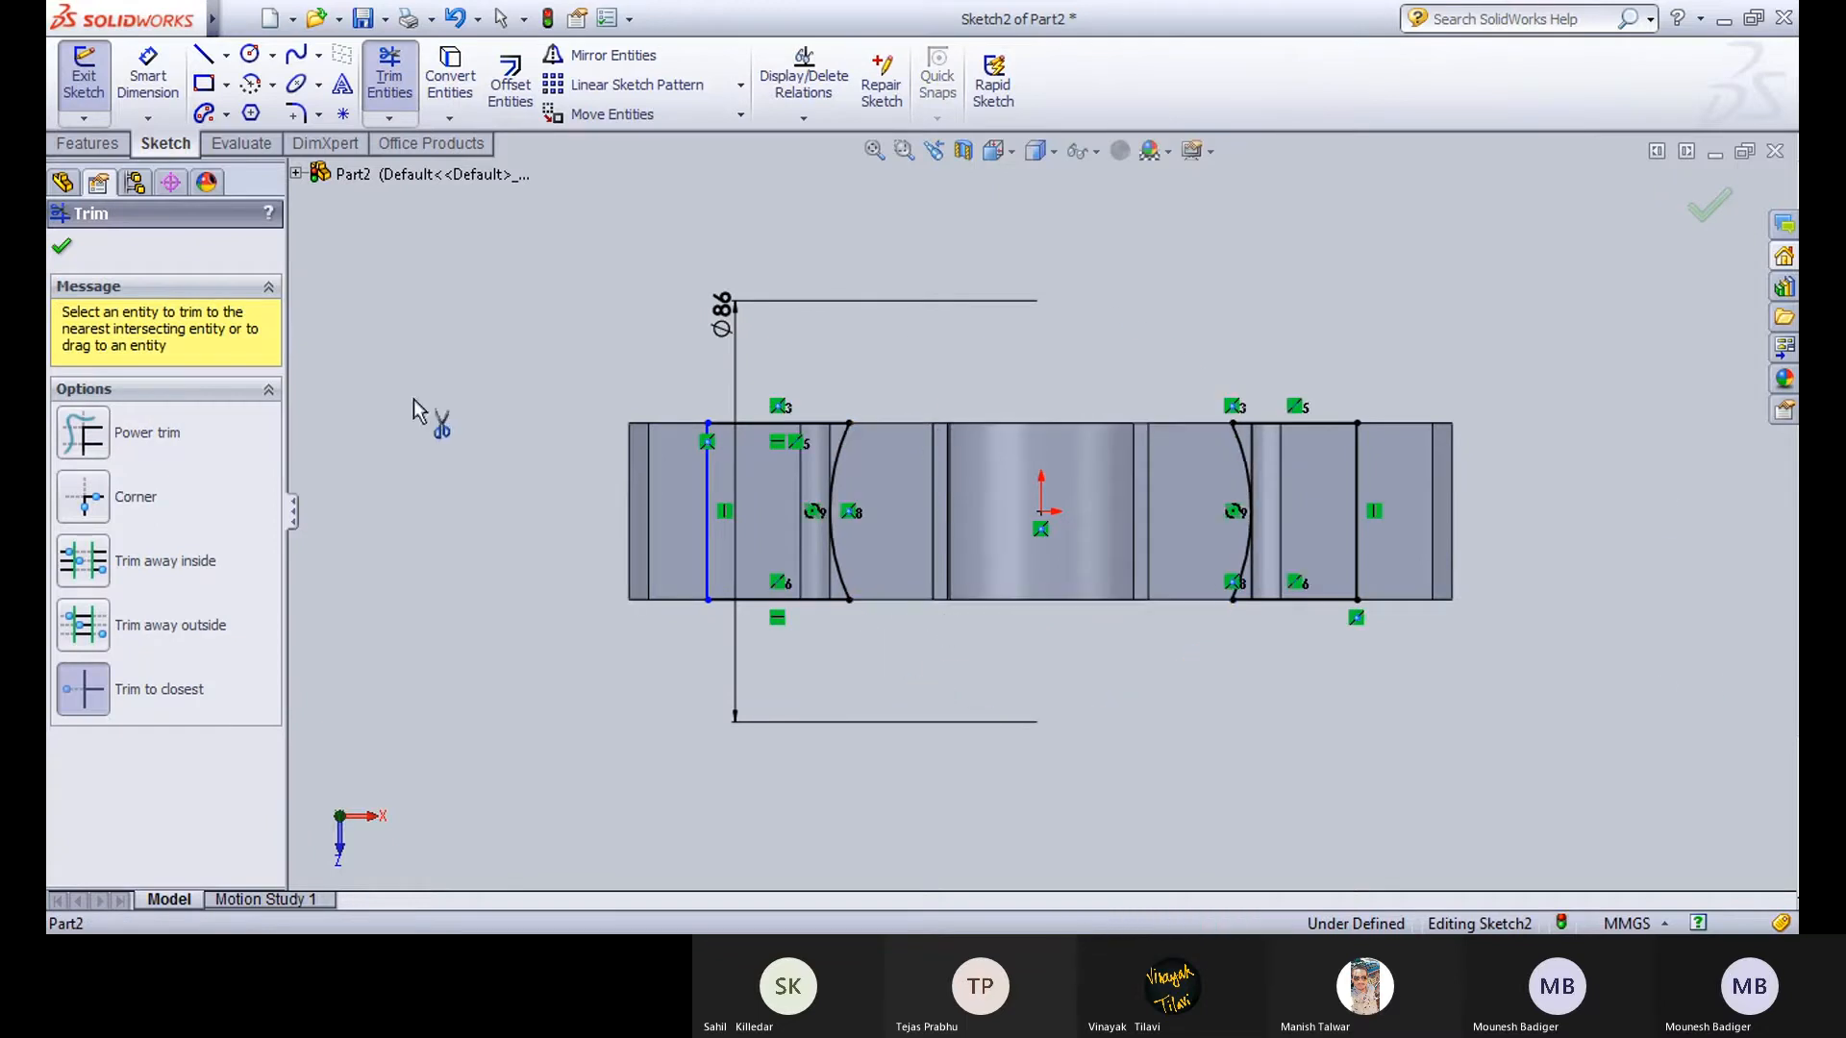
pyautogui.click(390, 67)
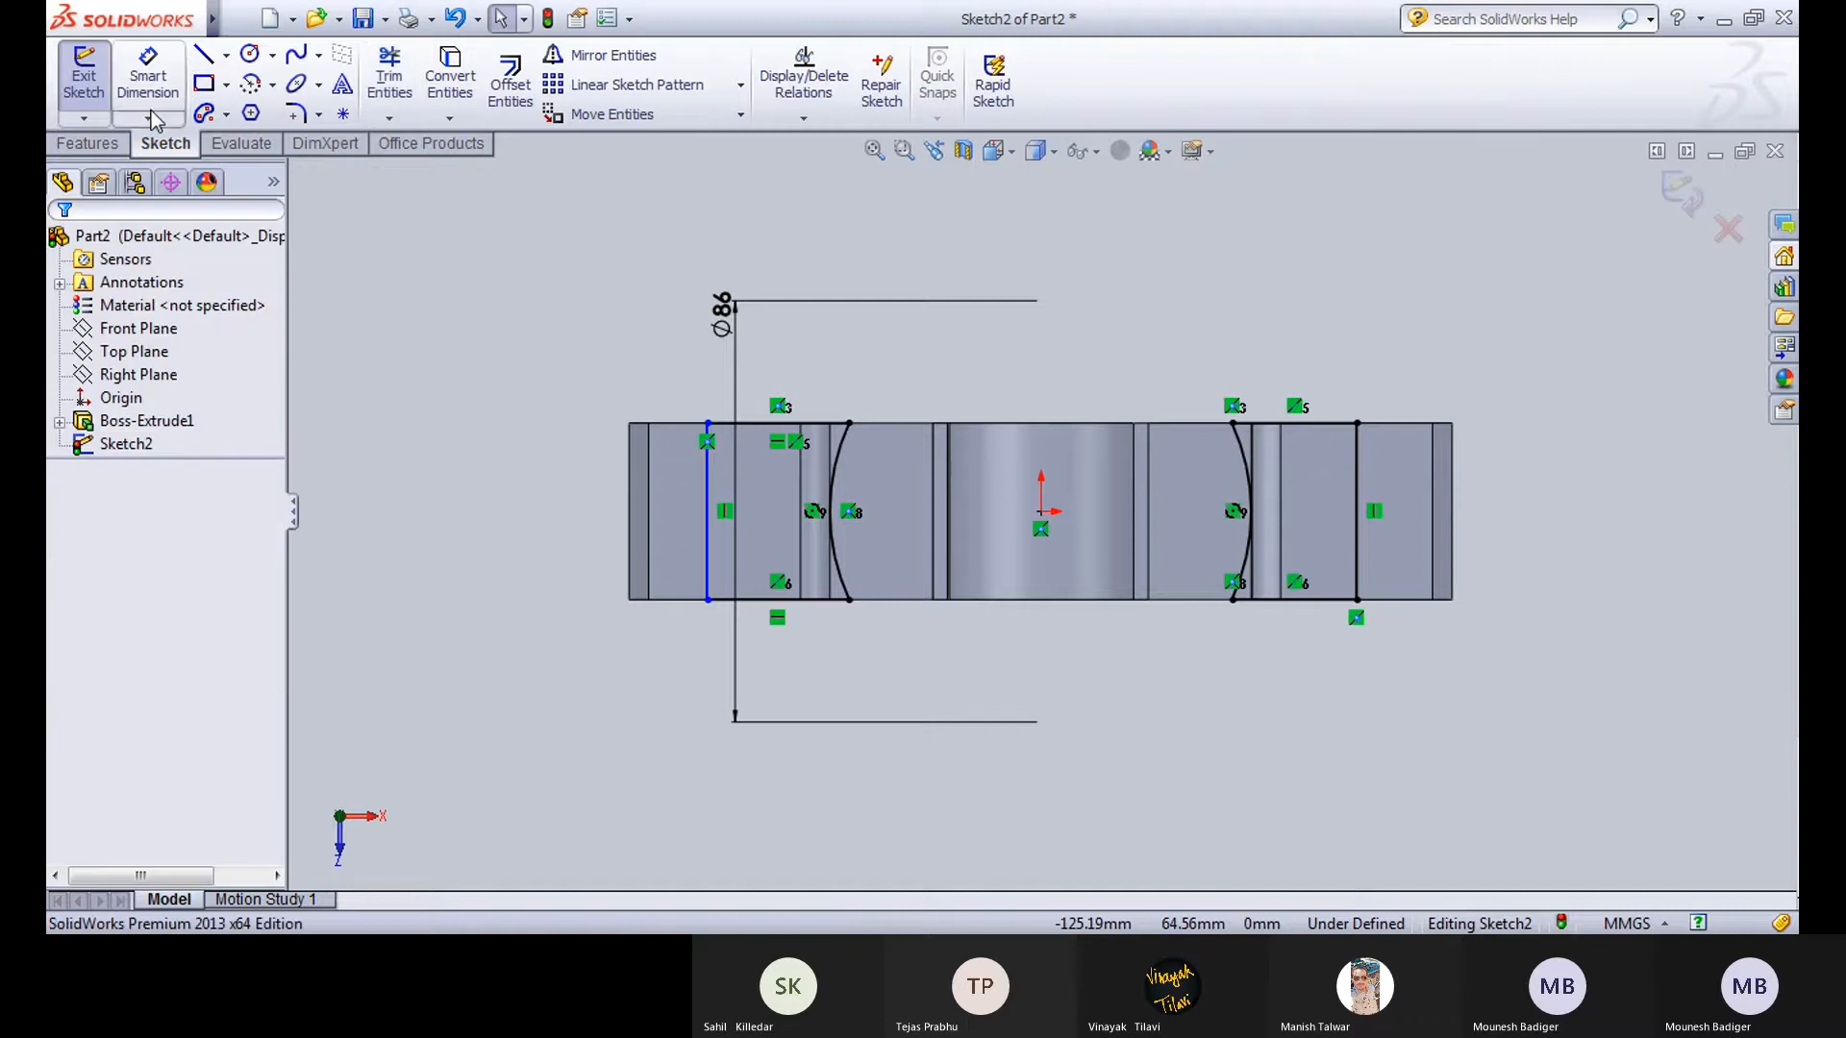
pyautogui.click(84, 77)
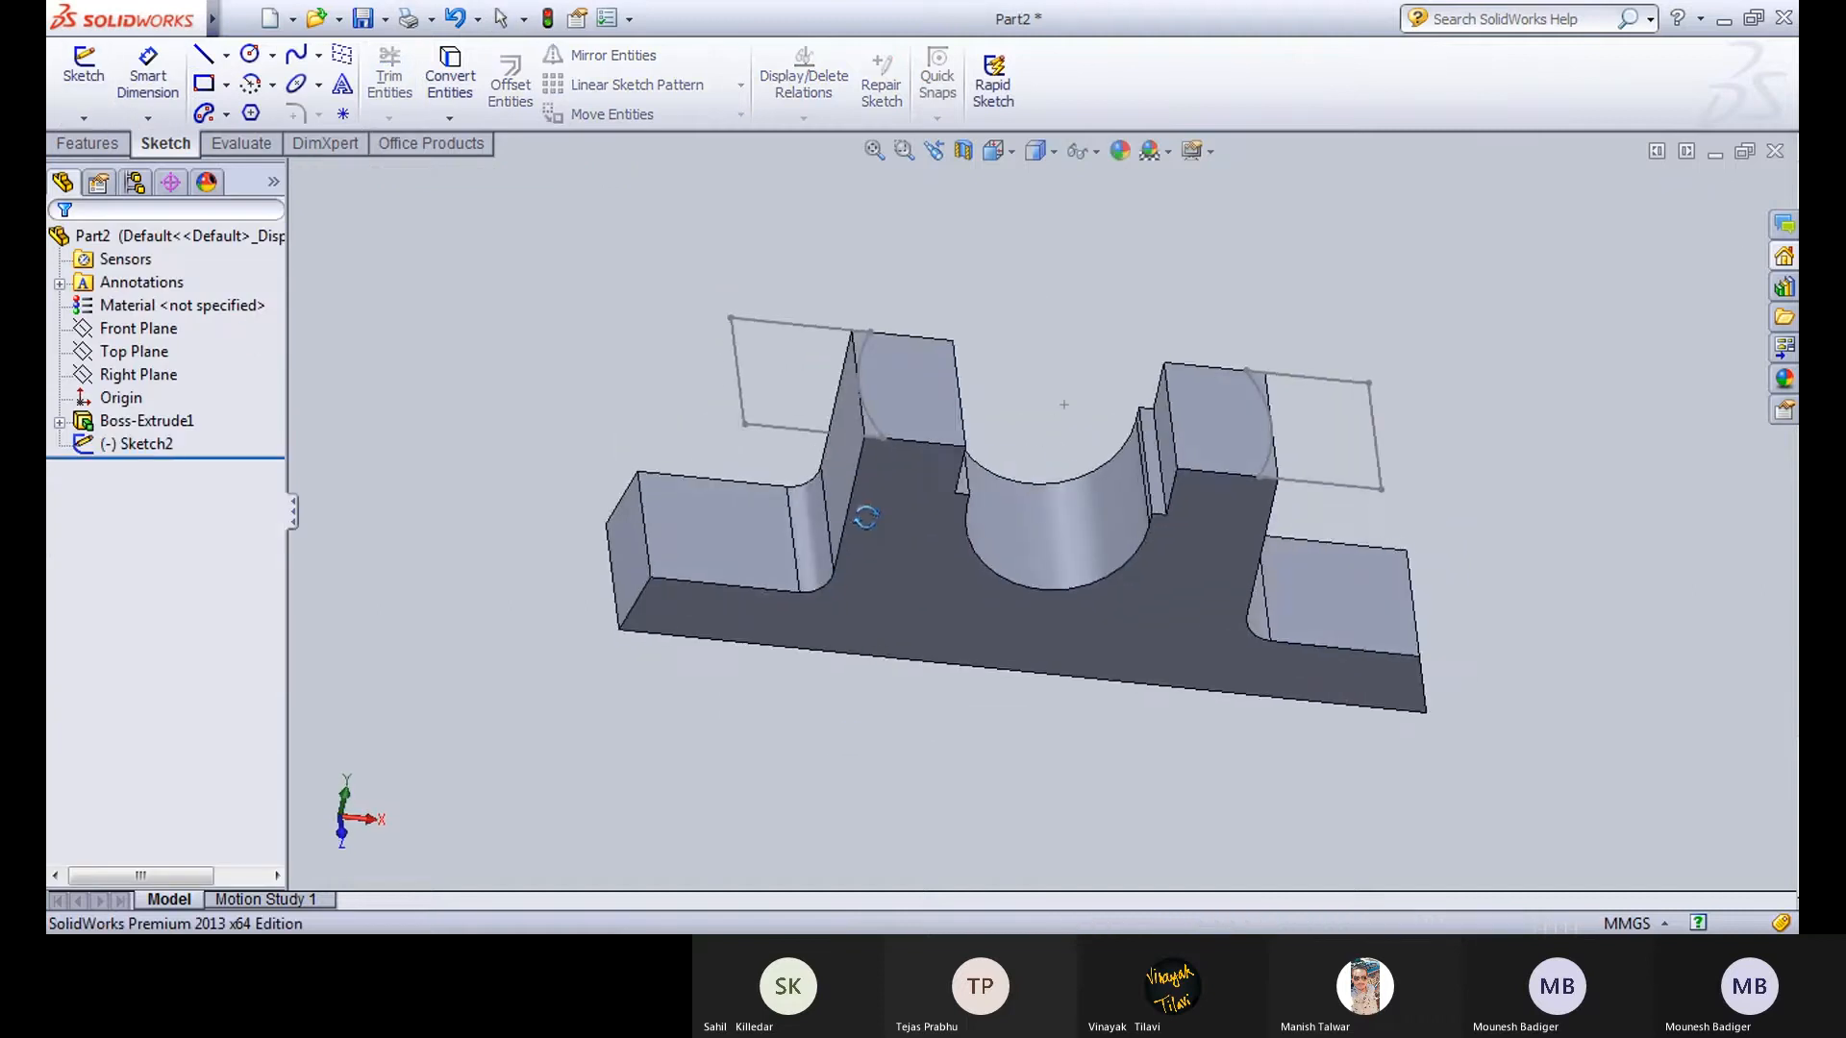
pyautogui.click(100, 144)
pyautogui.click(425, 86)
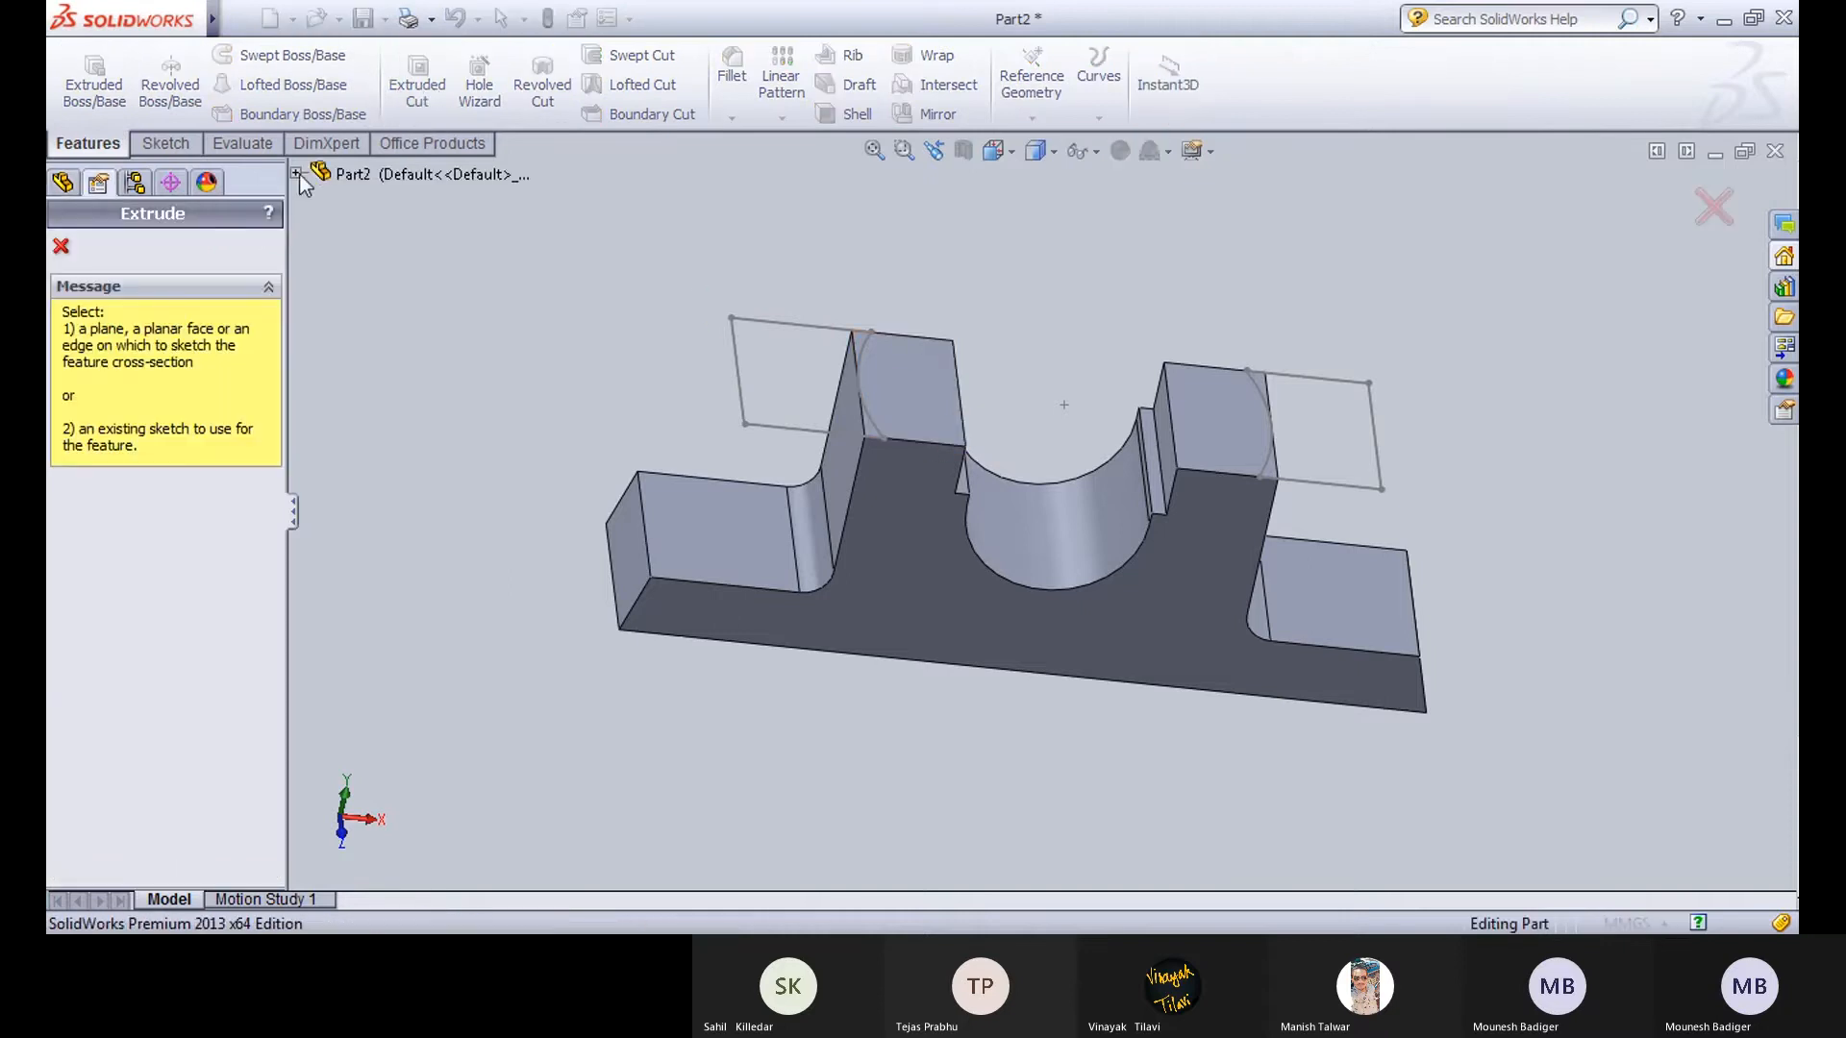
pyautogui.click(62, 248)
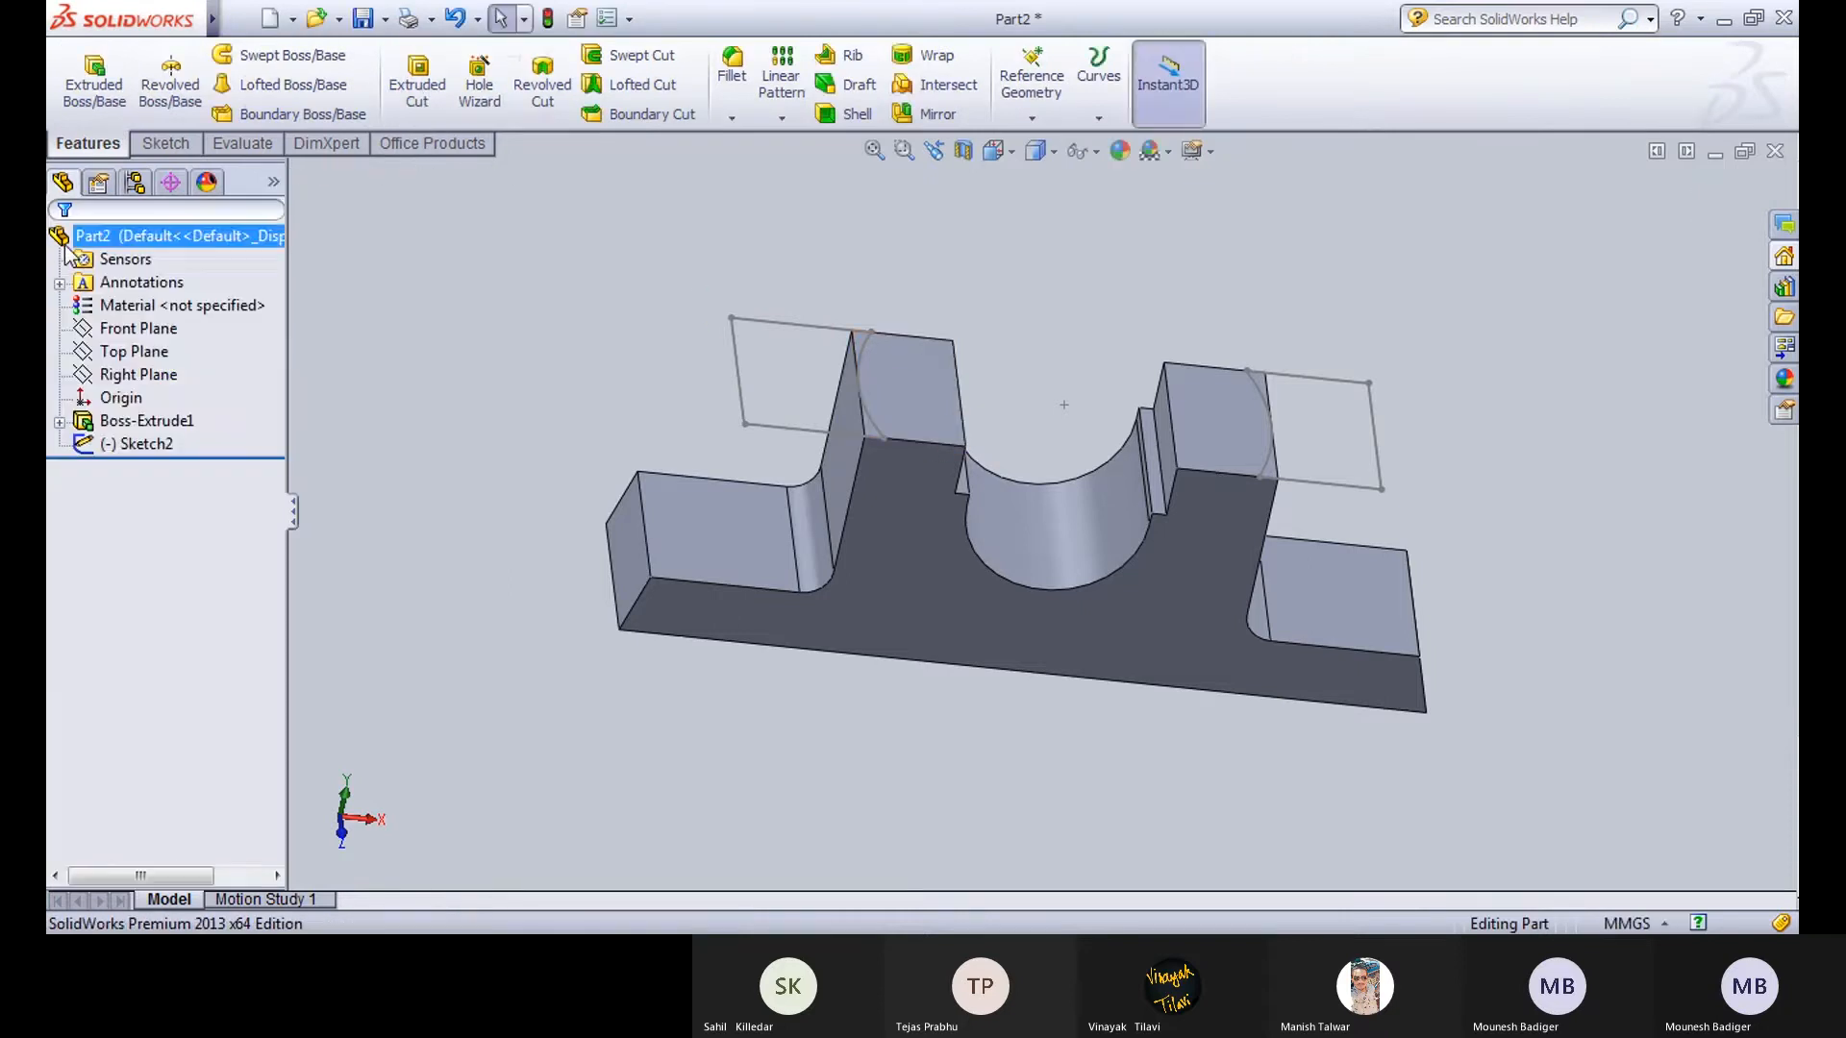
# Reopen the upright sketch, add a vertical centerline about 83 mm long through the origin, and exit the sketch.
pyautogui.click(165, 143)
pyautogui.click(83, 72)
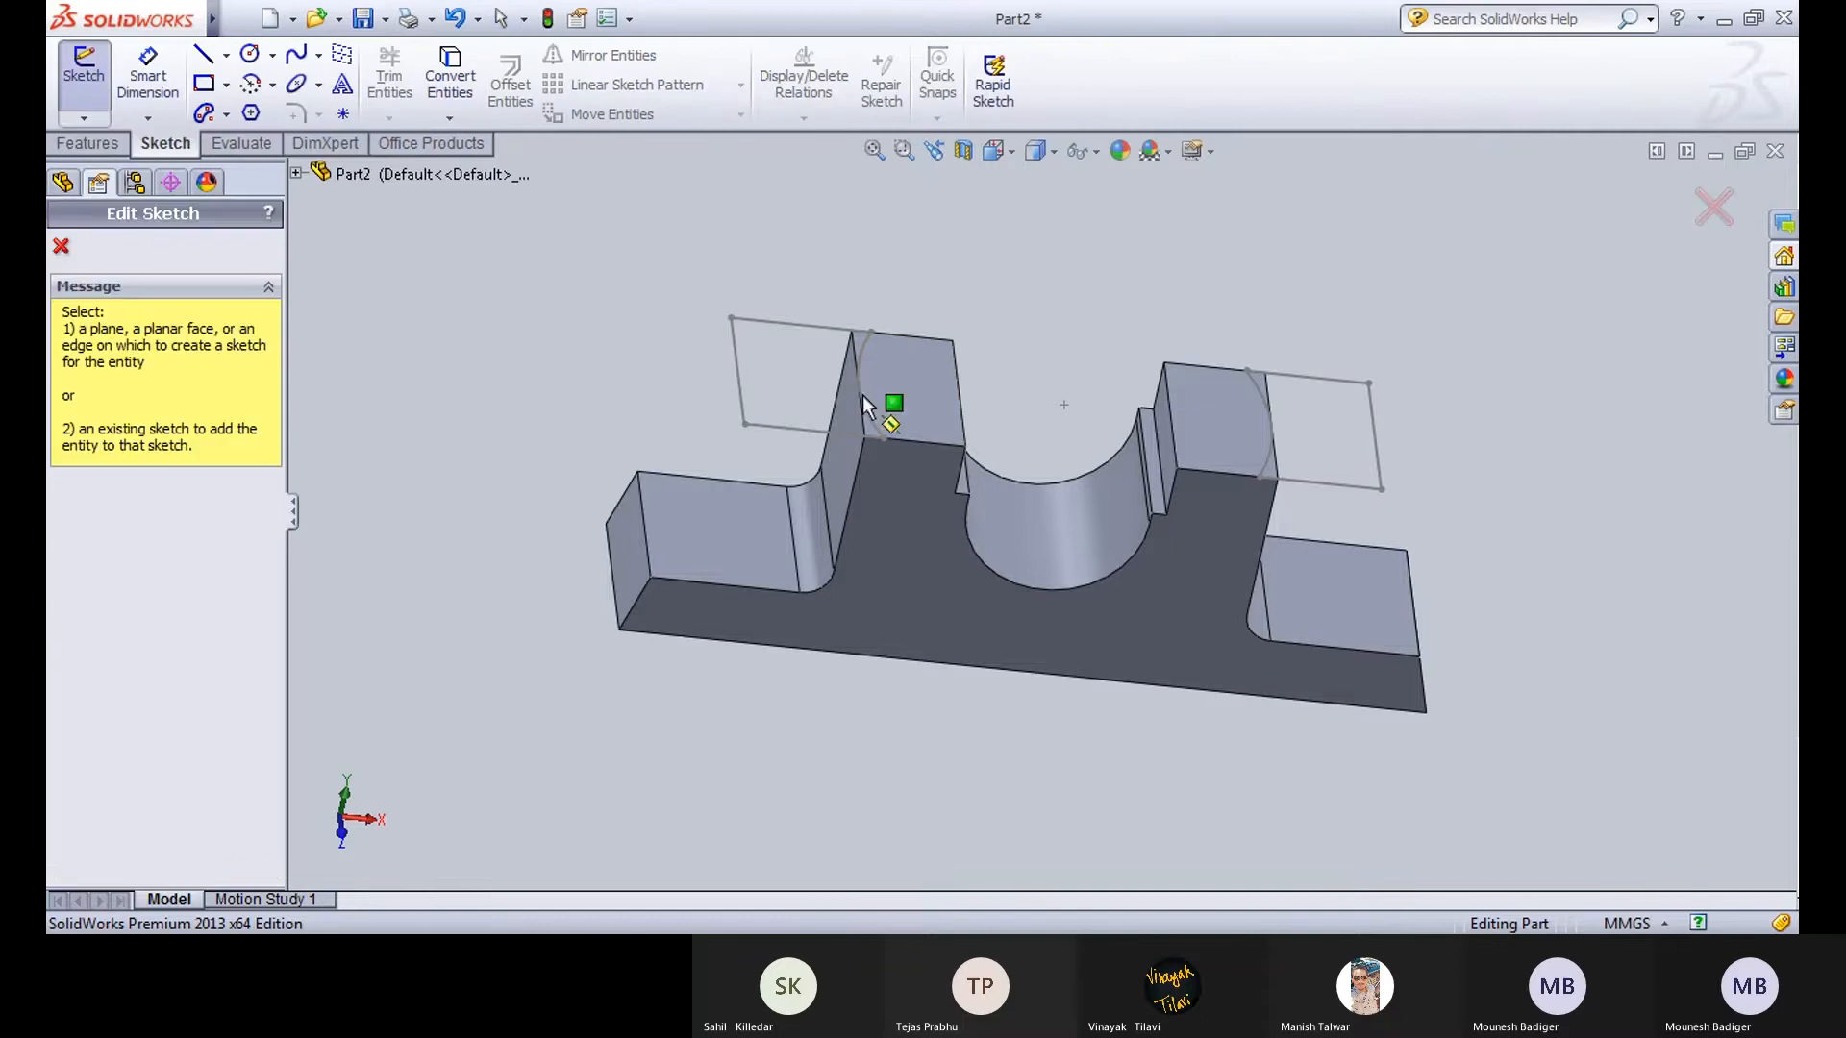
pyautogui.click(769, 438)
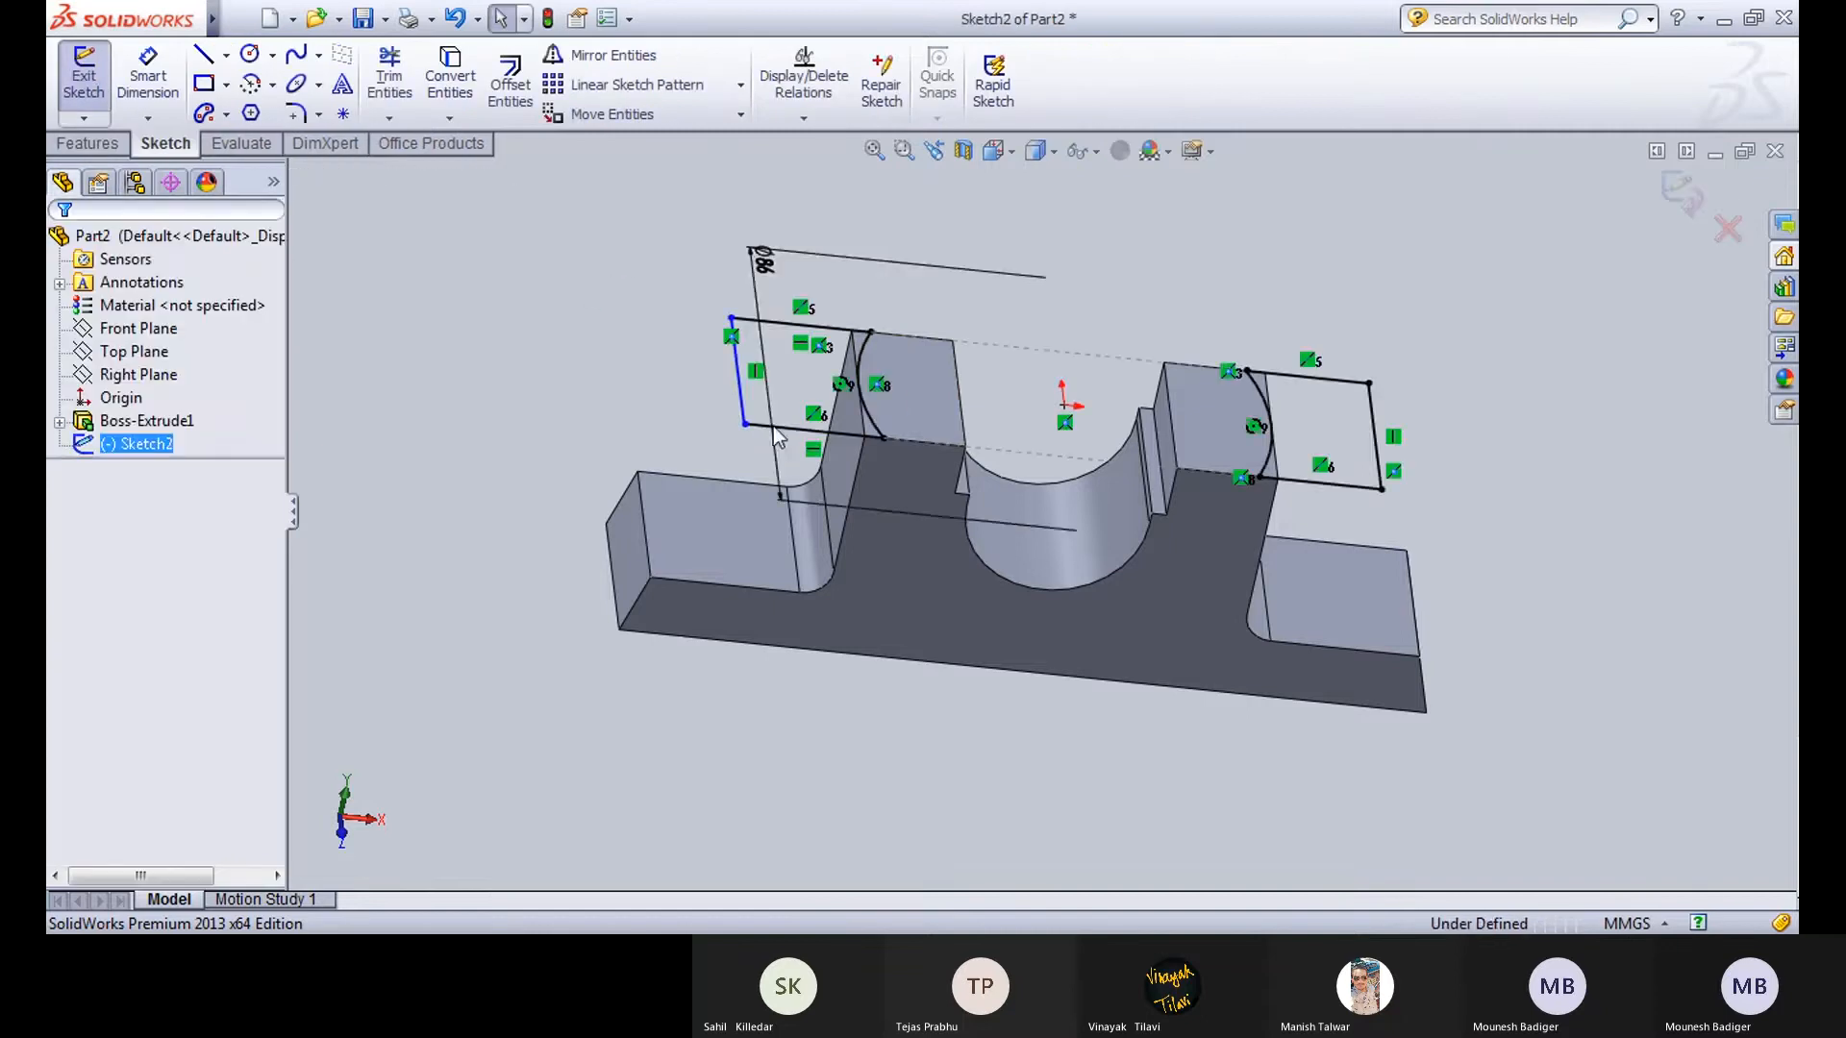
pyautogui.click(994, 151)
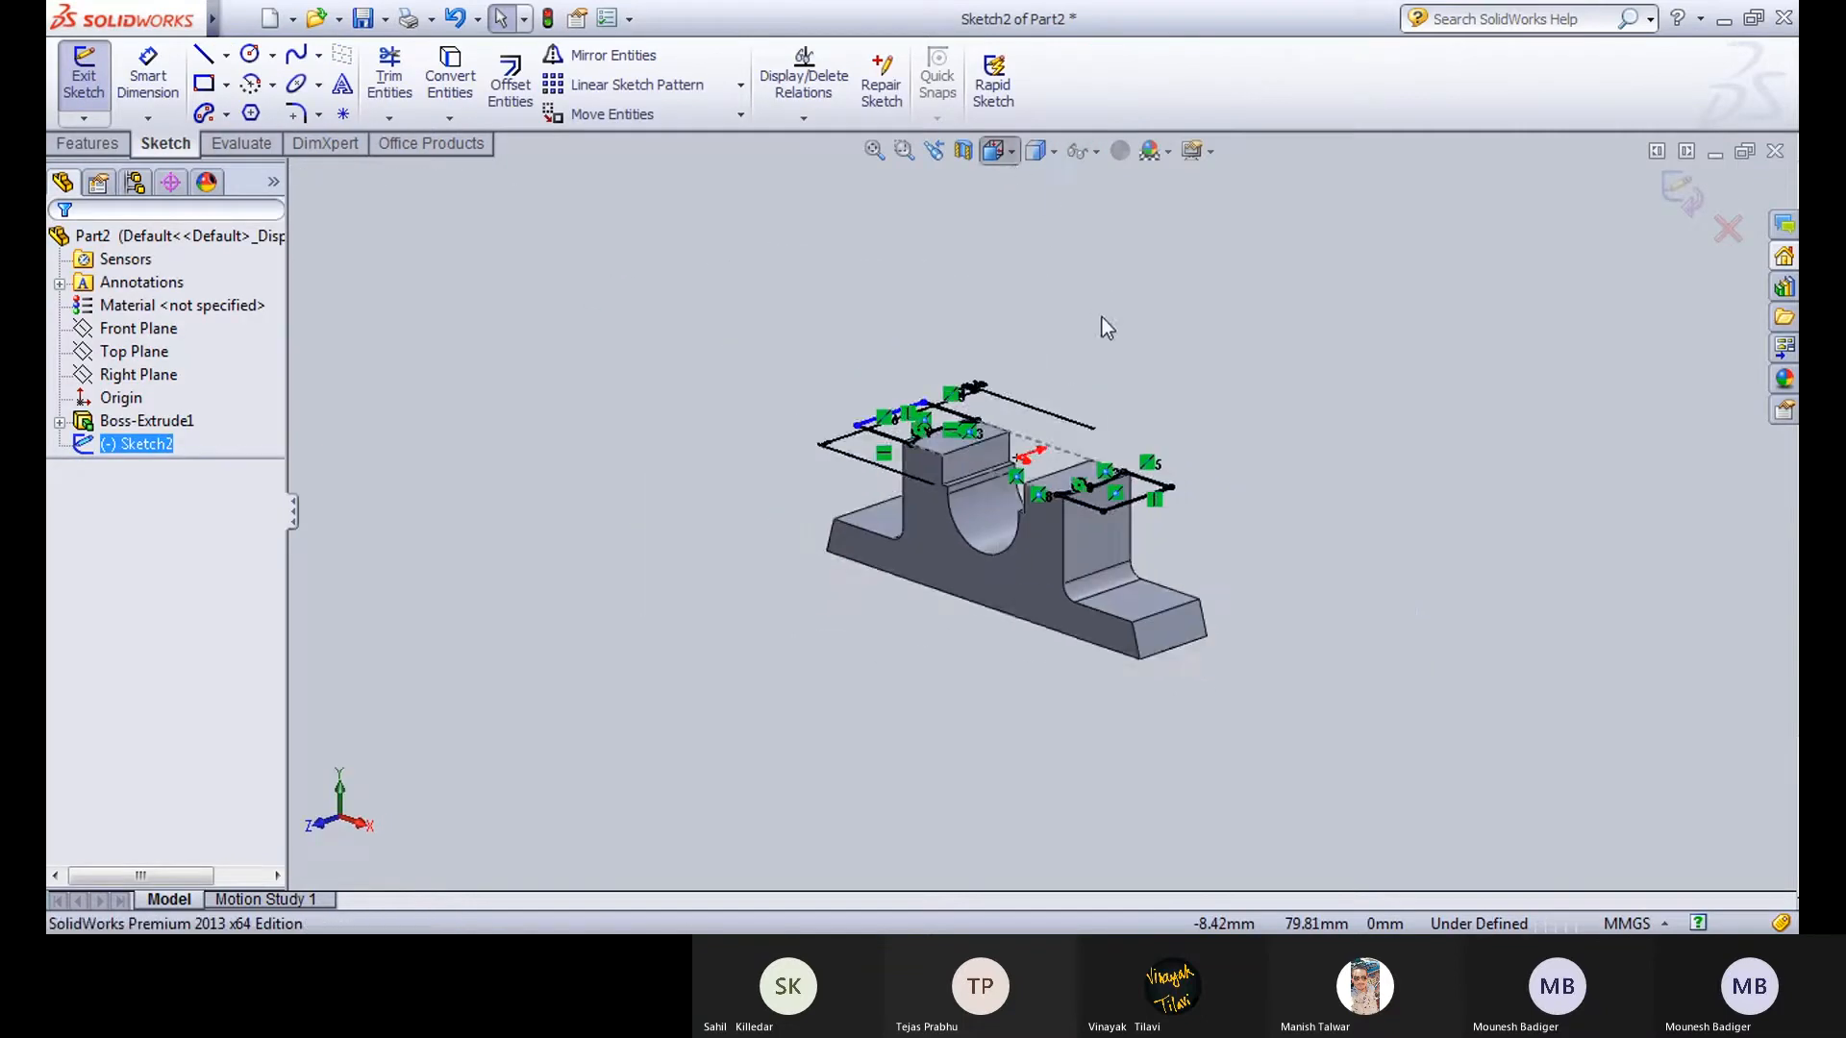
pyautogui.click(1117, 290)
pyautogui.click(226, 55)
pyautogui.click(248, 107)
pyautogui.moveTo(1040, 412); pyautogui.dragTo(1040, 819)
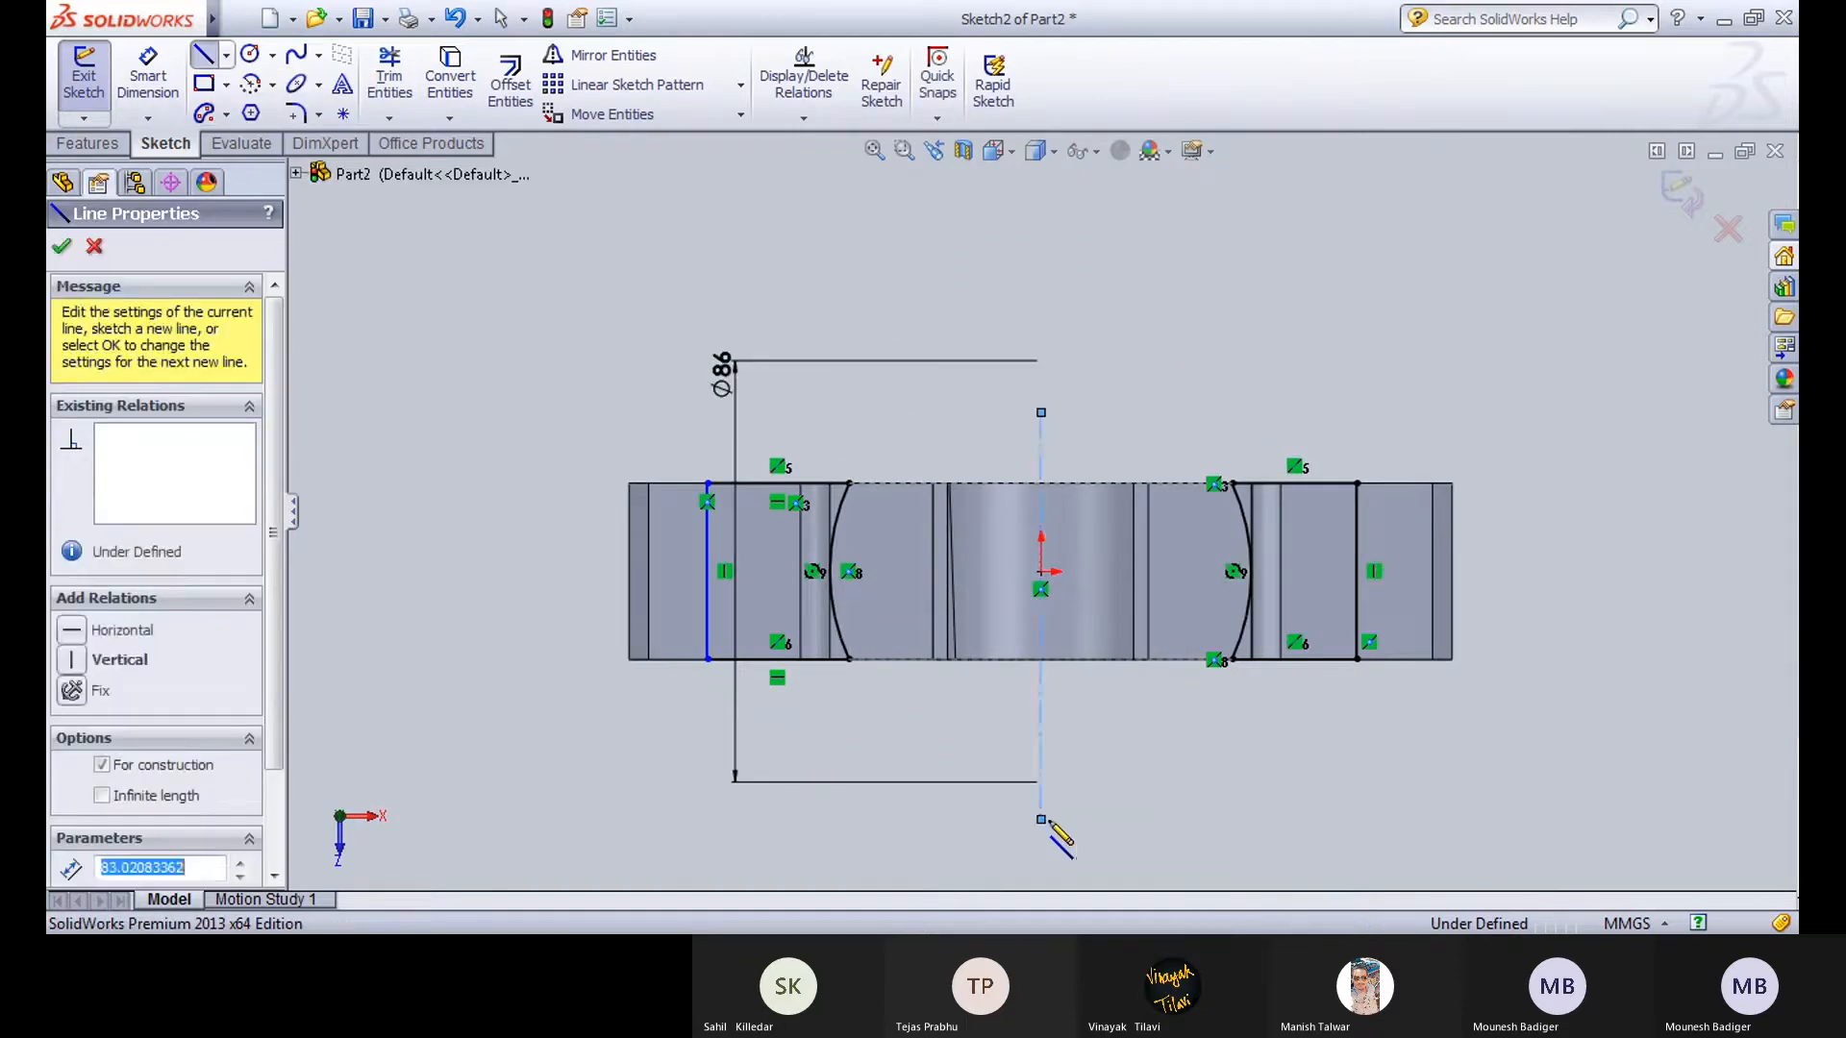
pyautogui.press('Escape')
pyautogui.click(84, 82)
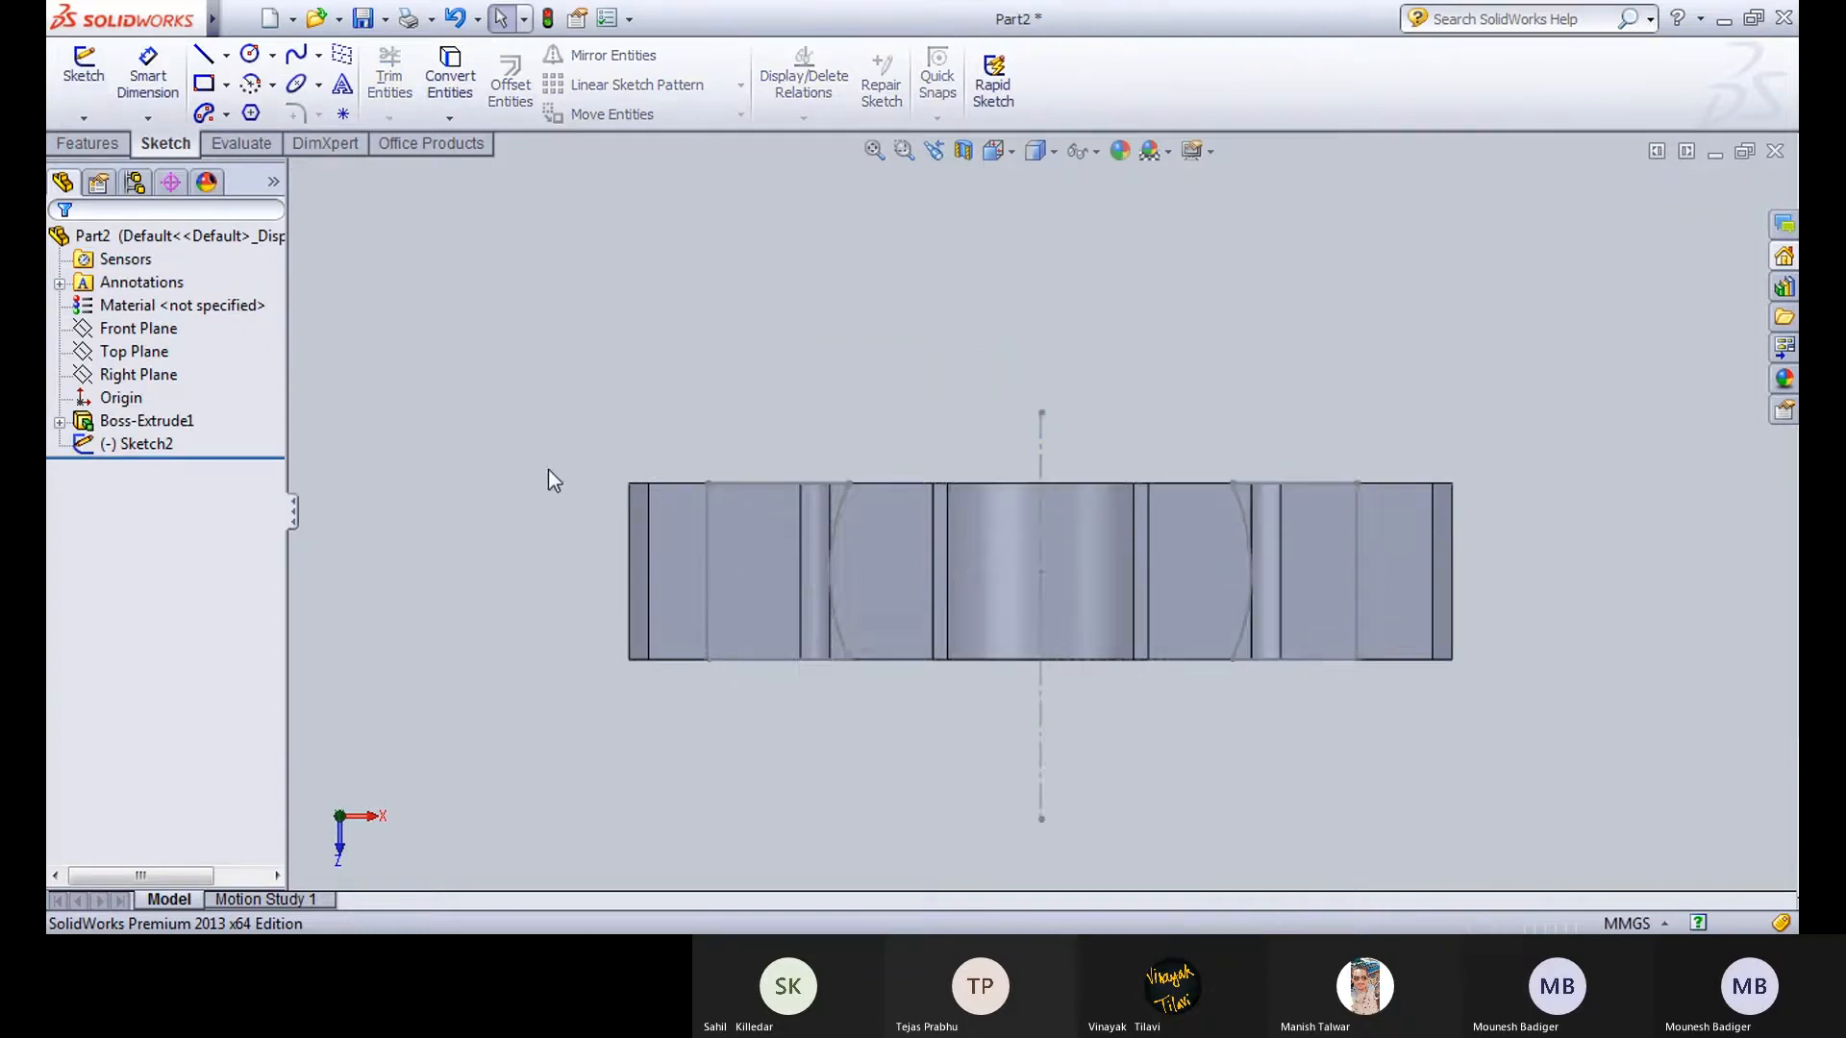
# Cut-extrude the arc-sided sketch regions beside both uprights with the Up To Surface end condition, ending at the base flange's upper face.
pyautogui.click(89, 143)
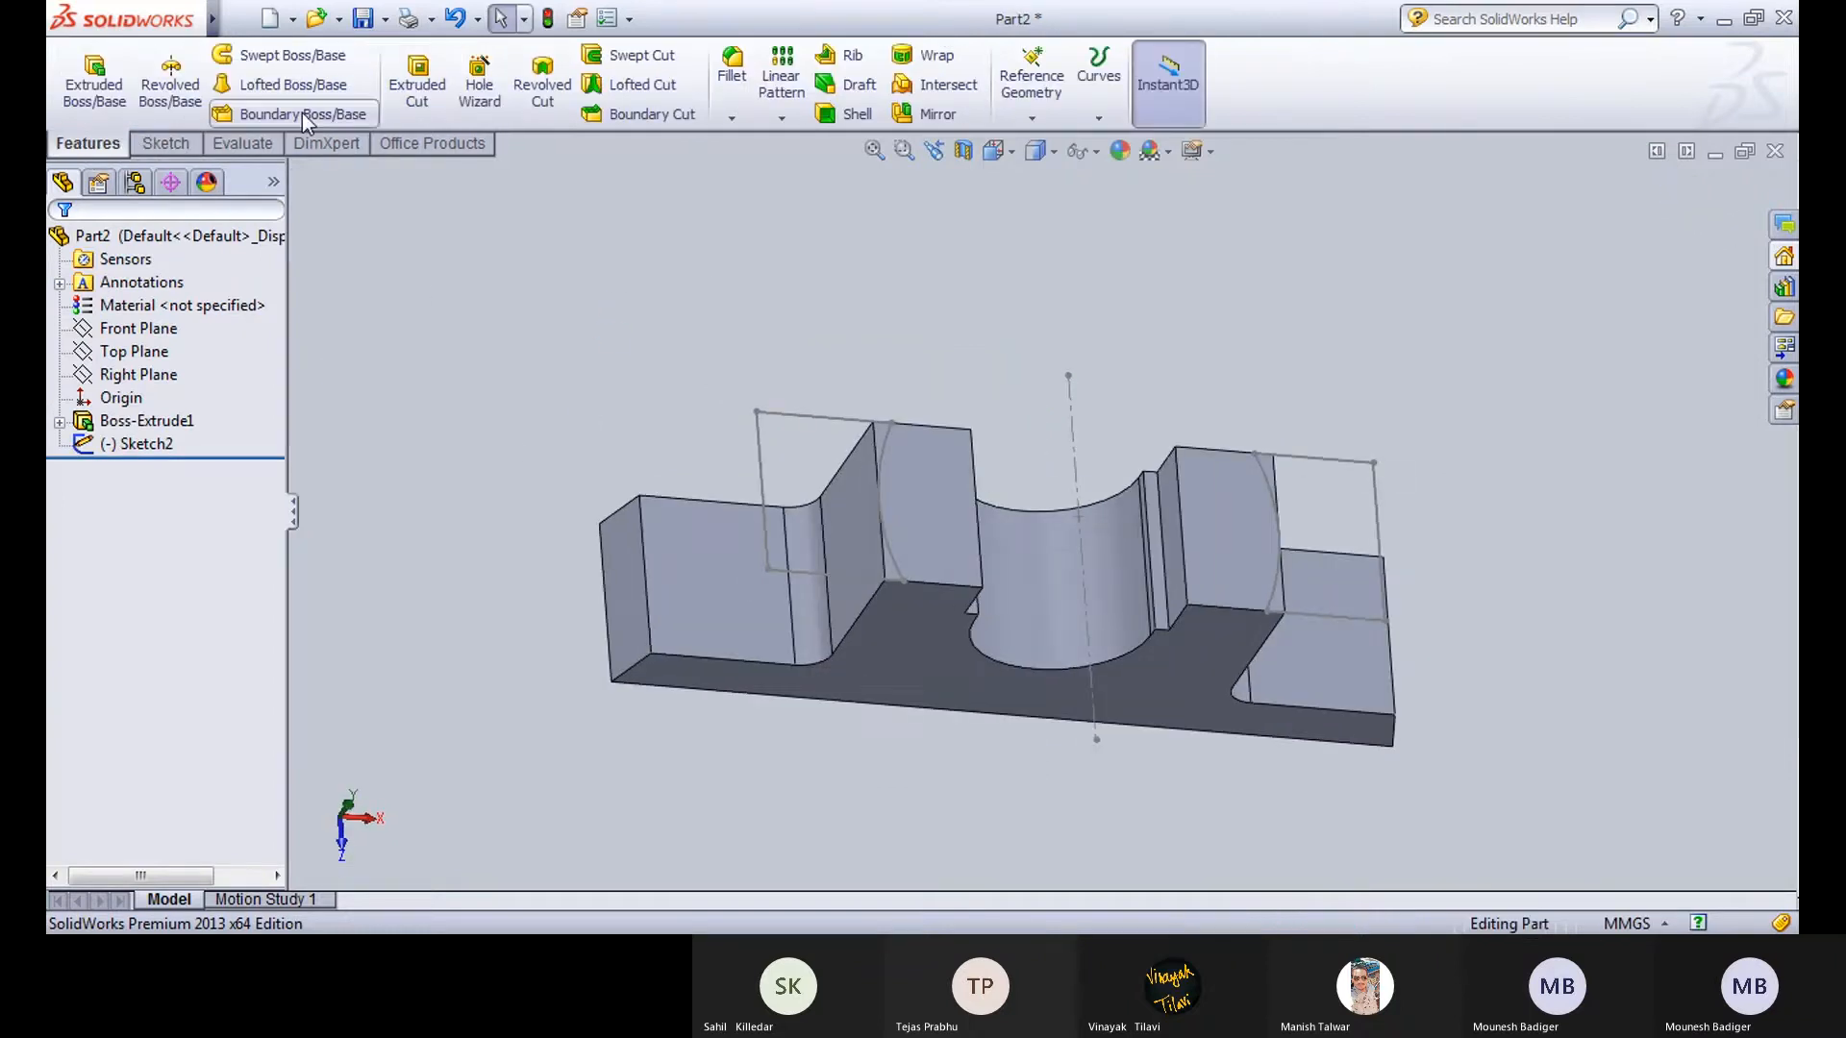
pyautogui.click(441, 100)
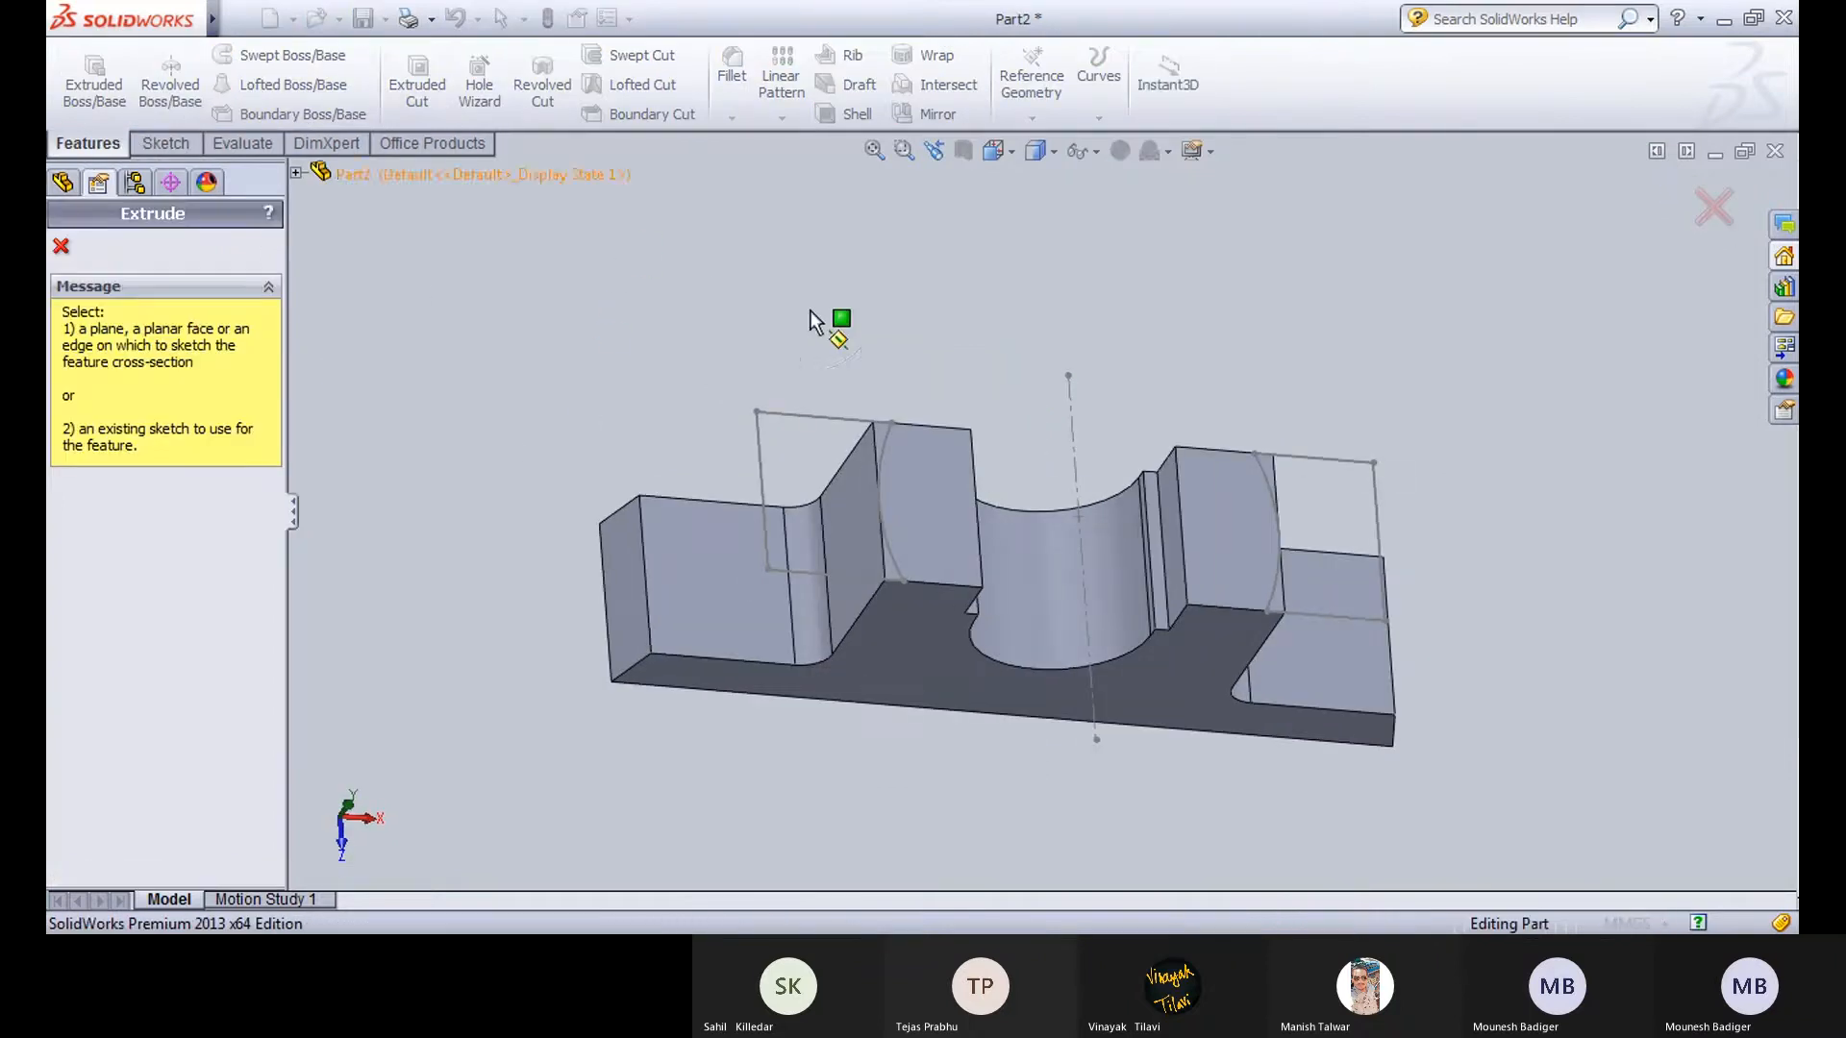
pyautogui.click(1084, 445)
pyautogui.moveTo(544, 413)
pyautogui.mouseDown(button='middle')
pyautogui.moveTo(626, 285)
pyautogui.moveTo(666, 332)
pyautogui.moveTo(601, 334)
pyautogui.mouseUp(button='middle')
pyautogui.click(146, 401)
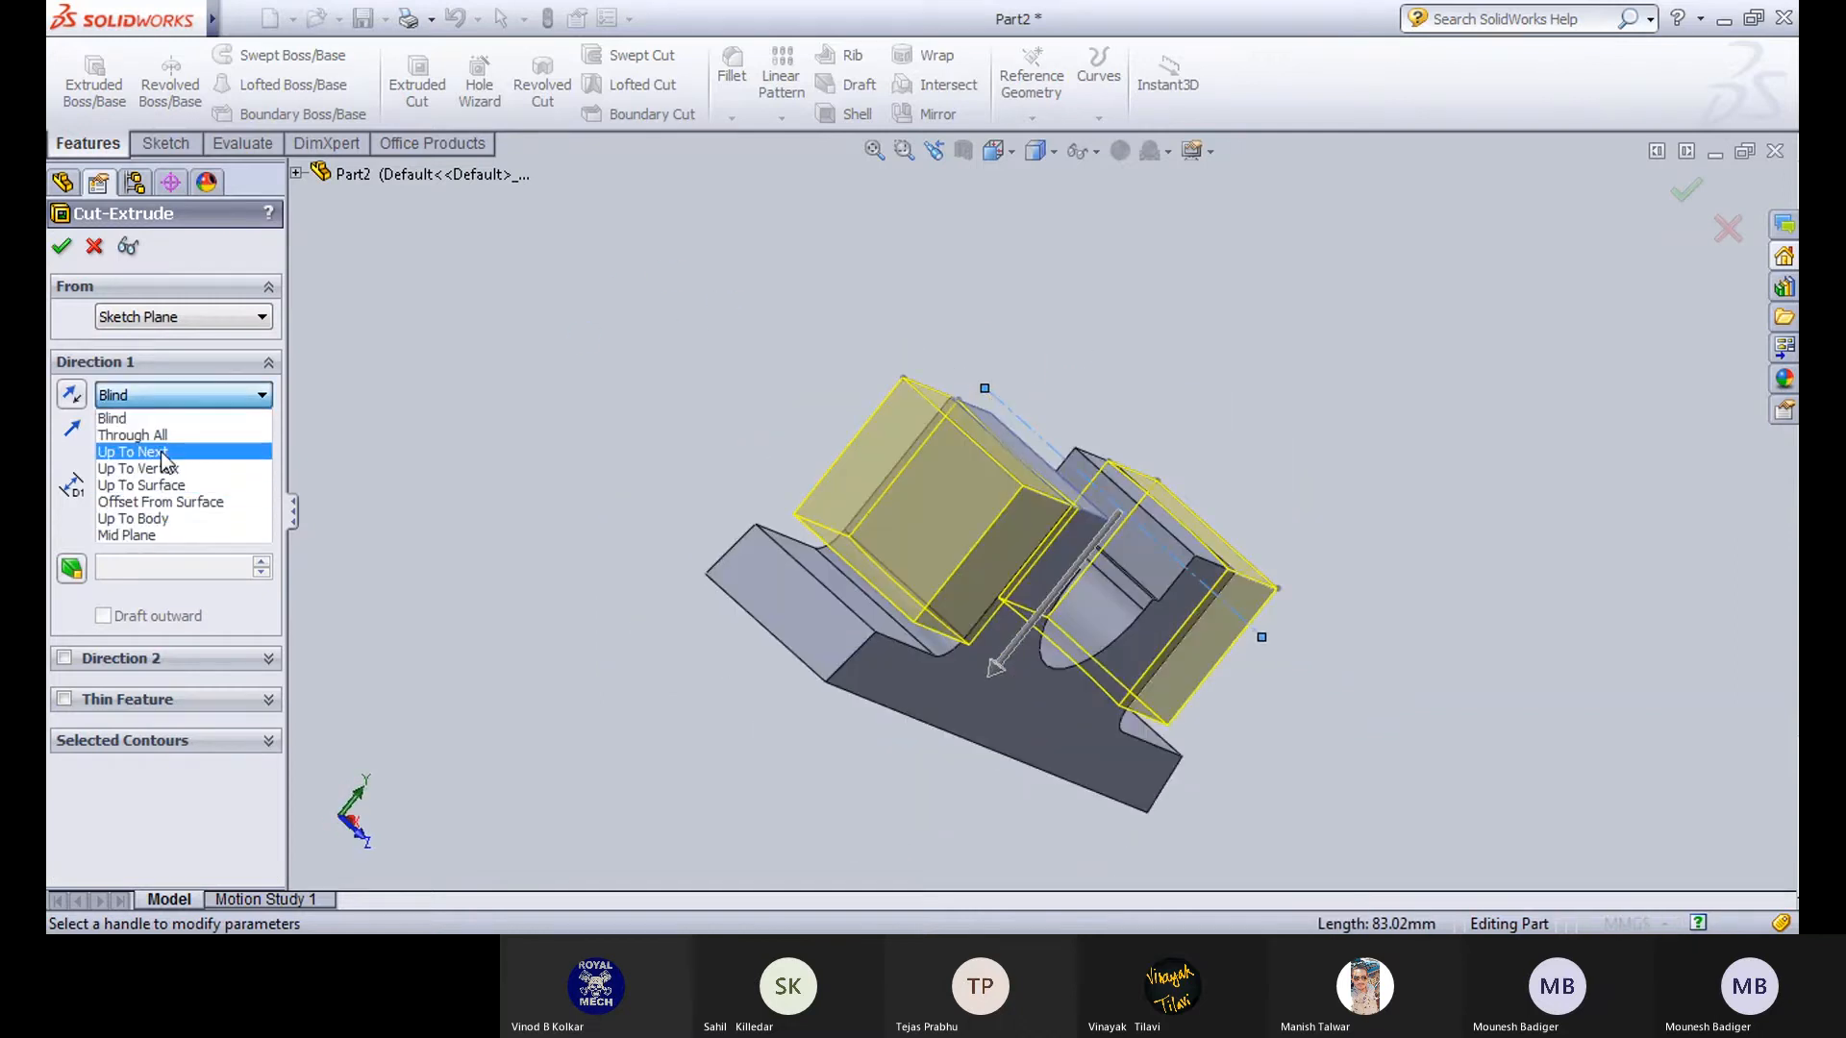
pyautogui.click(160, 452)
pyautogui.click(166, 395)
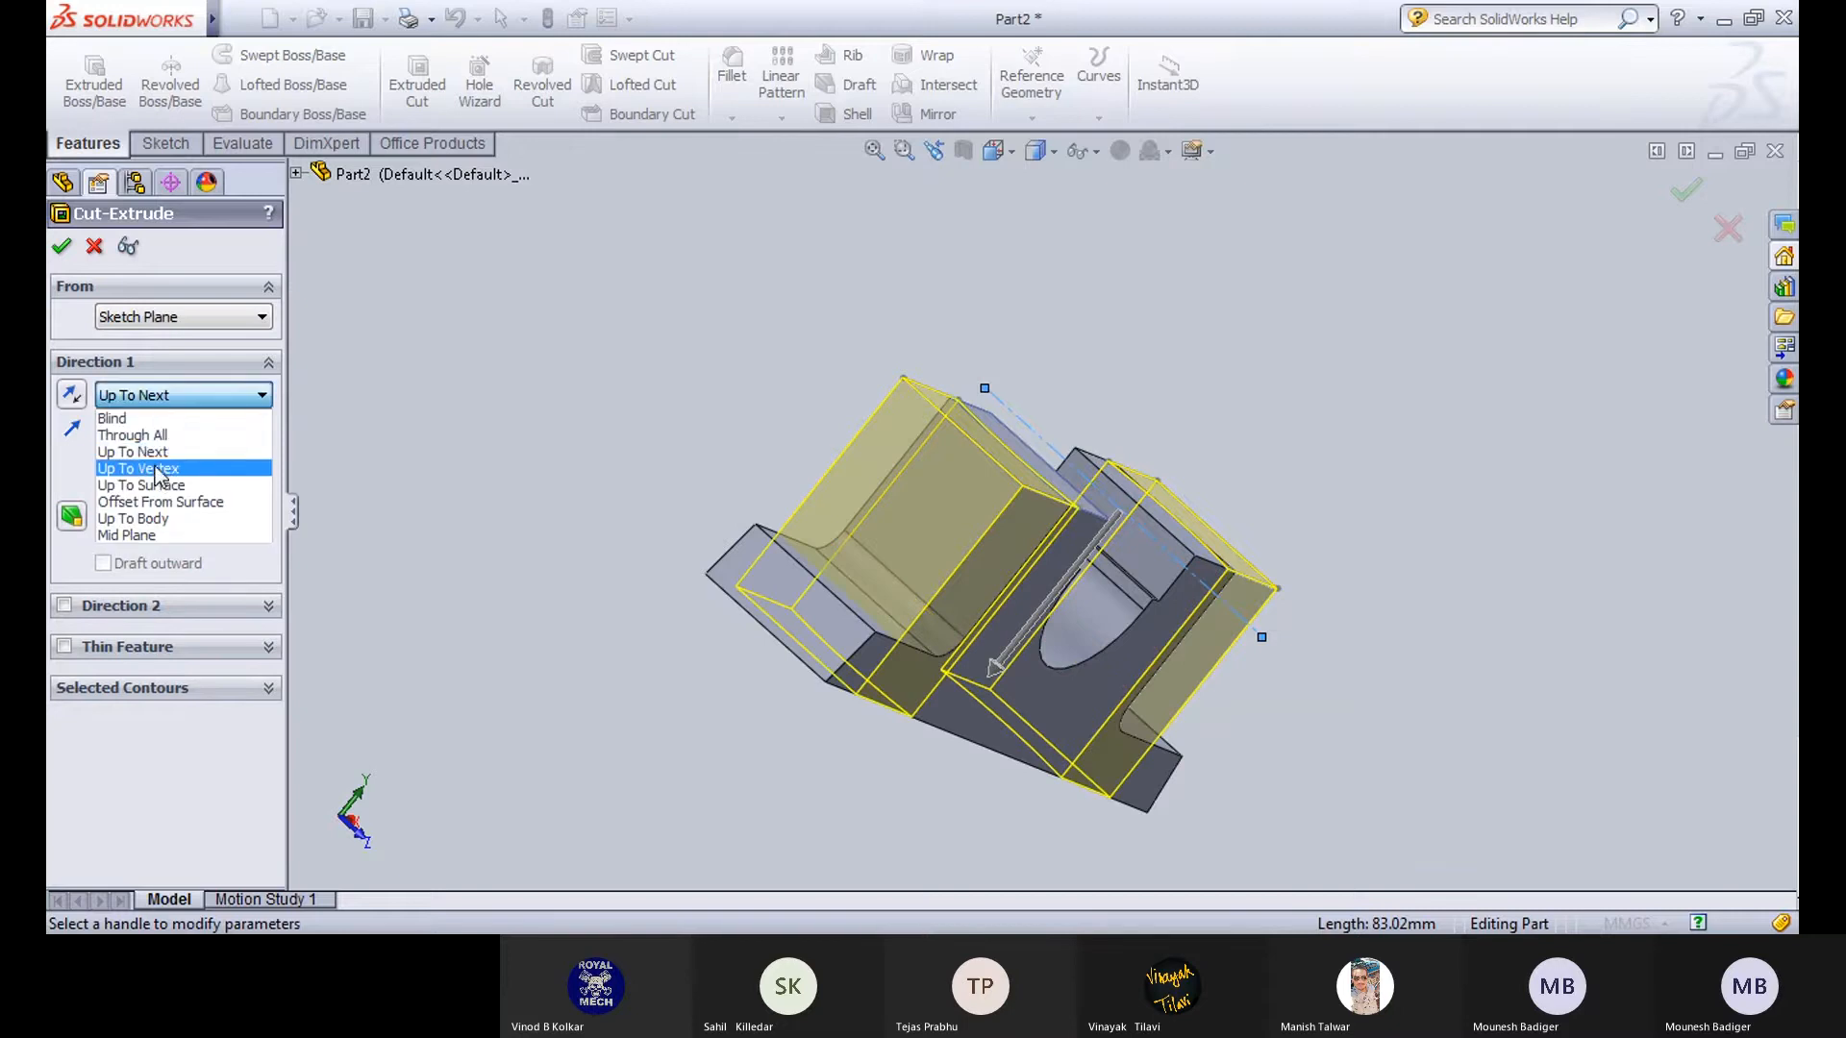
pyautogui.click(157, 520)
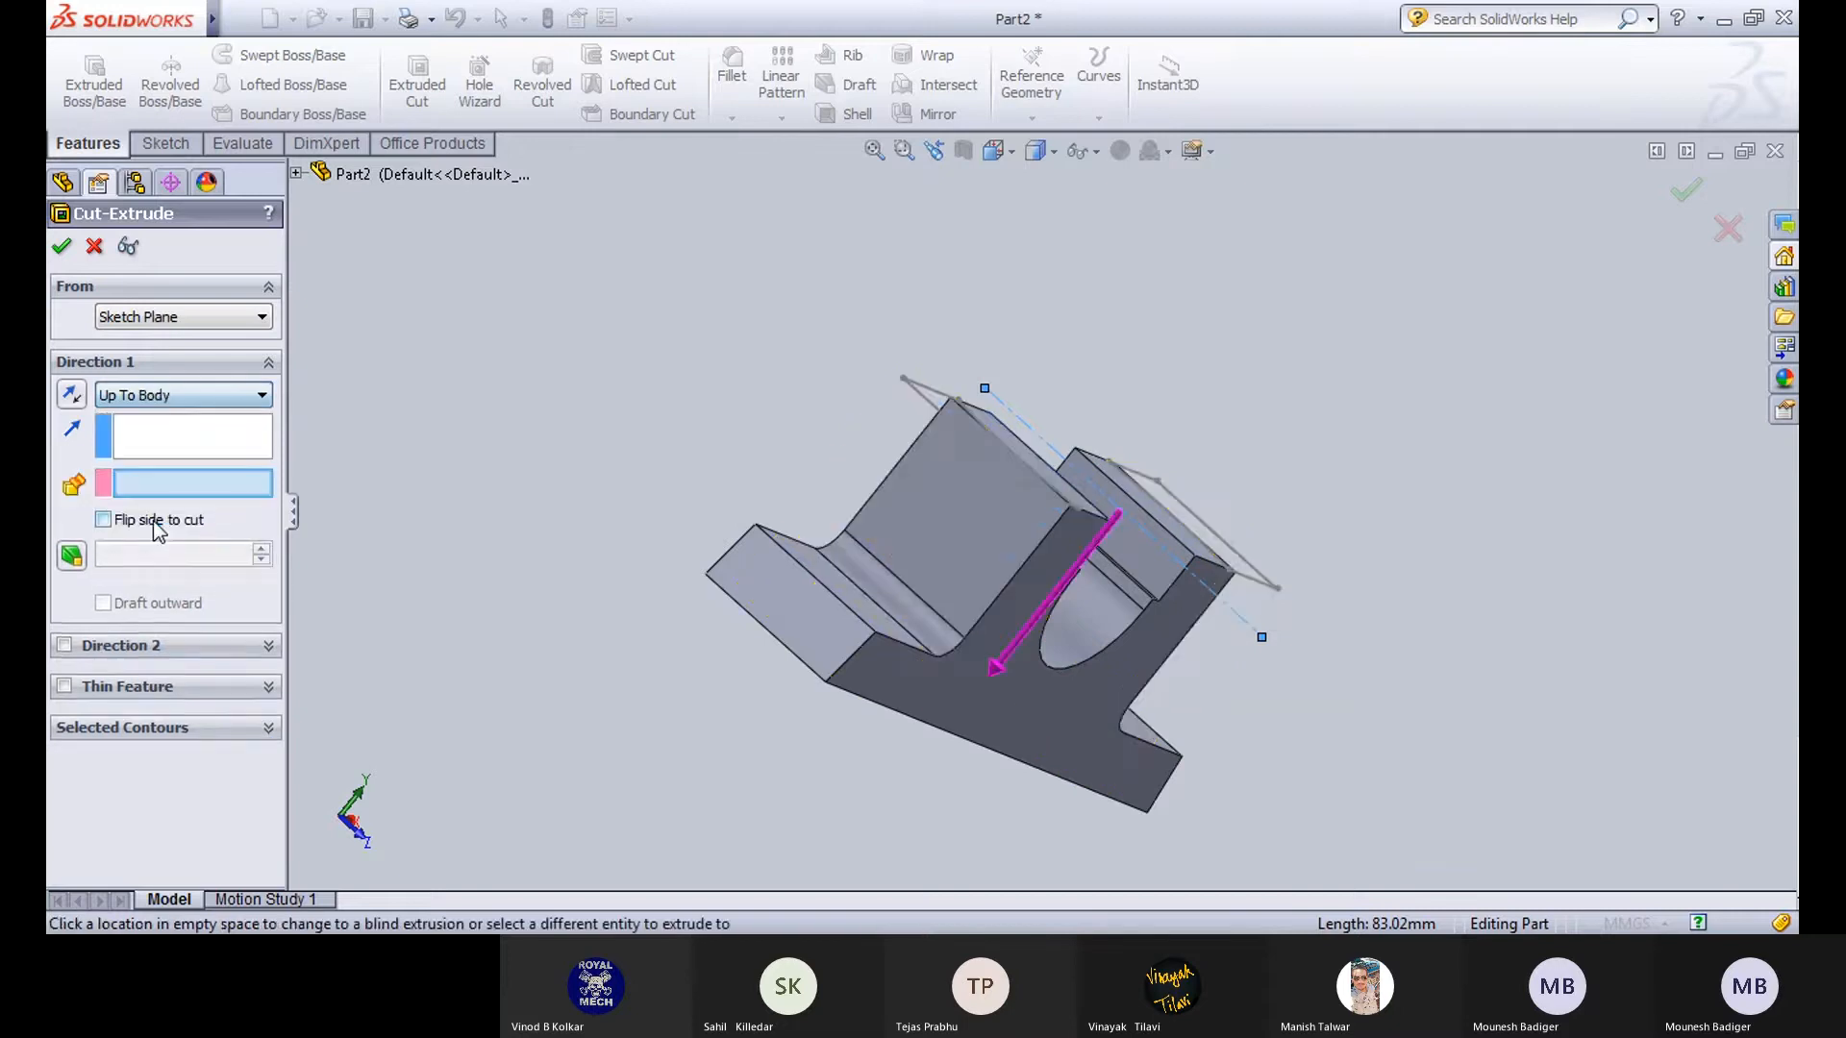
pyautogui.click(151, 396)
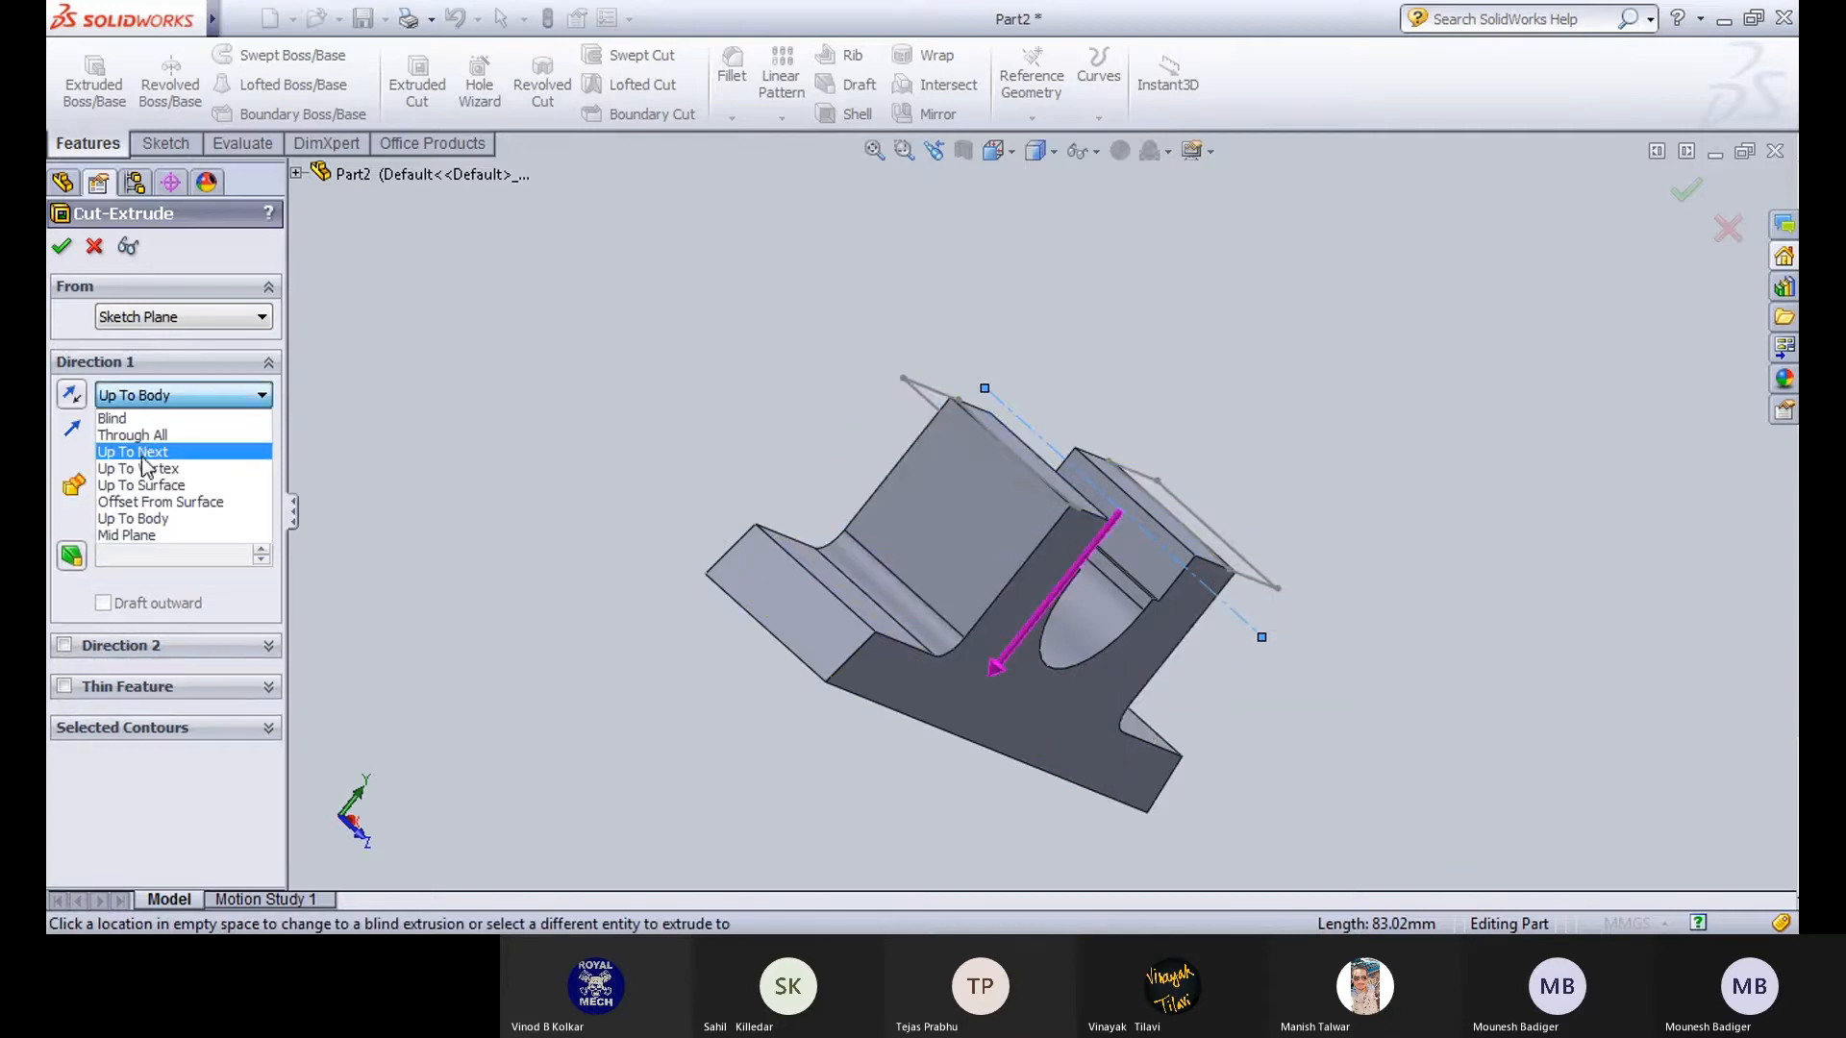
pyautogui.click(164, 485)
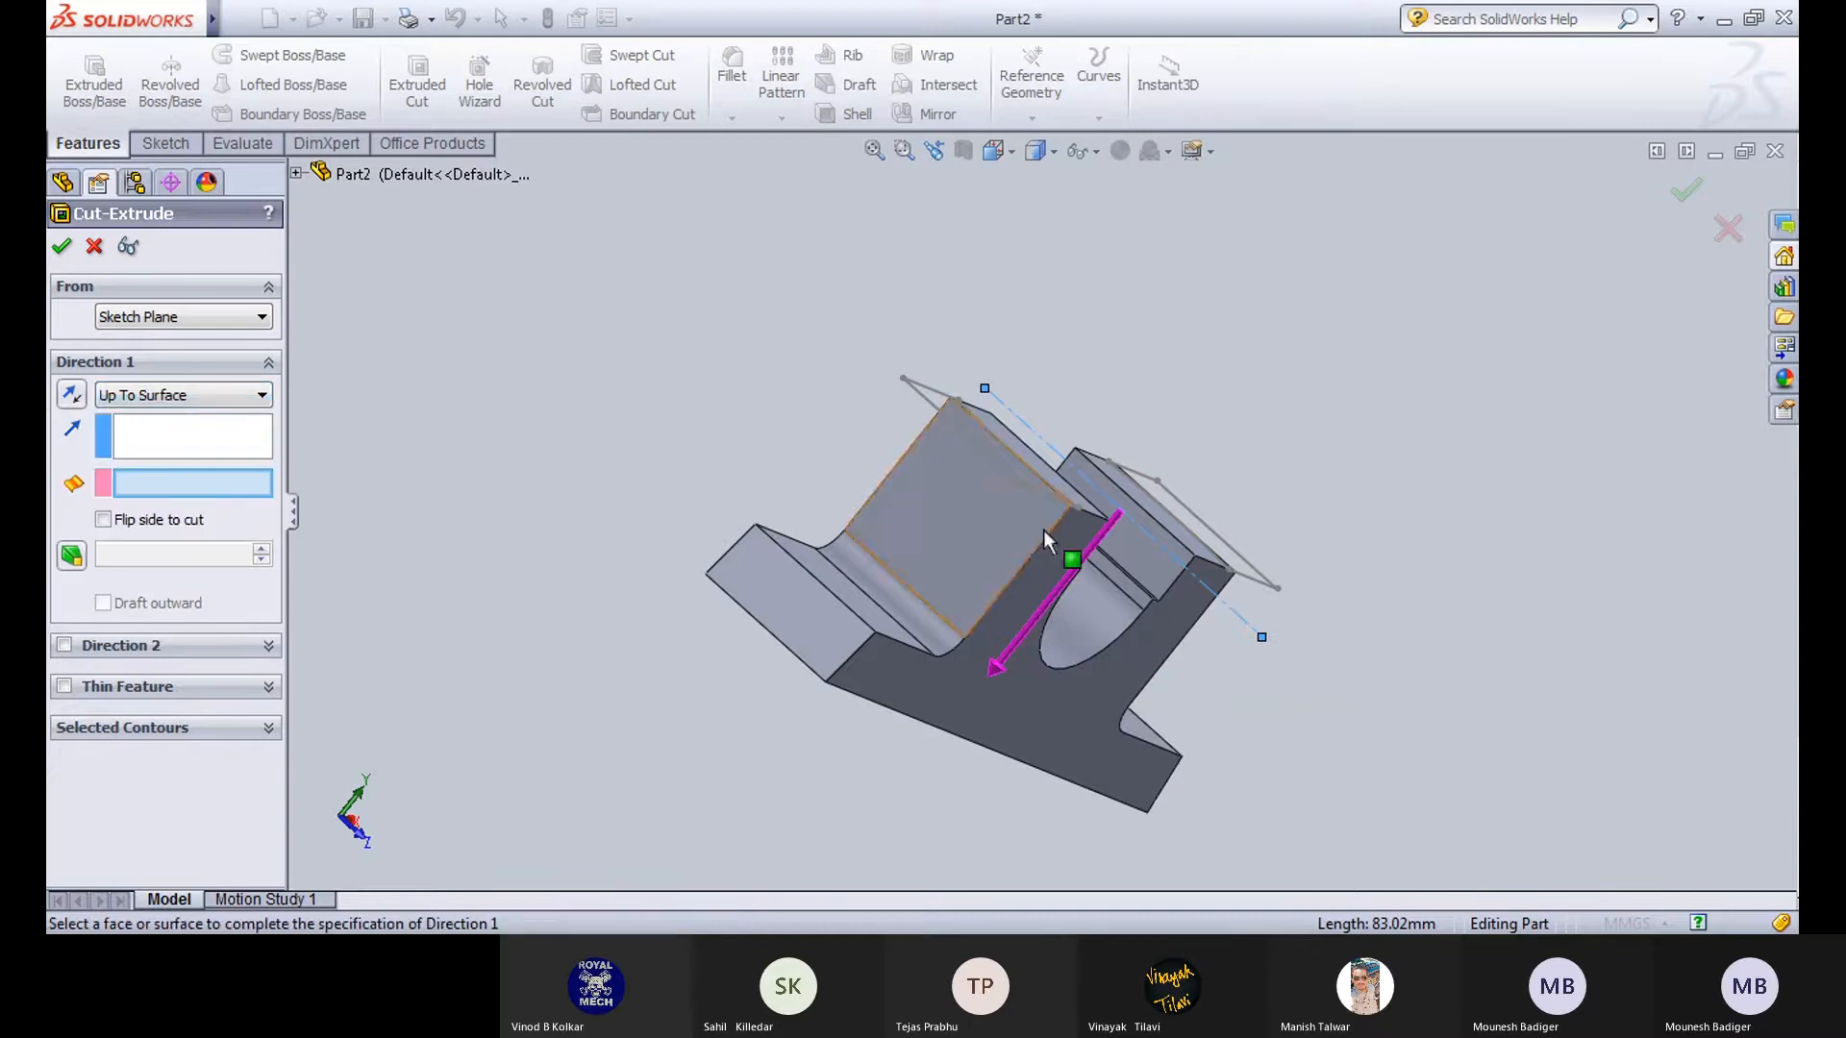
pyautogui.click(832, 574)
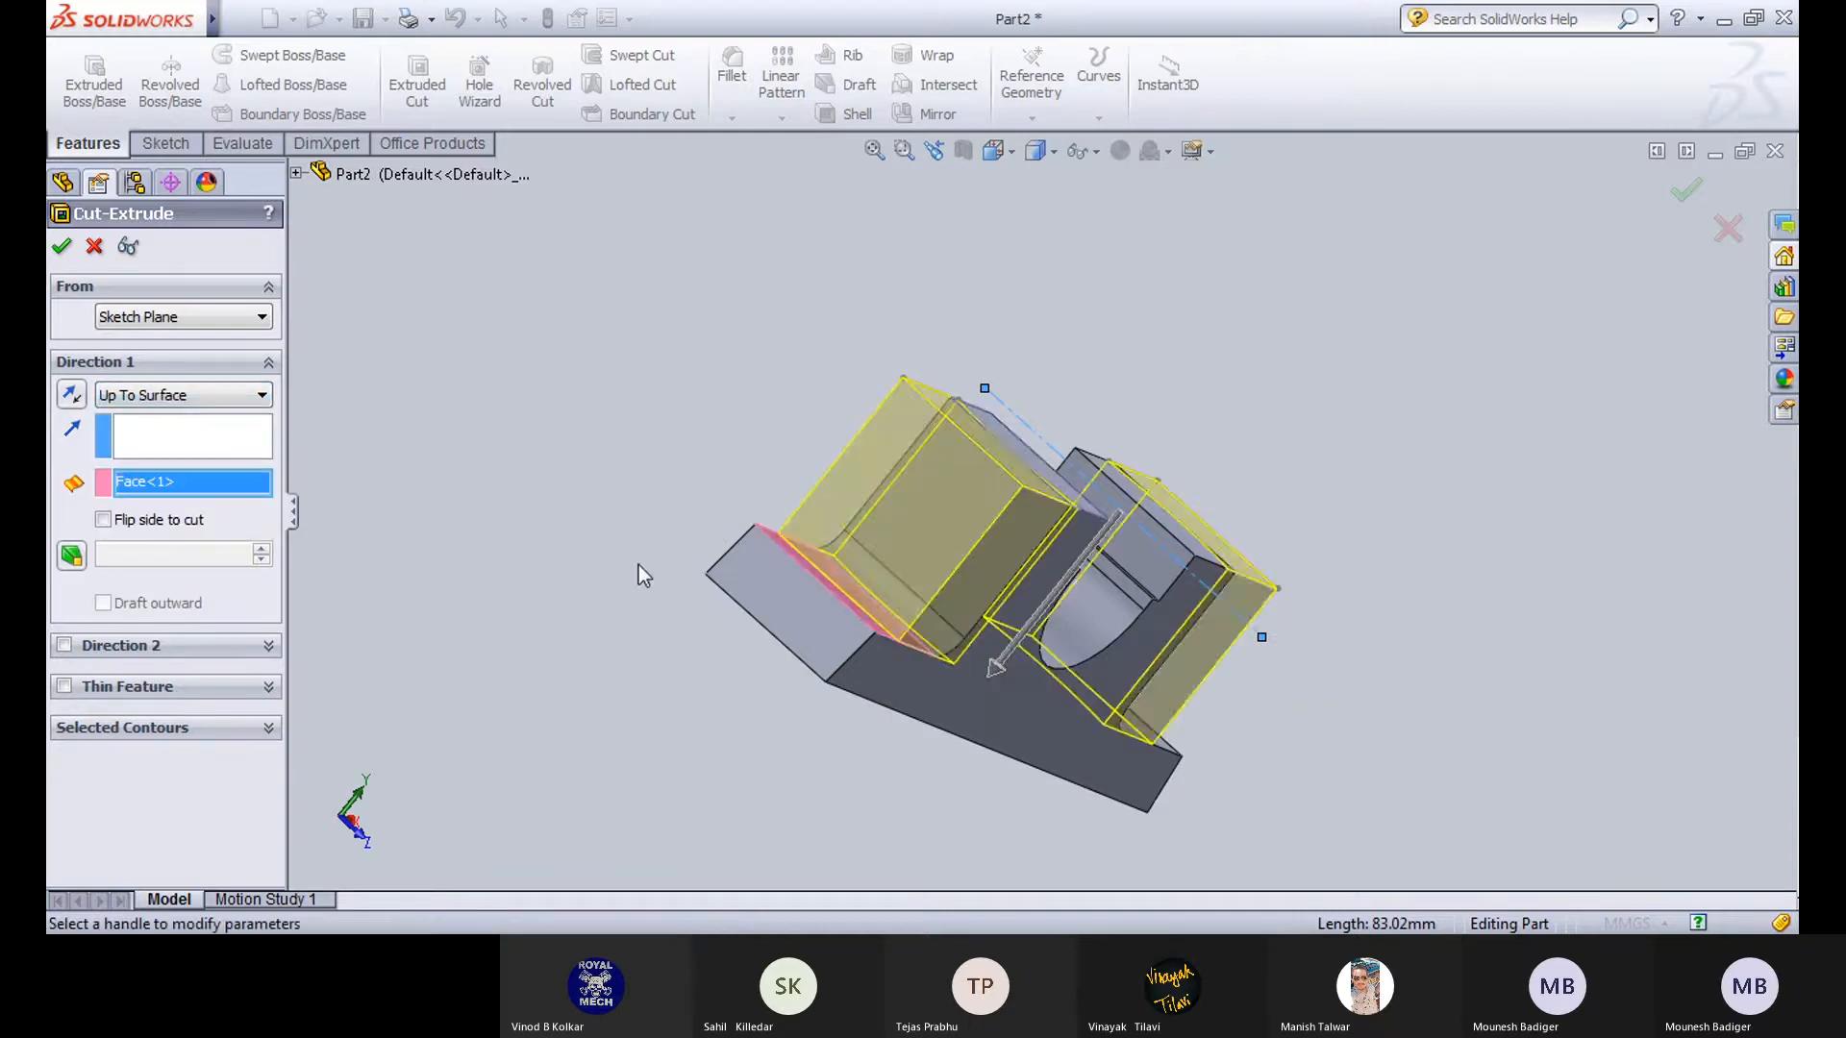
pyautogui.moveTo(696, 711); pyautogui.dragTo(350, 437, button='middle')
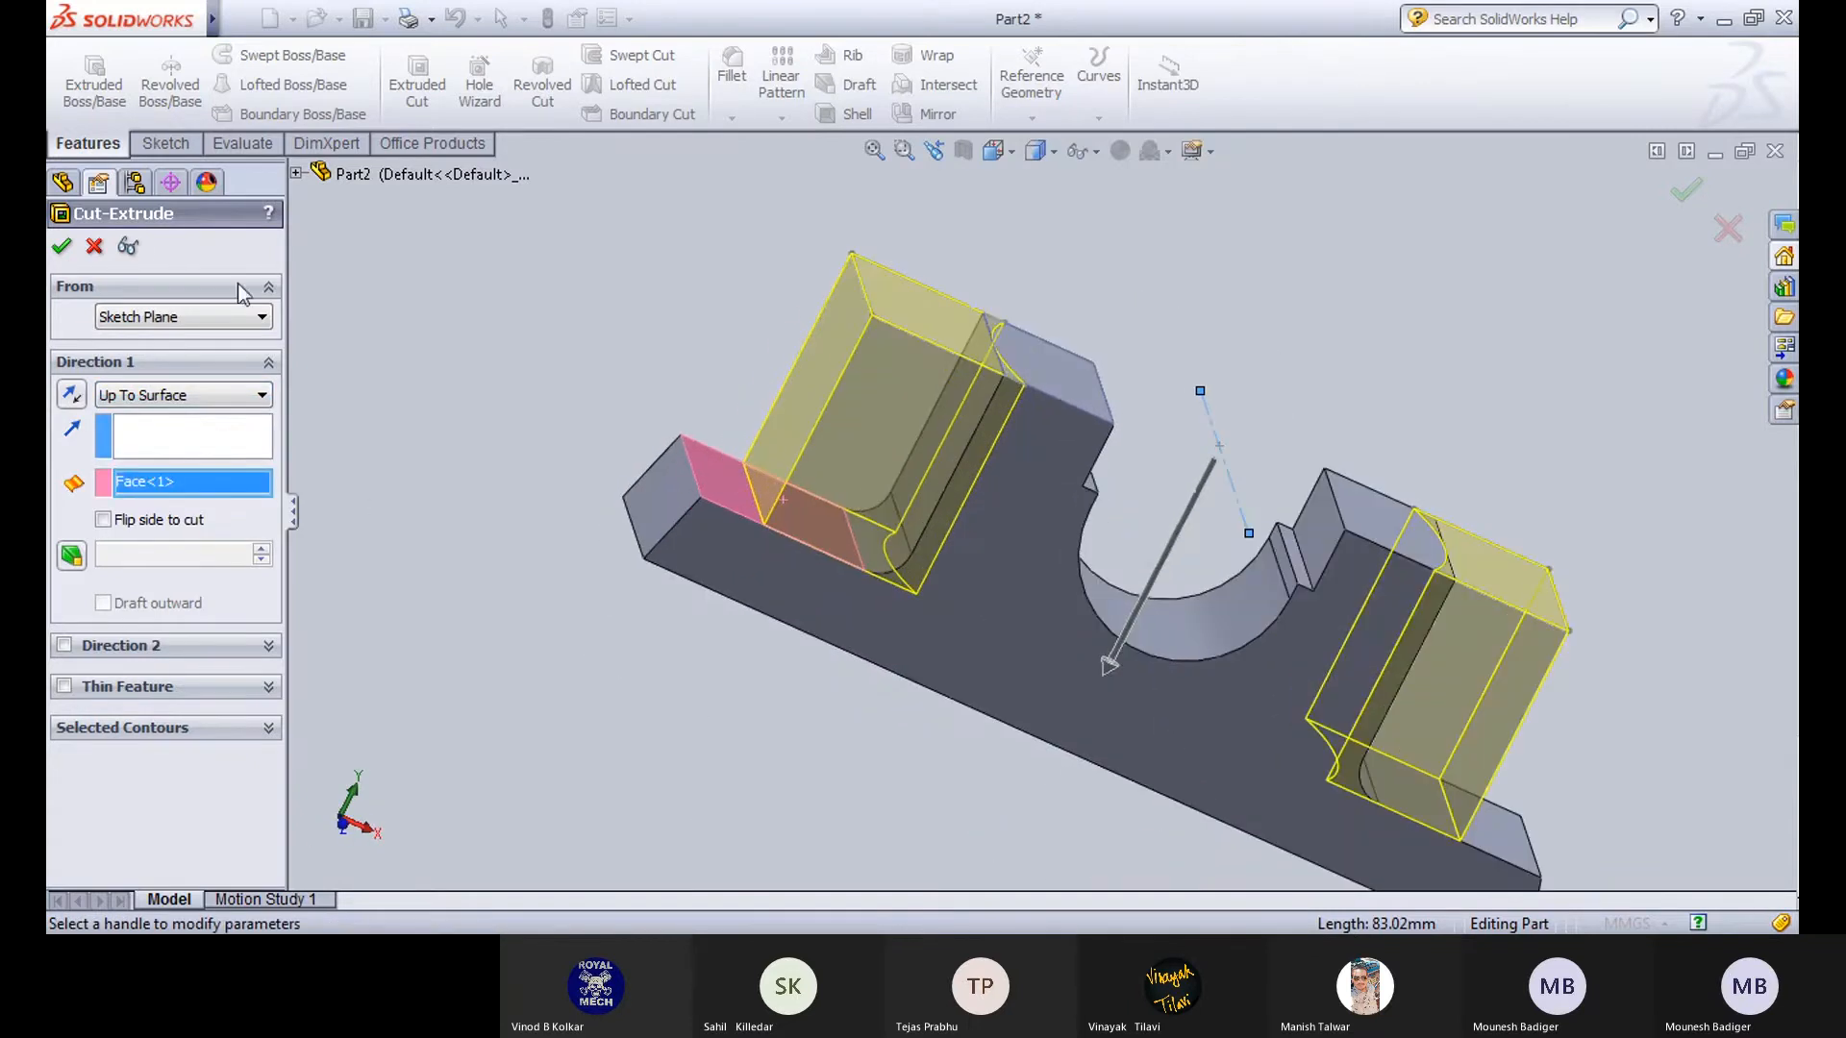
pyautogui.click(63, 247)
pyautogui.moveTo(522, 355)
pyautogui.mouseDown(button='middle')
pyautogui.moveTo(647, 416)
pyautogui.moveTo(601, 488)
pyautogui.mouseUp(button='middle')
pyautogui.click(602, 488)
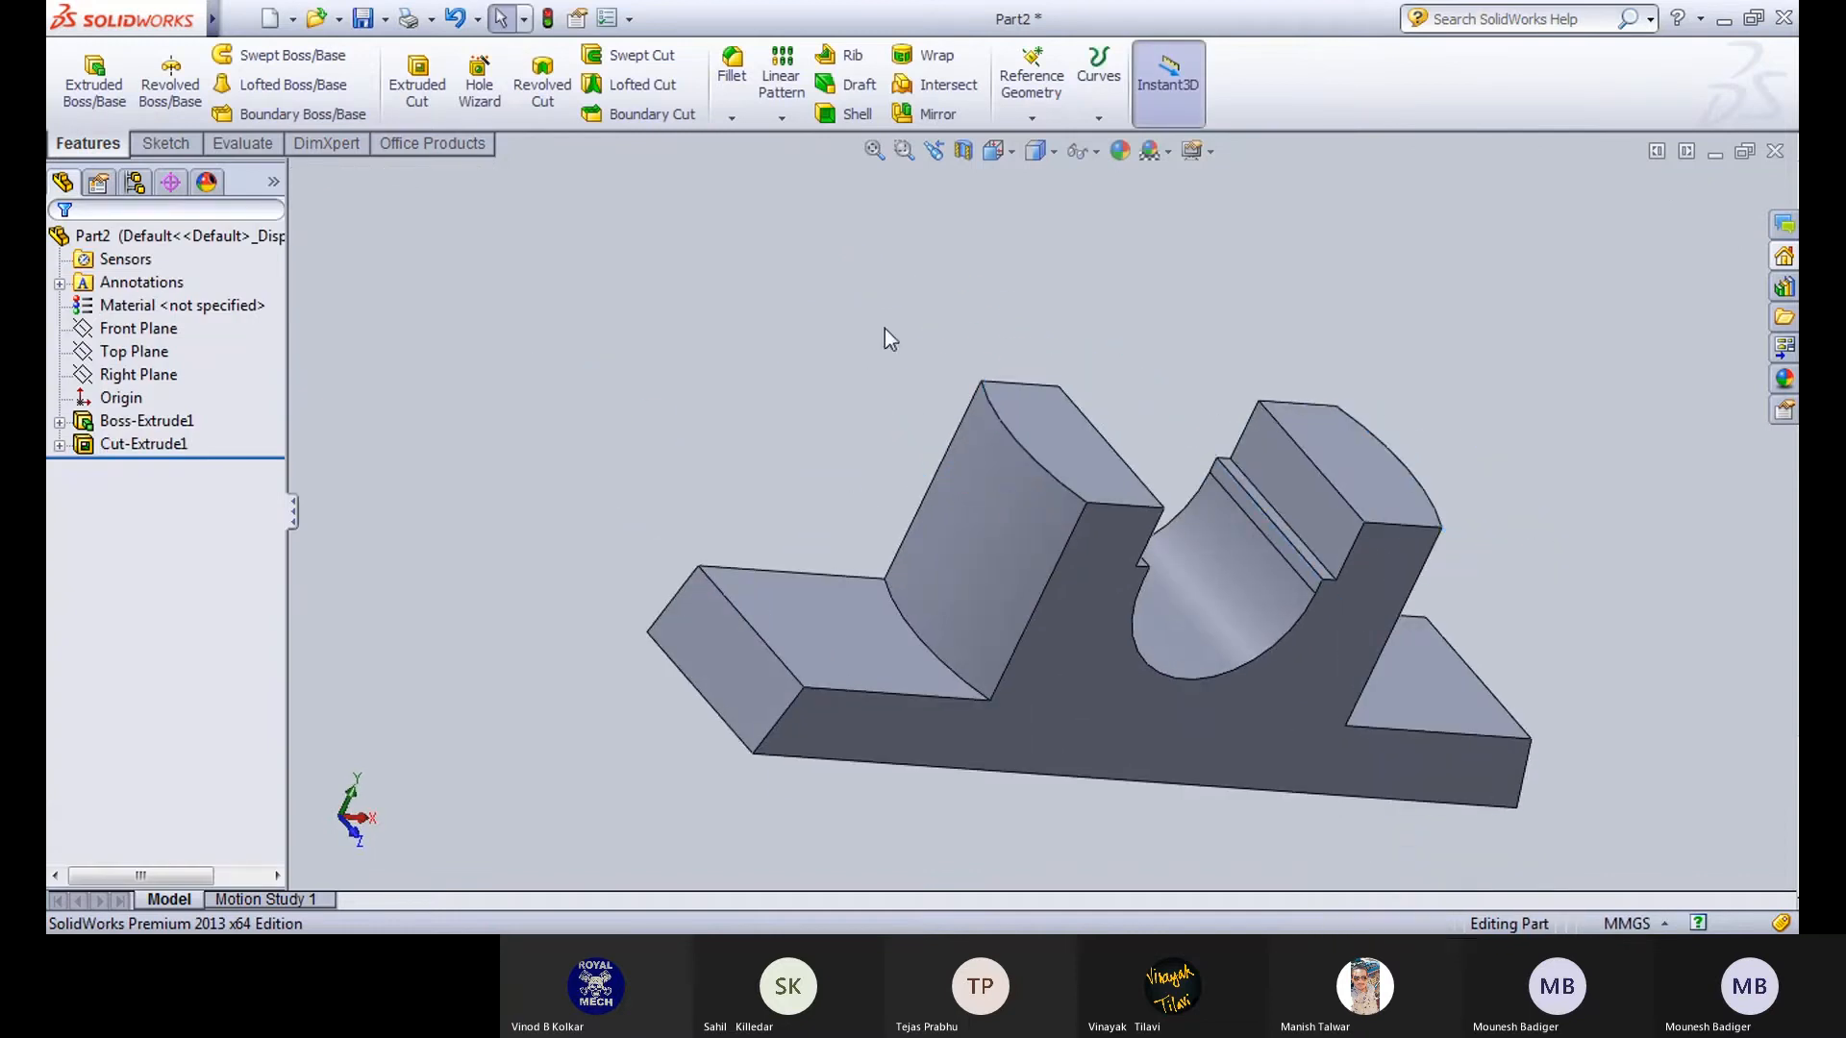
# Fillet the two curved edges where the uprights' outer faces meet the base flanges with a 6 mm constant radius.
pyautogui.click(733, 69)
pyautogui.click(920, 639)
pyautogui.moveTo(1179, 758); pyautogui.dragTo(1278, 664, button='middle')
pyautogui.click(1340, 678)
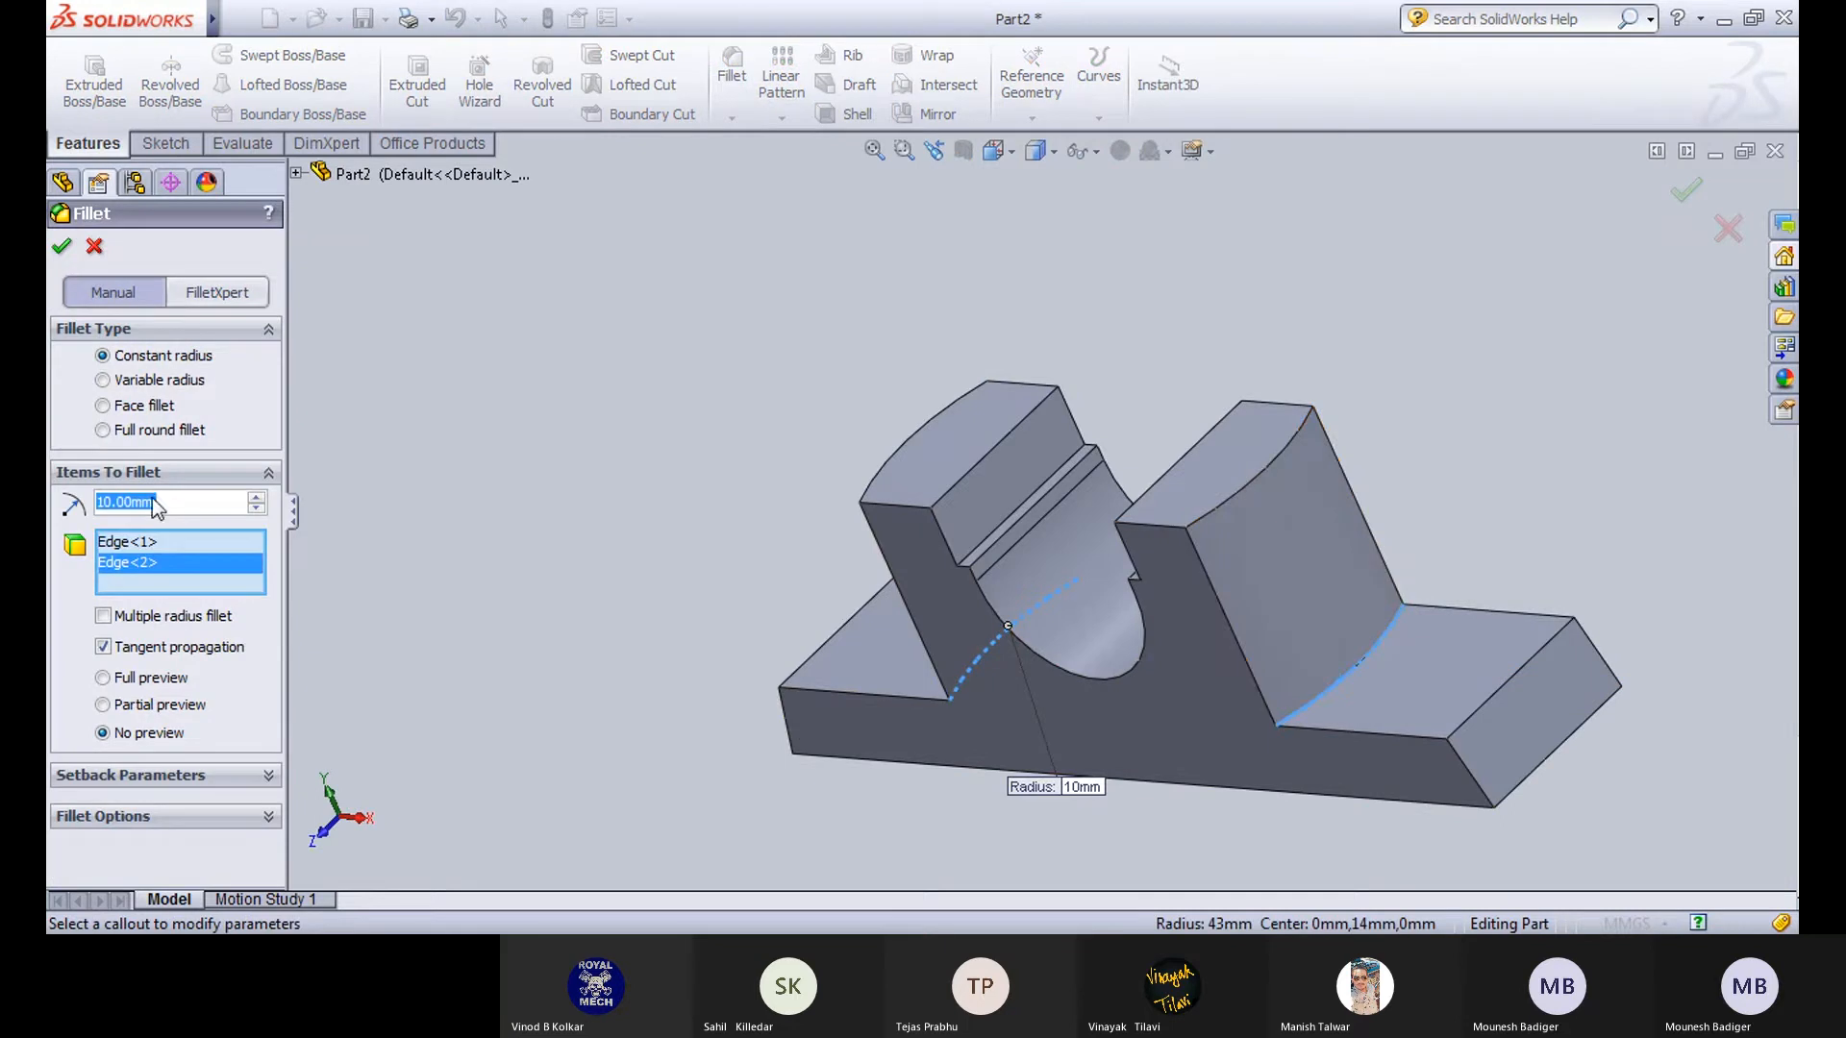
pyautogui.write('6')
pyautogui.press('Return')
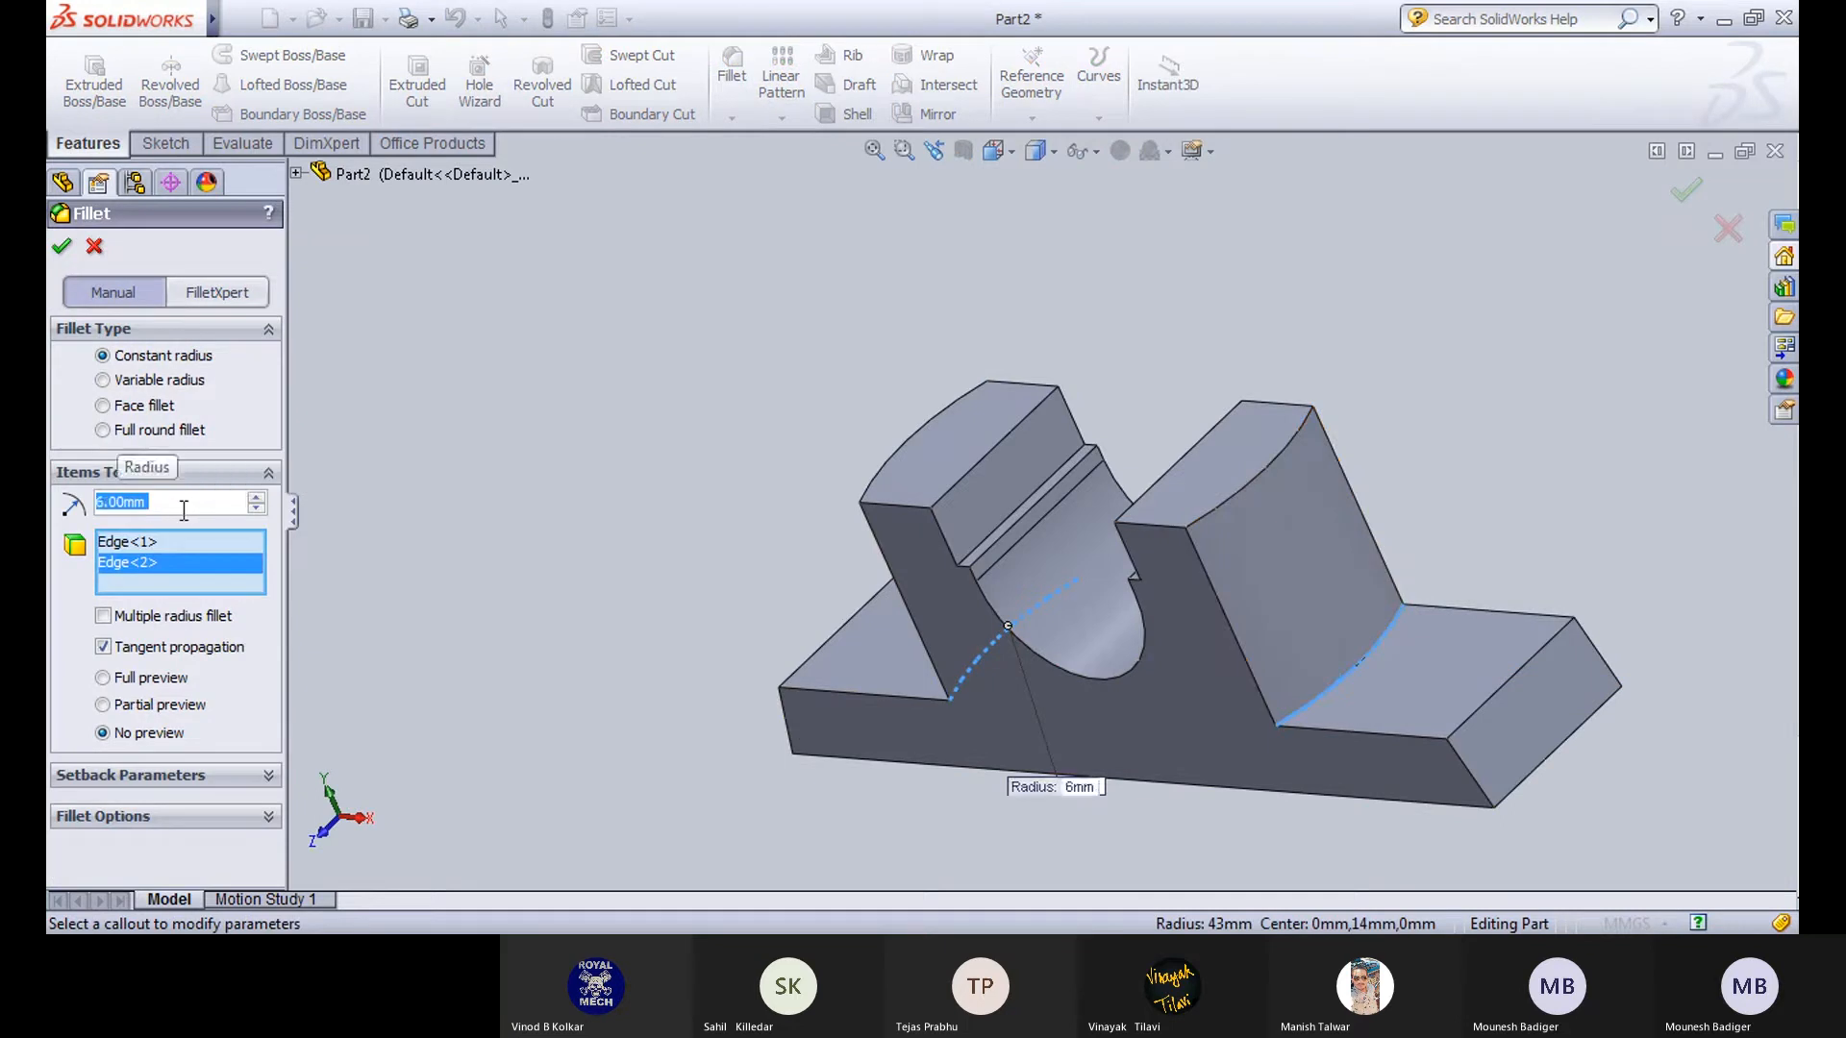
pyautogui.click(61, 248)
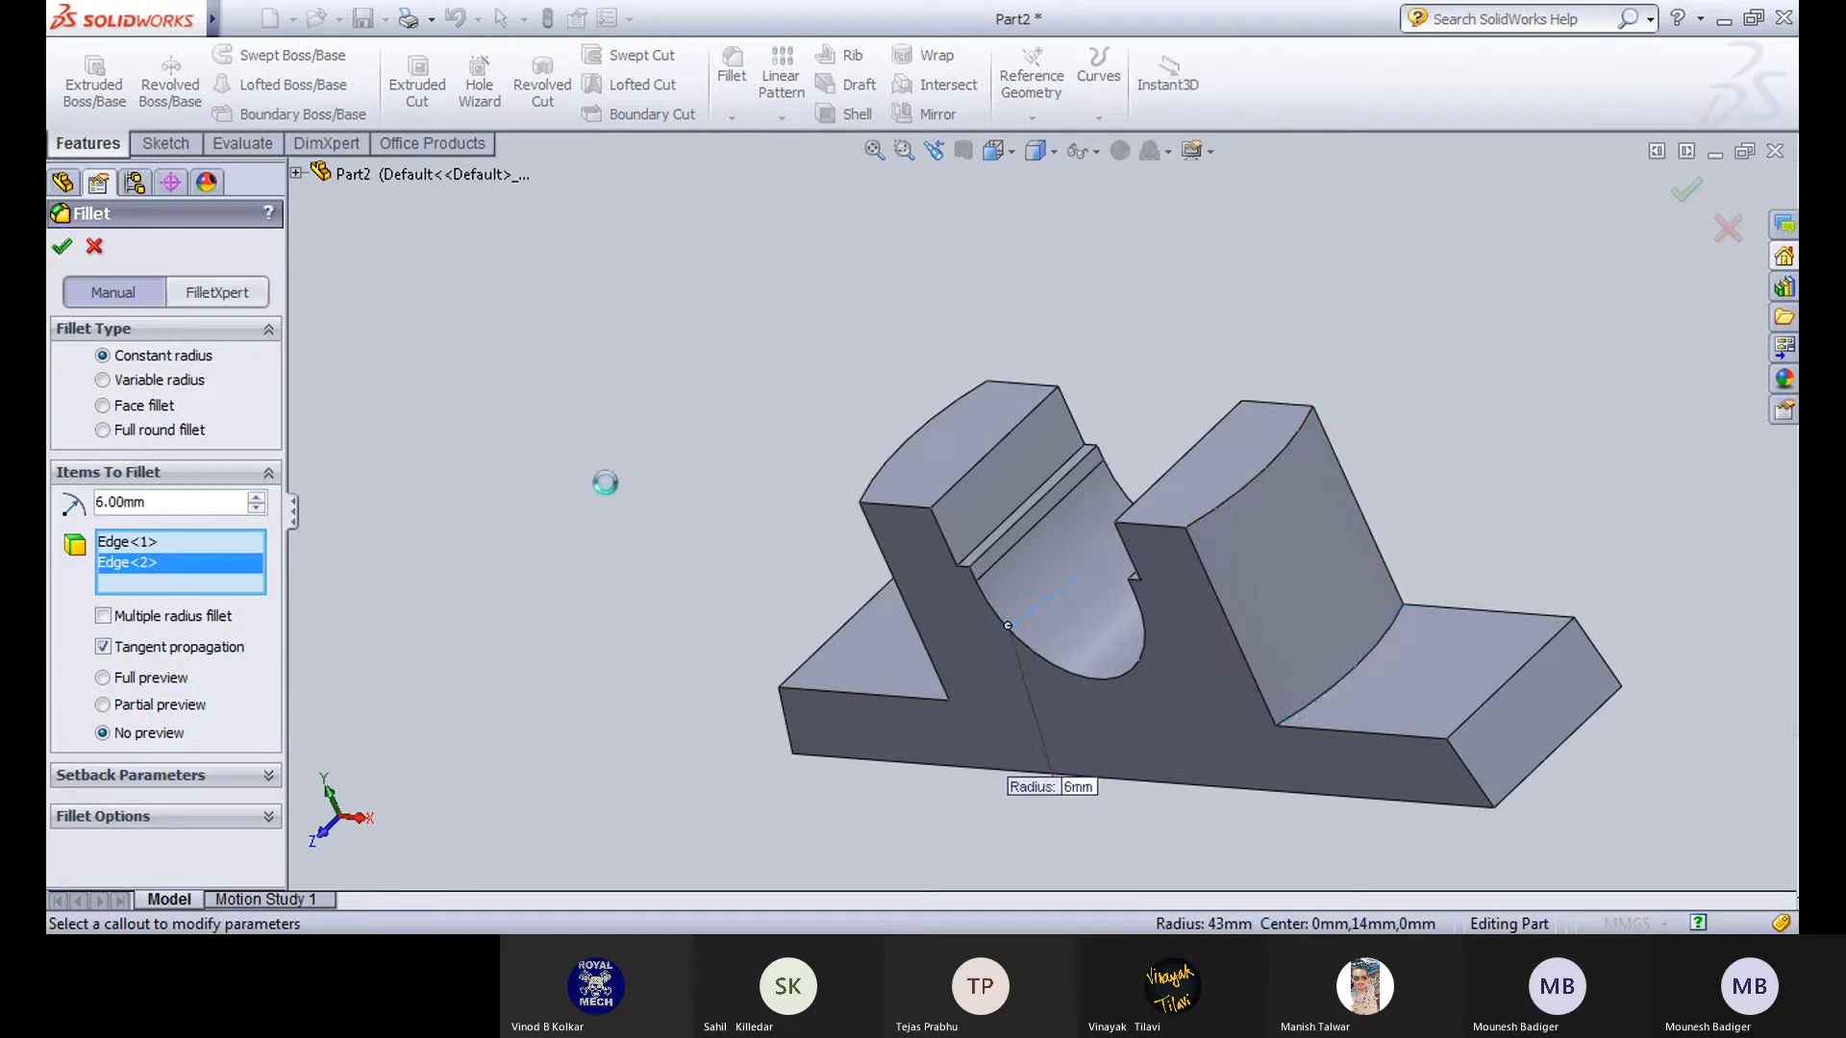
pyautogui.moveTo(633, 585); pyautogui.dragTo(697, 632, button='middle')
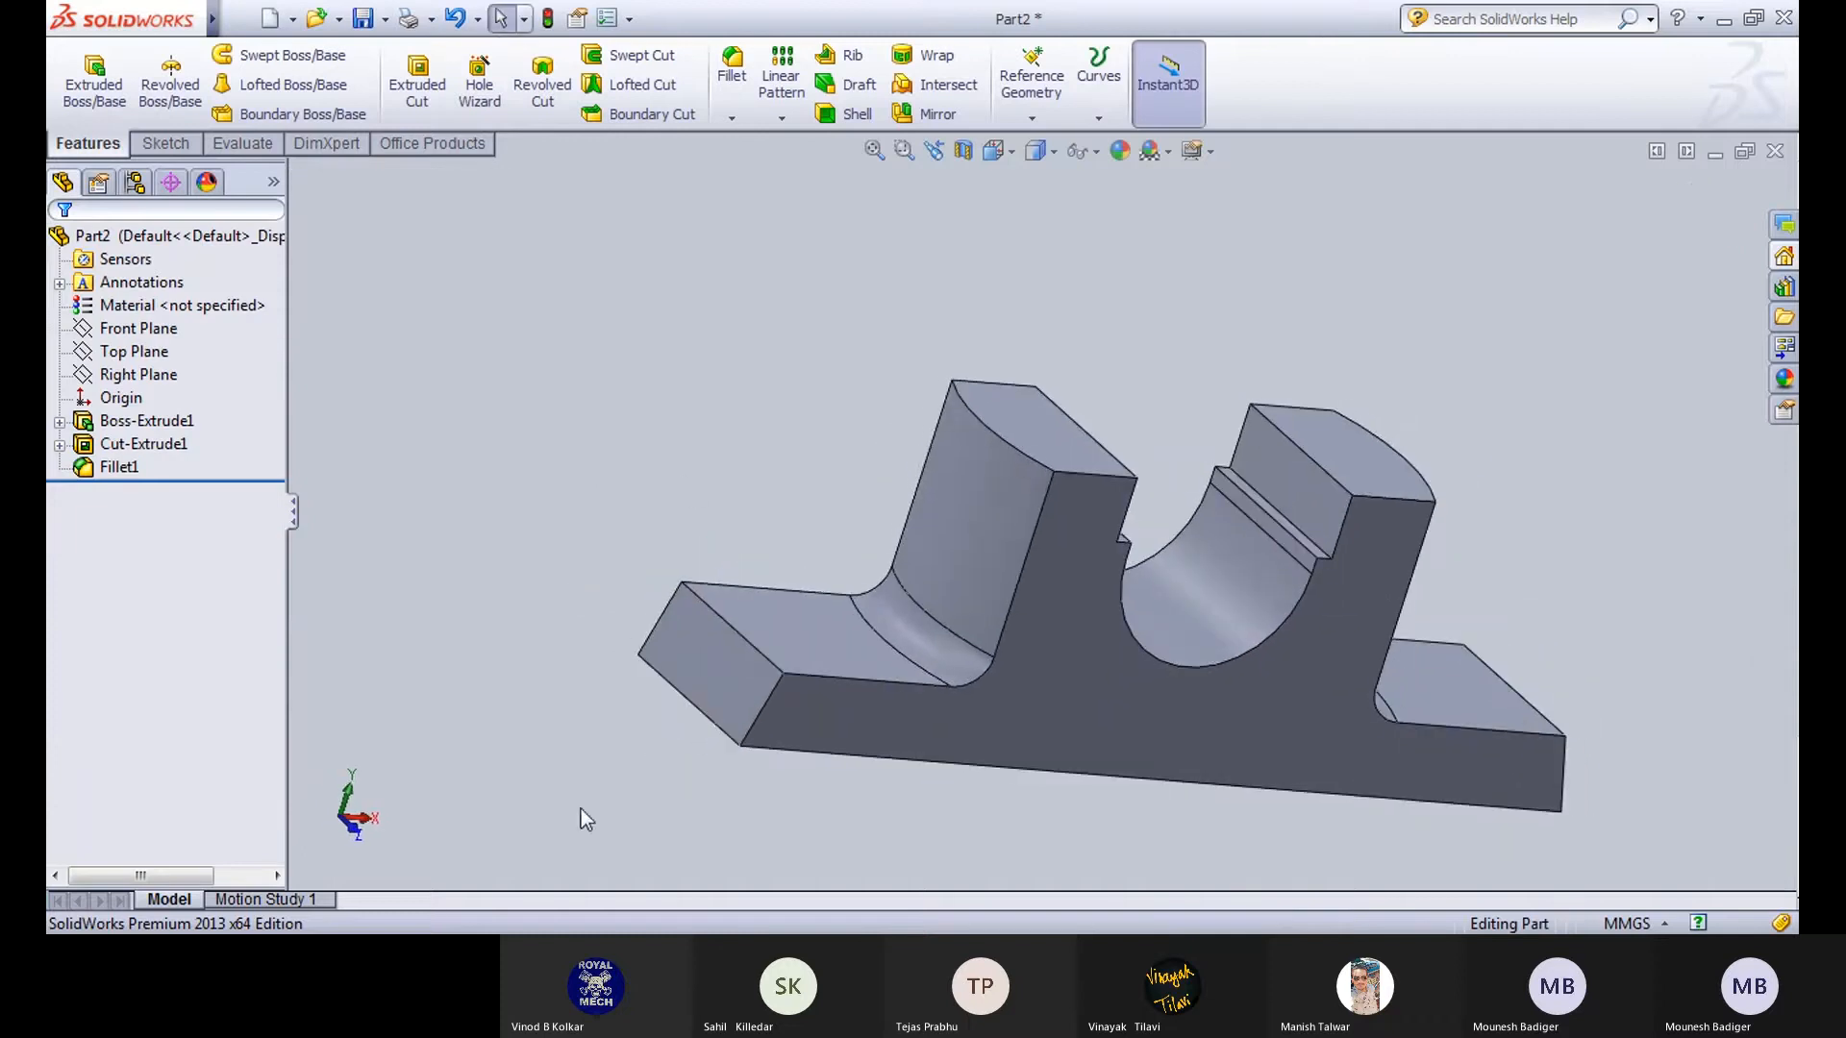
# Switch to the details drawing and examine the underside recess and hole dimensions in the body's front section and plan views.
pyautogui.click(618, 861)
pyautogui.moveTo(714, 718)
pyautogui.mouseDown(button='middle')
pyautogui.moveTo(665, 573)
pyautogui.moveTo(682, 597)
pyautogui.mouseUp(button='middle')
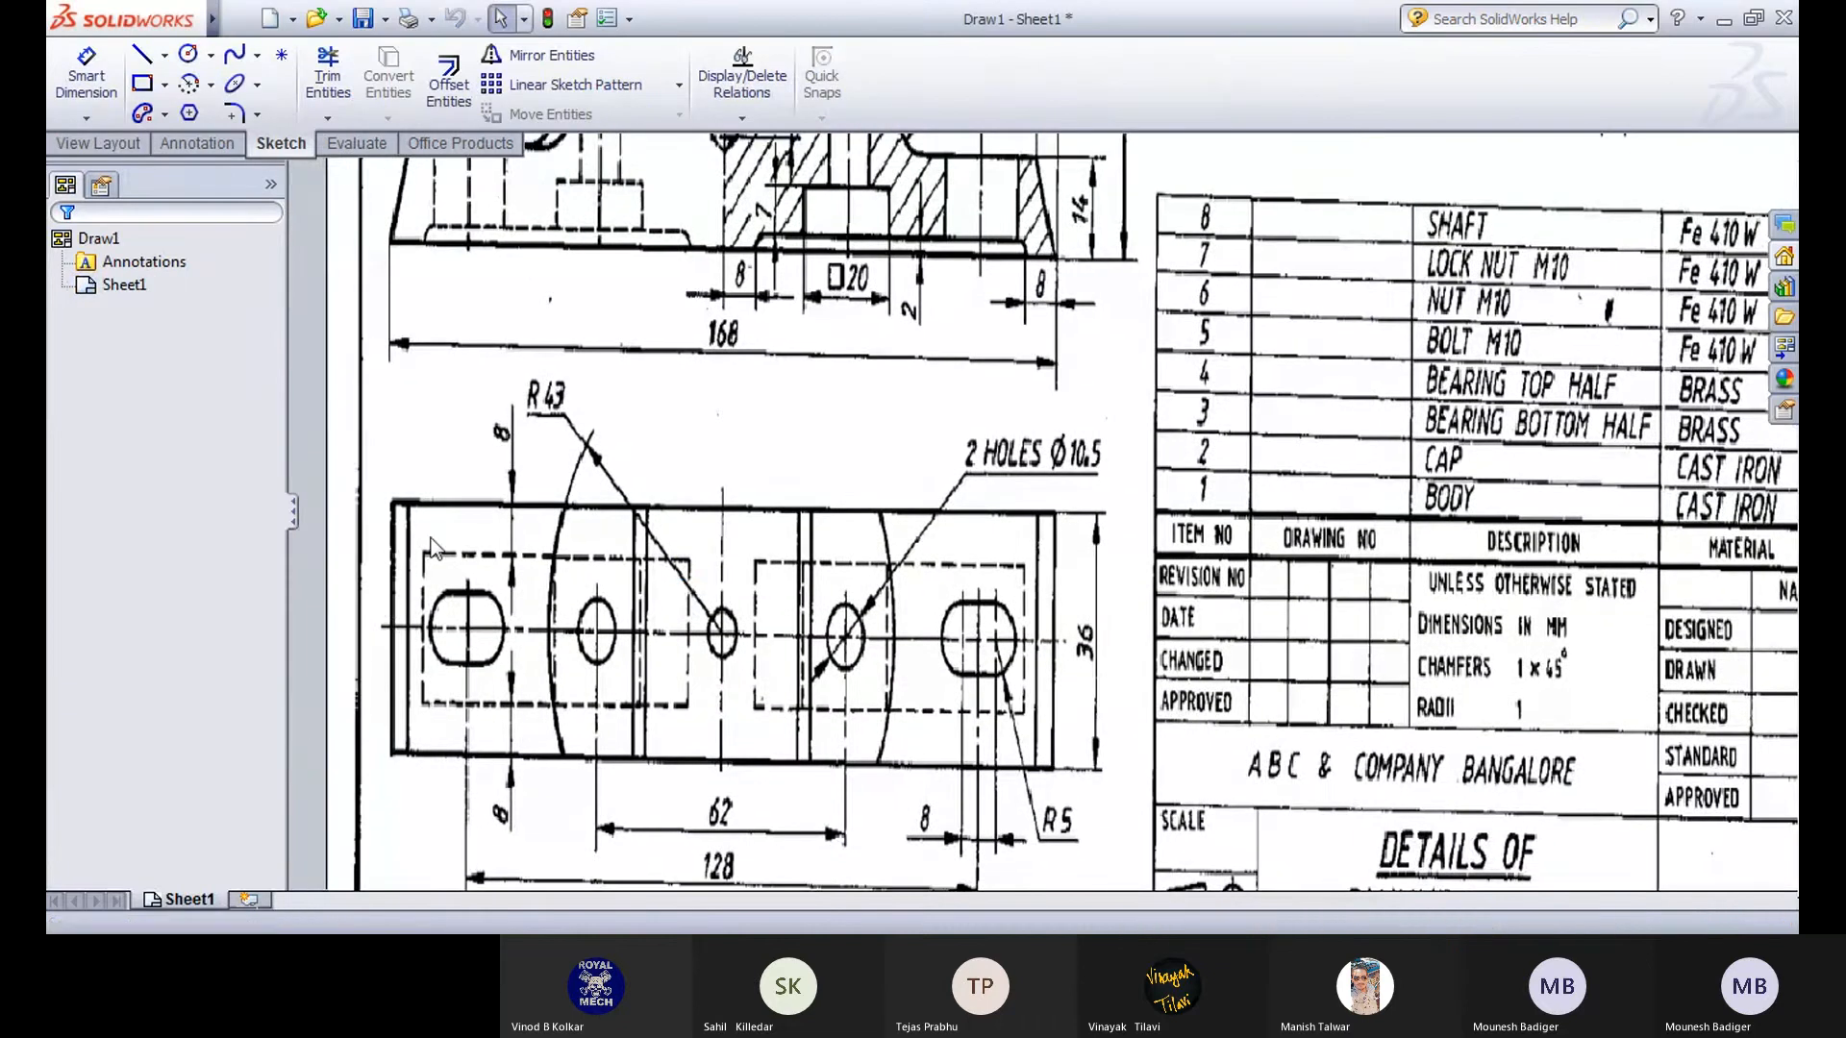
pyautogui.moveTo(563, 335); pyautogui.dragTo(569, 737, button='middle')
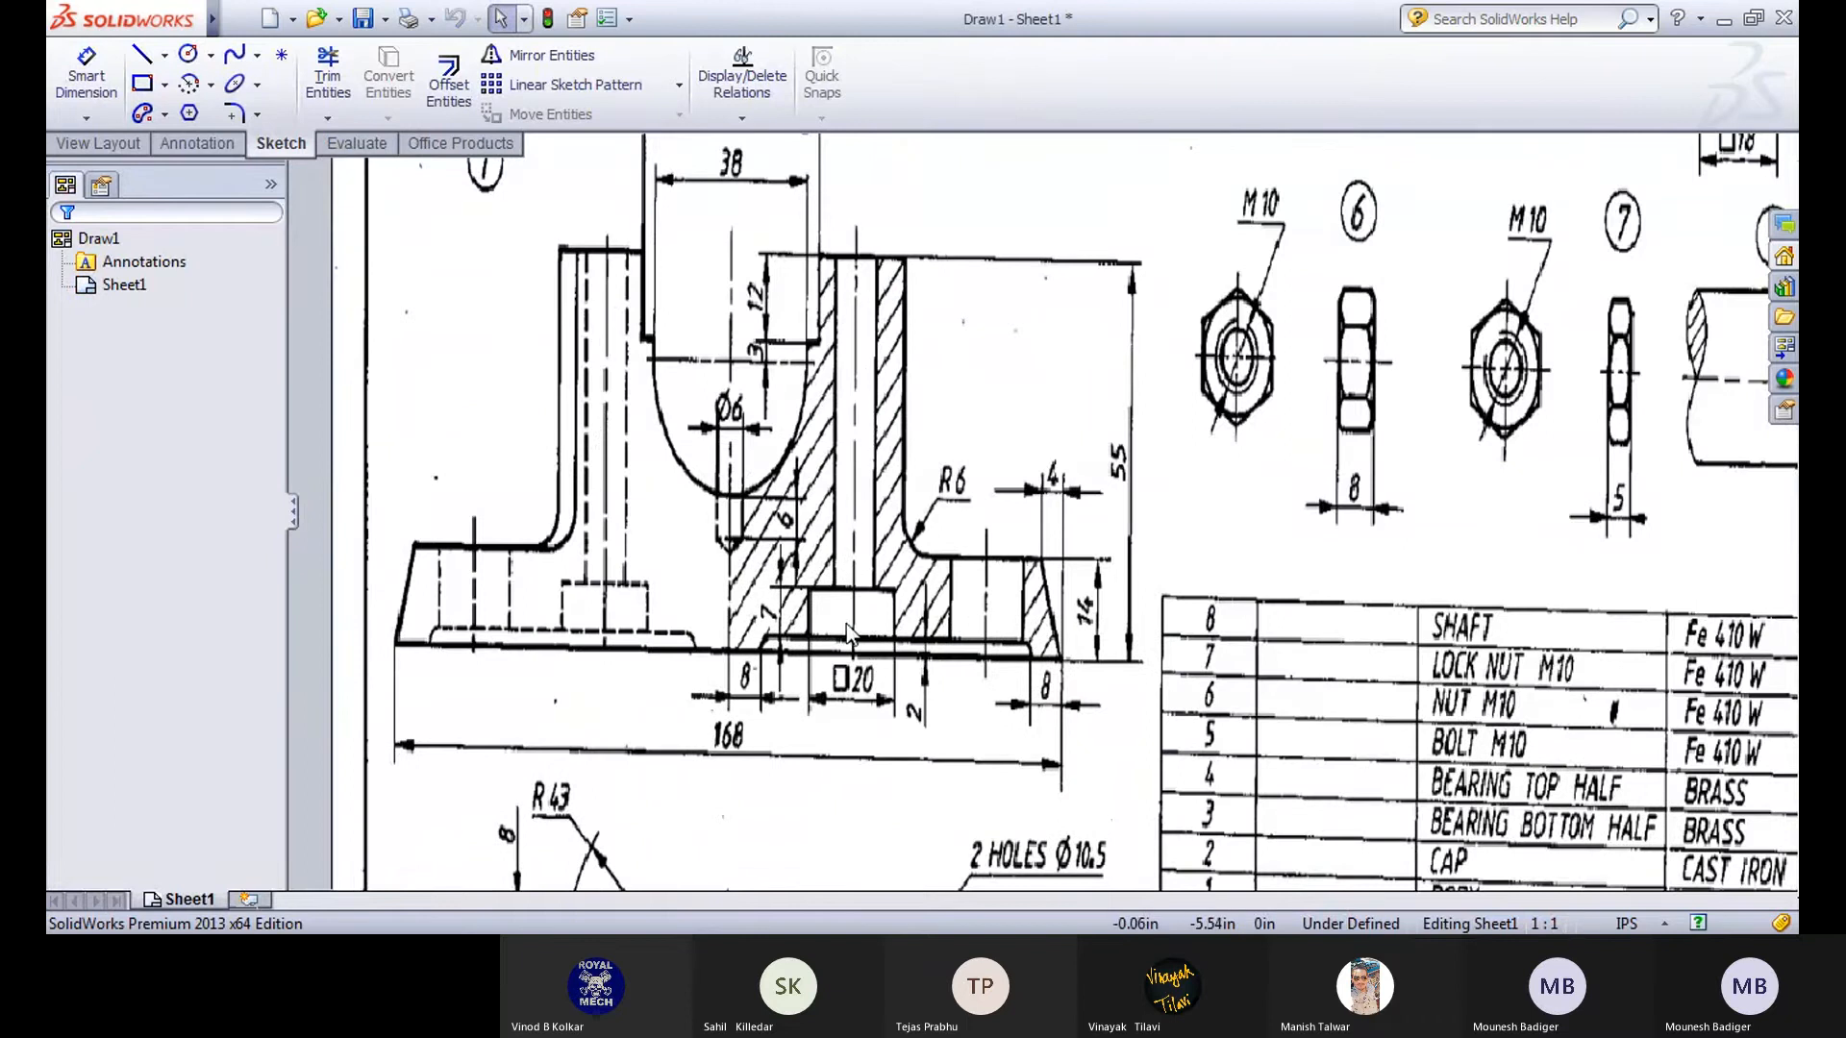
pyautogui.moveTo(858, 635); pyautogui.dragTo(691, 654, button='middle')
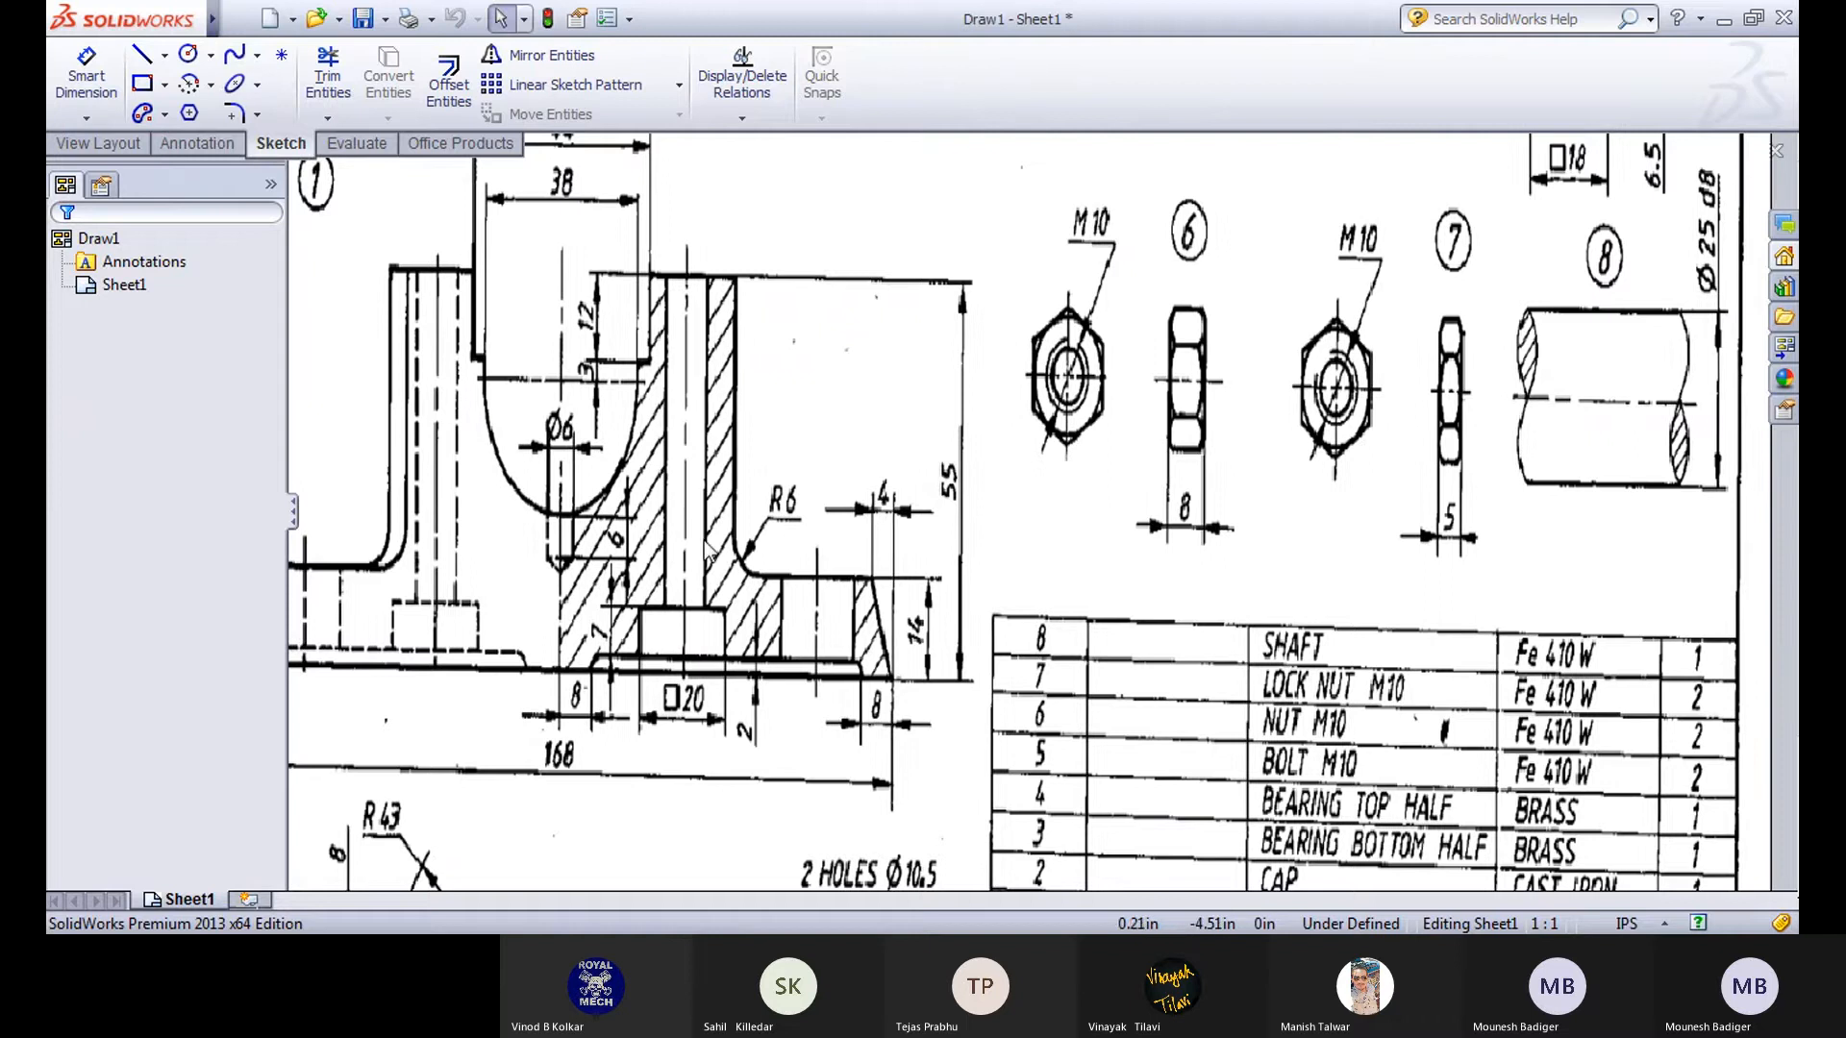
pyautogui.moveTo(683, 567)
pyautogui.mouseDown(button='middle')
pyautogui.moveTo(794, 565)
pyautogui.moveTo(825, 472)
pyautogui.mouseUp(button='middle')
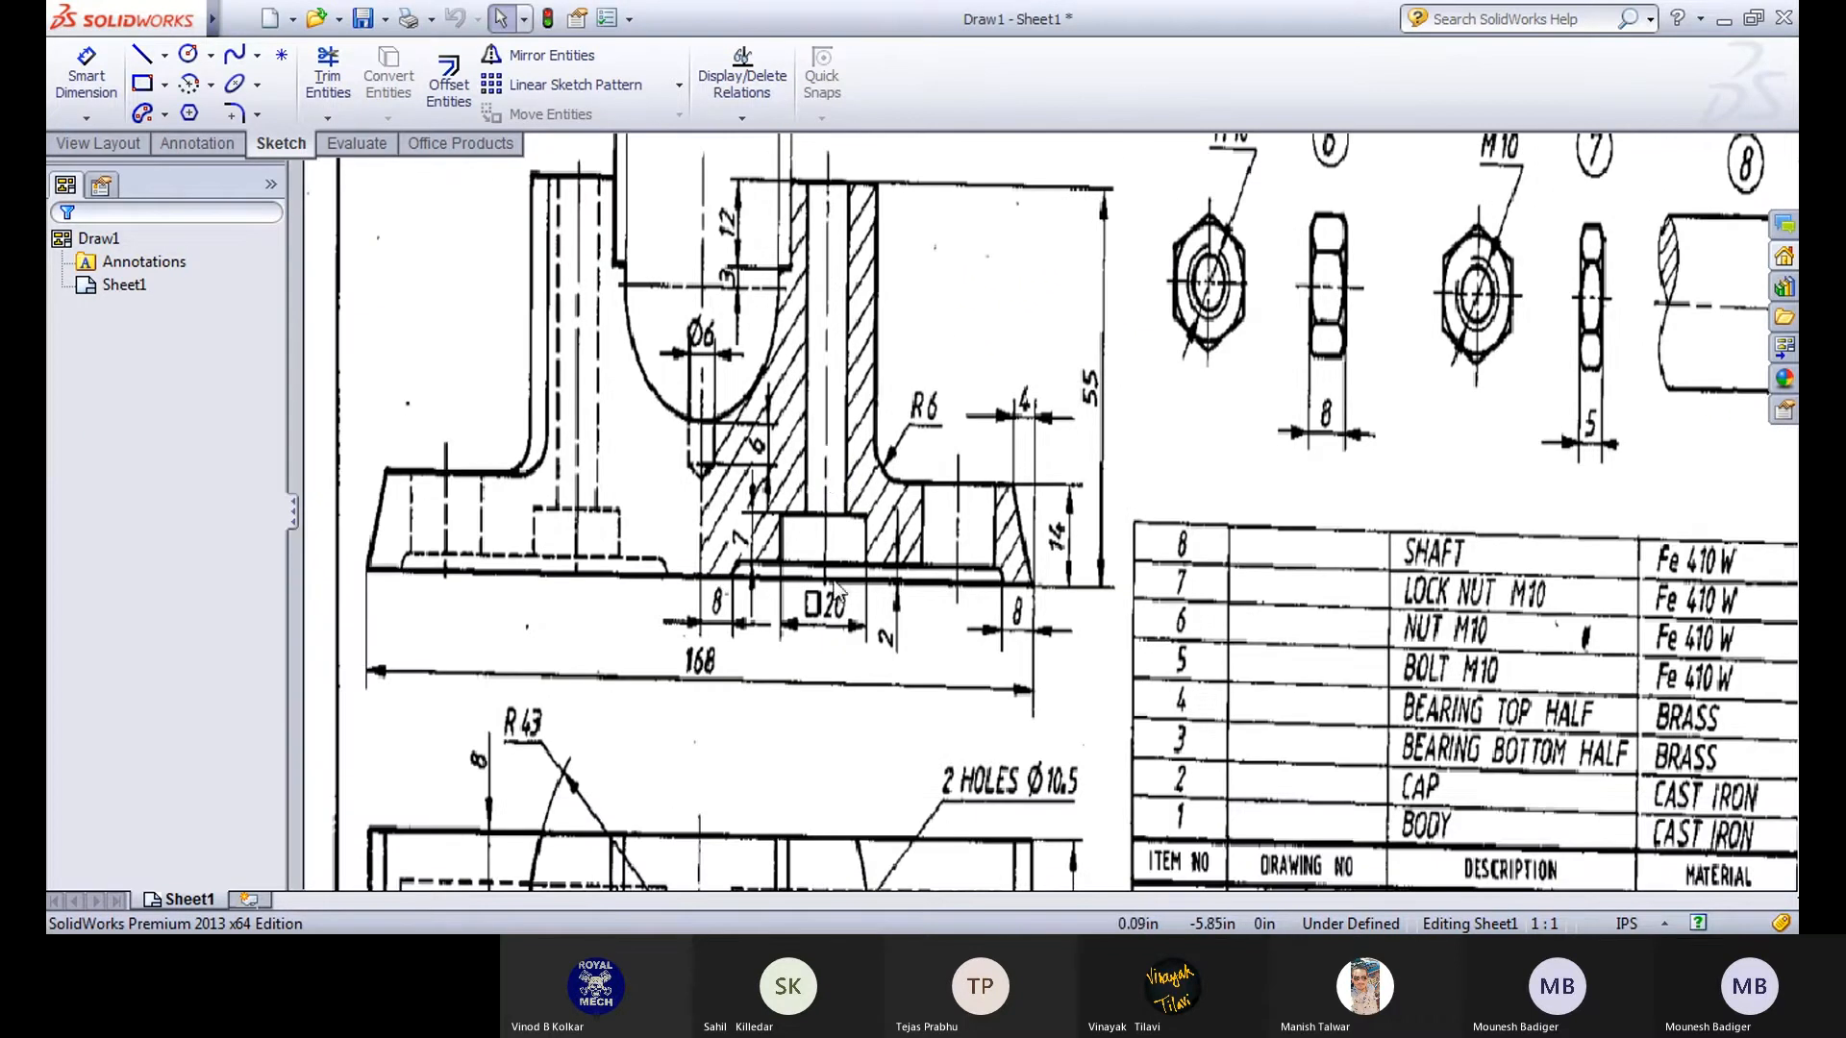
pyautogui.moveTo(837, 625)
pyautogui.mouseDown(button='middle')
pyautogui.moveTo(849, 394)
pyautogui.moveTo(818, 493)
pyautogui.mouseUp(button='middle')
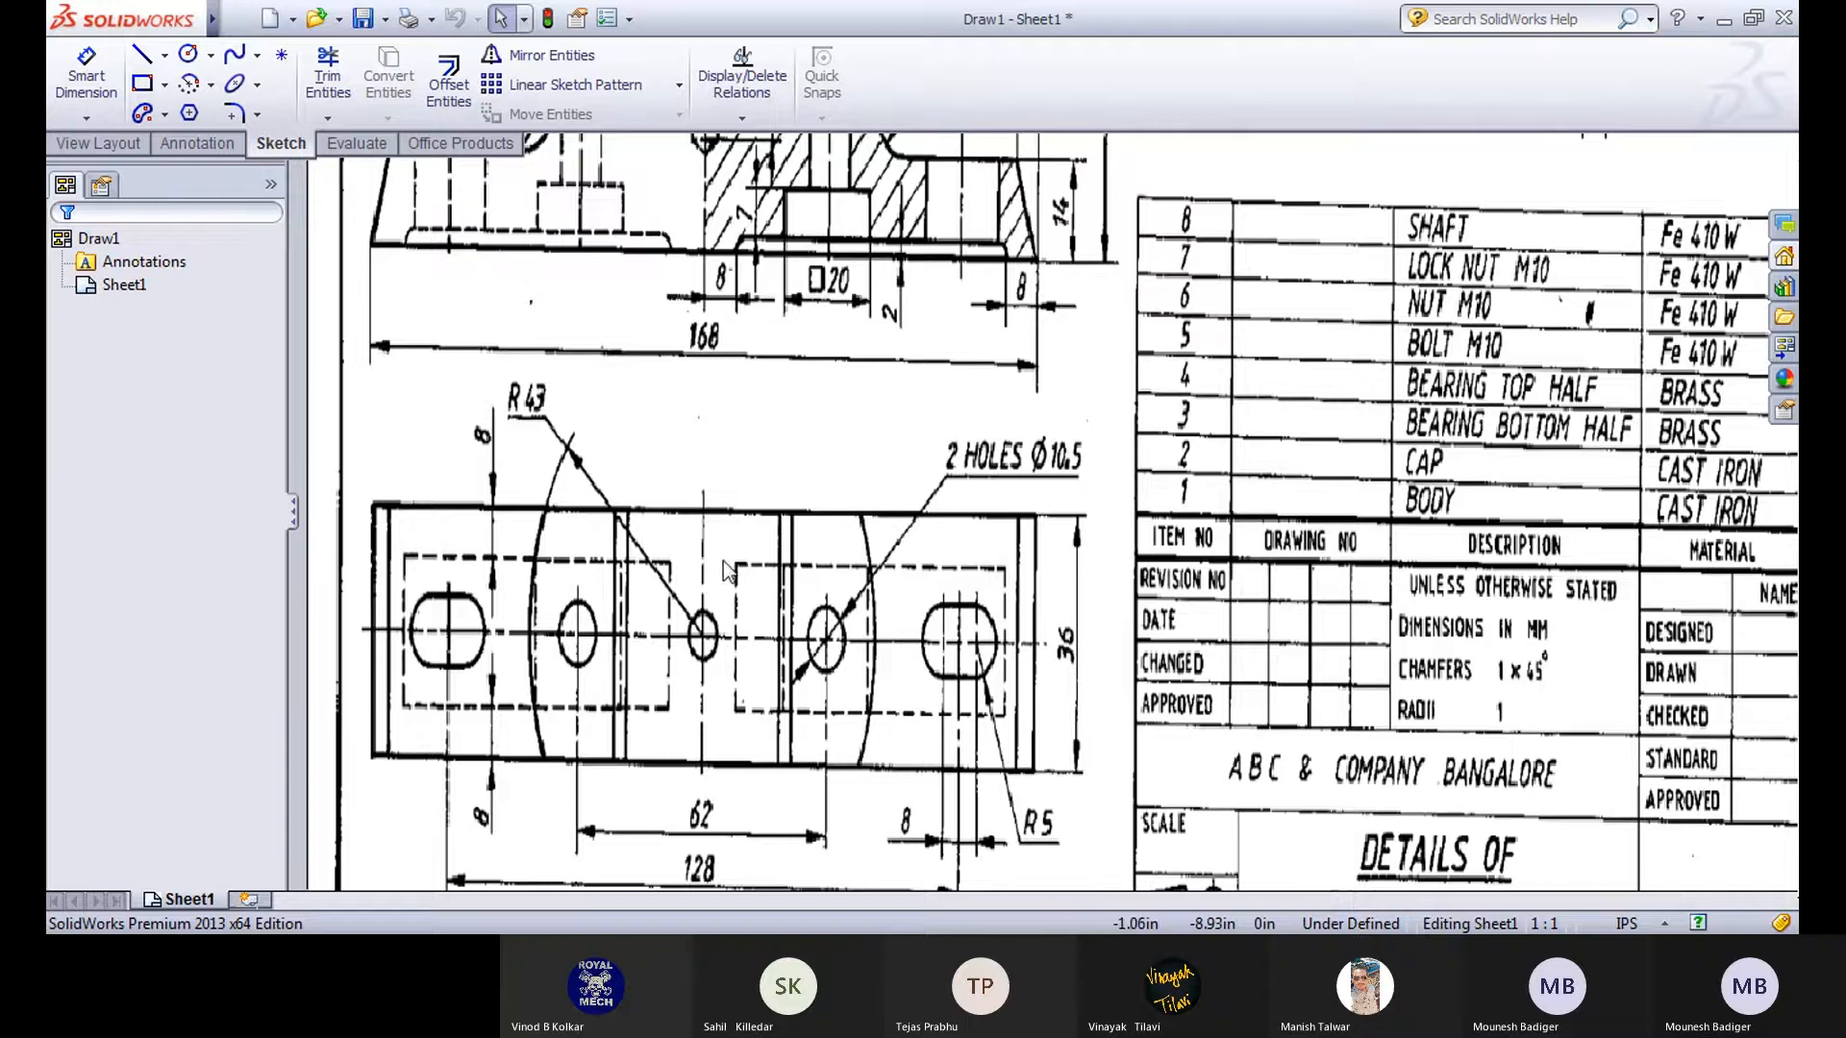
pyautogui.moveTo(700, 641); pyautogui.dragTo(734, 670, button='middle')
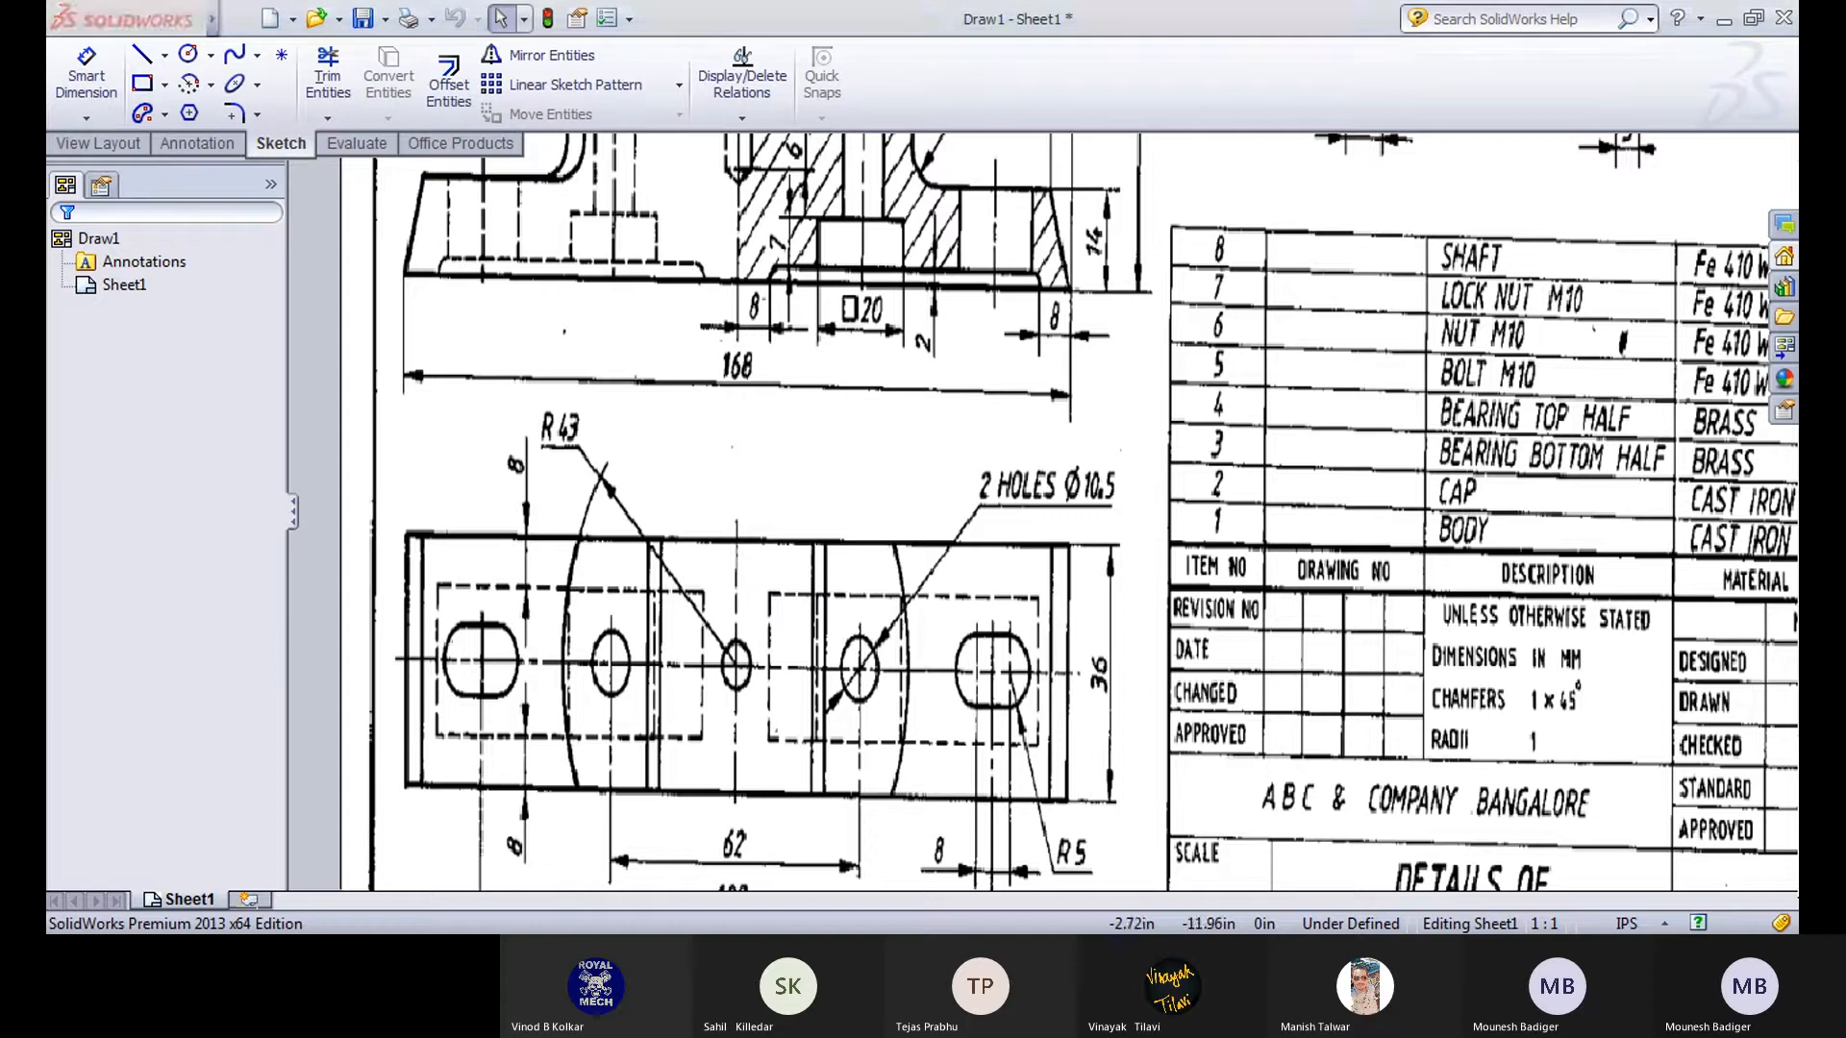
# Return to the part, start a sketch on the base's bottom face and set the view to Bottom.
pyautogui.click(631, 900)
pyautogui.moveTo(585, 567)
pyautogui.mouseDown(button='middle')
pyautogui.moveTo(627, 544)
pyautogui.moveTo(664, 328)
pyautogui.moveTo(735, 616)
pyautogui.moveTo(839, 528)
pyautogui.mouseUp(button='middle')
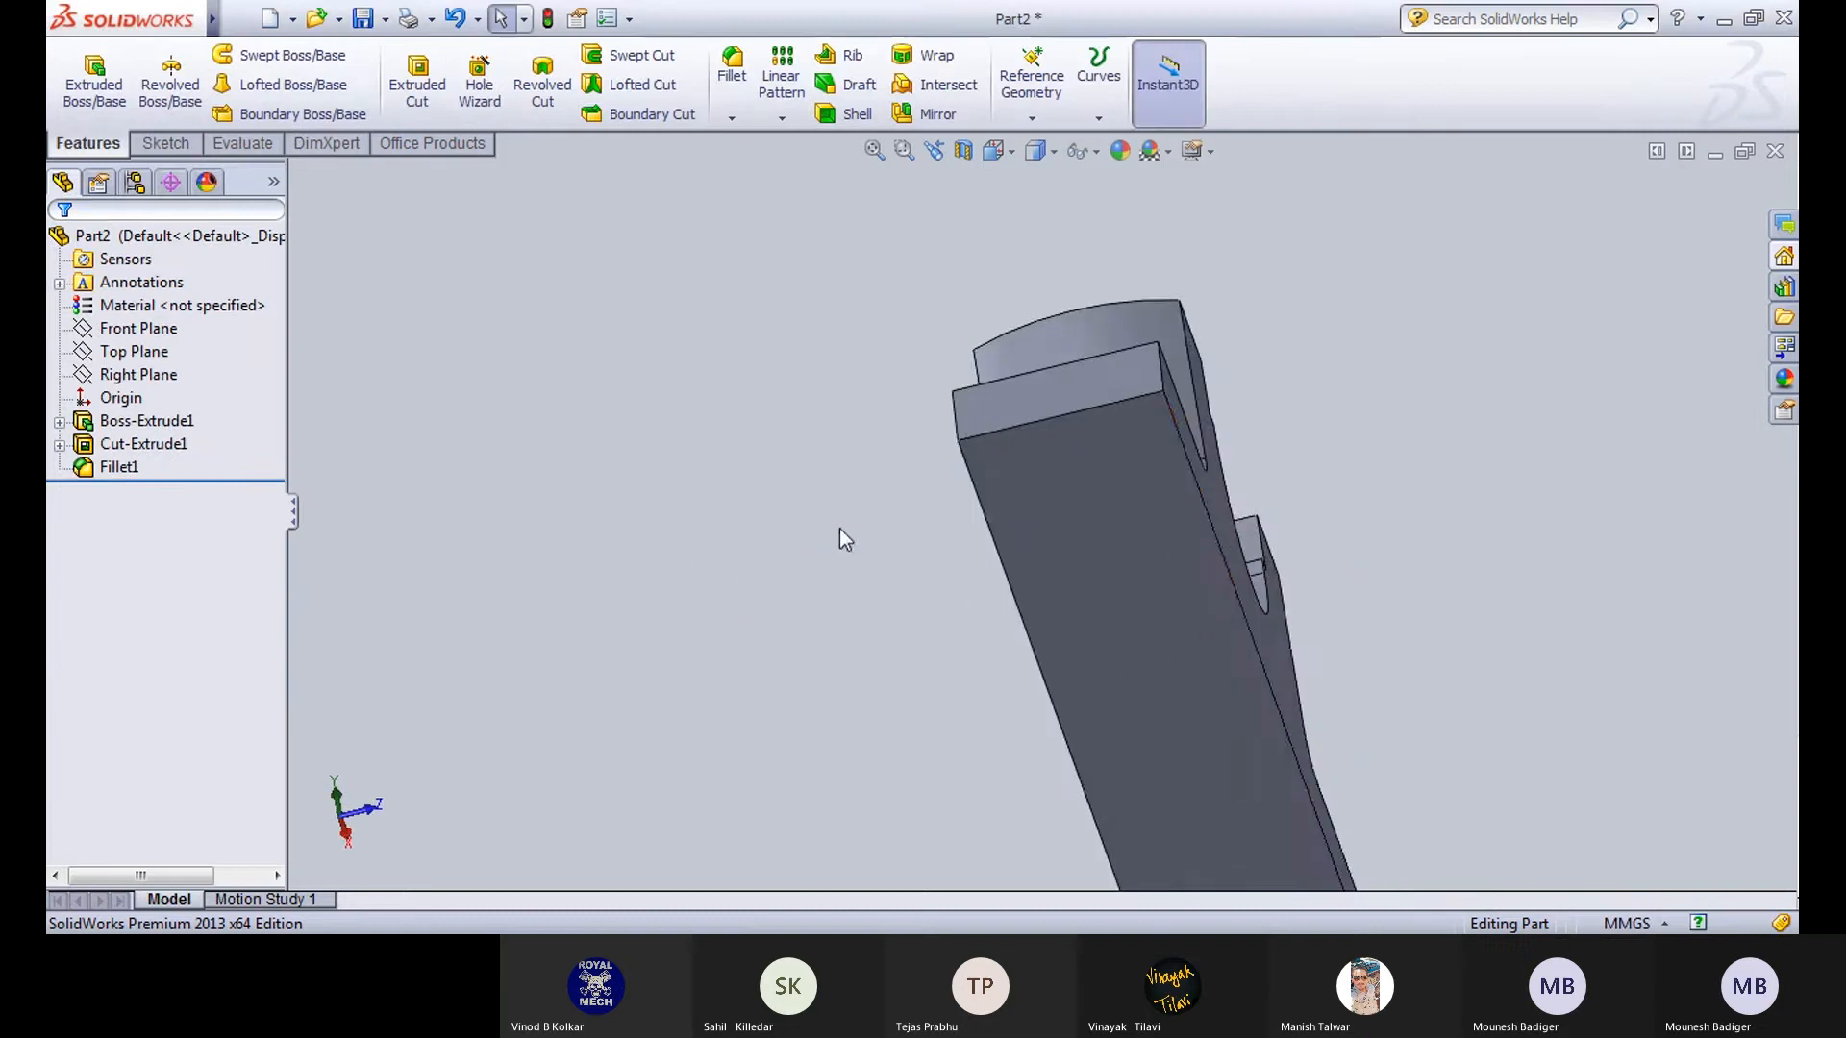
pyautogui.click(1084, 524)
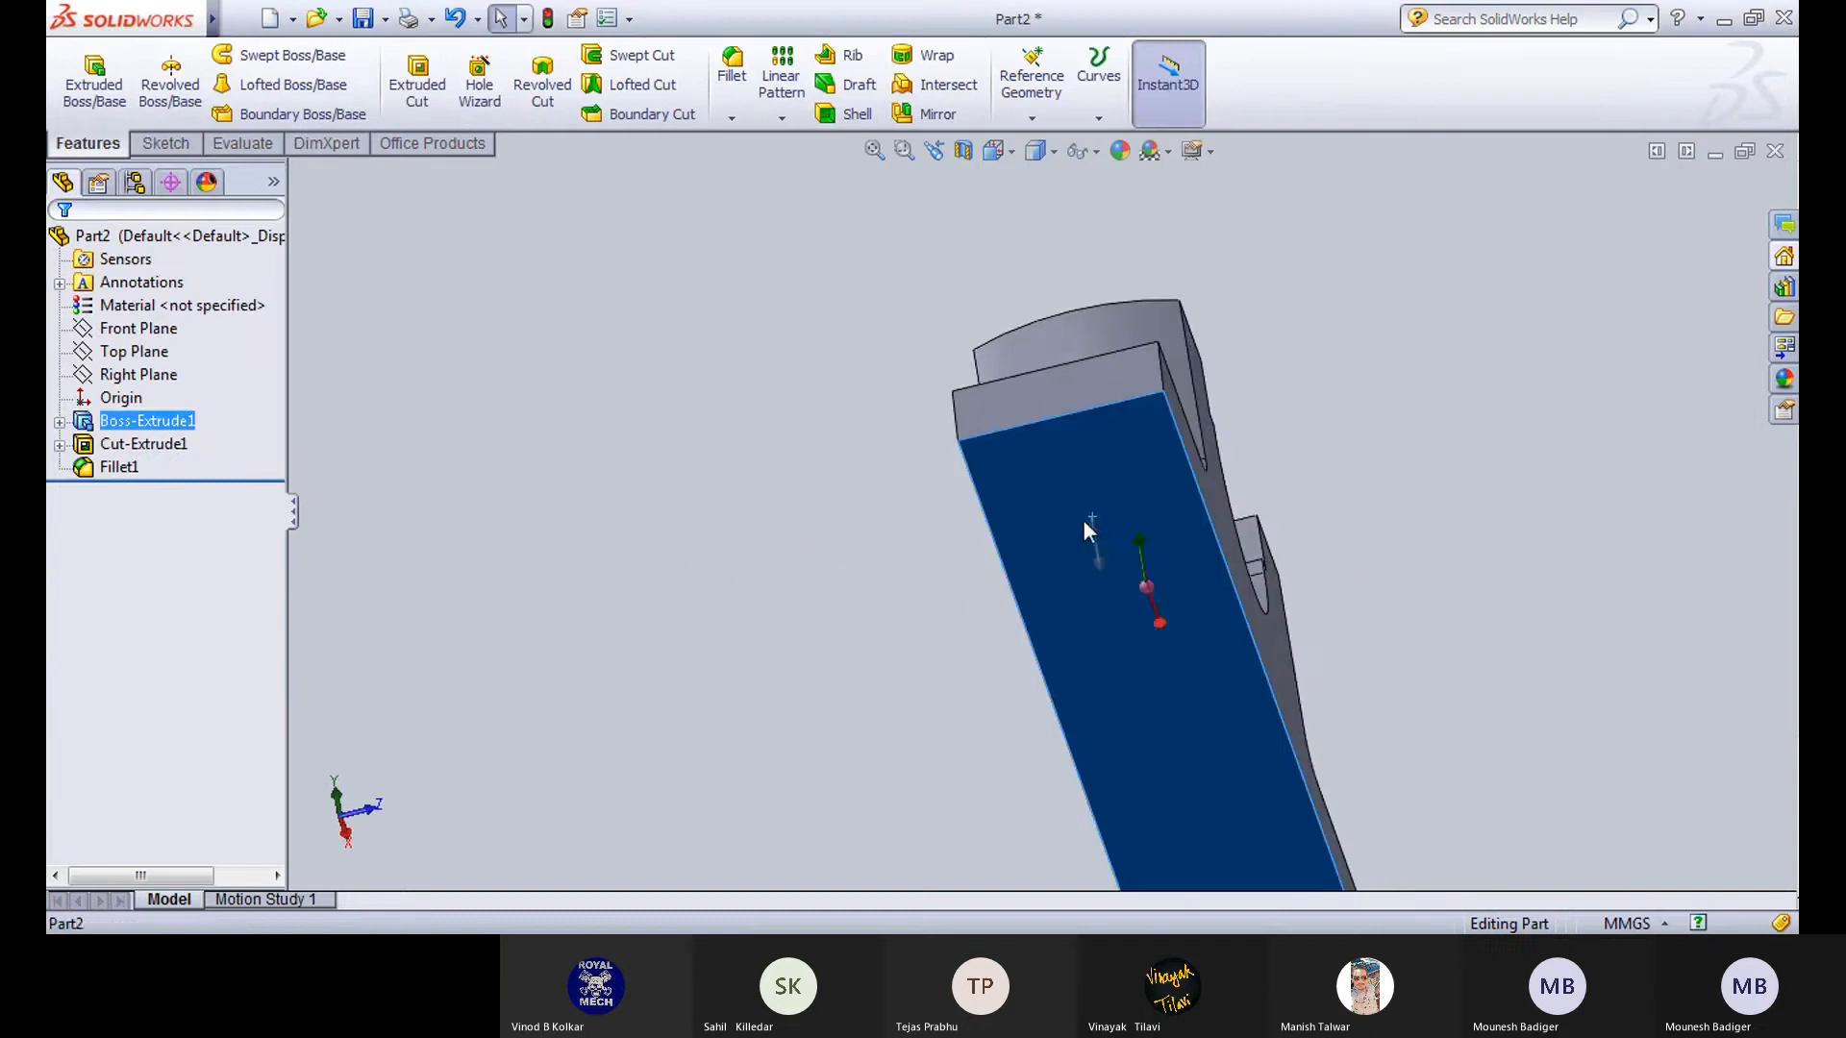
pyautogui.click(1192, 436)
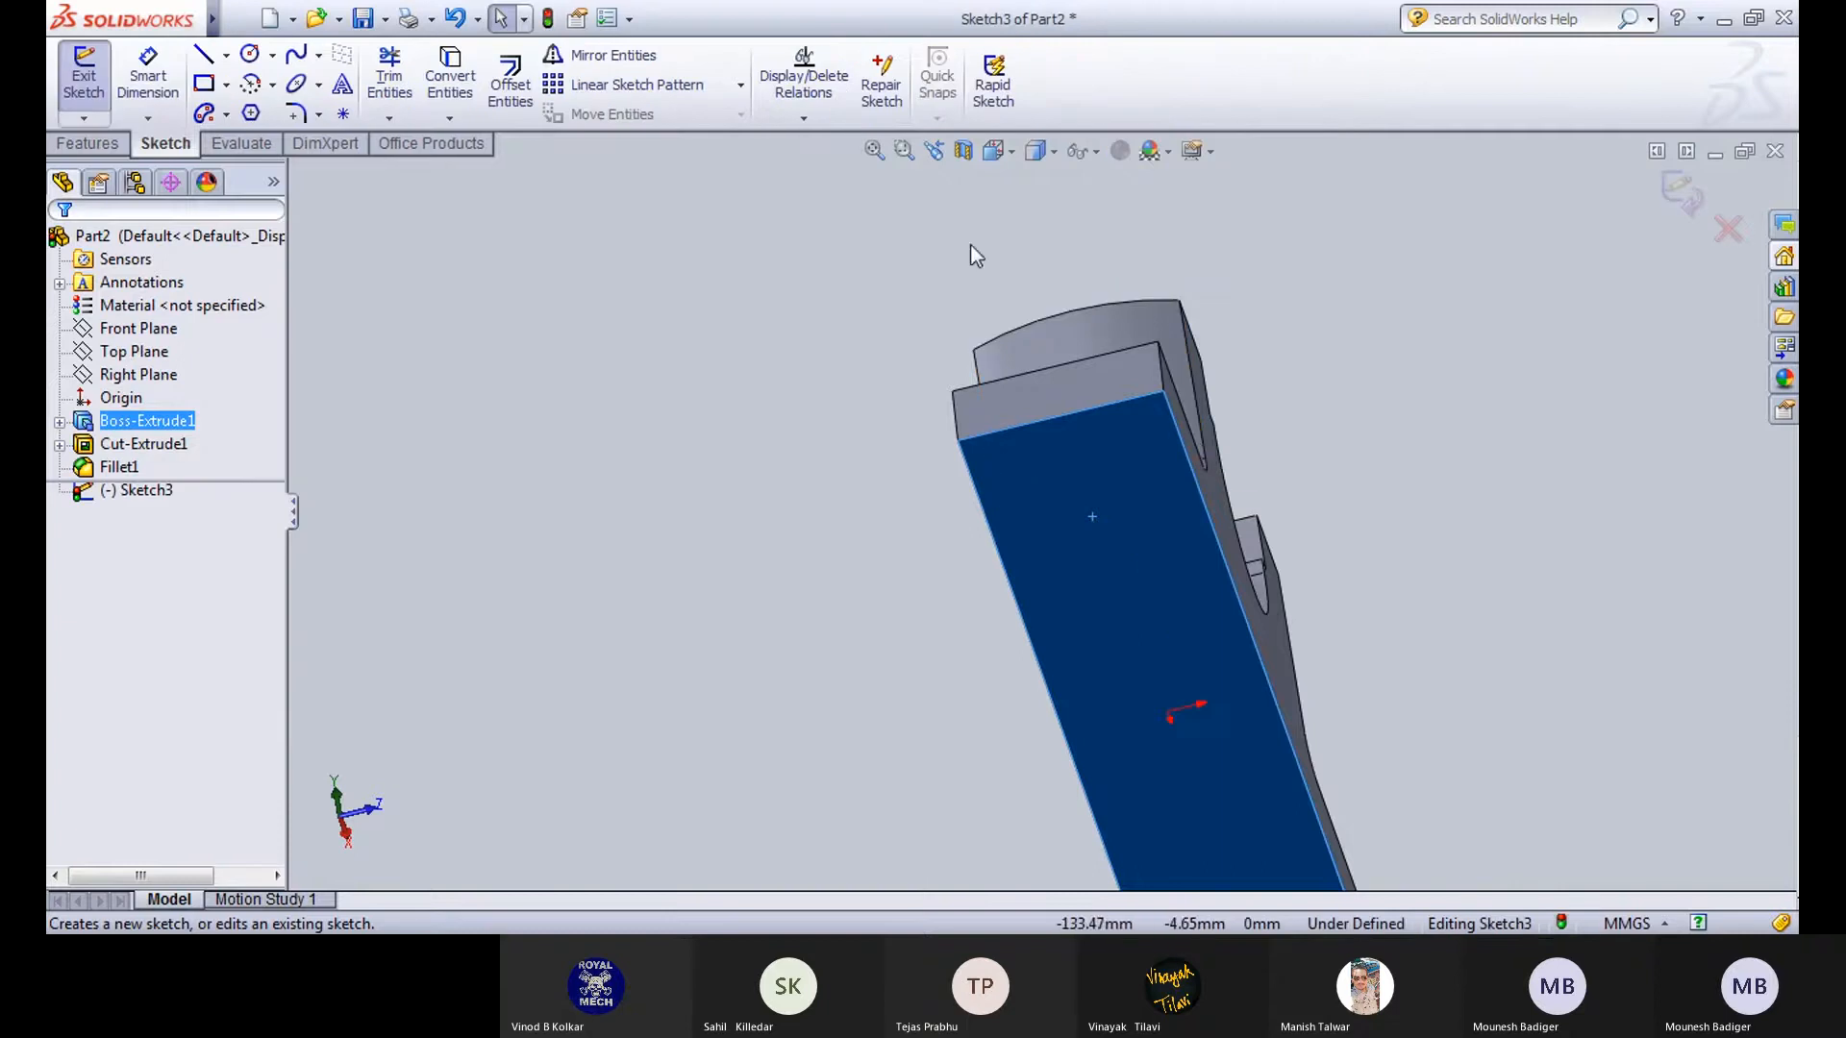
pyautogui.click(1013, 153)
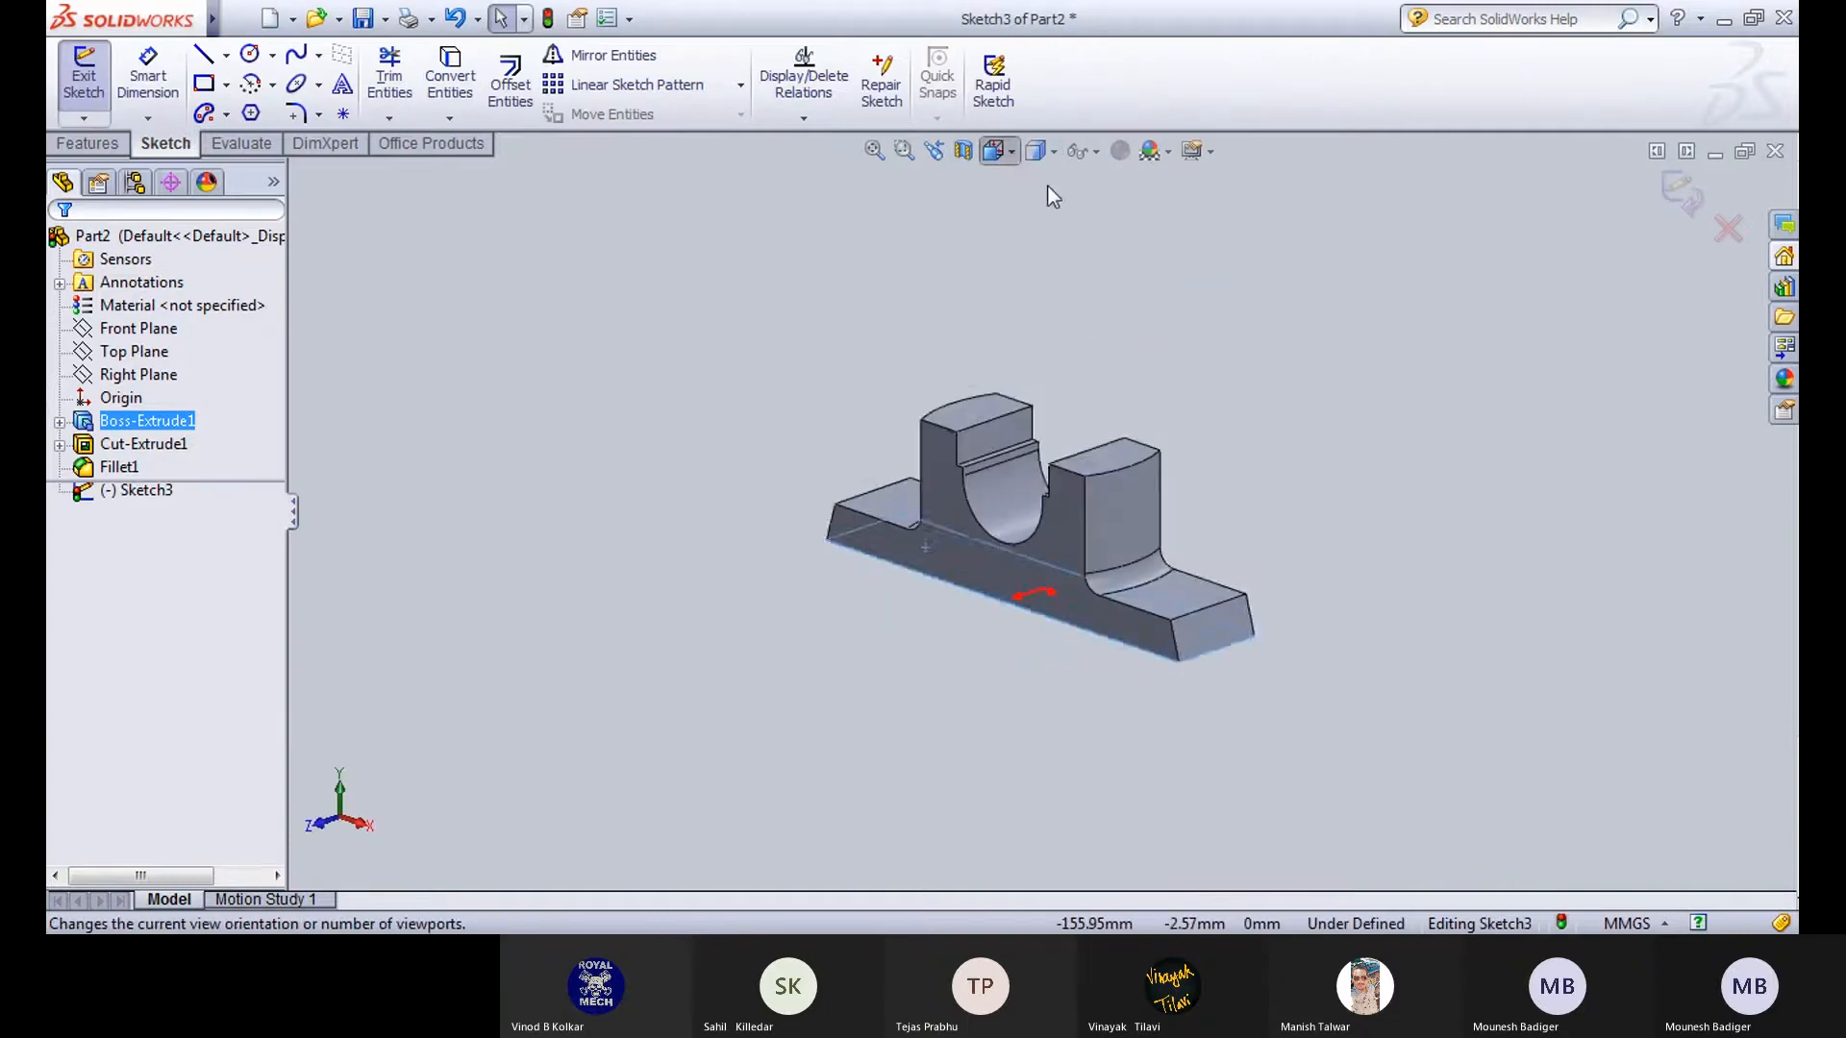
pyautogui.click(1130, 274)
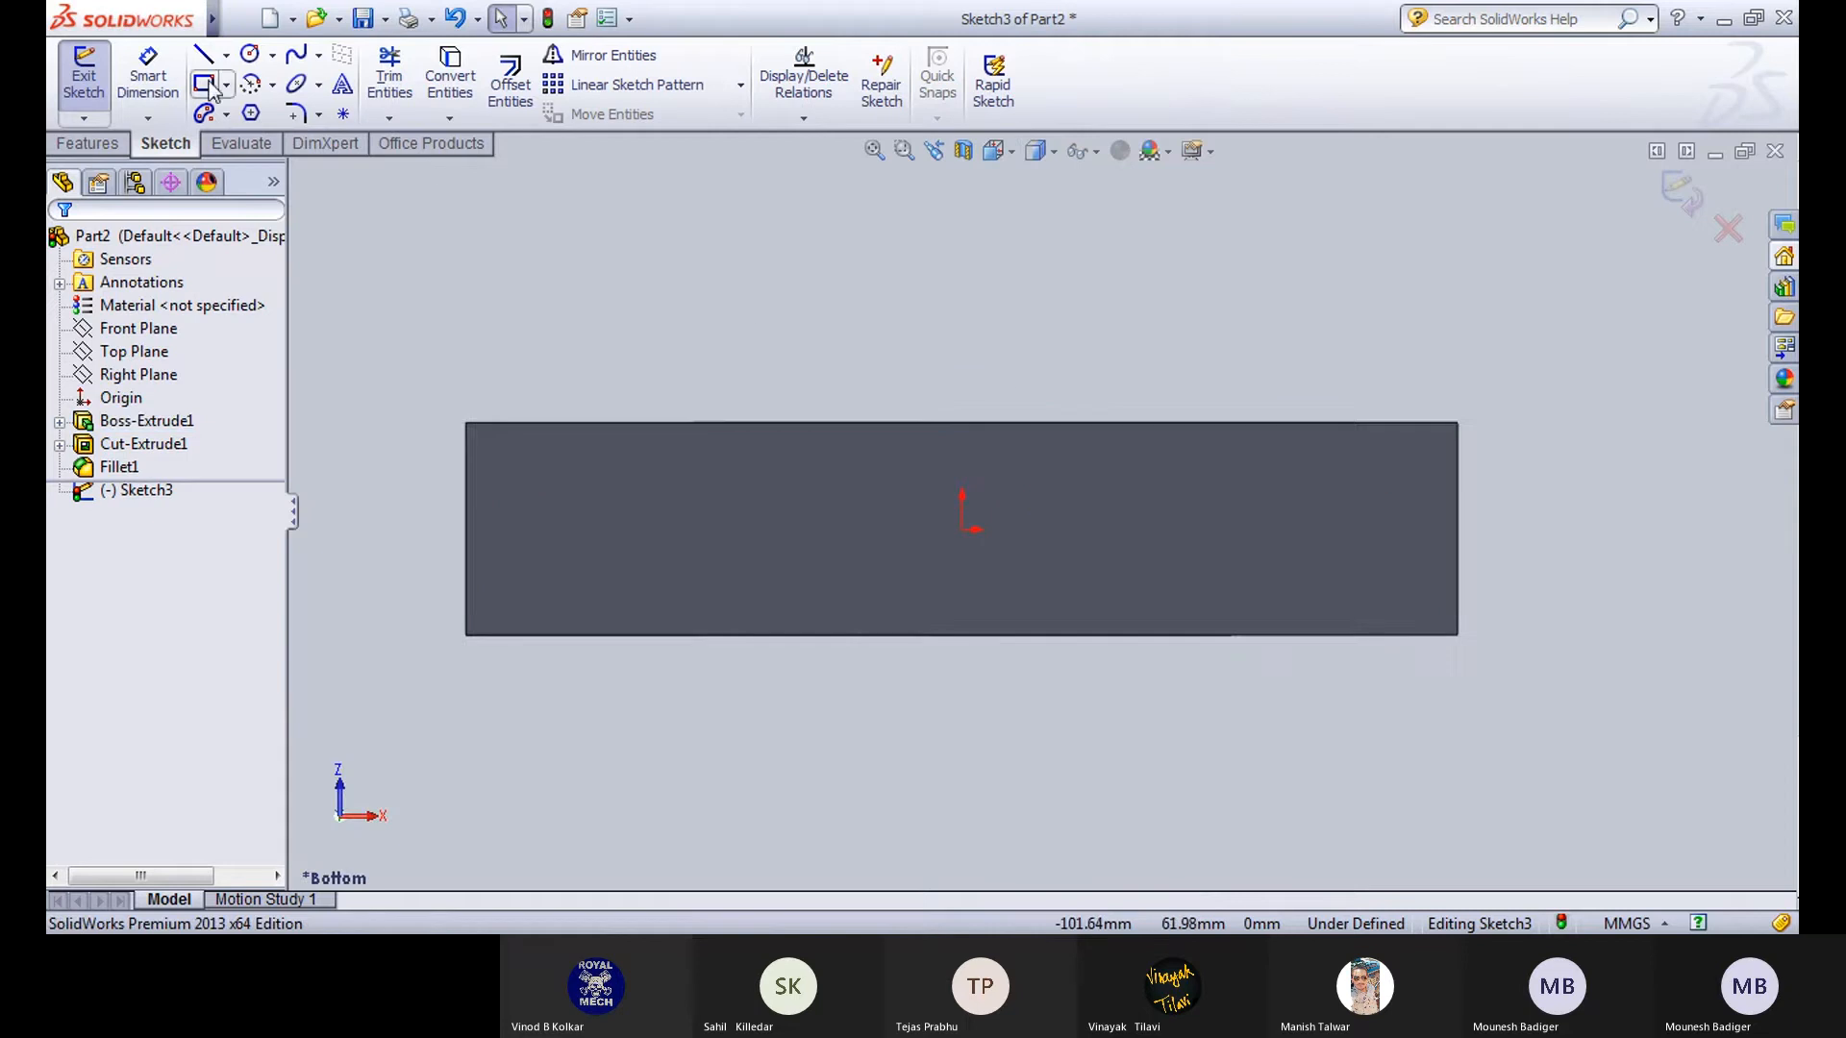
# Sketch a vertical centerline about 78 mm long through the origin, extending past both long edges of the bottom face.
pyautogui.click(227, 55)
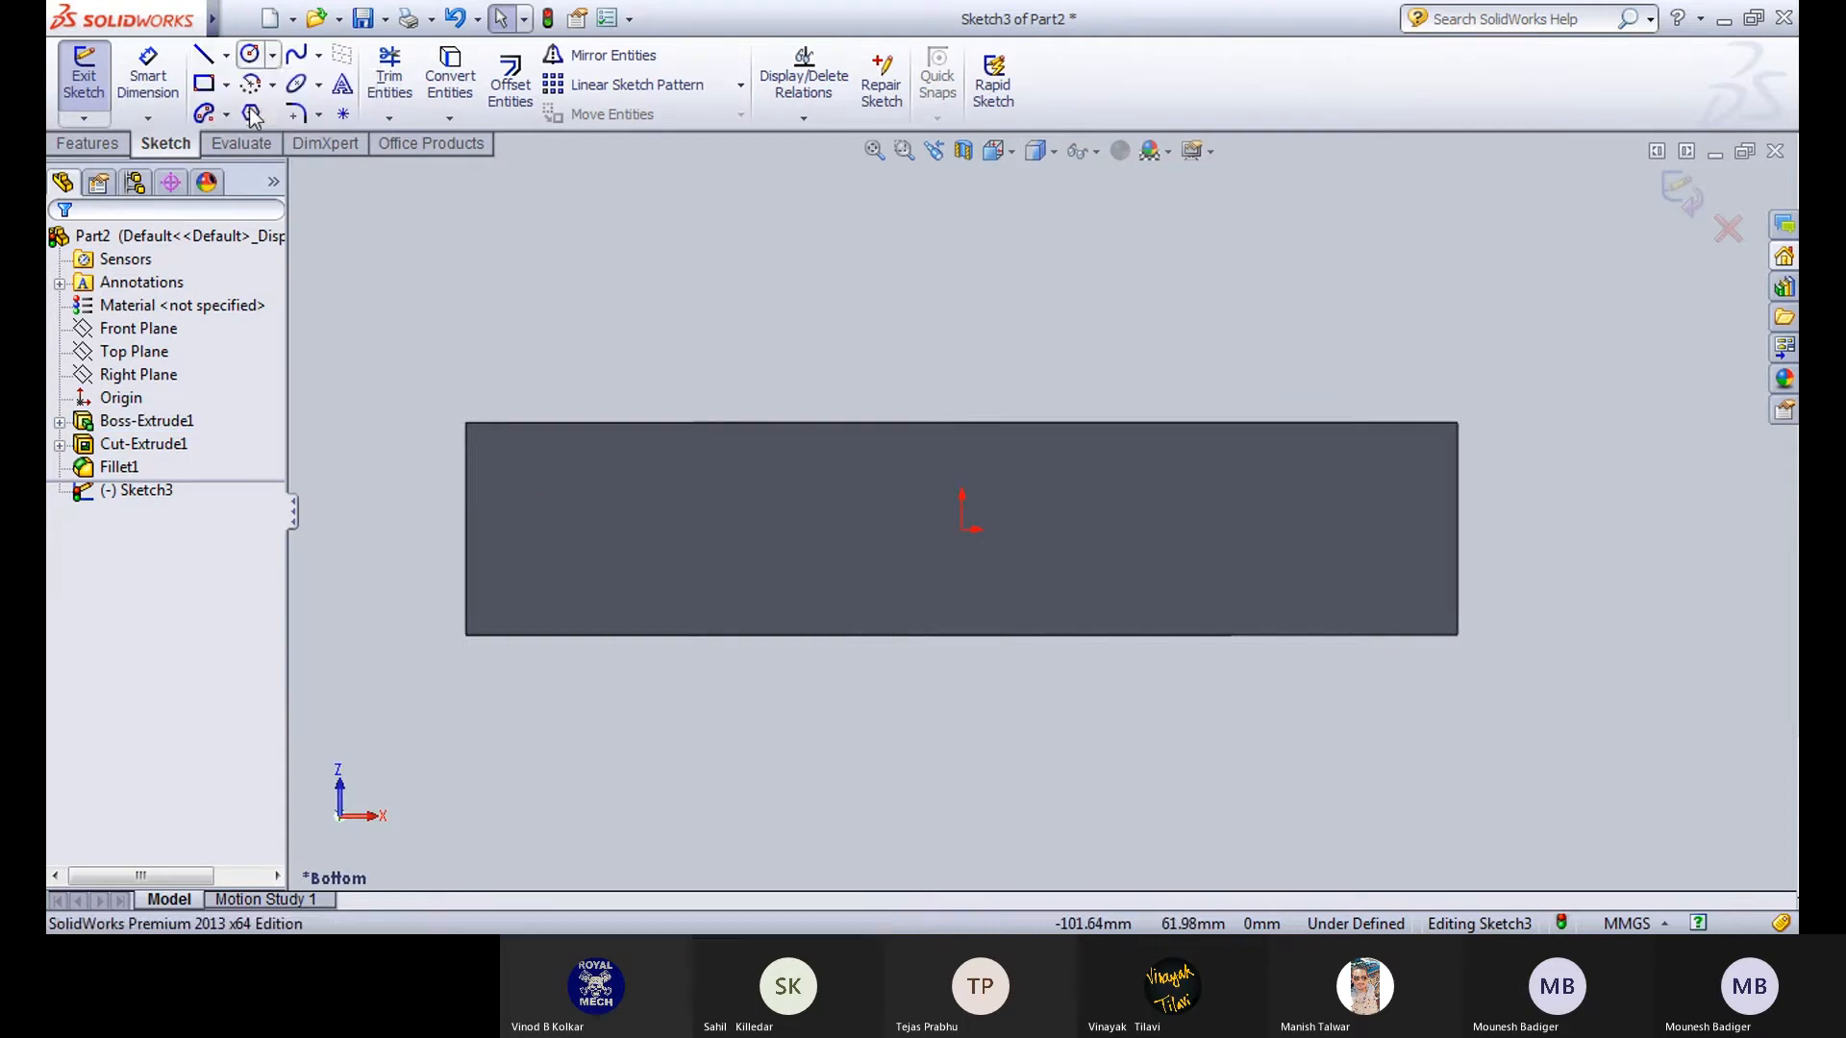
pyautogui.click(252, 112)
pyautogui.click(961, 290)
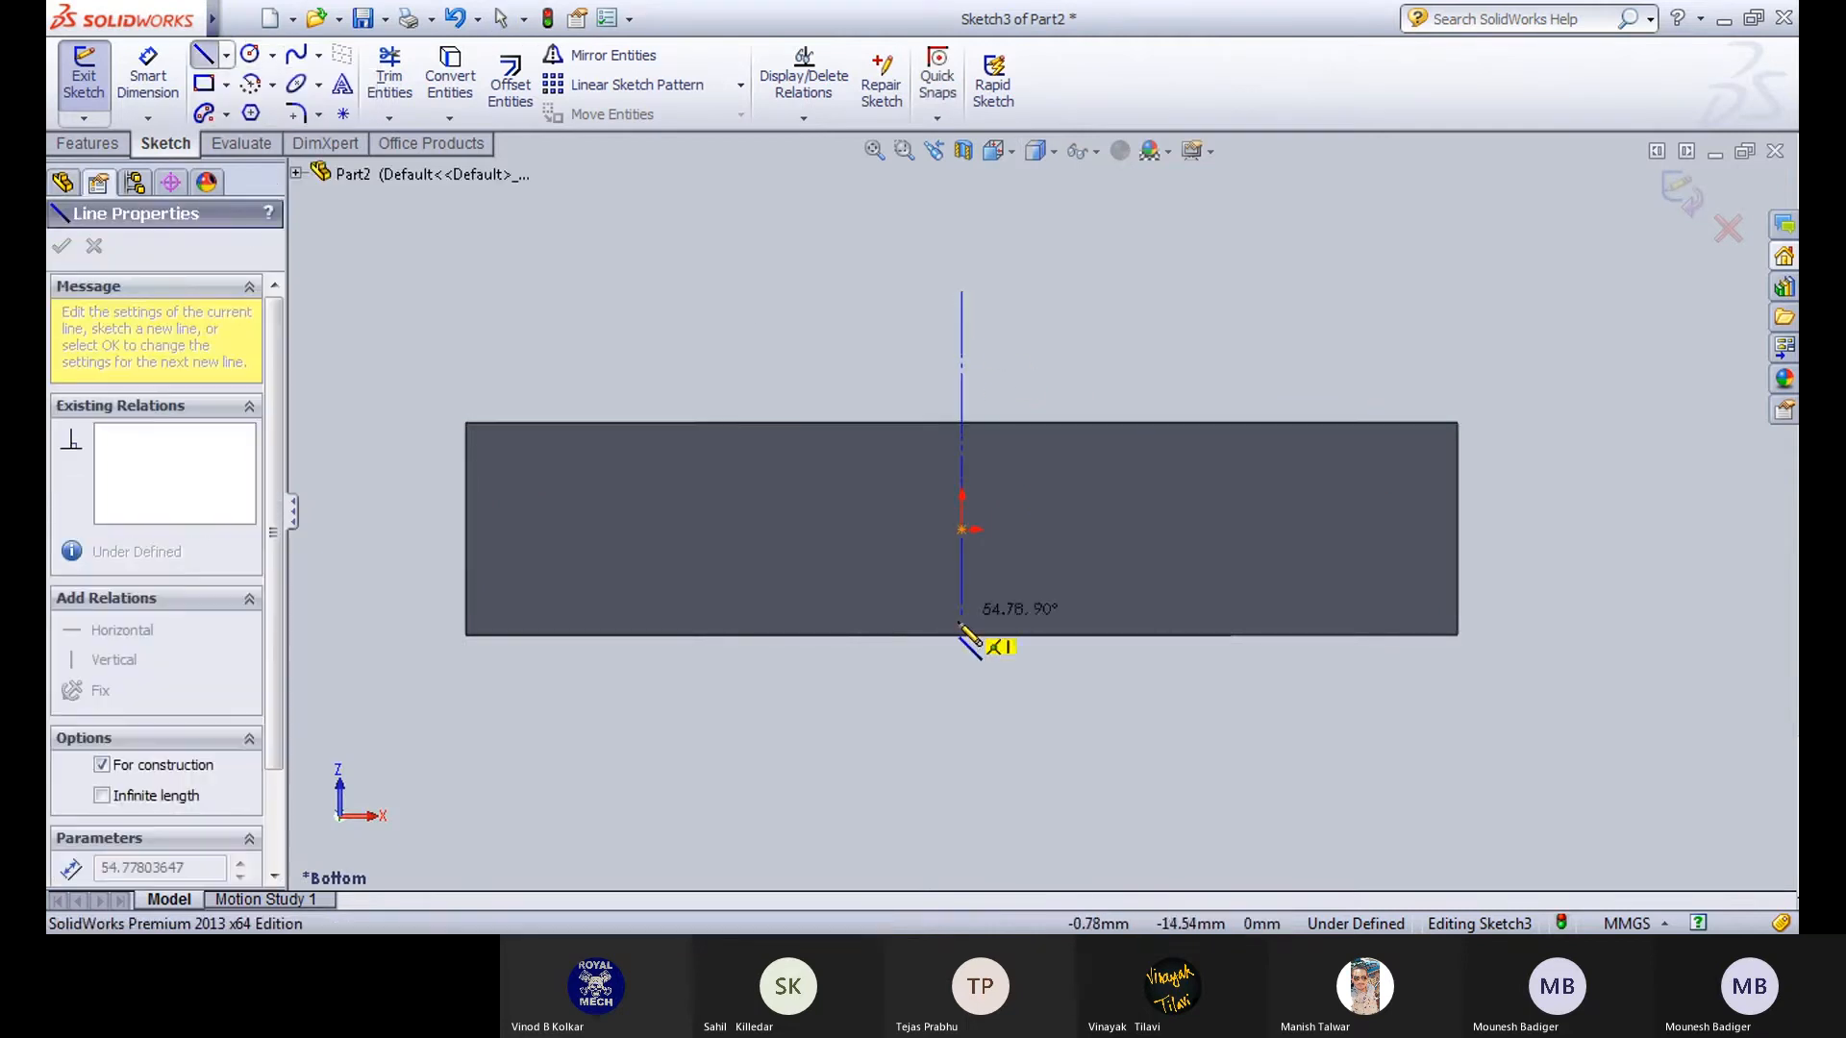
pyautogui.click(961, 752)
pyautogui.press('Escape')
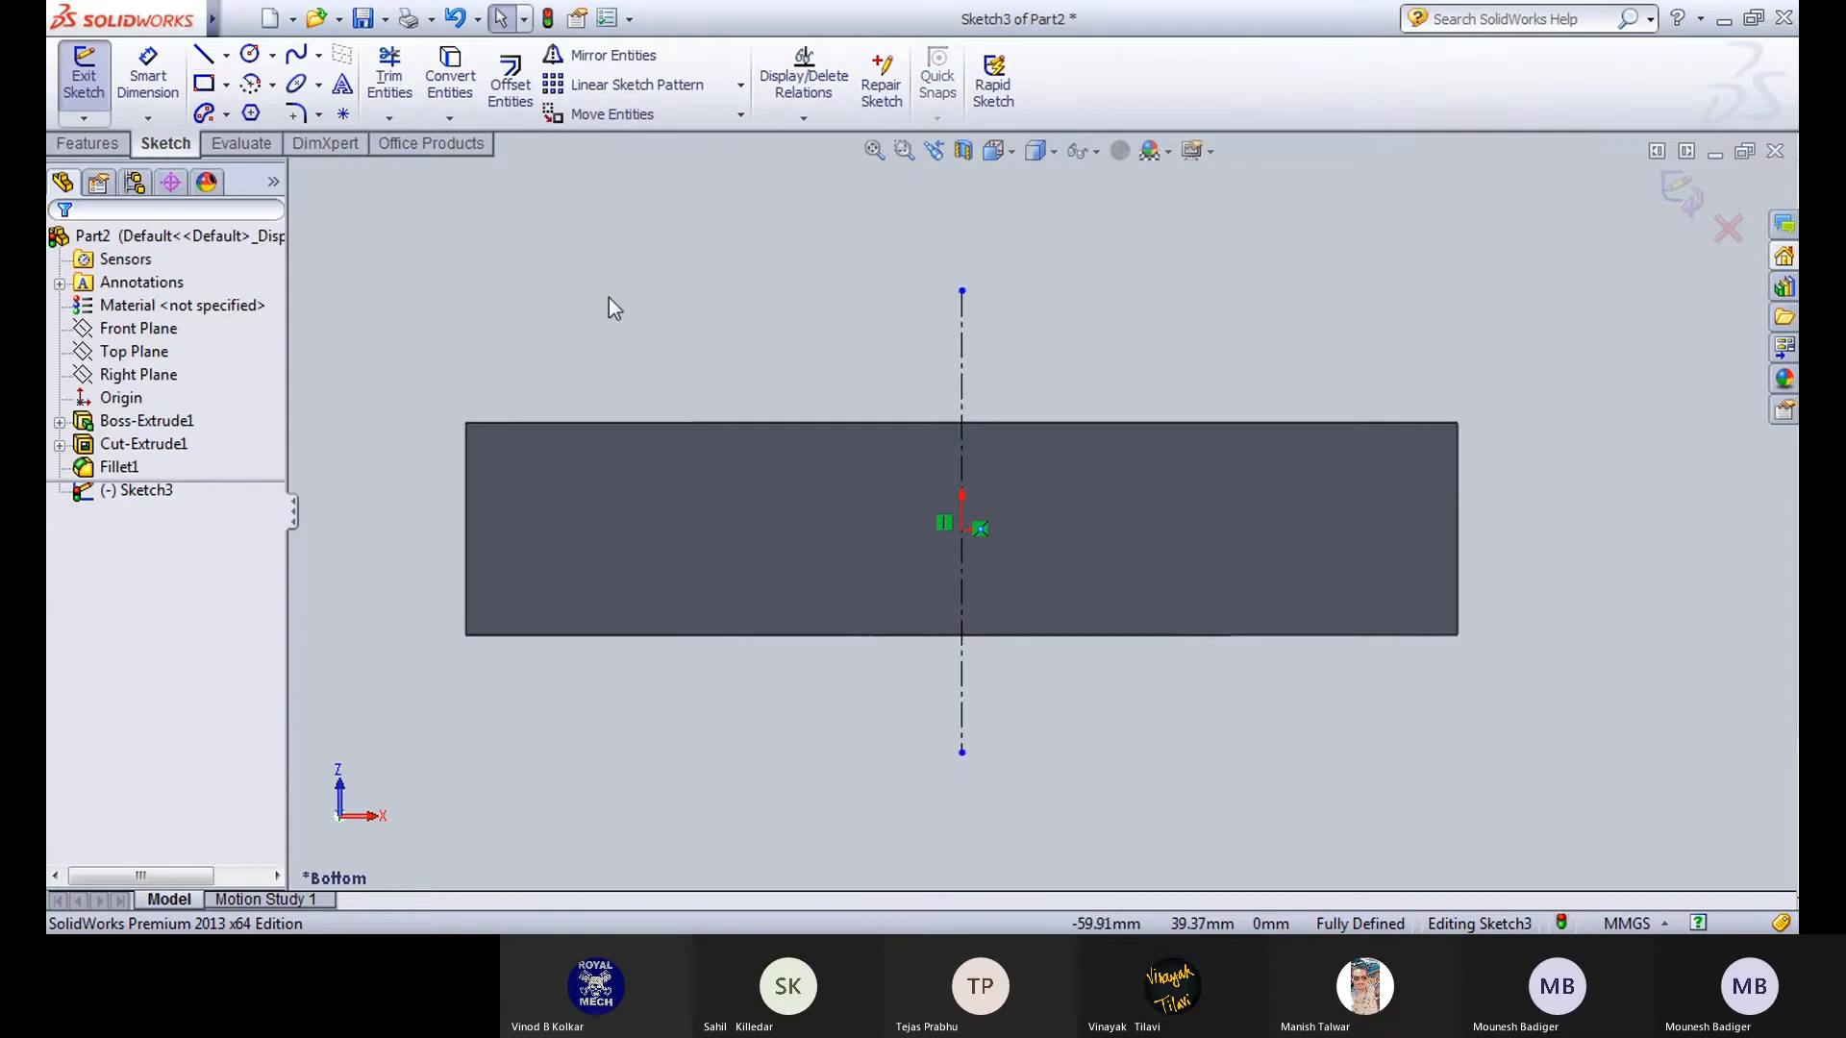
# Sketch a corner rectangle about 69 mm long on the left half of the bottom face, clear of the centerline.
pyautogui.click(202, 85)
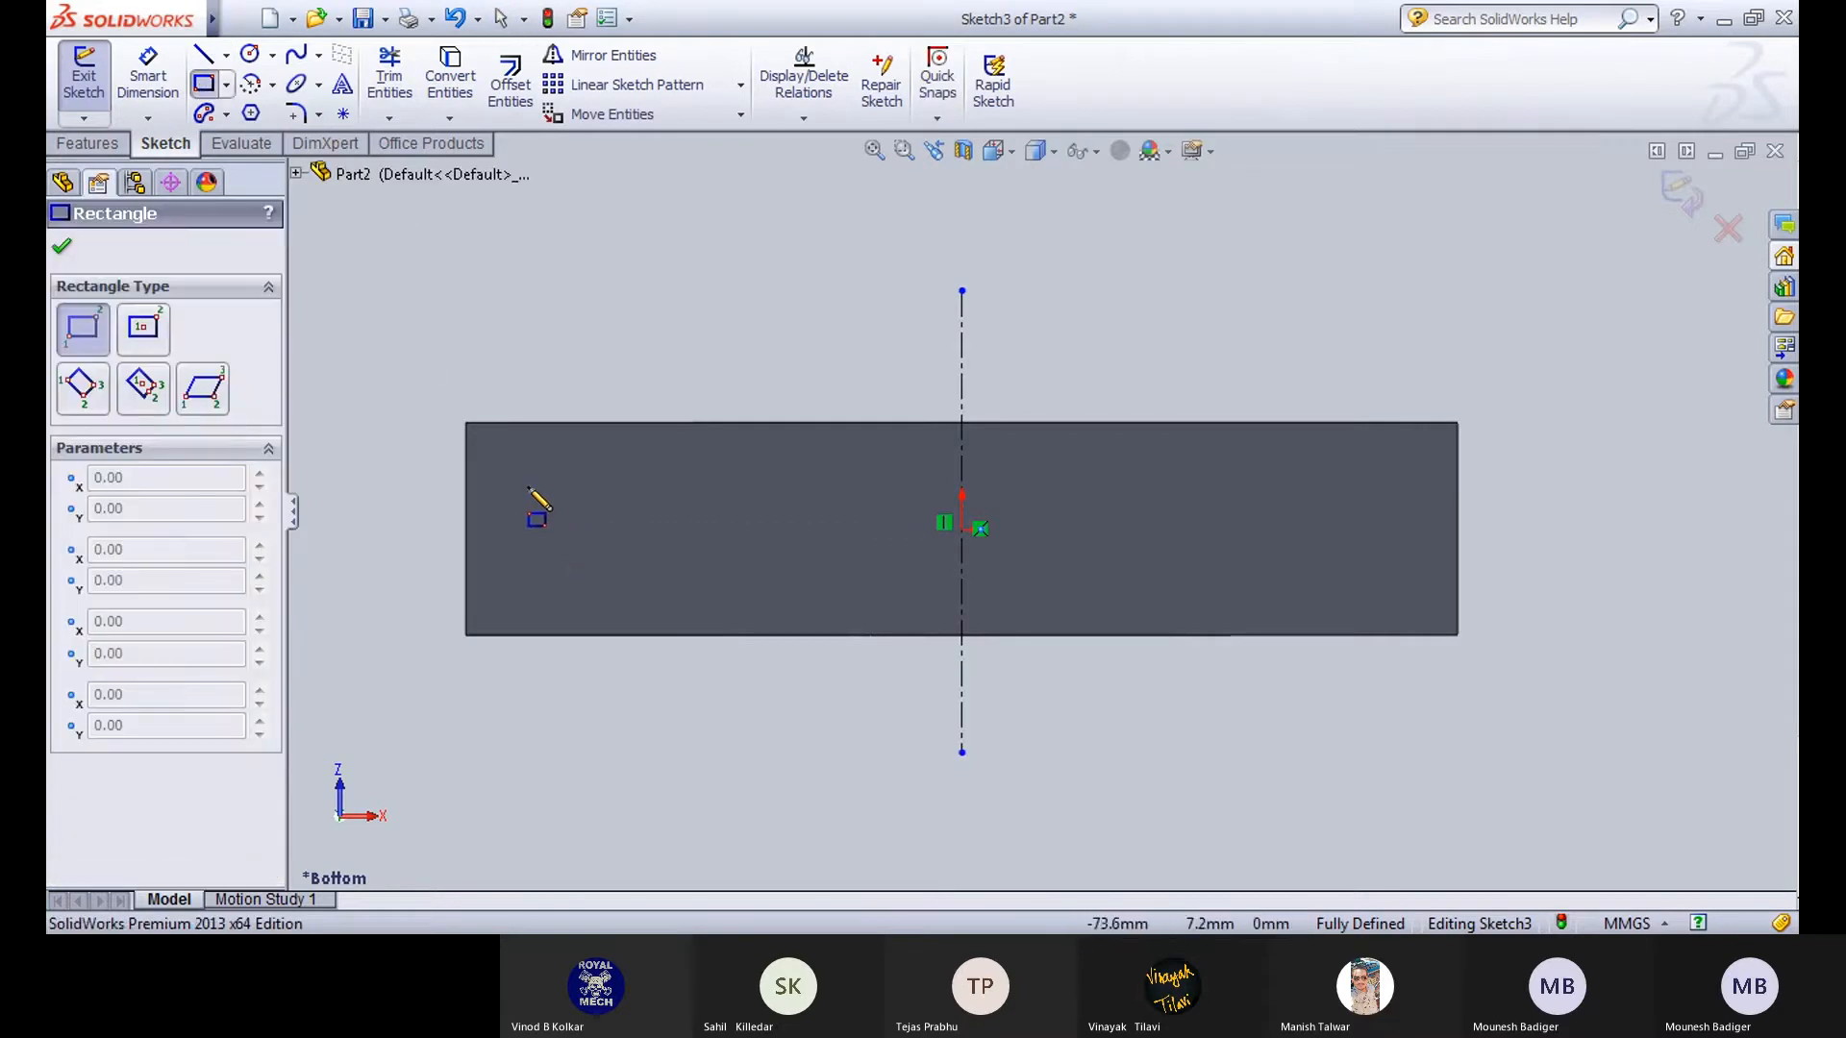
pyautogui.click(510, 454)
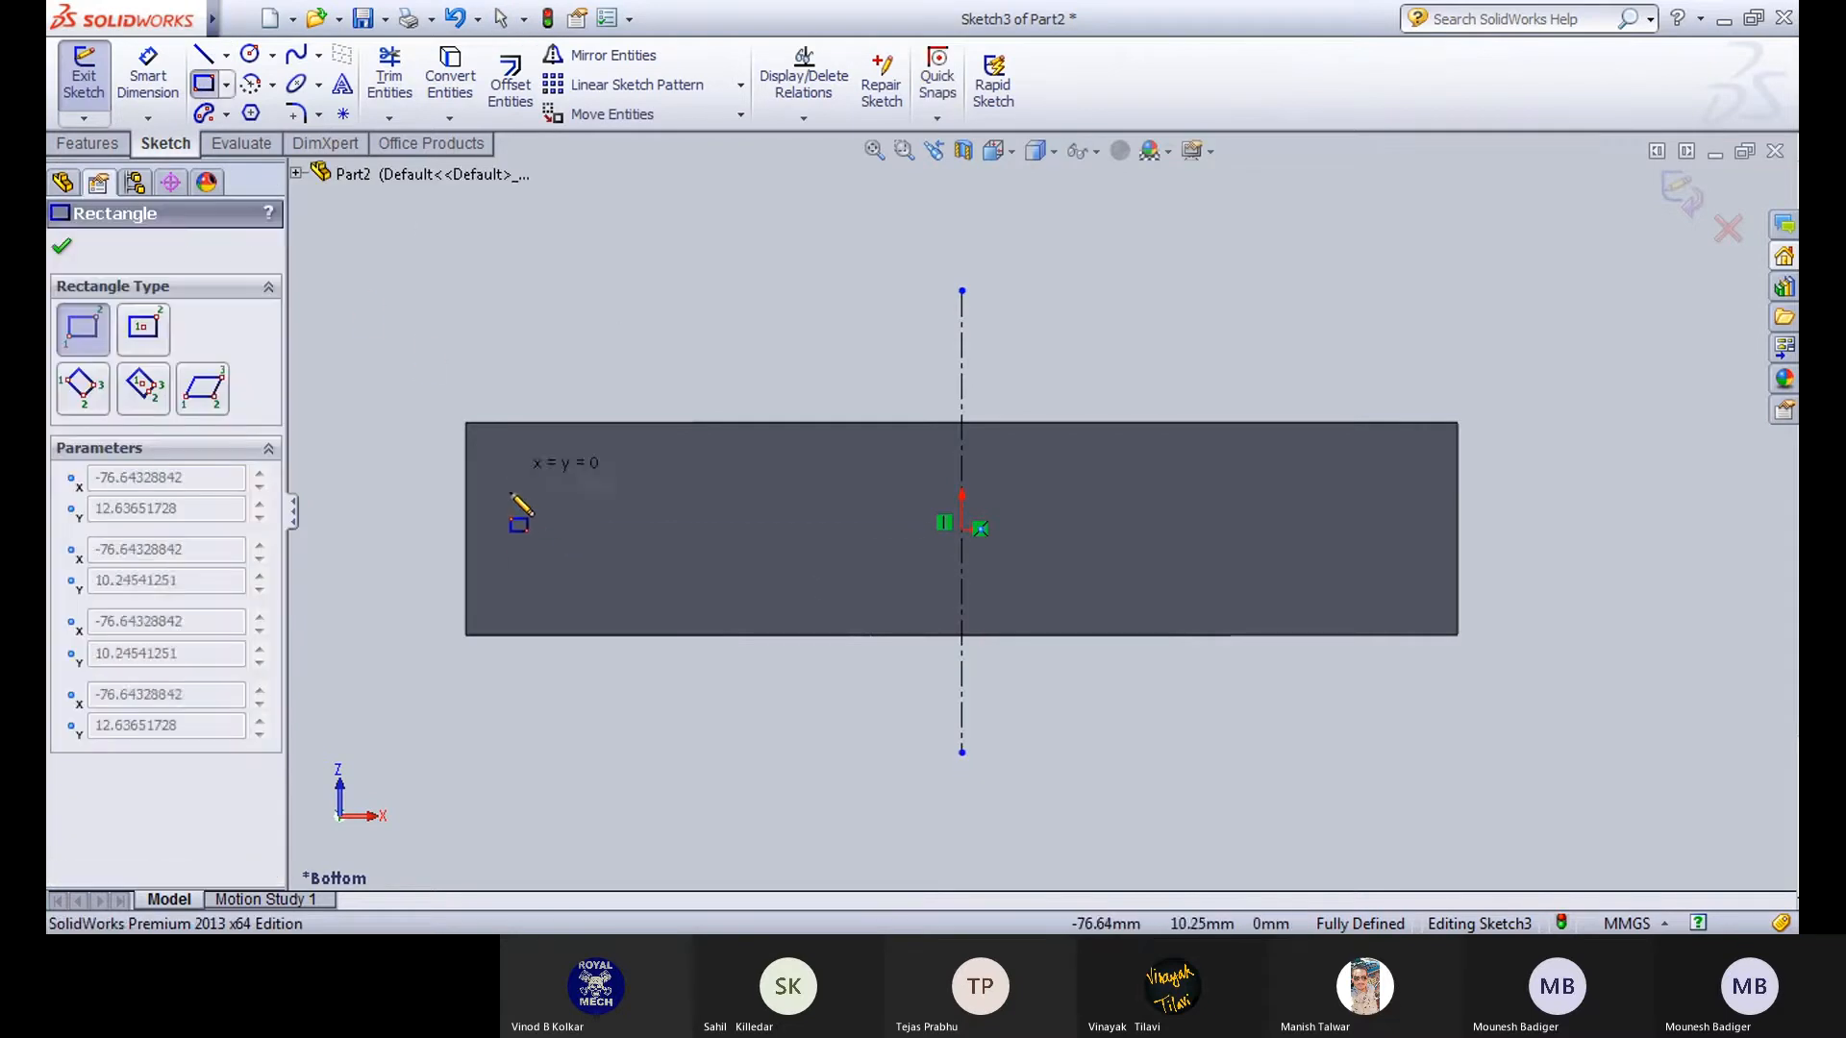
pyautogui.click(916, 600)
# Dimension the rectangle's two long sides at 8 mm each from the adjacent long edges of the bottom face.
pyautogui.click(148, 73)
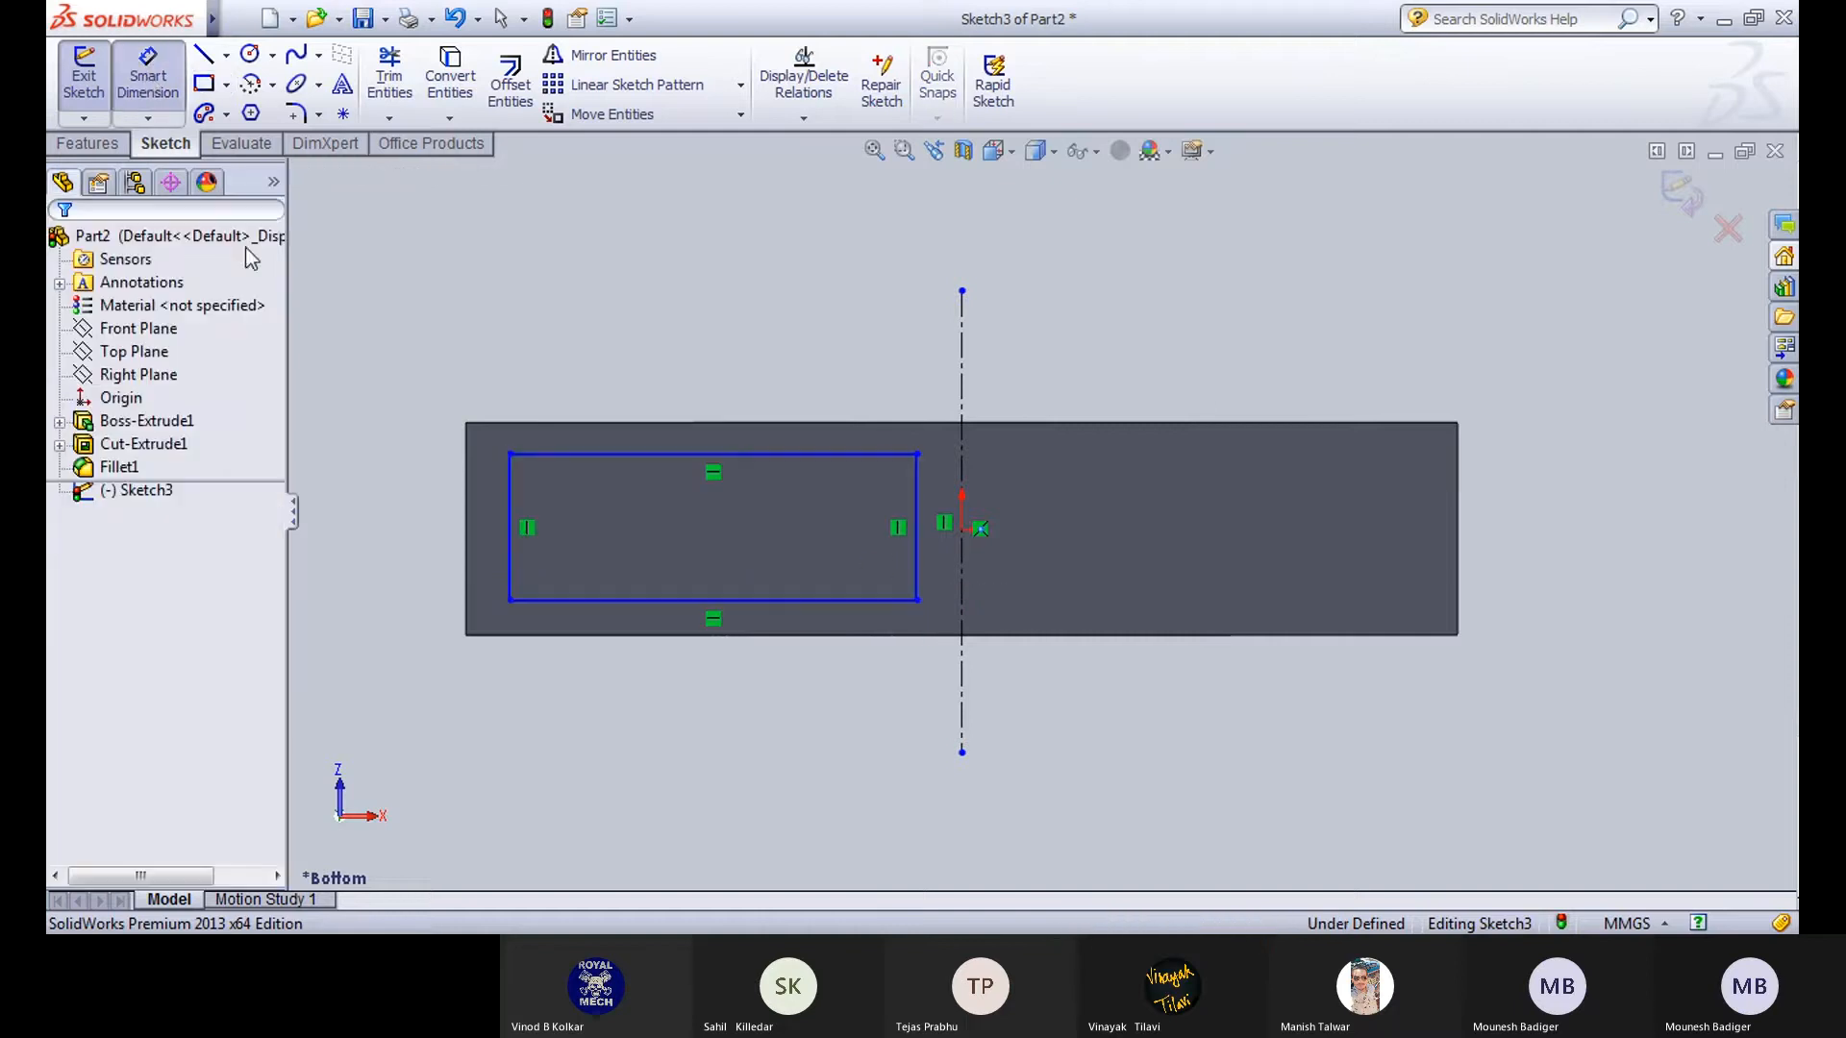
pyautogui.click(757, 455)
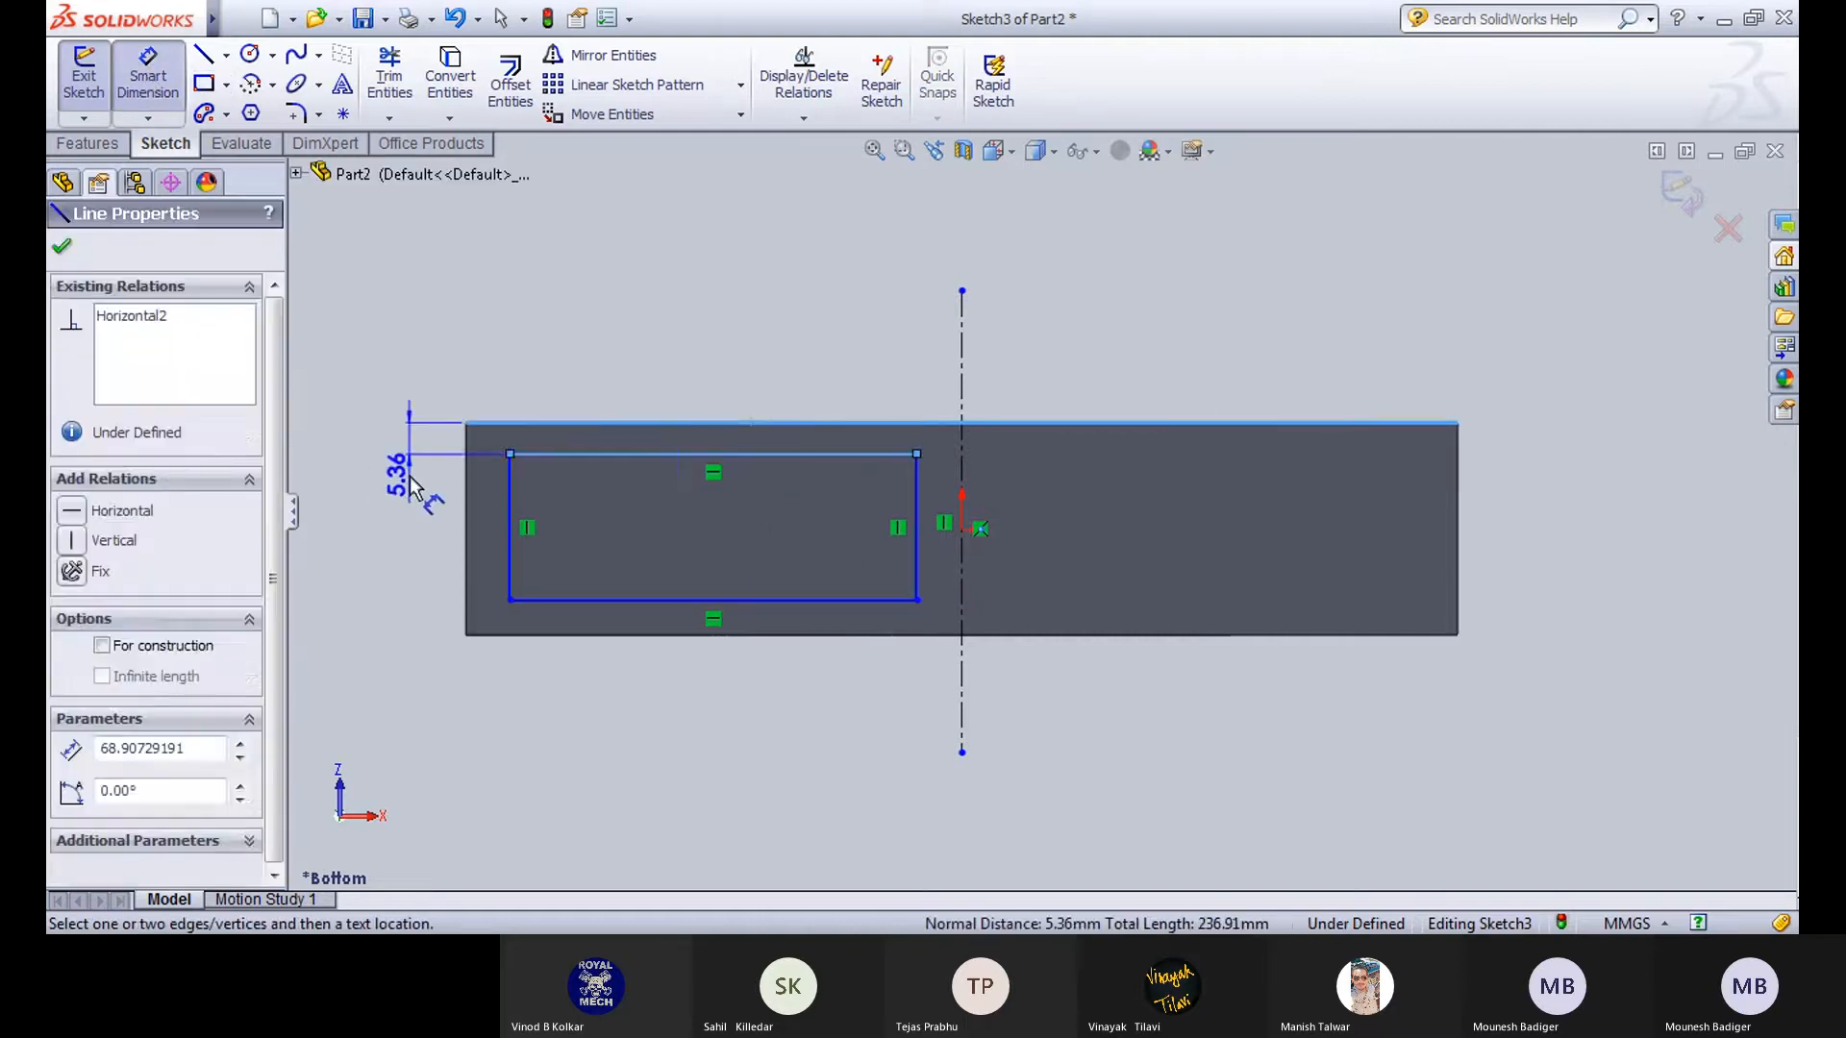
pyautogui.click(389, 471)
pyautogui.write('8')
pyautogui.press('Return')
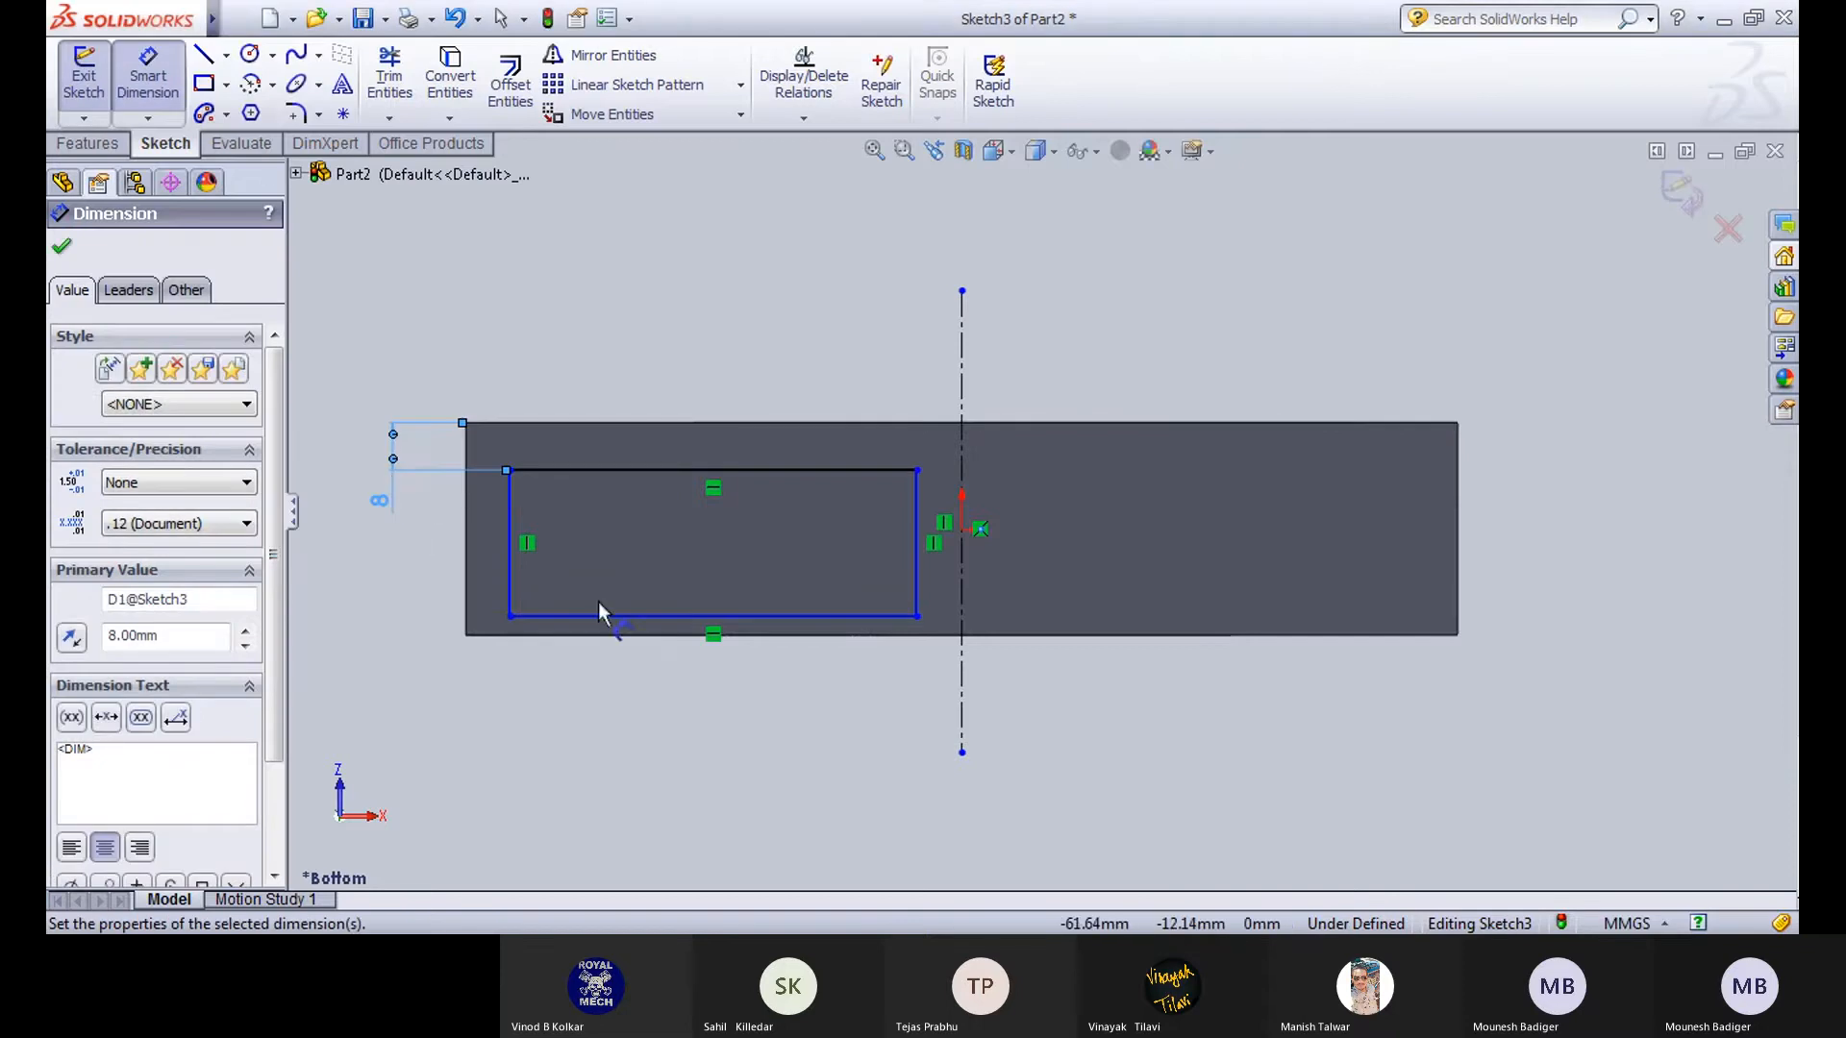
pyautogui.click(646, 634)
pyautogui.click(382, 620)
pyautogui.write('8')
pyautogui.press('Return')
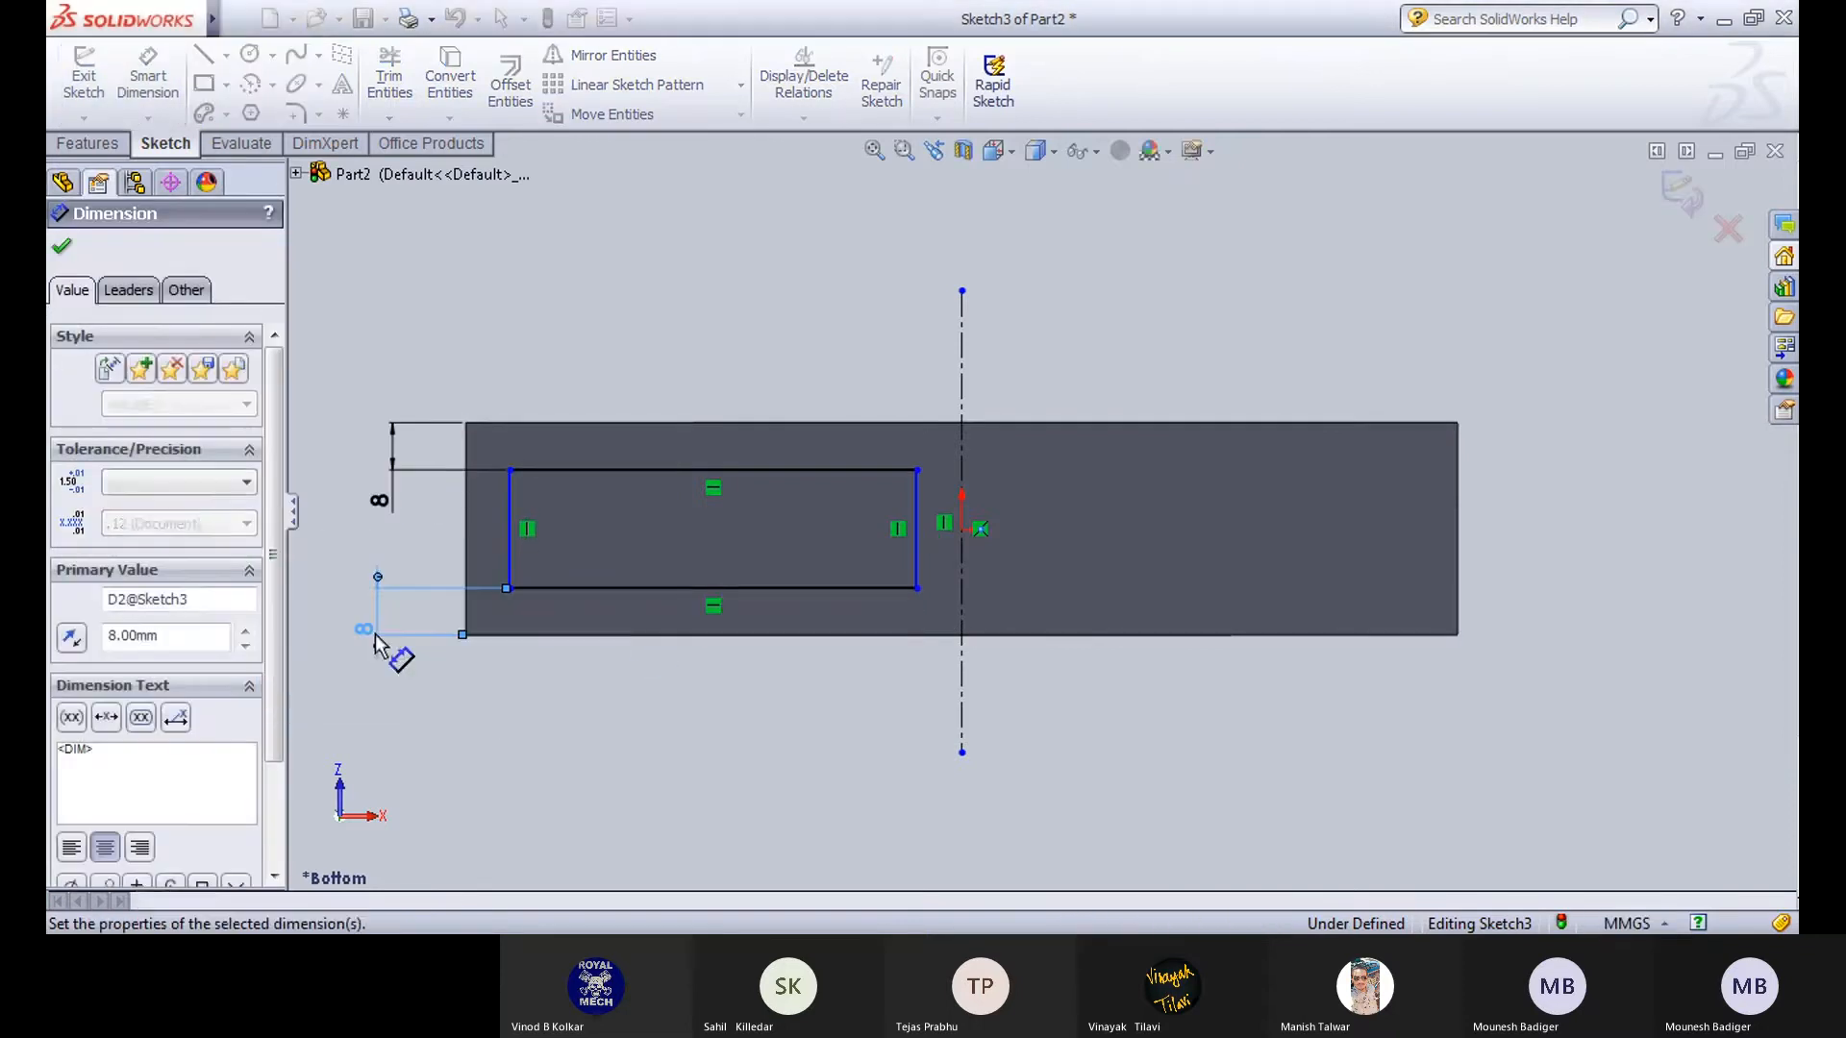
# Dimension the rectangle's inner short side 8 mm from the centerline and its outer short side 8 mm from the bottom face's left edge.
pyautogui.click(960, 577)
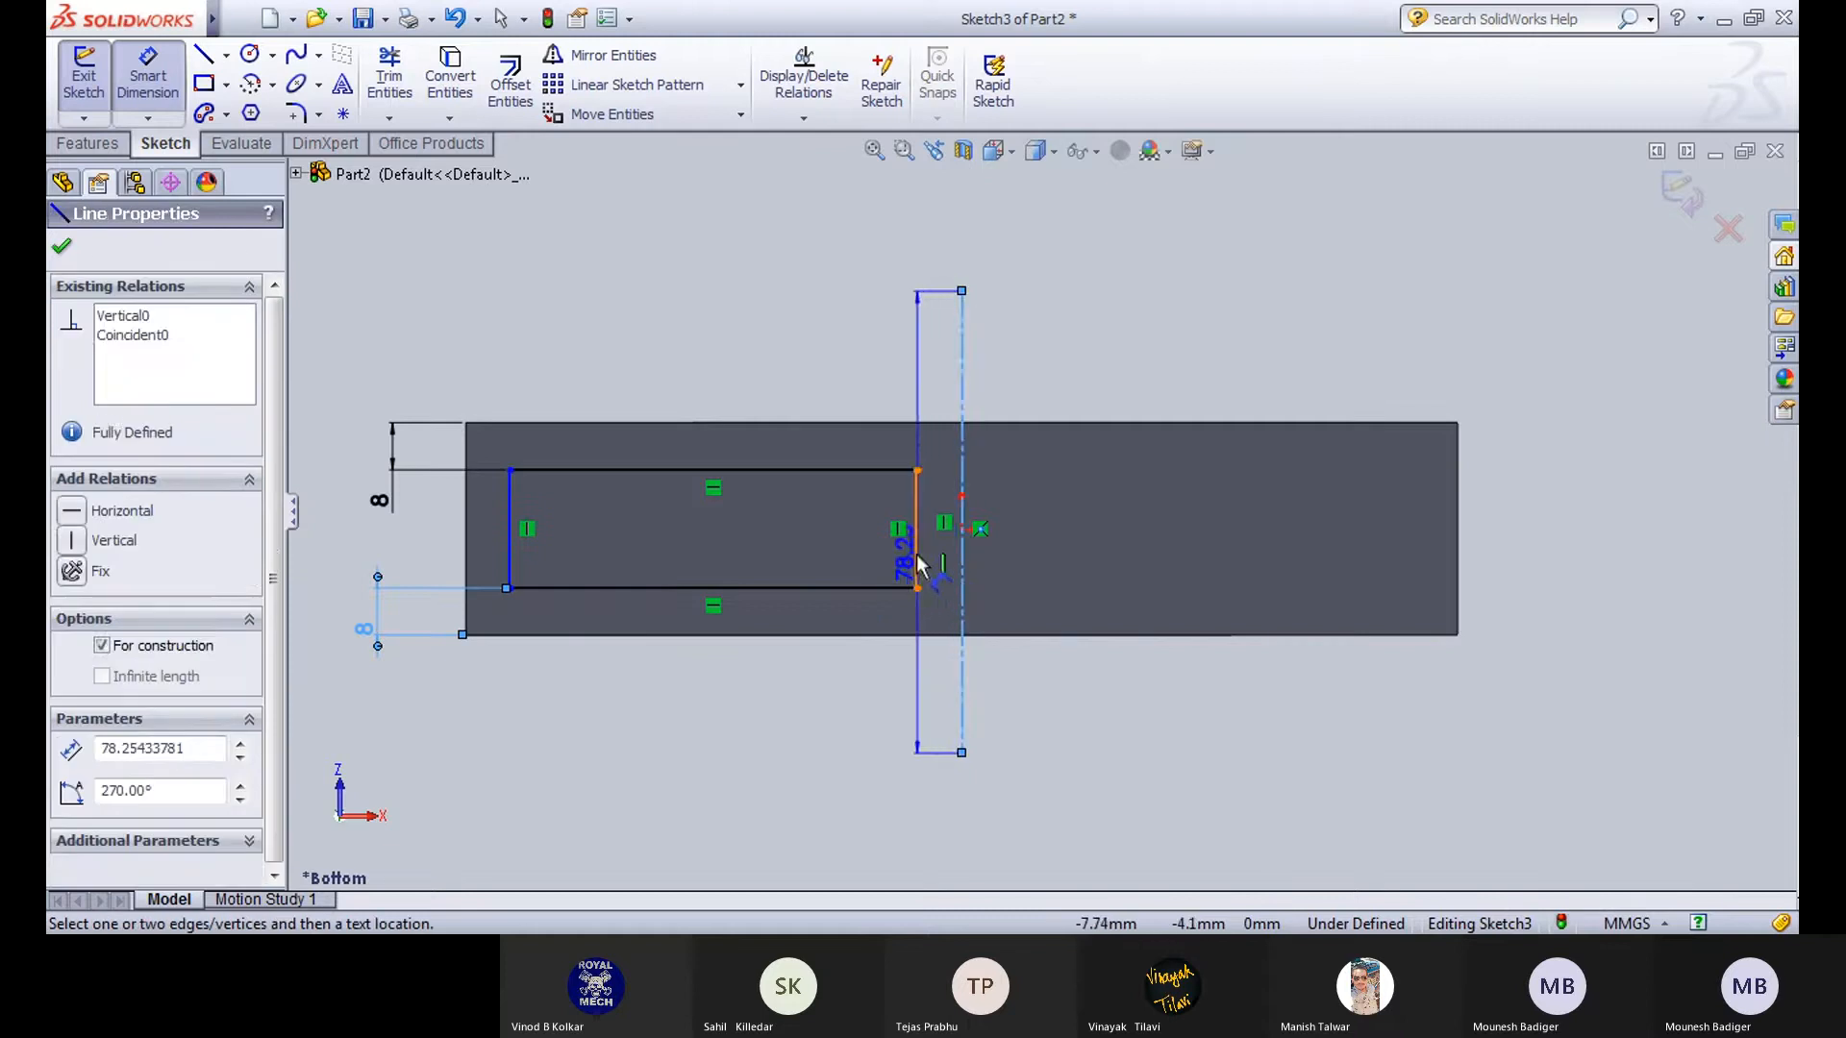
pyautogui.click(921, 719)
pyautogui.write('8')
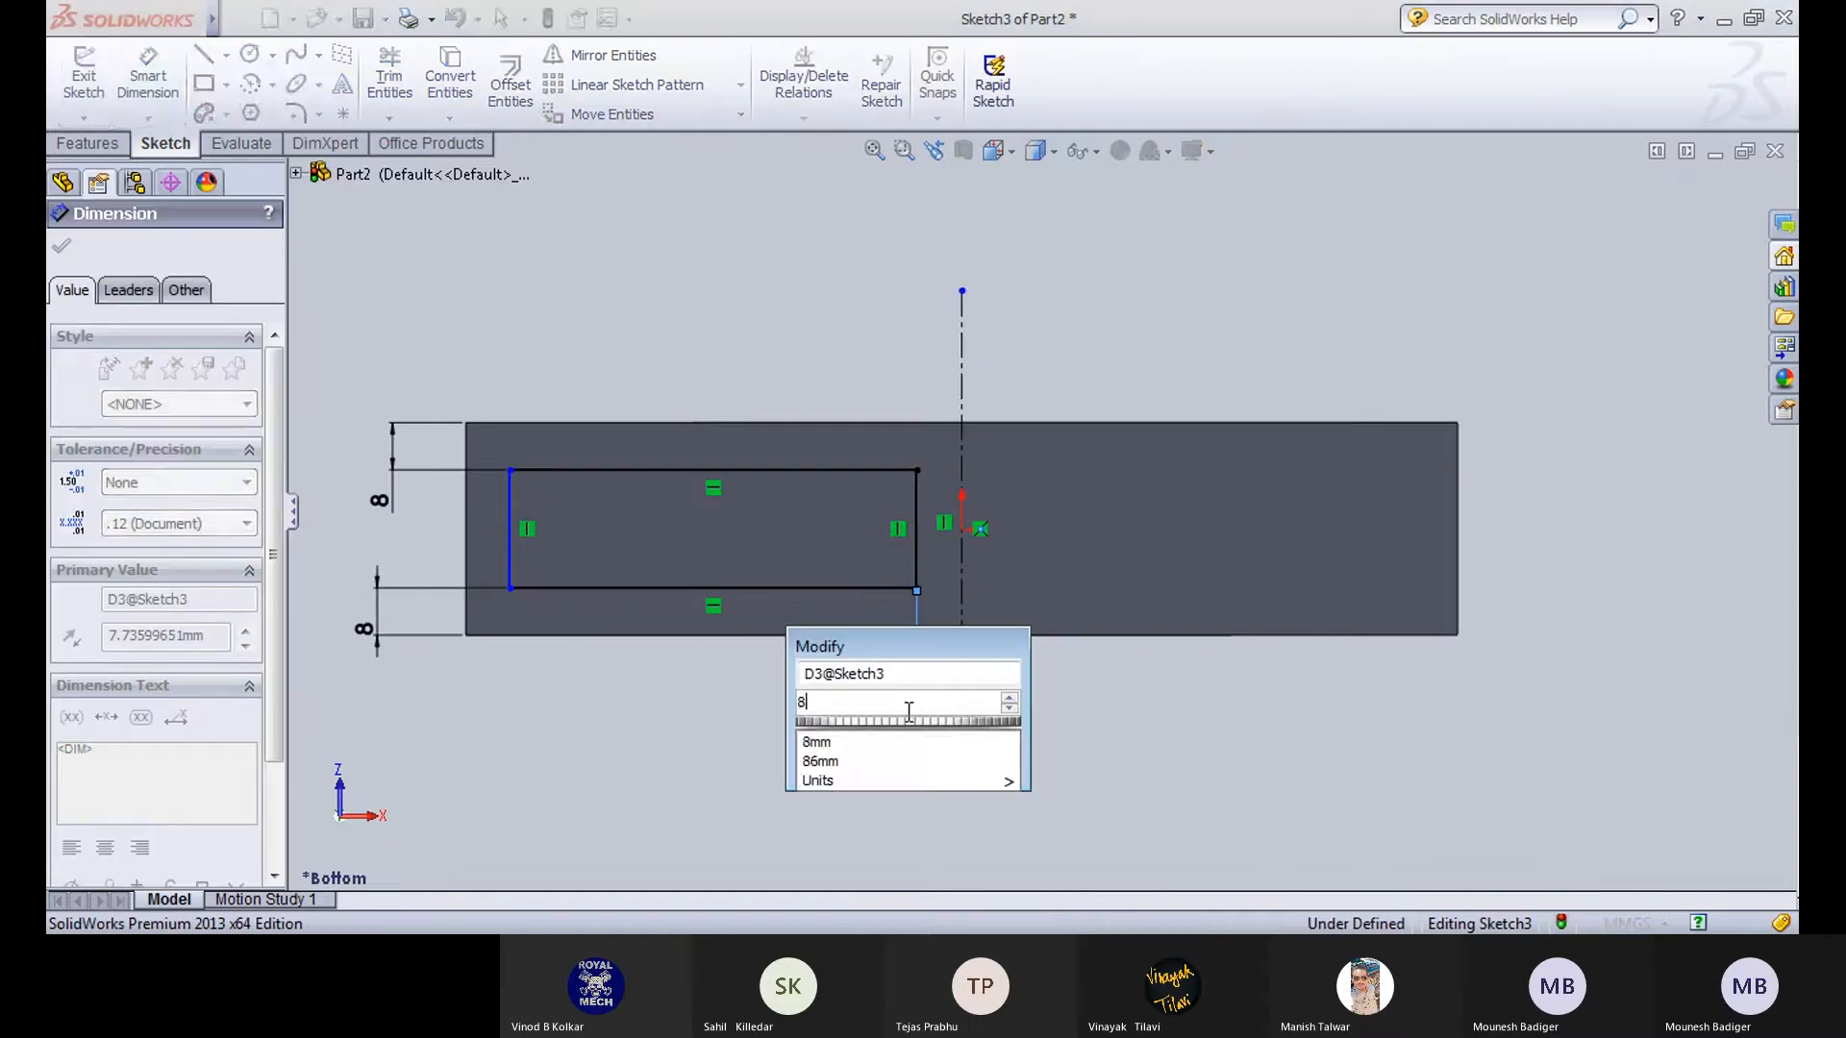
pyautogui.press('Return')
pyautogui.click(466, 549)
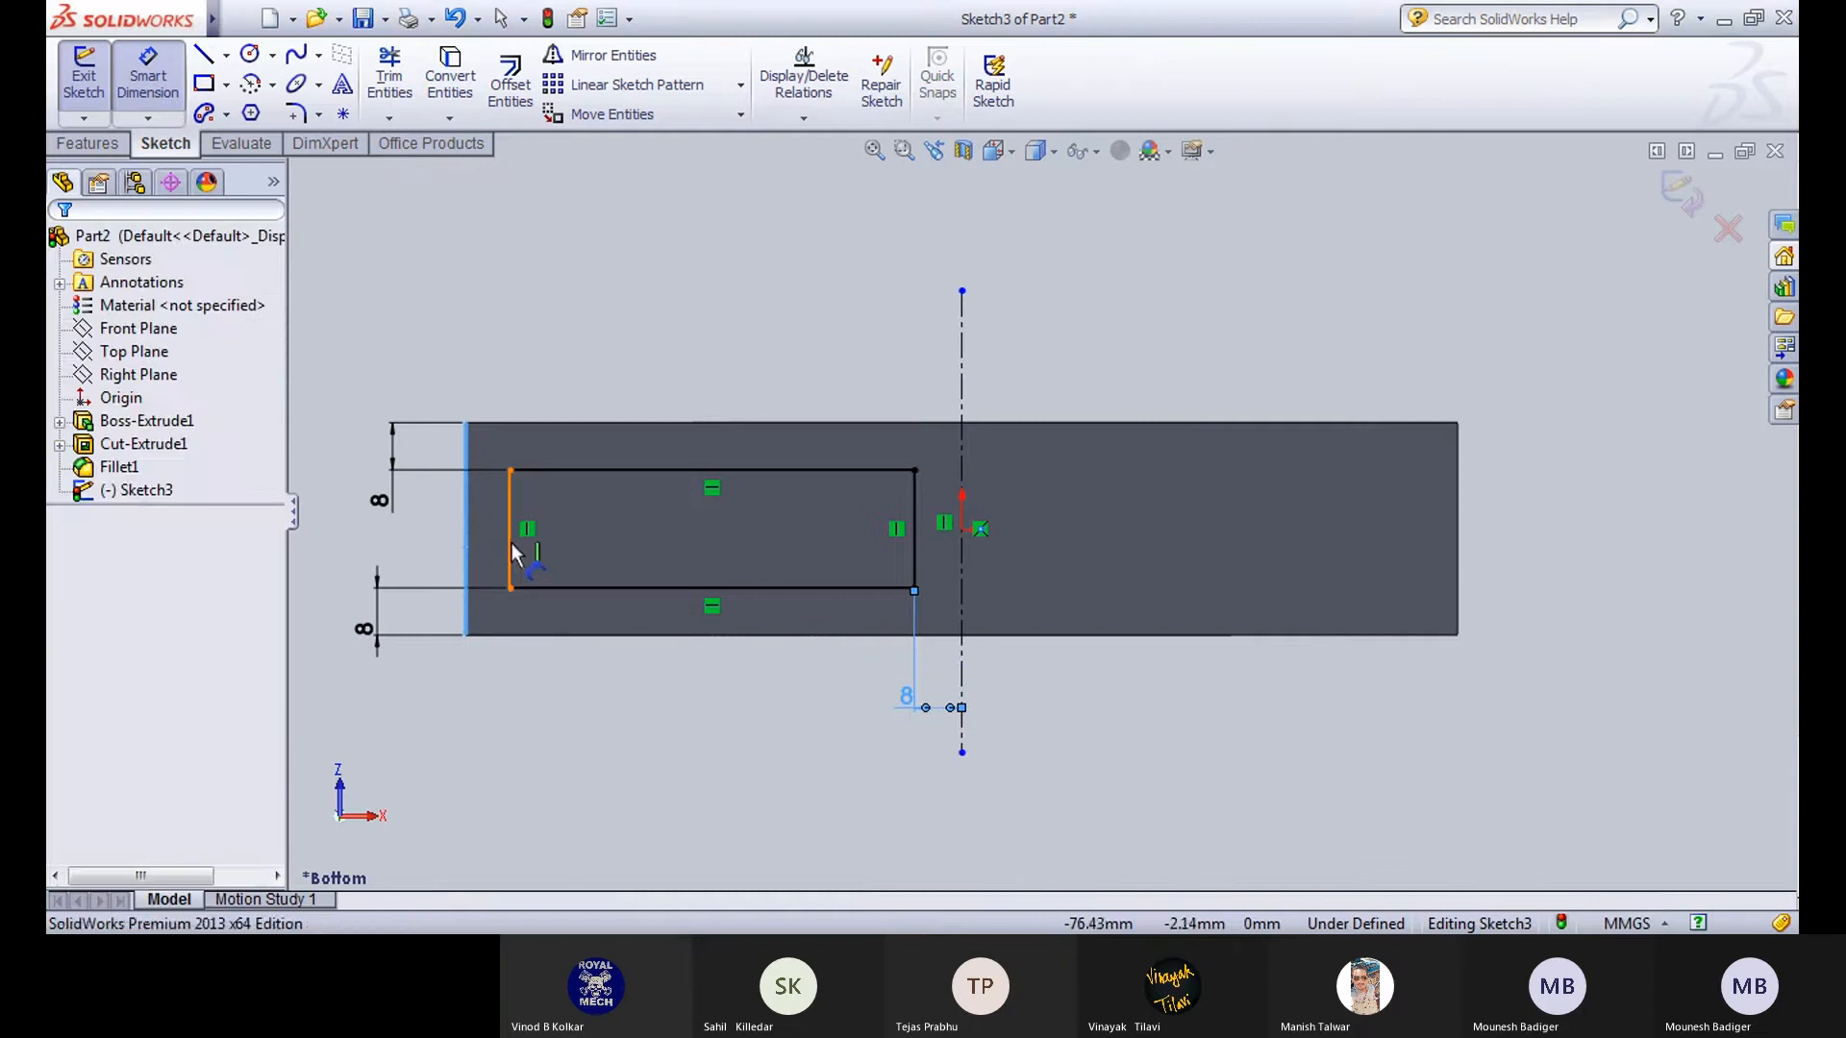
pyautogui.click(510, 562)
pyautogui.press('Return')
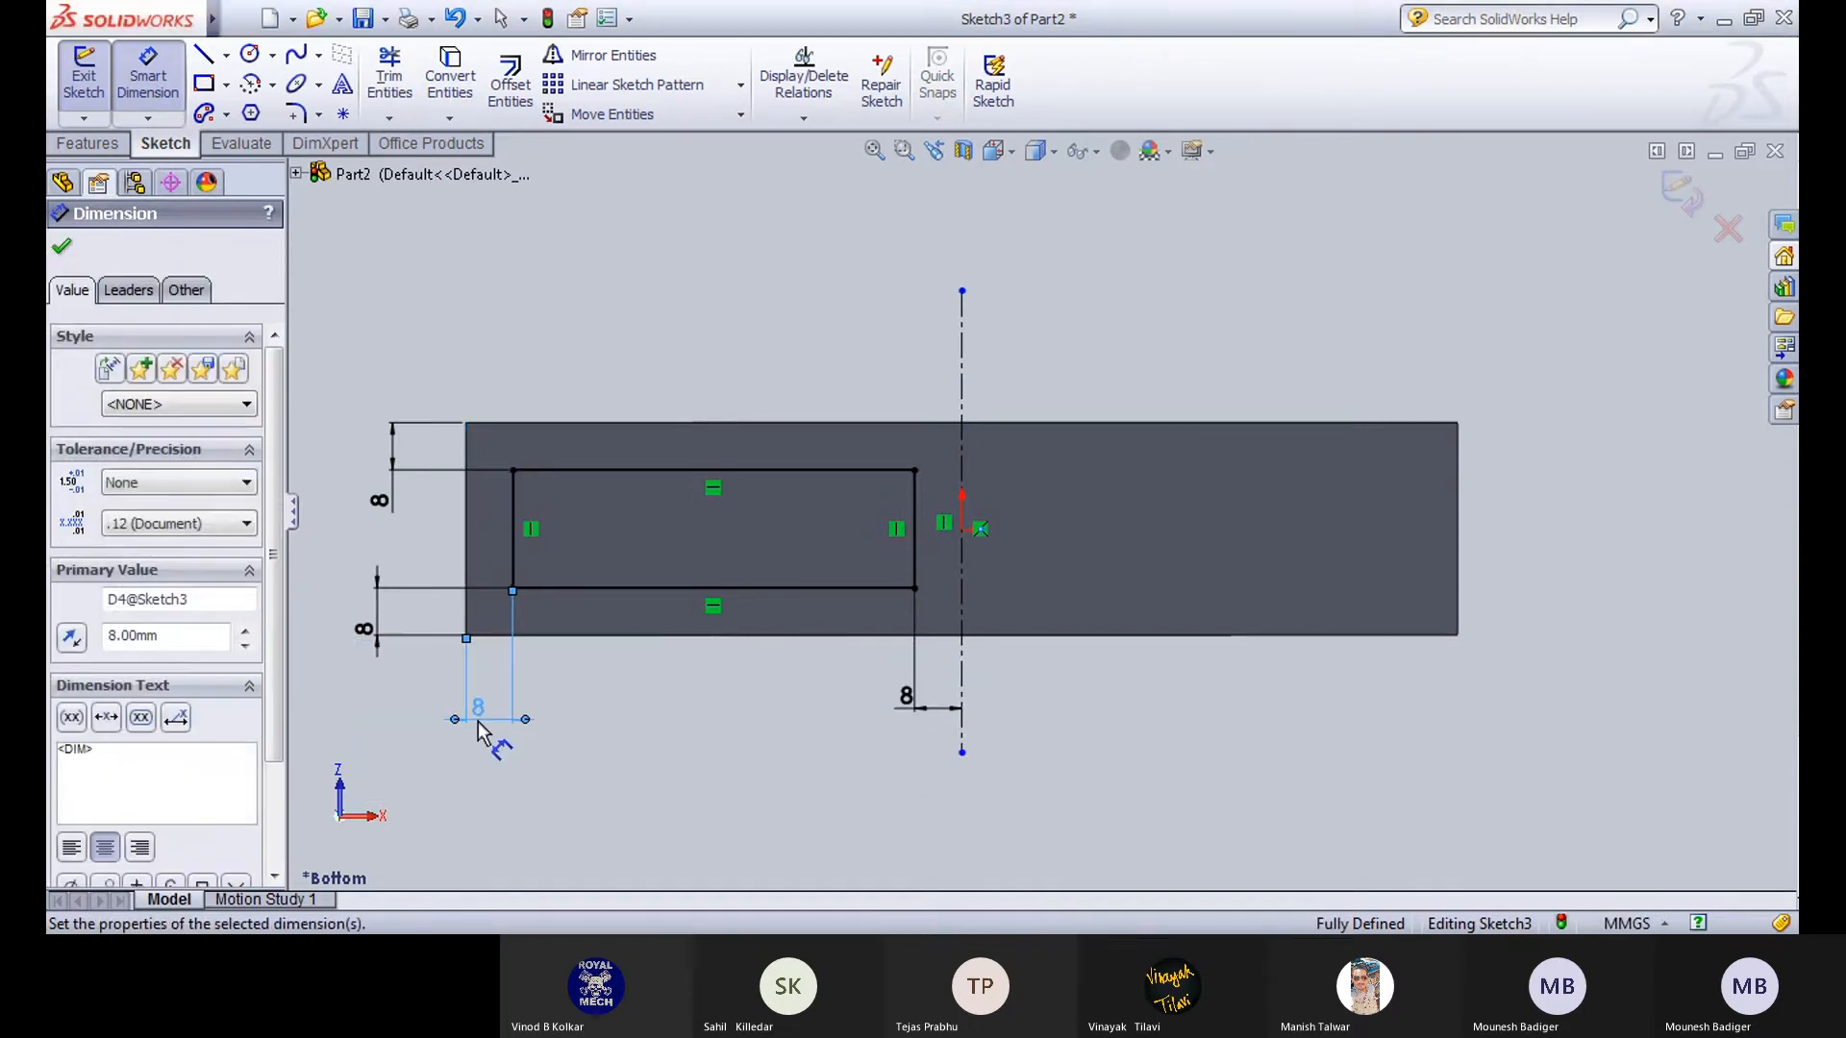
pyautogui.click(148, 77)
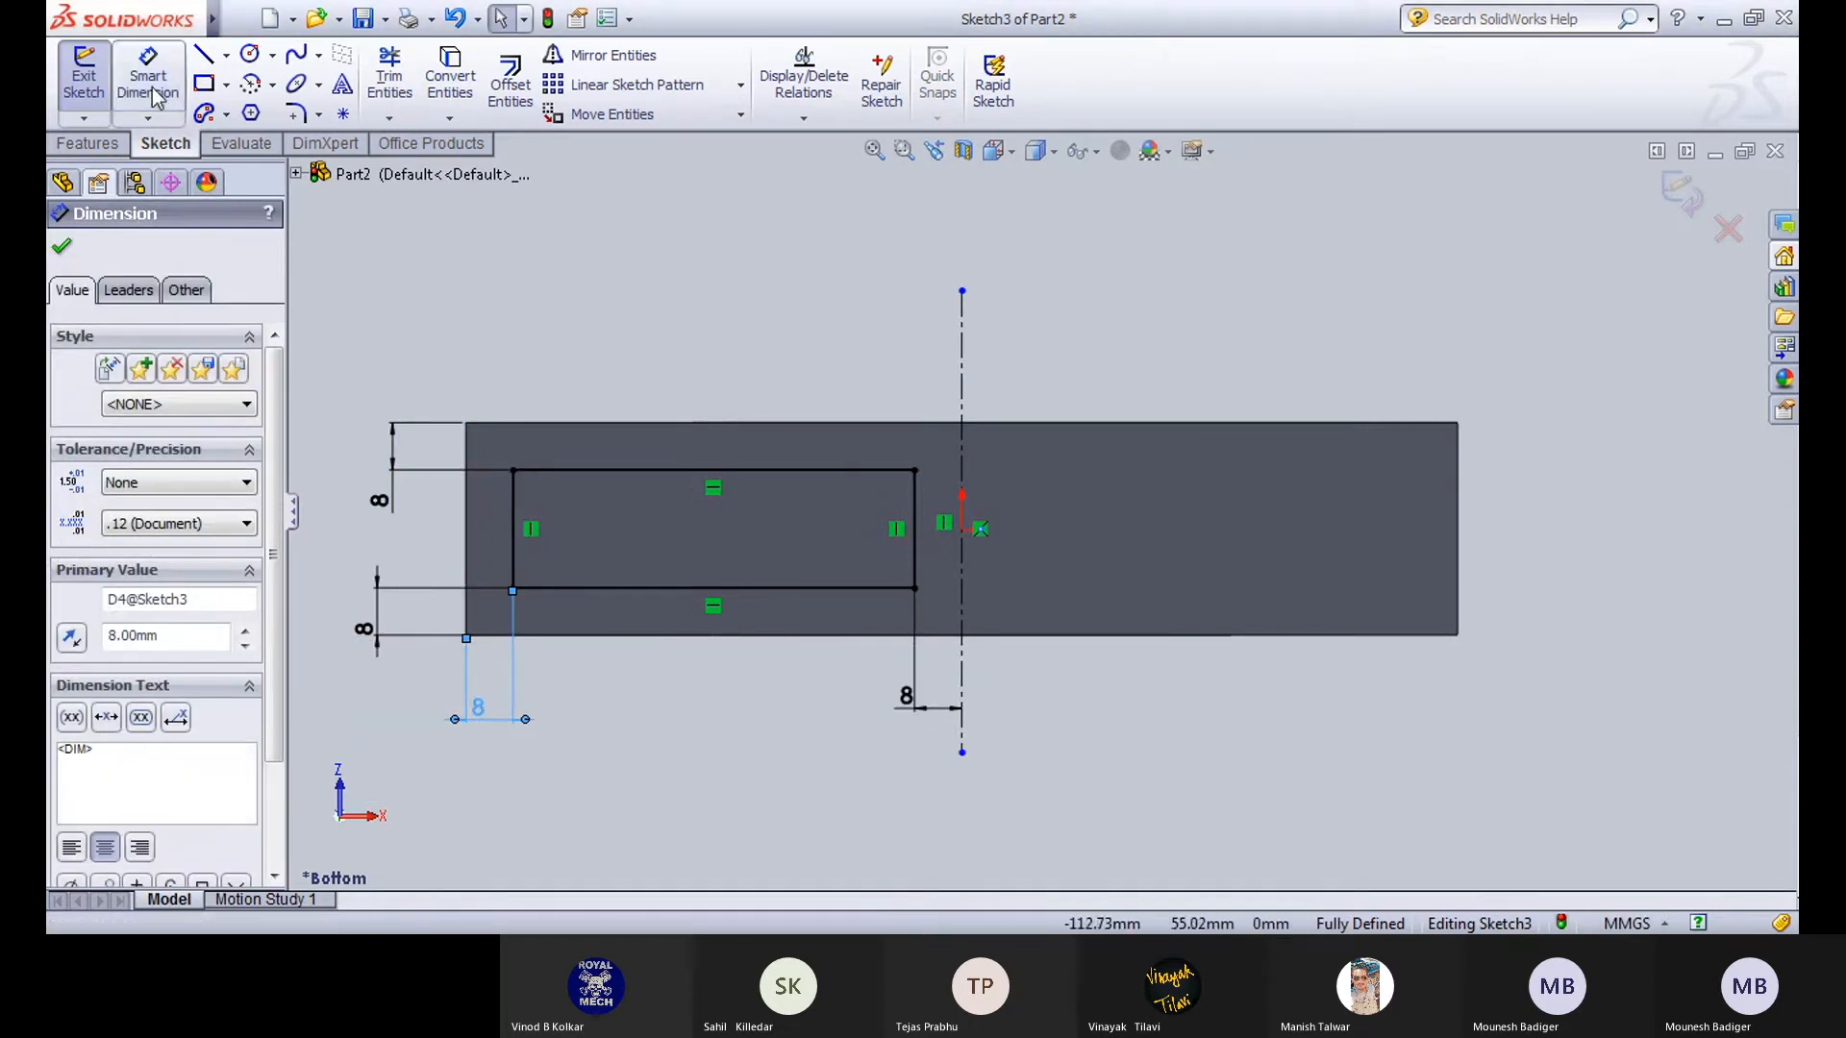
# Mirror the four rectangle lines about the vertical centerline, keeping the originals, and exit the sketch.
pyautogui.click(602, 59)
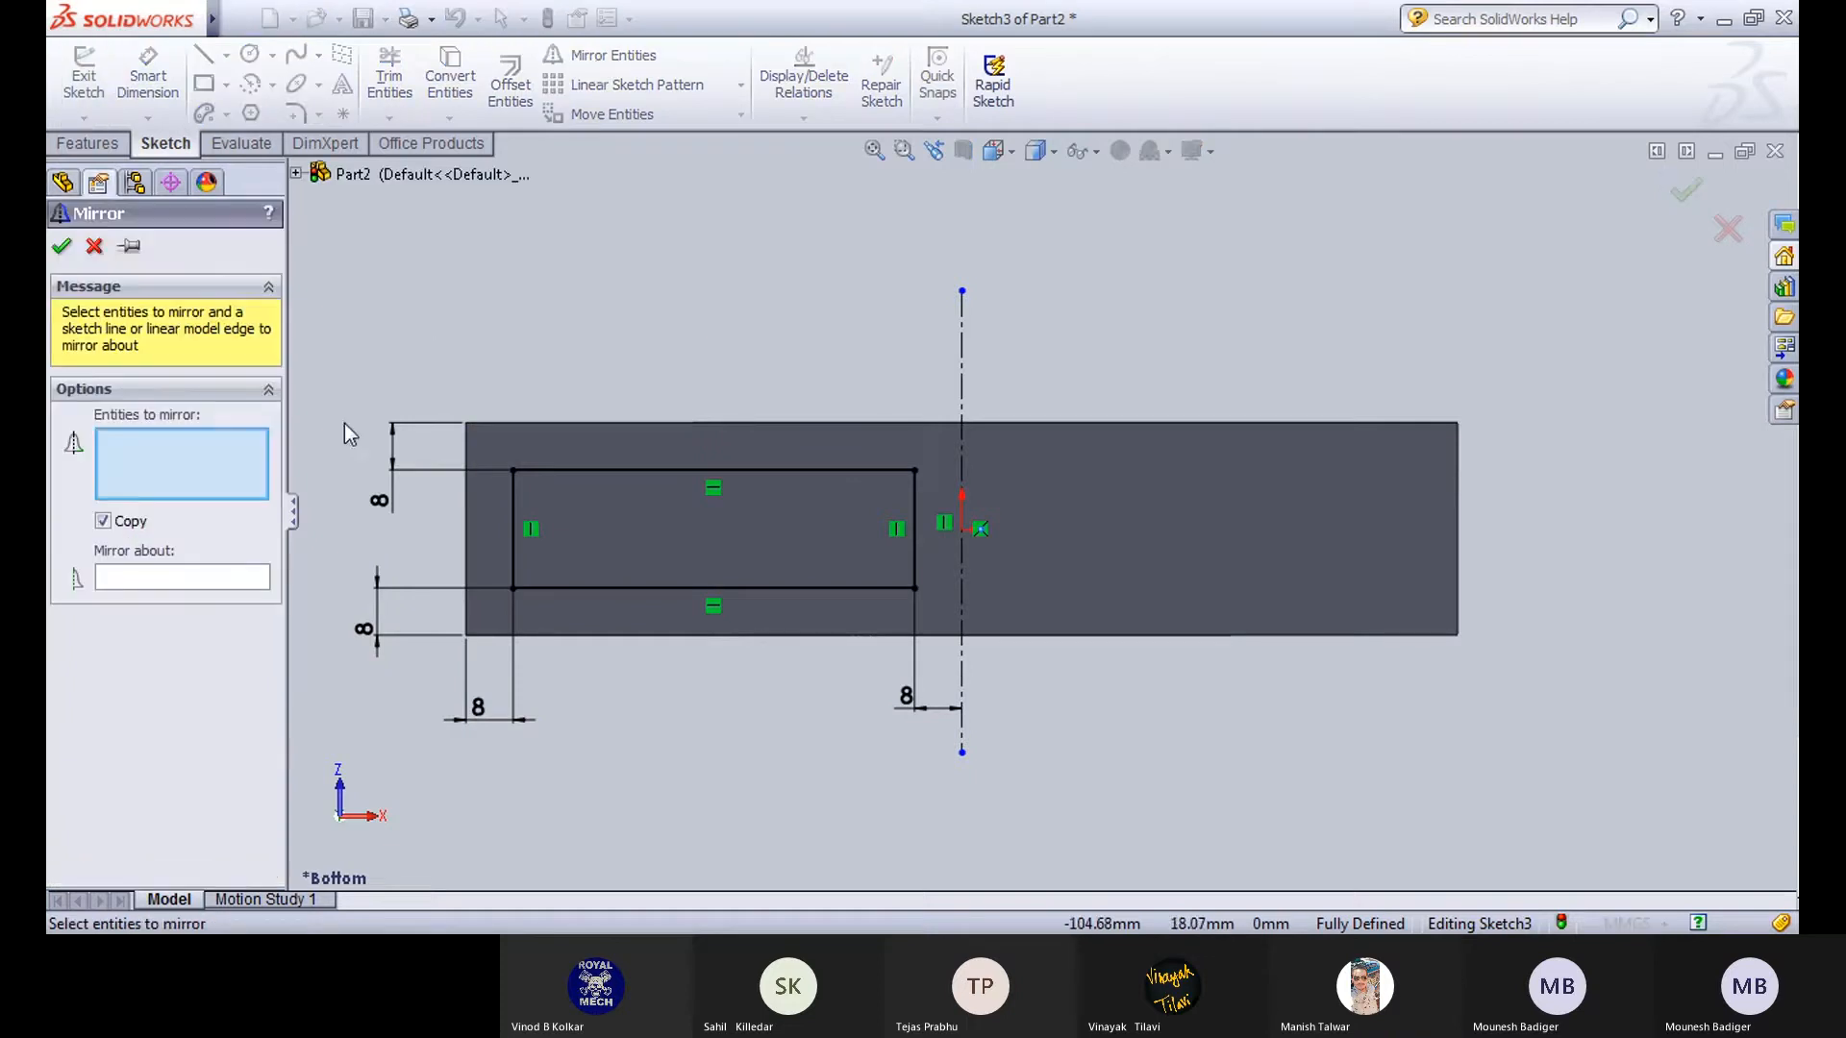
pyautogui.moveTo(328, 379); pyautogui.dragTo(929, 745)
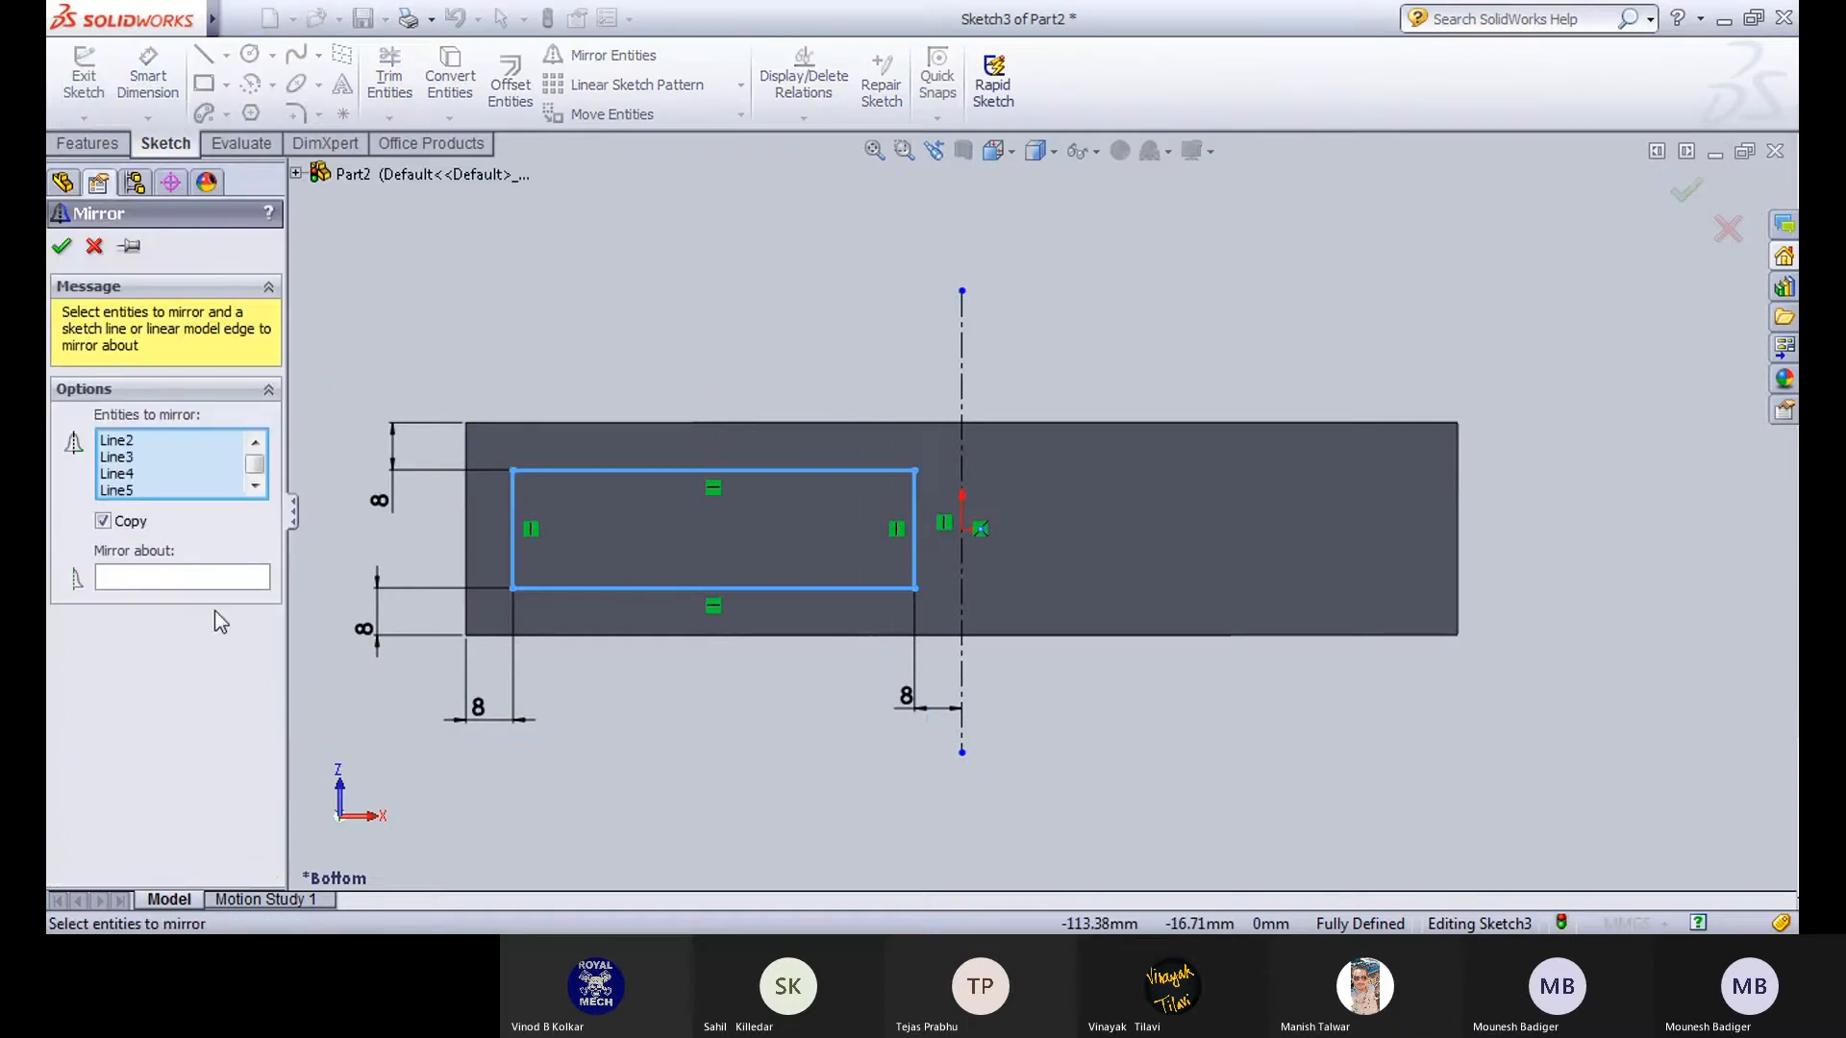
pyautogui.click(159, 577)
pyautogui.click(962, 707)
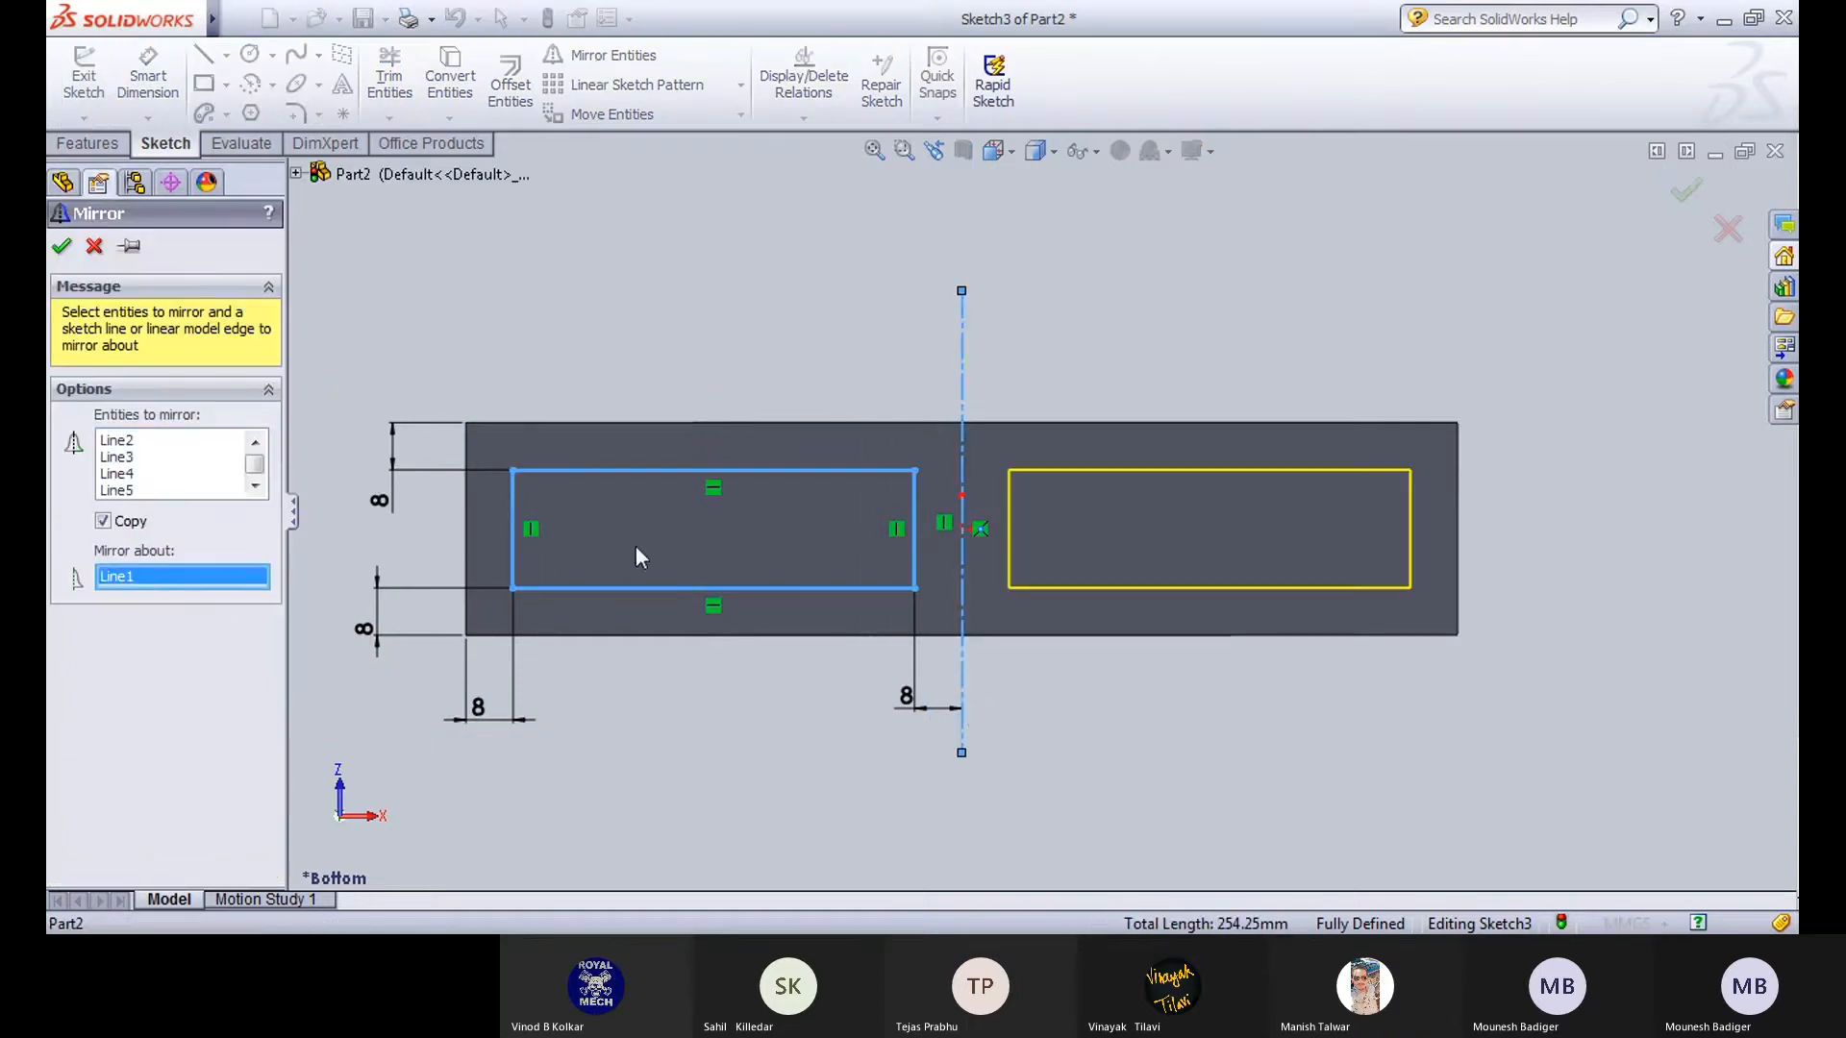
pyautogui.click(64, 248)
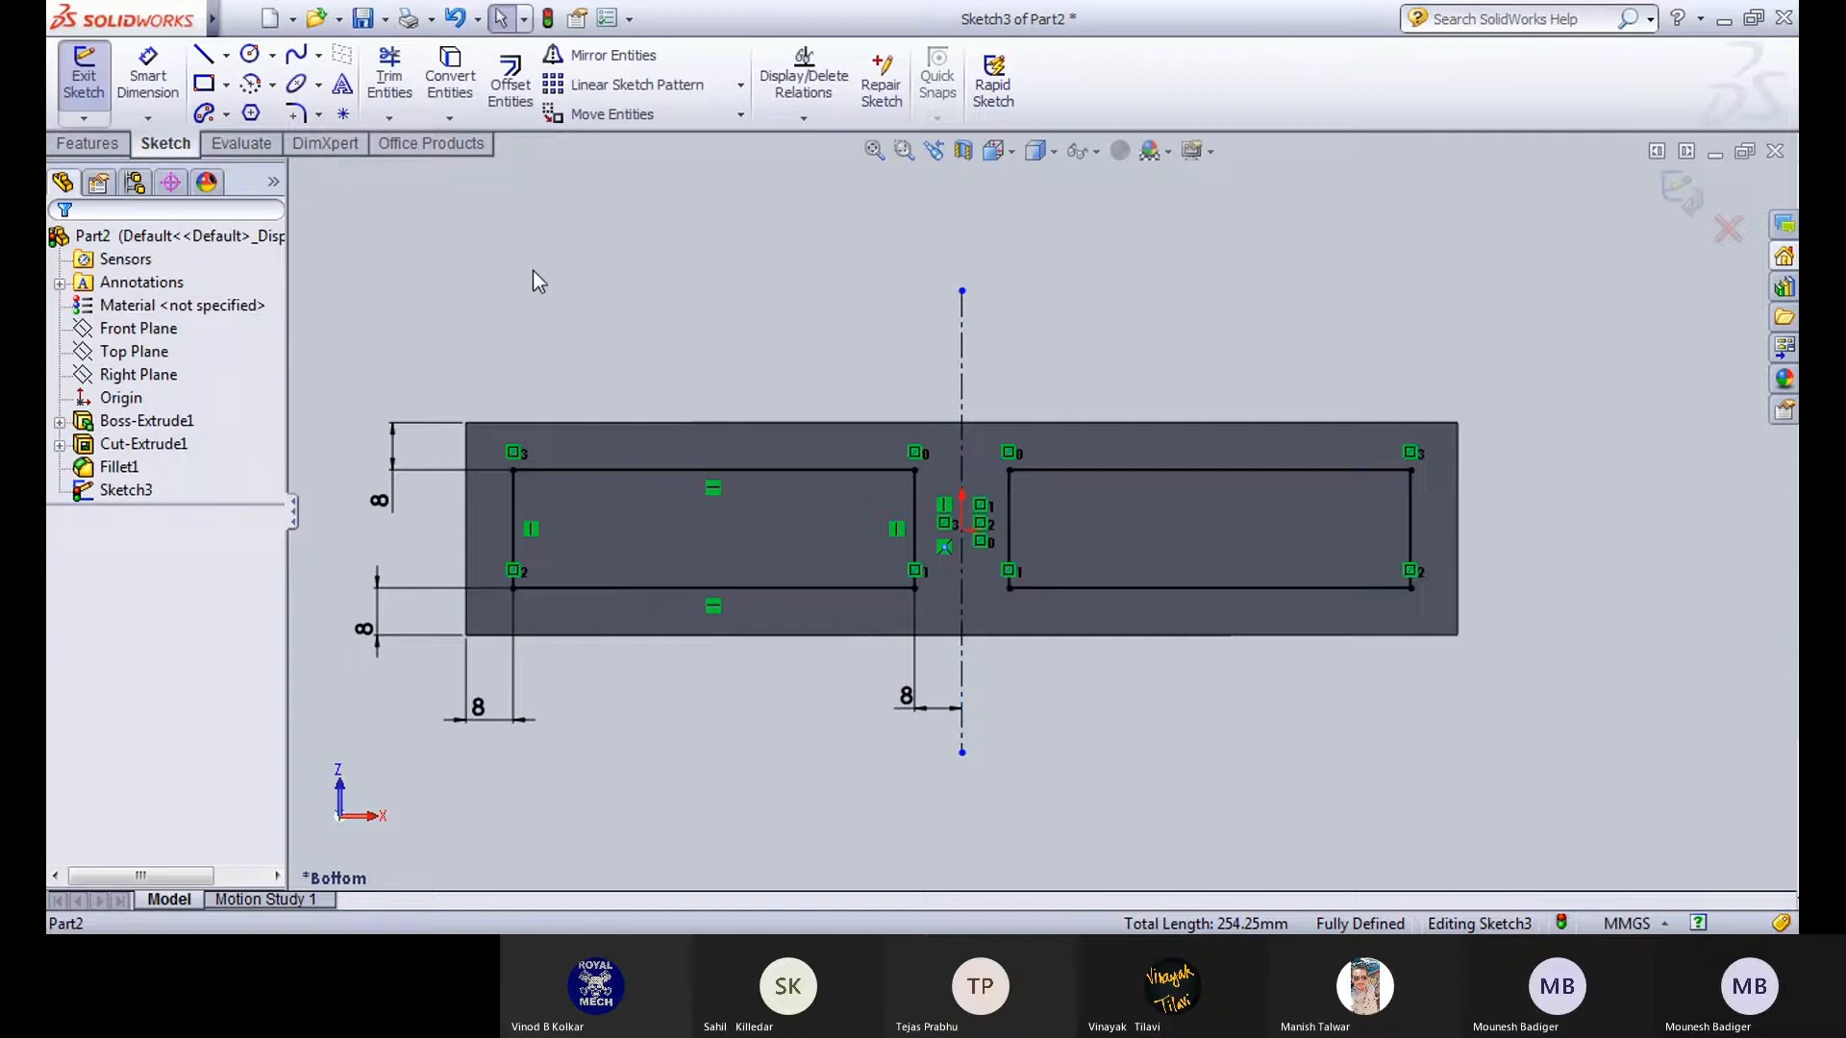
pyautogui.click(86, 73)
pyautogui.click(507, 321)
pyautogui.moveTo(526, 330); pyautogui.dragTo(561, 447, button='middle')
pyautogui.scroll(-1, 538, 432)
pyautogui.click(421, 96)
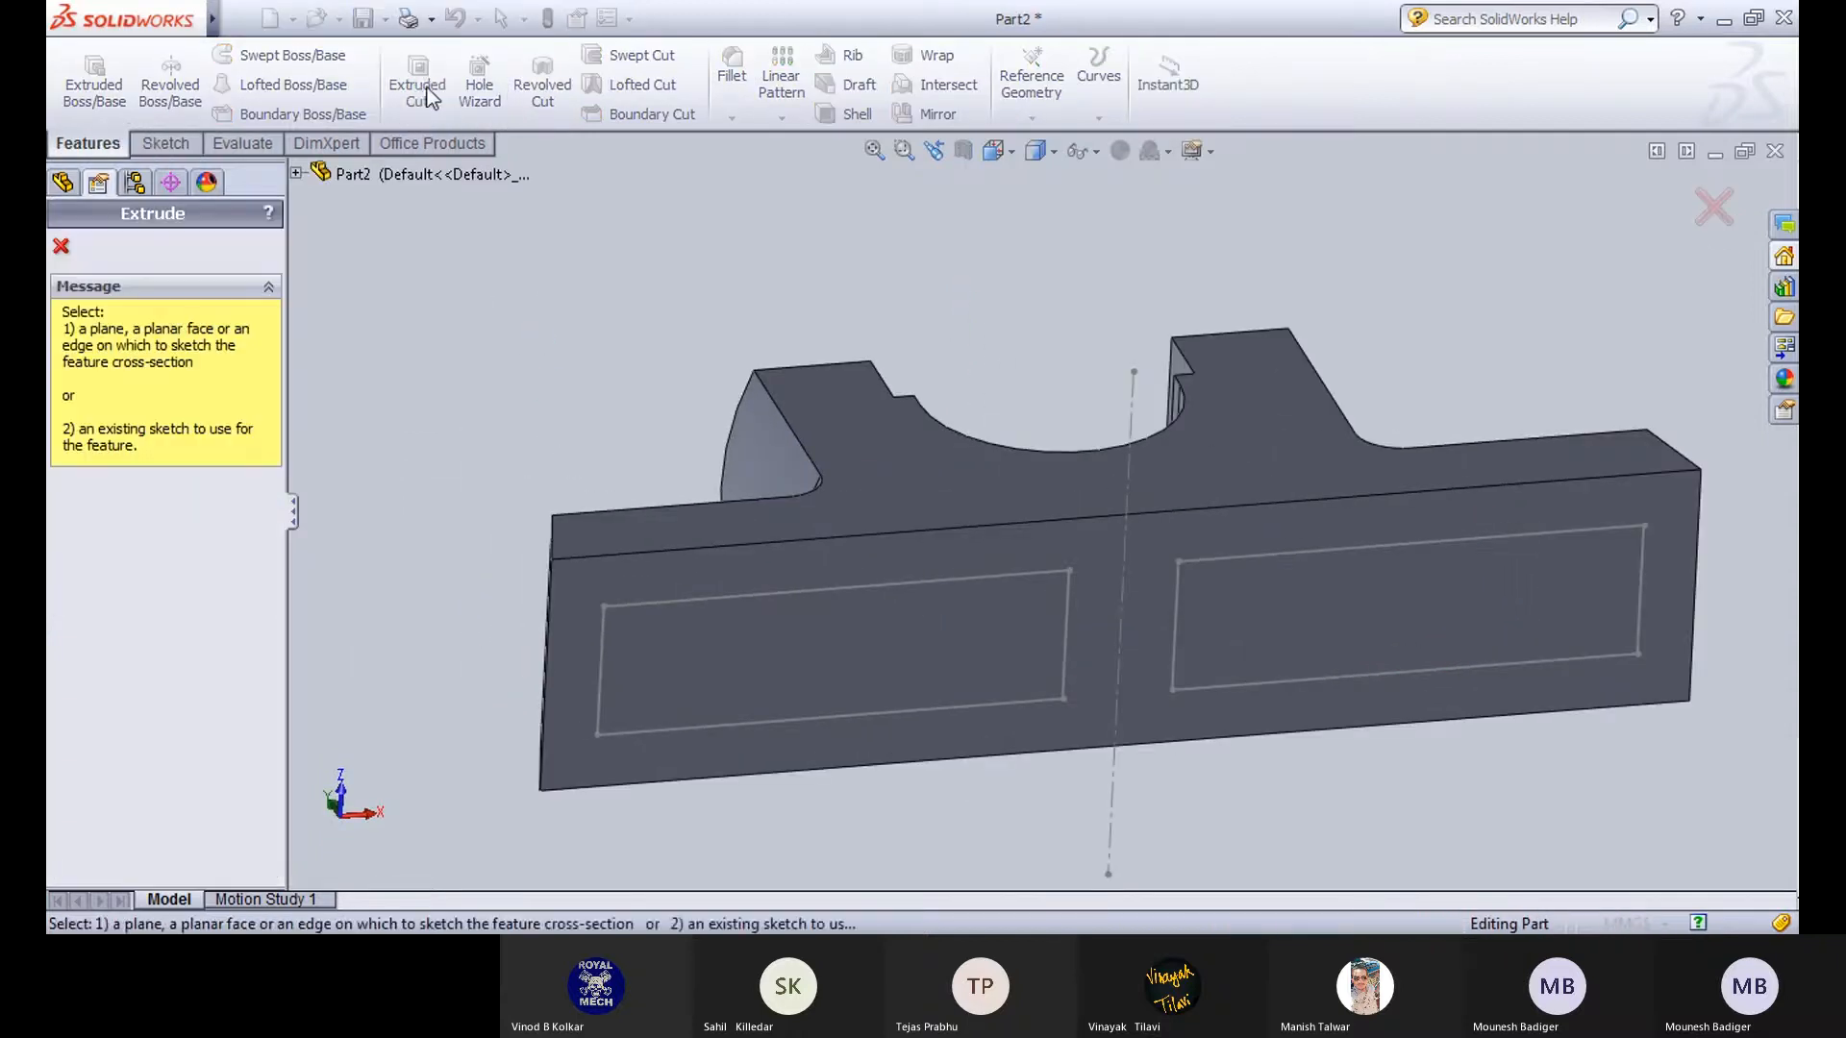
pyautogui.click(60, 246)
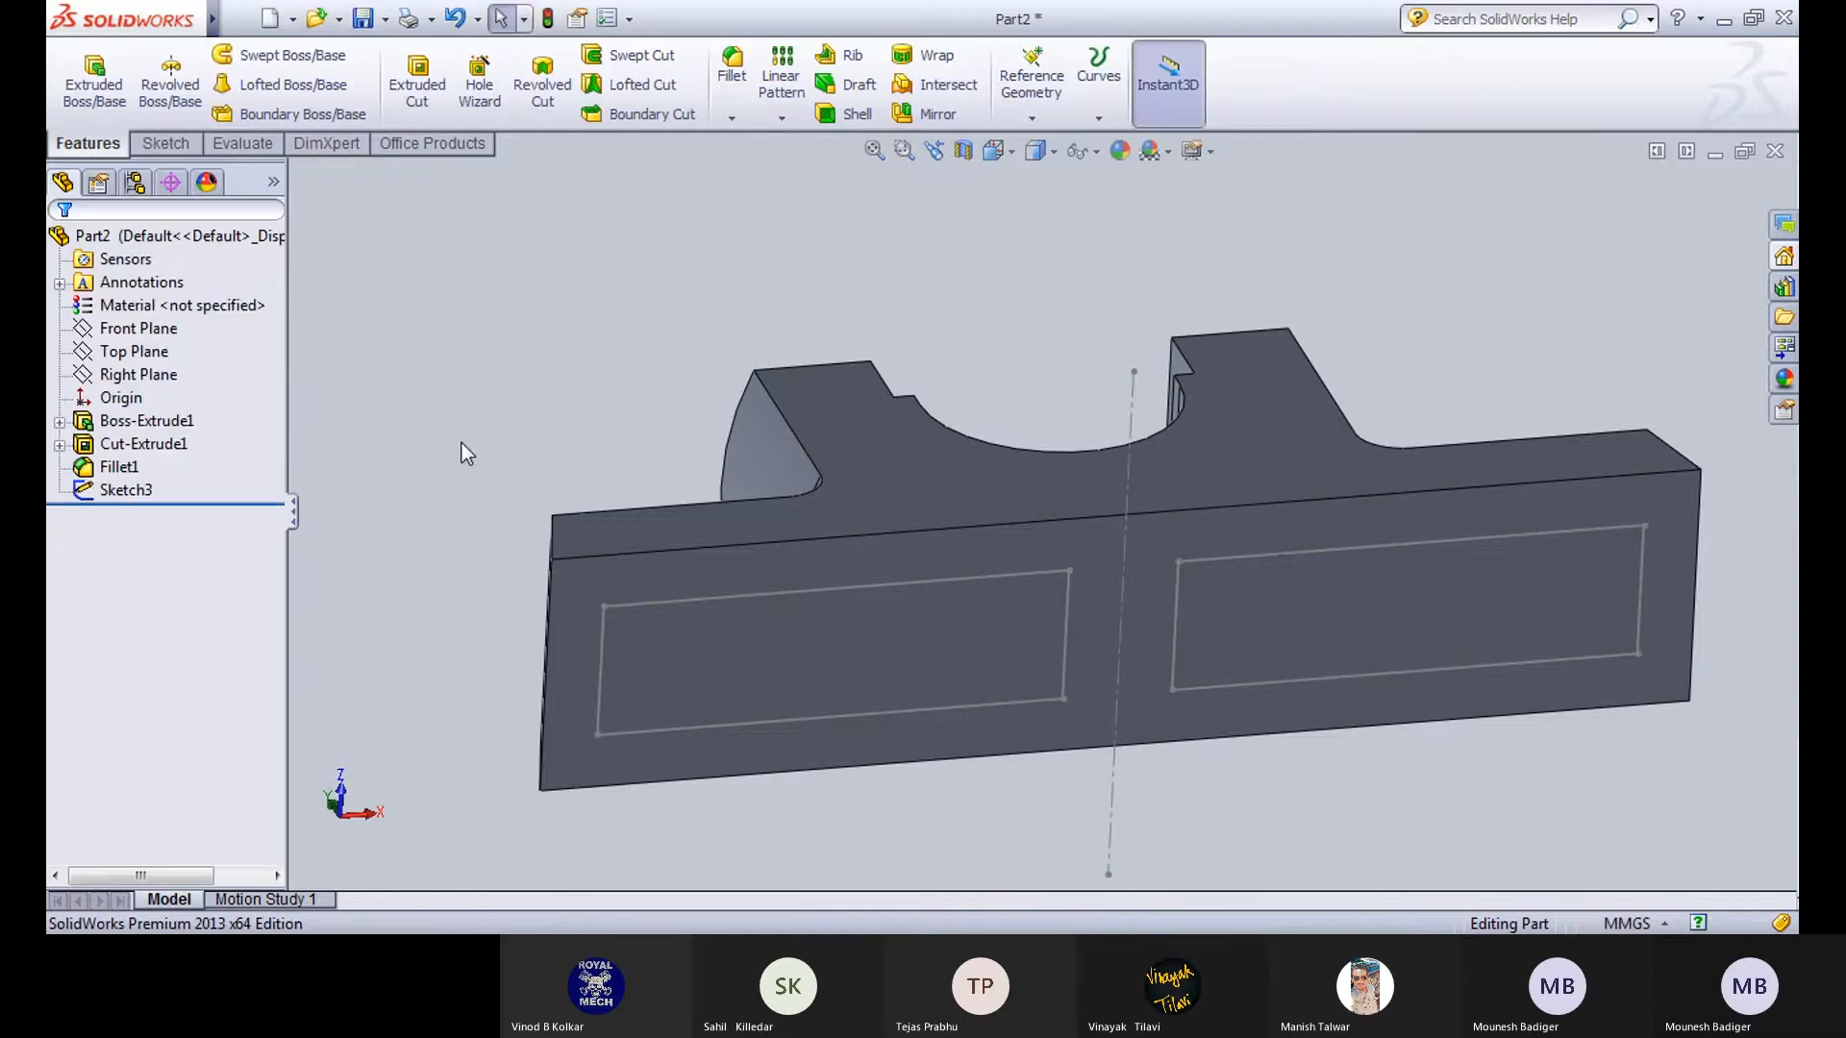
# Switch to the drawing, examine the underside recess depth in the body's sectional front view, and return to the part.
pyautogui.click(630, 870)
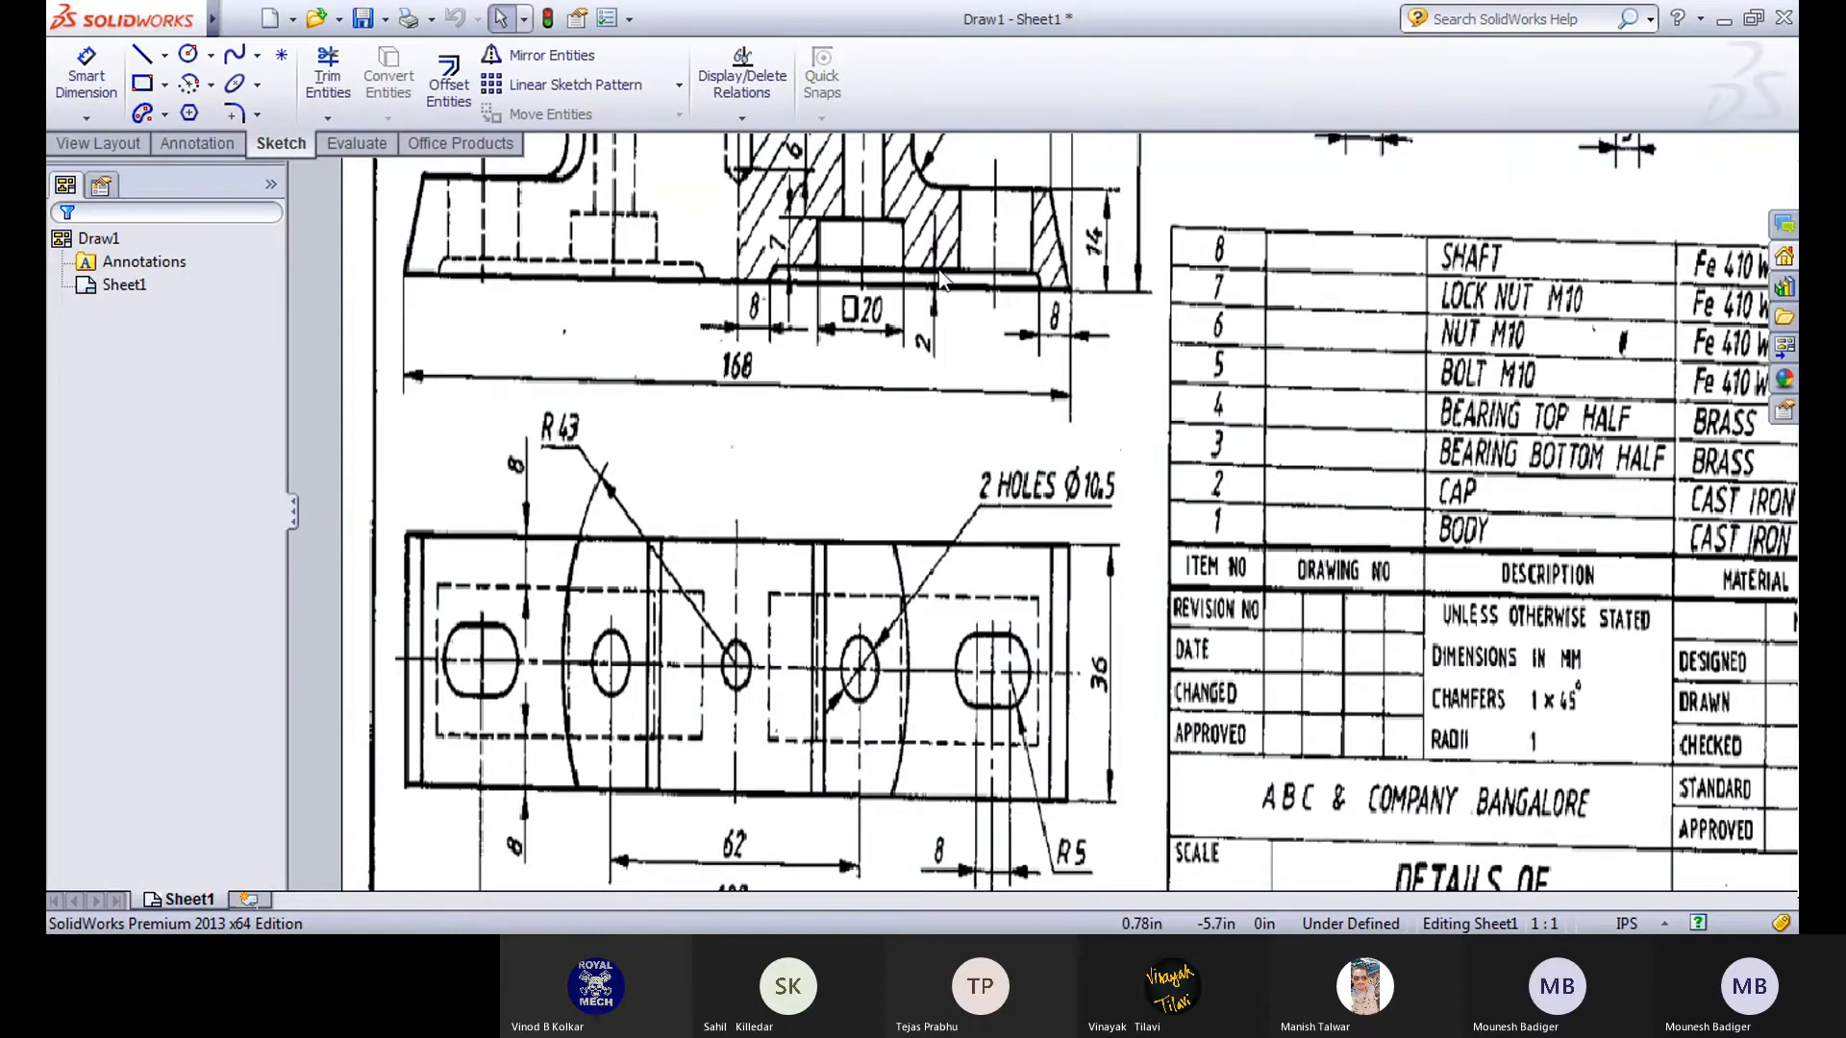
pyautogui.scroll(2, 941, 278)
pyautogui.keyDown('ctrl'); pyautogui.moveTo(945, 356); pyautogui.dragTo(900, 500, button='middle'); pyautogui.keyUp('ctrl')
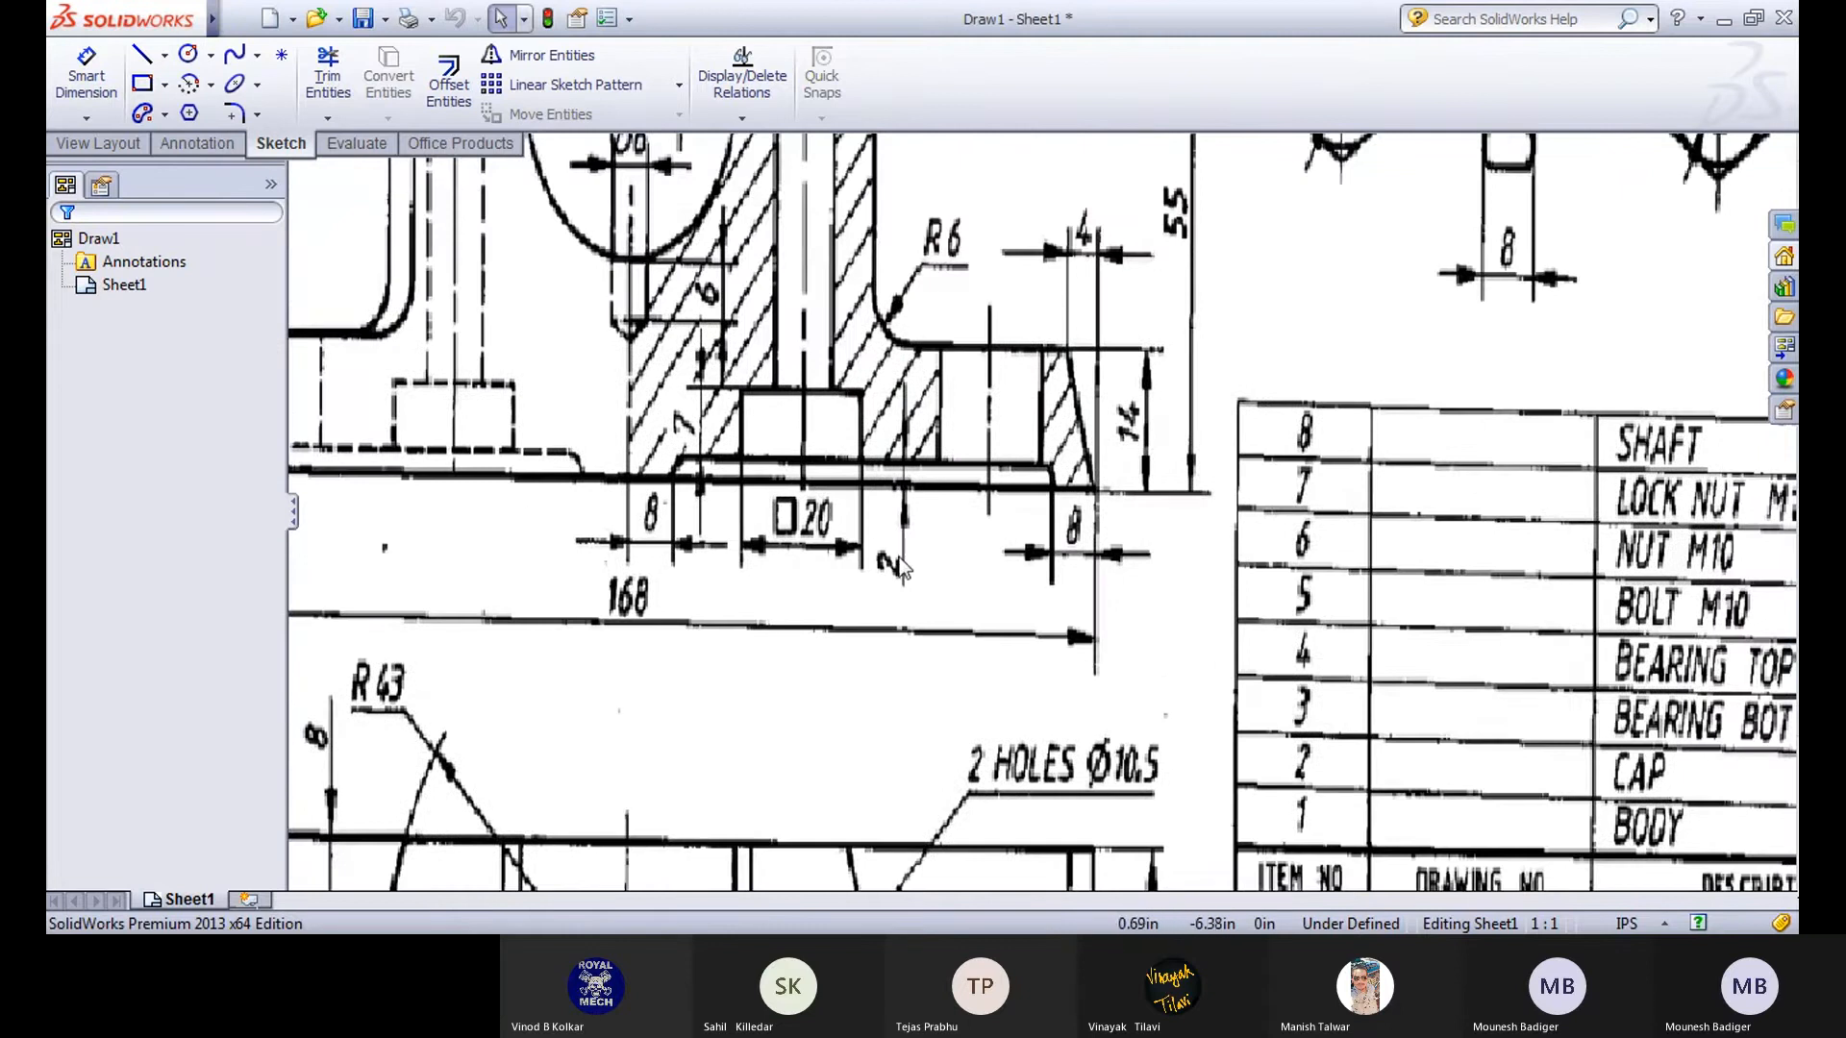
pyautogui.scroll(-1, 900, 562)
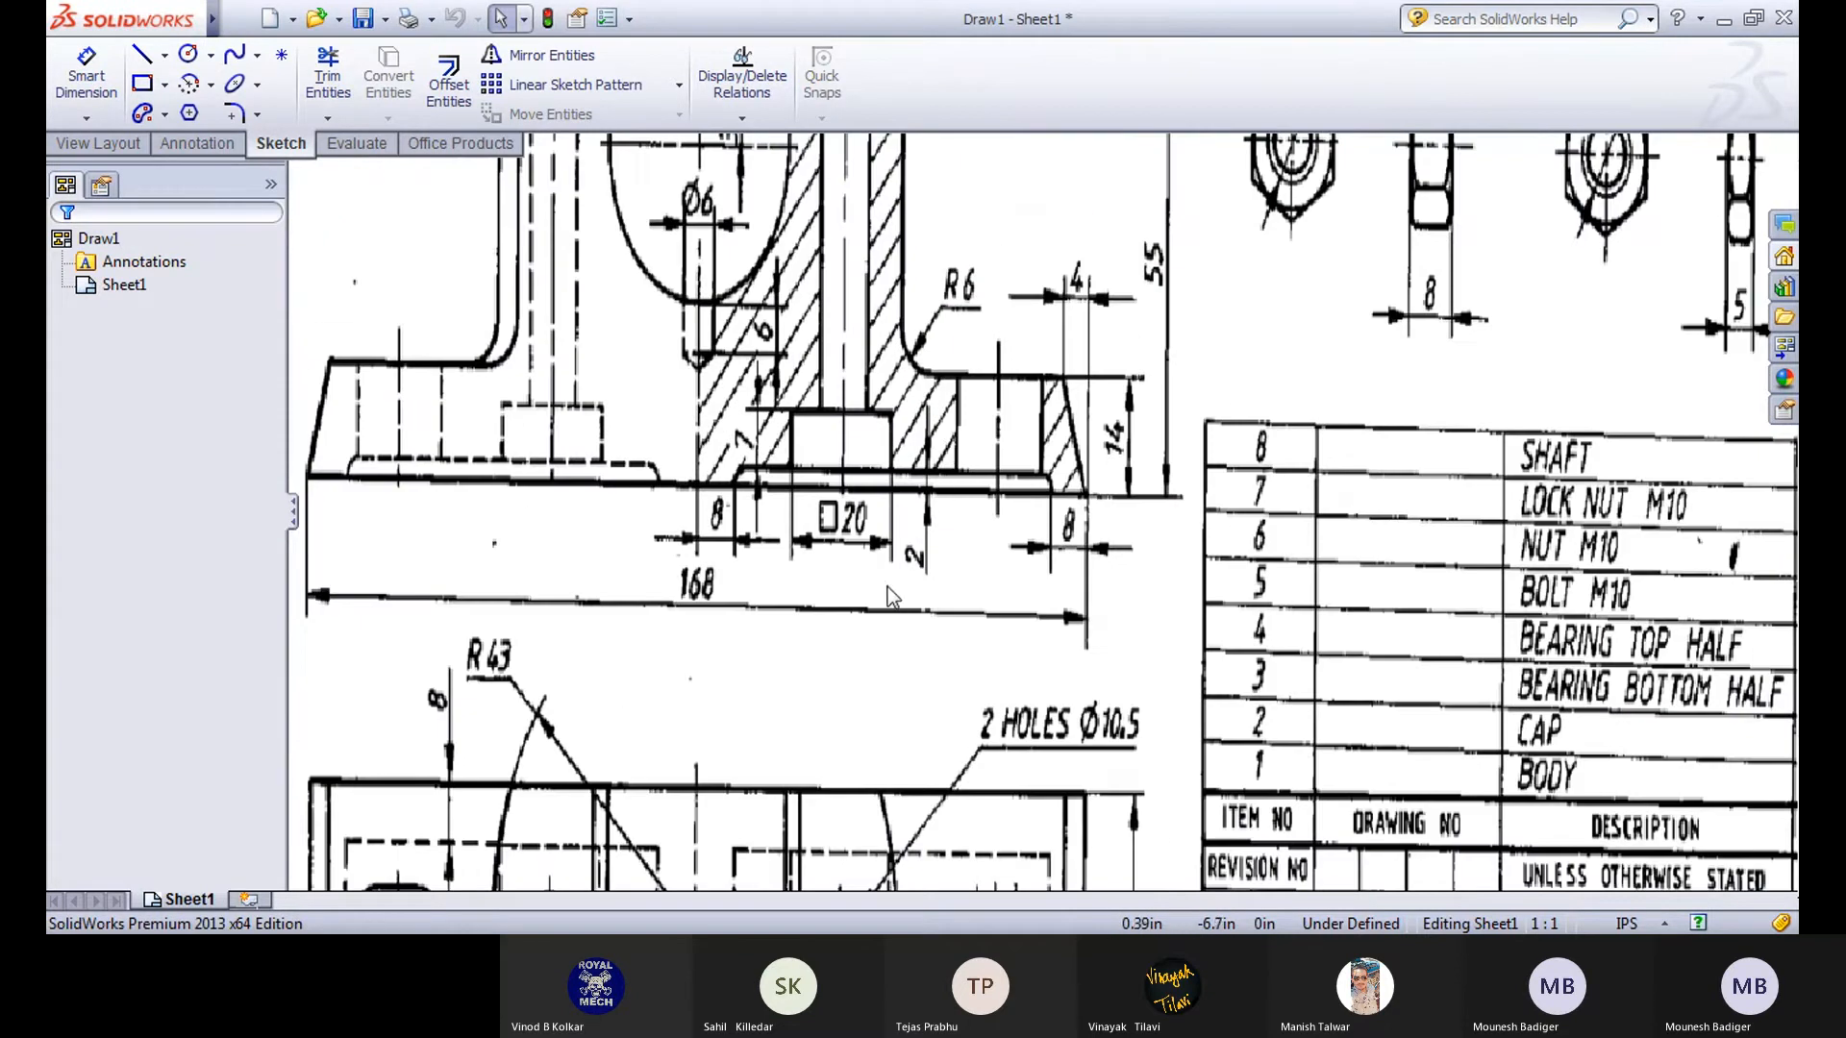
pyautogui.moveTo(869, 536); pyautogui.dragTo(856, 377, button='middle')
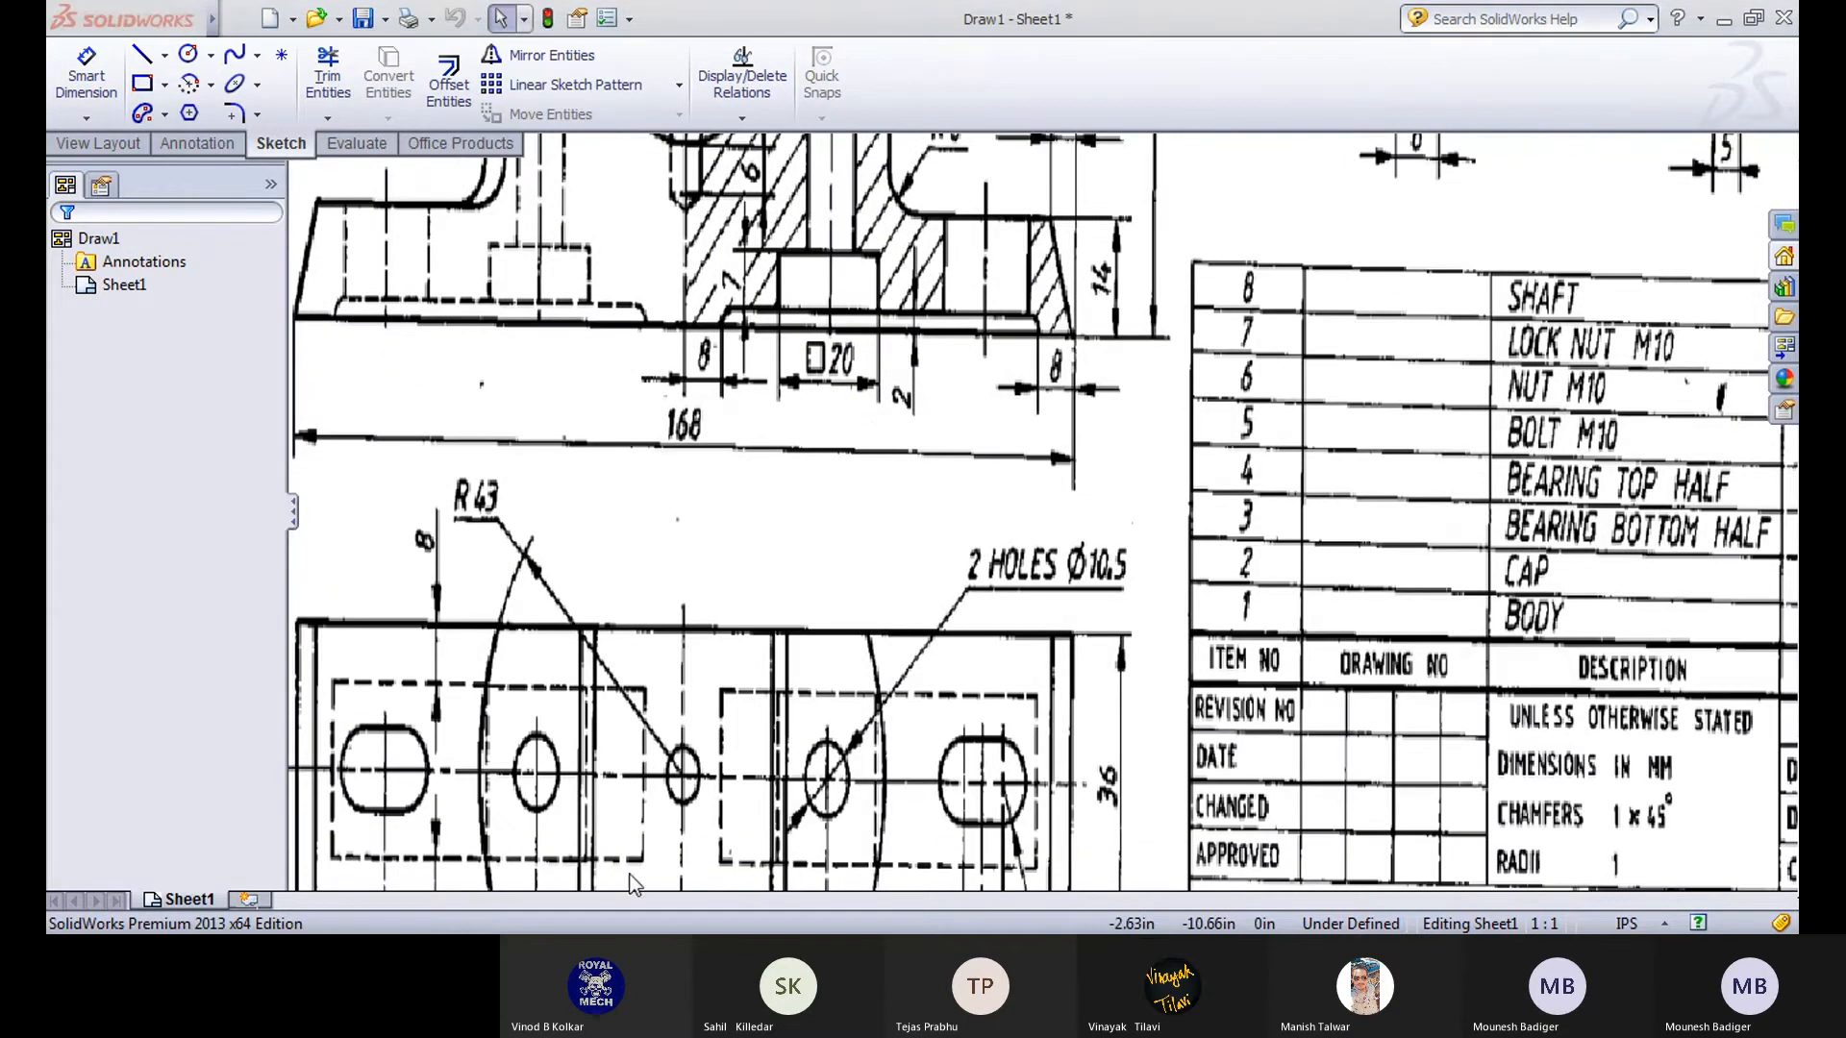
pyautogui.click(628, 891)
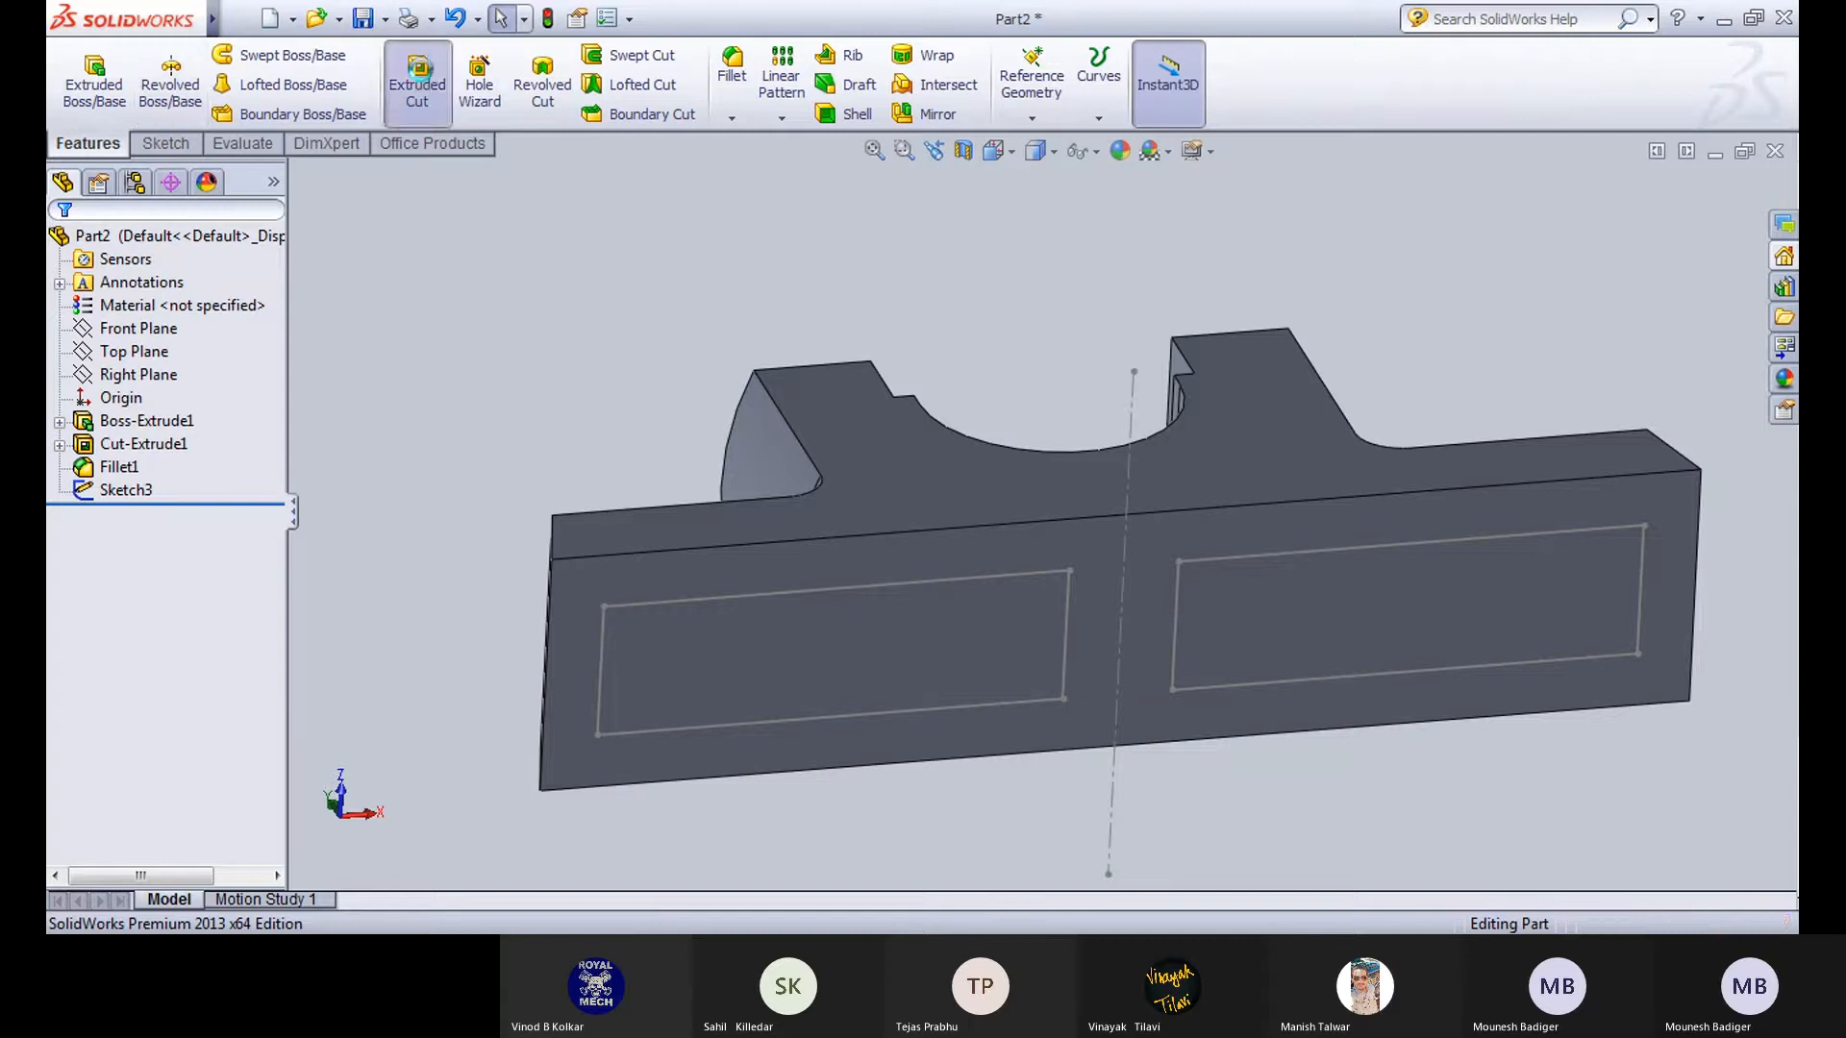
# Cut-extrude the two rectangles on the base's bottom face to a blind depth of 2 mm.
pyautogui.click(417, 84)
pyautogui.click(1136, 425)
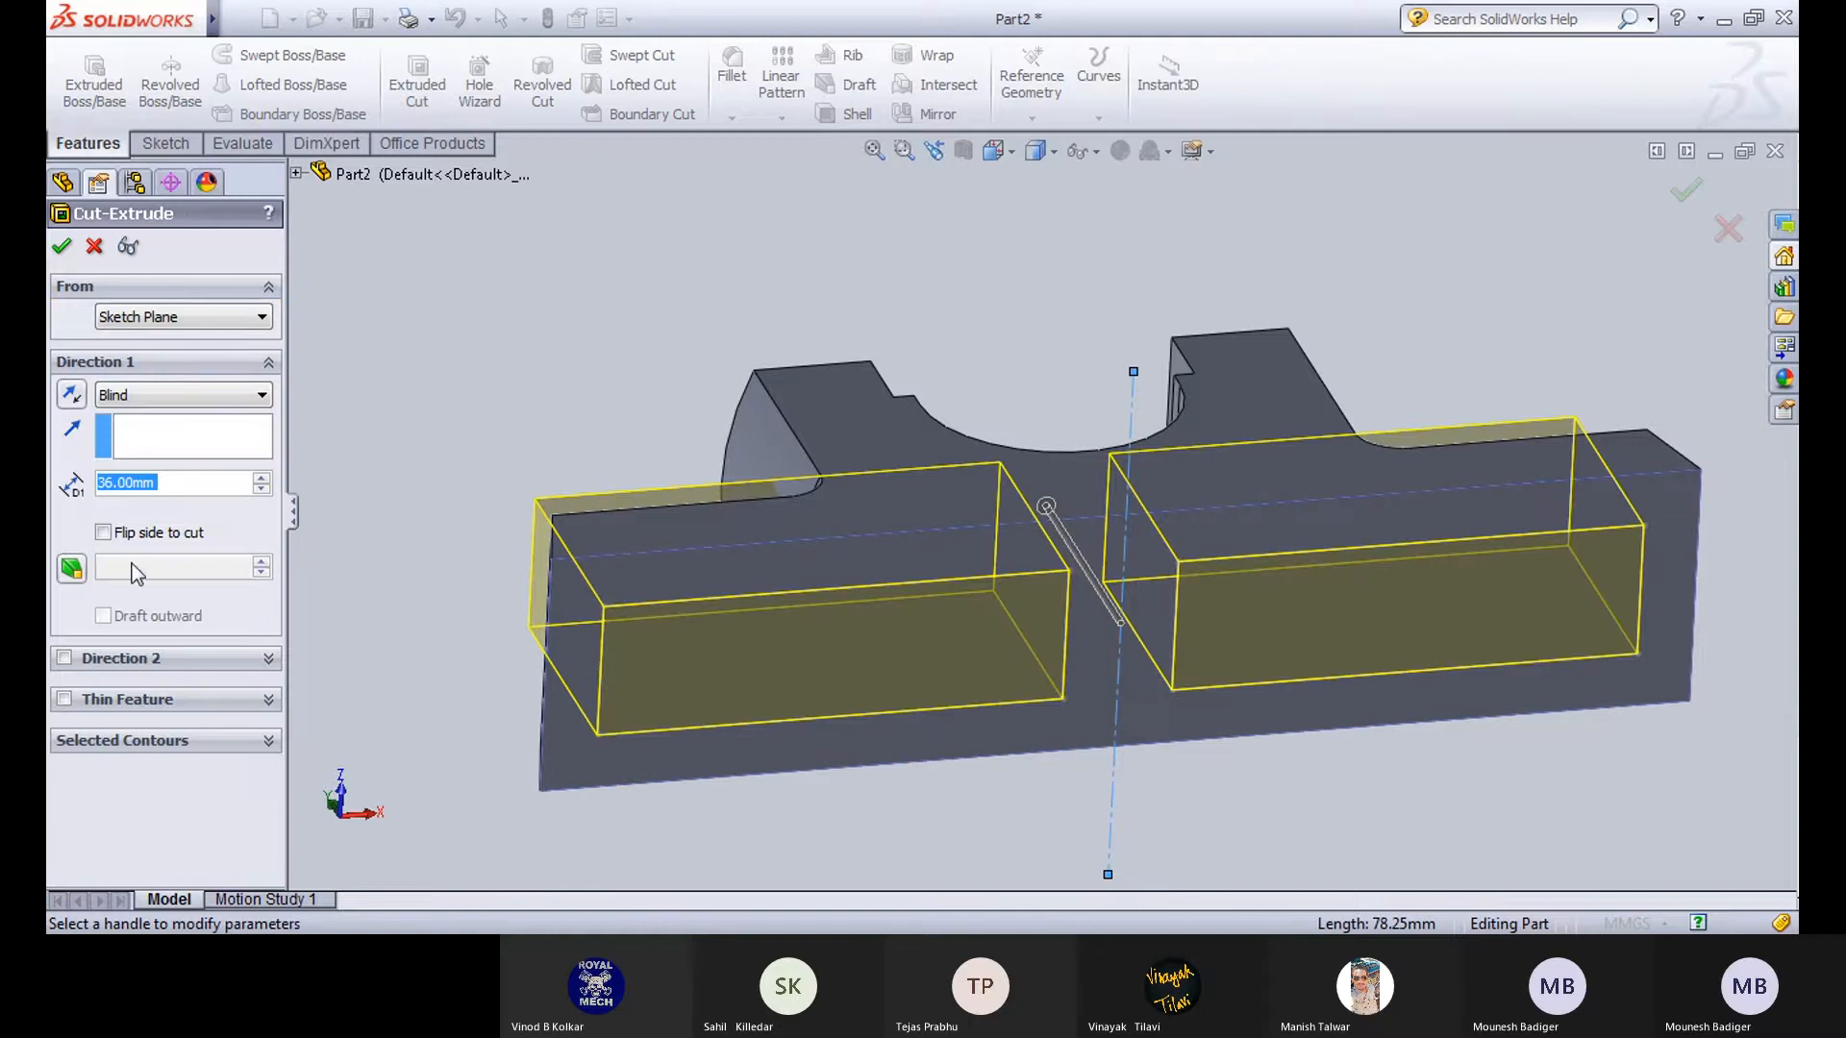
pyautogui.write('2')
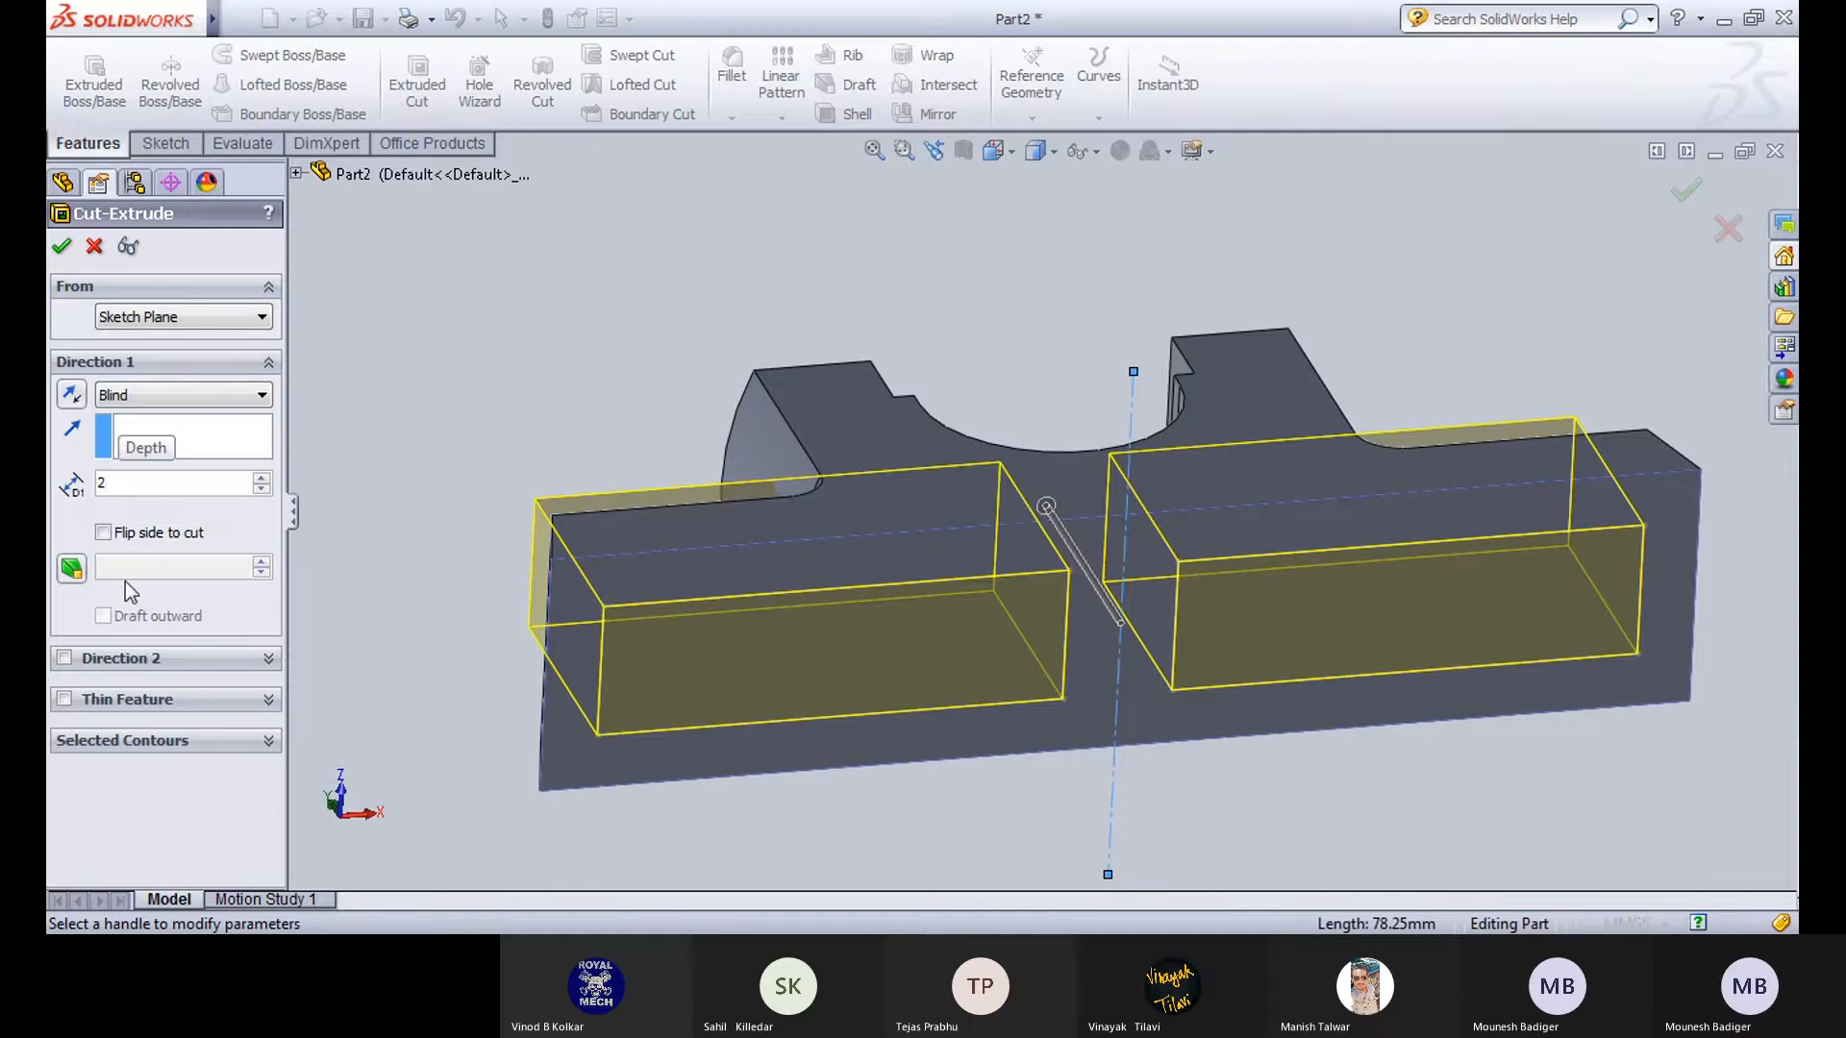
pyautogui.press('Return')
pyautogui.moveTo(672, 471); pyautogui.dragTo(650, 342, button='middle')
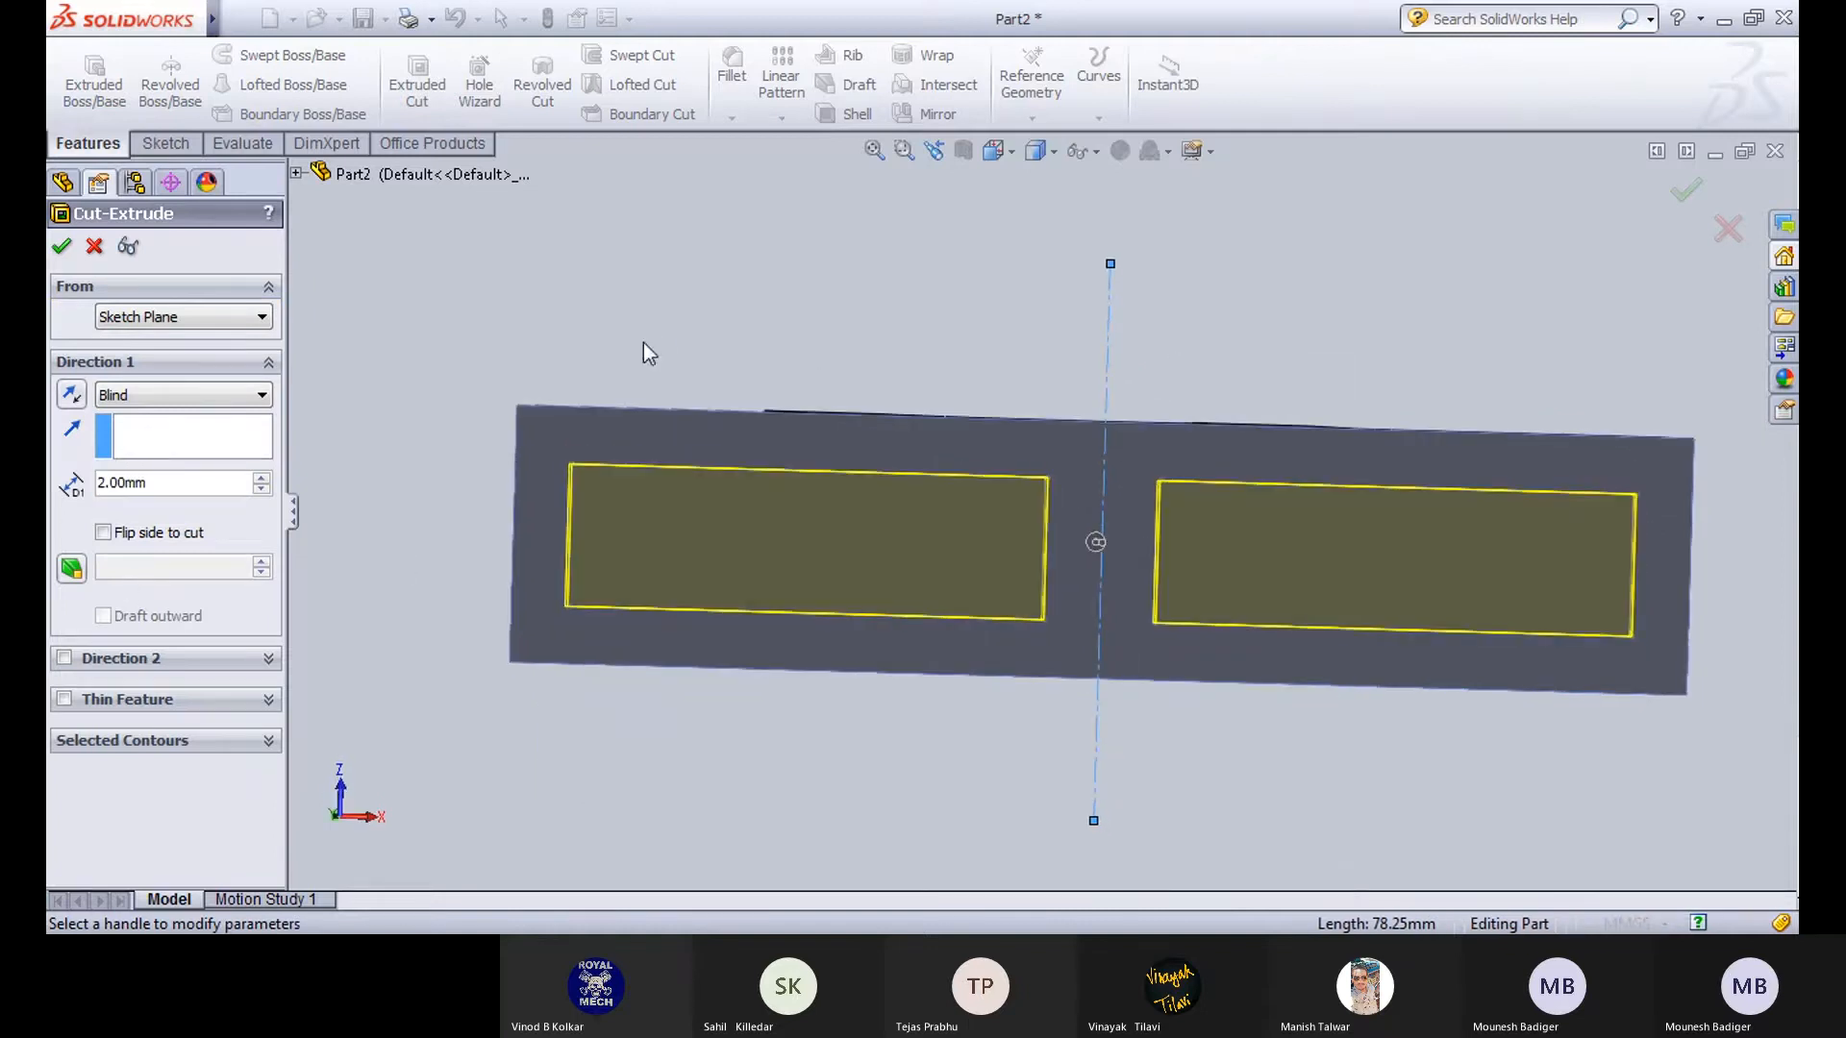
pyautogui.click(62, 249)
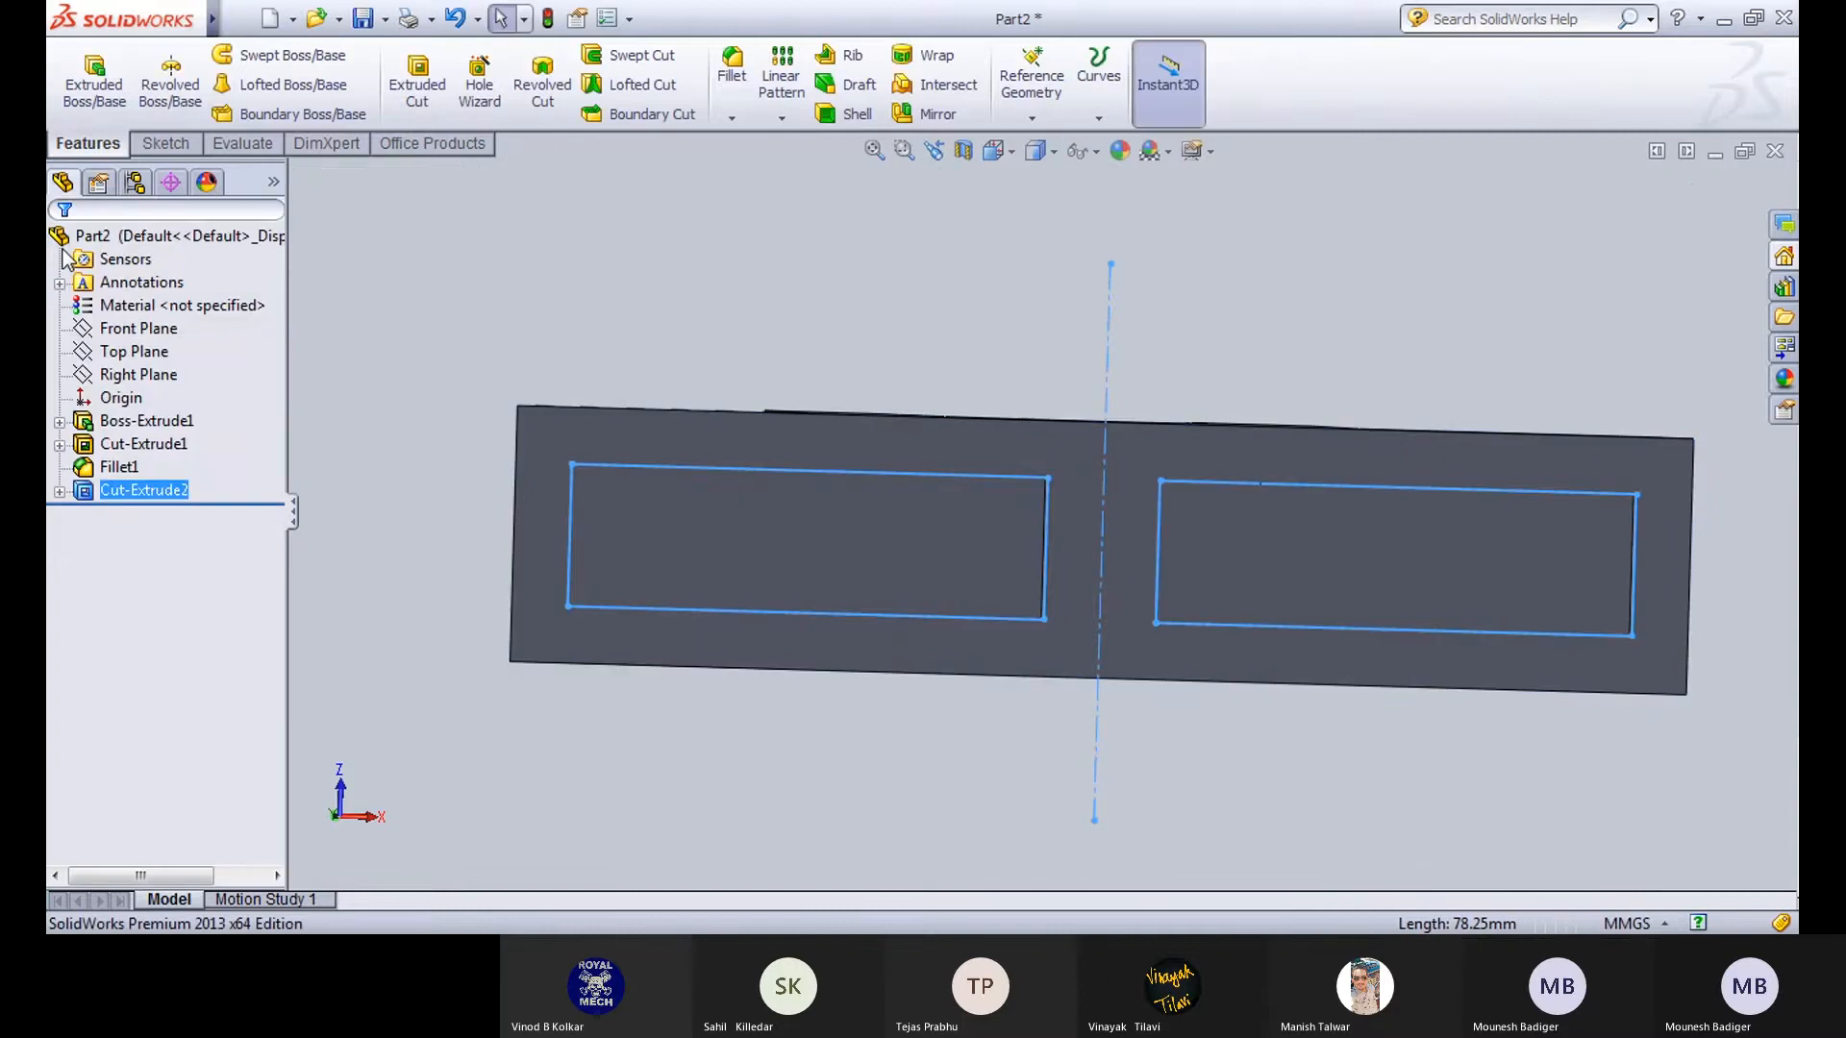
pyautogui.click(512, 254)
# Examine the two underside recesses with hidden lines visible, from the Bottom view and from oblique angles.
pyautogui.scroll(1, 591, 327)
pyautogui.moveTo(591, 327); pyautogui.dragTo(620, 285, button='middle')
pyautogui.scroll(-1, 620, 284)
pyautogui.click(1037, 153)
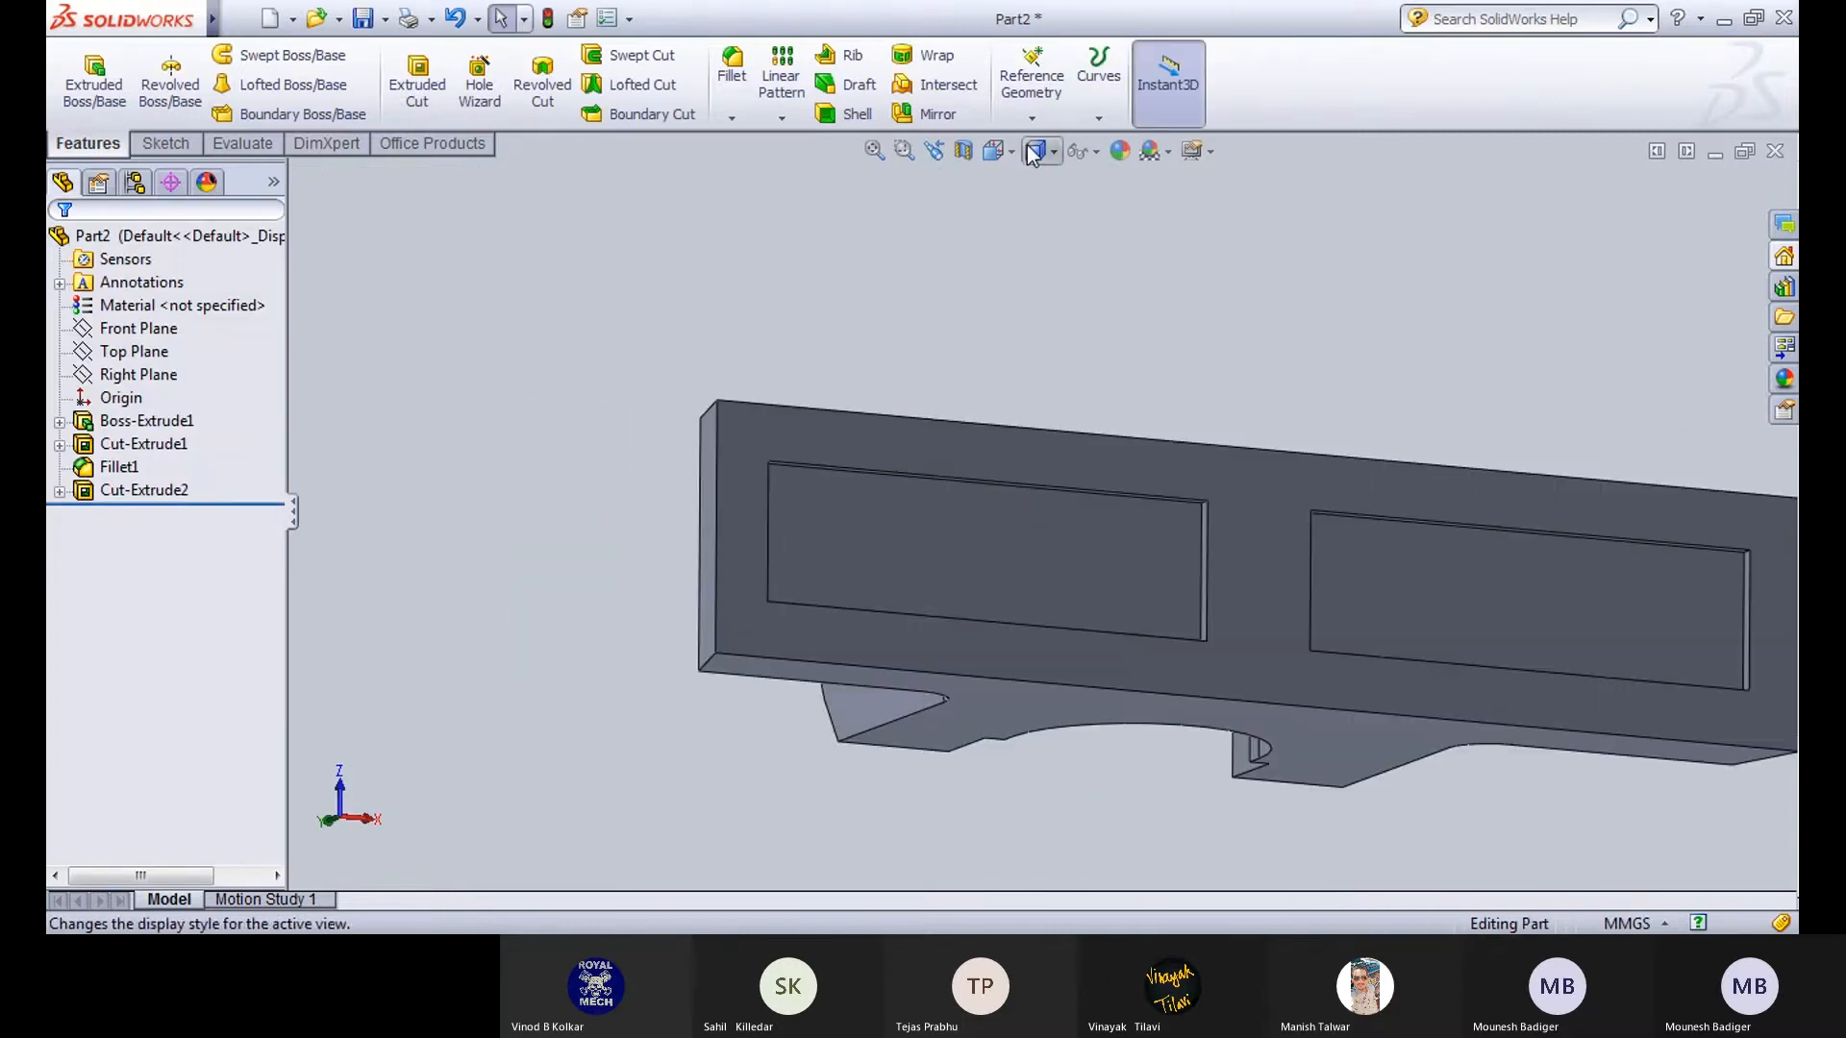
pyautogui.click(1035, 276)
pyautogui.click(998, 152)
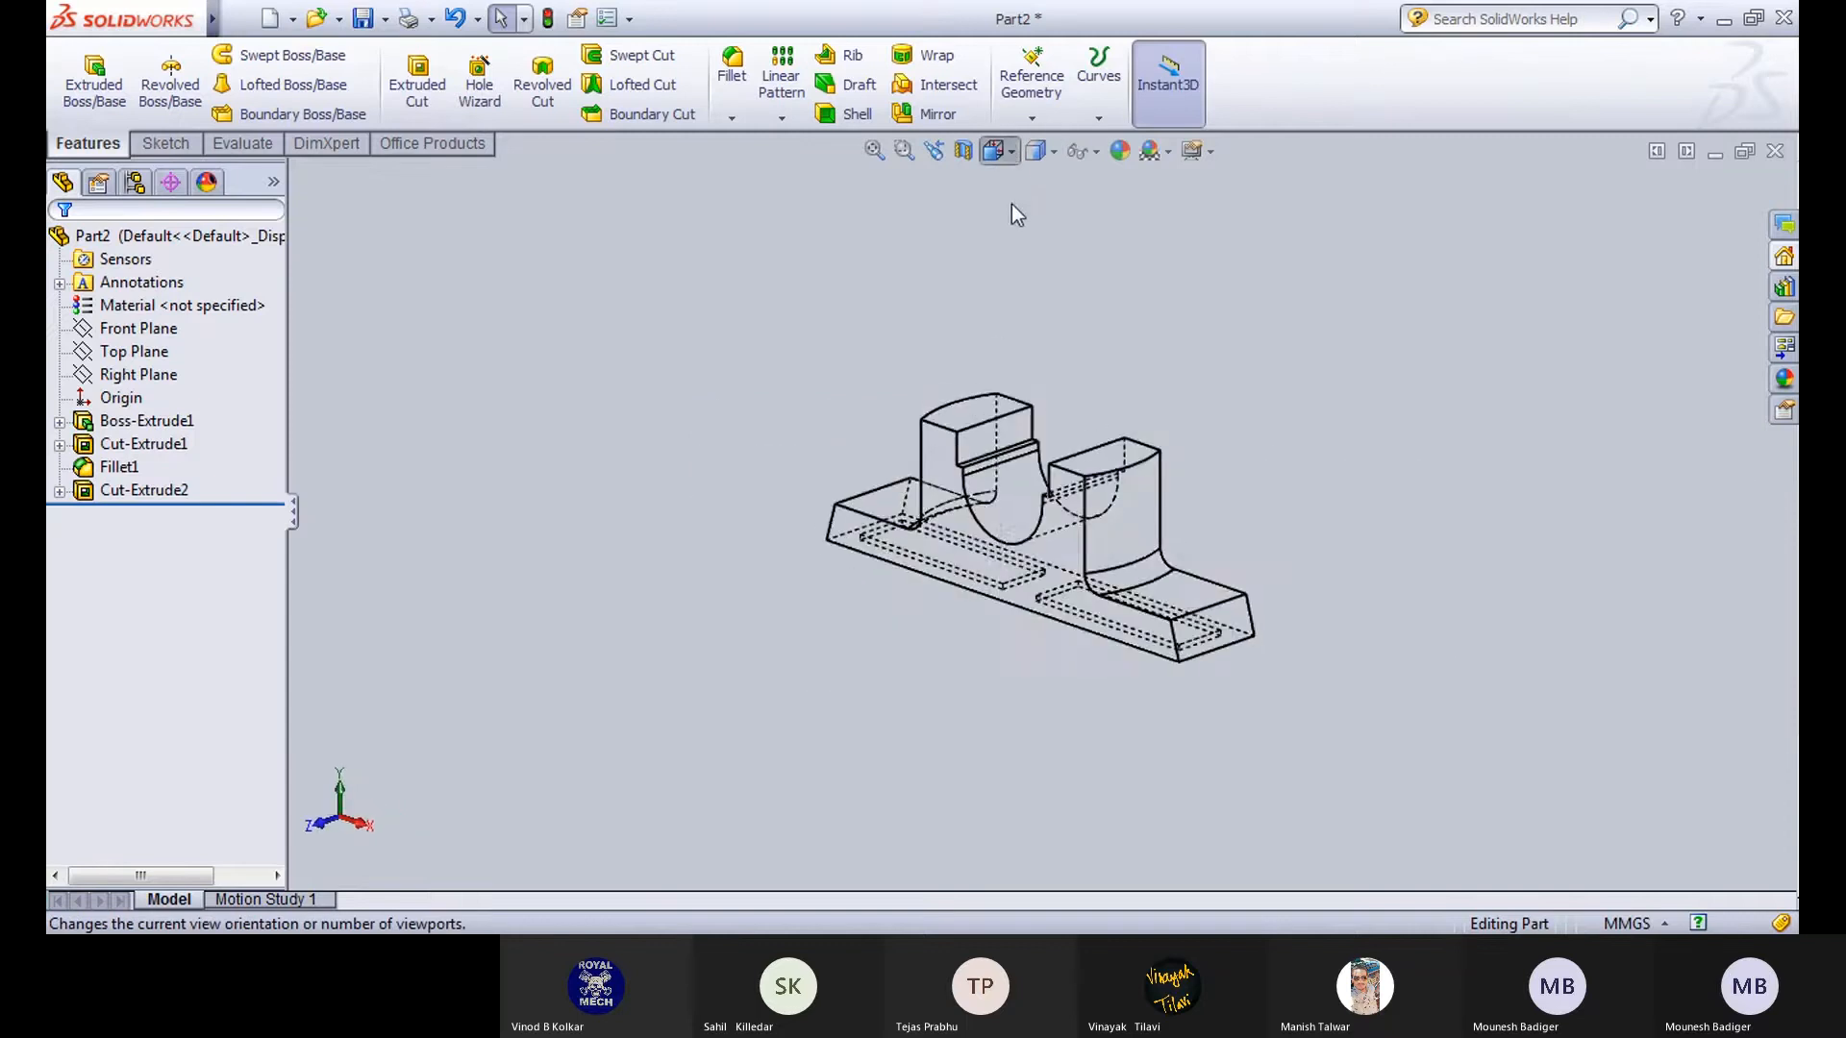
pyautogui.click(1126, 279)
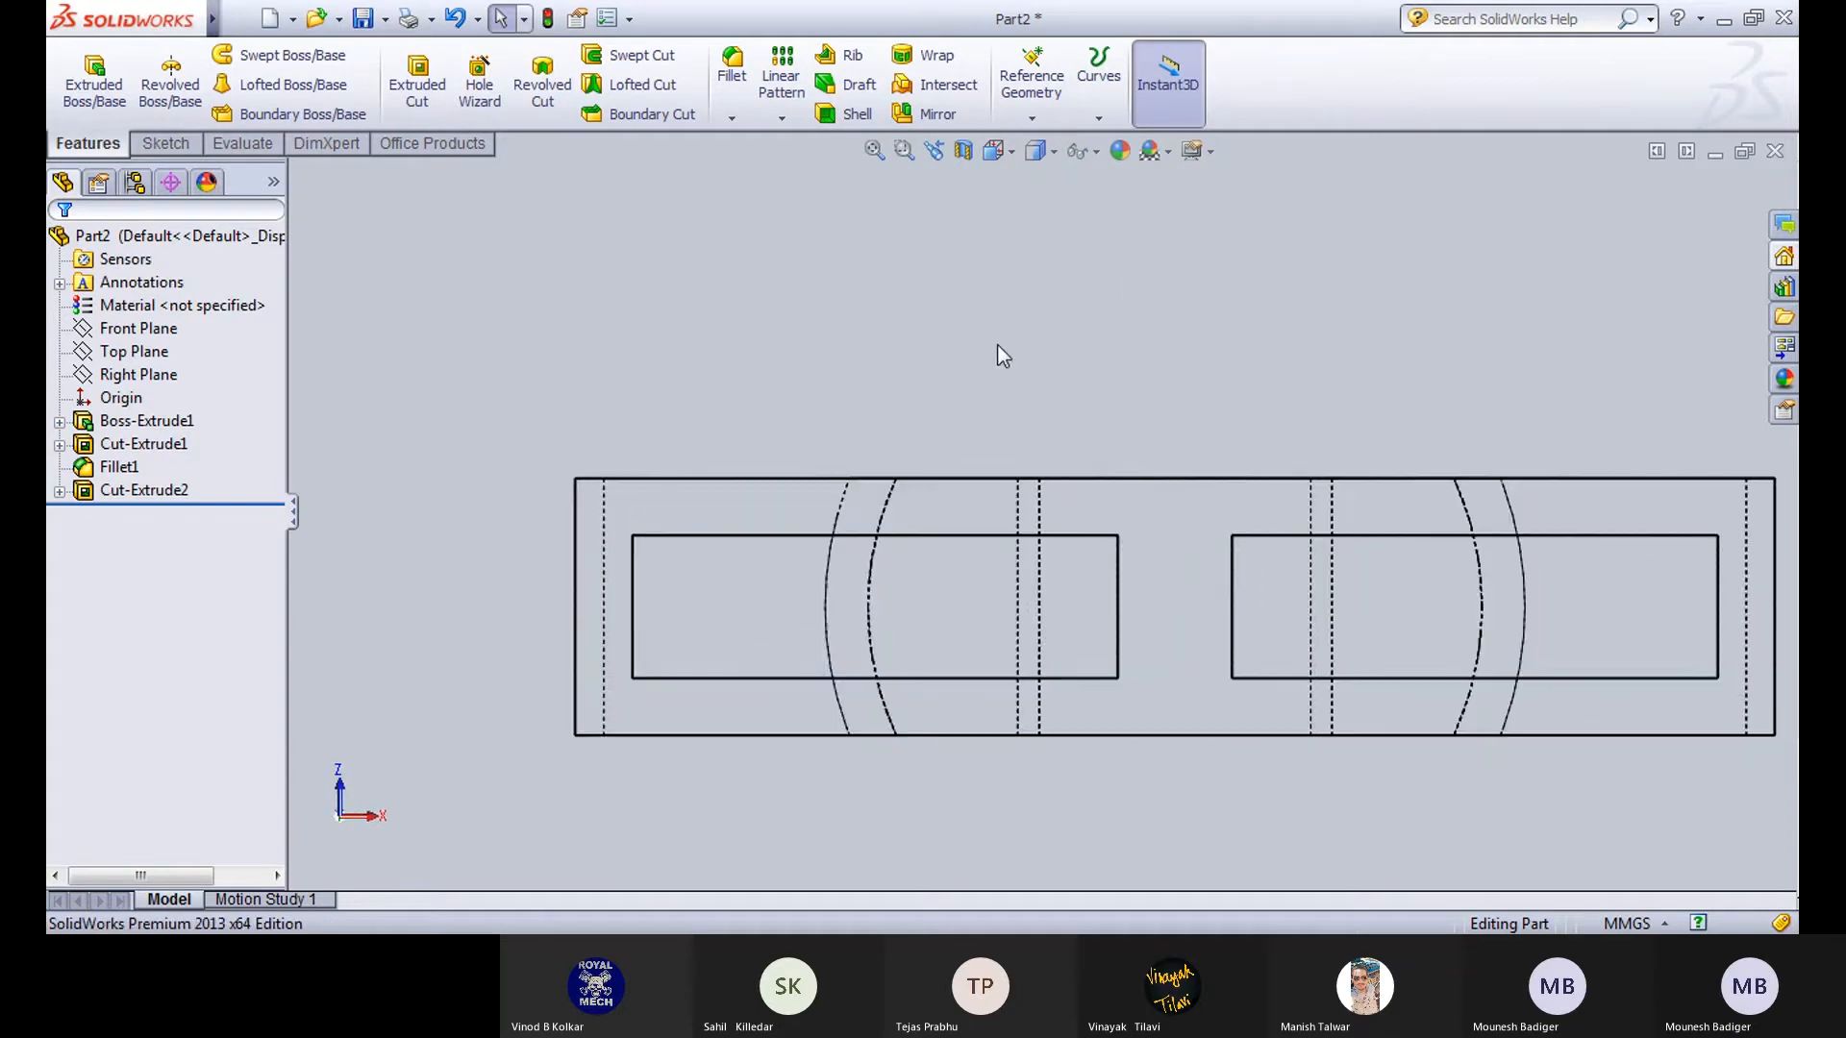
pyautogui.moveTo(988, 317); pyautogui.dragTo(947, 790, button='middle')
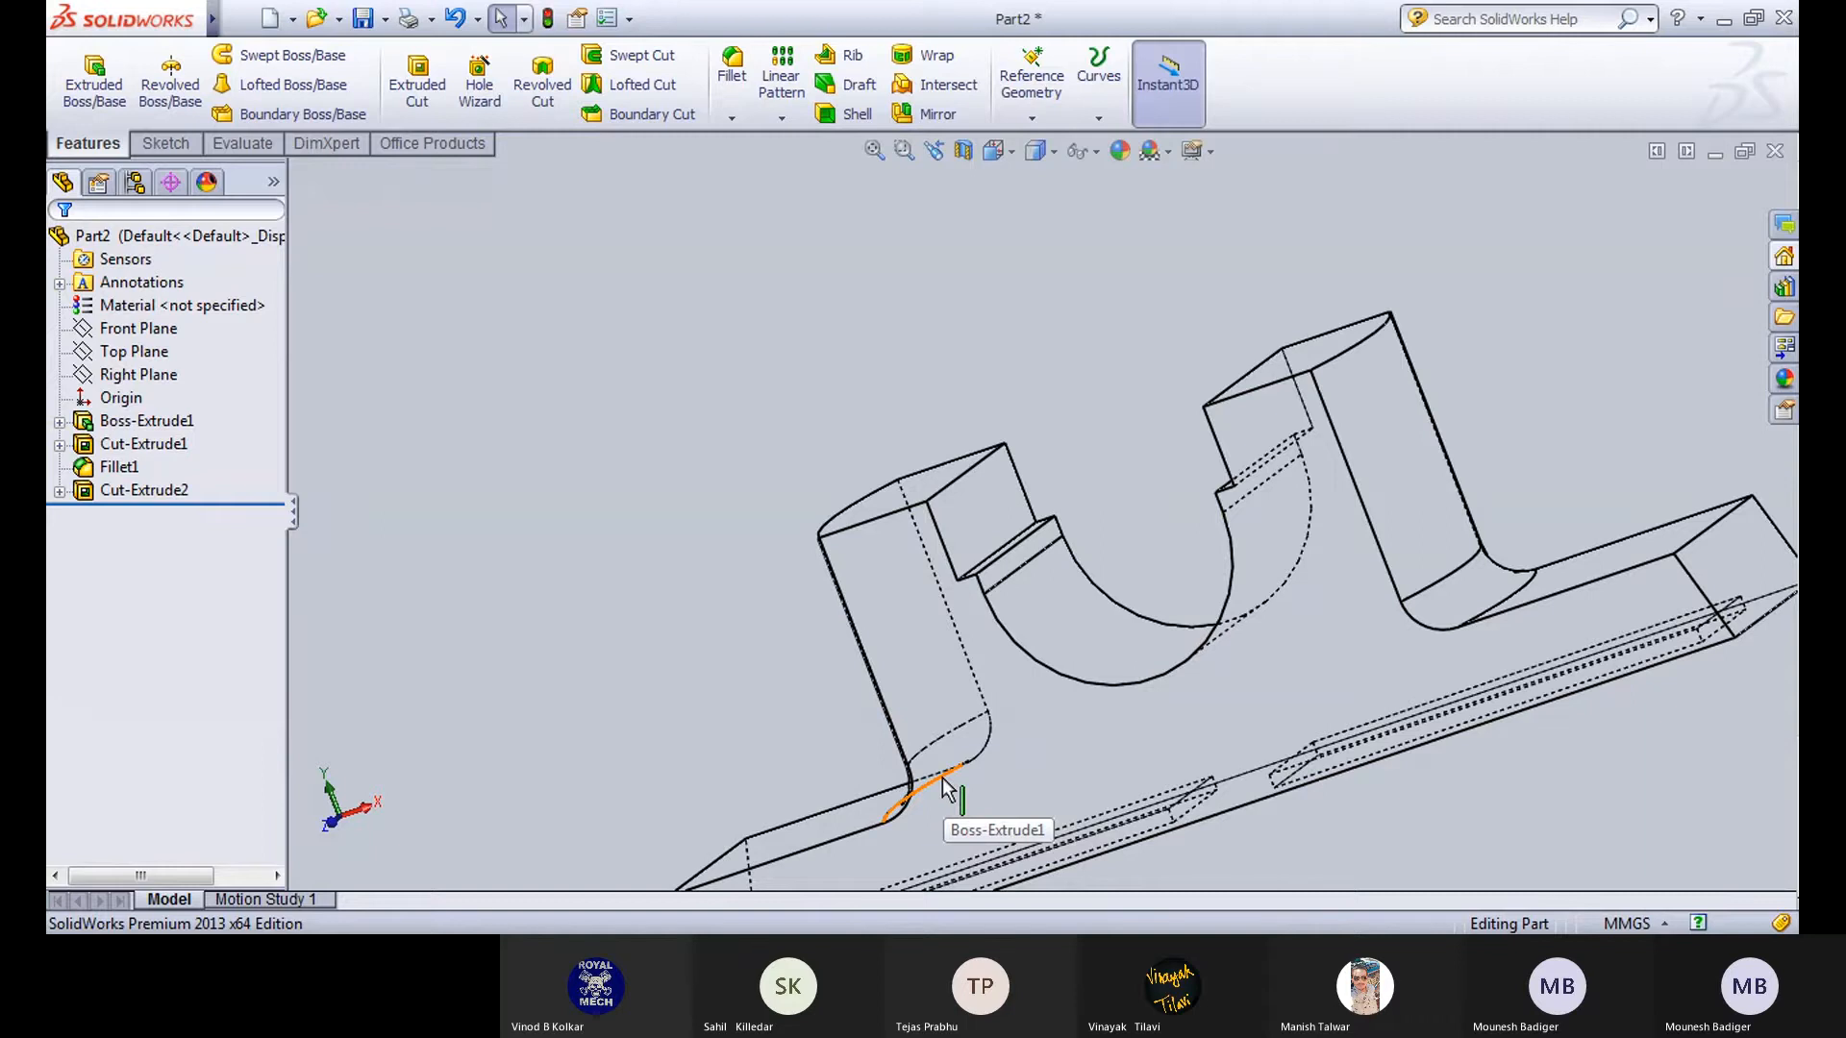
pyautogui.moveTo(947, 790); pyautogui.dragTo(990, 615, button='middle')
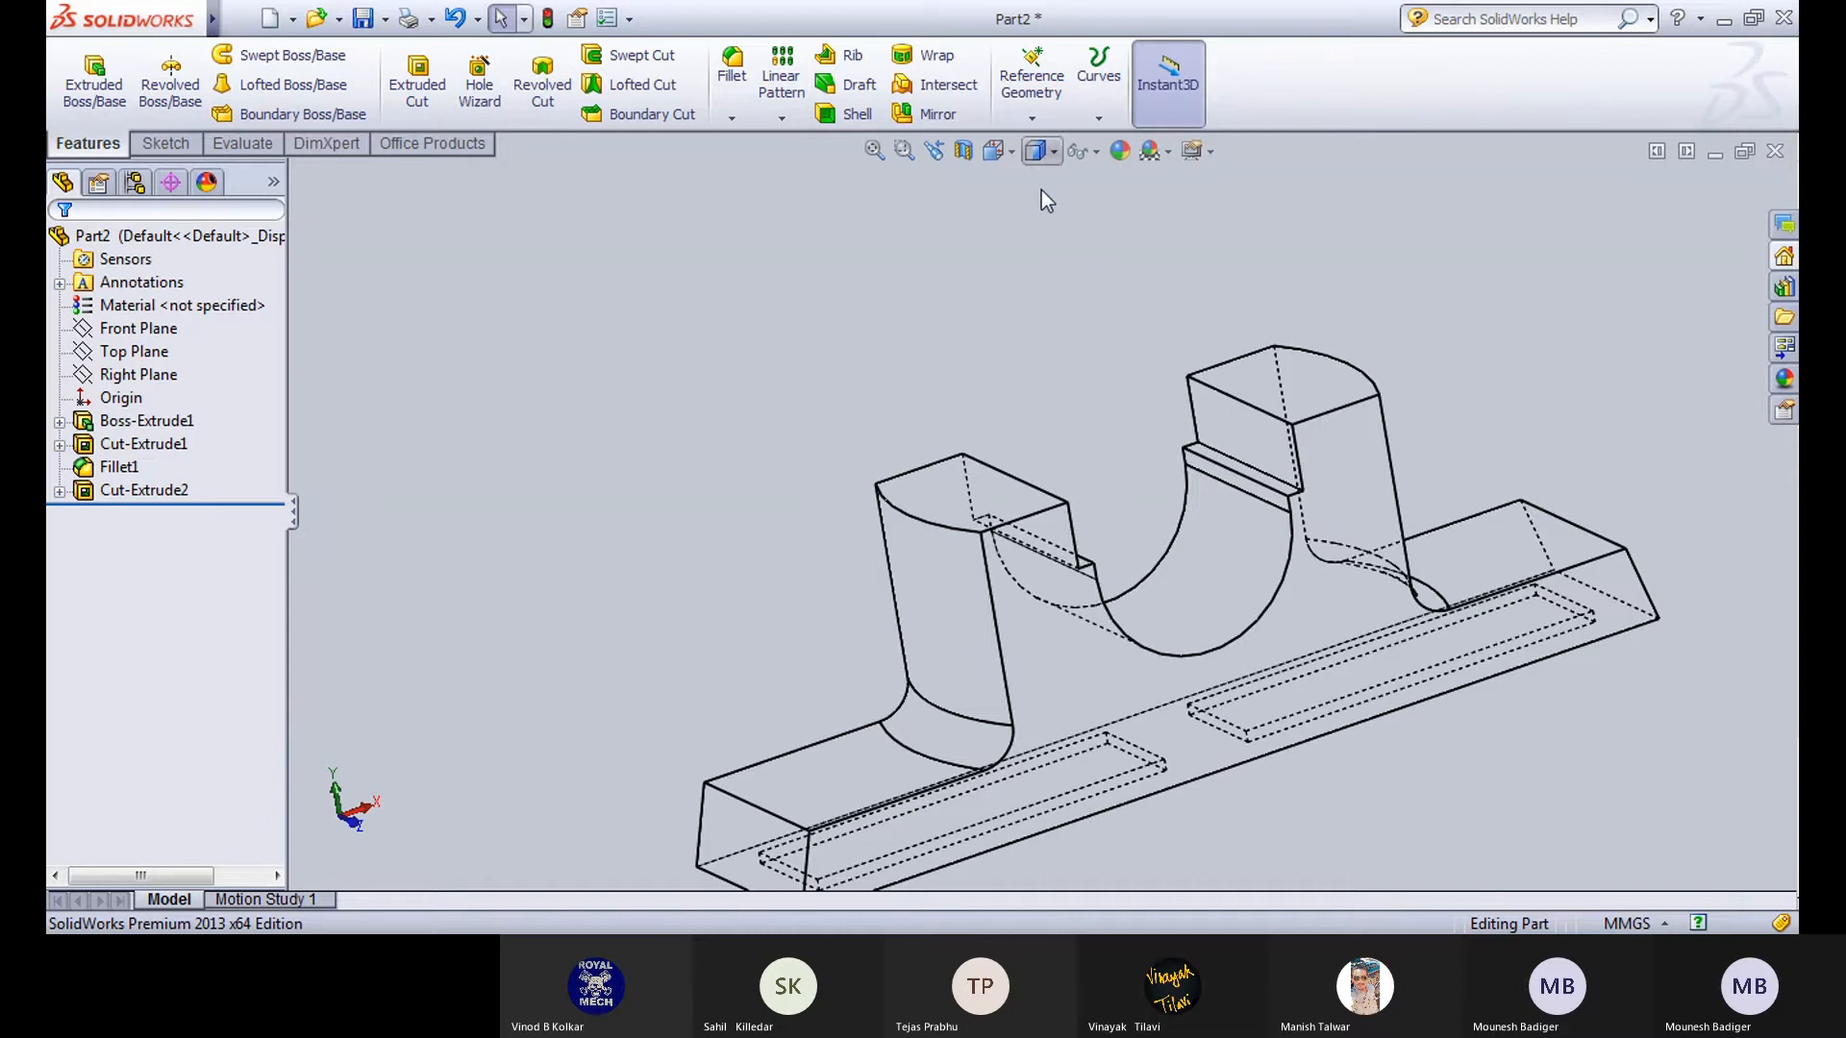
# Restore the shaded display with edges and inspect the uprights and the fillets at their base.
pyautogui.click(1041, 190)
pyautogui.scroll(2, 616, 444)
pyautogui.scroll(-4, 944, 602)
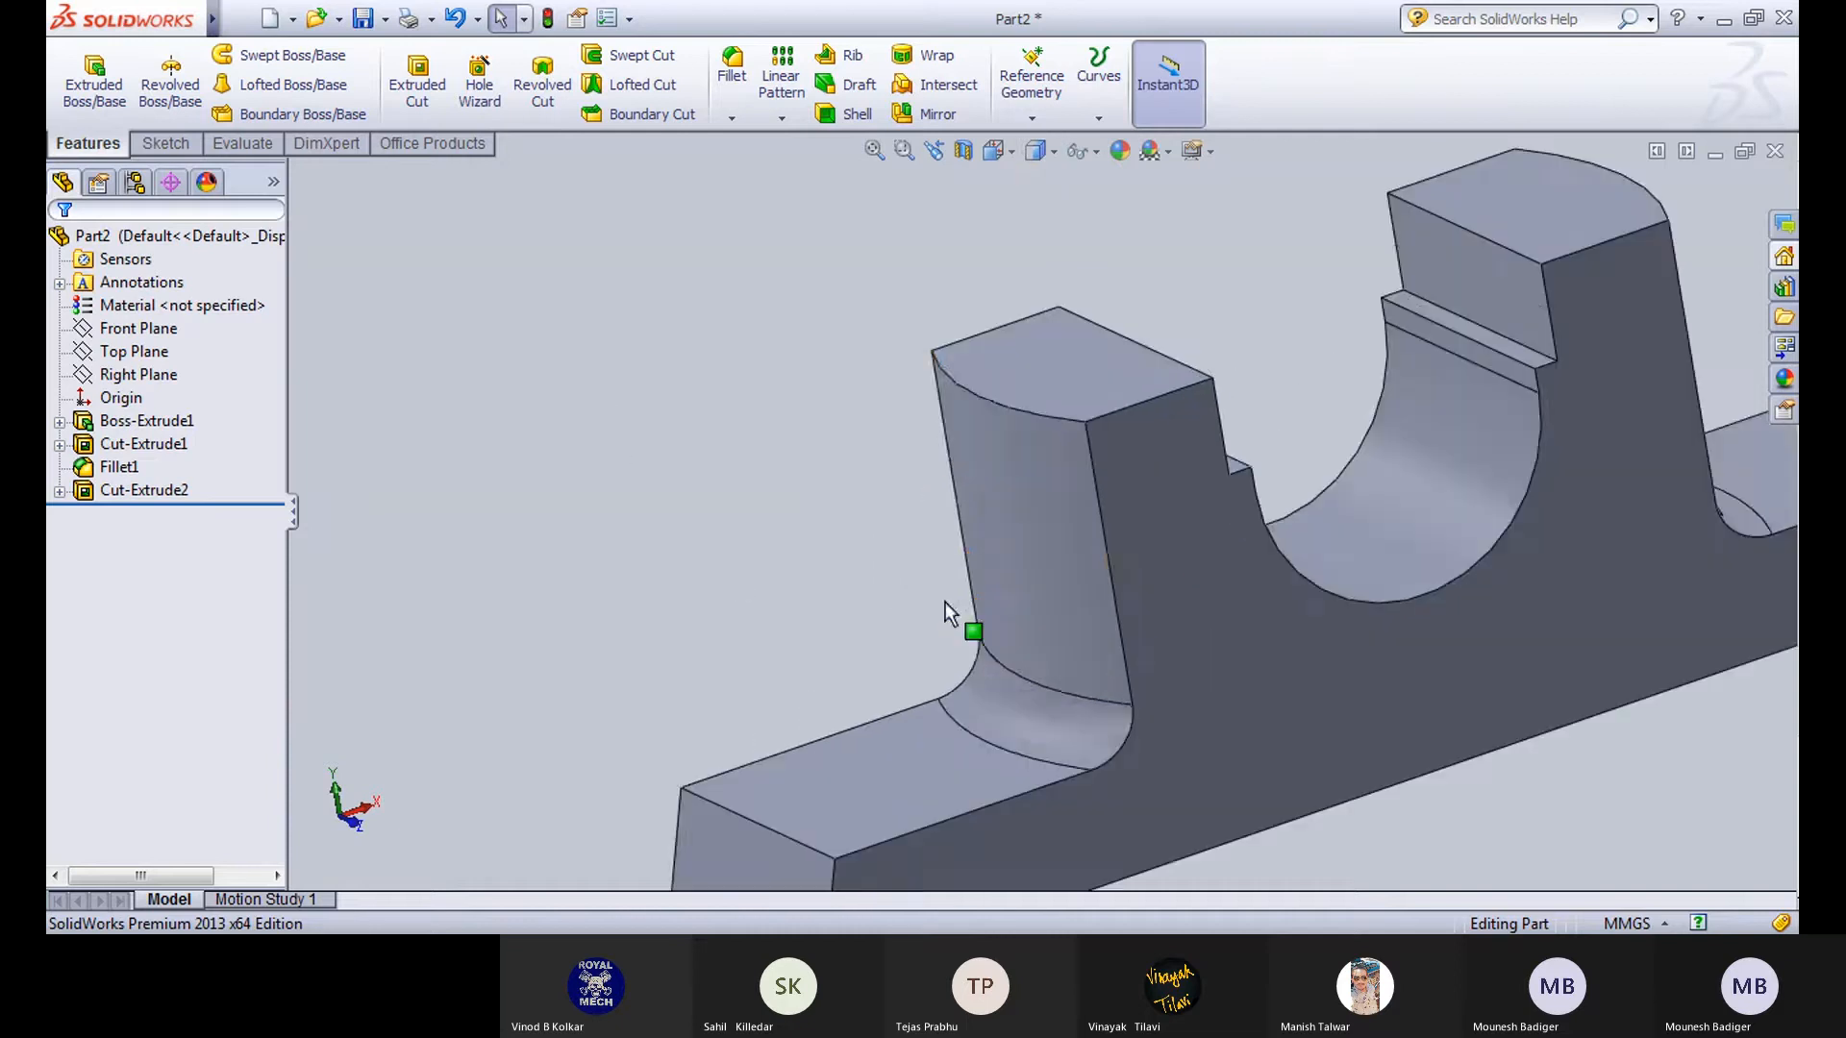
pyautogui.moveTo(989, 584); pyautogui.dragTo(915, 616, button='middle')
pyautogui.scroll(2, 875, 609)
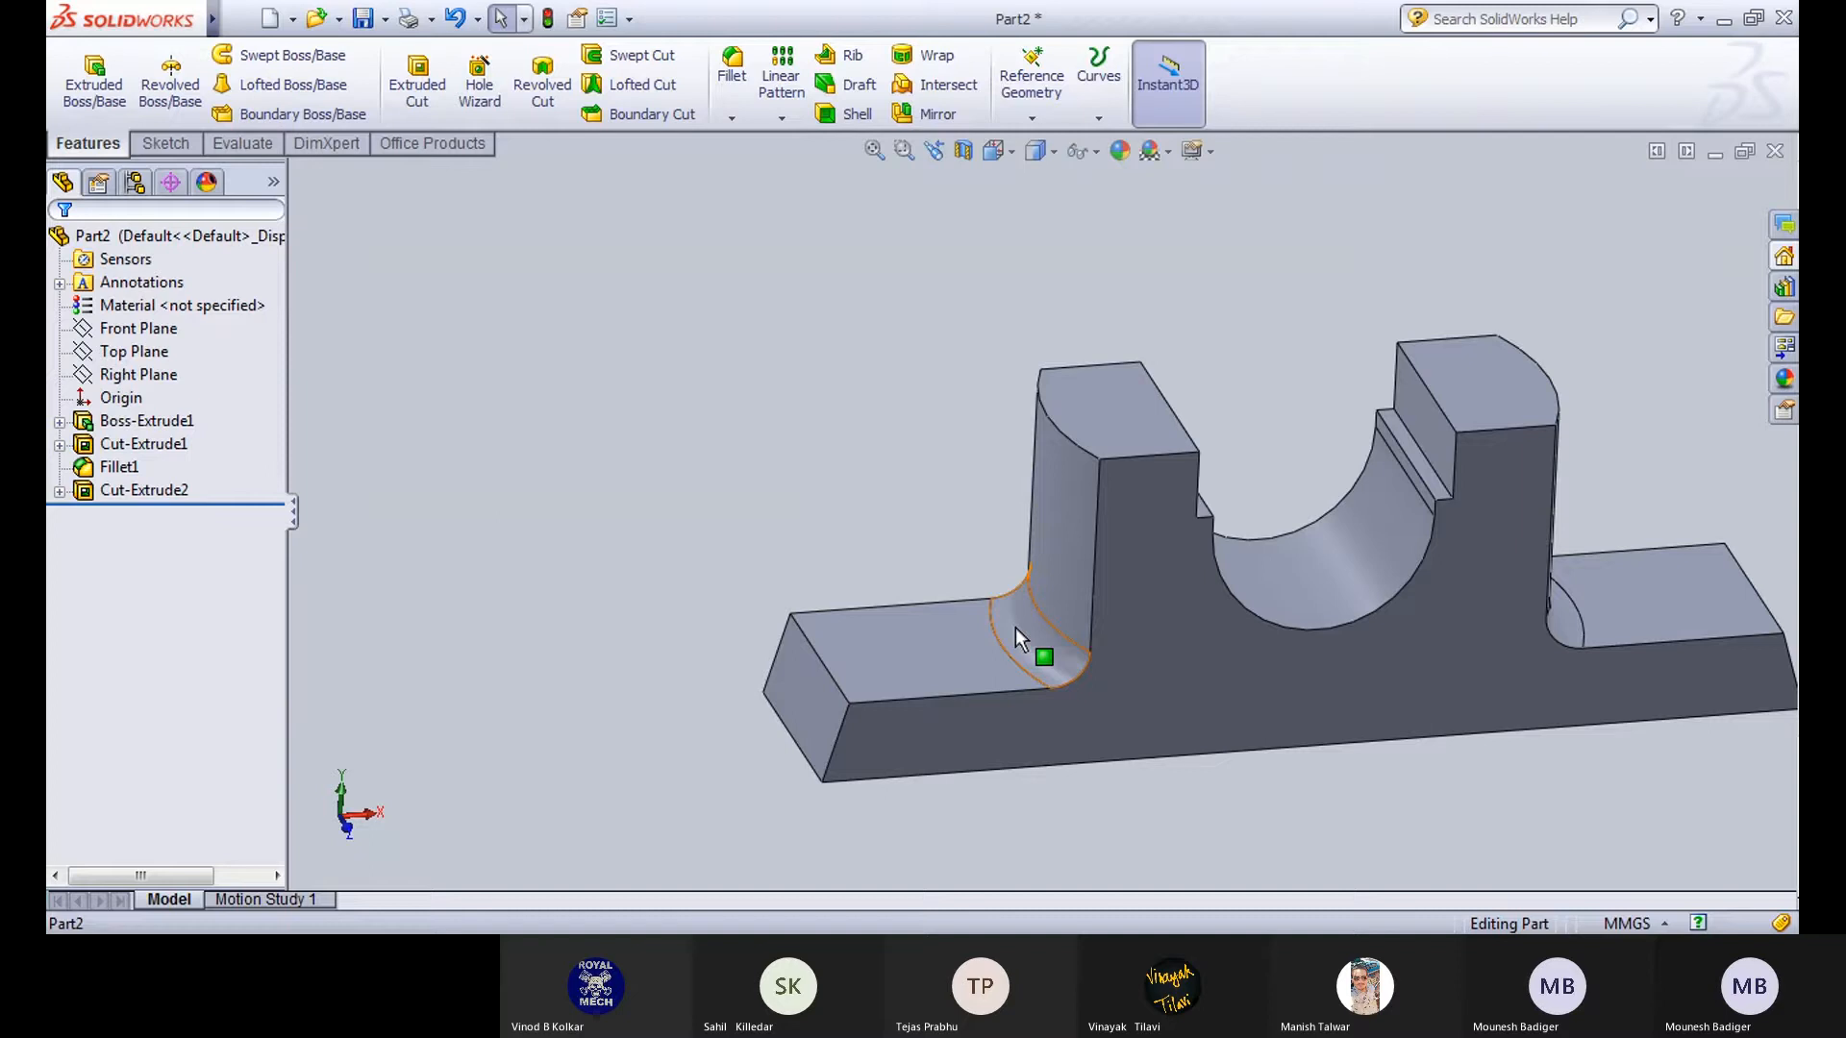
pyautogui.scroll(3, 1015, 627)
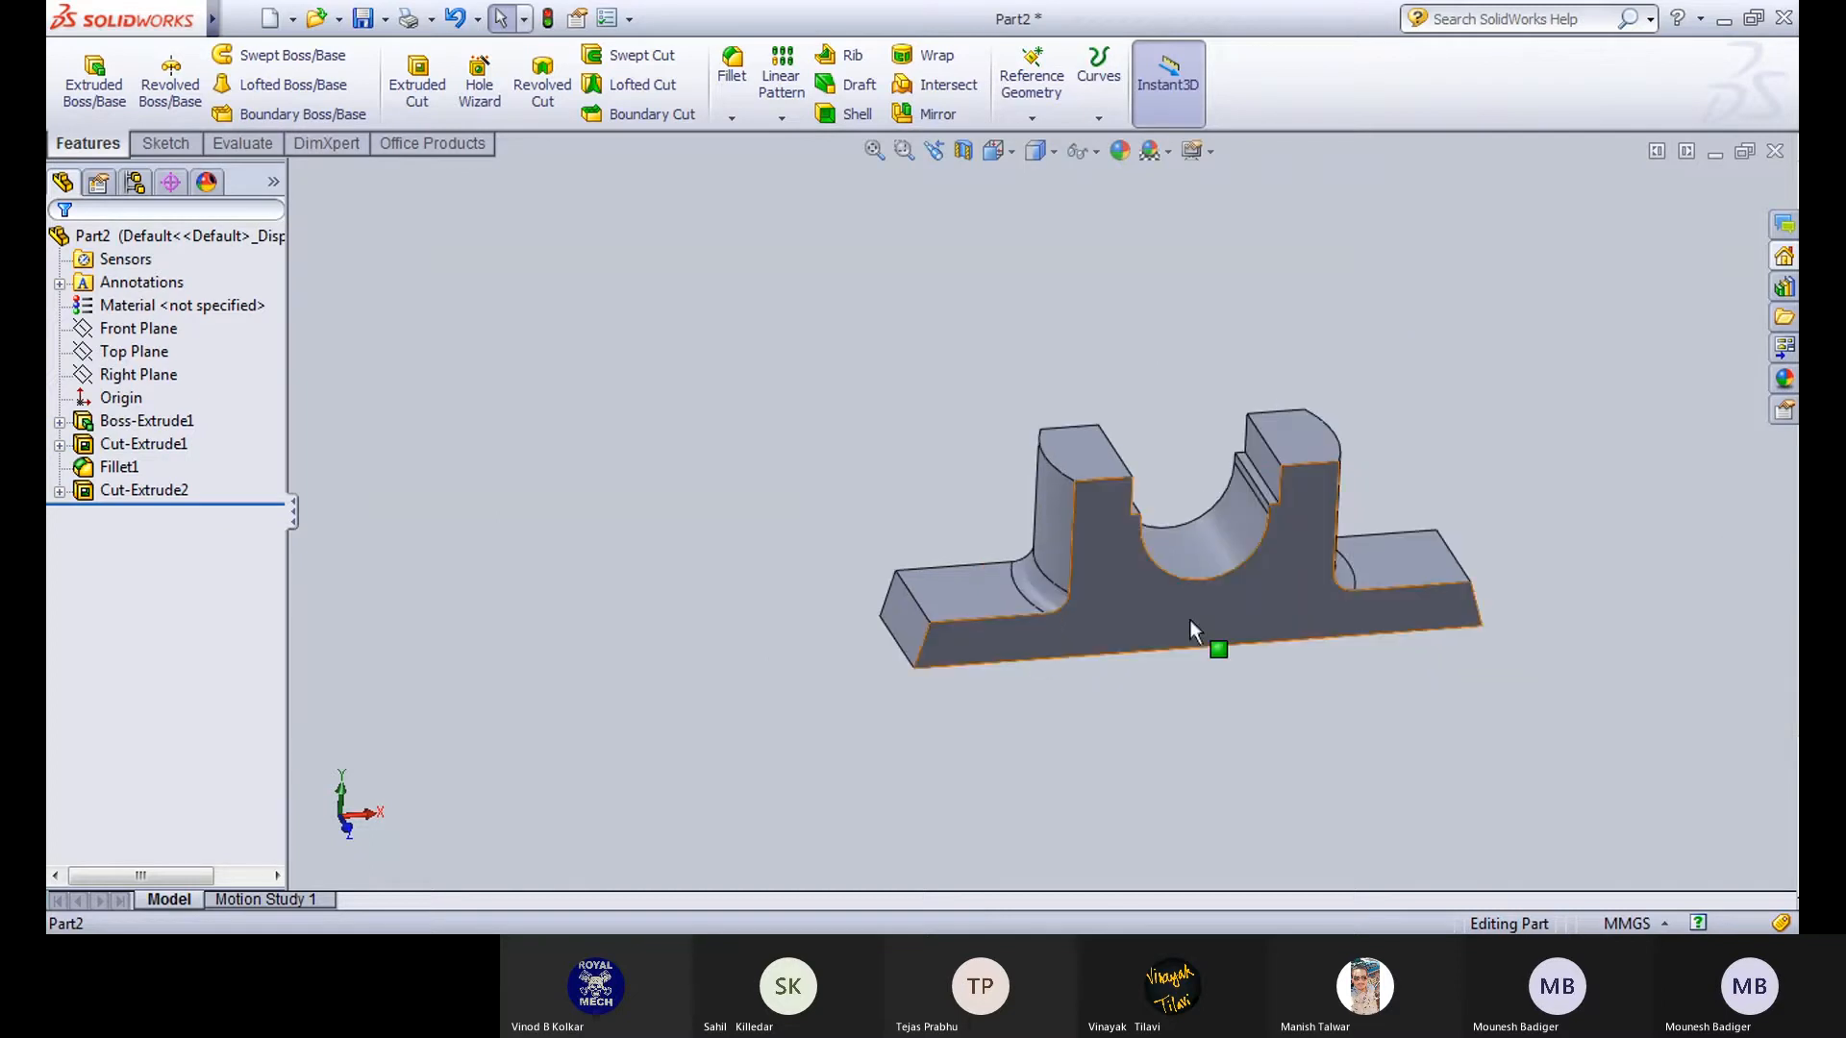
pyautogui.scroll(-3, 1250, 594)
pyautogui.moveTo(796, 547); pyautogui.dragTo(763, 511, button='middle')
pyautogui.scroll(2, 763, 511)
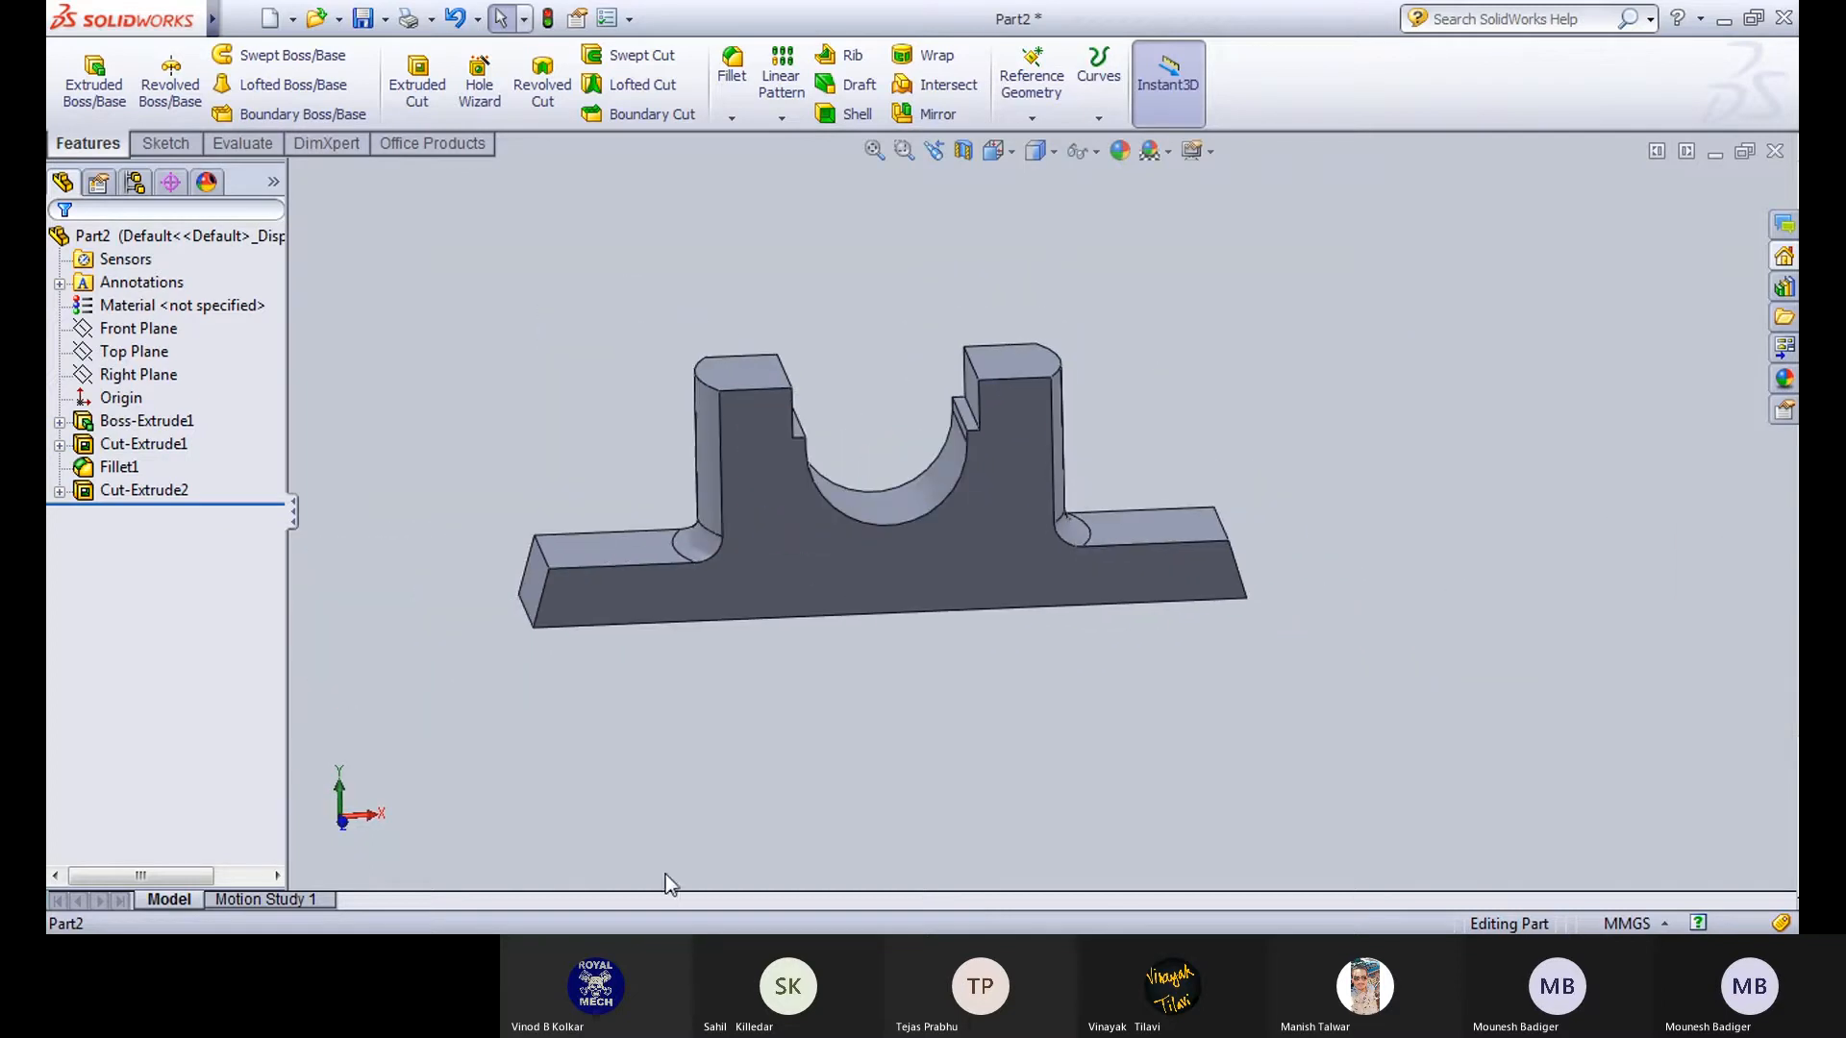
# Switch to the drawing and examine the hole and slot dimensions in the body's plan view.
pyautogui.click(652, 956)
pyautogui.click(644, 860)
pyautogui.scroll(1, 673, 577)
pyautogui.moveTo(708, 594); pyautogui.dragTo(648, 550, button='middle')
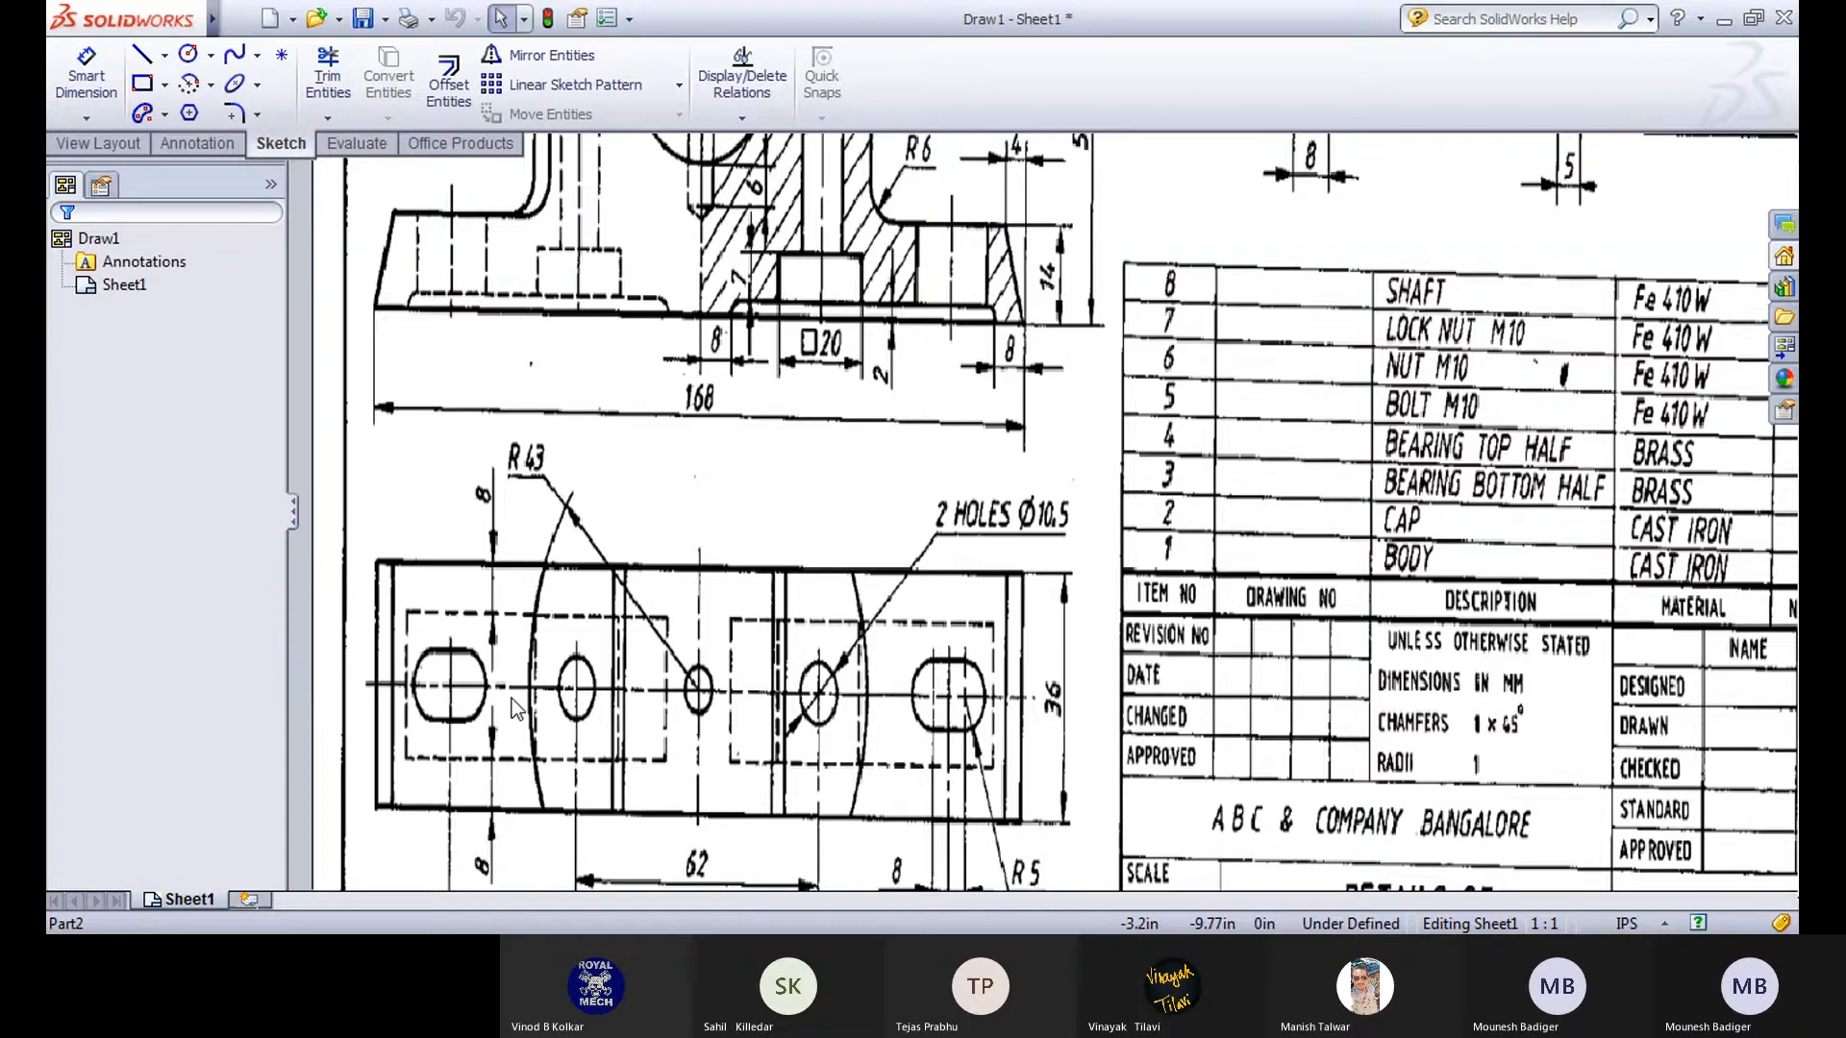
pyautogui.keyDown('ctrl'); pyautogui.moveTo(635, 663); pyautogui.dragTo(622, 551, button='middle'); pyautogui.keyUp('ctrl')
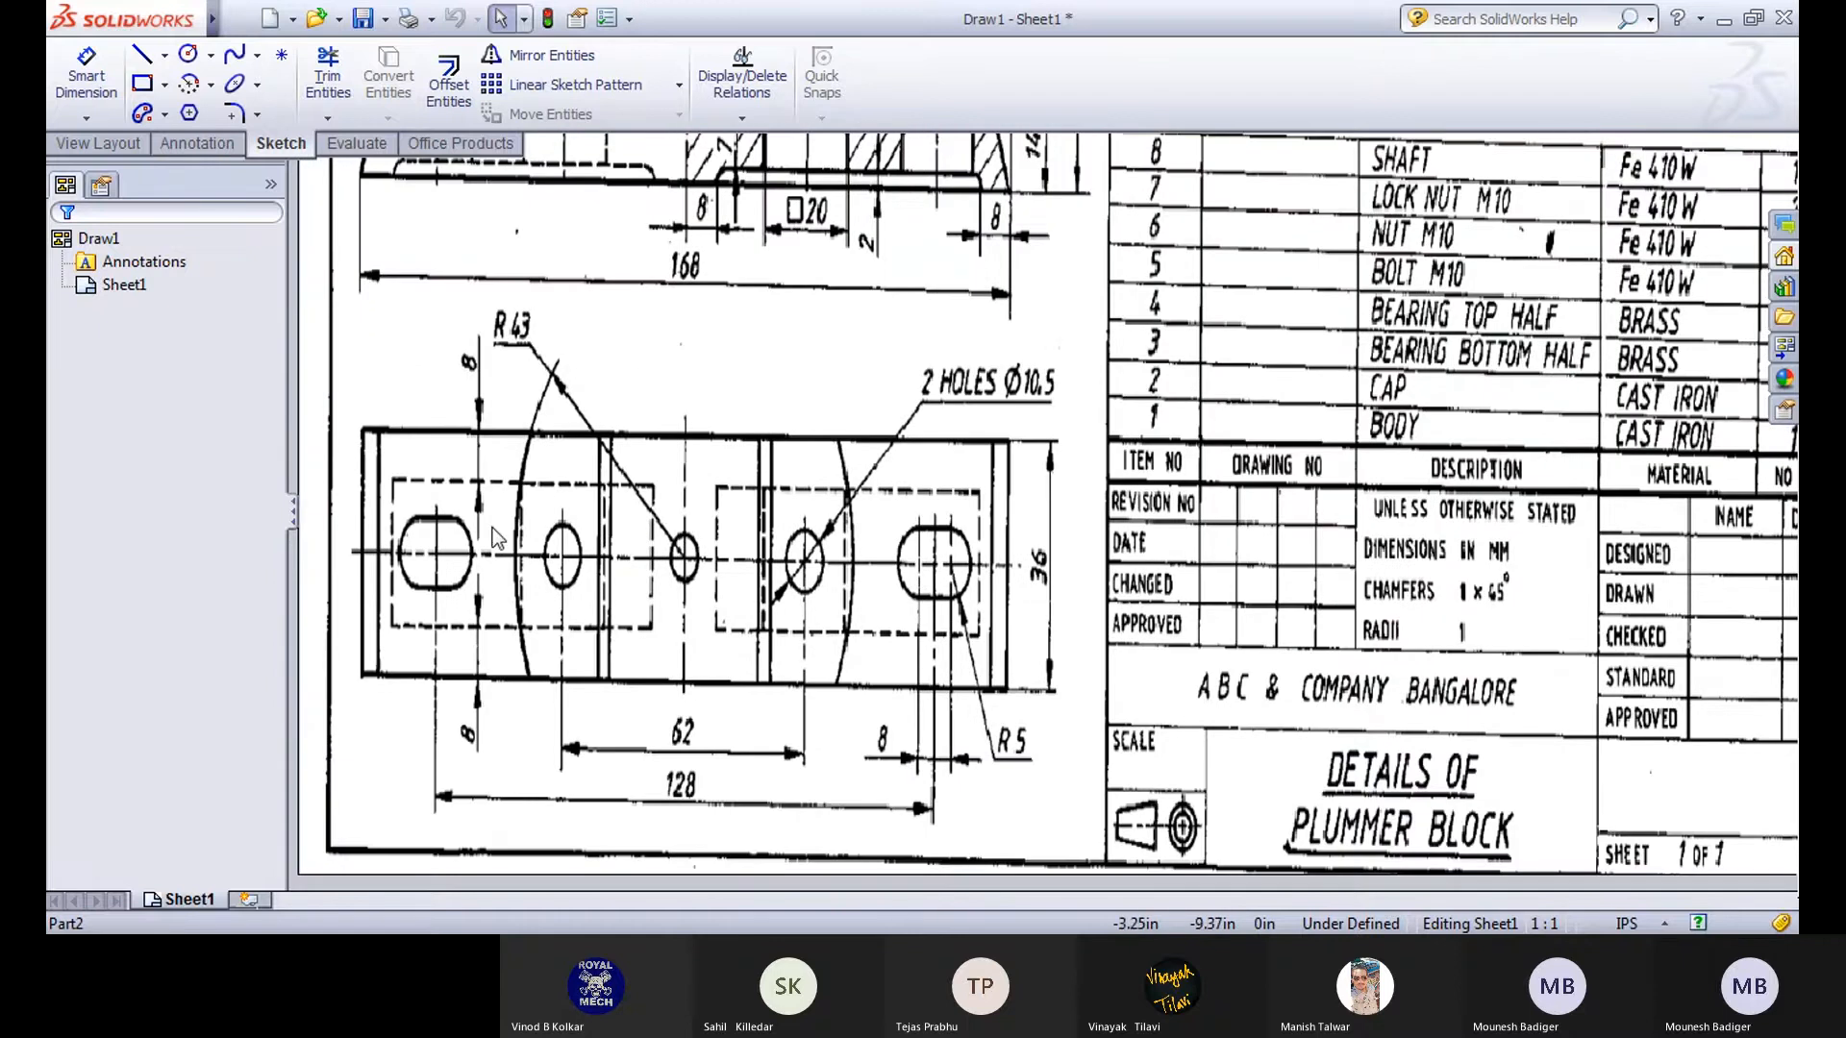
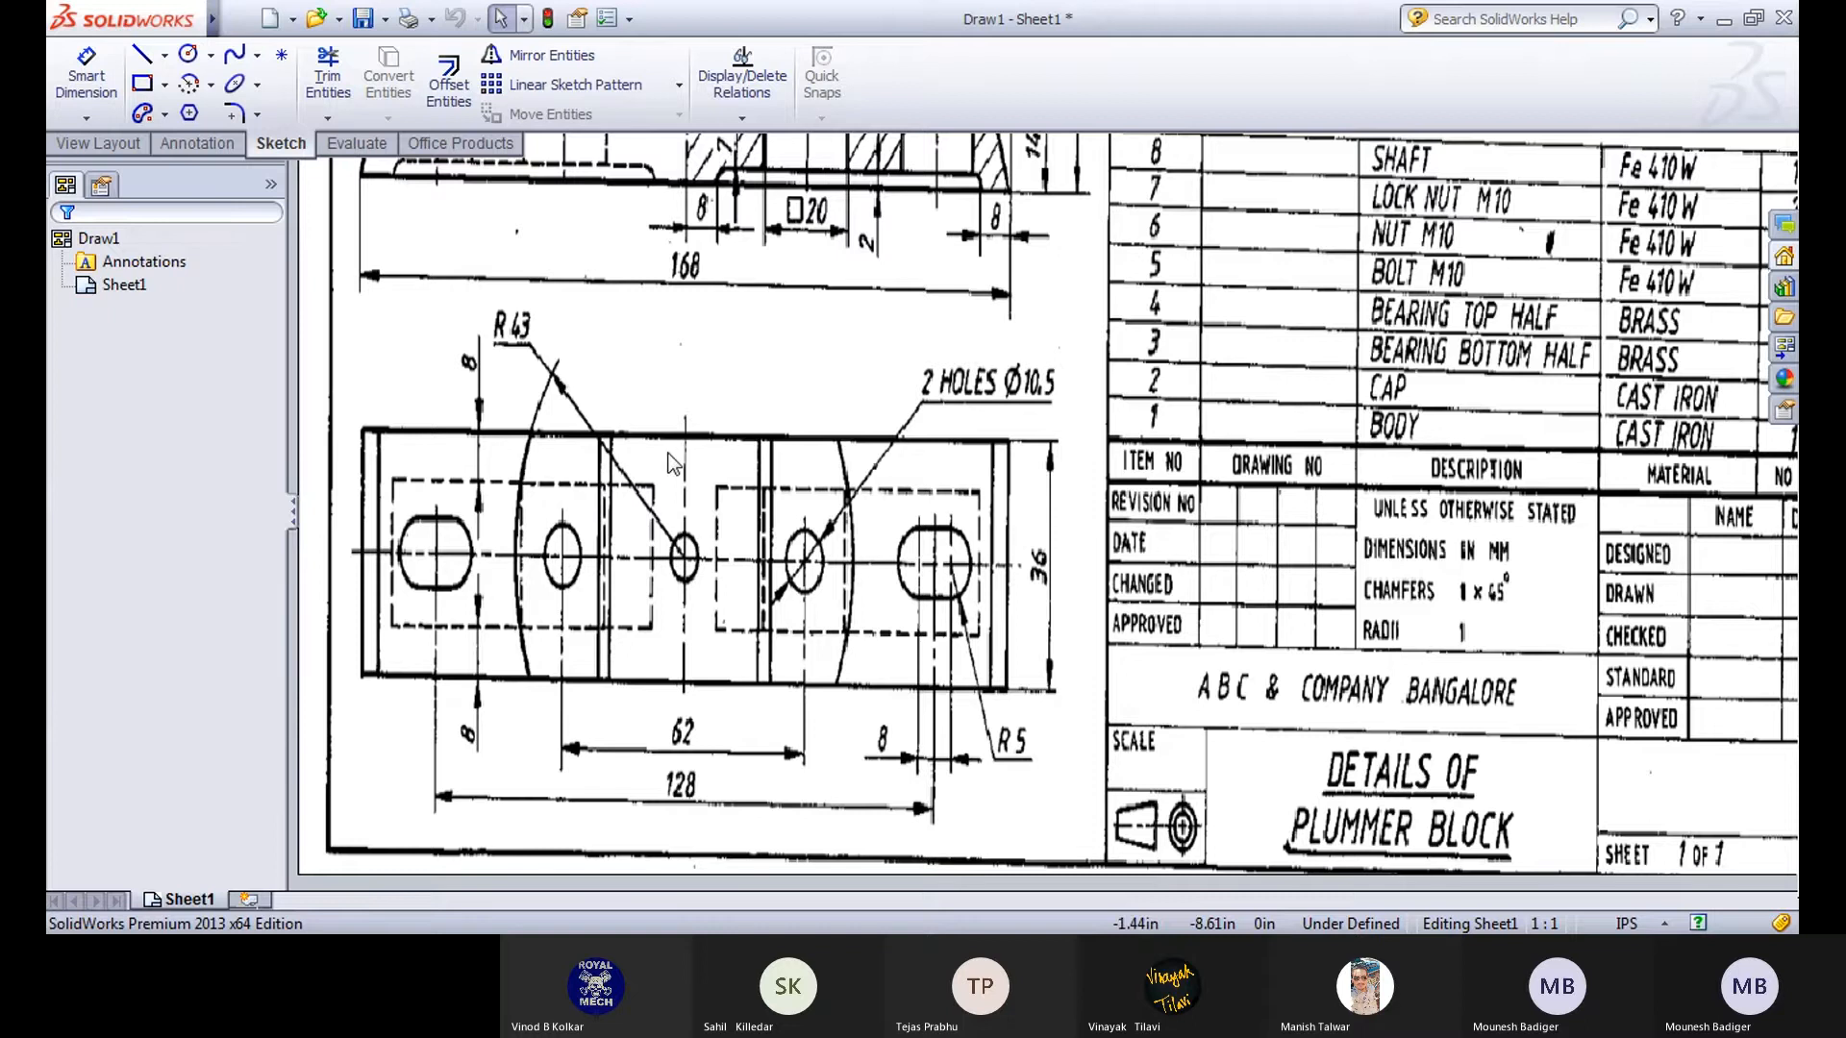
pyautogui.scroll(1, 701, 605)
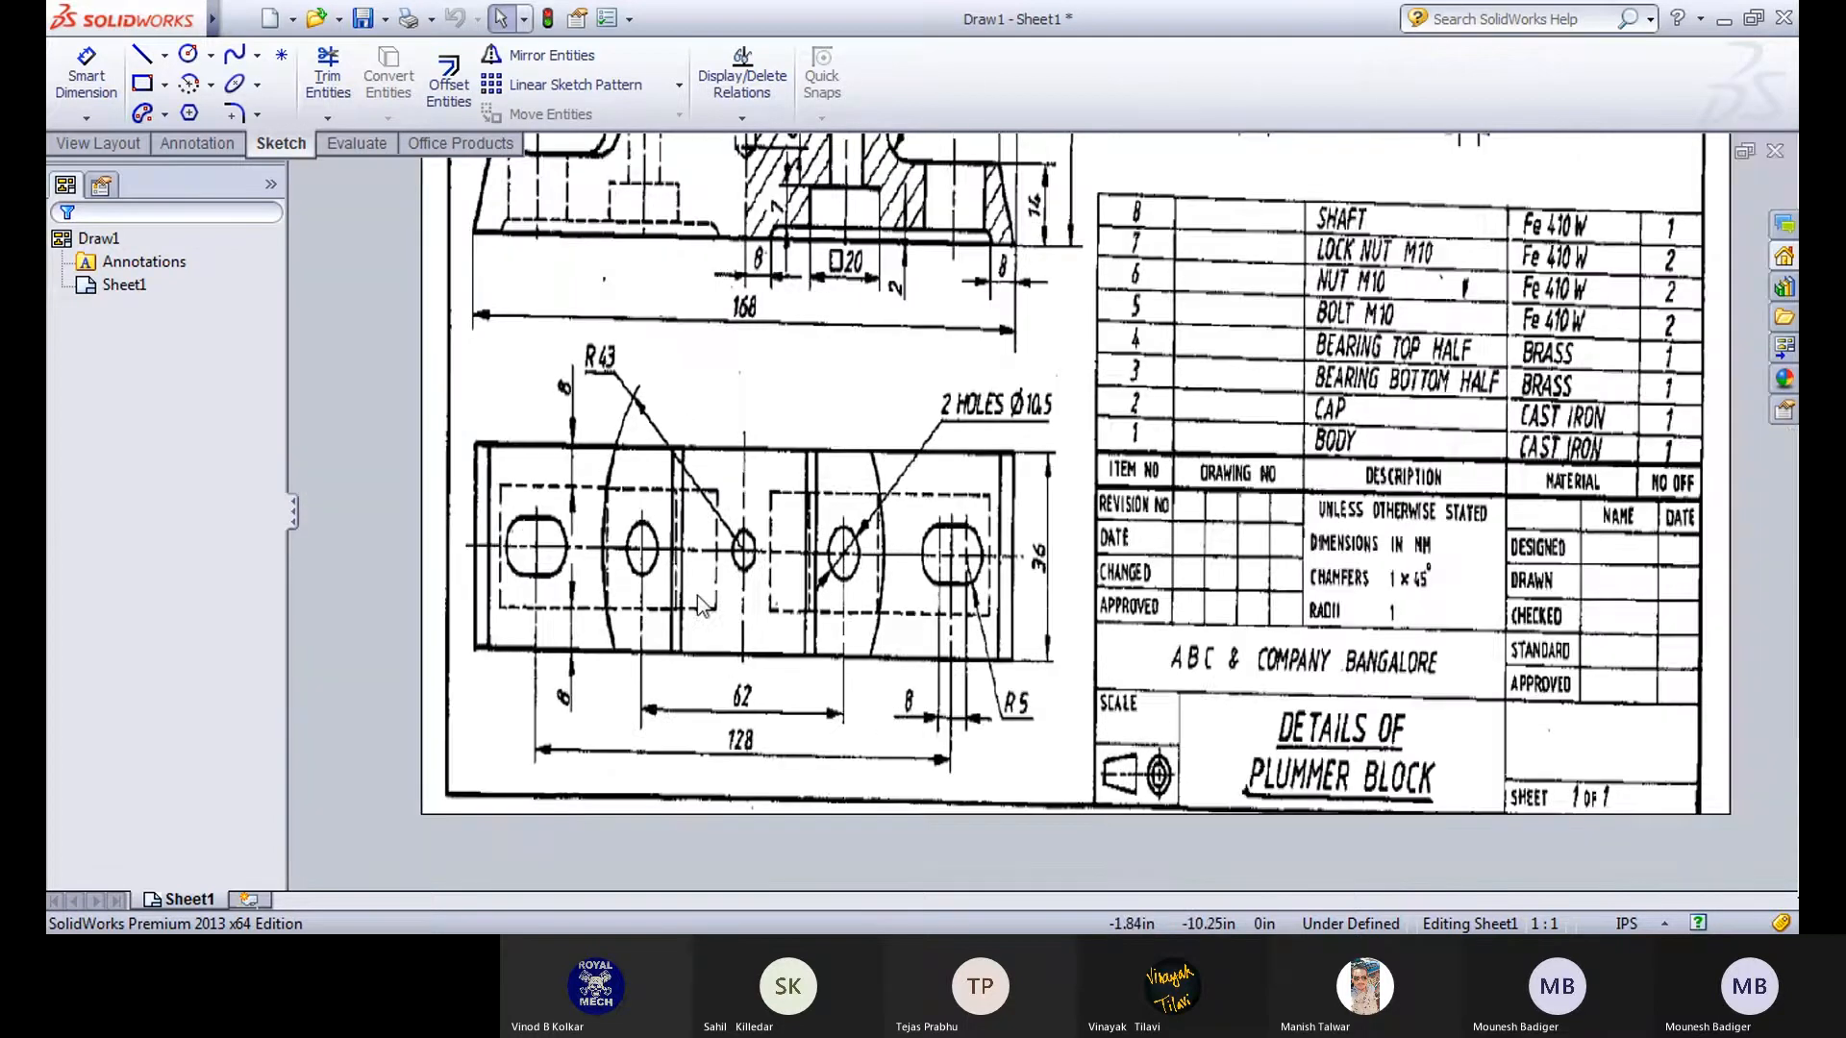
pyautogui.scroll(-2, 712, 577)
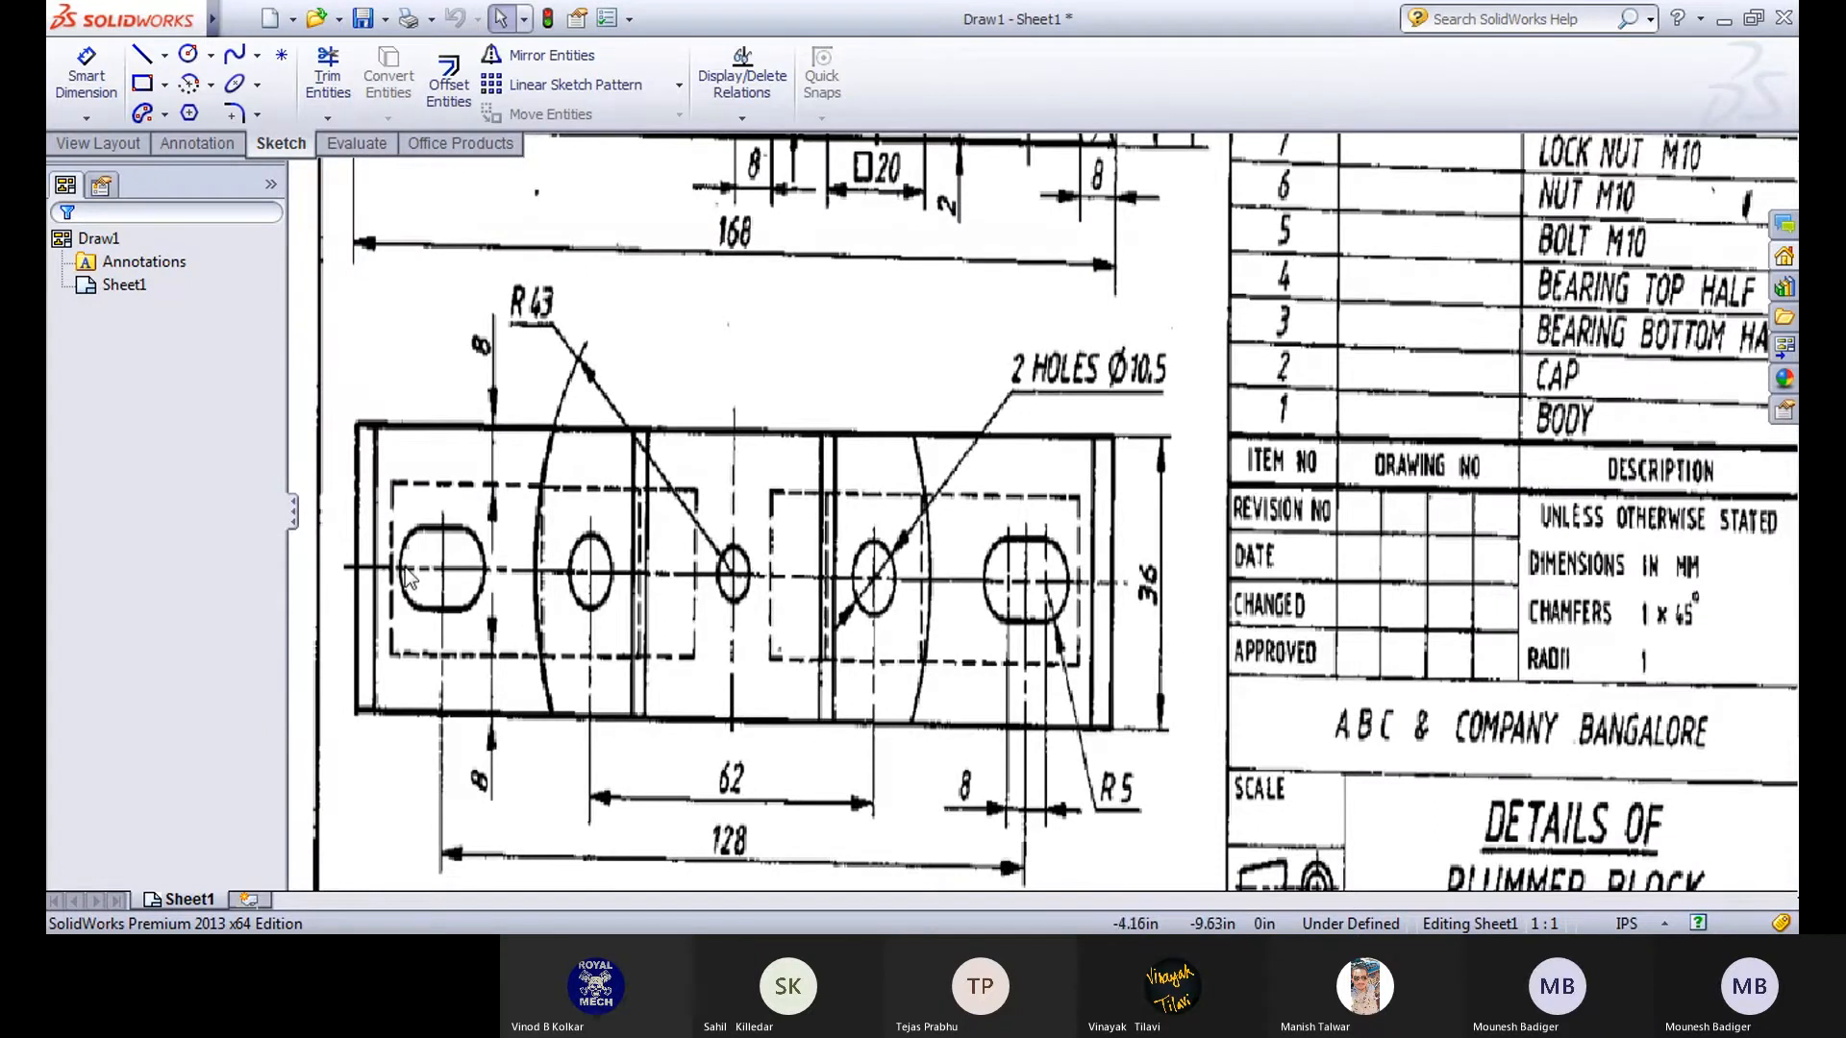
pyautogui.scroll(1, 436, 561)
pyautogui.moveTo(437, 562)
pyautogui.mouseDown(button='middle')
pyautogui.moveTo(372, 560)
pyautogui.moveTo(363, 490)
pyautogui.mouseUp(button='middle')
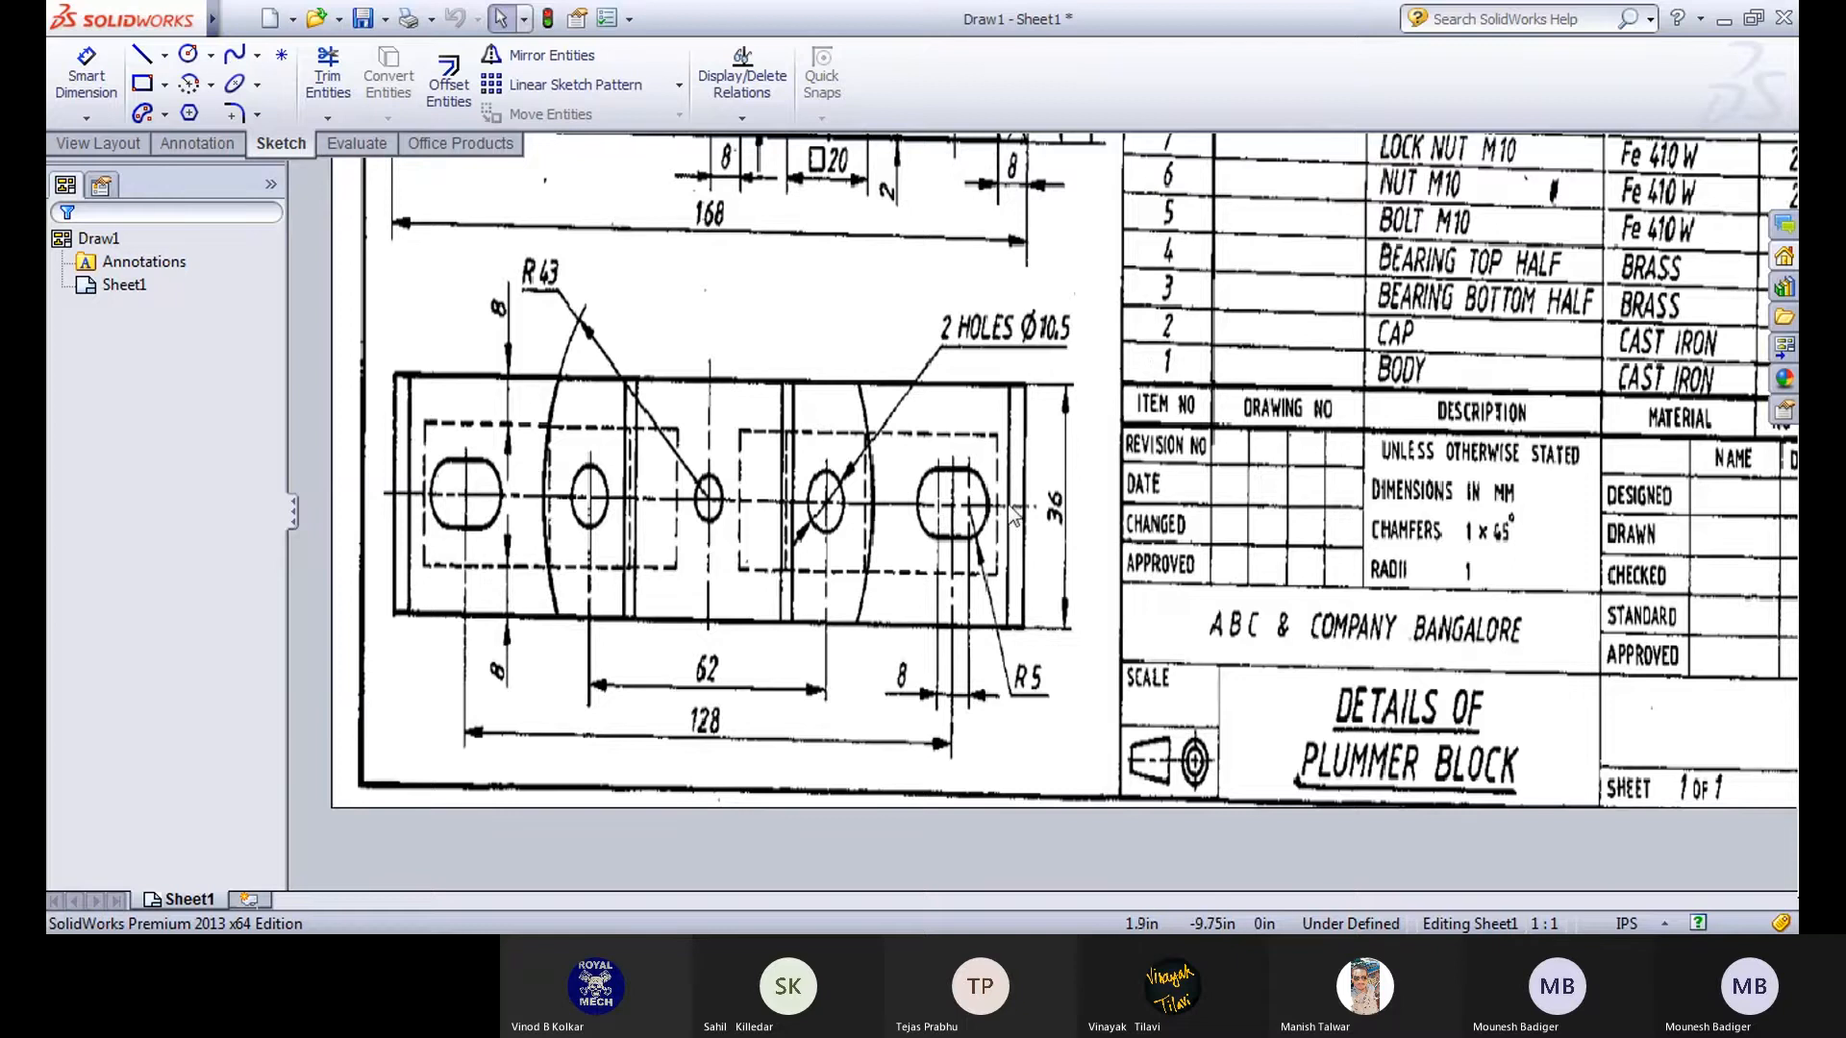
# Compare the base recess dimensions in the body's front view with the hole and slot dimensions in its plan view.
pyautogui.moveTo(967, 548); pyautogui.dragTo(964, 829, button='middle')
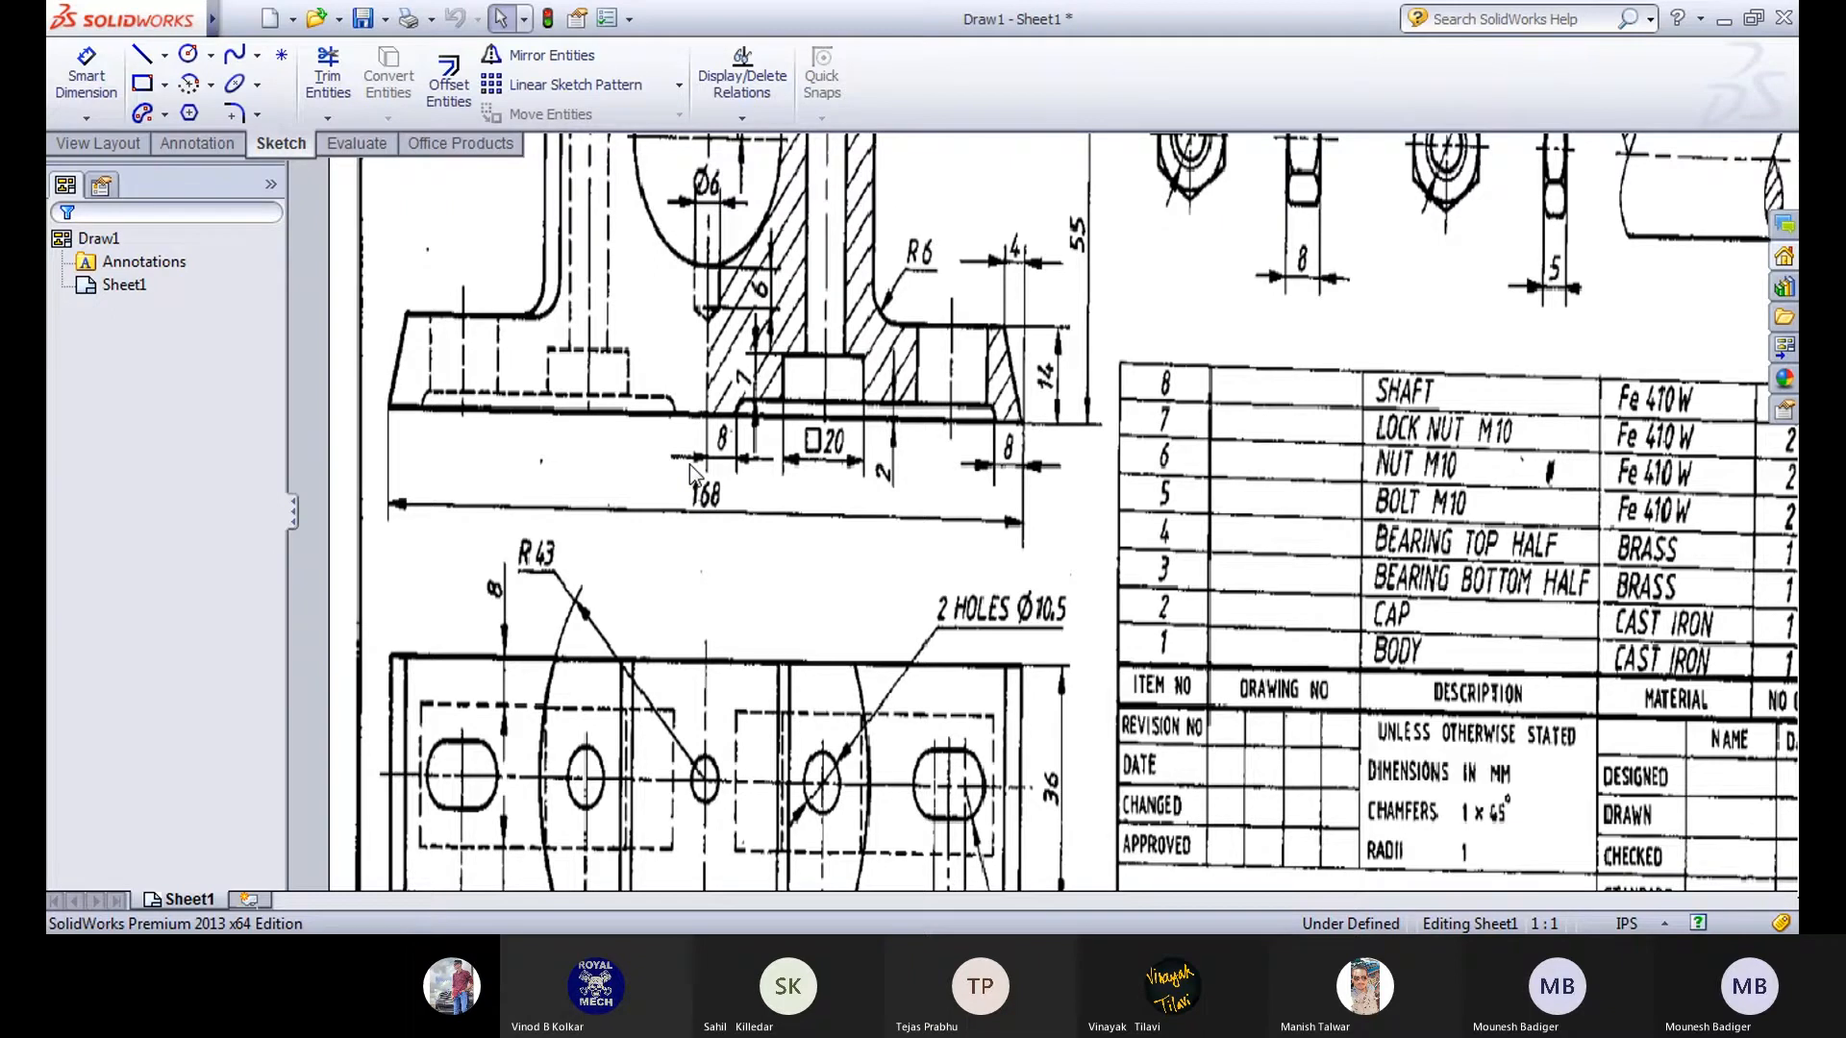
pyautogui.moveTo(771, 728); pyautogui.dragTo(750, 576, button='middle')
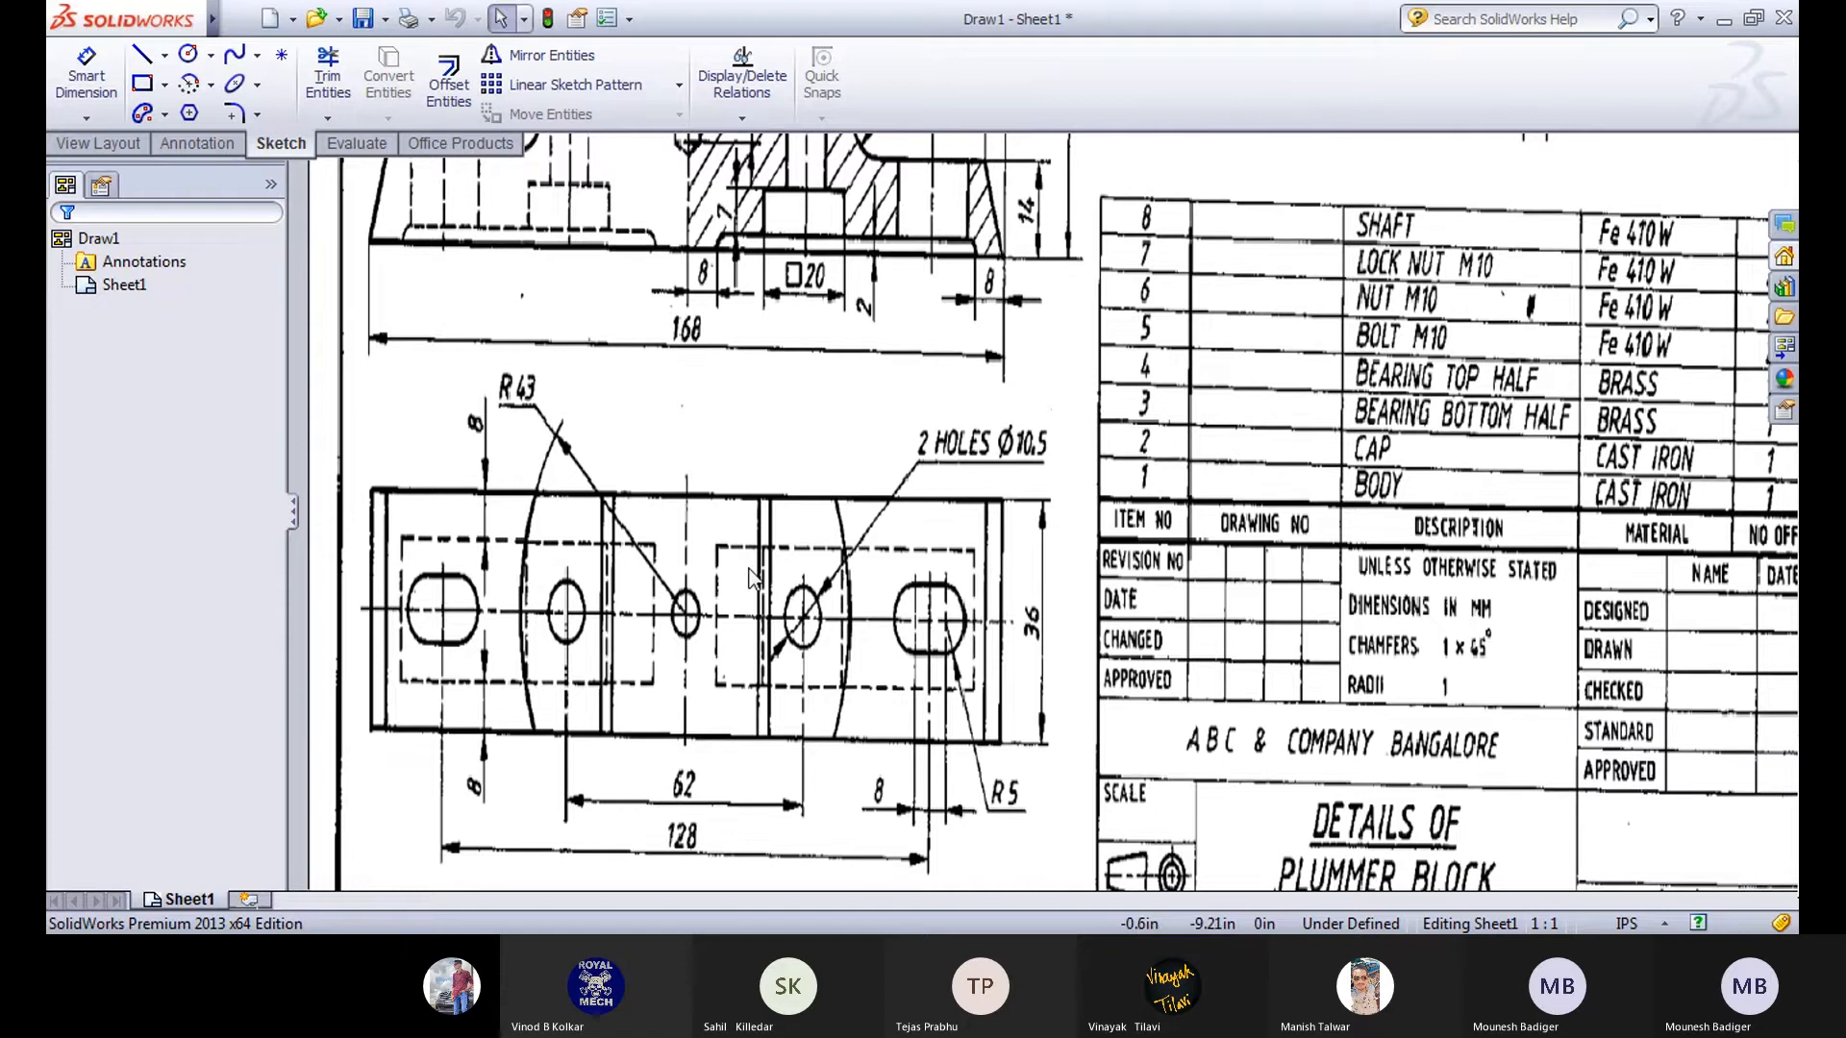
pyautogui.moveTo(699, 753)
pyautogui.mouseDown(button='middle')
pyautogui.moveTo(689, 670)
pyautogui.moveTo(679, 693)
pyautogui.mouseUp(button='middle')
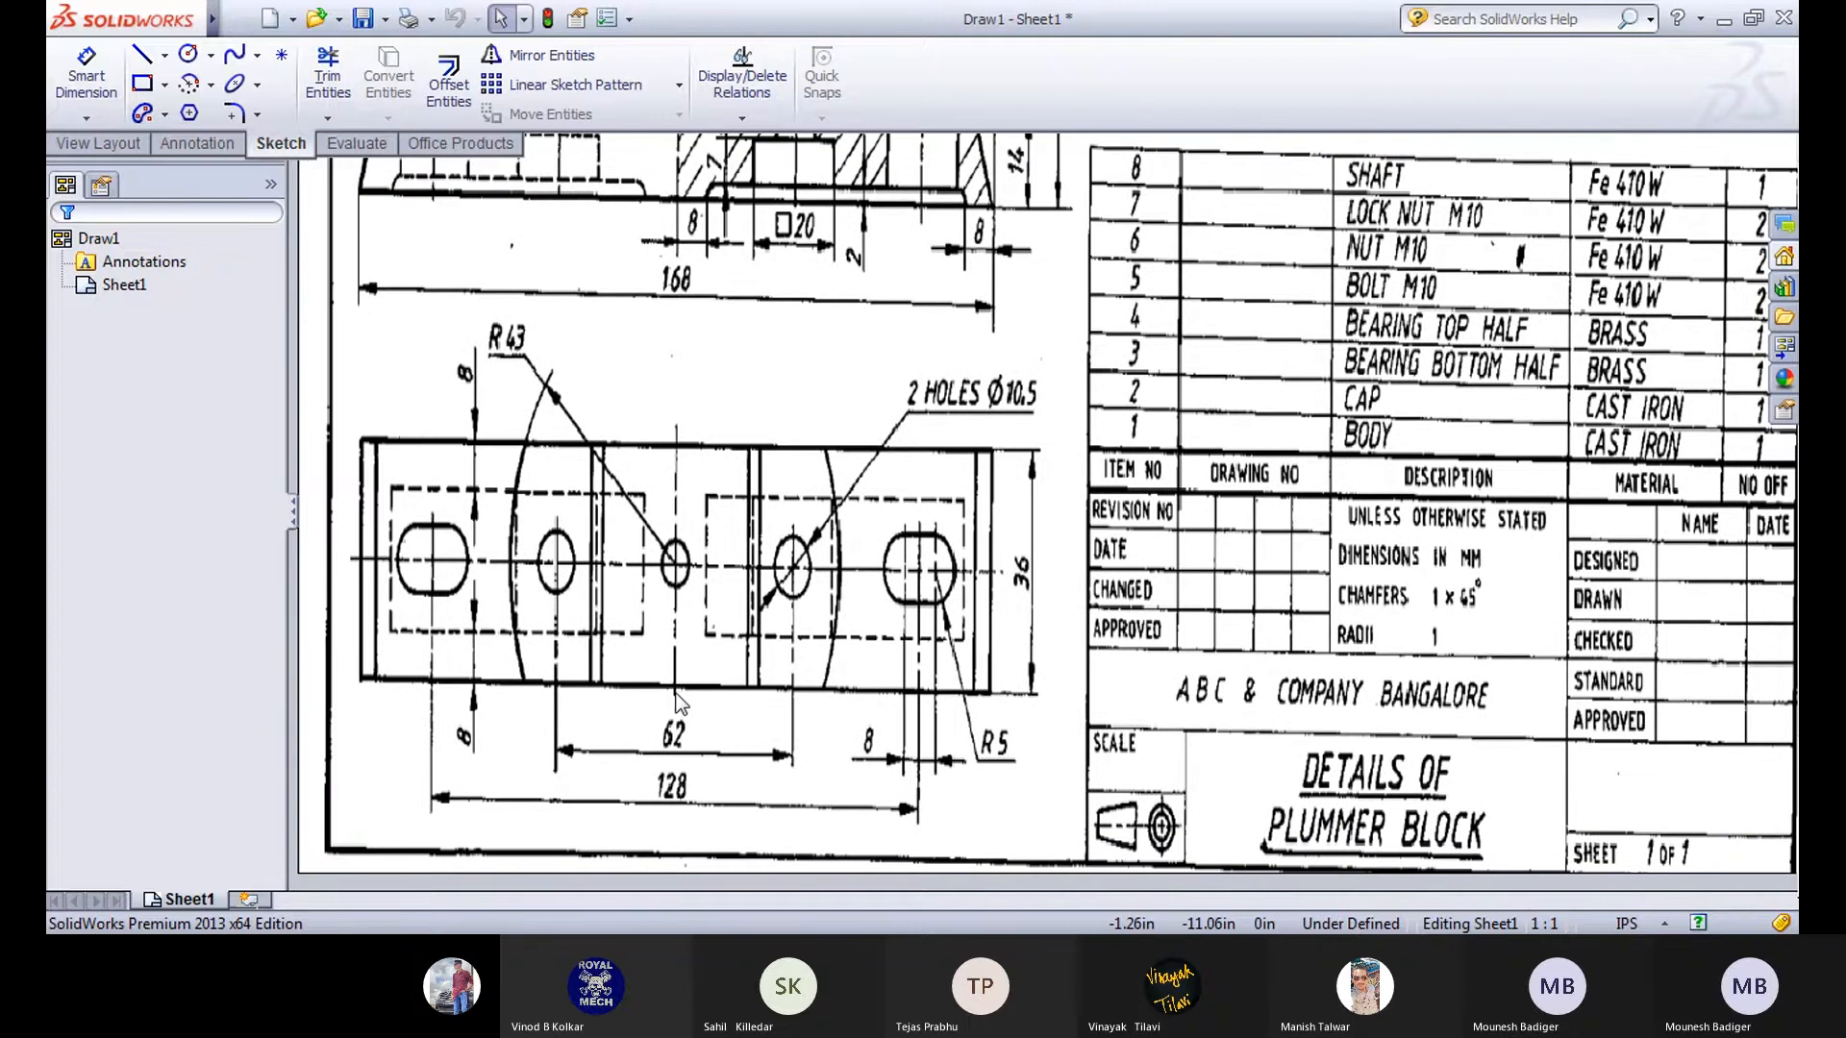
pyautogui.scroll(-1, 678, 692)
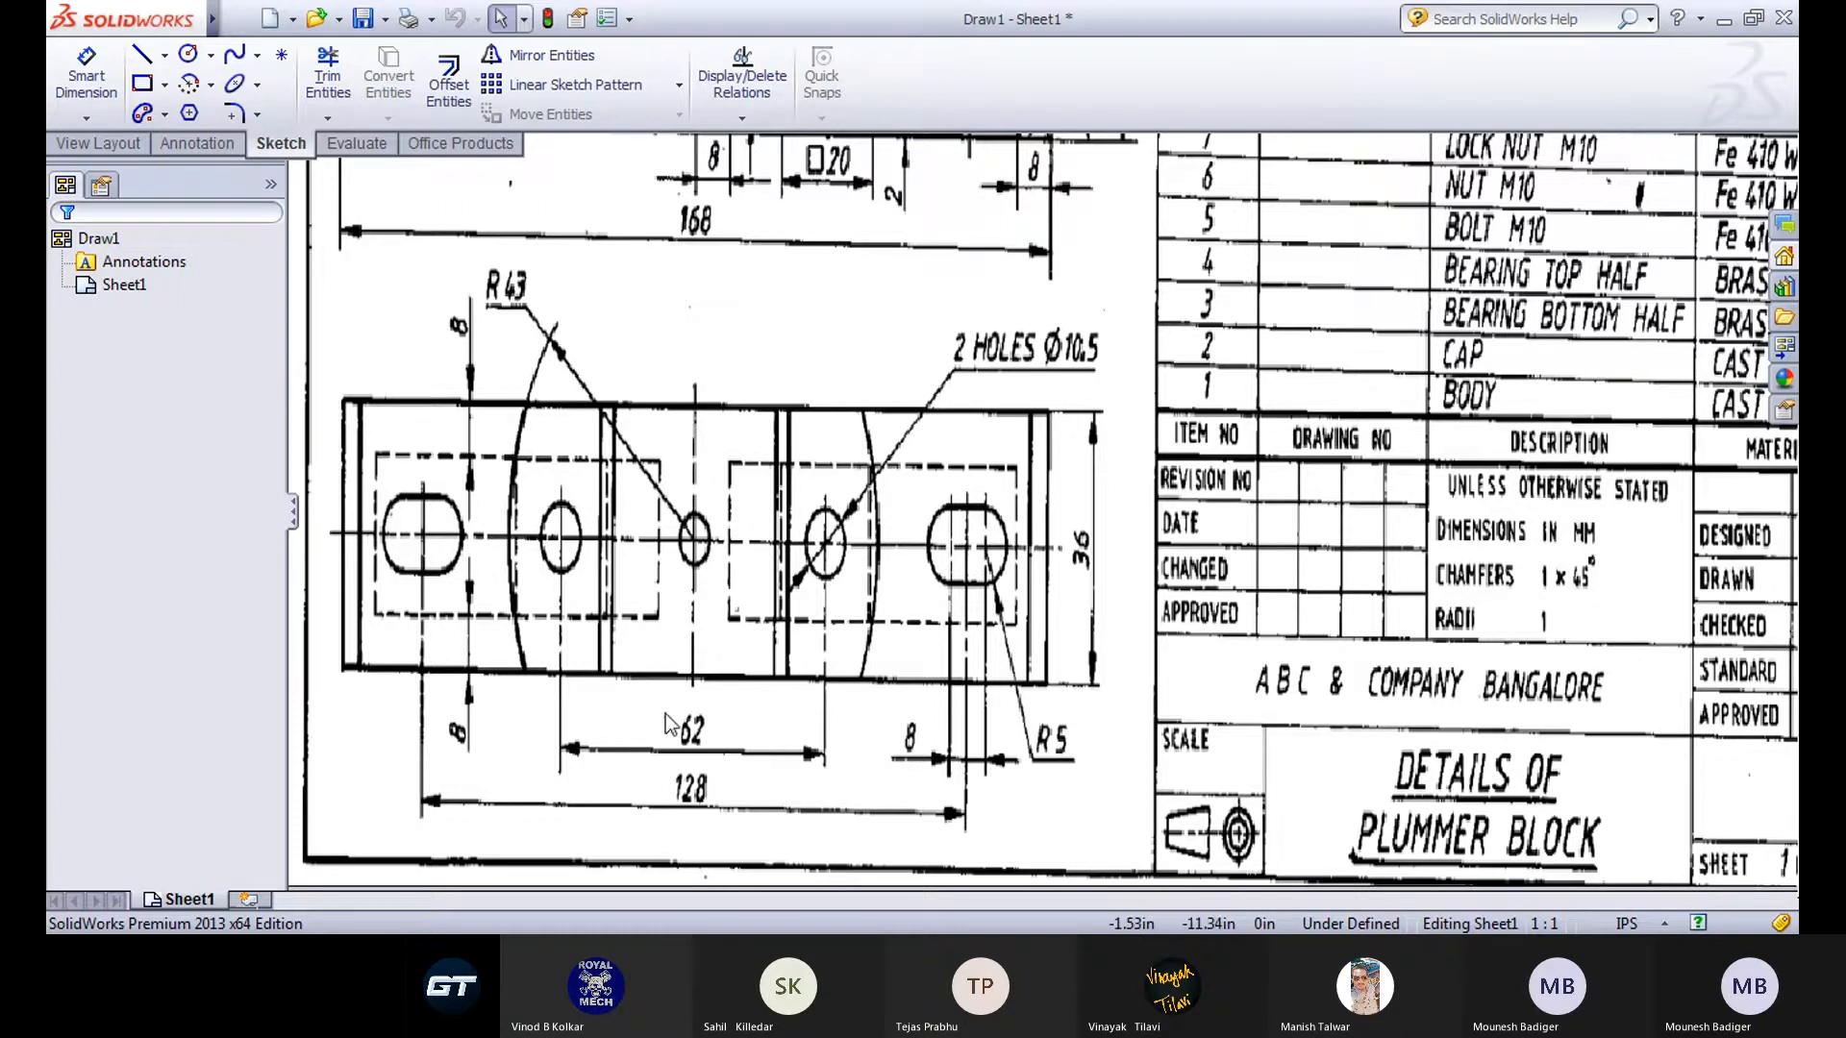
# Return to the plummer block part and start a sketch on the base's upper face, seen from the Top view.
pyautogui.click(677, 944)
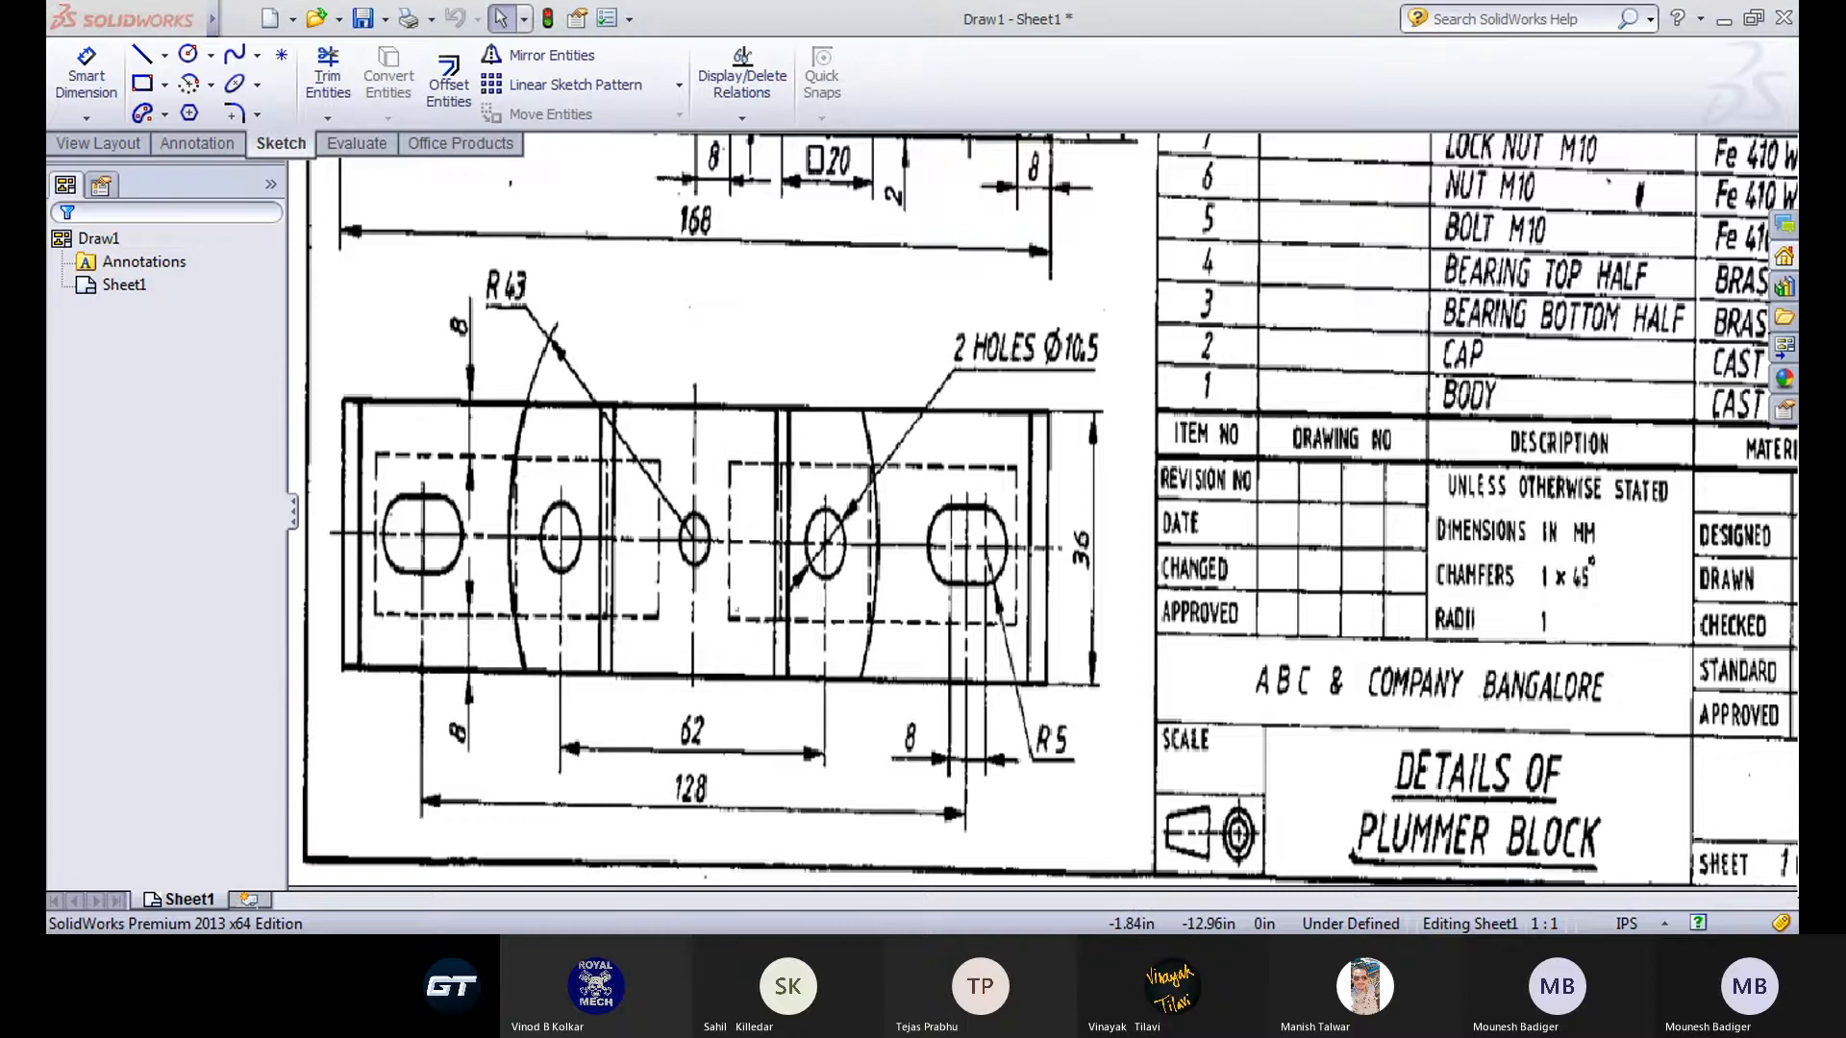
pyautogui.click(623, 892)
pyautogui.moveTo(645, 408); pyautogui.dragTo(648, 494, button='middle')
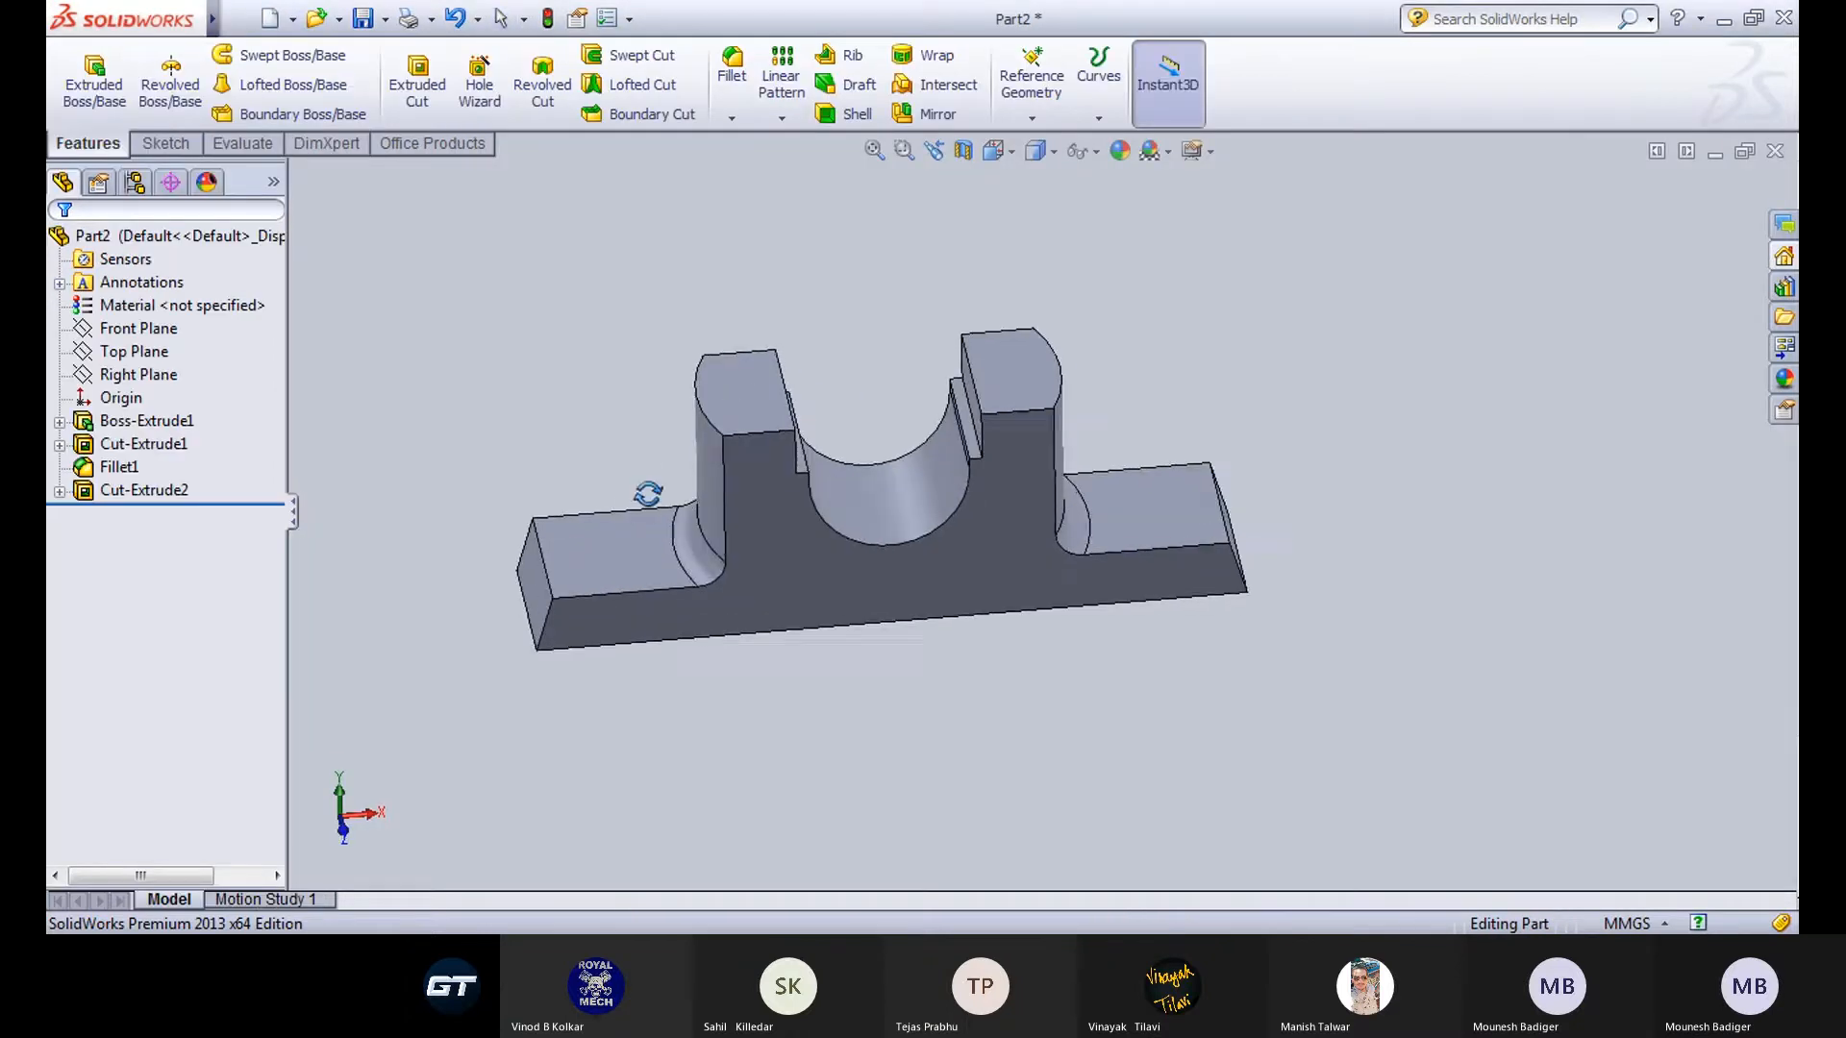
pyautogui.moveTo(517, 702); pyautogui.dragTo(507, 666, button='middle')
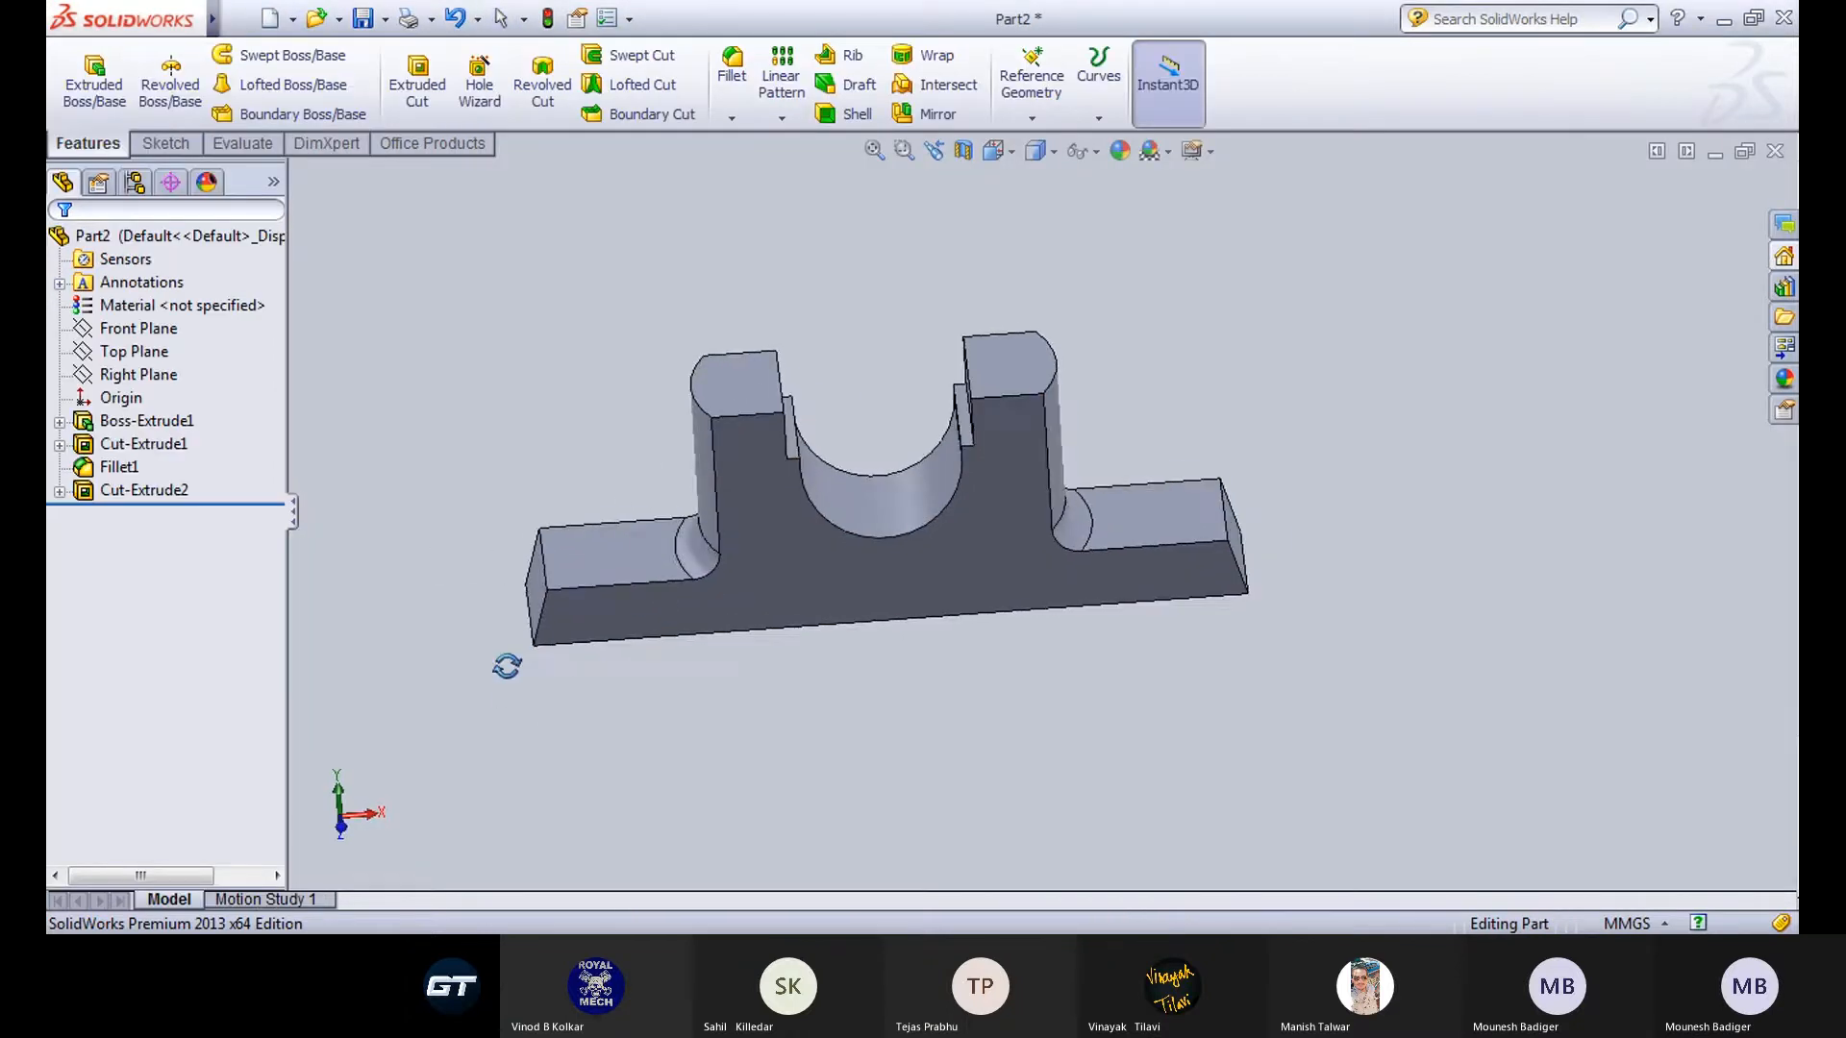
pyautogui.click(582, 563)
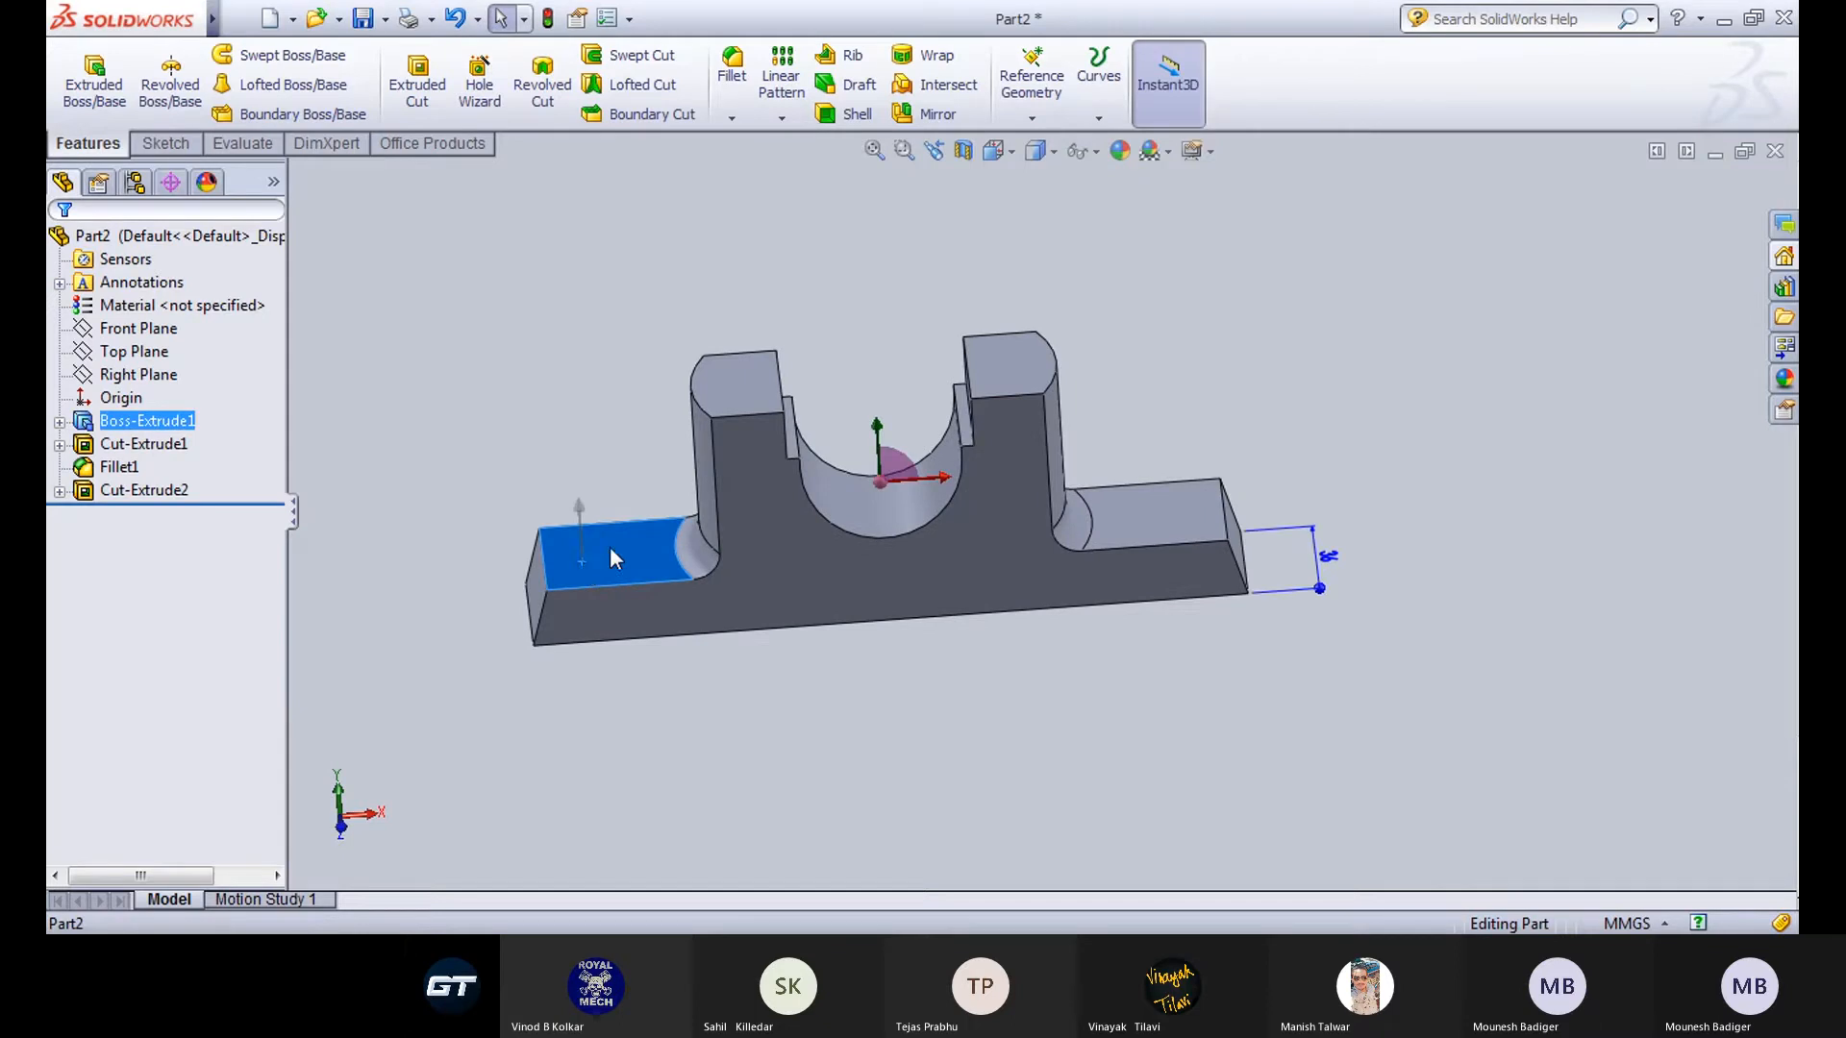
pyautogui.click(688, 486)
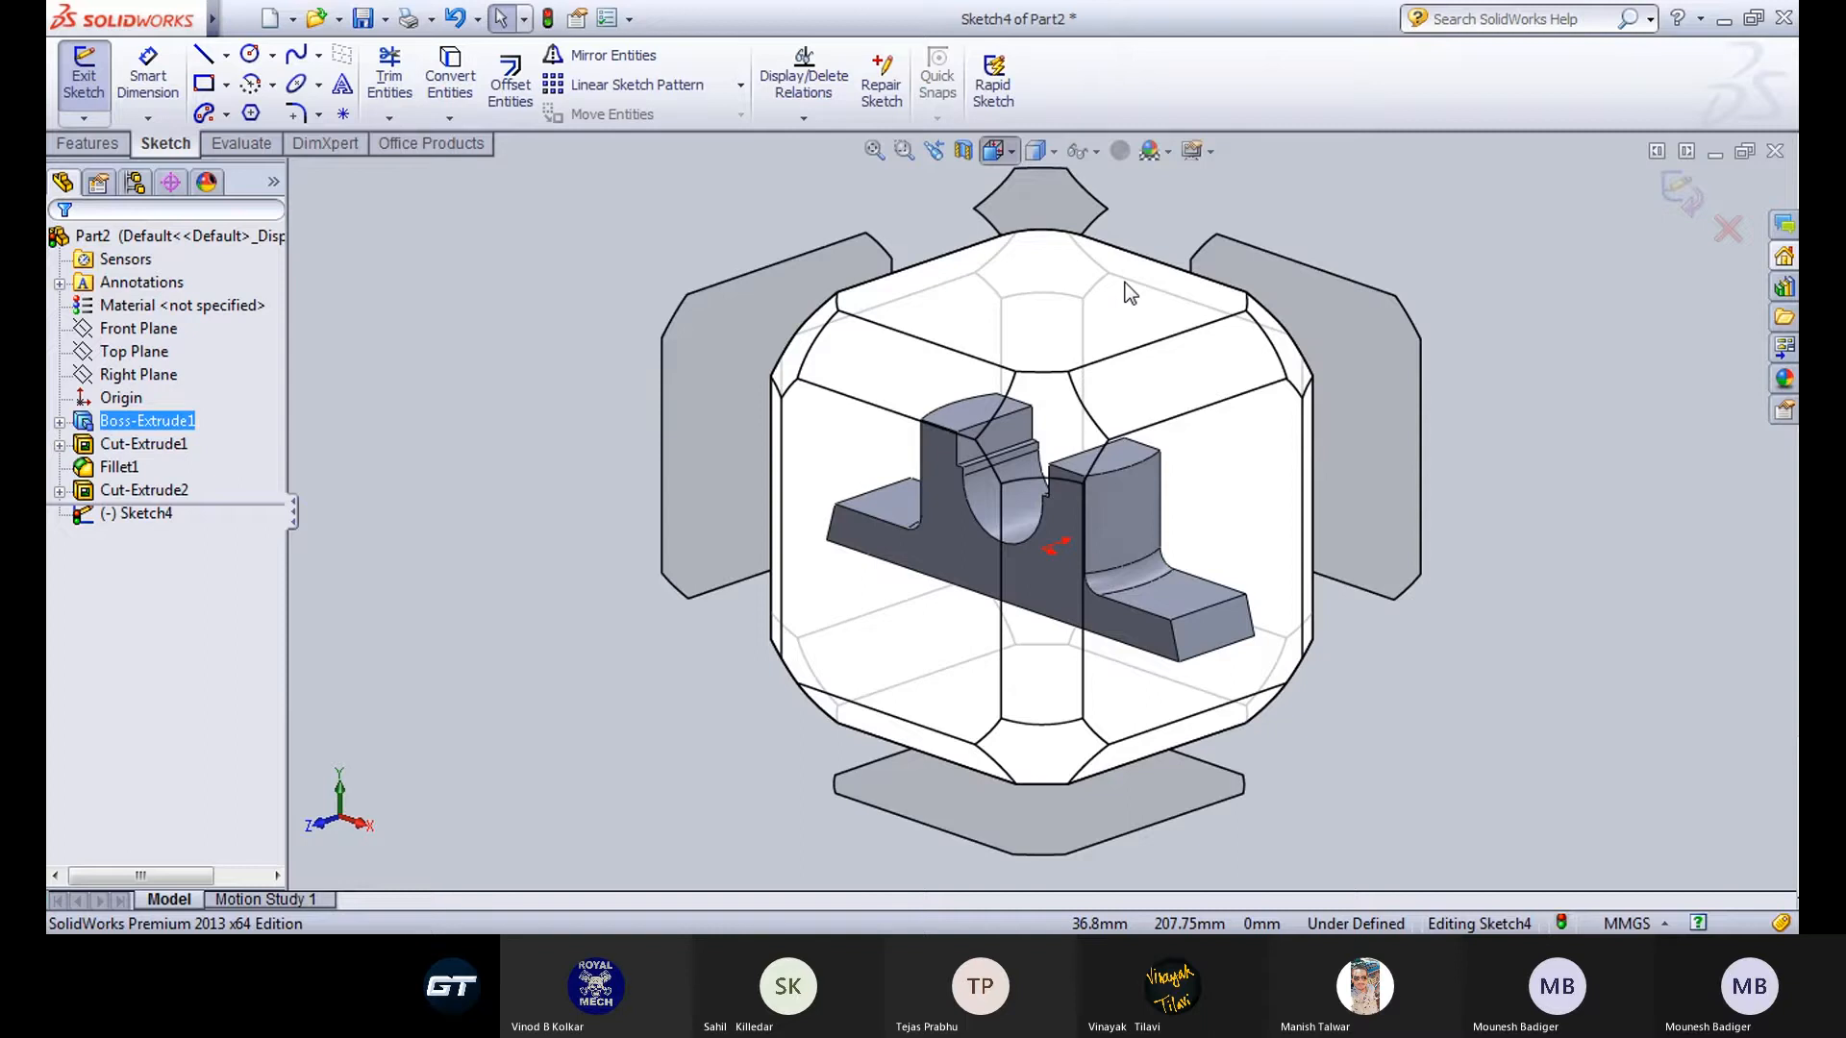
pyautogui.click(1125, 283)
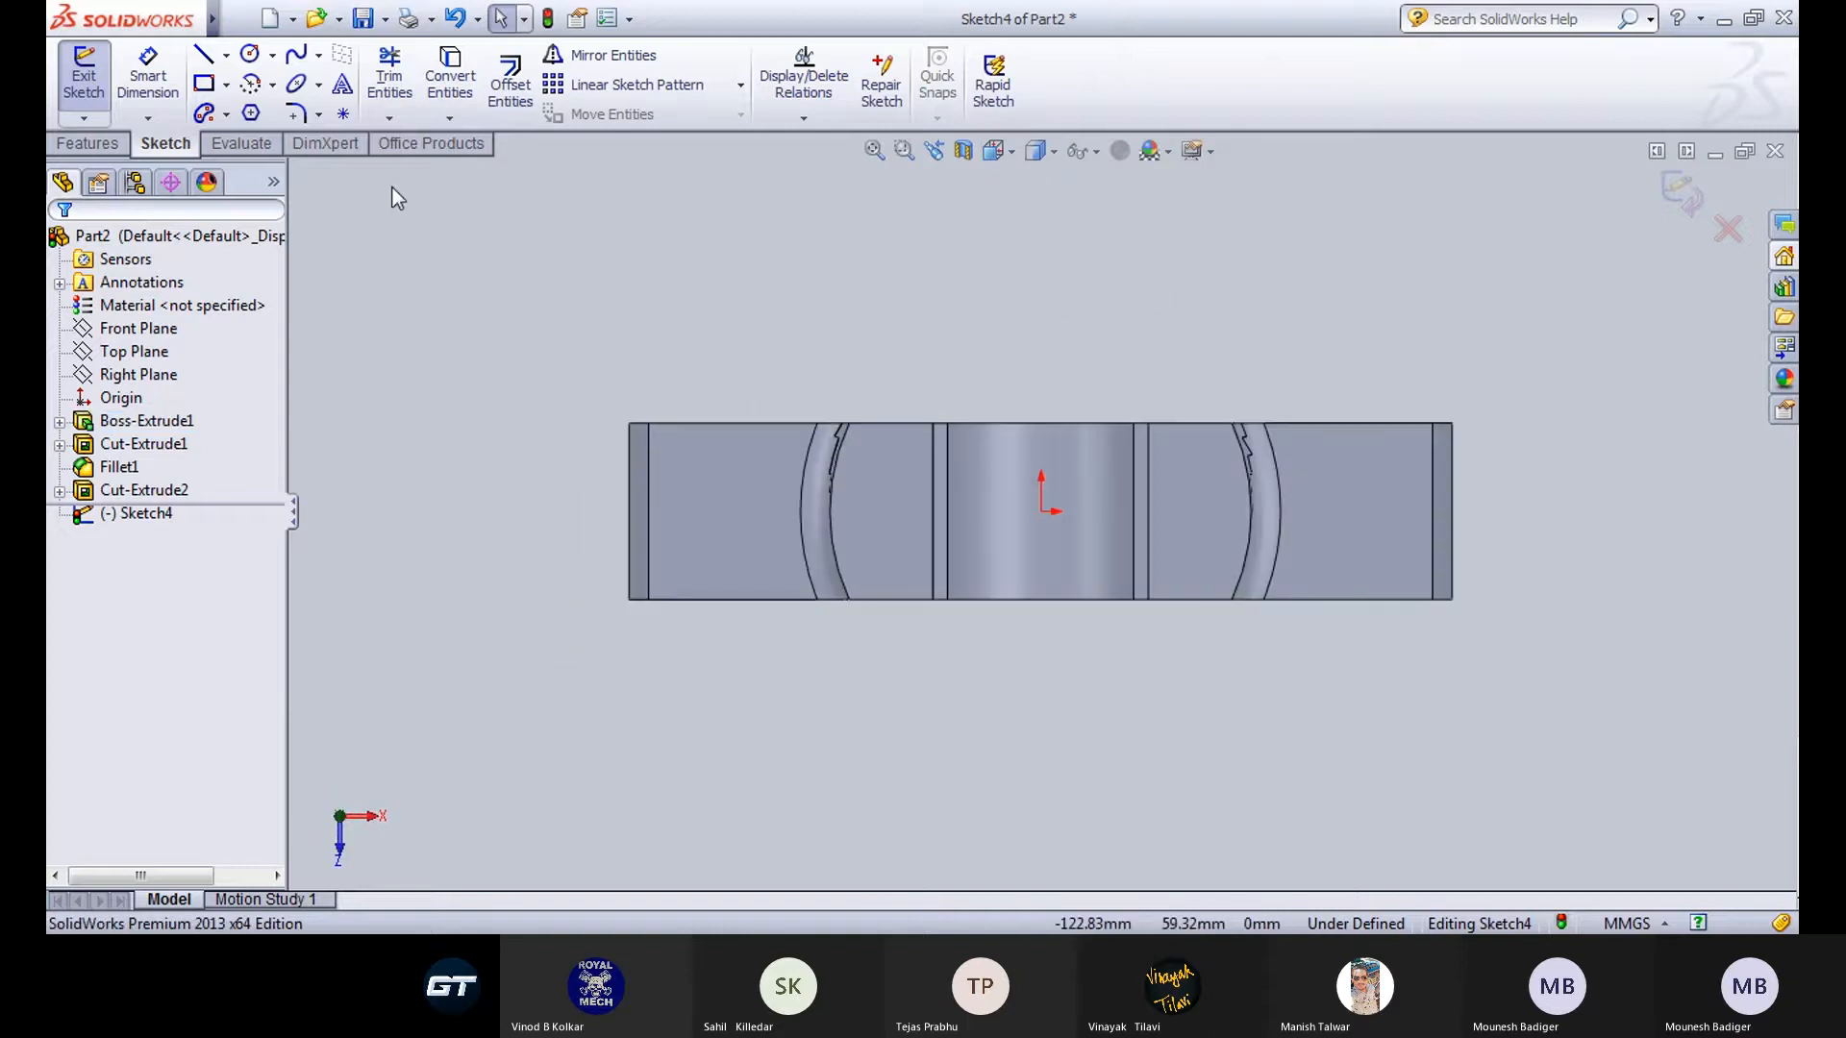
# Sketch a horizontal centerline about 196 mm long through the origin, from the right end edge's midpoint past the left end.
pyautogui.click(227, 114)
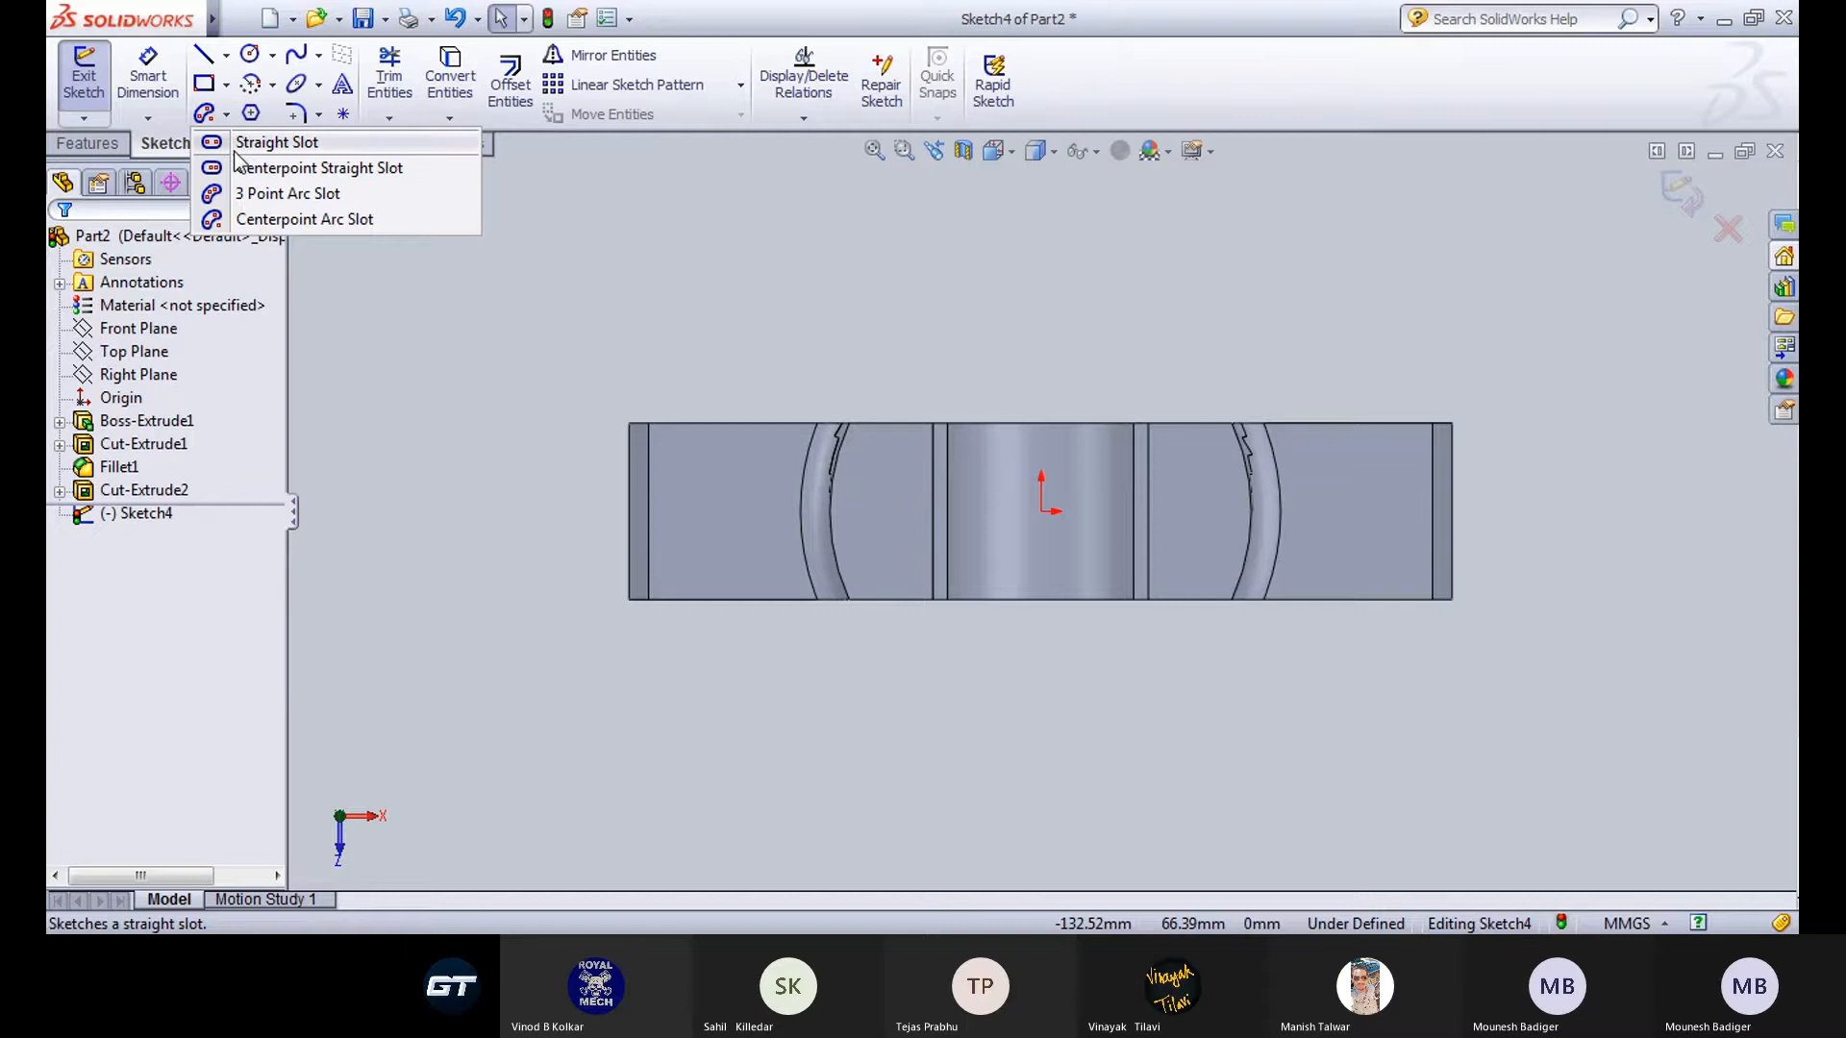
pyautogui.click(237, 144)
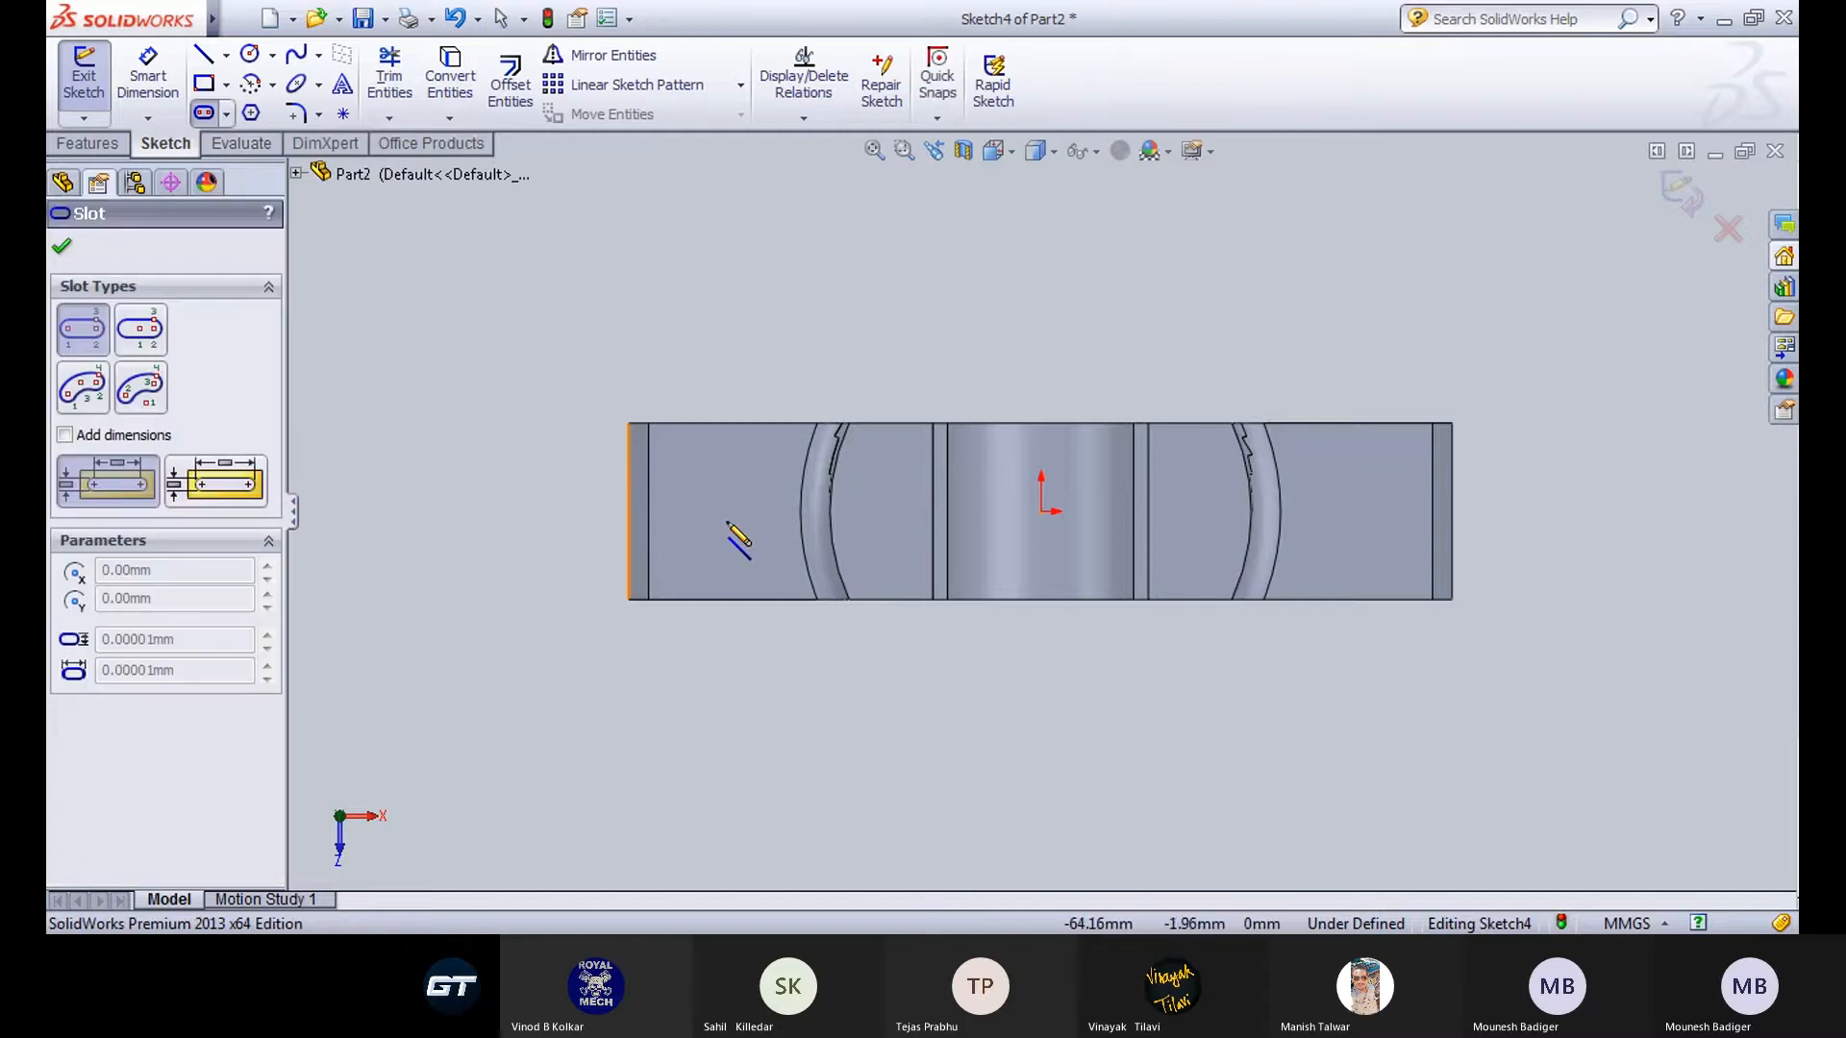
pyautogui.click(226, 55)
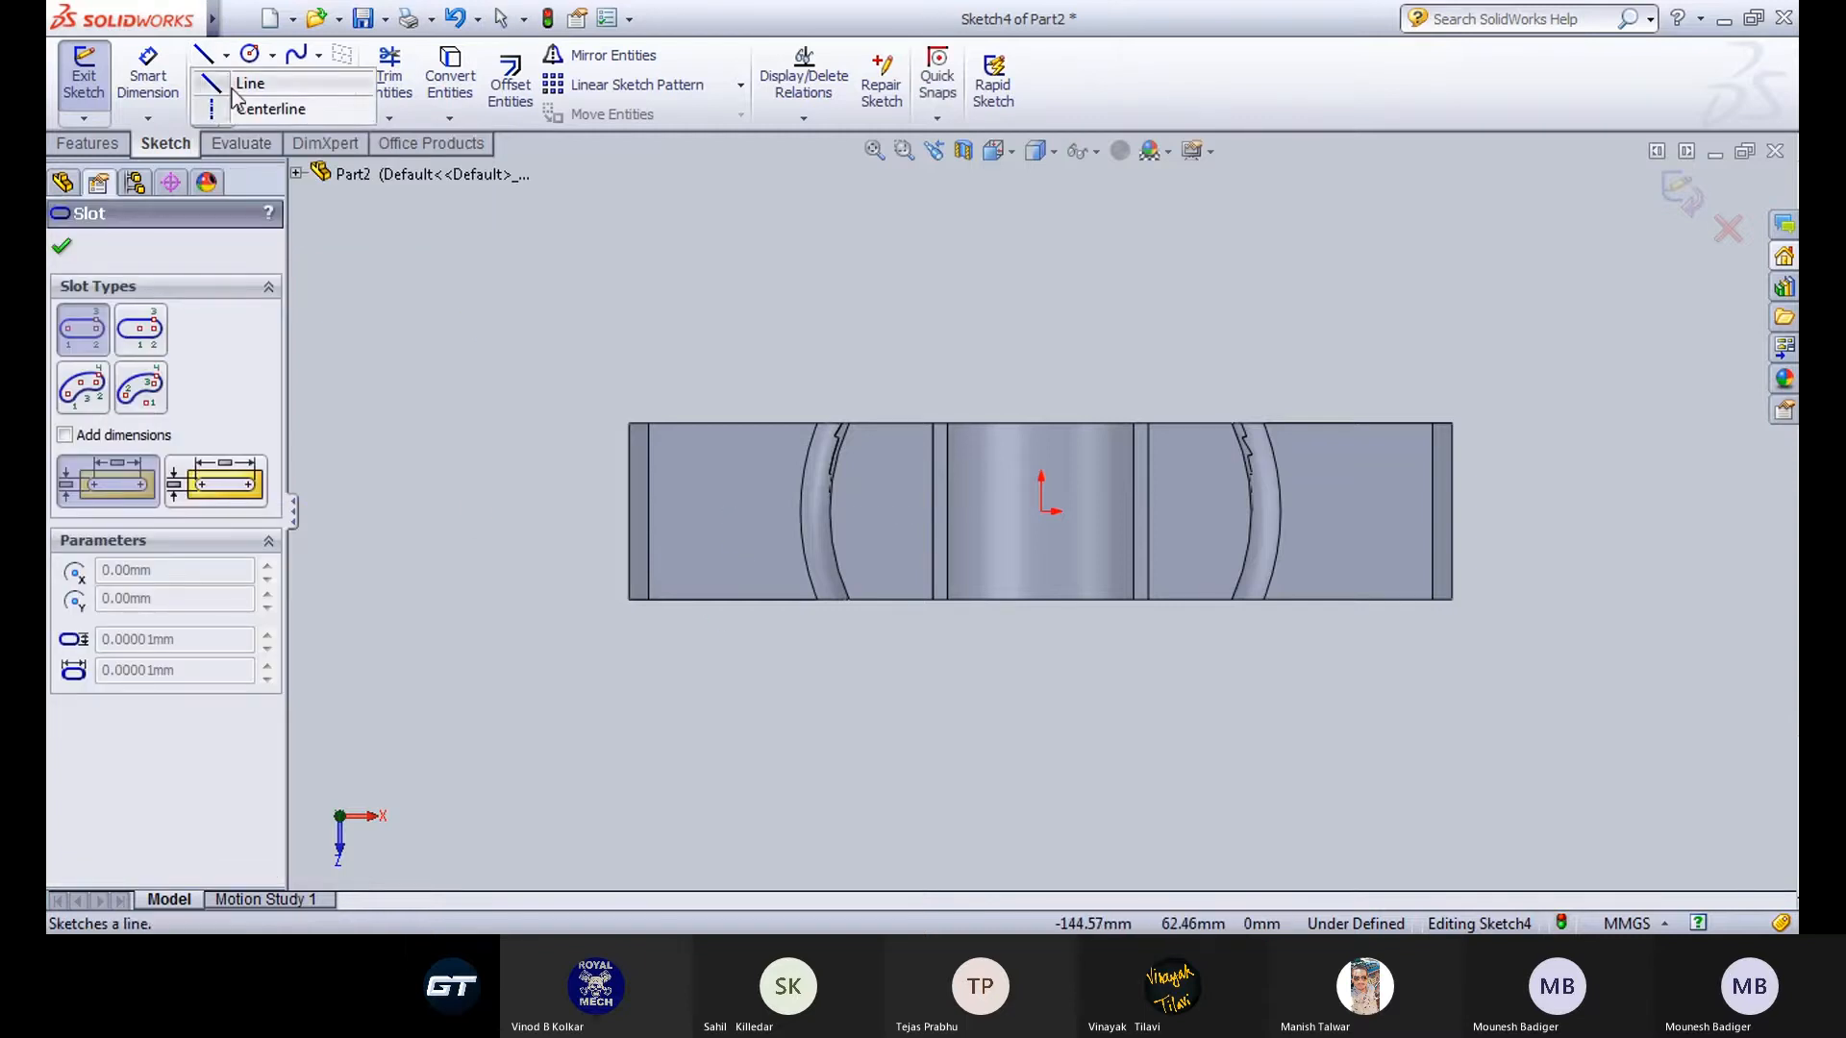
pyautogui.click(245, 108)
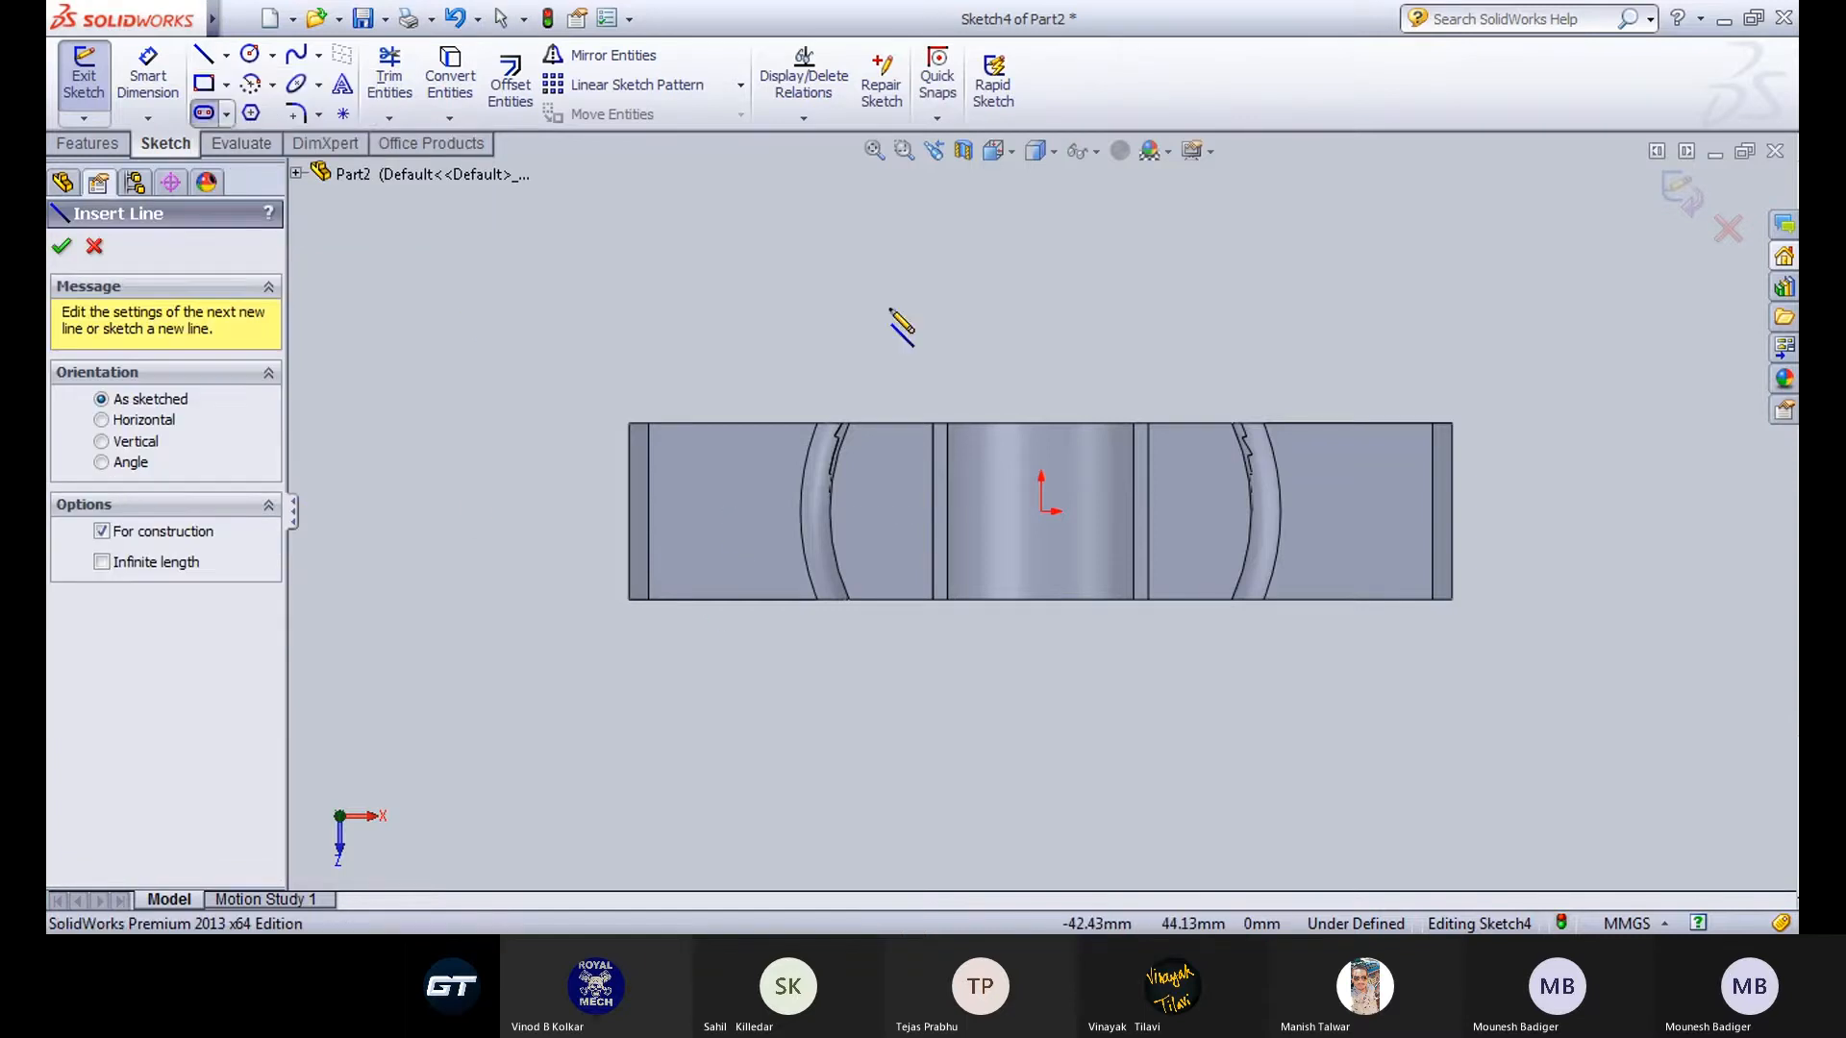
pyautogui.click(1450, 510)
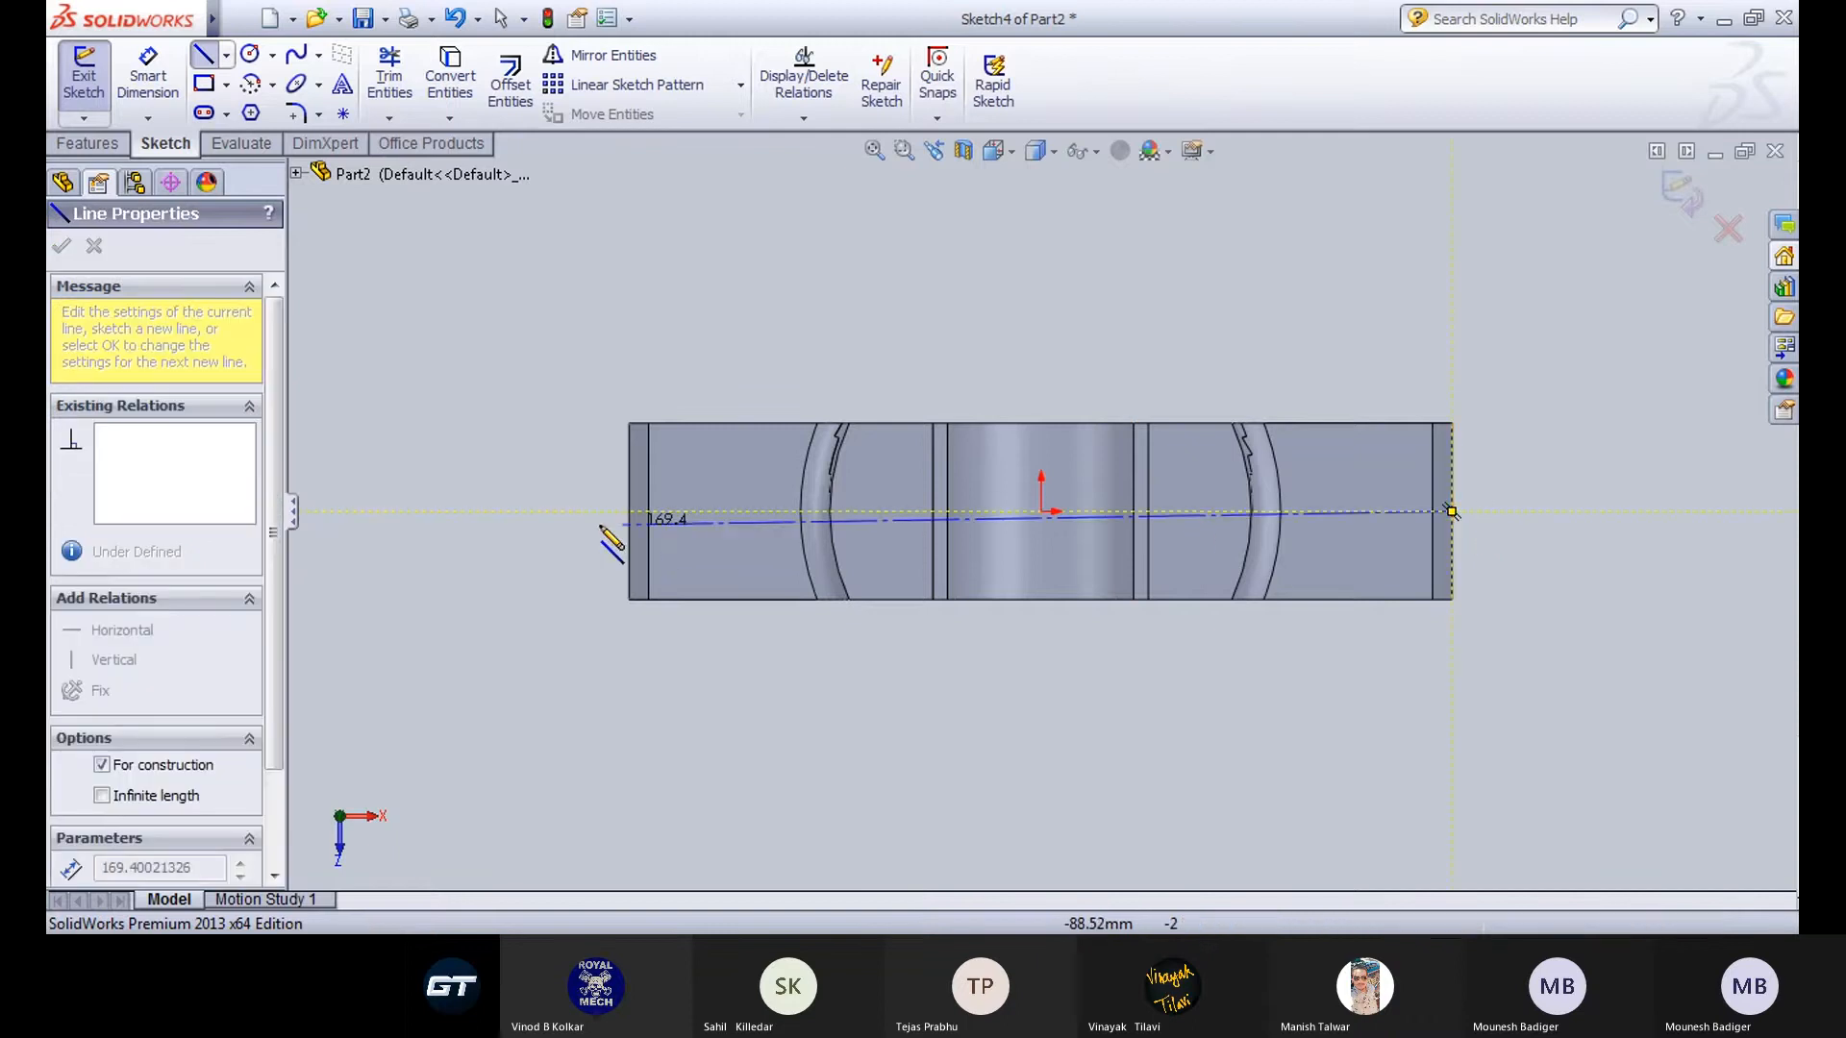
pyautogui.click(492, 510)
pyautogui.press('Escape')
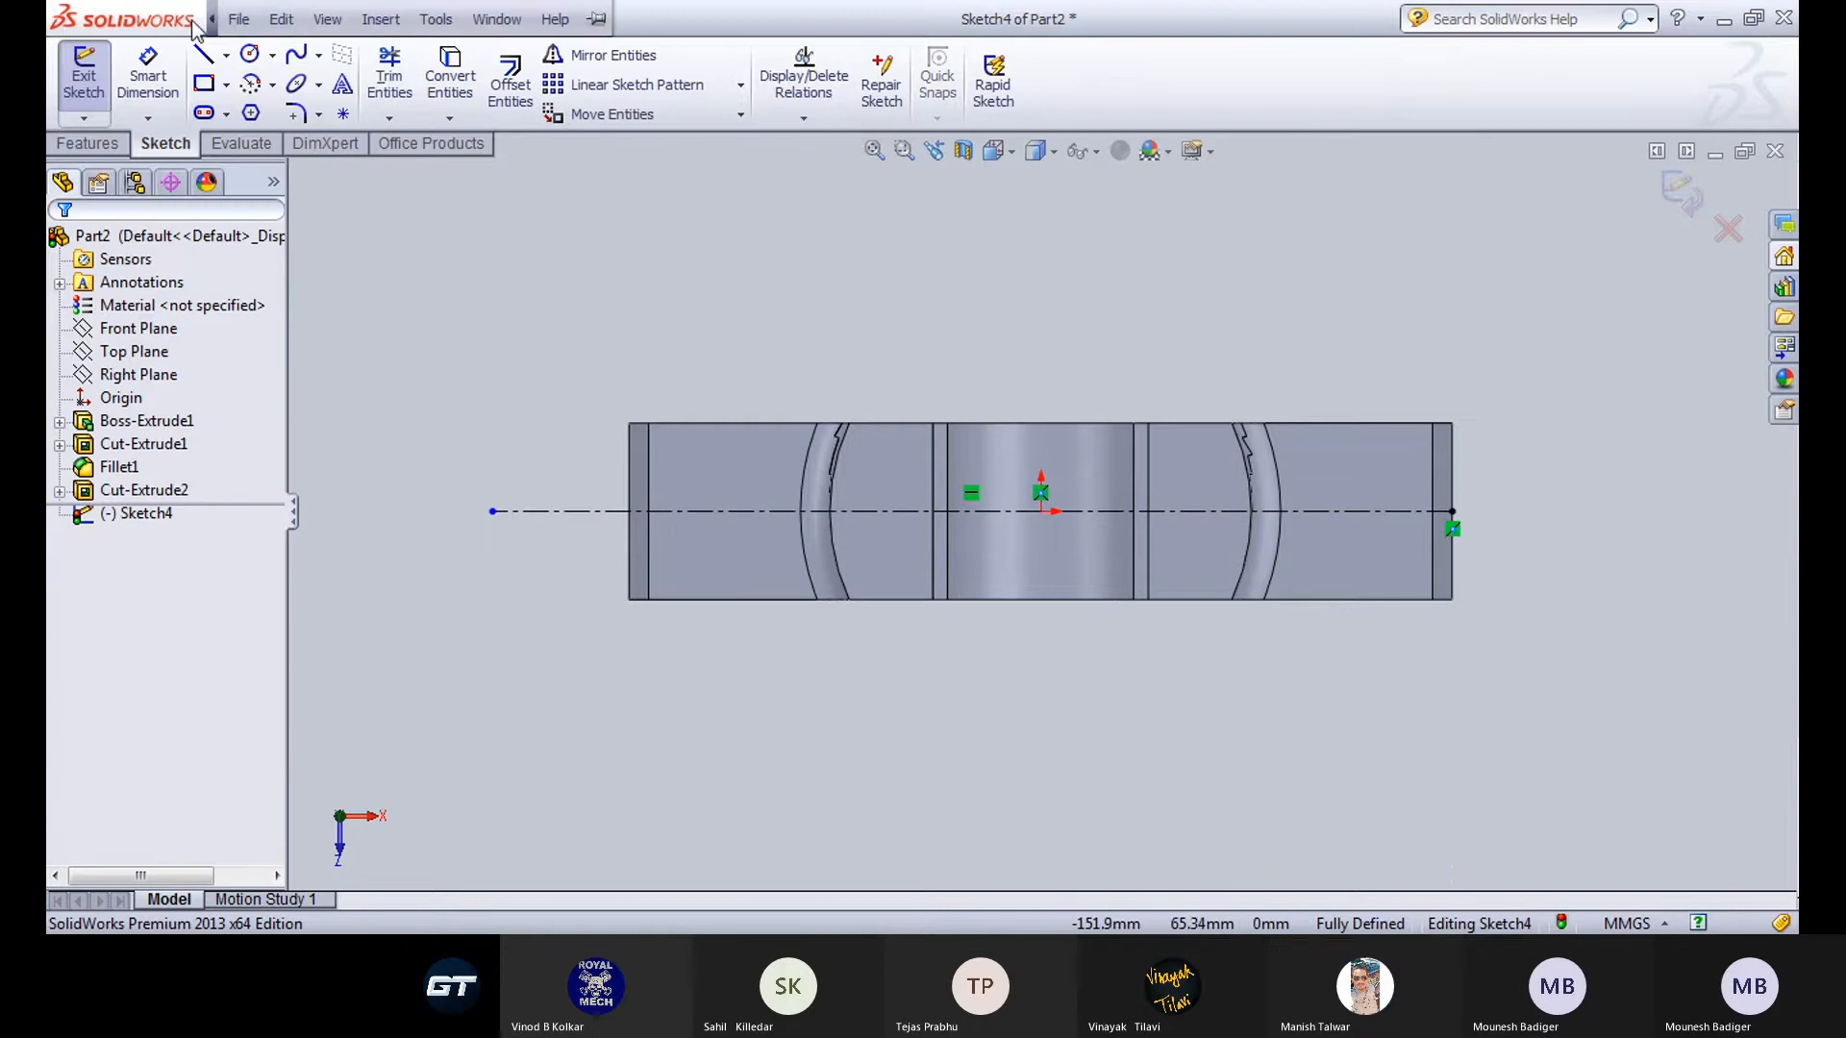
# Sketch a vertical centerline about 76 mm long through the origin, extending beyond both long sides of the base.
pyautogui.click(227, 55)
pyautogui.click(251, 108)
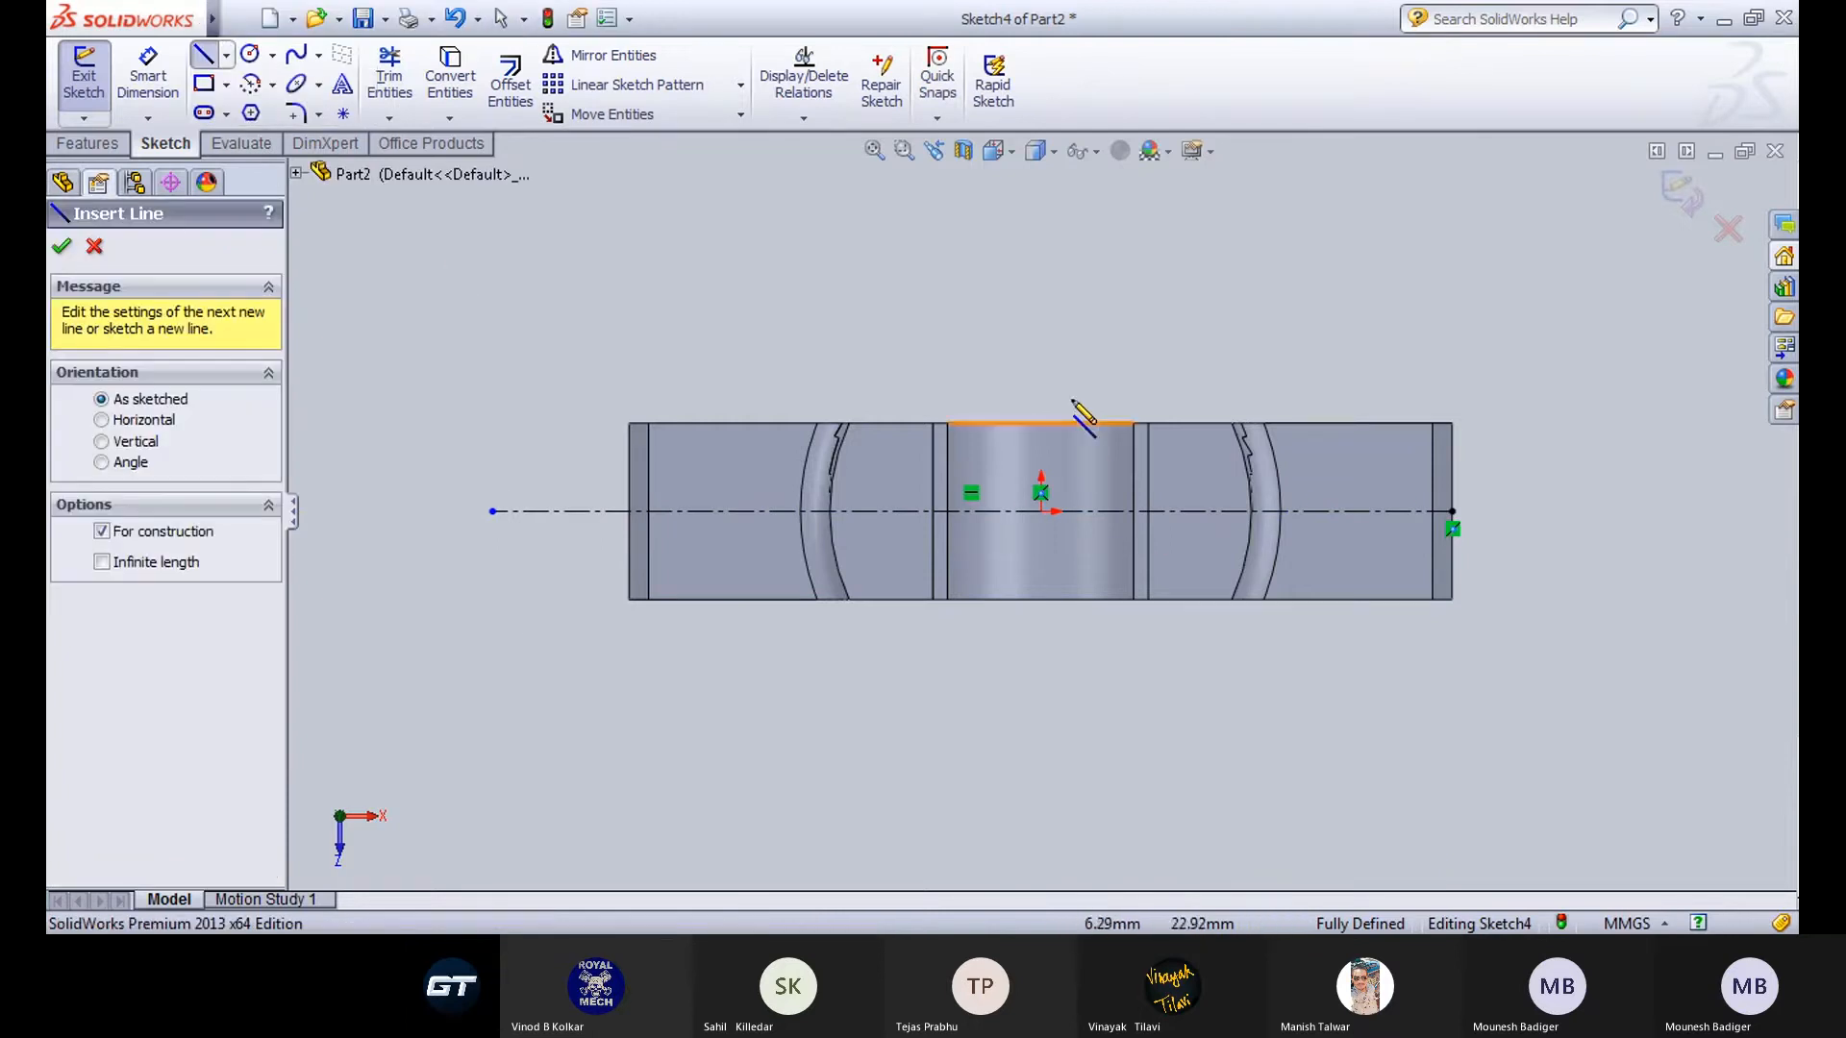
pyautogui.click(1041, 343)
pyautogui.click(1041, 717)
pyautogui.press('Escape')
# Make the horizontal centerline's endpoints symmetric about the vertical centerline.
pyautogui.click(492, 511)
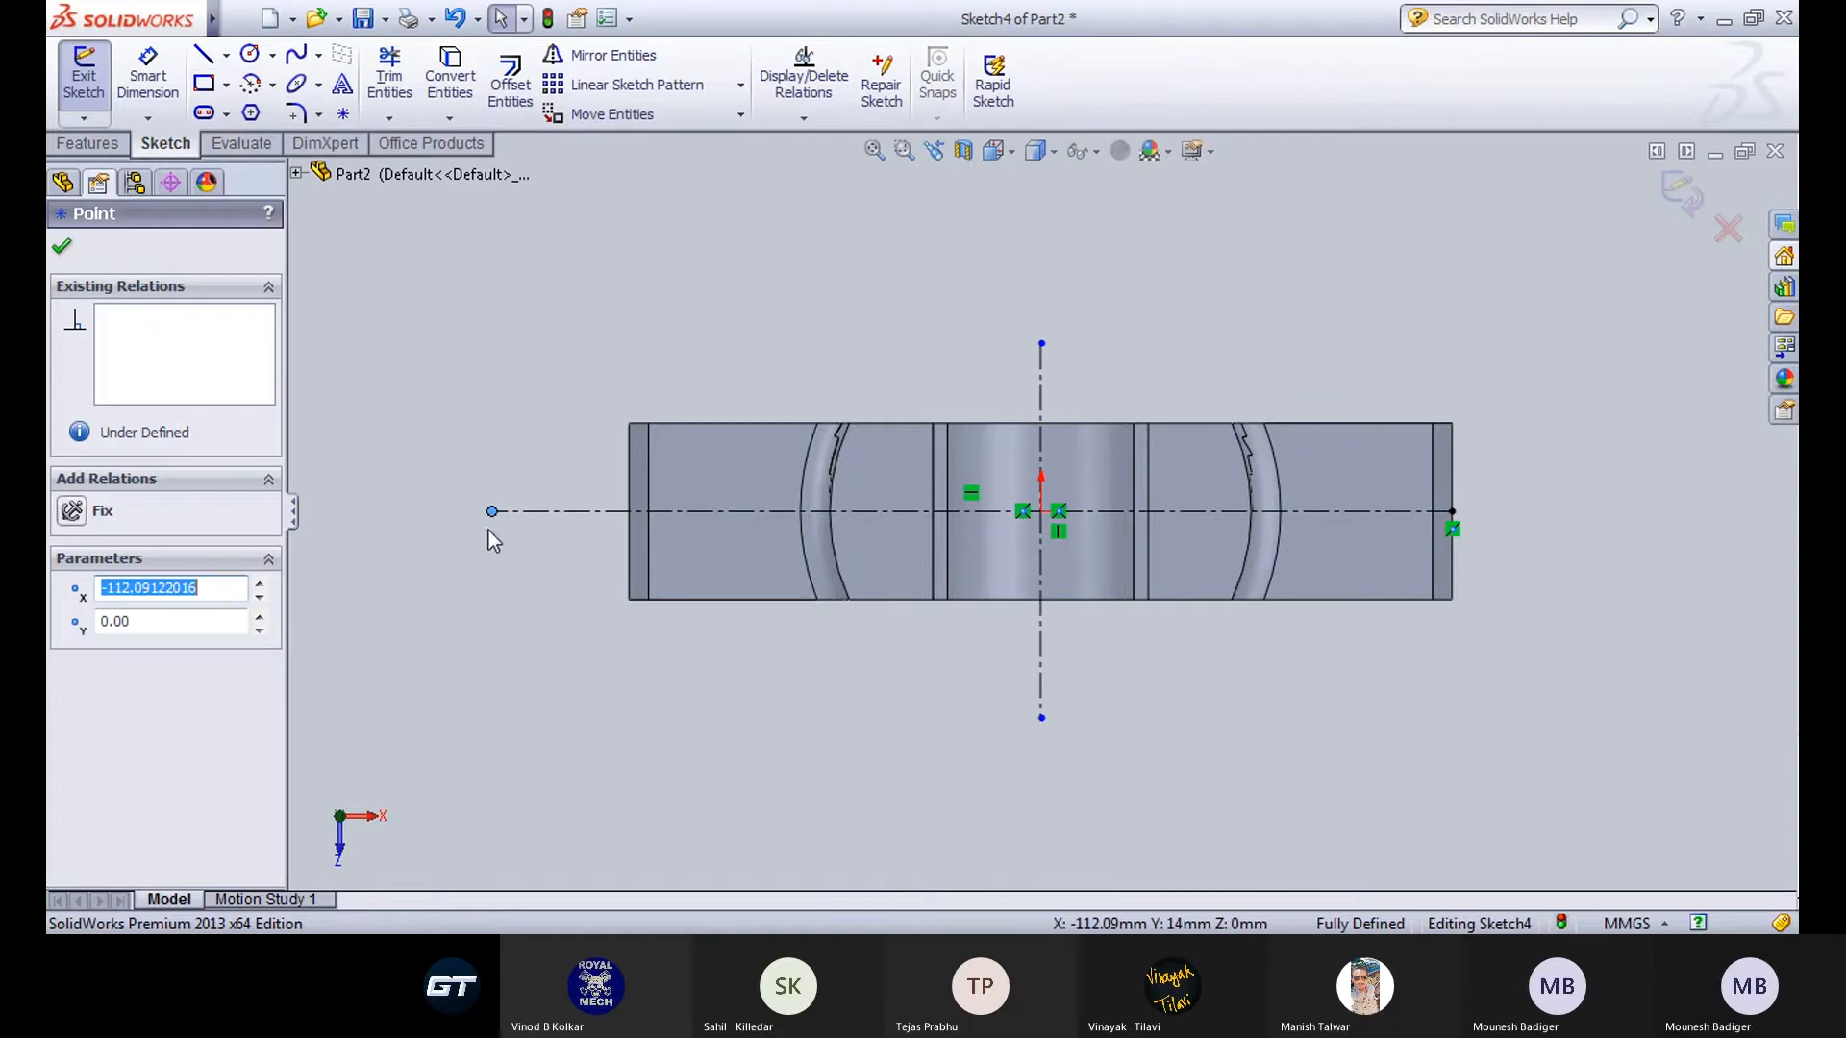
pyautogui.keyDown('ctrl'); pyautogui.click(1456, 510); pyautogui.keyUp('ctrl')
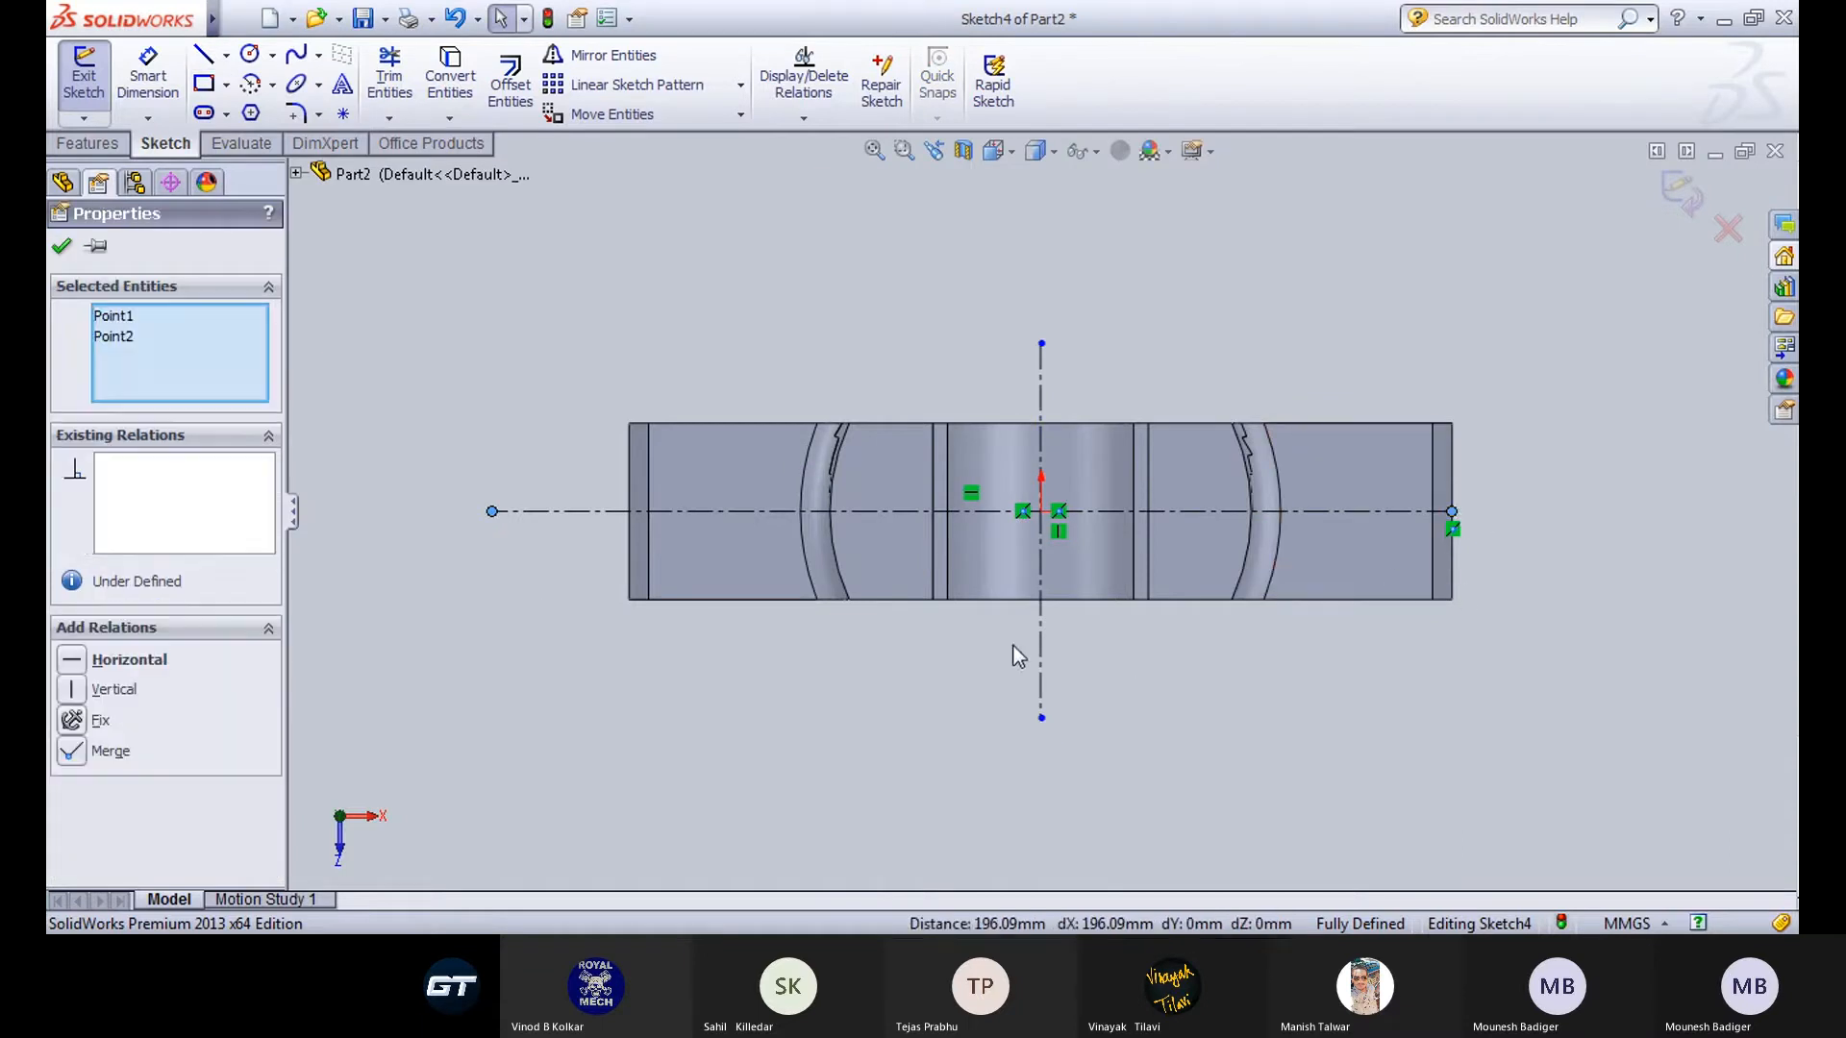
pyautogui.keyDown('ctrl'); pyautogui.click(1040, 651); pyautogui.keyUp('ctrl')
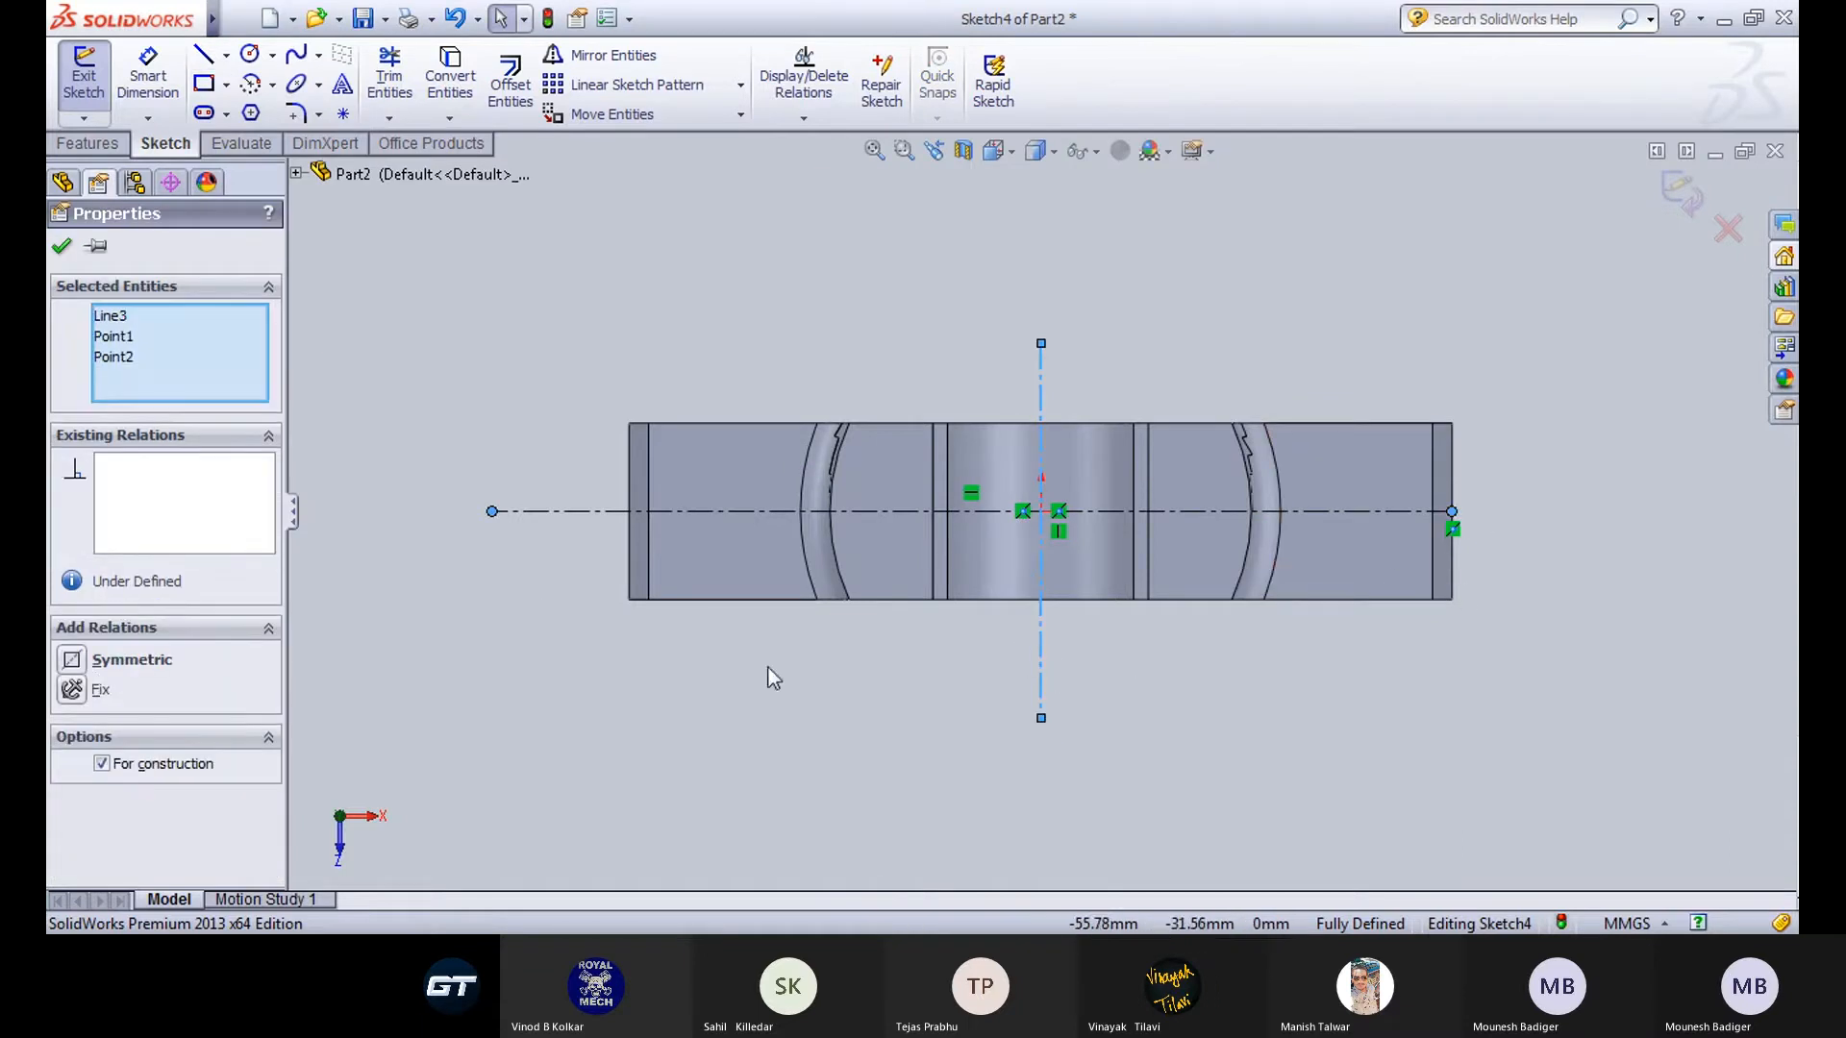
pyautogui.click(72, 660)
pyautogui.click(465, 386)
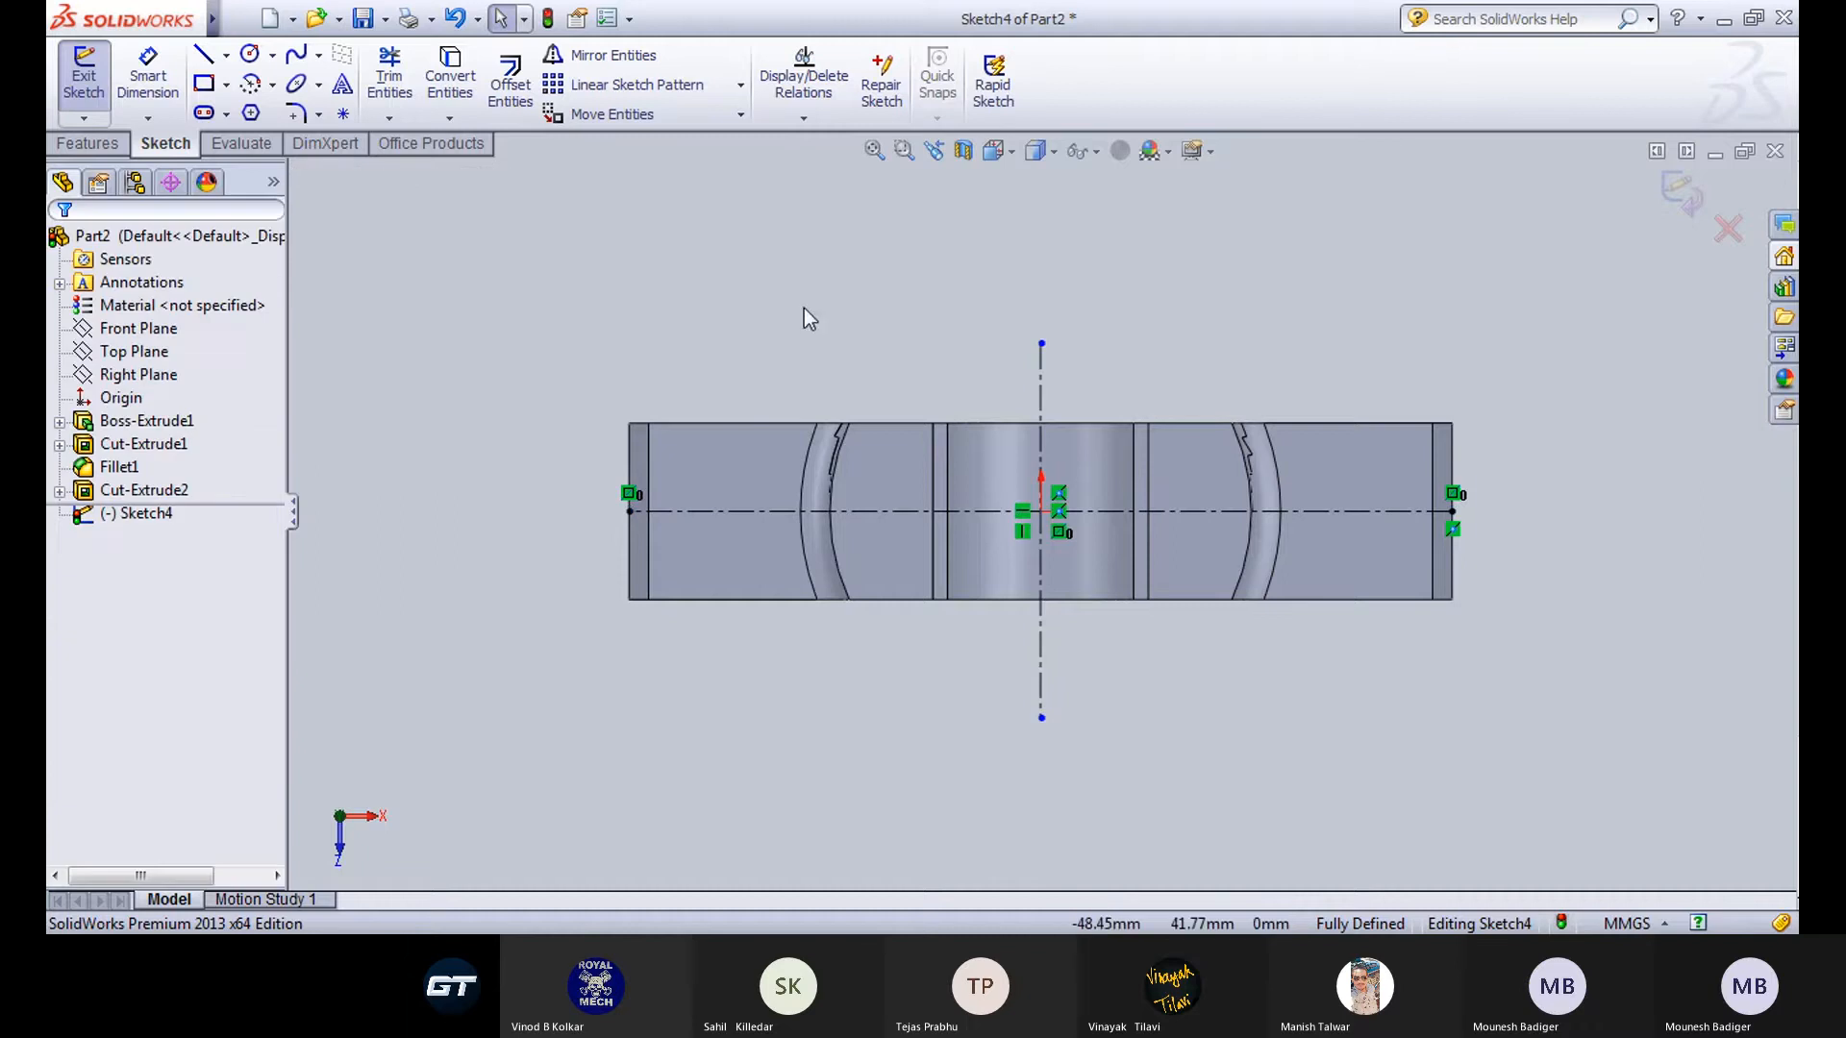
# Make the vertical centerline's endpoints symmetric about the horizontal centerline.
pyautogui.click(1041, 343)
pyautogui.keyDown('ctrl'); pyautogui.click(1041, 718); pyautogui.keyUp('ctrl')
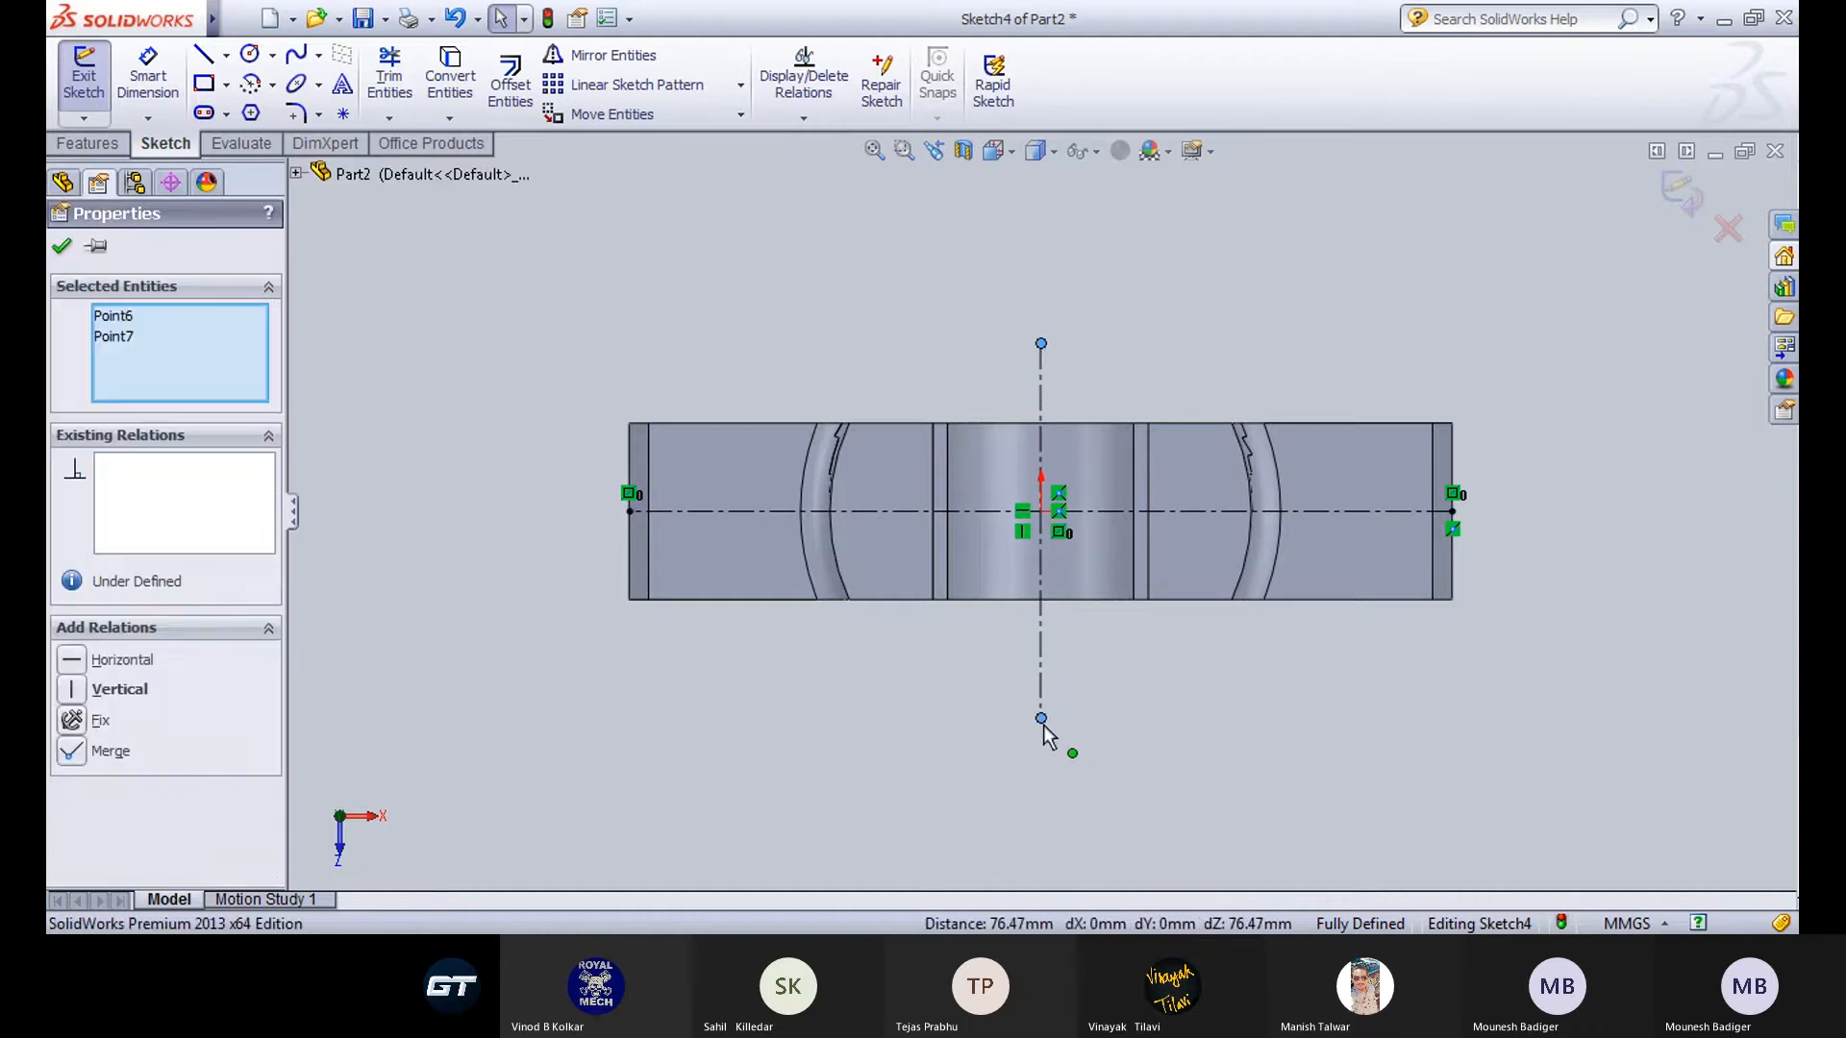
pyautogui.keyDown('ctrl'); pyautogui.click(1204, 515); pyautogui.keyUp('ctrl')
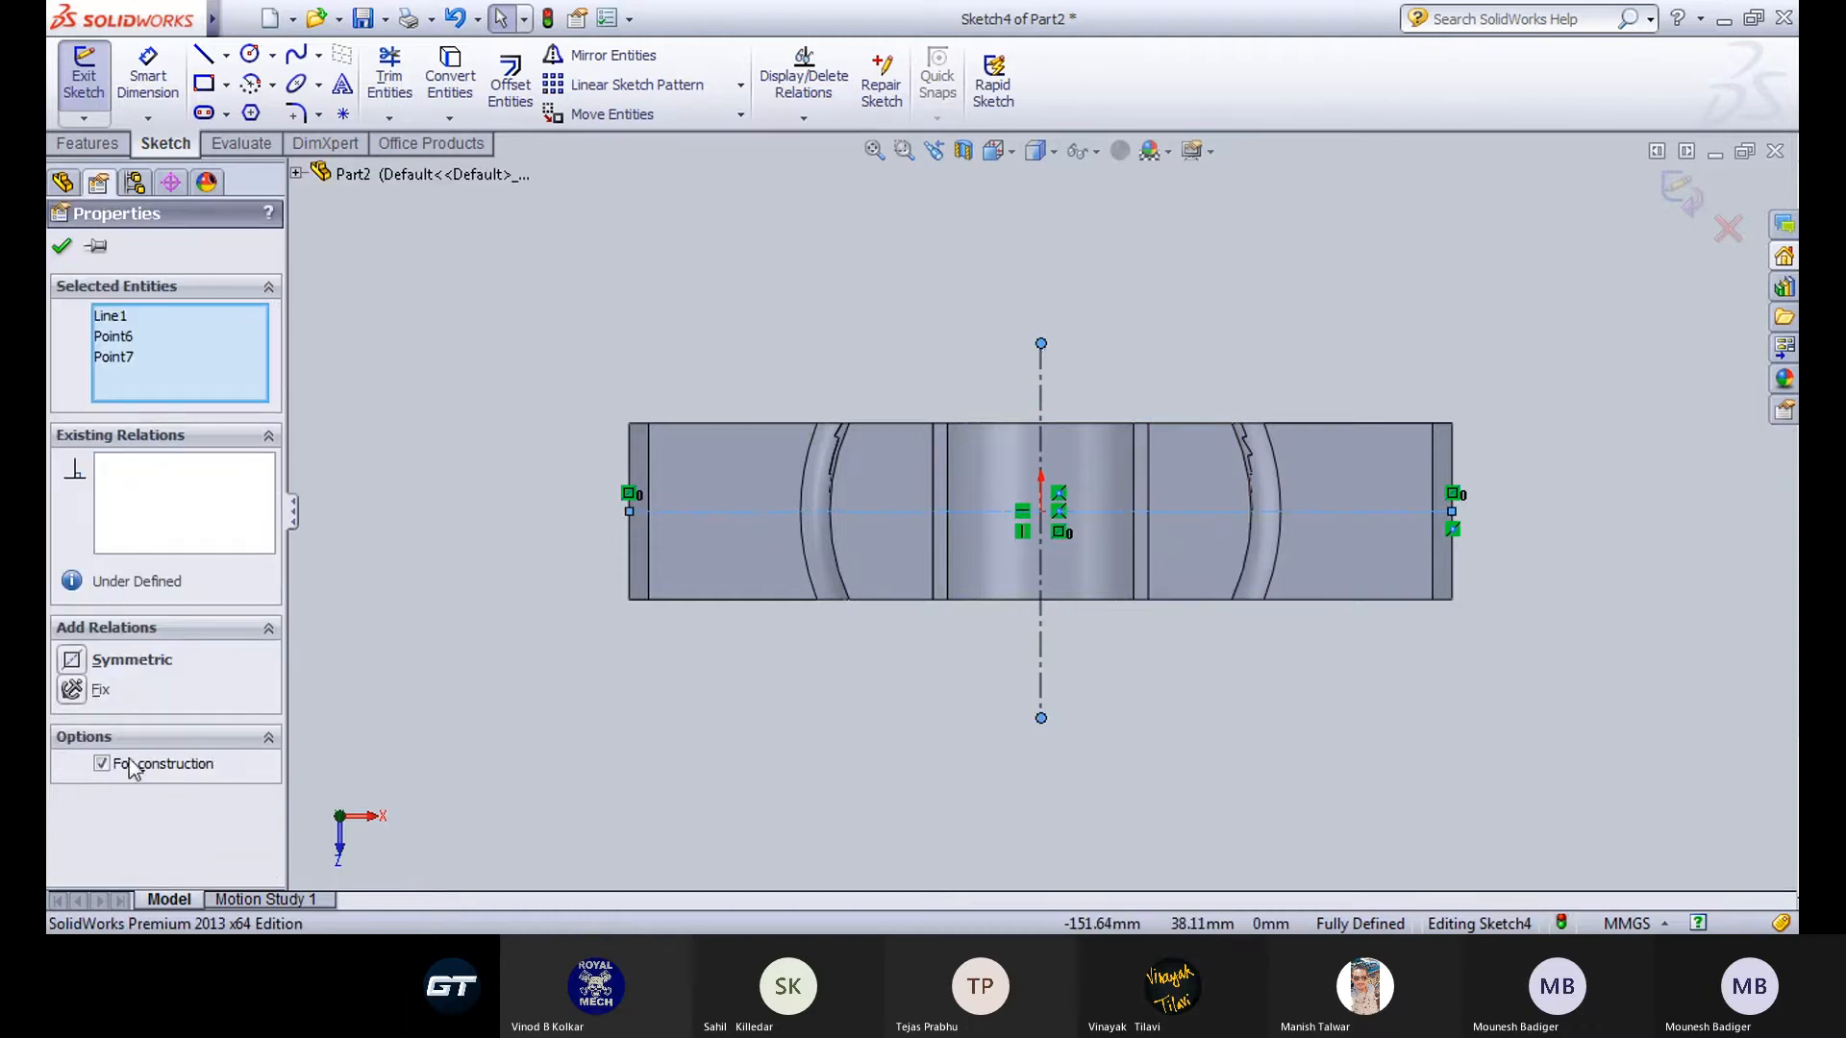
pyautogui.click(72, 661)
pyautogui.click(667, 361)
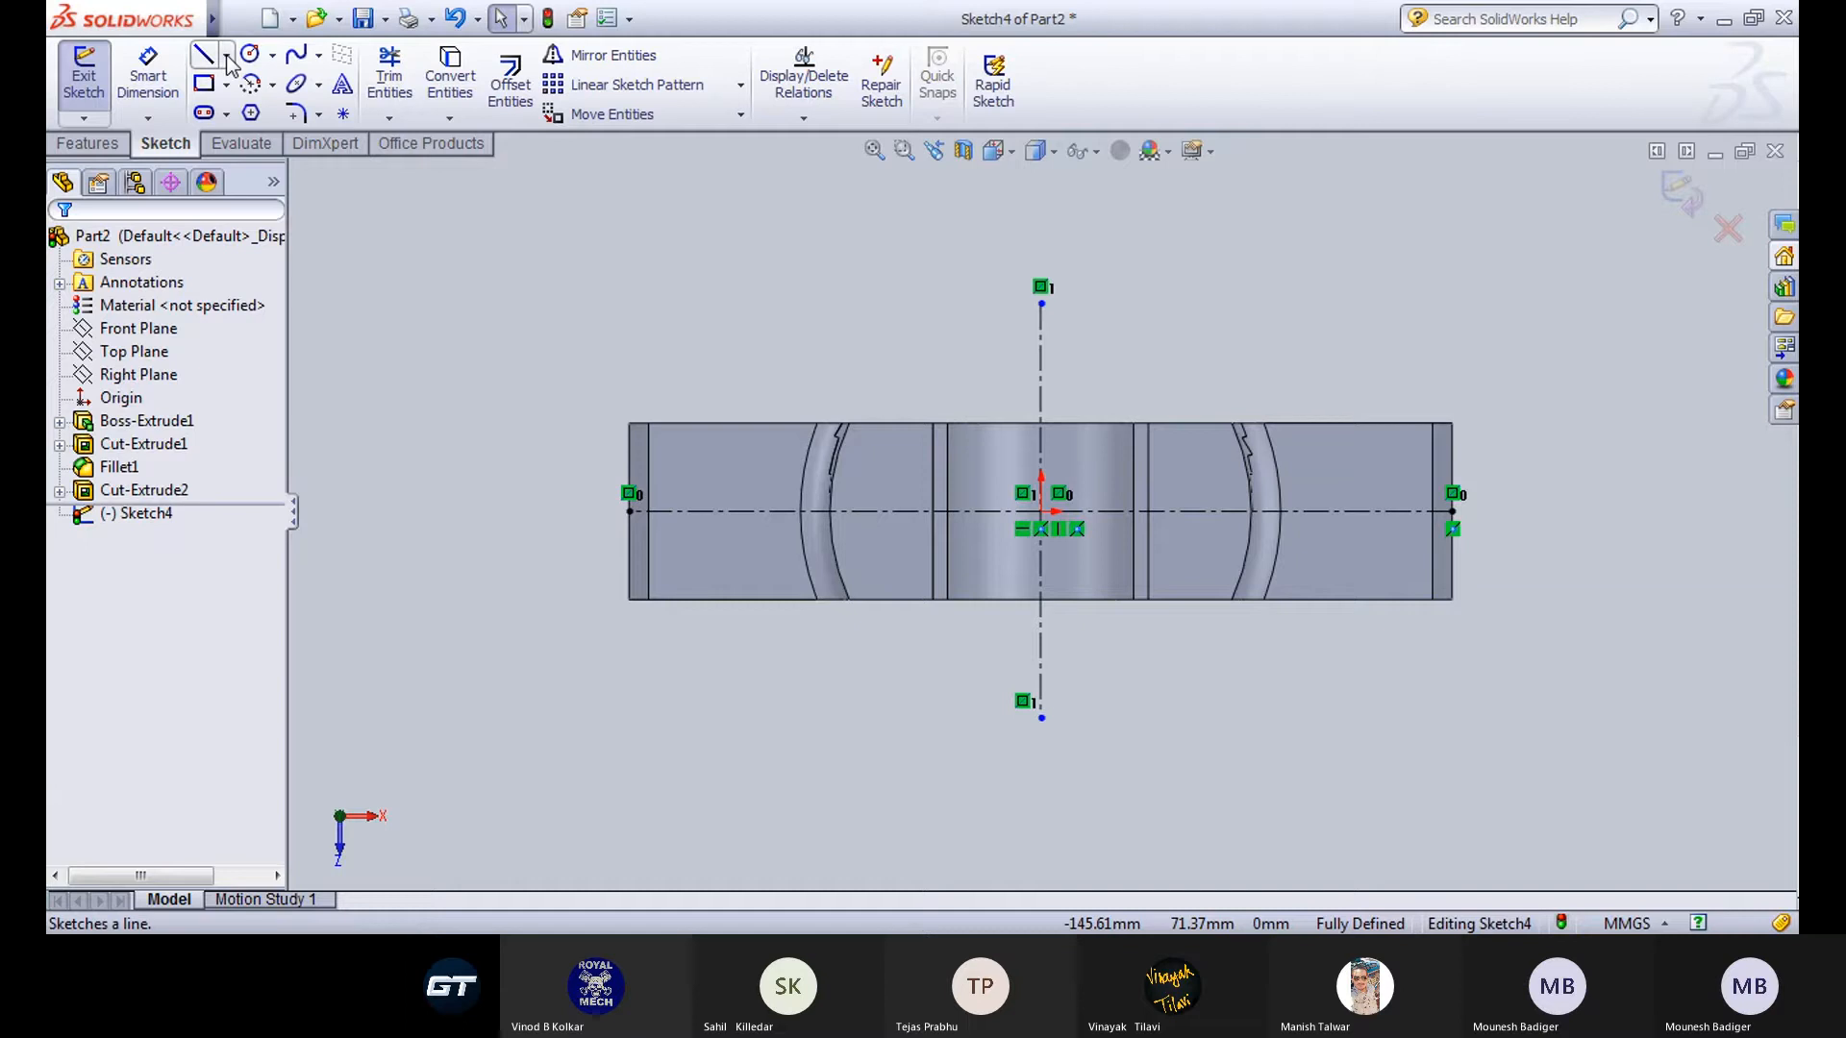
# Sketch a straight slot on the horizontal centerline over the left foot, about 10 mm between centers and 9 mm wide.
pyautogui.click(226, 113)
pyautogui.click(250, 144)
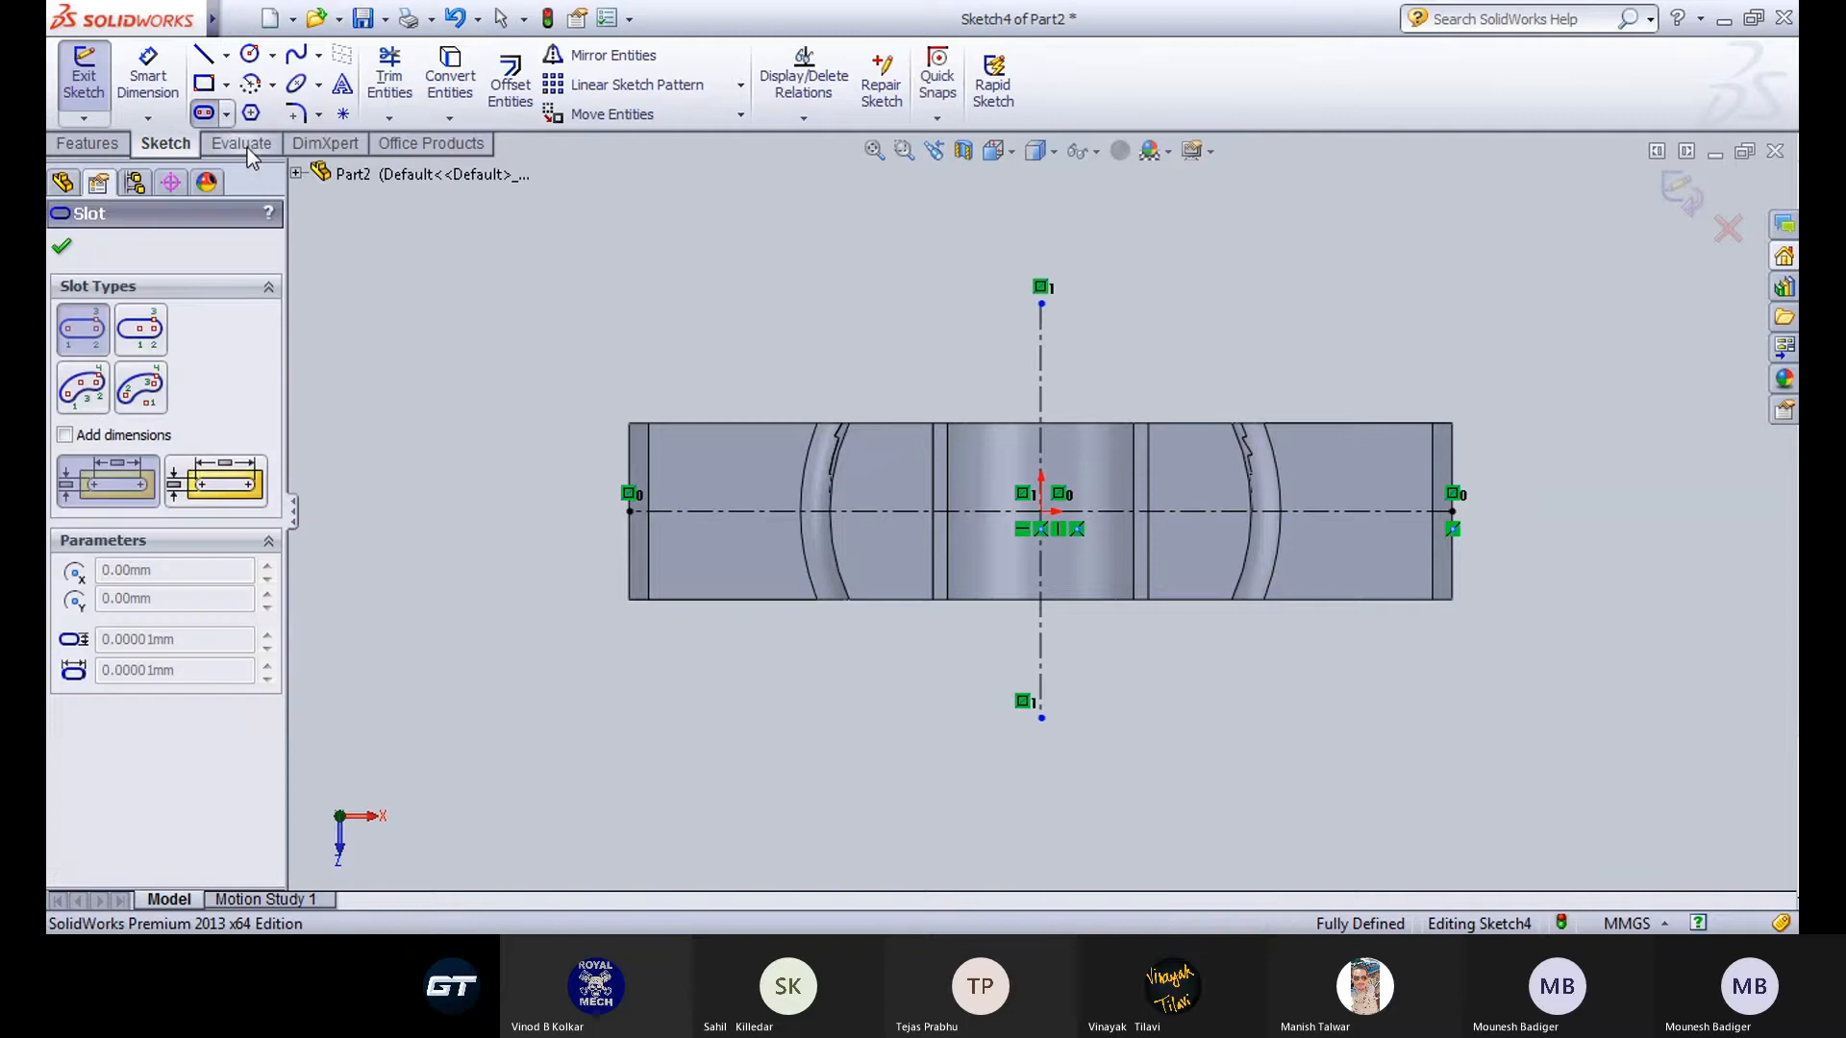
pyautogui.click(719, 511)
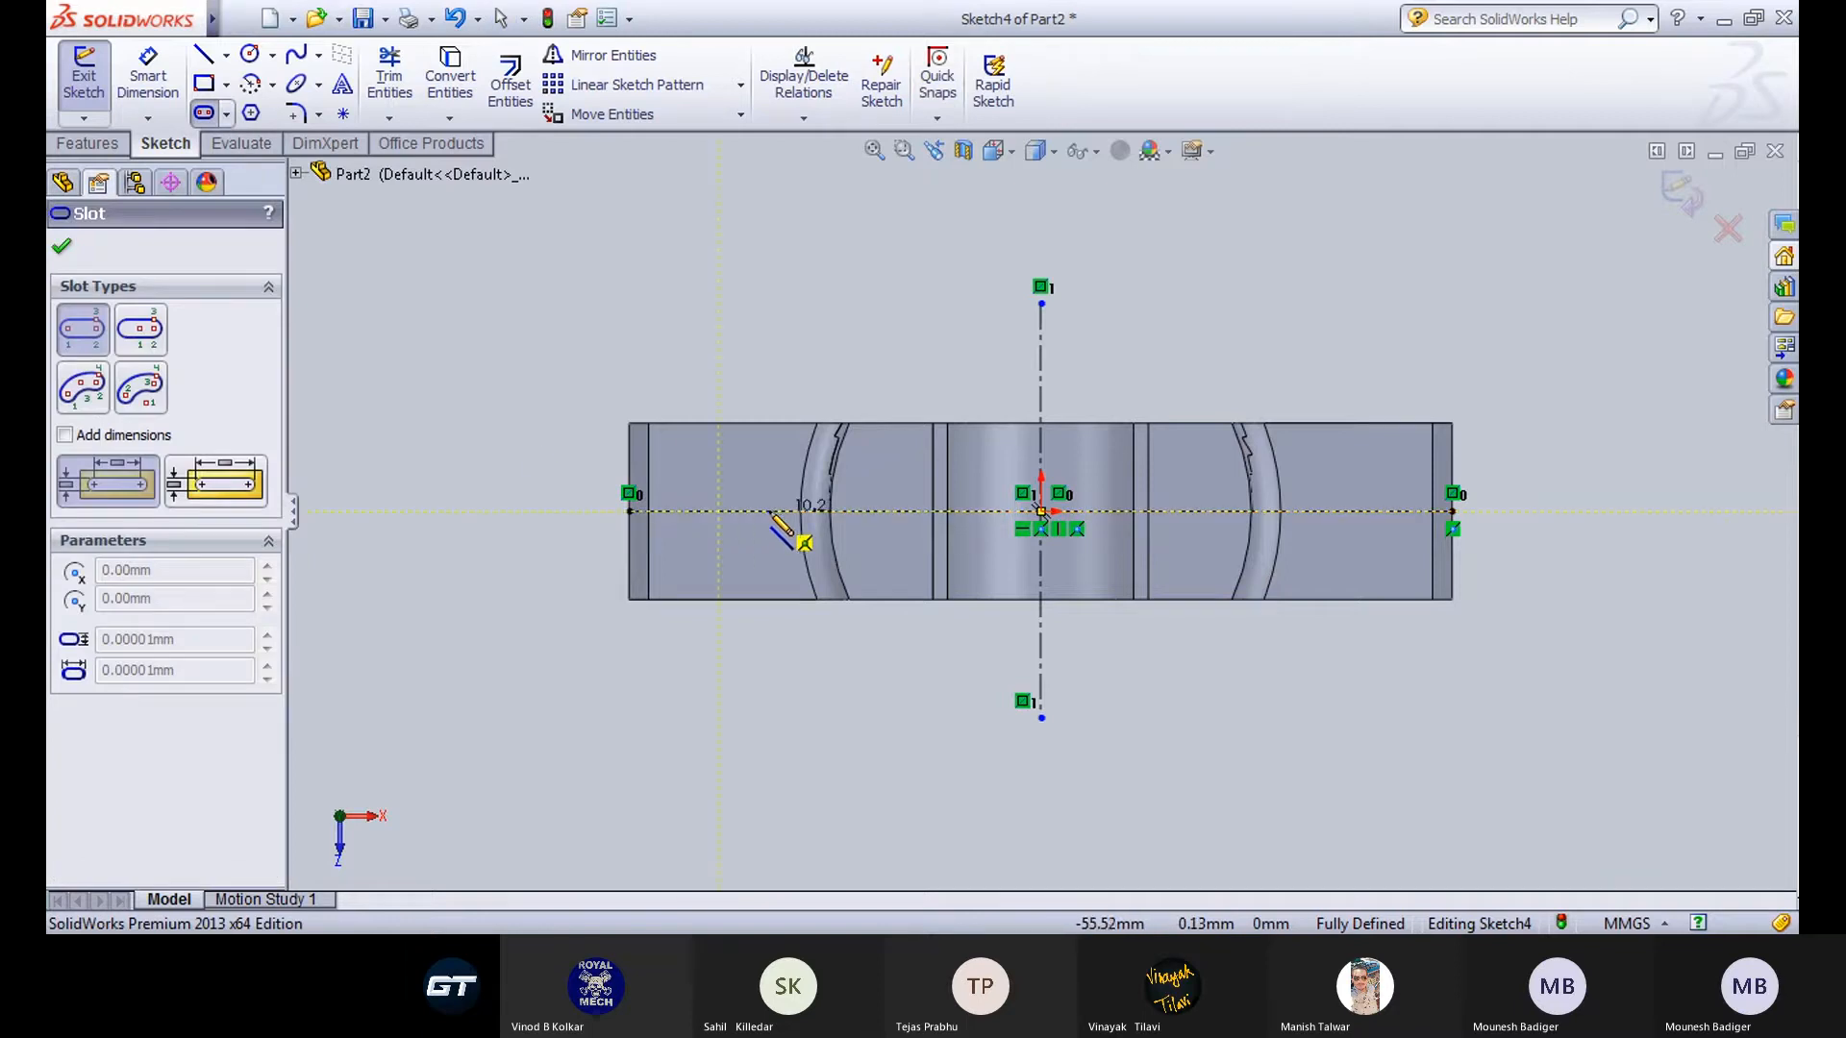
pyautogui.click(767, 512)
pyautogui.click(765, 529)
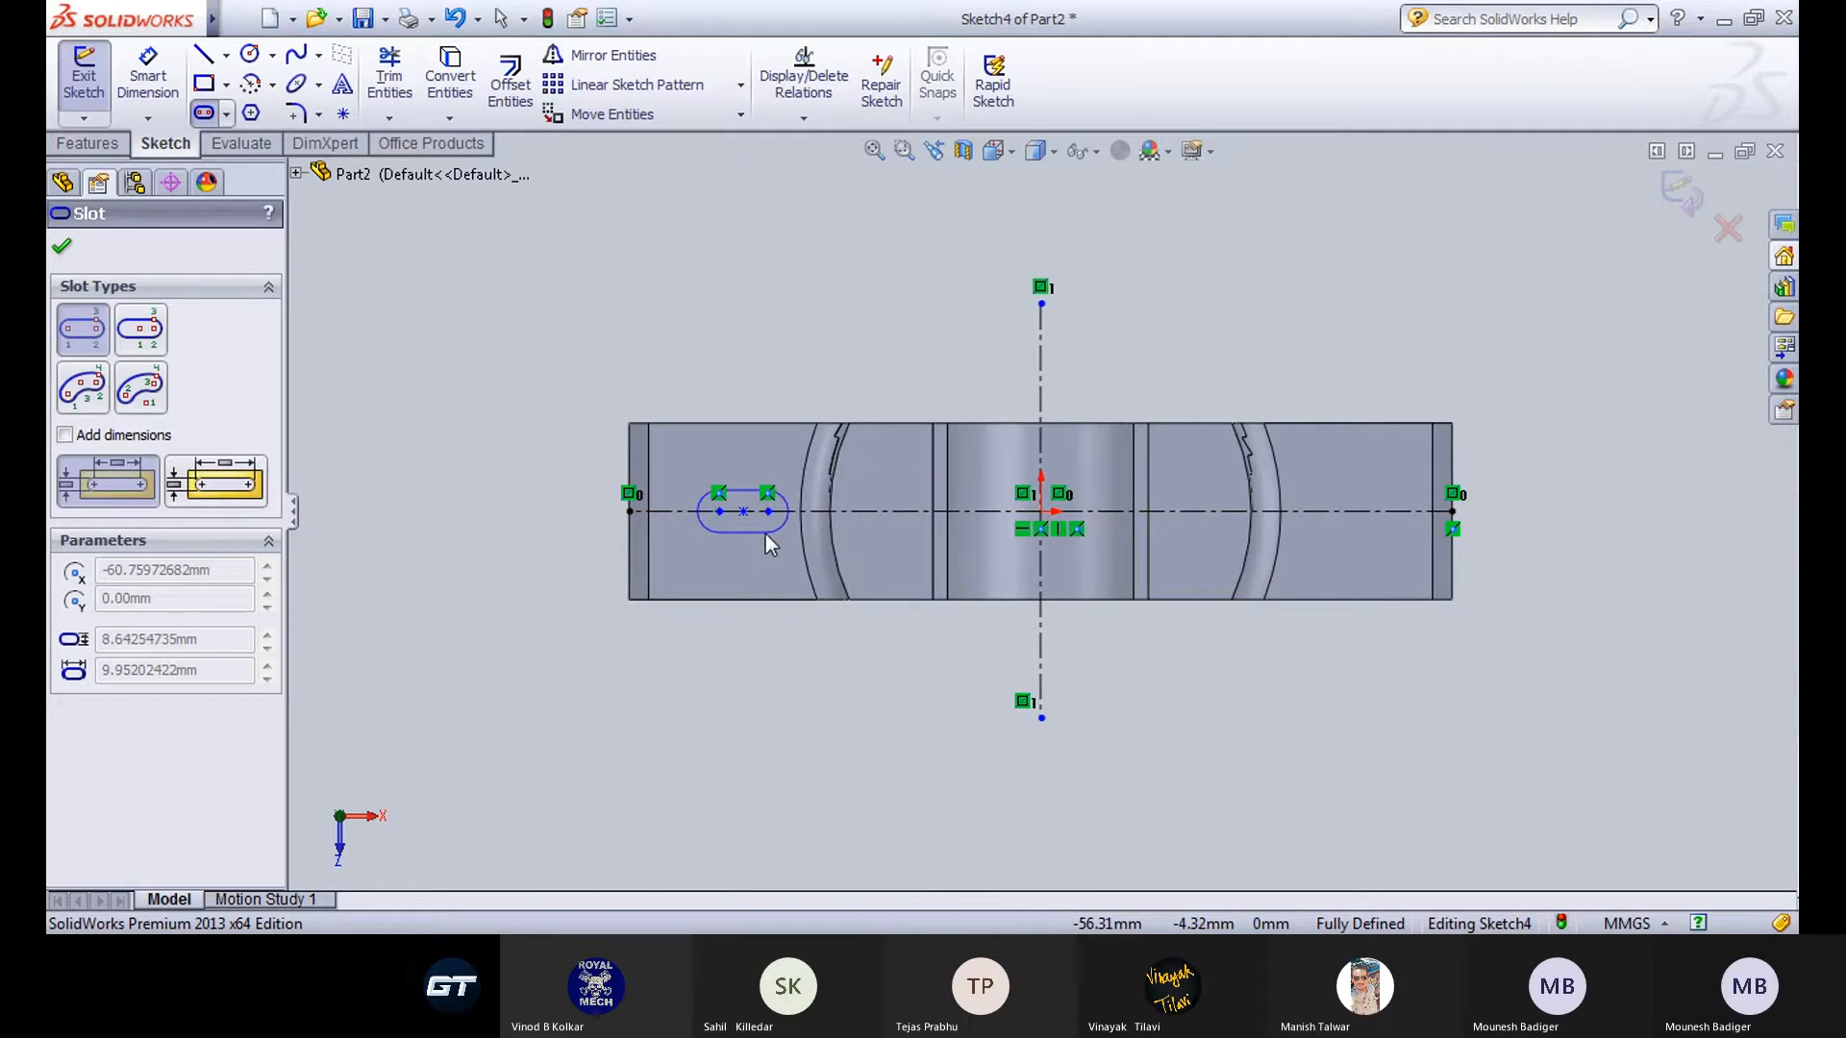
# Dimension the slot's end arc with a radius of 5 mm.
pyautogui.click(148, 95)
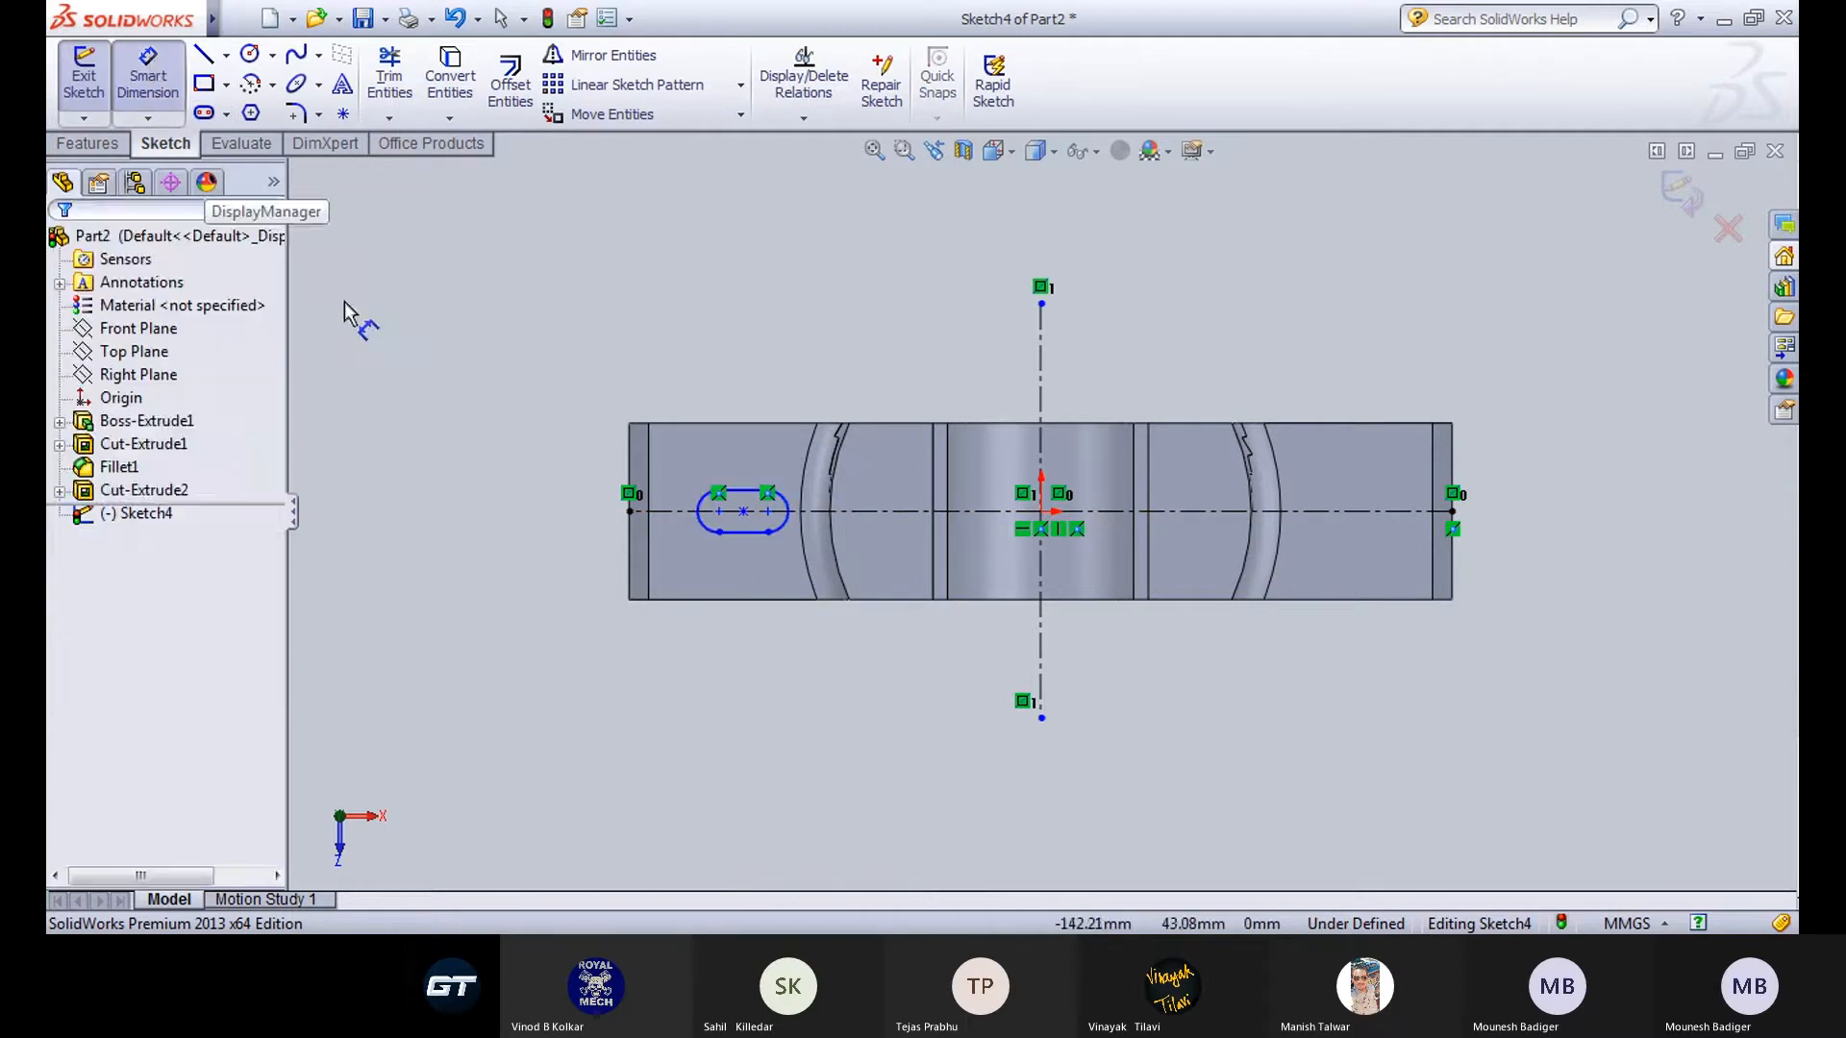
pyautogui.click(708, 525)
pyautogui.click(528, 531)
pyautogui.write('5.00mm')
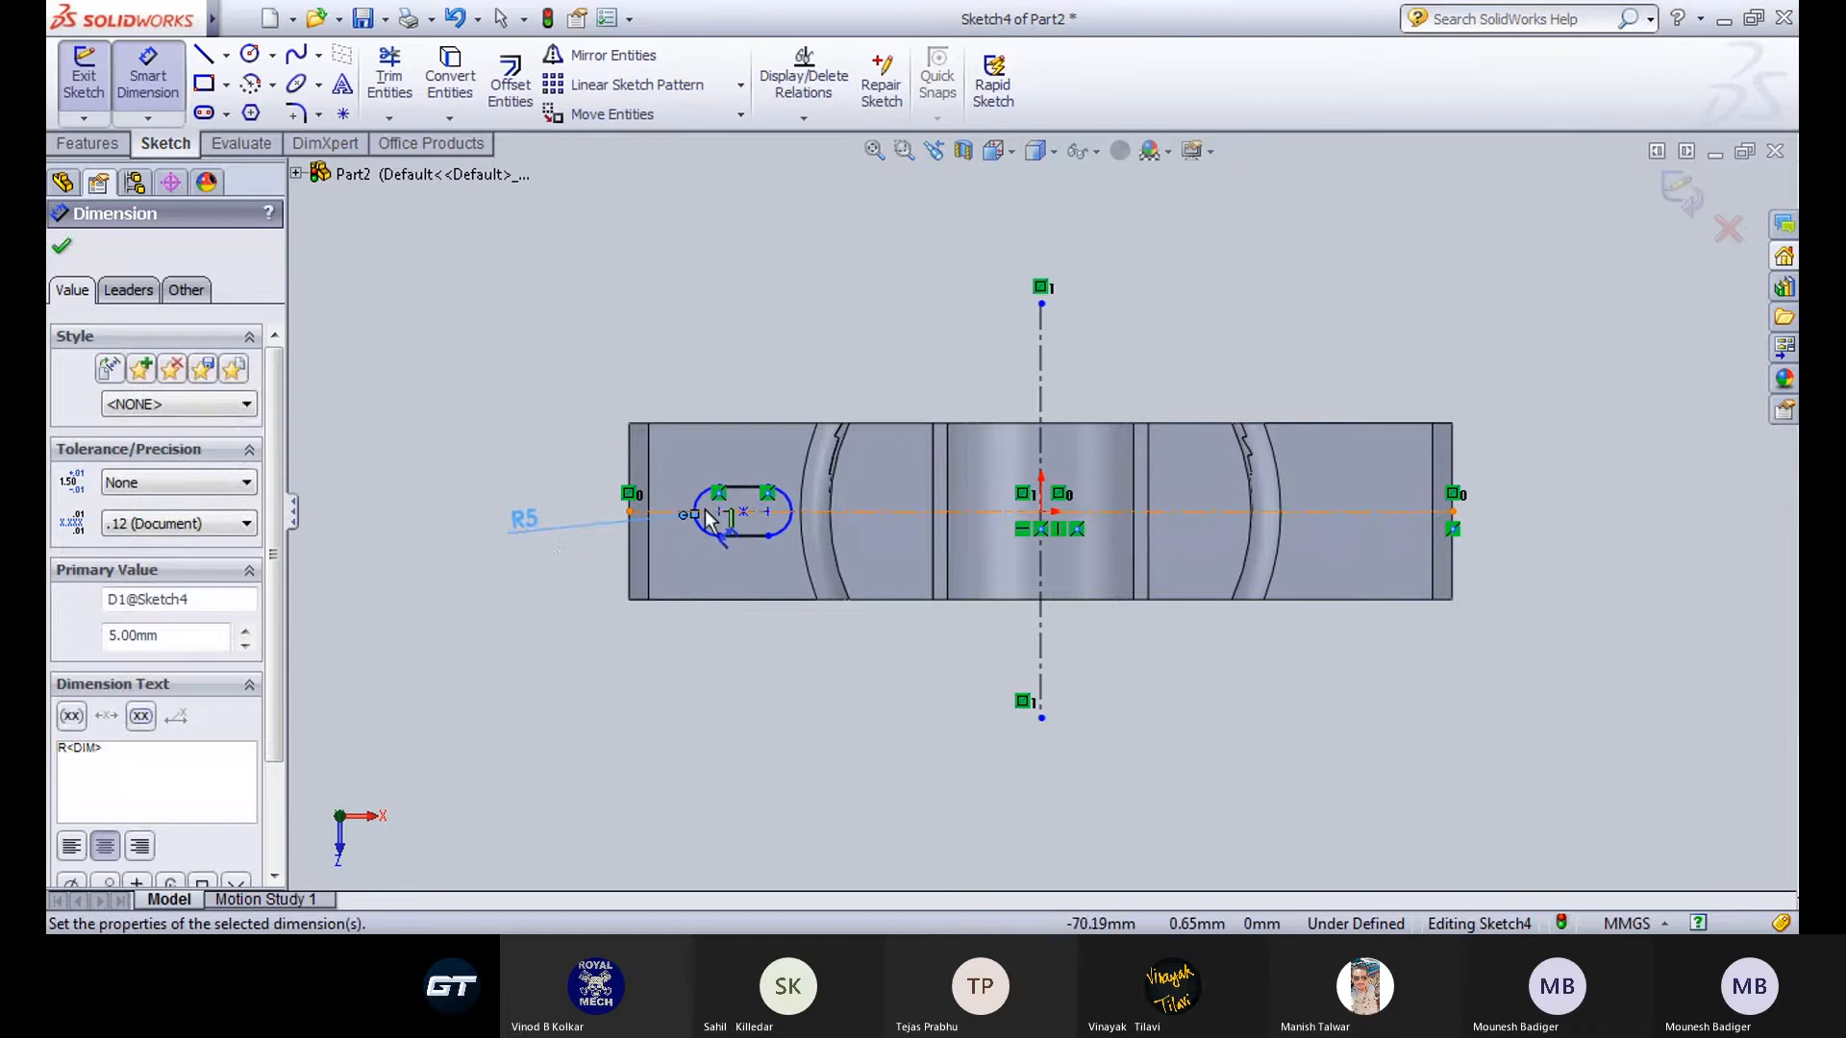
pyautogui.click(746, 690)
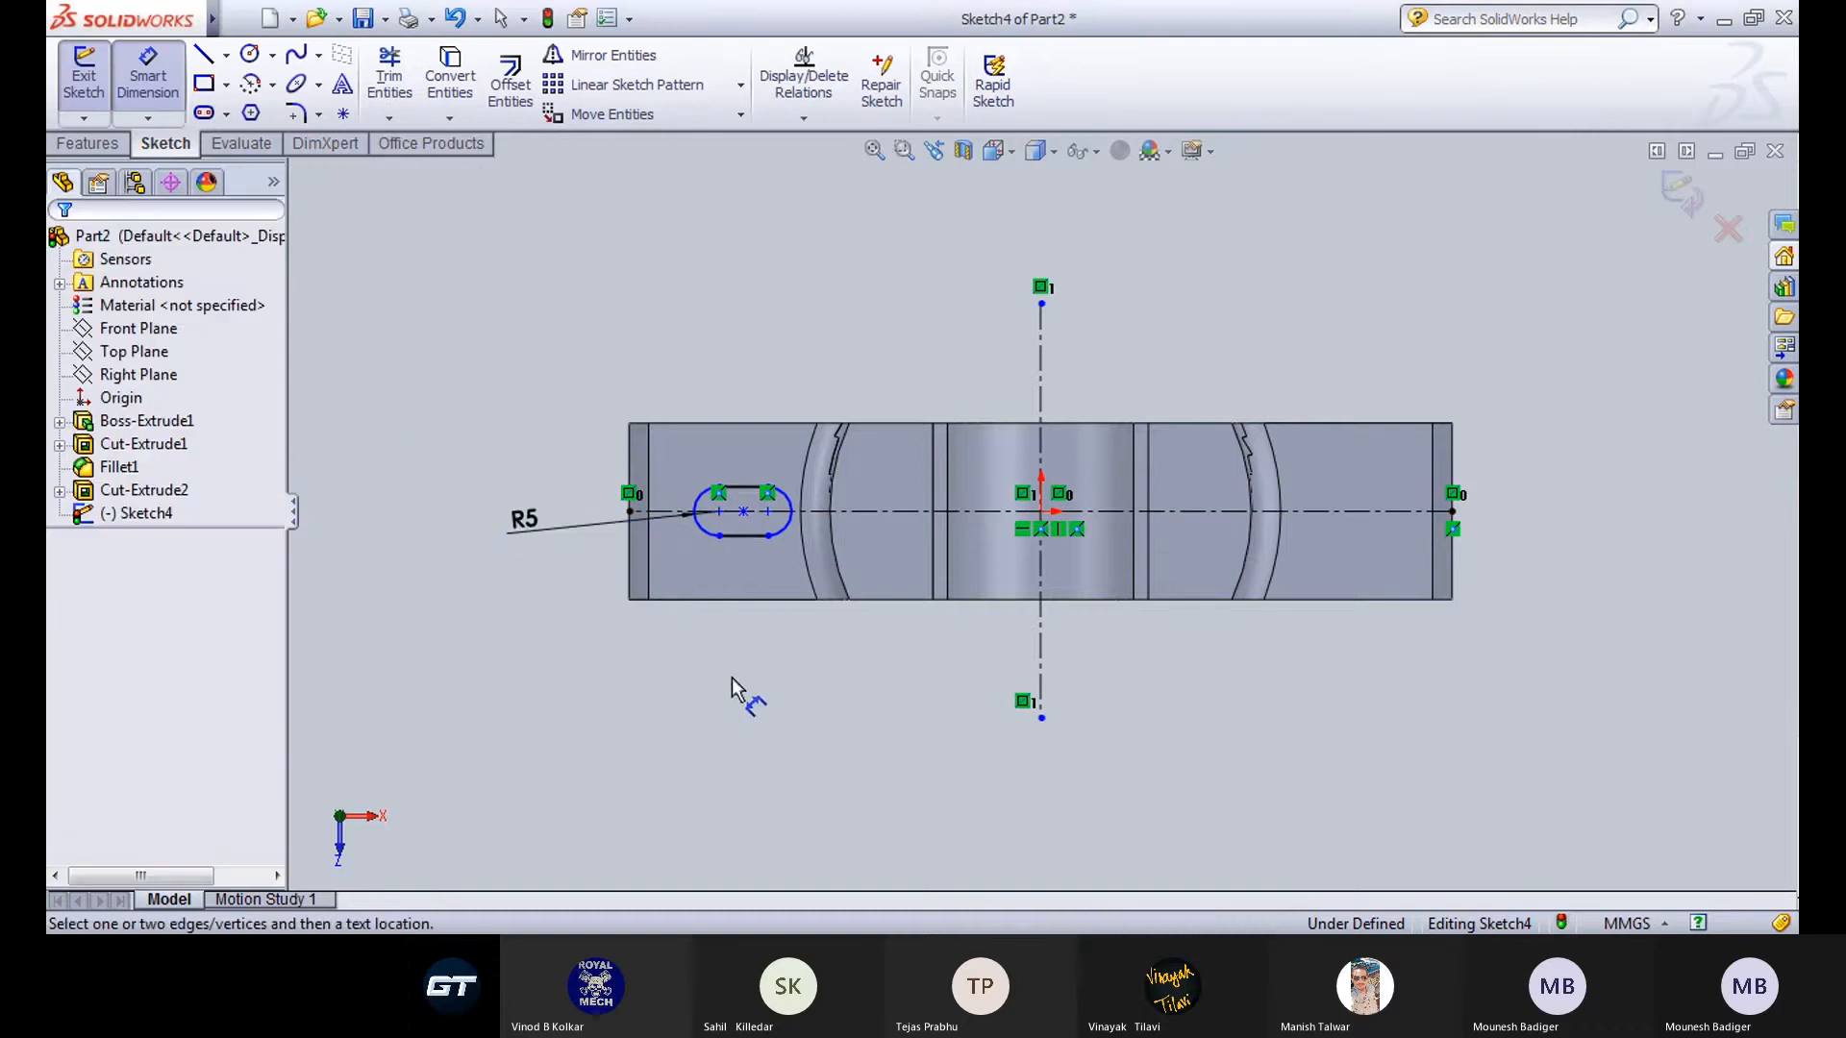
# Dimension the distance between the slot's arc centers as 8 mm.
pyautogui.click(761, 527)
pyautogui.click(766, 513)
pyautogui.click(752, 712)
pyautogui.write('8')
pyautogui.press('Return')
pyautogui.click(865, 741)
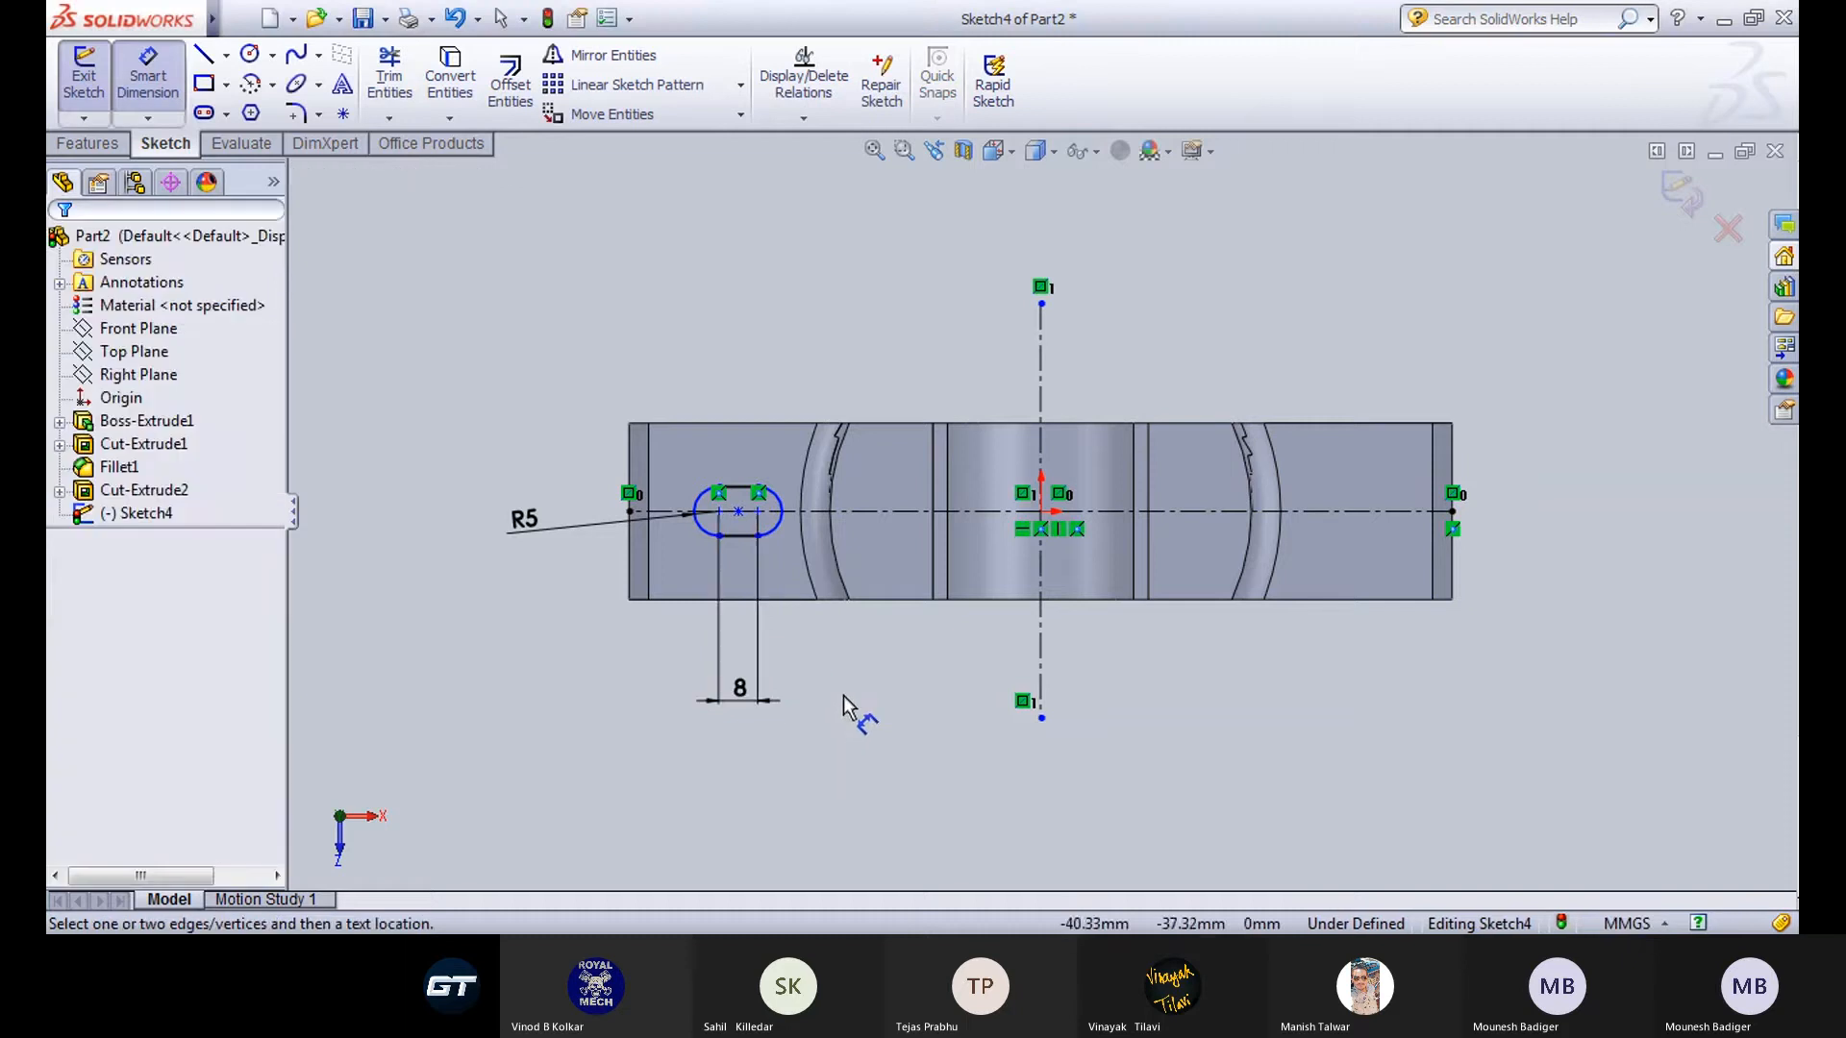
# Dimension the distance from the slot's center to the vertical centerline as 128/2, giving 64 mm.
pyautogui.click(751, 535)
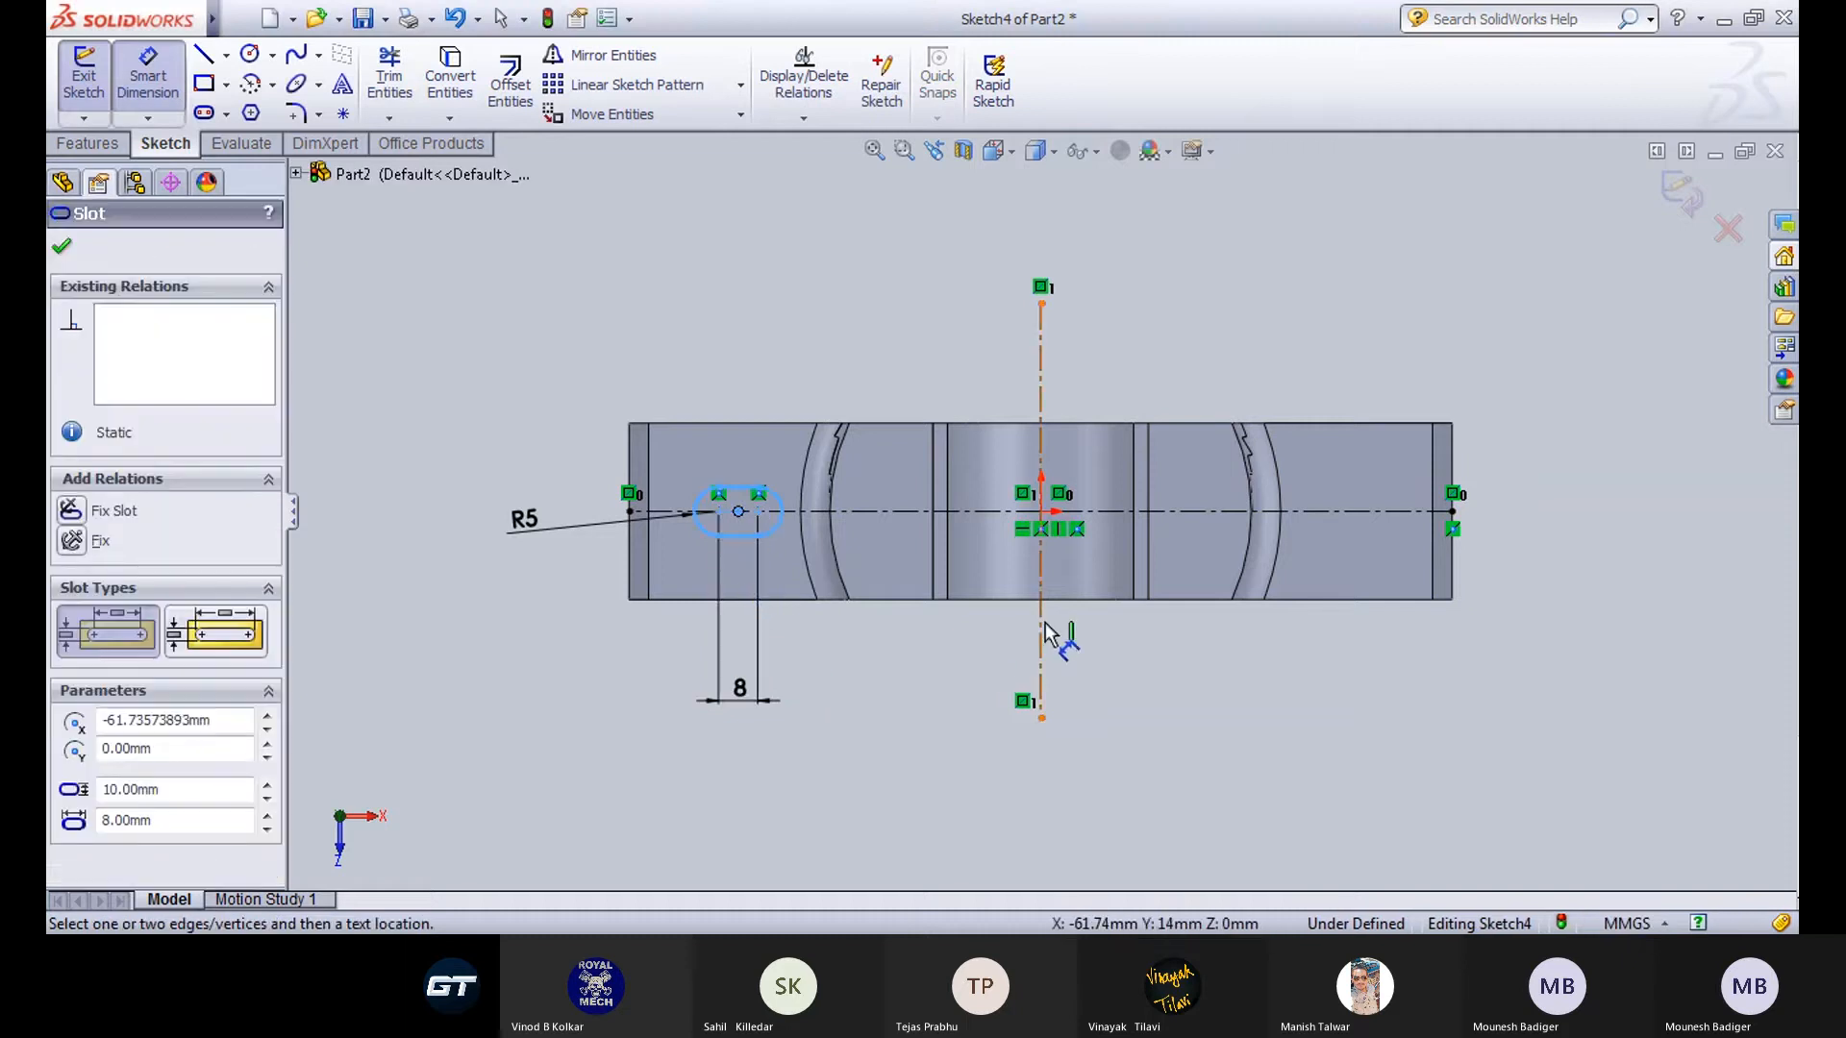
pyautogui.click(1042, 639)
pyautogui.click(971, 785)
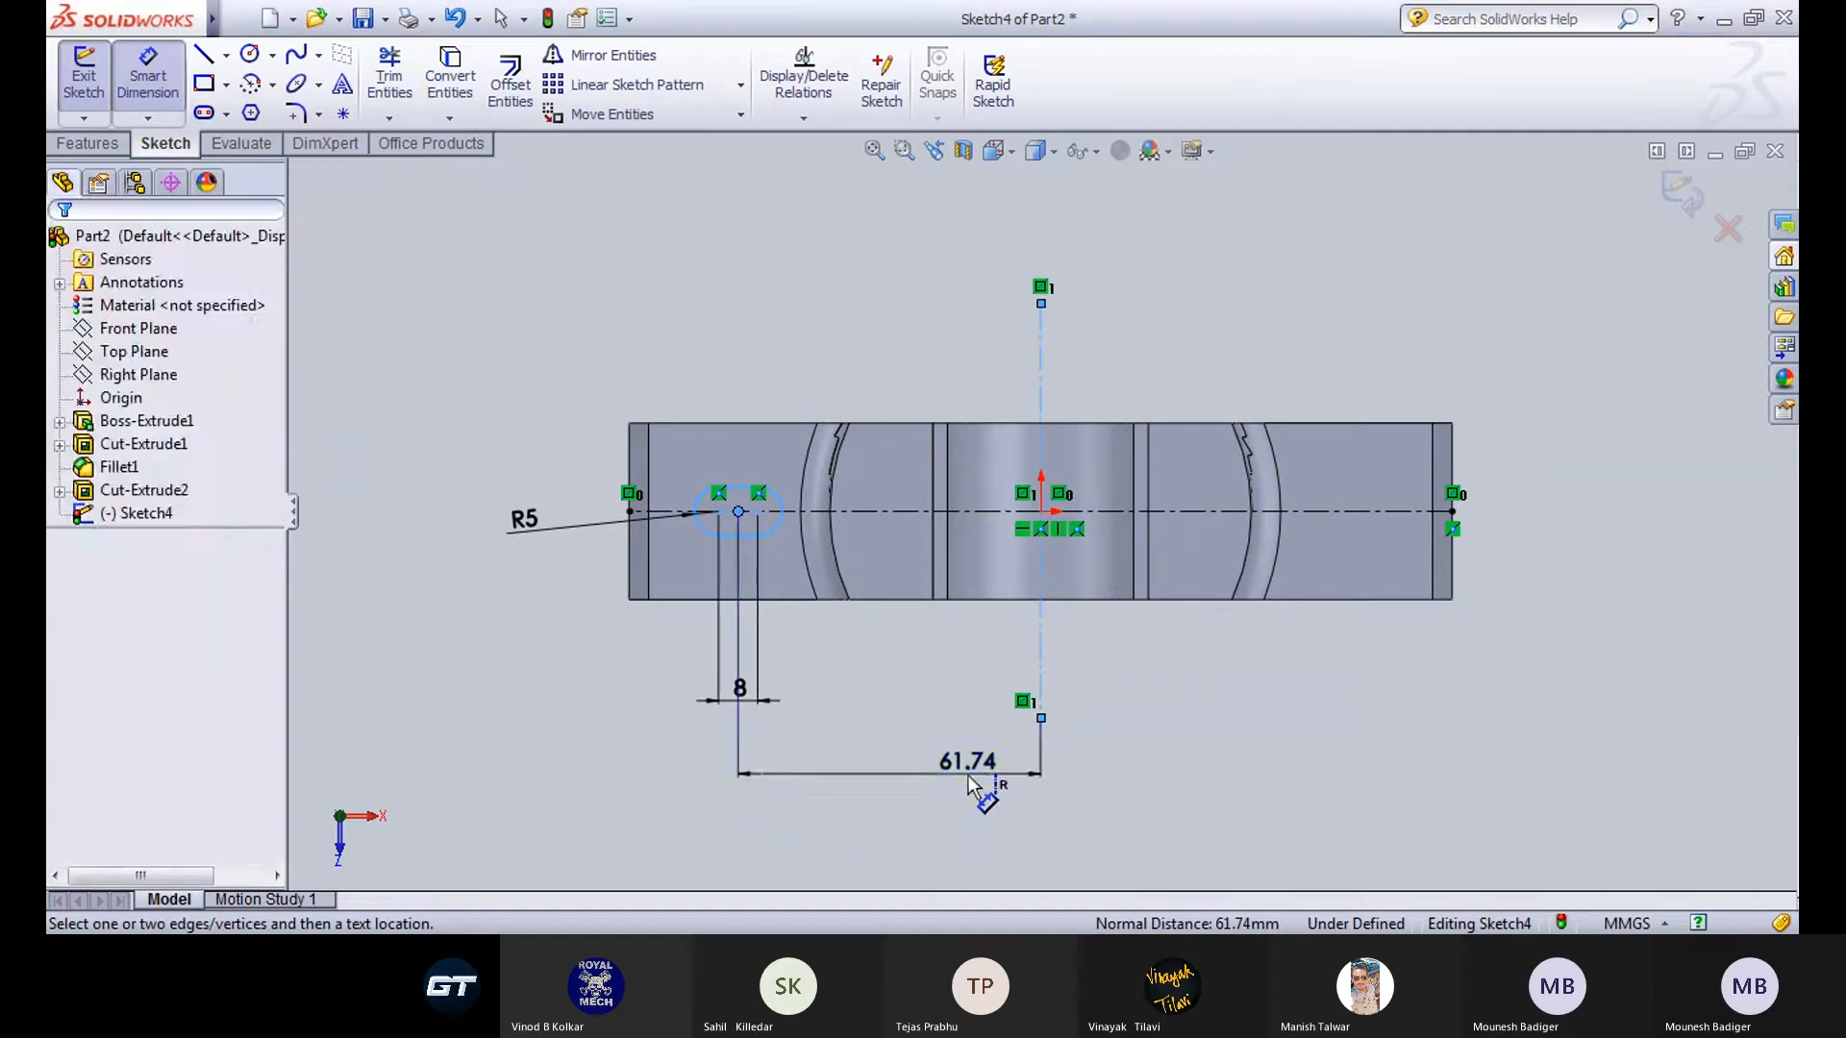
pyautogui.write('128/2')
pyautogui.press('Return')
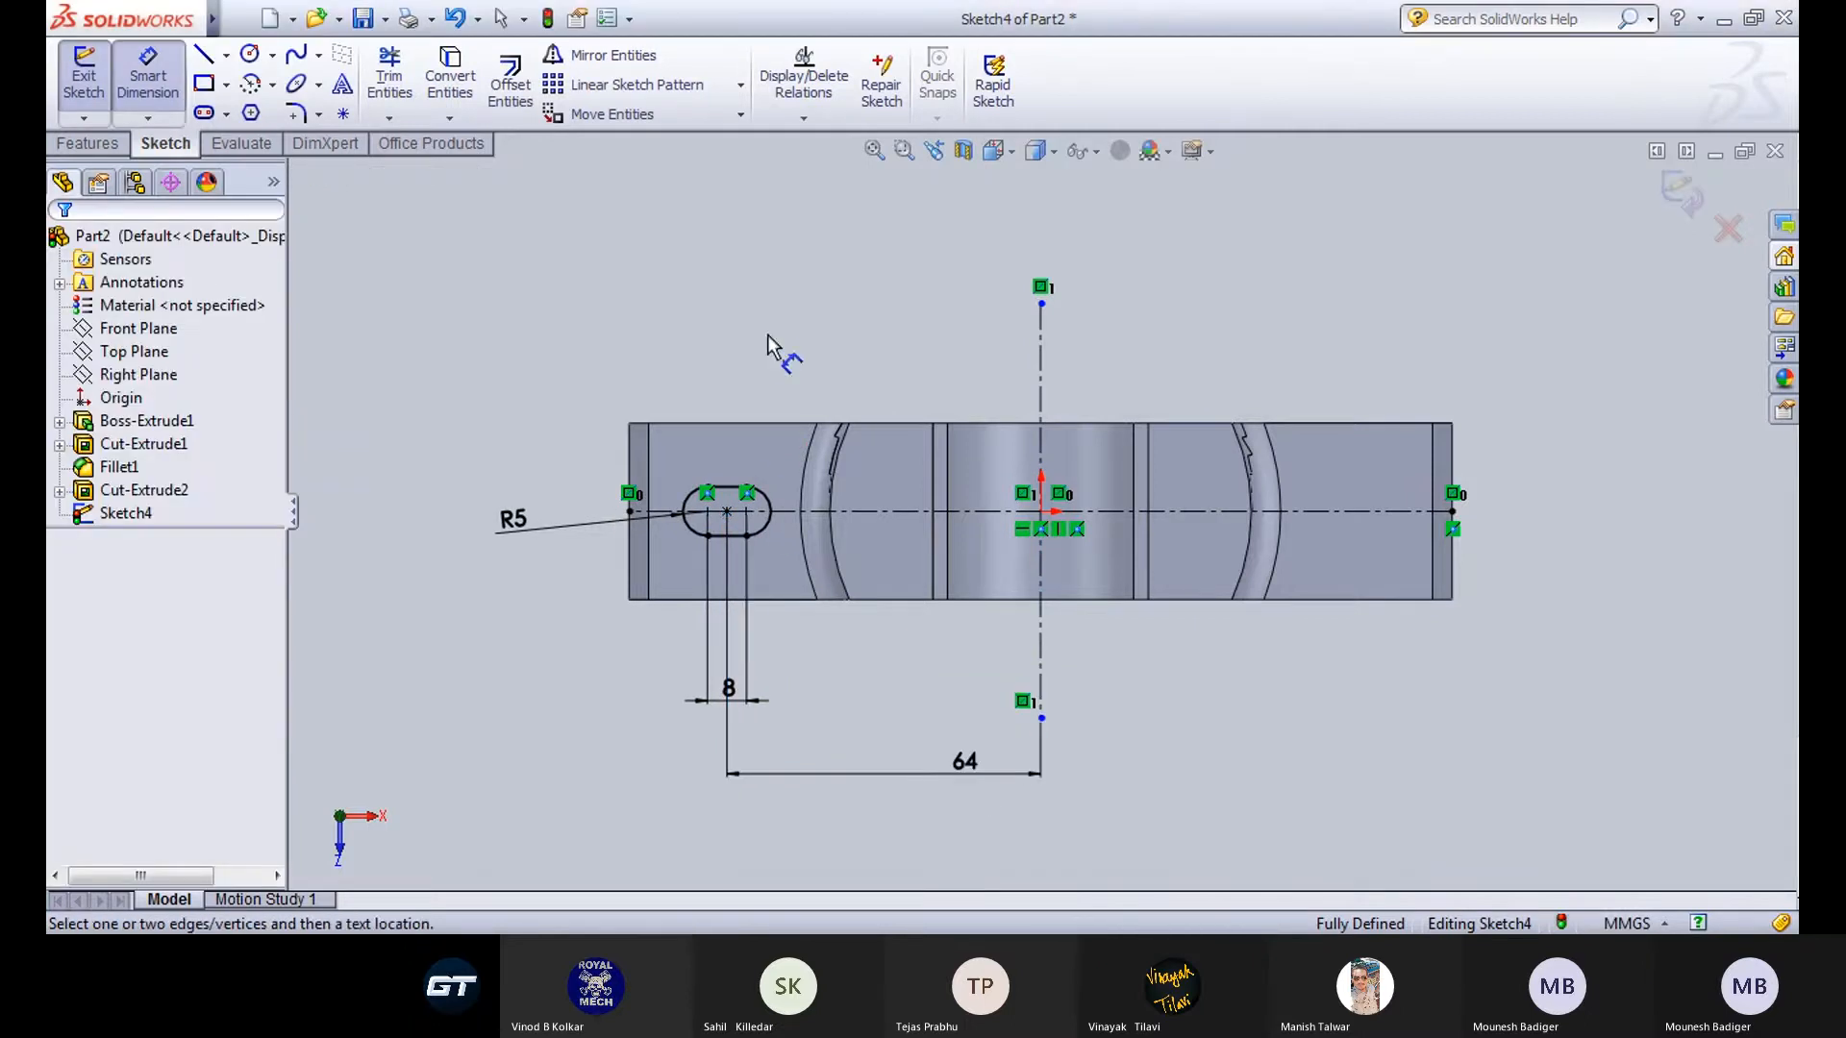
# Mirror the left foot's slot about the vertical centerline onto the right foot and close the sketch.
pyautogui.click(606, 55)
pyautogui.moveTo(567, 397); pyautogui.dragTo(799, 613)
pyautogui.click(210, 579)
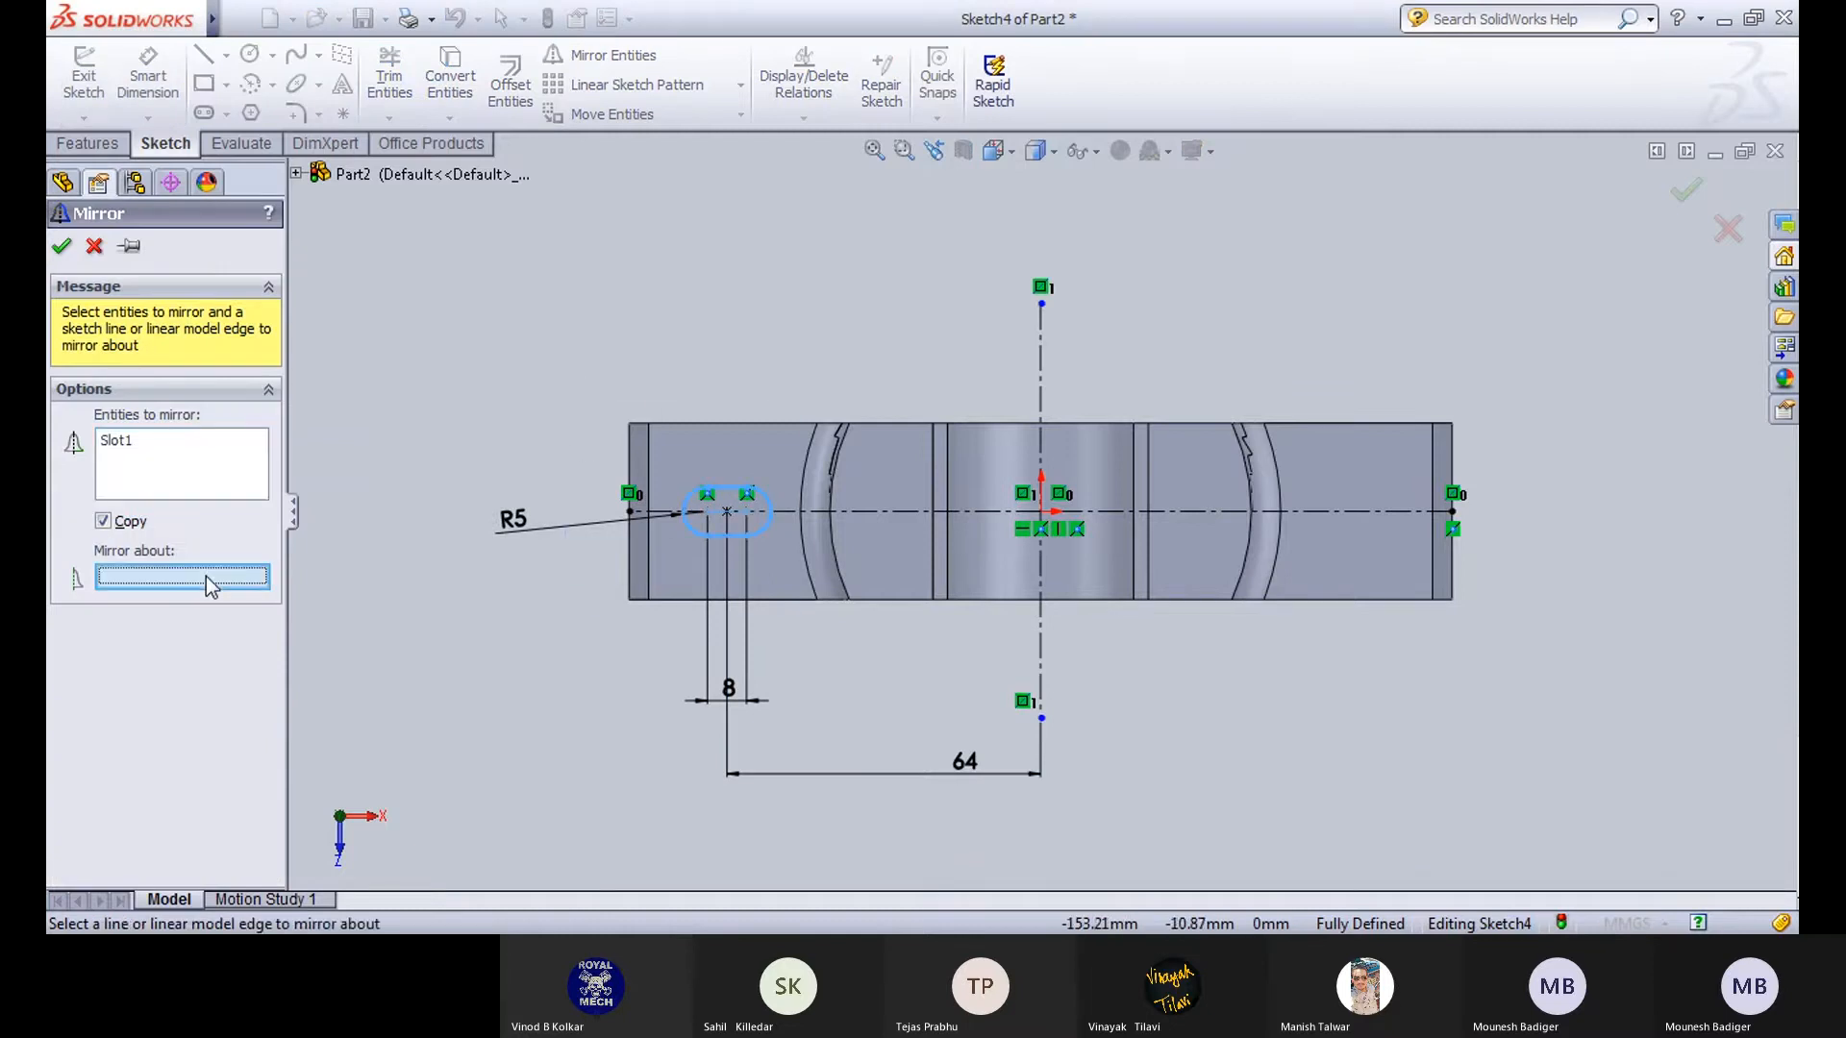
pyautogui.click(1041, 341)
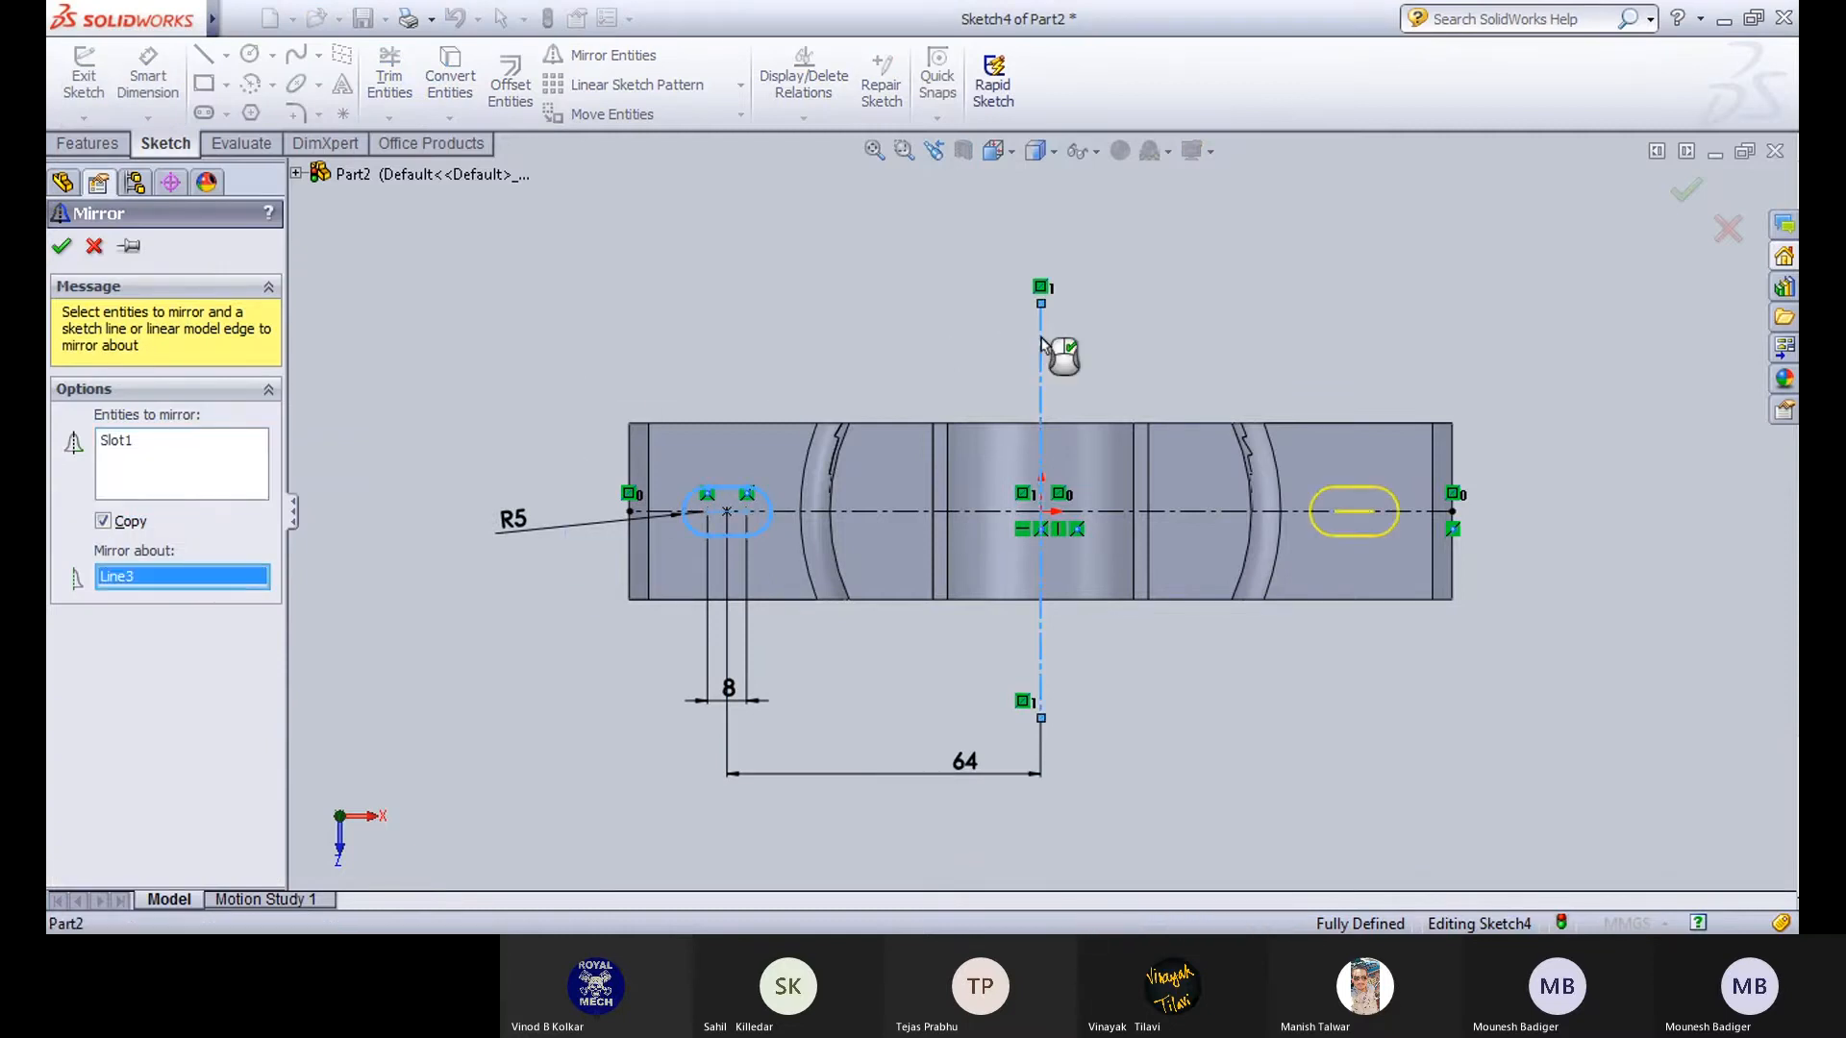
pyautogui.click(61, 246)
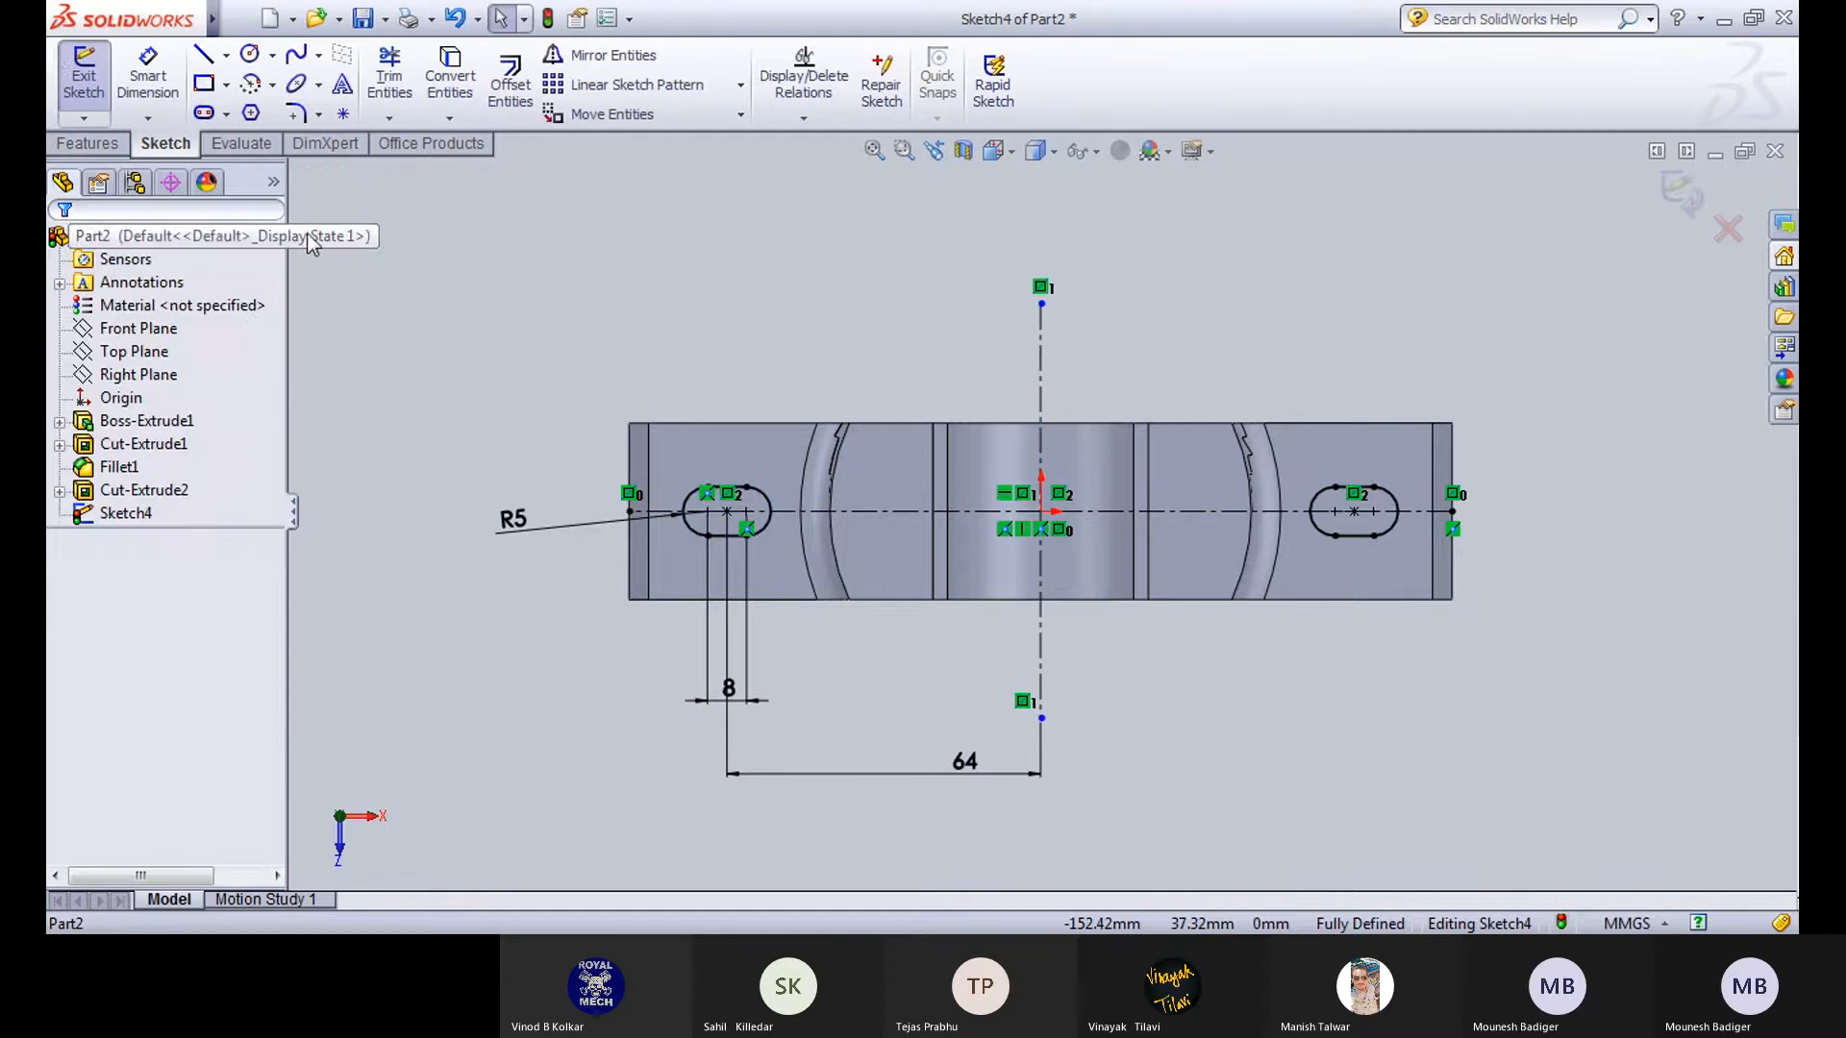
pyautogui.click(84, 93)
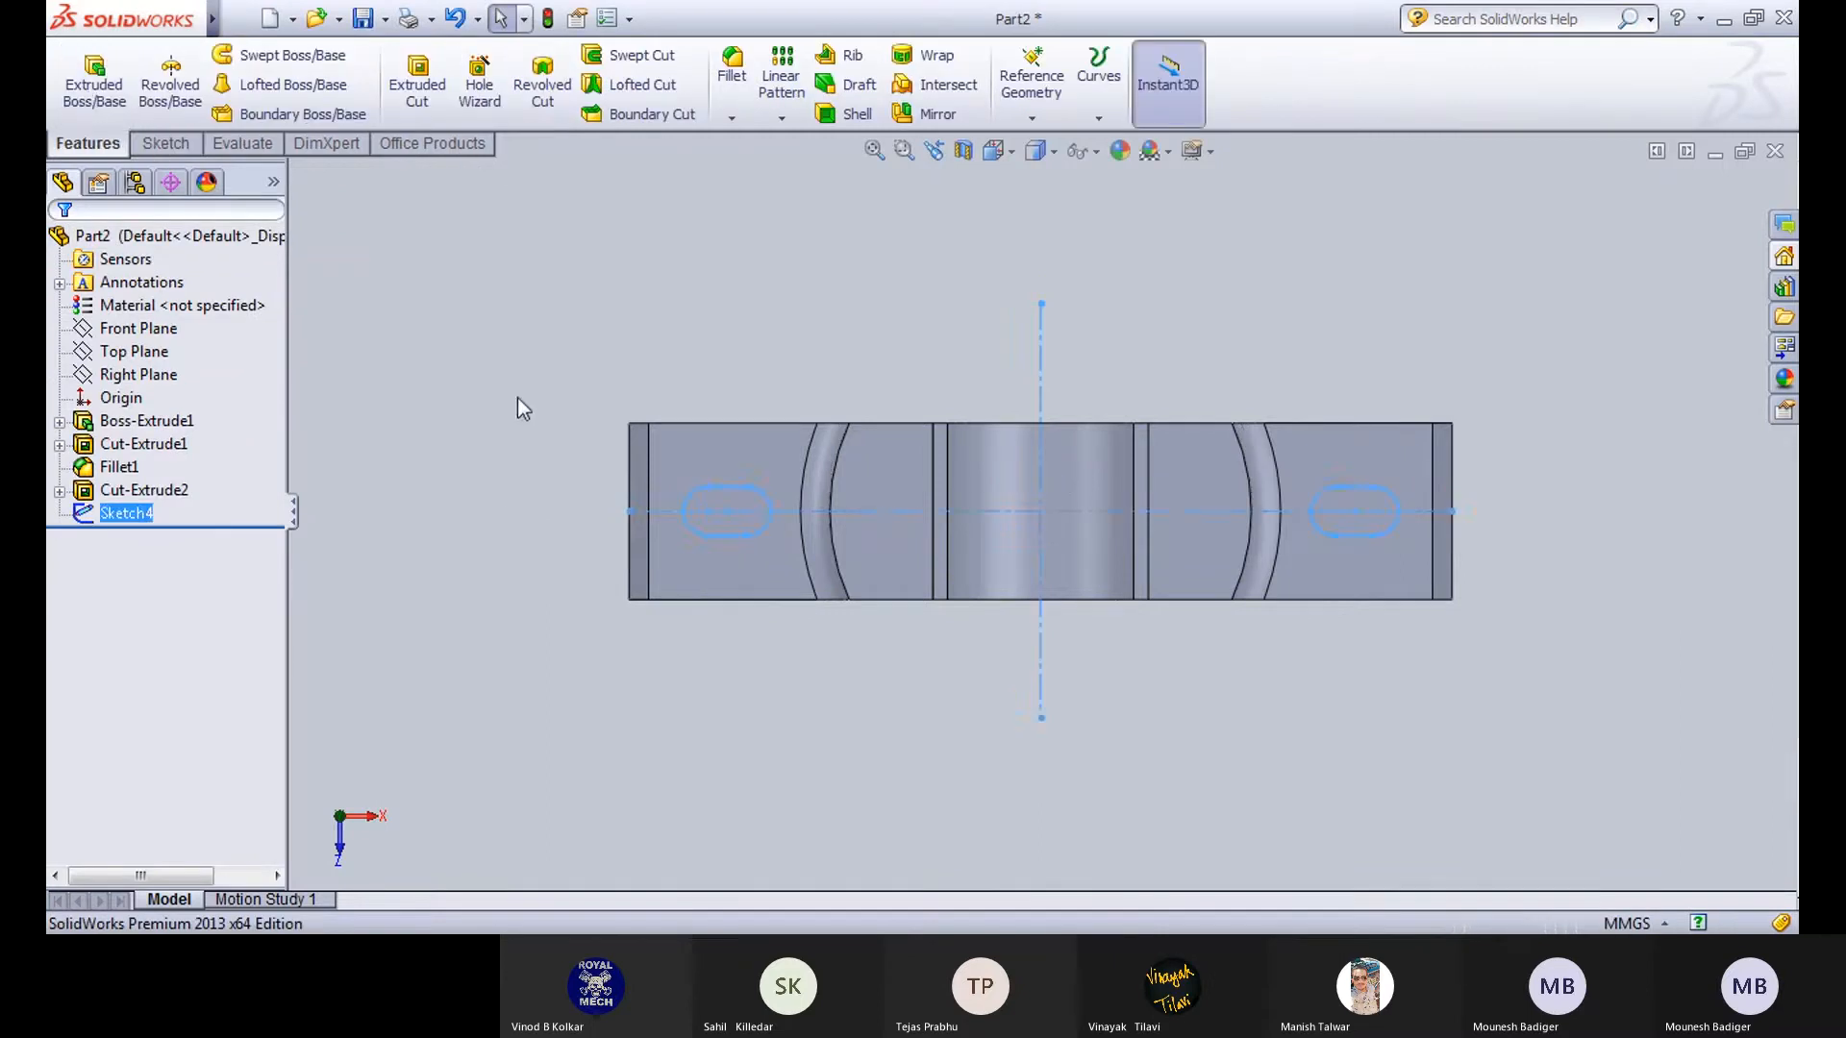
# Cut both slot profiles through the base feet with an Extruded Cut set to Through All.
pyautogui.moveTo(548, 563); pyautogui.dragTo(592, 329, button='middle')
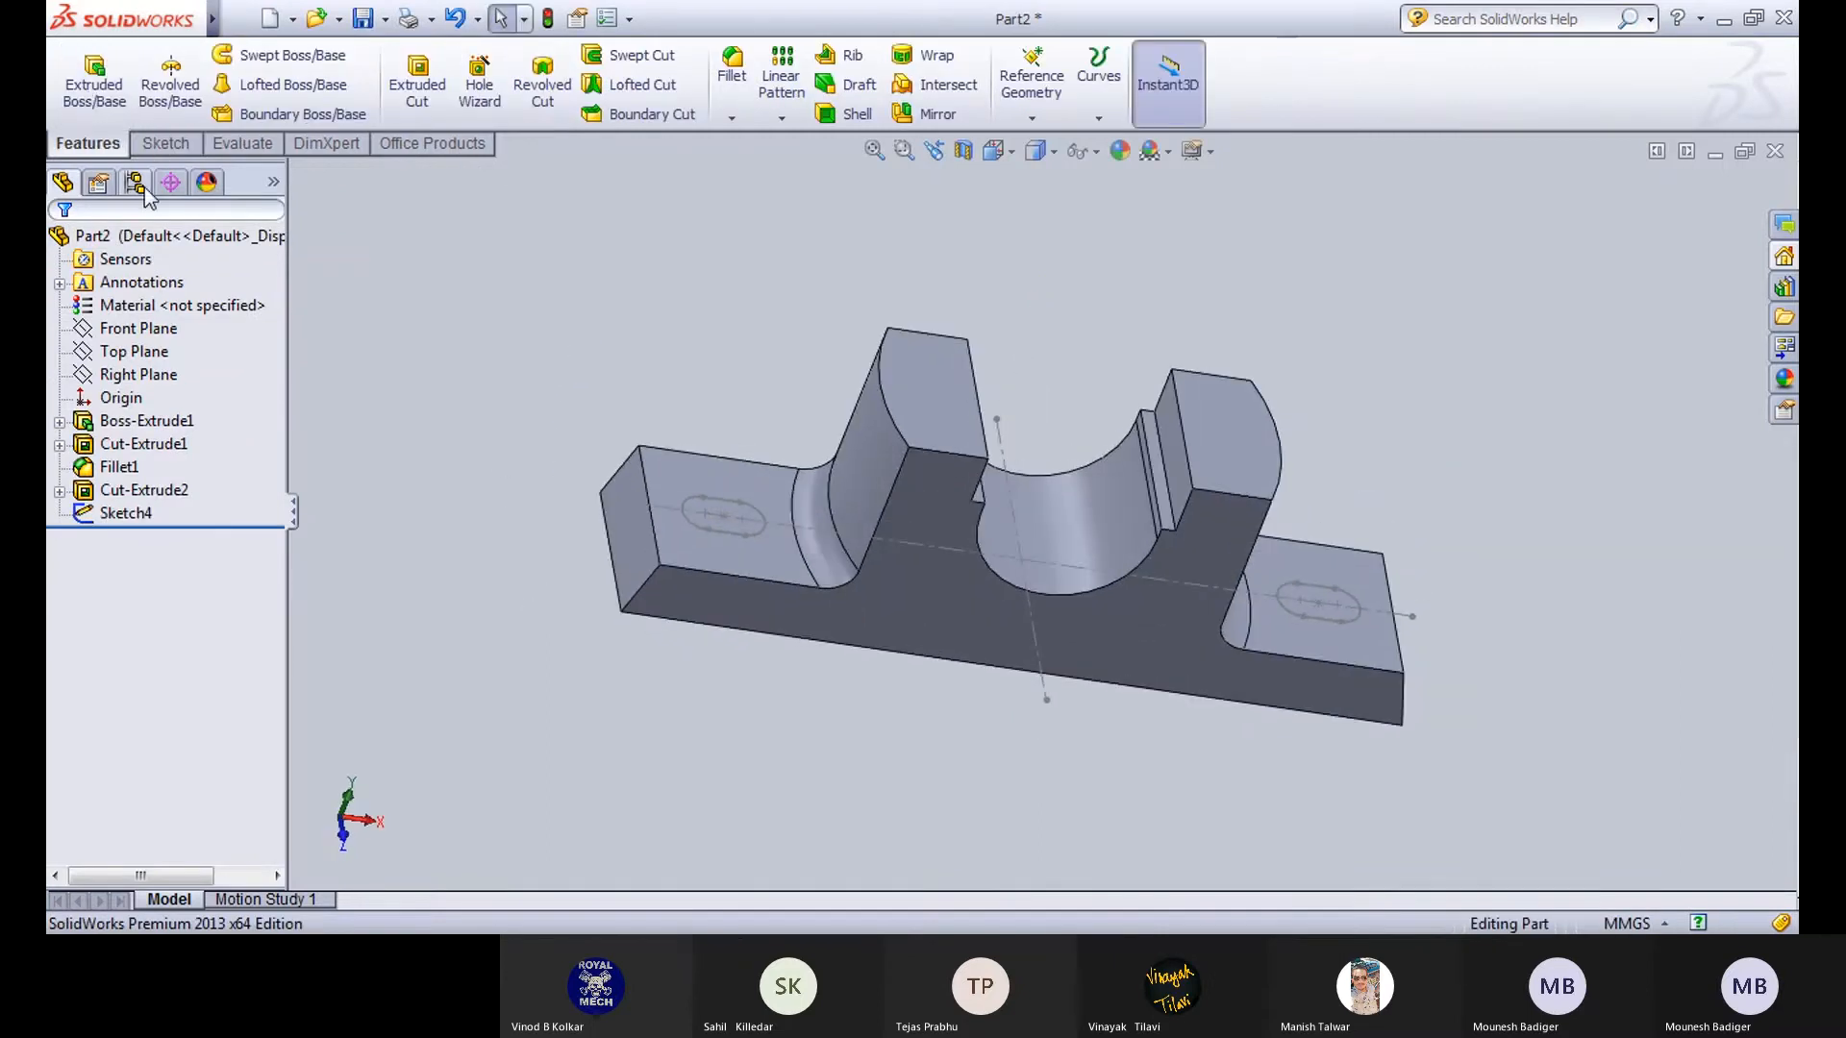
pyautogui.click(417, 91)
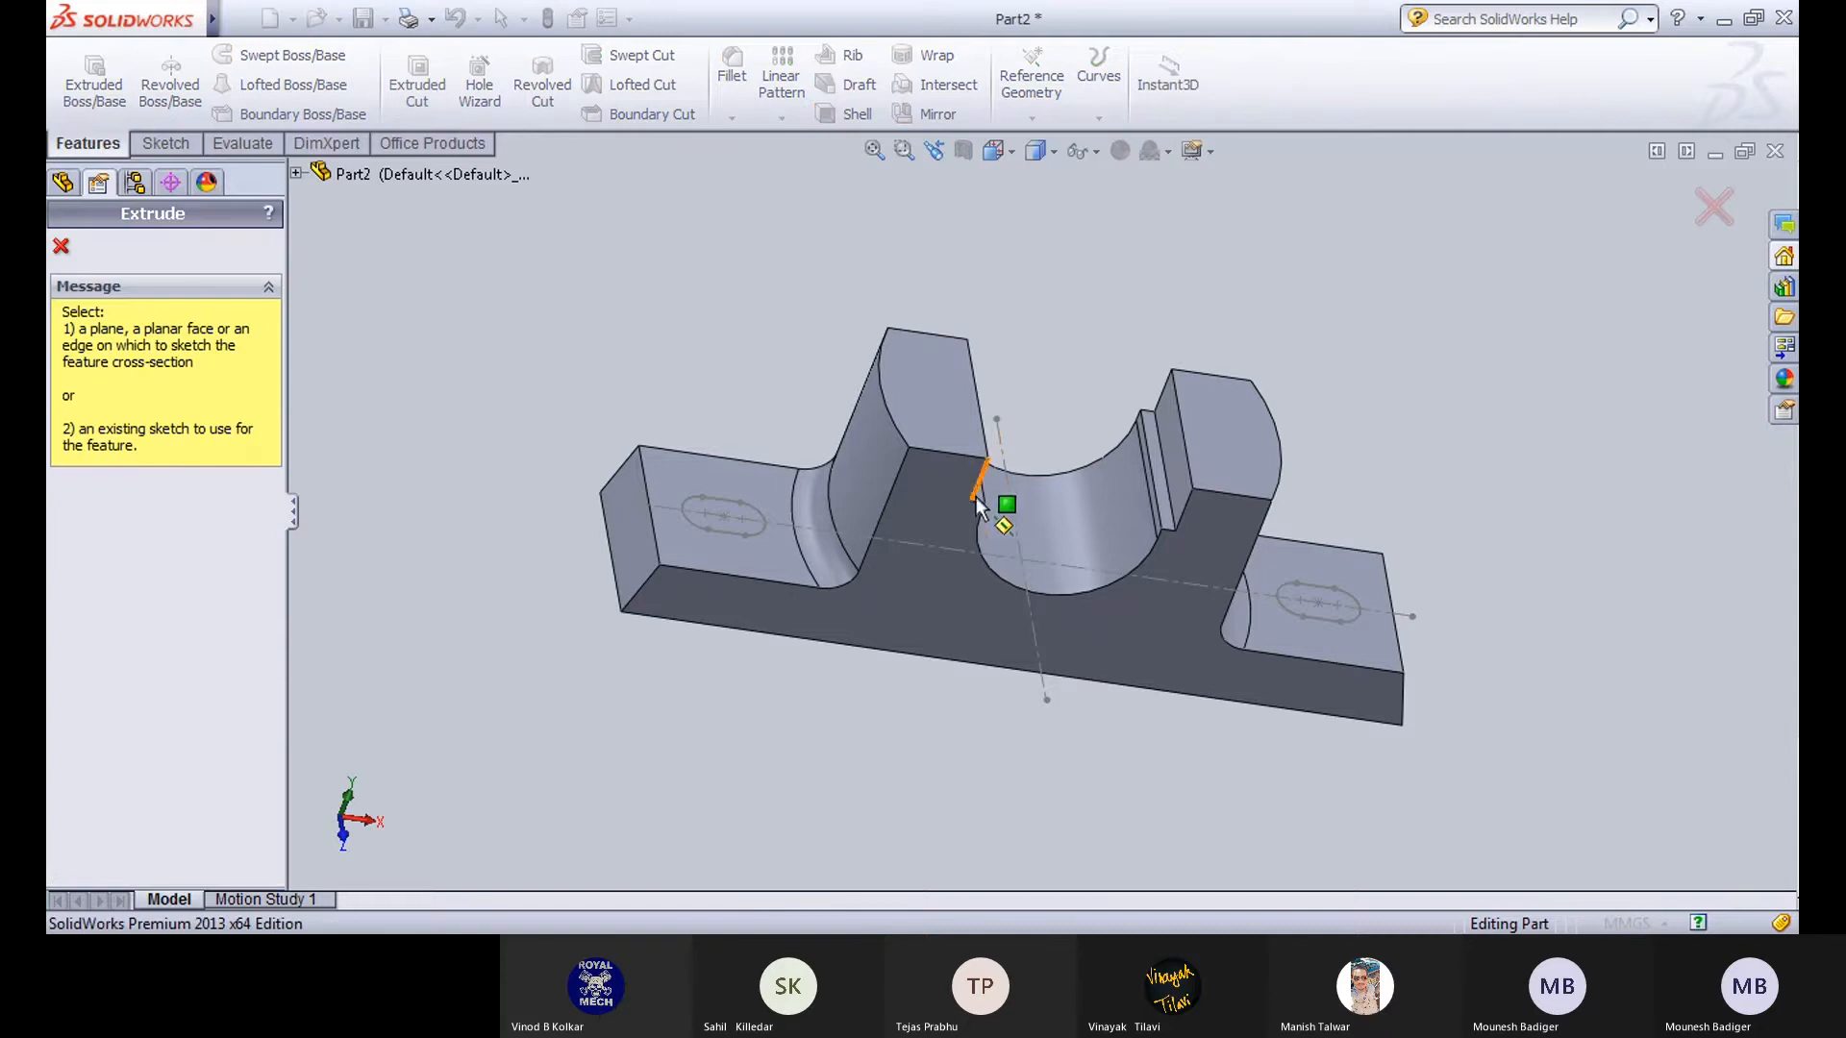
pyautogui.click(1012, 519)
pyautogui.moveTo(810, 738); pyautogui.dragTo(606, 589, button='middle')
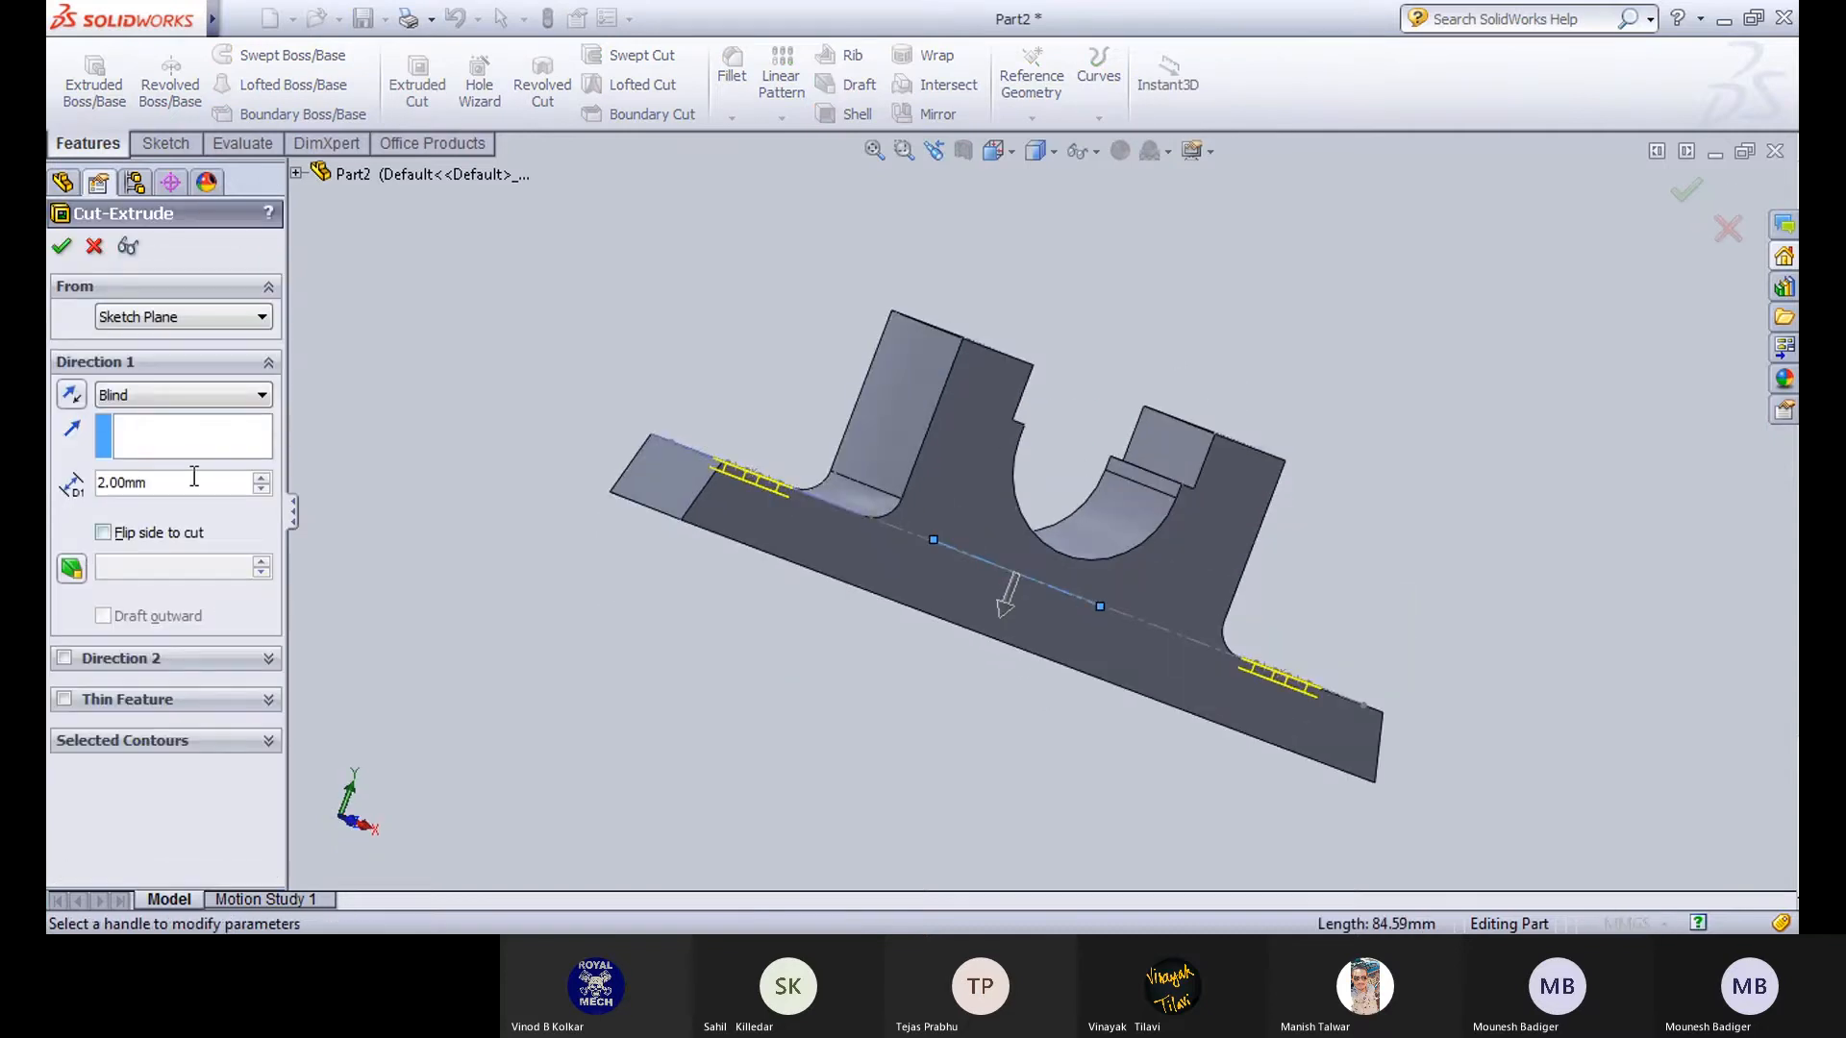
pyautogui.click(198, 396)
pyautogui.click(144, 424)
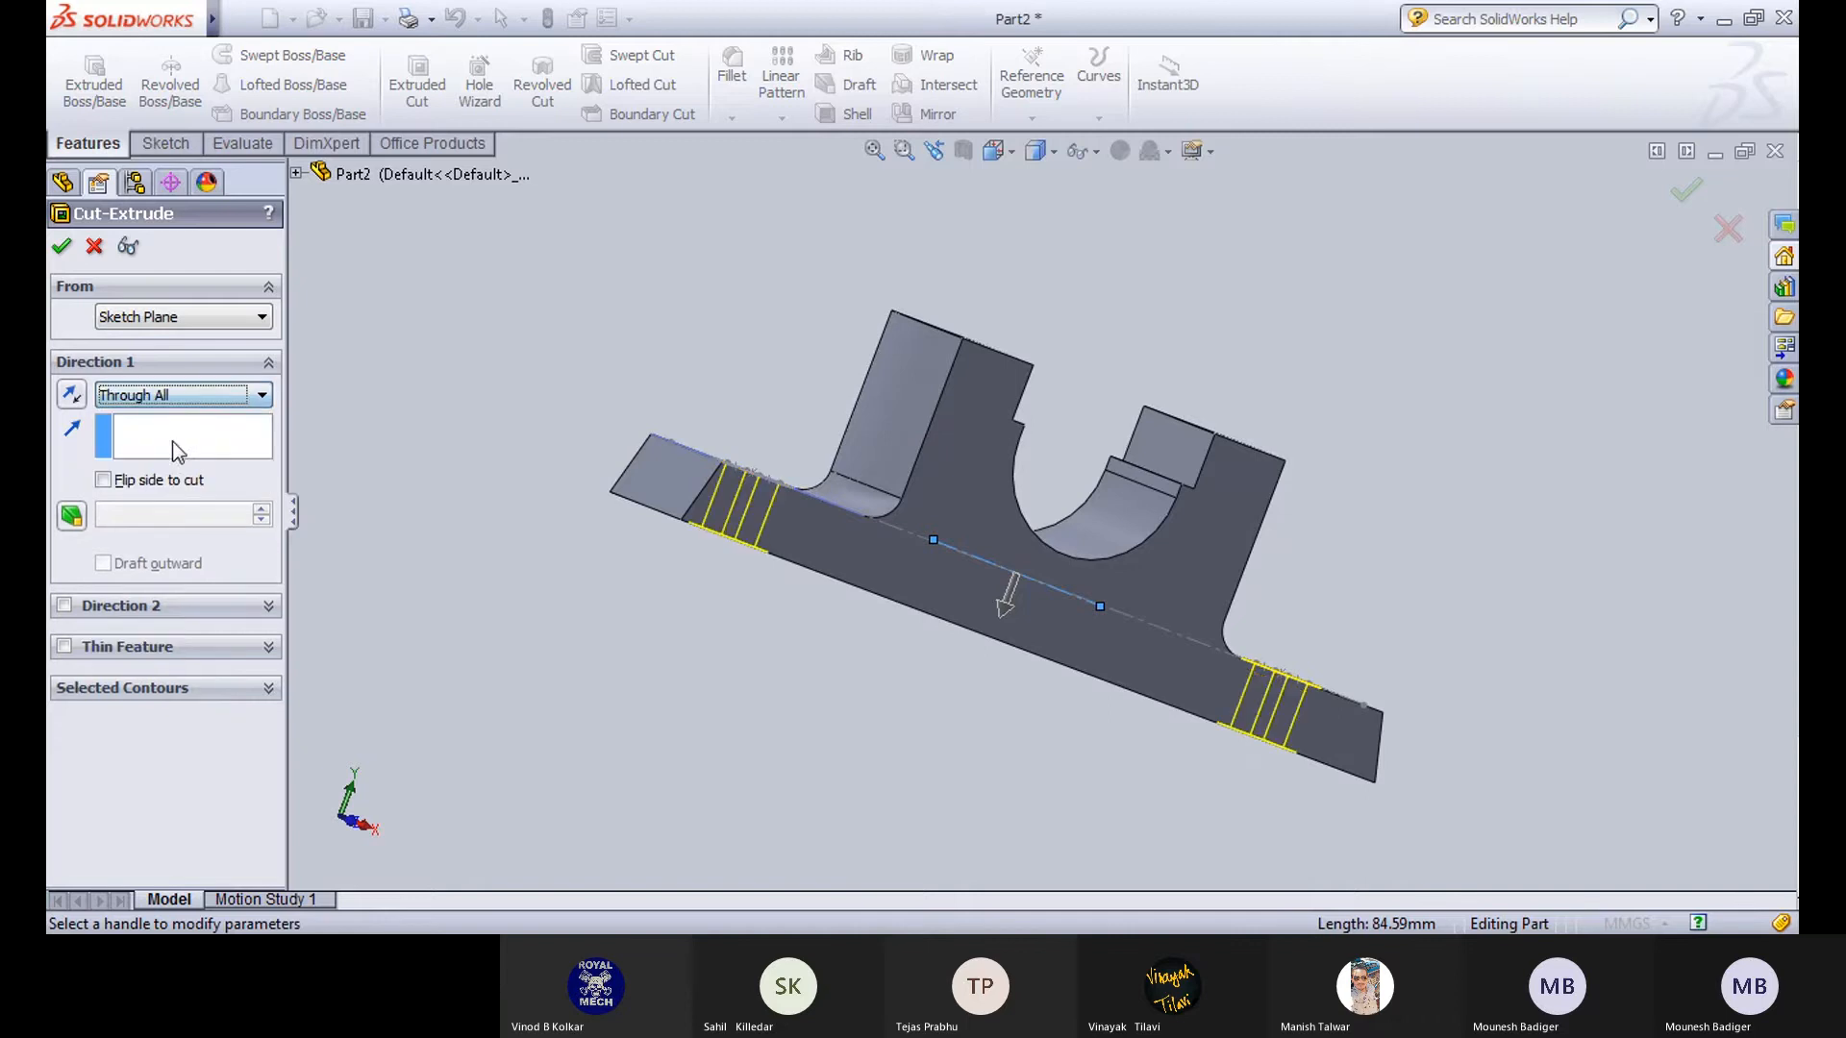
pyautogui.moveTo(877, 756); pyautogui.dragTo(922, 523, button='middle')
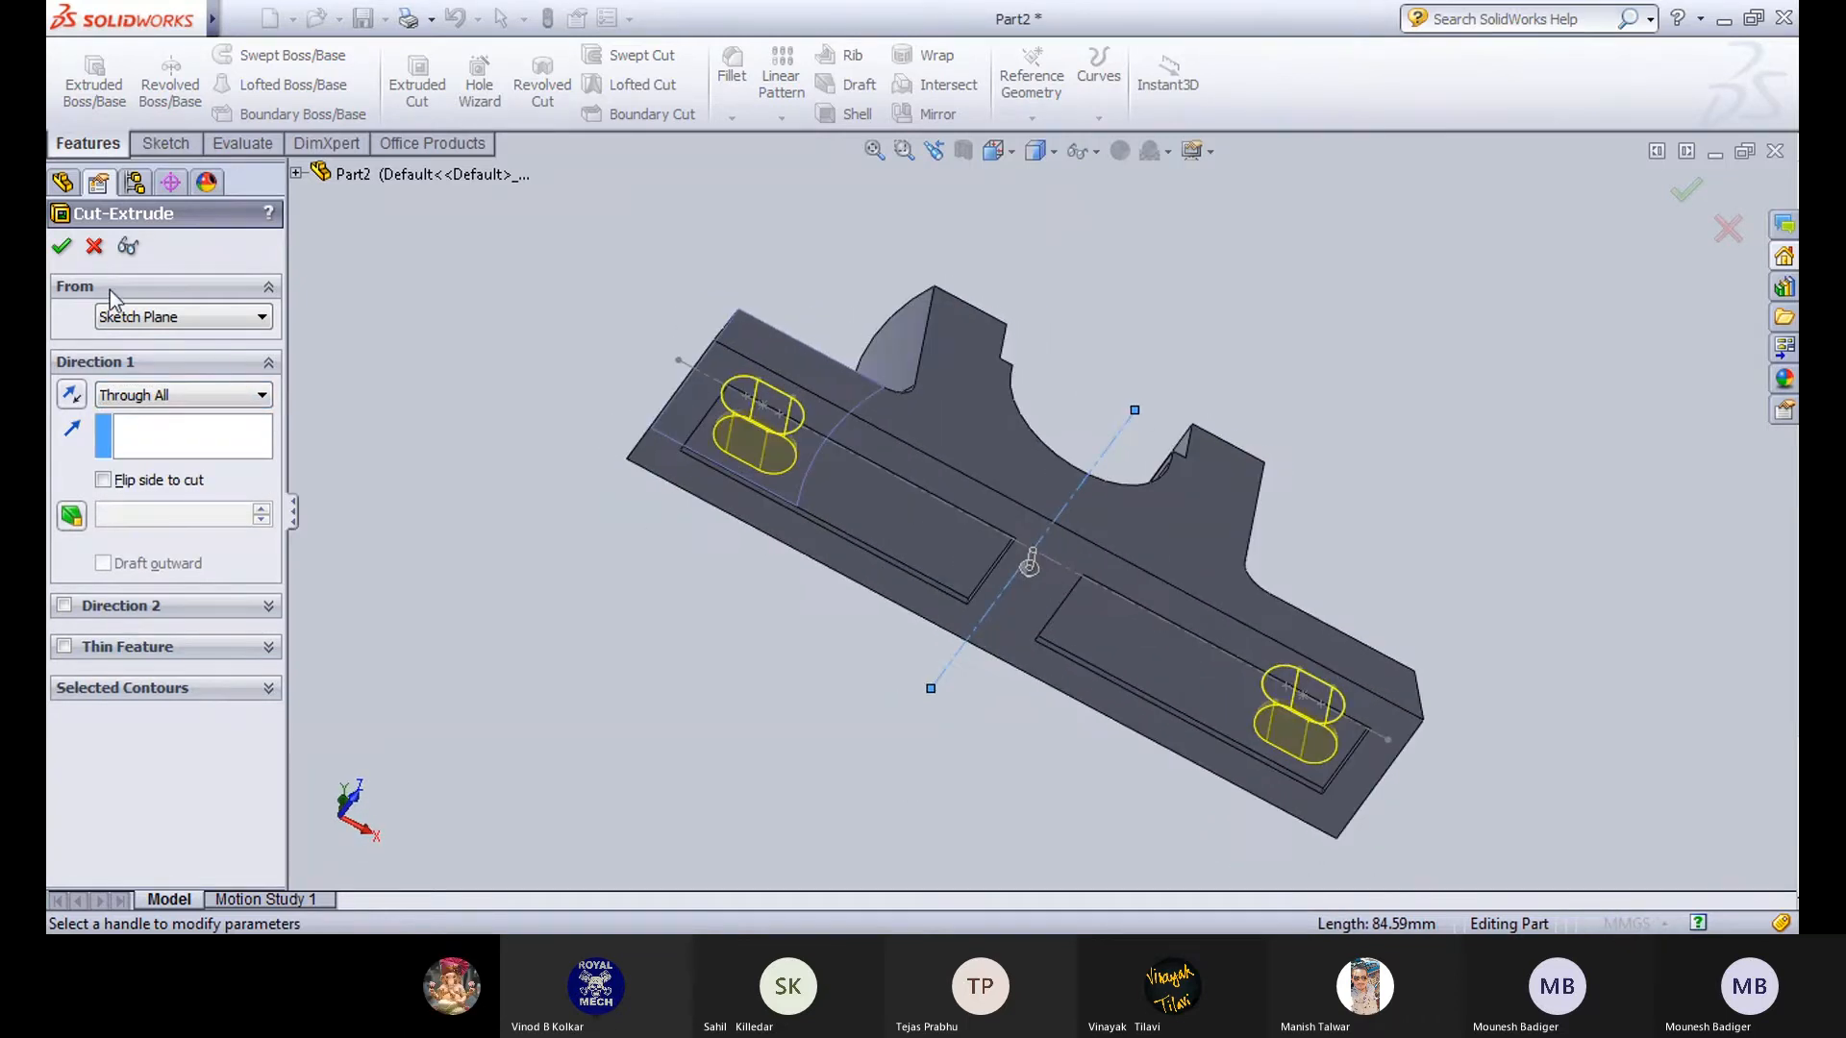
pyautogui.click(64, 249)
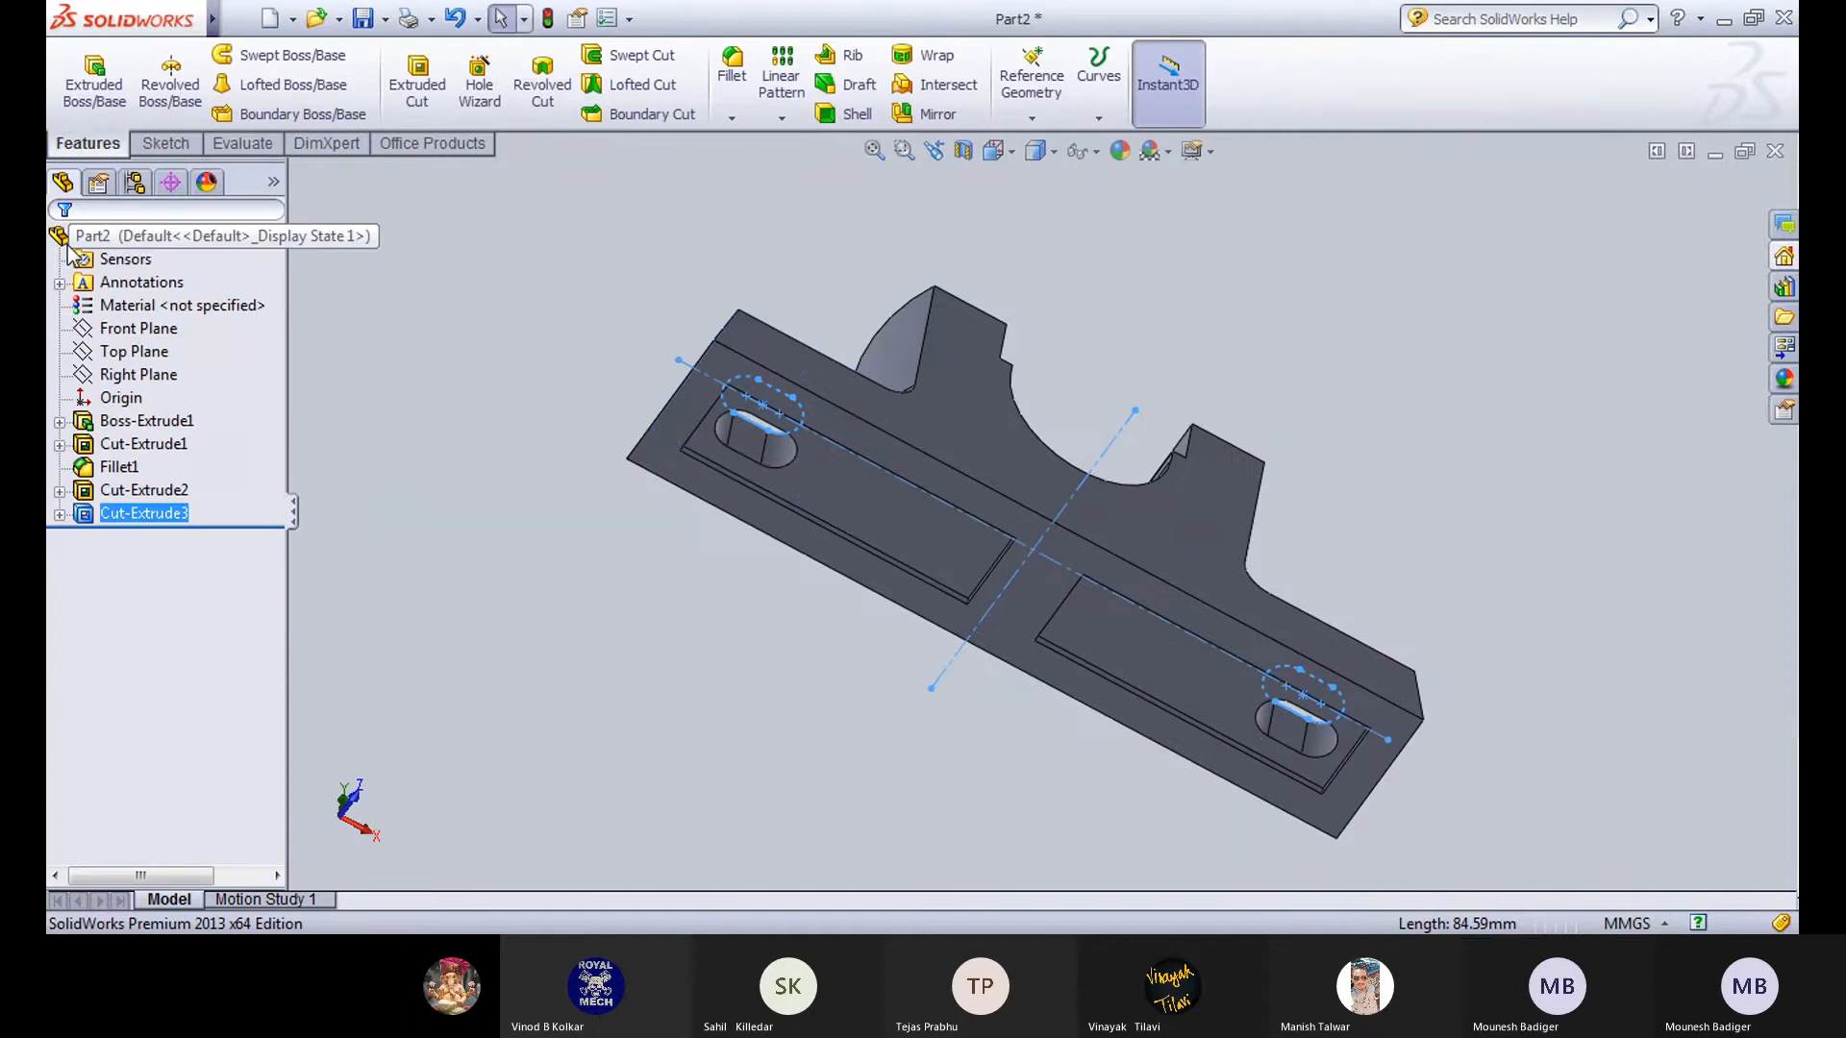
pyautogui.click(650, 367)
pyautogui.moveTo(556, 334)
pyautogui.mouseDown(button='middle')
pyautogui.moveTo(549, 602)
pyautogui.moveTo(490, 766)
pyautogui.moveTo(519, 849)
pyautogui.moveTo(570, 671)
pyautogui.mouseUp(button='middle')
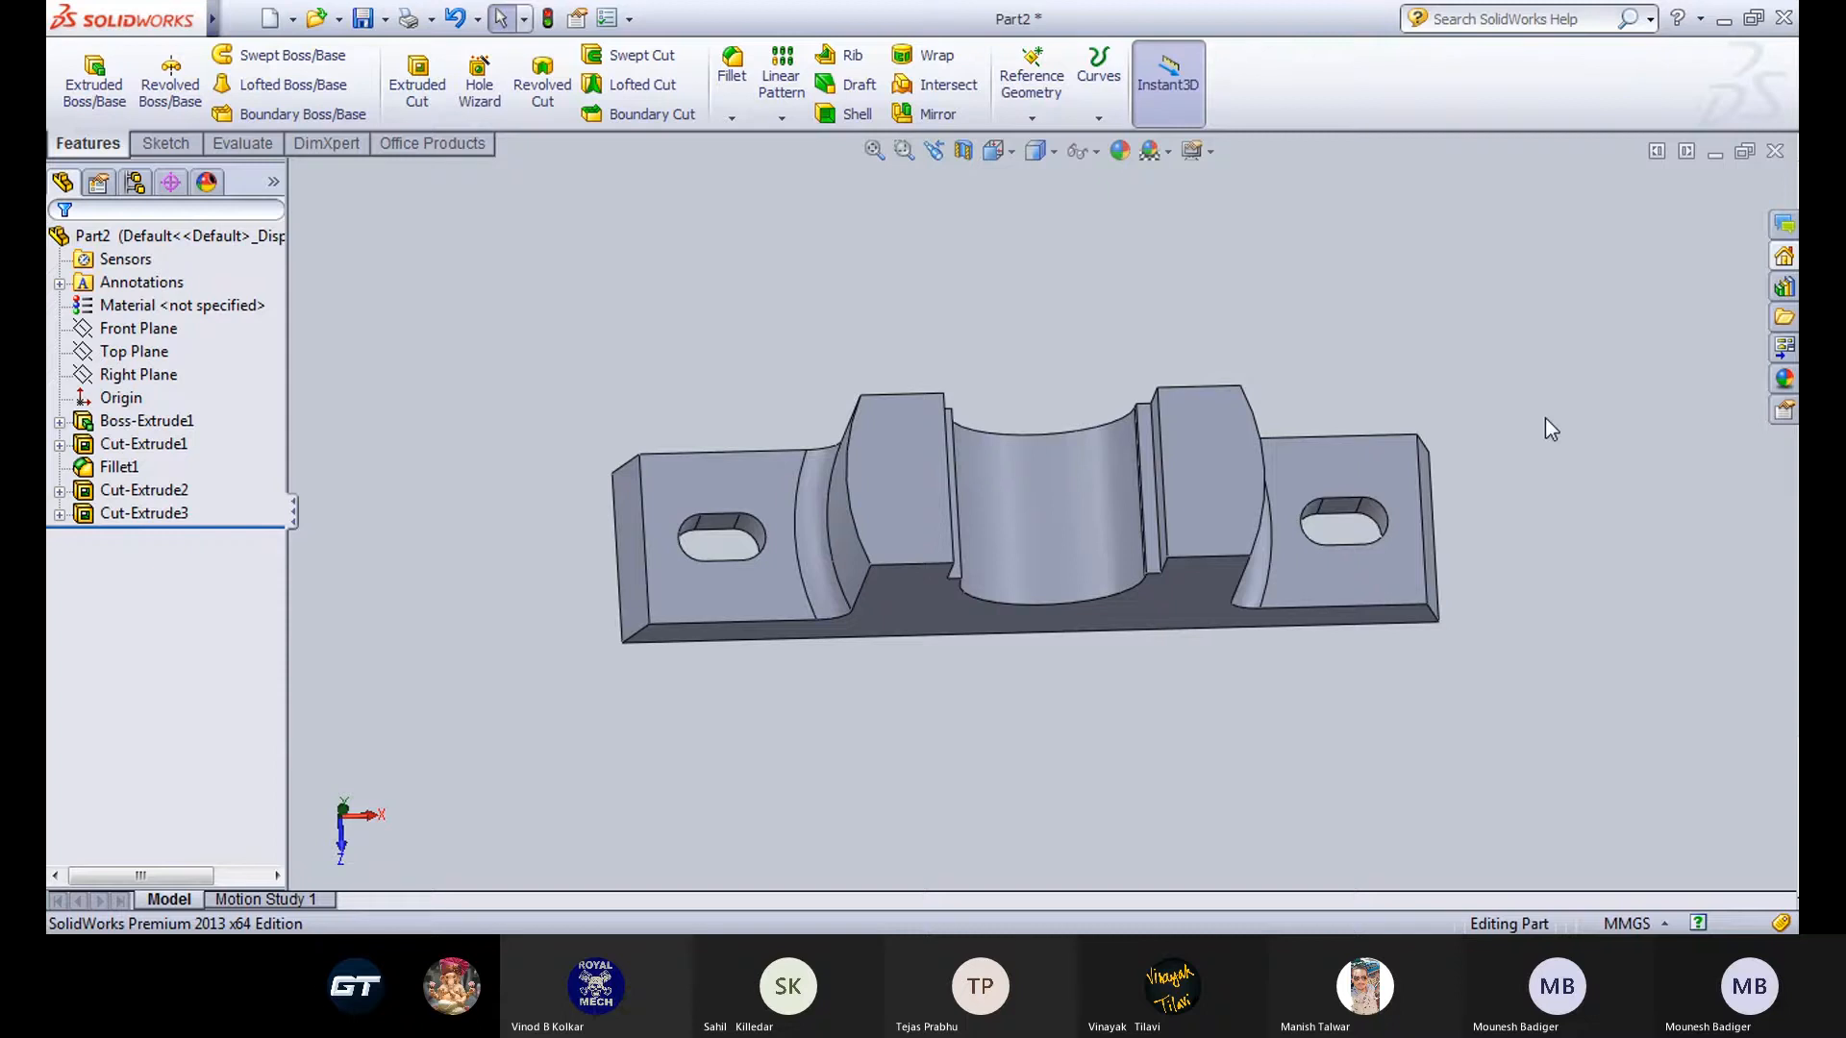
# Examine the body's sectional front view and top view on the details drawing for the bolt hole dimensions.
pyautogui.moveTo(1049, 704); pyautogui.dragTo(1029, 622, button='middle')
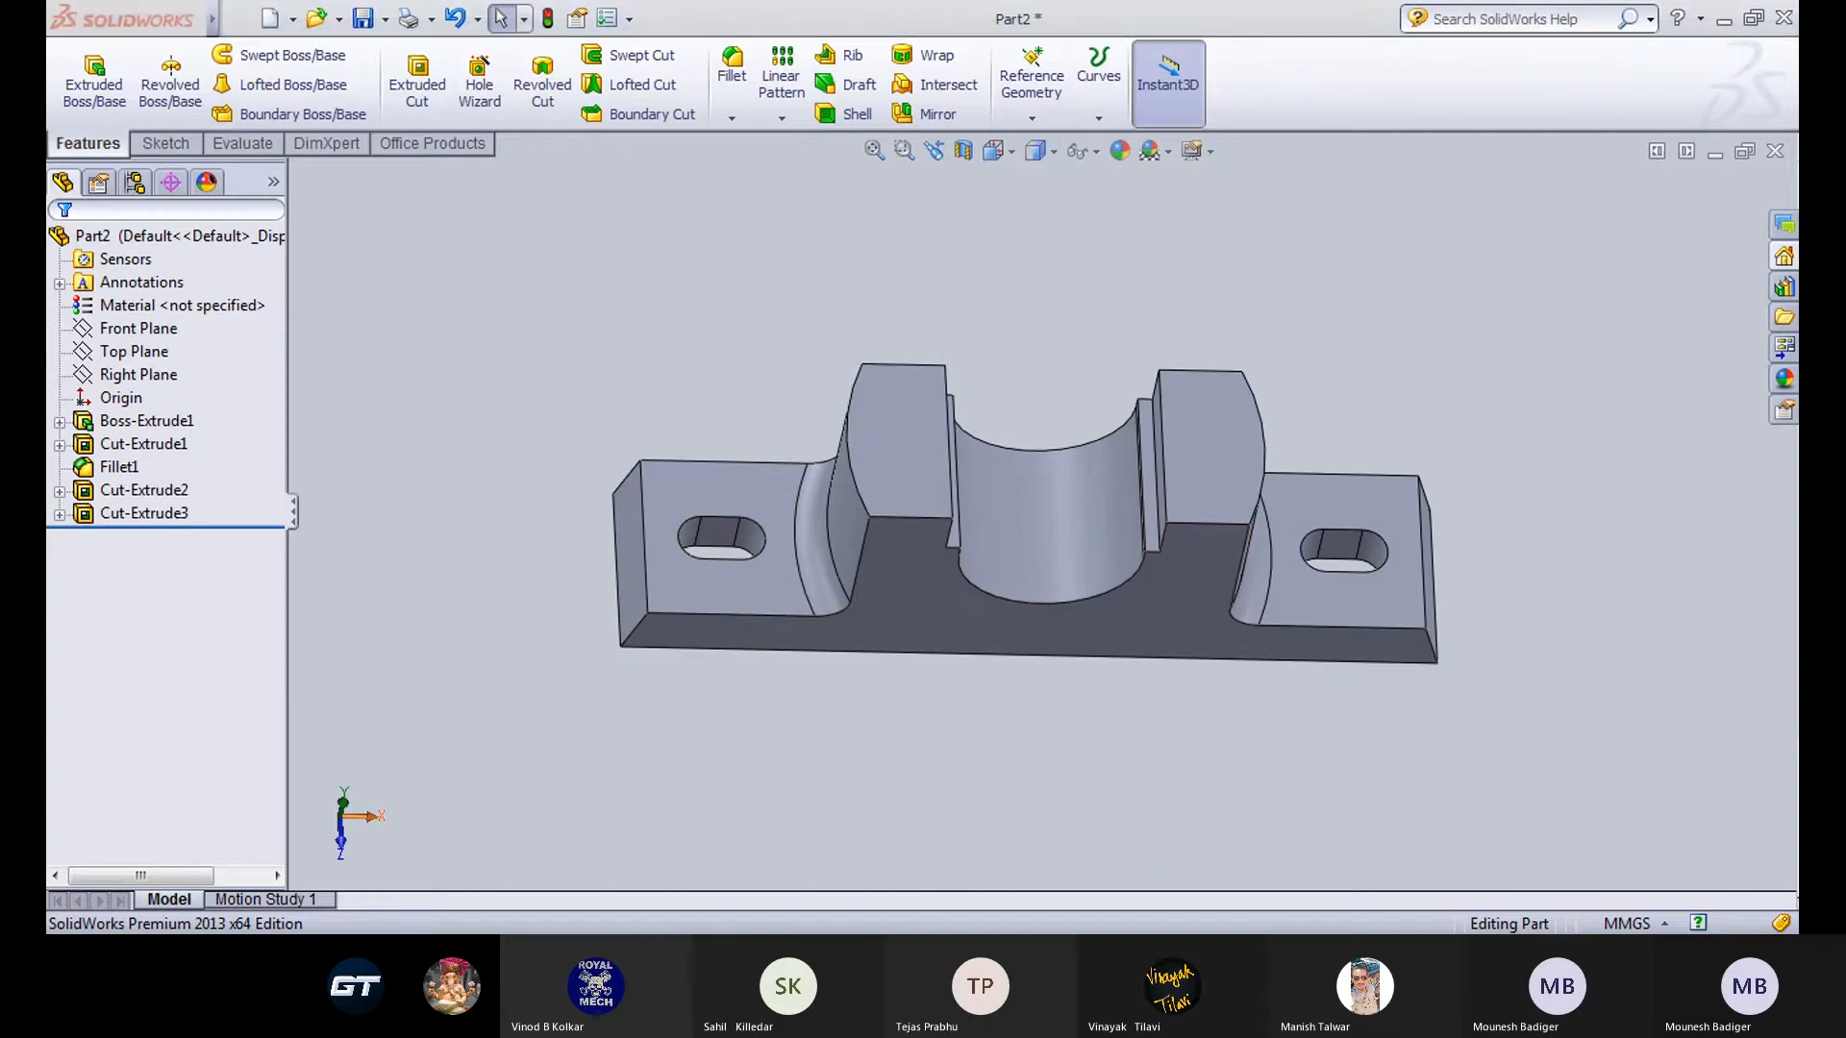
pyautogui.click(646, 846)
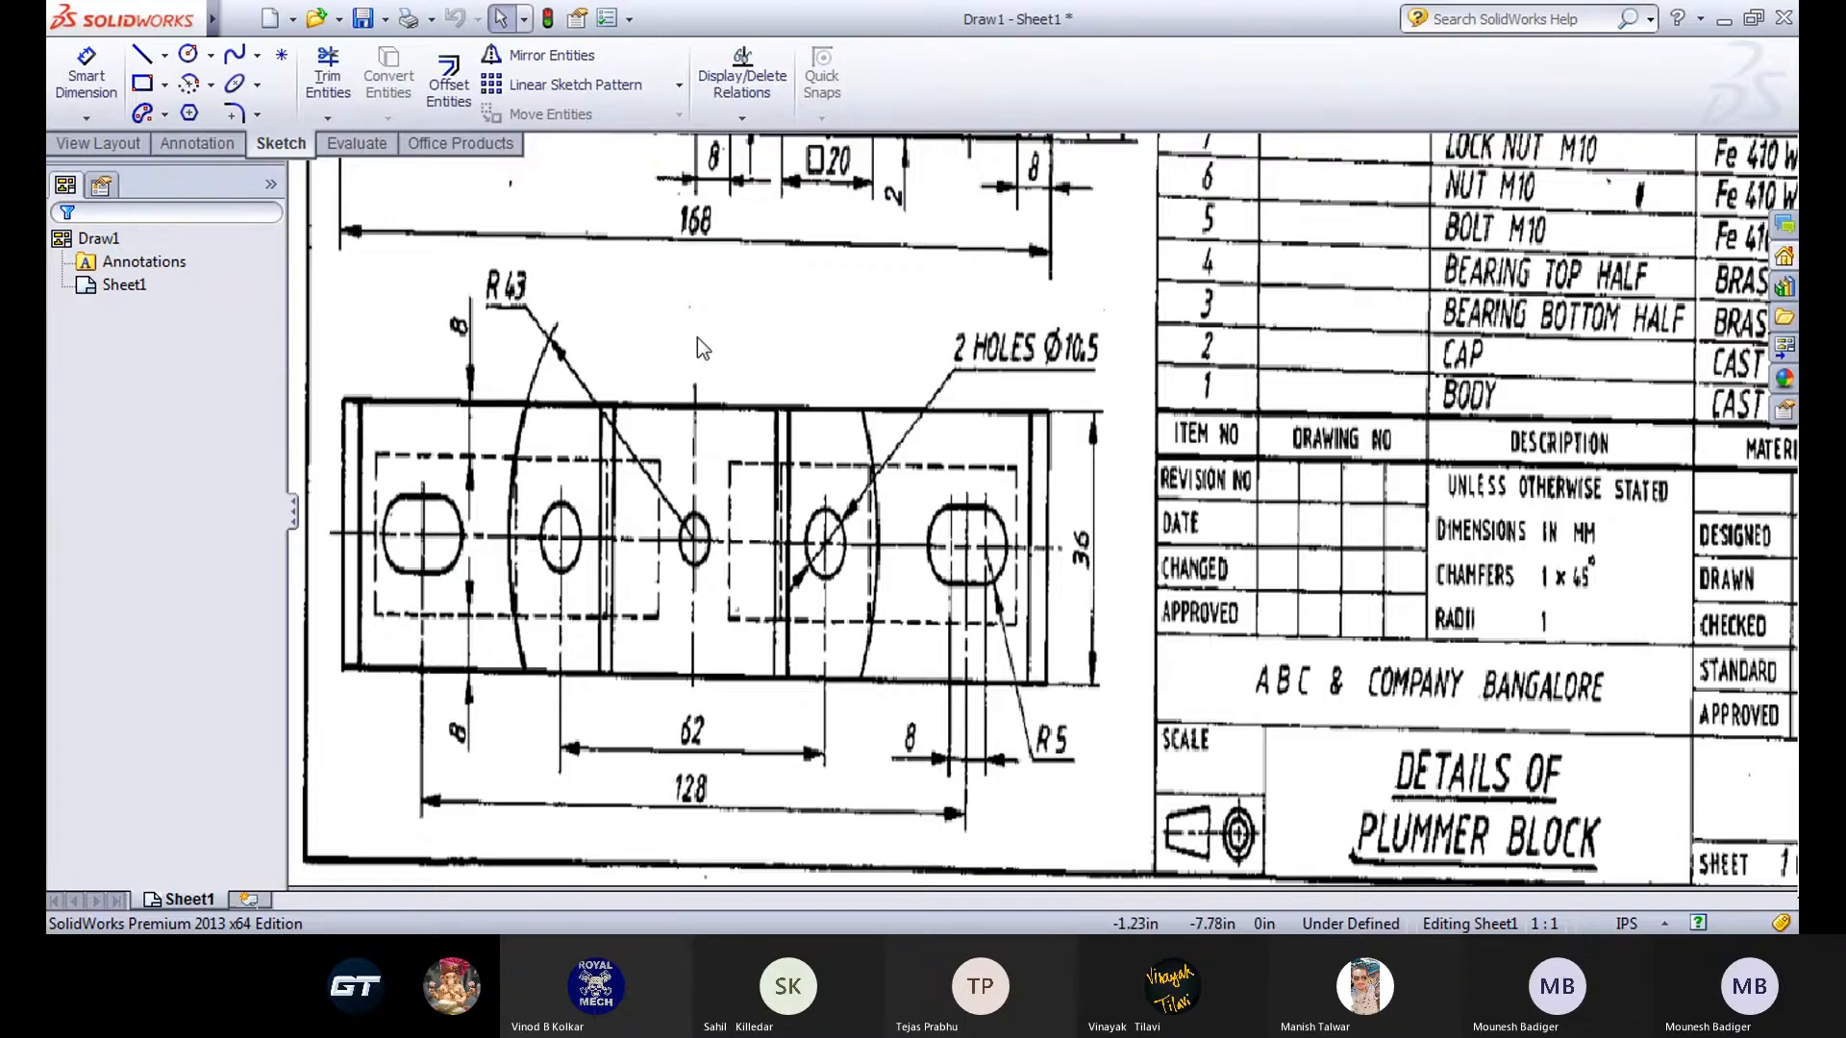
pyautogui.moveTo(696, 337); pyautogui.dragTo(686, 575, button='middle')
pyautogui.scroll(1, 685, 568)
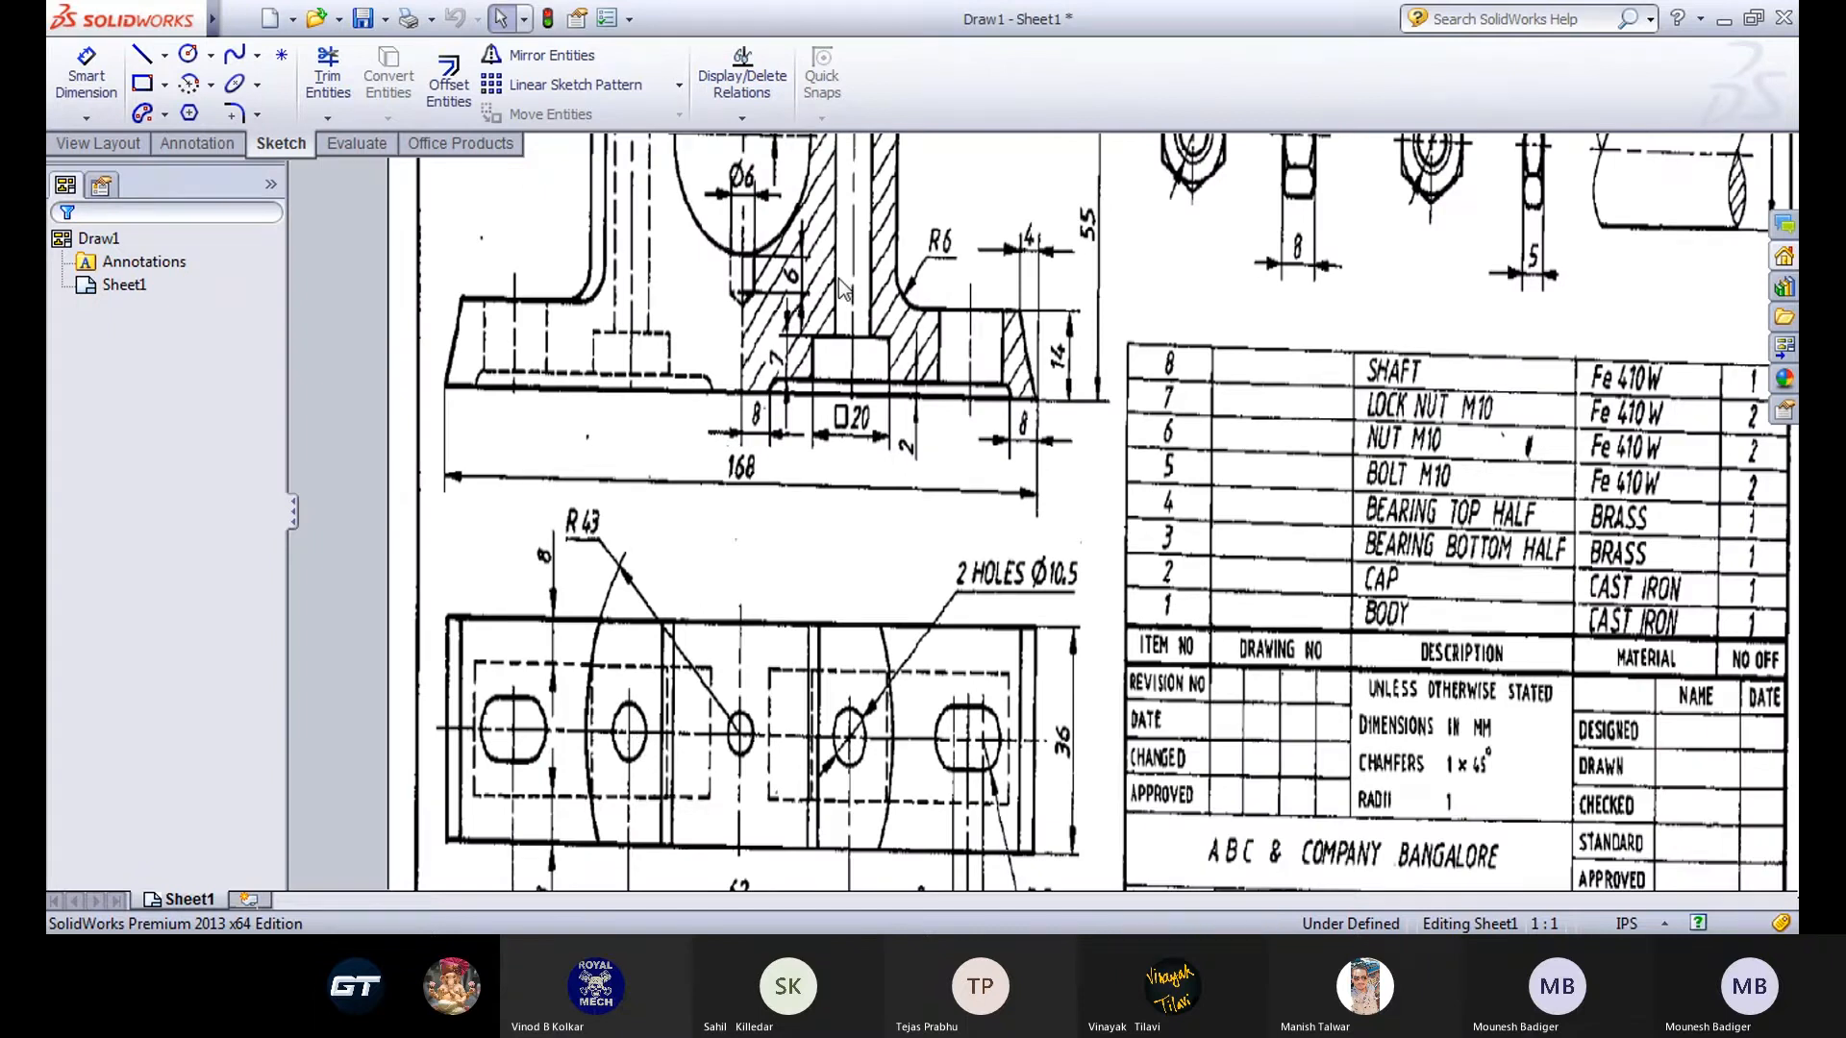
pyautogui.scroll(1, 835, 385)
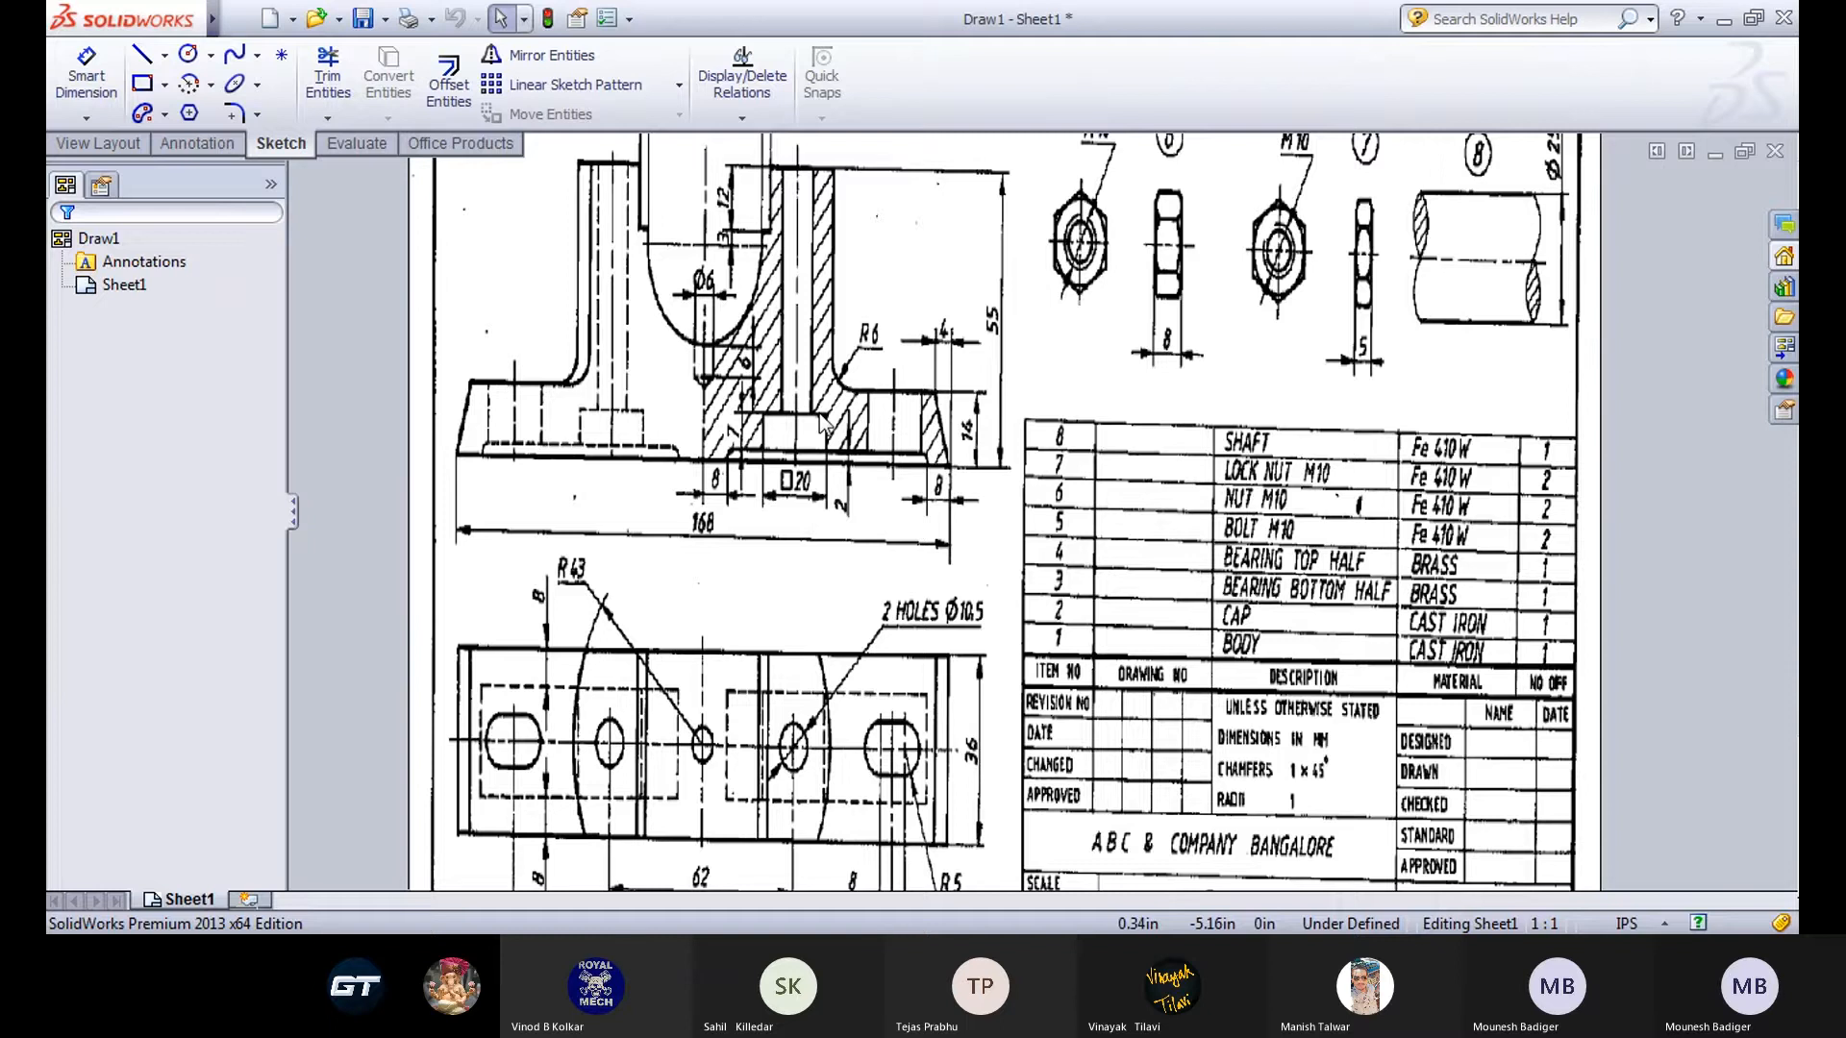
pyautogui.moveTo(816, 310)
pyautogui.mouseDown(button='middle')
pyautogui.moveTo(819, 355)
pyautogui.moveTo(811, 202)
pyautogui.mouseUp(button='middle')
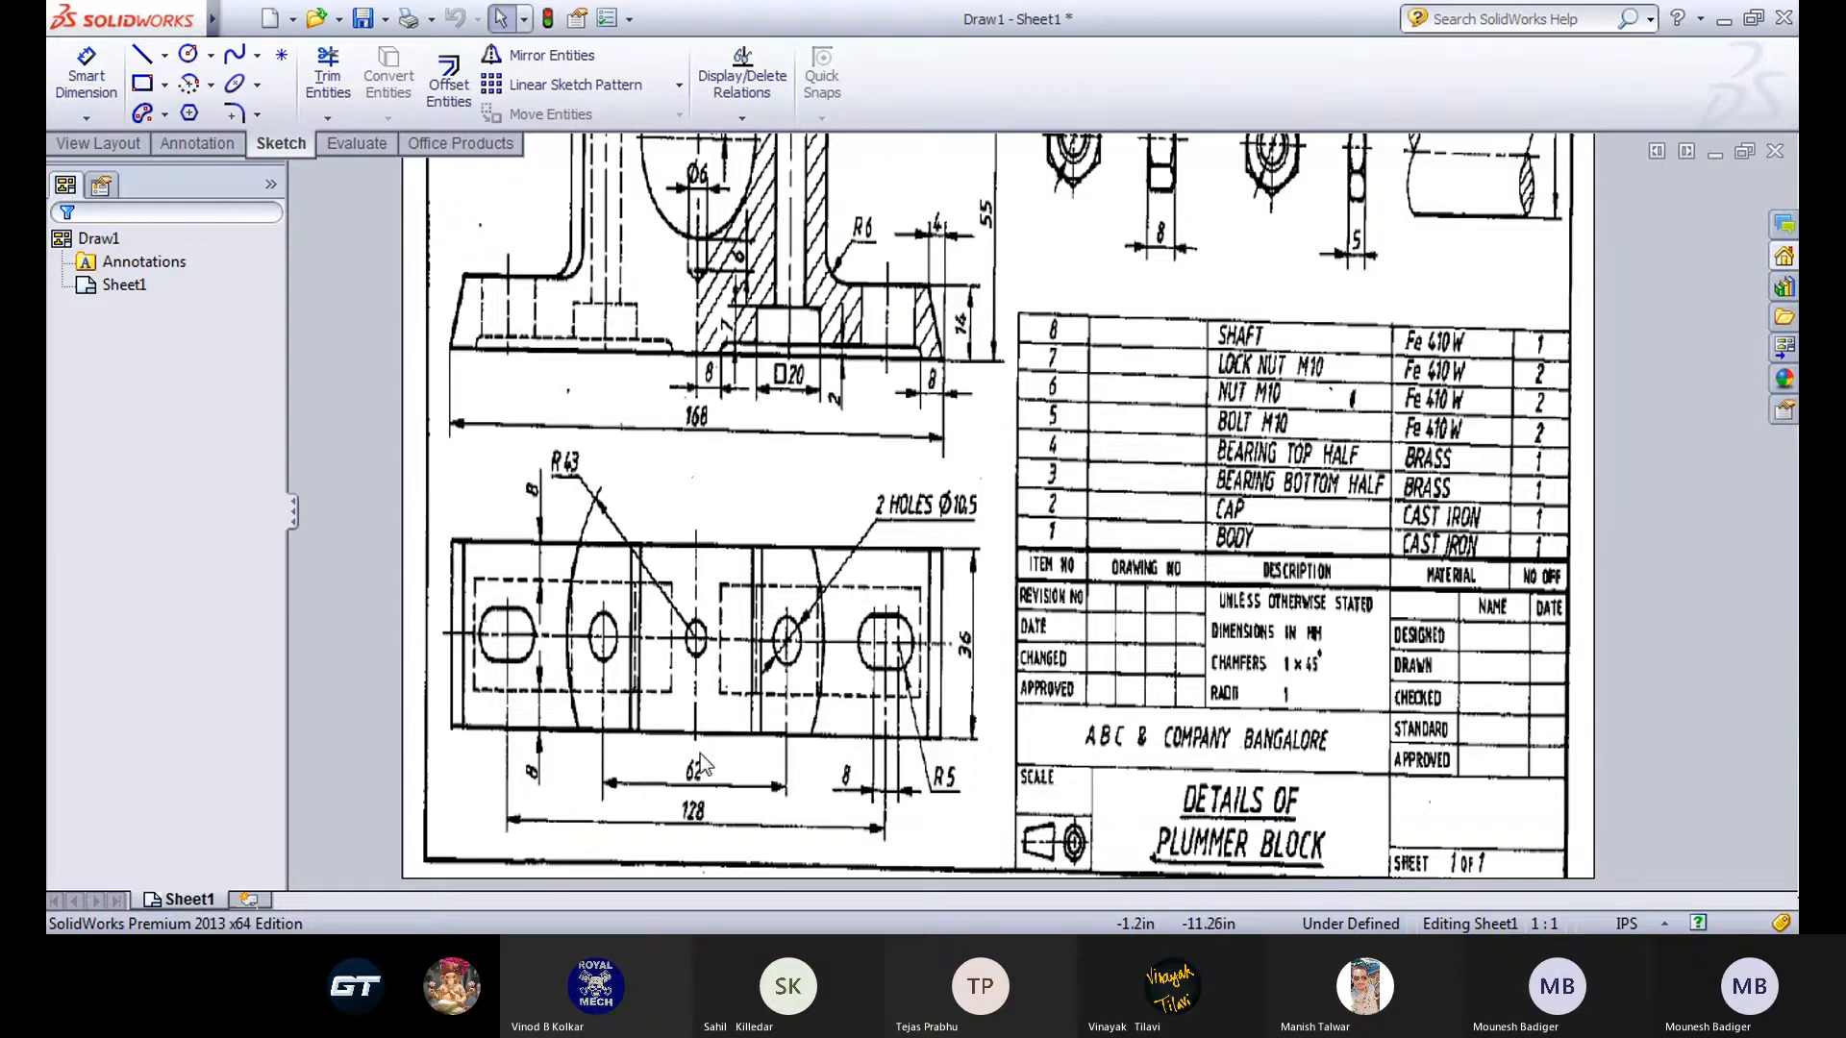
pyautogui.moveTo(756, 308); pyautogui.dragTo(763, 550, button='middle')
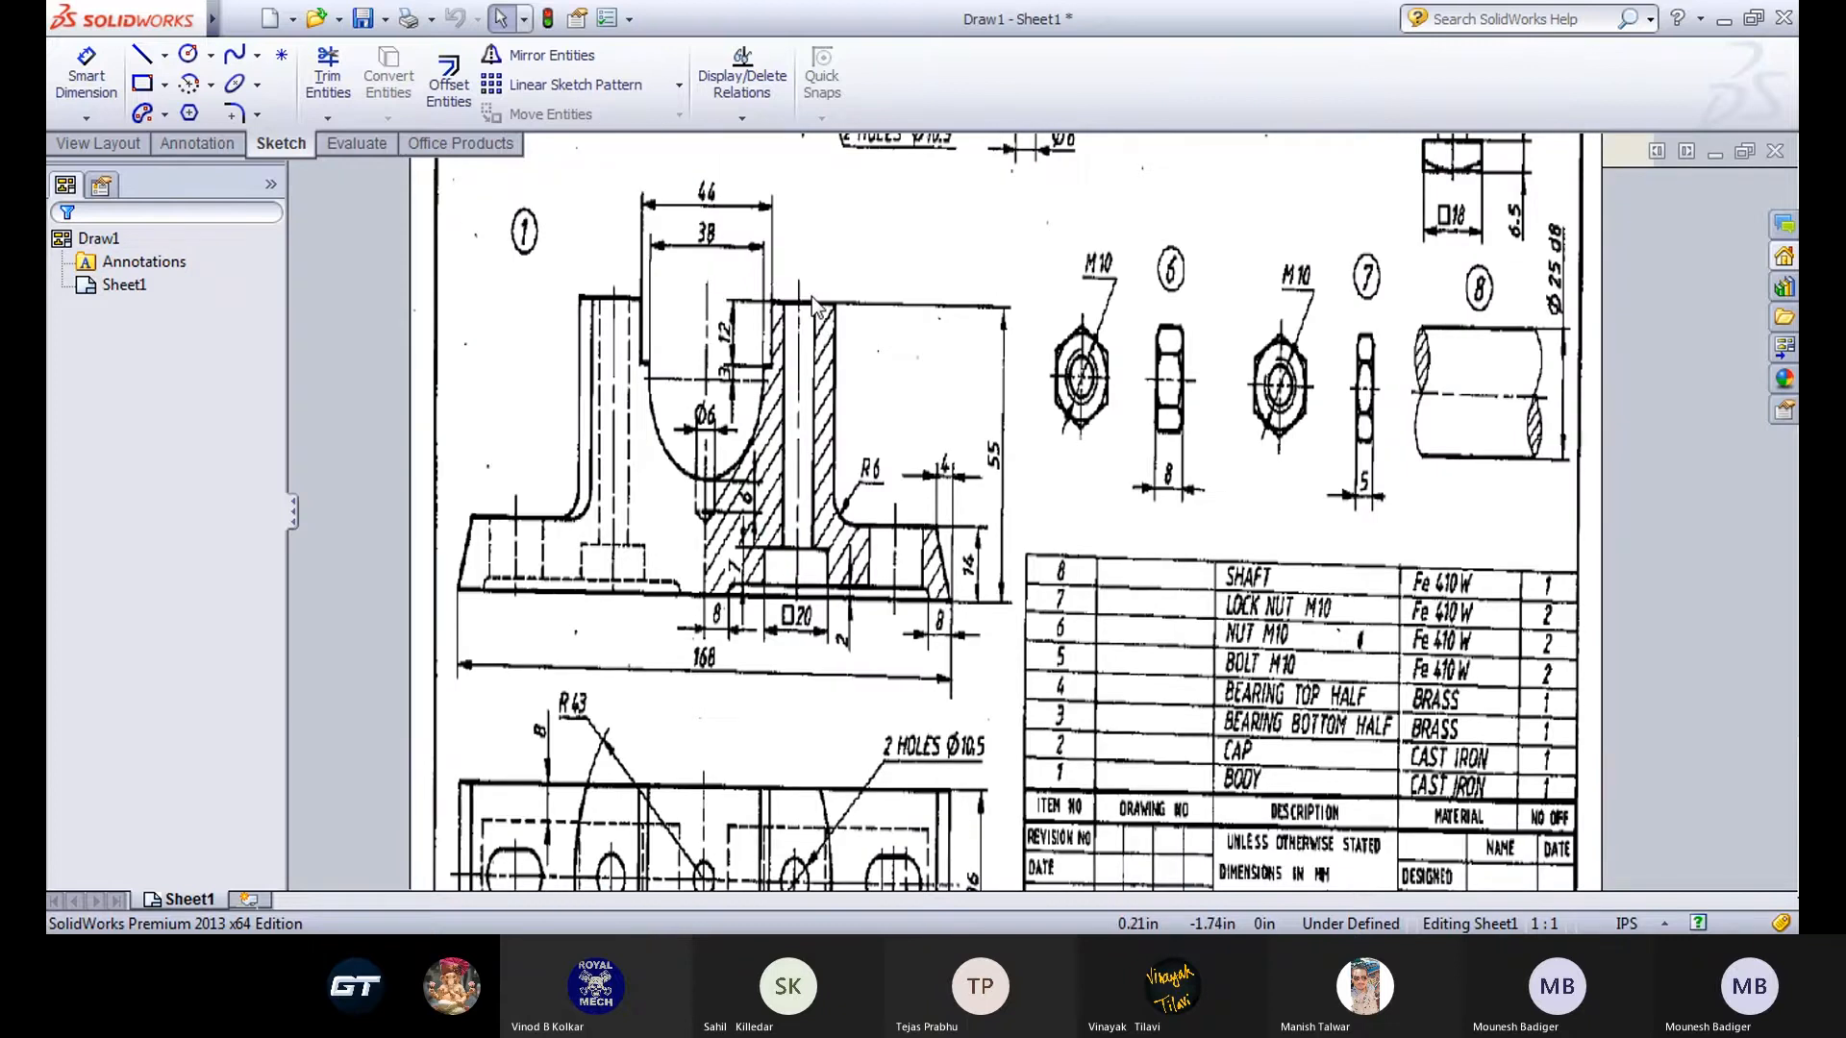
pyautogui.click(615, 866)
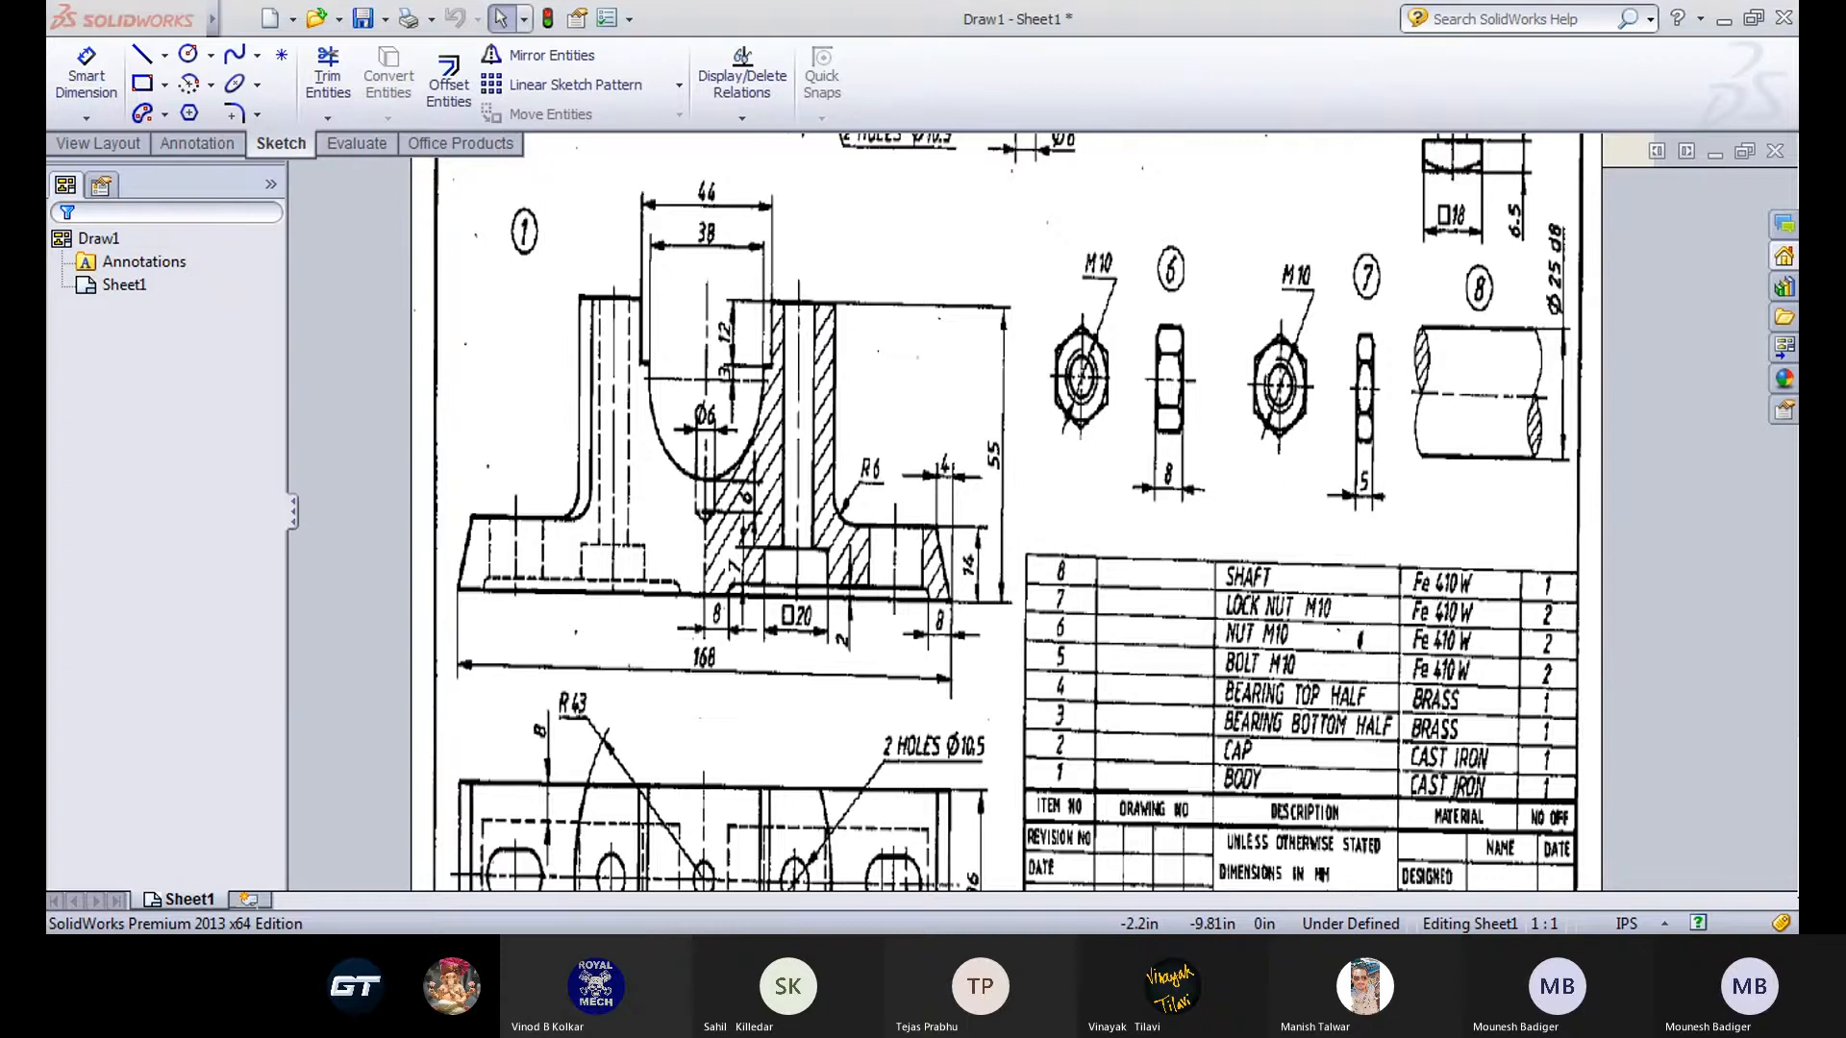
pyautogui.click(627, 903)
# Start a sketch on the left pillar's top face and draw a vertical construction centerline about 75 mm long through the origin.
pyautogui.click(880, 438)
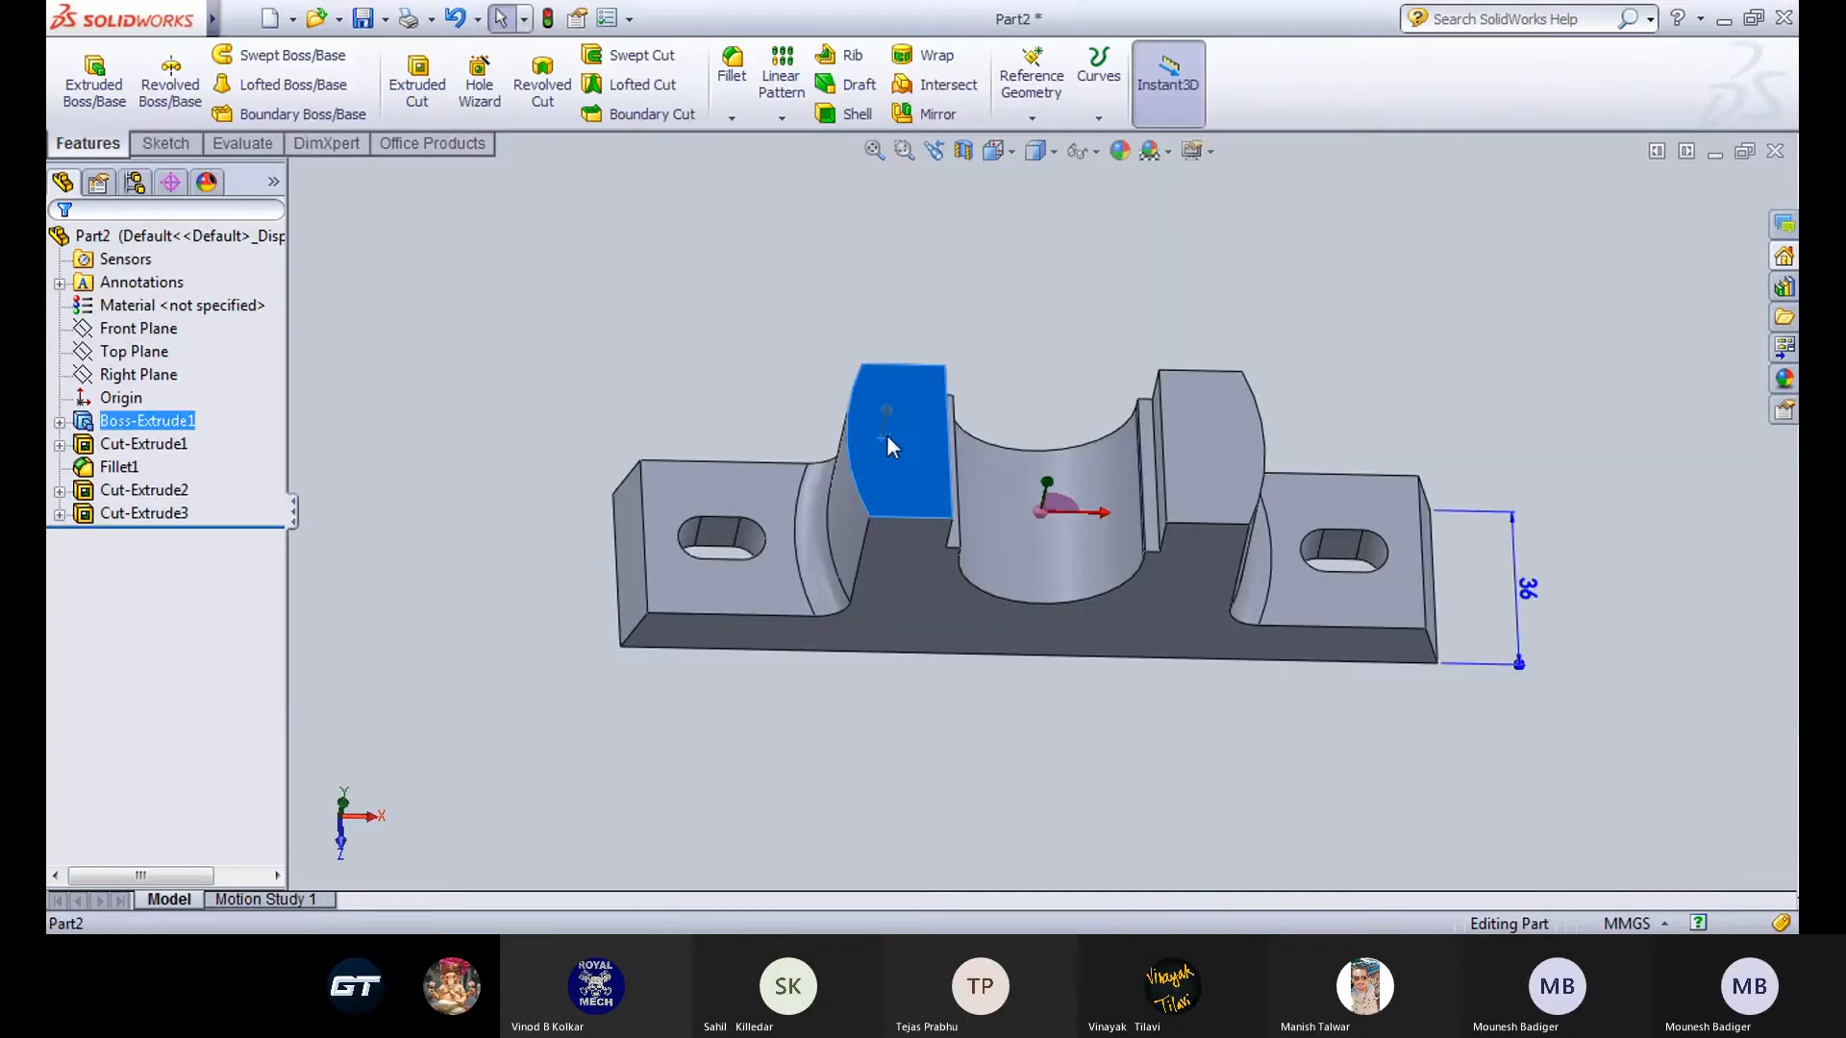
pyautogui.click(980, 361)
pyautogui.click(1012, 153)
pyautogui.click(1133, 281)
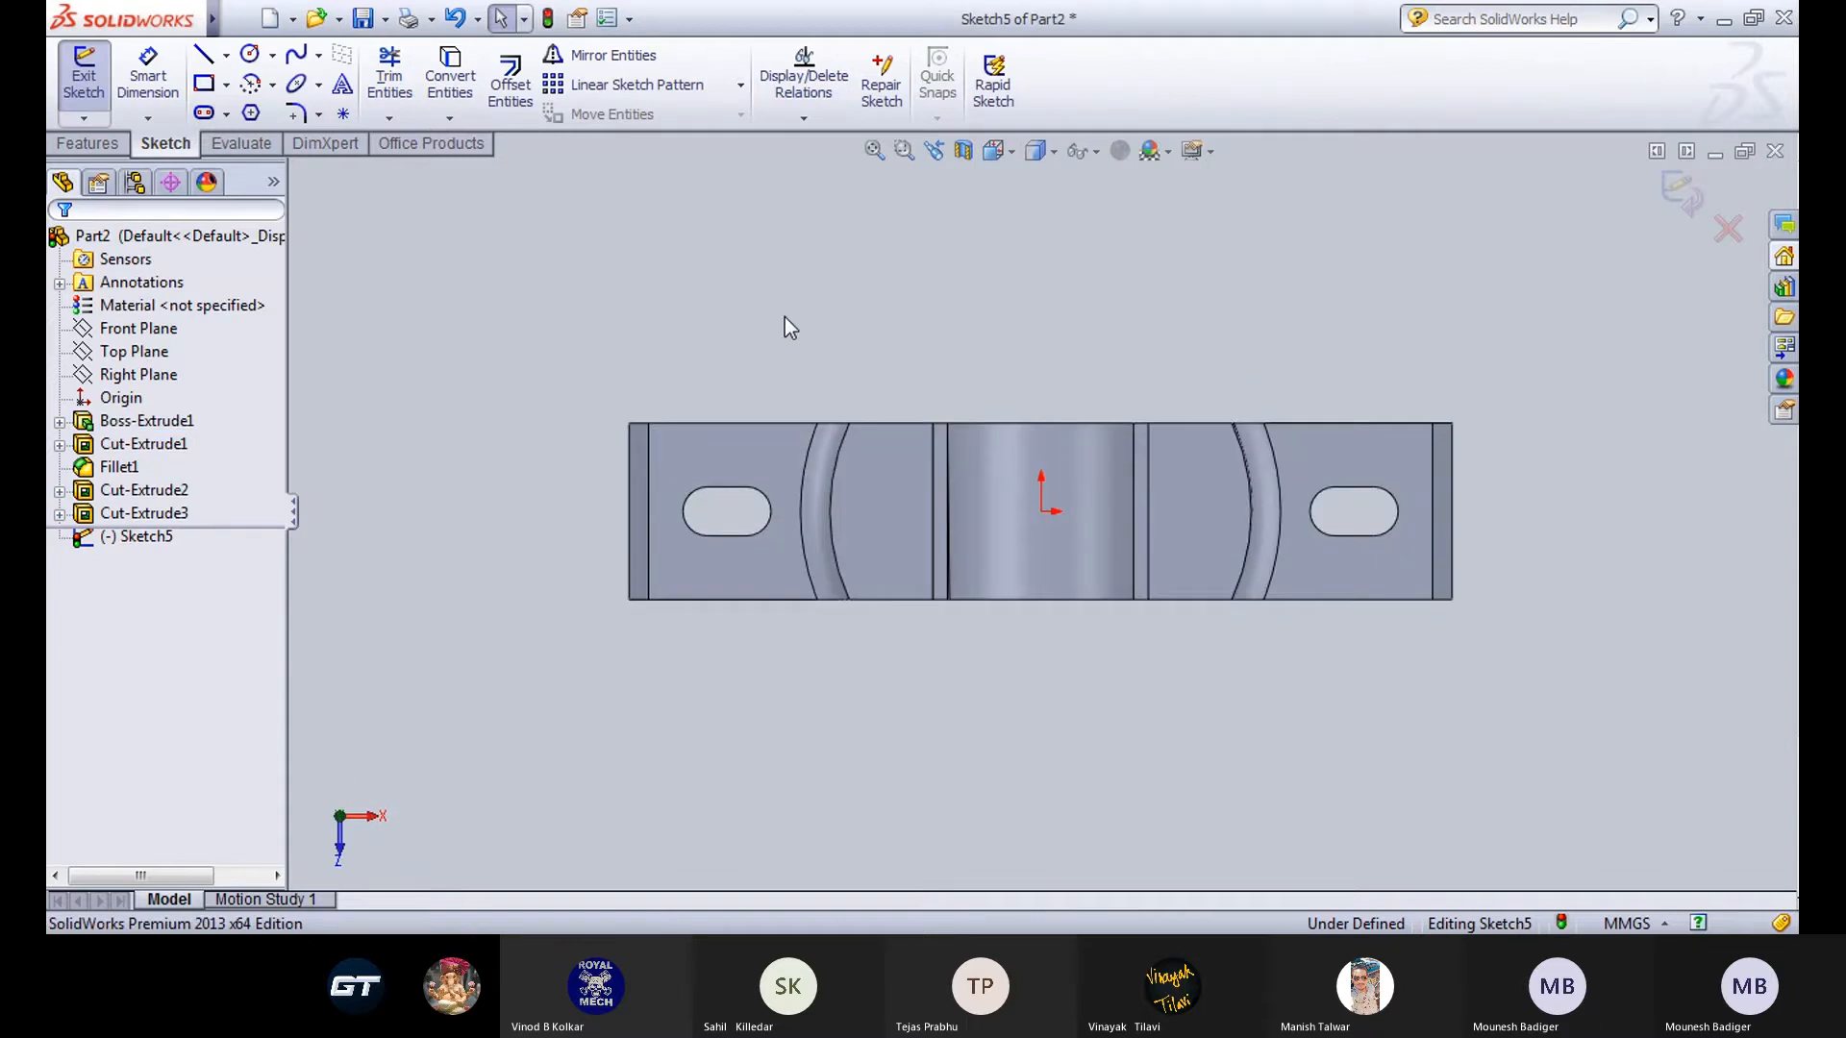
pyautogui.click(254, 56)
pyautogui.click(225, 55)
pyautogui.click(274, 98)
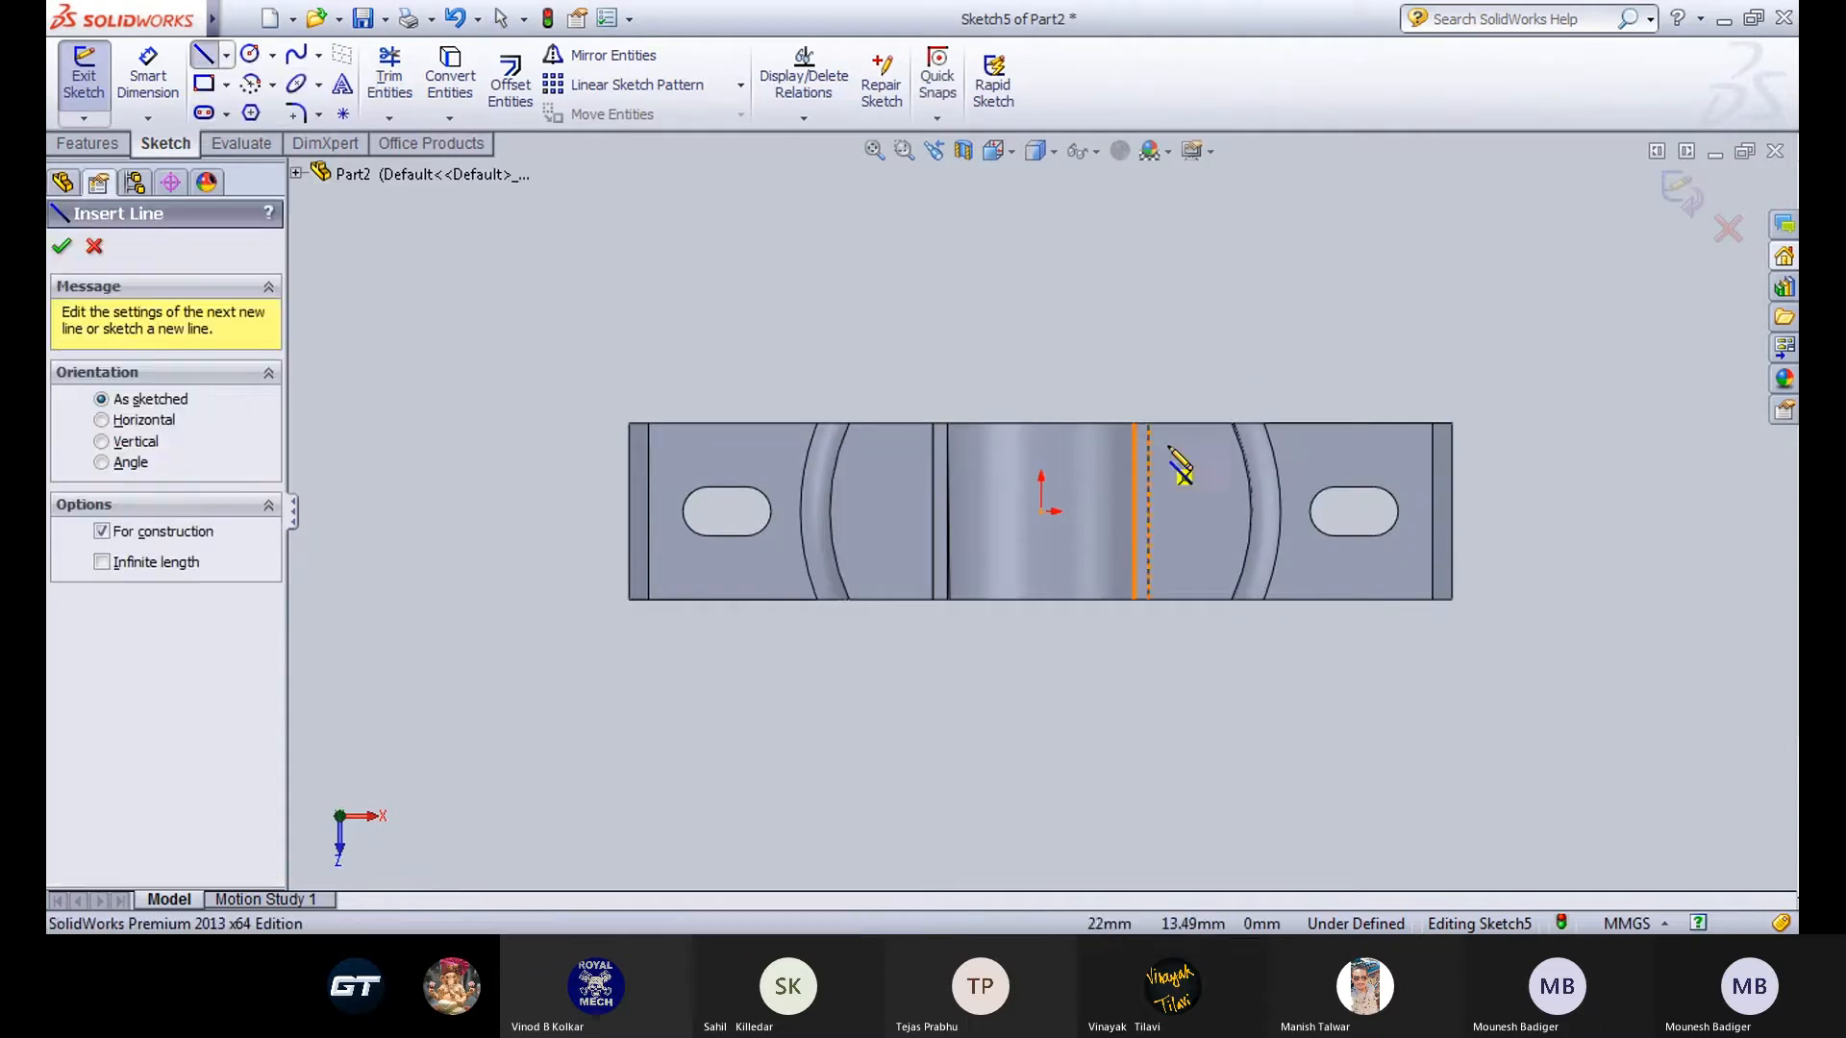
pyautogui.click(1040, 361)
pyautogui.click(1041, 730)
pyautogui.press('Escape')
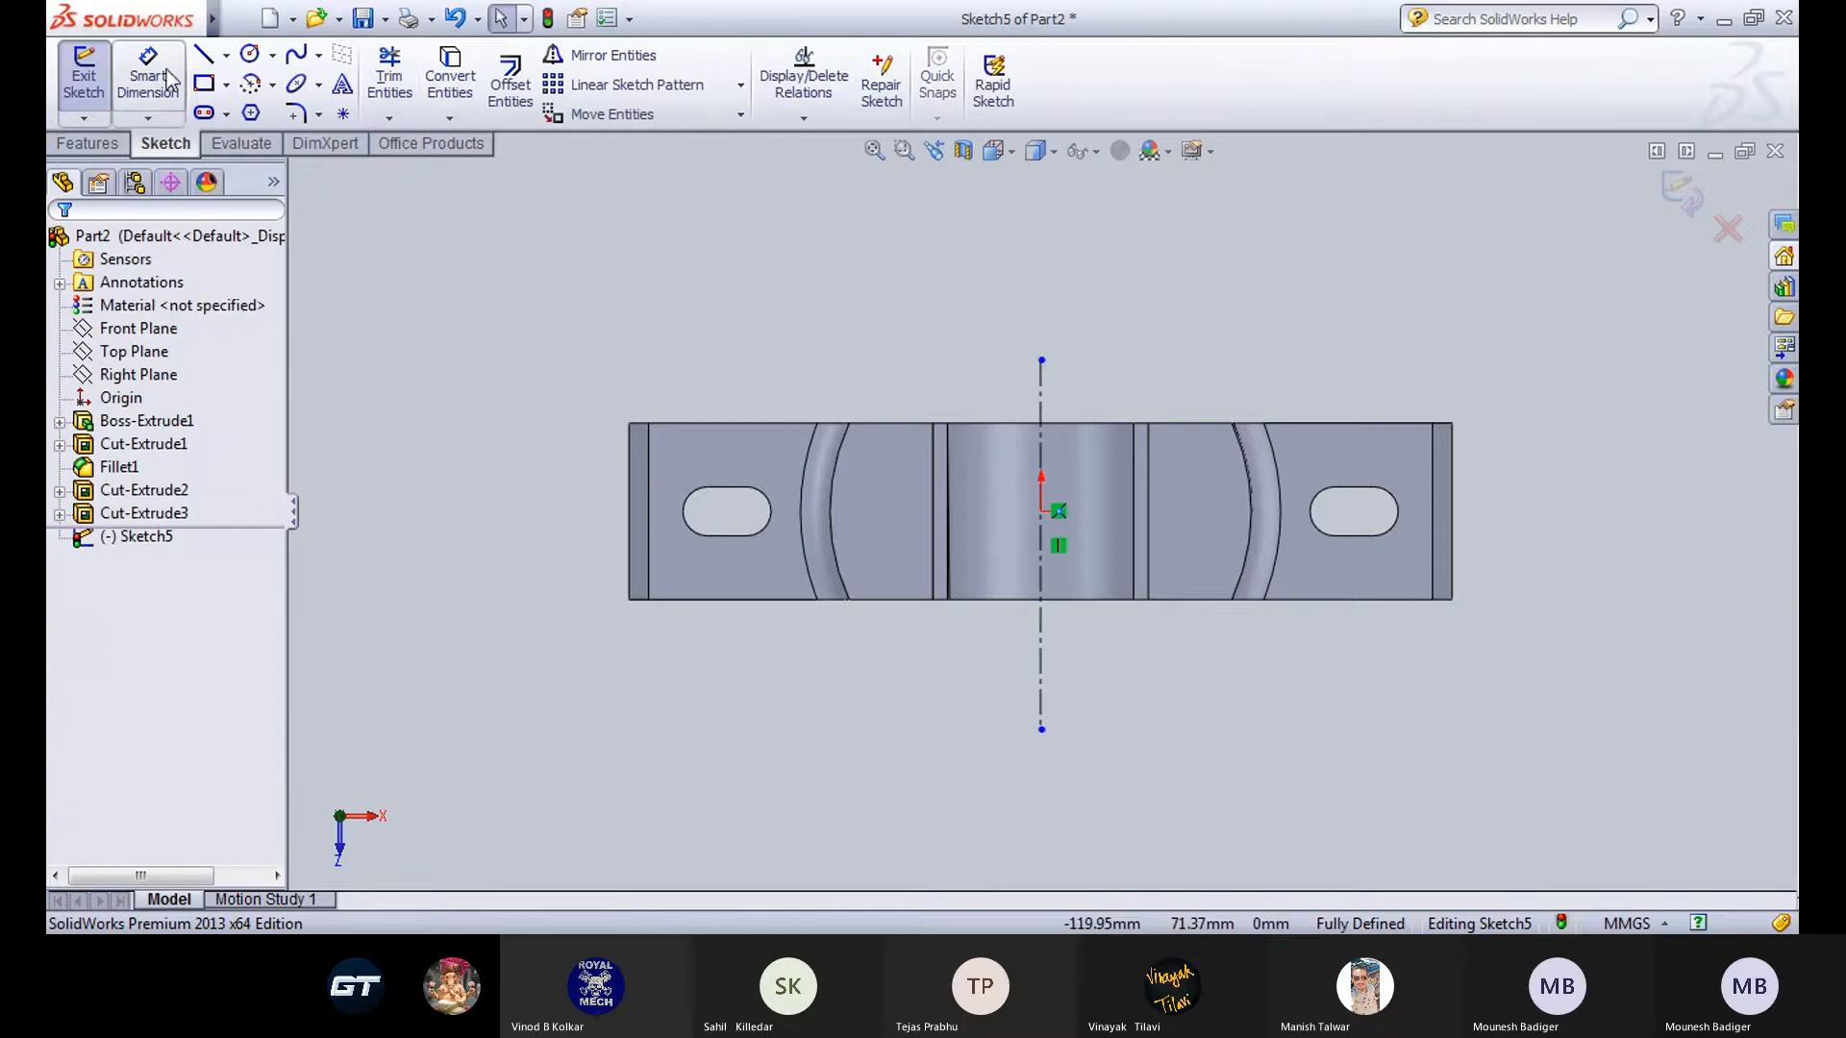
# Sketch a circle about 10 mm in diameter on the left pillar's top face, level with the origin.
pyautogui.click(249, 54)
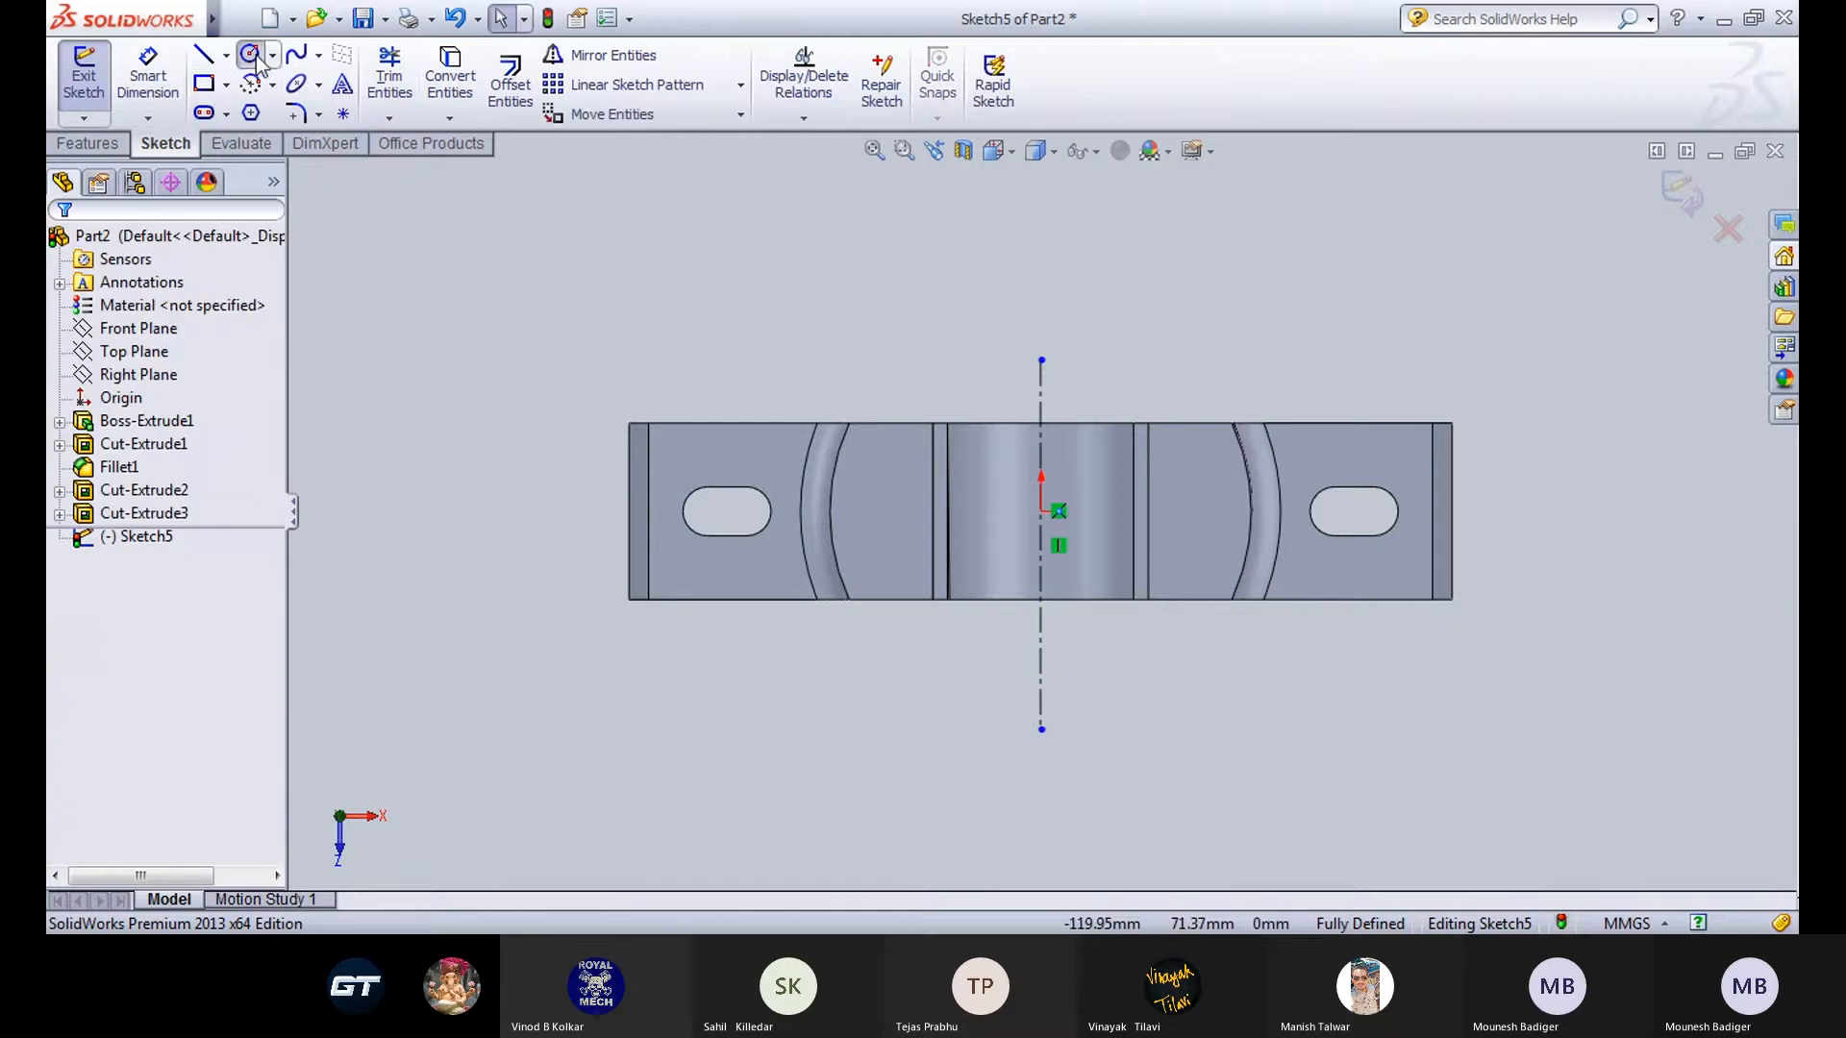
pyautogui.click(882, 512)
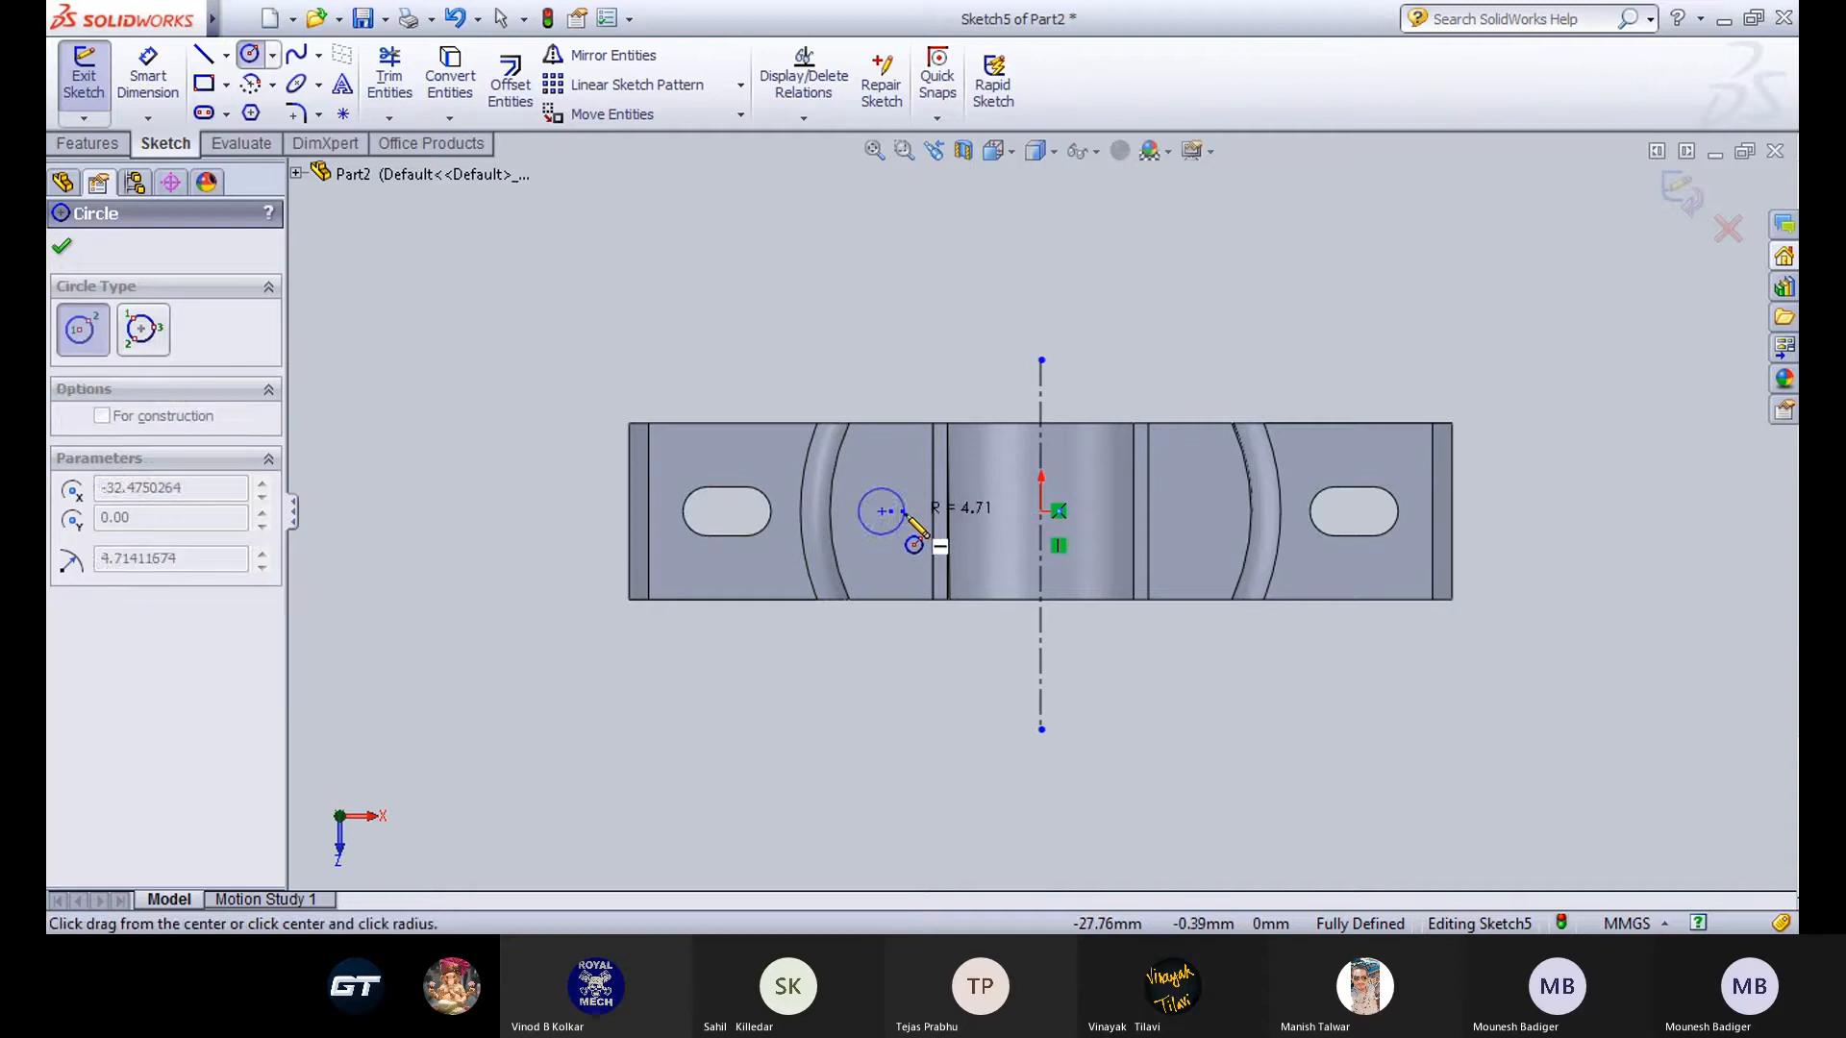
pyautogui.click(906, 516)
# Dimension the distance from the circle's center to the vertical centerline as 31 mm.
pyautogui.click(150, 77)
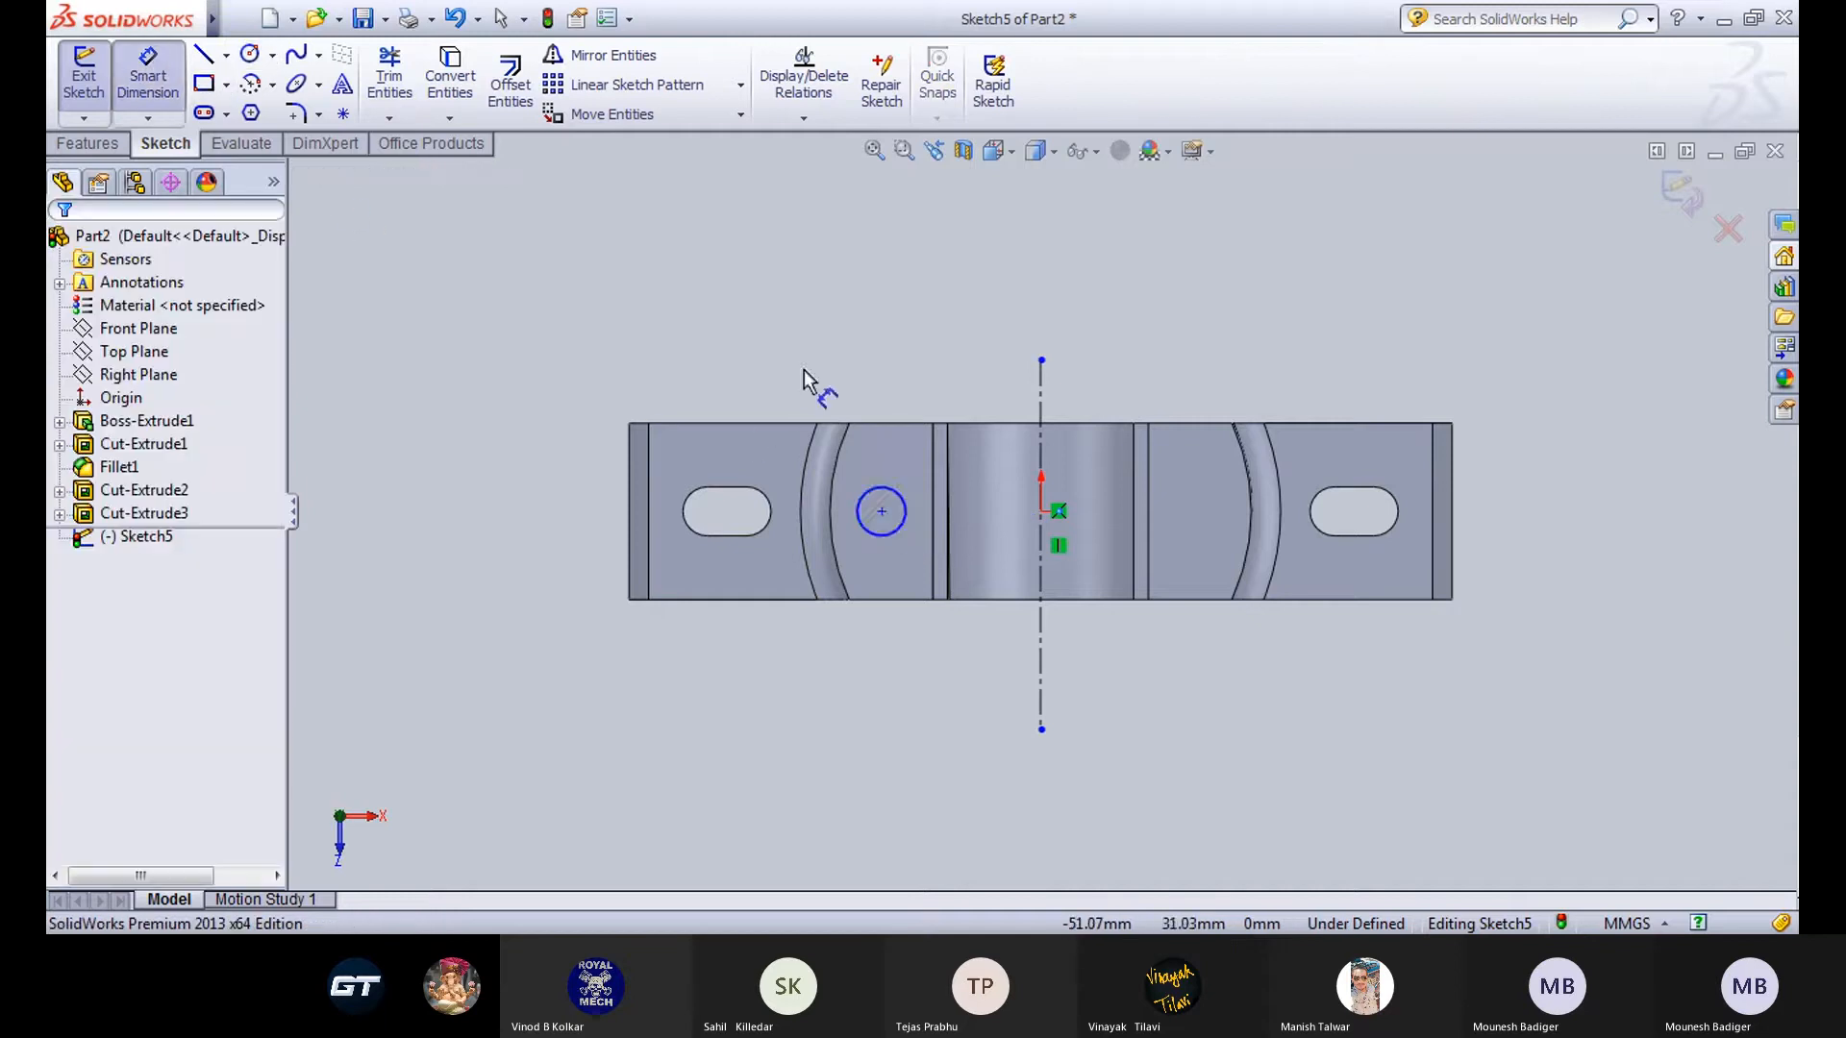
pyautogui.click(904, 499)
pyautogui.press('Escape')
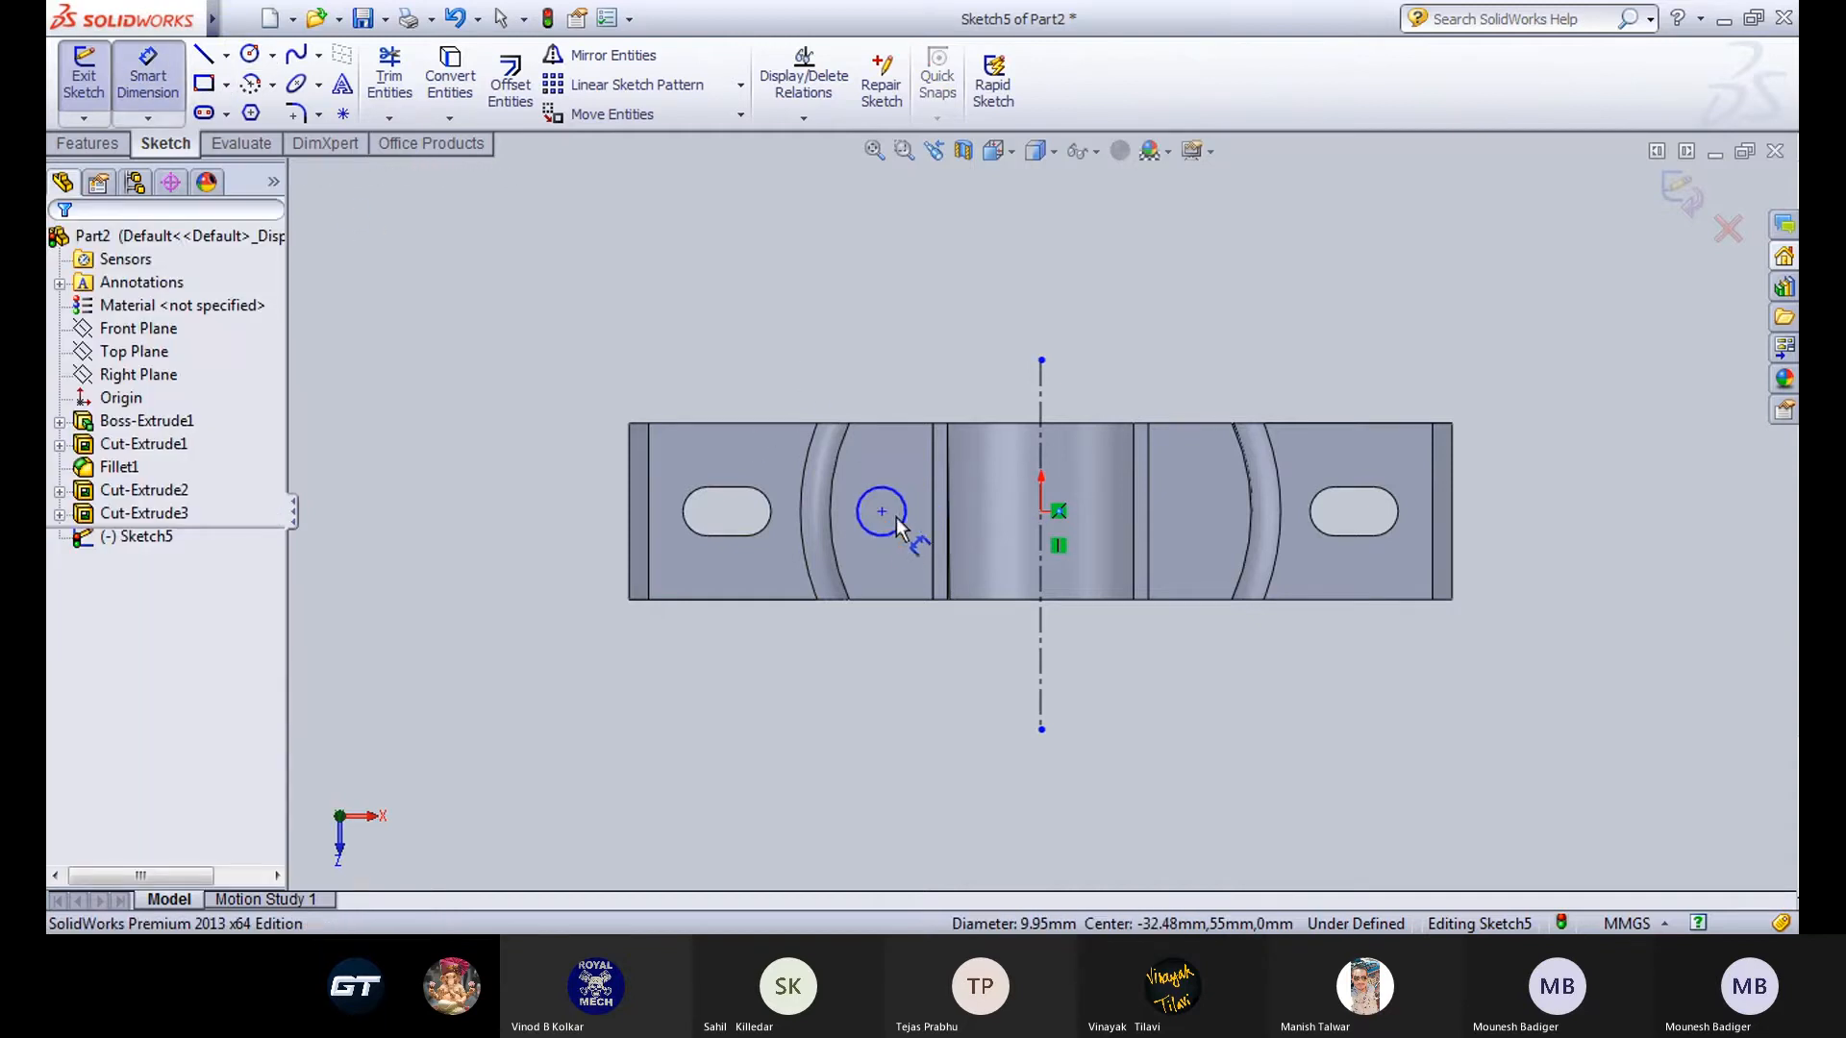
pyautogui.click(881, 512)
pyautogui.click(1039, 633)
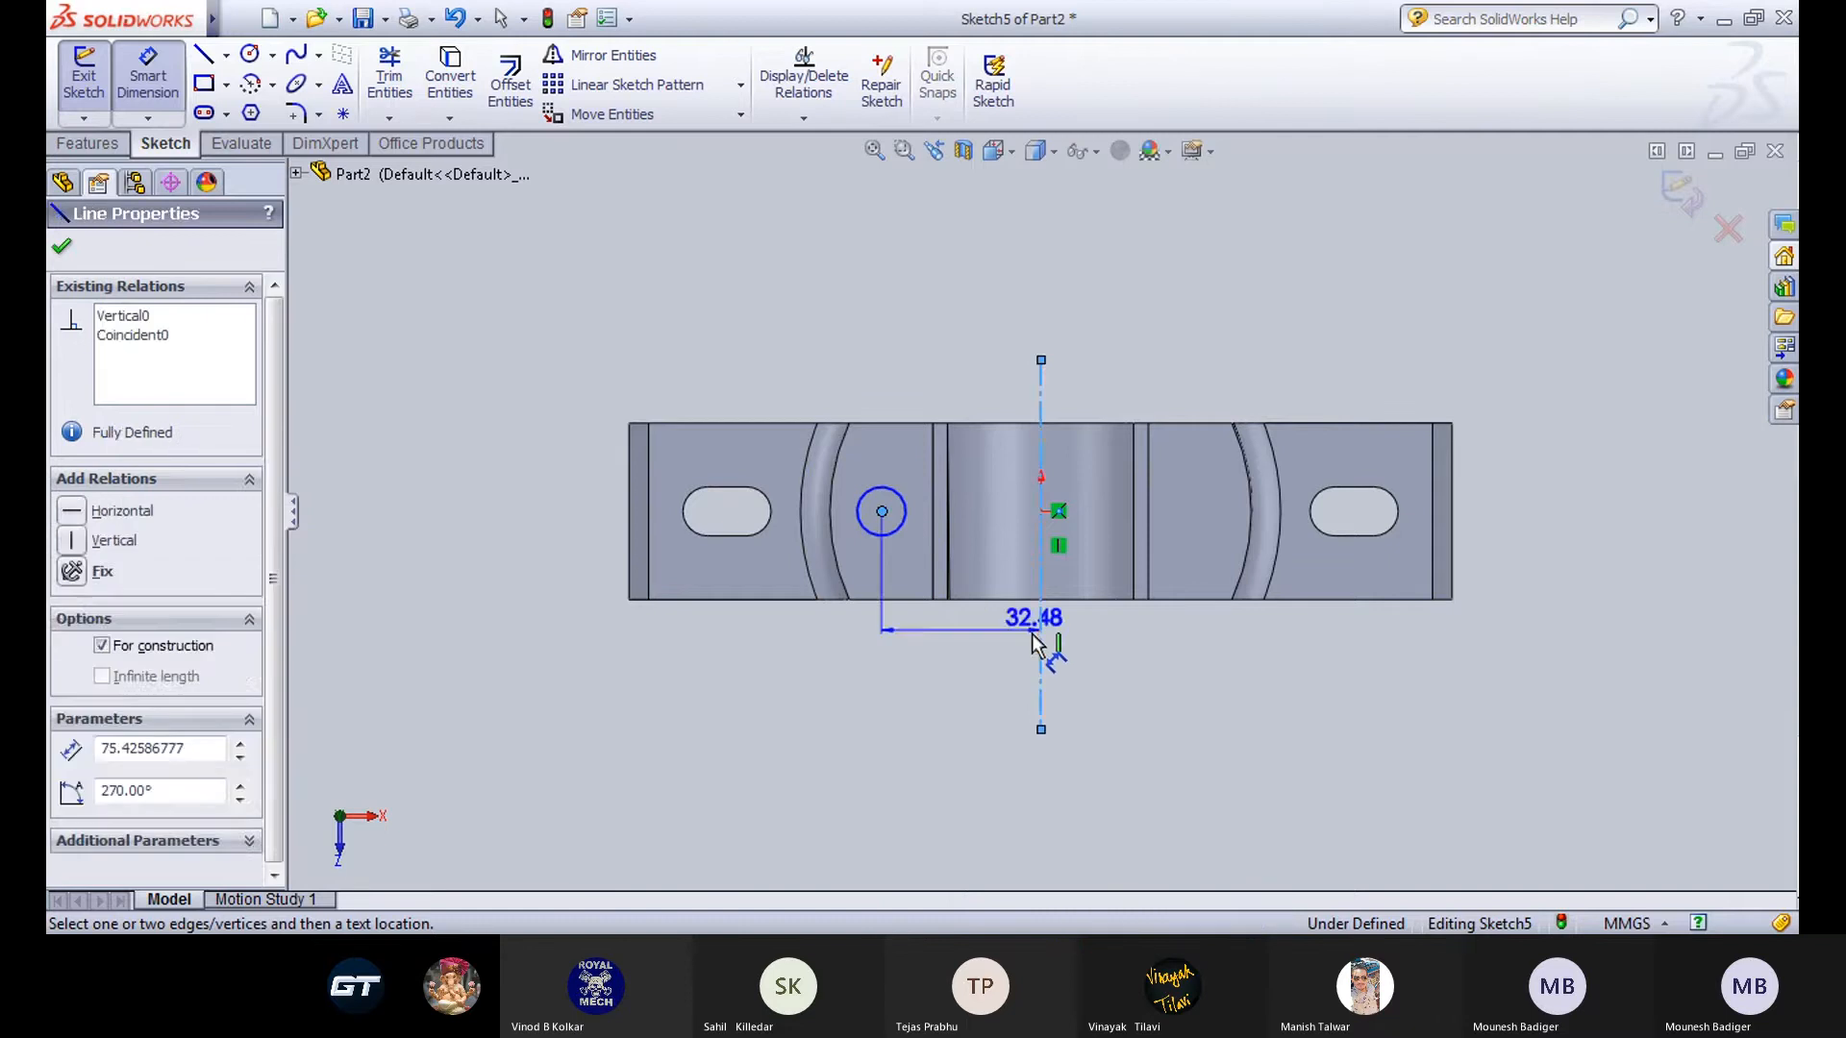
pyautogui.click(977, 670)
pyautogui.write('31')
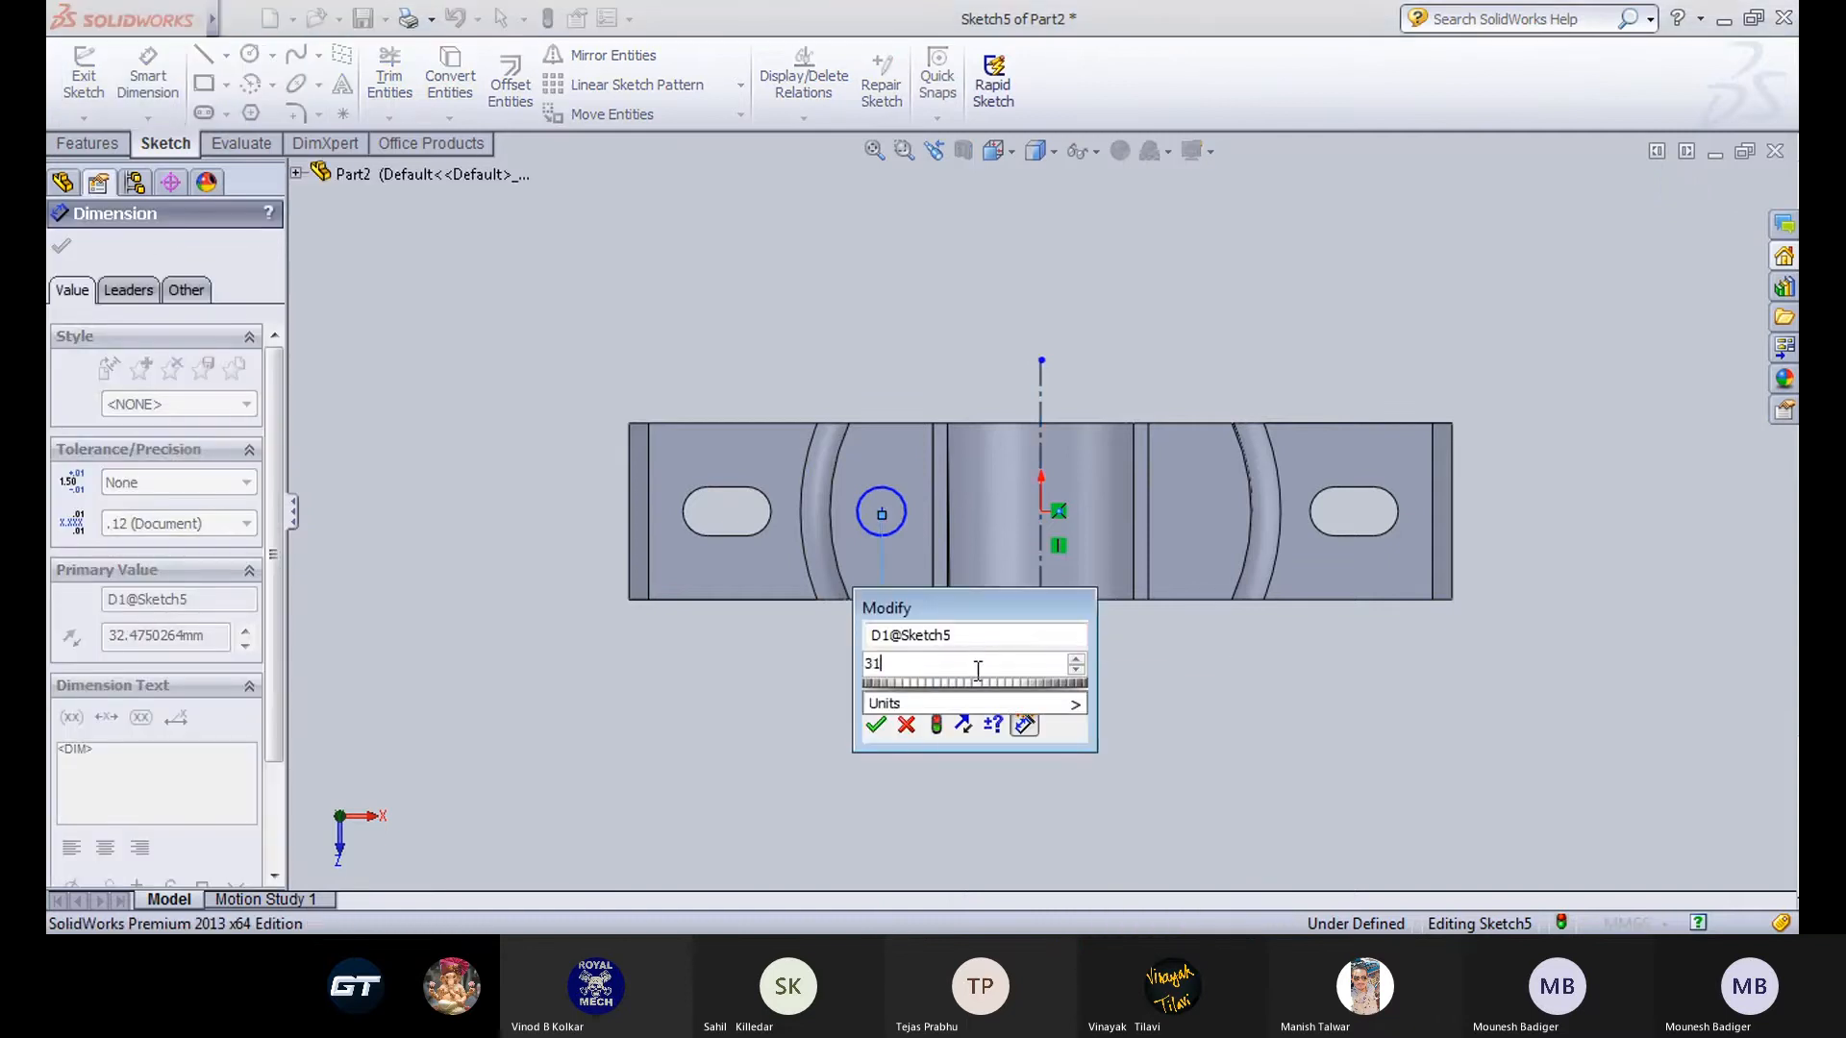
pyautogui.press('Return')
pyautogui.click(839, 312)
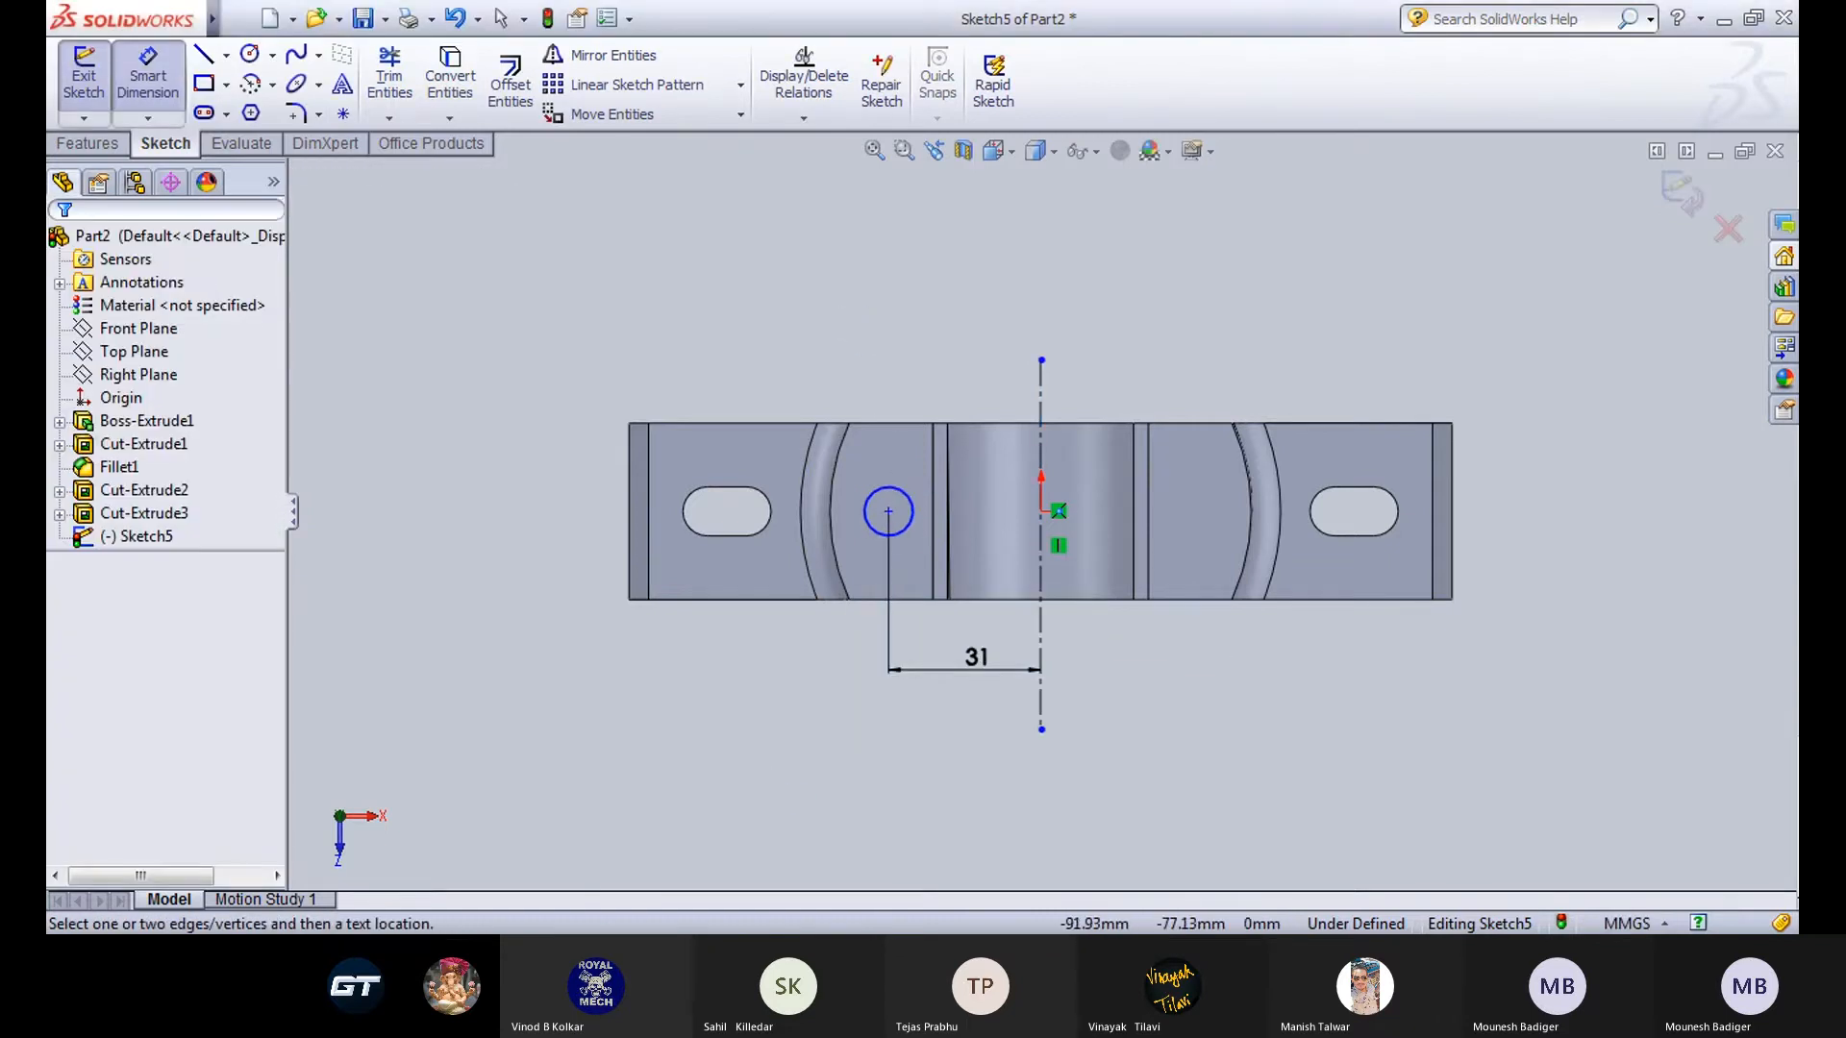
# Check the bolt hole size on the details drawing and dimension the circle's diameter as 10.5 mm.
pyautogui.click(631, 861)
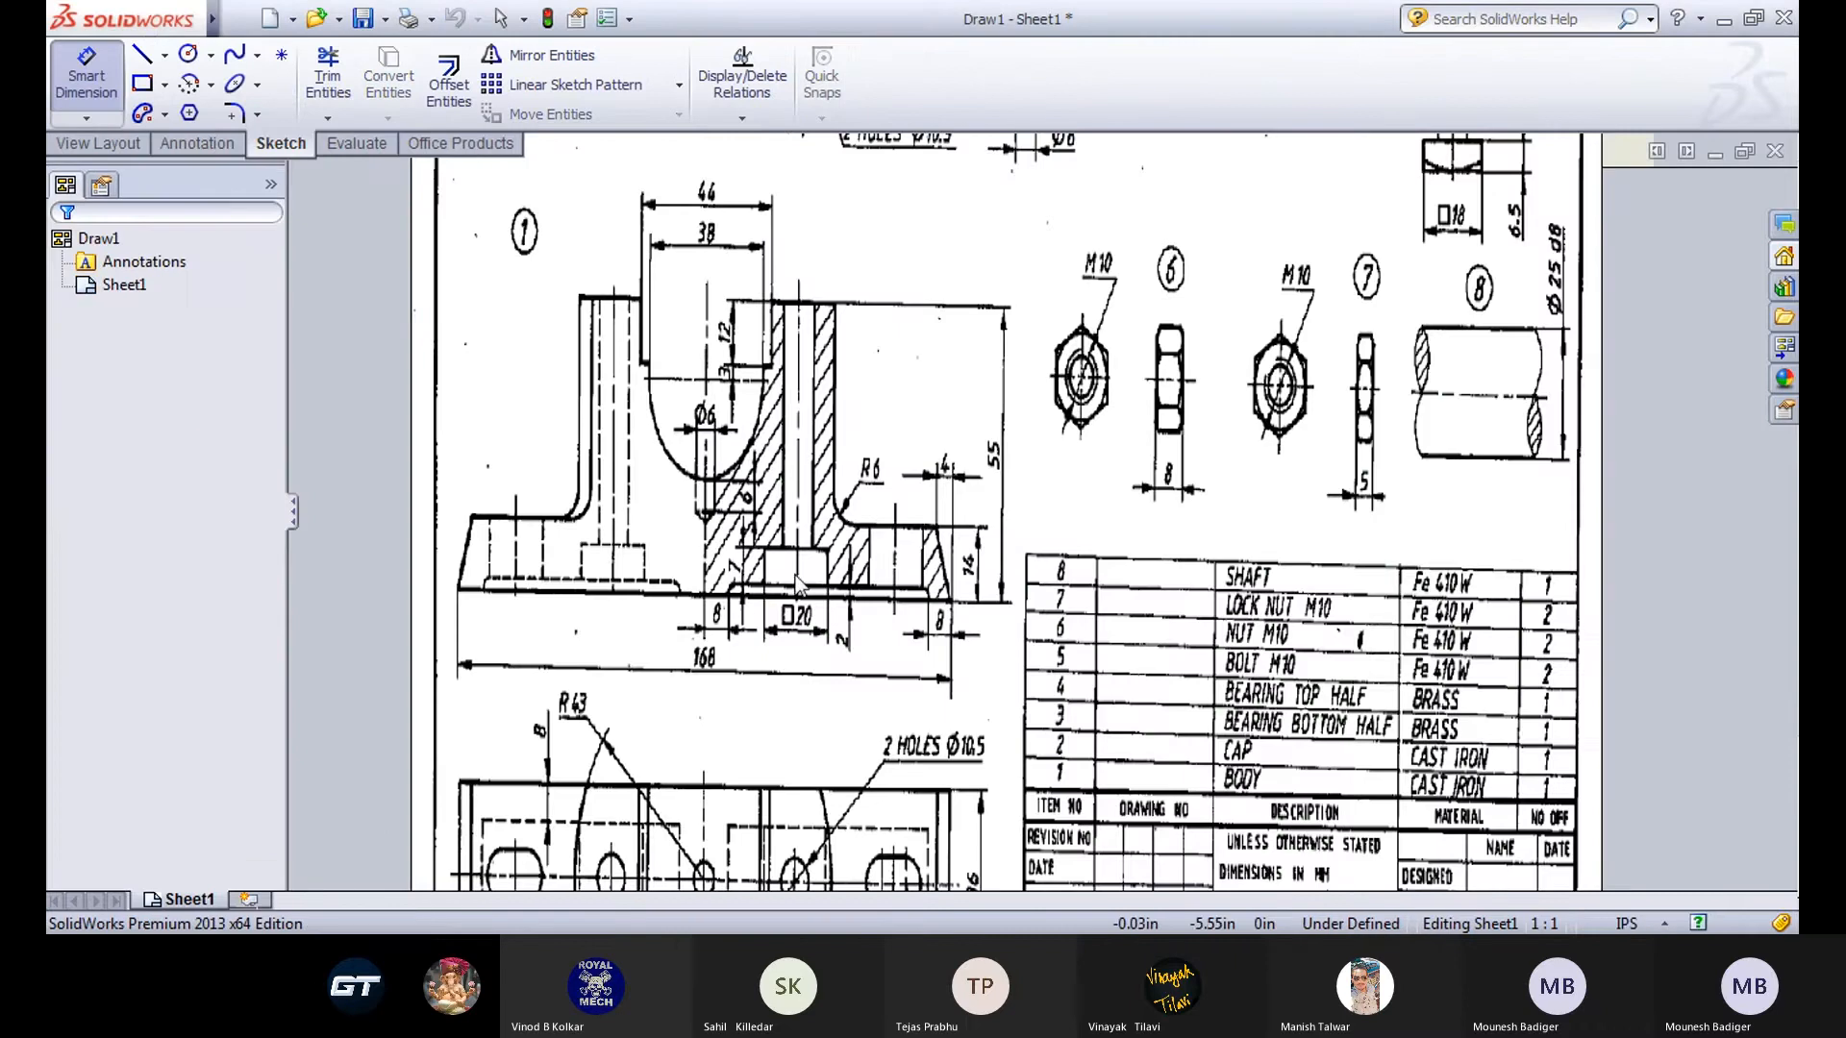
pyautogui.moveTo(746, 769); pyautogui.dragTo(750, 655, button='middle')
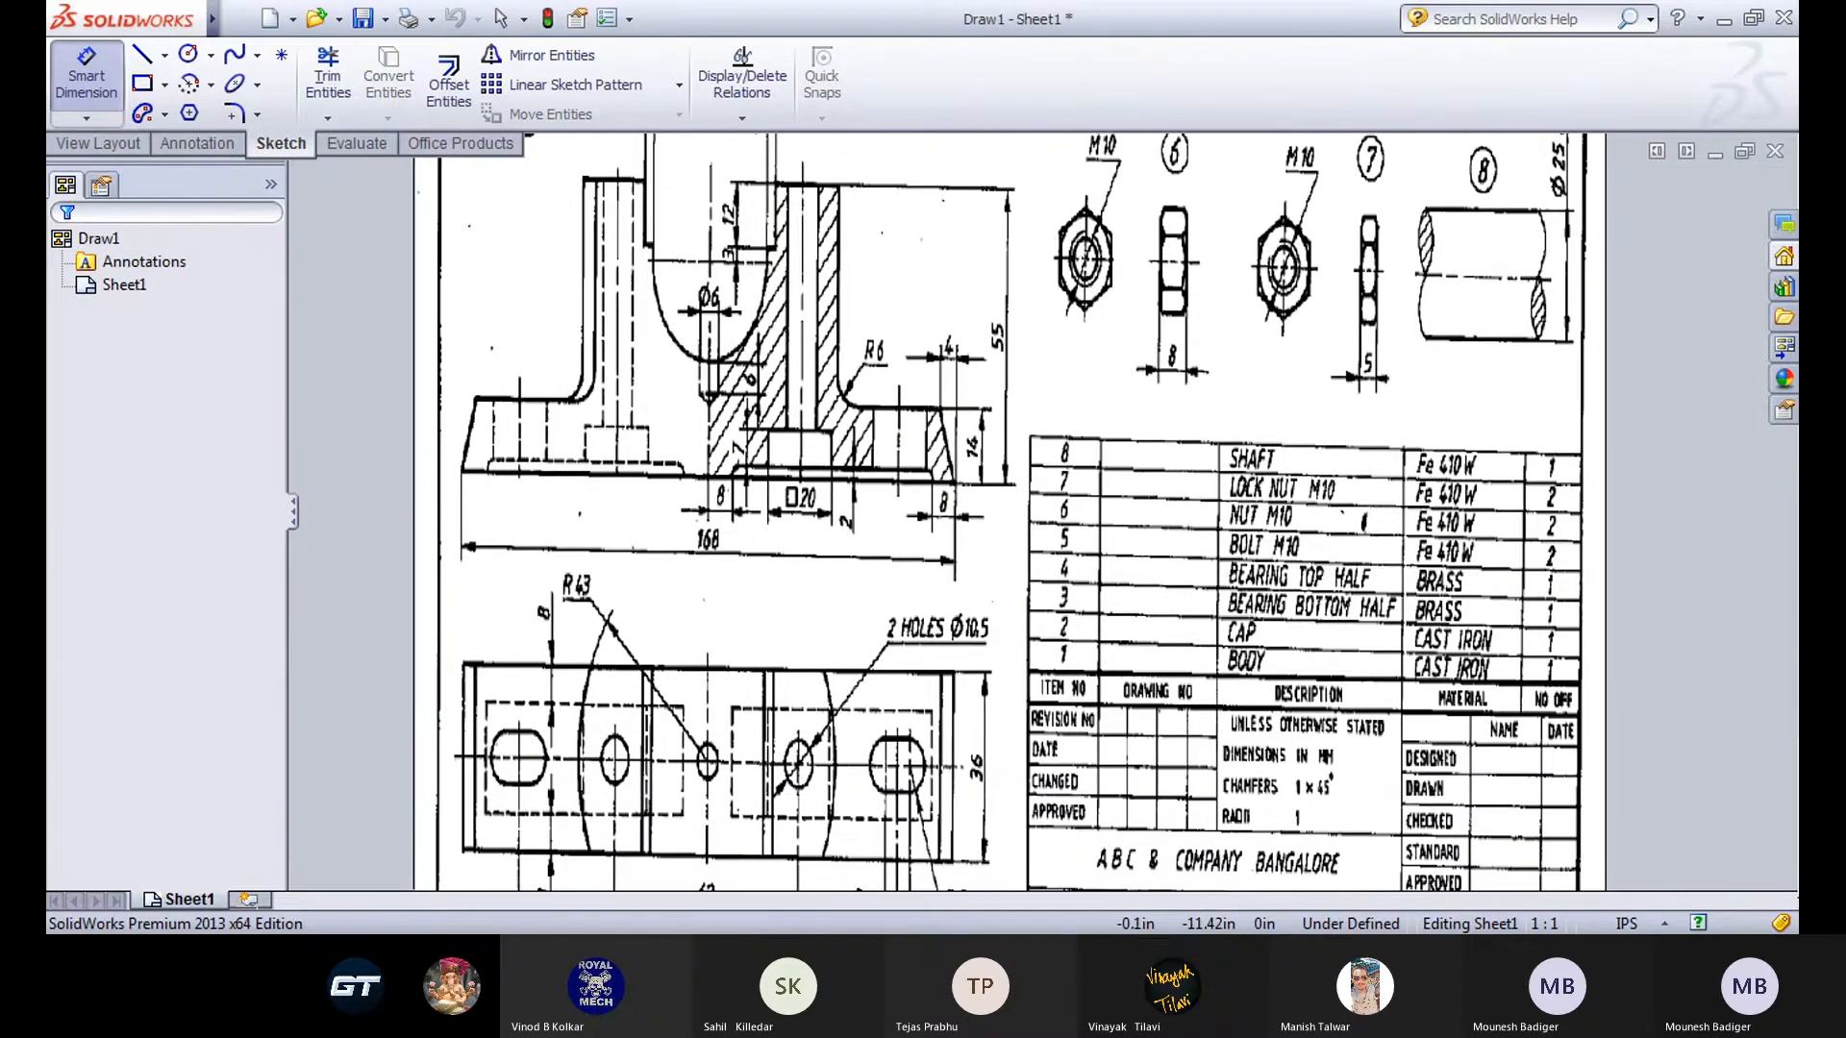
pyautogui.click(643, 898)
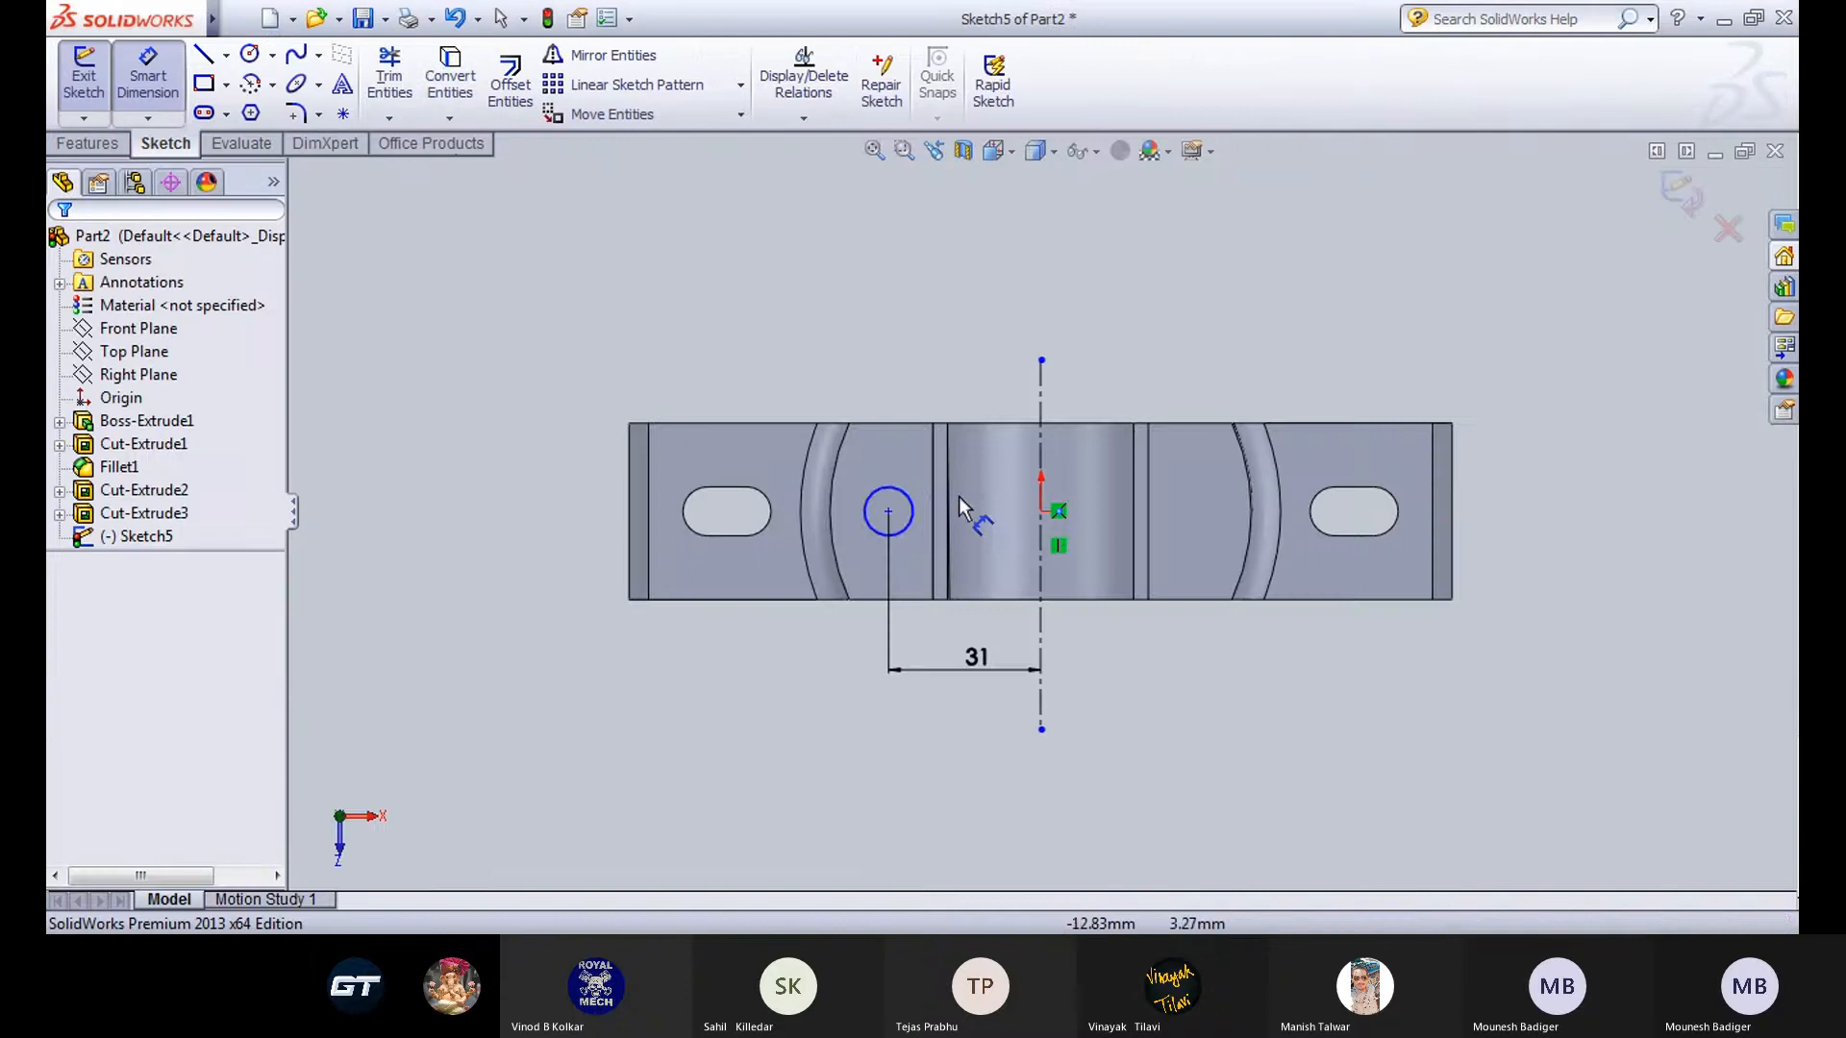
pyautogui.click(886, 500)
pyautogui.click(912, 312)
pyautogui.write('10.5')
pyautogui.press('Return')
pyautogui.click(690, 317)
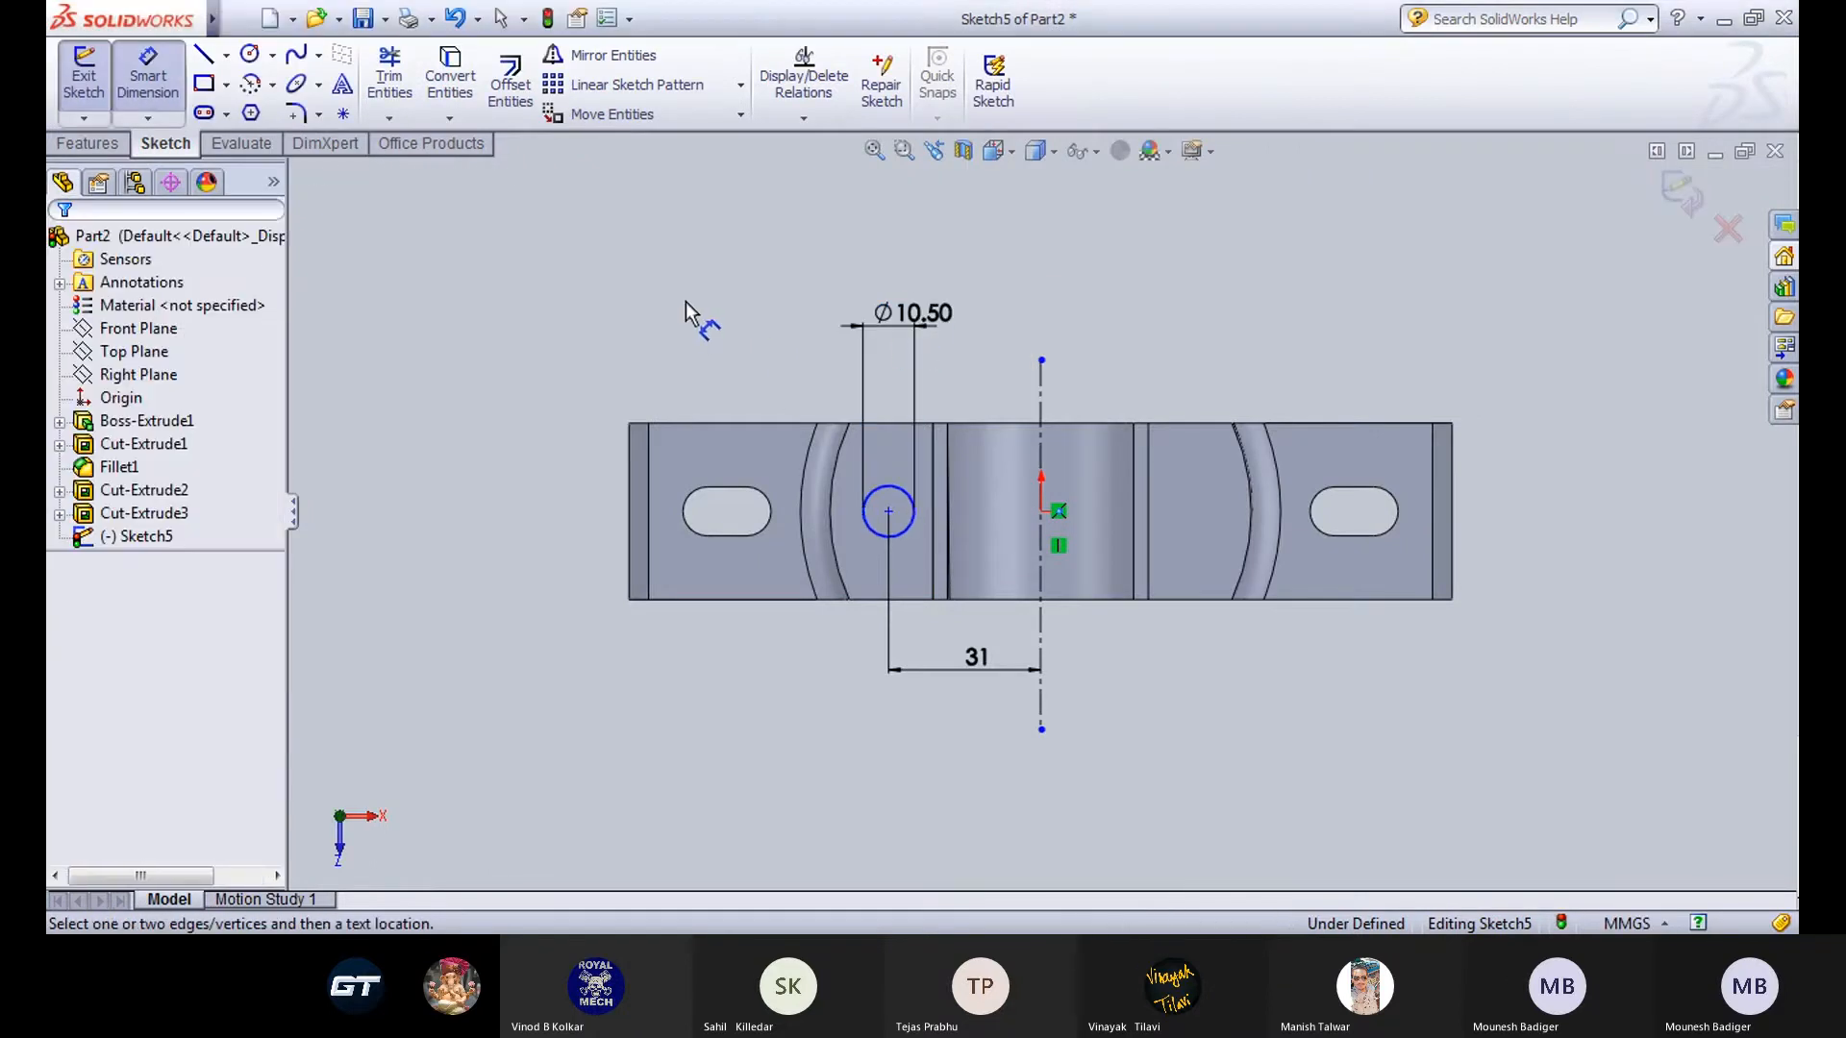
# Dimension the distance from the left pillar's front edge to the circle's center.
pyautogui.click(913, 600)
pyautogui.click(889, 512)
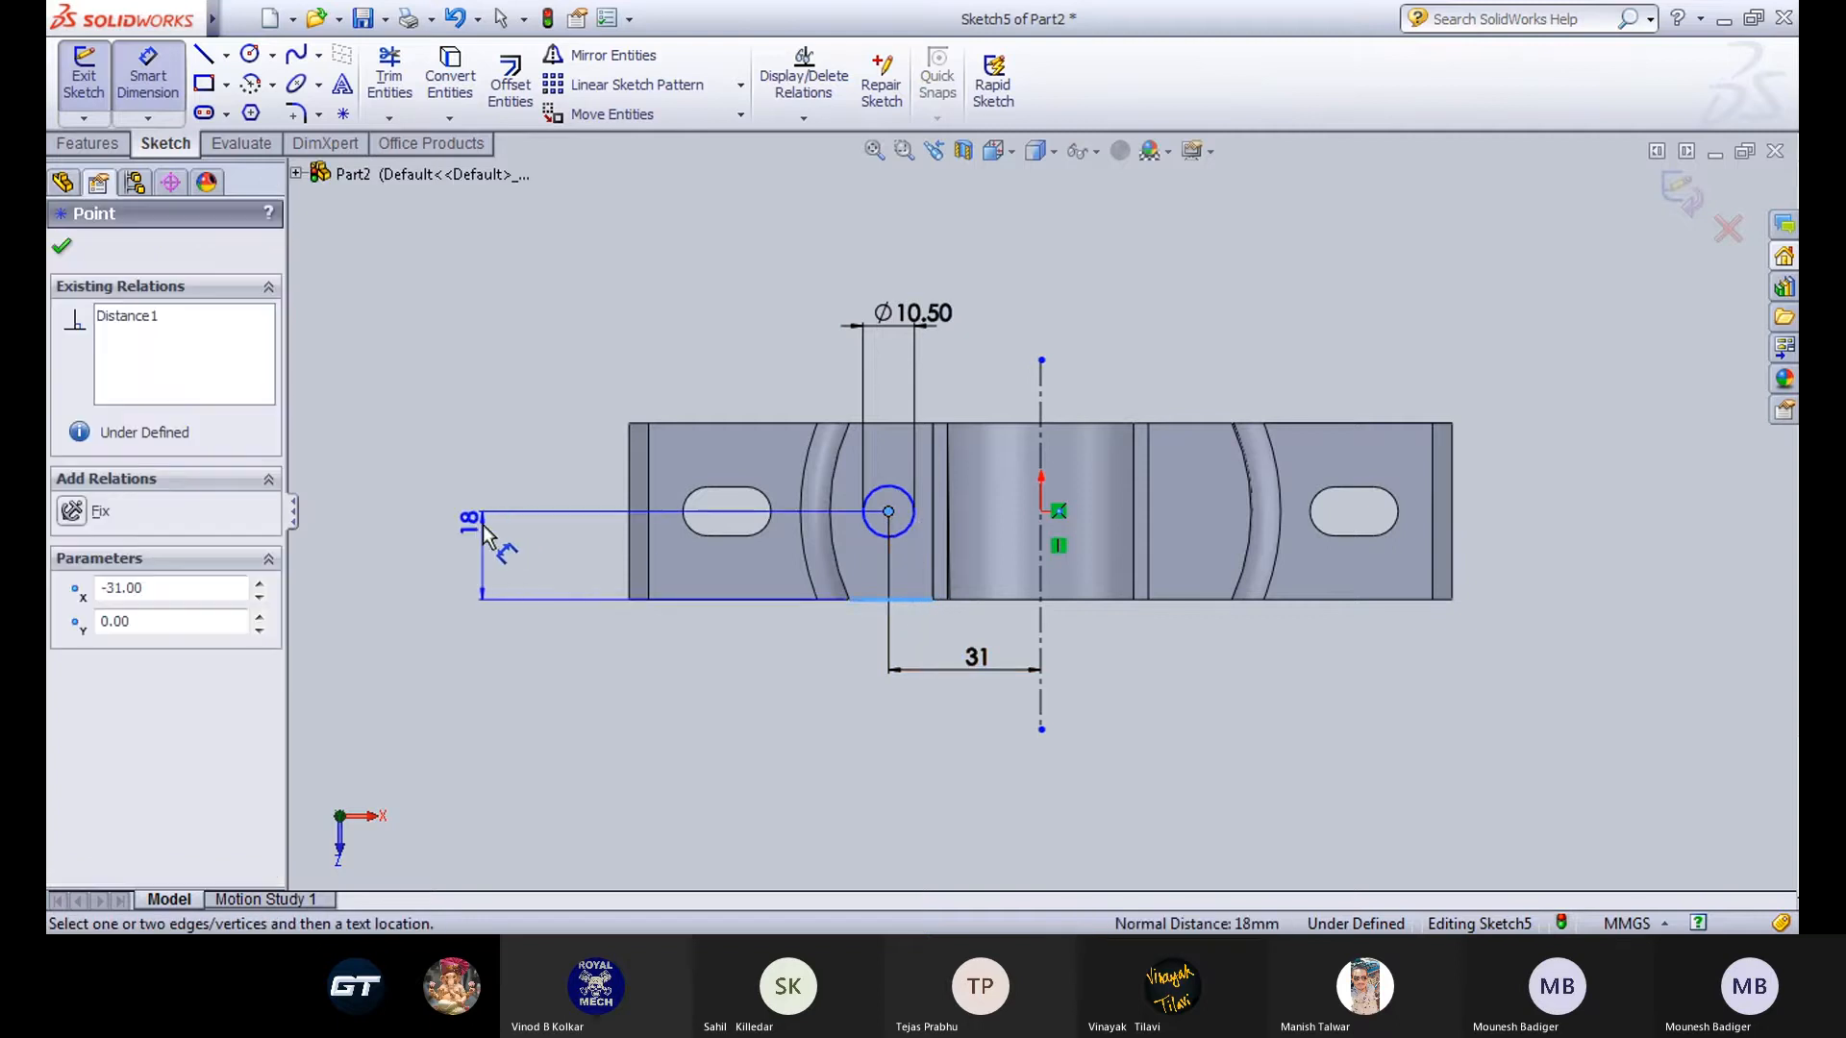
pyautogui.click(476, 519)
pyautogui.click(382, 577)
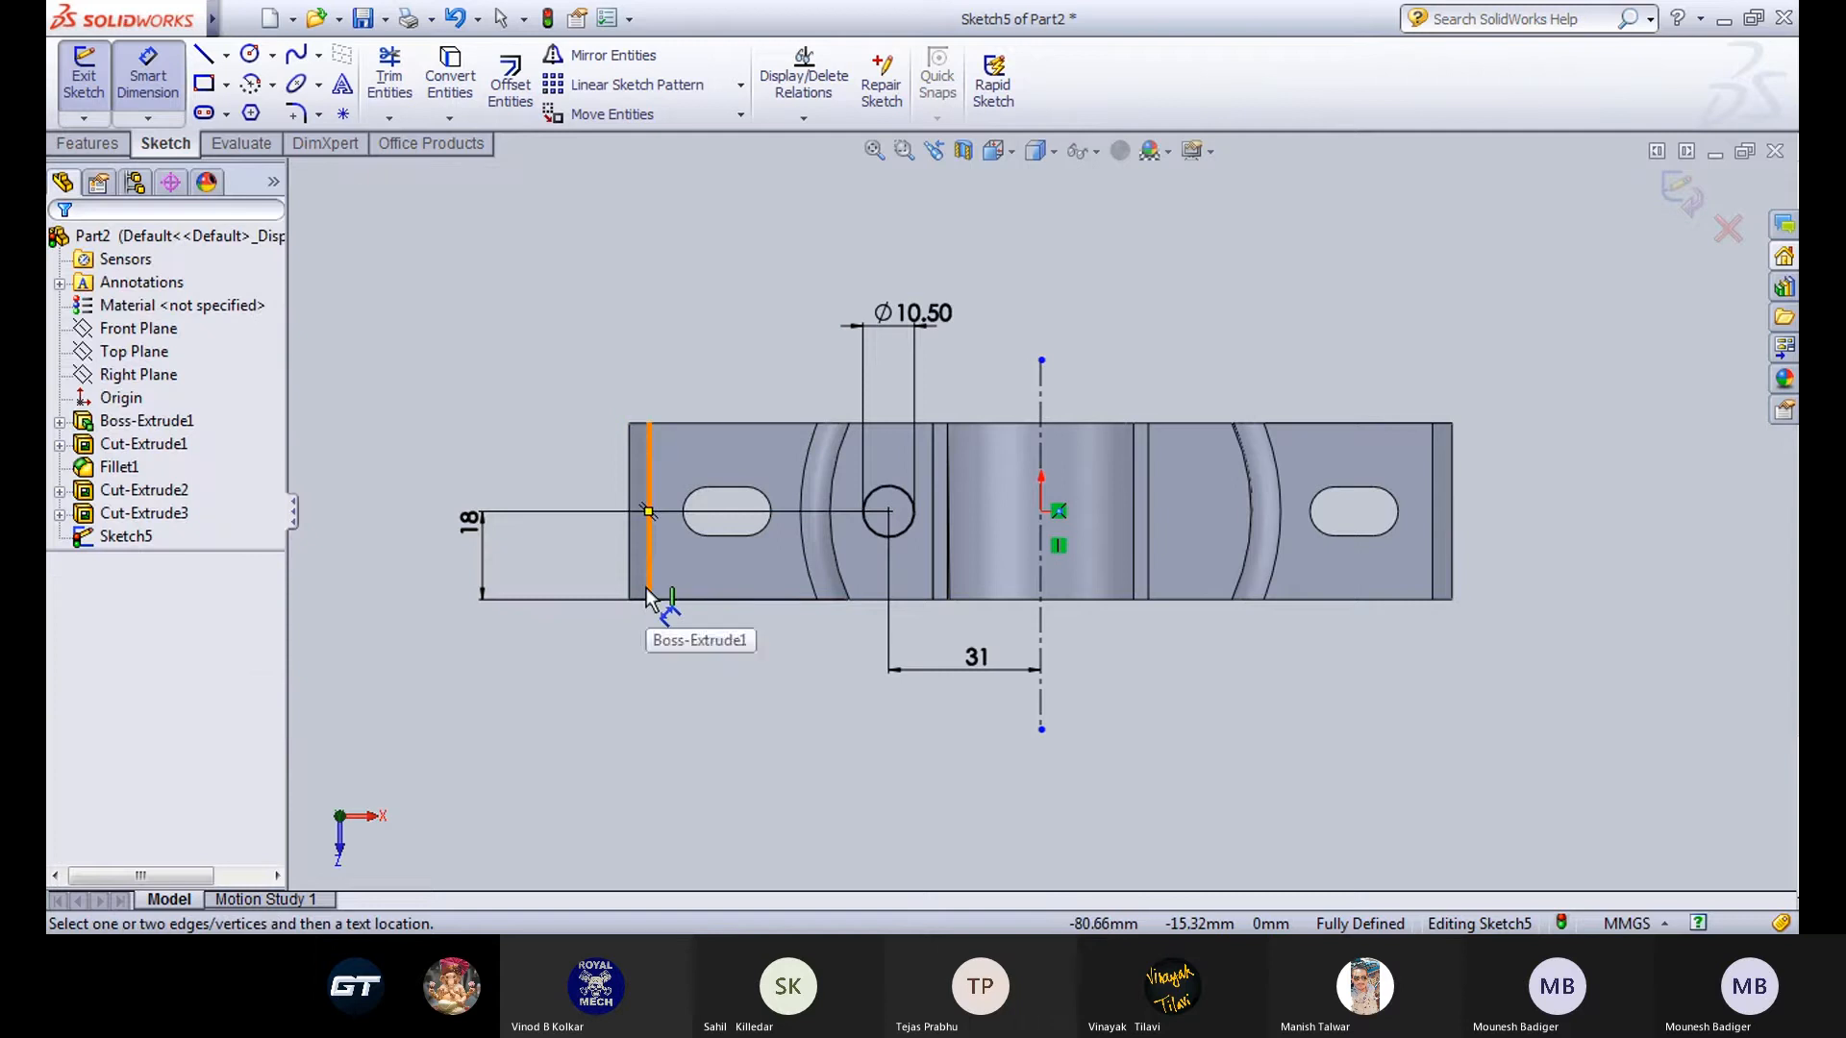
# Mirror the 10.5 mm circle about the vertical centerline onto the right pillar, keeping the original, and close the sketch.
pyautogui.click(605, 54)
pyautogui.moveTo(763, 394); pyautogui.dragTo(925, 658)
pyautogui.click(230, 577)
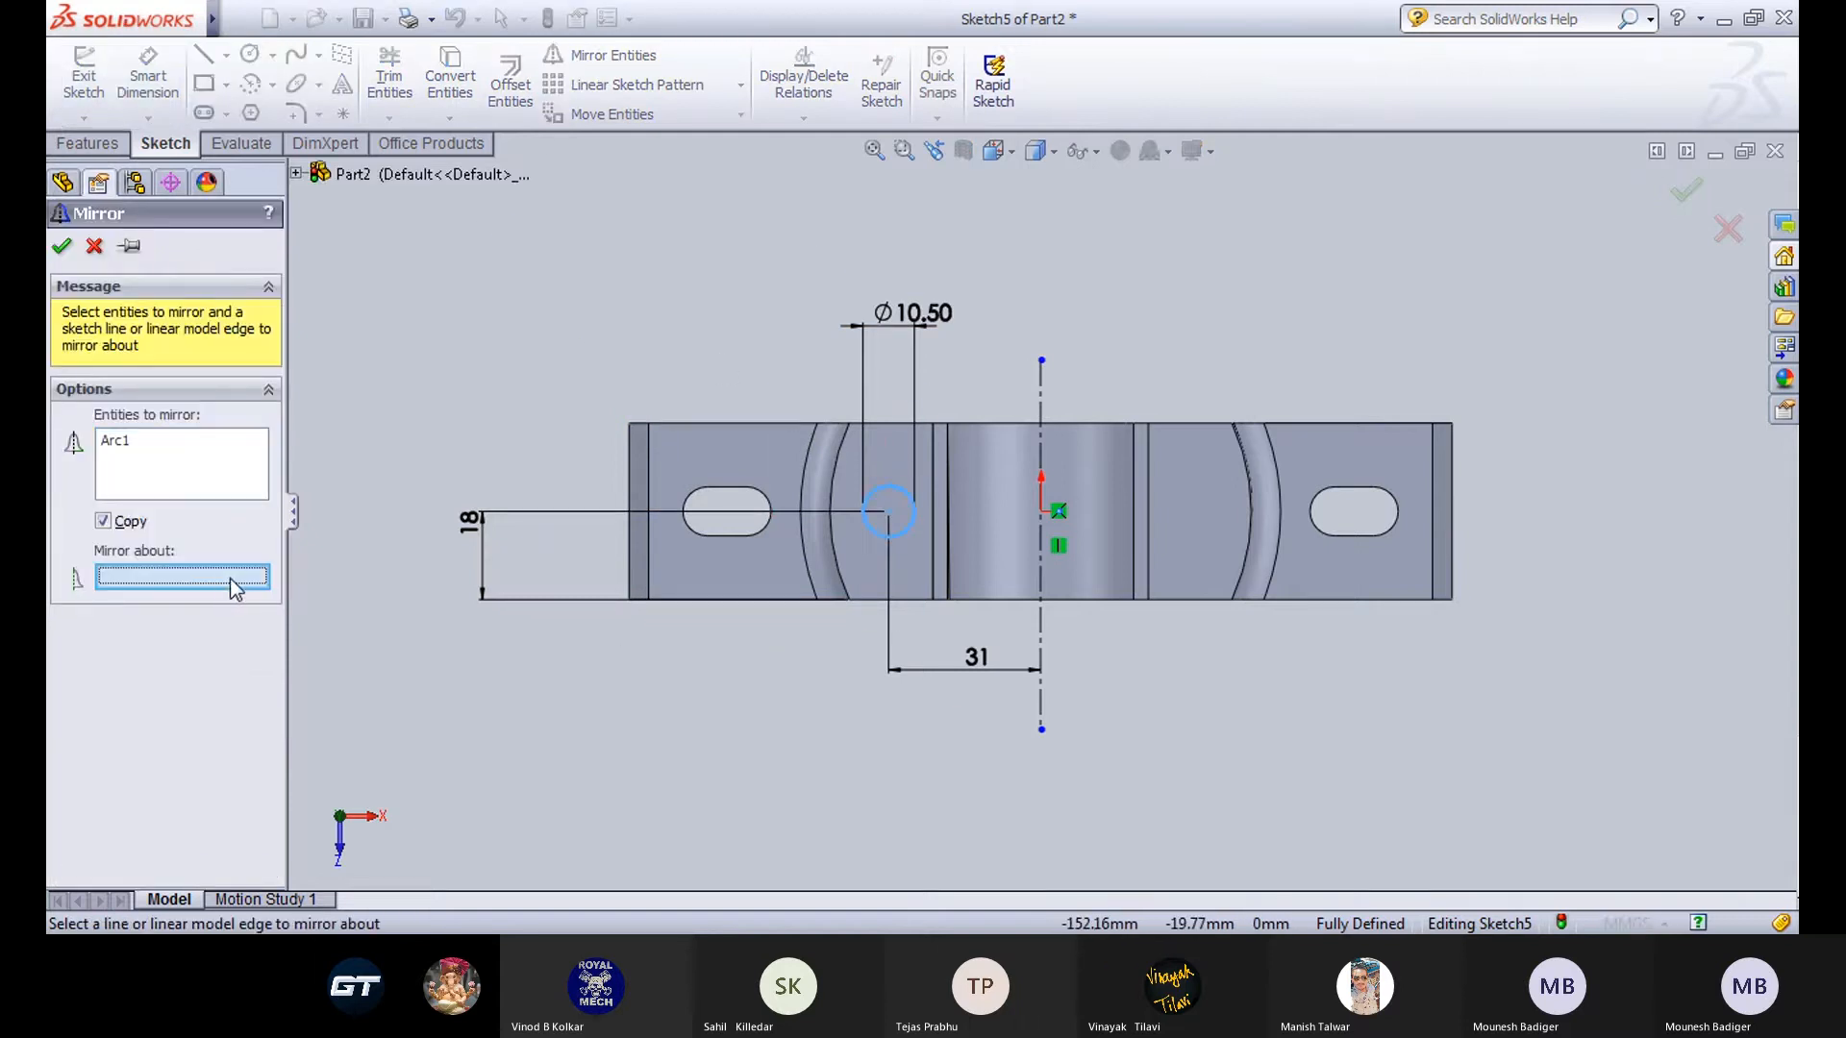
pyautogui.click(1041, 642)
pyautogui.click(62, 246)
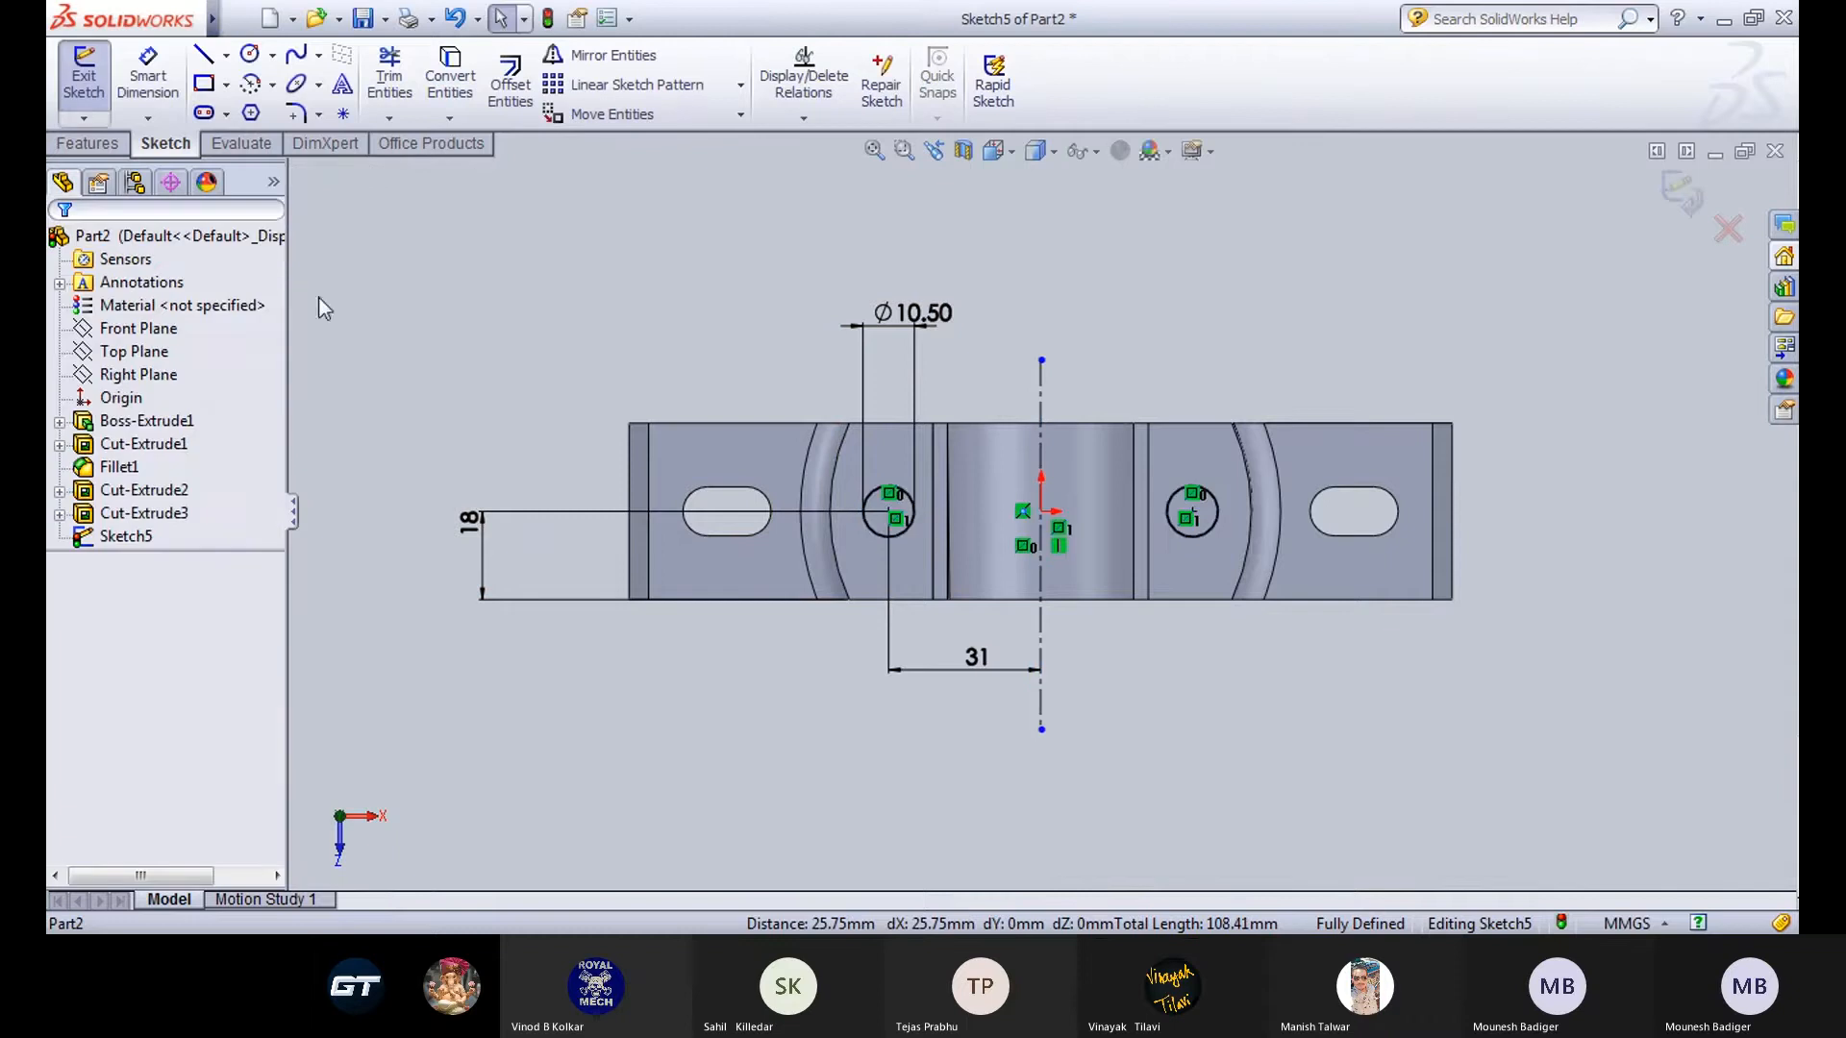
pyautogui.click(82, 77)
pyautogui.click(575, 325)
# Cut-extrude both bolt hole circles Through All down the pillars and the base.
pyautogui.click(87, 144)
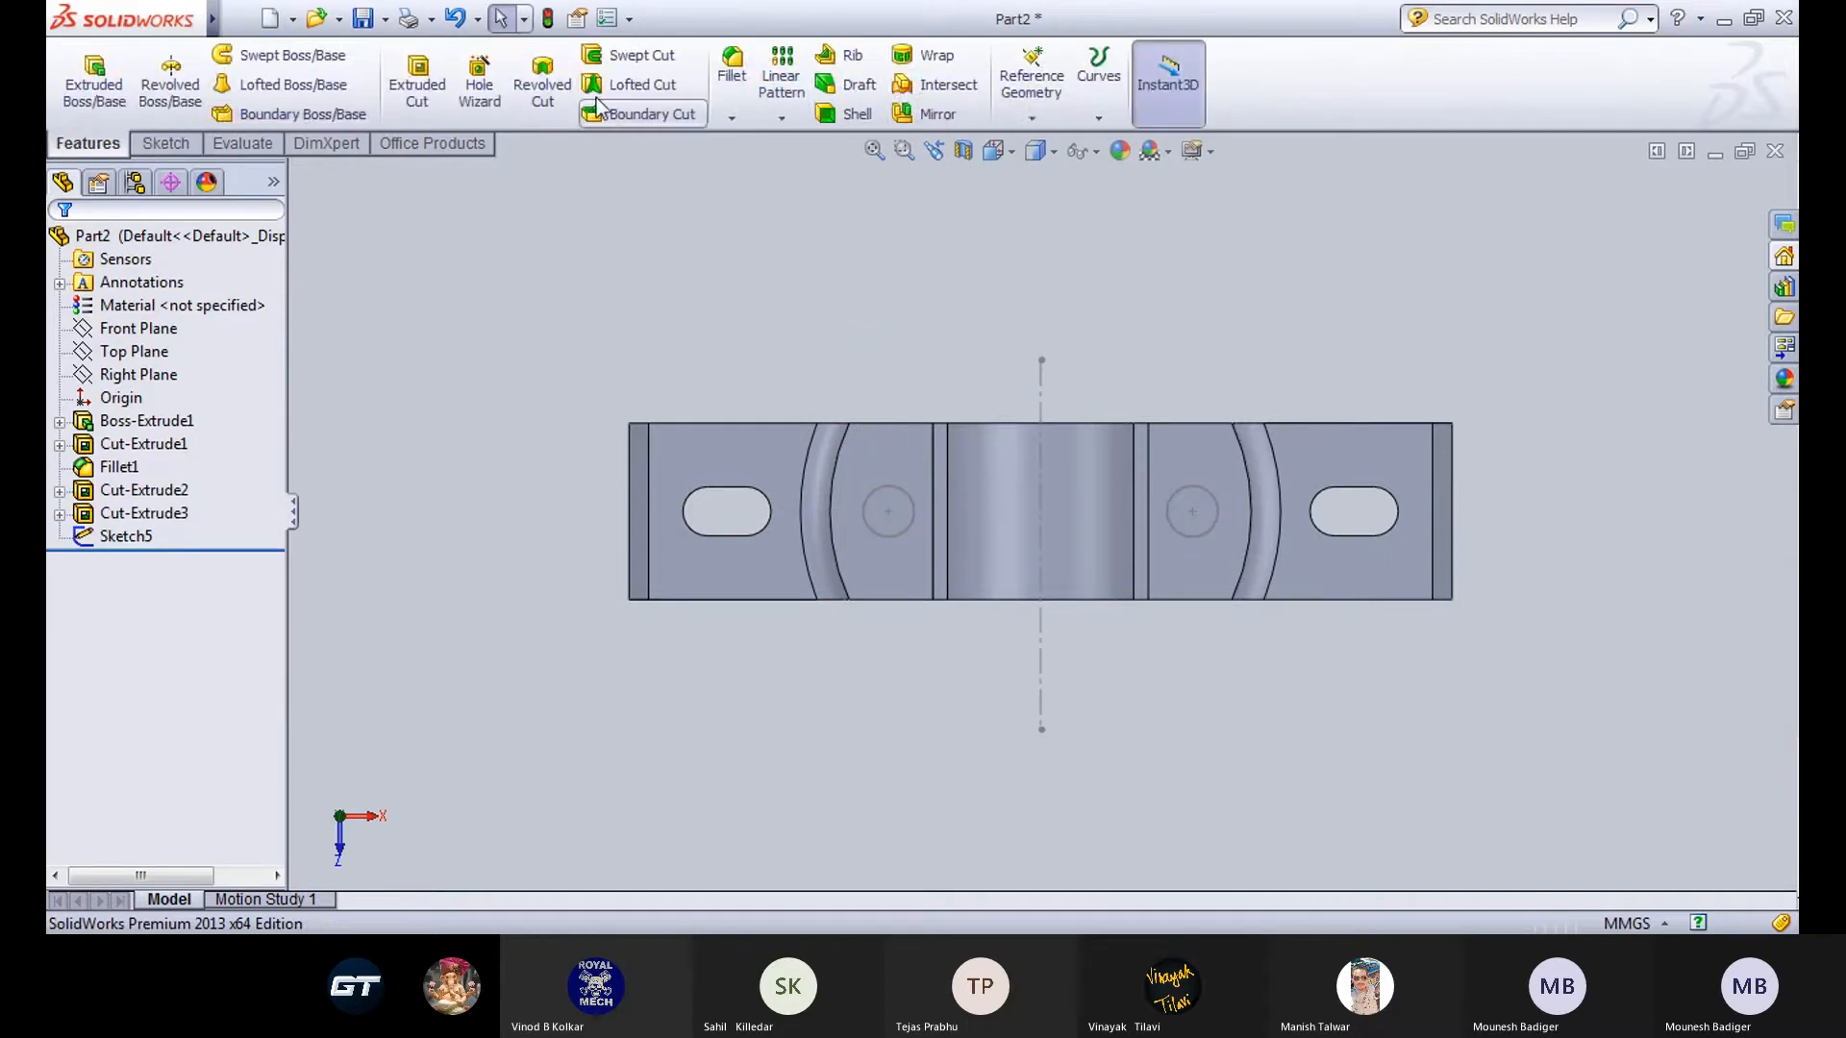
pyautogui.click(416, 84)
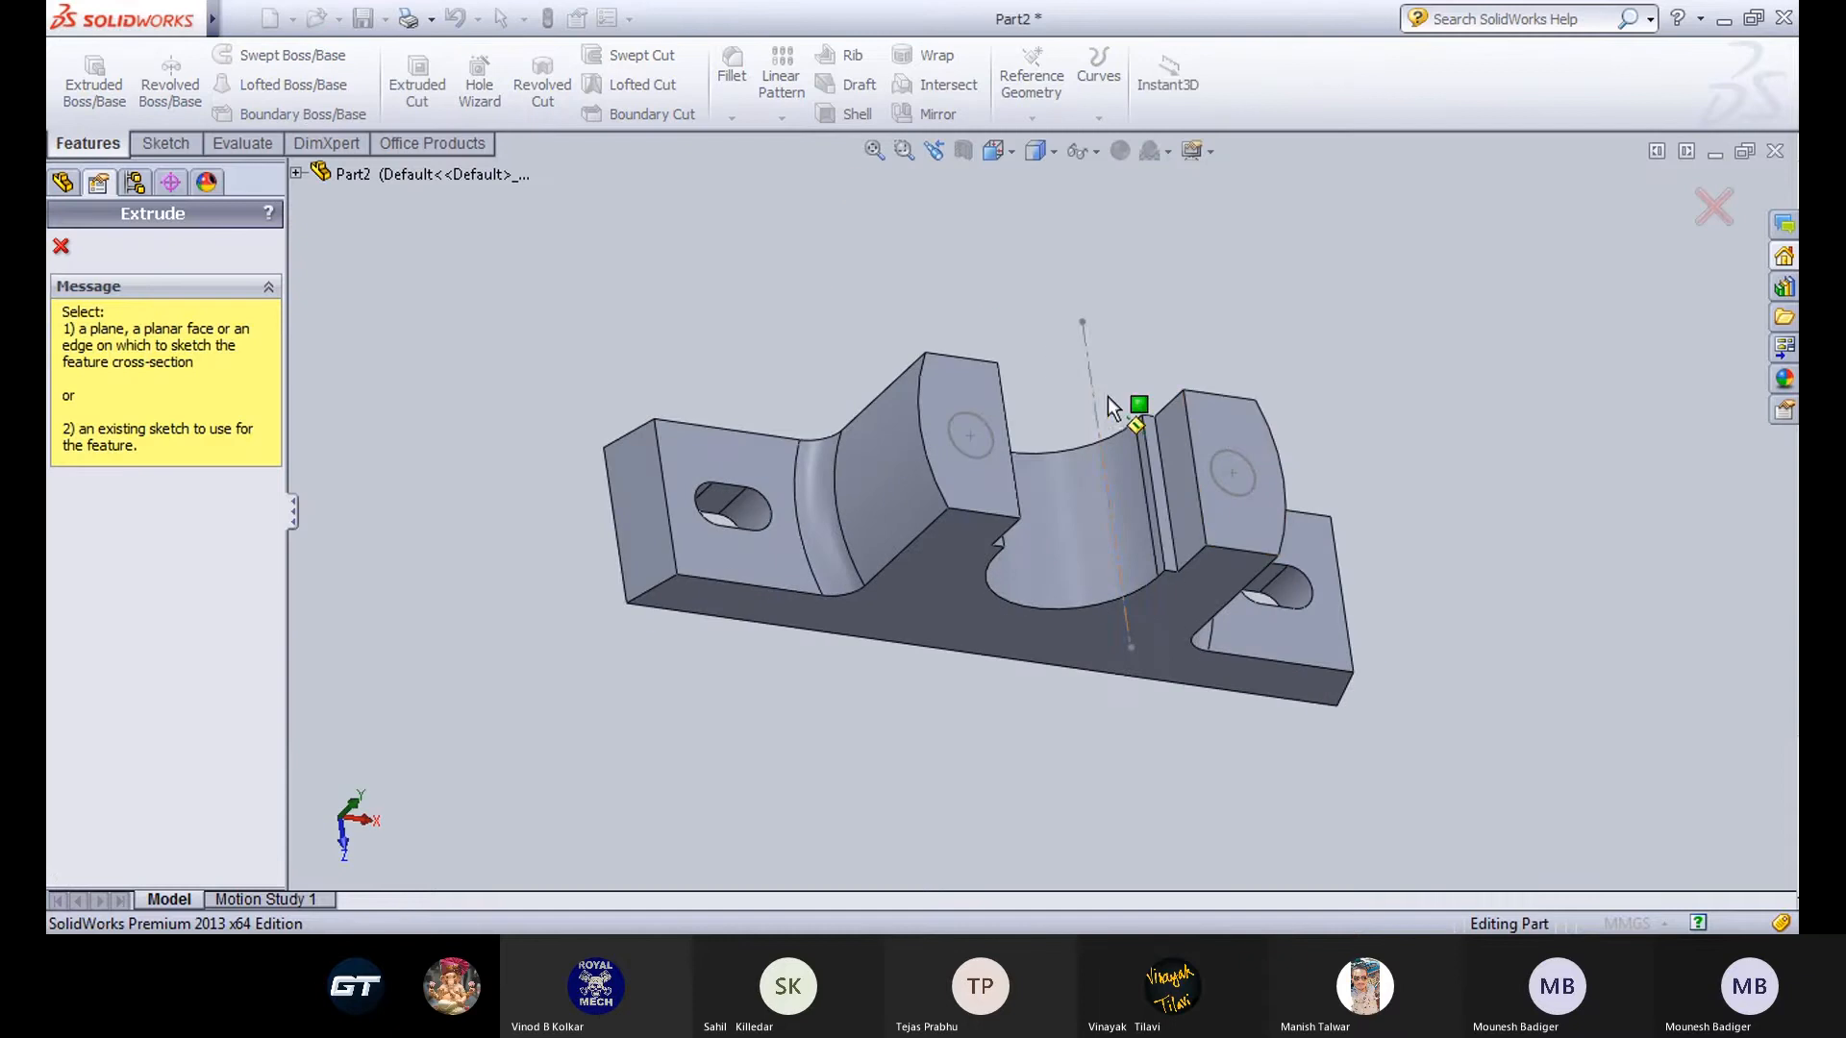
pyautogui.click(1090, 362)
pyautogui.moveTo(944, 507); pyautogui.dragTo(463, 550, button='middle')
pyautogui.click(178, 394)
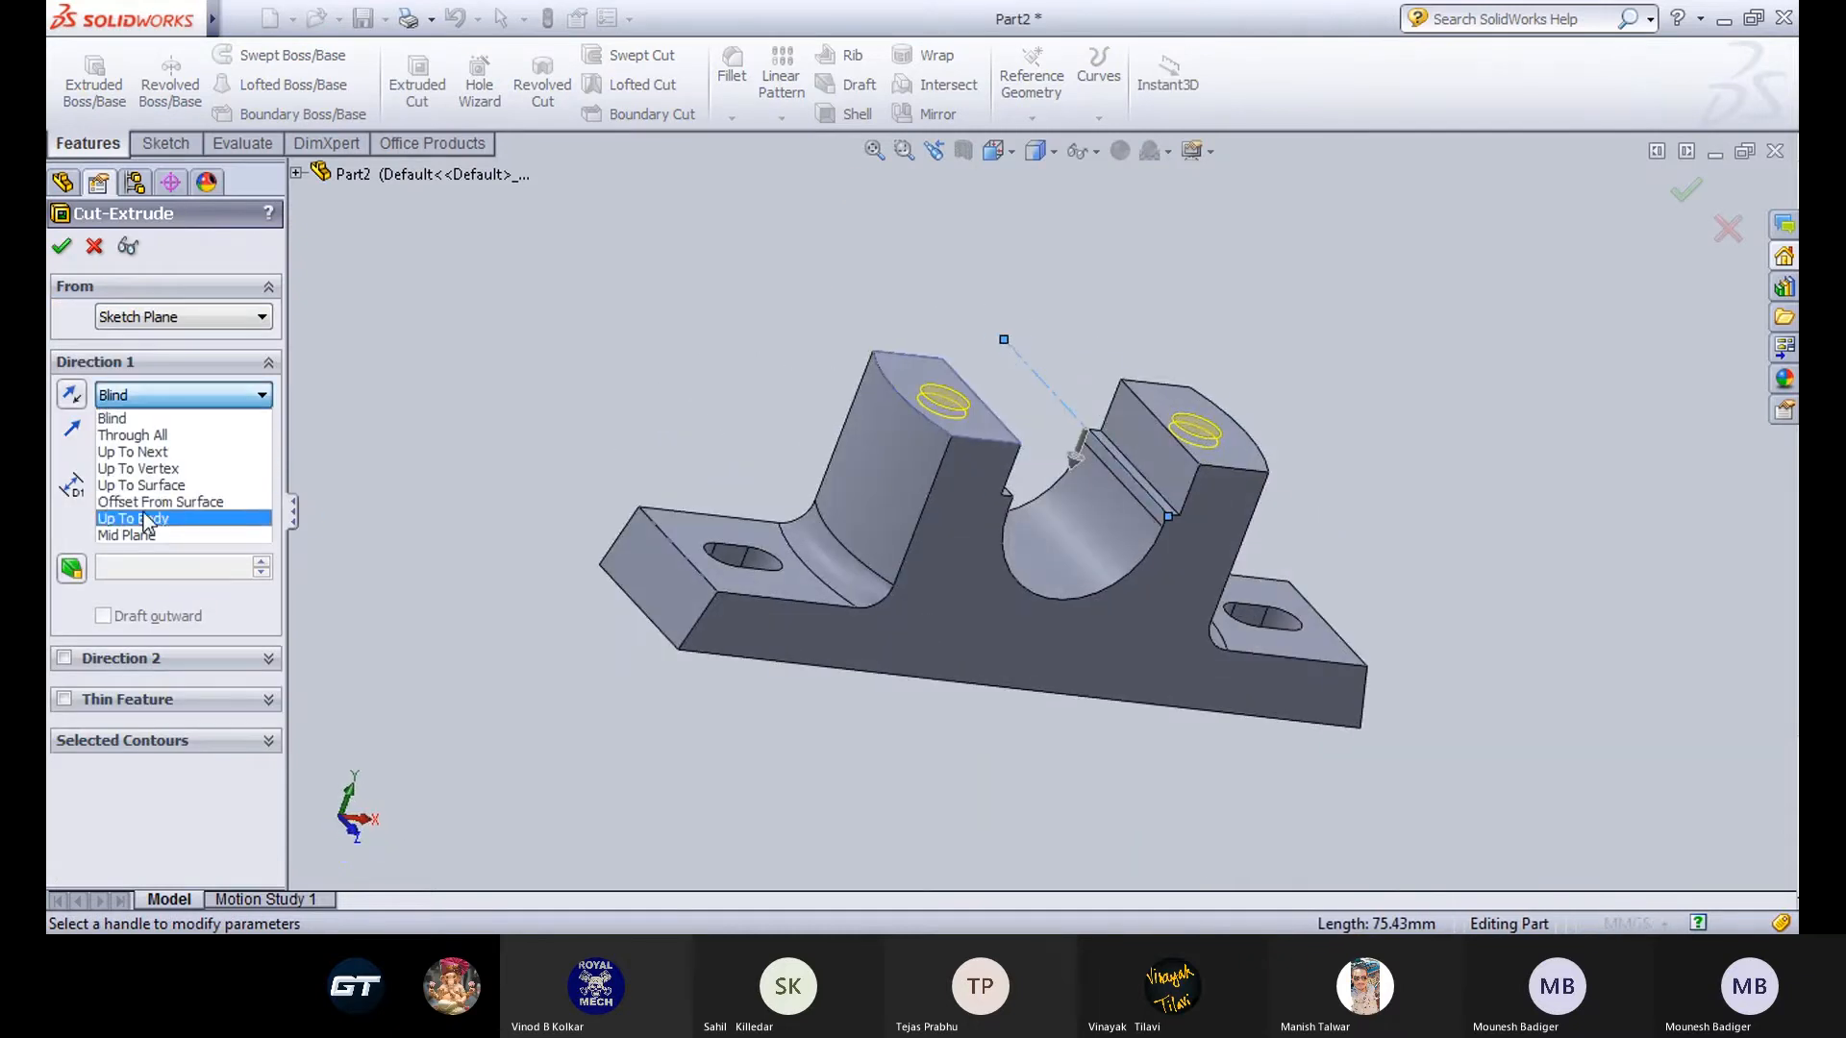
pyautogui.click(169, 430)
pyautogui.moveTo(654, 663); pyautogui.dragTo(760, 480, button='middle')
pyautogui.click(60, 247)
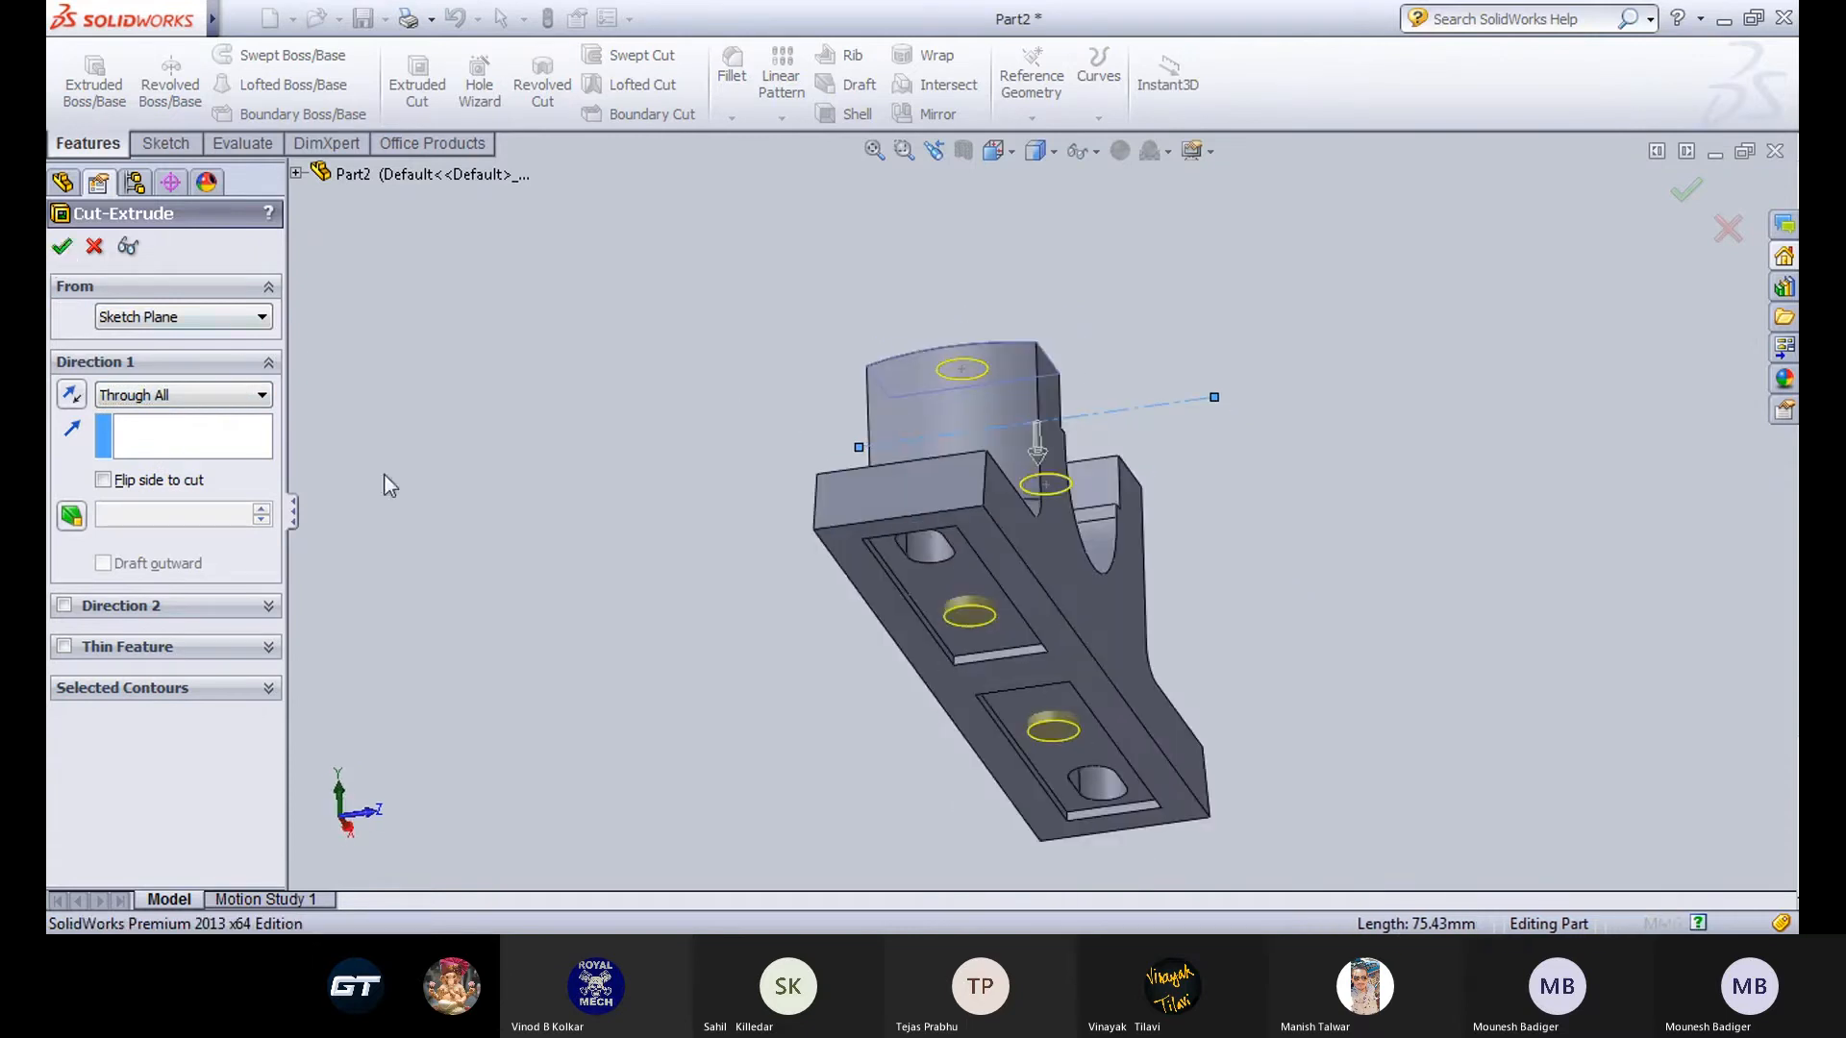
pyautogui.moveTo(782, 408); pyautogui.dragTo(480, 620, button='middle')
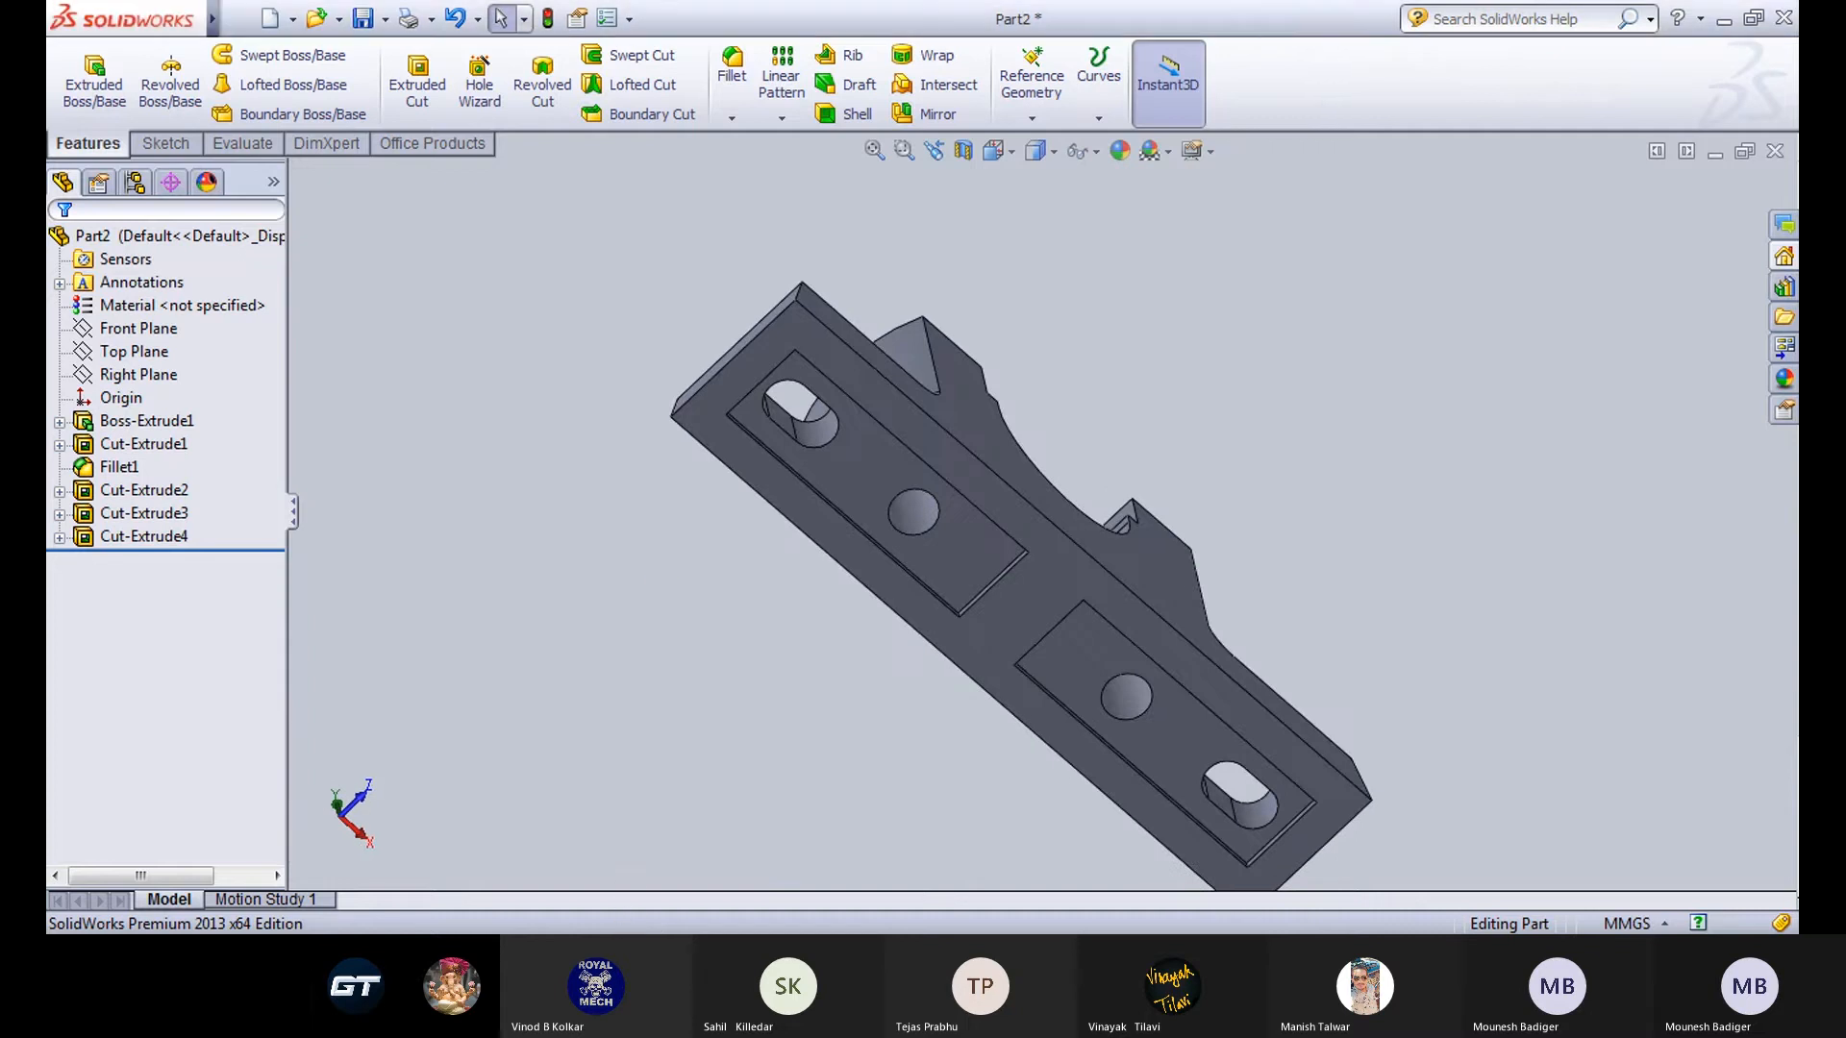
# Examine the details drawing for the size, depth and position of the square nut recesses under the base, and return to the part.
pyautogui.click(616, 843)
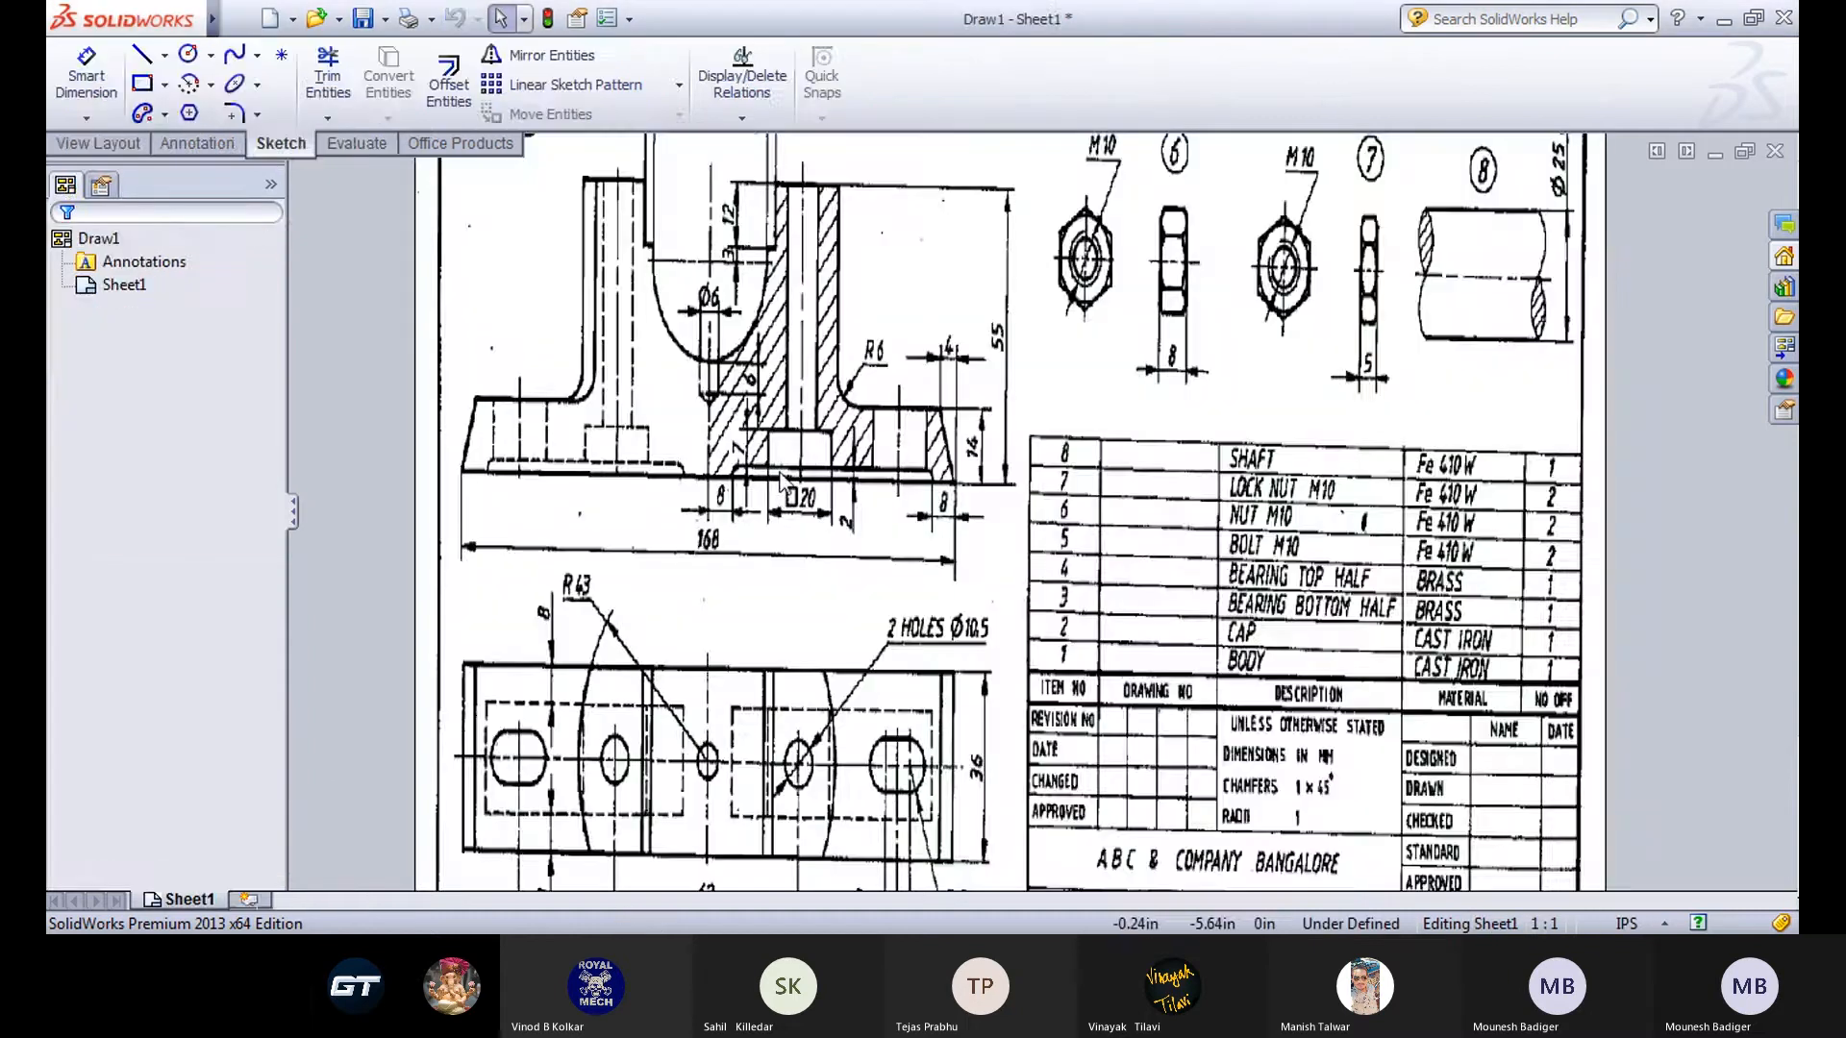
pyautogui.scroll(3, 817, 813)
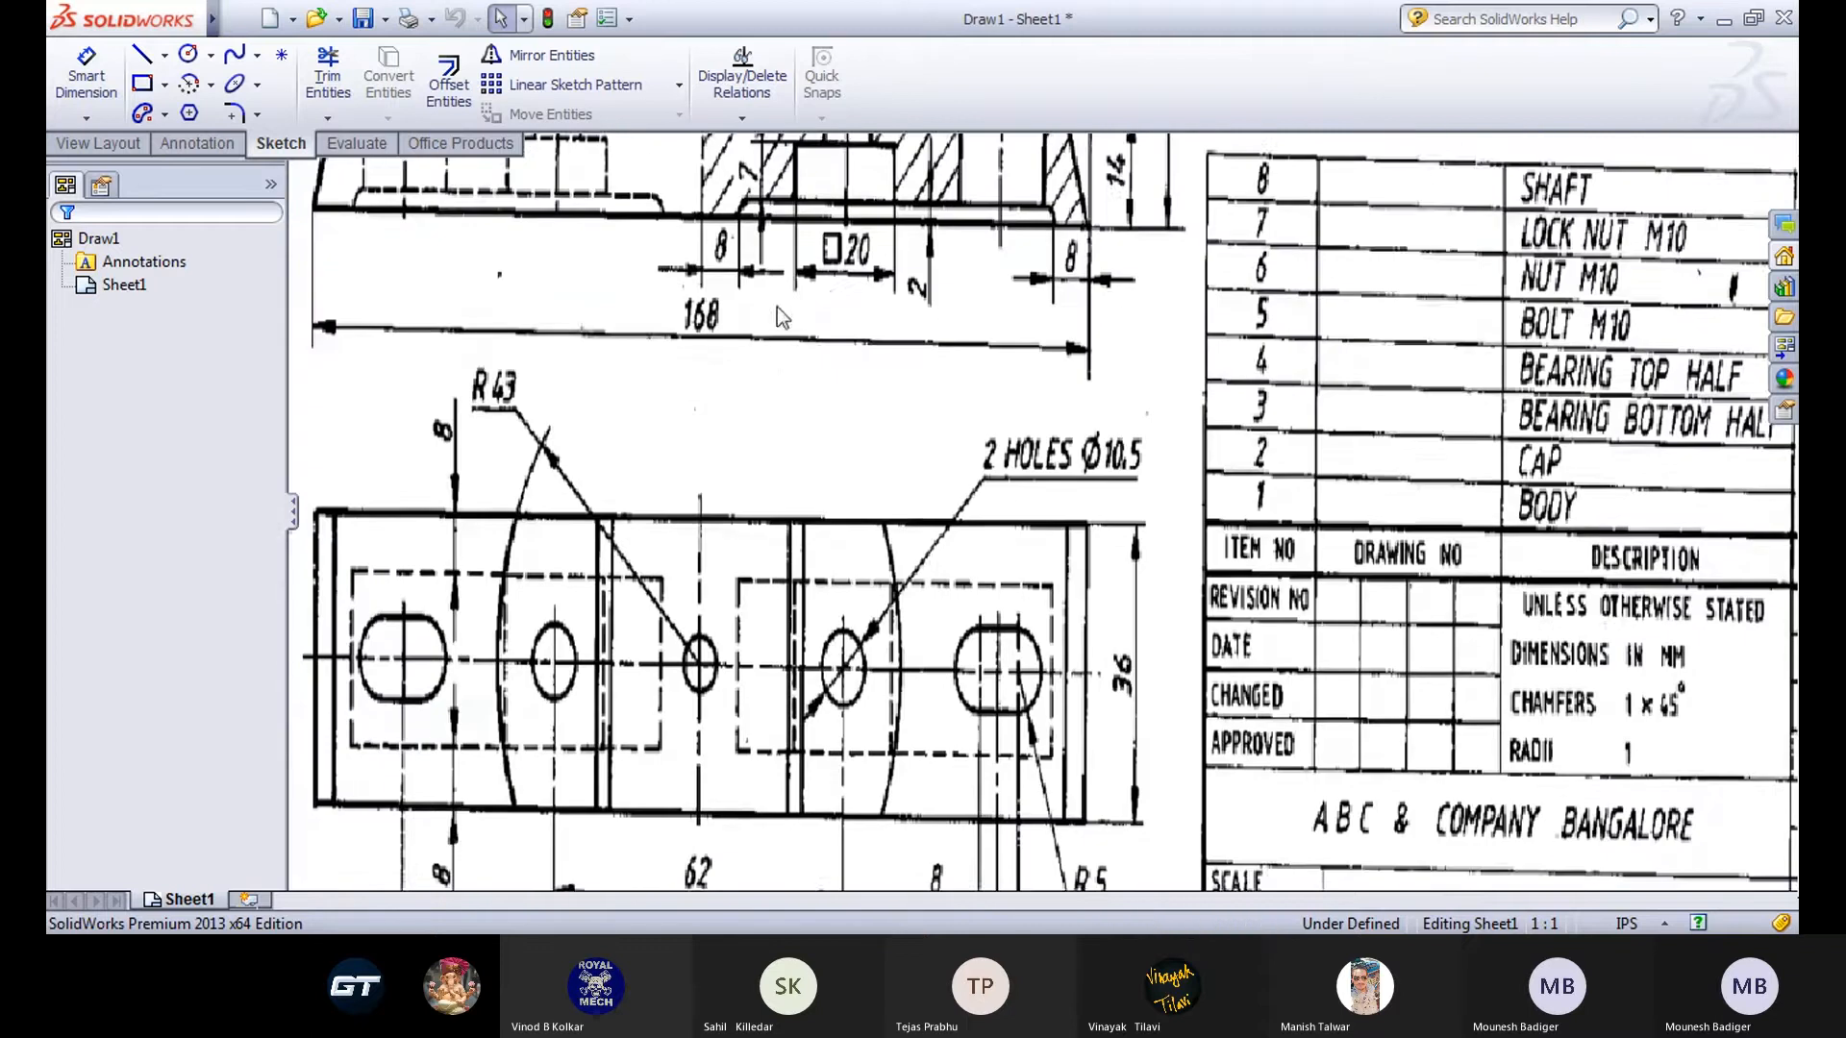
pyautogui.moveTo(796, 213); pyautogui.dragTo(812, 300, button='middle')
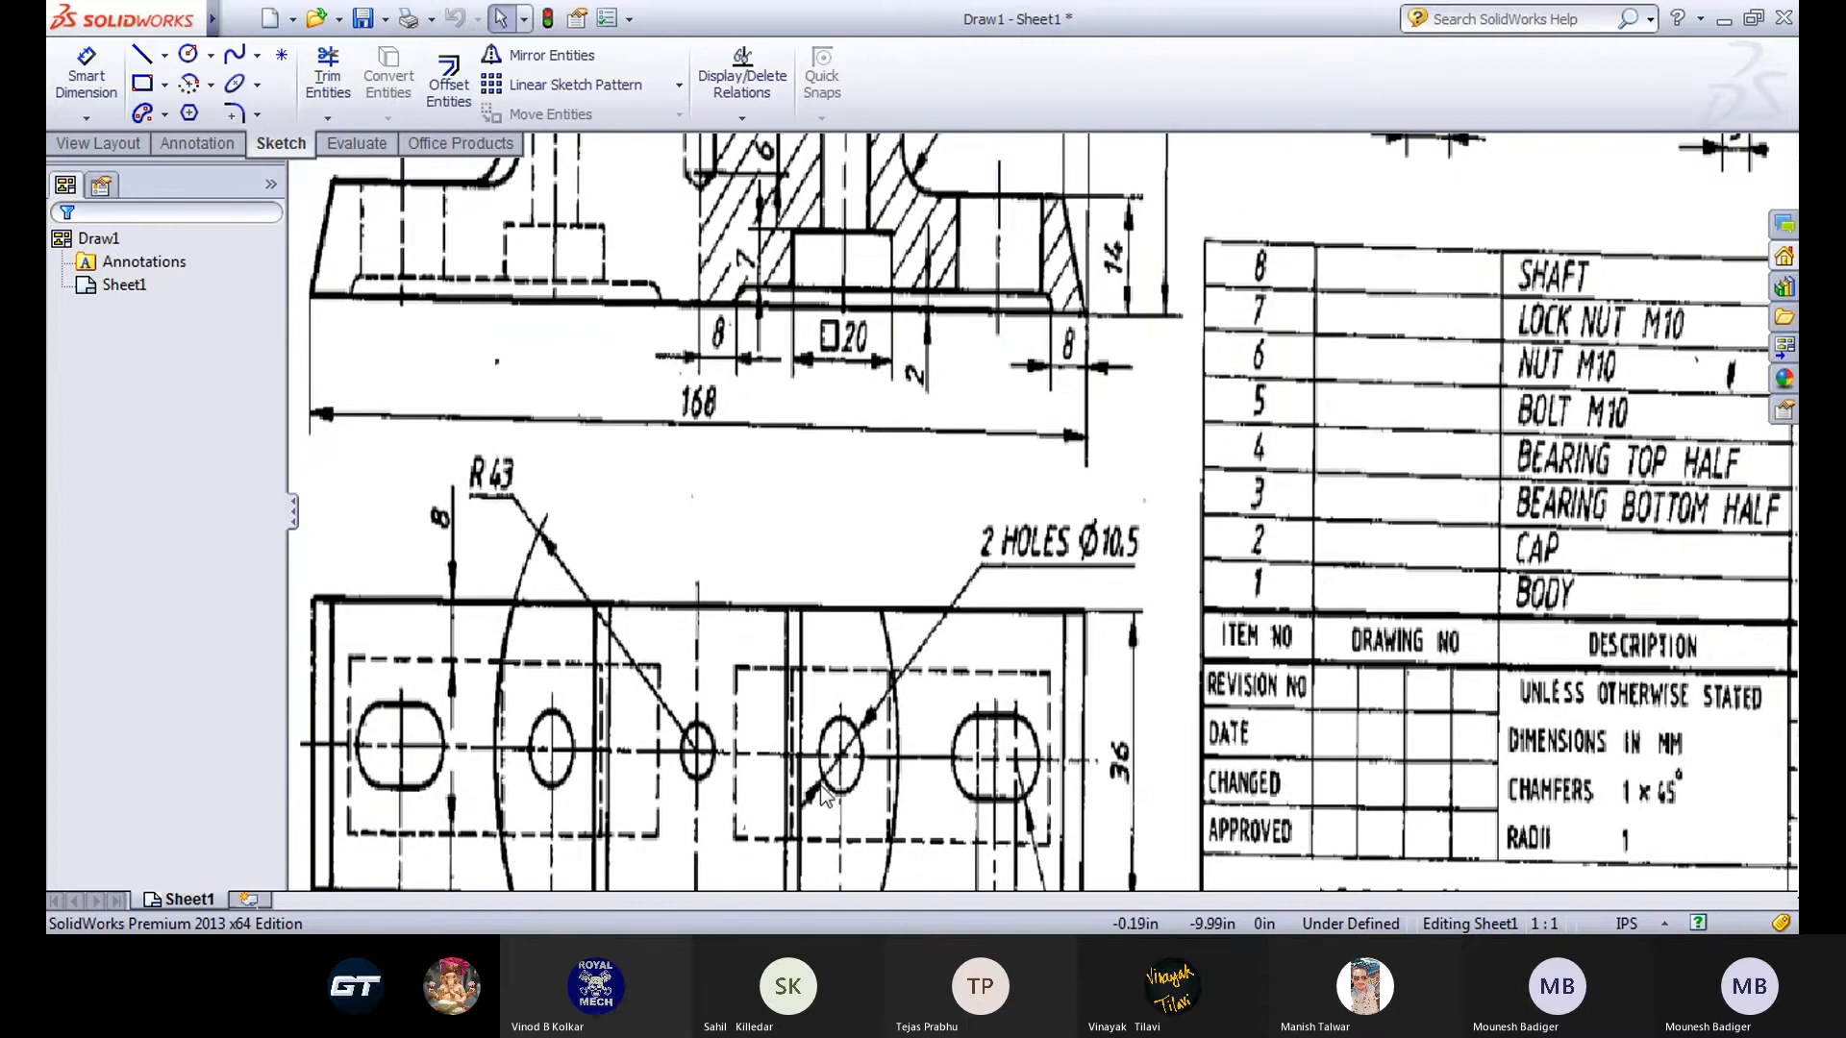
pyautogui.moveTo(820, 750); pyautogui.dragTo(817, 724, button='middle')
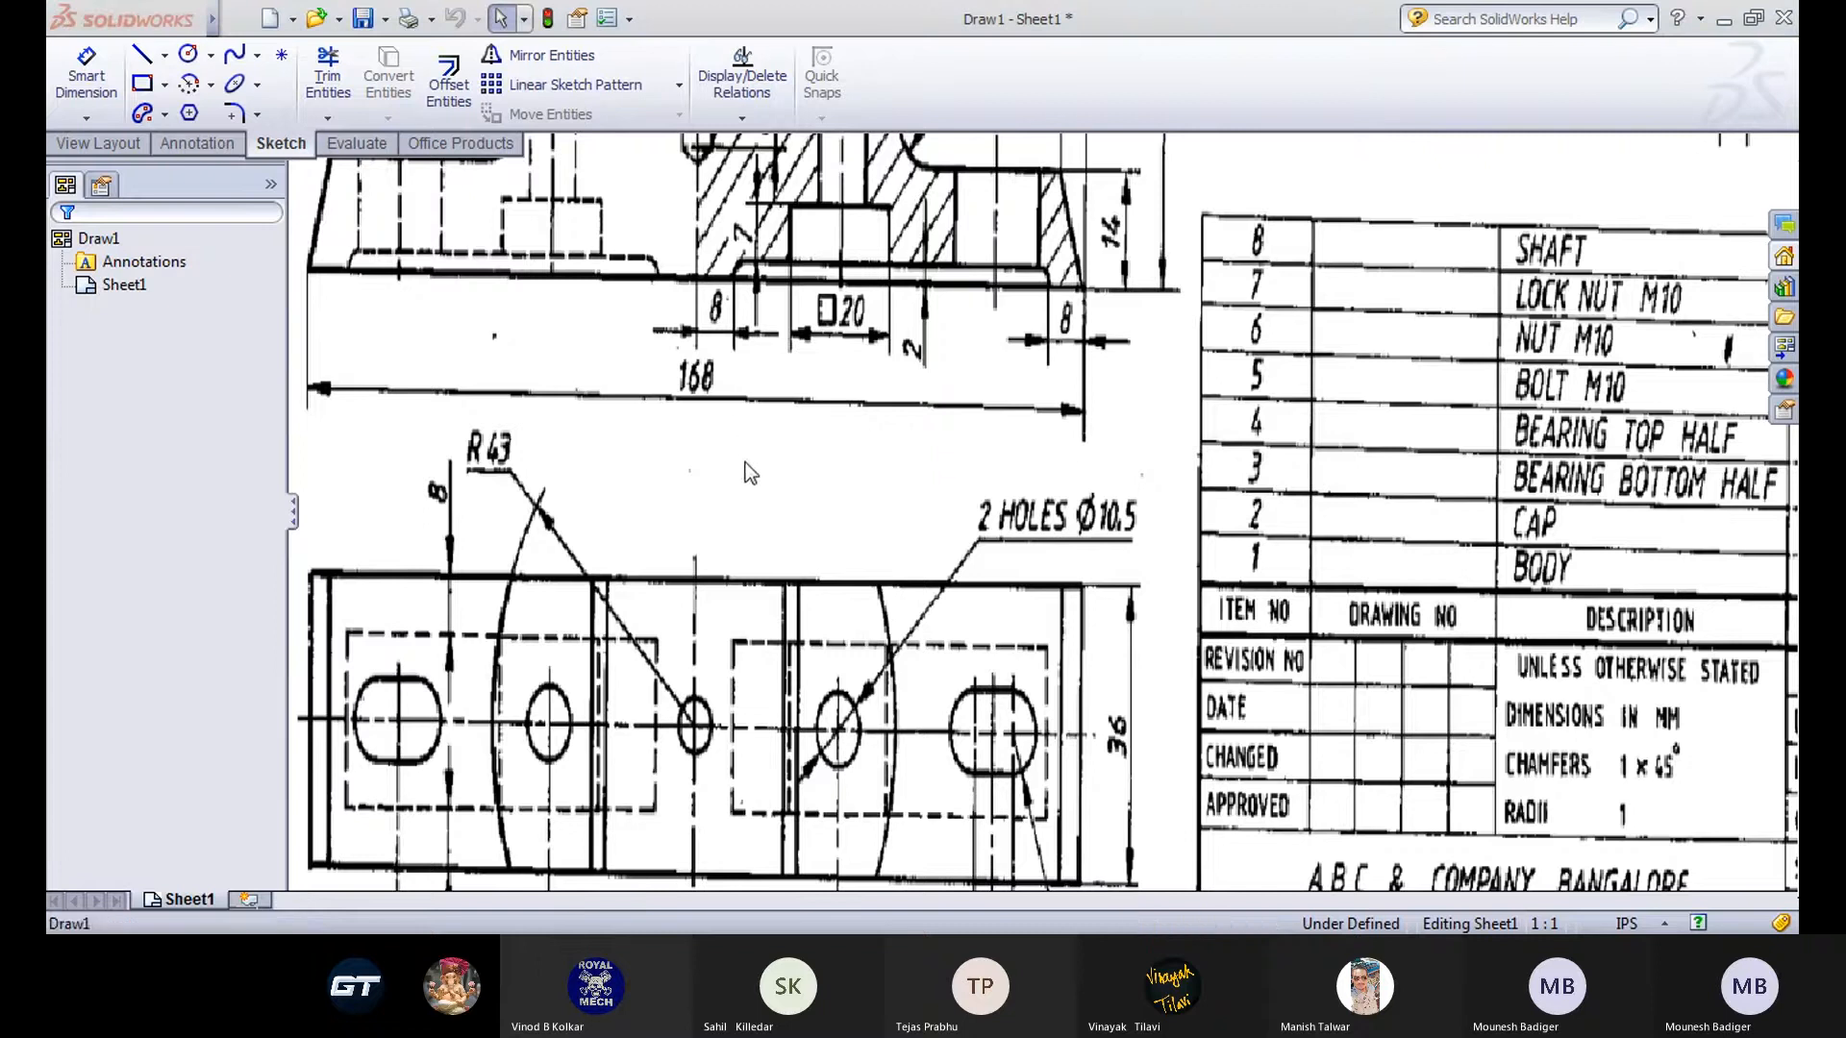
pyautogui.moveTo(804, 377); pyautogui.dragTo(806, 435, button='middle')
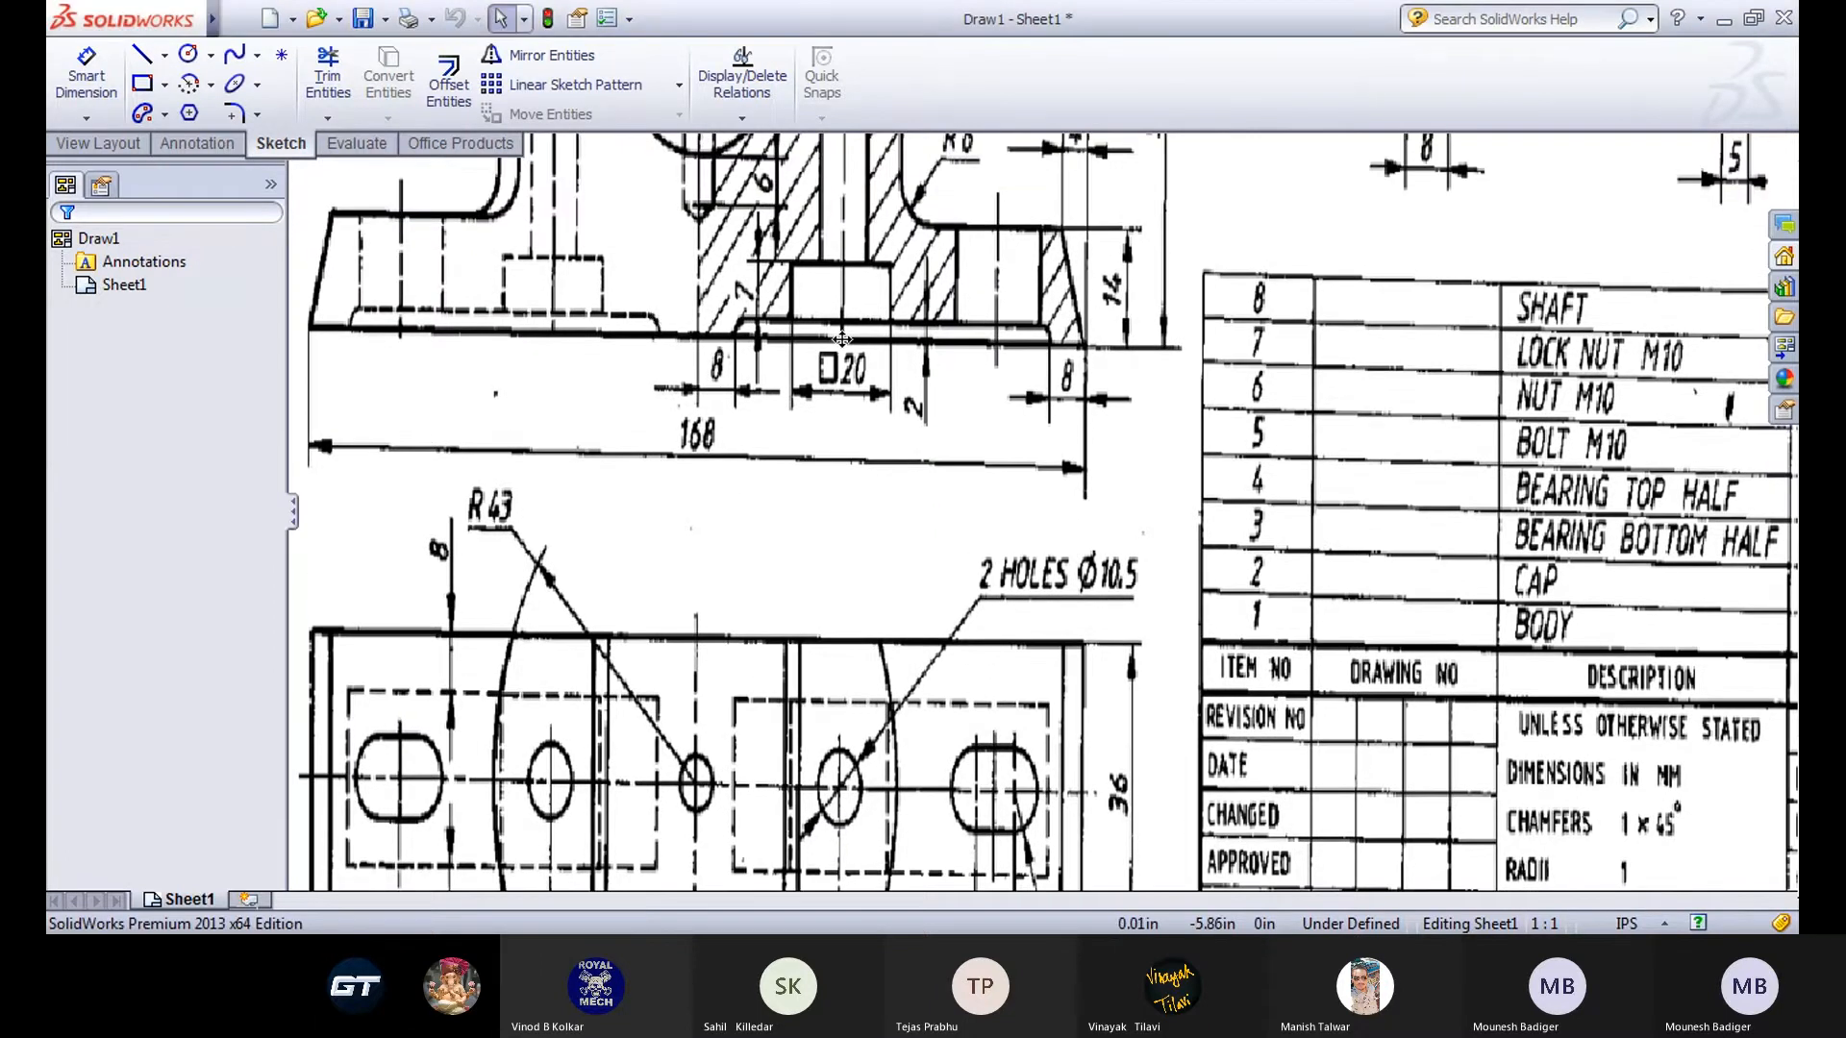
pyautogui.moveTo(798, 428)
pyautogui.mouseDown(button='middle')
pyautogui.moveTo(782, 350)
pyautogui.moveTo(774, 482)
pyautogui.mouseUp(button='middle')
pyautogui.scroll(2, 774, 483)
pyautogui.moveTo(860, 651); pyautogui.dragTo(835, 410, button='middle')
pyautogui.hotkey('alt', 'Tab')
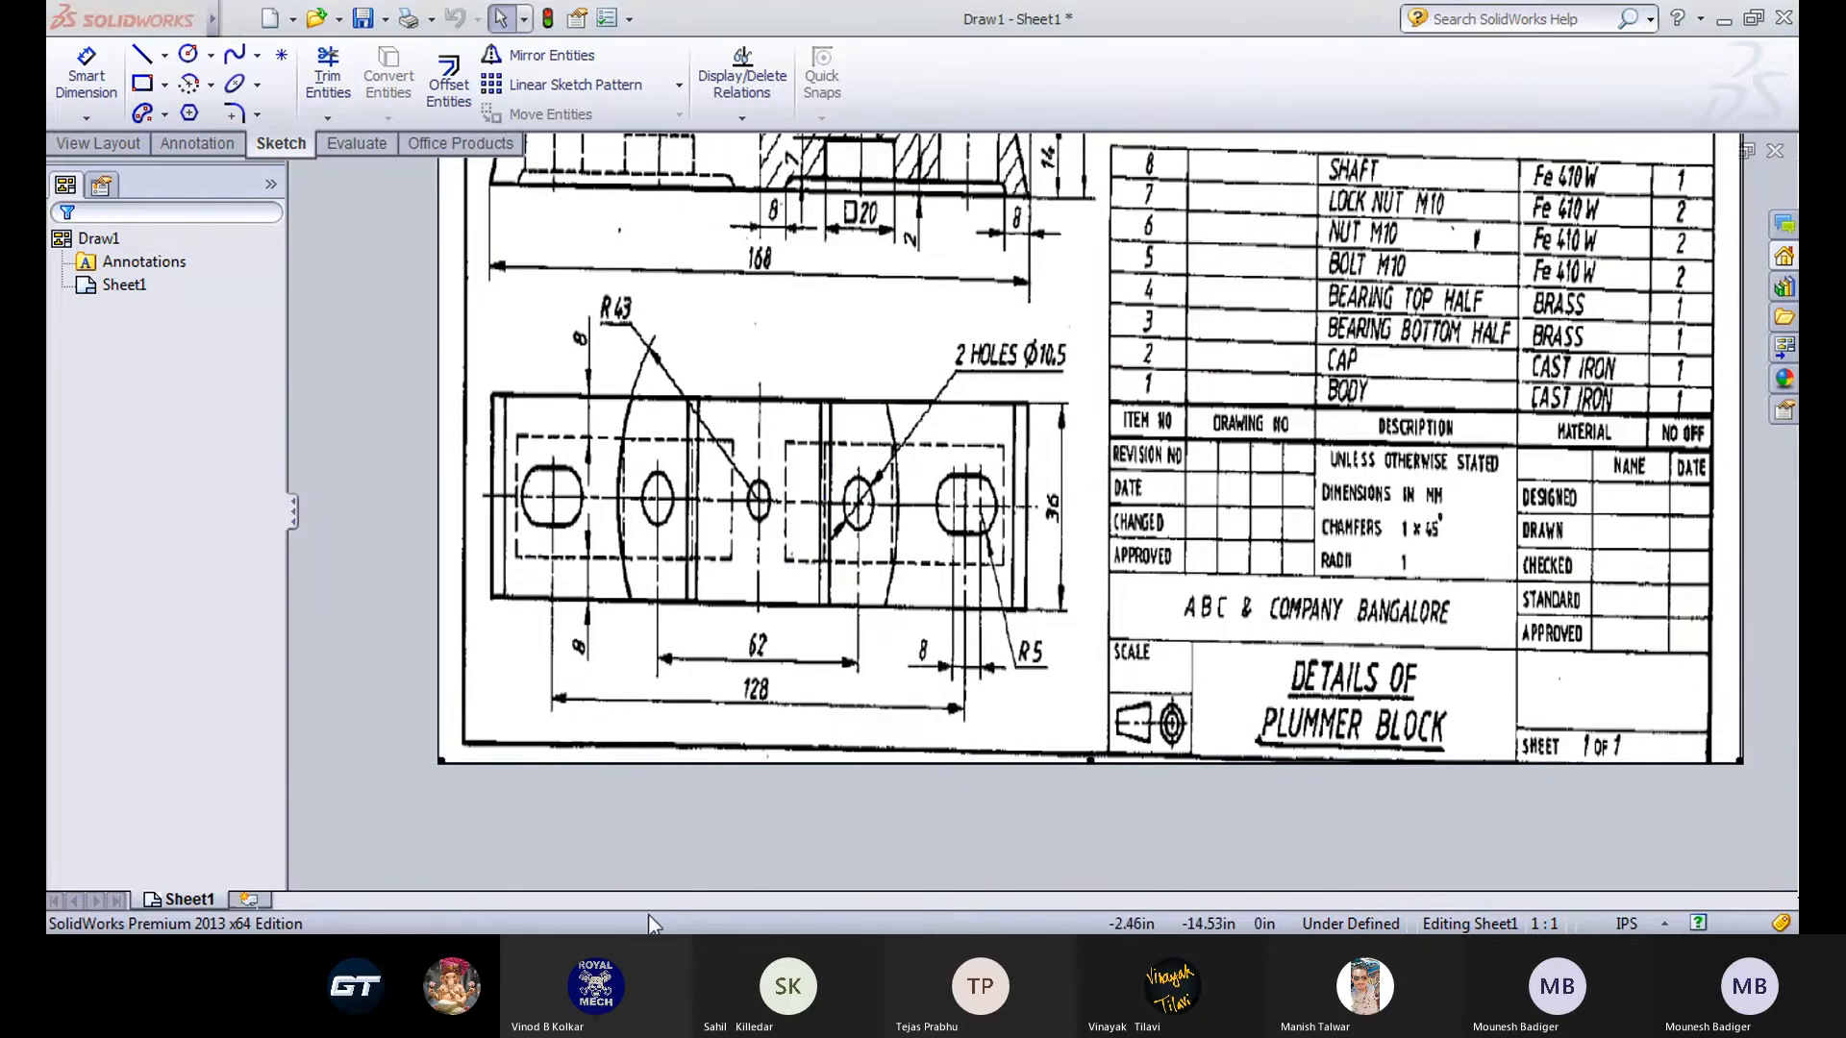
pyautogui.hotkey('ctrl', 'Tab')
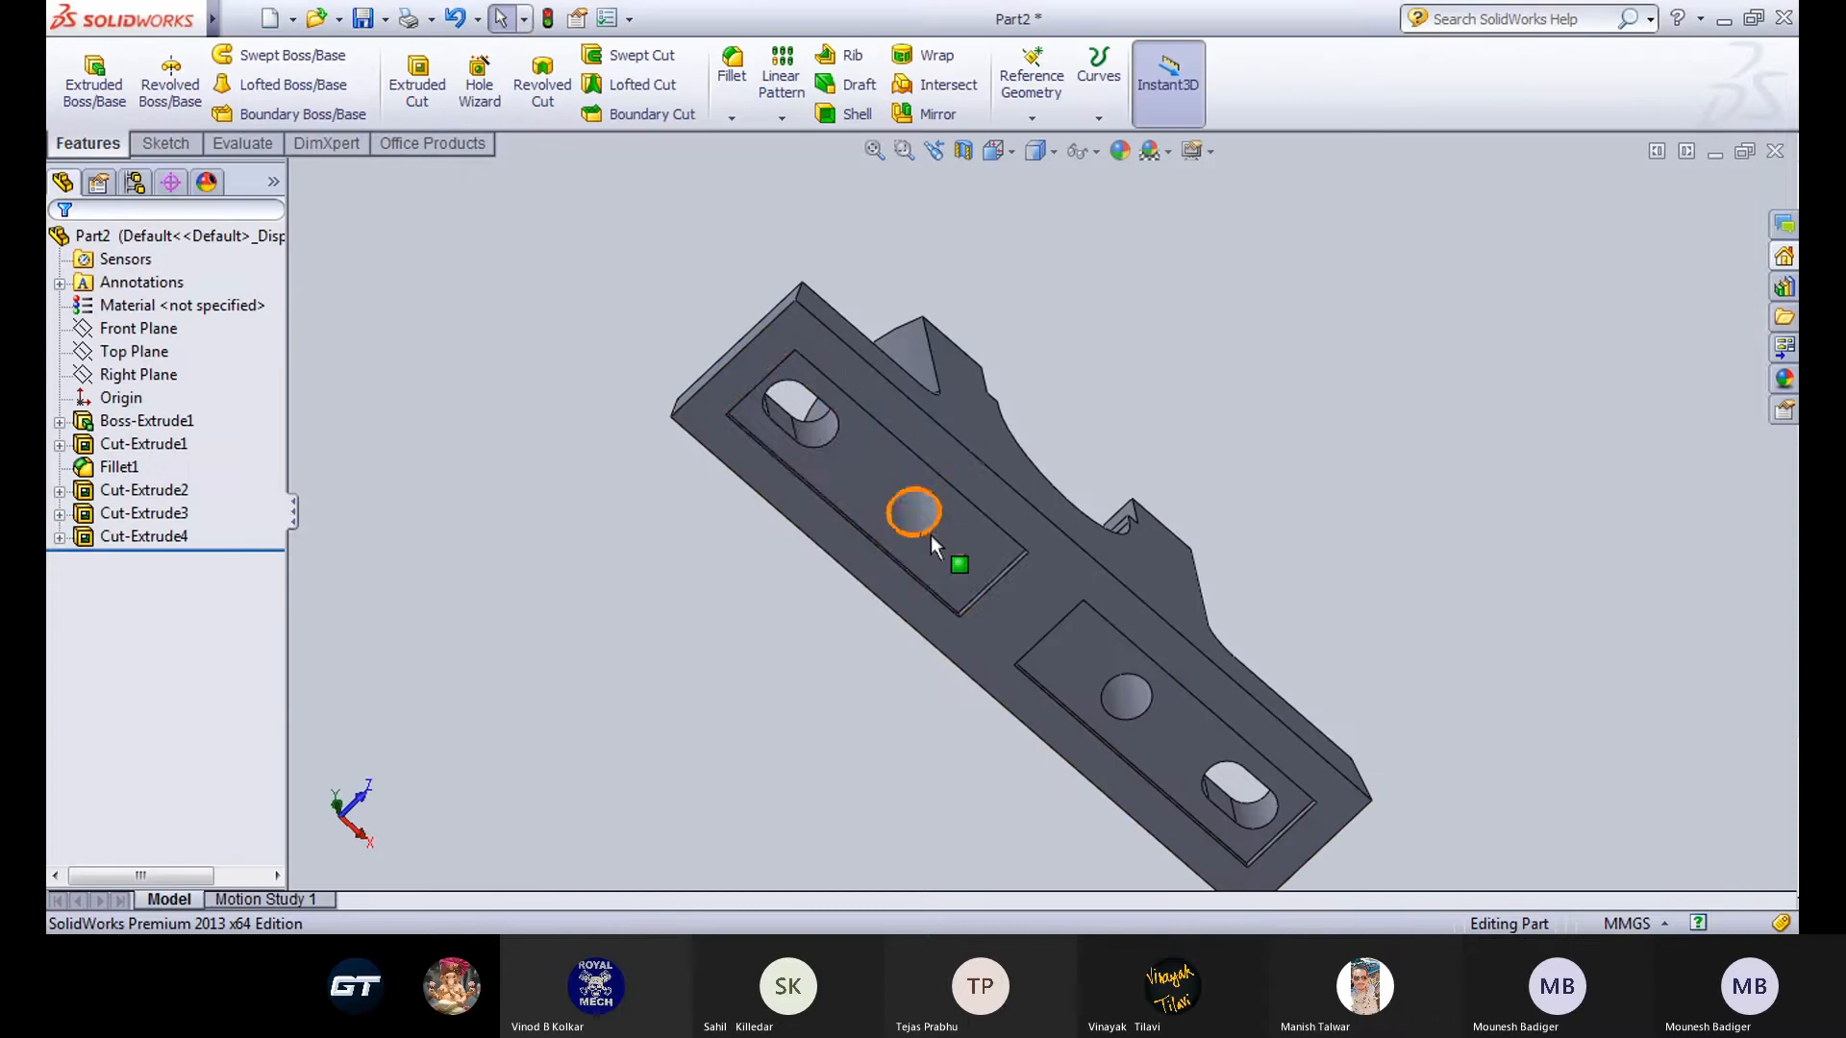
# Start a new sketch on the floor of the rectangular recess at the left of the base's underside.
pyautogui.click(964, 572)
pyautogui.click(1065, 490)
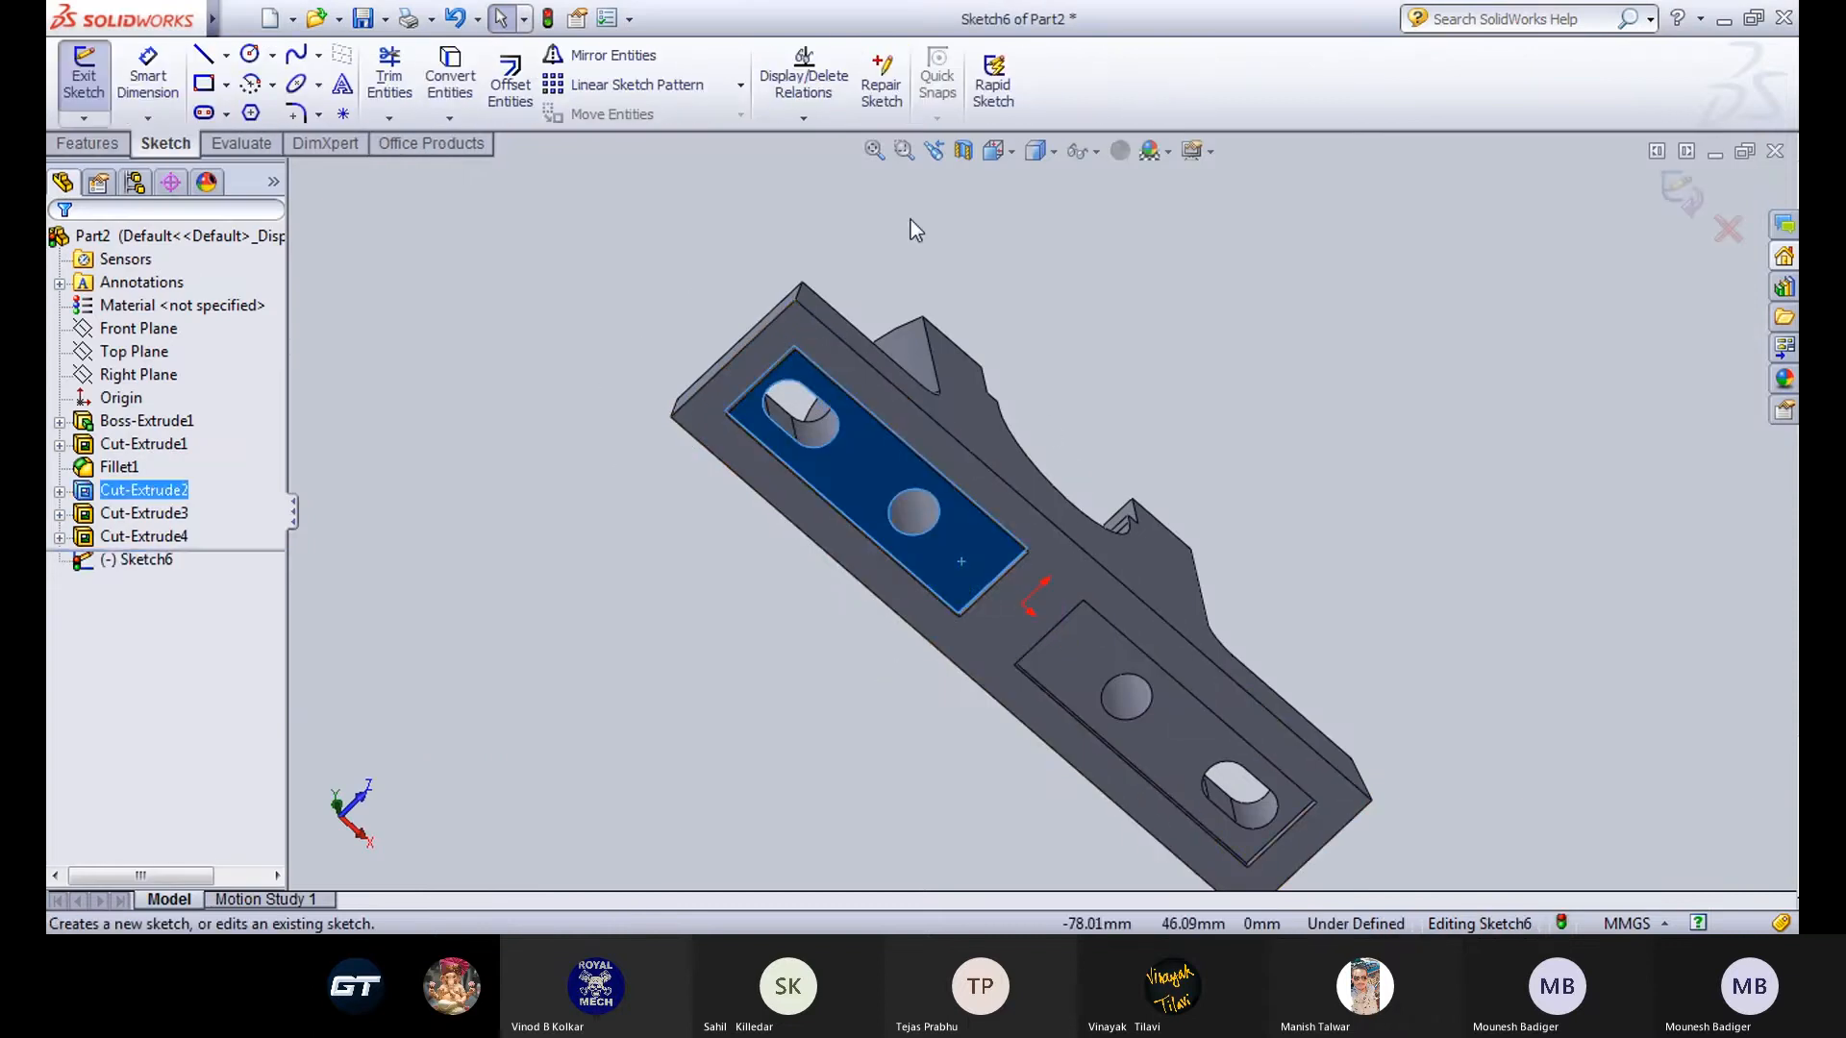
pyautogui.click(1011, 152)
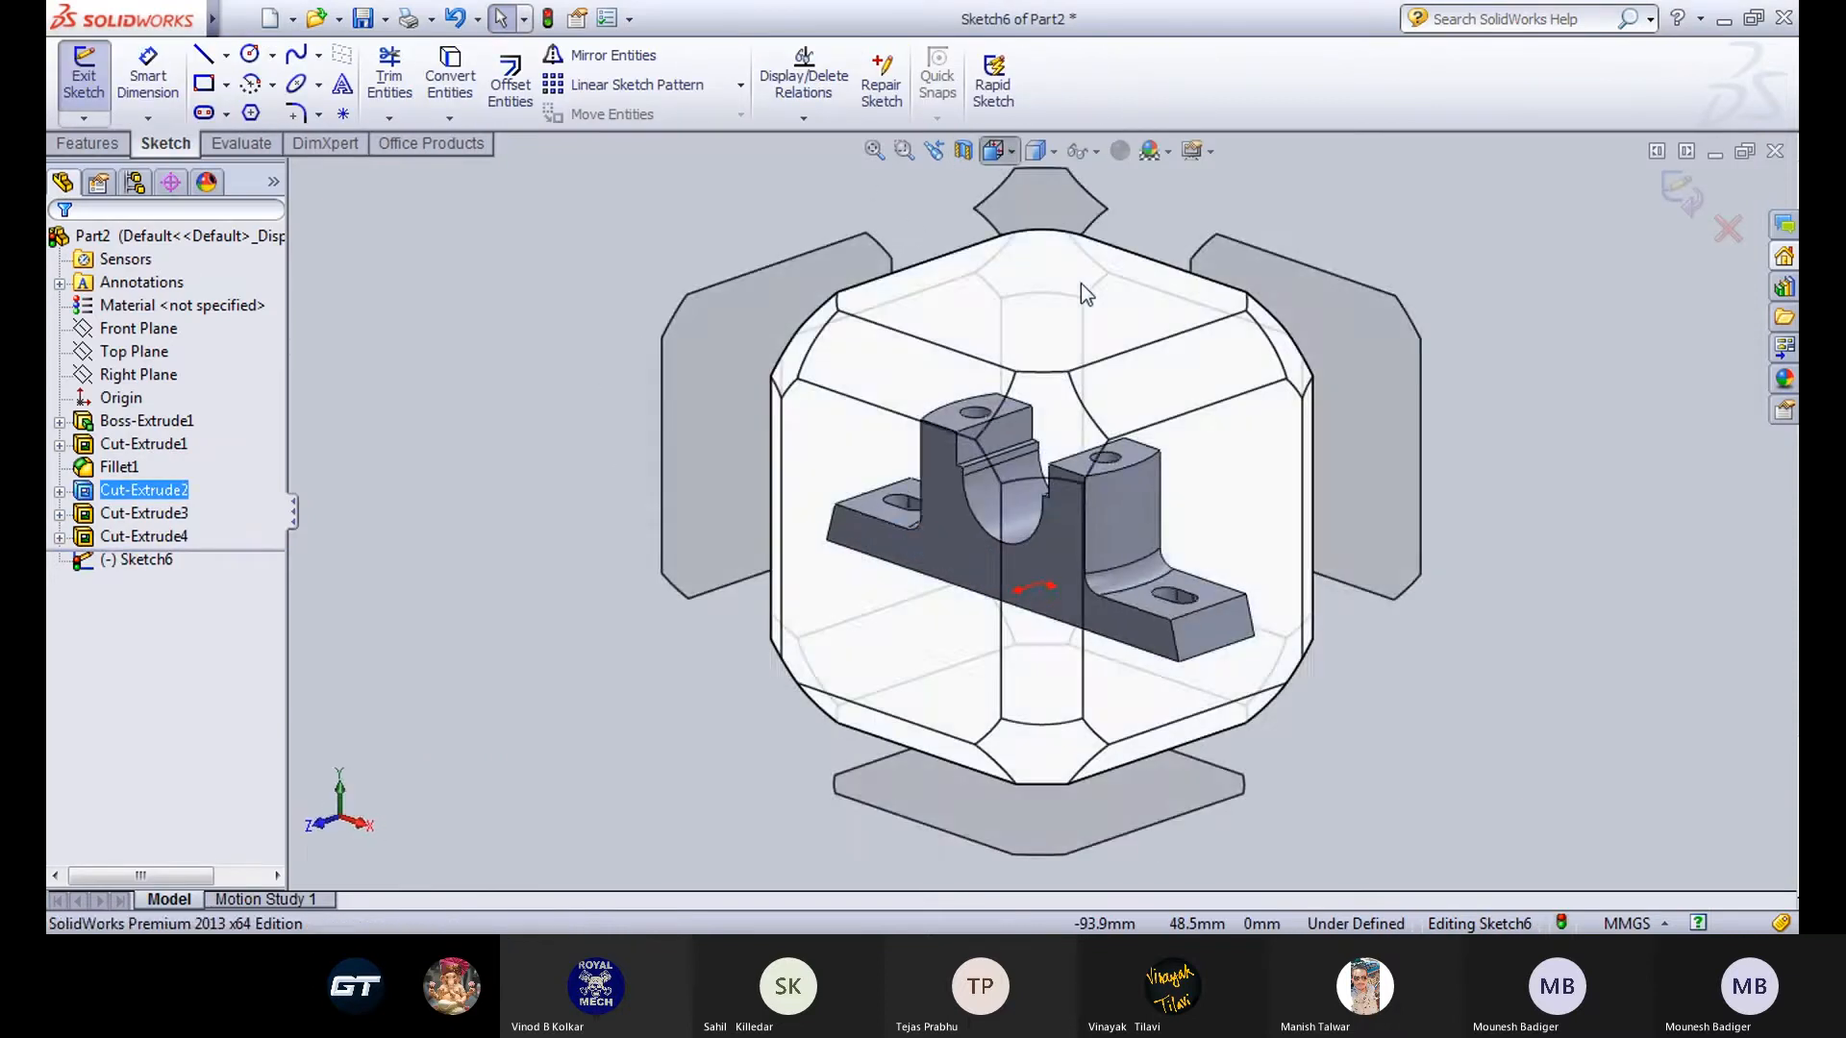
pyautogui.click(1120, 282)
pyautogui.click(885, 662)
pyautogui.scroll(-2, 1041, 654)
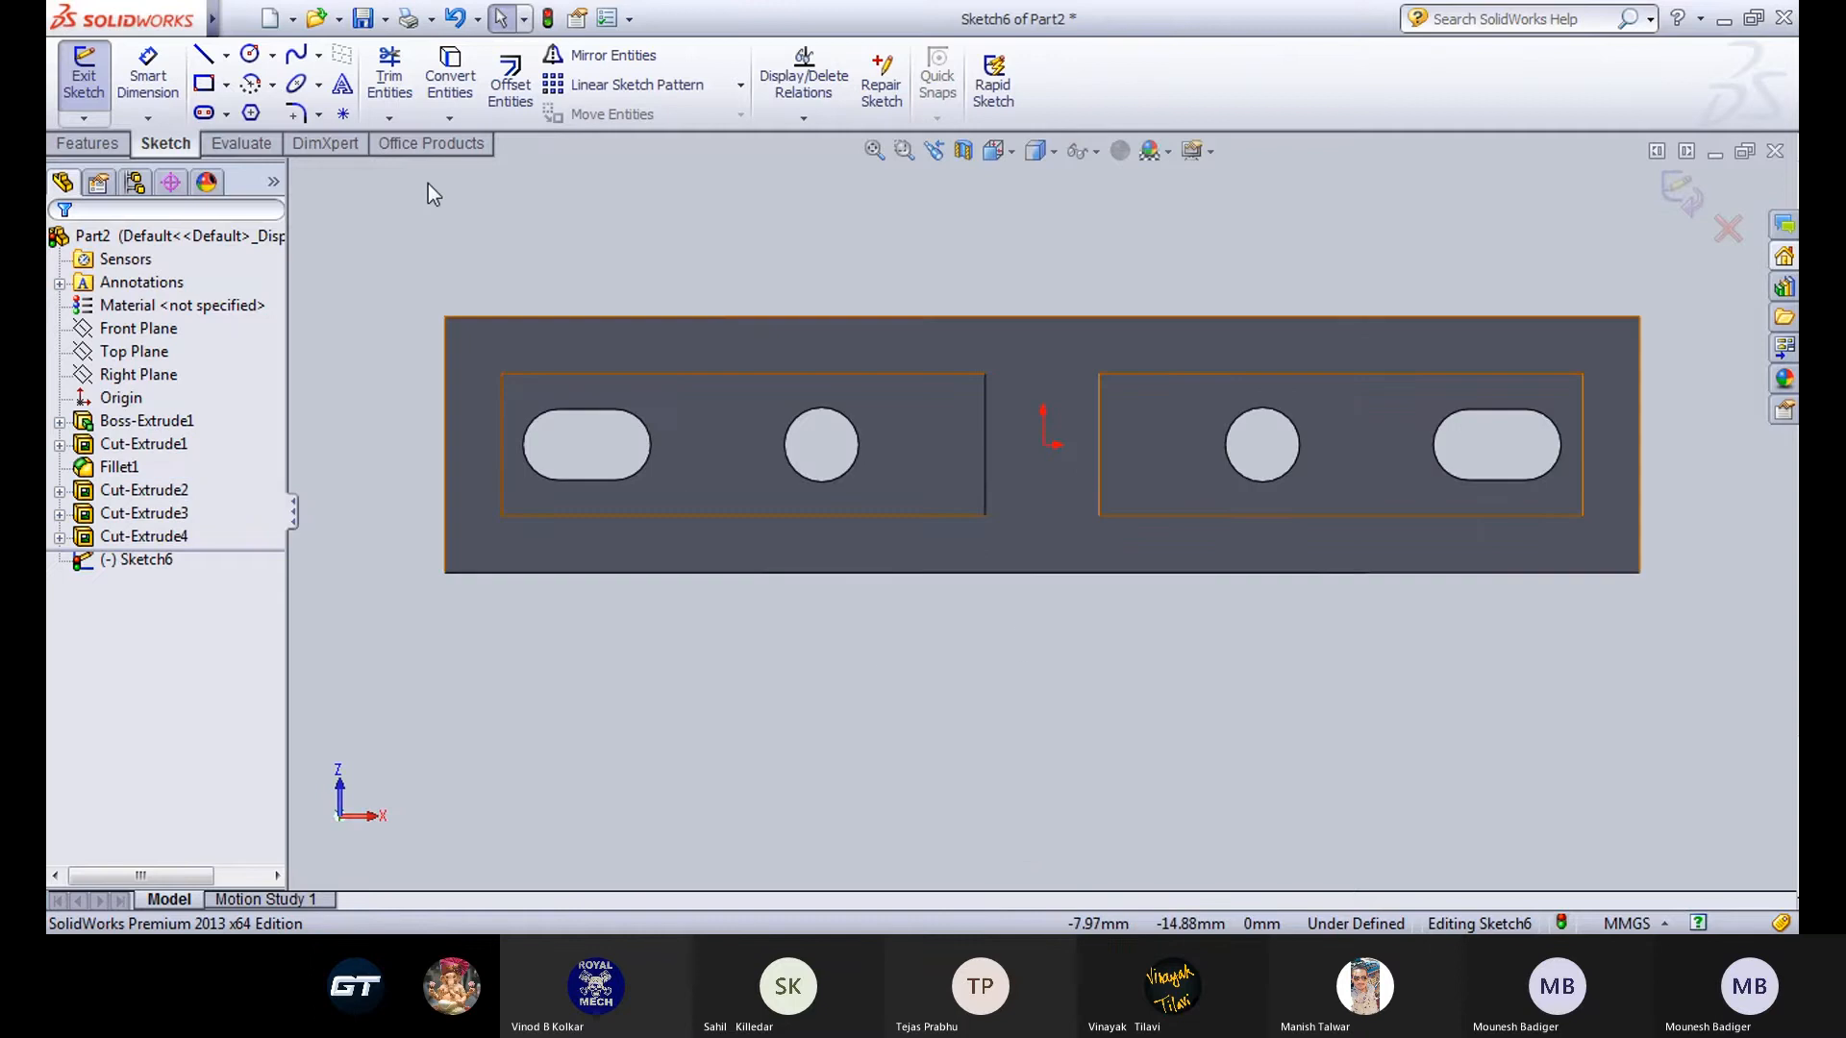
# Sketch a center rectangle about 17.5 mm wide and 20 mm high, centered on the left bolt hole and reaching the recess's long edges.
pyautogui.click(226, 88)
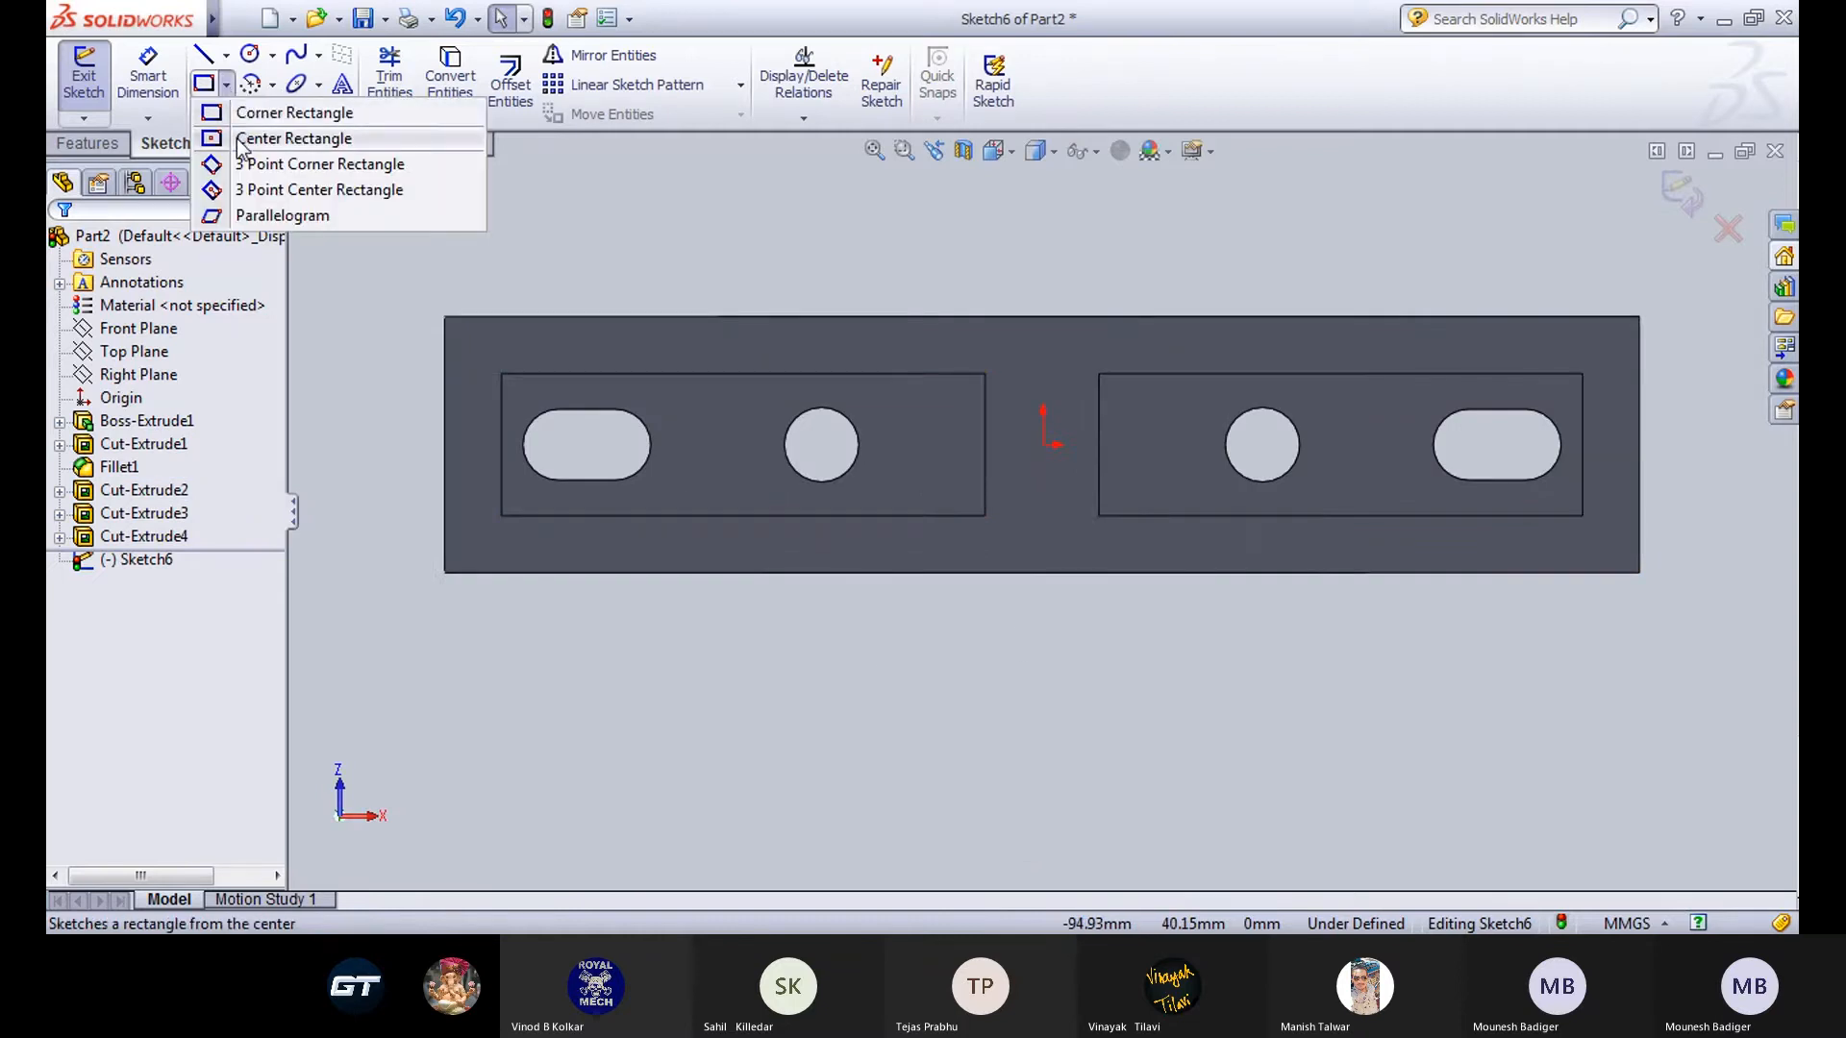
pyautogui.click(241, 144)
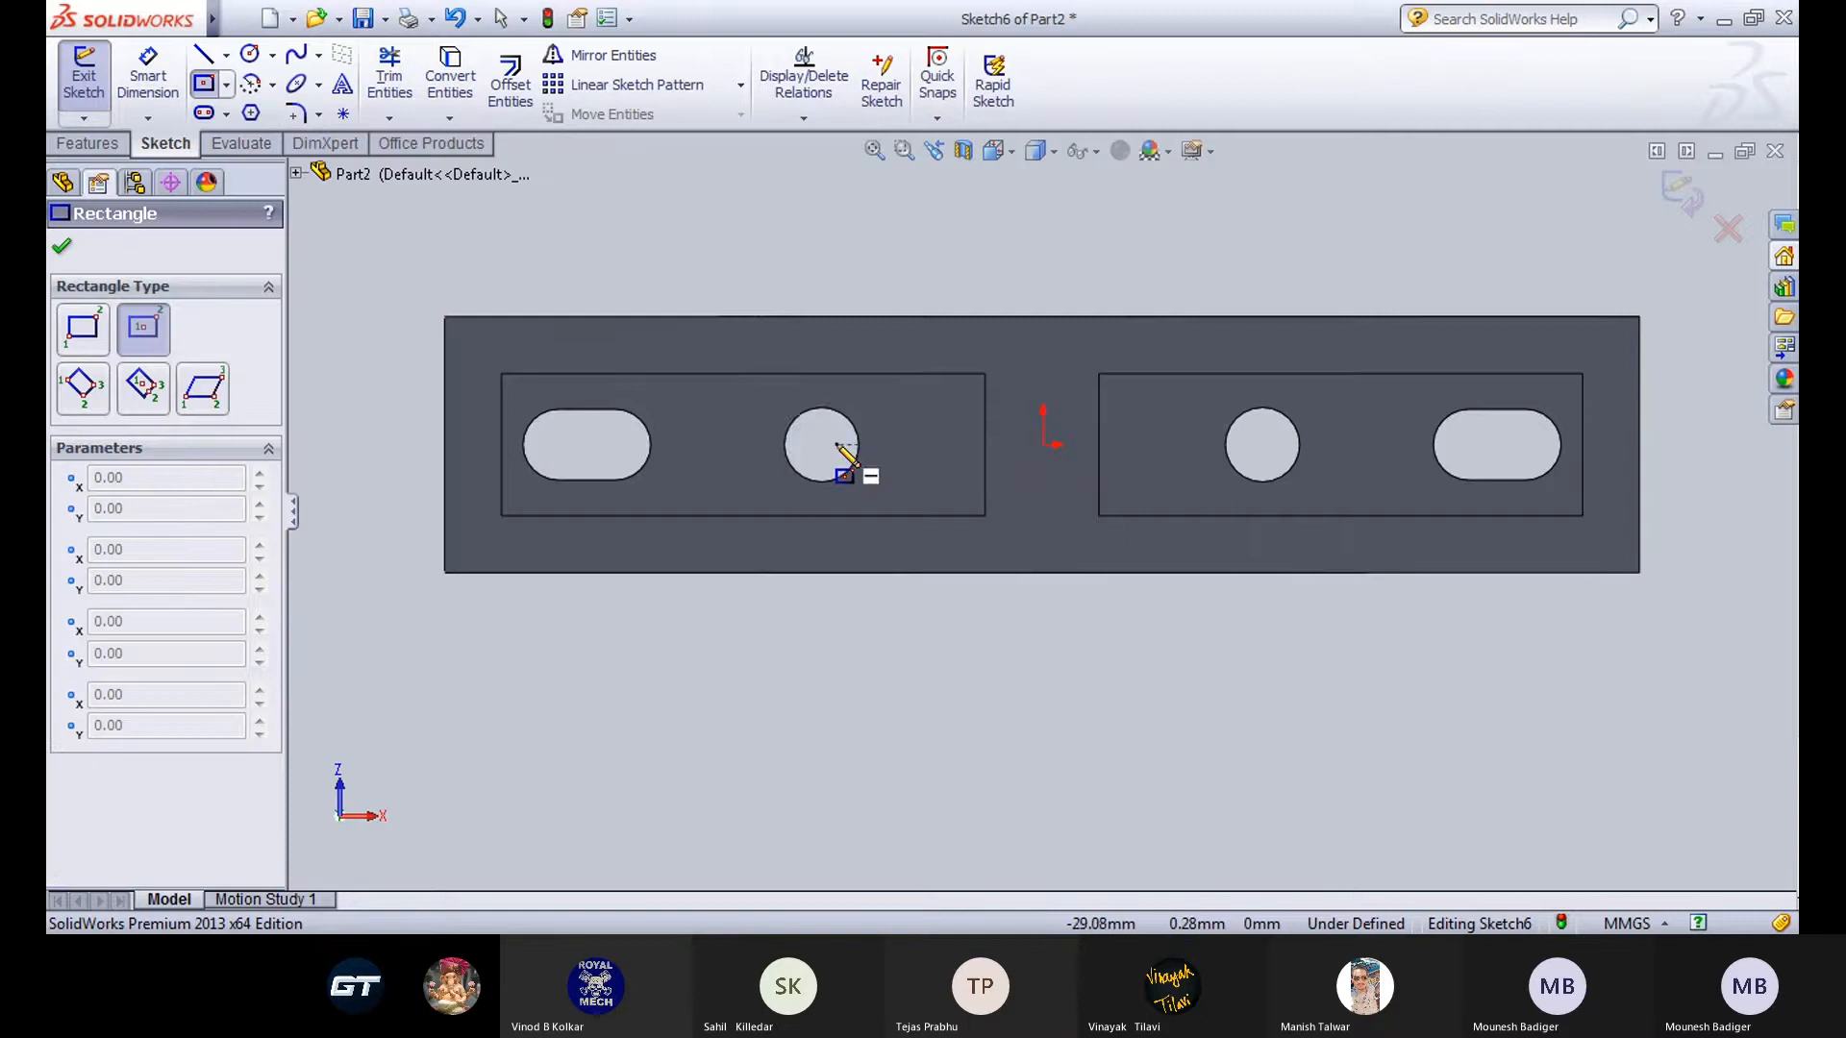
pyautogui.click(822, 445)
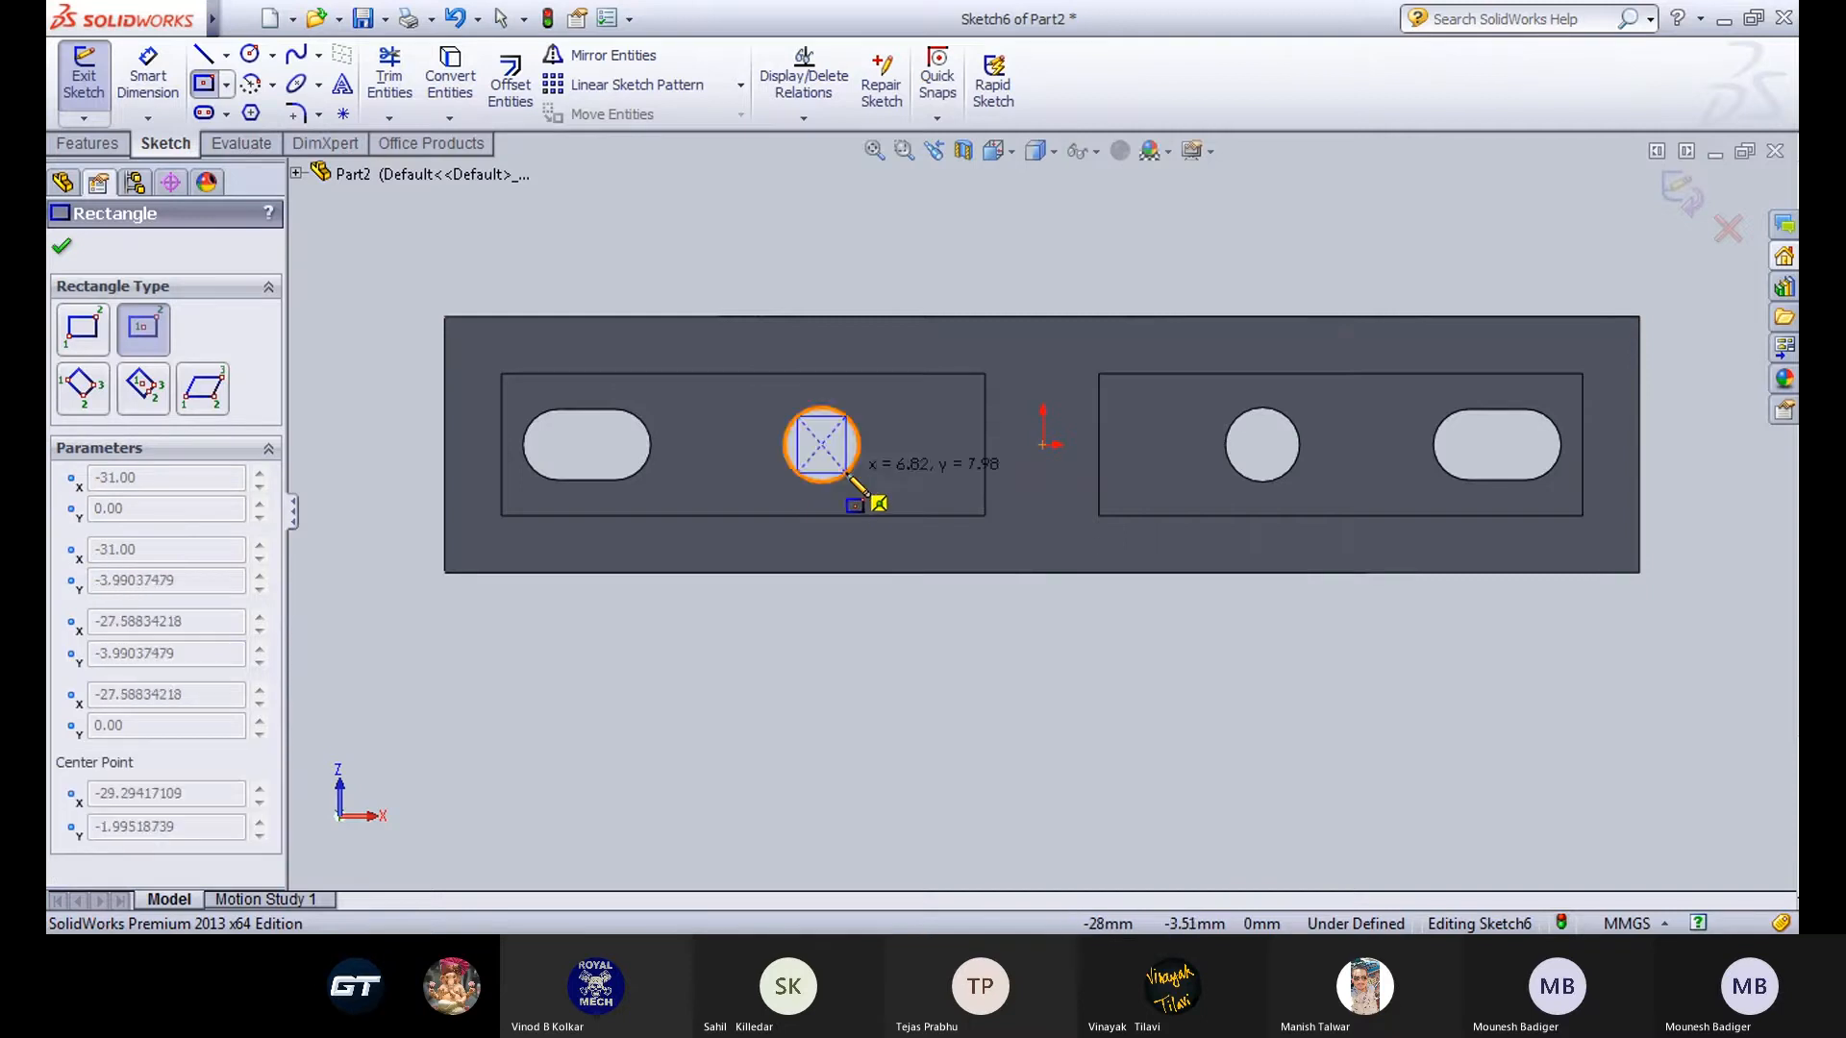
pyautogui.click(884, 516)
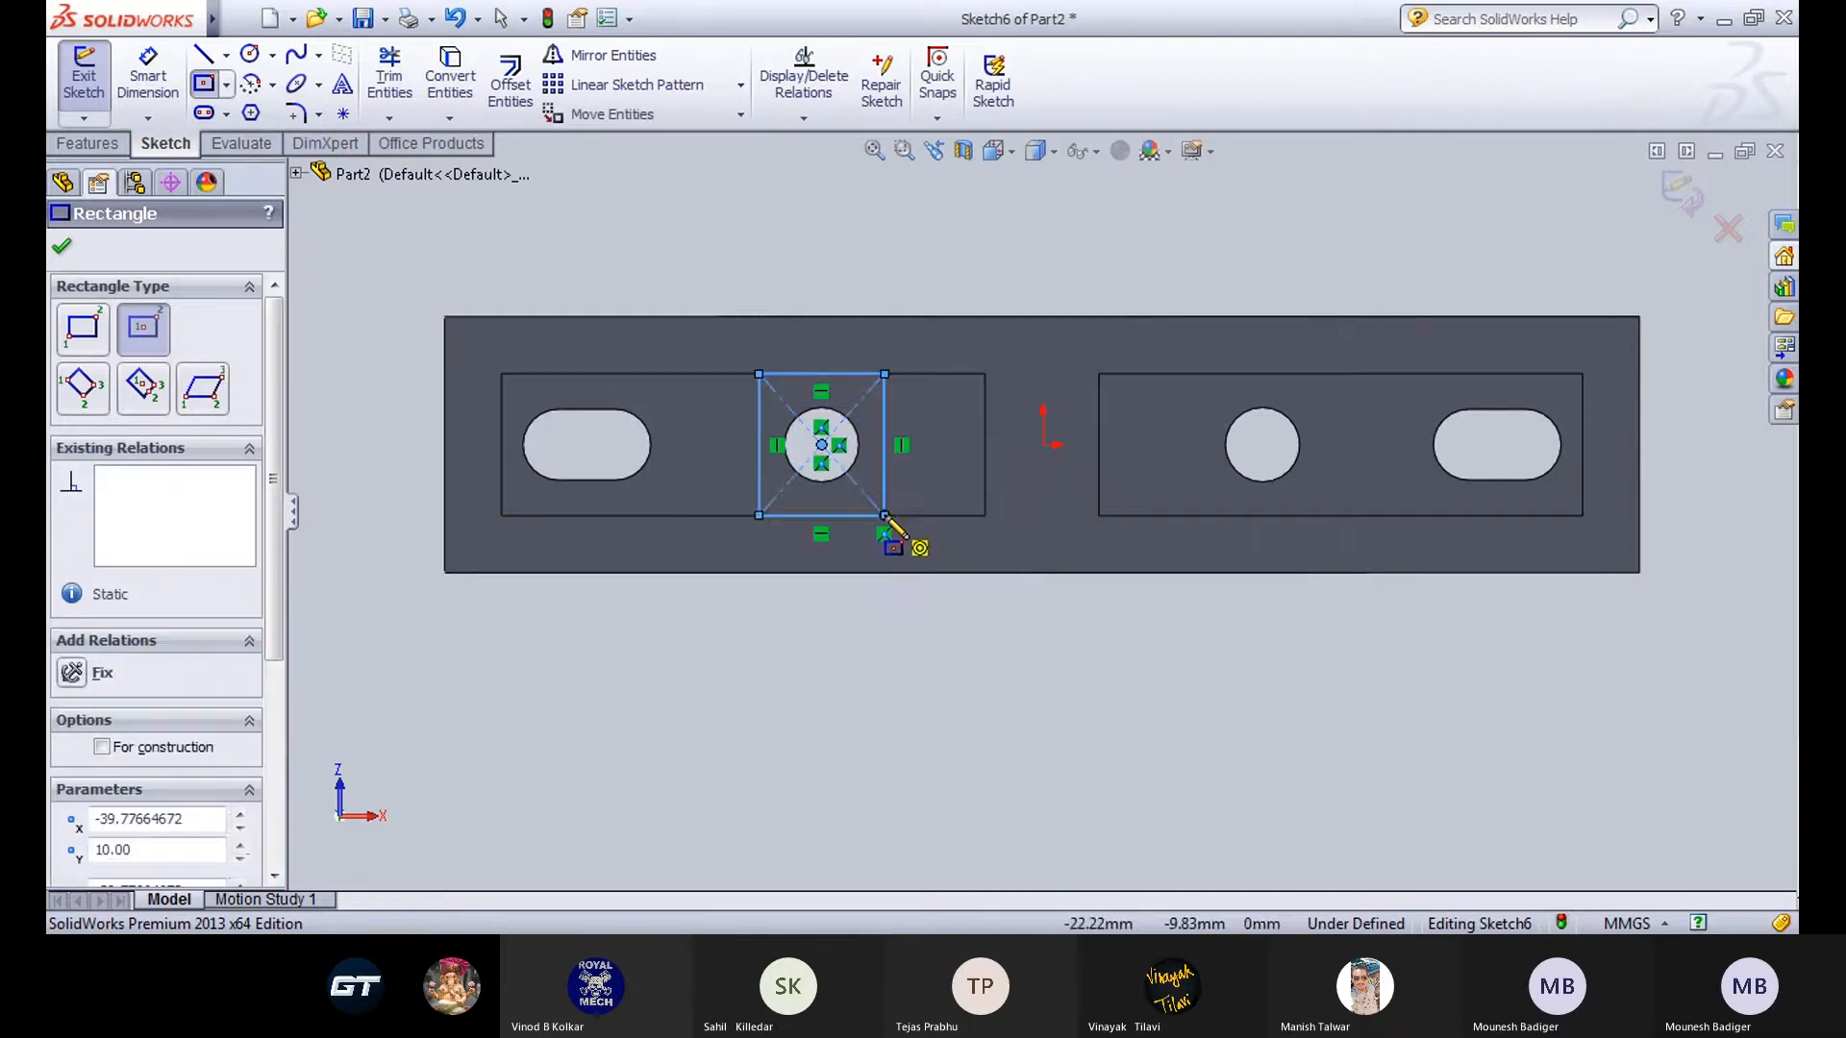
# Try to dimension the rectangle's height and width.
pyautogui.click(149, 87)
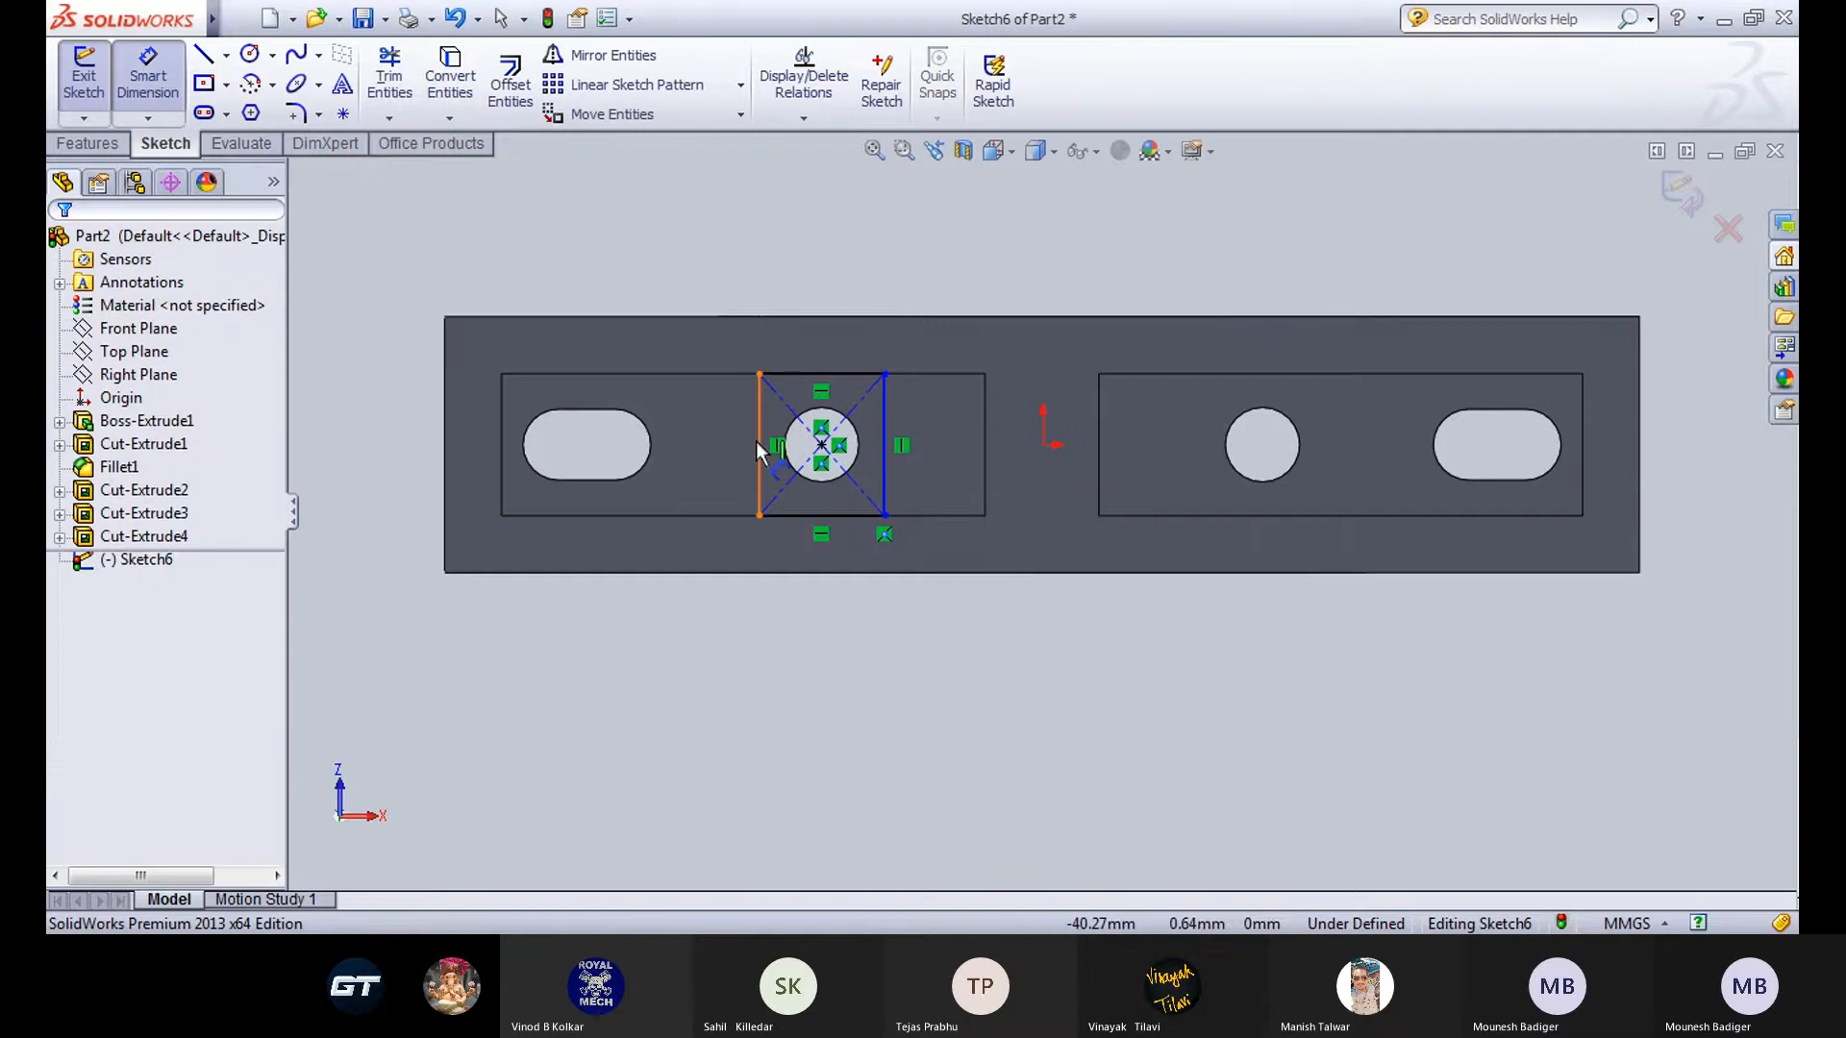
pyautogui.click(759, 442)
pyautogui.click(685, 455)
pyautogui.click(582, 506)
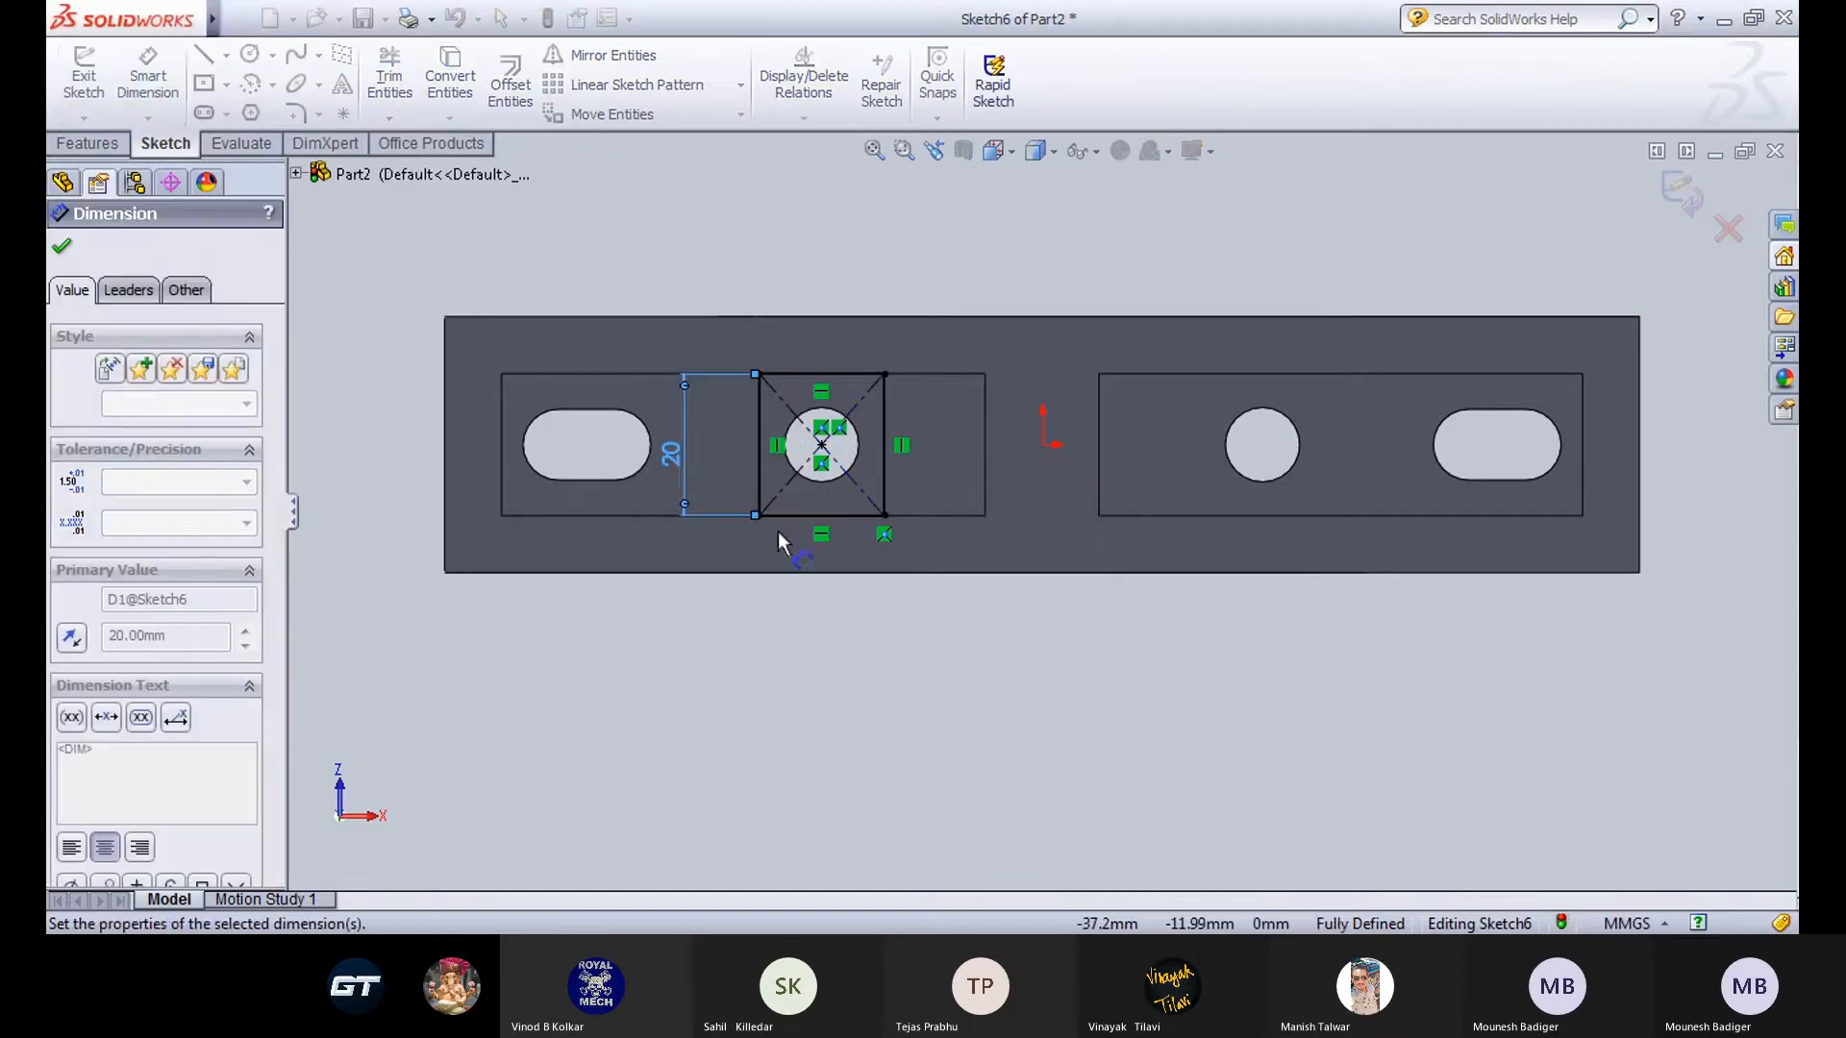
pyautogui.click(848, 520)
pyautogui.click(830, 620)
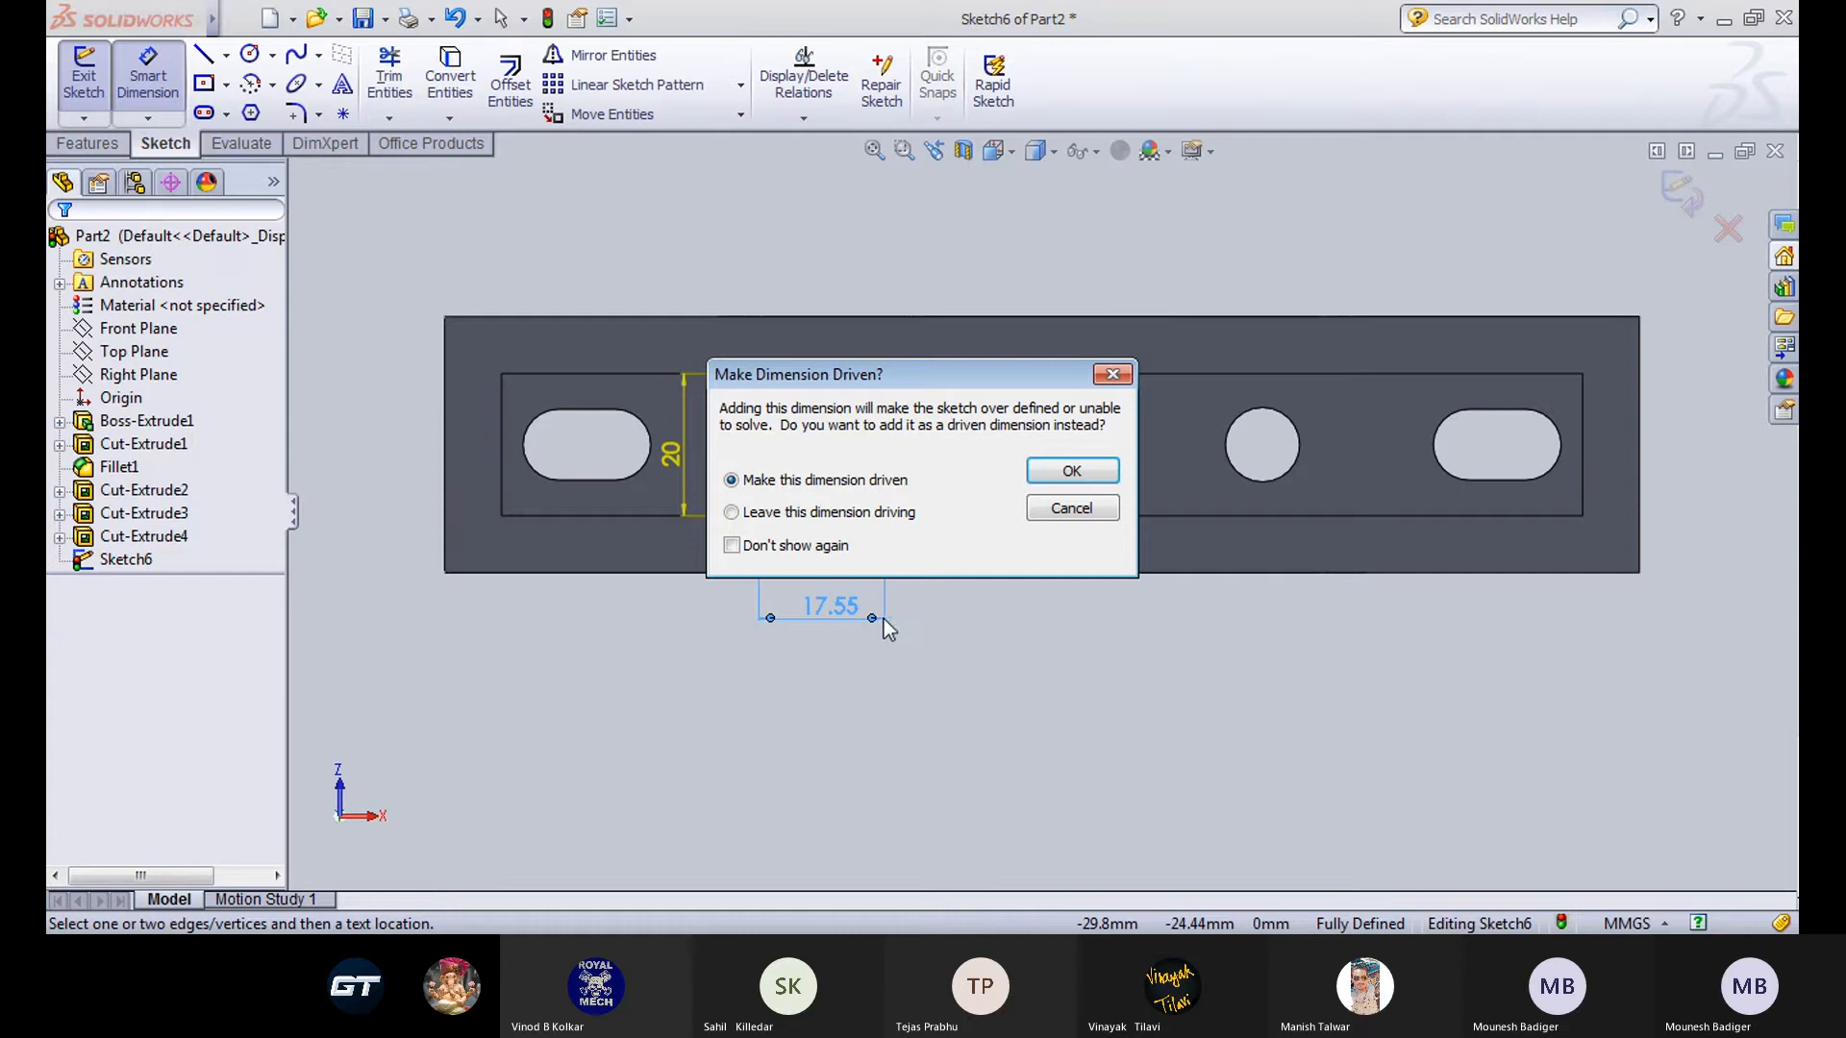
pyautogui.click(1072, 509)
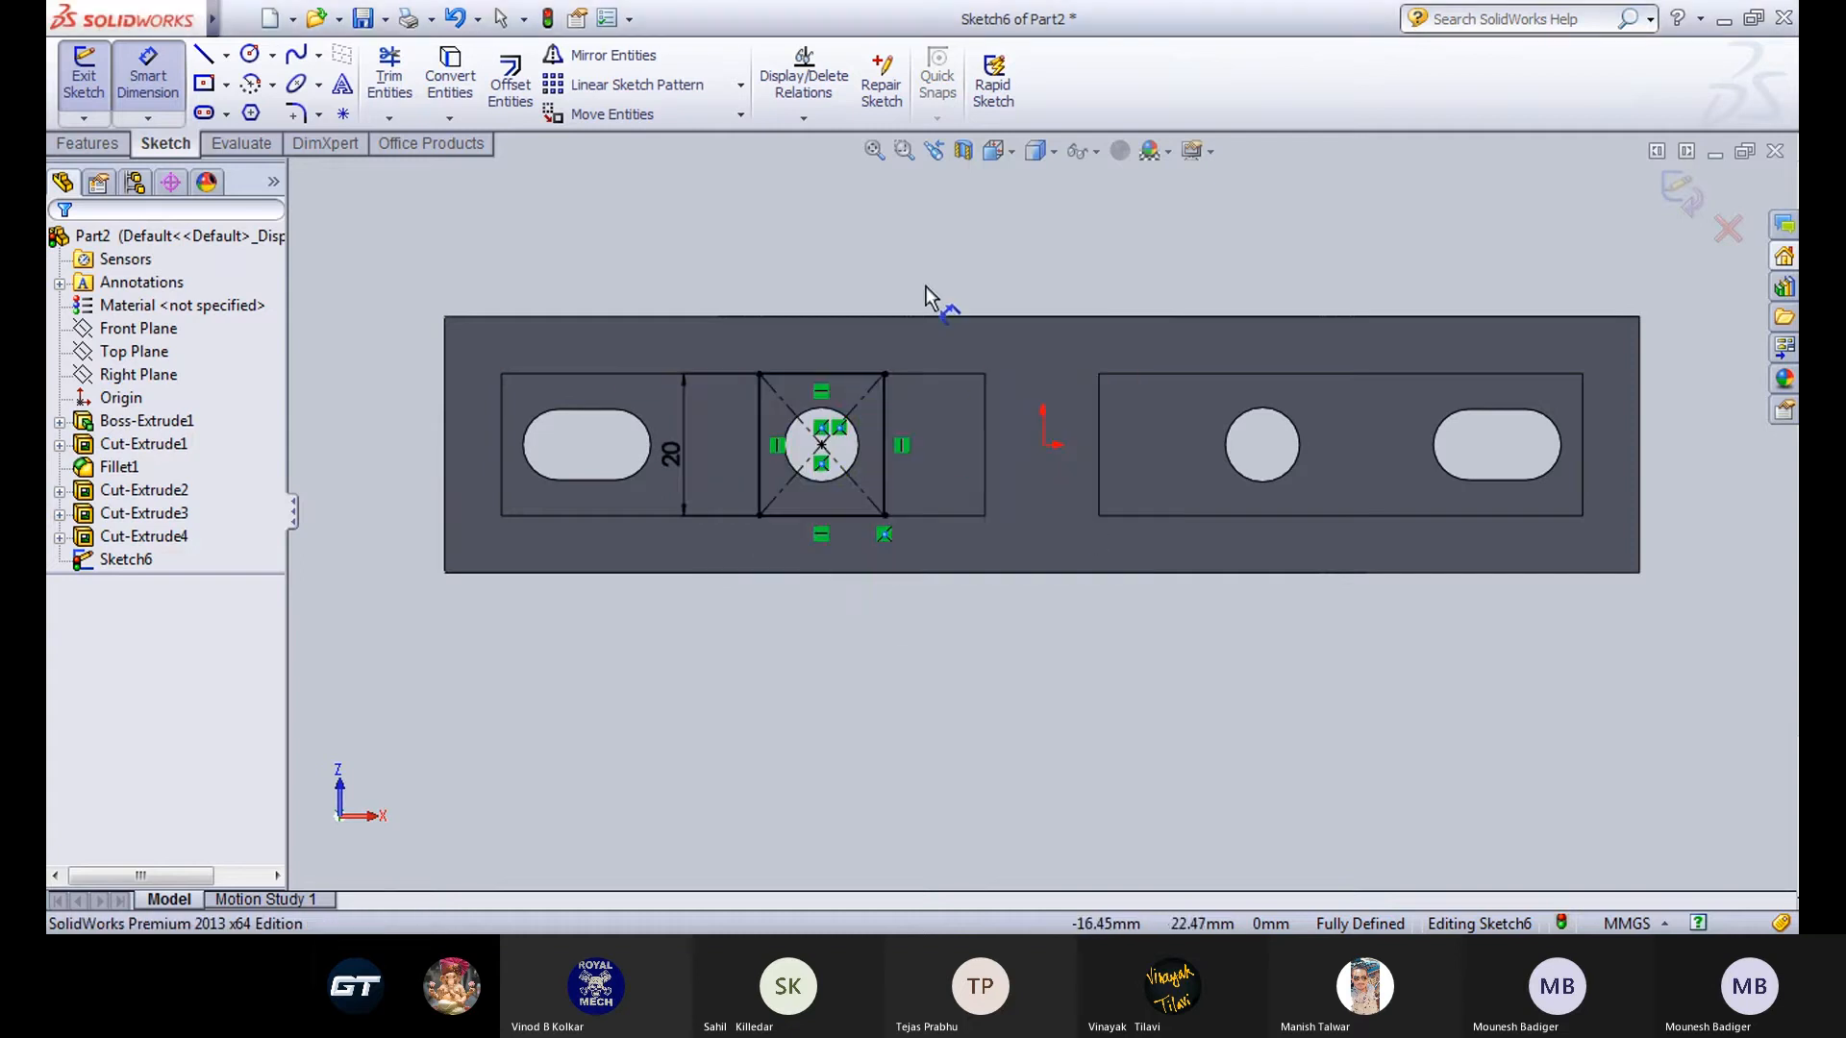
pyautogui.press('Escape')
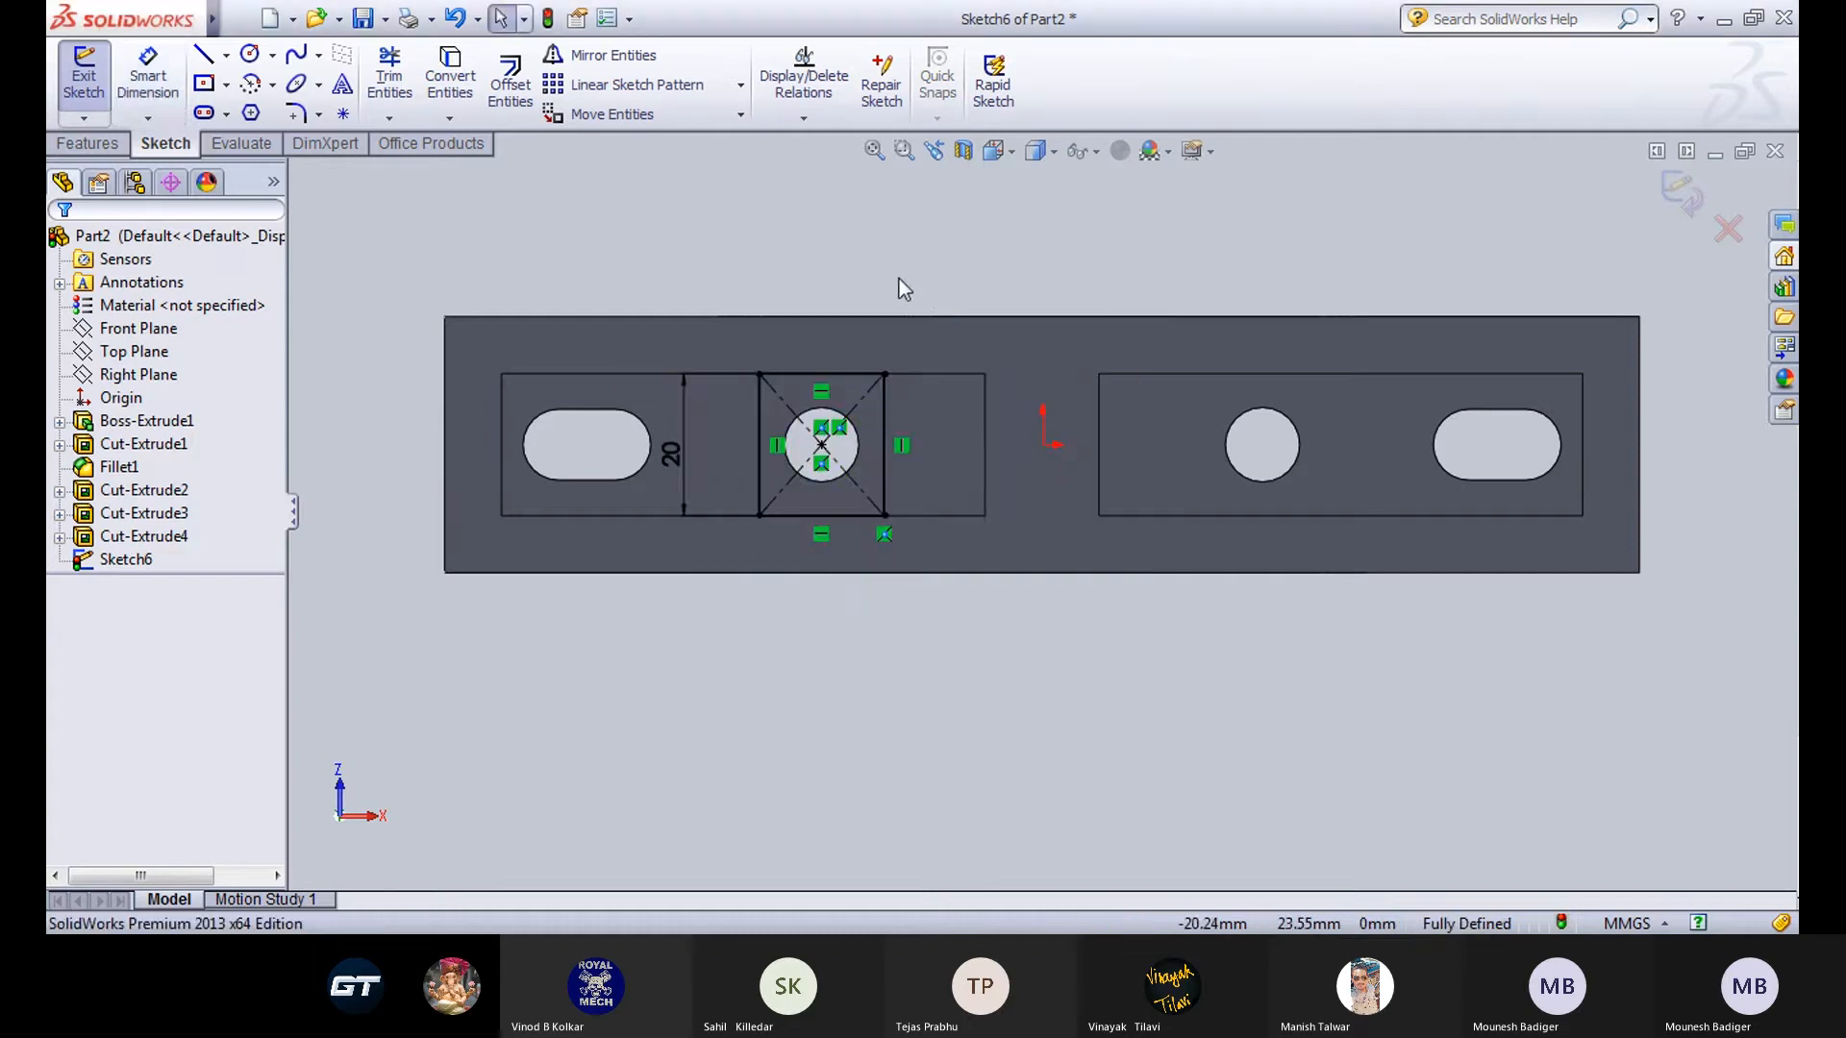
pyautogui.hotkey('ctrl', 'z')
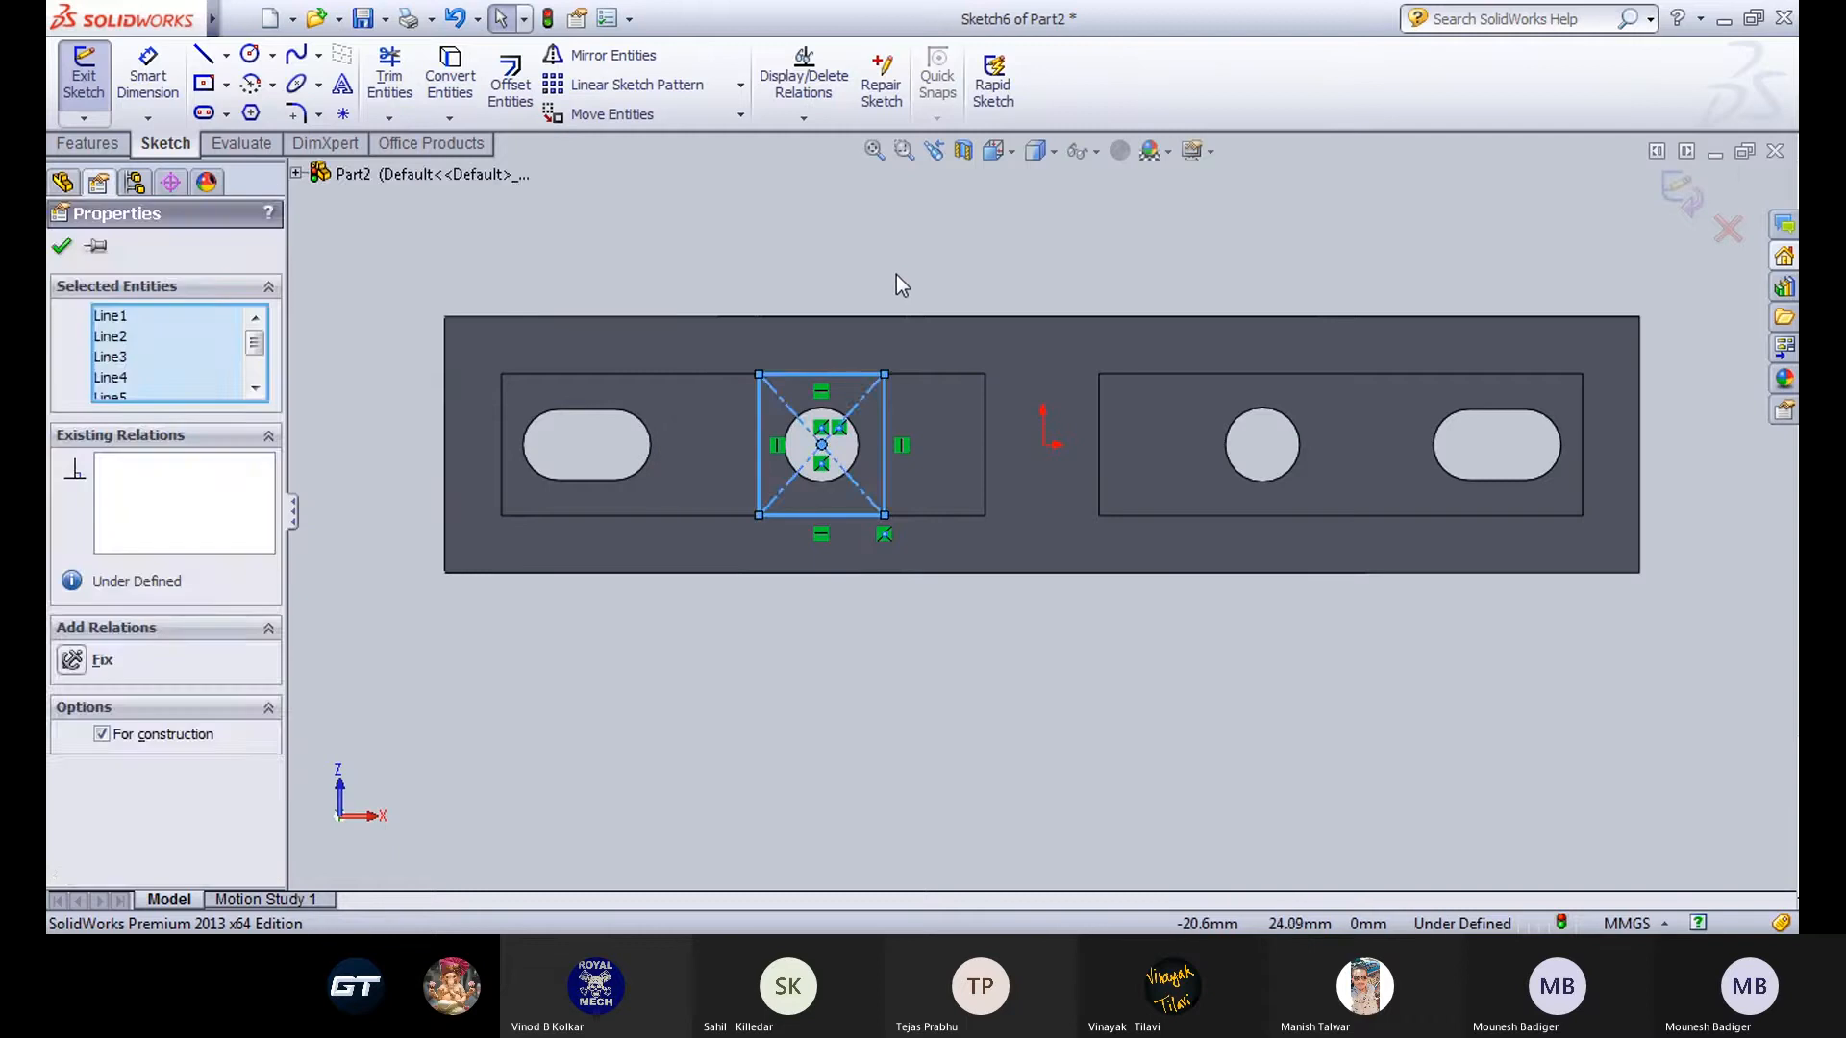
# Dimension the rectangle's width as 20 mm along its upper edge.
pyautogui.click(178, 91)
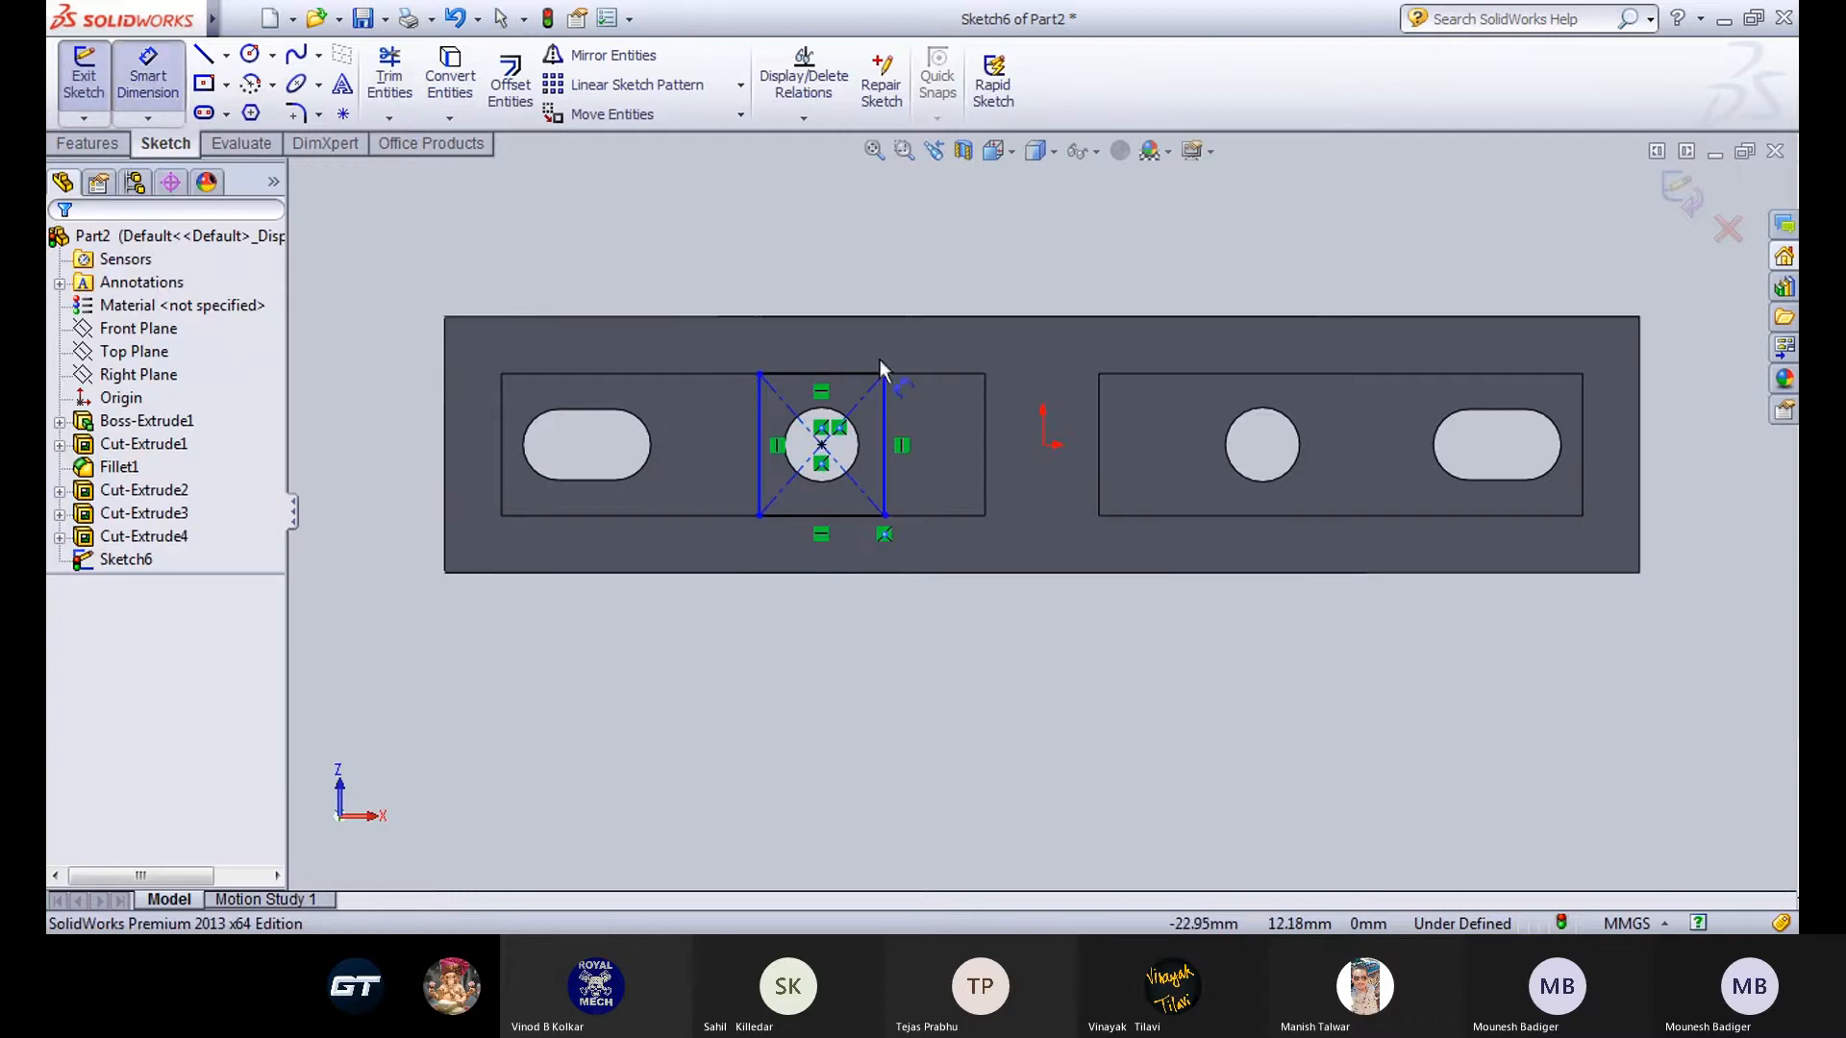
pyautogui.click(825, 374)
pyautogui.click(858, 261)
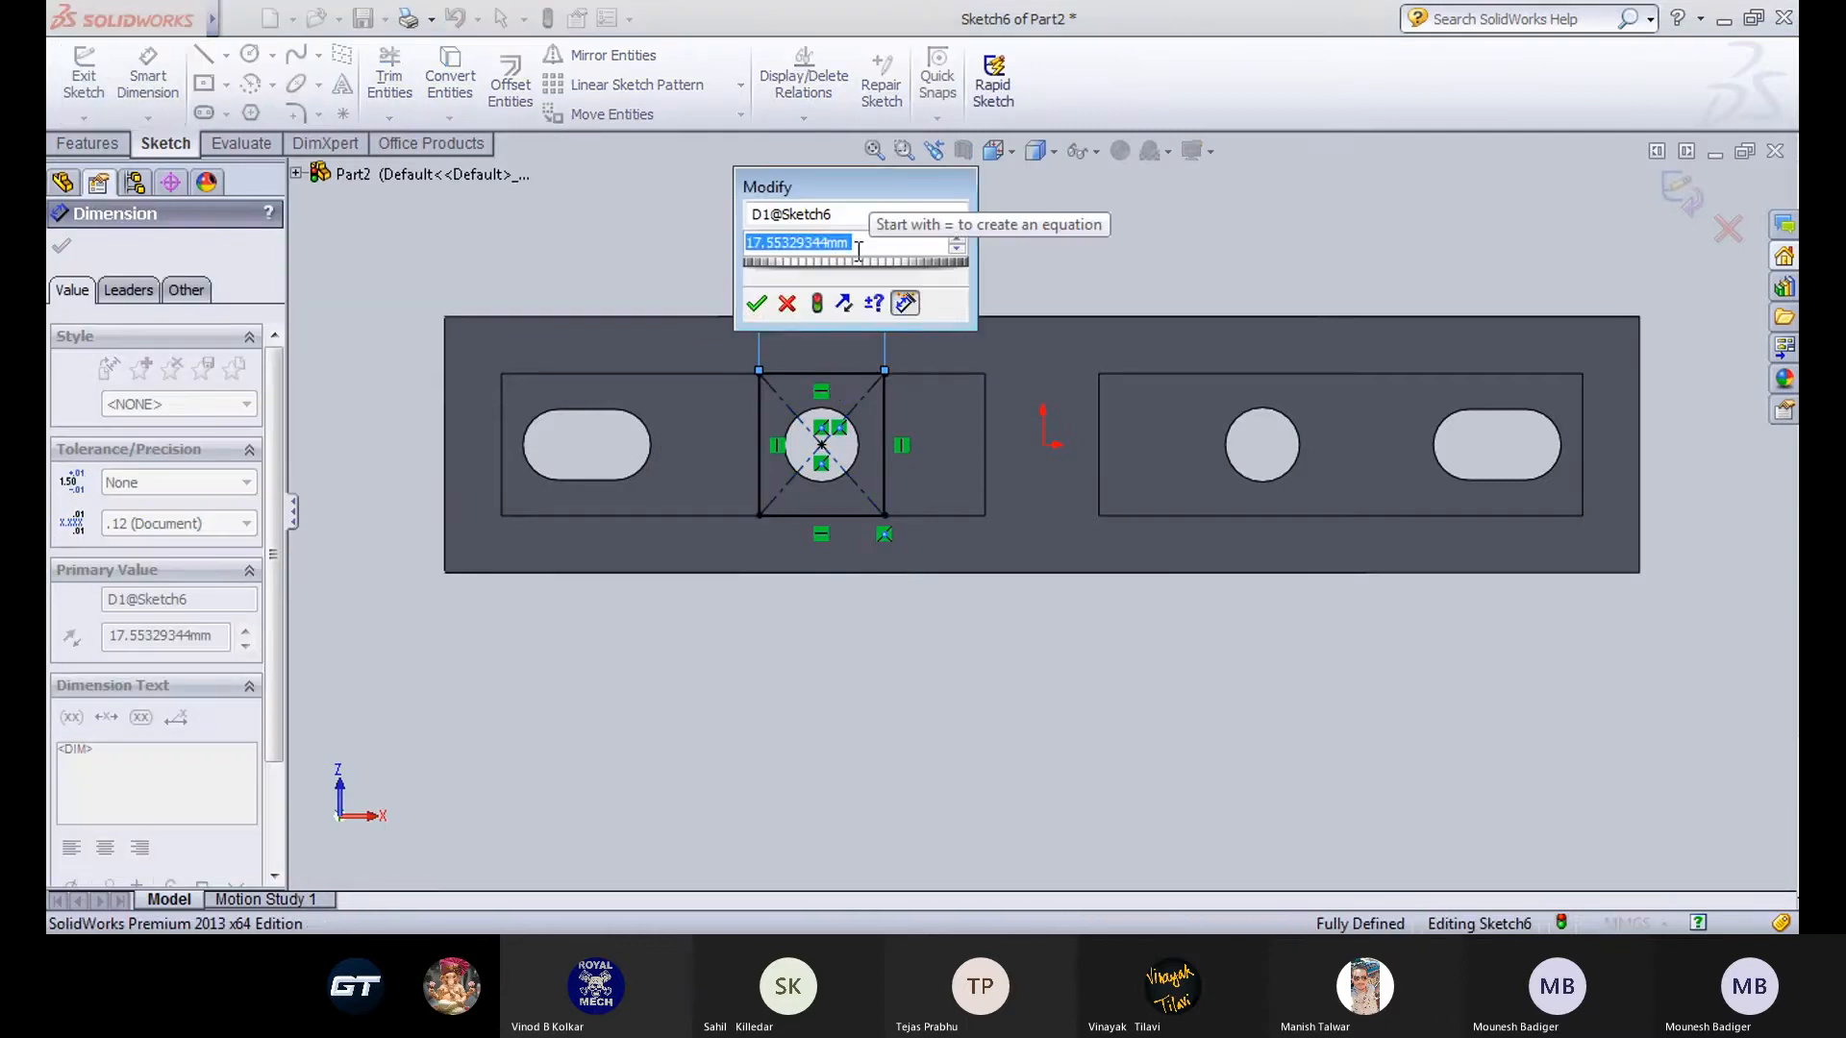
pyautogui.write('17')
pyautogui.press('BackSpace')
pyautogui.press('BackSpace')
pyautogui.write('20')
pyautogui.press('Return')
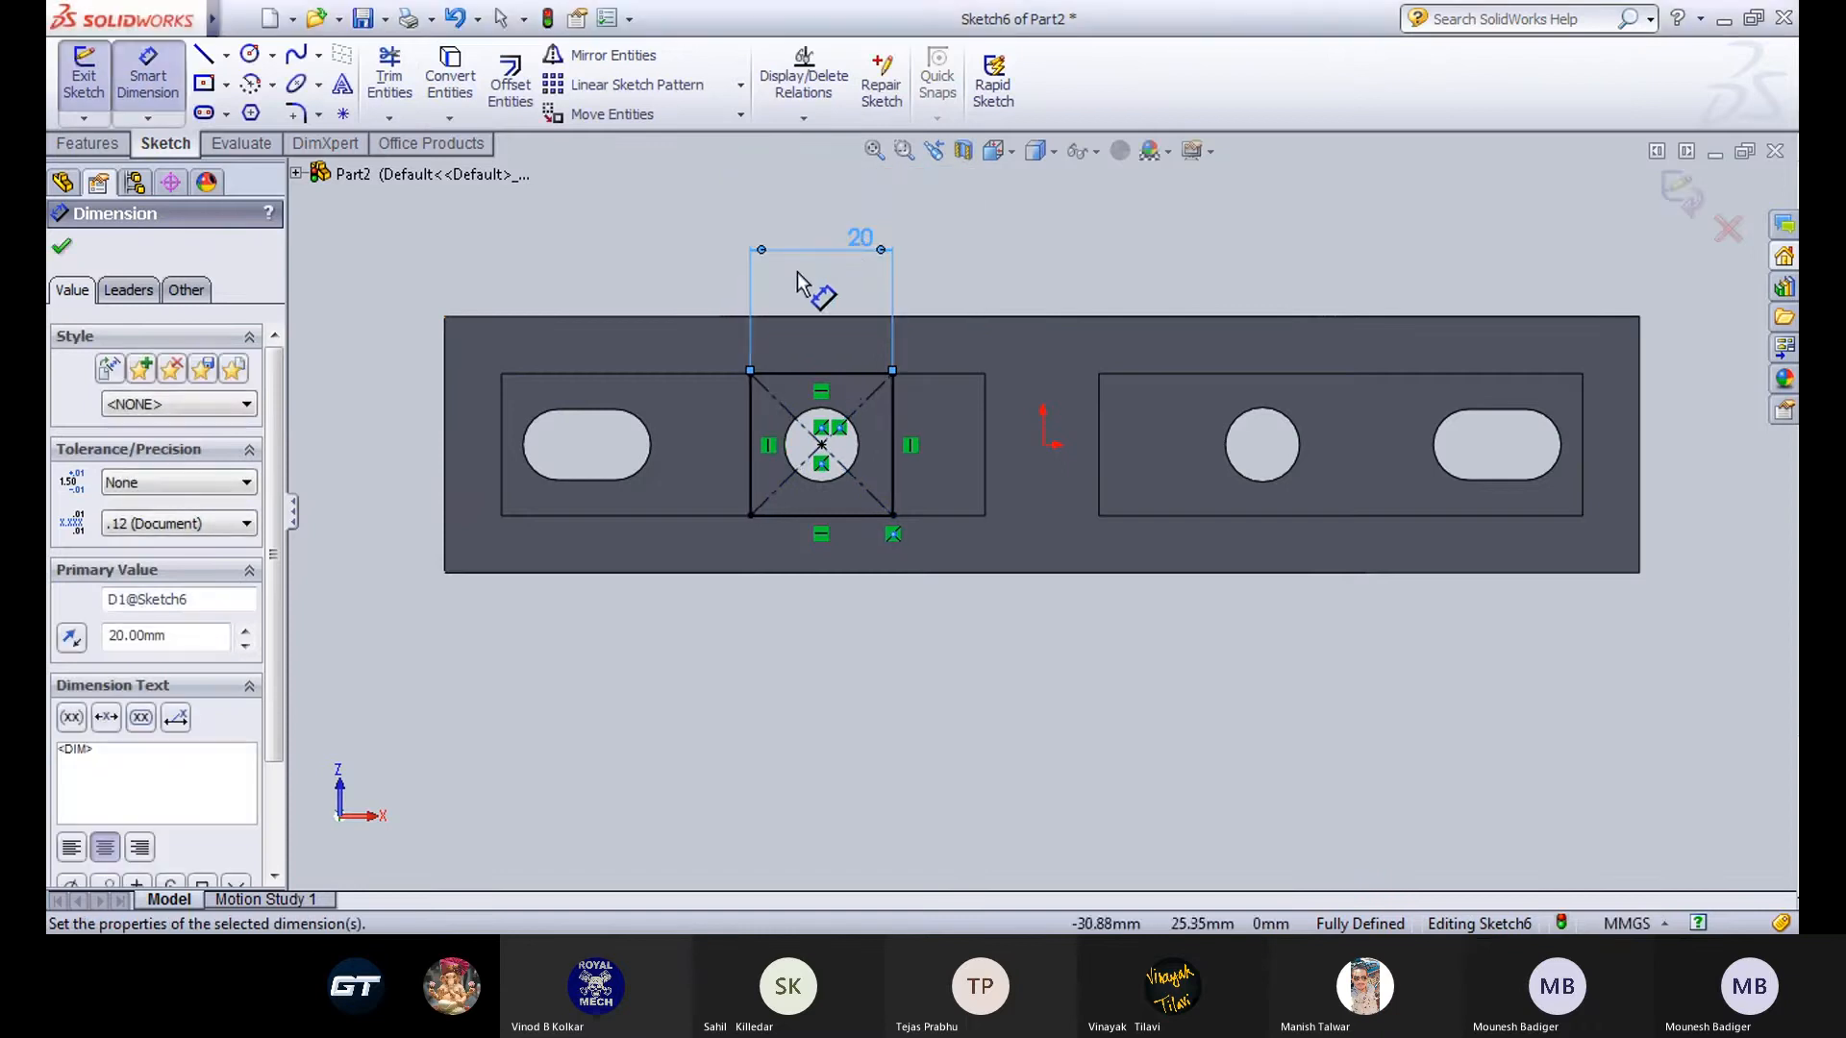
pyautogui.click(606, 272)
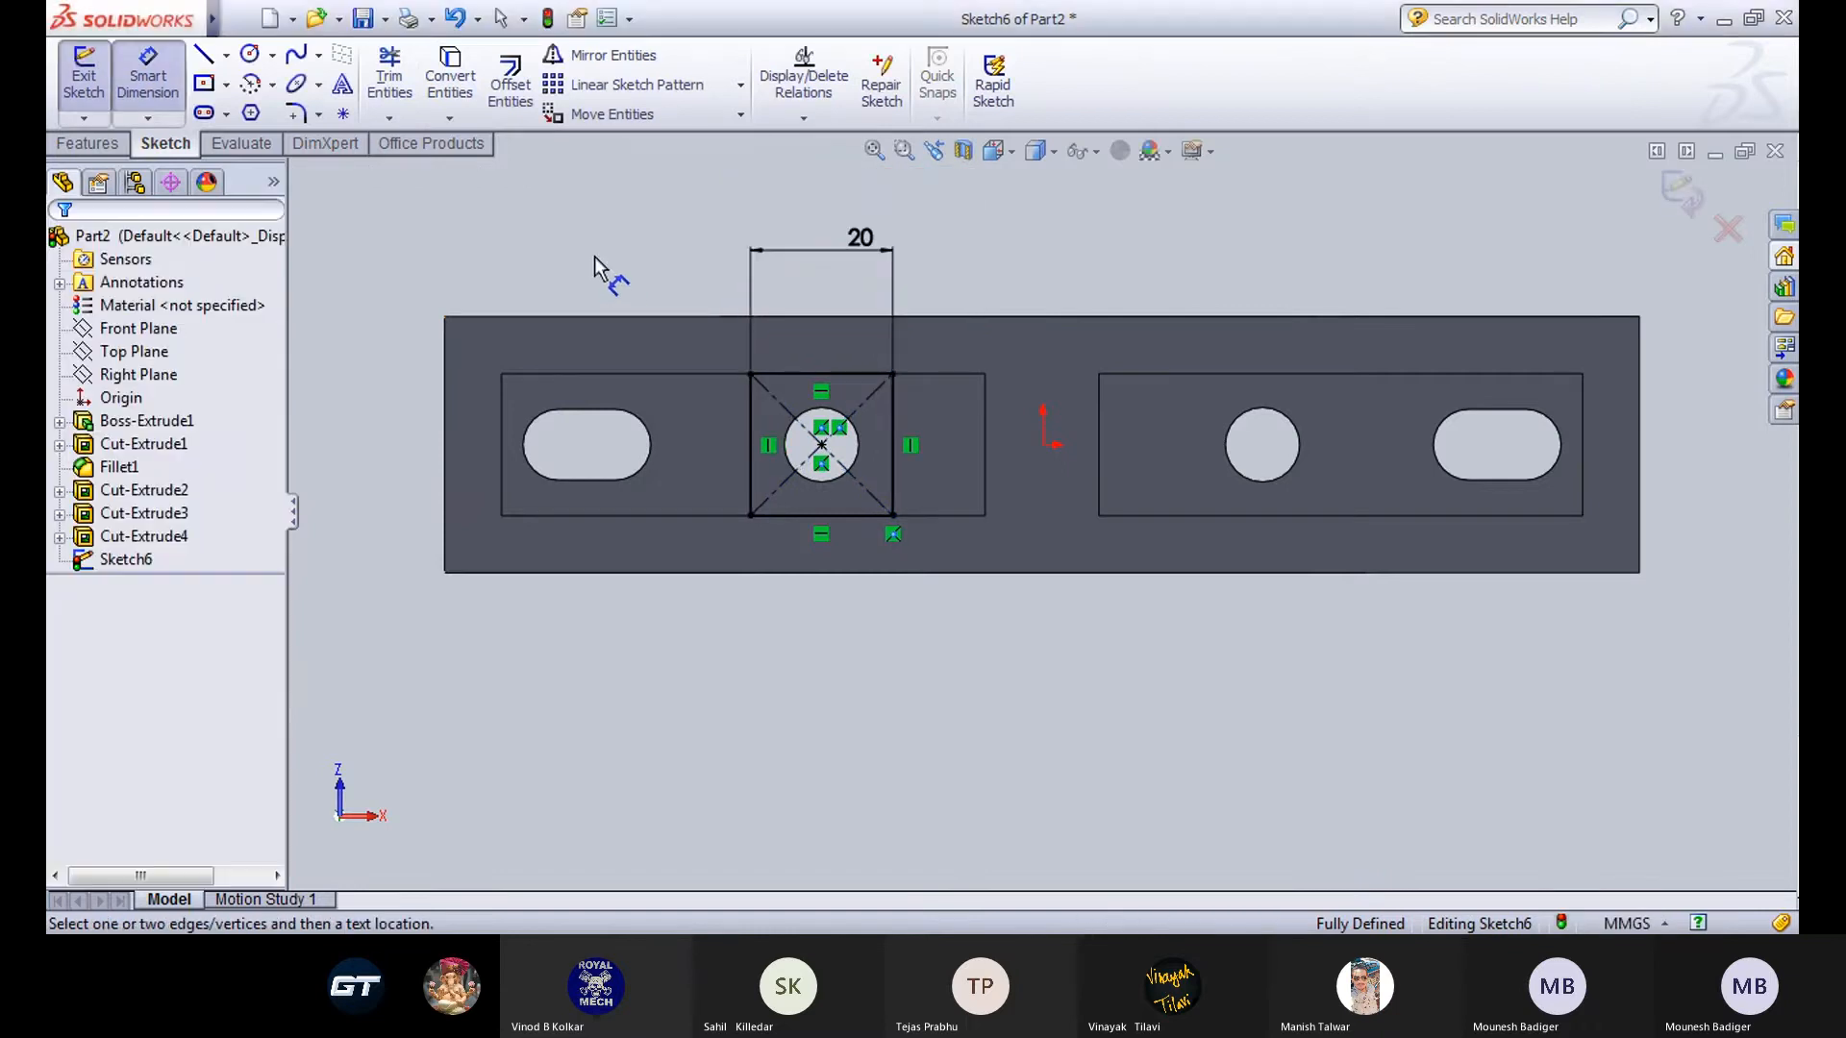
# Try to dimension the length of the rectangle's left edge.
pyautogui.click(749, 431)
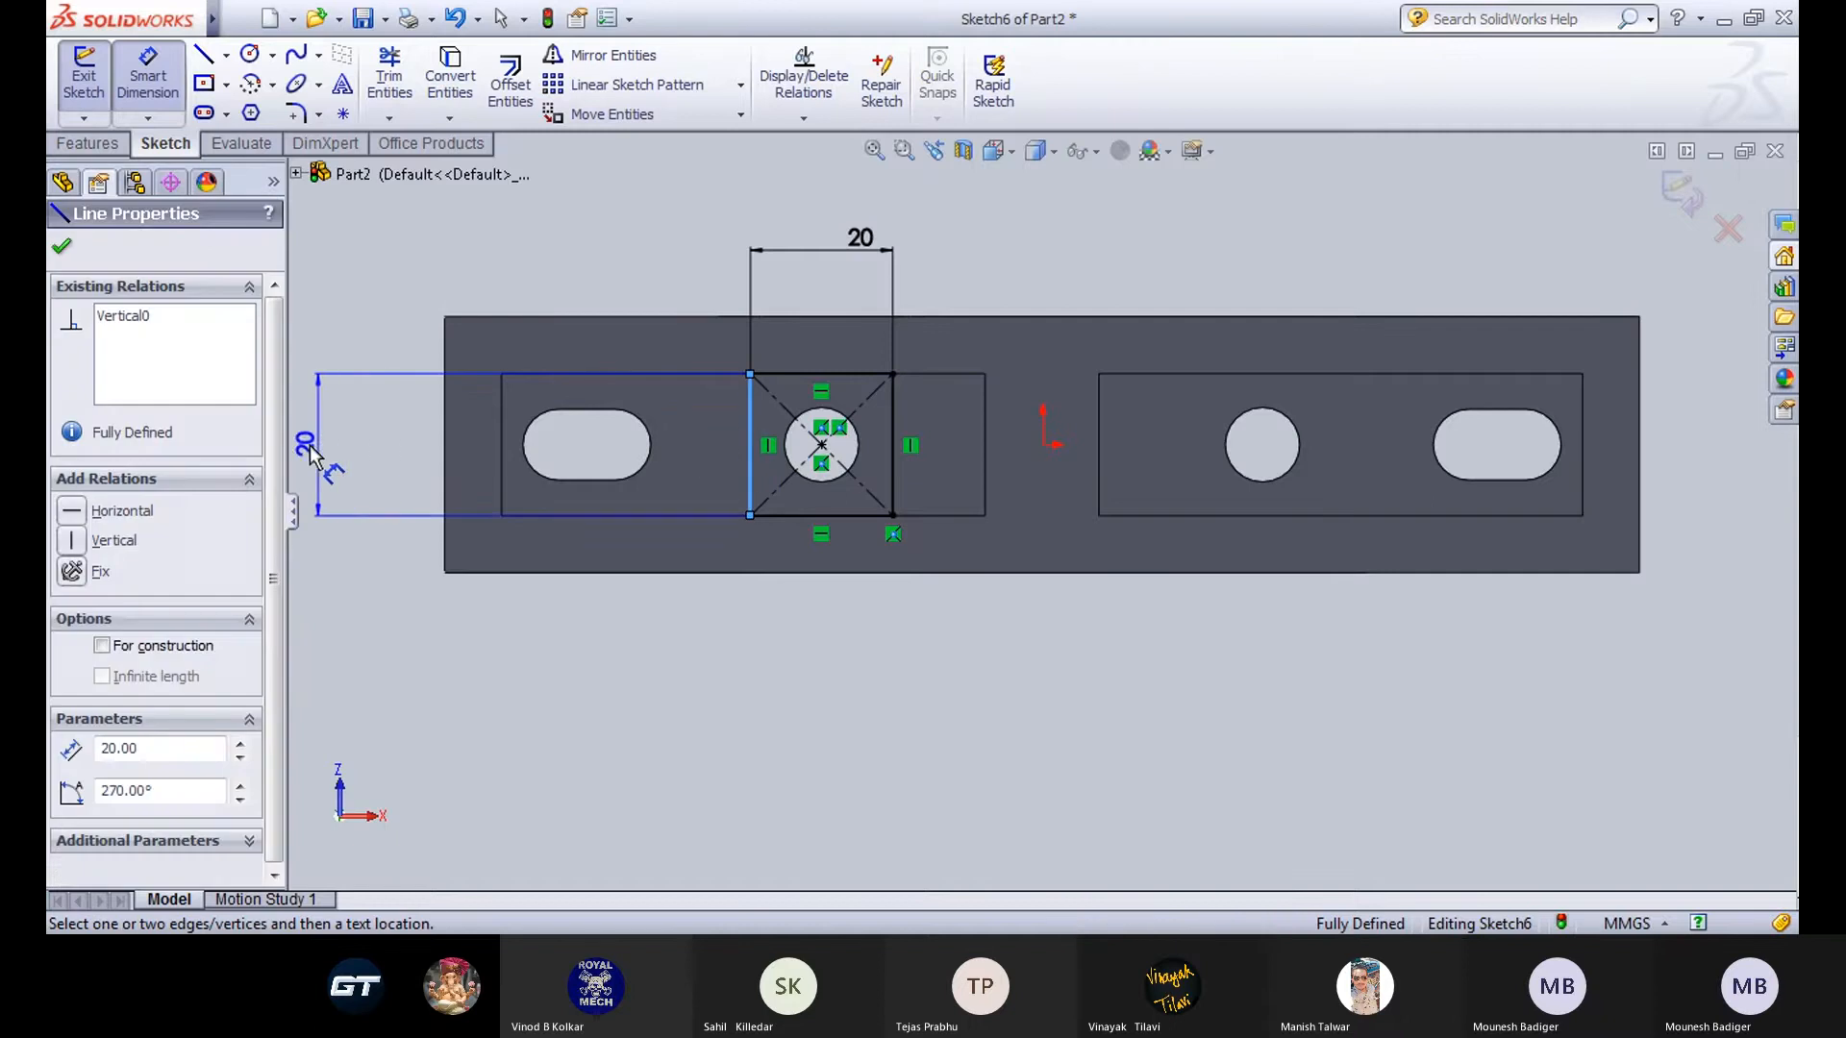
pyautogui.click(298, 448)
pyautogui.click(1071, 509)
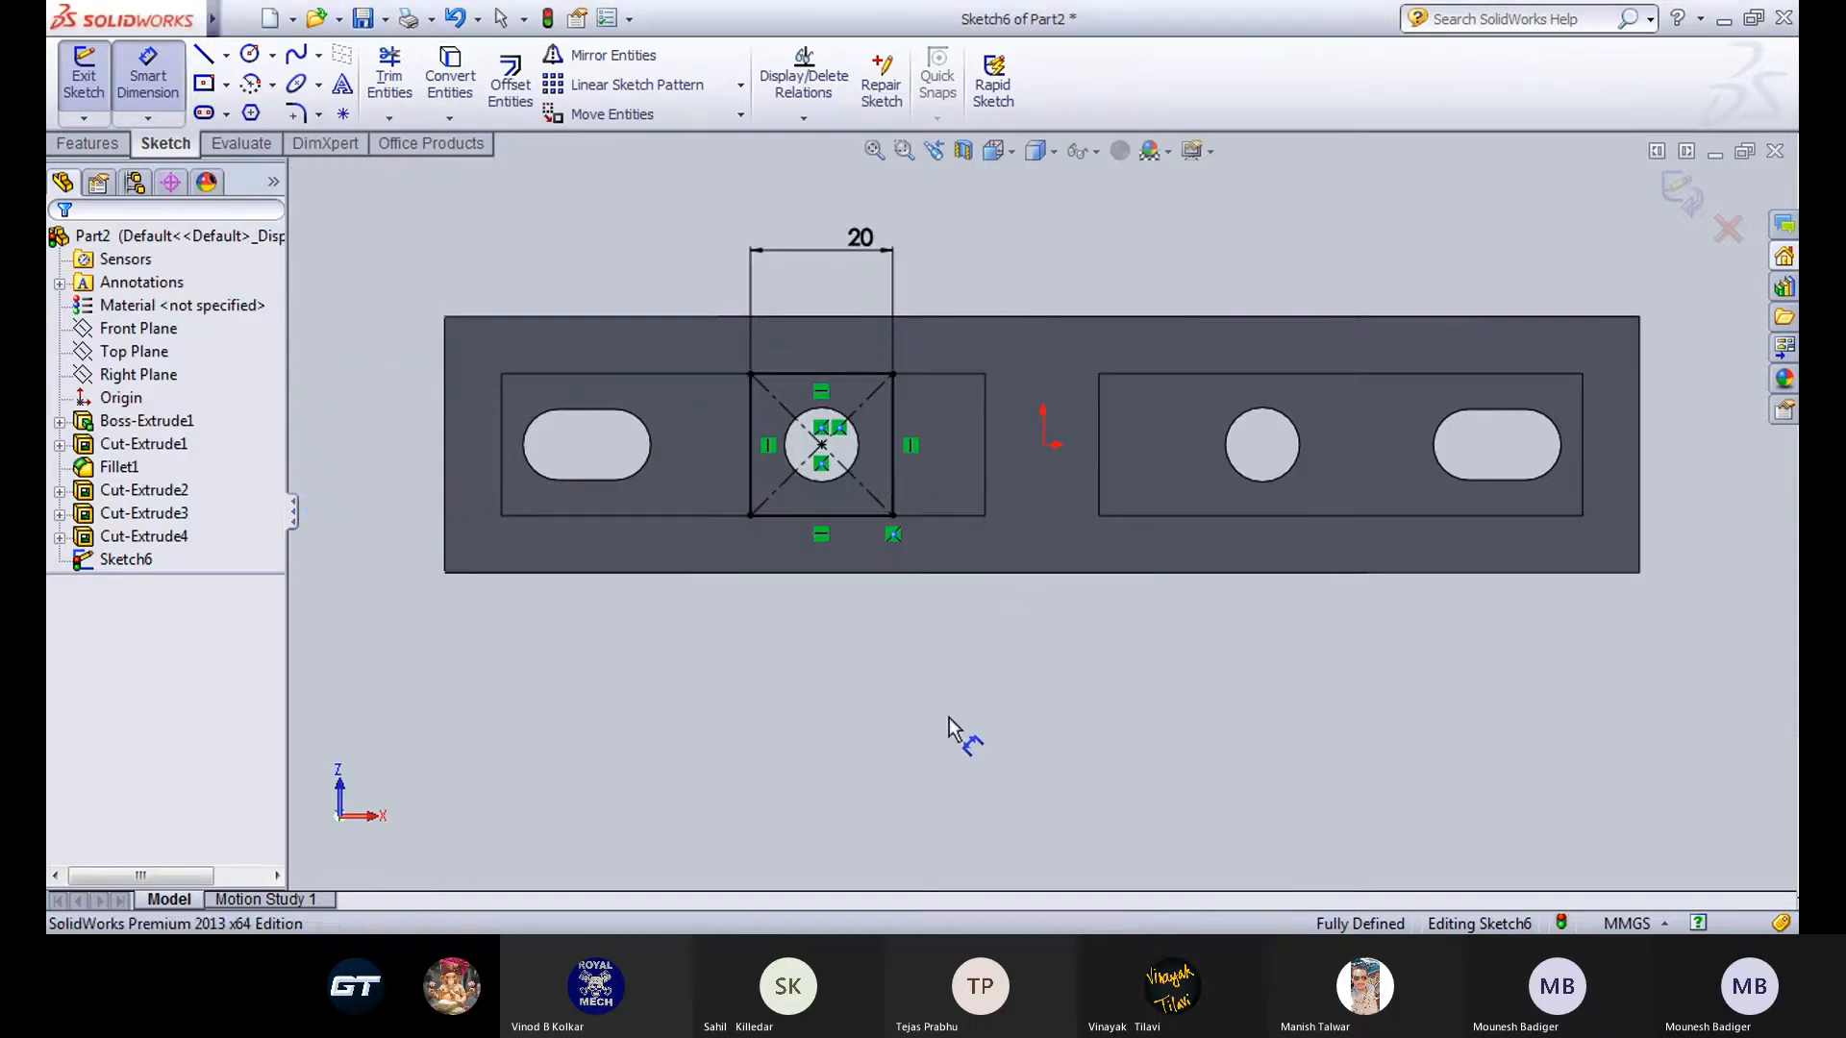
# Draw a vertical centerline through the origin, extending beyond both long edges of the base.
pyautogui.click(611, 55)
pyautogui.press('Escape')
pyautogui.click(226, 54)
pyautogui.click(265, 114)
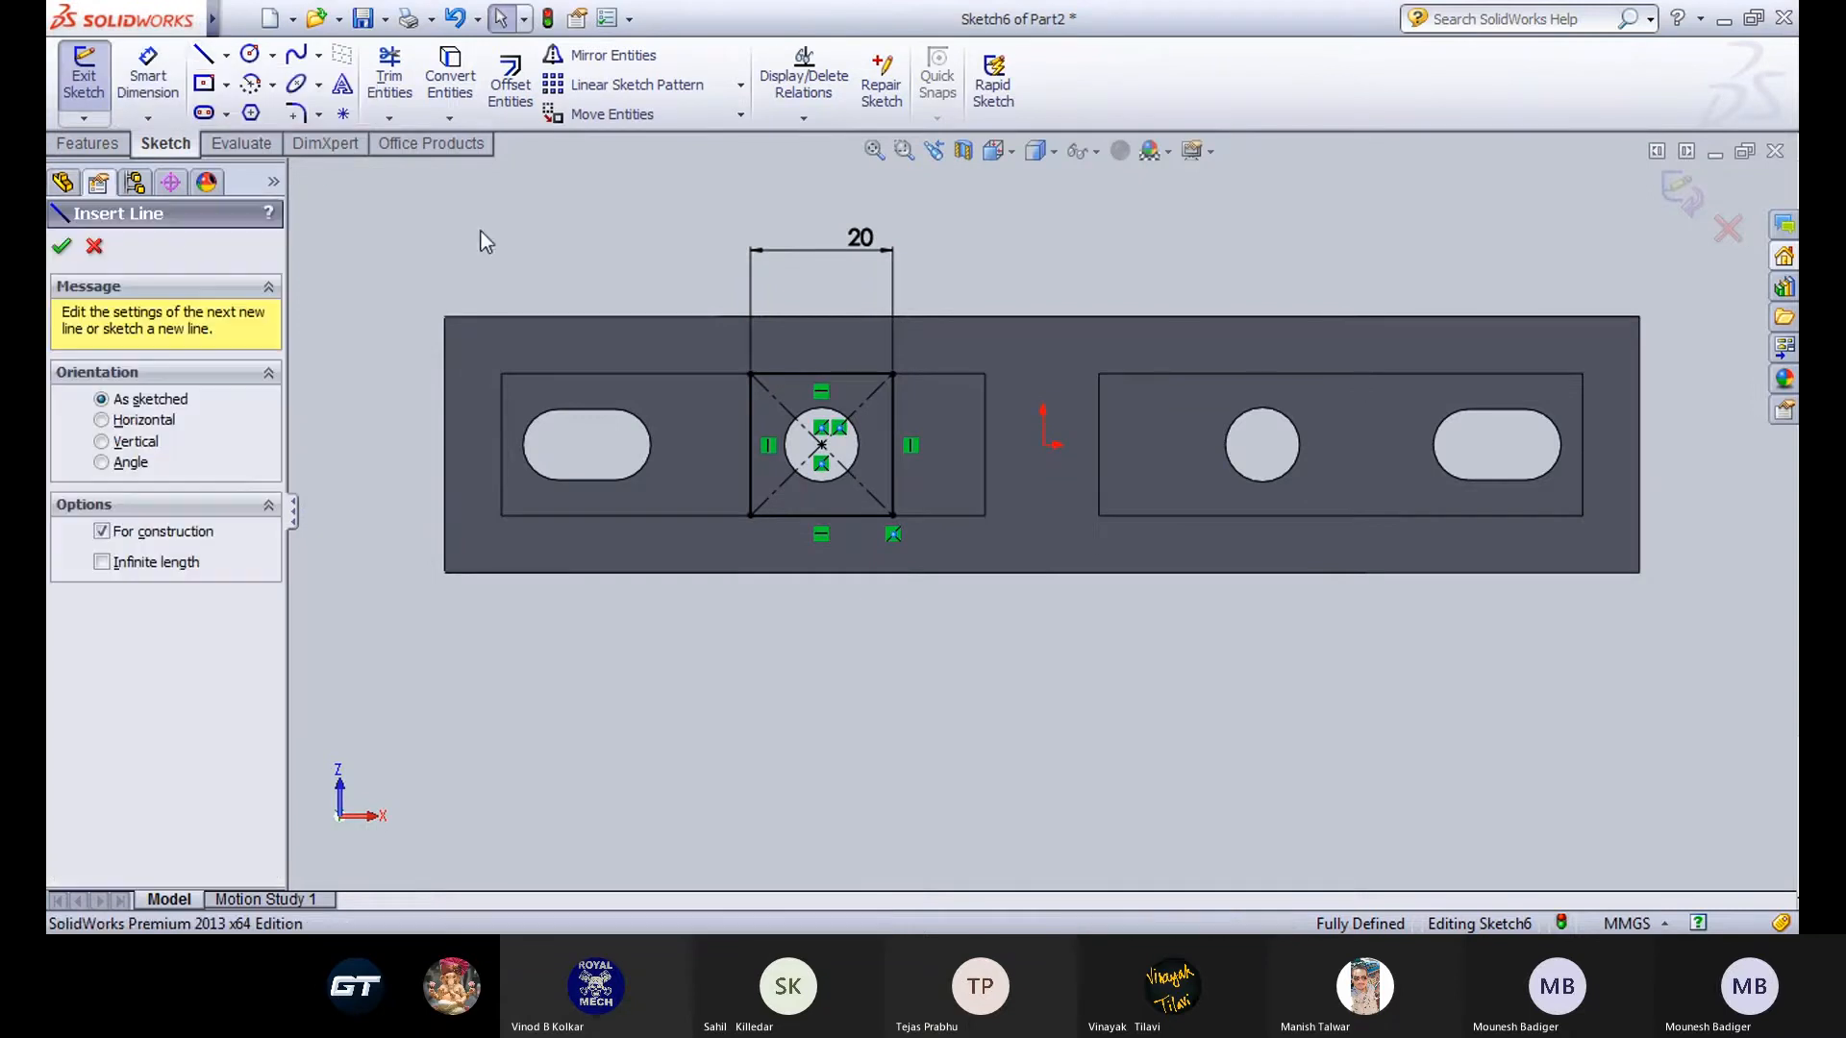
pyautogui.click(1042, 258)
pyautogui.click(1042, 665)
pyautogui.press('Escape')
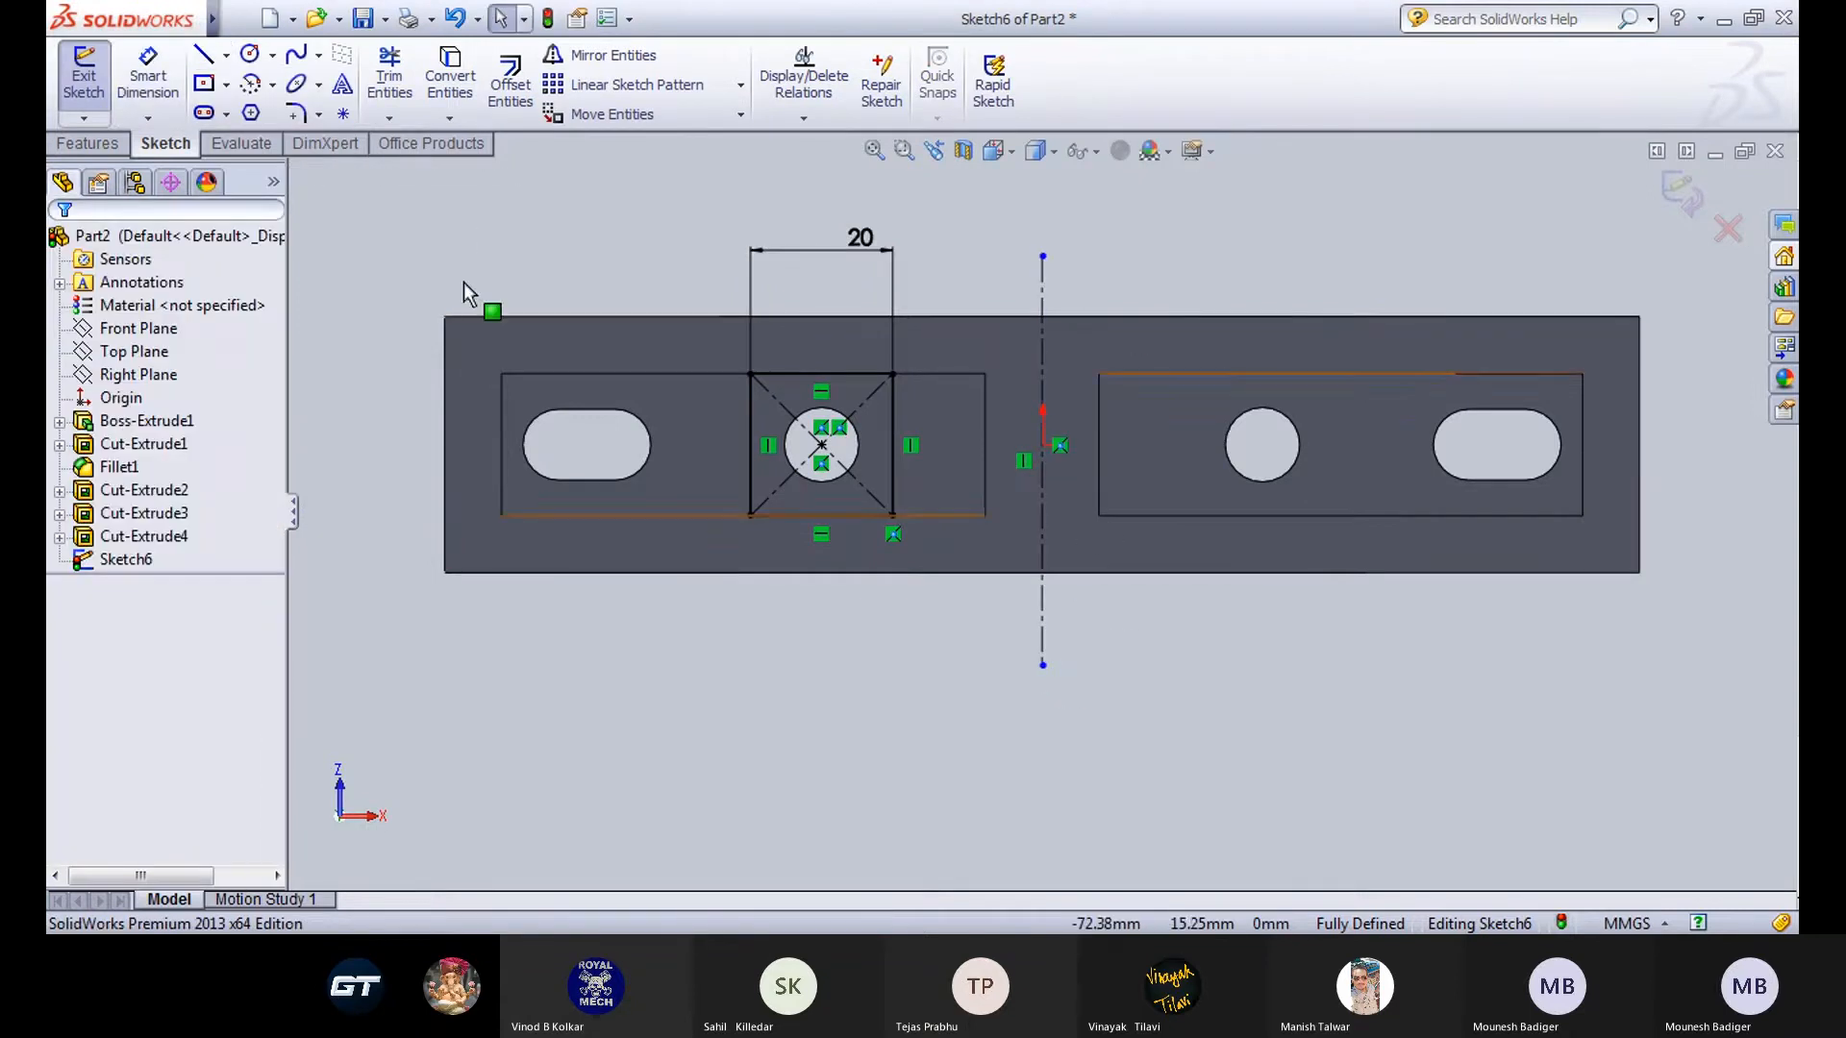
# Mirror the 20 mm square about the vertical centerline onto the other bolt hole and finish the sketch.
pyautogui.click(611, 55)
pyautogui.moveTo(660, 217); pyautogui.dragTo(914, 618)
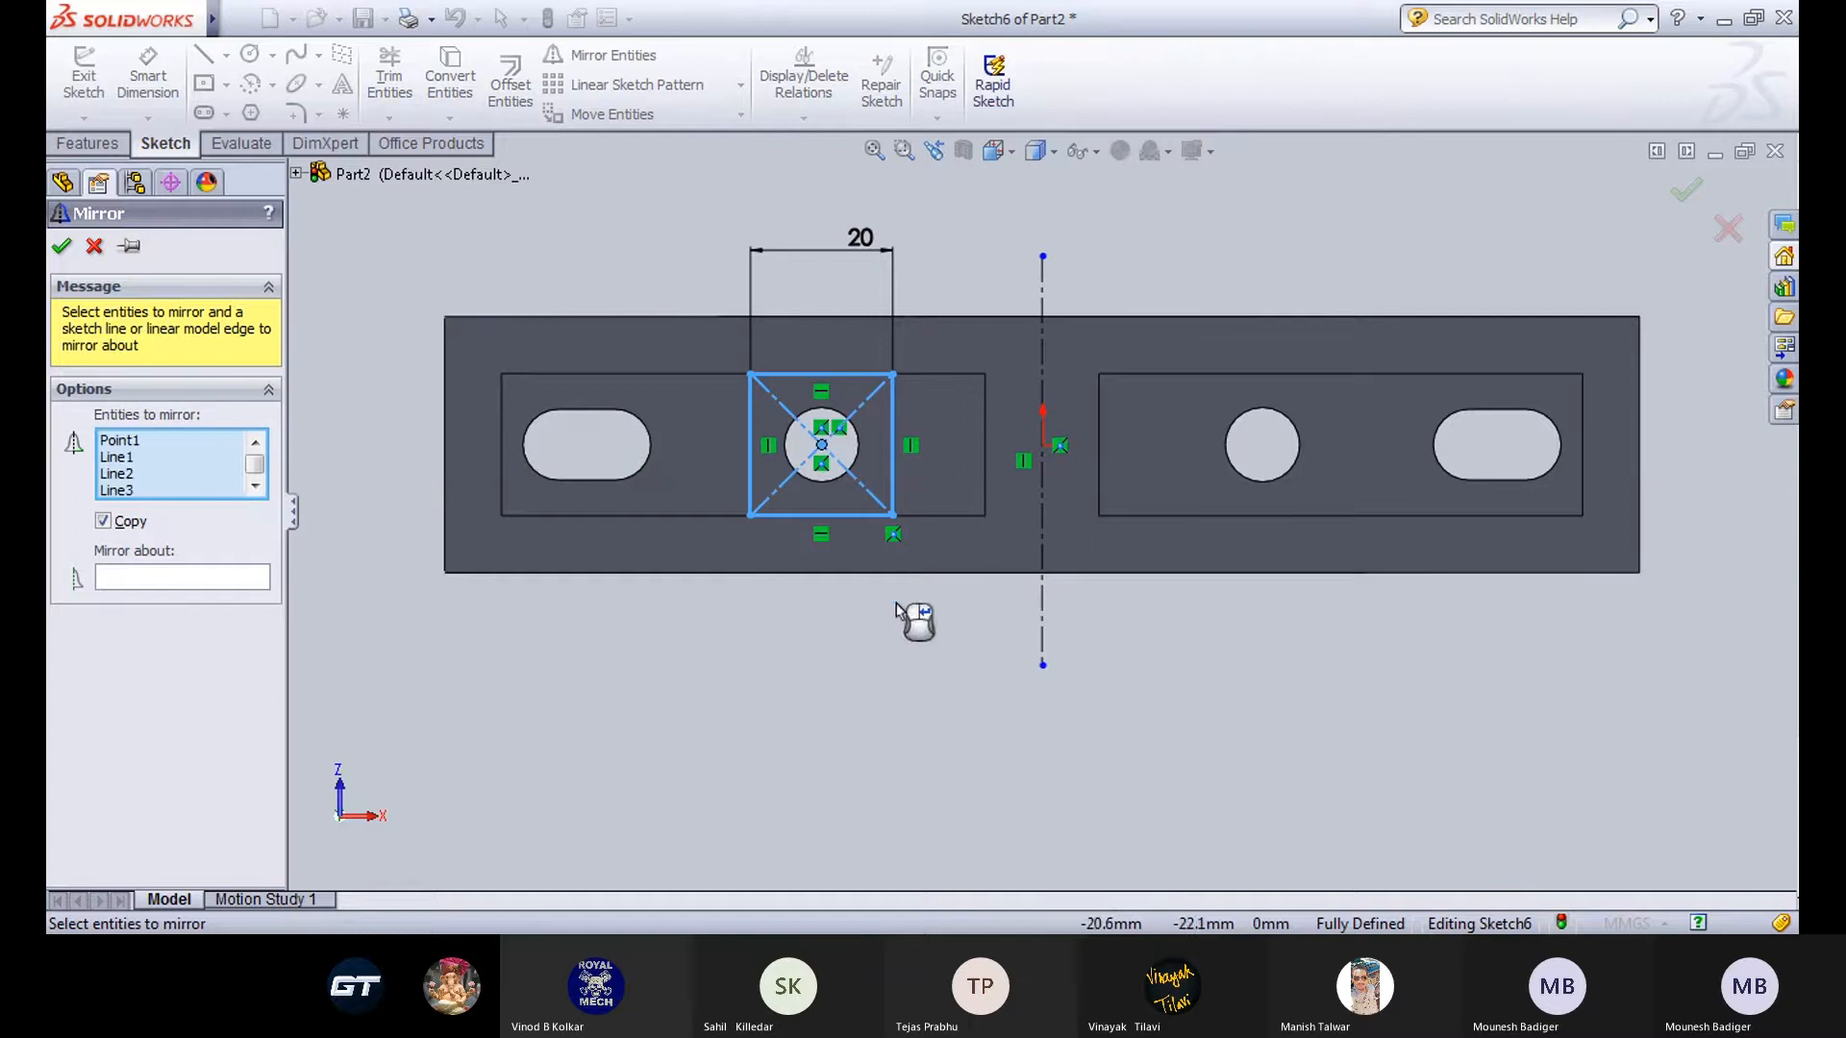
pyautogui.click(1041, 625)
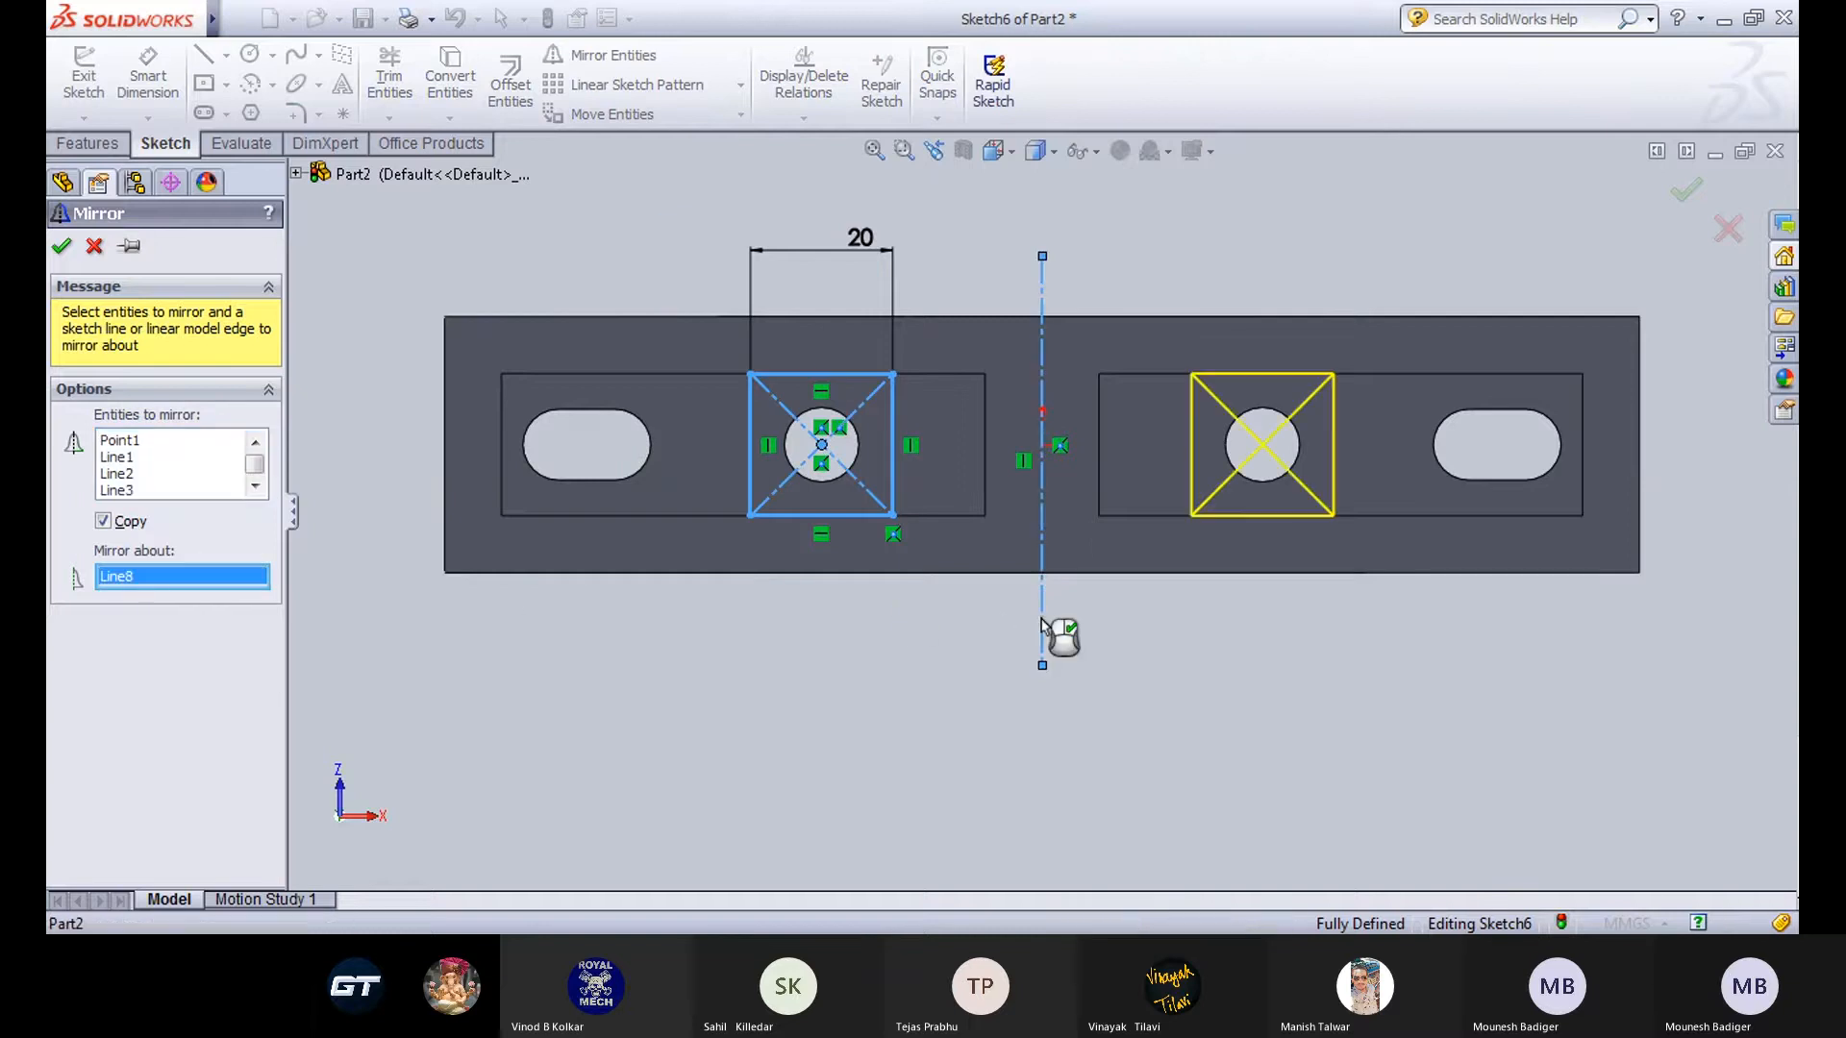
pyautogui.click(62, 246)
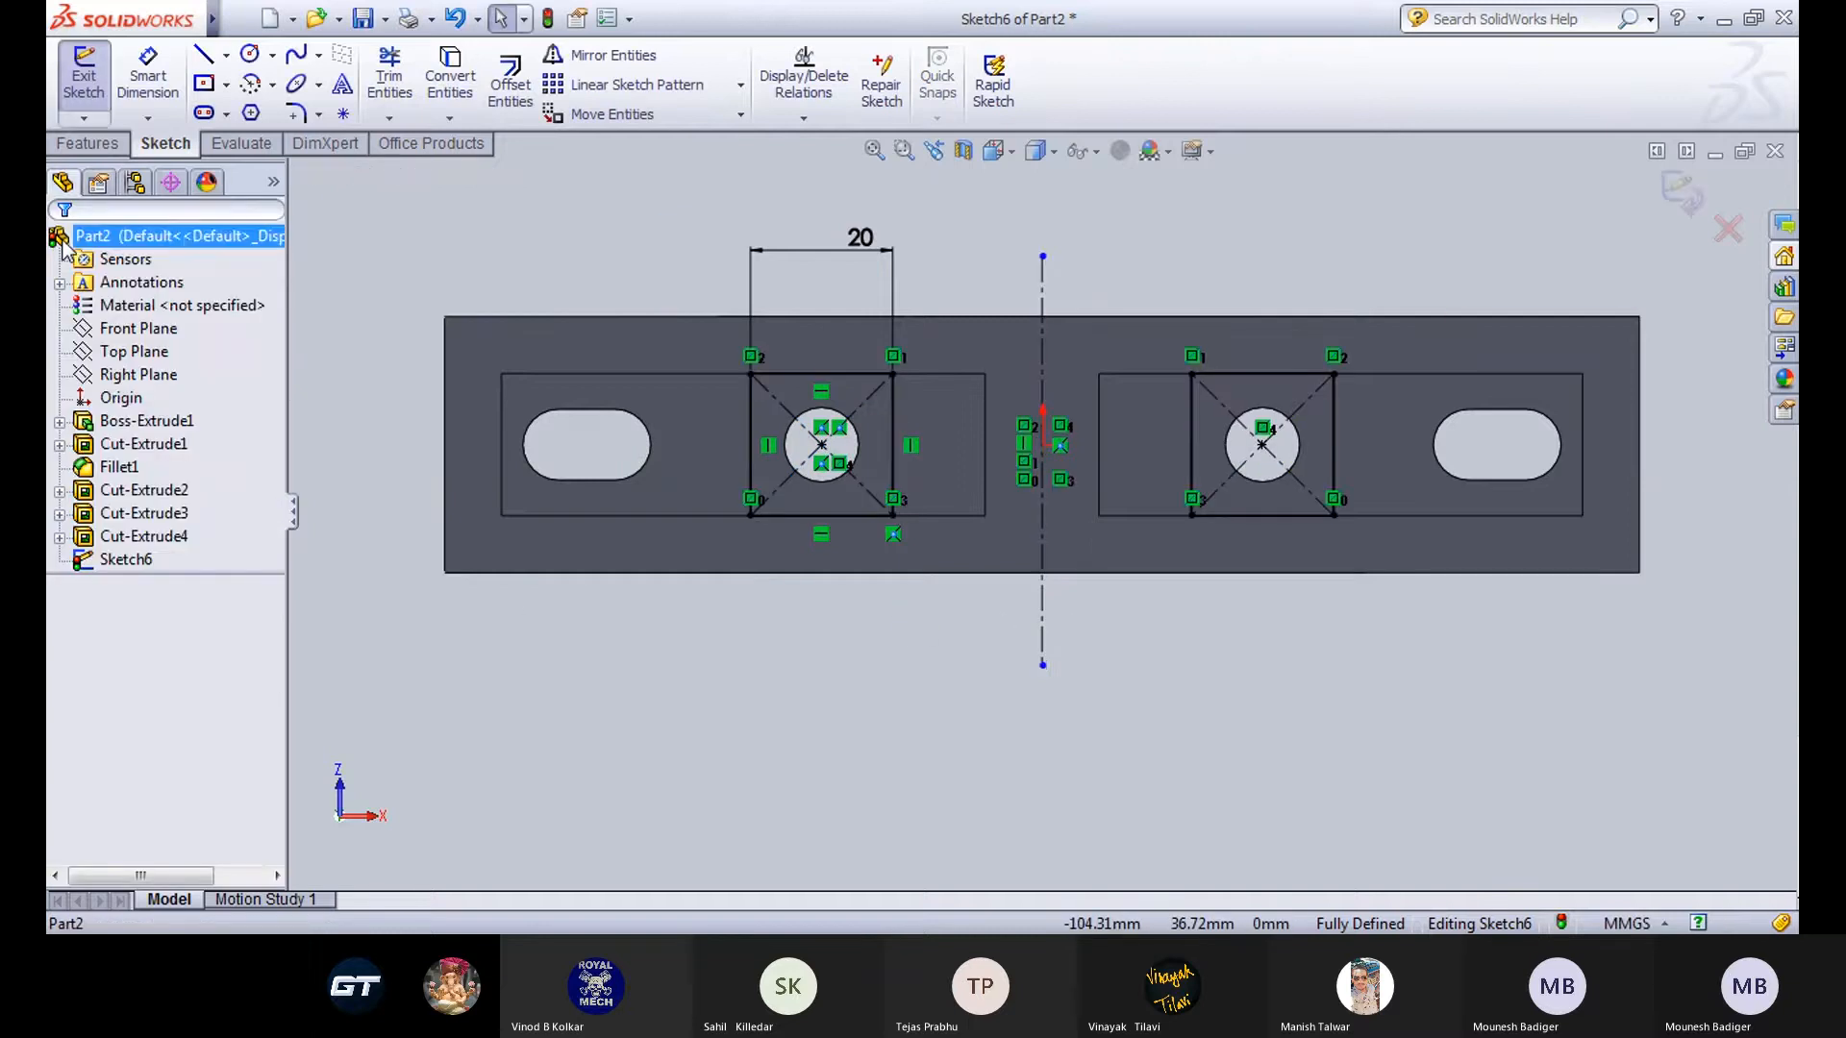
pyautogui.click(83, 75)
# Cut the two sketched squares 7 mm deep into the underside of the base as a blind extruded cut.
pyautogui.moveTo(703, 274); pyautogui.dragTo(660, 460, button='middle')
pyautogui.click(416, 91)
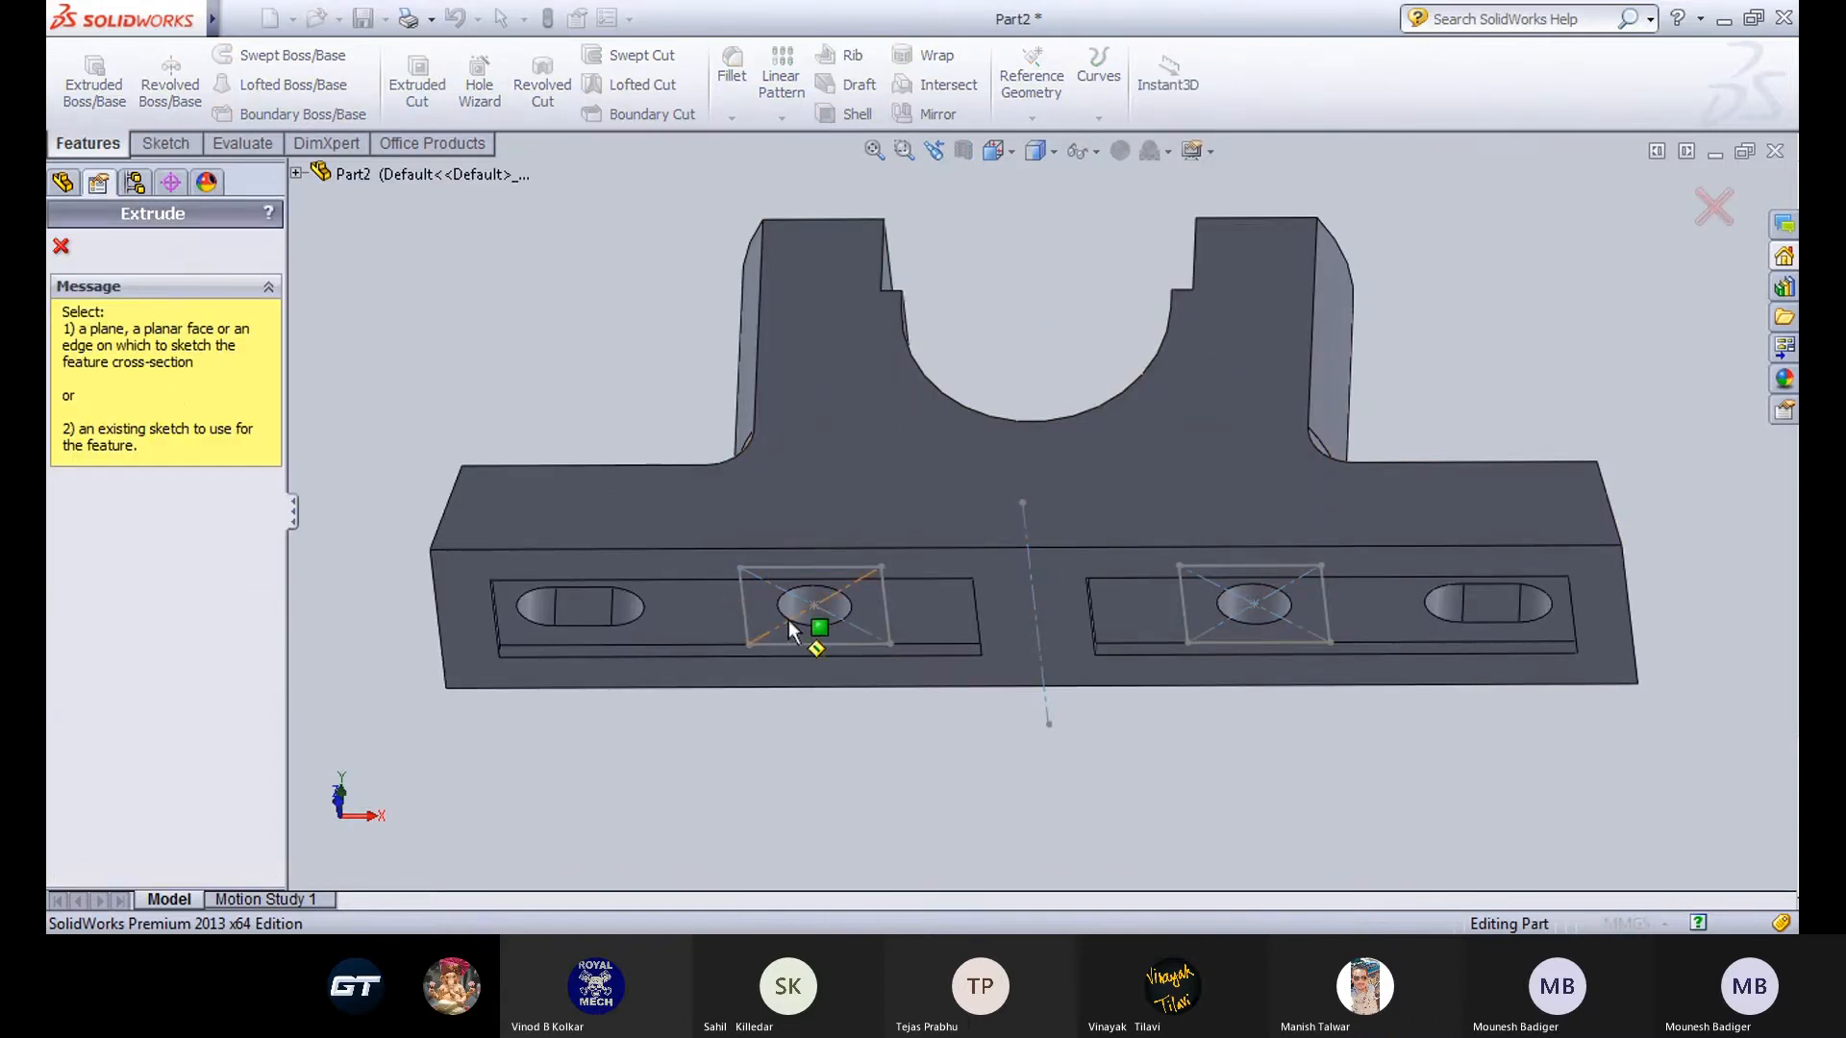
pyautogui.click(1035, 605)
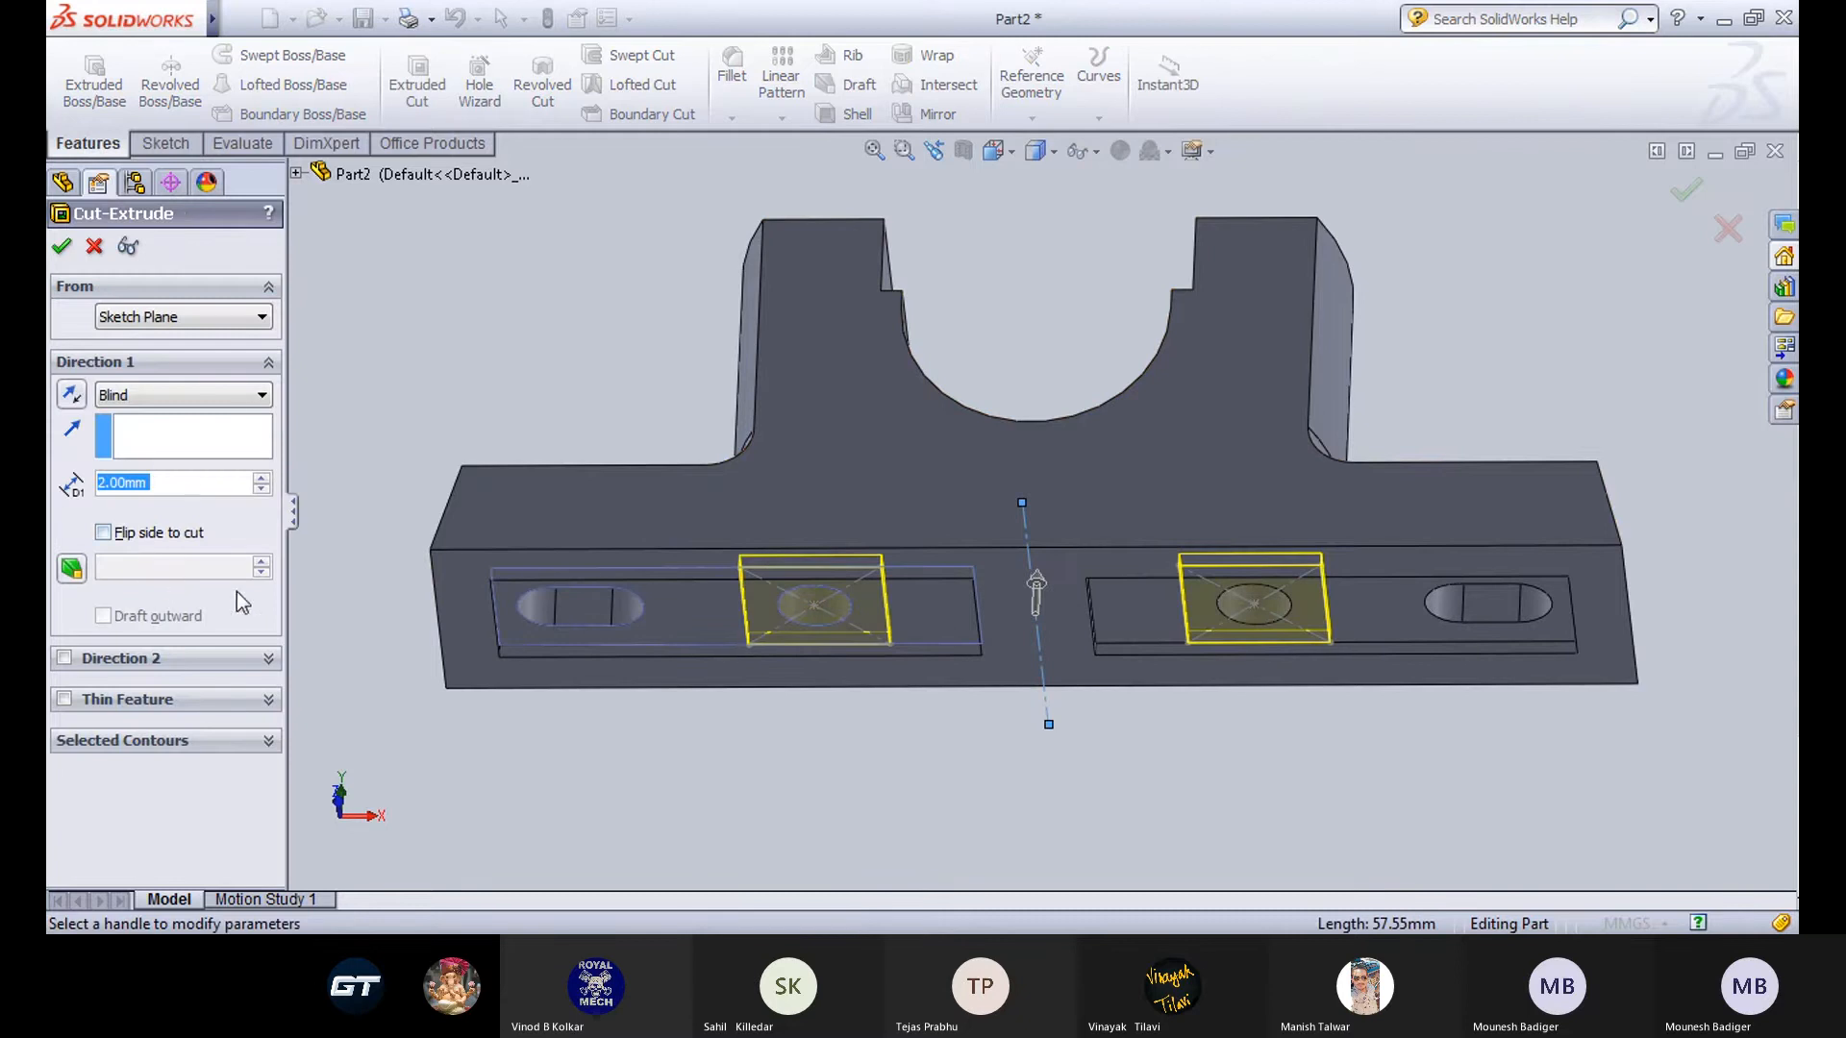
pyautogui.write('7')
pyautogui.press('Return')
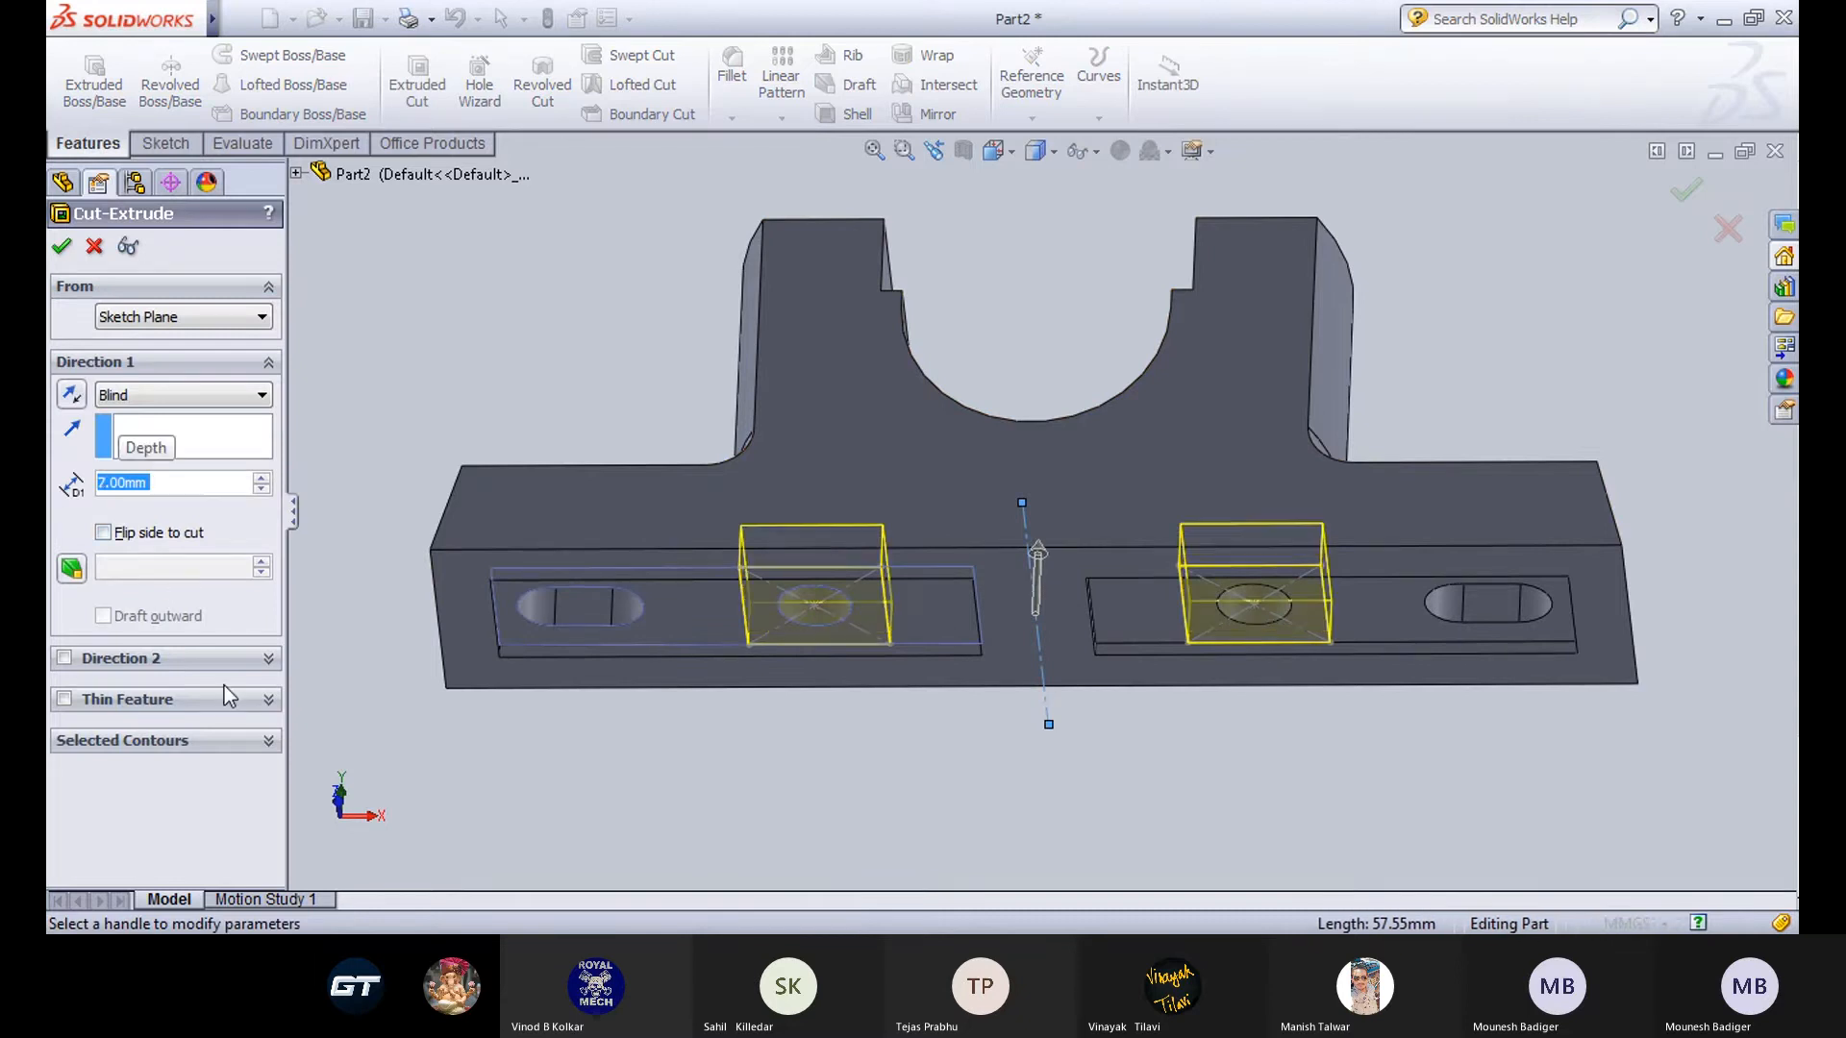
pyautogui.moveTo(615, 363); pyautogui.dragTo(634, 591, button='middle')
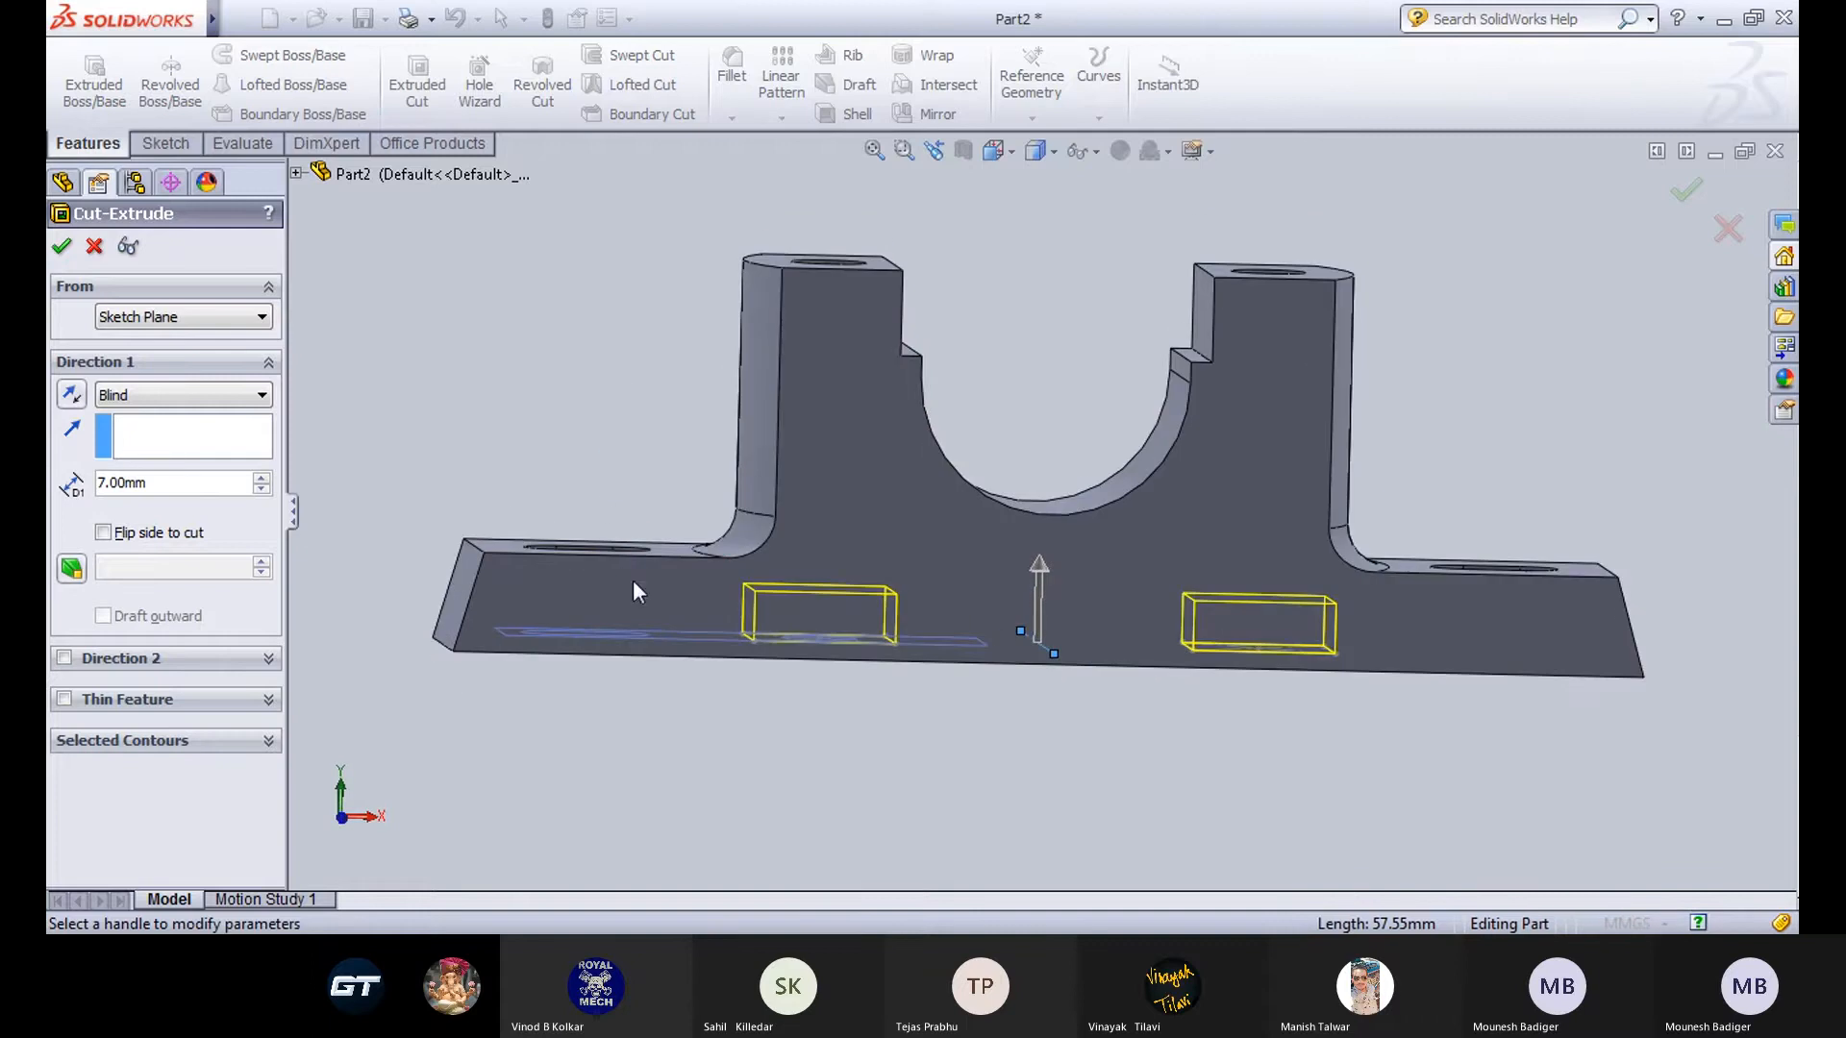
pyautogui.click(60, 246)
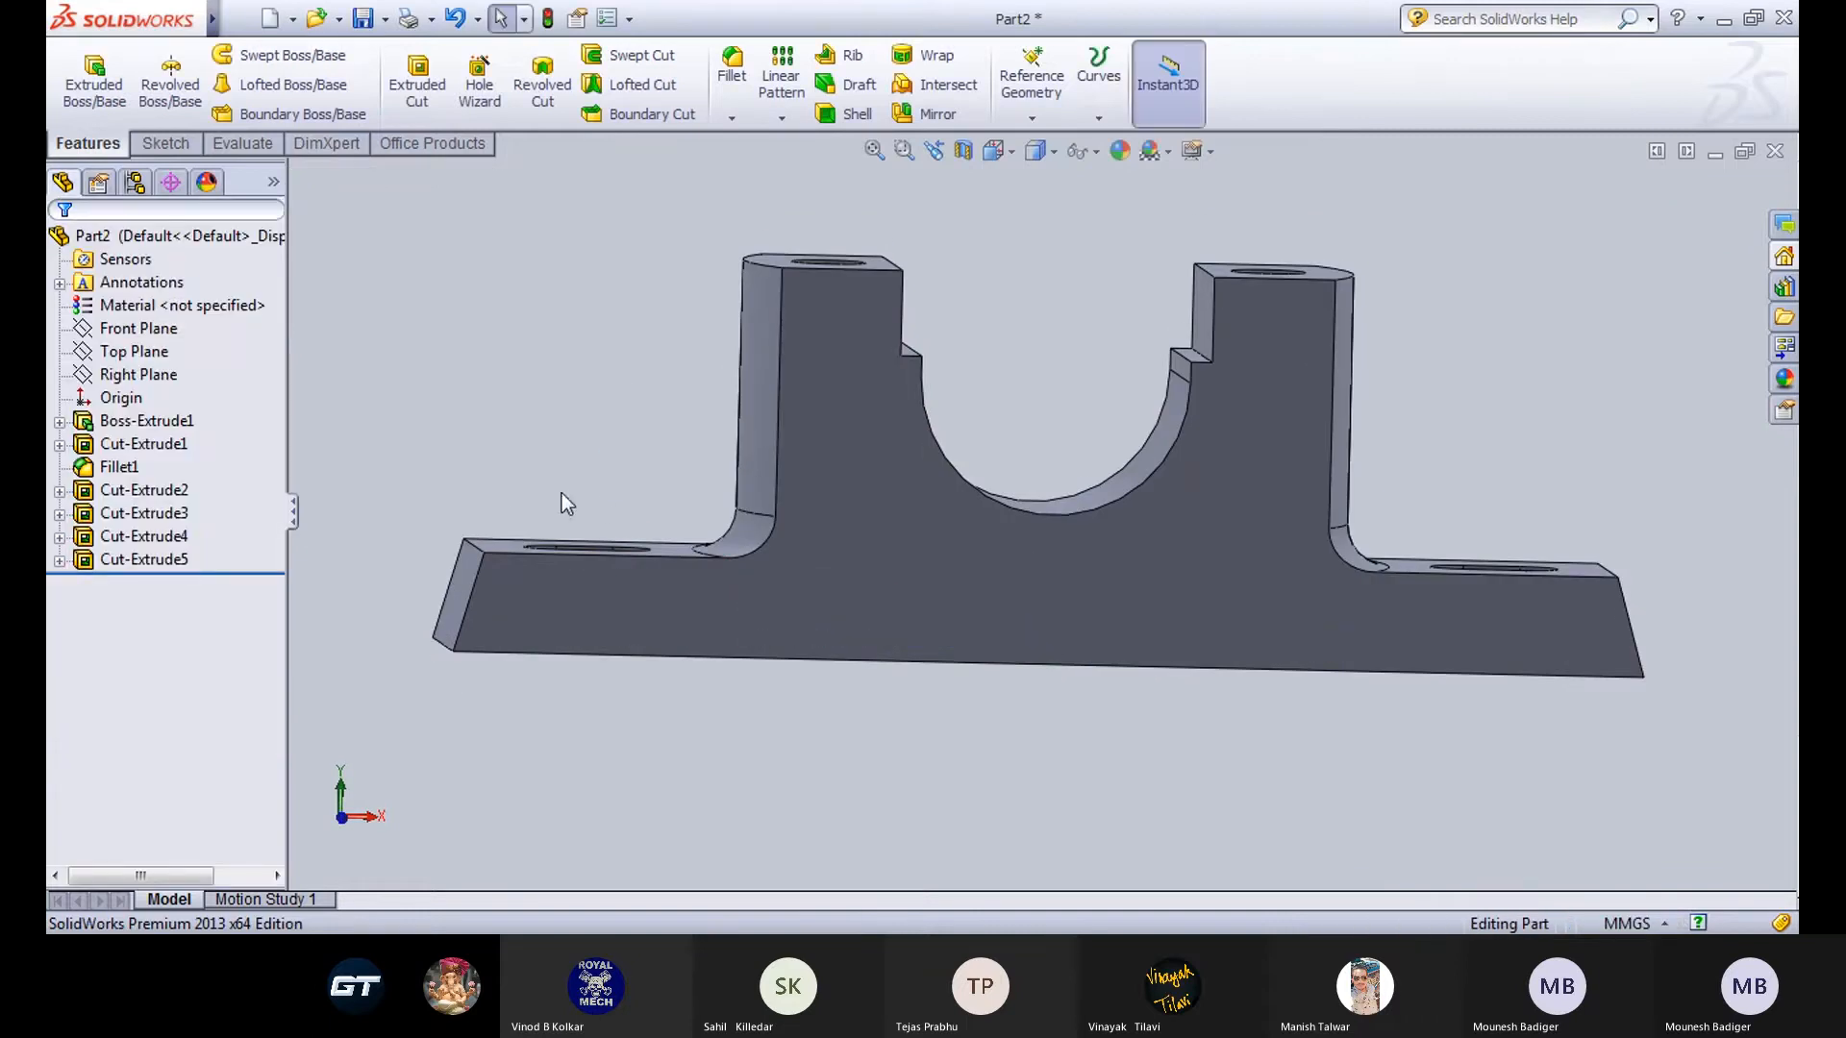
# Consult the body's front and plan views in the plummer block reference drawing, and return to the part.
pyautogui.click(611, 867)
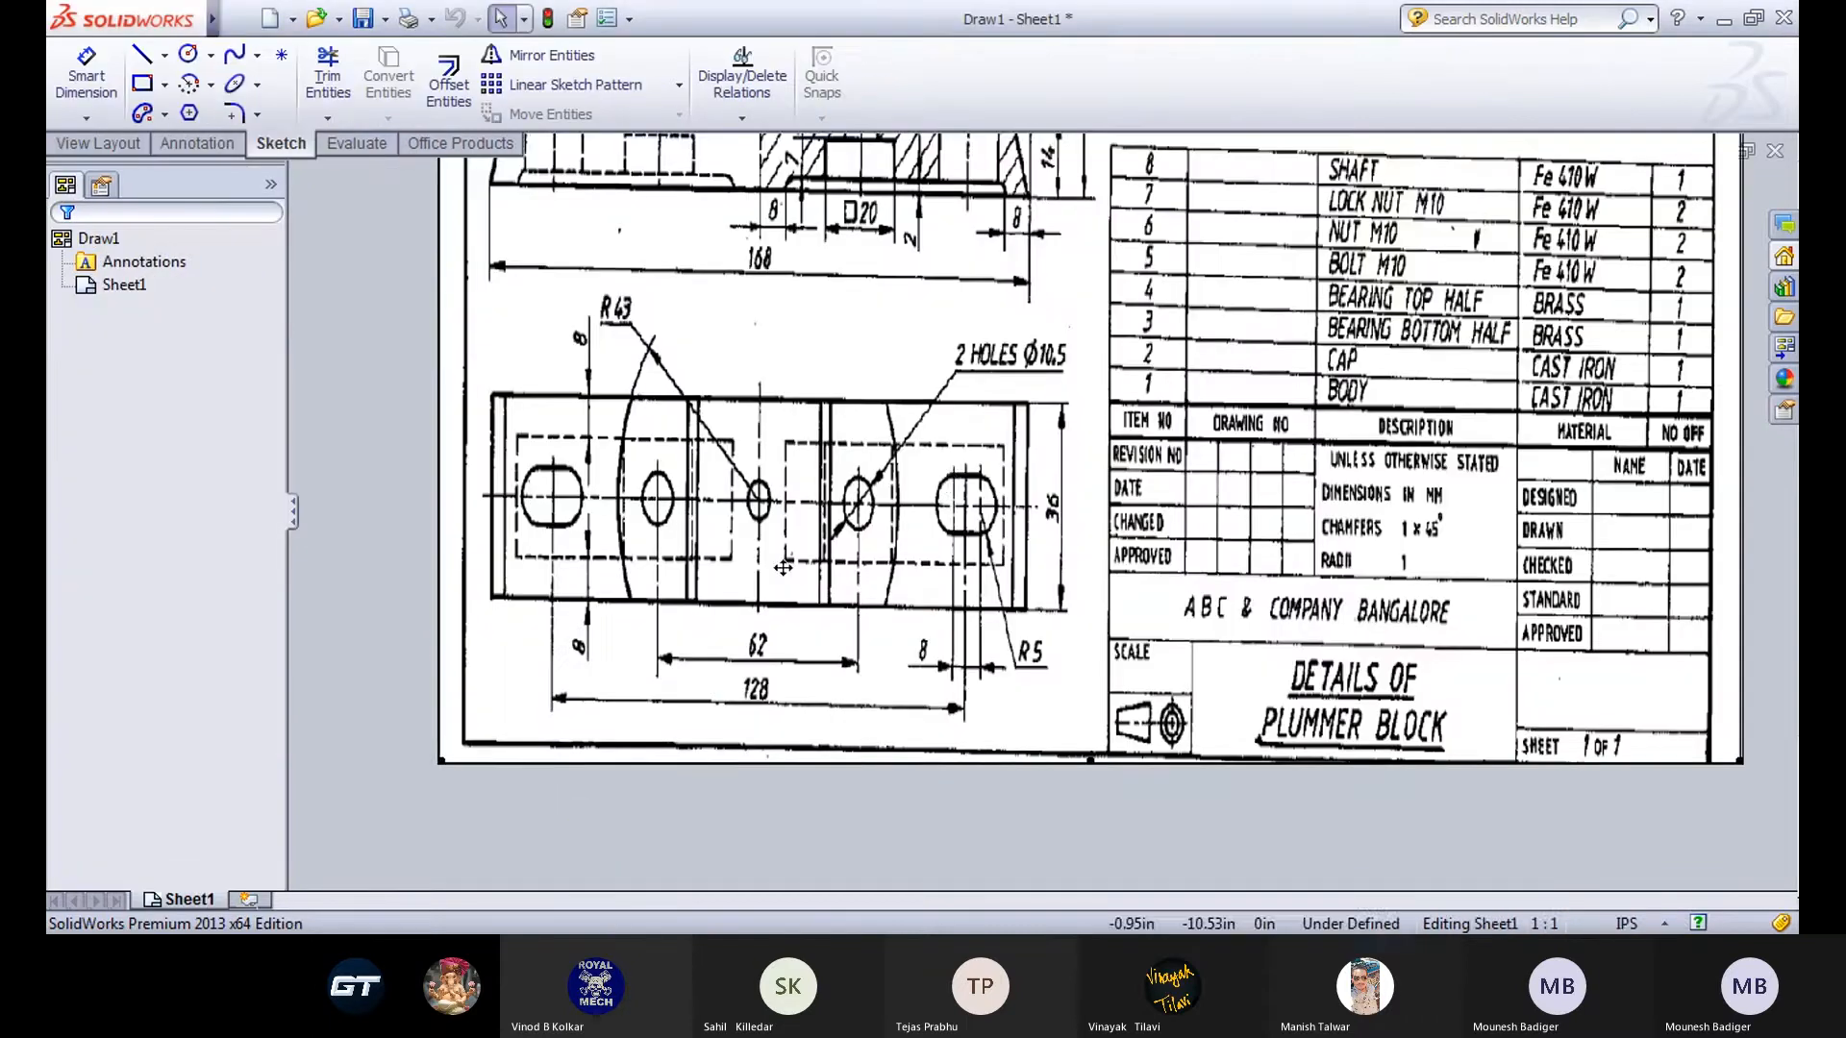
pyautogui.moveTo(932, 368); pyautogui.dragTo(922, 561, button='middle')
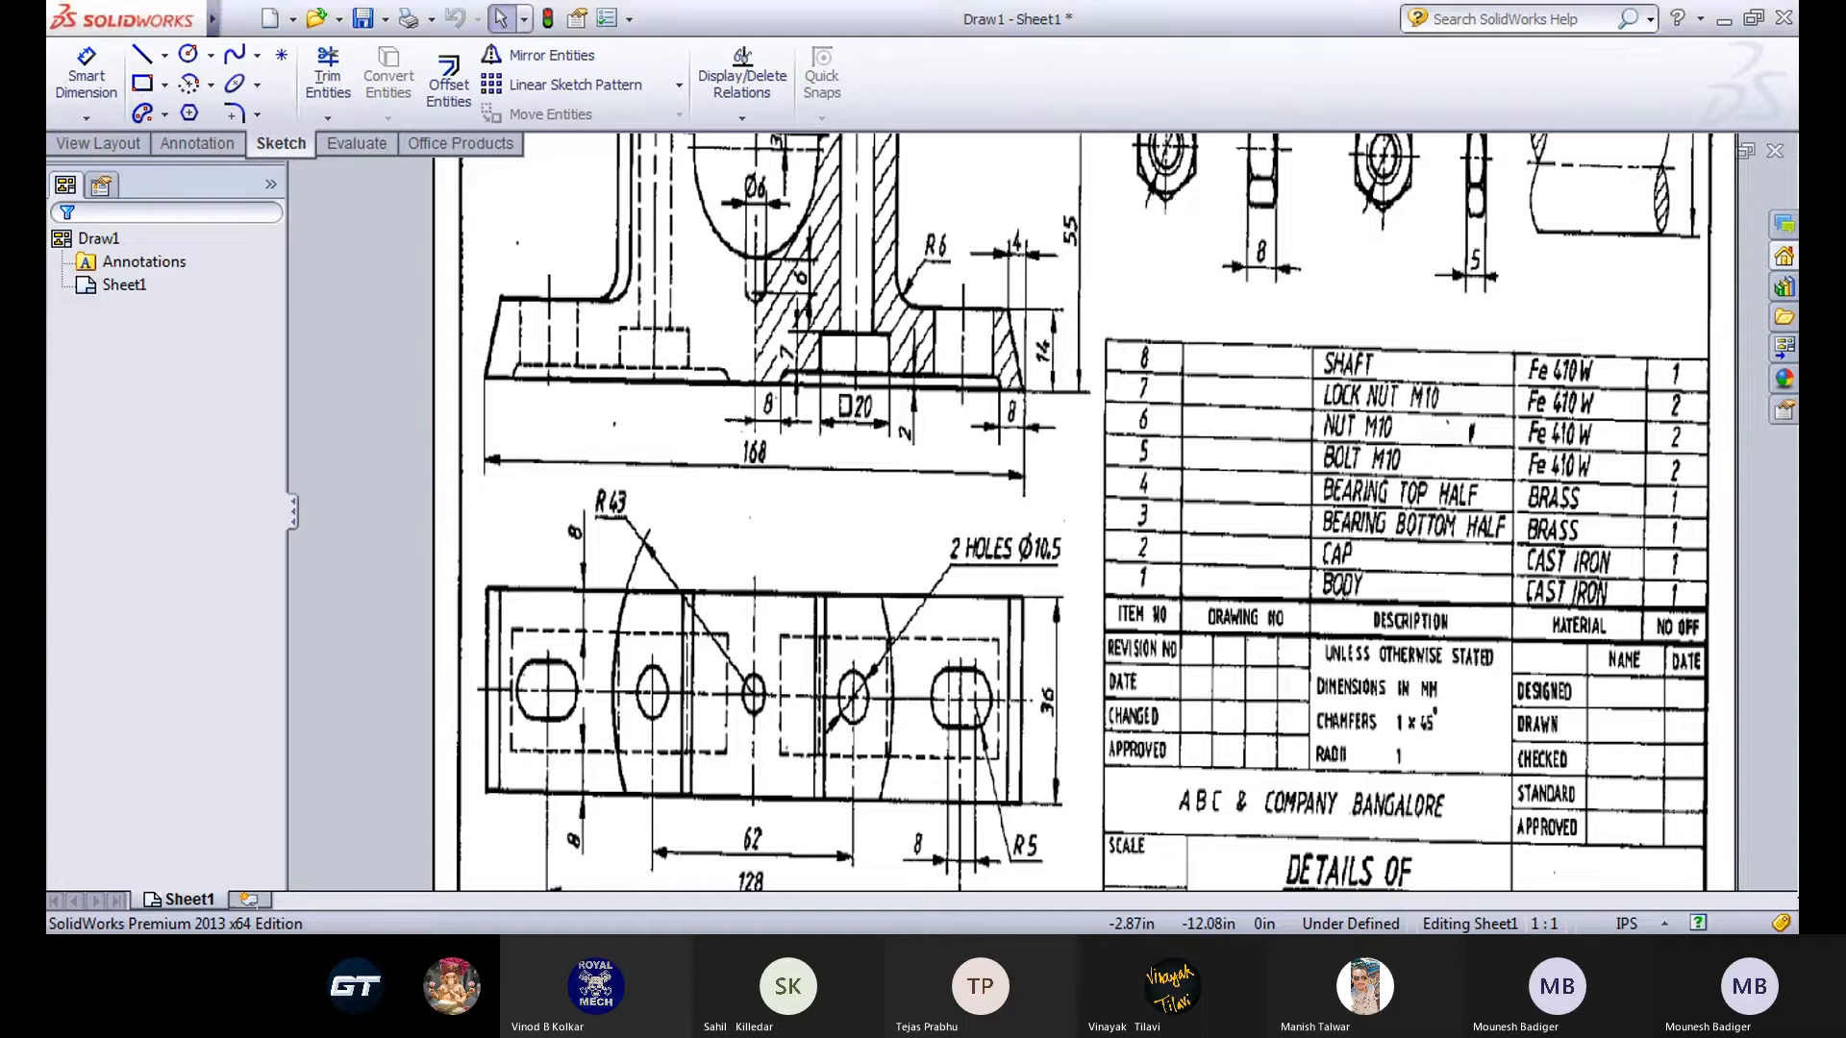
pyautogui.click(625, 913)
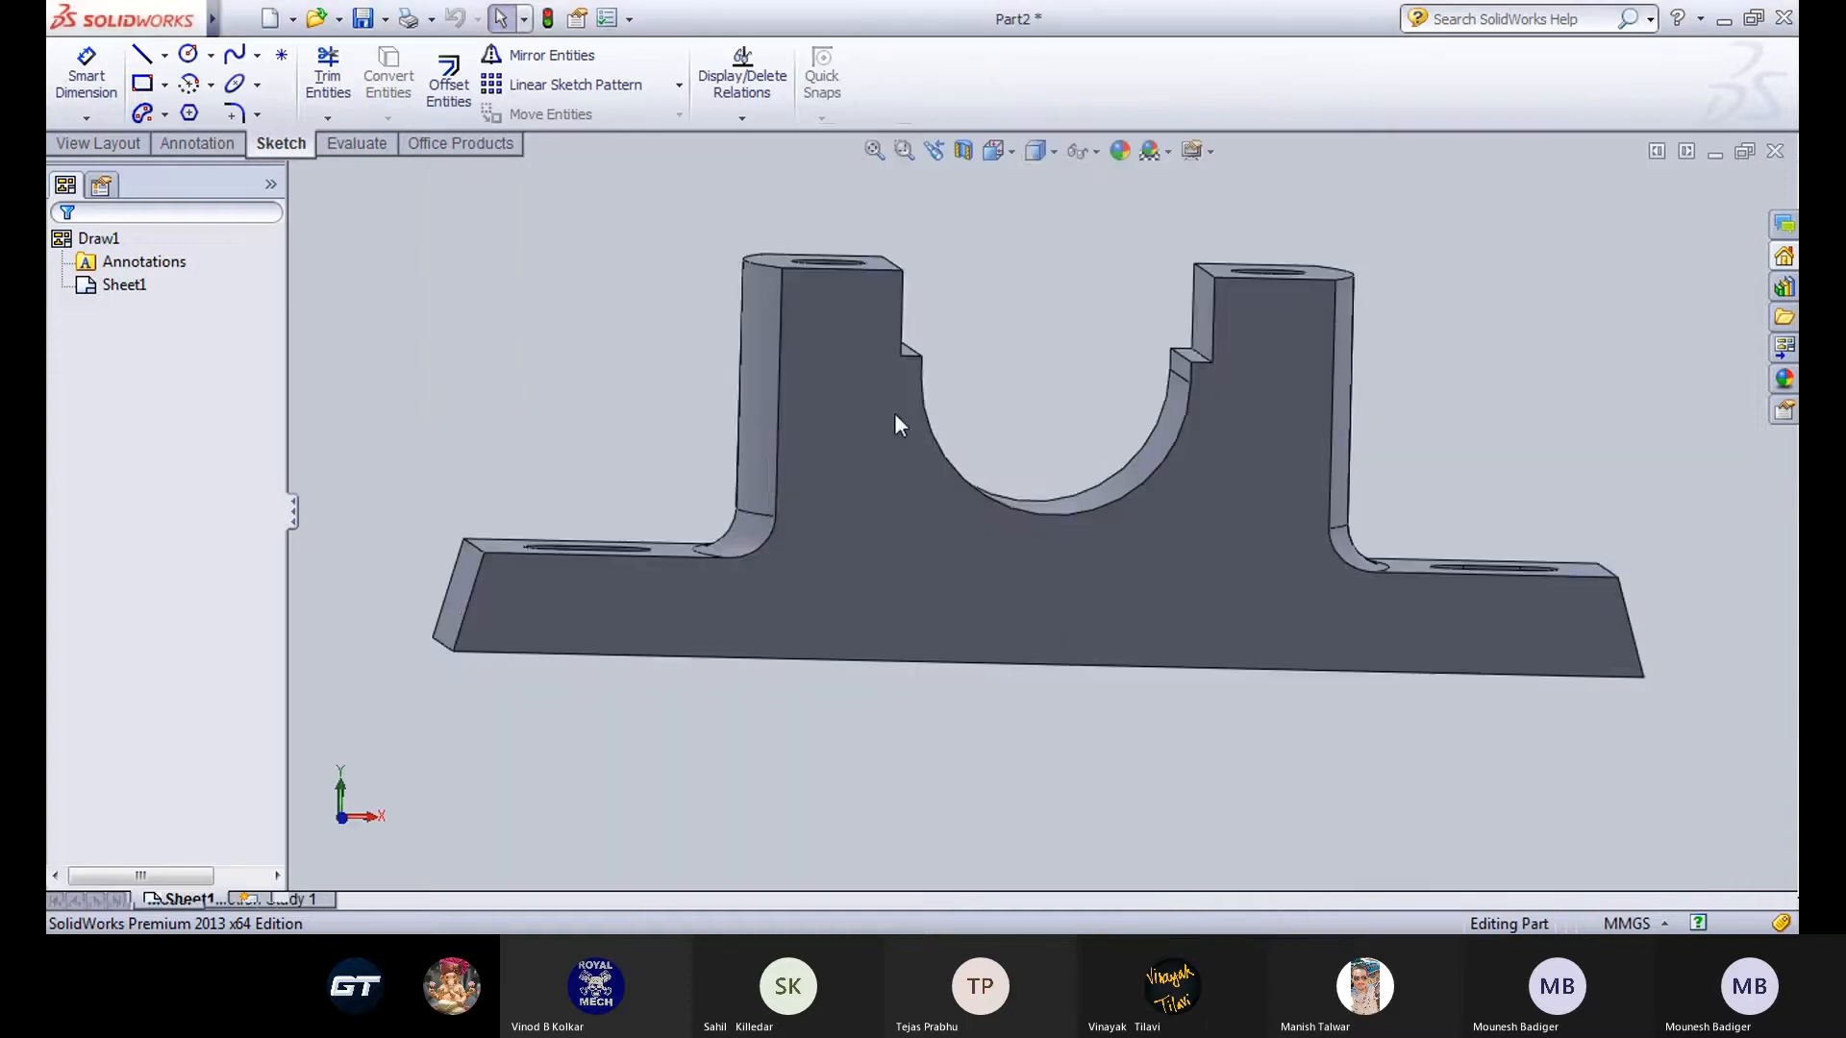
# Display the part with hidden lines visible in the front view and examine its holes and underside recesses.
pyautogui.click(1053, 158)
pyautogui.click(1054, 264)
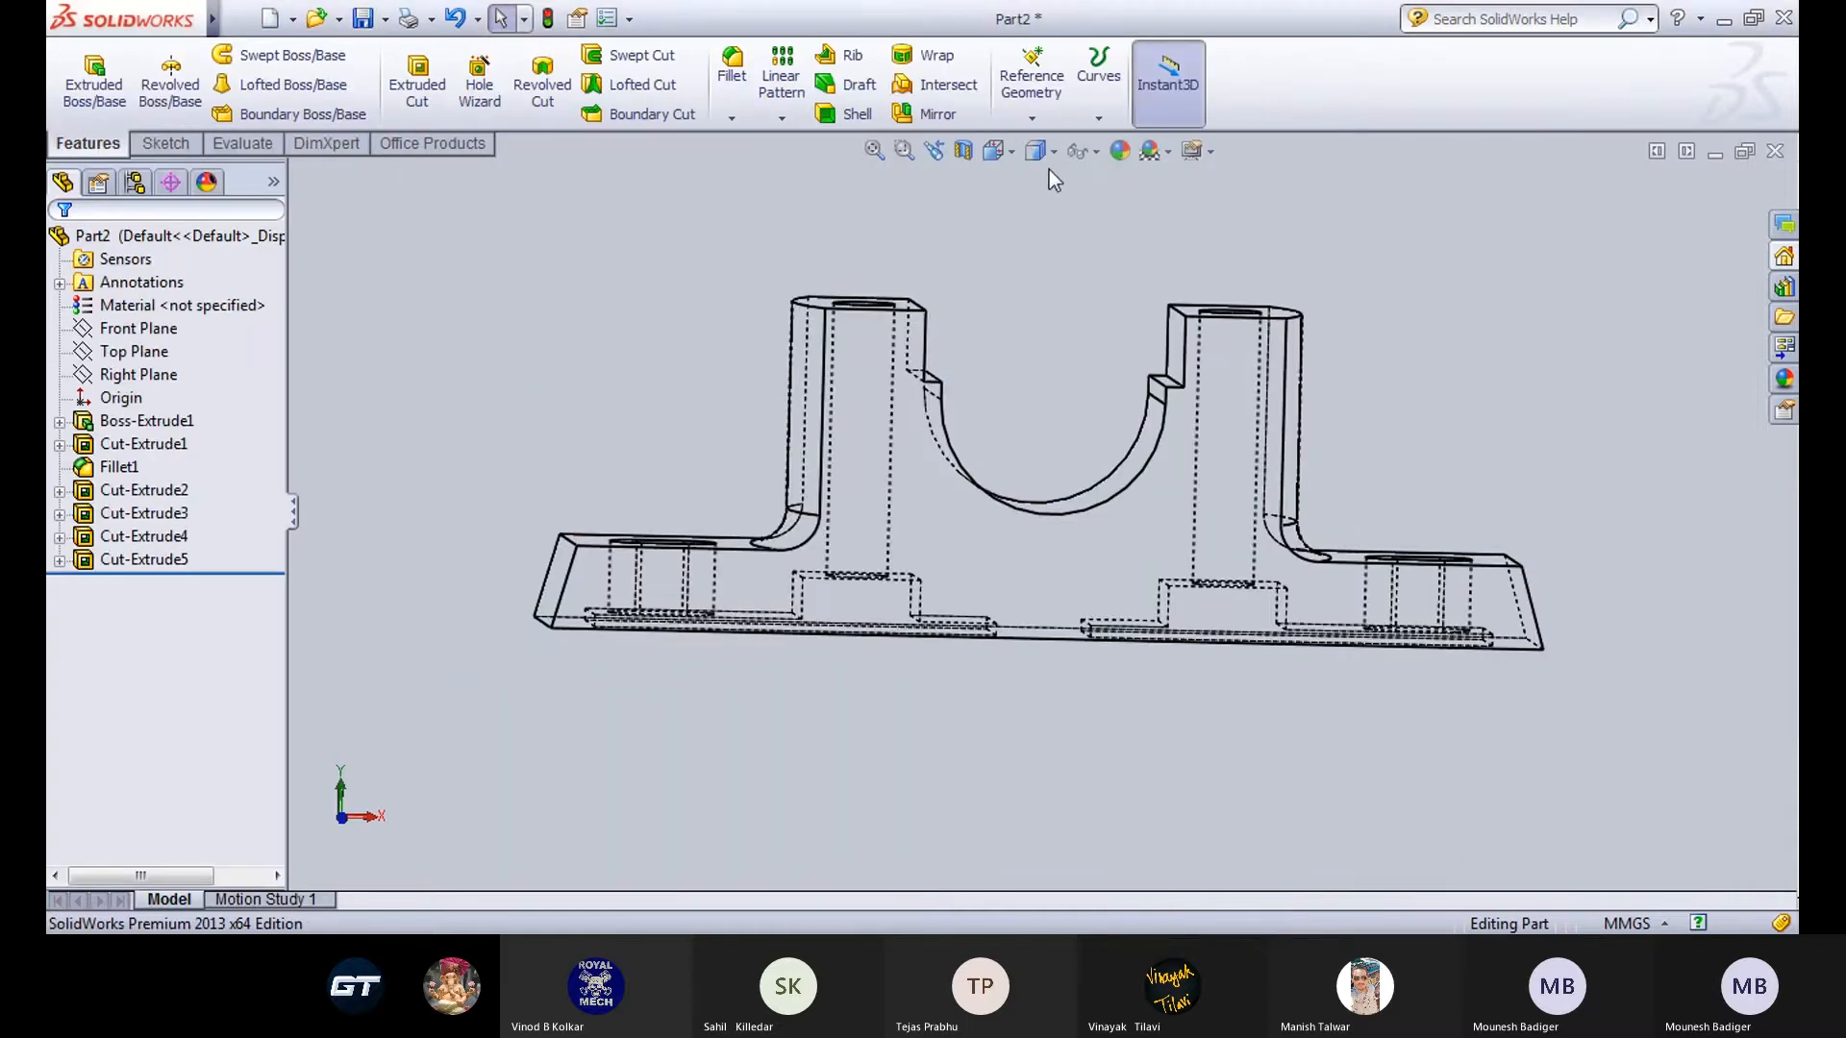
pyautogui.click(996, 151)
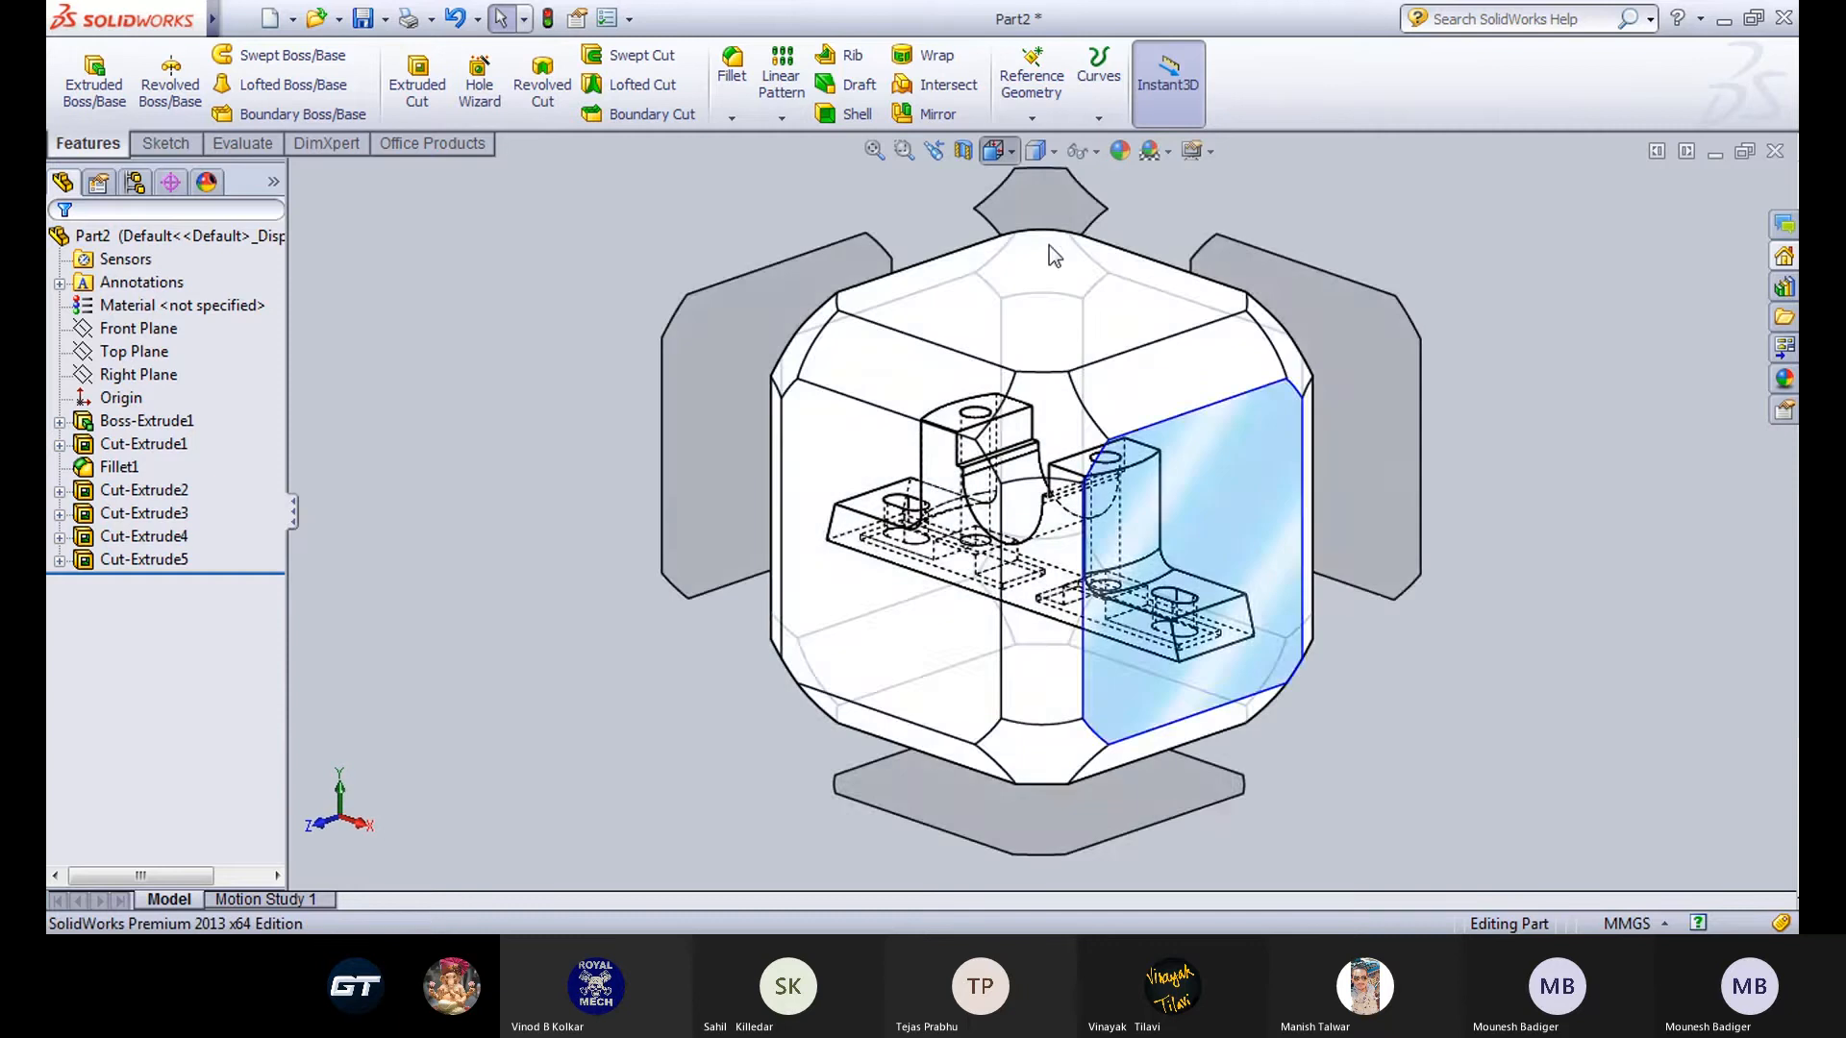
pyautogui.click(1035, 246)
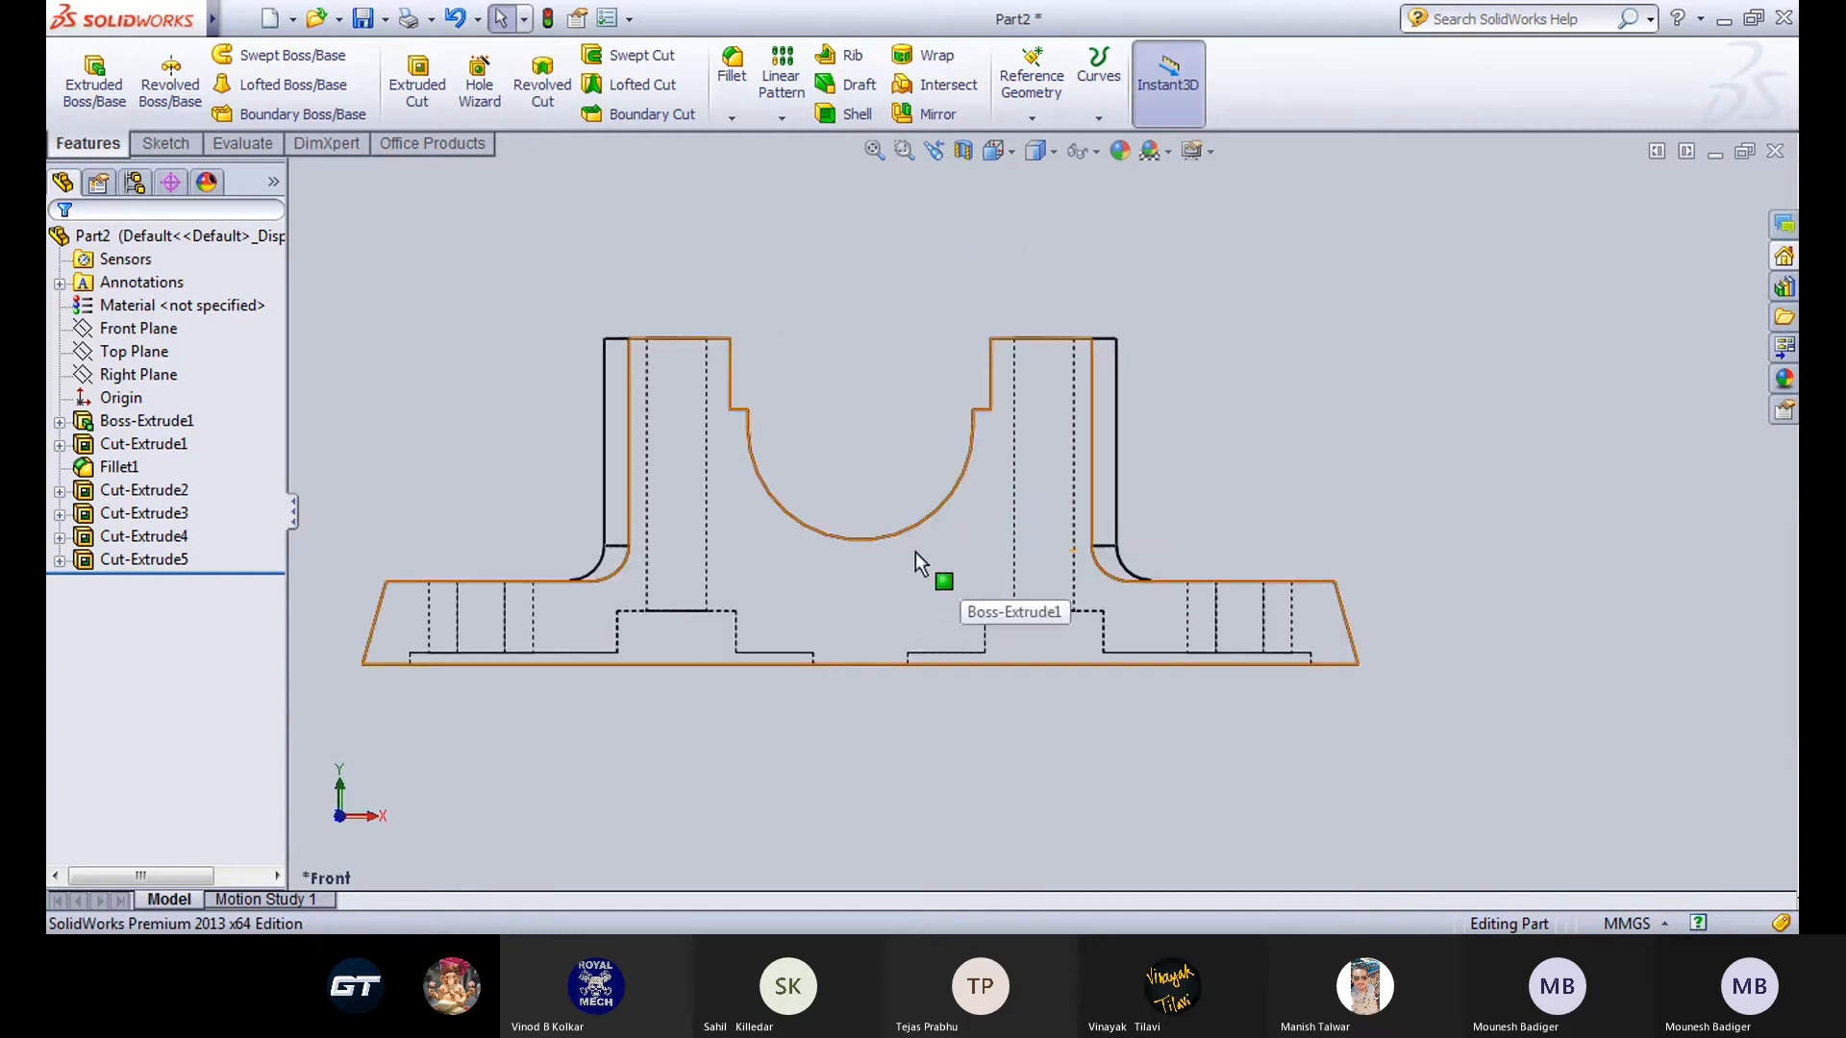
pyautogui.moveTo(794, 549)
pyautogui.mouseDown(button='middle')
pyautogui.moveTo(849, 527)
pyautogui.moveTo(824, 553)
pyautogui.mouseUp(button='middle')
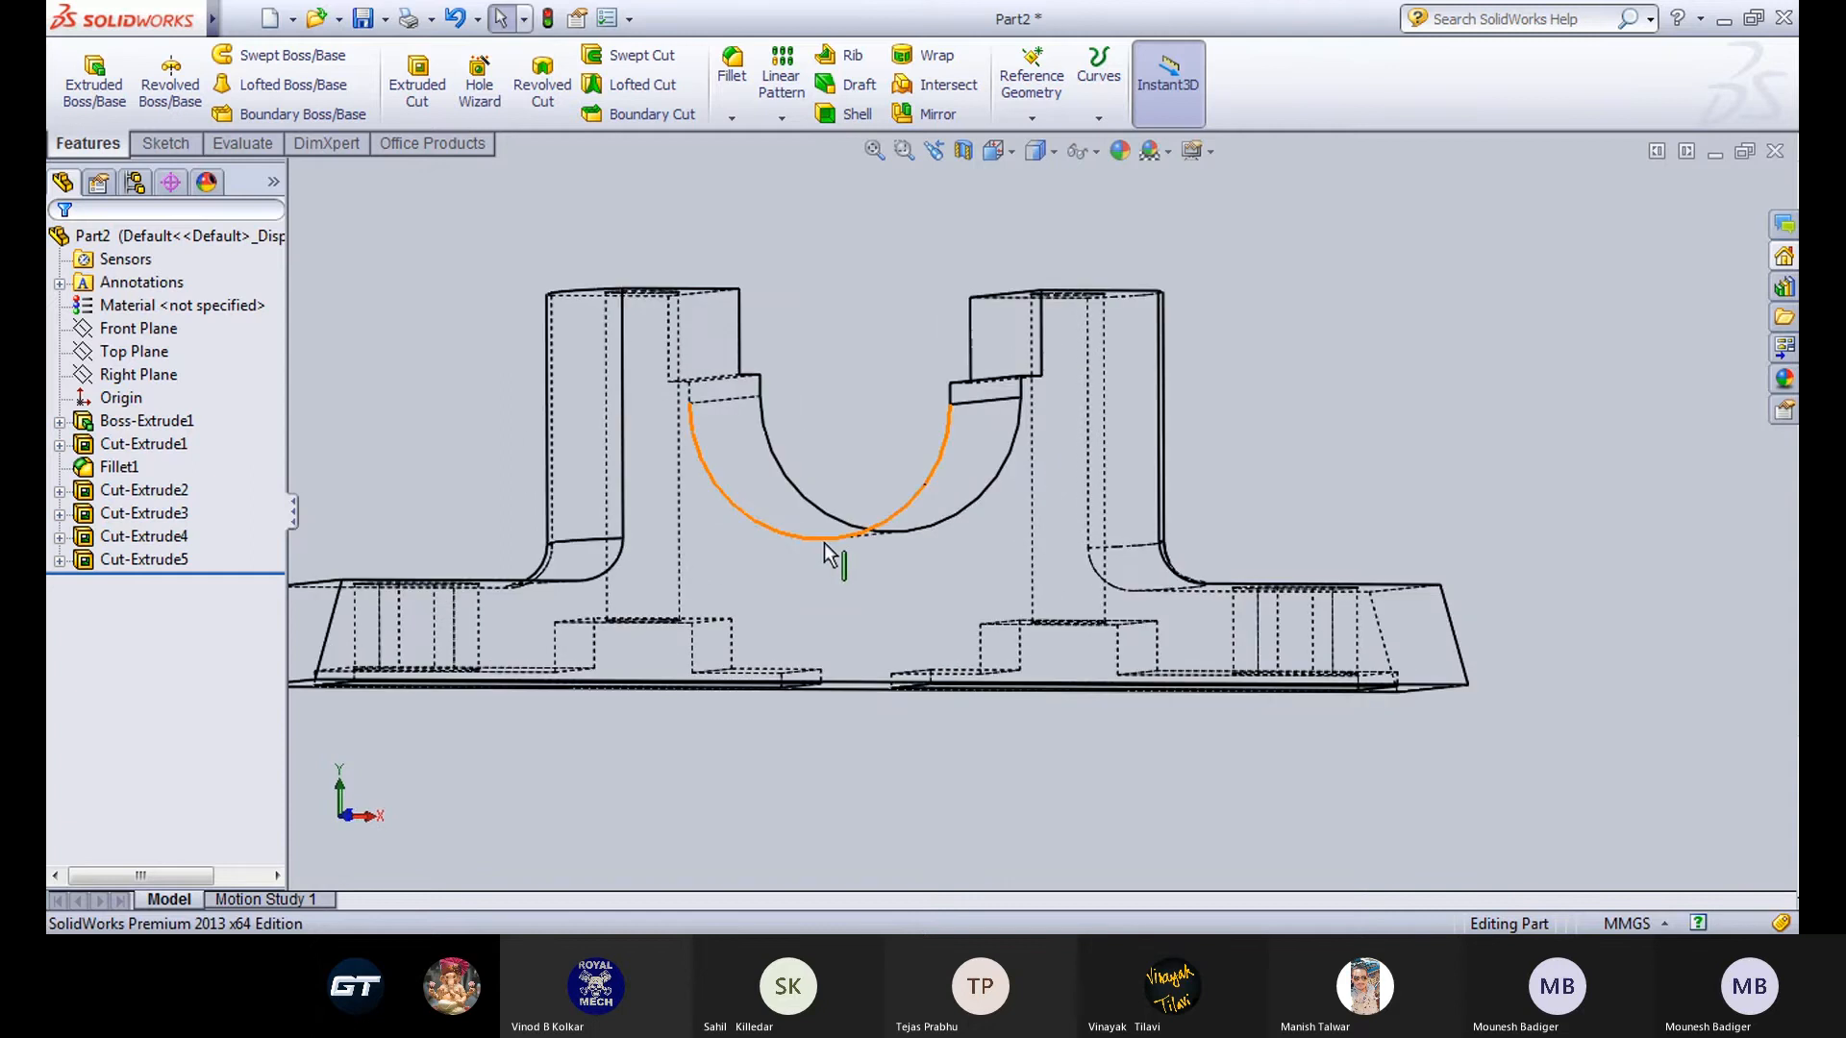
pyautogui.click(1009, 153)
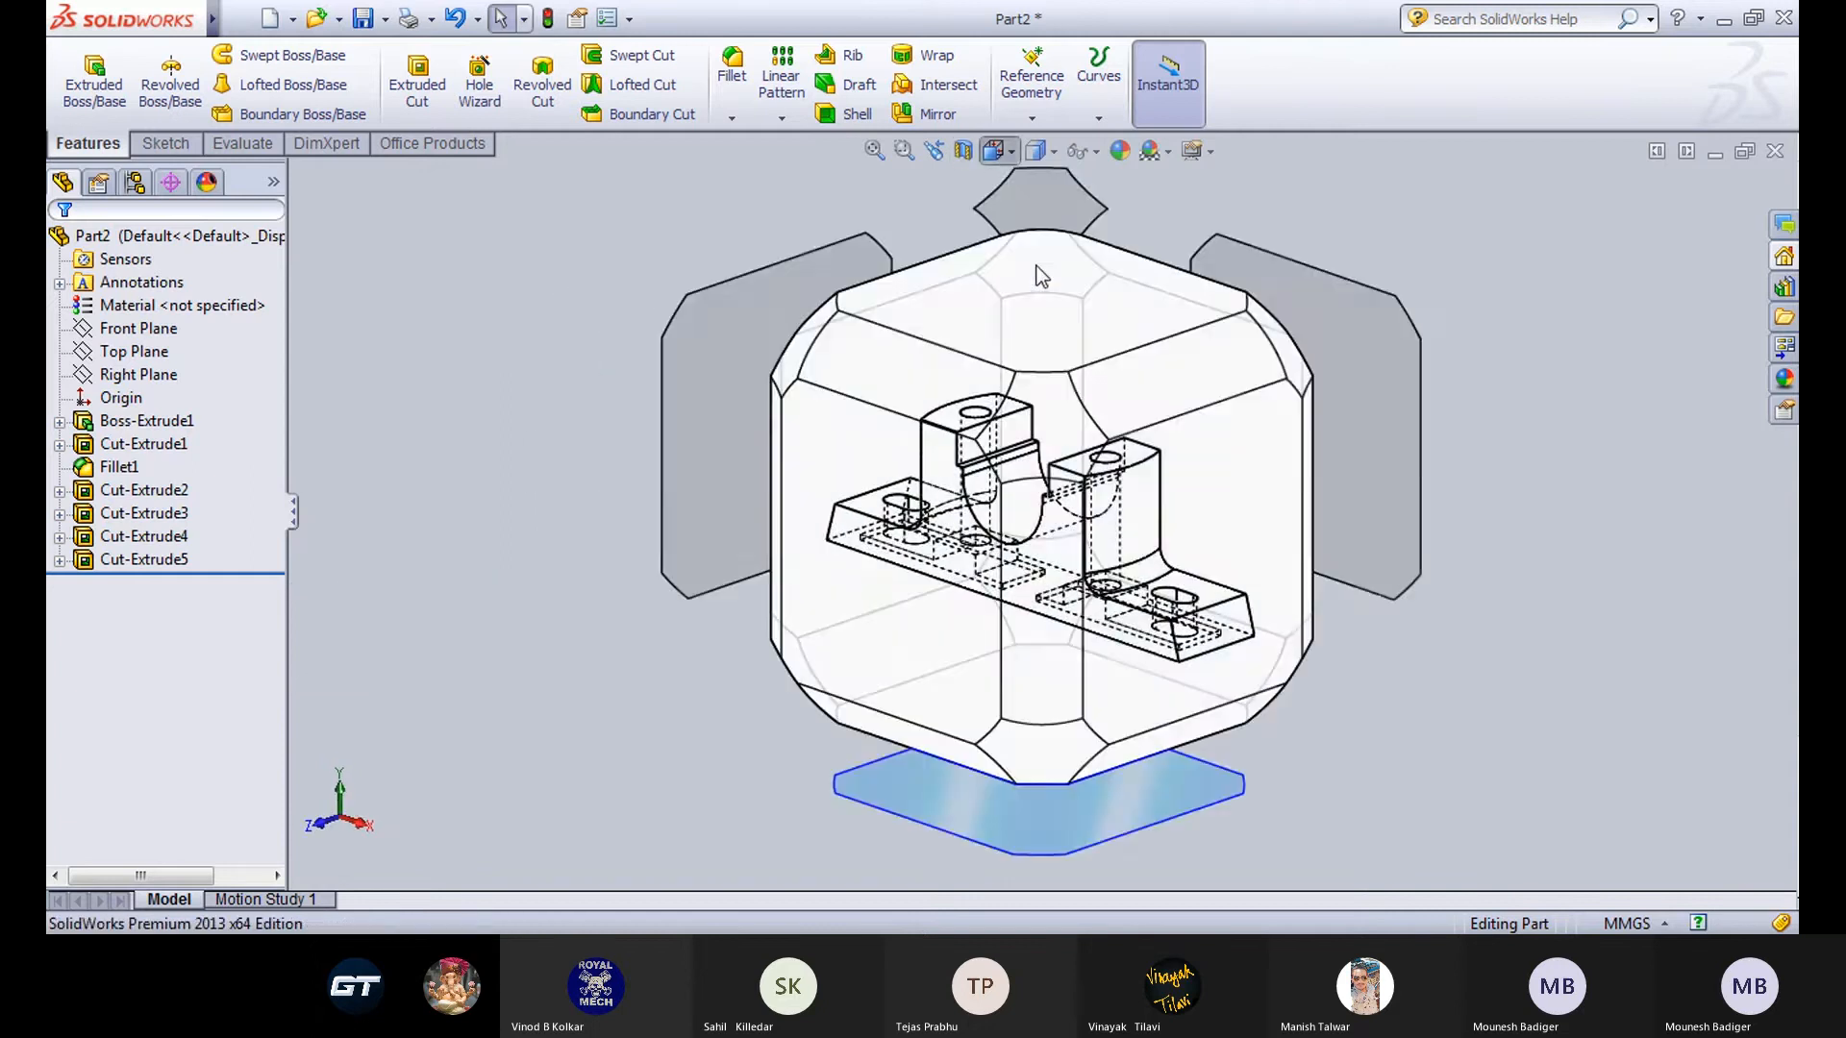
pyautogui.click(1035, 265)
pyautogui.scroll(-2, 1336, 545)
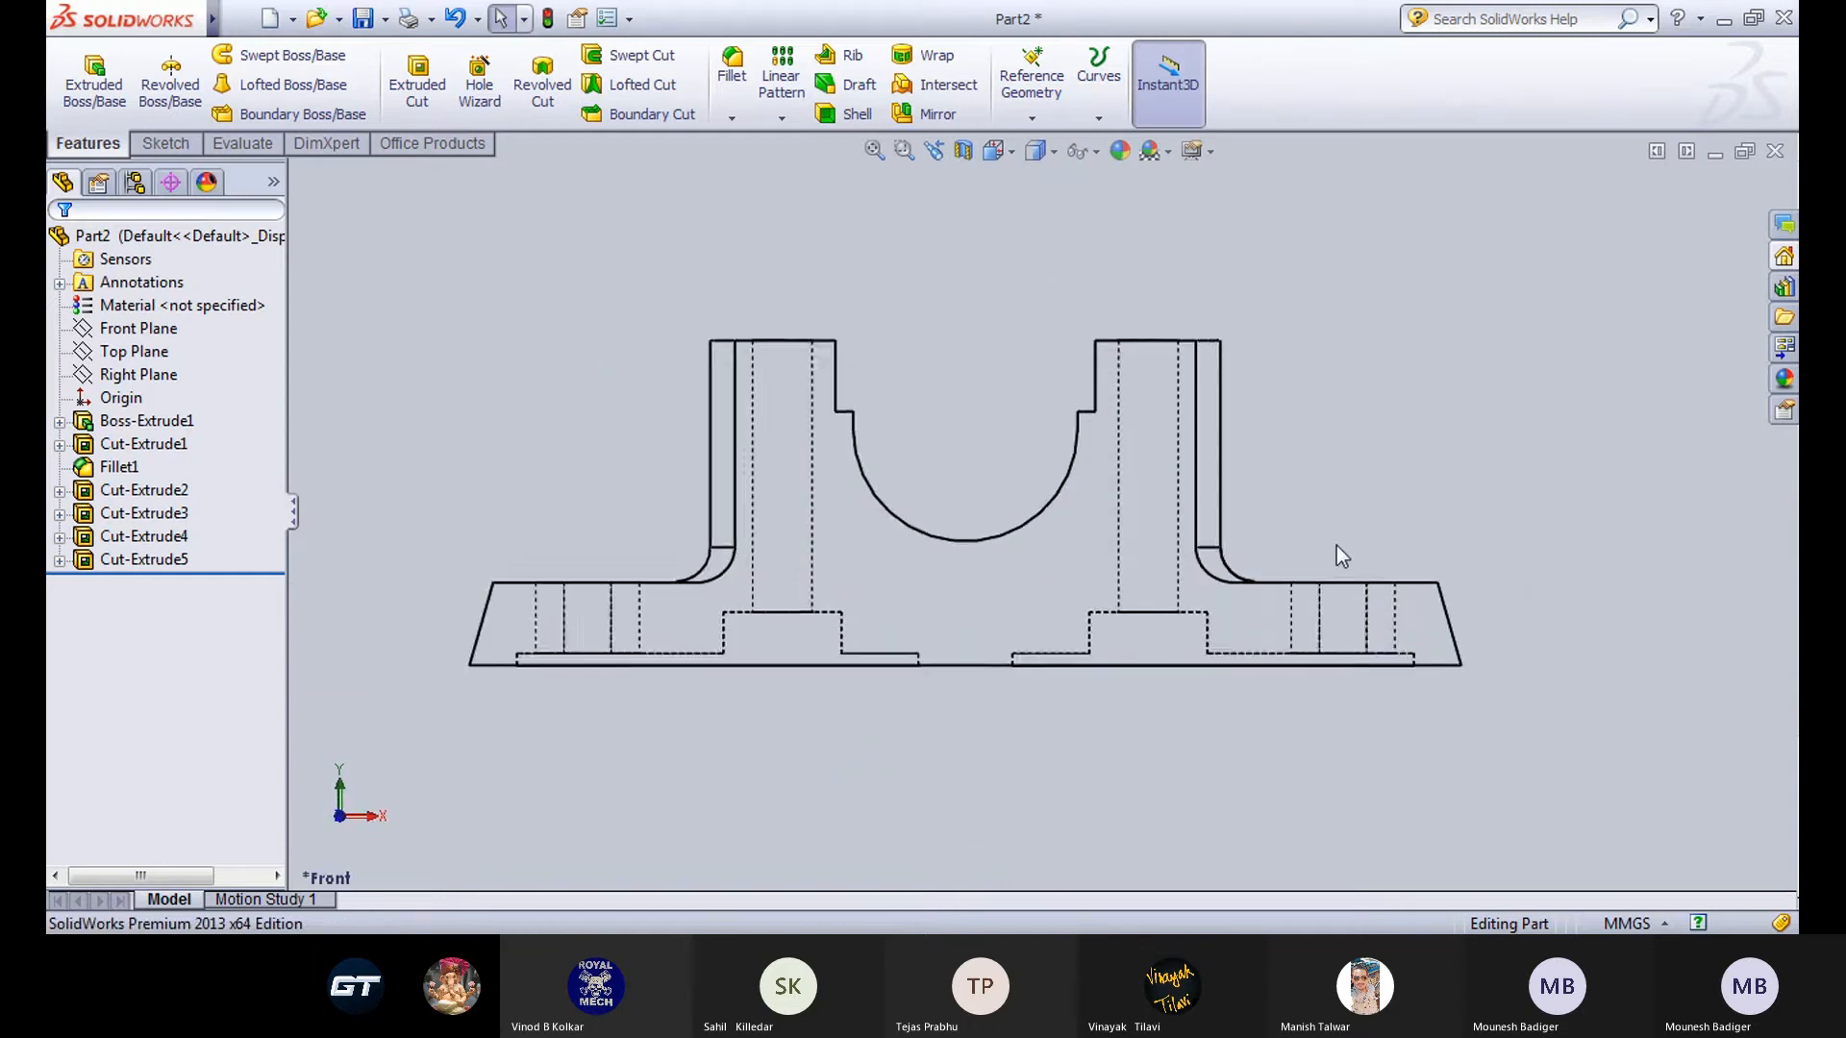
pyautogui.scroll(1, 1019, 550)
pyautogui.scroll(-1, 876, 573)
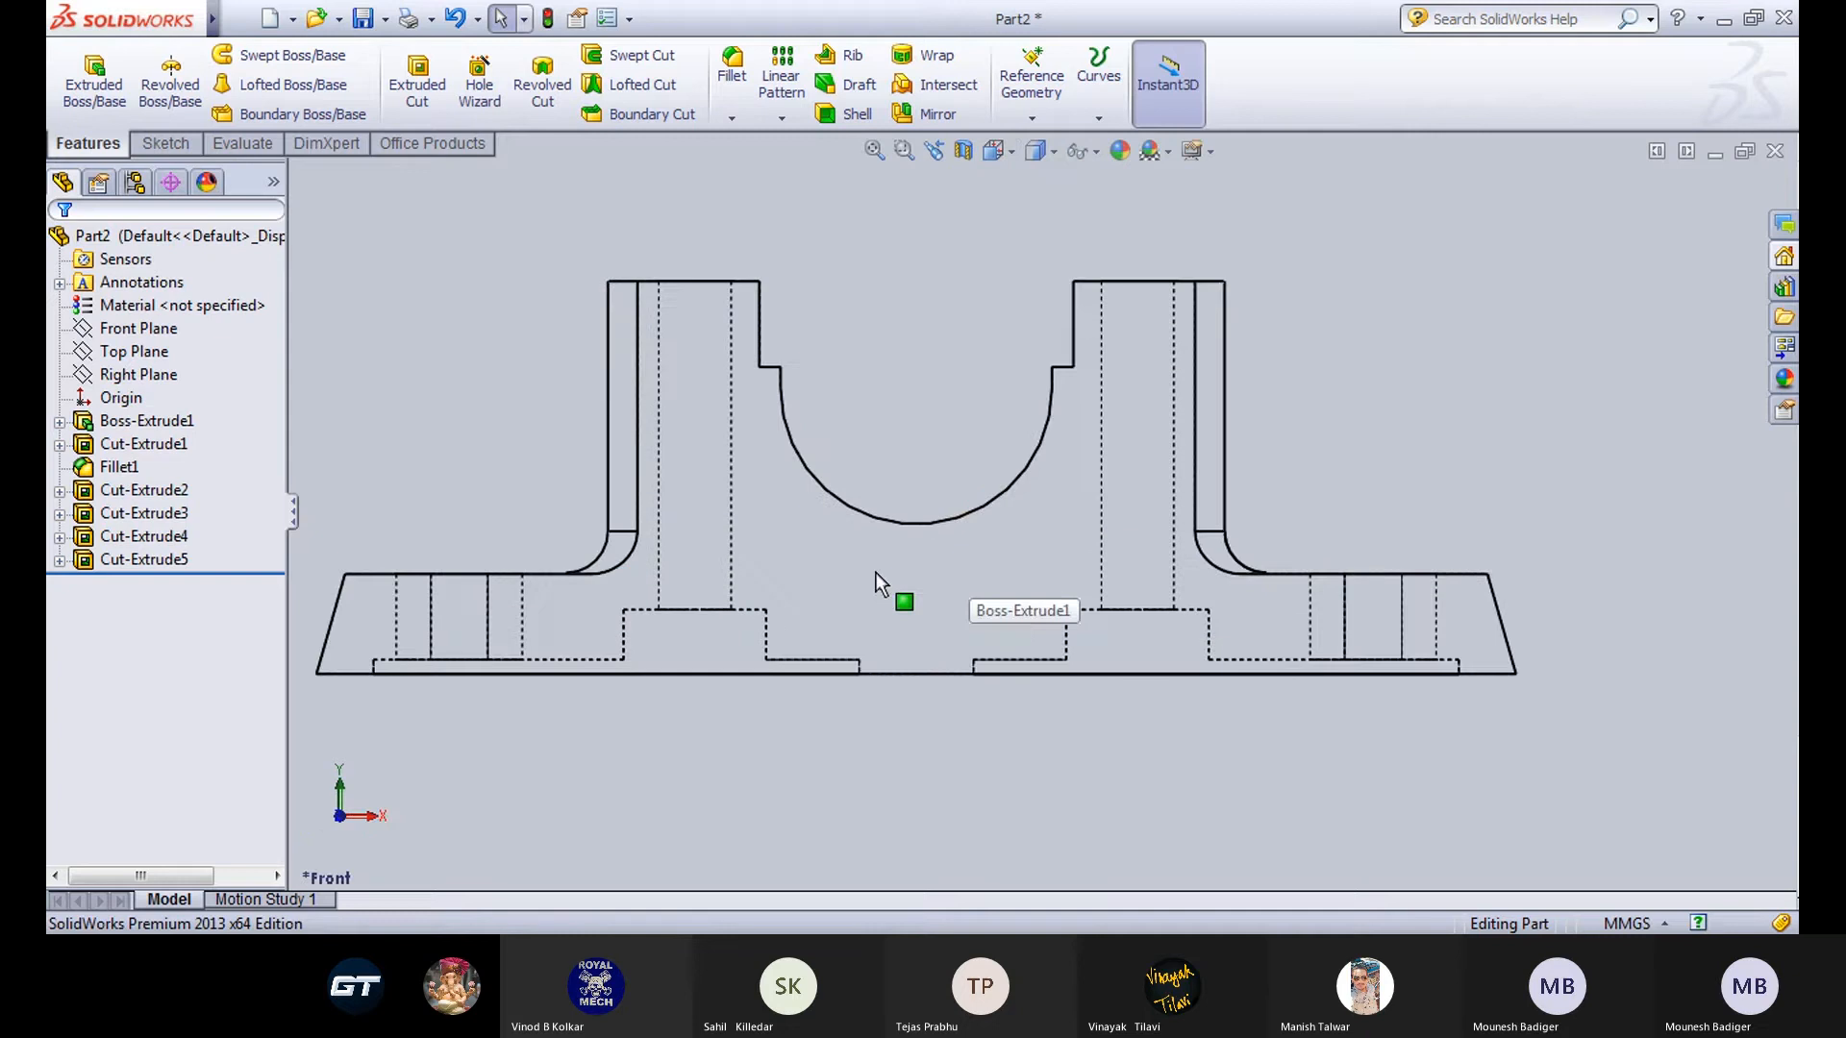
pyautogui.scroll(-1, 877, 582)
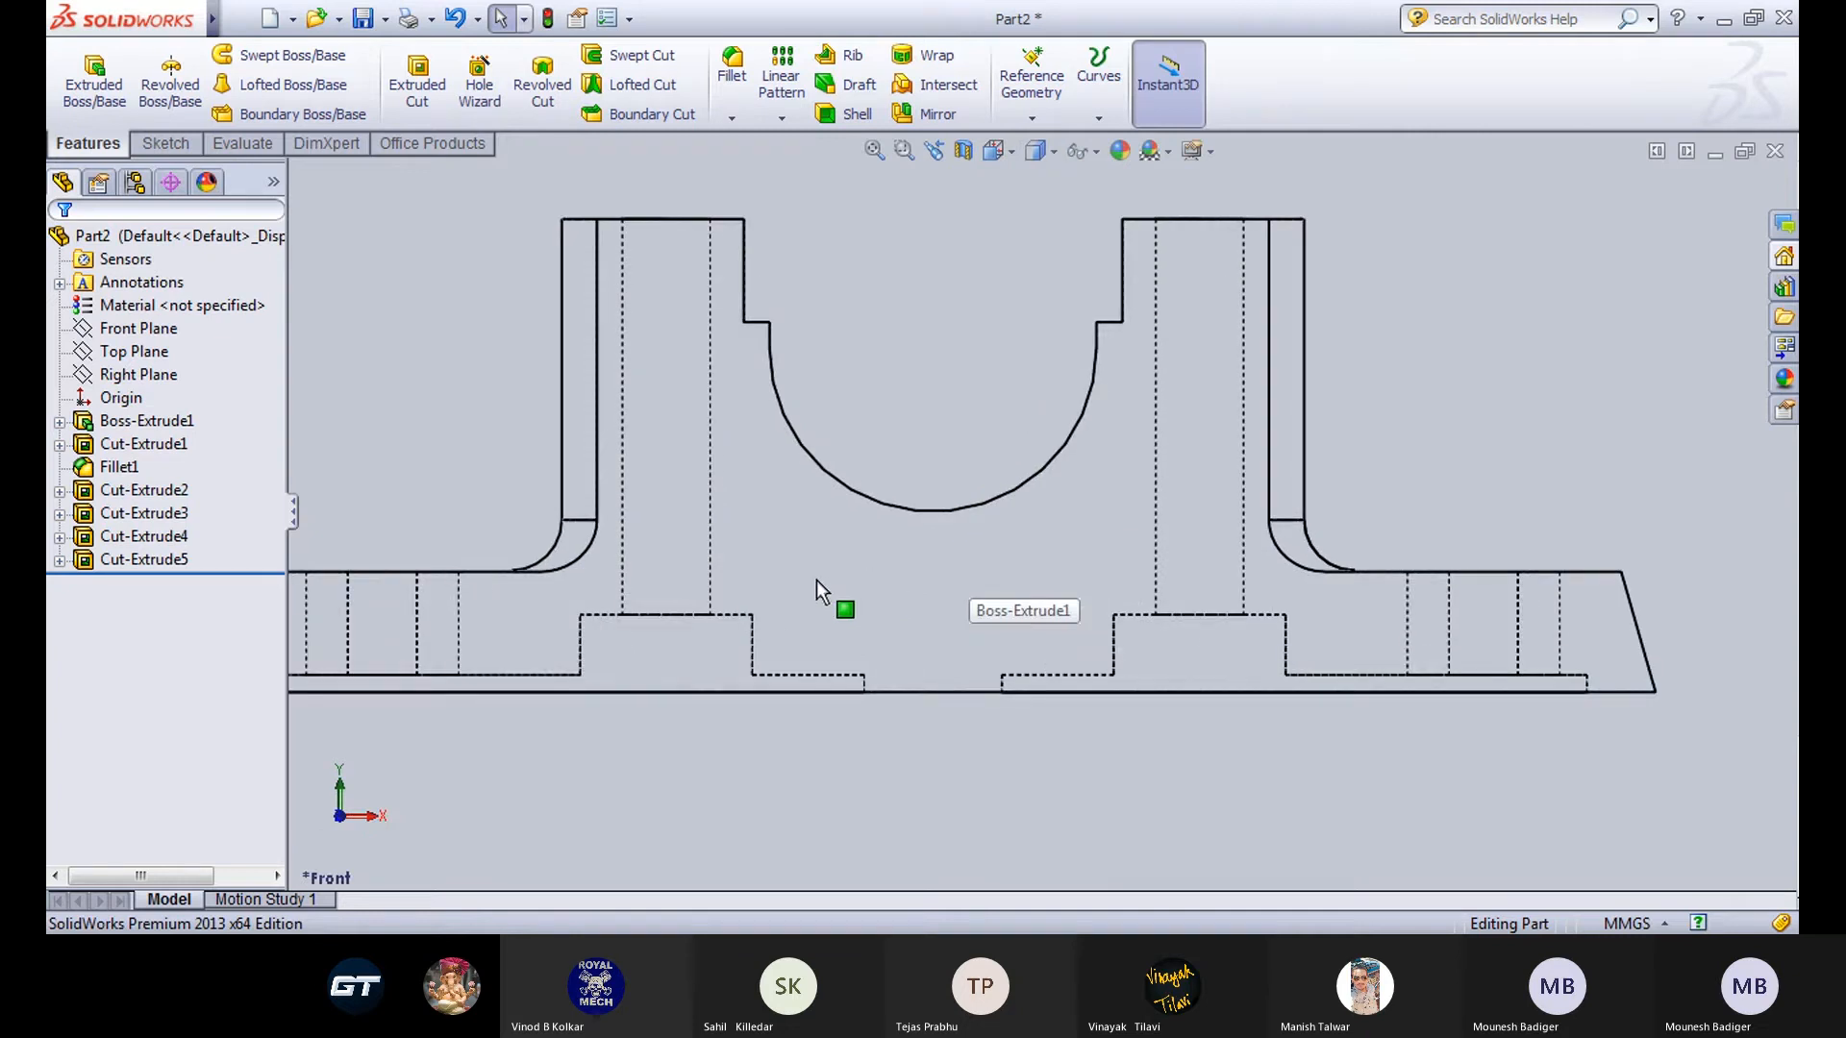
pyautogui.scroll(1, 816, 579)
pyautogui.scroll(-1, 734, 580)
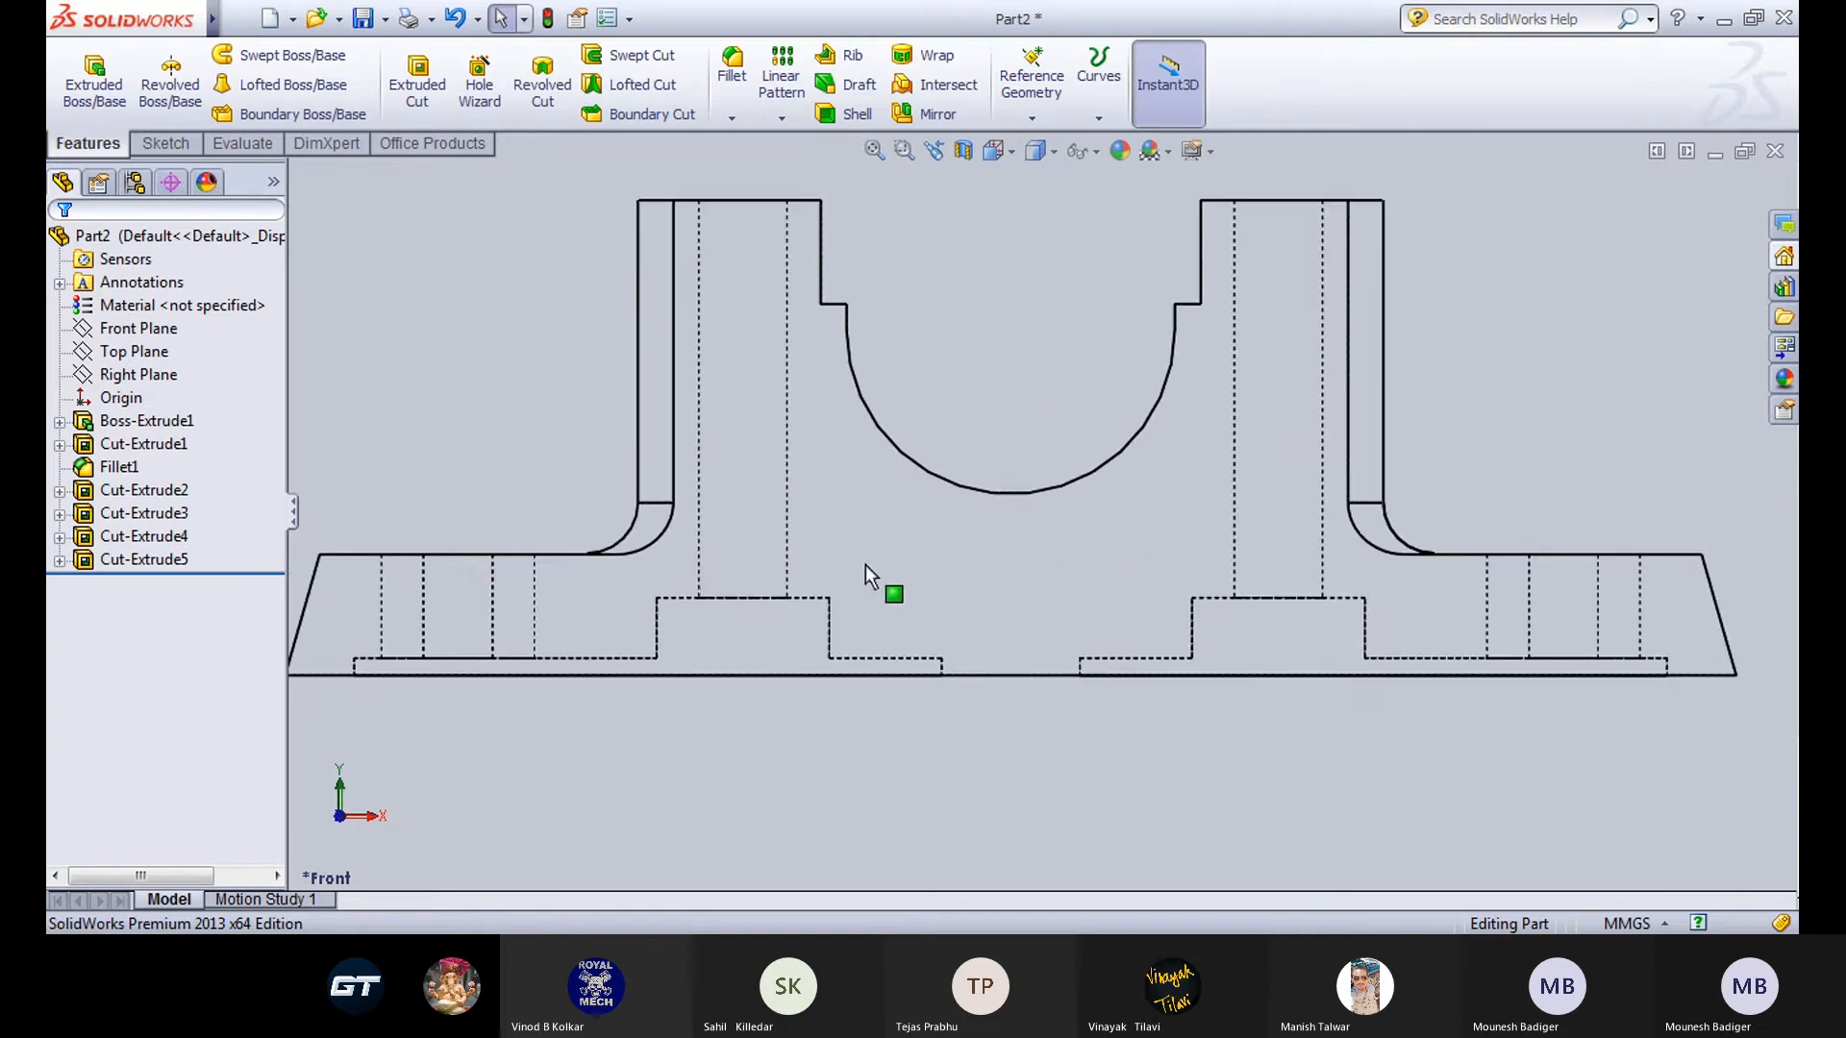
pyautogui.click(1034, 206)
pyautogui.click(1005, 151)
pyautogui.click(1025, 245)
pyautogui.click(1046, 150)
pyautogui.click(1016, 294)
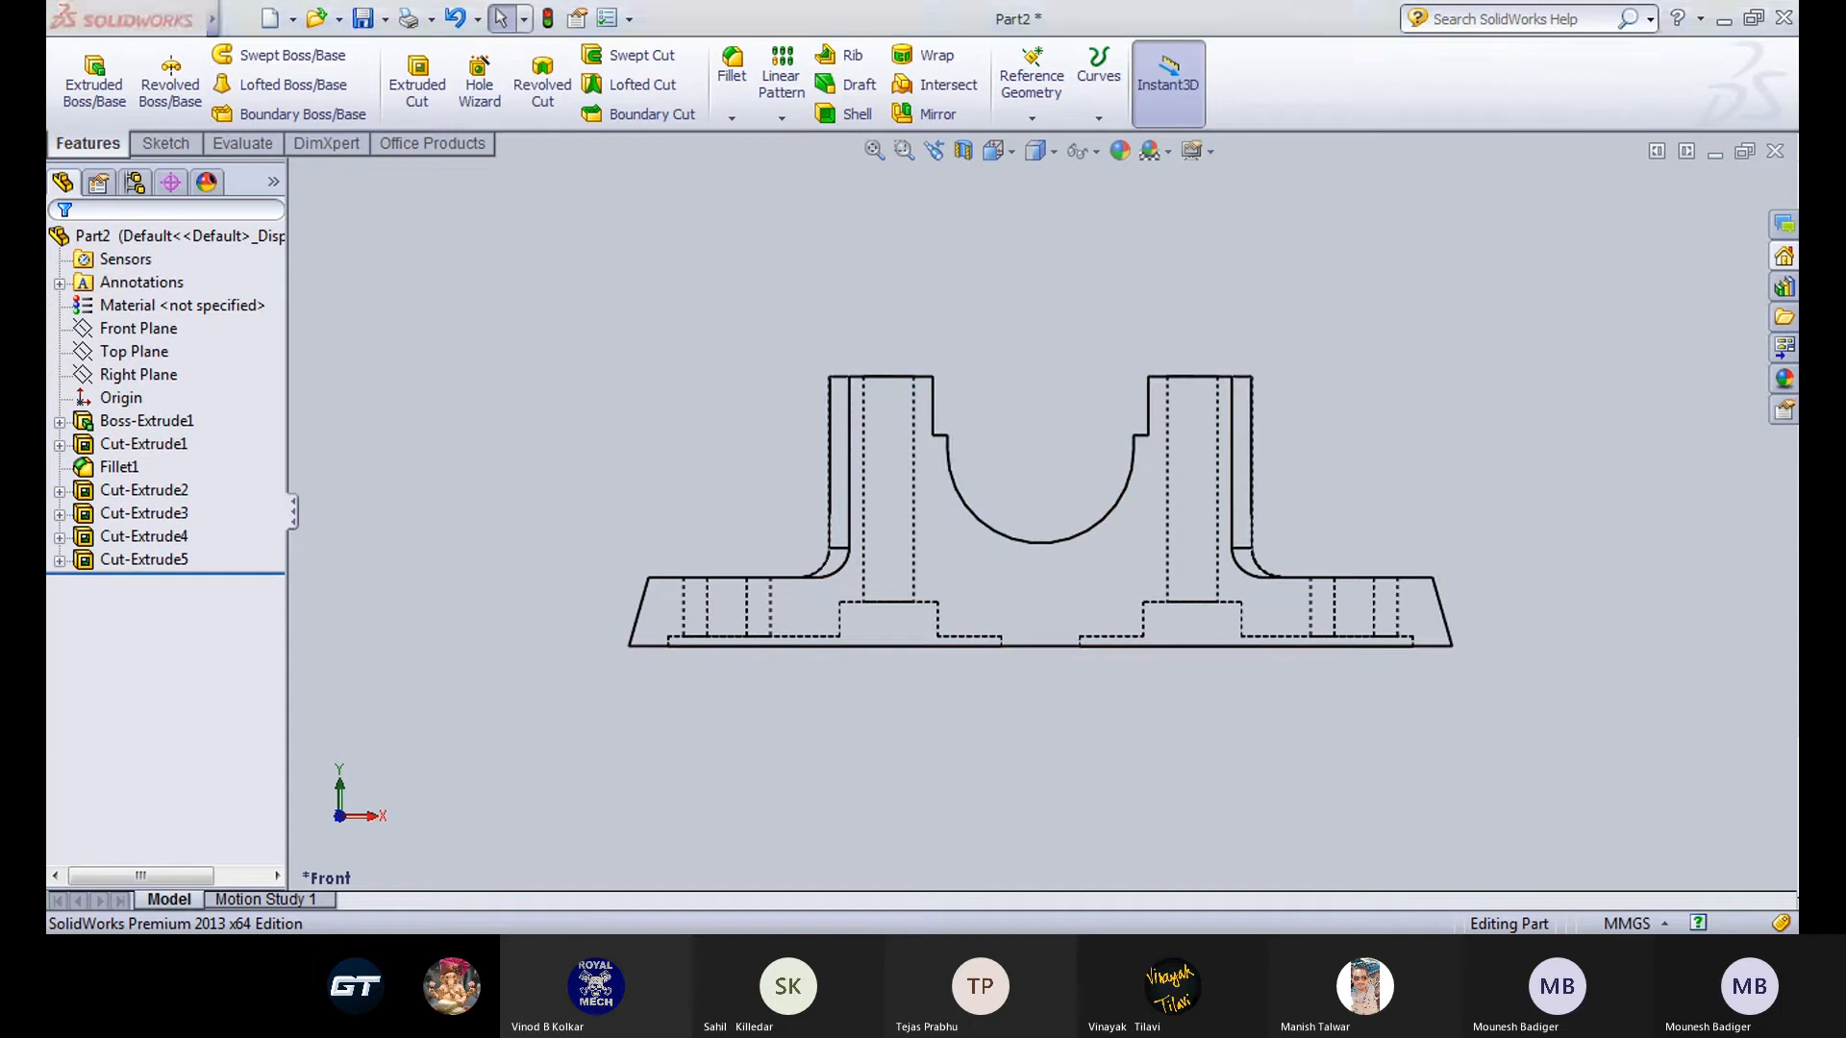
# Check the diameter and depth of the small hole below the bearing seat in the drawing's front view.
pyautogui.click(613, 867)
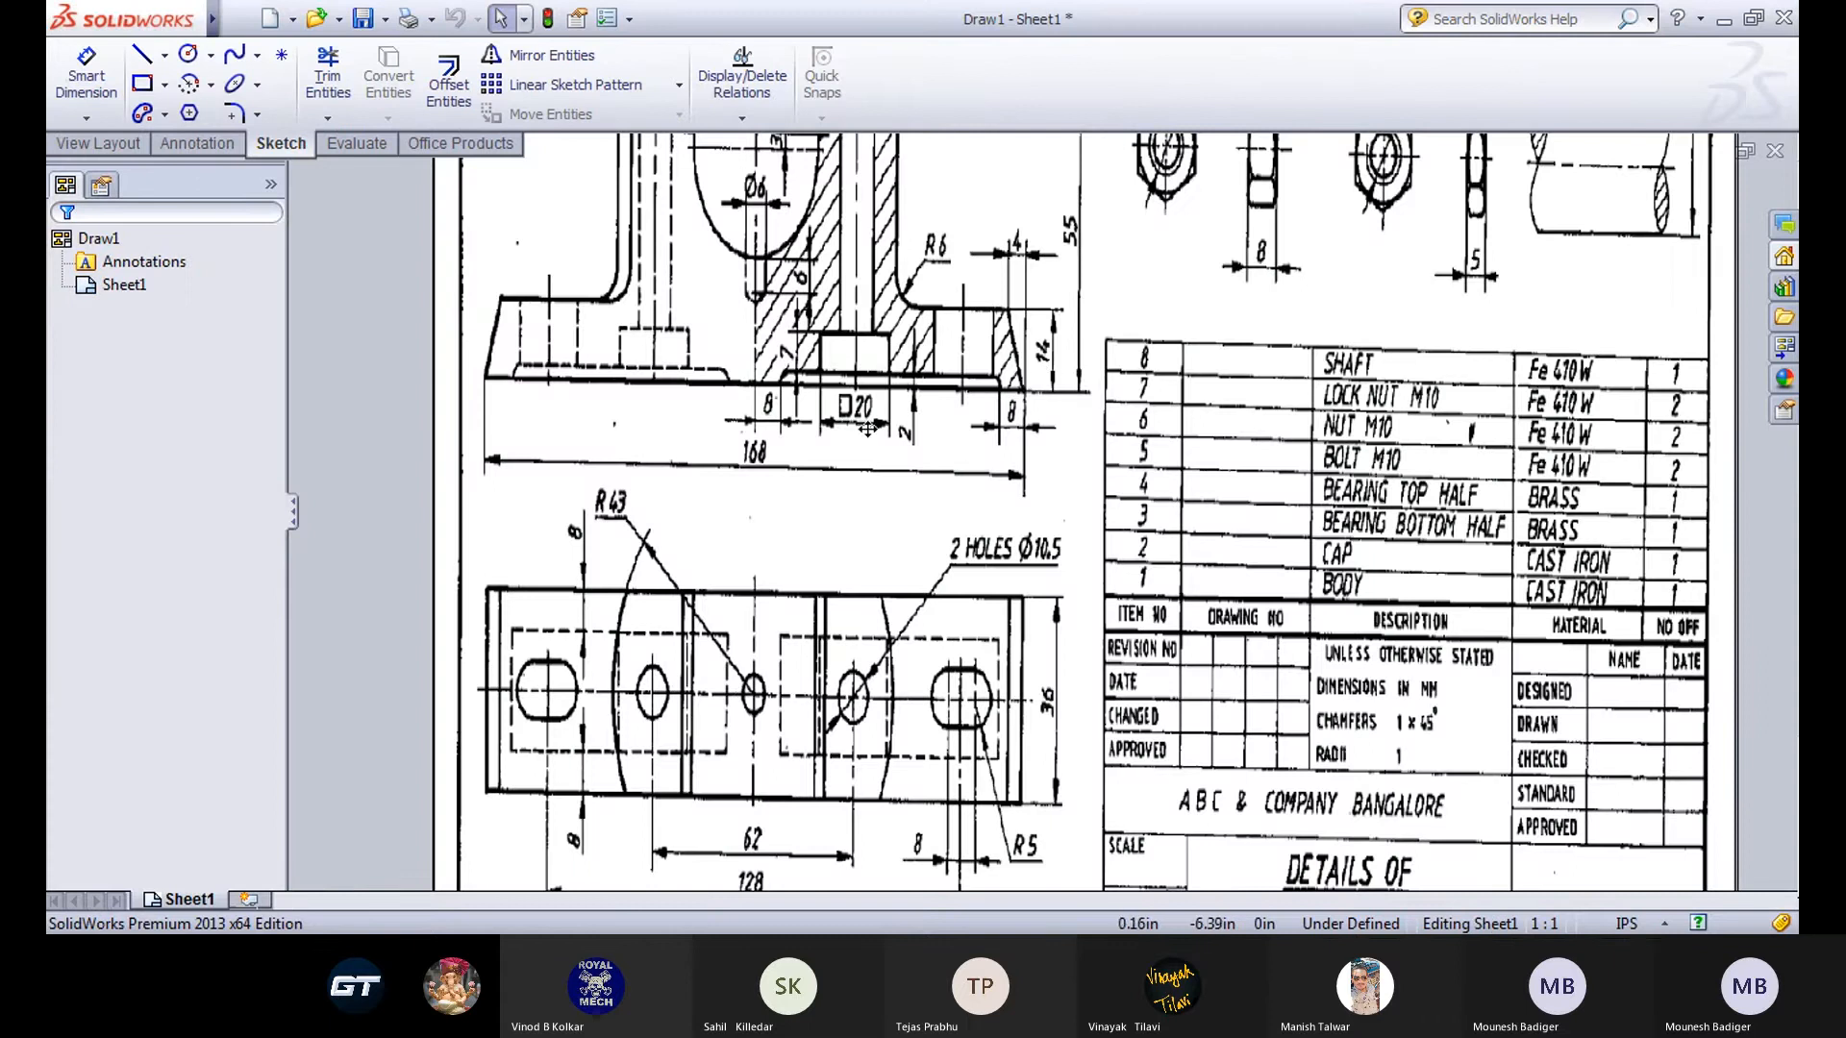
pyautogui.moveTo(737, 395); pyautogui.dragTo(730, 553, button='middle')
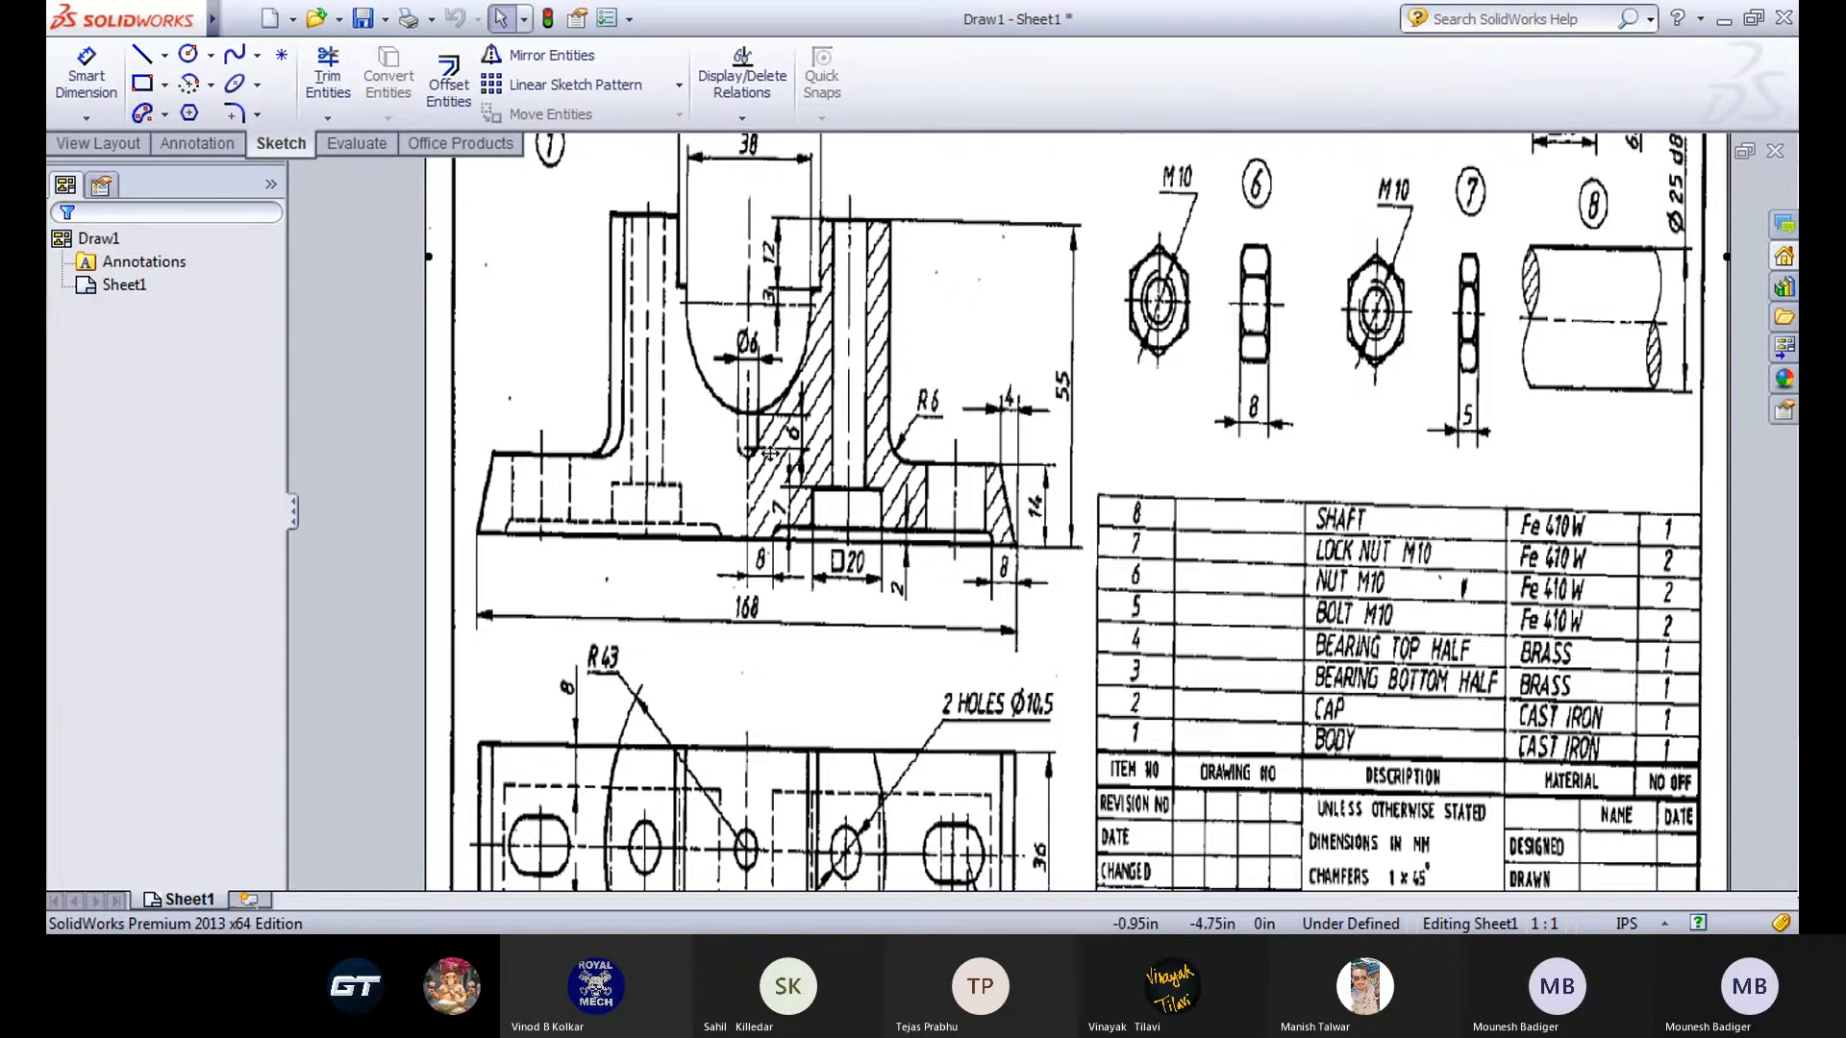
pyautogui.scroll(1, 735, 429)
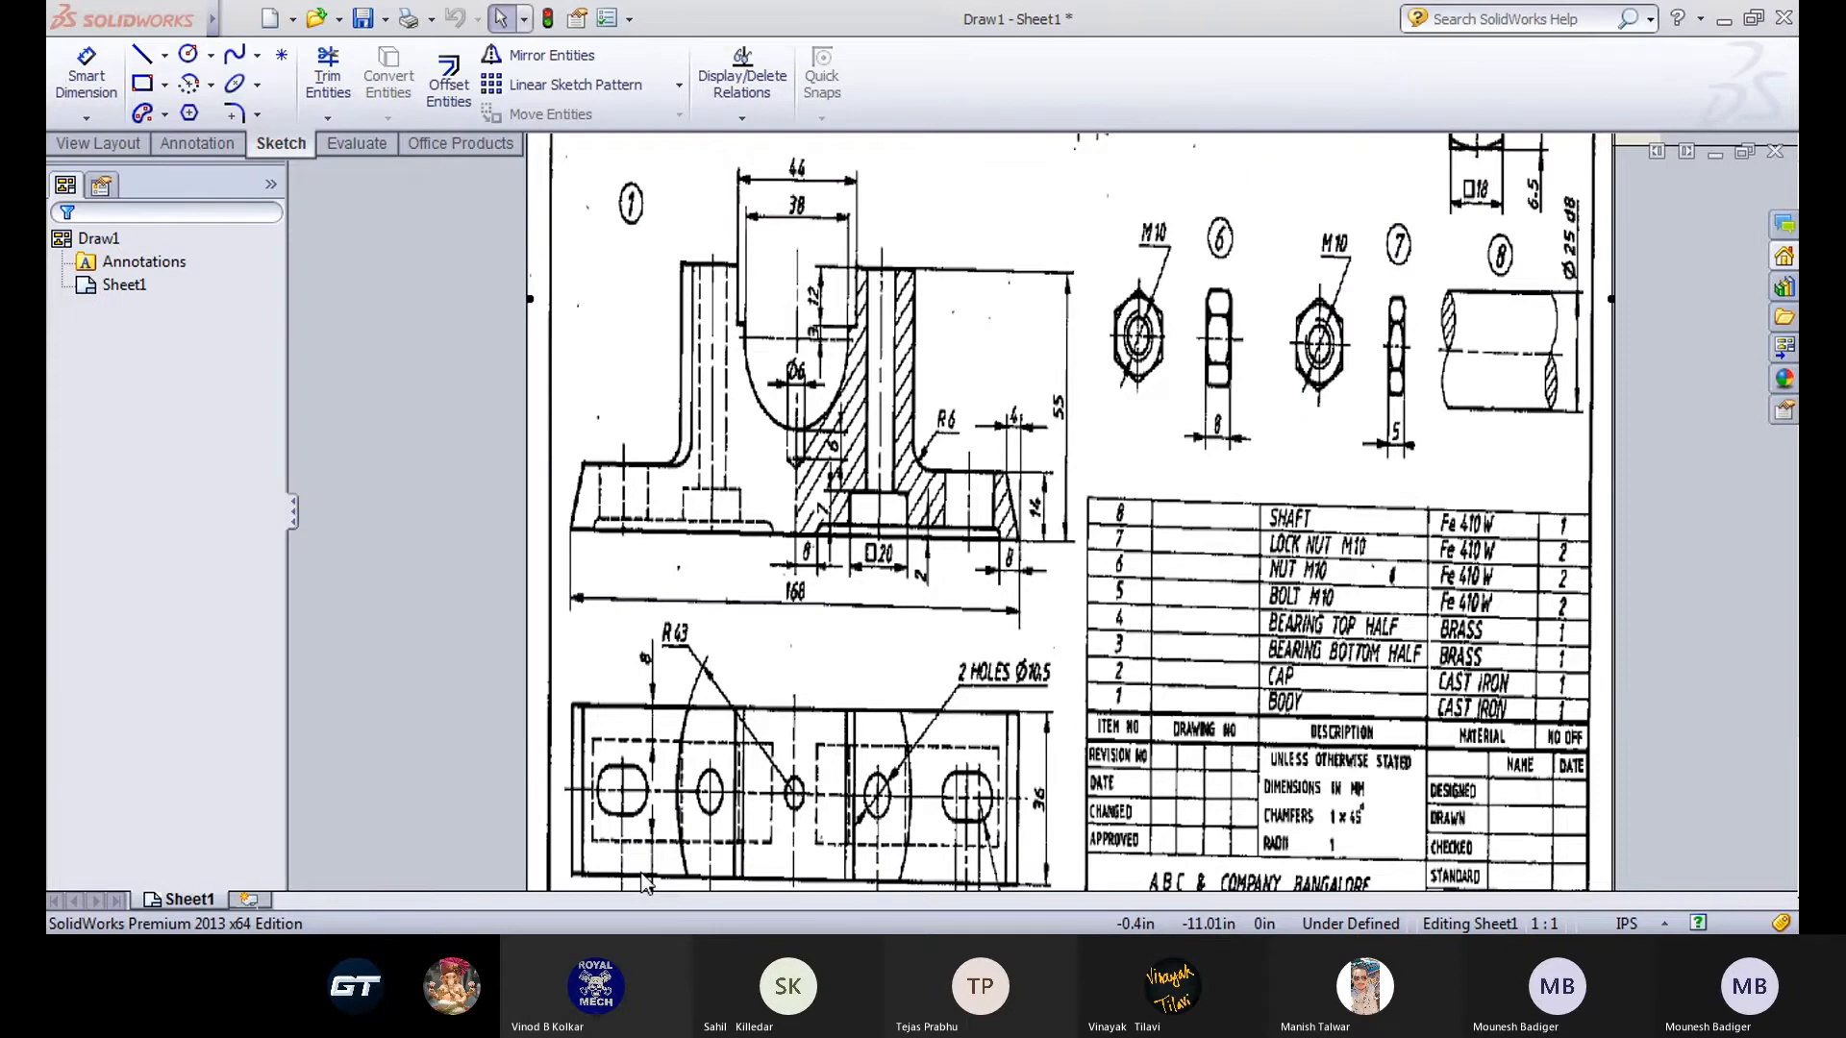
pyautogui.click(620, 897)
# Set the Hole Wizard to the plain Hole type in the ANSI Metric standard, and close it without placing a hole.
pyautogui.scroll(1, 909, 436)
pyautogui.scroll(-1, 909, 436)
pyautogui.moveTo(909, 436); pyautogui.dragTo(896, 608, button='middle')
pyautogui.scroll(-1, 896, 607)
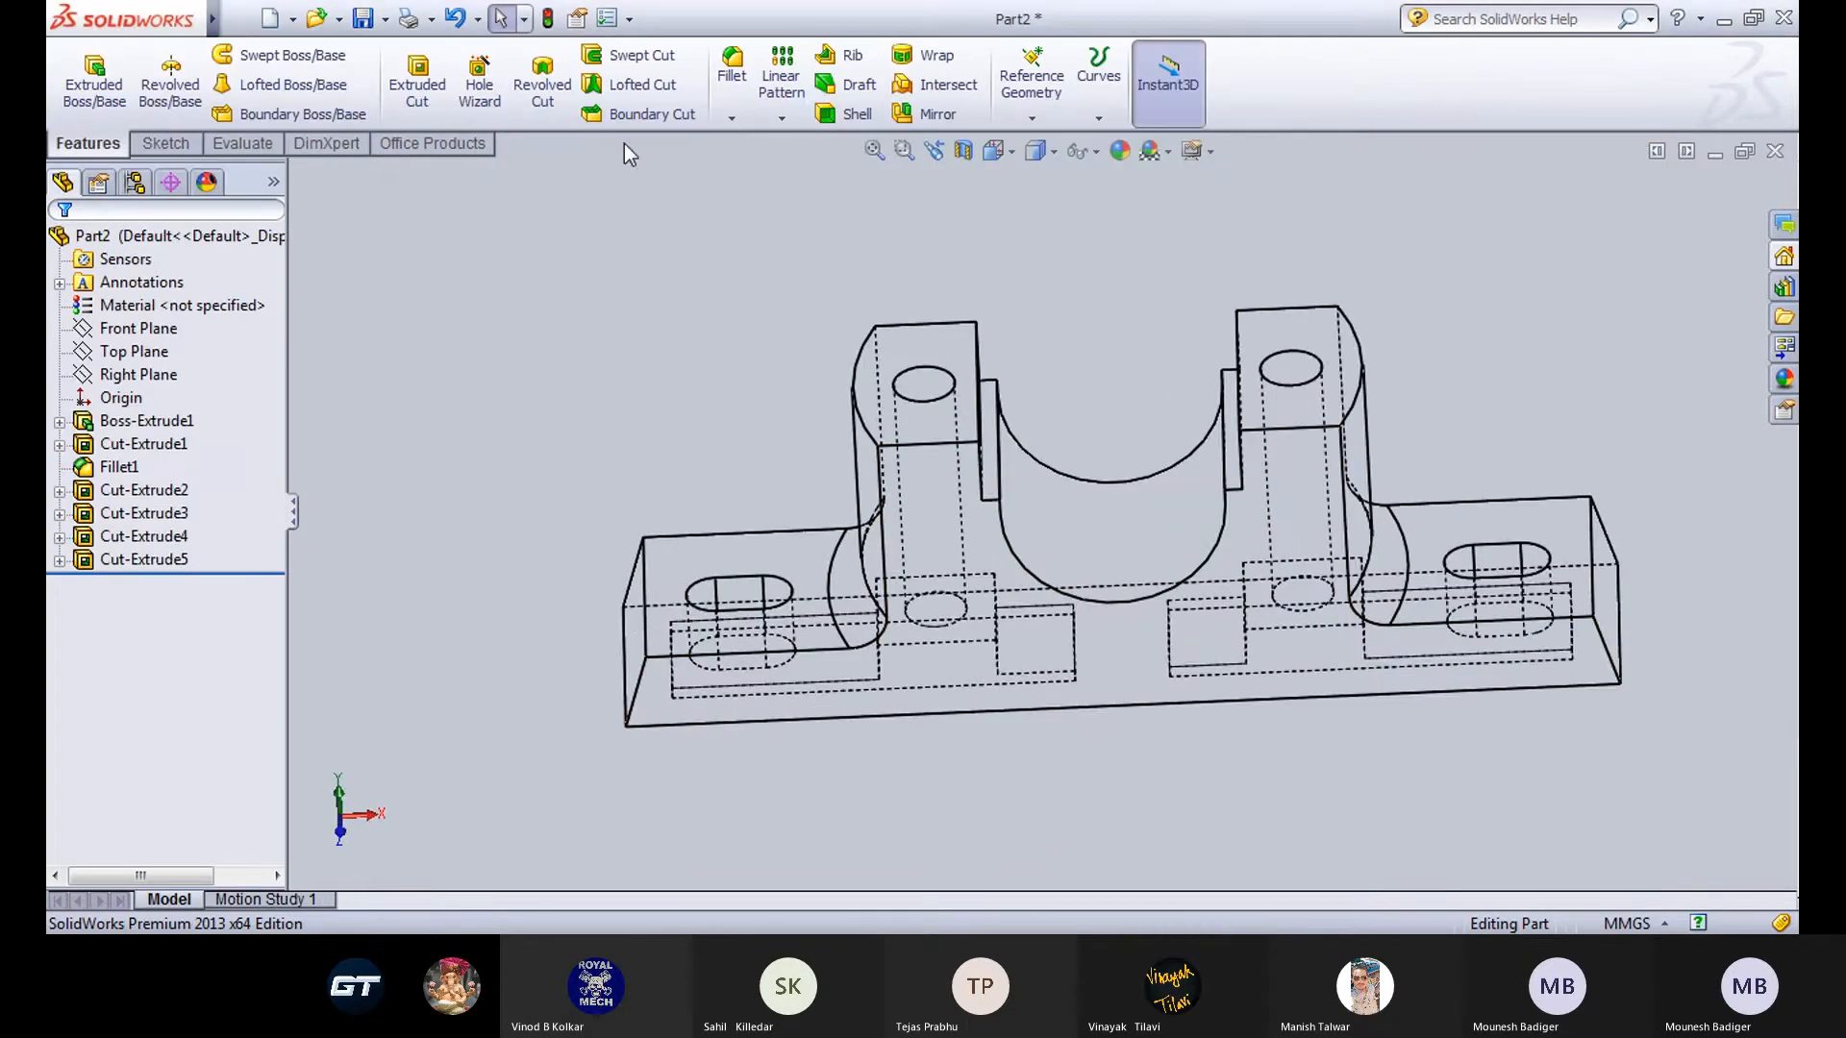
pyautogui.click(786, 117)
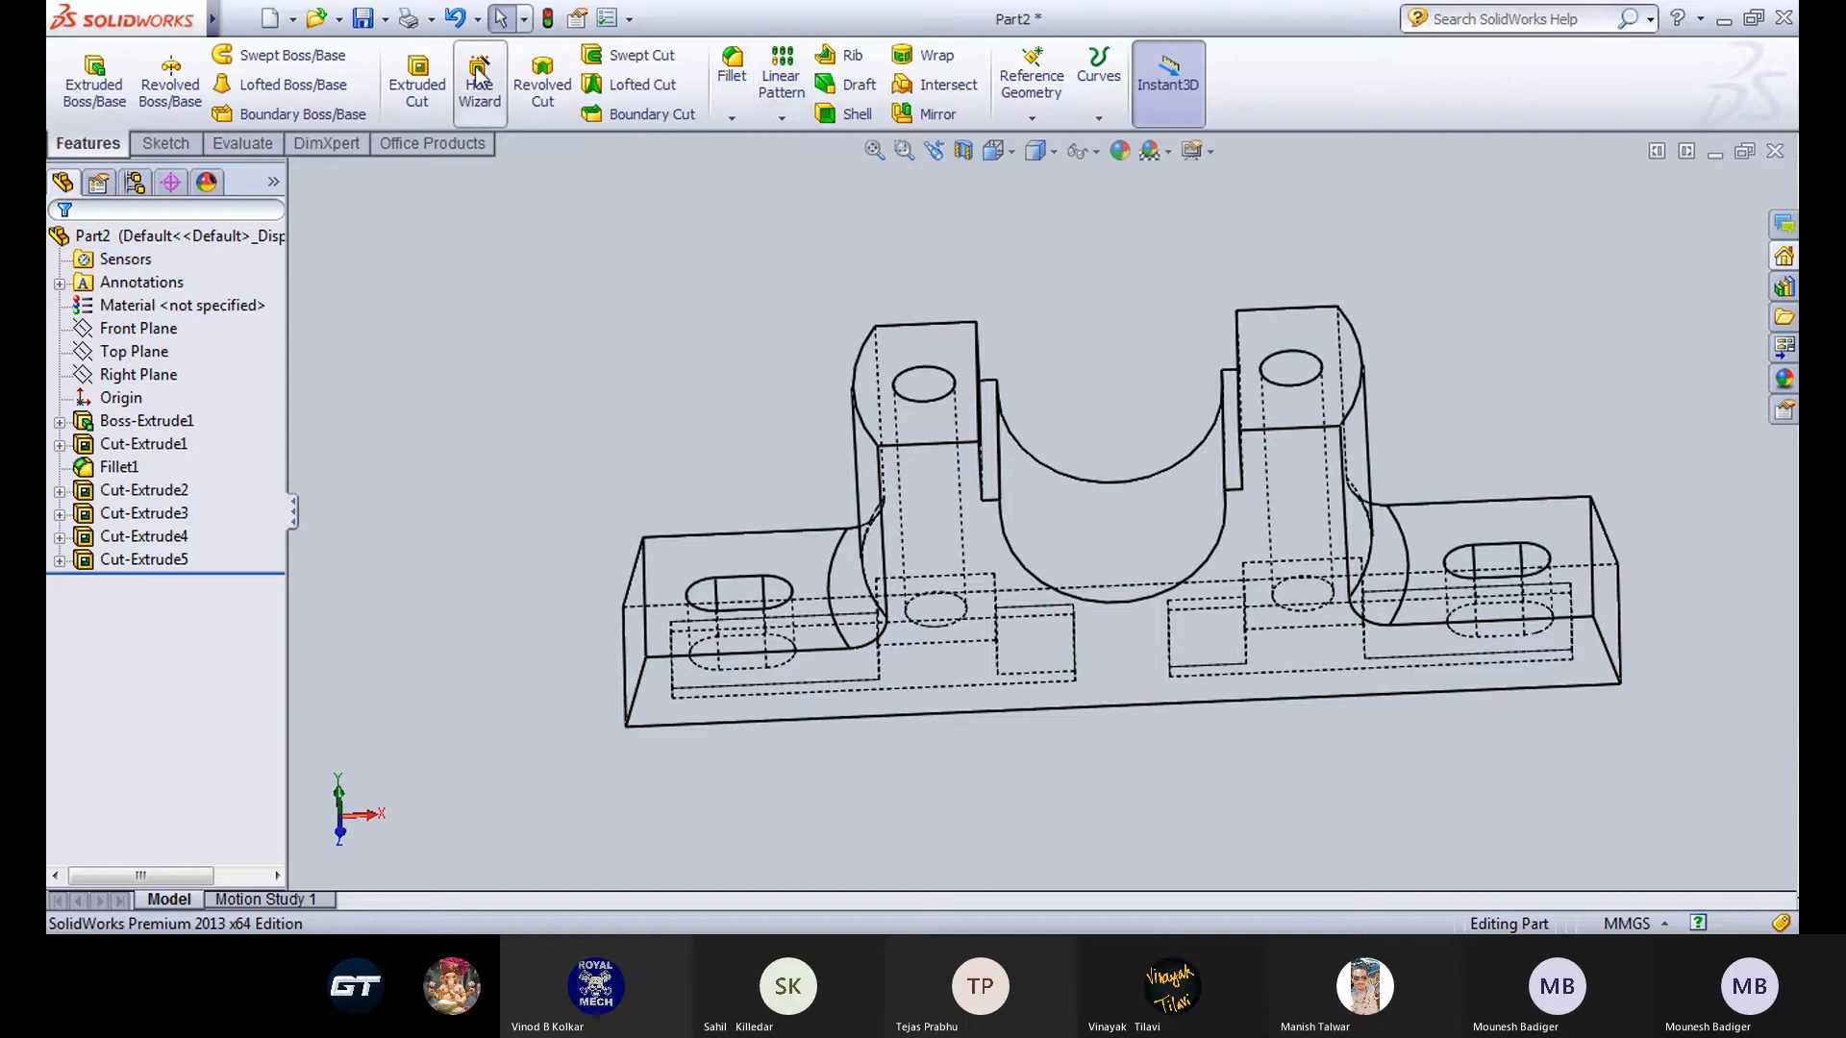
pyautogui.click(478, 75)
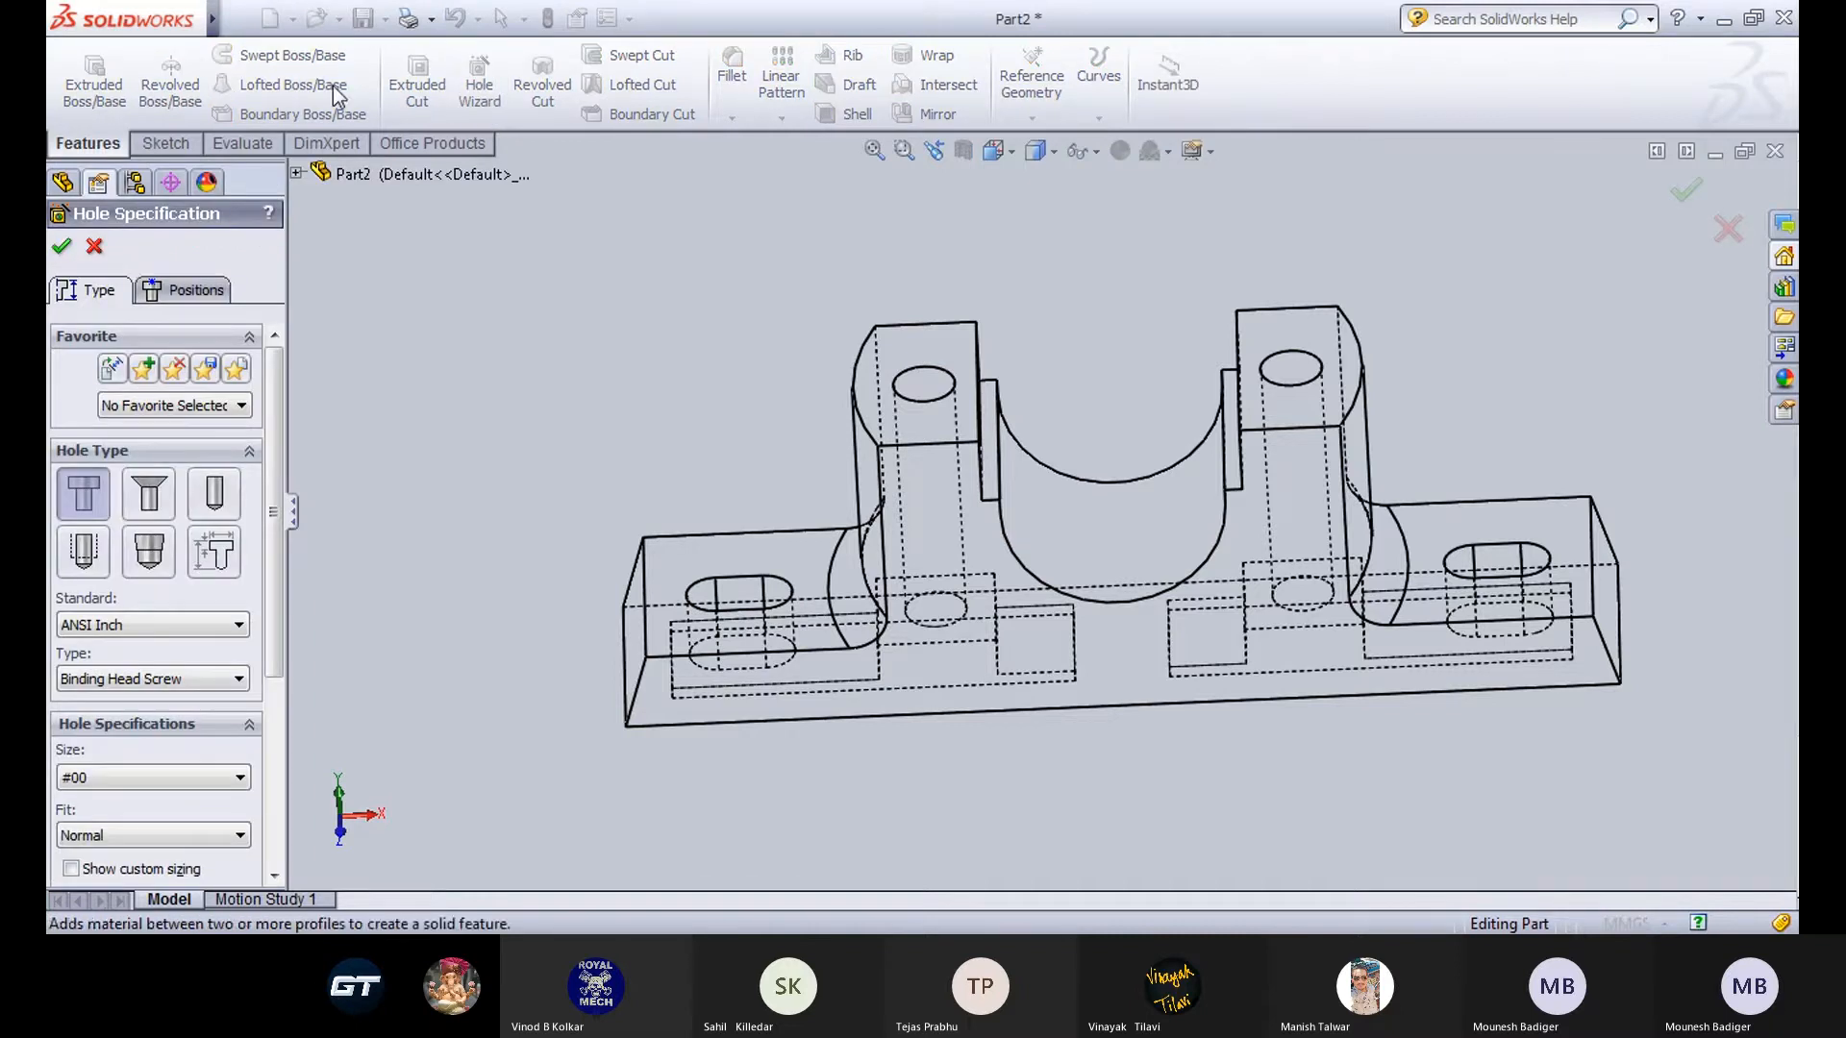
pyautogui.click(191, 290)
pyautogui.click(94, 290)
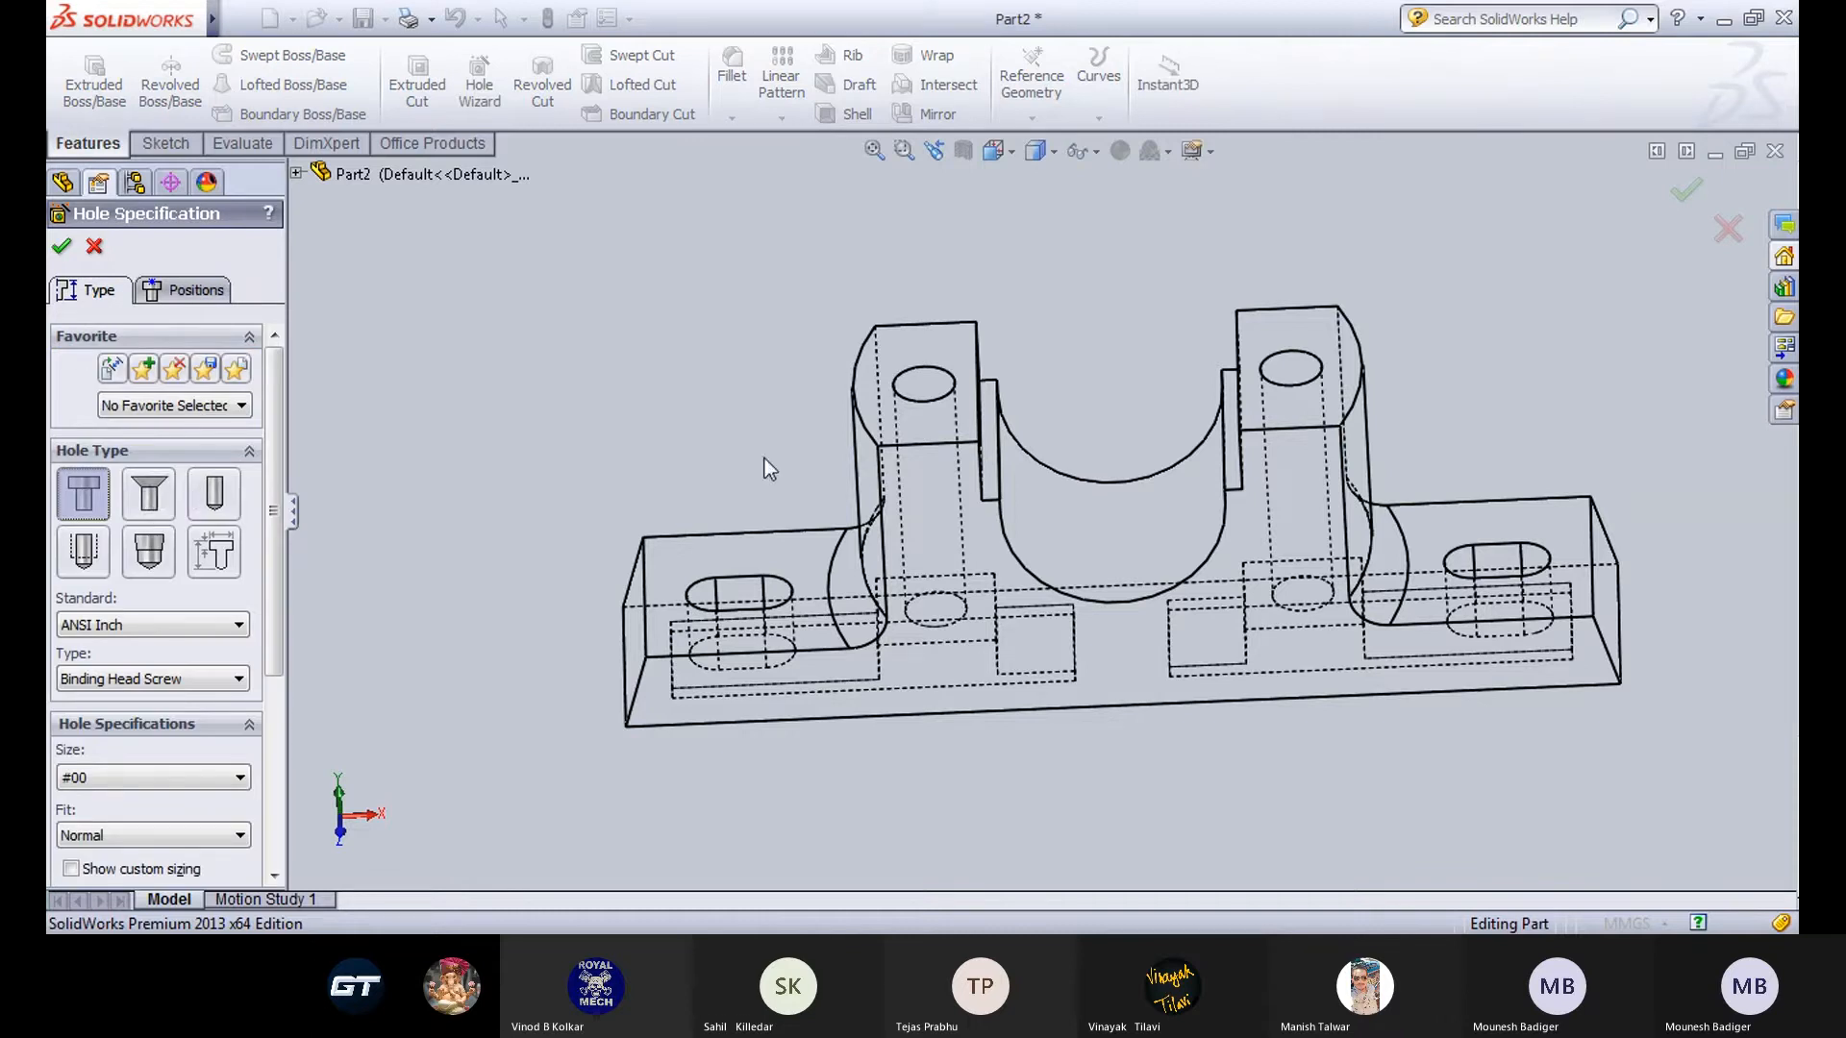
pyautogui.click(213, 500)
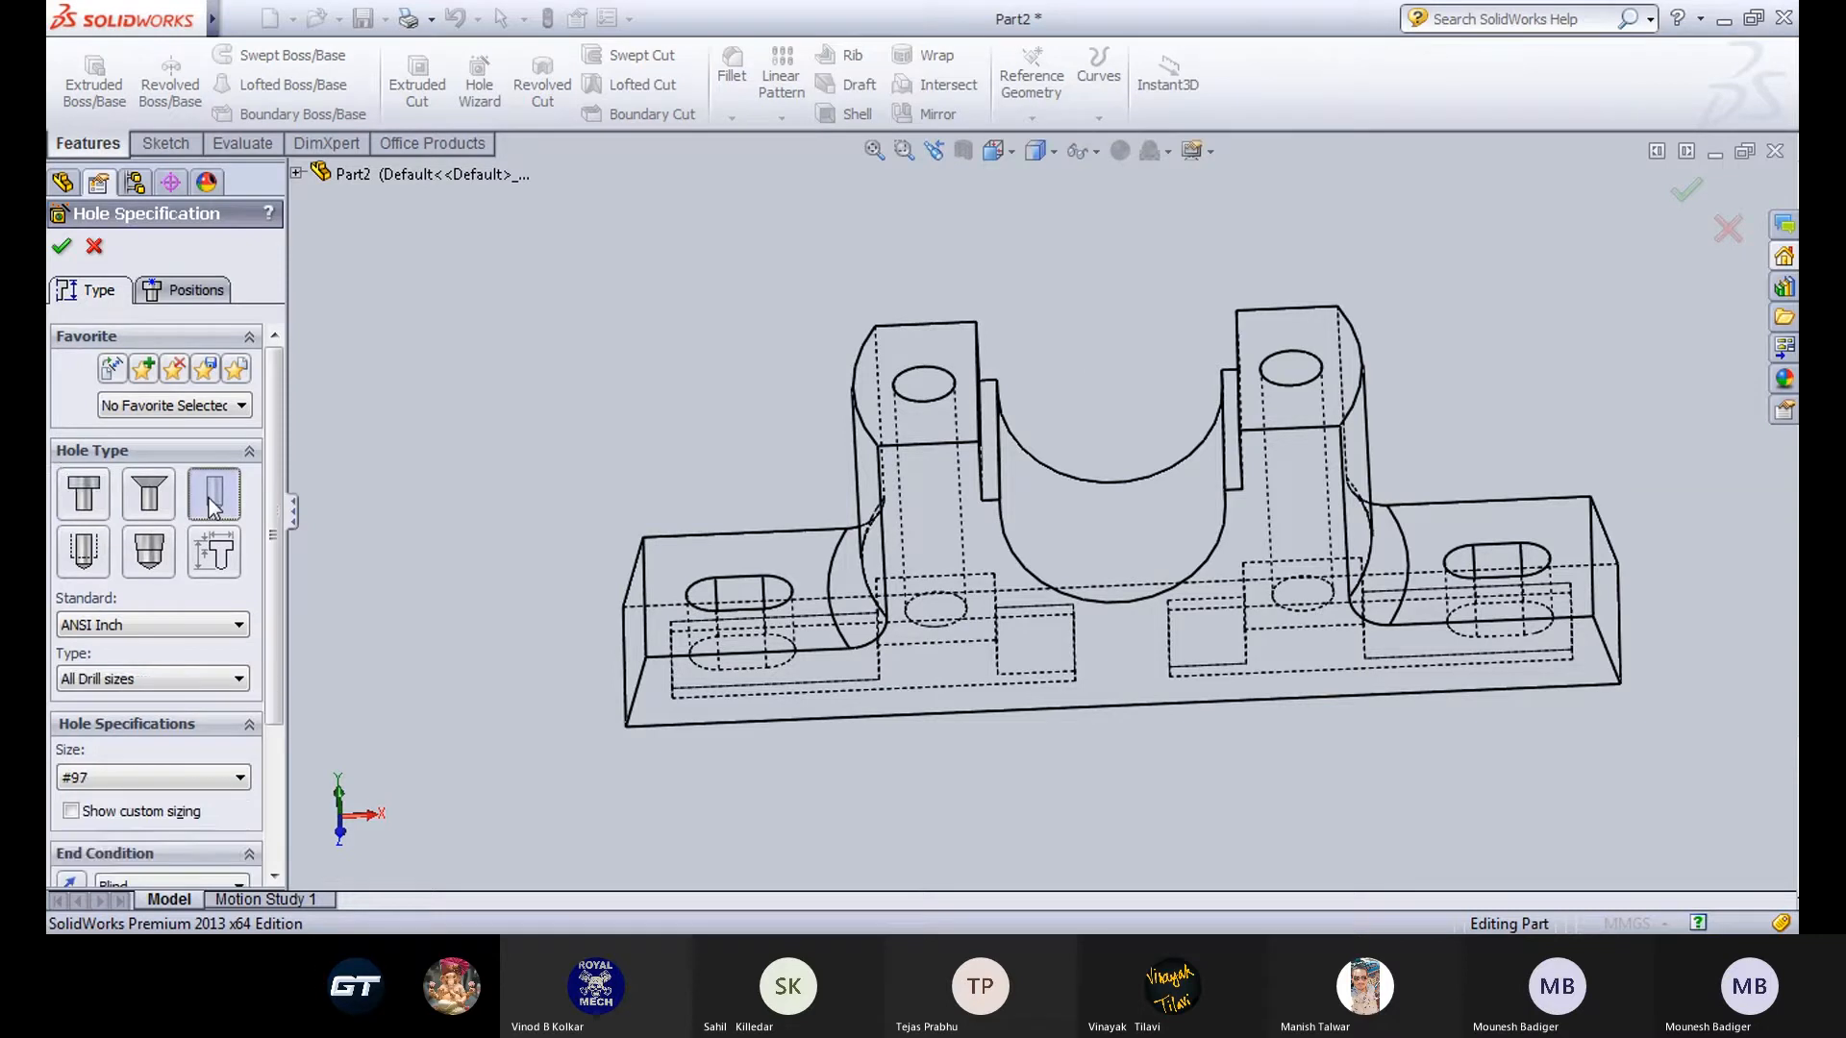
pyautogui.click(147, 625)
pyautogui.click(108, 668)
pyautogui.moveTo(279, 429); pyautogui.dragTo(256, 562)
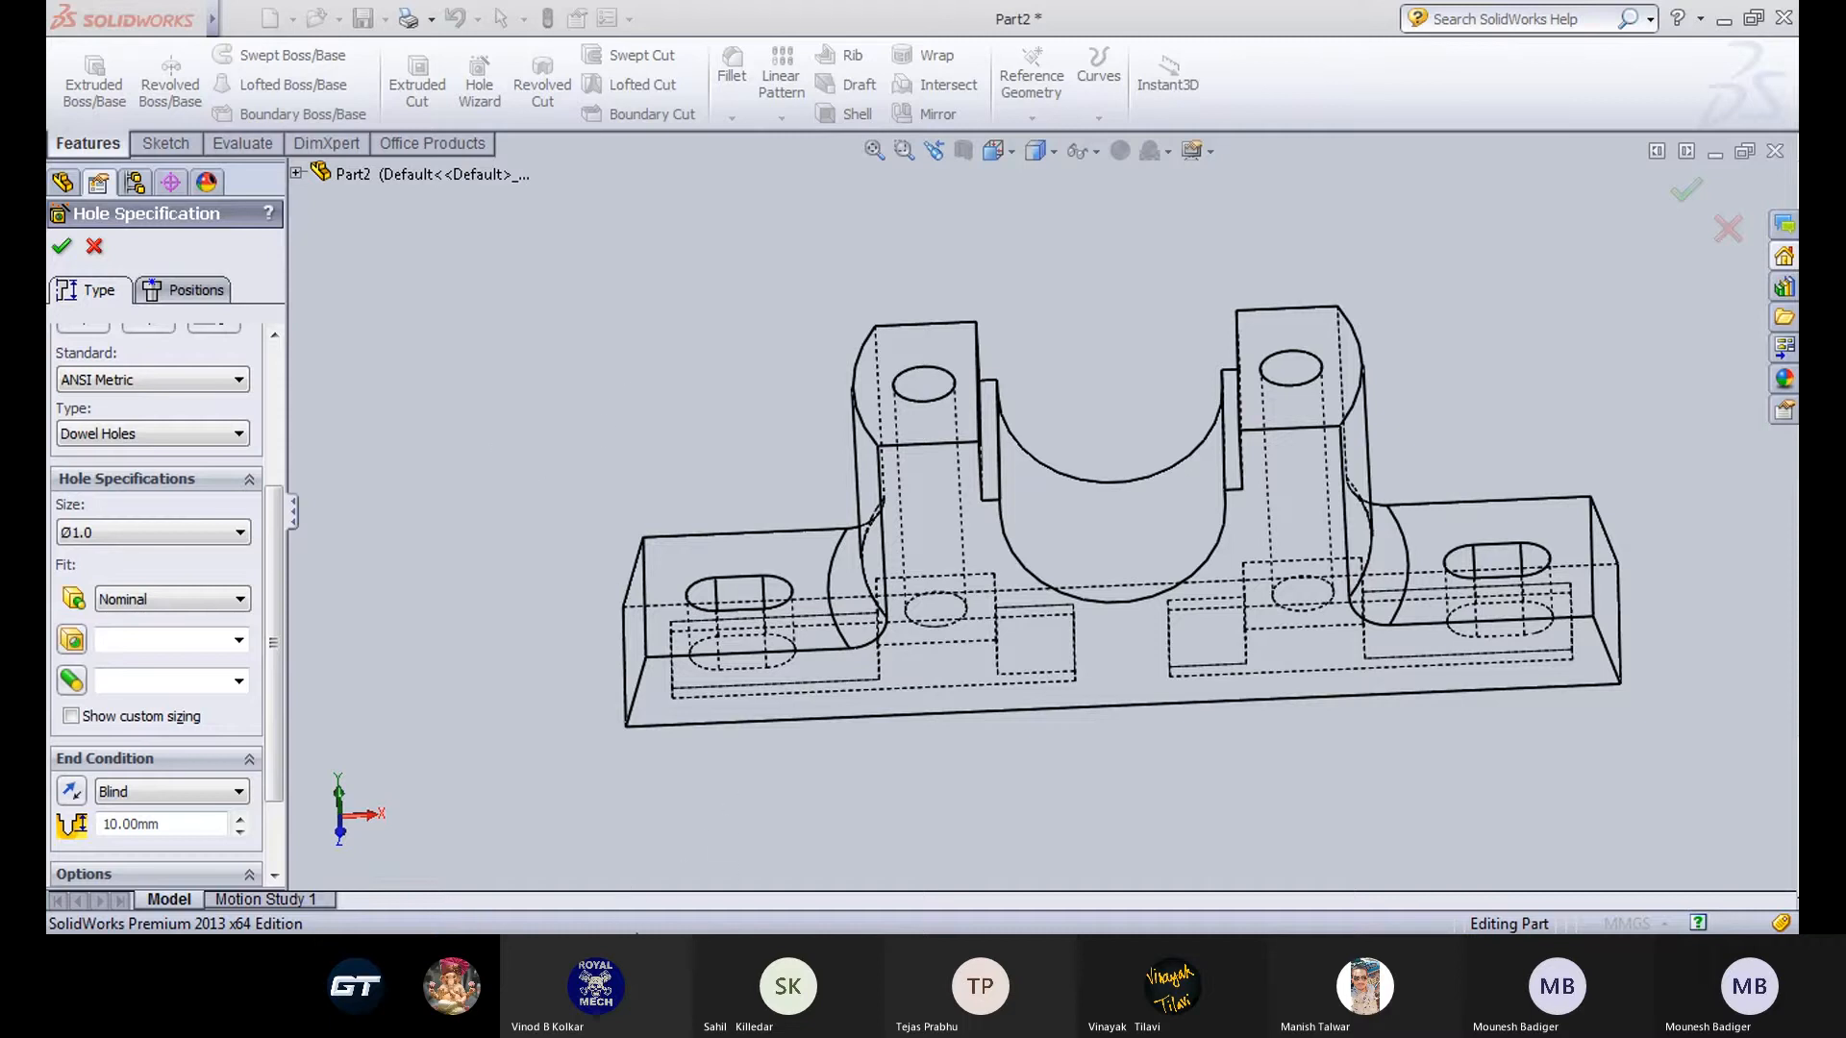
pyautogui.click(95, 246)
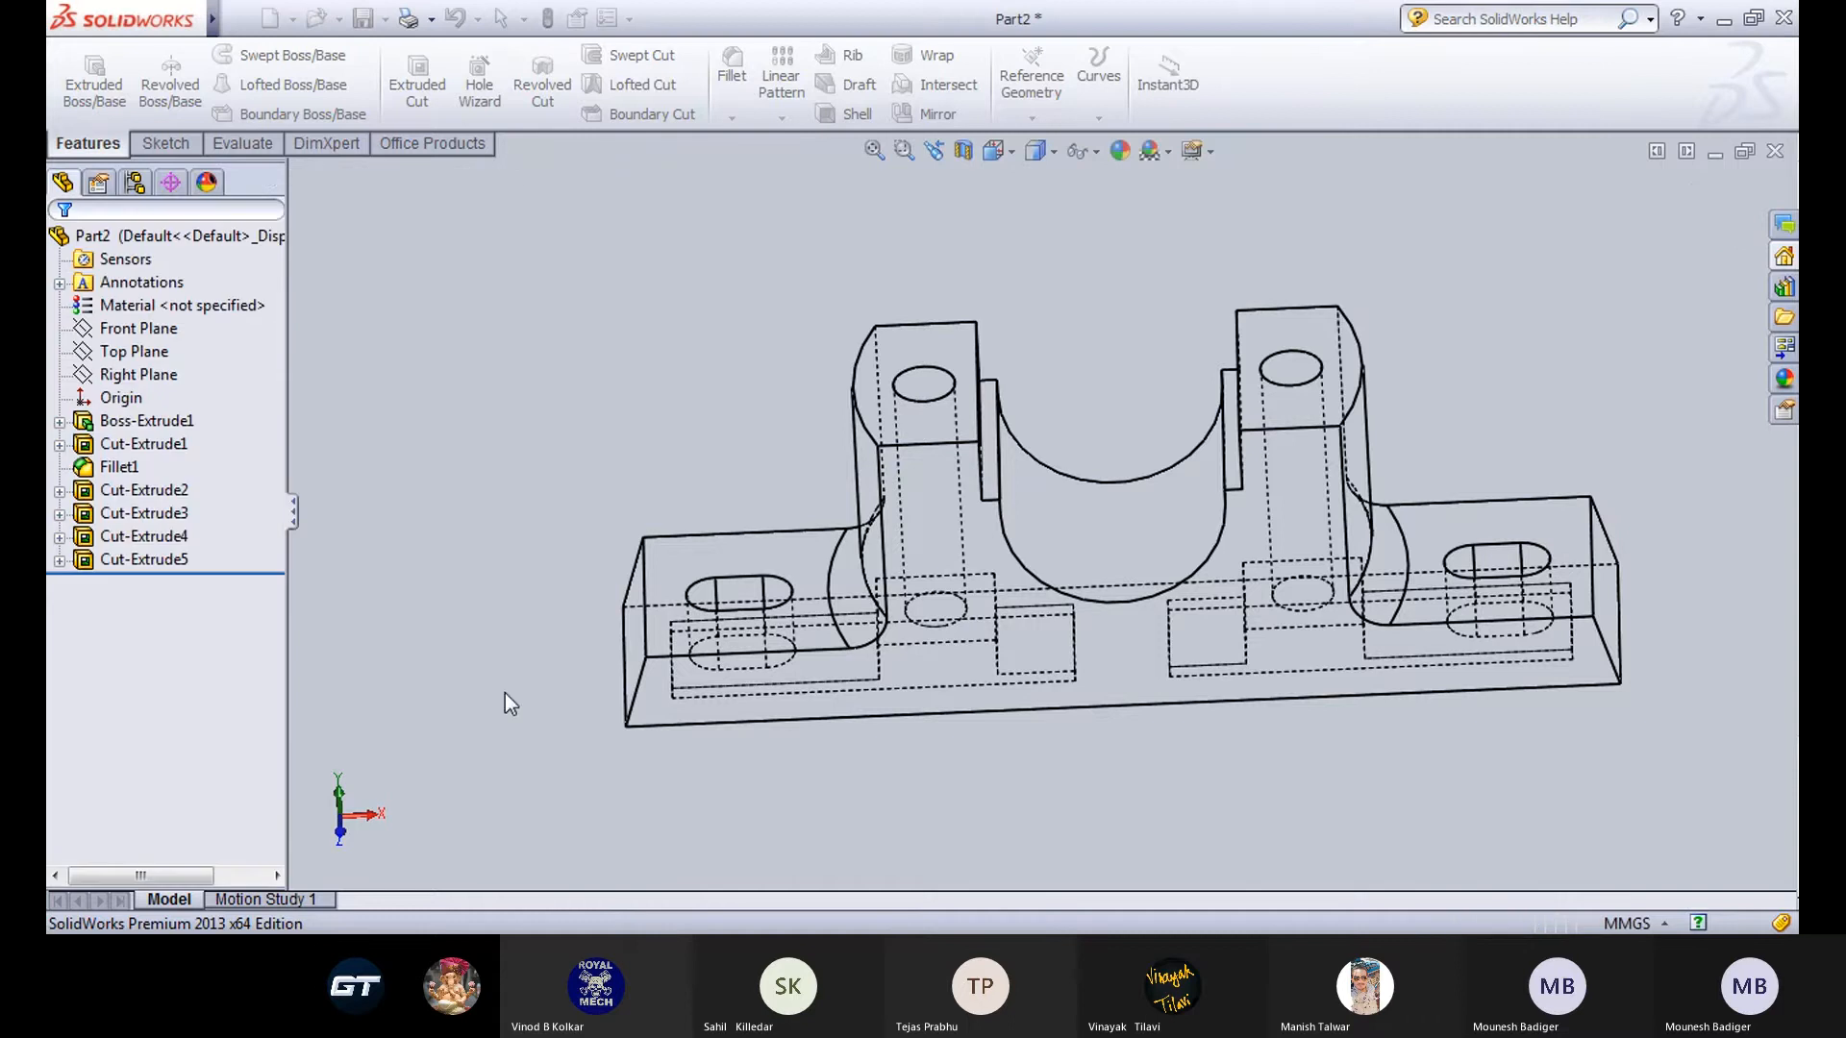
# Recheck the small hole's dimensions below the bearing seat in the enlarged drawing view.
pyautogui.hotkey('ctrl', 'Tab')
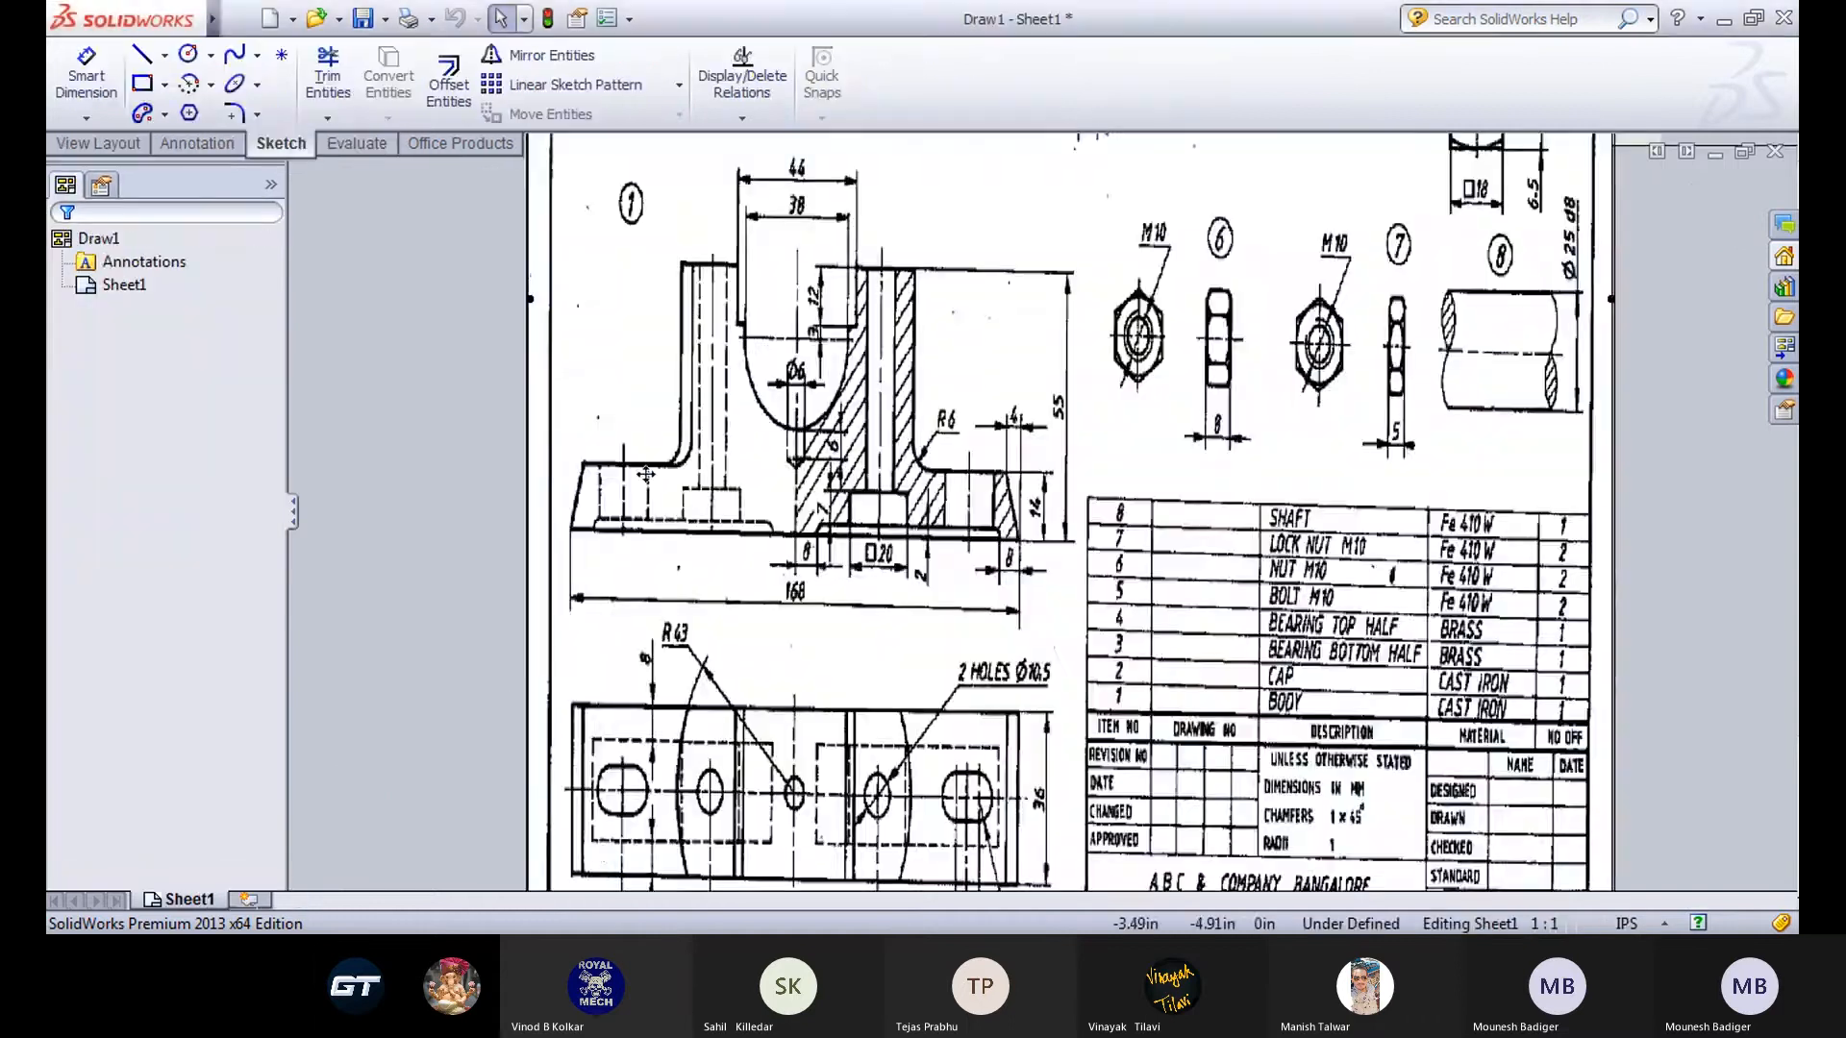
pyautogui.scroll(-2, 776, 480)
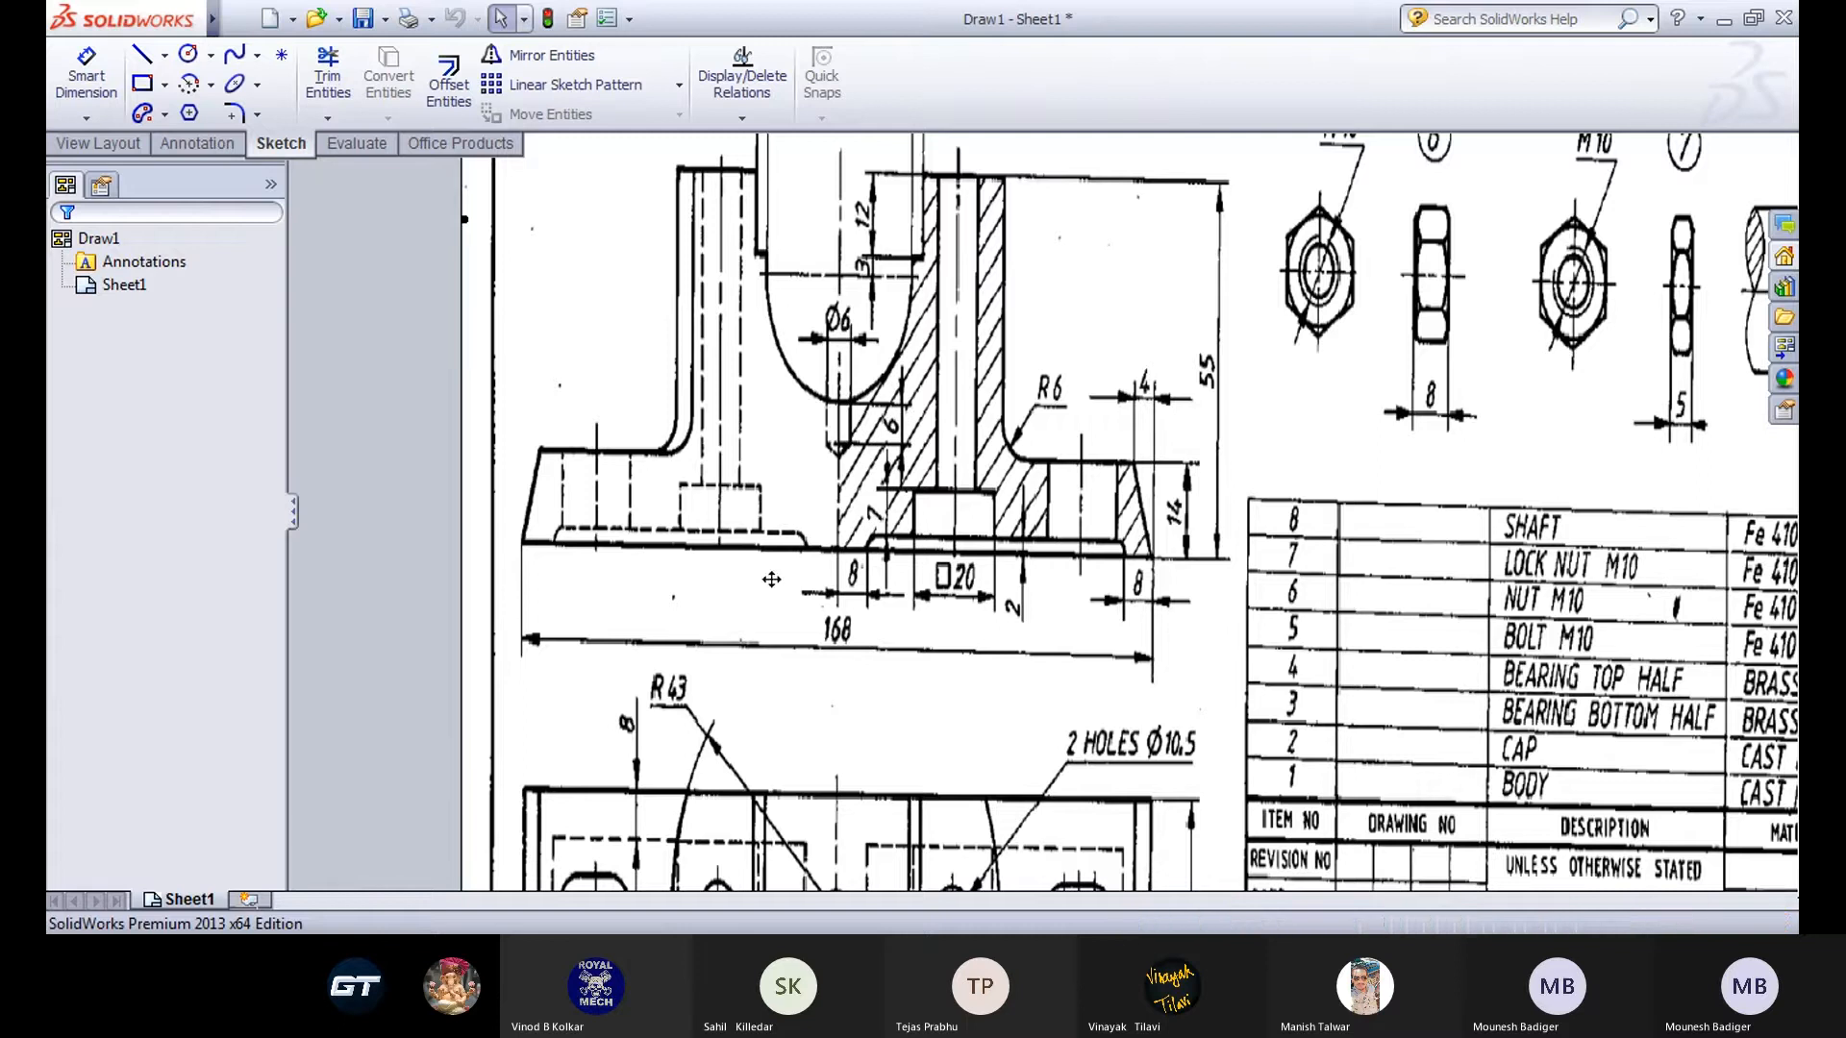
pyautogui.click(620, 906)
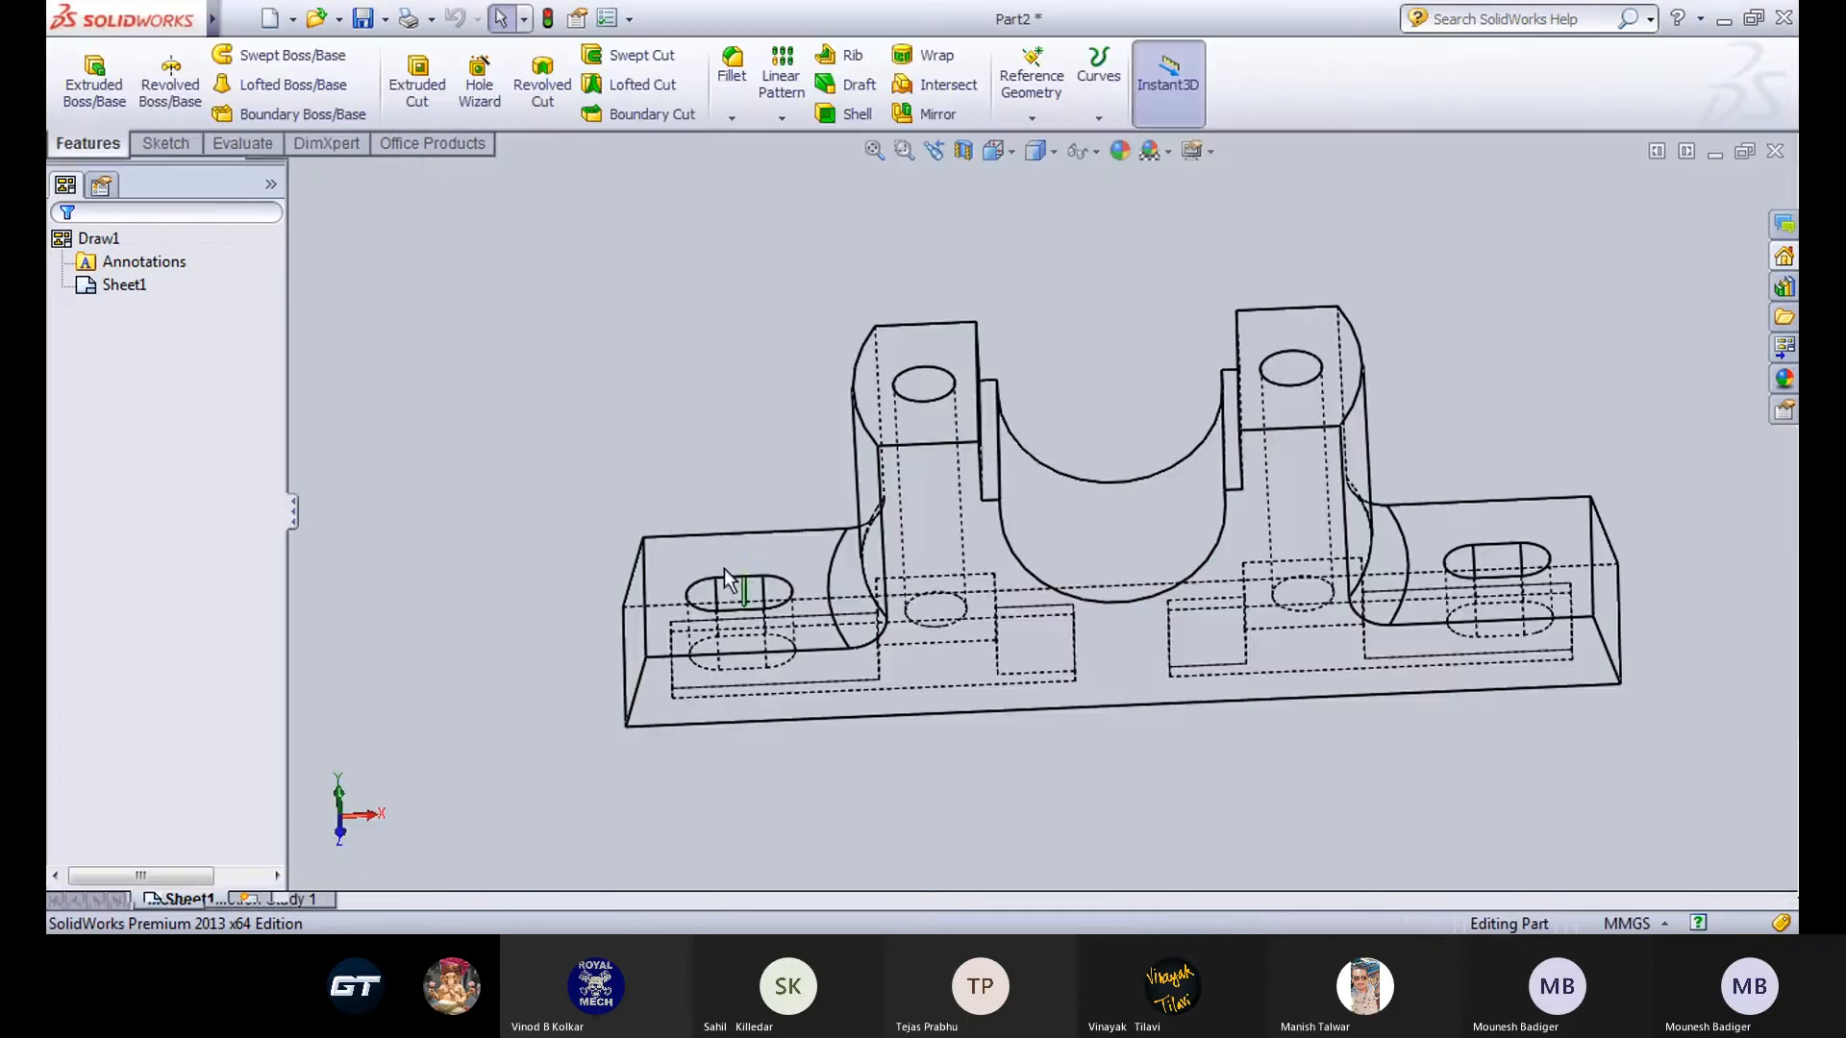
# Shade the model with edges and specify an ANSI Metric dowel hole of size Ø6.0 with a blind depth of 6 mm.
pyautogui.click(1049, 152)
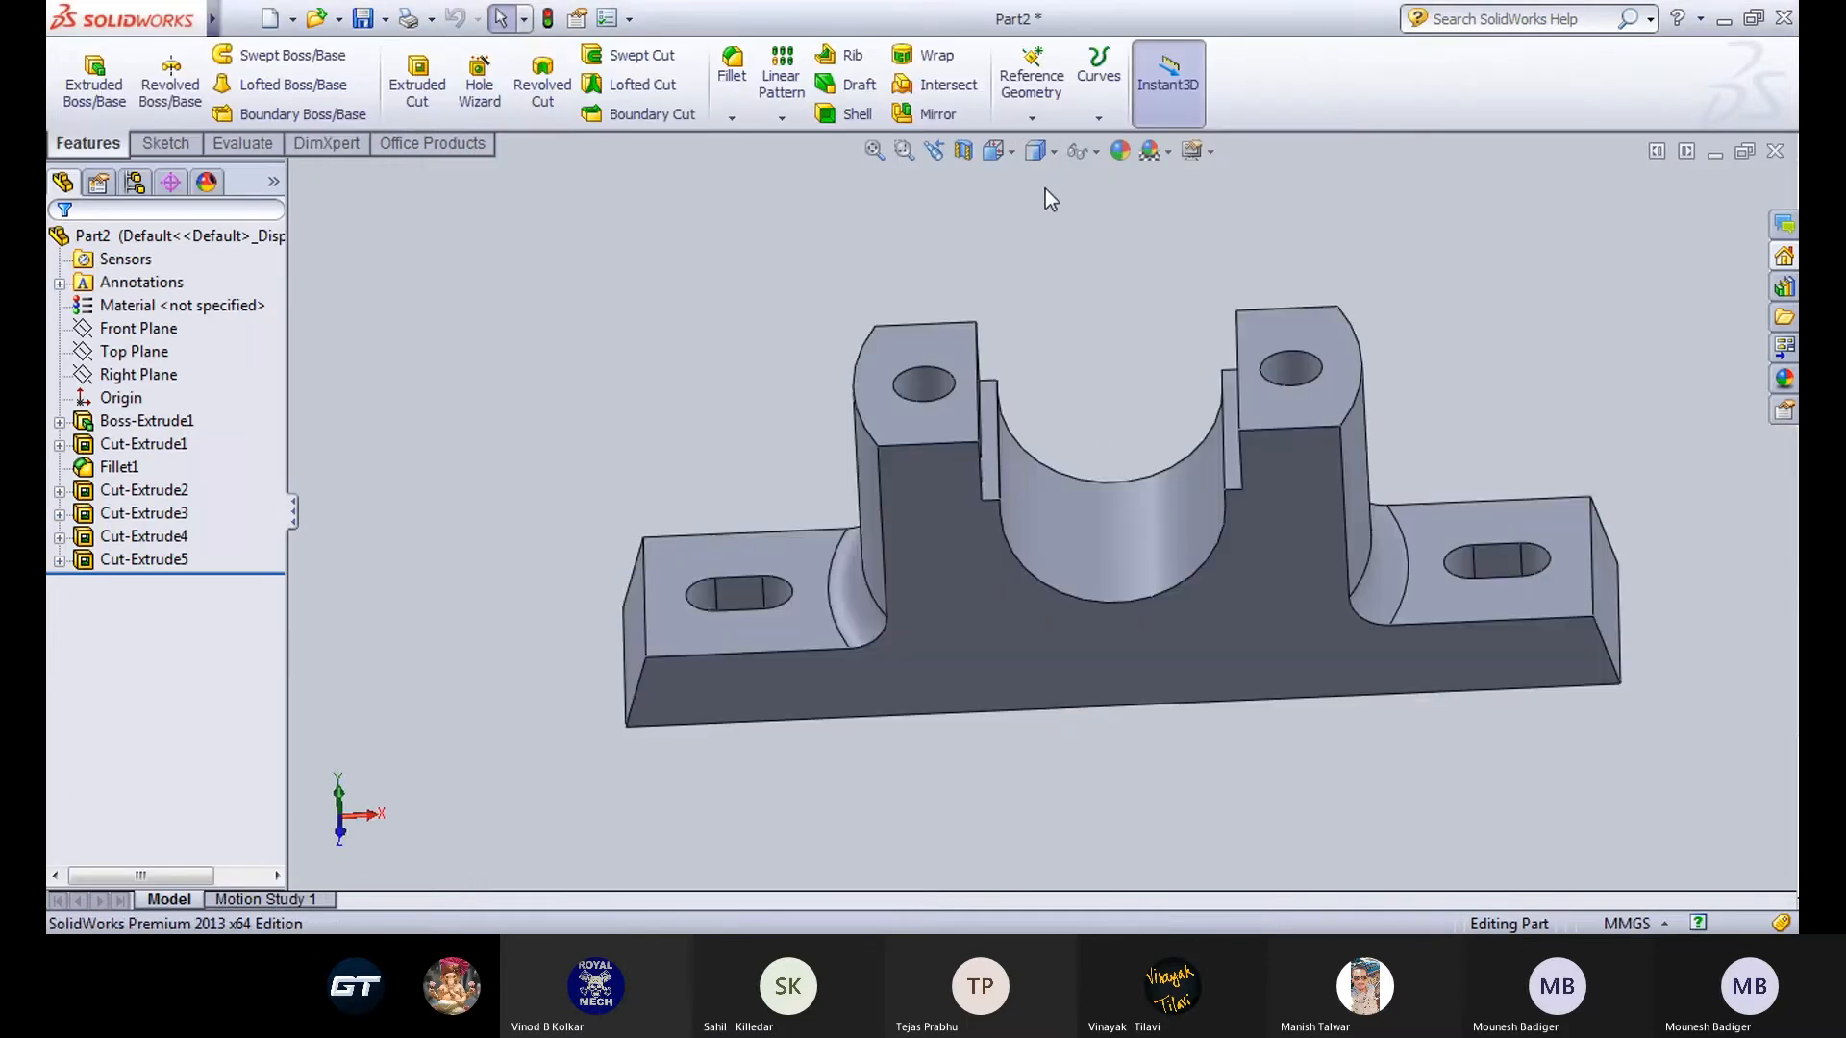
pyautogui.click(479, 87)
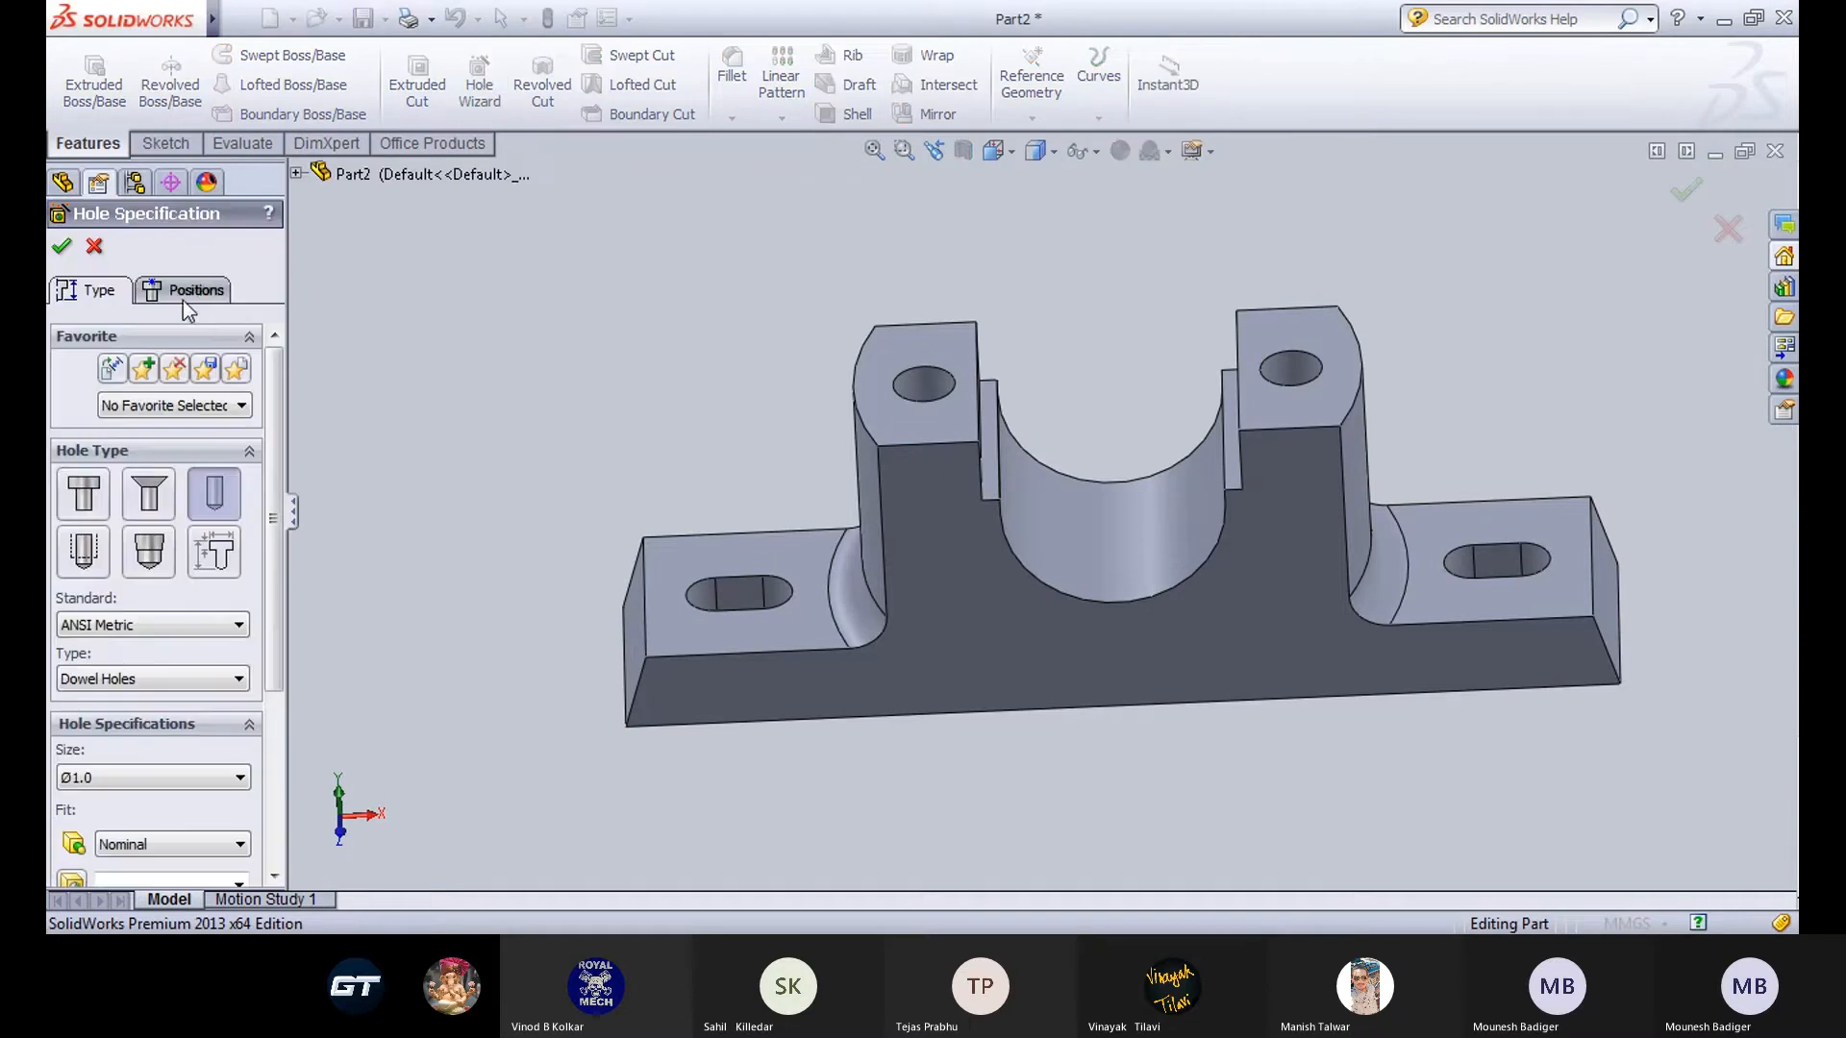
pyautogui.click(186, 292)
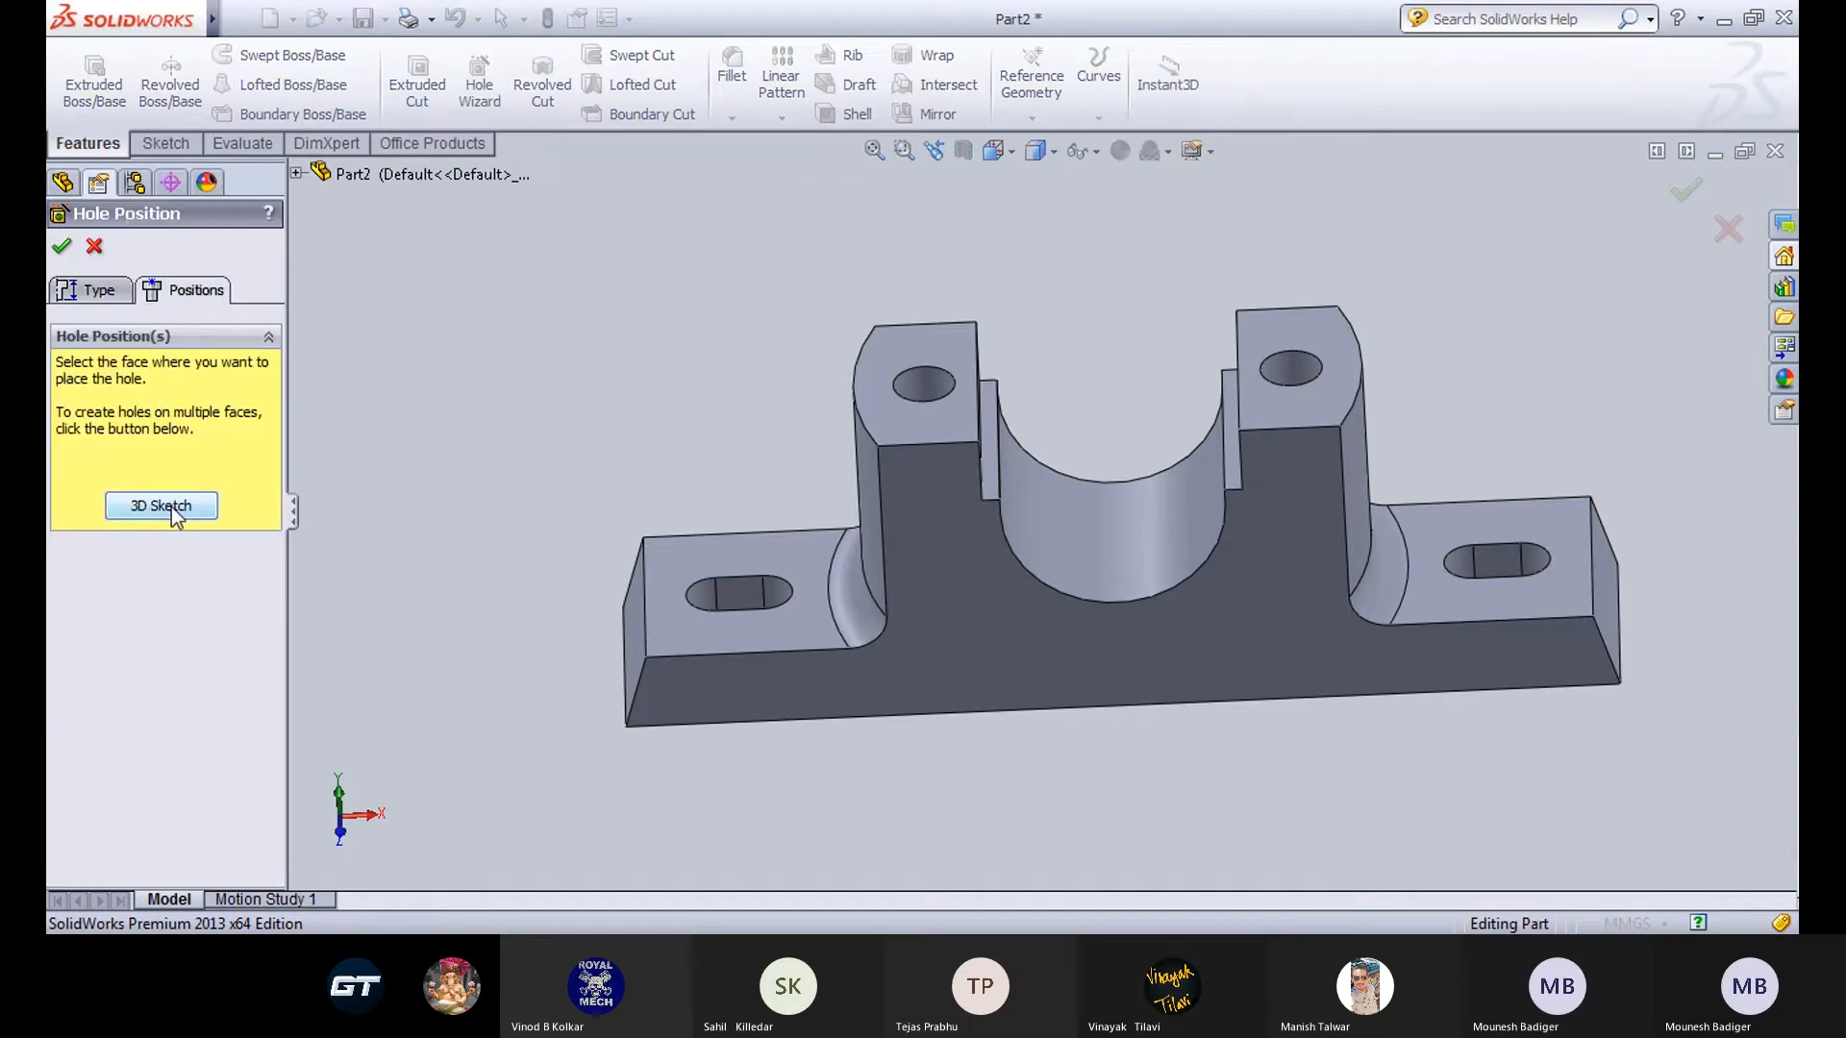
pyautogui.click(100, 291)
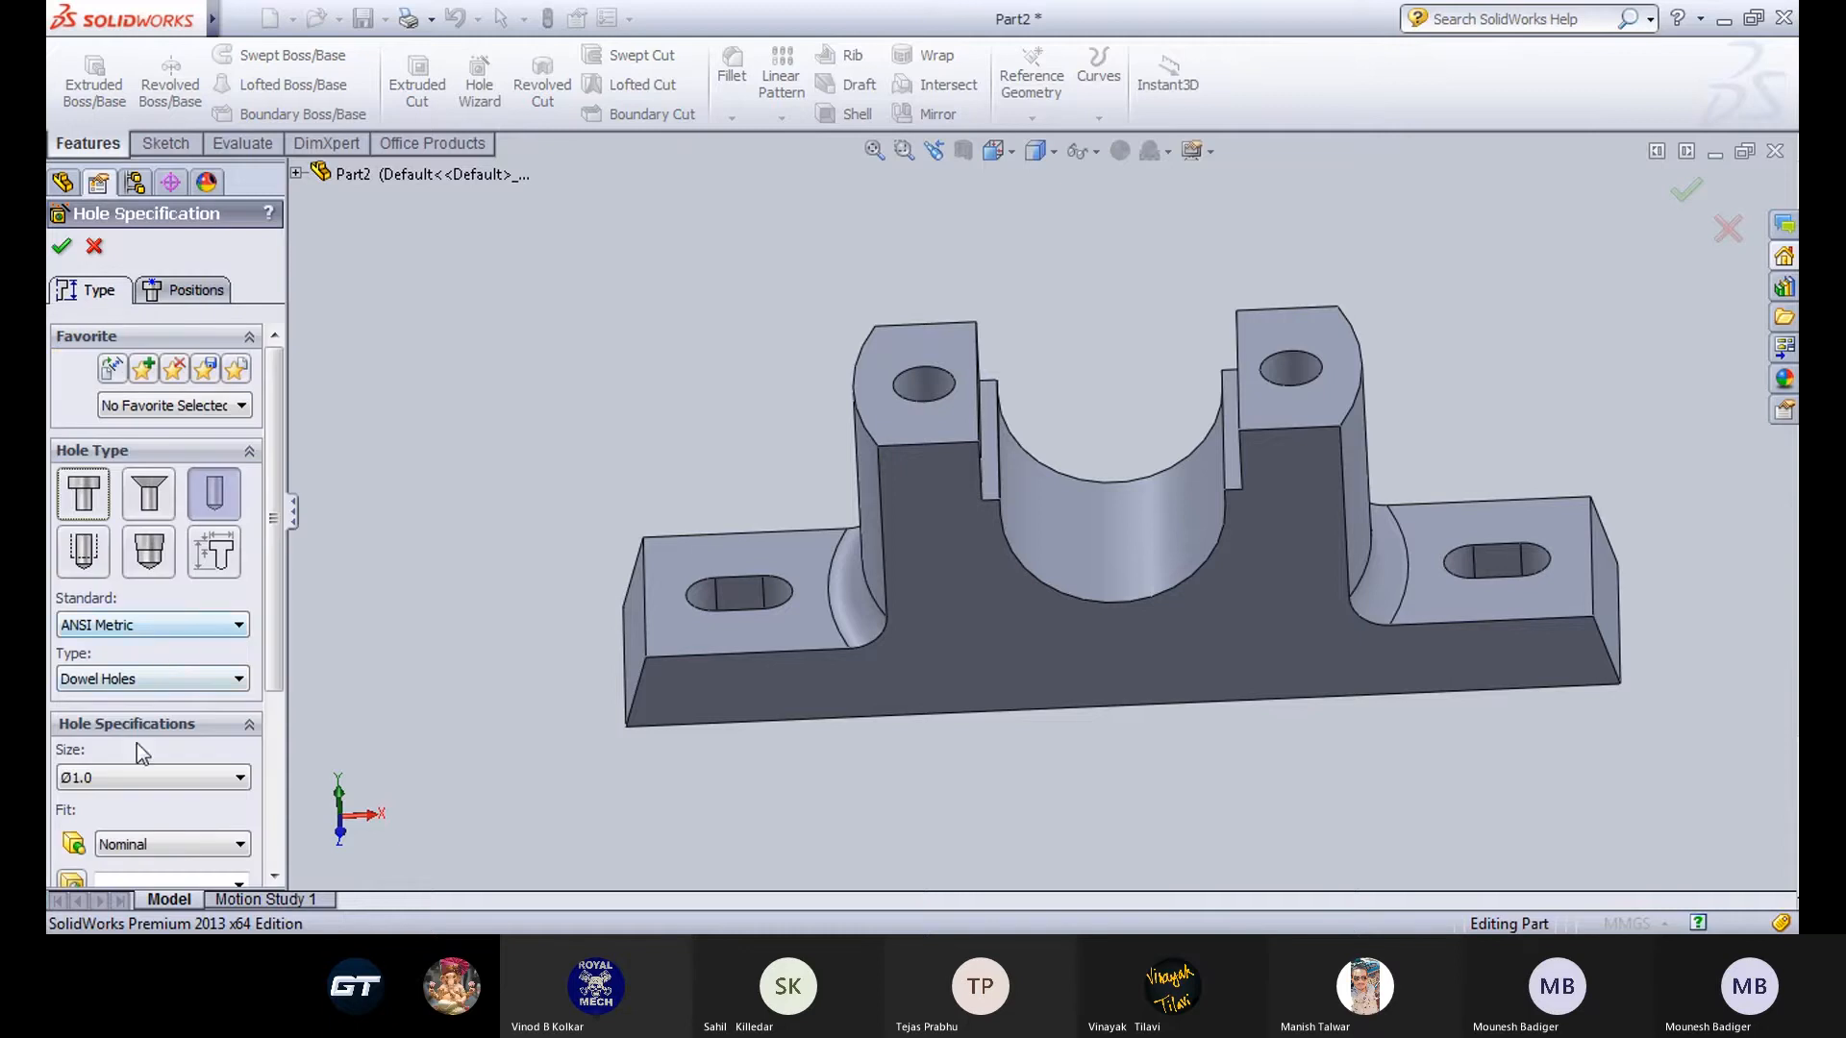
pyautogui.click(147, 775)
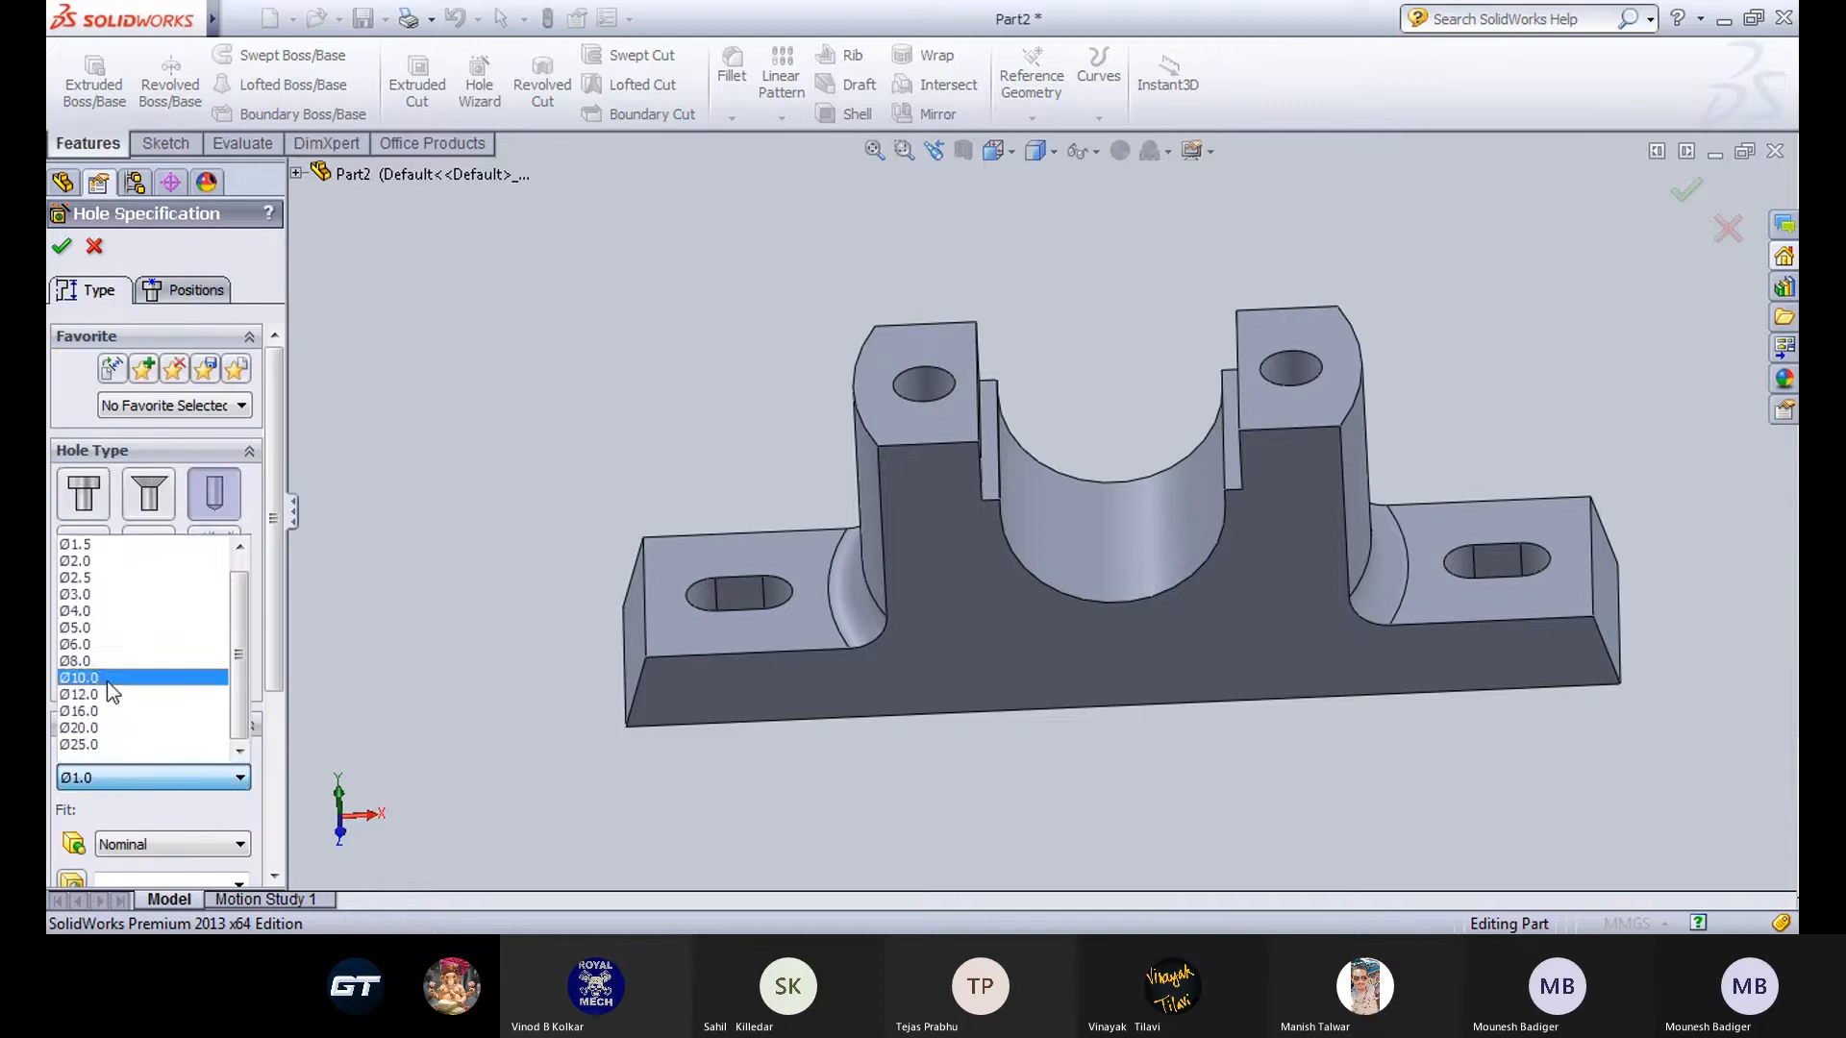
pyautogui.click(94, 644)
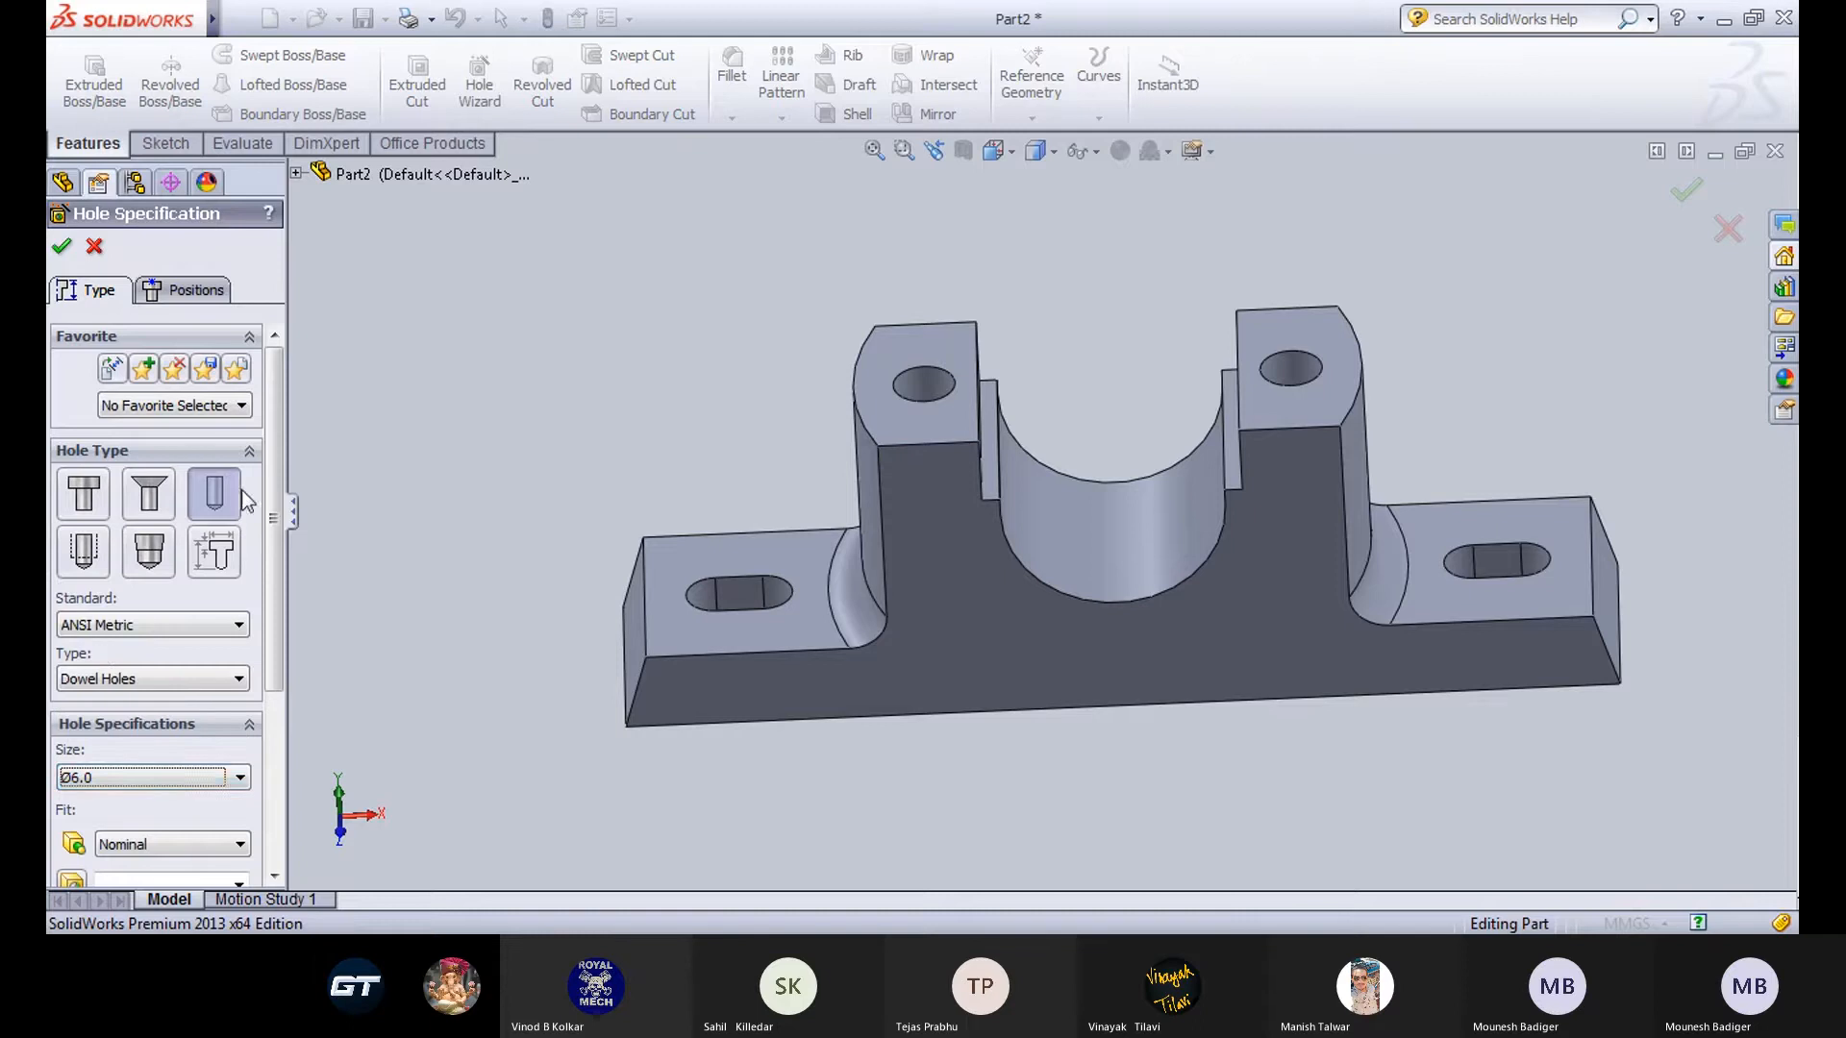
pyautogui.scroll(-3, 192, 577)
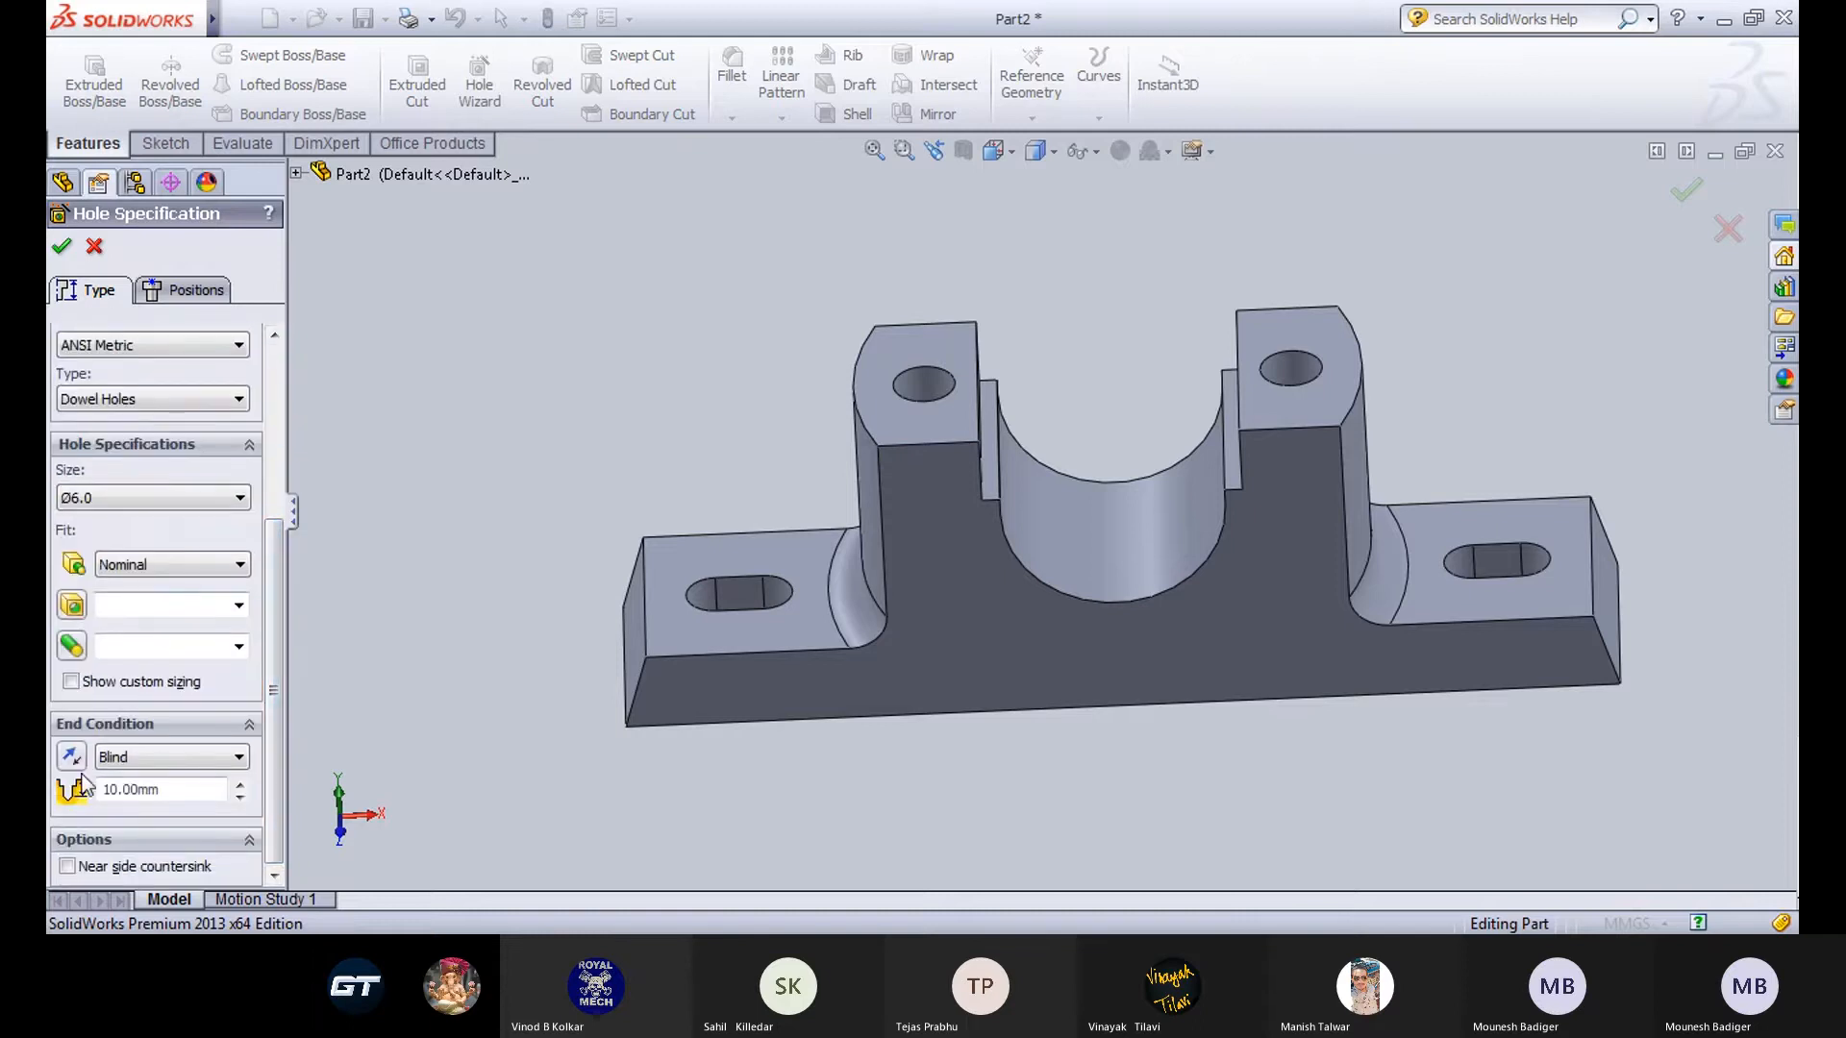
pyautogui.doubleClick(173, 789)
pyautogui.write('6')
pyautogui.press('Return')
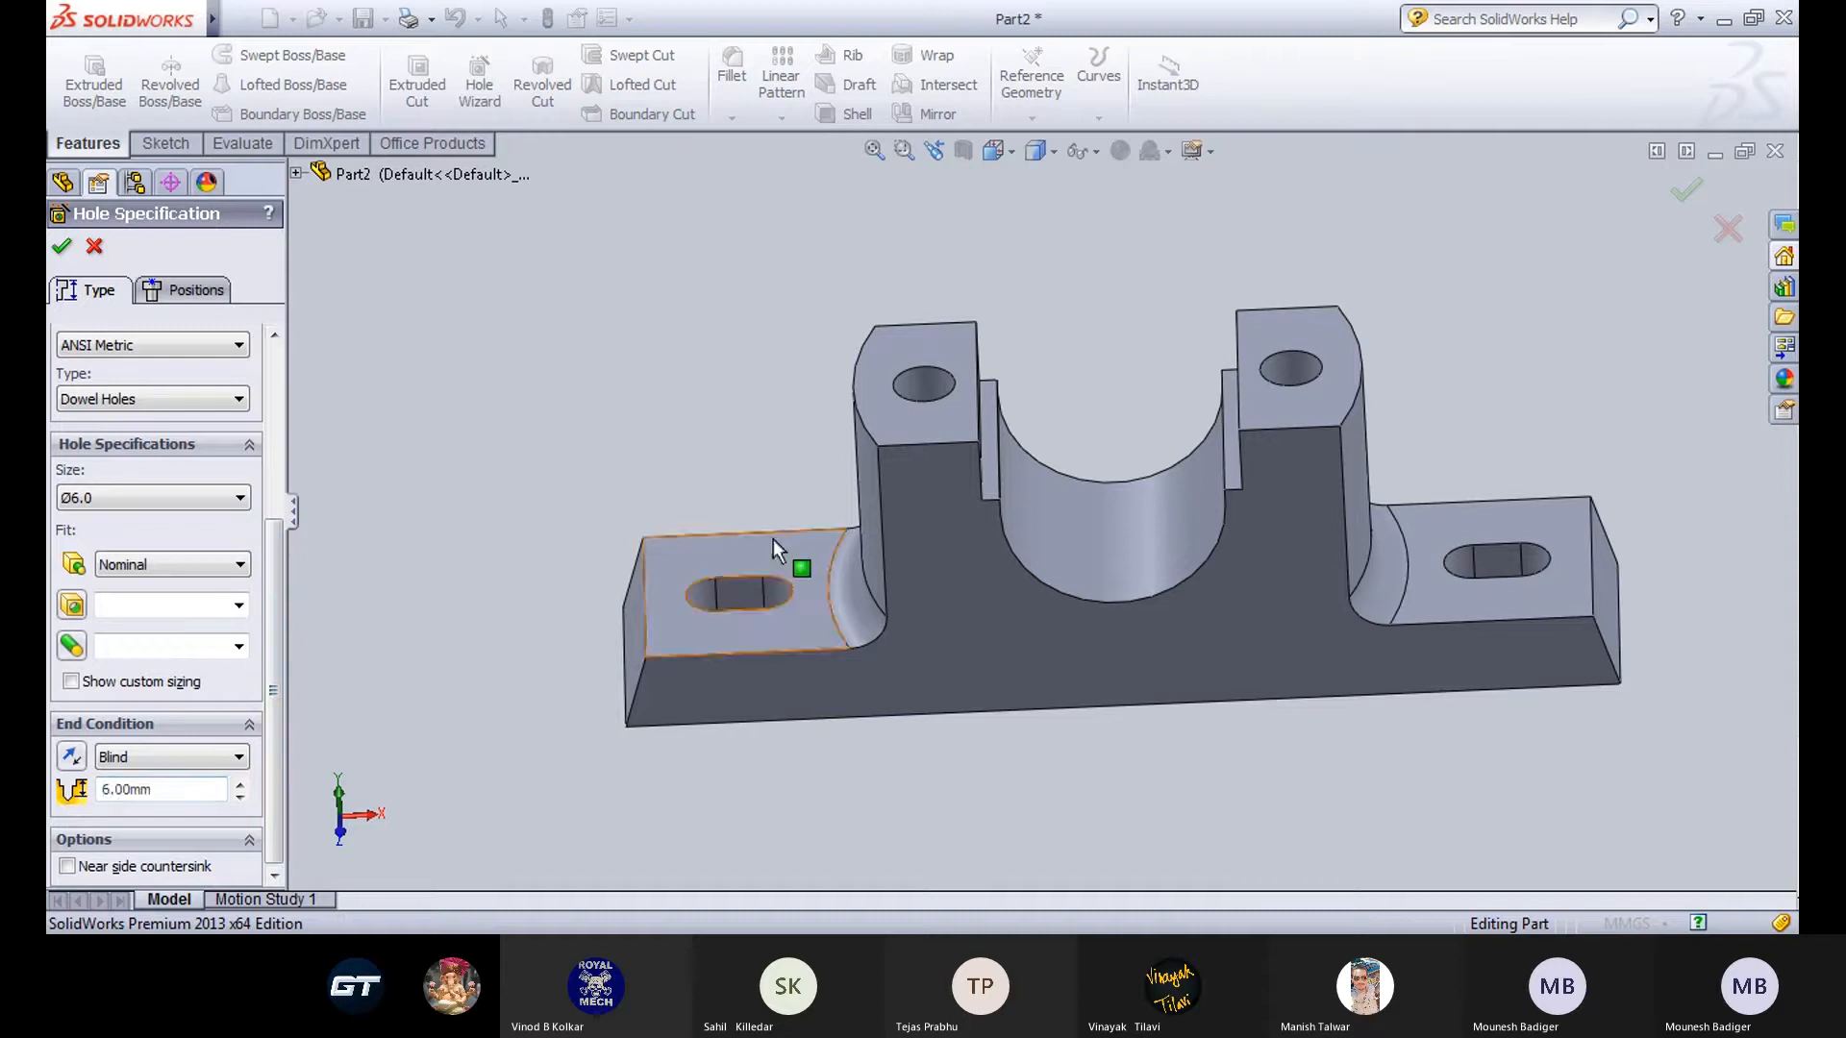
# Try to position the dowel hole with a 3D sketch, placing its centre point on the origin in the top view.
pyautogui.click(203, 298)
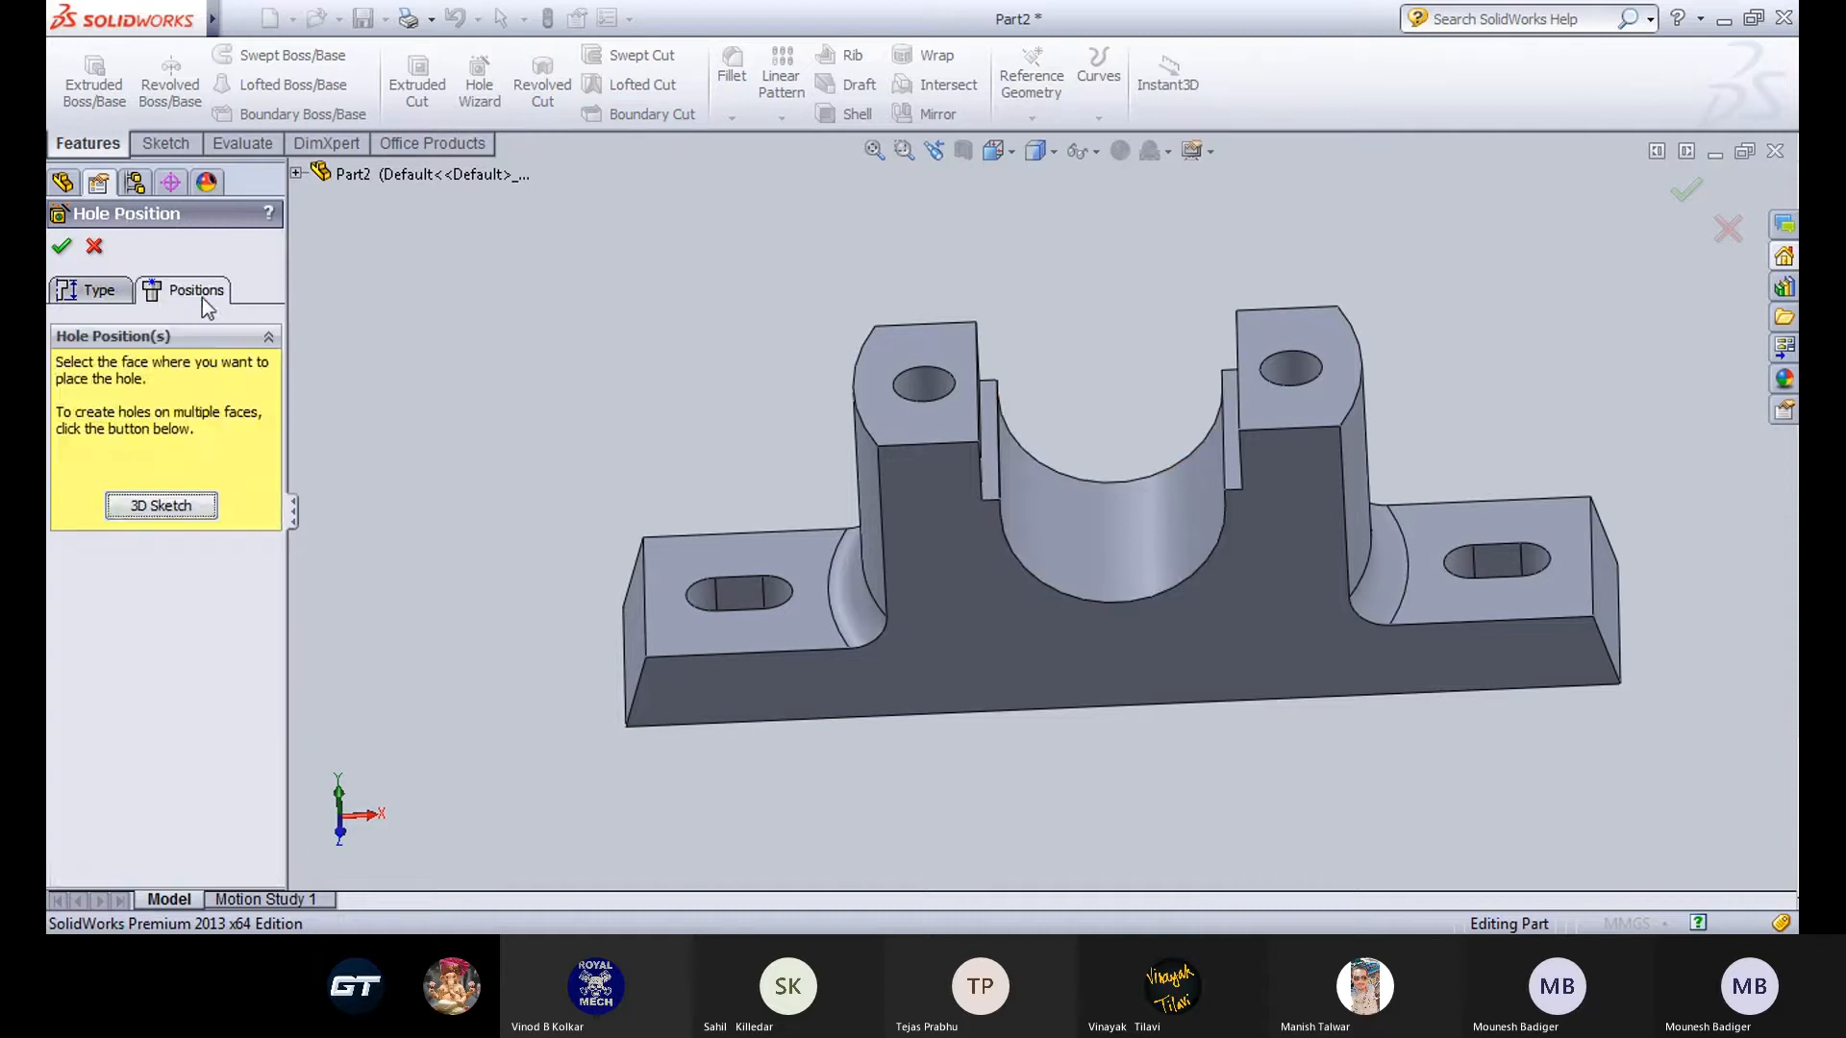
pyautogui.click(161, 505)
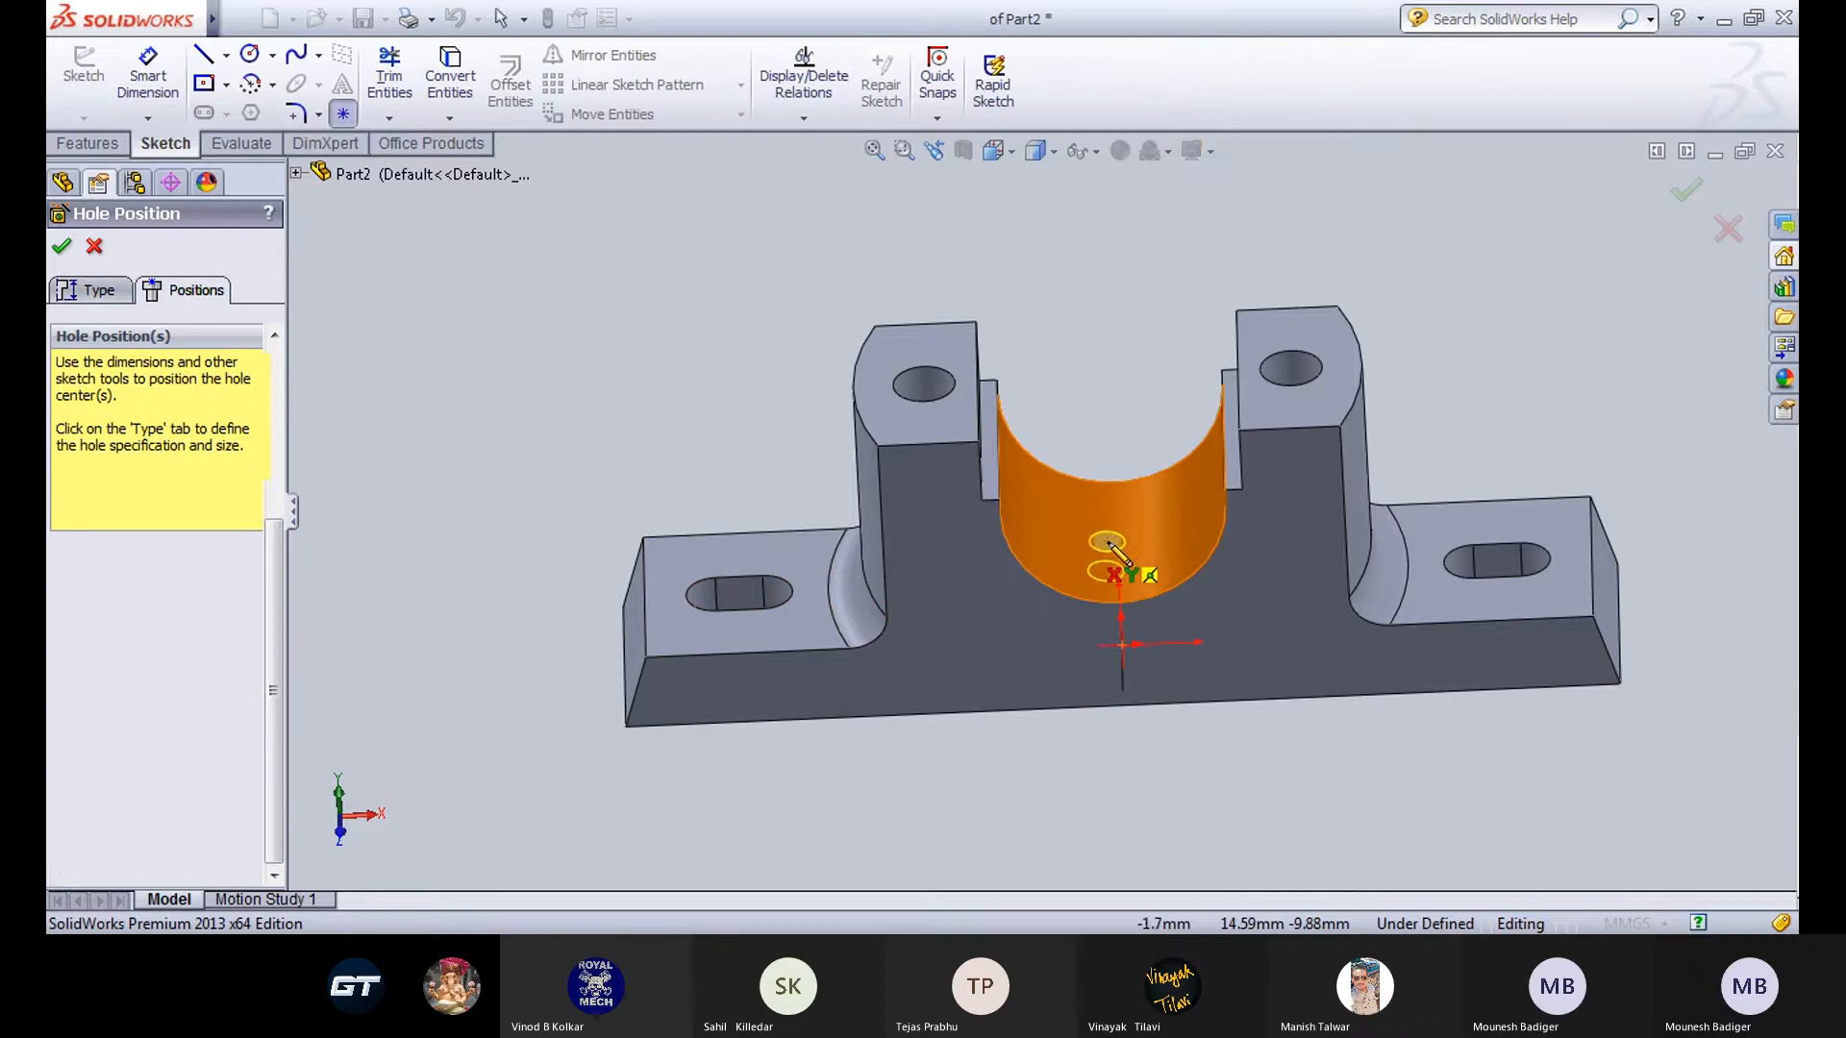
pyautogui.click(1017, 157)
pyautogui.click(1038, 226)
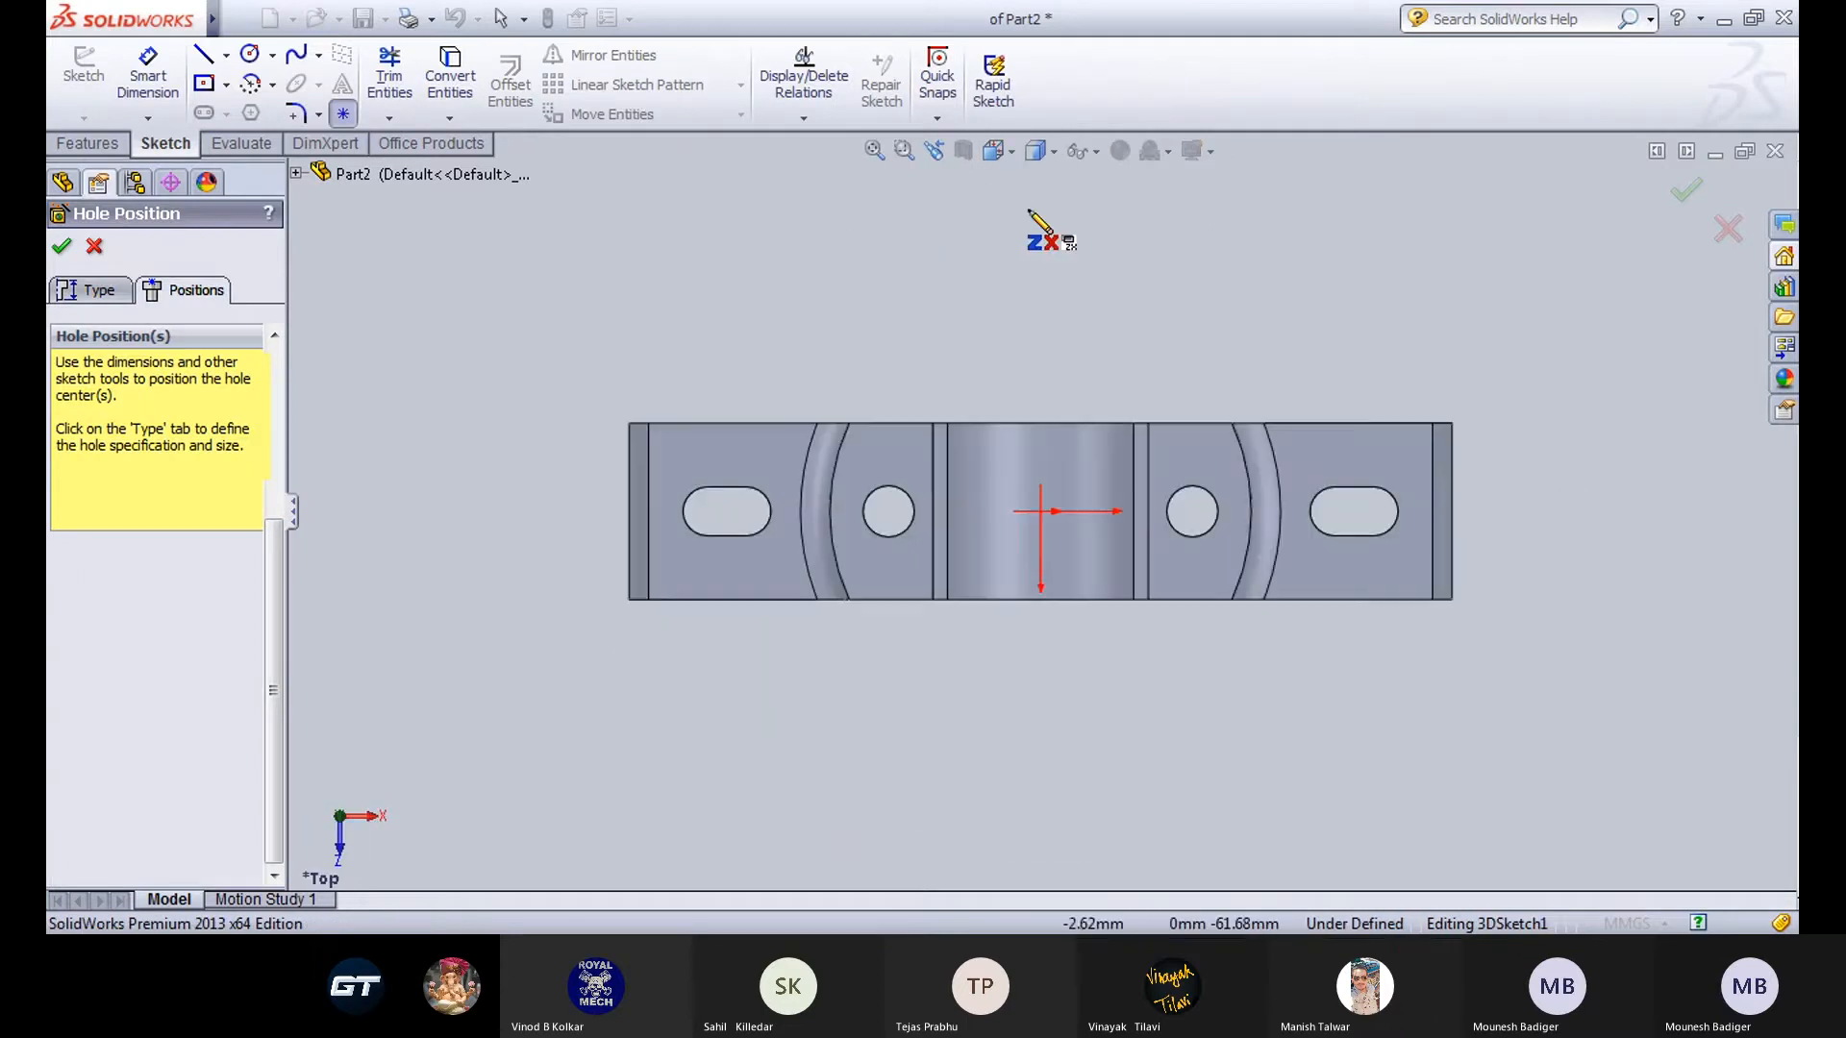
pyautogui.click(1040, 510)
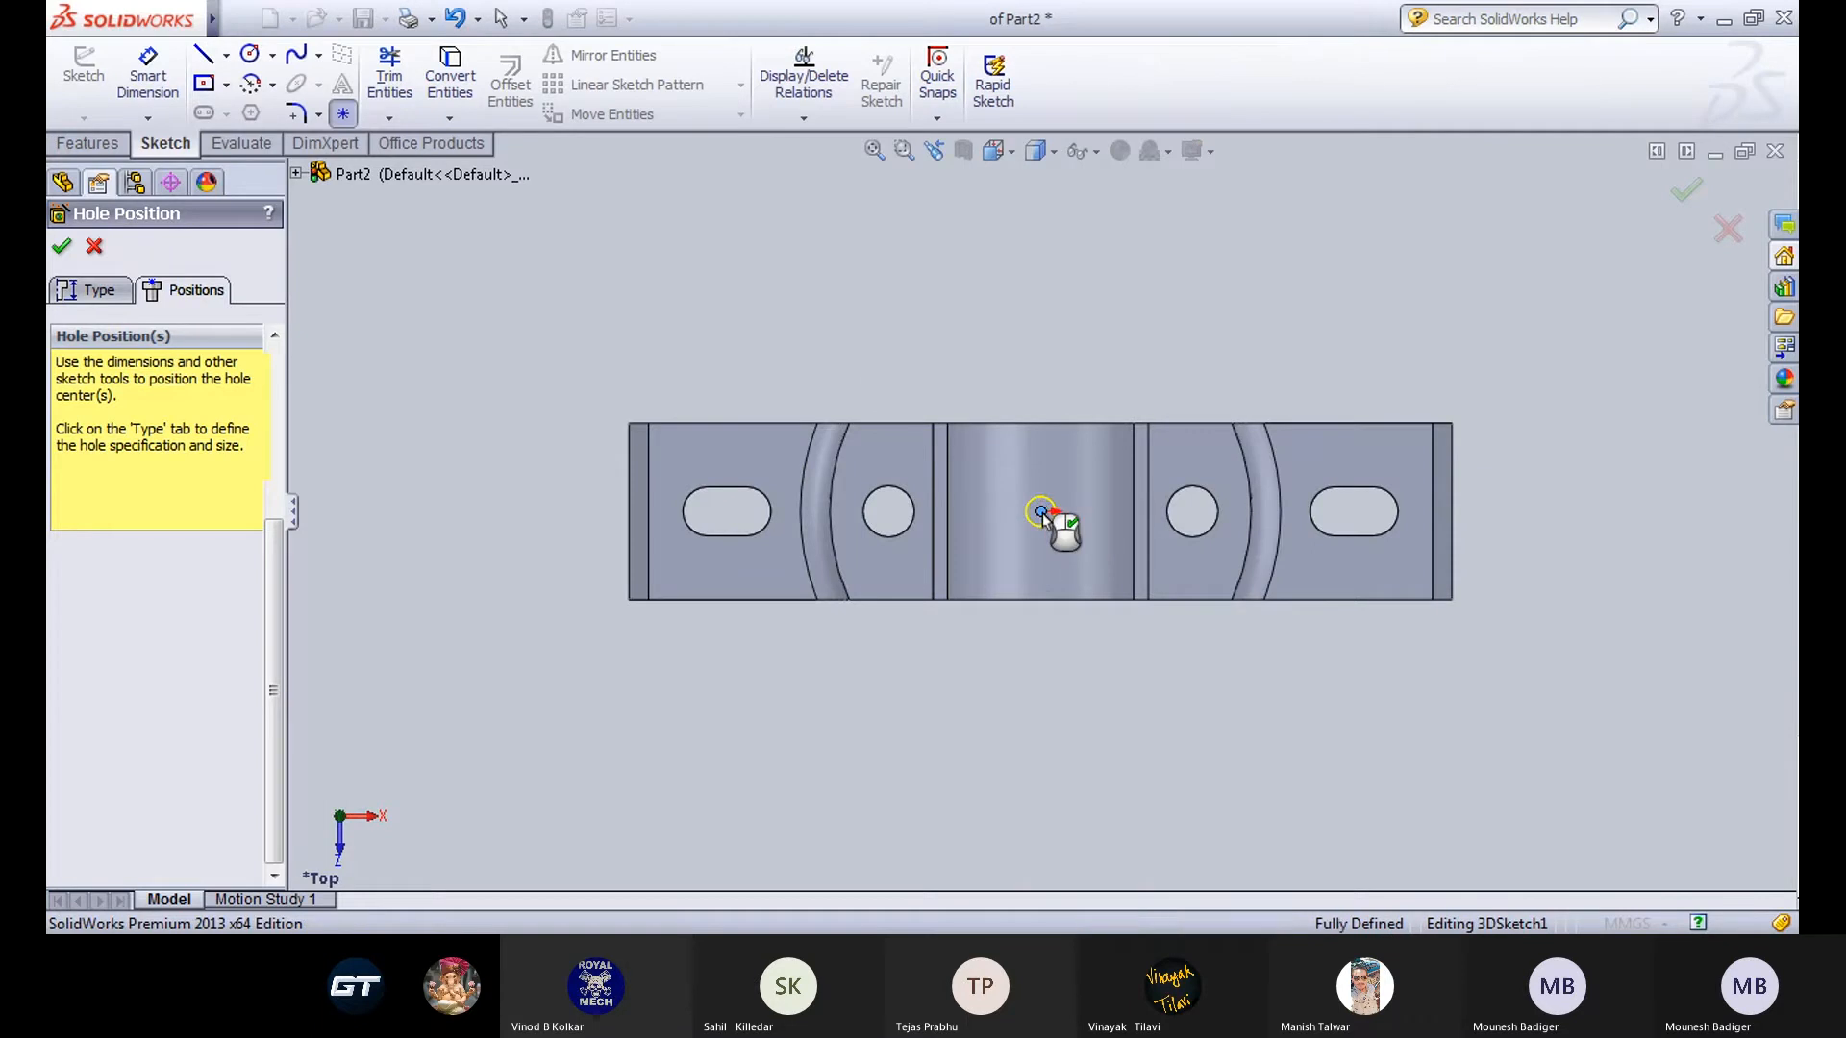
# Try placing a hole centre at the lowest point of the bearing seat's front edge, and discard the dowel hole.
pyautogui.click(1001, 153)
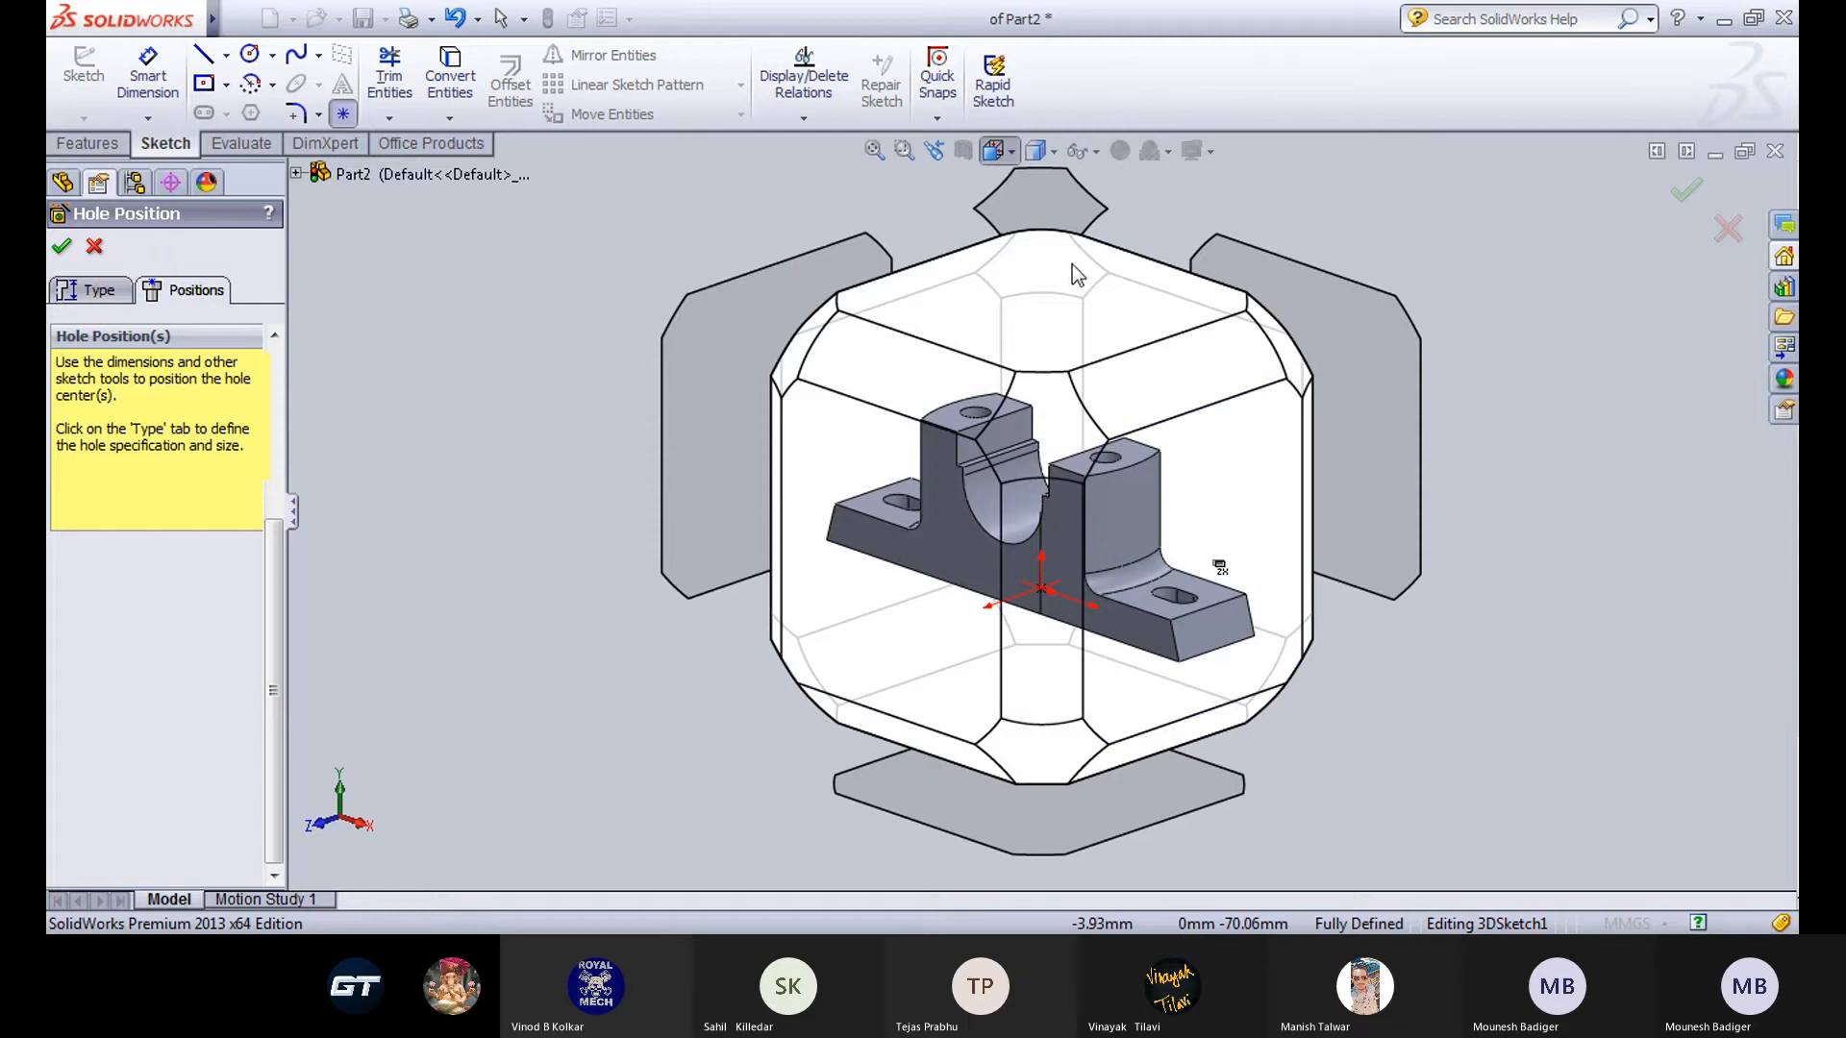
pyautogui.click(1127, 280)
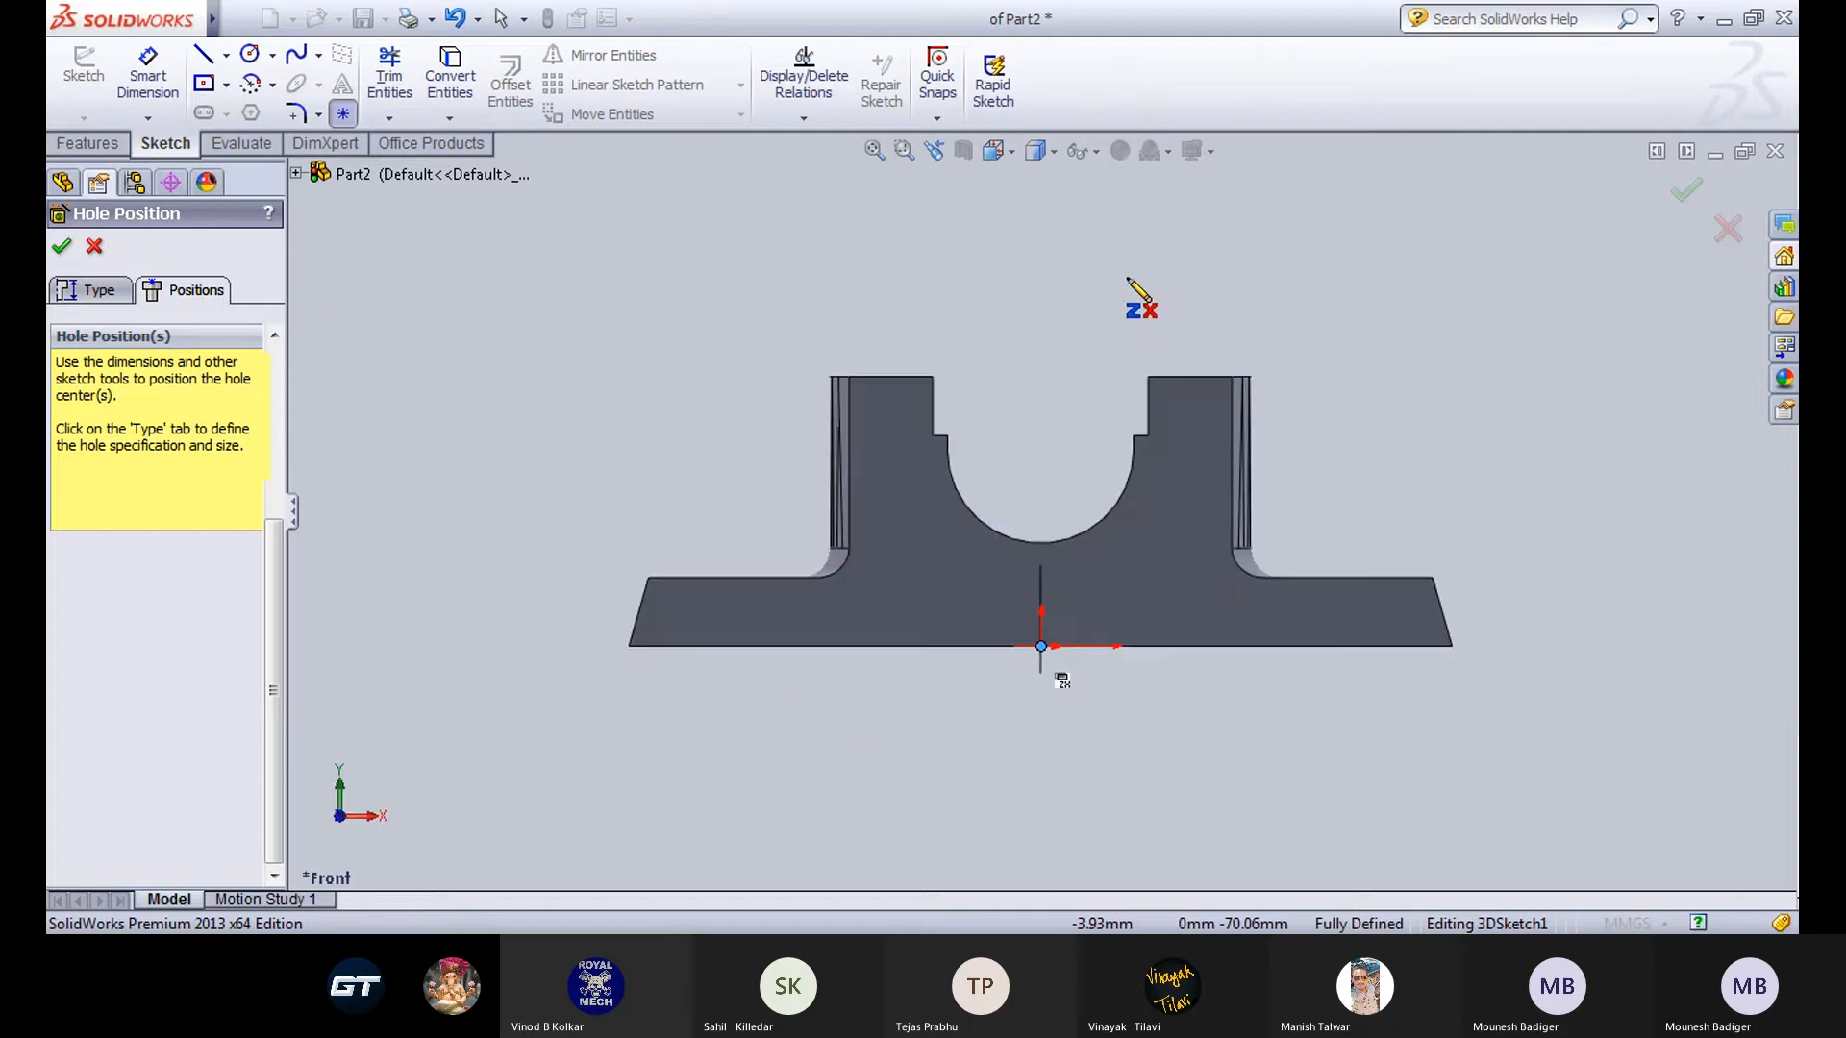
pyautogui.click(1040, 544)
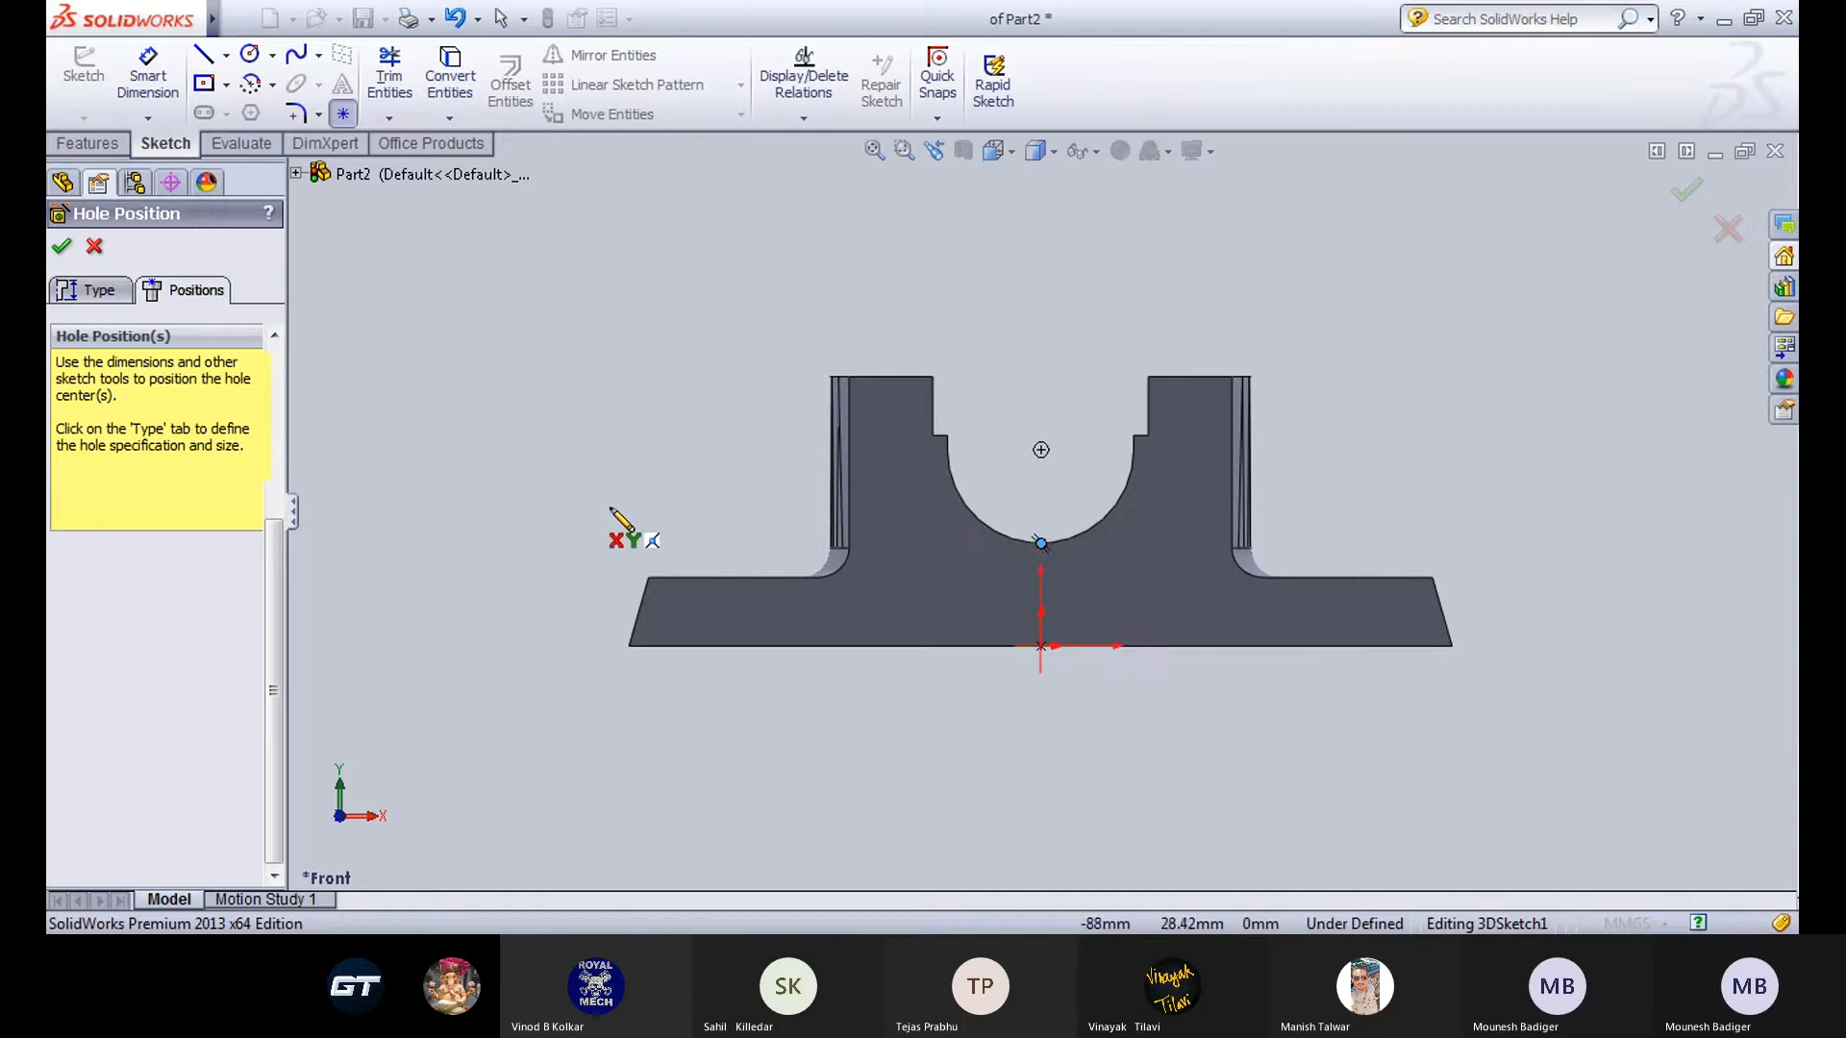
pyautogui.moveTo(1043, 452)
pyautogui.mouseDown(button='middle')
pyautogui.moveTo(1054, 359)
pyautogui.moveTo(1029, 762)
pyautogui.moveTo(1067, 413)
pyautogui.moveTo(1133, 276)
pyautogui.moveTo(1021, 276)
pyautogui.moveTo(1042, 279)
pyautogui.moveTo(1048, 415)
pyautogui.moveTo(1027, 480)
pyautogui.mouseUp(button='middle')
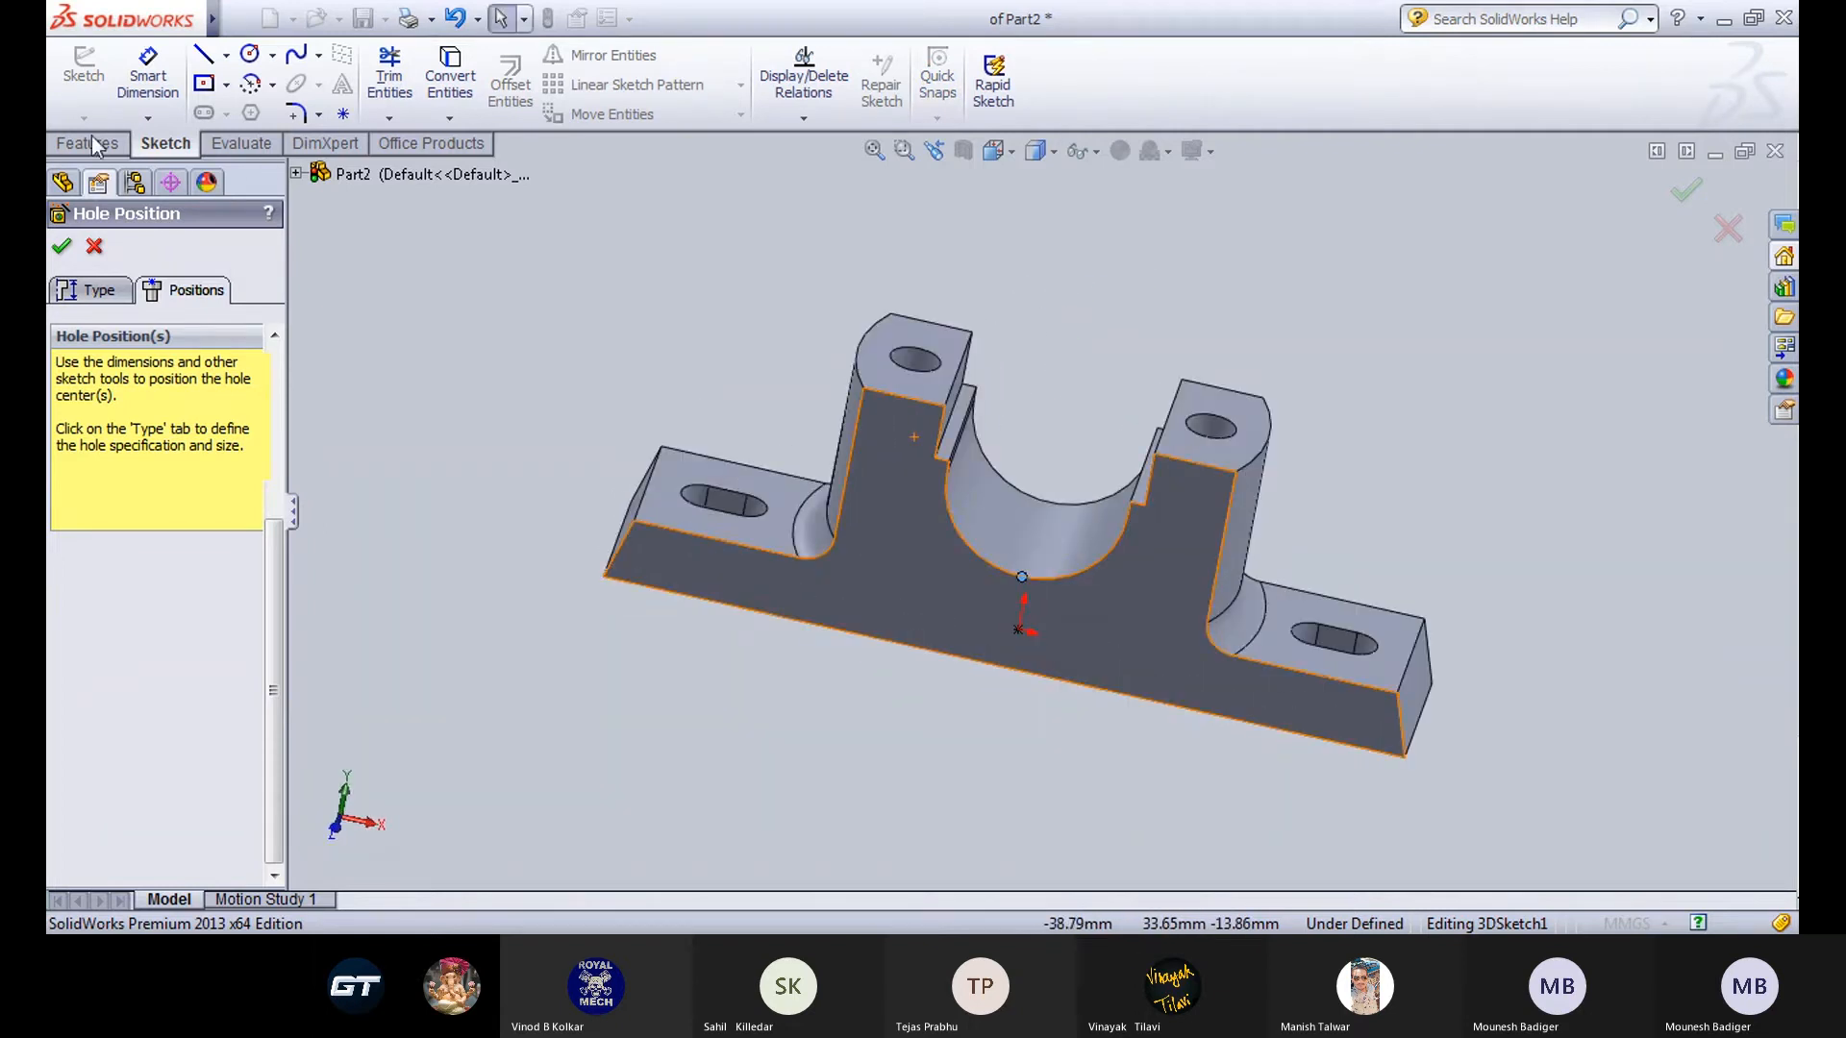
pyautogui.click(94, 247)
pyautogui.moveTo(624, 337); pyautogui.dragTo(677, 382, button='middle')
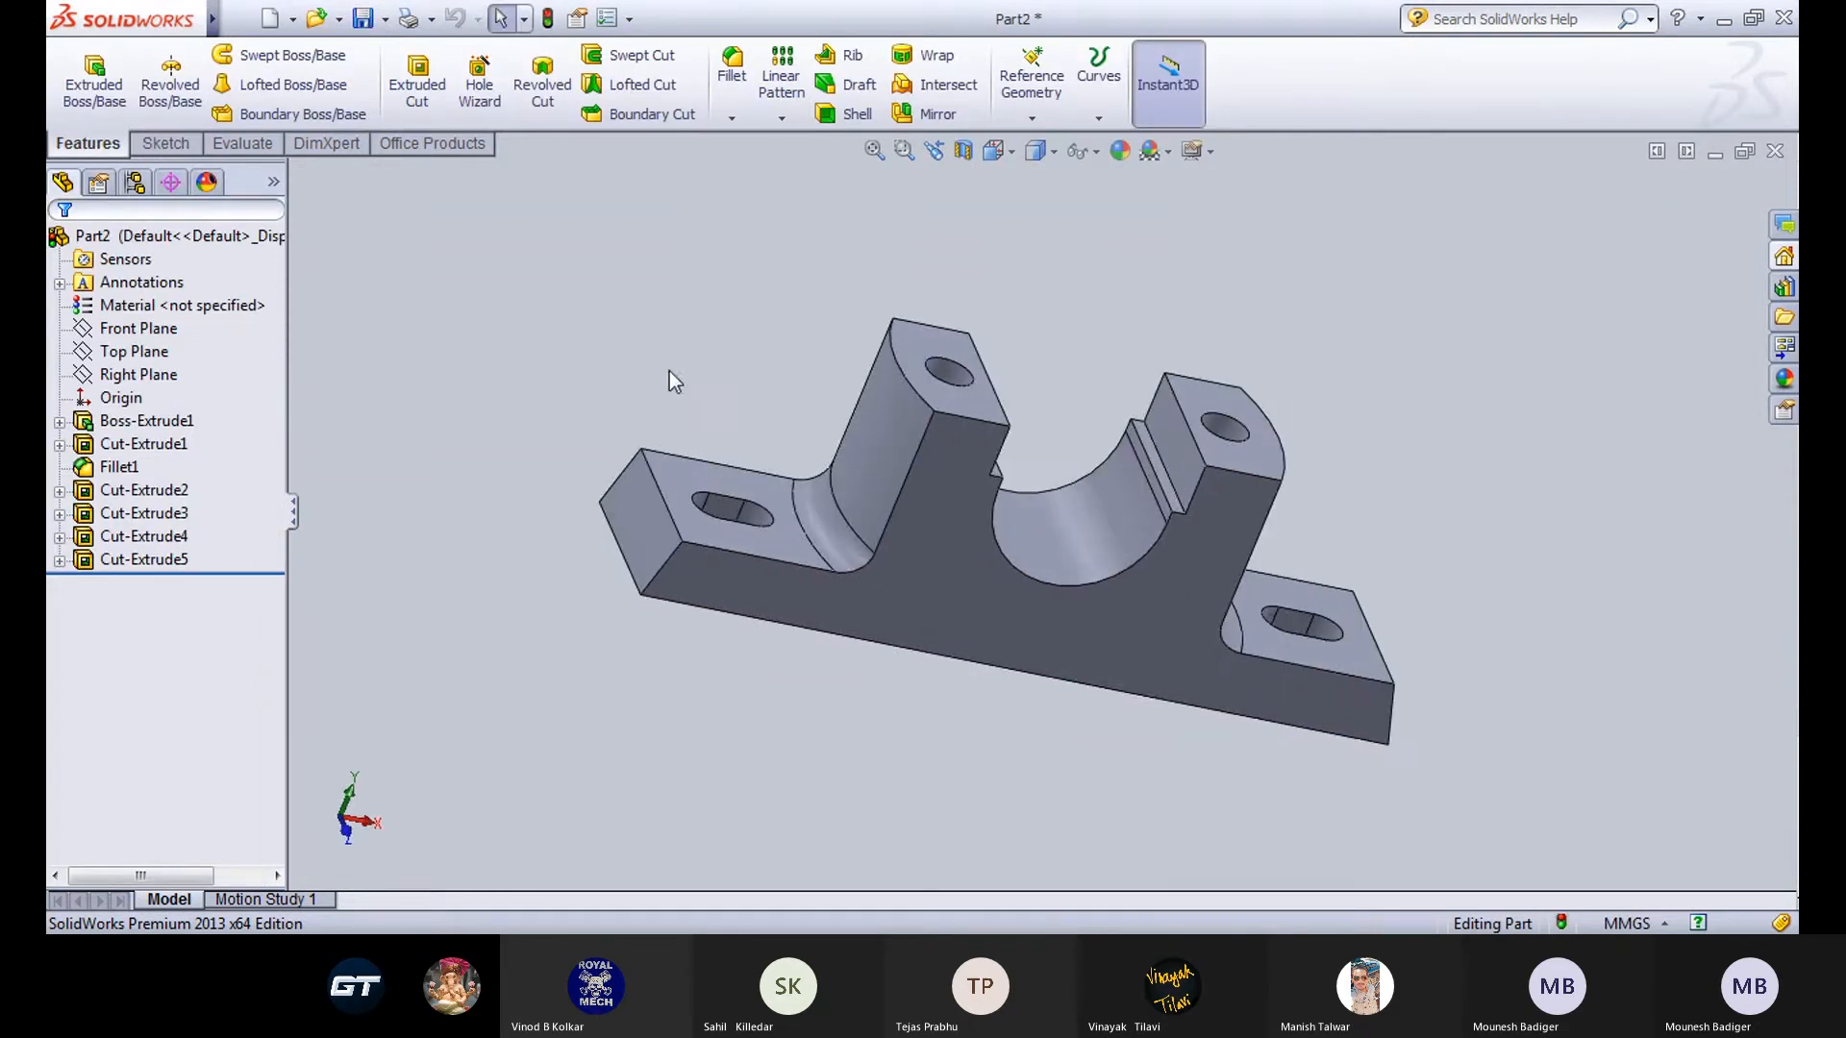
# Try to define a two-plane reference axis from the uprights' inner faces and one upright's top face, and cancel it.
pyautogui.click(1055, 125)
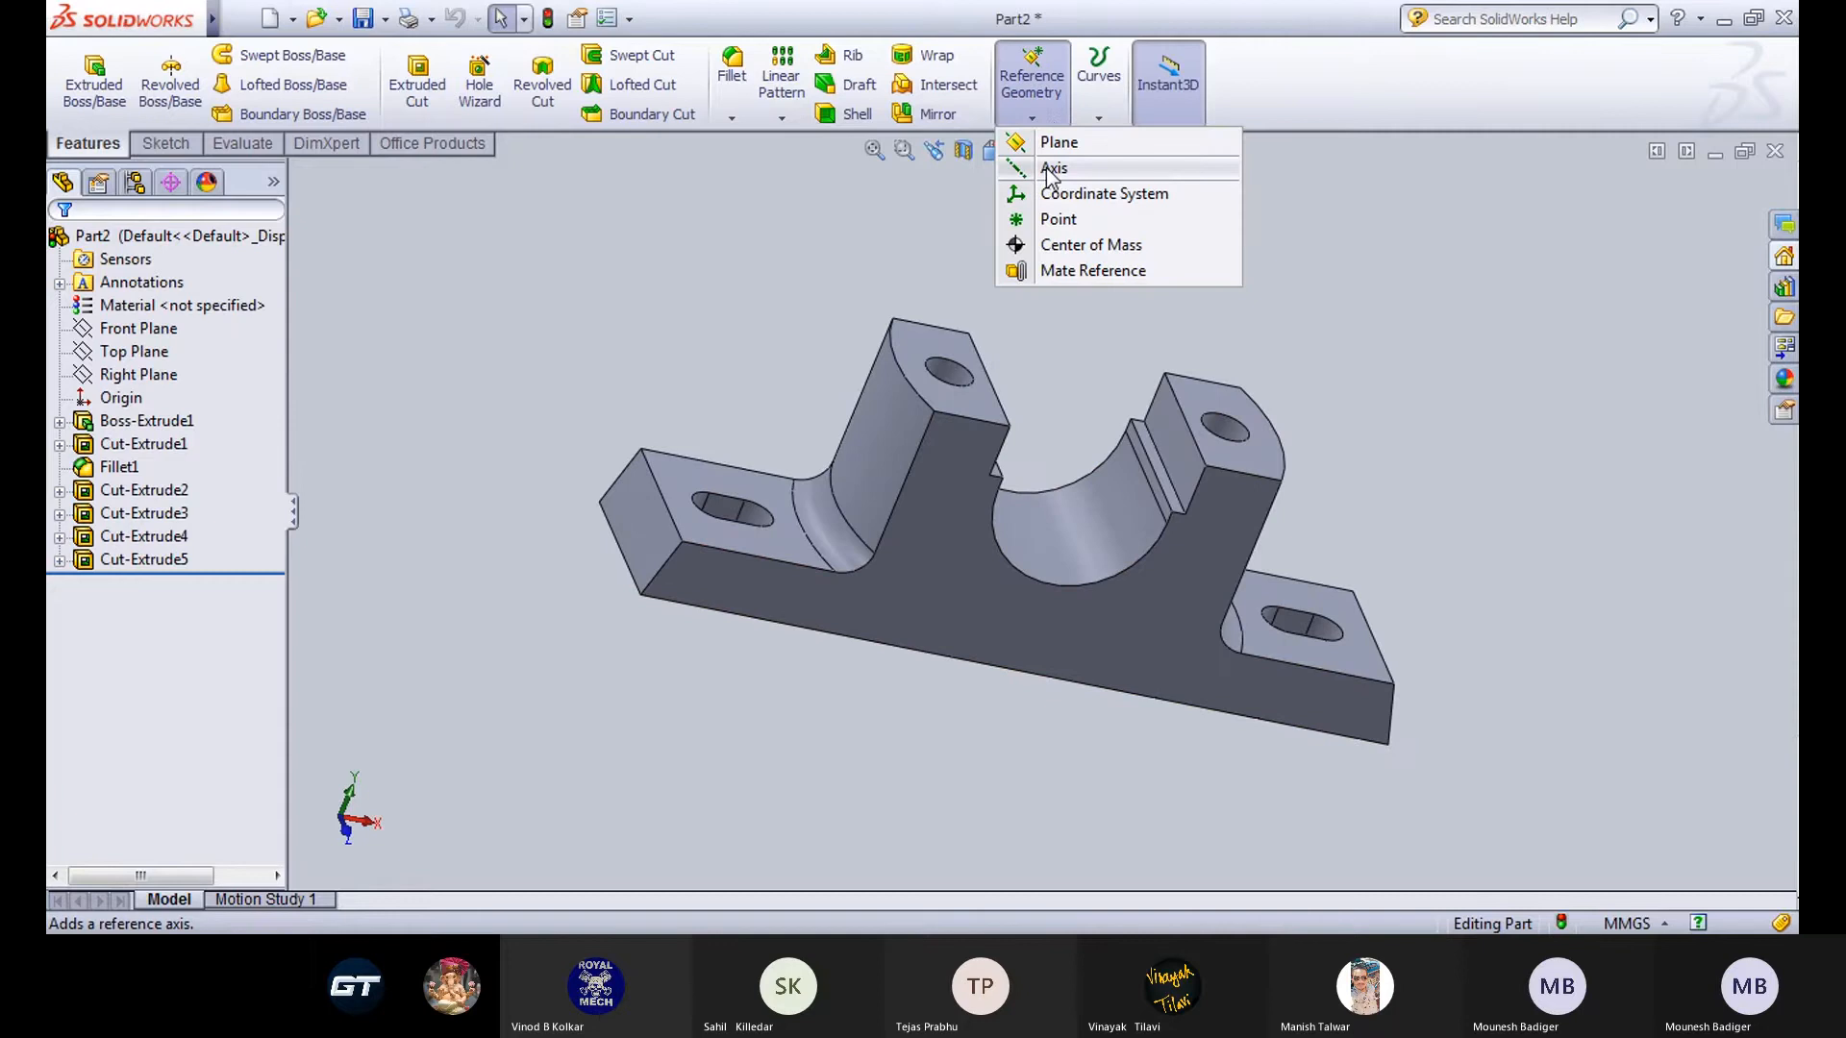
pyautogui.click(1052, 170)
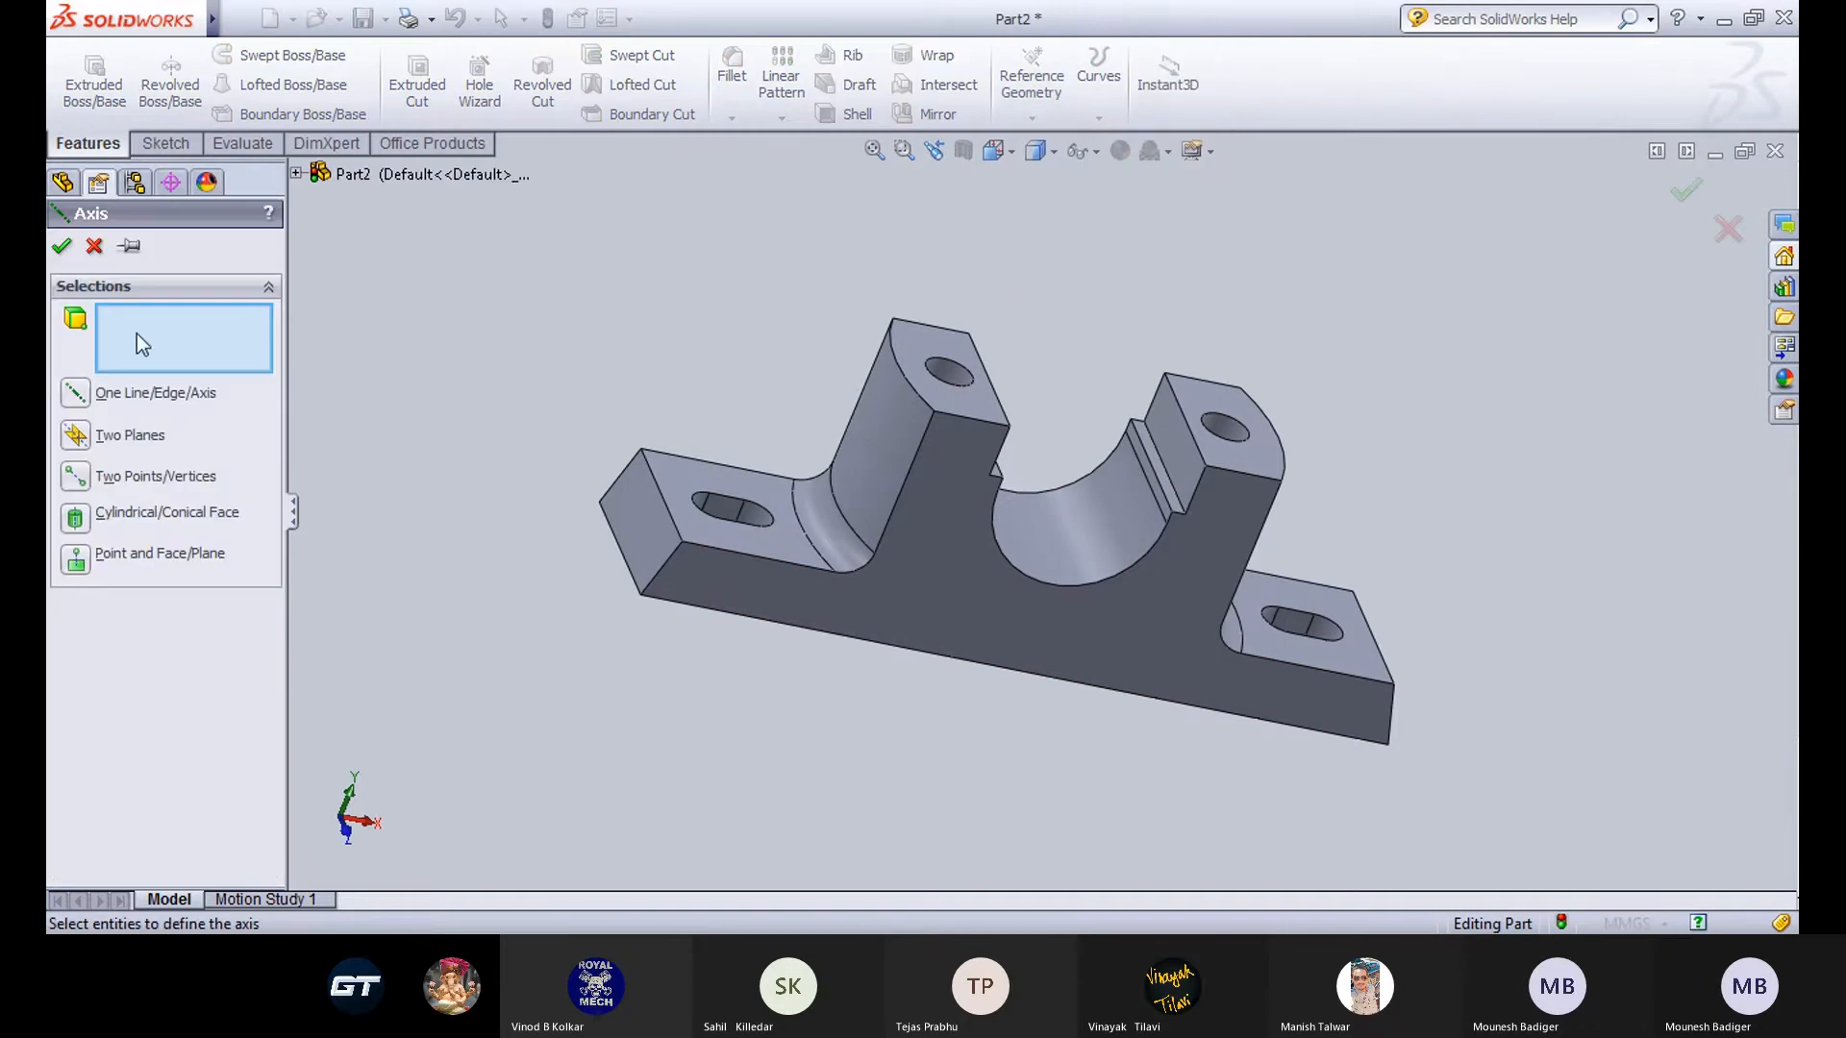
pyautogui.moveTo(609, 337); pyautogui.dragTo(558, 297, button='middle')
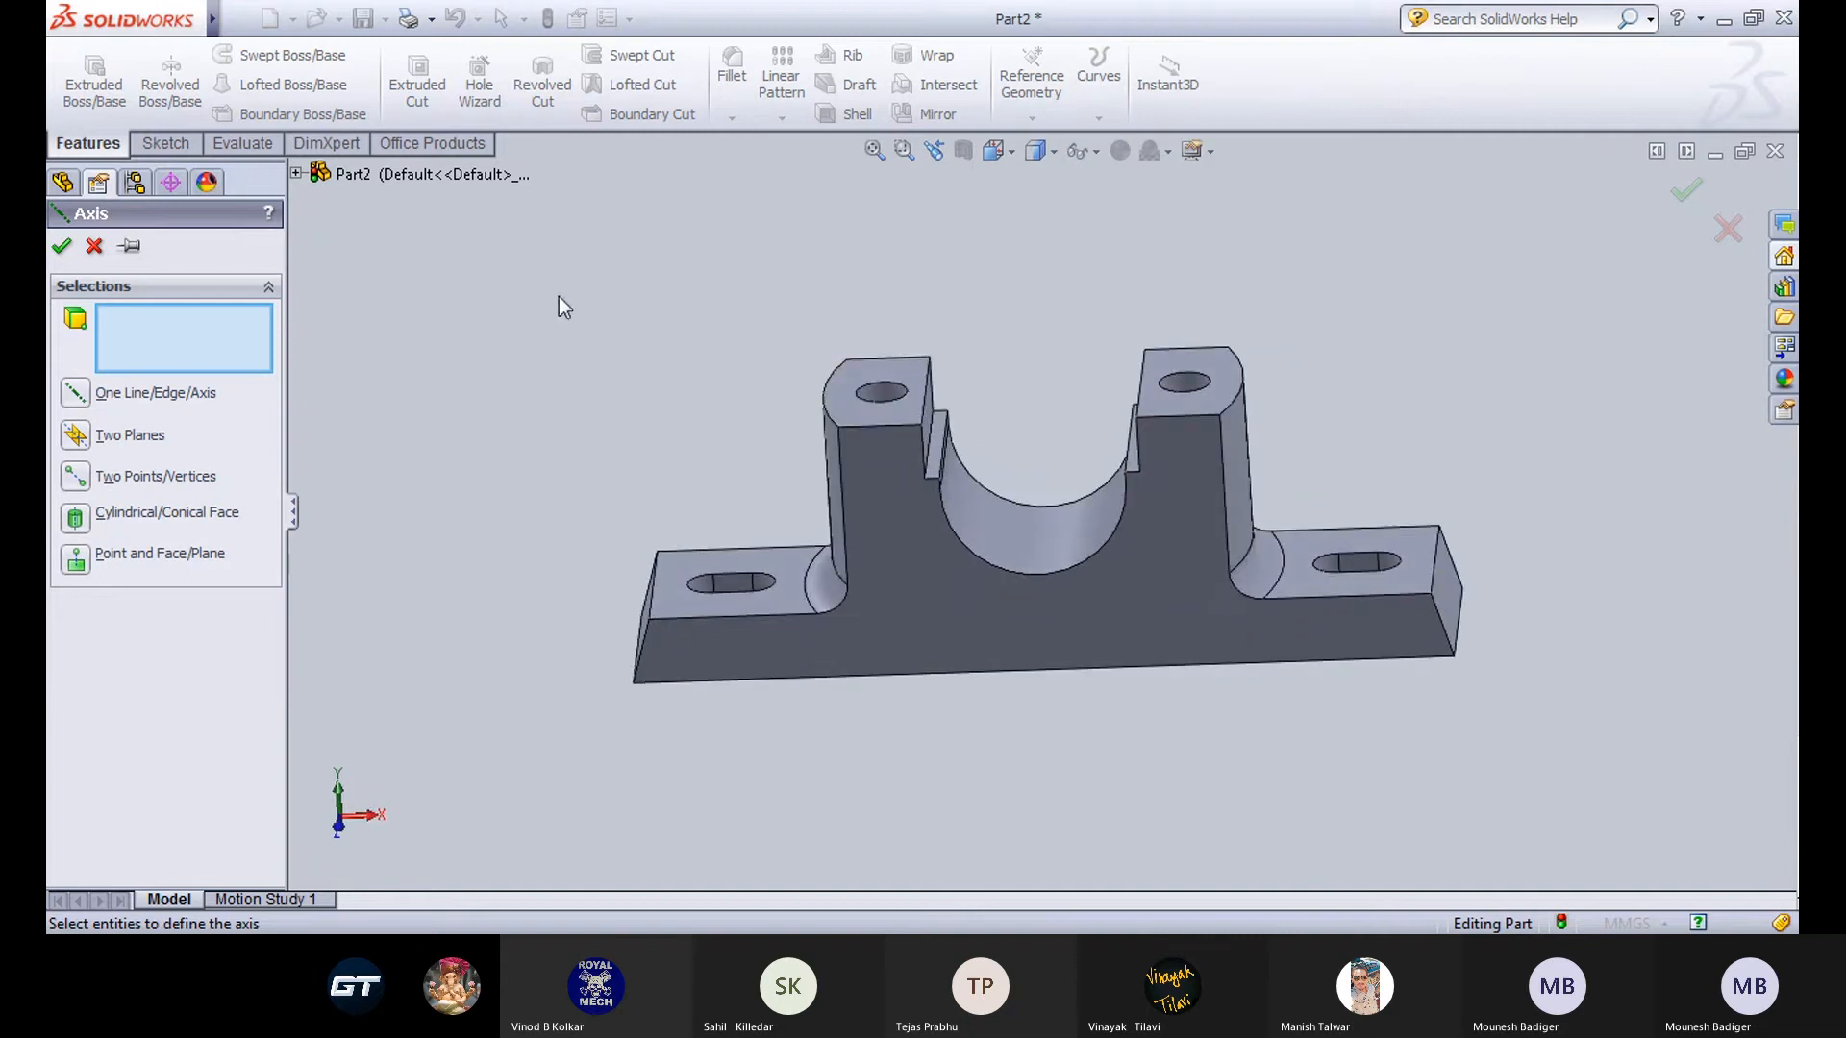
pyautogui.click(927, 426)
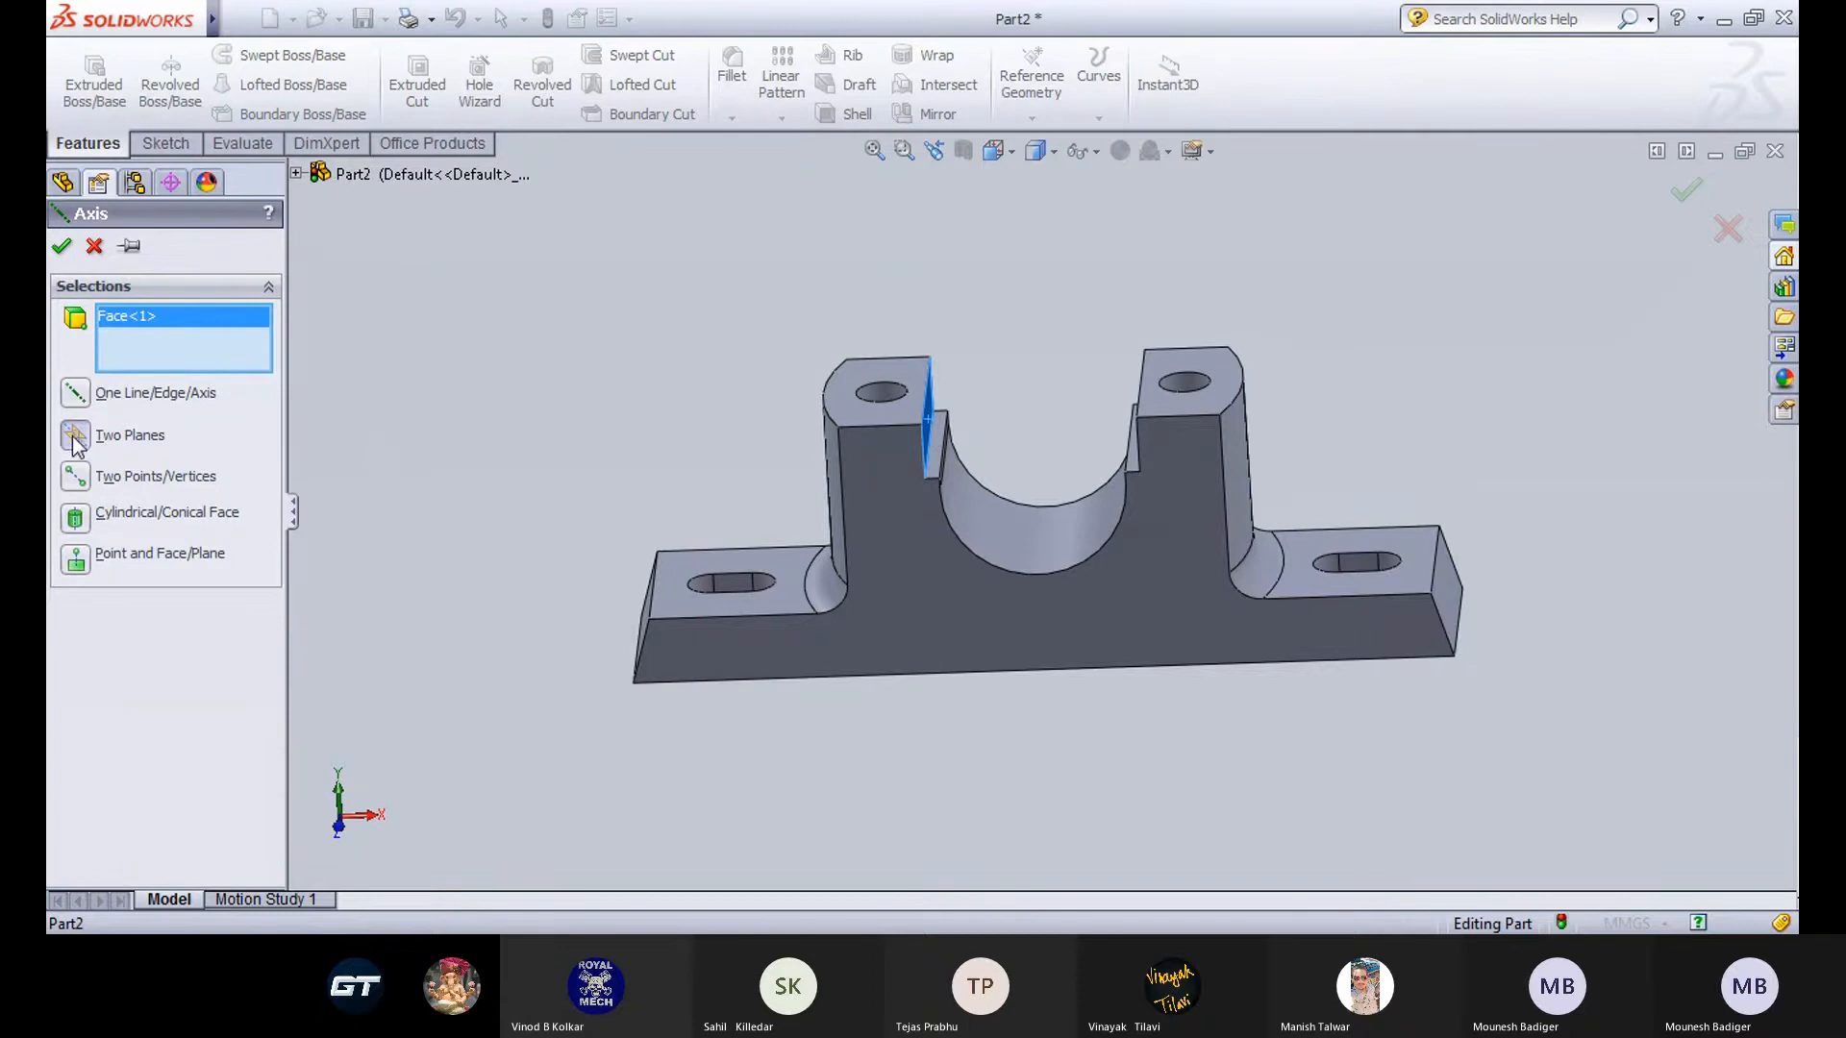
pyautogui.moveTo(1082, 351); pyautogui.dragTo(951, 252, button='middle')
pyautogui.click(1157, 412)
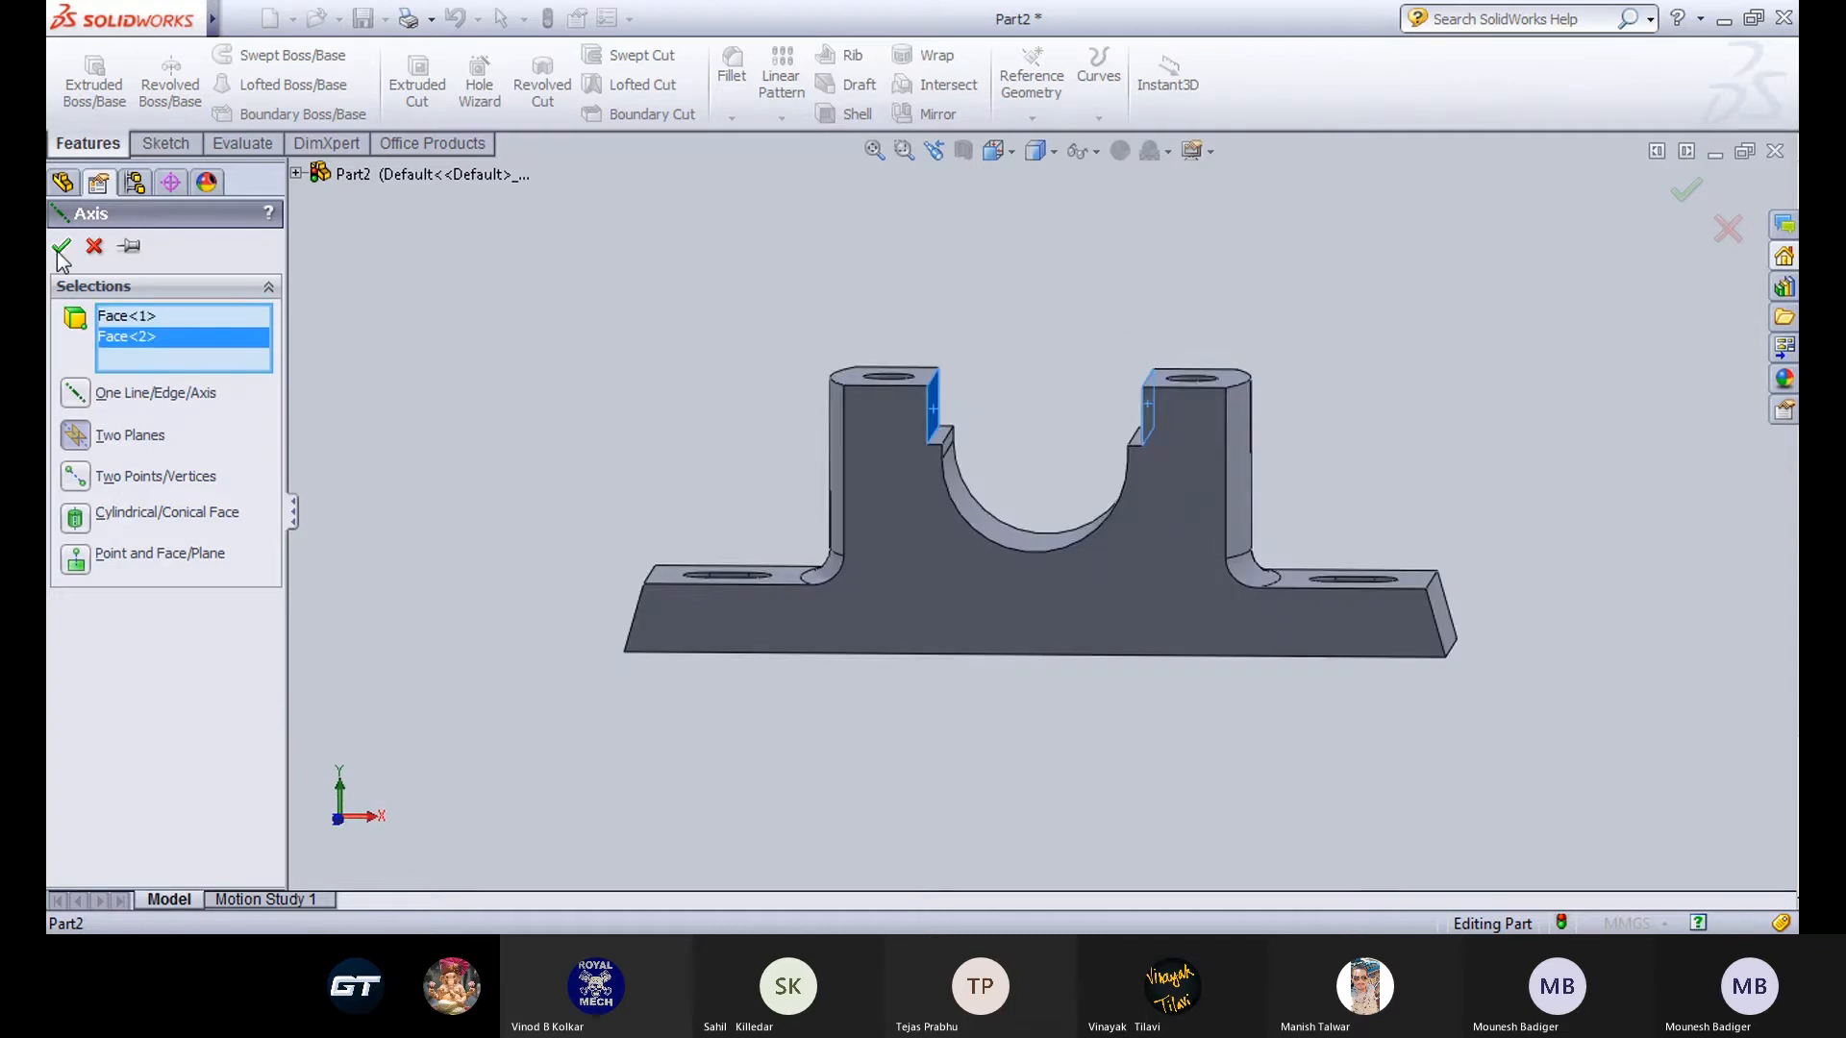
pyautogui.moveTo(990, 342); pyautogui.dragTo(1125, 346, button='middle')
pyautogui.click(1234, 383)
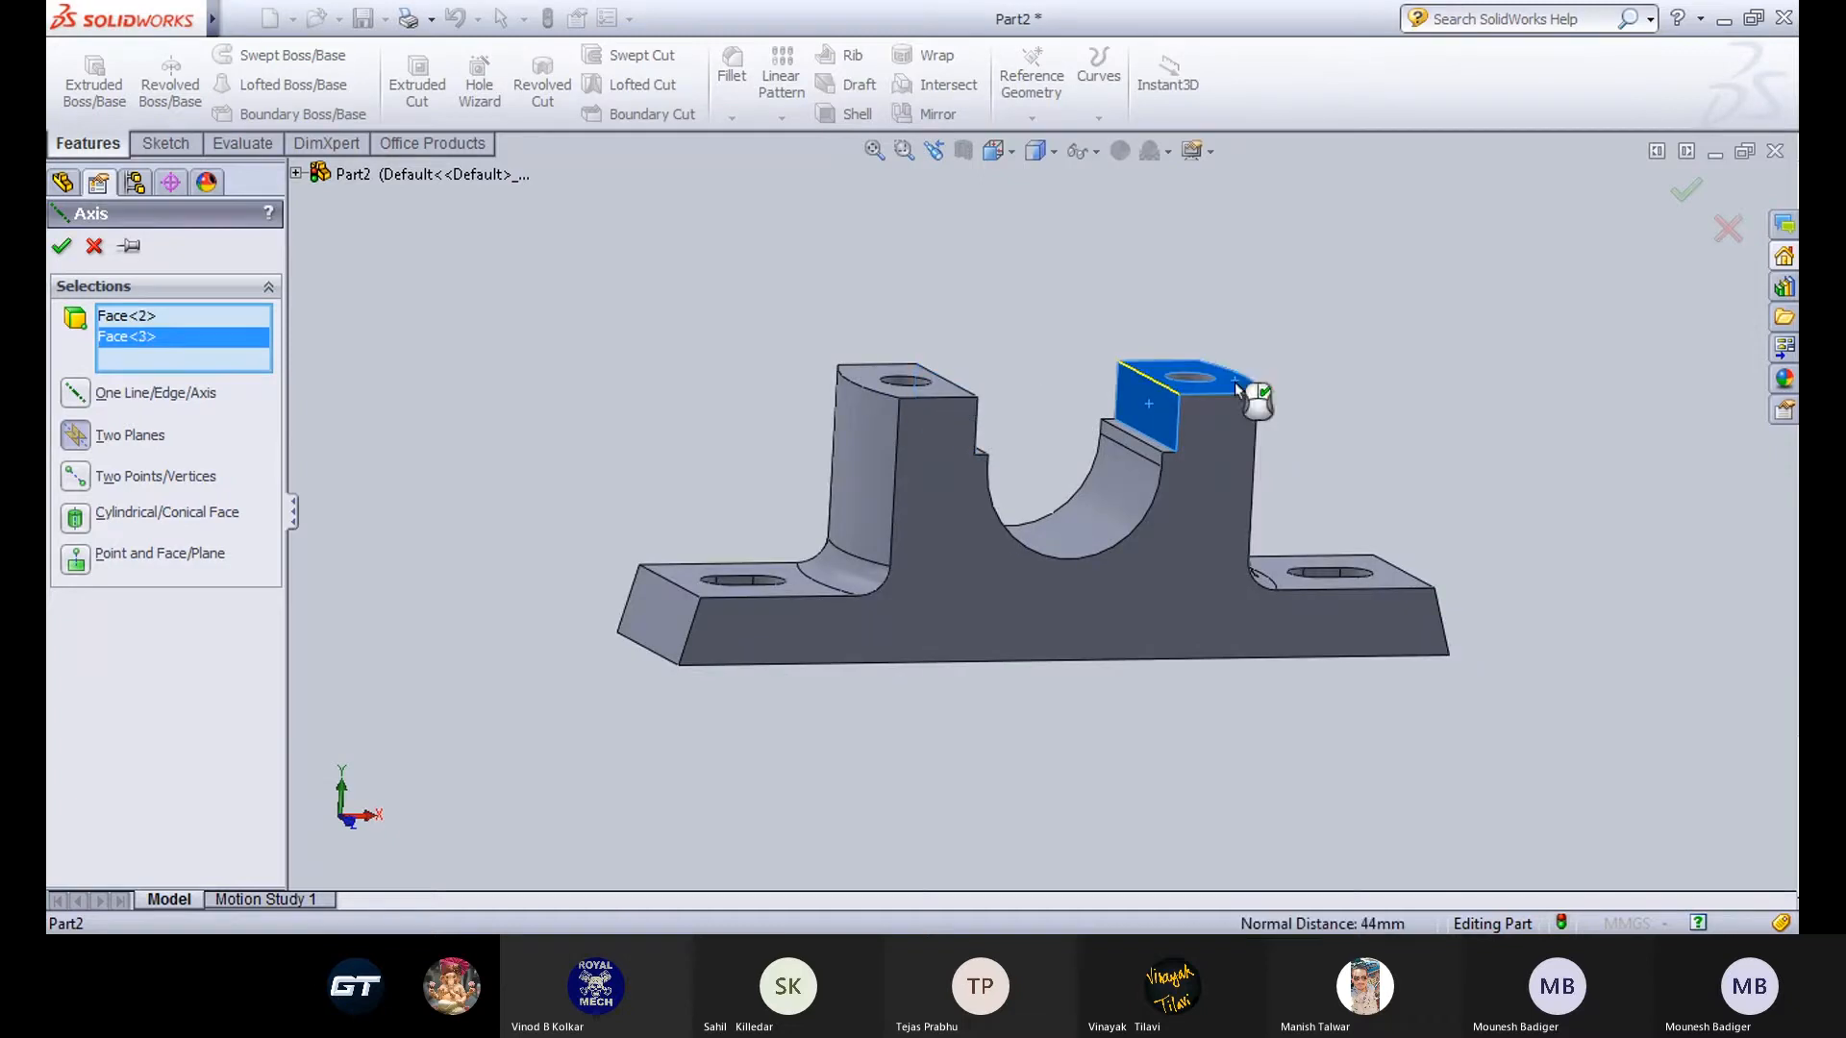
pyautogui.scroll(5, 1138, 388)
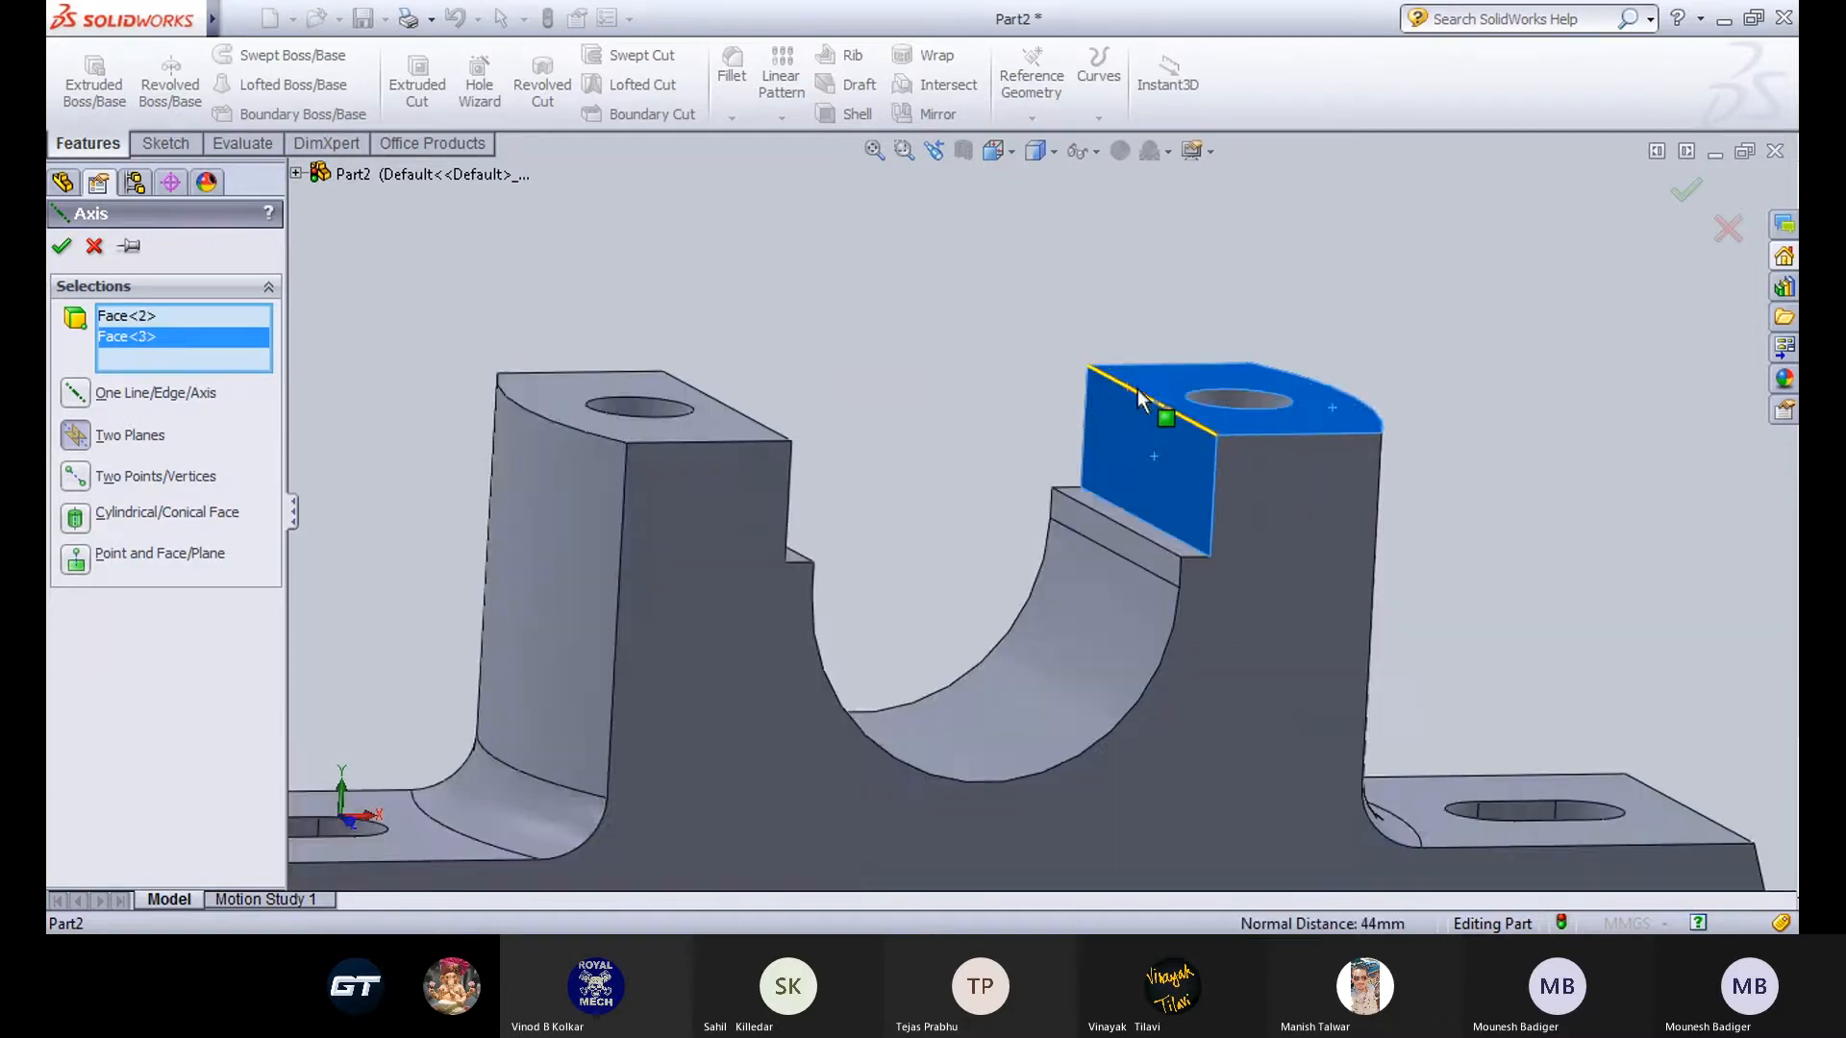
pyautogui.press('Escape')
# Start a reference coordinate system with its origin on the ledge edge beside the bearing seat.
pyautogui.scroll(-5, 942, 413)
pyautogui.scroll(2, 934, 413)
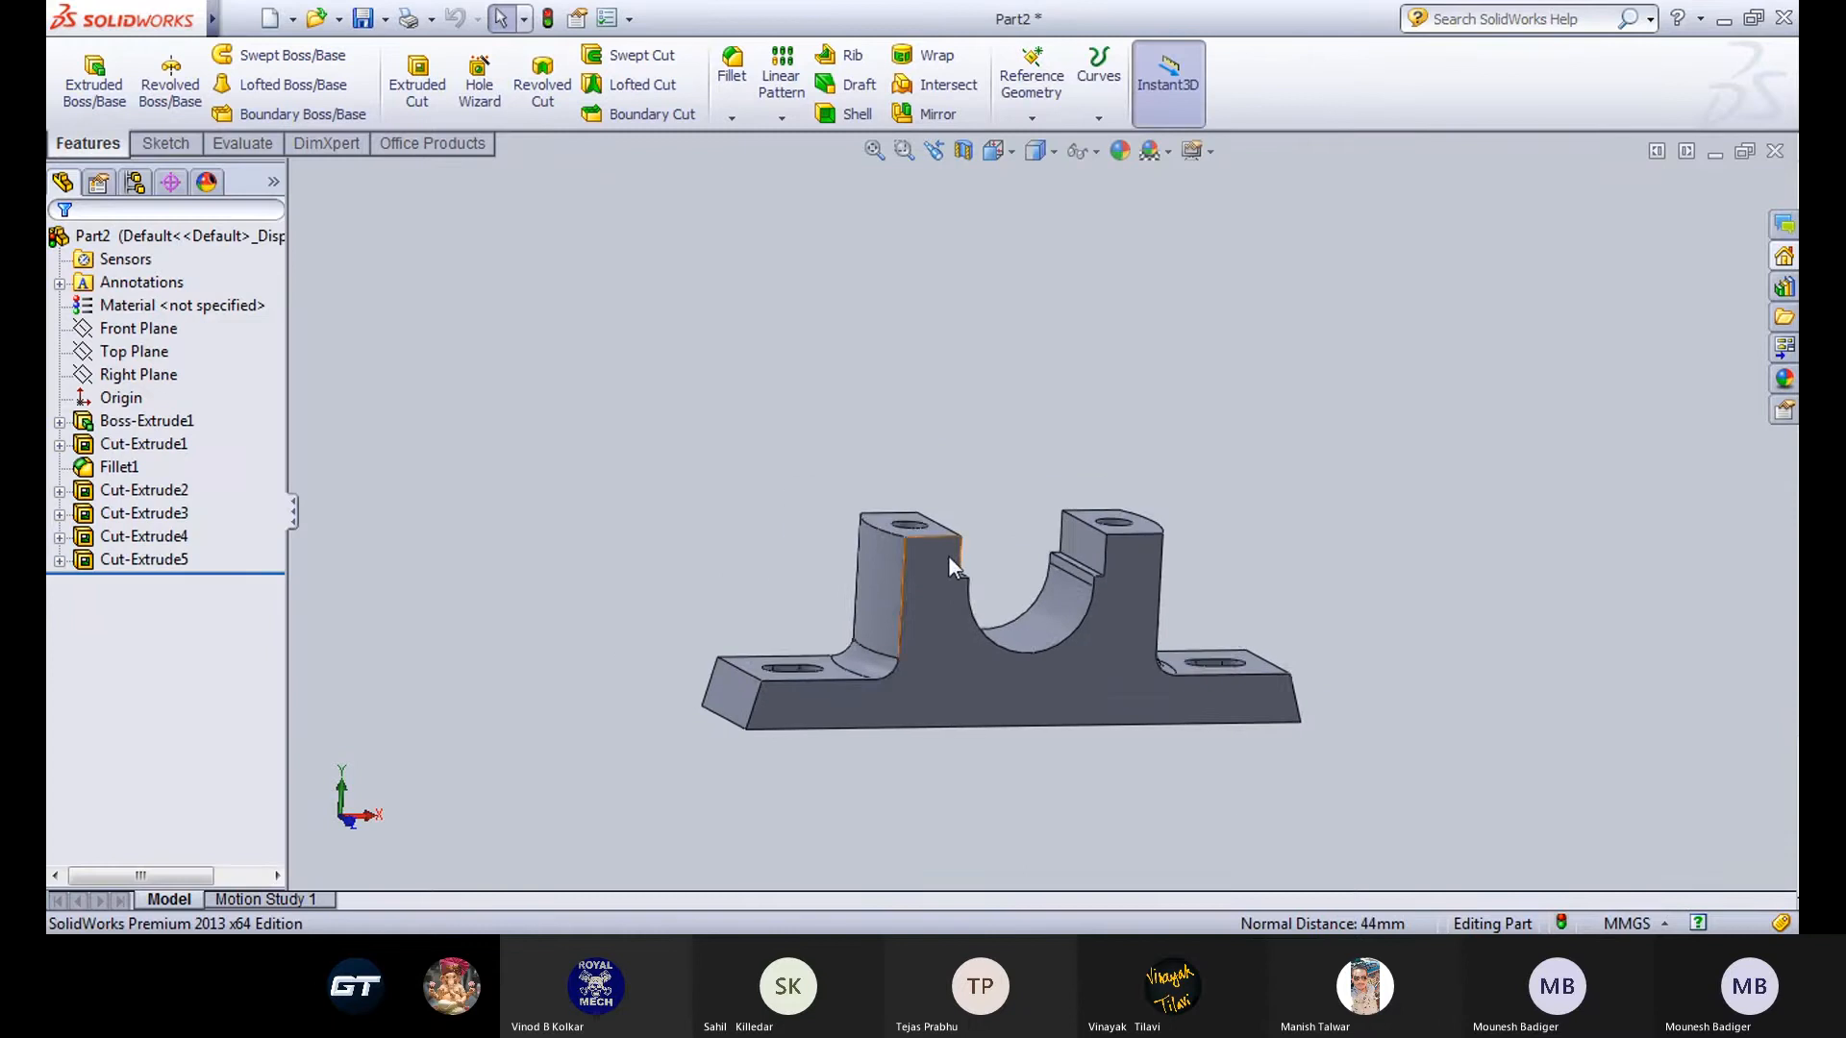
pyautogui.scroll(-3, 942, 545)
pyautogui.moveTo(953, 546); pyautogui.dragTo(848, 481, button='middle')
pyautogui.scroll(3, 865, 538)
pyautogui.moveTo(947, 692); pyautogui.dragTo(1001, 733, button='middle')
pyautogui.click(1032, 117)
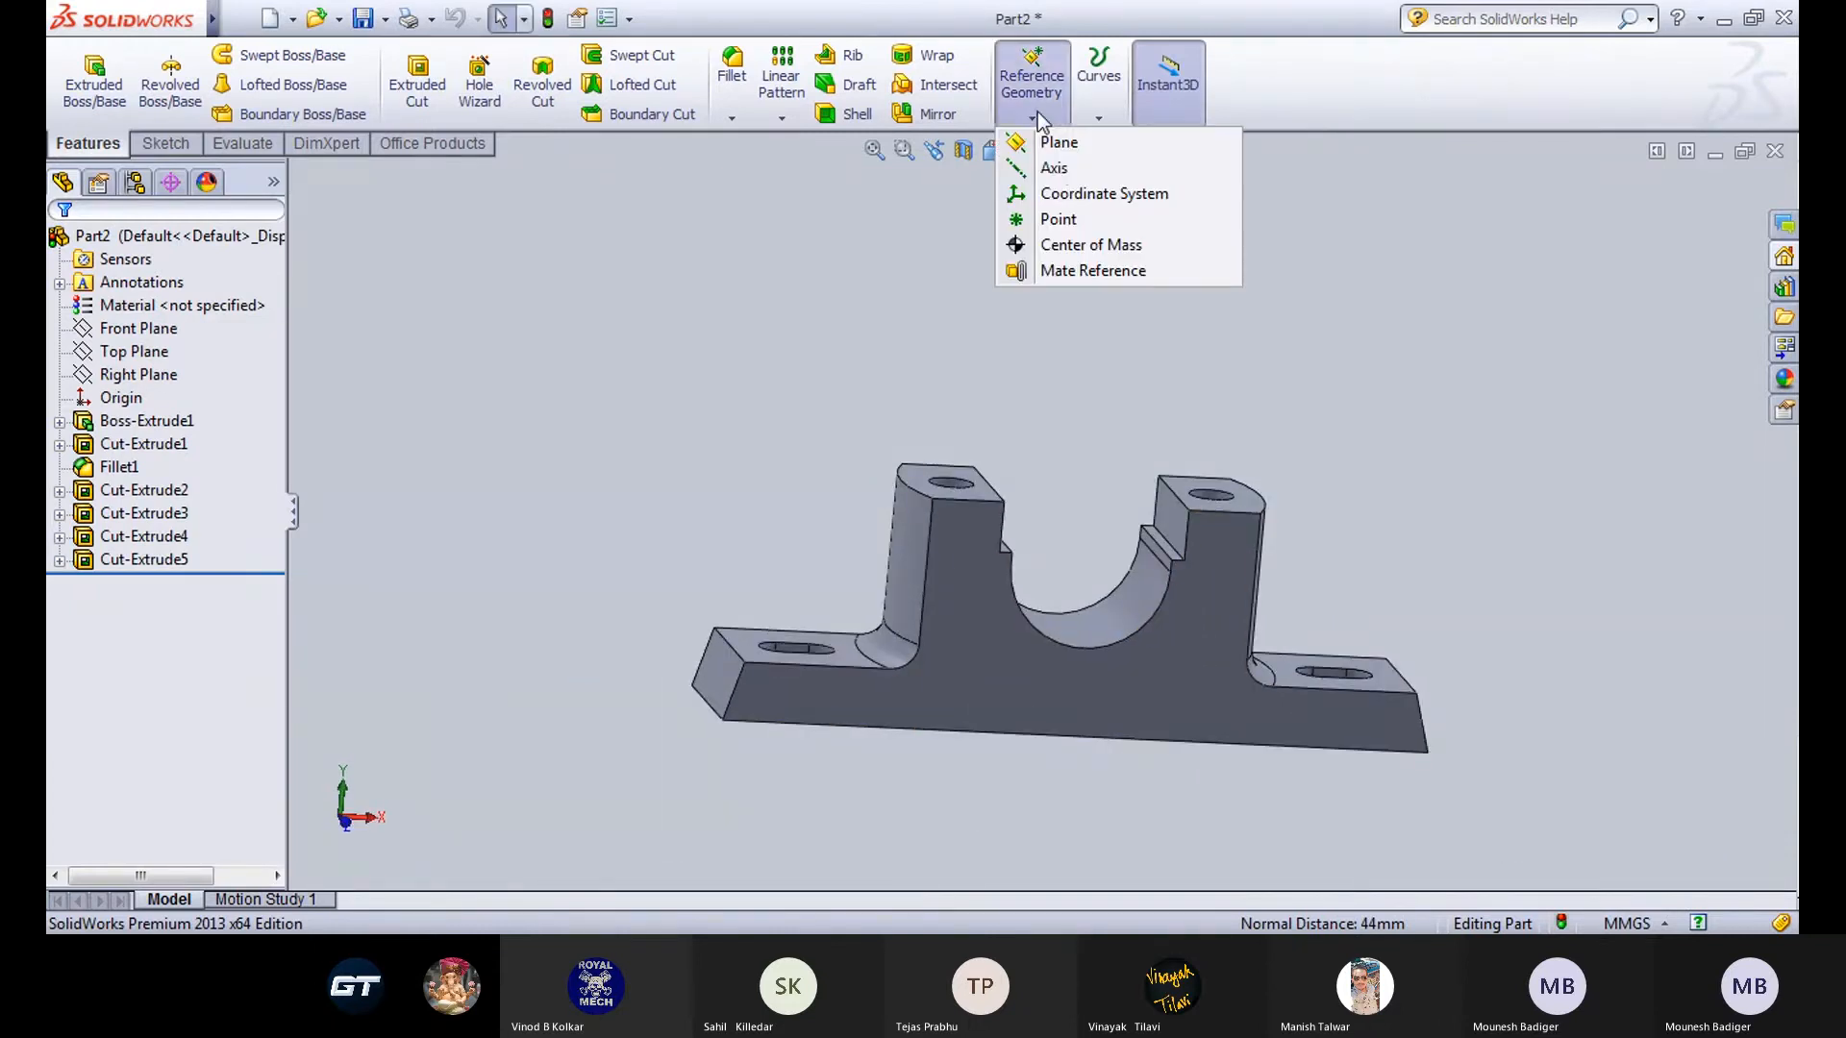
pyautogui.click(1057, 196)
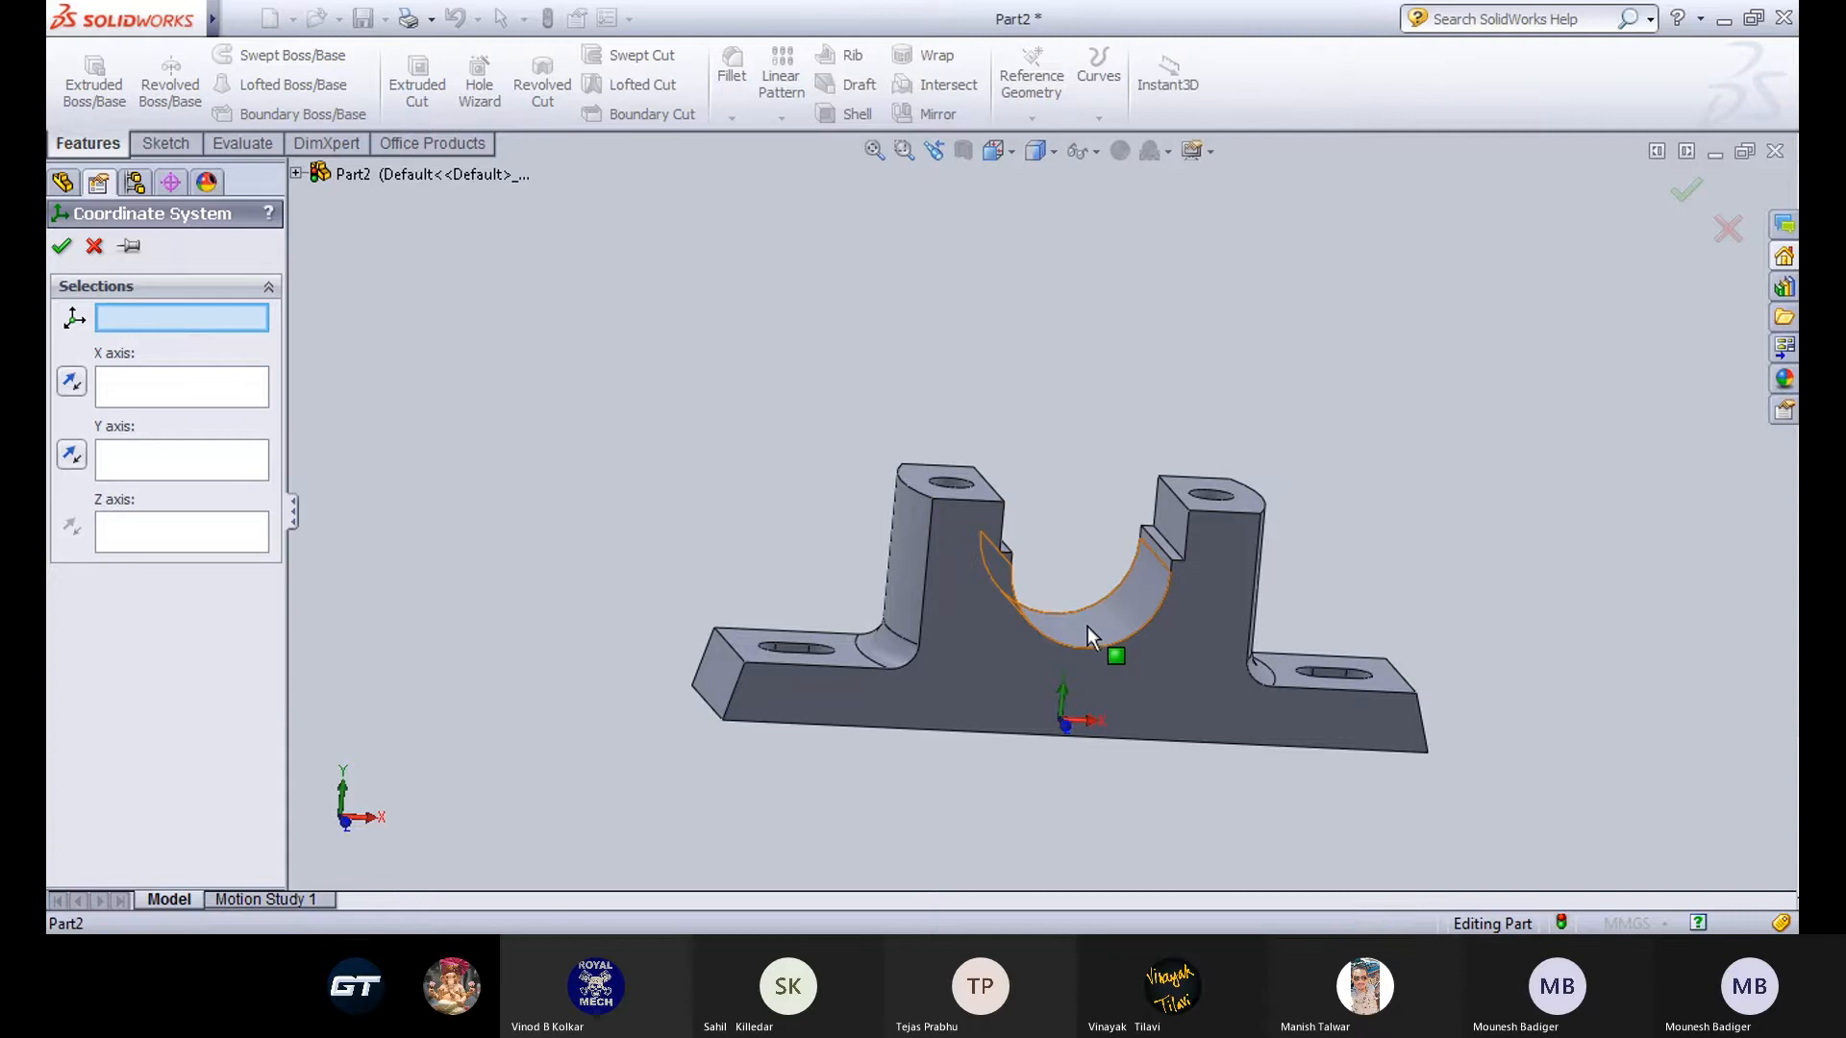
pyautogui.moveTo(1029, 796); pyautogui.dragTo(1088, 694, button='middle')
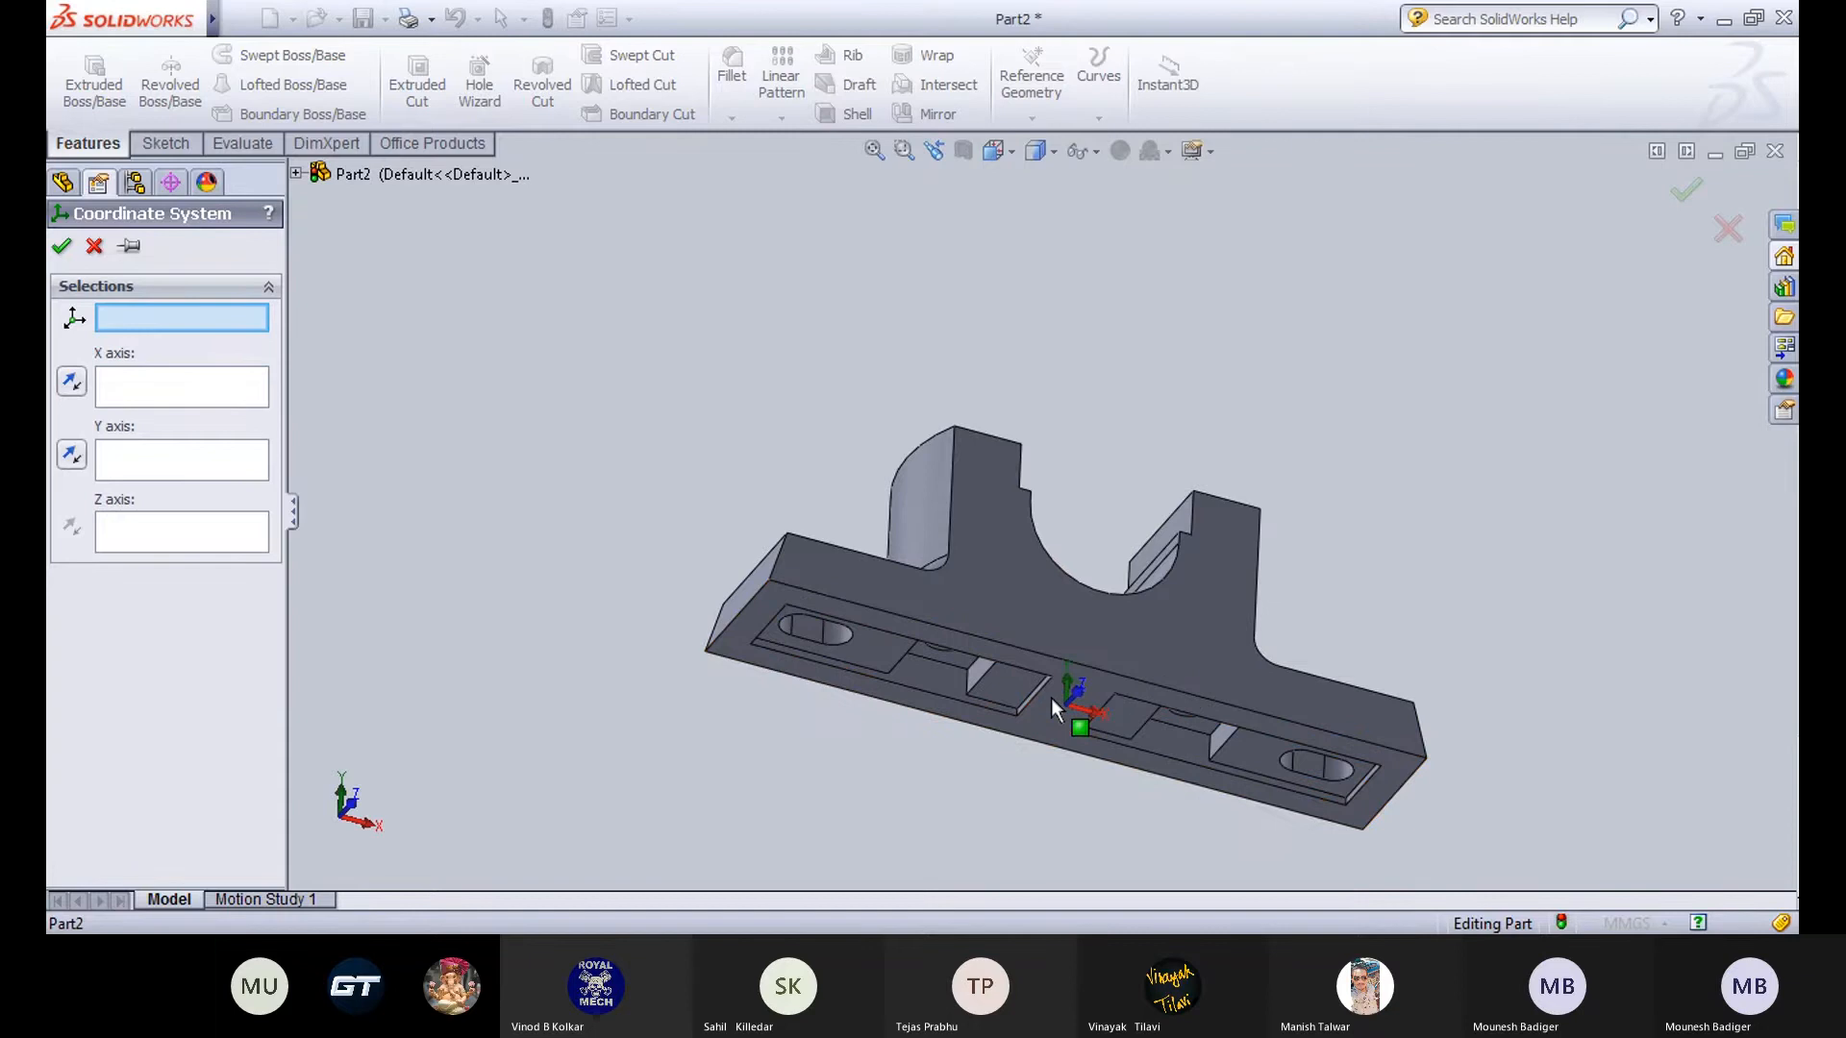
pyautogui.hotkey('ctrl', 'shift', 'z')
pyautogui.click(999, 575)
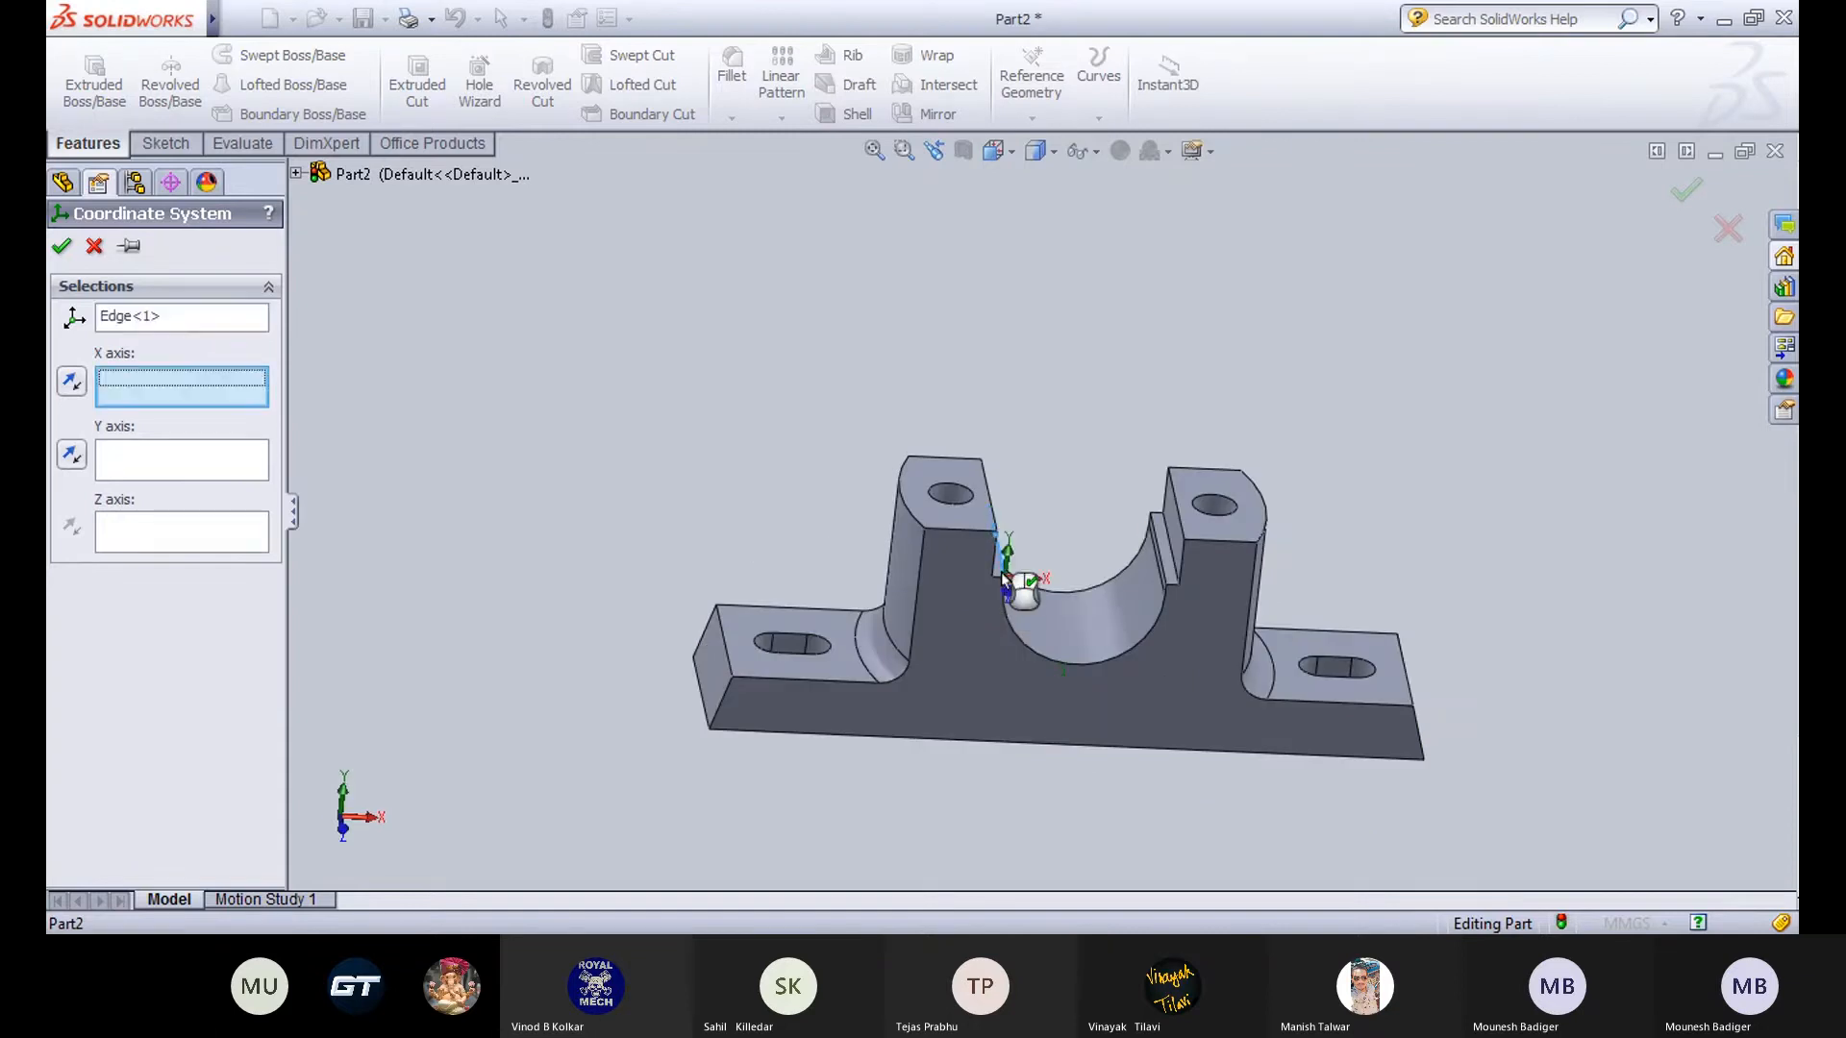
# Define the coordinate system's X axis by the block's front face and its Y axis by the opposite upright's inner face.
pyautogui.moveTo(577, 616); pyautogui.dragTo(1023, 637, button='middle')
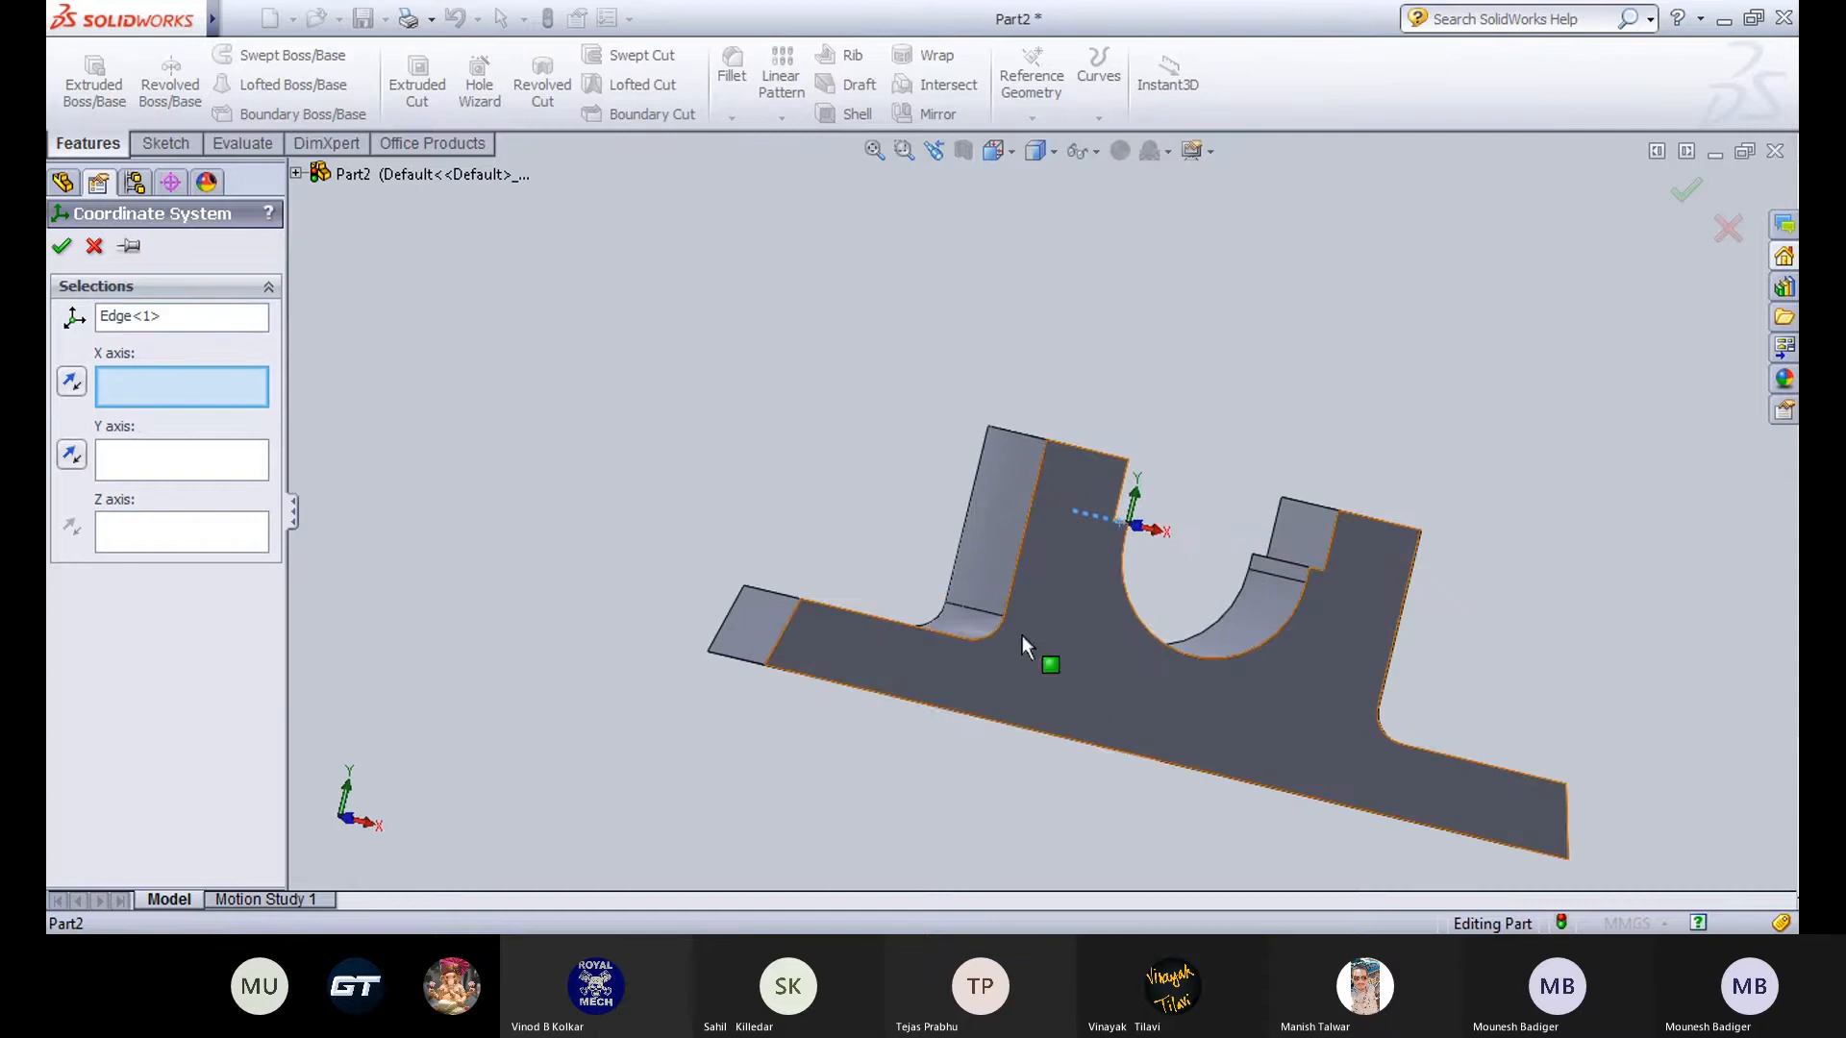
pyautogui.click(1022, 637)
pyautogui.moveTo(747, 458); pyautogui.dragTo(690, 540, button='middle')
pyautogui.moveTo(1172, 492); pyautogui.dragTo(1254, 390, button='middle')
pyautogui.moveTo(1197, 528); pyautogui.dragTo(1227, 462, button='middle')
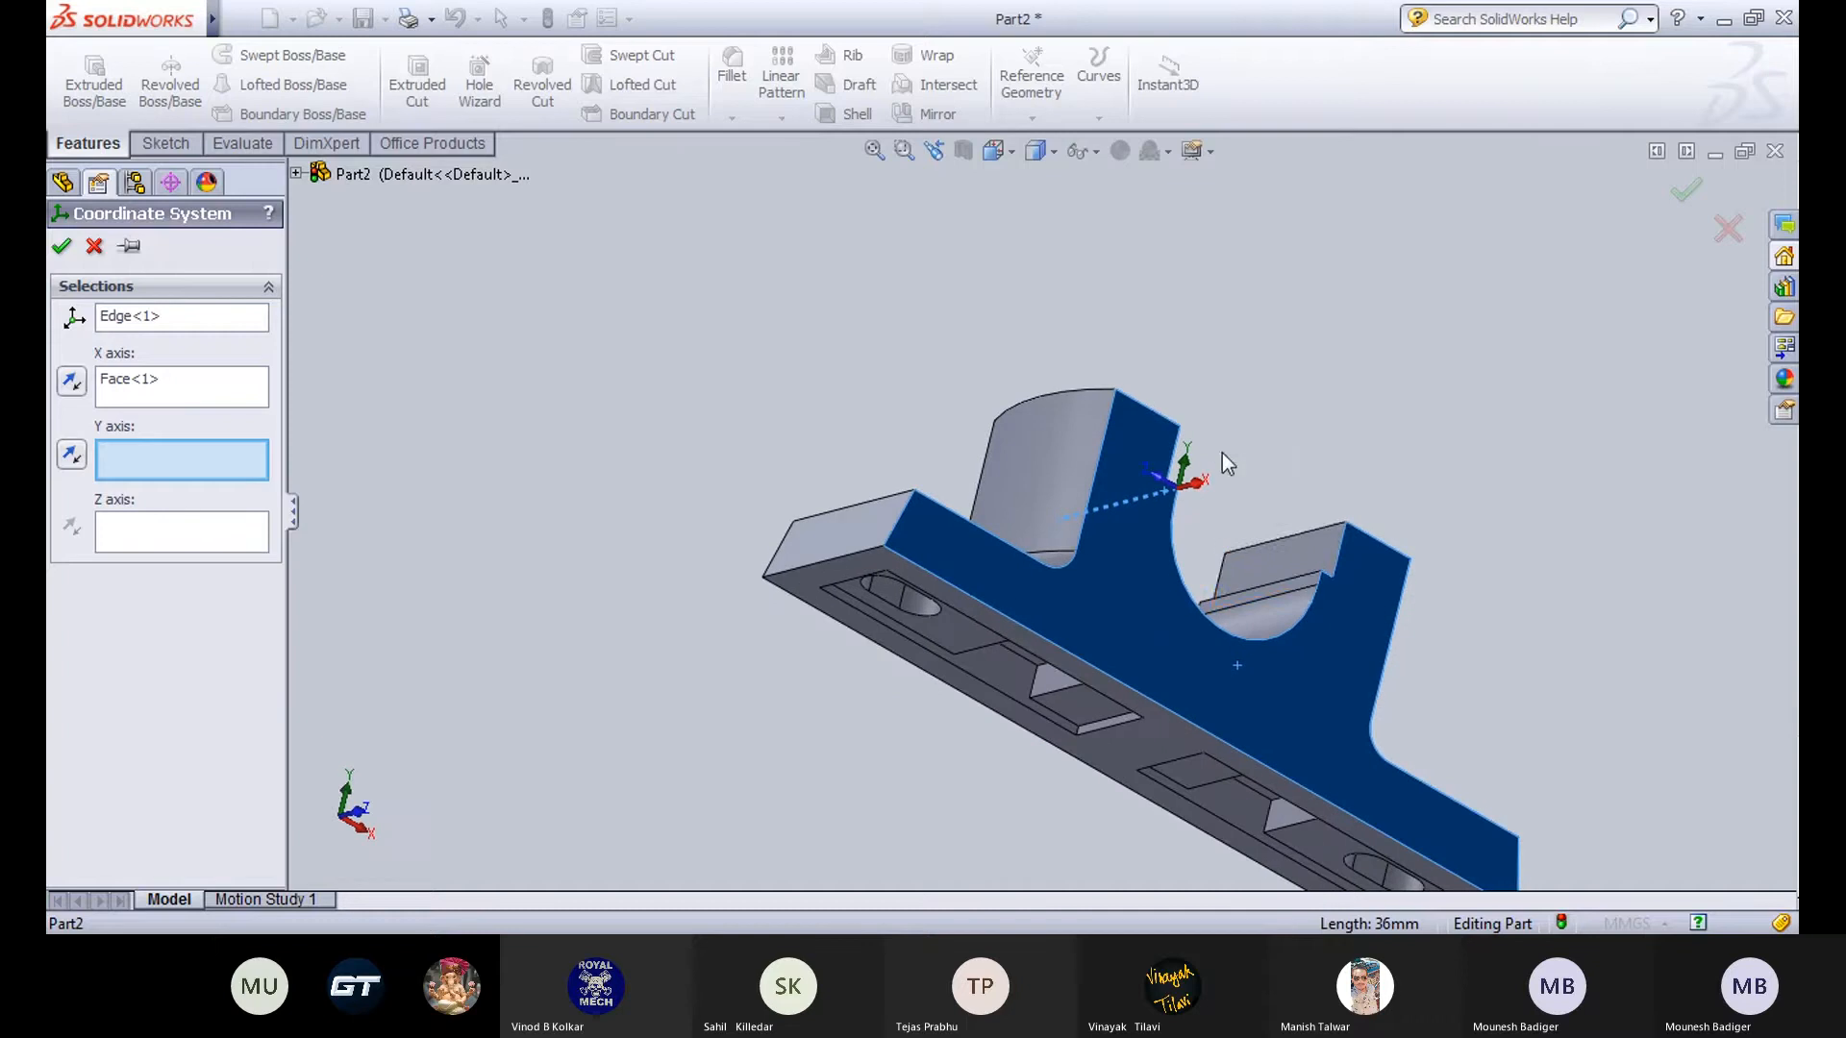
pyautogui.click(1280, 556)
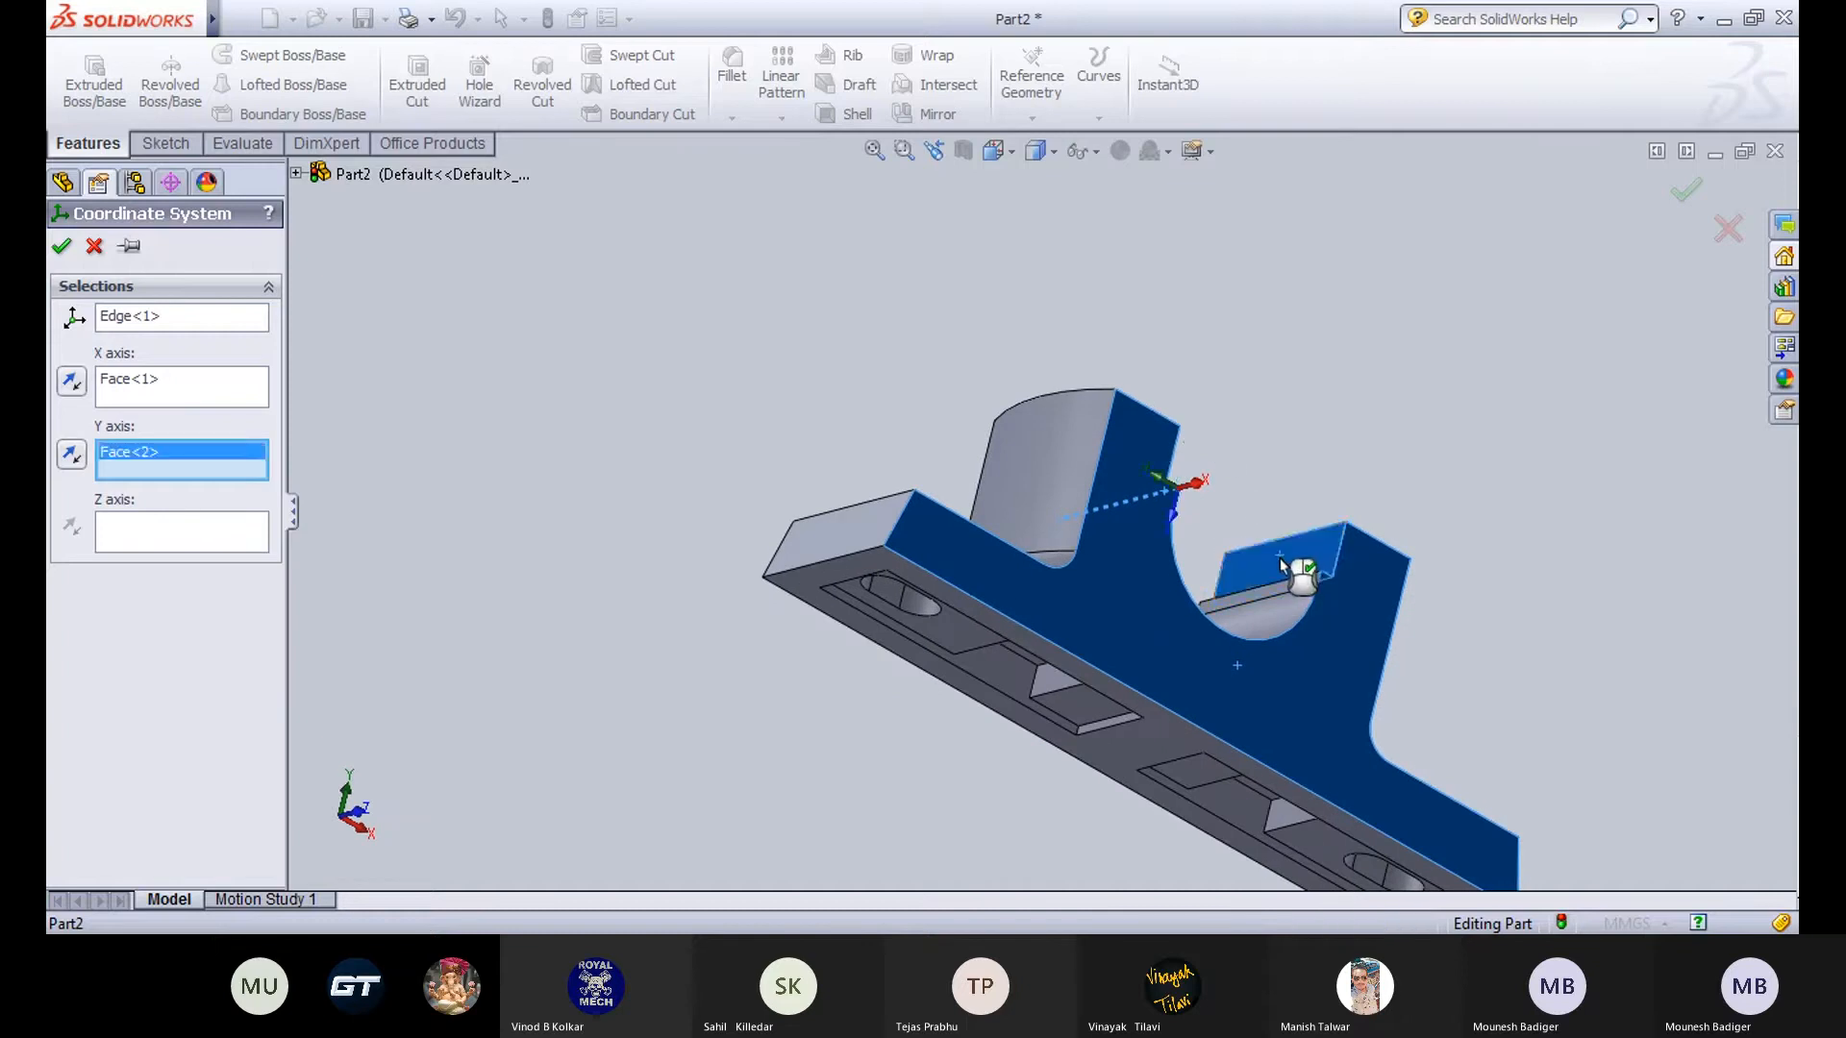
# Try an inner wall of the base's underside pocket as the Z axis reference, and clear that selection.
pyautogui.click(176, 533)
pyautogui.moveTo(810, 379); pyautogui.dragTo(750, 507, button='middle')
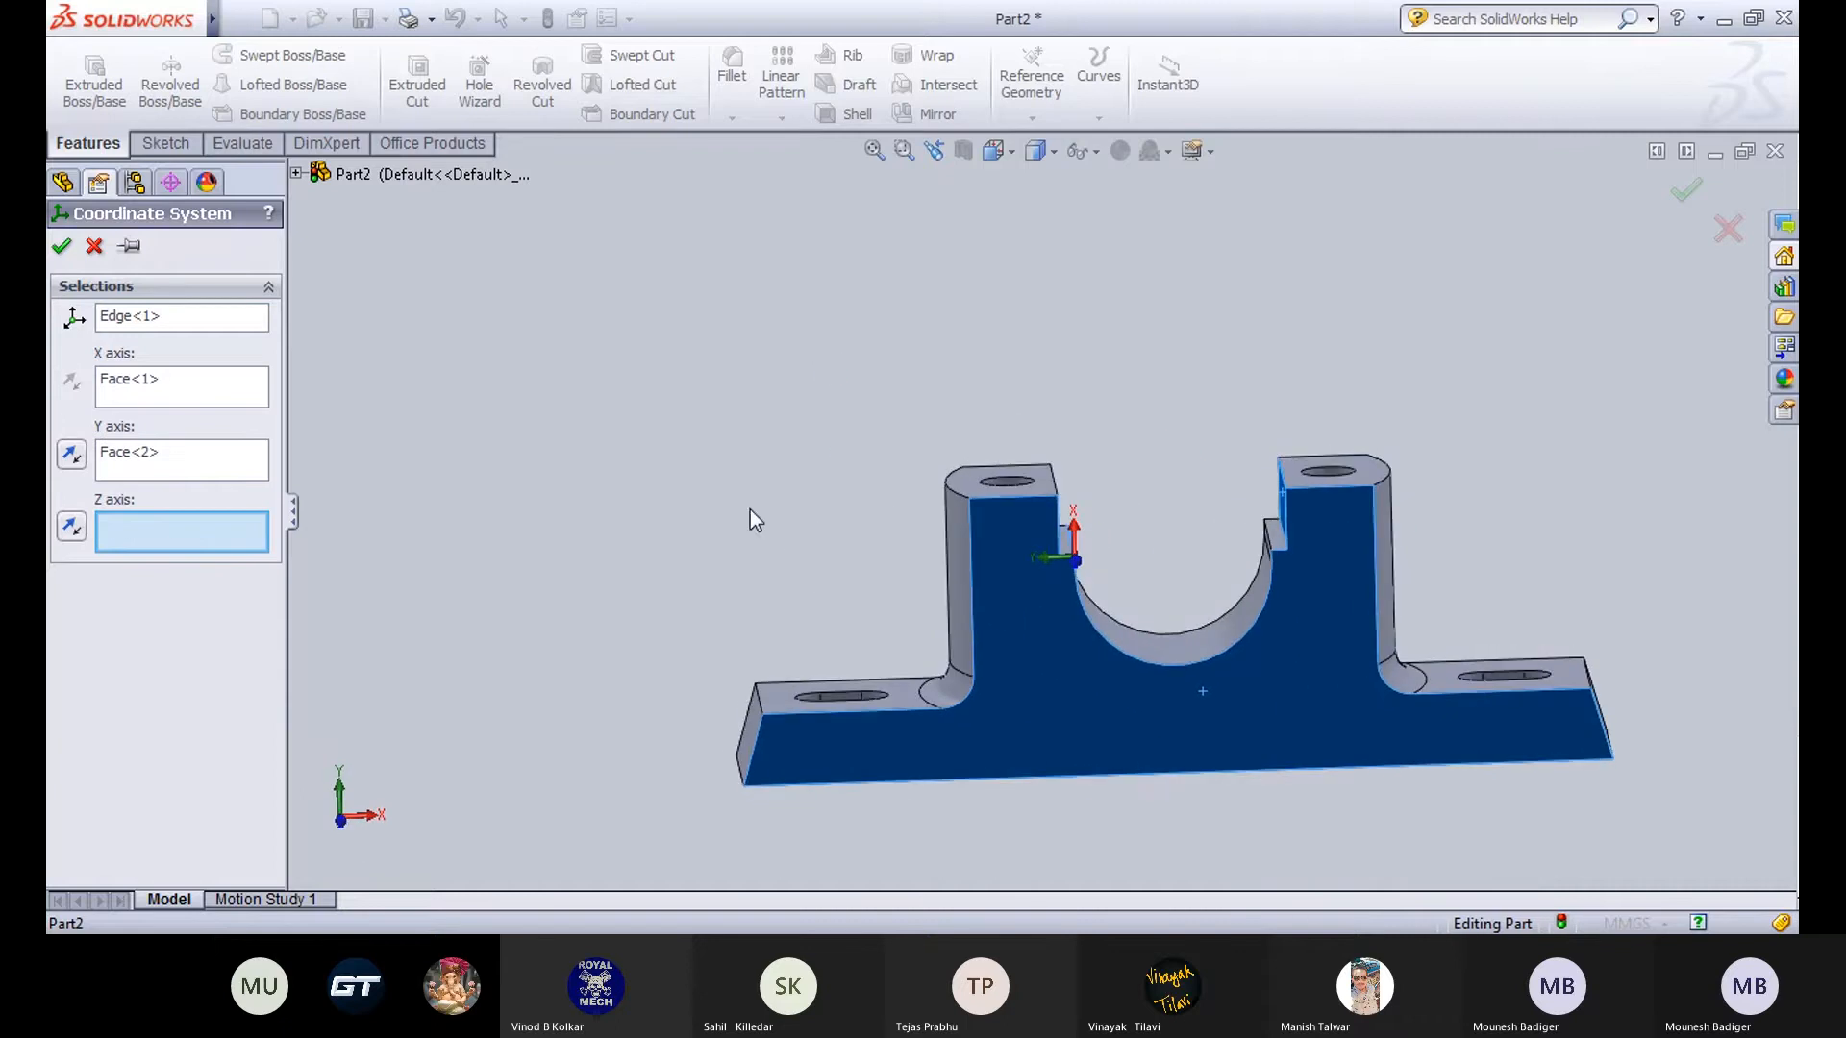
pyautogui.moveTo(750, 509); pyautogui.dragTo(892, 409, button='middle')
pyautogui.scroll(-5, 1023, 737)
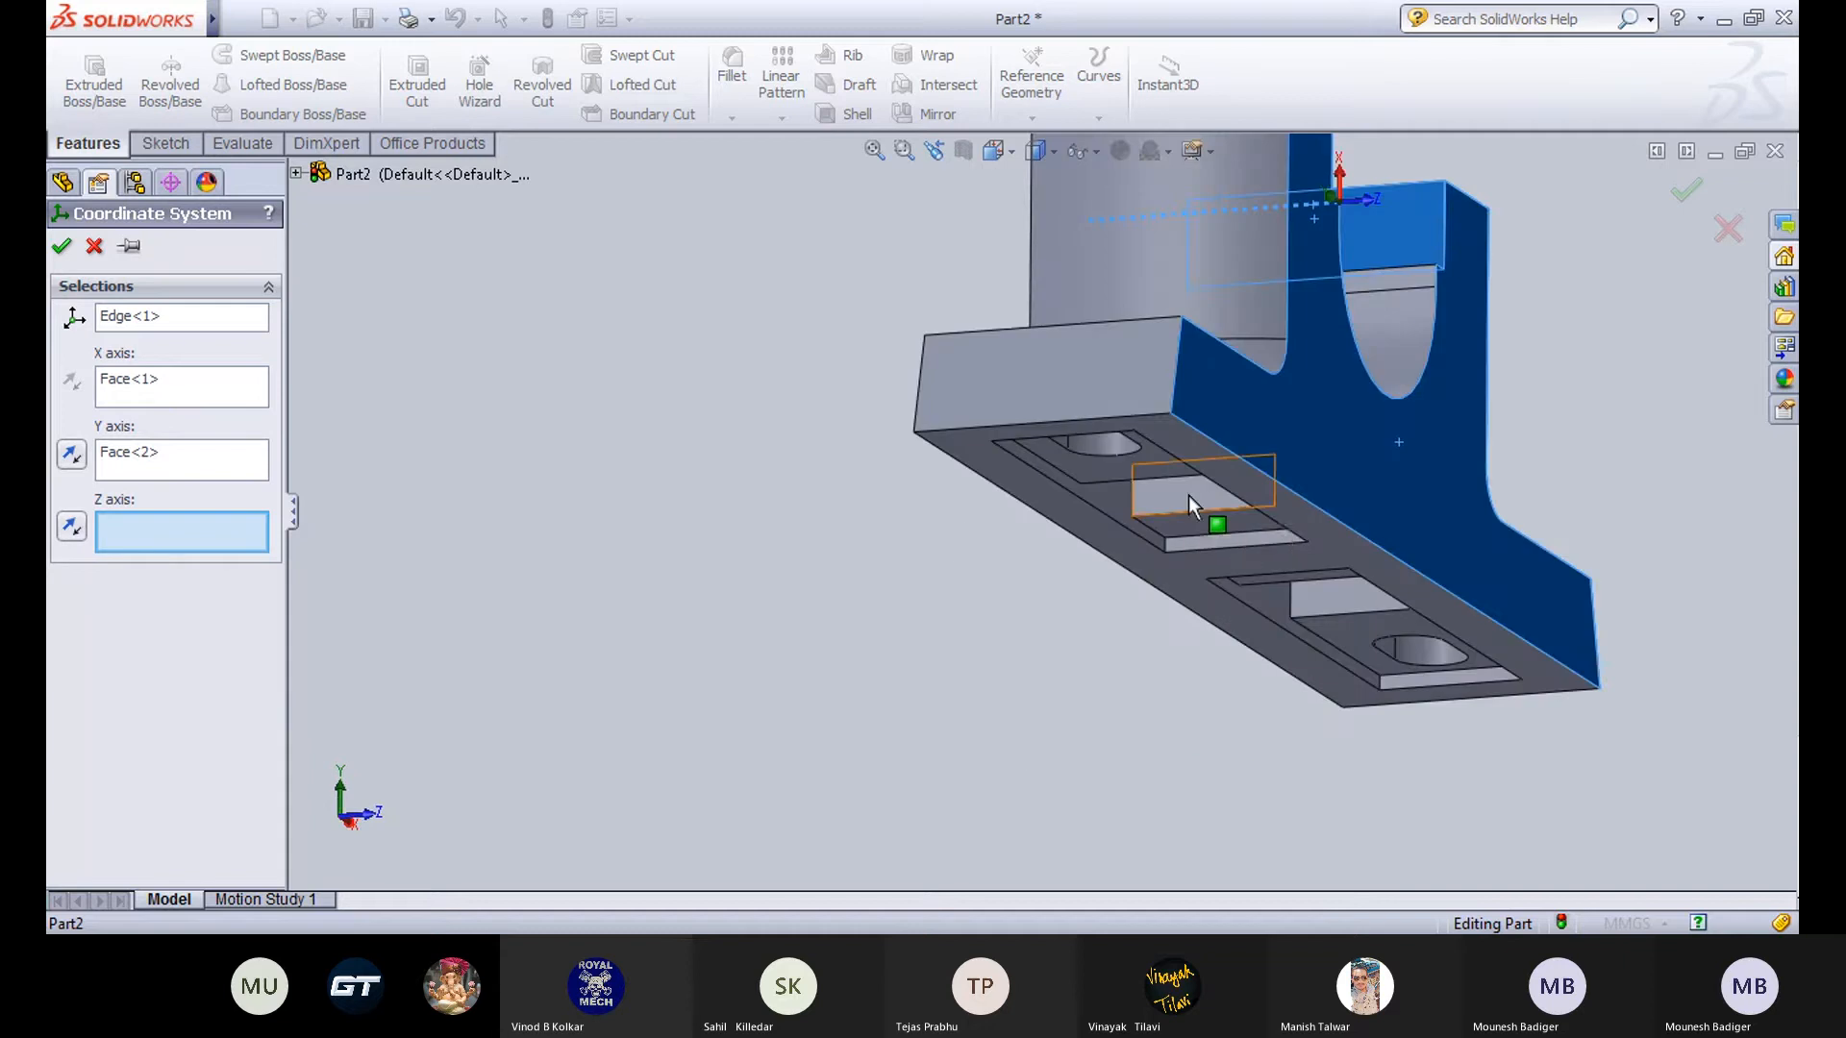
pyautogui.click(1188, 494)
pyautogui.click(1131, 498)
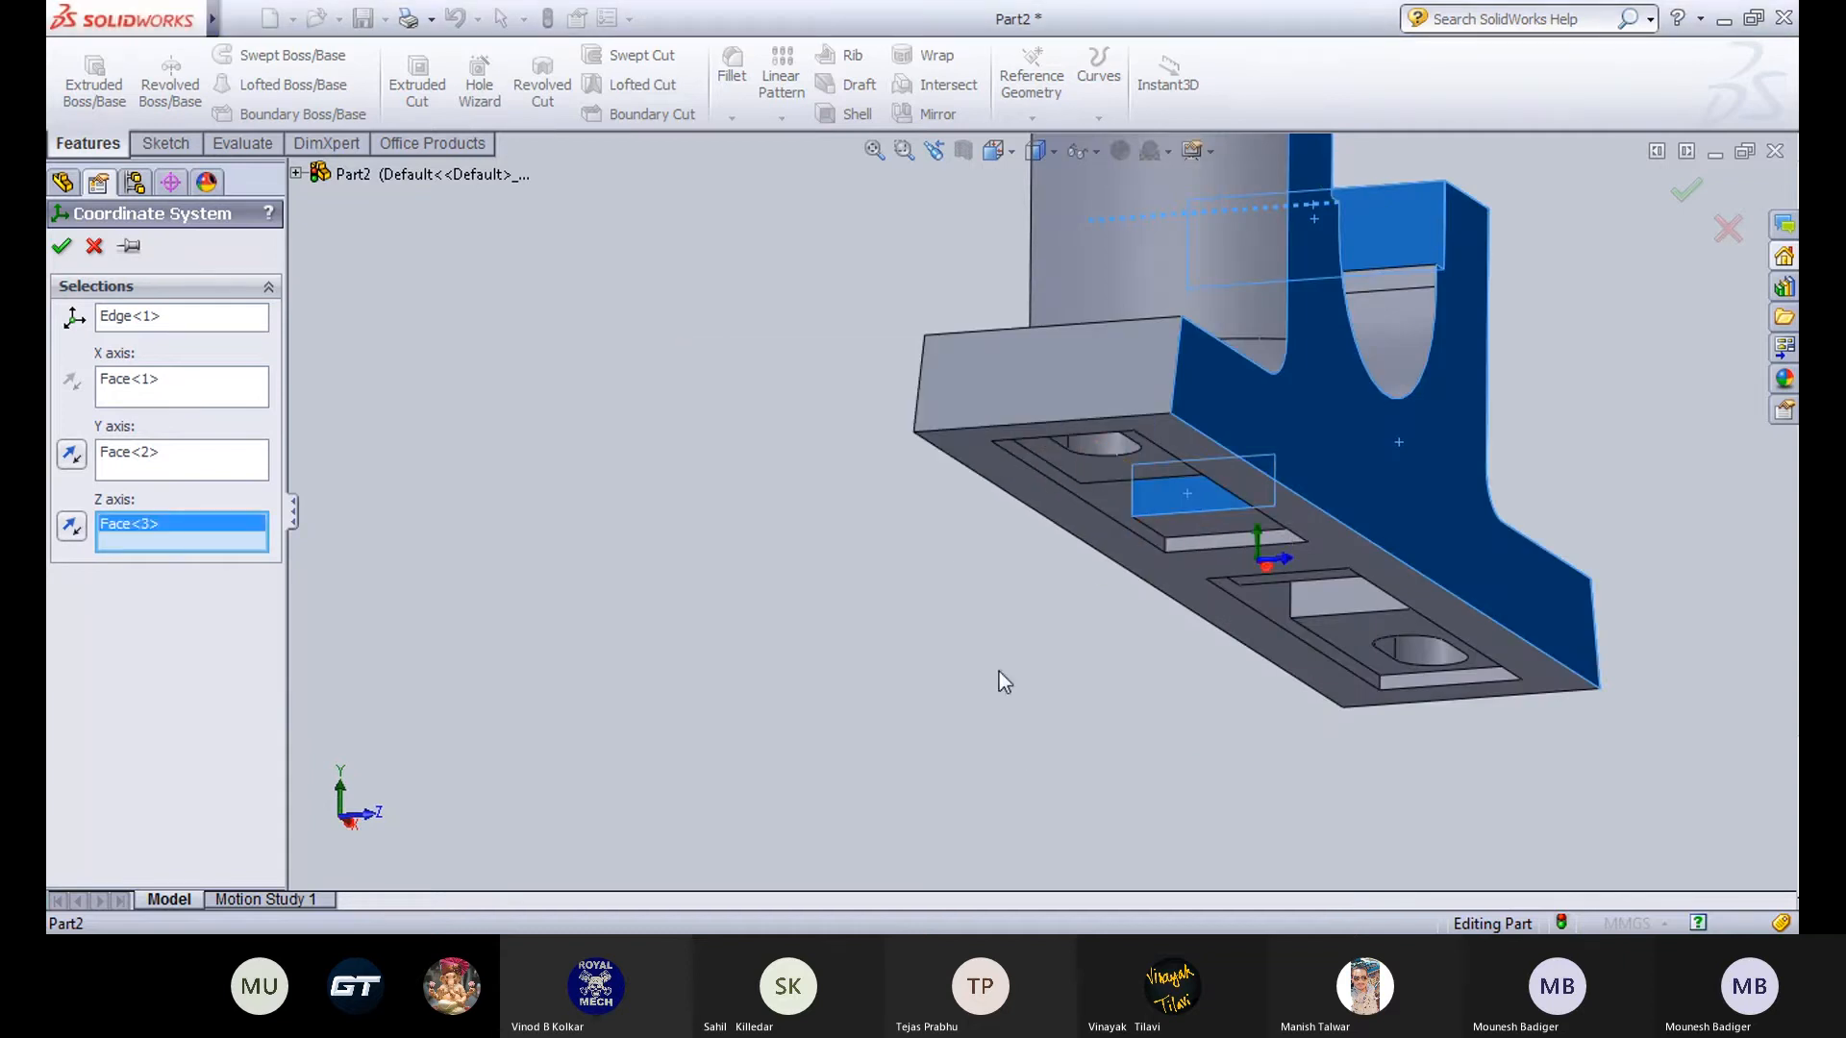
pyautogui.rightClick(148, 523)
pyautogui.click(210, 566)
pyautogui.scroll(2, 834, 590)
pyautogui.moveTo(834, 590); pyautogui.dragTo(735, 597, button='middle')
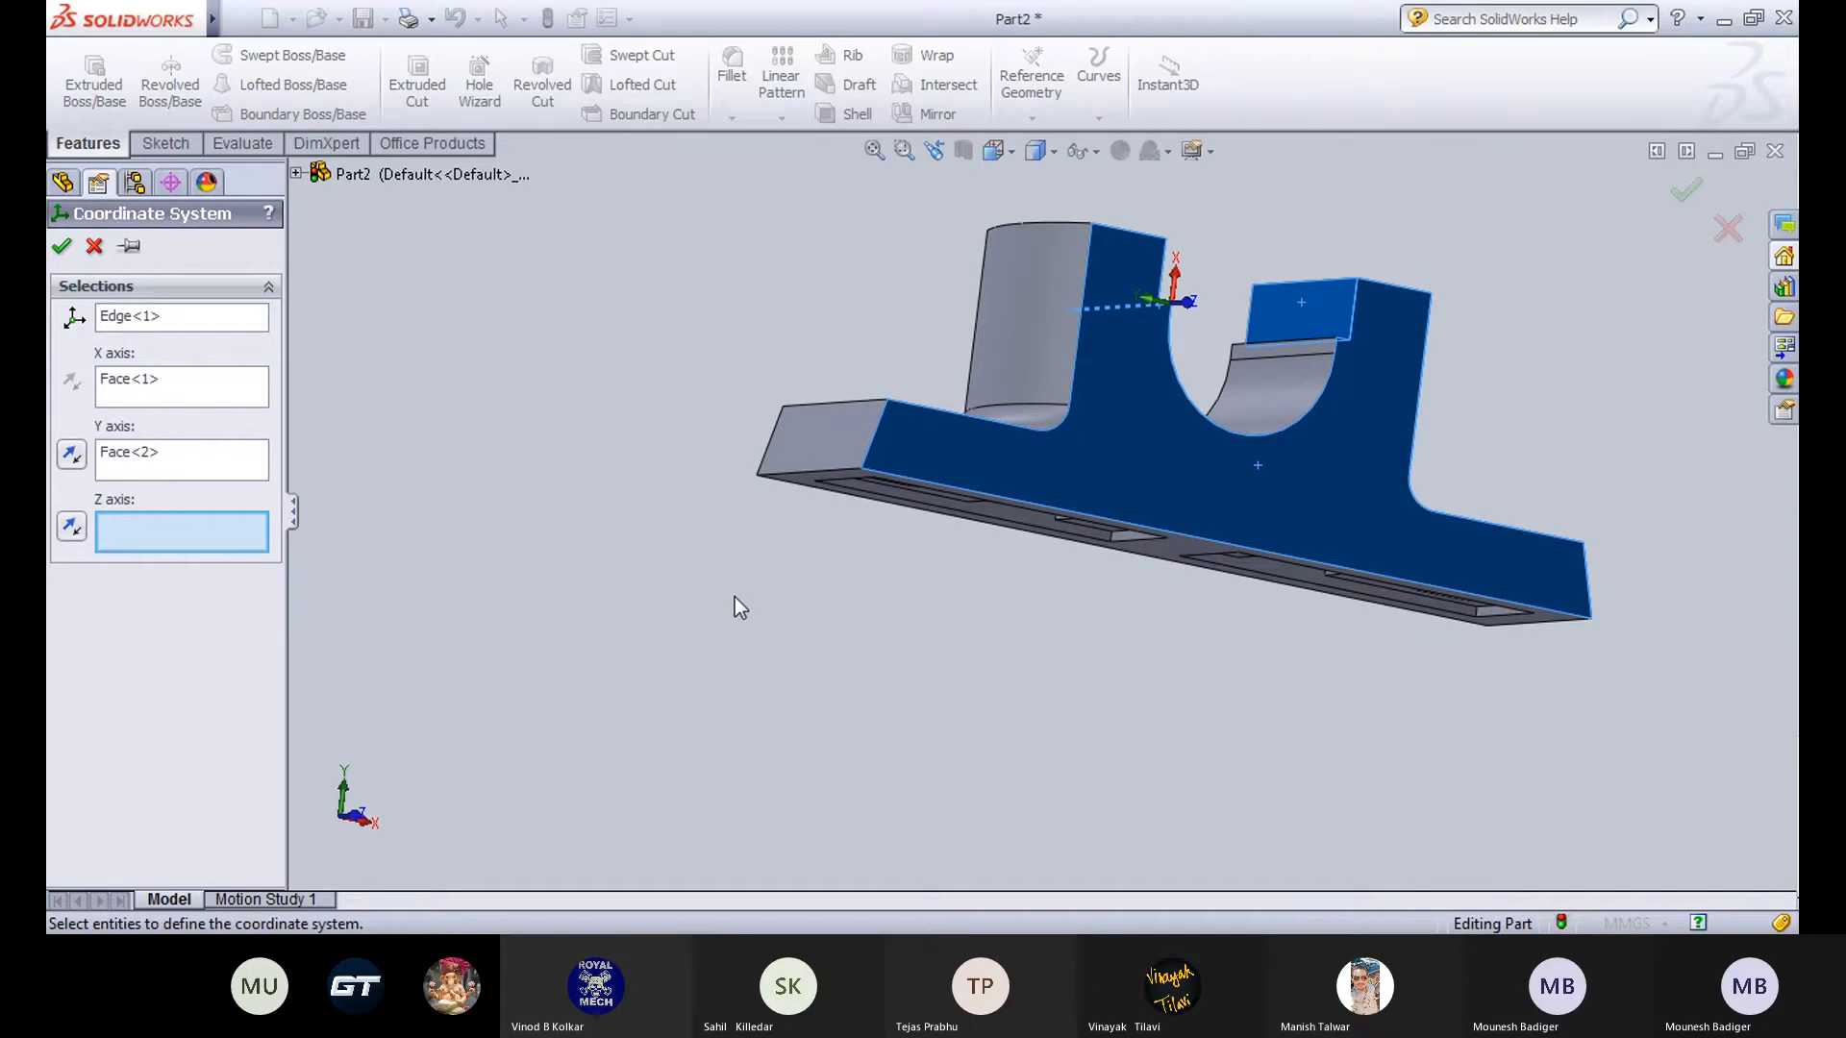
# Try the underside of the base as the Z axis reference, and discard the coordinate system.
pyautogui.click(1175, 549)
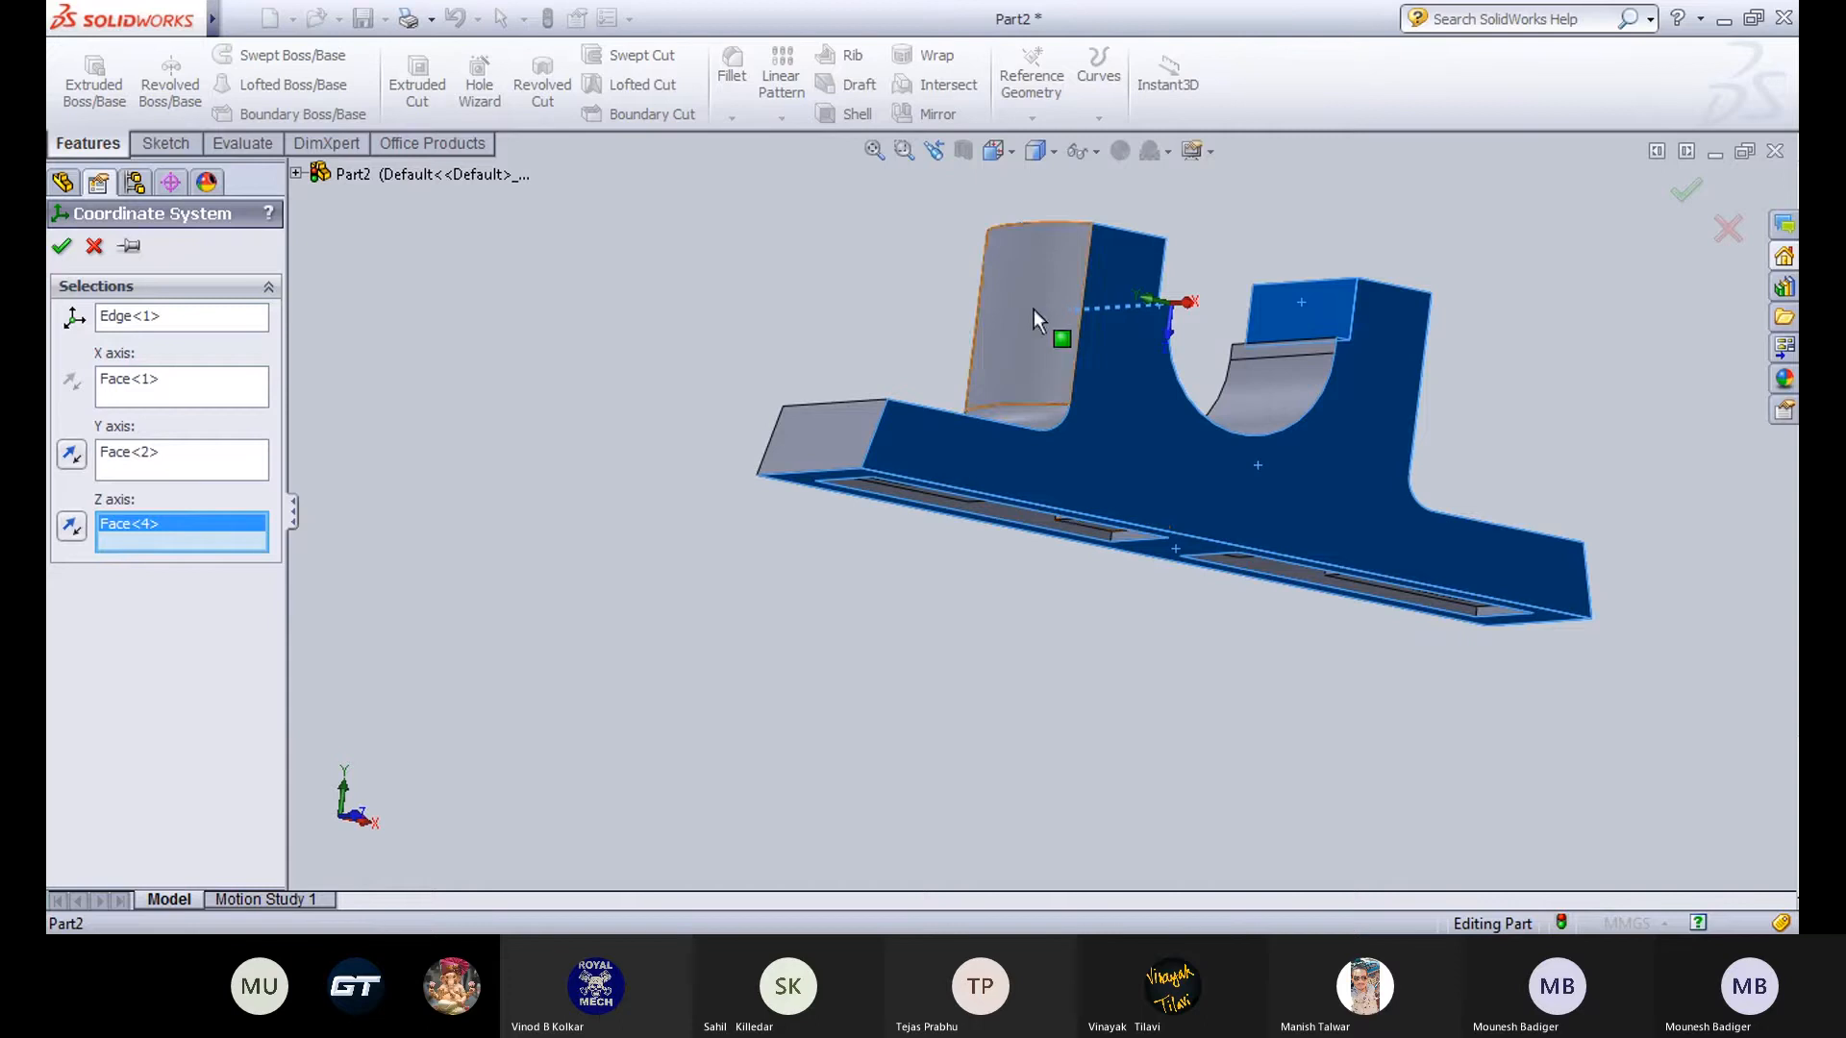
pyautogui.scroll(-2, 1017, 319)
pyautogui.moveTo(1013, 321); pyautogui.dragTo(903, 354, button='middle')
pyautogui.press('Escape')
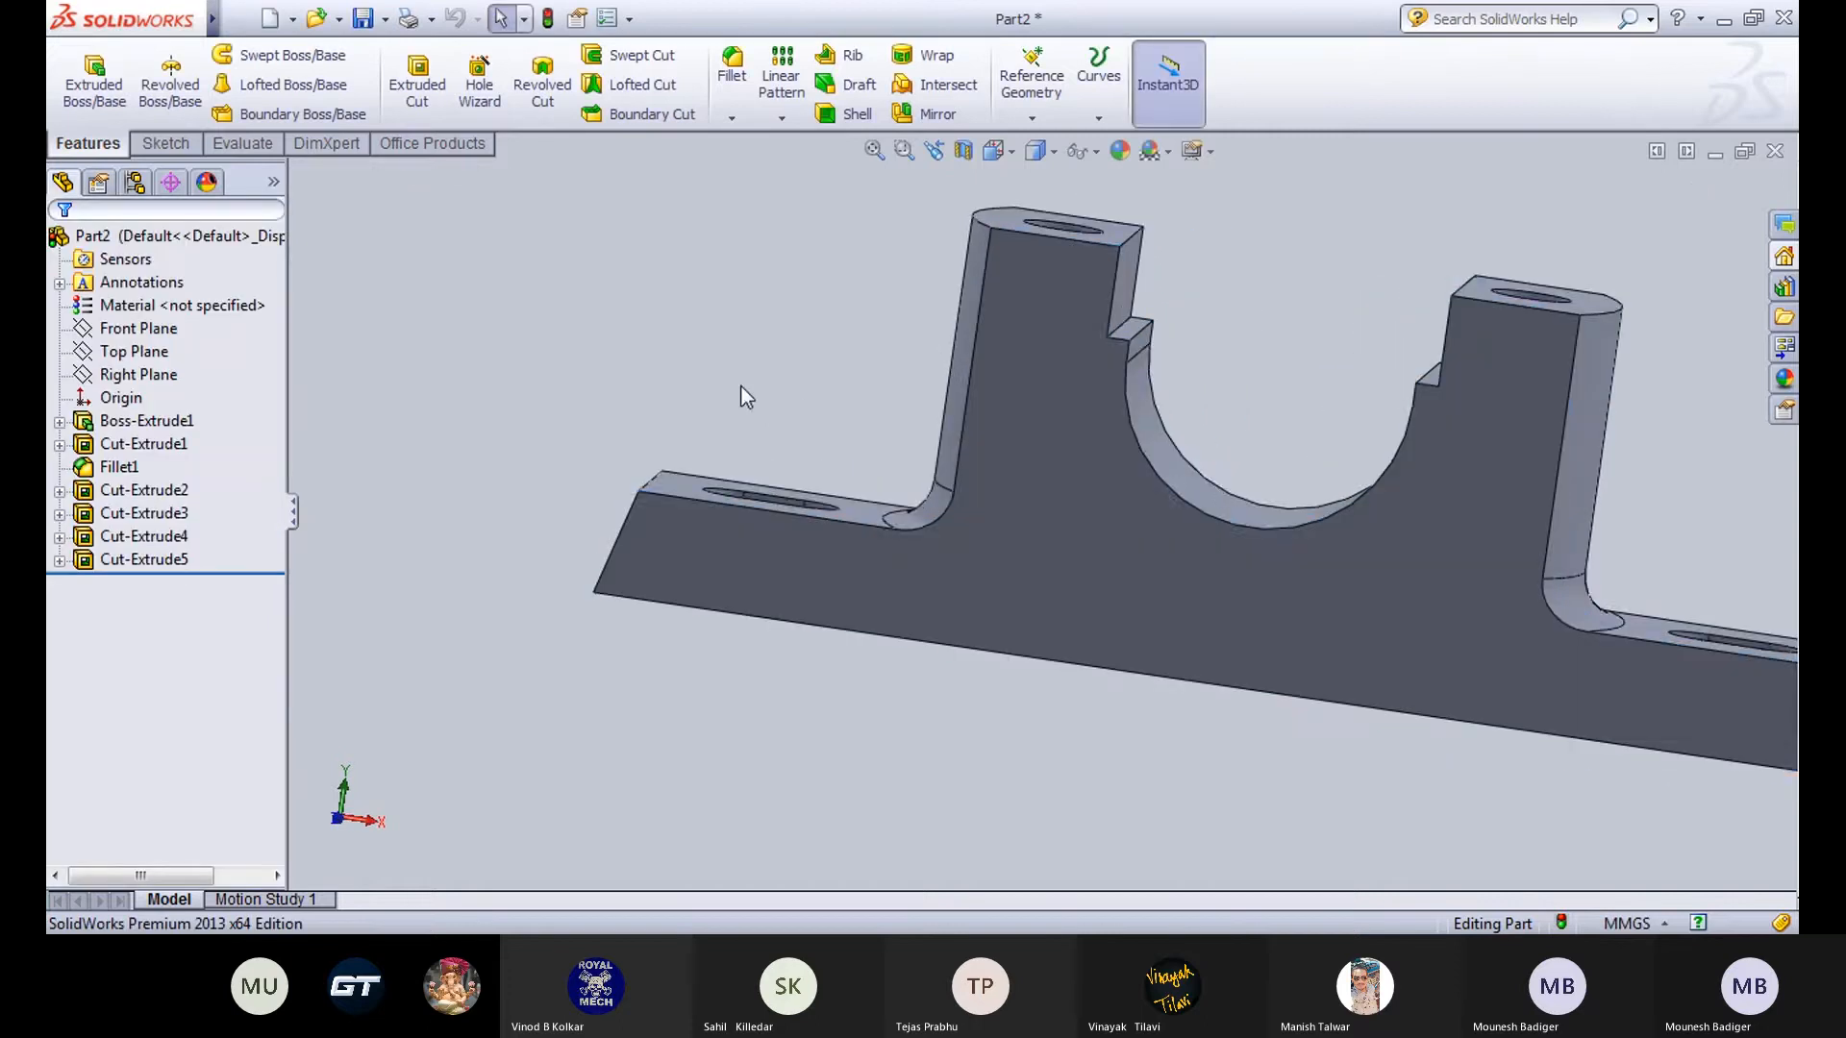
# Start a reference point and try placing it at the arc center of the bearing seat's front edge.
pyautogui.scroll(2, 717, 388)
pyautogui.moveTo(717, 388); pyautogui.dragTo(849, 254, button='middle')
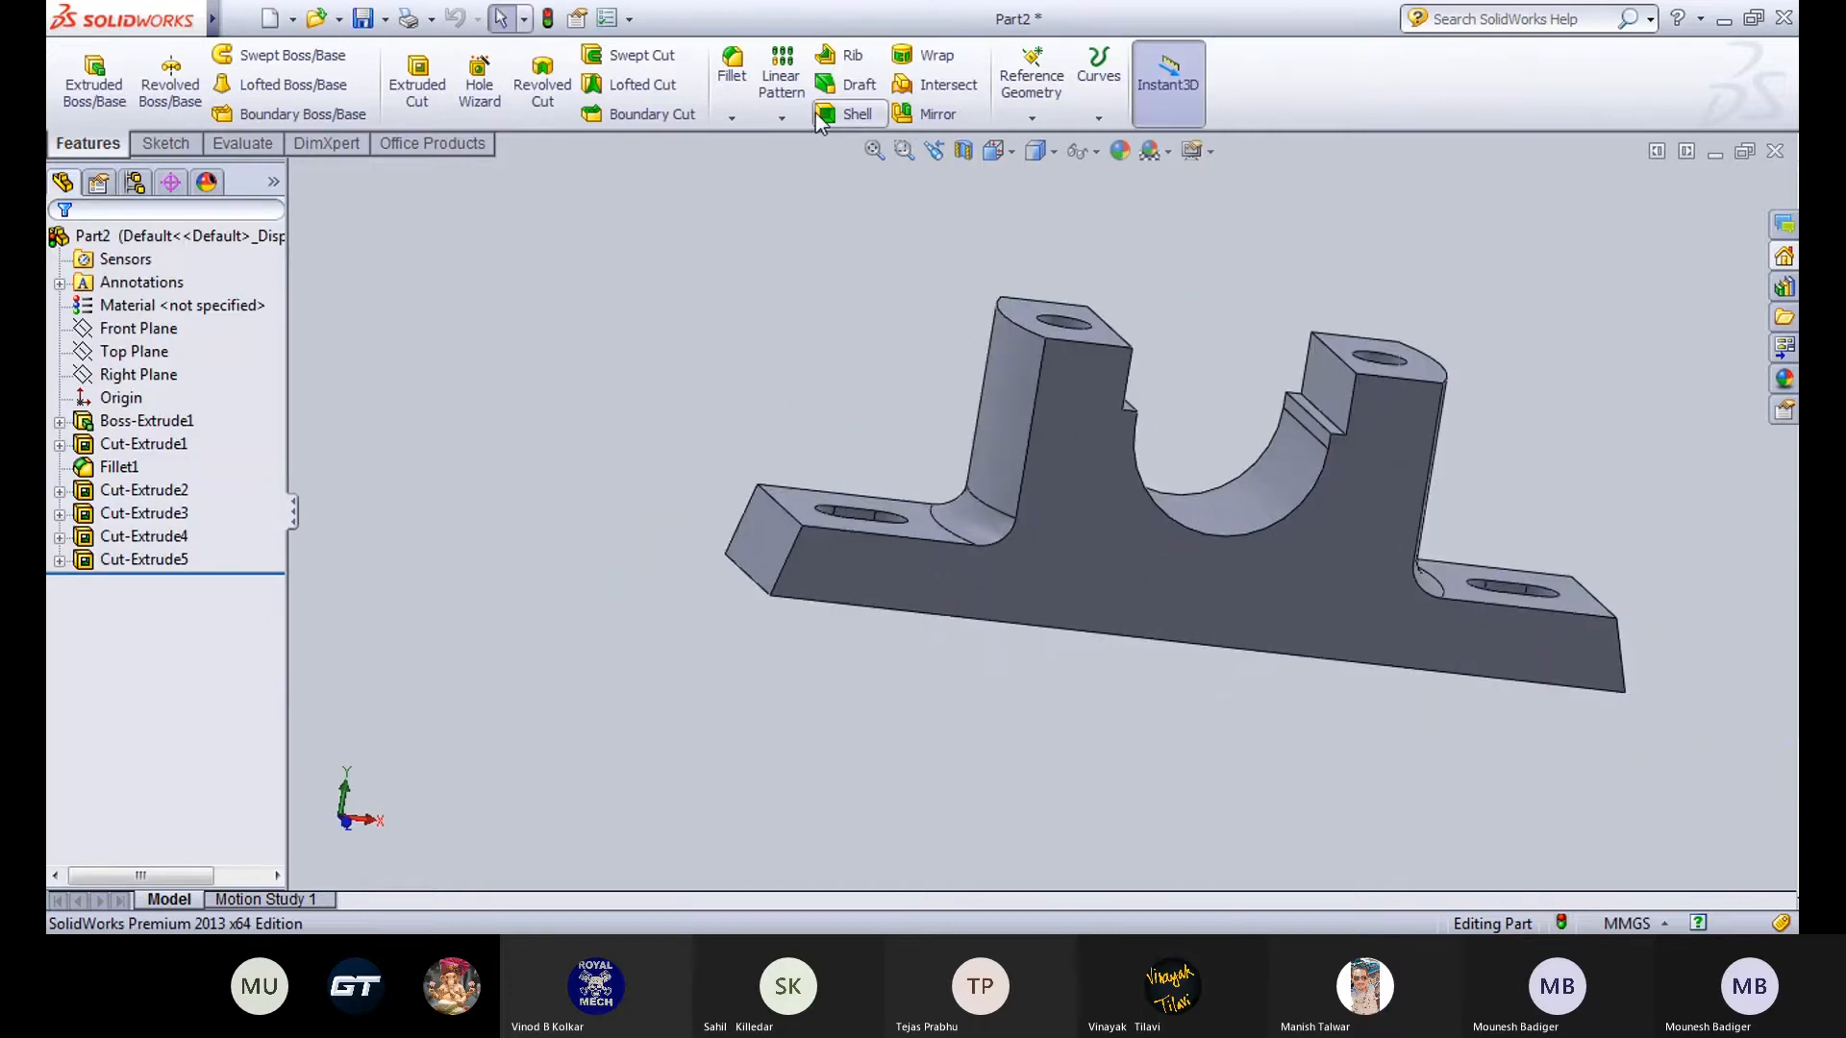
pyautogui.click(782, 117)
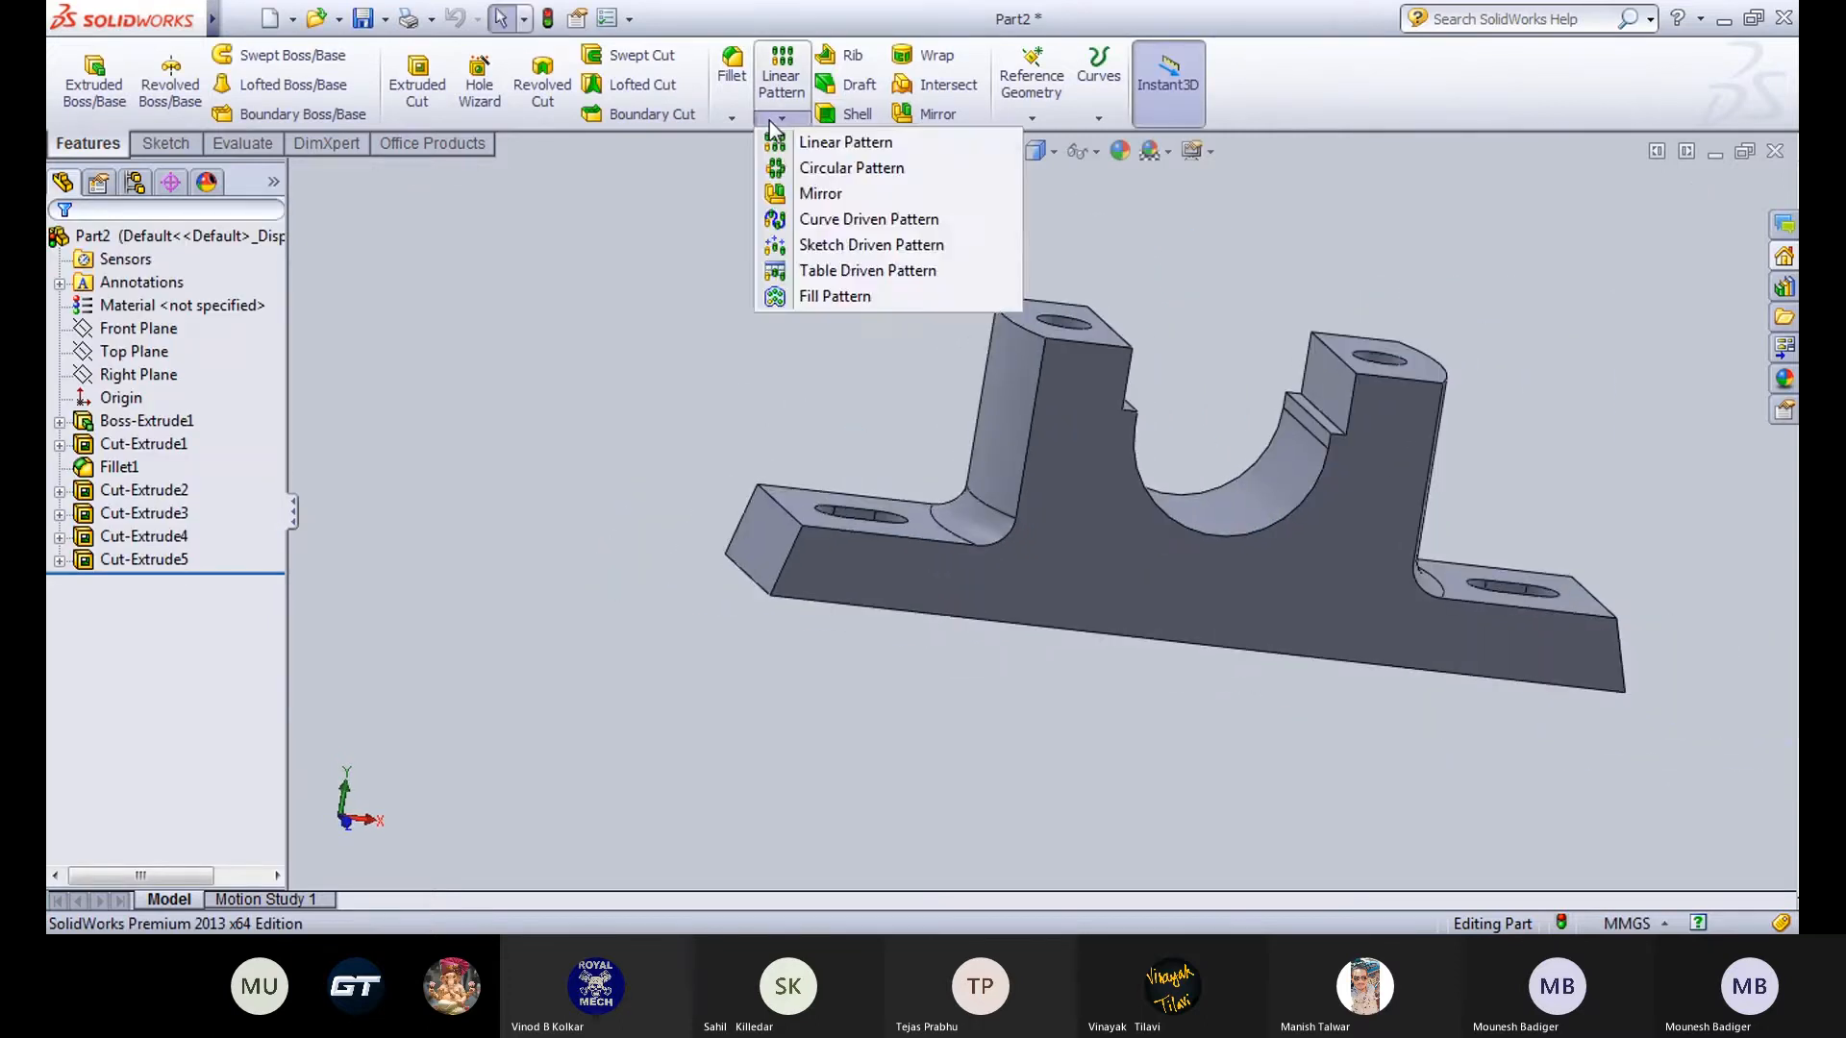
pyautogui.click(1031, 117)
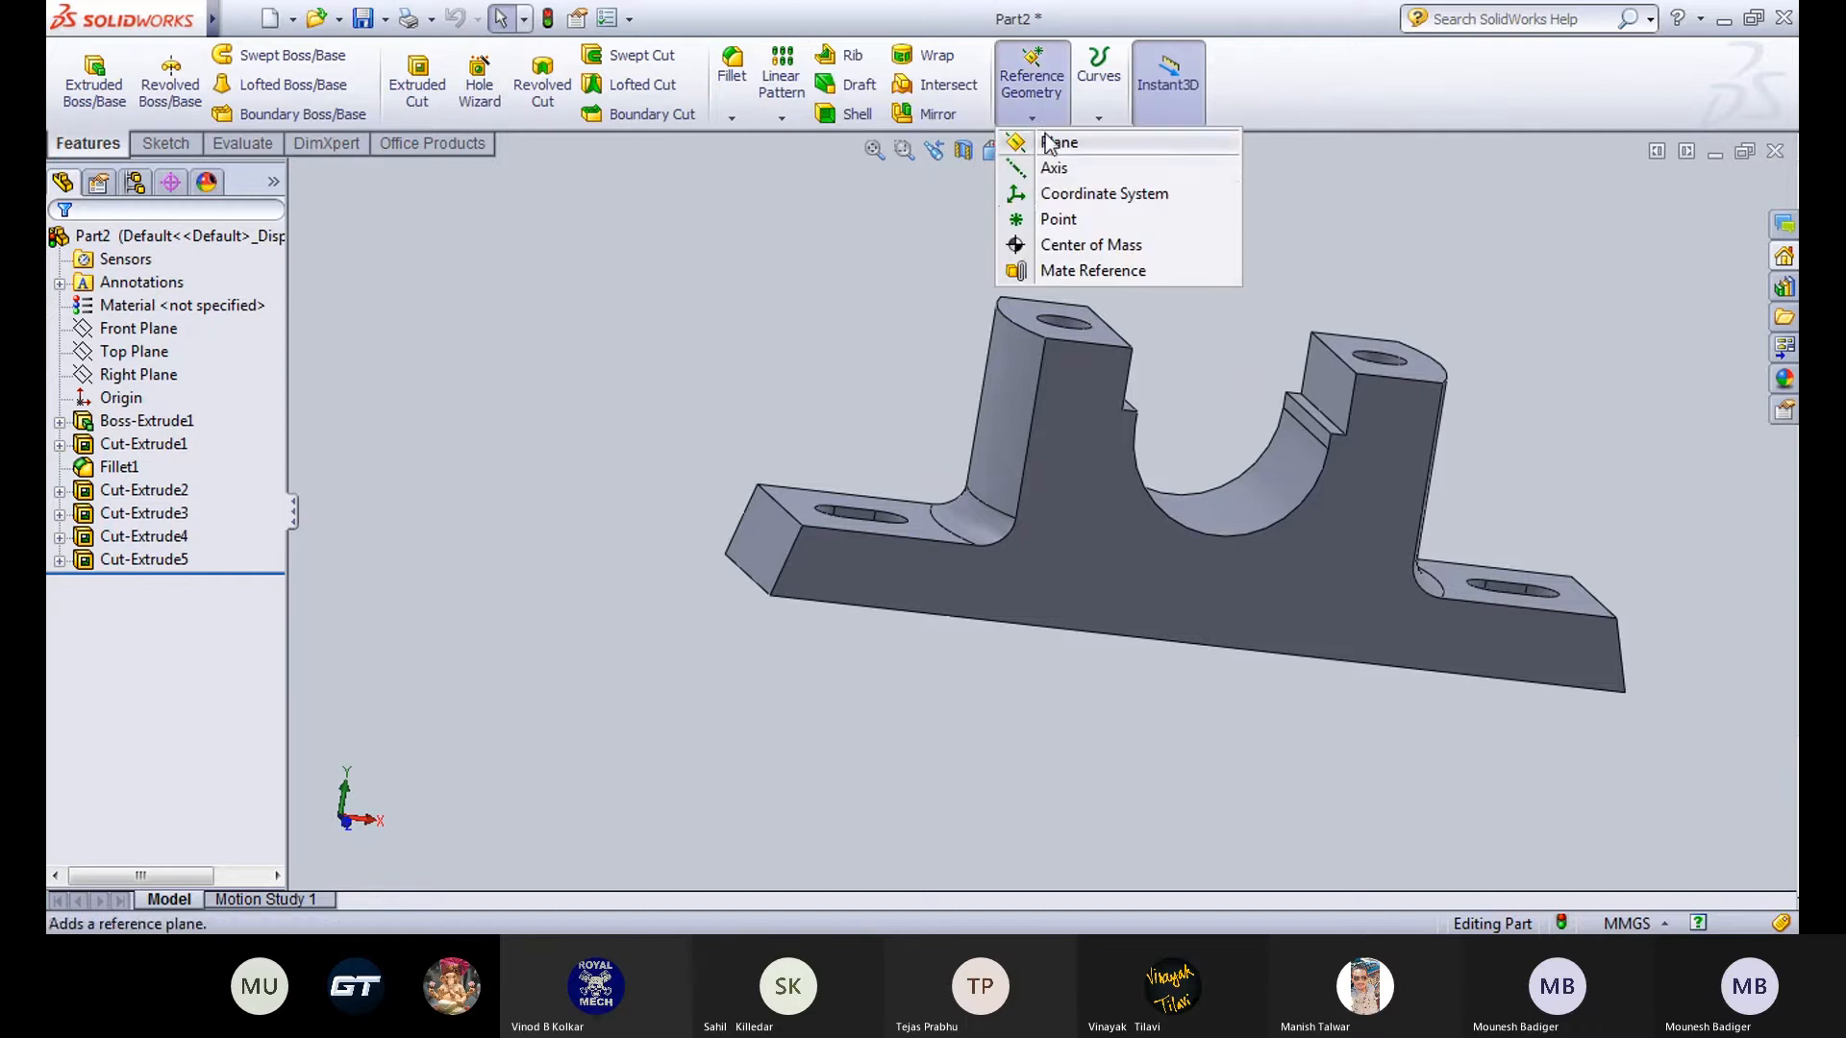
pyautogui.click(1058, 220)
pyautogui.moveTo(1149, 333); pyautogui.dragTo(1073, 401, button='middle')
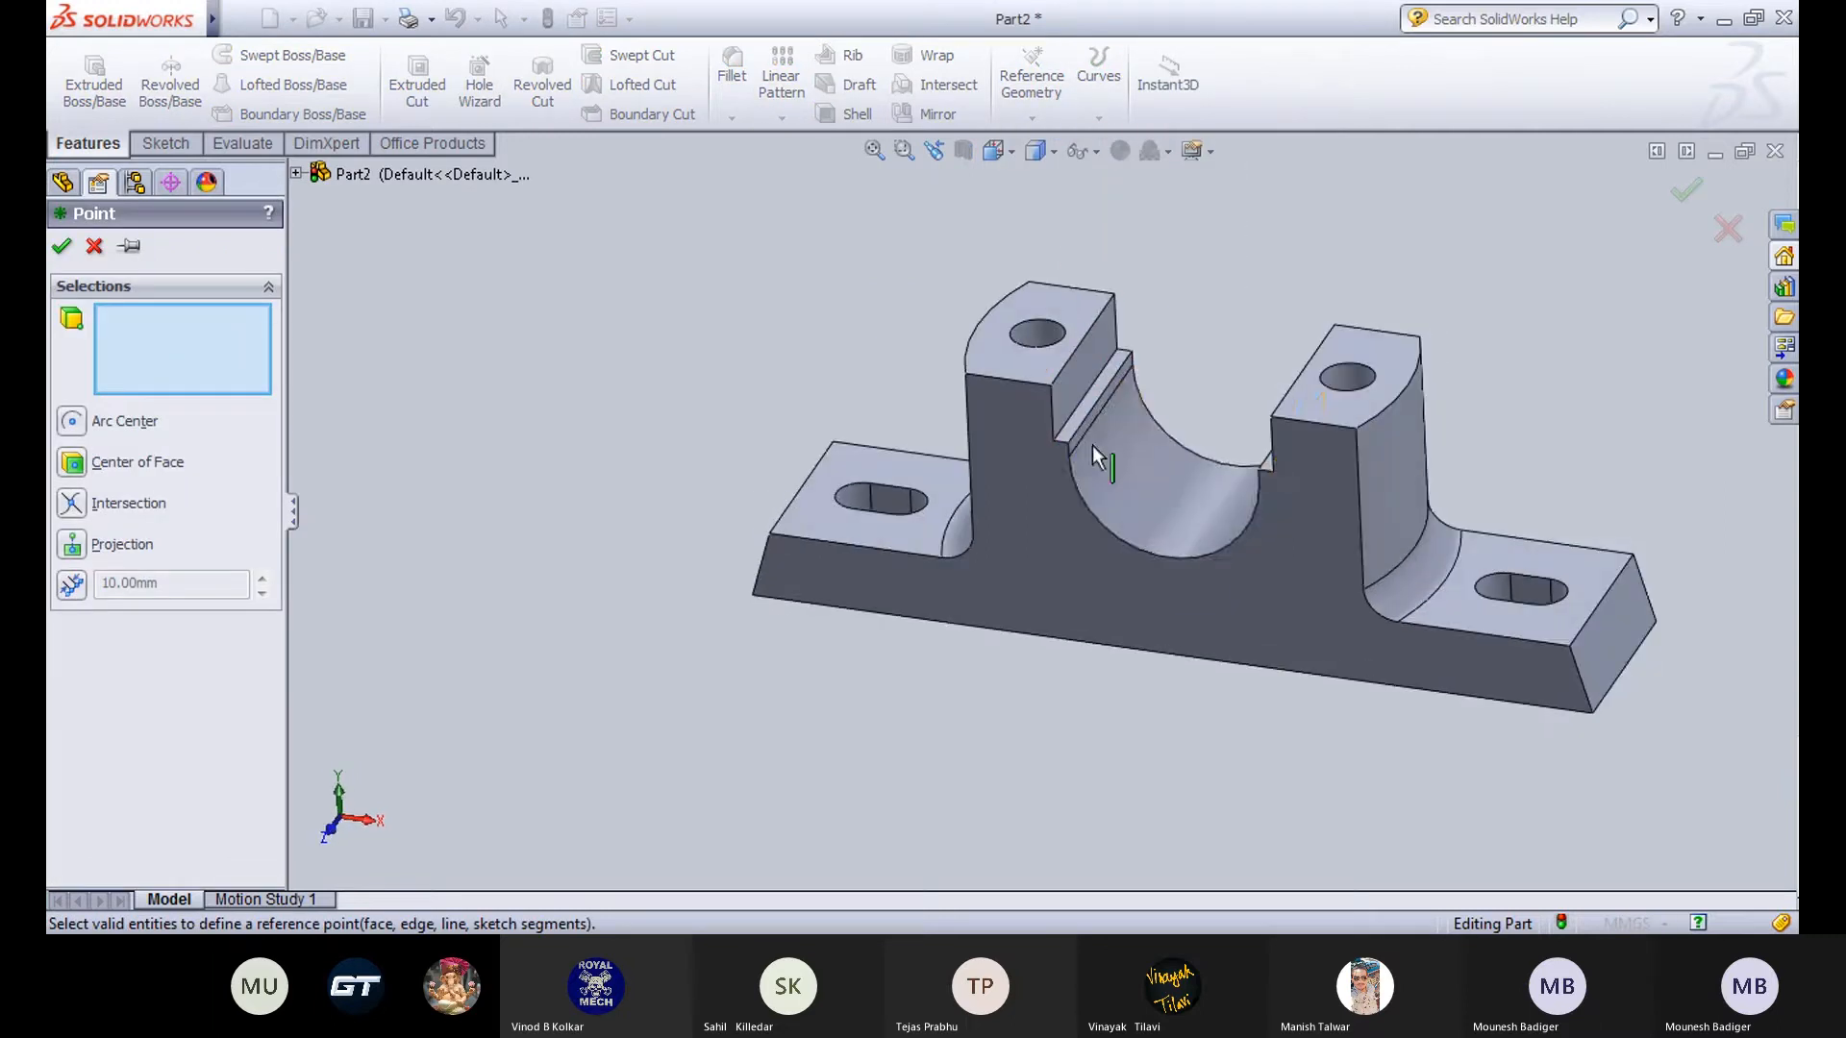
pyautogui.moveTo(1195, 519); pyautogui.dragTo(1236, 517, button='middle')
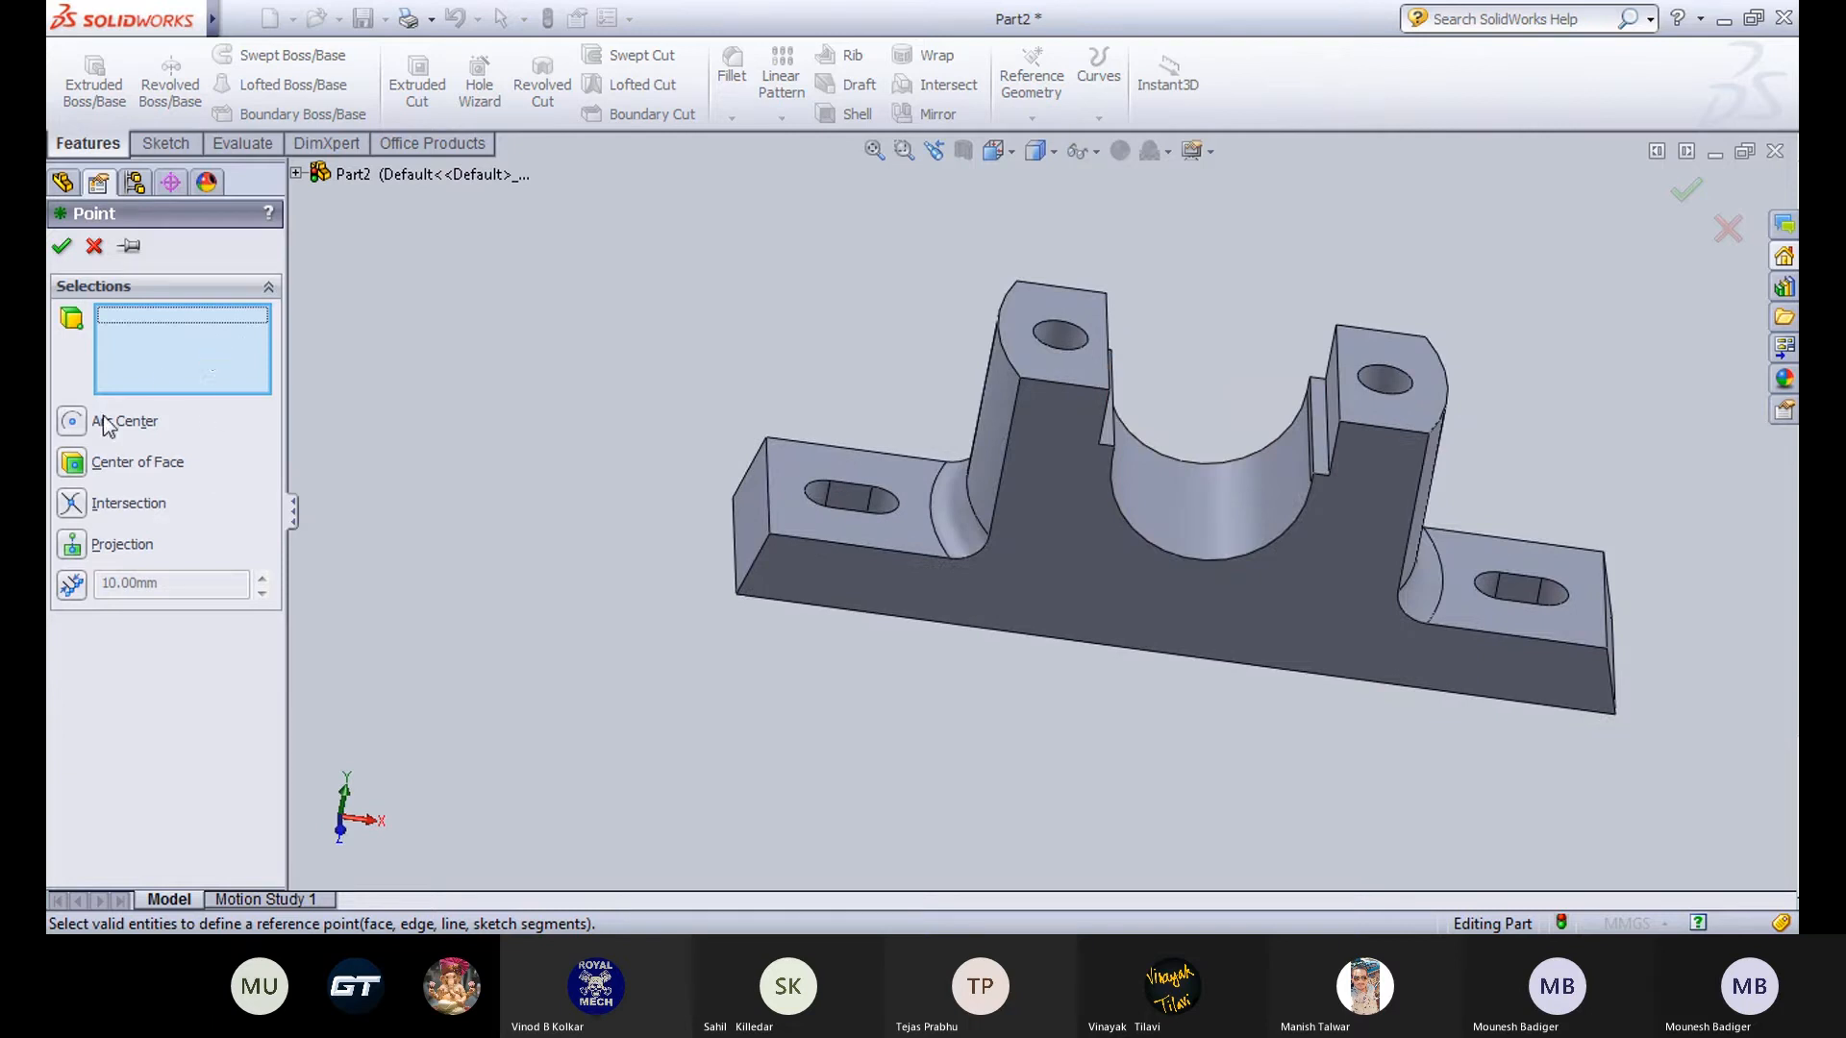
pyautogui.click(70, 423)
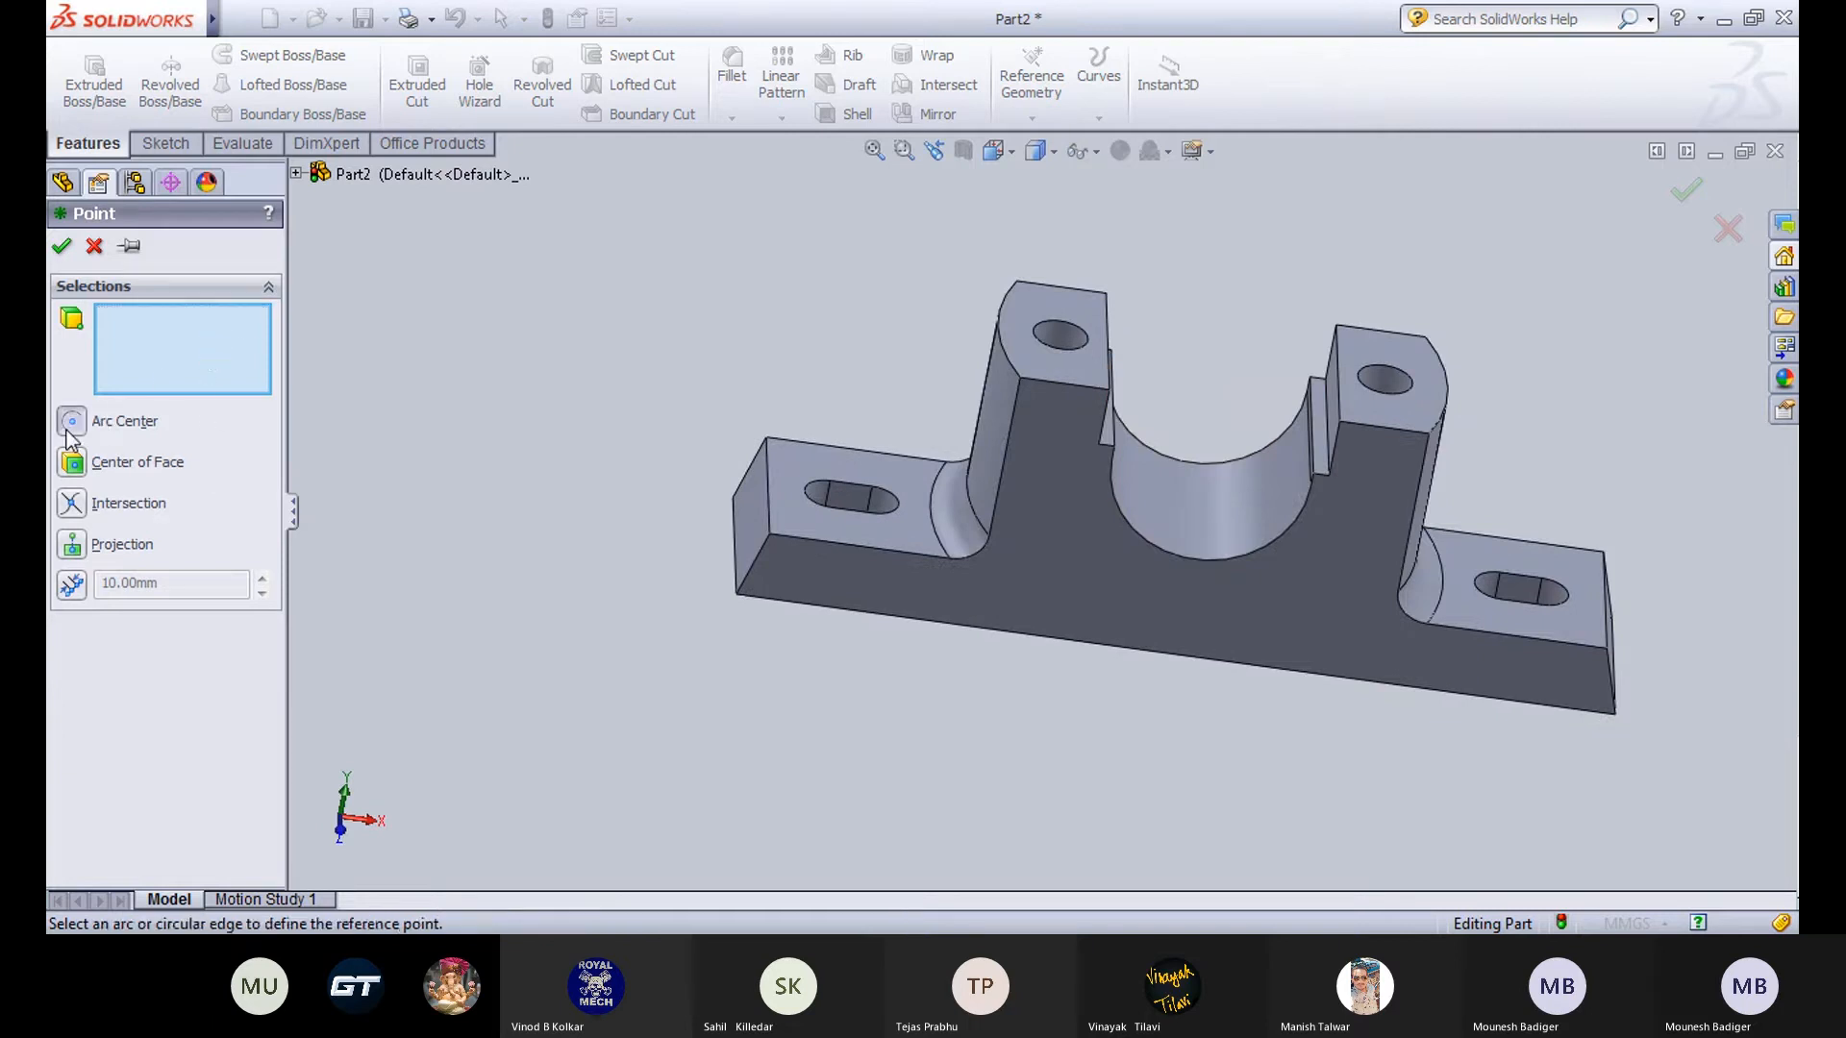
pyautogui.click(1142, 544)
pyautogui.moveTo(1142, 544); pyautogui.dragTo(1155, 651, button='middle')
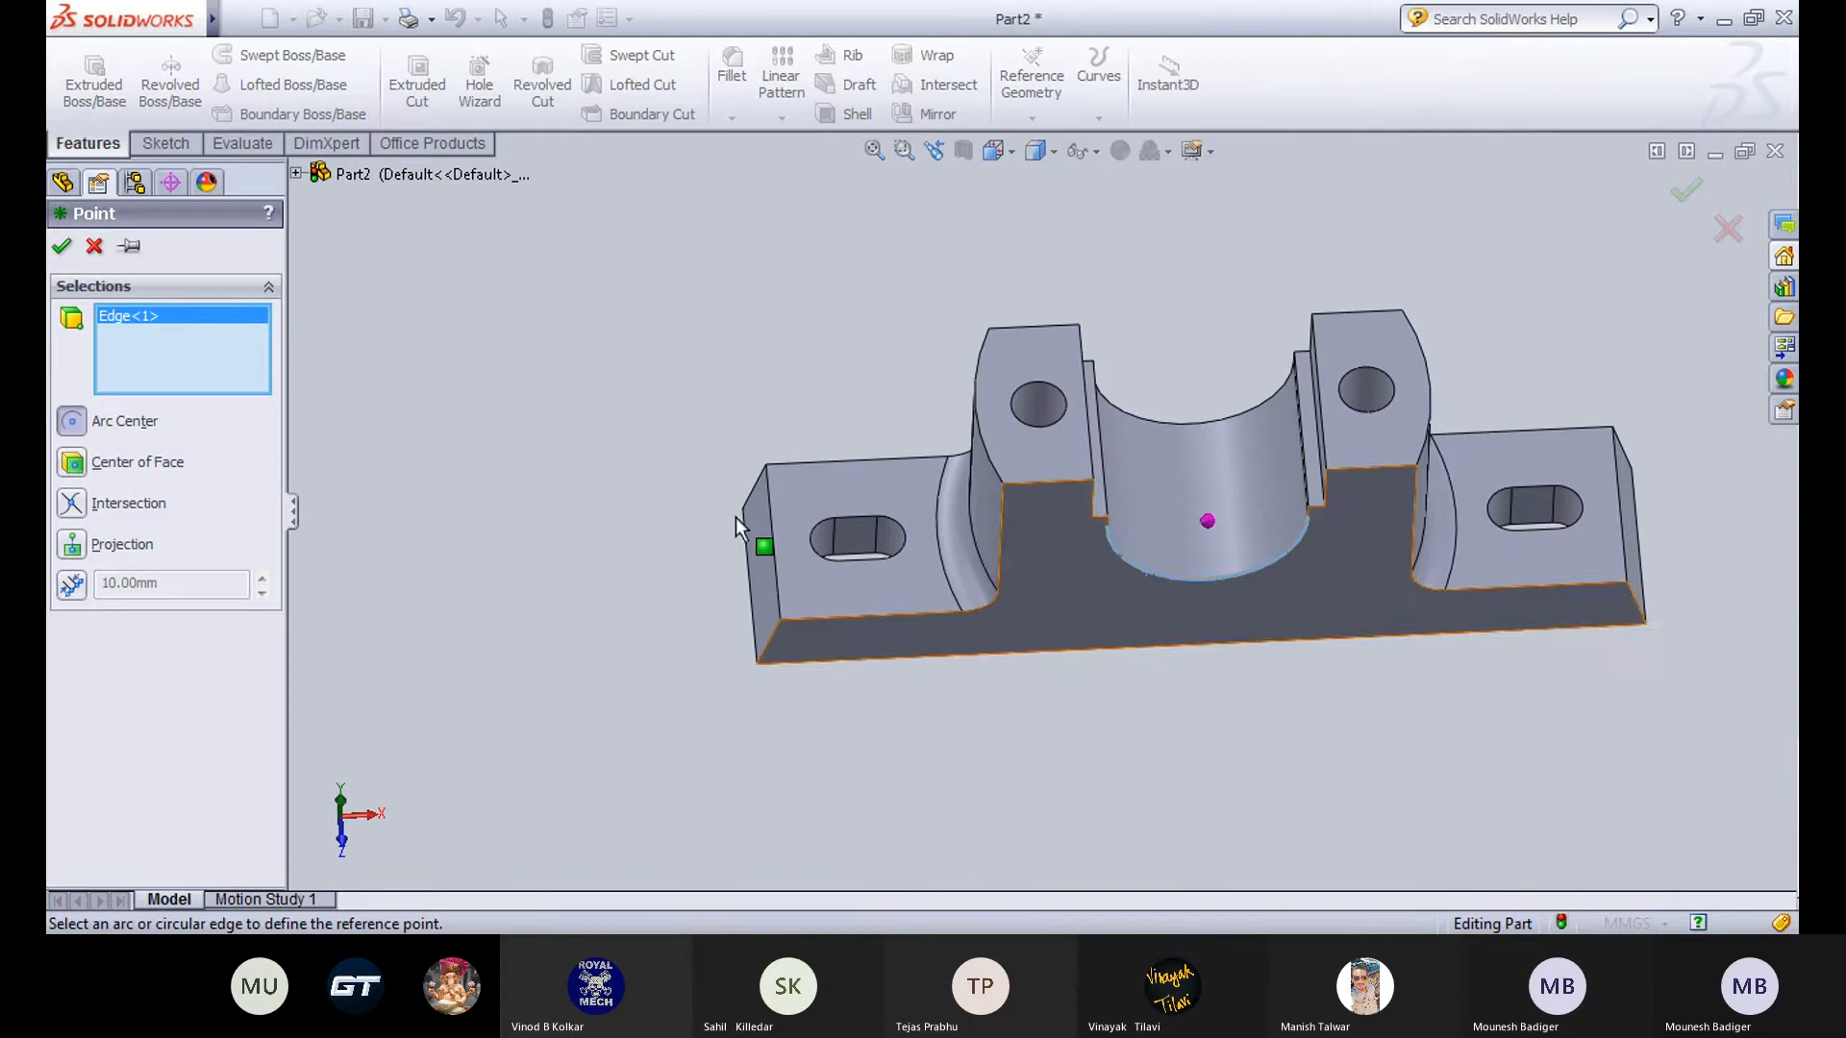
# Try the reference point at the center of the block's front face, then of its back face, and discard it.
pyautogui.click(67, 464)
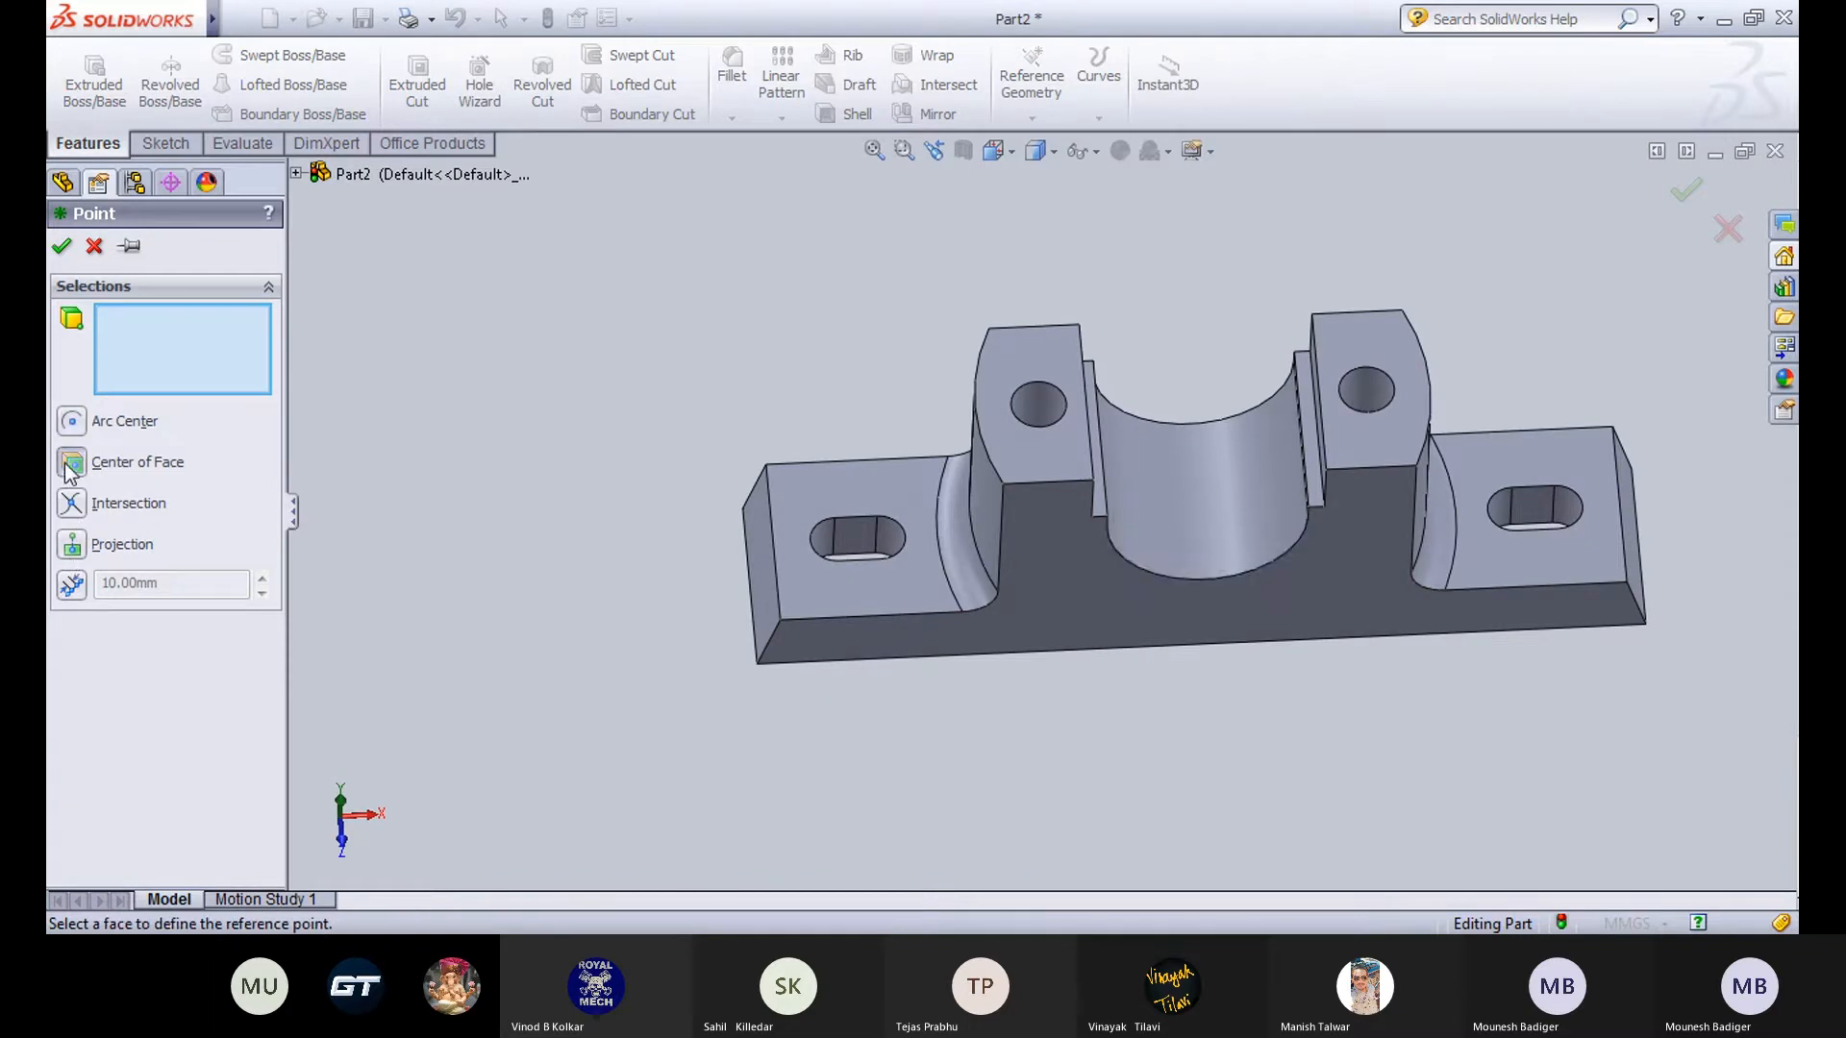
pyautogui.click(1070, 579)
pyautogui.moveTo(614, 425); pyautogui.dragTo(774, 622, button='middle')
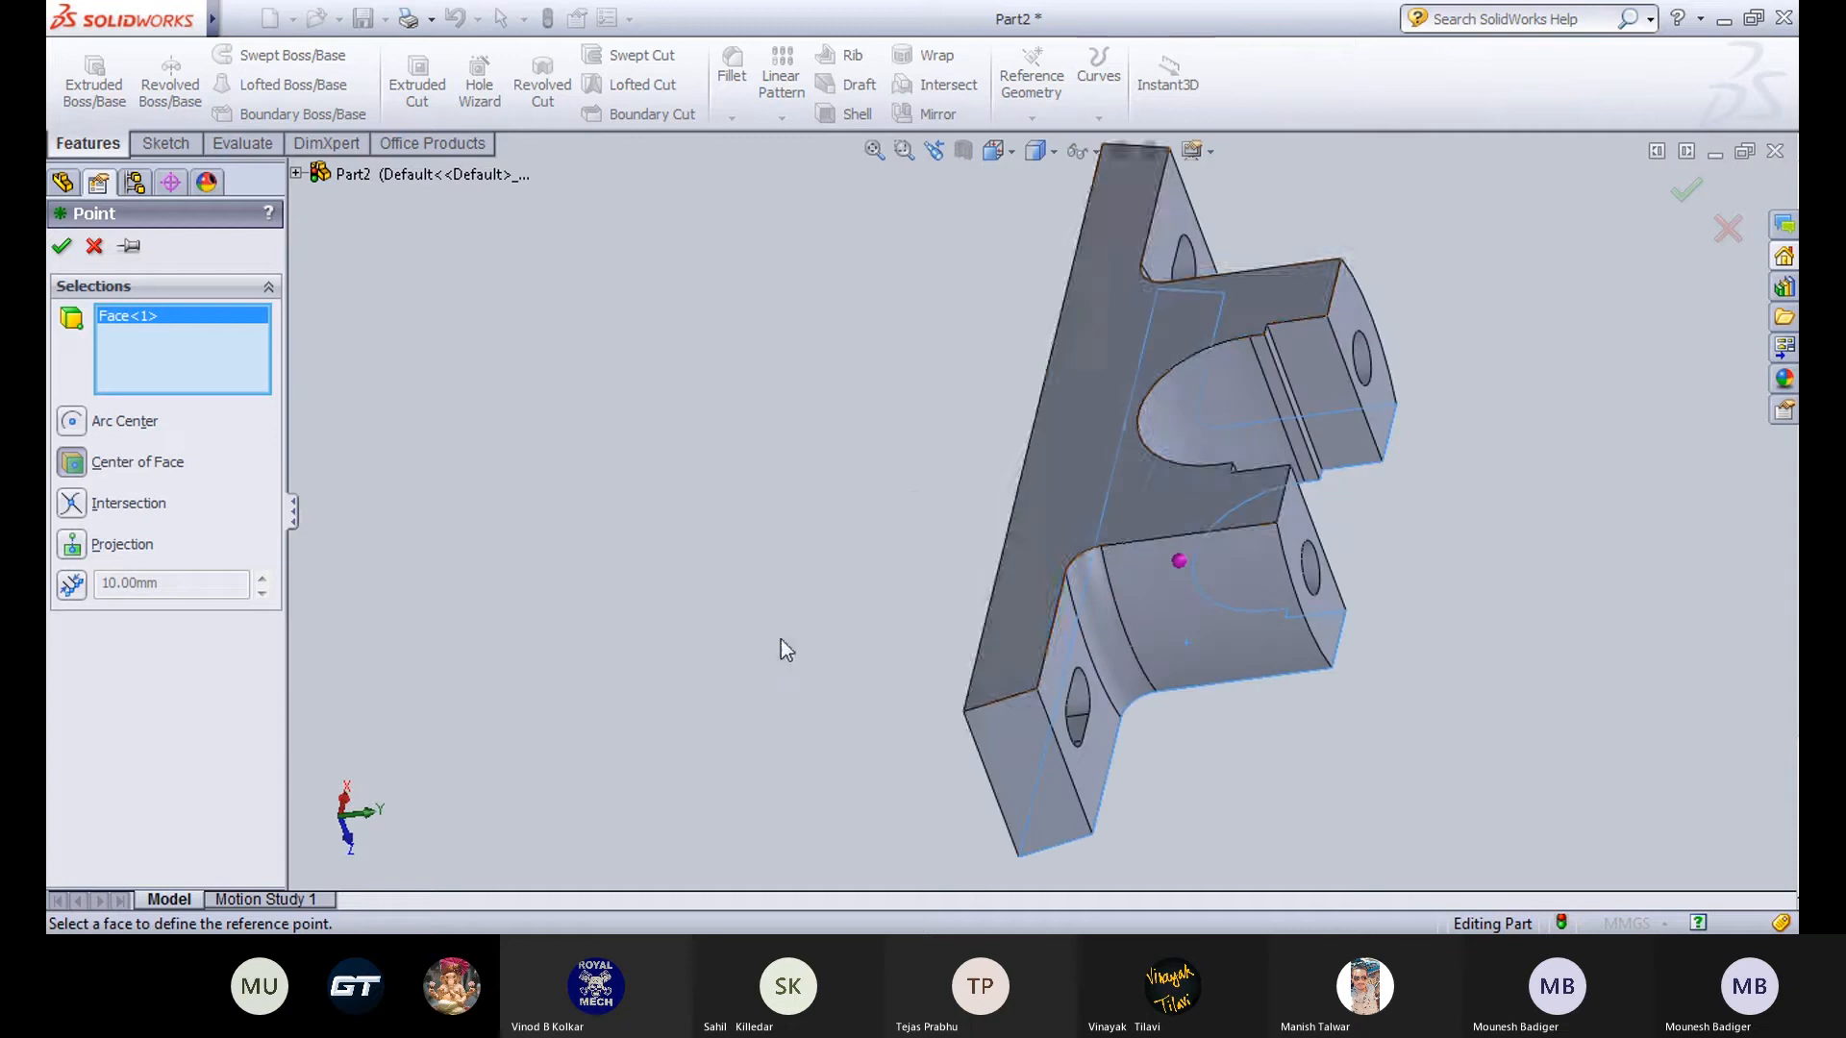
pyautogui.click(1069, 481)
pyautogui.moveTo(978, 546); pyautogui.dragTo(766, 328, button='middle')
pyautogui.moveTo(754, 574); pyautogui.dragTo(667, 517, button='middle')
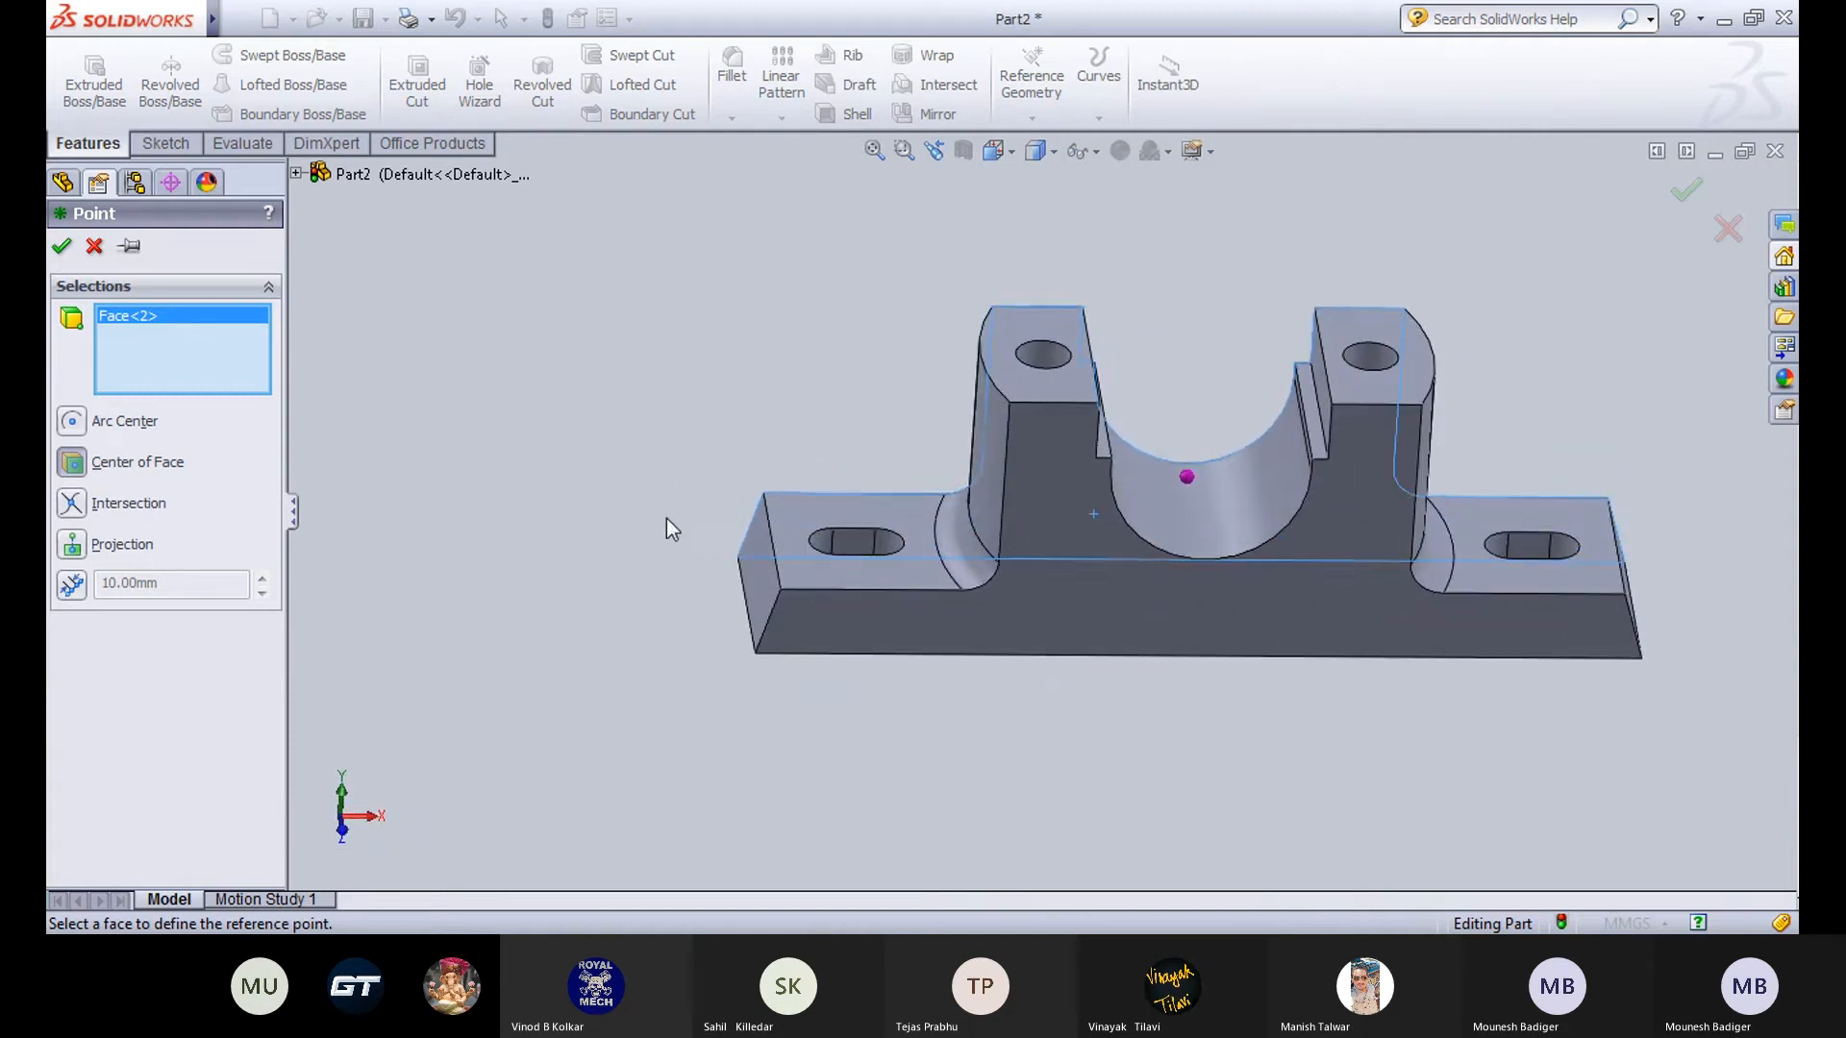
pyautogui.press('Escape')
# Start another reference point, try the center of the left upright's top face, and clear that selection.
pyautogui.click(1031, 117)
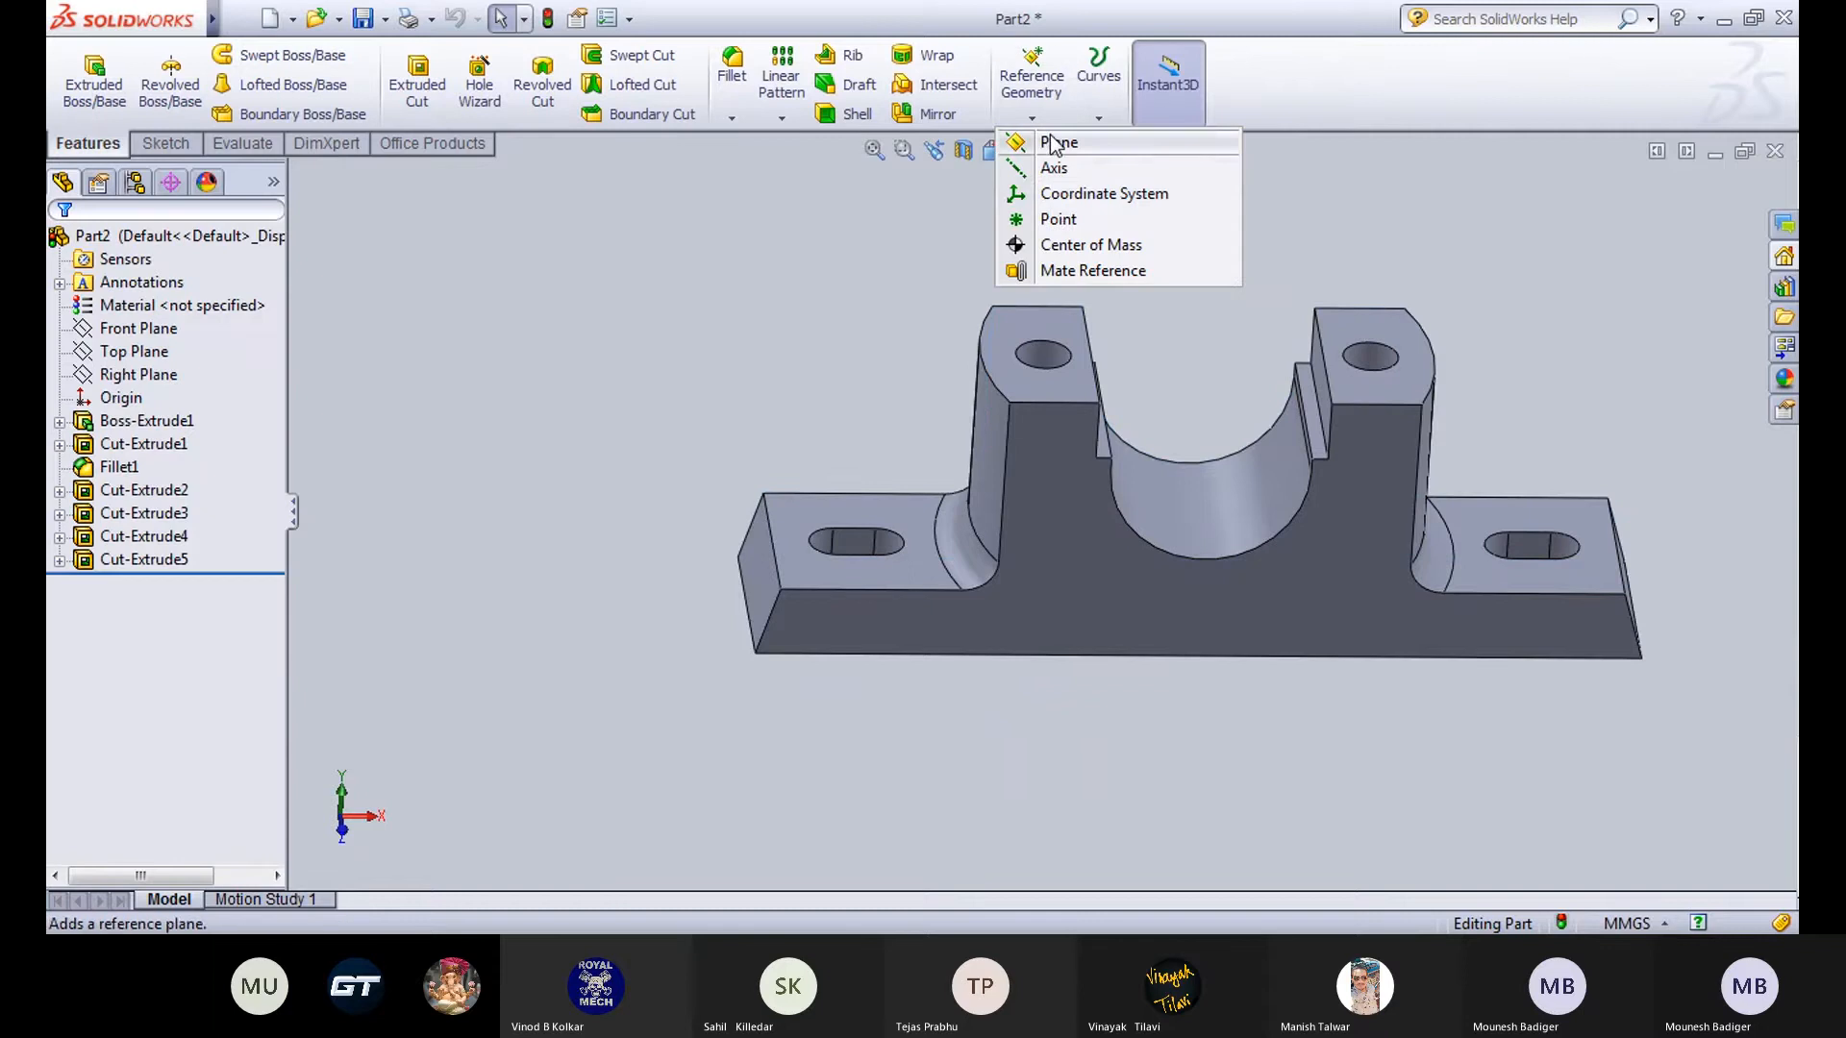
pyautogui.click(1049, 220)
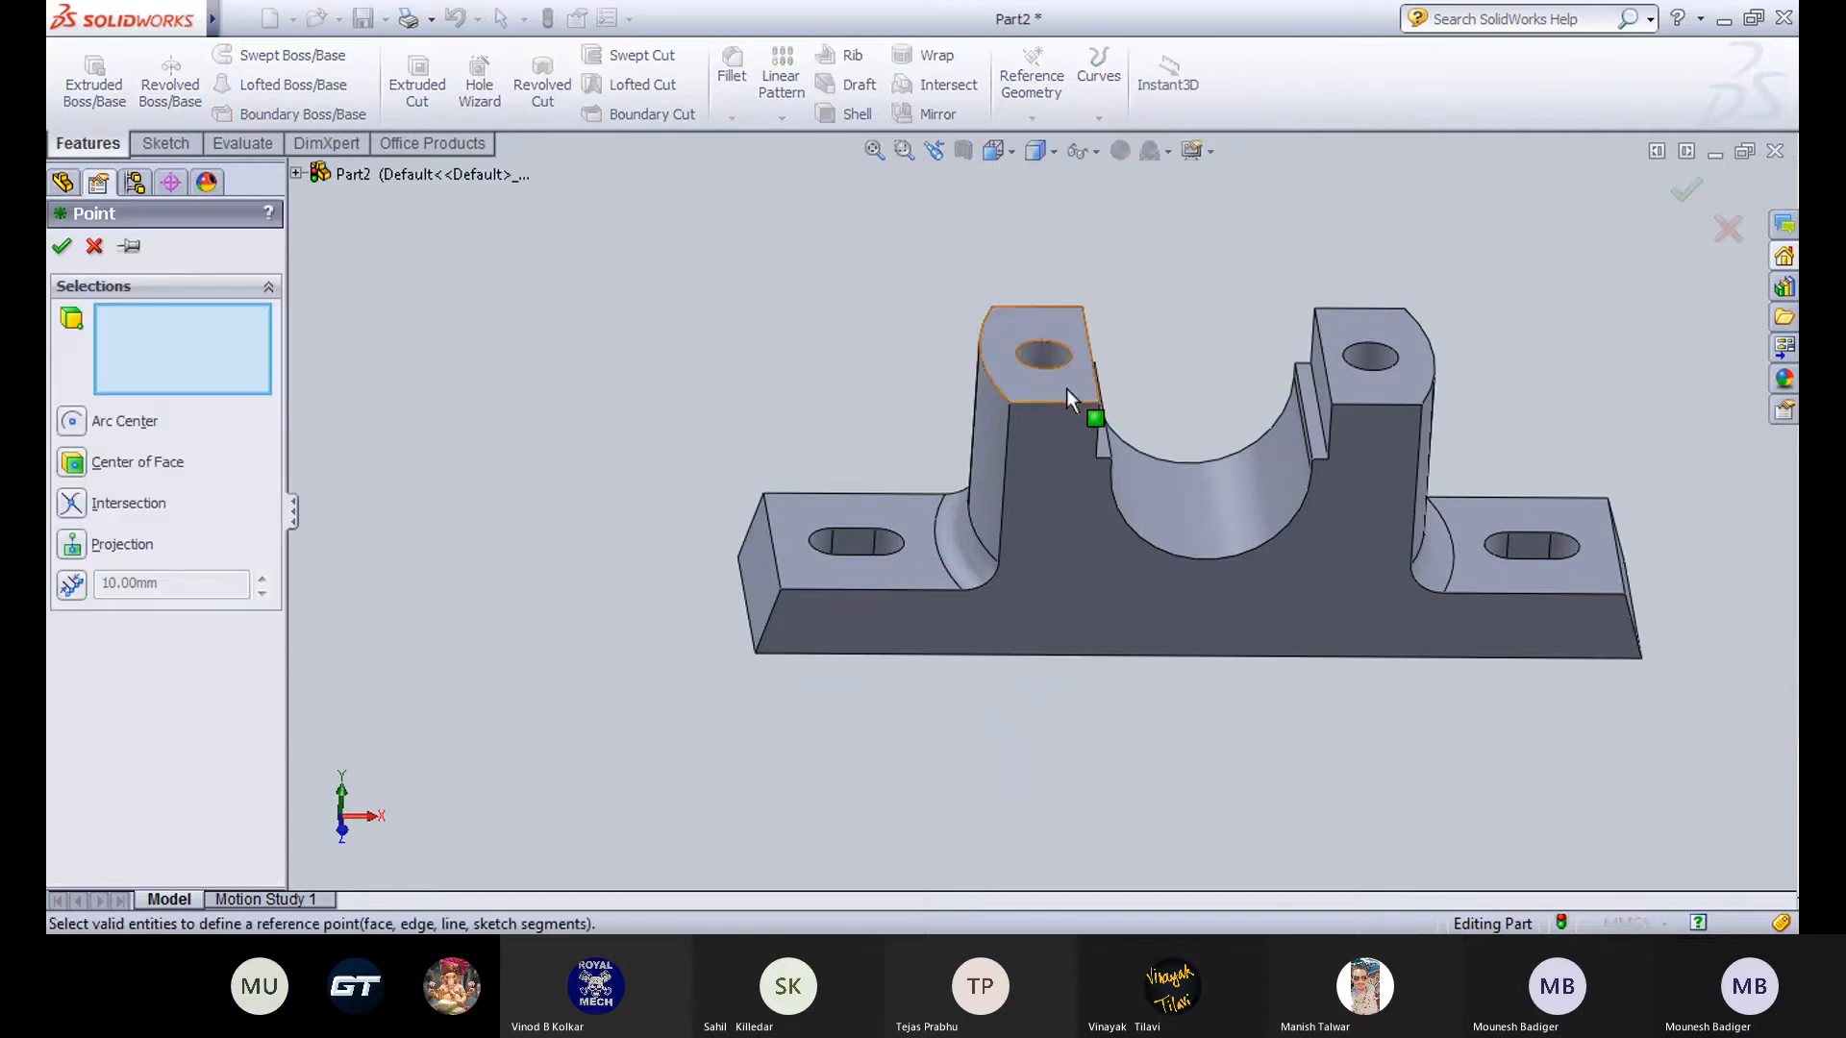
pyautogui.click(1046, 327)
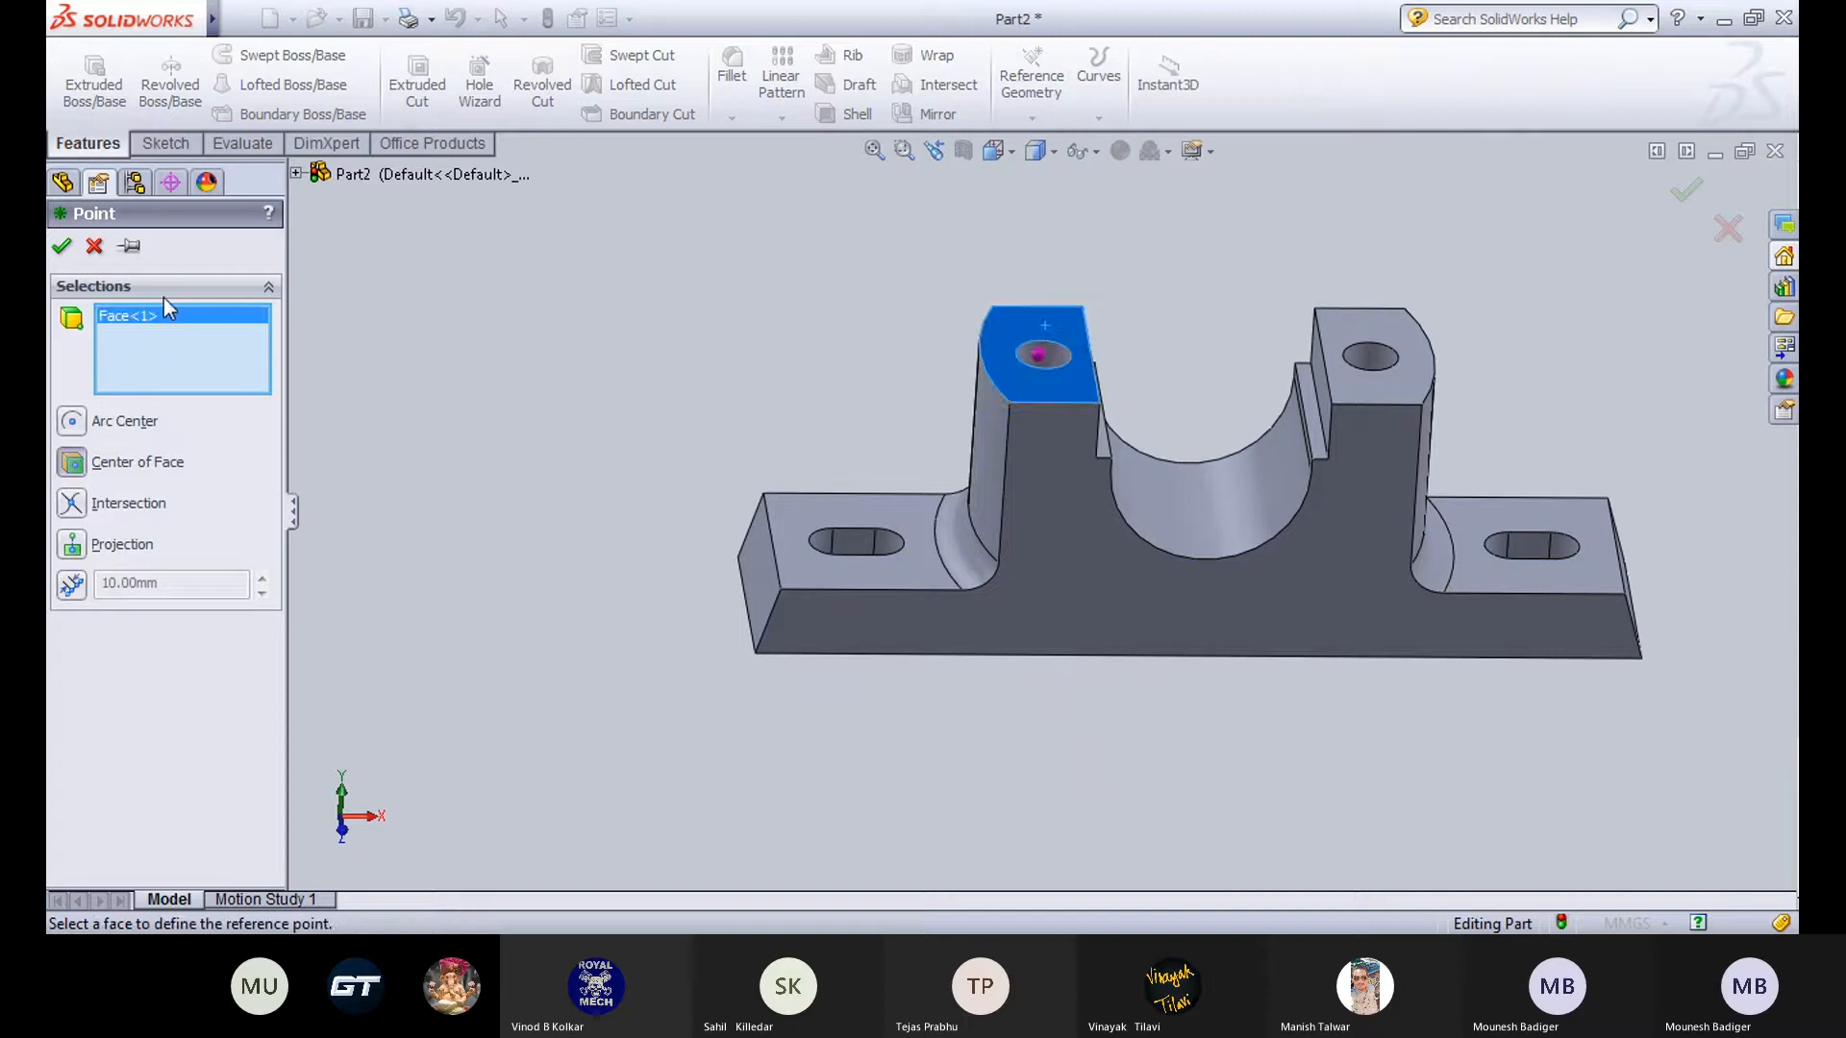
pyautogui.rightClick(202, 324)
pyautogui.click(230, 350)
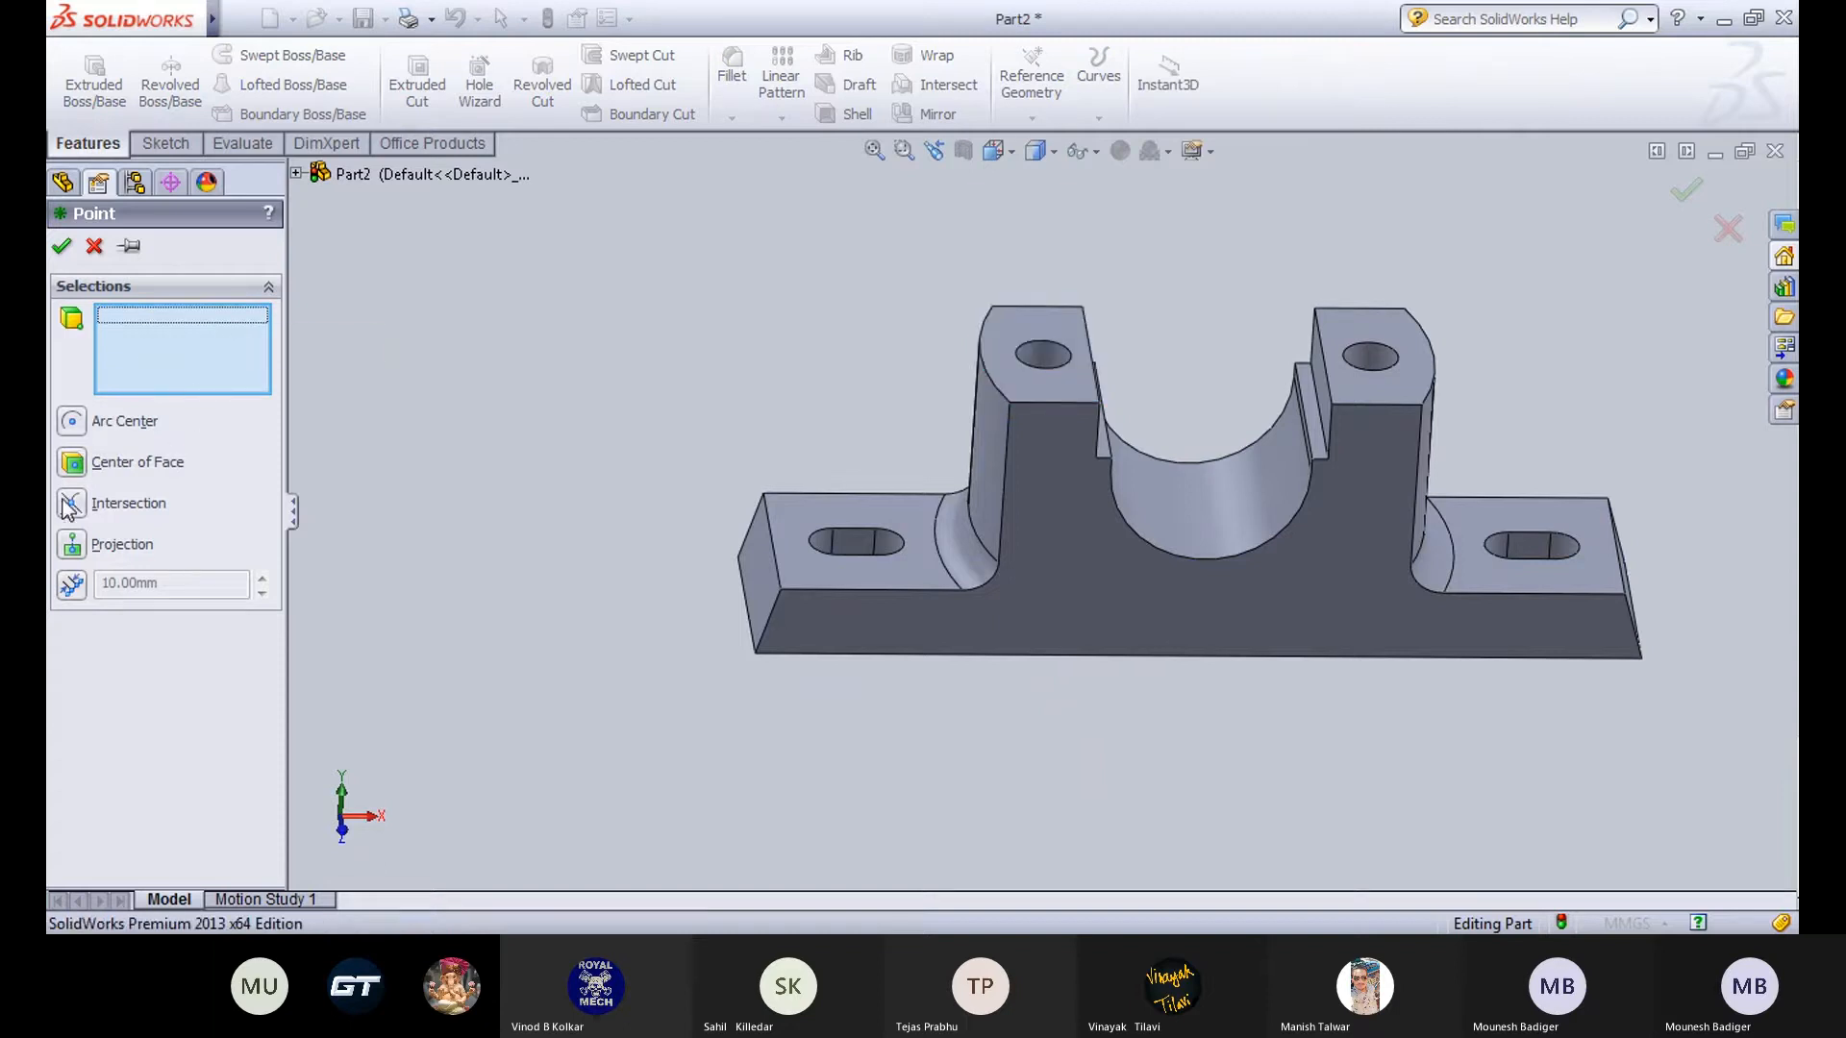
# Try the center of each upright's inner face above the bearing seat for the reference point, and discard it.
pyautogui.click(75, 467)
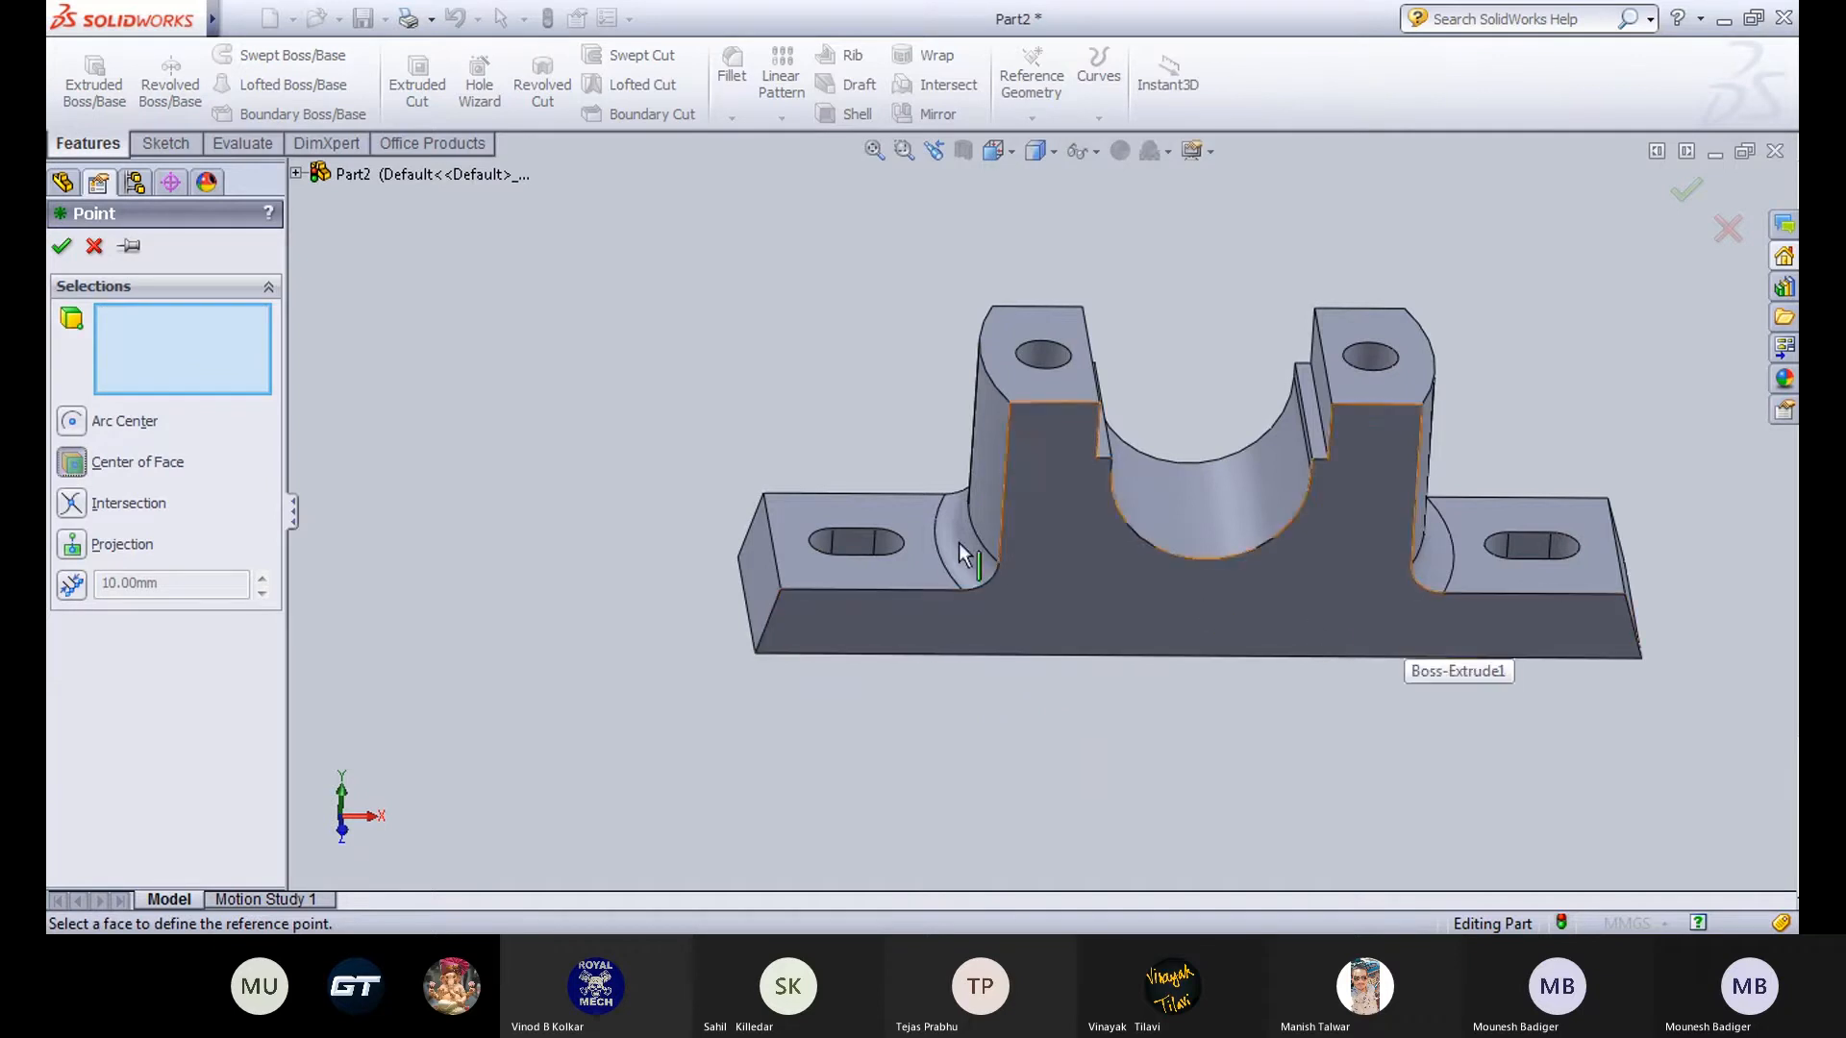
pyautogui.moveTo(885, 598); pyautogui.dragTo(927, 616, button='middle')
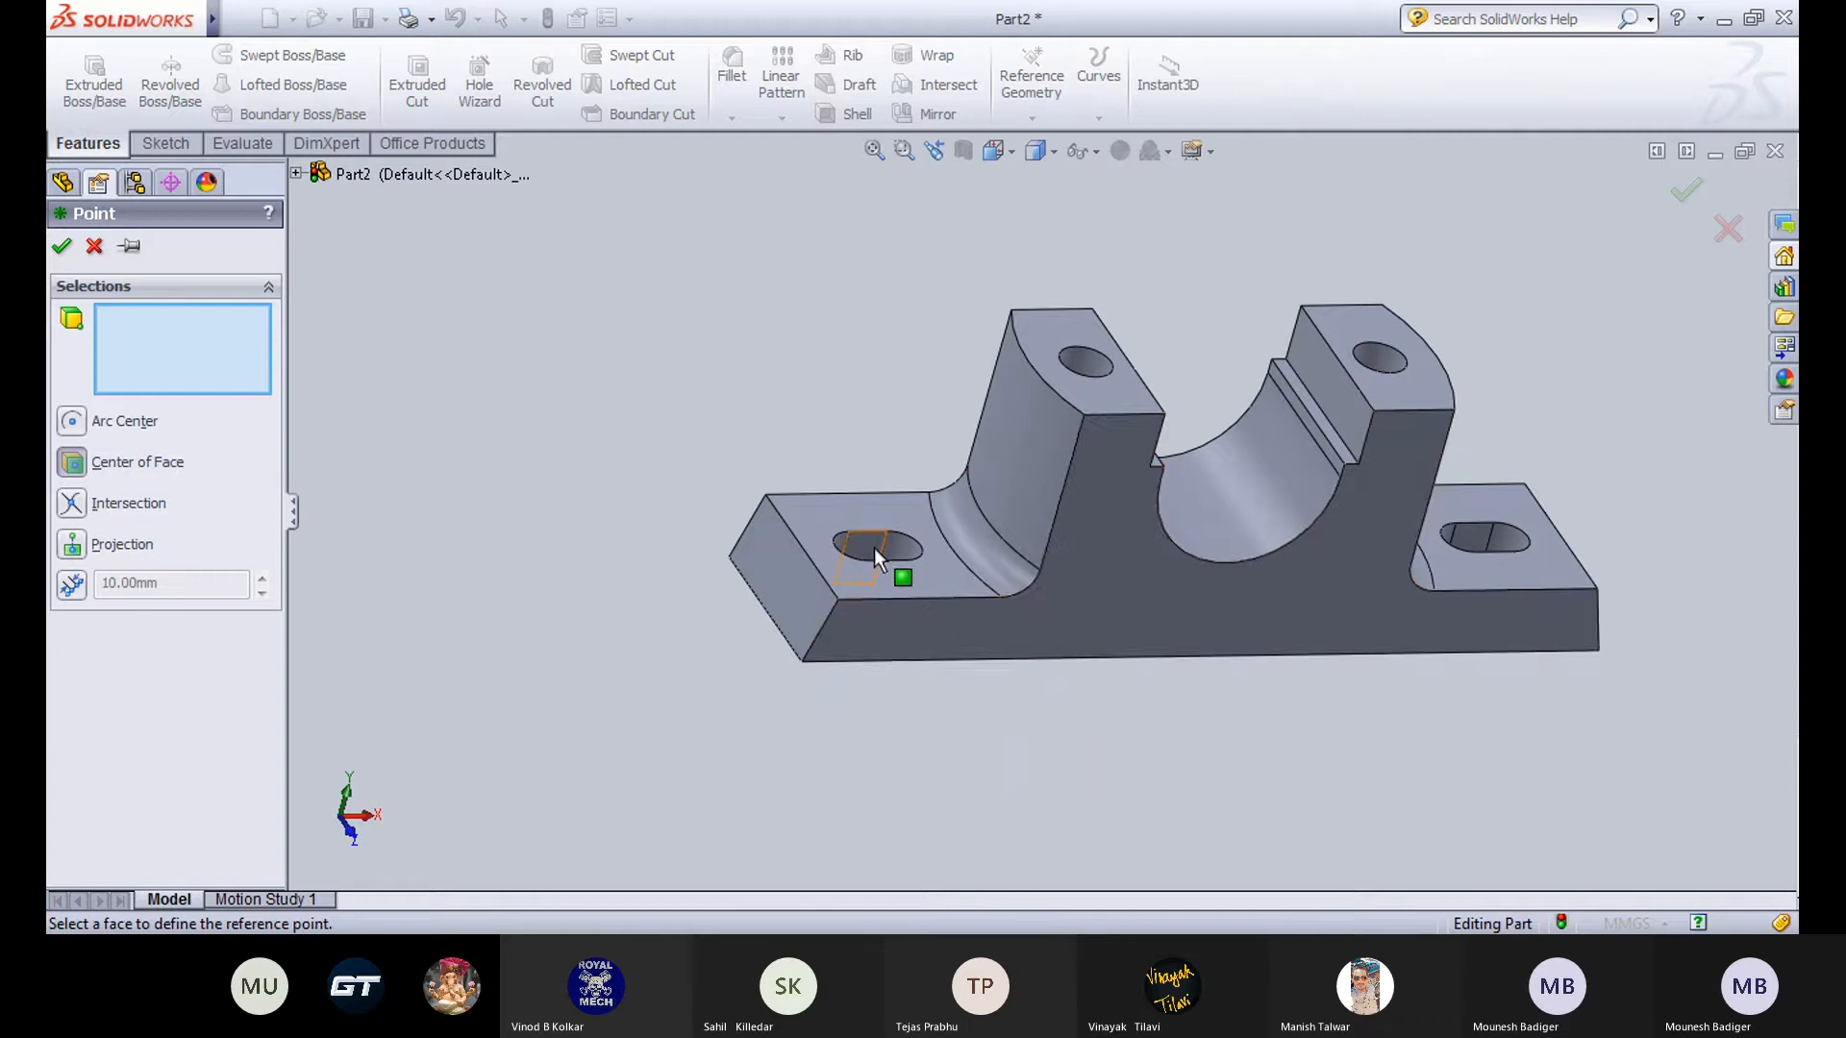
pyautogui.moveTo(793, 569); pyautogui.dragTo(718, 543, button='middle')
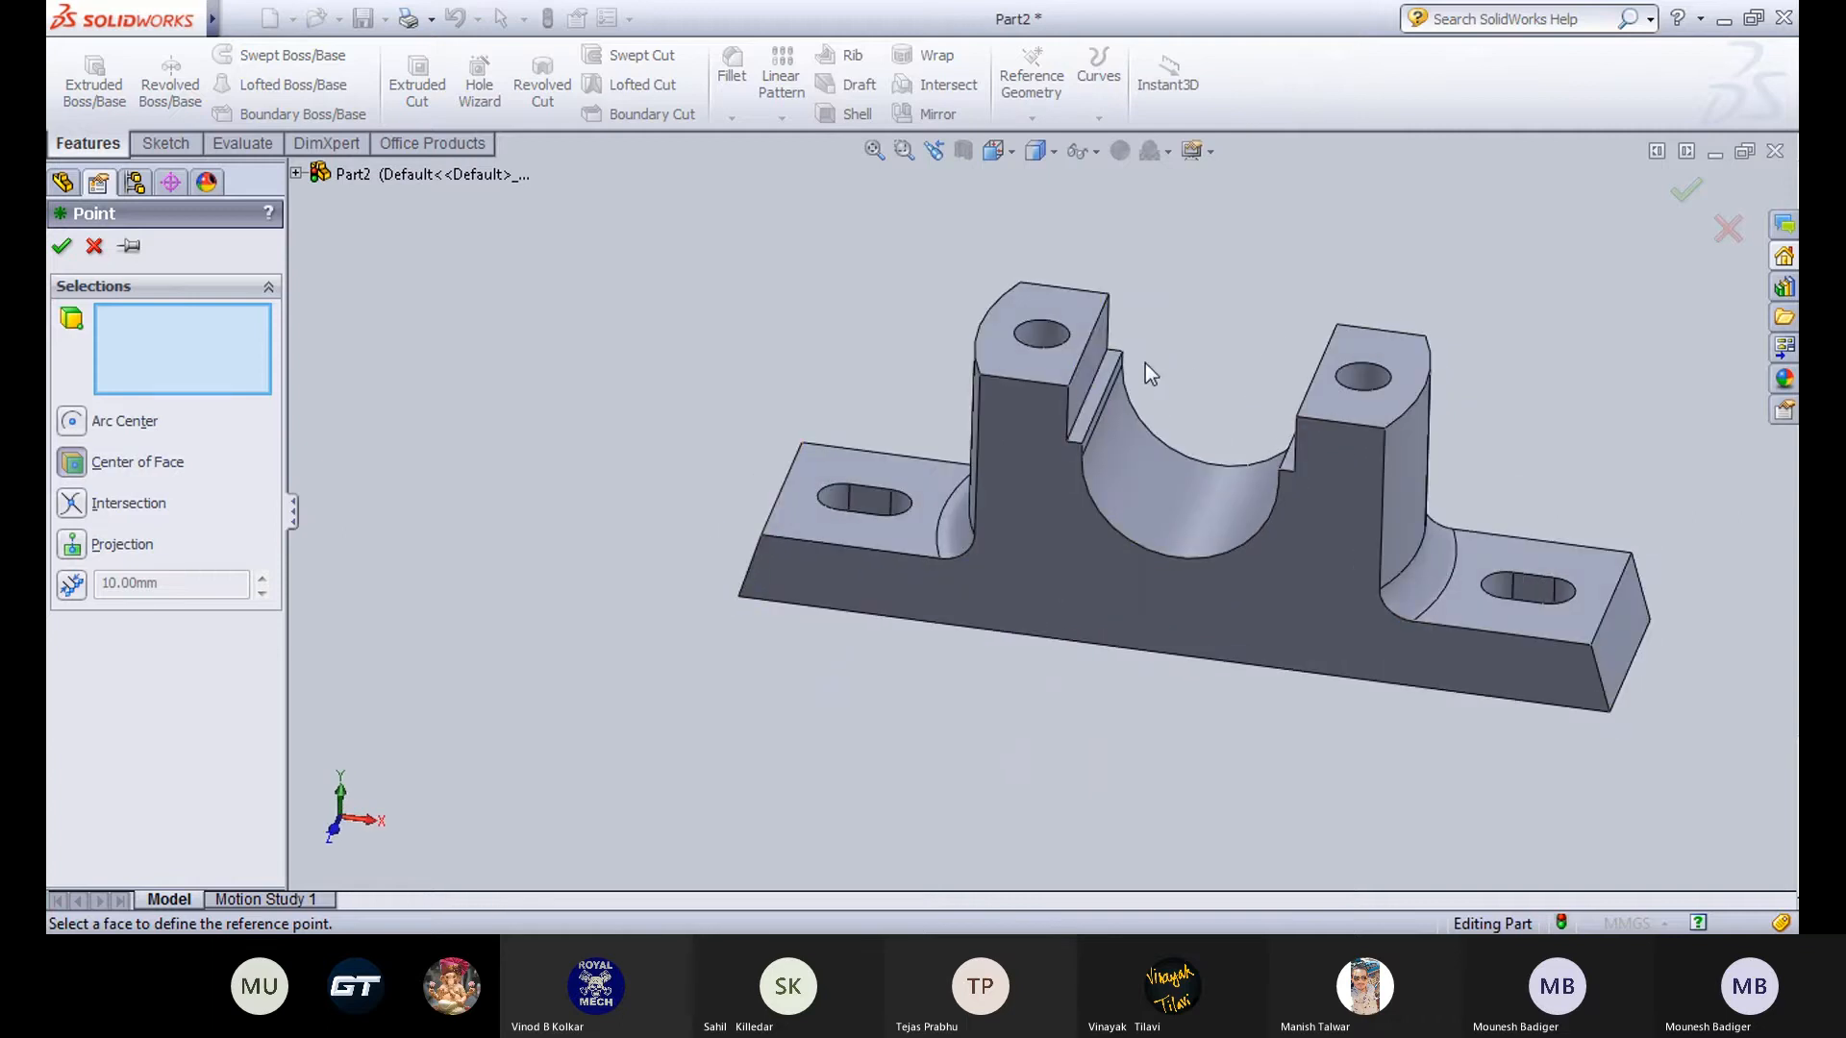
pyautogui.click(1084, 382)
pyautogui.moveTo(1115, 399); pyautogui.dragTo(1195, 428, button='middle')
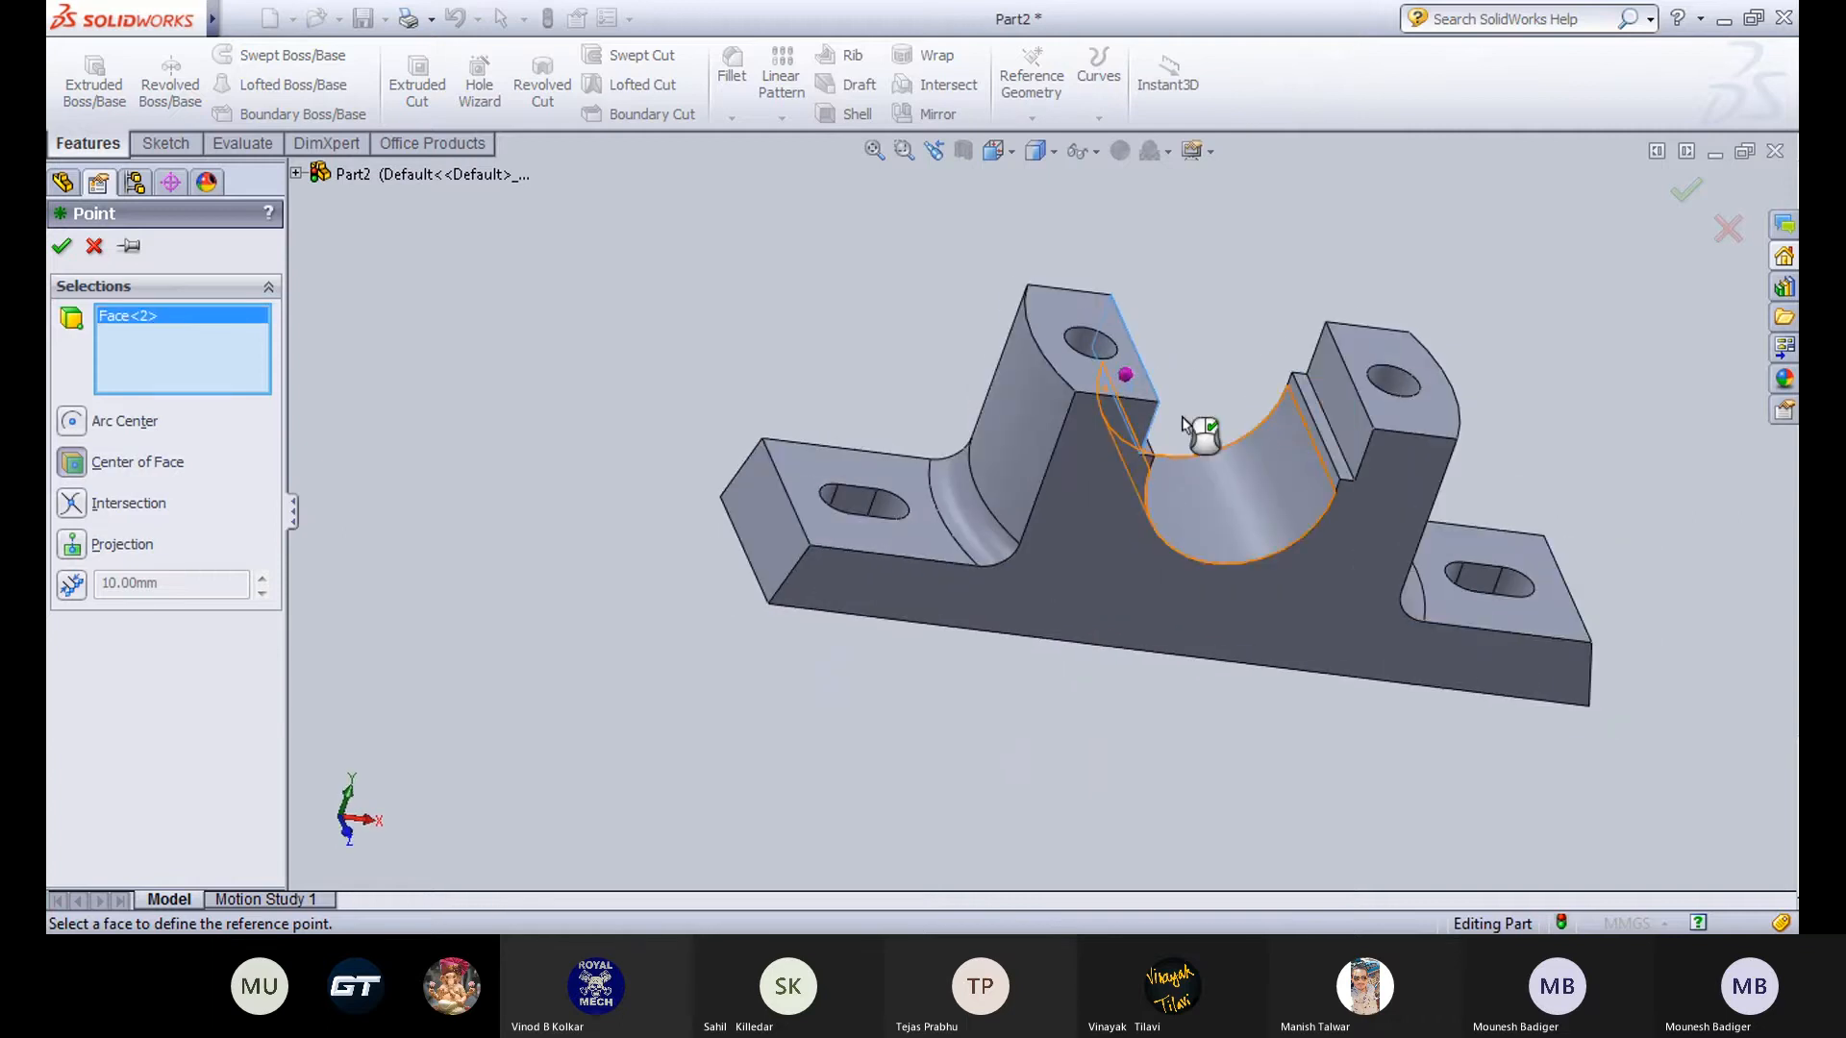
pyautogui.click(1335, 408)
pyautogui.moveTo(1276, 346); pyautogui.dragTo(1320, 260, button='middle')
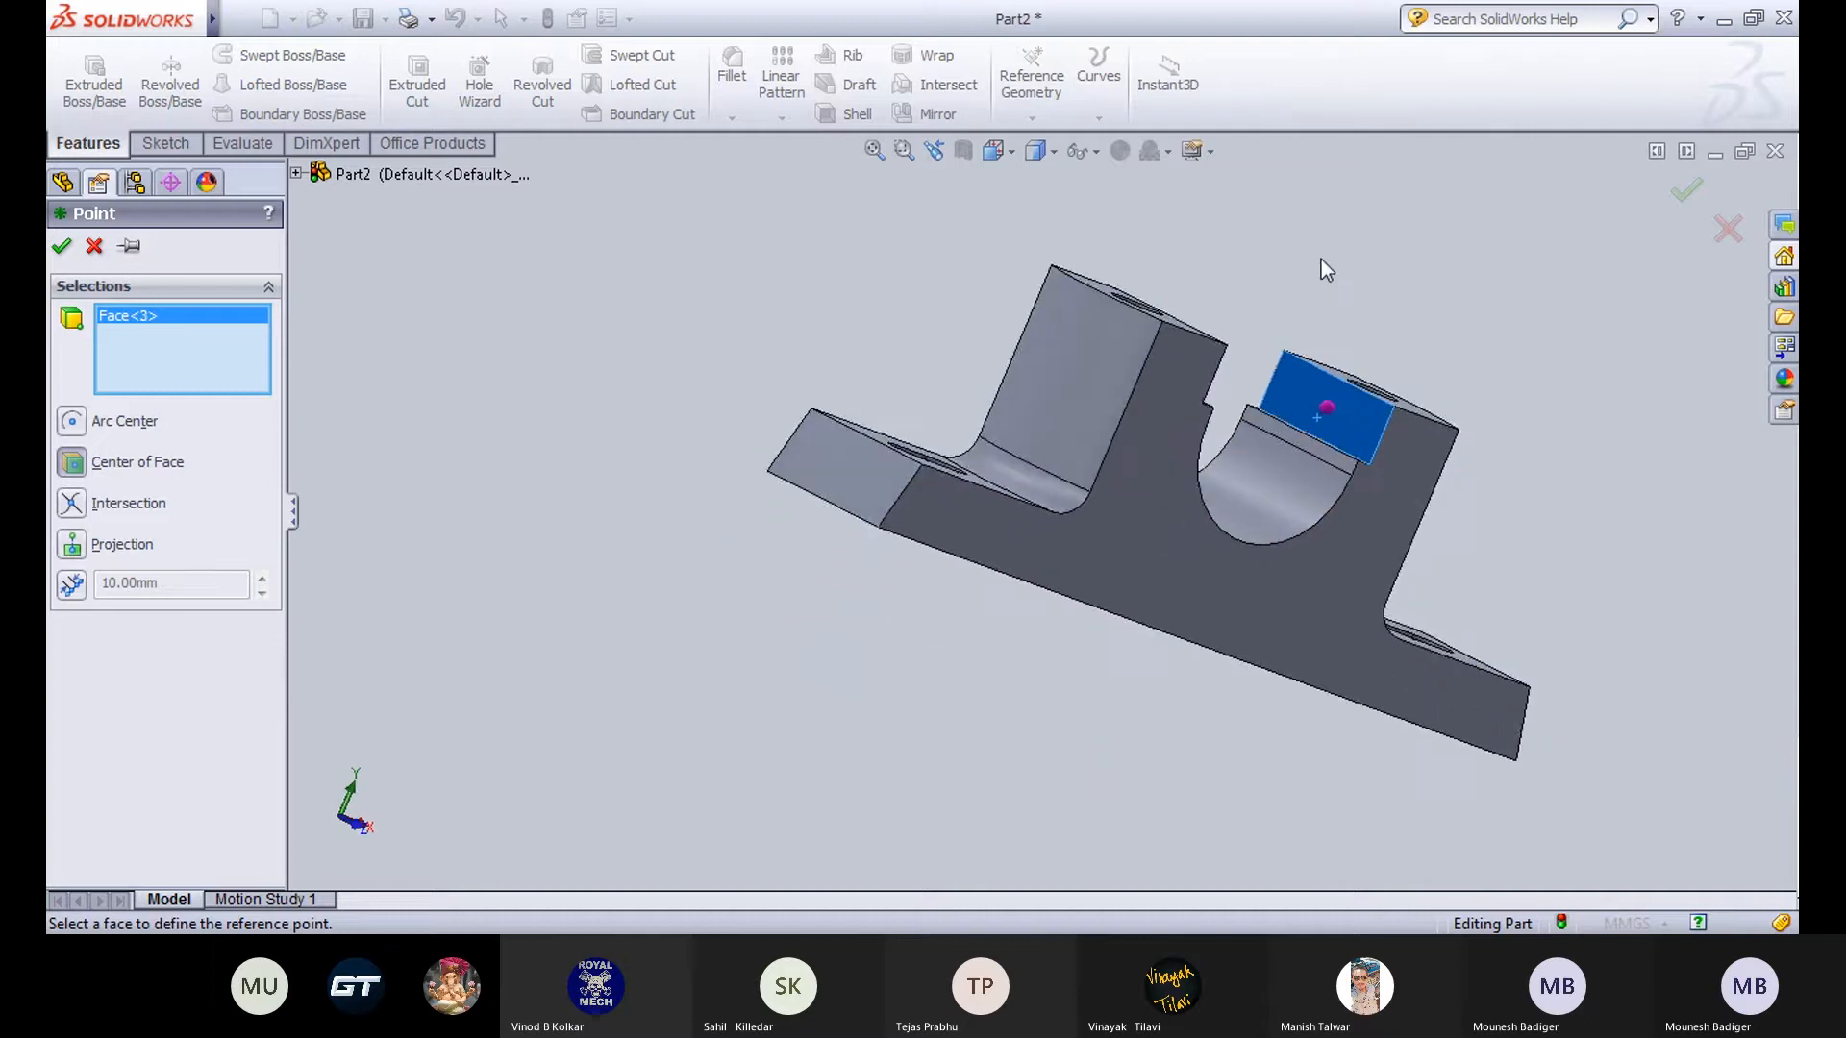
pyautogui.press('Escape')
# Start a reference coordinate system with its origin on the bearing seat's front arc edge.
pyautogui.click(1035, 115)
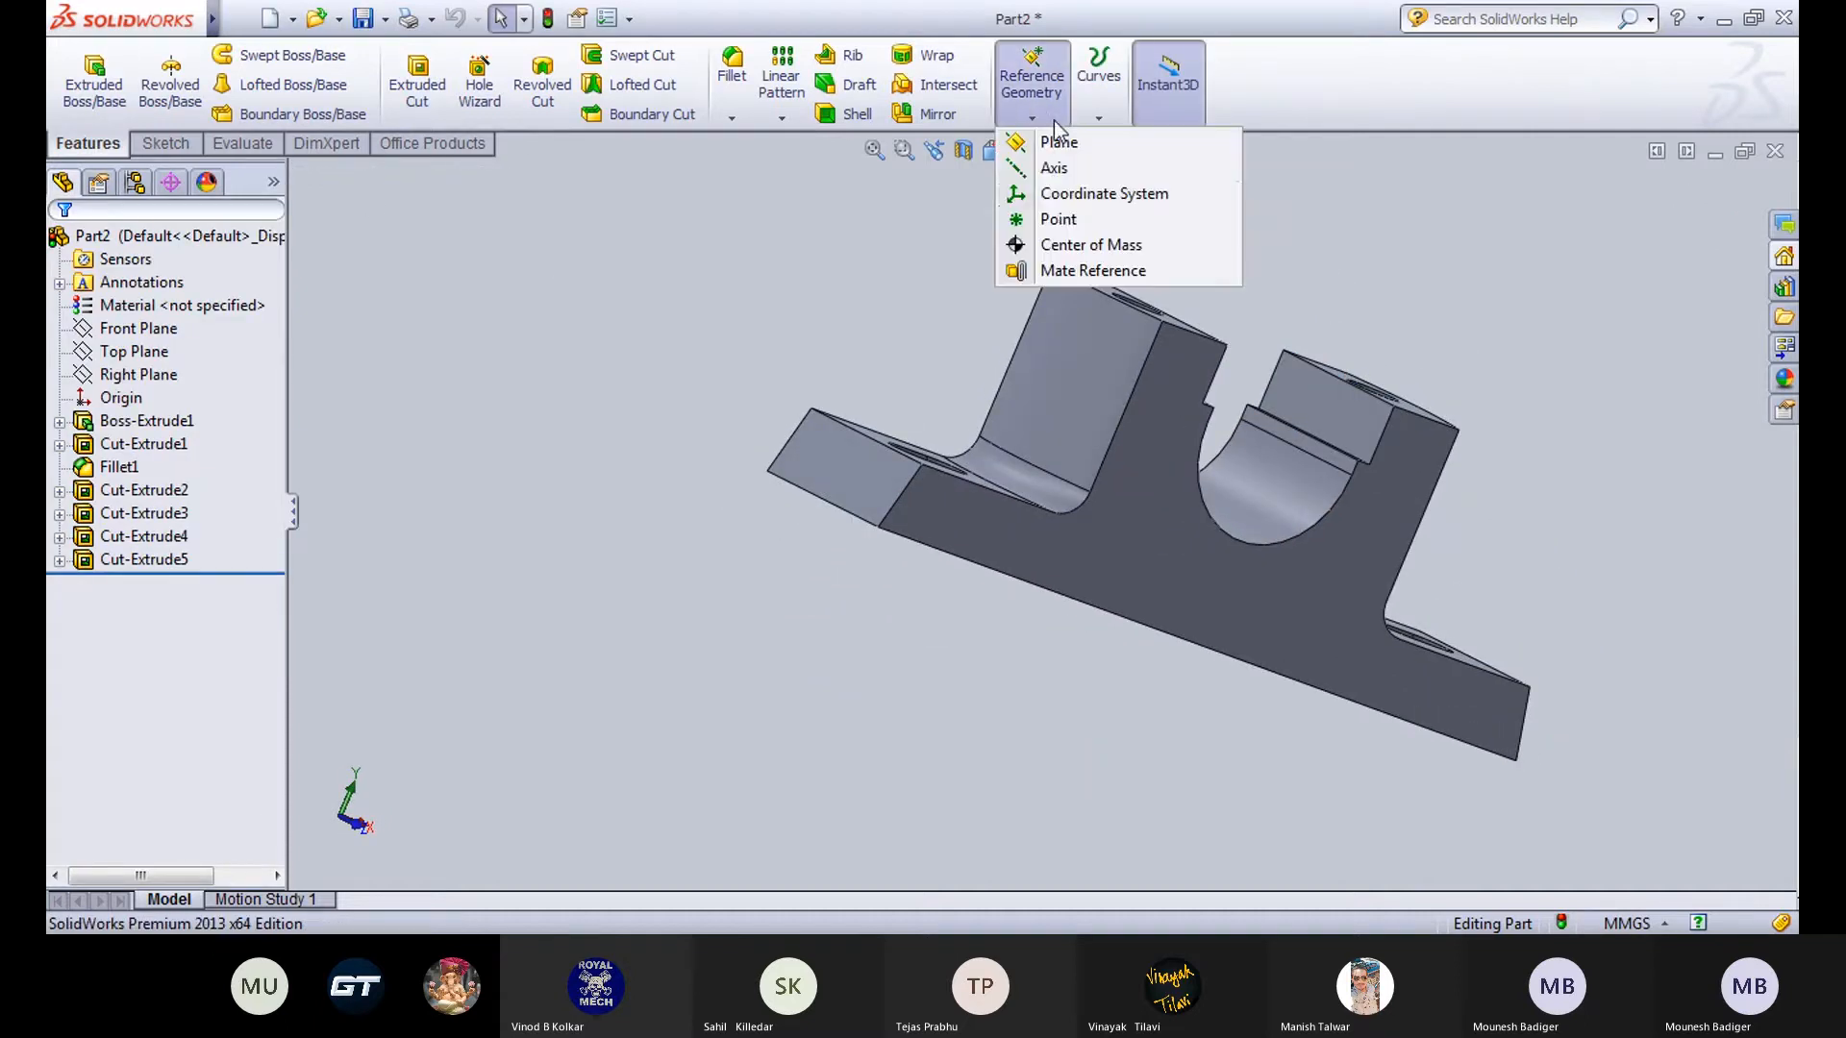
pyautogui.click(1067, 195)
pyautogui.moveTo(728, 558); pyautogui.dragTo(522, 448, button='middle')
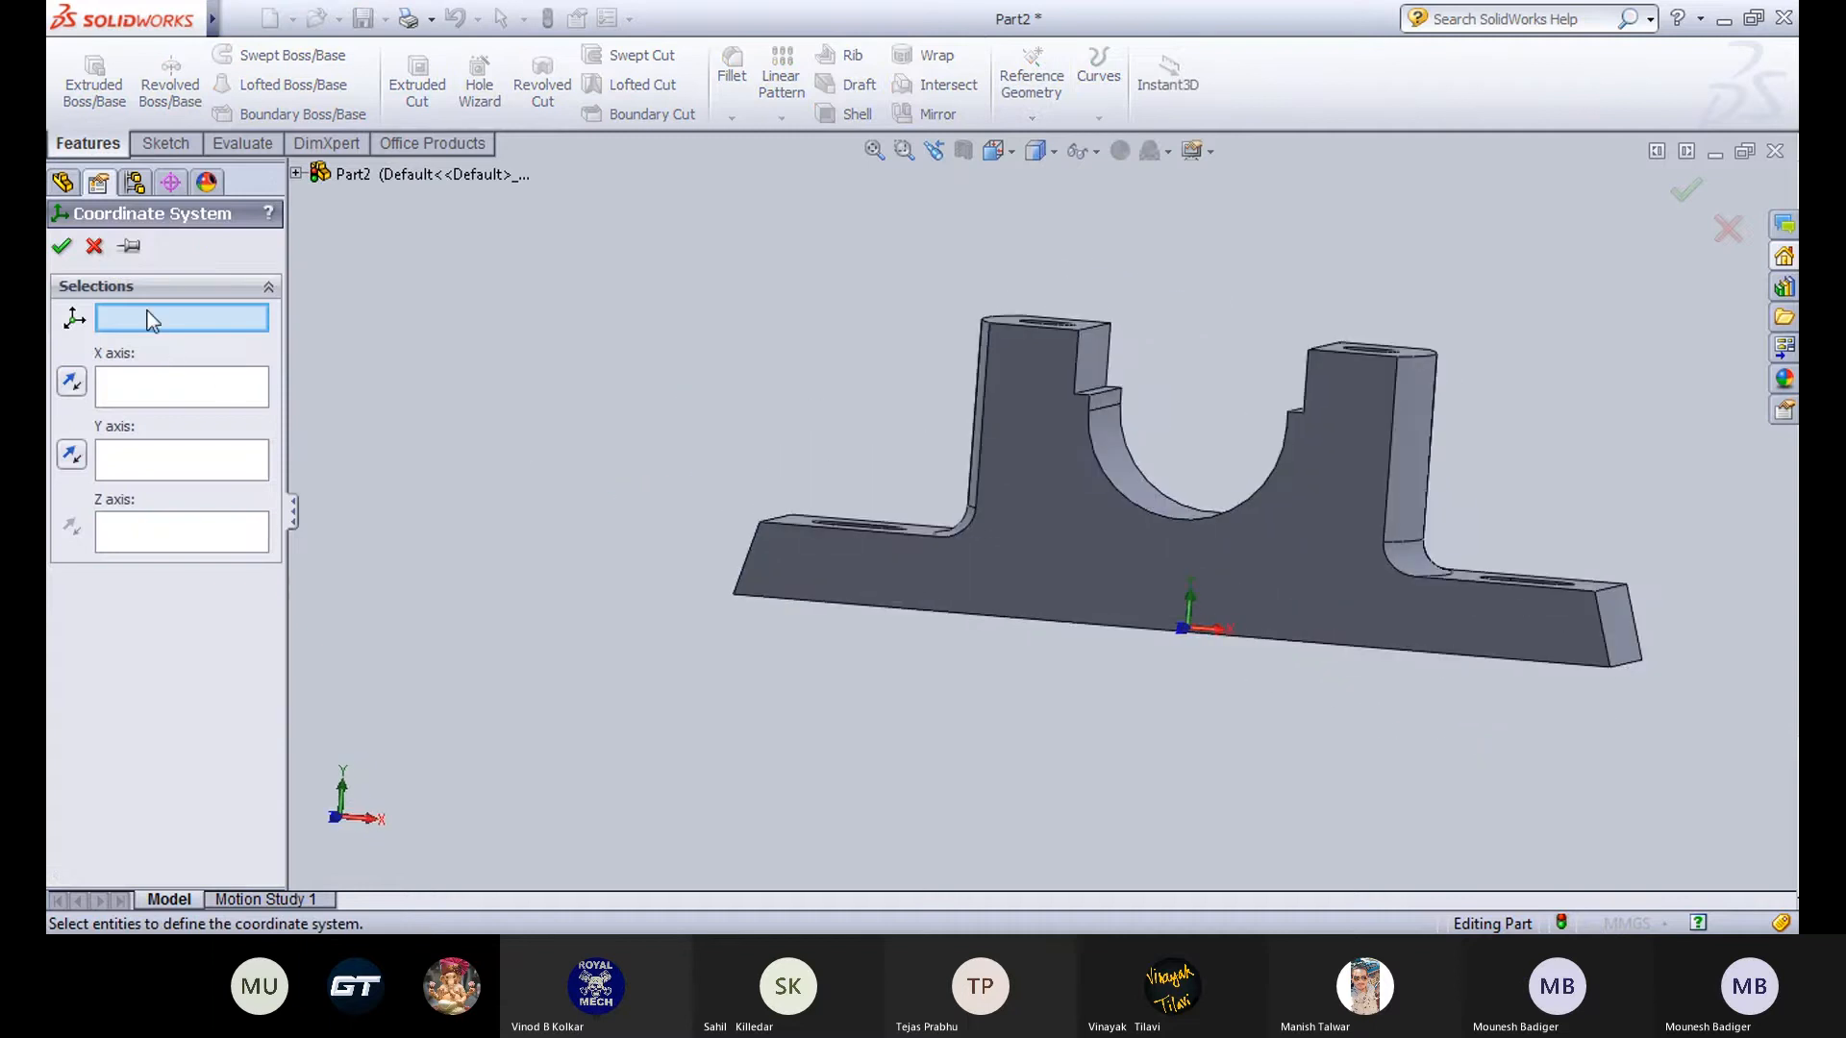
pyautogui.moveTo(1122, 813); pyautogui.dragTo(1235, 783, button='middle')
pyautogui.scroll(-3, 1185, 623)
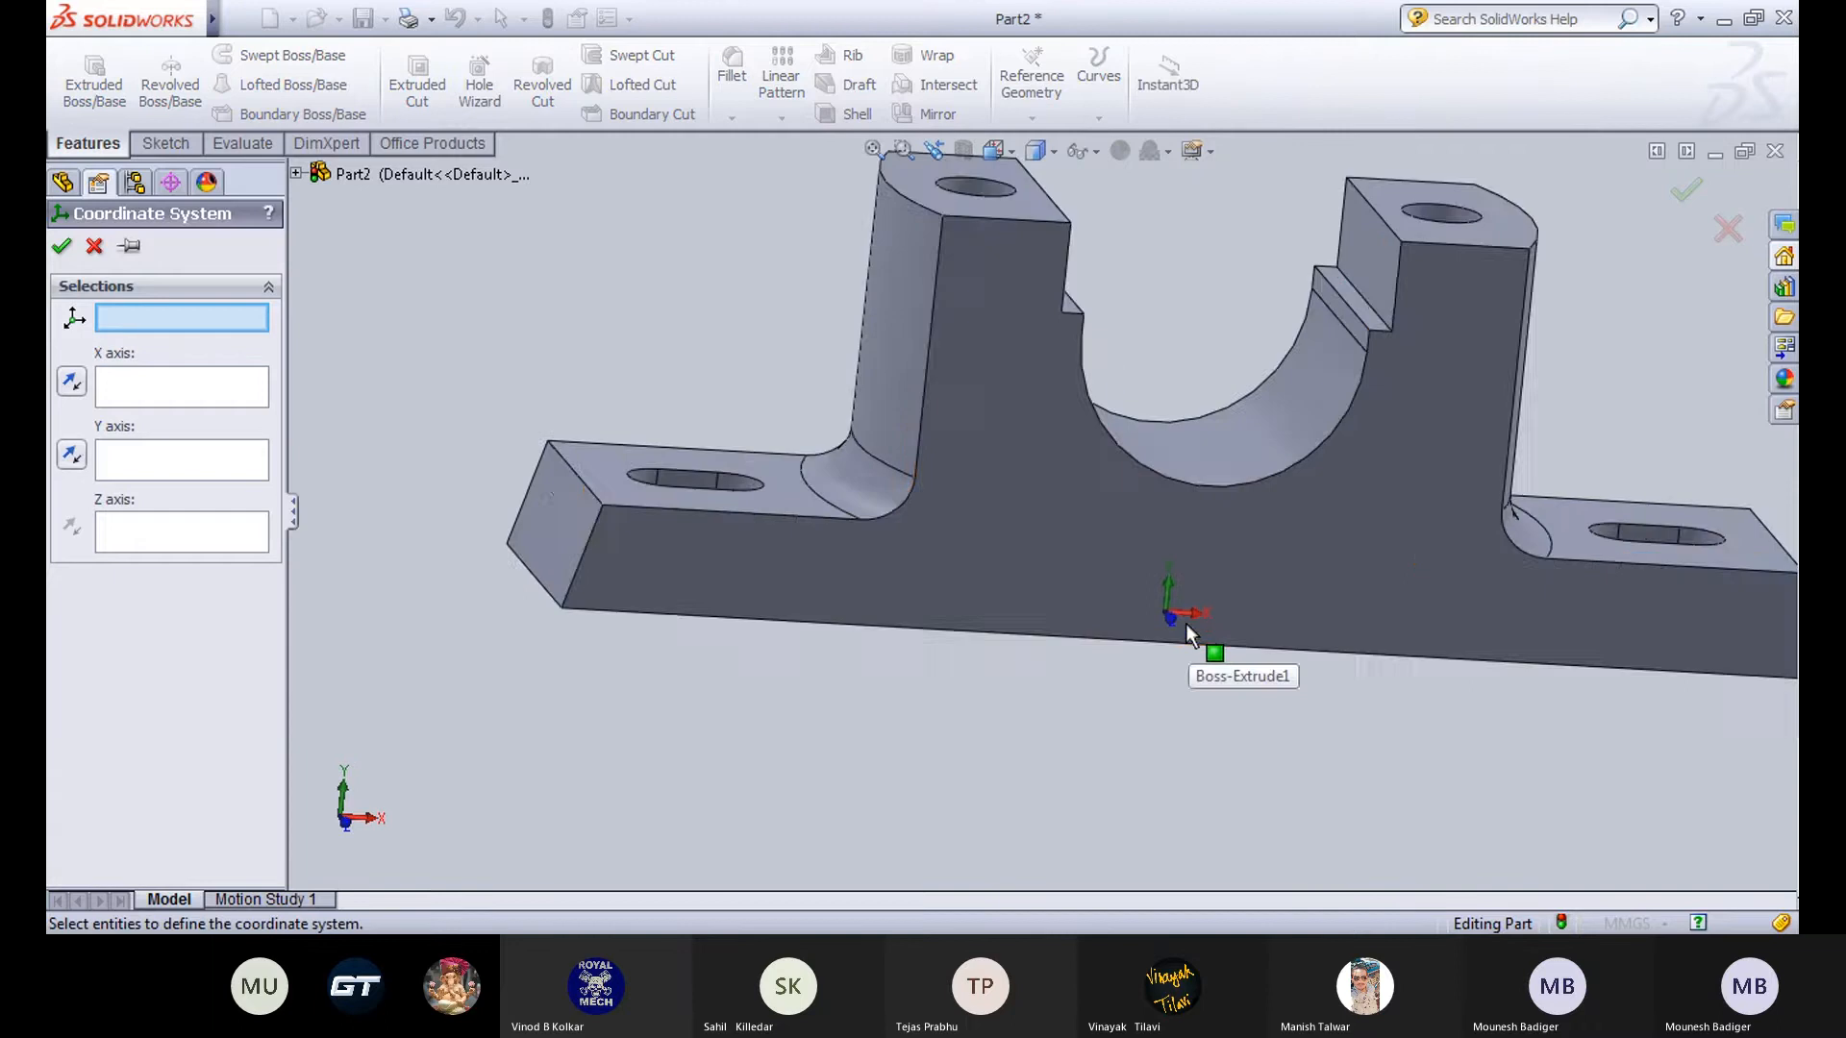
pyautogui.moveTo(1185, 623); pyautogui.dragTo(1190, 660, button='middle')
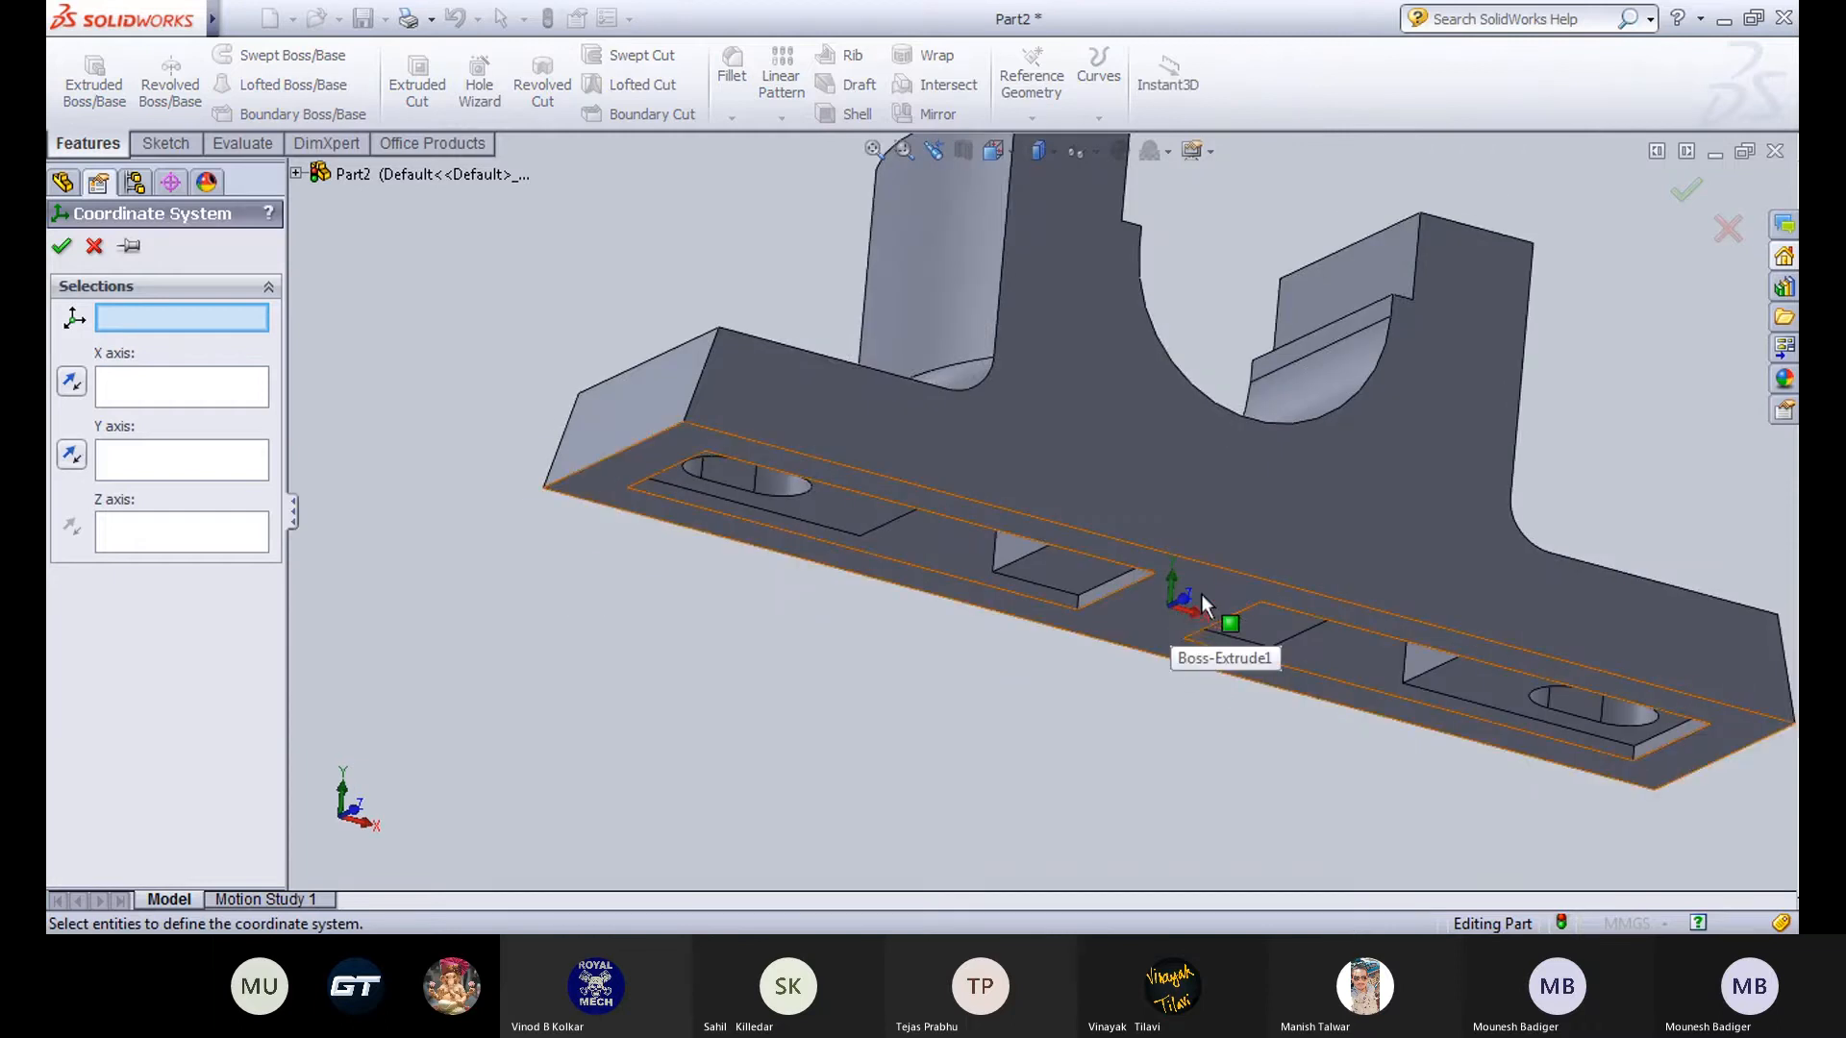
pyautogui.moveTo(1171, 562); pyautogui.dragTo(1084, 471, button='middle')
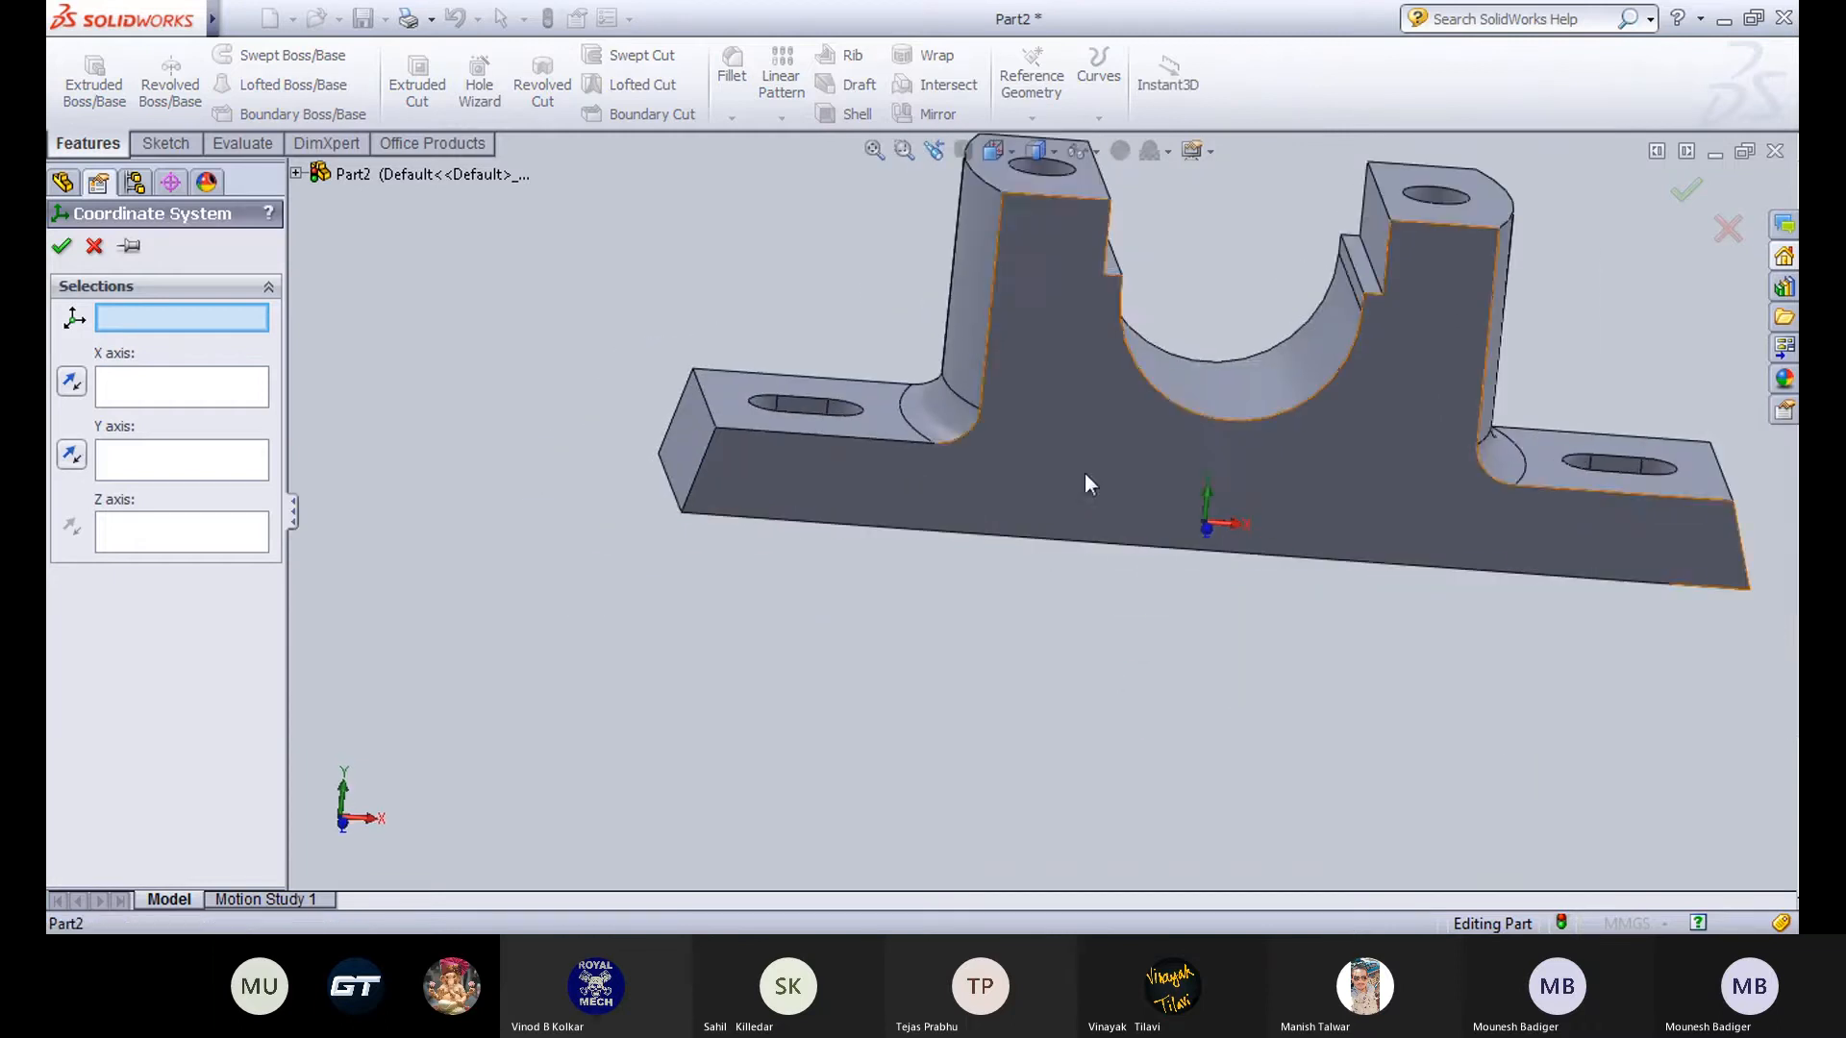
pyautogui.click(1177, 406)
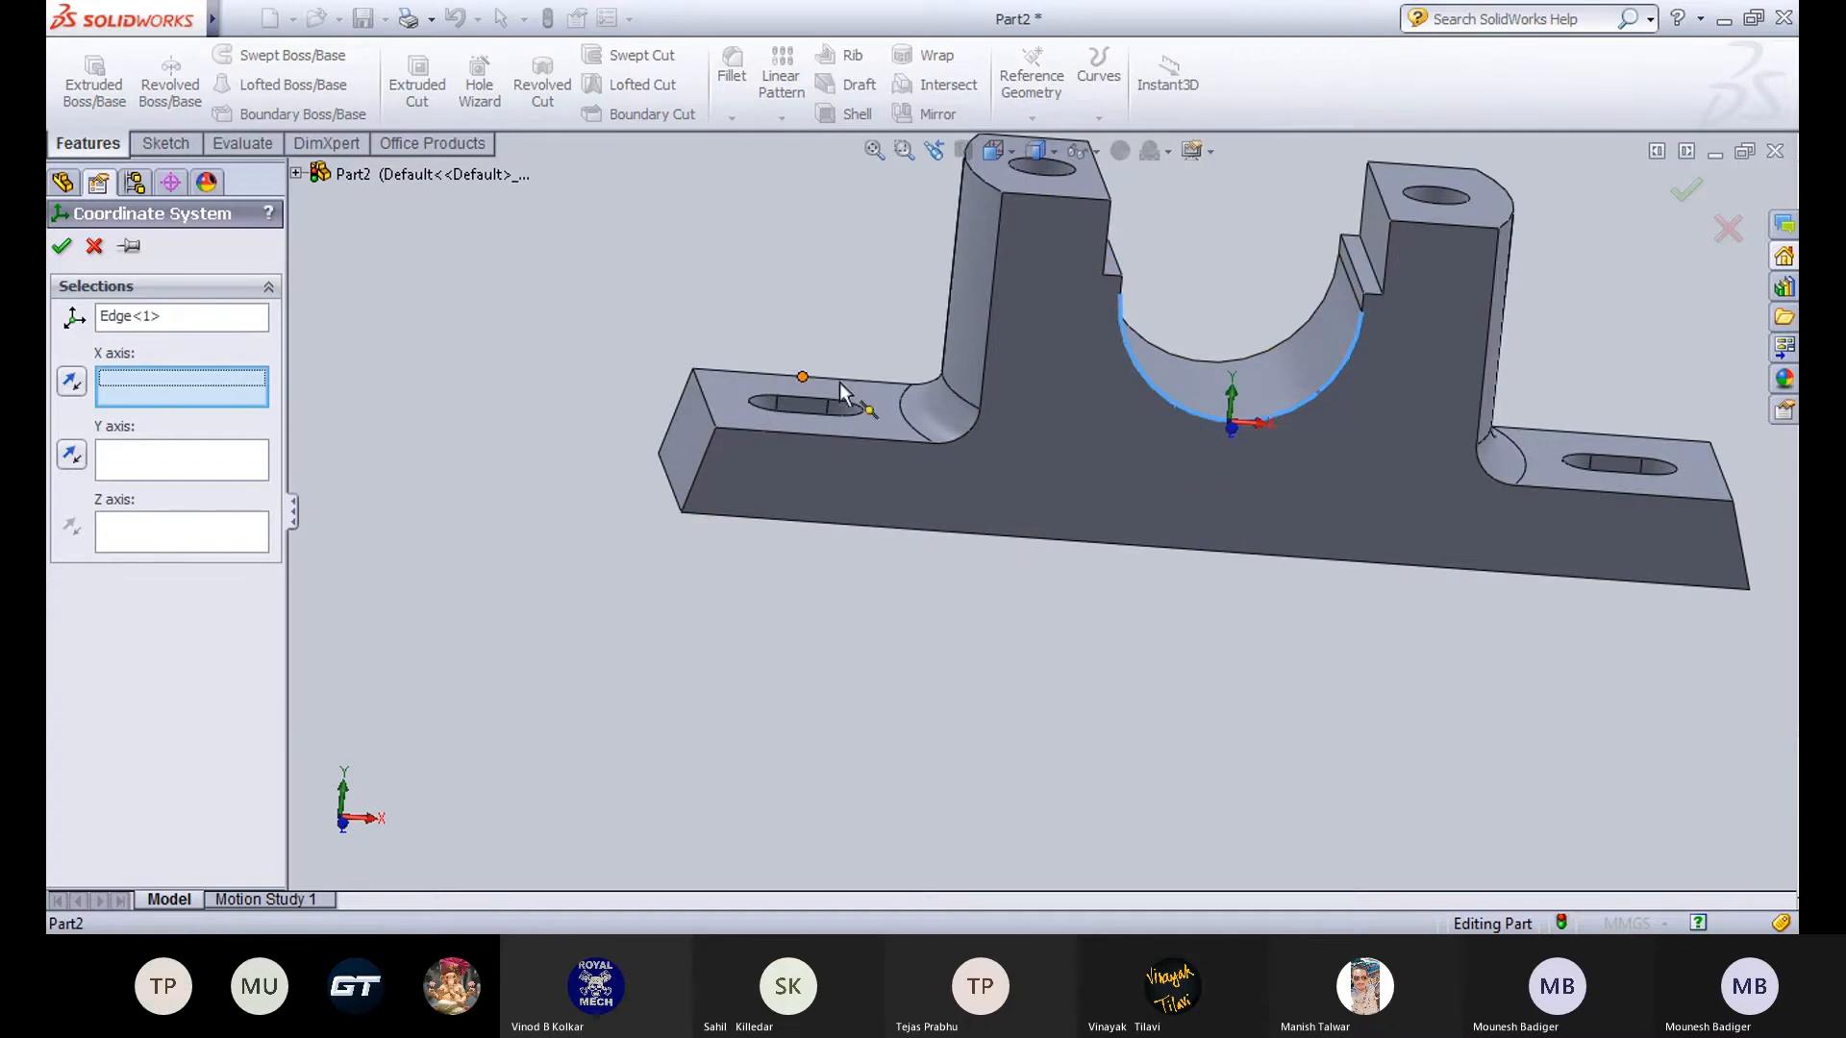
# Define the coordinate system's X axis by the block's front face and its Y axis by the right upright's top face.
pyautogui.click(1095, 448)
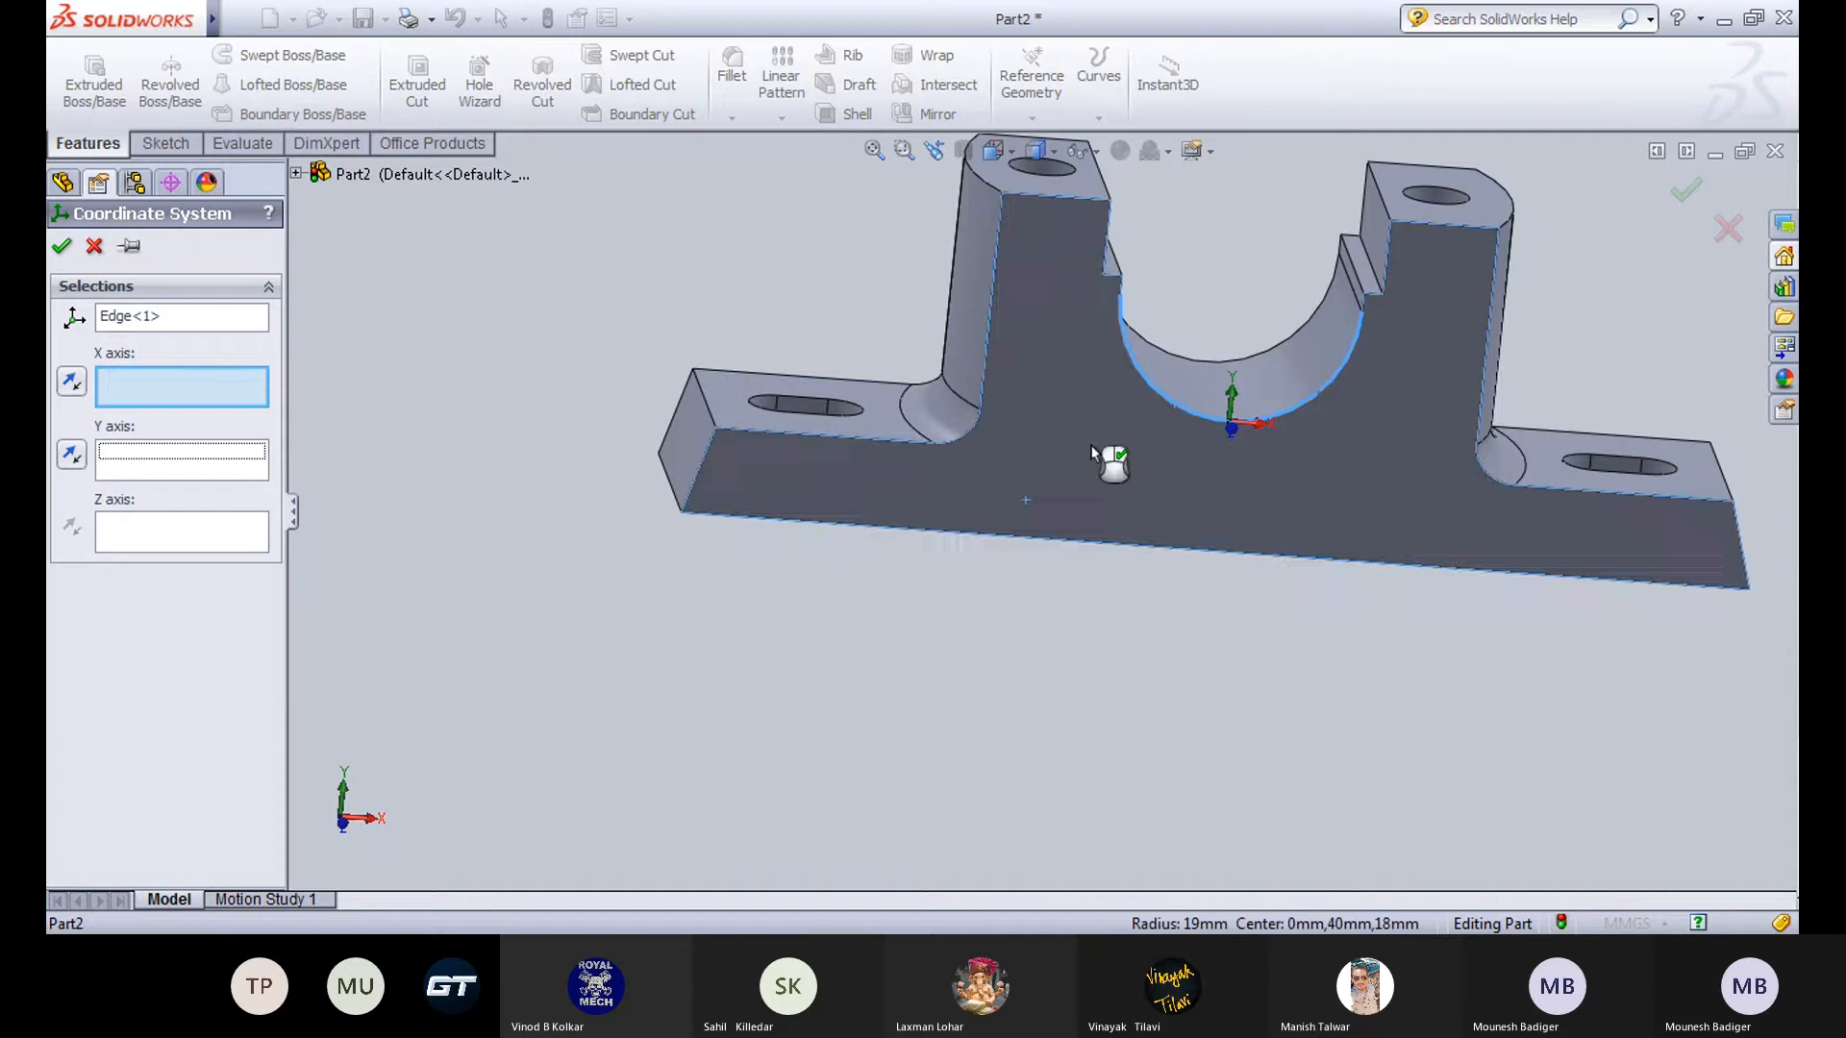
pyautogui.moveTo(643, 343)
pyautogui.mouseDown(button='middle')
pyautogui.moveTo(679, 350)
pyautogui.moveTo(659, 318)
pyautogui.mouseUp(button='middle')
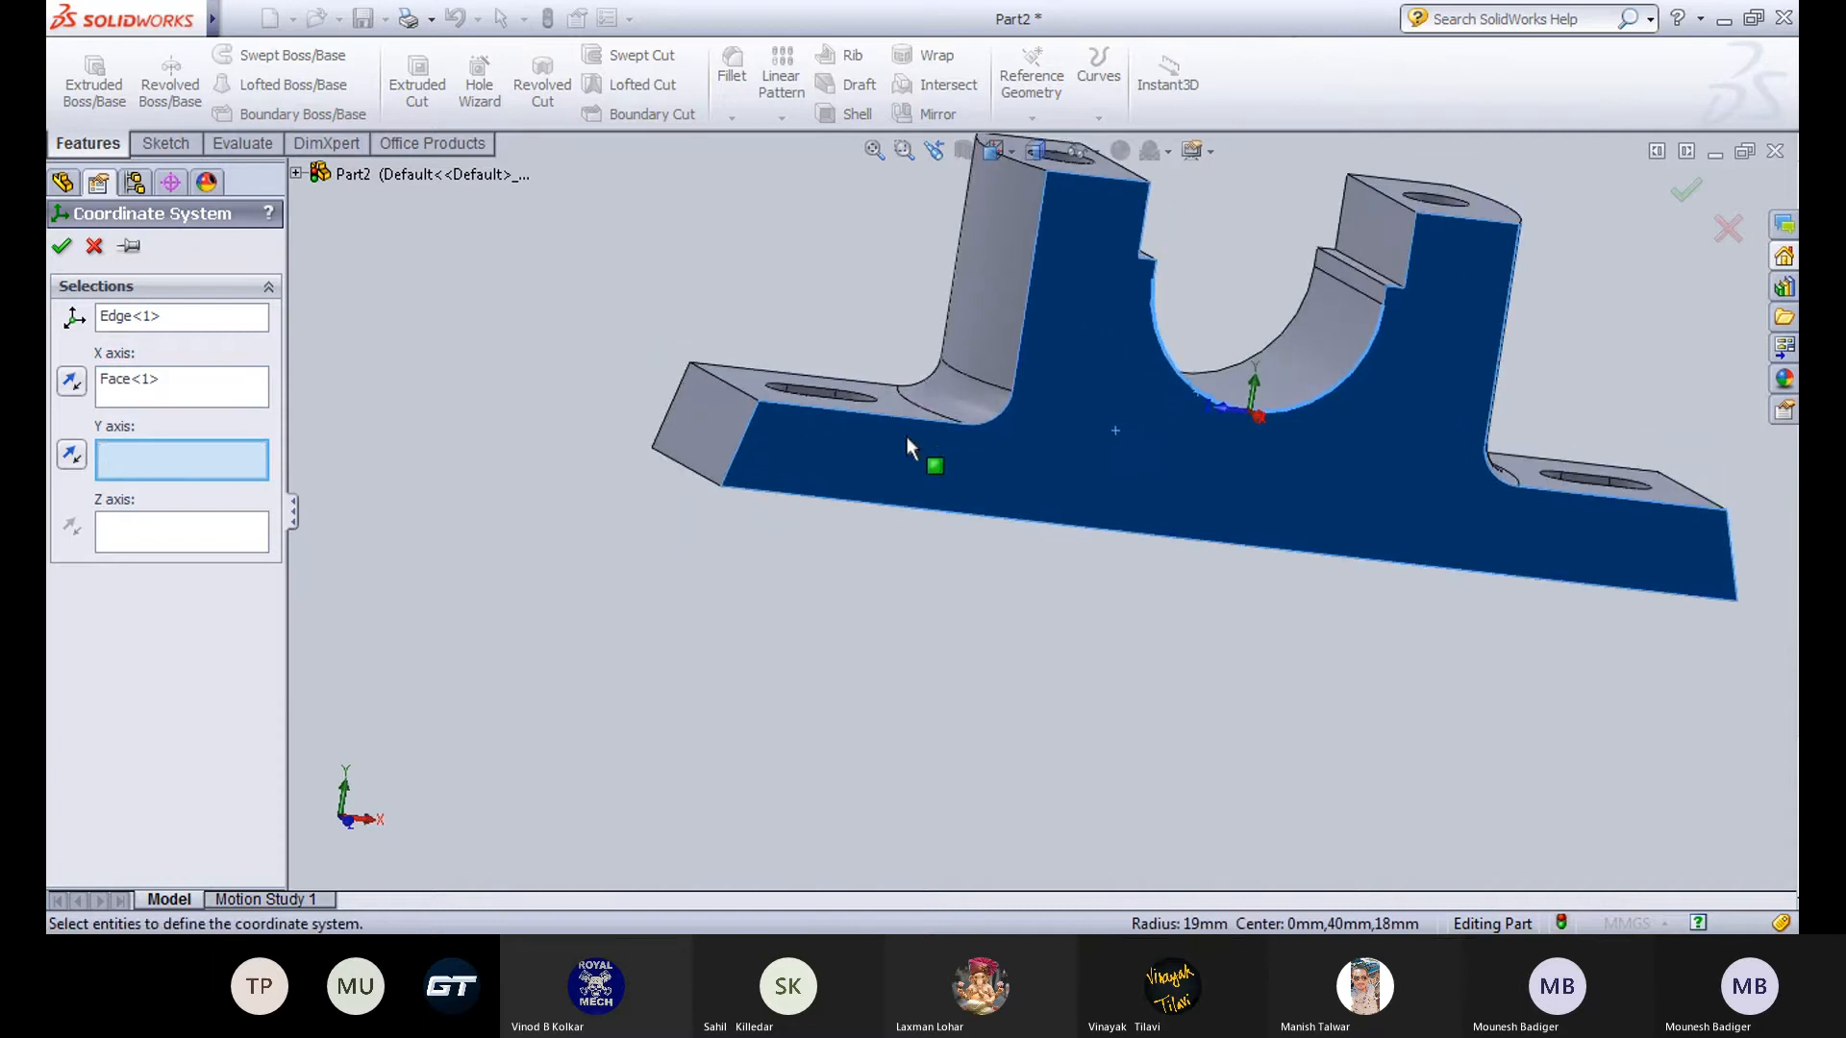
pyautogui.scroll(3, 905, 435)
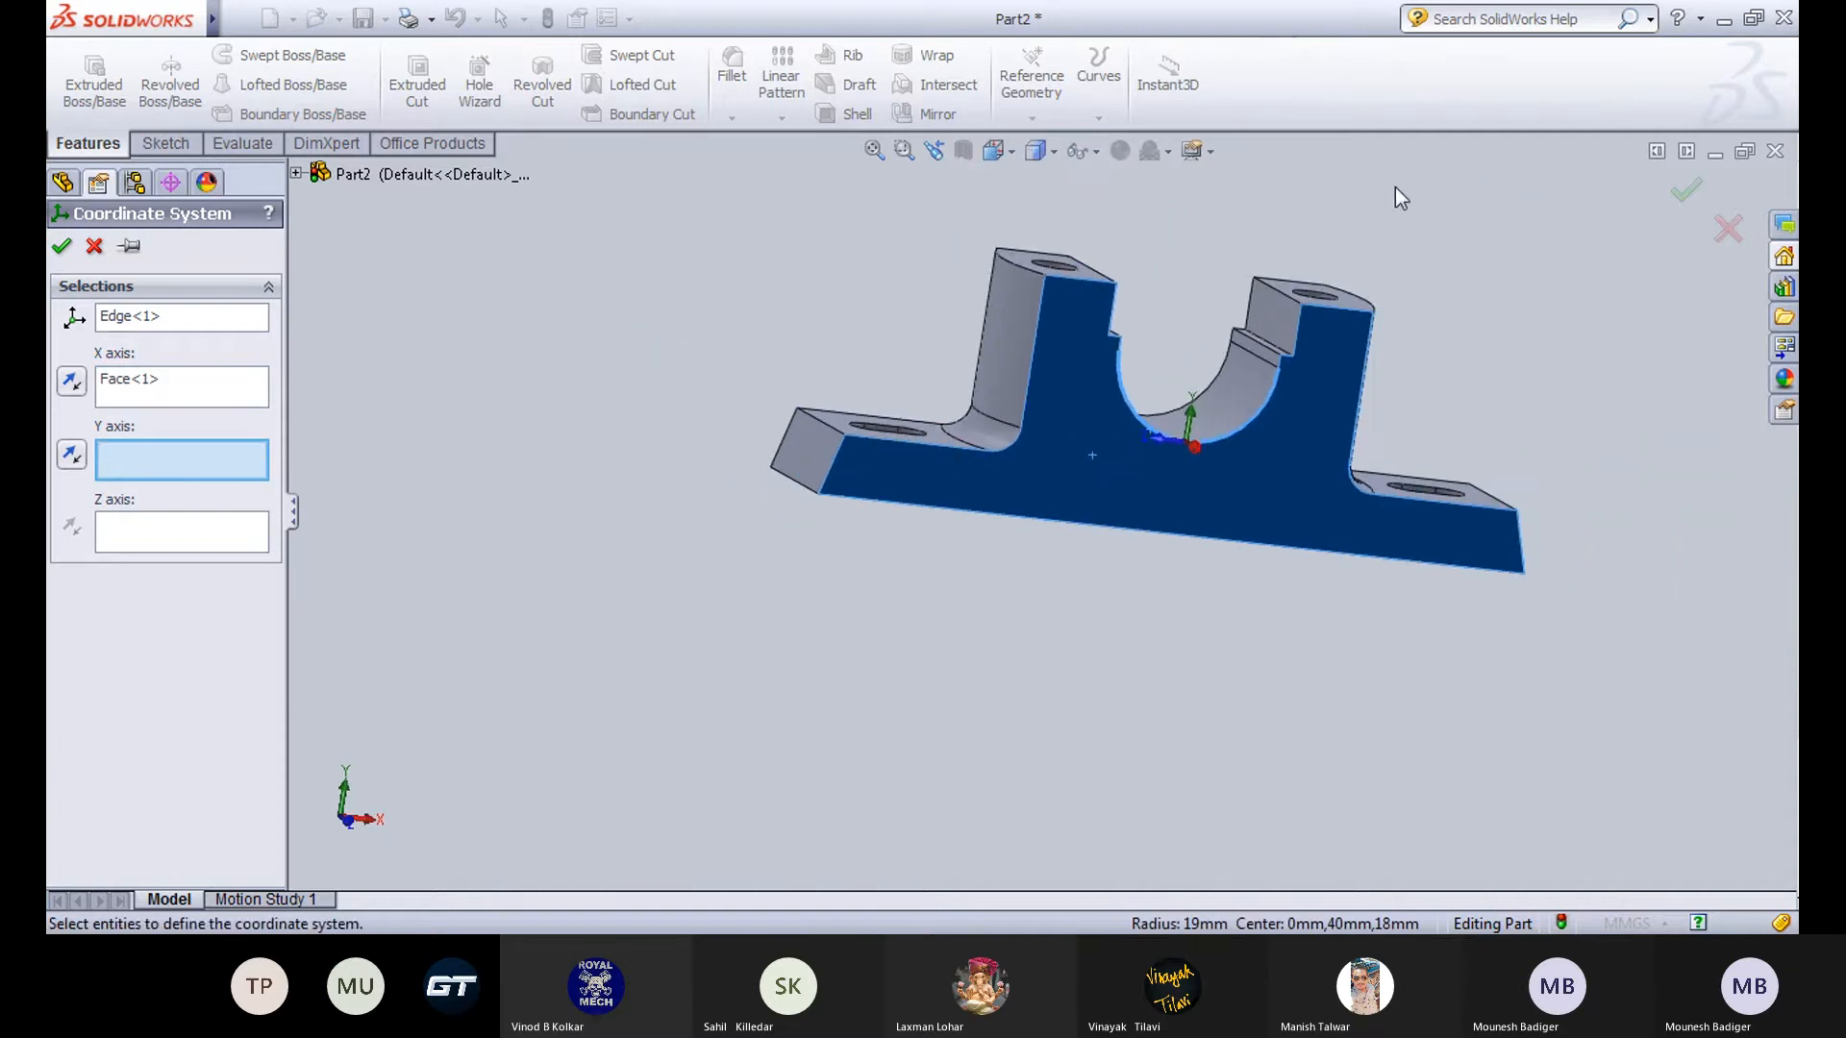
pyautogui.click(1347, 300)
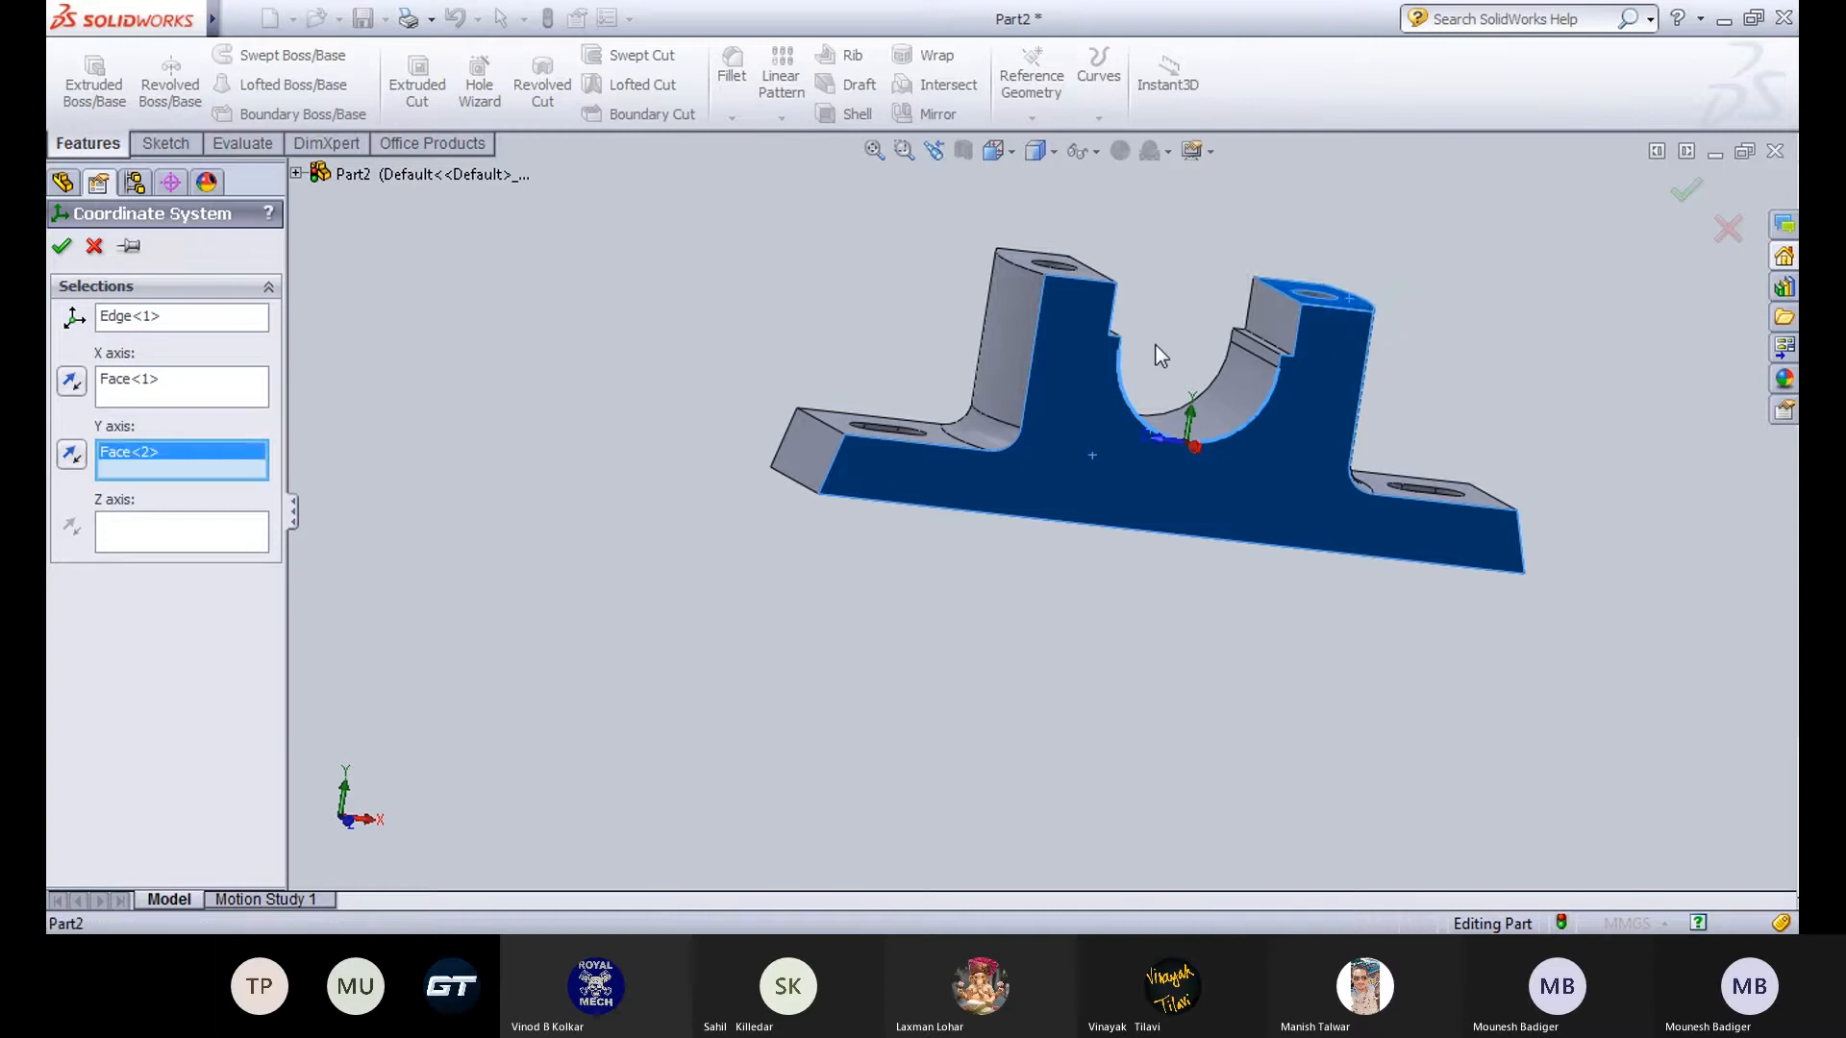
# Replace the Y axis reference with the right upright's inner face above the bearing seat ledge.
pyautogui.moveTo(1300, 569); pyautogui.dragTo(1062, 530, button='middle')
pyautogui.scroll(-3, 1188, 332)
pyautogui.moveTo(1188, 333); pyautogui.dragTo(1184, 430, button='middle')
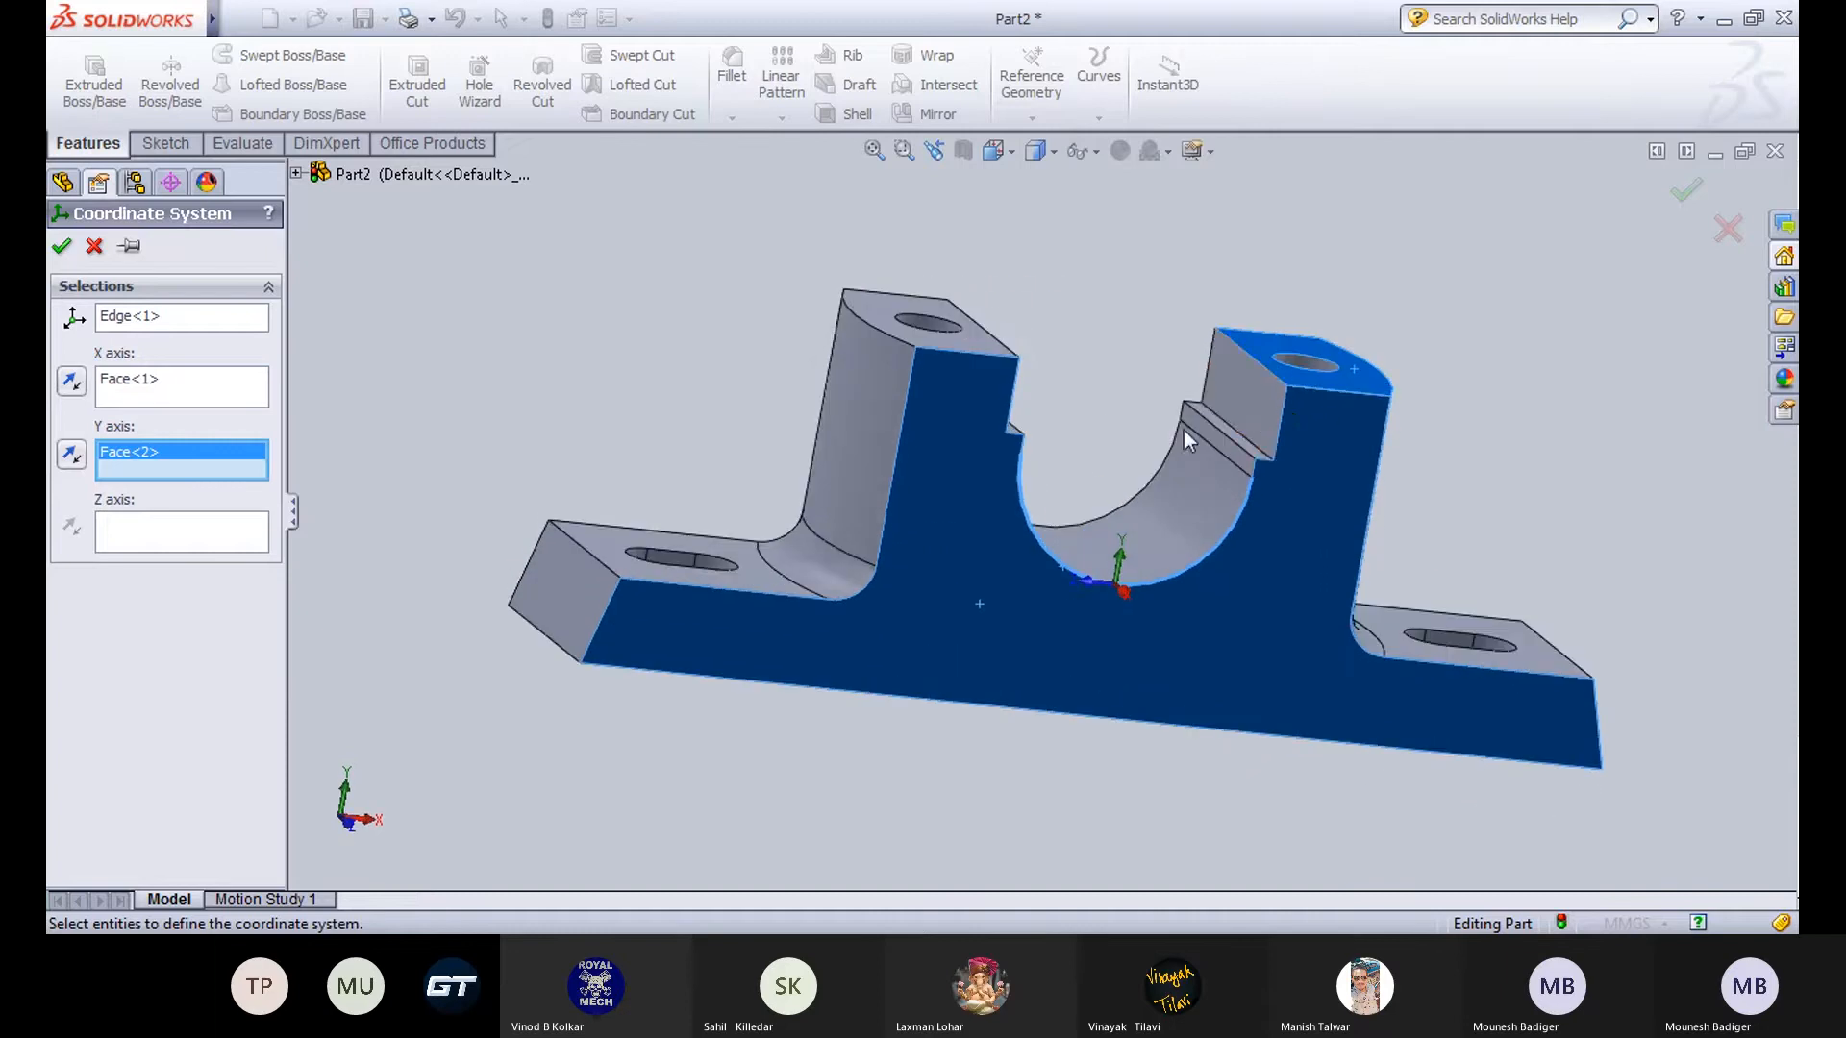
pyautogui.click(1255, 392)
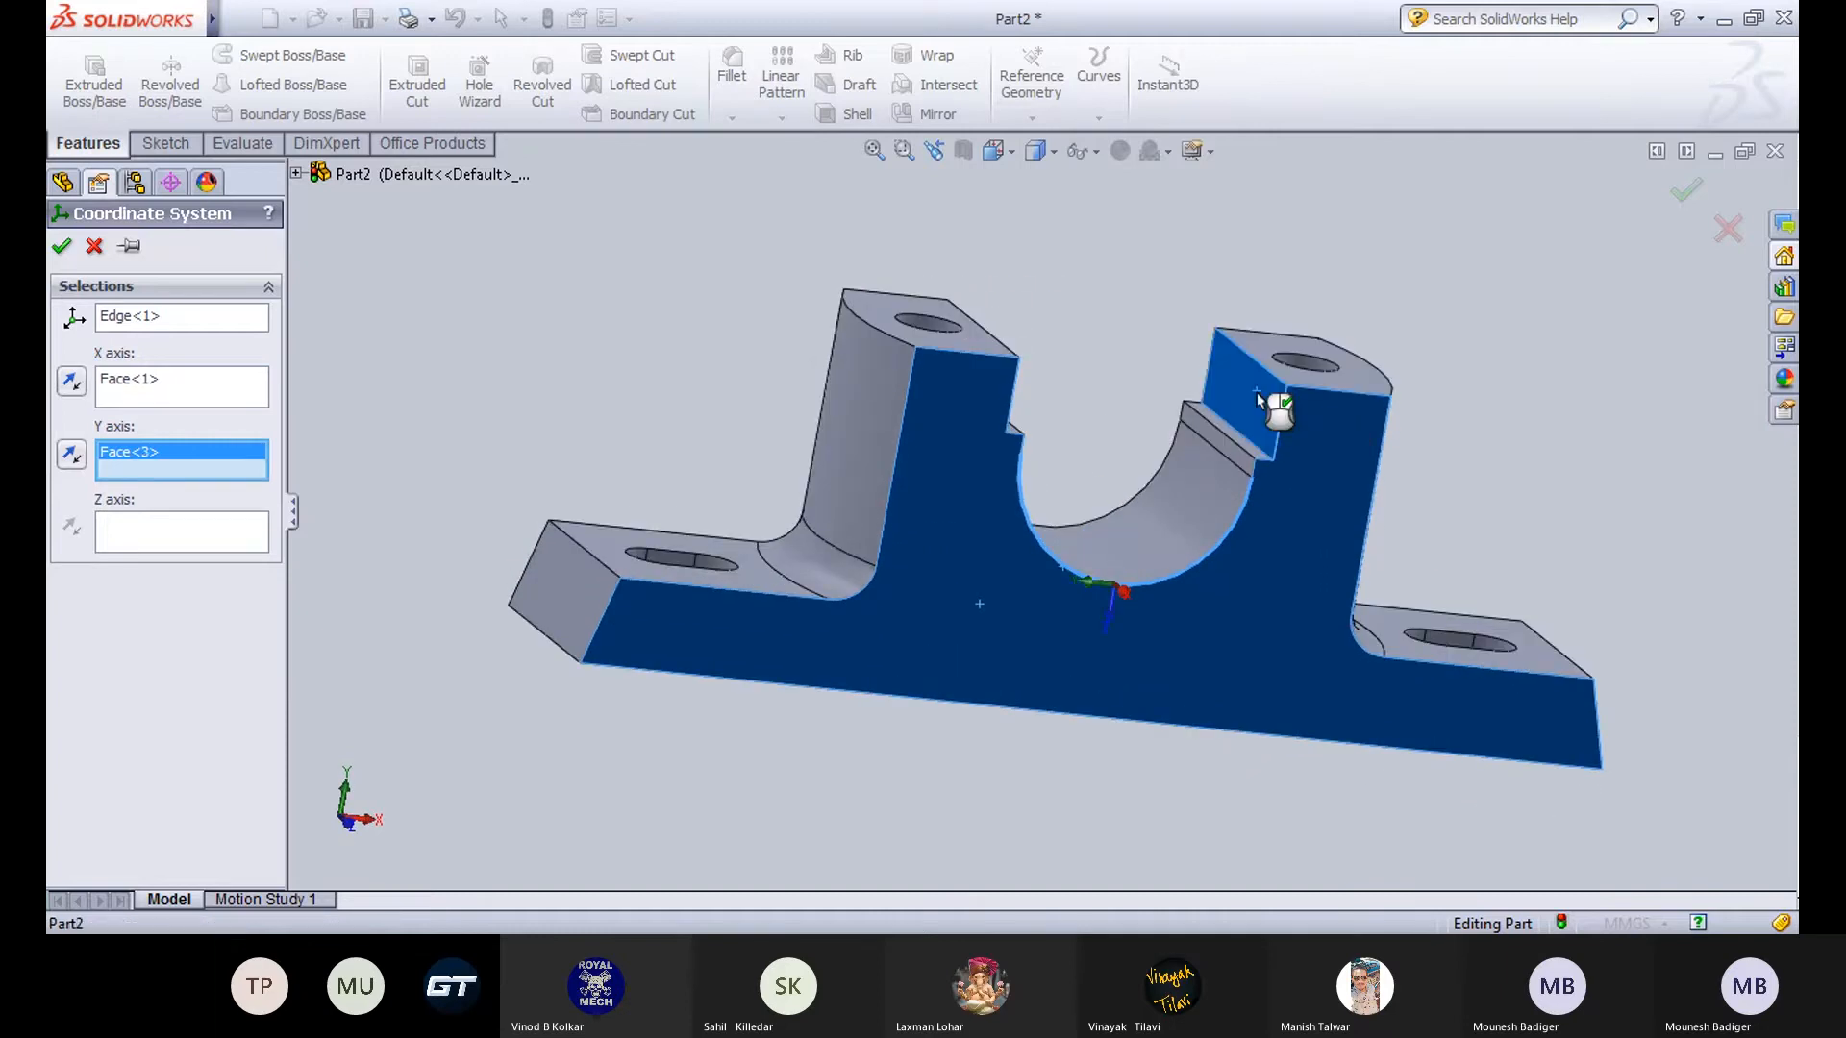
pyautogui.moveTo(1133, 372); pyautogui.dragTo(1102, 315, button='middle')
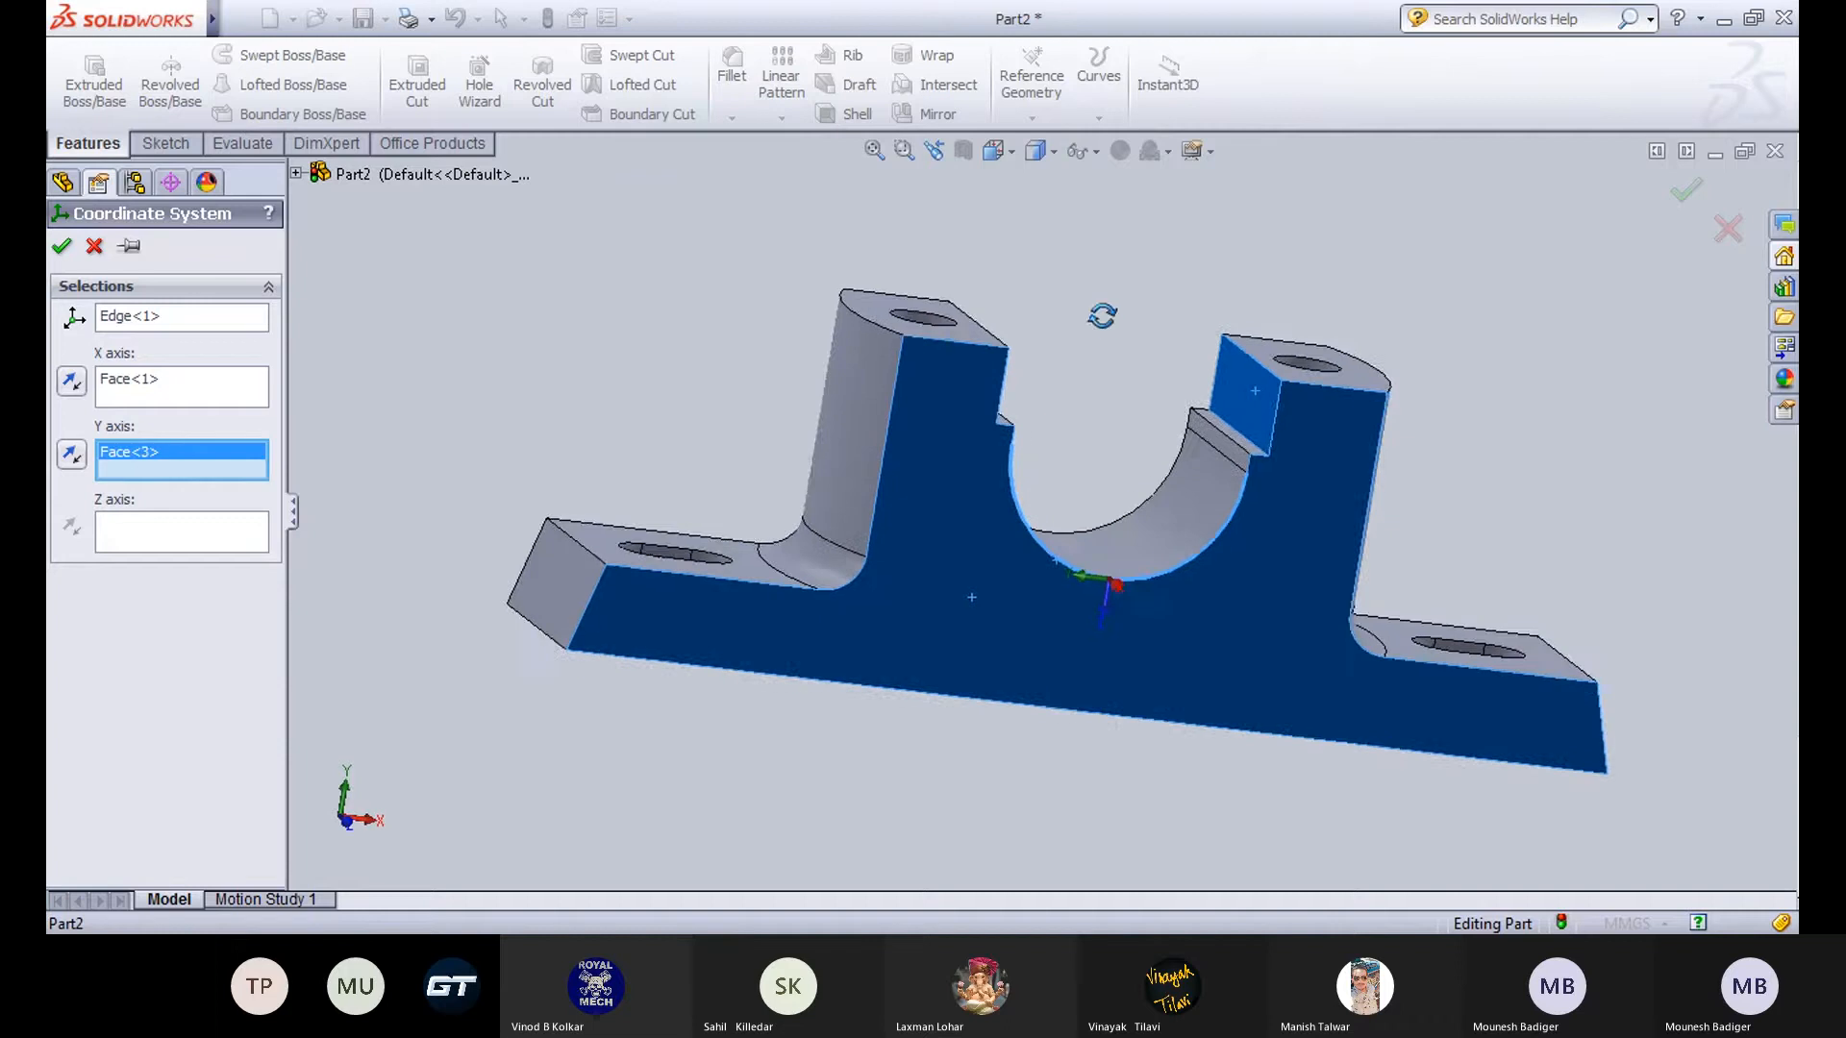
pyautogui.scroll(2, 1101, 314)
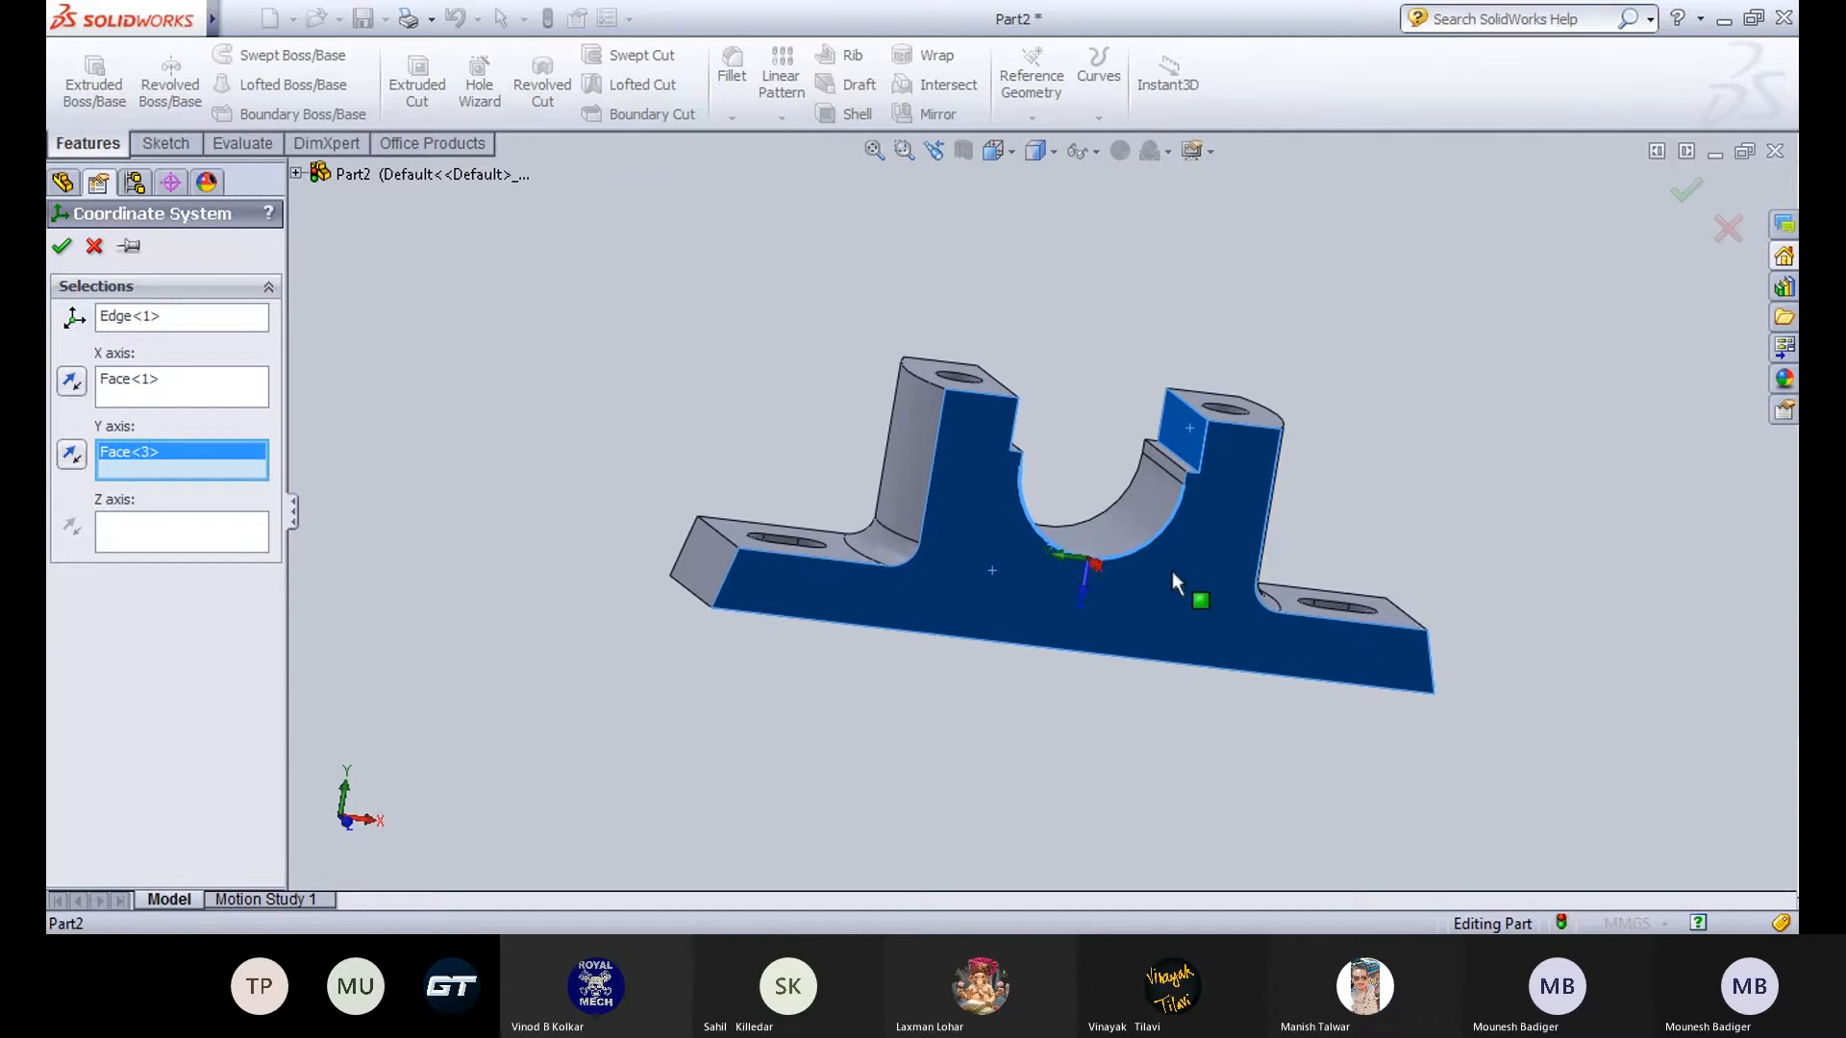
pyautogui.scroll(2, 1081, 606)
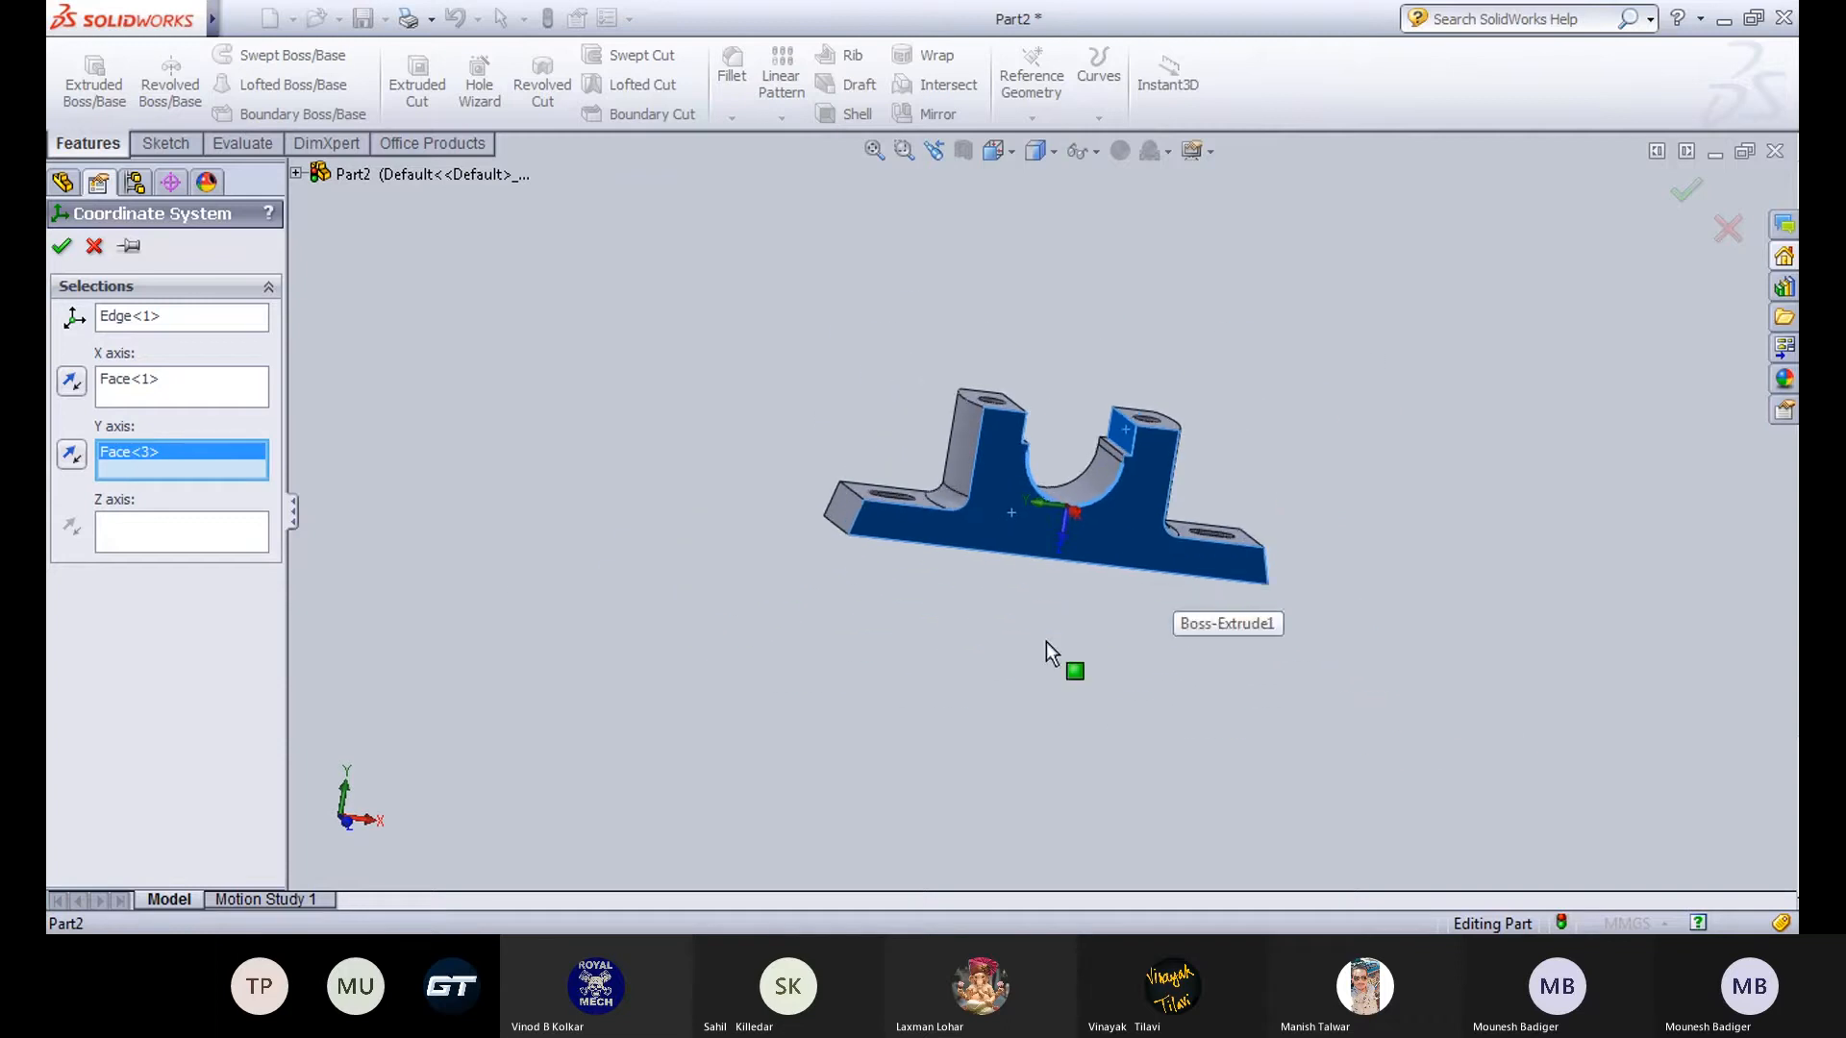
pyautogui.moveTo(1046, 642); pyautogui.dragTo(1053, 548, button='middle')
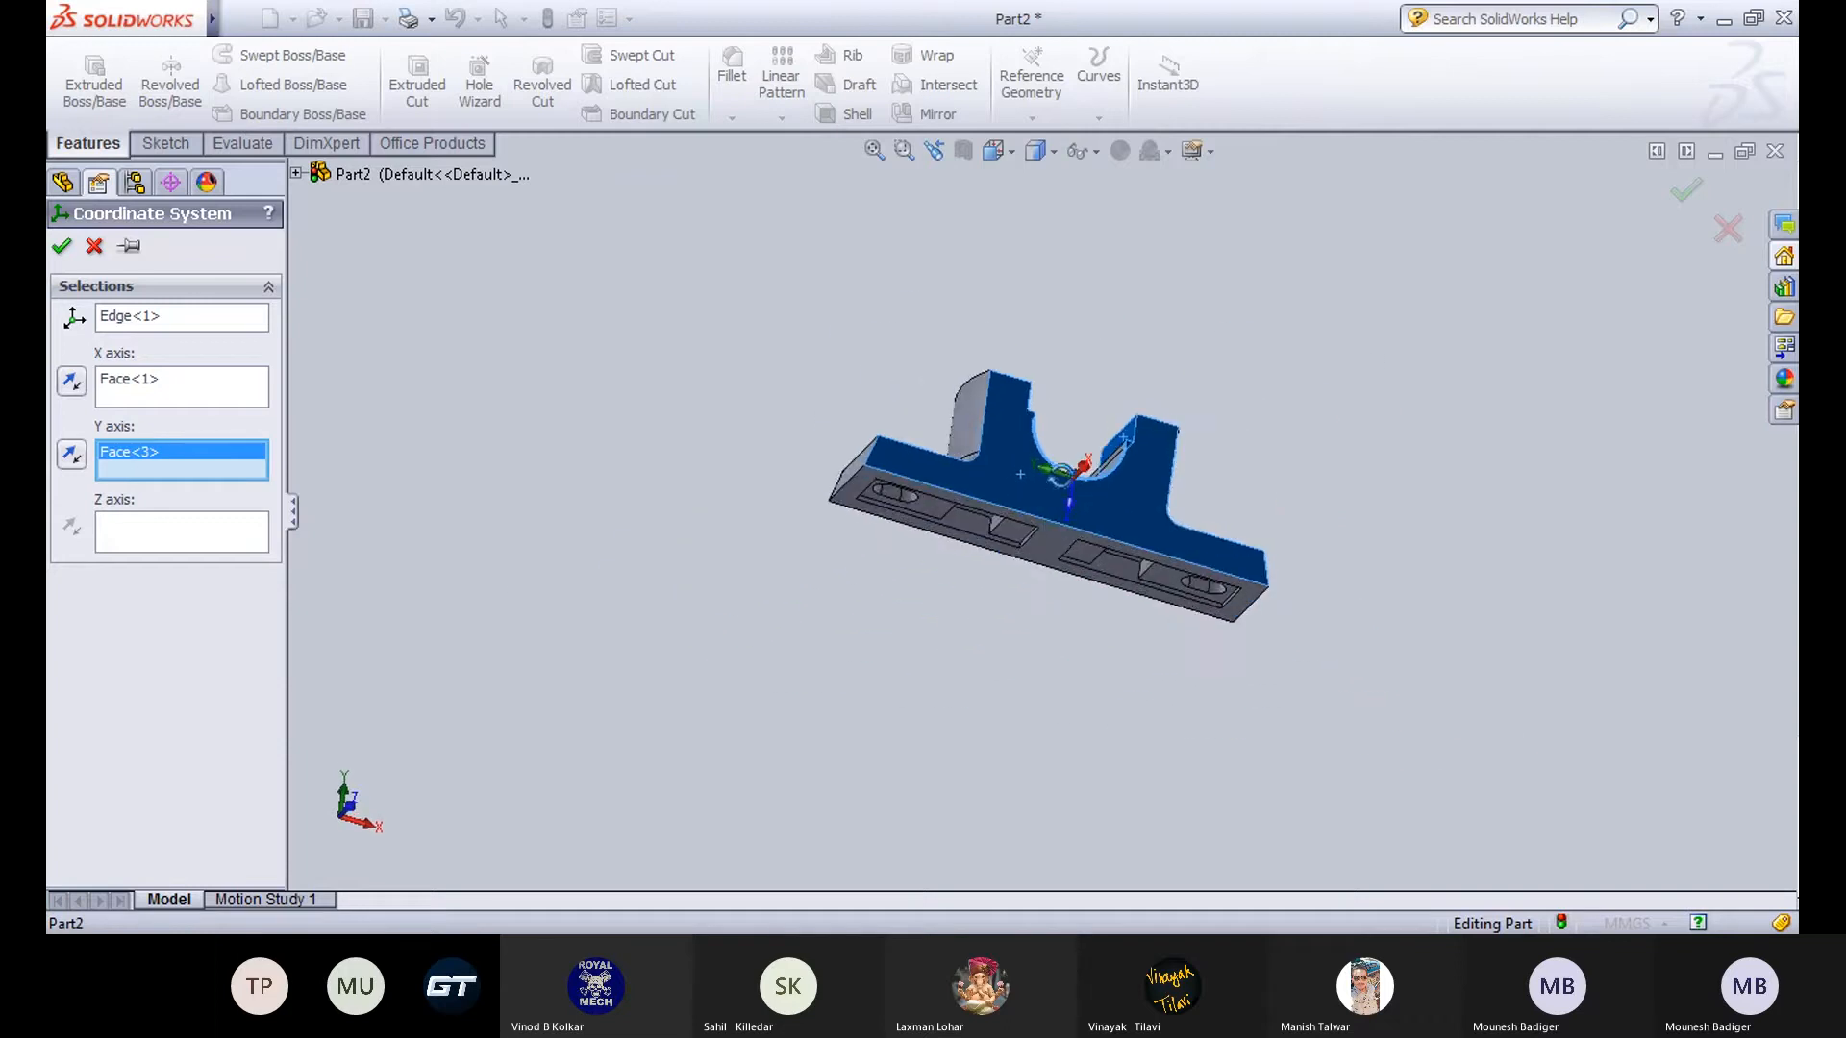
# Try the base's bottom face as the Y axis reference of the coordinate system, and remove it.
pyautogui.click(1049, 544)
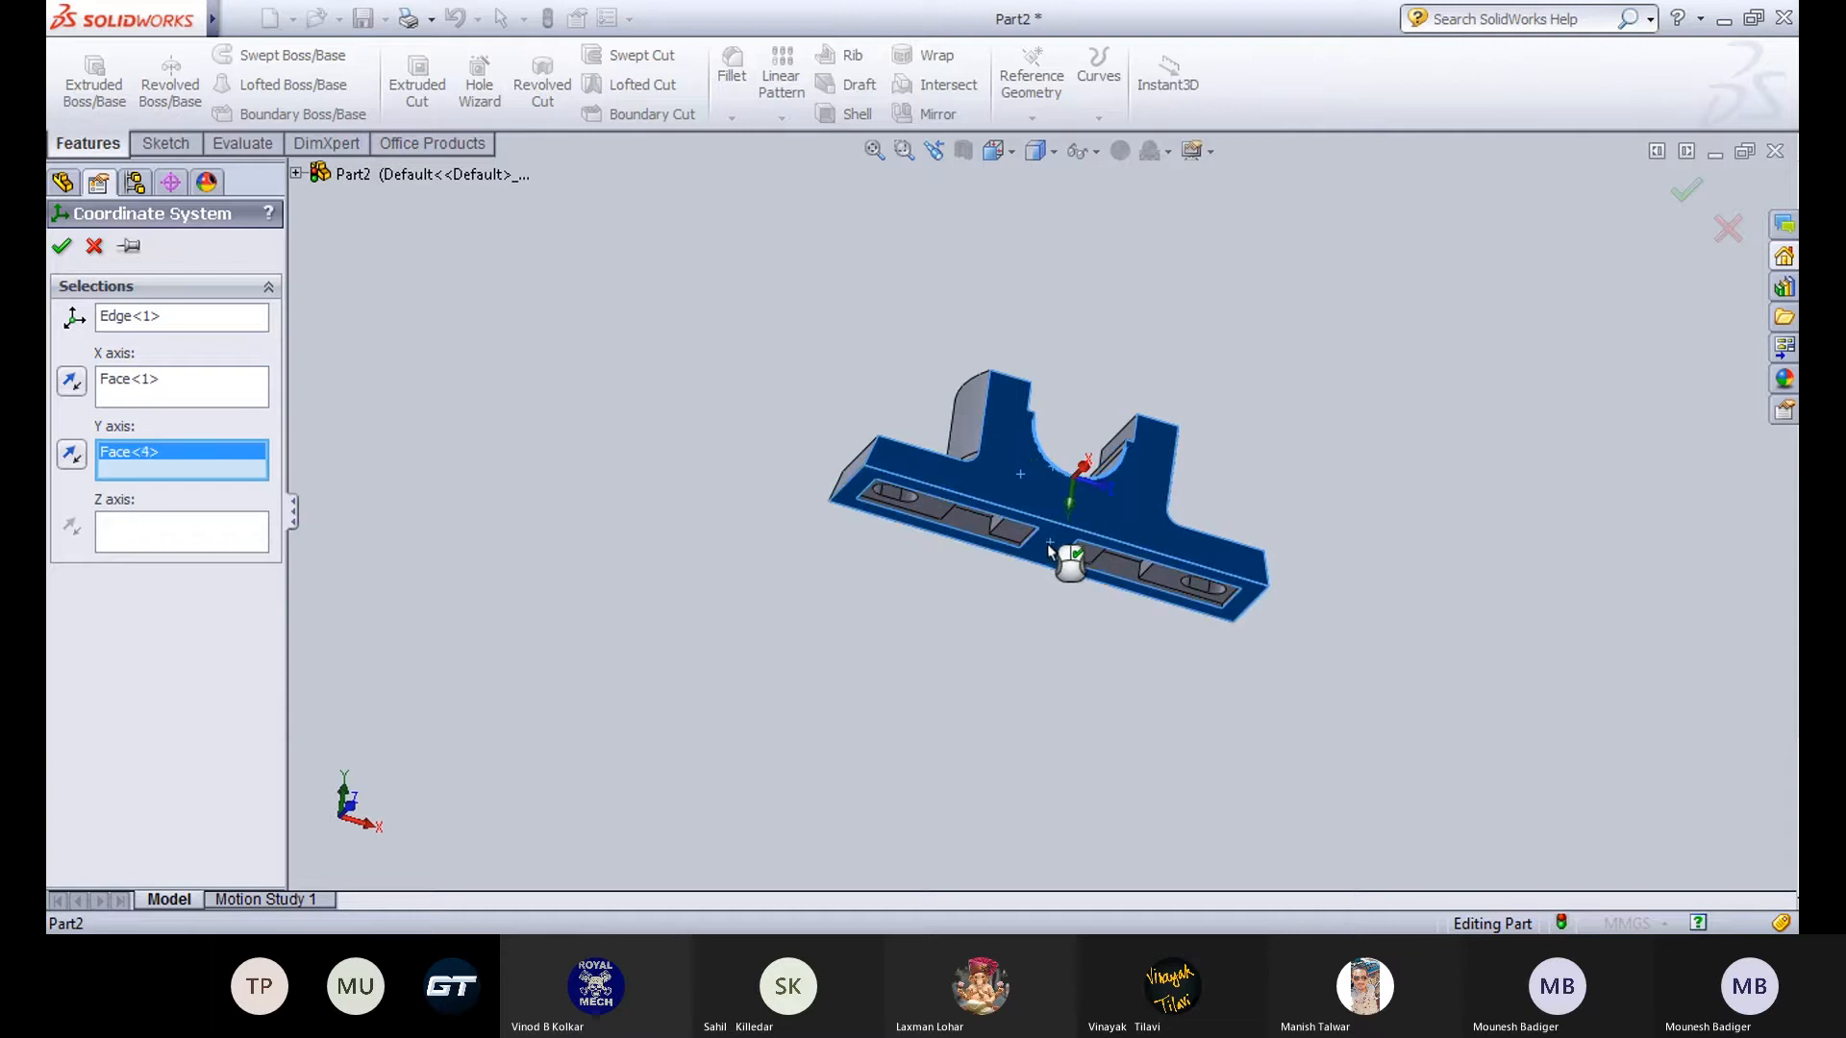
pyautogui.rightClick(186, 467)
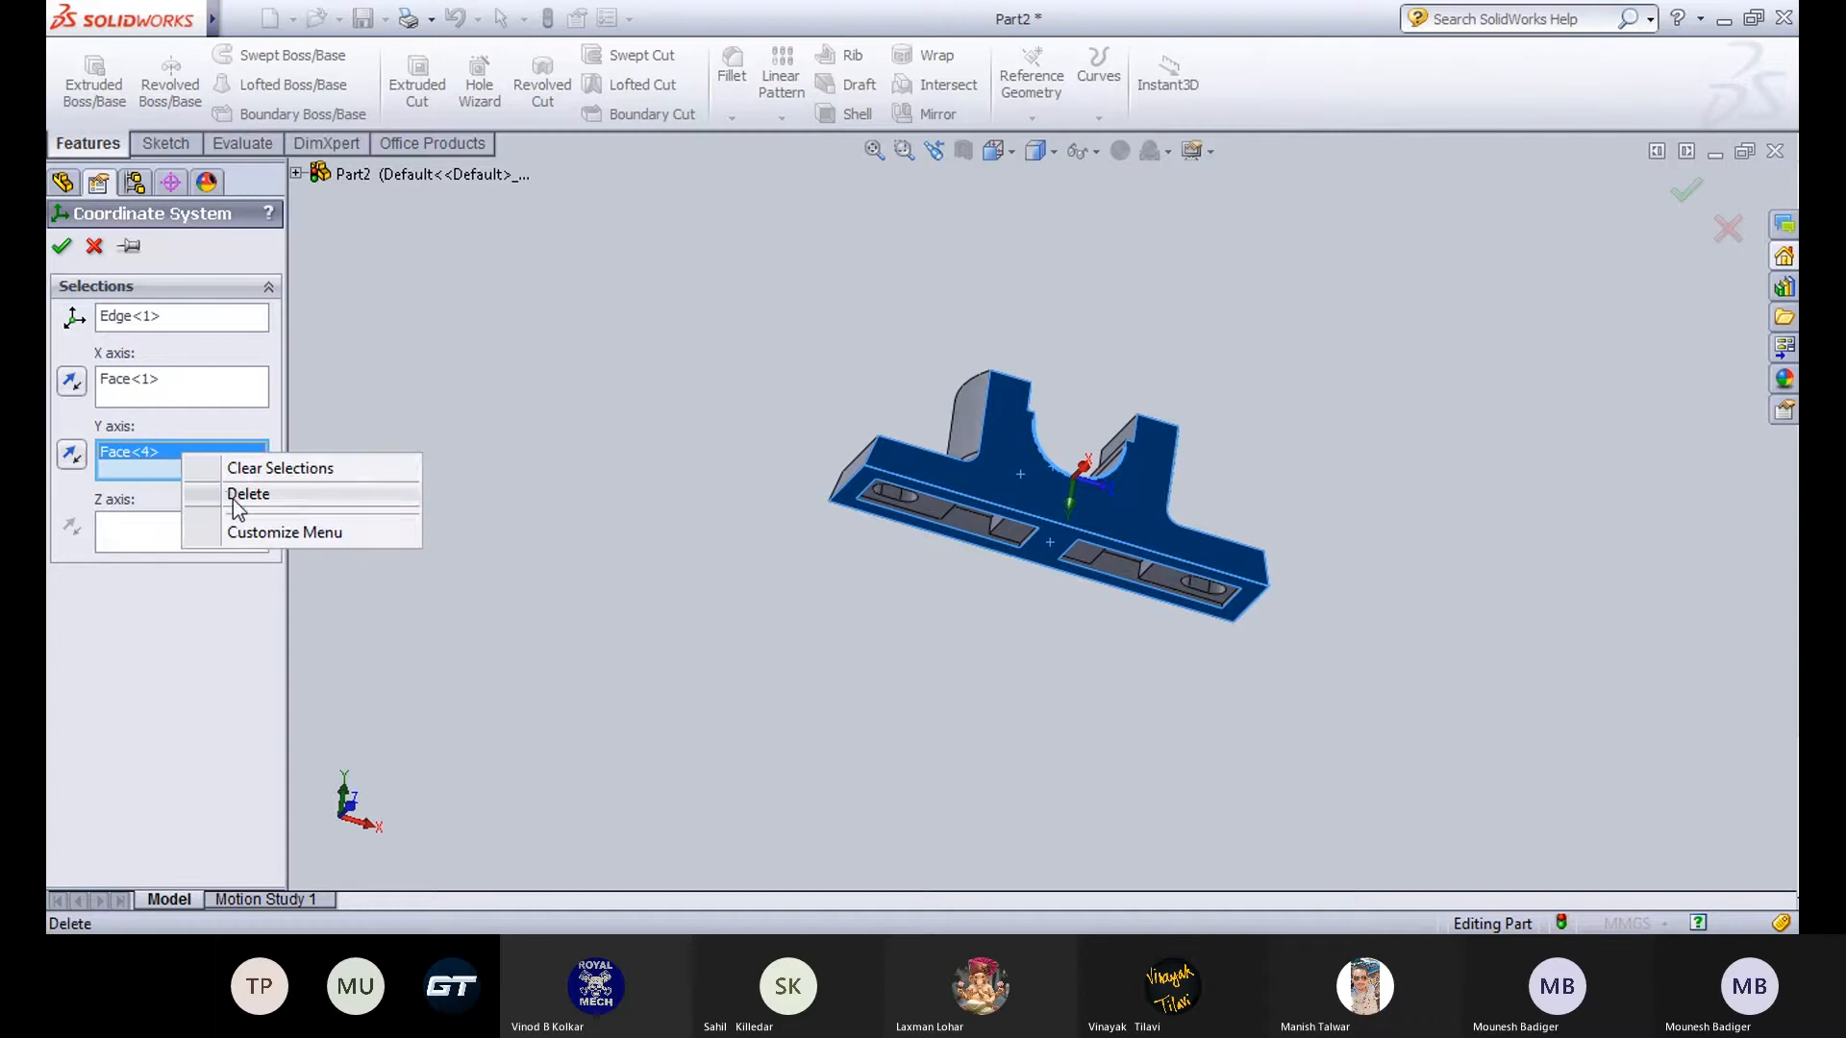
pyautogui.click(239, 497)
# Define the coordinate system's Y axis by the right upright's inner face and its Z axis by the base's bottom face, and create it.
pyautogui.moveTo(1138, 413); pyautogui.dragTo(1111, 429, button='middle')
pyautogui.click(1111, 429)
pyautogui.click(117, 539)
pyautogui.moveTo(865, 615); pyautogui.dragTo(1474, 260, button='middle')
pyautogui.click(1059, 544)
pyautogui.click(62, 248)
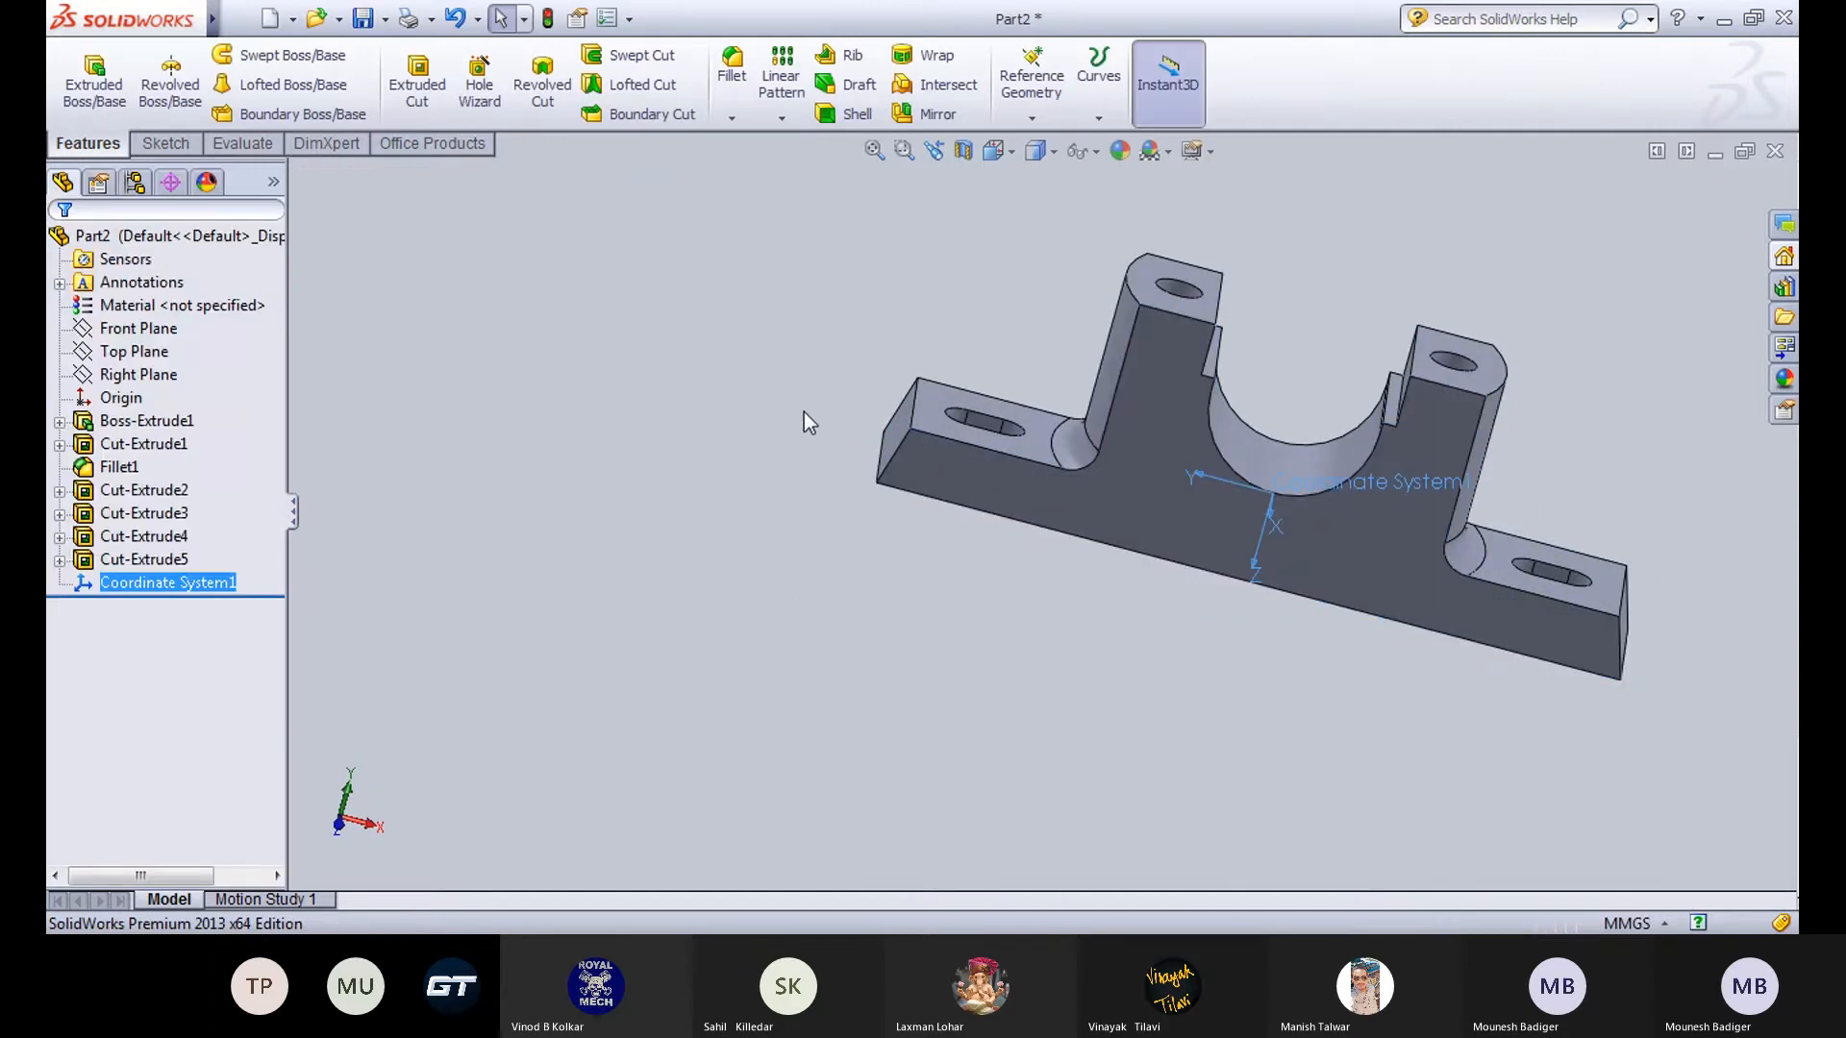
# Start a Ø6.0 dowel hole with a 3D position sketch and try a center point on the bearing seat in top view.
pyautogui.scroll(1, 799, 440)
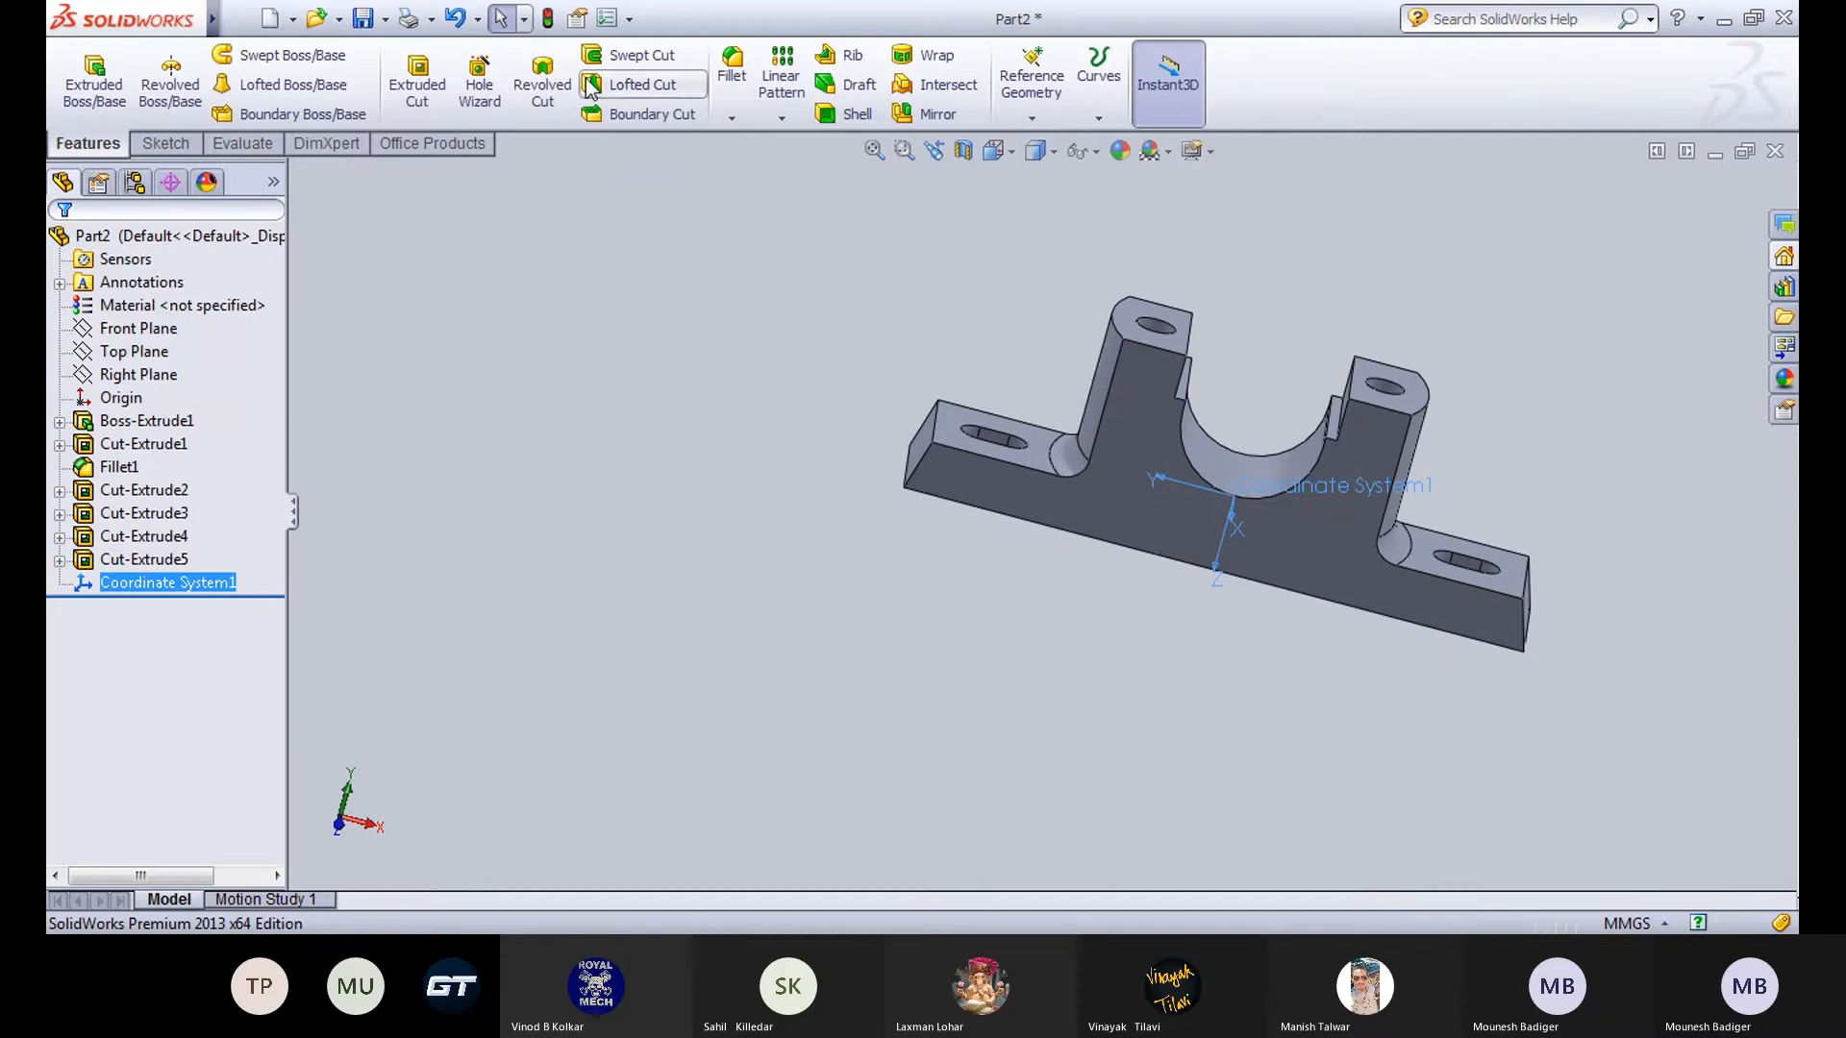
pyautogui.click(475, 89)
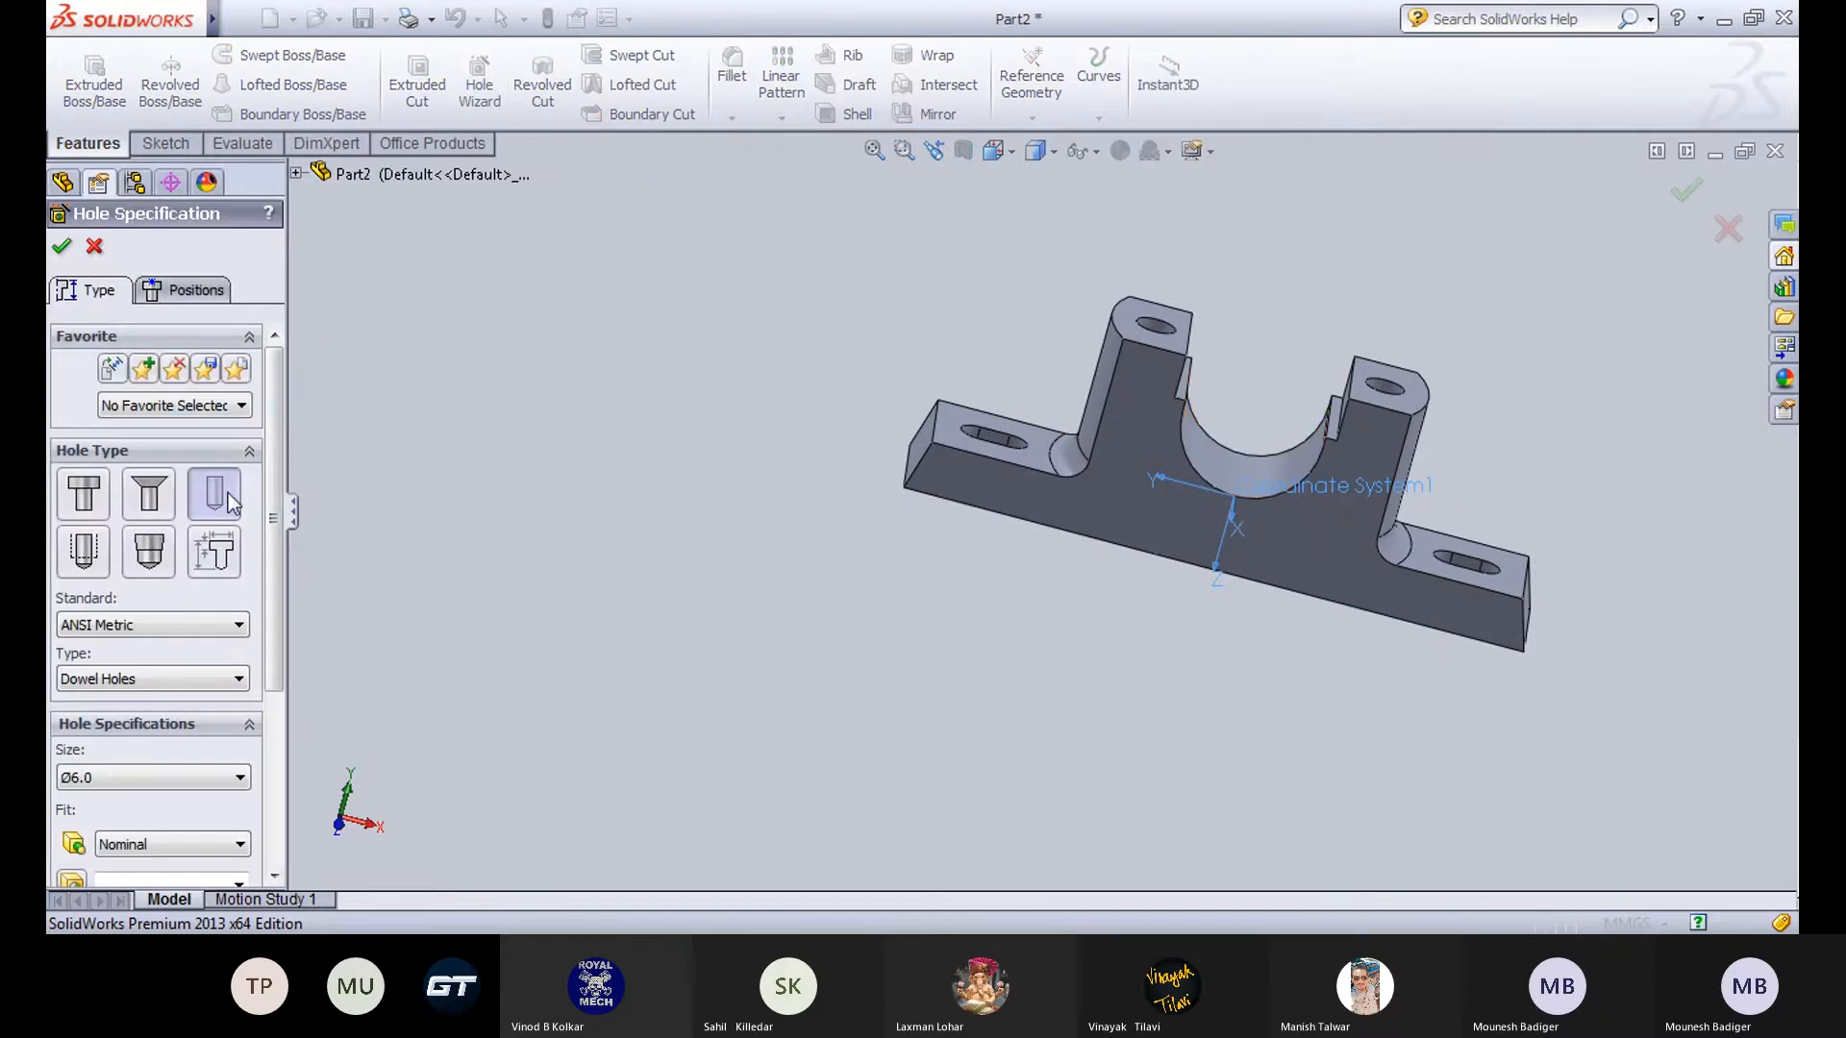
pyautogui.click(191, 290)
pyautogui.click(176, 516)
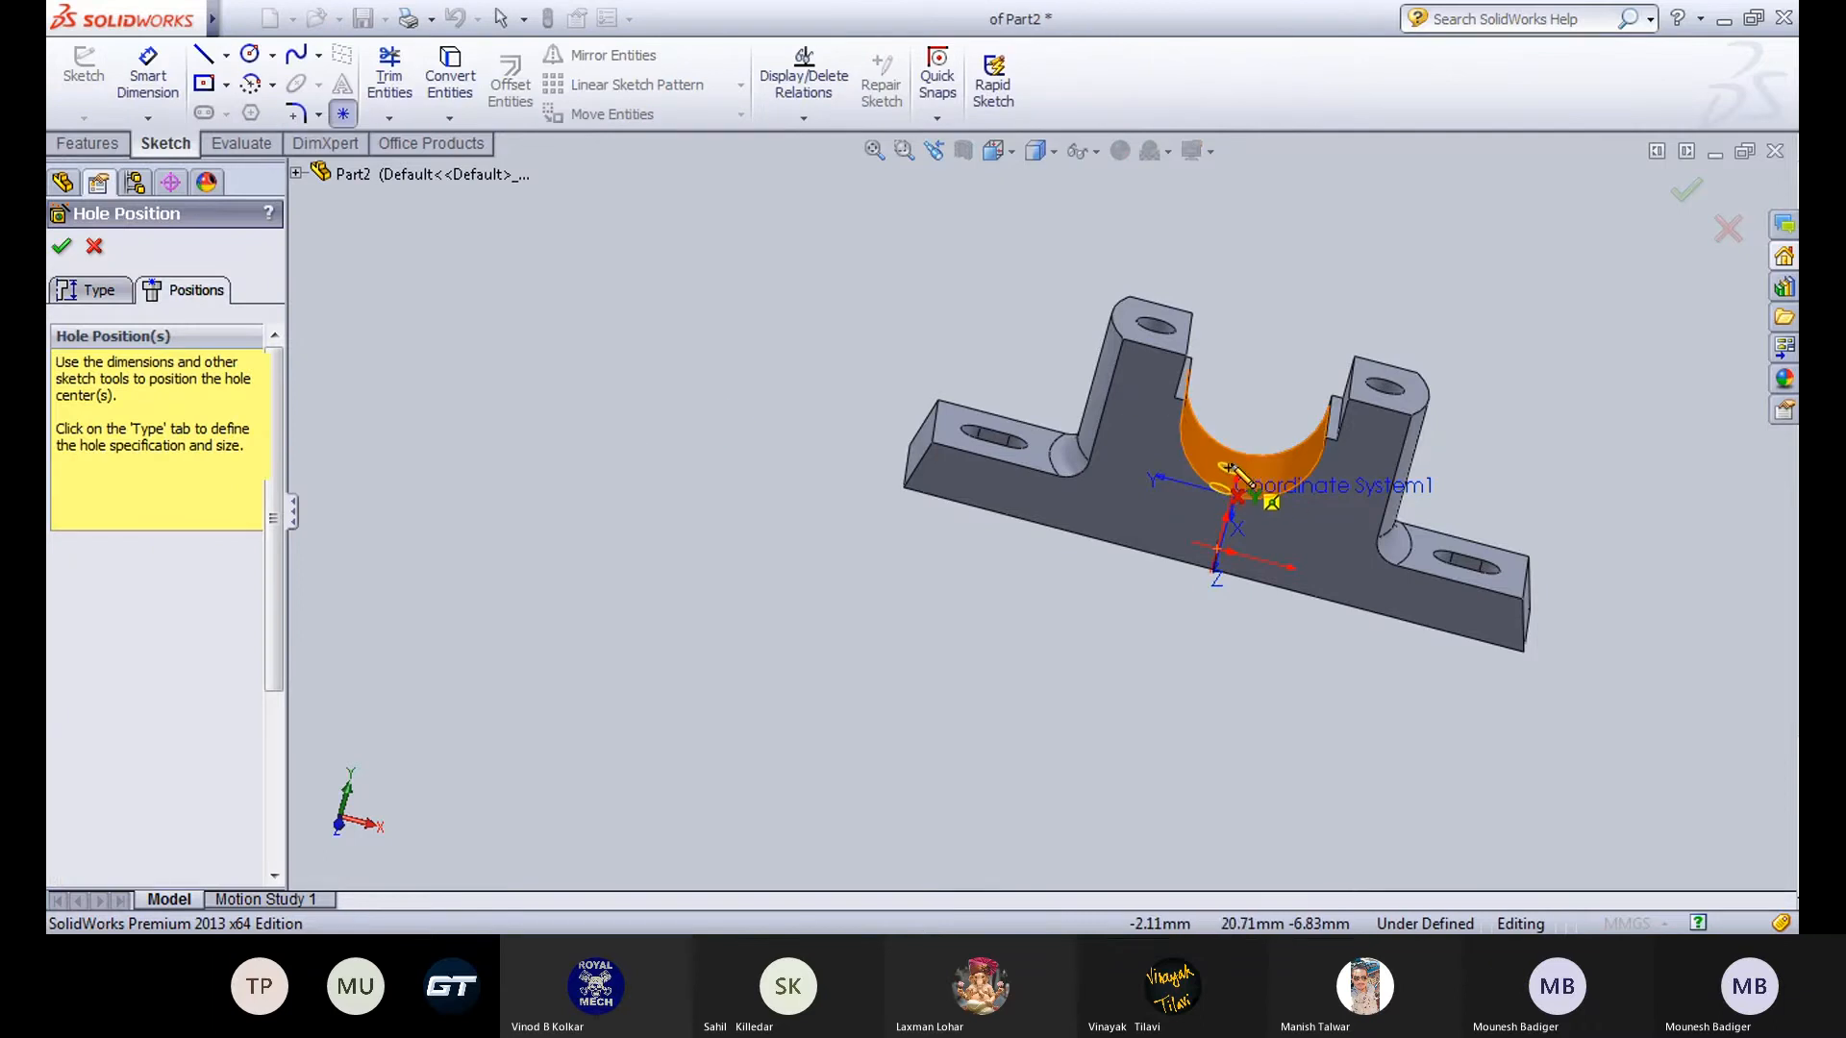
pyautogui.moveTo(1278, 409); pyautogui.dragTo(1216, 539, button='middle')
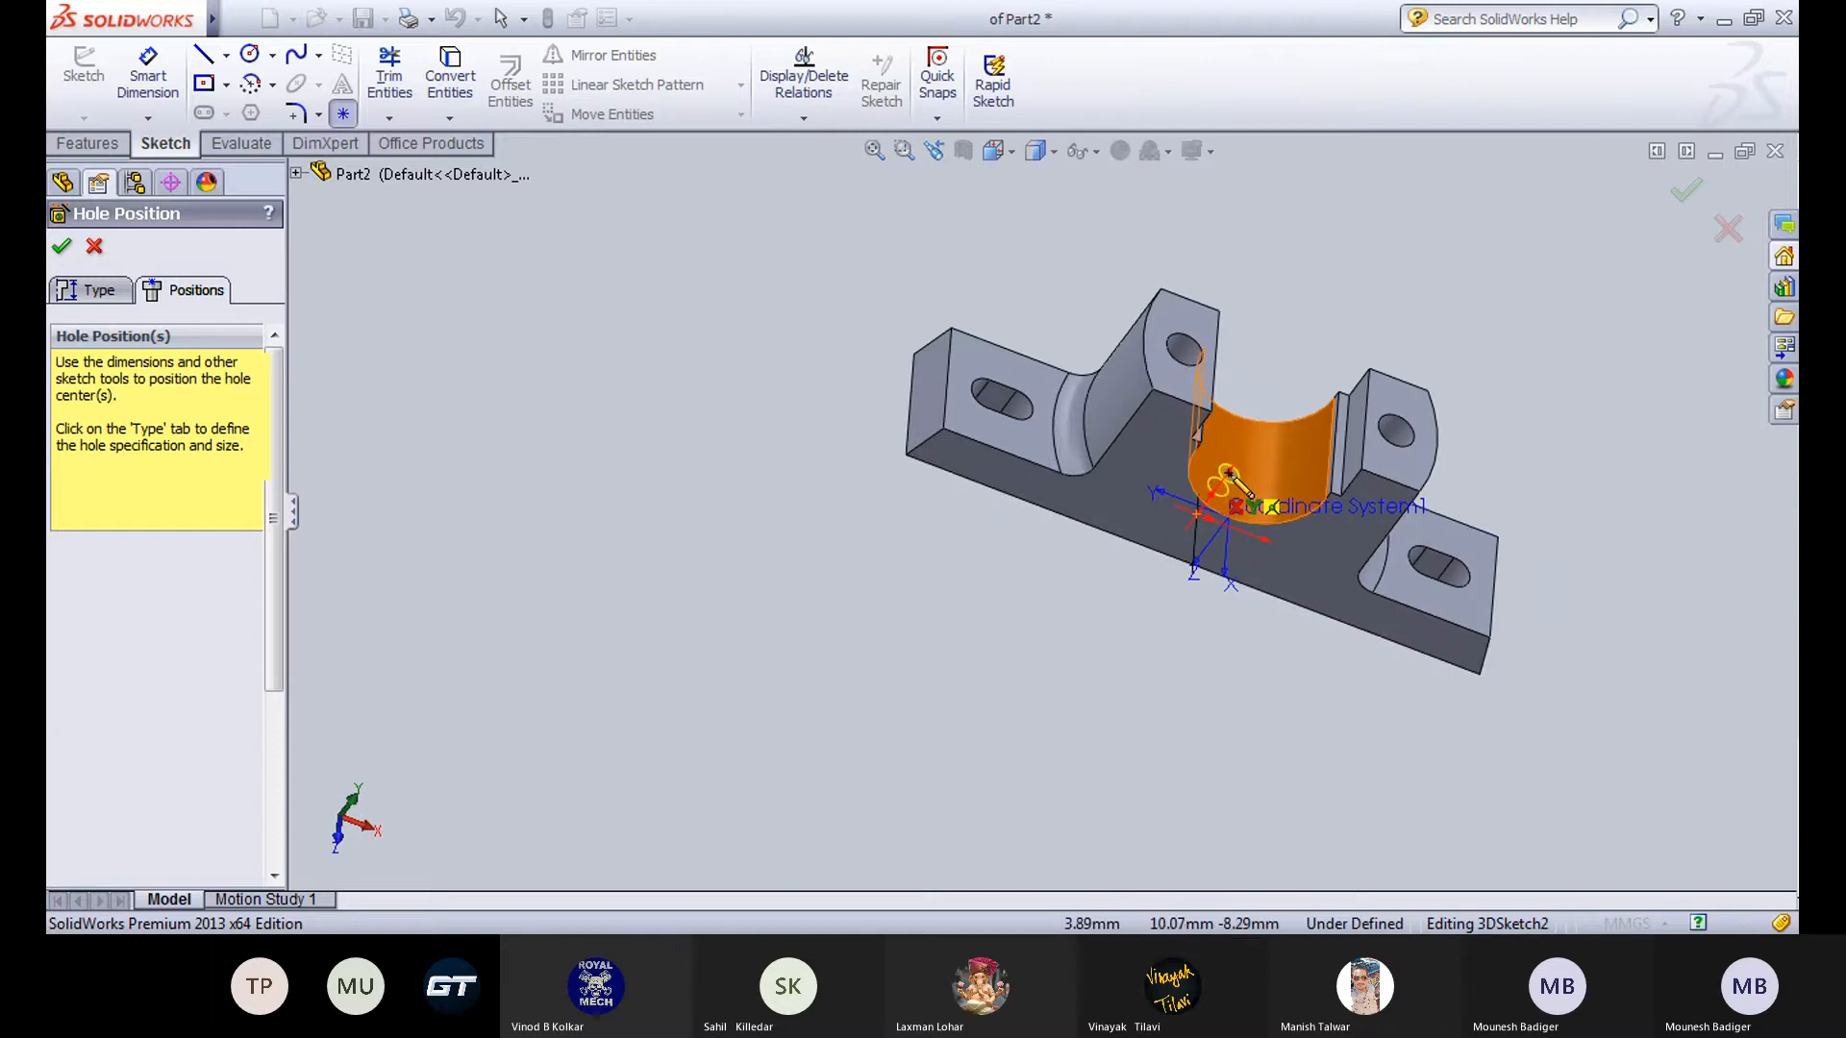
pyautogui.click(995, 151)
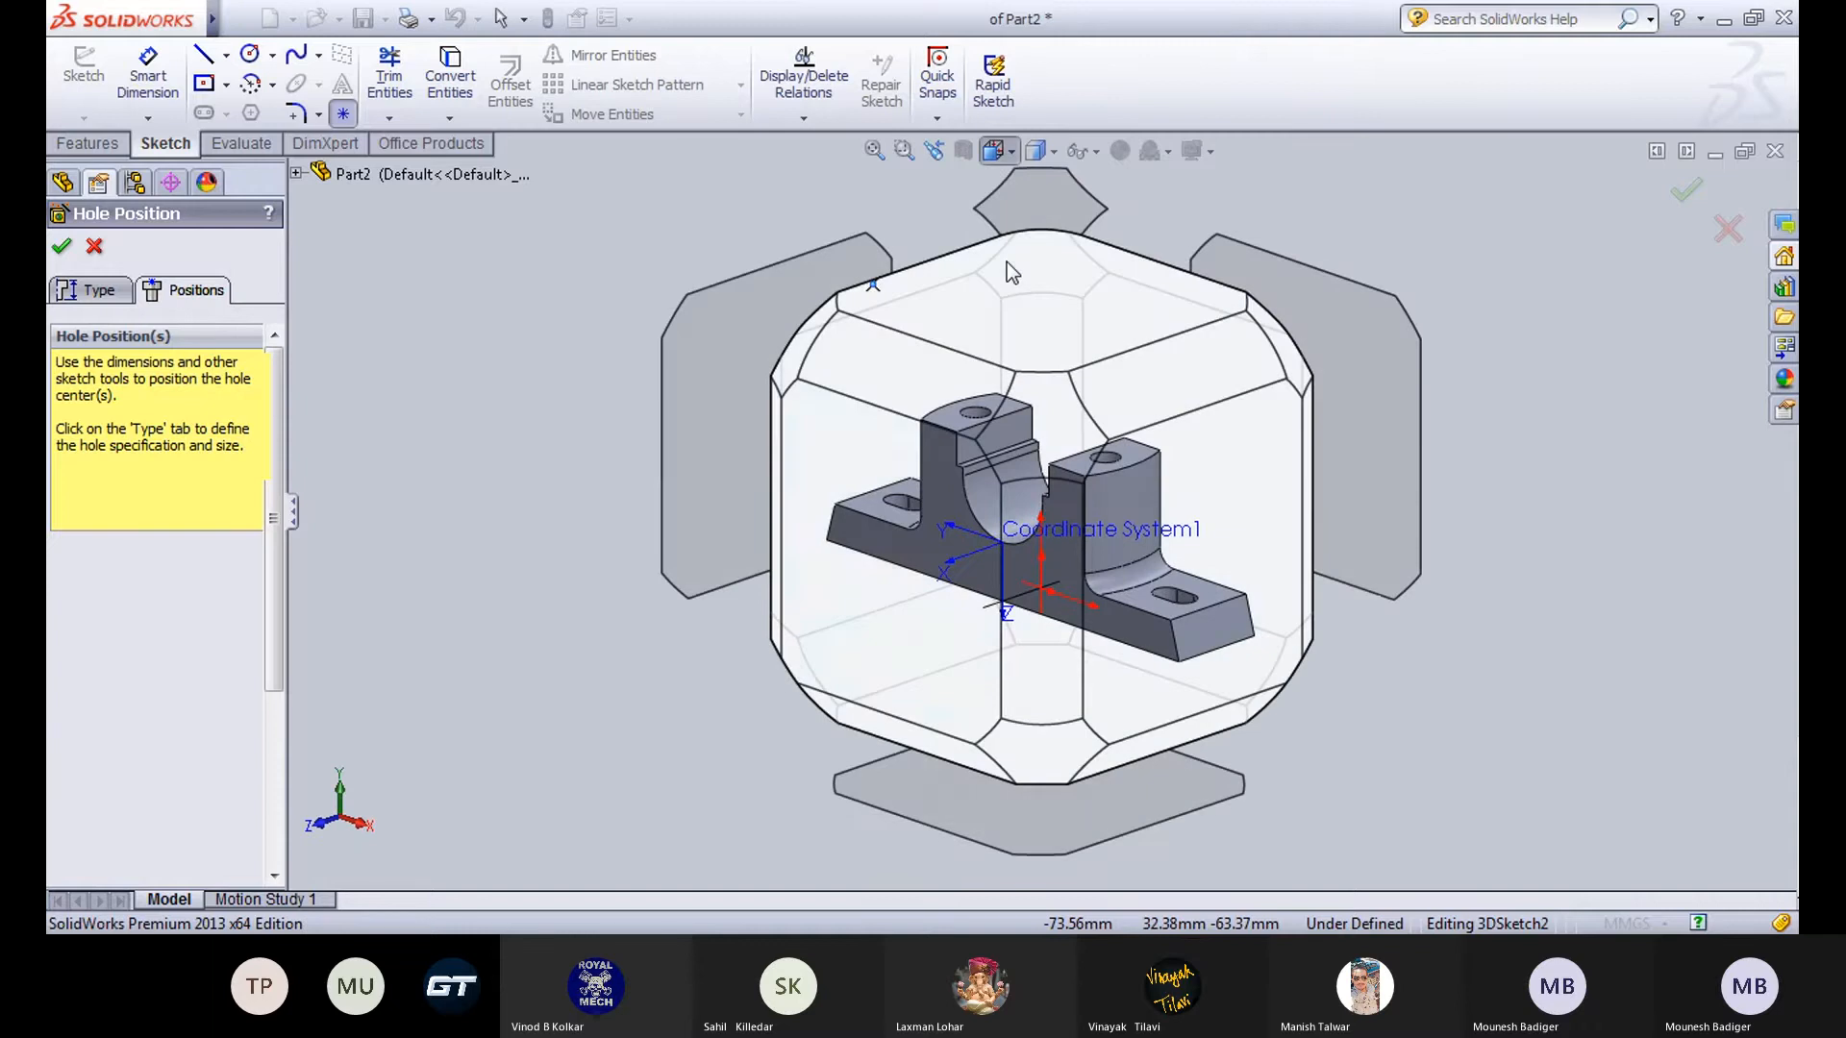
pyautogui.click(1010, 279)
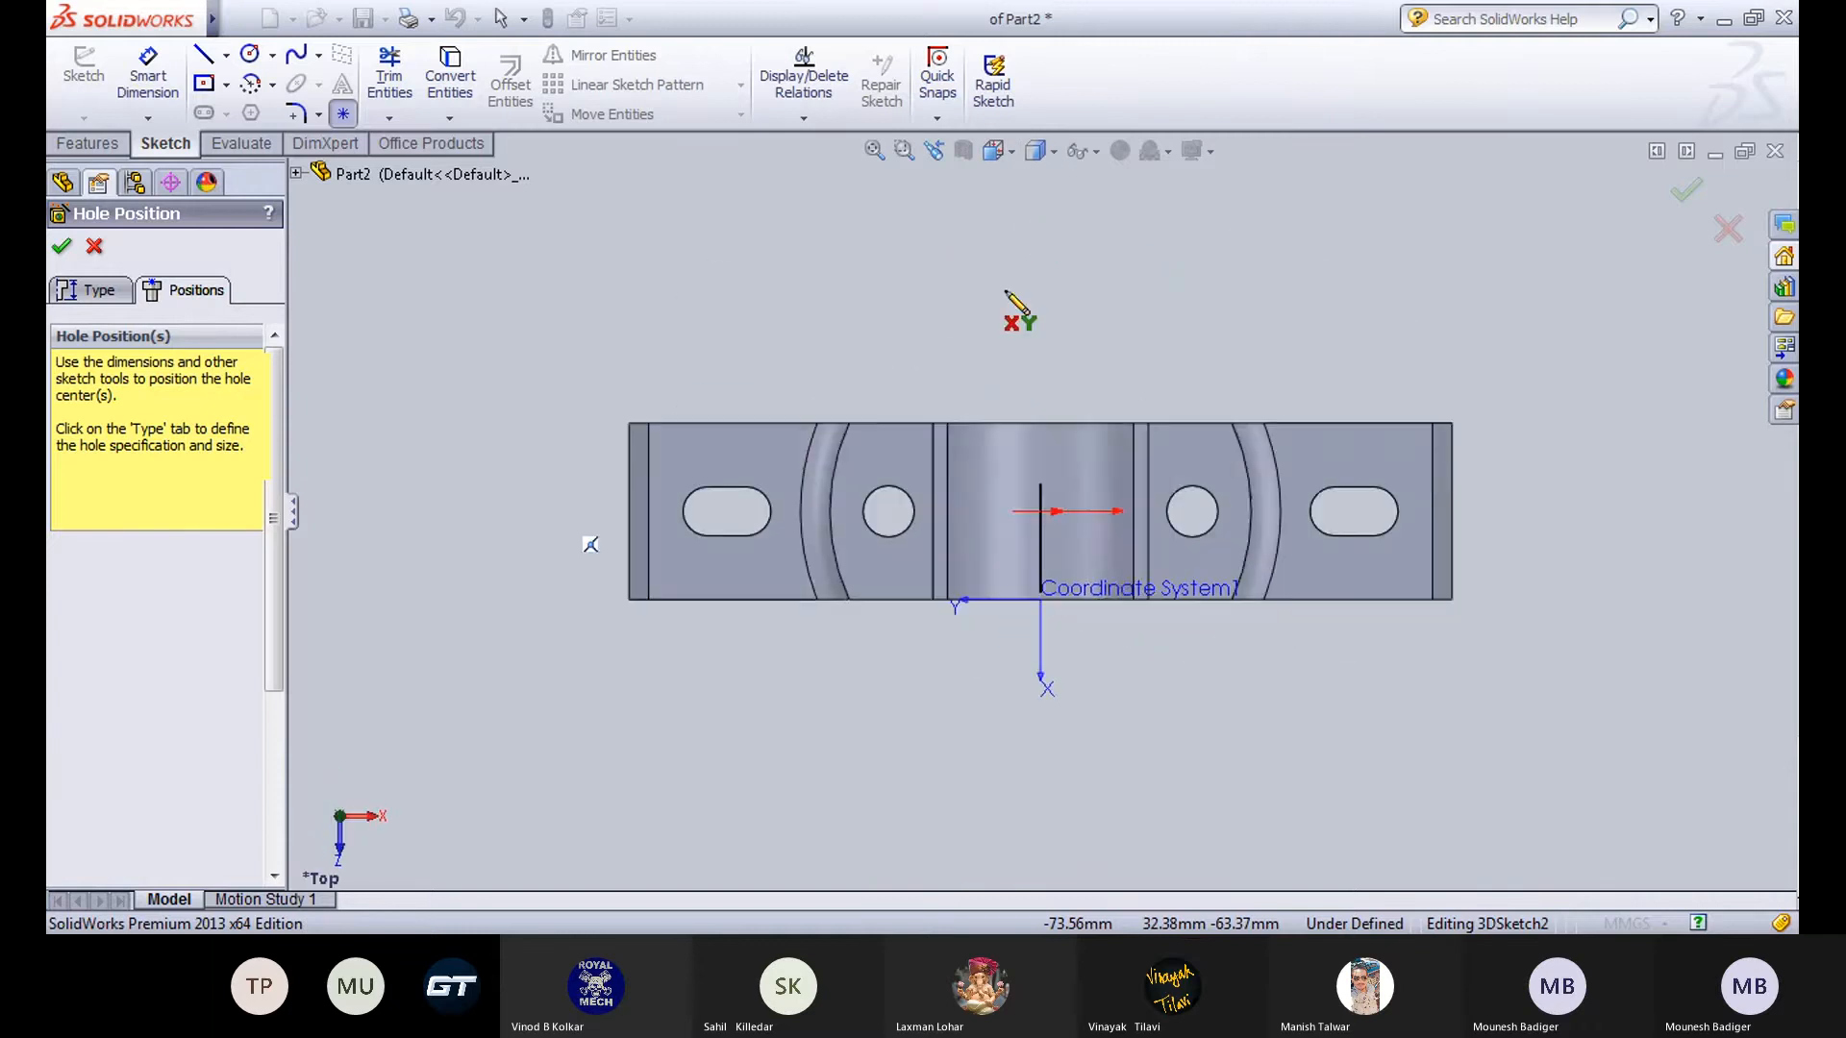
pyautogui.click(1042, 511)
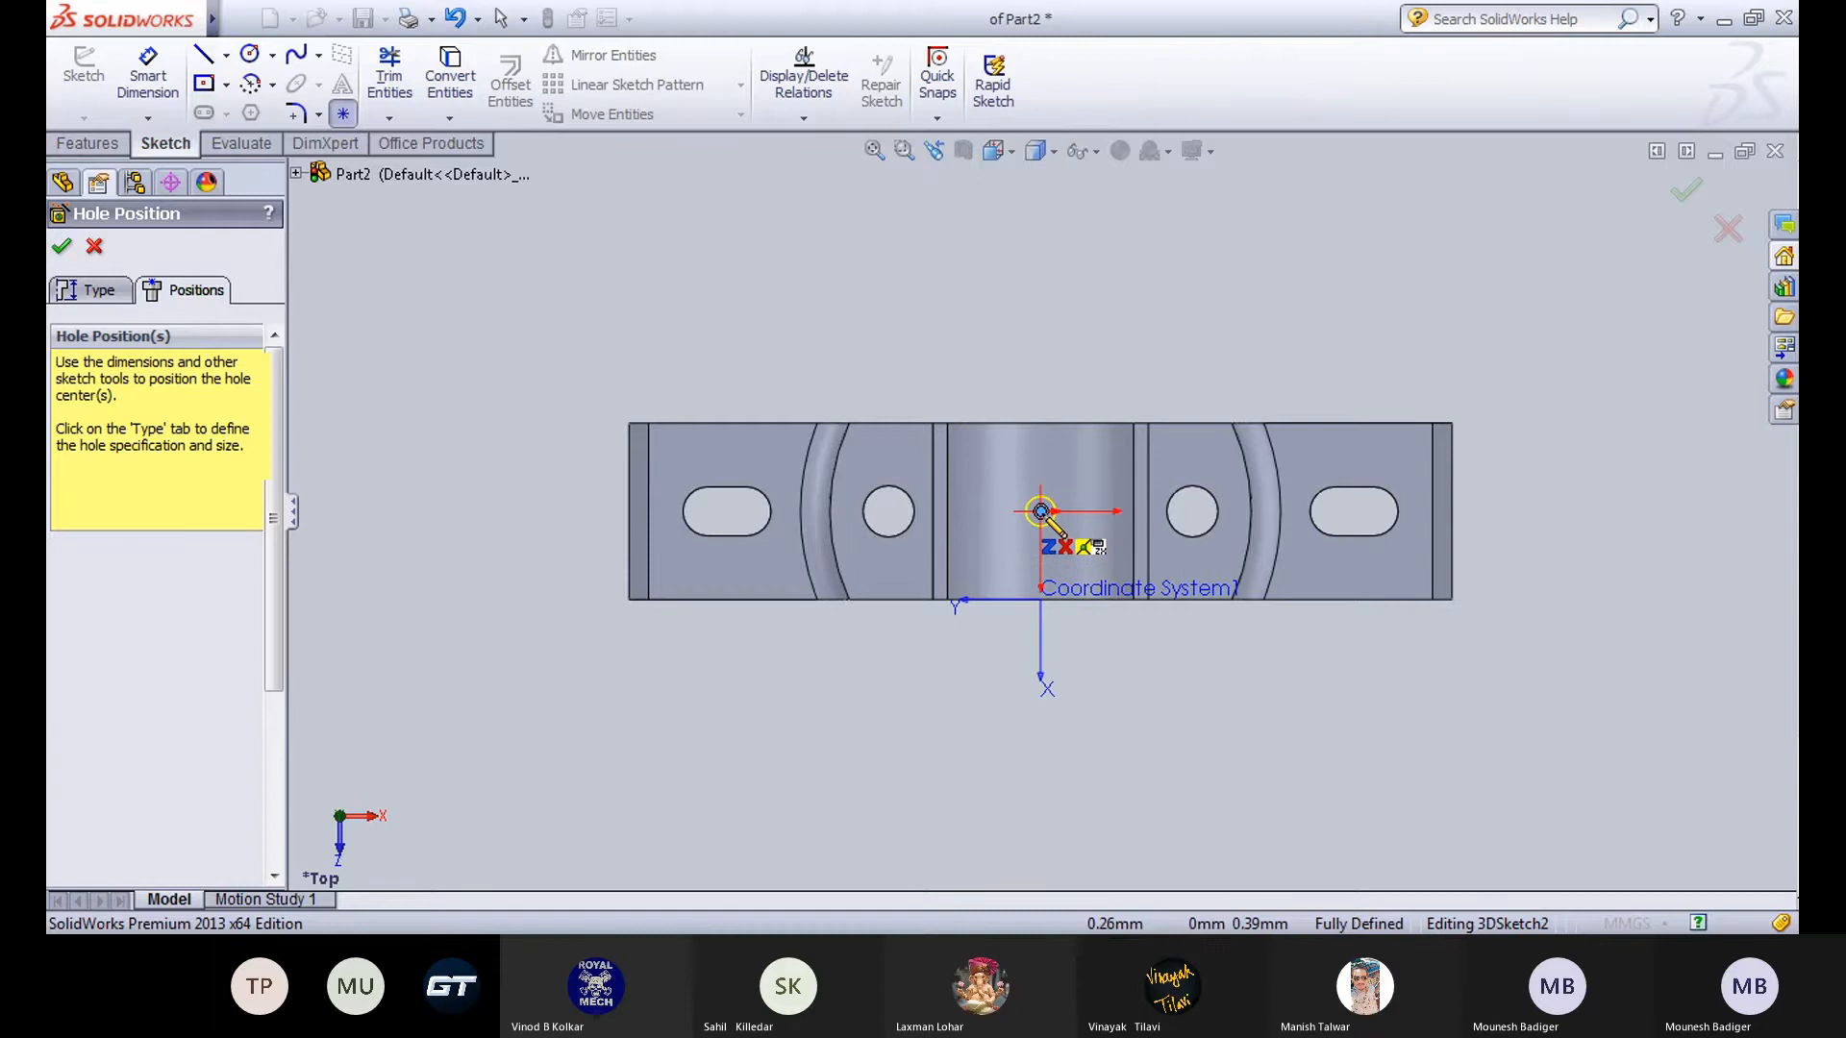
pyautogui.click(1042, 444)
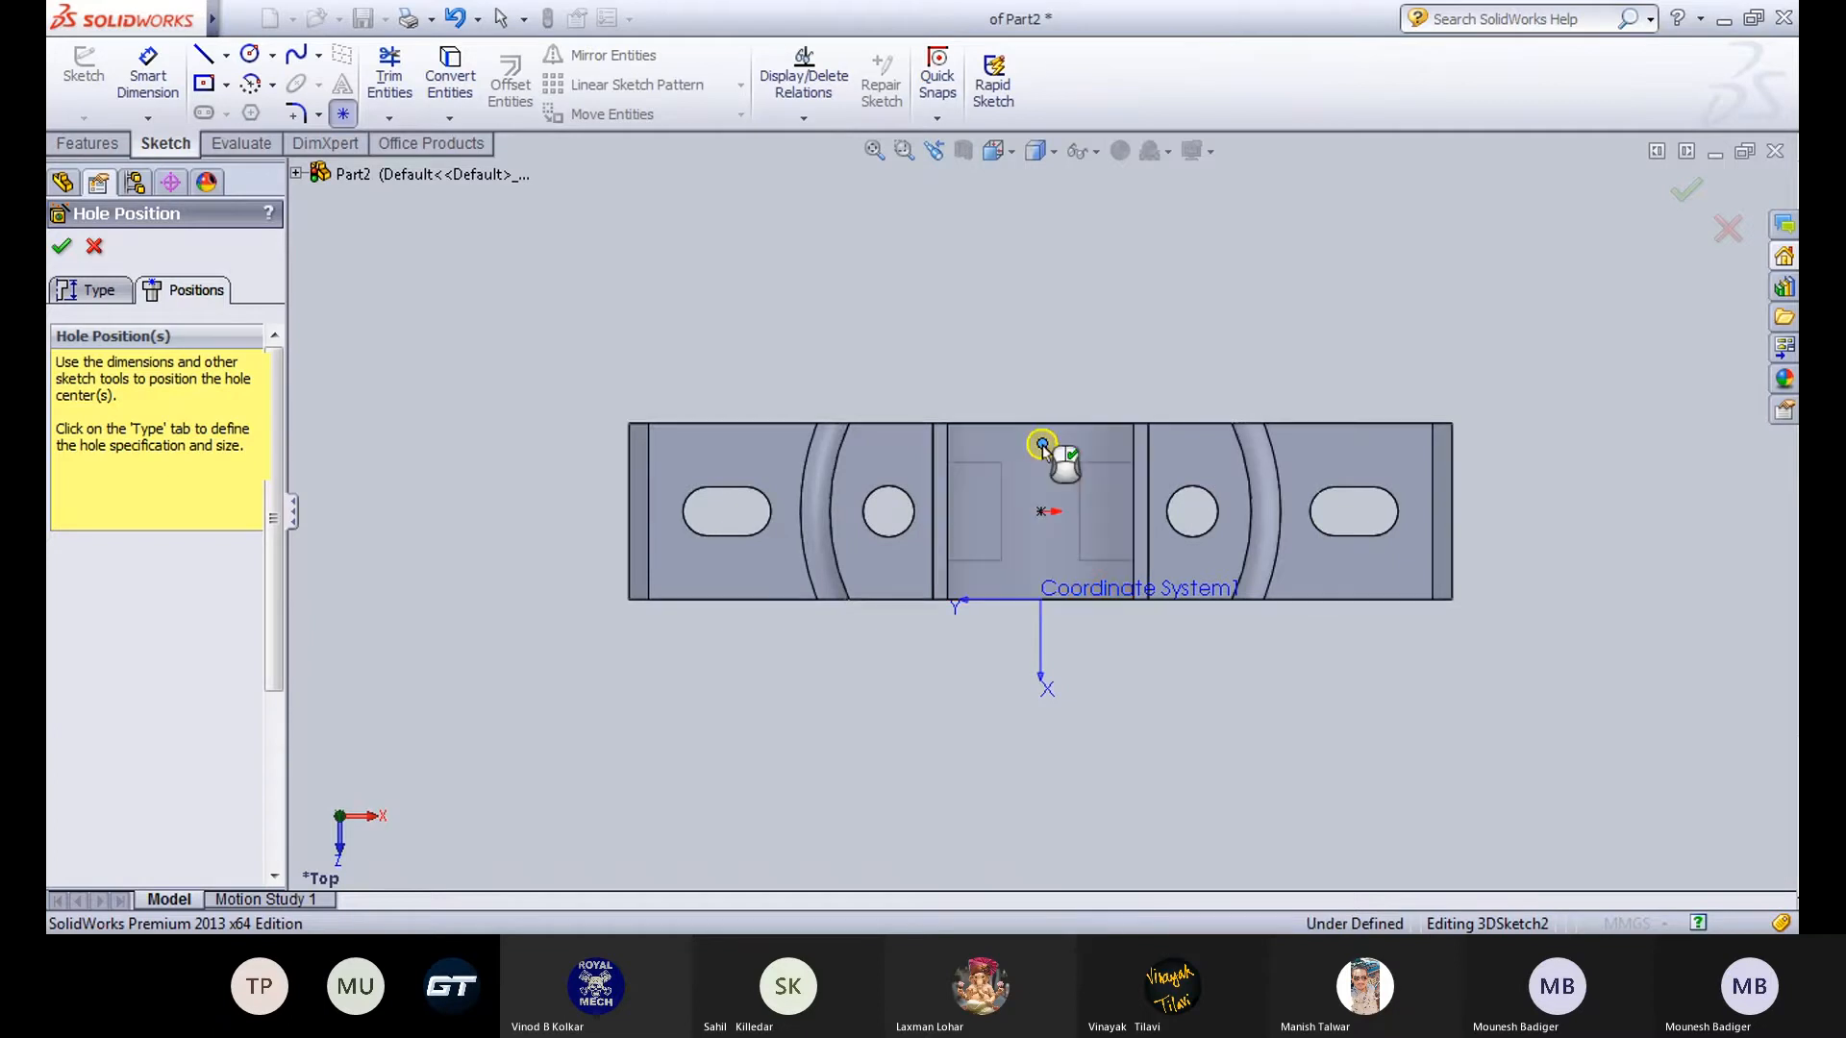
# Dimension the hole's center point 19 mm from the bearing seat's left edge.
pyautogui.click(149, 75)
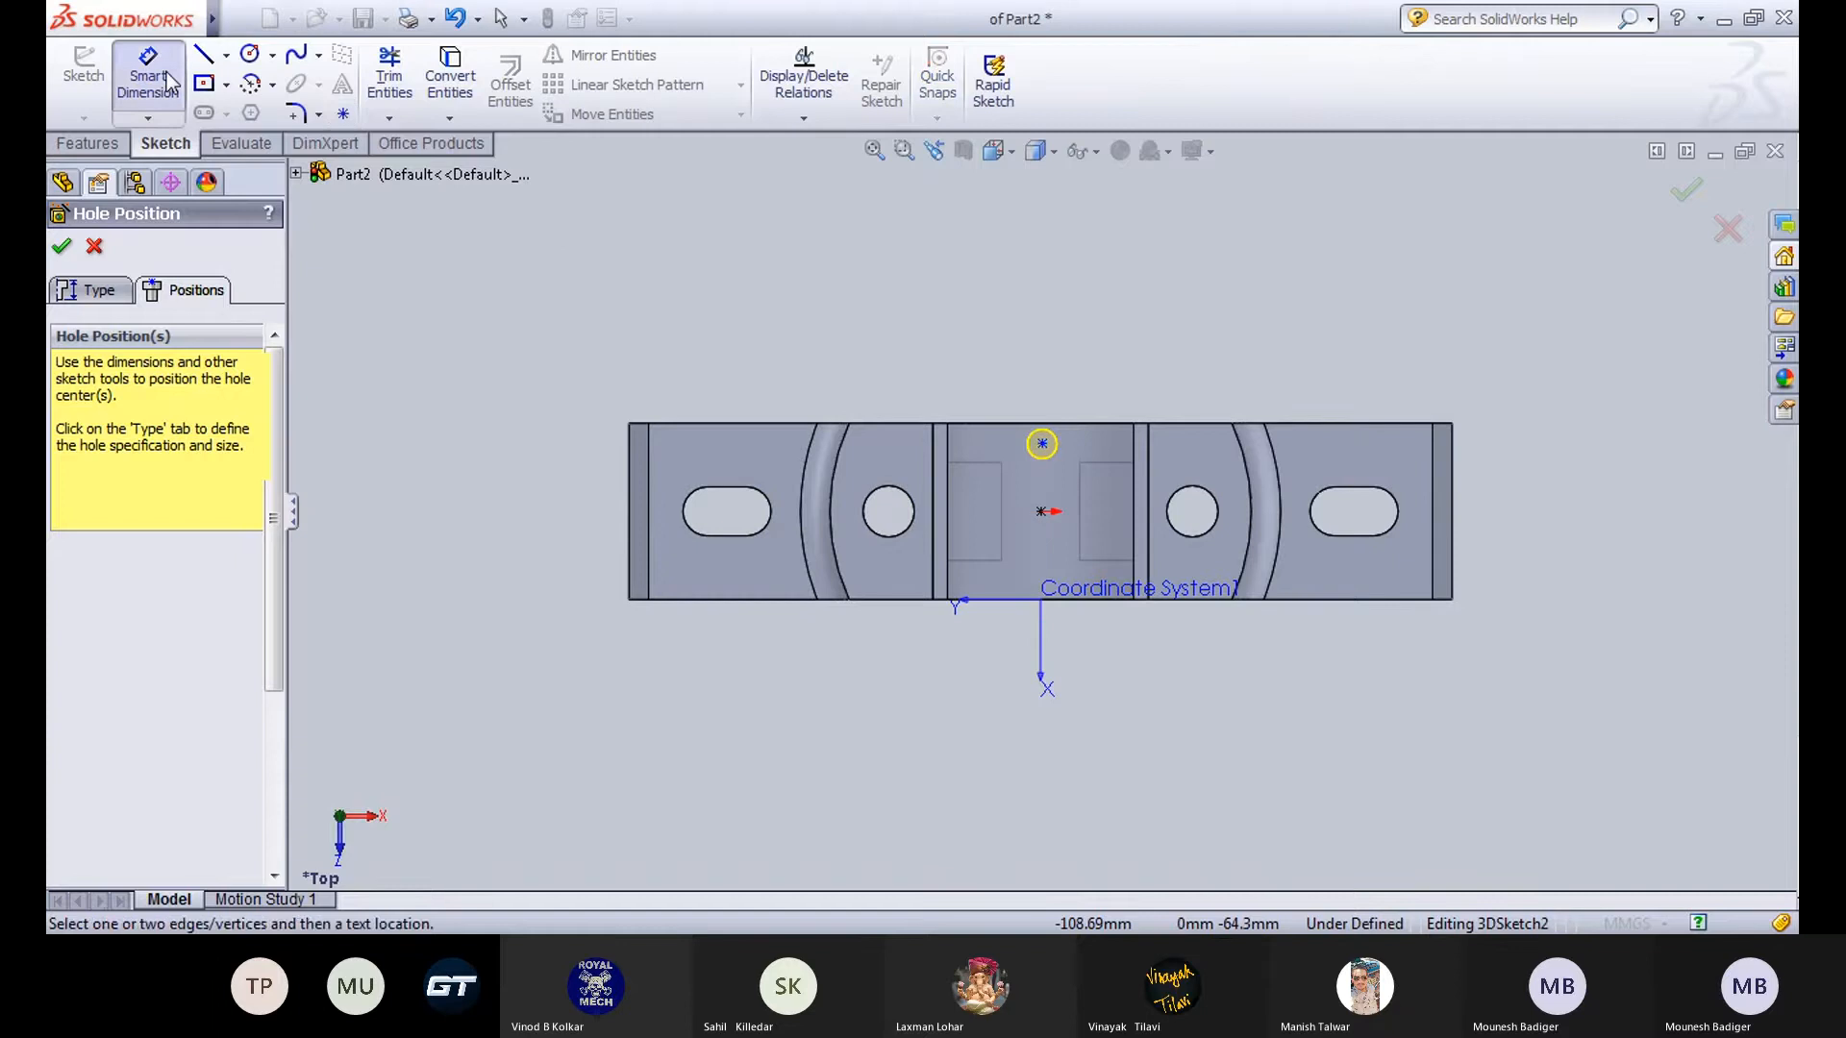
pyautogui.click(947, 494)
pyautogui.click(1042, 444)
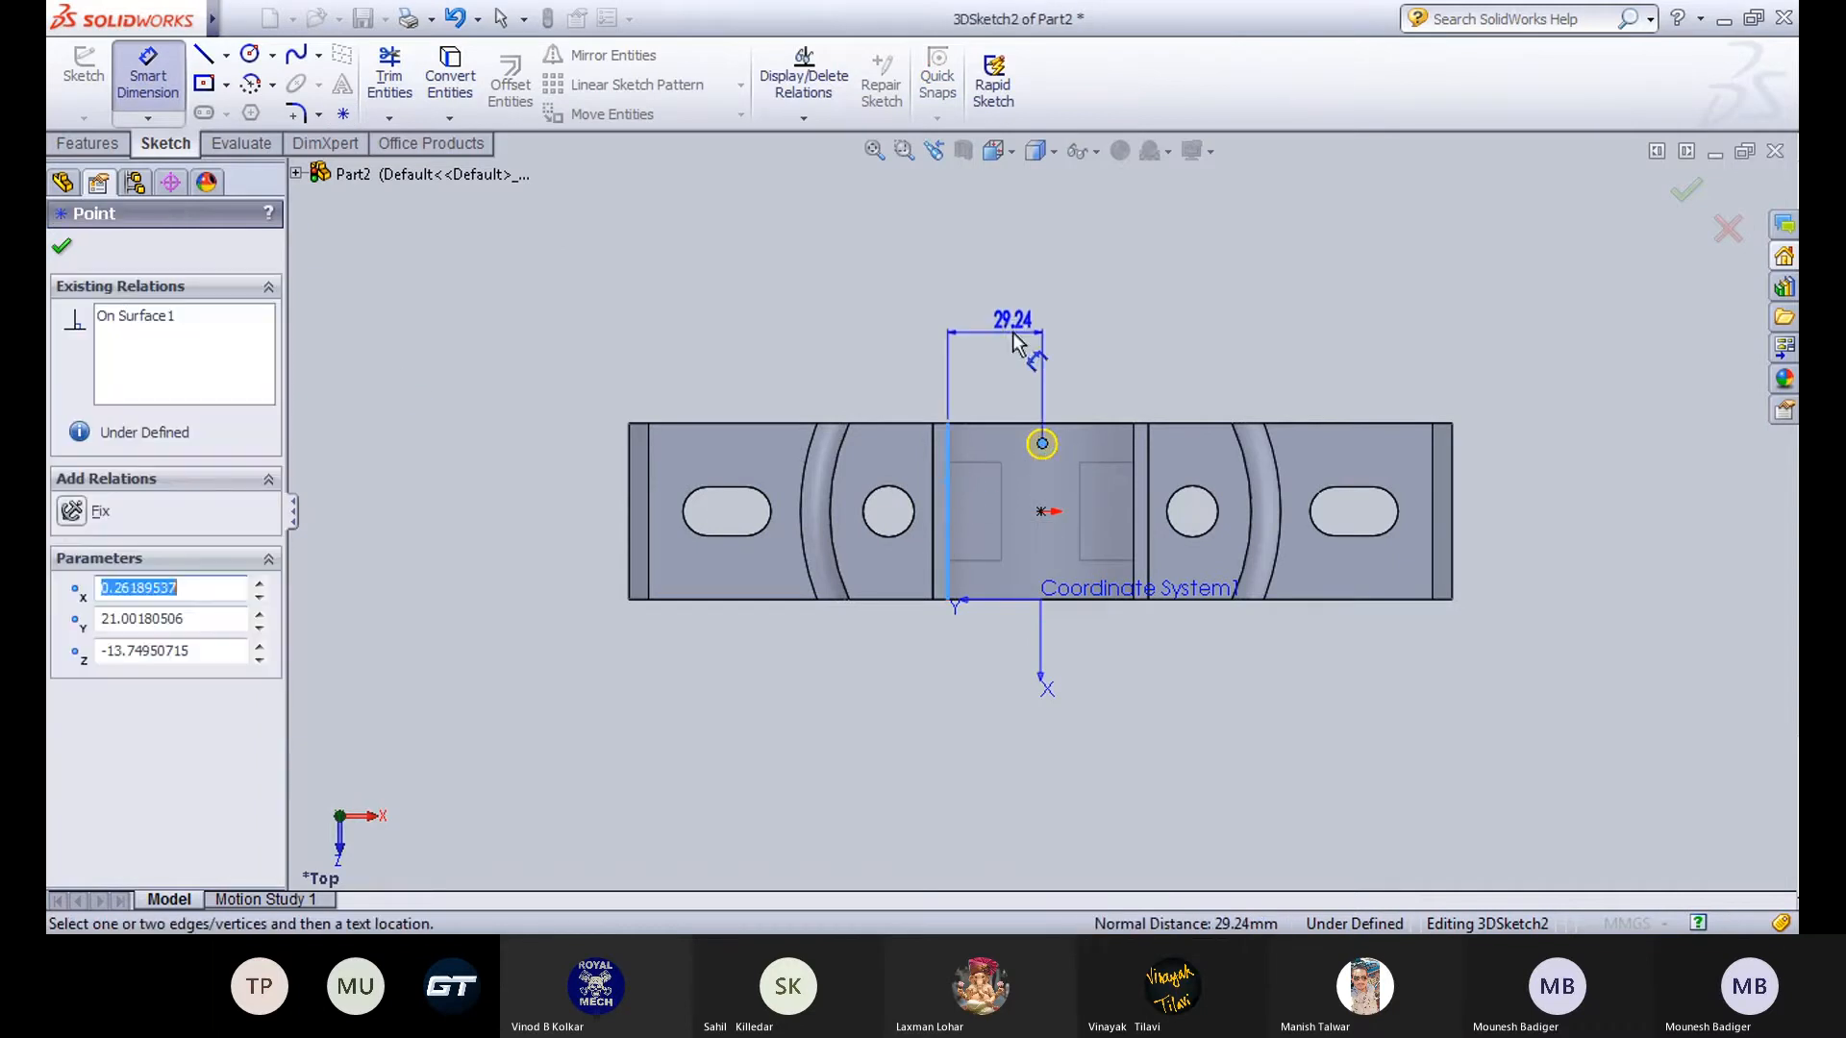
pyautogui.click(1014, 335)
pyautogui.write('19')
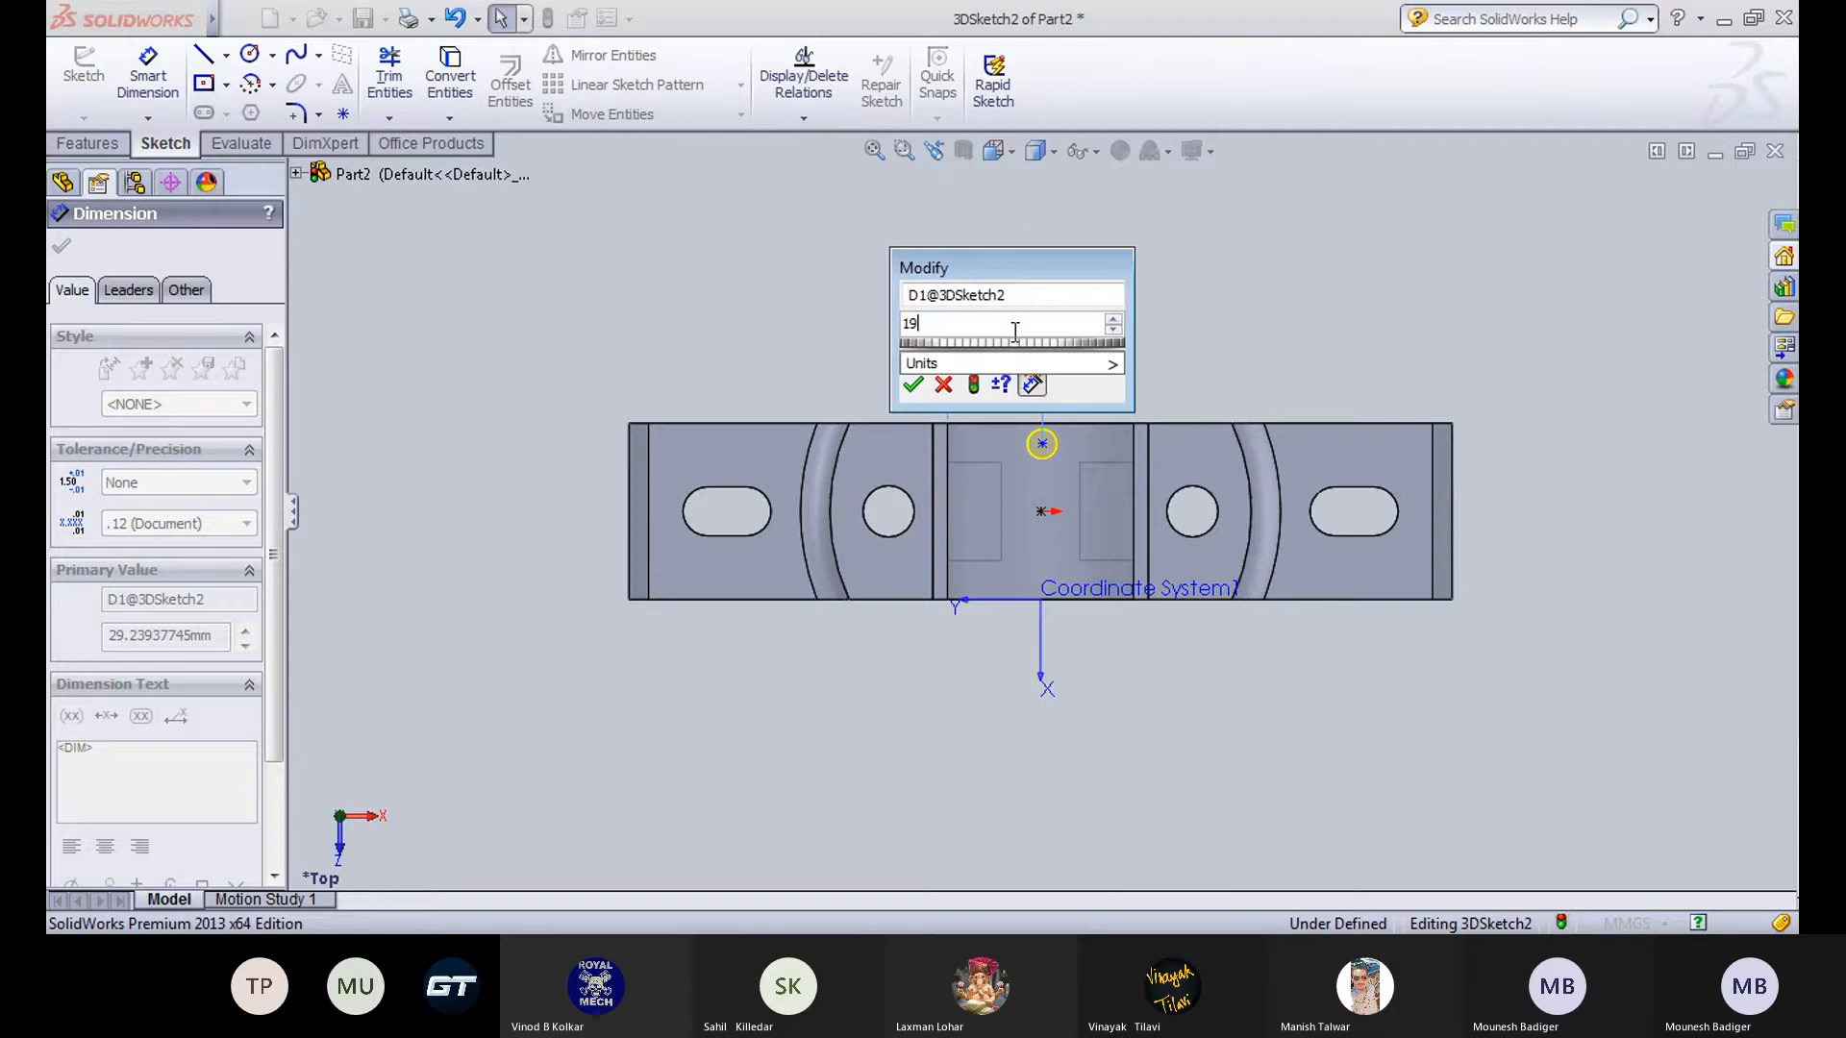
pyautogui.press('Return')
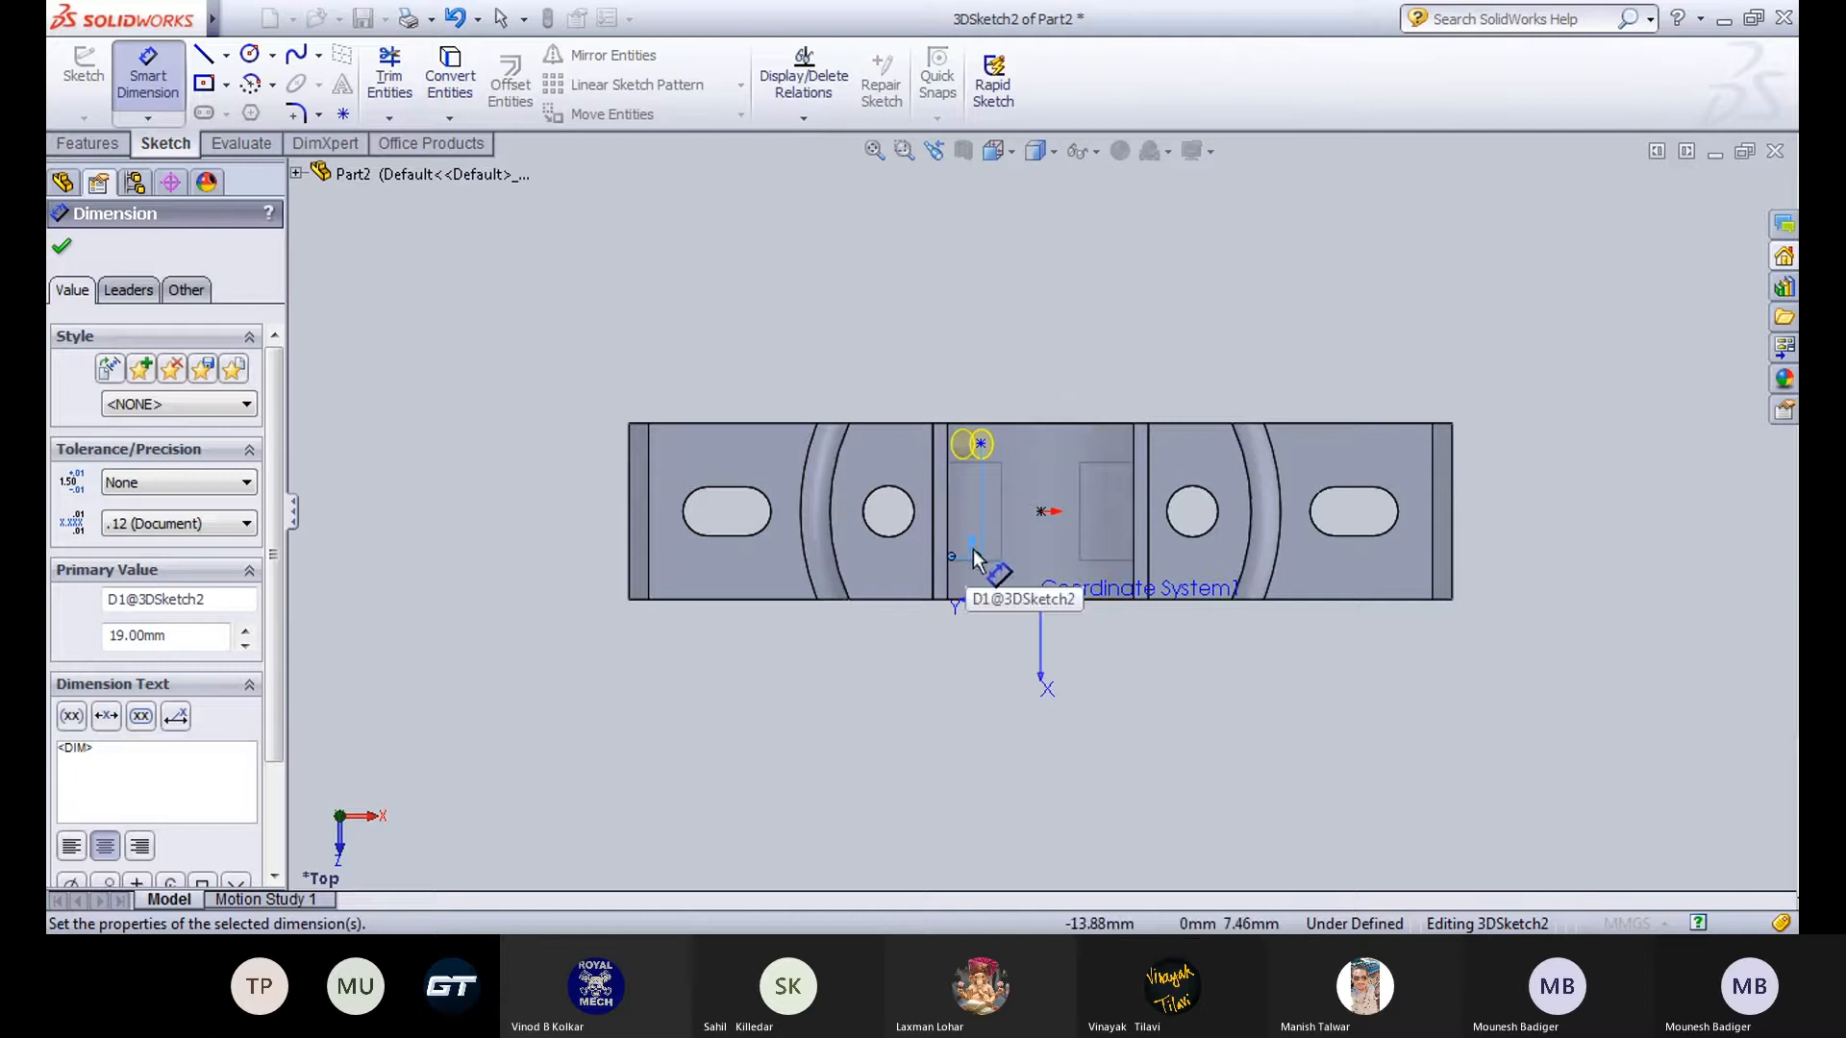
# Try 22 mm for the center point's distance from the bearing seat's left edge, and discard the hole.
pyautogui.moveTo(171, 638); pyautogui.dragTo(50, 656)
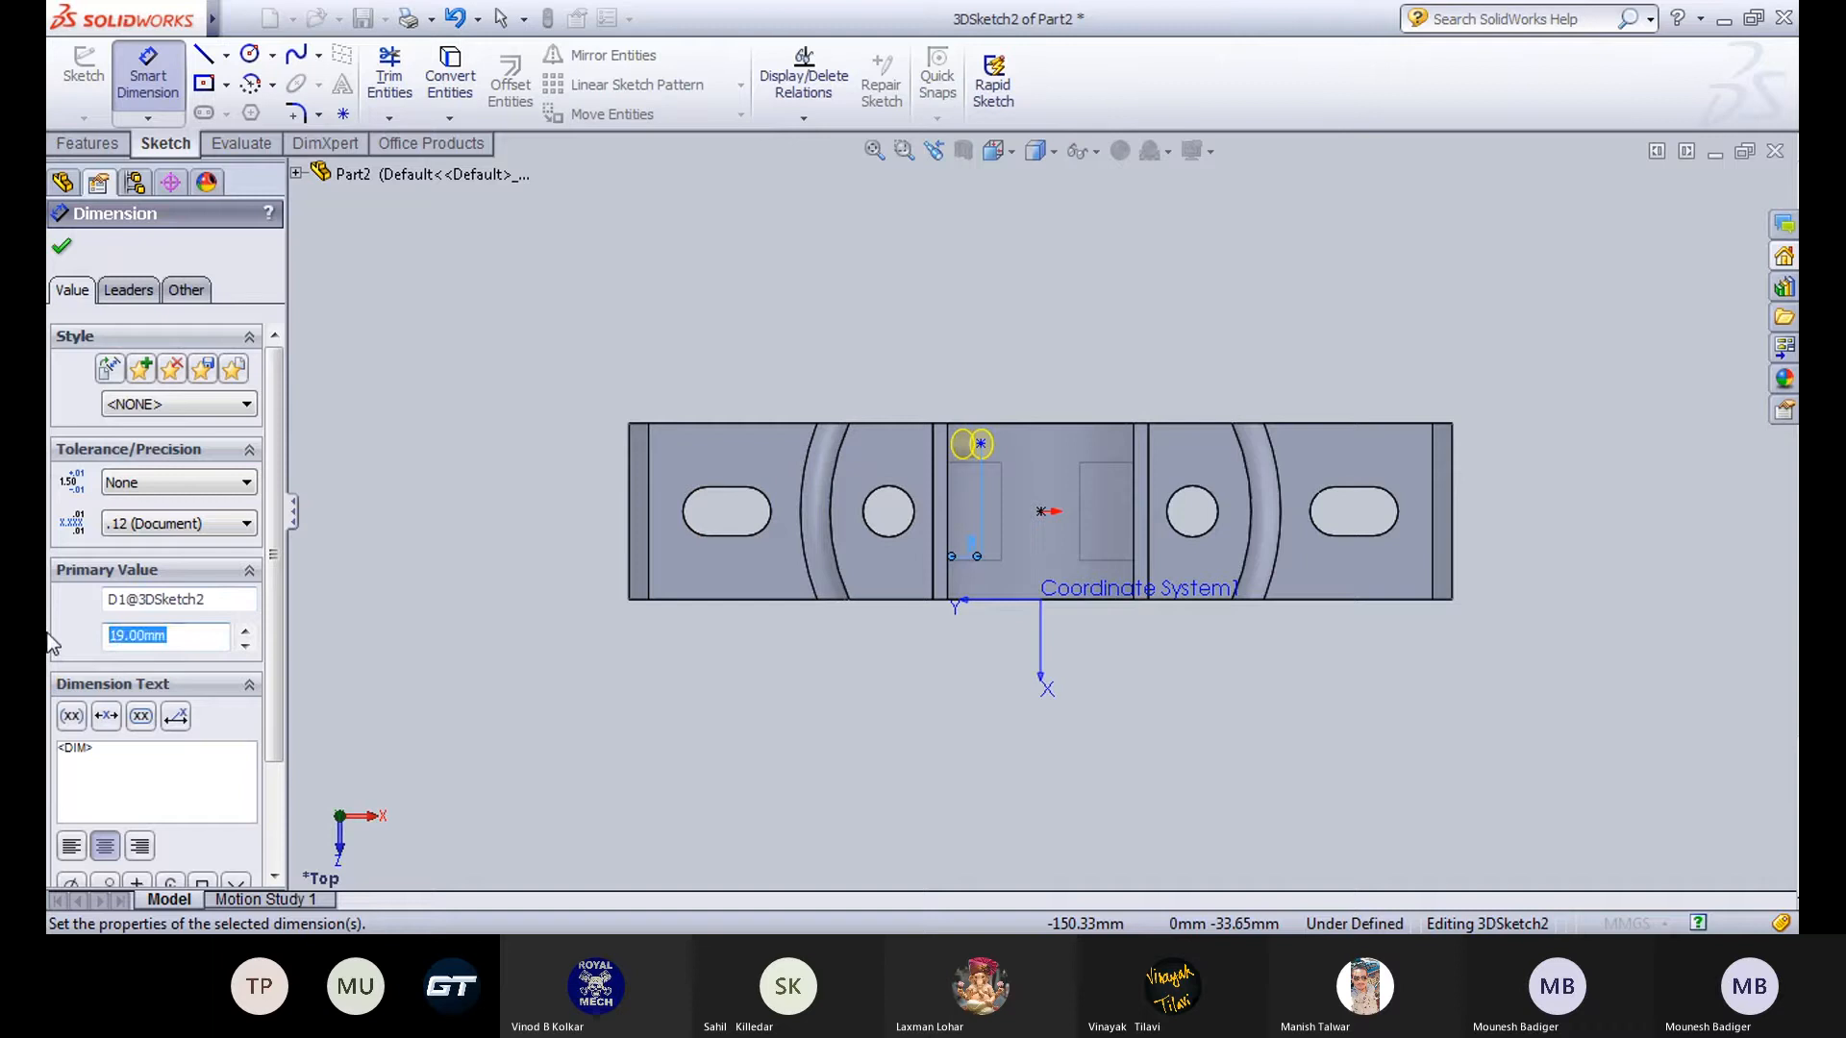
pyautogui.write('22')
pyautogui.press('Return')
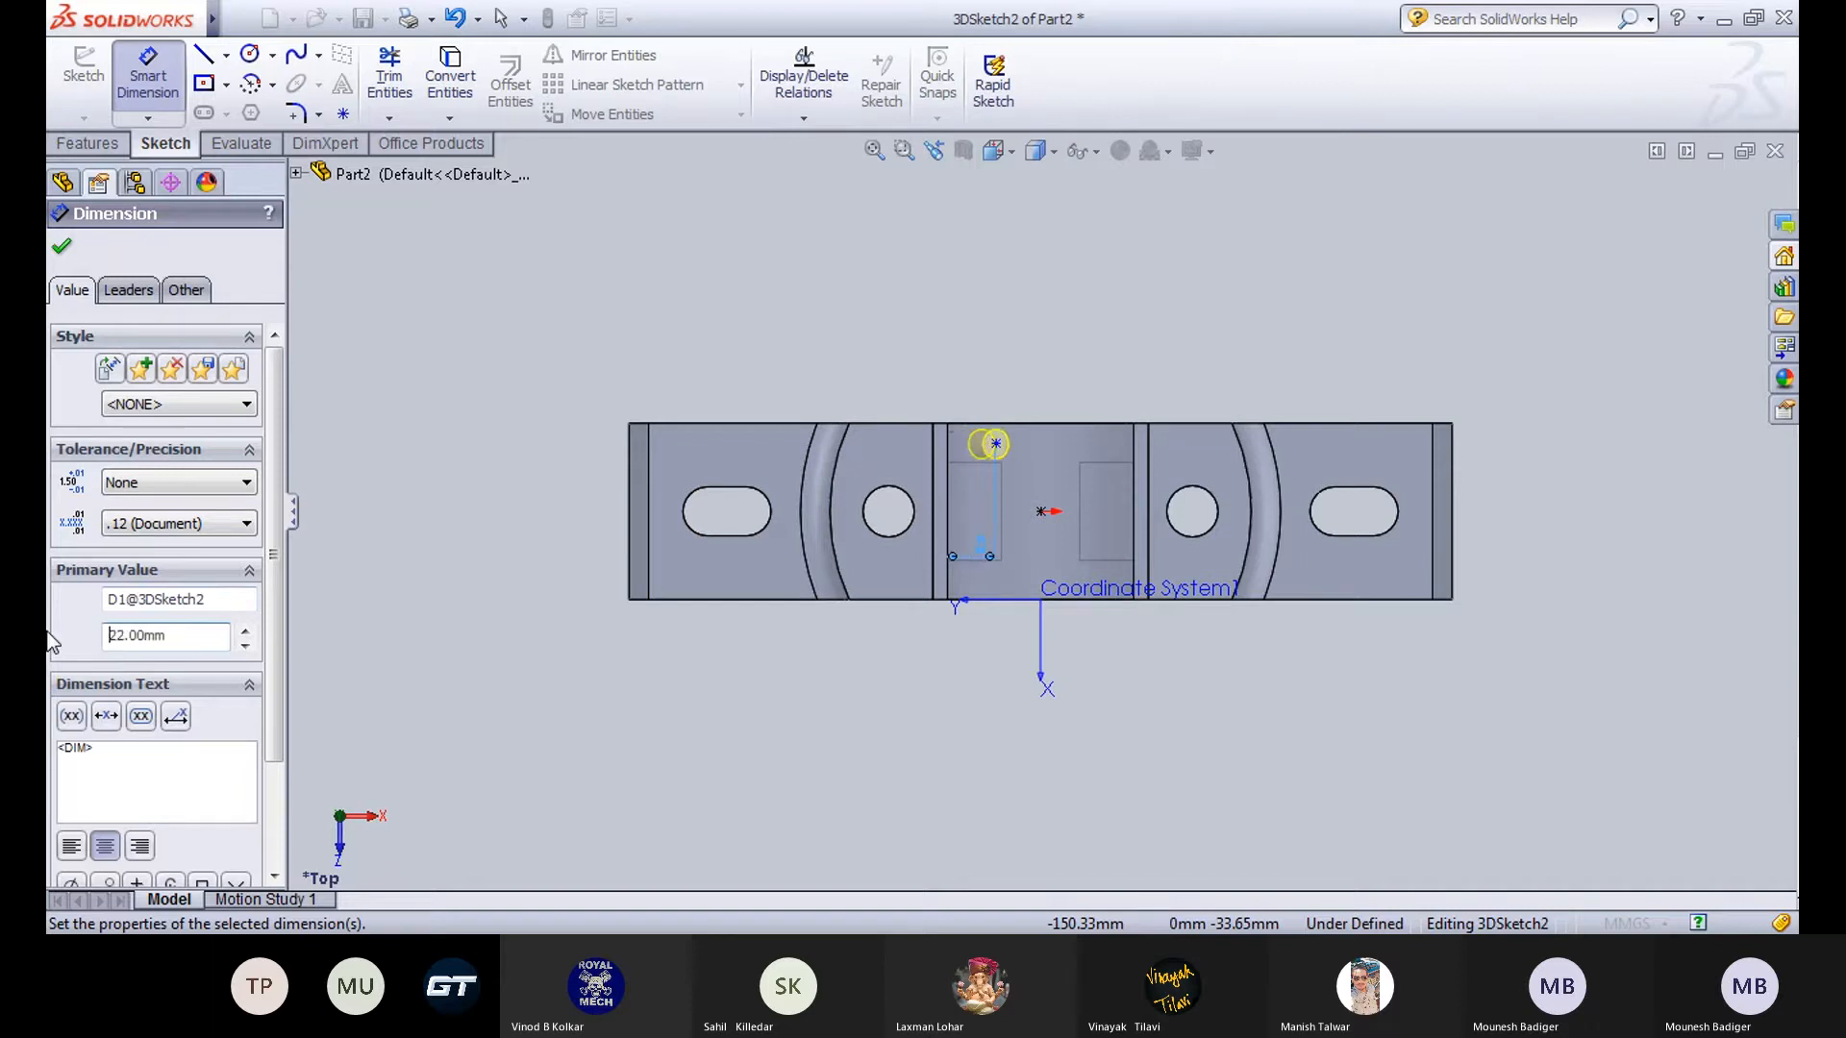
pyautogui.moveTo(852, 783)
pyautogui.mouseDown(button='middle')
pyautogui.moveTo(856, 338)
pyautogui.moveTo(725, 395)
pyautogui.moveTo(753, 436)
pyautogui.moveTo(768, 384)
pyautogui.mouseUp(button='middle')
pyautogui.moveTo(797, 306); pyautogui.dragTo(831, 358, button='middle')
pyautogui.press('Escape')
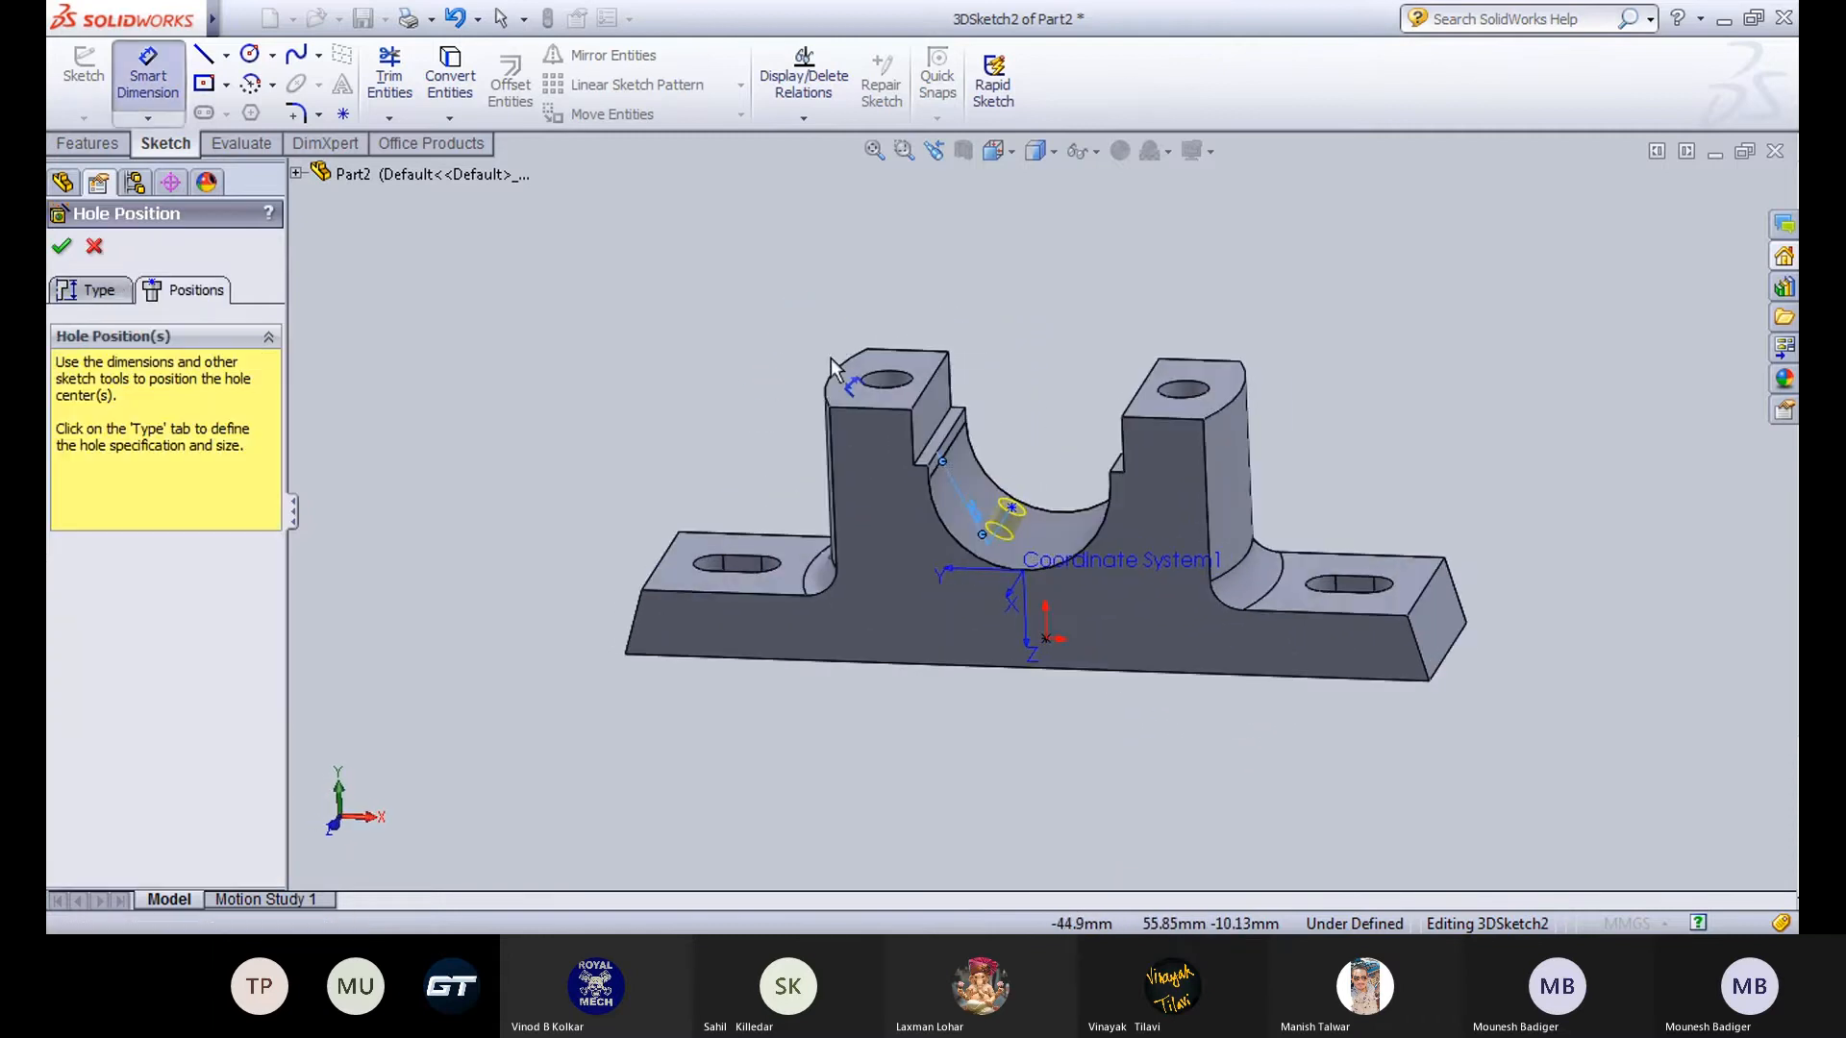
pyautogui.click(94, 246)
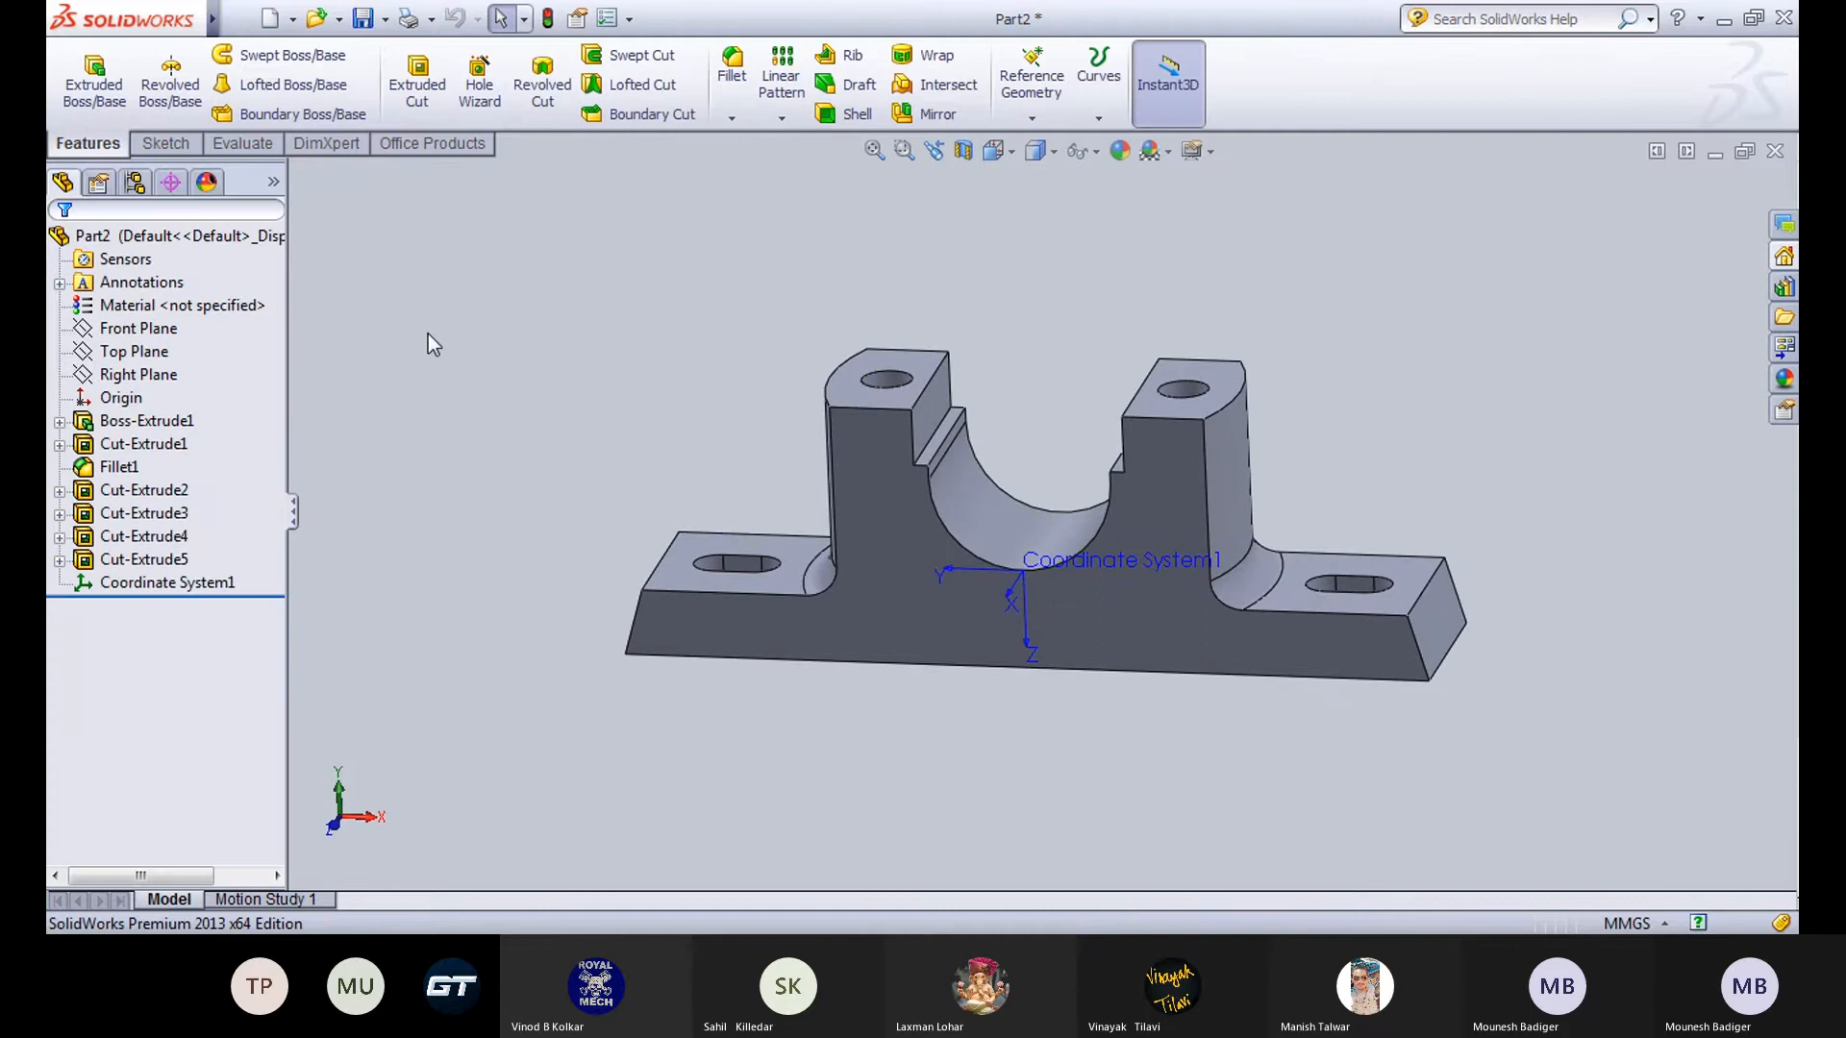
# Start a new Ø6.0 dowel hole using a 3D position sketch and place its center point on the bearing seat's curved face.
pyautogui.click(459, 89)
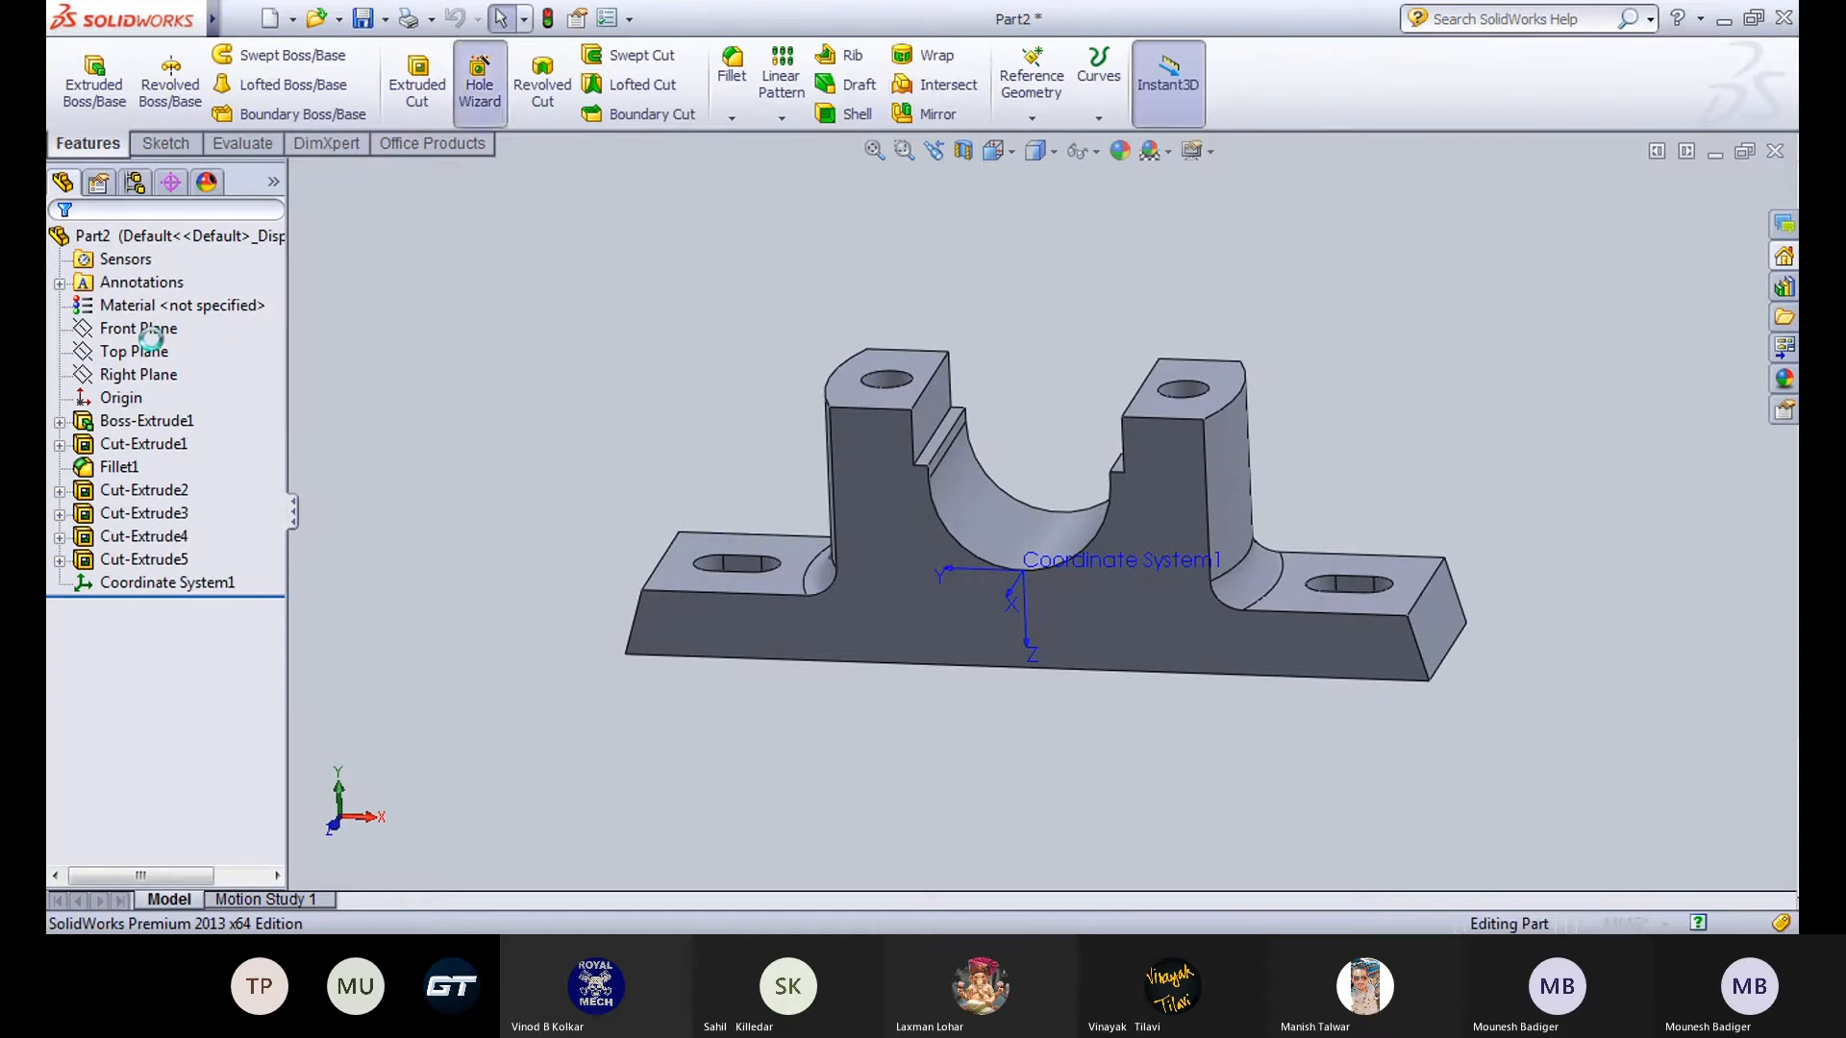
pyautogui.click(189, 290)
pyautogui.click(153, 507)
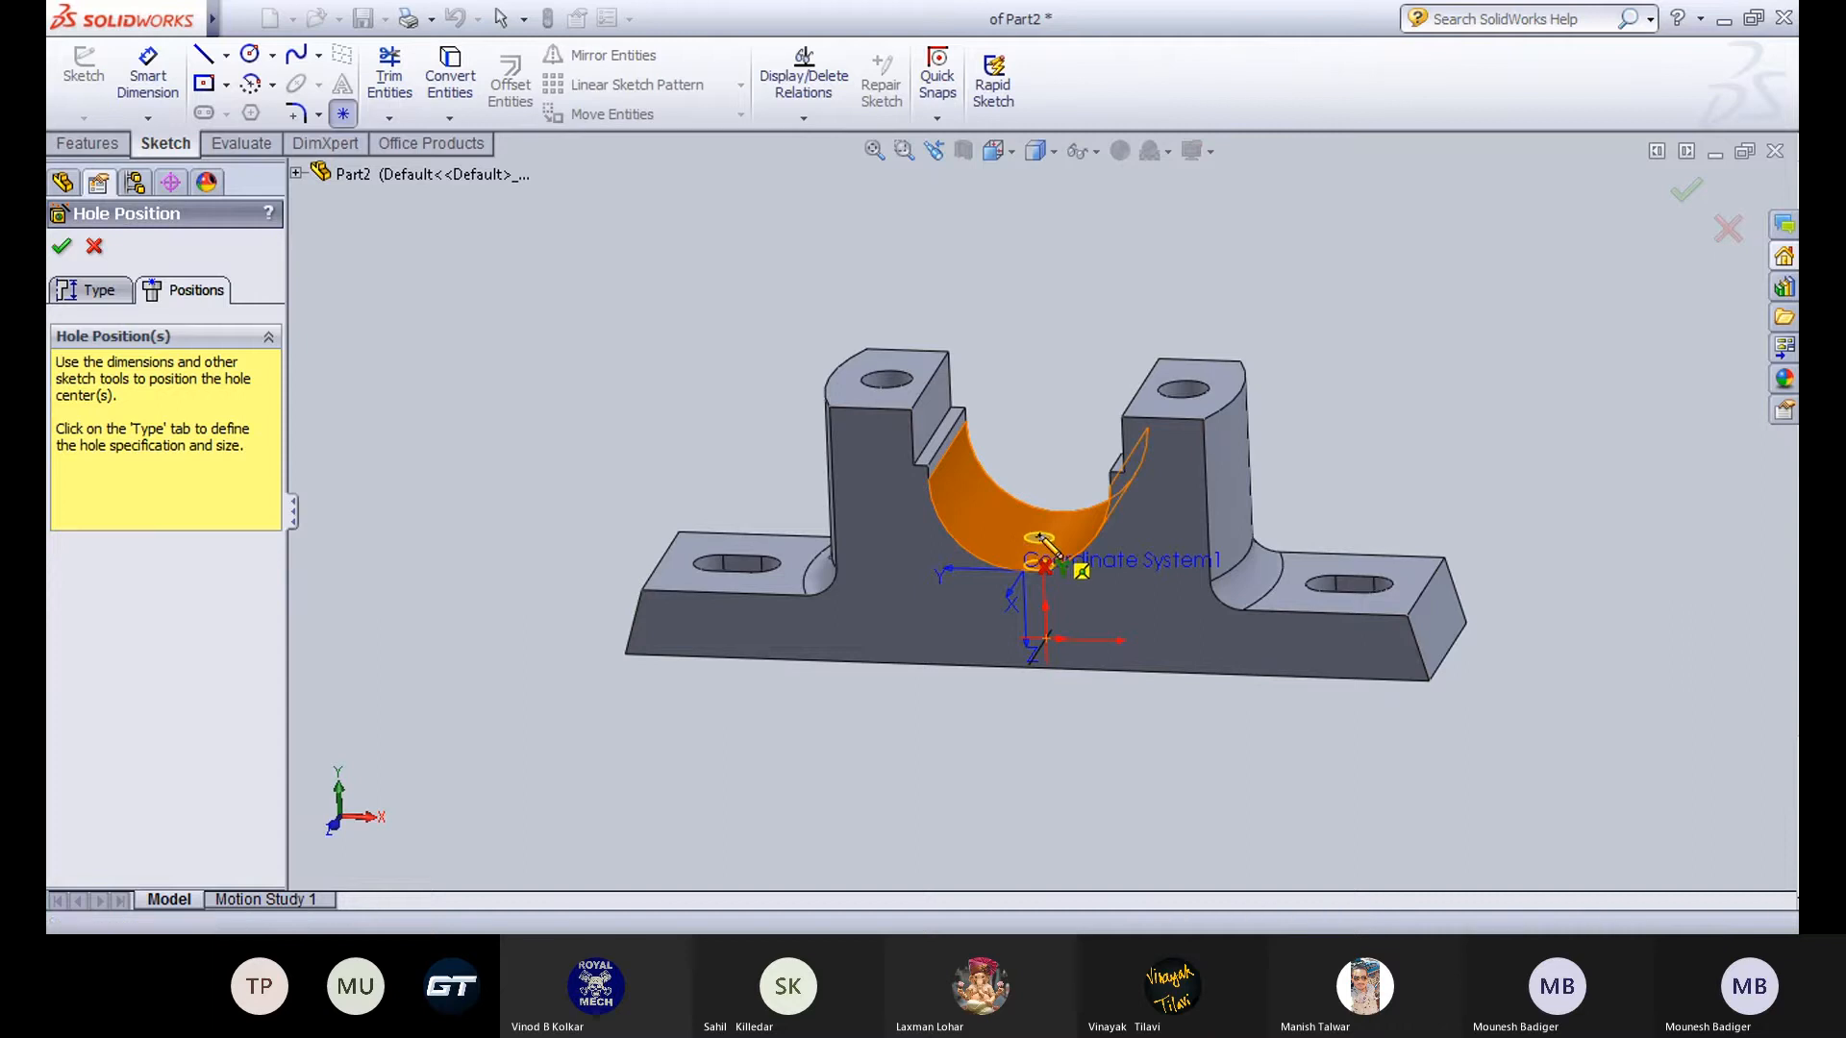
pyautogui.press('Right')
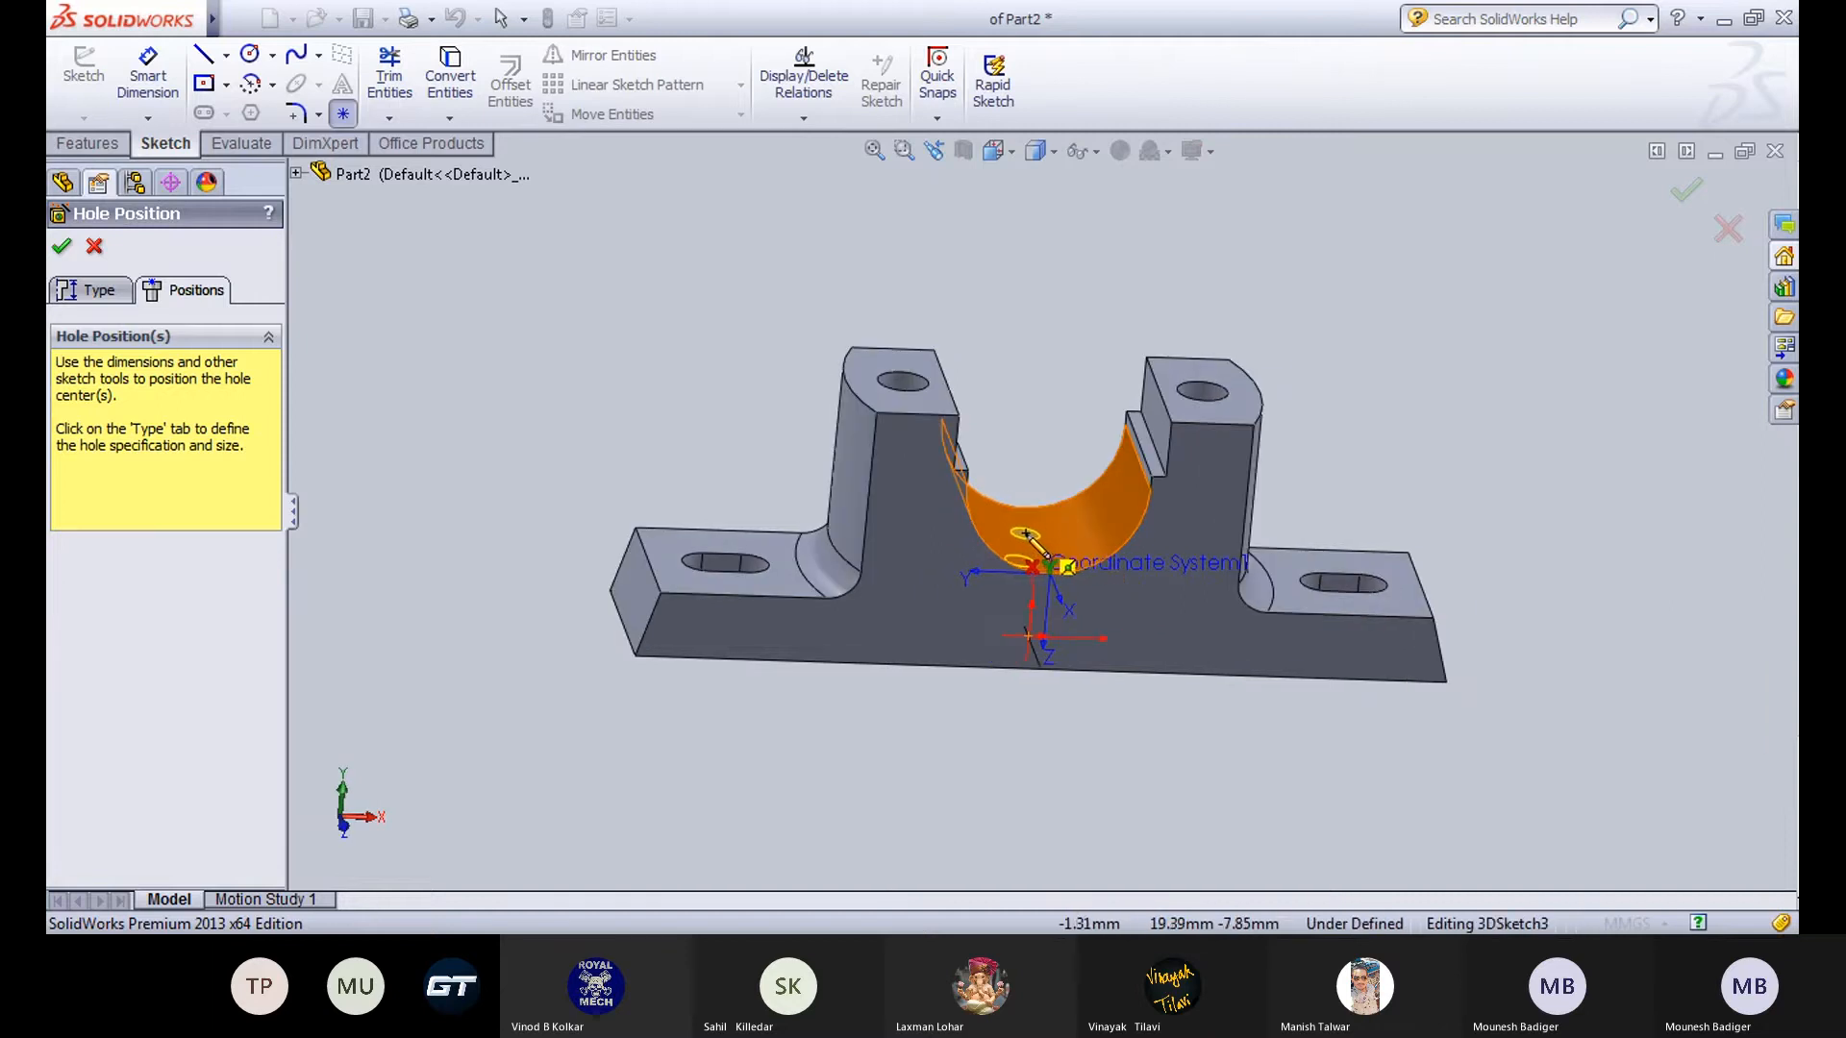
pyautogui.click(1031, 537)
pyautogui.moveTo(961, 385); pyautogui.dragTo(907, 339, button='middle')
# Dimension the hole's center point 19 mm from the left upright's inner face above the ledge.
pyautogui.click(148, 75)
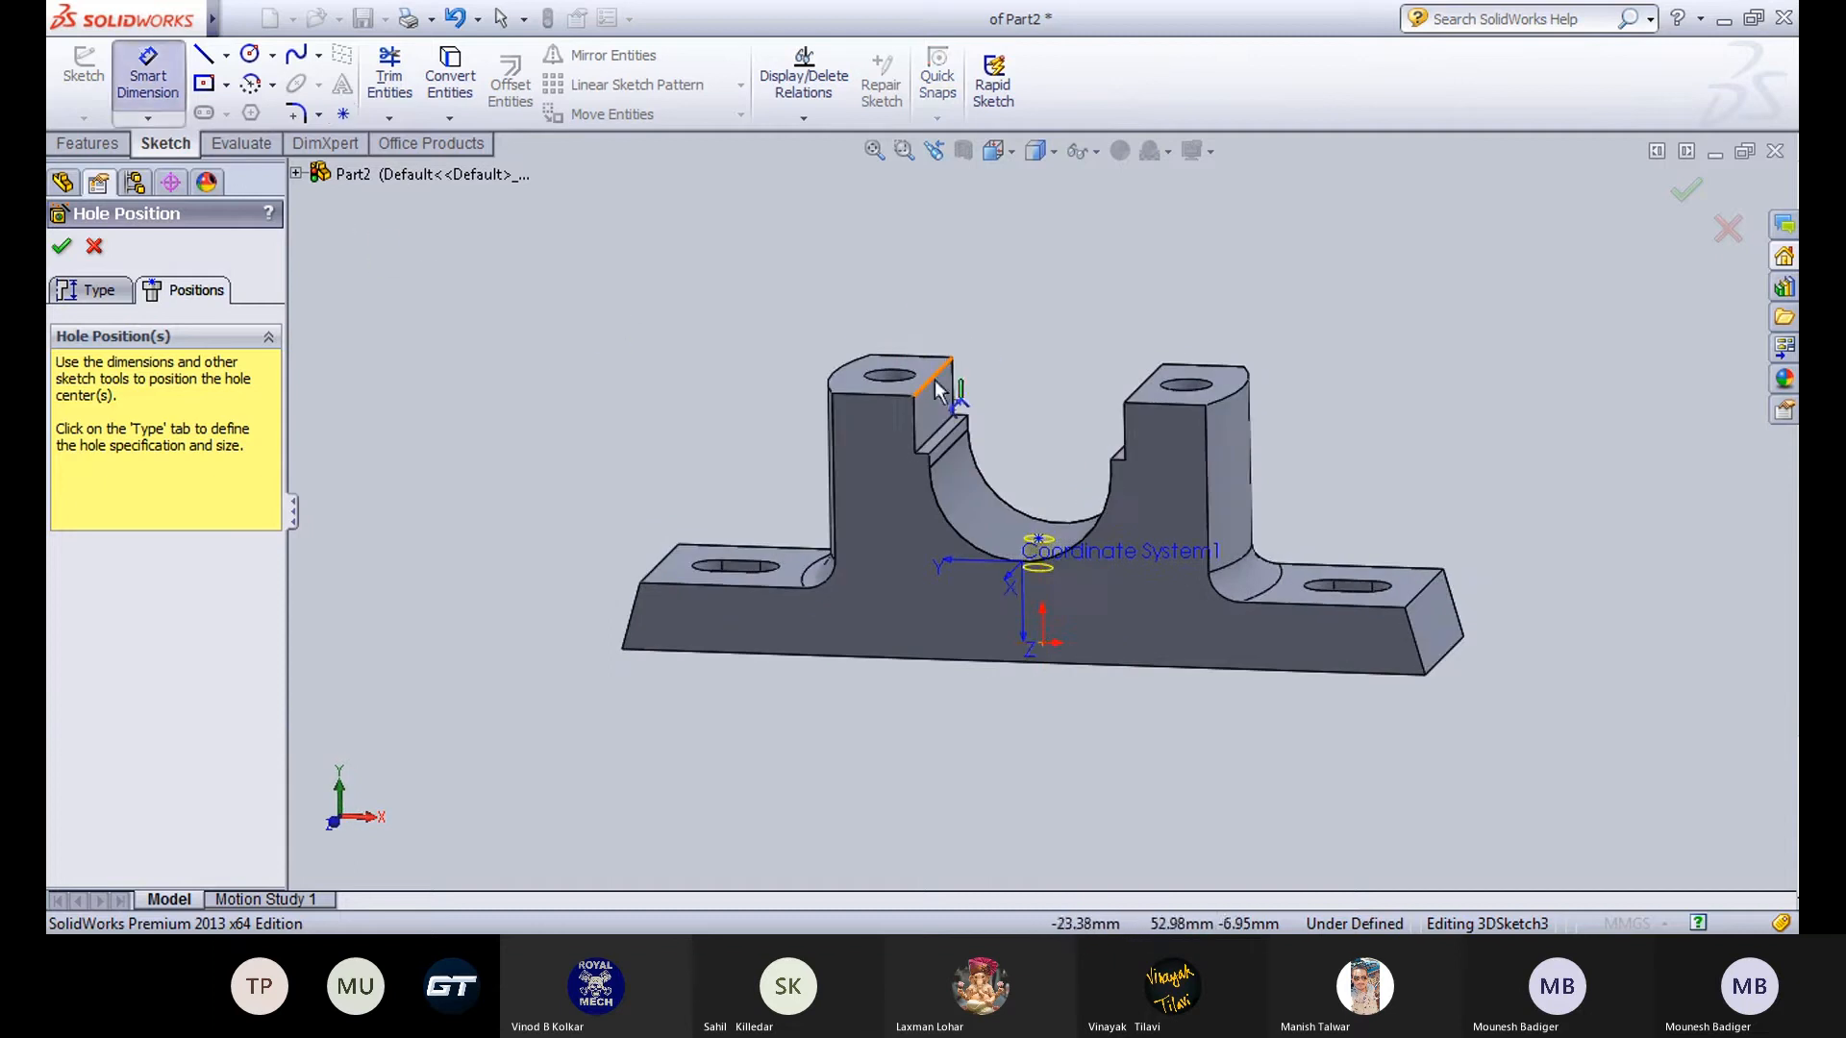
pyautogui.click(934, 405)
pyautogui.click(1038, 539)
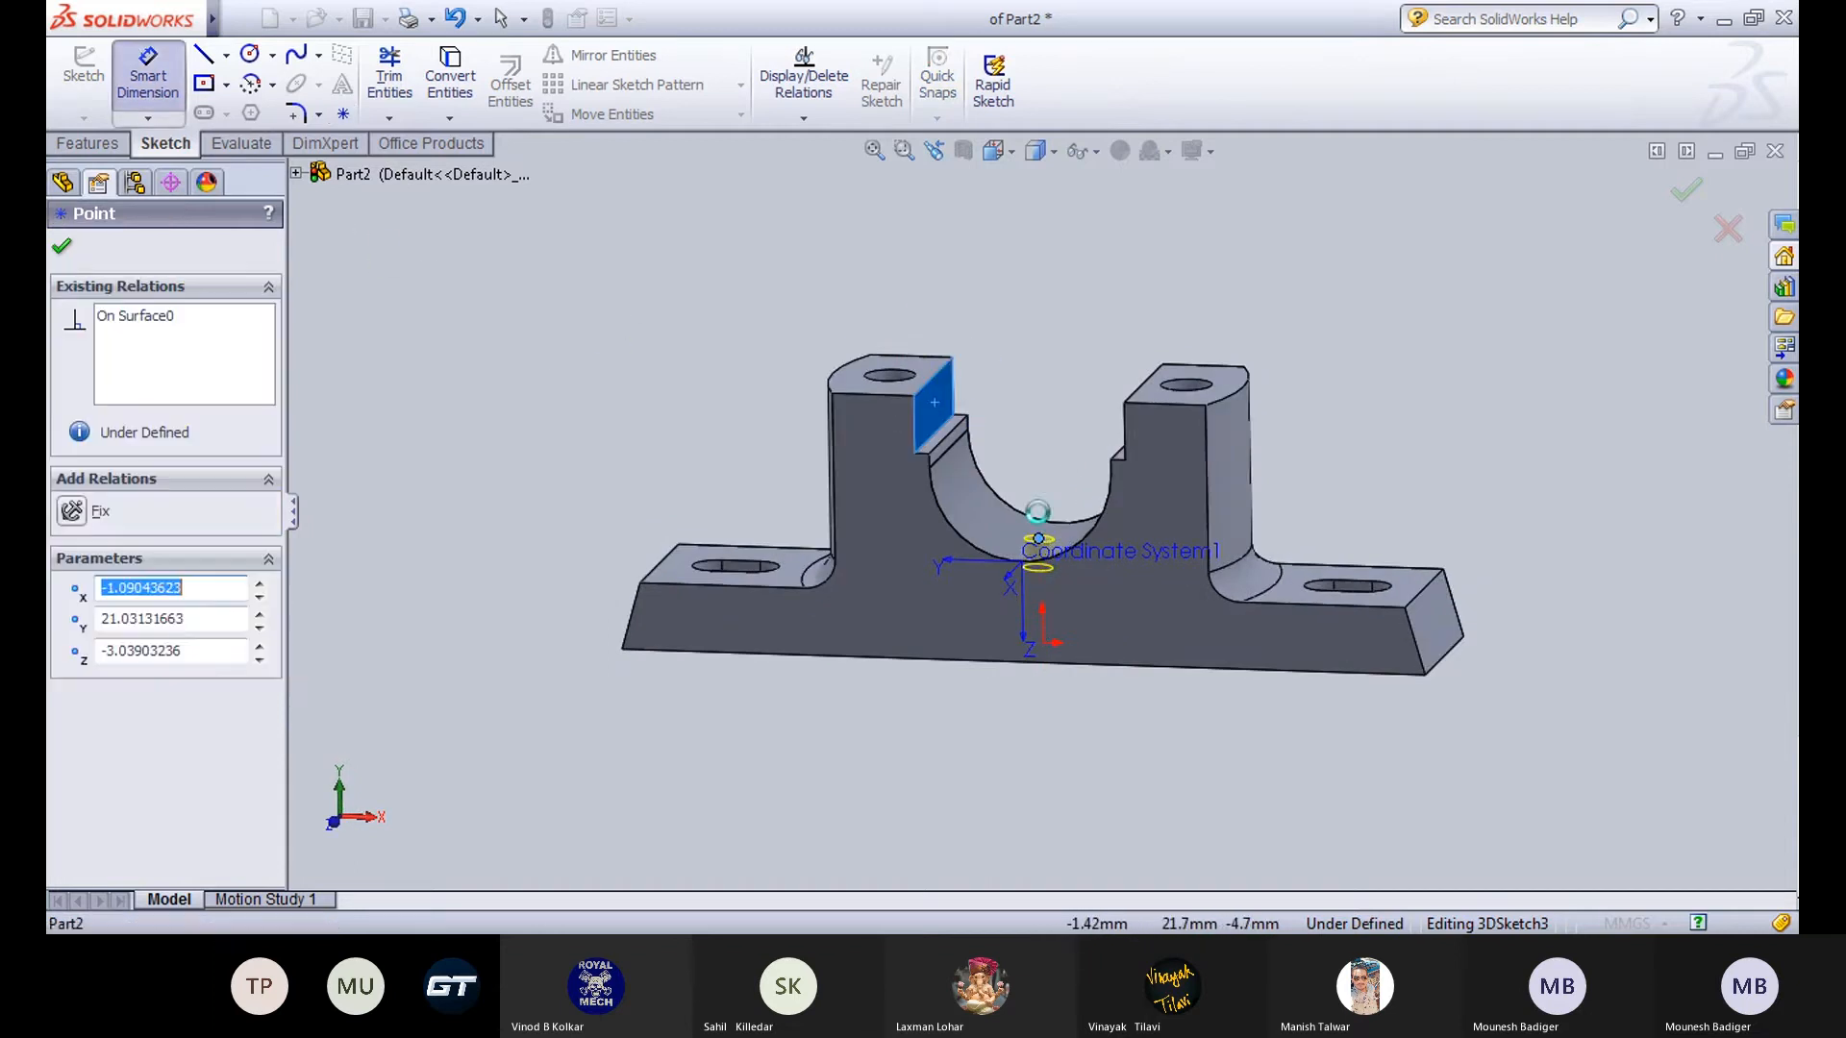
pyautogui.click(999, 355)
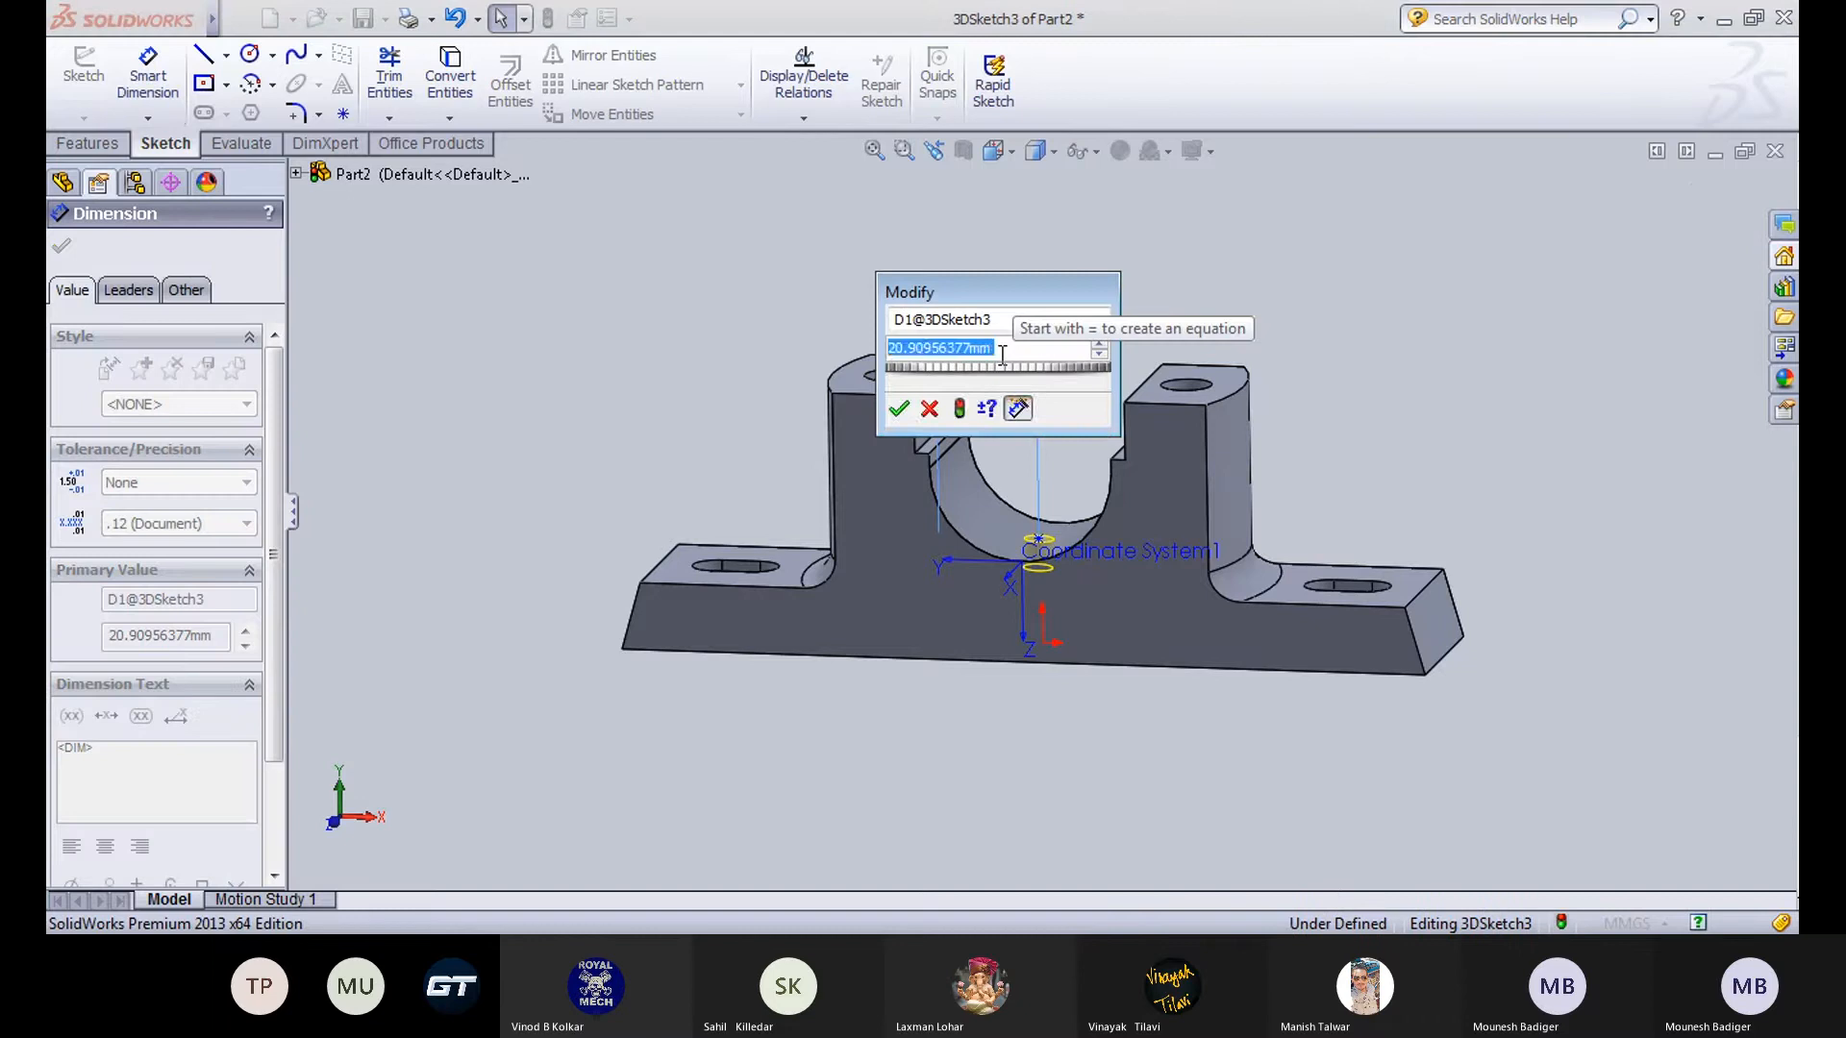
pyautogui.write('19')
pyautogui.press('Return')
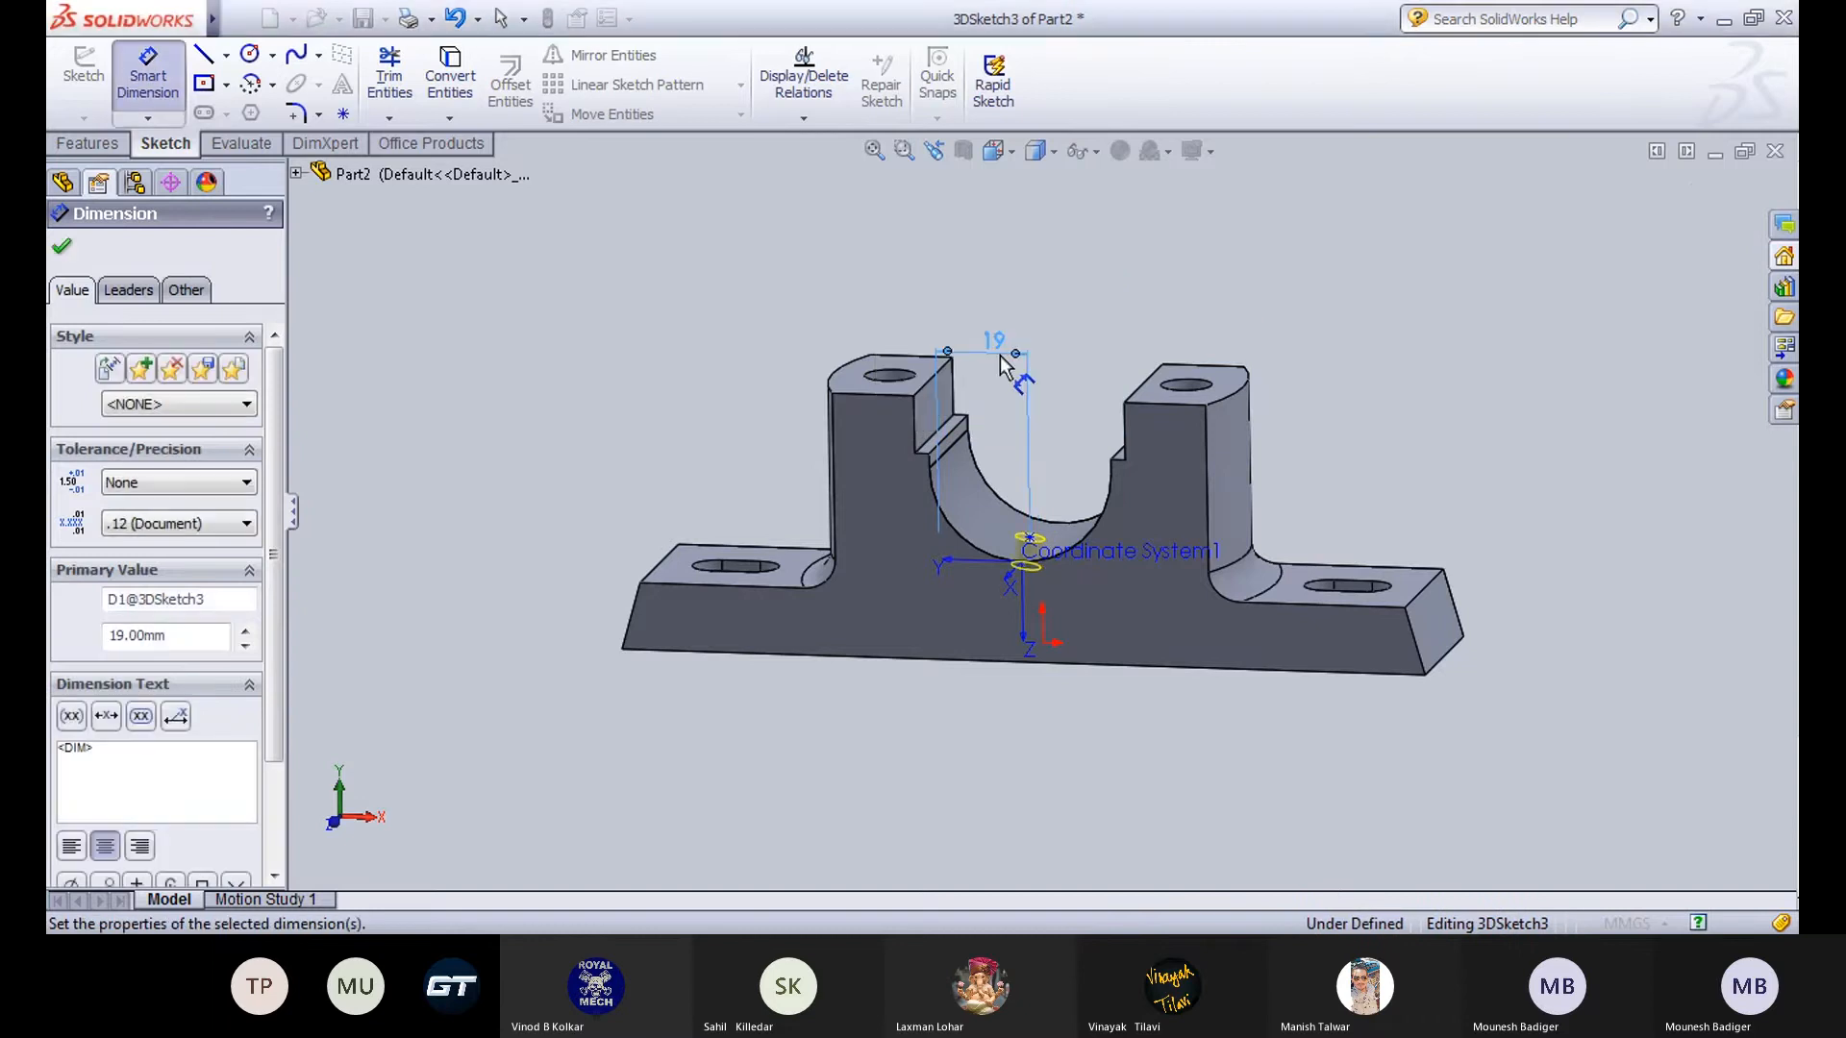
# Set the center point's distance from the left upright's inner face to 22 mm.
pyautogui.moveTo(396, 485); pyautogui.dragTo(452, 411, button='middle')
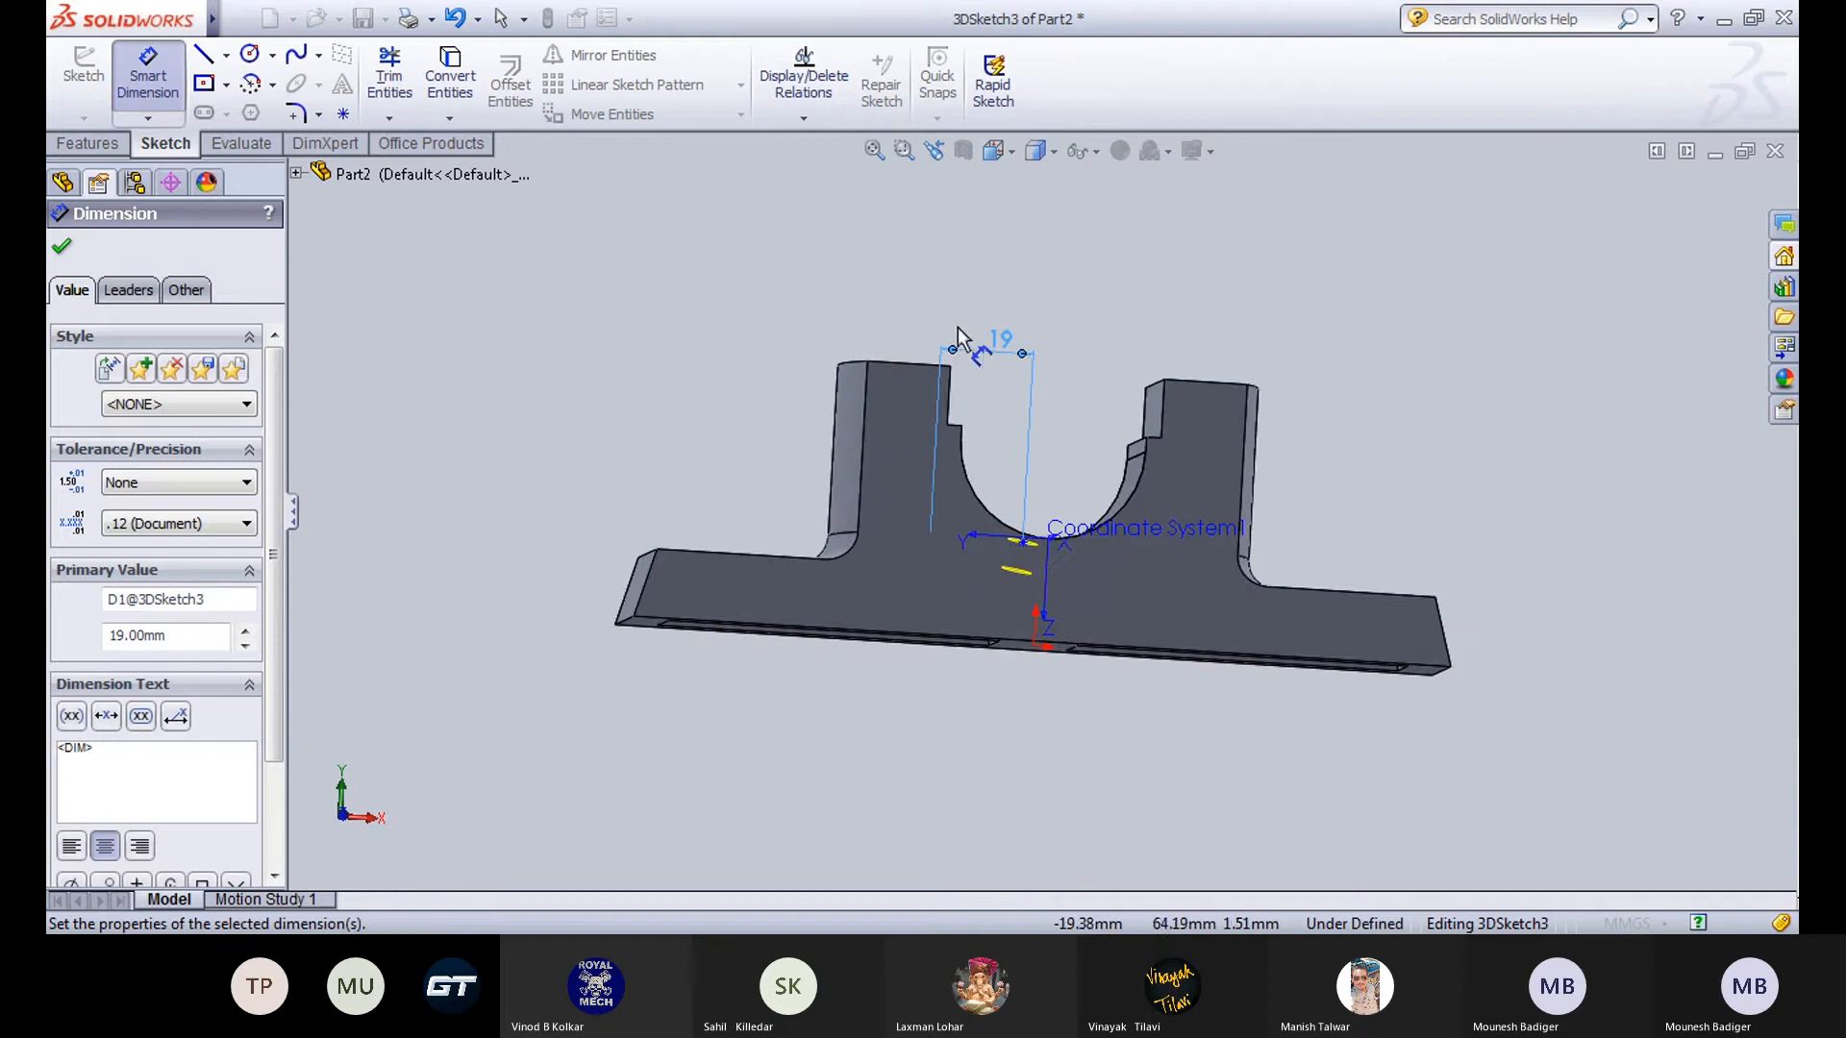
pyautogui.doubleClick(1003, 354)
pyautogui.write('22')
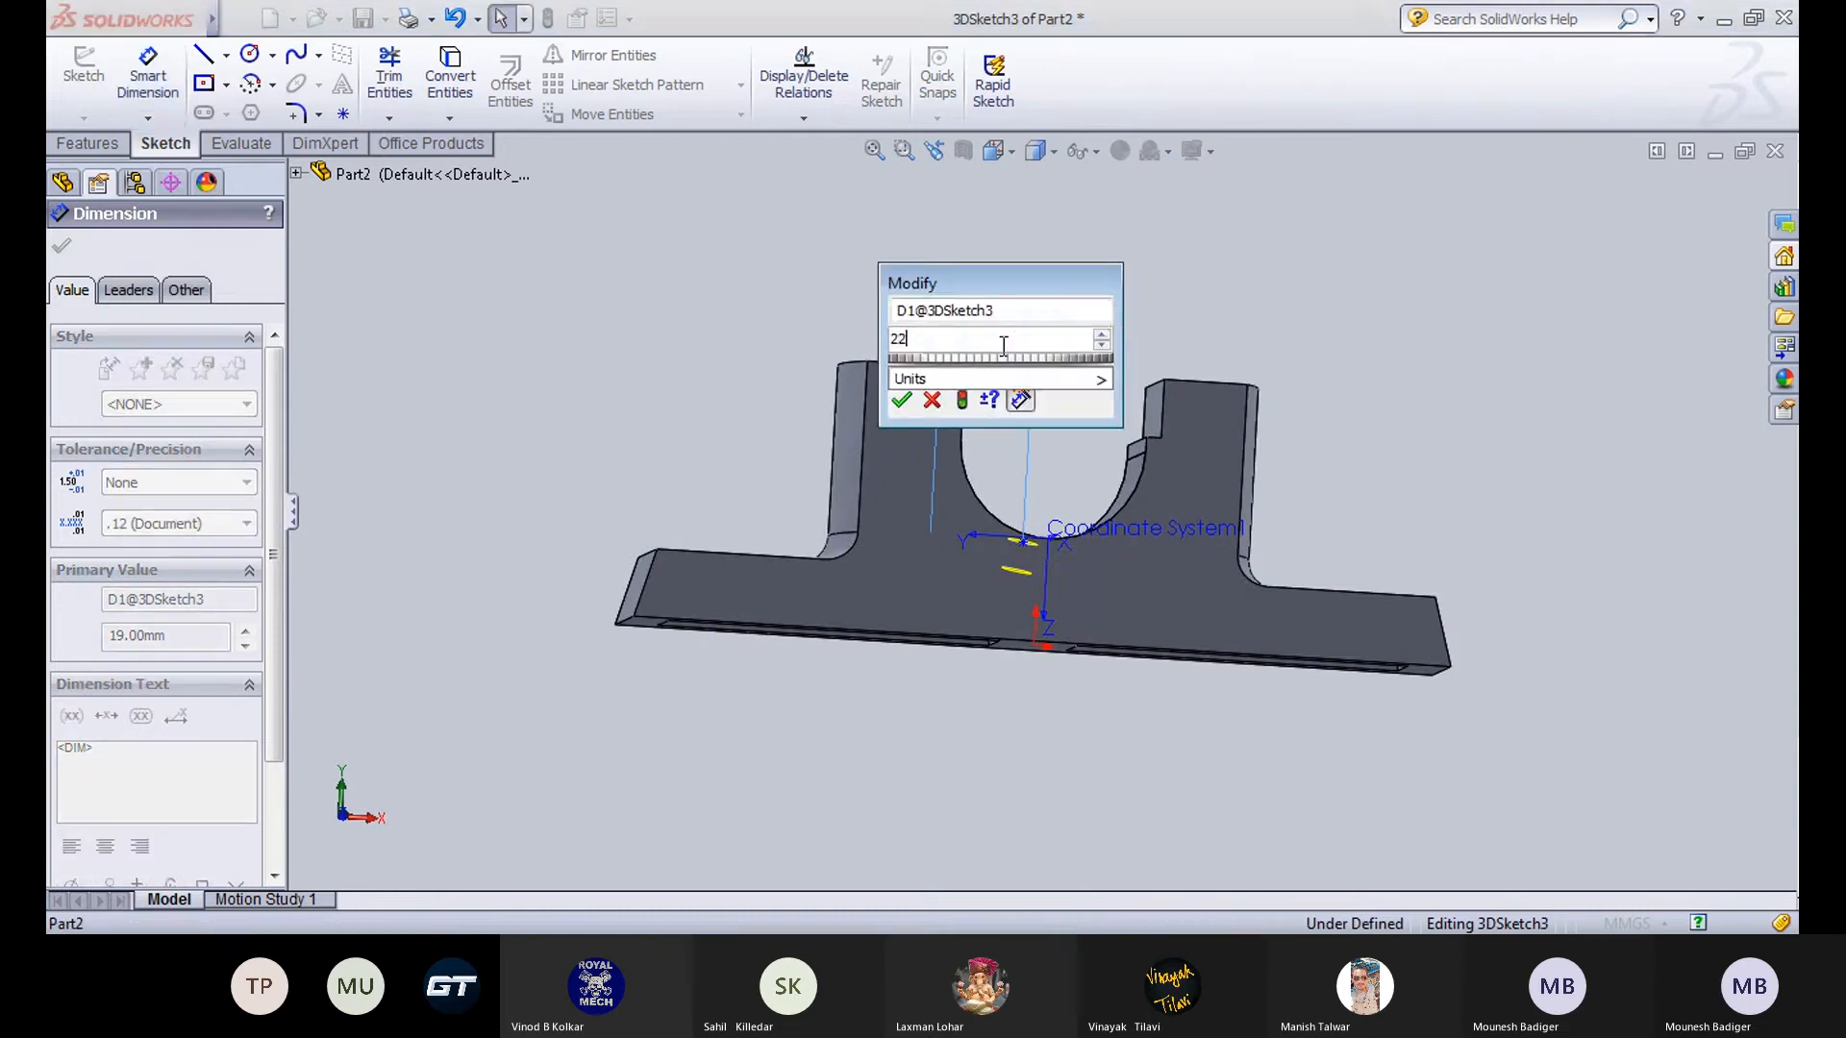
pyautogui.press('Return')
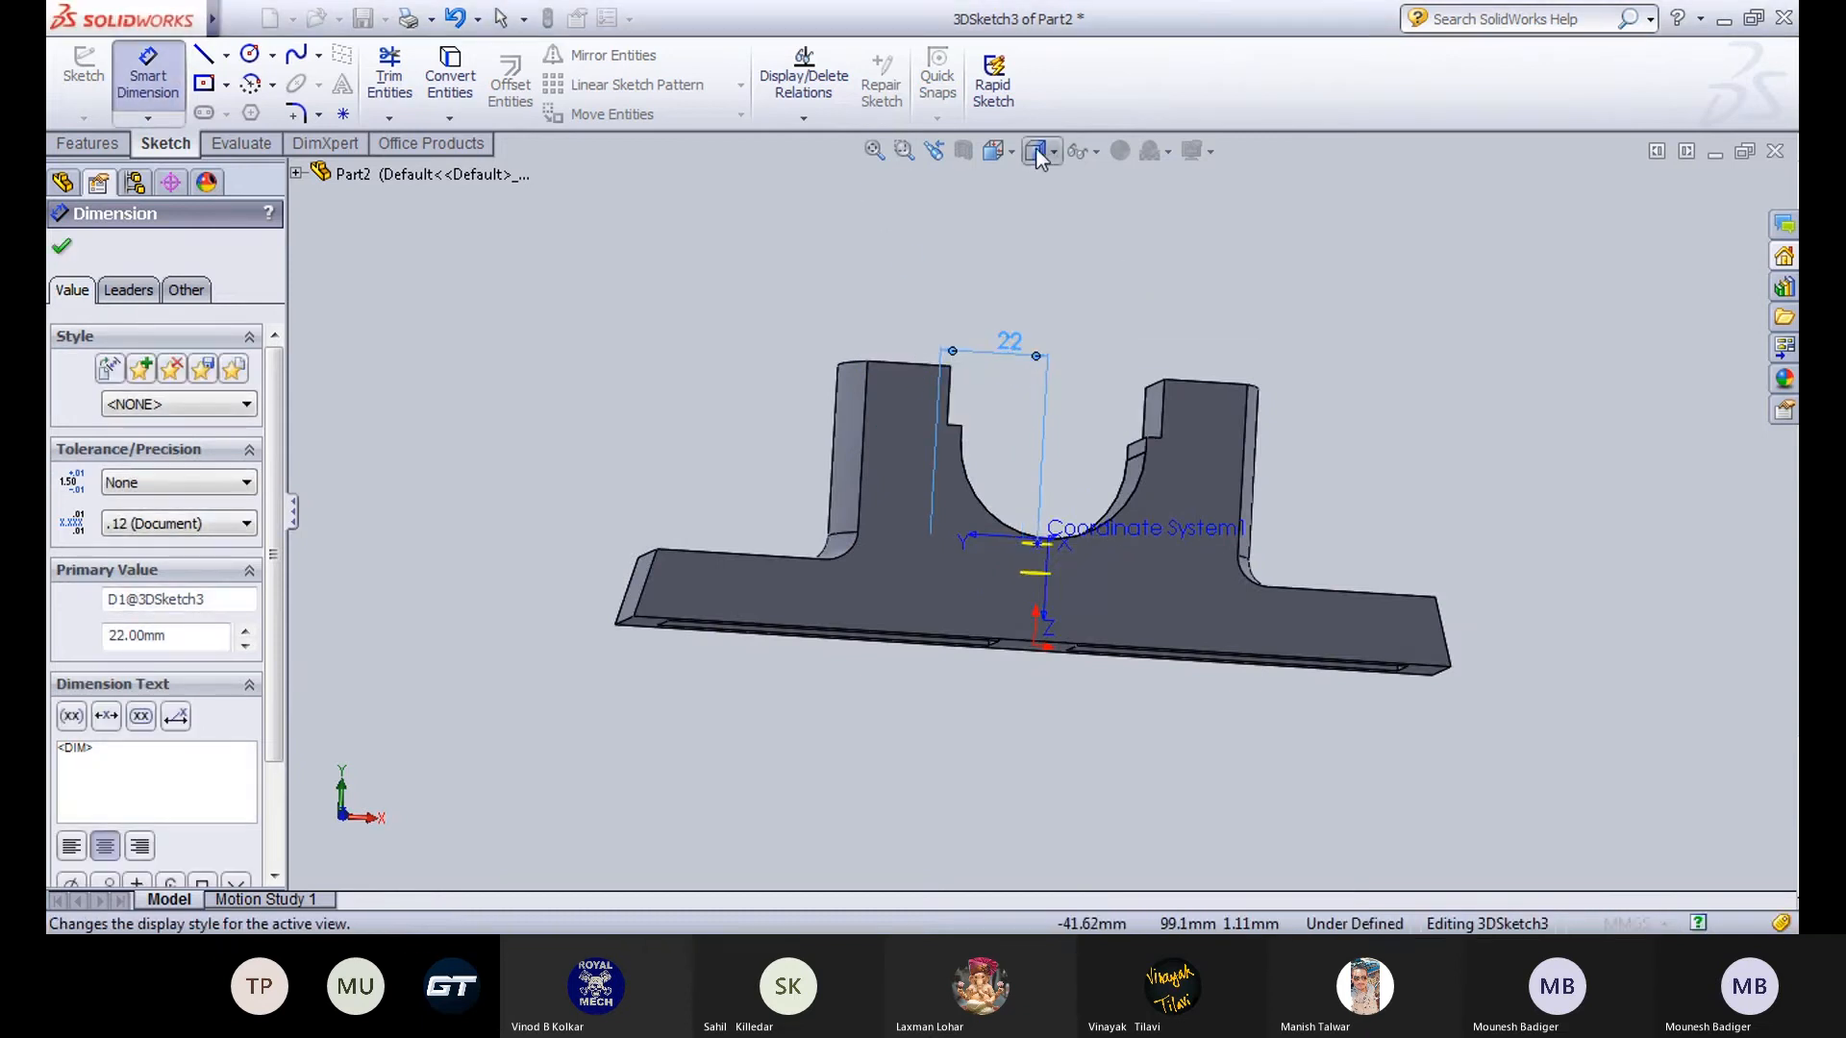
# Check the hole's position in front view, create the Ø6.0 dowel hole, and inspect it on the bearing seat.
pyautogui.click(1015, 149)
pyautogui.click(1015, 150)
pyautogui.click(1006, 158)
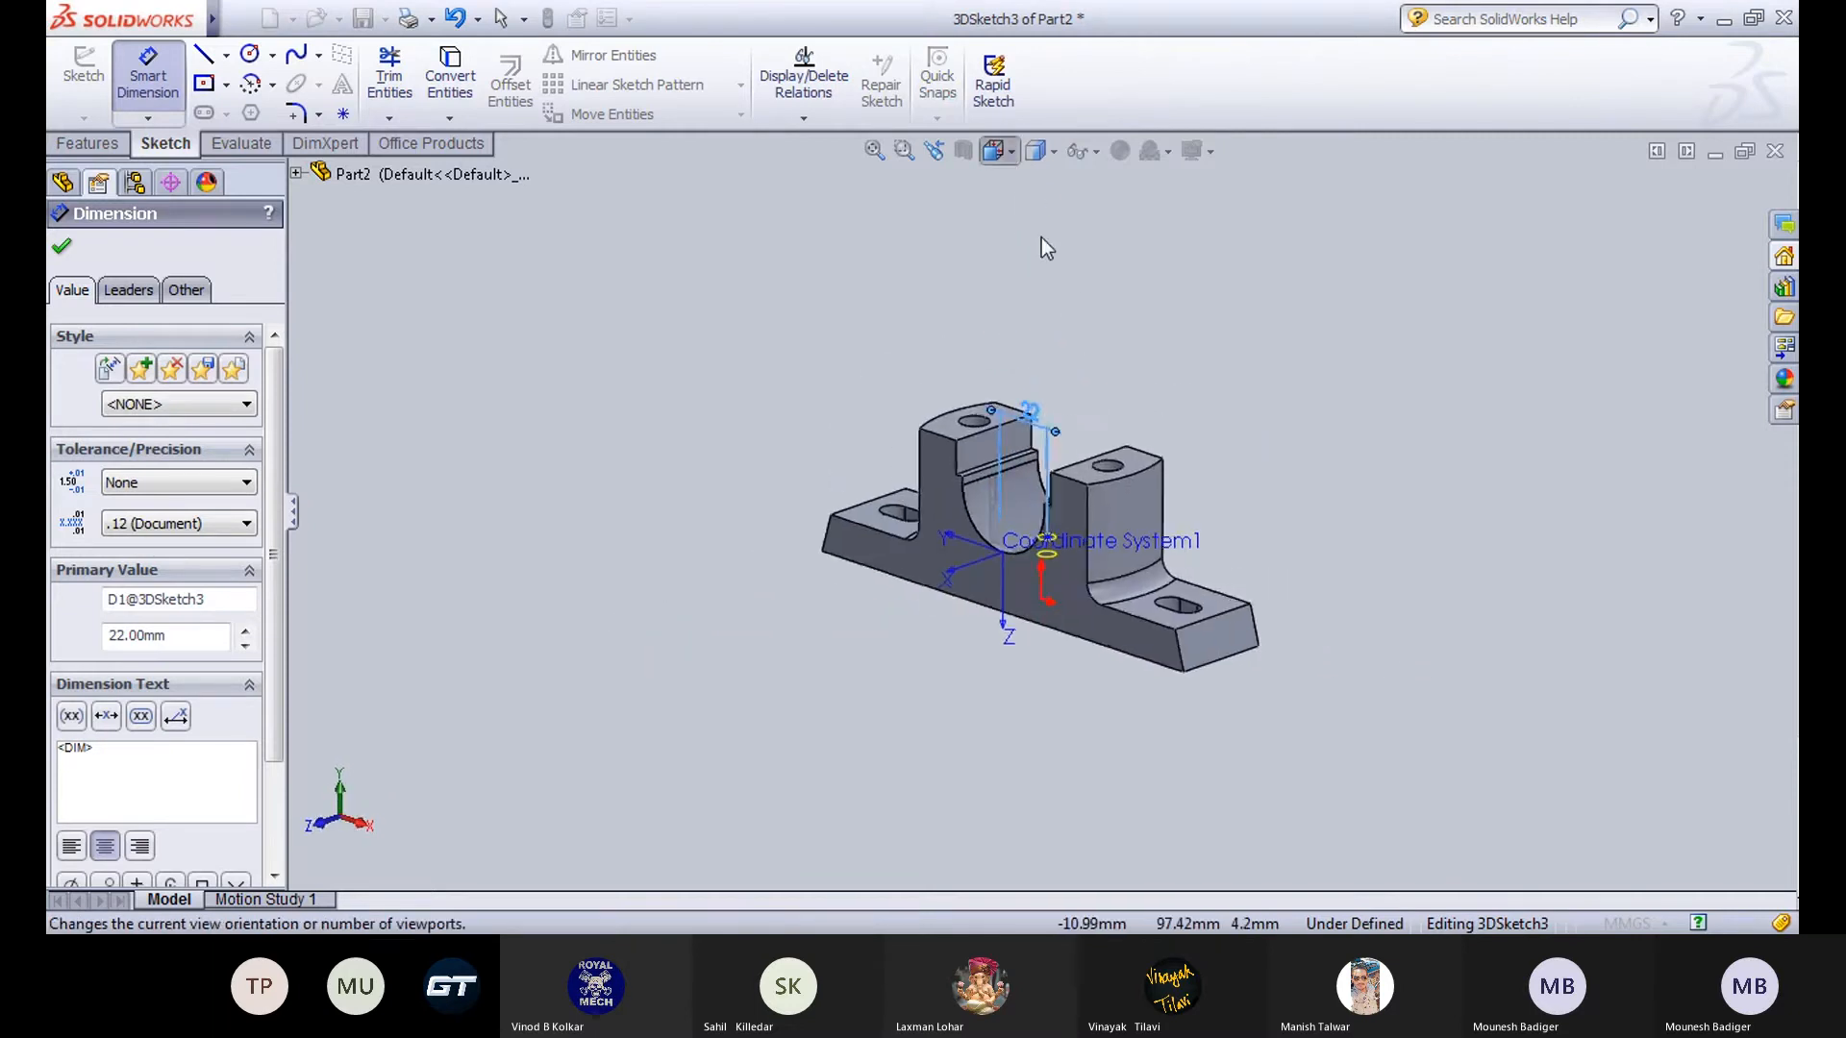
pyautogui.click(1115, 285)
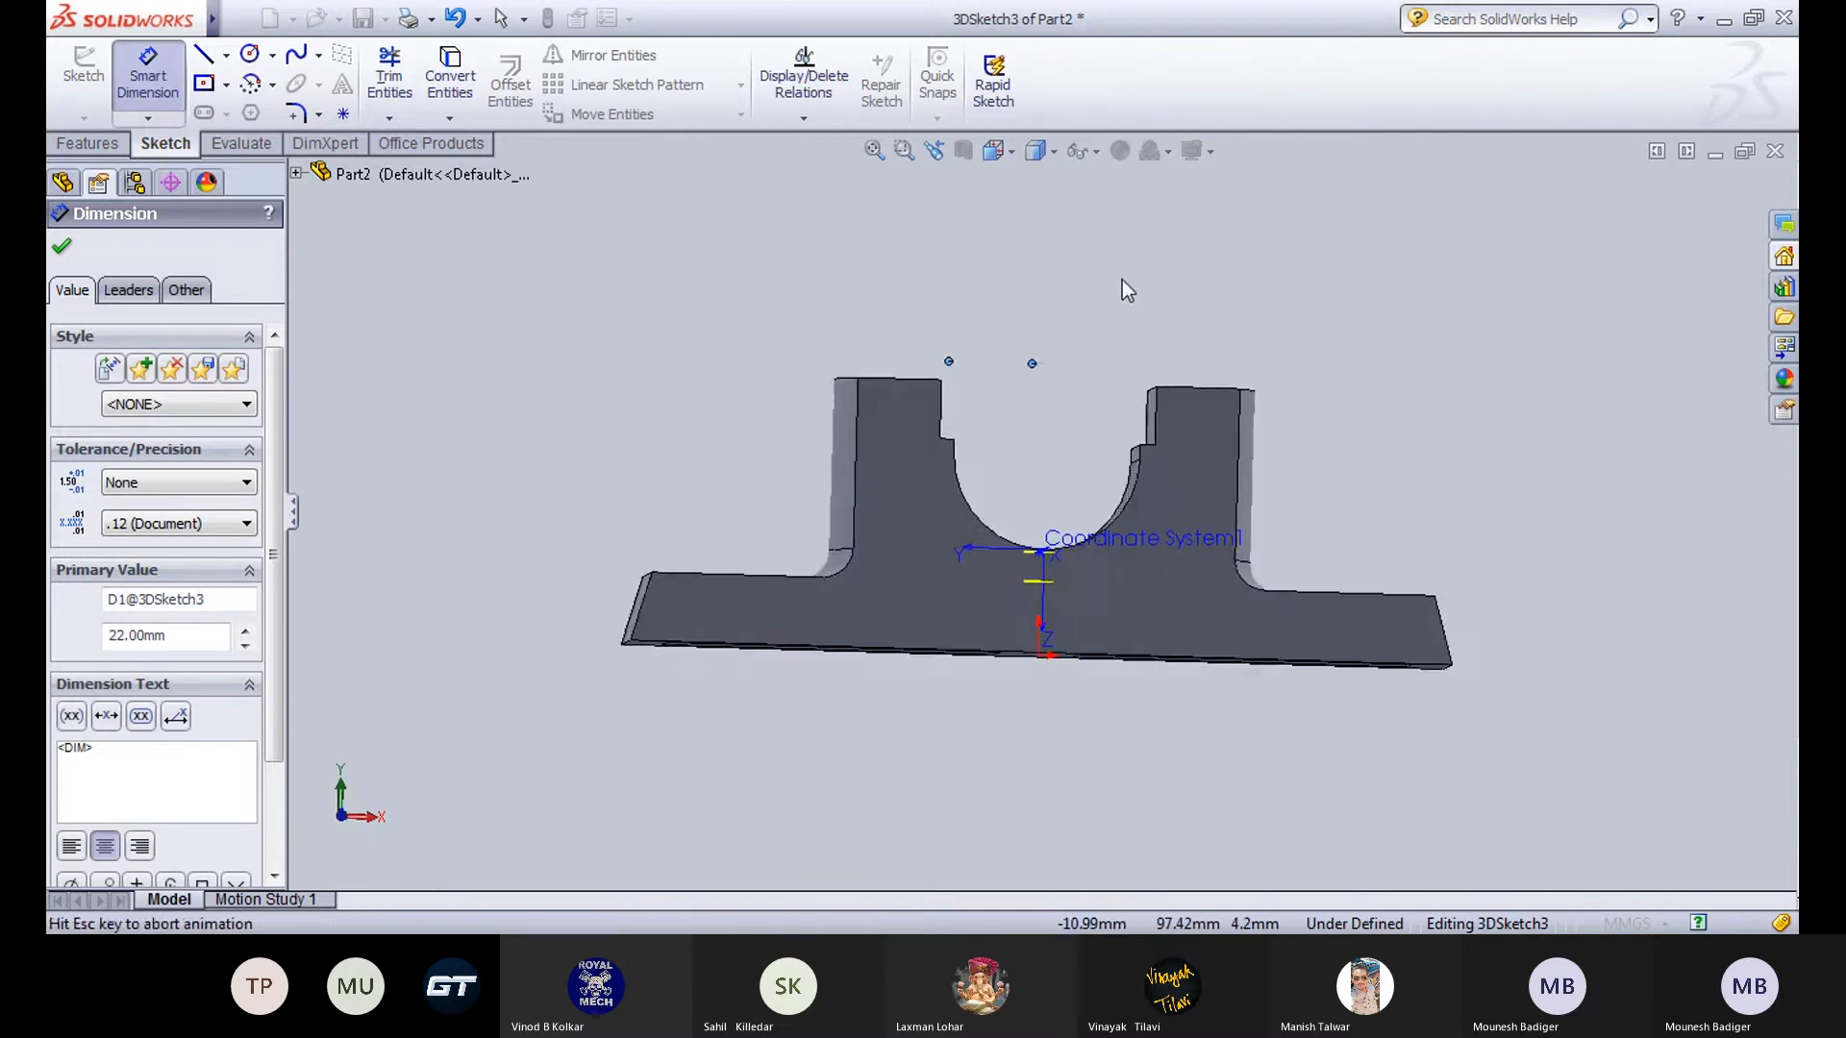
pyautogui.click(1056, 292)
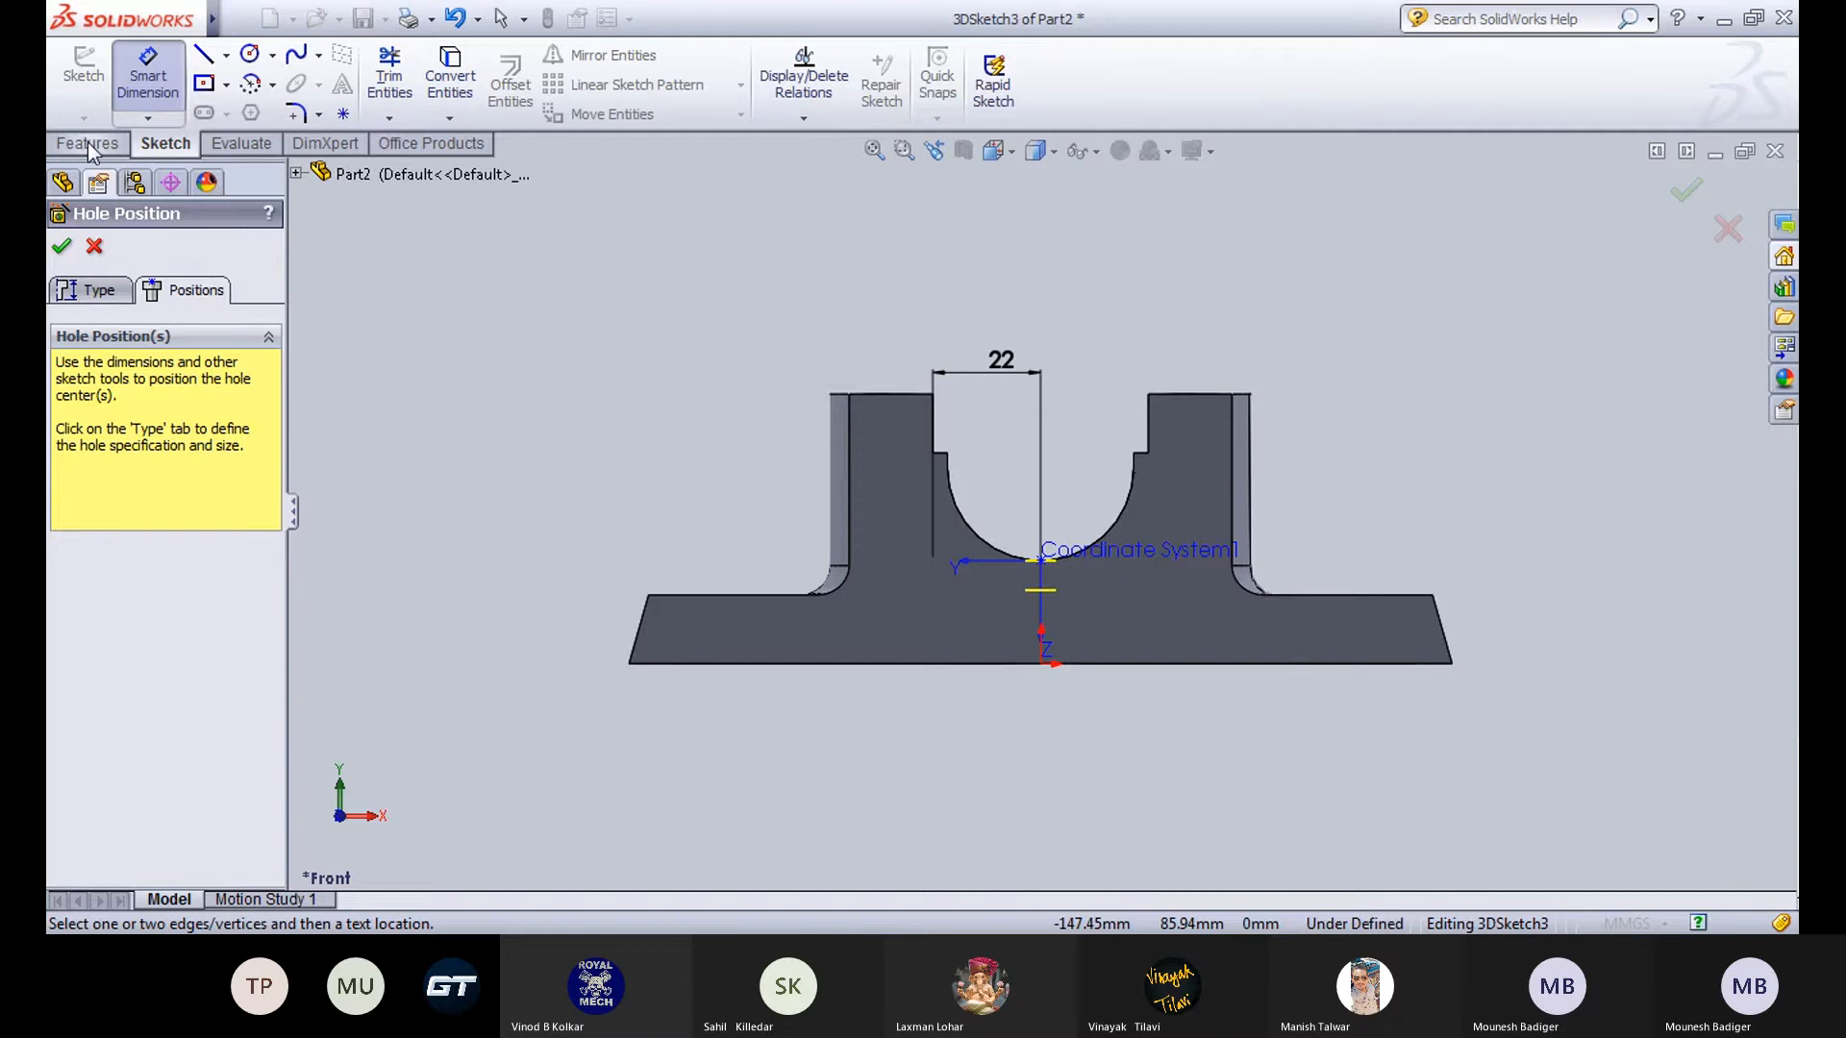
pyautogui.press('Escape')
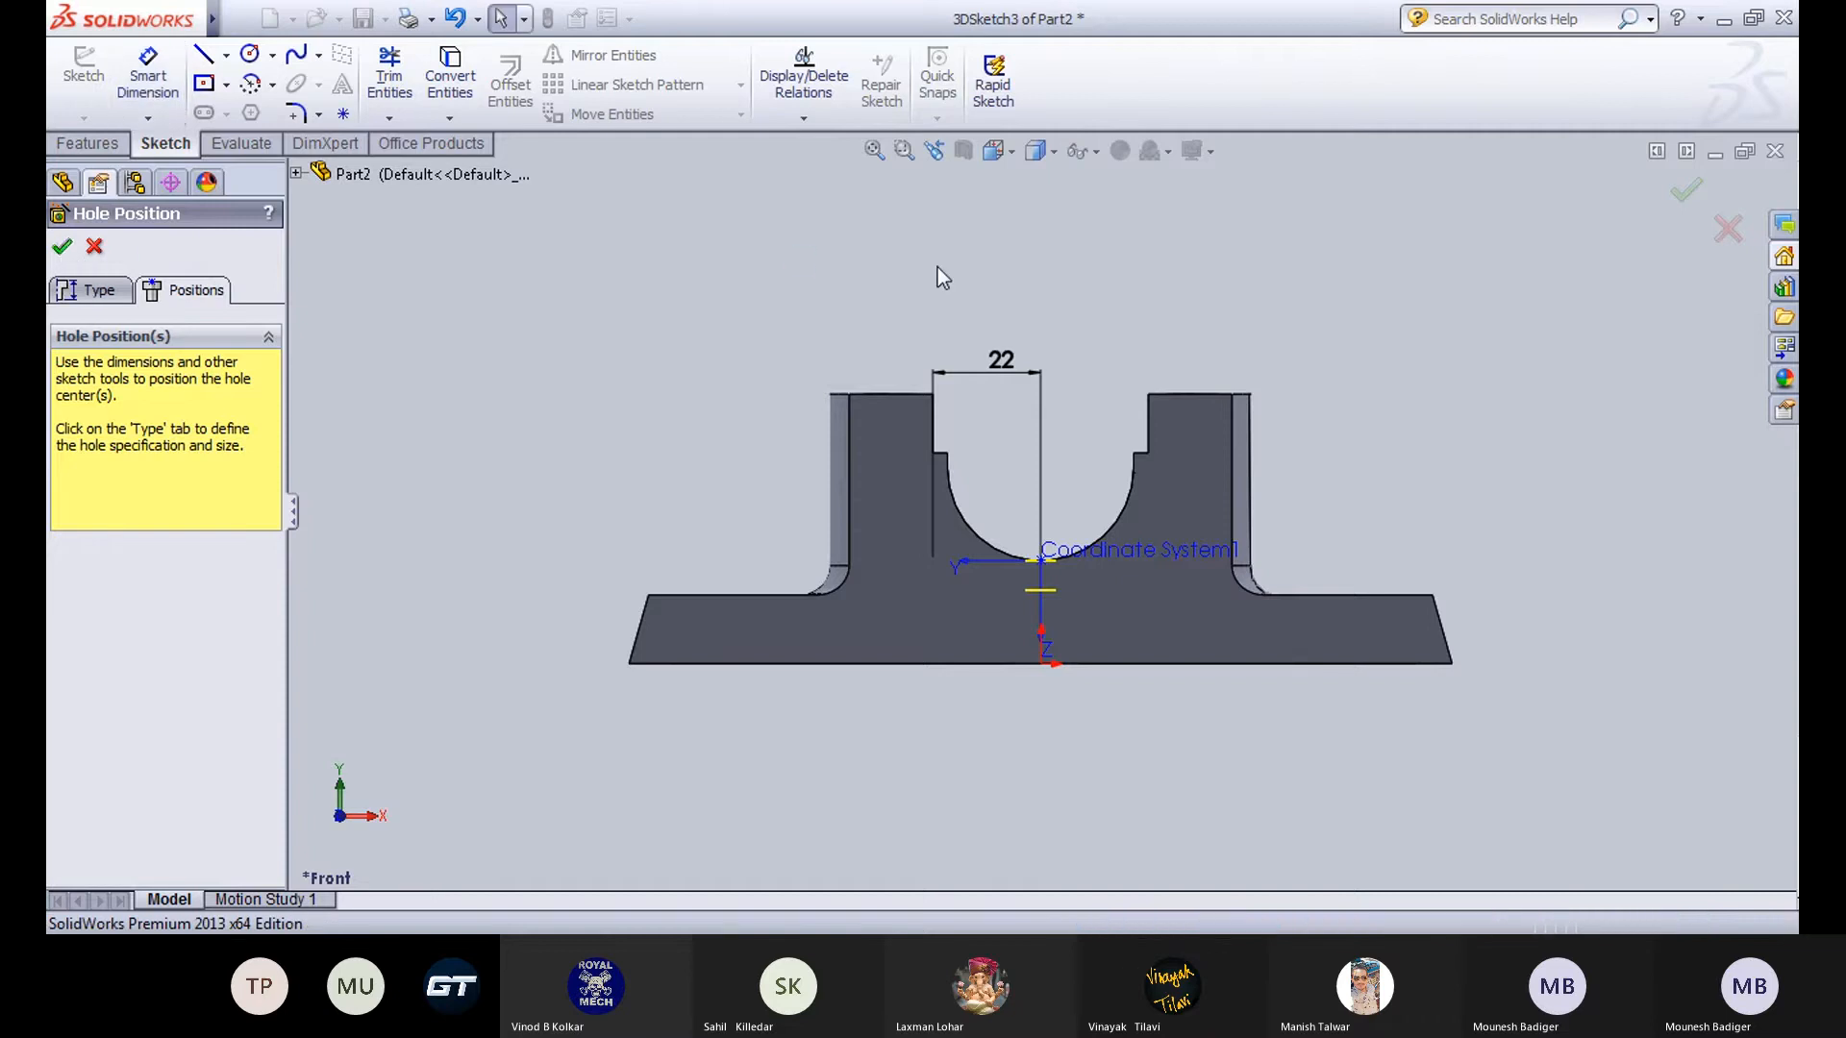
pyautogui.press('Return')
pyautogui.click(934, 305)
pyautogui.moveTo(969, 358); pyautogui.dragTo(993, 721, button='middle')
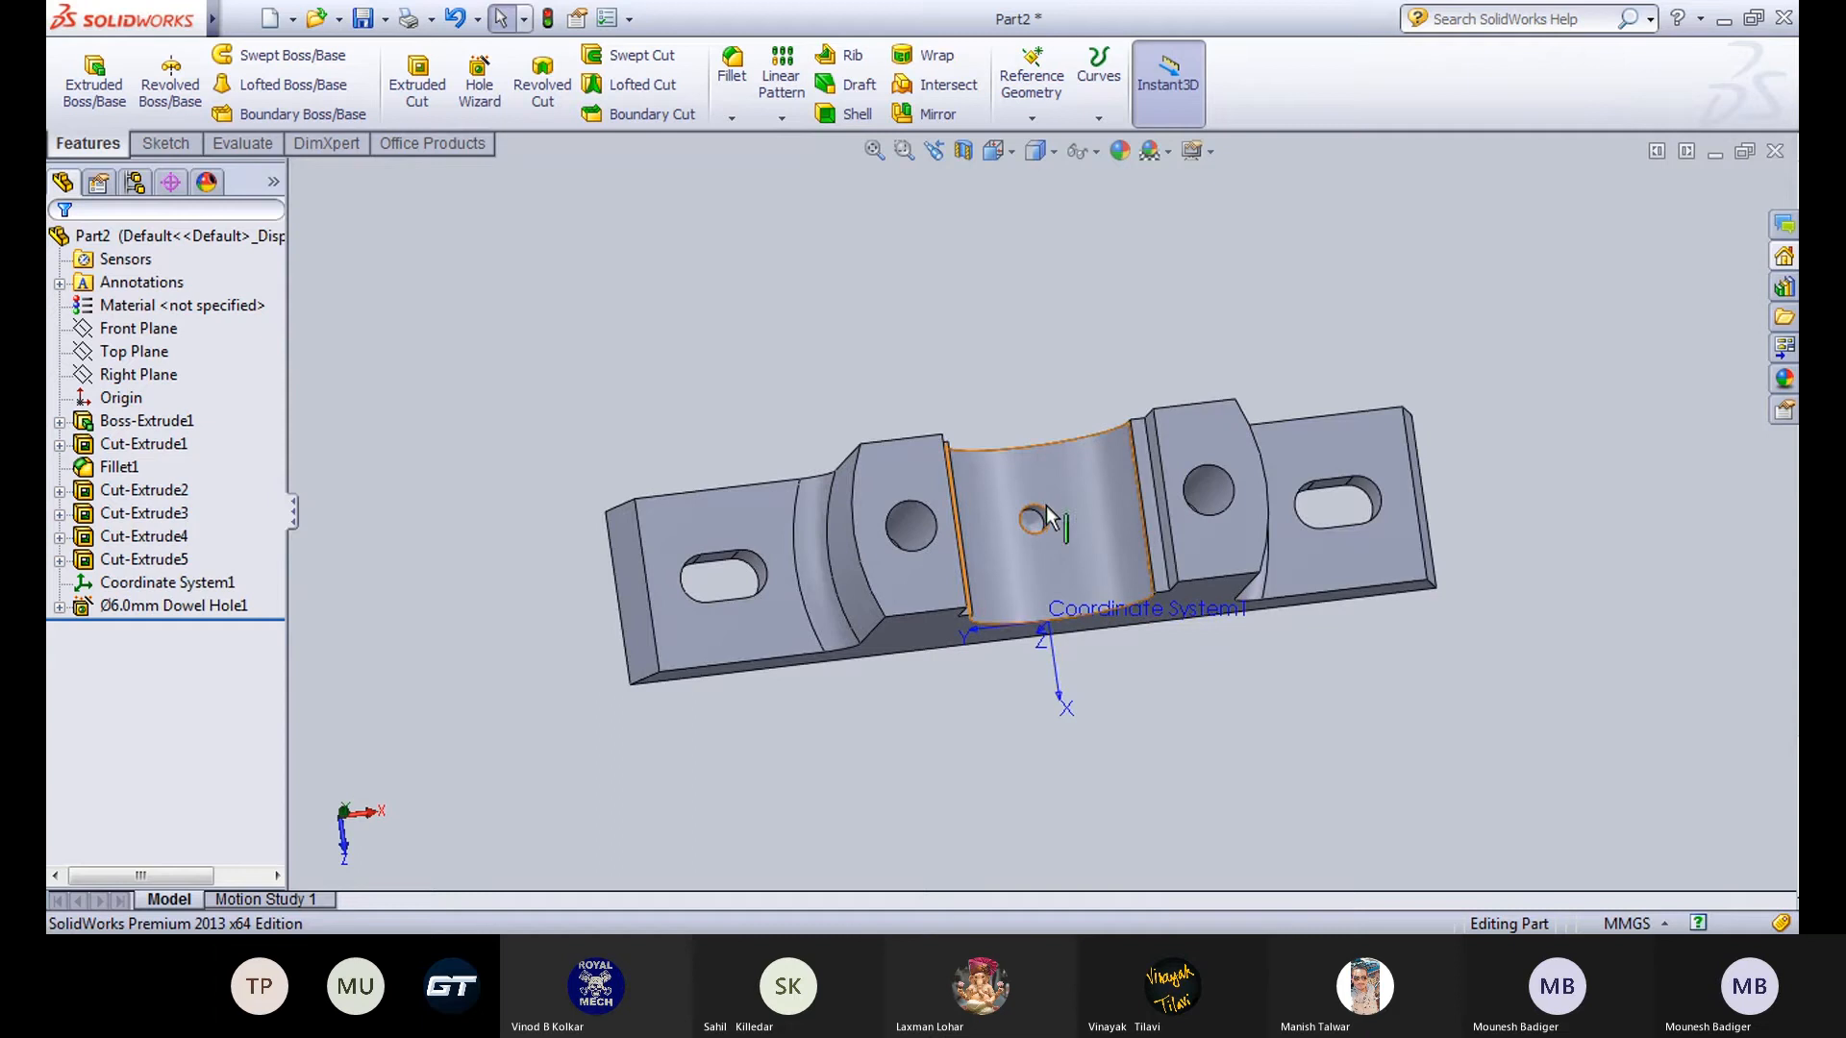
pyautogui.scroll(-3, 1045, 517)
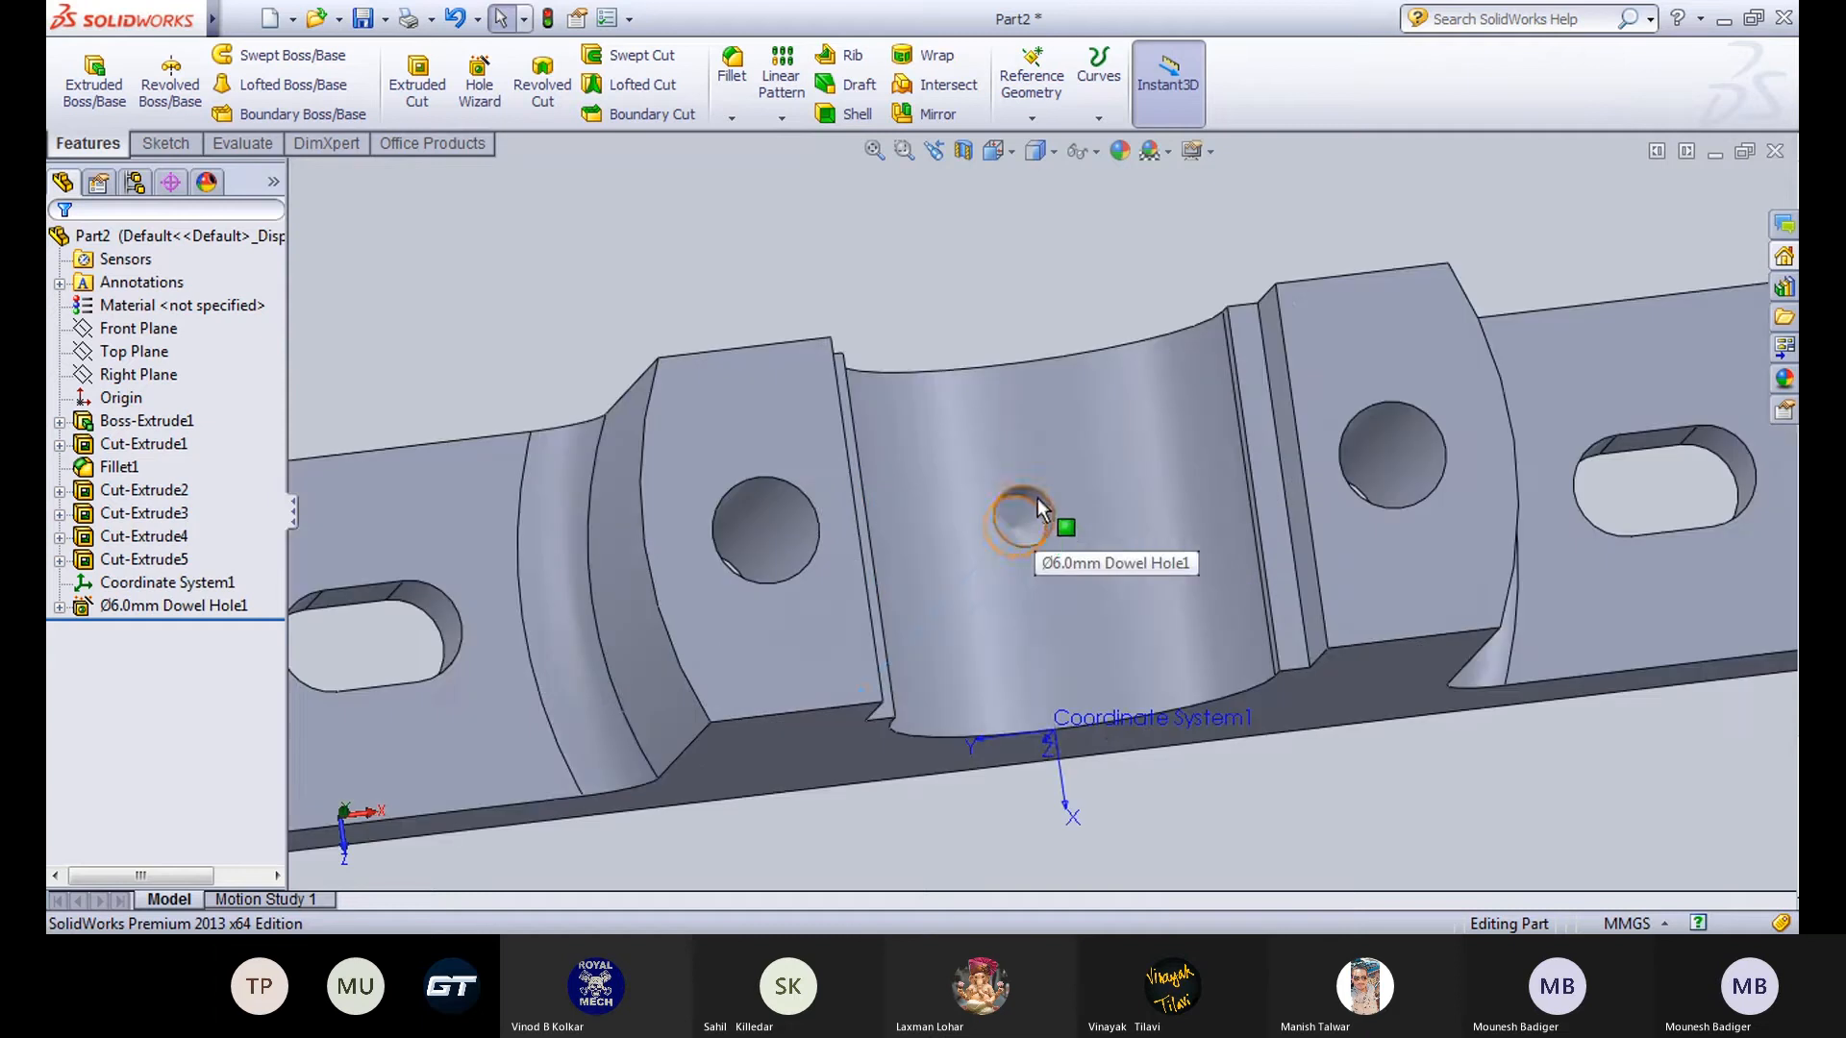
# Reopen the Ø6.0 dowel hole in the bearing seat and edit its position sketch.
pyautogui.click(1042, 509)
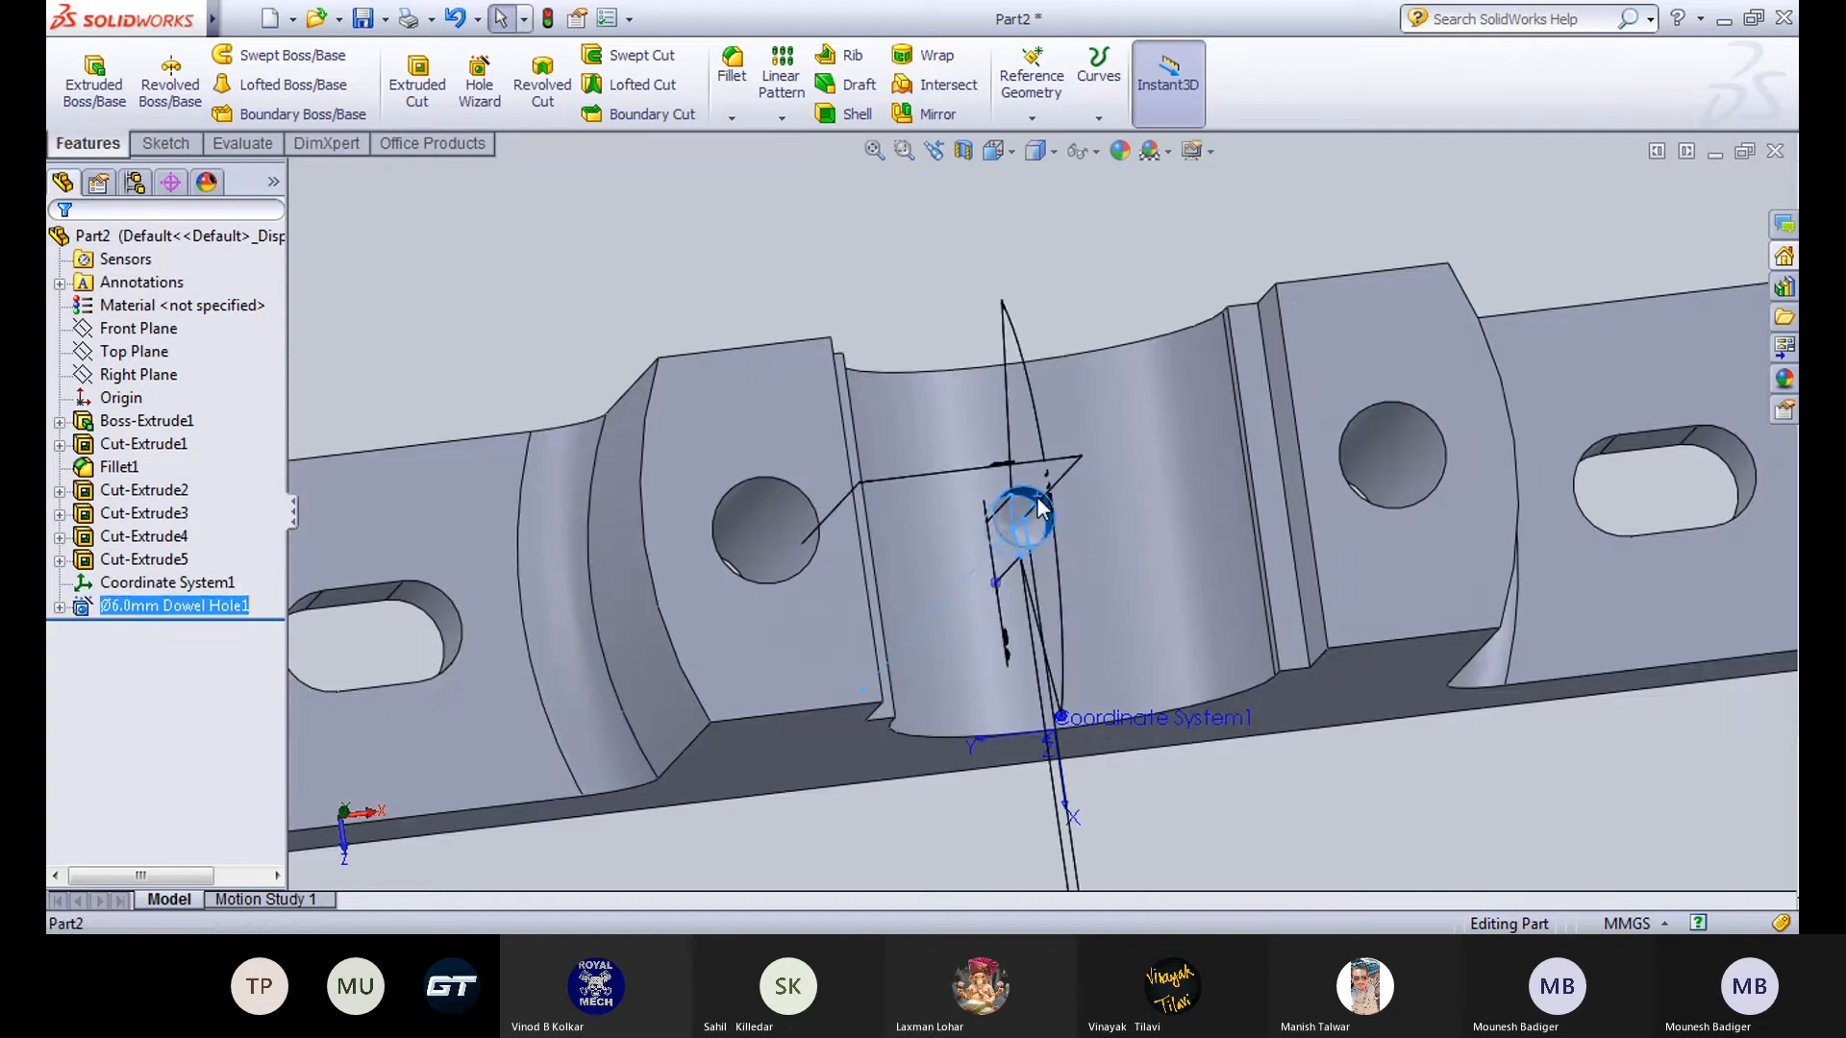
pyautogui.click(1115, 390)
pyautogui.press('f')
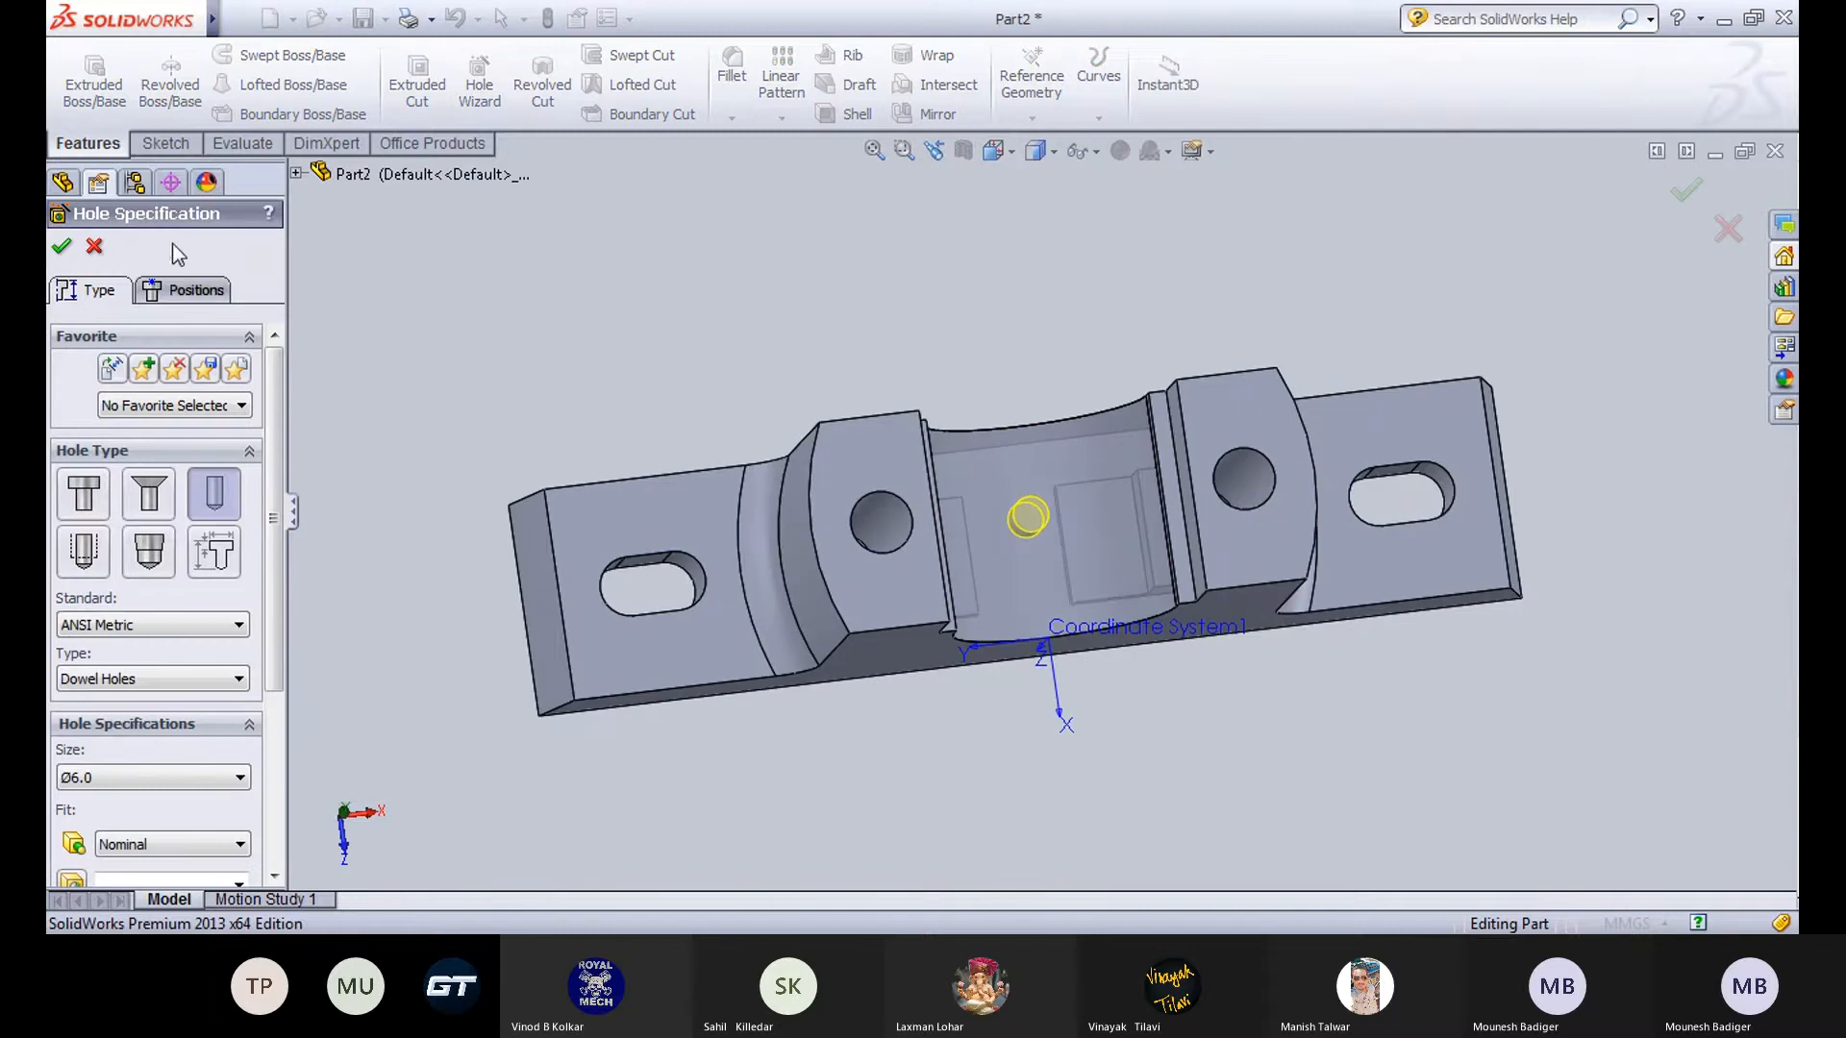
pyautogui.click(186, 290)
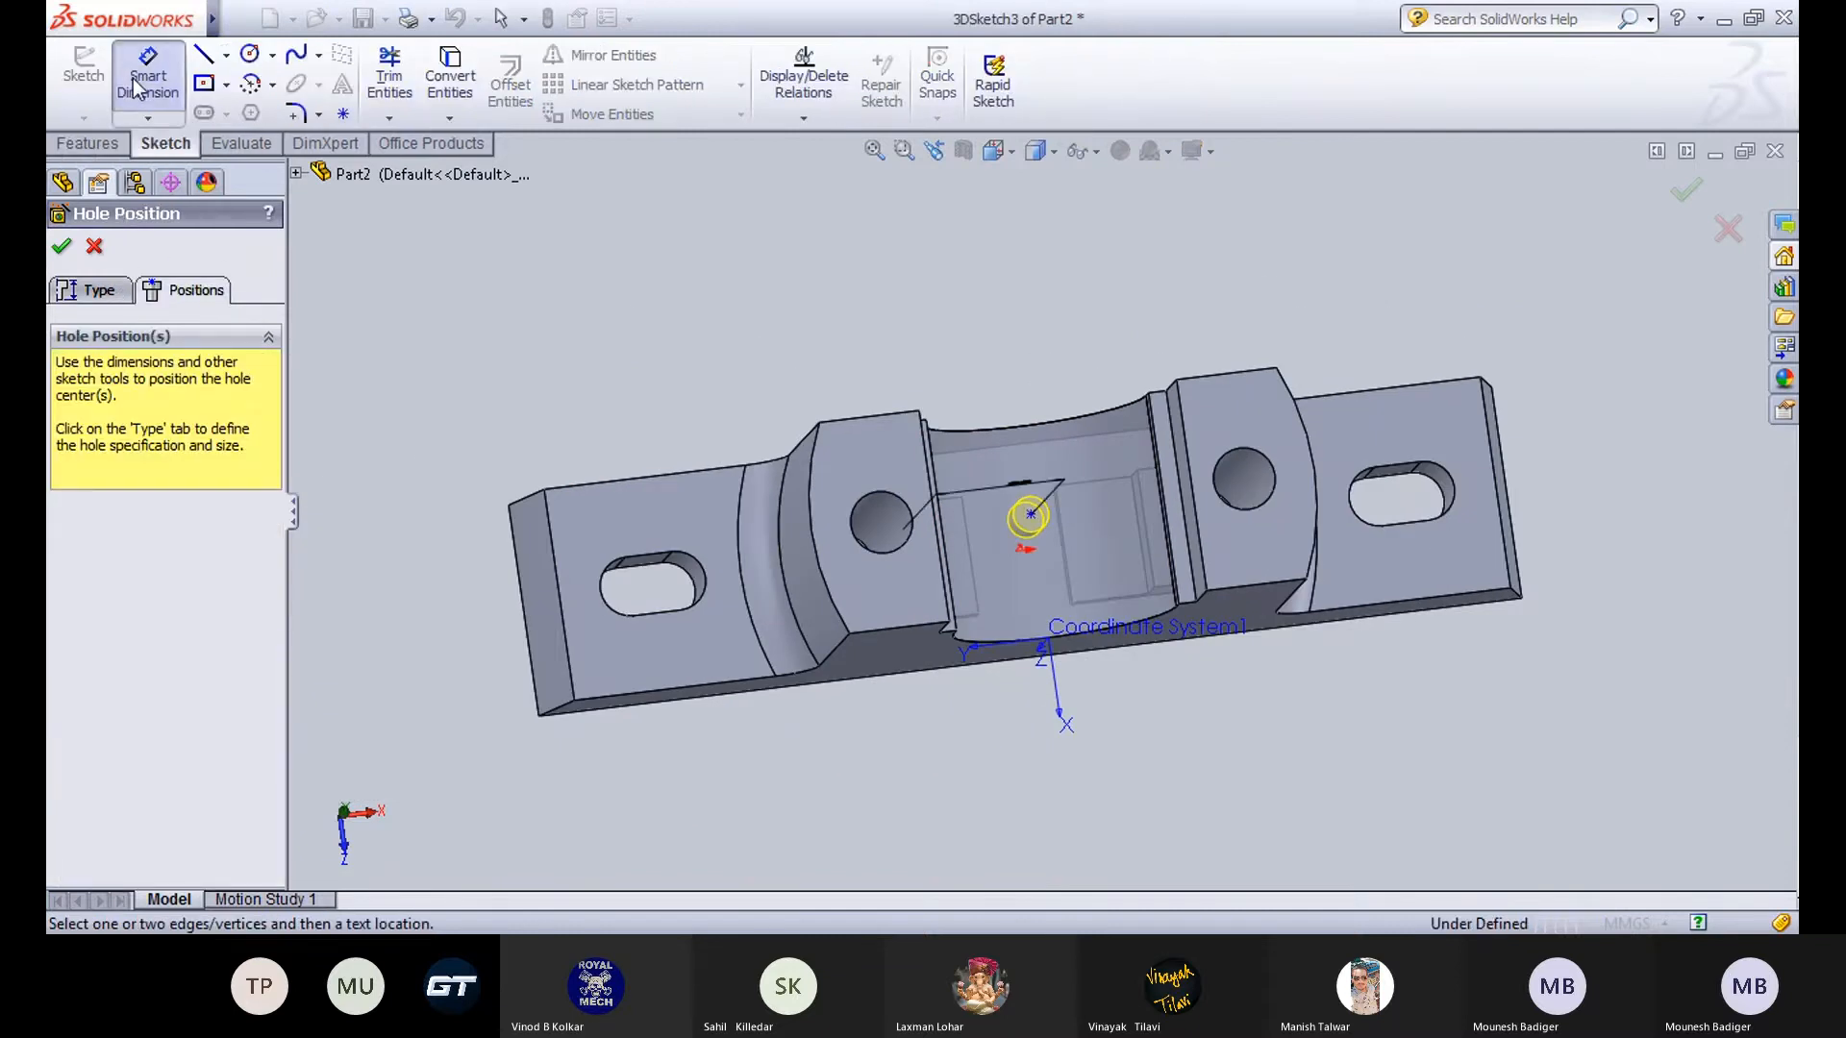
# Dimension the hole's center point 18 mm from the body's back profile face and finish the hole edit.
pyautogui.moveTo(629, 362); pyautogui.dragTo(896, 458, button='middle')
pyautogui.click(915, 475)
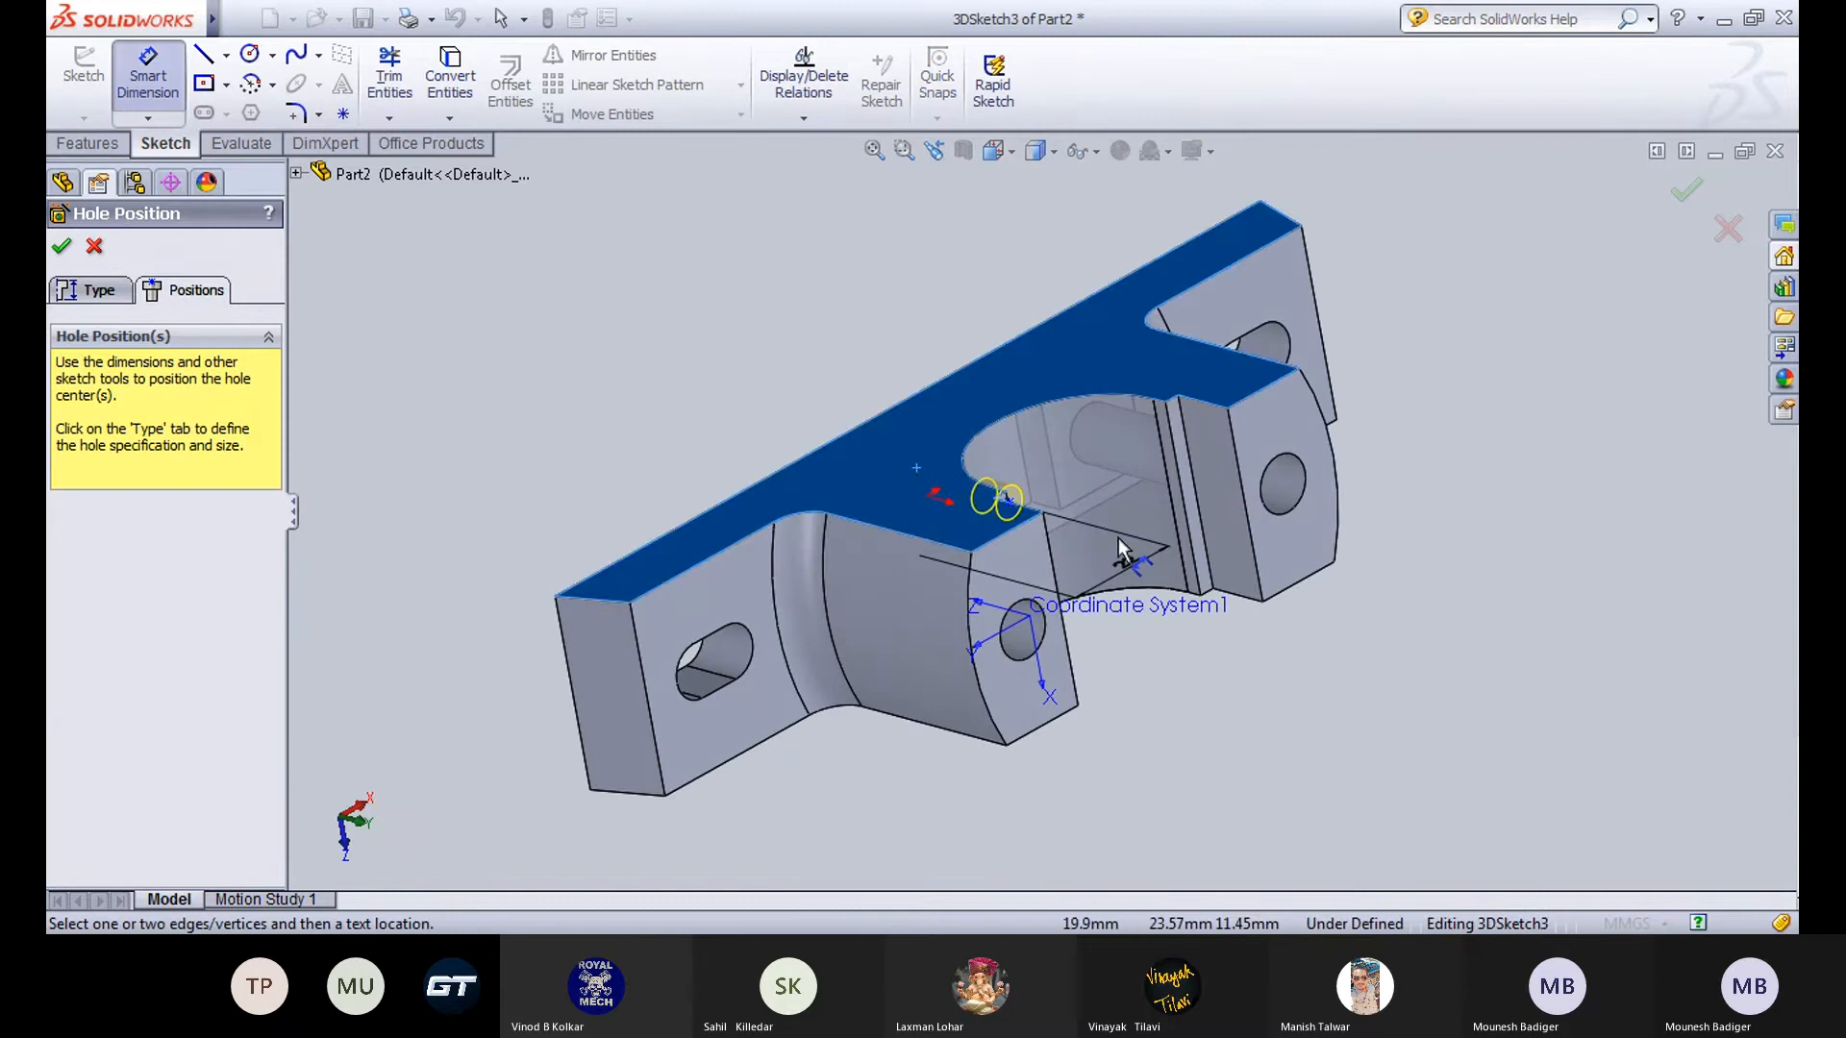
pyautogui.moveTo(1127, 515); pyautogui.dragTo(1079, 411, button='middle')
pyautogui.click(1023, 516)
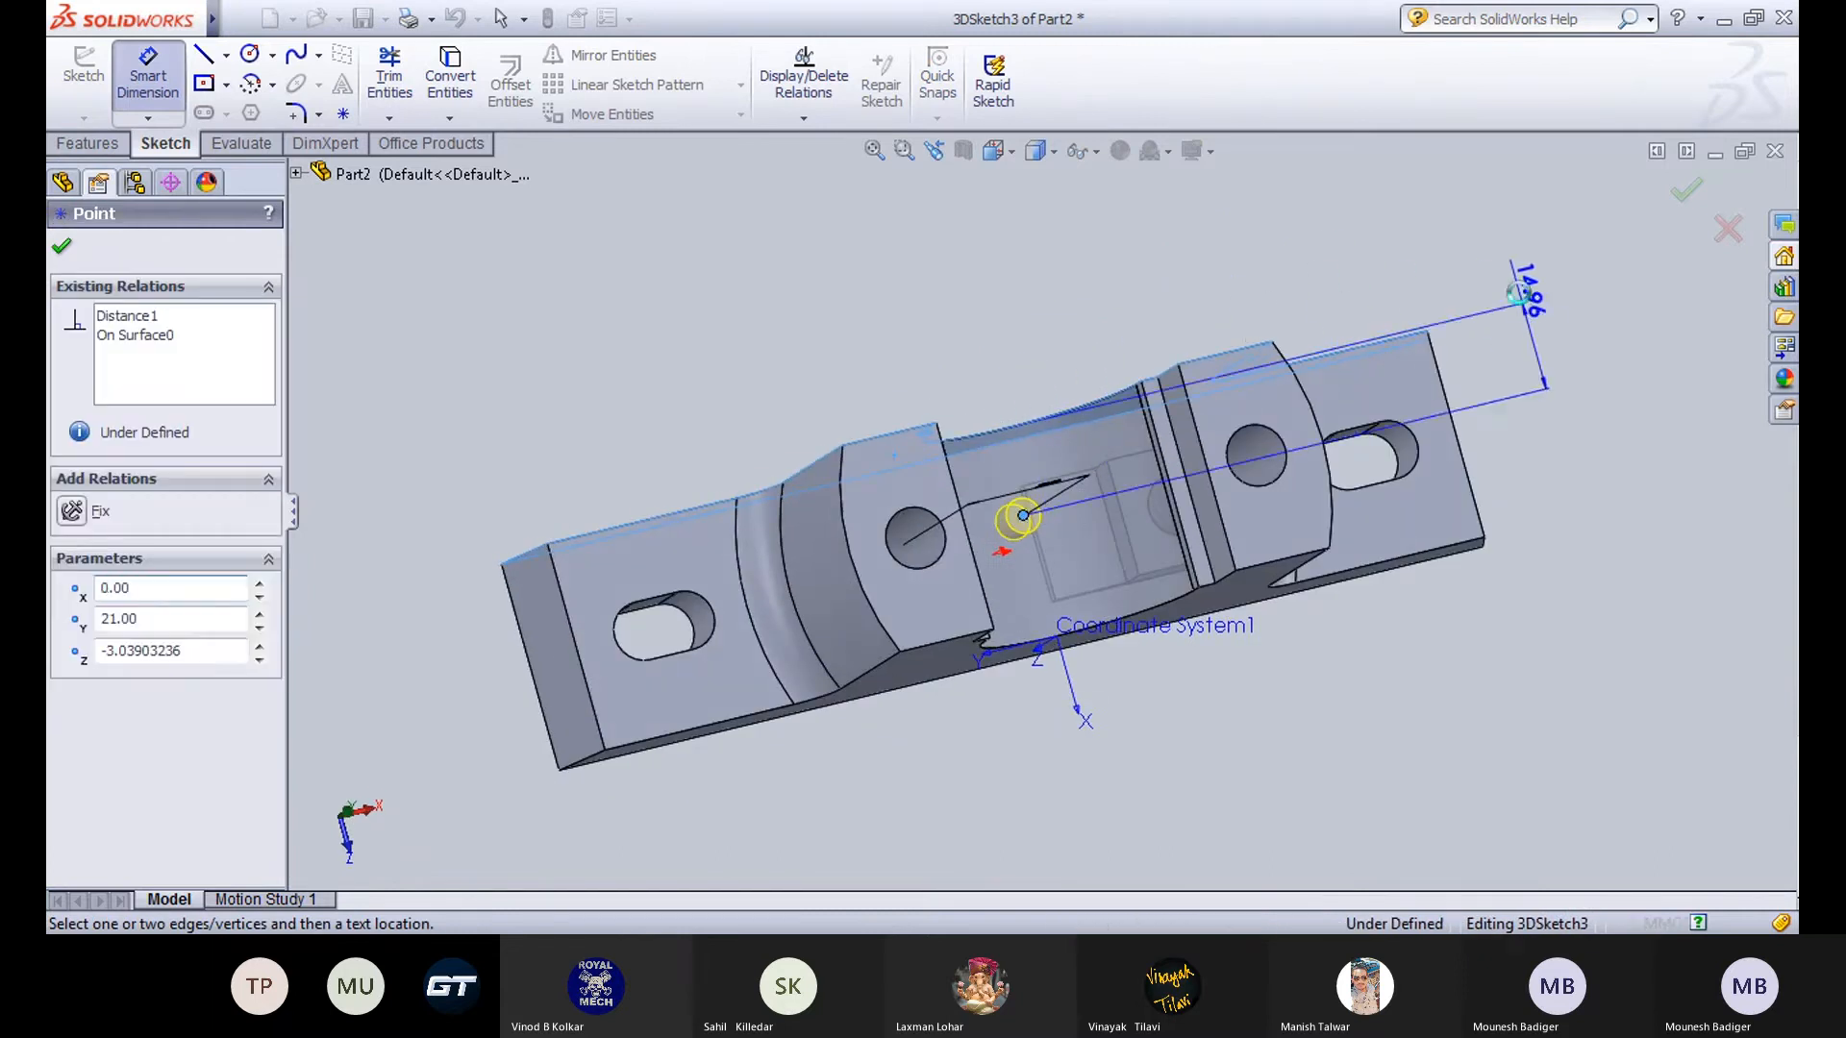
pyautogui.click(1521, 293)
pyautogui.write('18')
pyautogui.press('Return')
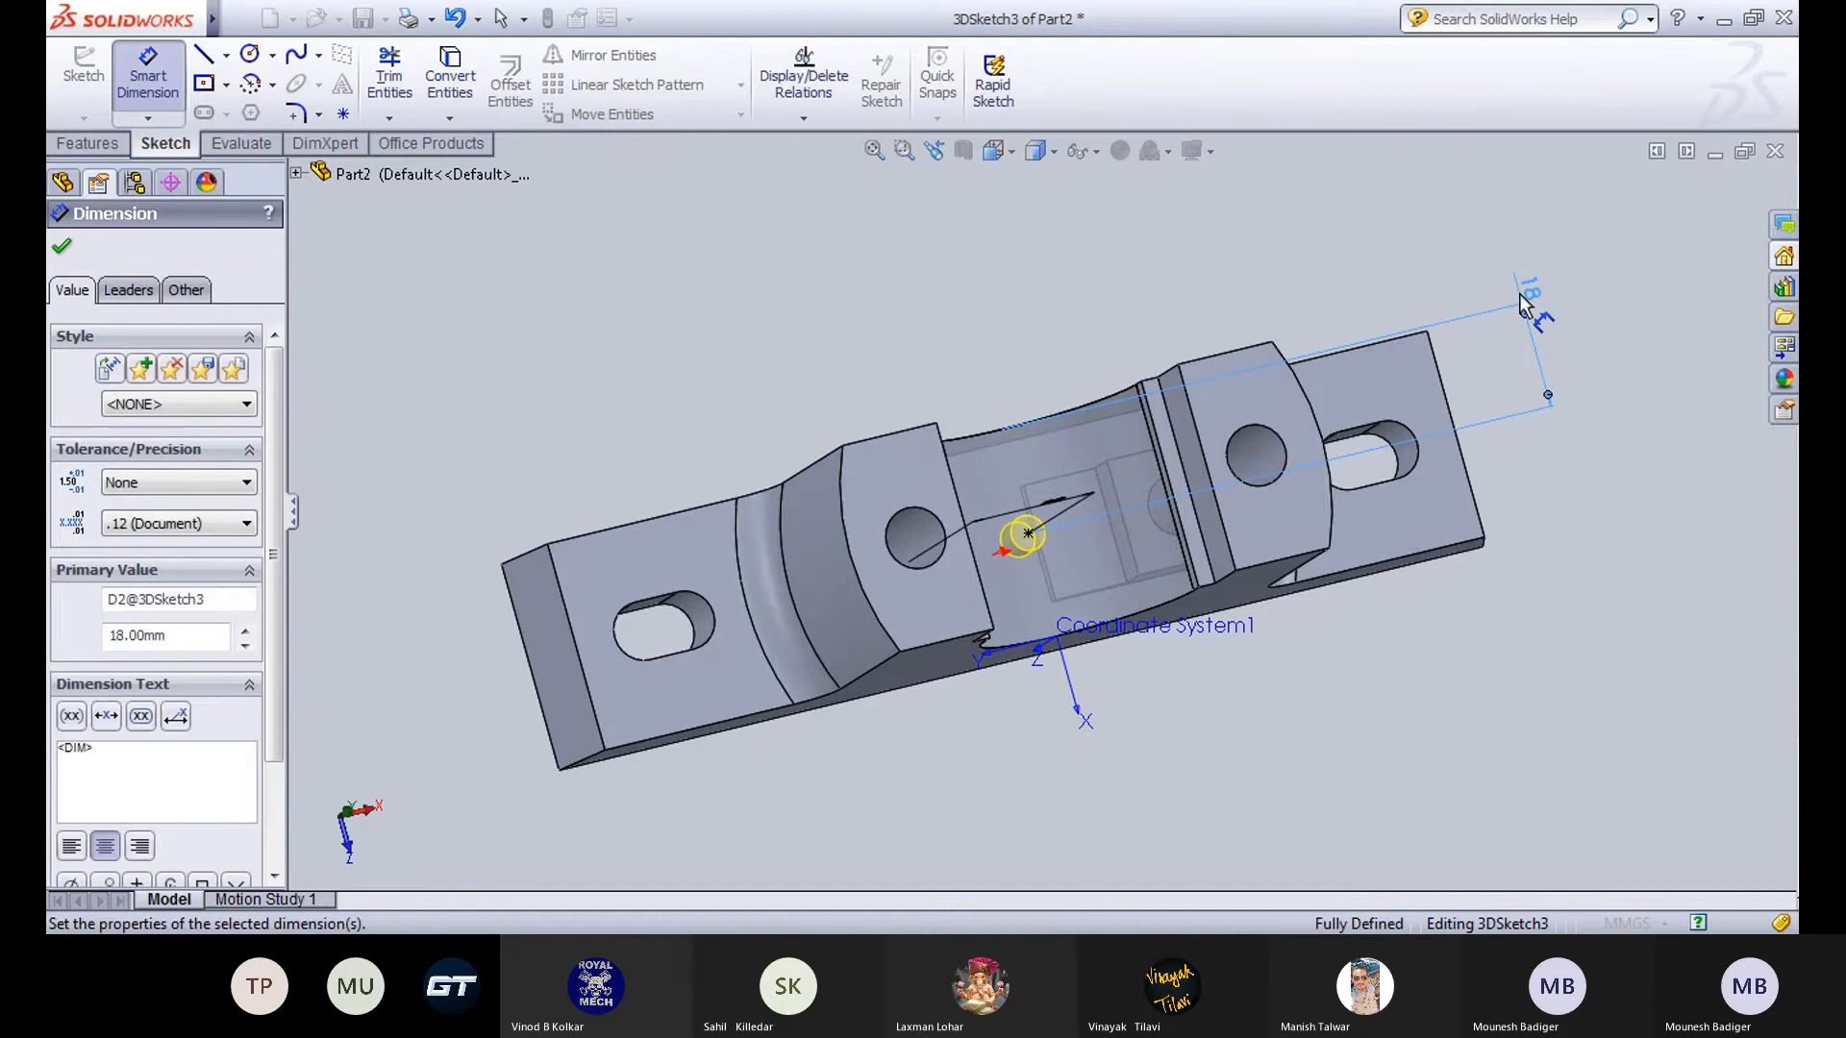
pyautogui.click(155, 89)
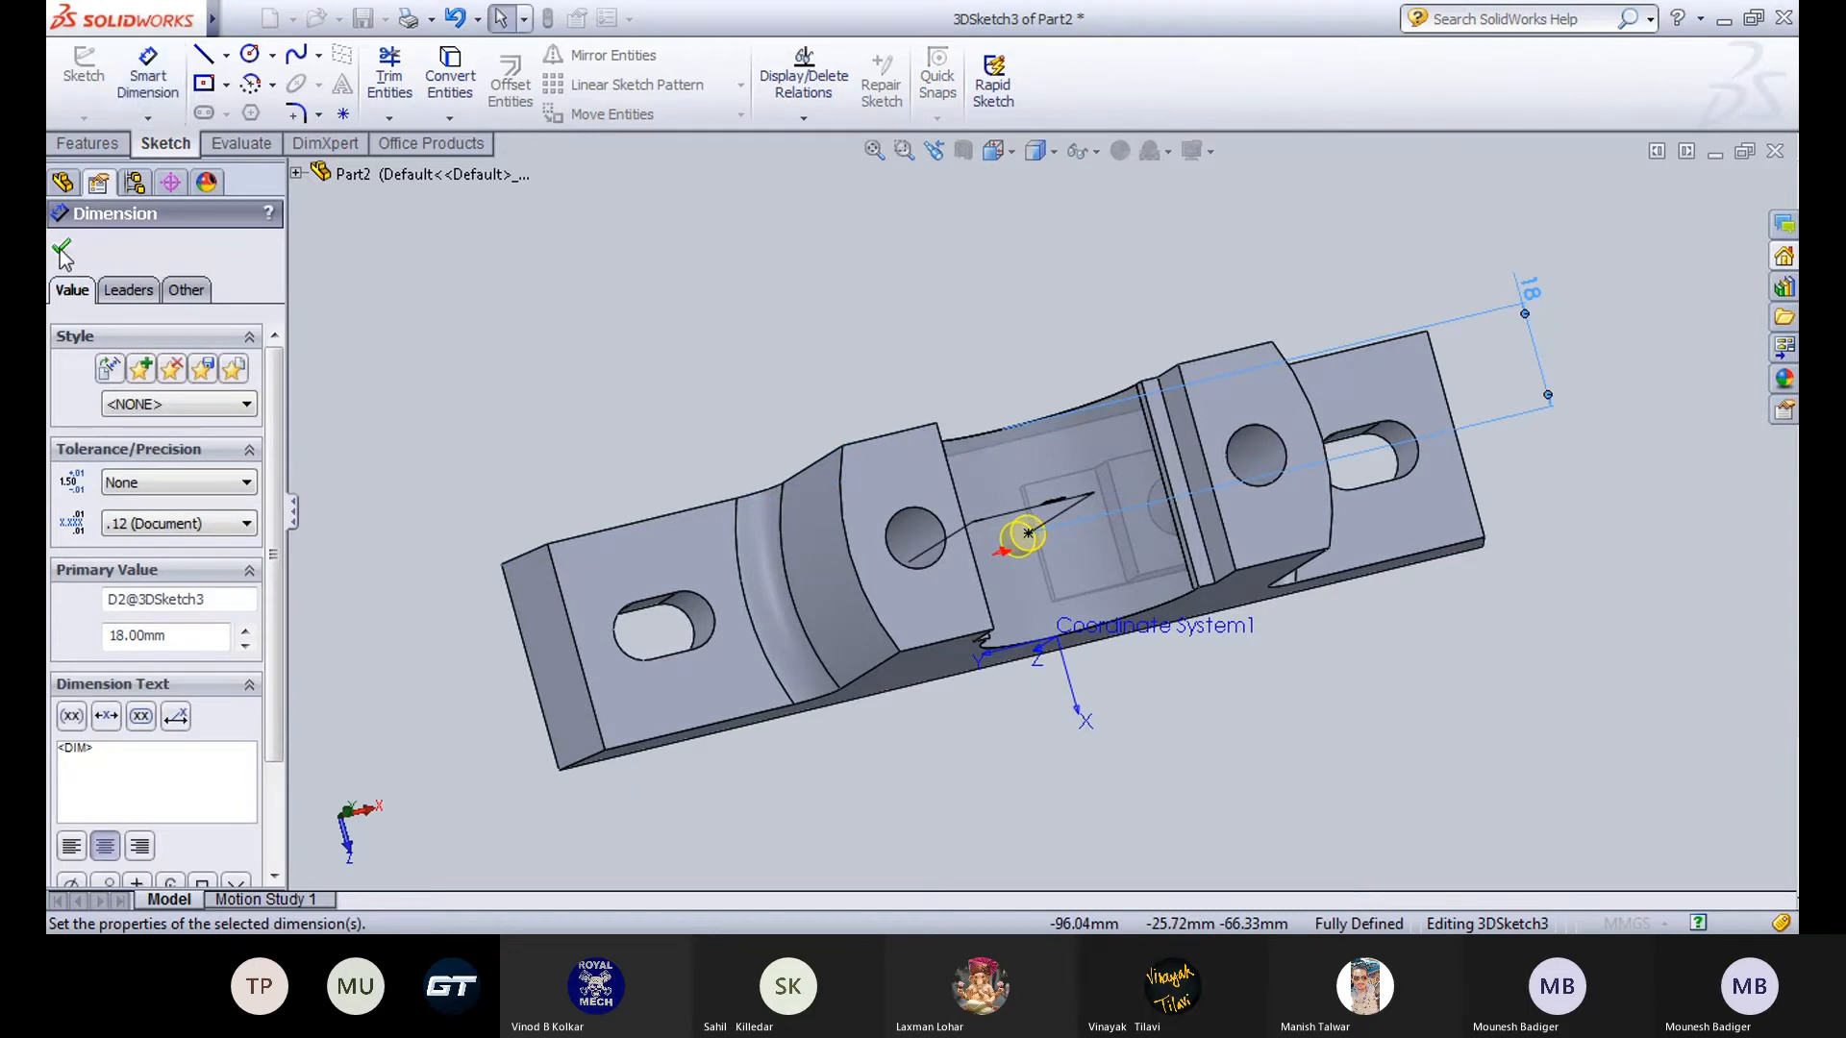
pyautogui.click(61, 246)
pyautogui.click(60, 246)
# Inspect the repositioned dowel hole from several angles and check its centering in the bearing seat in top view.
pyautogui.moveTo(999, 388); pyautogui.dragTo(918, 461, button='middle')
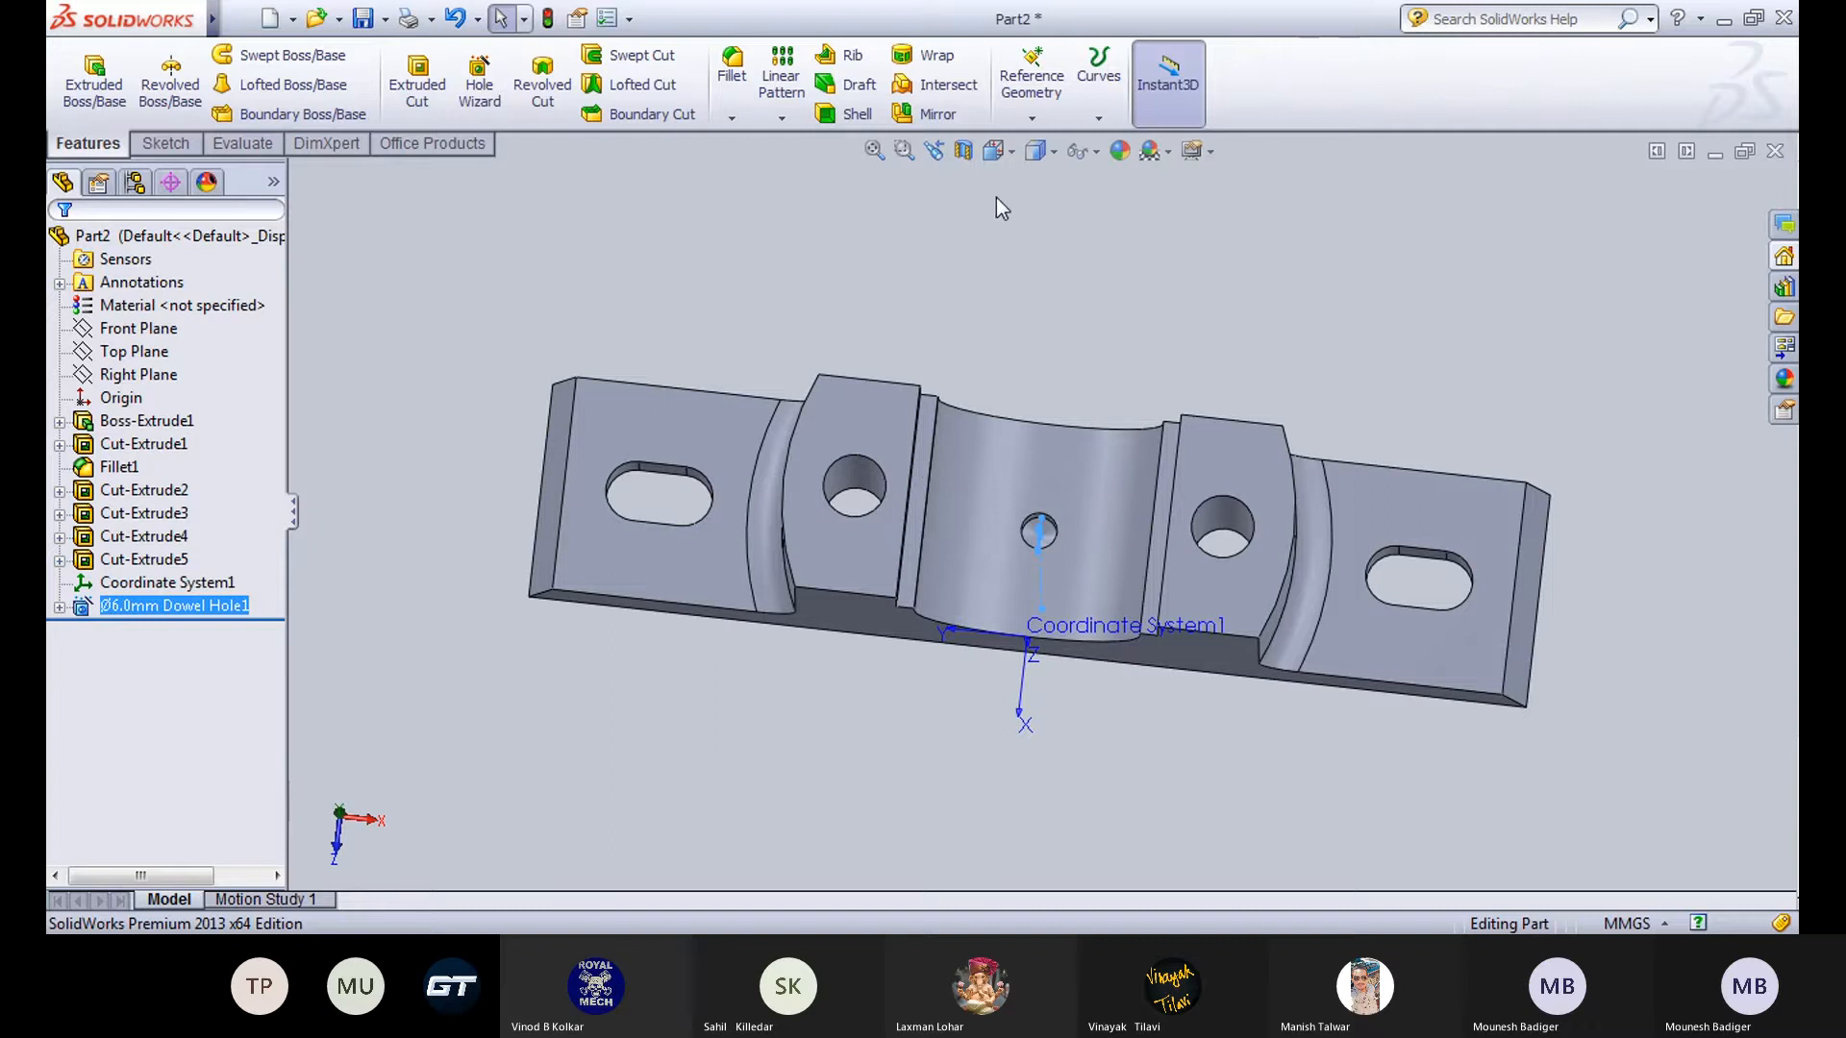
pyautogui.click(1038, 152)
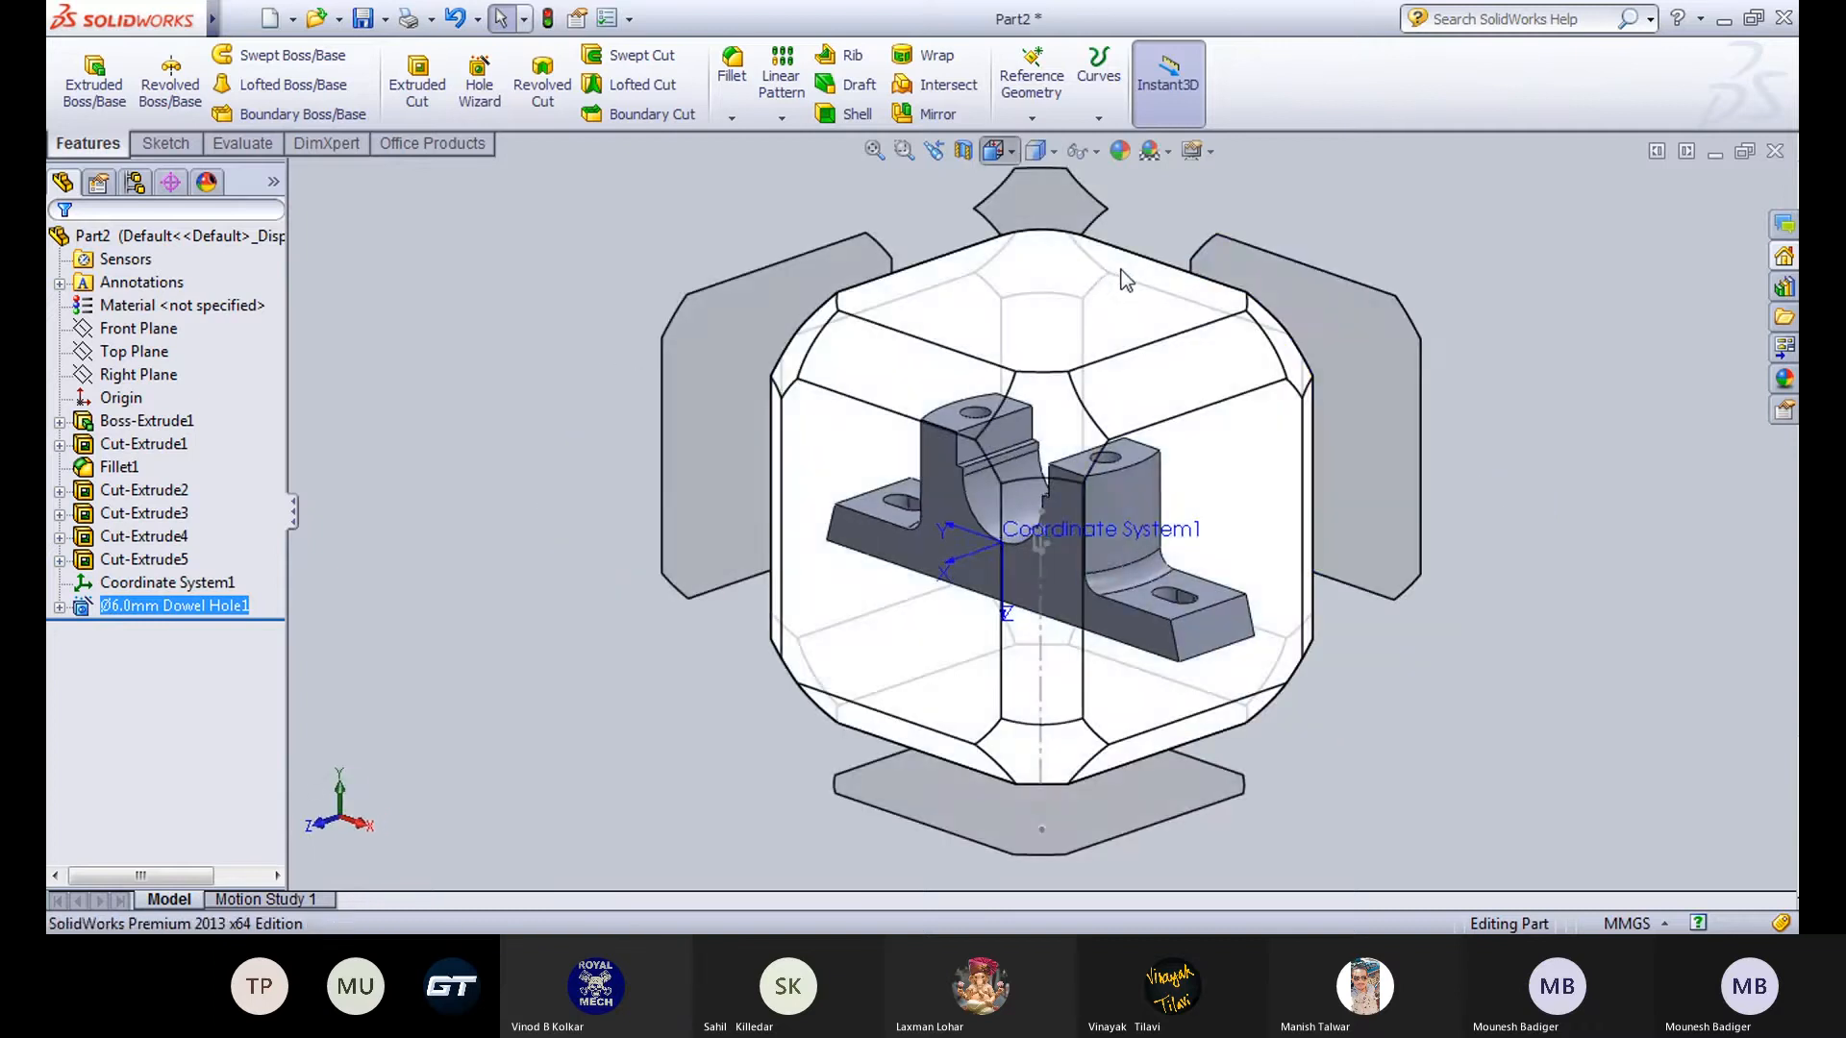
pyautogui.click(1117, 271)
pyautogui.click(821, 511)
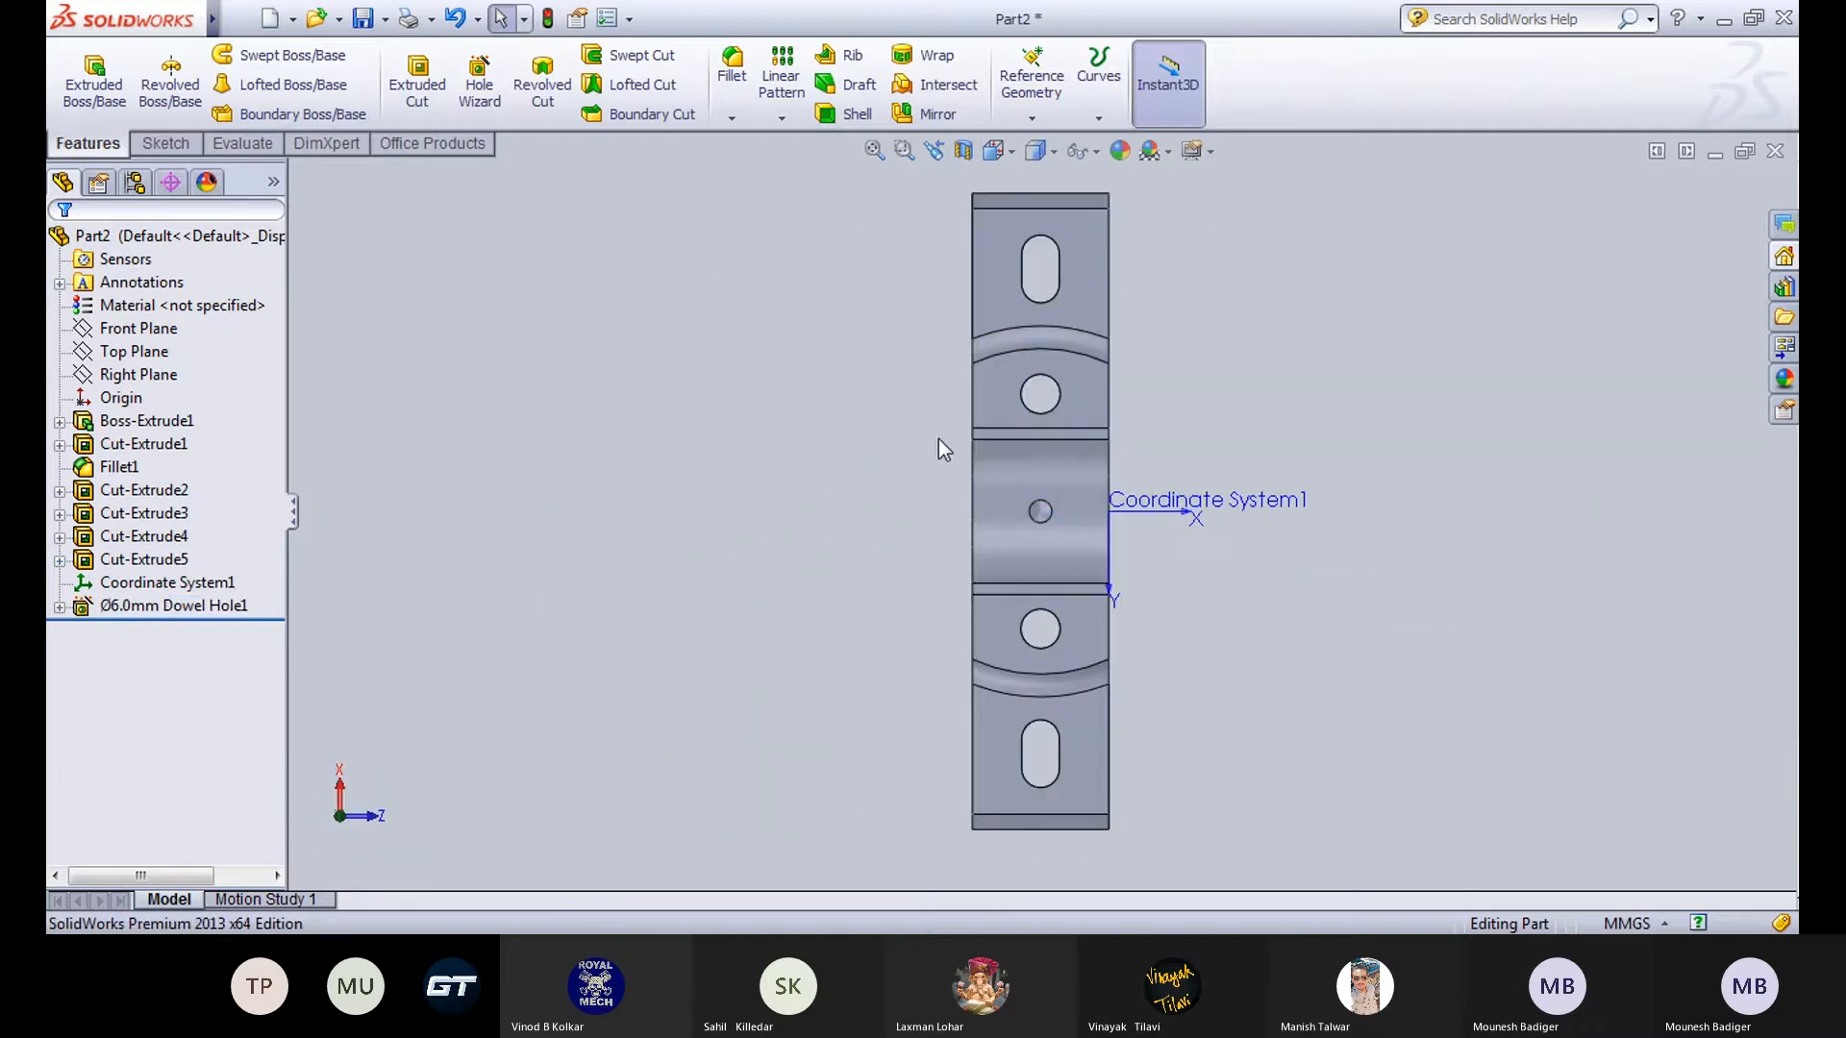
pyautogui.moveTo(866, 462); pyautogui.dragTo(815, 535, button='middle')
pyautogui.click(1057, 450)
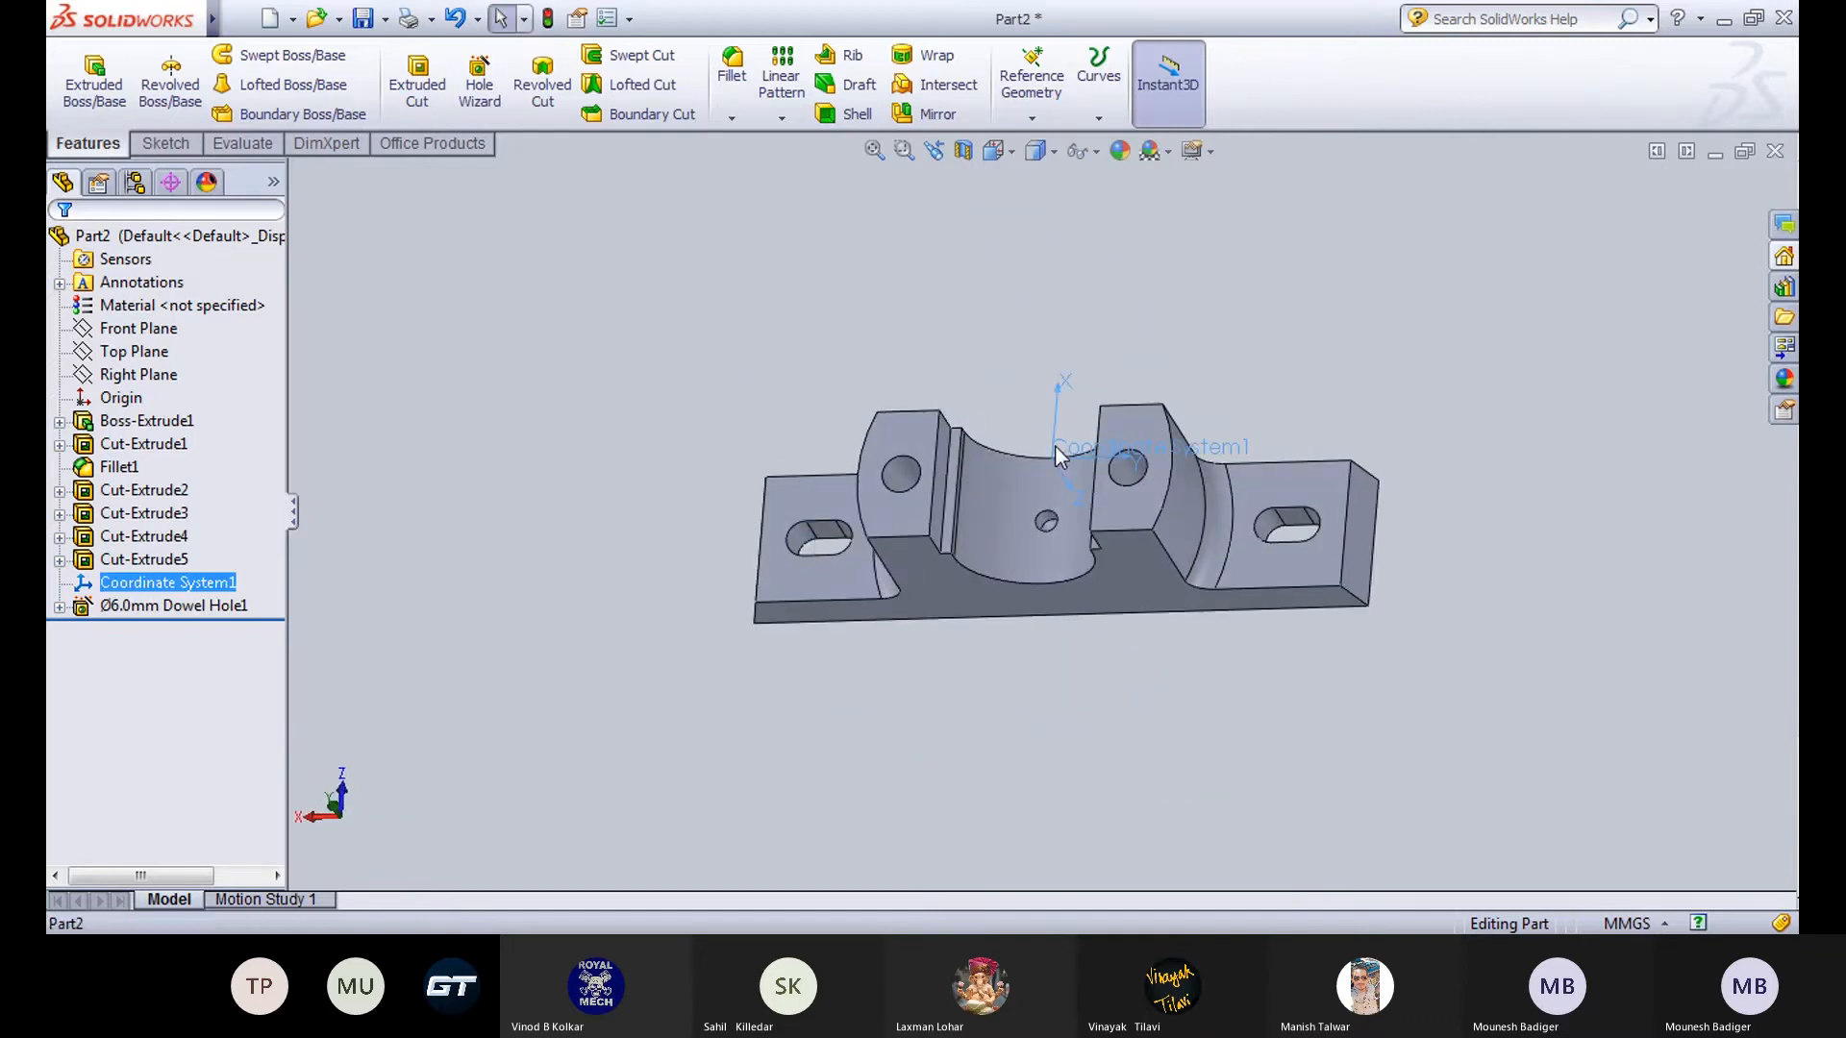
pyautogui.click(1100, 415)
pyautogui.moveTo(966, 354); pyautogui.dragTo(1010, 399, button='middle')
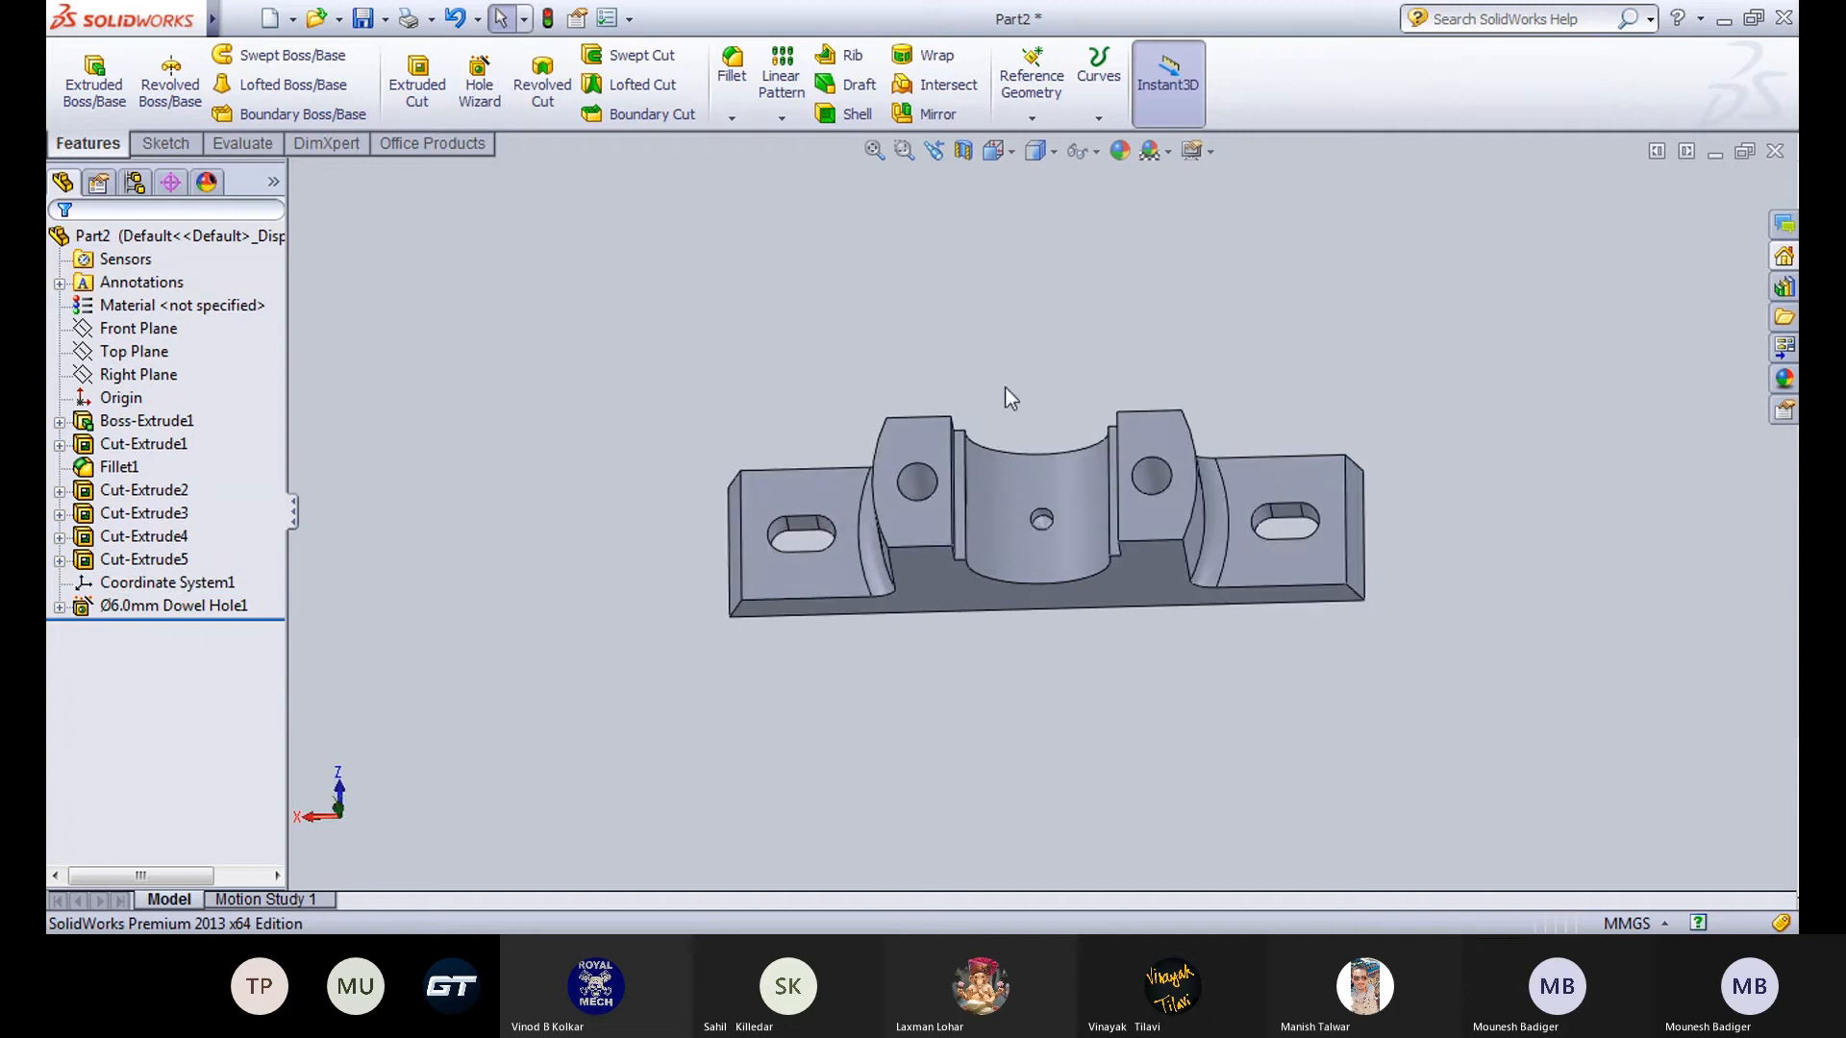
pyautogui.click(1006, 154)
pyautogui.click(1123, 280)
pyautogui.scroll(-4, 1146, 450)
pyautogui.scroll(2, 1031, 516)
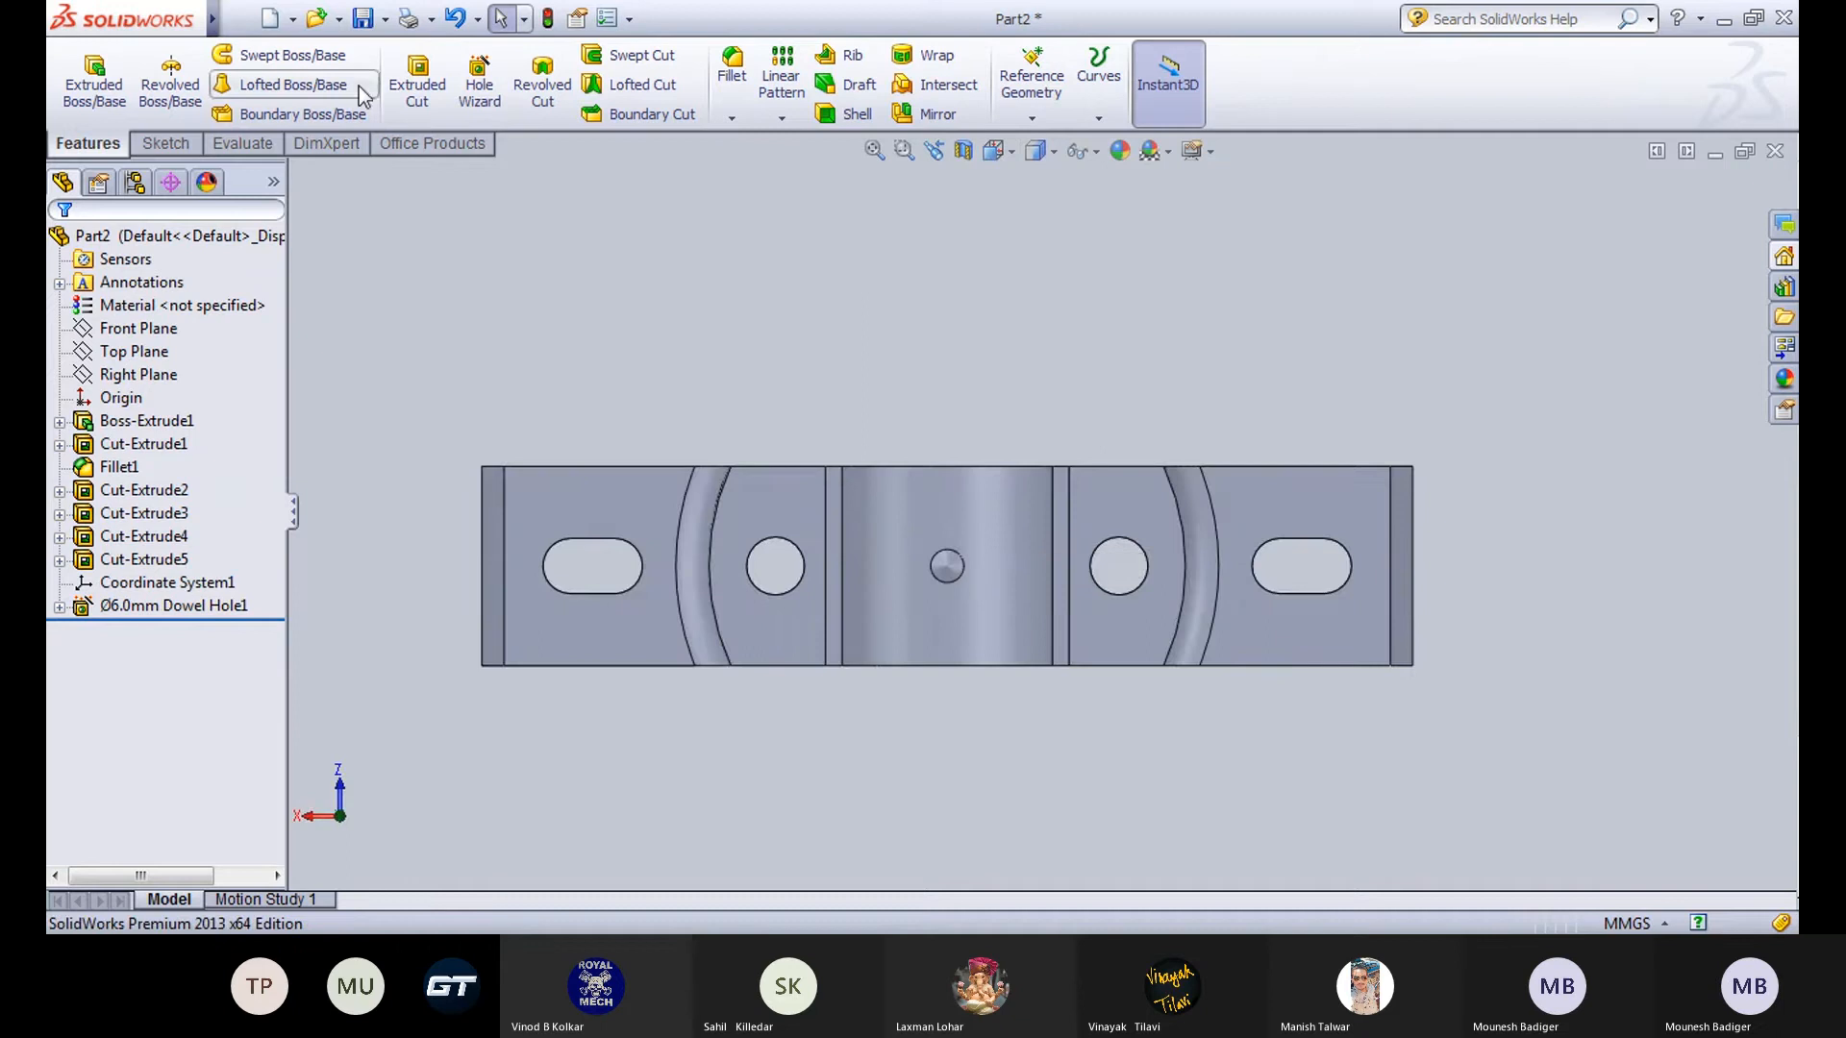
# Start saving the part under a new name and create and open a folder named Assembly inside CAMD-2020-21.
pyautogui.click(384, 18)
pyautogui.click(387, 46)
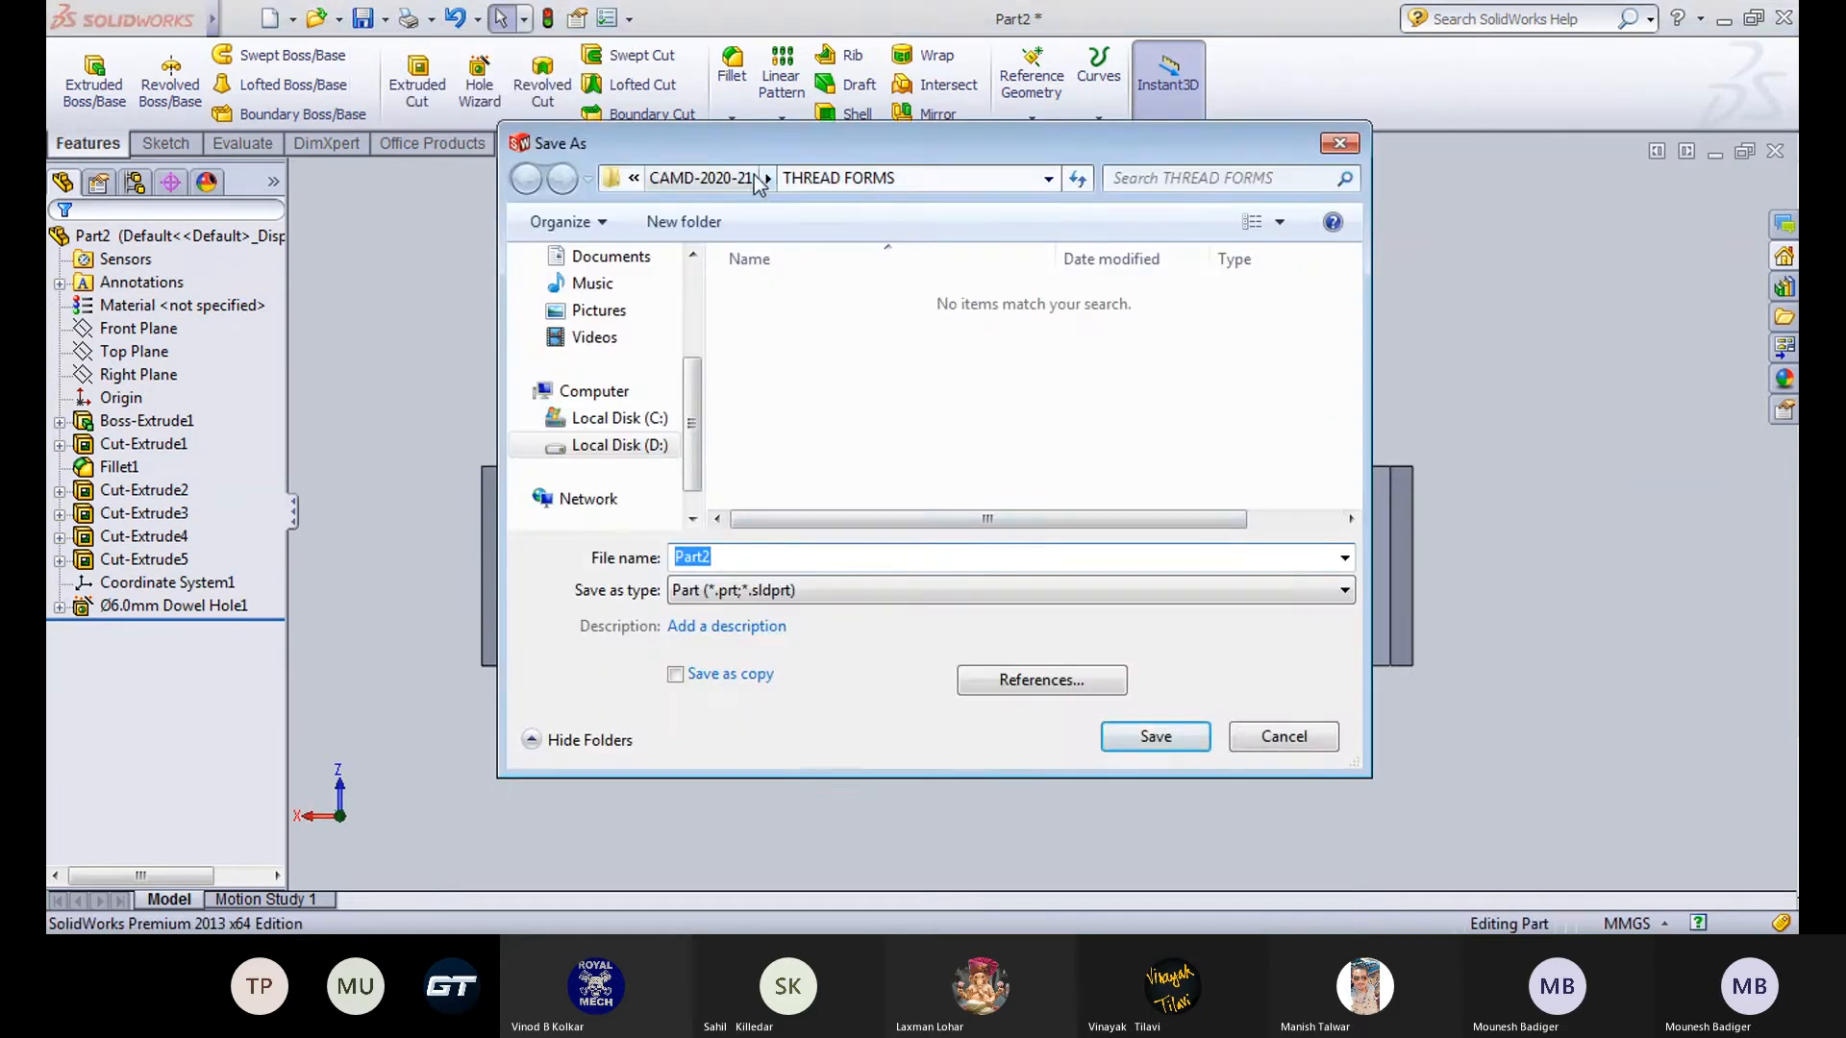
pyautogui.click(702, 178)
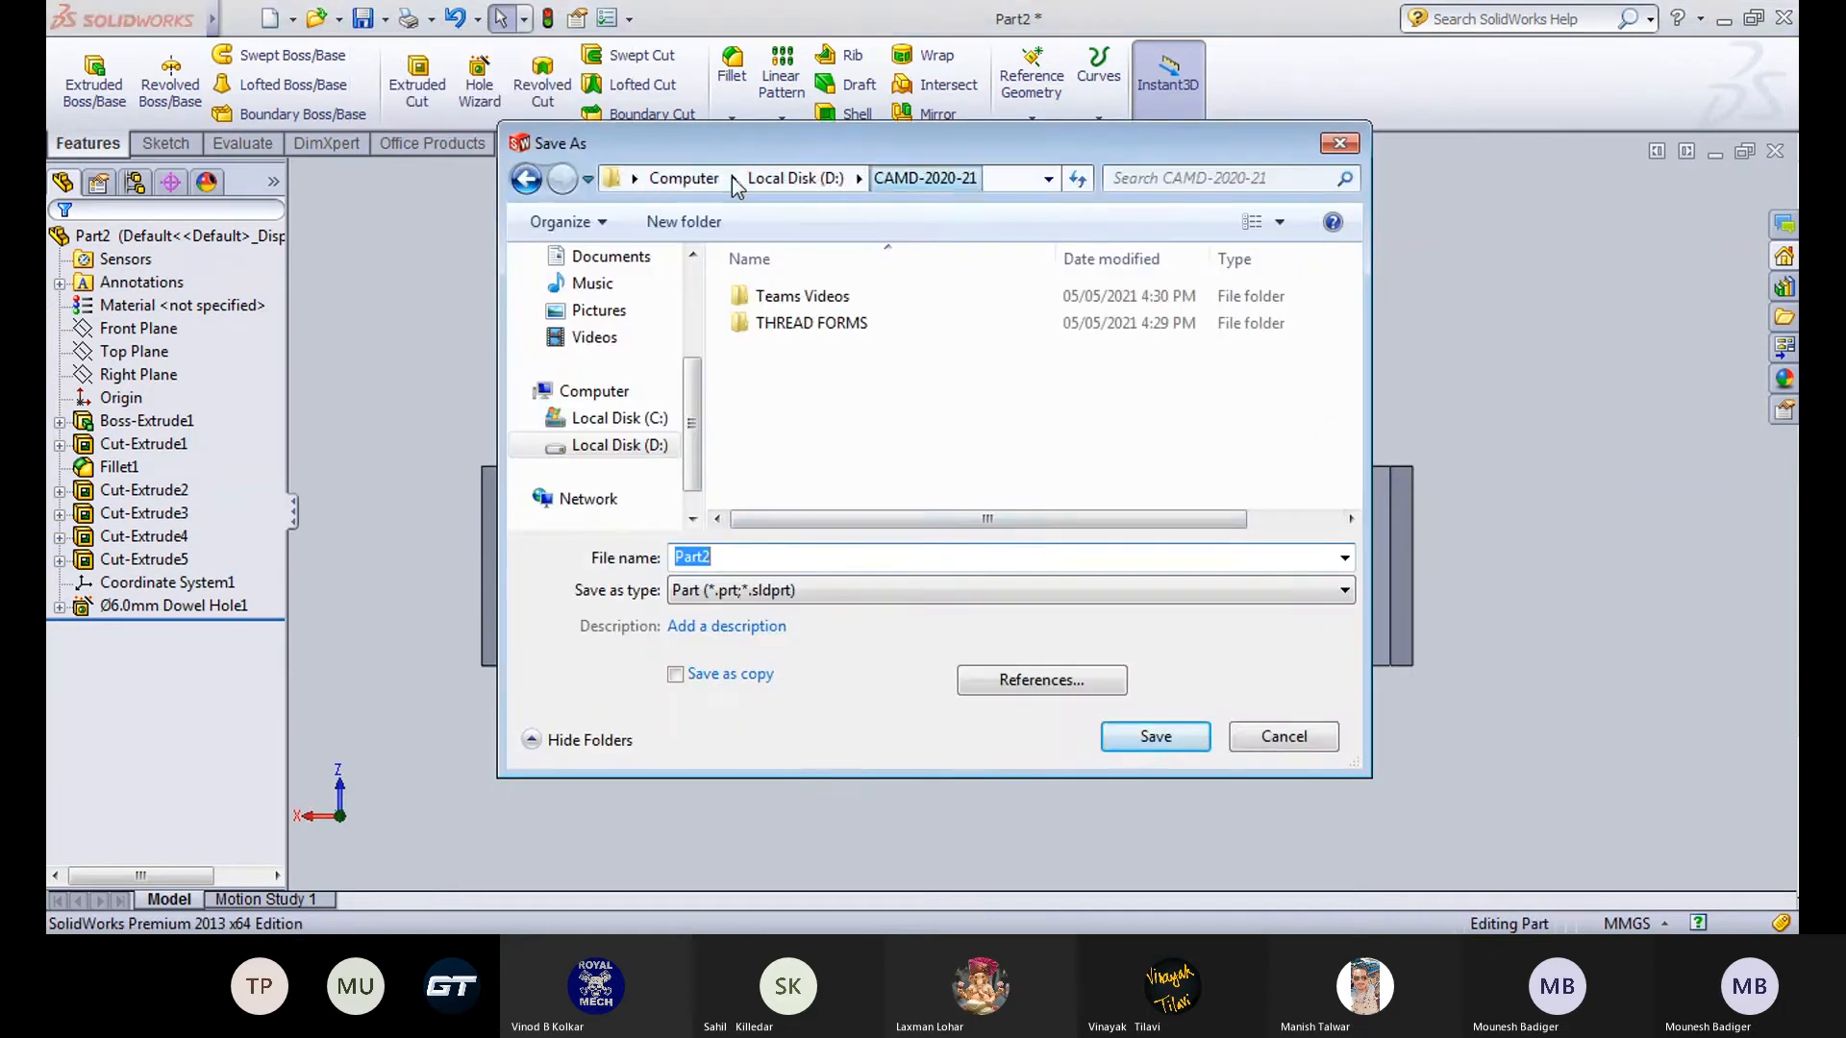
pyautogui.click(684, 221)
pyautogui.write('Ass')
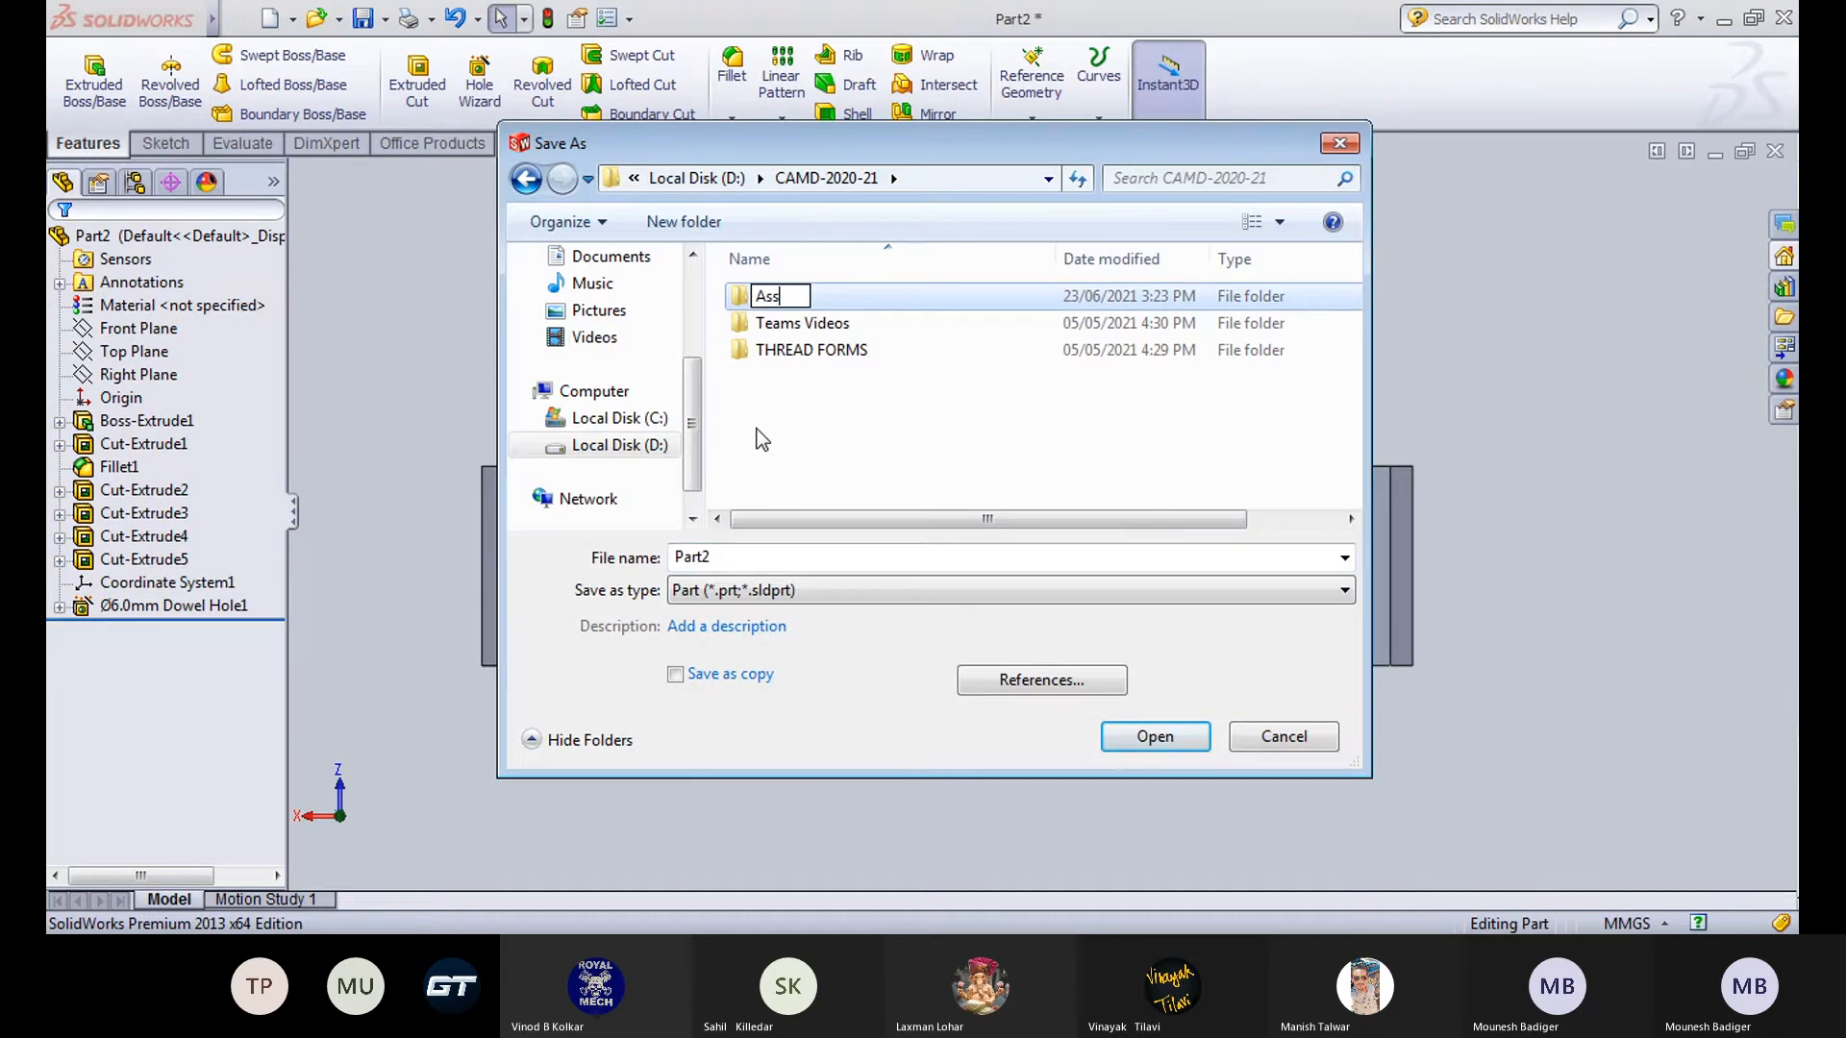
pyautogui.write('embly')
pyautogui.press('Return')
pyautogui.press('Return')
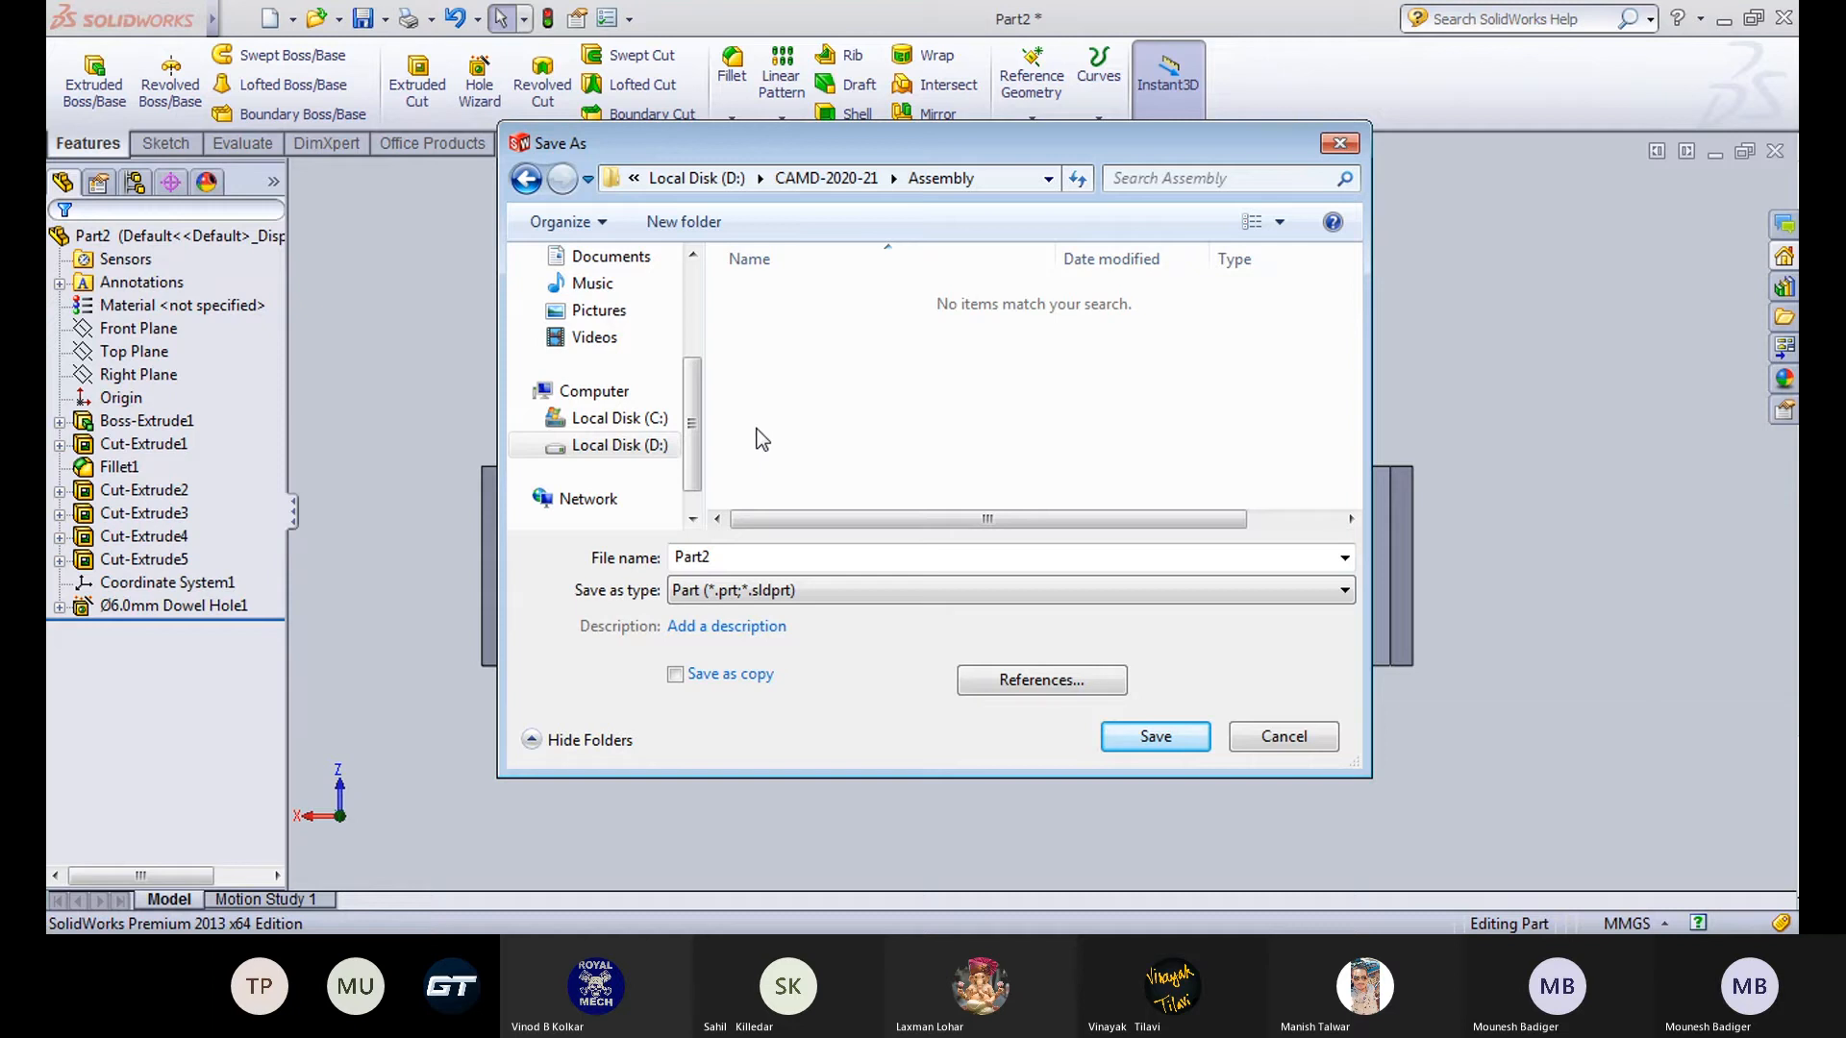
# Create a Plummer Block subfolder inside Assembly and save the part there as Part-1.
pyautogui.click(701, 222)
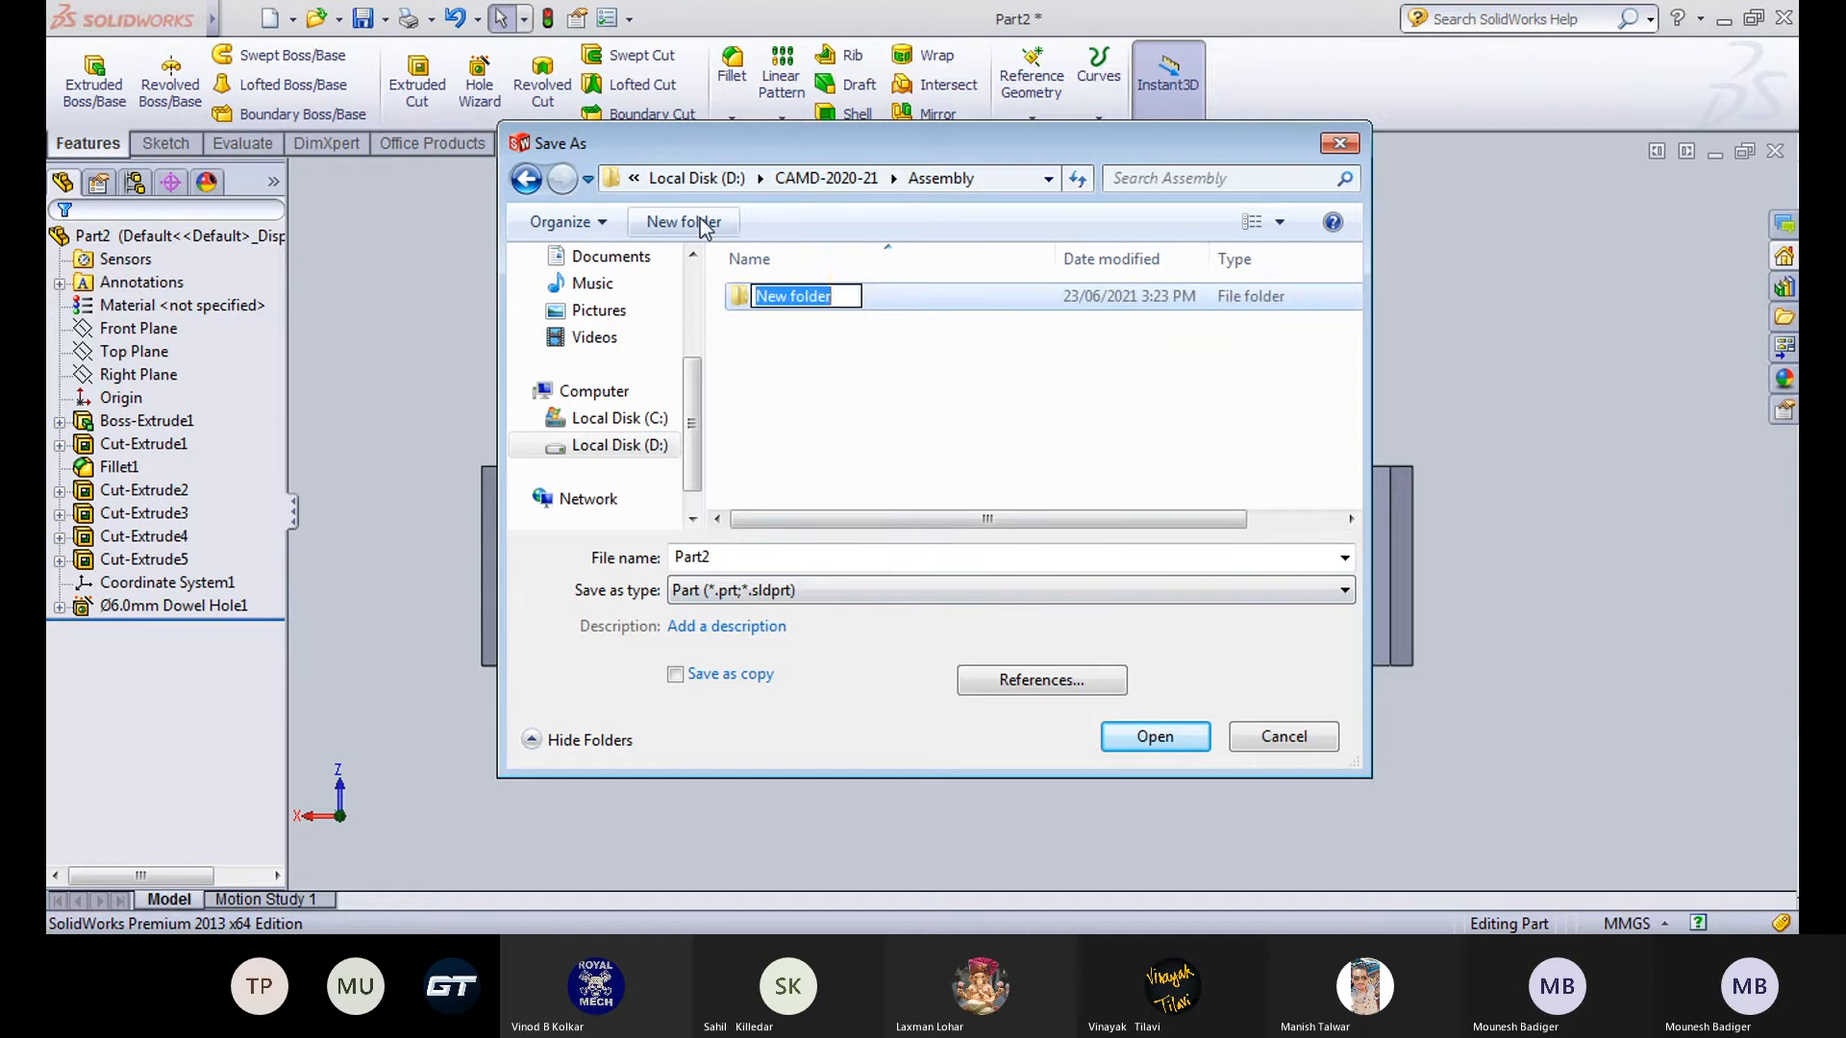
pyautogui.write('Plummer Blo')
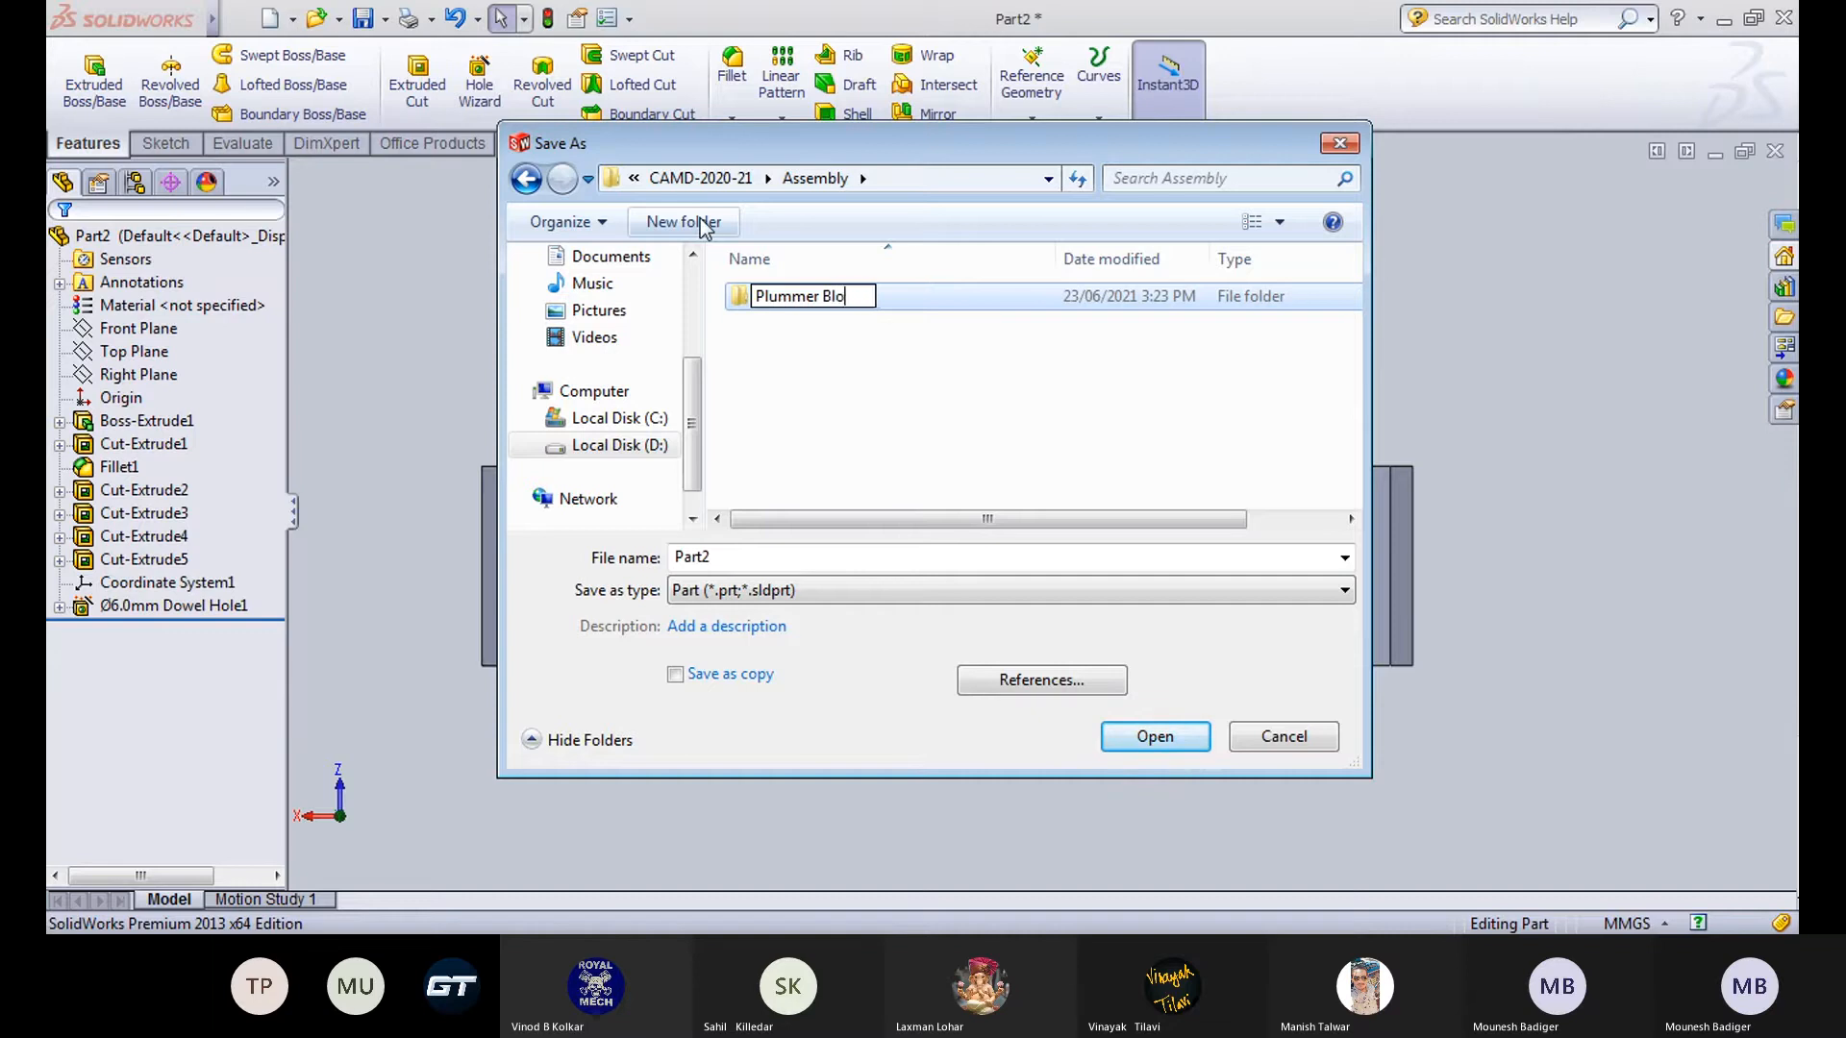
pyautogui.press('Return')
pyautogui.press('Return')
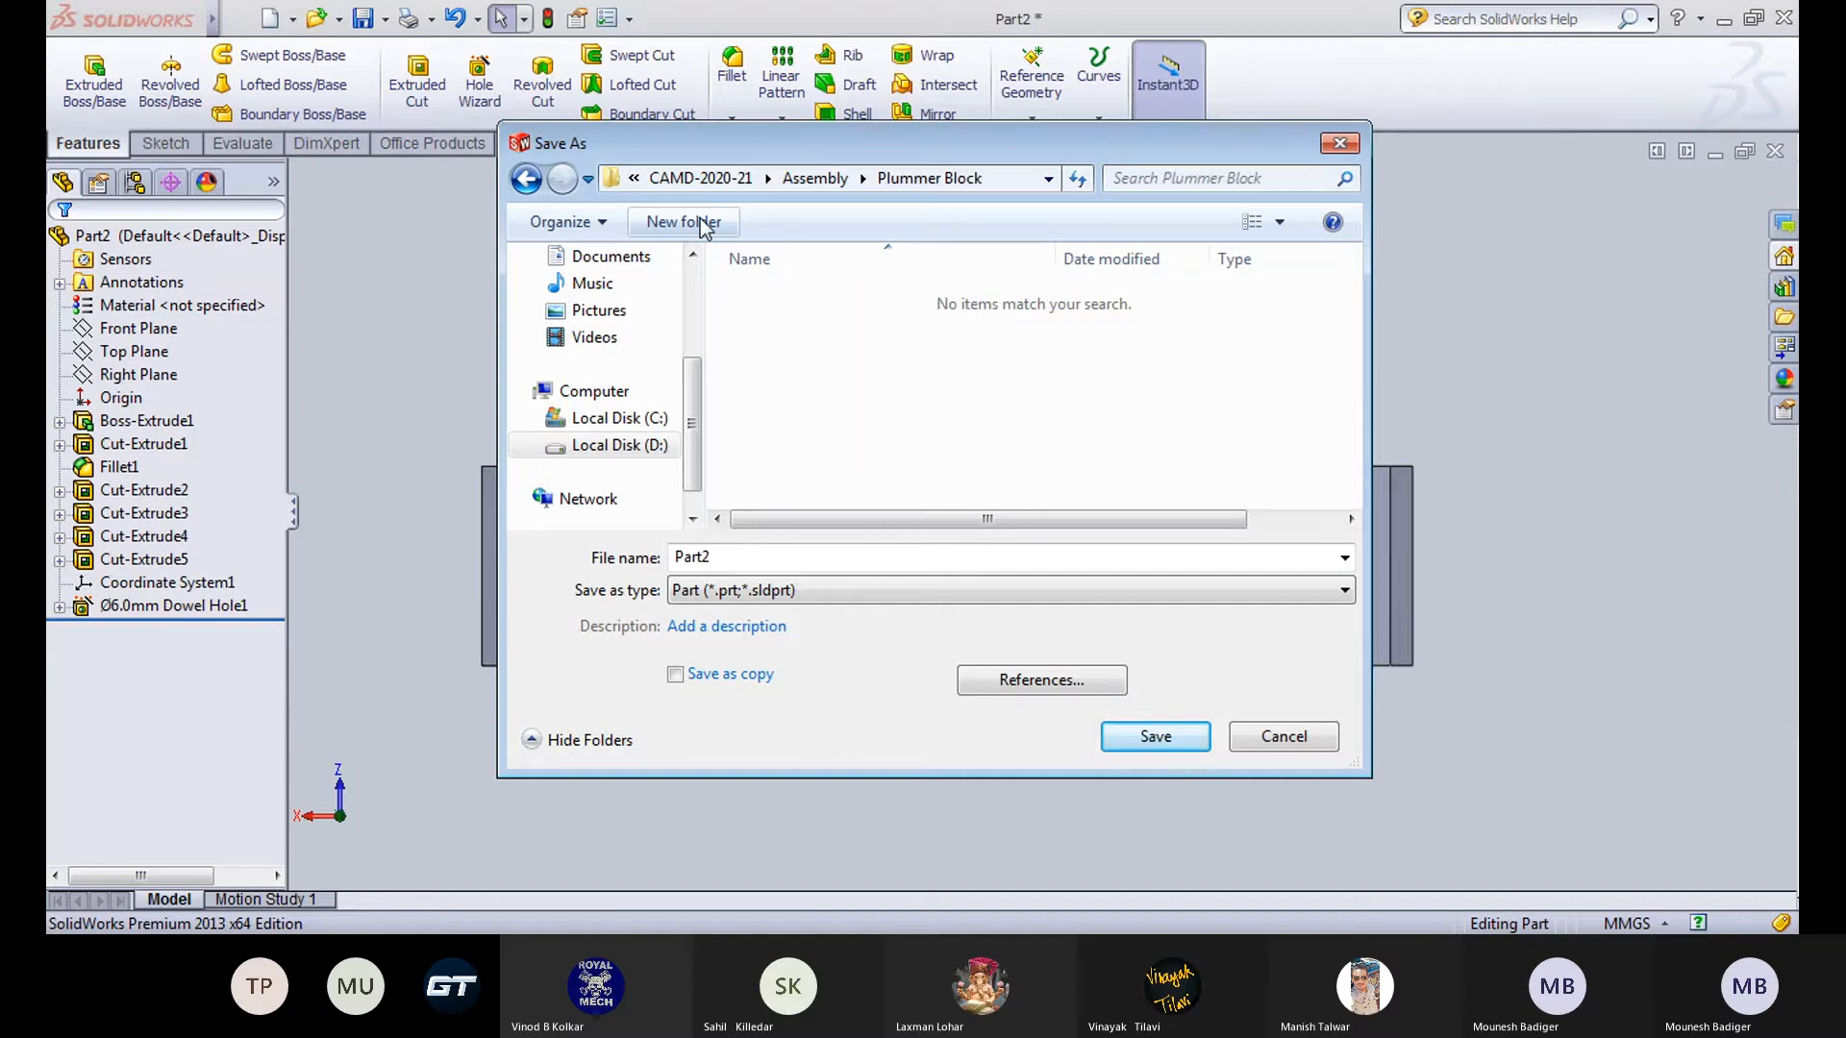
pyautogui.click(910, 555)
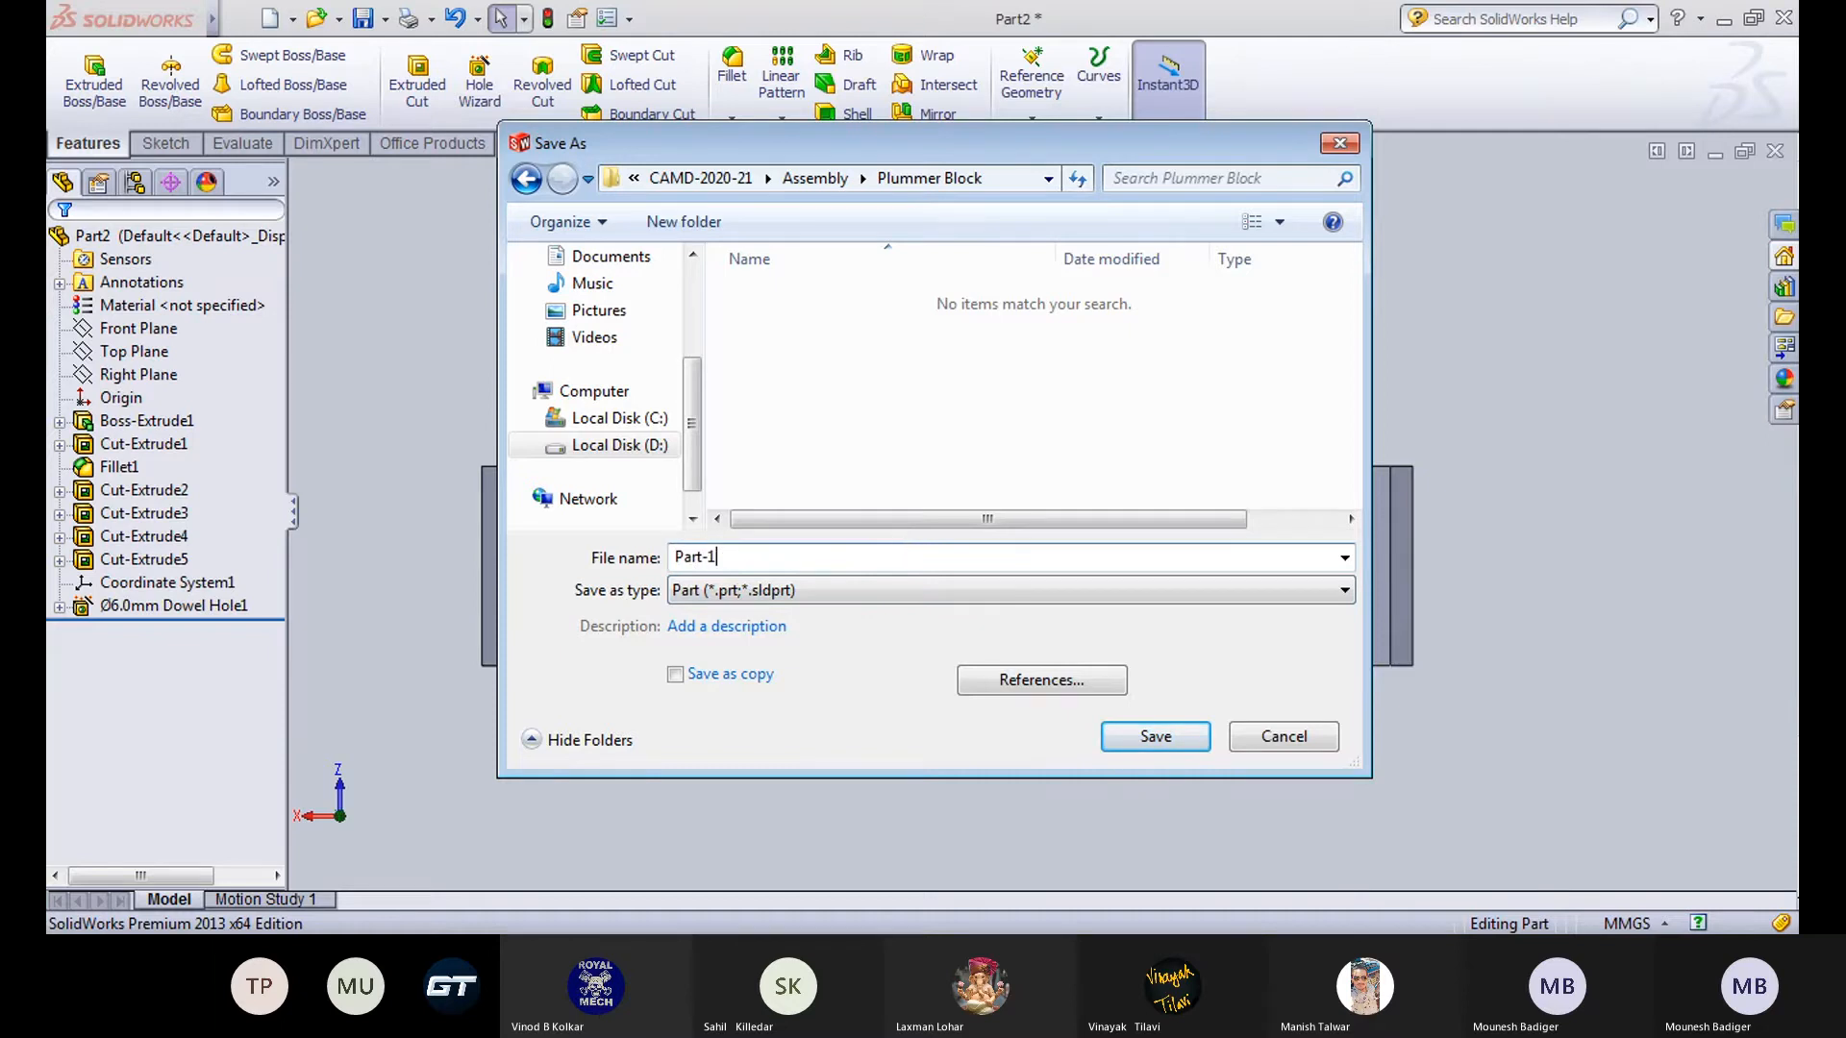
pyautogui.write('Part-1')
pyautogui.press('Return')
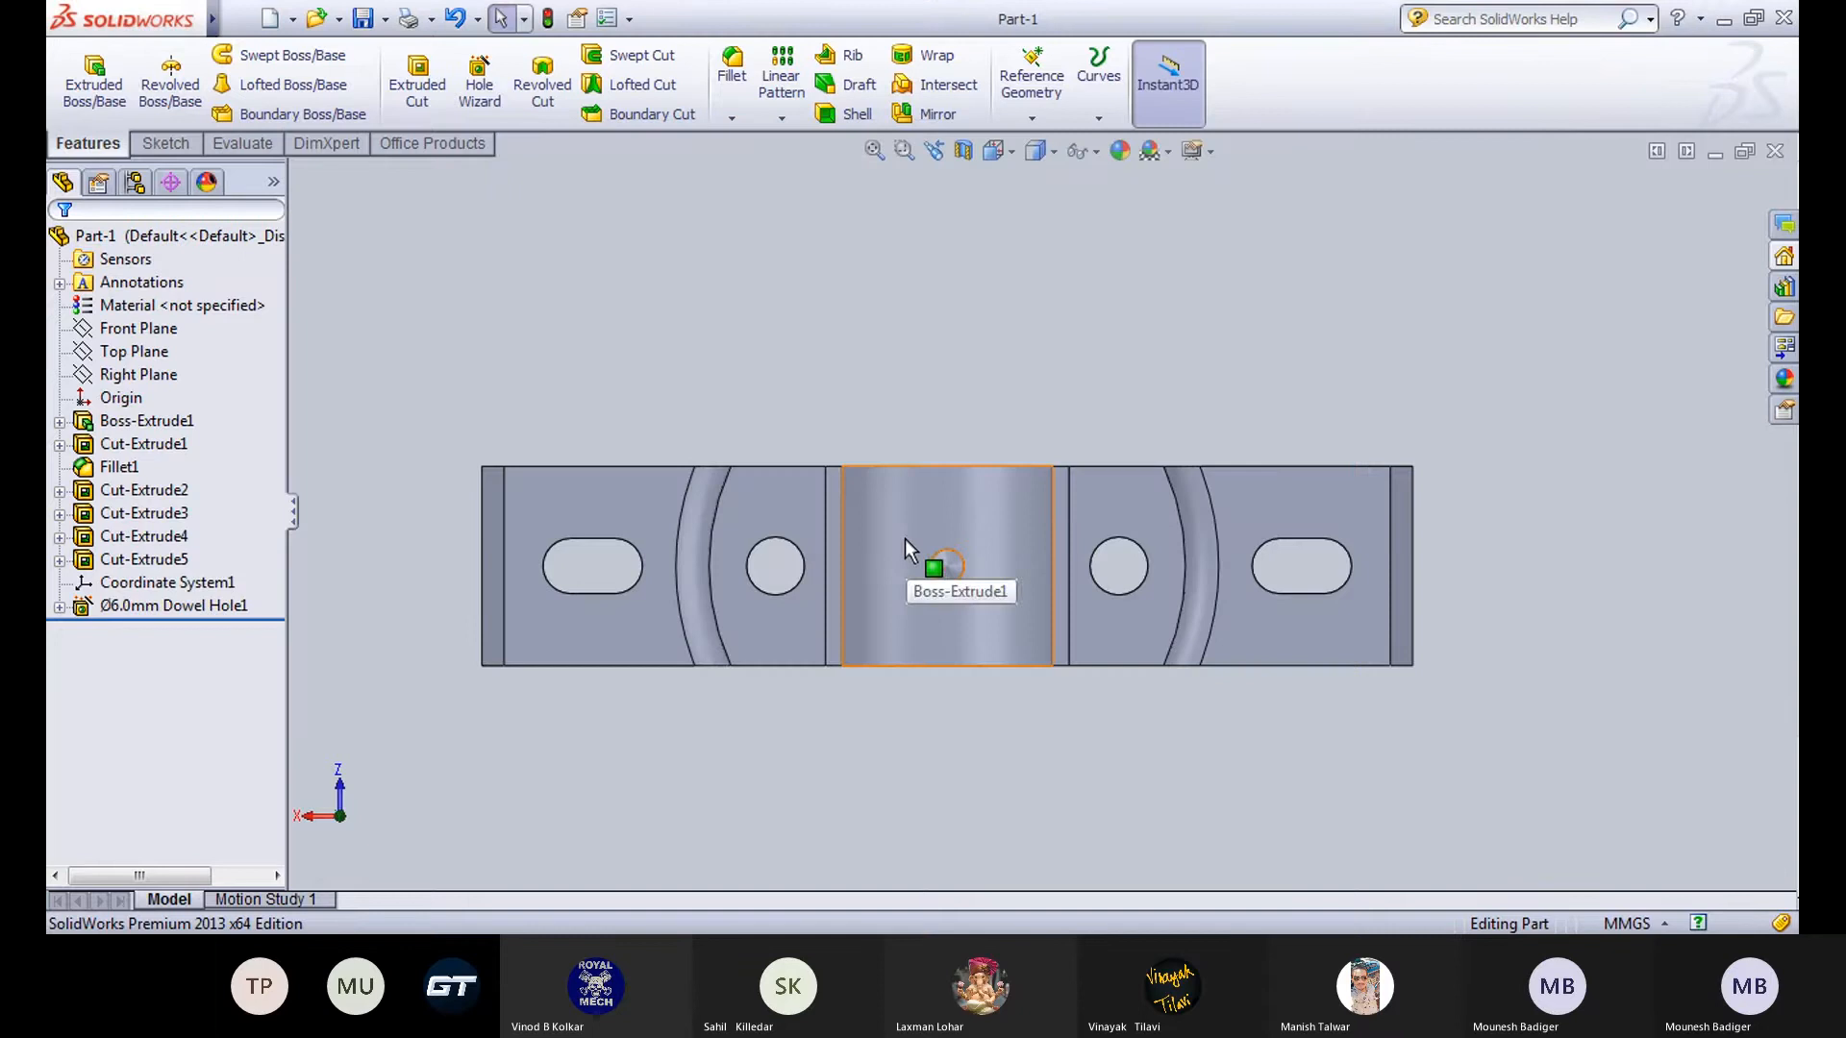
# Review the saved model, switch to the reference drawing, and examine the dimensions of the body's base recesses in the sectional front view.
pyautogui.moveTo(822, 415); pyautogui.dragTo(855, 275, button='middle')
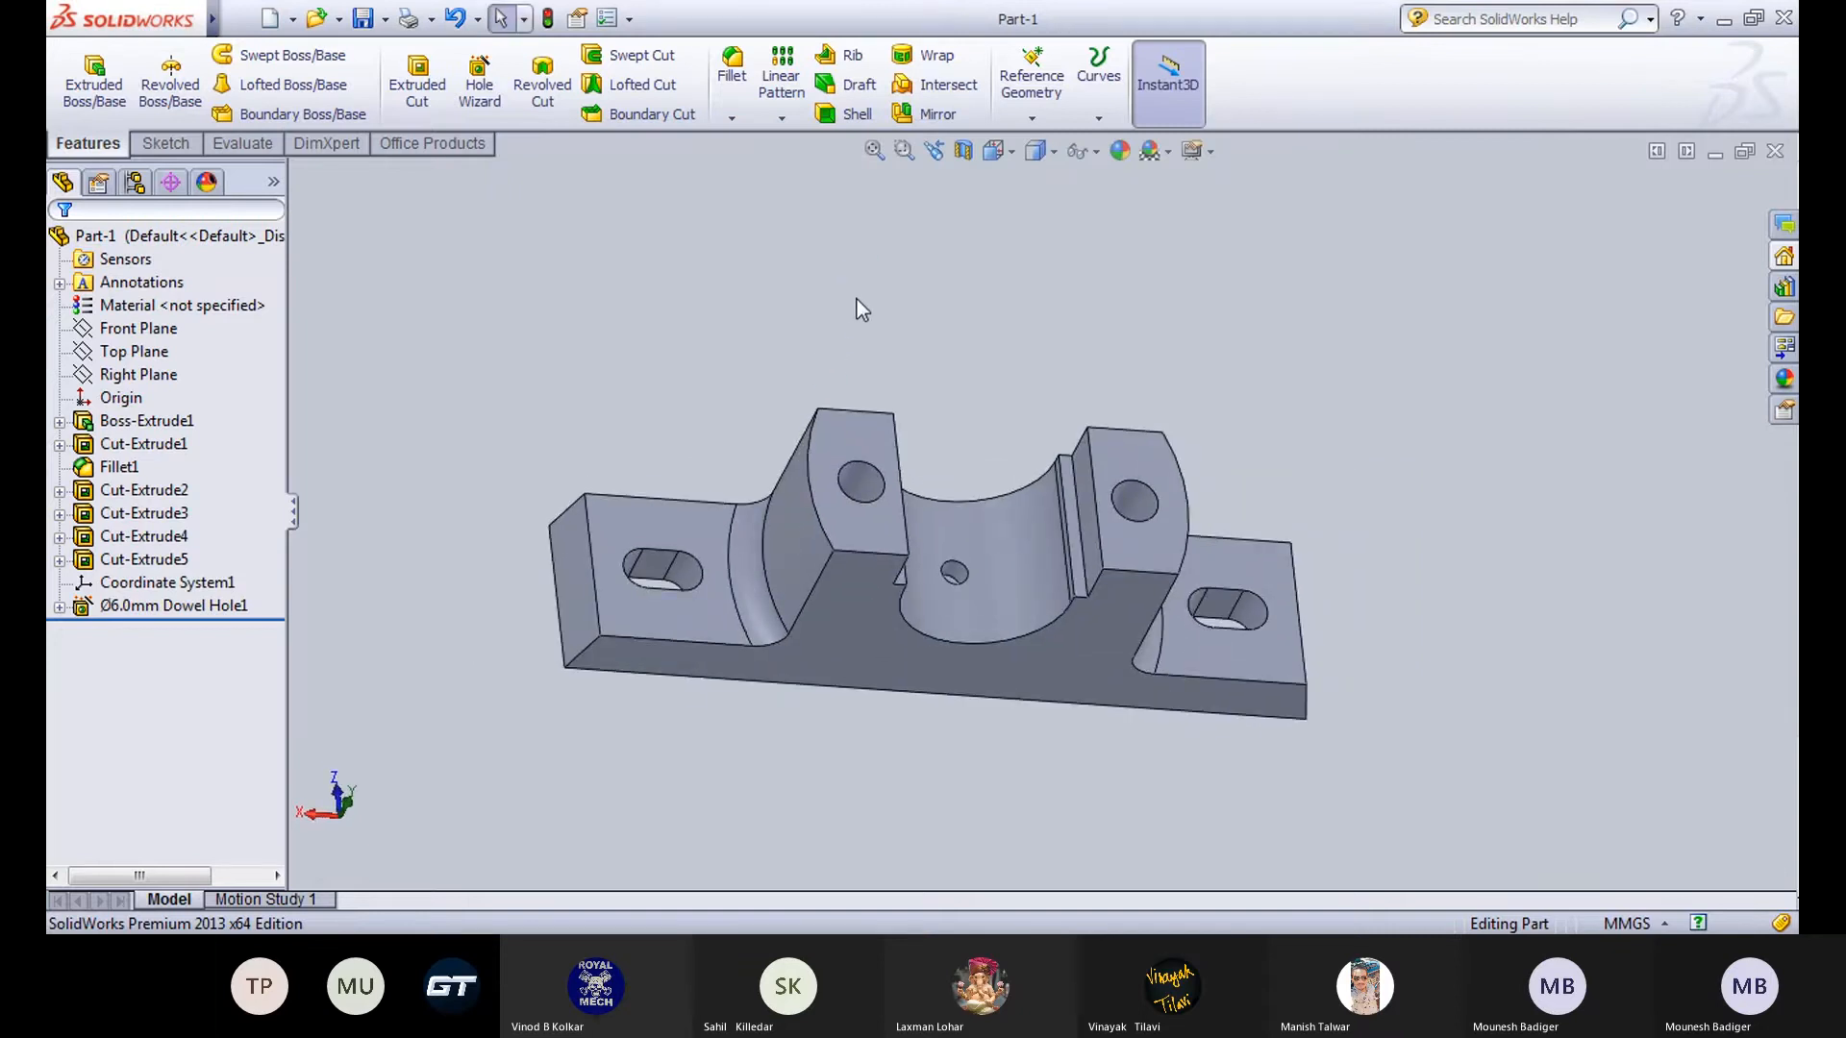
pyautogui.moveTo(1175, 505); pyautogui.dragTo(1157, 383, button='middle')
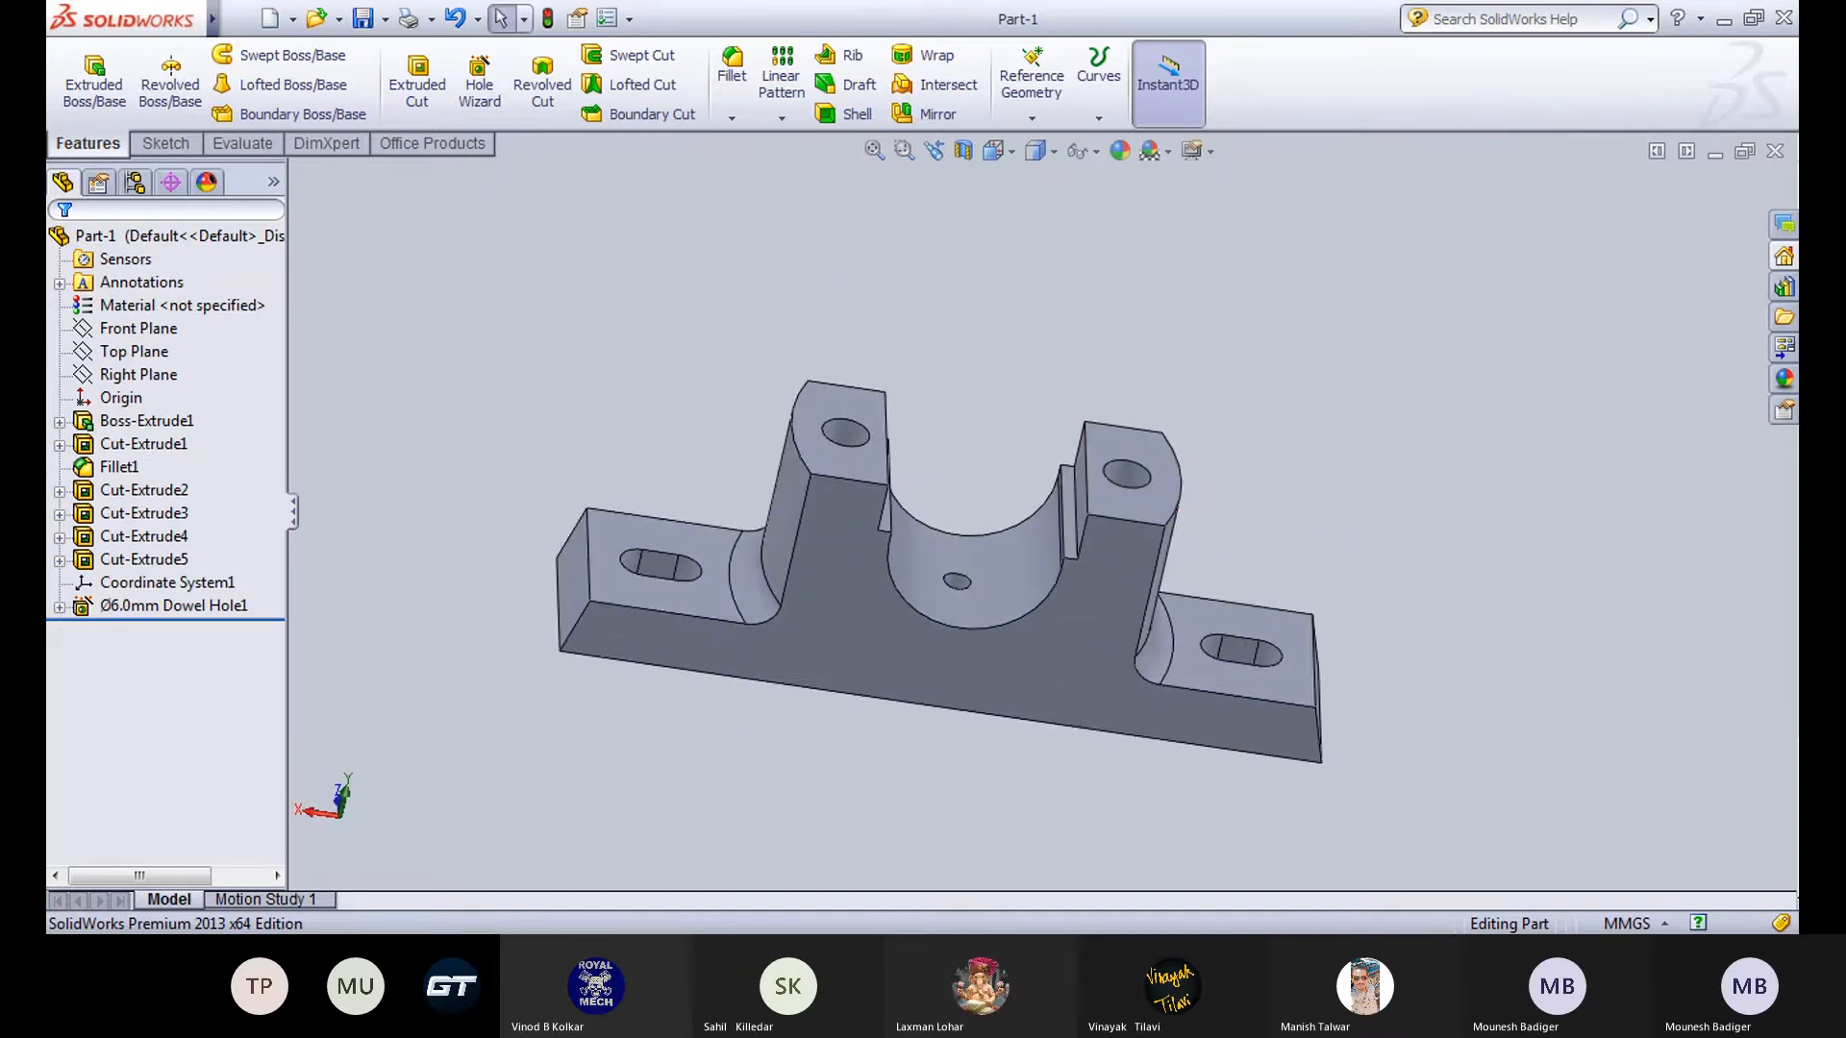
pyautogui.click(642, 868)
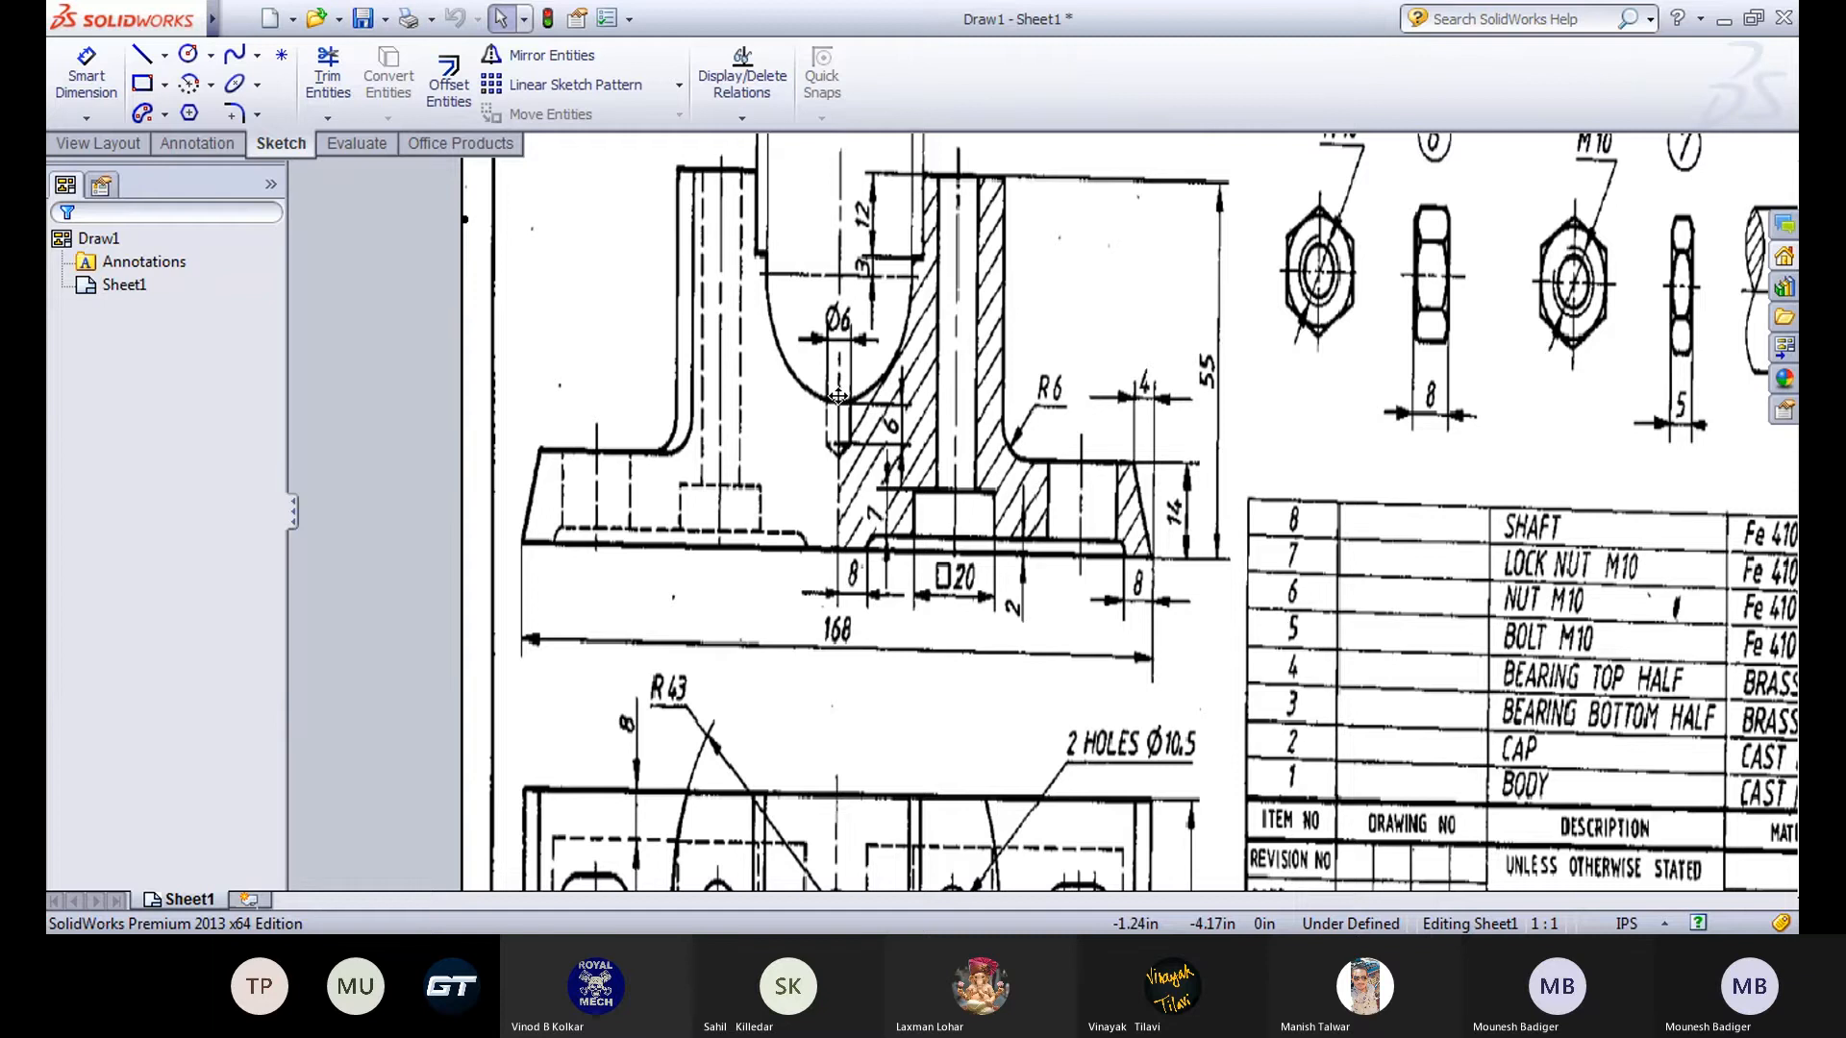
pyautogui.scroll(2, 838, 396)
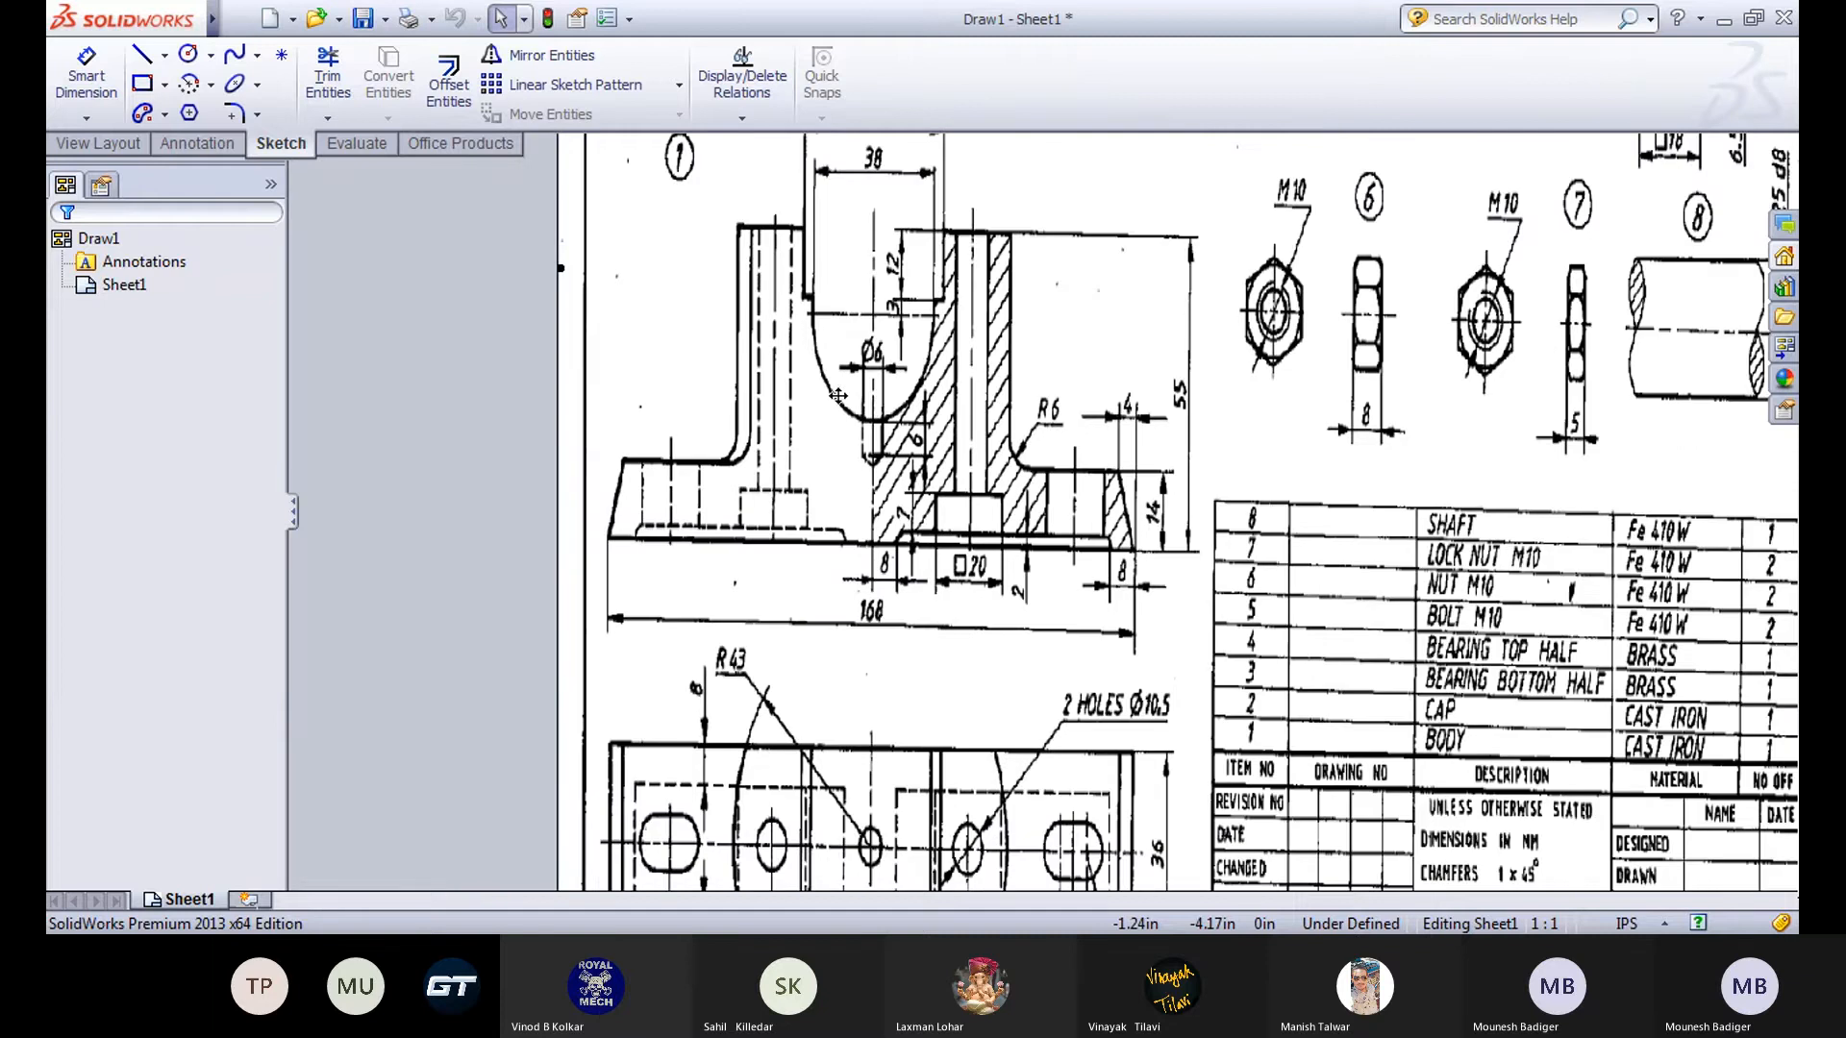
pyautogui.scroll(2, 838, 396)
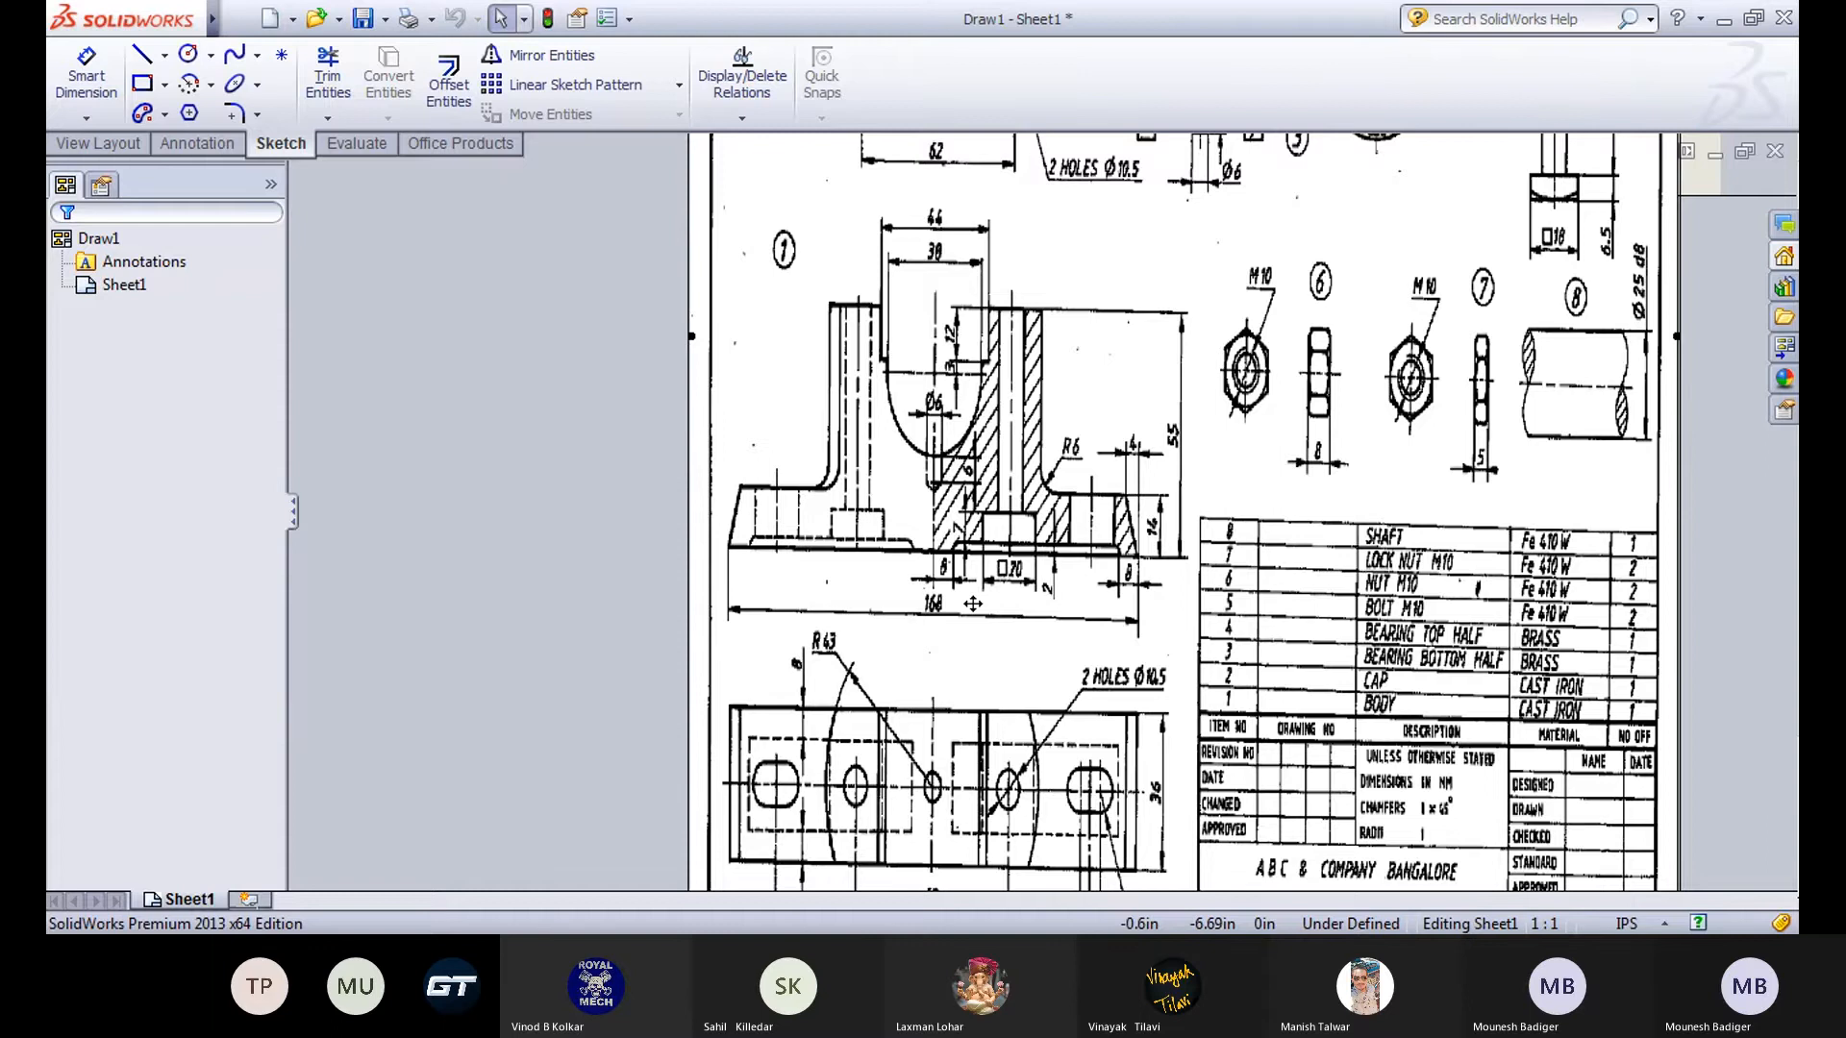
pyautogui.scroll(-3, 1106, 524)
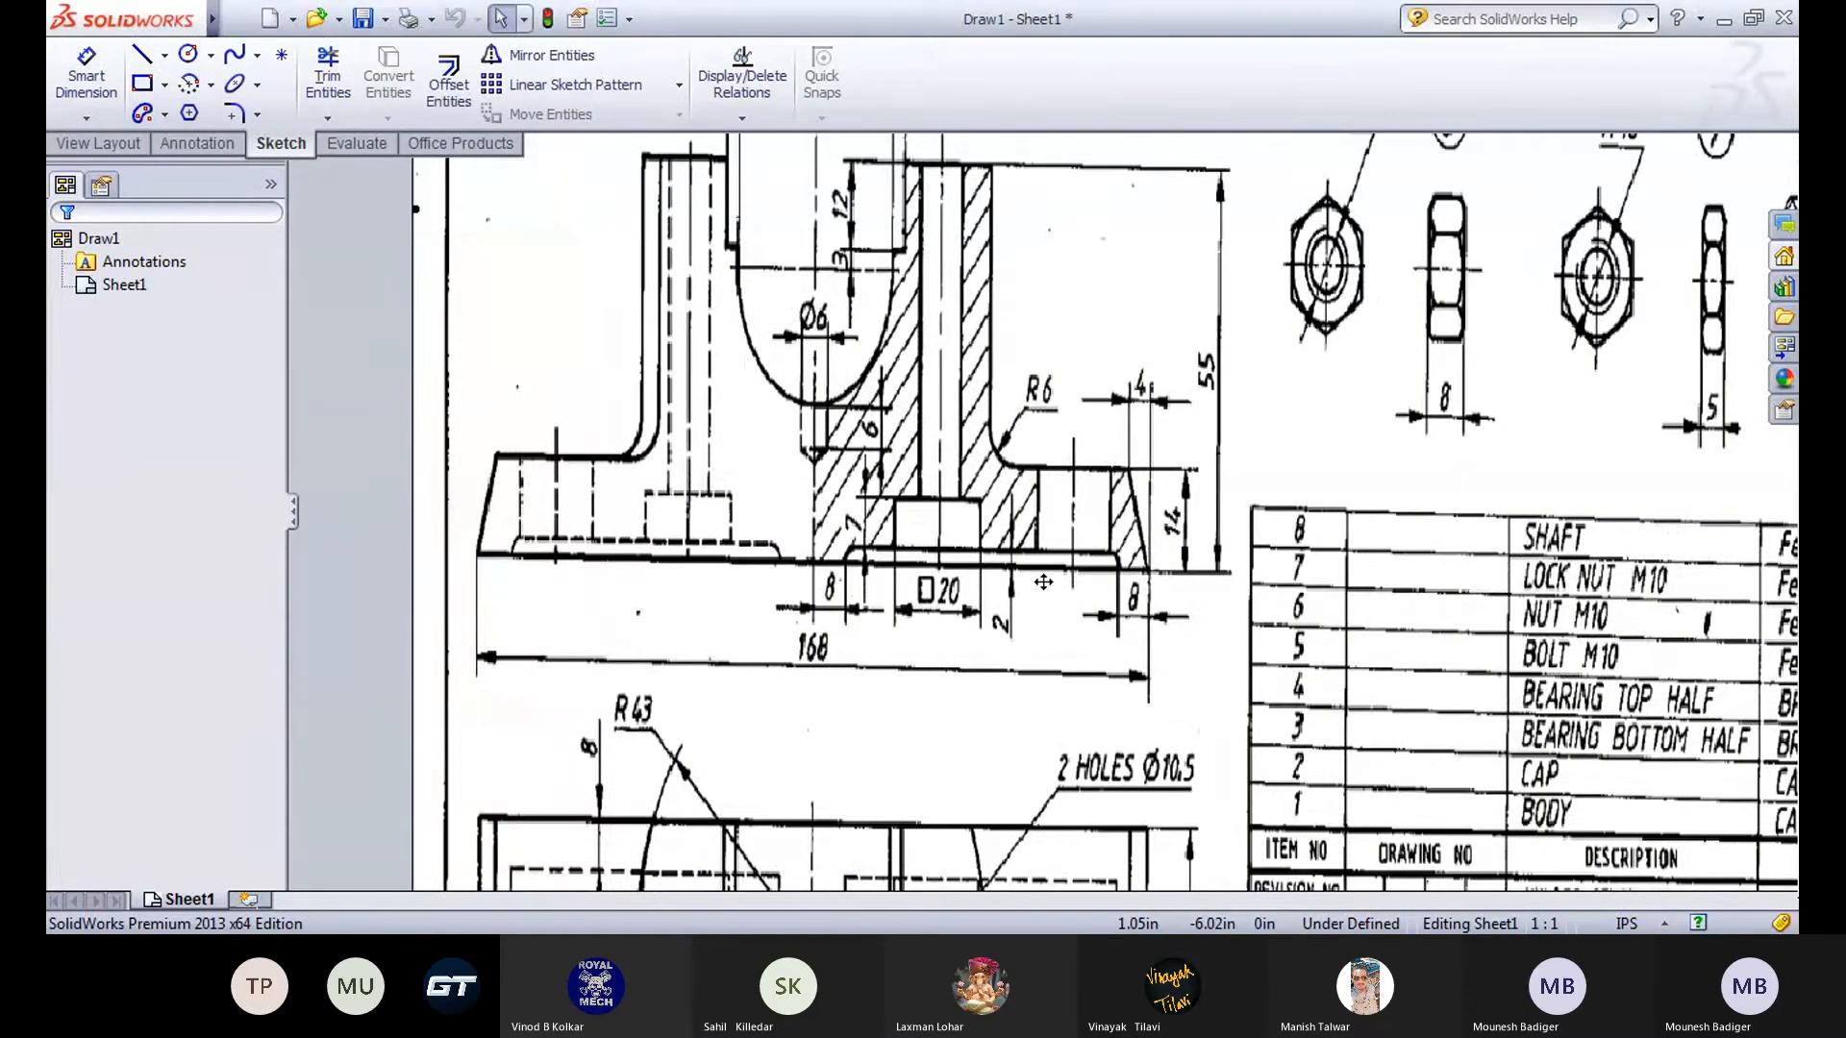
pyautogui.scroll(3, 973, 584)
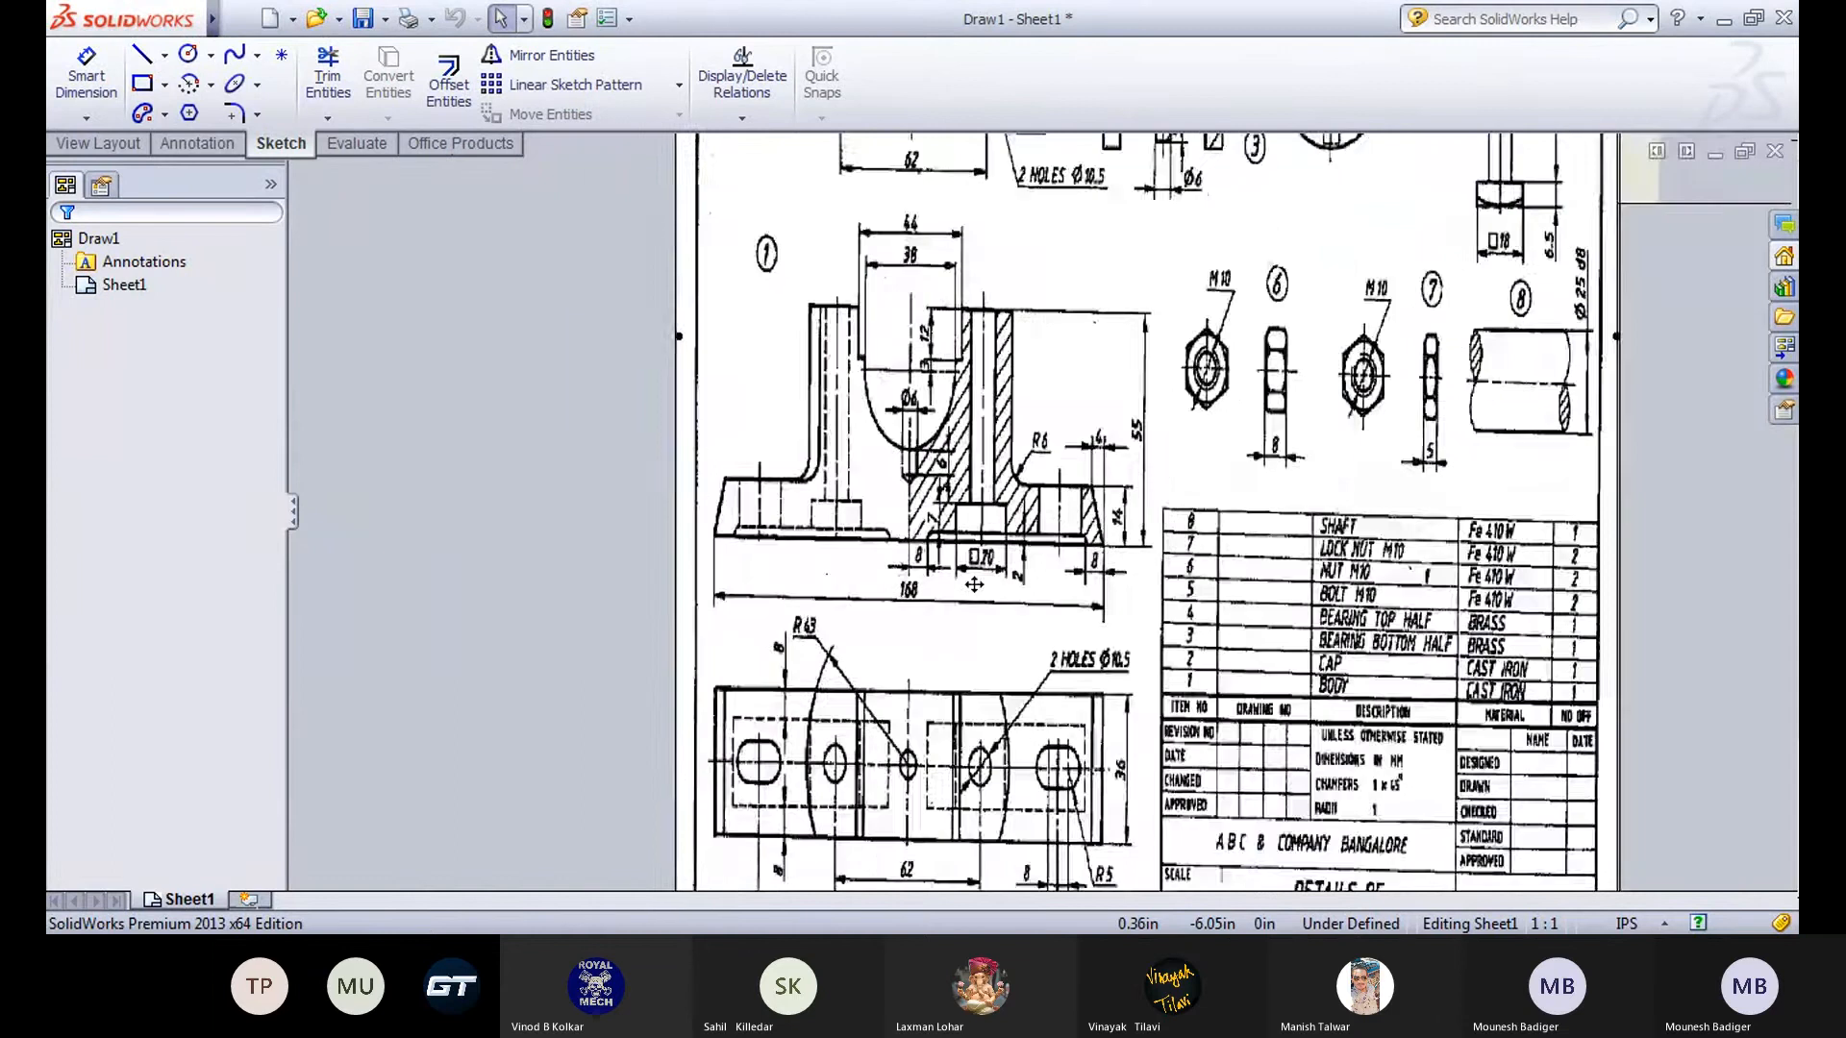
pyautogui.scroll(3, 1192, 623)
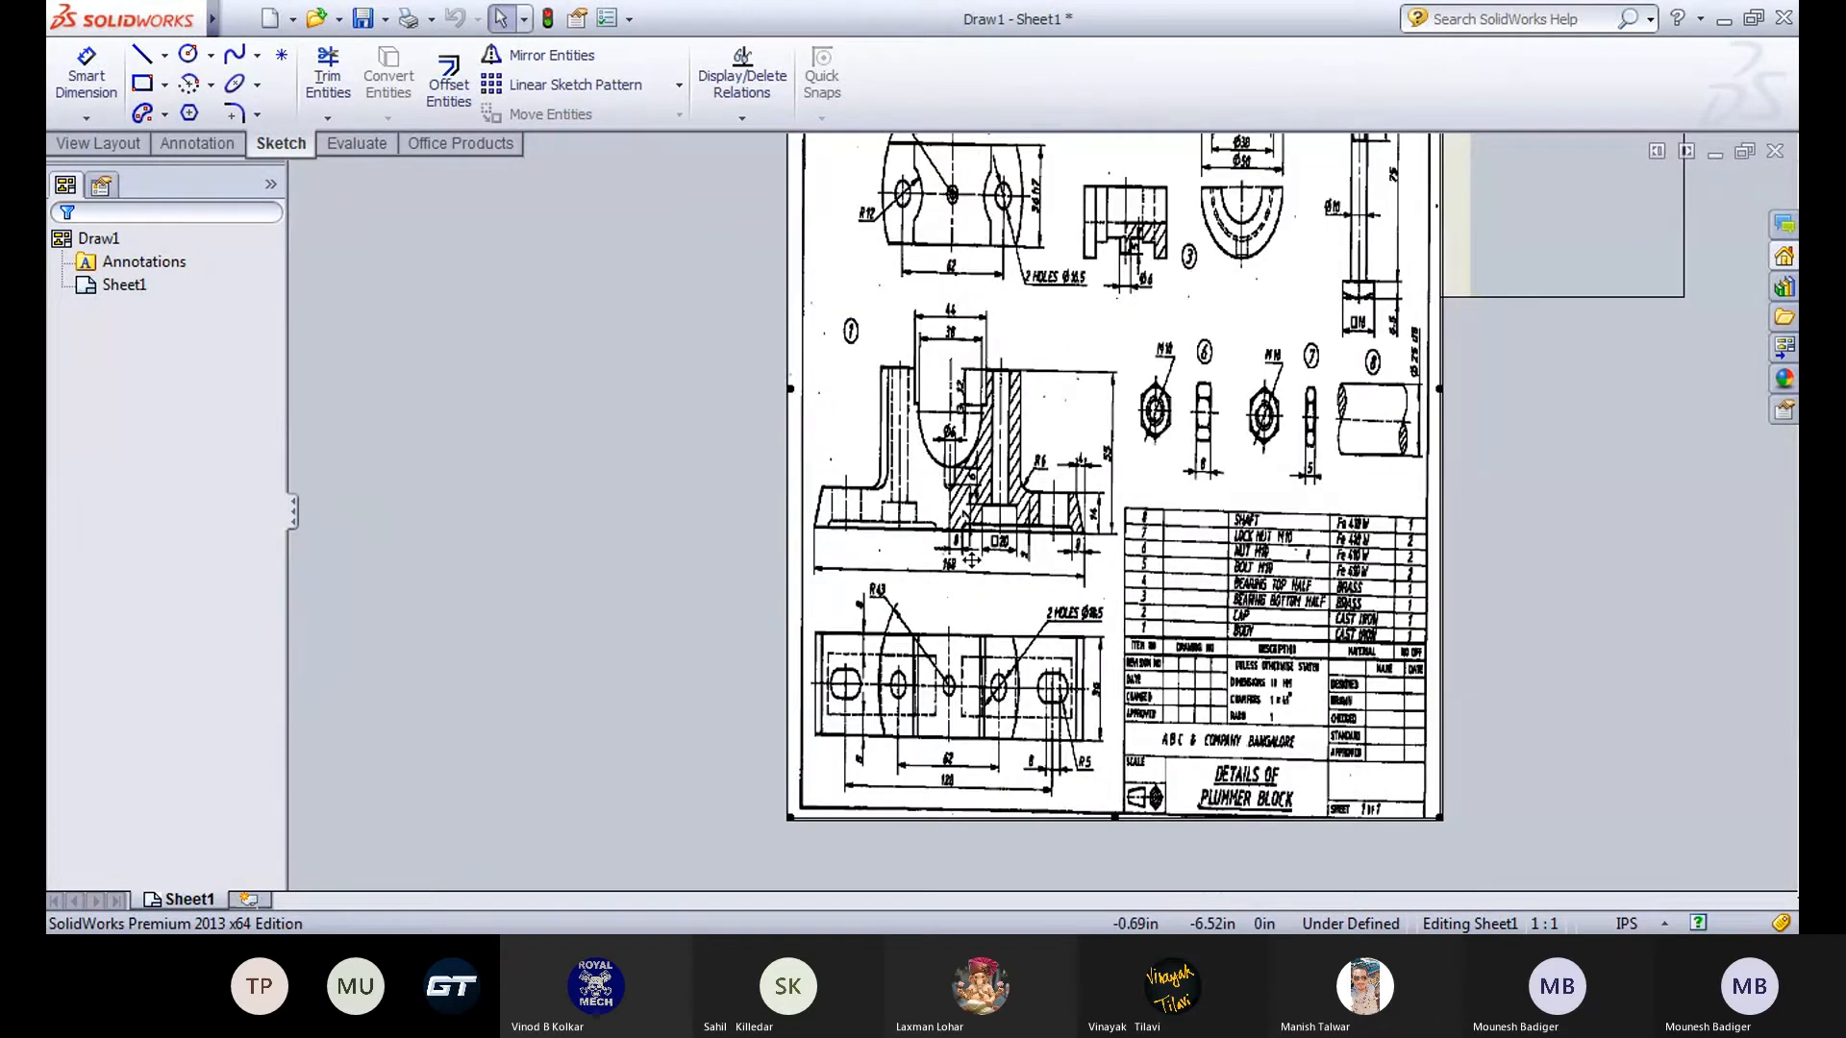
pyautogui.scroll(-3, 973, 560)
pyautogui.scroll(-4, 973, 560)
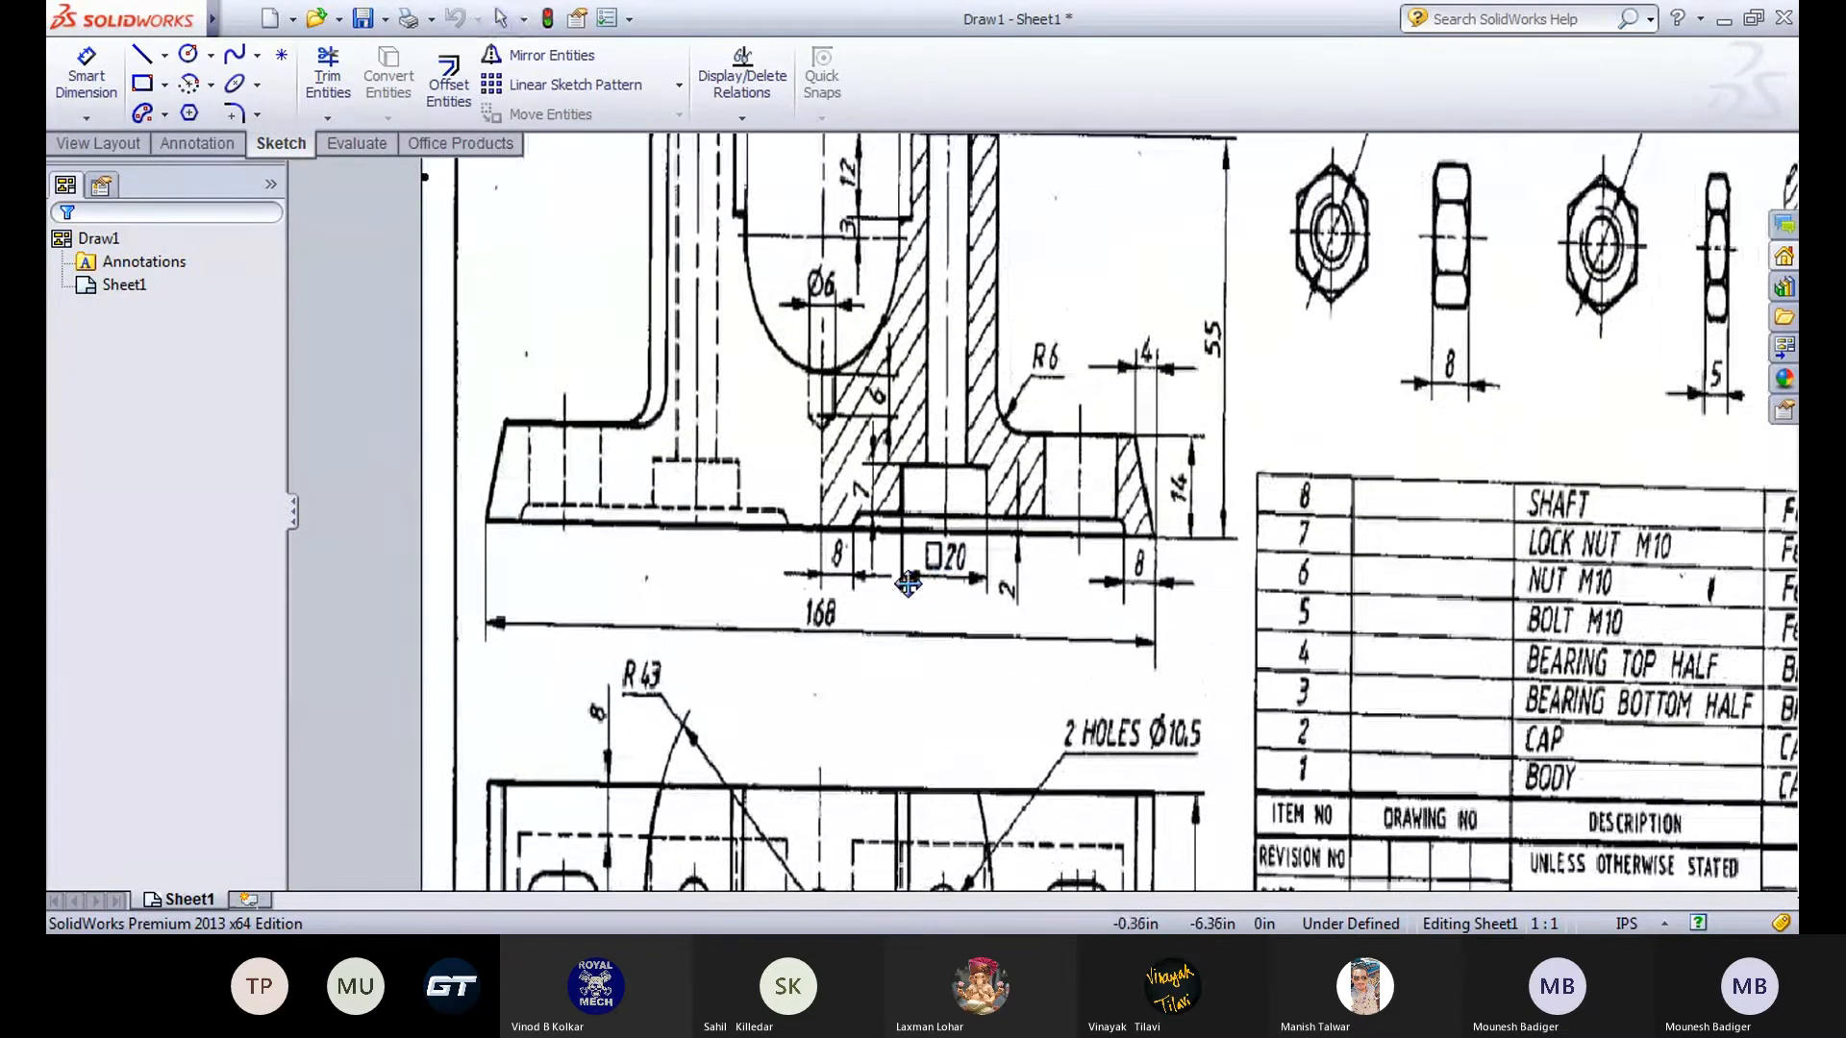
pyautogui.moveTo(805, 663); pyautogui.dragTo(721, 663, button='middle')
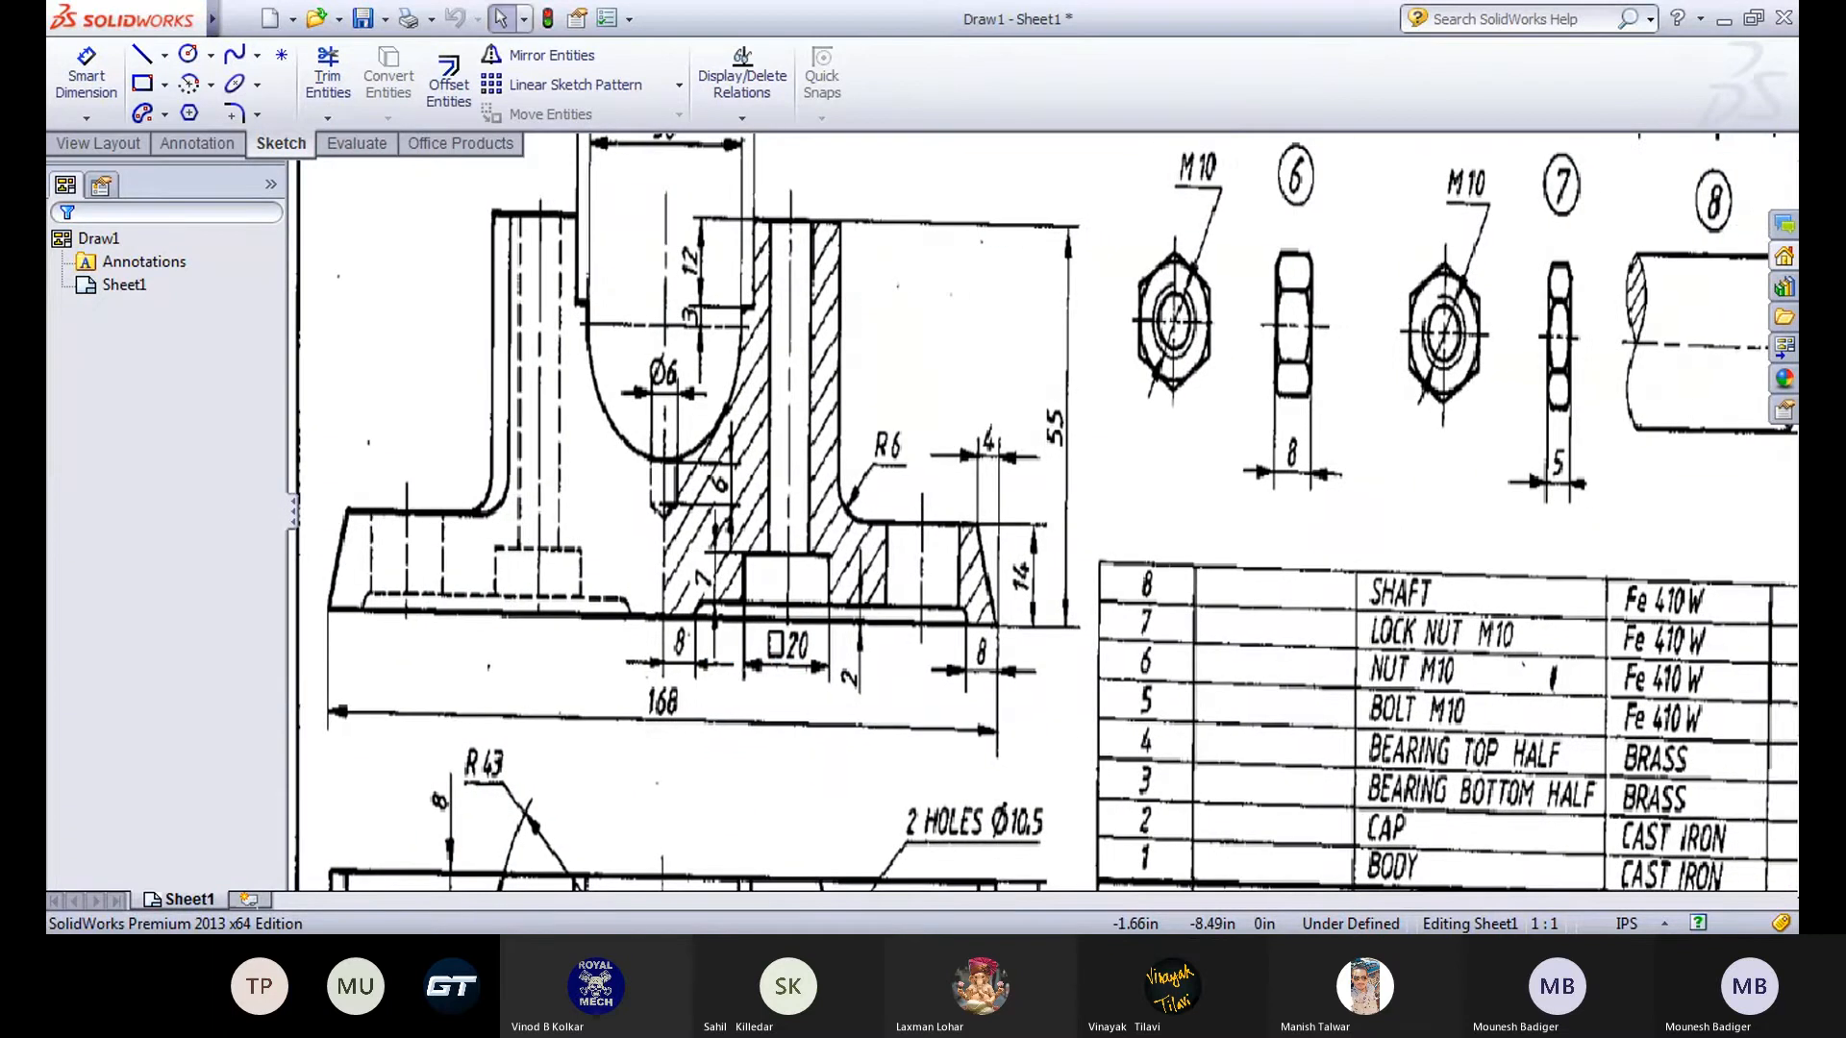
# Switch to Part-1 and show it in front view with hidden lines visible as dashed lines.
pyautogui.click(812, 826)
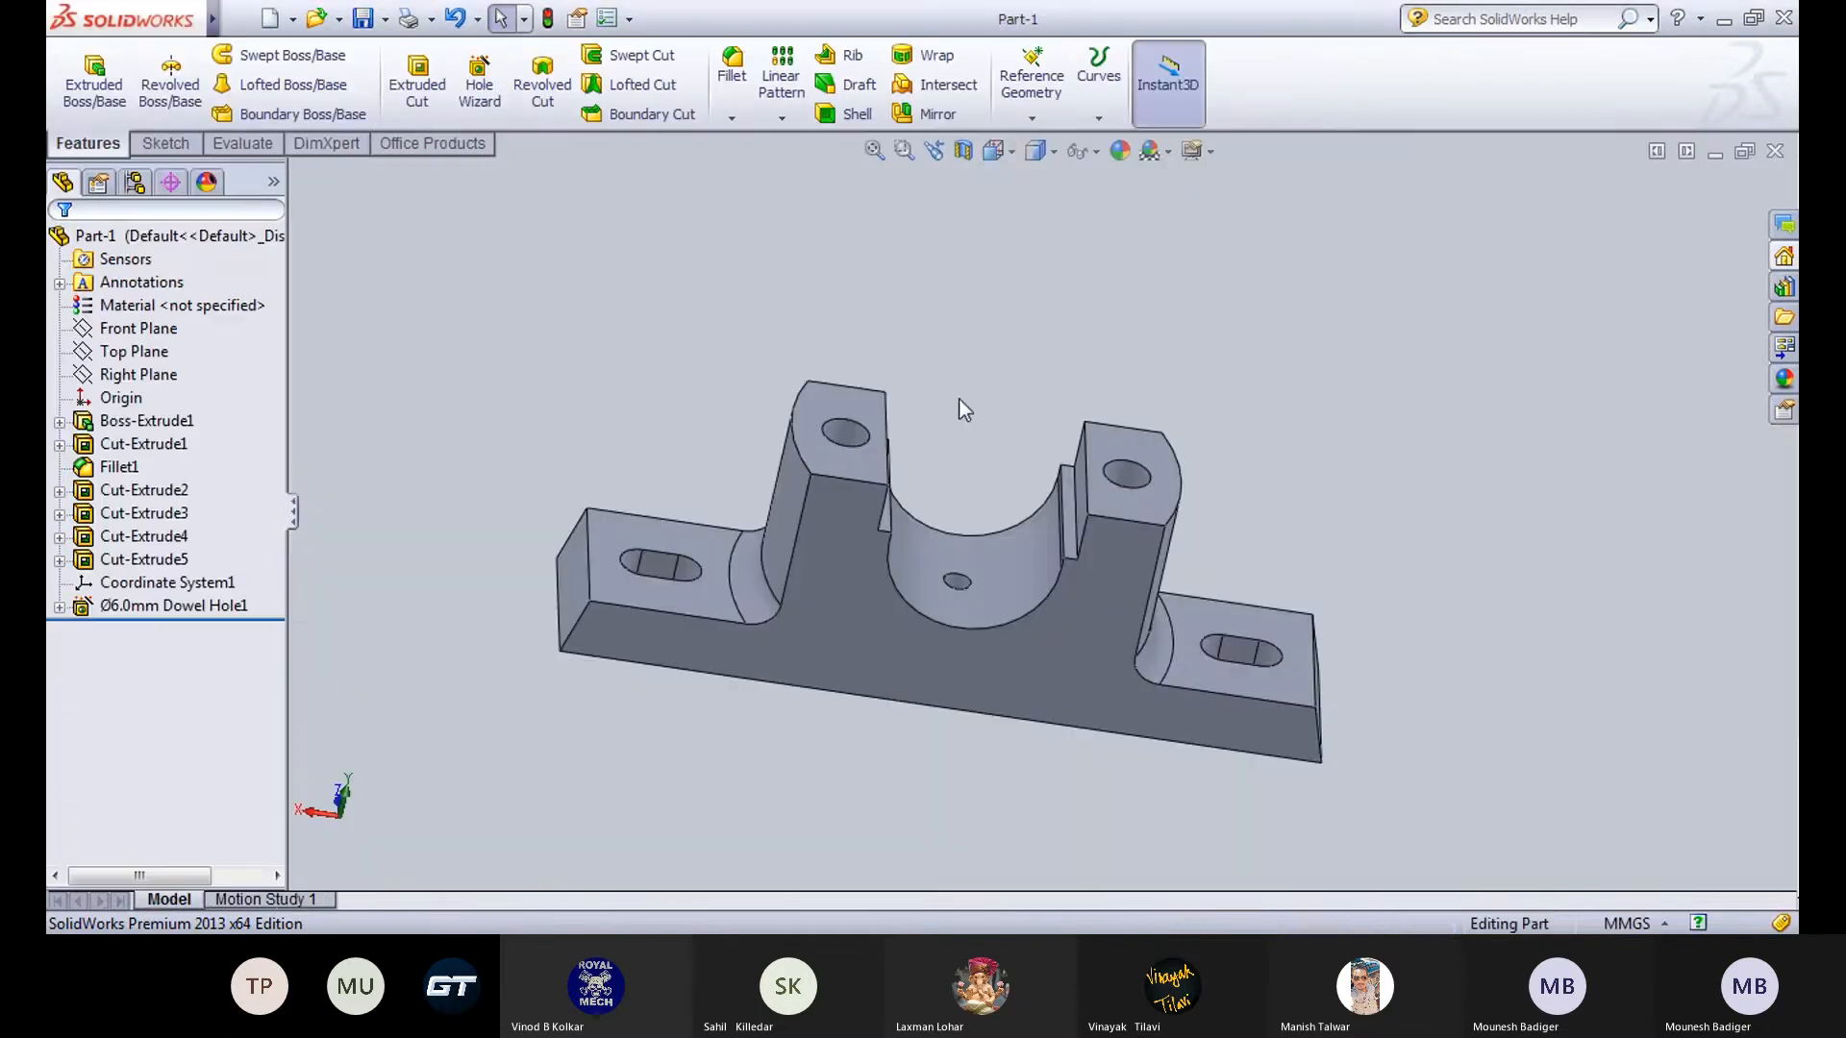
pyautogui.click(1000, 152)
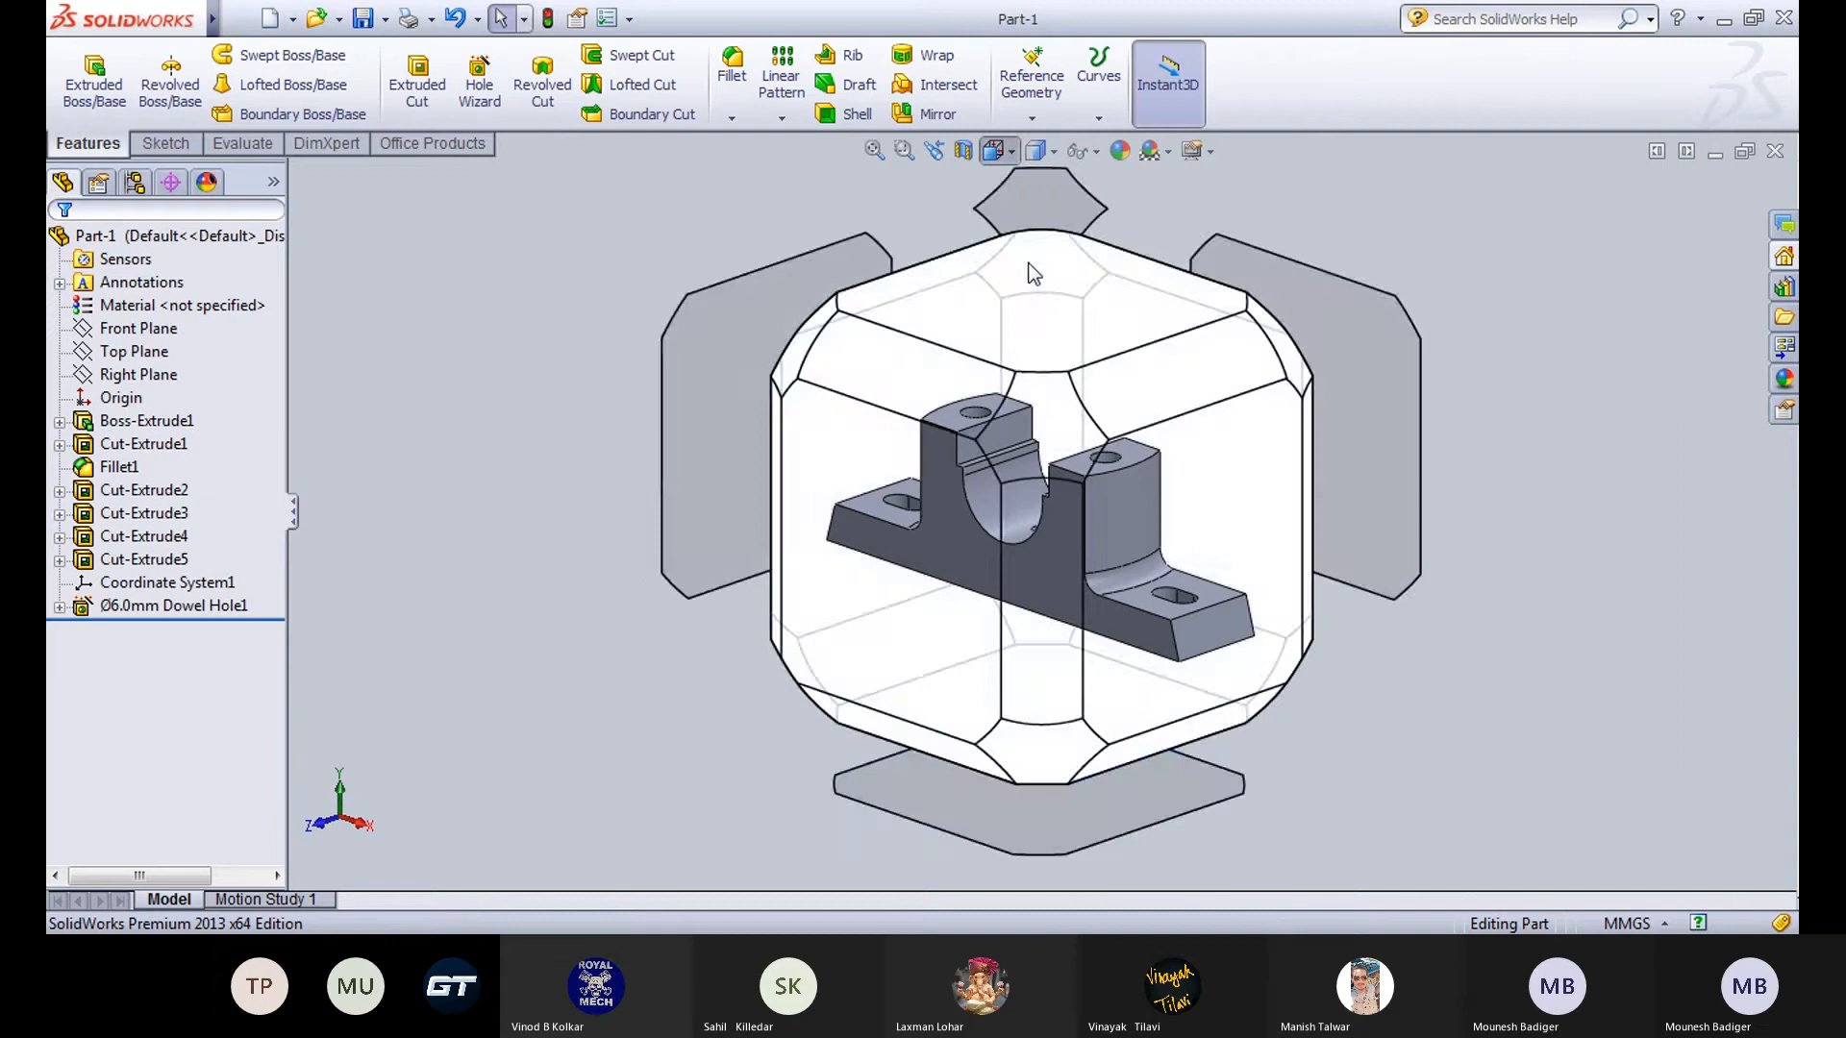
pyautogui.click(1029, 254)
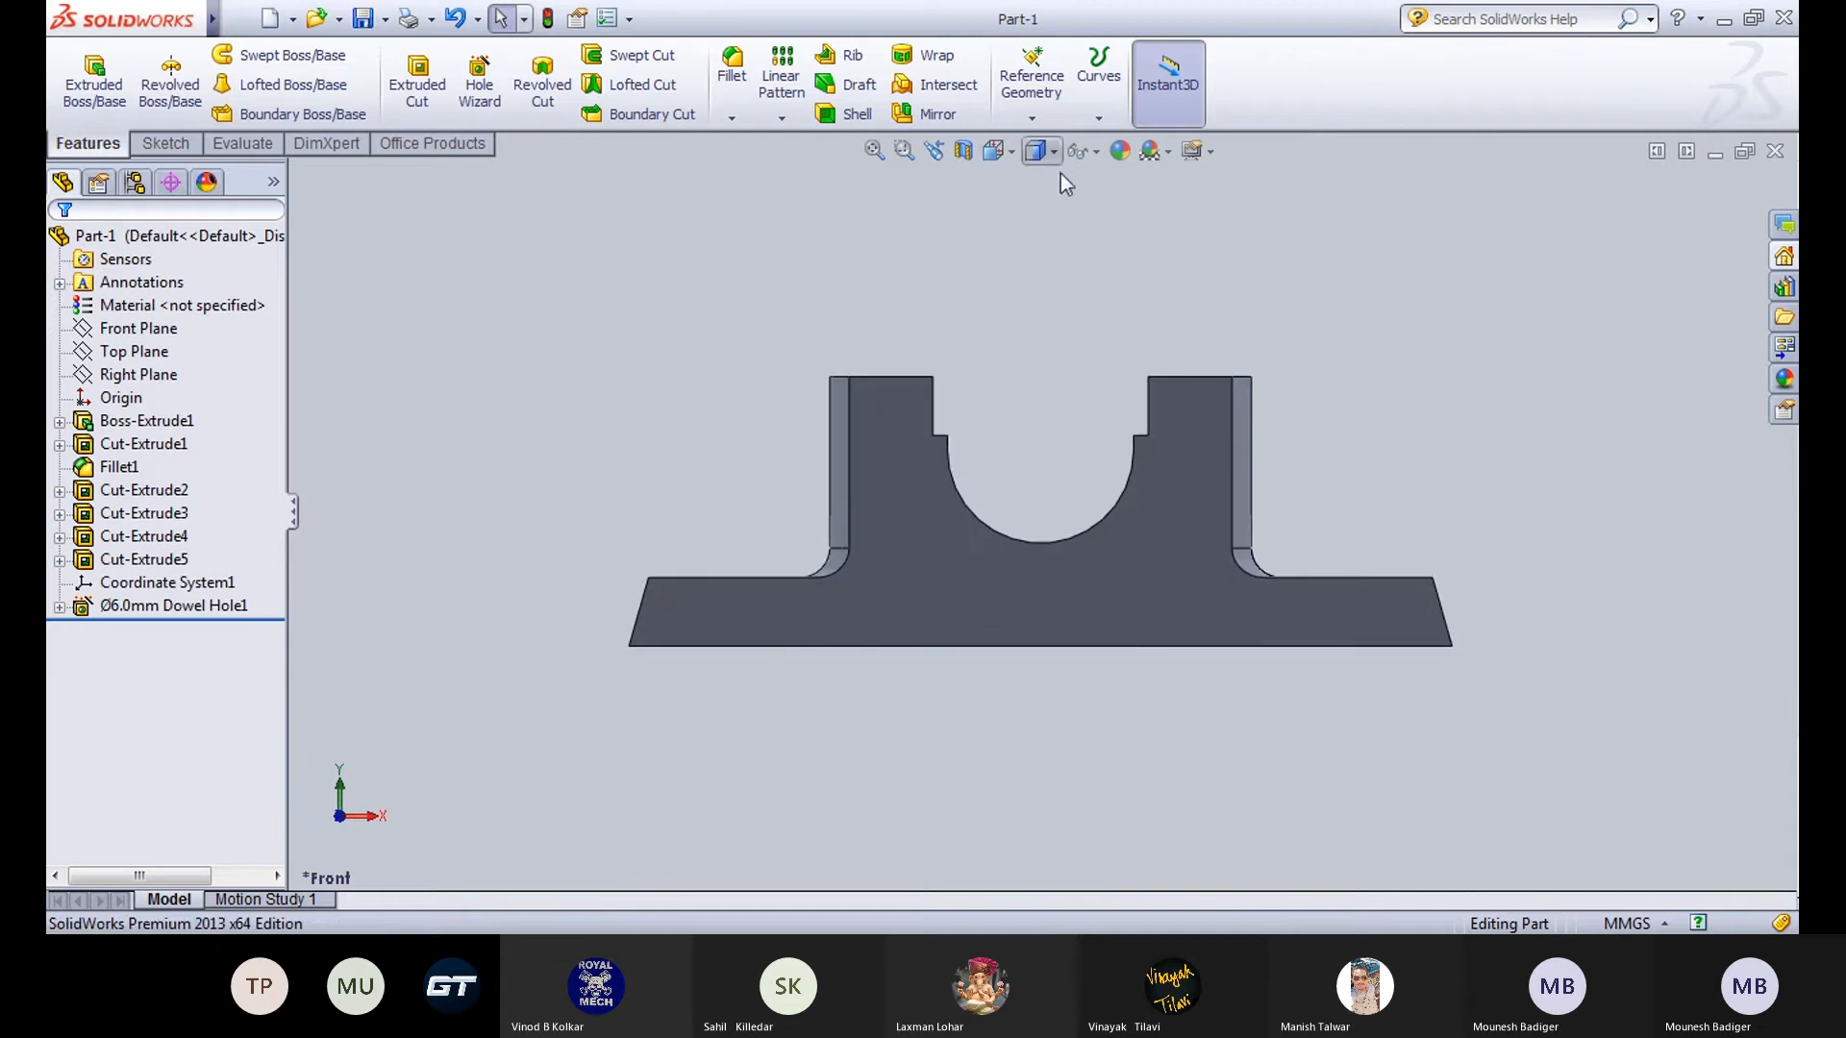
pyautogui.click(1038, 279)
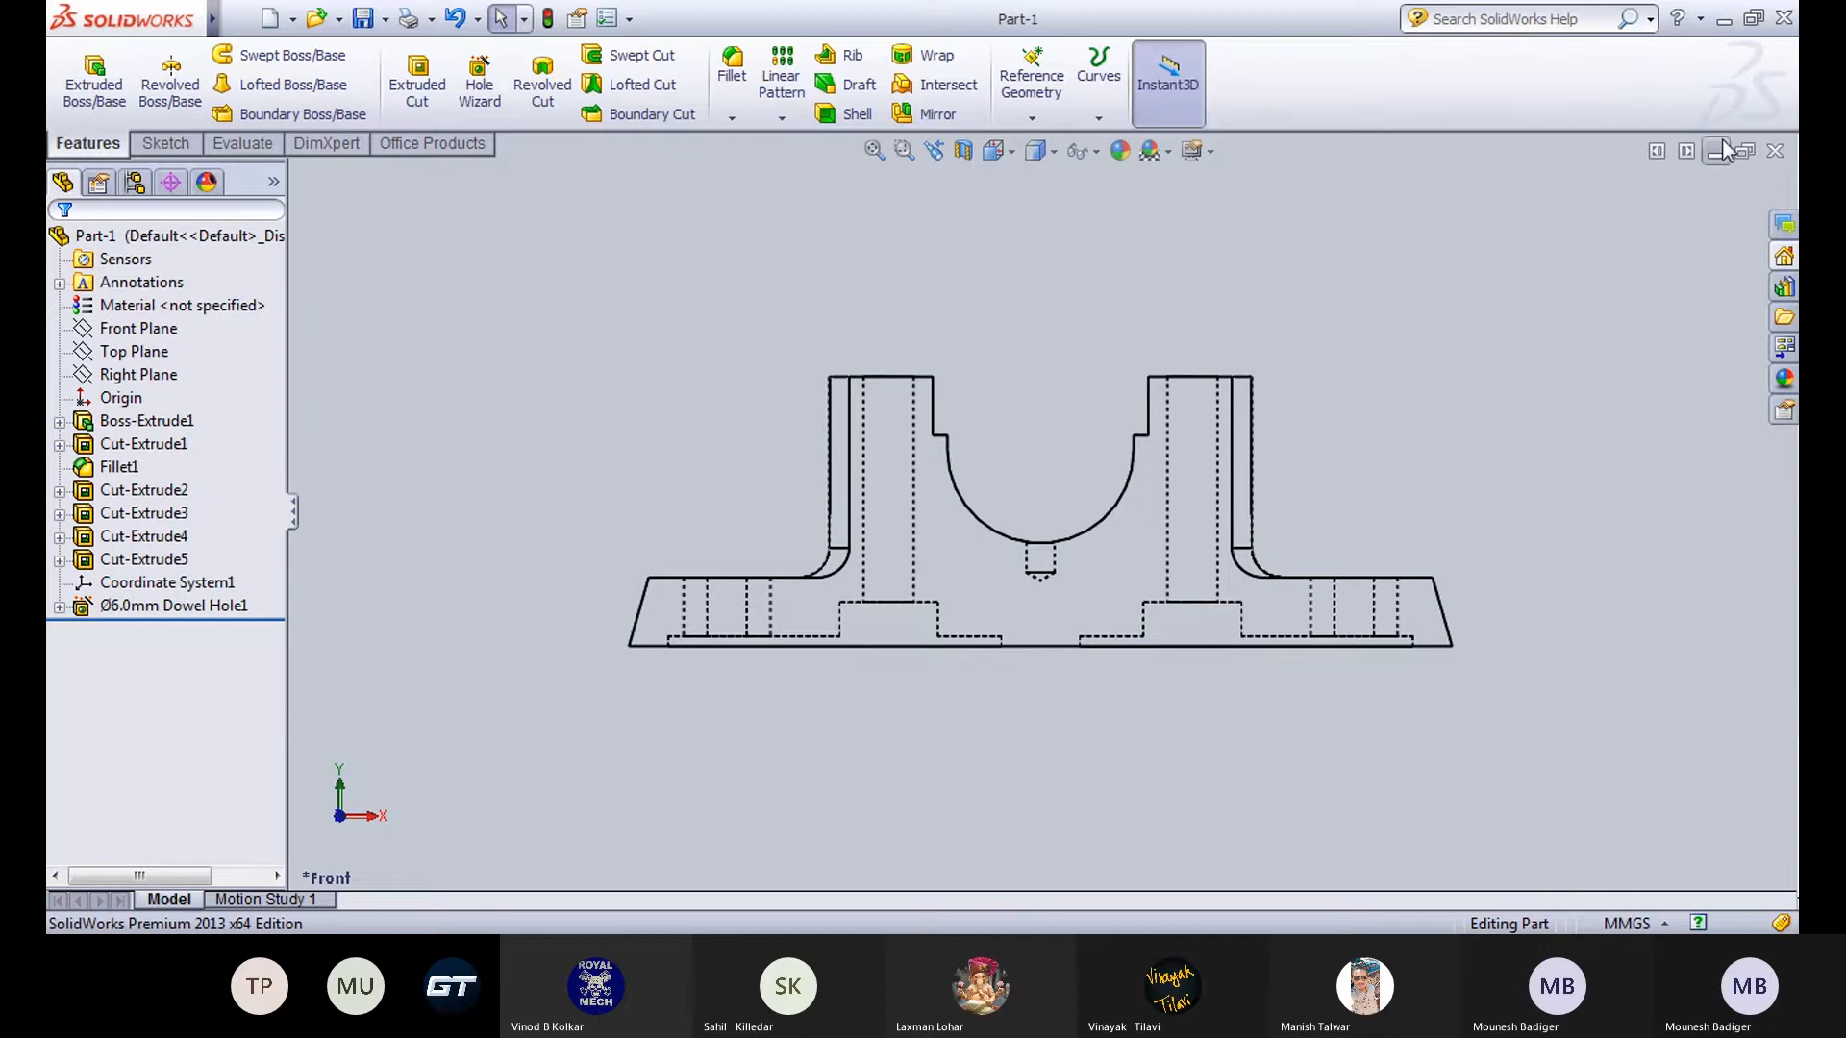
# Arrange Part-1 and the reference drawing side by side, with the whole model and the sectional front view of the body in view.
pyautogui.click(1653, 153)
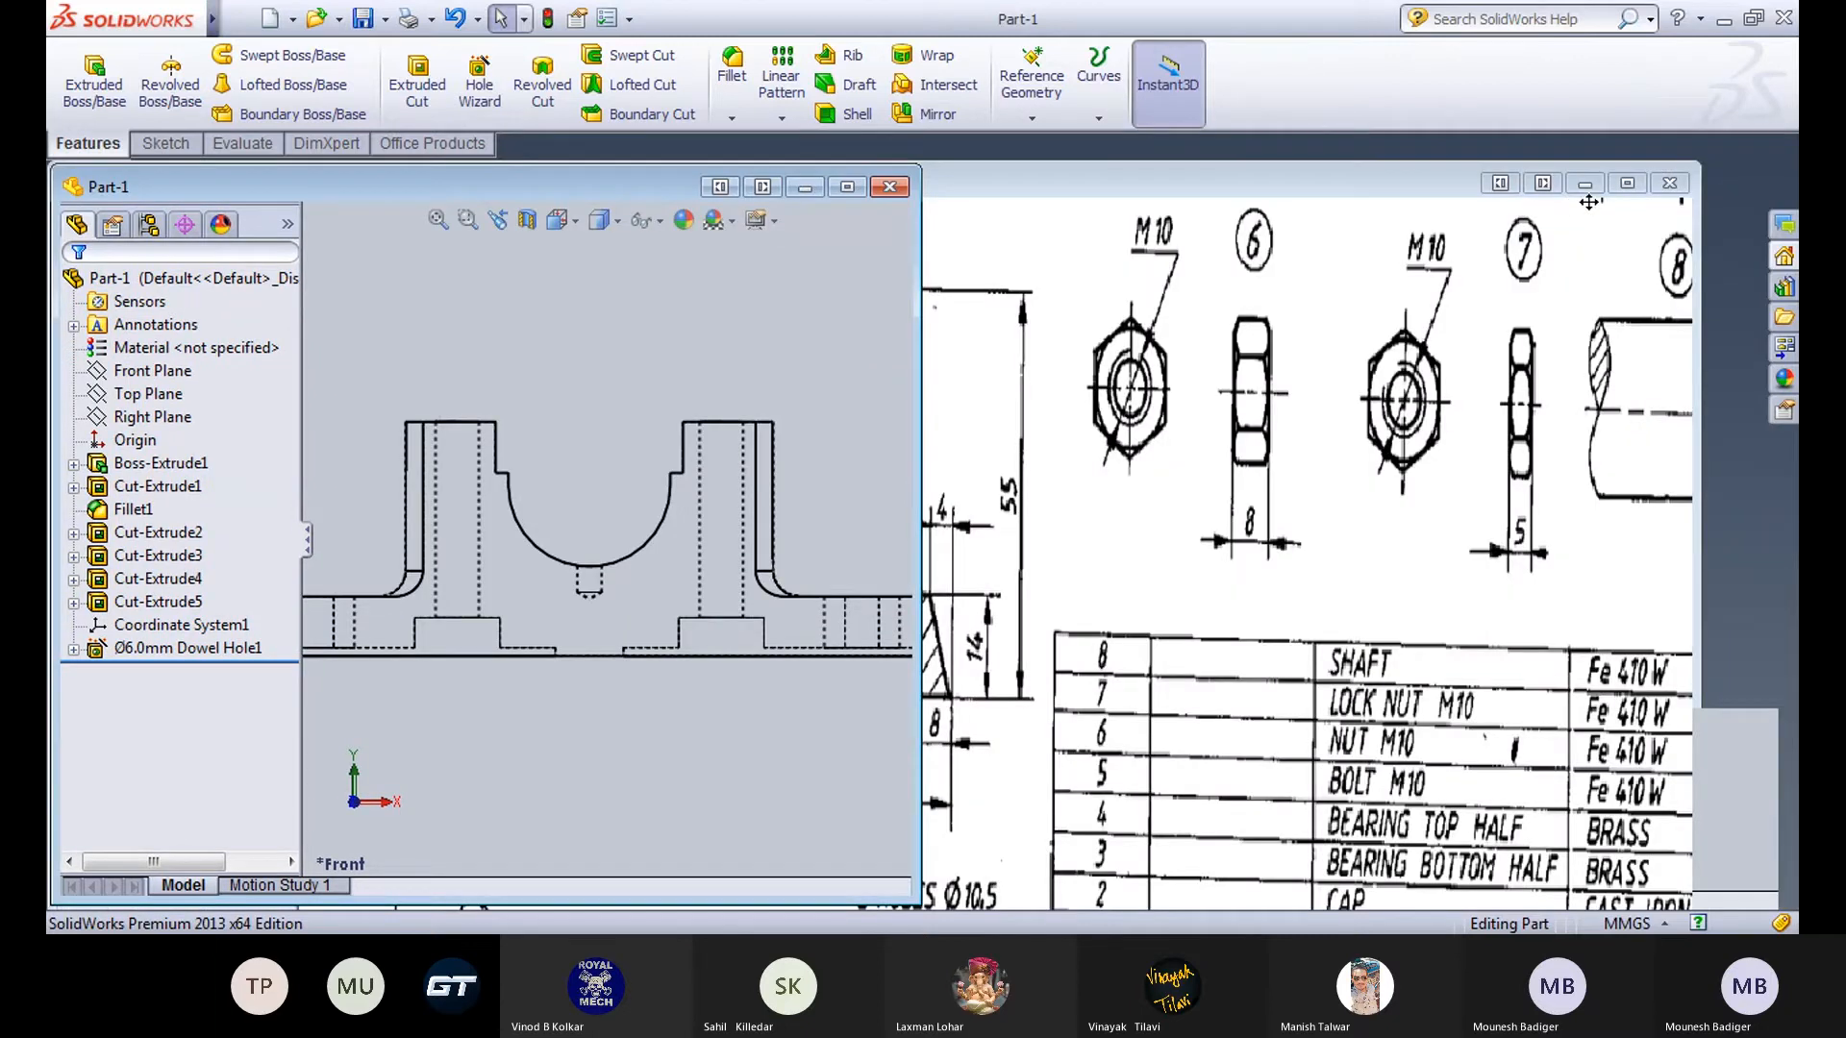
pyautogui.click(1544, 185)
pyautogui.scroll(3, 1305, 517)
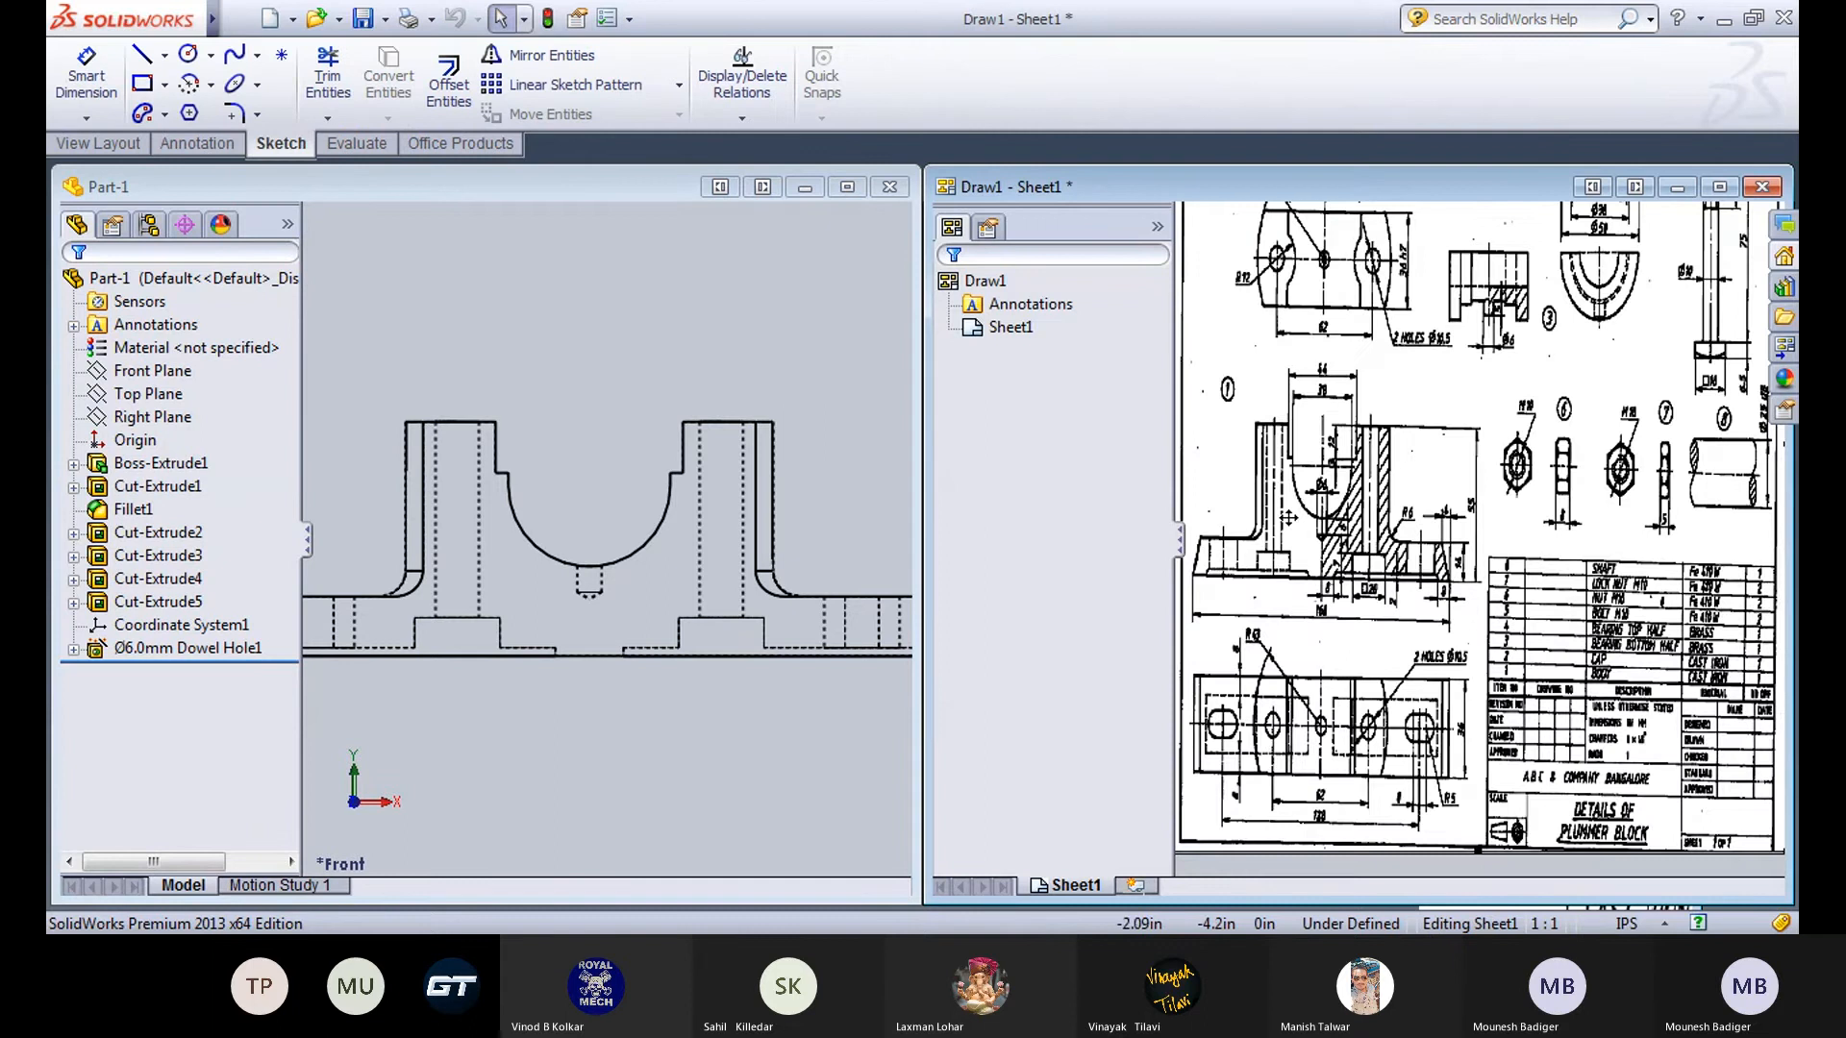
pyautogui.scroll(-6, 1288, 517)
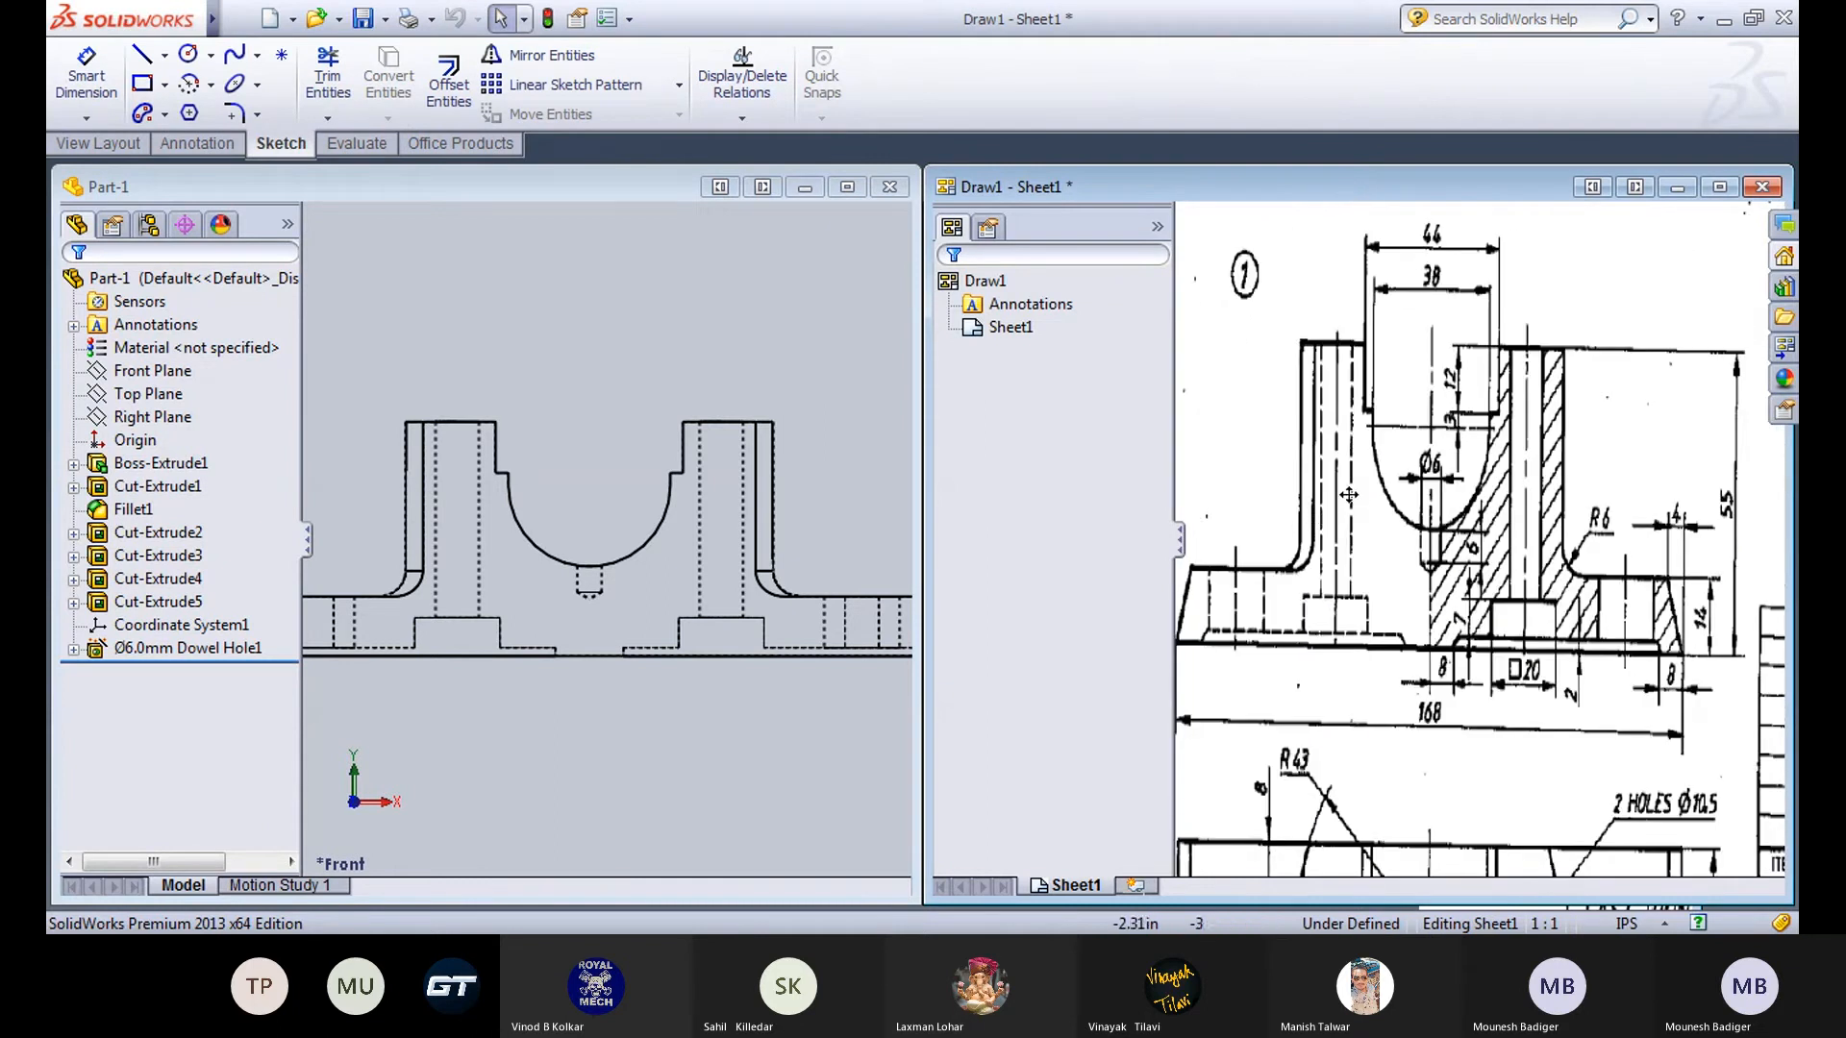
pyautogui.click(1175, 536)
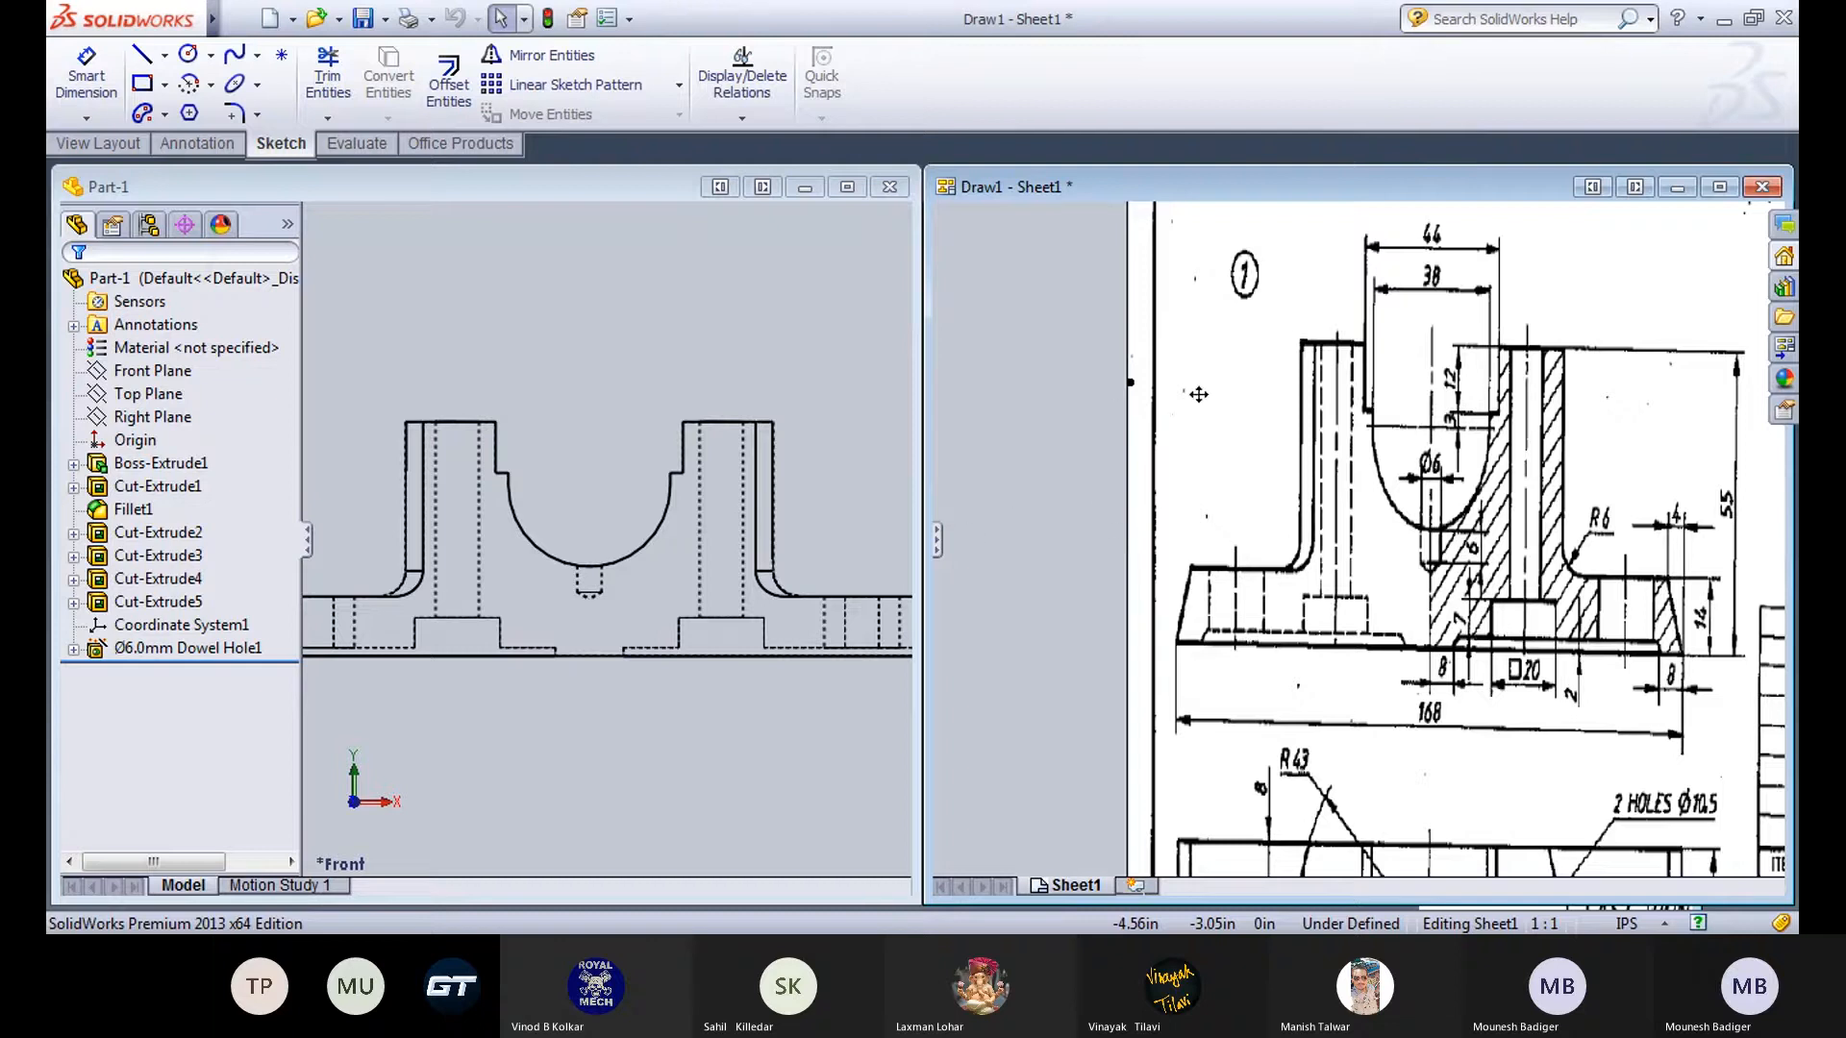
pyautogui.moveTo(1243, 408); pyautogui.dragTo(1017, 398)
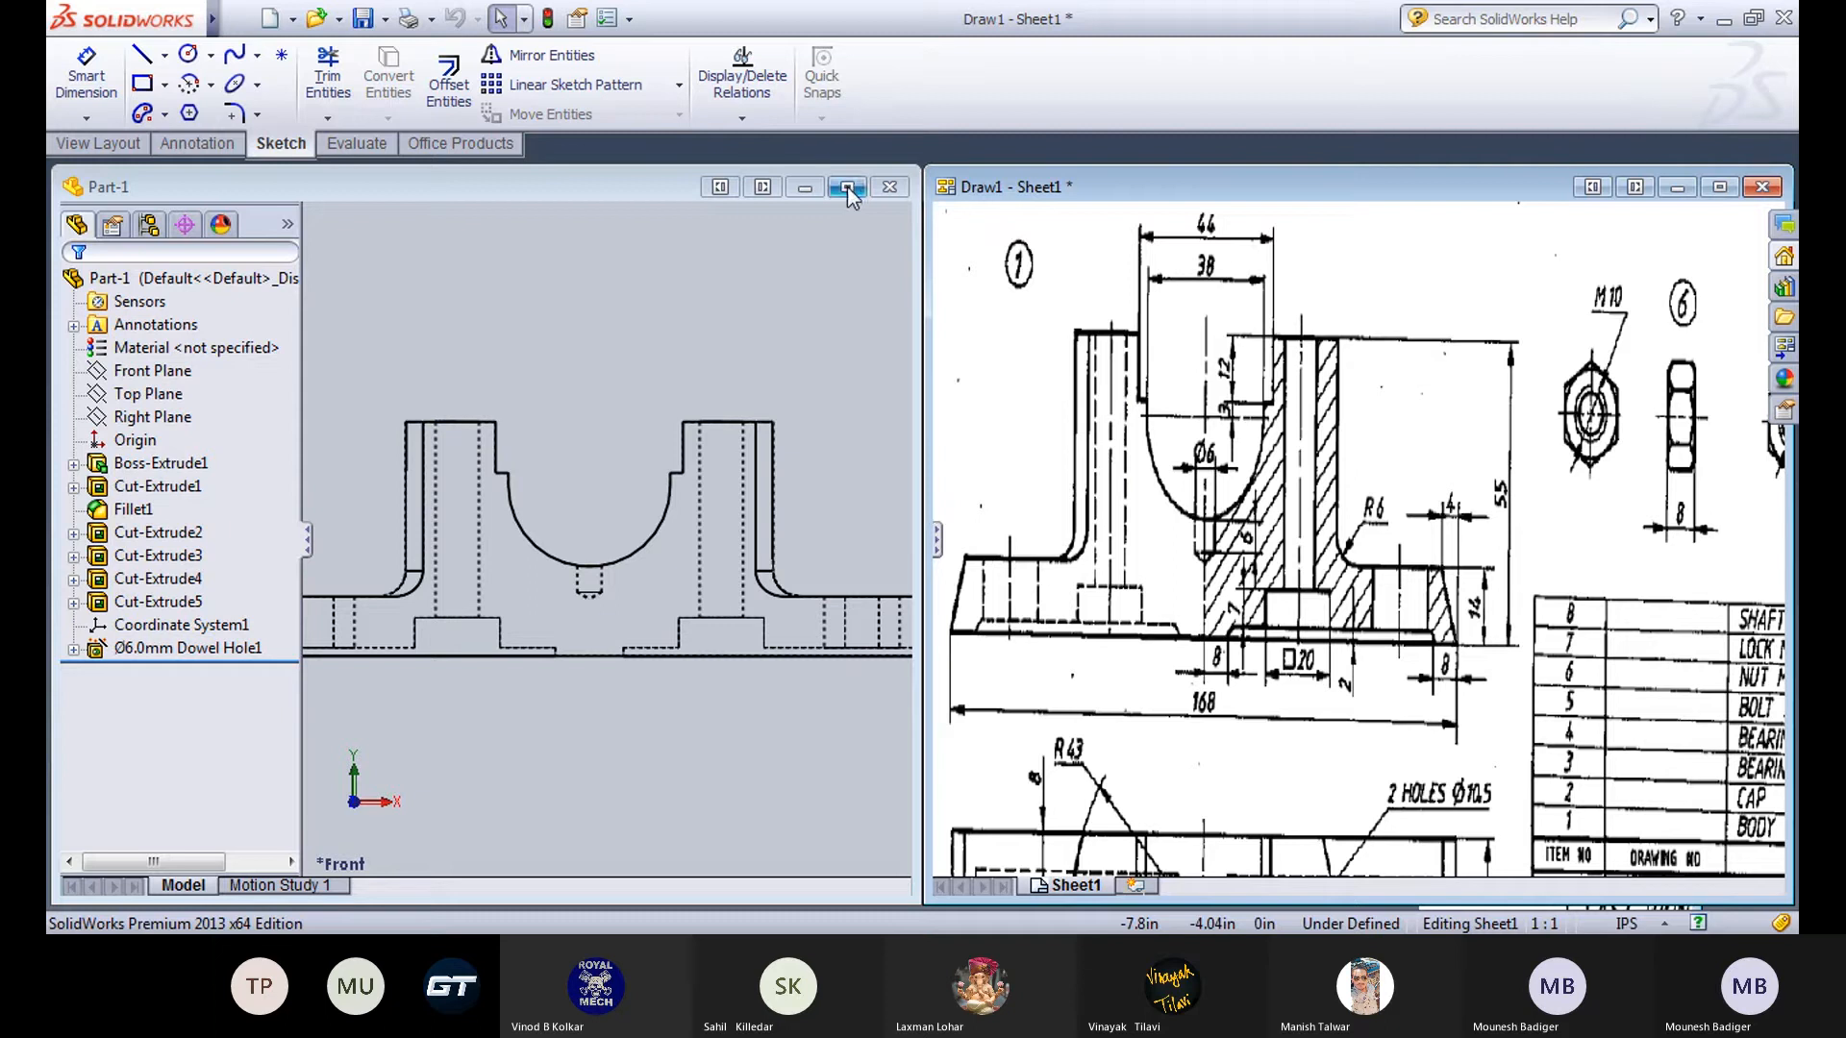
pyautogui.click(584, 186)
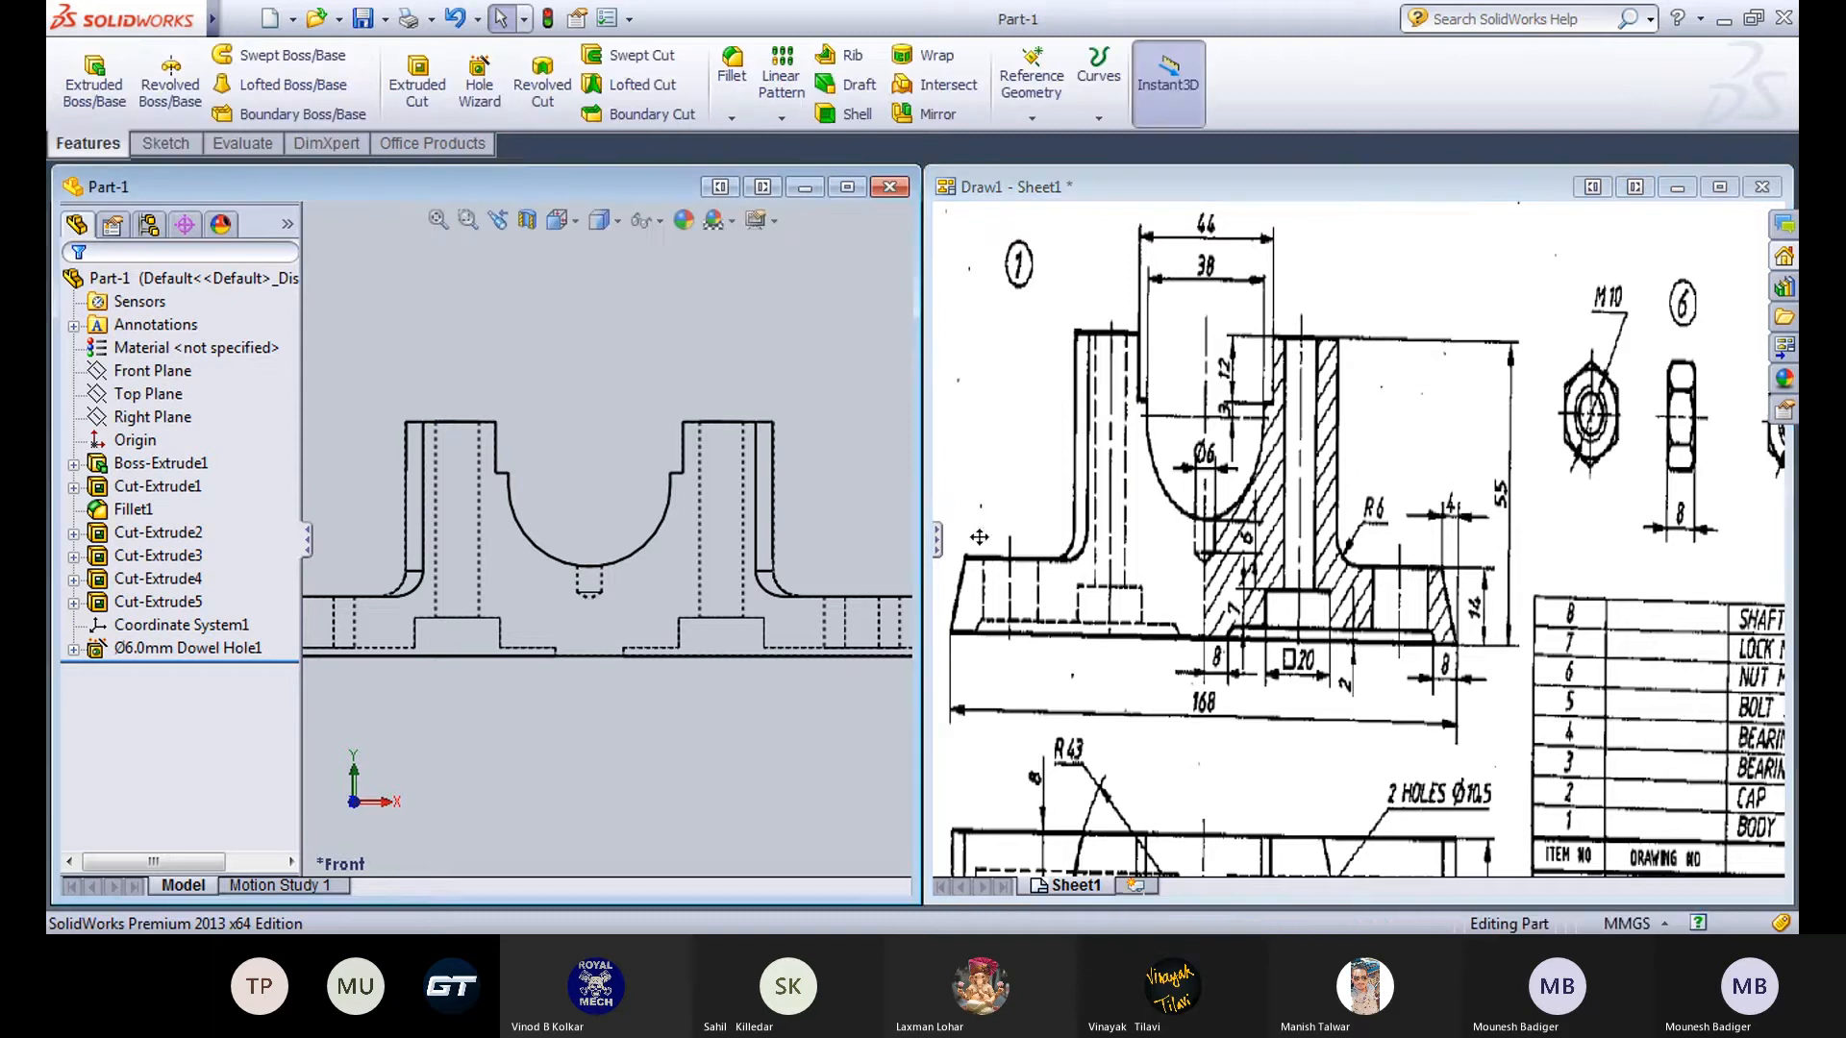
pyautogui.press('f')
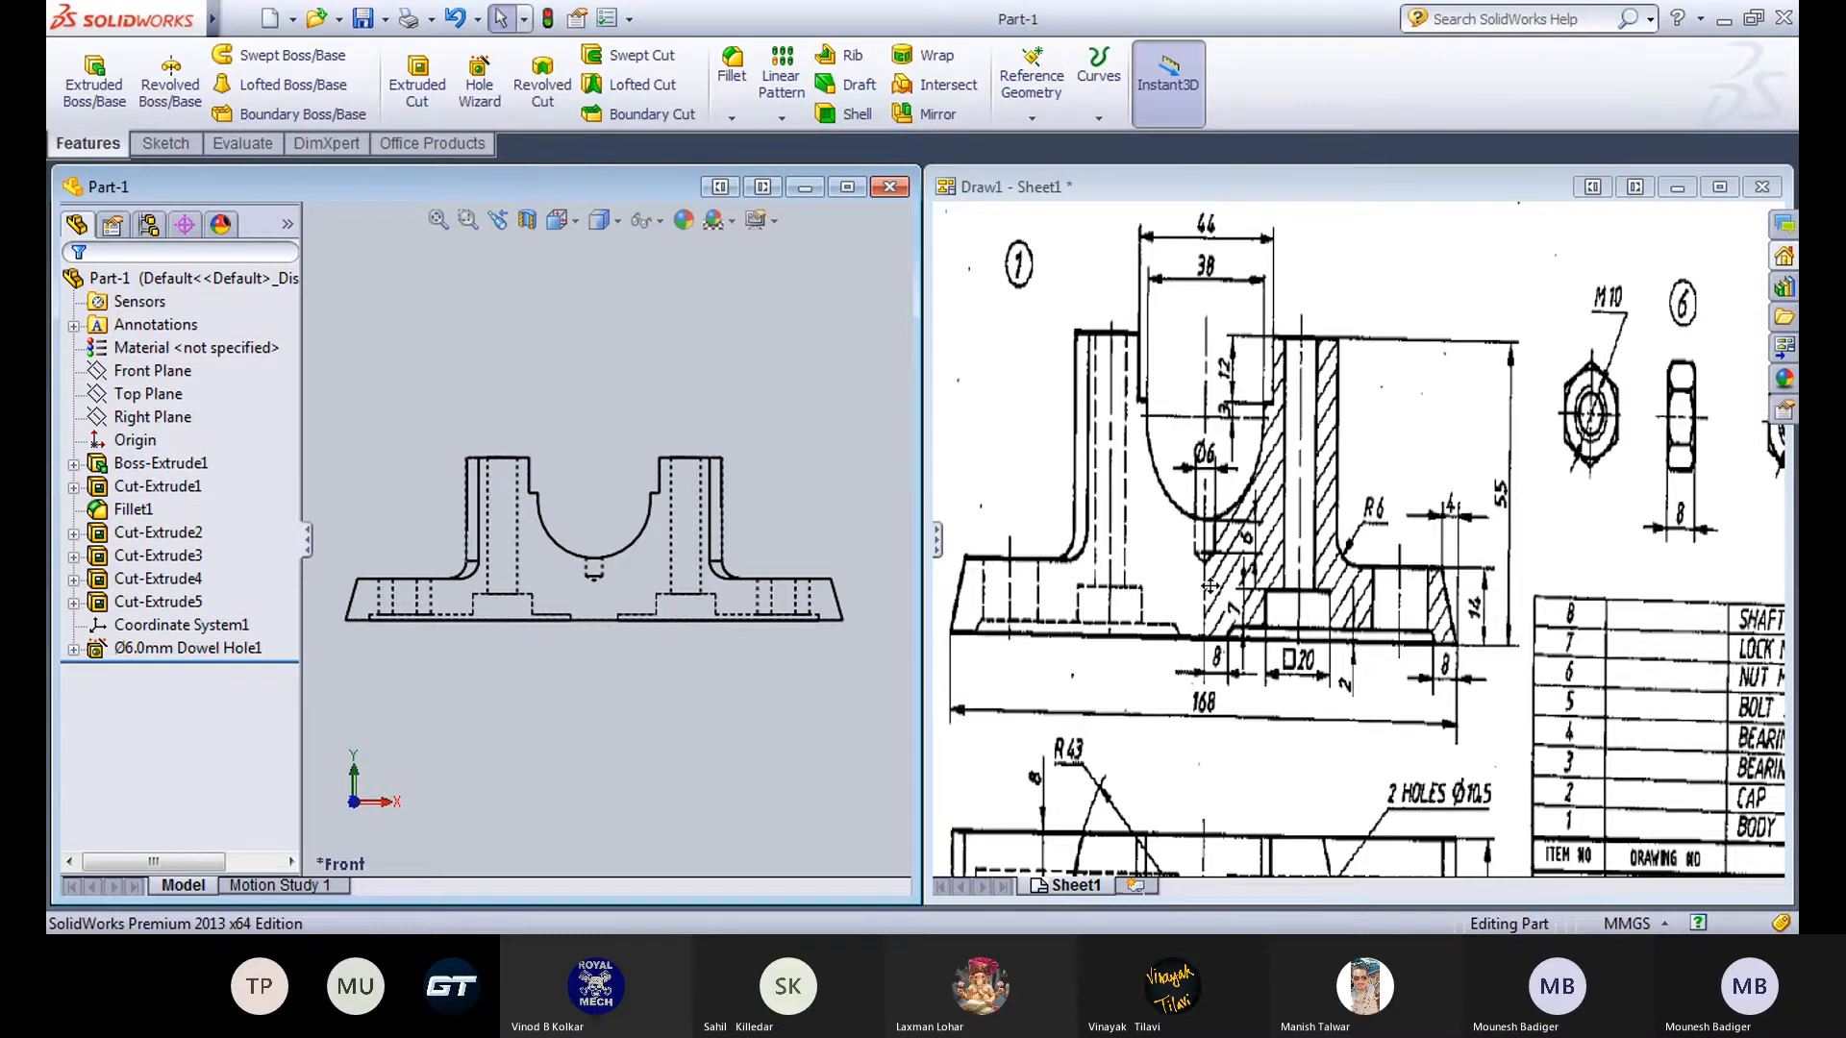
# Compare the model's bolt holes, dowel hole and base recesses in front view with the sectional front view of the body in the drawing.
pyautogui.moveTo(1194, 727)
pyautogui.mouseDown(button='middle')
pyautogui.moveTo(1196, 582)
pyautogui.moveTo(1175, 678)
pyautogui.mouseUp(button='middle')
pyautogui.scroll(-3, 1269, 586)
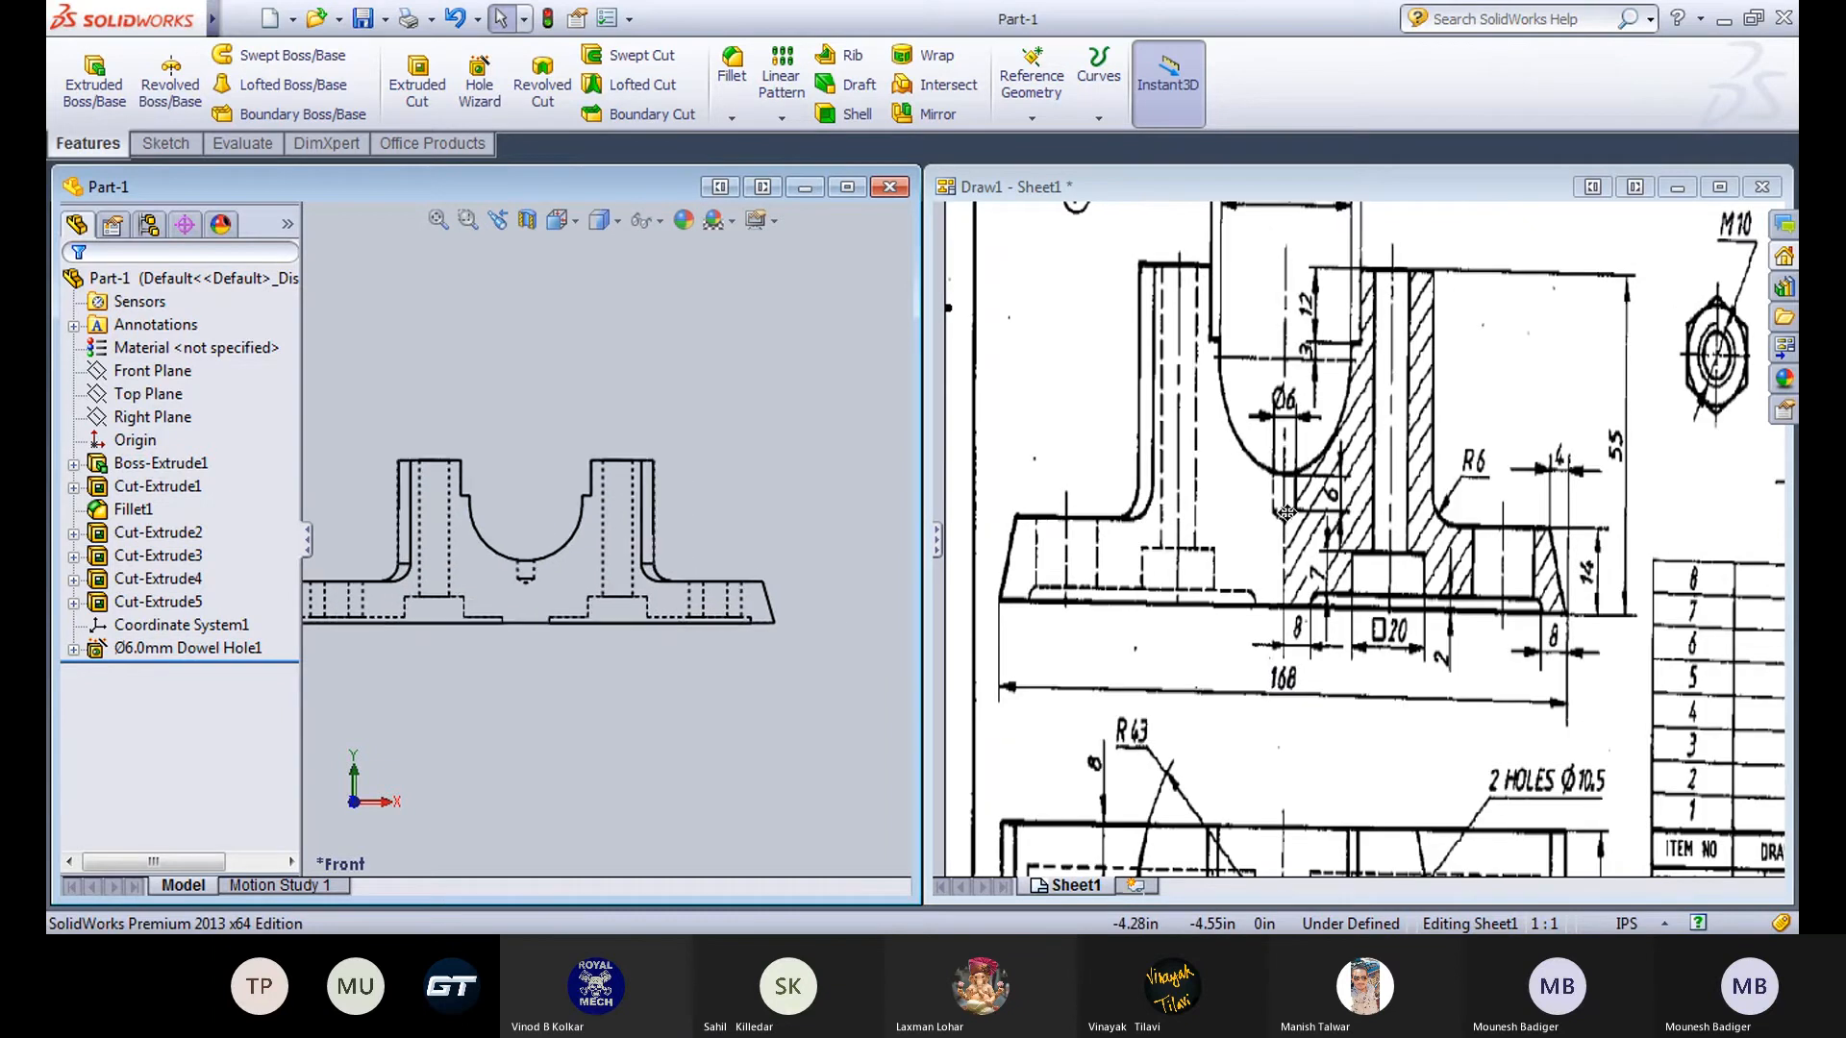
pyautogui.scroll(-1, 1286, 513)
pyautogui.scroll(-1, 1286, 512)
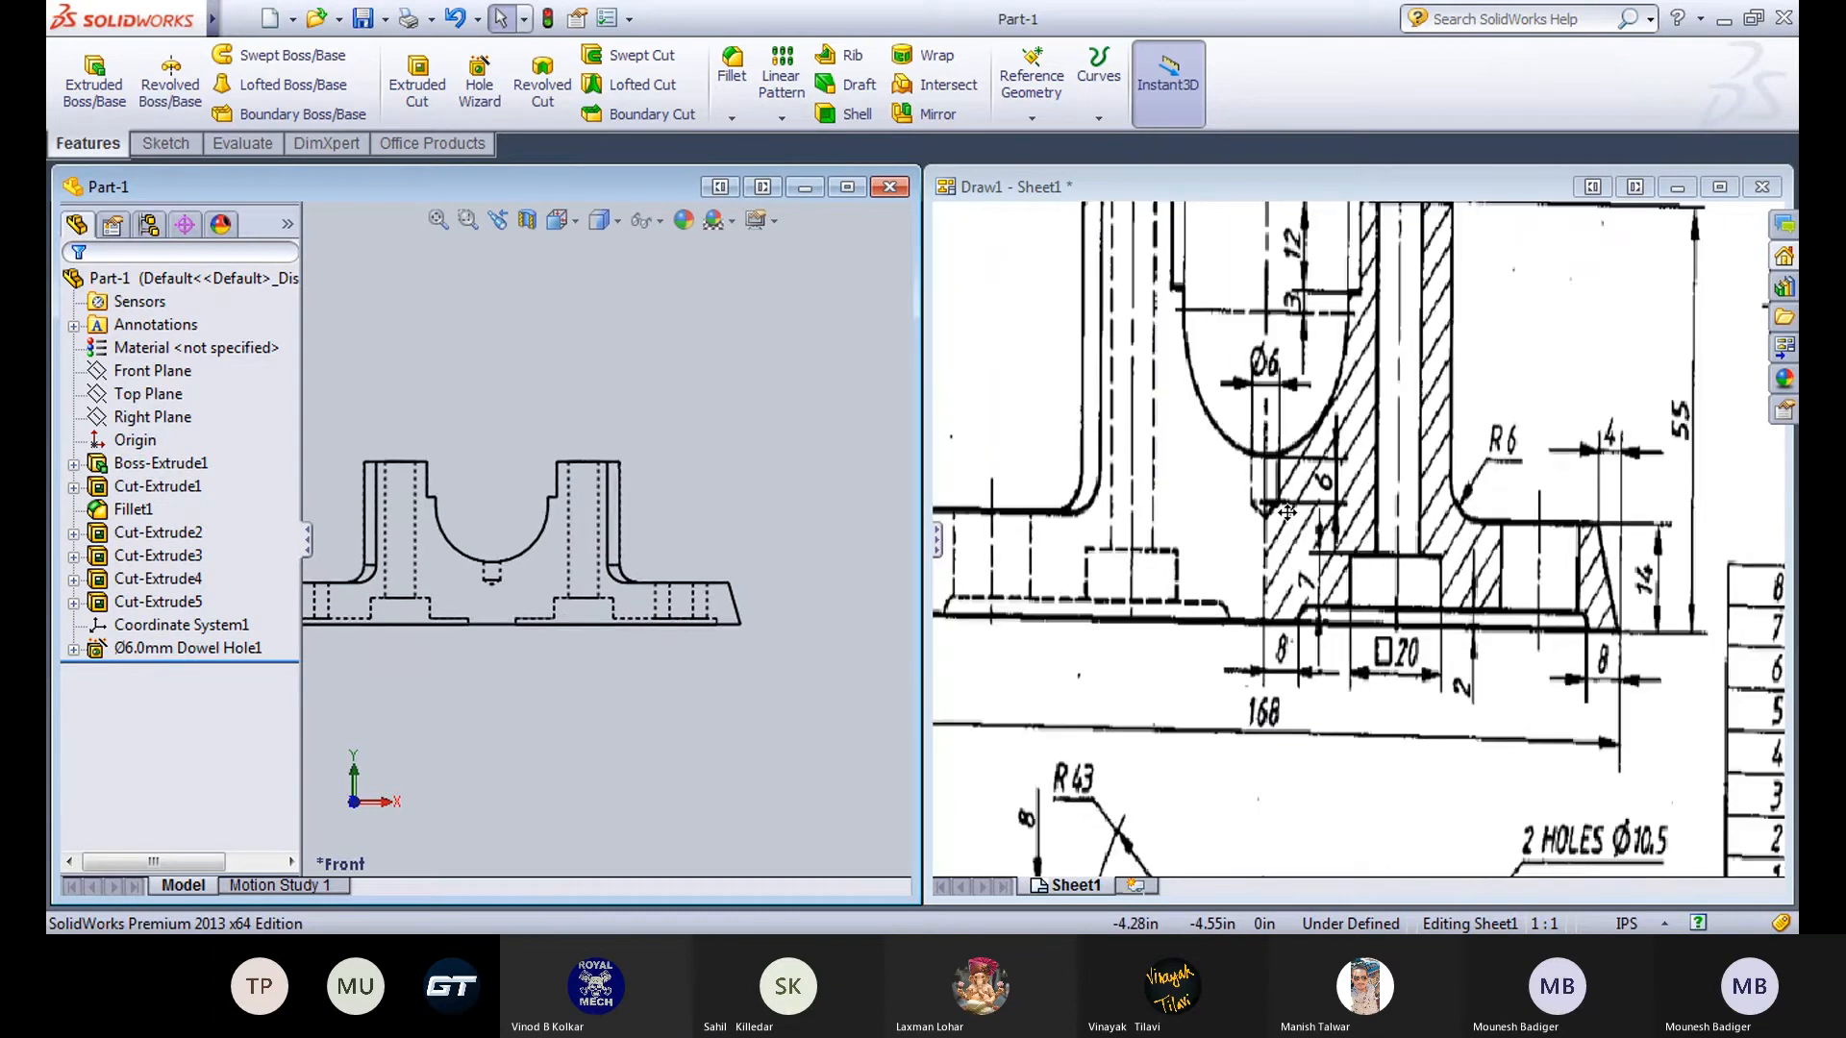
pyautogui.scroll(-1, 1287, 513)
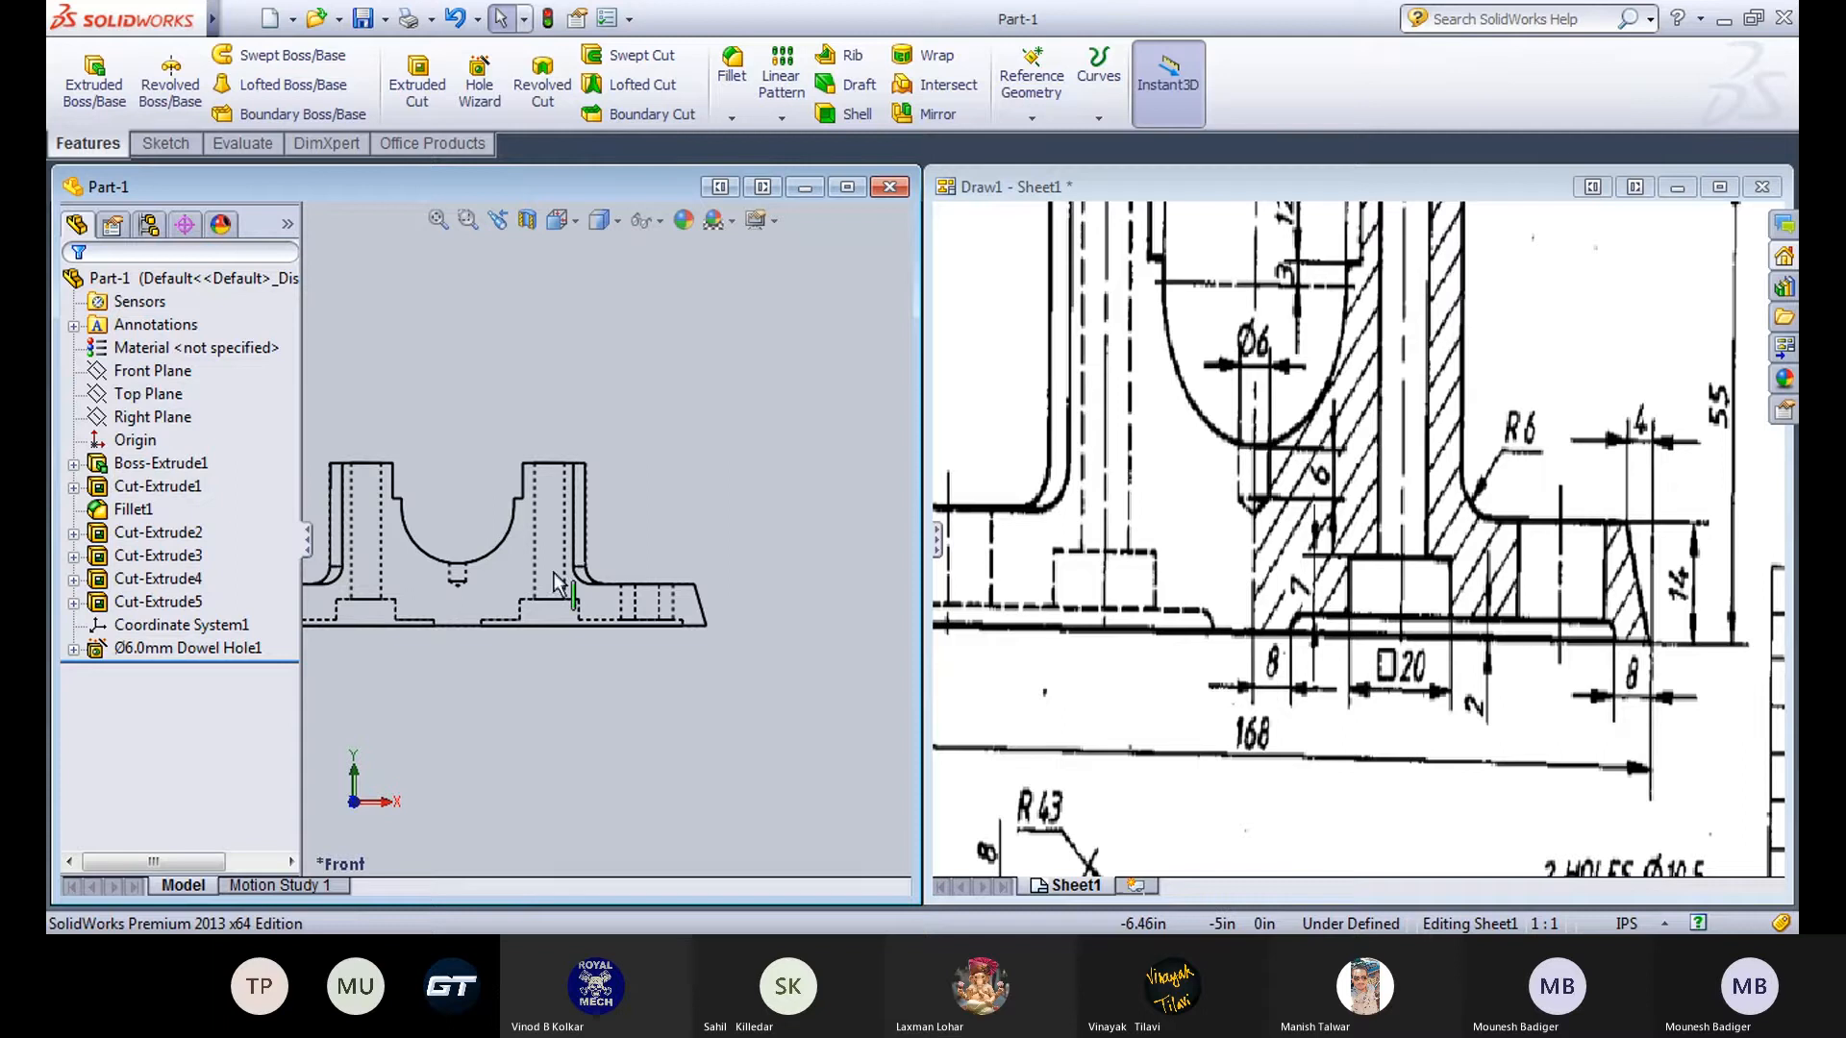
pyautogui.scroll(3, 460, 675)
pyautogui.scroll(-4, 494, 557)
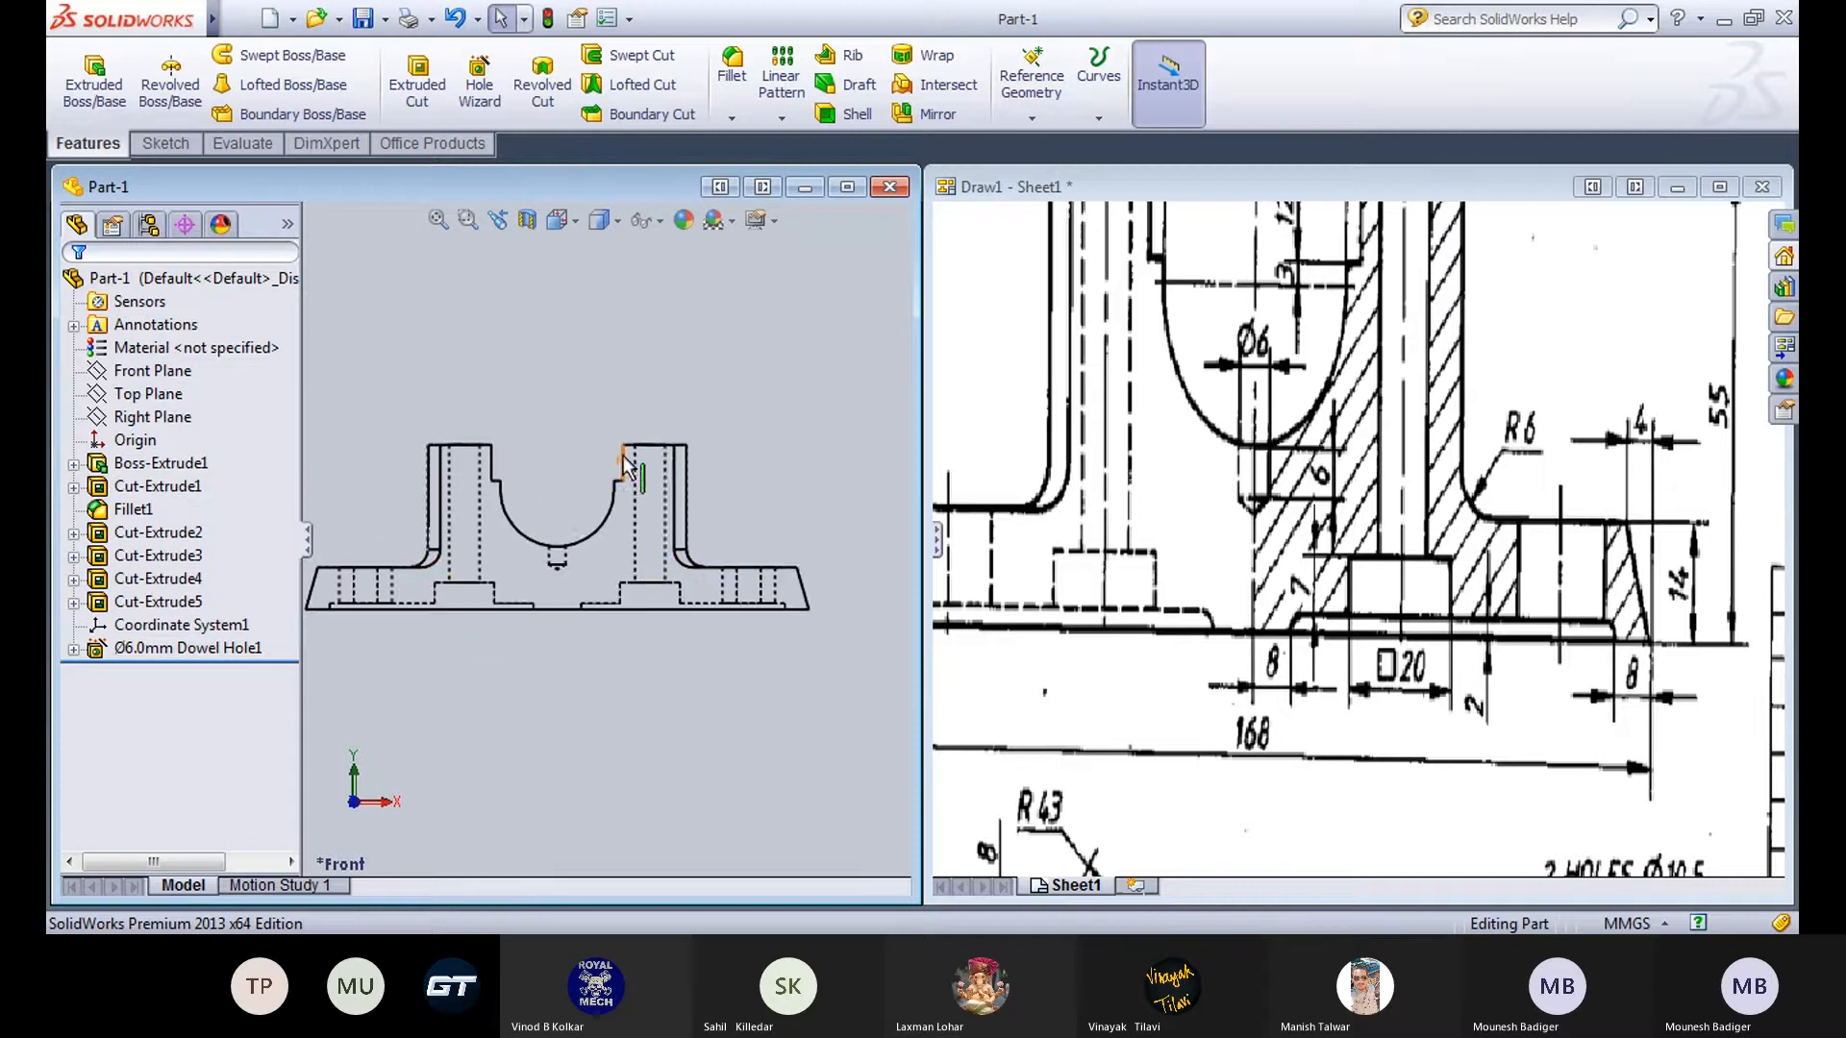
pyautogui.click(307, 540)
pyautogui.scroll(-2, 625, 574)
pyautogui.scroll(1, 625, 575)
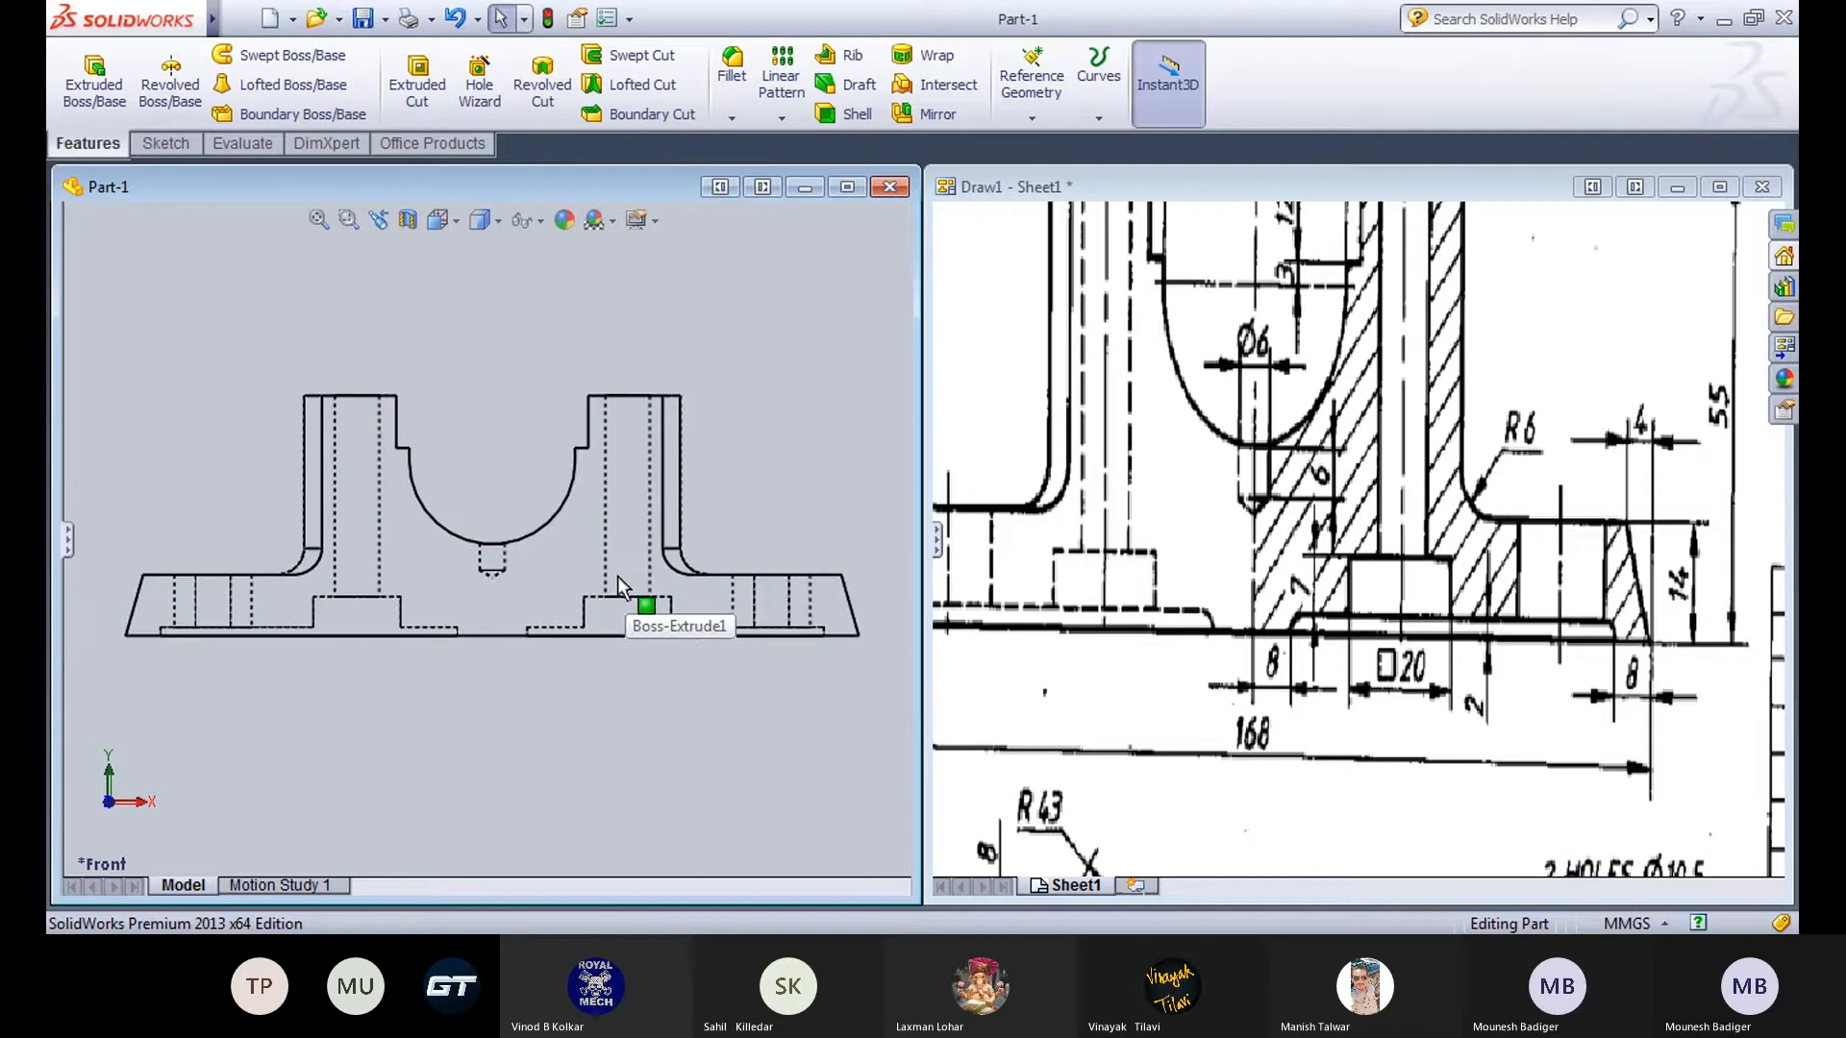
pyautogui.scroll(1, 1238, 459)
pyautogui.click(1238, 460)
pyautogui.scroll(1, 1250, 467)
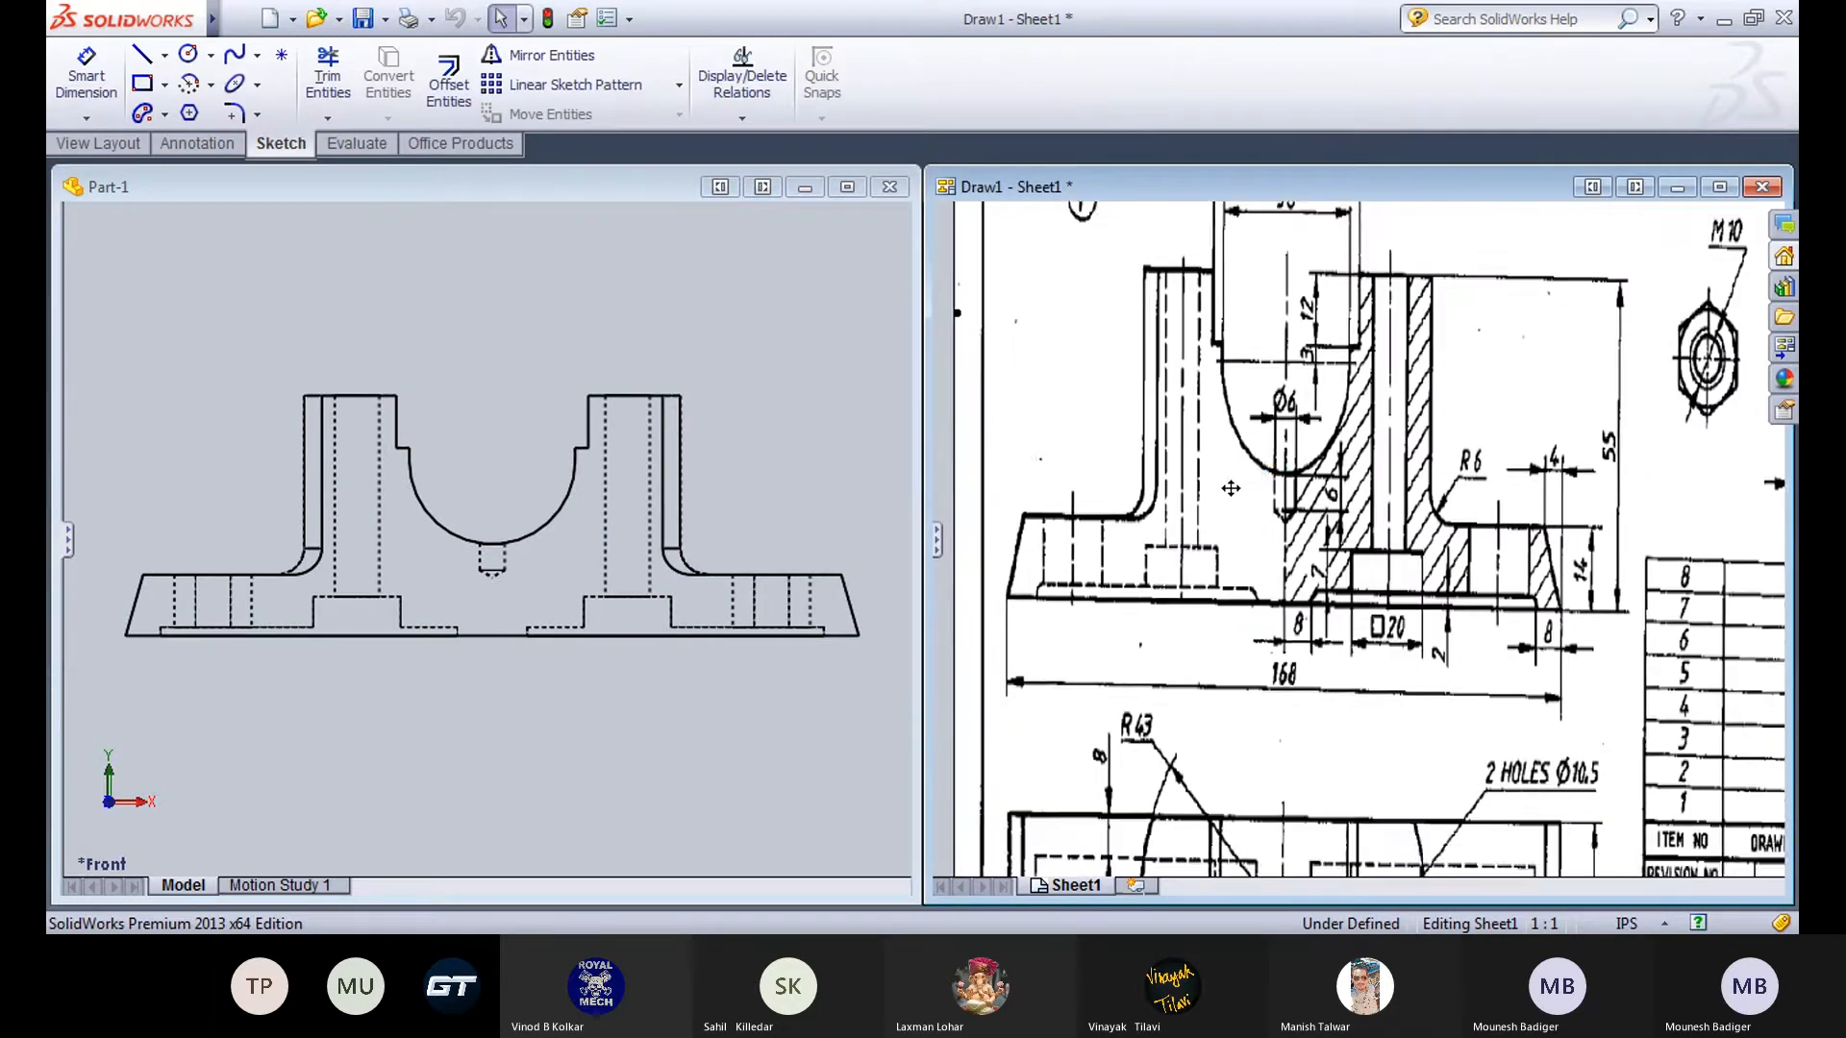
pyautogui.moveTo(1253, 470); pyautogui.dragTo(1250, 506, button='middle')
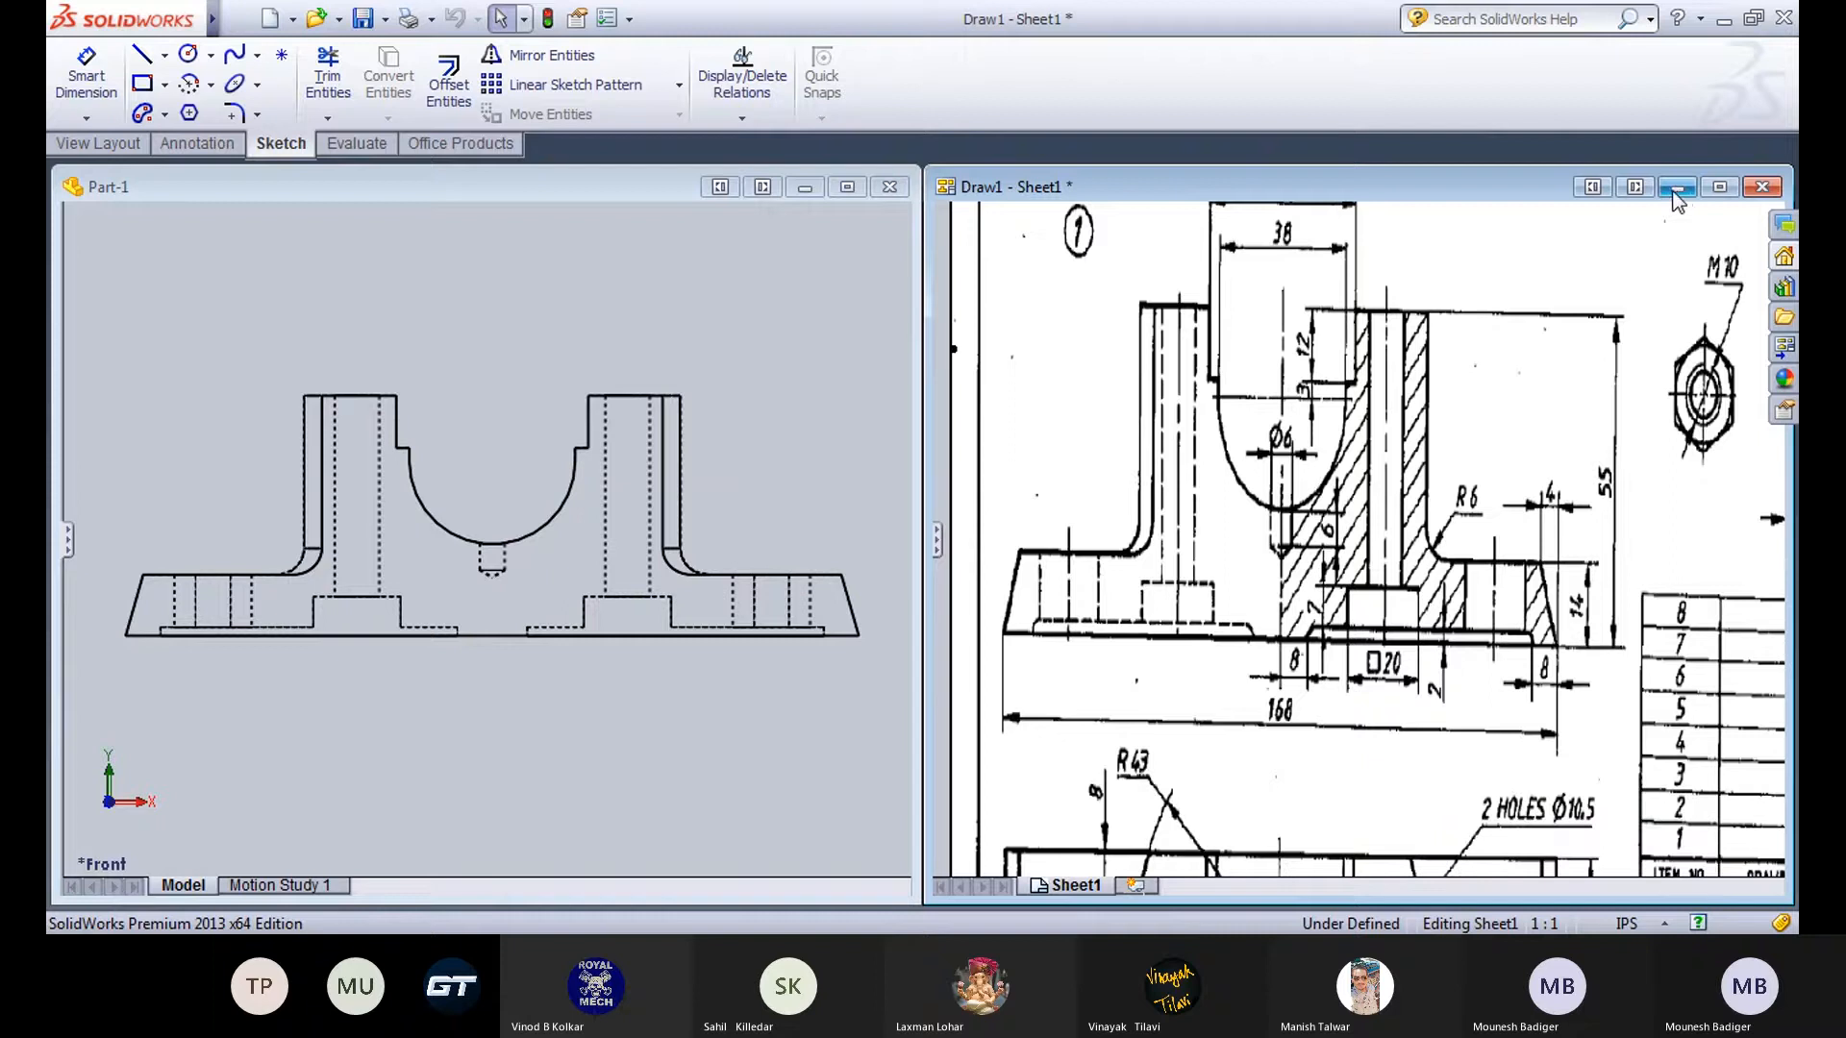
# Restore both documents to full size, return to Part-1, save the finished body and close it.
pyautogui.click(1720, 186)
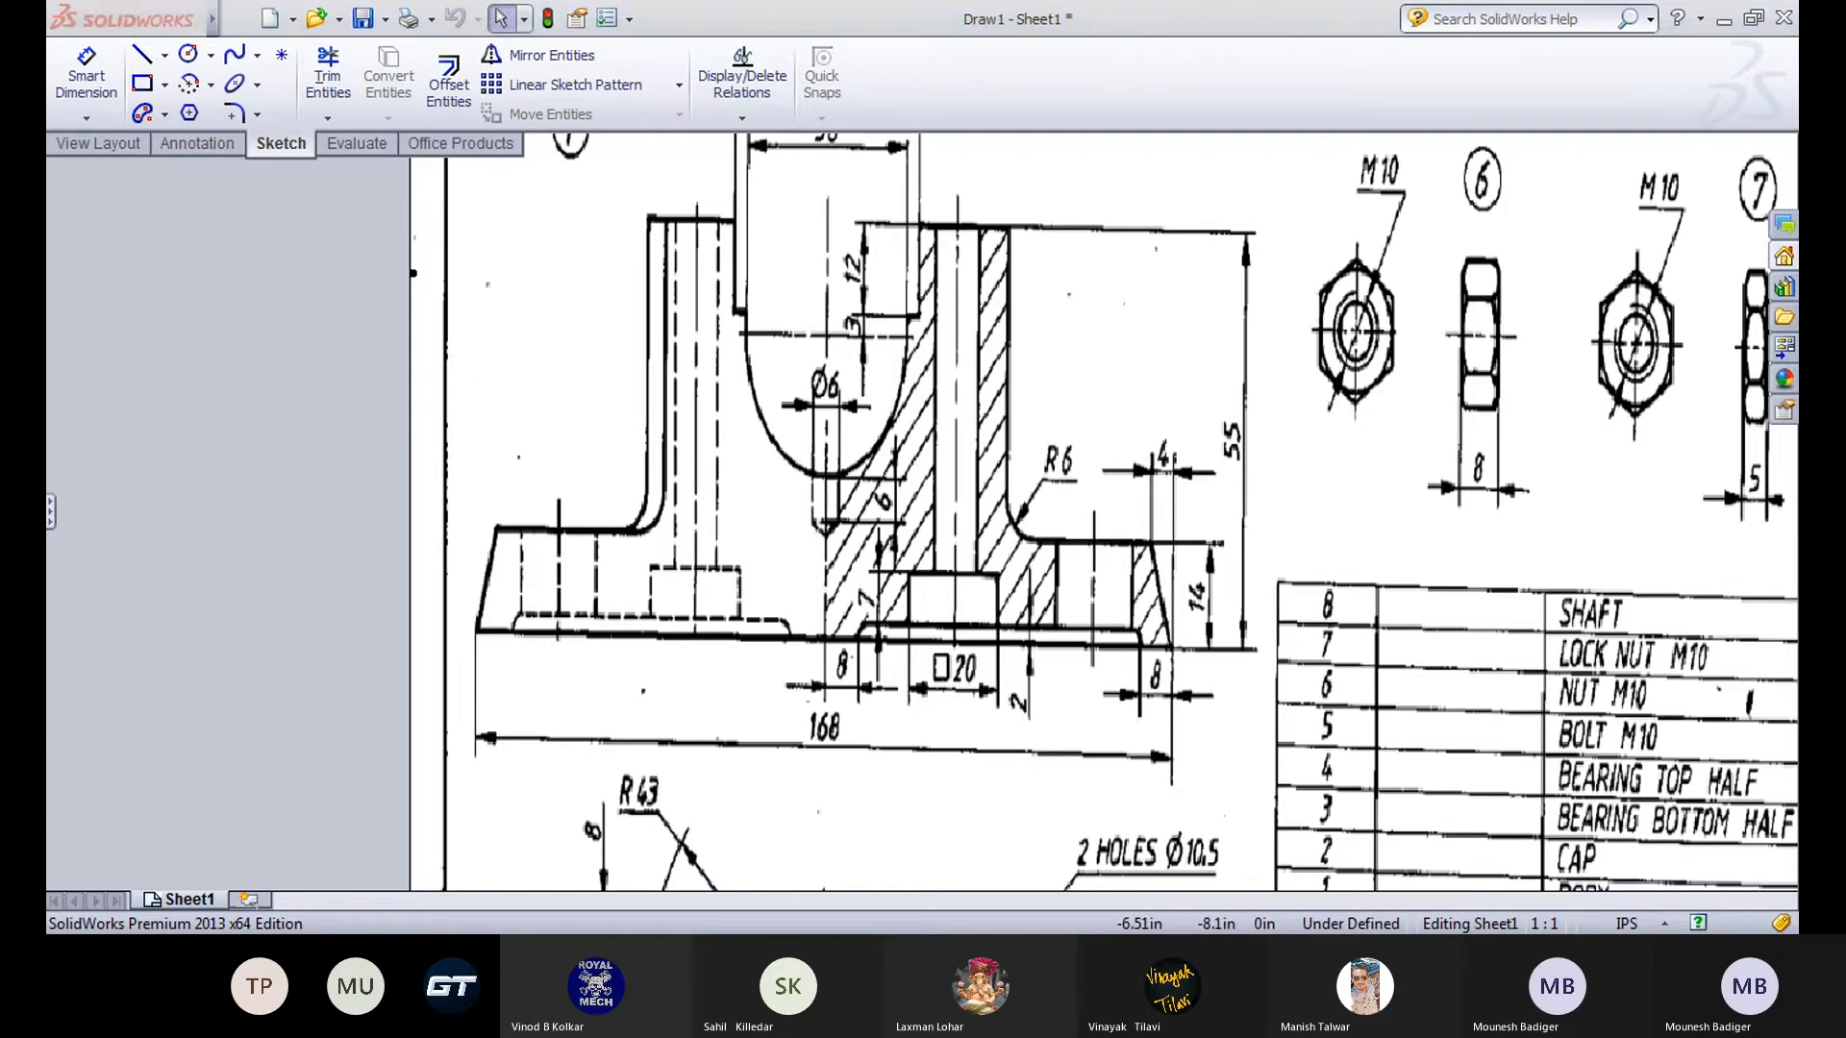
pyautogui.click(642, 894)
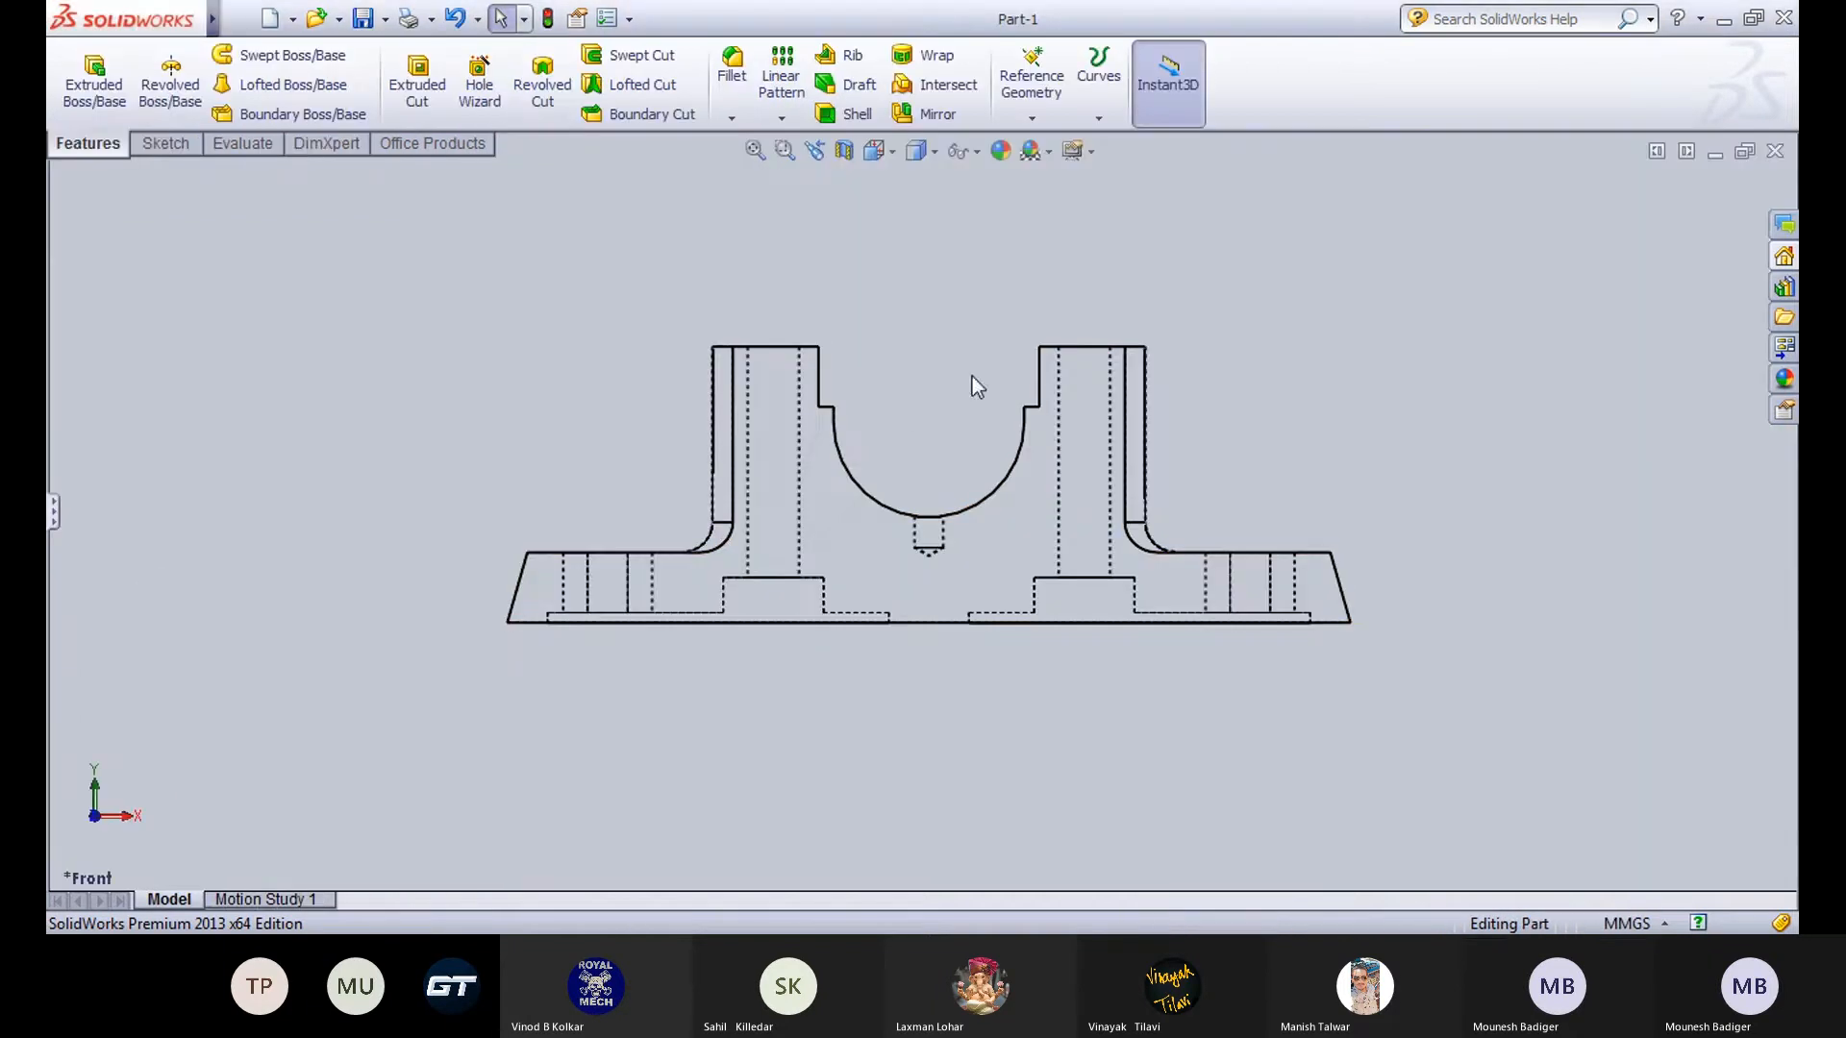
pyautogui.click(53, 514)
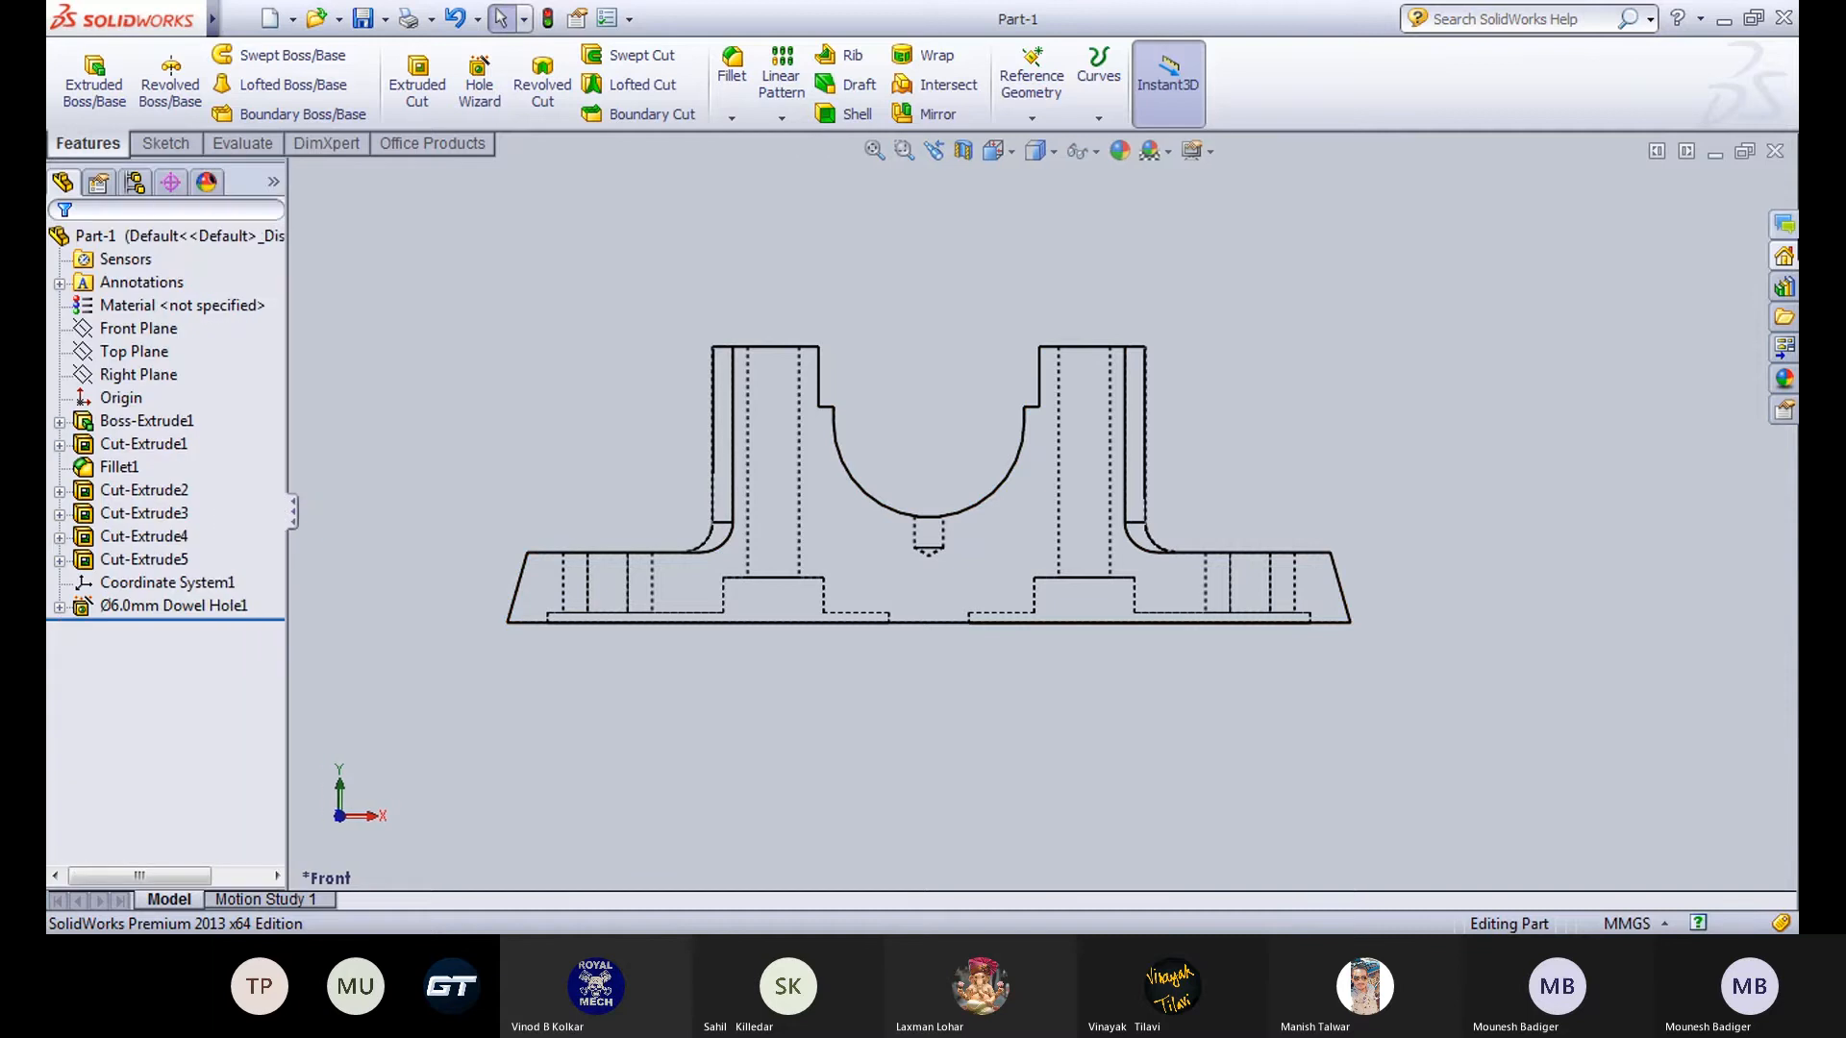
pyautogui.click(364, 19)
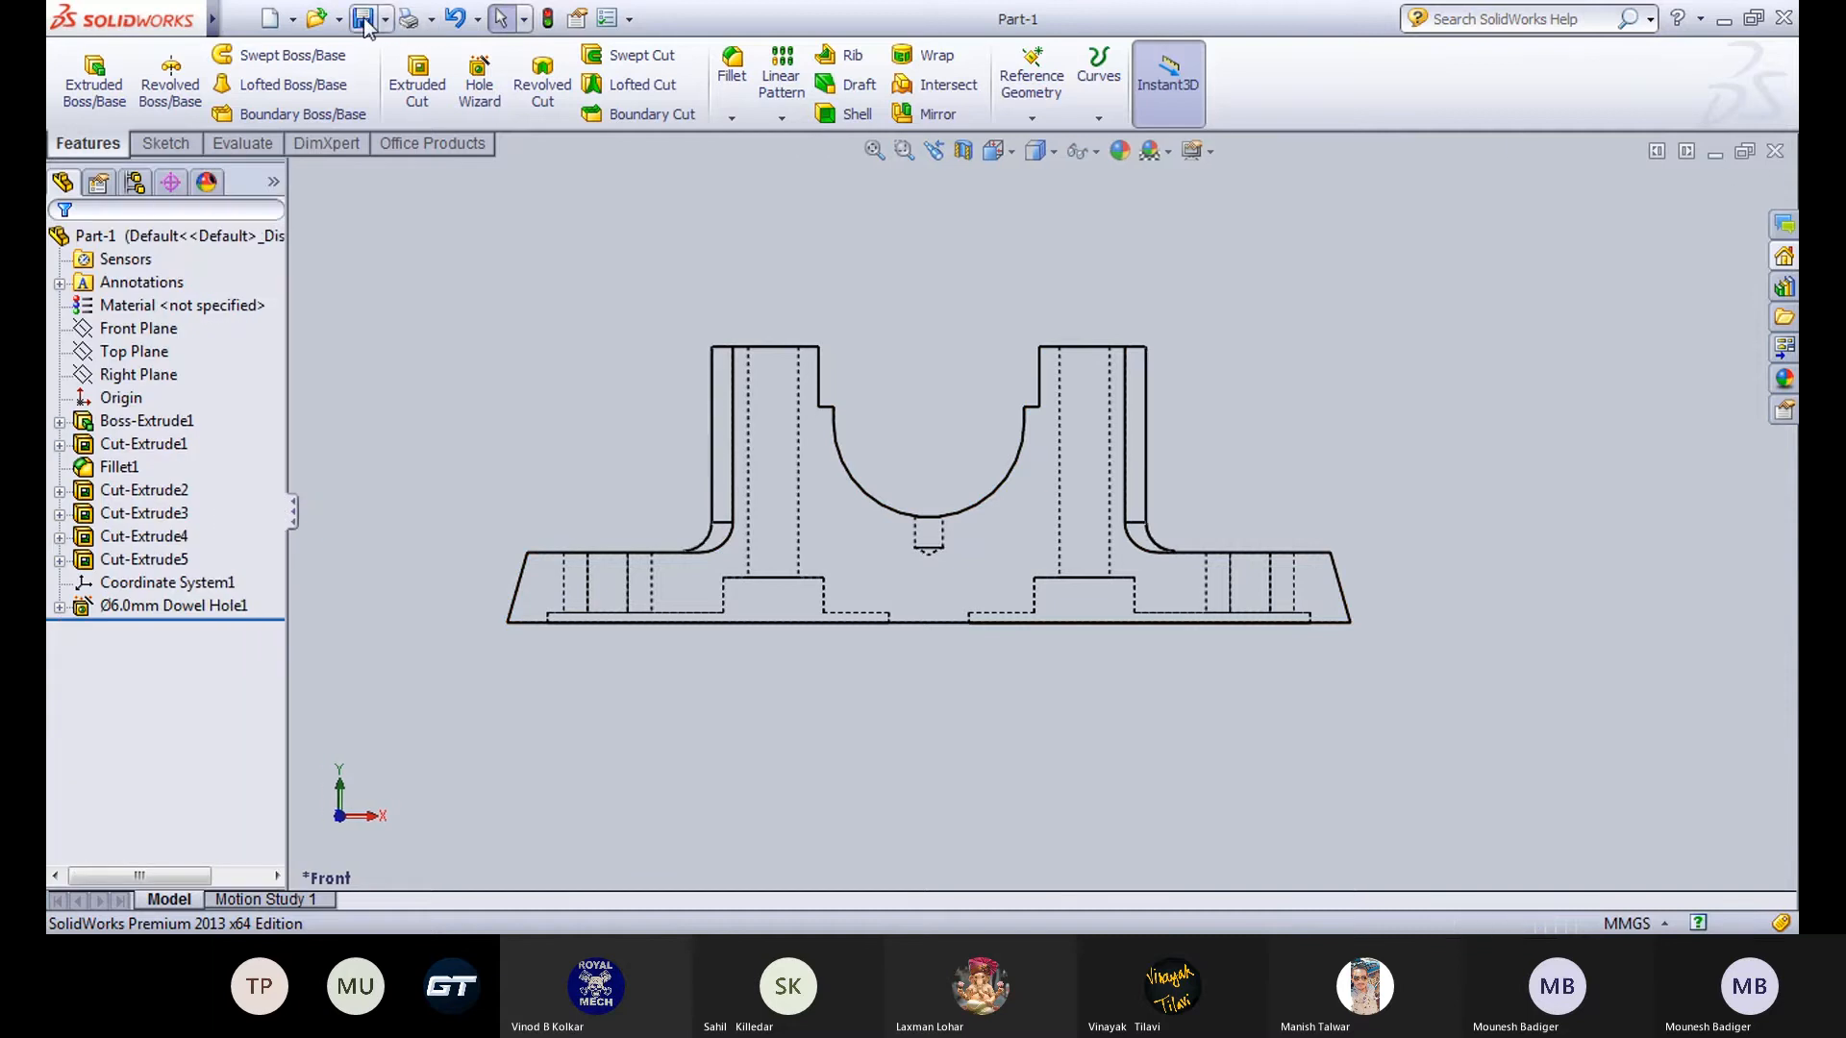
pyautogui.click(1774, 151)
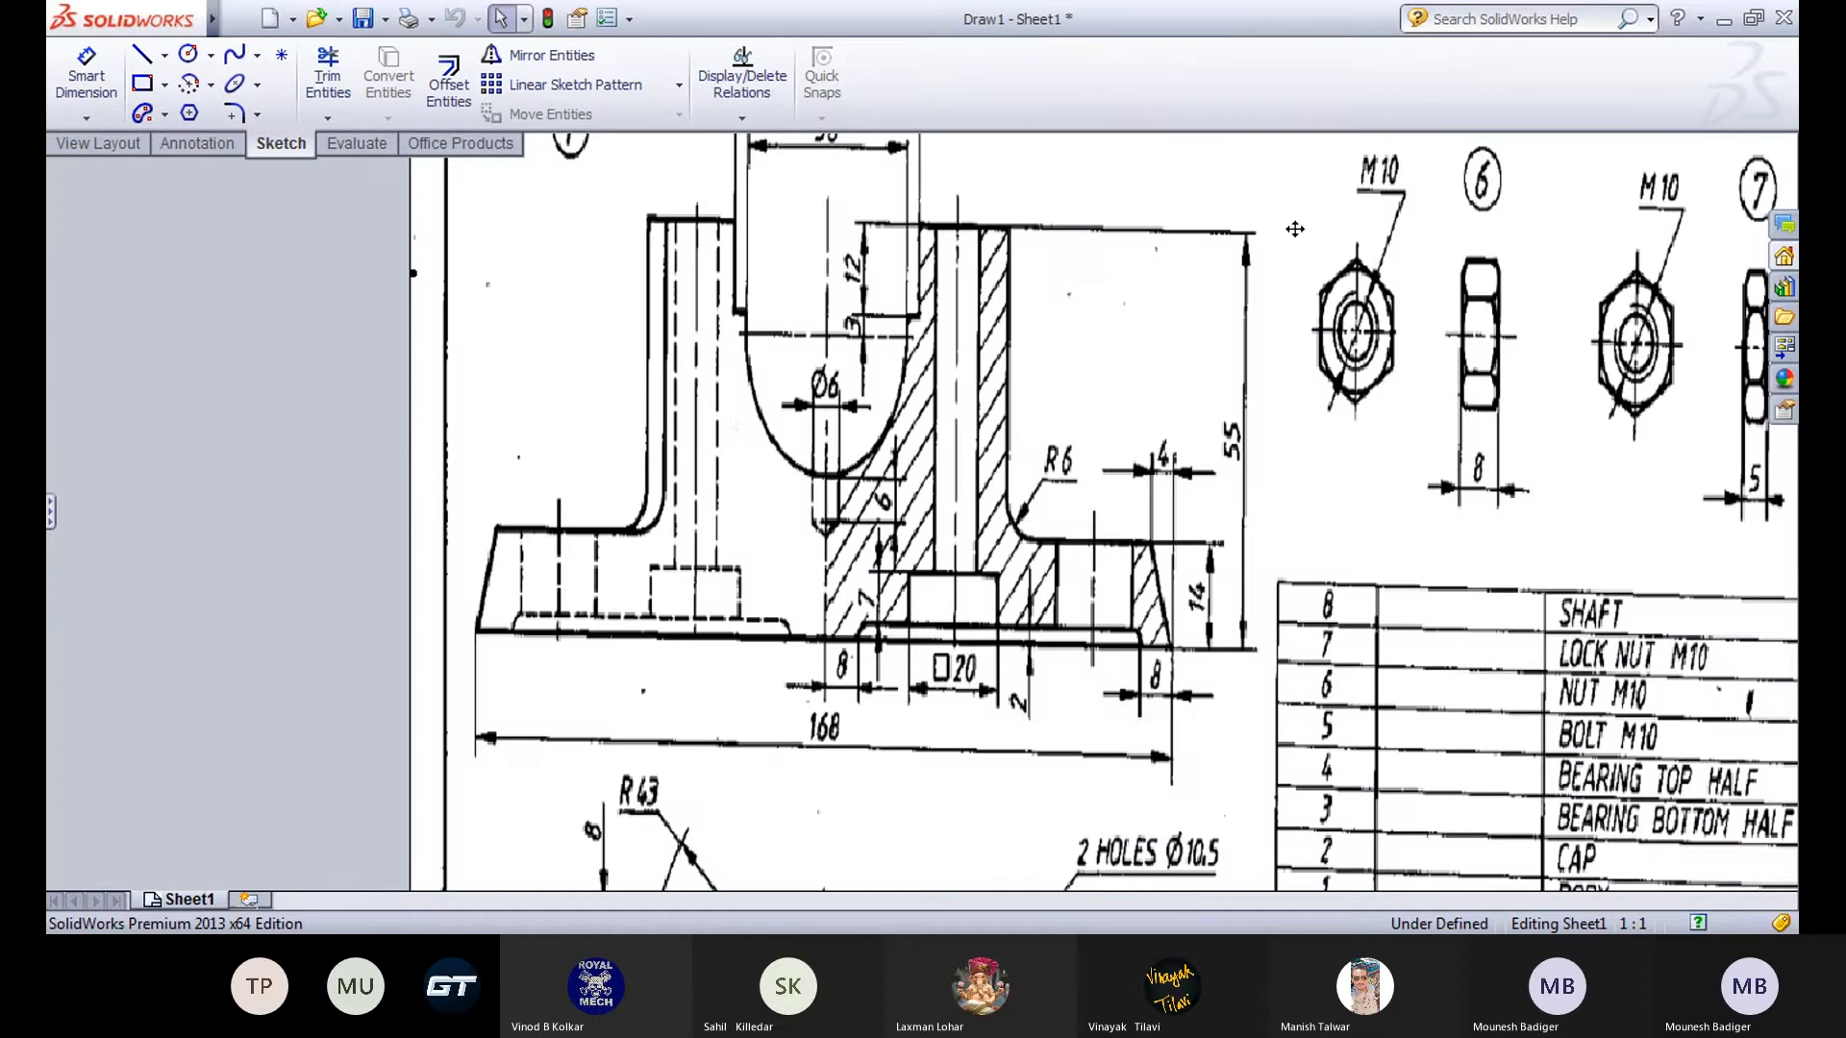
# Create a new part document and start a sketch on its Front Plane.
pyautogui.scroll(1, 743, 432)
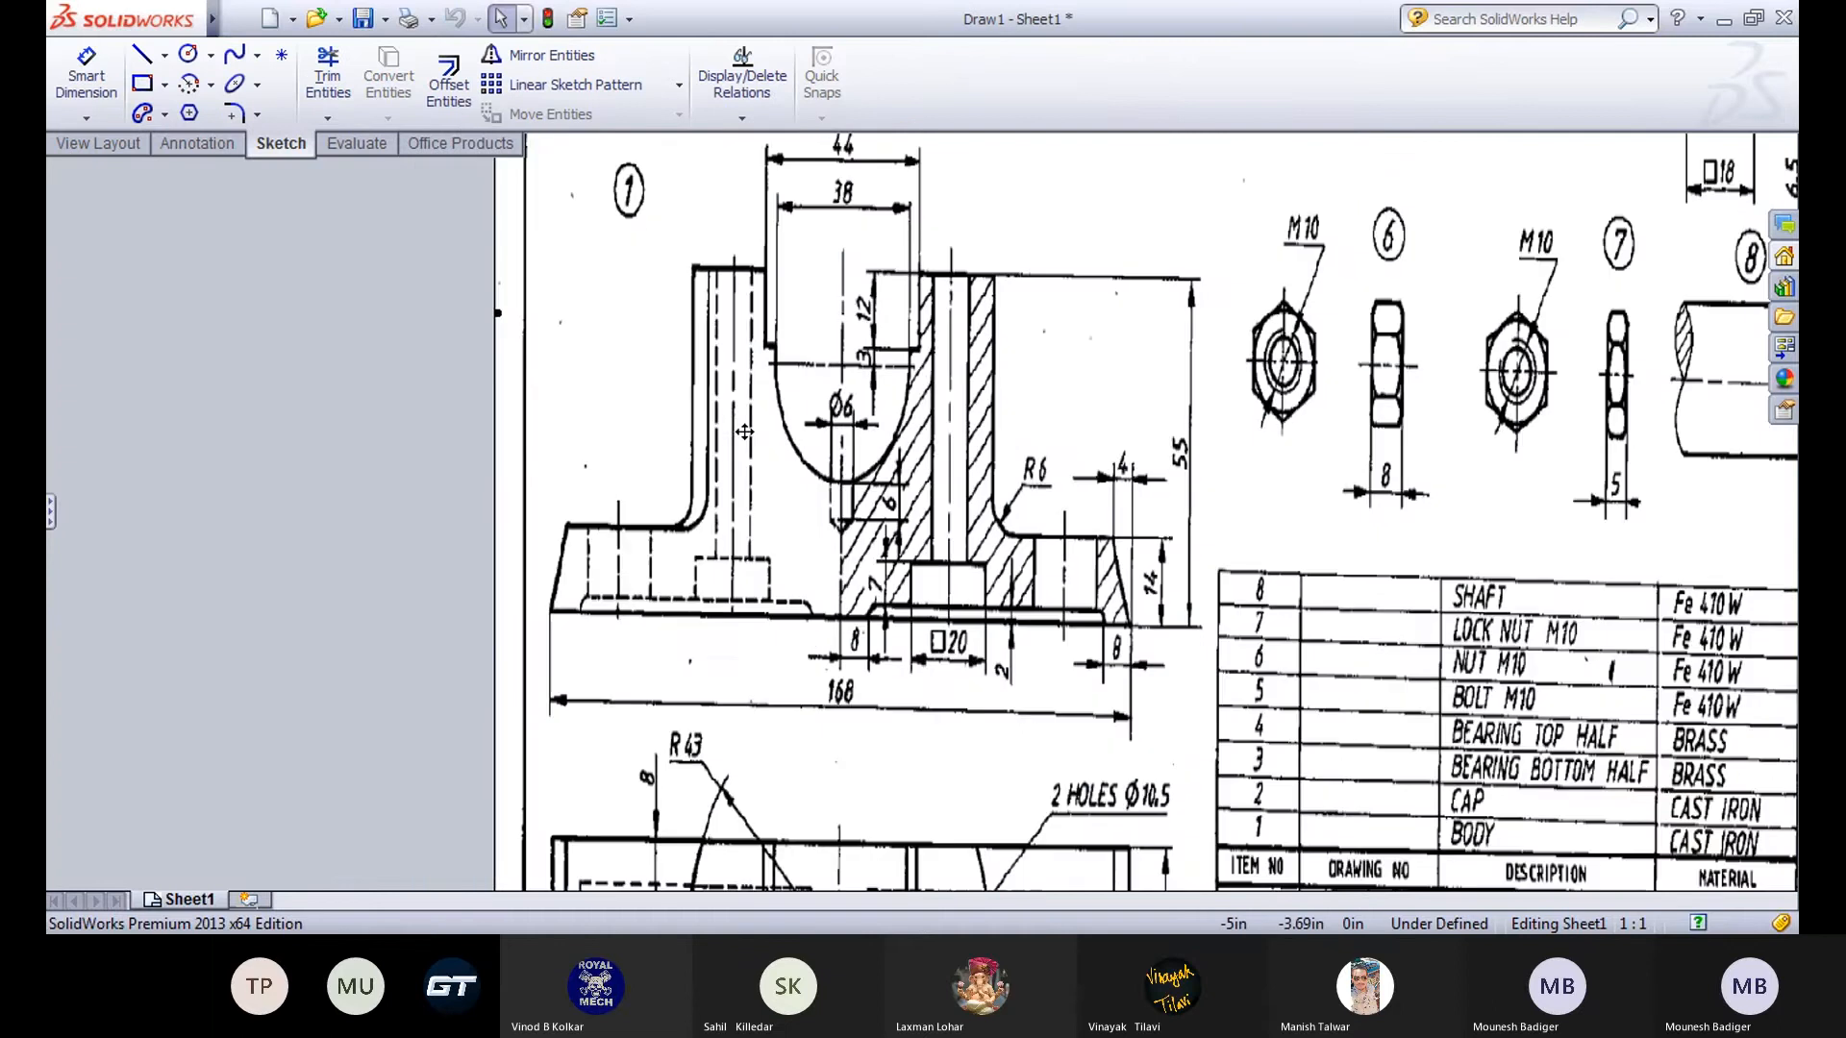
pyautogui.click(50, 511)
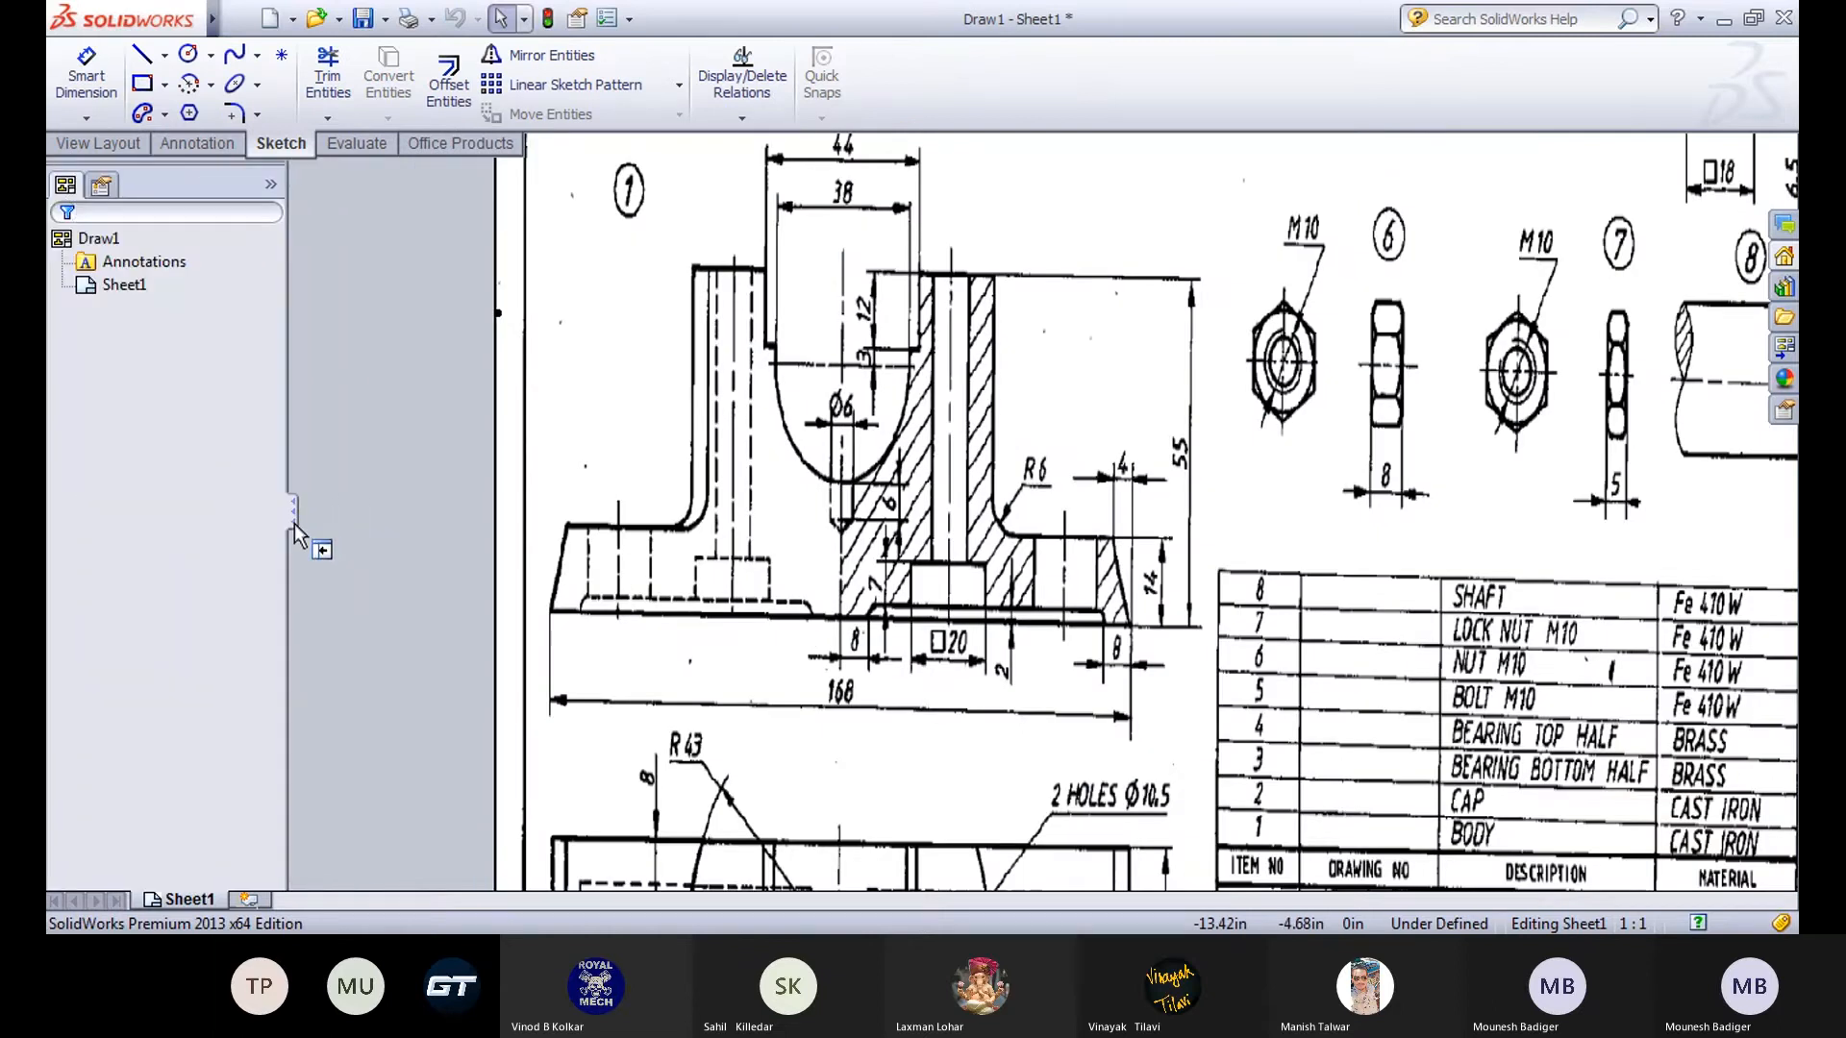
pyautogui.click(270, 18)
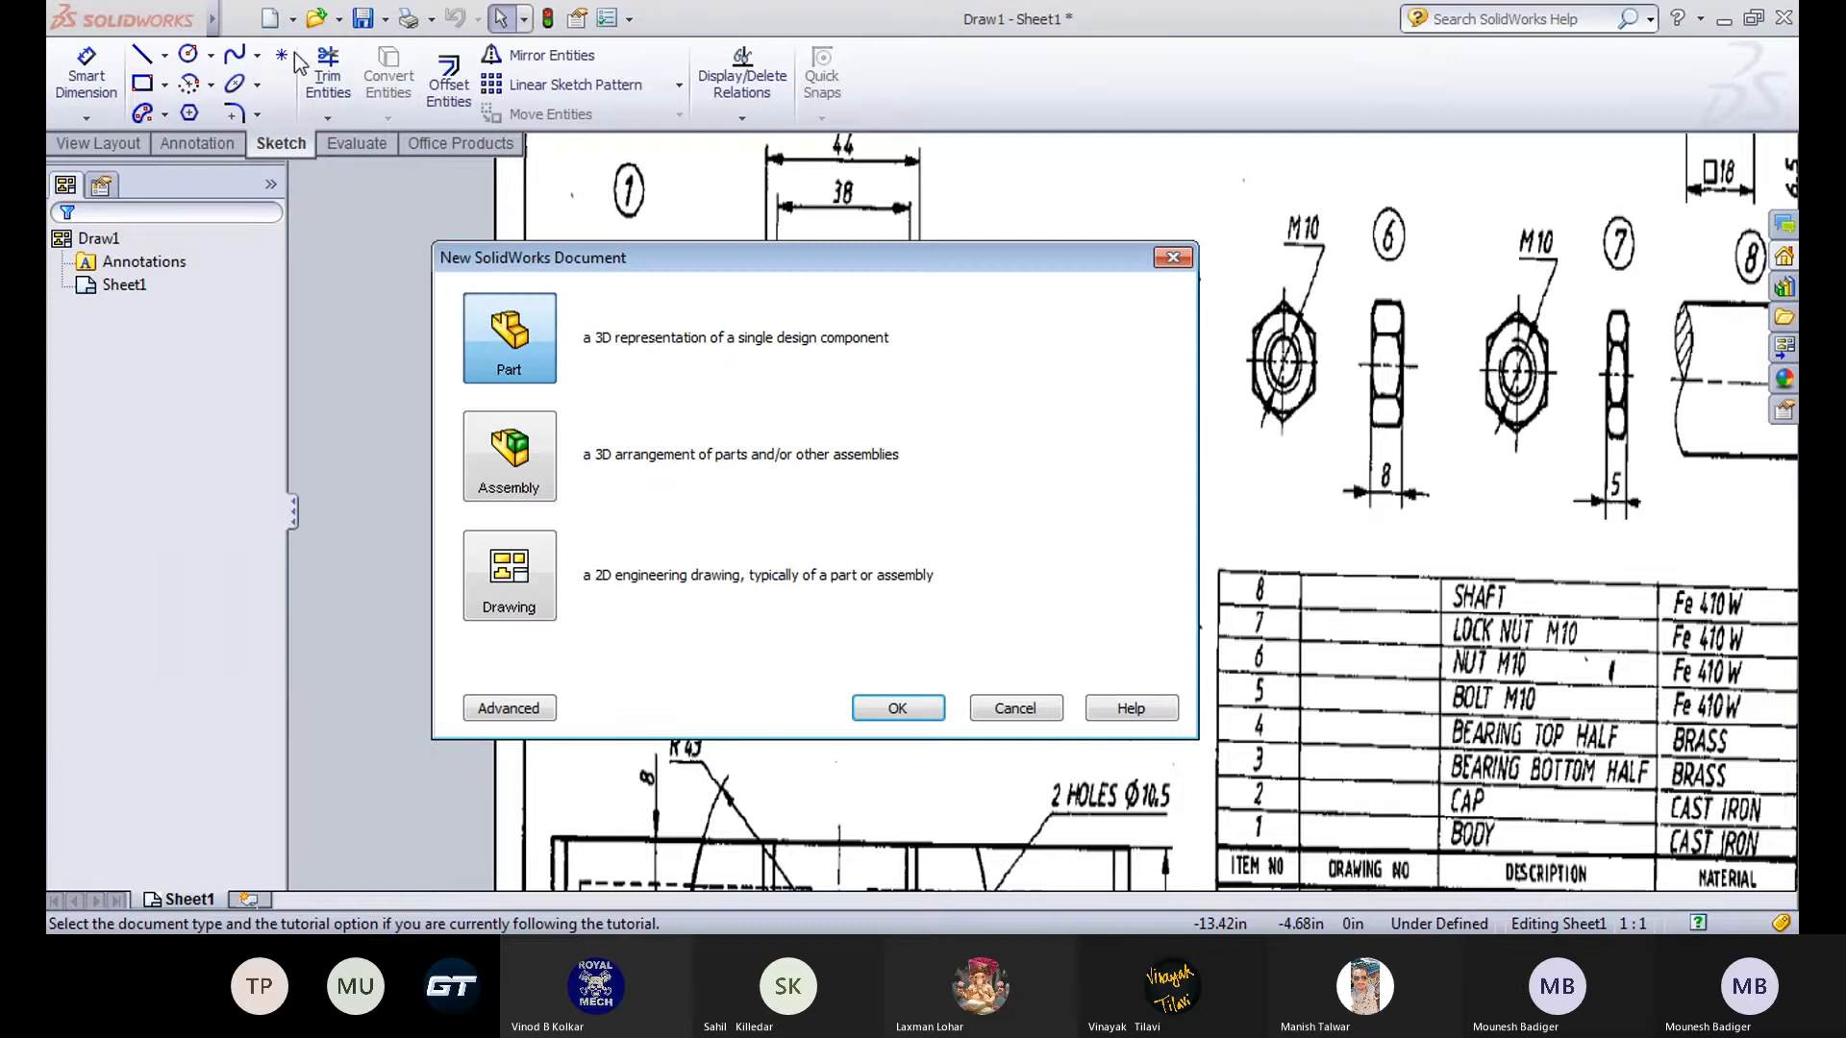
pyautogui.click(931, 714)
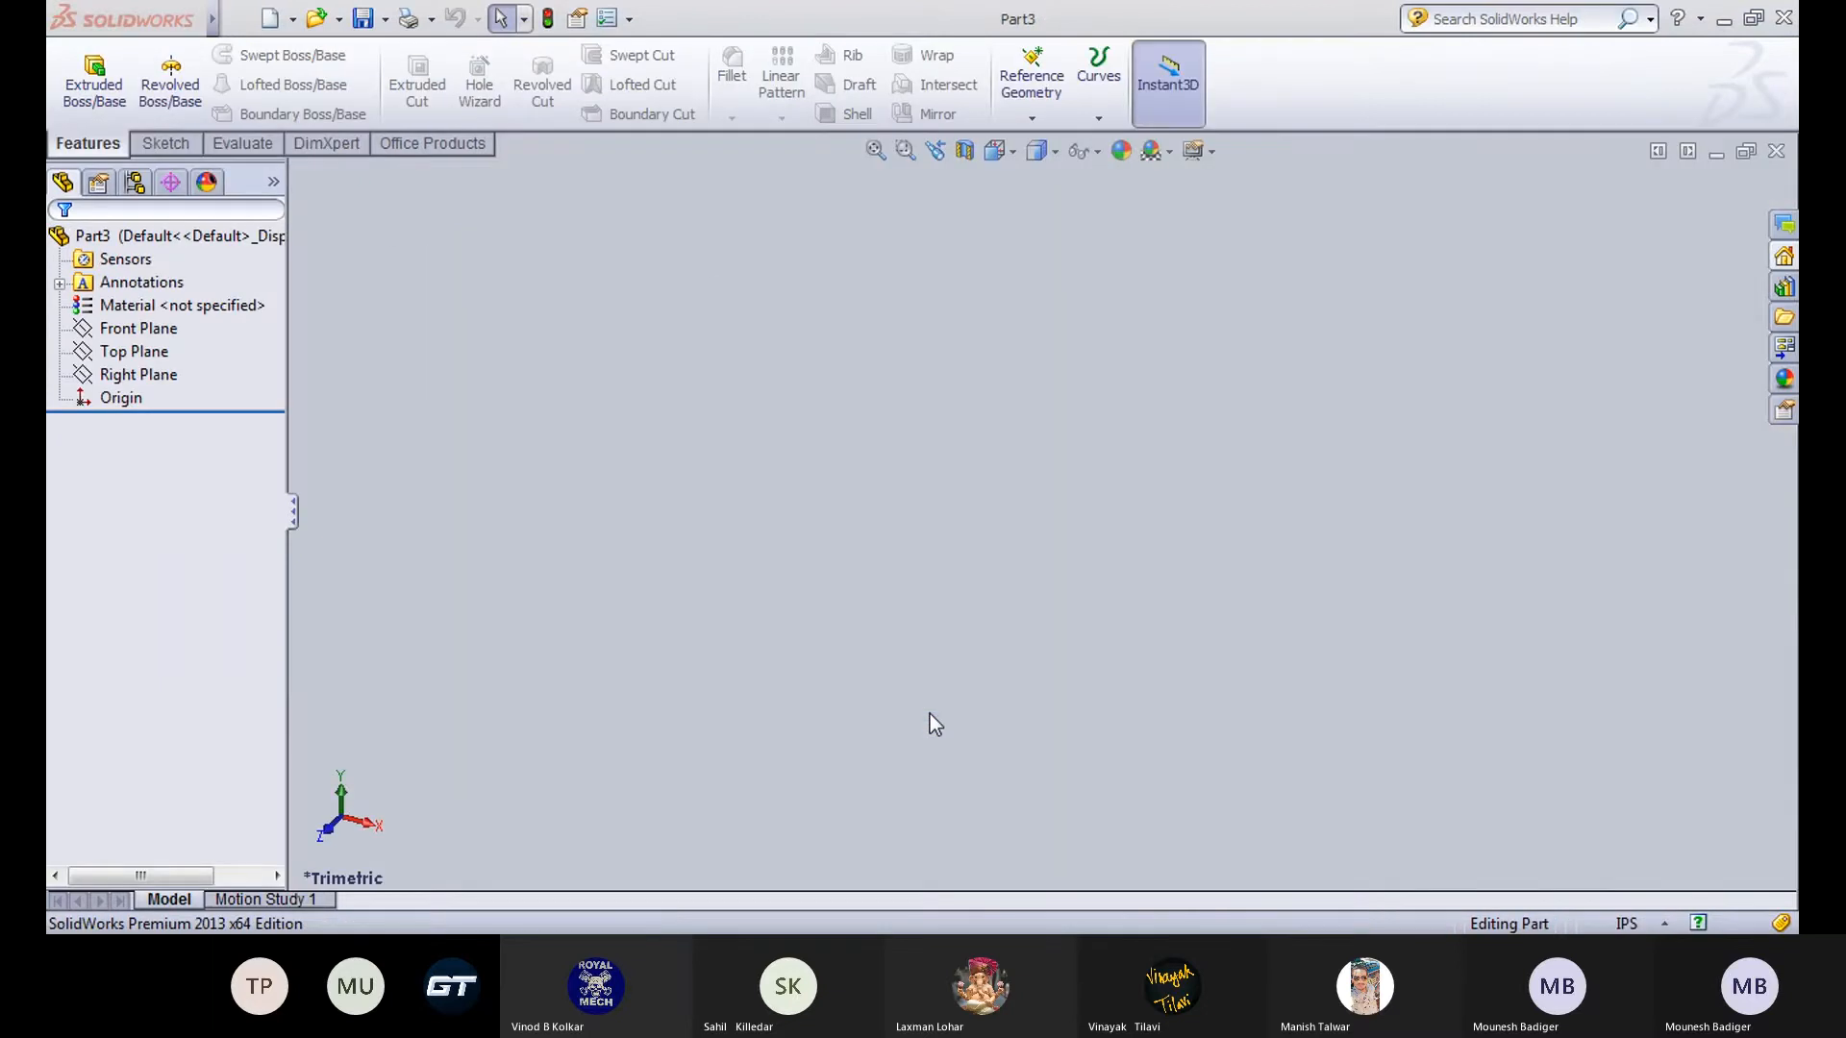
pyautogui.click(165, 143)
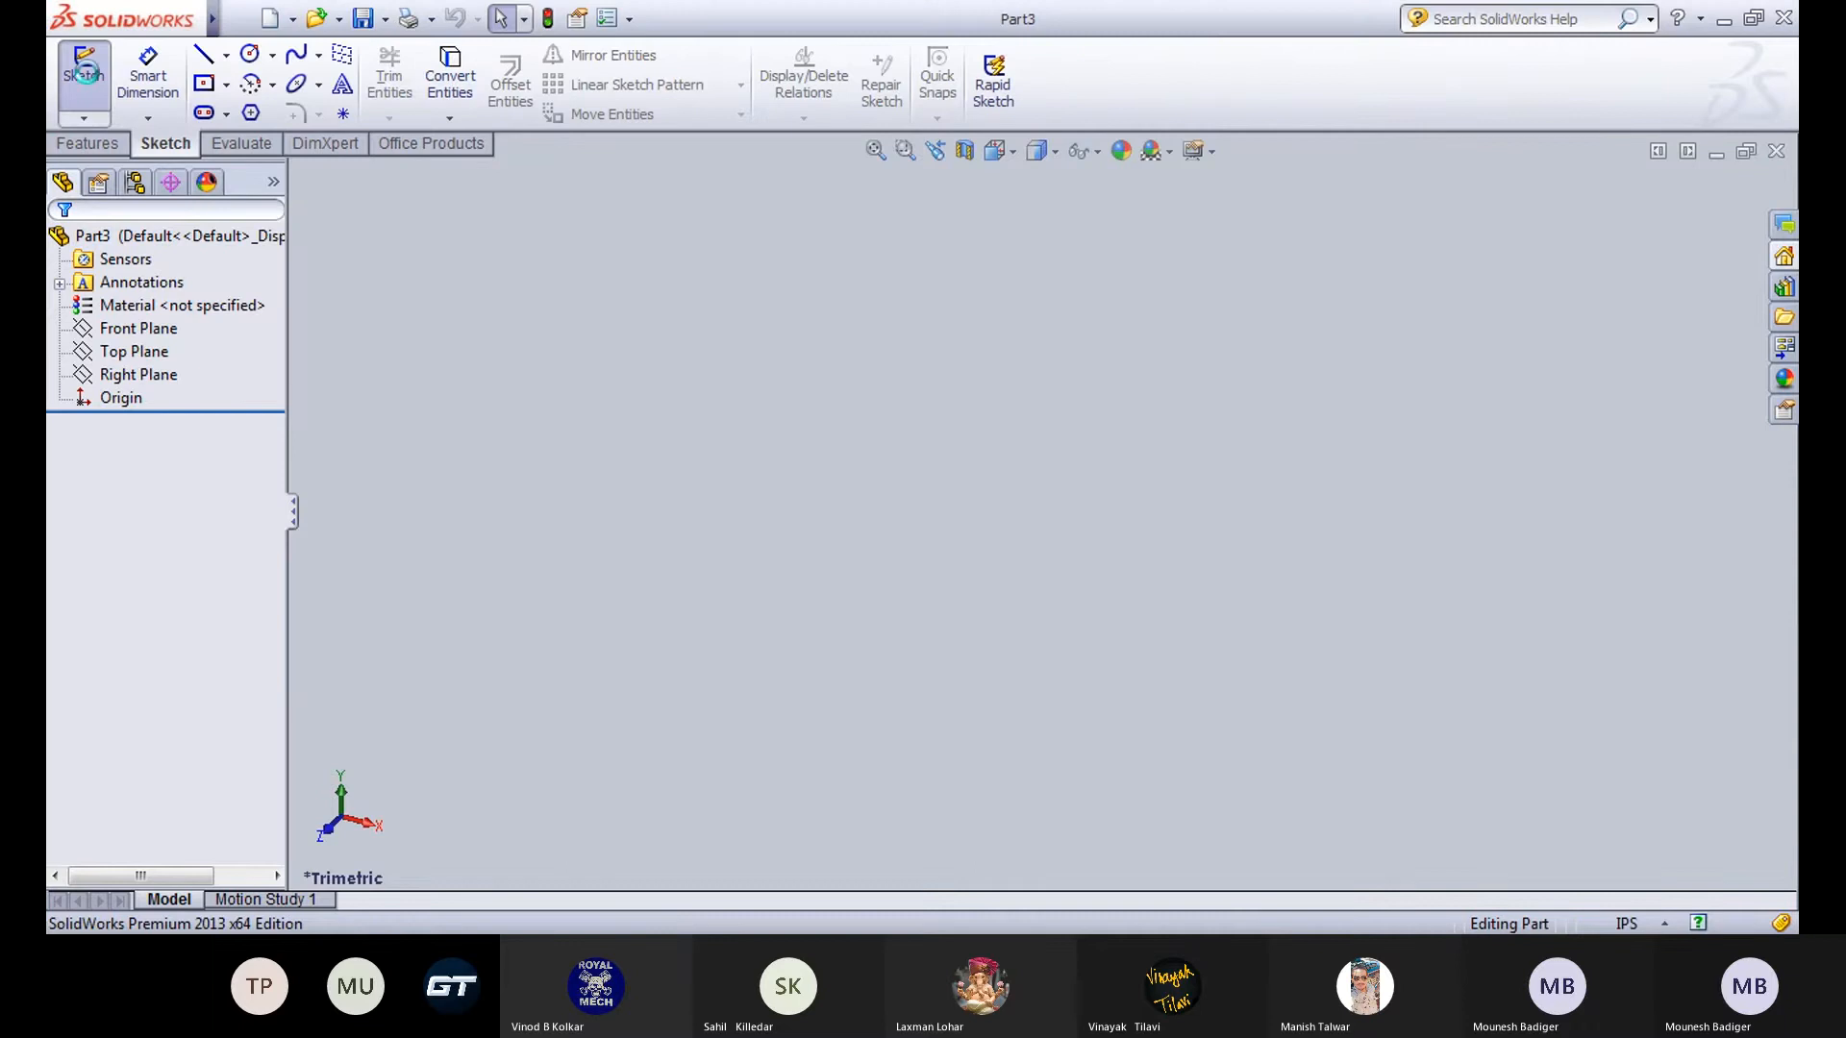
pyautogui.click(85, 73)
pyautogui.click(957, 337)
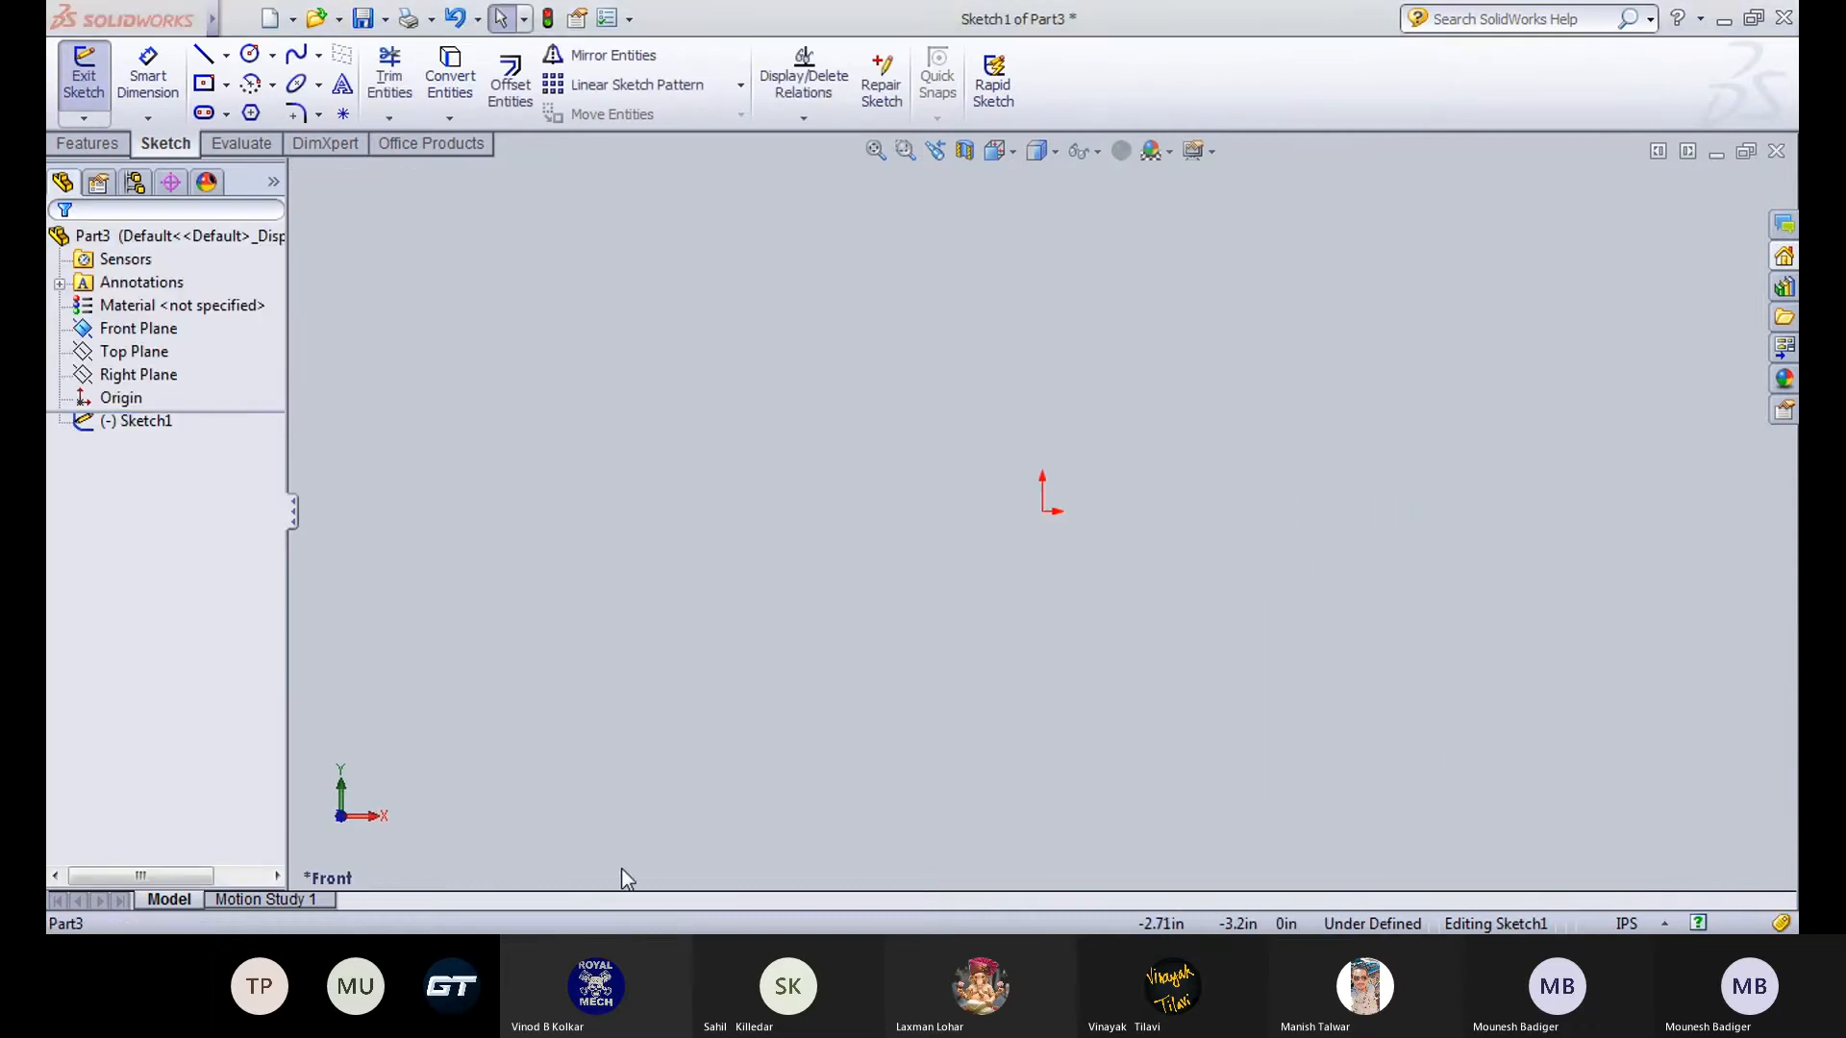
# Return to the reference drawing and examine the front and top views of the cap, item 2, comparing them with the body.
pyautogui.hotkey('ctrl', 'Tab')
pyautogui.moveTo(898, 392); pyautogui.dragTo(774, 927, button='middle')
pyautogui.moveTo(794, 412)
pyautogui.mouseDown(button='middle')
pyautogui.moveTo(807, 586)
pyautogui.moveTo(805, 512)
pyautogui.mouseUp(button='middle')
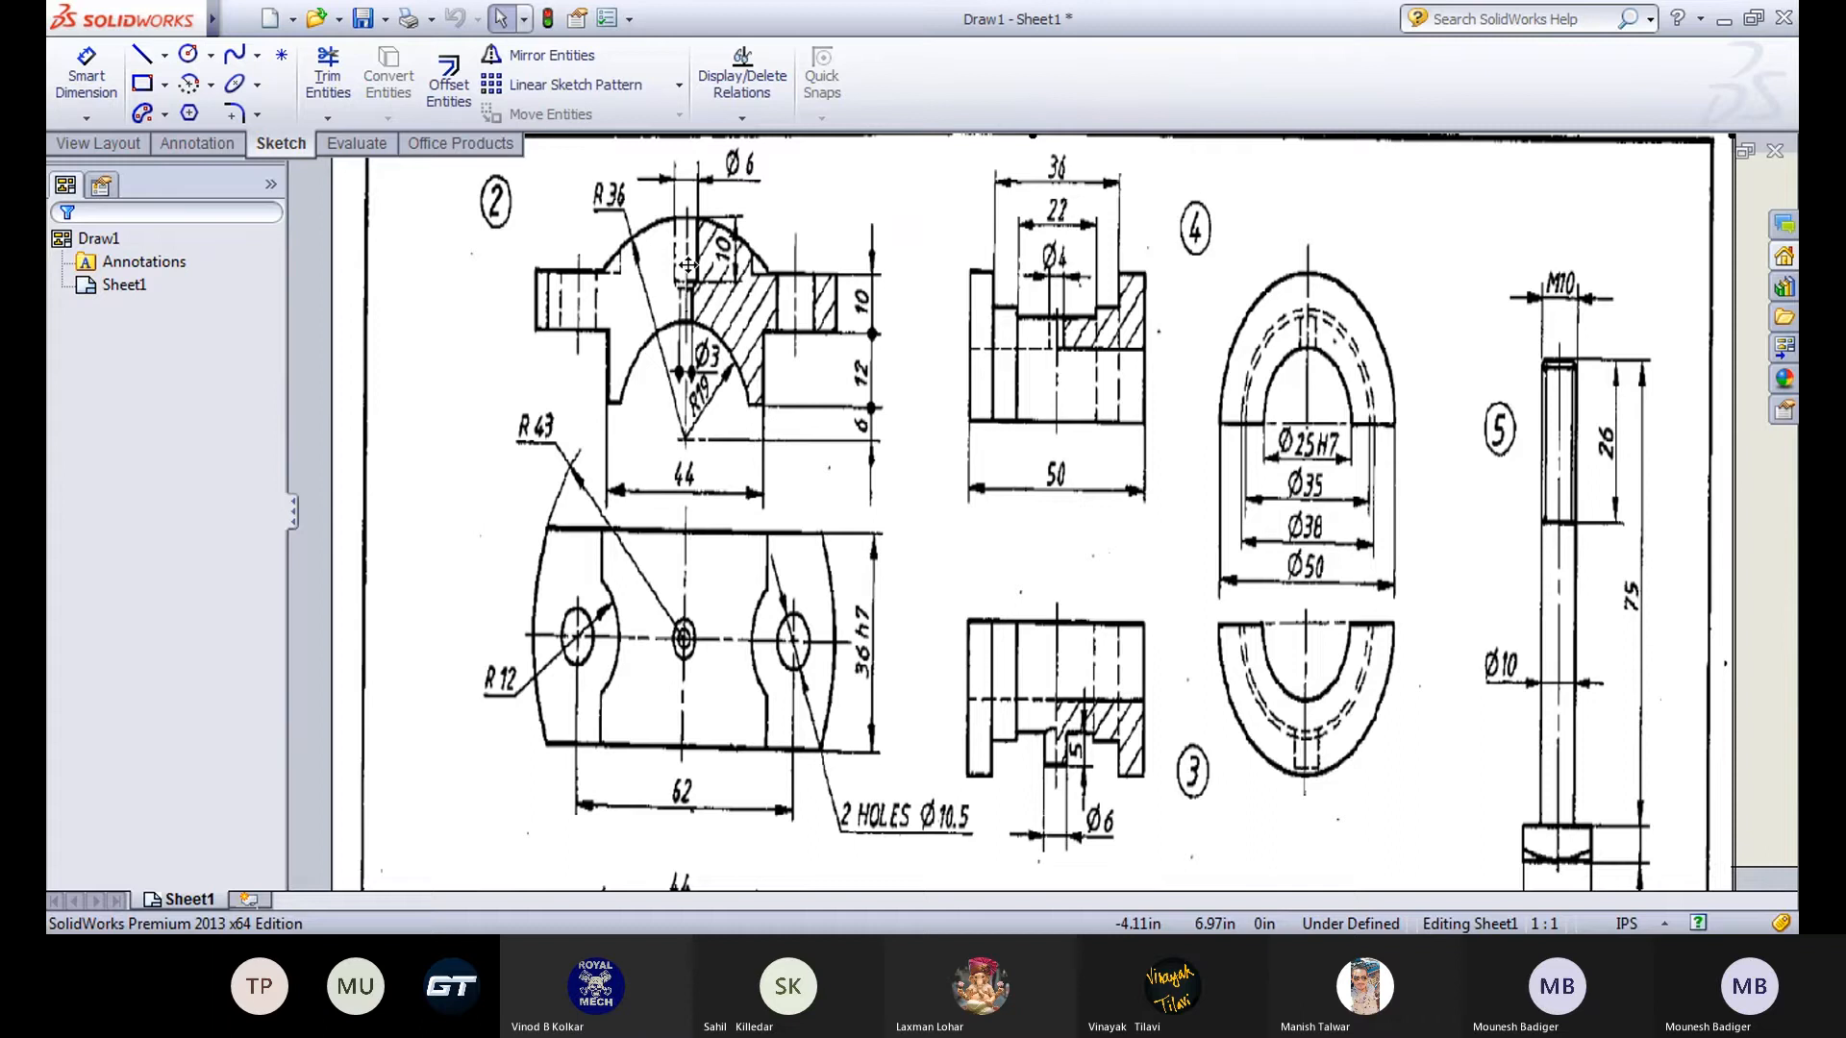
pyautogui.scroll(-1, 688, 265)
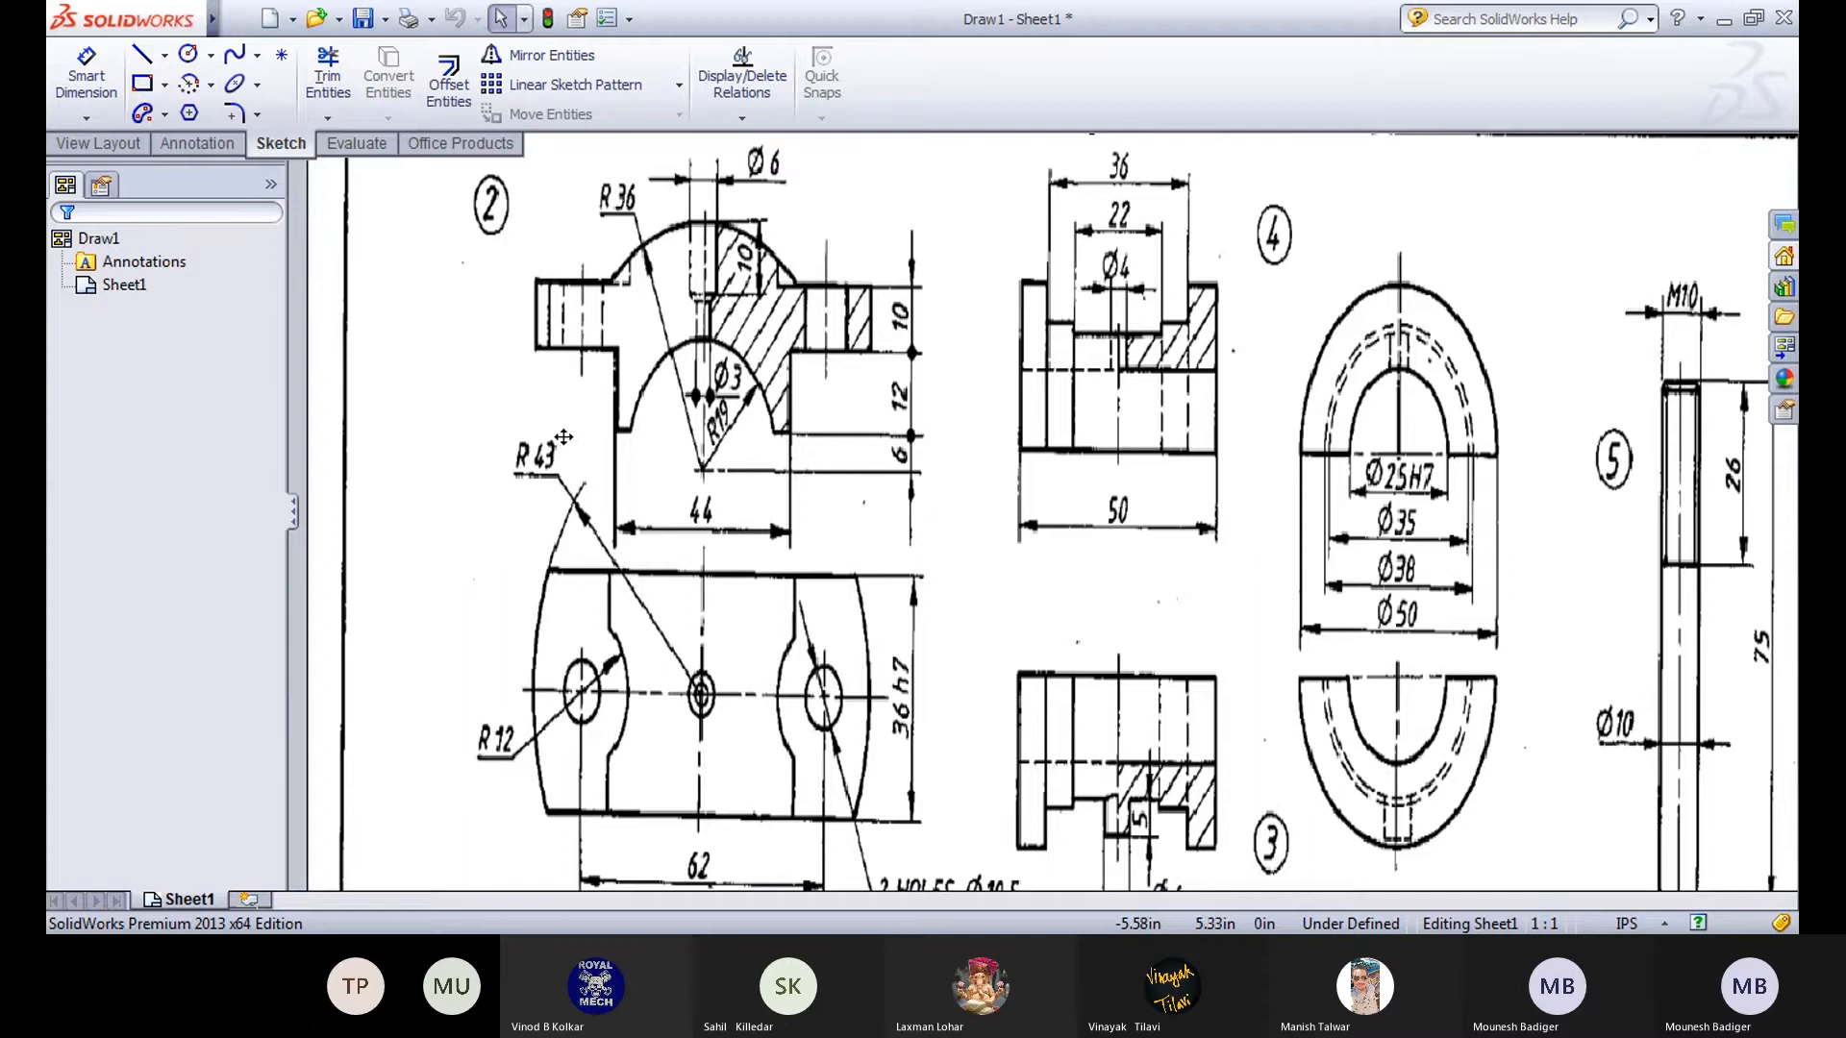
pyautogui.moveTo(647, 624); pyautogui.dragTo(637, 279, button='middle')
pyautogui.moveTo(732, 697); pyautogui.dragTo(721, 341, button='middle')
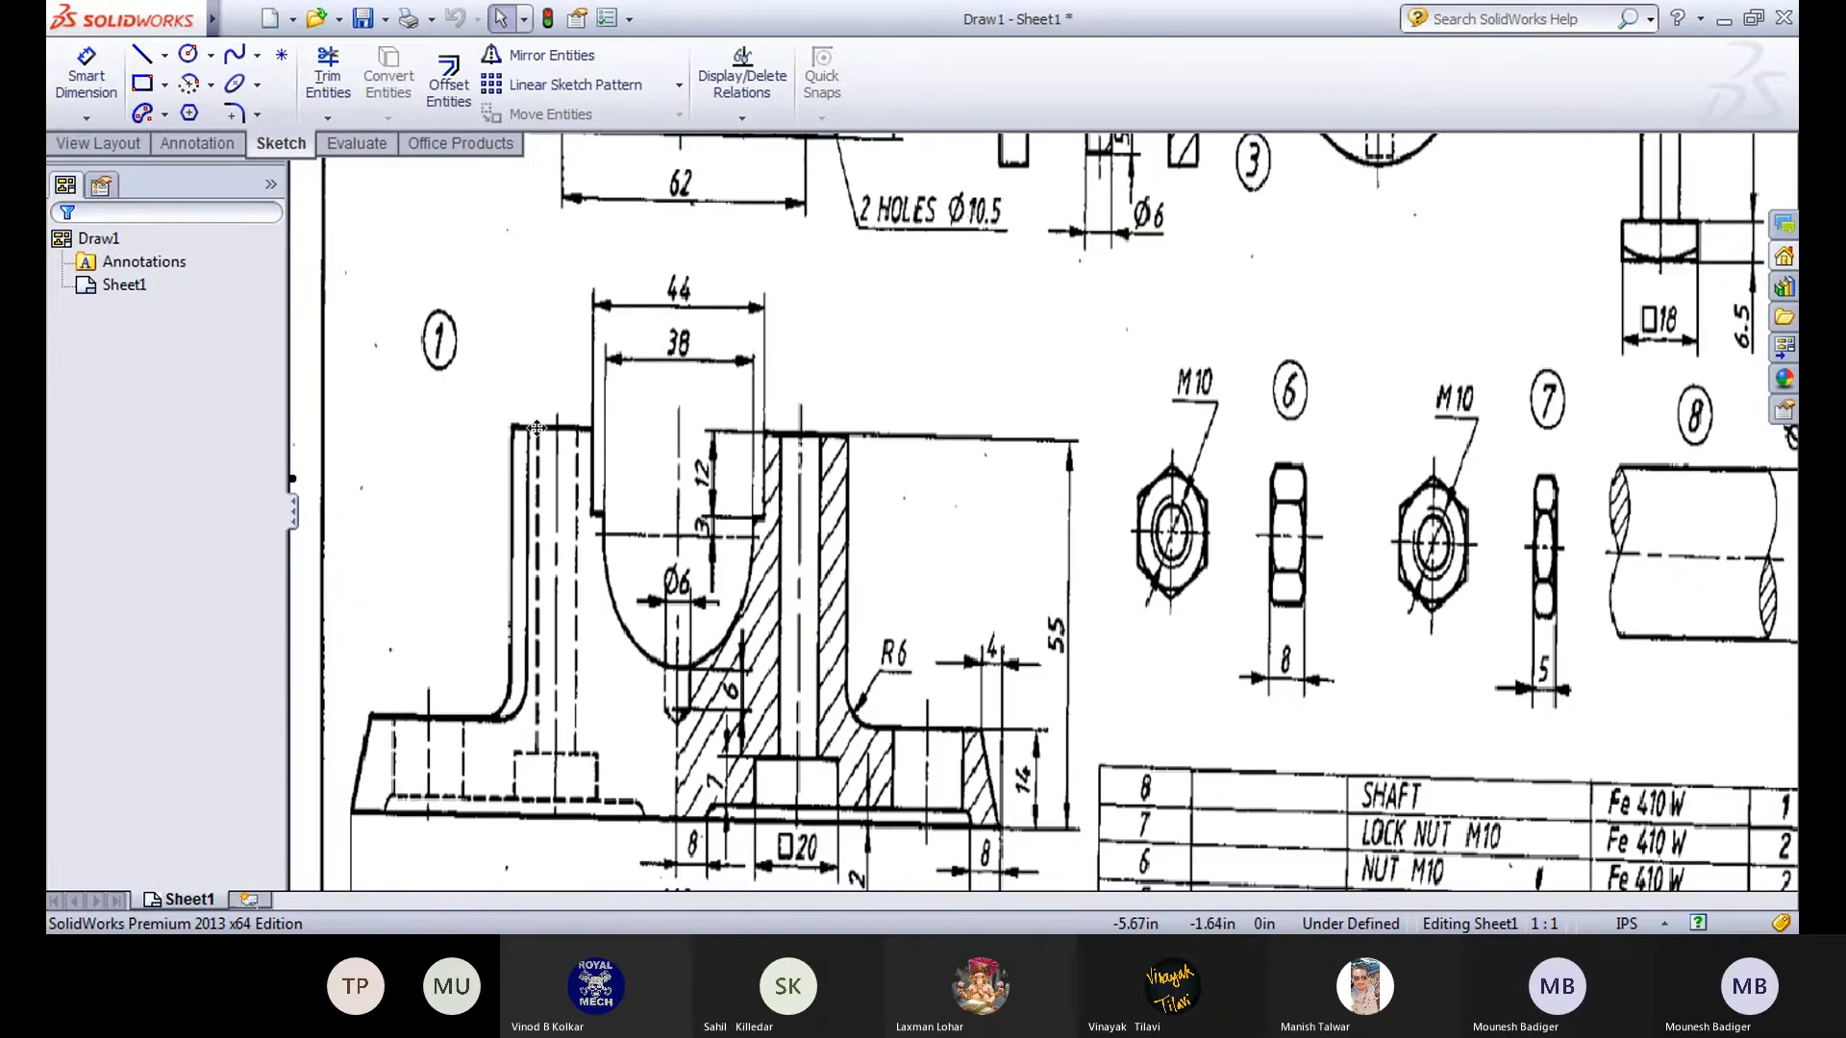
pyautogui.moveTo(652, 433); pyautogui.dragTo(644, 818, button='middle')
pyautogui.moveTo(695, 486); pyautogui.dragTo(705, 585, button='middle')
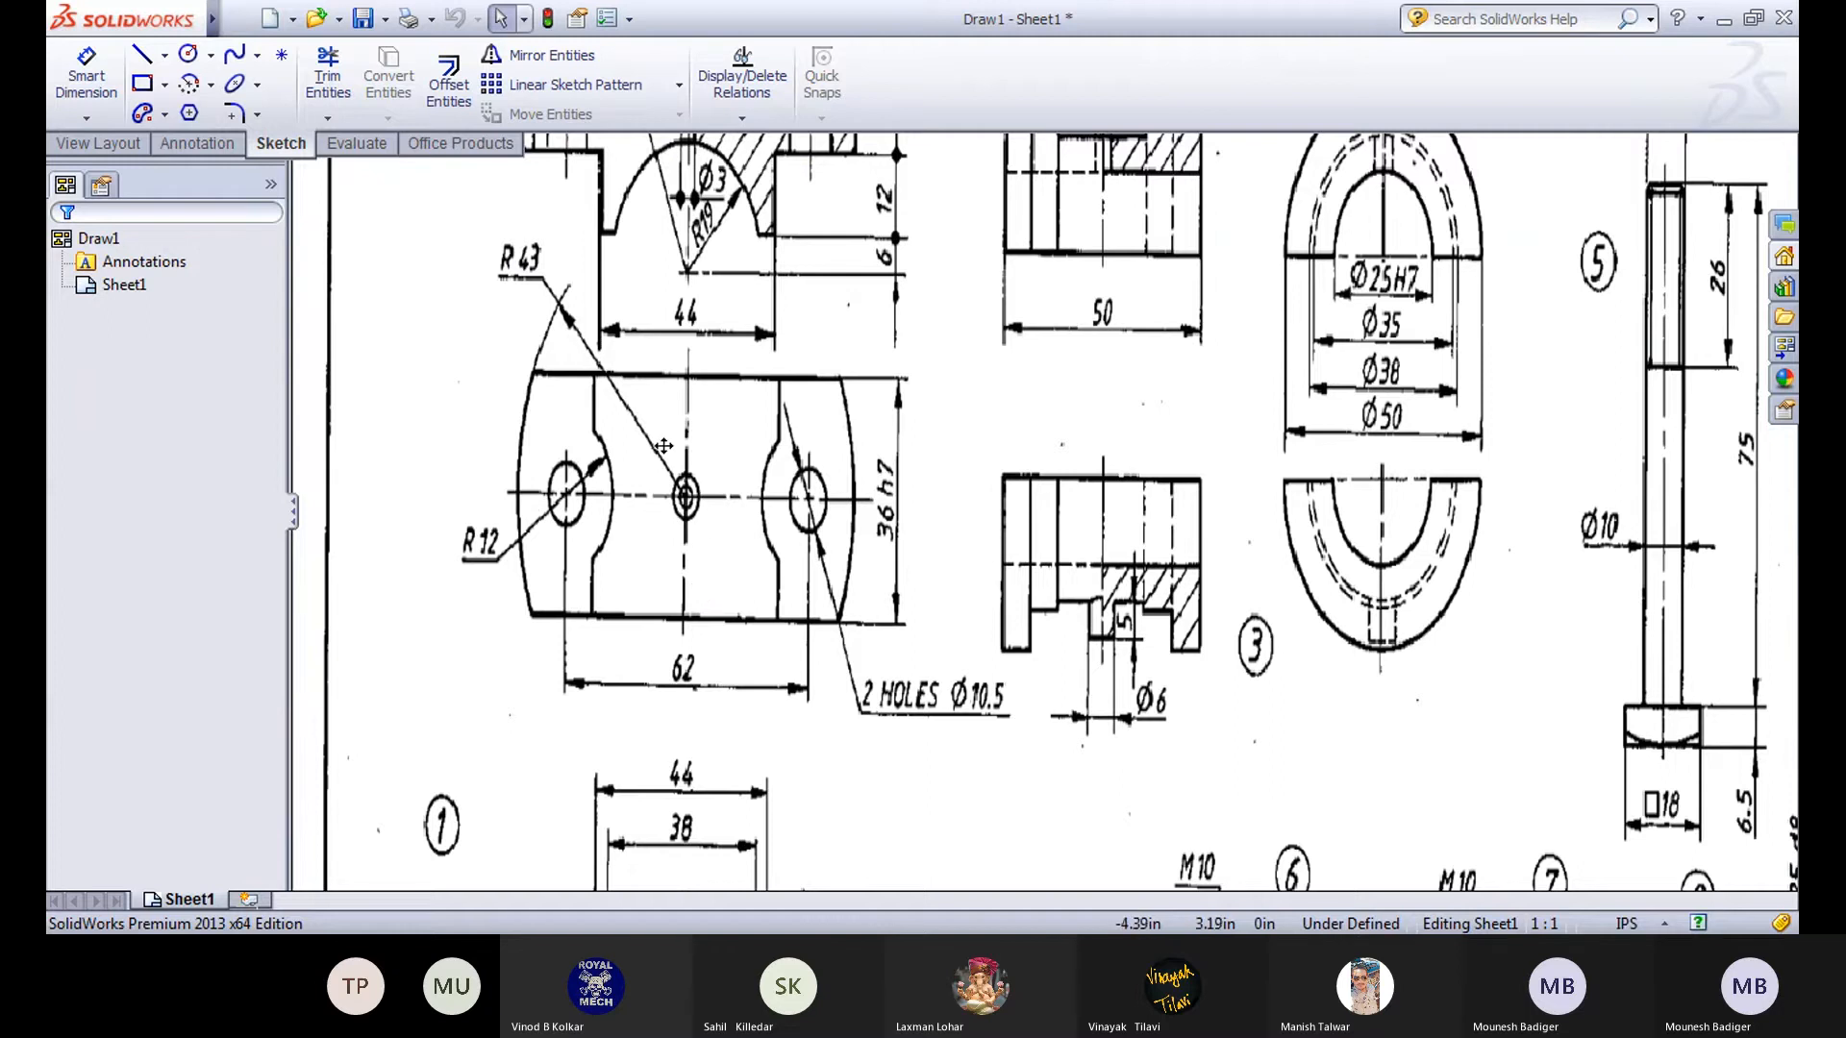
pyautogui.moveTo(684, 792); pyautogui.dragTo(682, 466, button='middle')
pyautogui.moveTo(666, 616); pyautogui.dragTo(659, 214, button='middle')
pyautogui.moveTo(738, 578)
pyautogui.mouseDown(button='middle')
pyautogui.moveTo(716, 370)
pyautogui.moveTo(782, 753)
pyautogui.mouseUp(button='middle')
pyautogui.moveTo(661, 292); pyautogui.dragTo(731, 836, button='middle')
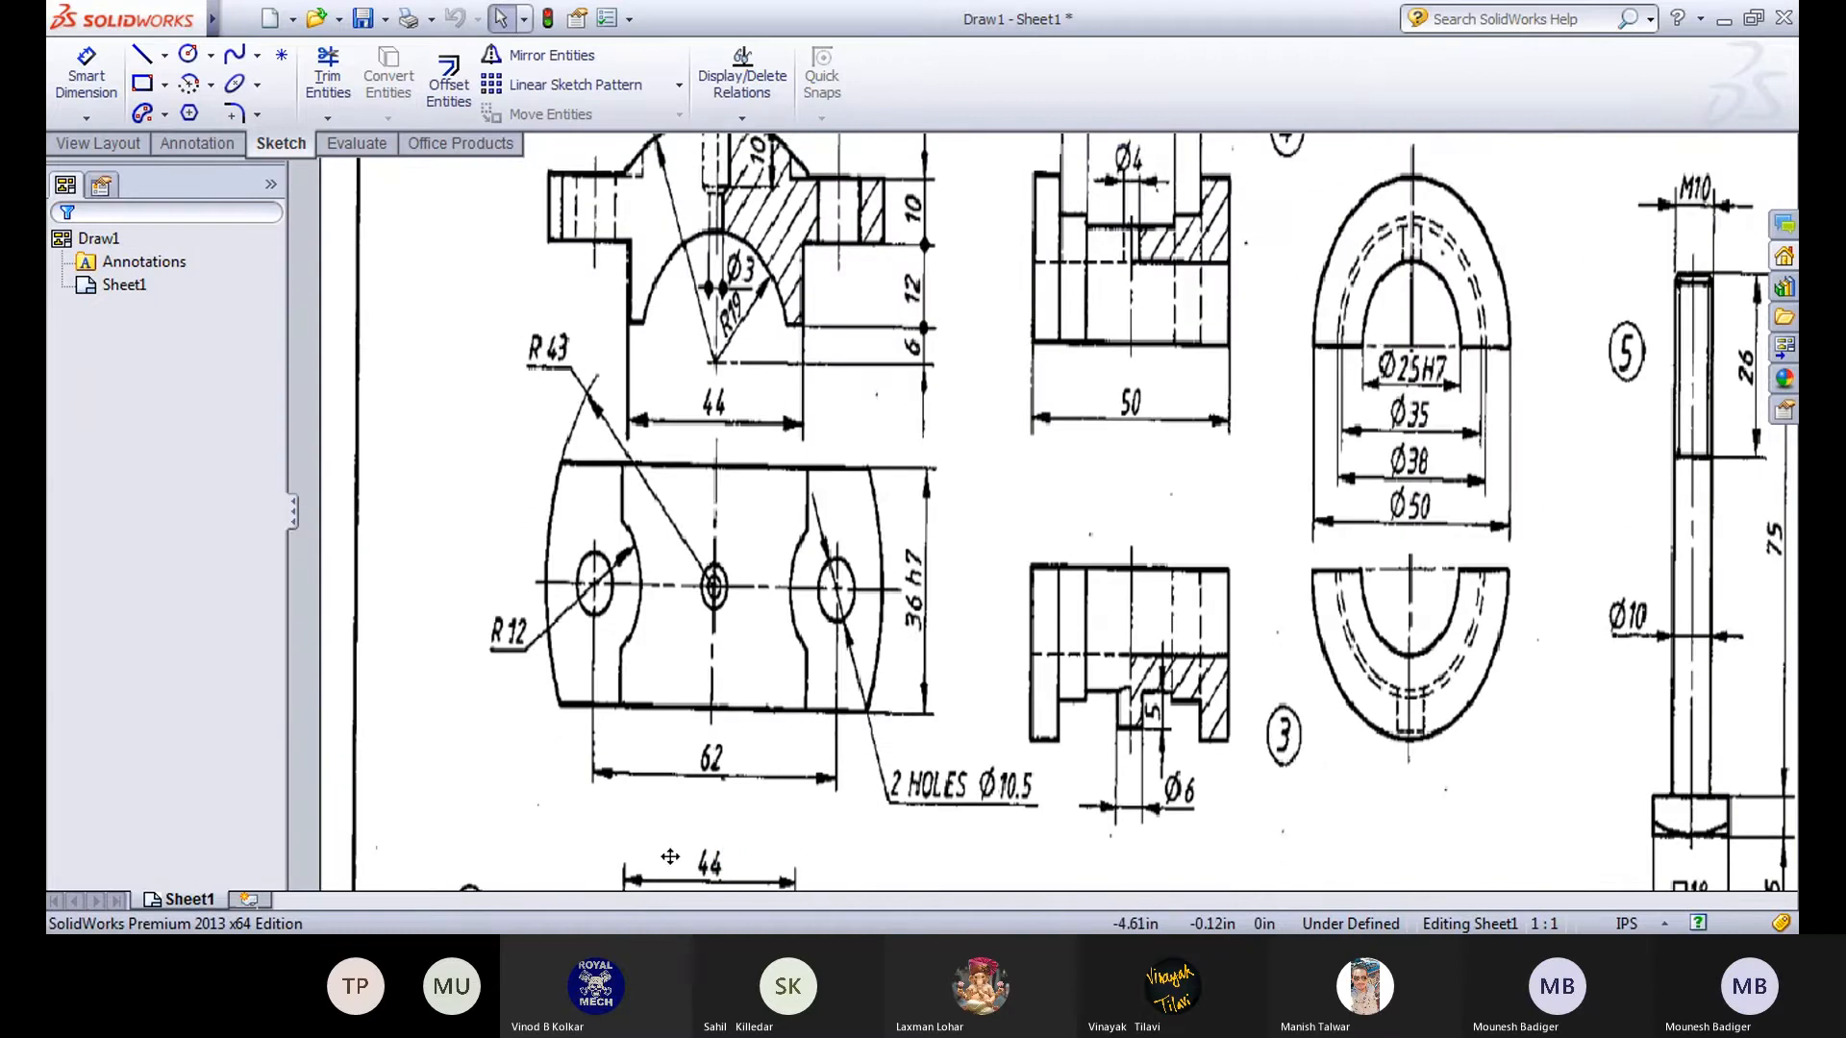
pyautogui.moveTo(638, 495)
pyautogui.mouseDown(button='middle')
pyautogui.moveTo(630, 567)
pyautogui.moveTo(688, 528)
pyautogui.moveTo(670, 584)
pyautogui.mouseUp(button='middle')
pyautogui.scroll(-1, 630, 569)
pyautogui.scroll(-1, 670, 583)
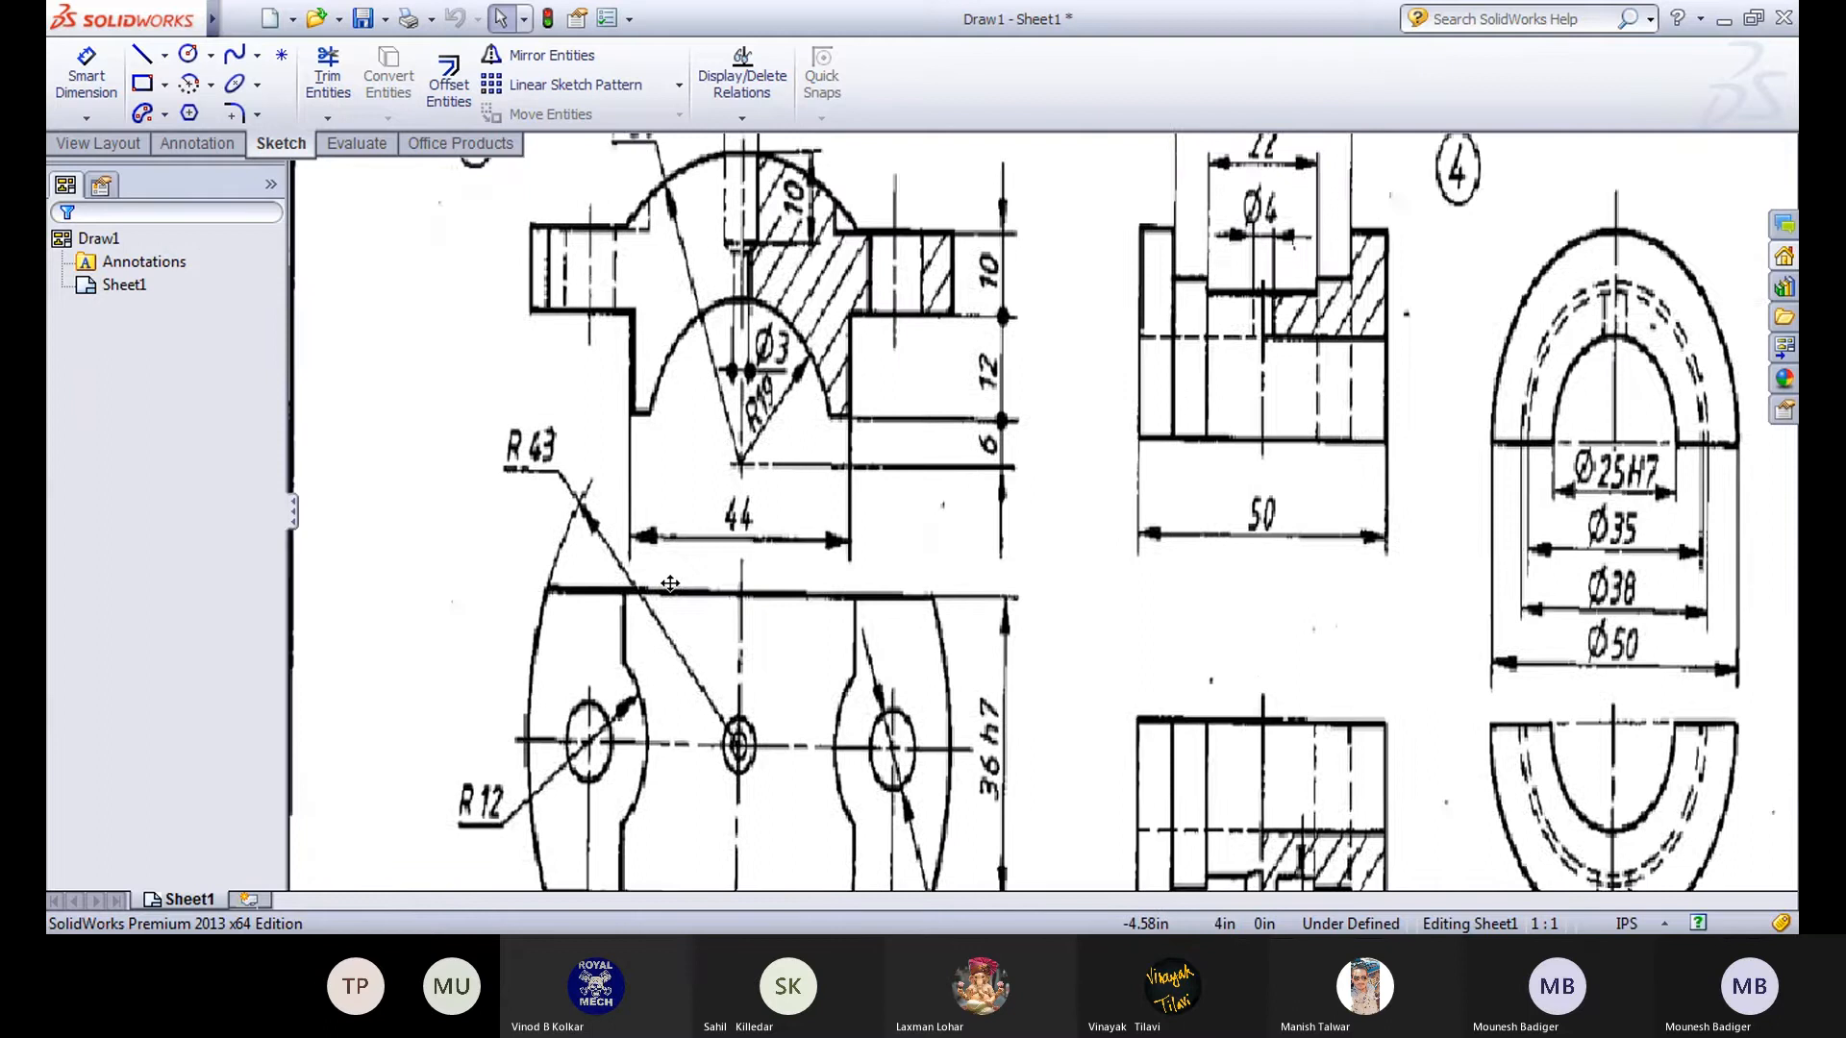
# Check the cap's radii, hole spacing and height dimensions in its front and top views, and go back to the new part's sketch.
pyautogui.moveTo(670, 584)
pyautogui.mouseDown(button='middle')
pyautogui.moveTo(660, 523)
pyautogui.moveTo(682, 545)
pyautogui.mouseUp(button='middle')
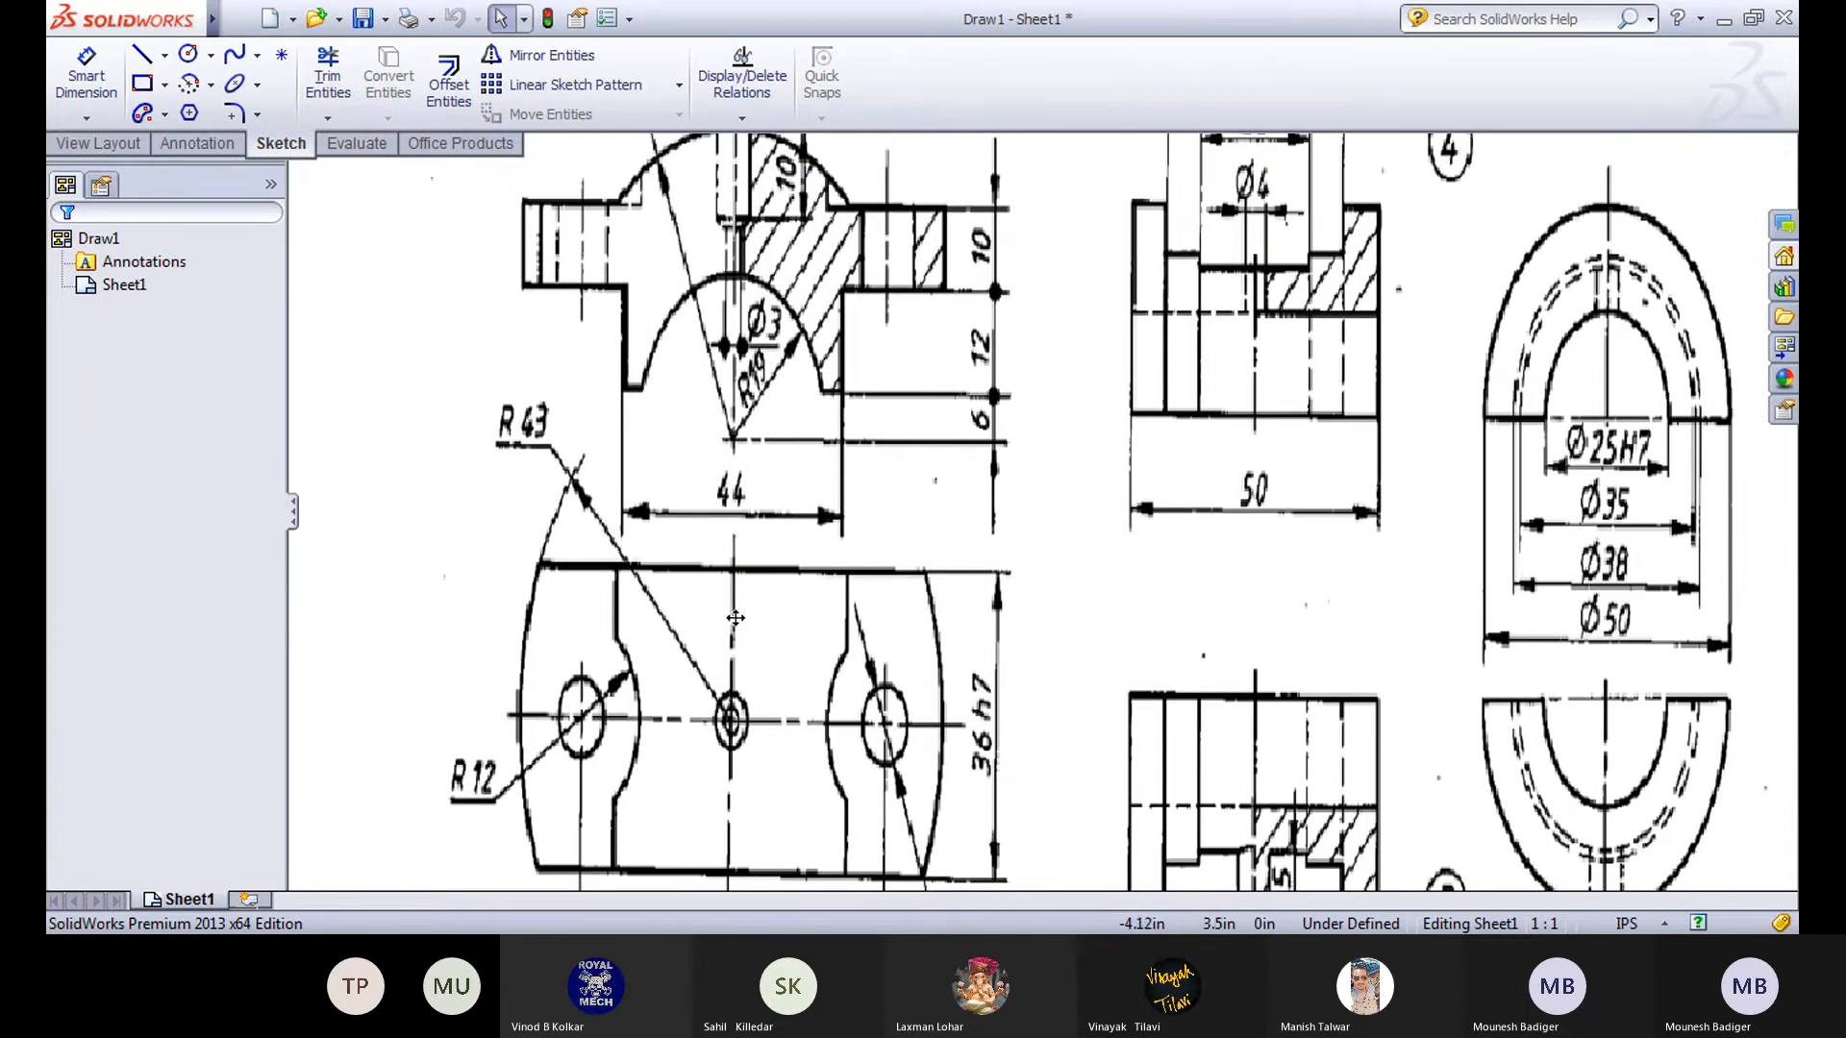
pyautogui.moveTo(842, 466); pyautogui.dragTo(821, 301, button='middle')
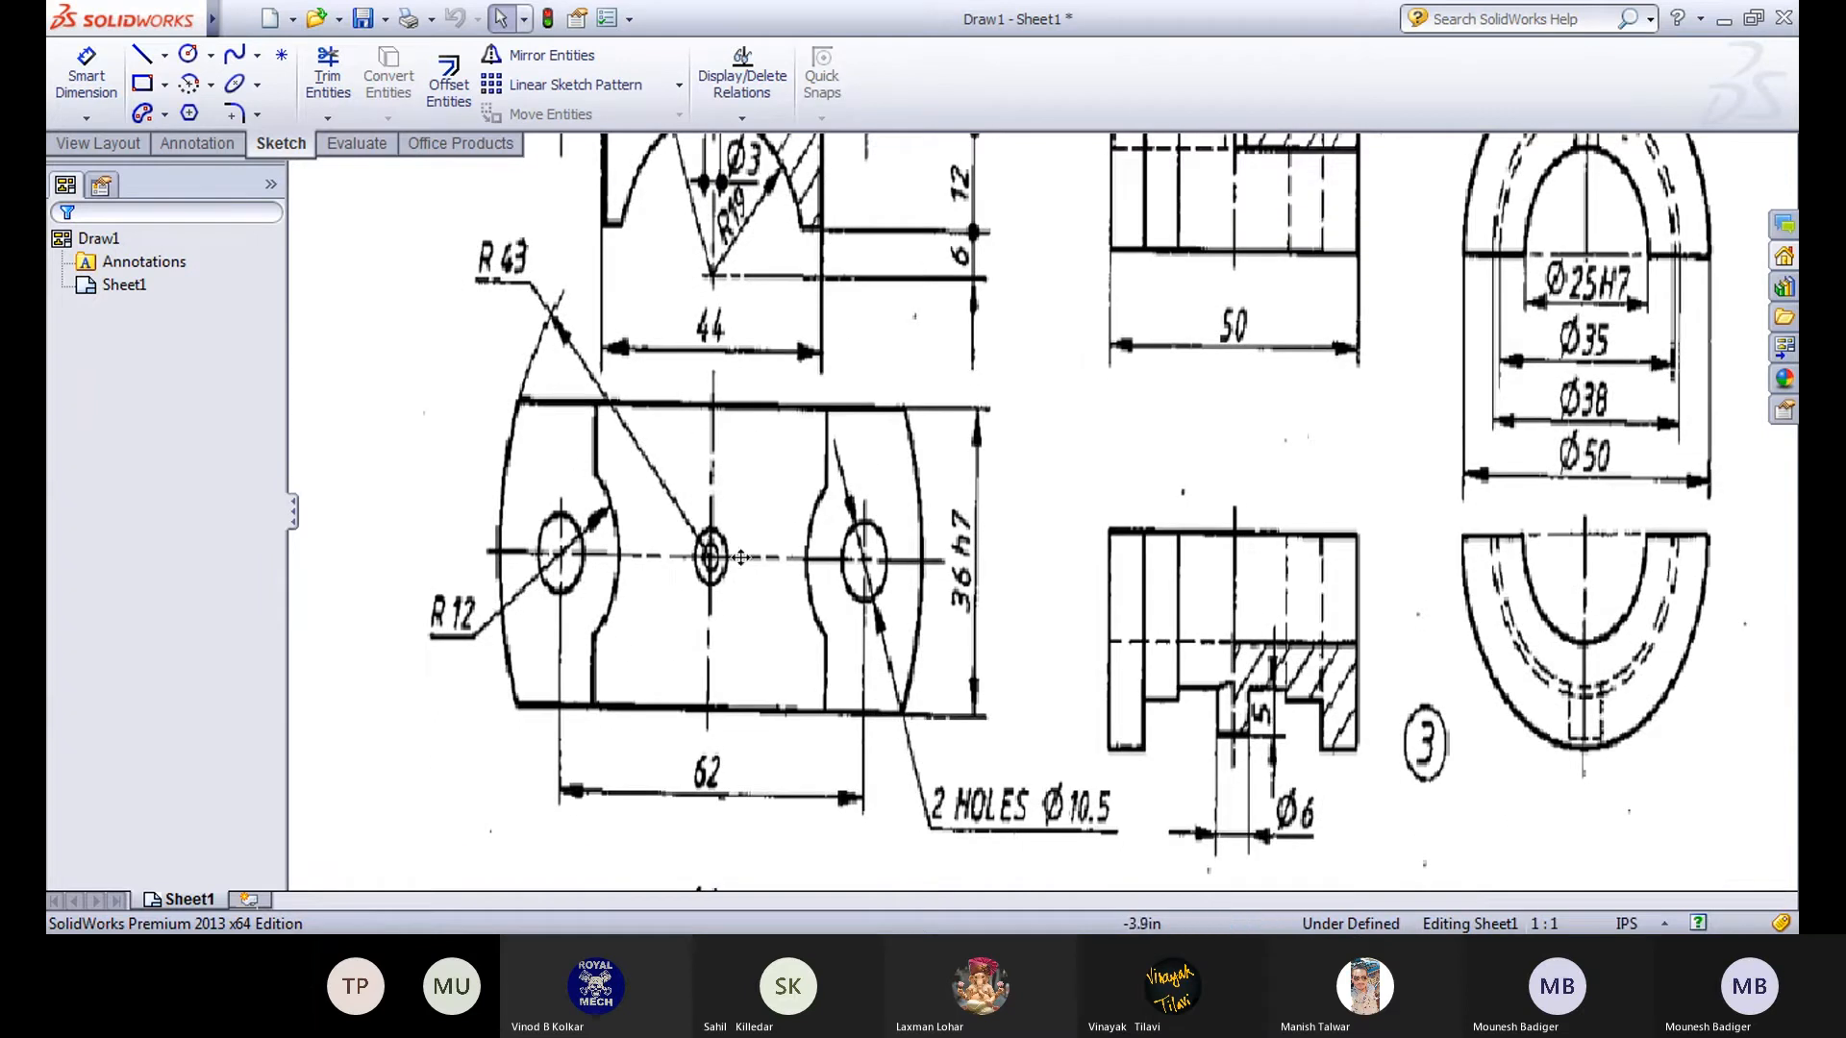
pyautogui.moveTo(710, 461); pyautogui.dragTo(699, 657, button='middle')
pyautogui.keyDown('shift'); pyautogui.moveTo(695, 391); pyautogui.dragTo(712, 427, button='middle'); pyautogui.keyUp('shift')
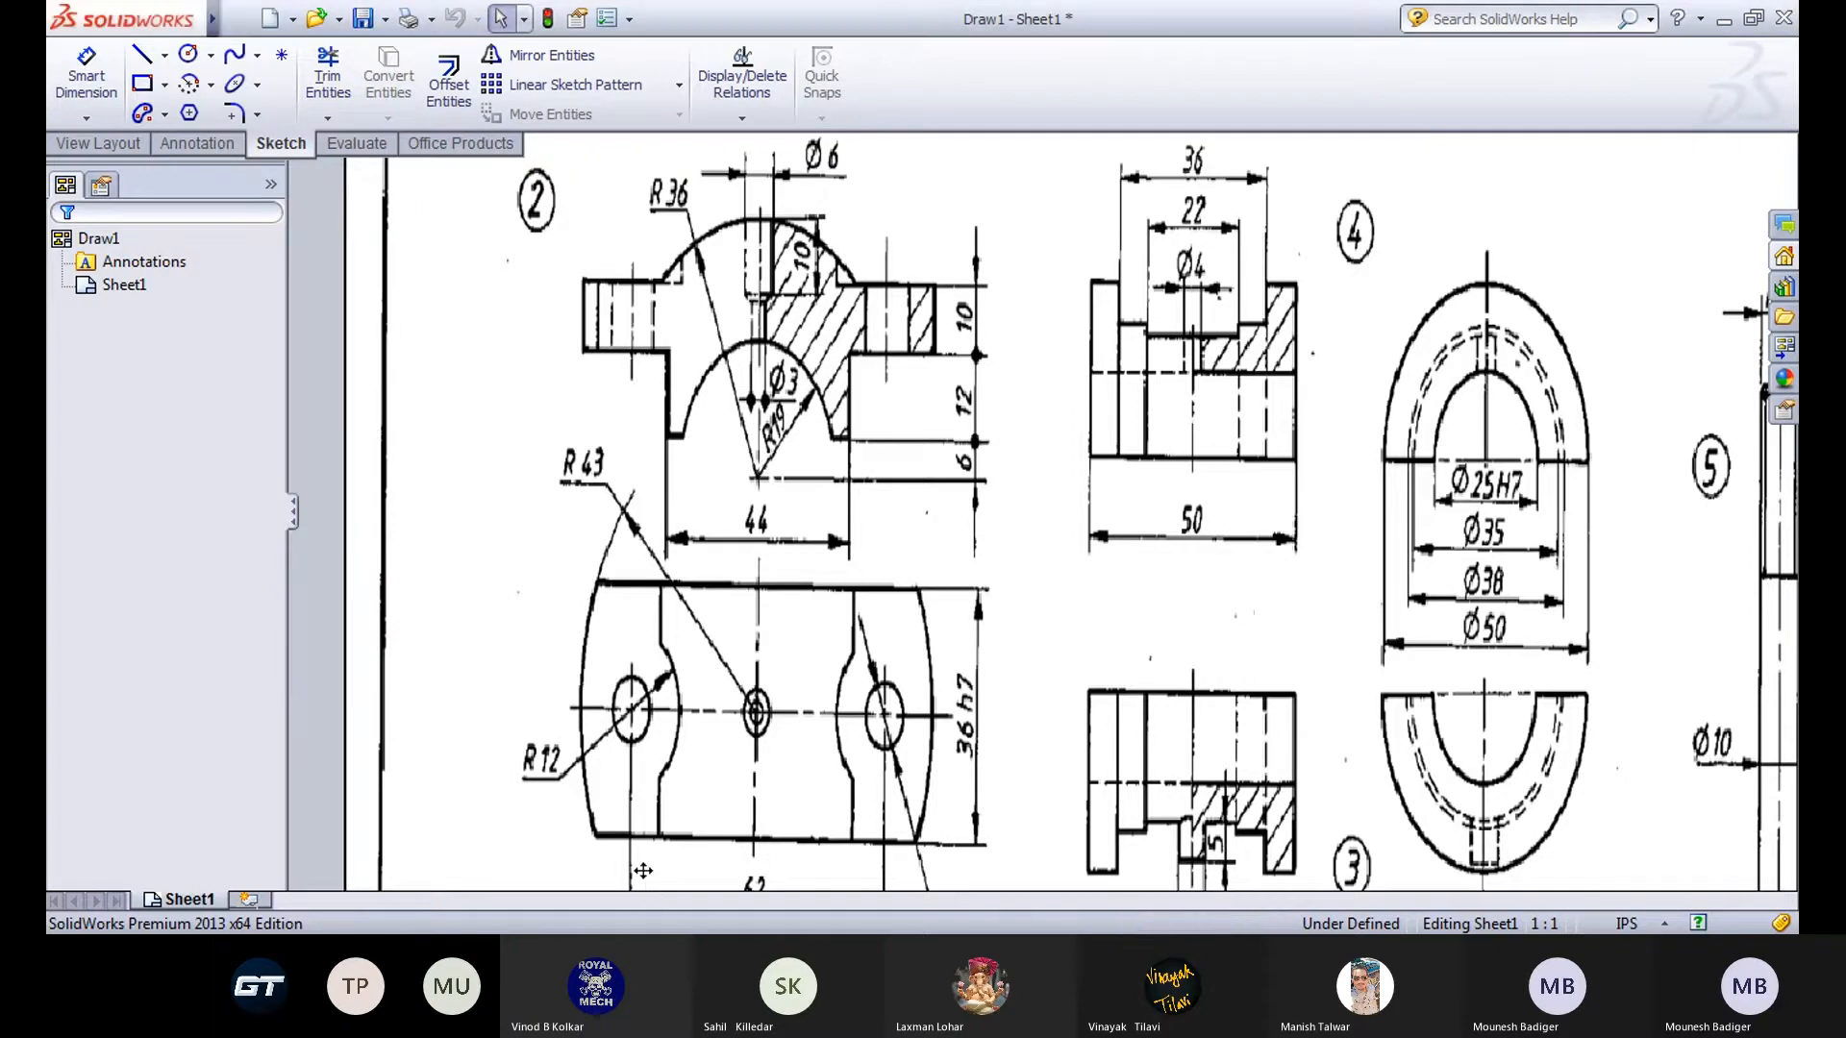
pyautogui.click(633, 911)
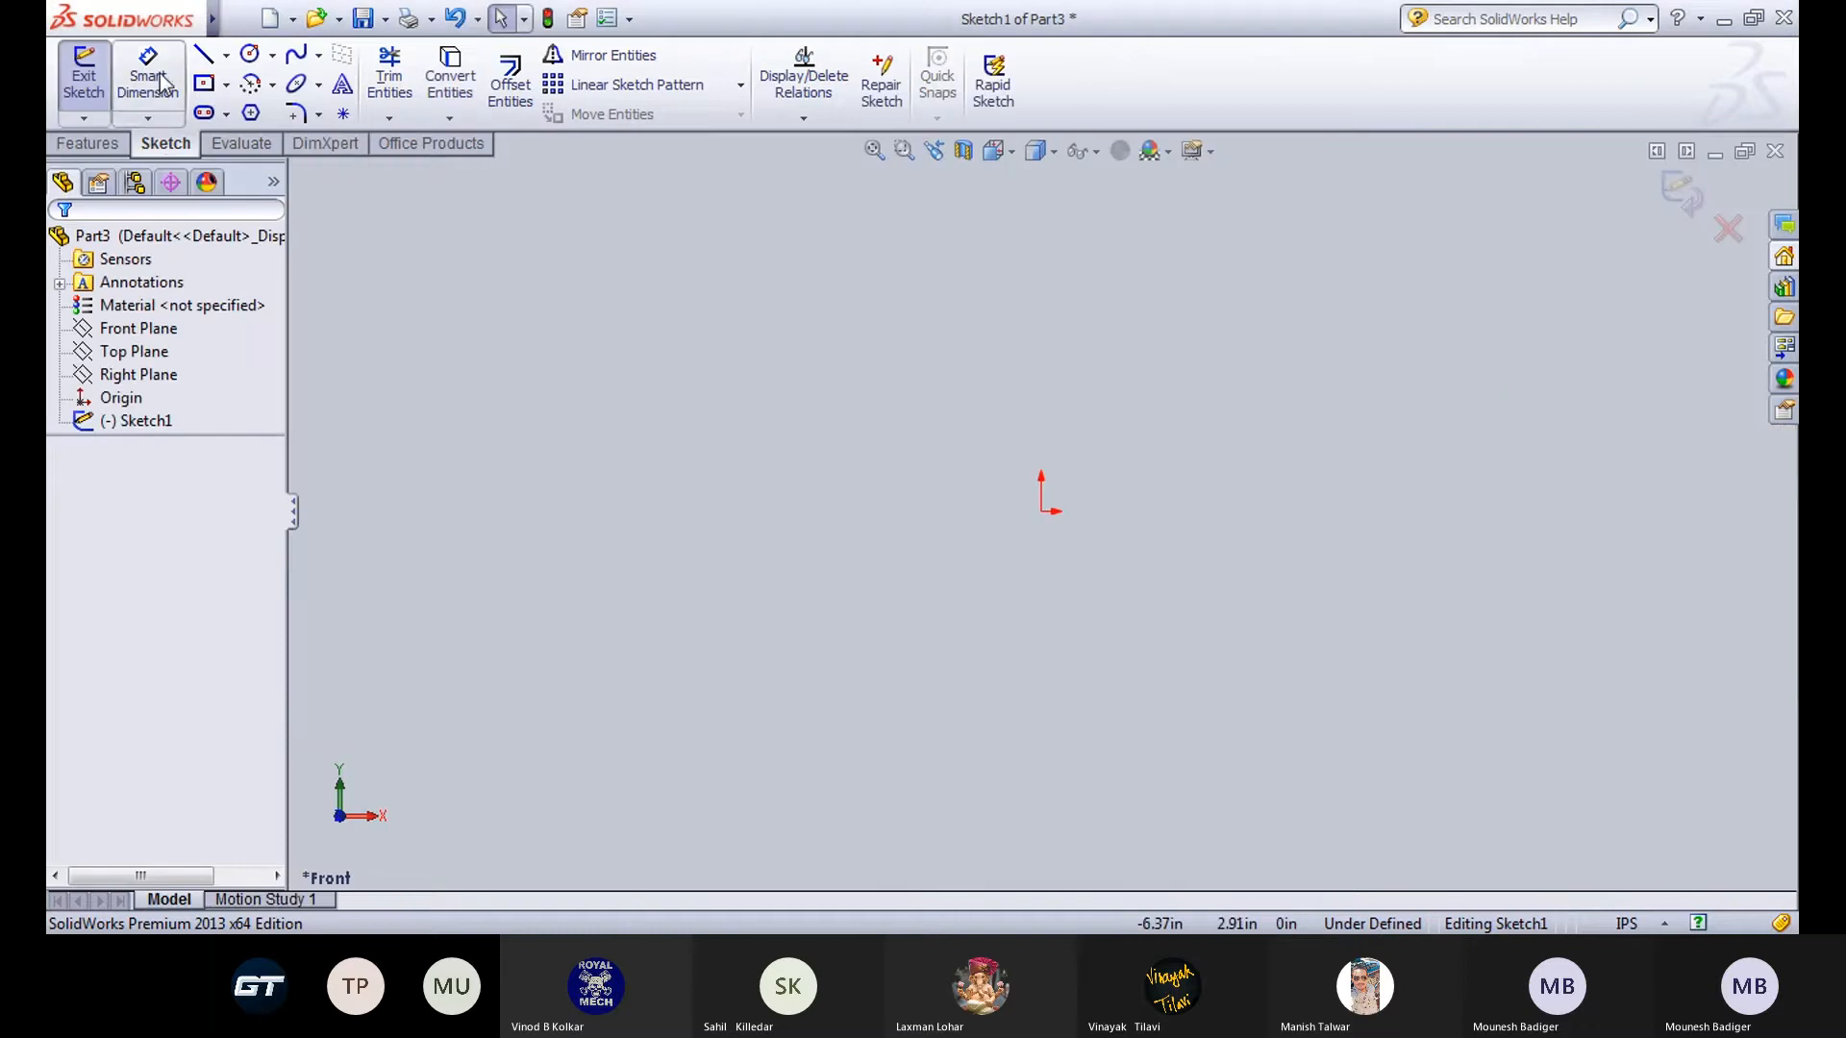
# Sketch a horizontal centreline about 3.63 in long through the origin and a vertical centreline about 3.59 in long crossing its midpoint.
pyautogui.click(226, 54)
pyautogui.click(239, 111)
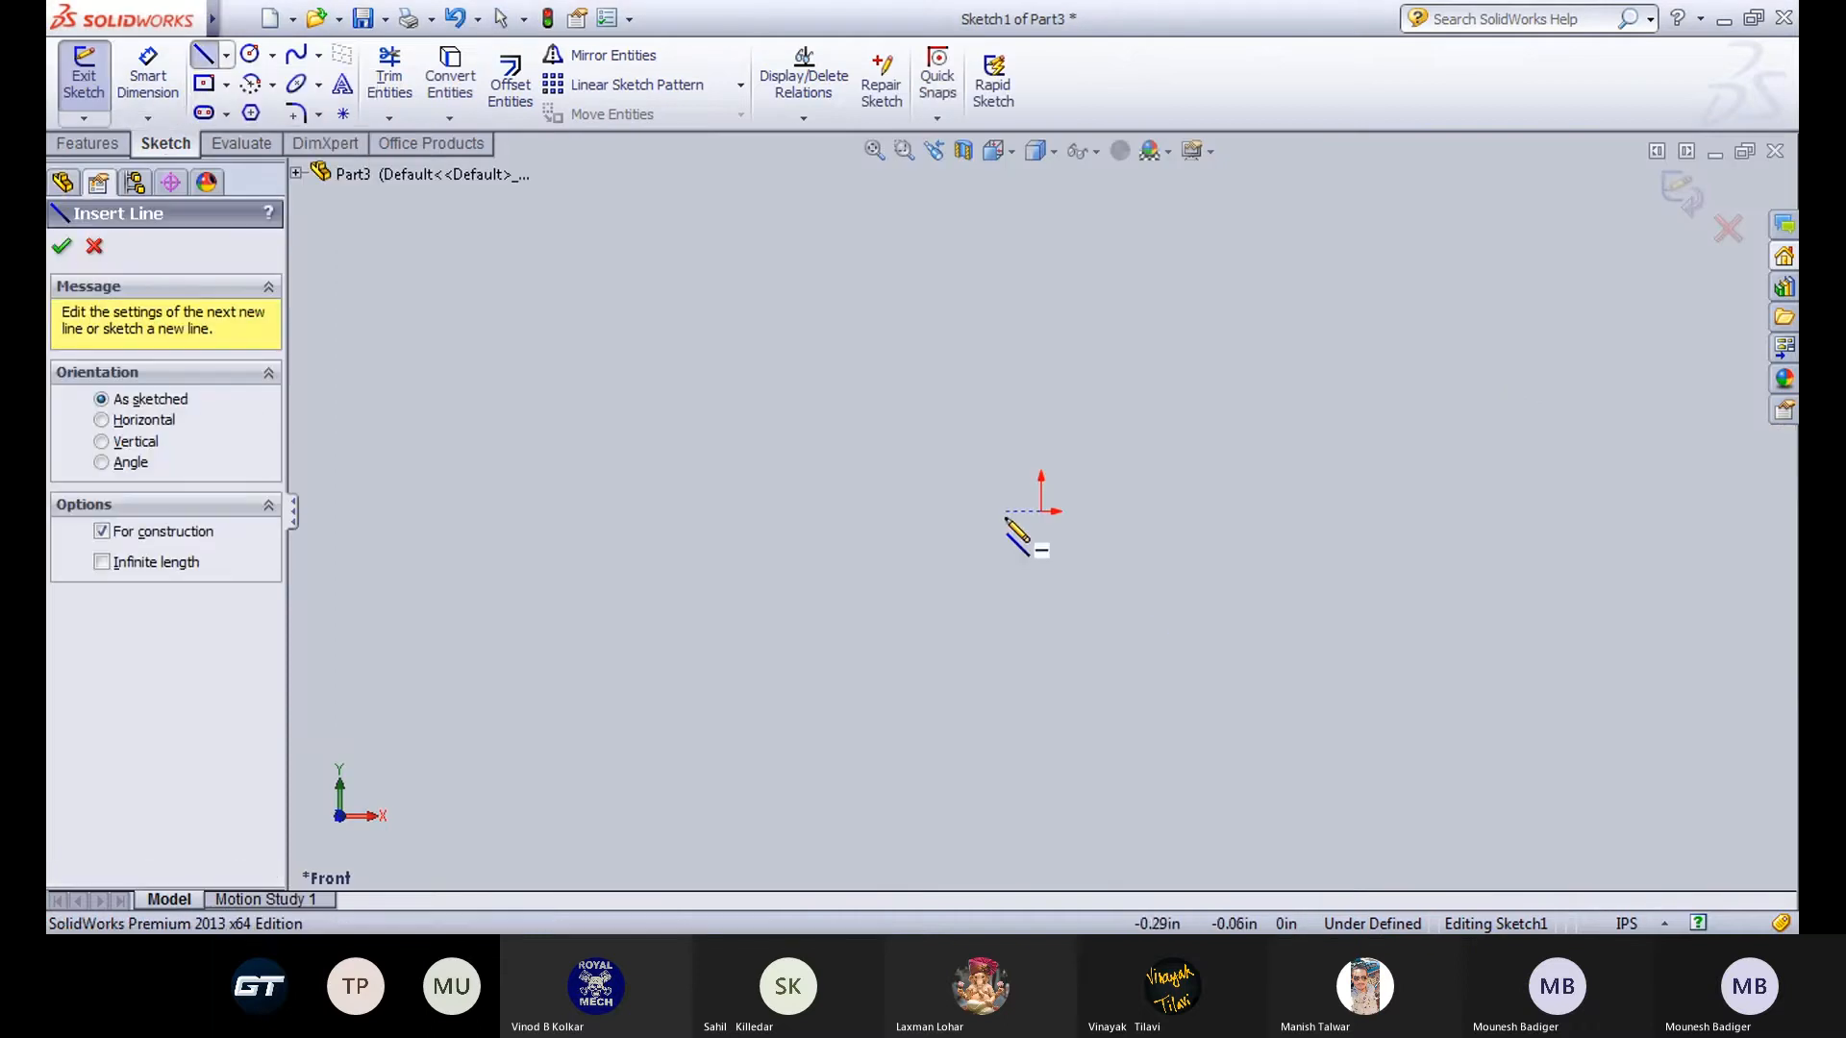
pyautogui.click(798, 510)
pyautogui.click(1222, 512)
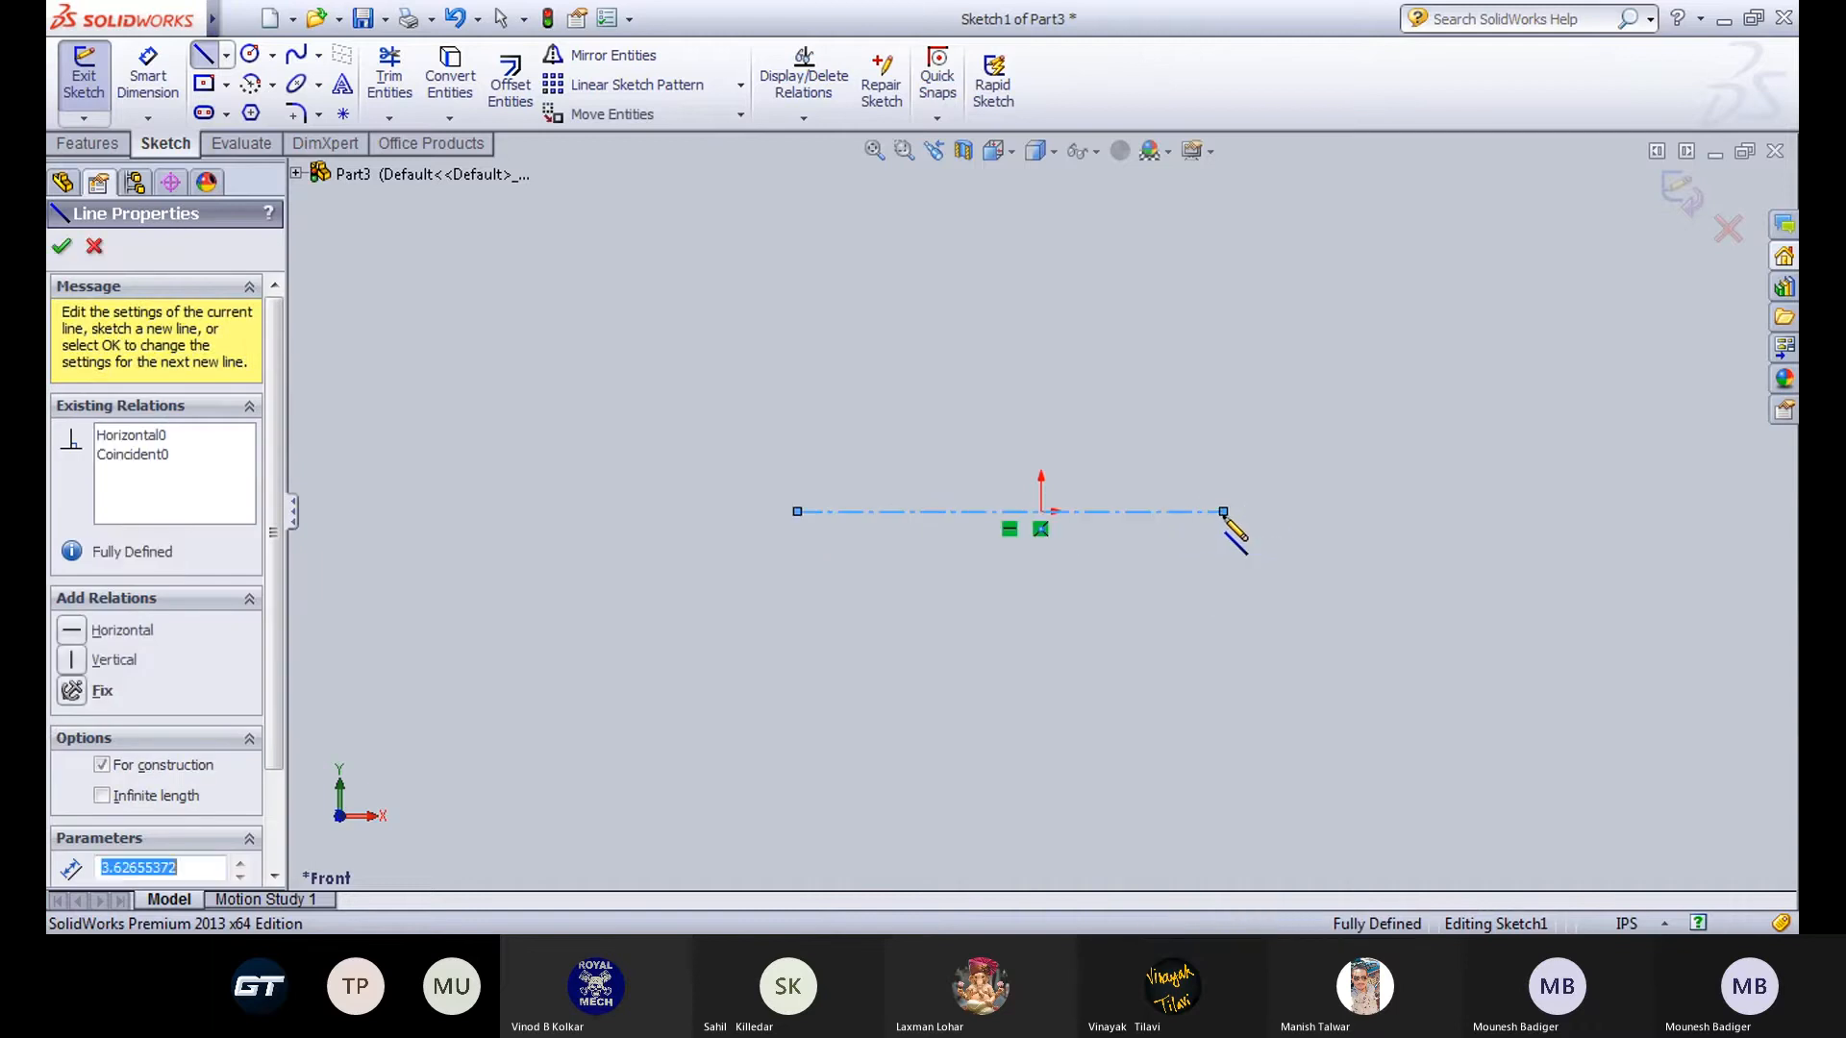
pyautogui.rightClick(1222, 514)
pyautogui.click(1325, 292)
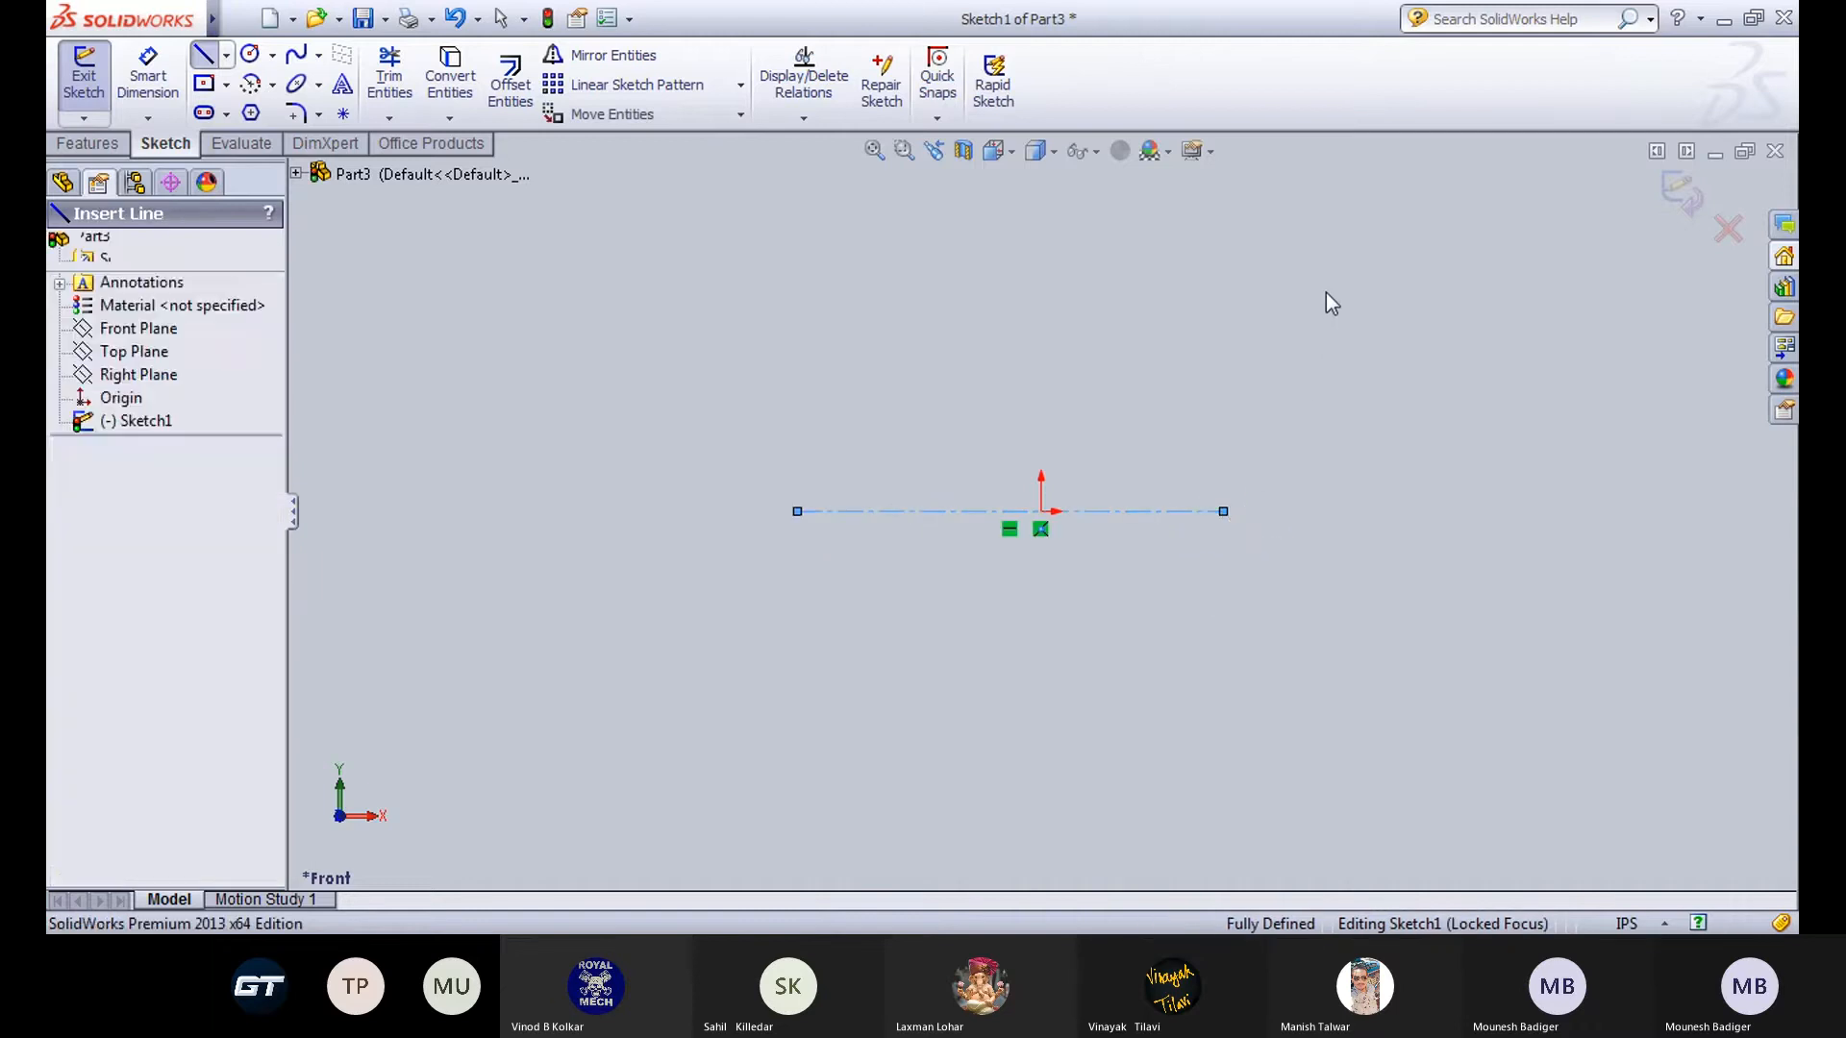
pyautogui.click(1009, 270)
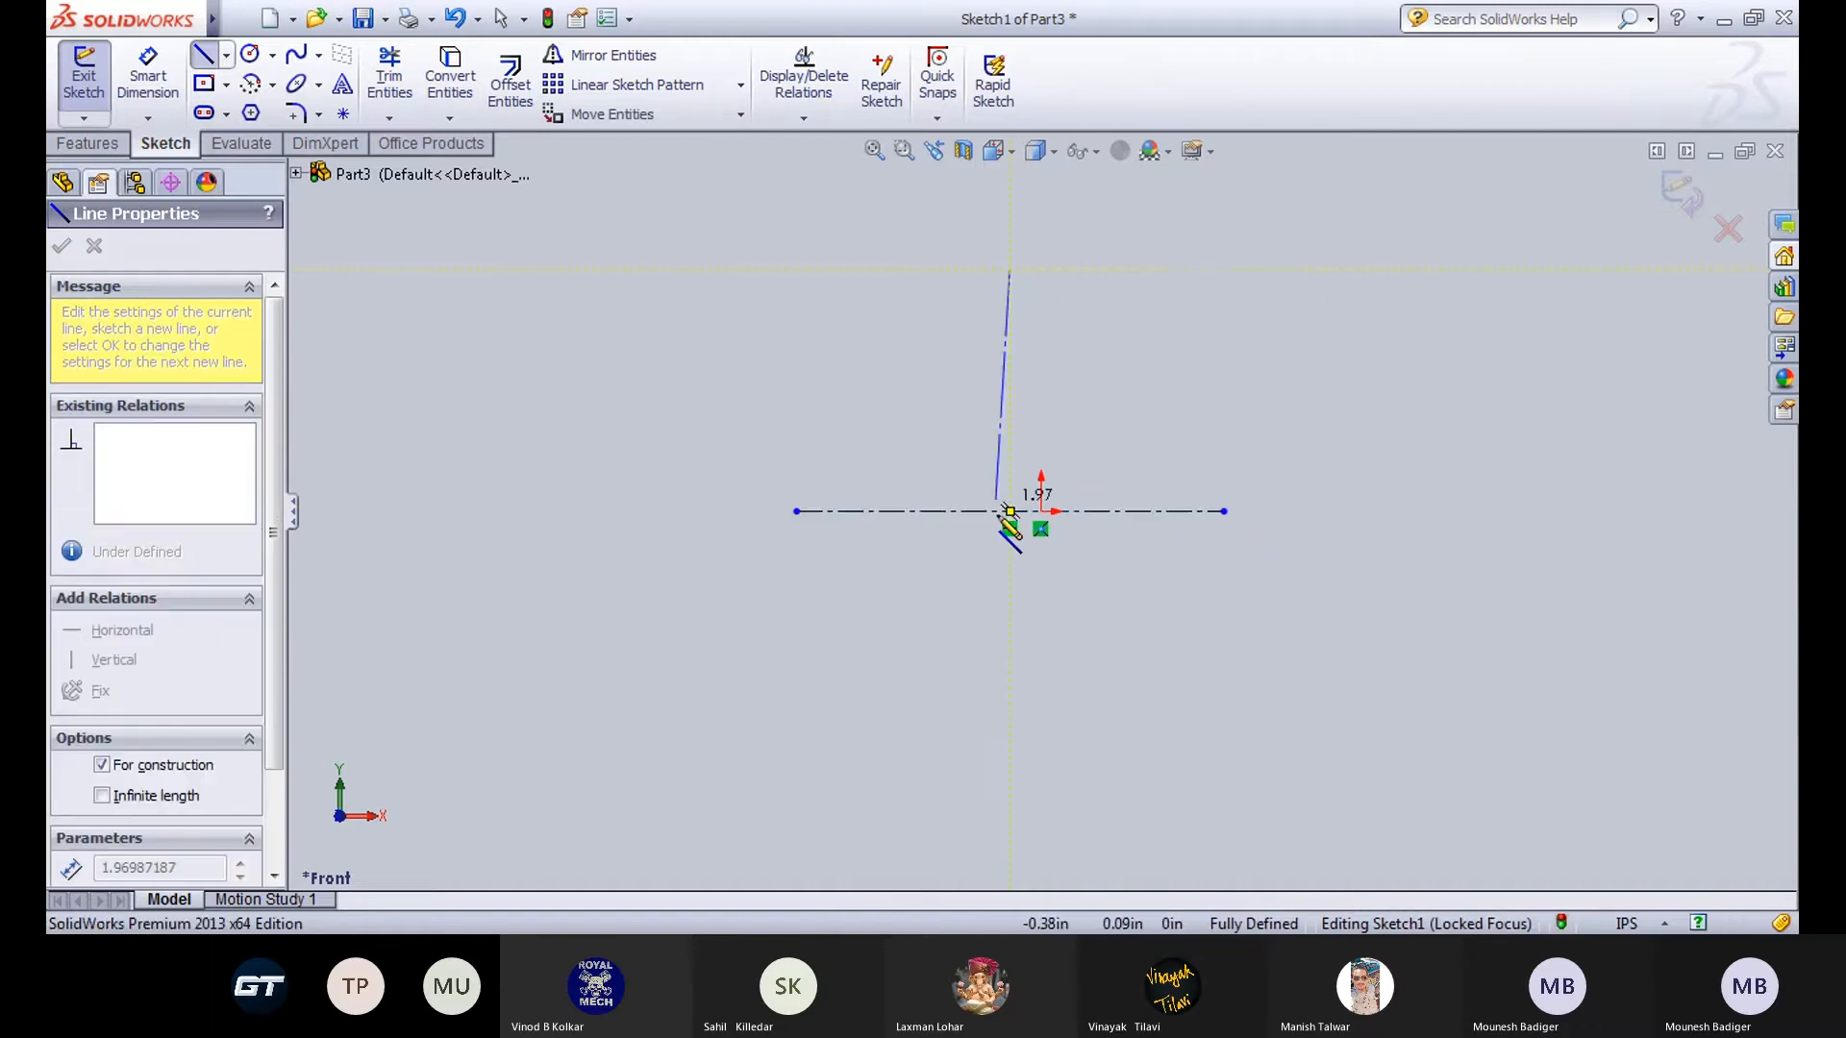
pyautogui.click(1009, 690)
pyautogui.press('Escape')
# Make the endpoints of each centreline symmetric about the other centreline.
pyautogui.moveTo(125, 38)
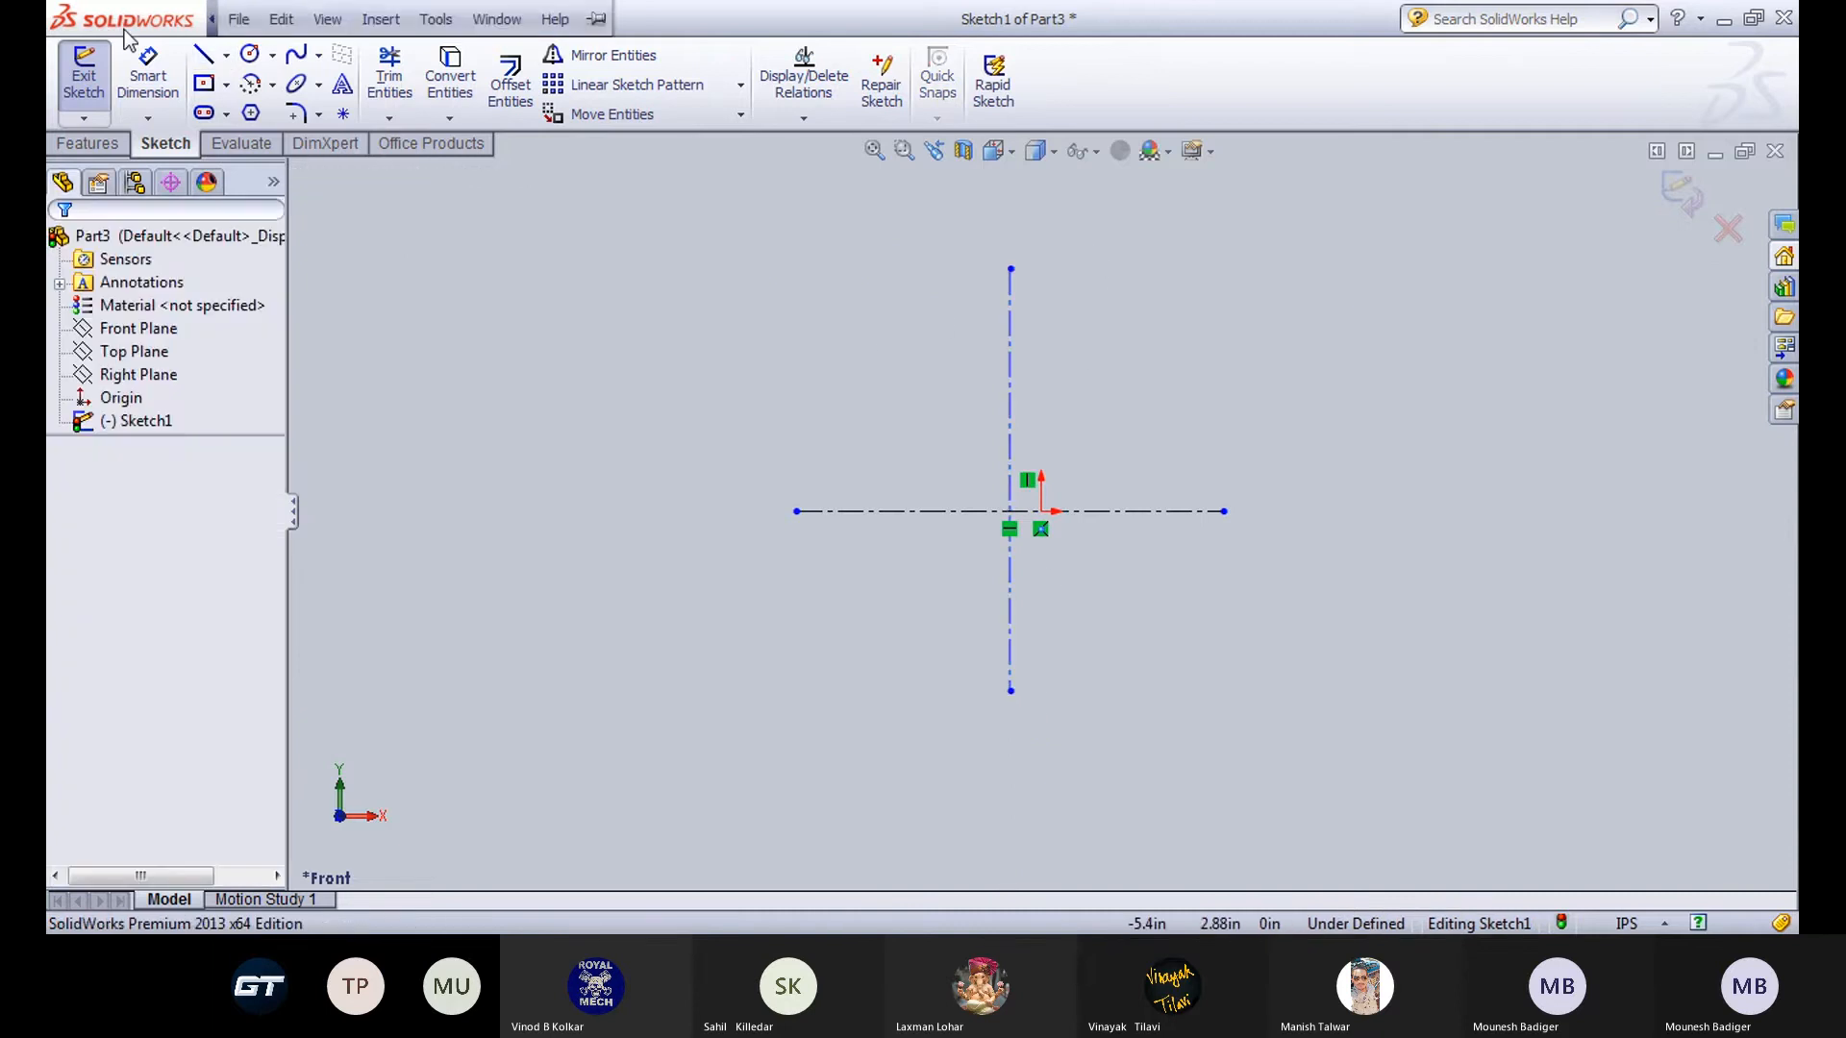
pyautogui.click(1010, 270)
pyautogui.keyDown('ctrl'); pyautogui.click(1009, 690); pyautogui.keyUp('ctrl')
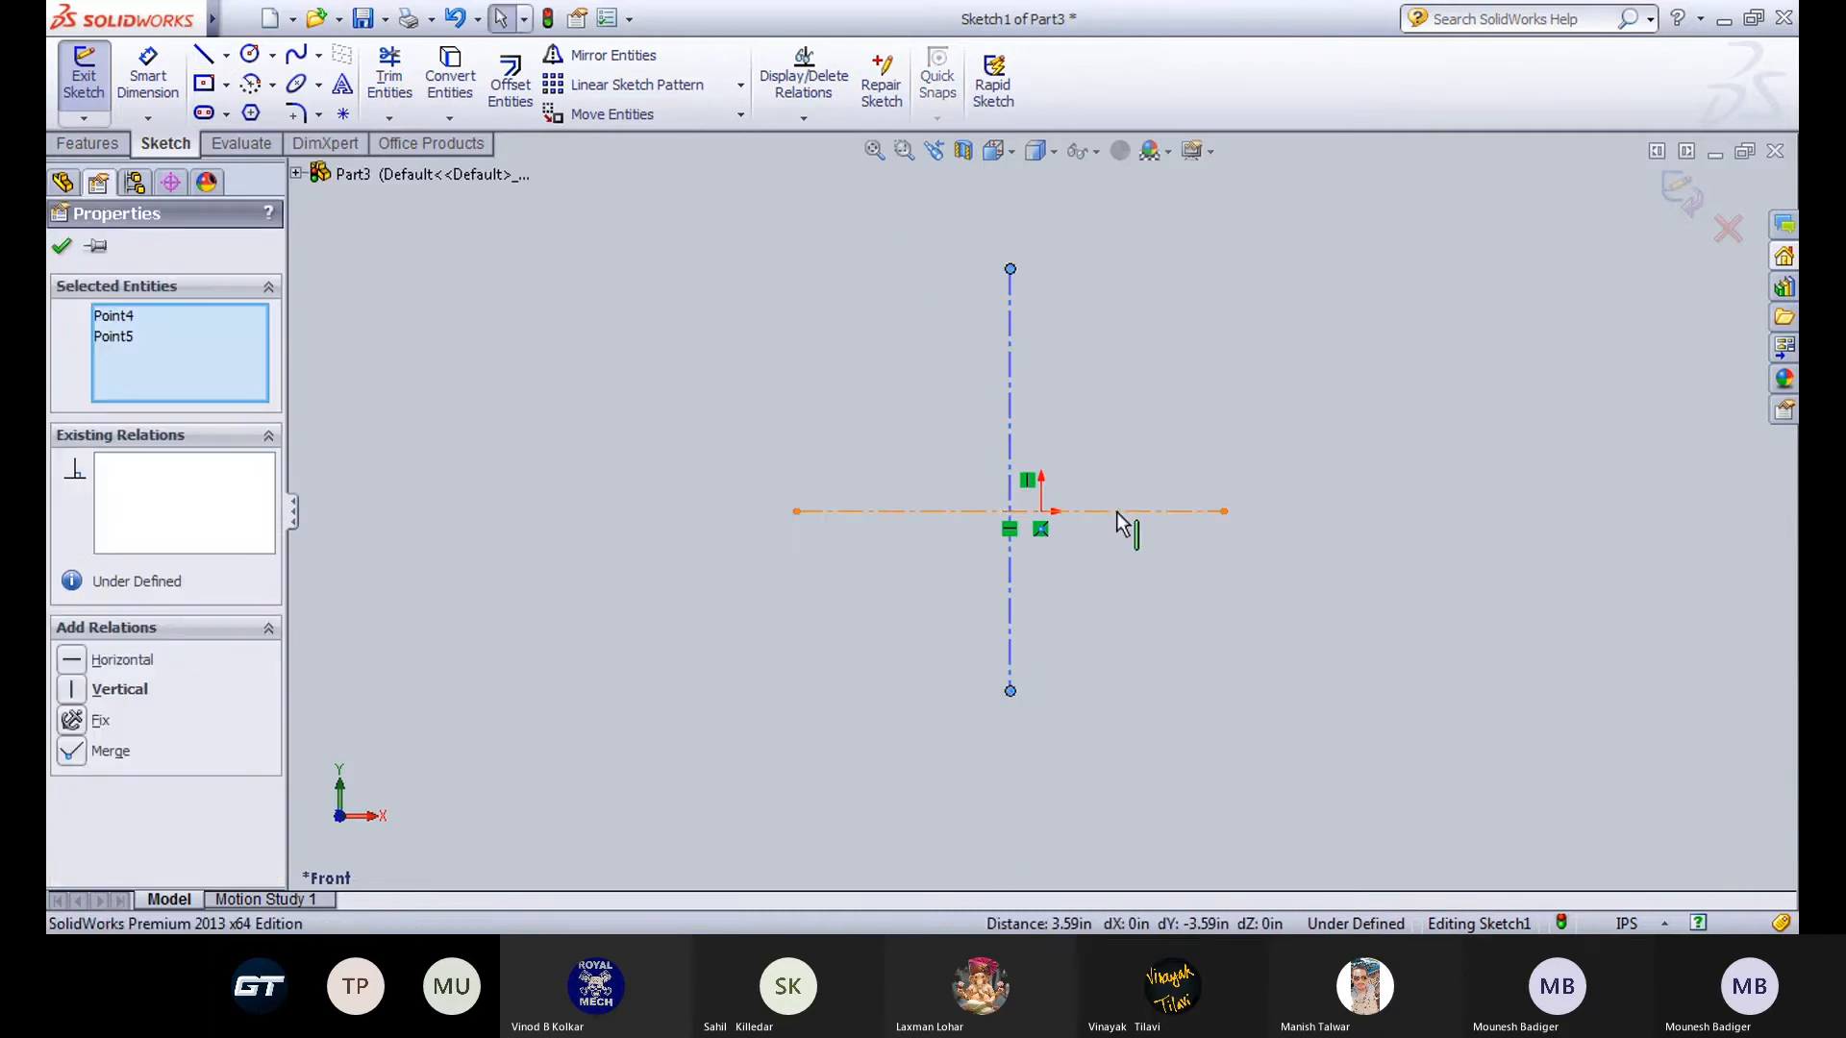
pyautogui.keyDown('ctrl'); pyautogui.click(1121, 513); pyautogui.keyUp('ctrl')
pyautogui.click(71, 659)
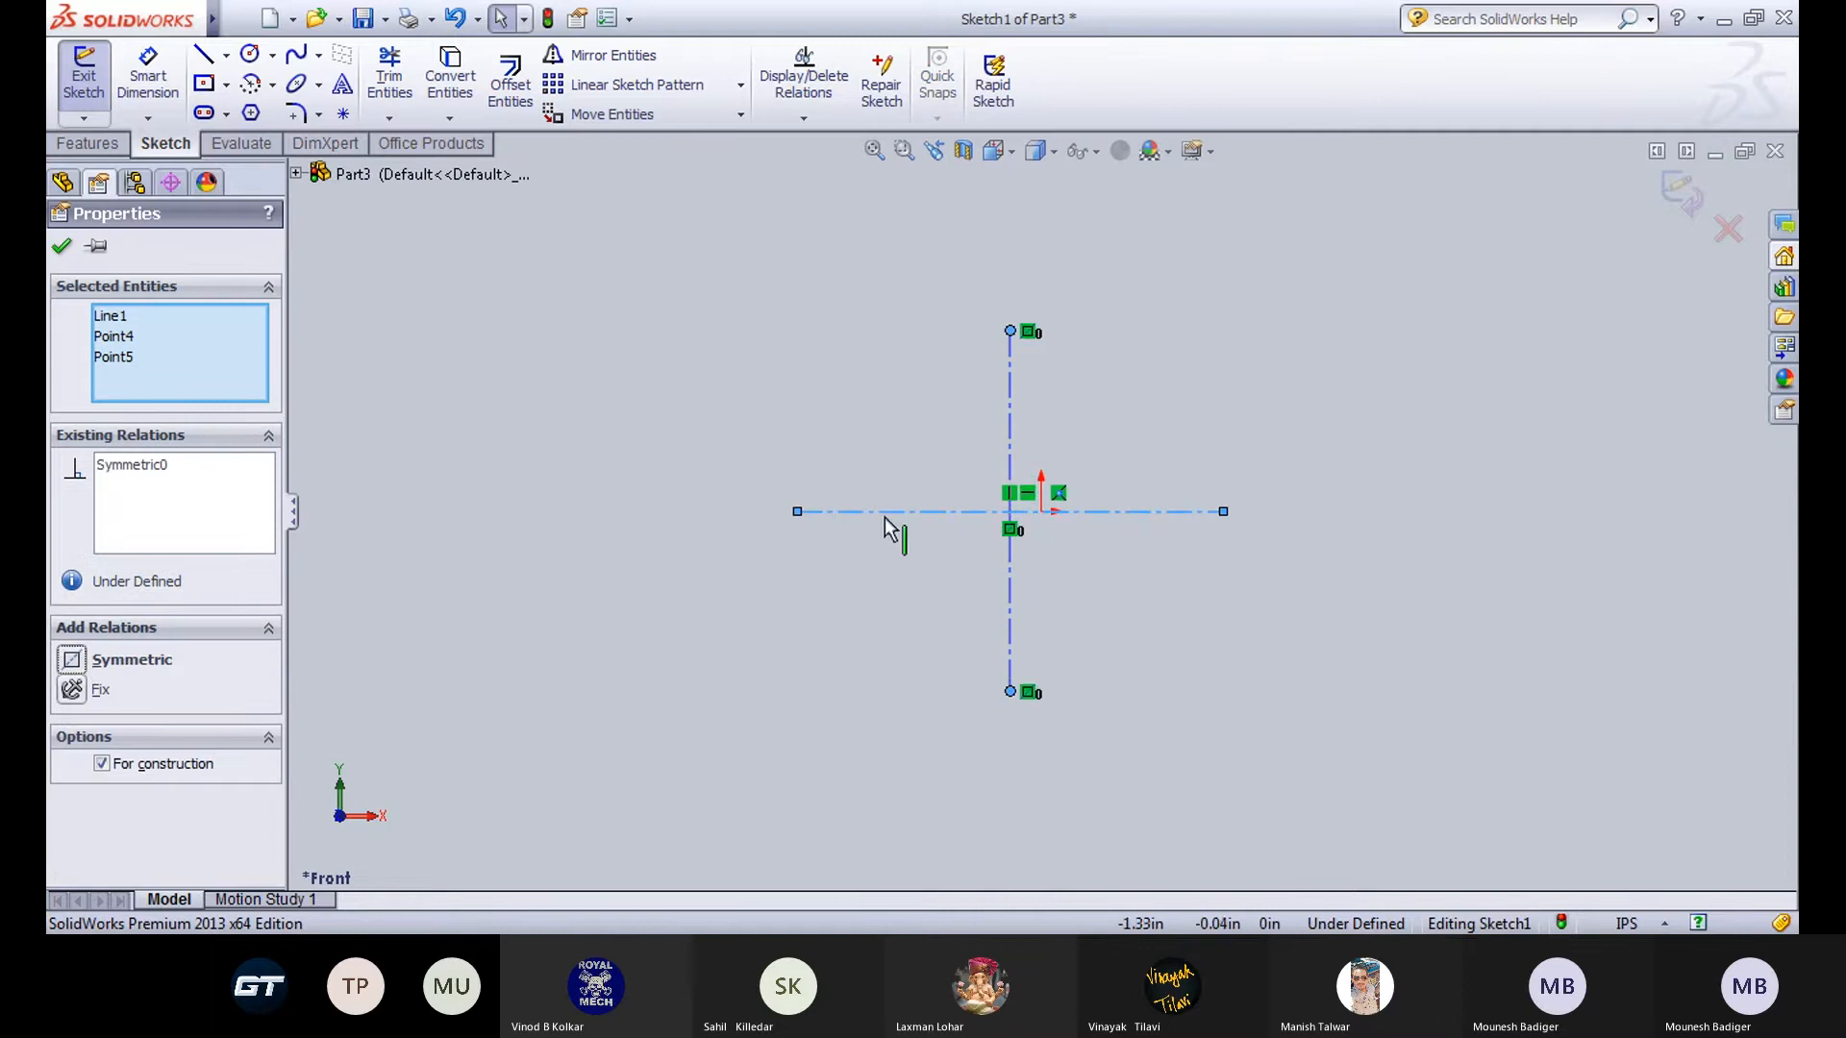
pyautogui.press('Escape')
pyautogui.click(796, 511)
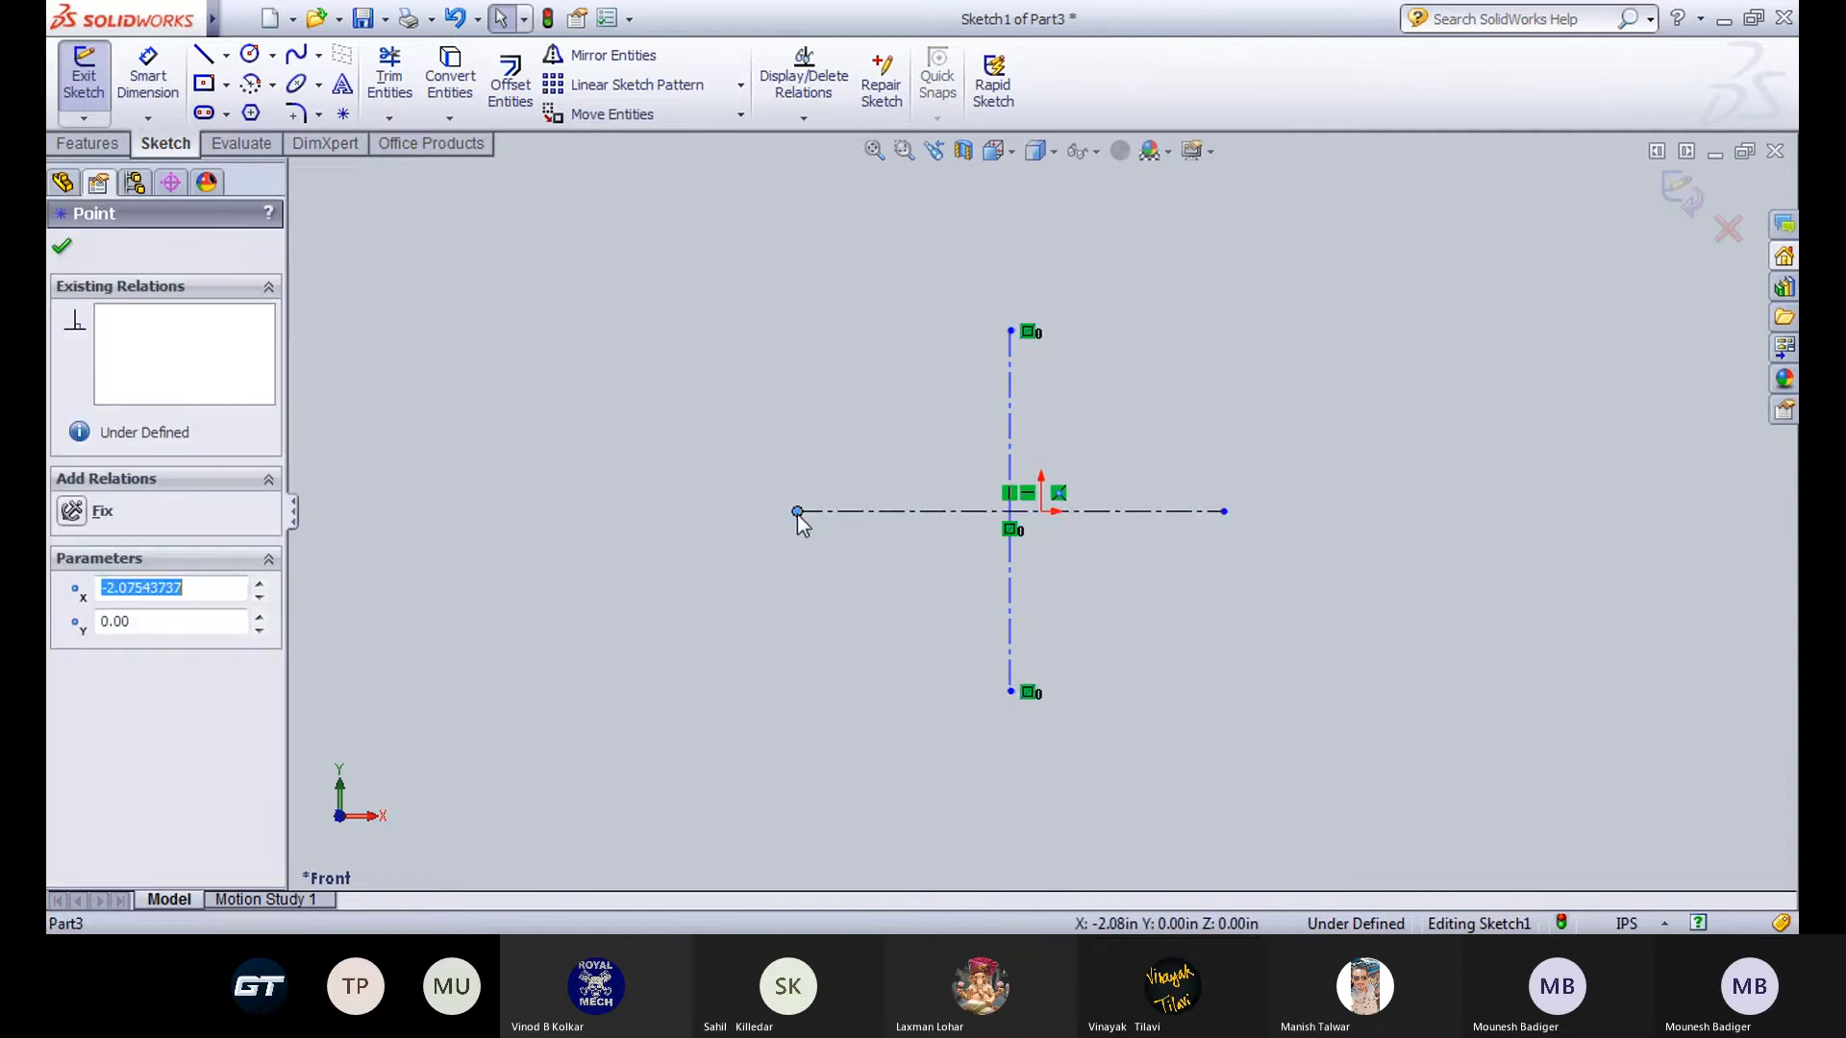
pyautogui.keyDown('ctrl'); pyautogui.click(1224, 511); pyautogui.keyUp('ctrl')
pyautogui.keyDown('ctrl'); pyautogui.click(1009, 591); pyautogui.keyUp('ctrl')
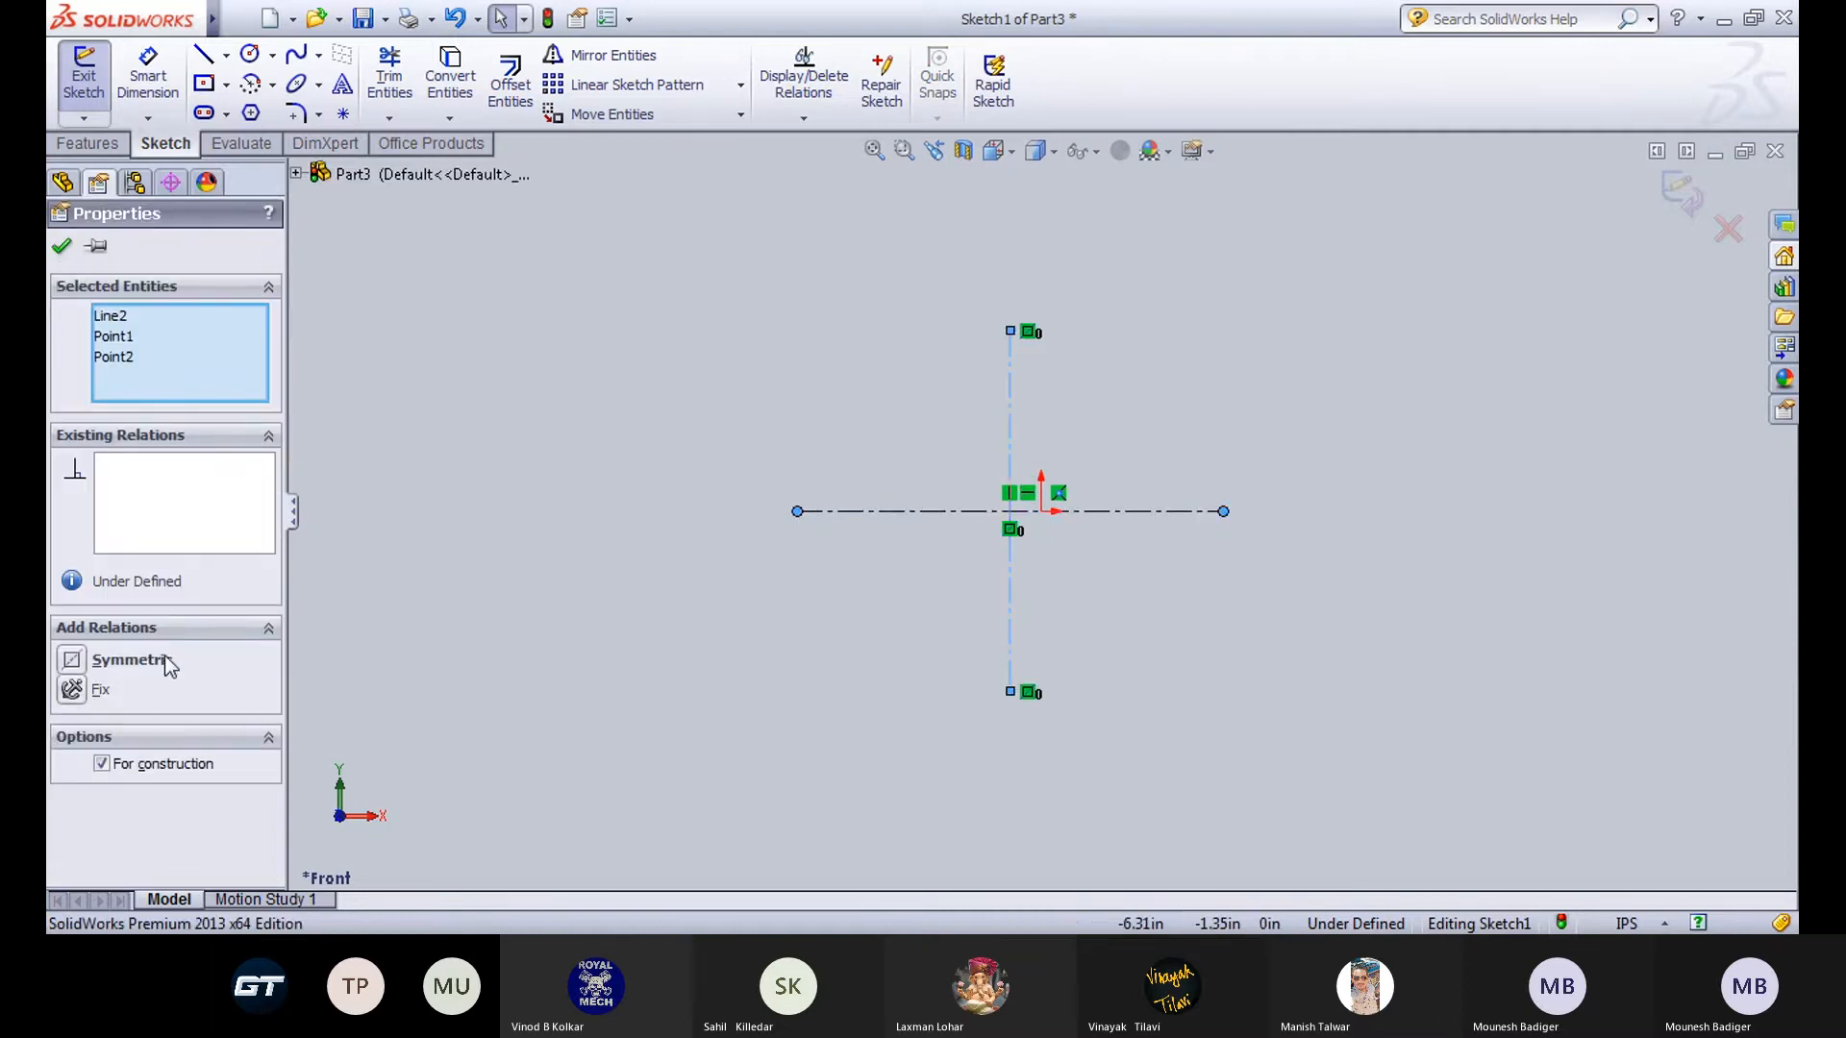
pyautogui.click(54, 657)
pyautogui.press('Escape')
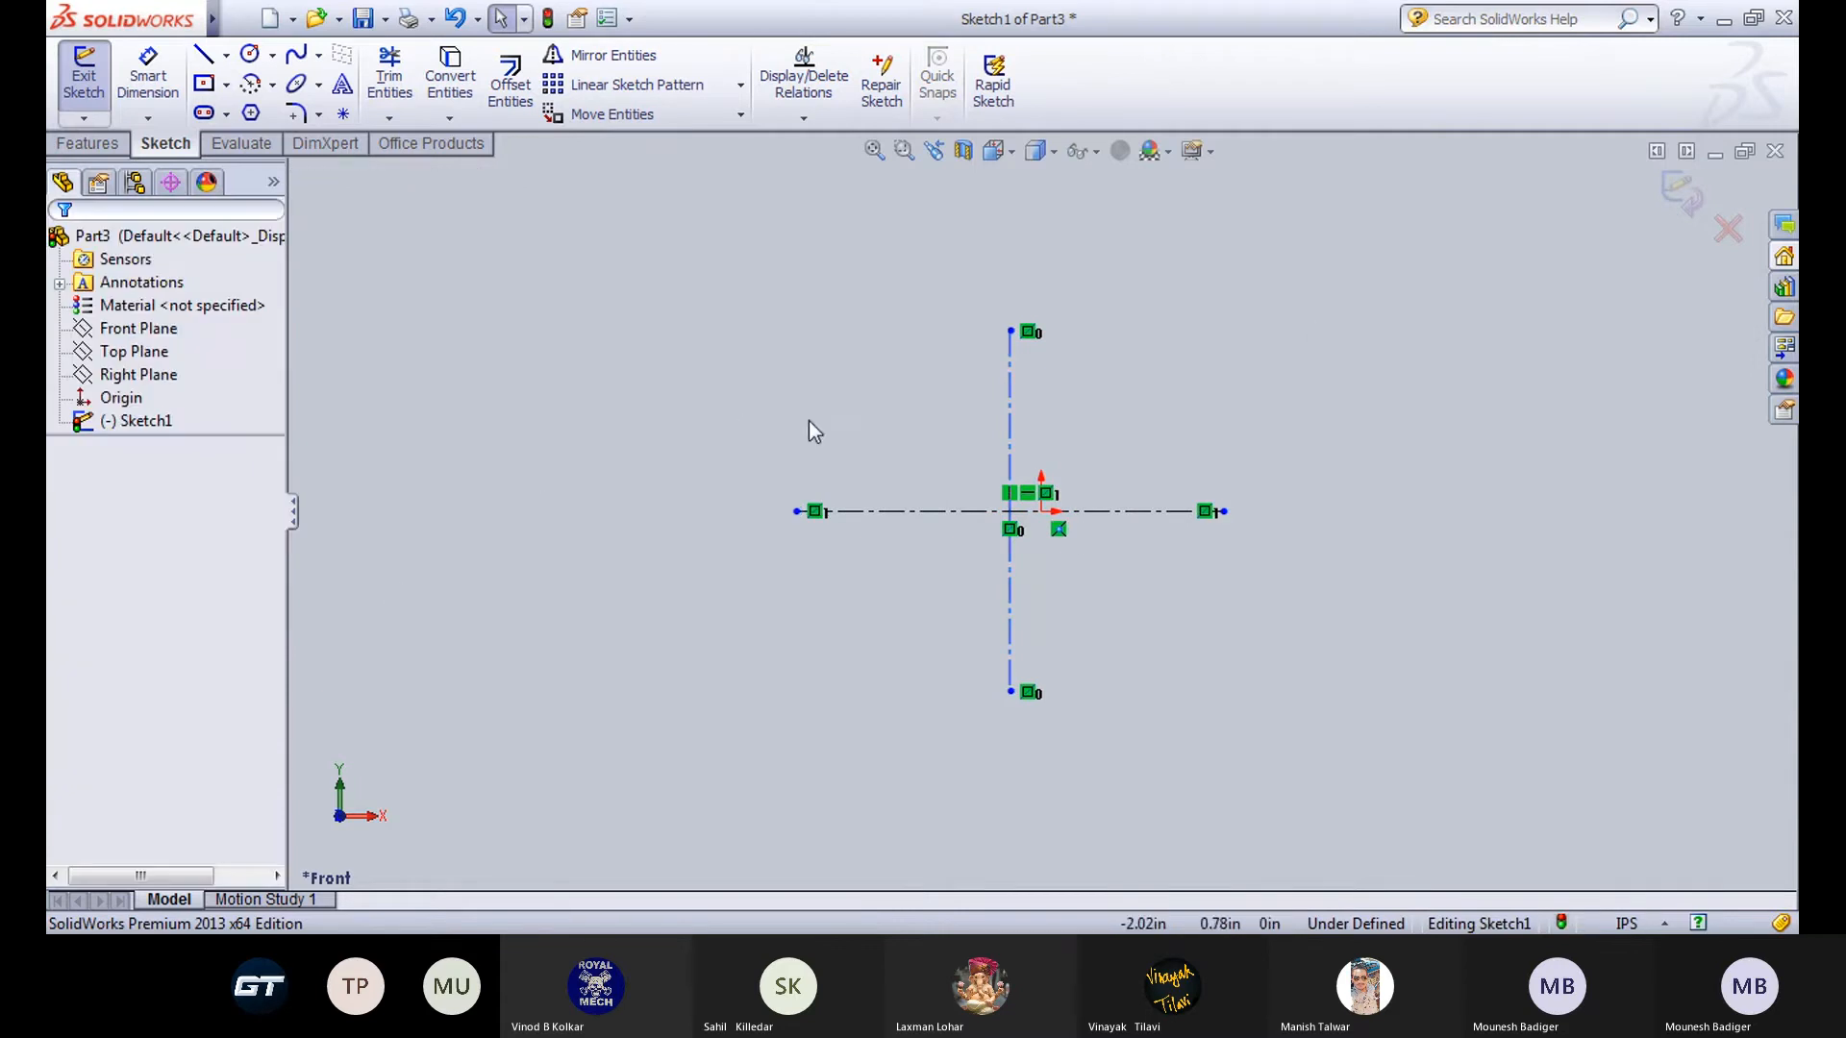
# Draw a centerpoint quarter arc of about 1.21 in radius around the centreline intersection, from the horizontal to the vertical centreline.
pyautogui.click(255, 60)
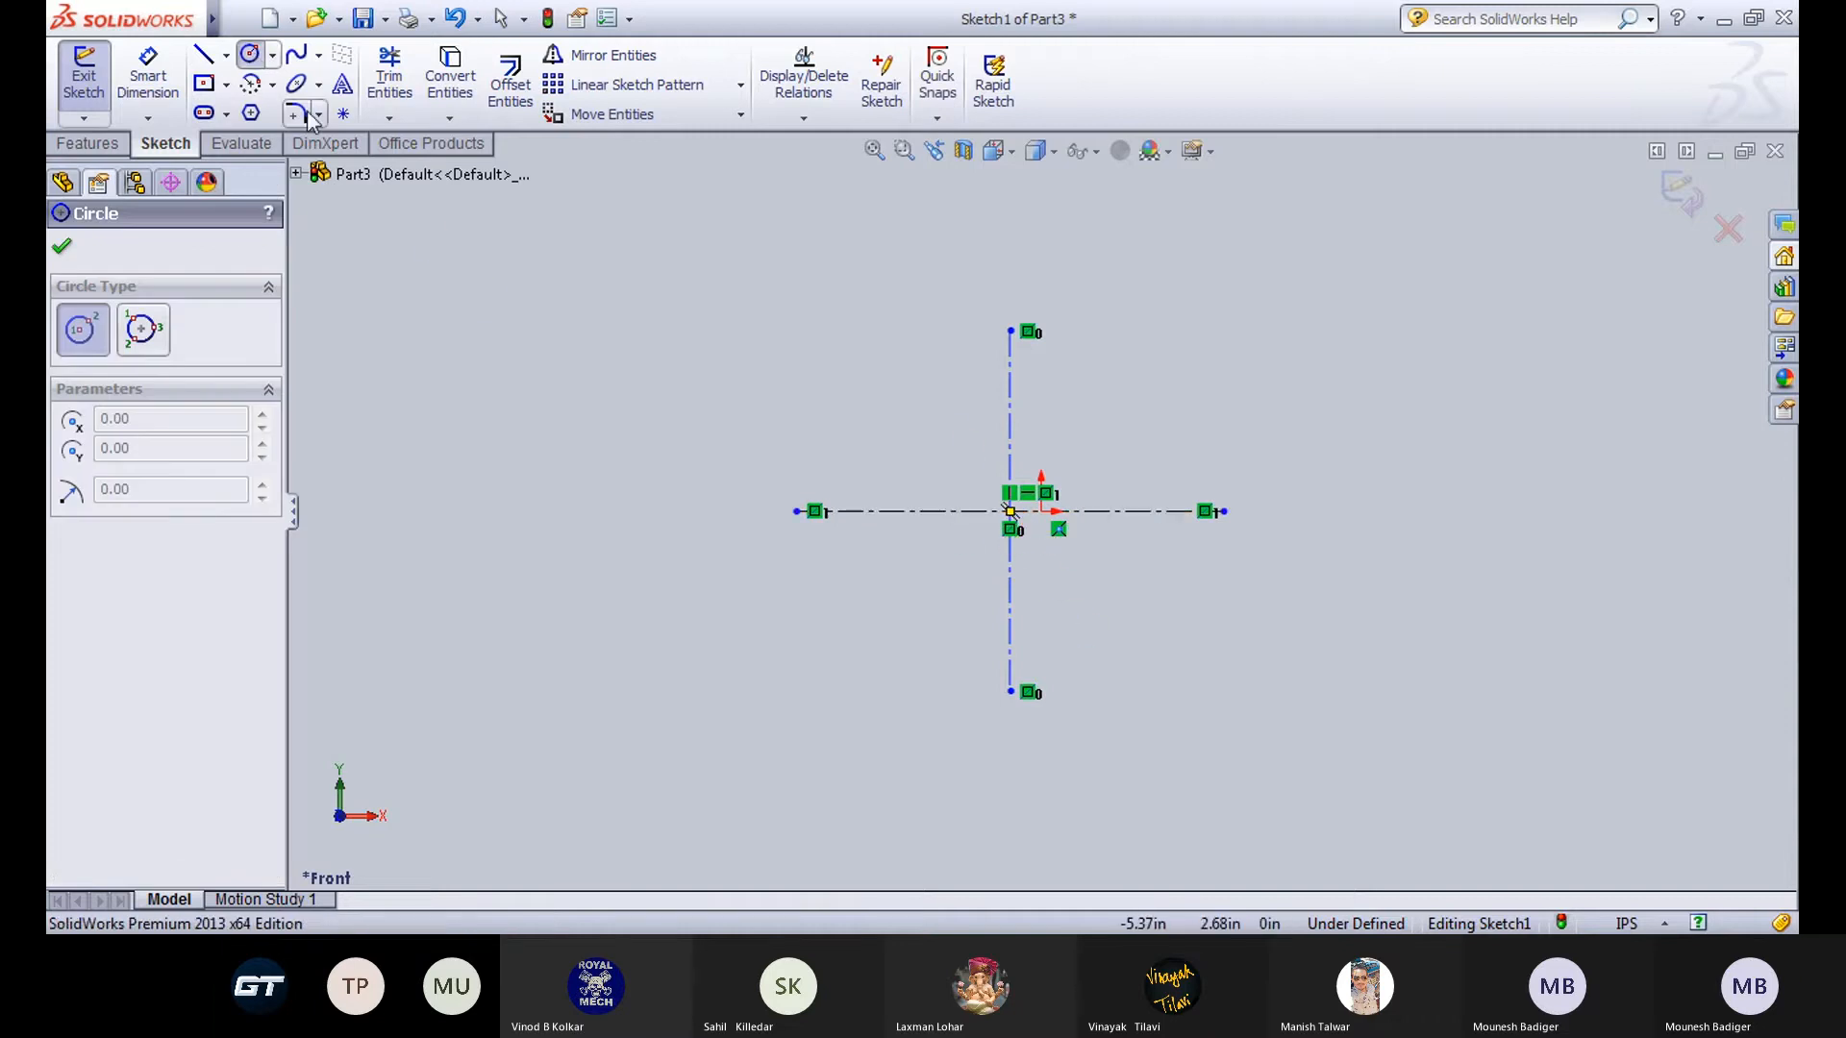
pyautogui.click(274, 85)
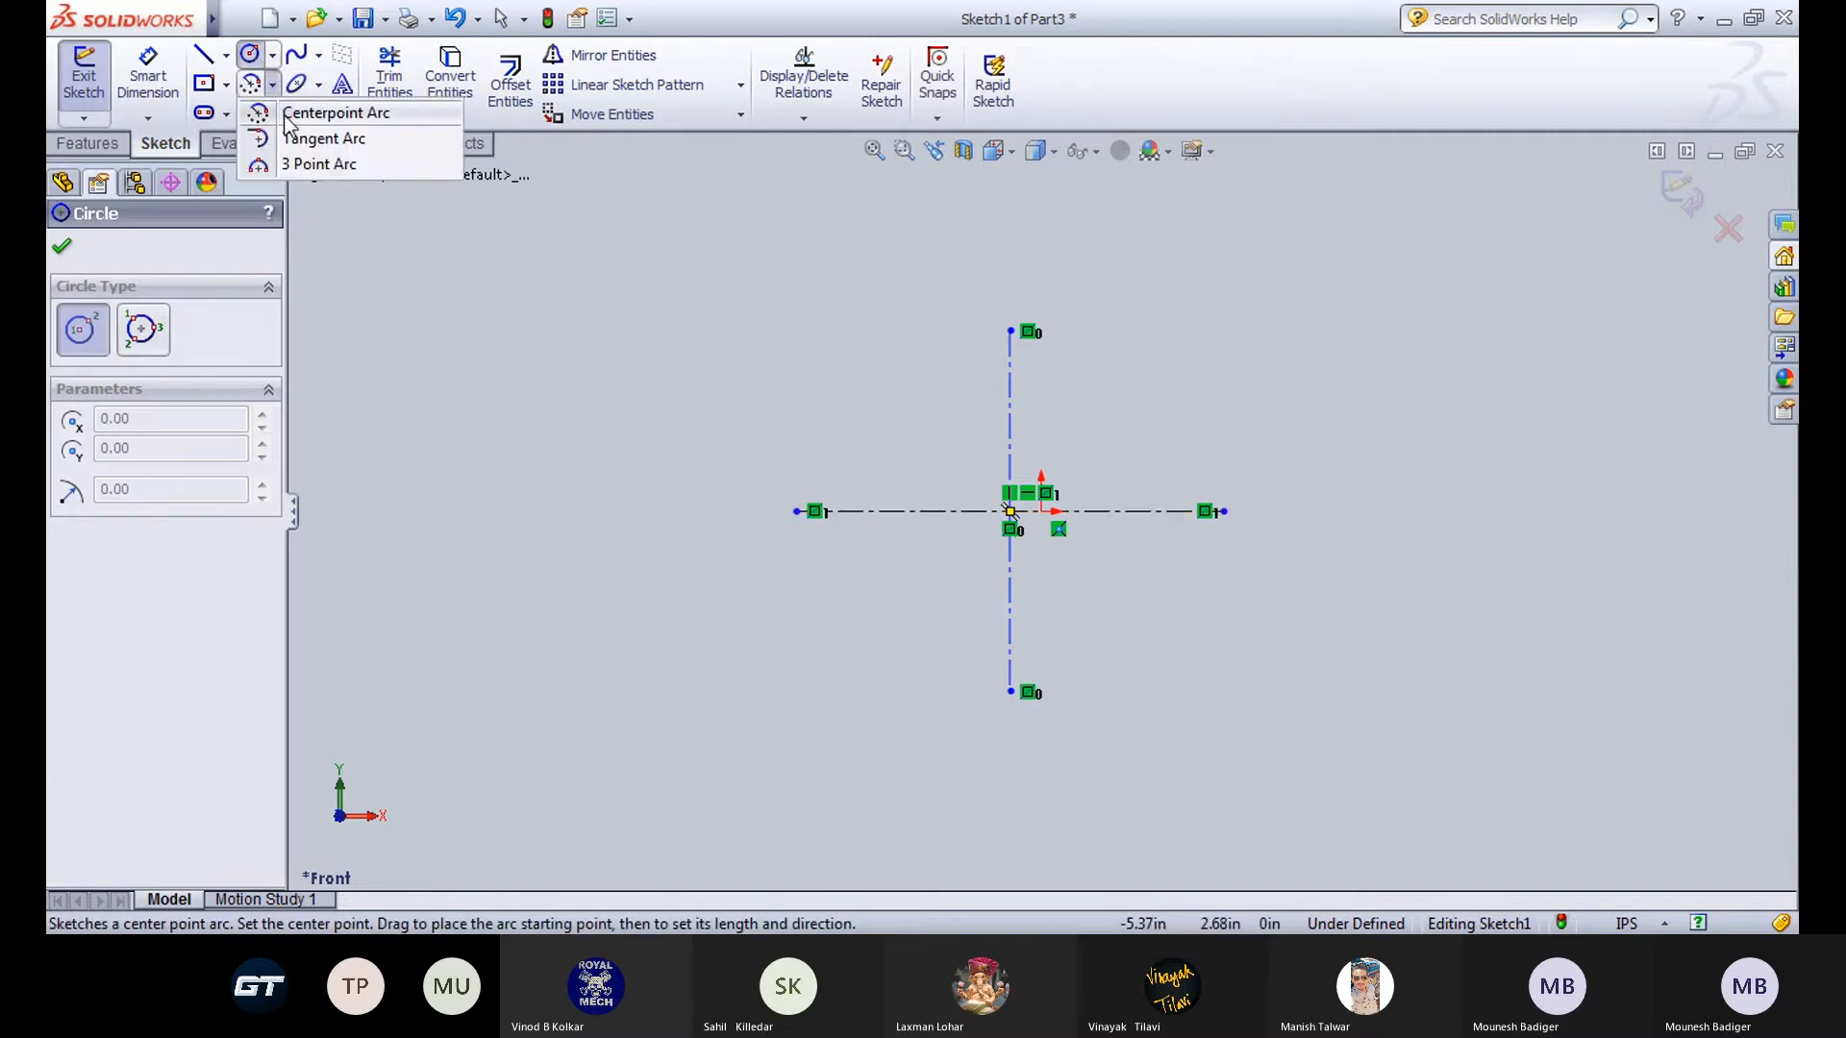
pyautogui.click(305, 111)
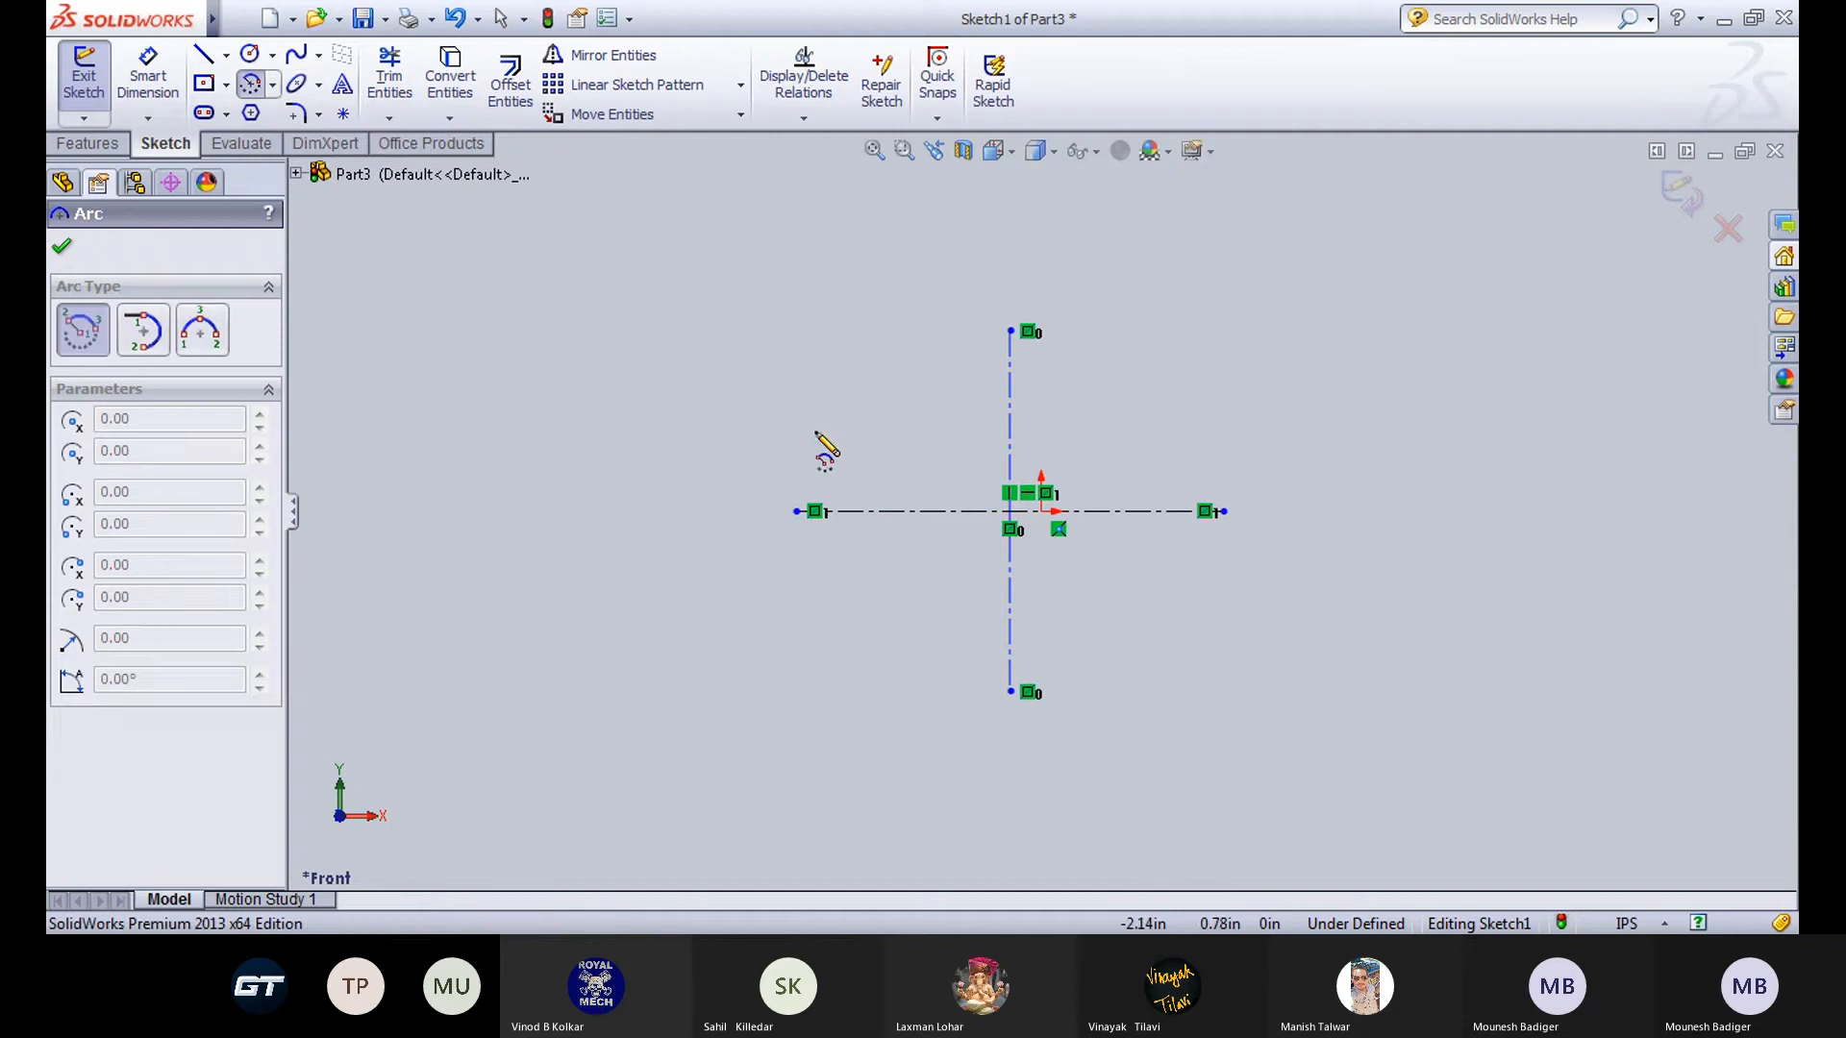
pyautogui.click(1009, 510)
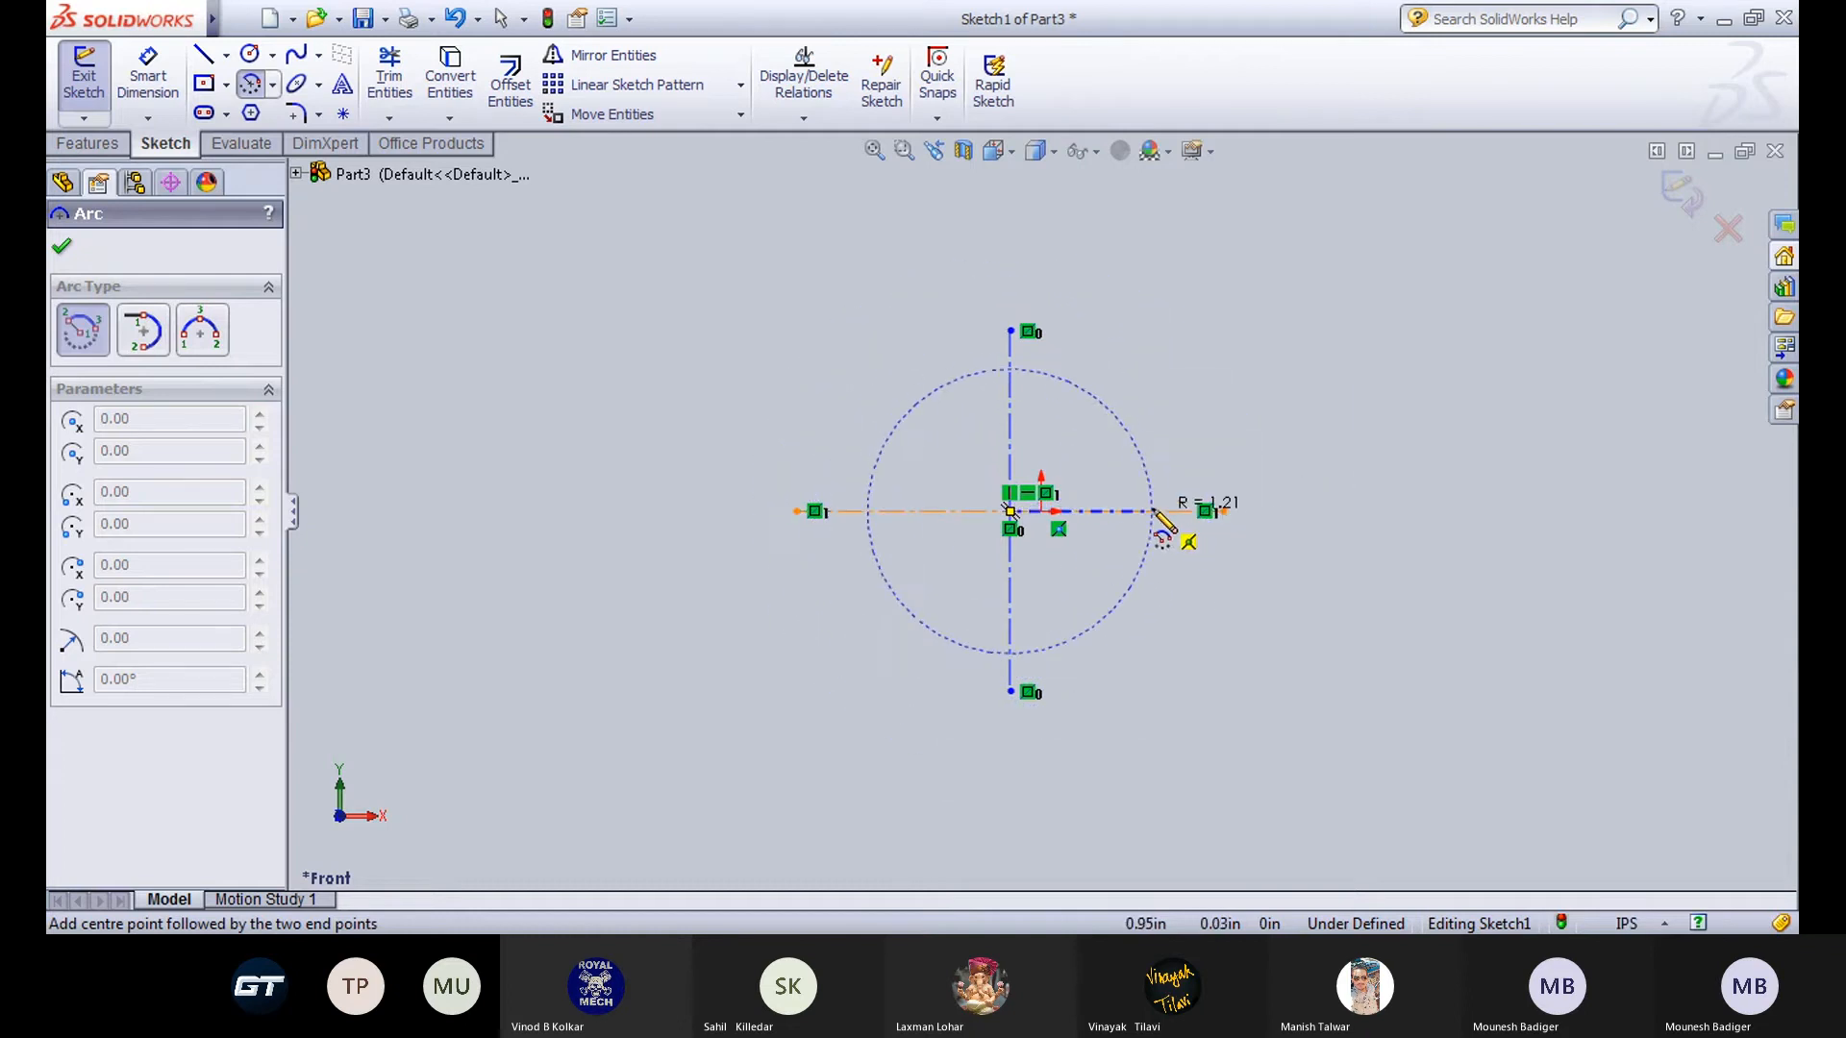
pyautogui.click(1153, 511)
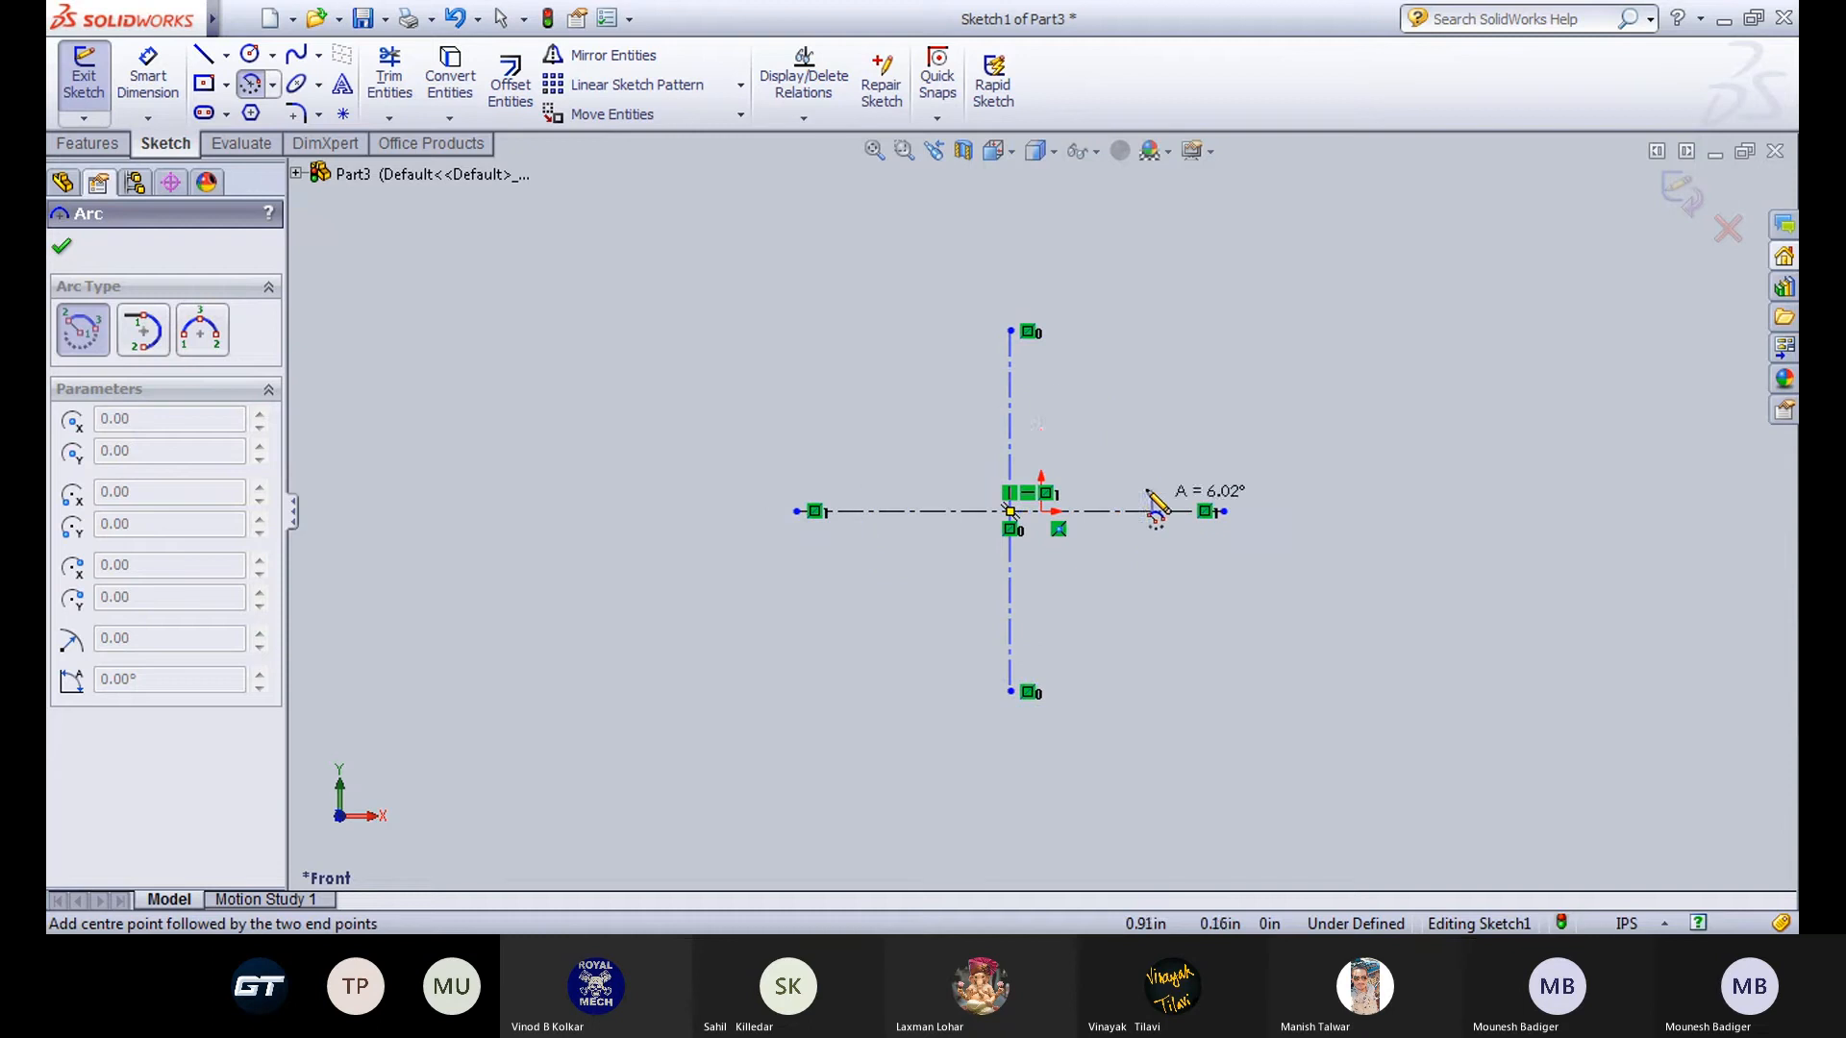
pyautogui.click(1010, 370)
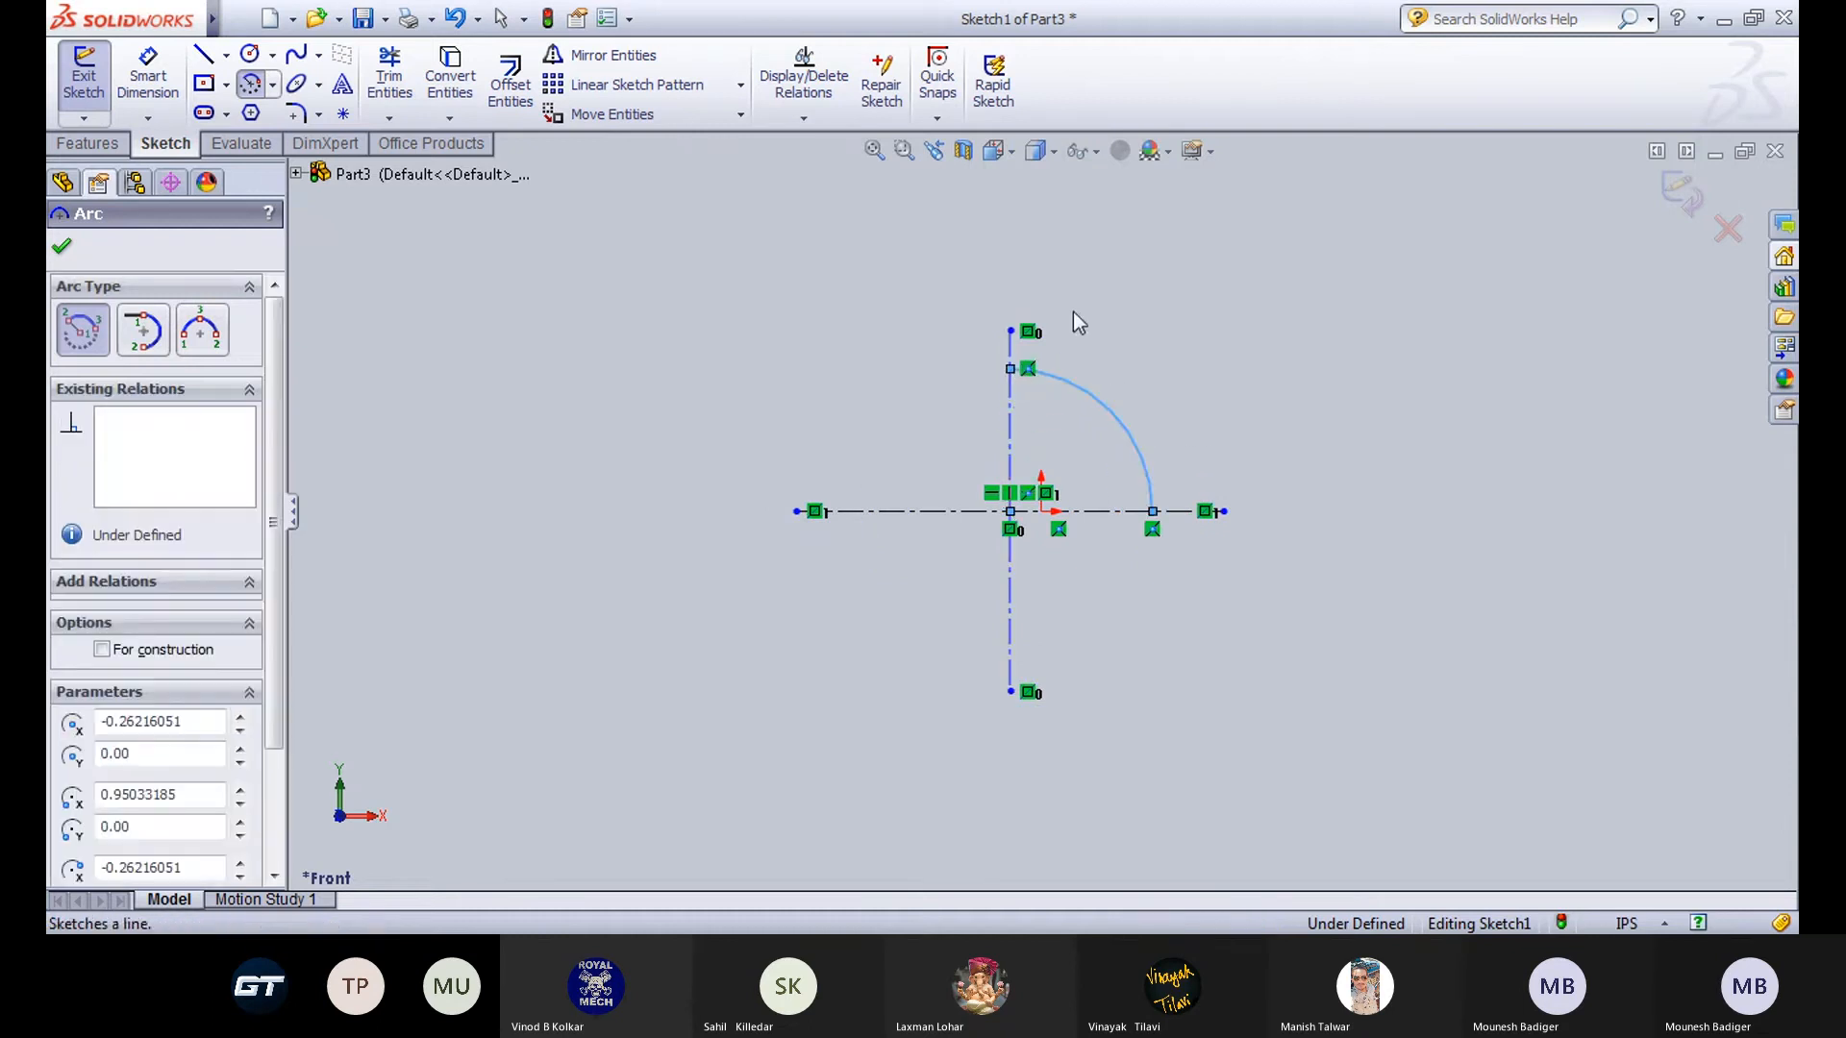
pyautogui.click(849, 330)
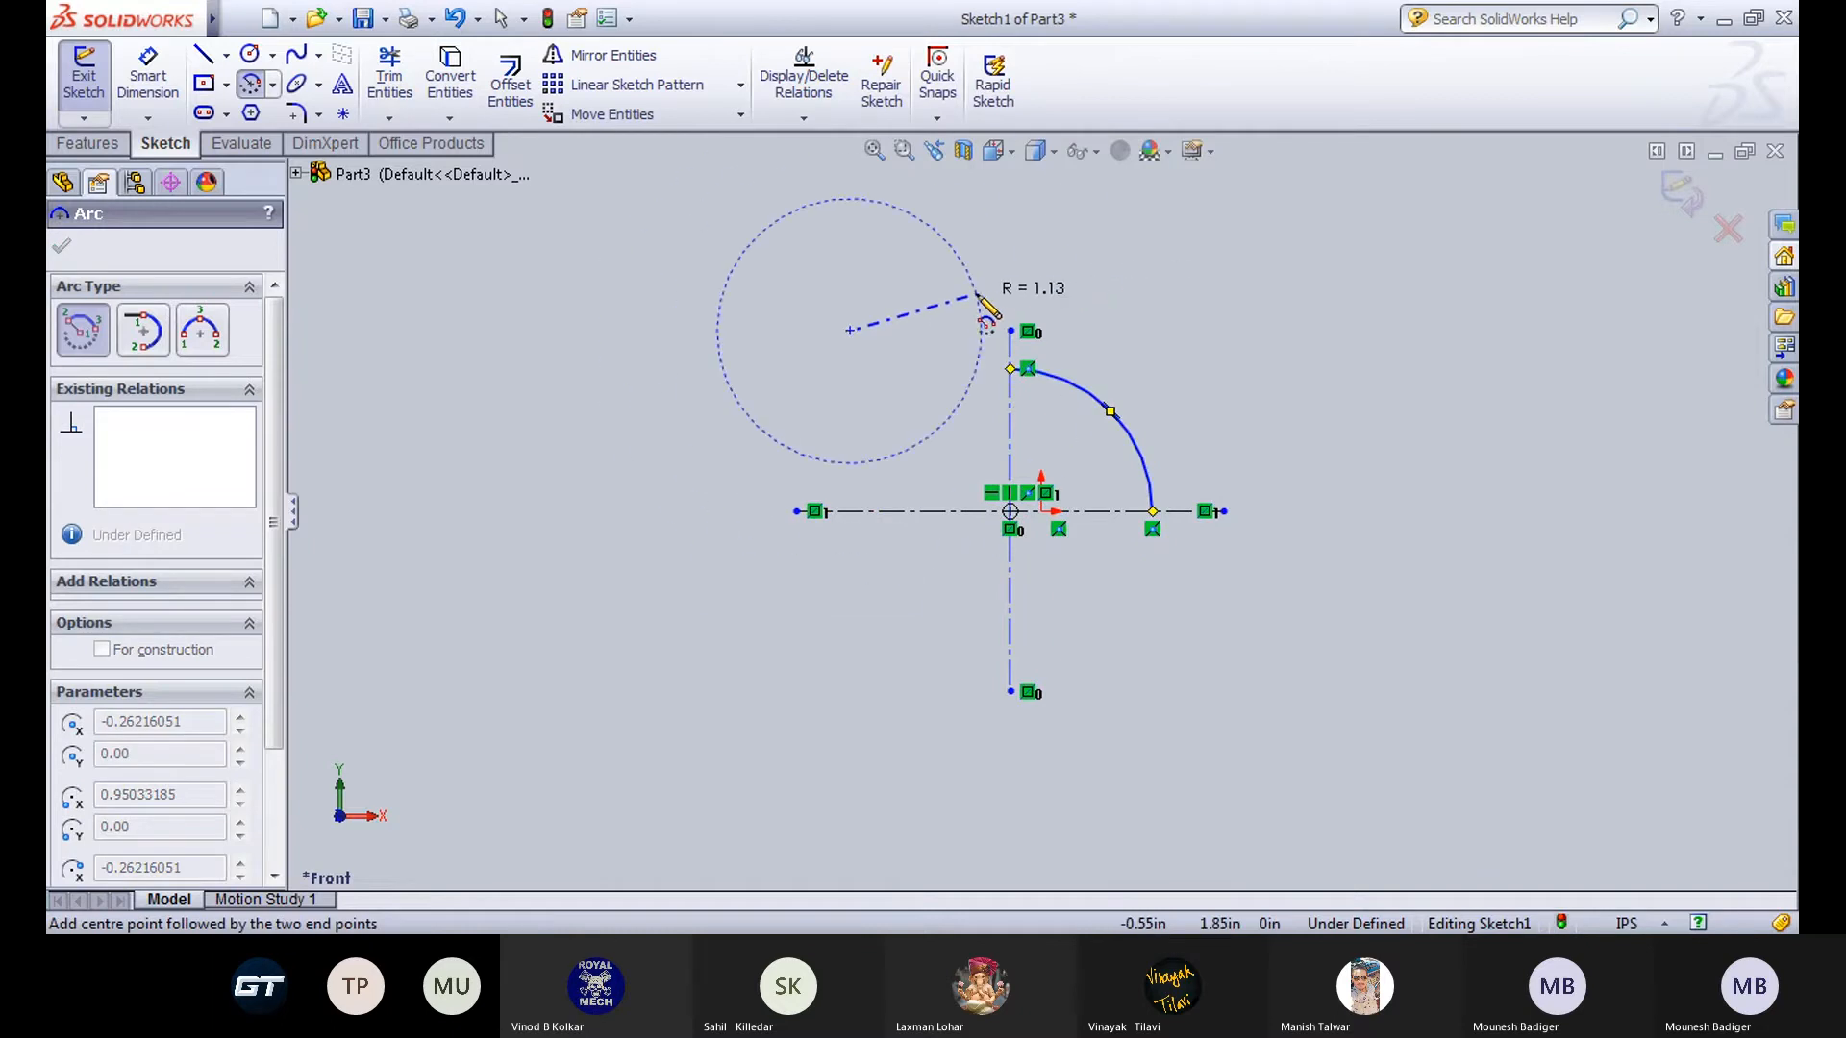
pyautogui.press('Escape')
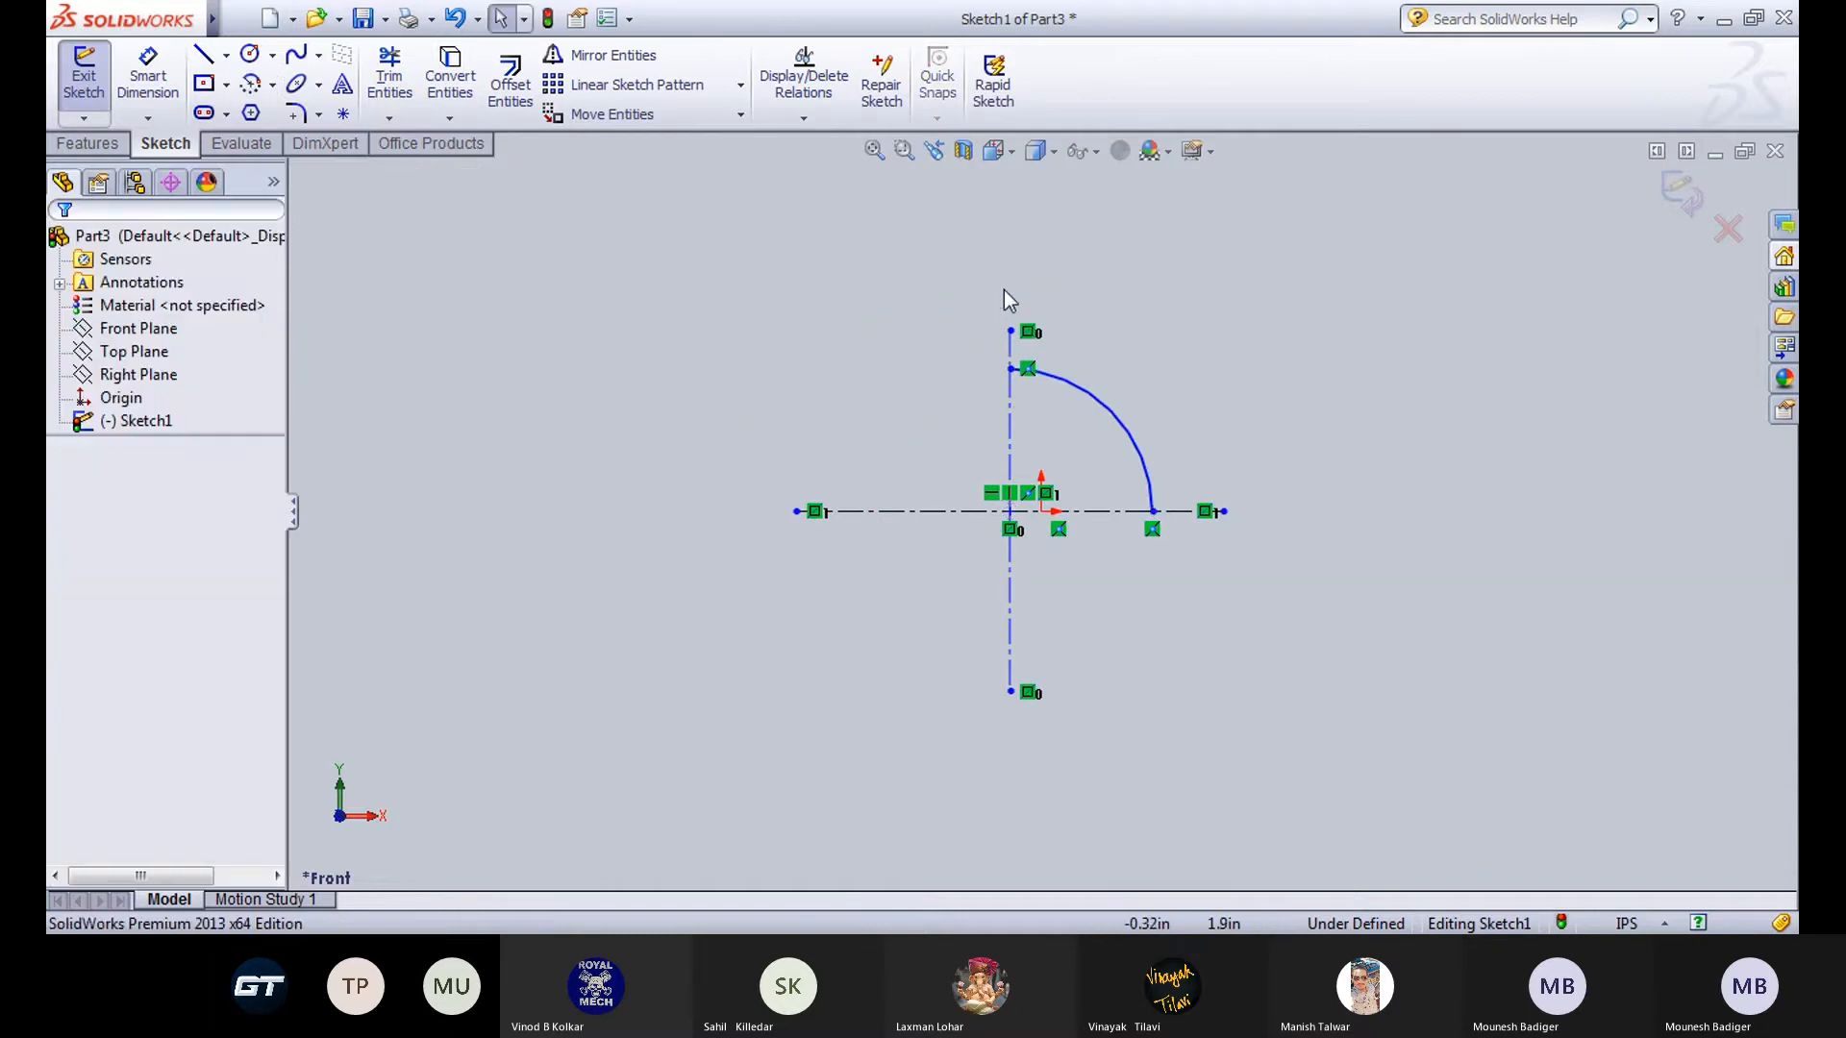
# Draw a larger concentric centerpoint arc of about 2.74 in radius, ending straight above the vertical centreline.
pyautogui.click(248, 83)
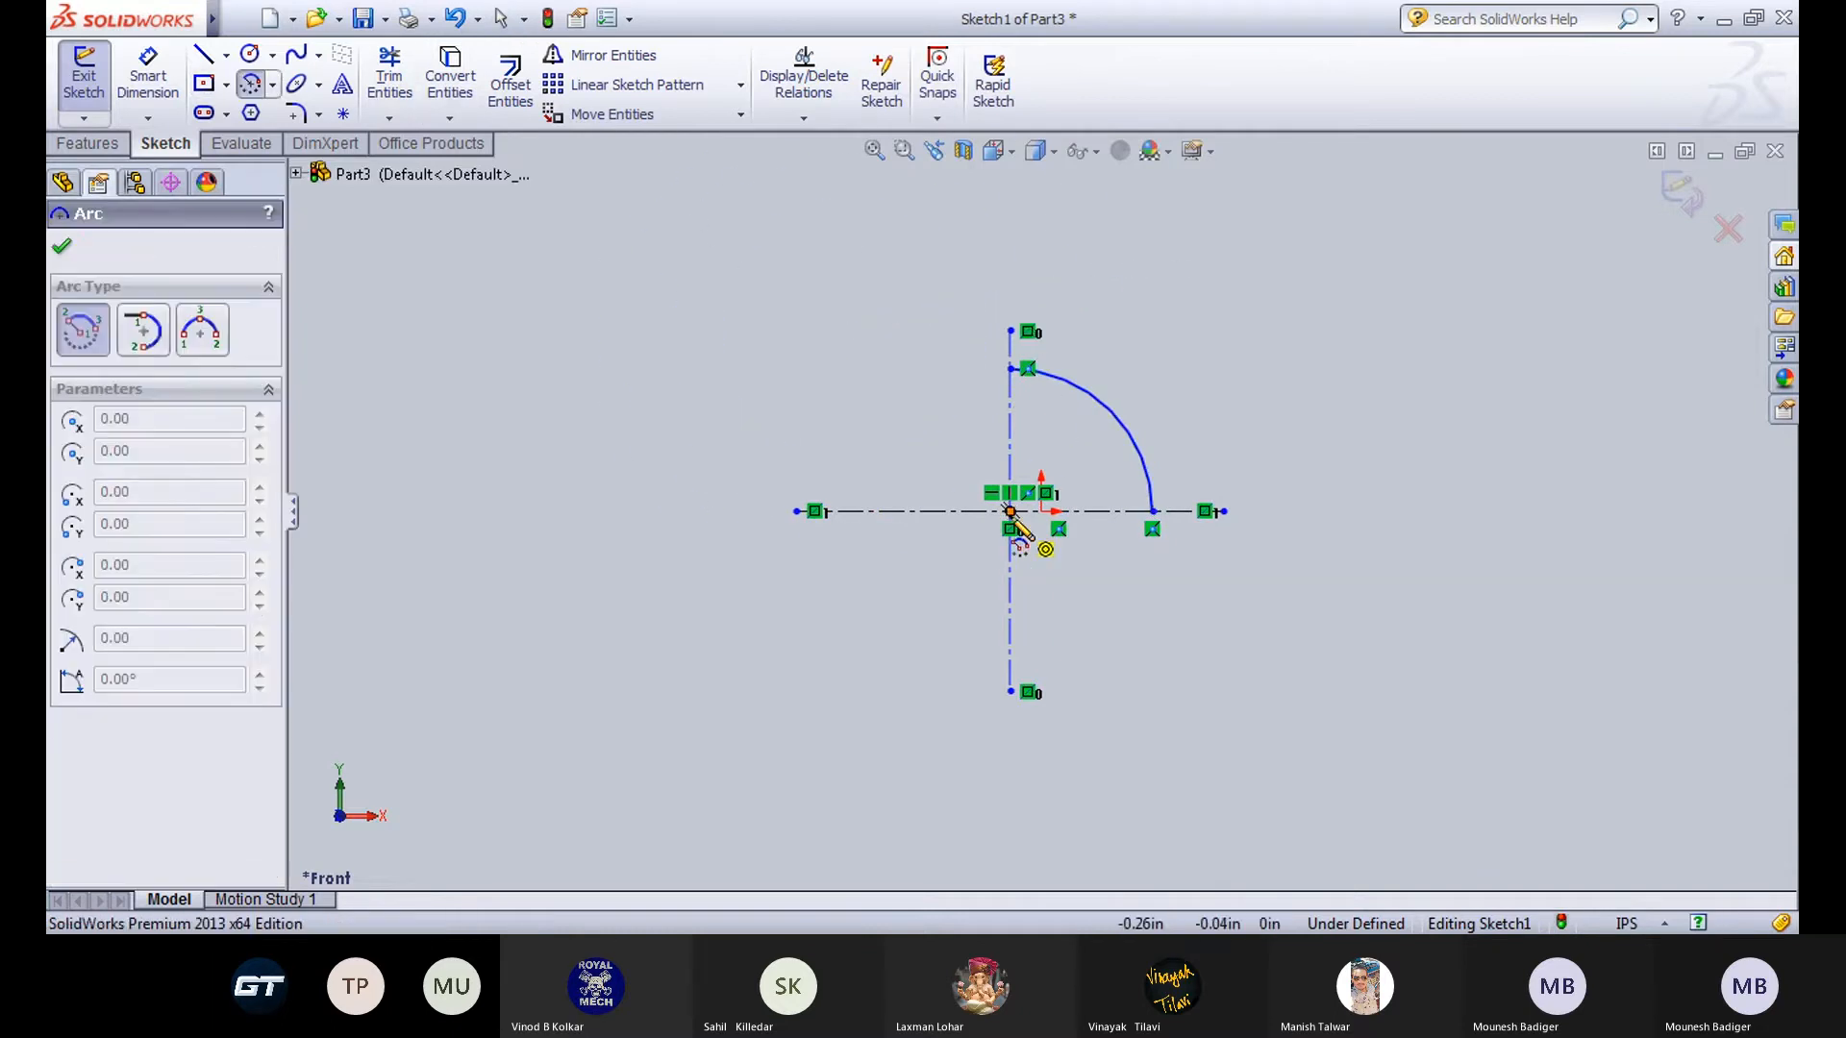
pyautogui.click(1009, 511)
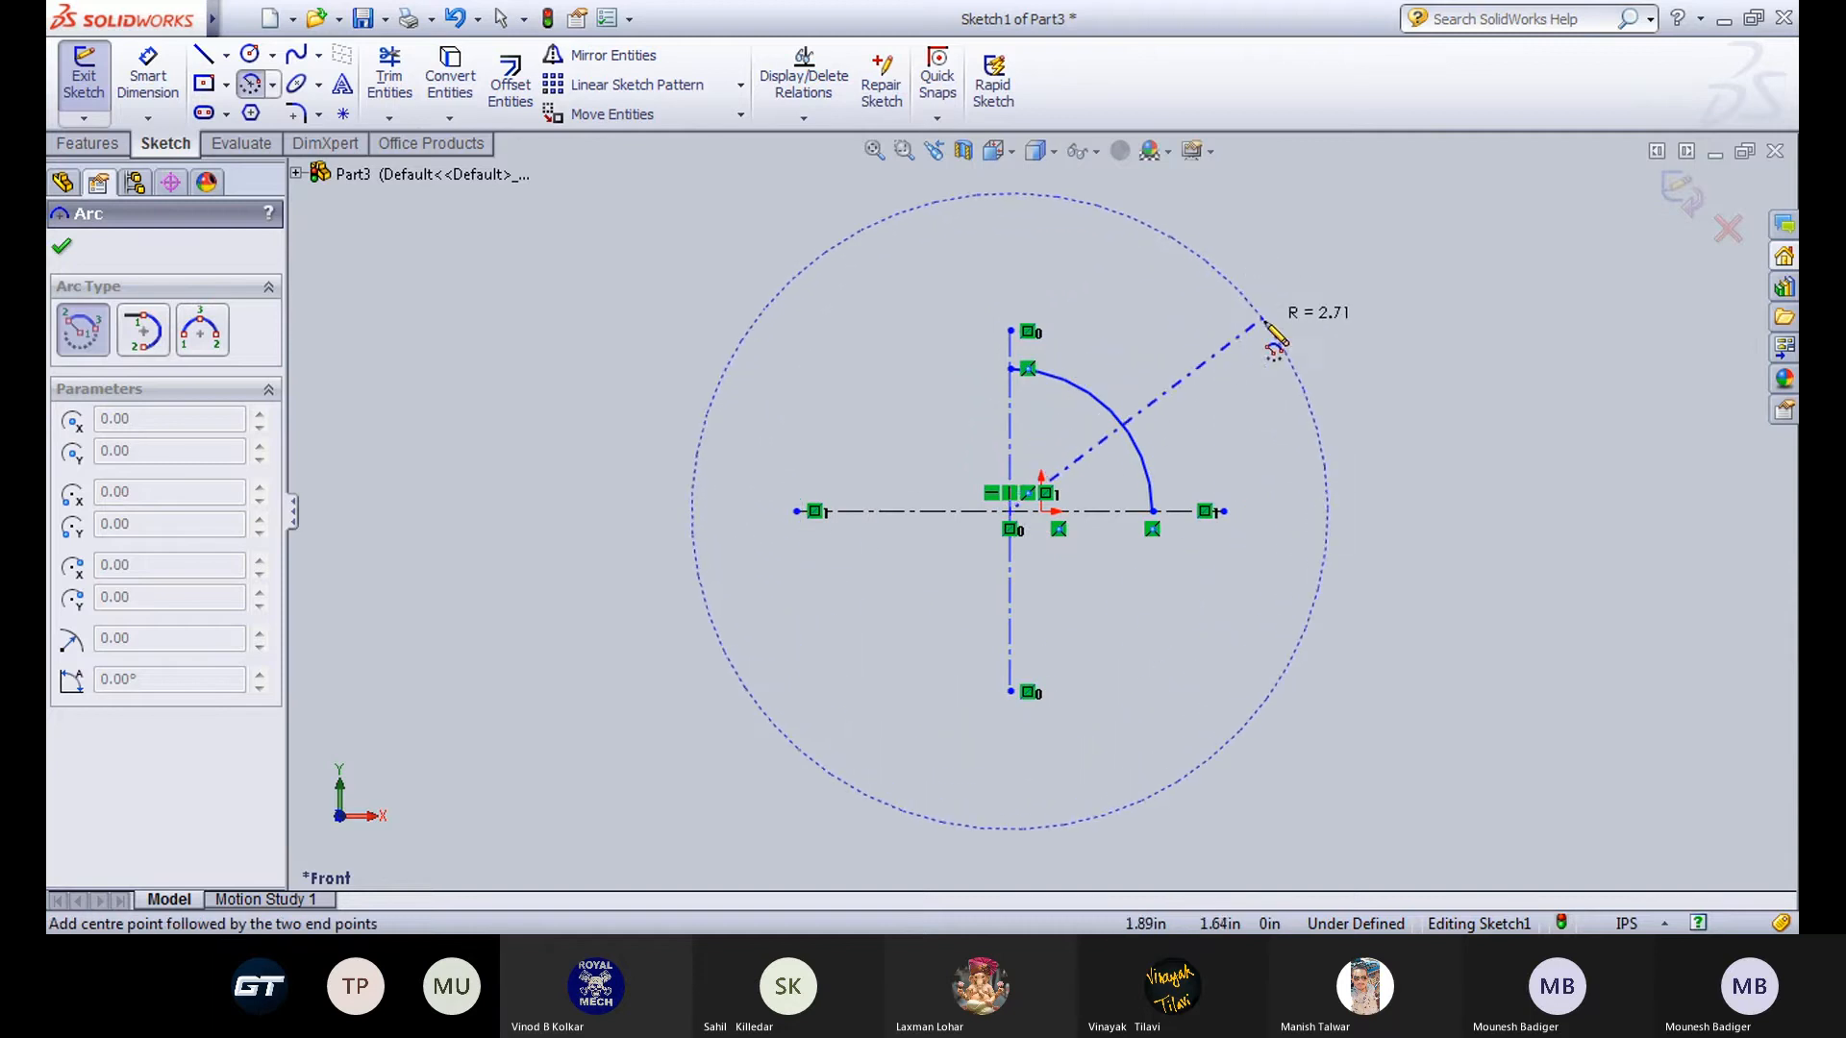
pyautogui.click(1264, 315)
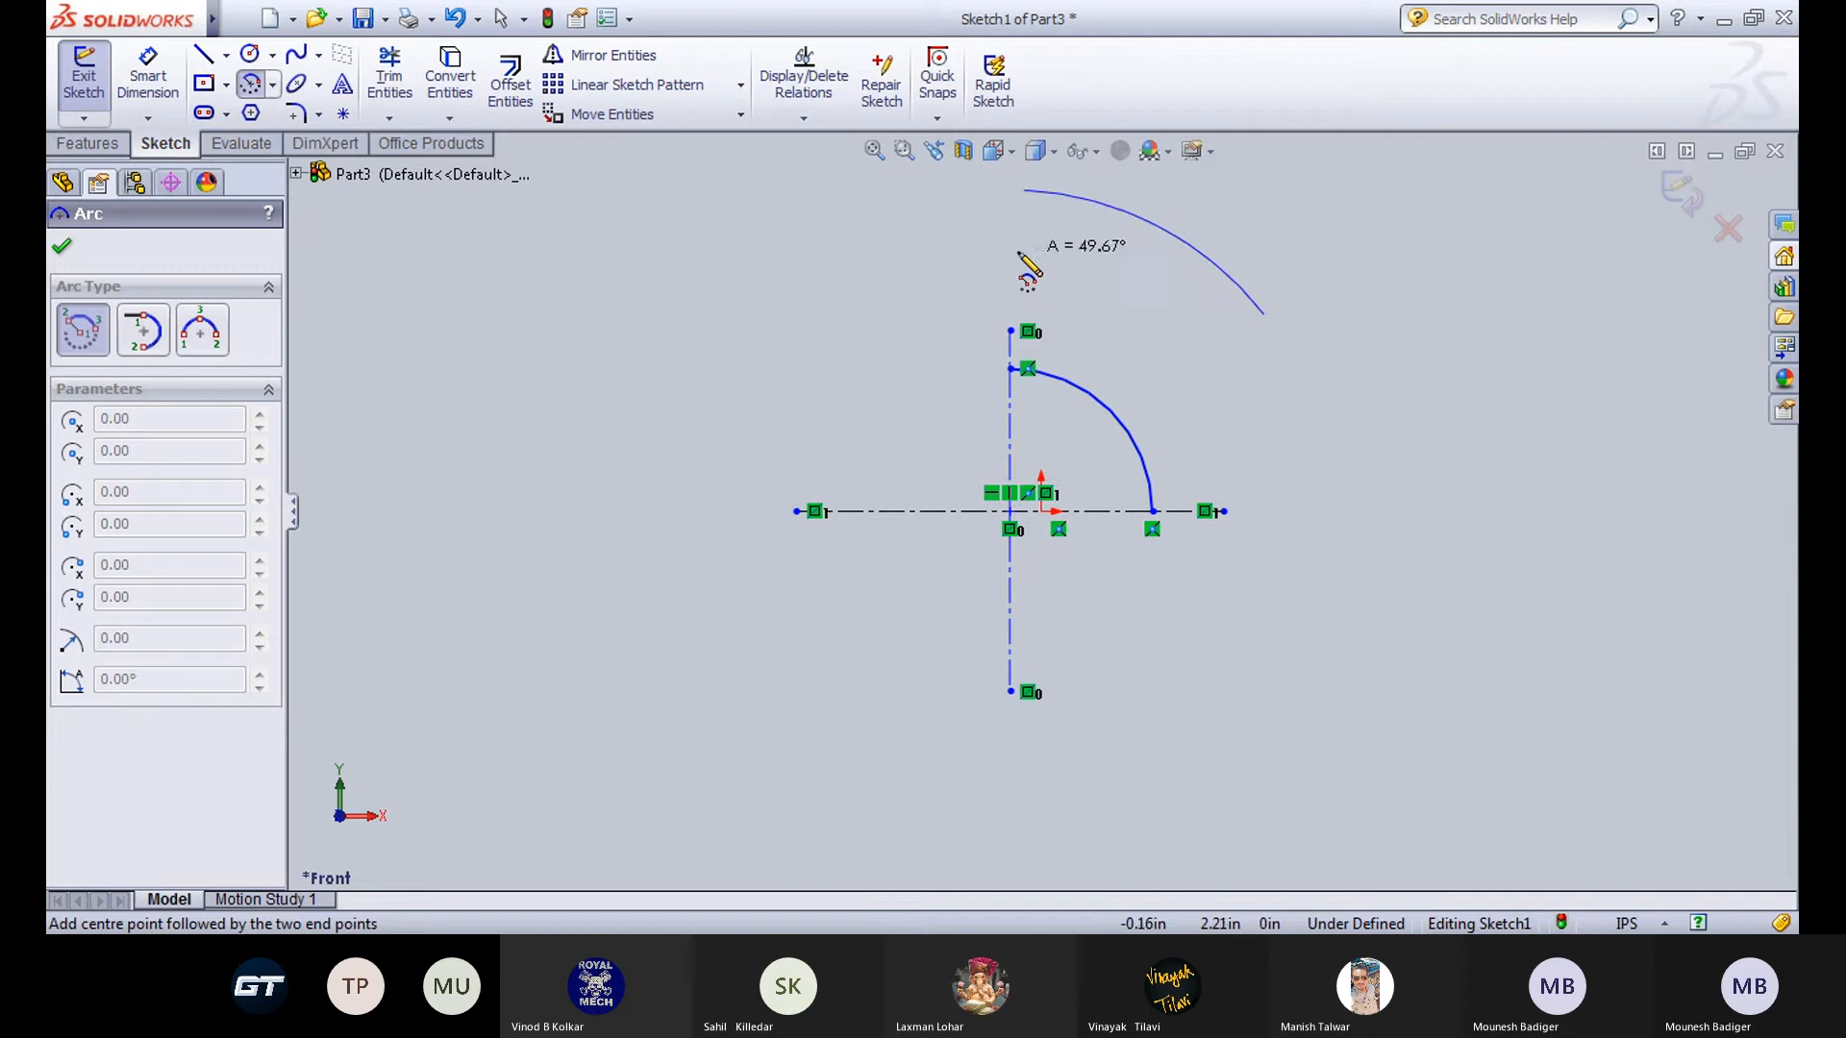
pyautogui.click(1010, 190)
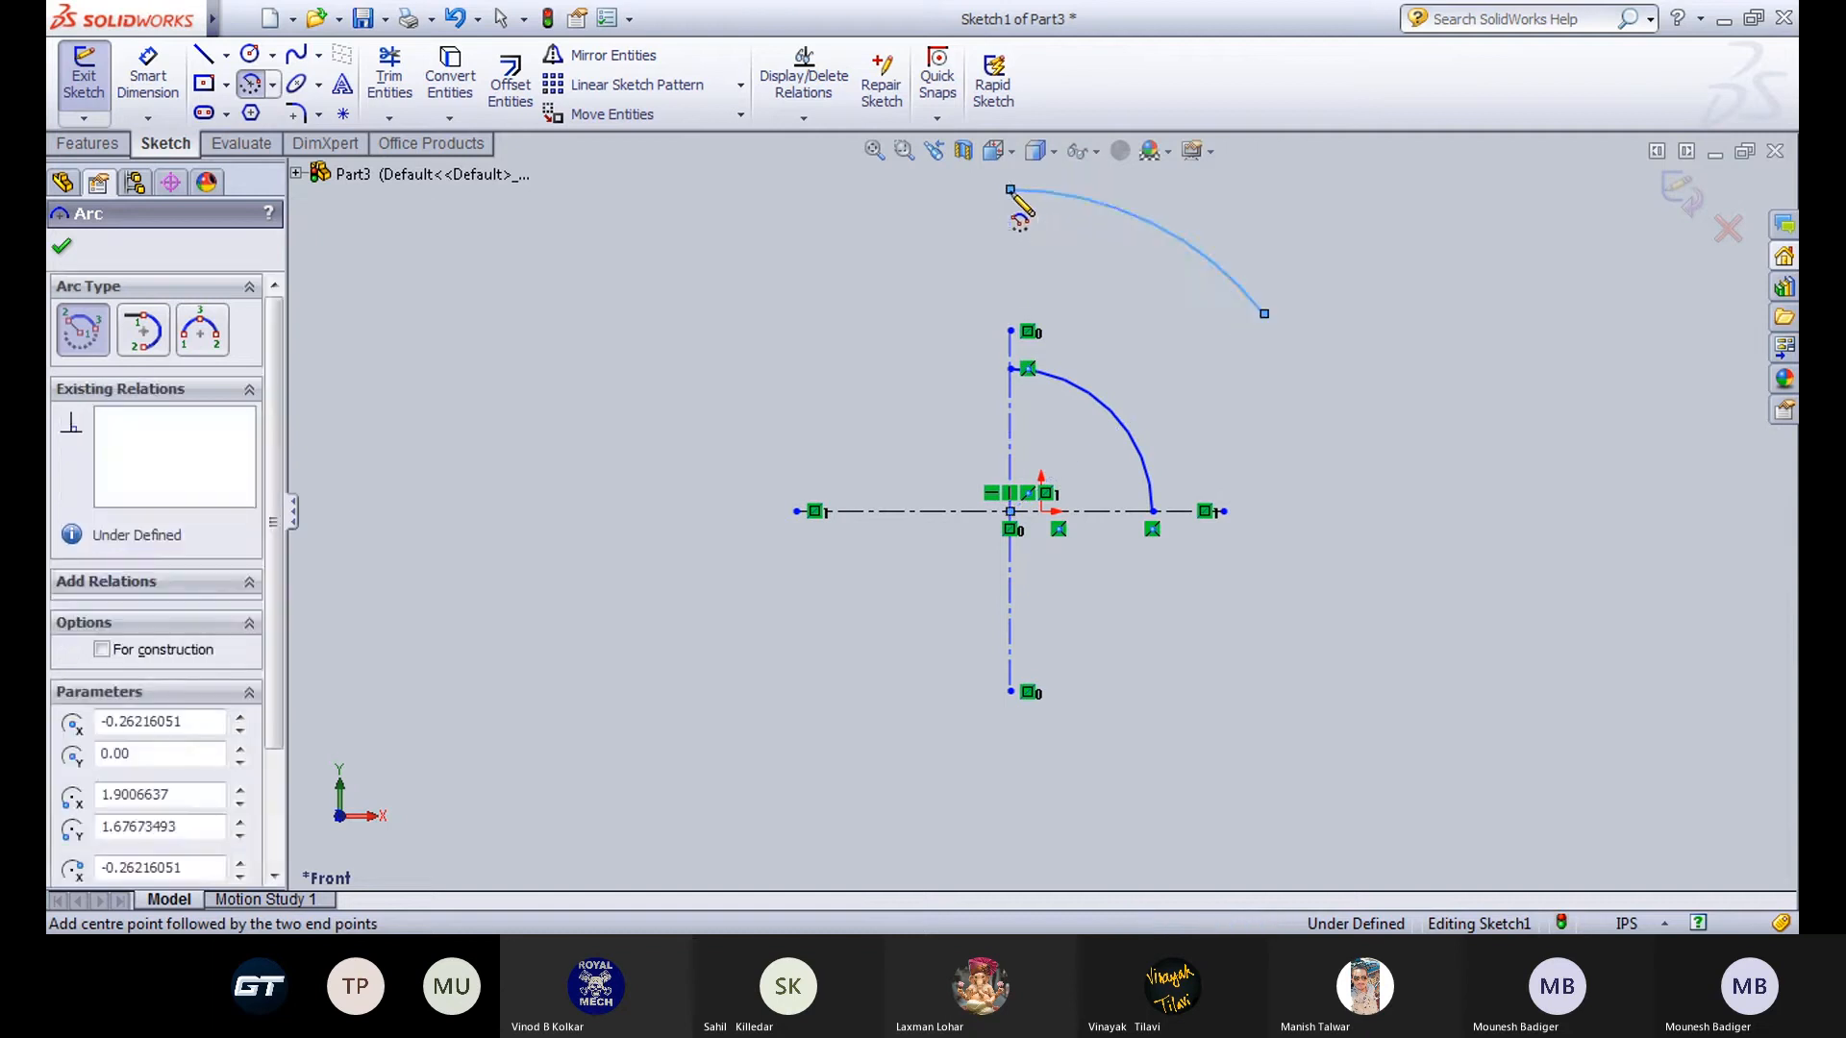
# Add a radius dimension to the outer arc and switch the document's unit system to MMGS.
pyautogui.click(148, 77)
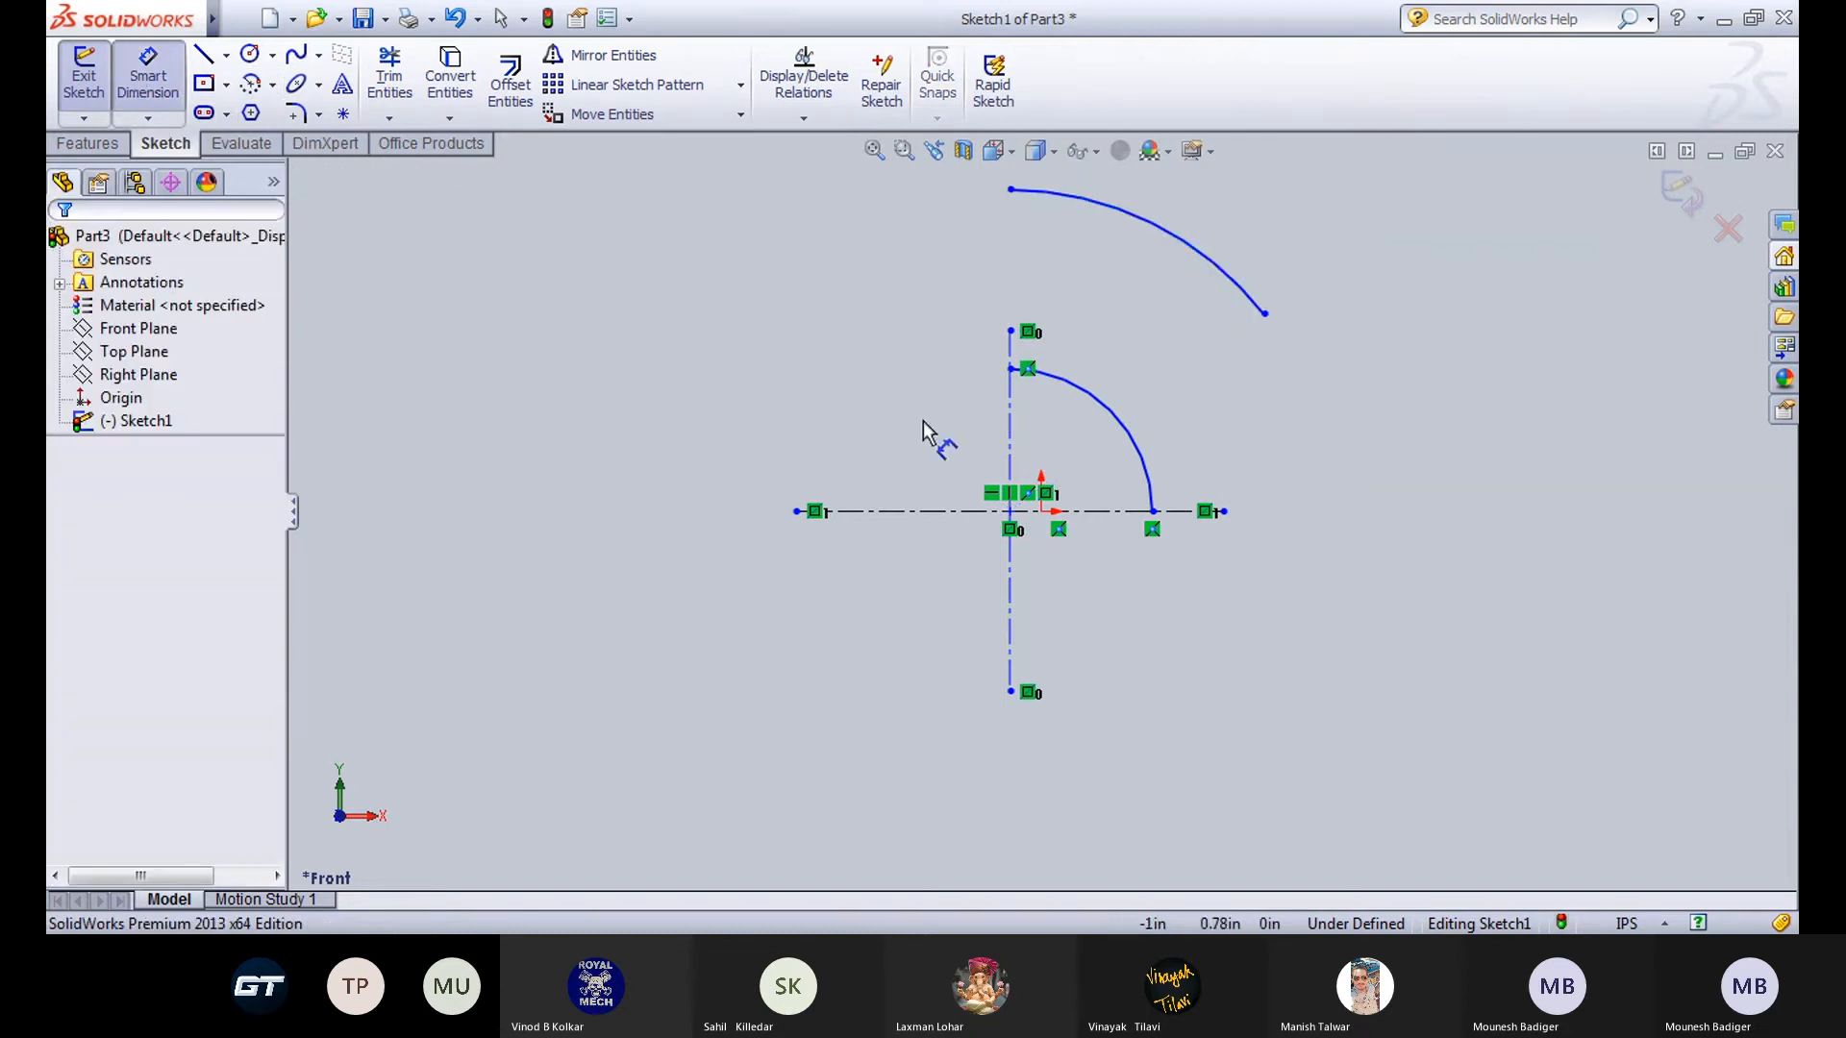
pyautogui.click(1129, 233)
pyautogui.click(1202, 208)
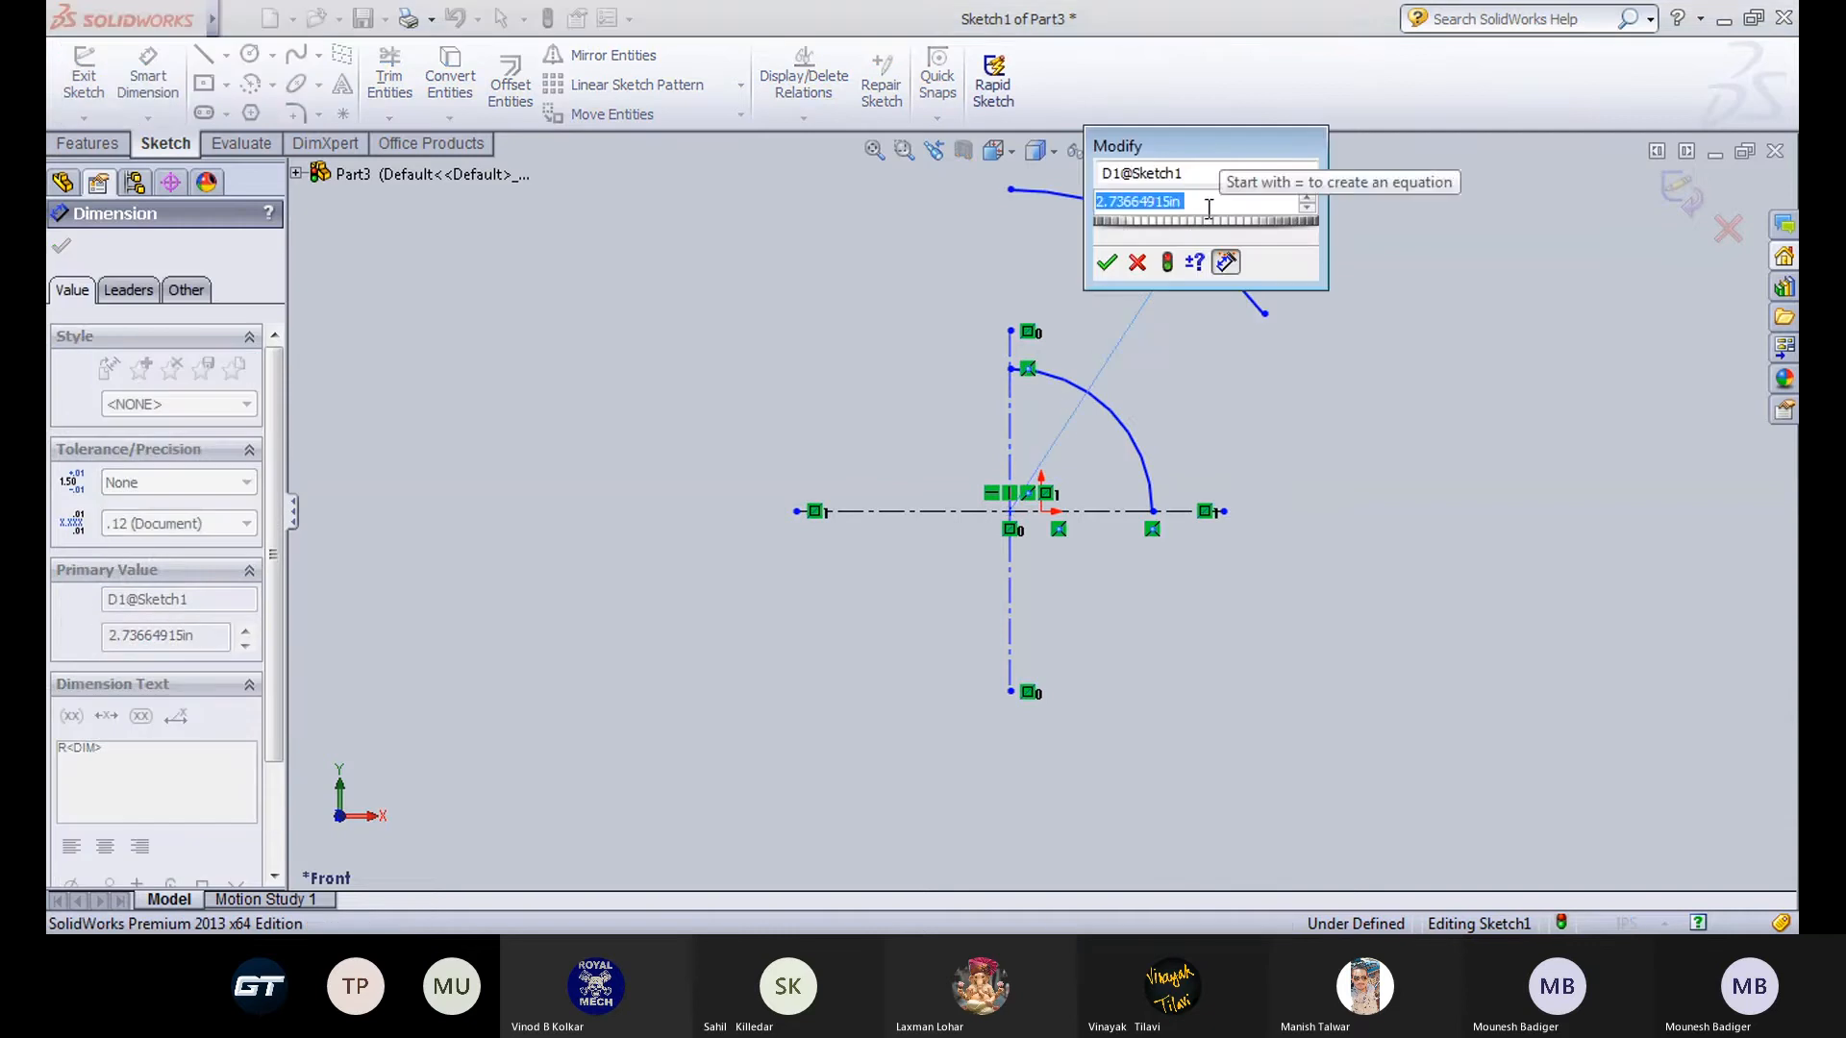
pyautogui.press('Return')
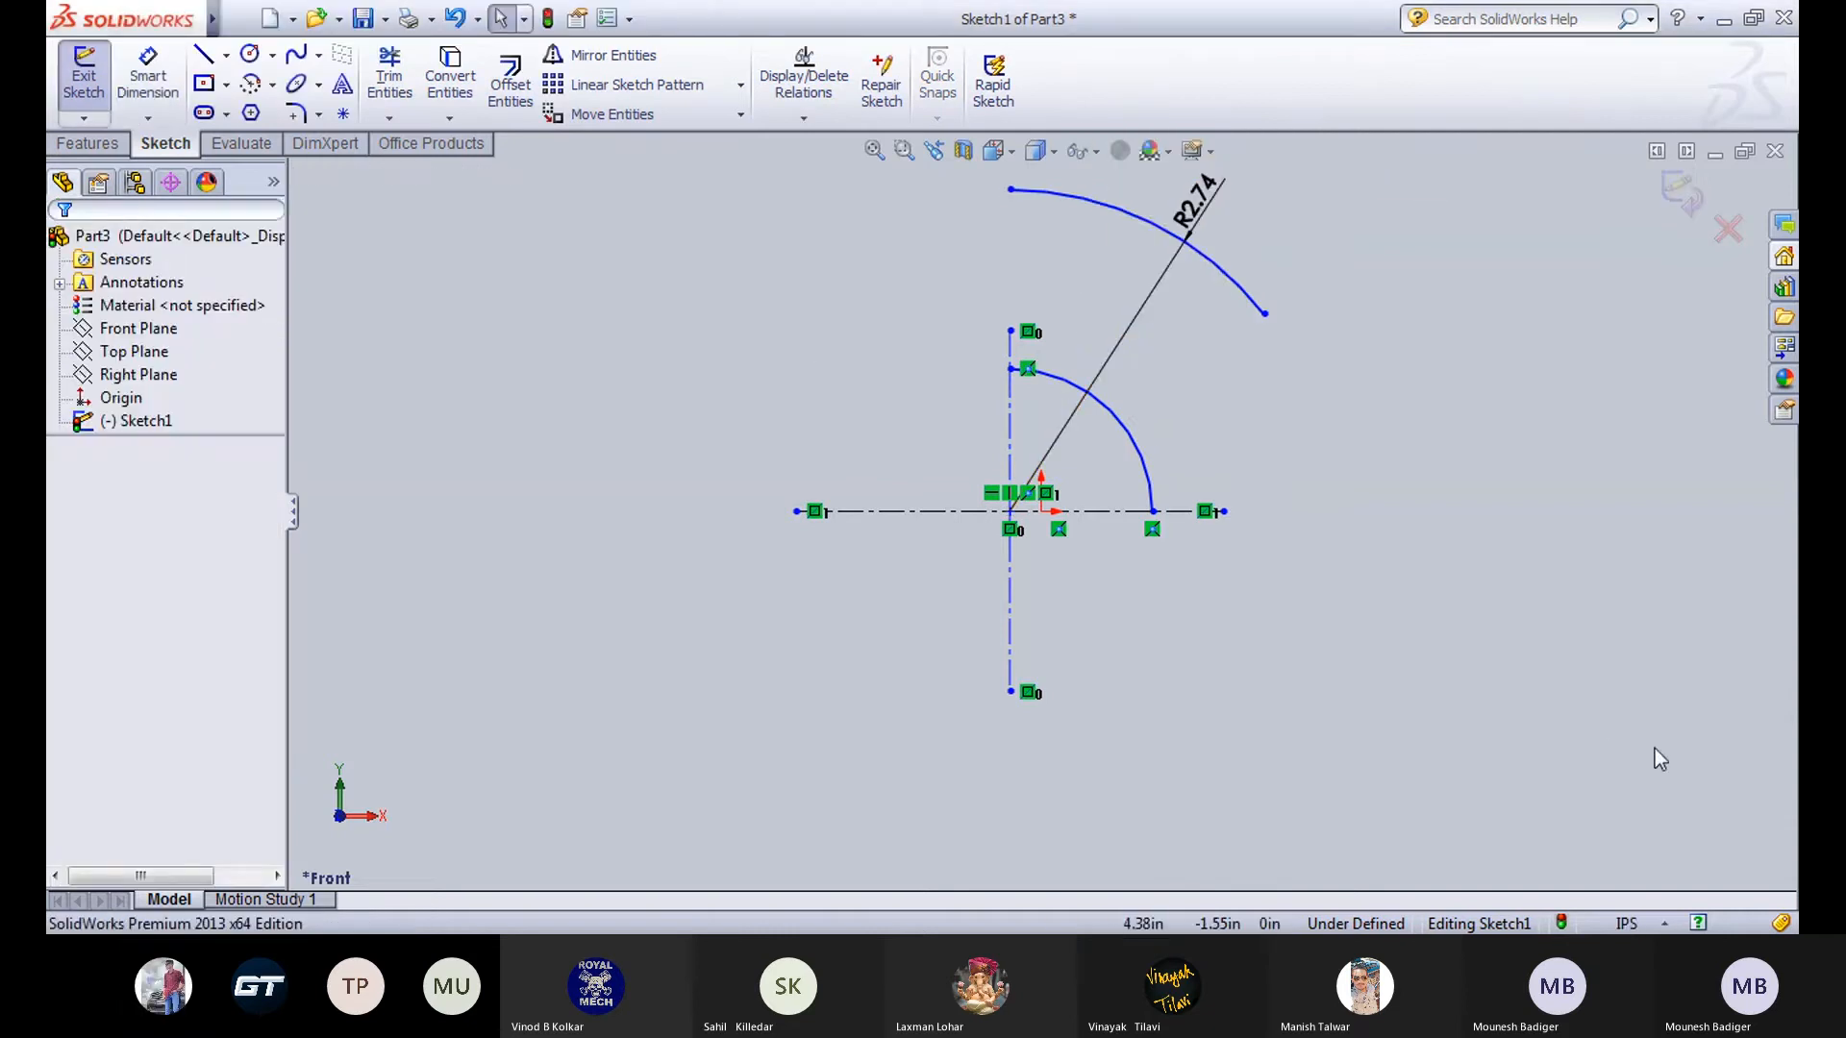
pyautogui.click(1620, 923)
pyautogui.click(1571, 826)
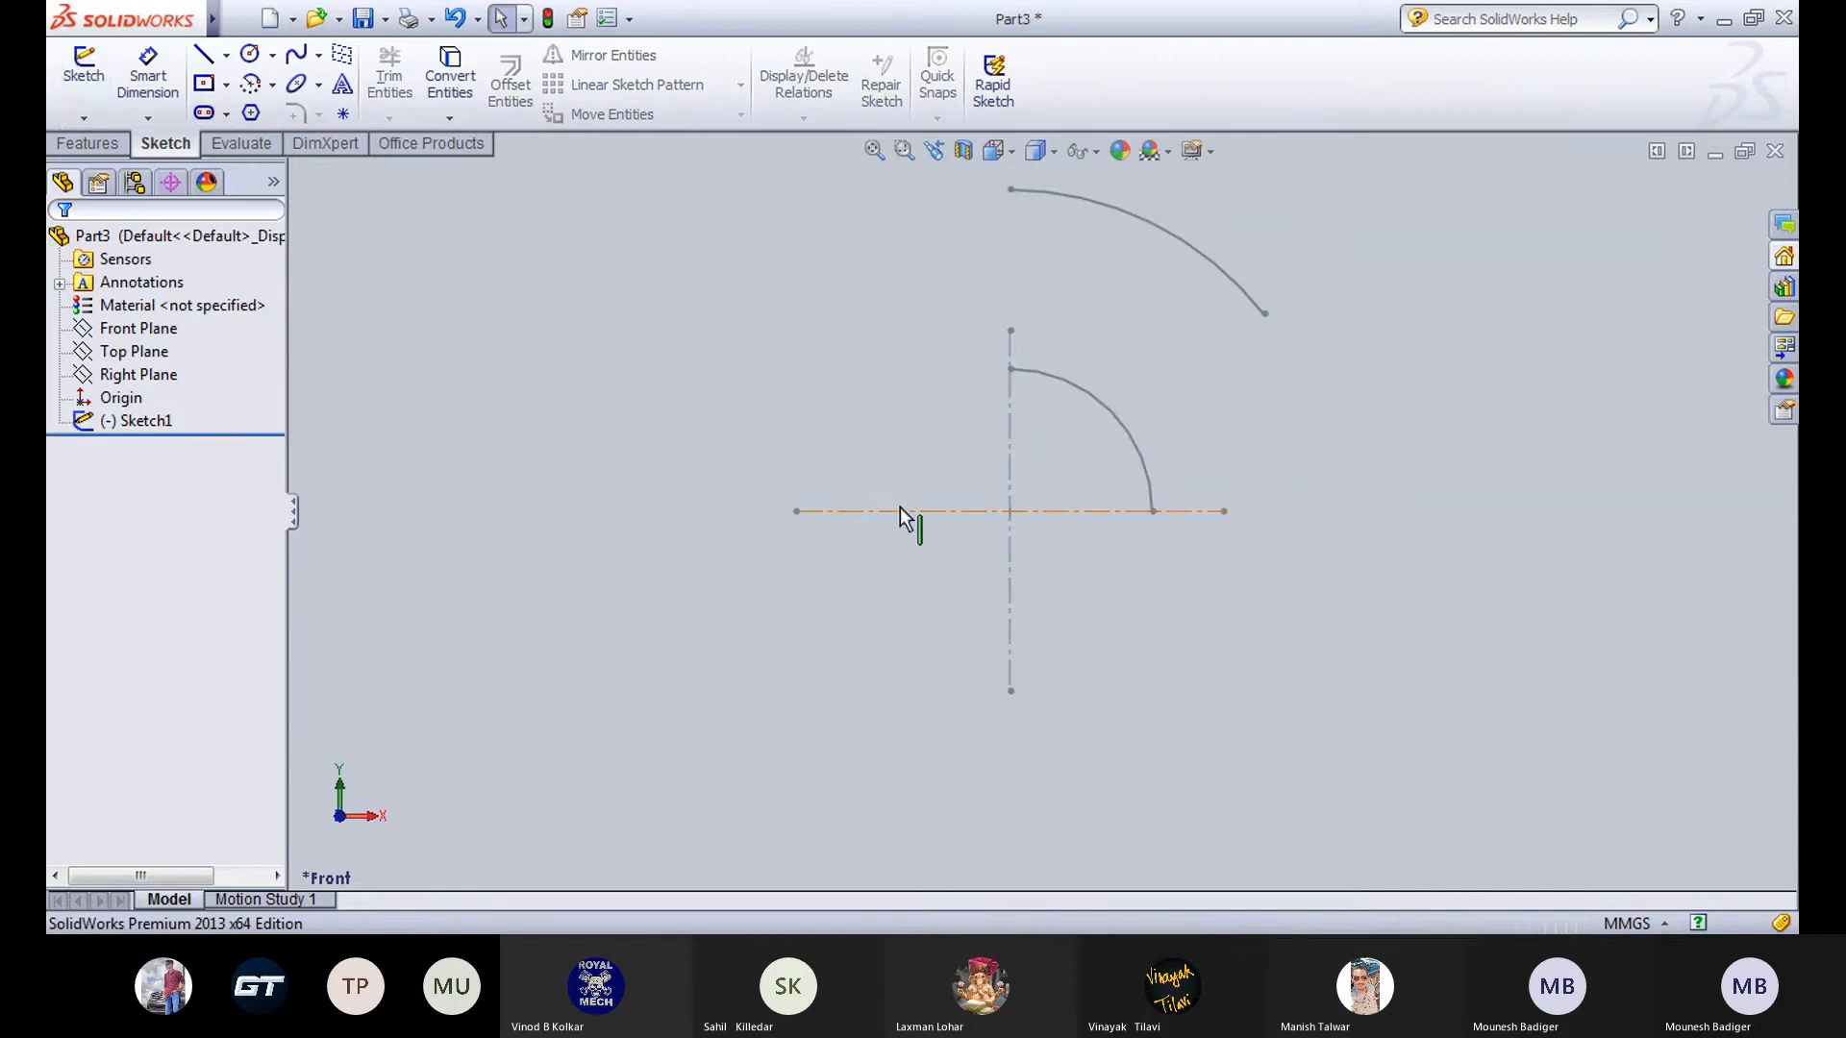
# Reopen the sketch for editing and set the outer arc's radius to 43 mm.
pyautogui.click(1105, 524)
pyautogui.click(1213, 202)
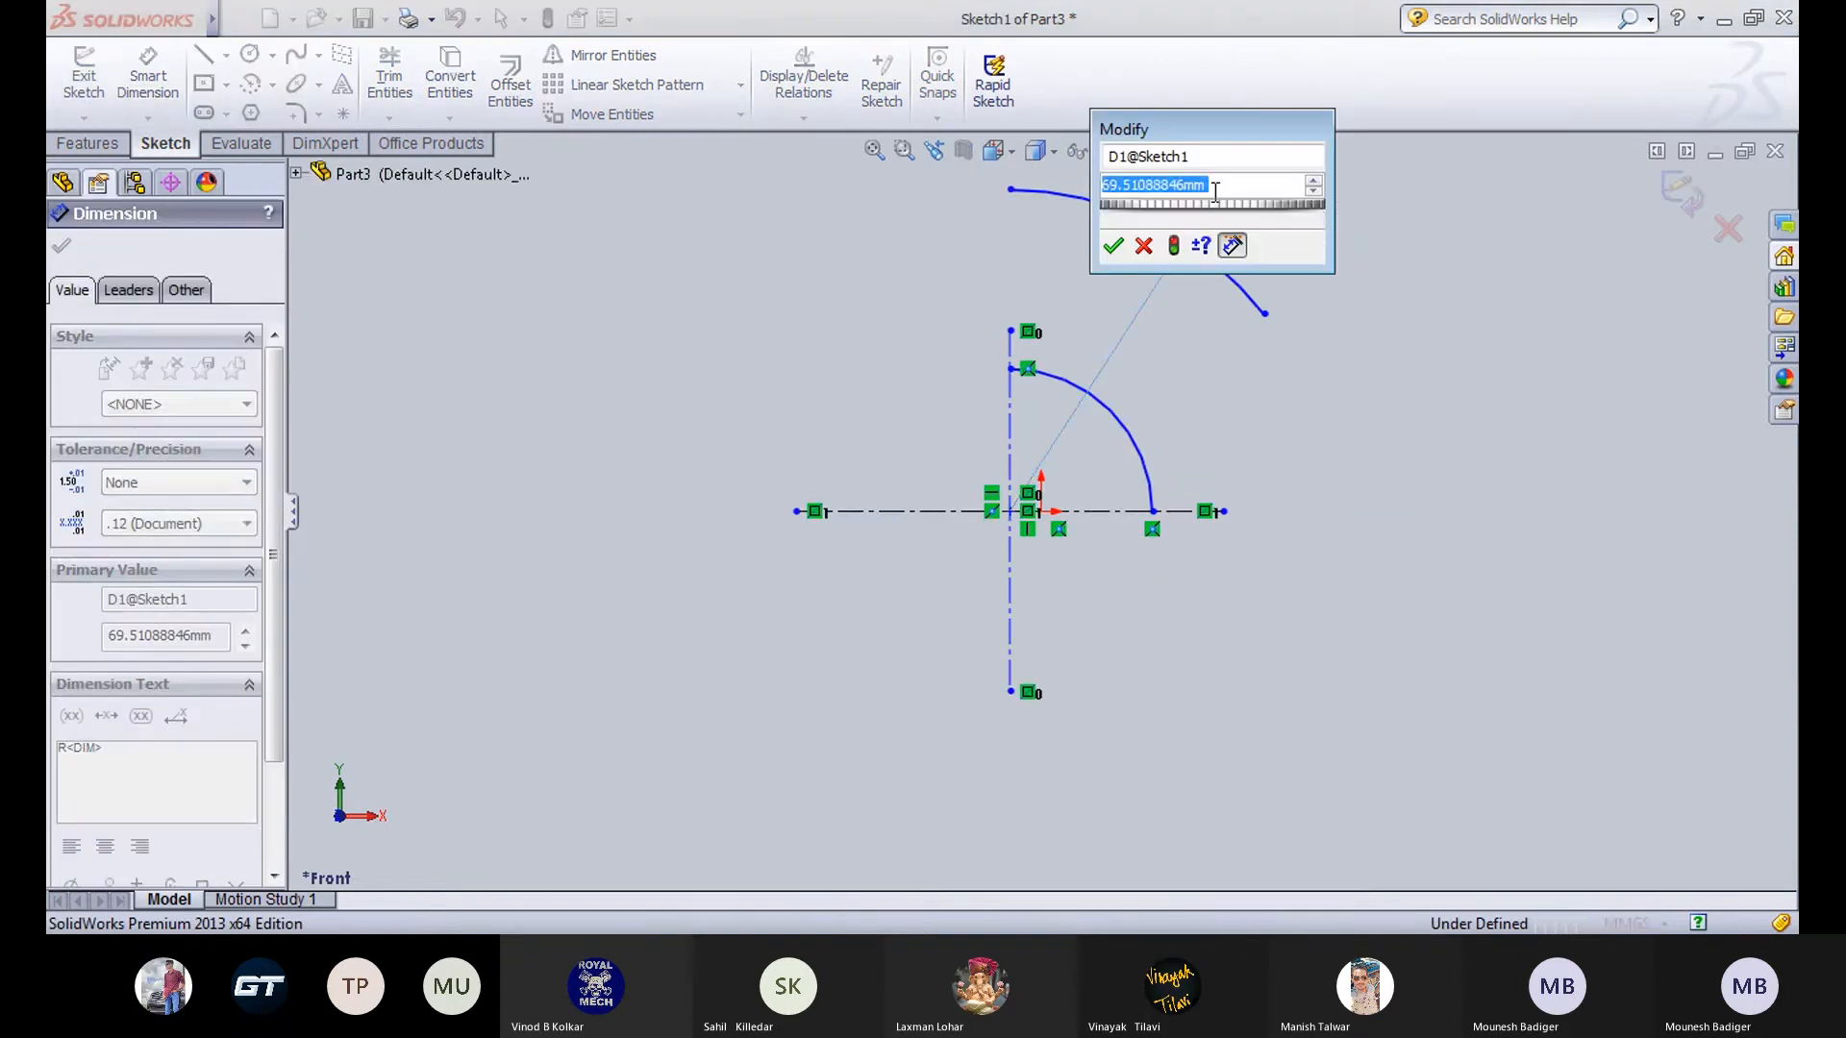
pyautogui.write('43')
pyautogui.press('Return')
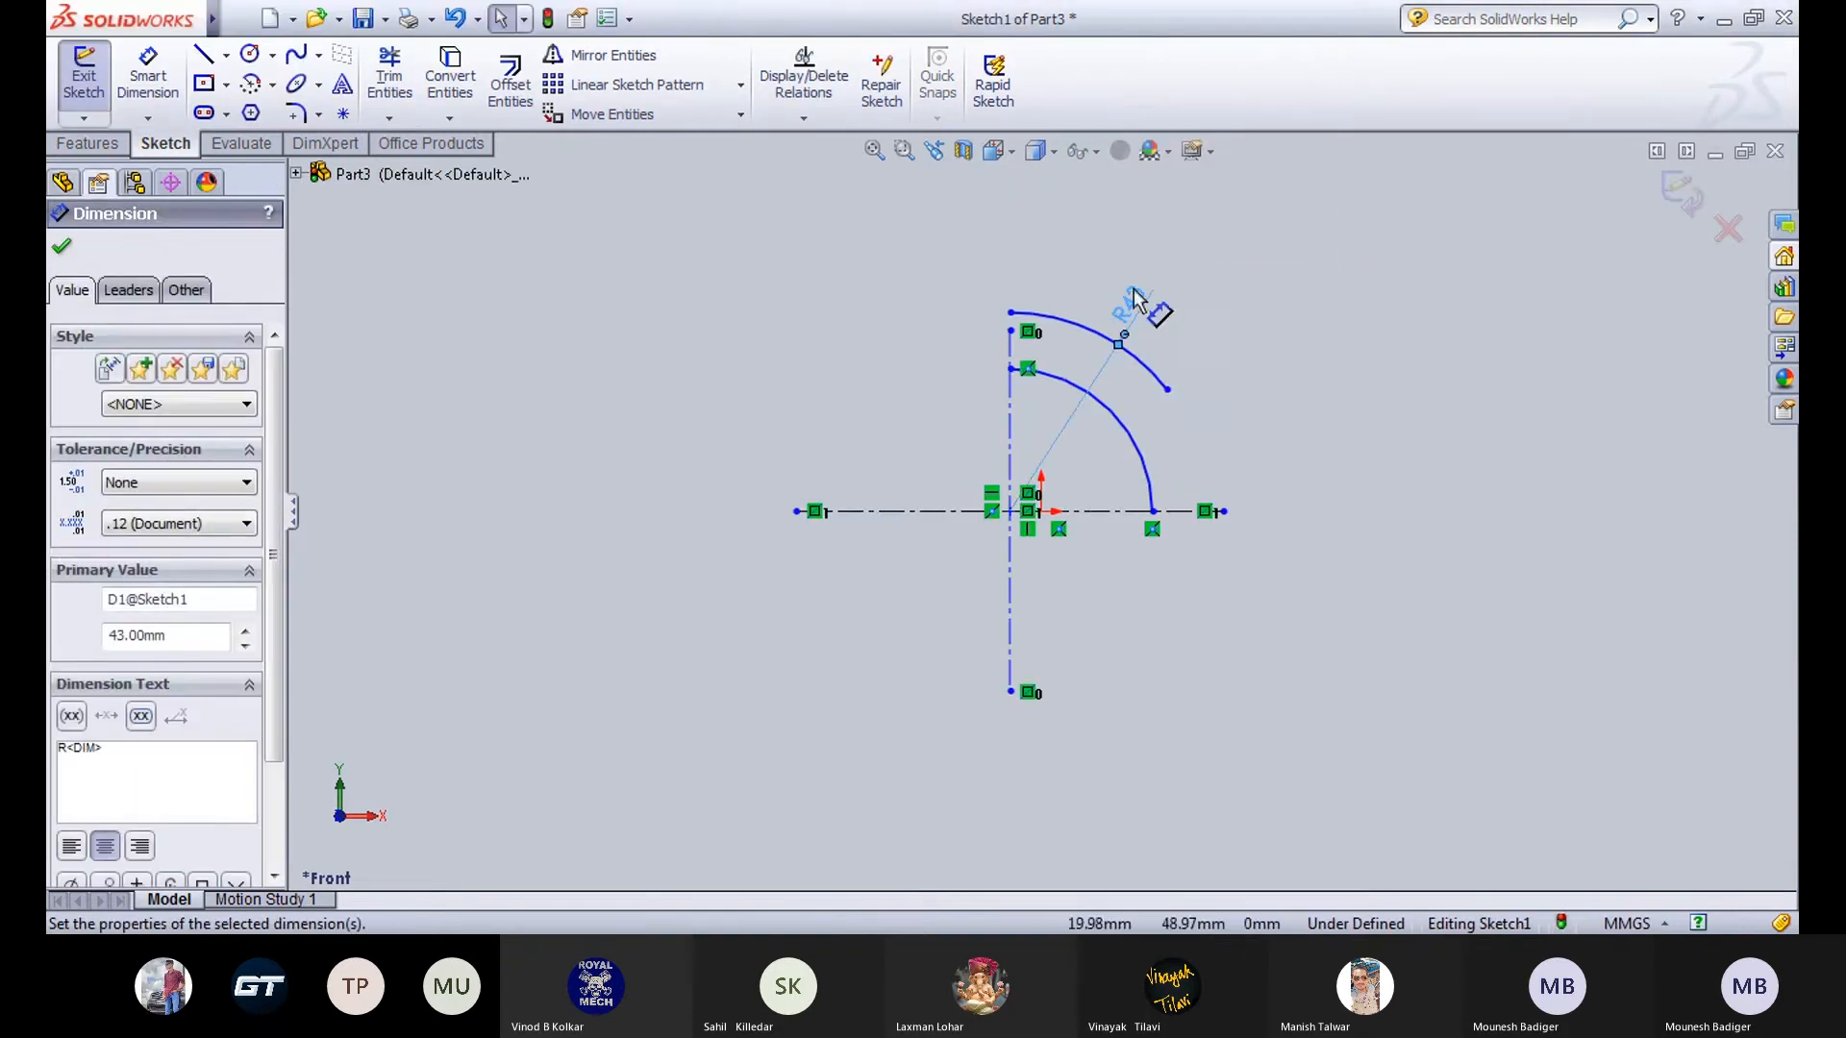
# Dimension the inner arc with a radius of 19 mm.
pyautogui.click(1136, 447)
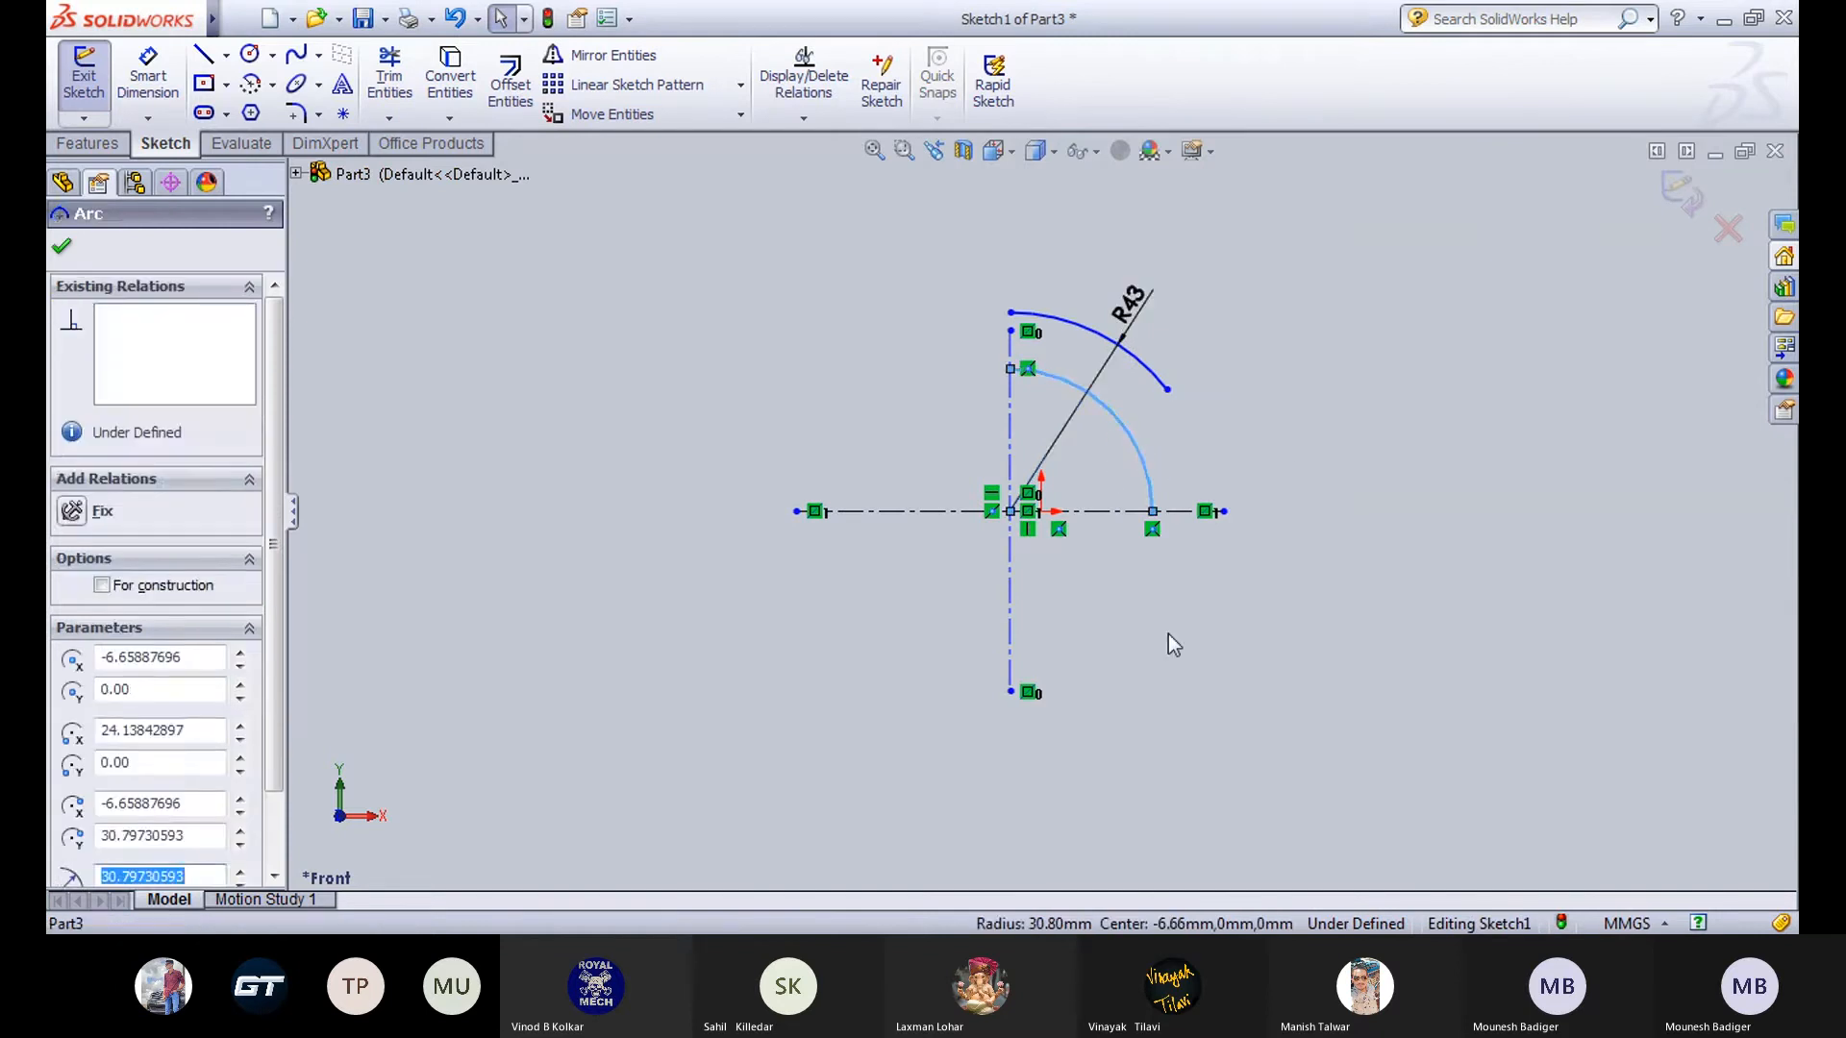
pyautogui.press('Escape')
pyautogui.click(148, 75)
pyautogui.click(1146, 450)
pyautogui.click(1123, 464)
pyautogui.write('19')
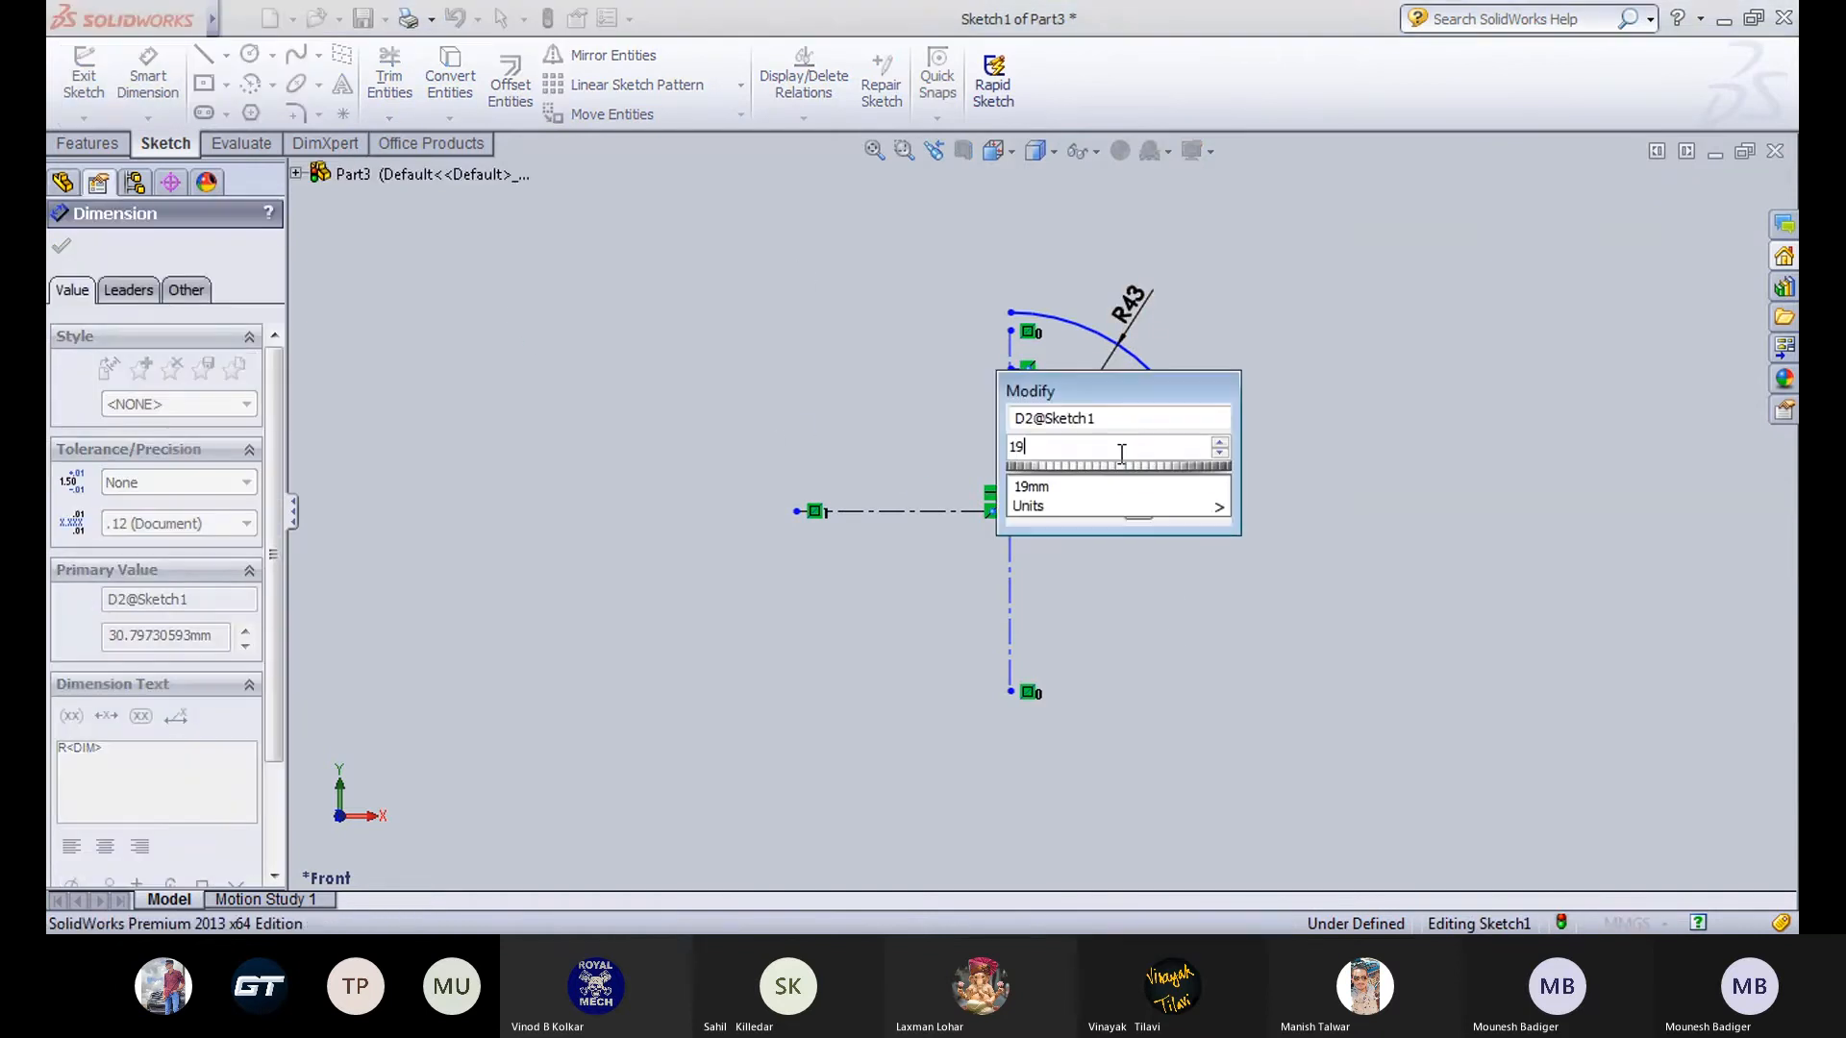
pyautogui.press('Return')
pyautogui.click(815, 390)
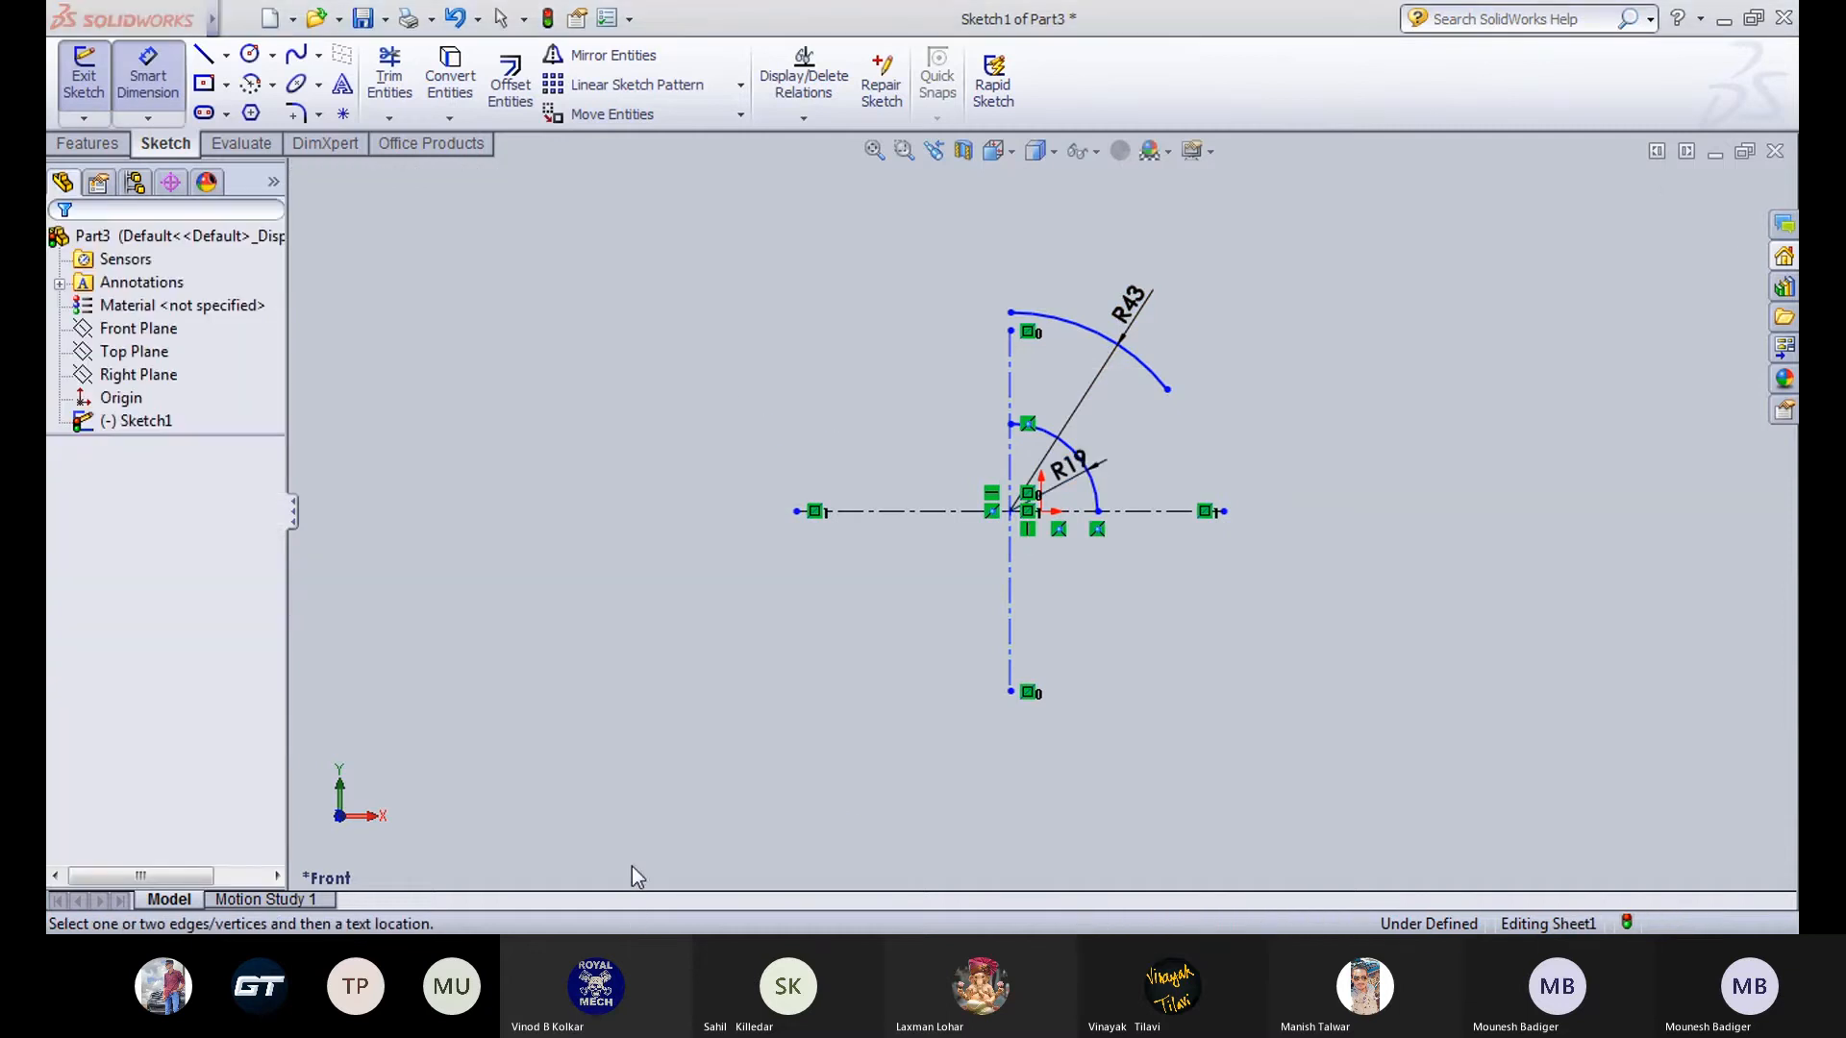
# Check the cap's outer radius in the reference drawing and set the sketch's outer arc radius to 36 mm.
pyautogui.hotkey('ctrl', 'Tab')
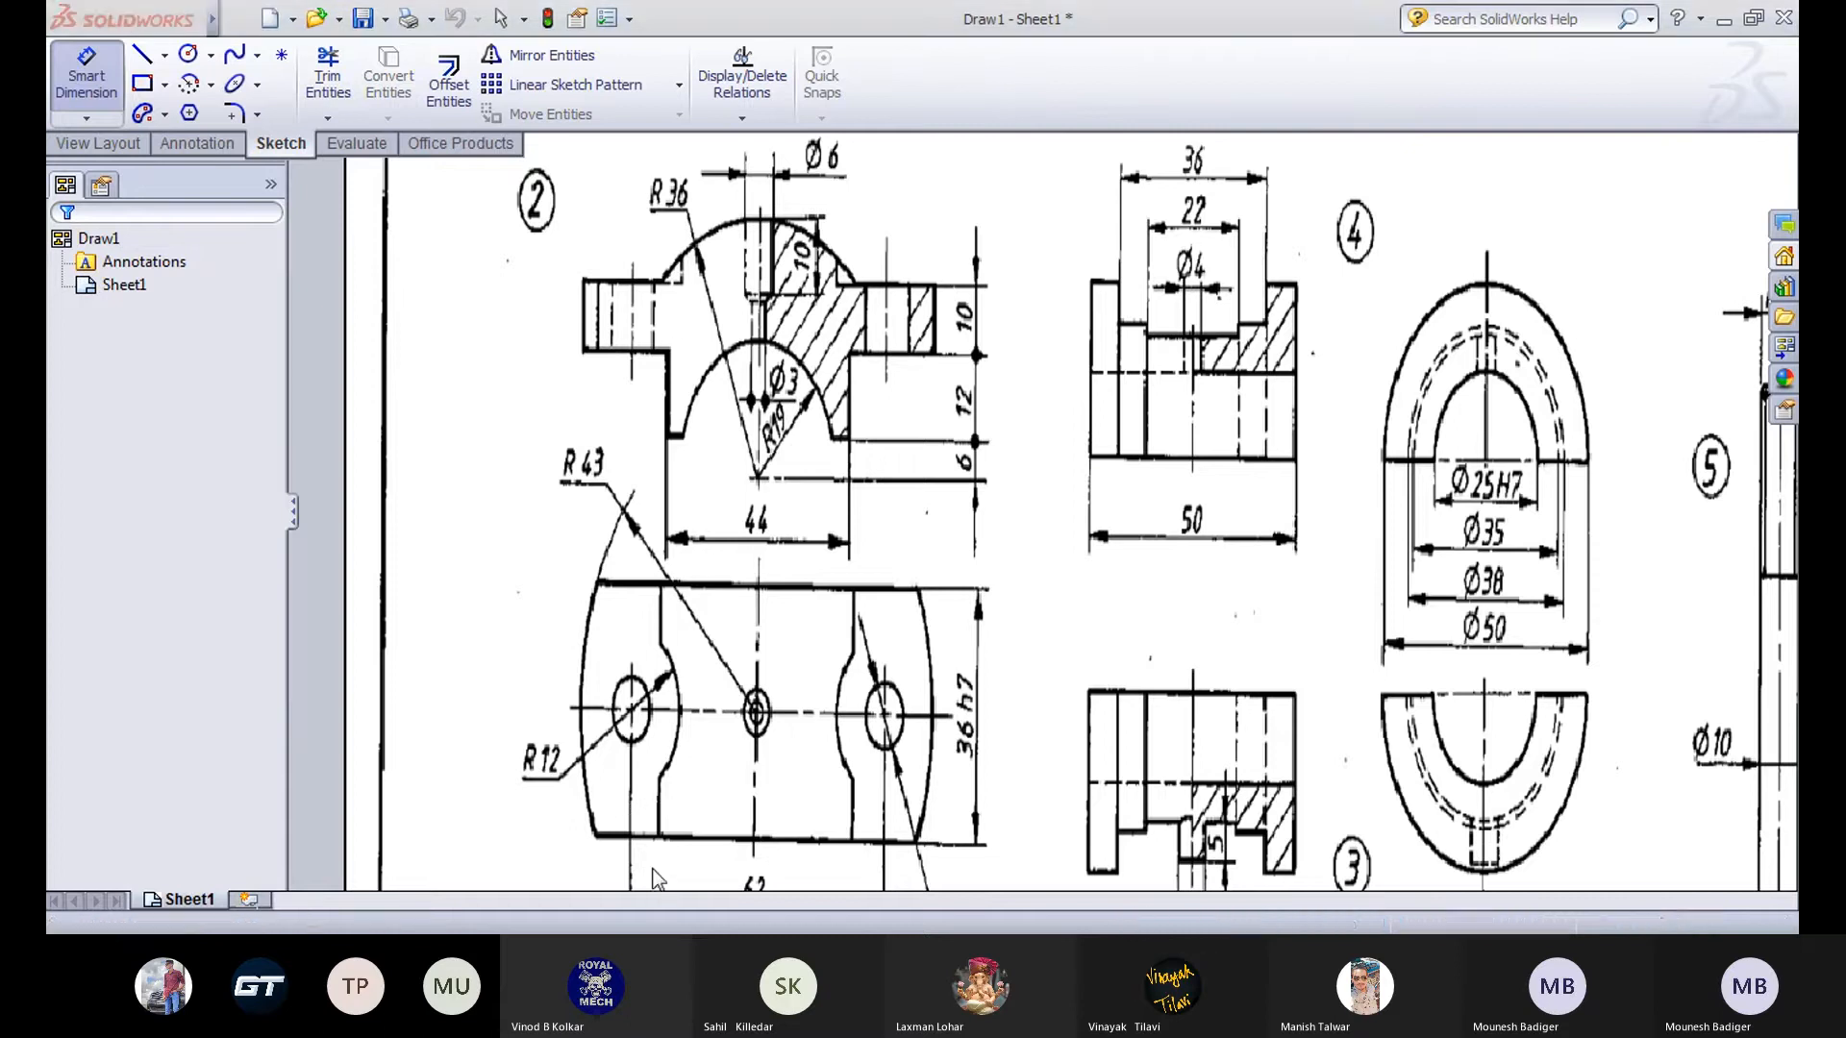
pyautogui.click(713, 848)
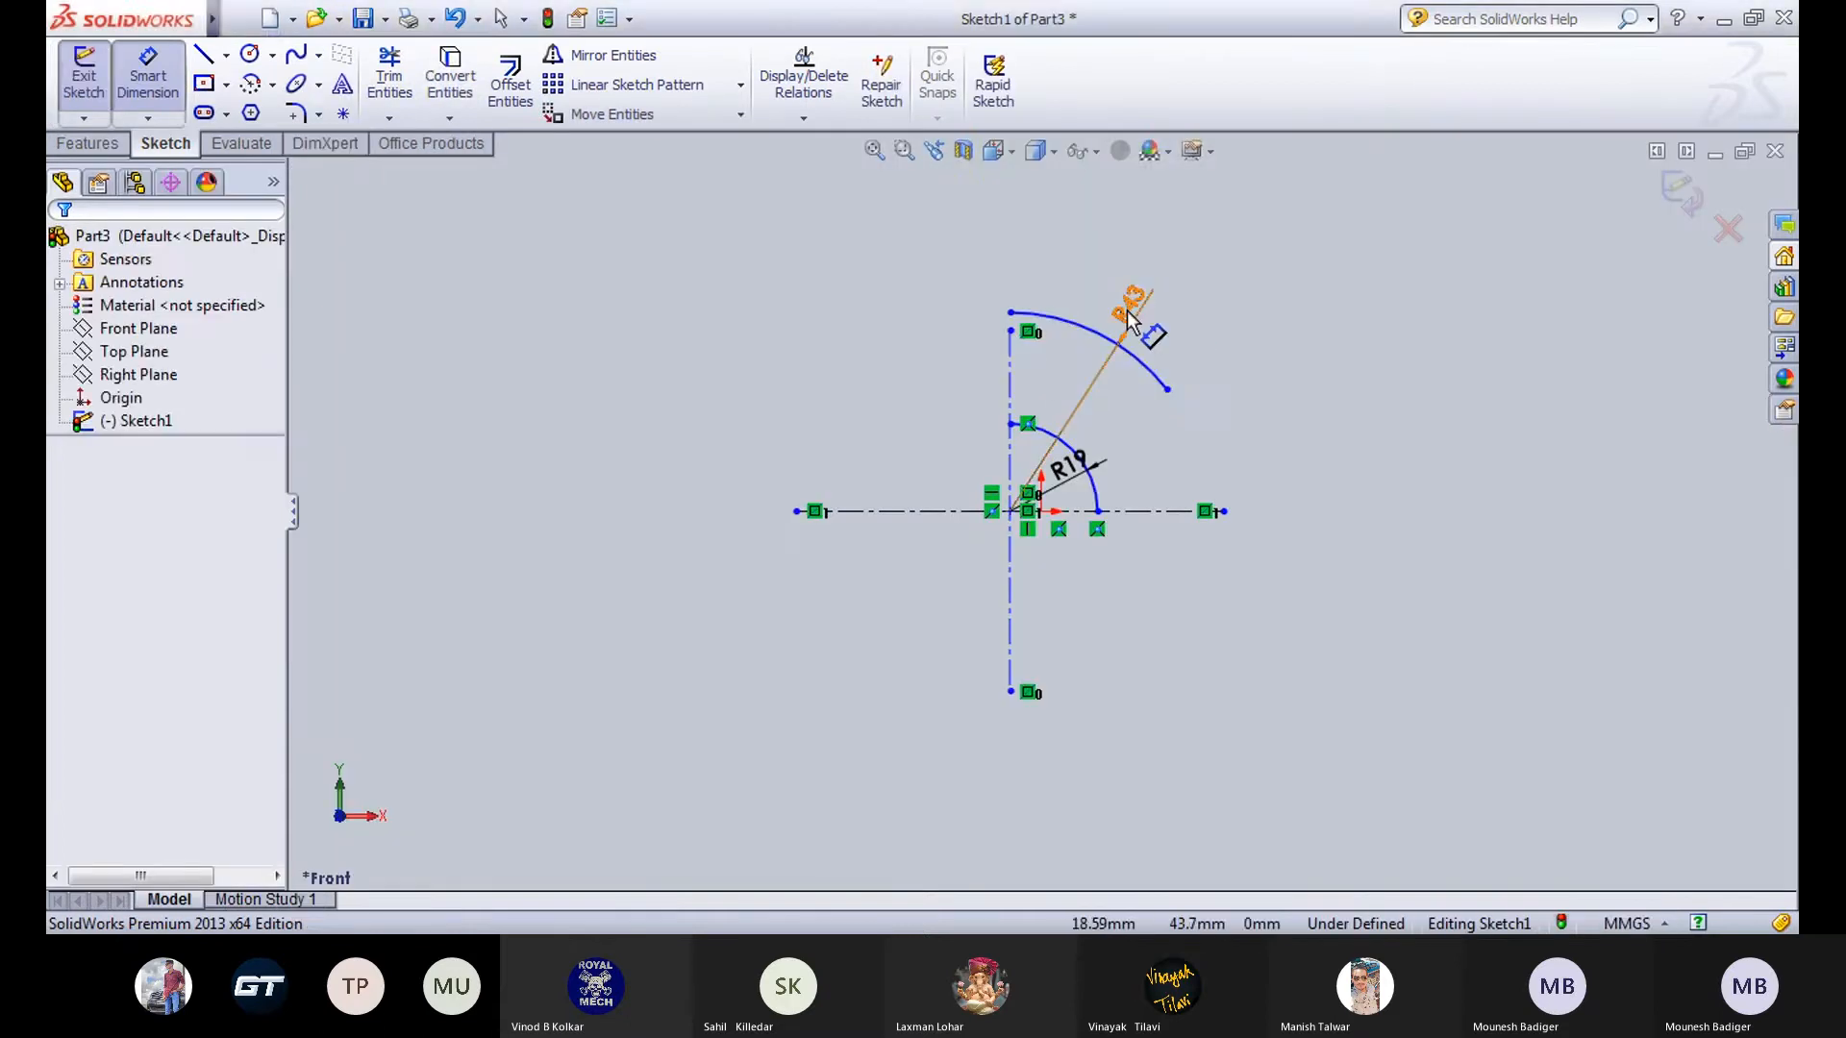
pyautogui.click(1172, 324)
pyautogui.write('36')
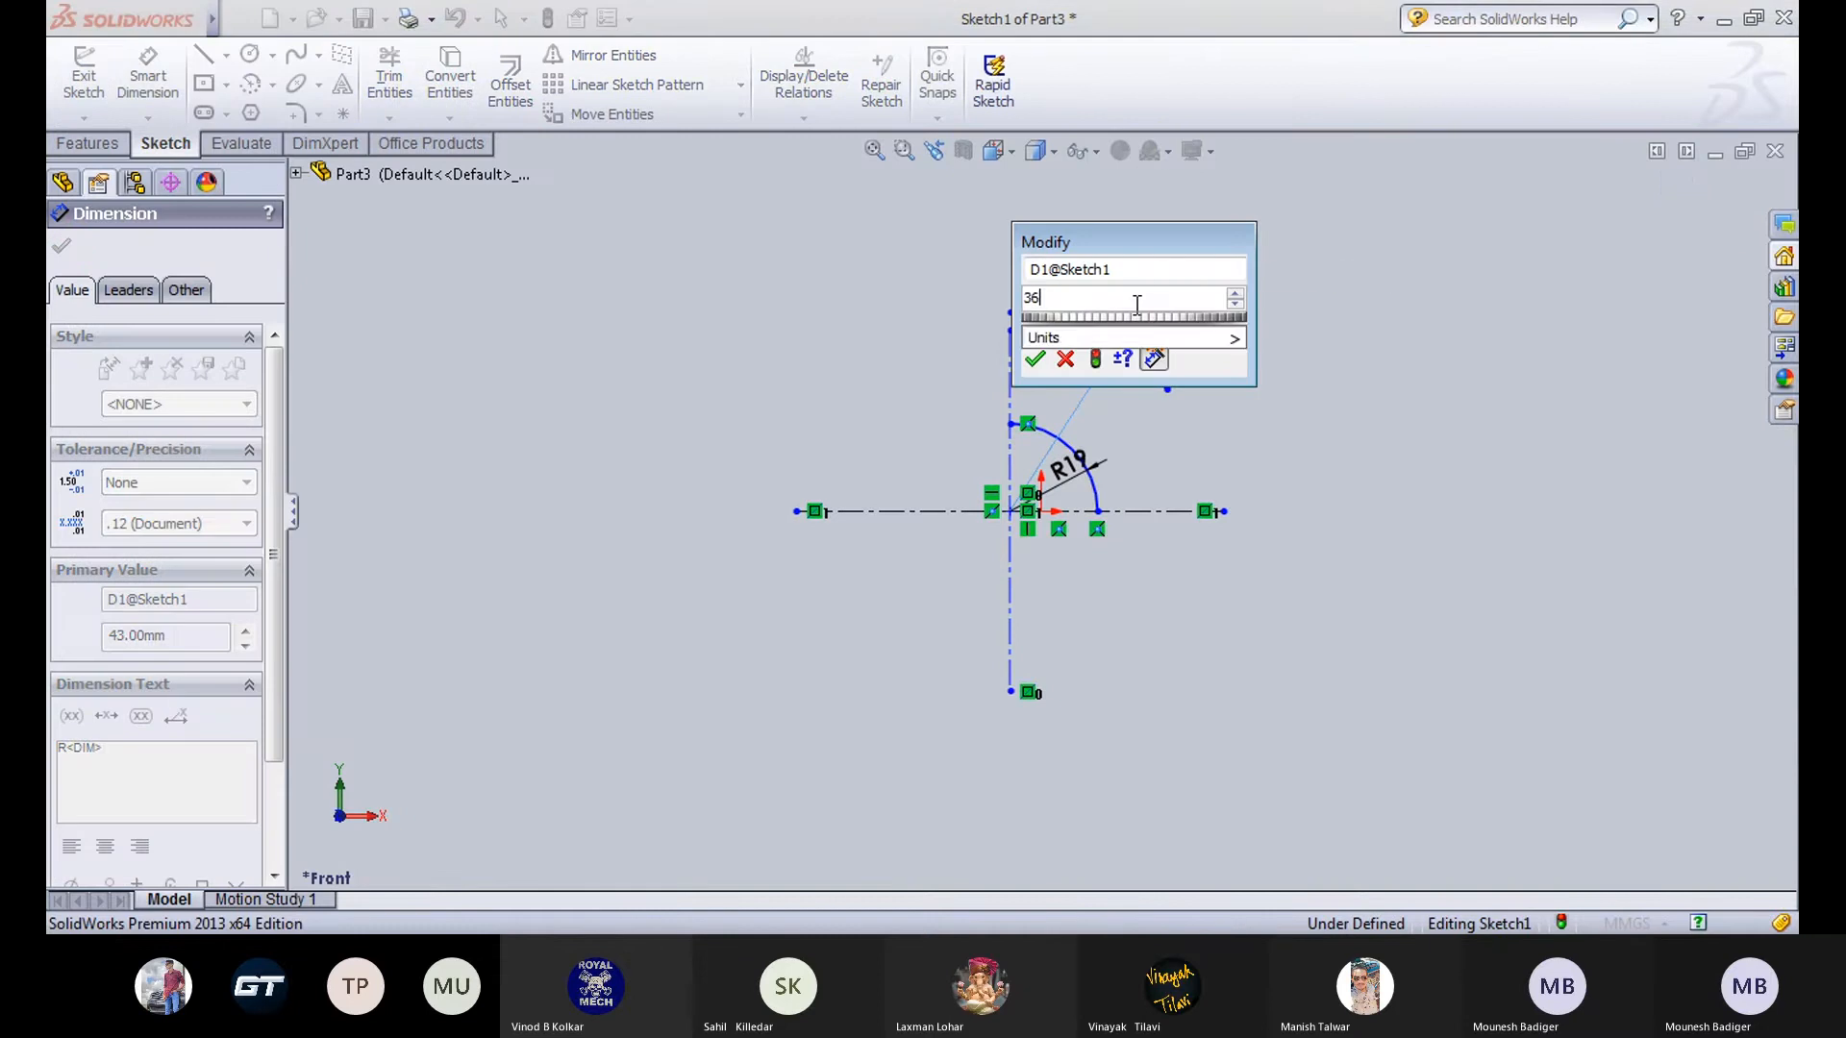
pyautogui.press('Return')
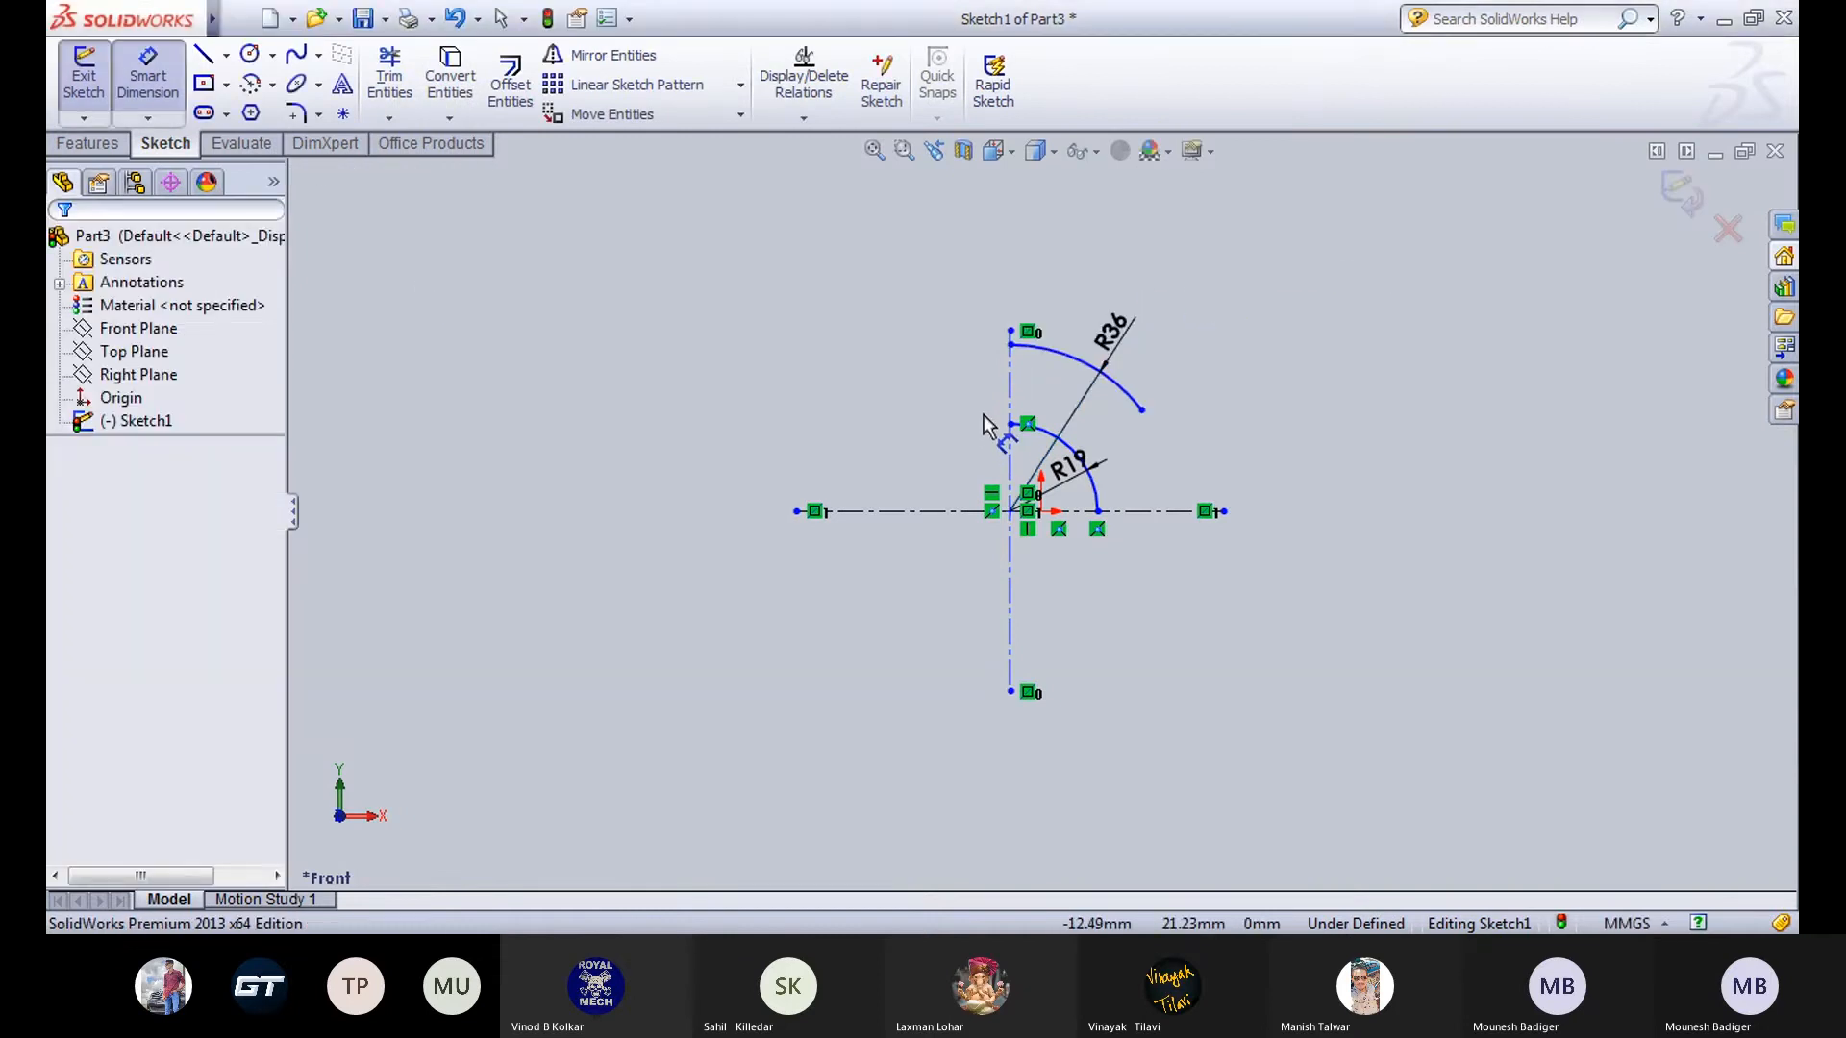
pyautogui.press('Escape')
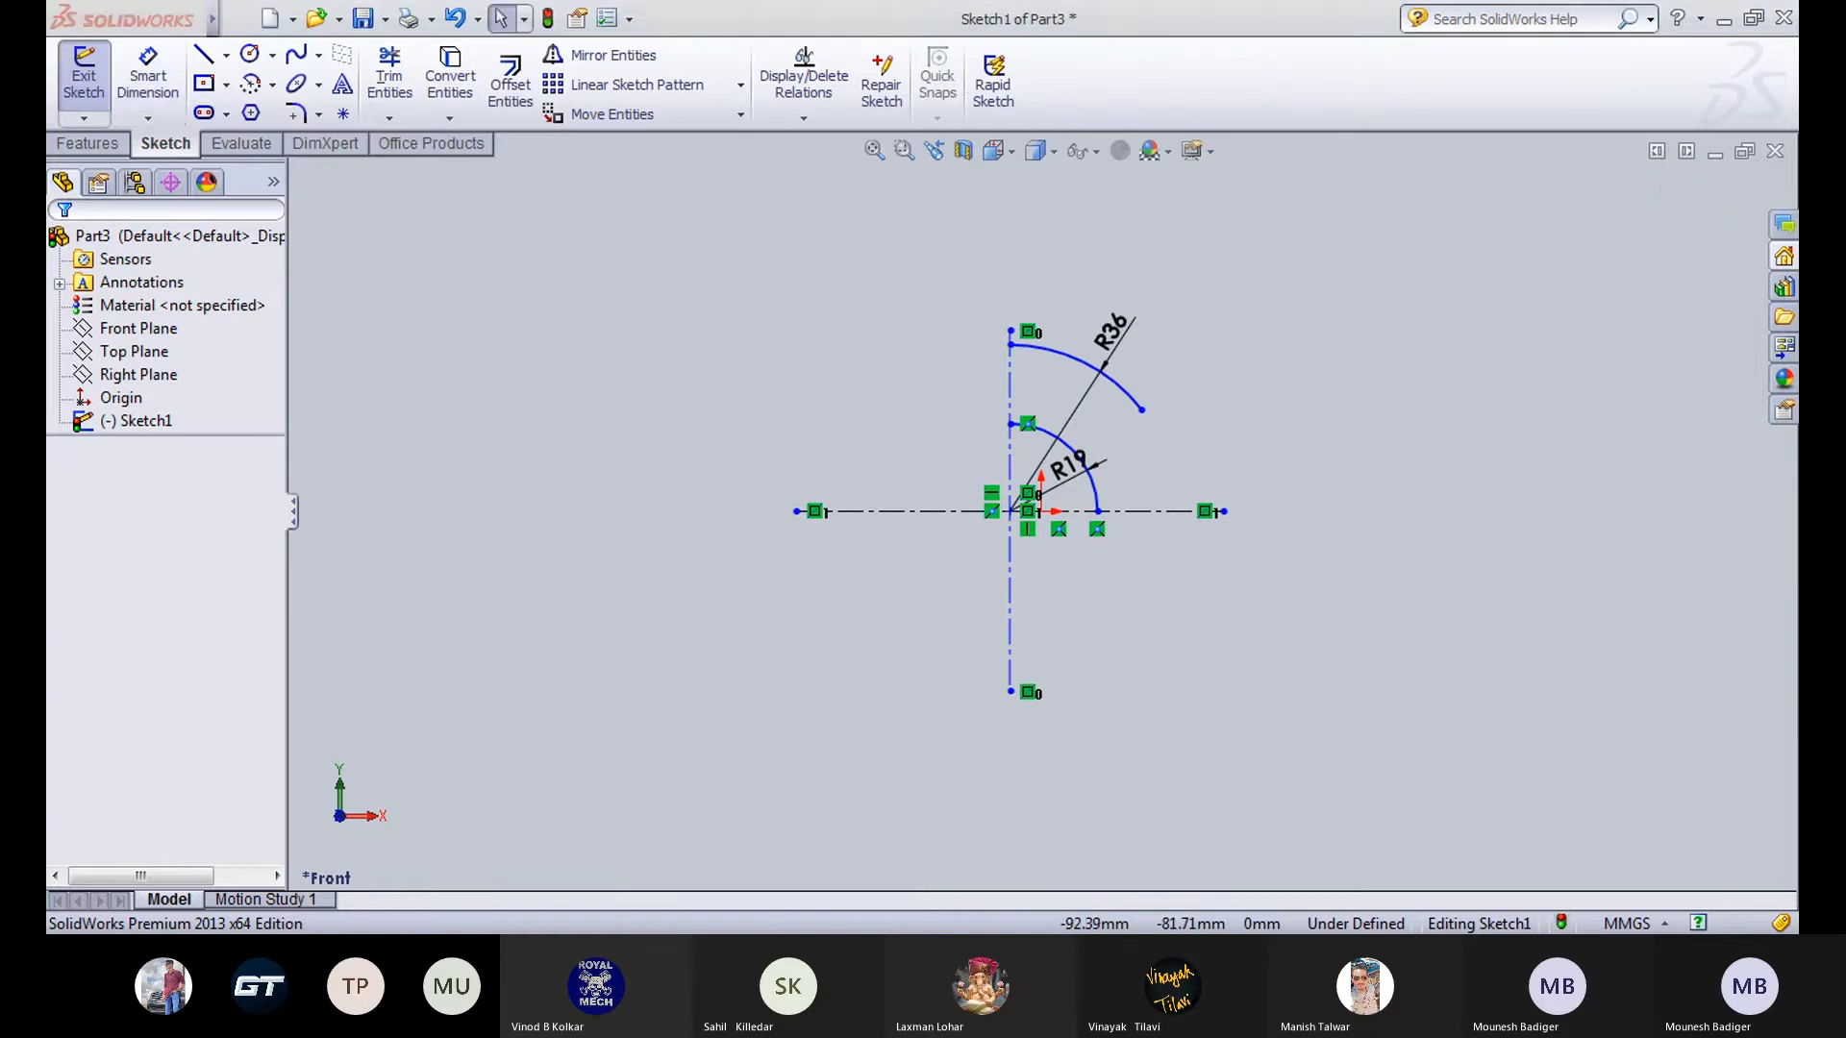
# Consult the reference drawing and draw a corner rectangle about 29 by 9 mm, based on the horizontal centreline and crossing the inner arc's lower end.
pyautogui.click(623, 883)
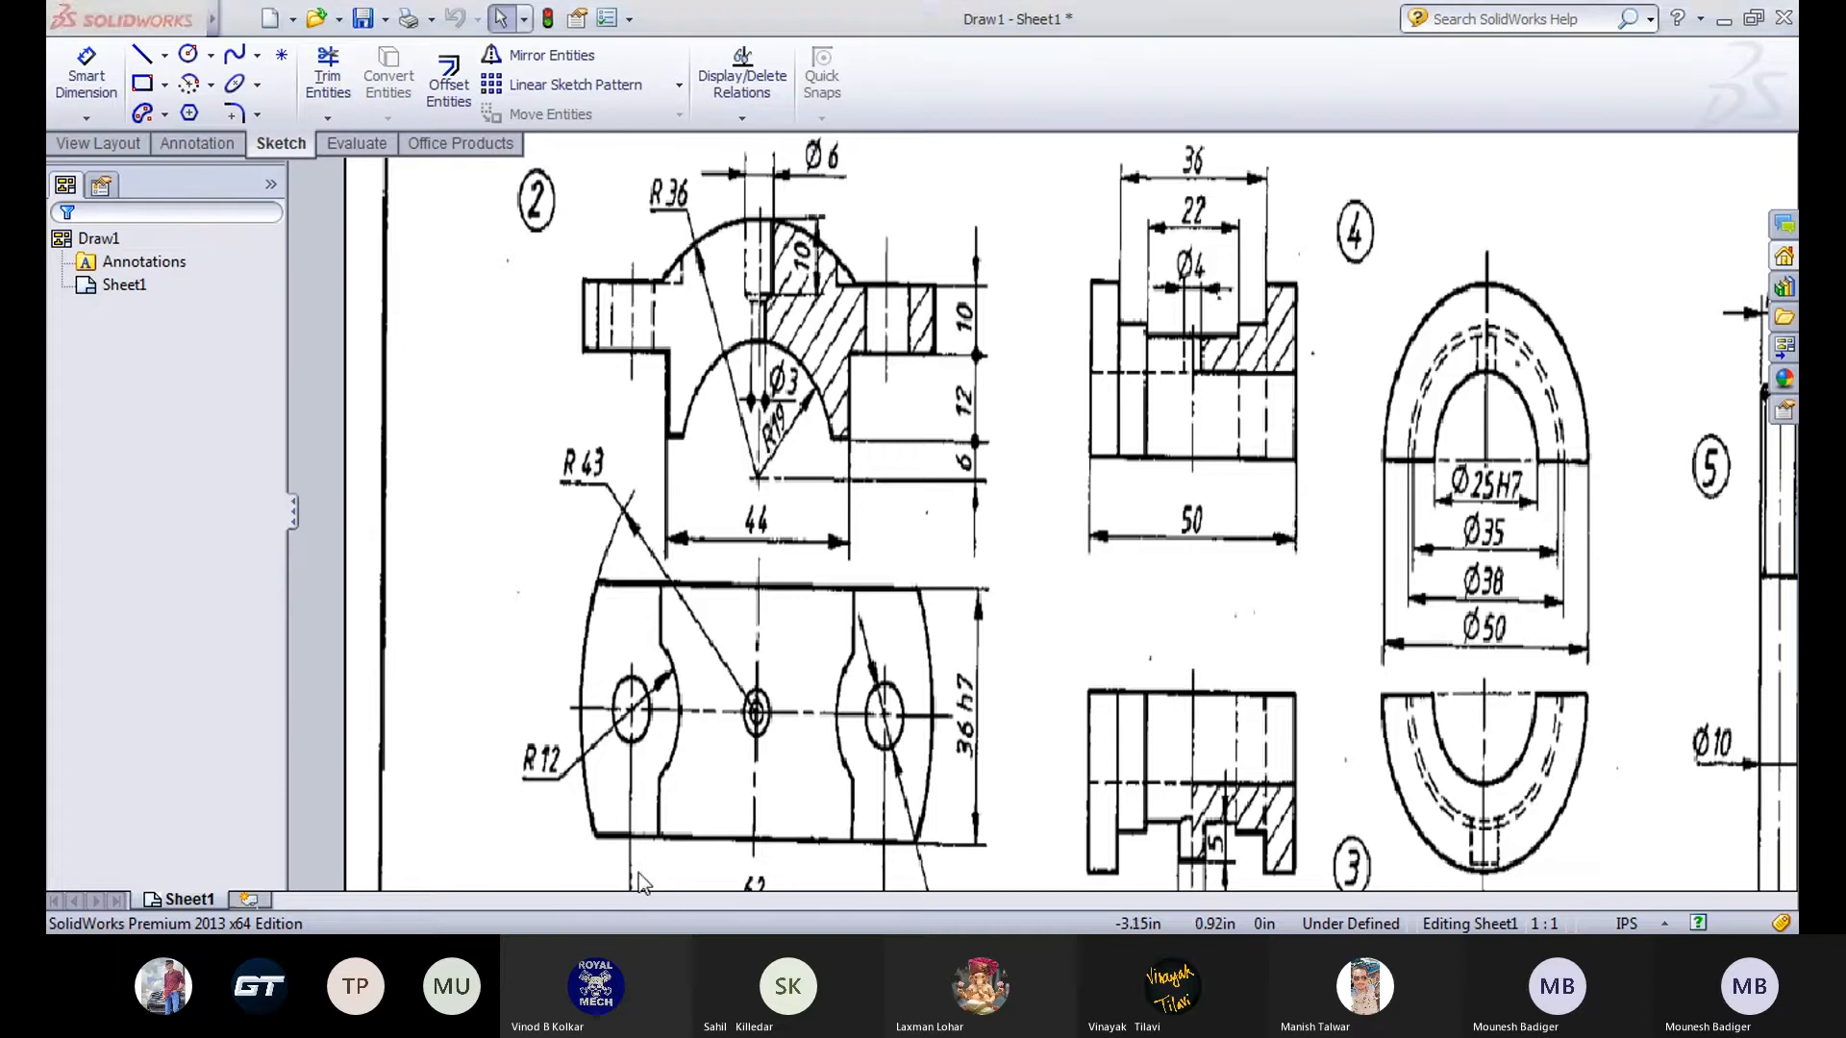
pyautogui.click(686, 804)
pyautogui.click(650, 908)
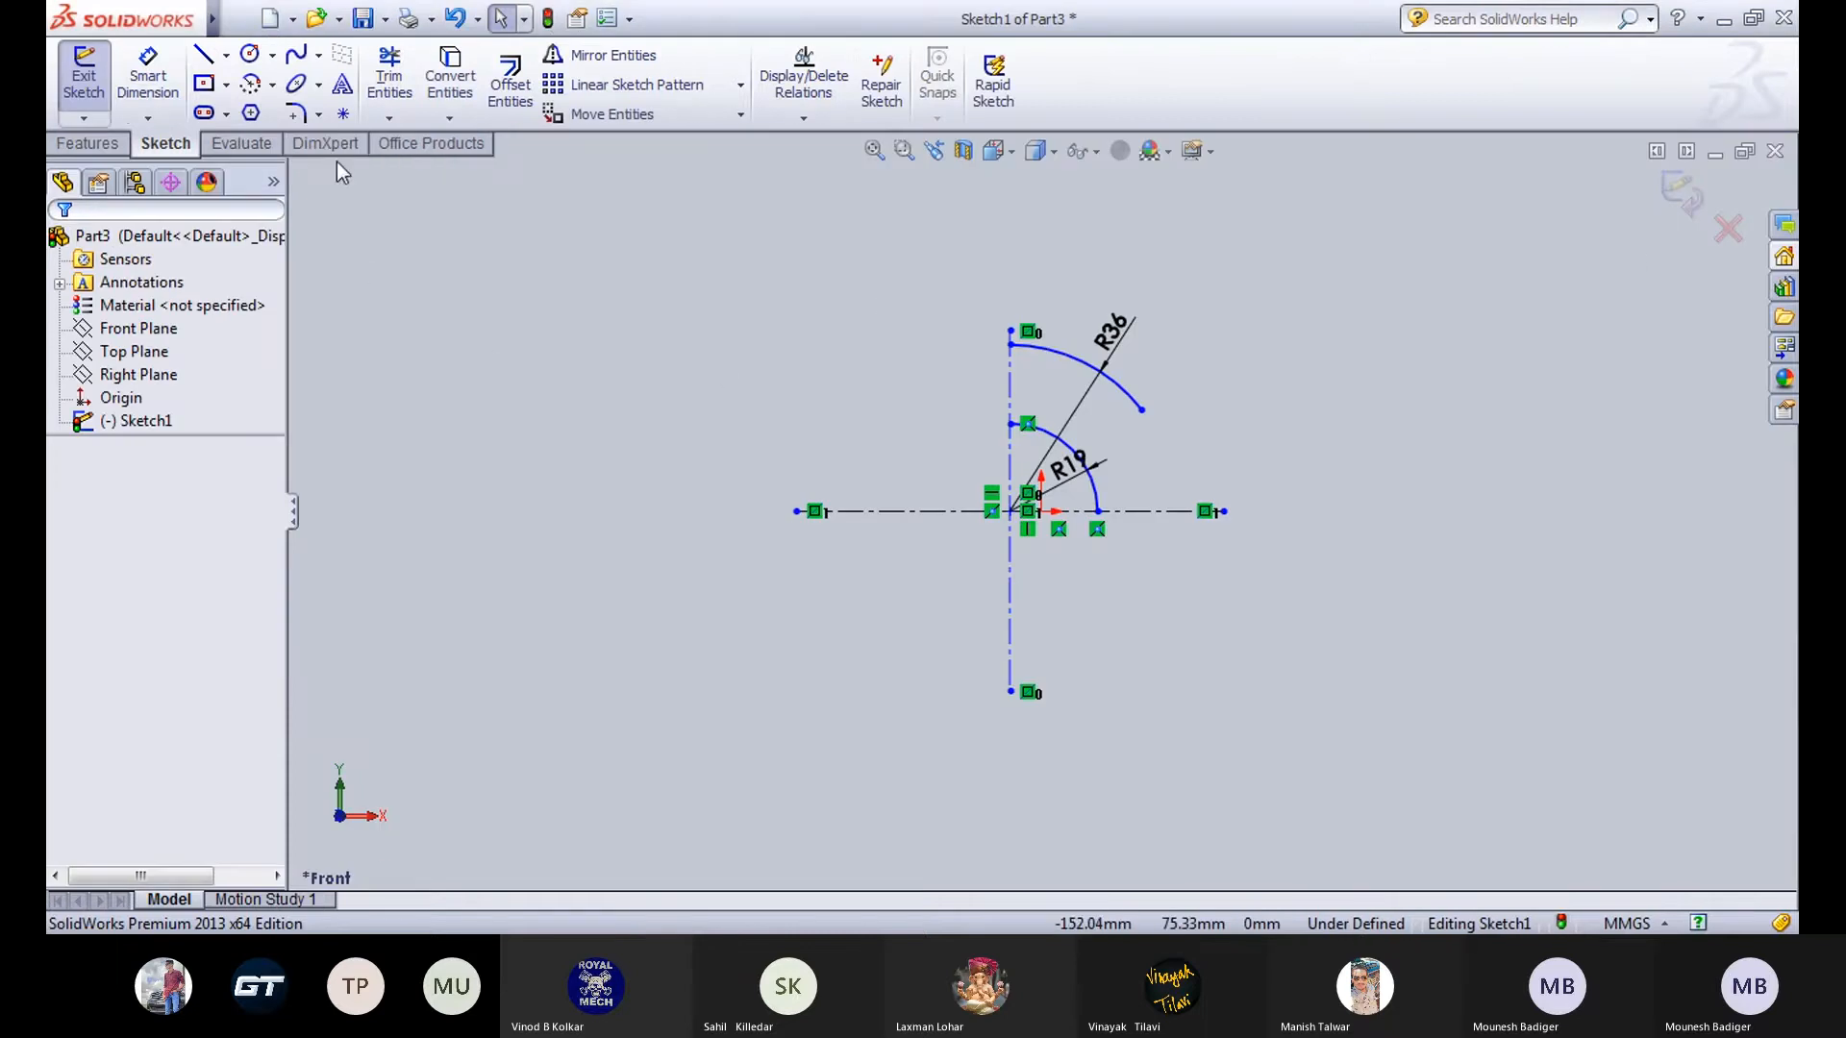
pyautogui.click(227, 85)
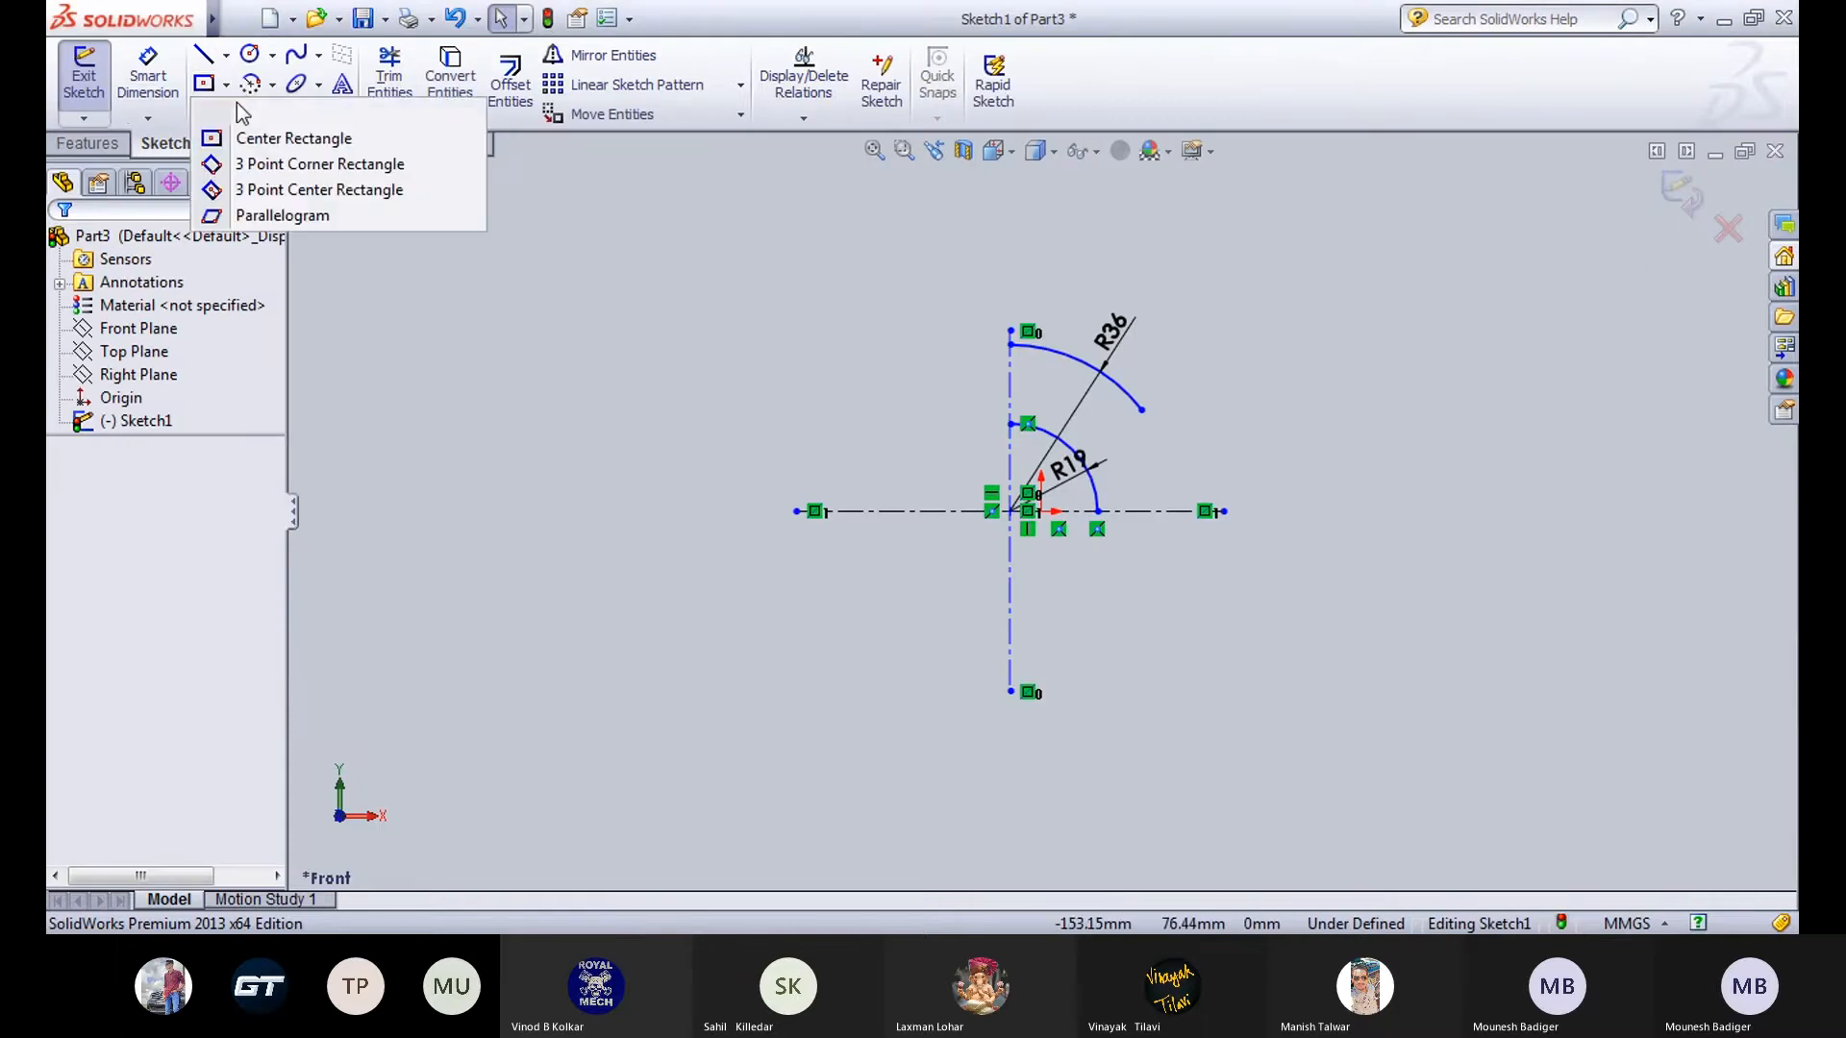
pyautogui.click(203, 84)
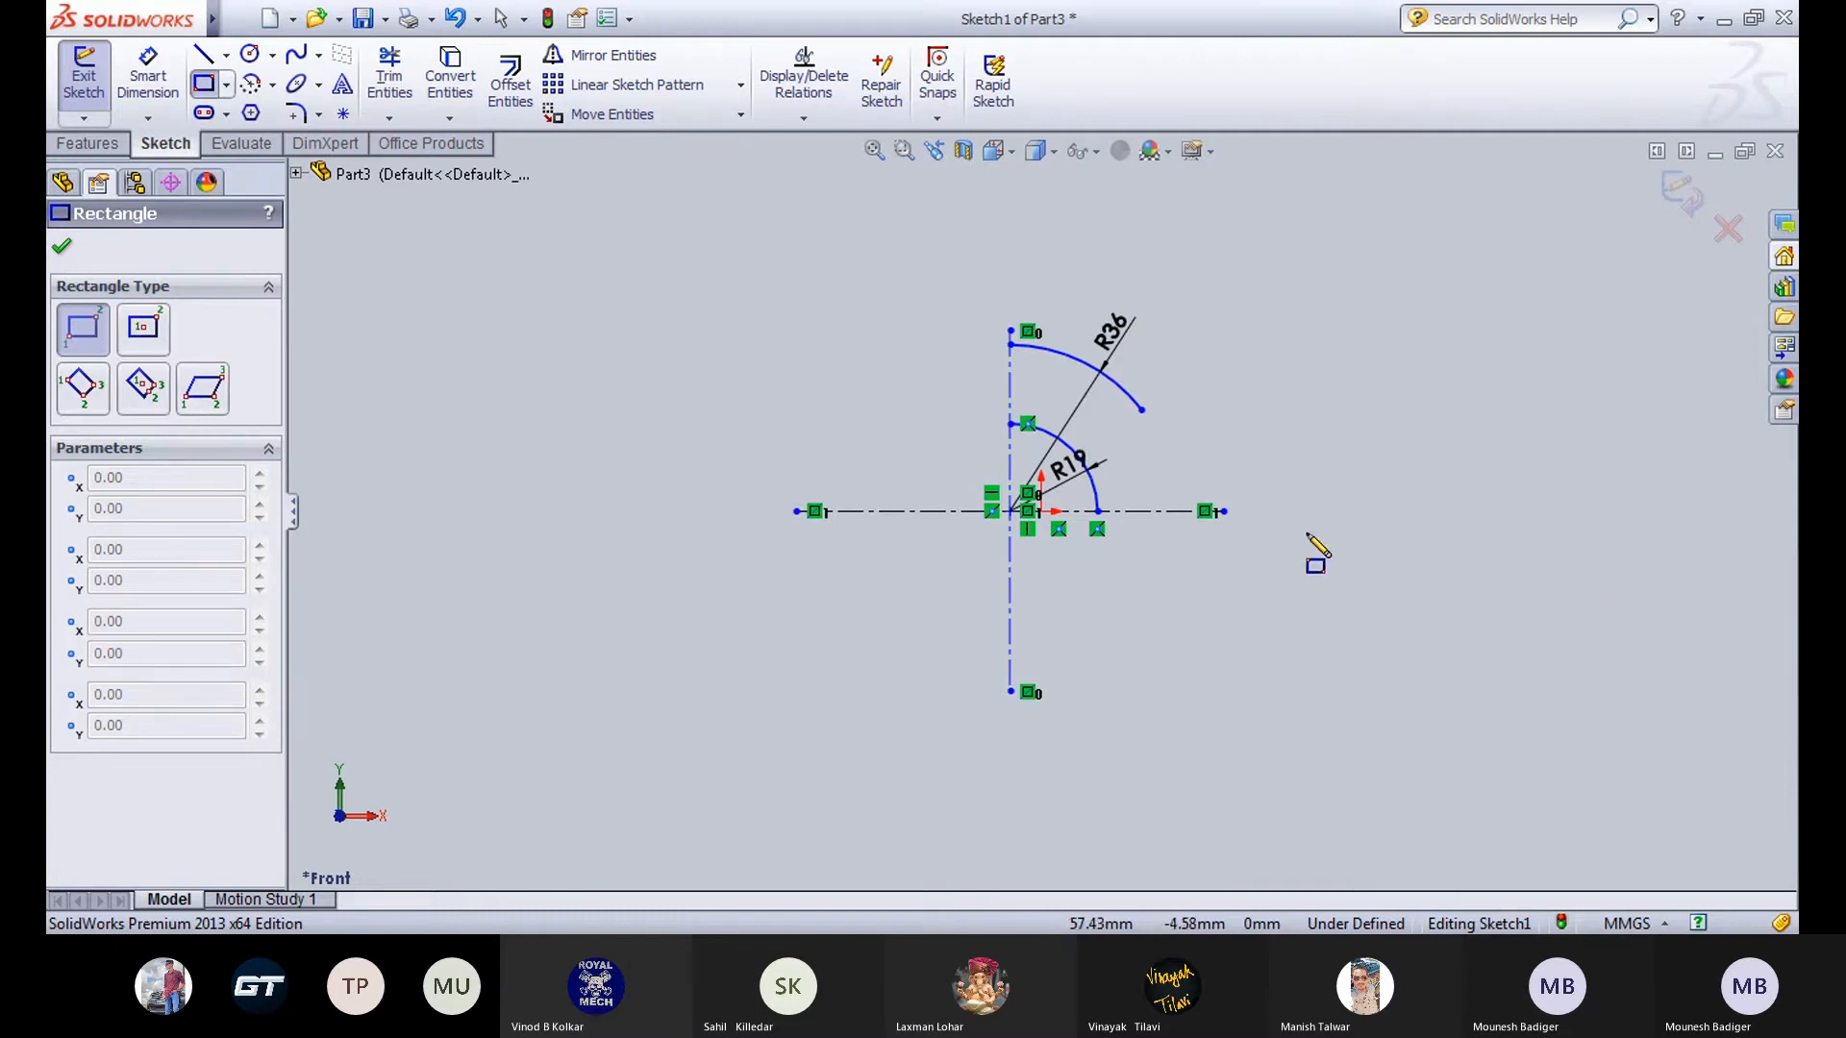
pyautogui.click(1074, 512)
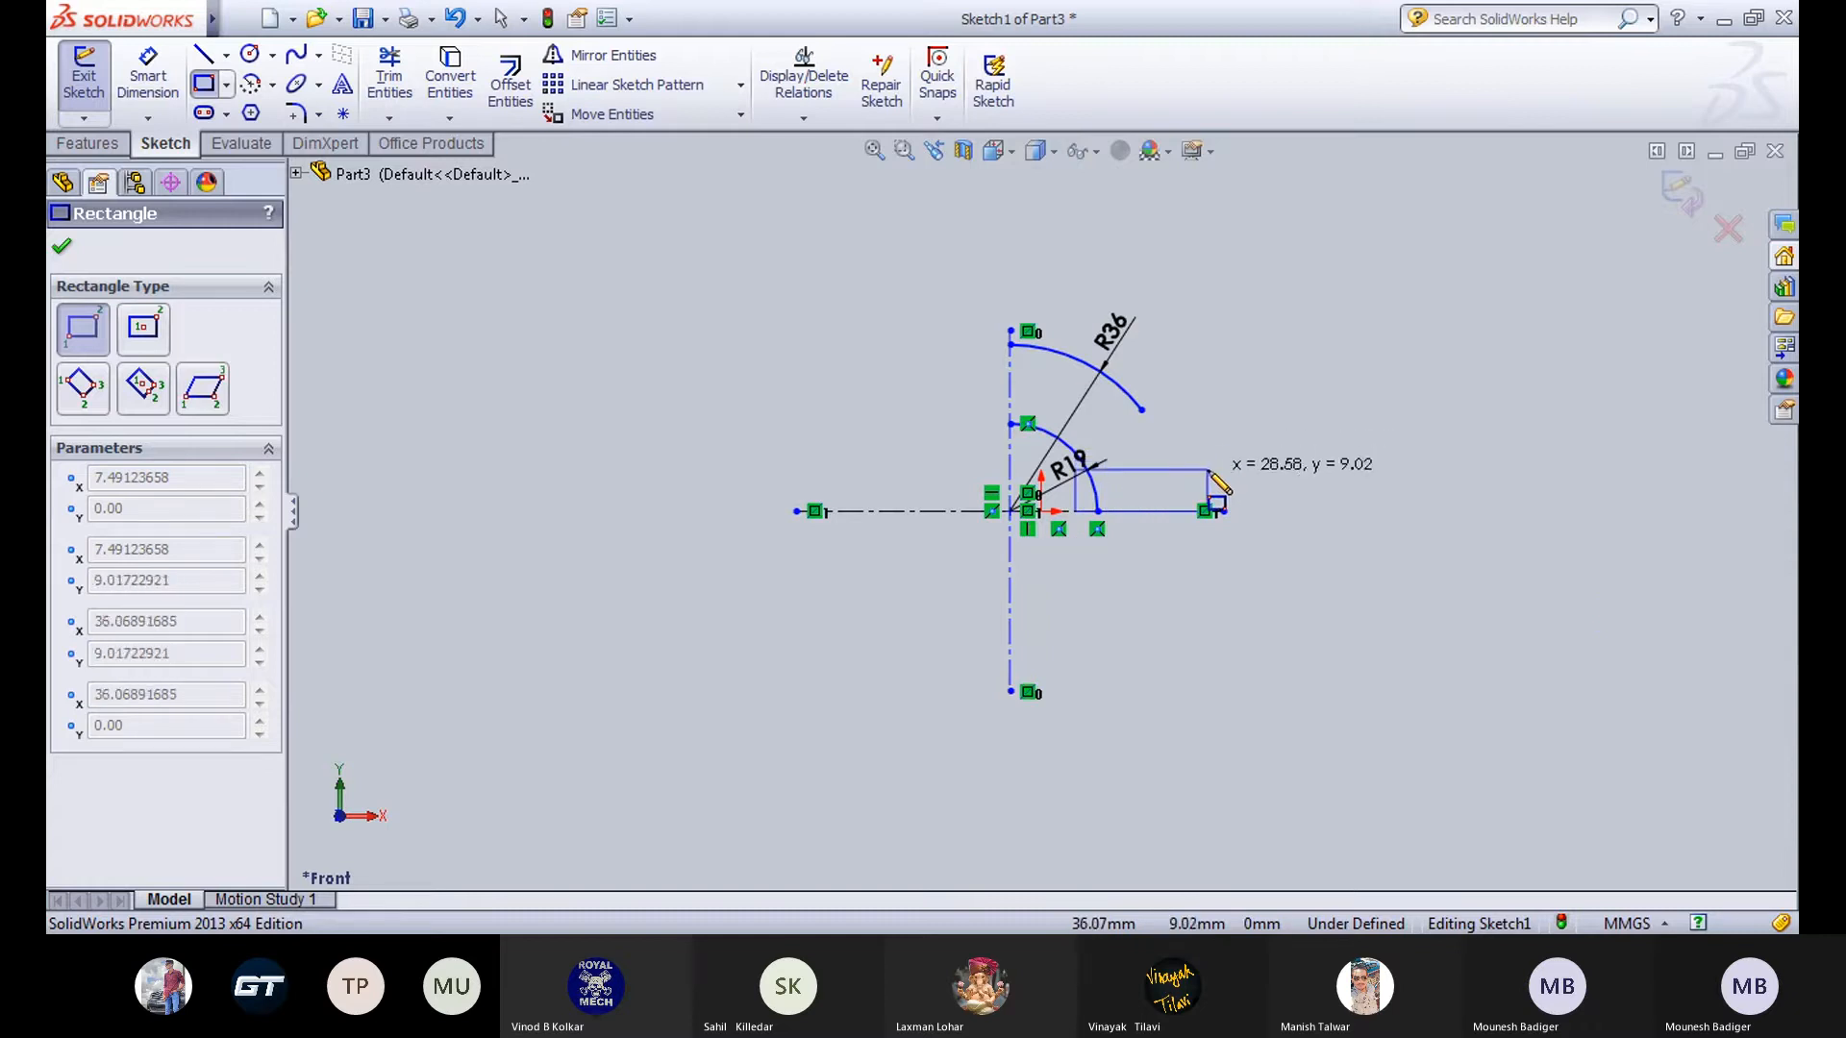
pyautogui.click(1207, 469)
# Dimension the rectangle's height as 6 mm.
pyautogui.click(153, 76)
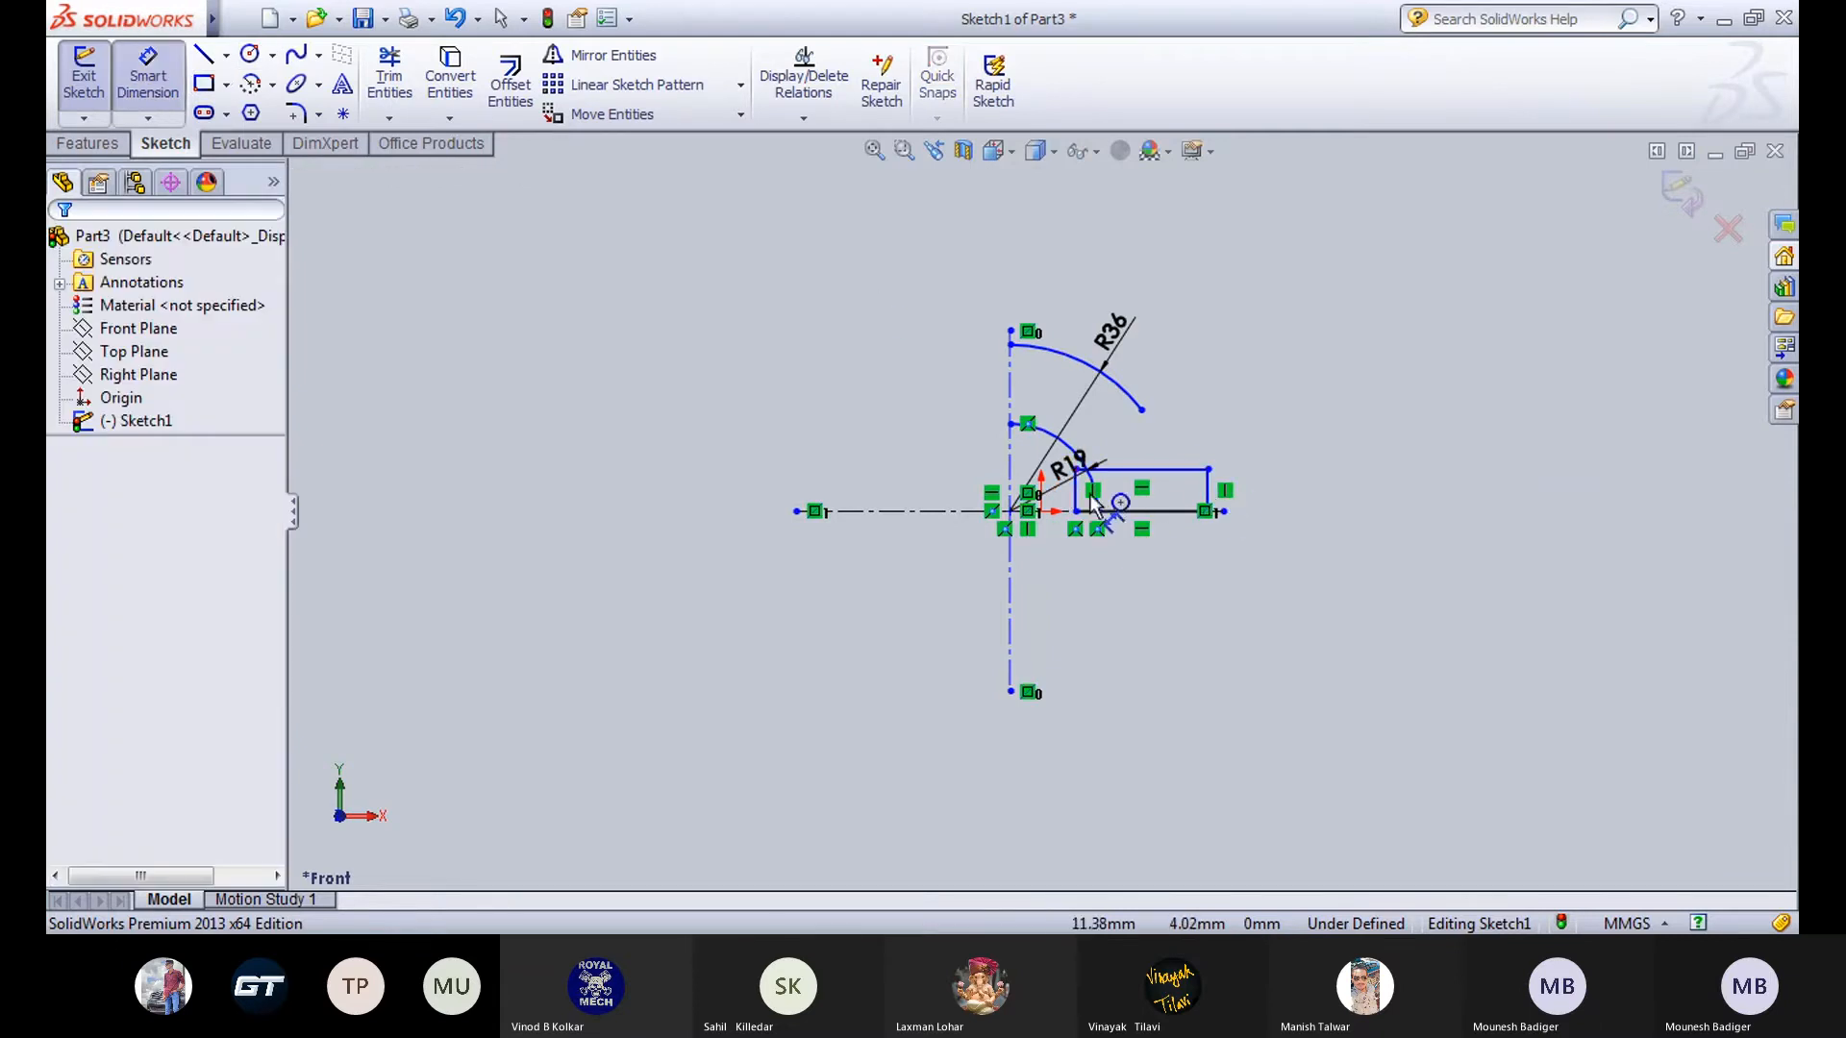
pyautogui.click(1213, 495)
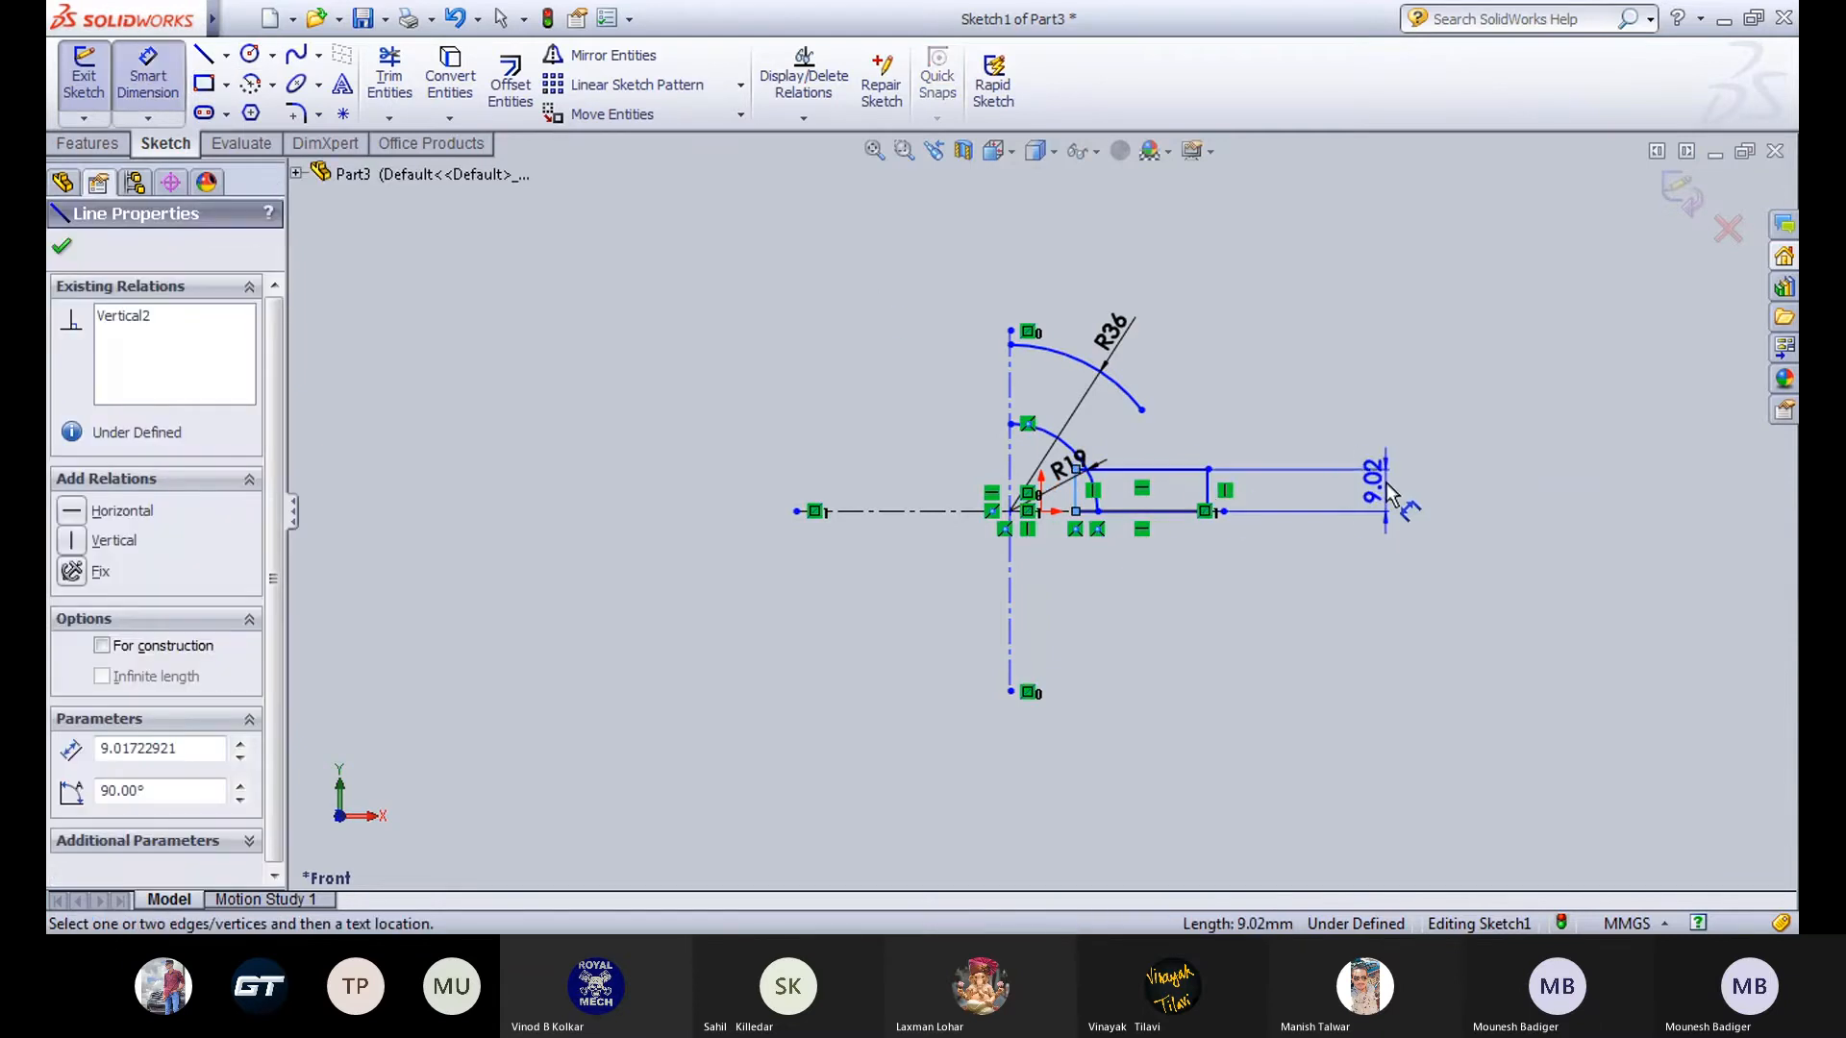
pyautogui.click(1384, 494)
pyautogui.write('6')
pyautogui.press('Return')
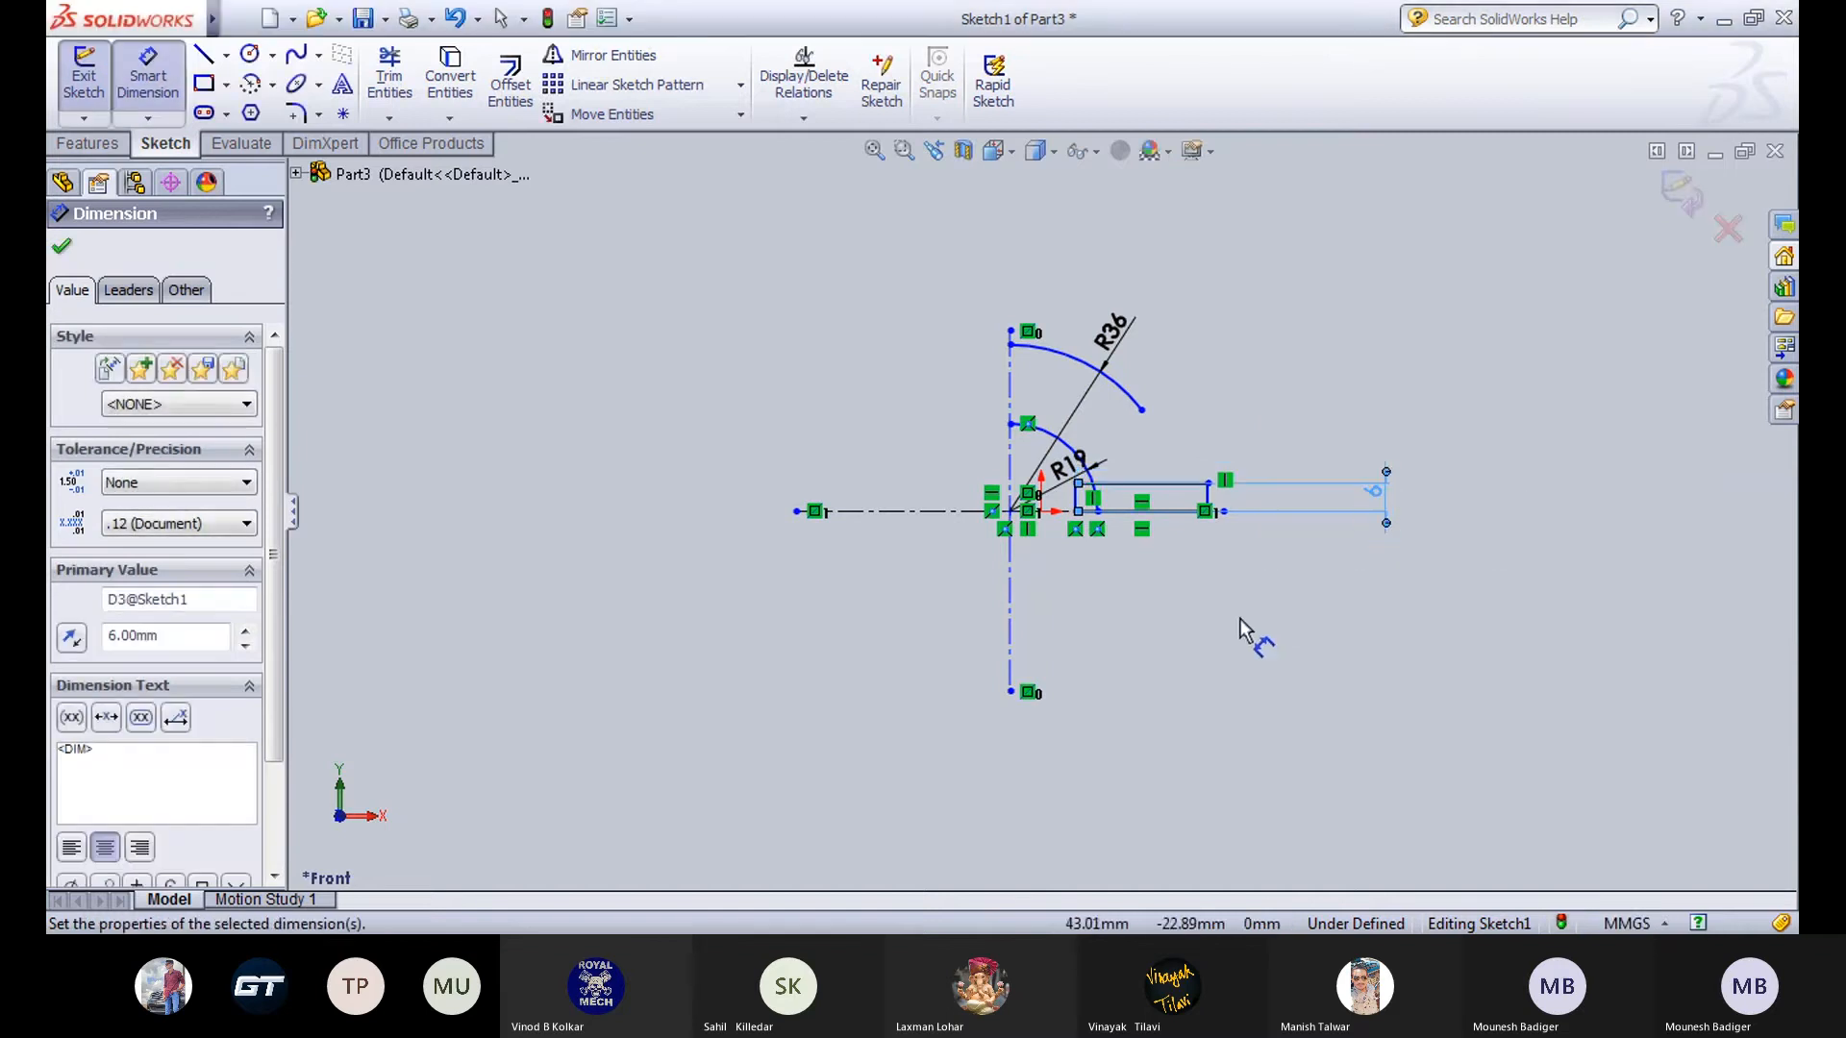
pyautogui.click(1240, 629)
pyautogui.scroll(-4, 1203, 535)
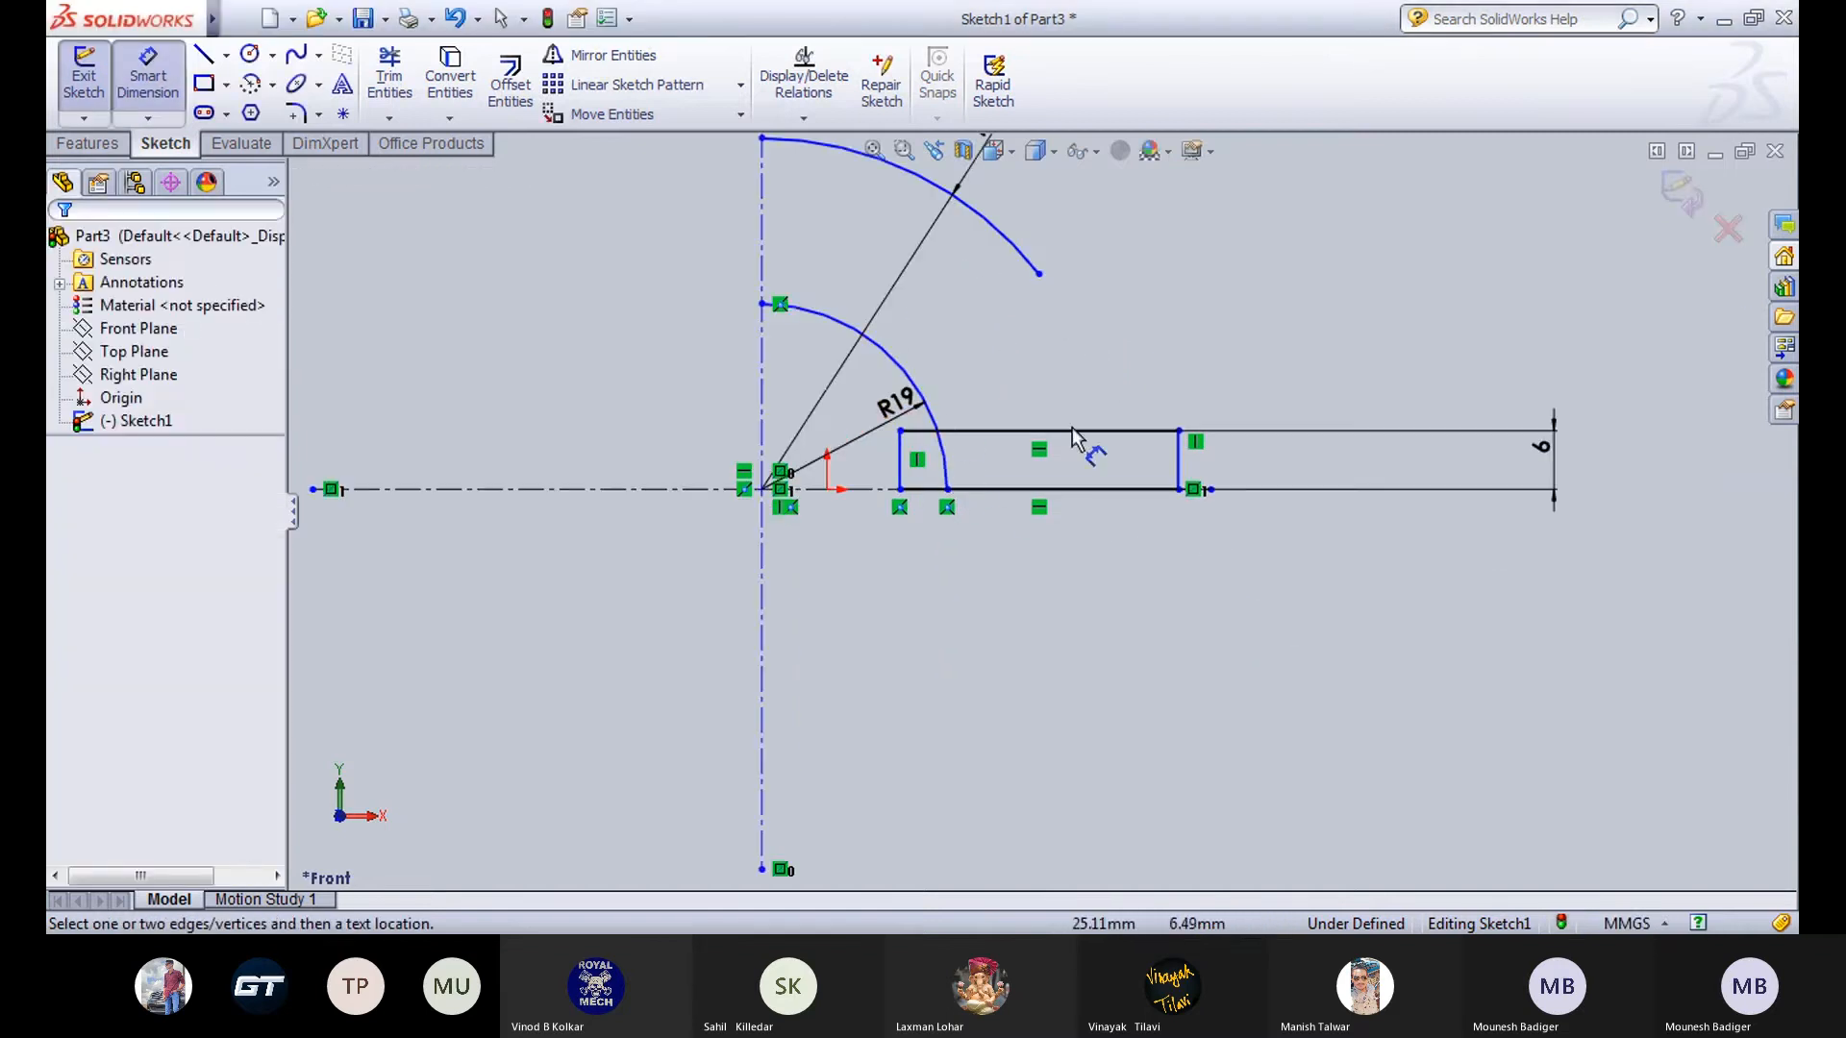
pyautogui.press('Escape')
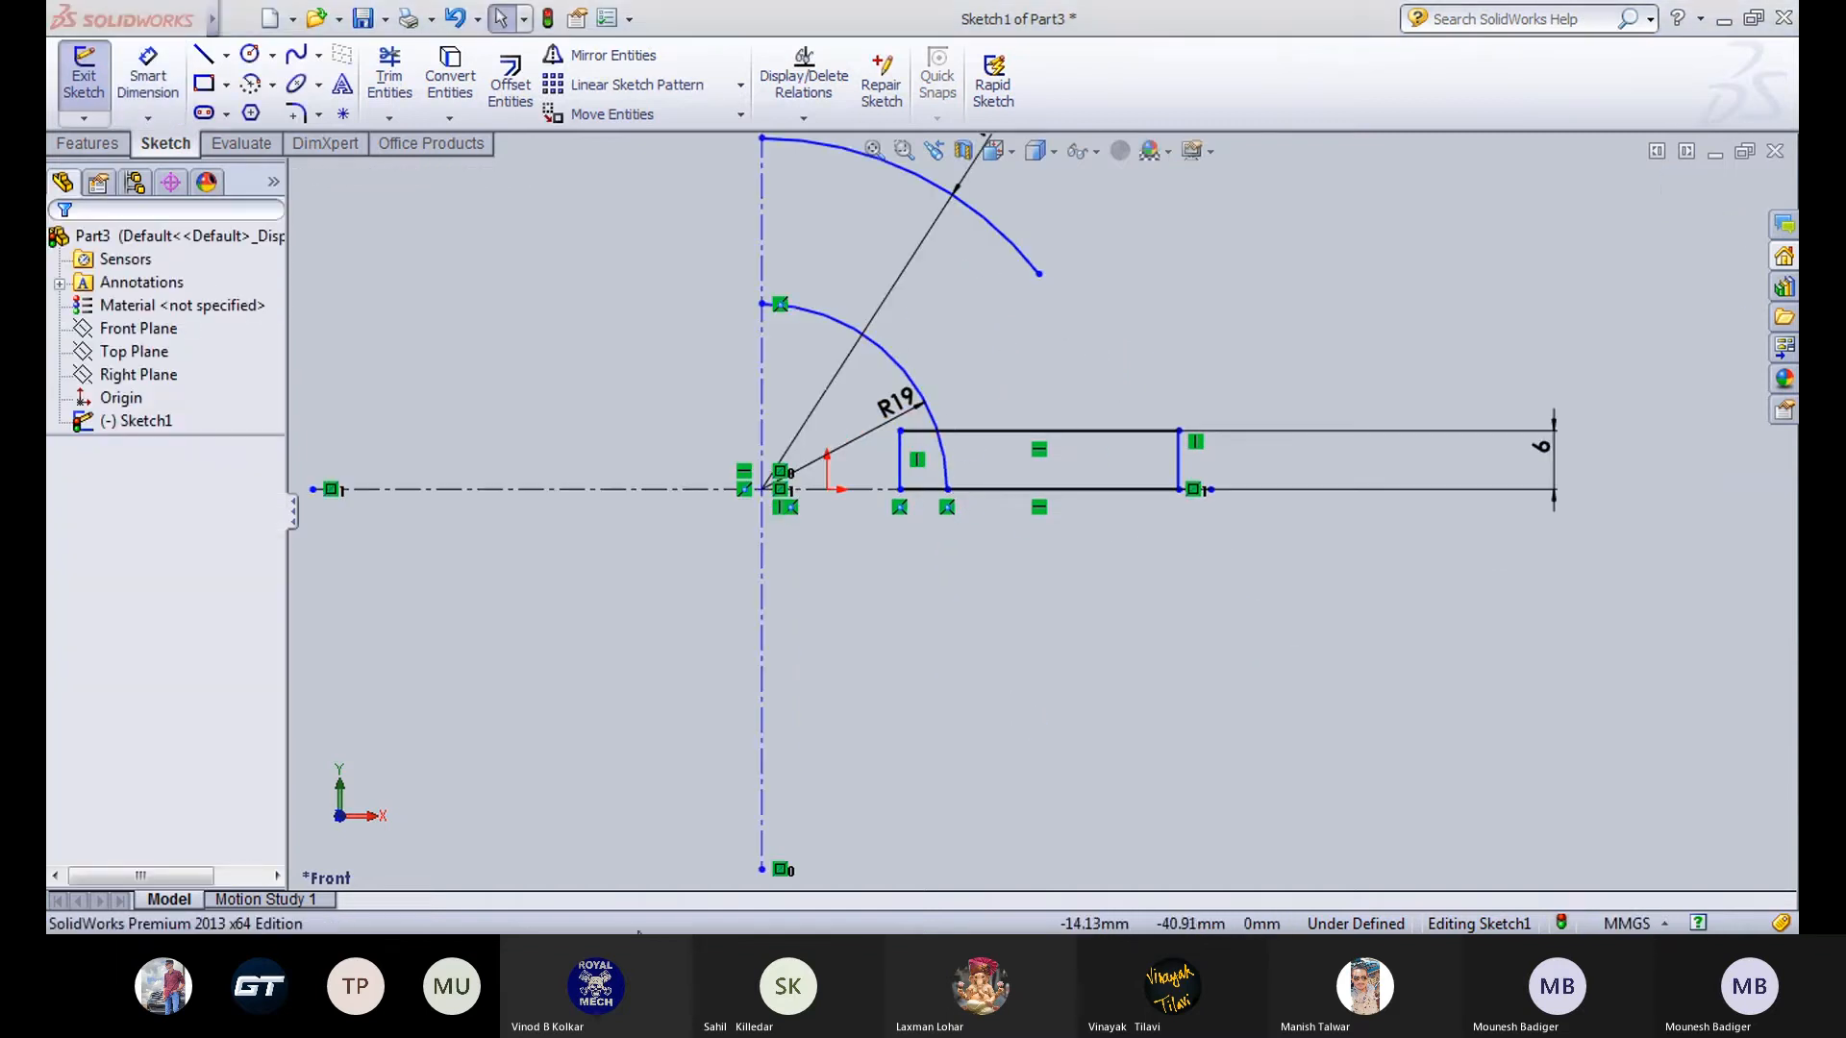
# Review the cap's front view in the reference drawing and draw a second rectangle about 14 mm tall, rising from the horizontal centreline outside the inner arc.
pyautogui.click(621, 871)
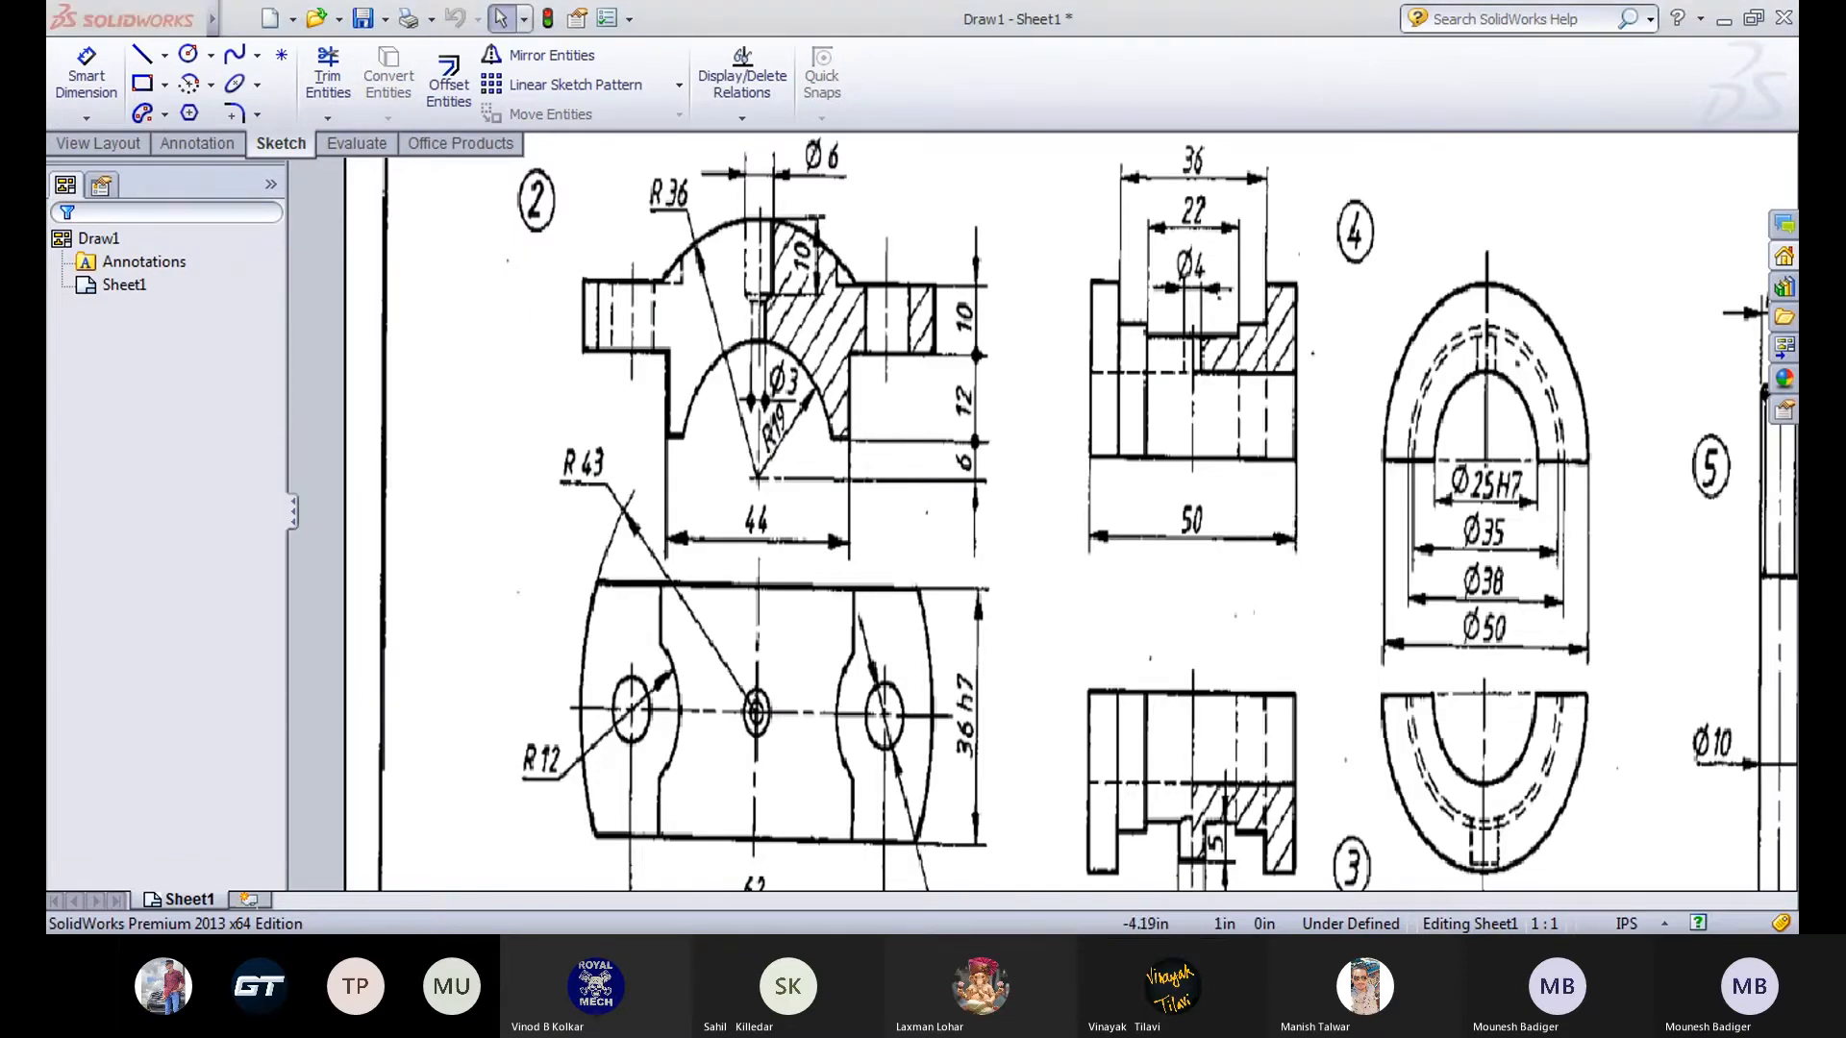
pyautogui.click(623, 922)
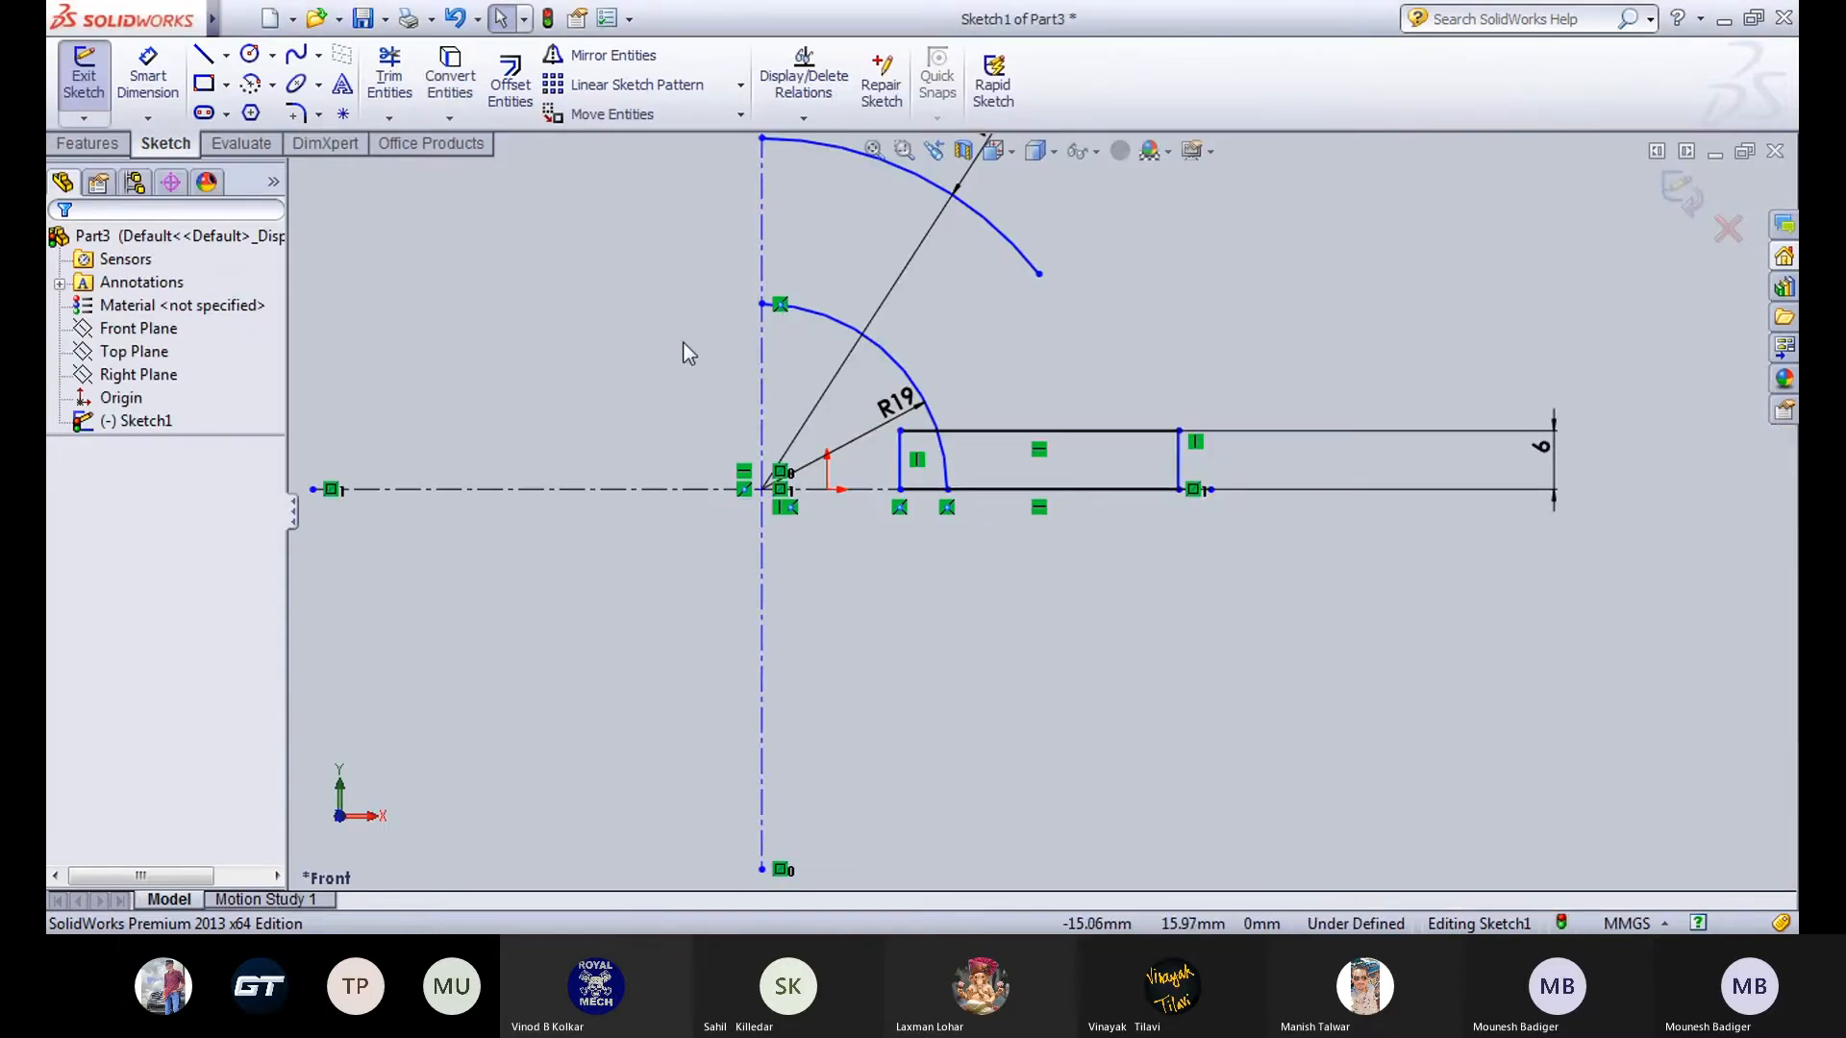
pyautogui.click(618, 937)
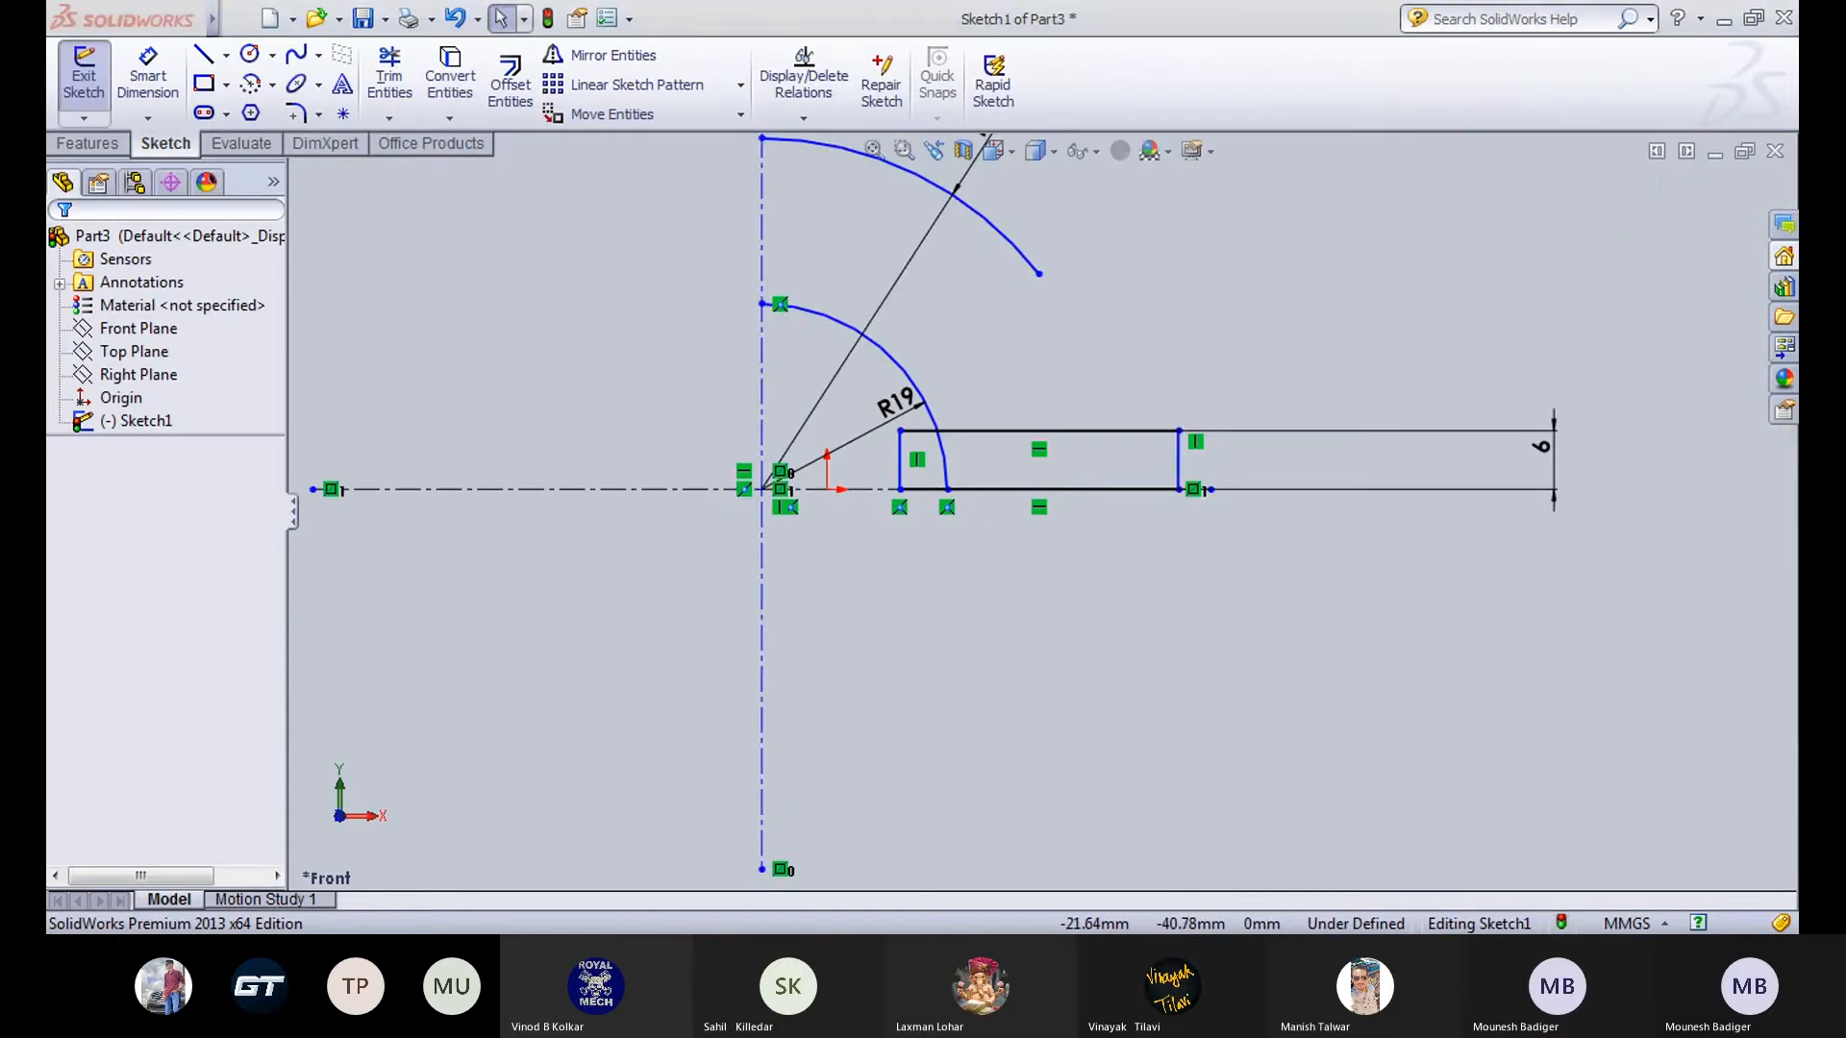
pyautogui.click(609, 868)
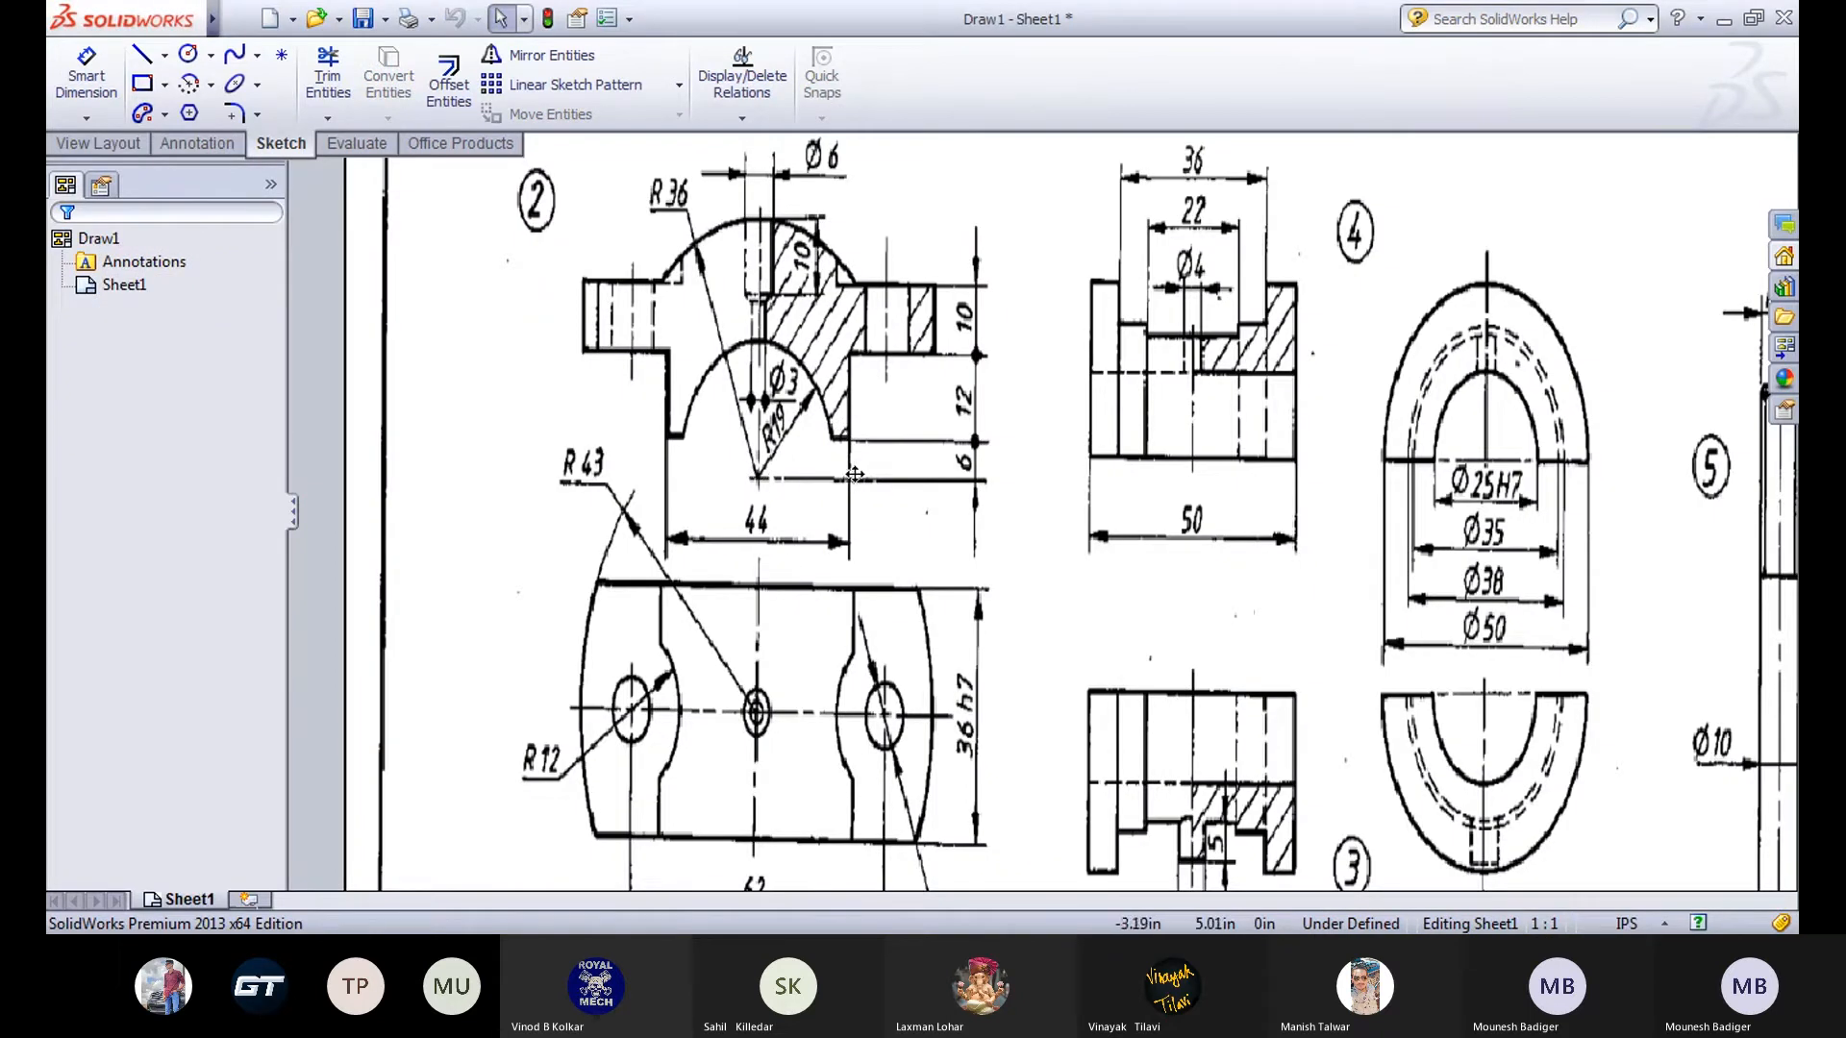
pyautogui.click(620, 940)
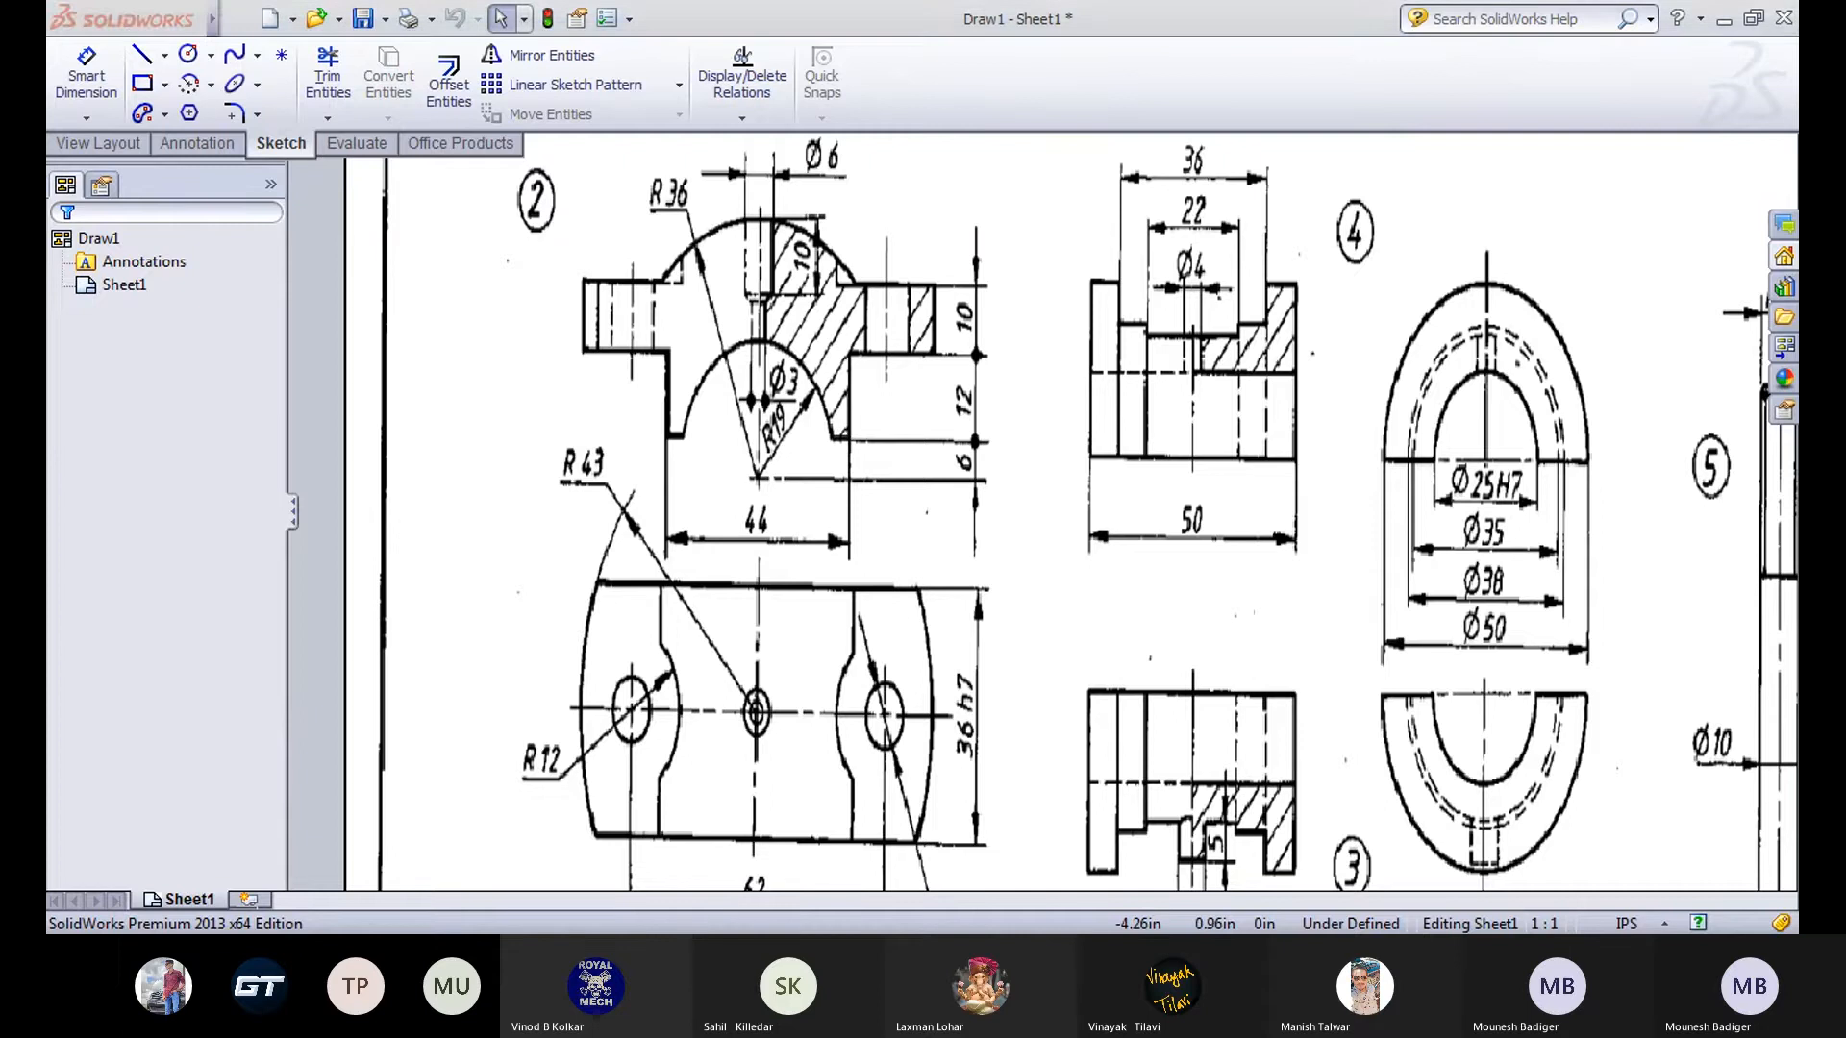
pyautogui.click(623, 915)
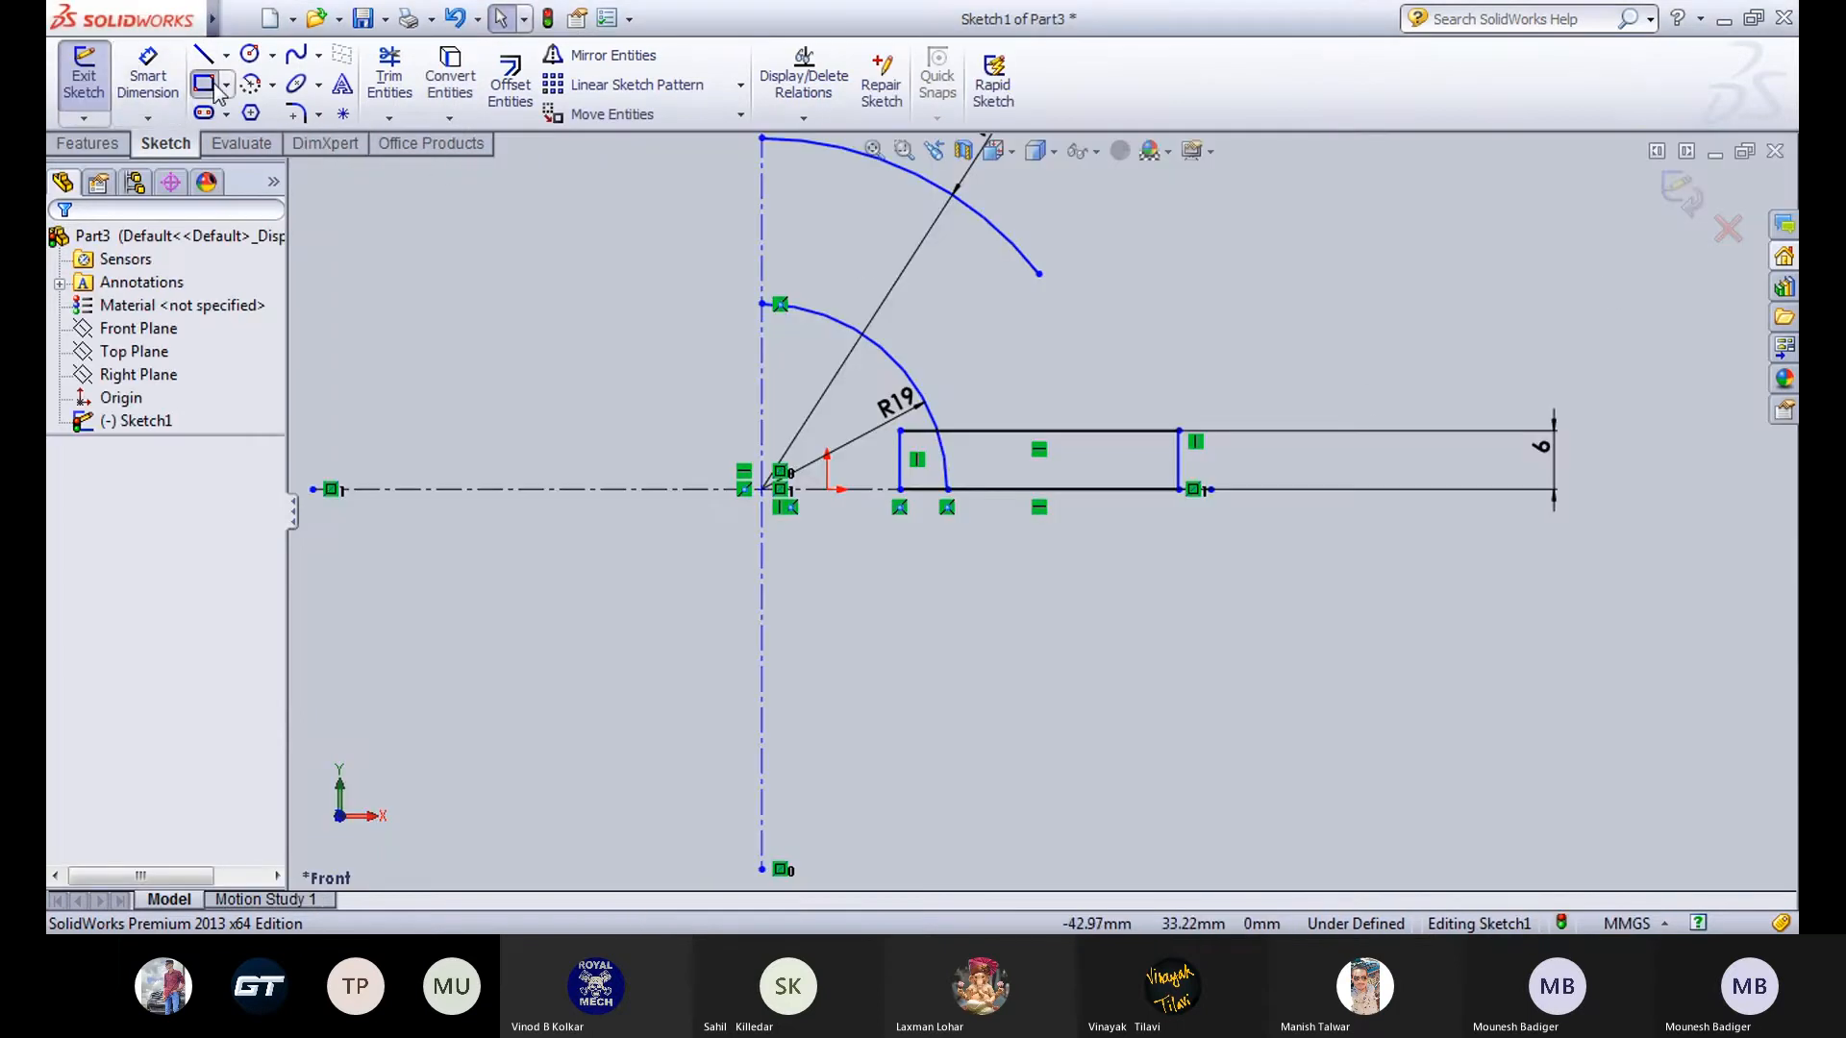
pyautogui.click(214, 86)
pyautogui.click(981, 489)
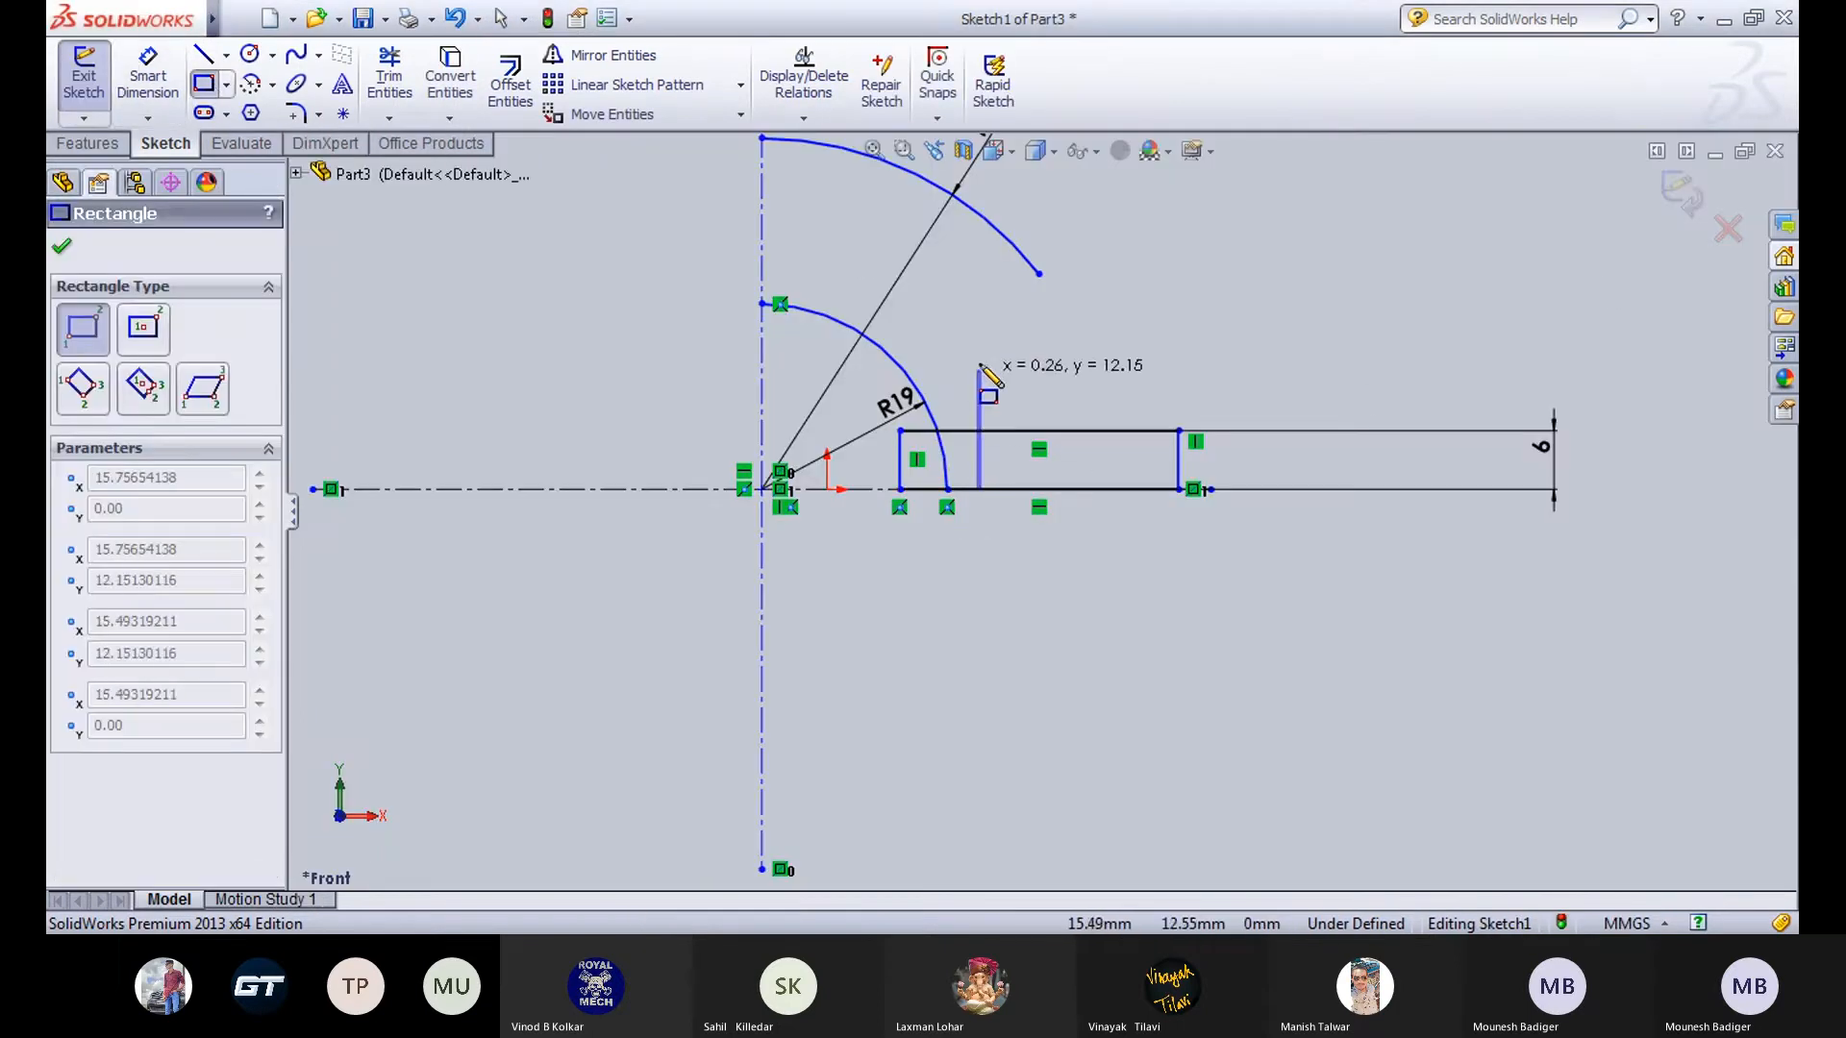
pyautogui.click(1116, 353)
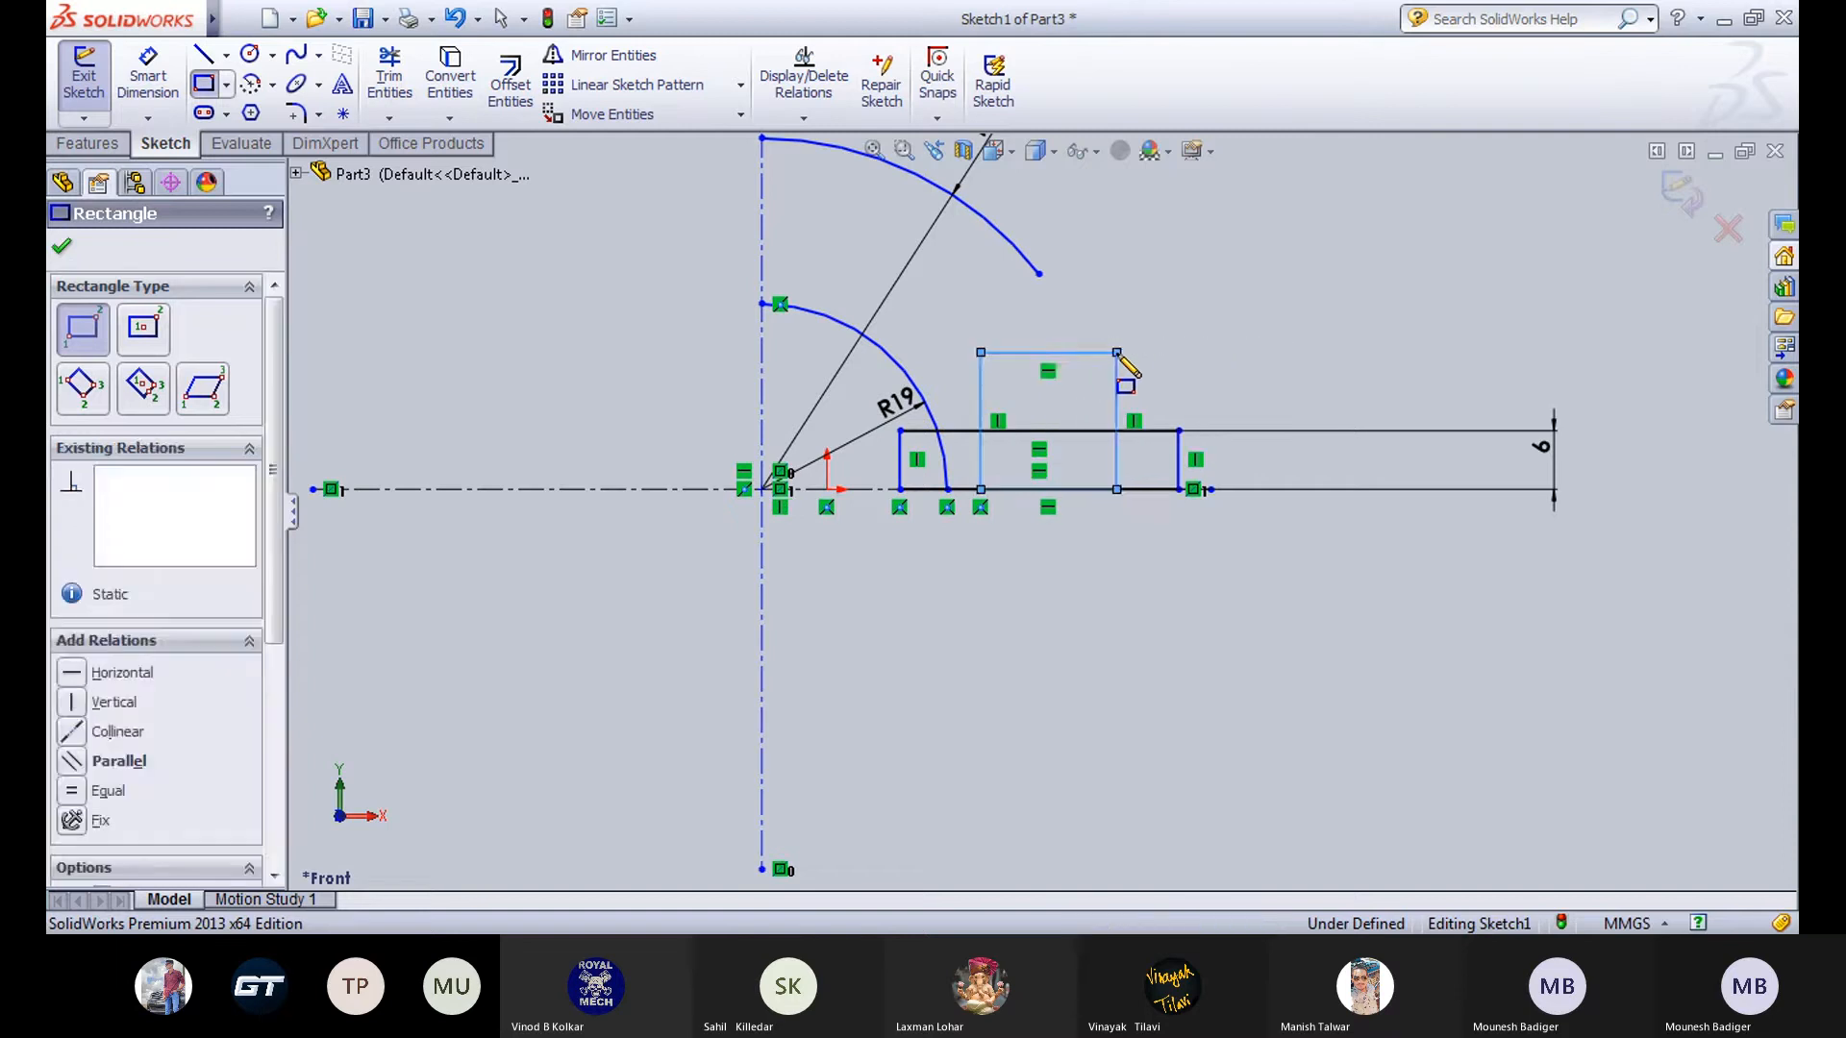
pyautogui.press('Escape')
# Dimension the taller rectangle's inner vertical edge at 21 mm from the vertical centreline.
pyautogui.click(148, 86)
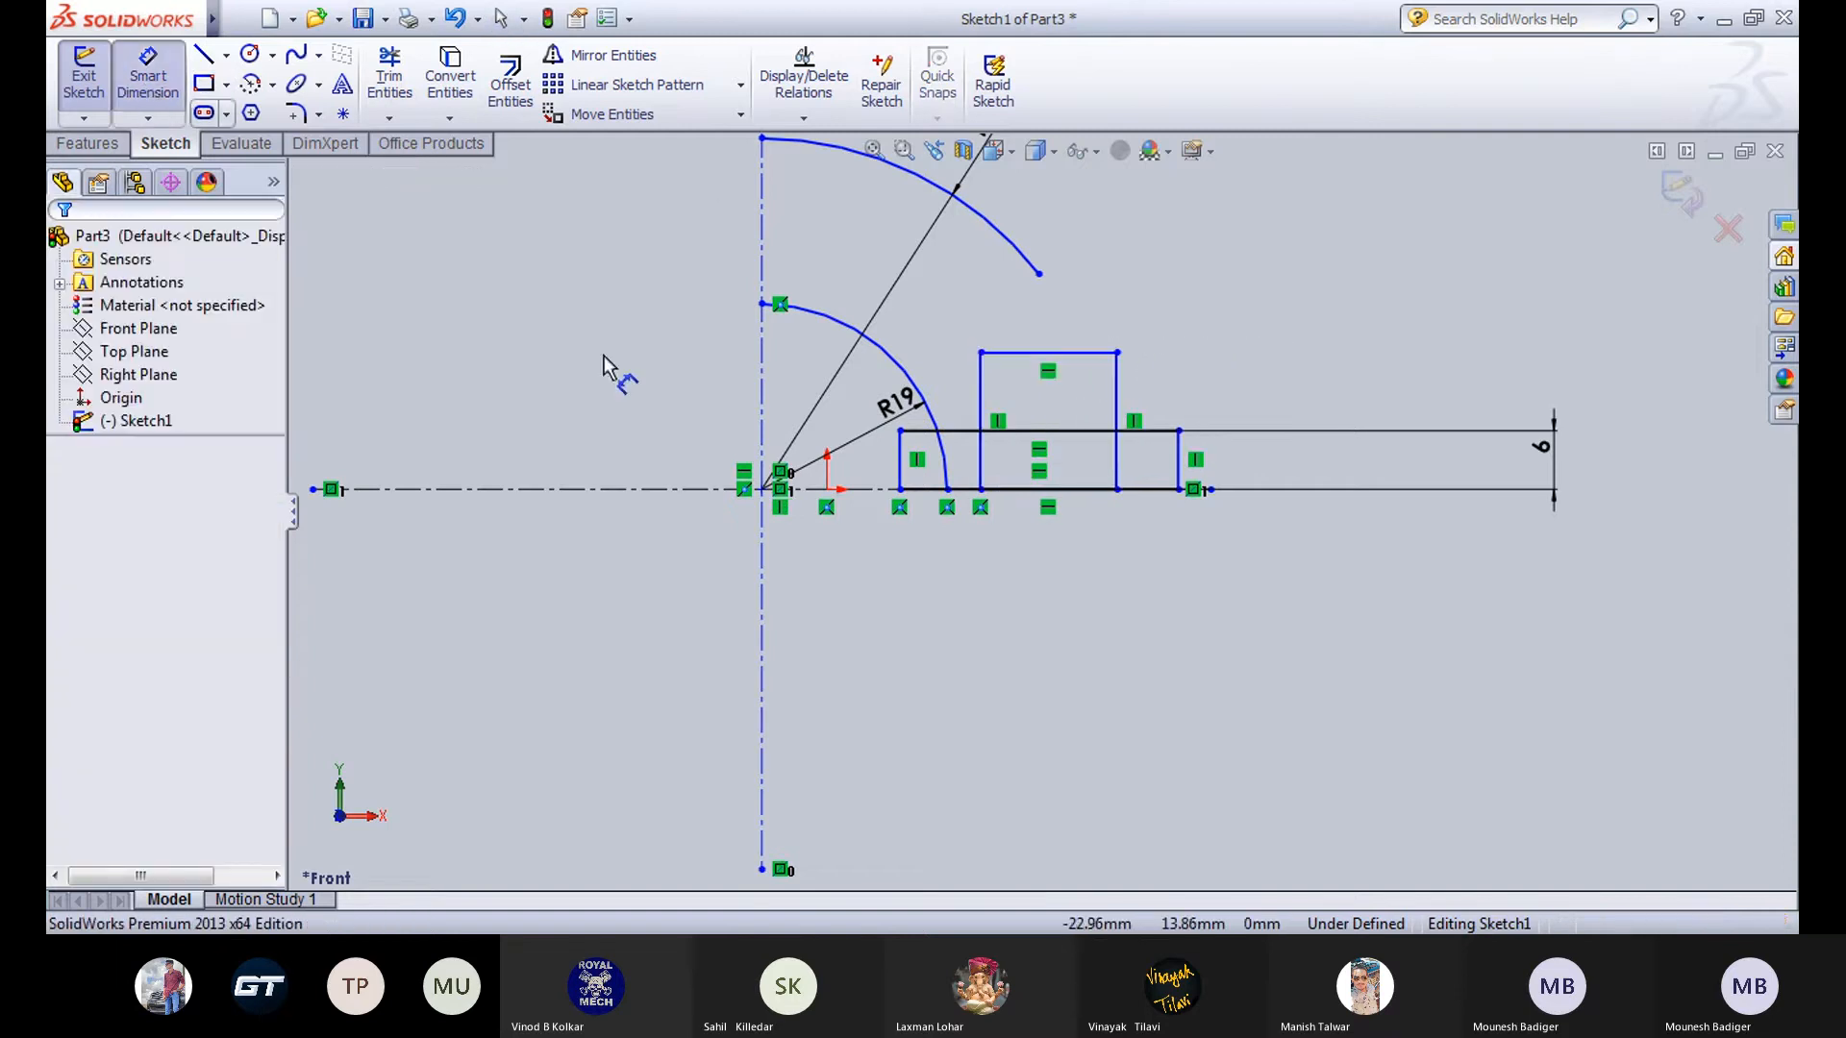
pyautogui.click(980, 466)
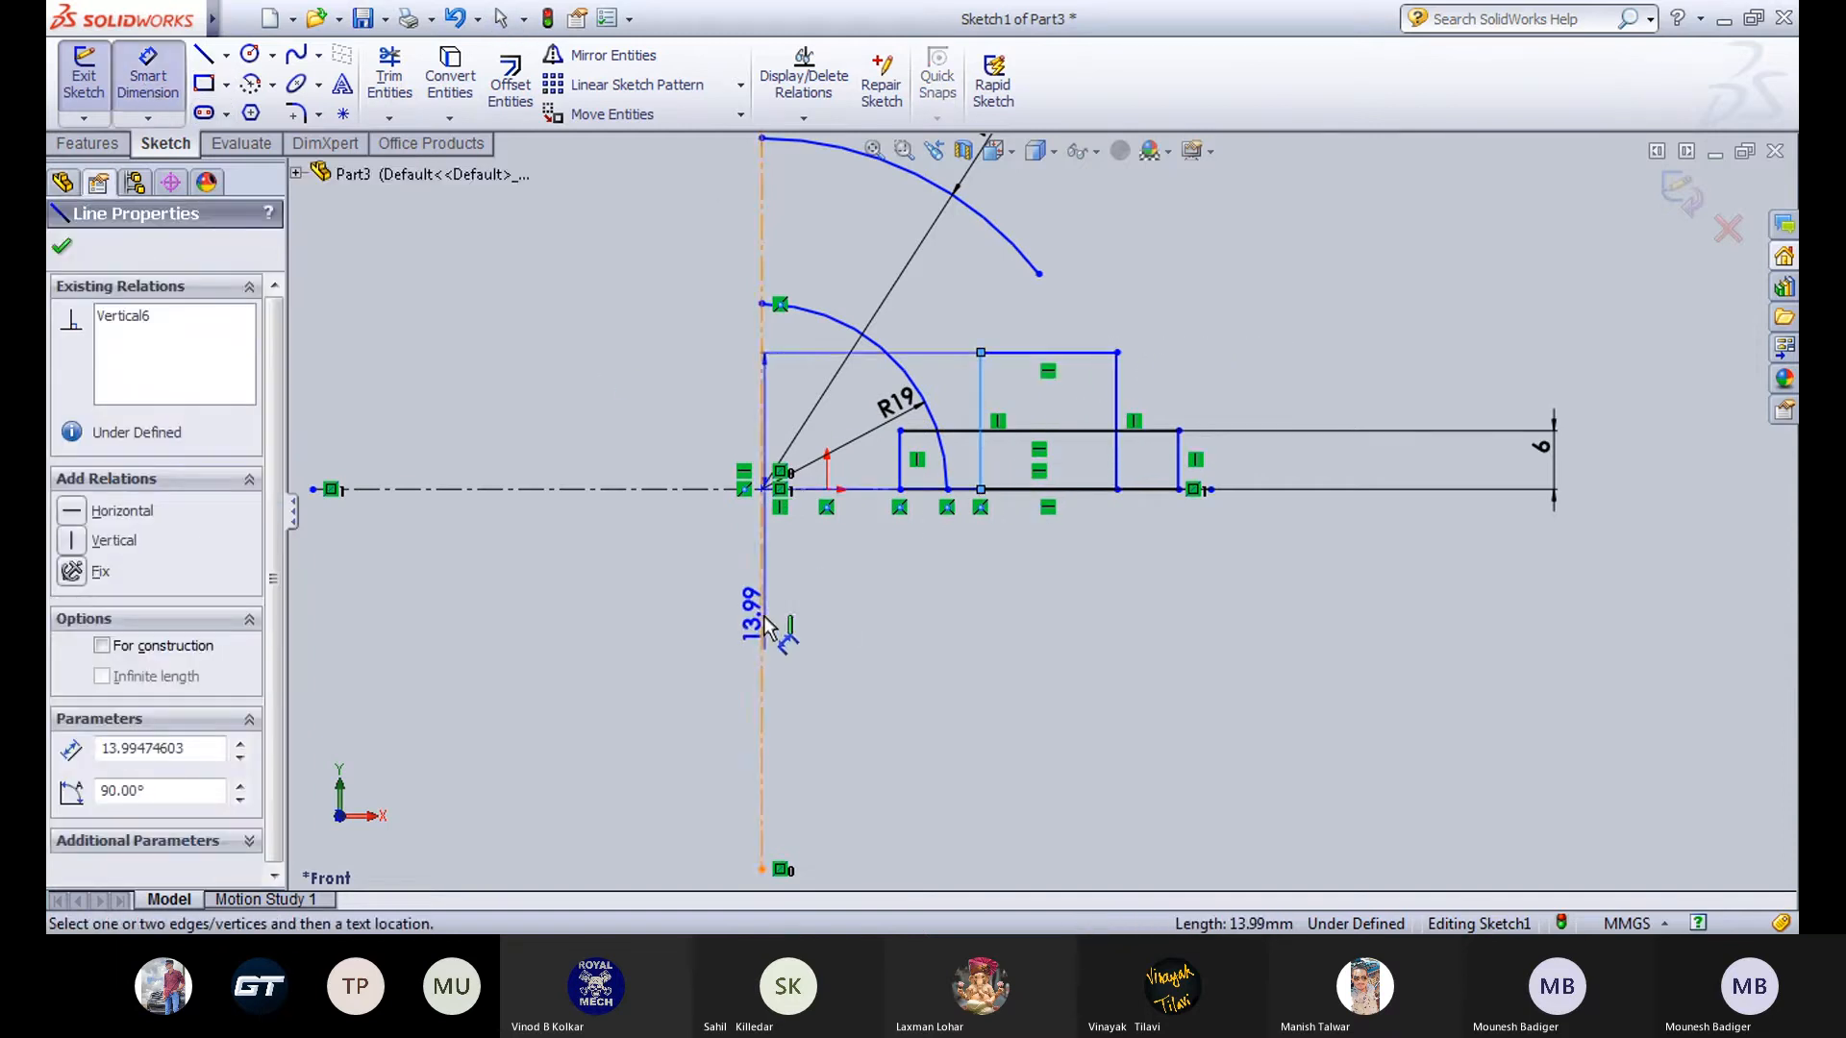
pyautogui.click(765, 624)
pyautogui.click(846, 647)
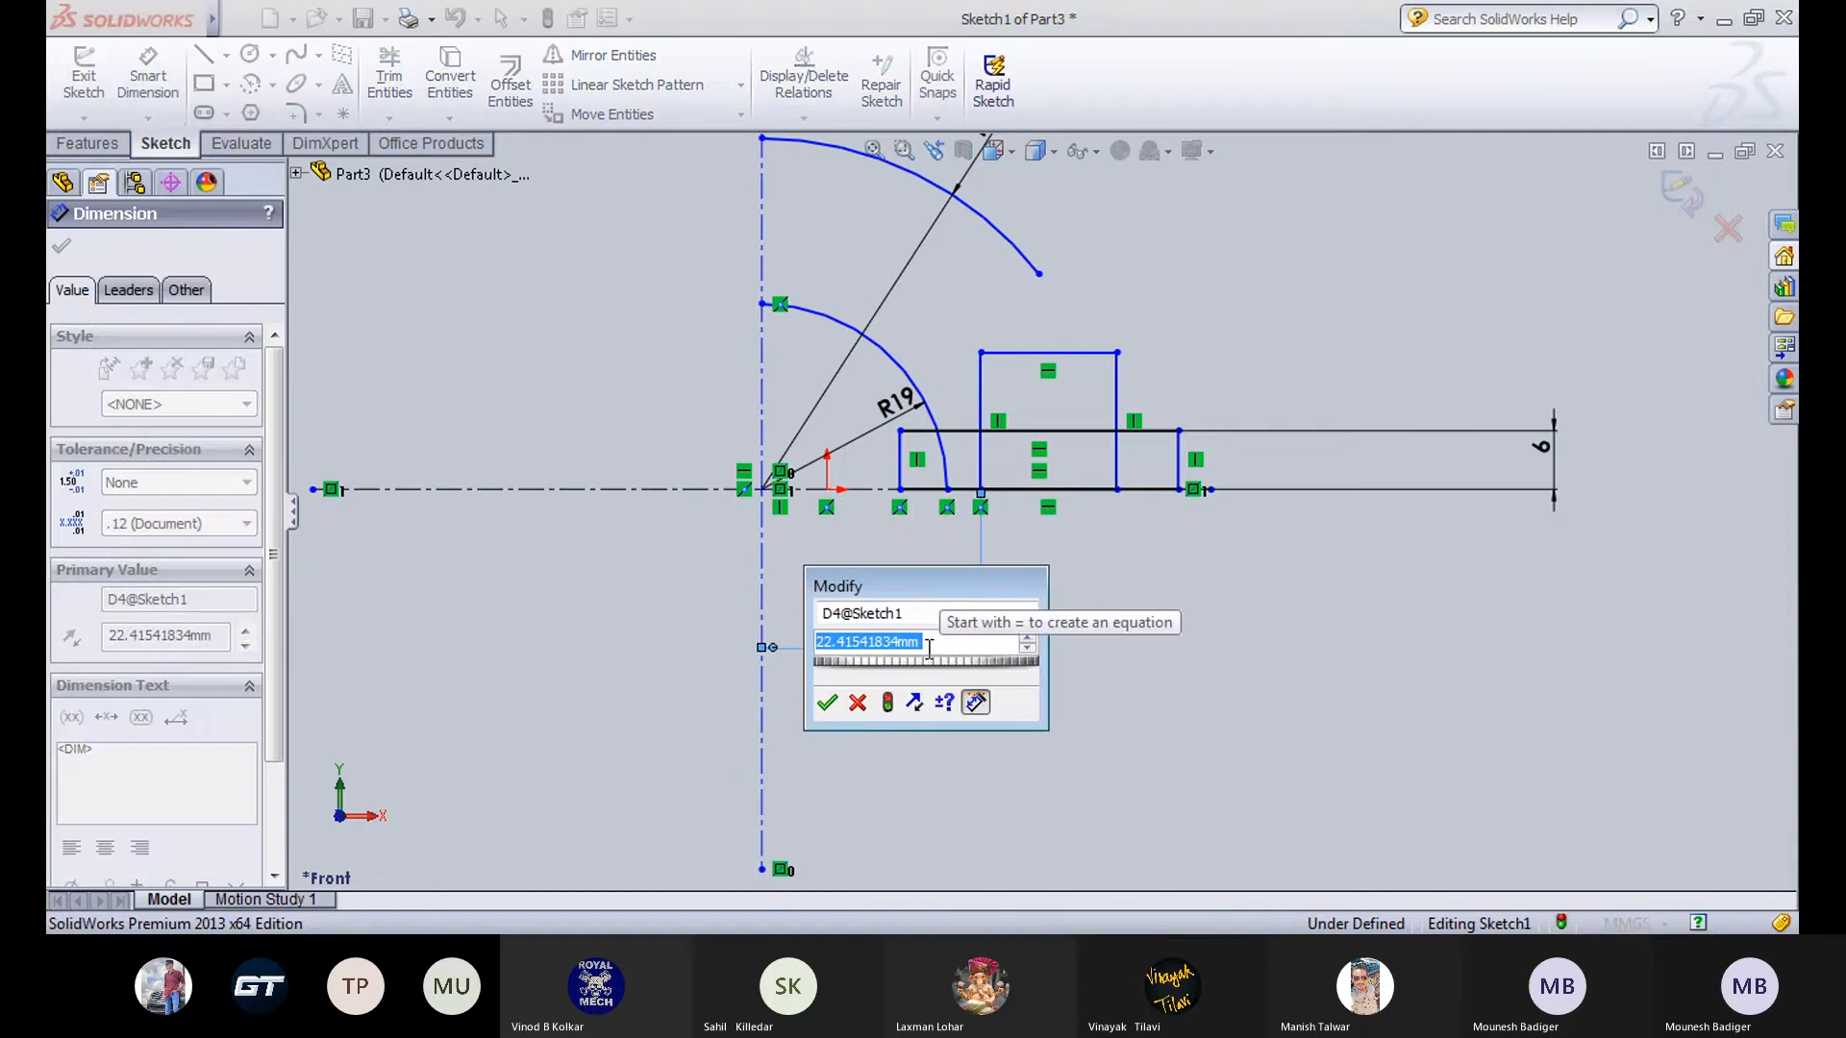
pyautogui.write('21')
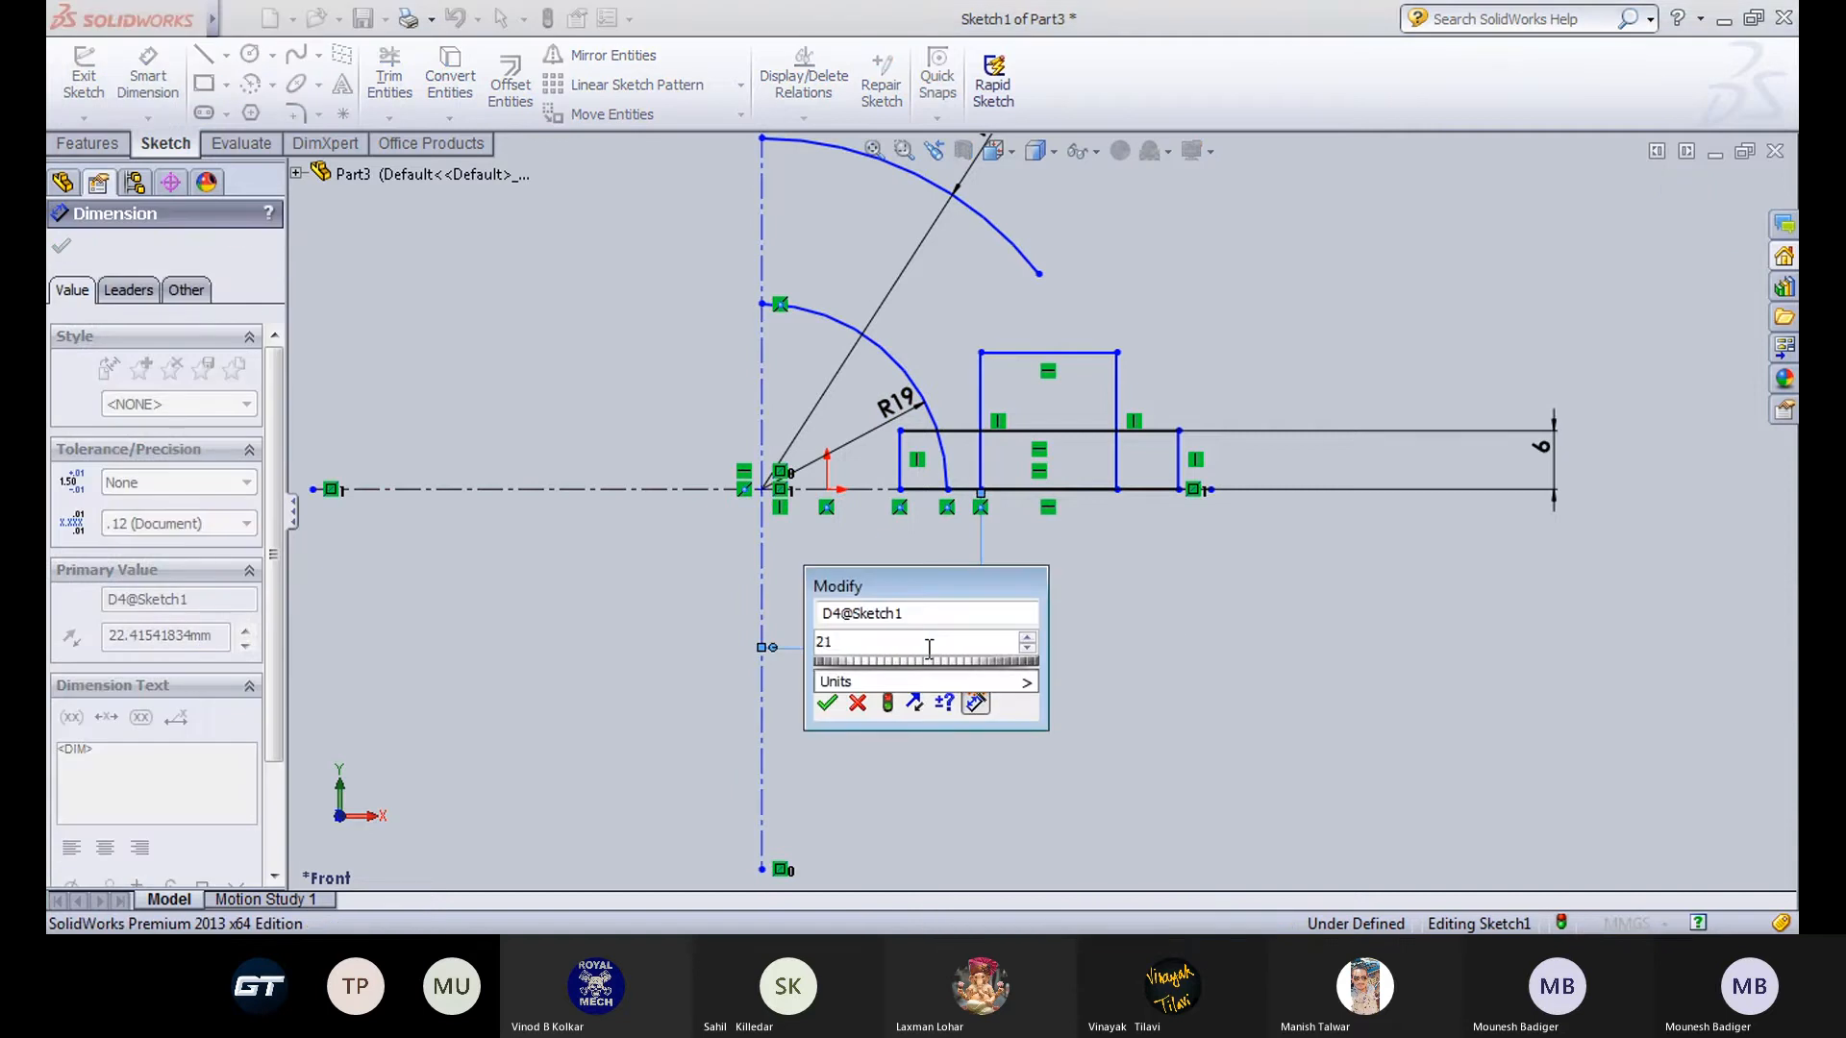
pyautogui.press('Return')
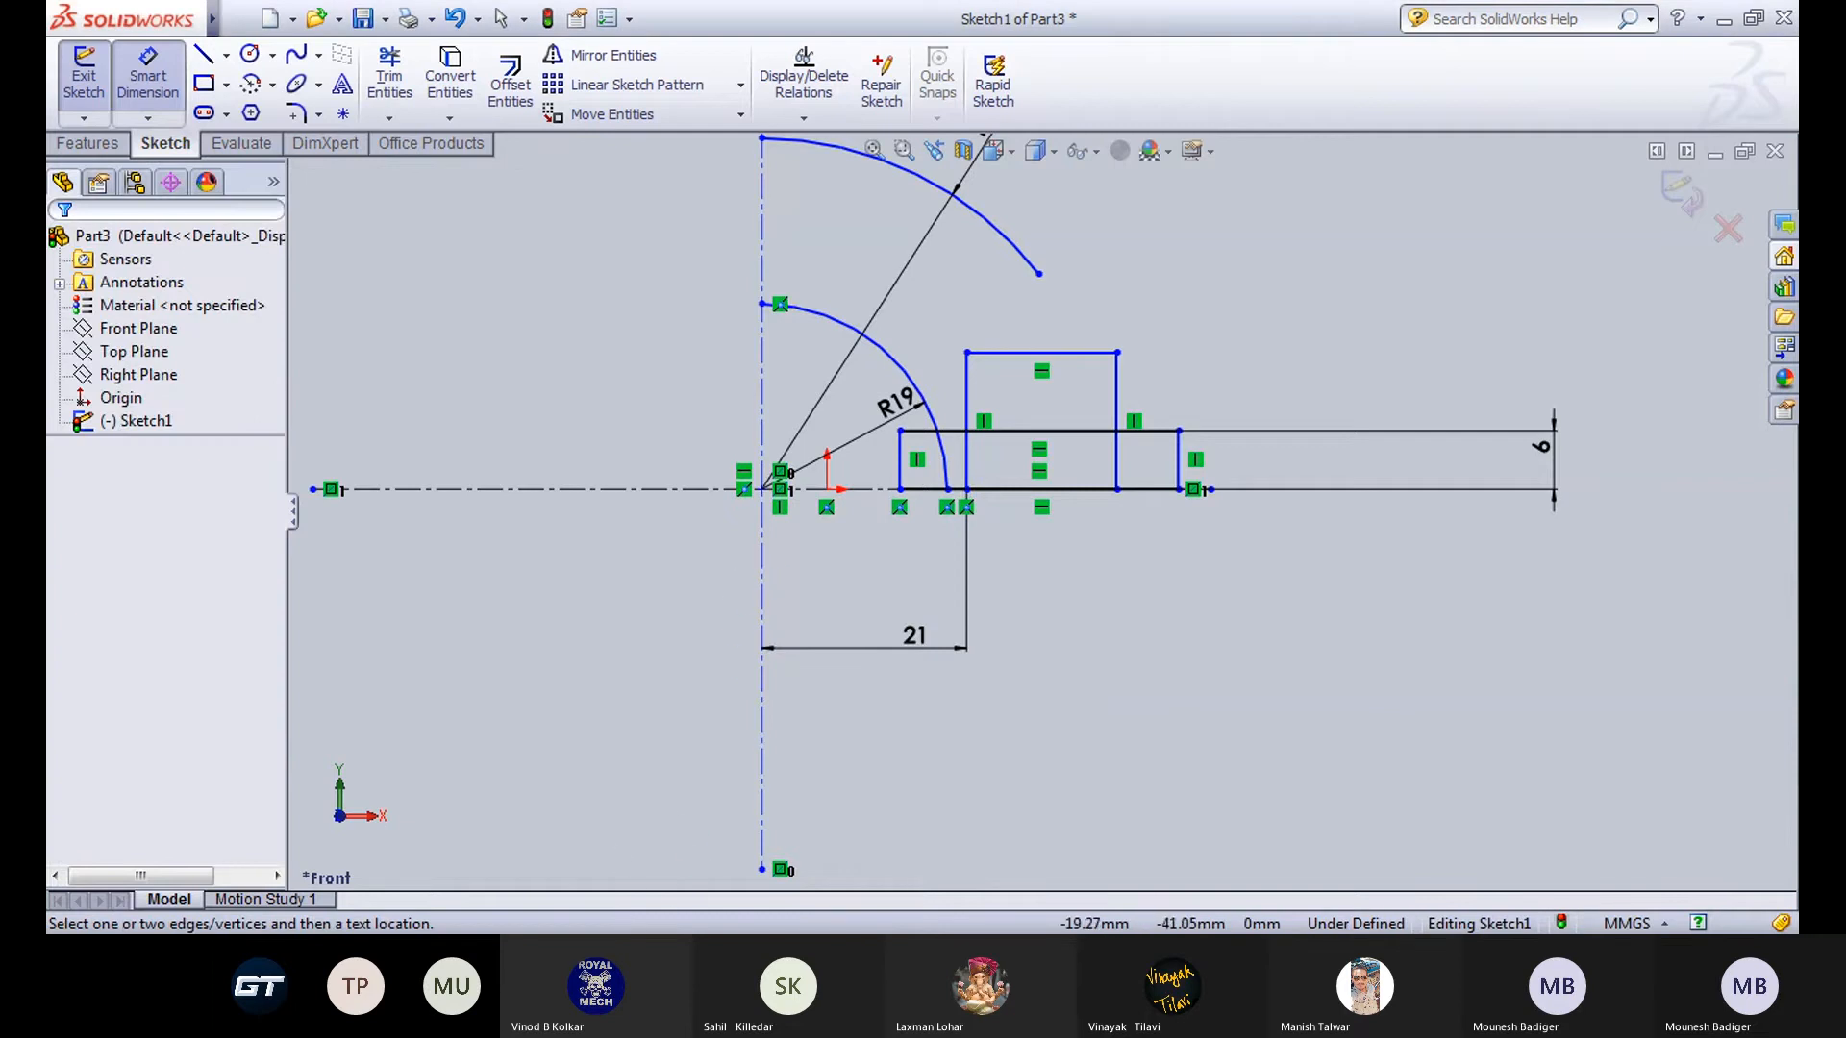
# Recheck the 44 mm width in the reference drawing and set the edge's distance from the vertical centreline to 22 mm.
pyautogui.hotkey('ctrl', 'Tab')
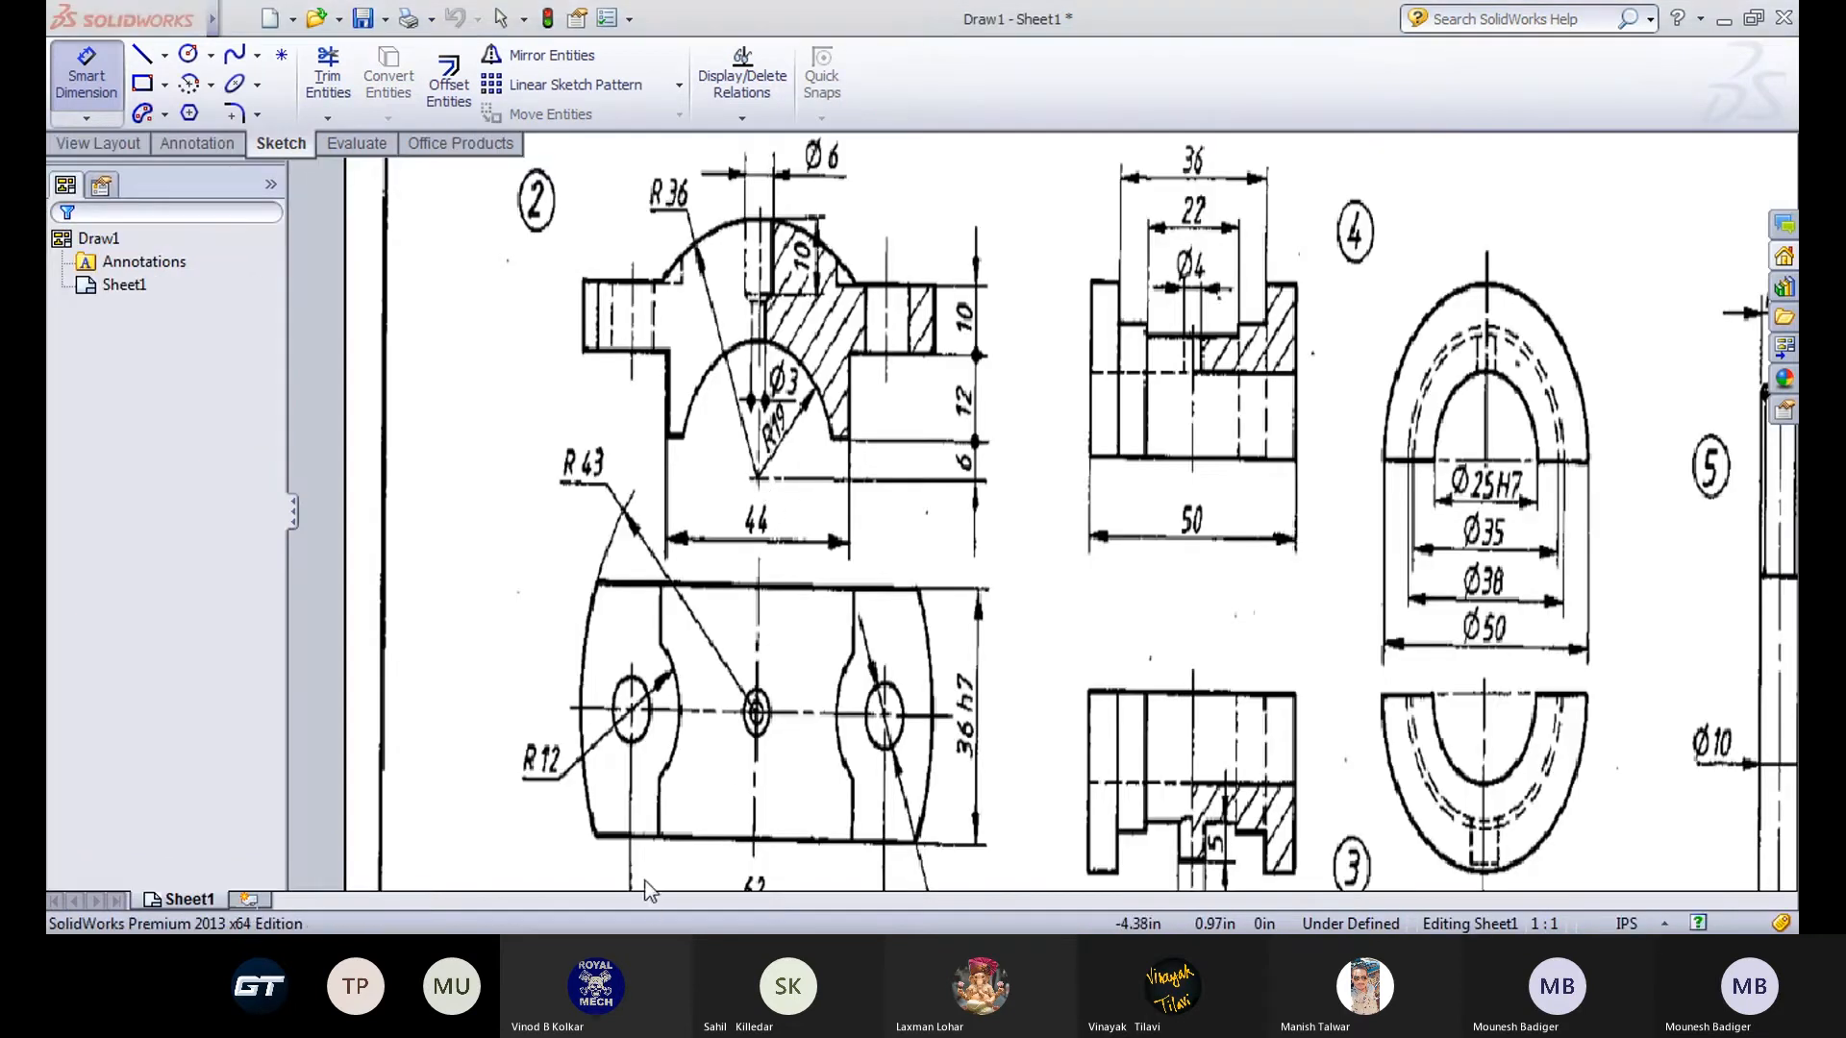
pyautogui.hotkey('ctrl', 'Tab')
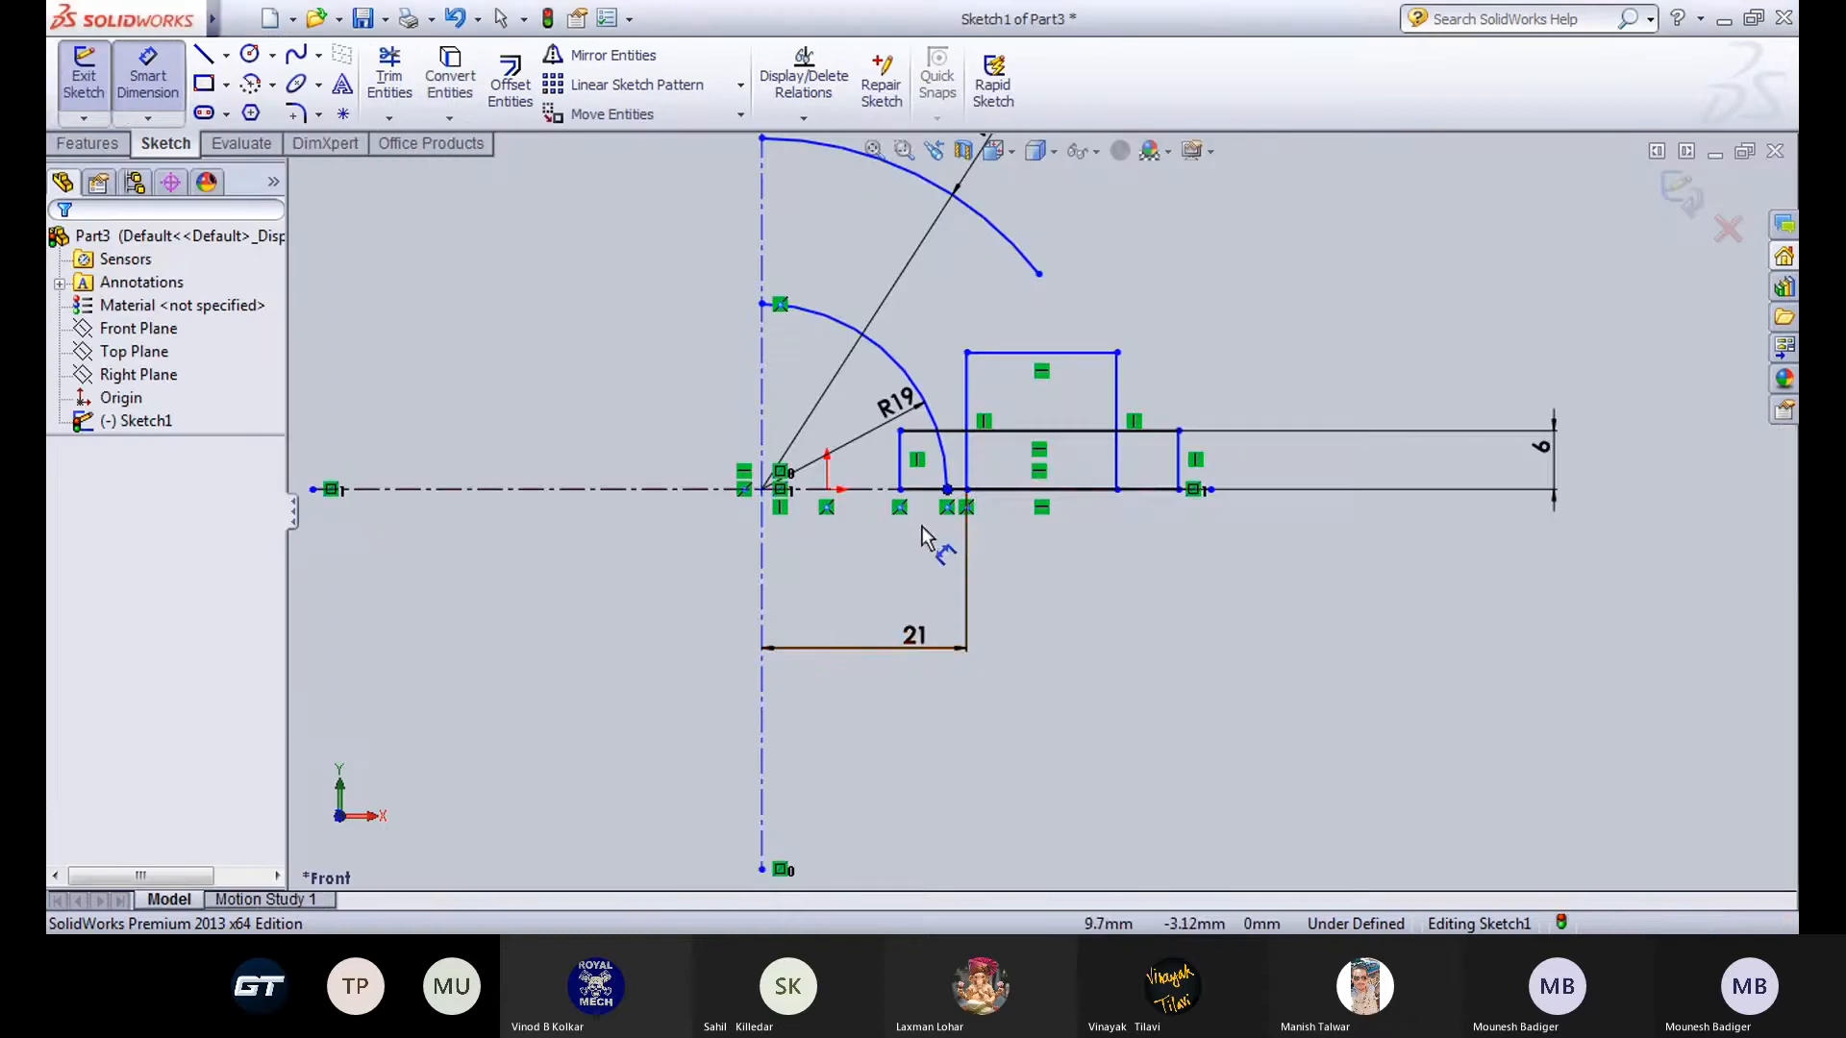
pyautogui.click(913, 642)
pyautogui.write('22')
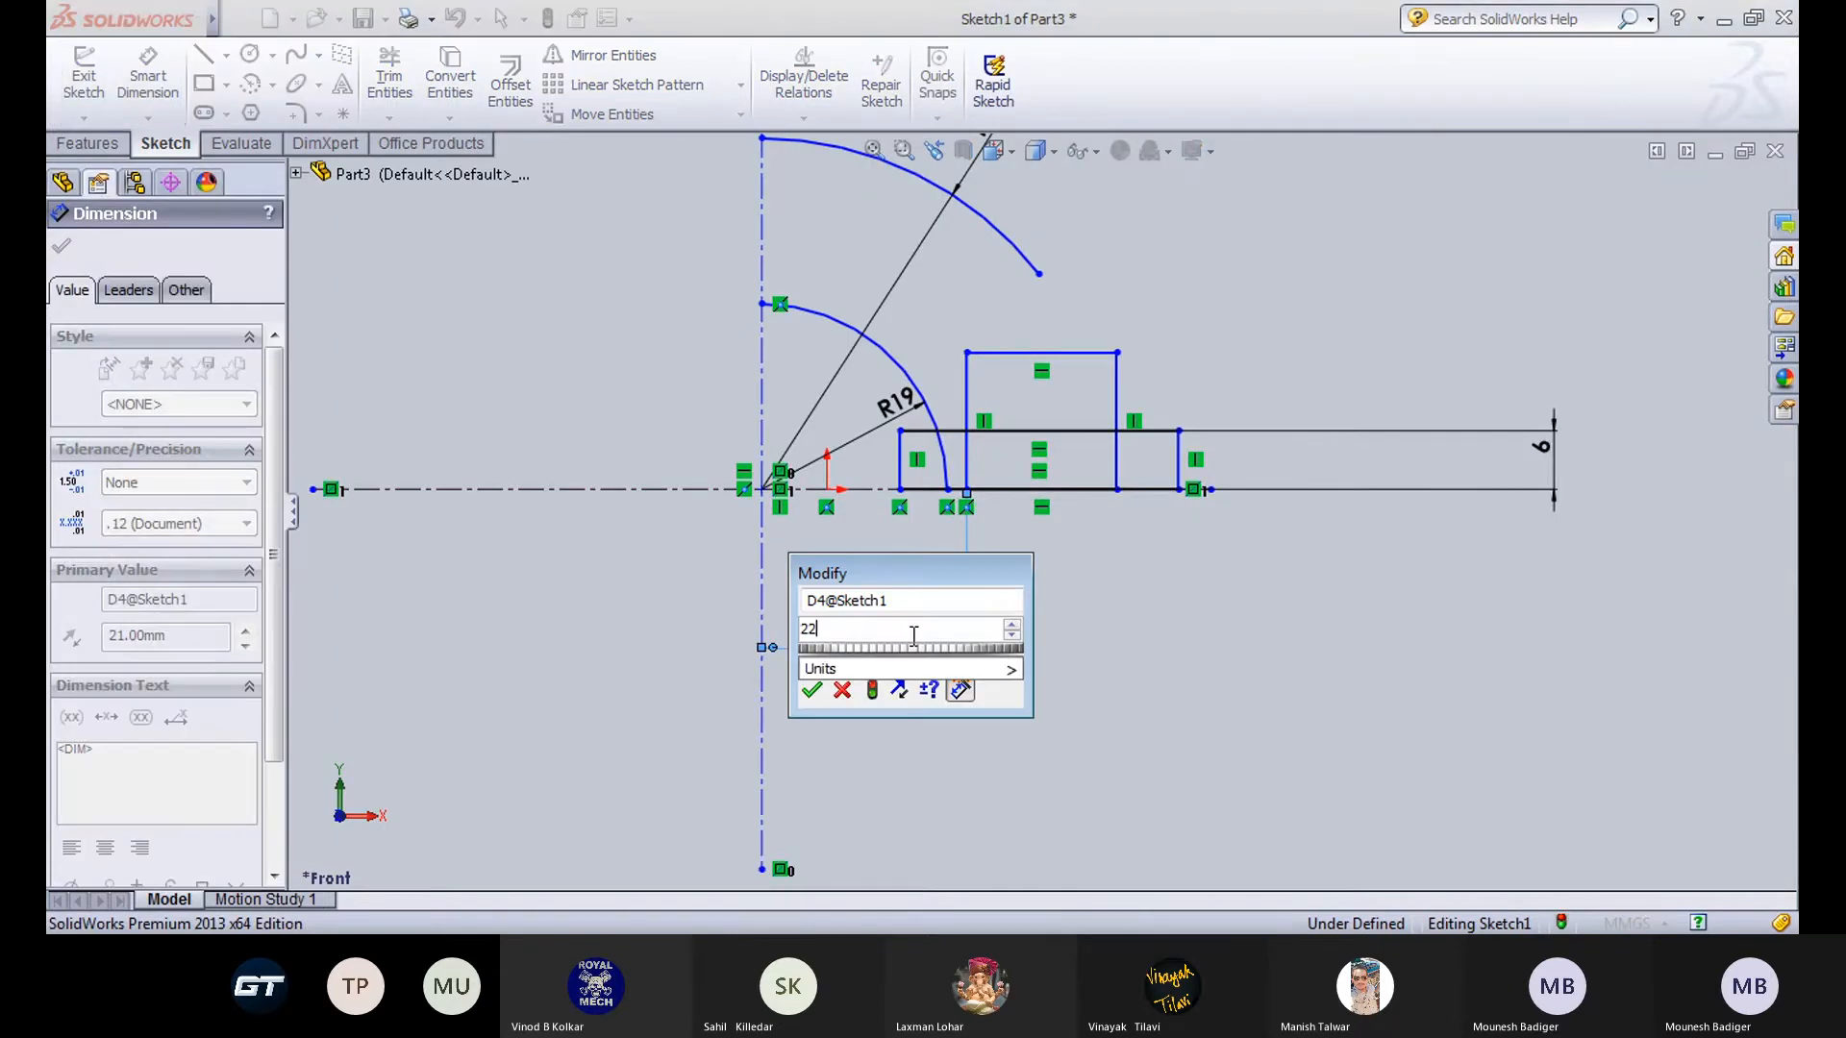
pyautogui.press('Return')
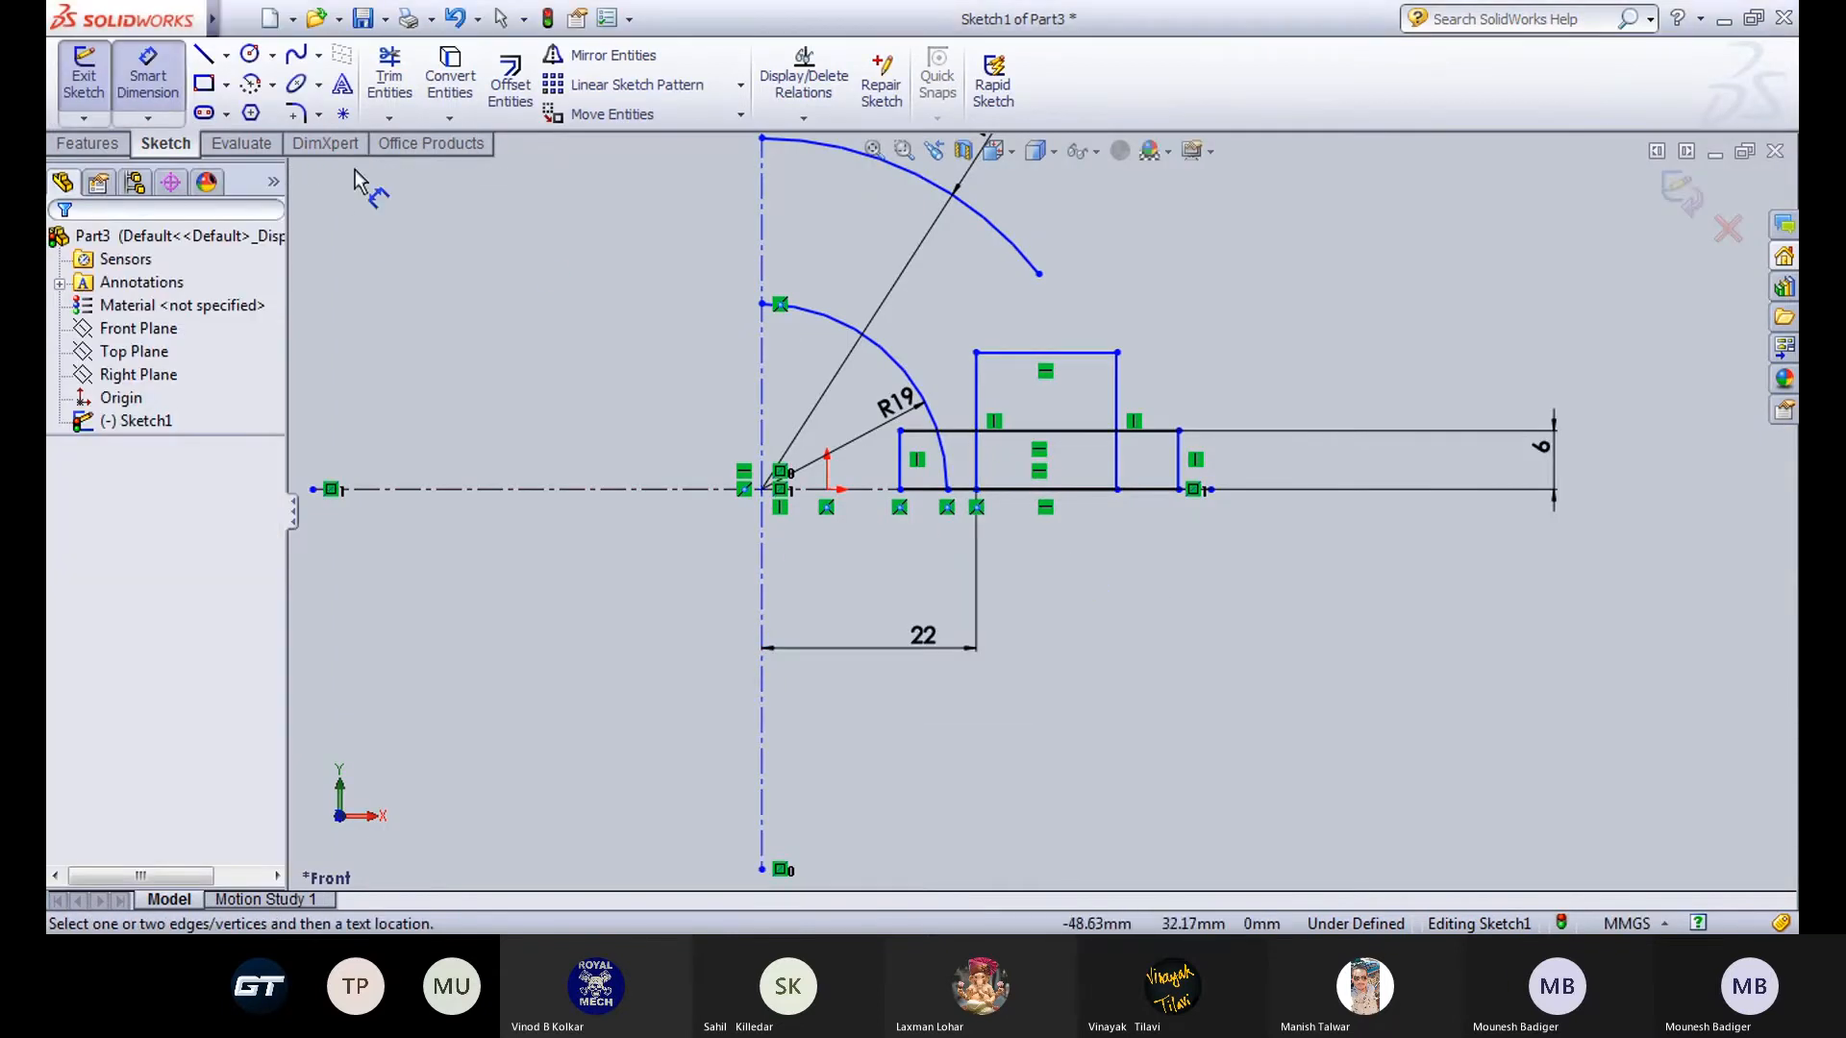
# Trim the low rectangle's portions inside the R19 arc and the base lines beneath the taller rectangle, including its outer edge's lower part.
pyautogui.click(389, 77)
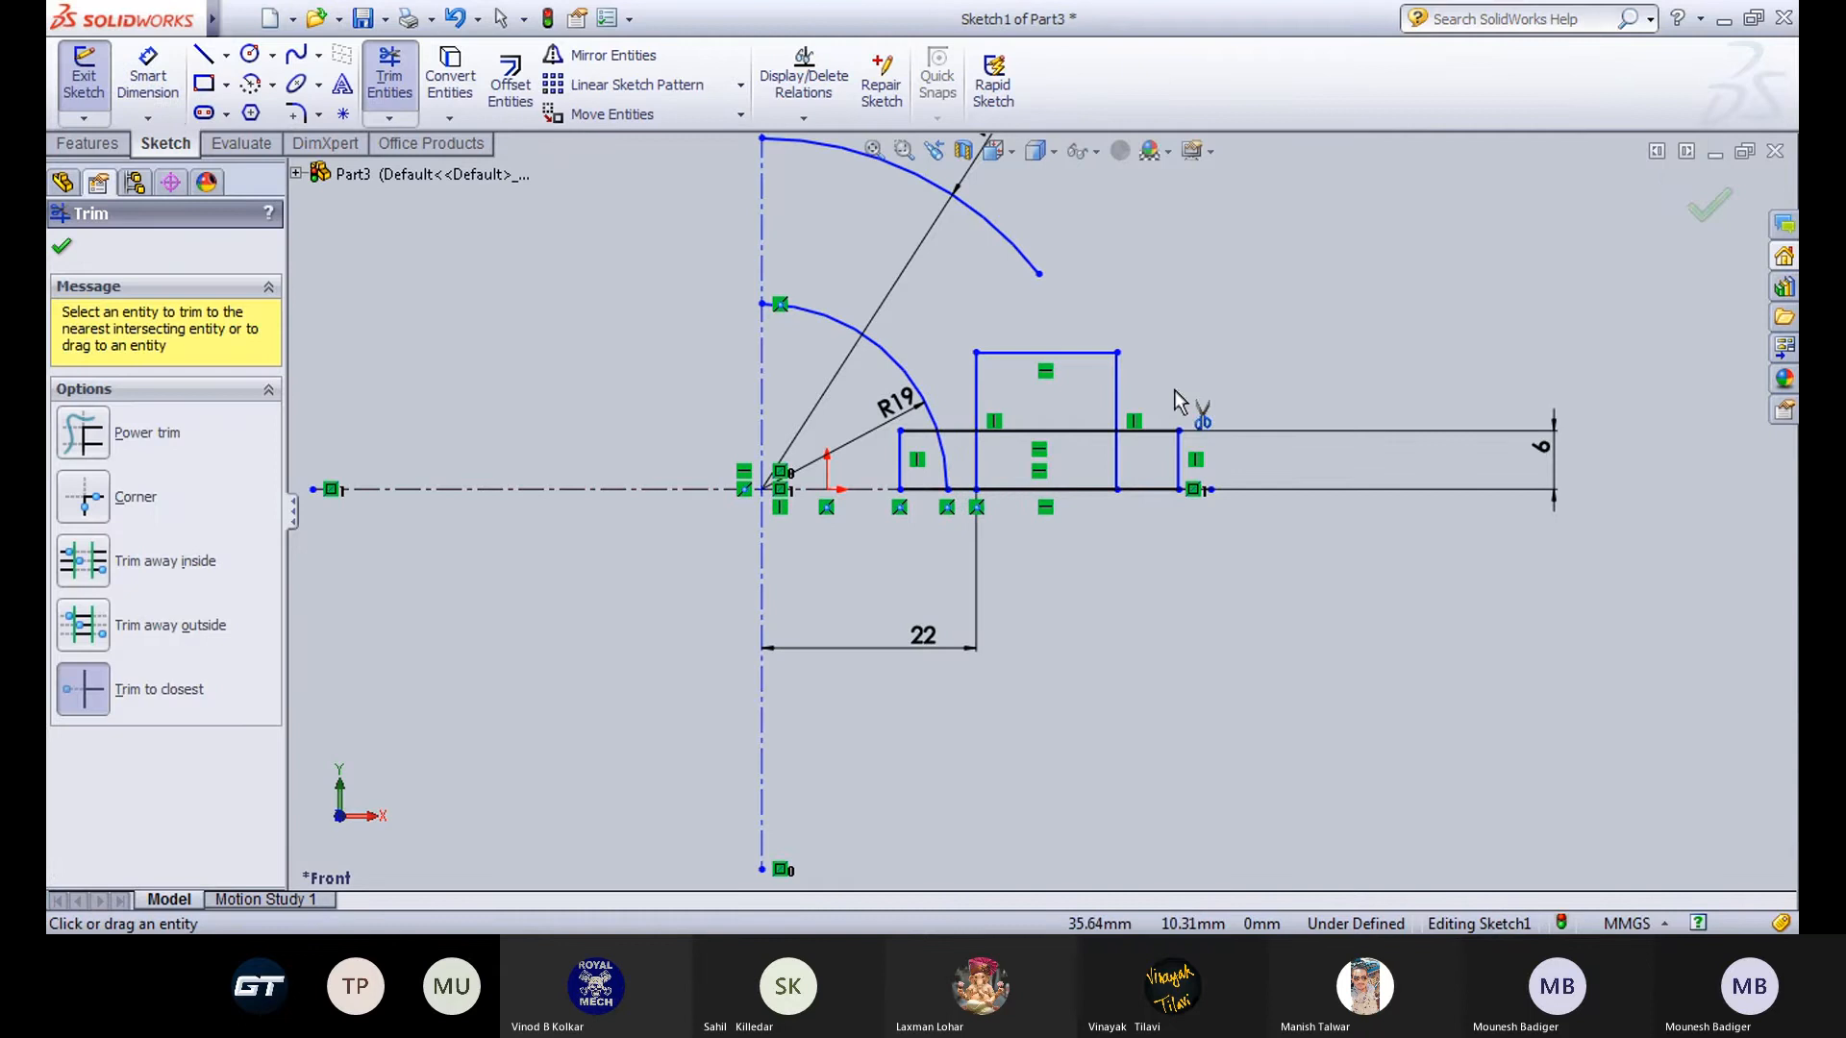
pyautogui.click(921, 469)
pyautogui.click(998, 498)
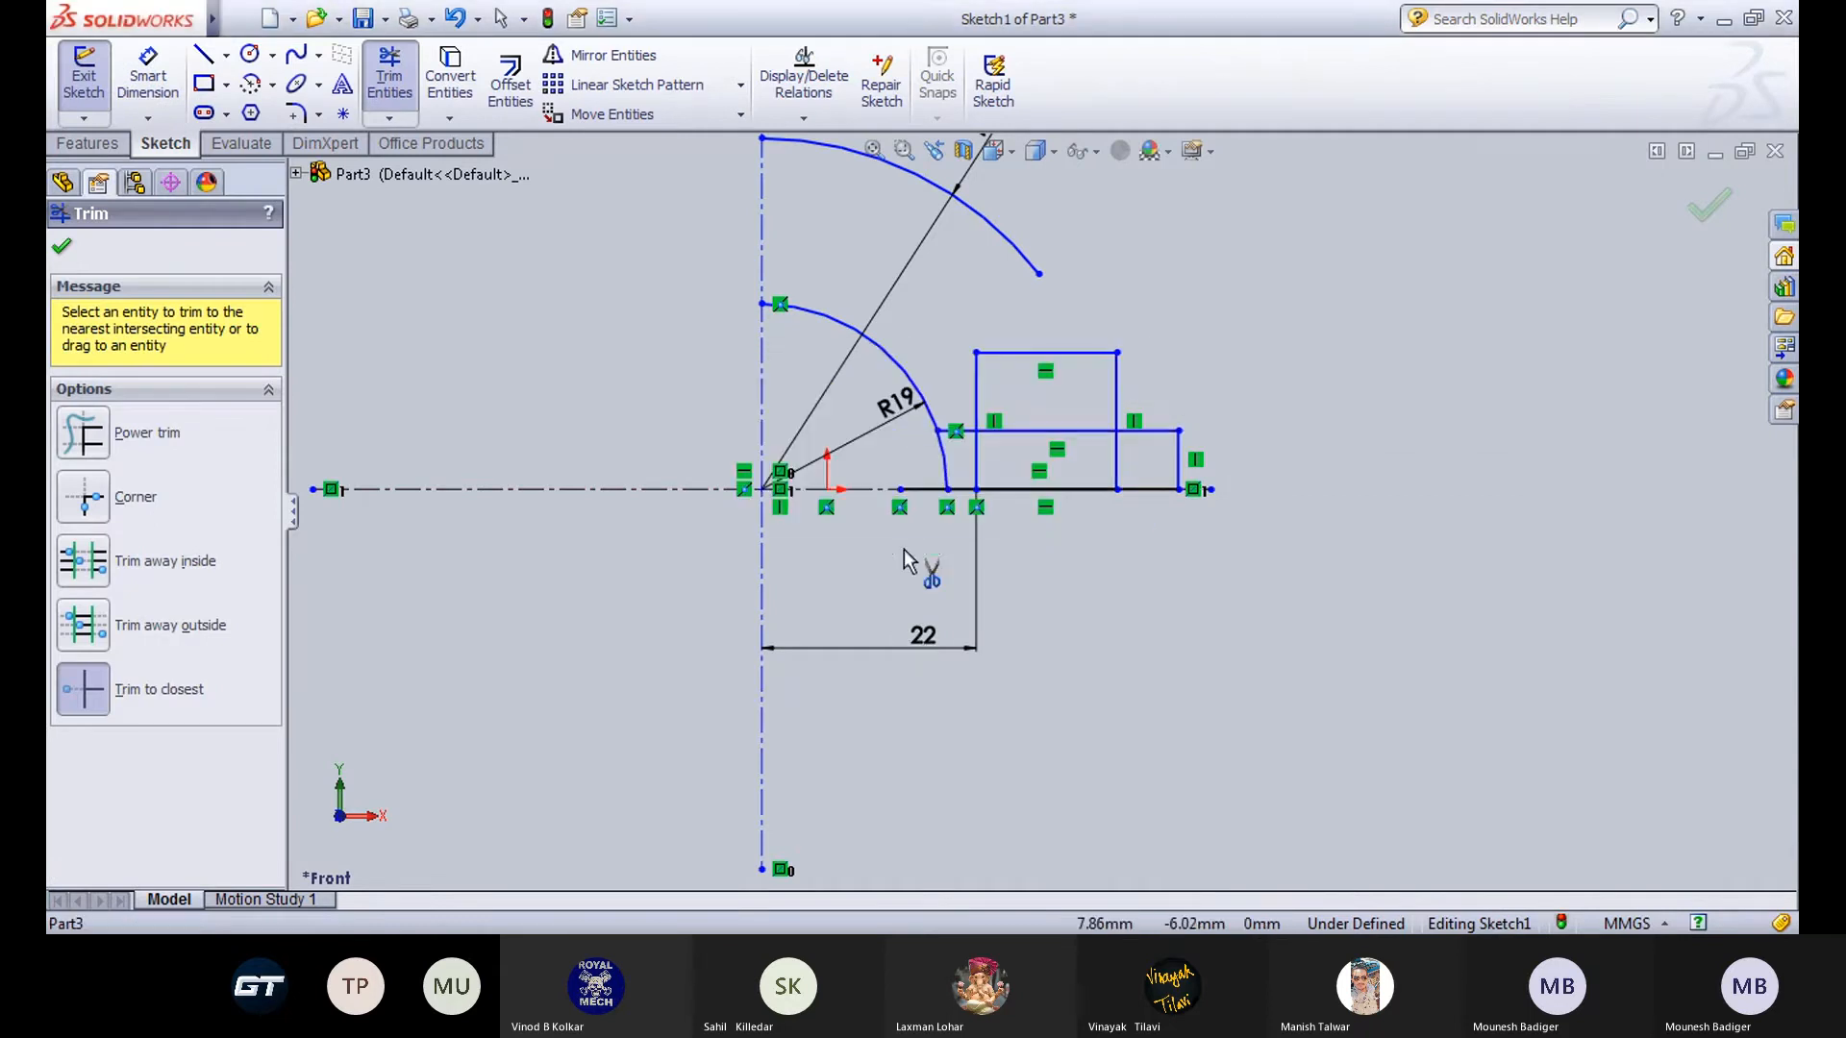
pyautogui.click(919, 494)
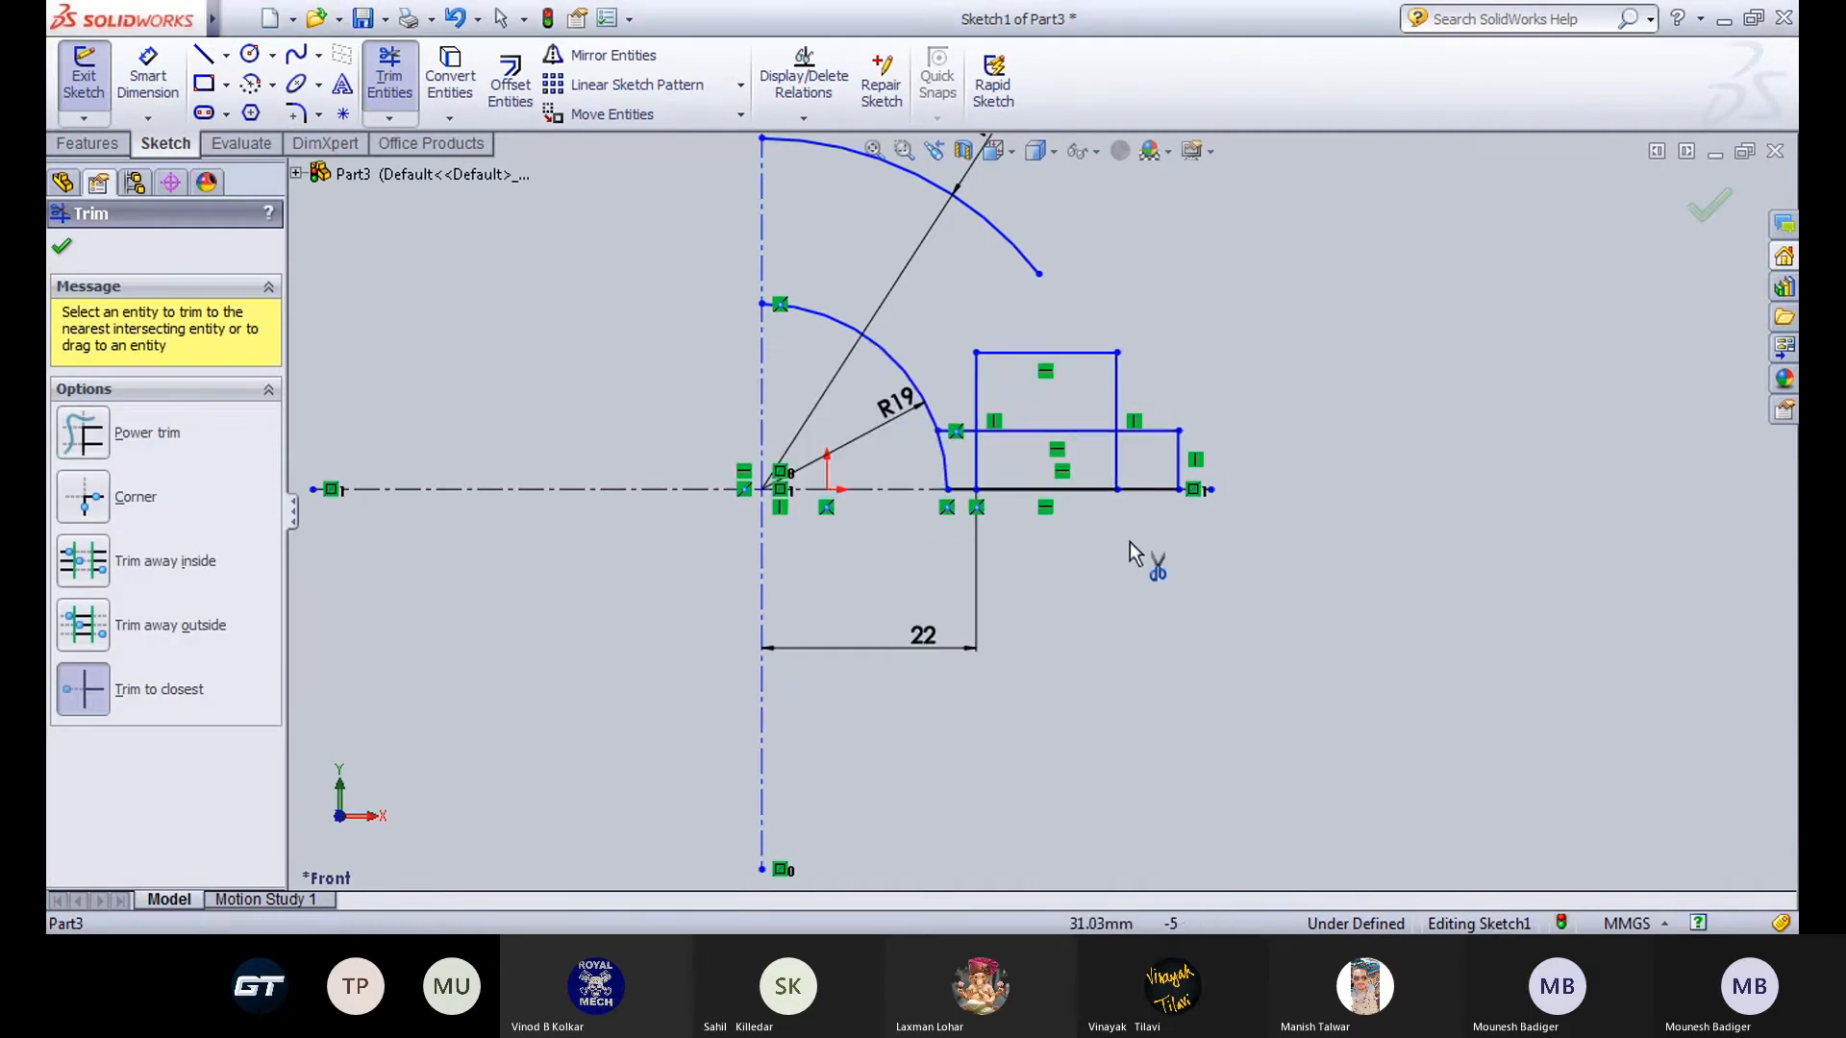
pyautogui.click(1044, 496)
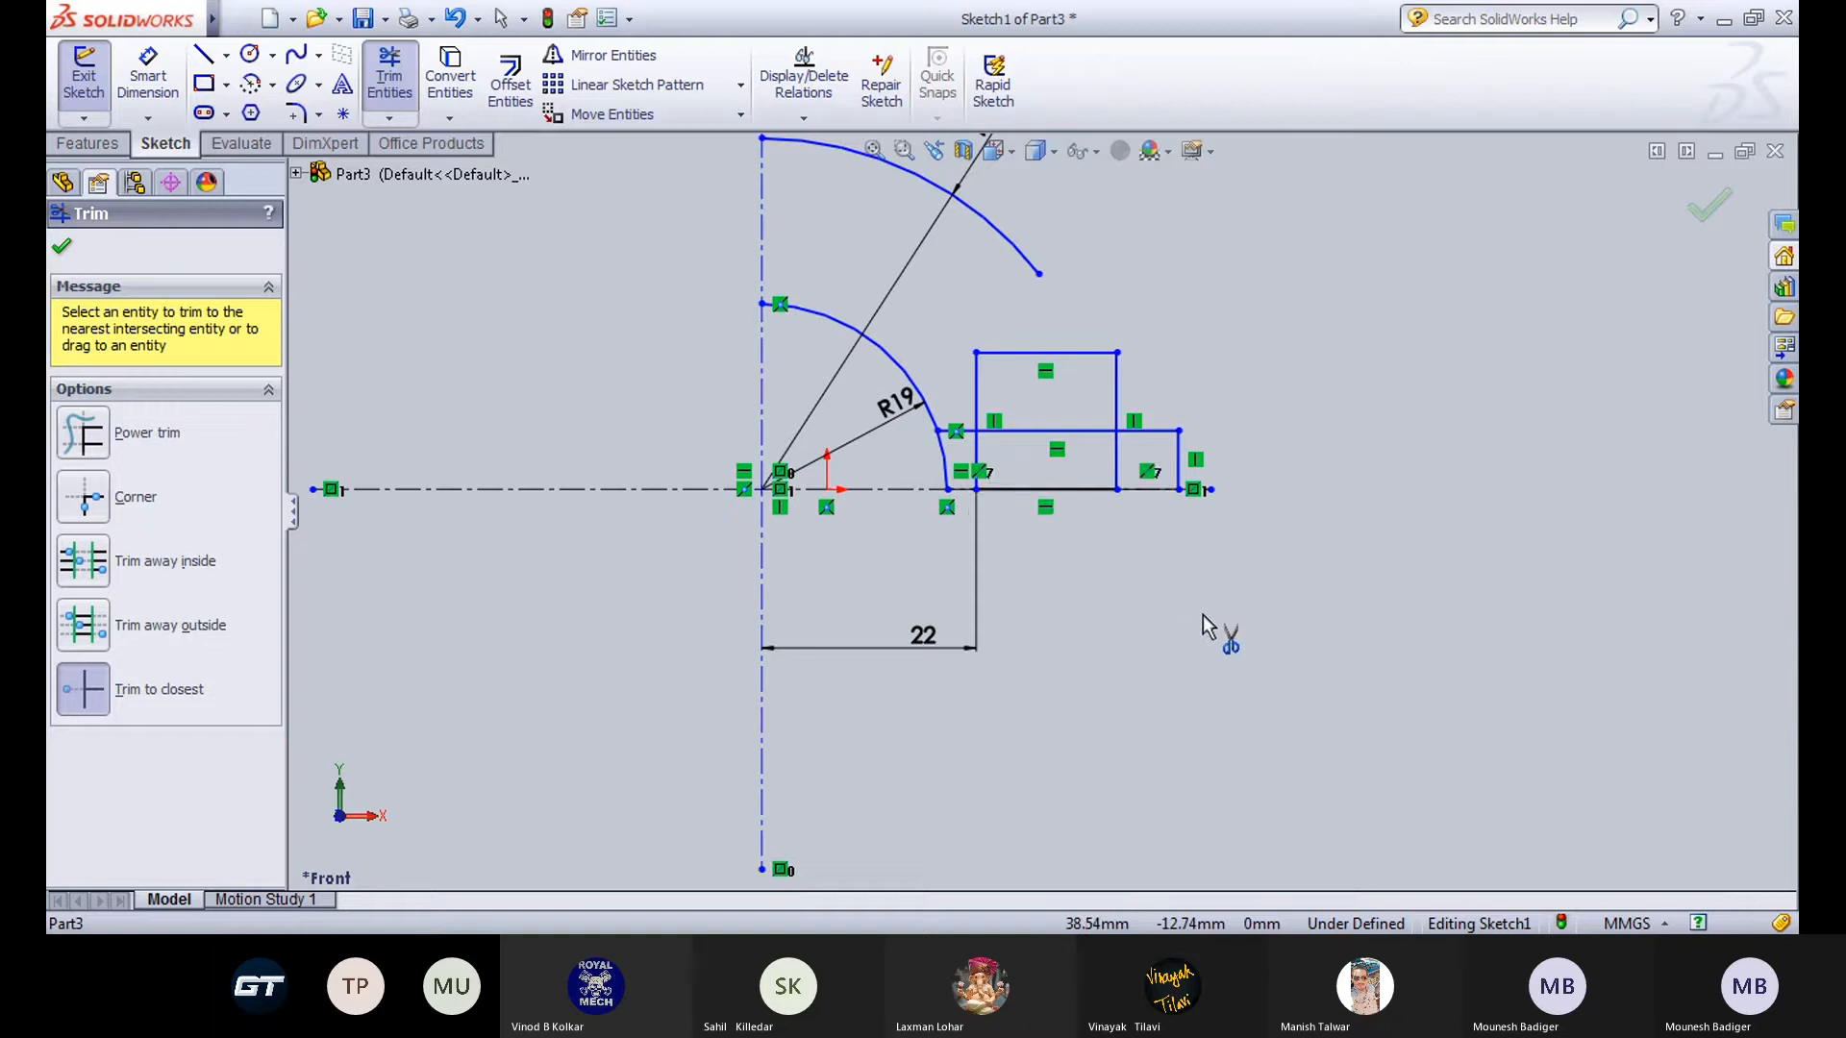
pyautogui.click(1070, 496)
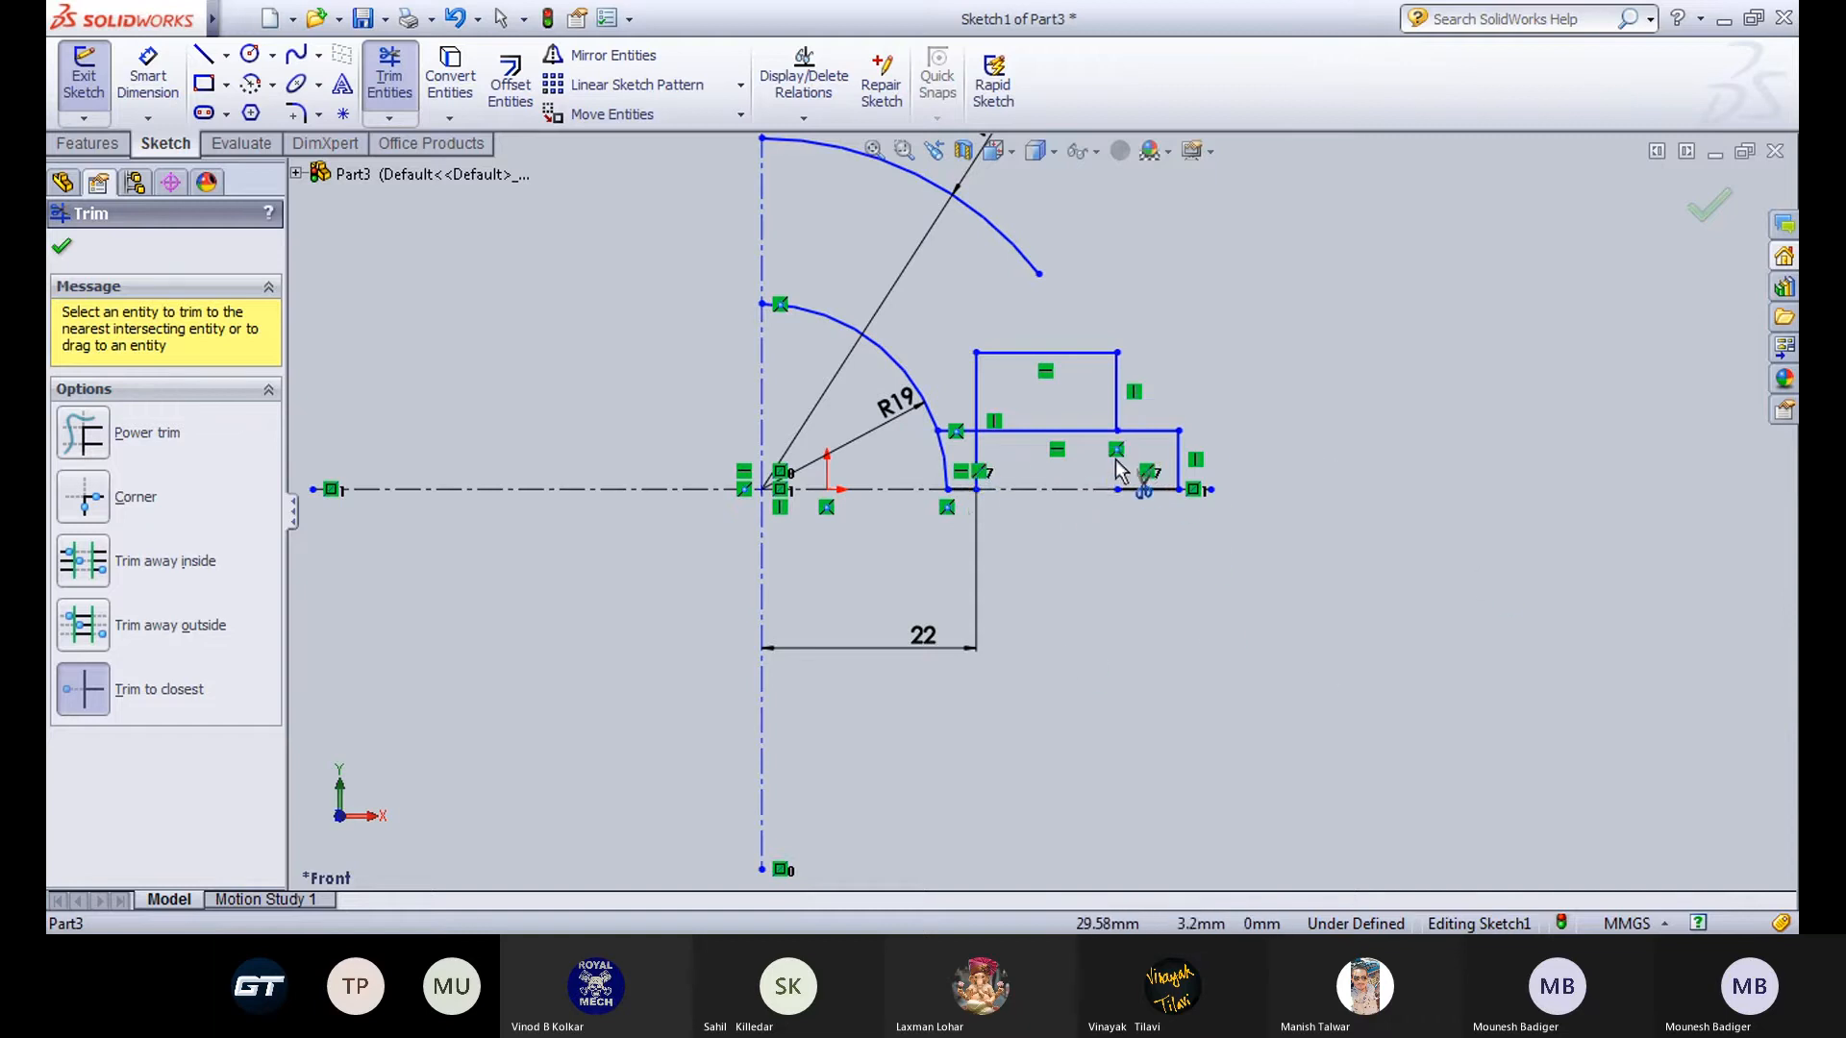
# Trim away the remaining rectangle edges, leaving only the vertical edge 22 mm from the centreline and its short base segment to the inner arc.
pyautogui.click(1086, 431)
pyautogui.click(1031, 354)
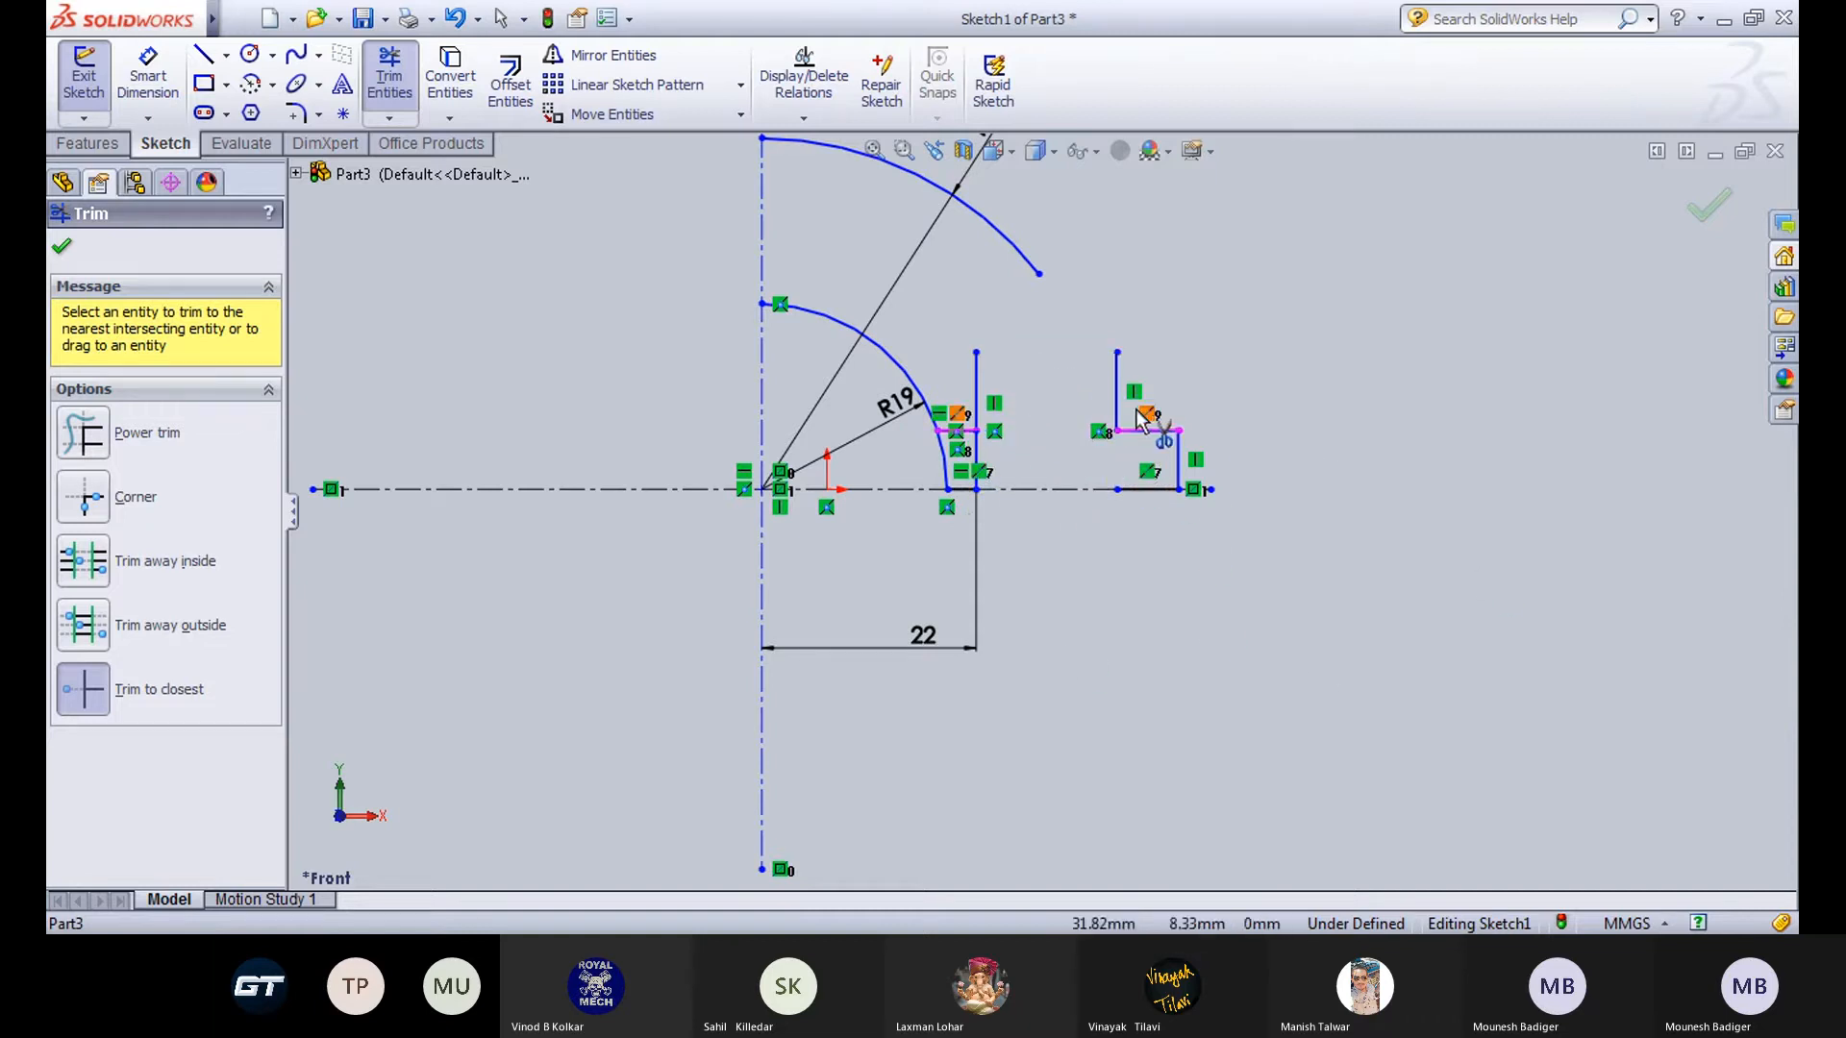
pyautogui.click(1119, 418)
pyautogui.click(1151, 432)
pyautogui.click(1179, 460)
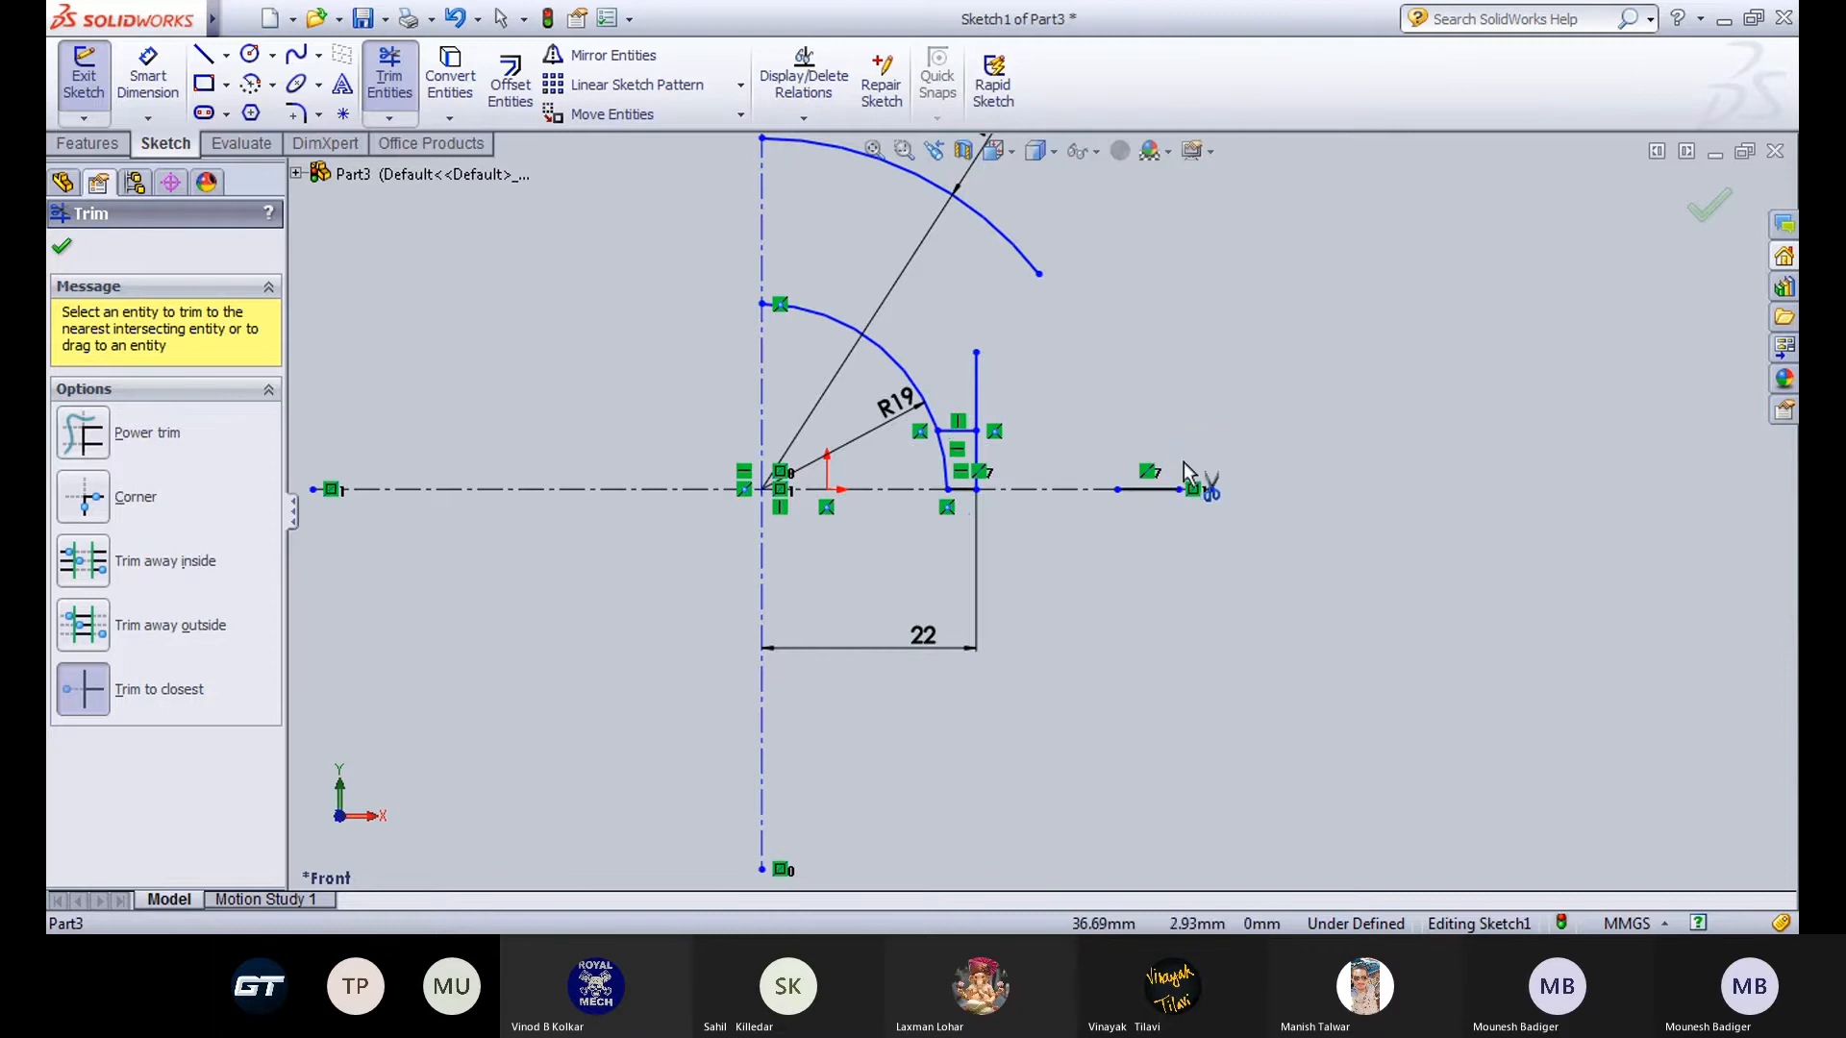
pyautogui.click(1147, 507)
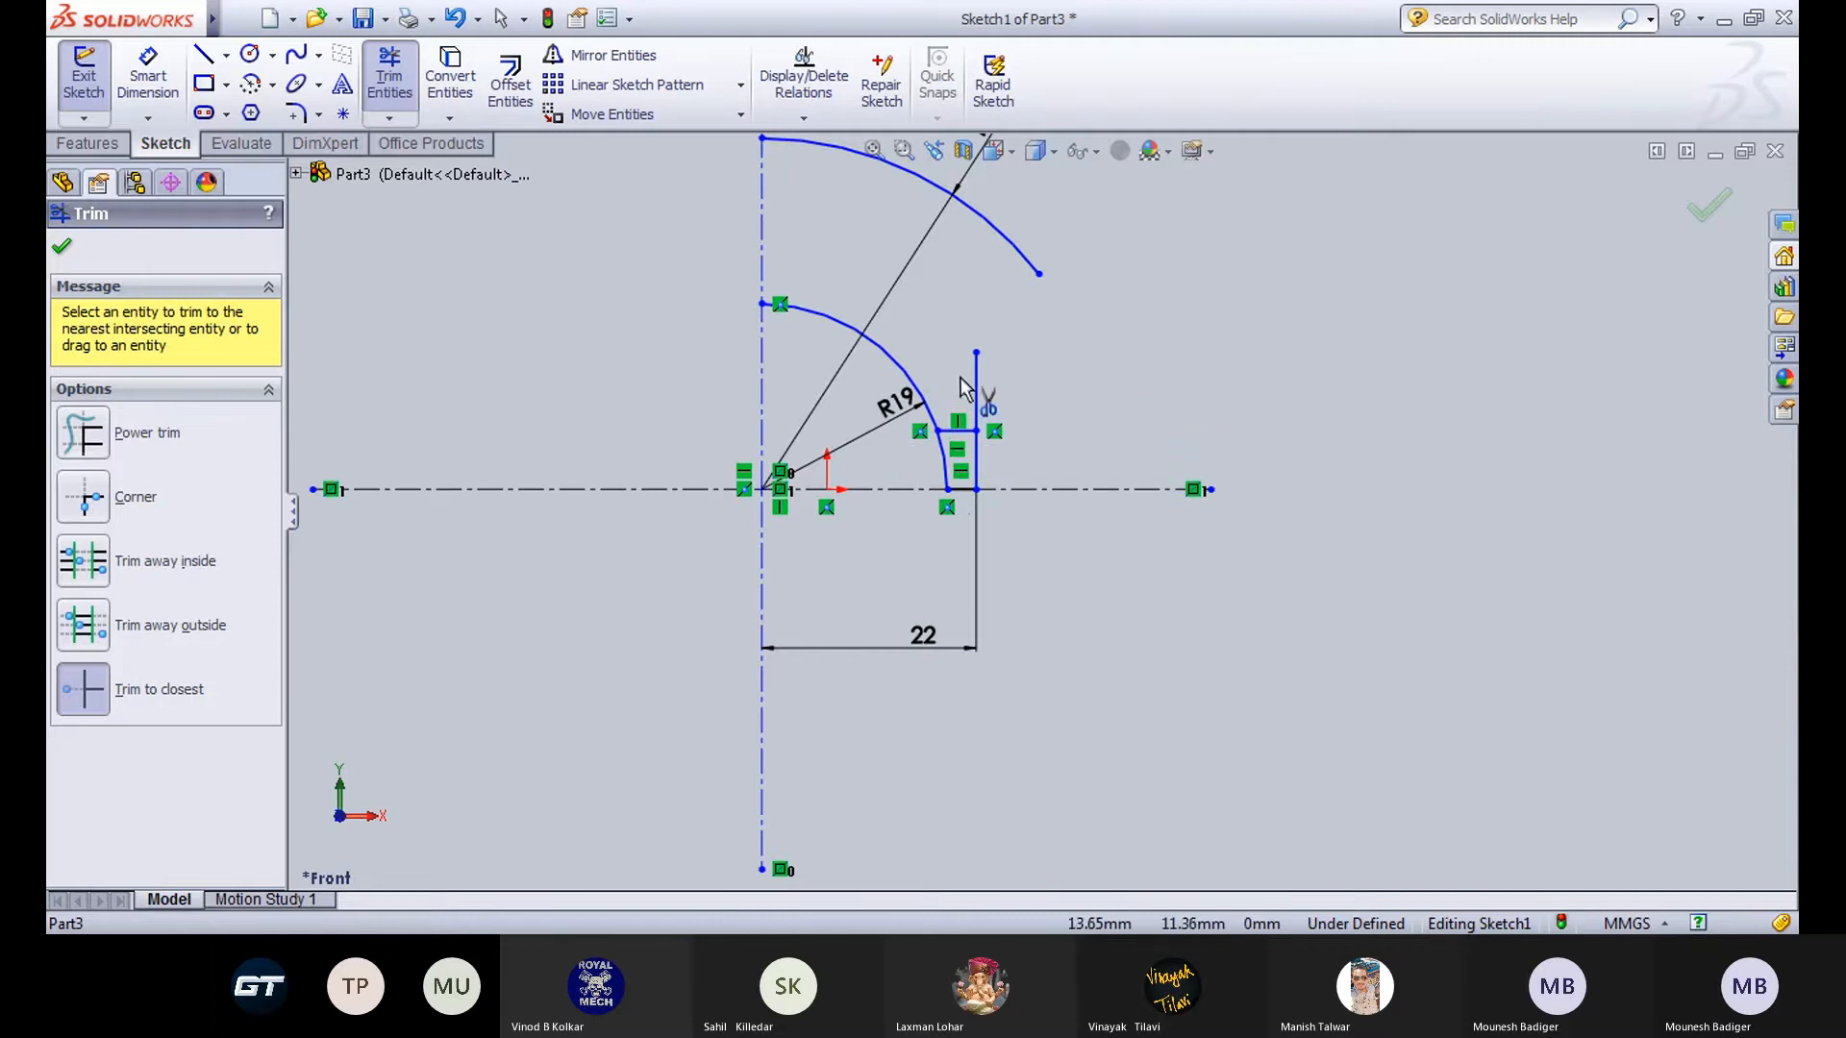
pyautogui.click(946, 431)
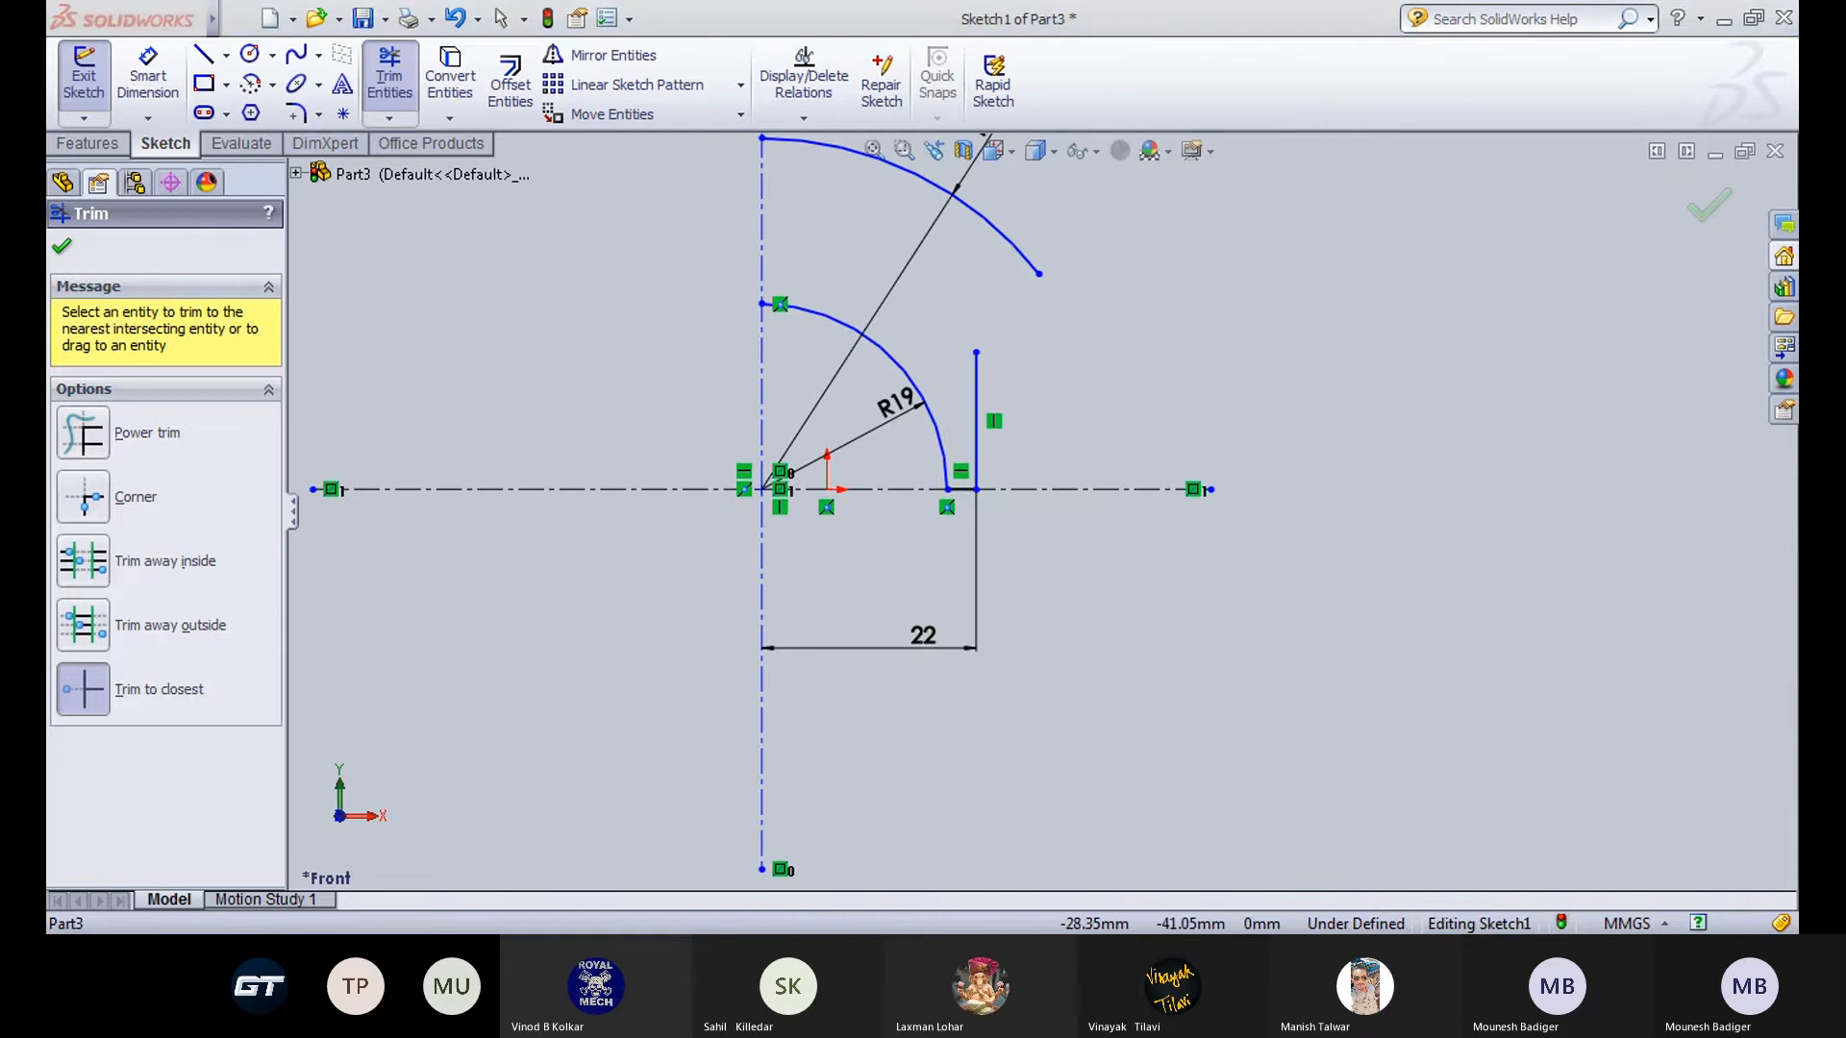
# Check the cap's step height in the reference drawing and dimension the remaining vertical edge's length as 12 mm.
pyautogui.click(623, 876)
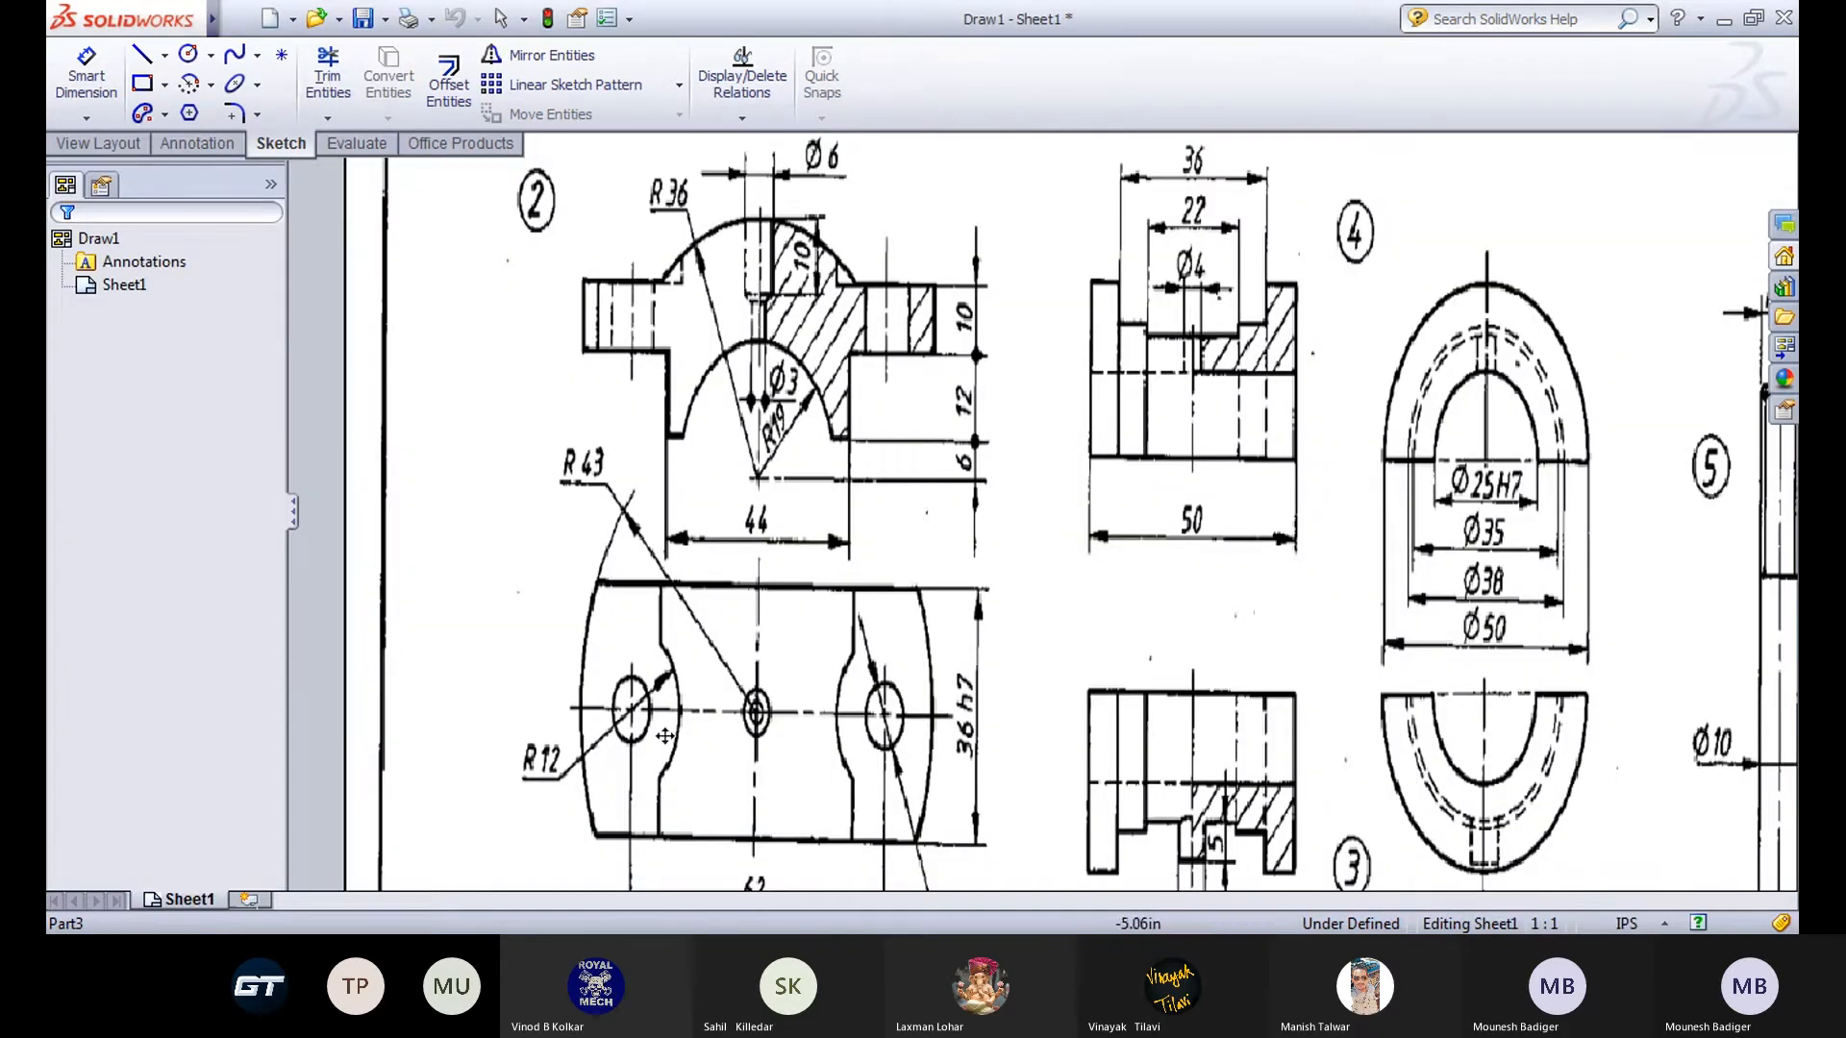
pyautogui.click(696, 840)
pyautogui.click(153, 82)
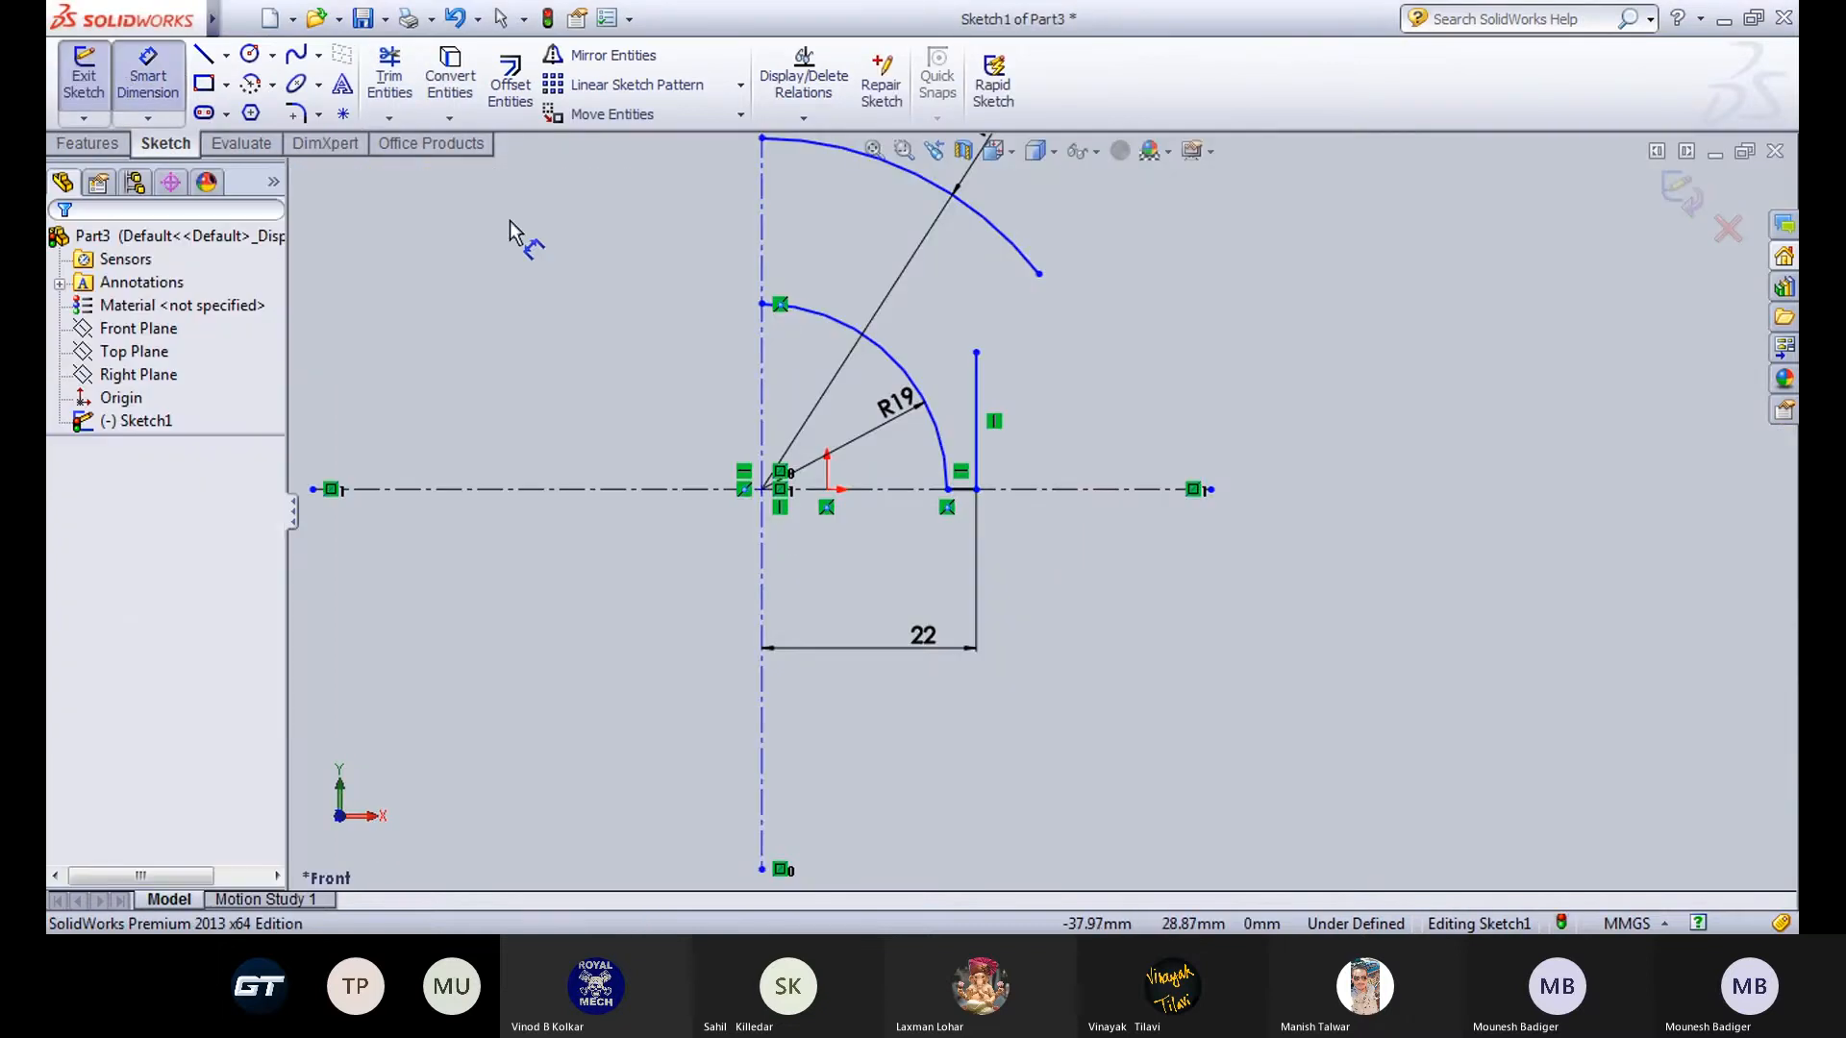
pyautogui.click(987, 430)
pyautogui.click(1163, 414)
pyautogui.write('12')
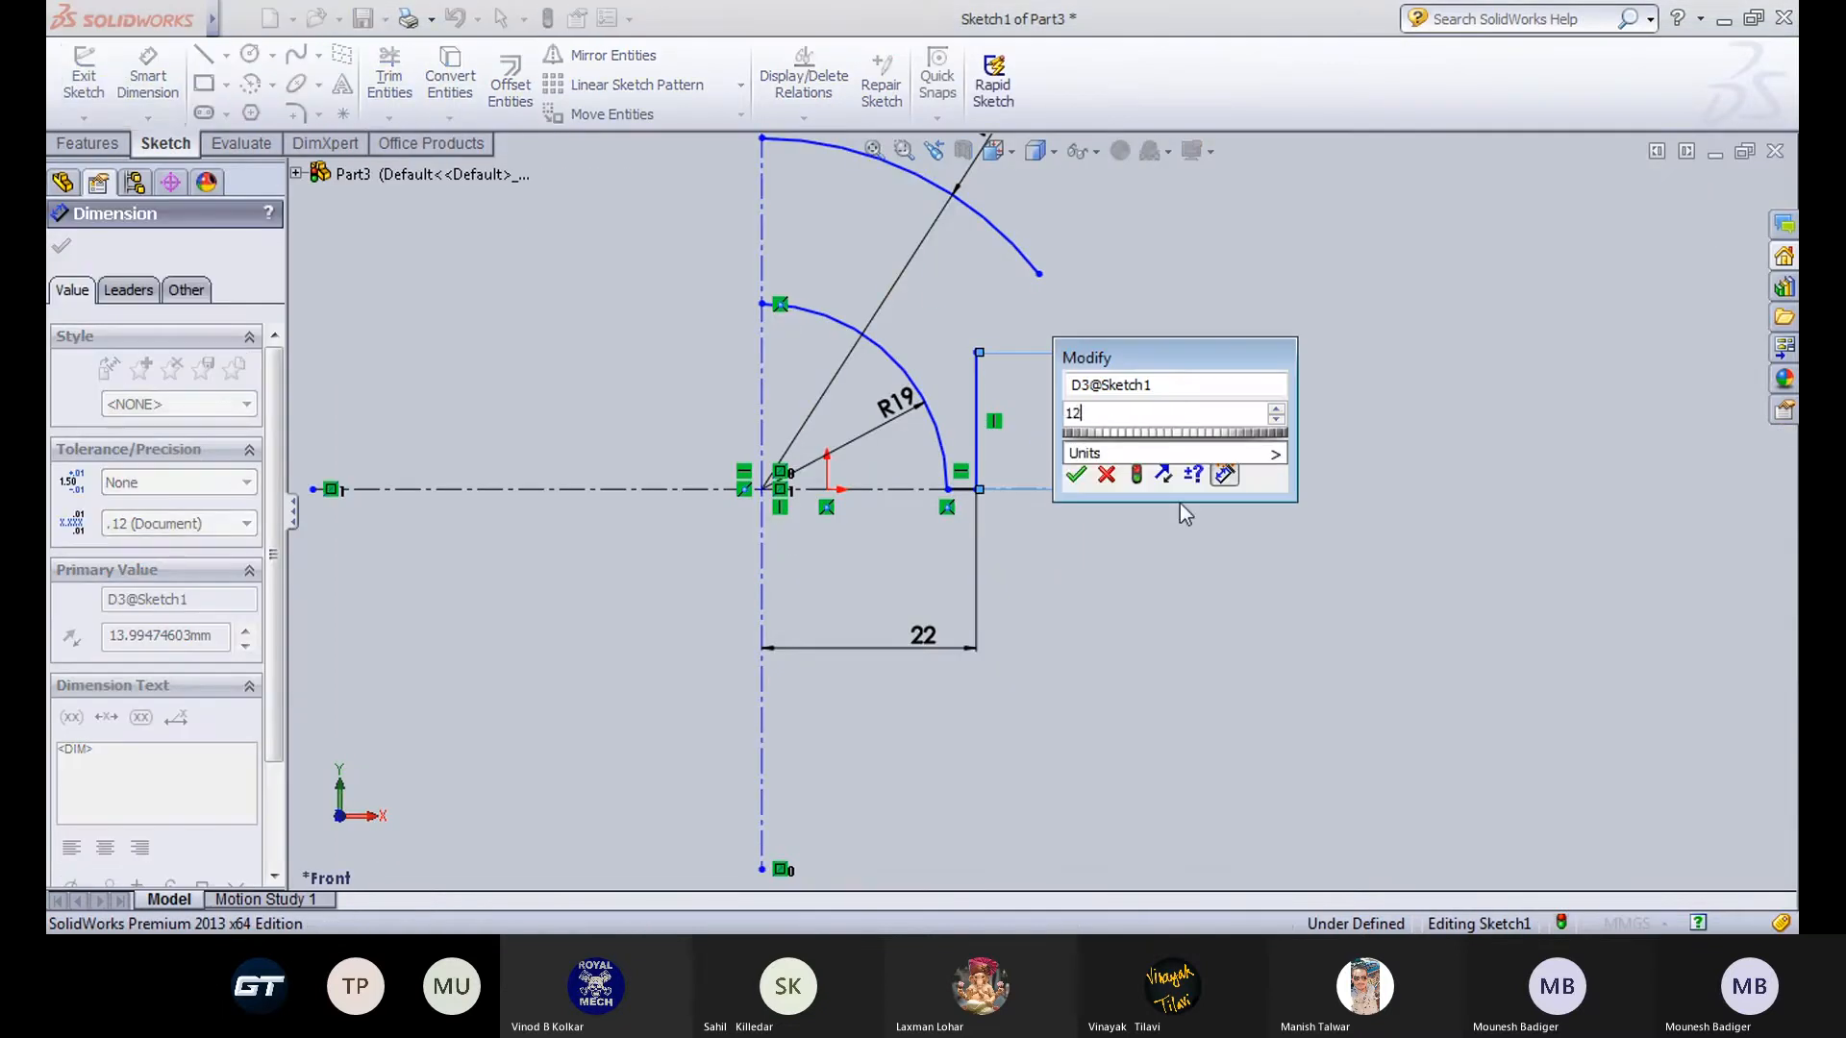
pyautogui.press('Return')
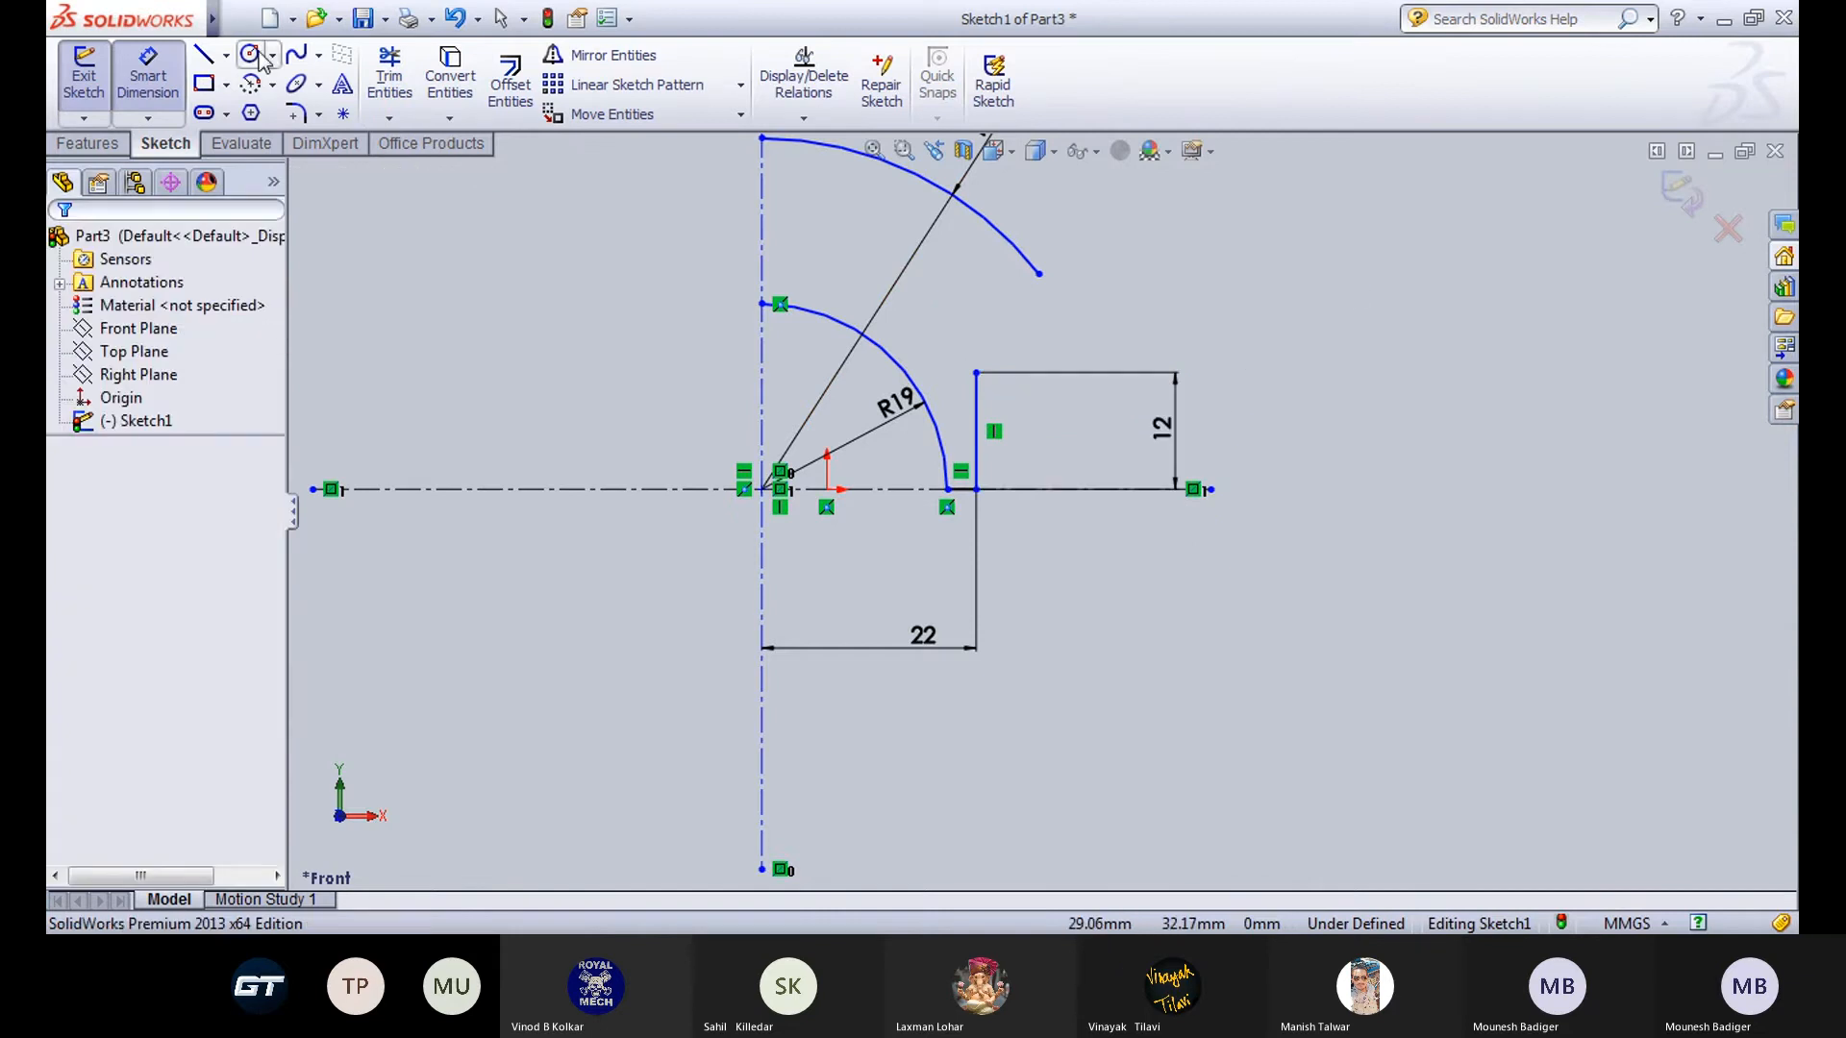
# Draw a rectangle about 33 mm wide and 10 mm tall outward from the vertical edge's upper end, level with the outer arc's end.
pyautogui.click(203, 84)
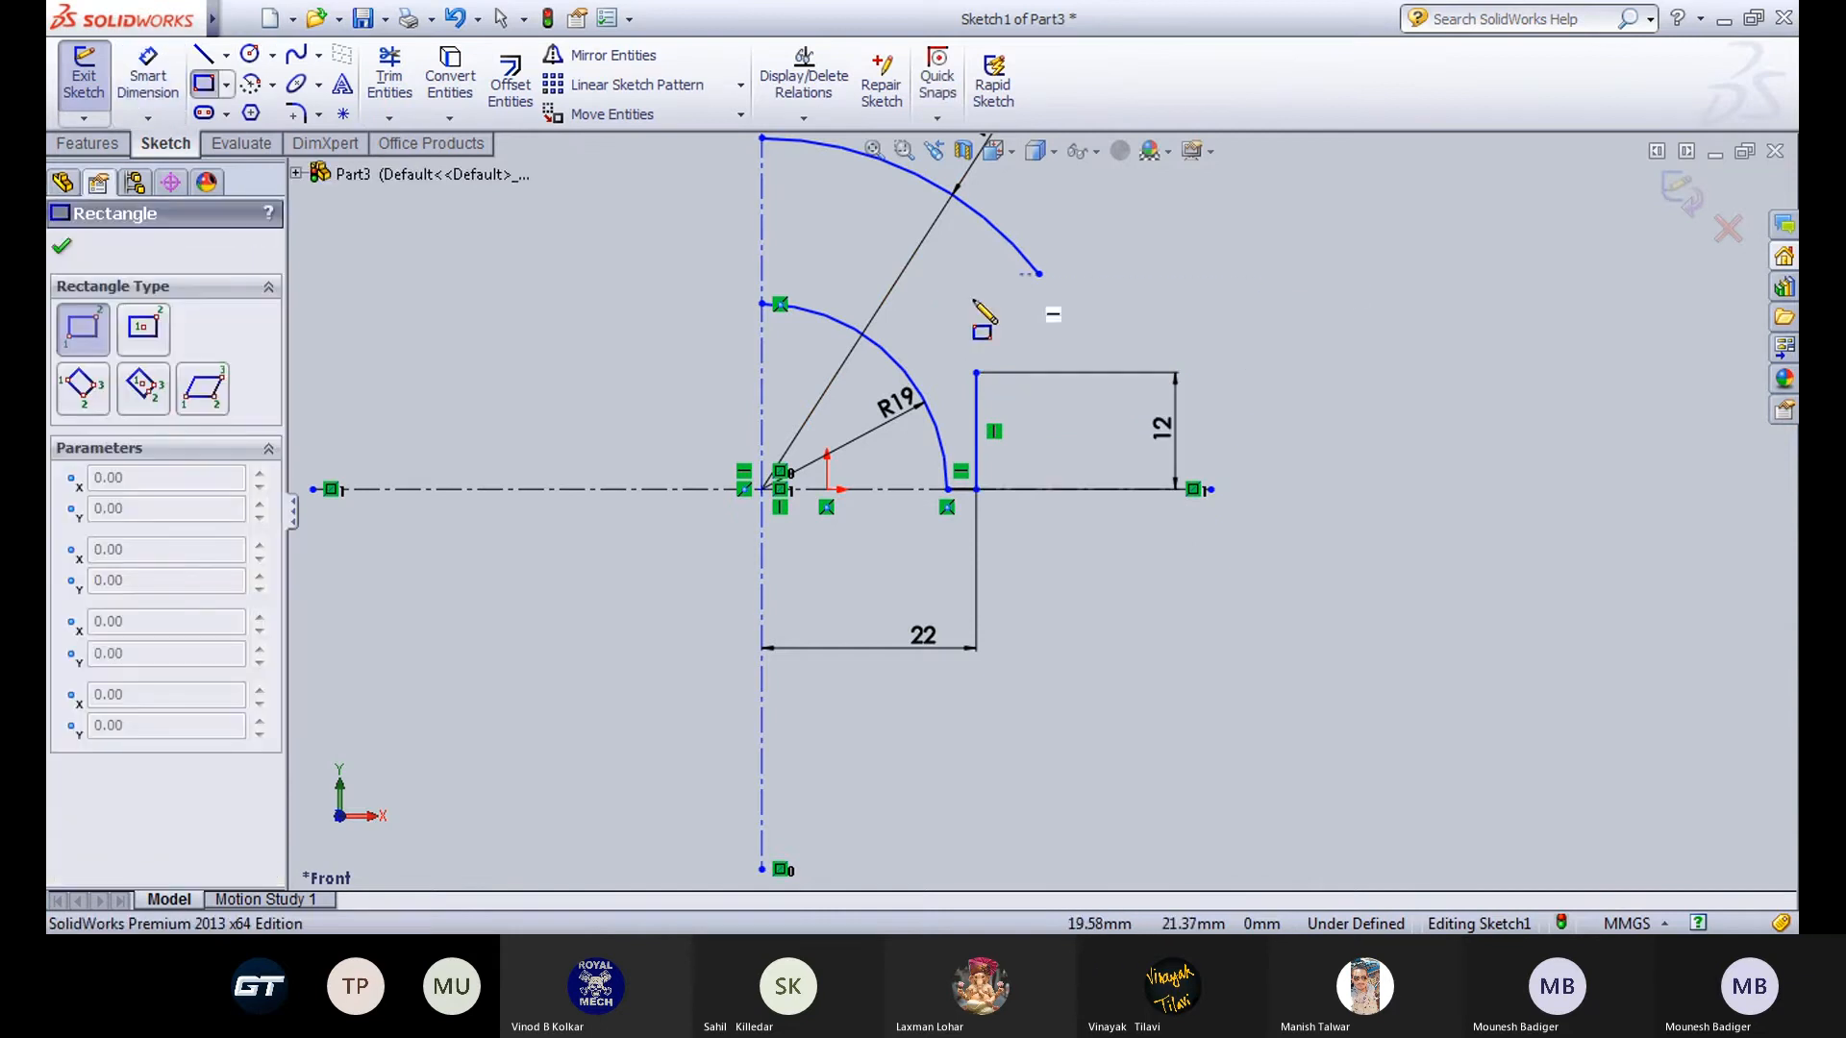
pyautogui.click(975, 373)
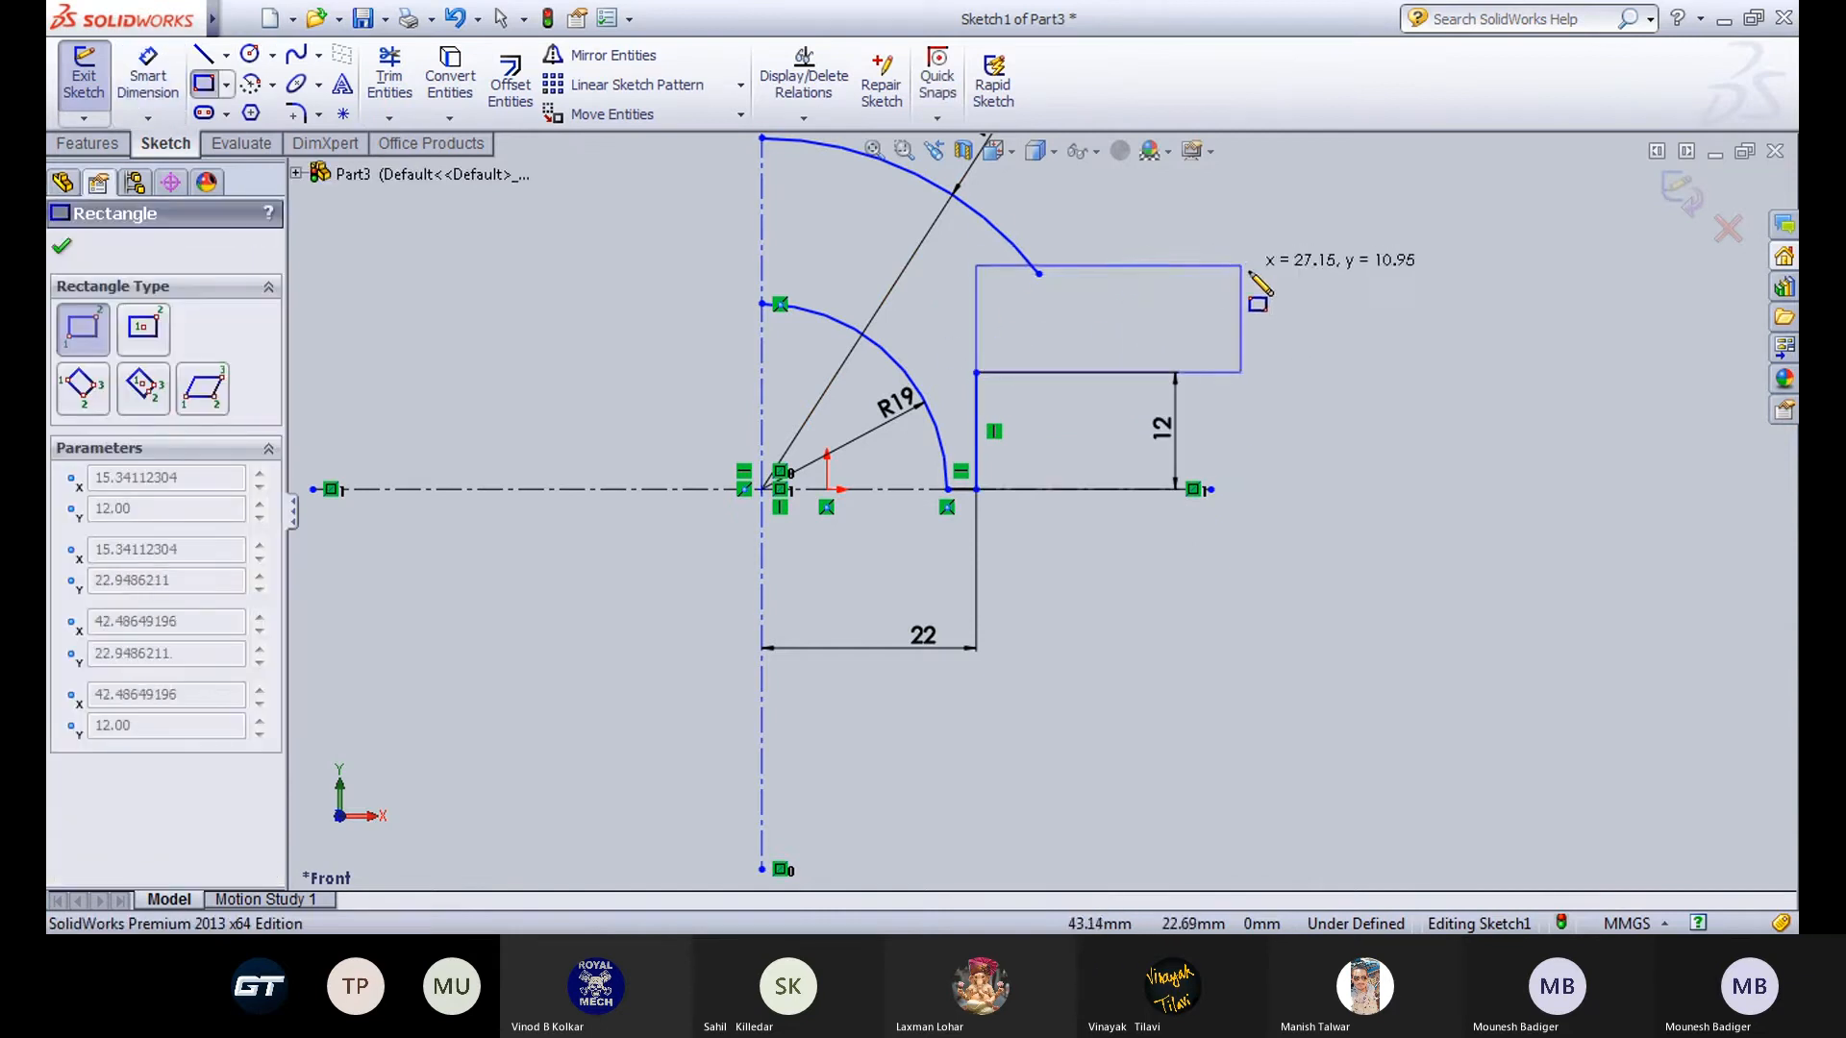
pyautogui.click(1304, 274)
pyautogui.press('Escape')
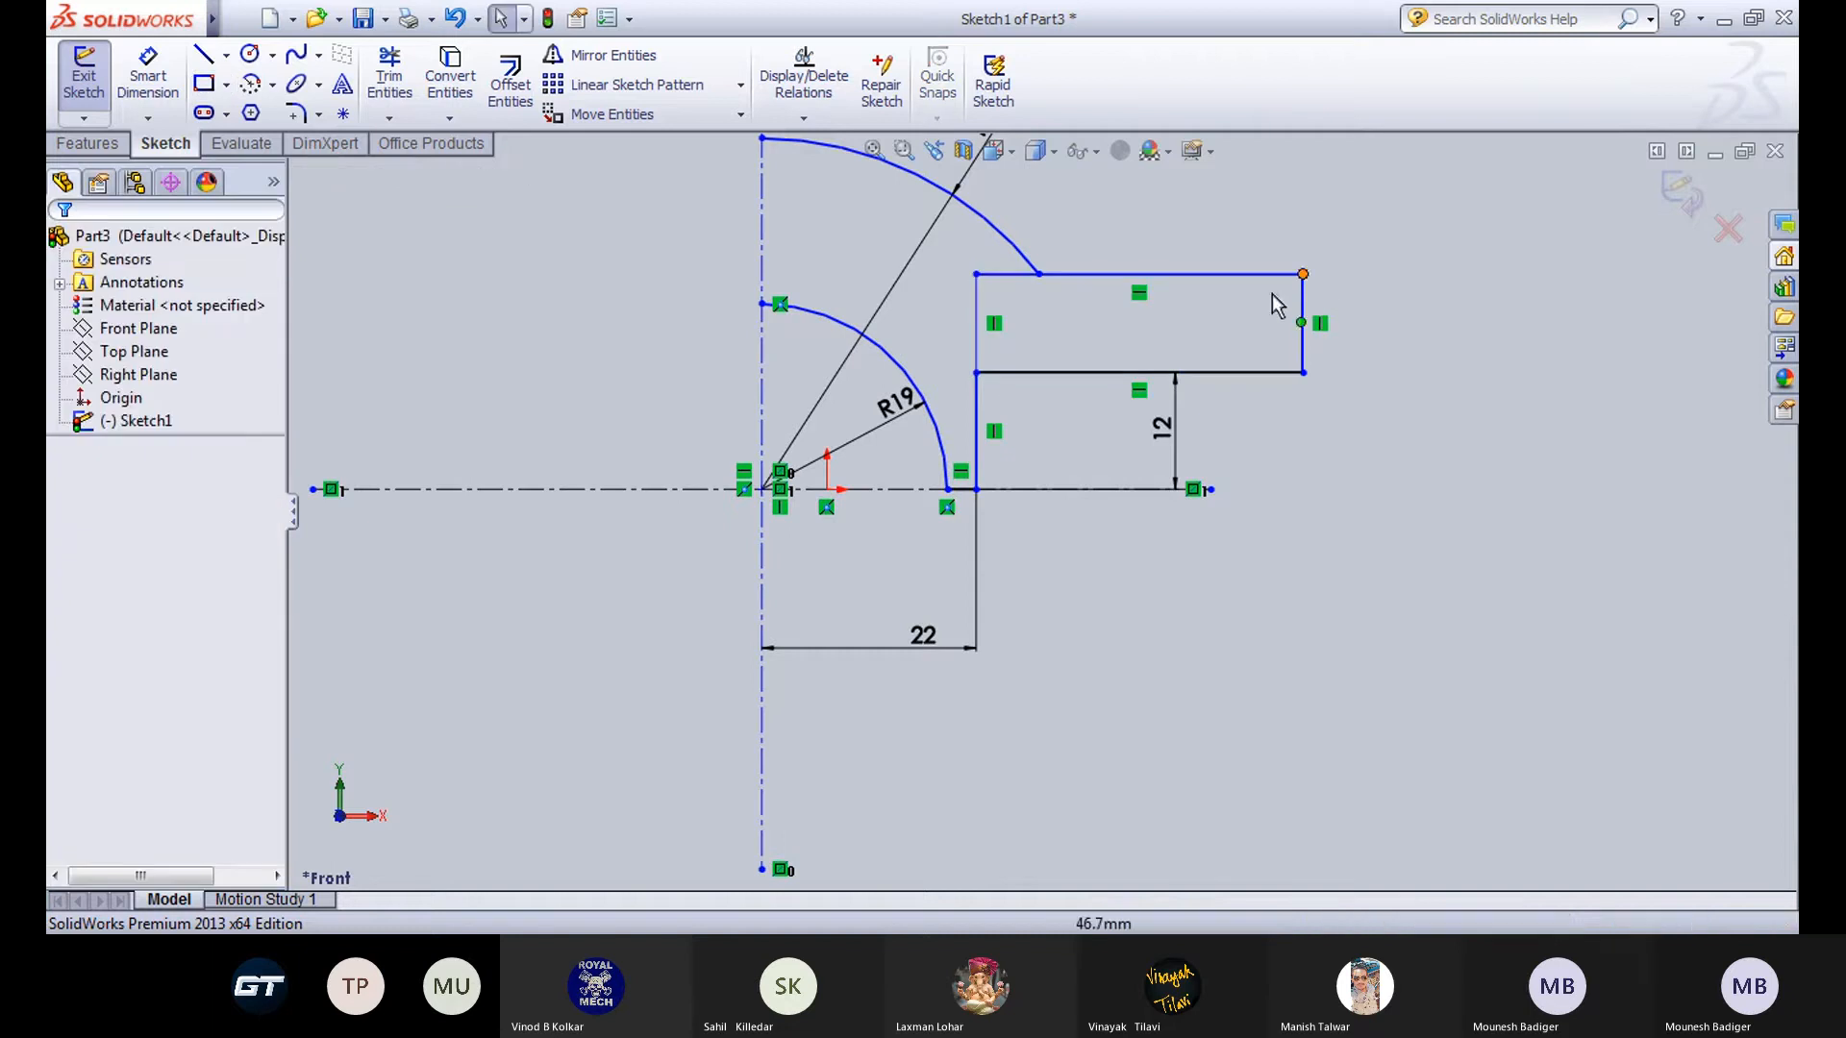
pyautogui.scroll(1, 1217, 643)
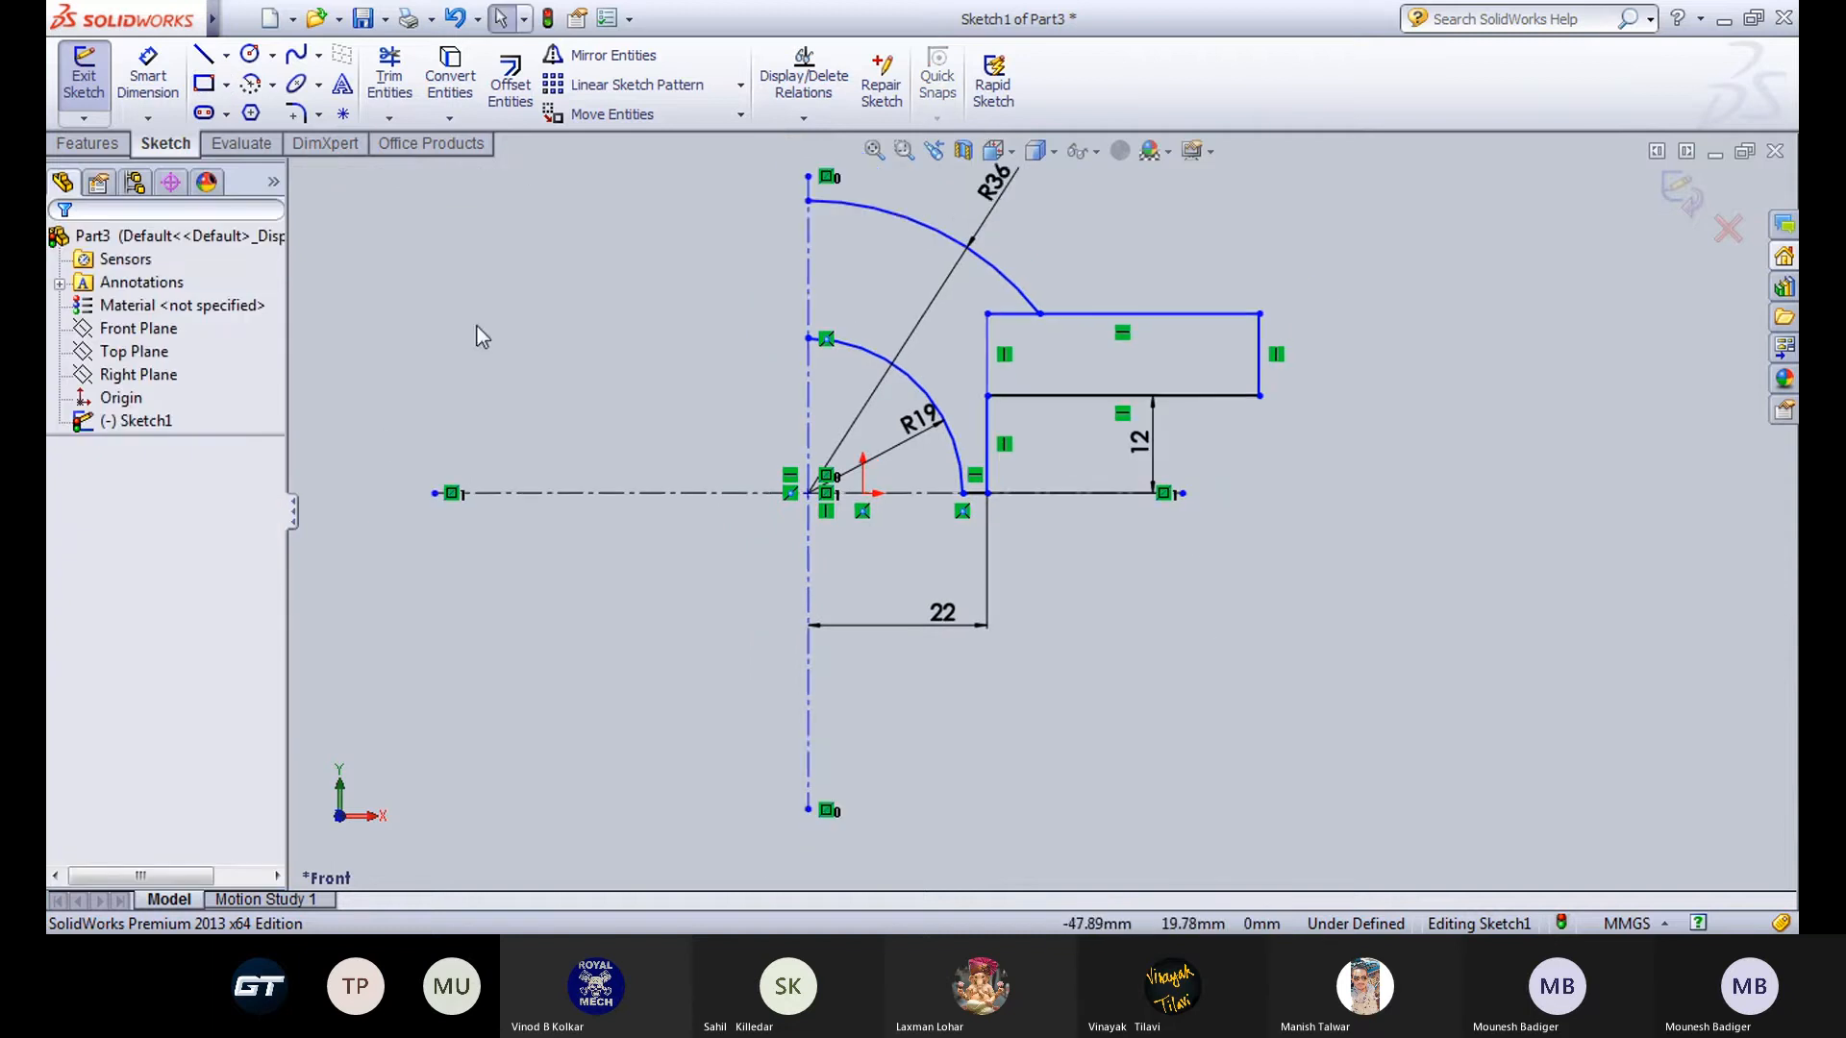
# Check the flange thickness in the reference drawing and dimension the new rectangle's height as 10 mm.
pyautogui.click(146, 77)
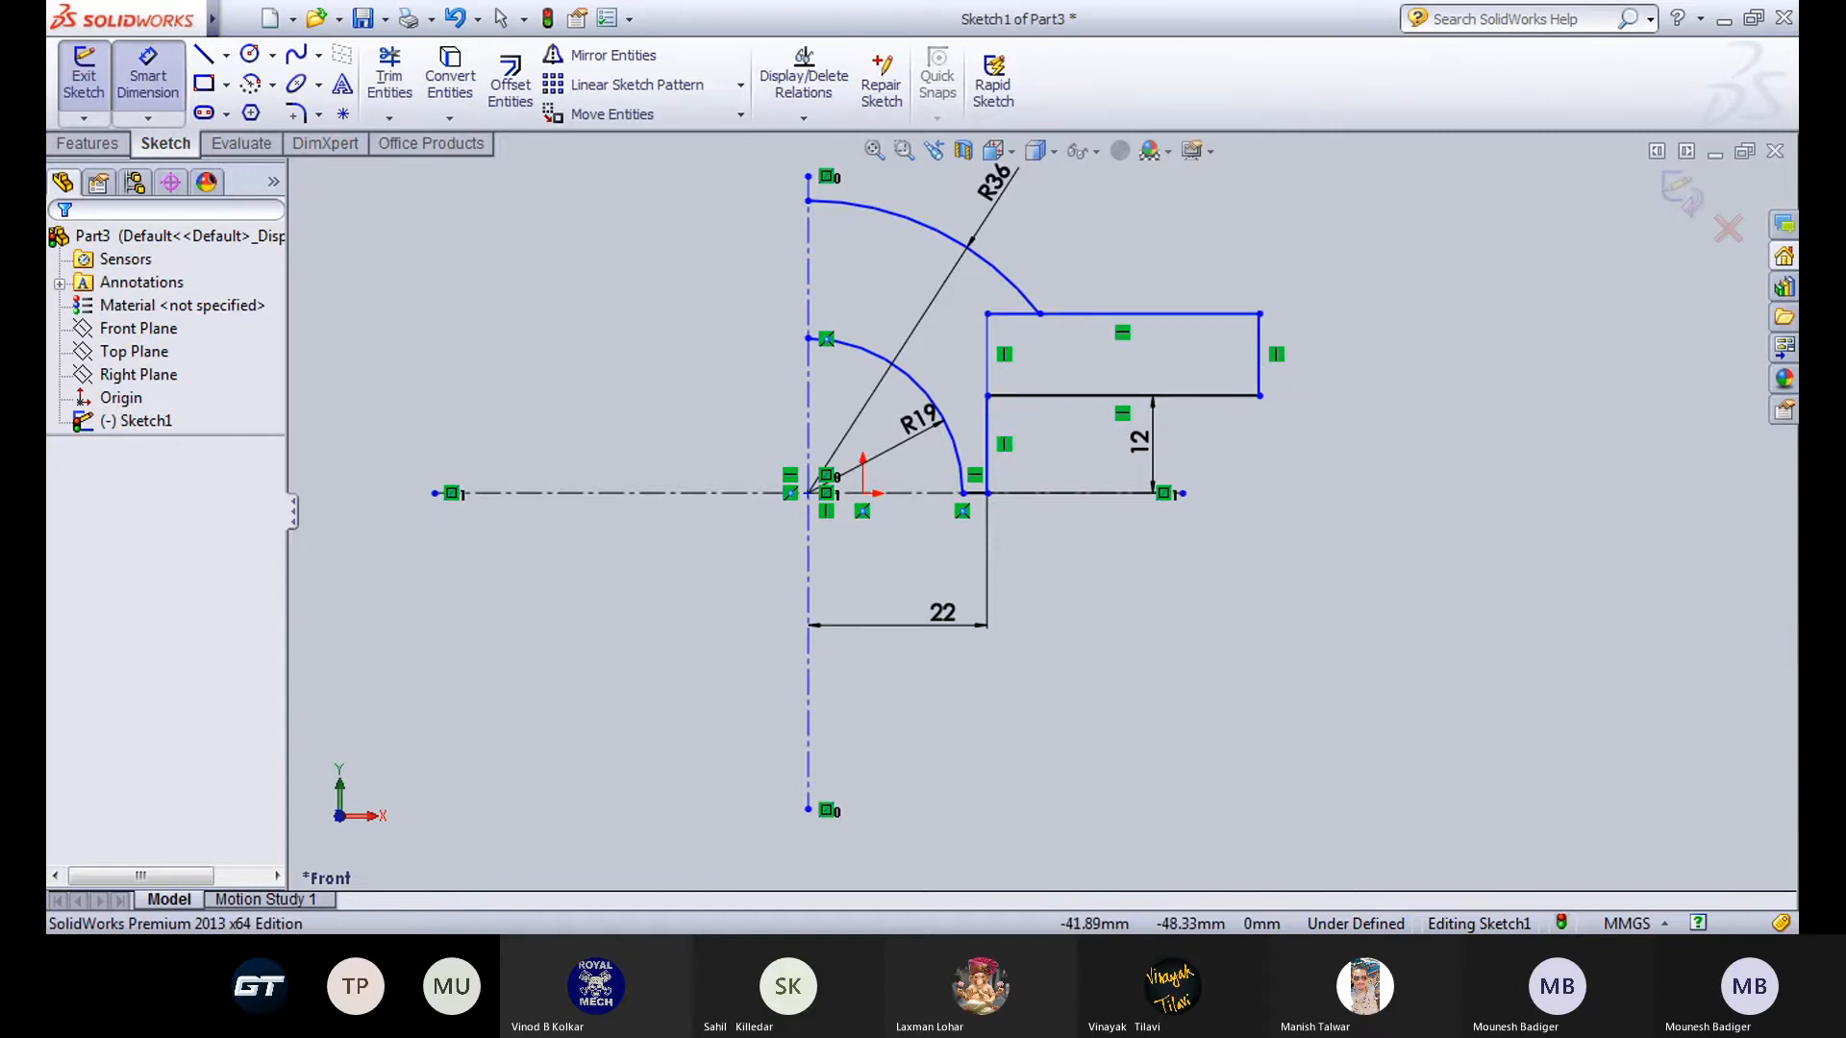
pyautogui.click(641, 869)
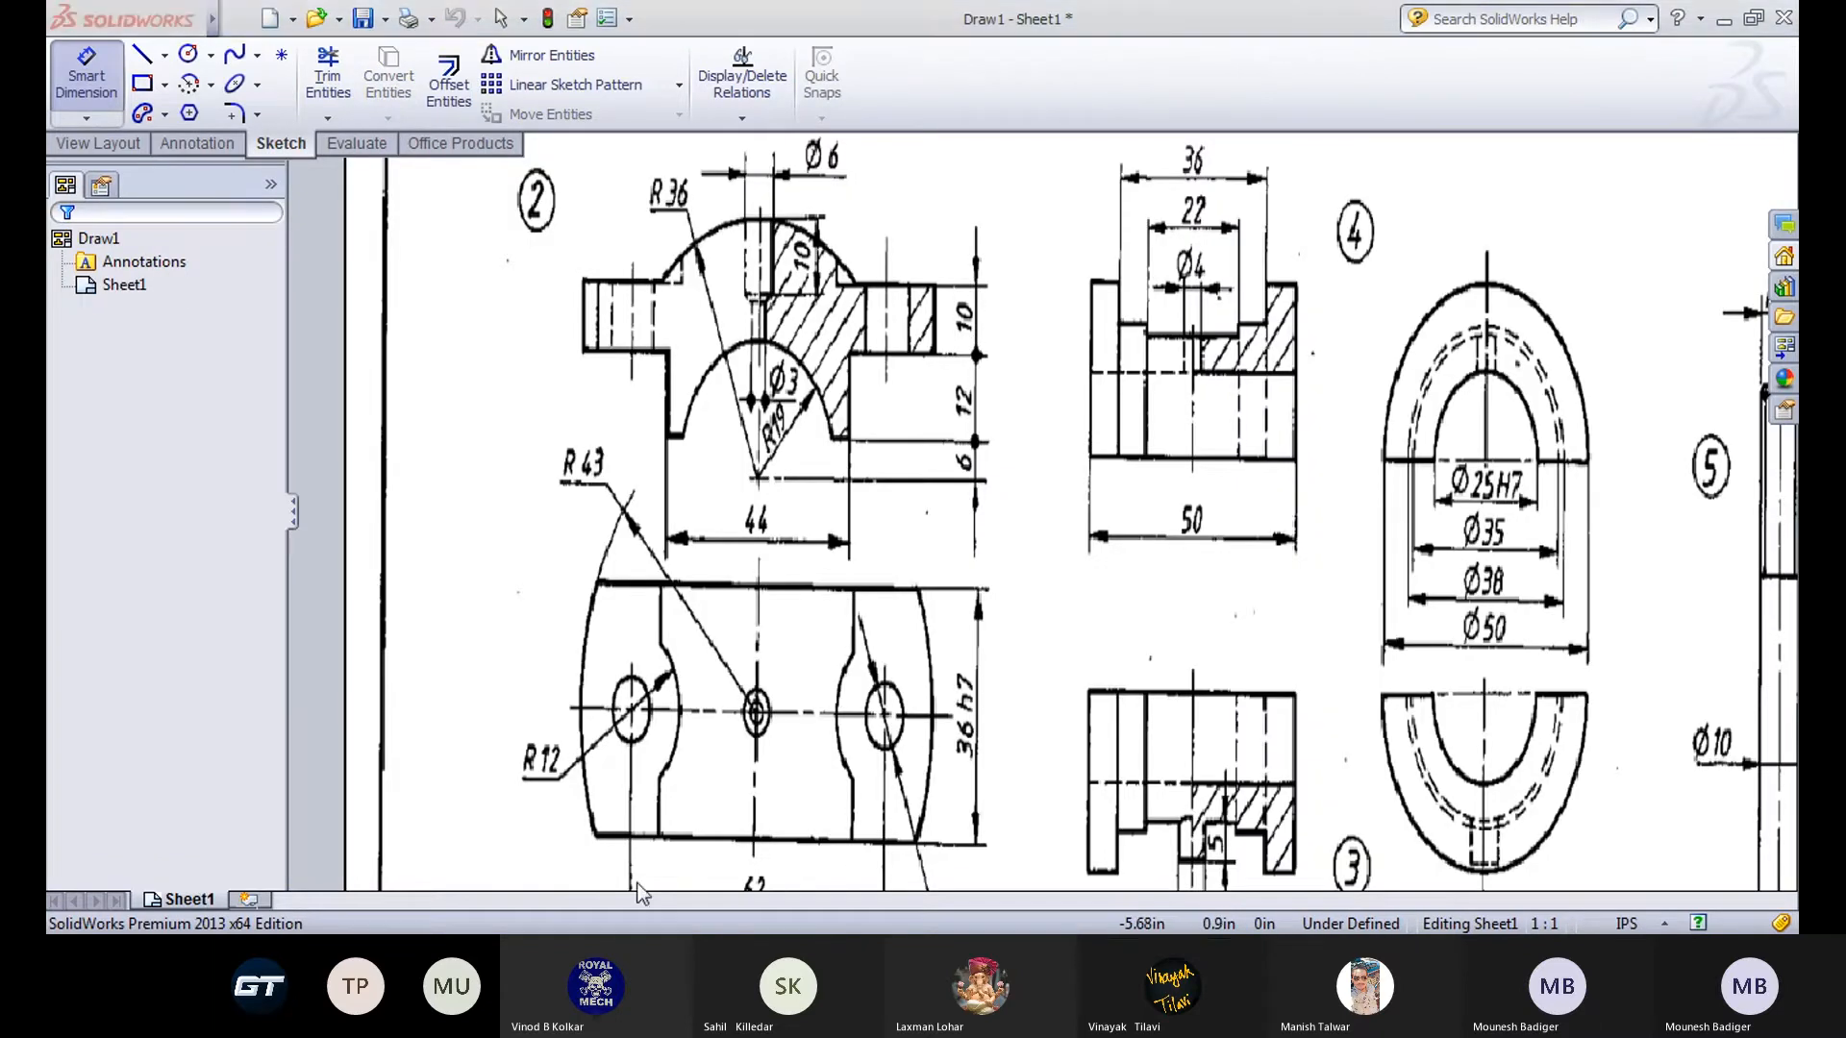
pyautogui.click(642, 907)
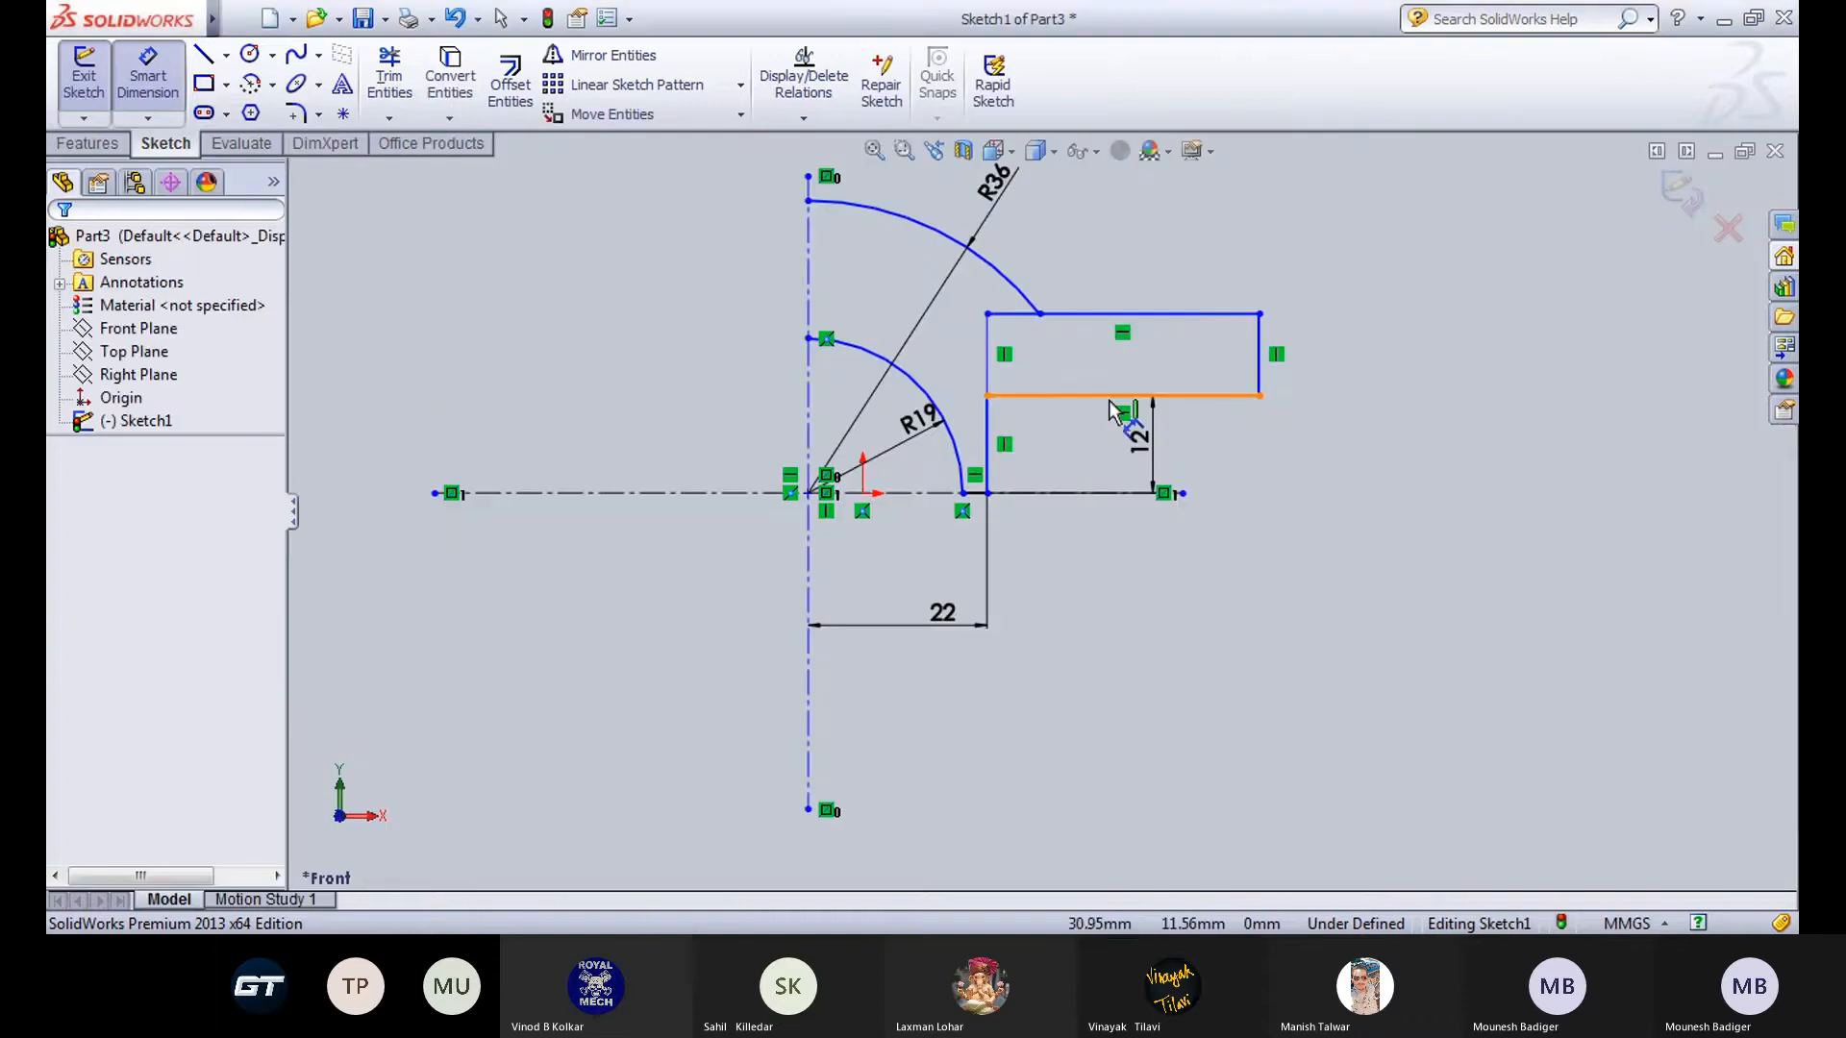
pyautogui.click(1260, 372)
pyautogui.click(1303, 360)
pyautogui.write('10')
pyautogui.press('Return')
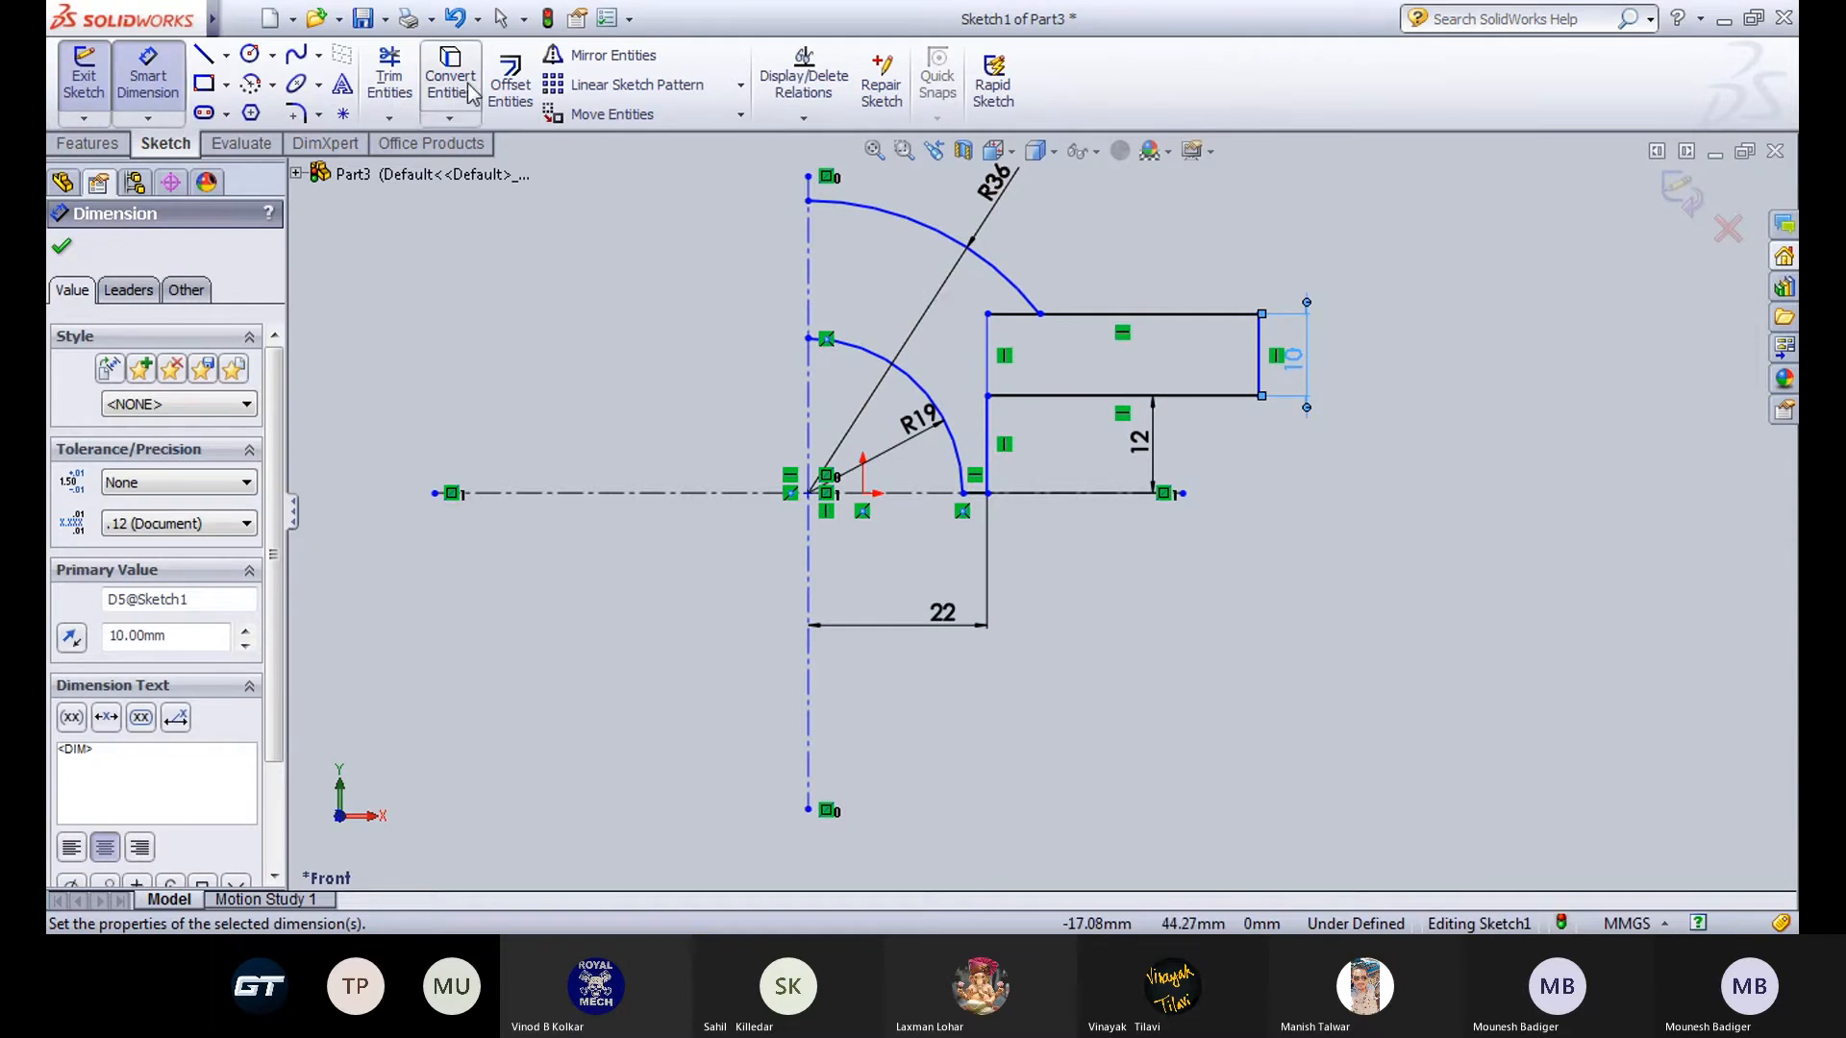
# Try to trim the part of the rectangle's upper edge that lies inside the outer arc.
pyautogui.click(389, 77)
pyautogui.click(999, 318)
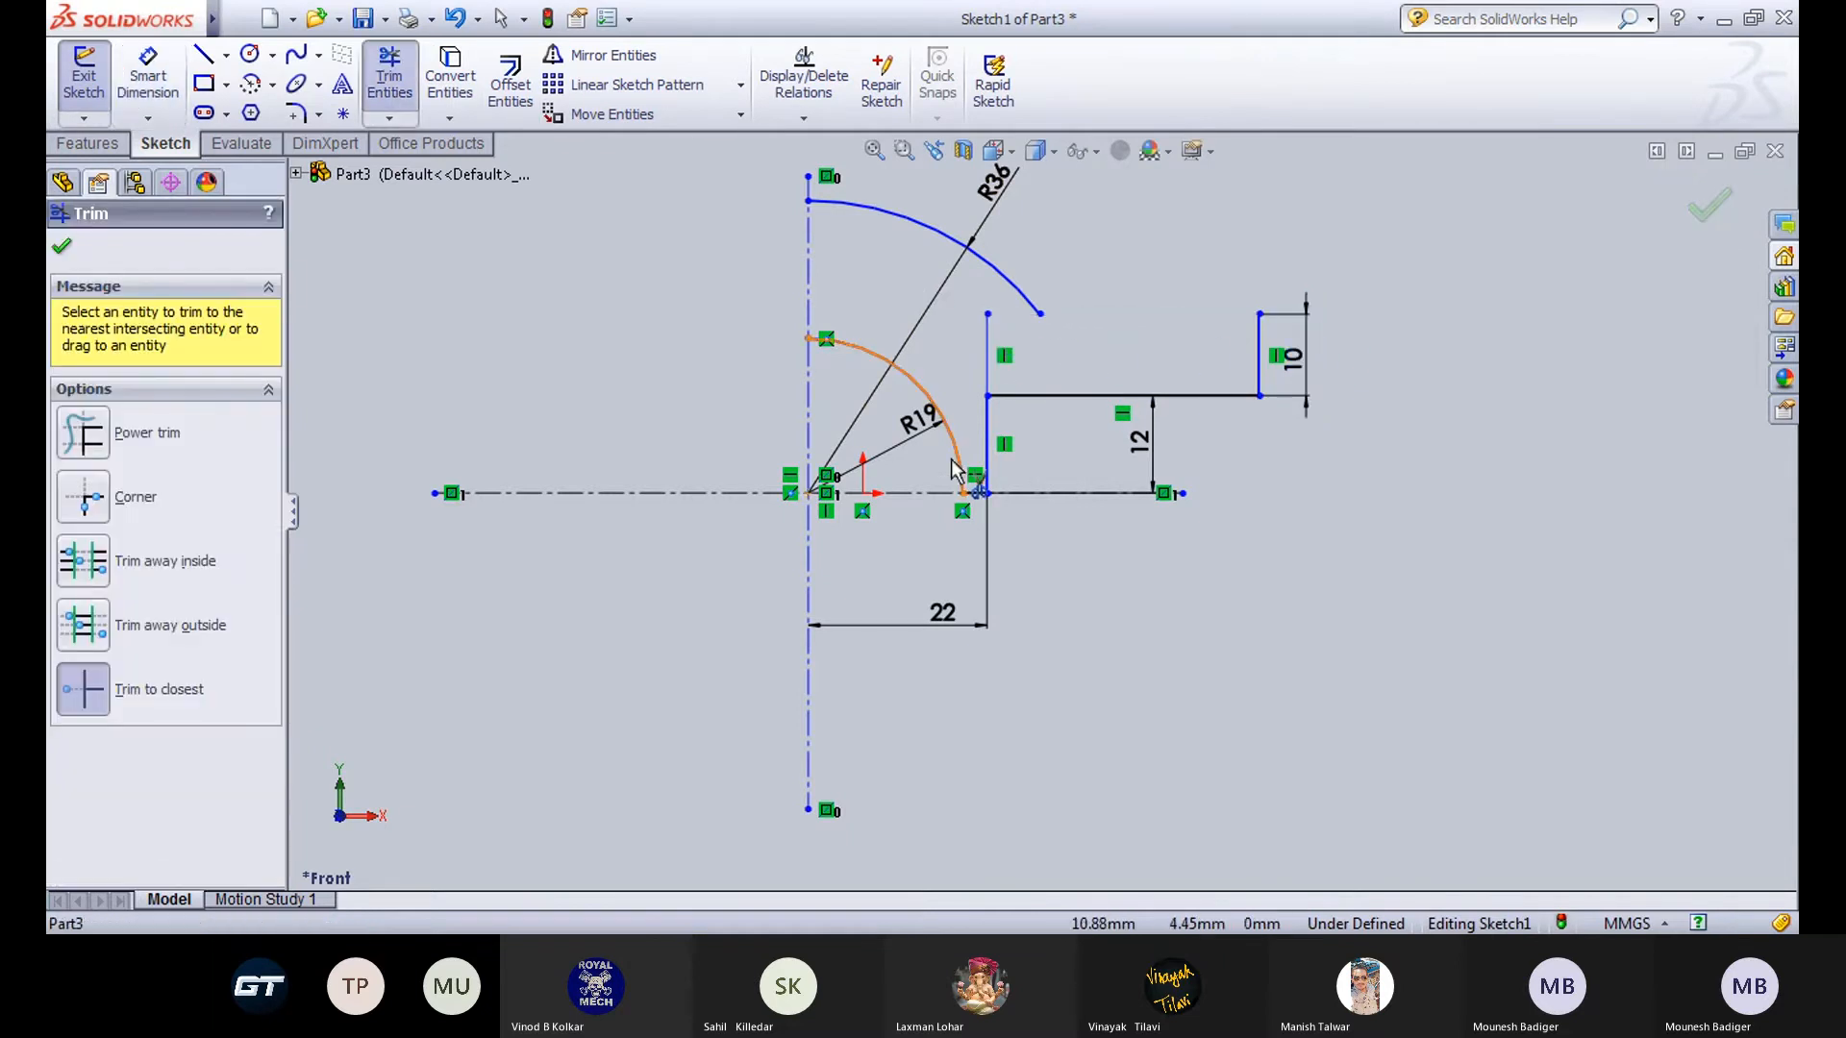
pyautogui.hotkey('ctrl', 'z')
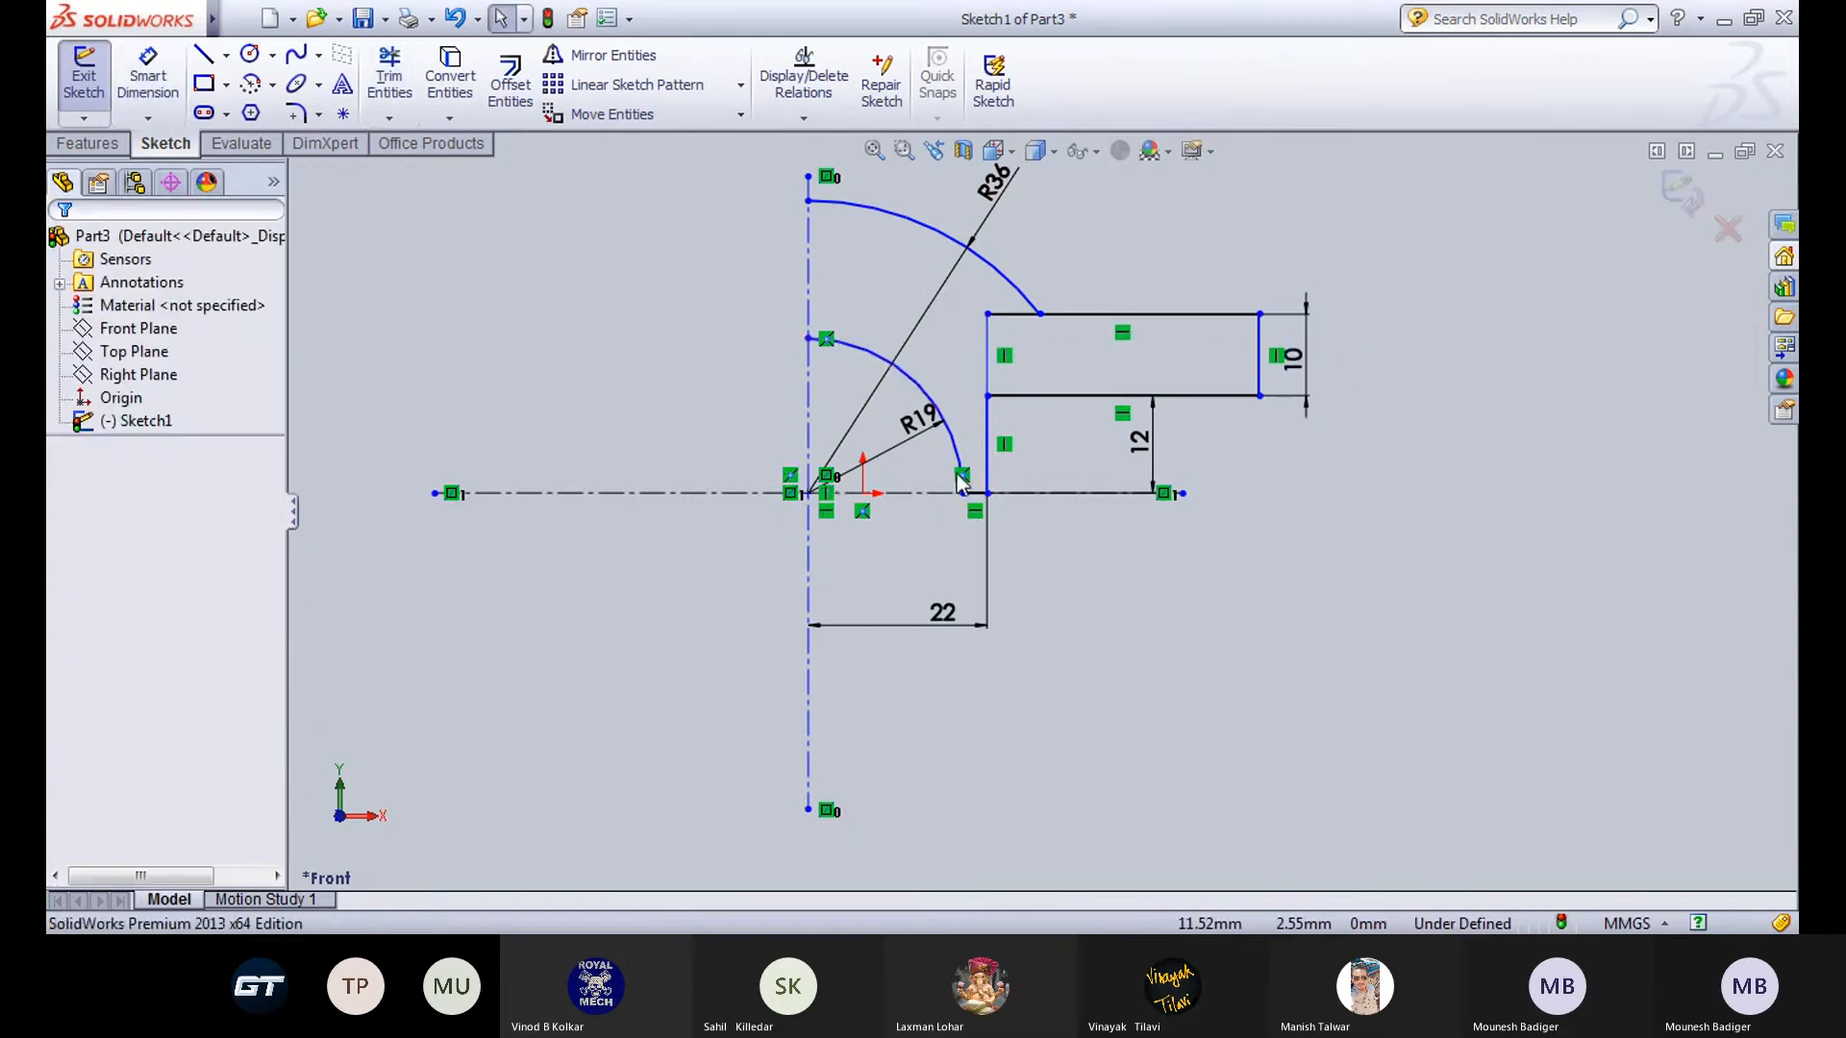
# Extend the R36 outer arc so its end meets the flange rectangle's upper edge.
pyautogui.scroll(-5, 1088, 328)
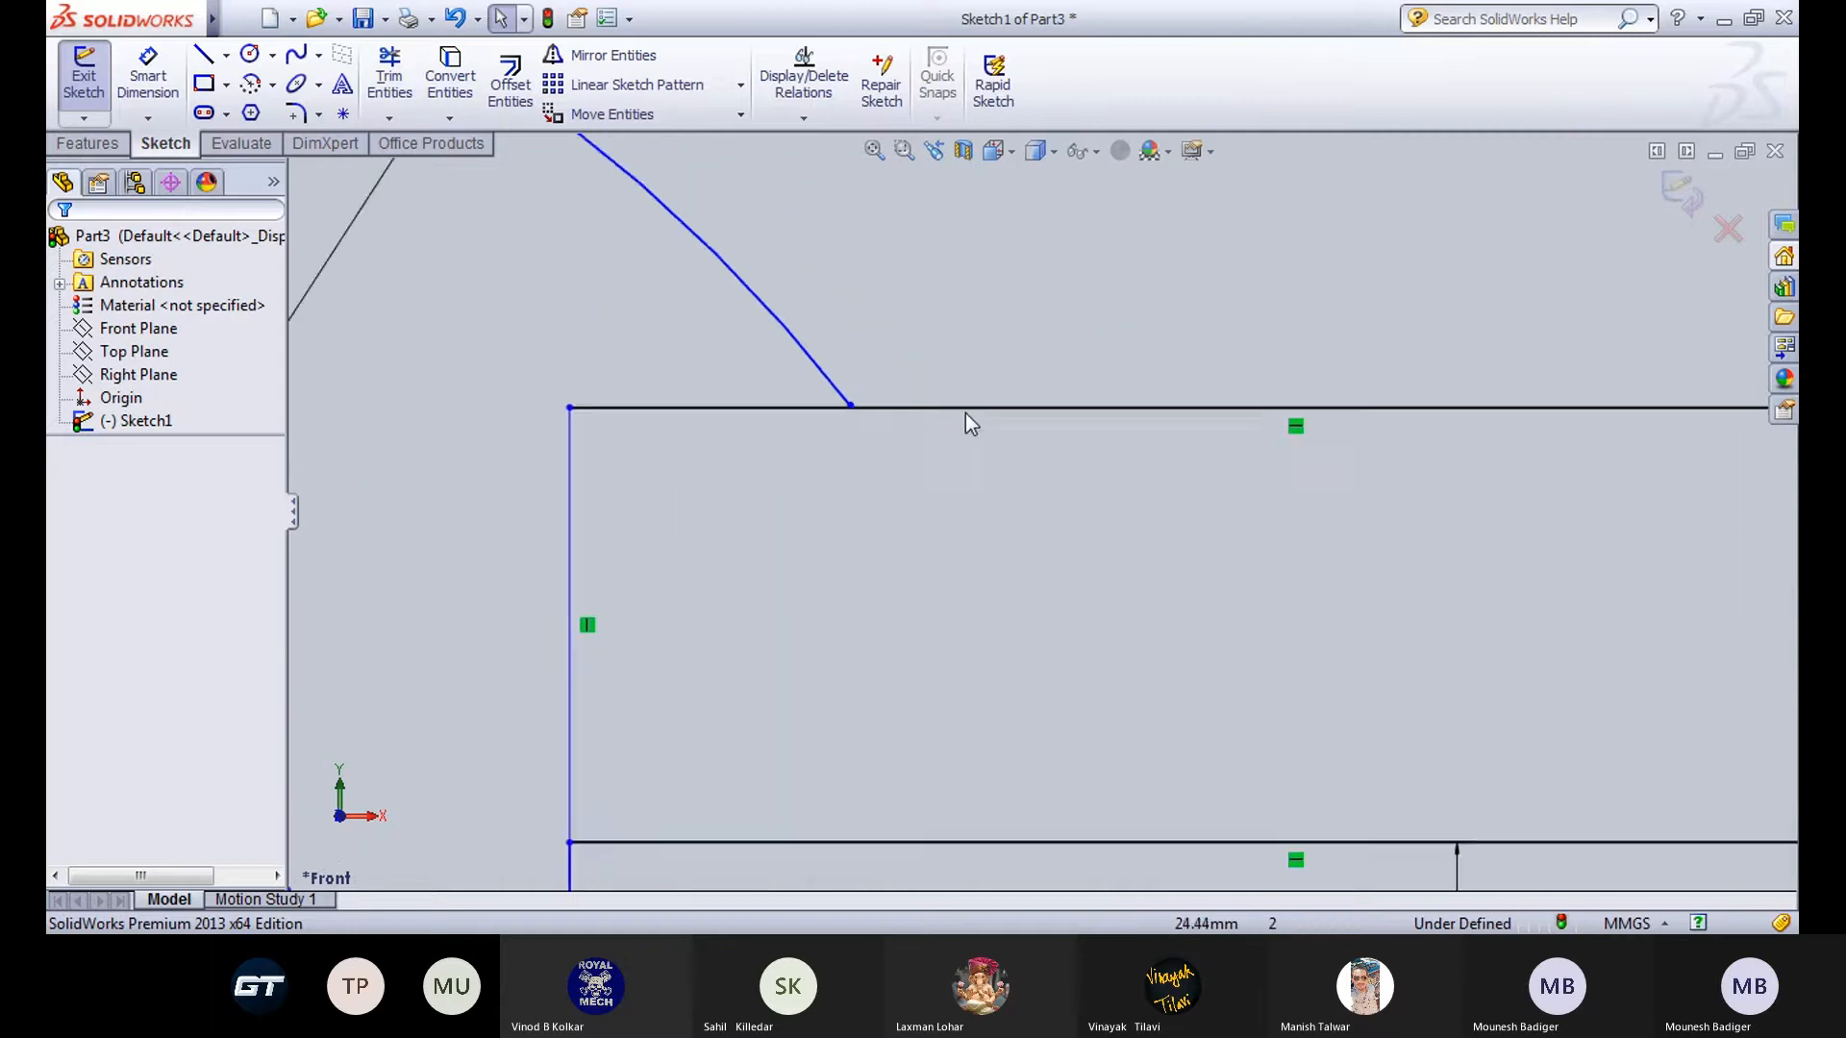
pyautogui.click(389, 117)
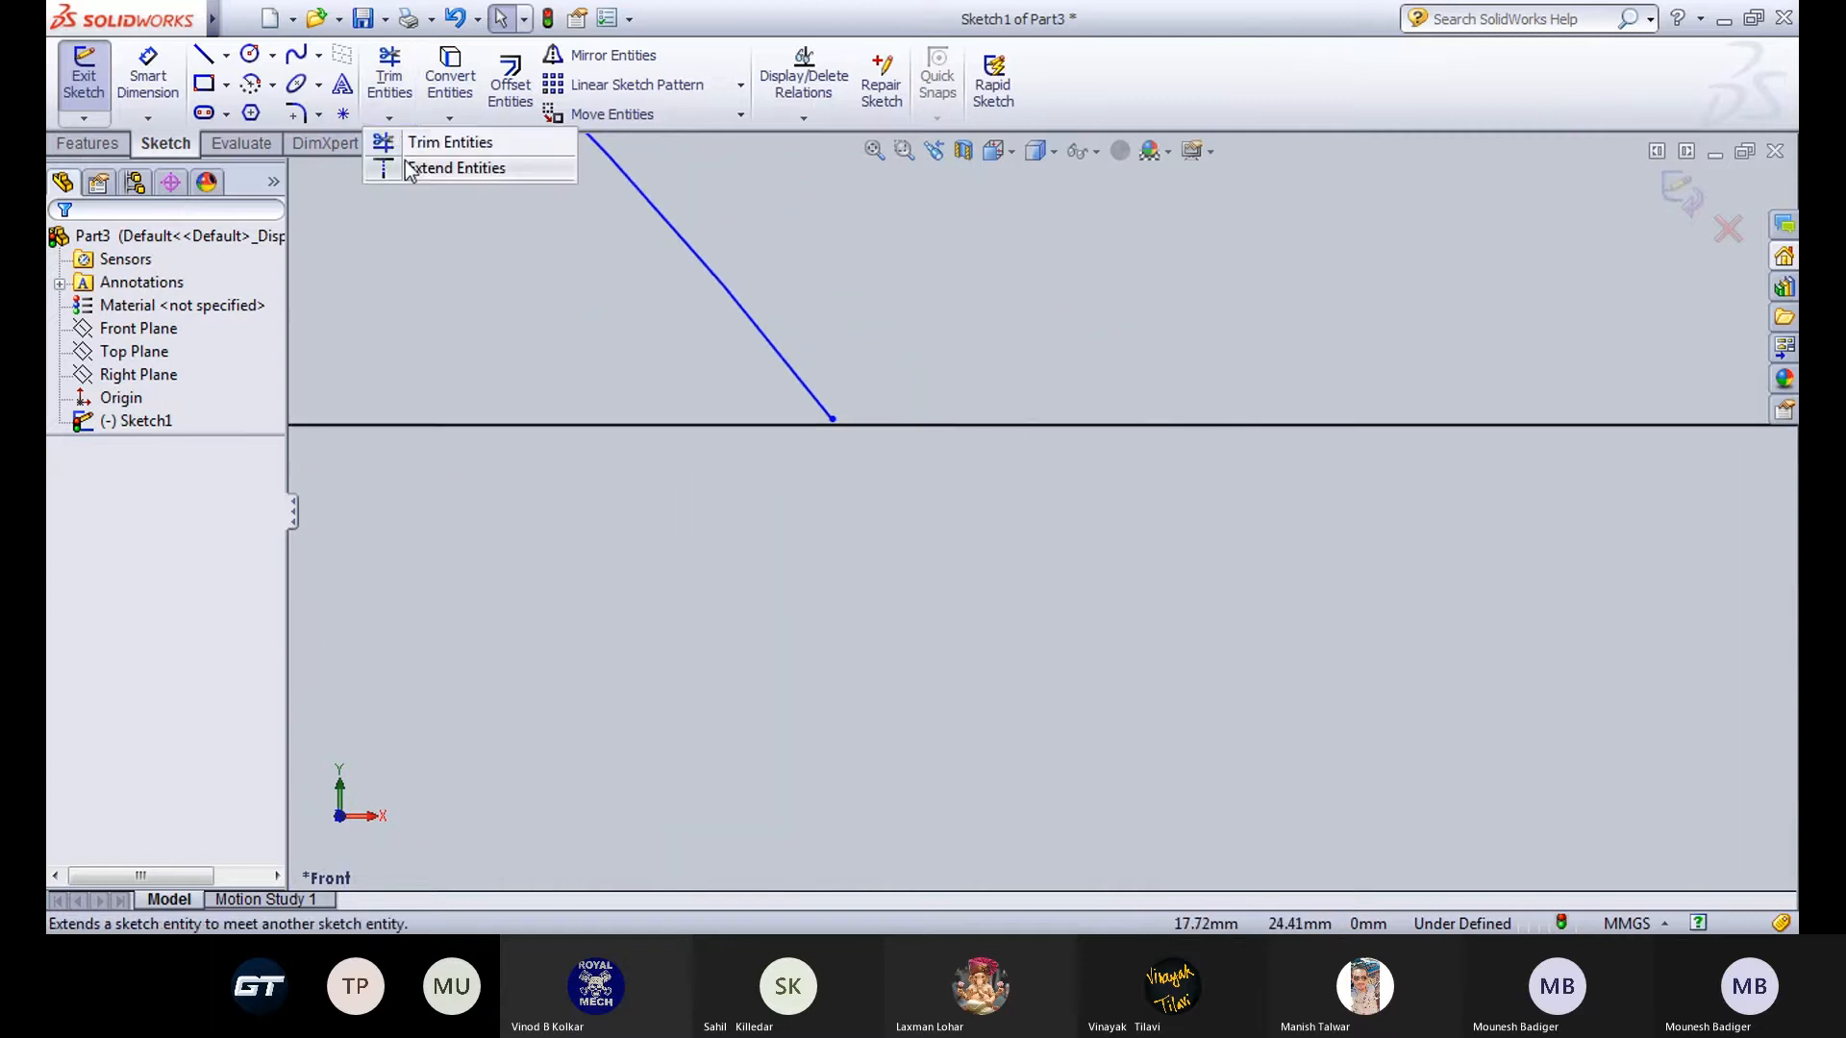
pyautogui.click(412, 142)
pyautogui.scroll(6, 857, 465)
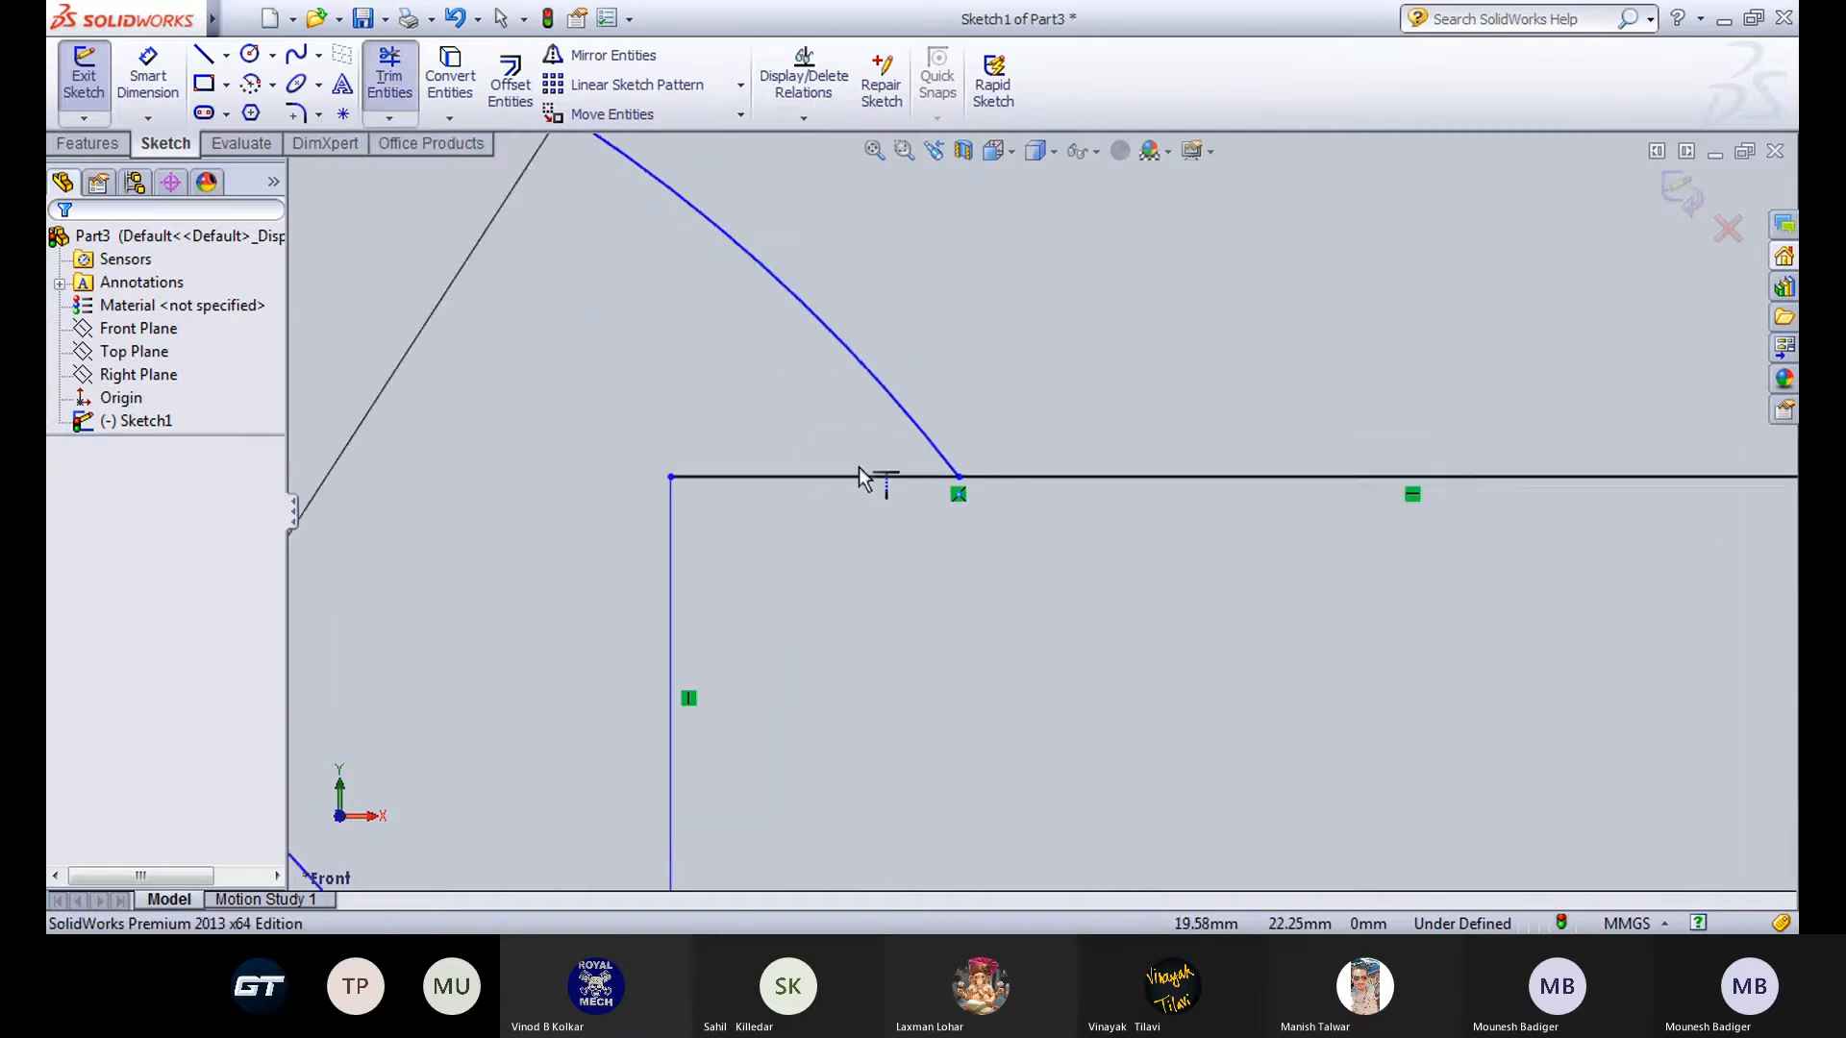
# Trim the flange rectangle's upper edge inside the R36 arc and its inner vertical edge to open up the profile.
pyautogui.click(389, 117)
pyautogui.click(423, 144)
pyautogui.scroll(-3, 1025, 544)
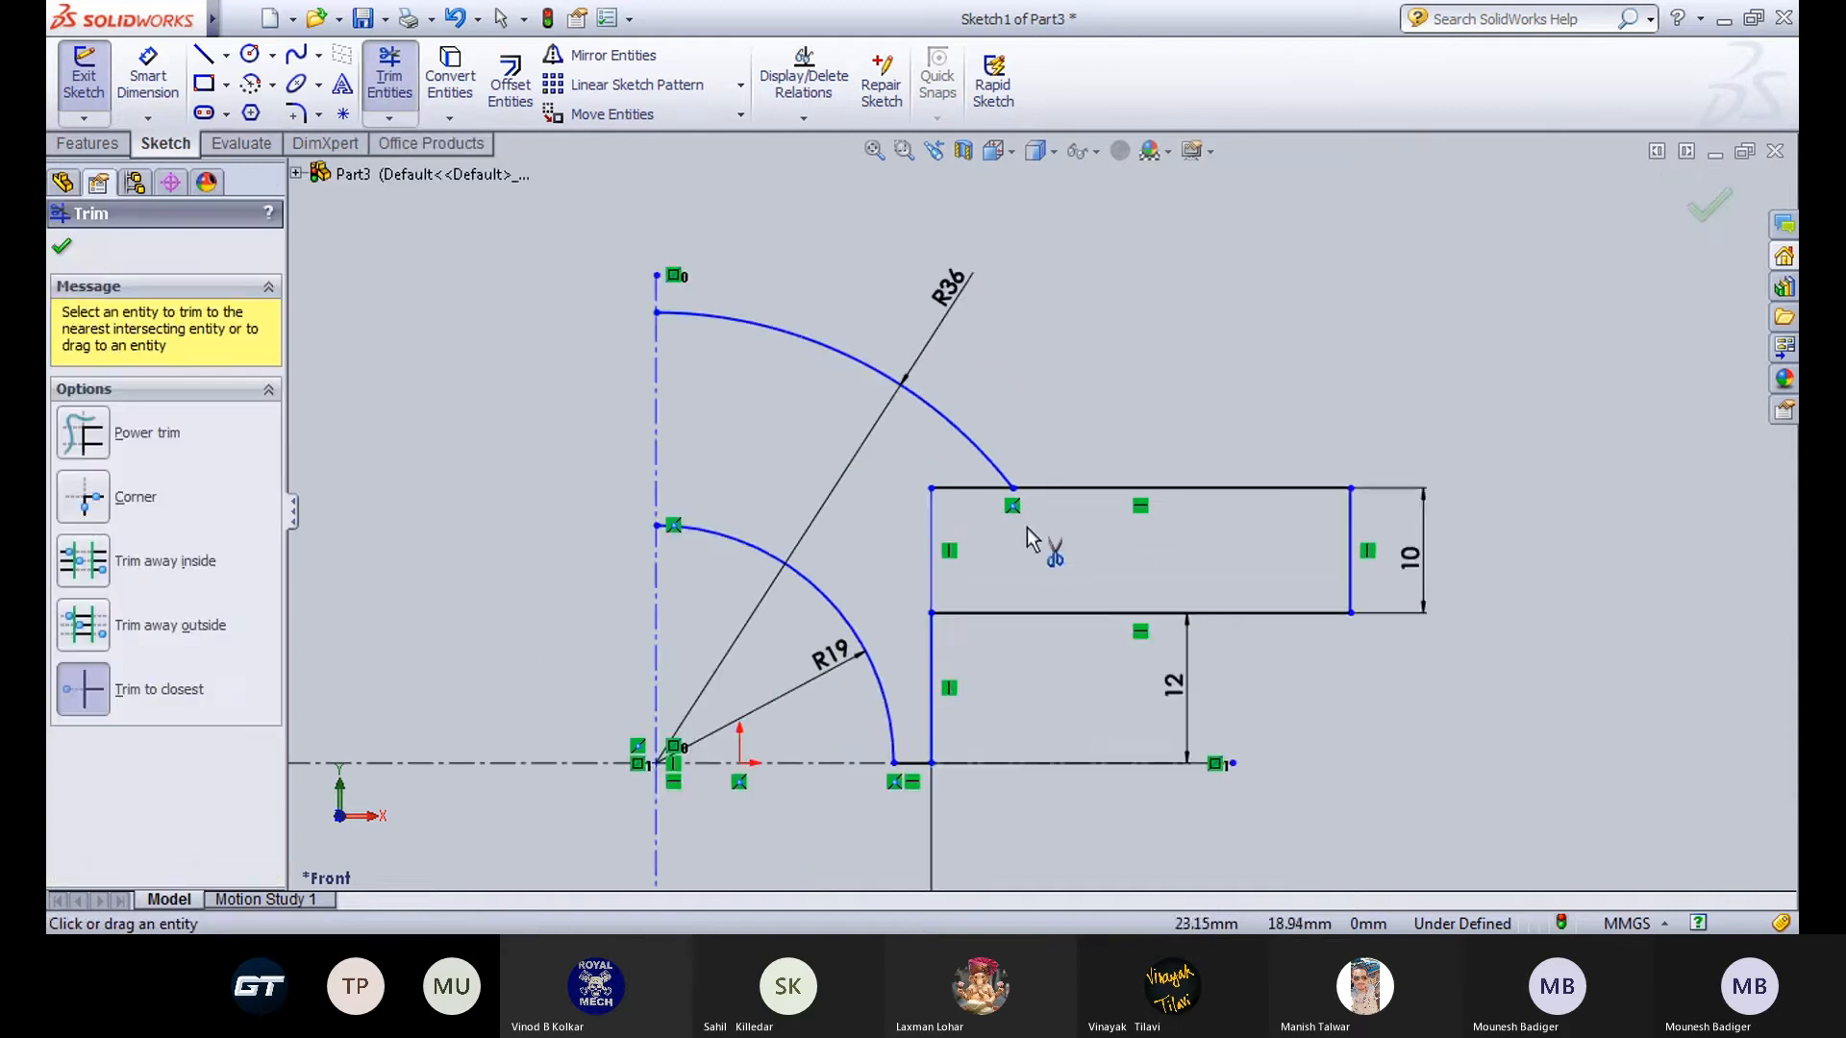
pyautogui.click(961, 490)
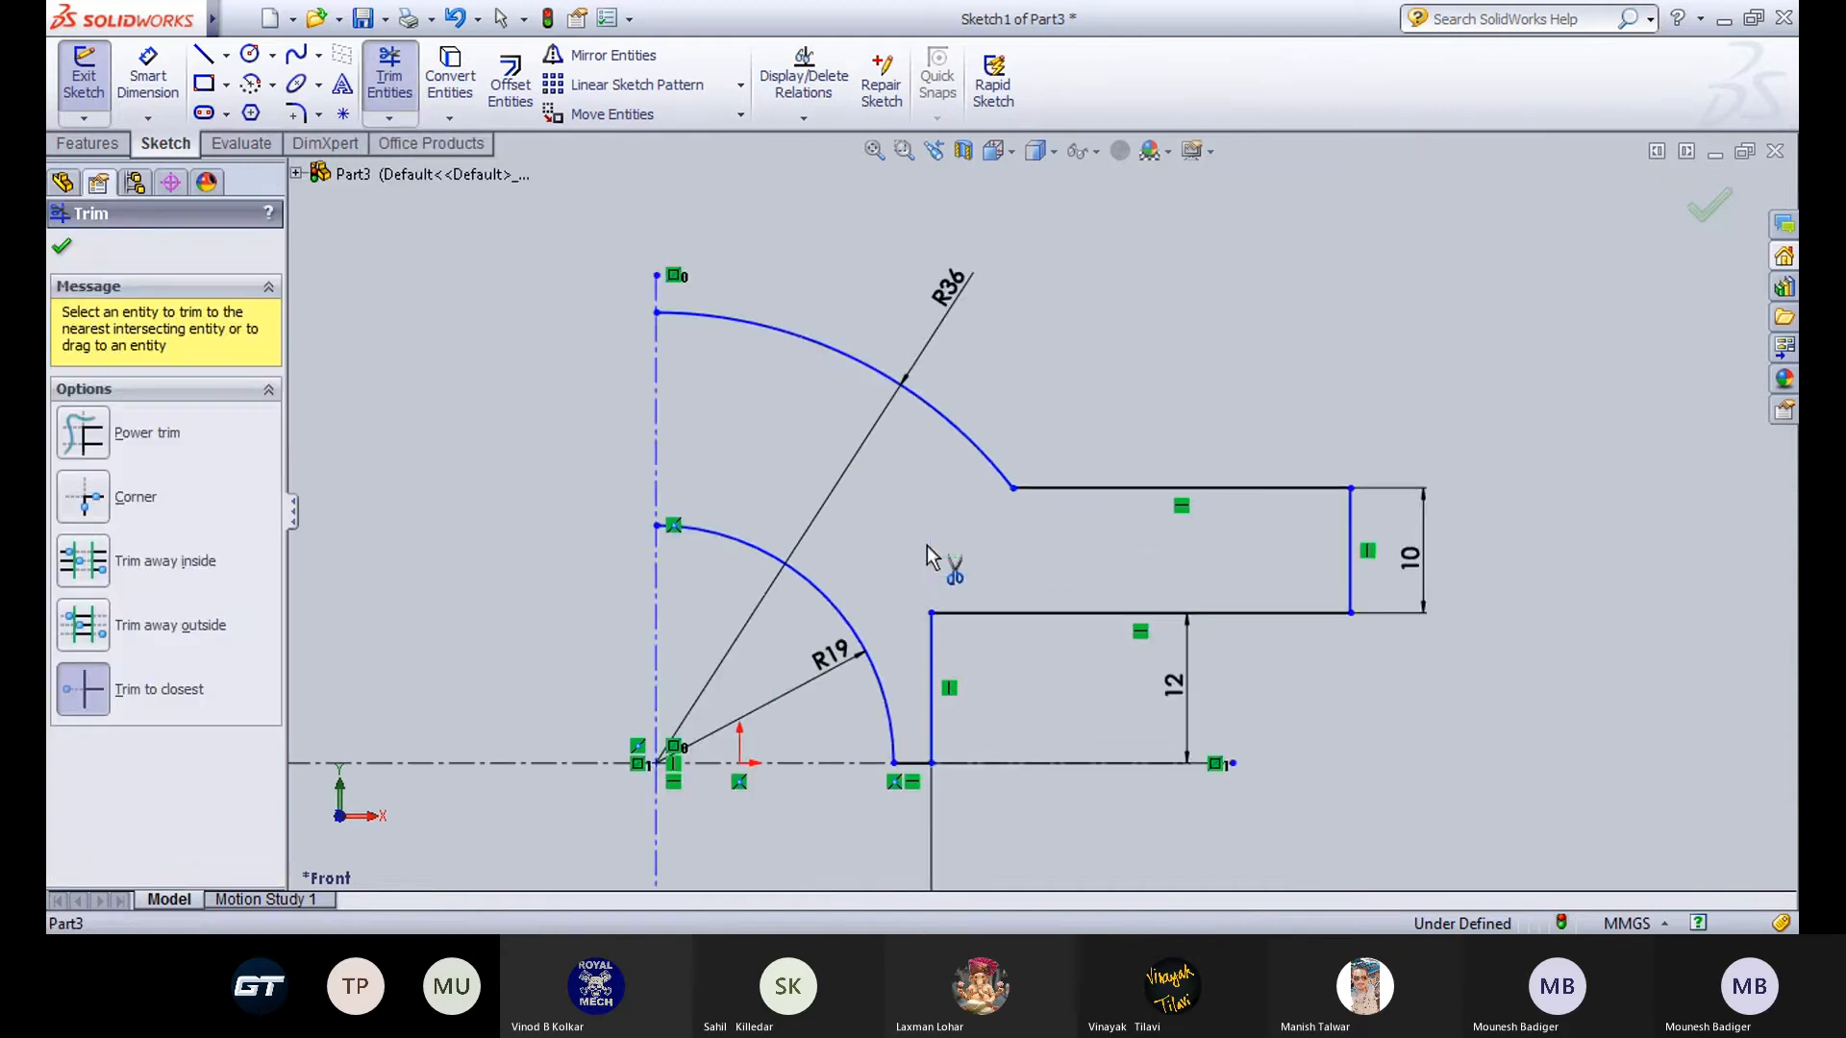
pyautogui.click(927, 545)
pyautogui.scroll(3, 1040, 512)
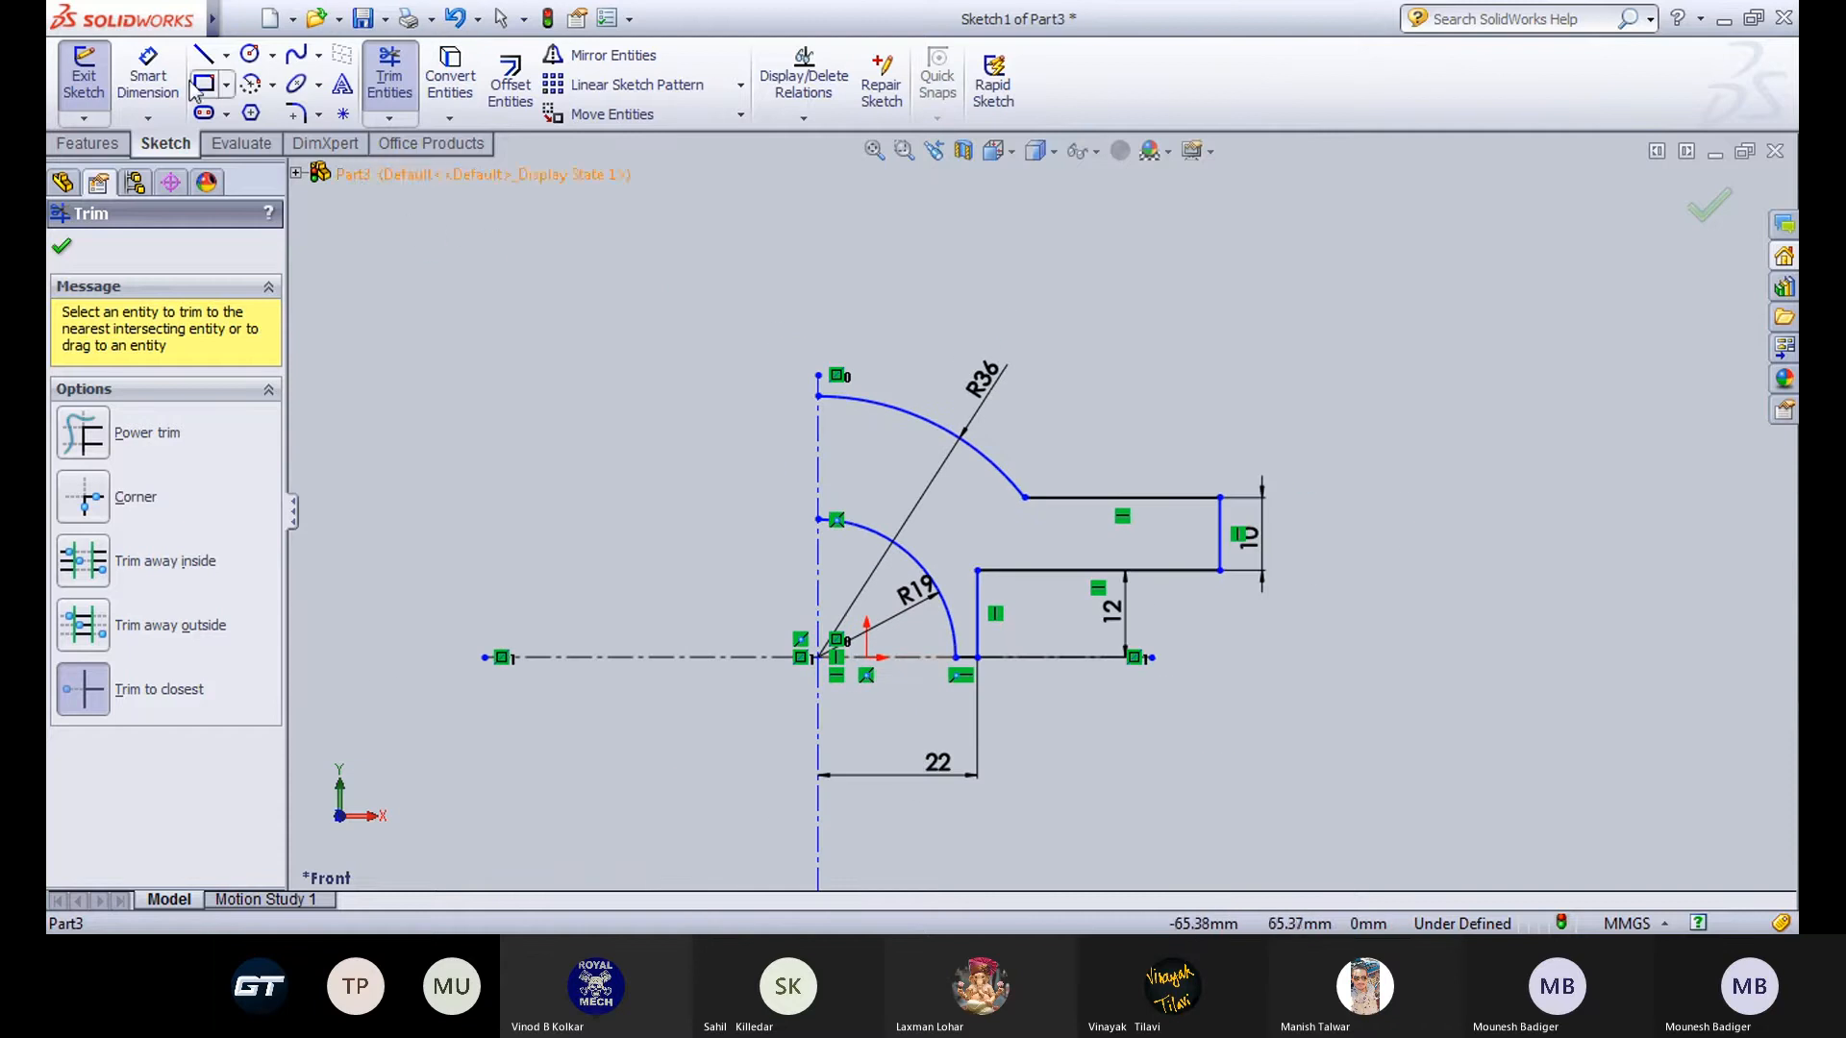
# Dimension the flange's outer end edge at 43 mm from the vertical centreline and return to the reference drawing.
pyautogui.click(147, 77)
pyautogui.click(1215, 545)
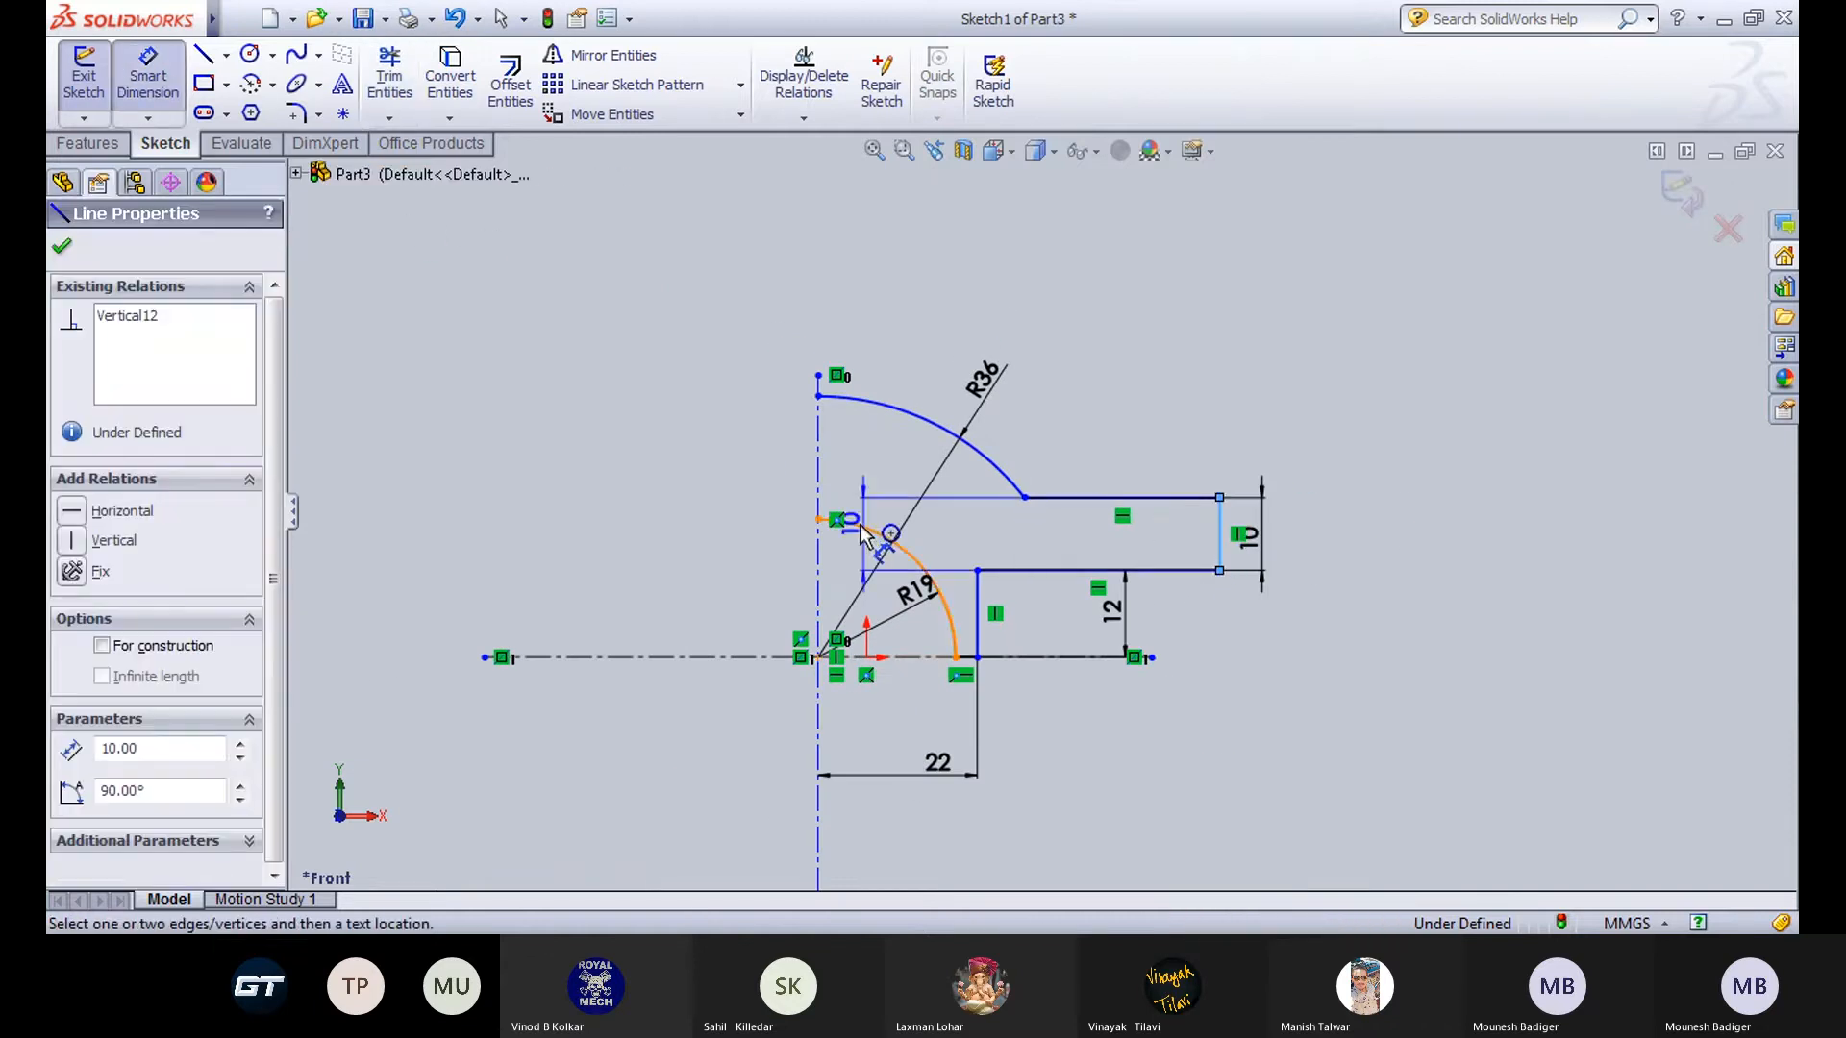
pyautogui.click(818, 459)
pyautogui.click(877, 300)
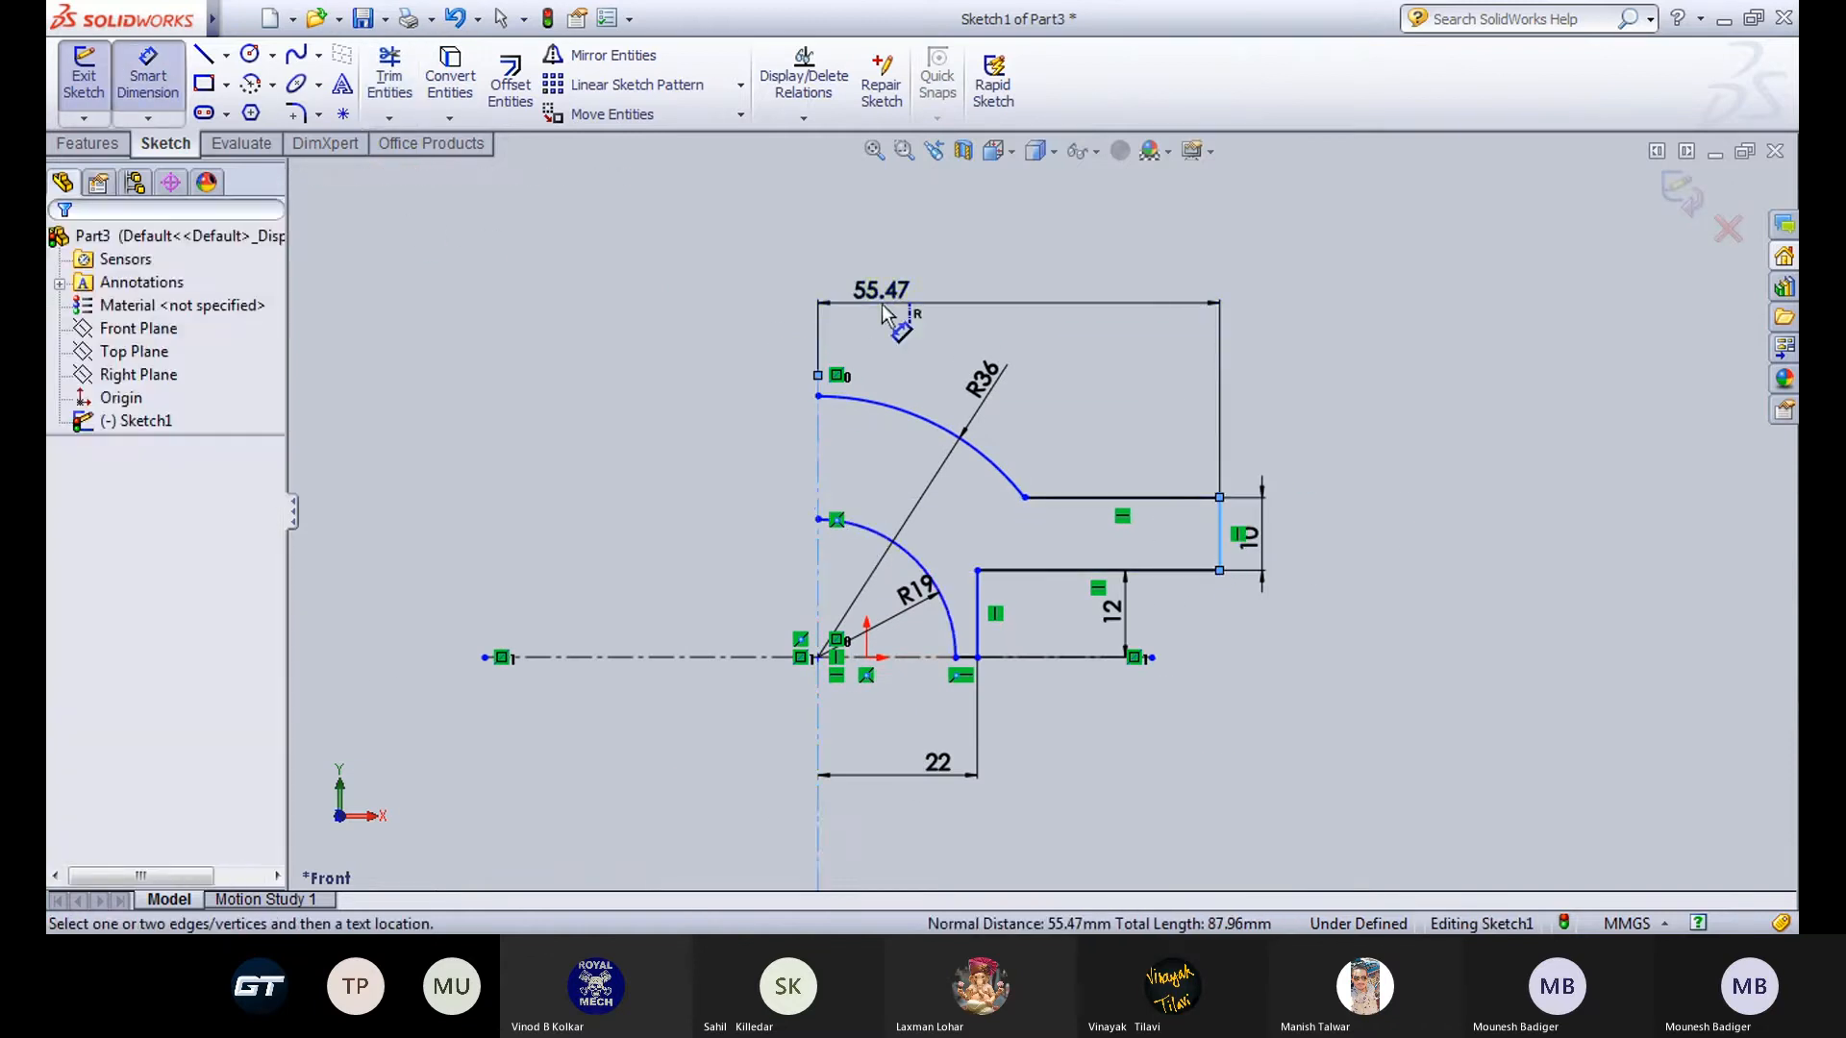
pyautogui.write('43')
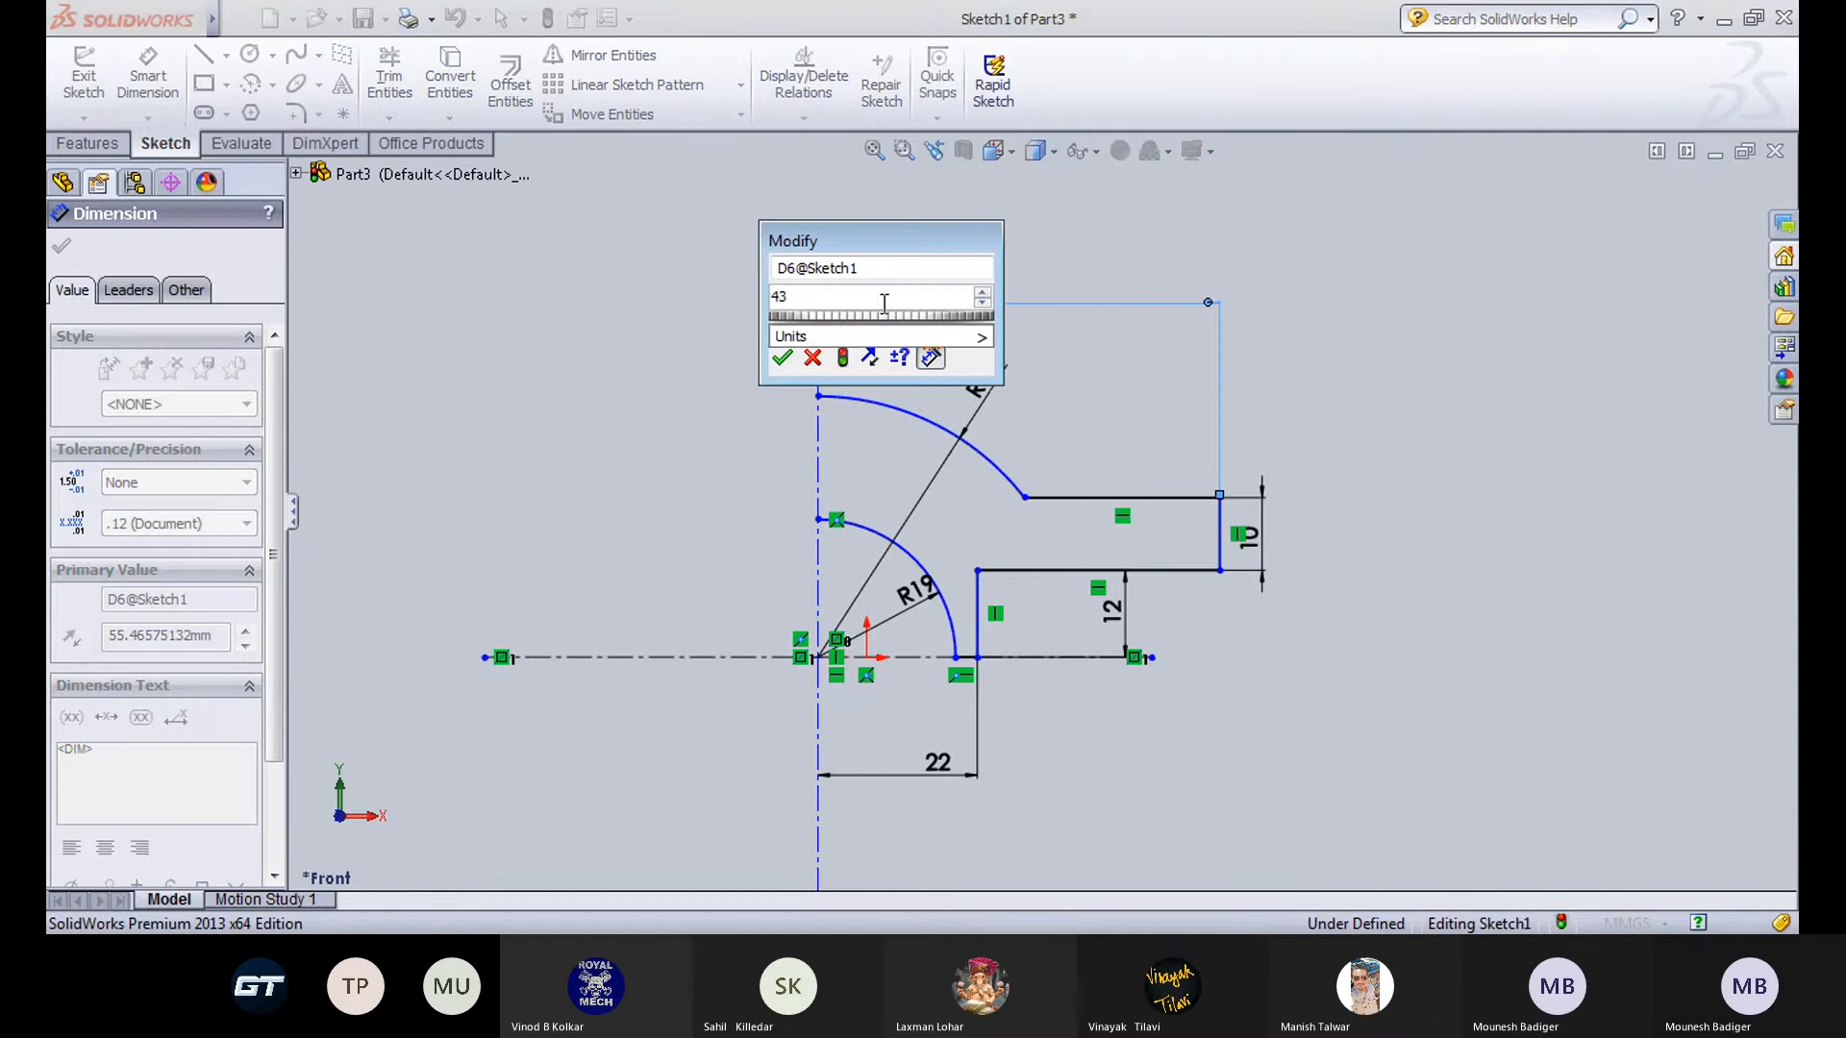
pyautogui.press('Return')
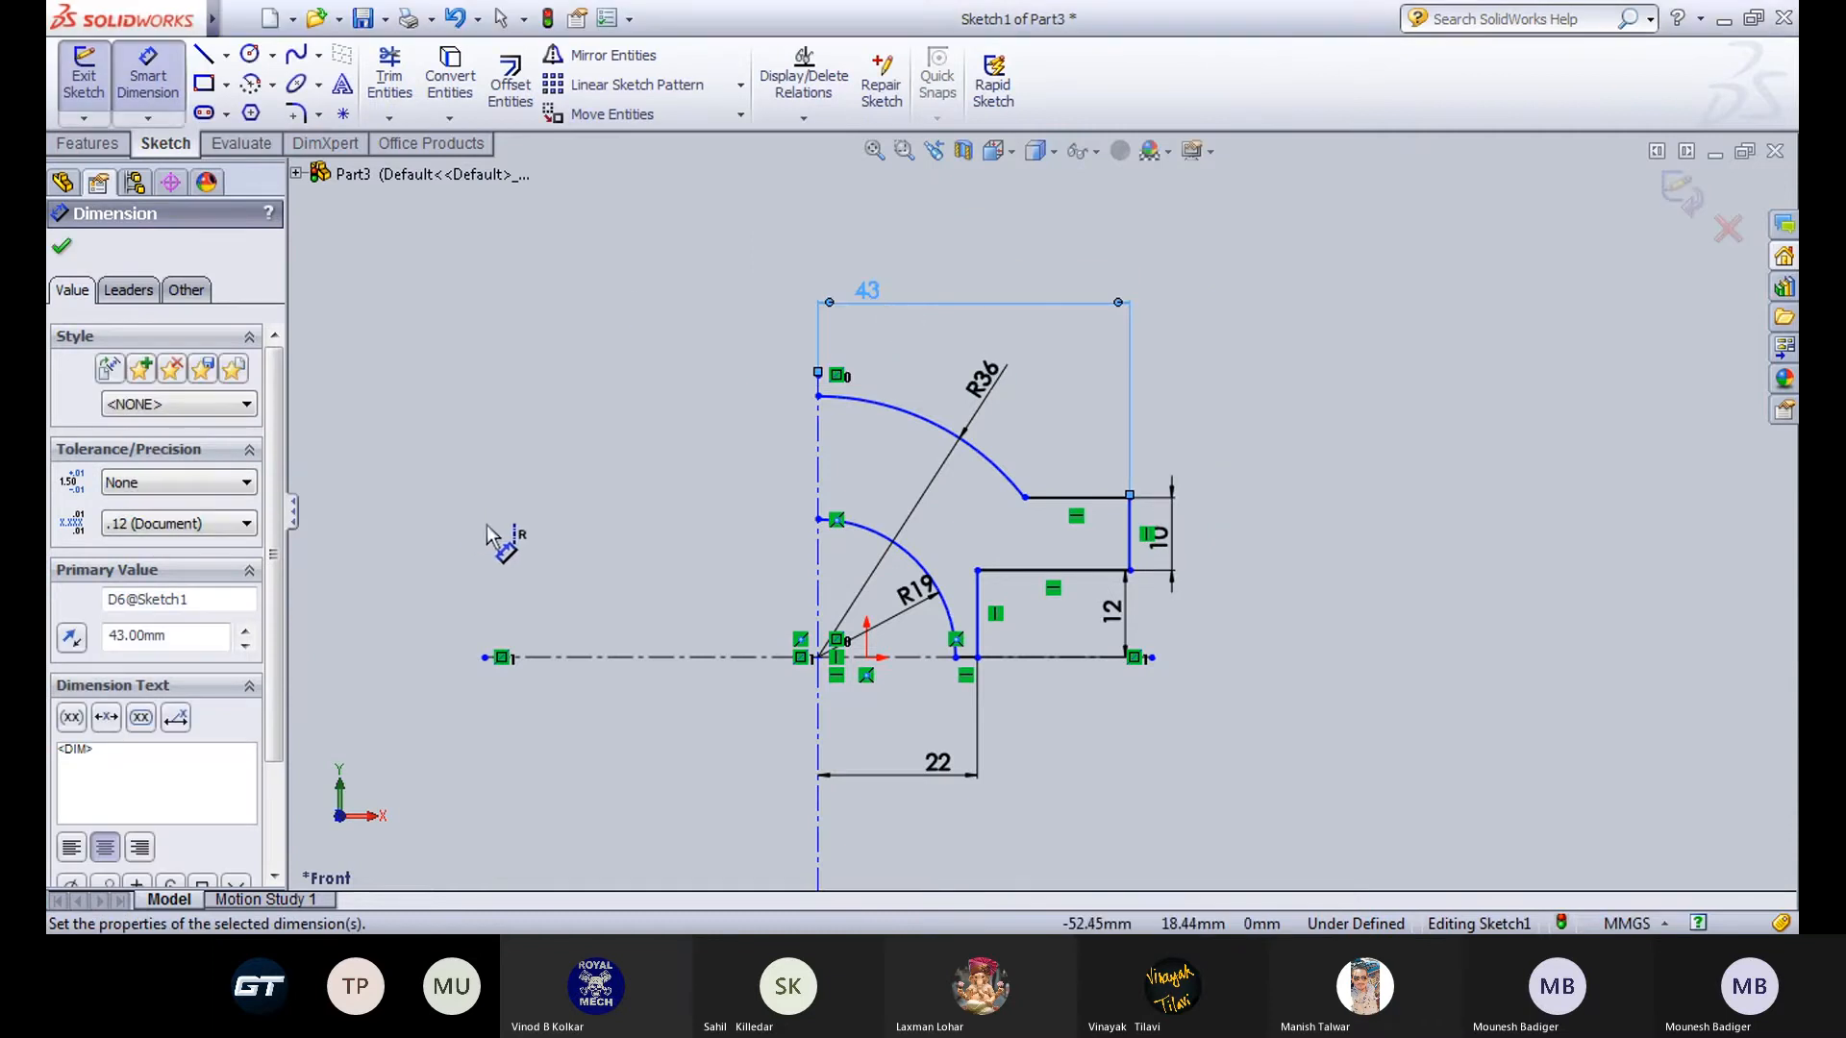
pyautogui.click(557, 514)
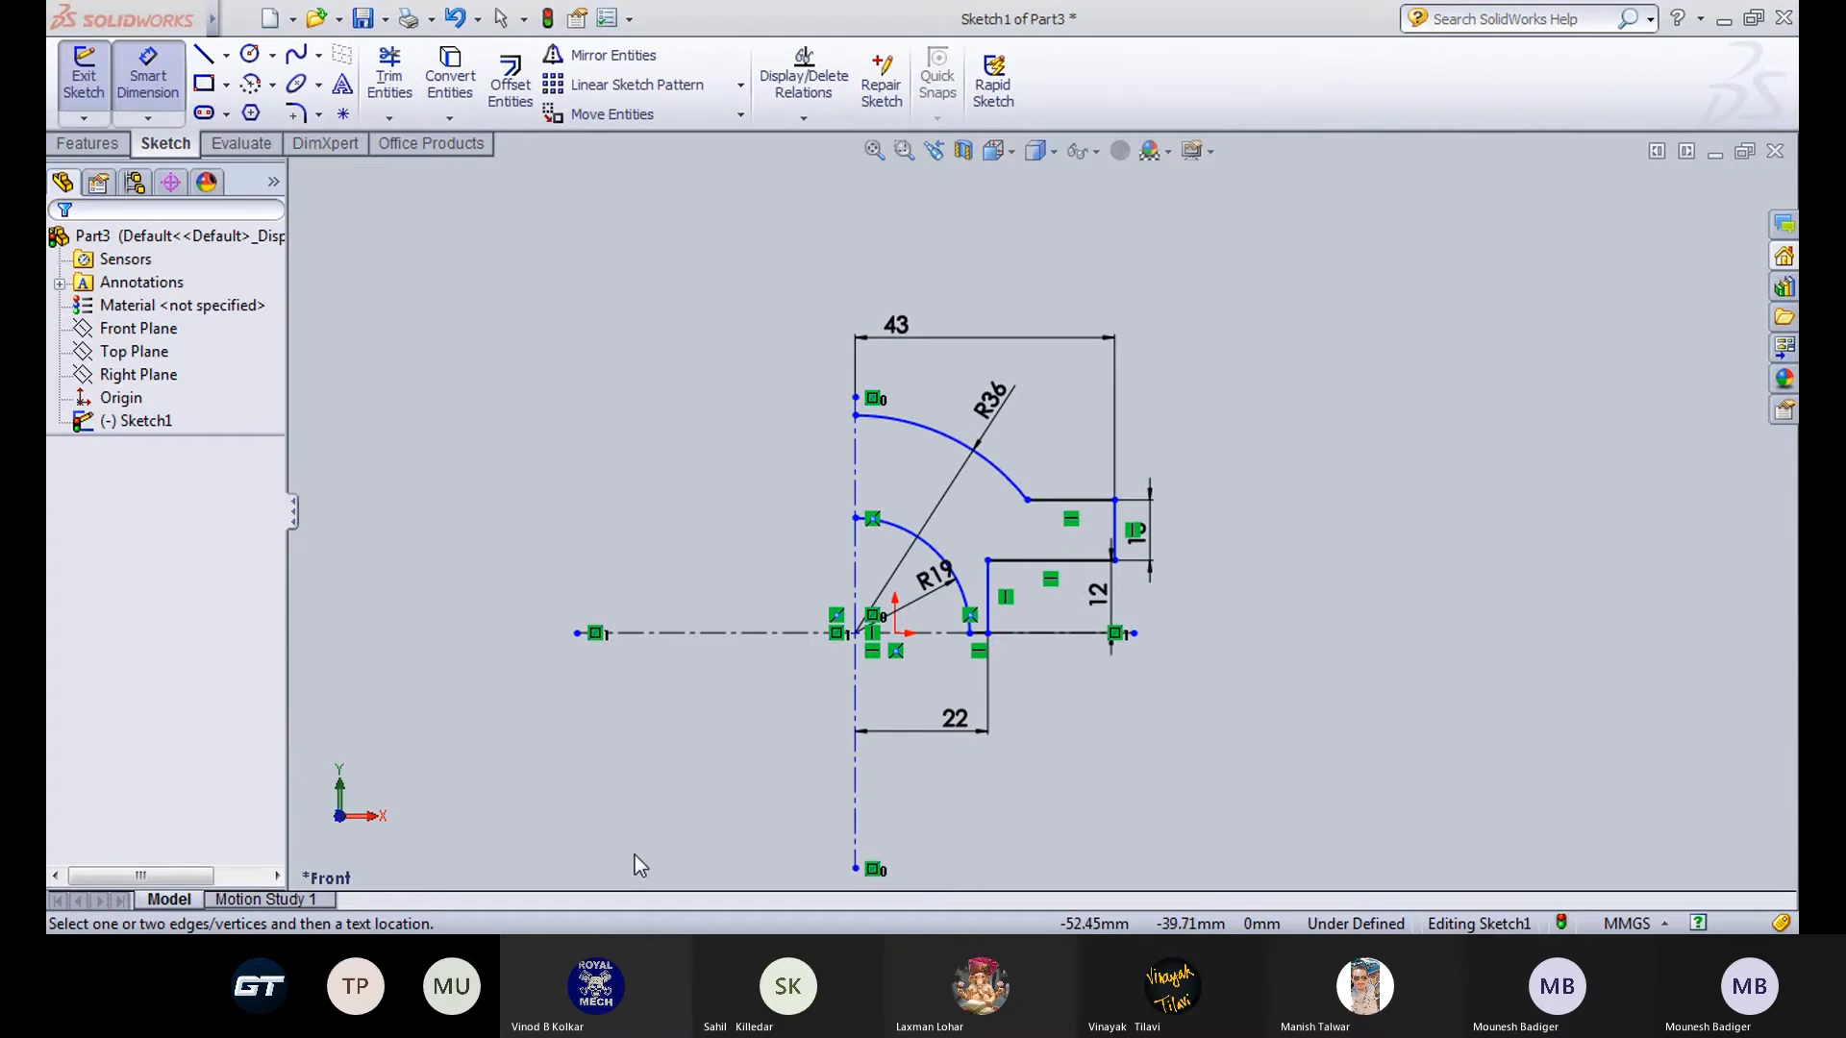
pyautogui.hotkey('ctrl', 'Tab')
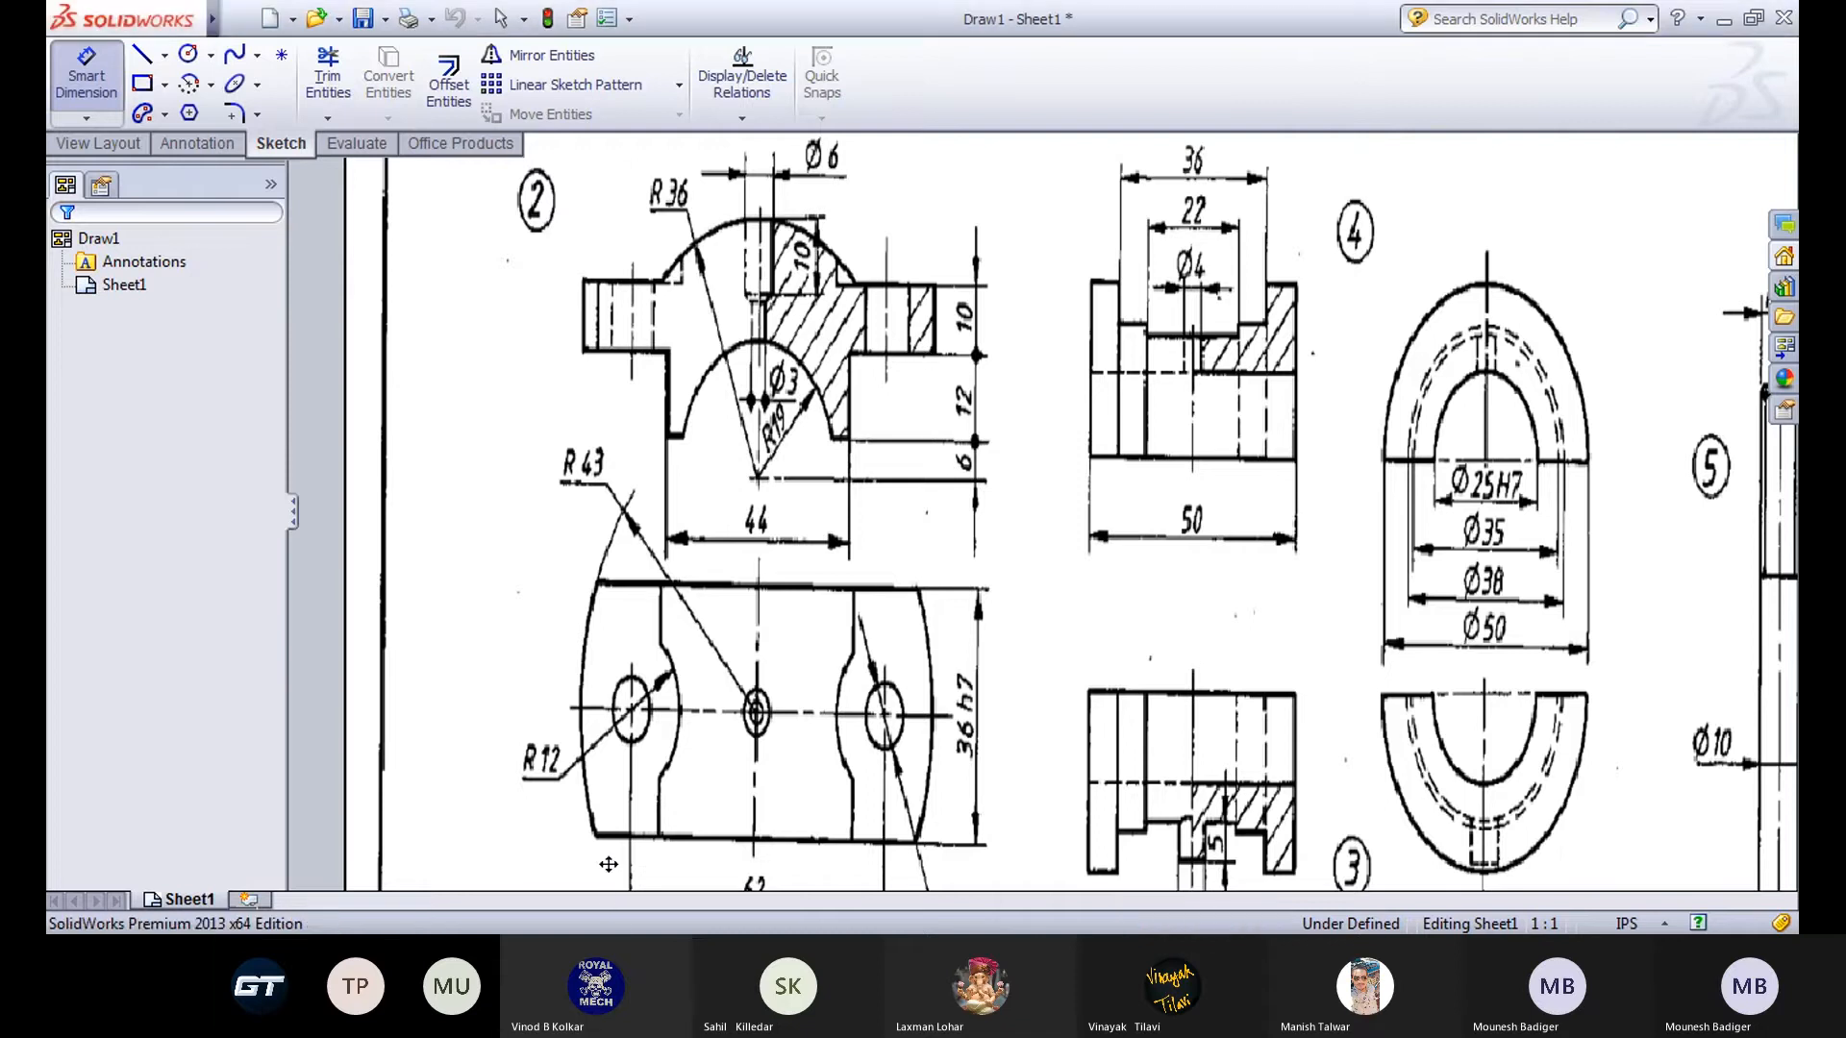
# Return to the part sketch and delete the short horizontal line beside the R19 arc and the 12 mm vertical line above it.
pyautogui.click(629, 905)
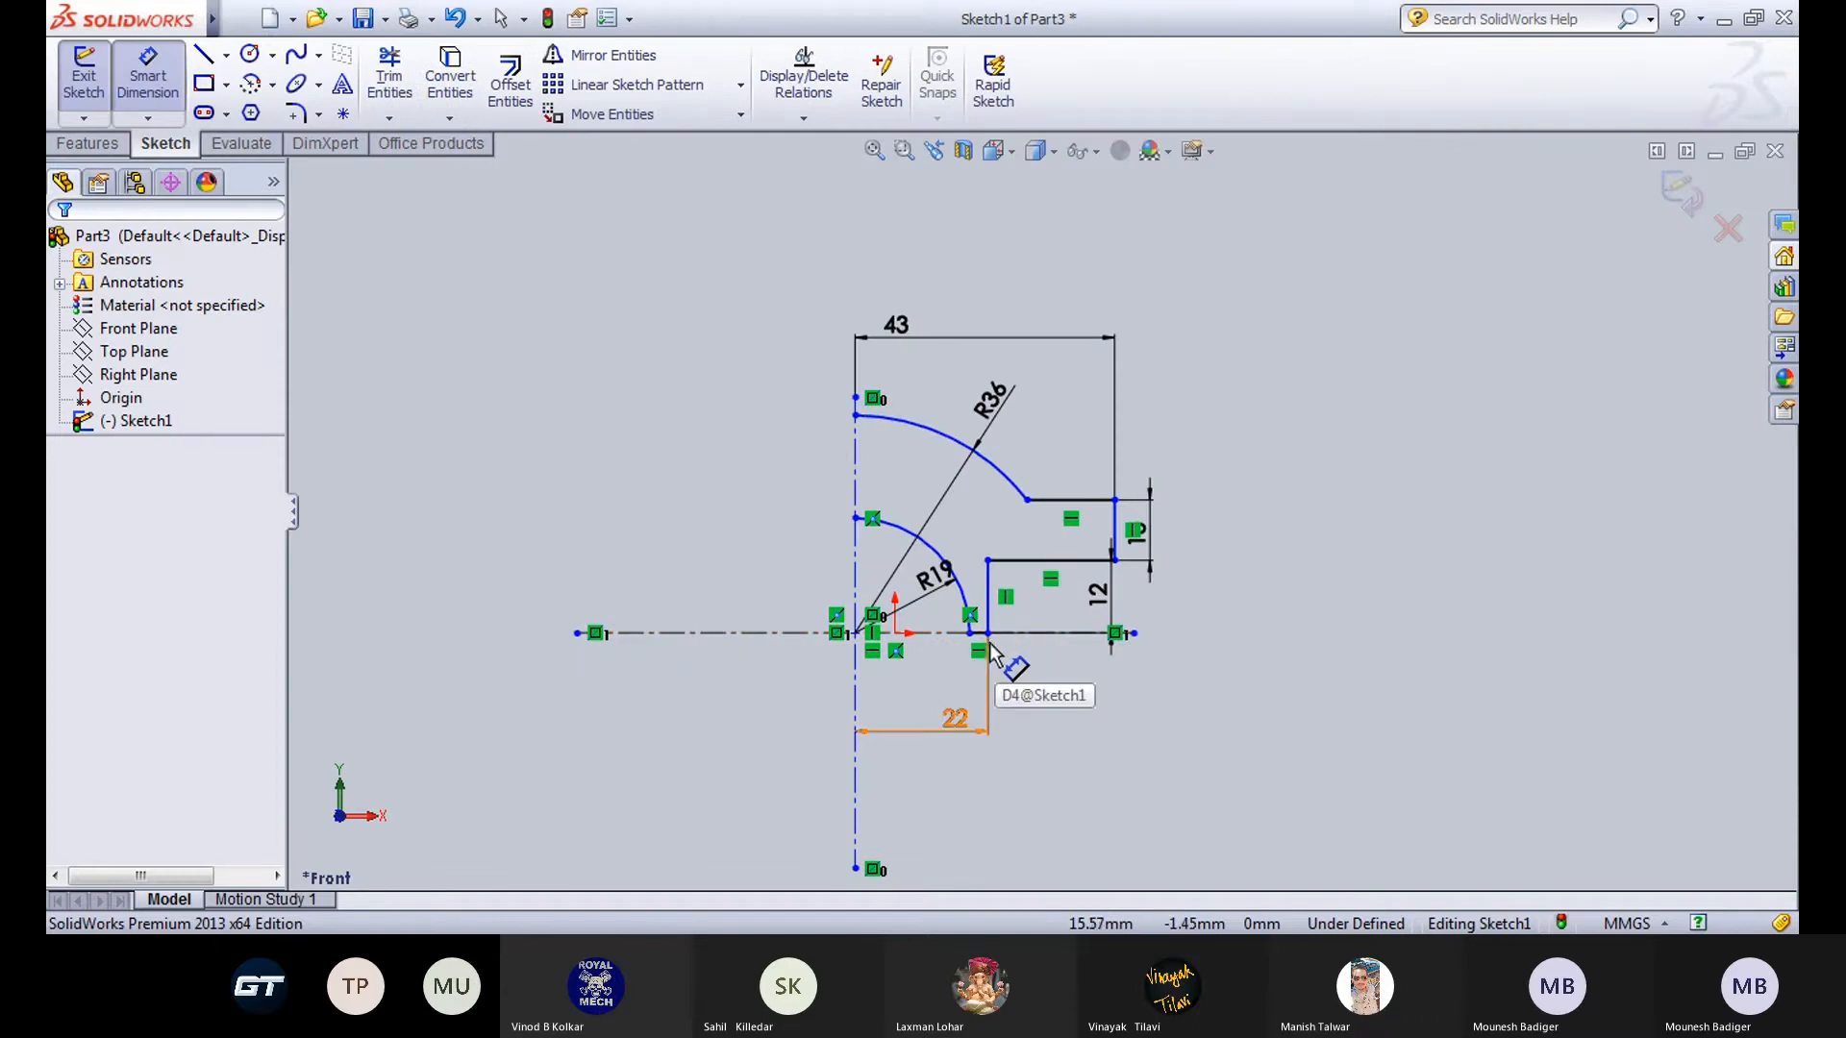
pyautogui.press('Escape')
pyautogui.scroll(-5, 980, 644)
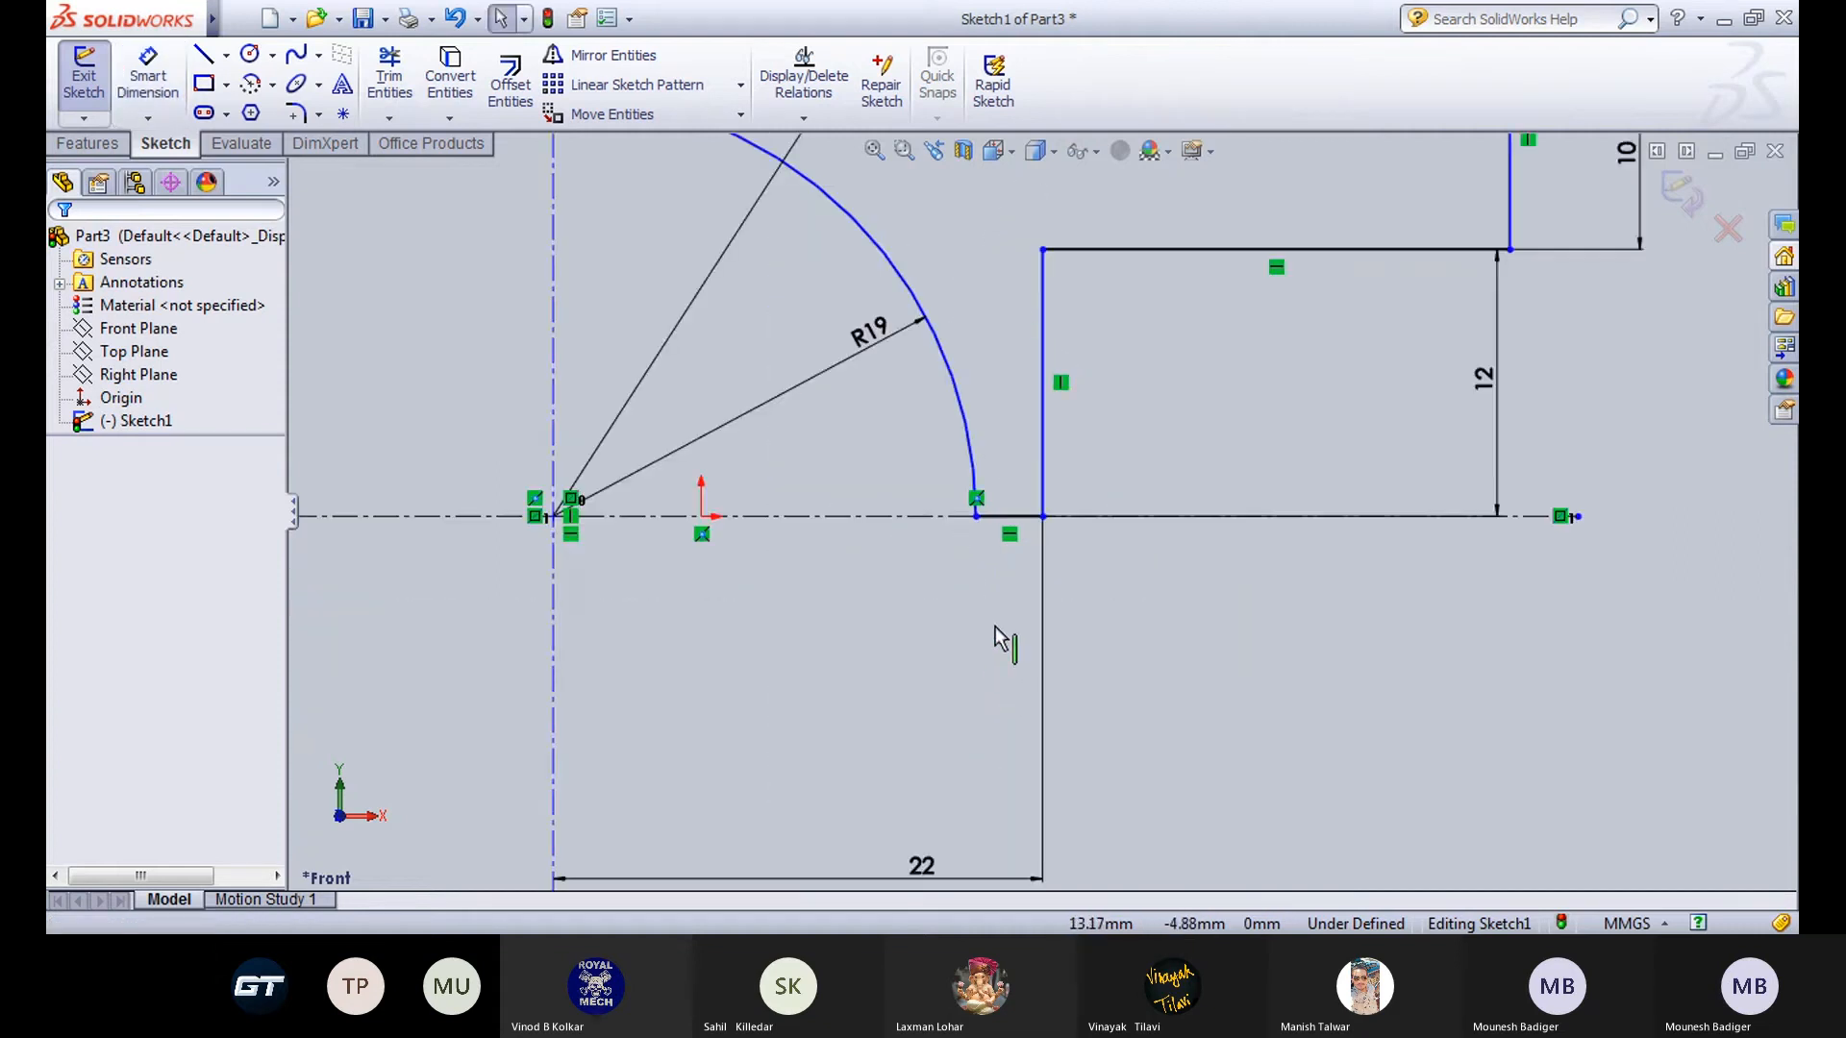
pyautogui.click(1009, 517)
pyautogui.press('Delete')
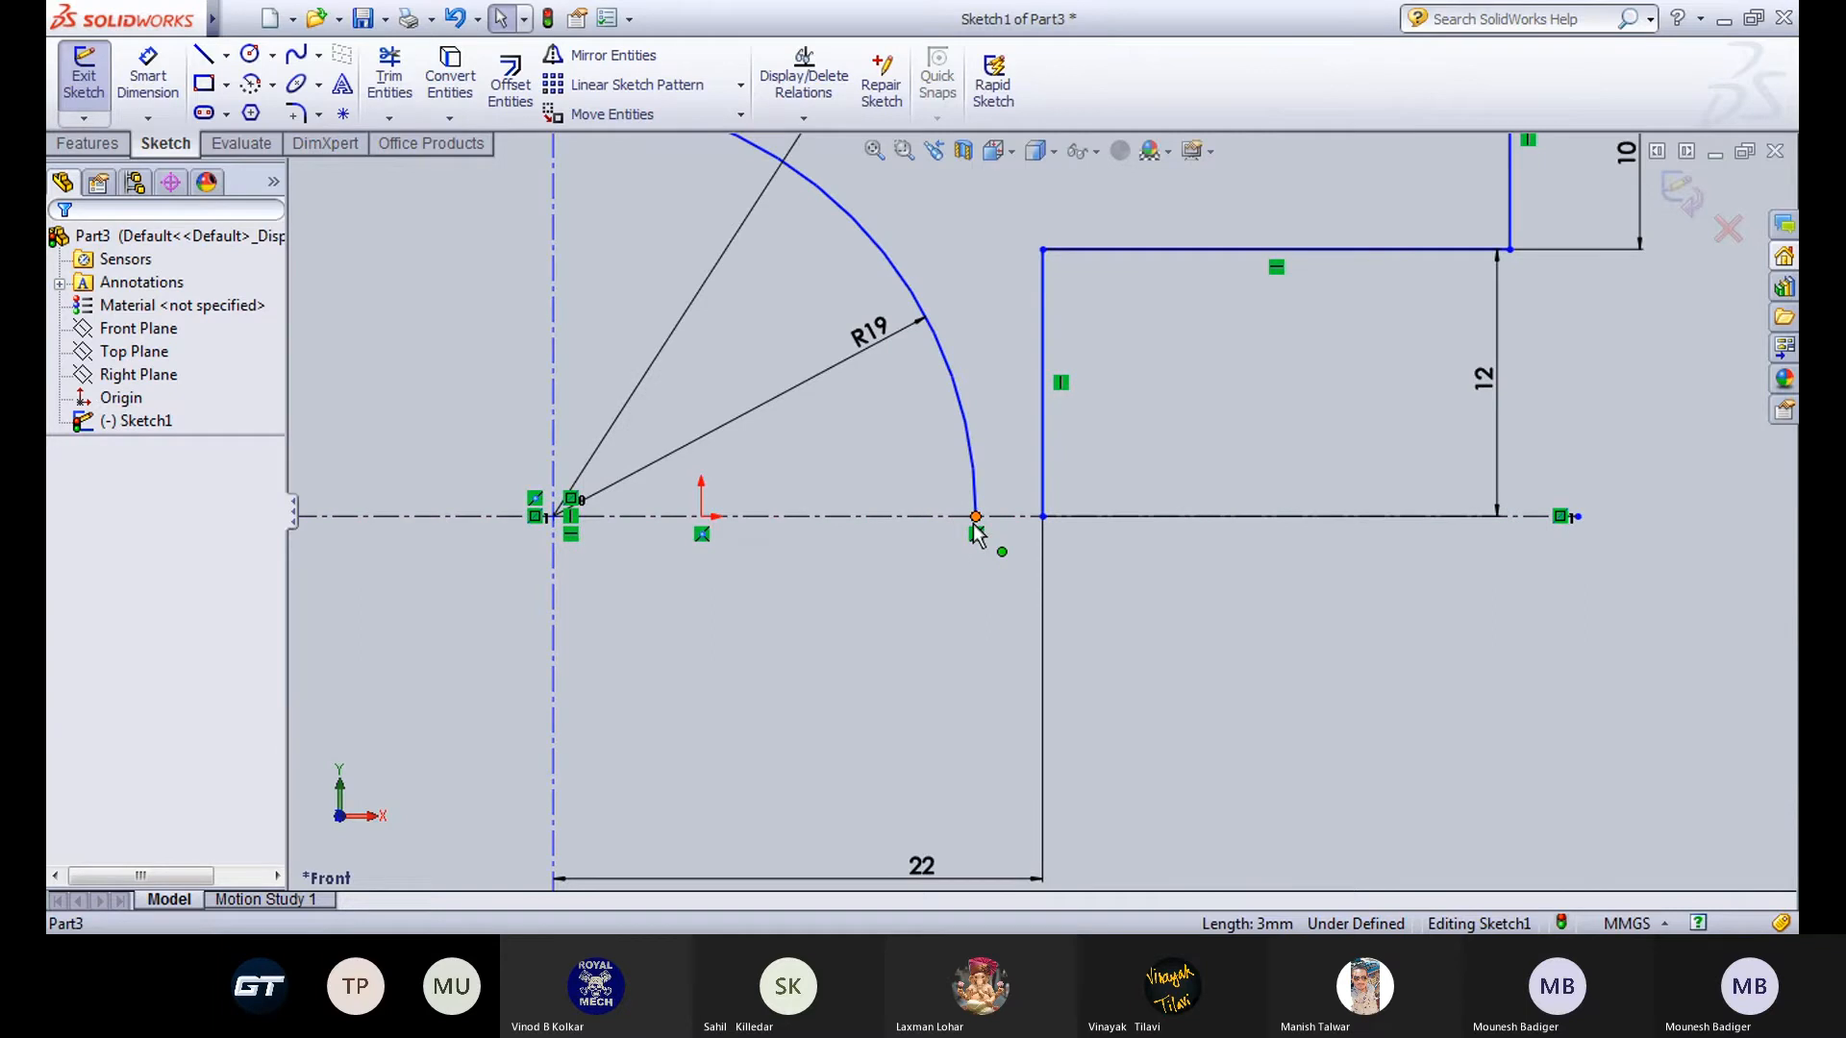
pyautogui.scroll(3, 980, 524)
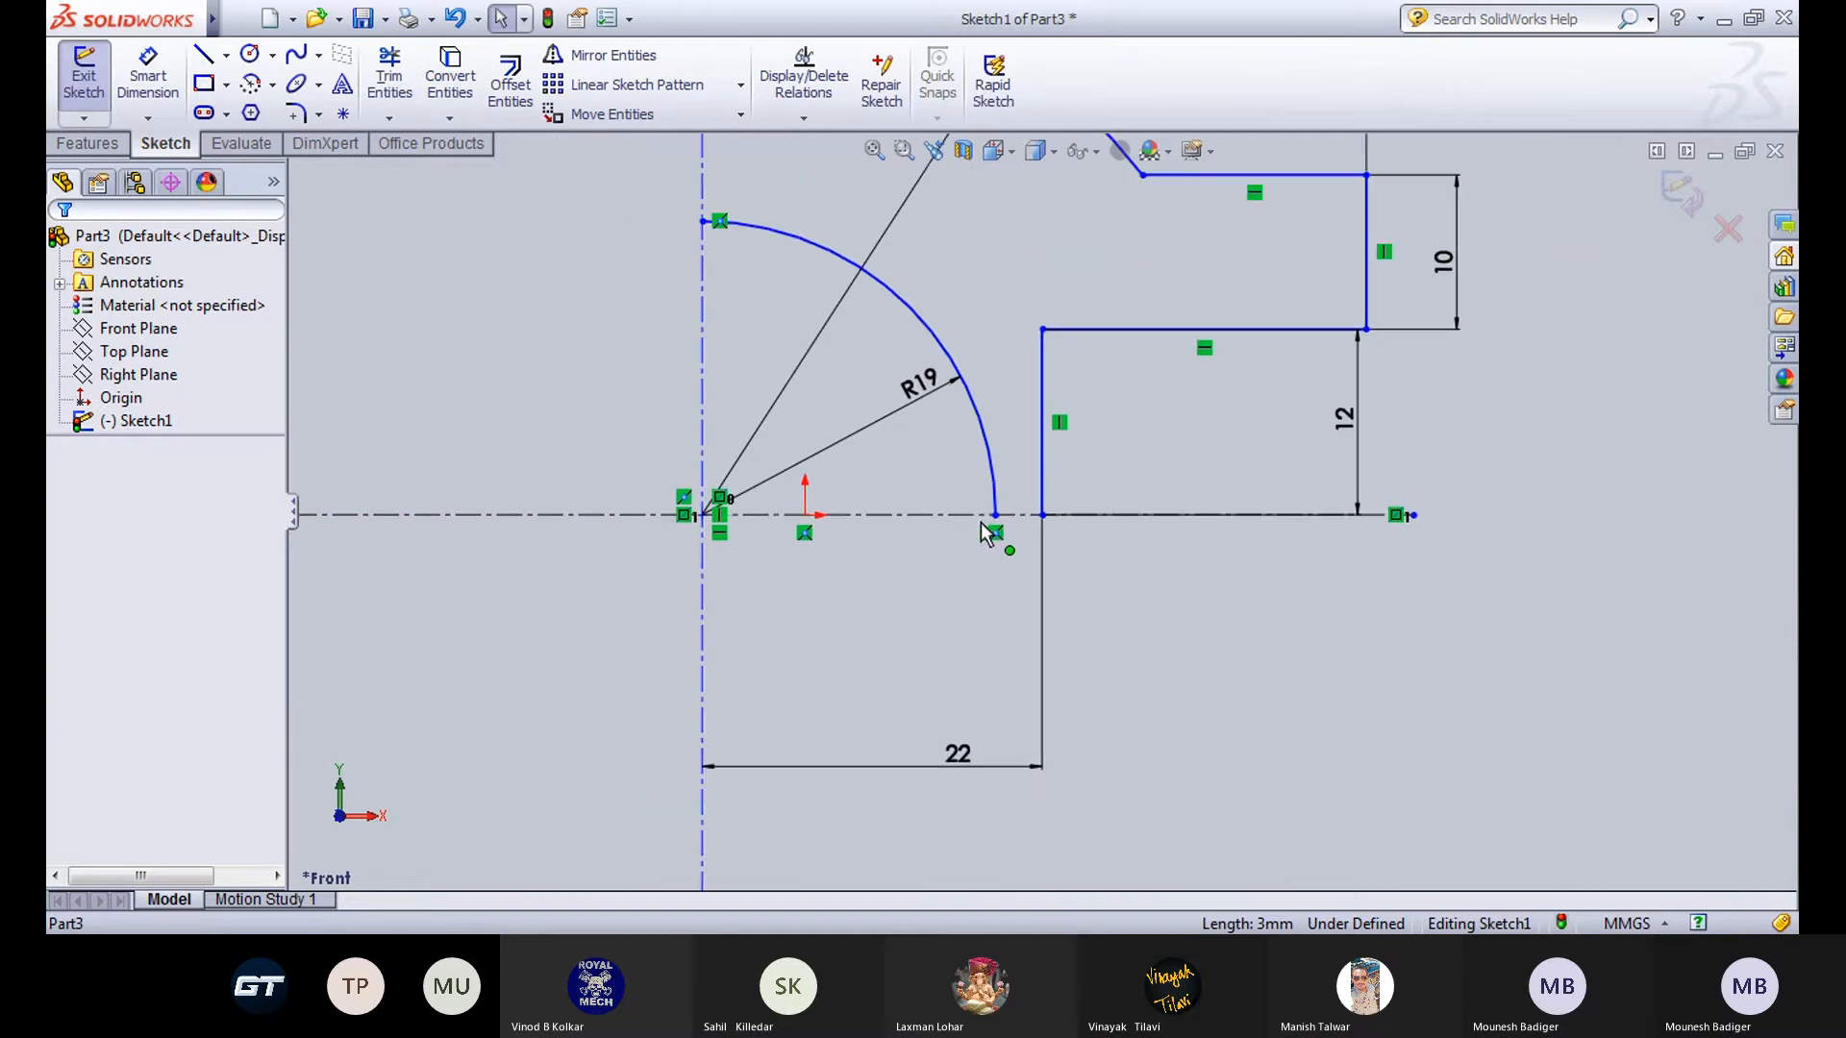
pyautogui.click(1043, 471)
pyautogui.press('Delete')
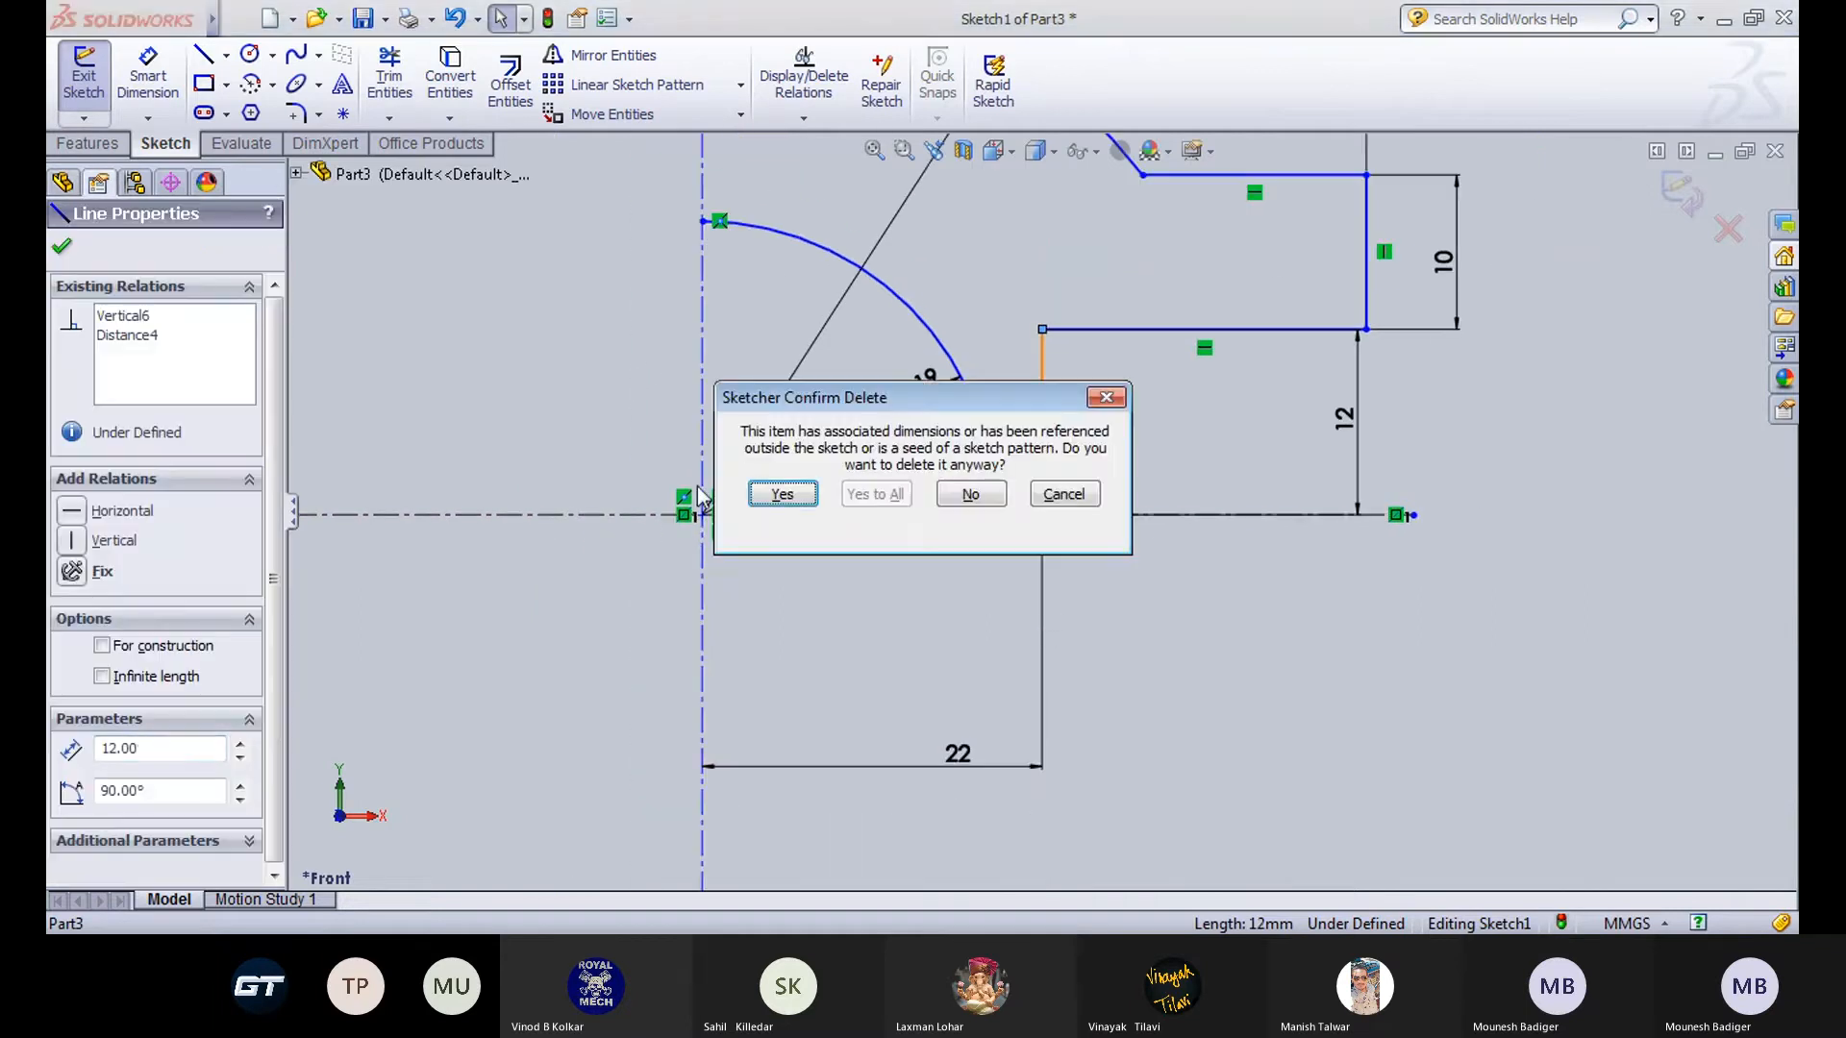
pyautogui.click(783, 494)
pyautogui.scroll(1, 865, 576)
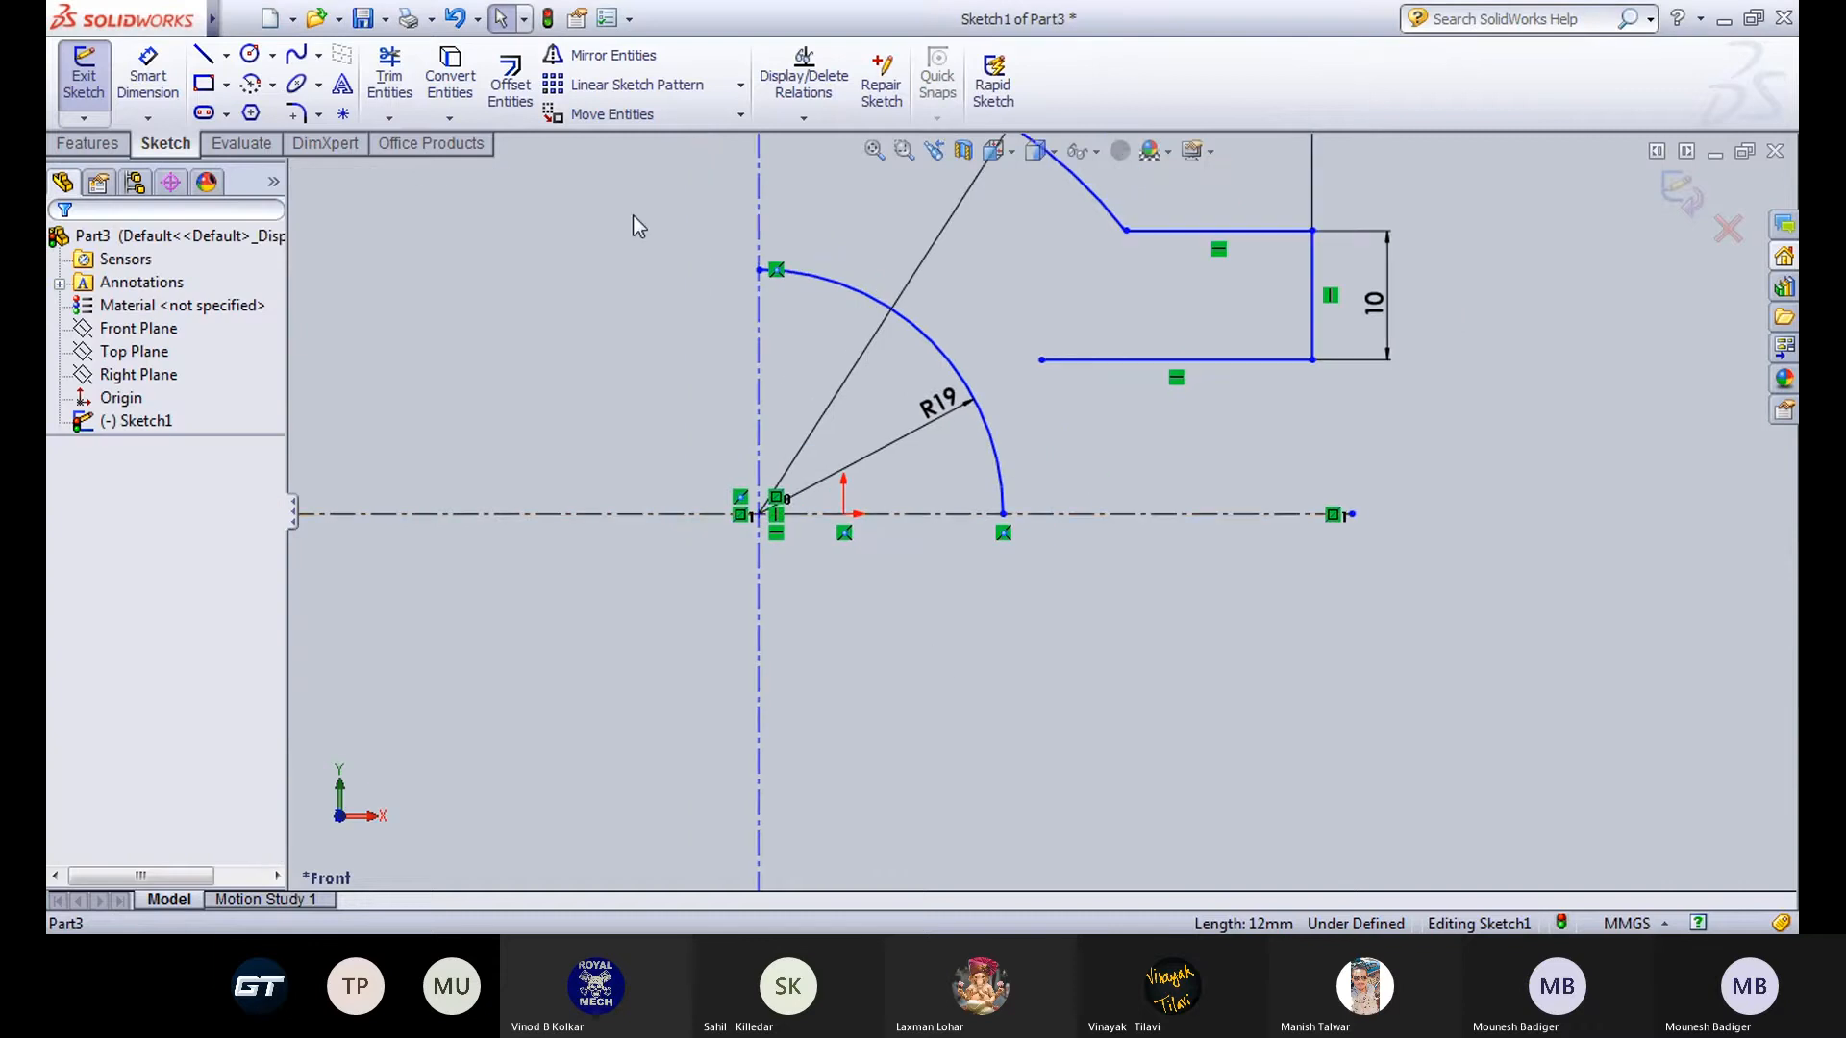
# Sketch a corner rectangle on the horizontal centreline across the R19 arc's lower end and set its height to 6 mm.
pyautogui.click(204, 86)
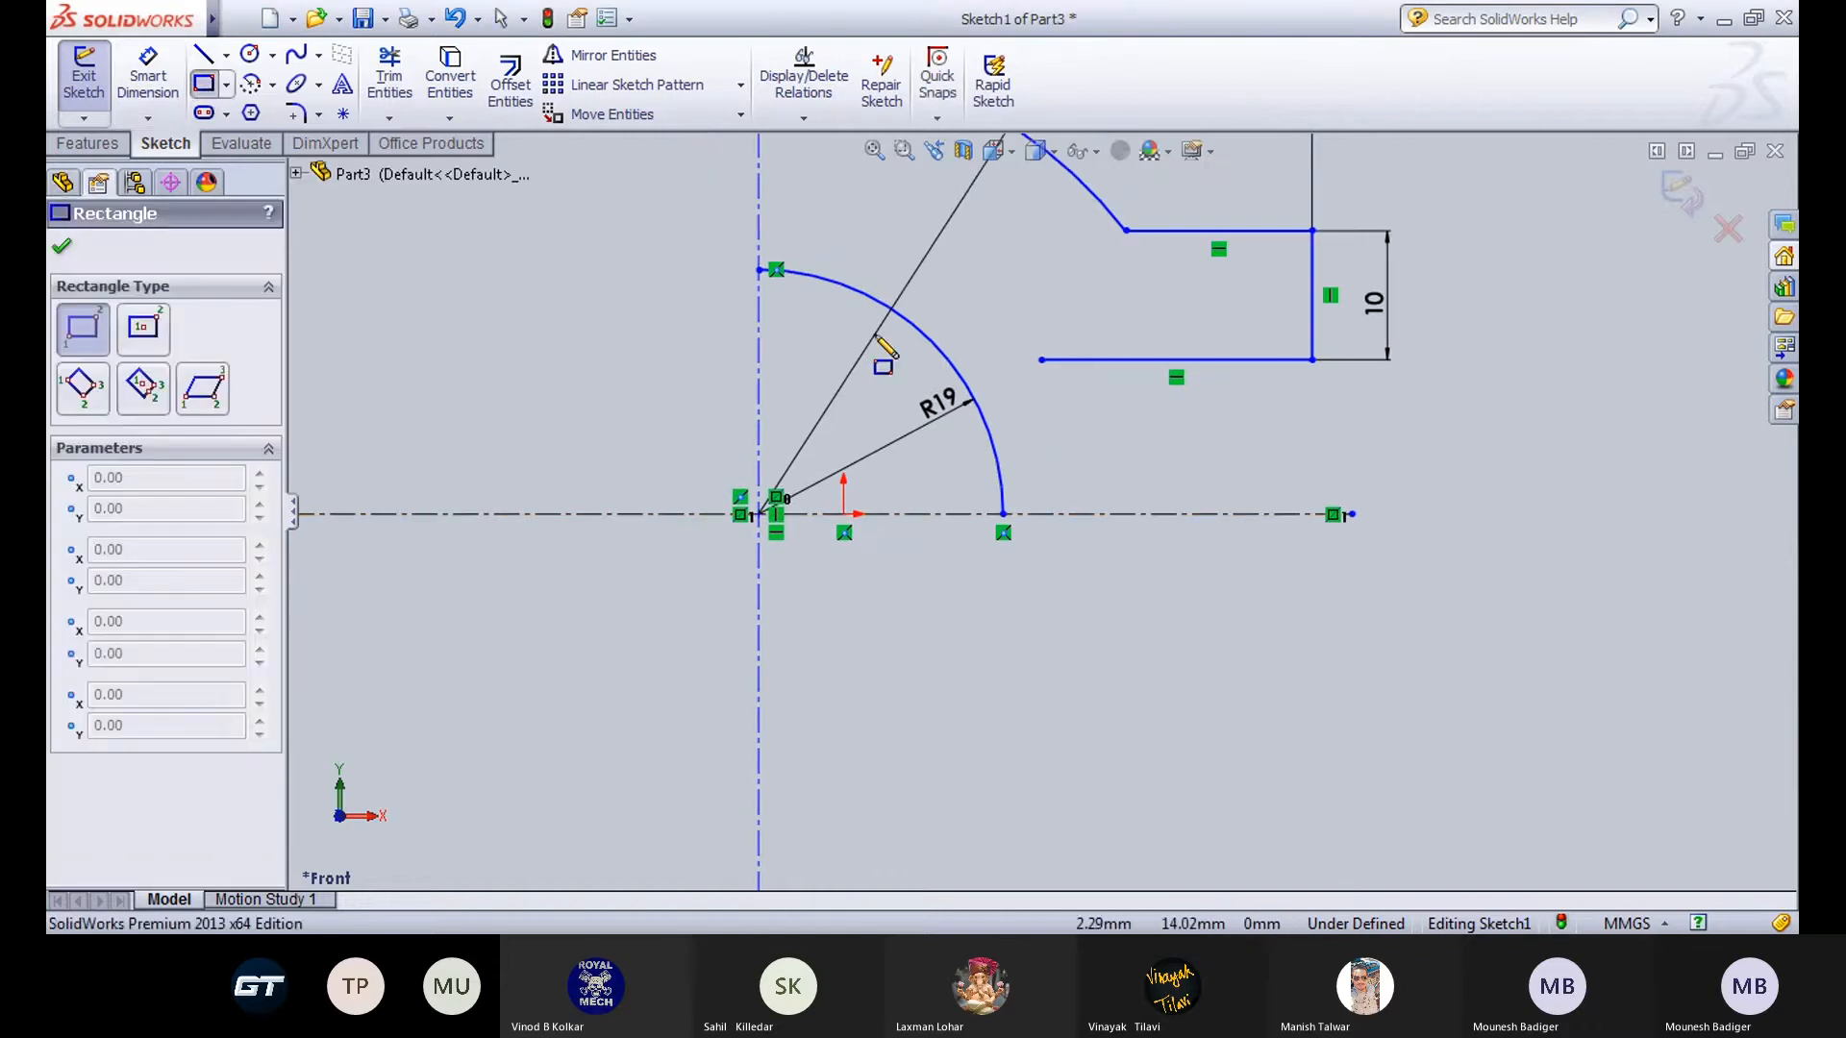
pyautogui.click(978, 513)
pyautogui.click(1200, 444)
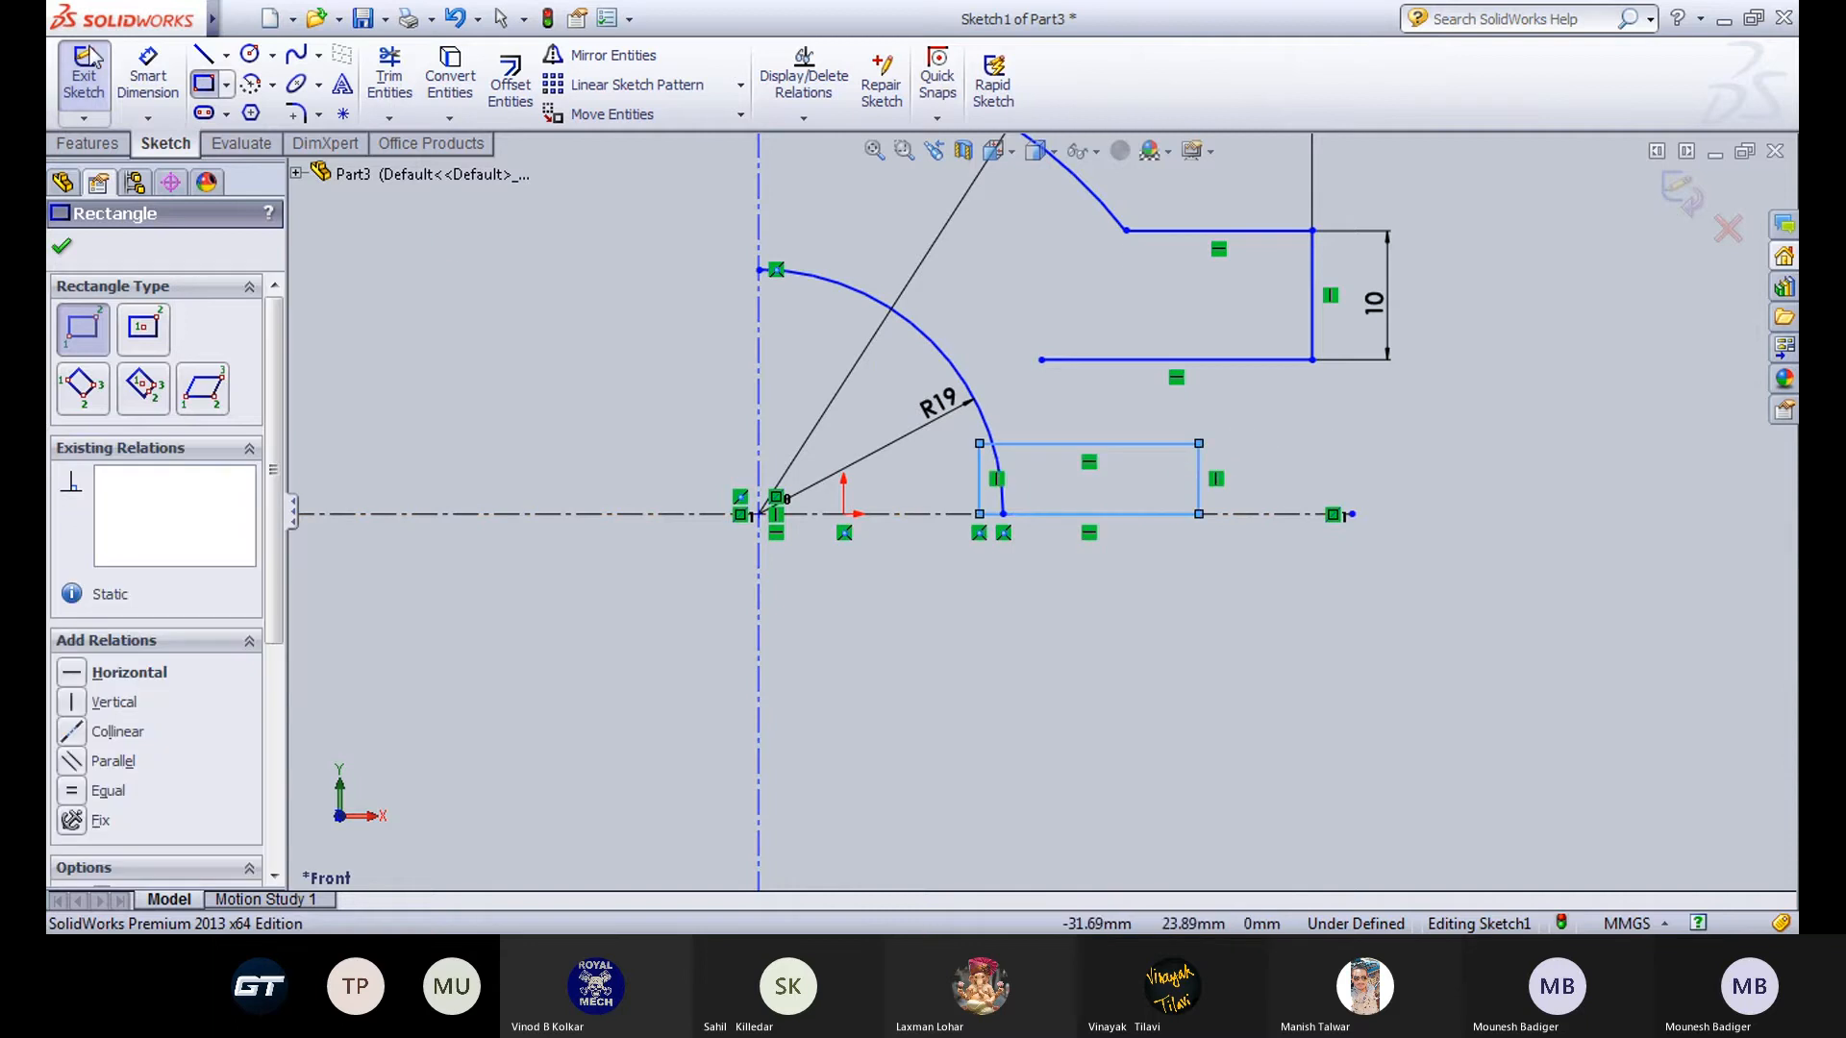
pyautogui.click(148, 77)
pyautogui.click(1194, 478)
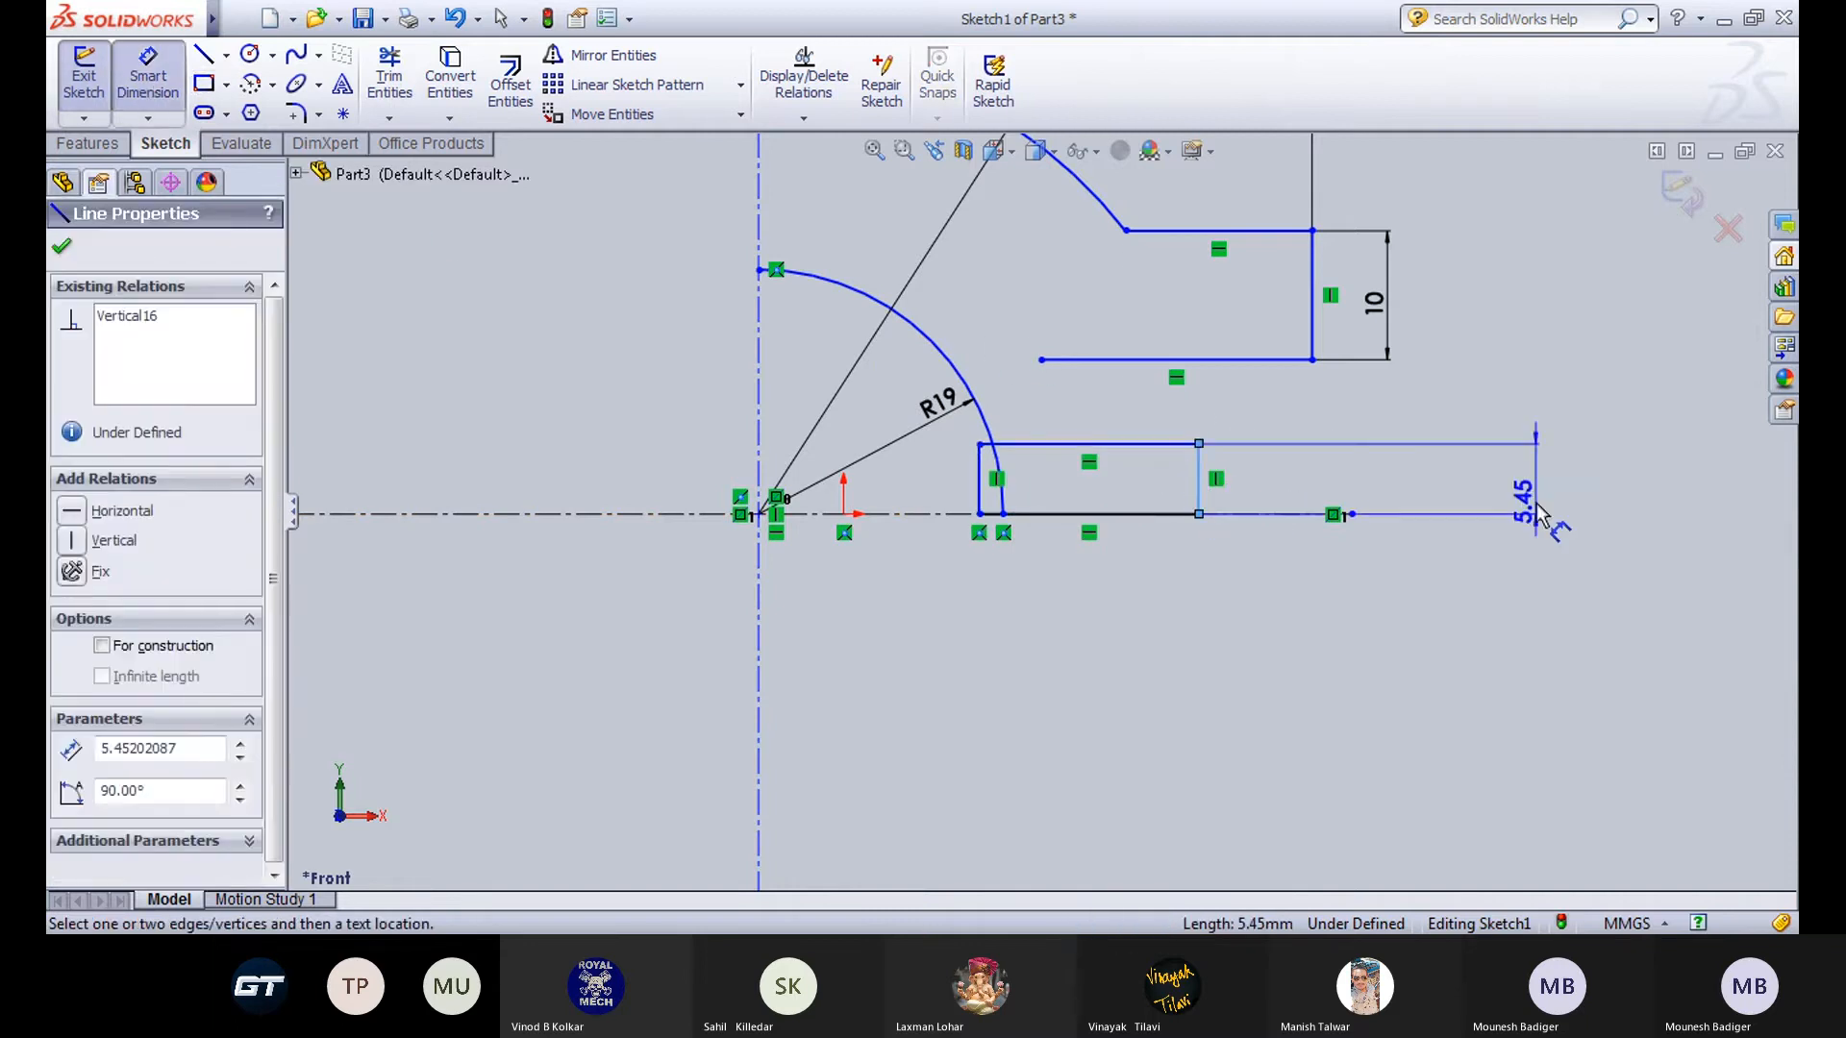
pyautogui.click(1538, 516)
pyautogui.write('6')
pyautogui.press('Return')
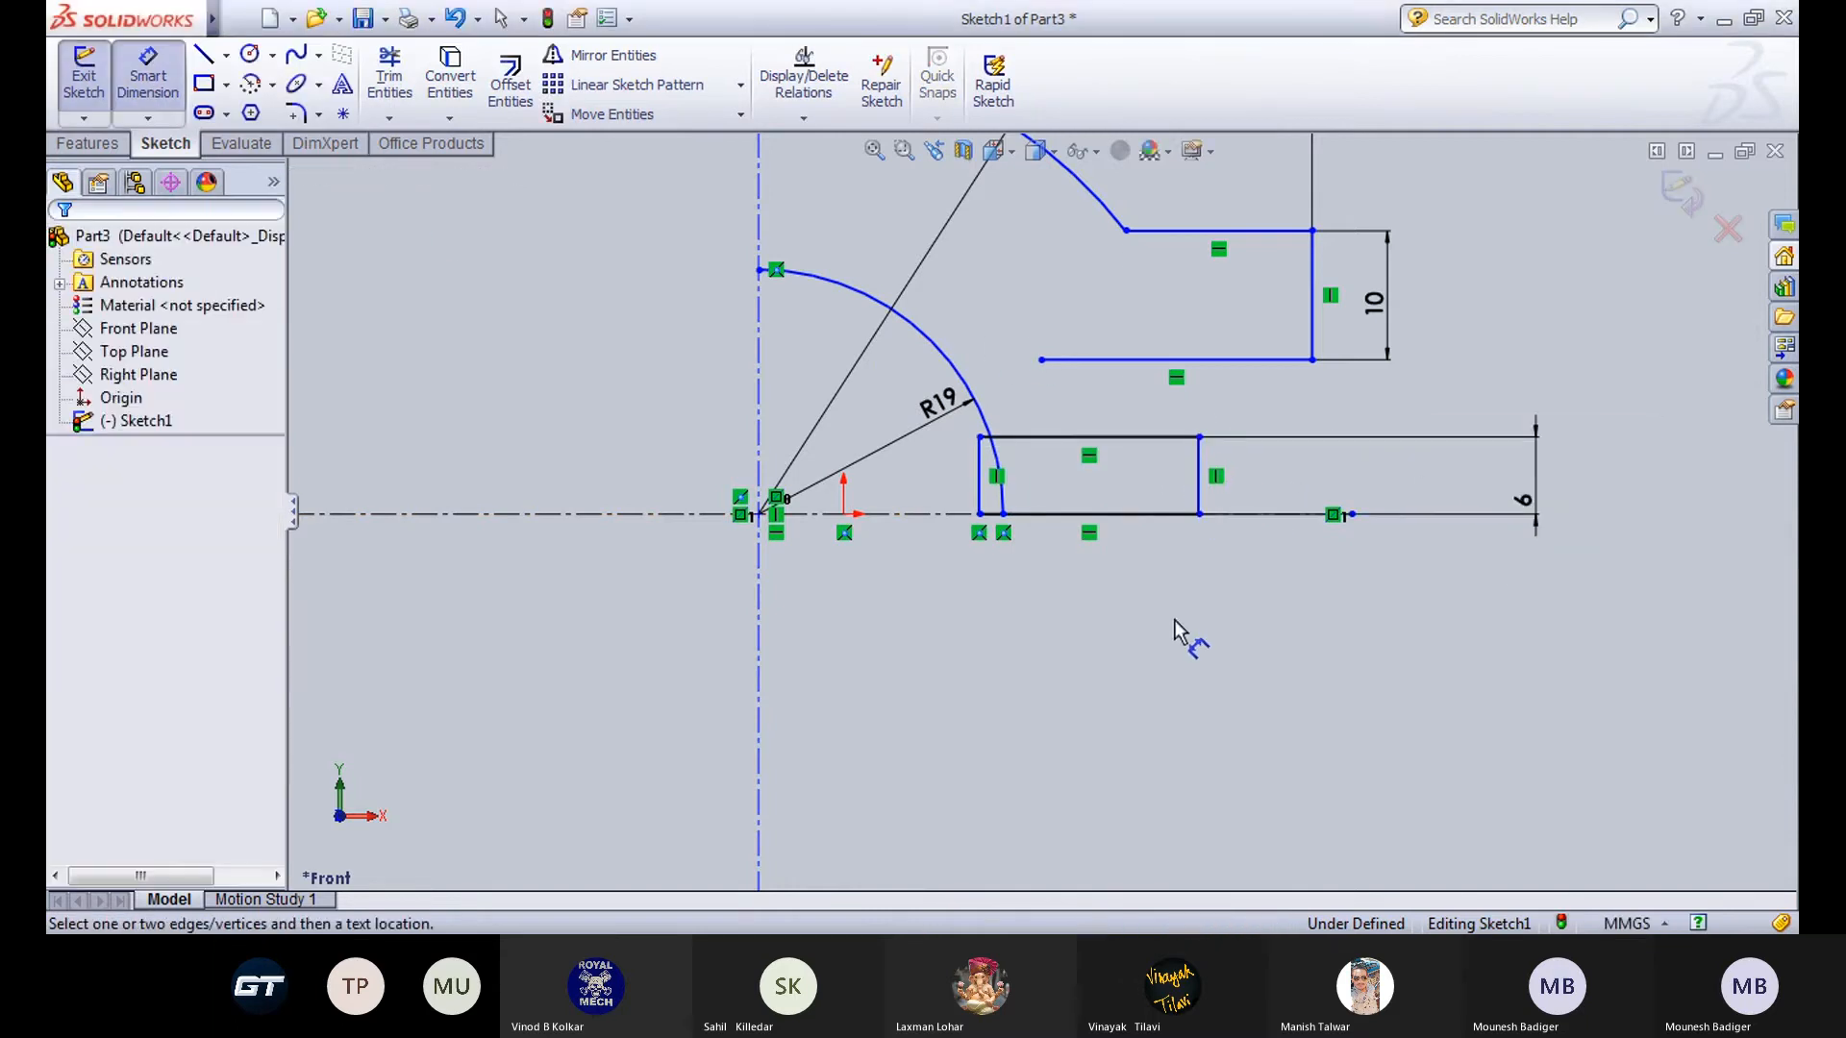
# Sketch a vertical line about 13 mm long upward from the small rectangle's upper edge, just outside the R19 arc.
pyautogui.click(204, 54)
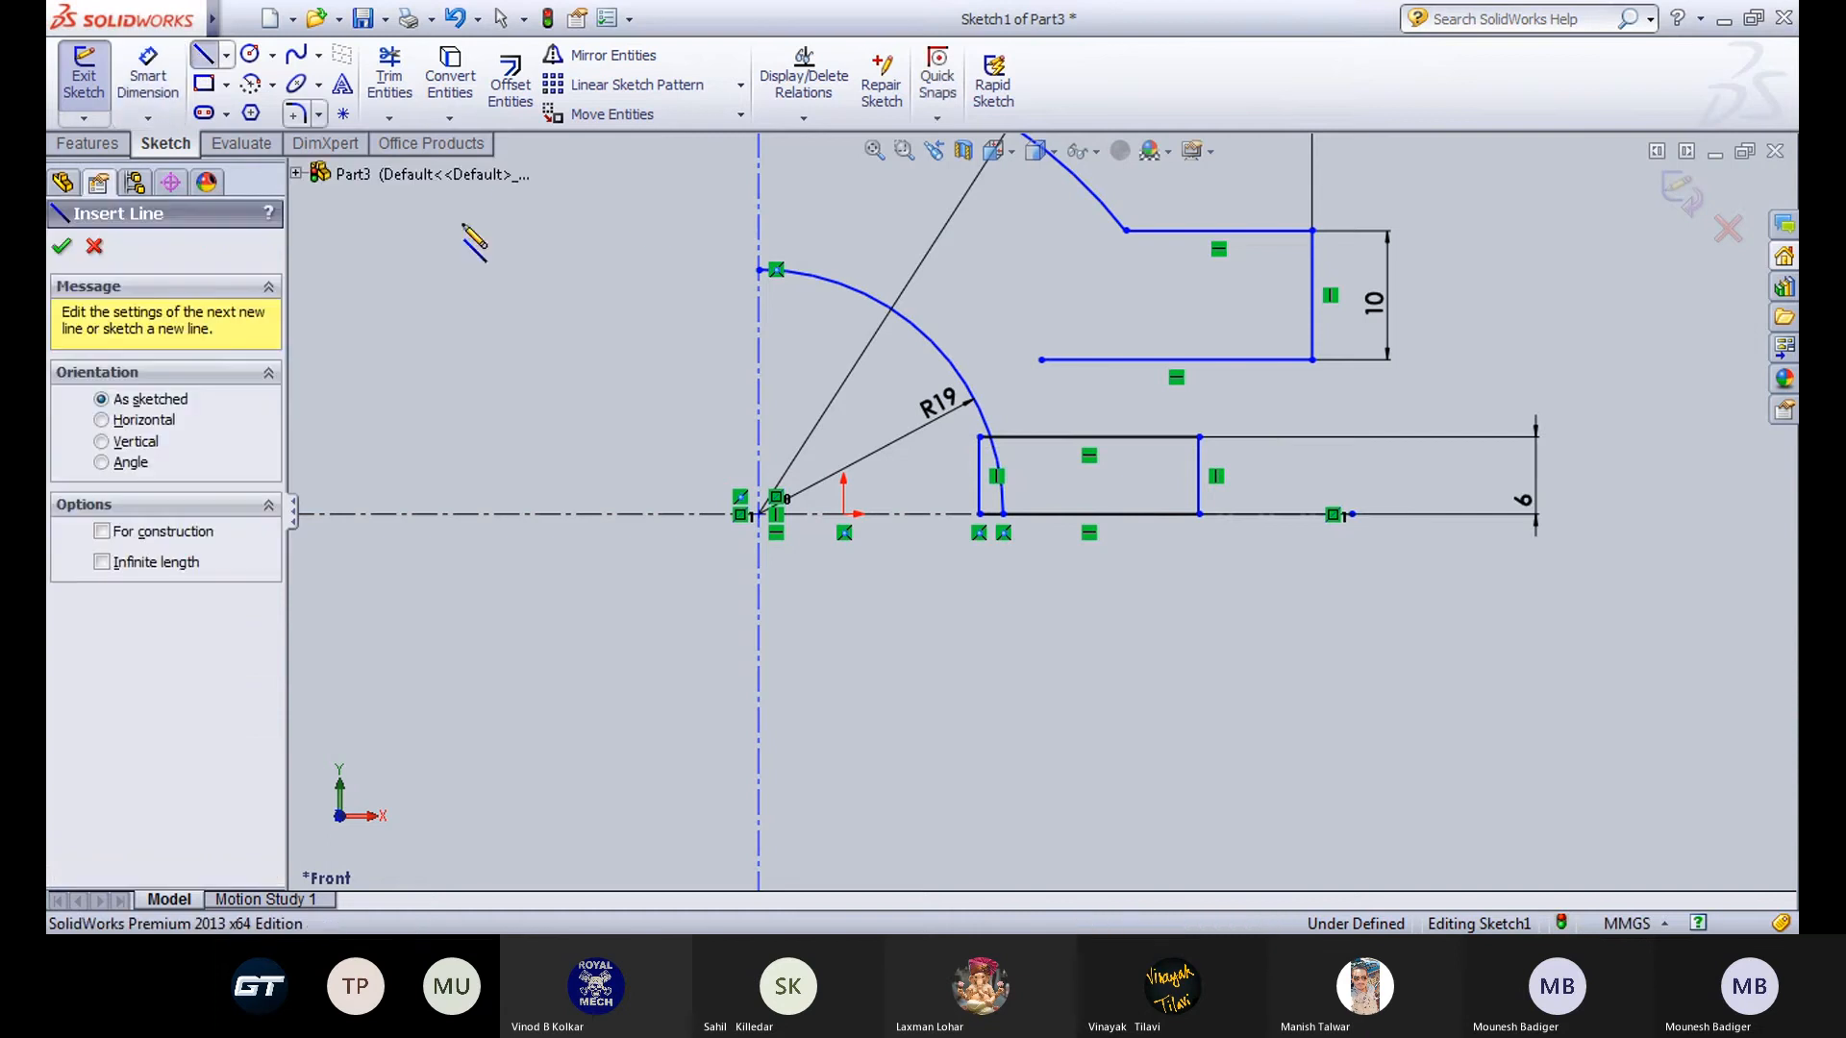
pyautogui.click(1024, 437)
pyautogui.click(1024, 271)
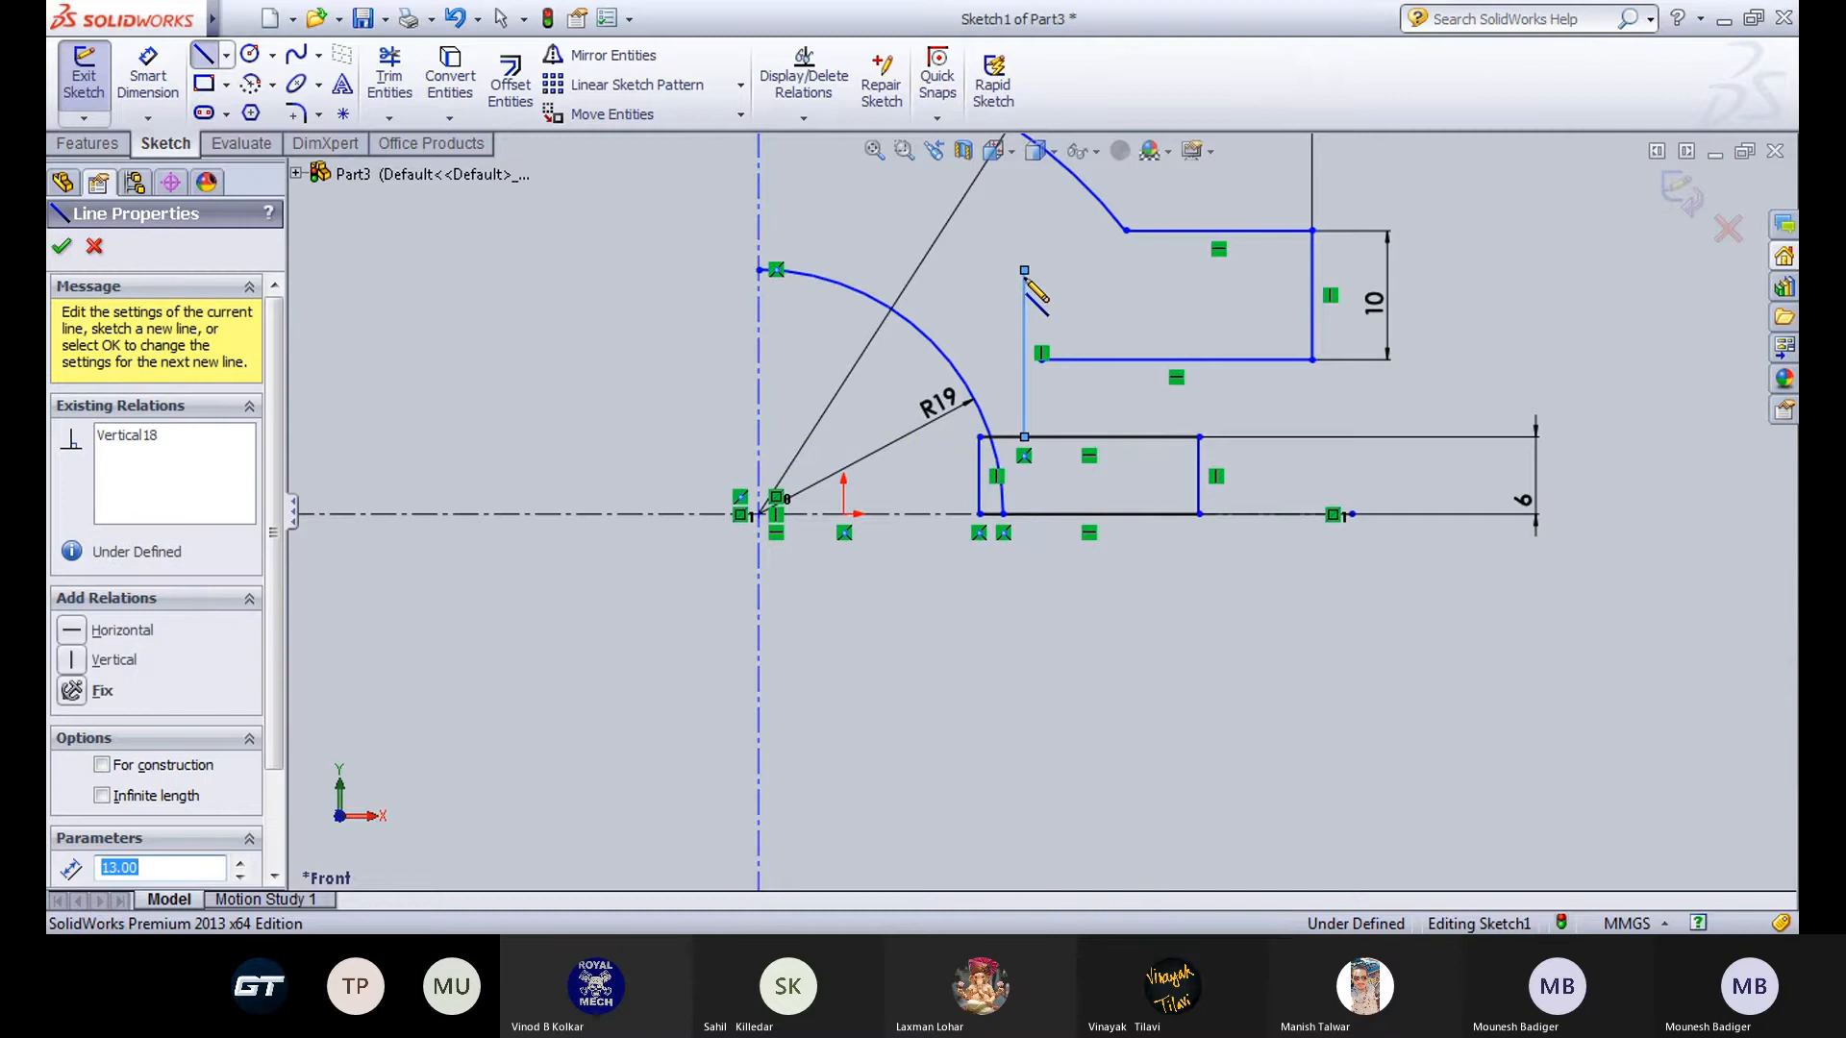
pyautogui.press('Escape')
pyautogui.press('Escape')
pyautogui.scroll(3, 973, 258)
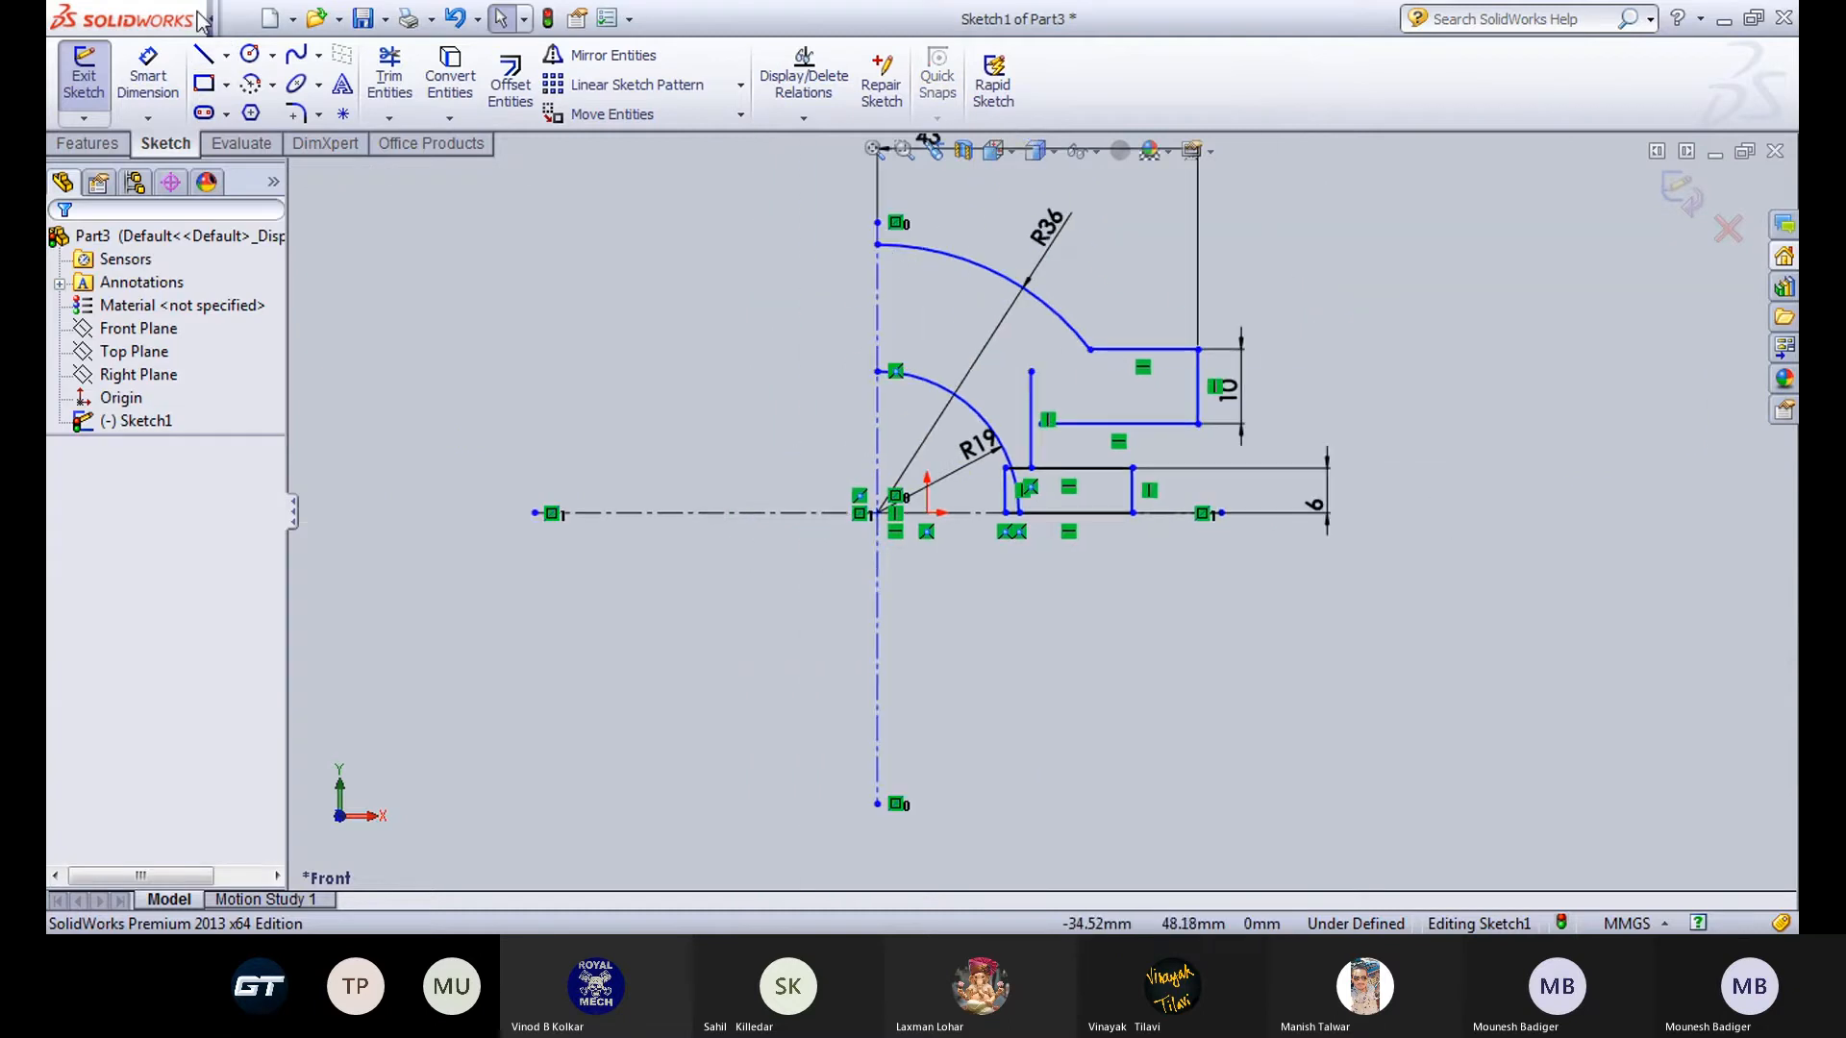
# Dimension the new vertical line's length at 12 mm.
pyautogui.click(1109, 424)
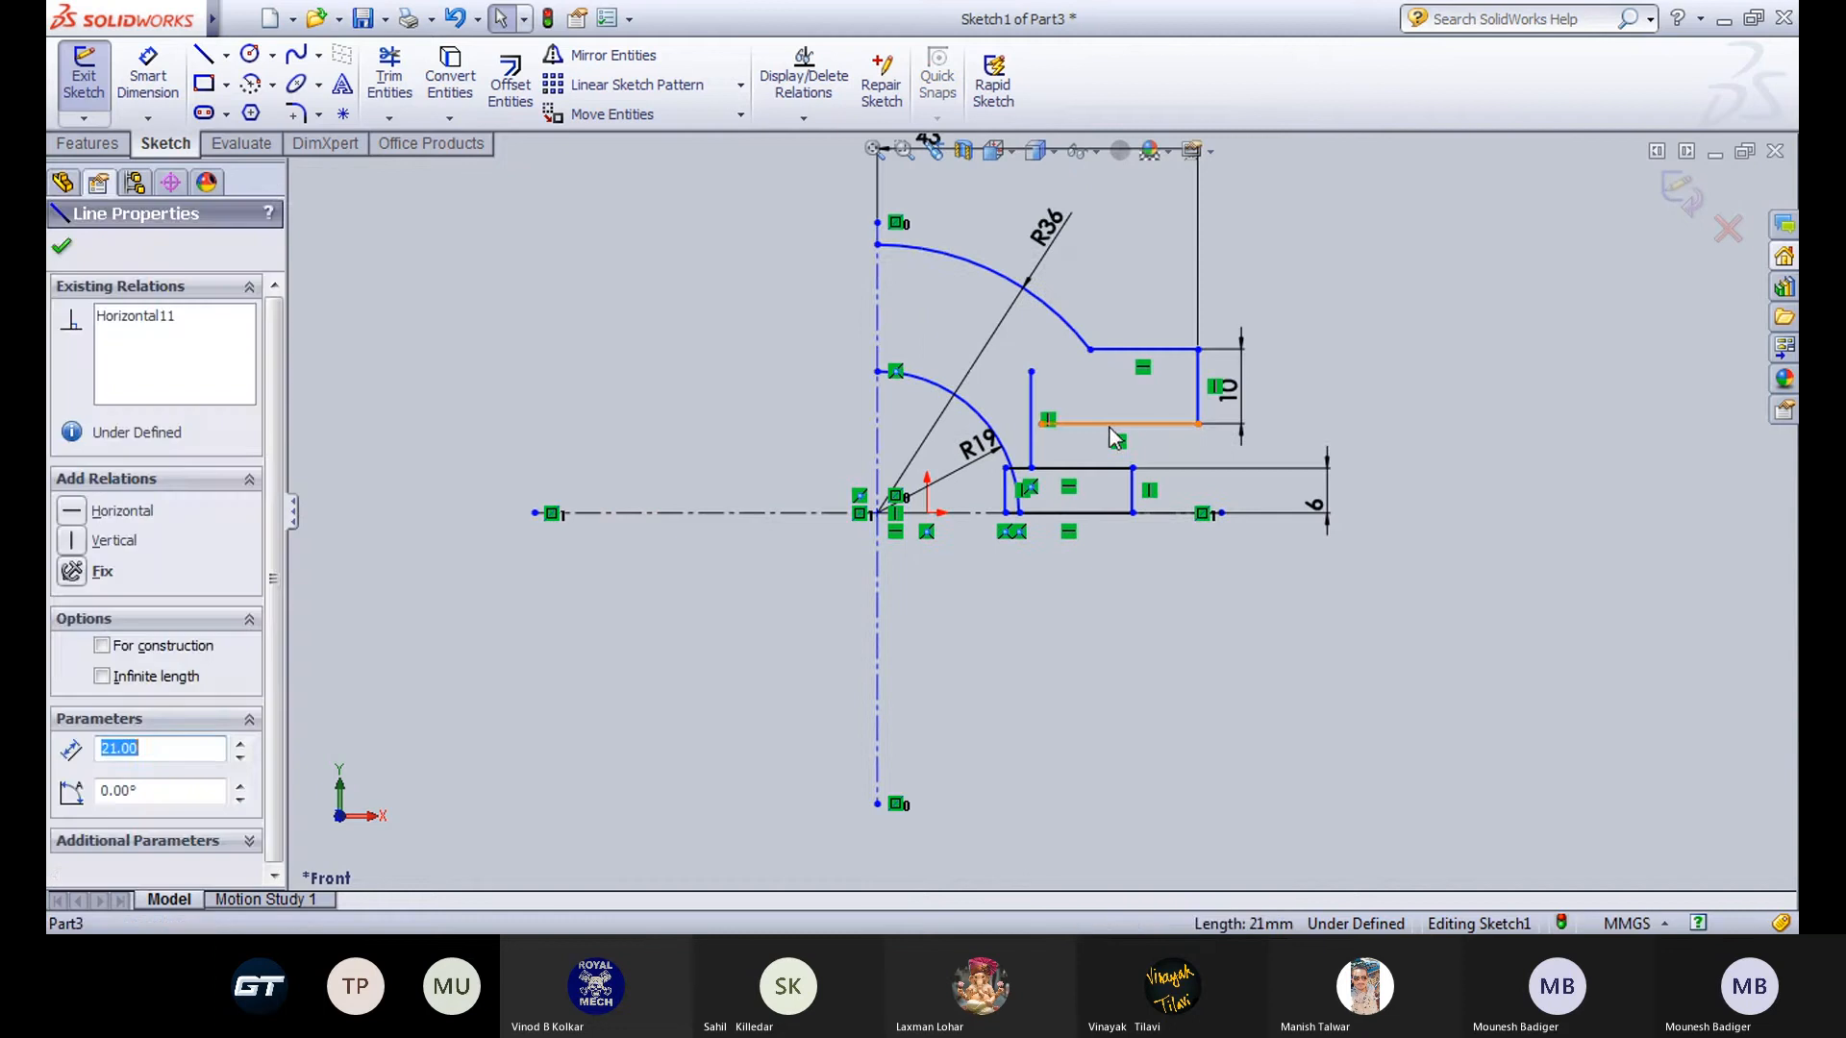
pyautogui.click(1060, 385)
pyautogui.click(1030, 373)
pyautogui.click(590, 402)
pyautogui.click(148, 75)
pyautogui.click(1031, 437)
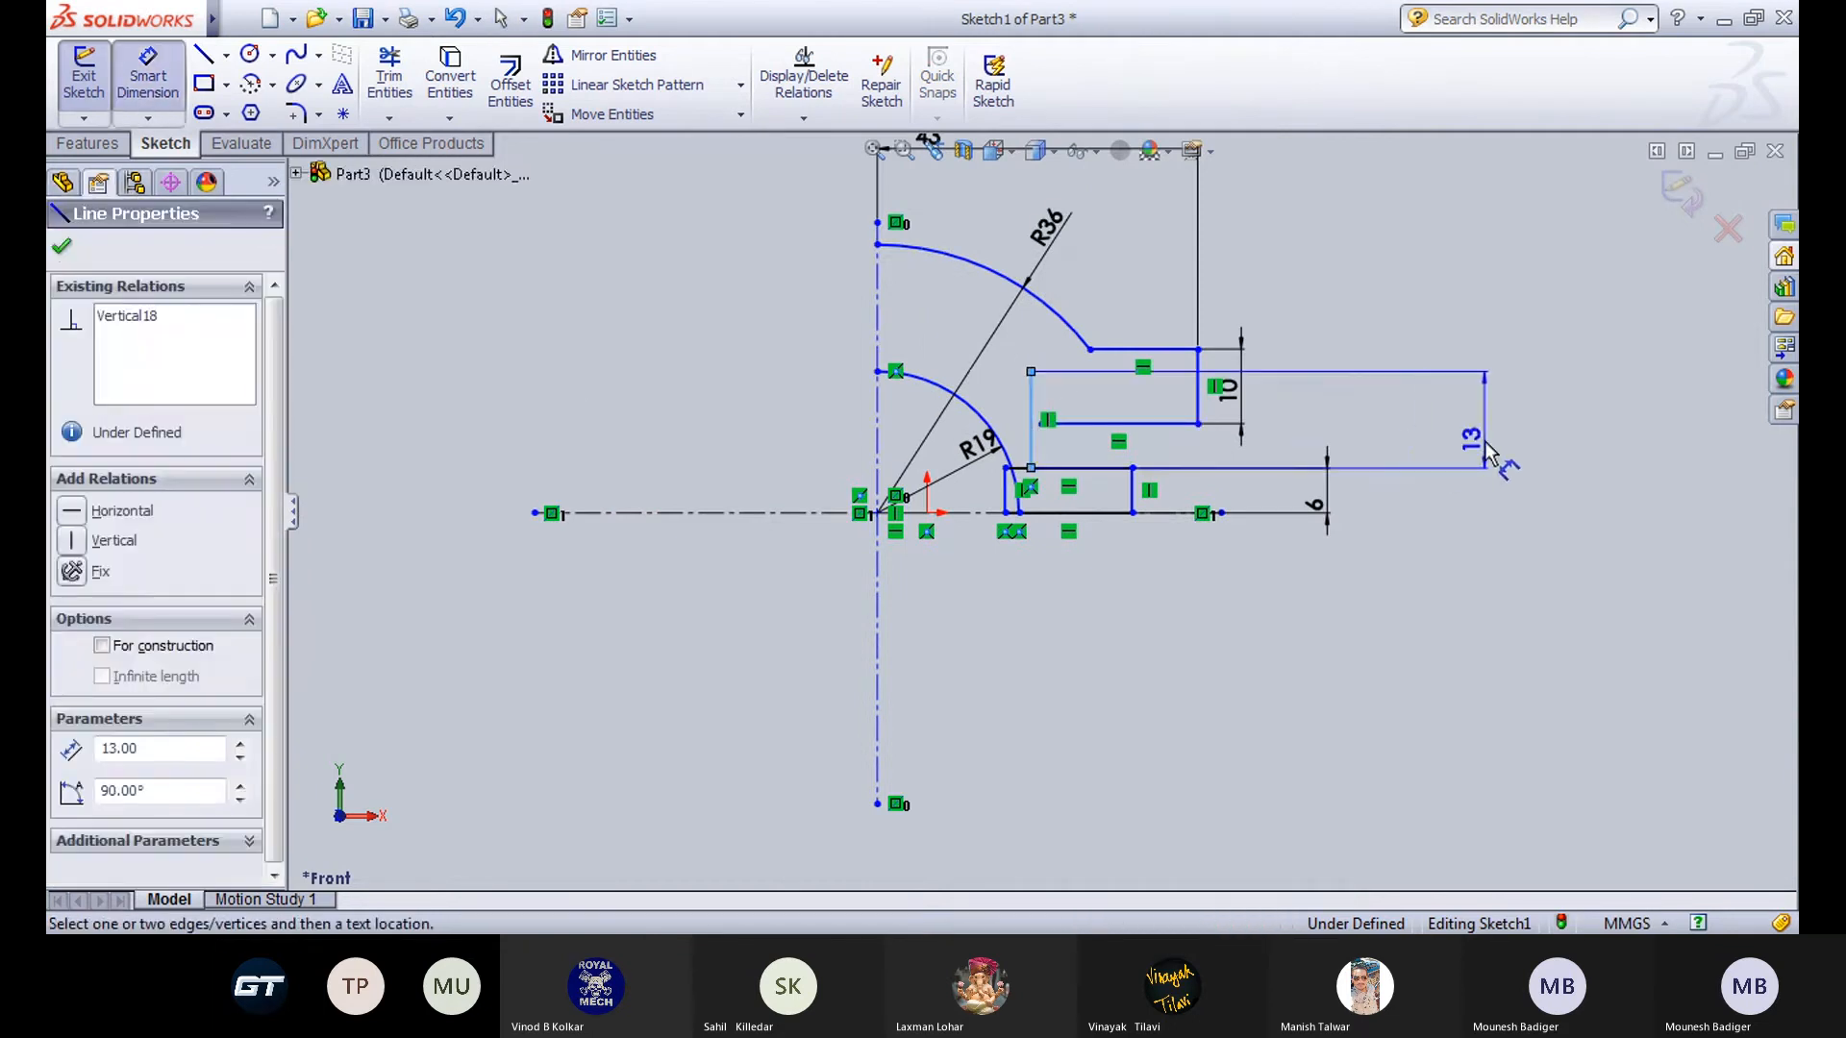
pyautogui.click(1476, 431)
pyautogui.write('12')
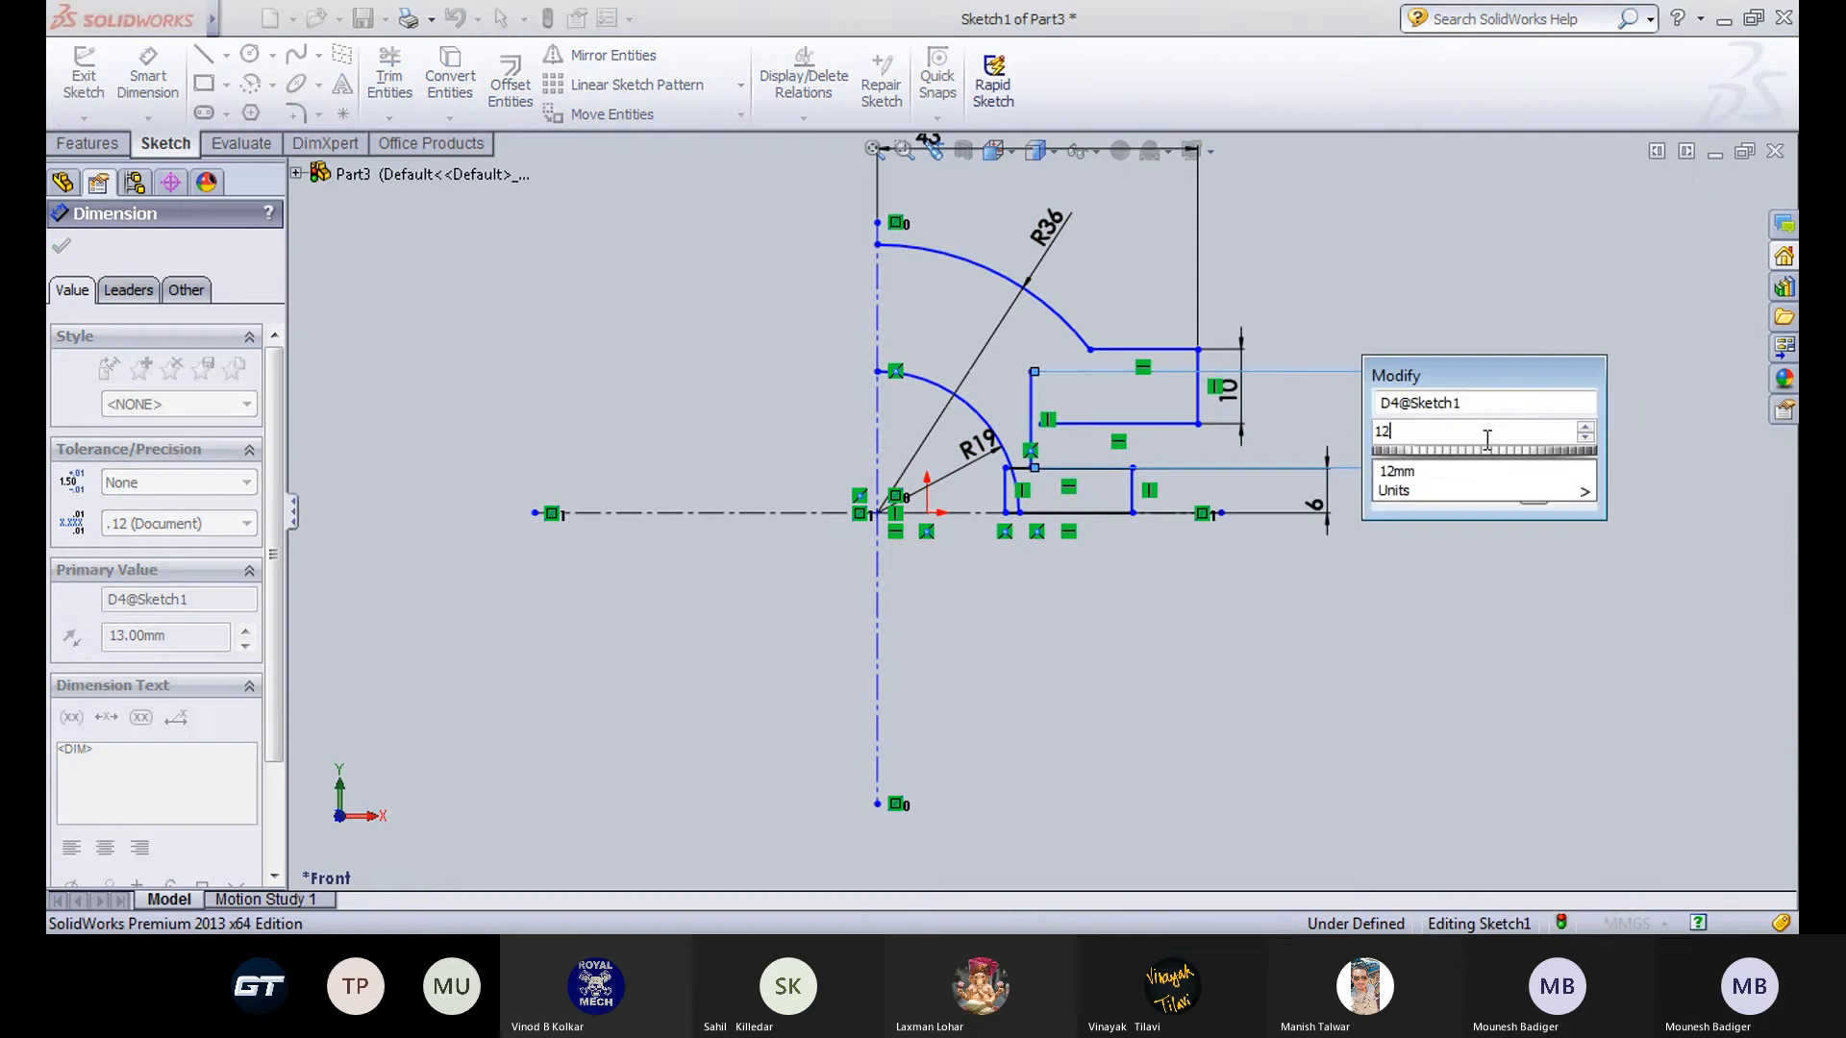
pyautogui.press('Return')
pyautogui.click(1429, 300)
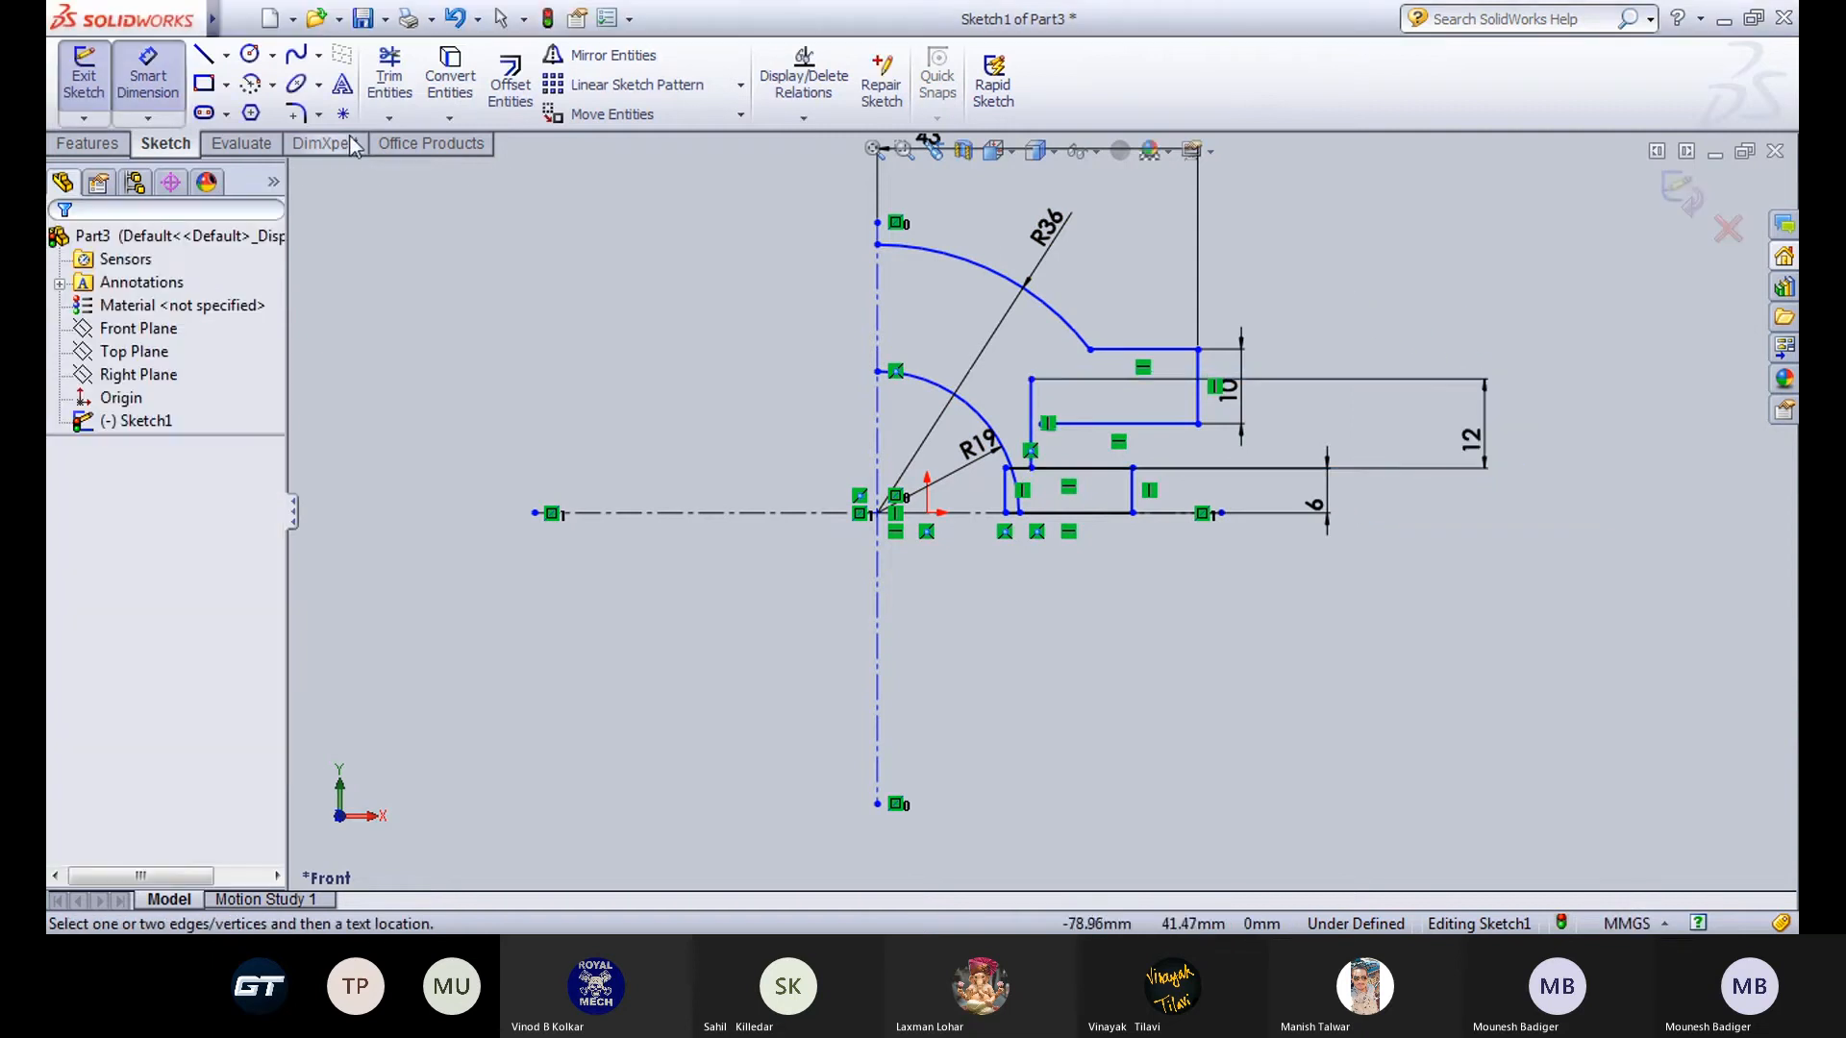
pyautogui.press('Escape')
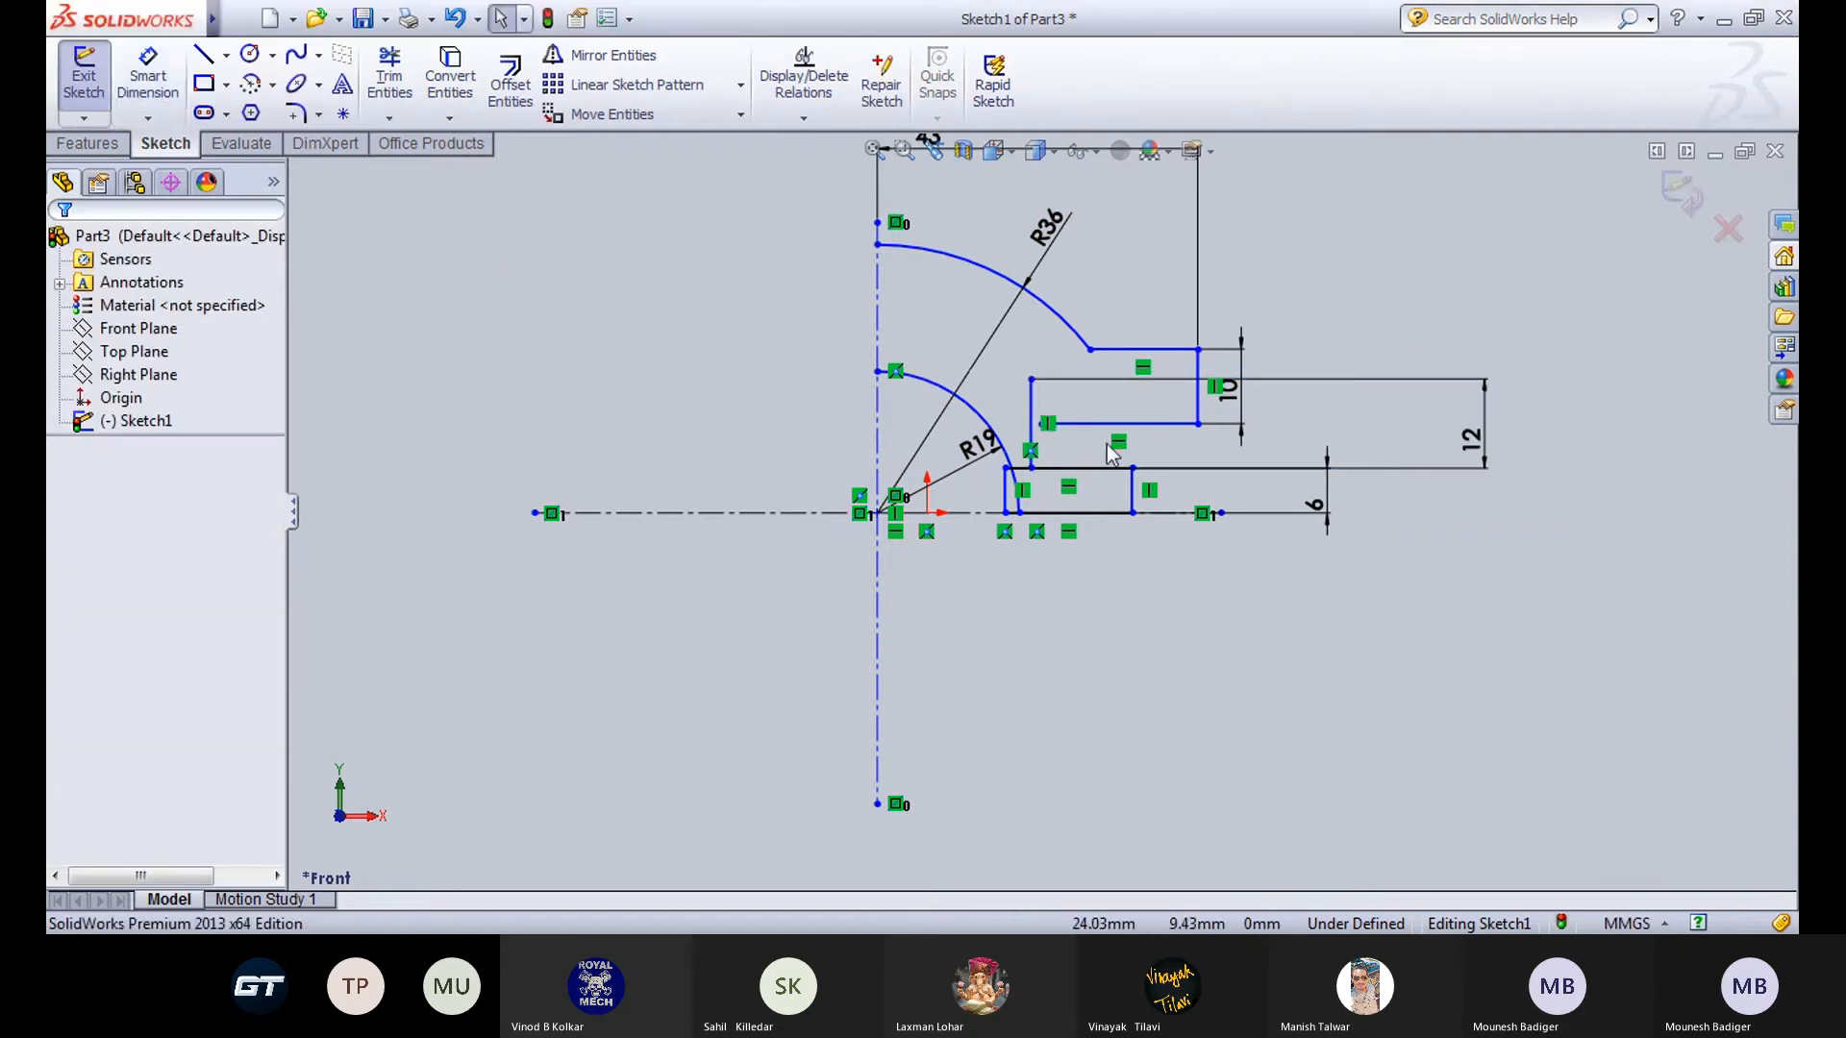
# Merge the inner endpoint of the flange's lower edge with the upper endpoint of the 12 mm vertical line.
pyautogui.click(1032, 379)
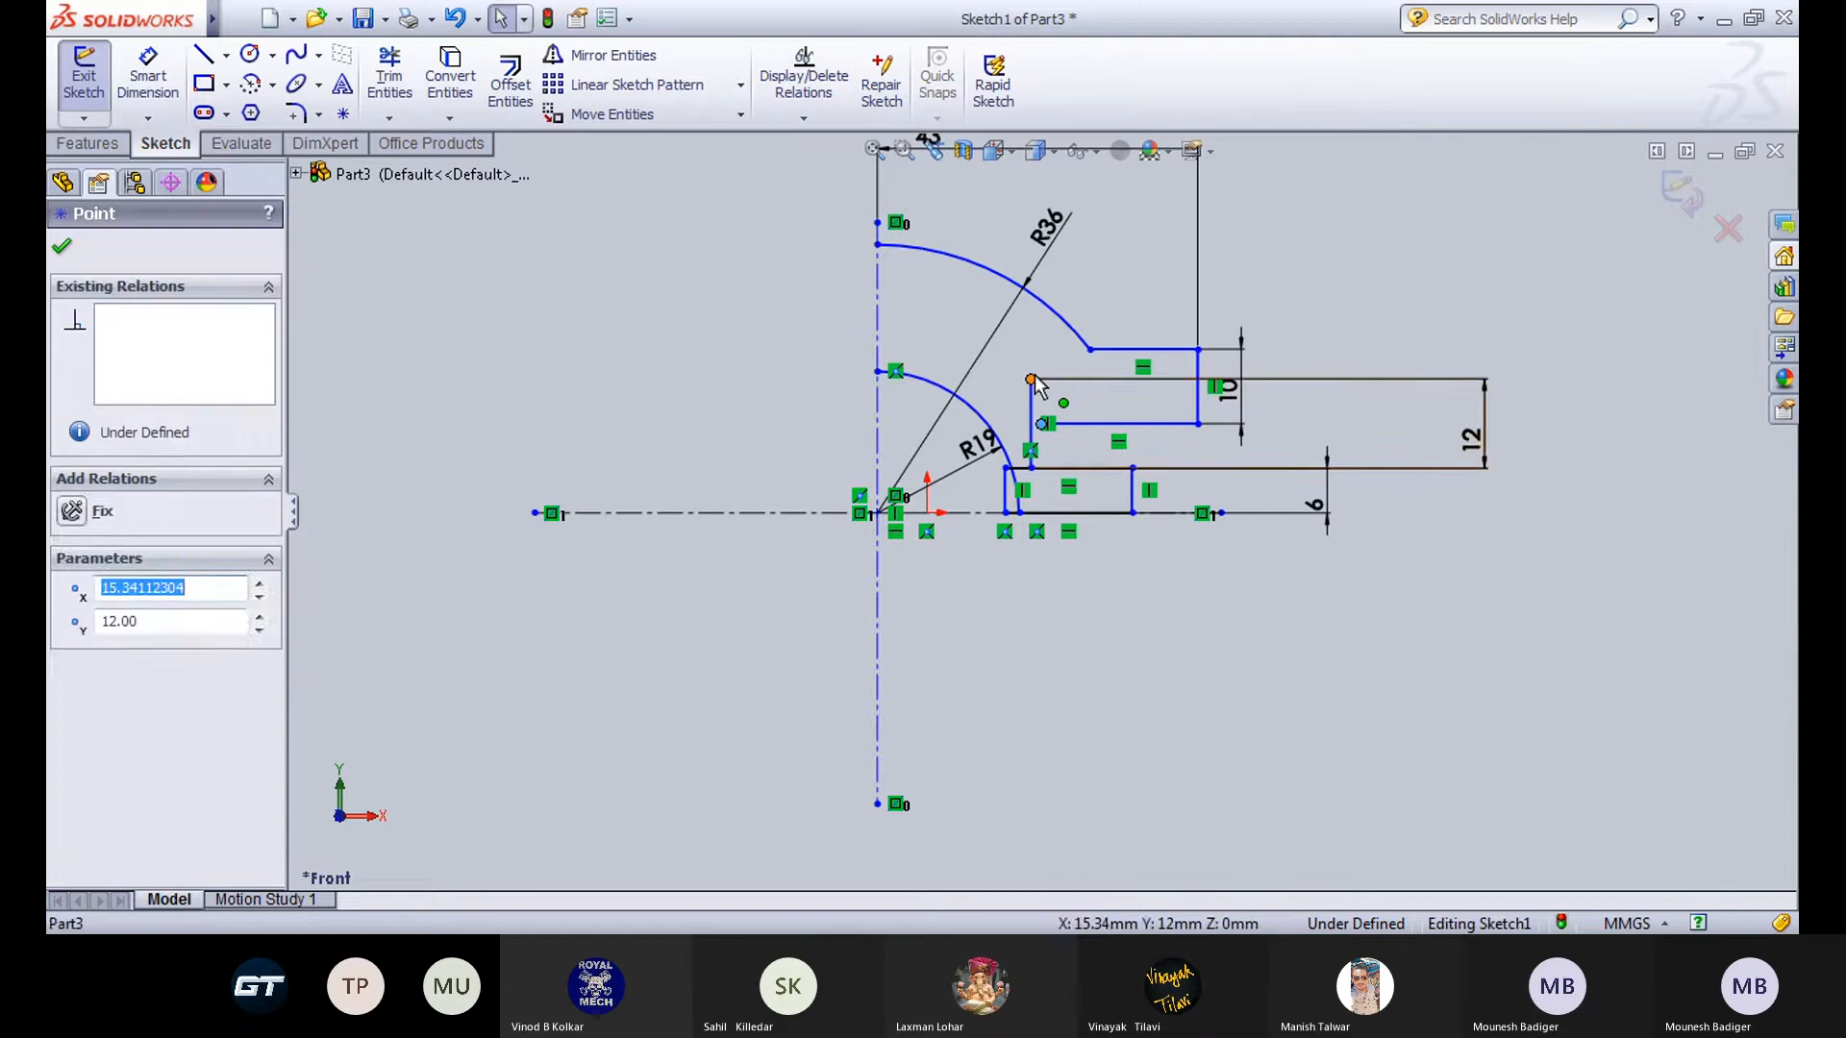
pyautogui.keyDown('ctrl'); pyautogui.click(1032, 381); pyautogui.keyUp('ctrl')
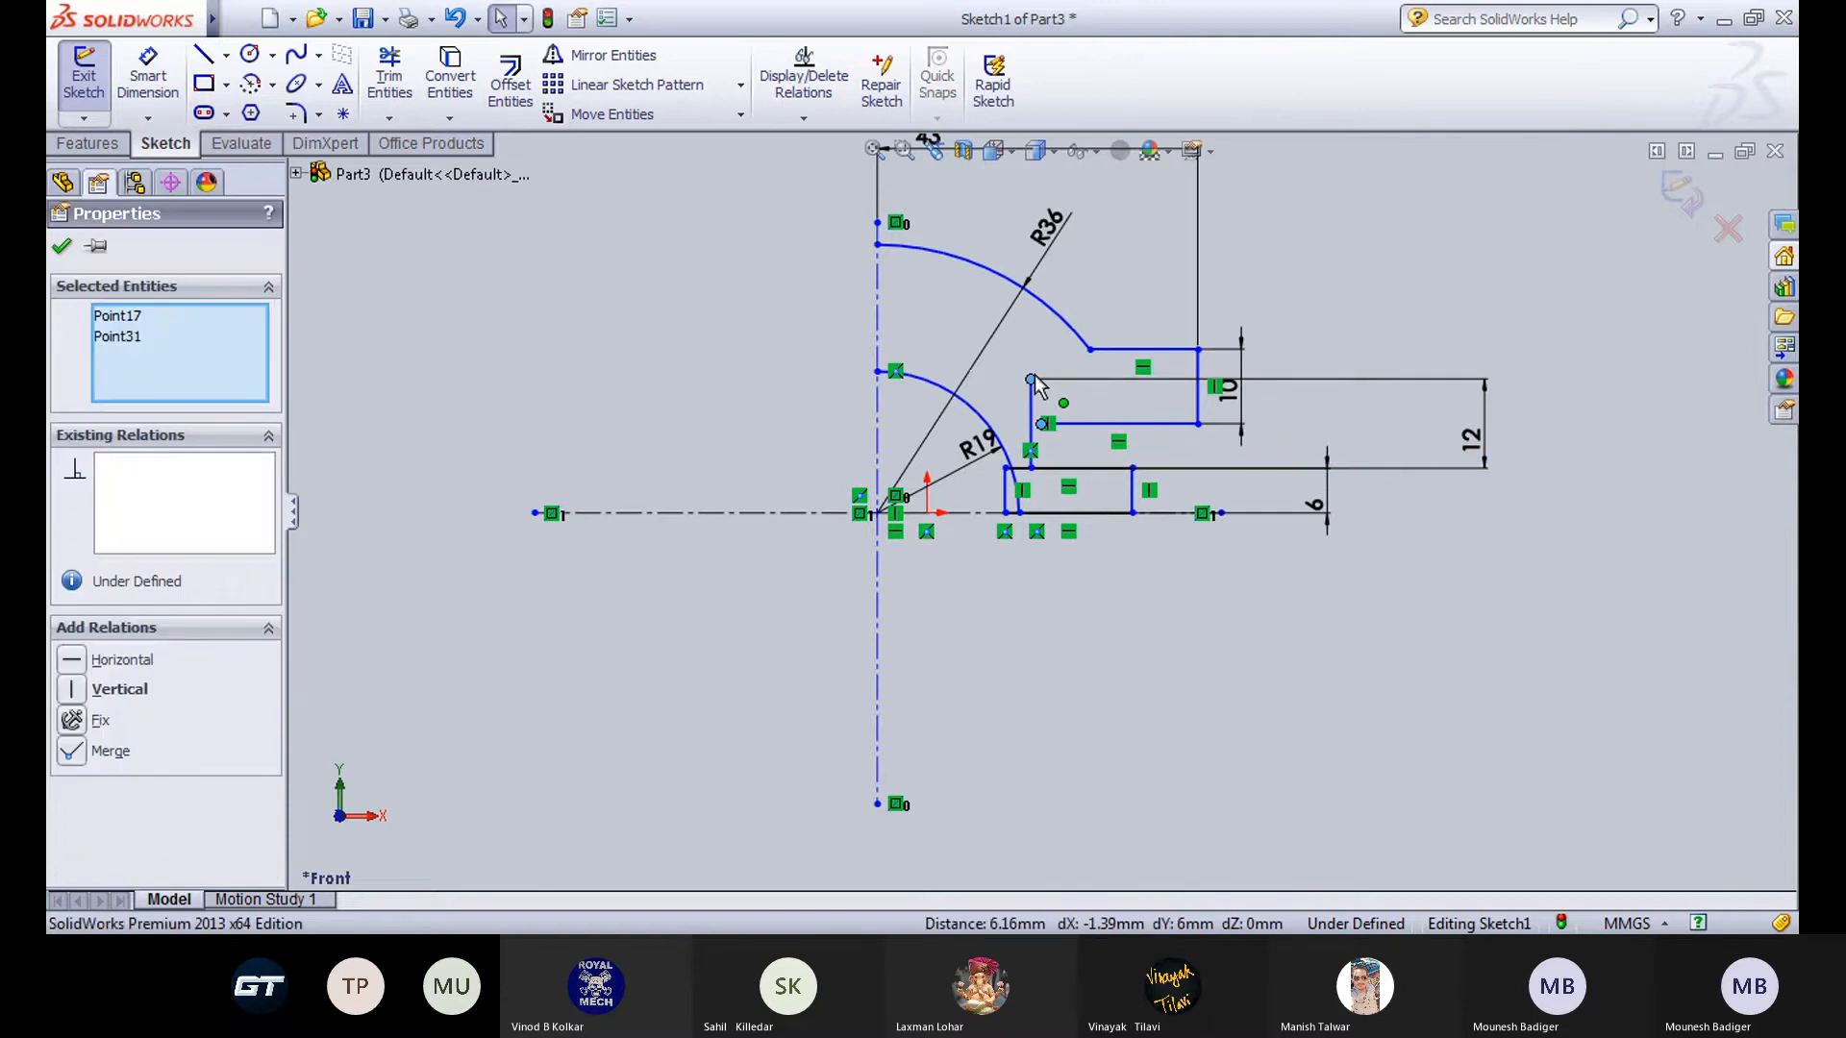
pyautogui.click(71, 752)
pyautogui.click(1185, 745)
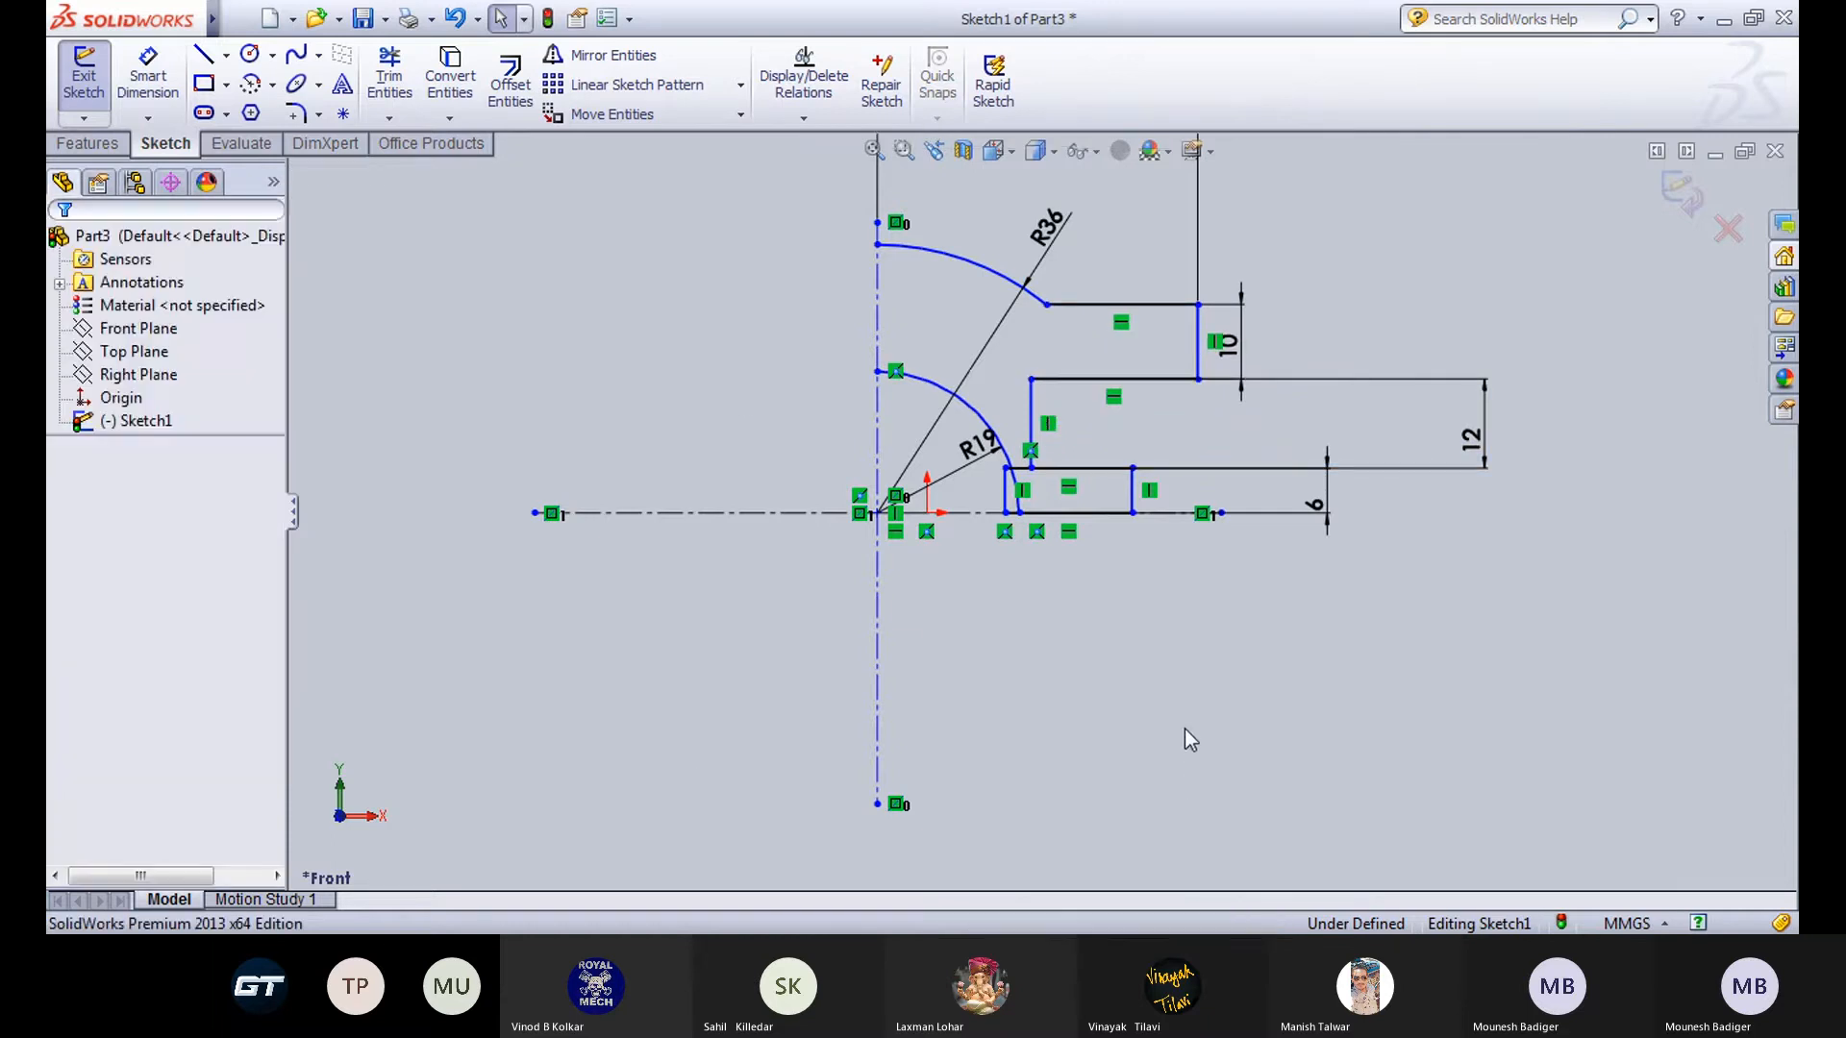
# Trim the R19 arc below the small rectangle's upper edge and the rectangle itself, keeping only the segment between arc and vertical line.
pyautogui.scroll(-5, 1067, 486)
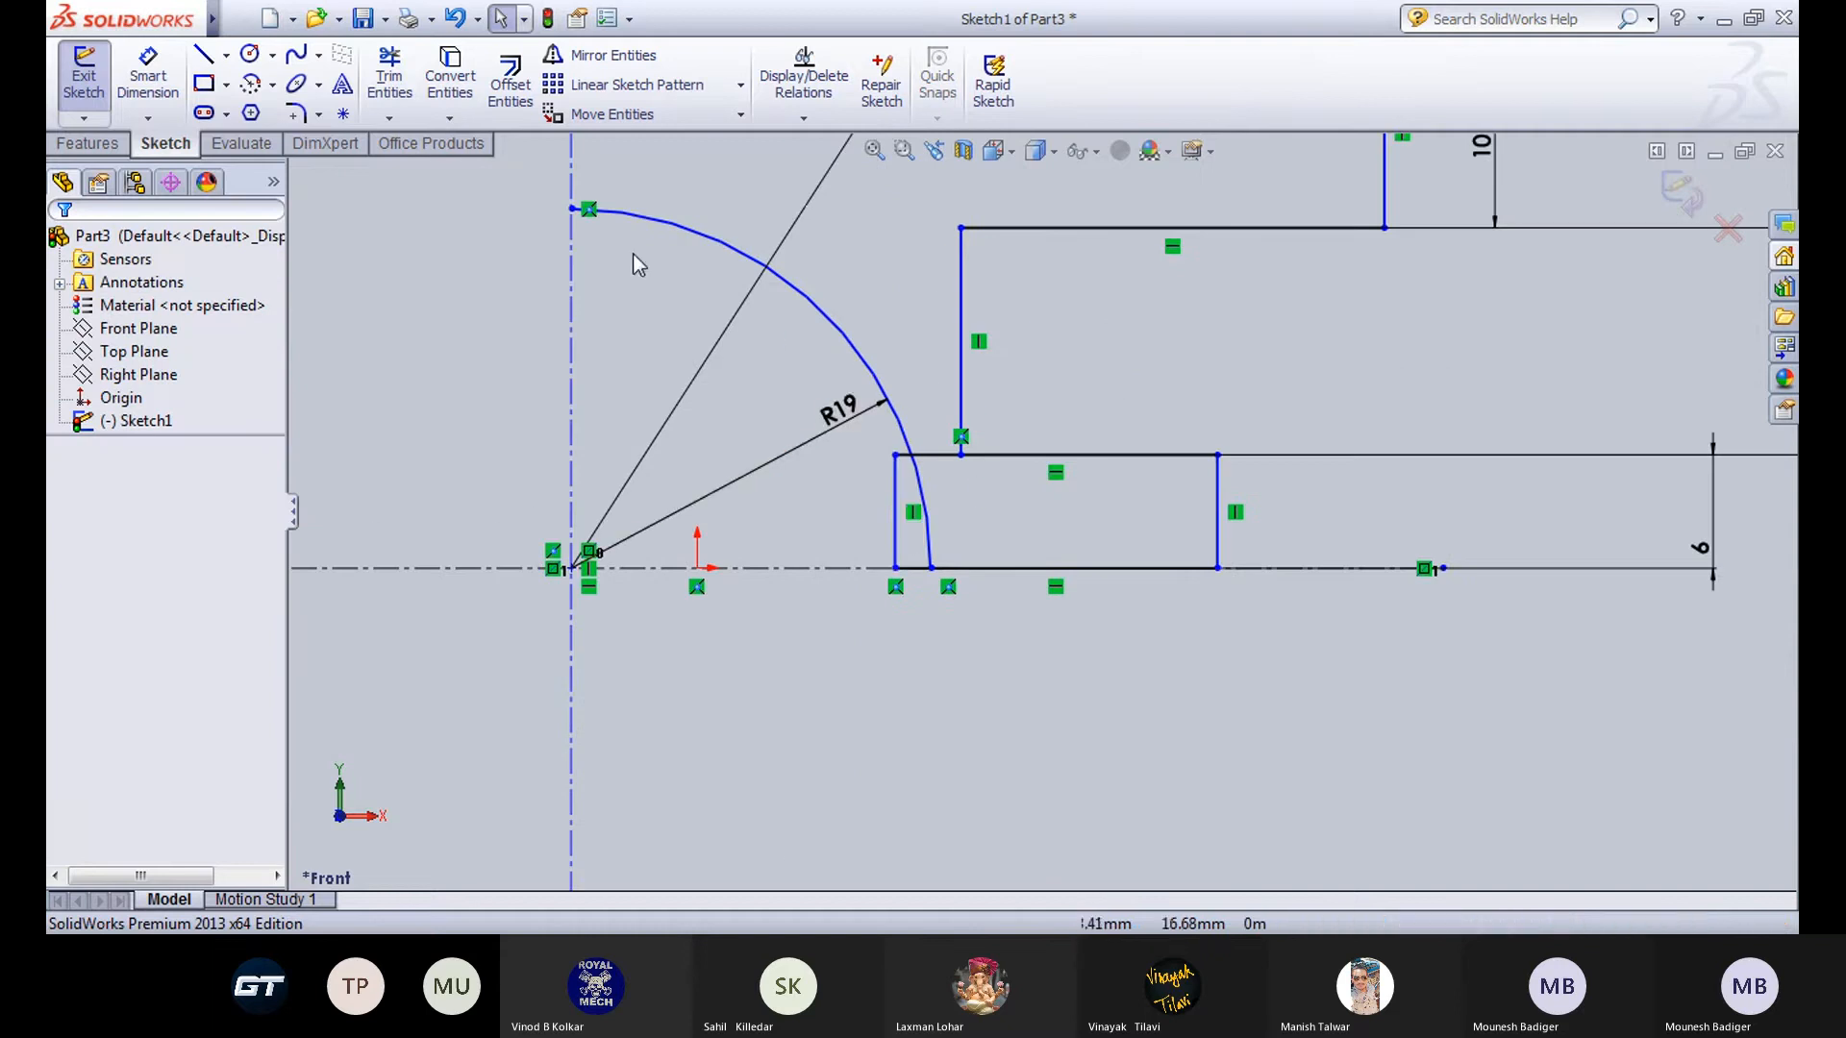
pyautogui.click(389, 77)
pyautogui.click(897, 510)
pyautogui.click(920, 509)
pyautogui.click(901, 455)
pyautogui.click(980, 567)
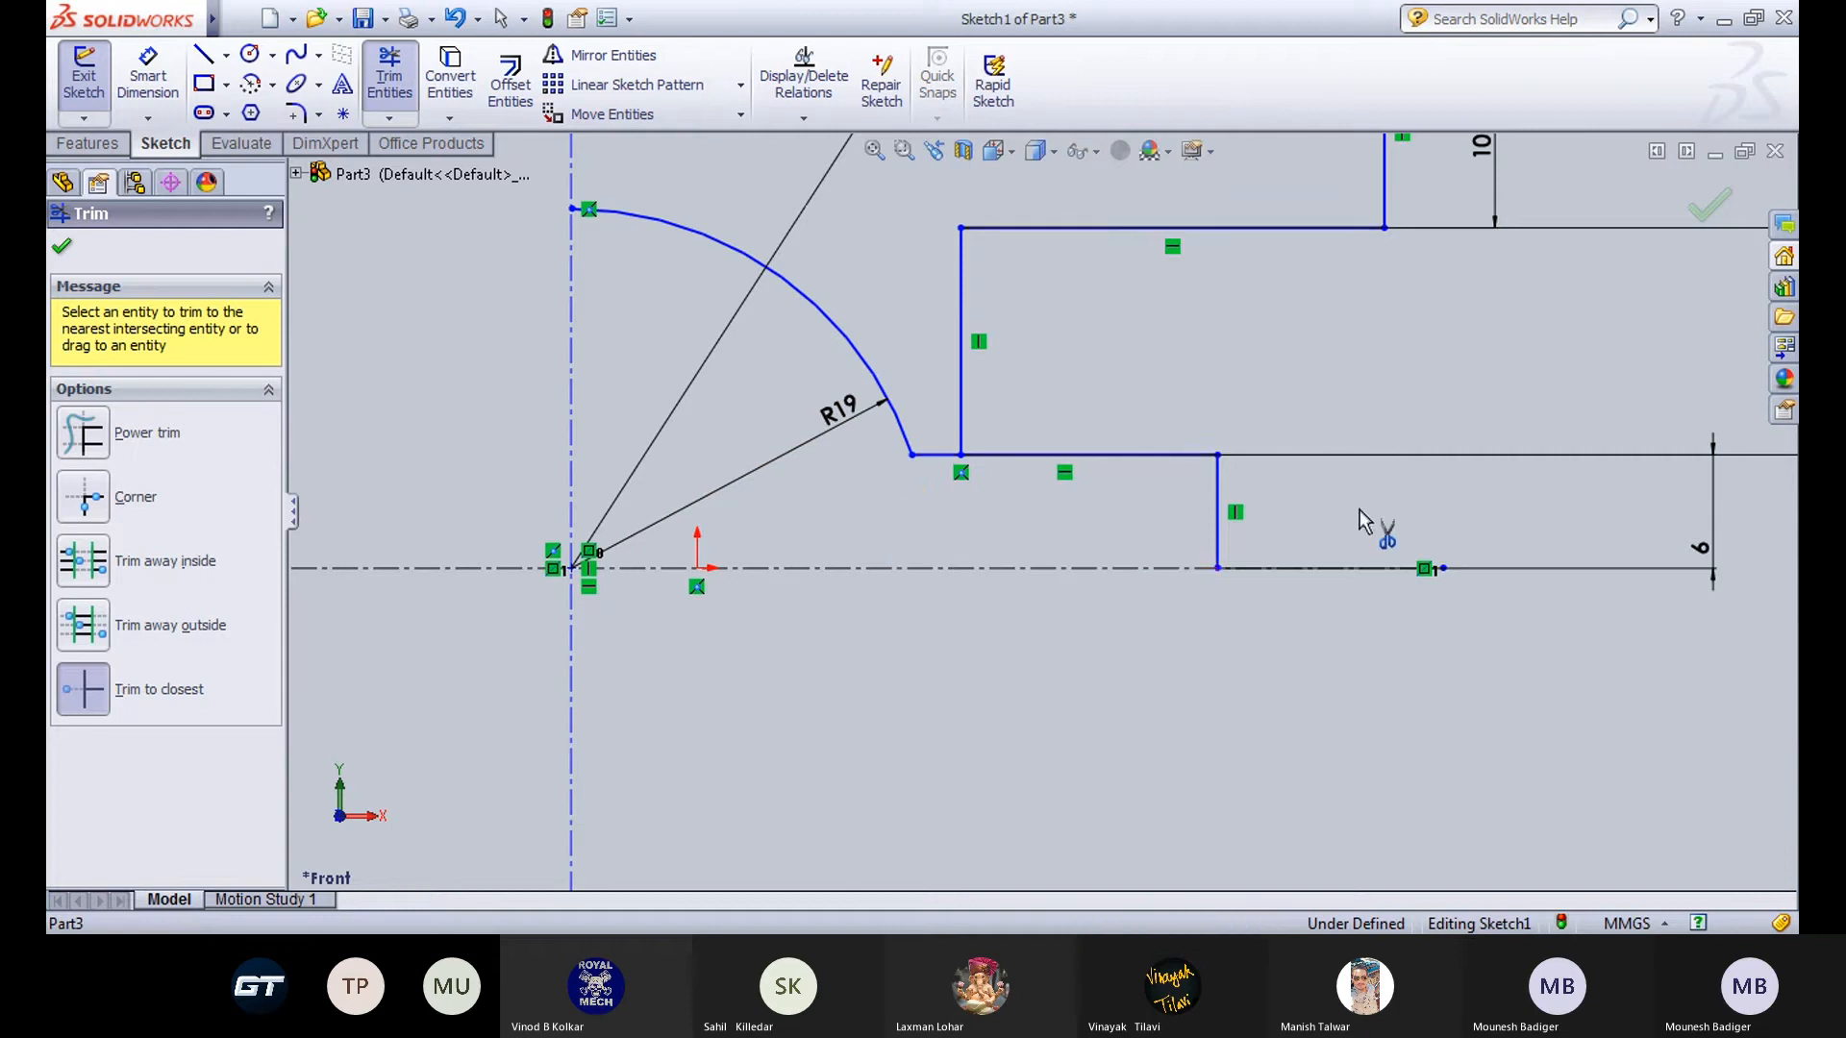
pyautogui.click(1218, 509)
pyautogui.click(1123, 452)
pyautogui.press('f')
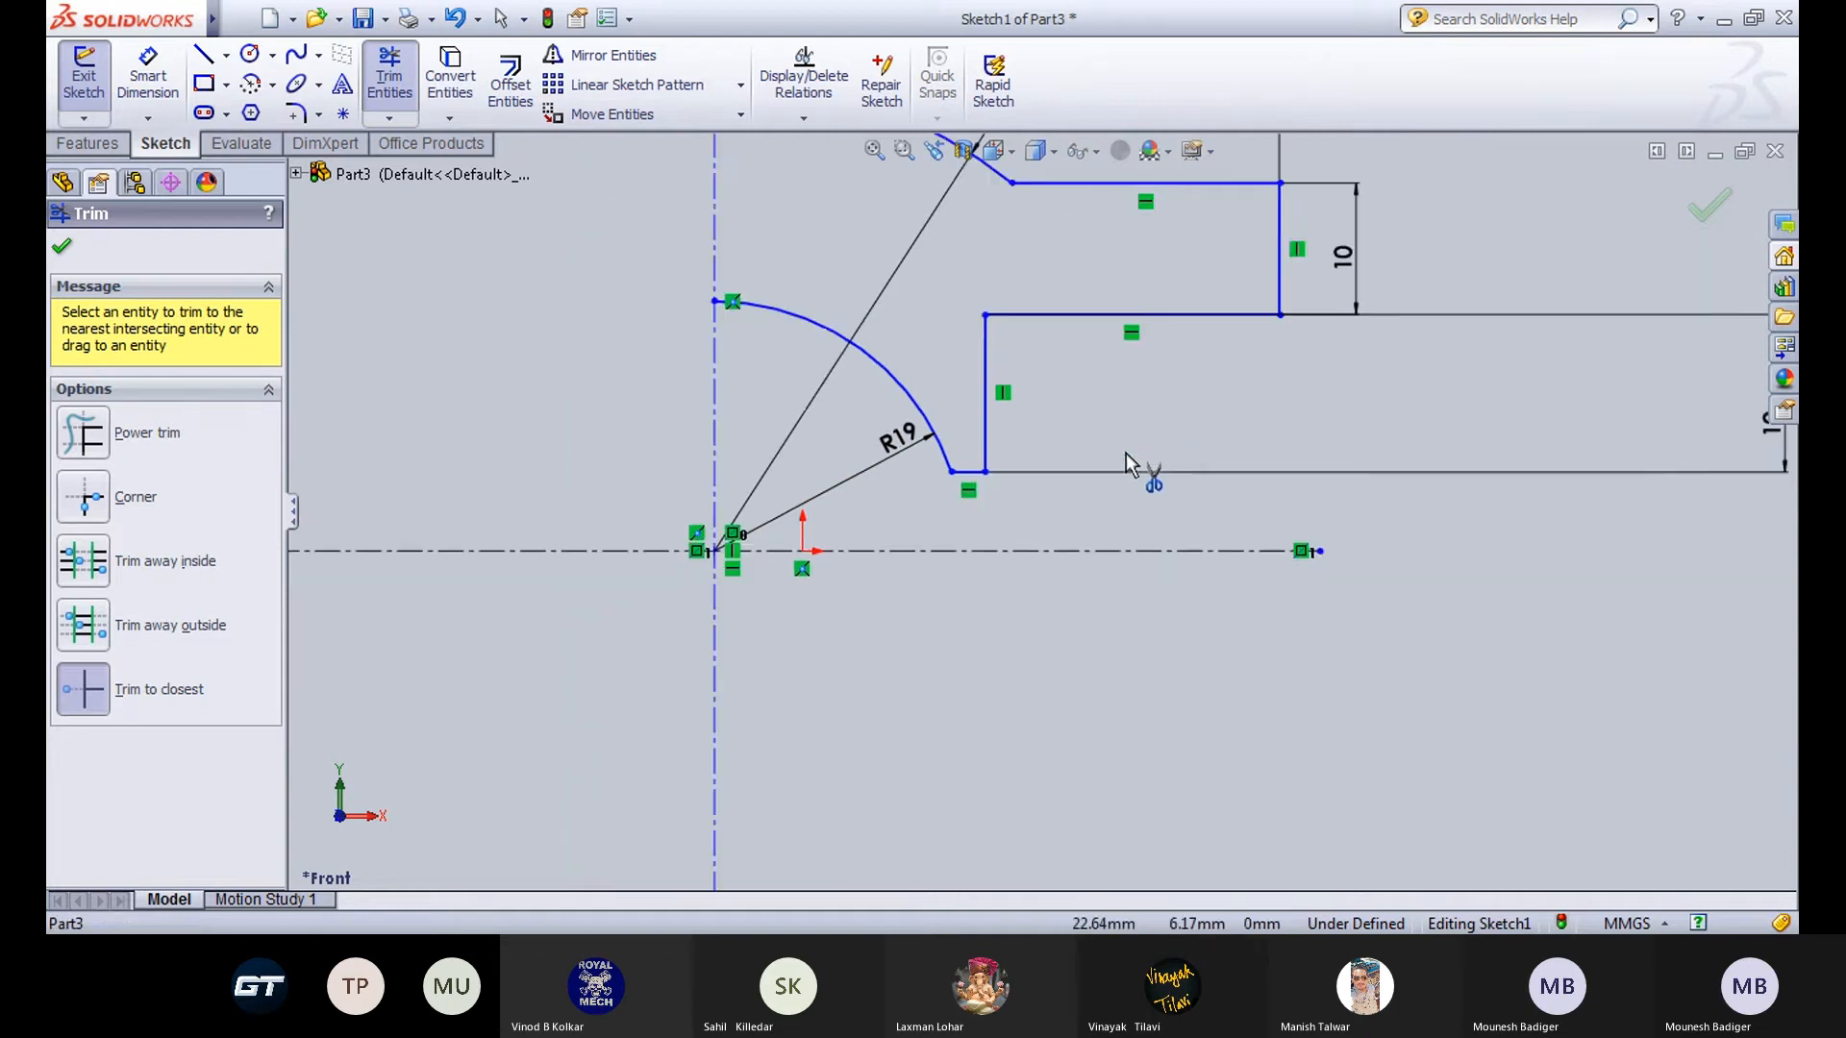
# Dimension the 12 mm vertical line at 22 mm from the vertical centreline.
pyautogui.click(391, 84)
pyautogui.click(151, 84)
pyautogui.click(884, 486)
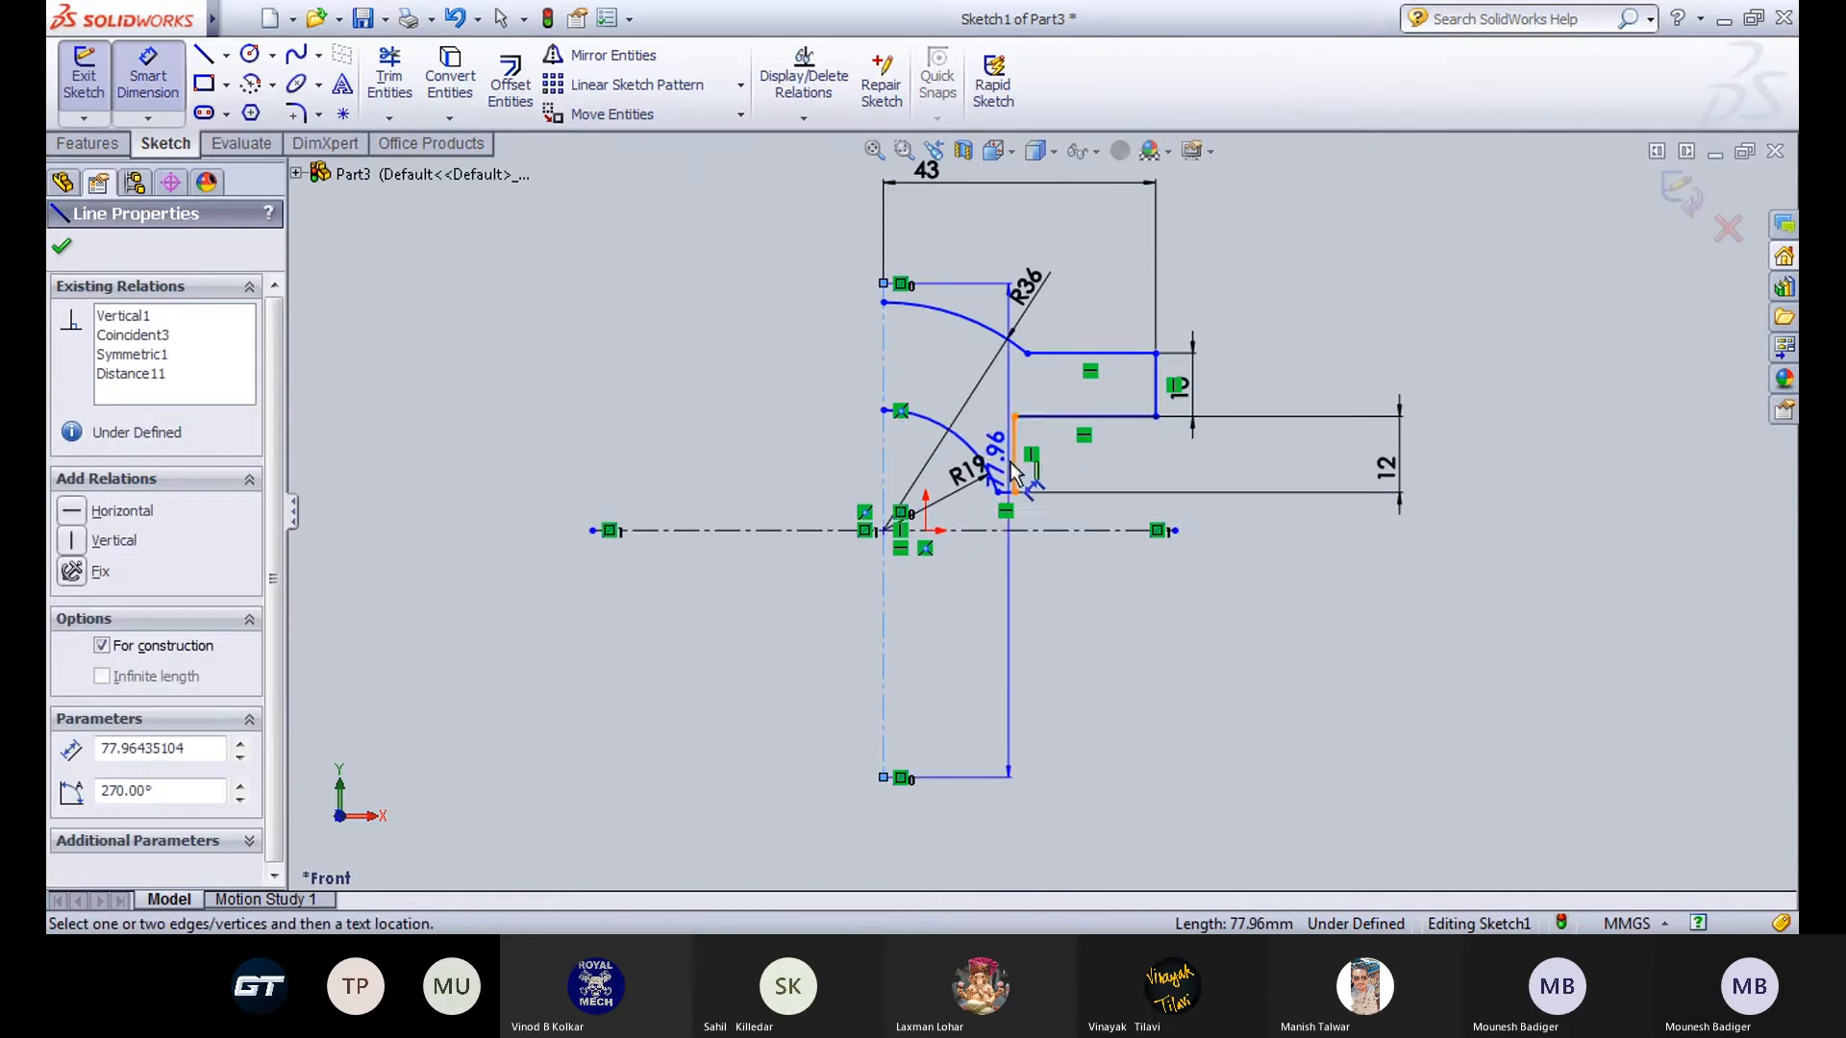
pyautogui.click(1014, 452)
pyautogui.click(1000, 642)
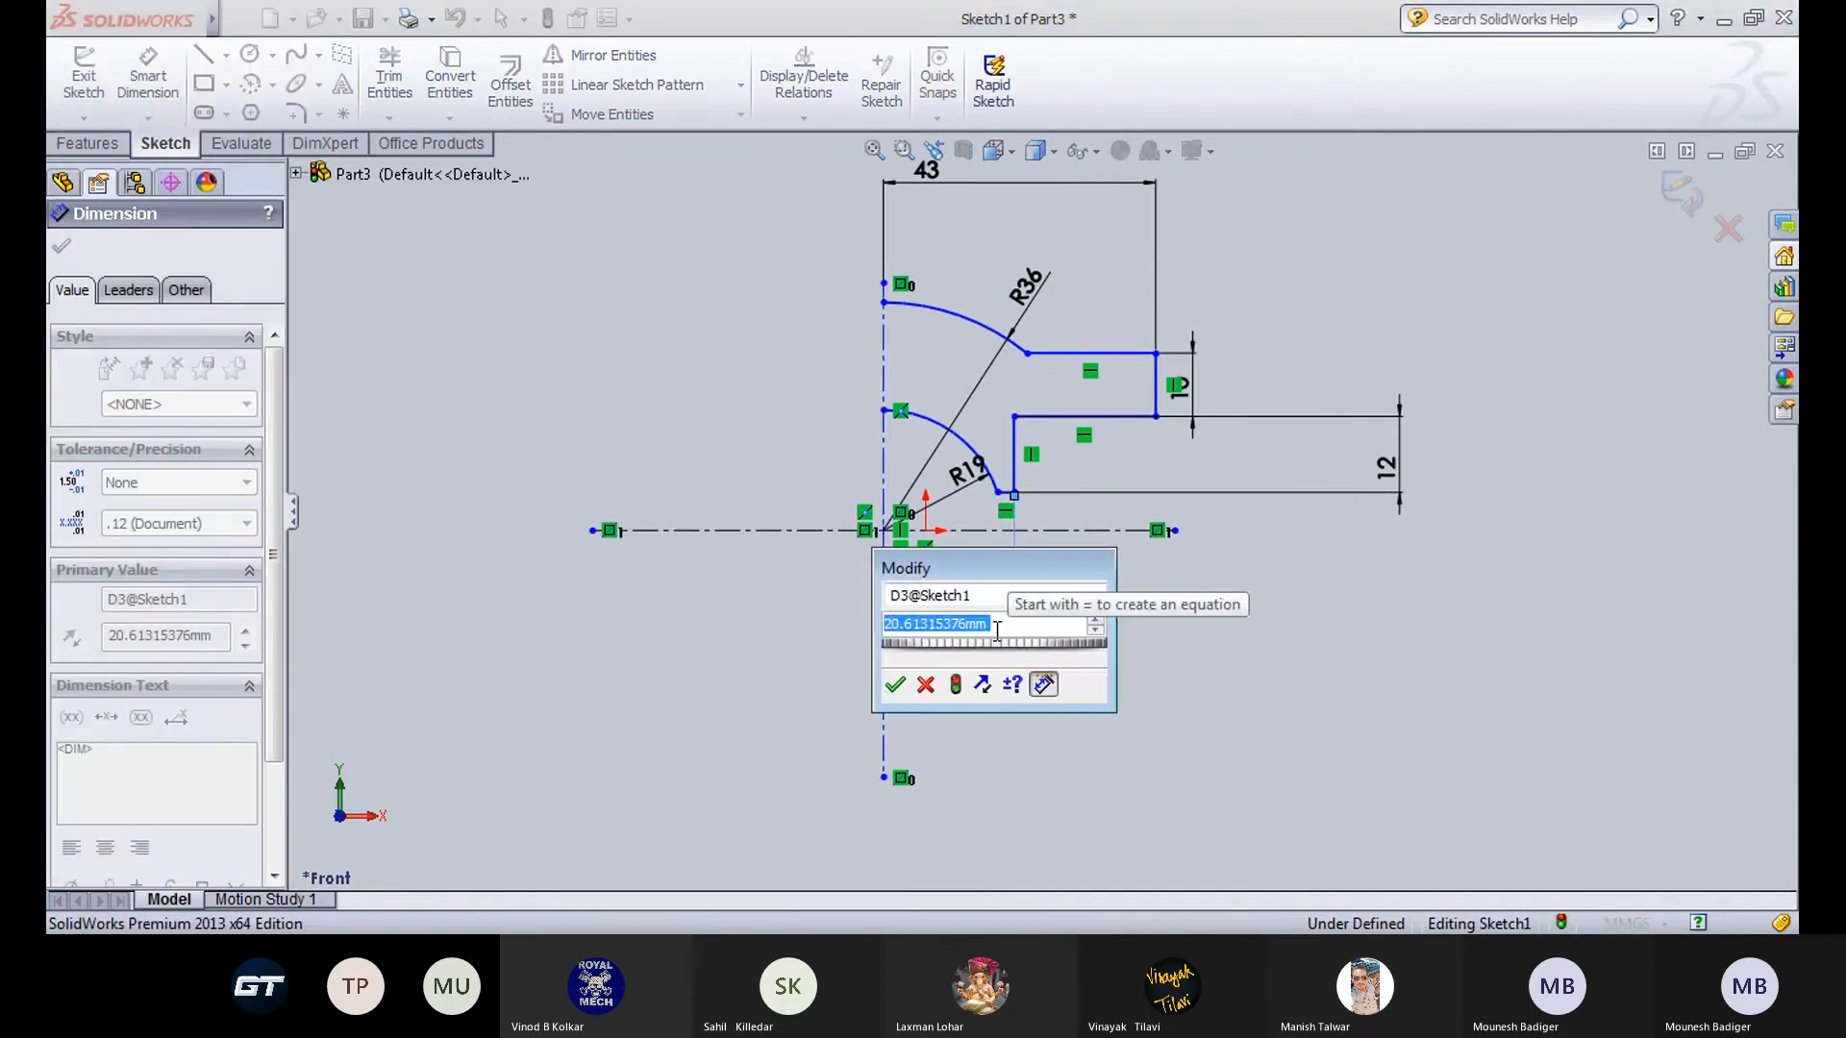
pyautogui.write('2')
pyautogui.press('Return')
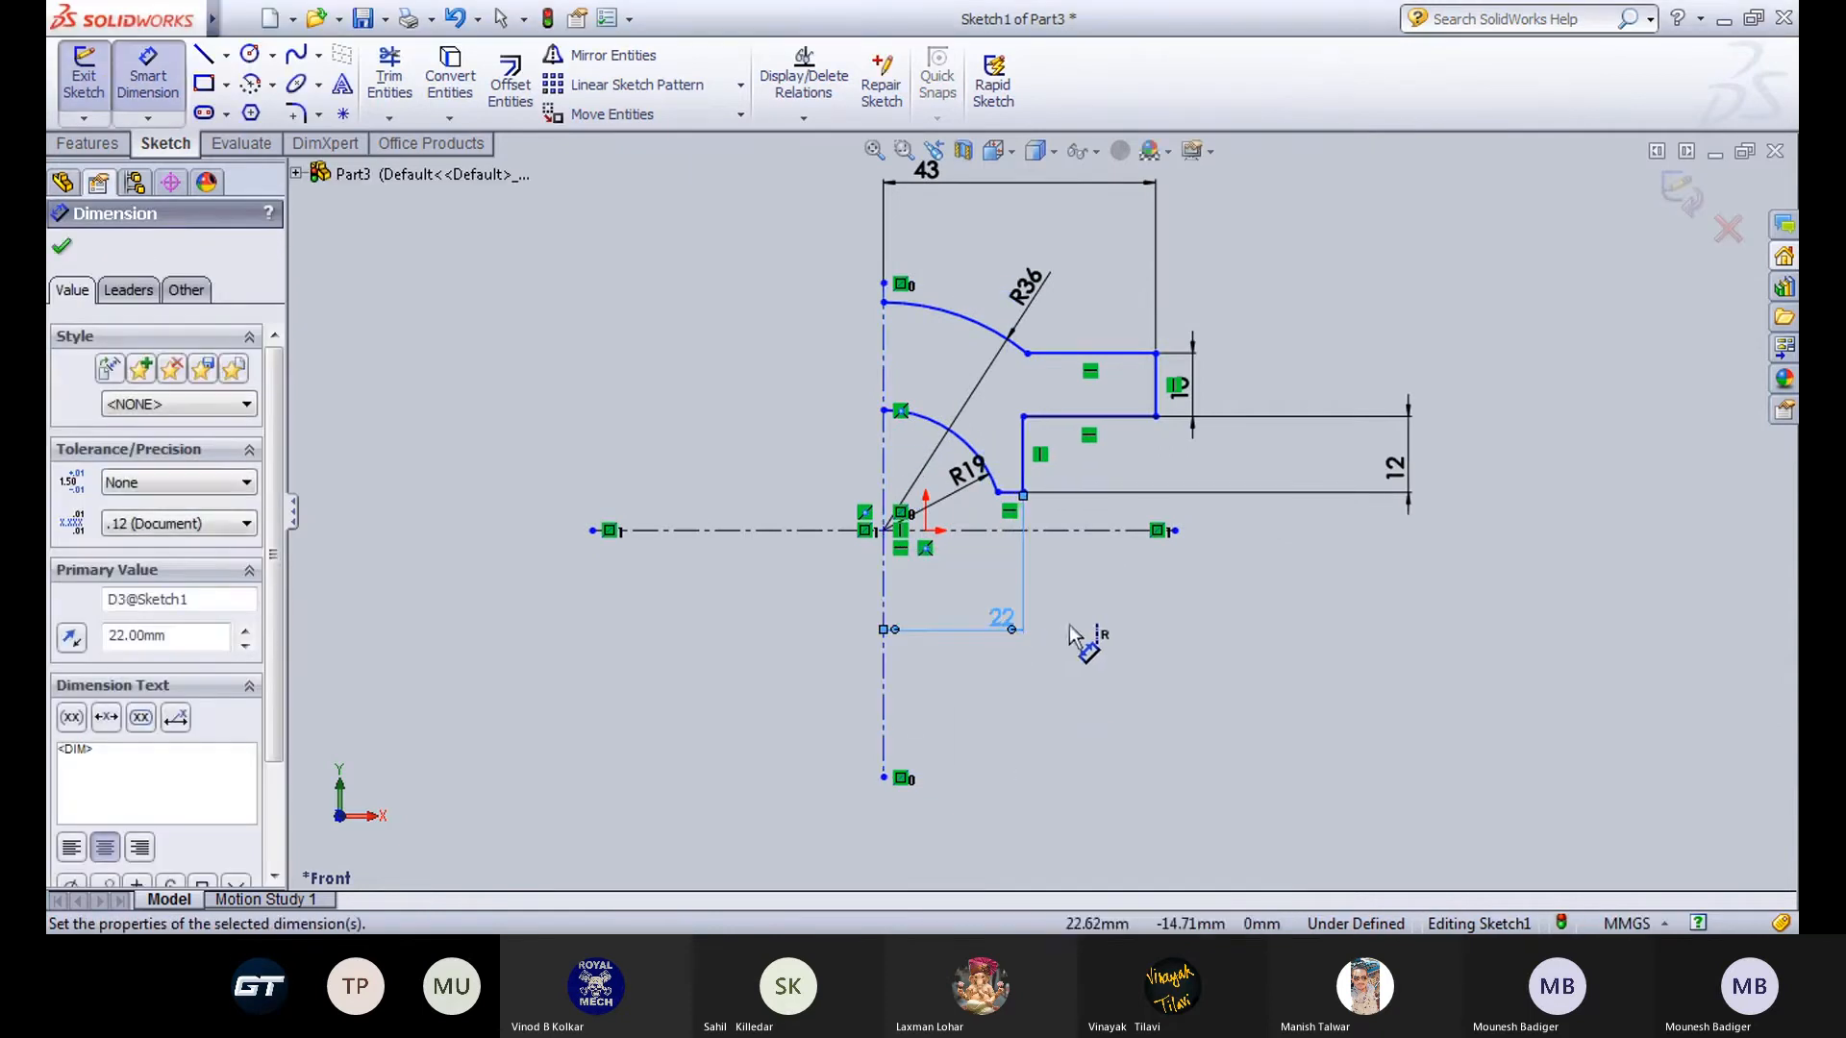
pyautogui.click(1067, 625)
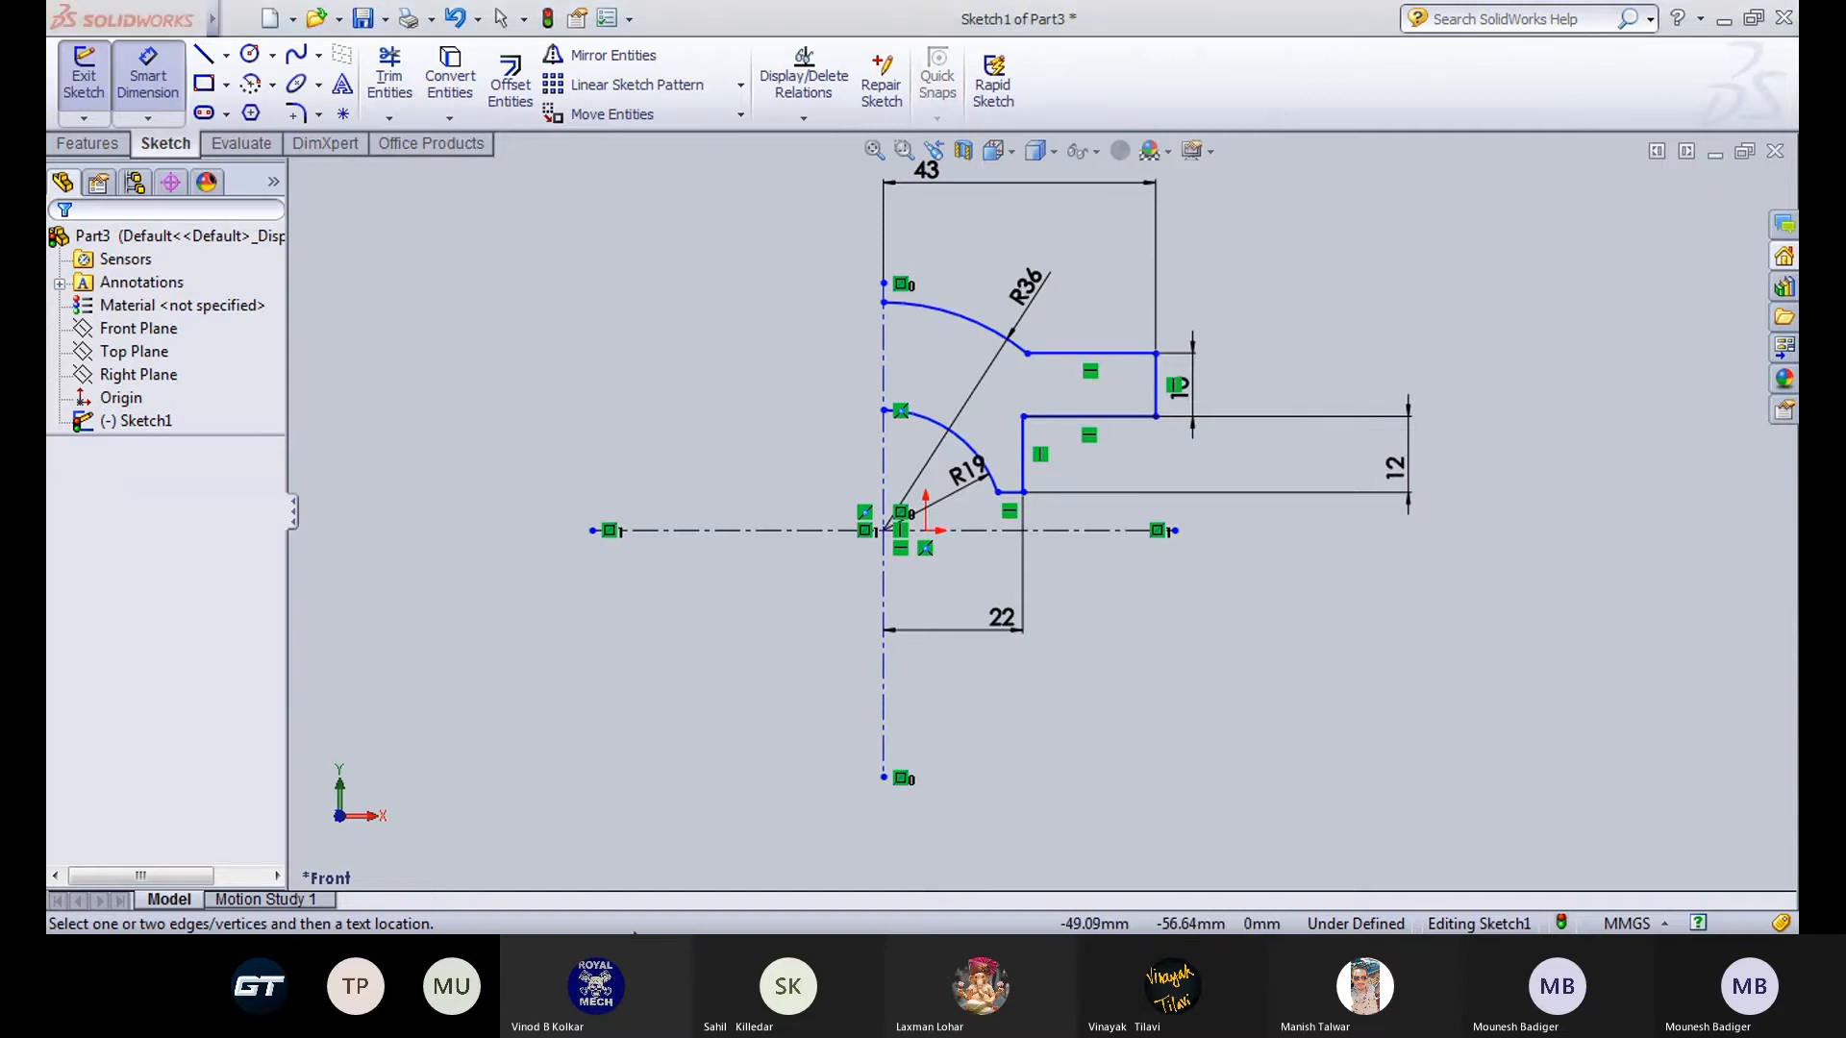
# Check the reference drawing and dimension the short bottom edge at 6 mm above the horizontal centreline.
pyautogui.click(624, 881)
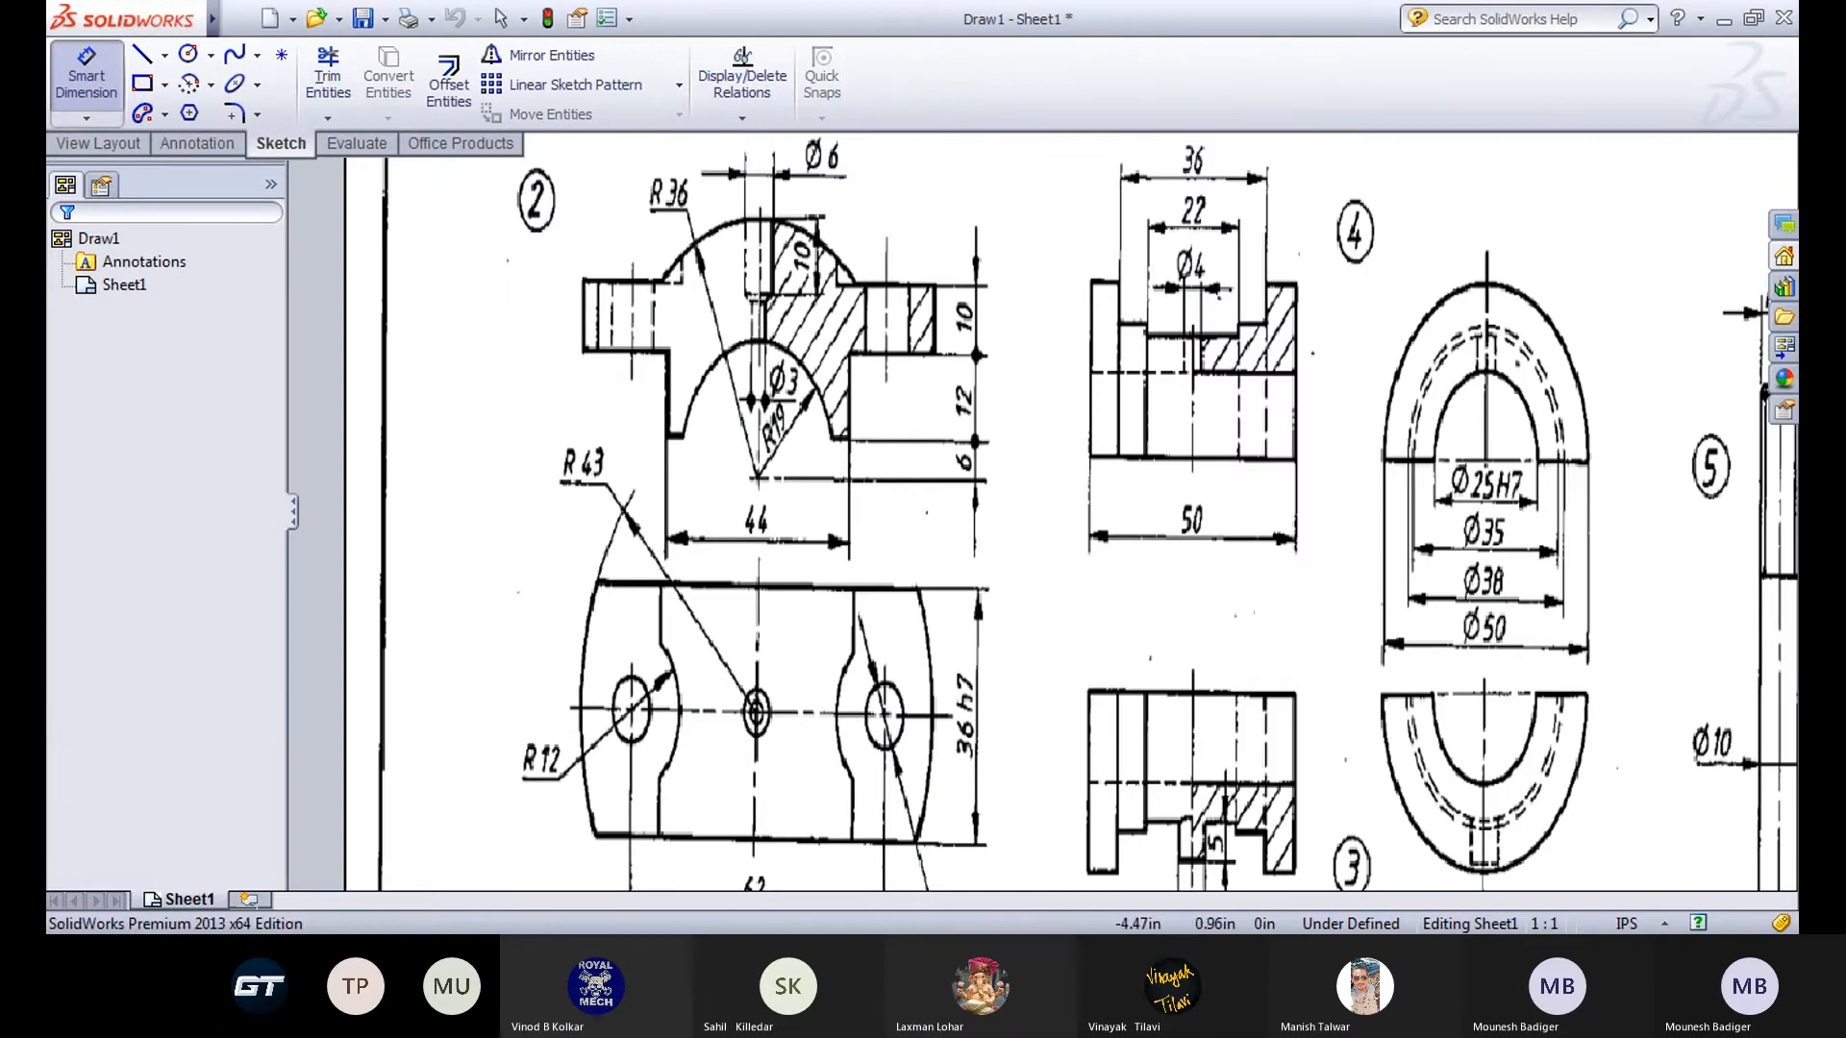
pyautogui.click(653, 902)
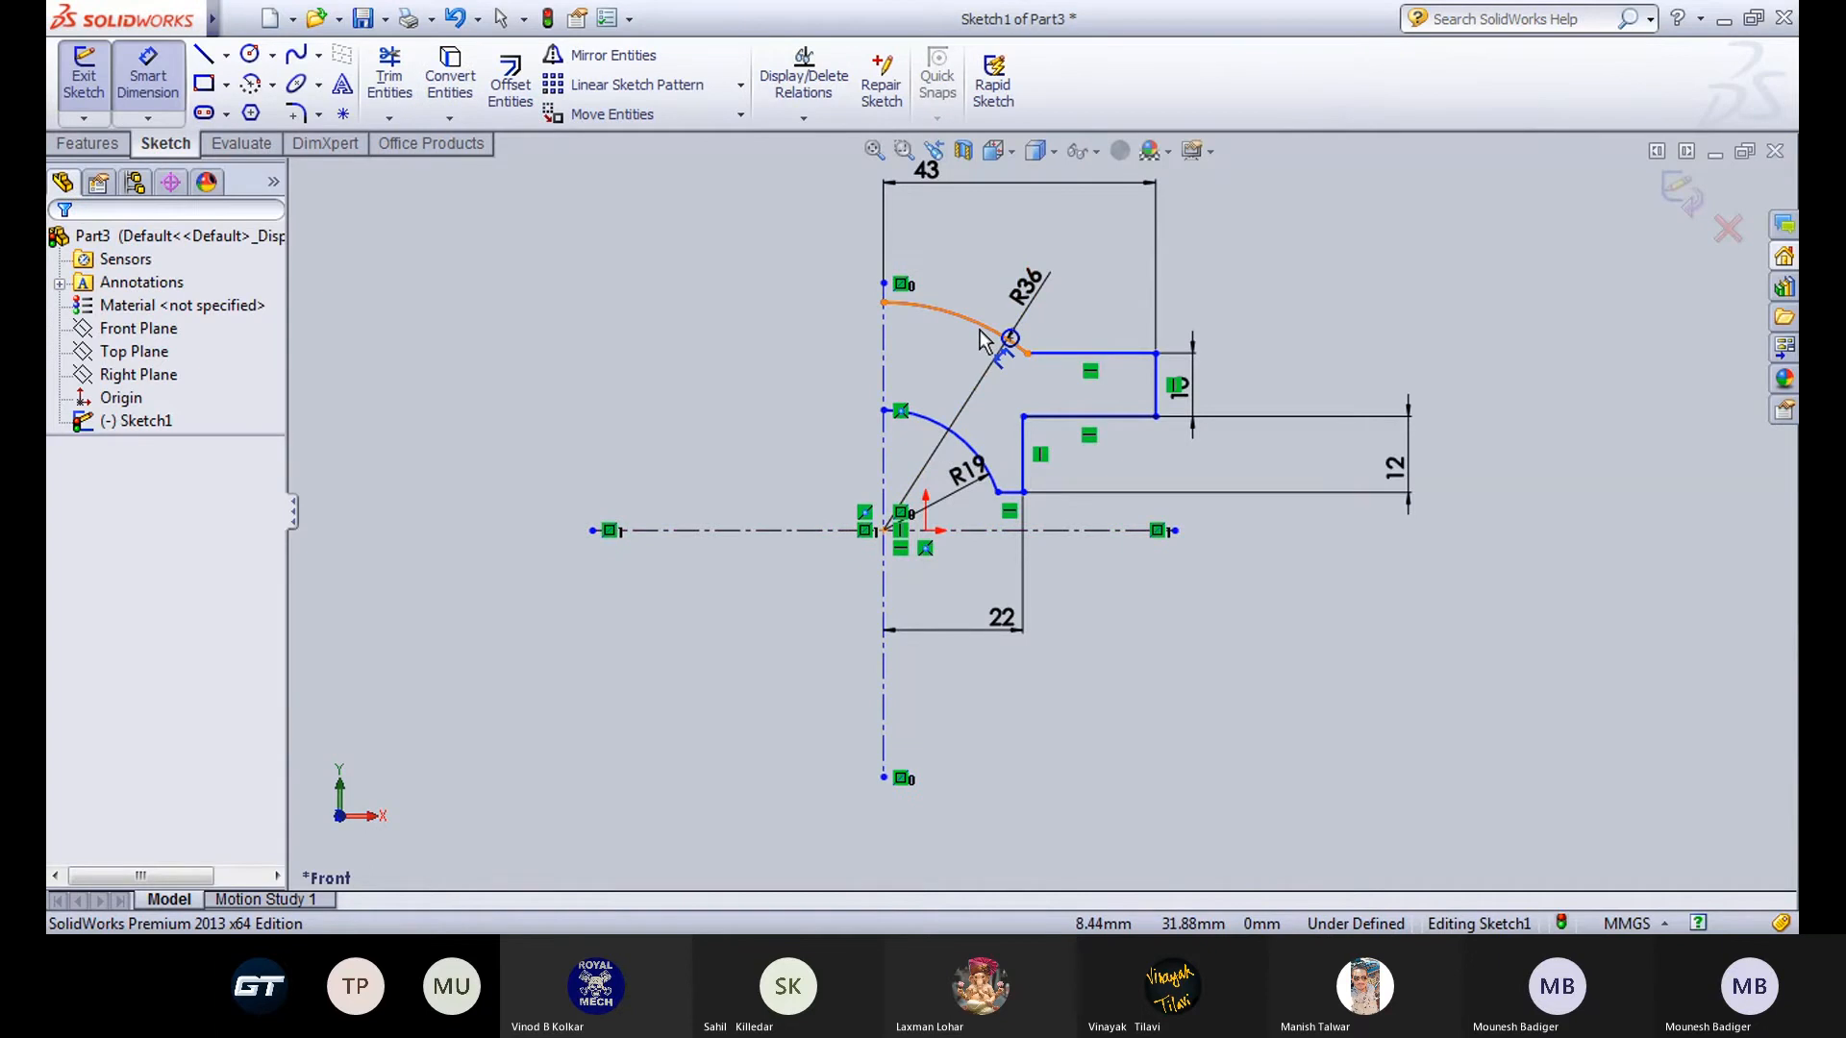
pyautogui.scroll(-3, 995, 511)
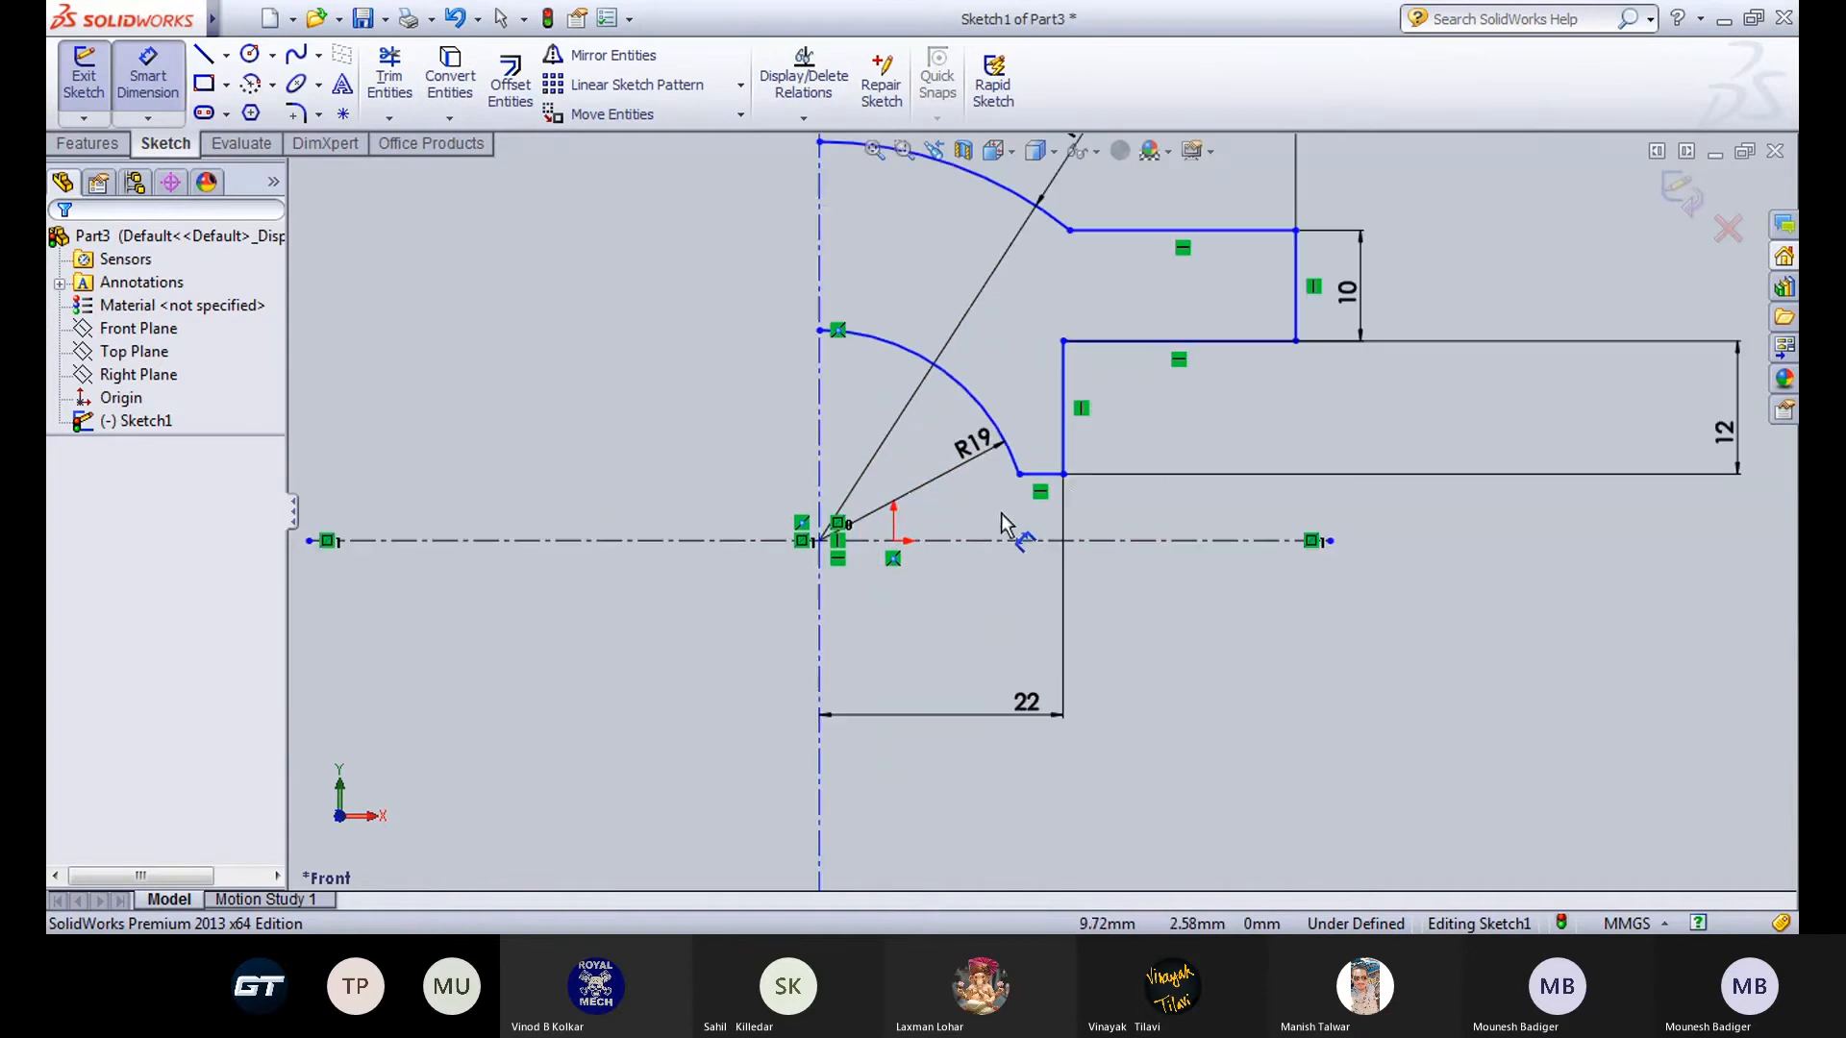
pyautogui.click(1039, 479)
pyautogui.click(1048, 540)
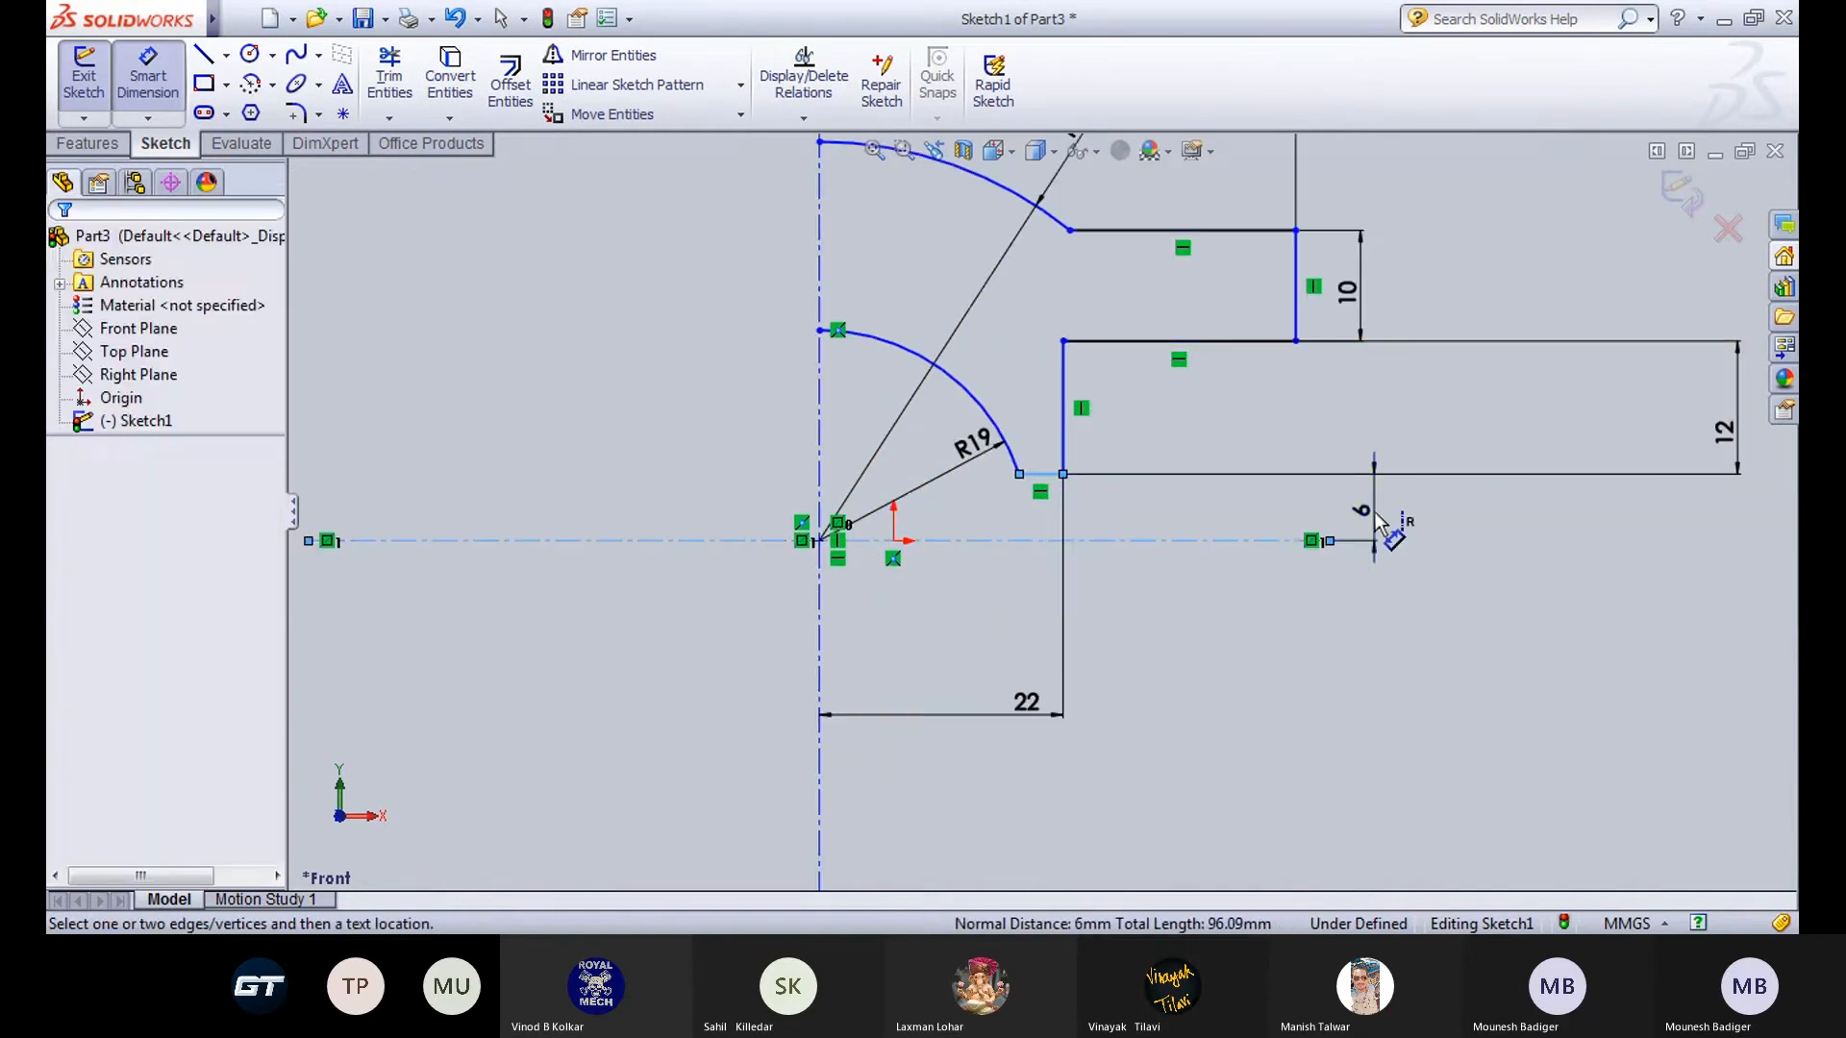
pyautogui.click(1376, 522)
pyautogui.click(1276, 567)
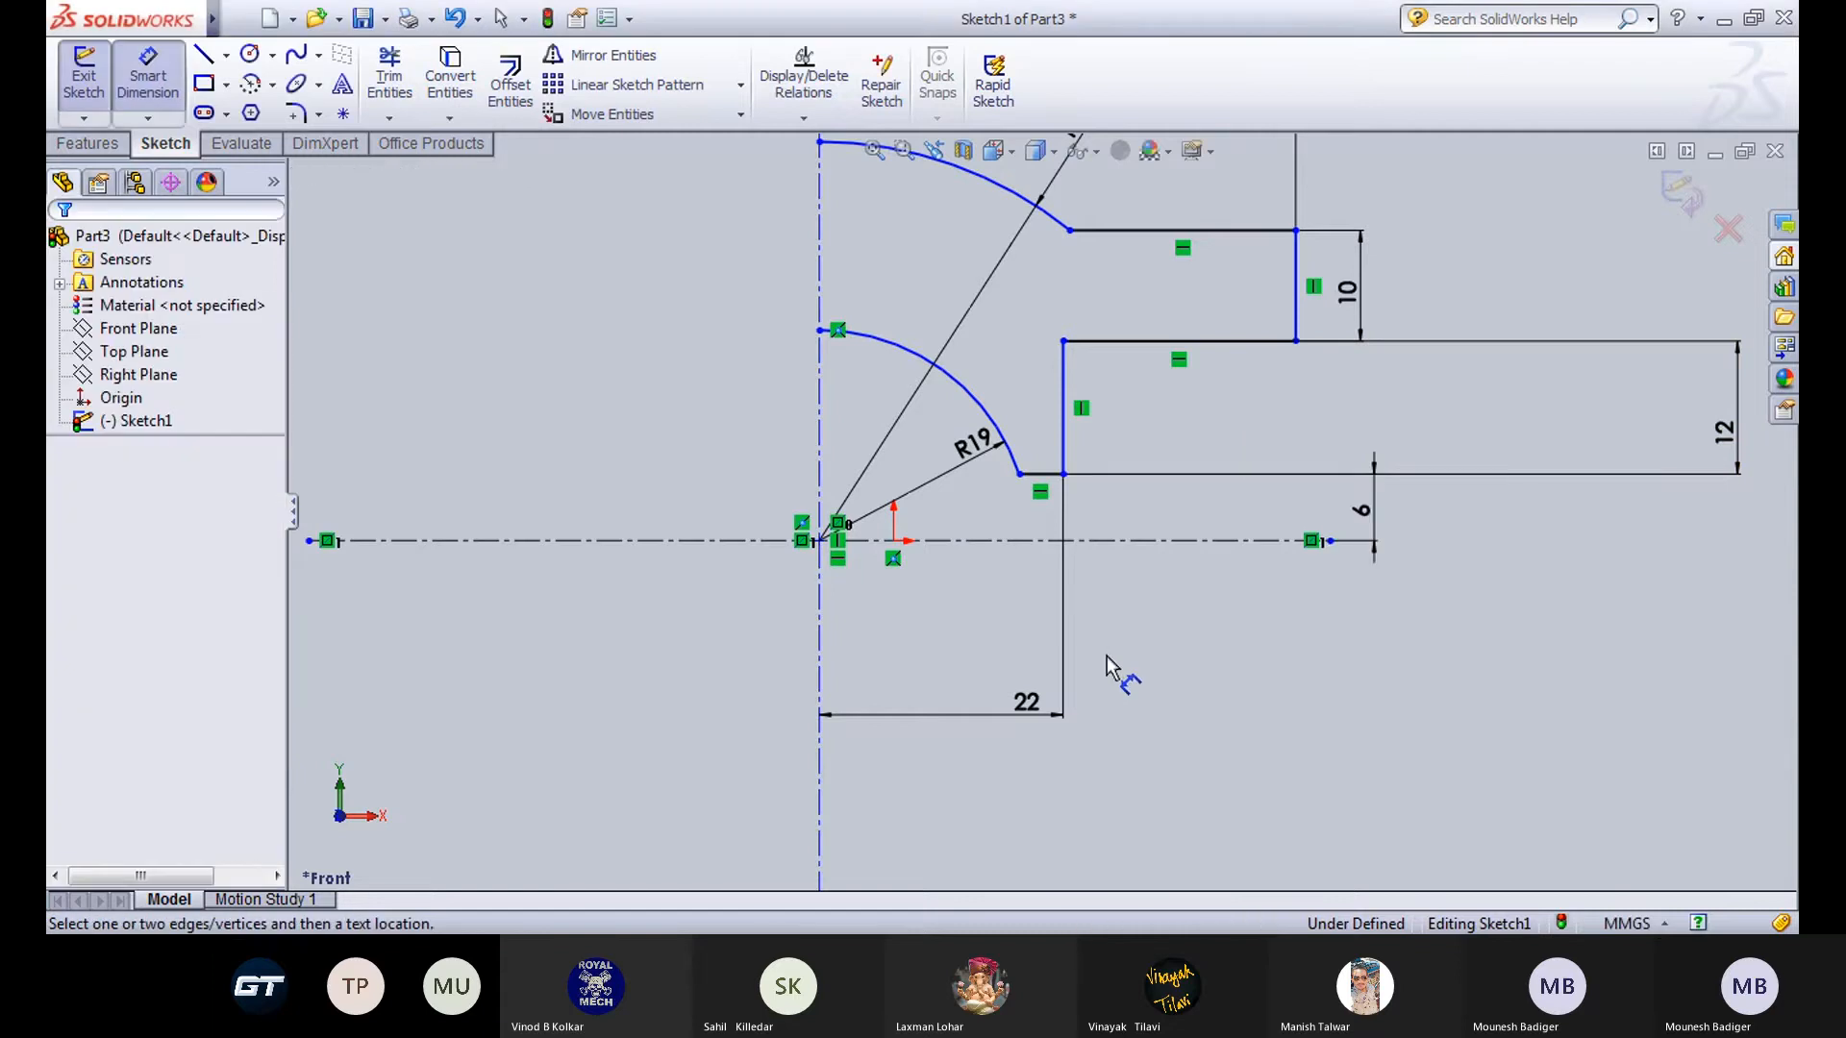
pyautogui.scroll(3, 1105, 655)
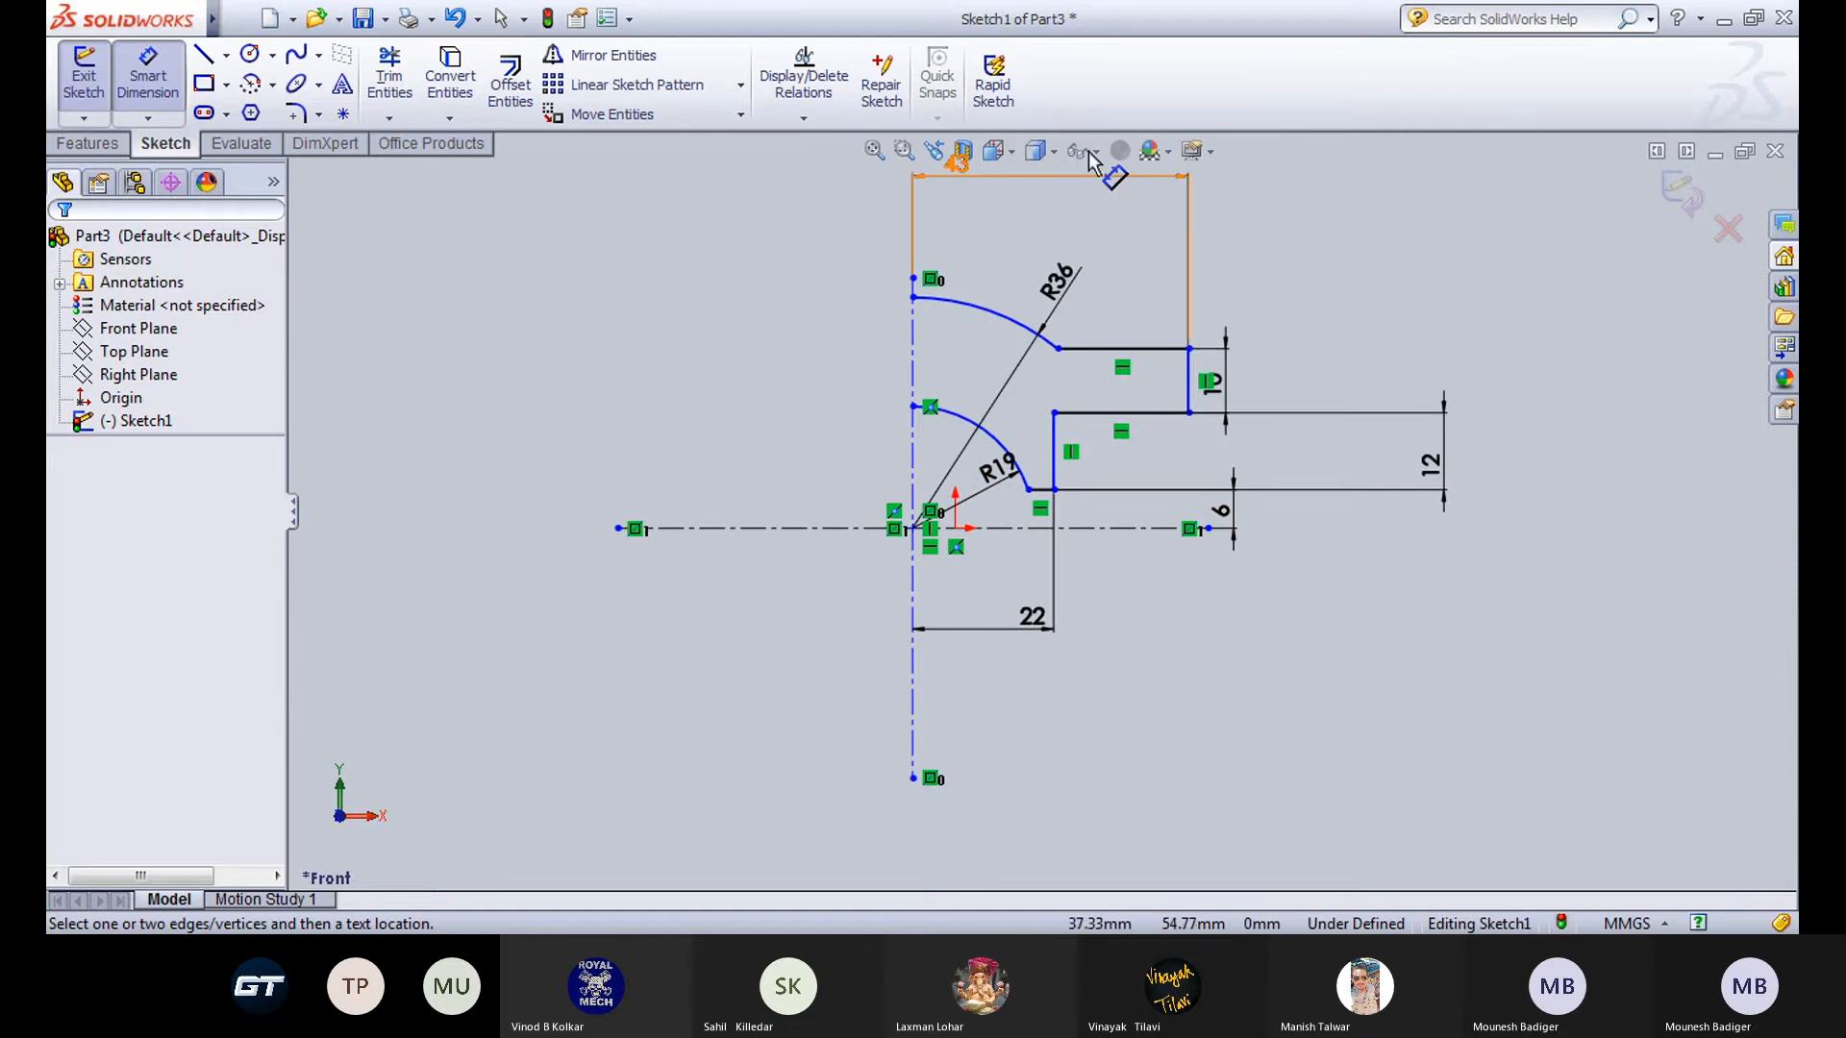
# Mirror the complete half profile about the vertical centreline to form the full cap outline.
pyautogui.click(591, 85)
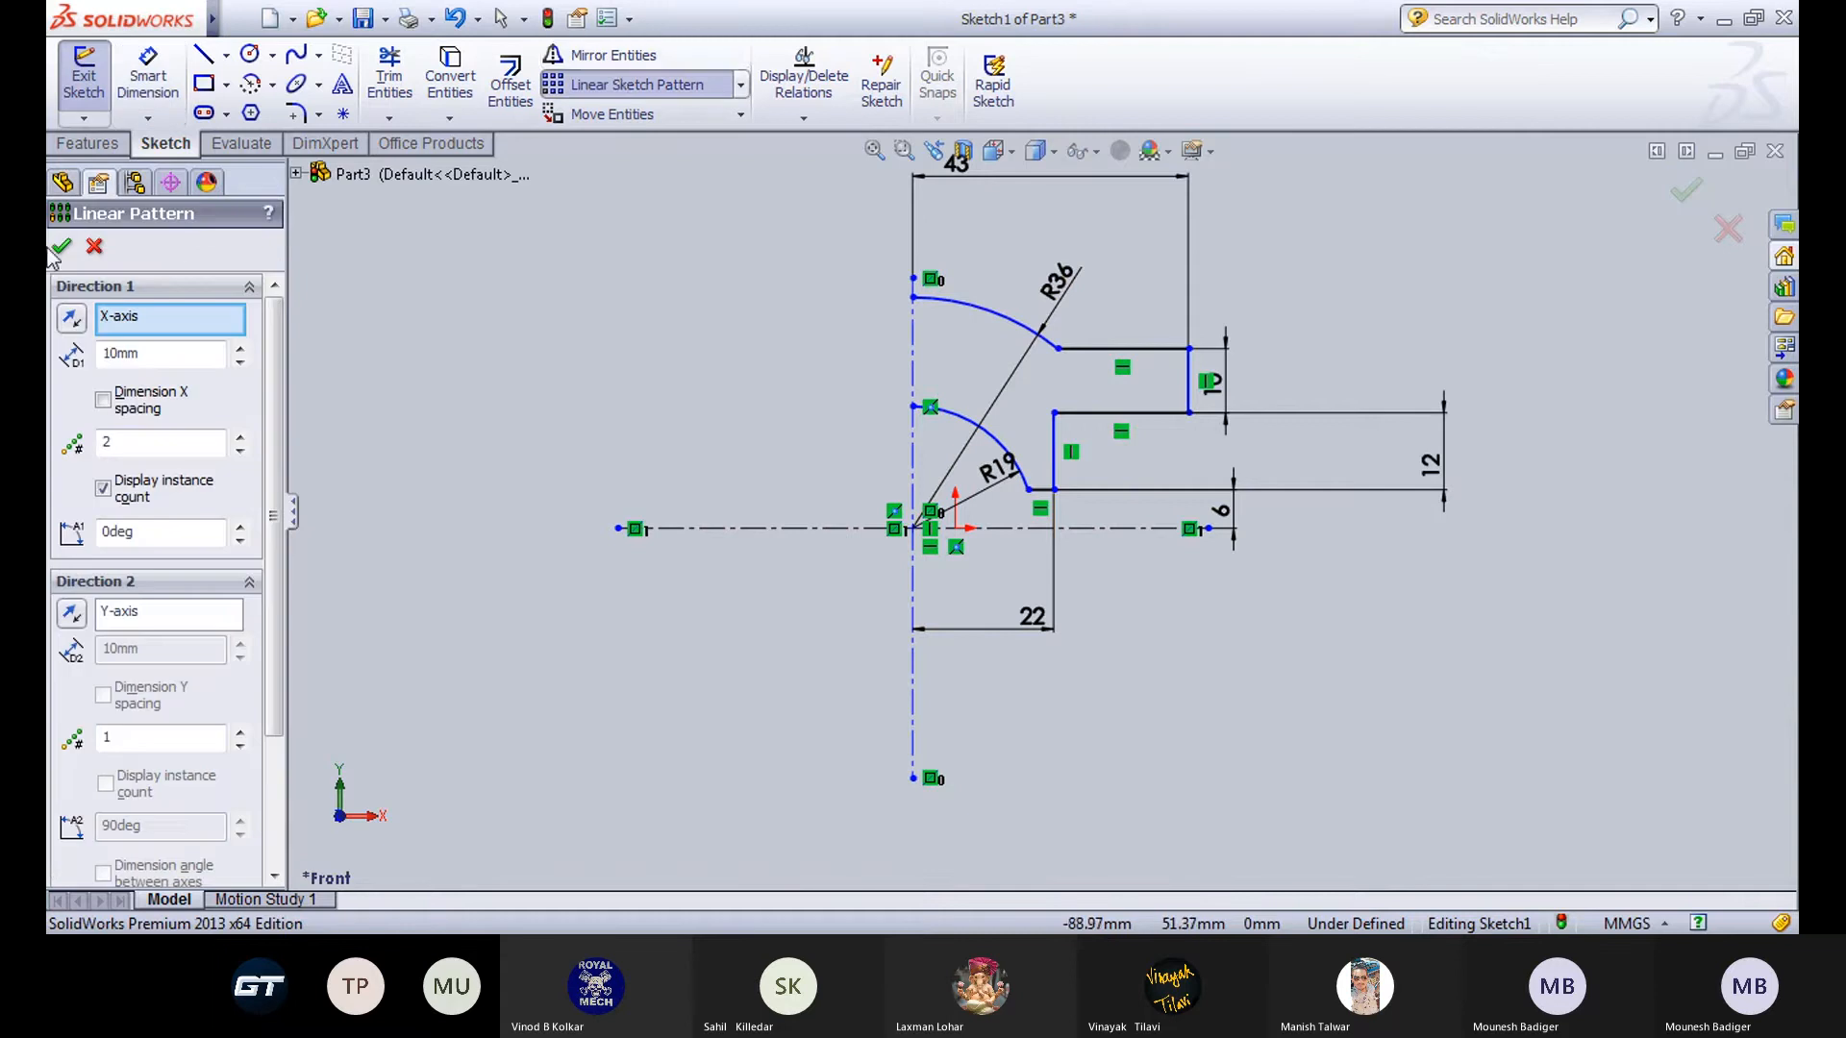
pyautogui.click(94, 247)
pyautogui.click(611, 55)
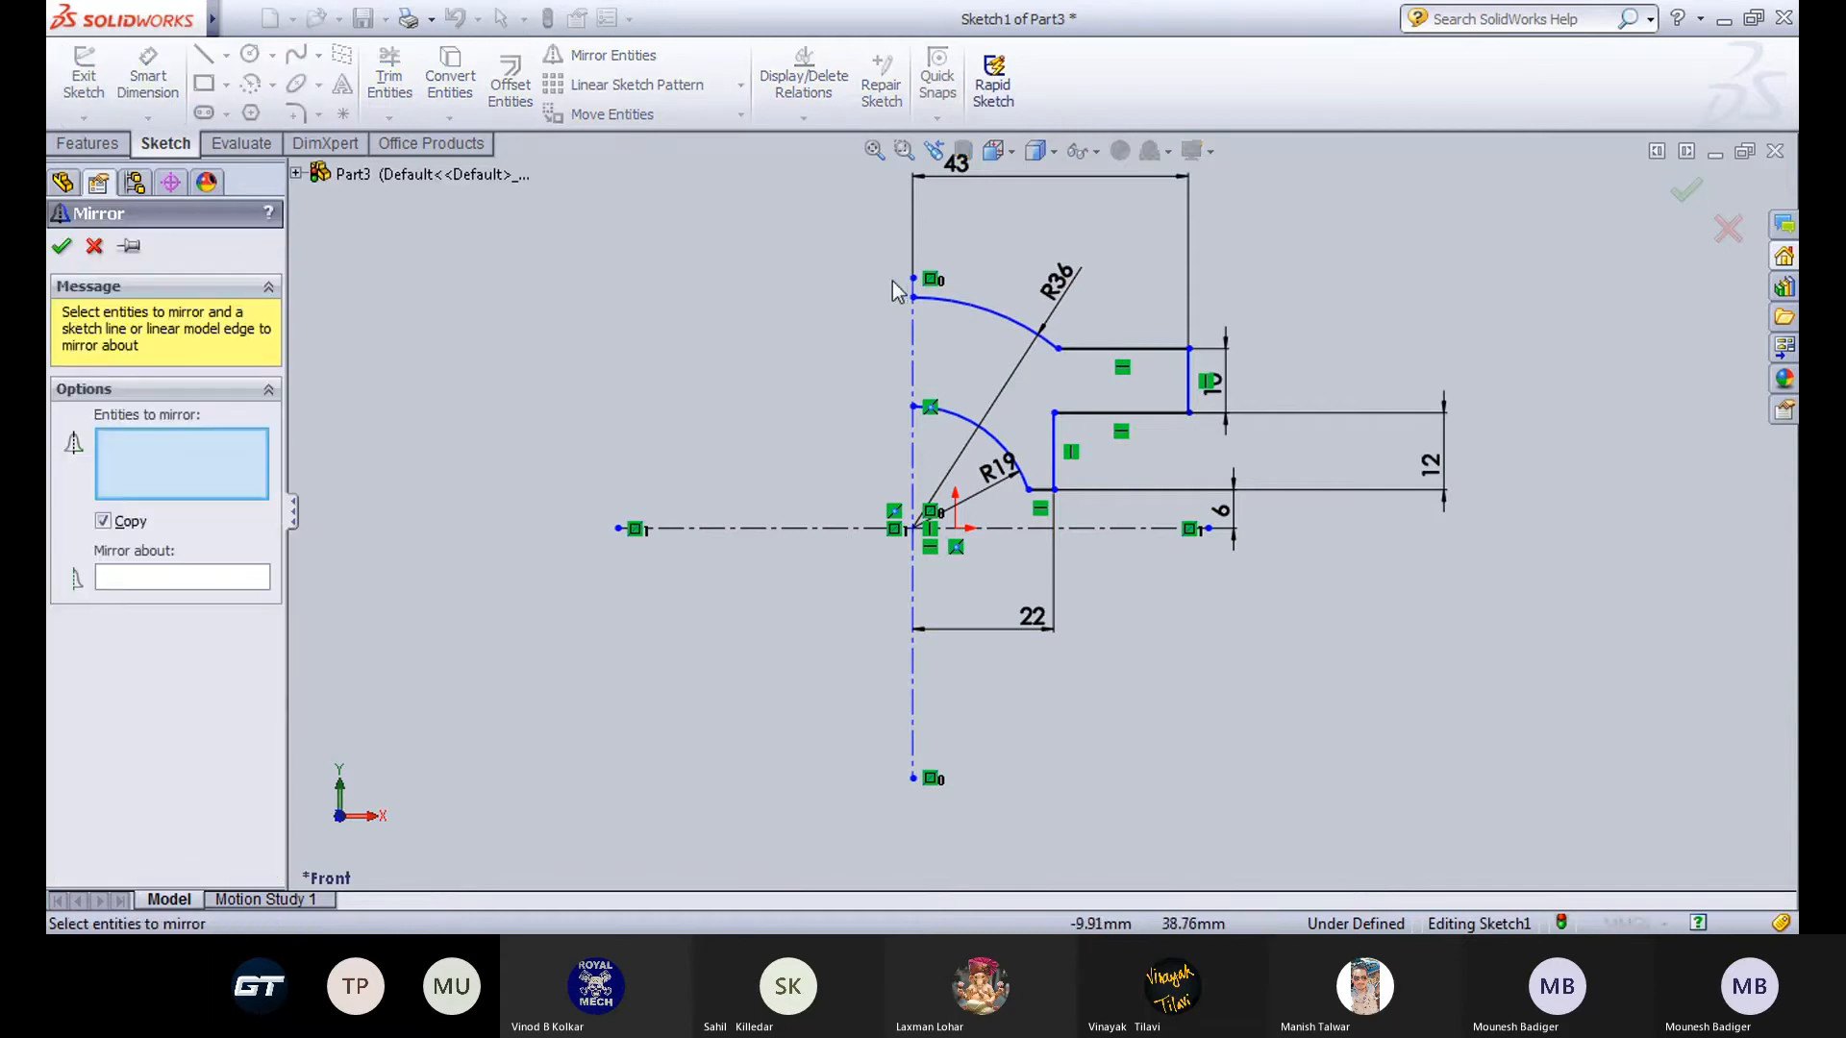
pyautogui.moveTo(895, 287)
pyautogui.mouseDown()
pyautogui.moveTo(1184, 500)
pyautogui.moveTo(1257, 580)
pyautogui.mouseUp()
pyautogui.click(141, 581)
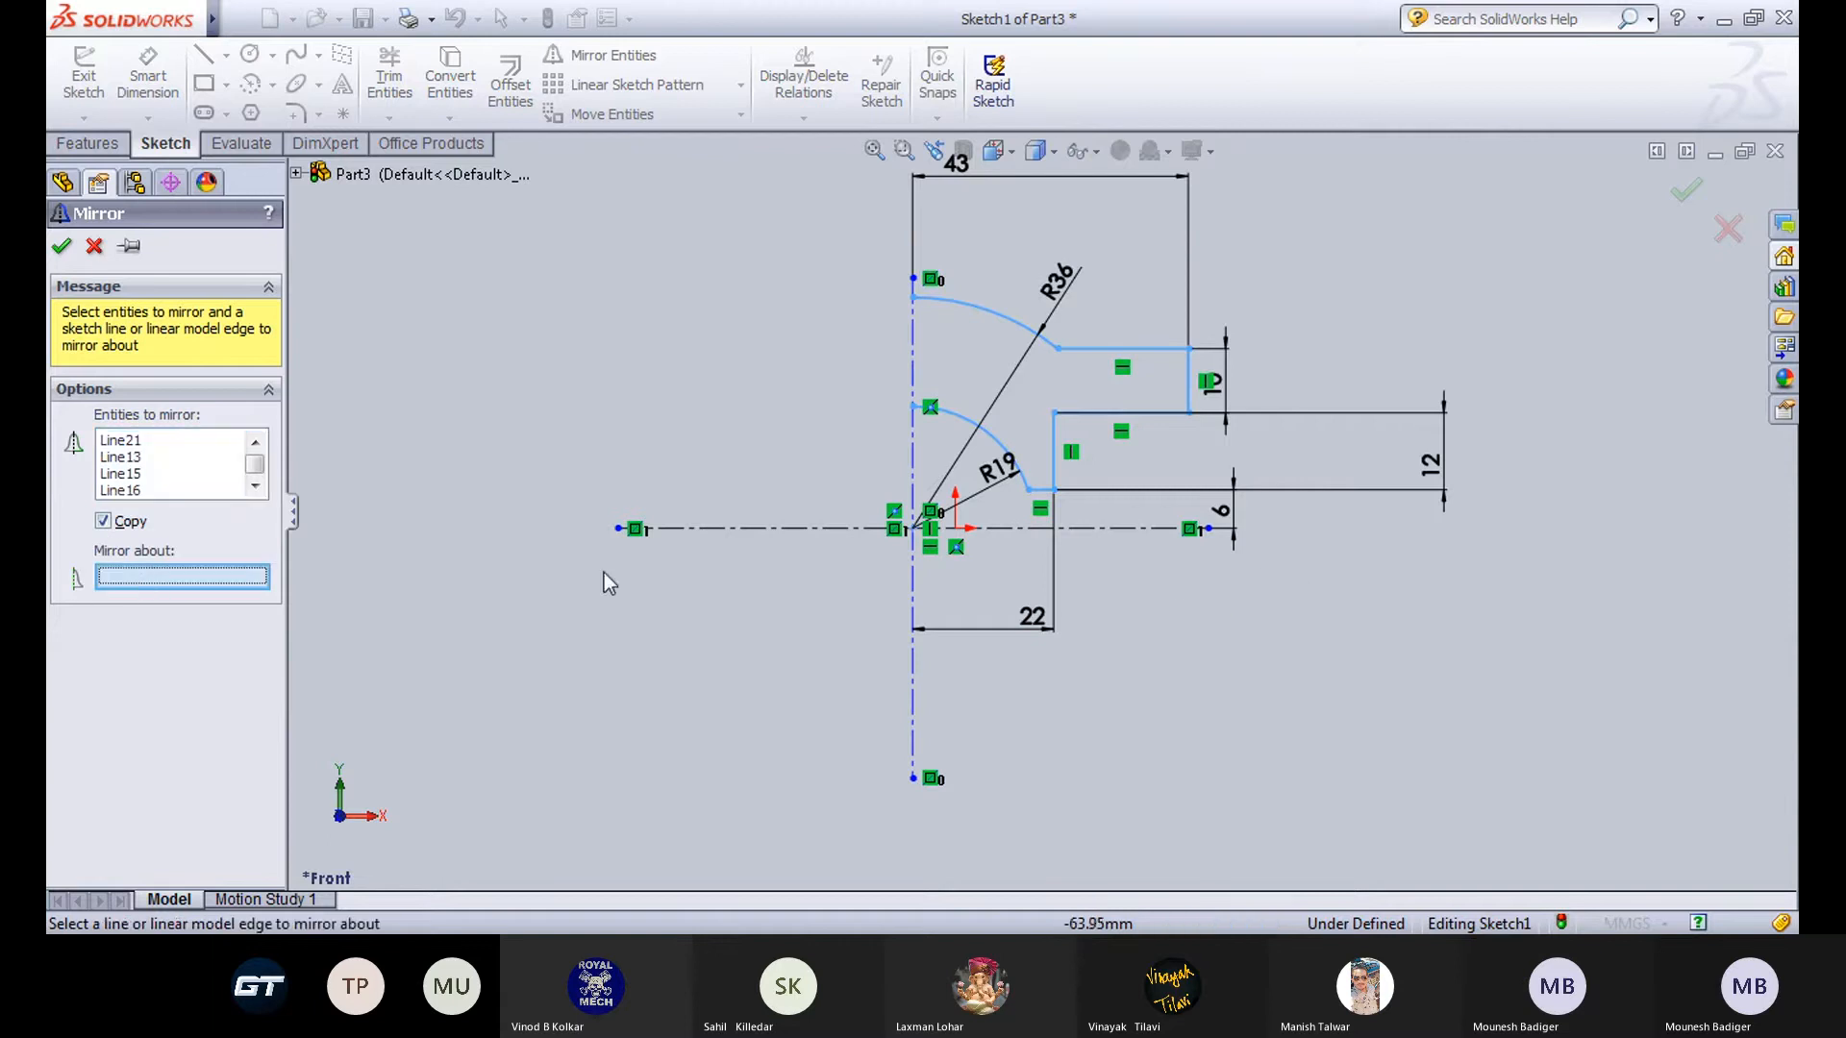
pyautogui.click(913, 608)
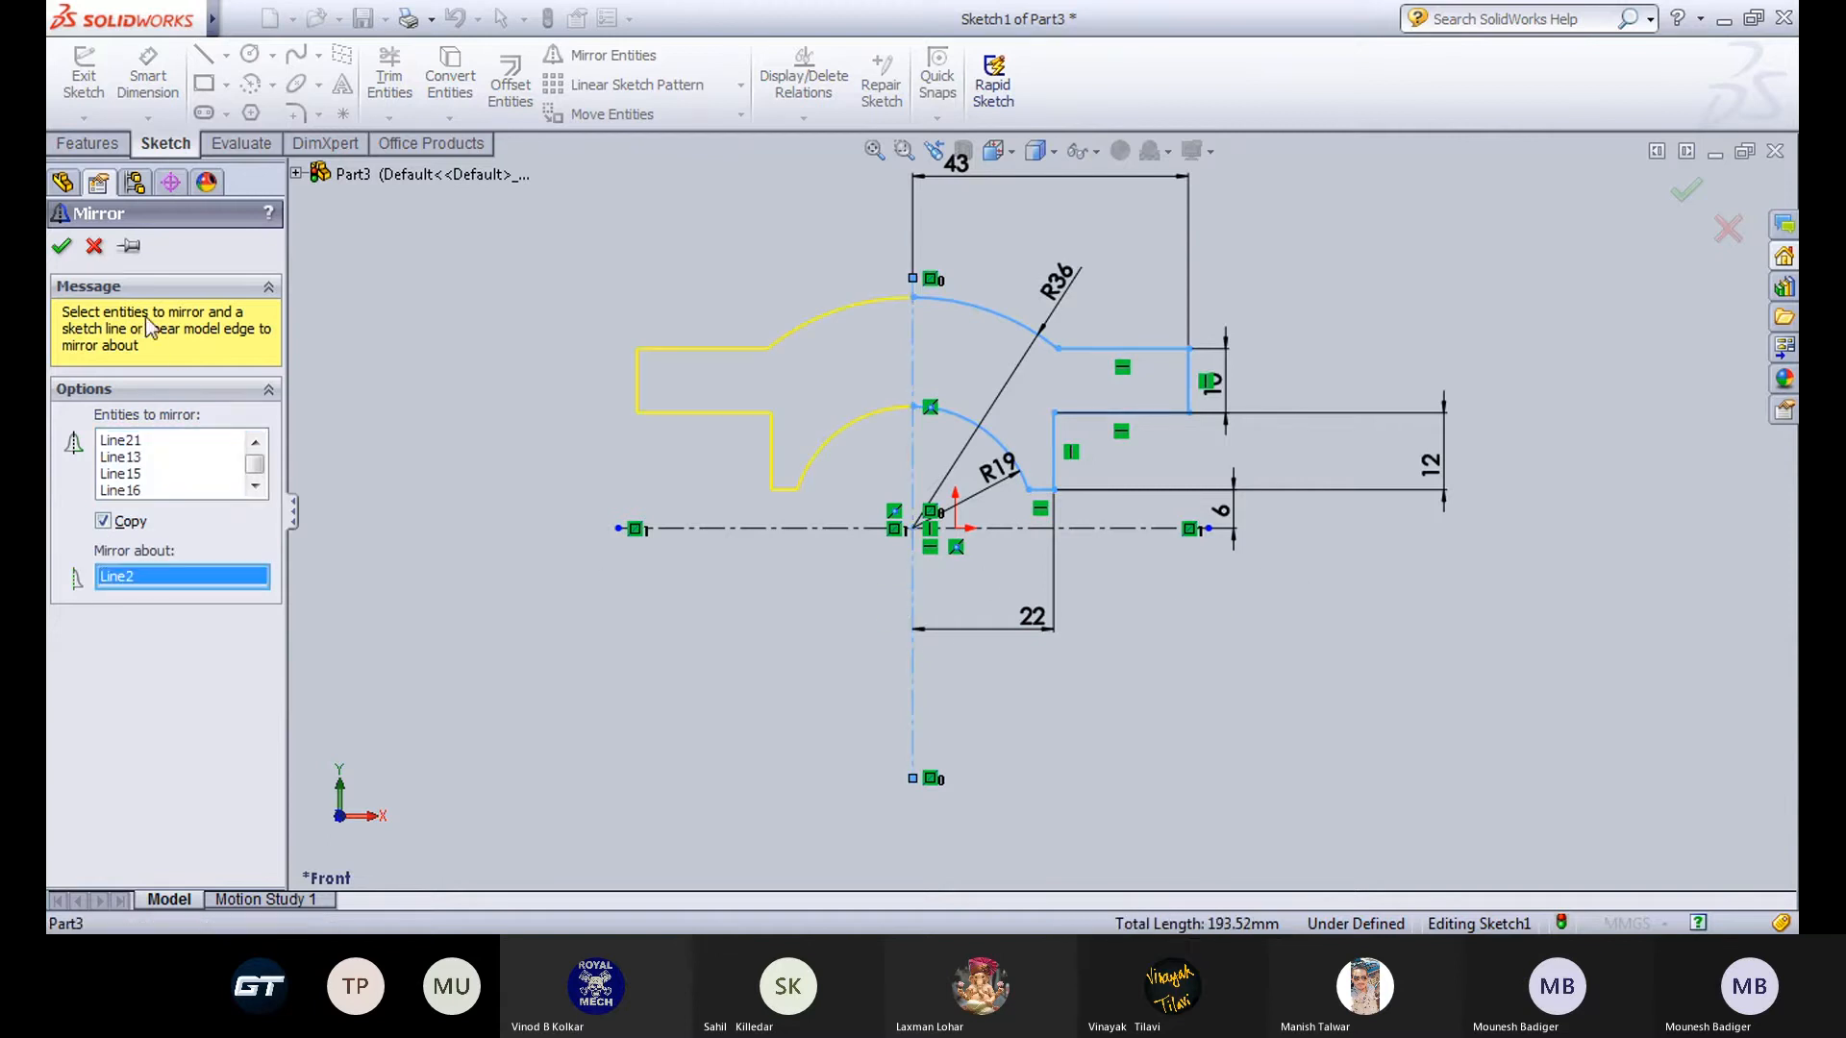
pyautogui.click(62, 247)
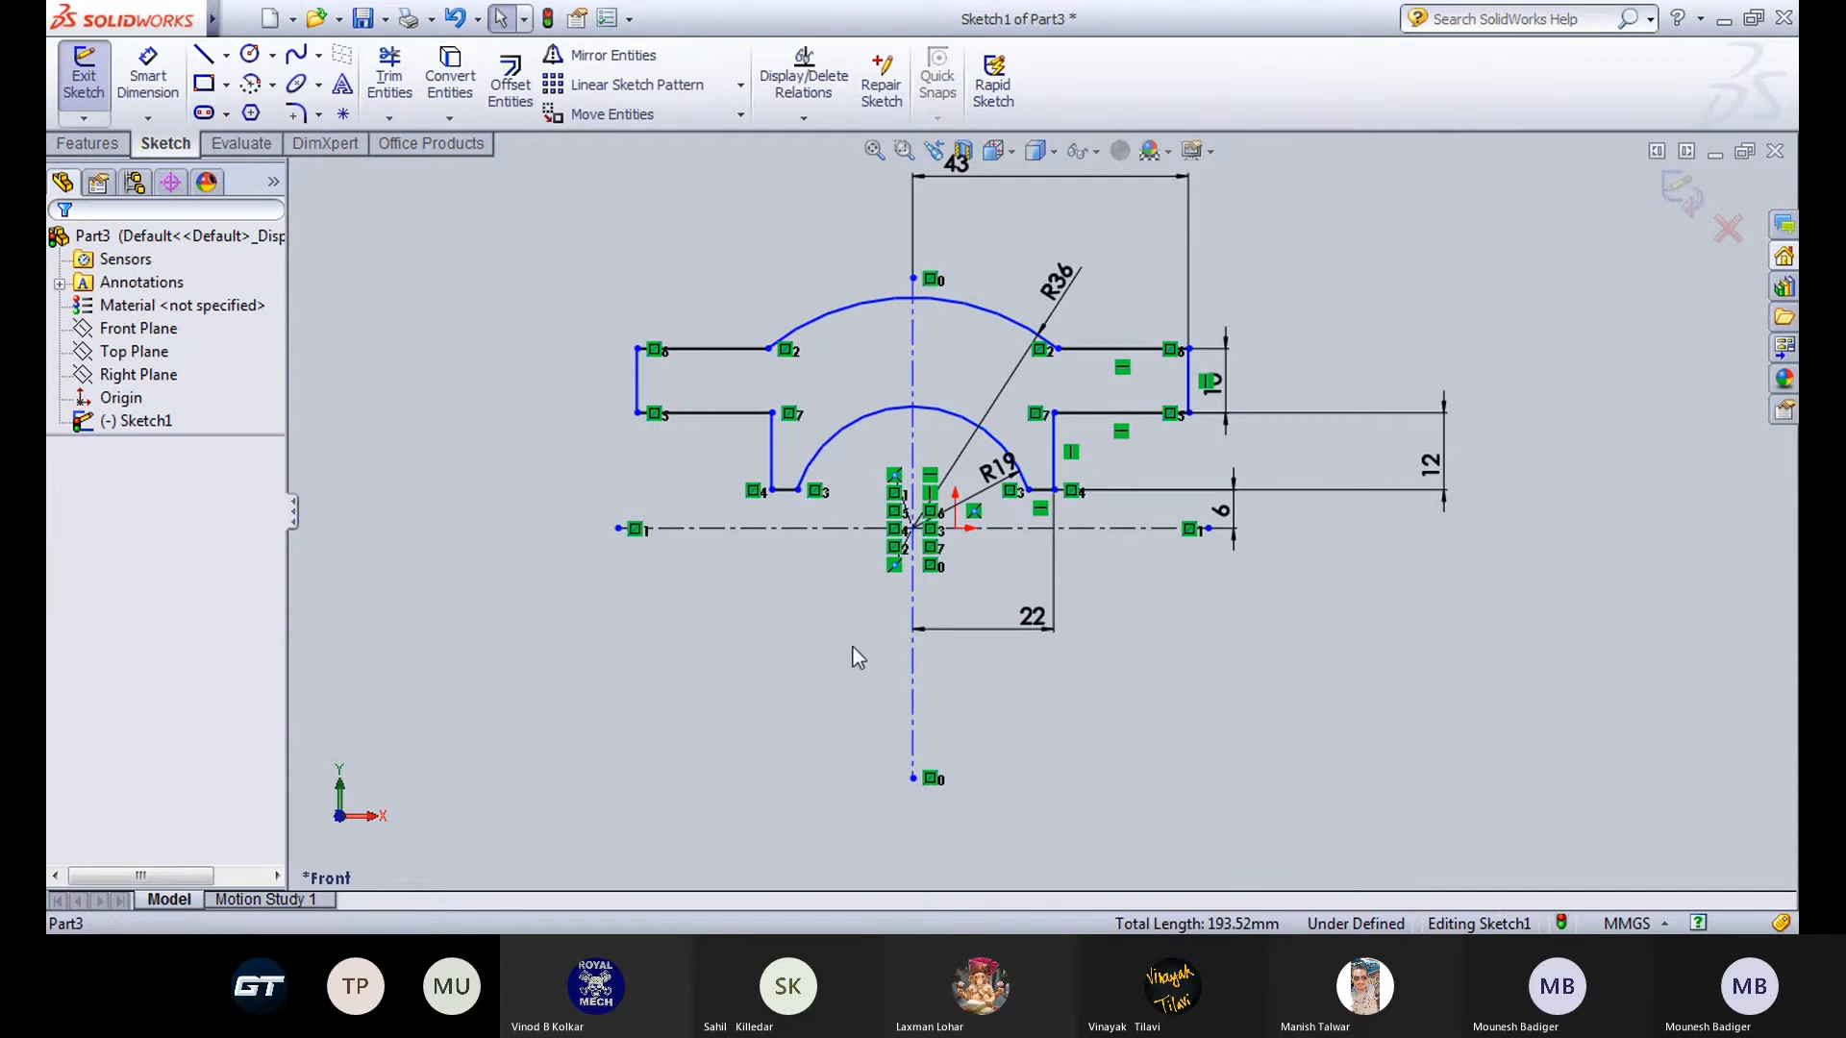
# Show the part sketch and the reference drawing side by side, with component 2's views in sight.
pyautogui.click(654, 870)
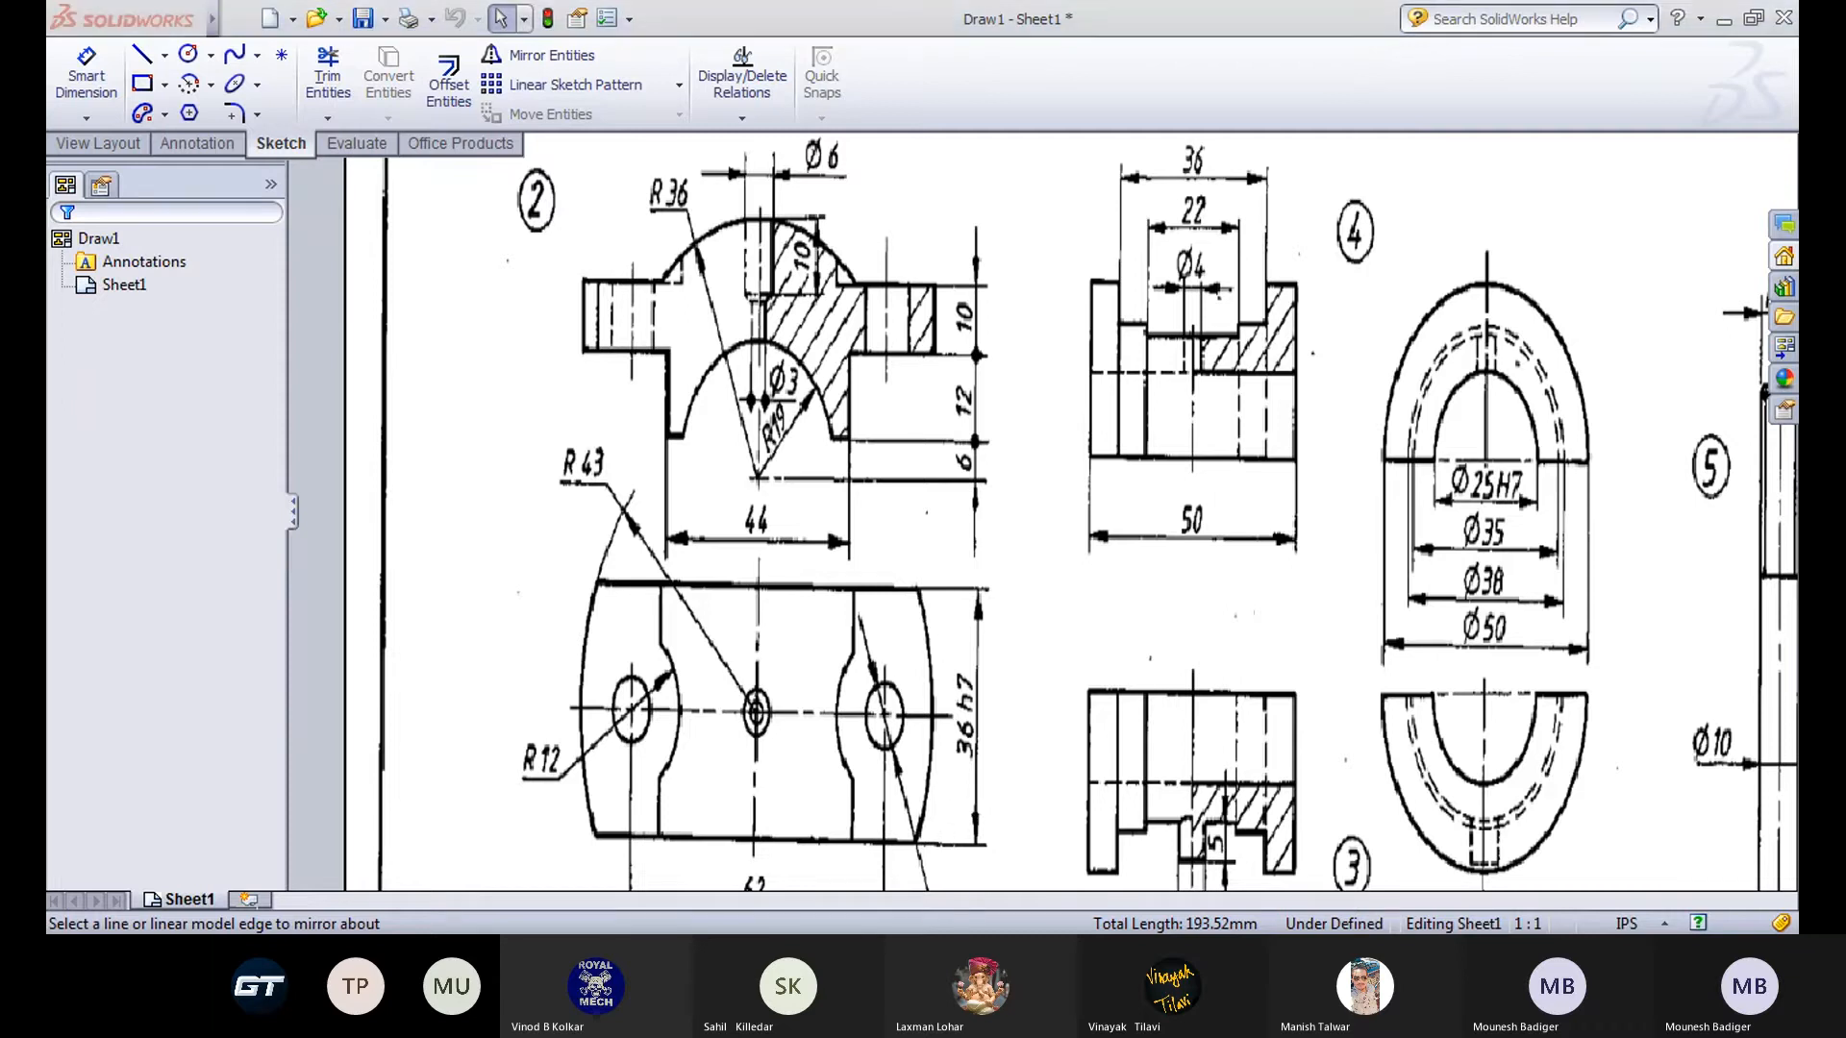
pyautogui.click(605, 892)
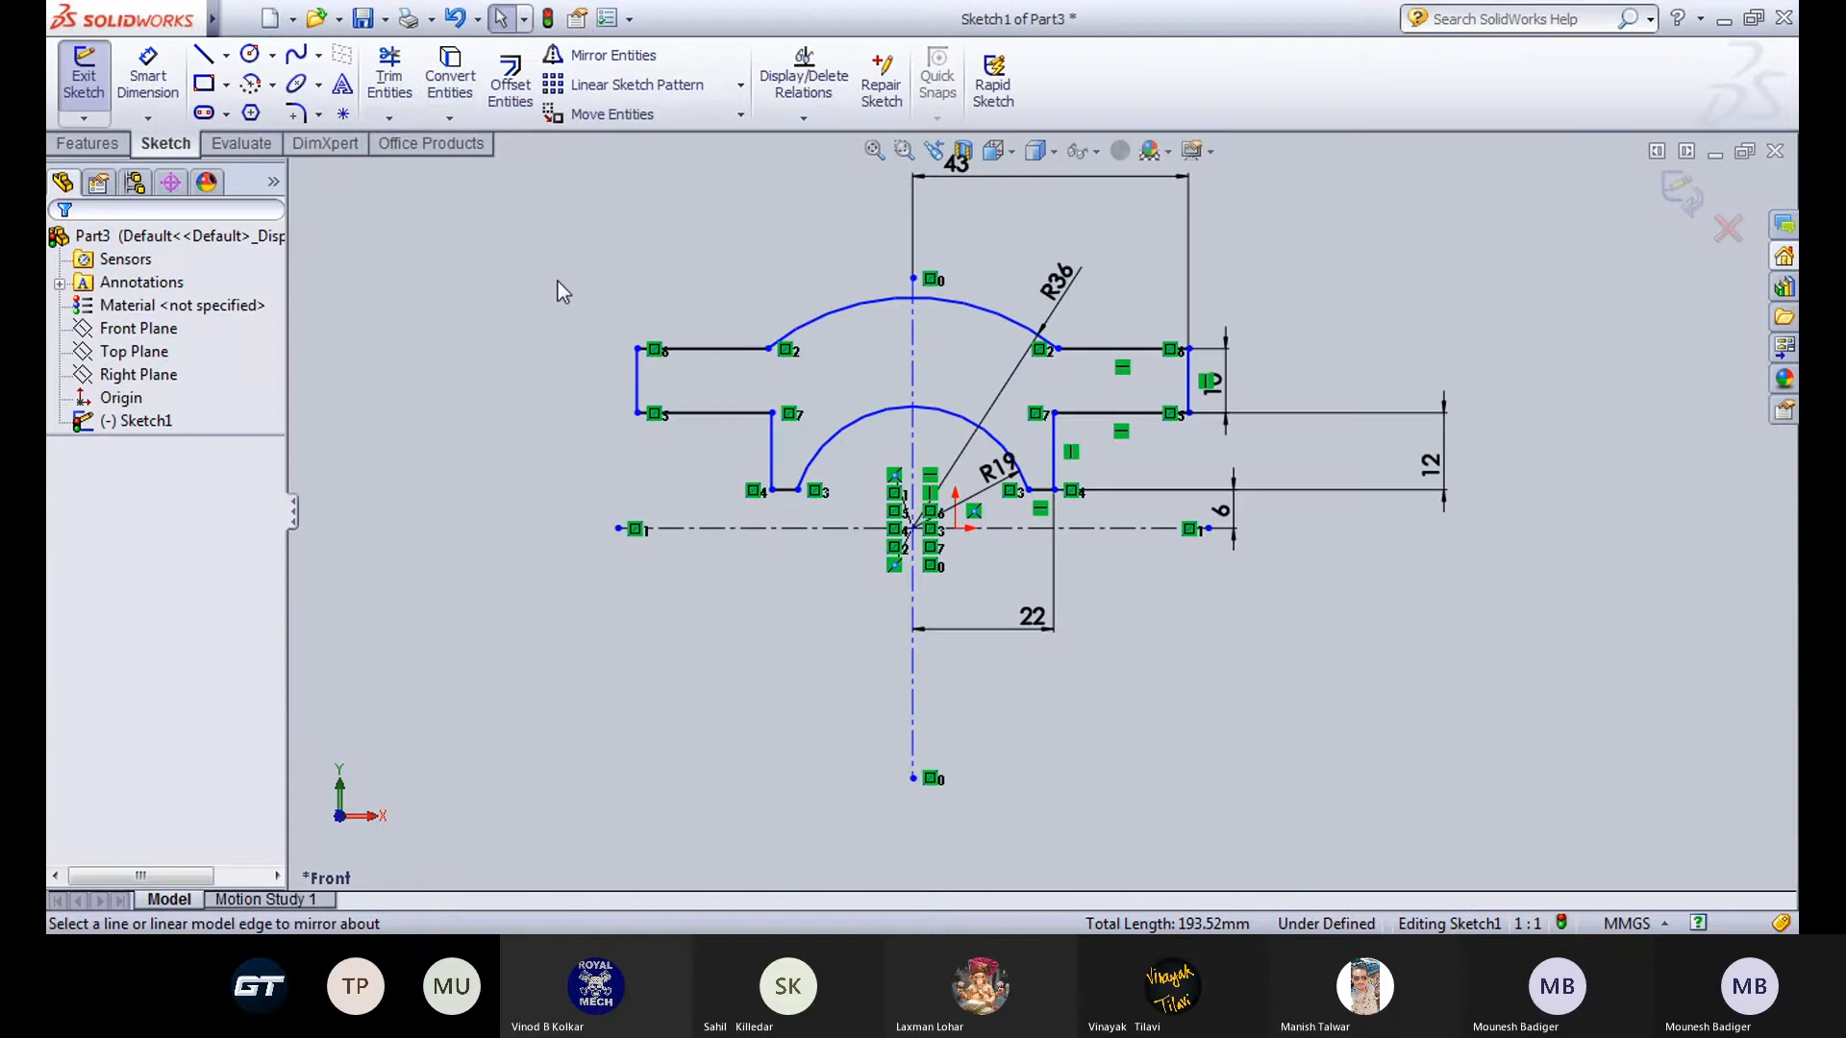
pyautogui.click(1654, 154)
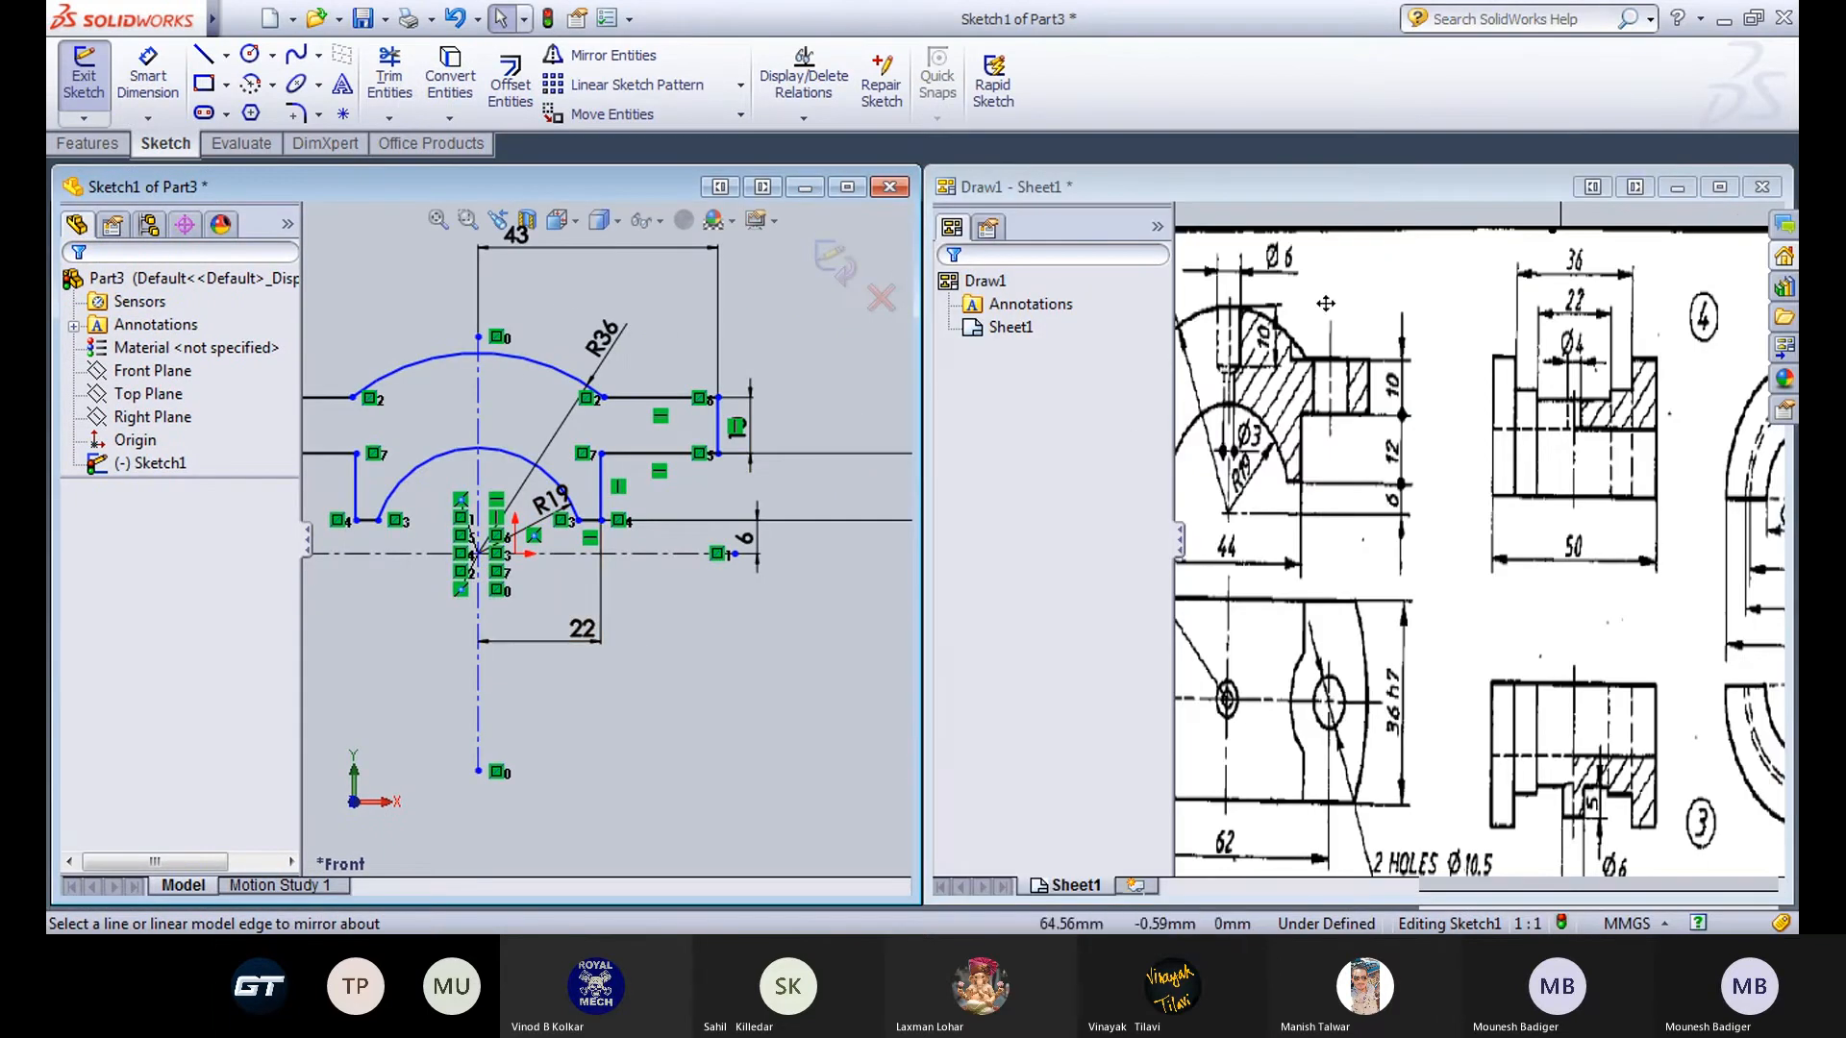
pyautogui.click(1298, 332)
pyautogui.moveTo(1215, 423); pyautogui.dragTo(1367, 438, button='middle')
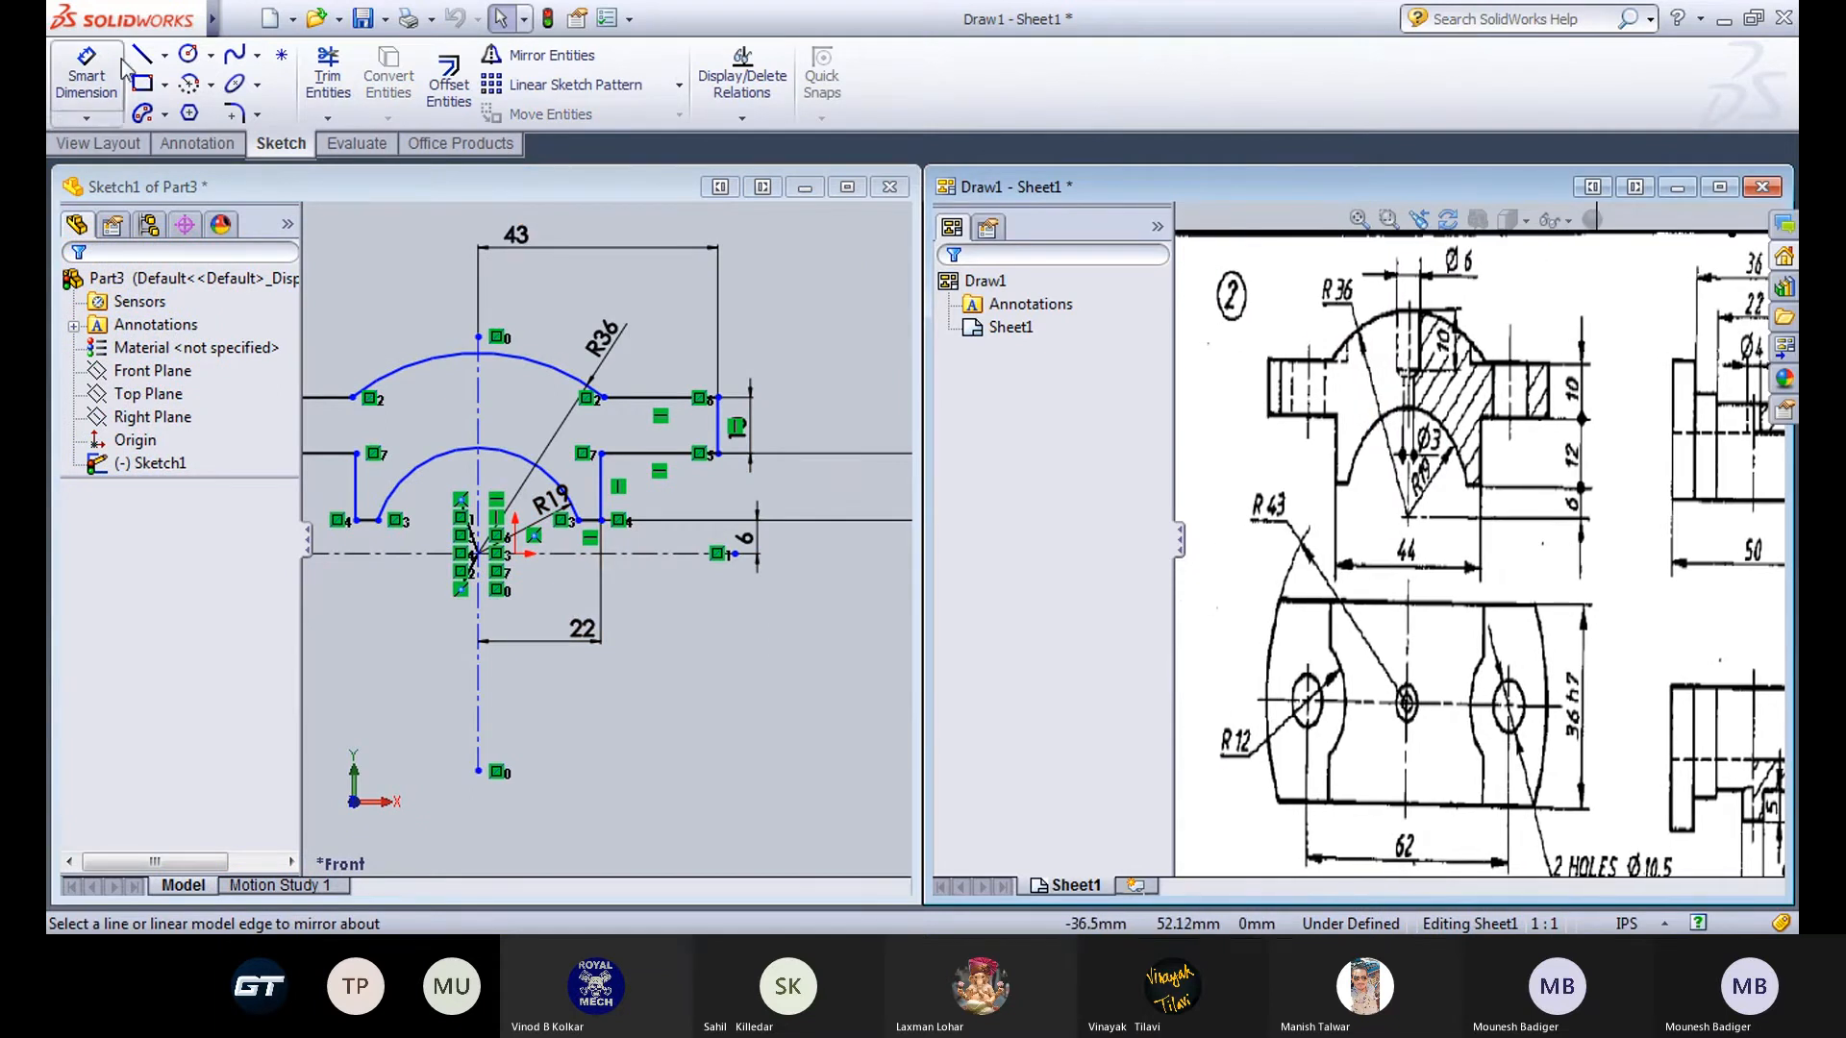
# Examine the mirrored profile and its dimensions in front view against component 2 in the reference drawing.
pyautogui.click(79, 82)
pyautogui.click(719, 503)
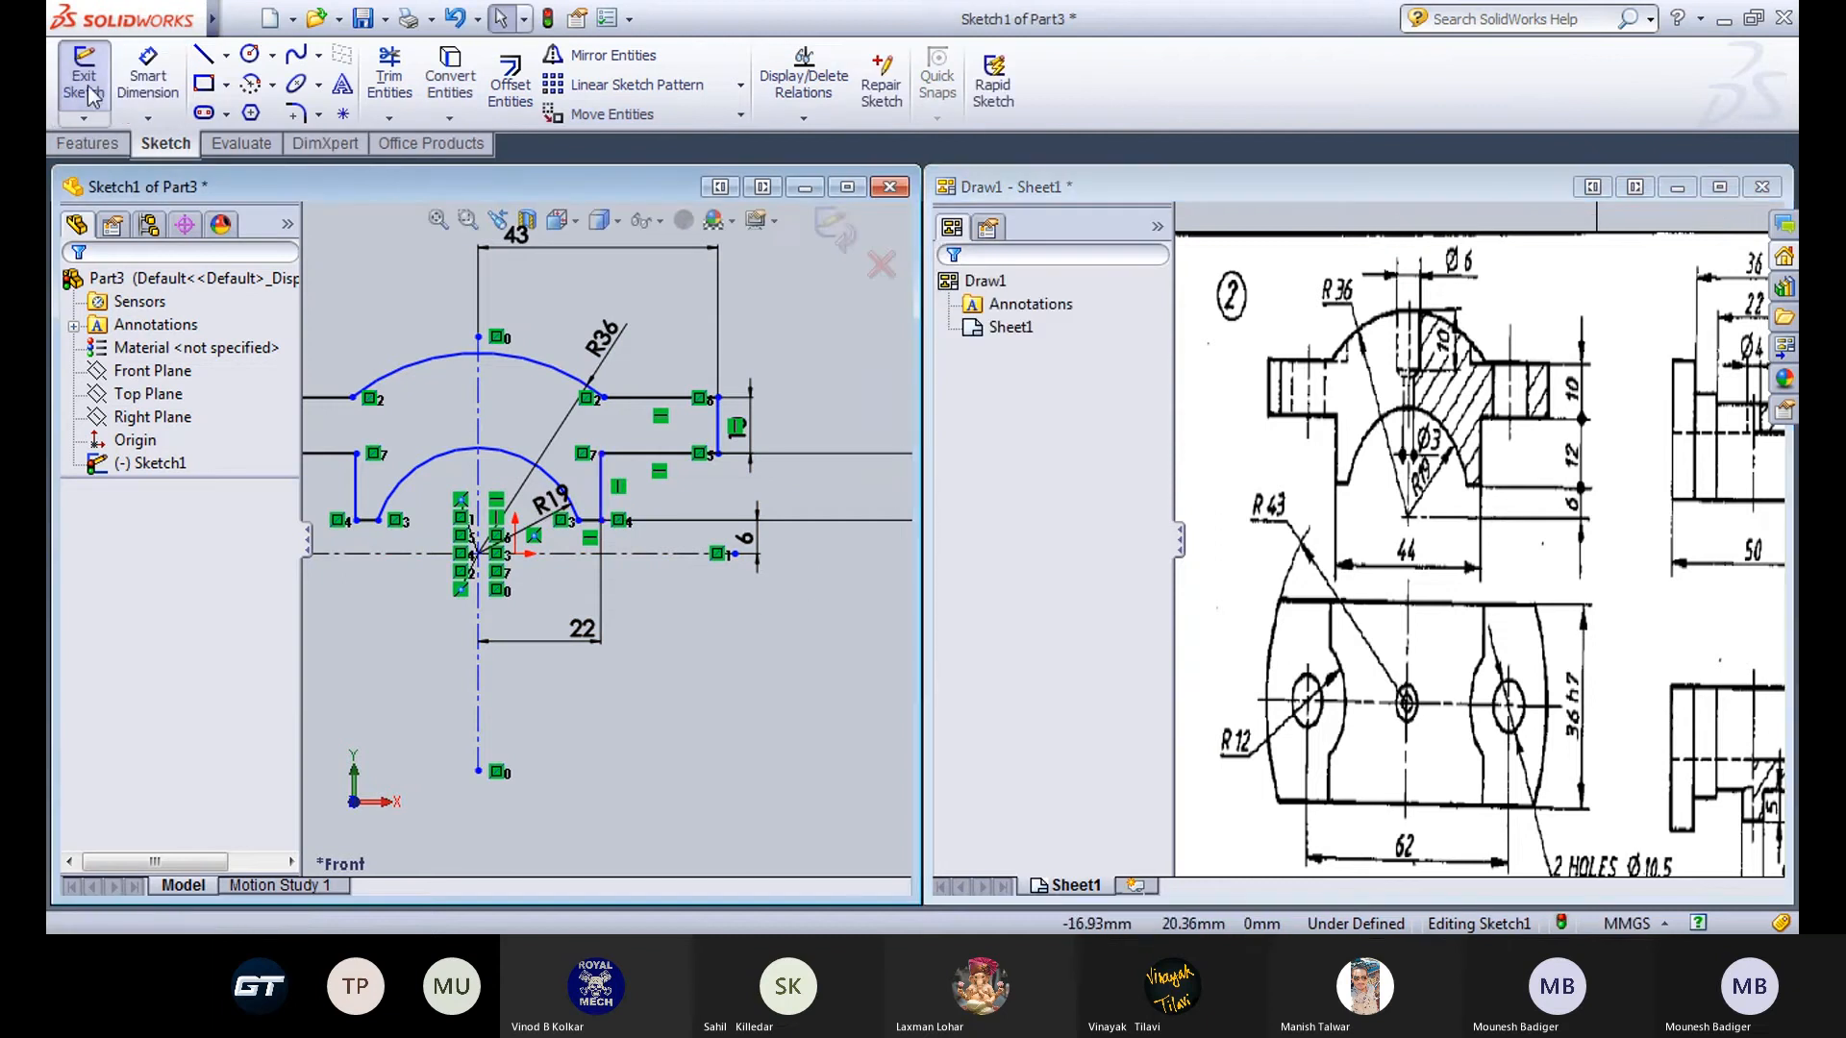
pyautogui.scroll(-3, 632, 596)
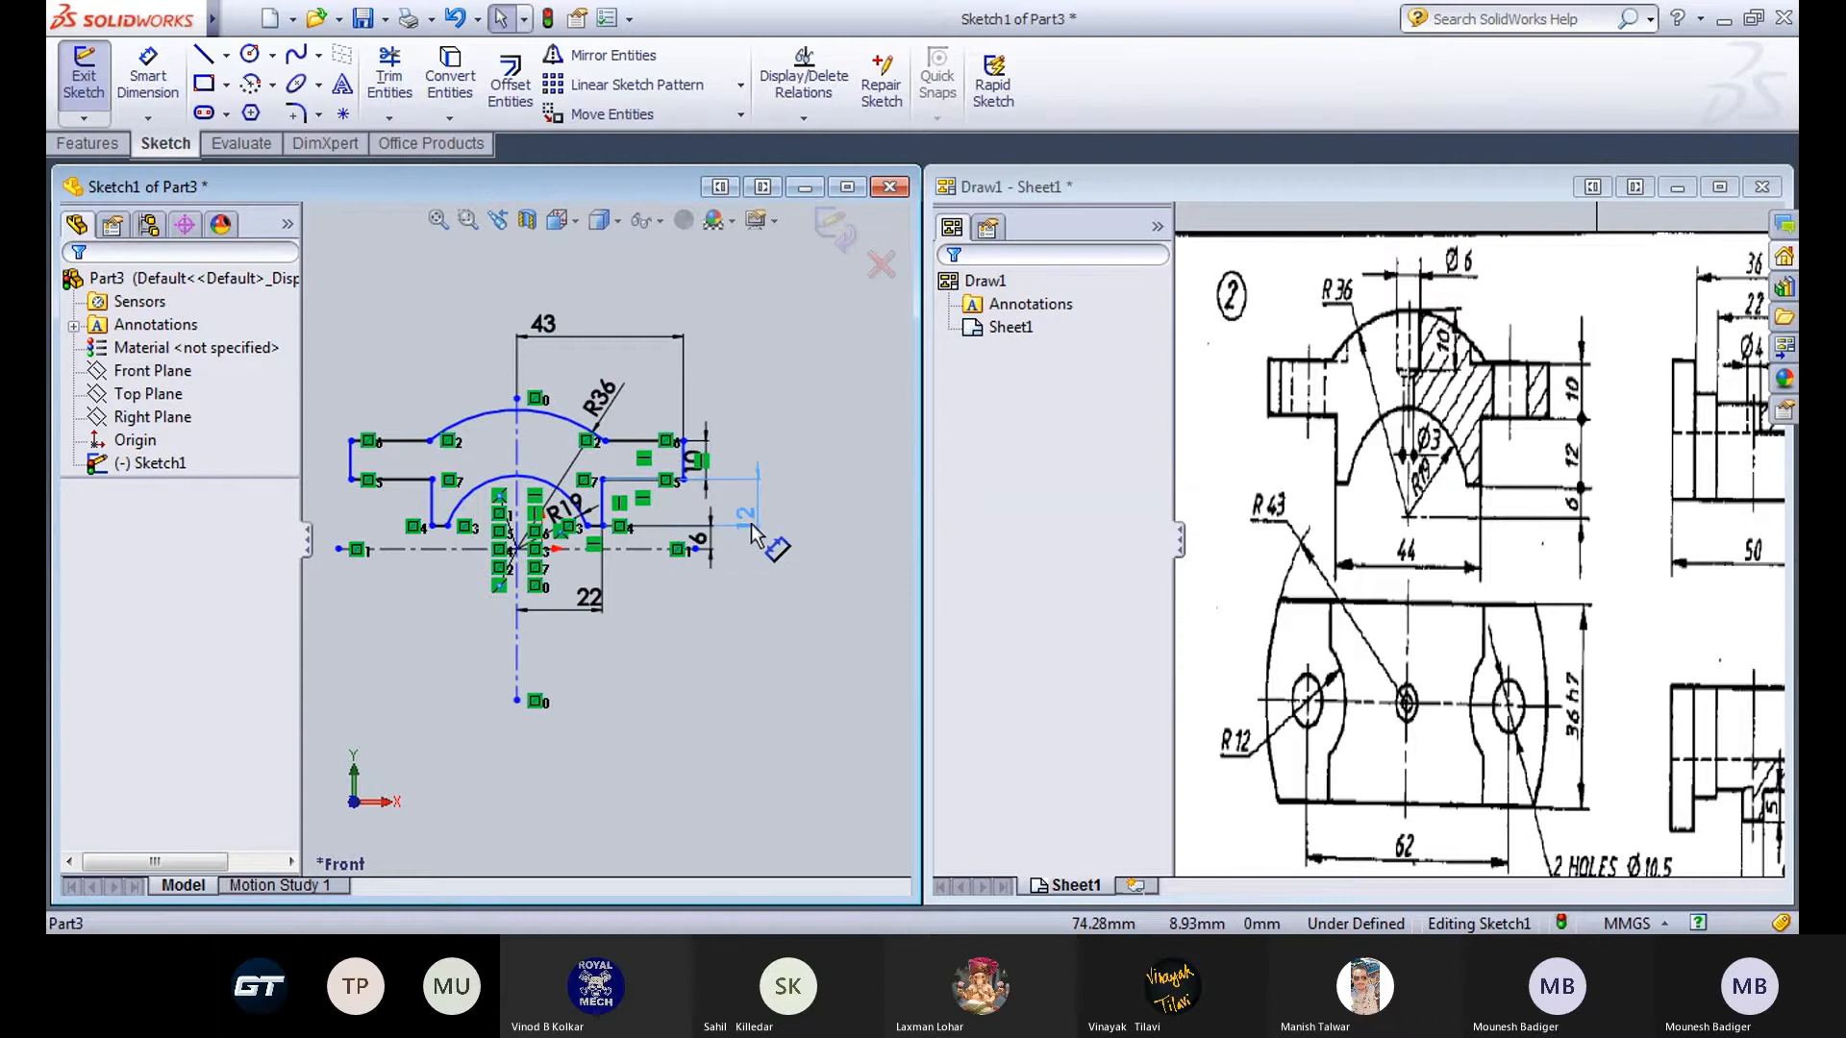
pyautogui.click(752, 522)
pyautogui.scroll(3, 730, 554)
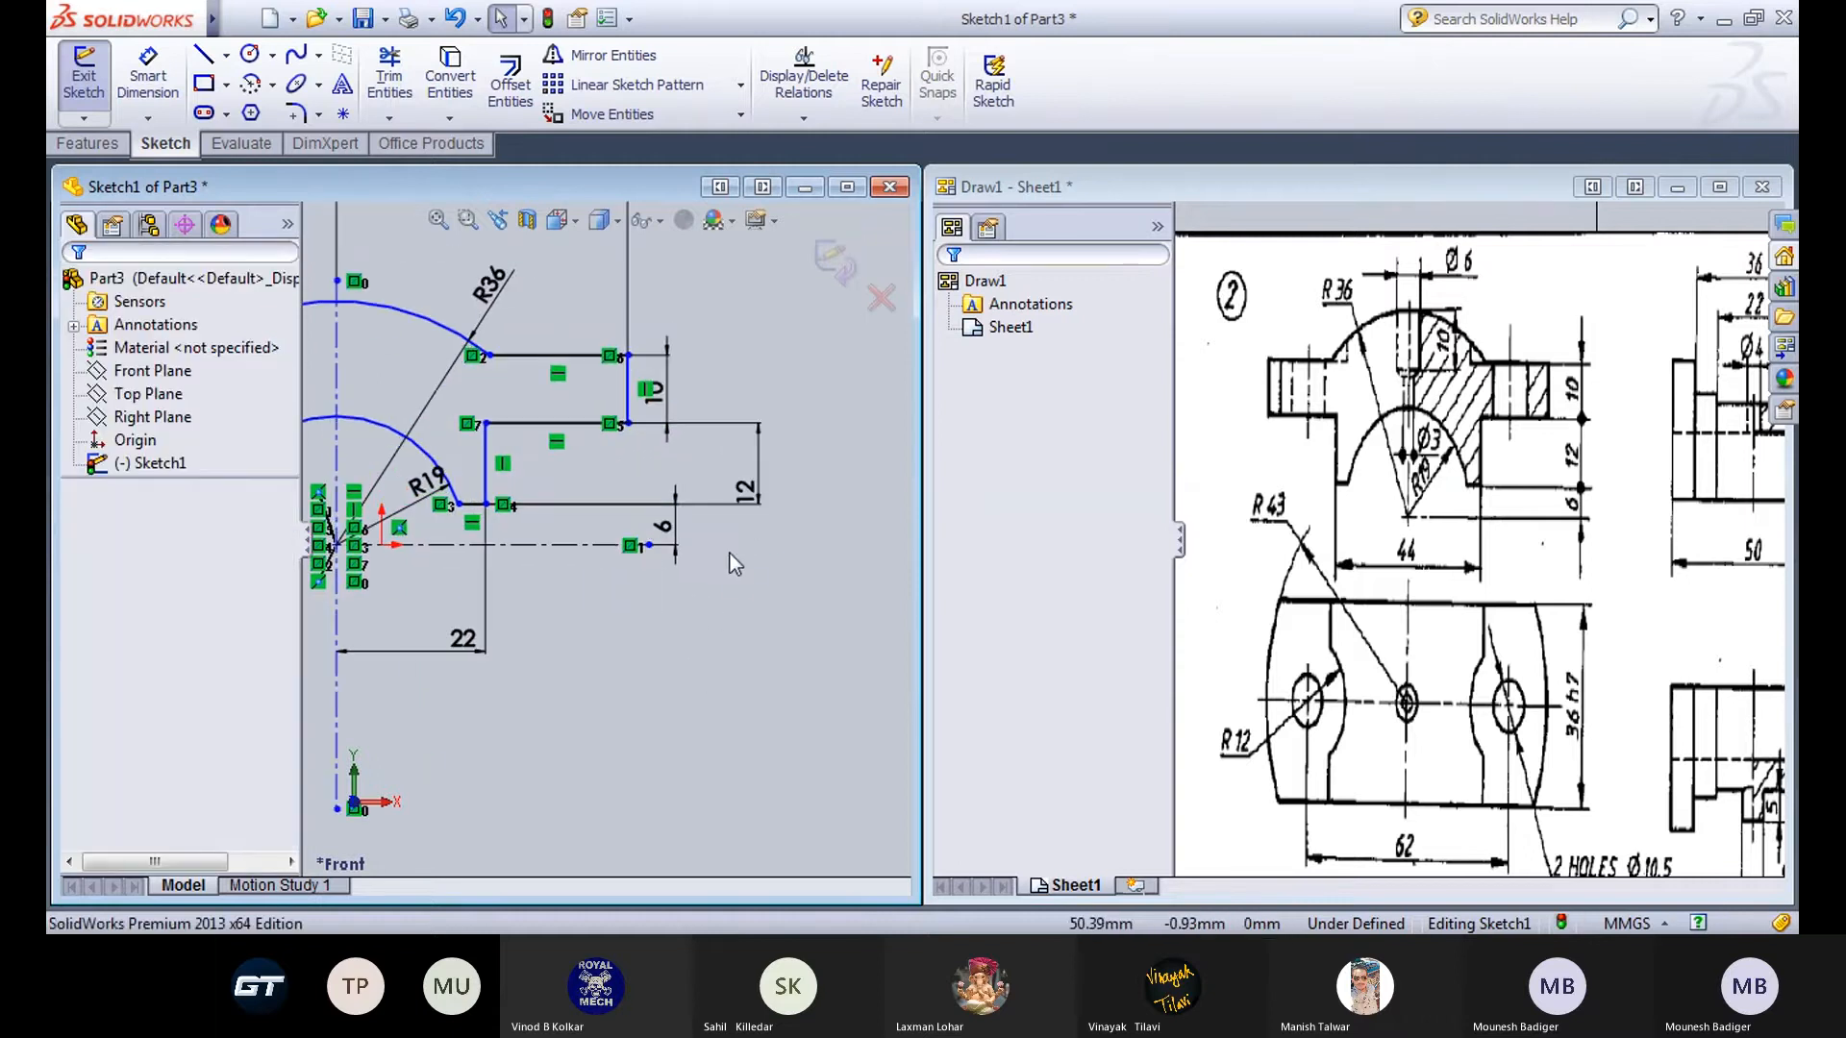
pyautogui.scroll(2, 471, 394)
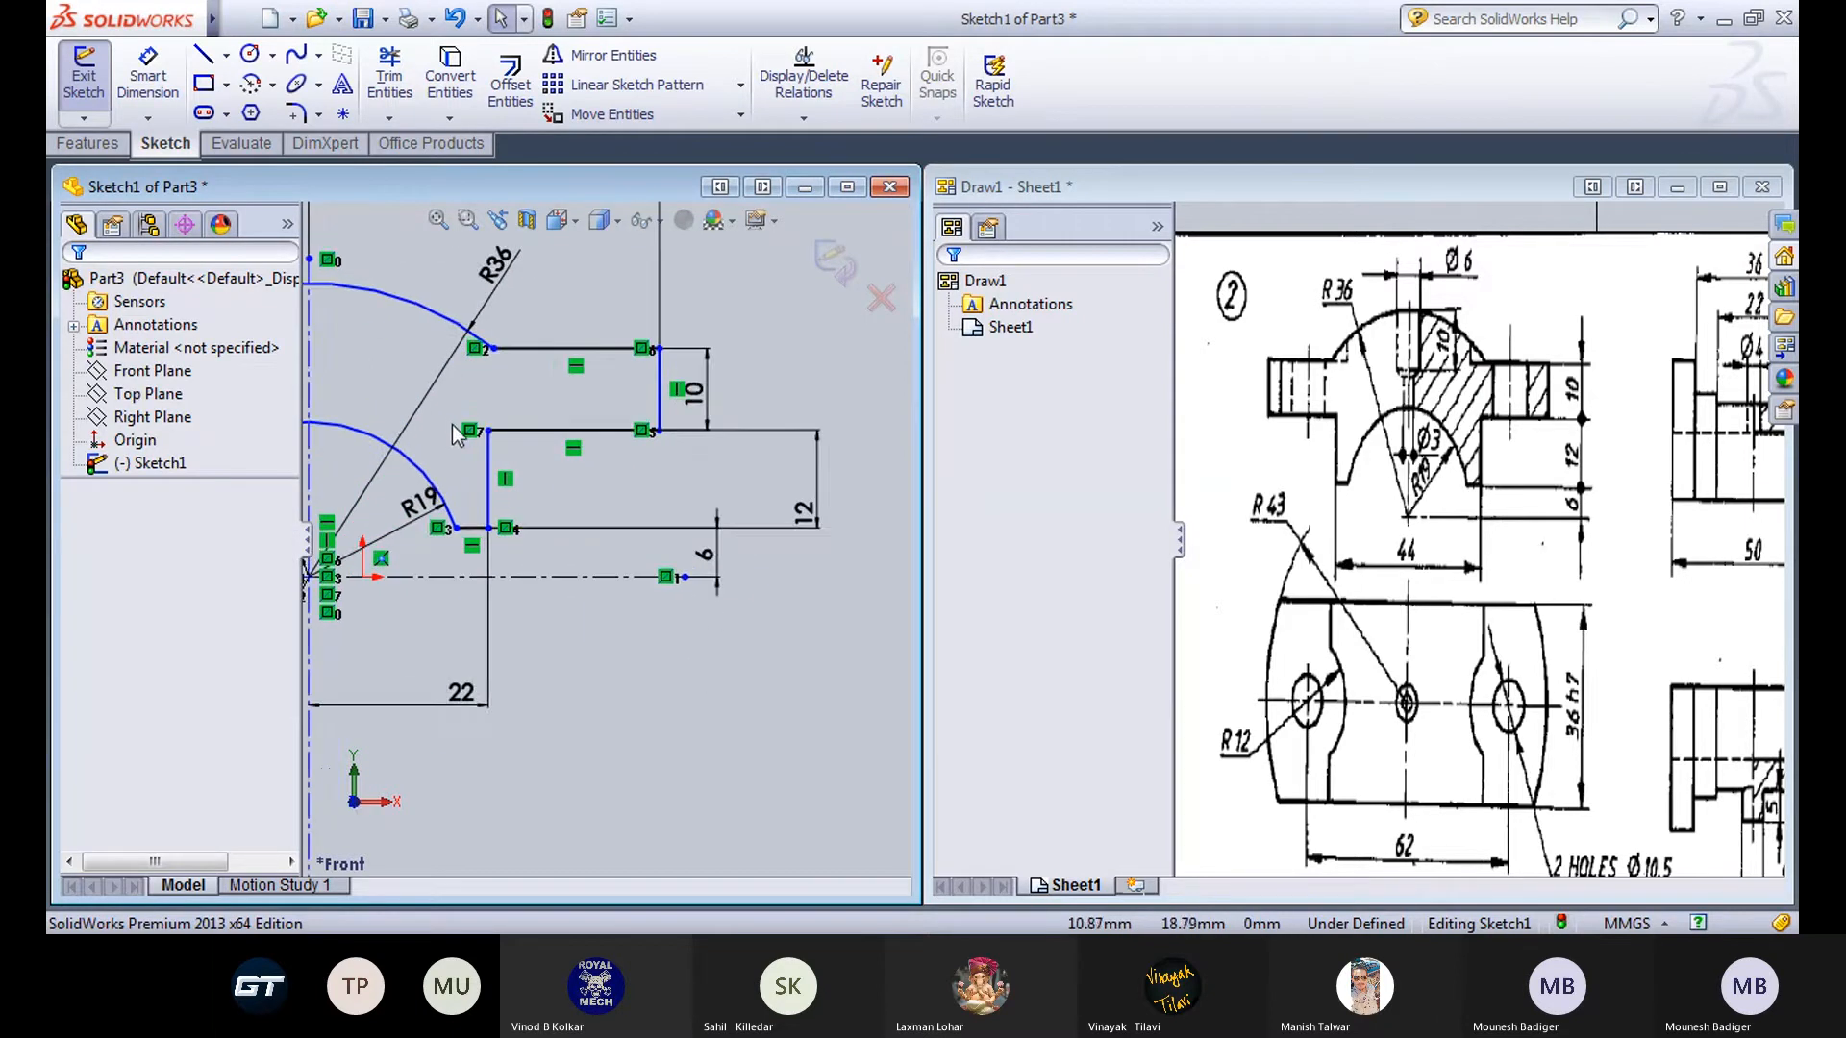
pyautogui.click(573, 227)
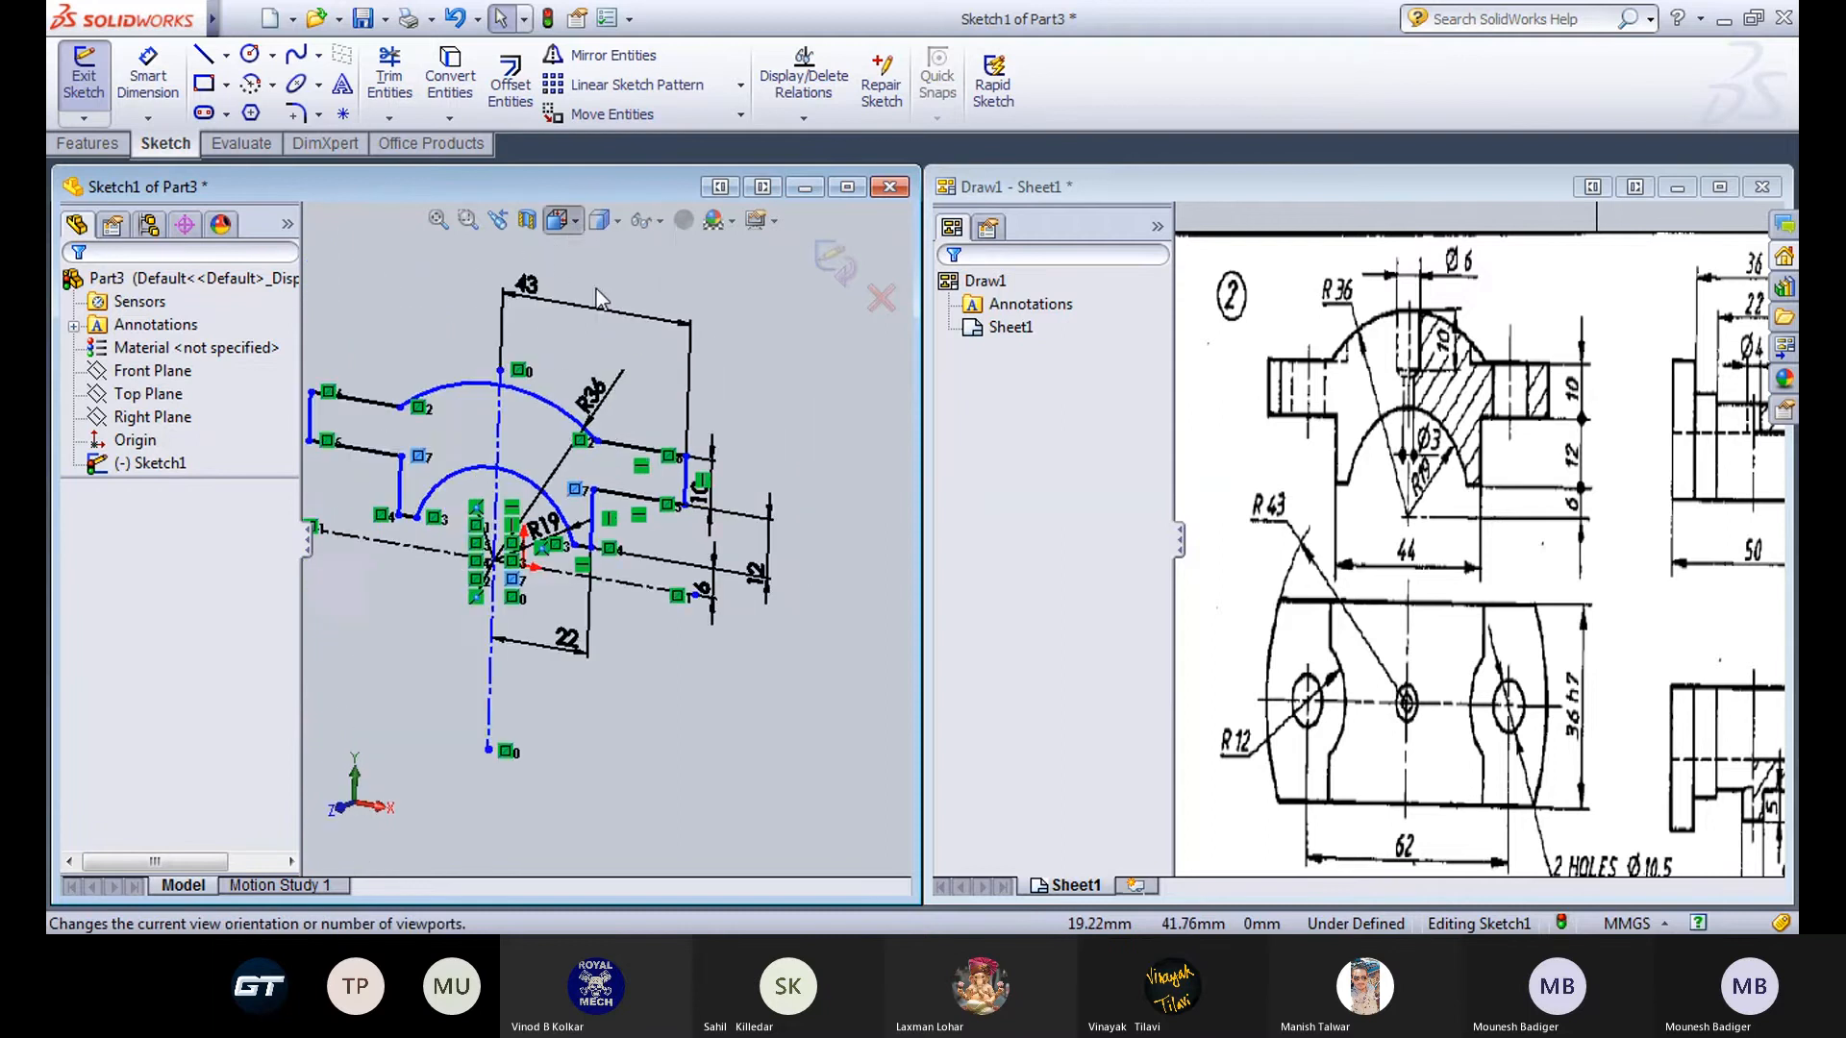
pyautogui.click(598, 314)
pyautogui.scroll(-2, 740, 572)
pyautogui.scroll(-2, 740, 572)
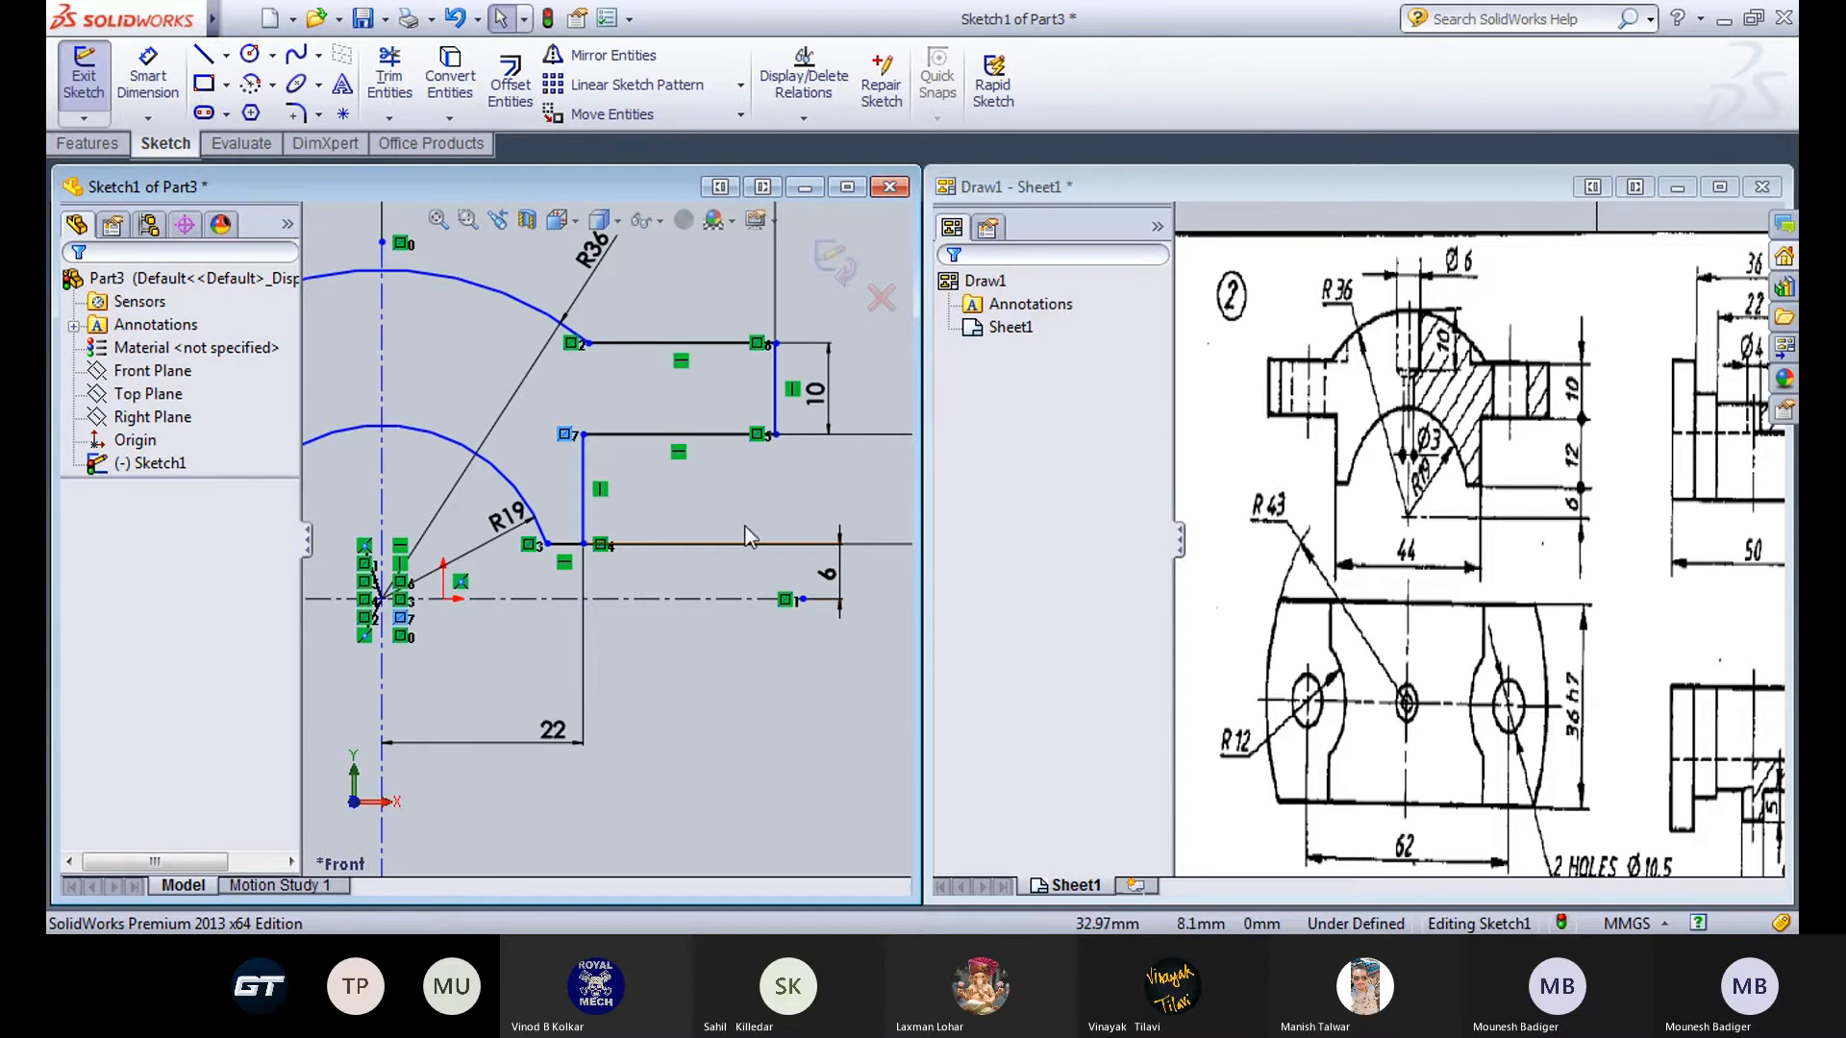
# Move the 12 mm dimension closer to the profile, beneath the flange, and exit the sketch.
pyautogui.click(401, 600)
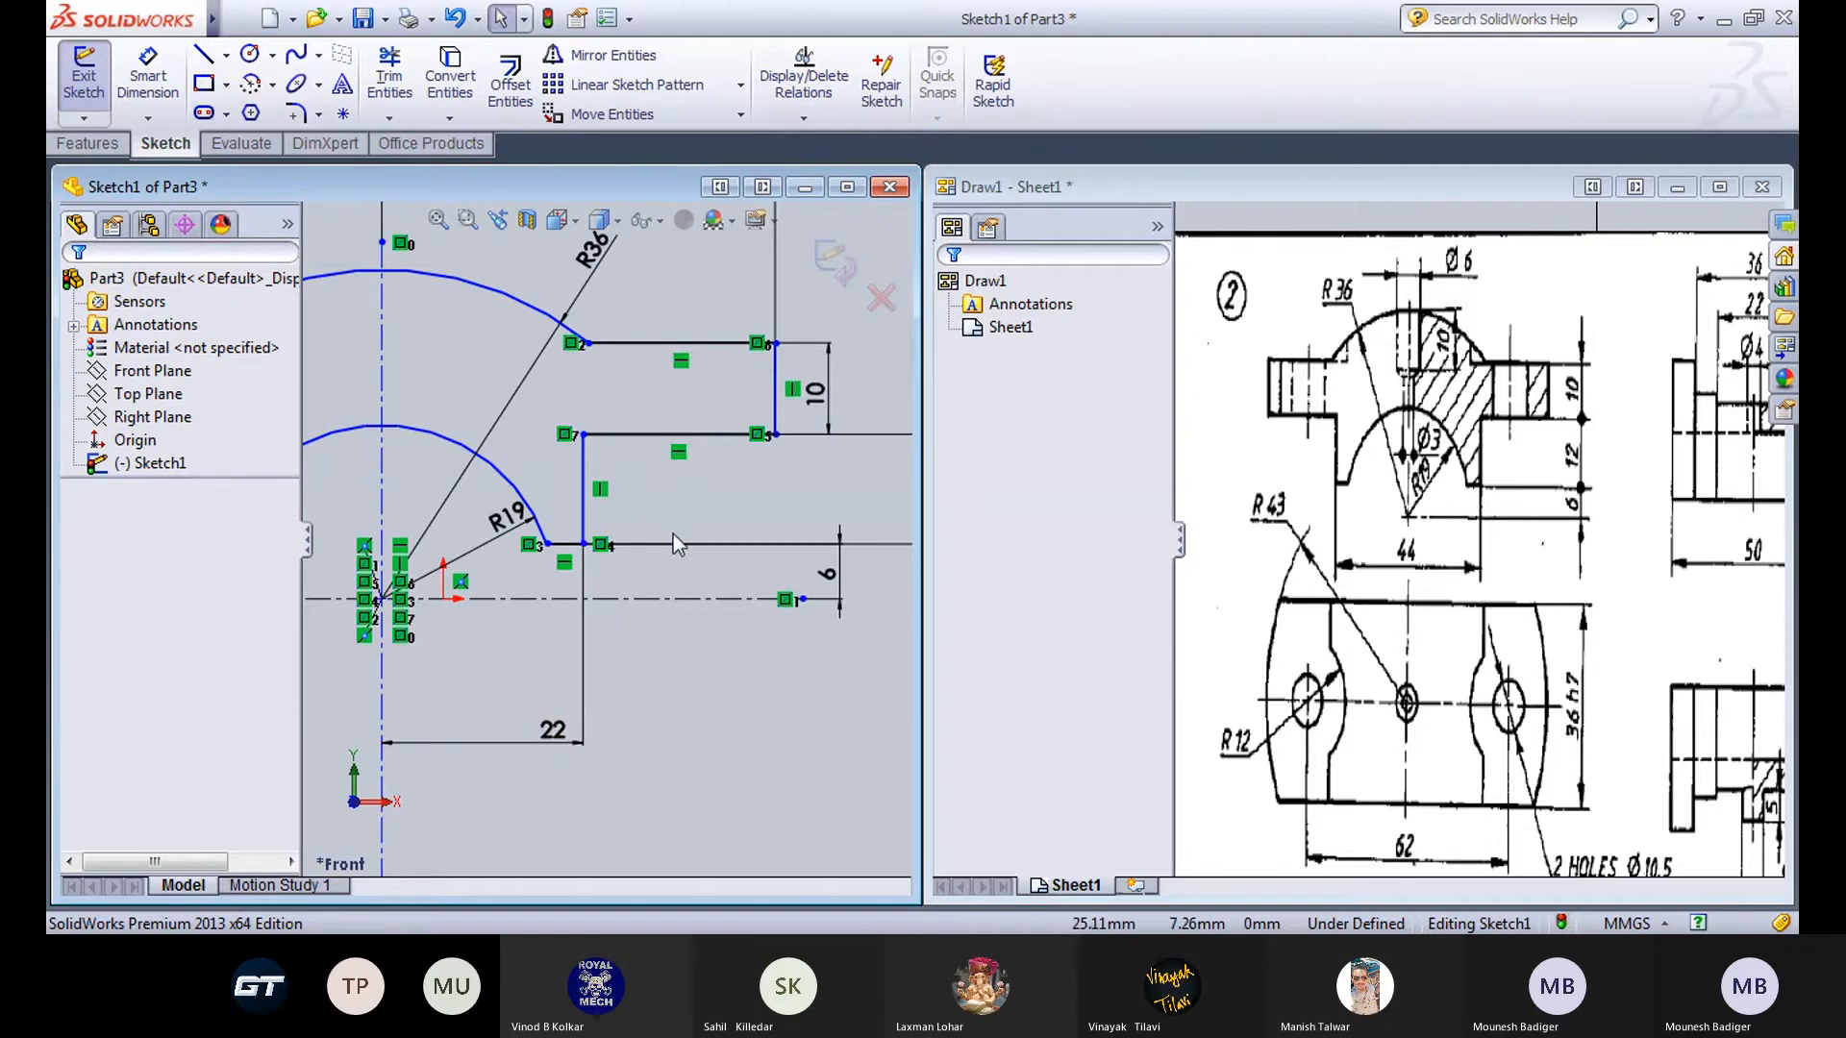
pyautogui.scroll(1, 673, 502)
pyautogui.moveTo(880, 520); pyautogui.dragTo(698, 504)
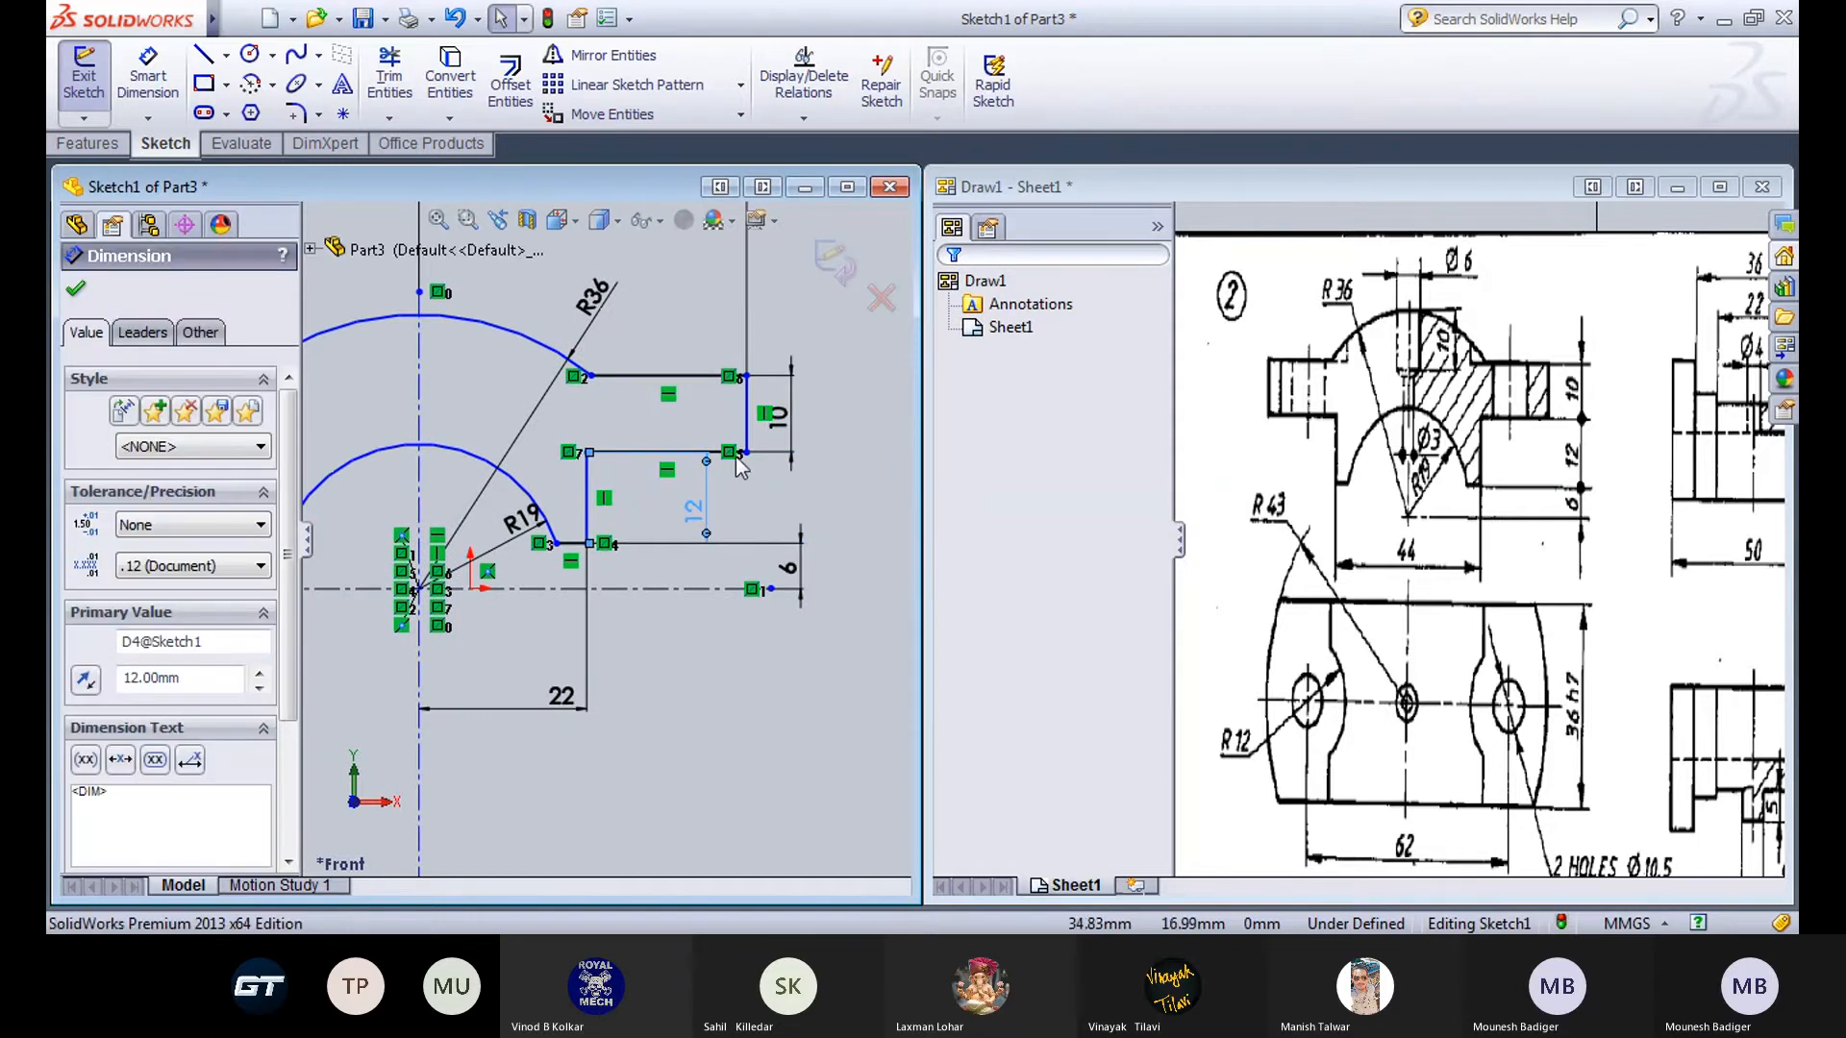
pyautogui.click(849, 372)
pyautogui.scroll(2, 757, 482)
pyautogui.scroll(2, 757, 482)
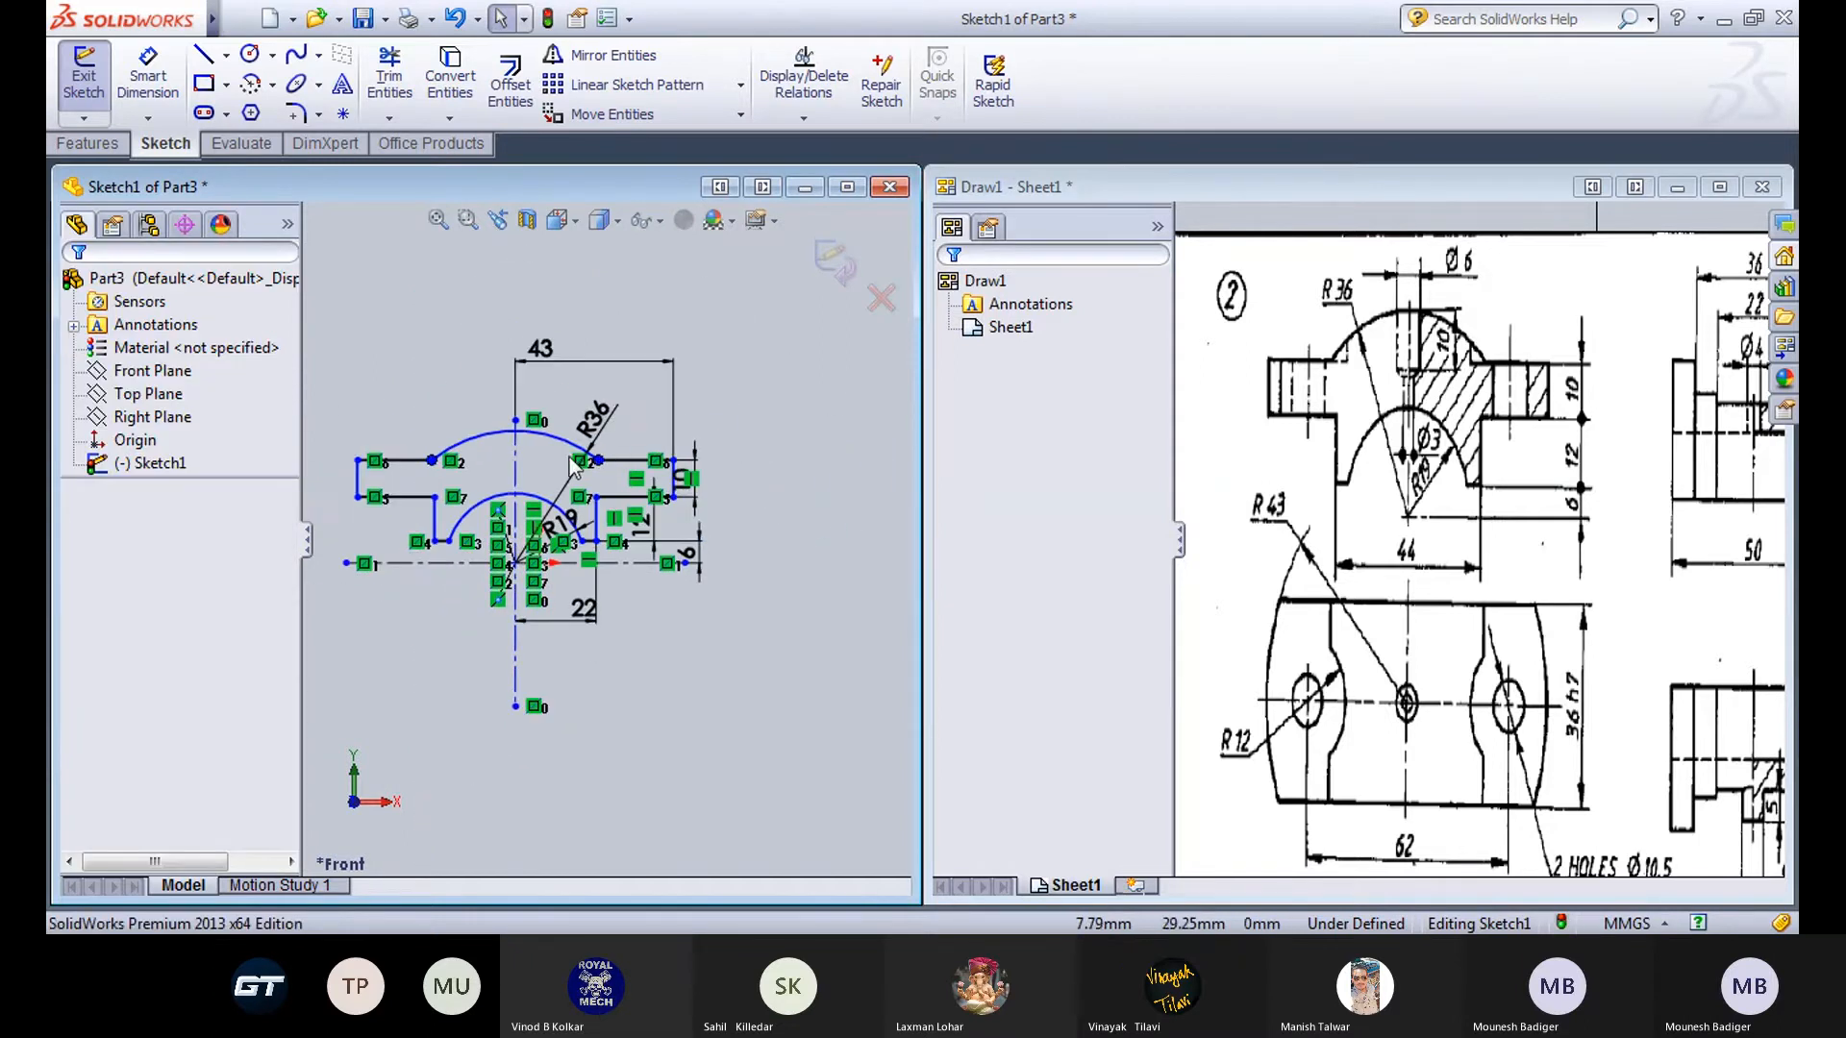
pyautogui.scroll(-2, 398, 503)
pyautogui.click(832, 258)
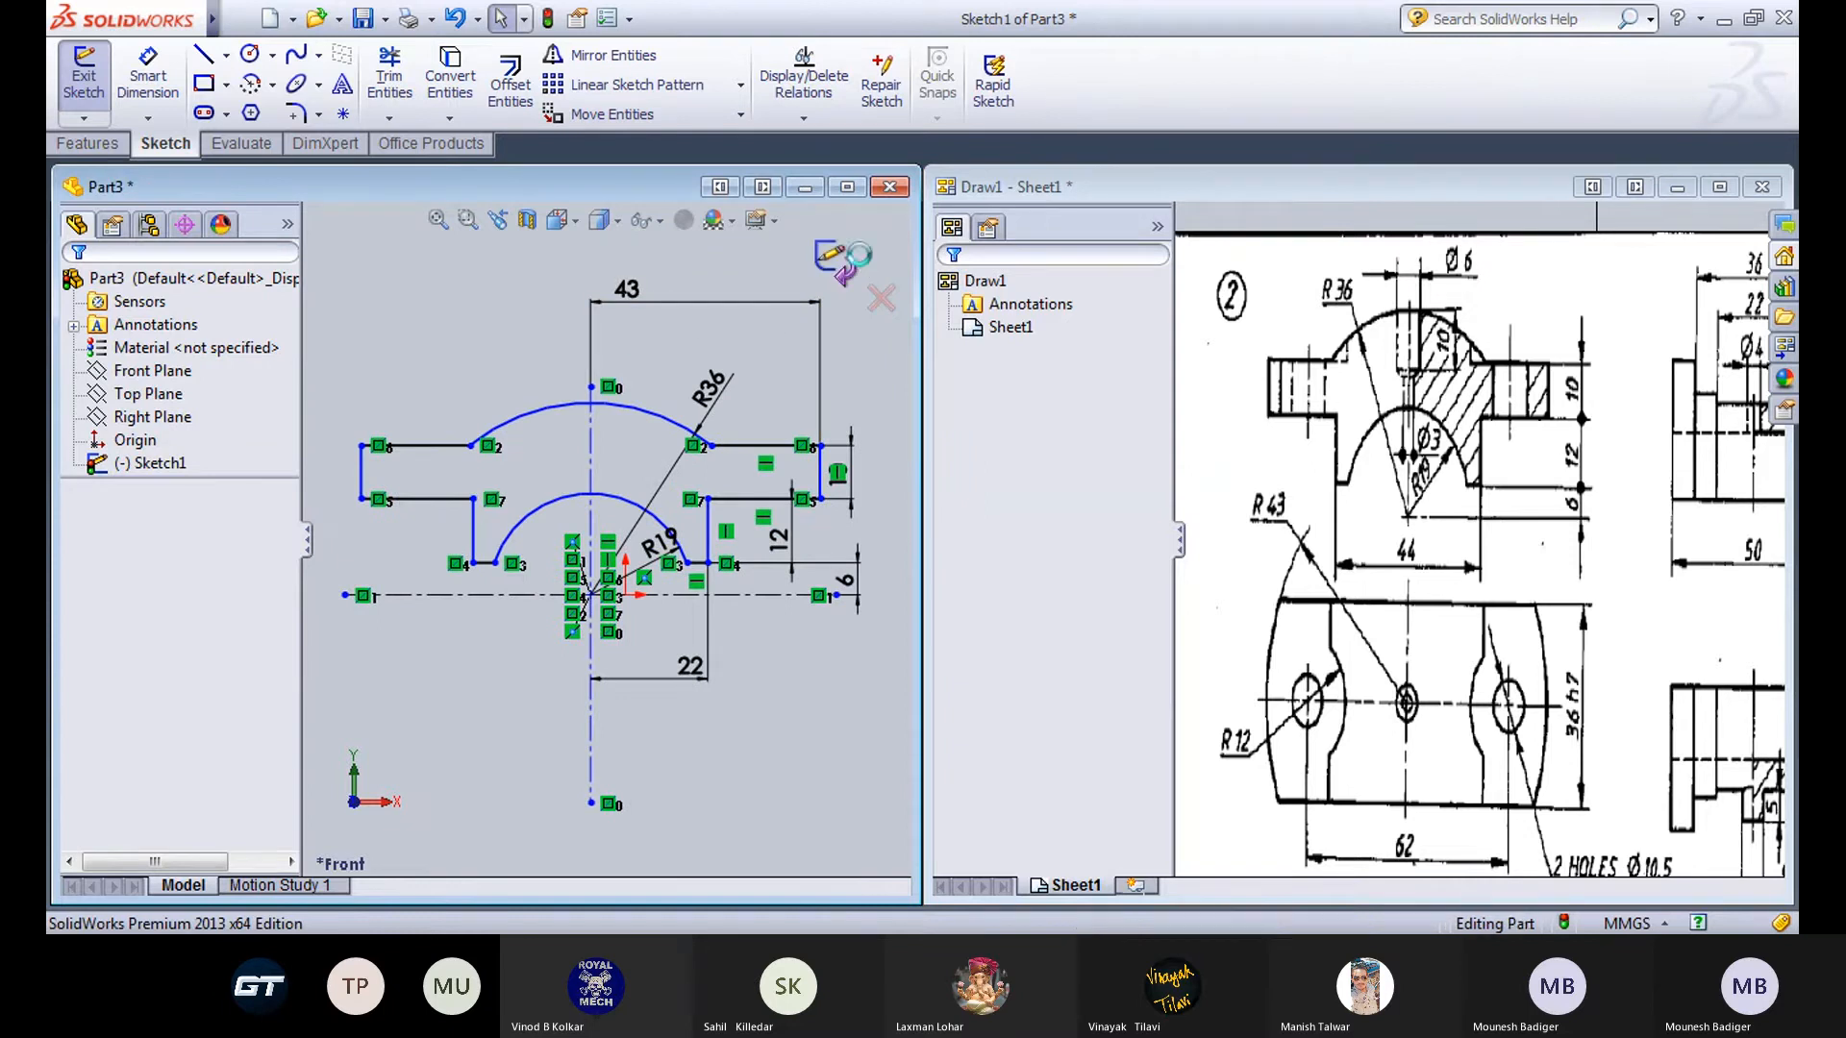
# Maximize the part window and extrude the cap profile 36 mm using the Mid Plane end condition.
pyautogui.click(847, 187)
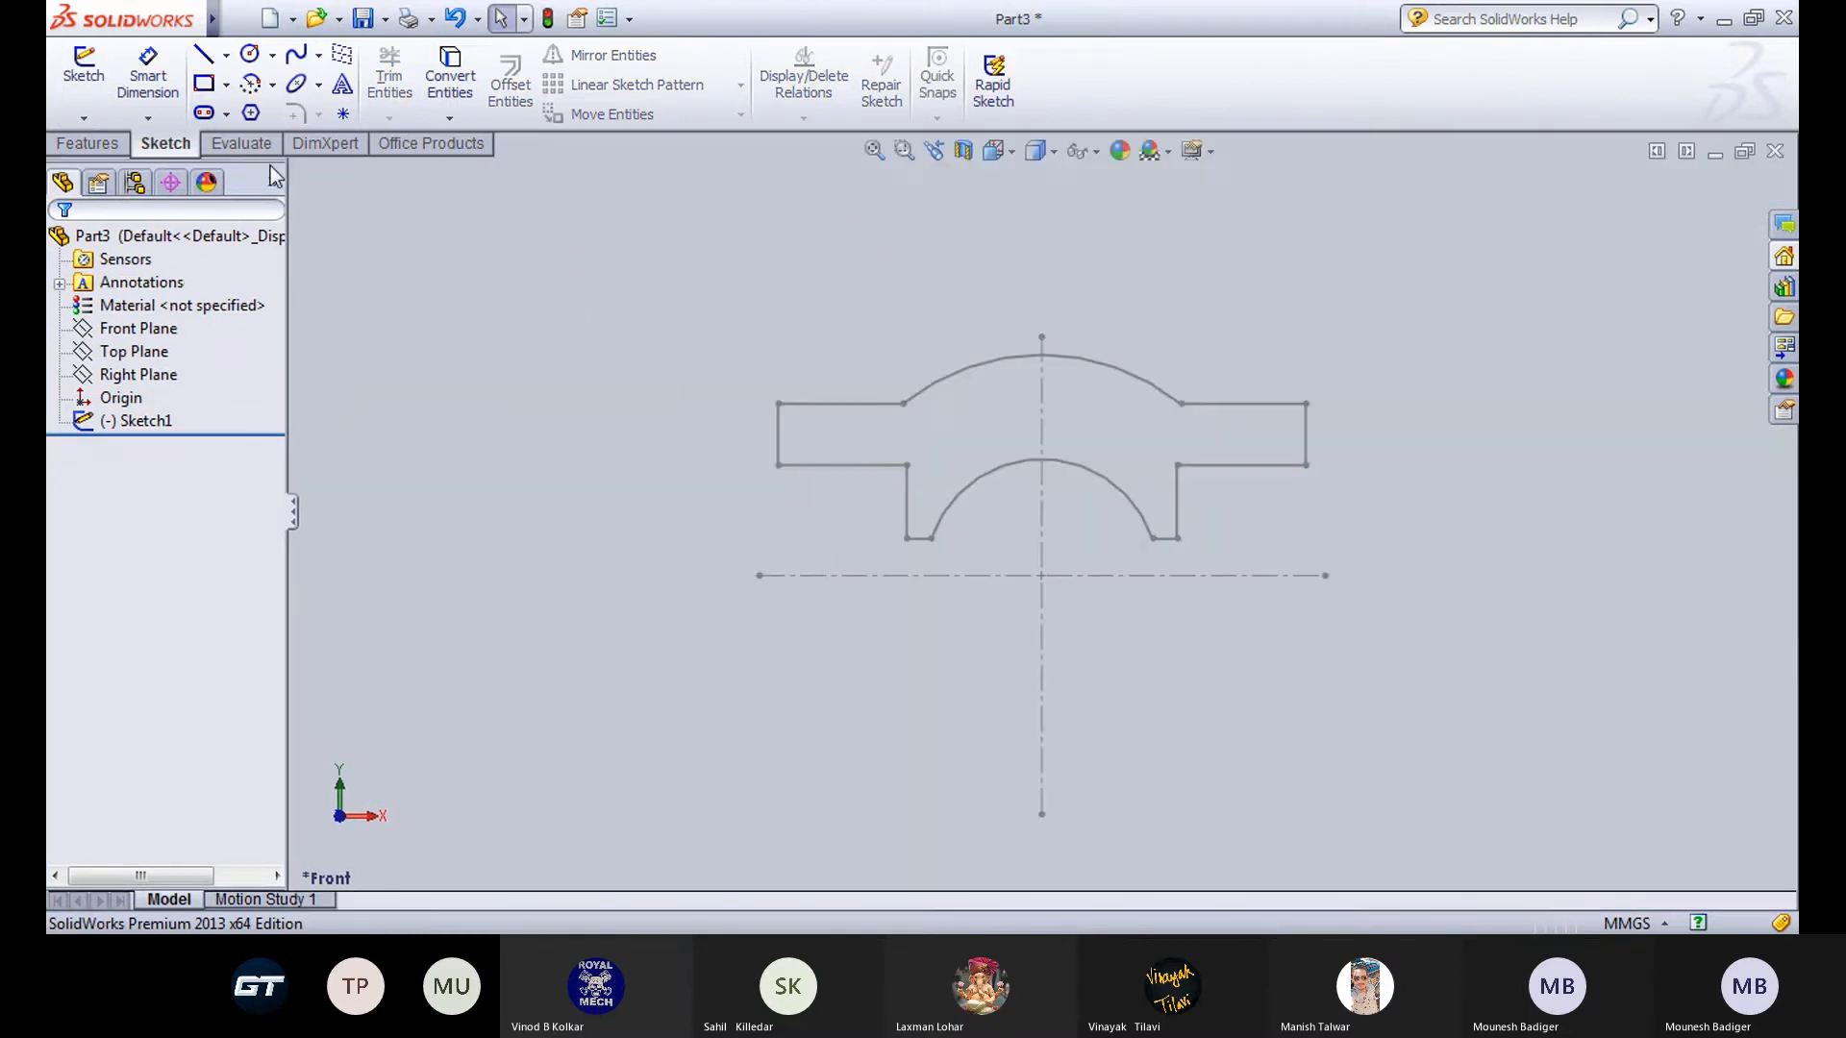
pyautogui.click(85, 144)
pyautogui.click(96, 81)
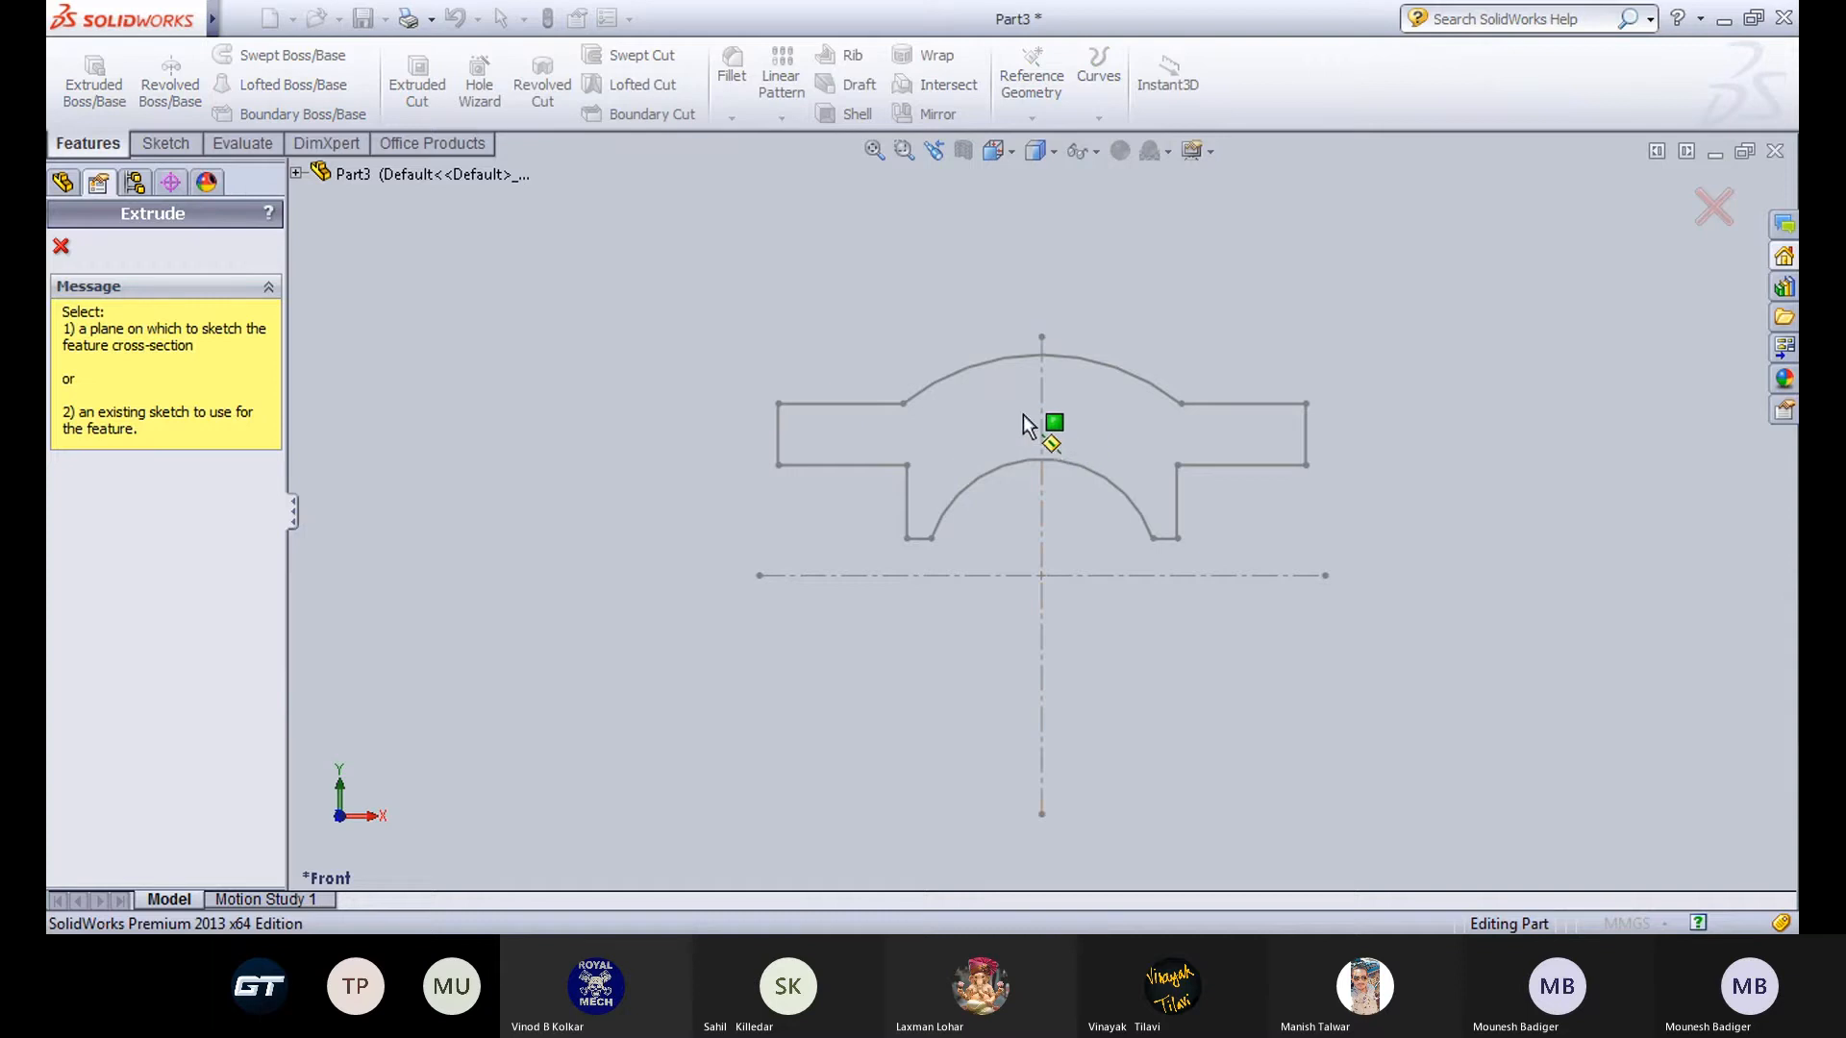
pyautogui.click(964, 371)
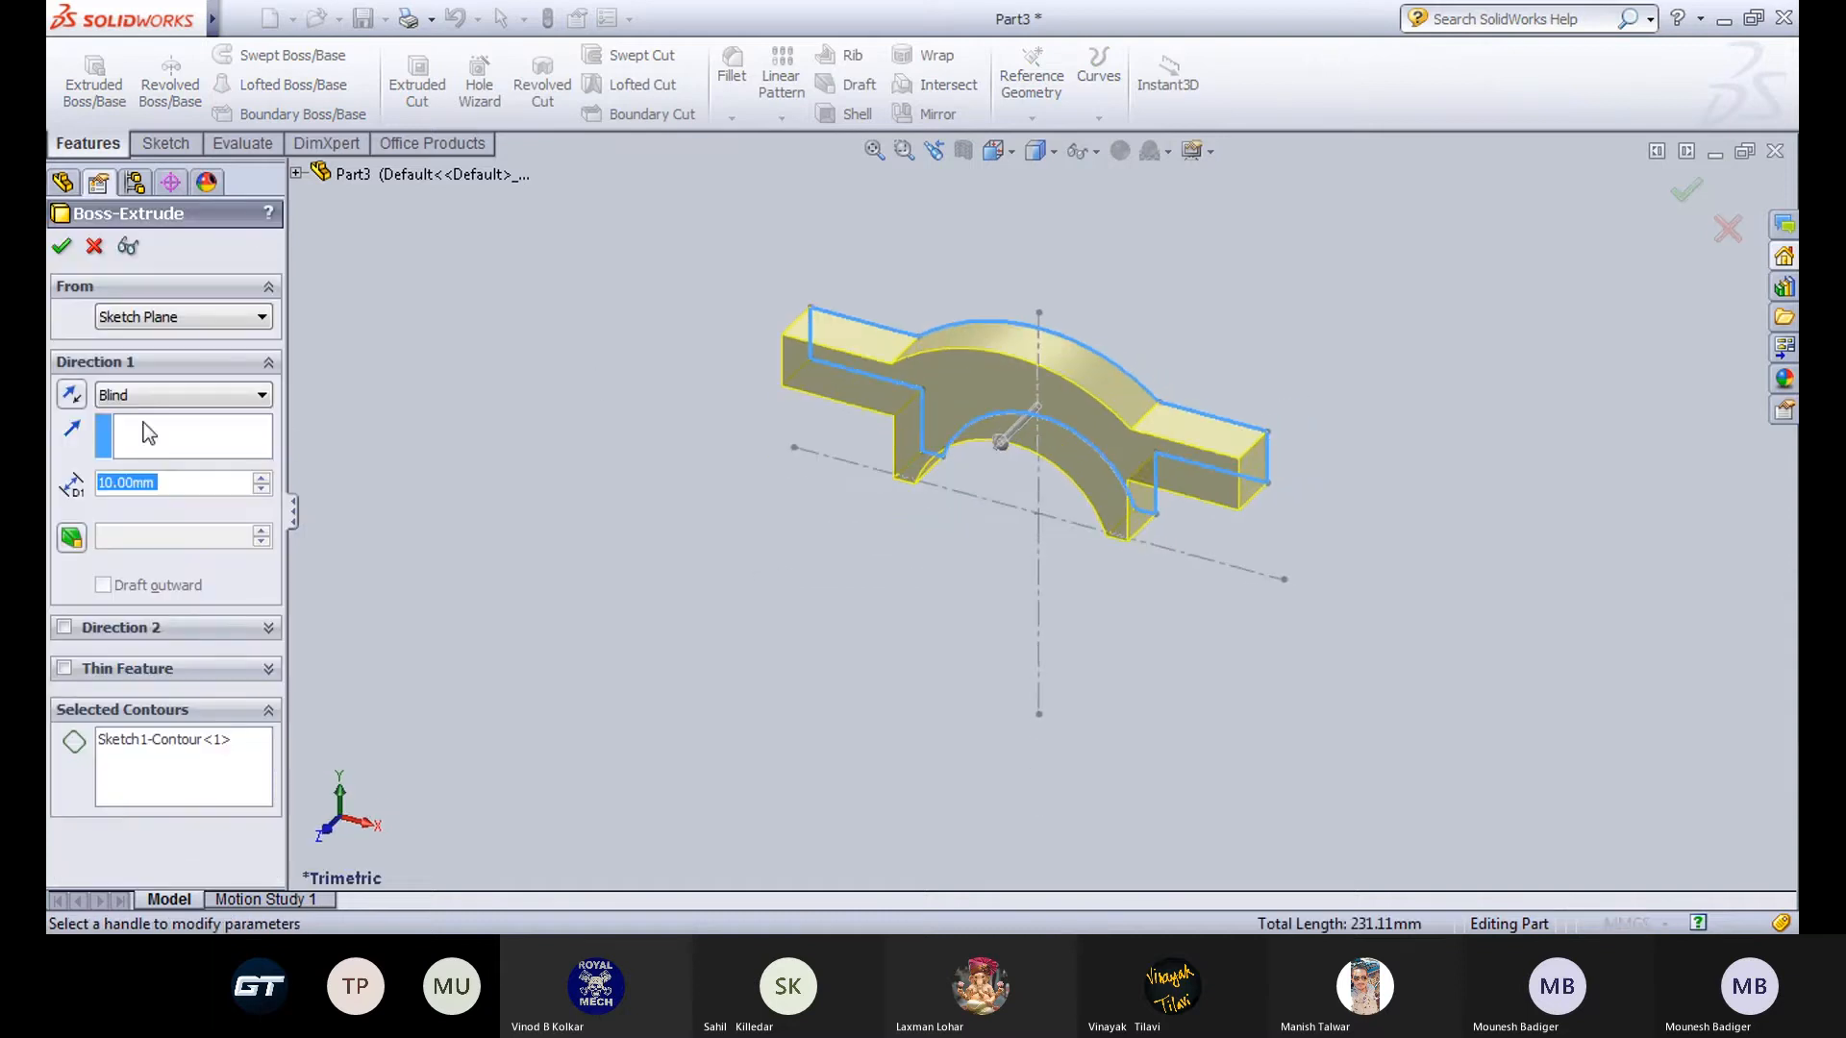
pyautogui.click(160, 397)
pyautogui.click(142, 500)
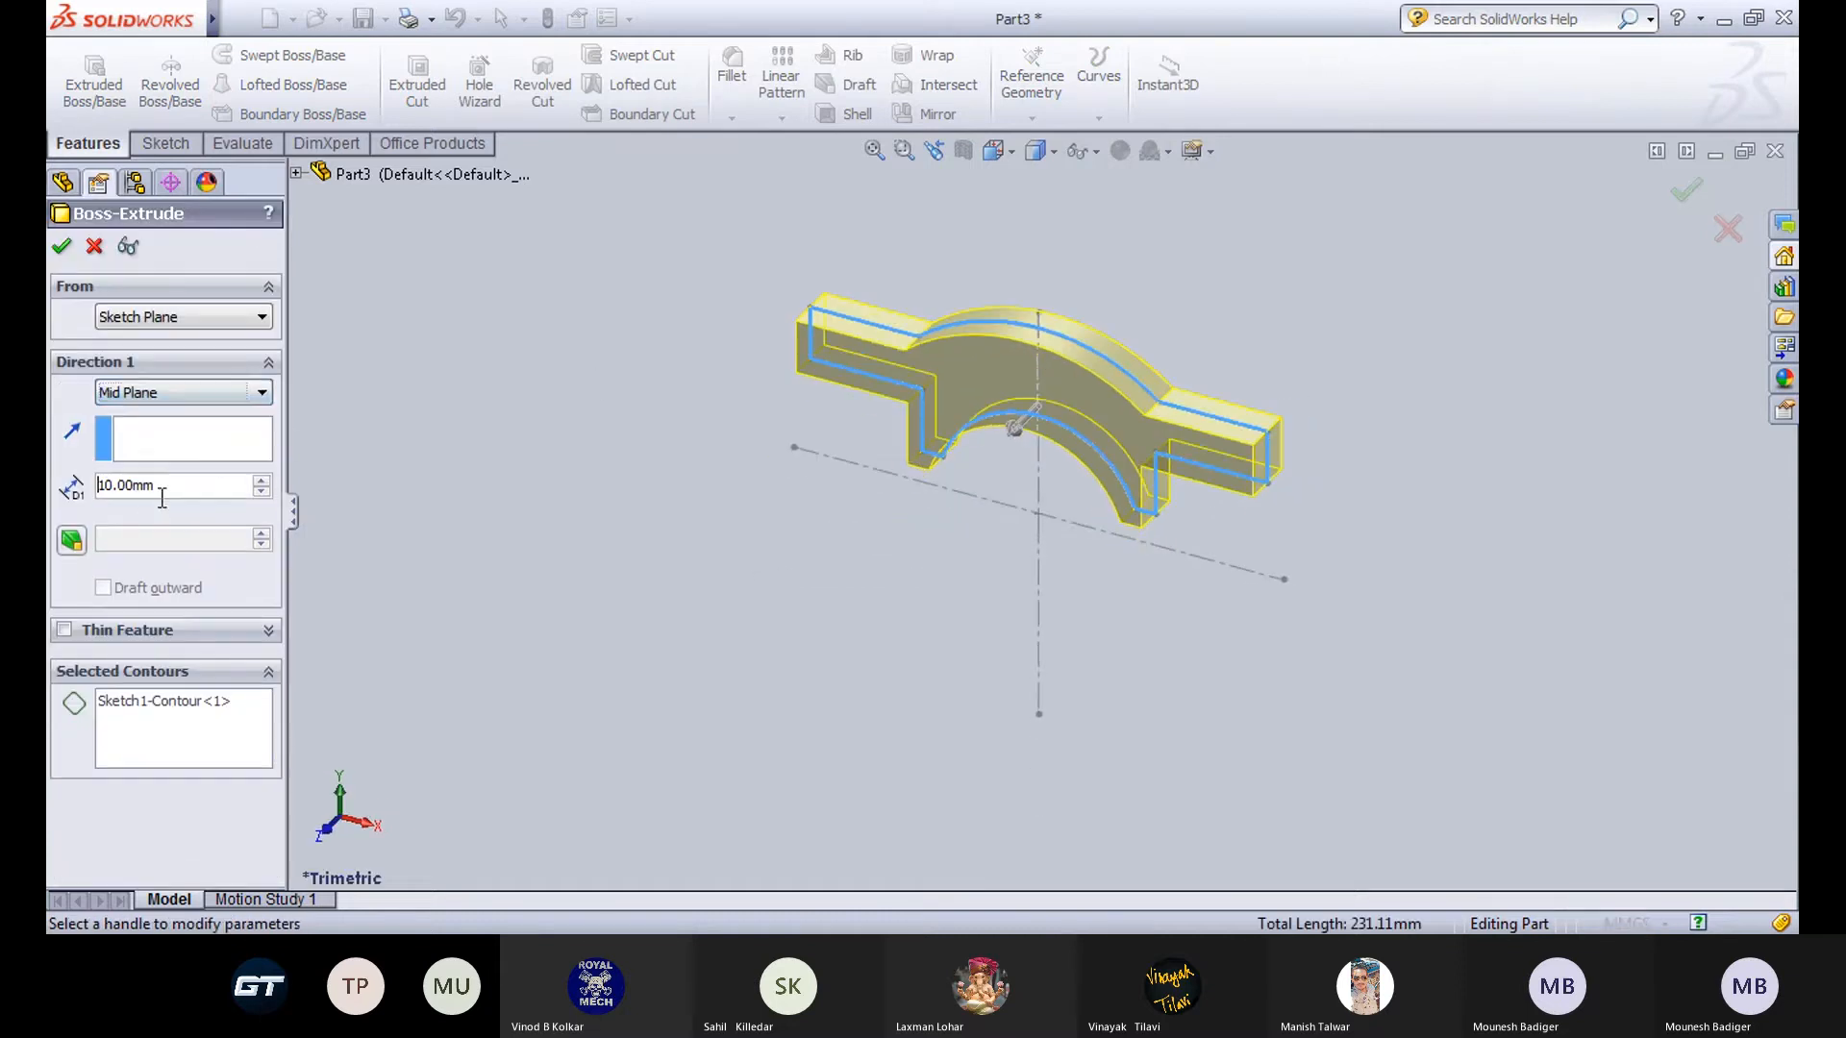
pyautogui.write('36')
pyautogui.press('Return')
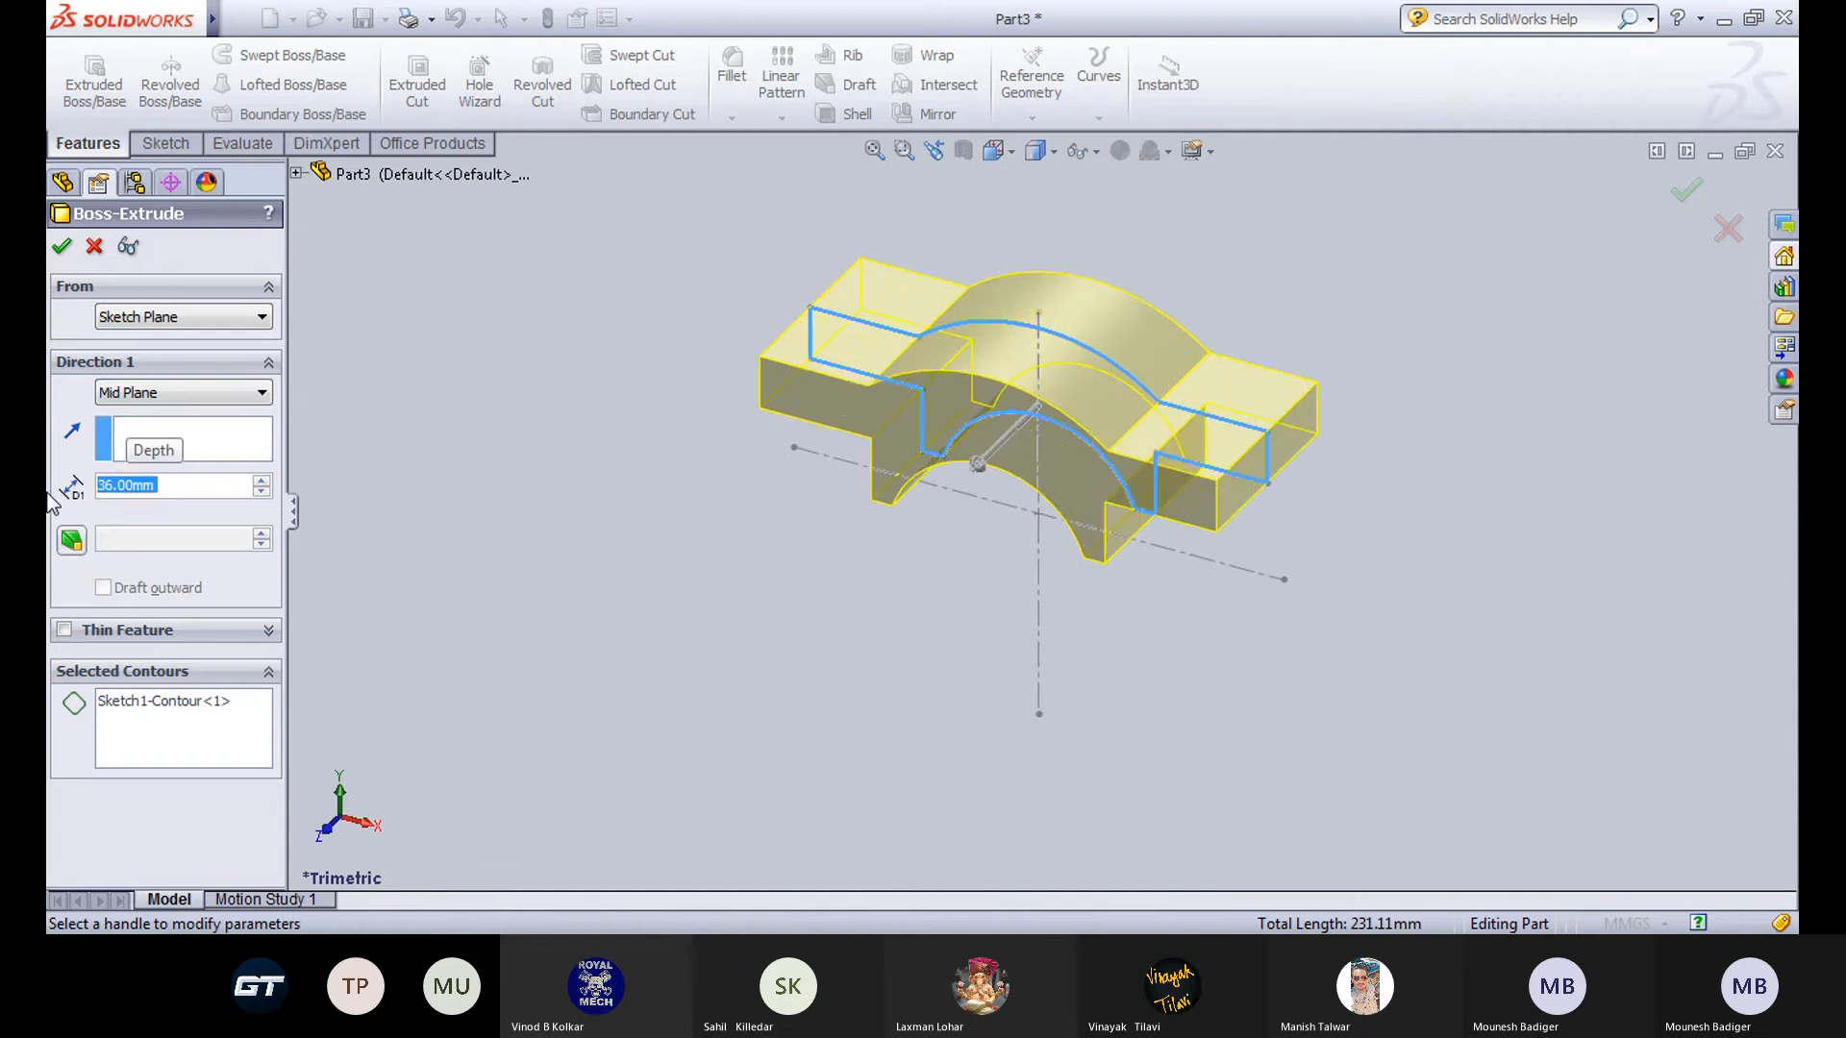
pyautogui.moveTo(337, 556); pyautogui.dragTo(608, 423, button='middle')
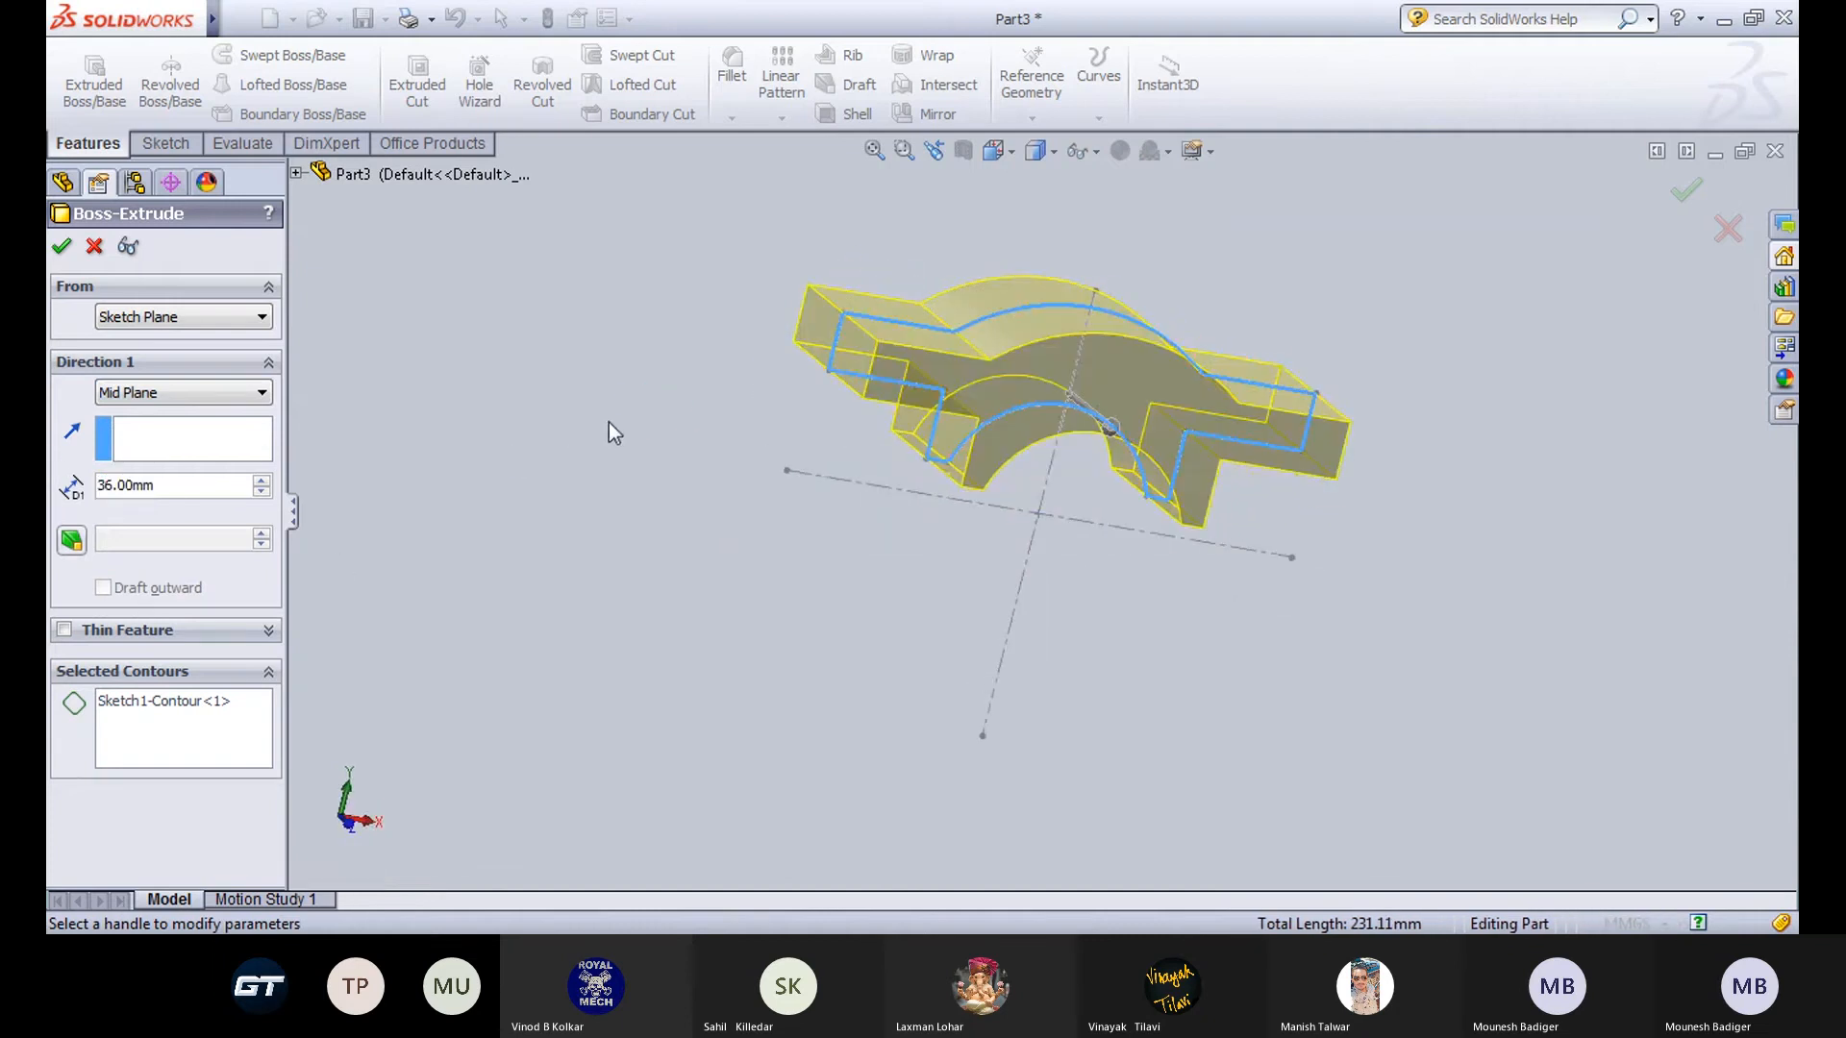
pyautogui.click(61, 246)
pyautogui.moveTo(696, 498)
pyautogui.mouseDown(button='middle')
pyautogui.moveTo(878, 391)
pyautogui.moveTo(692, 465)
pyautogui.mouseUp(button='middle')
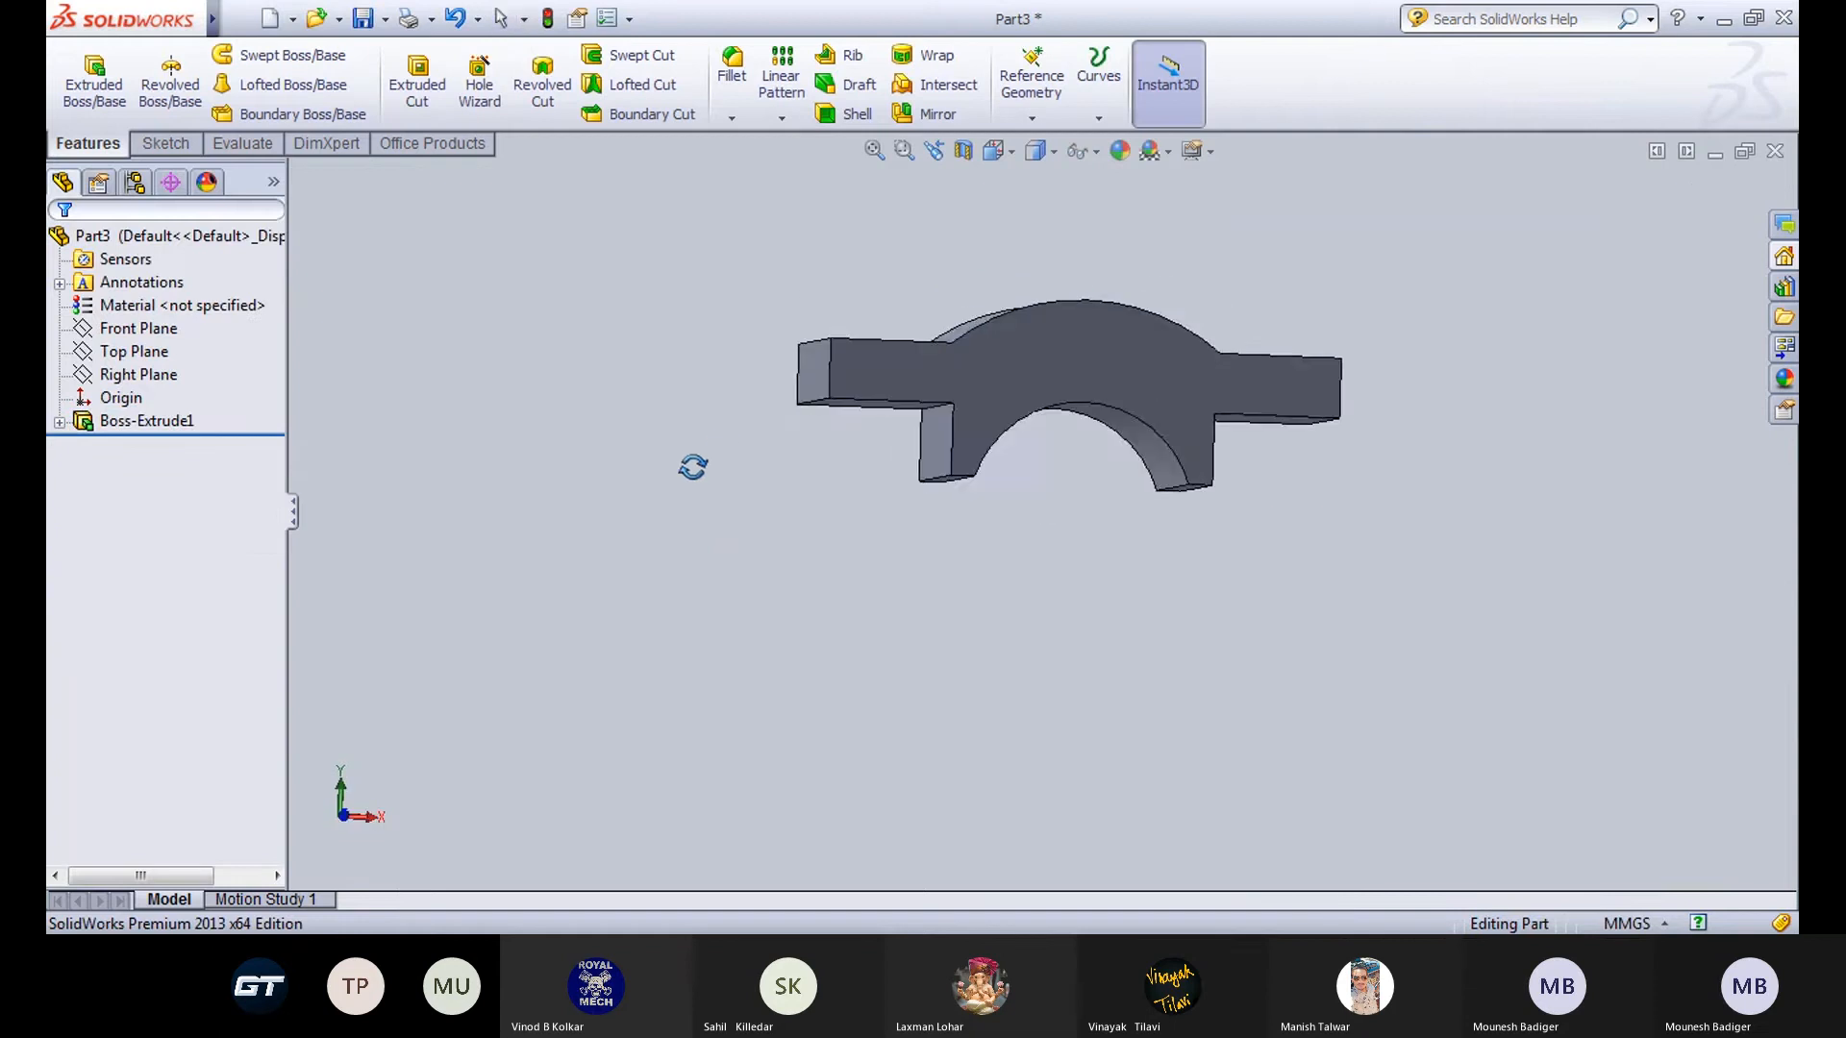
# Check the cap's plan view in the reference drawing and start a top-view sketch on the left flange's upper face.
pyautogui.click(615, 865)
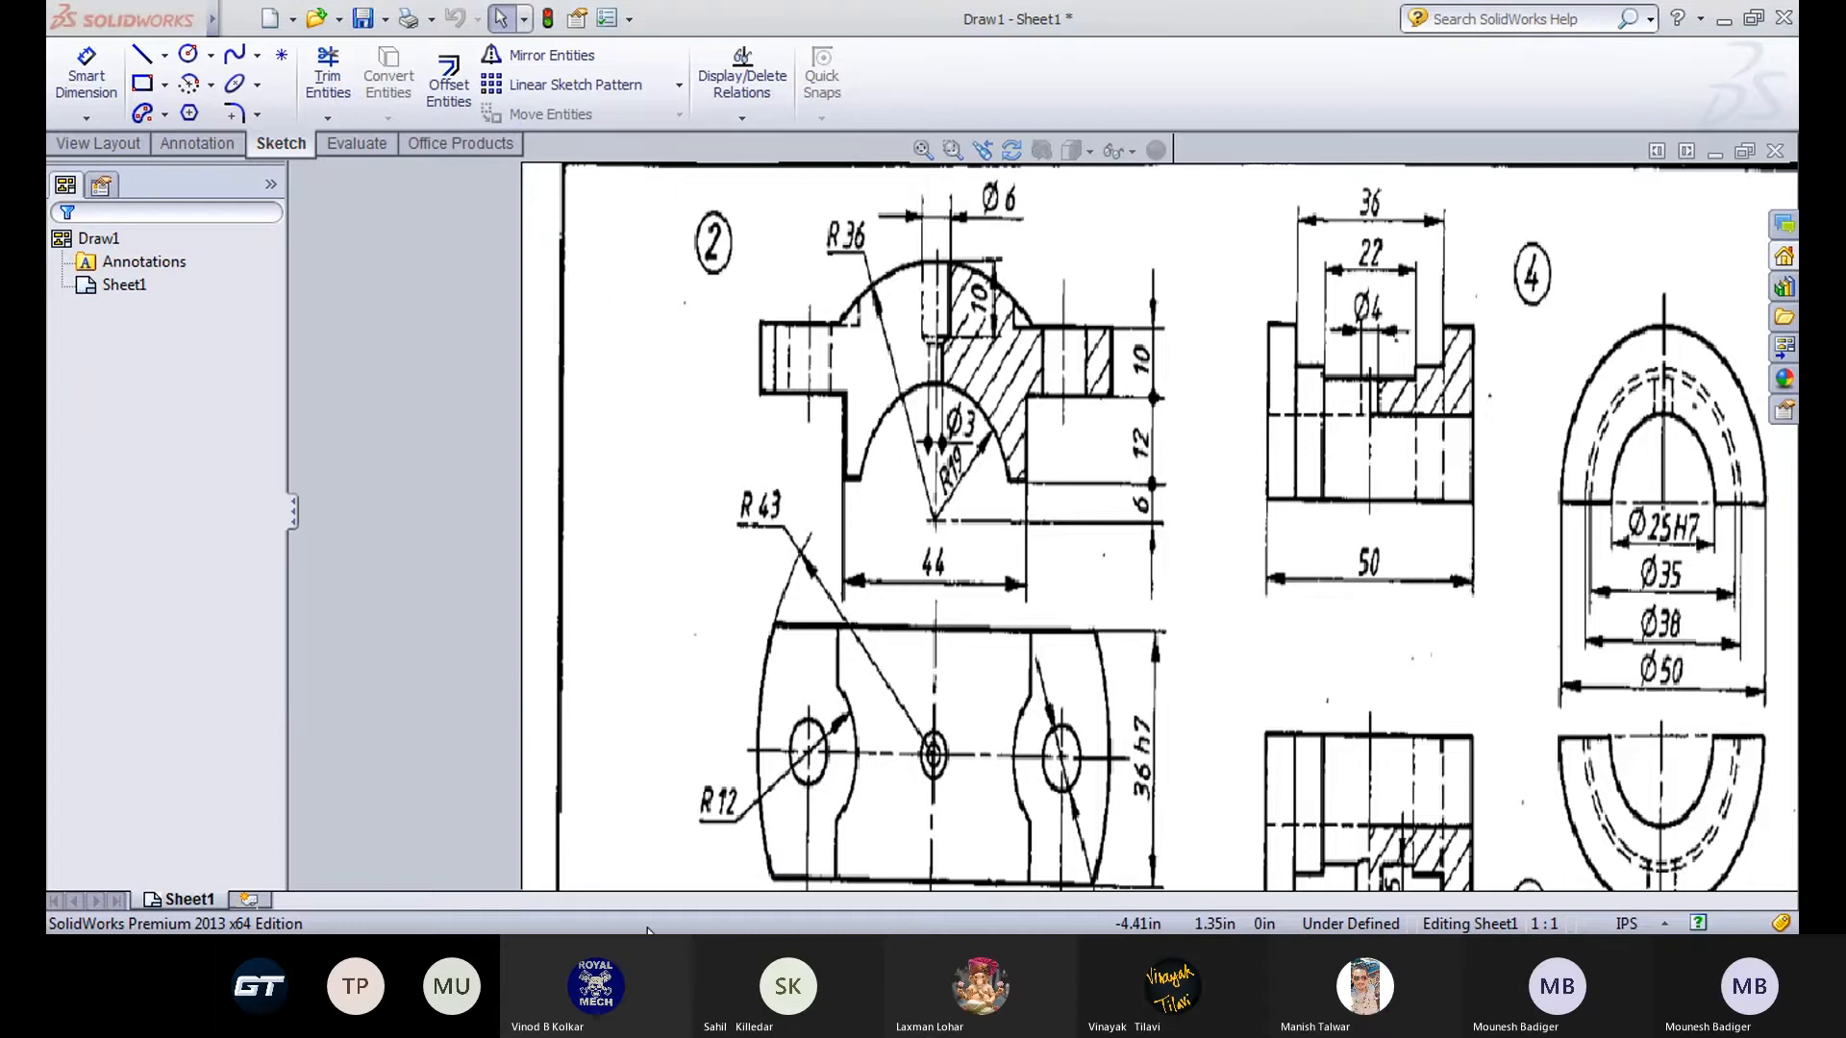
pyautogui.click(631, 902)
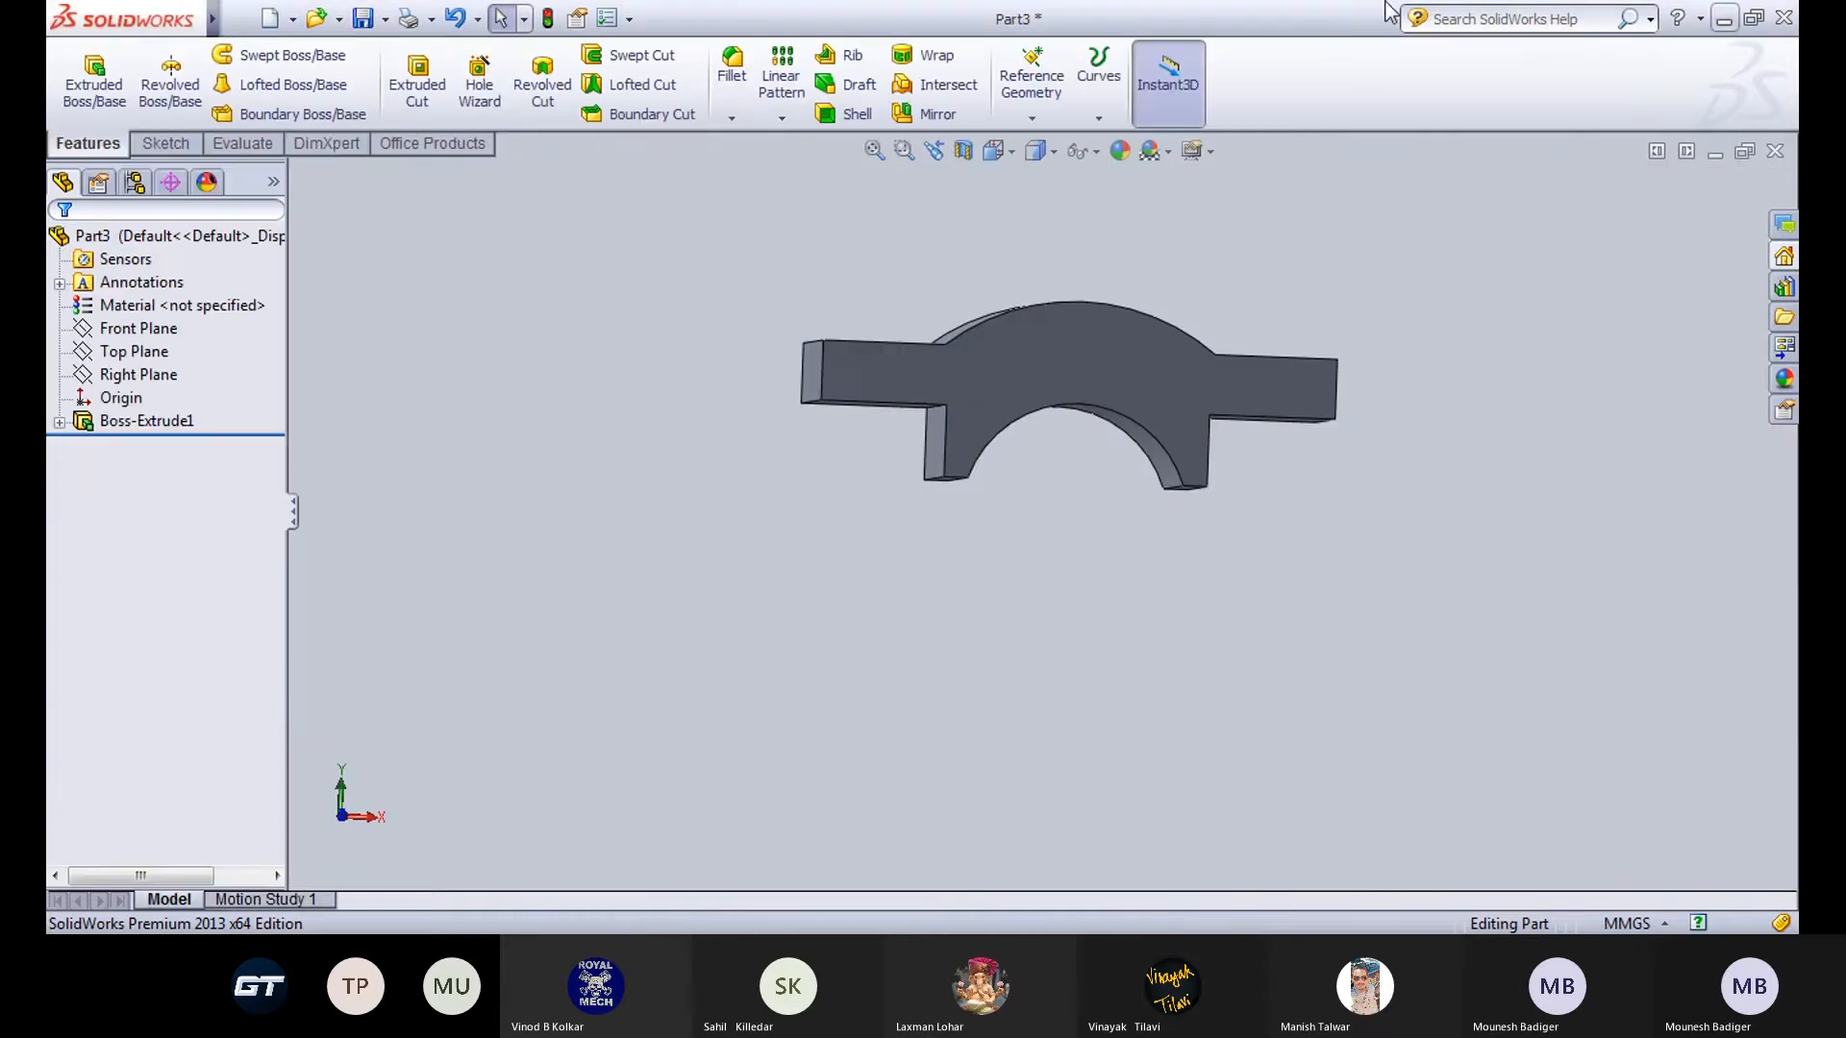
pyautogui.moveTo(1150, 250); pyautogui.dragTo(1138, 439, button='middle')
pyautogui.click(877, 361)
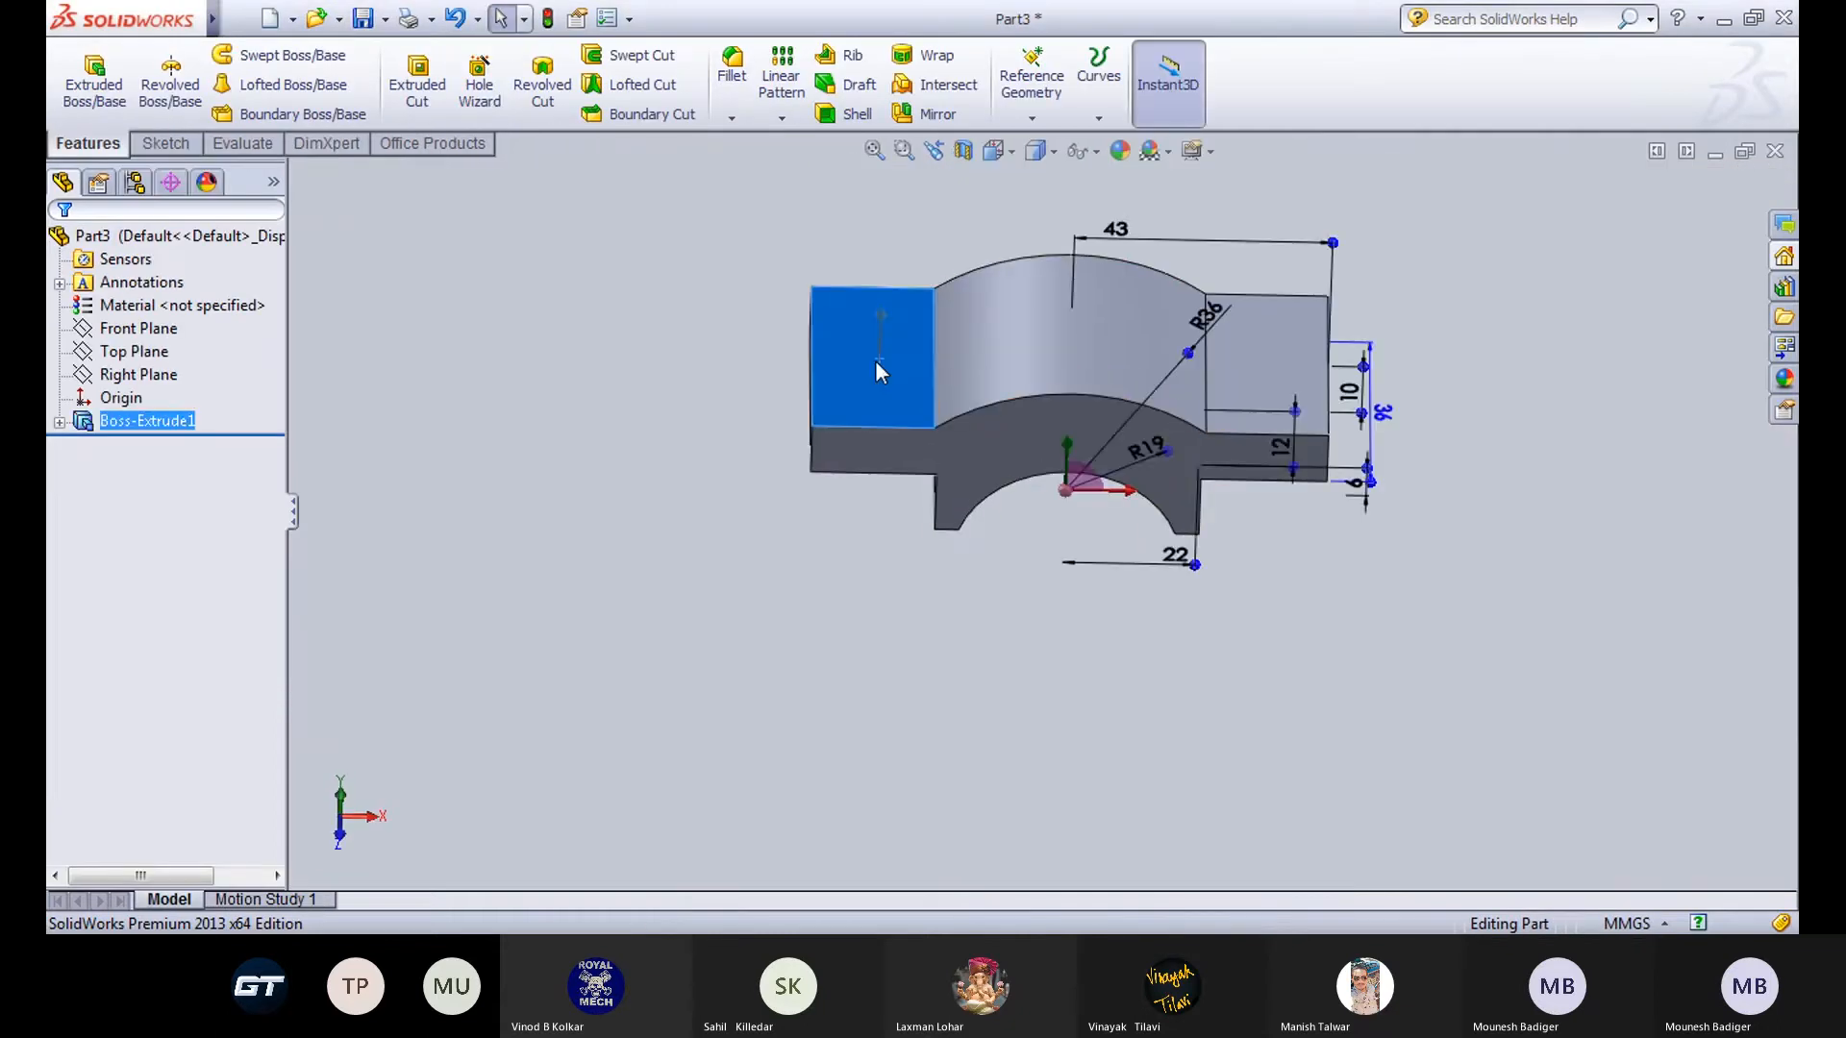
pyautogui.click(971, 273)
pyautogui.click(995, 150)
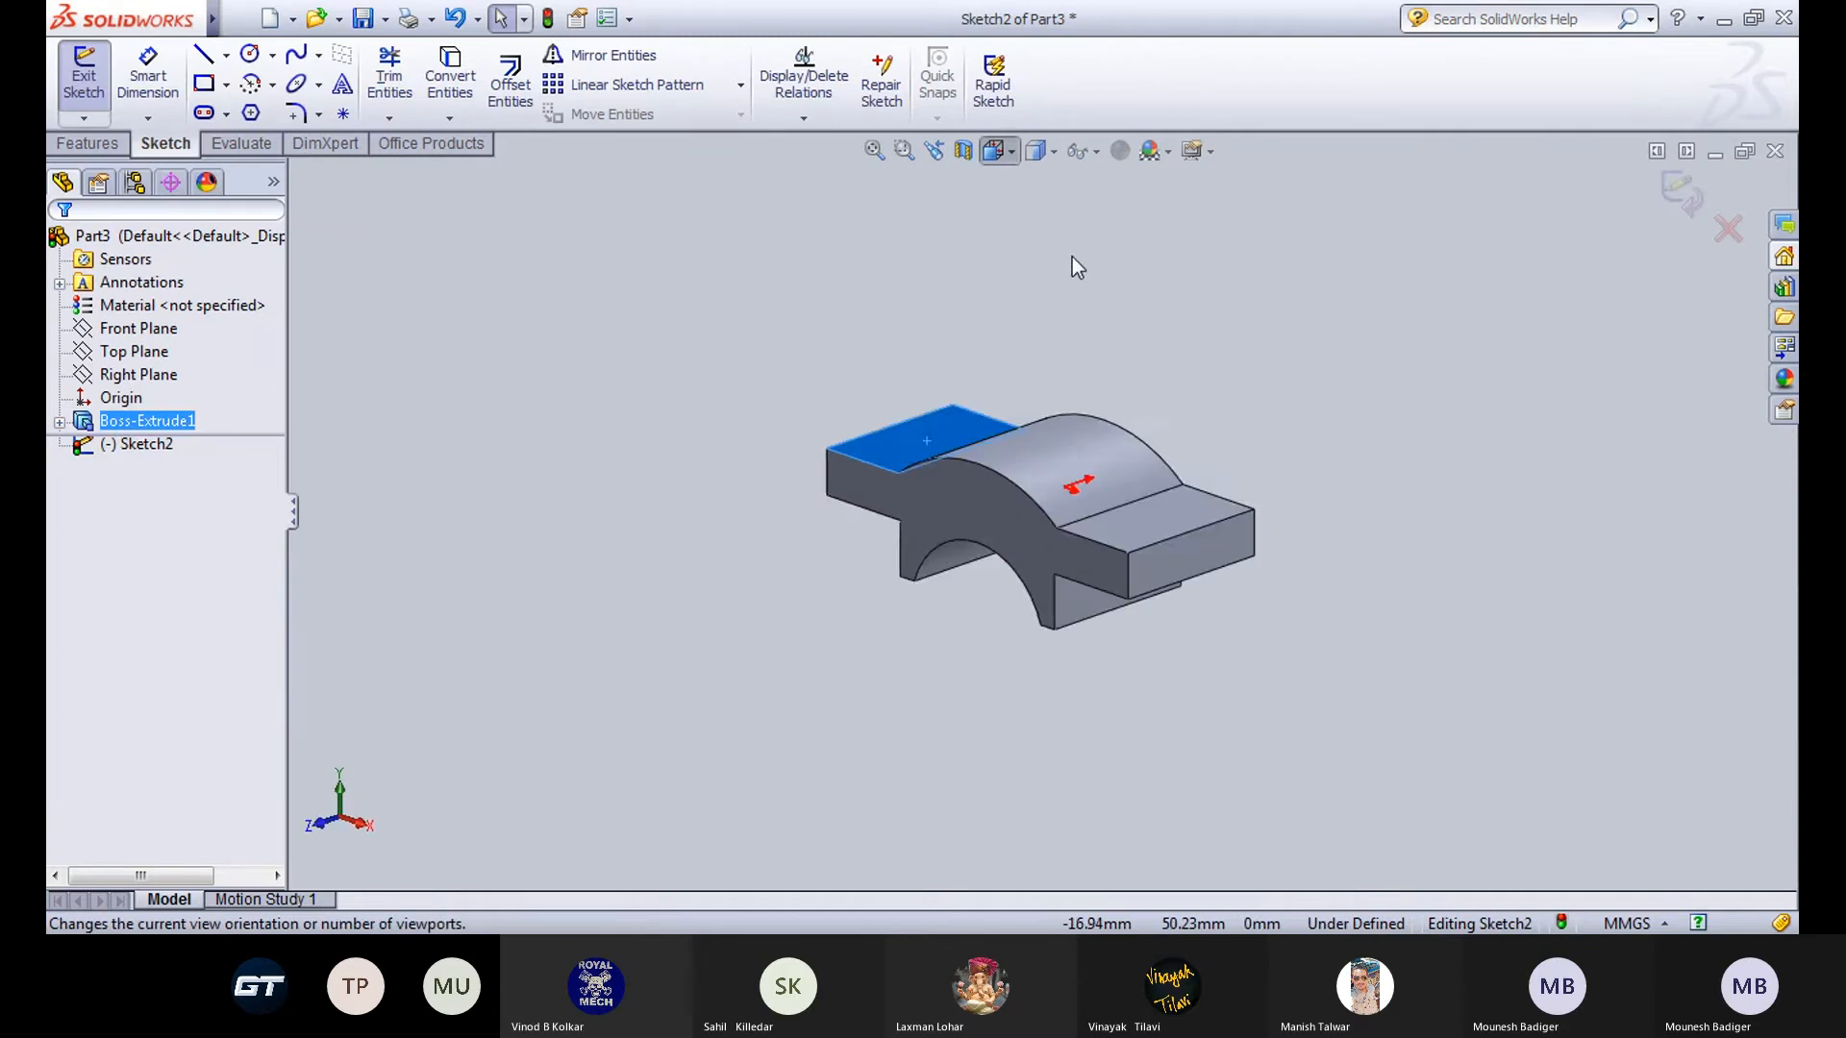
pyautogui.click(1103, 275)
pyautogui.click(424, 271)
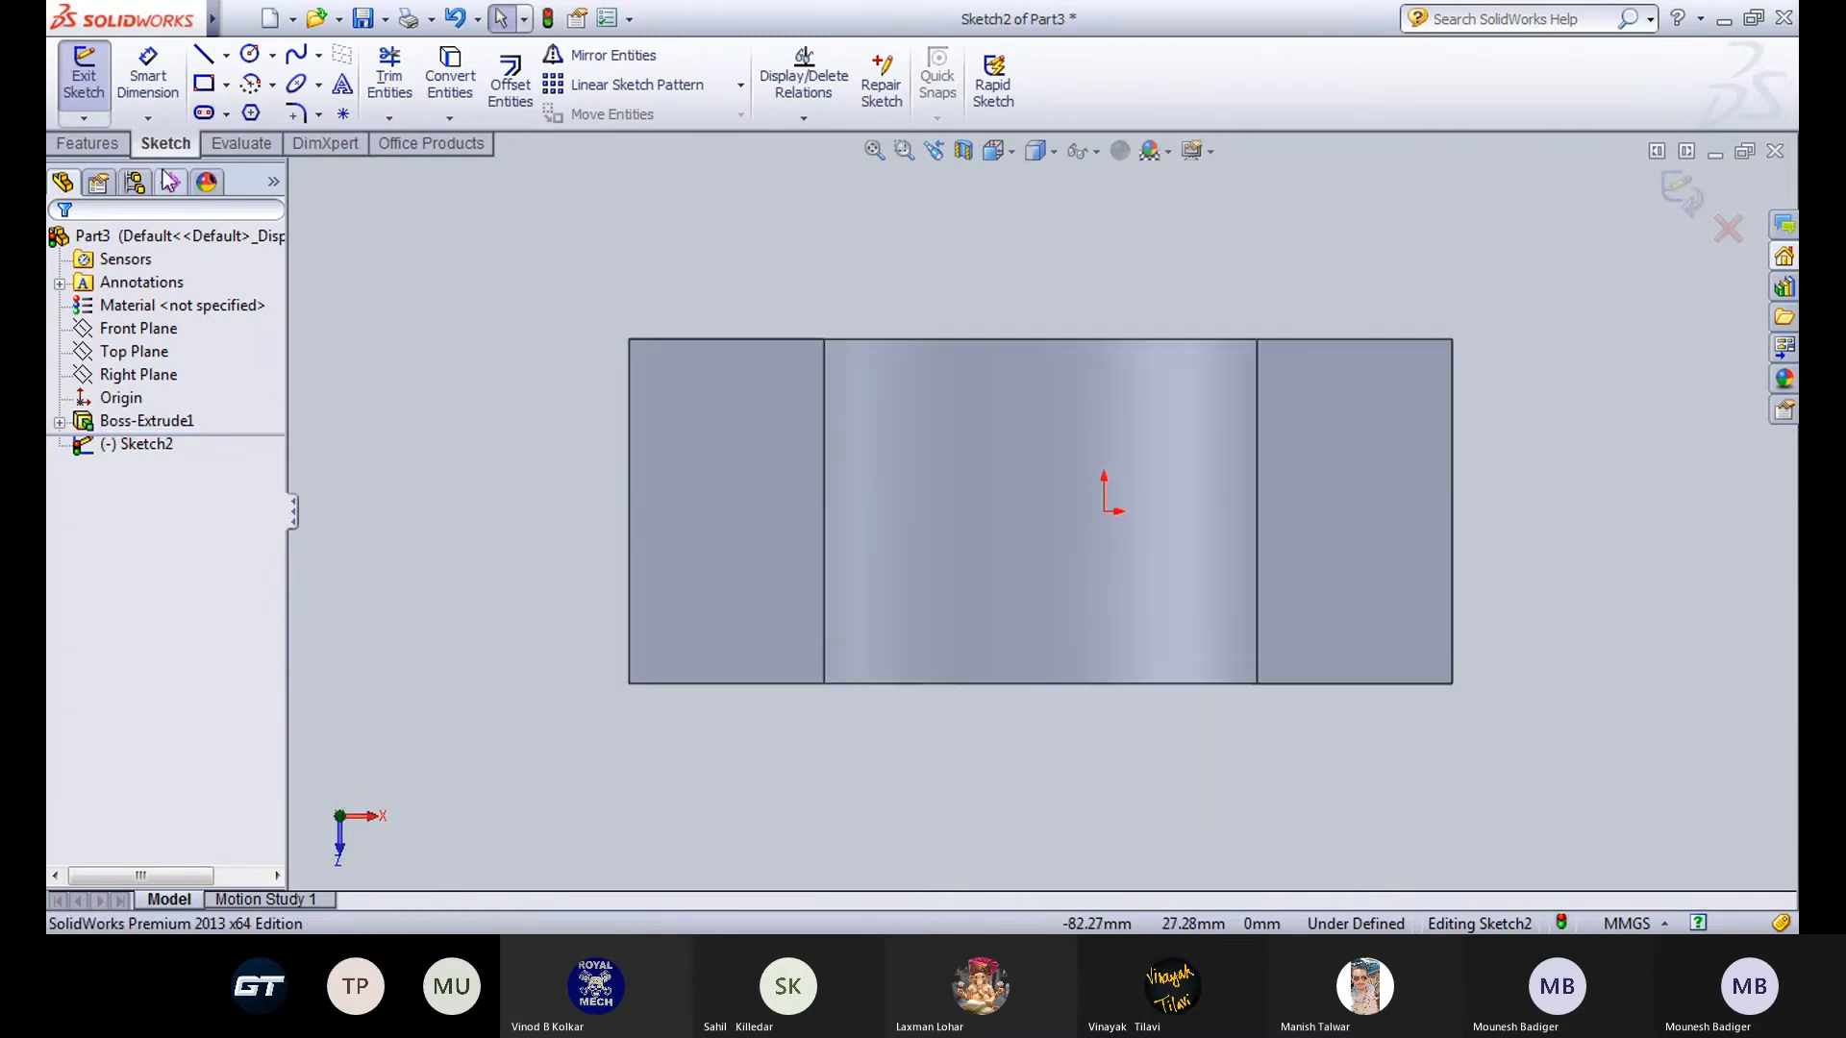
# Sketch a horizontal centreline about 101 mm long from the right end edge's midpoint through the origin, past the opposite end.
pyautogui.click(249, 53)
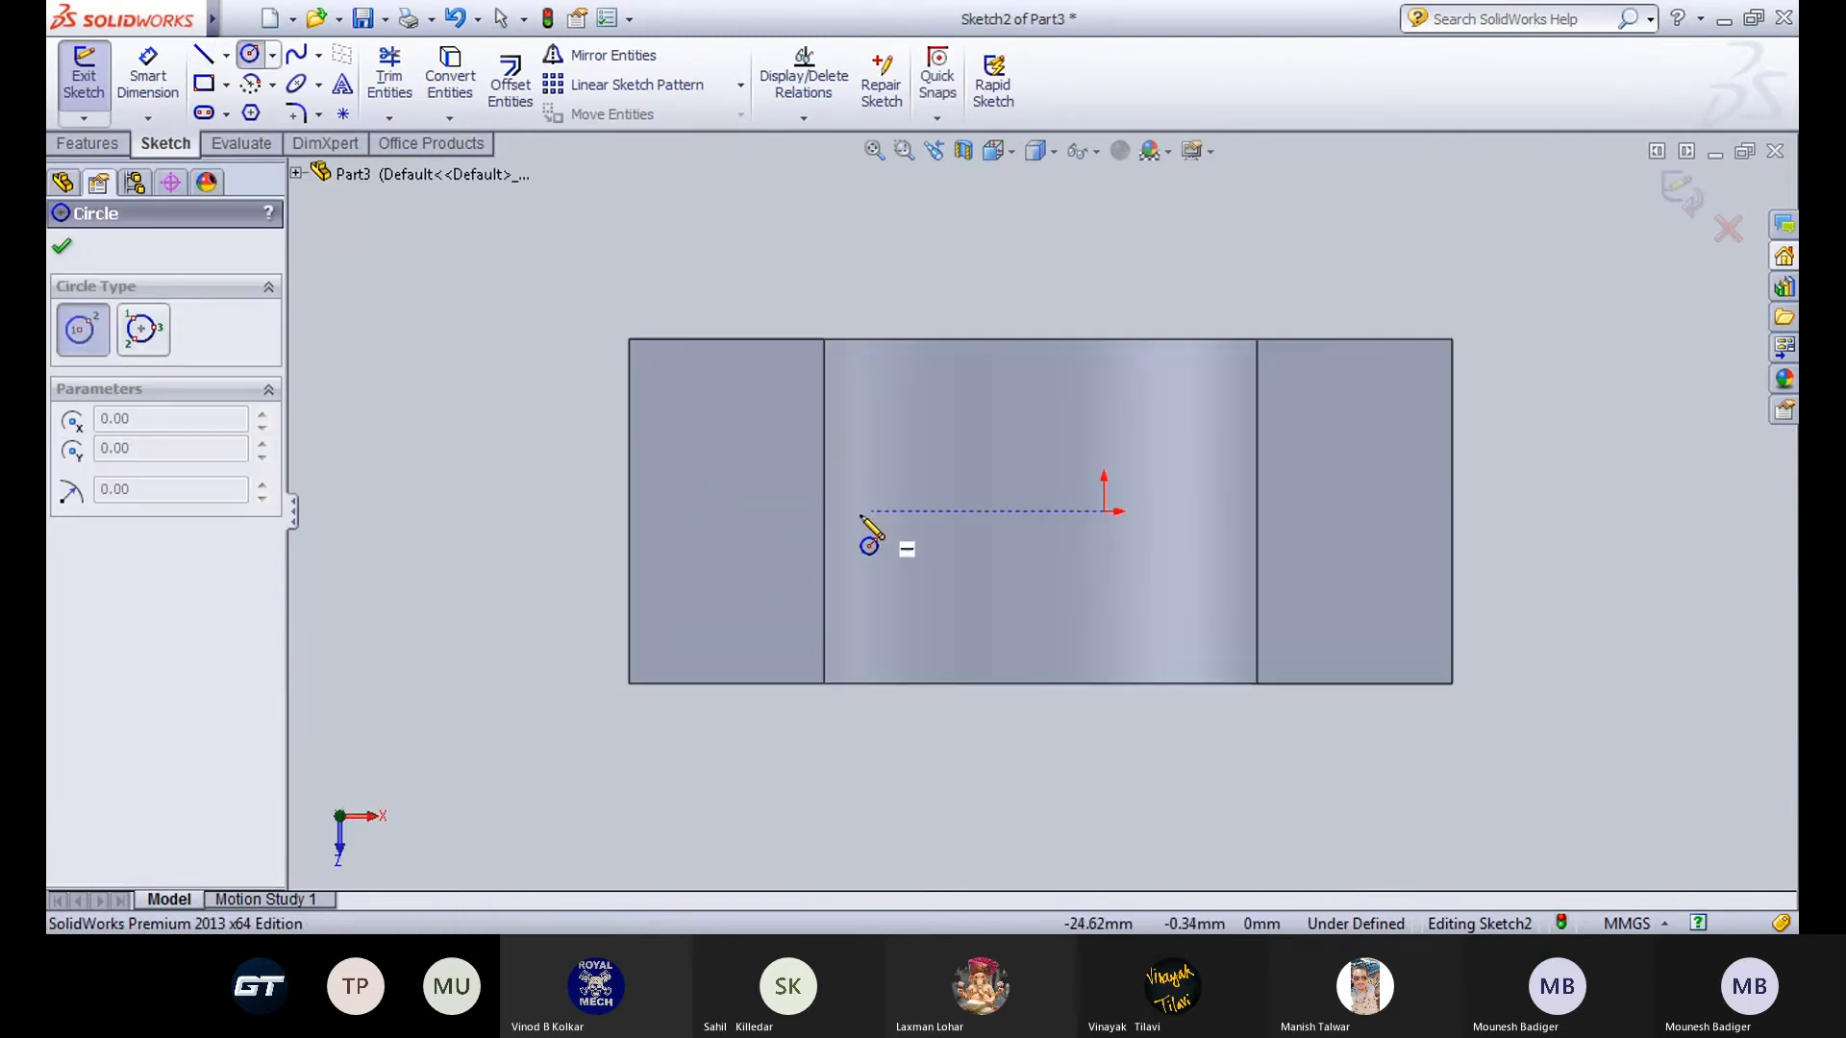
pyautogui.click(226, 55)
pyautogui.click(269, 113)
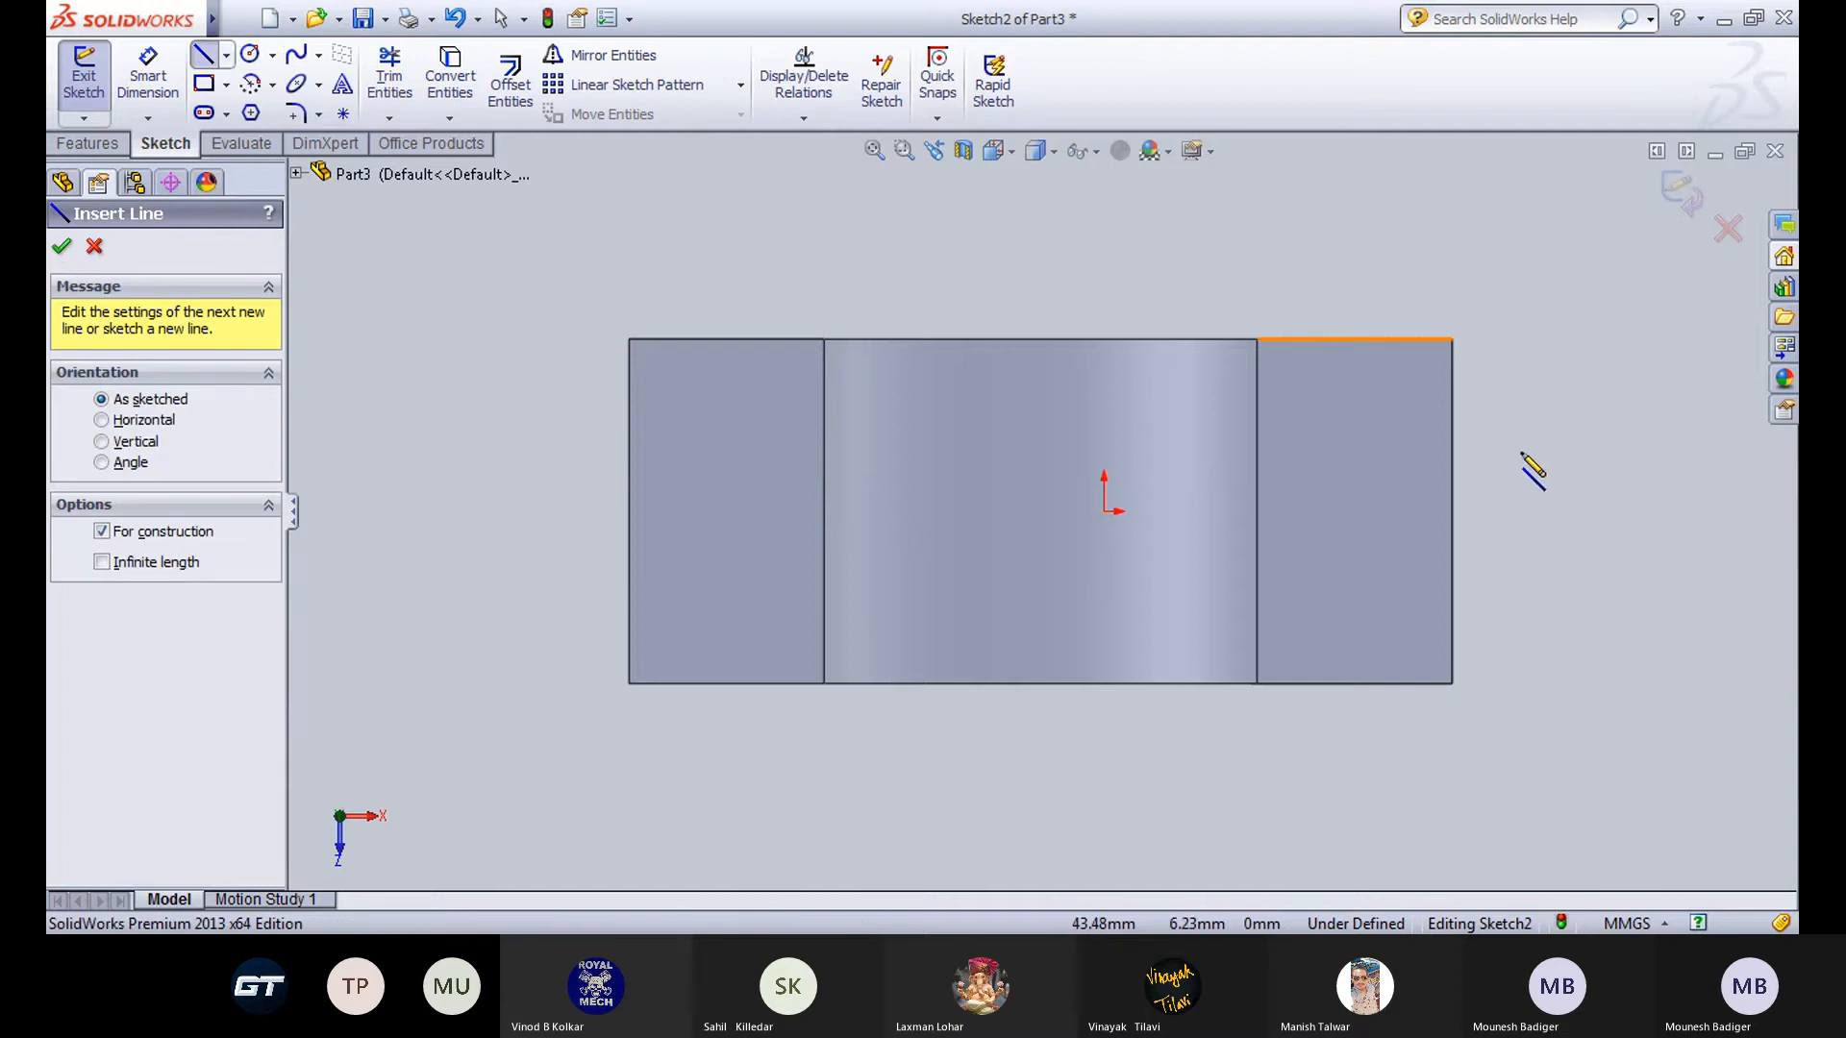
pyautogui.click(1451, 512)
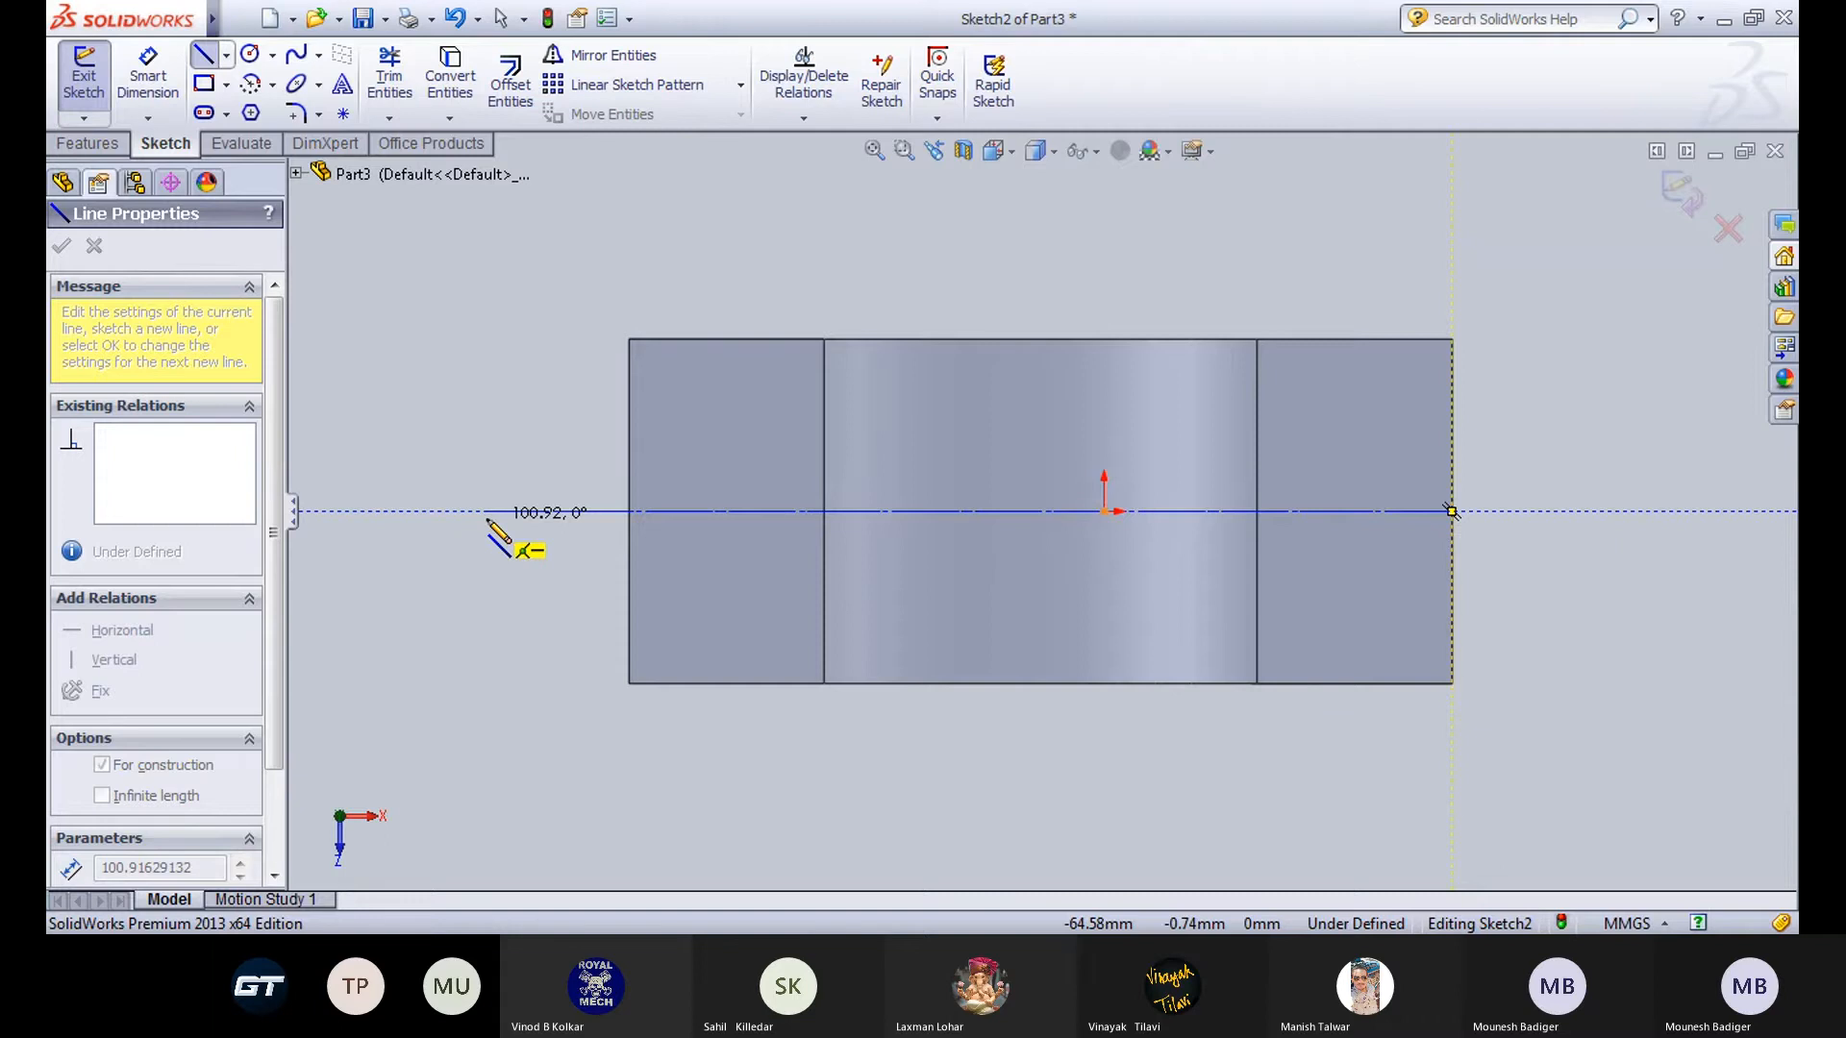
pyautogui.click(487, 512)
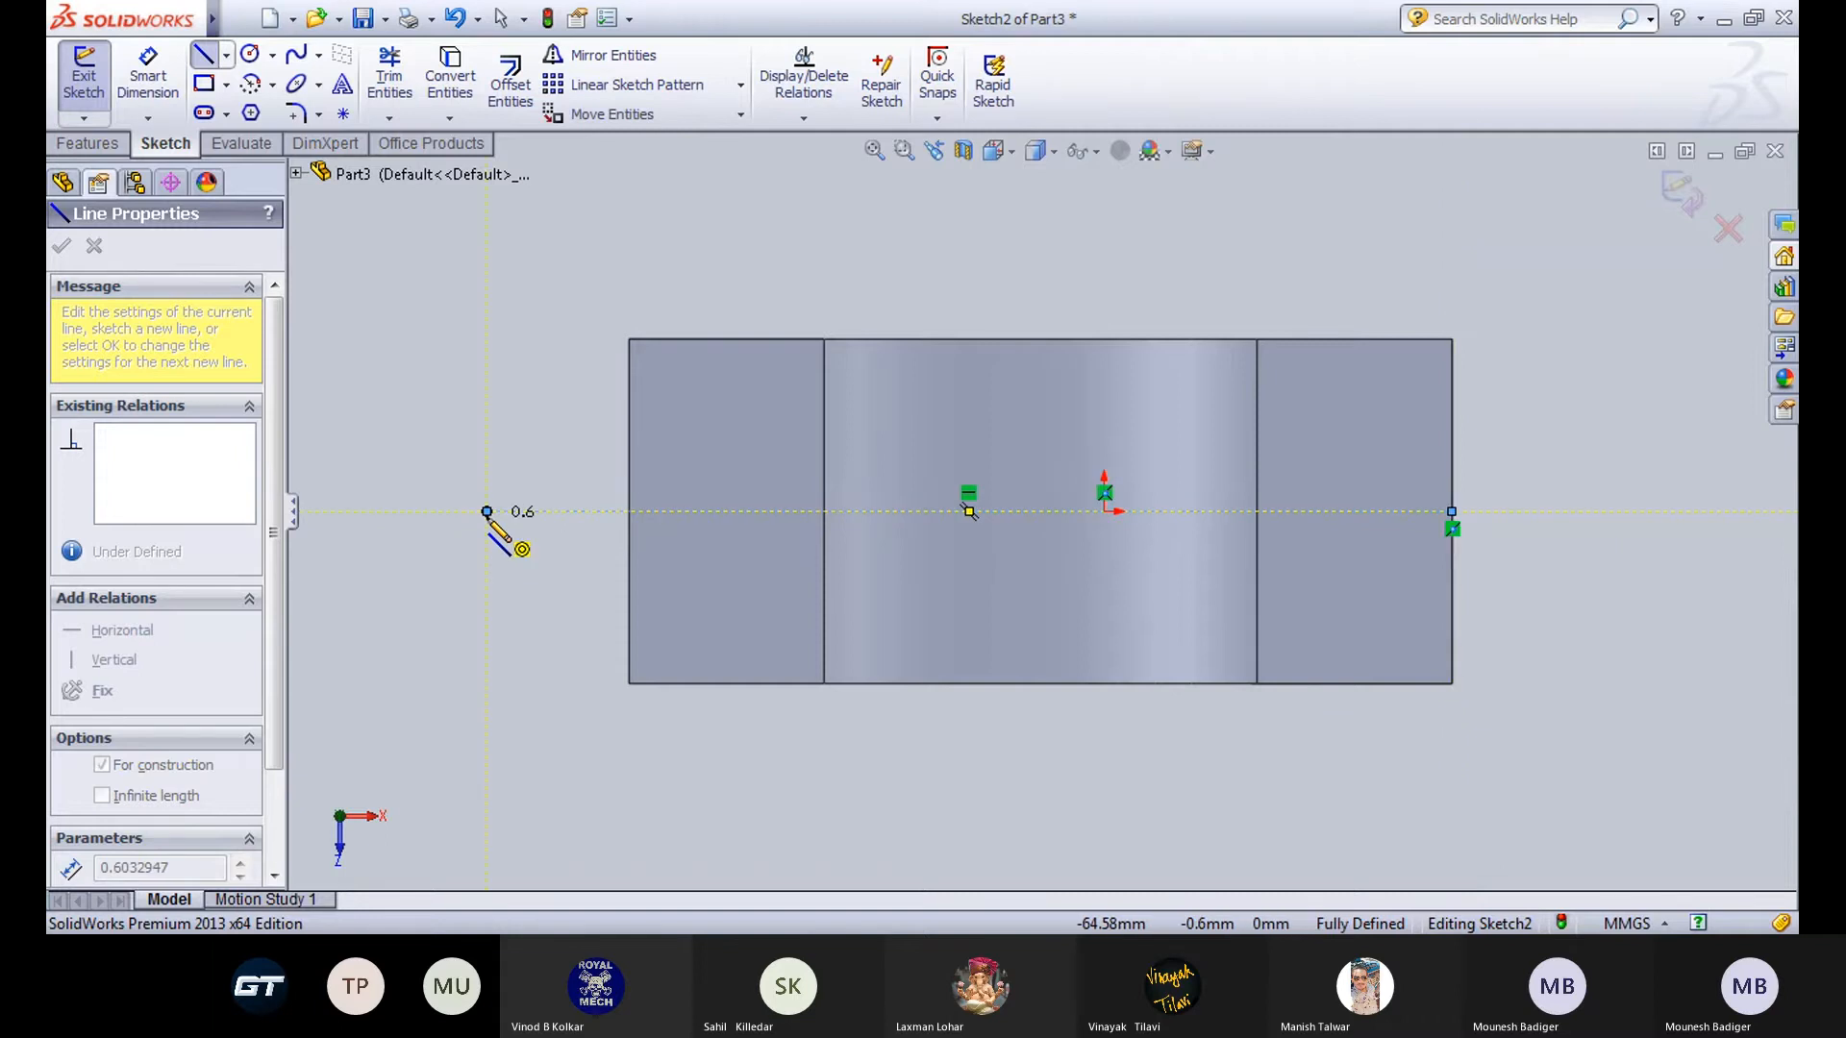
pyautogui.press('Escape')
# Inspect the centreline's position on the cap body and exit the flange-face sketch.
pyautogui.moveTo(918, 809); pyautogui.dragTo(931, 390, button='middle')
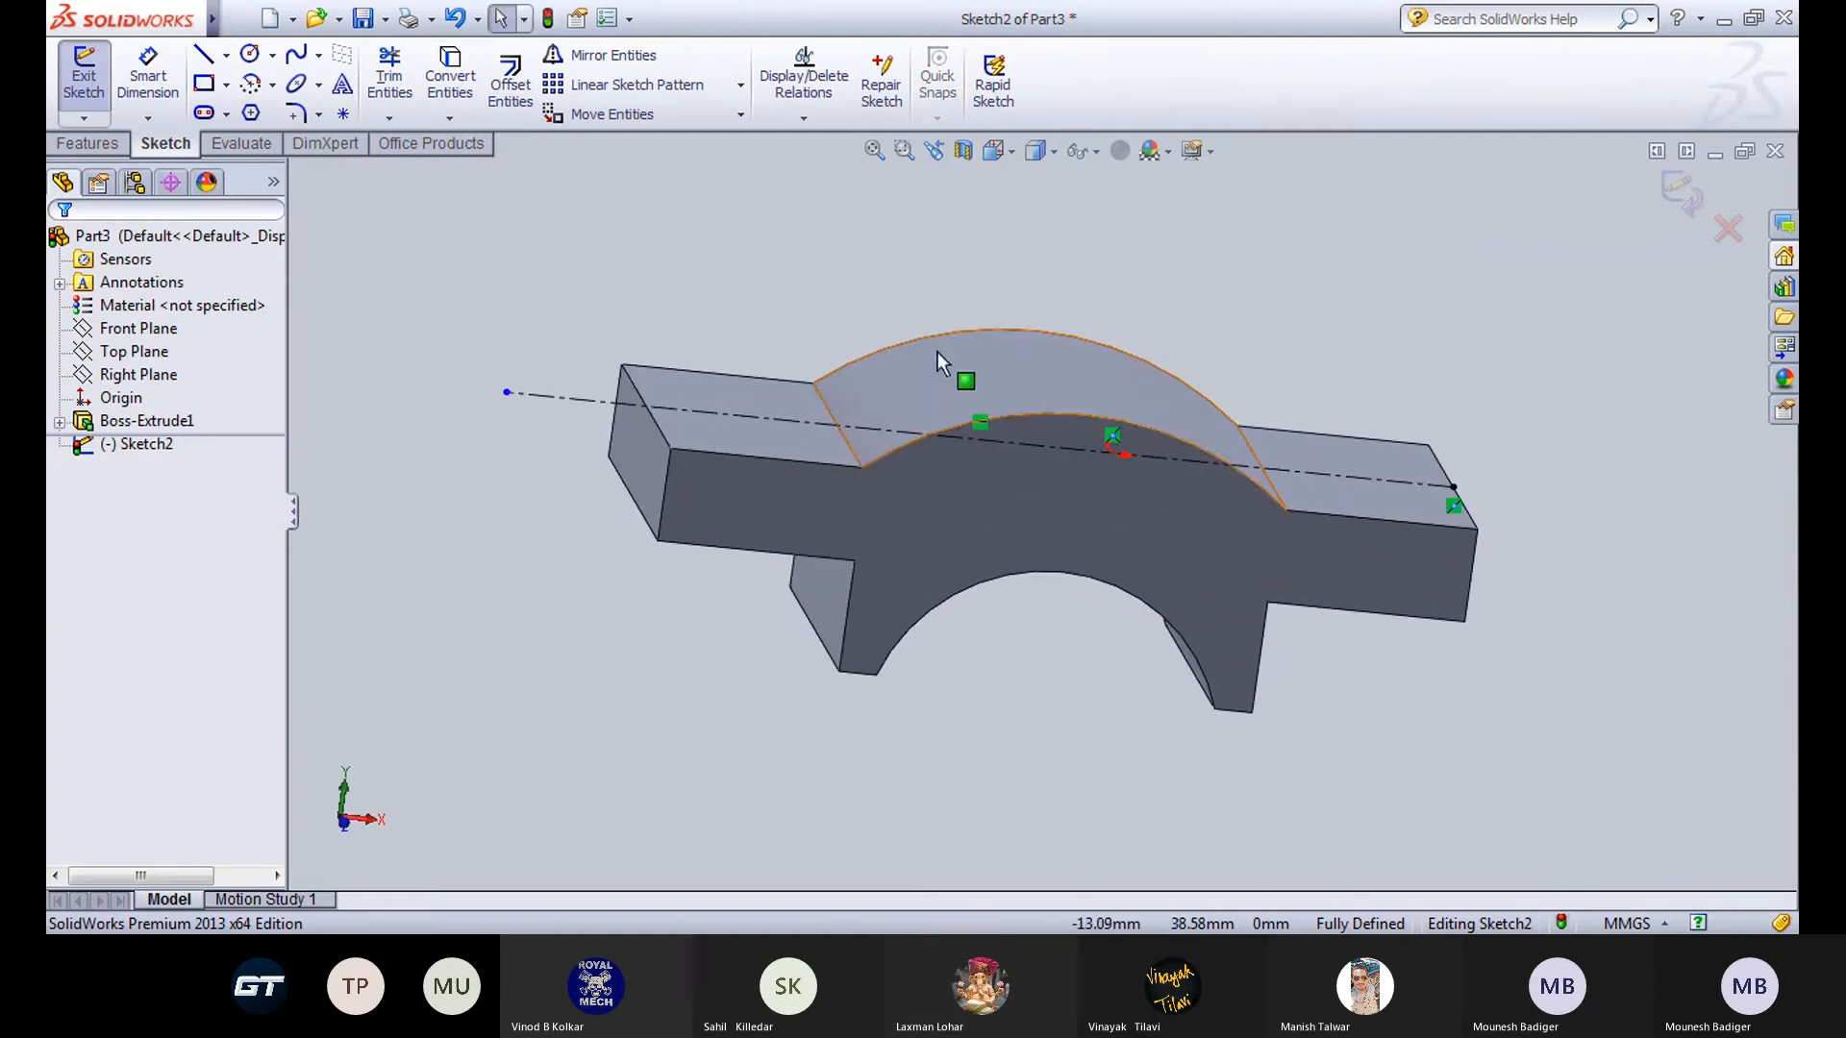
pyautogui.hotkey('ctrl', '8')
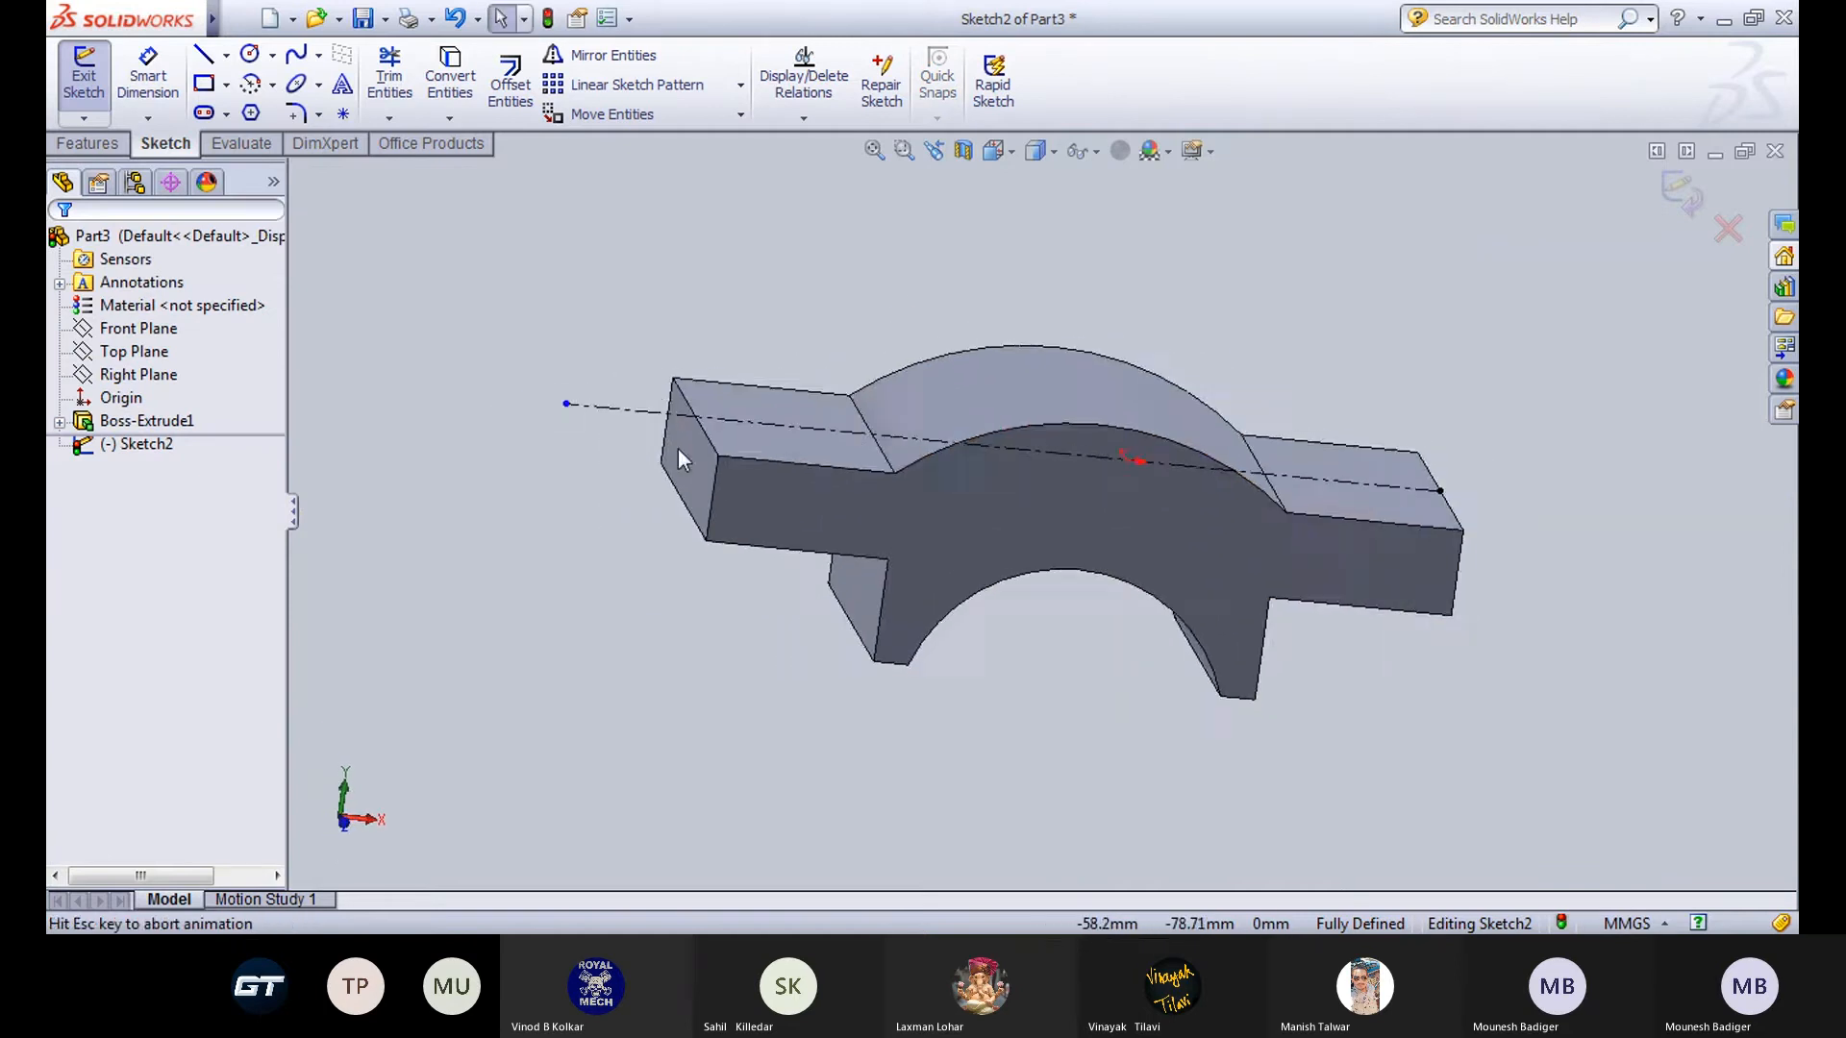
pyautogui.moveTo(981, 520); pyautogui.dragTo(1007, 642, button='middle')
pyautogui.click(920, 482)
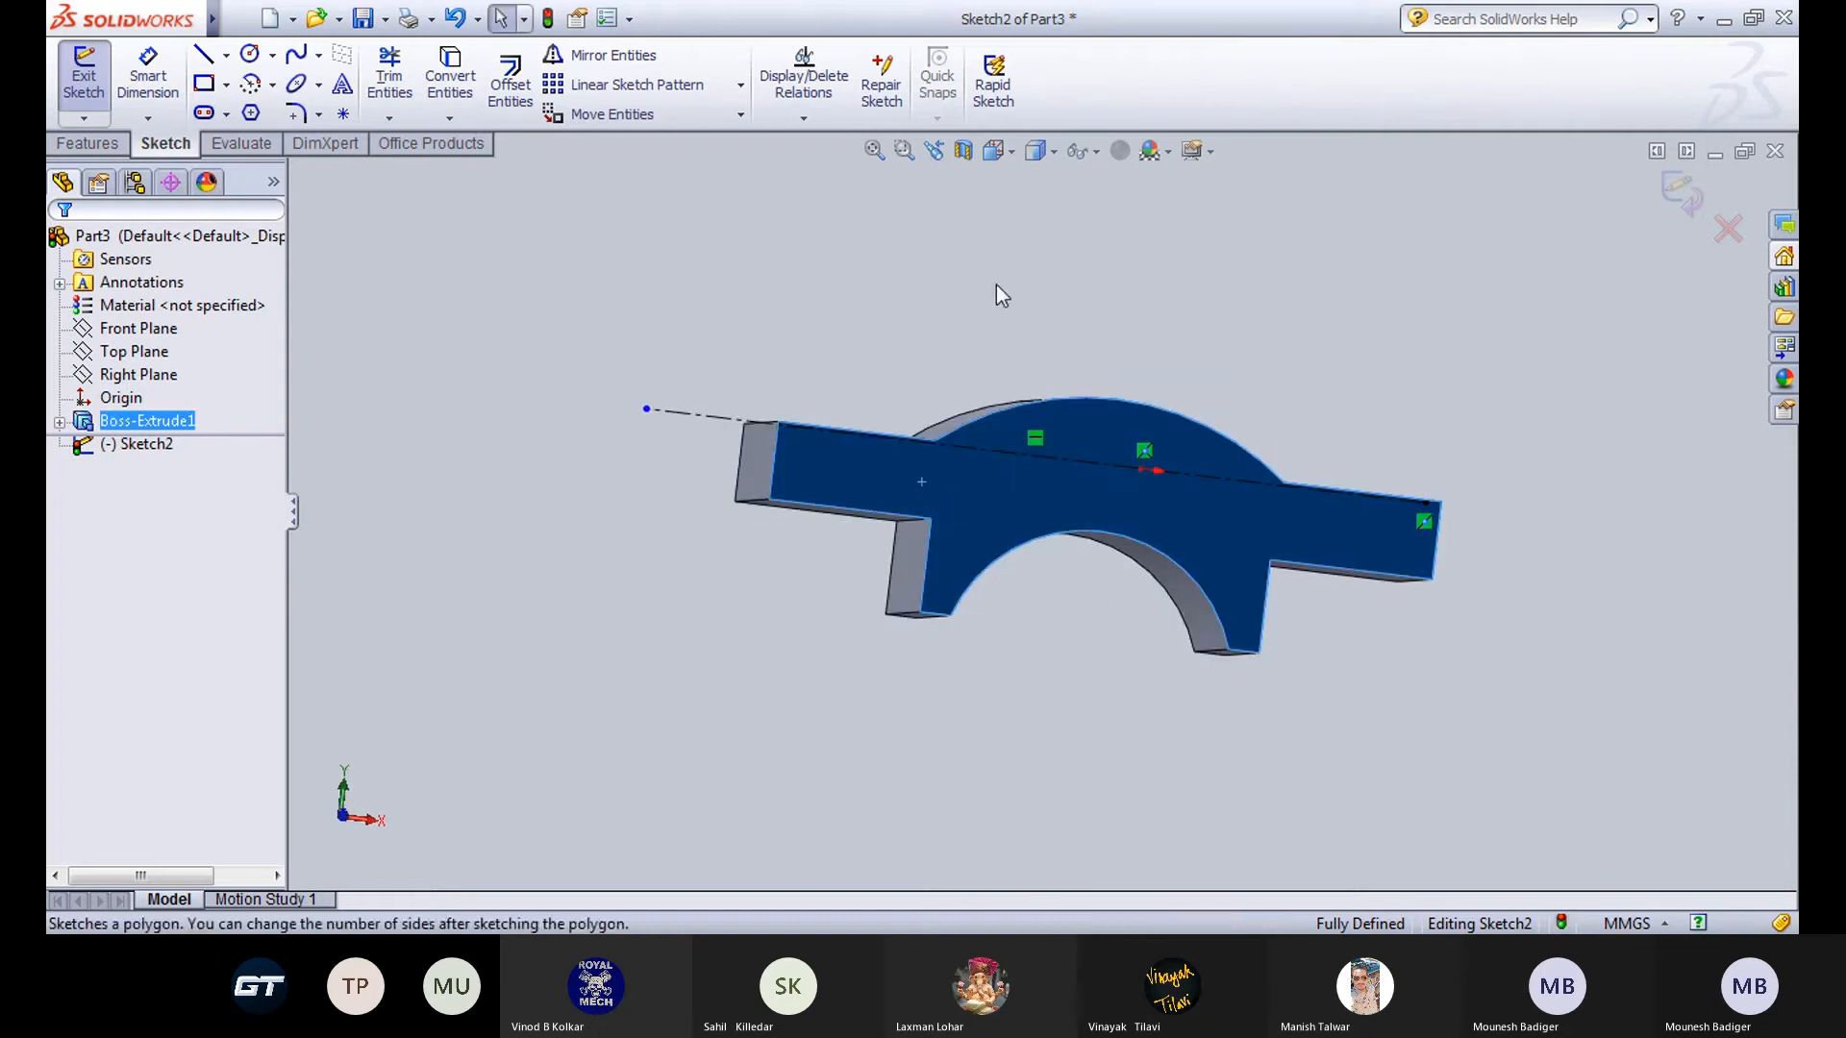
pyautogui.click(589, 300)
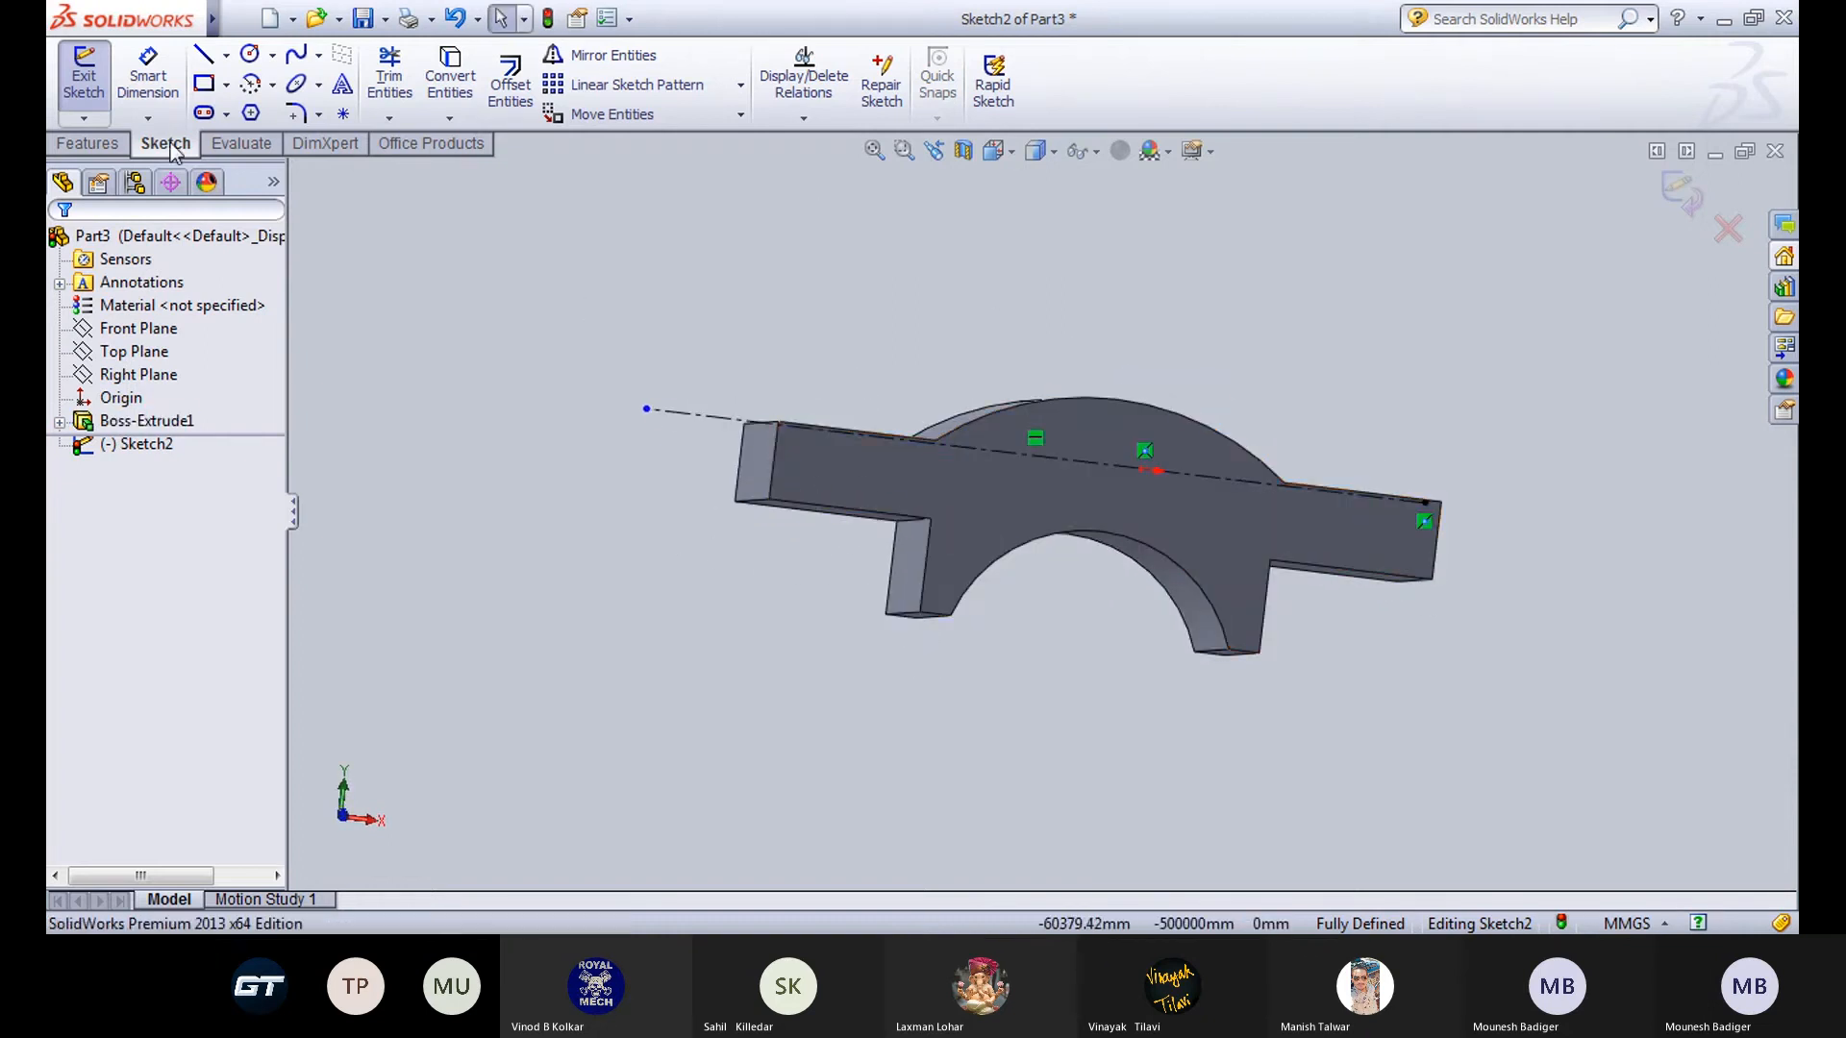
pyautogui.click(83, 77)
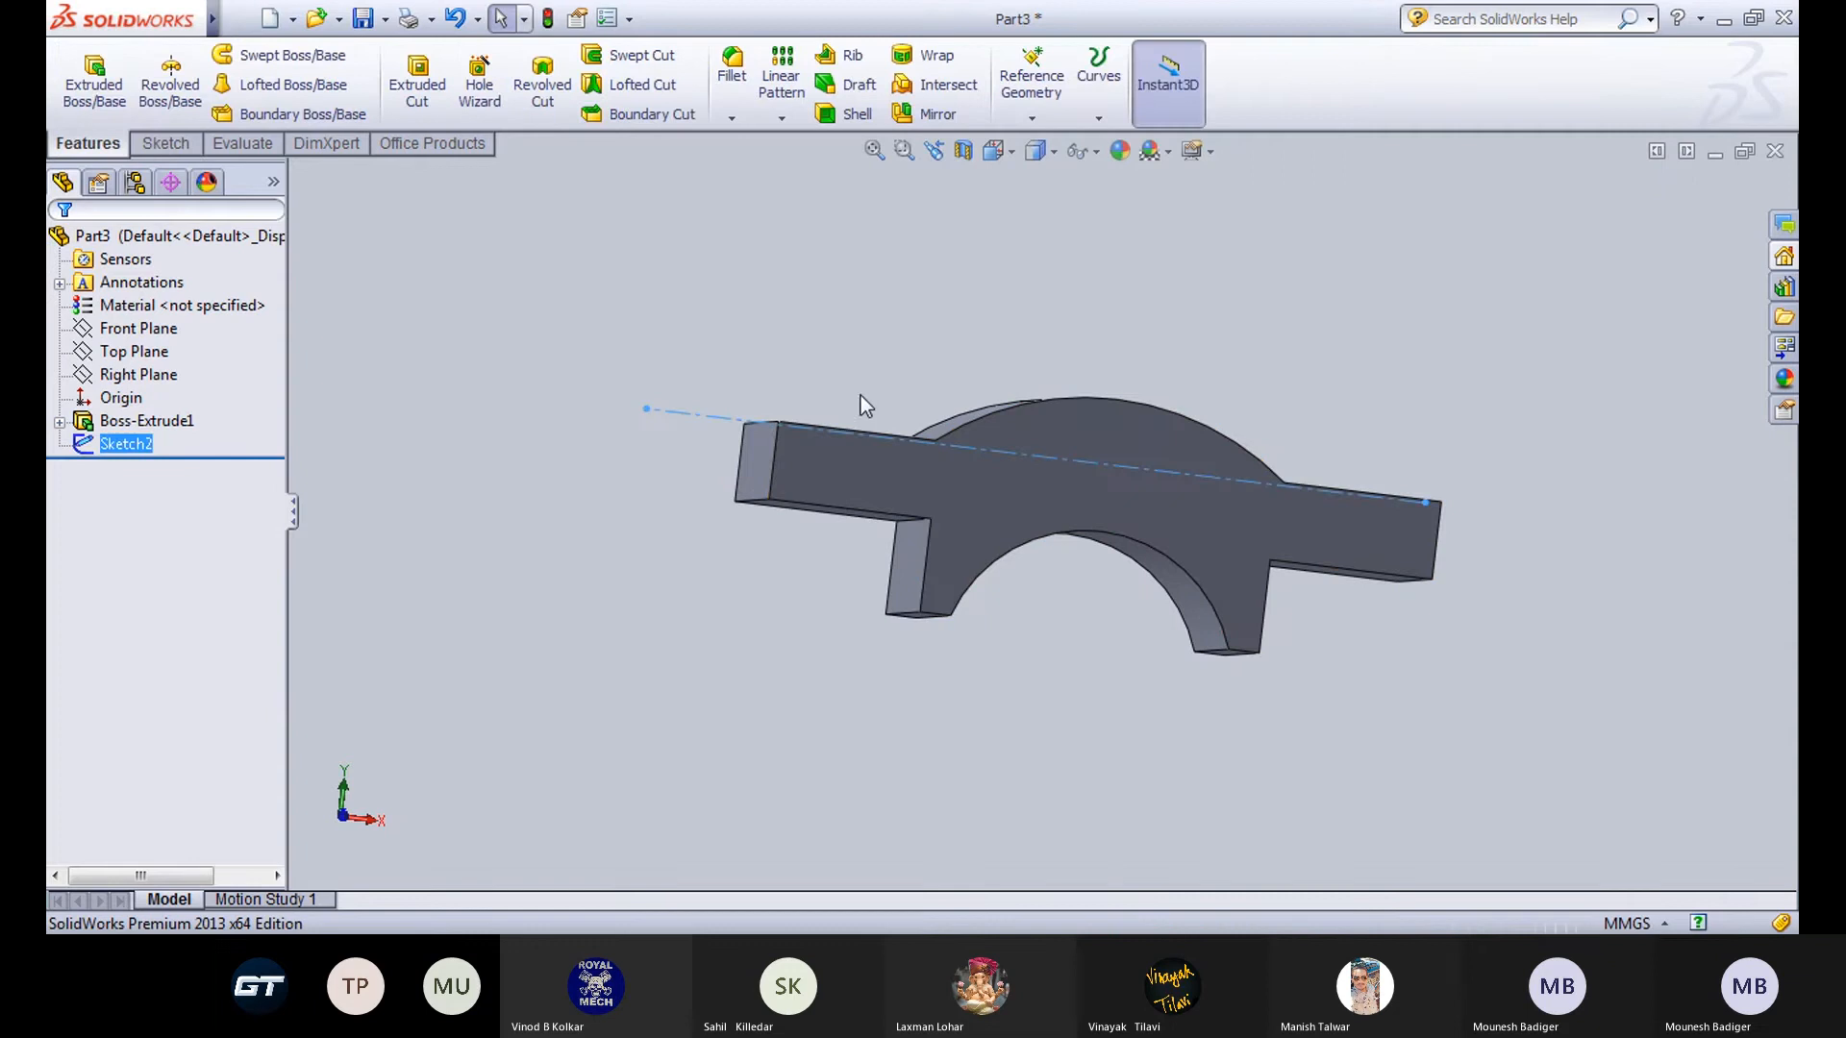
pyautogui.click(1012, 492)
pyautogui.click(1060, 412)
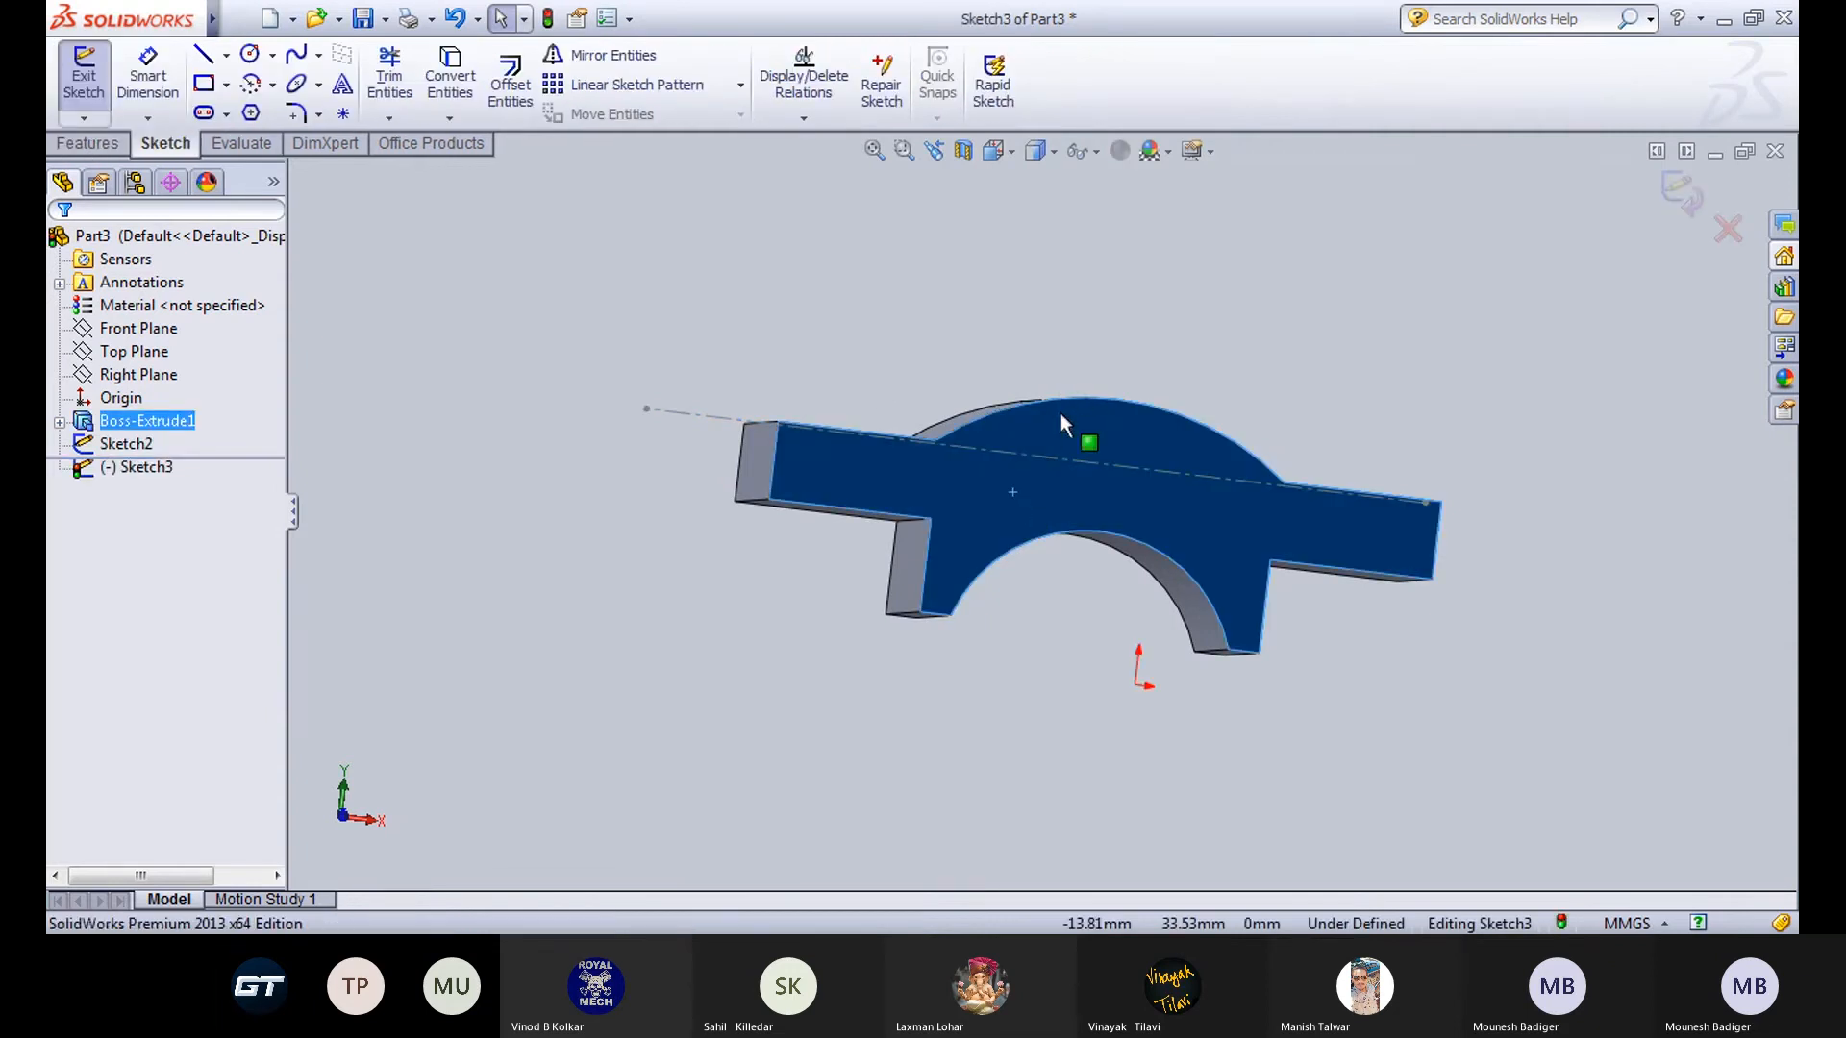
pyautogui.click(1011, 152)
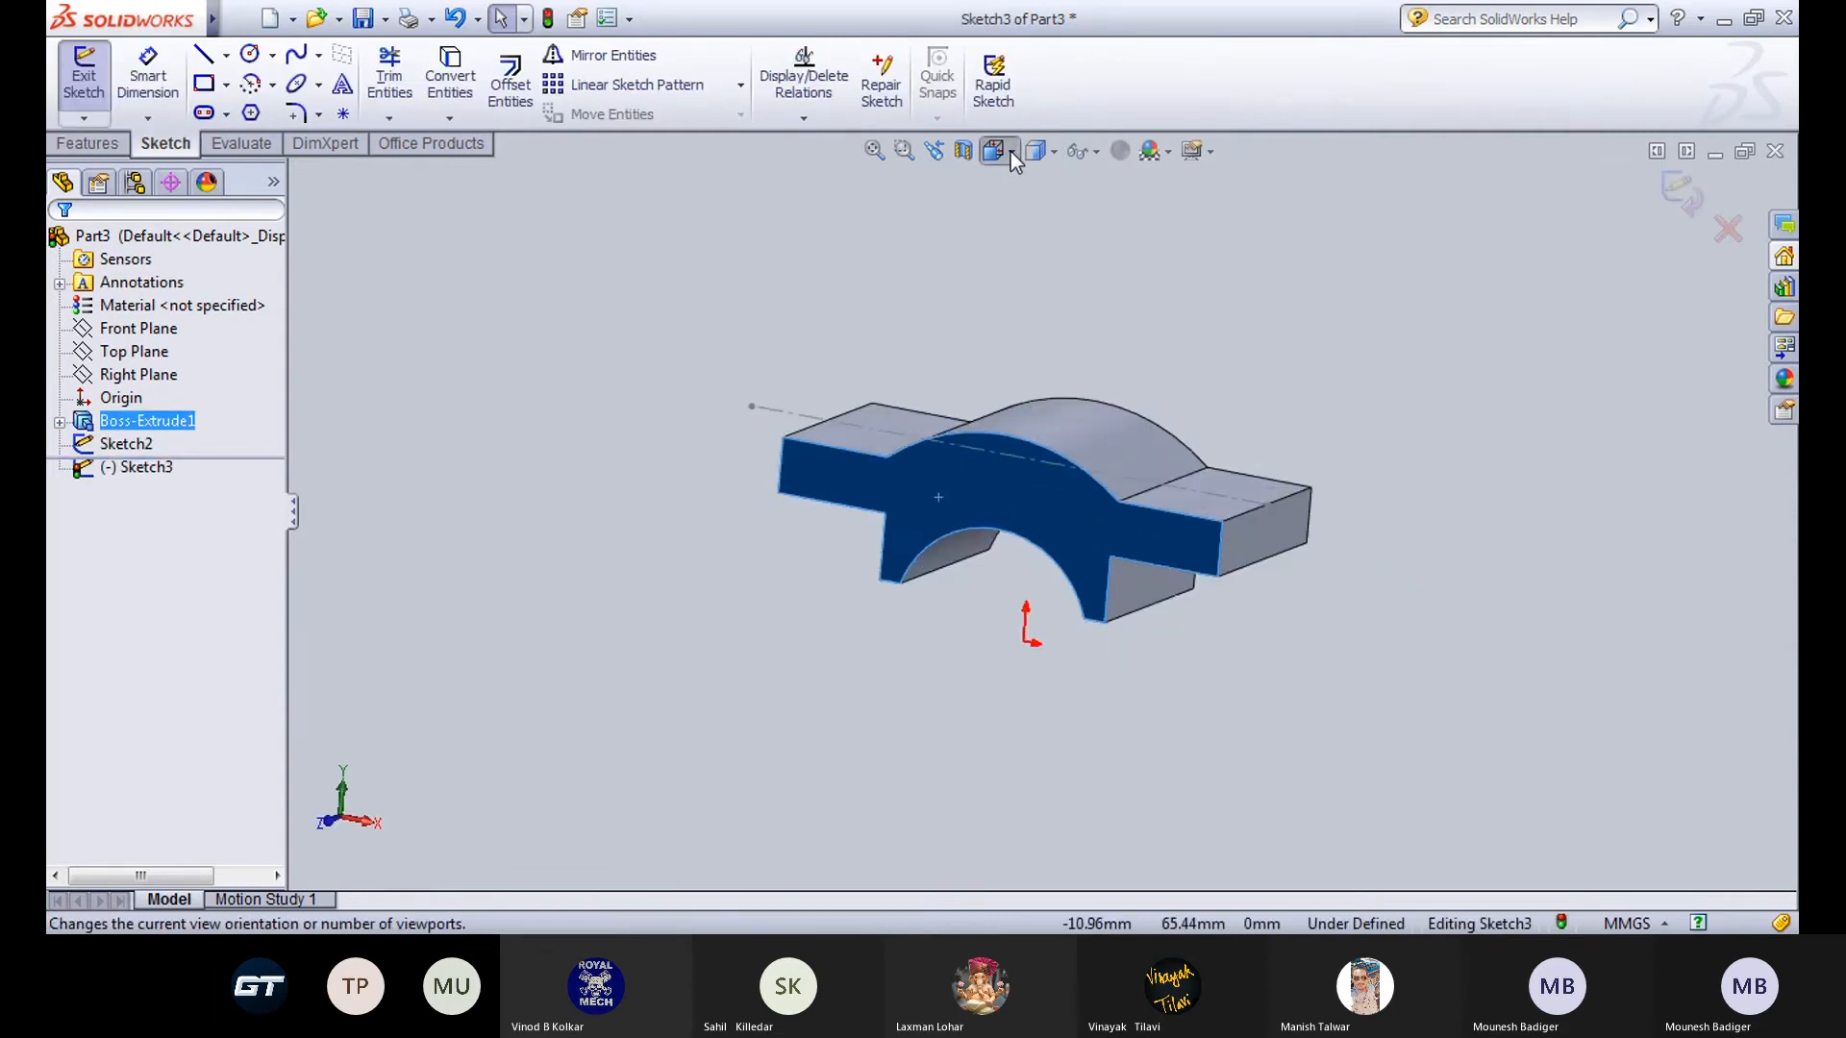
pyautogui.click(1134, 281)
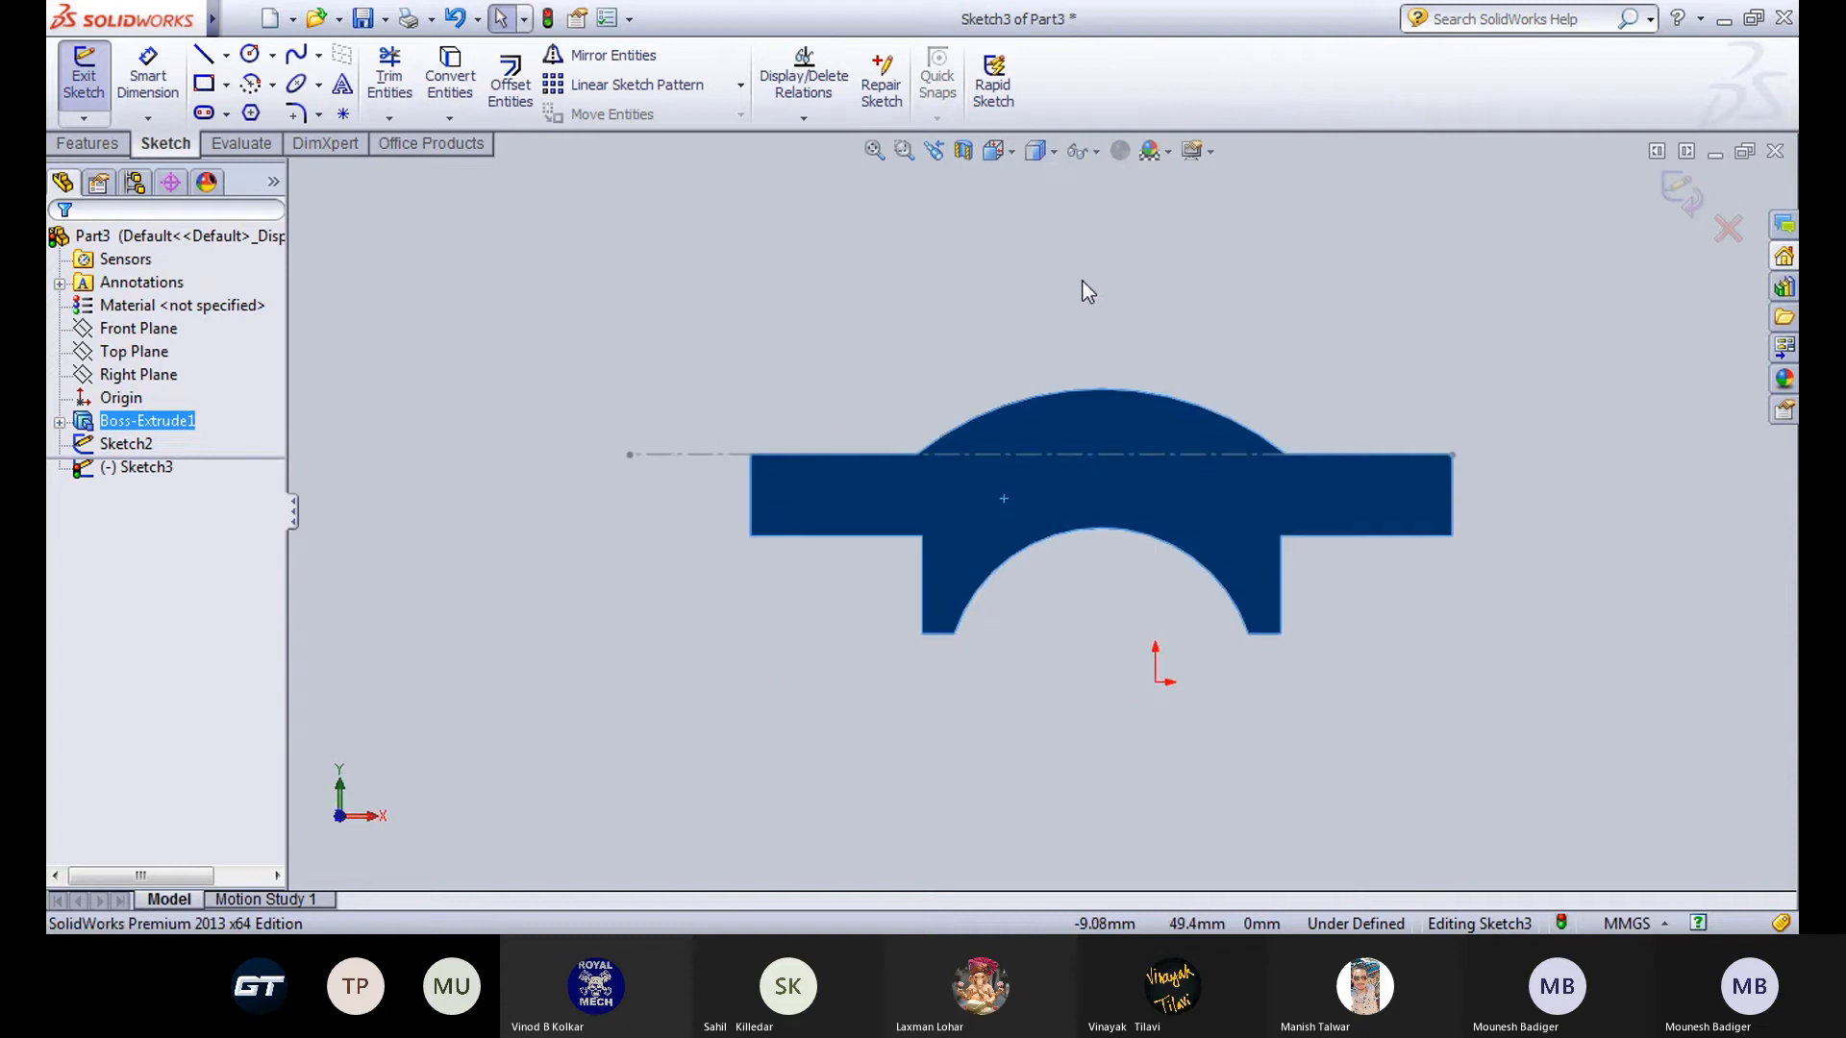
pyautogui.click(77, 92)
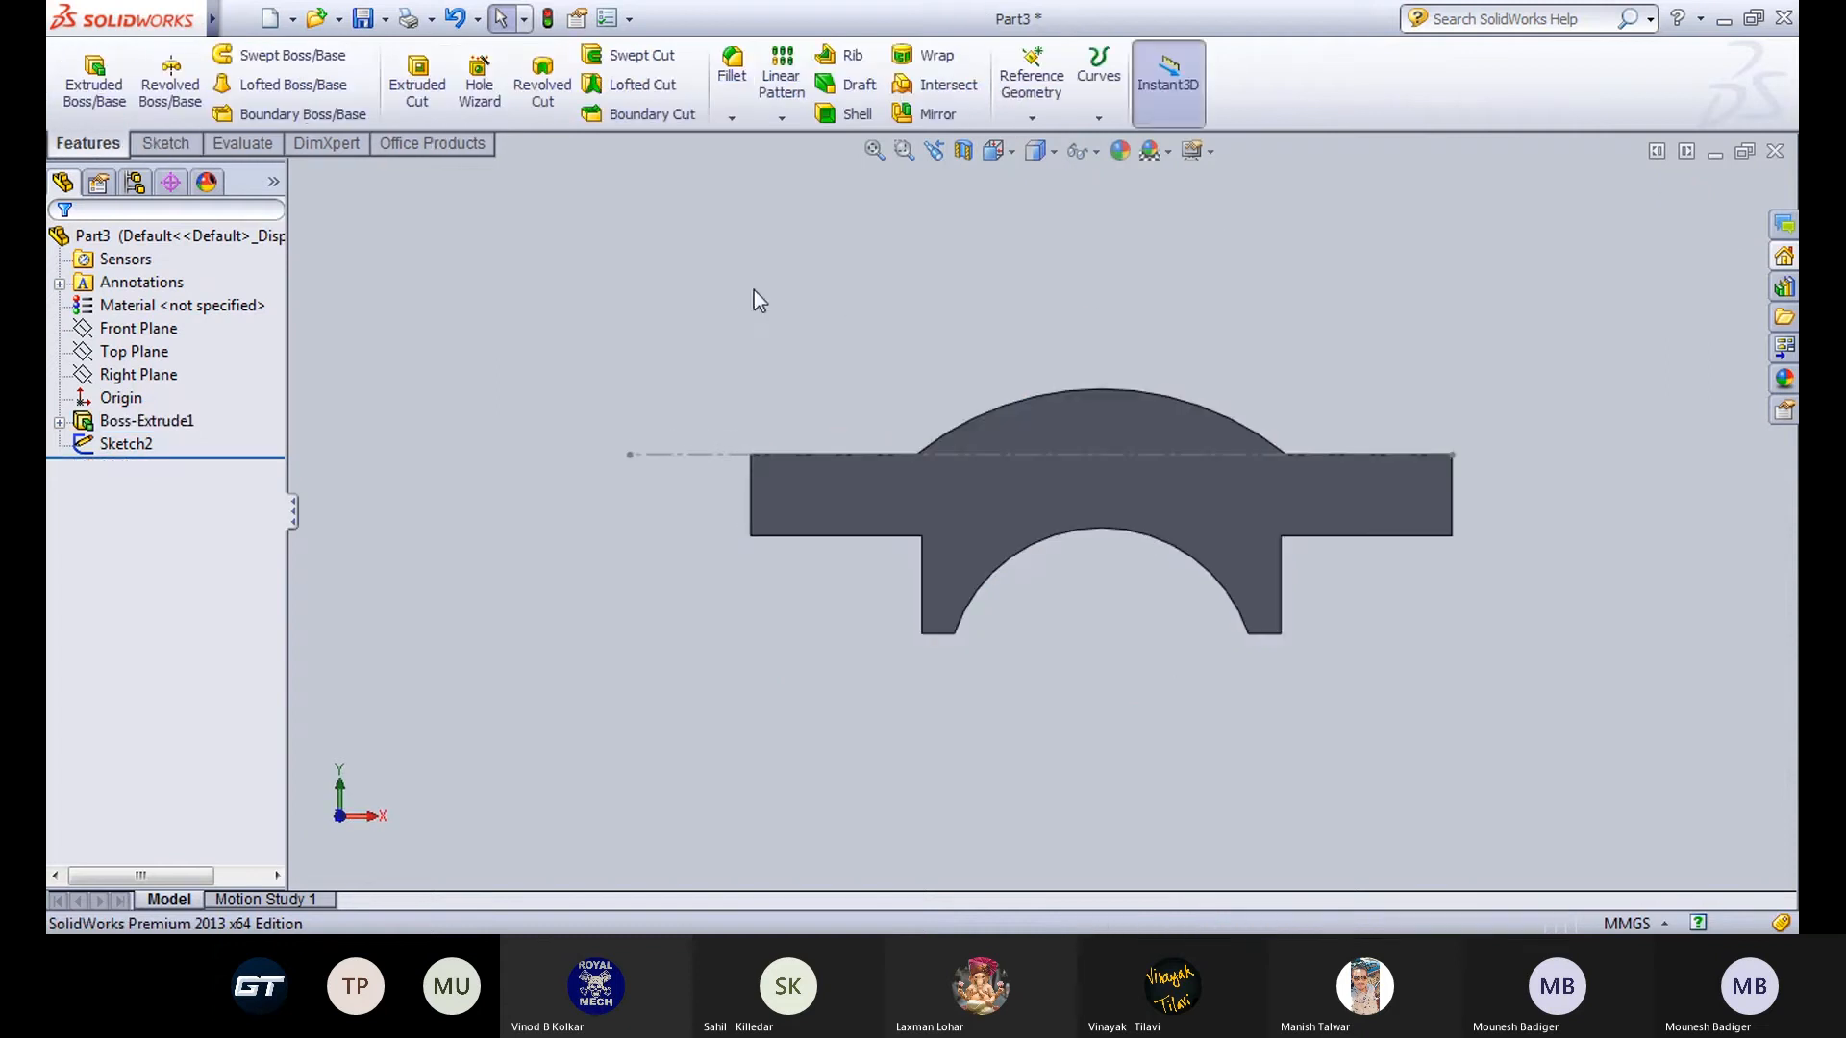
# Edit the base extrusion's profile sketch, make the arcs' common centre point coincident with the origin, and exit the sketch.
pyautogui.moveTo(747, 331); pyautogui.dragTo(760, 446, button='middle')
pyautogui.click(956, 581)
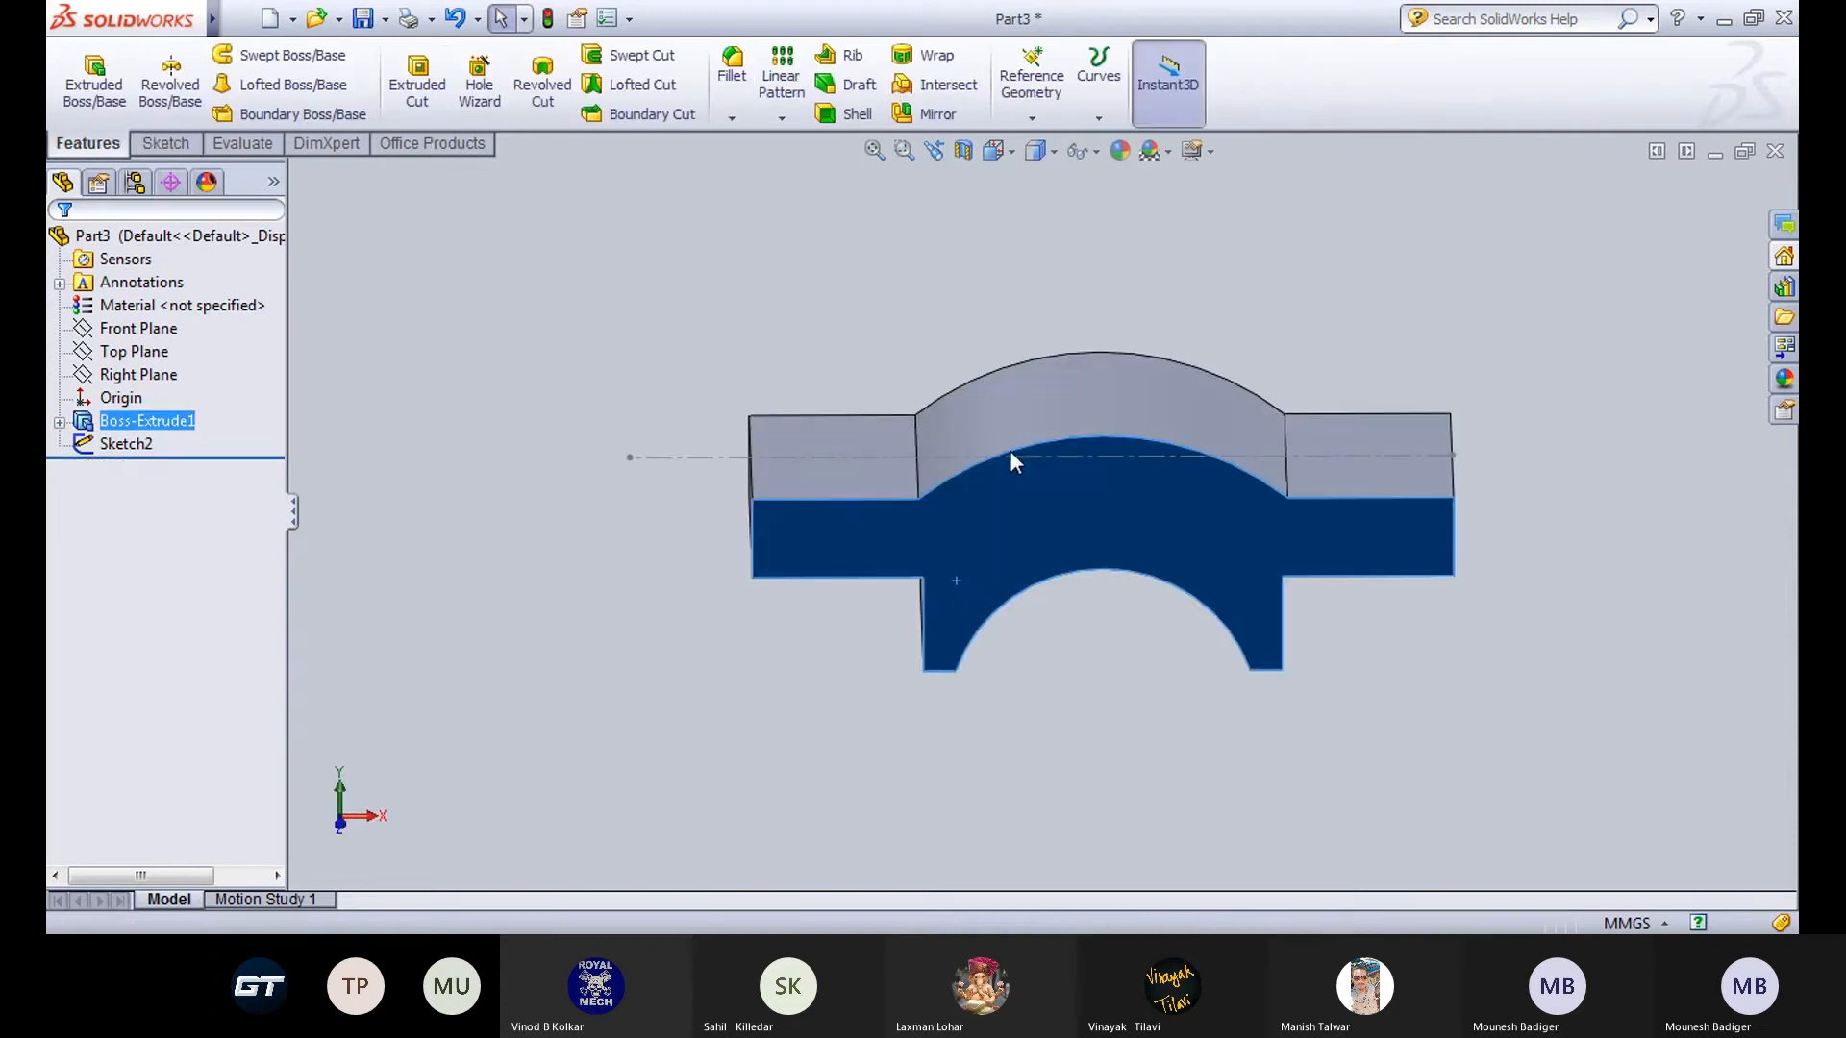
pyautogui.click(995, 394)
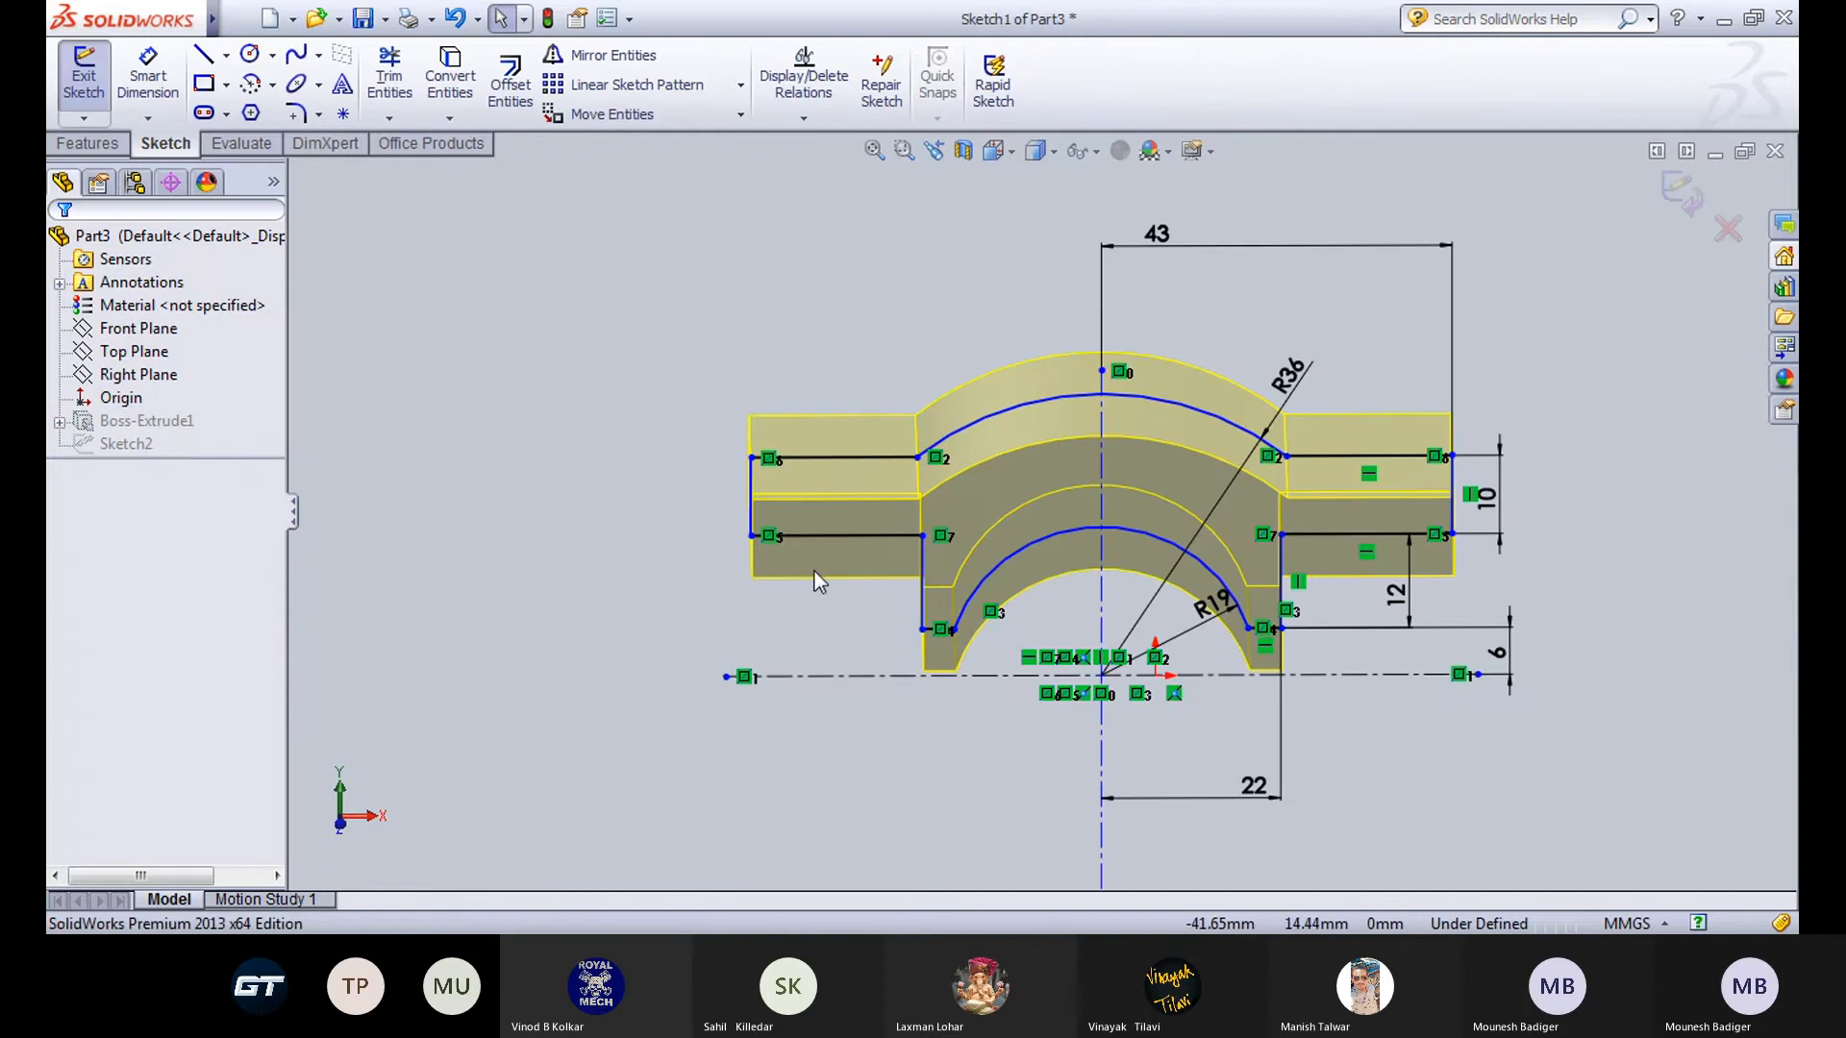
pyautogui.moveTo(754, 498); pyautogui.dragTo(754, 413, button='middle')
pyautogui.moveTo(741, 340)
pyautogui.mouseDown(button='middle')
pyautogui.moveTo(757, 532)
pyautogui.moveTo(721, 477)
pyautogui.moveTo(741, 510)
pyautogui.mouseUp(button='middle')
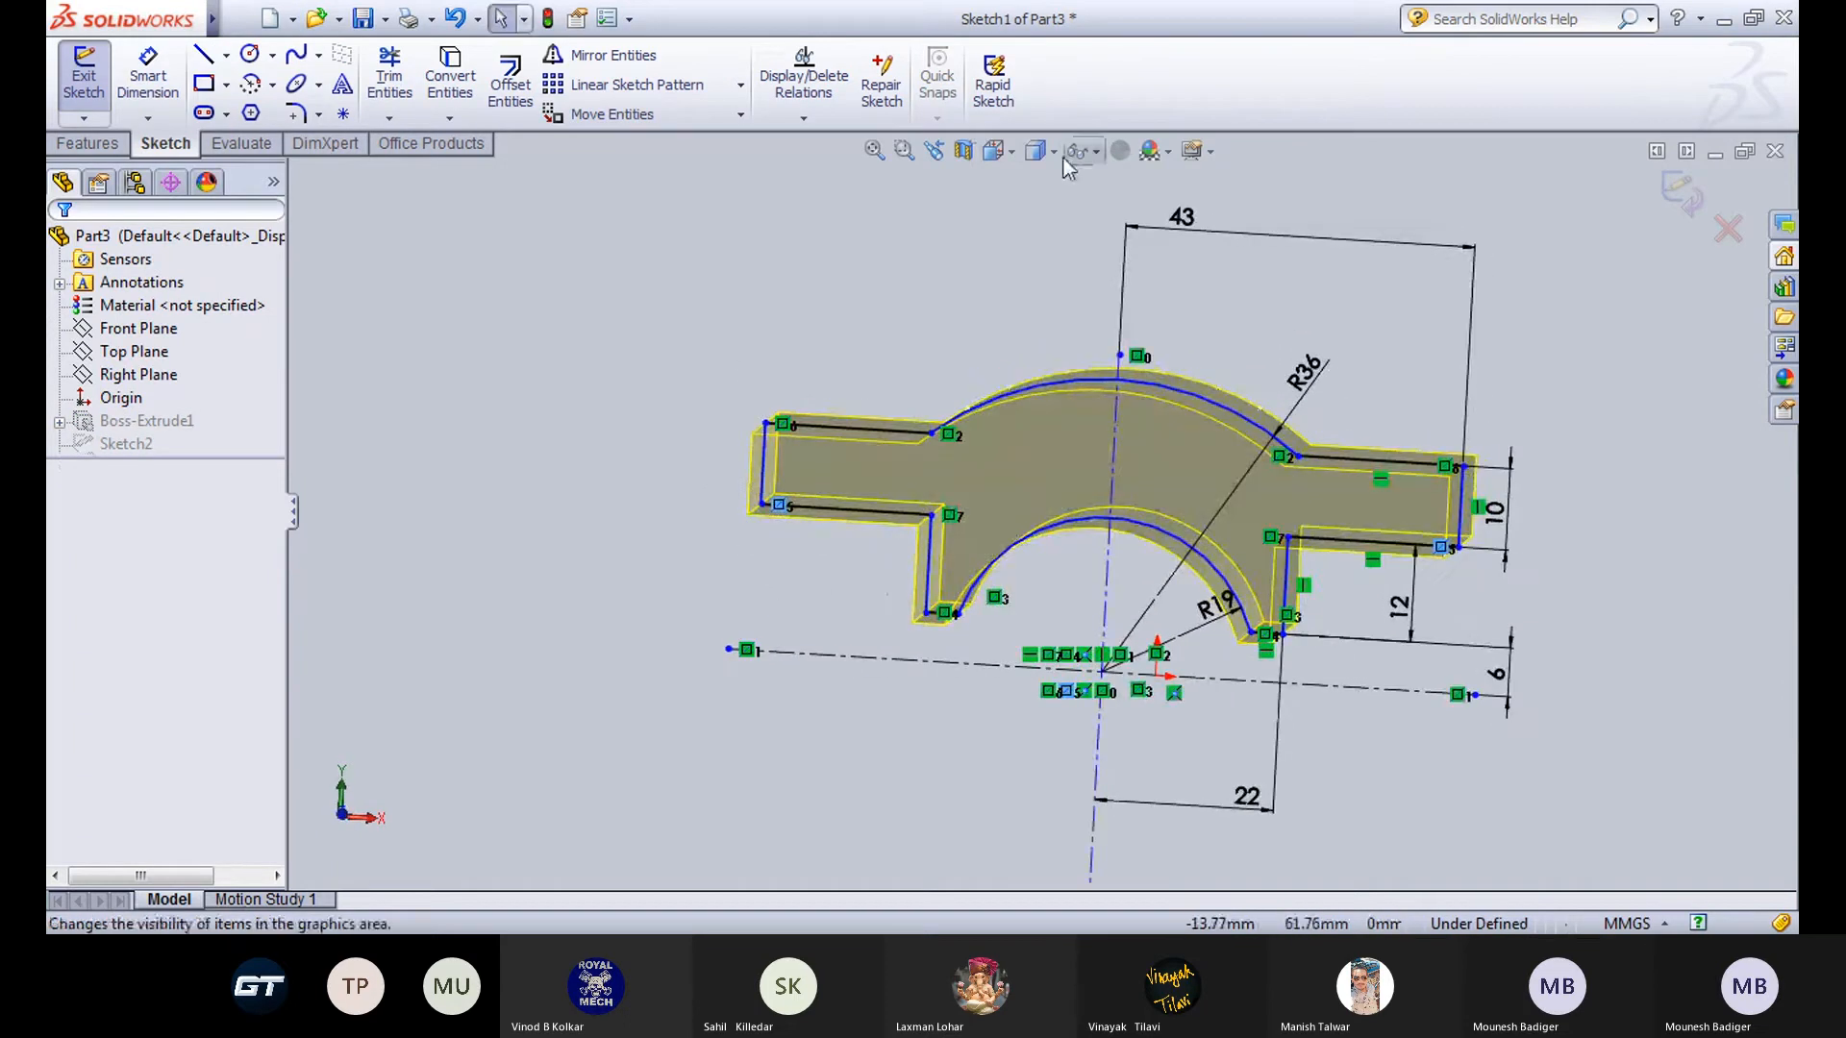
pyautogui.click(995, 154)
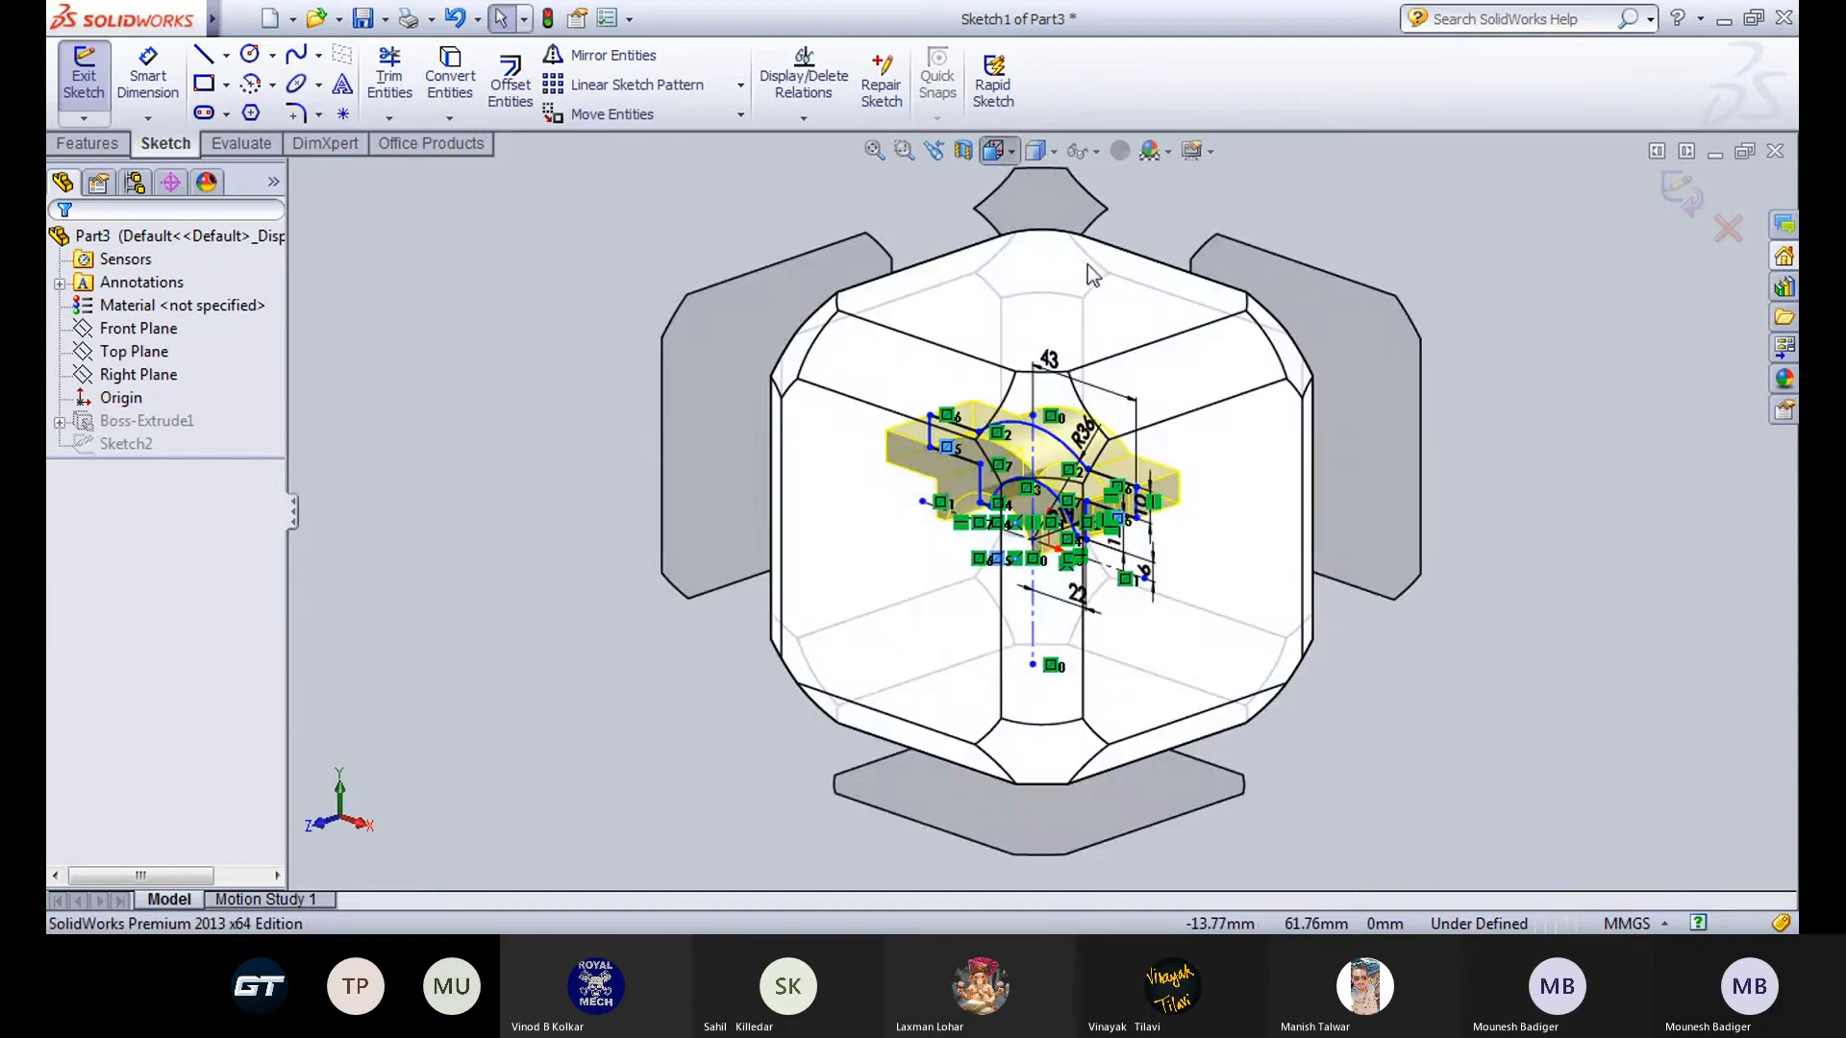
pyautogui.click(1122, 278)
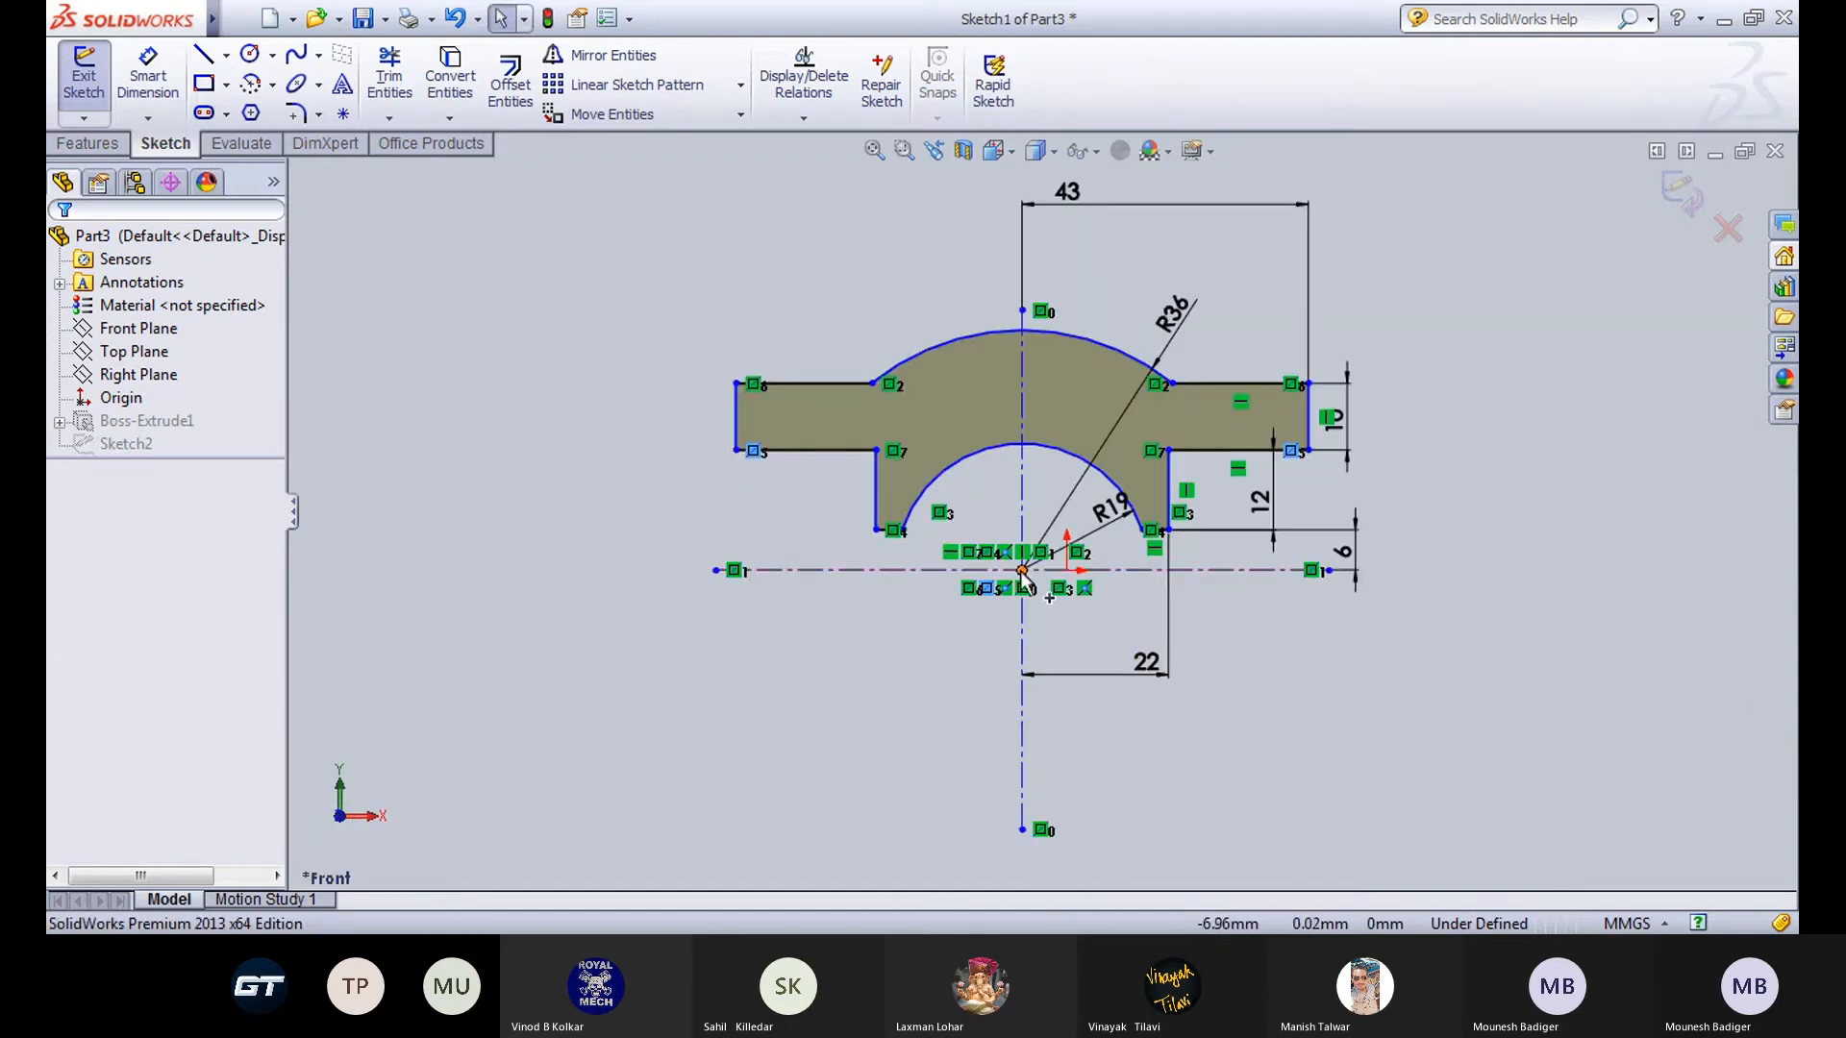
pyautogui.click(1022, 572)
pyautogui.keyDown('ctrl'); pyautogui.click(1068, 572); pyautogui.keyUp('ctrl')
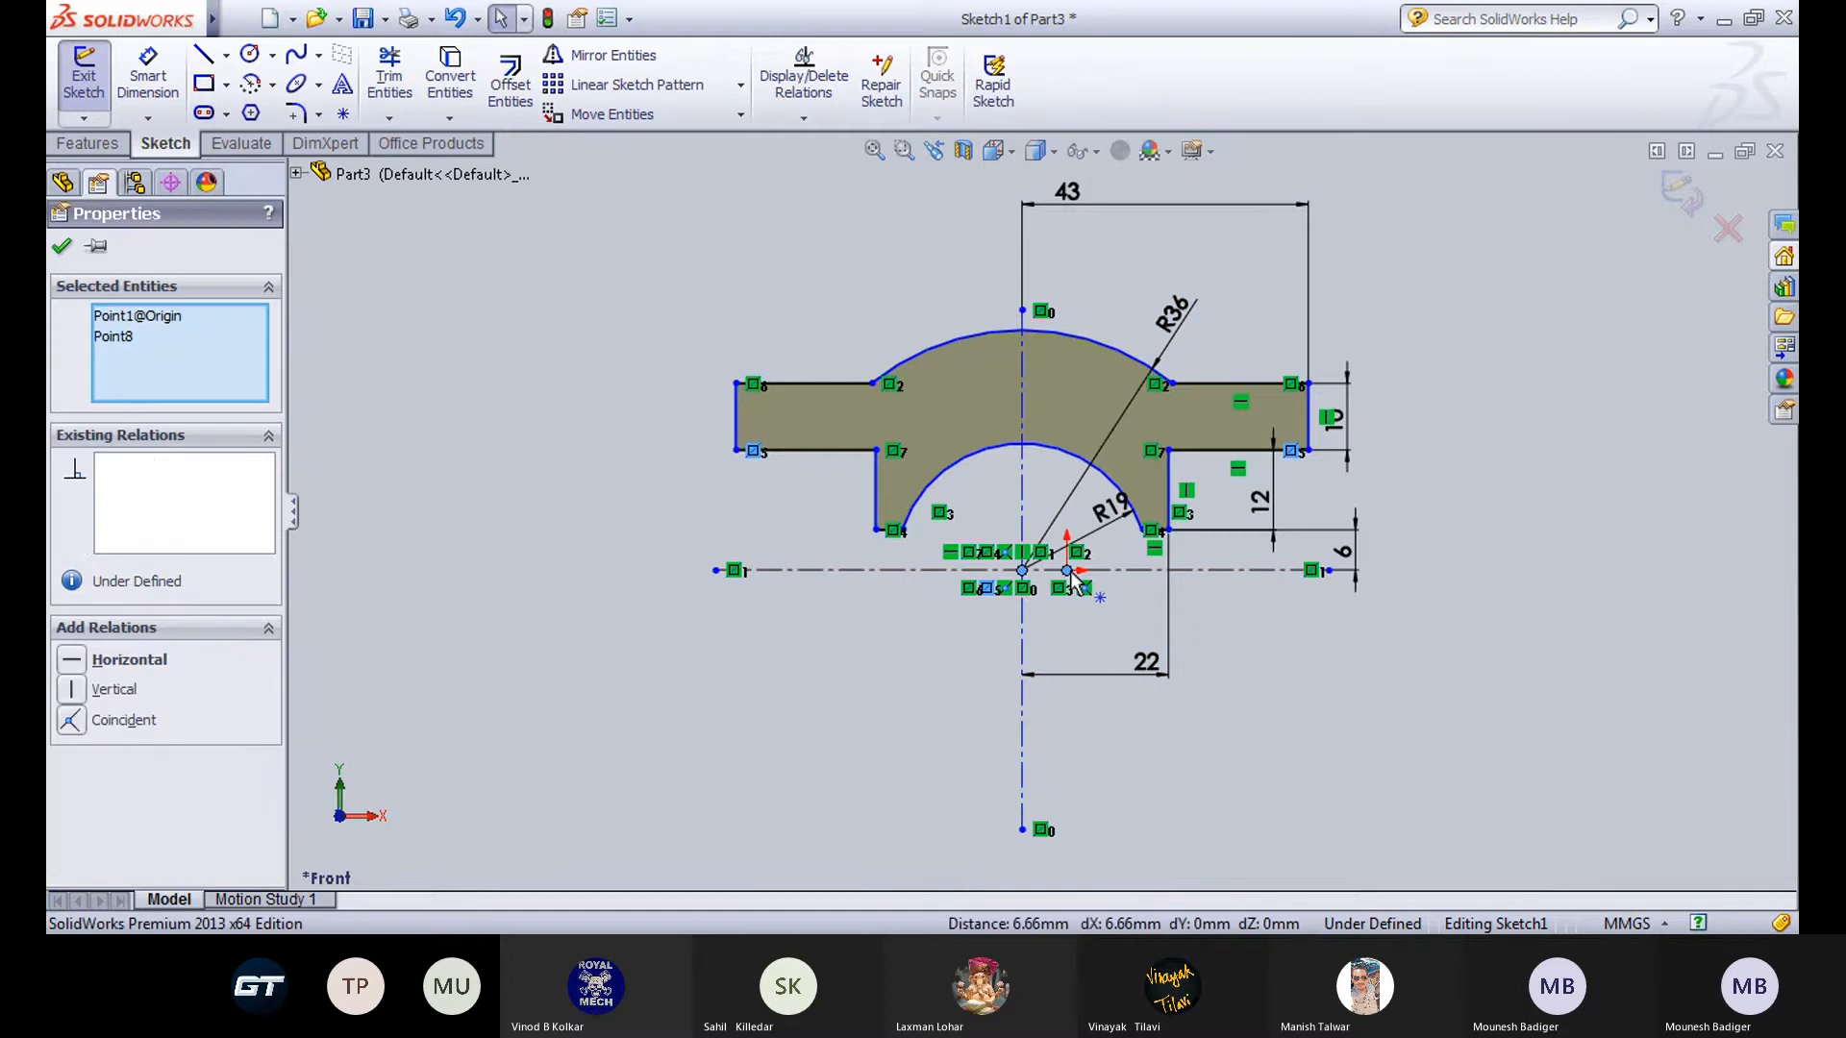
pyautogui.click(71, 721)
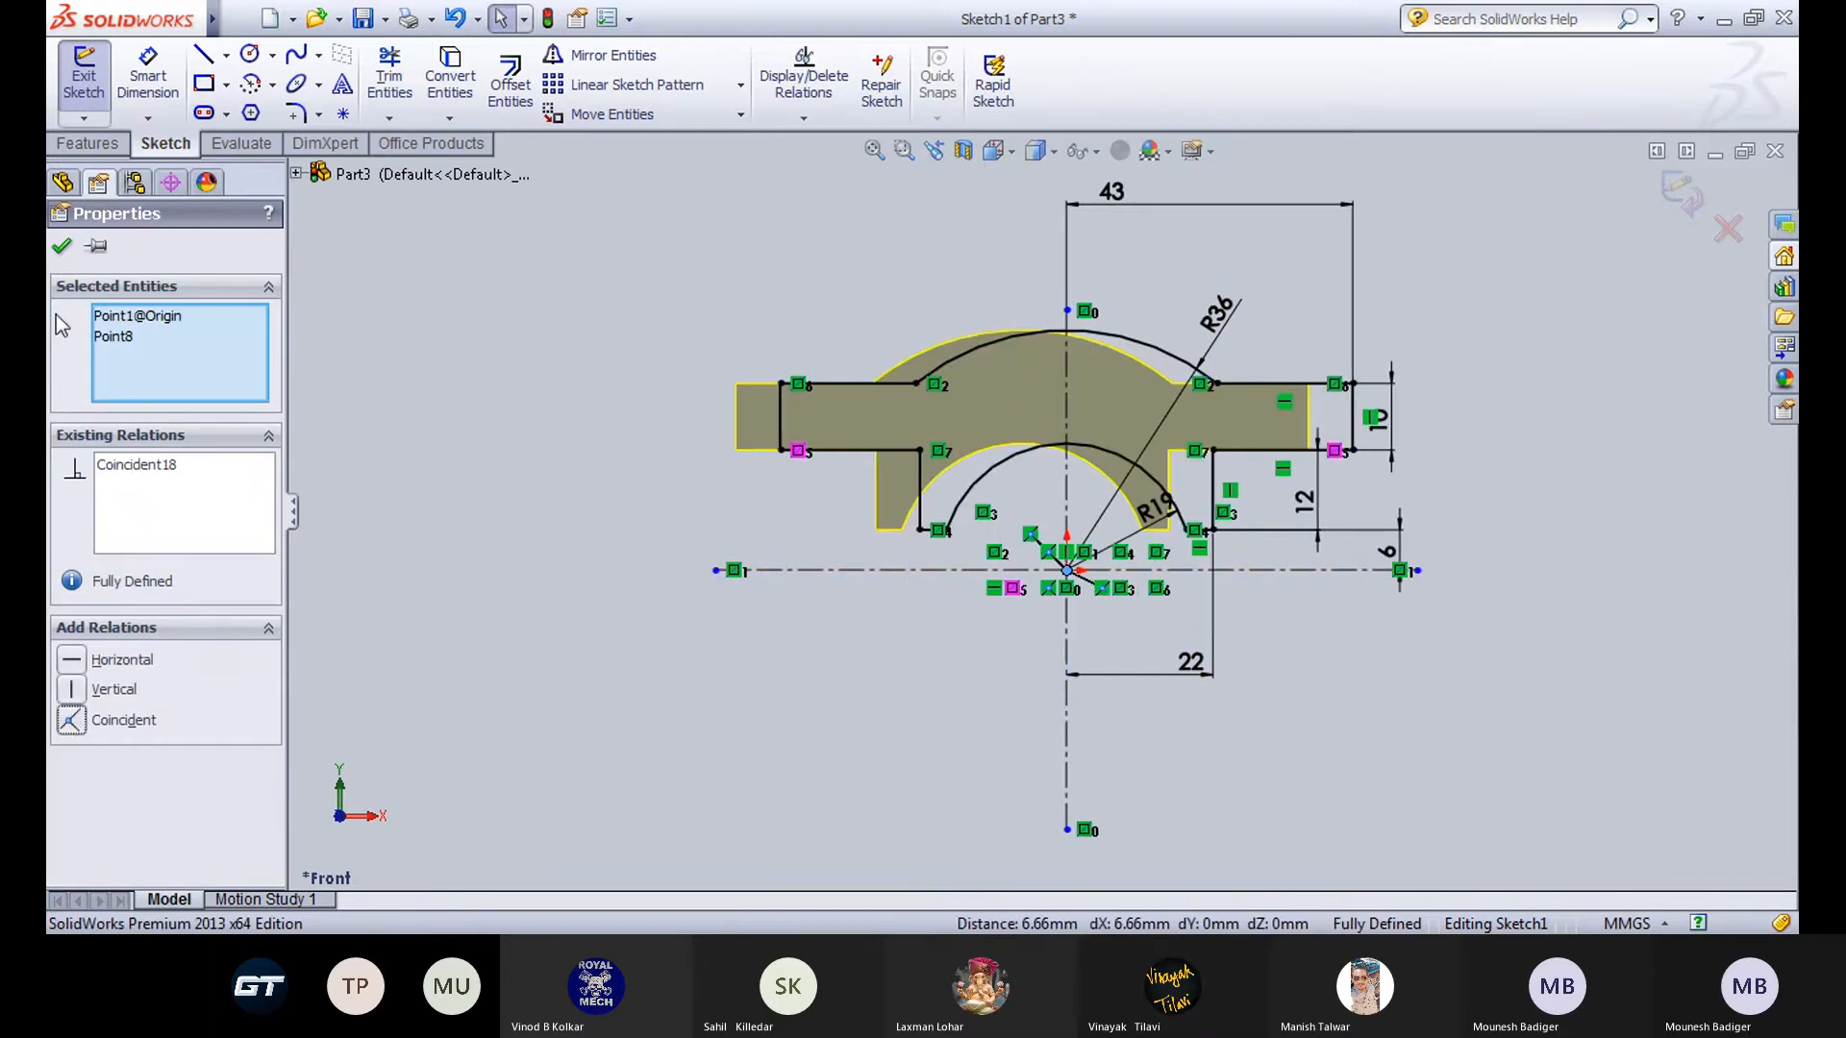
pyautogui.click(60, 246)
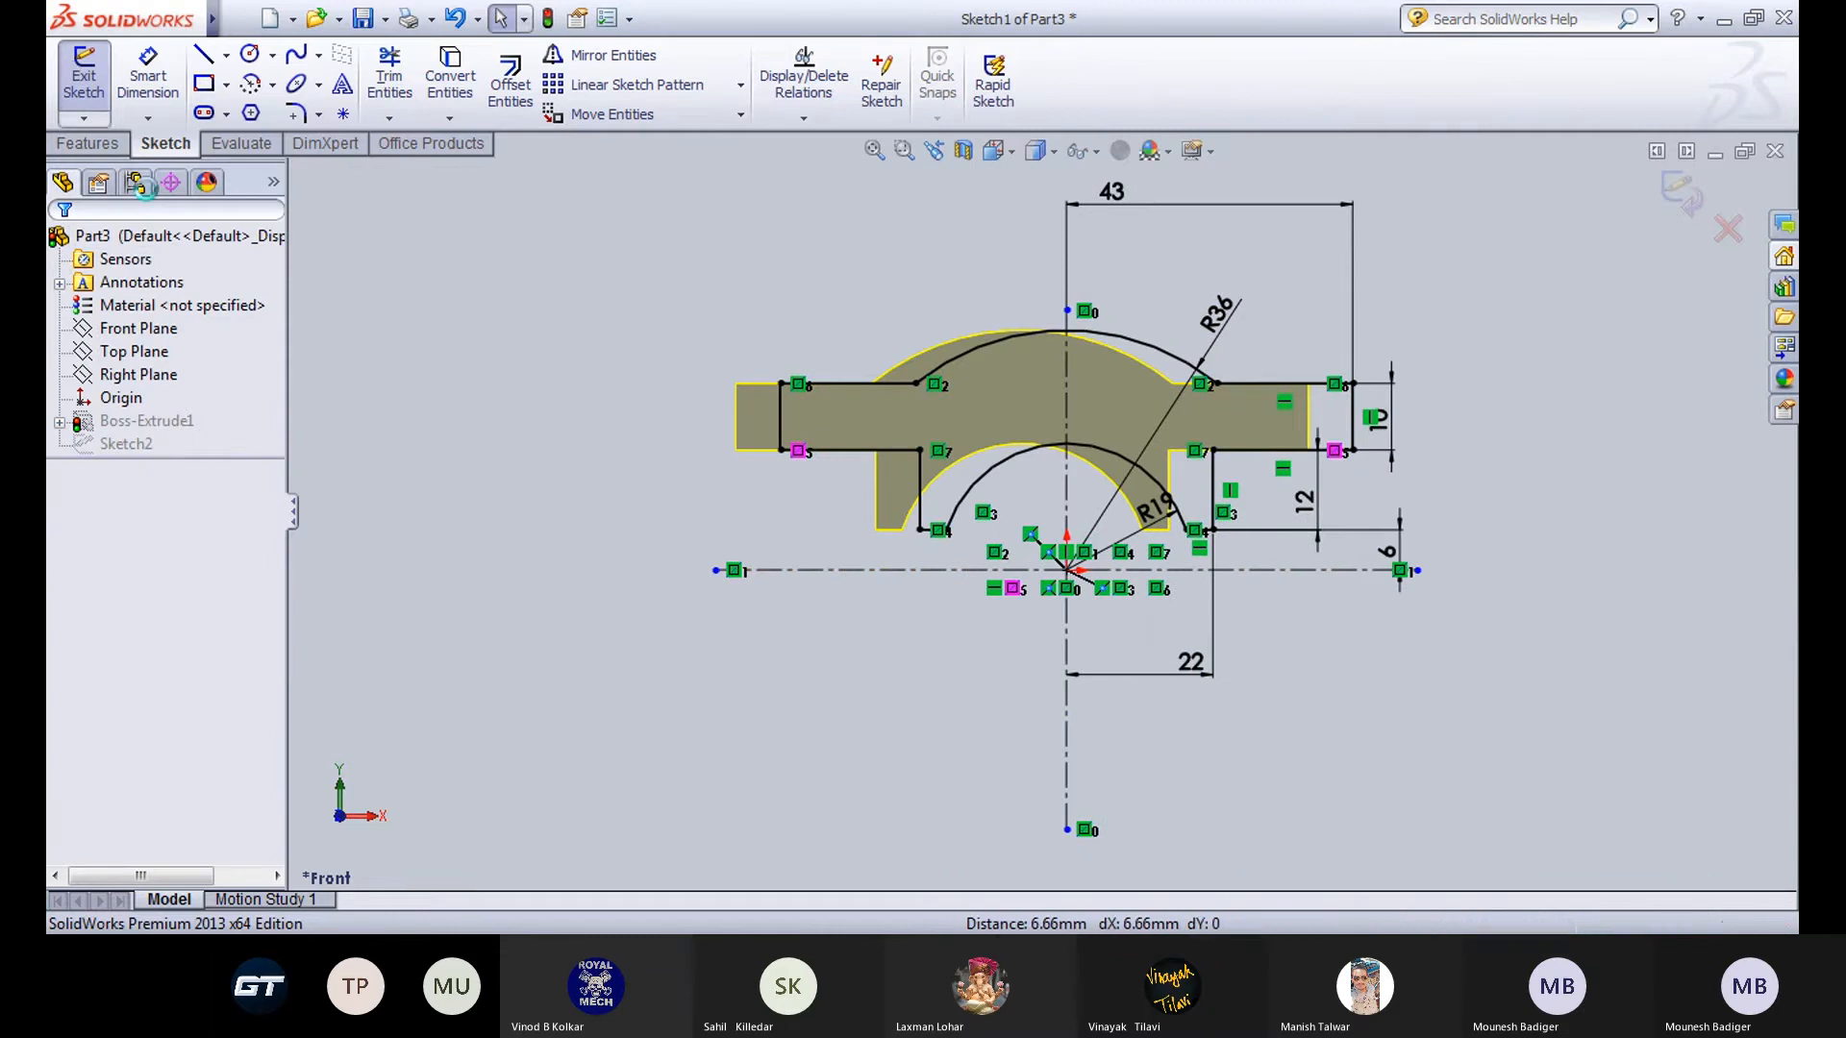
pyautogui.click(96, 137)
pyautogui.moveTo(596, 517); pyautogui.dragTo(610, 777, button='middle')
pyautogui.click(188, 144)
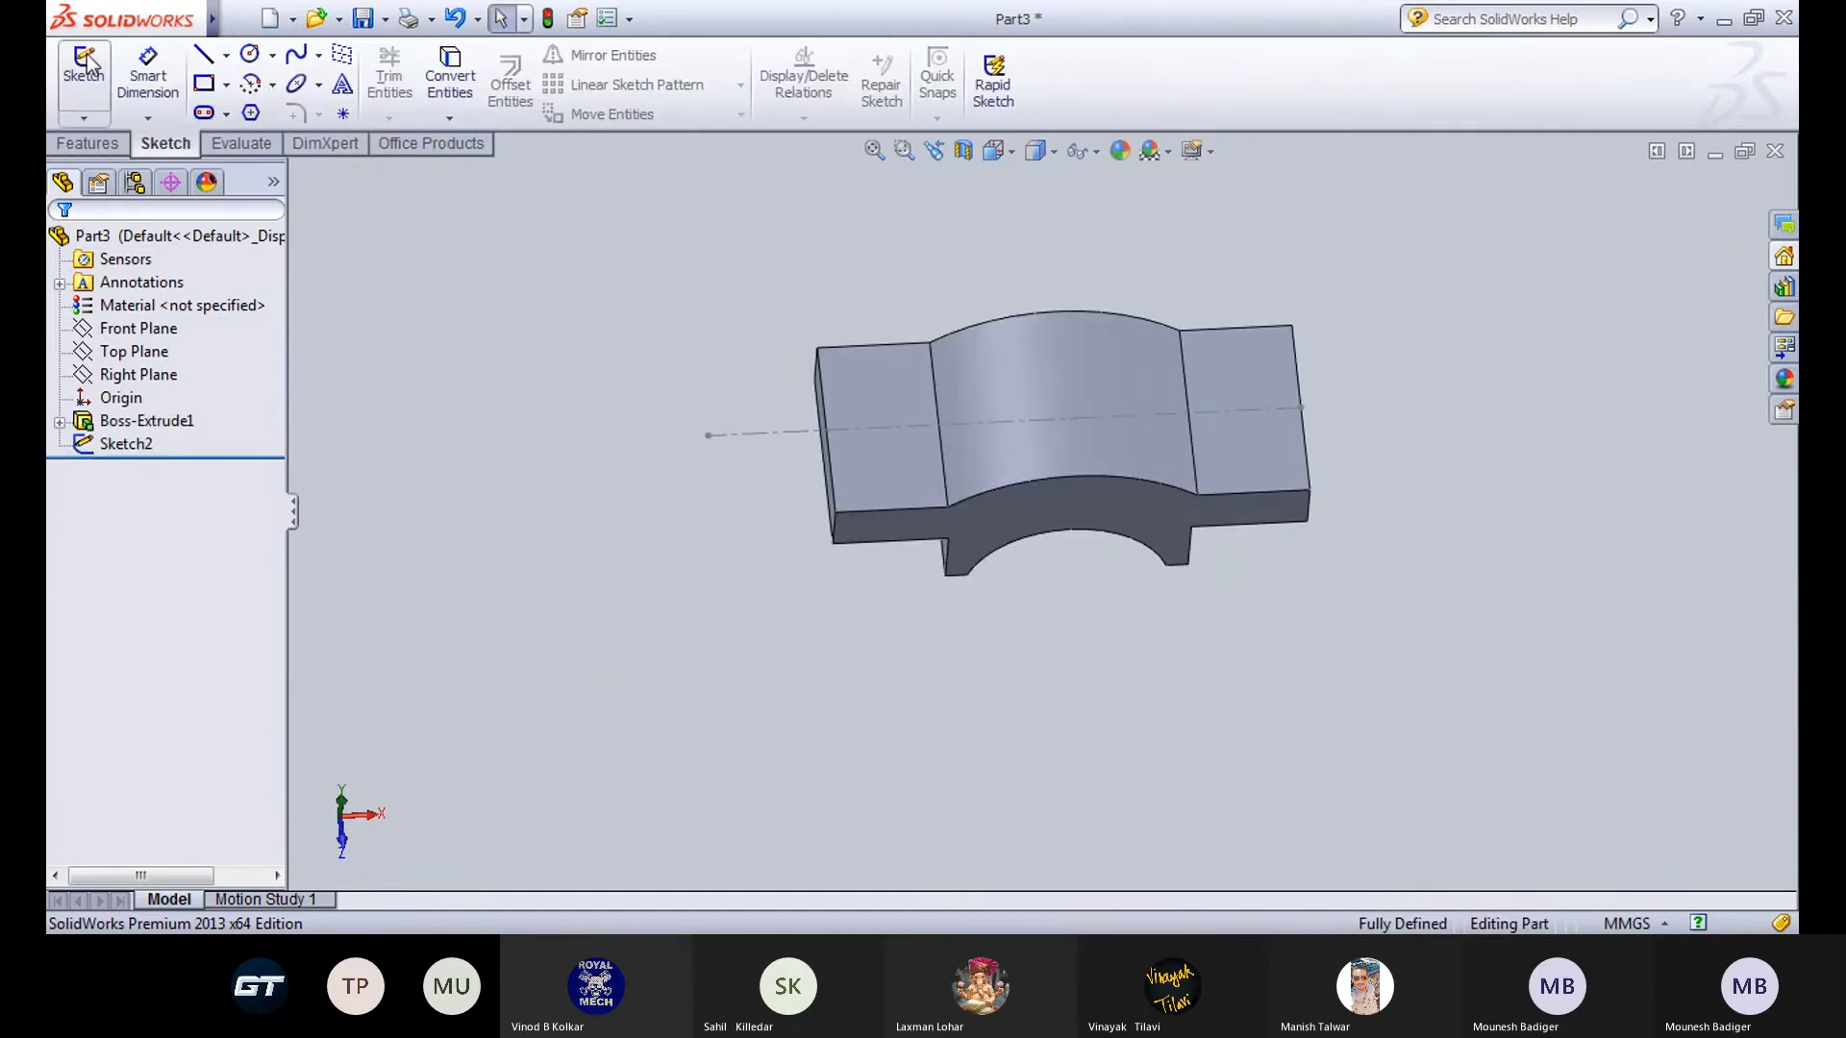
pyautogui.click(90, 61)
pyautogui.moveTo(815, 605)
pyautogui.mouseDown(button='middle')
pyautogui.moveTo(795, 502)
pyautogui.moveTo(807, 286)
pyautogui.mouseUp(button='middle')
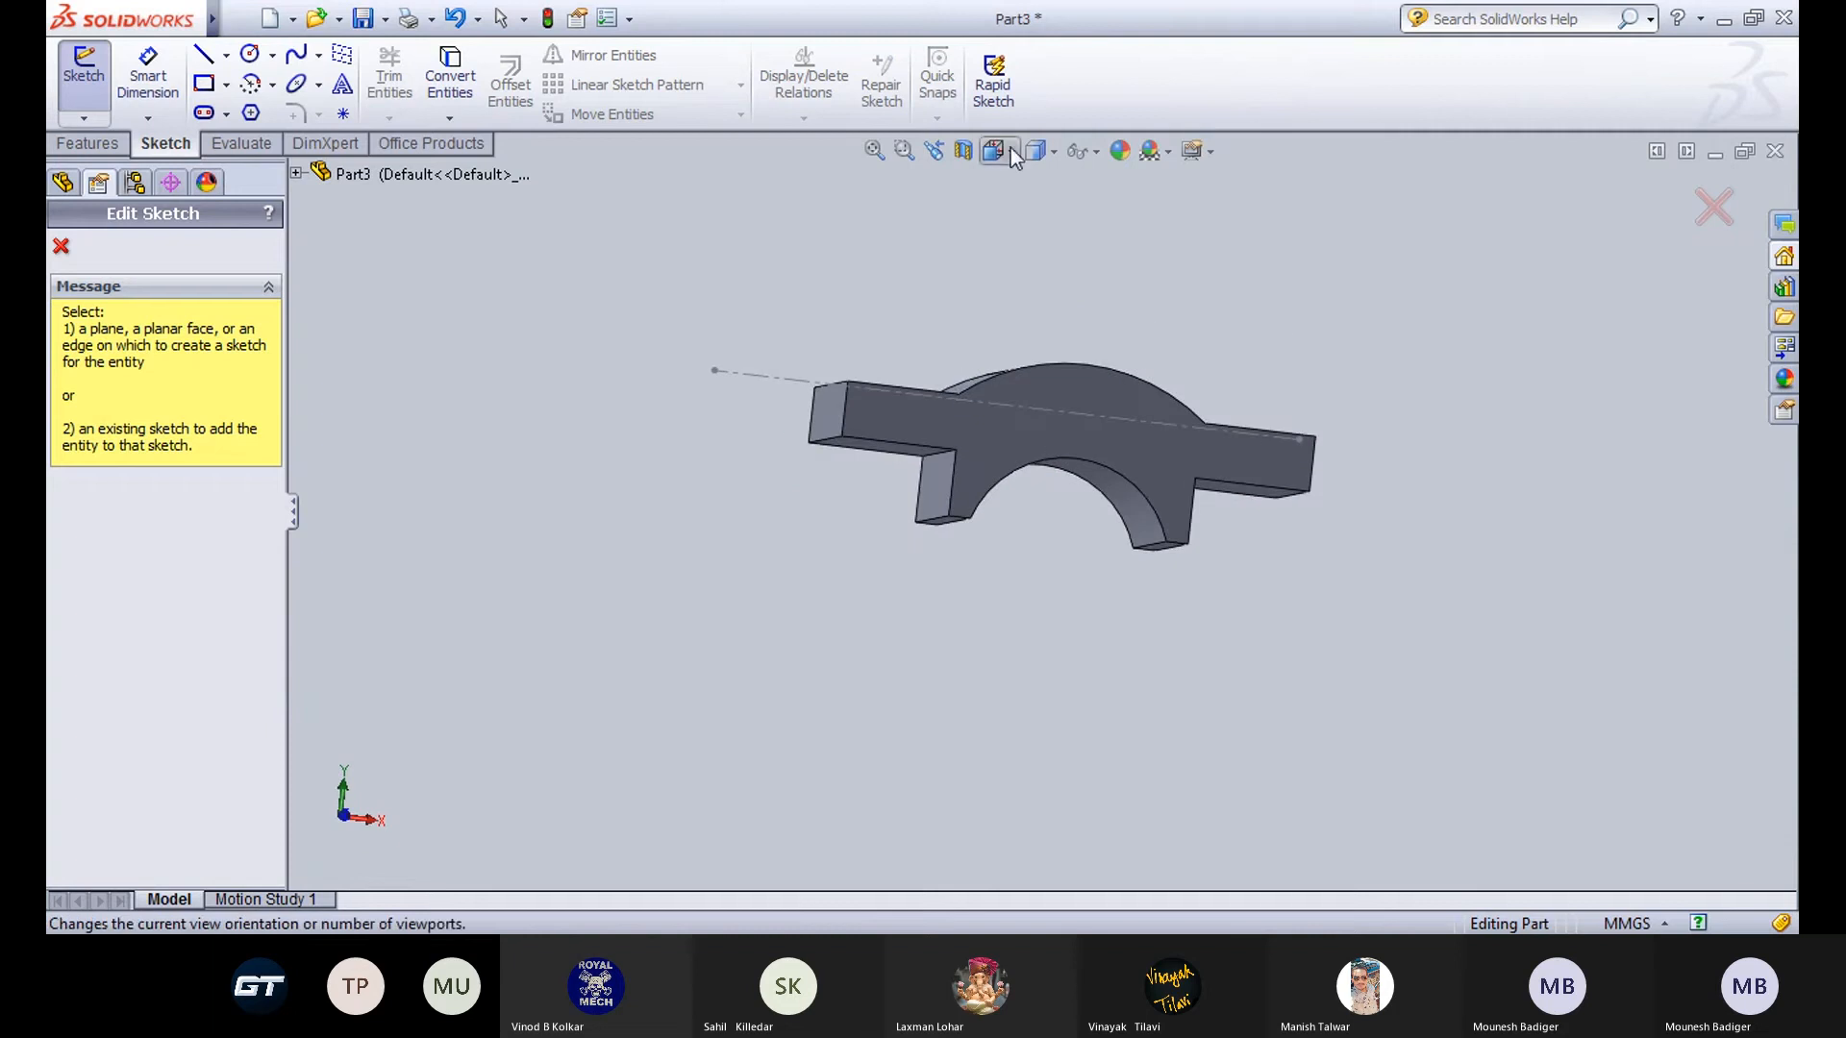
pyautogui.click(297, 172)
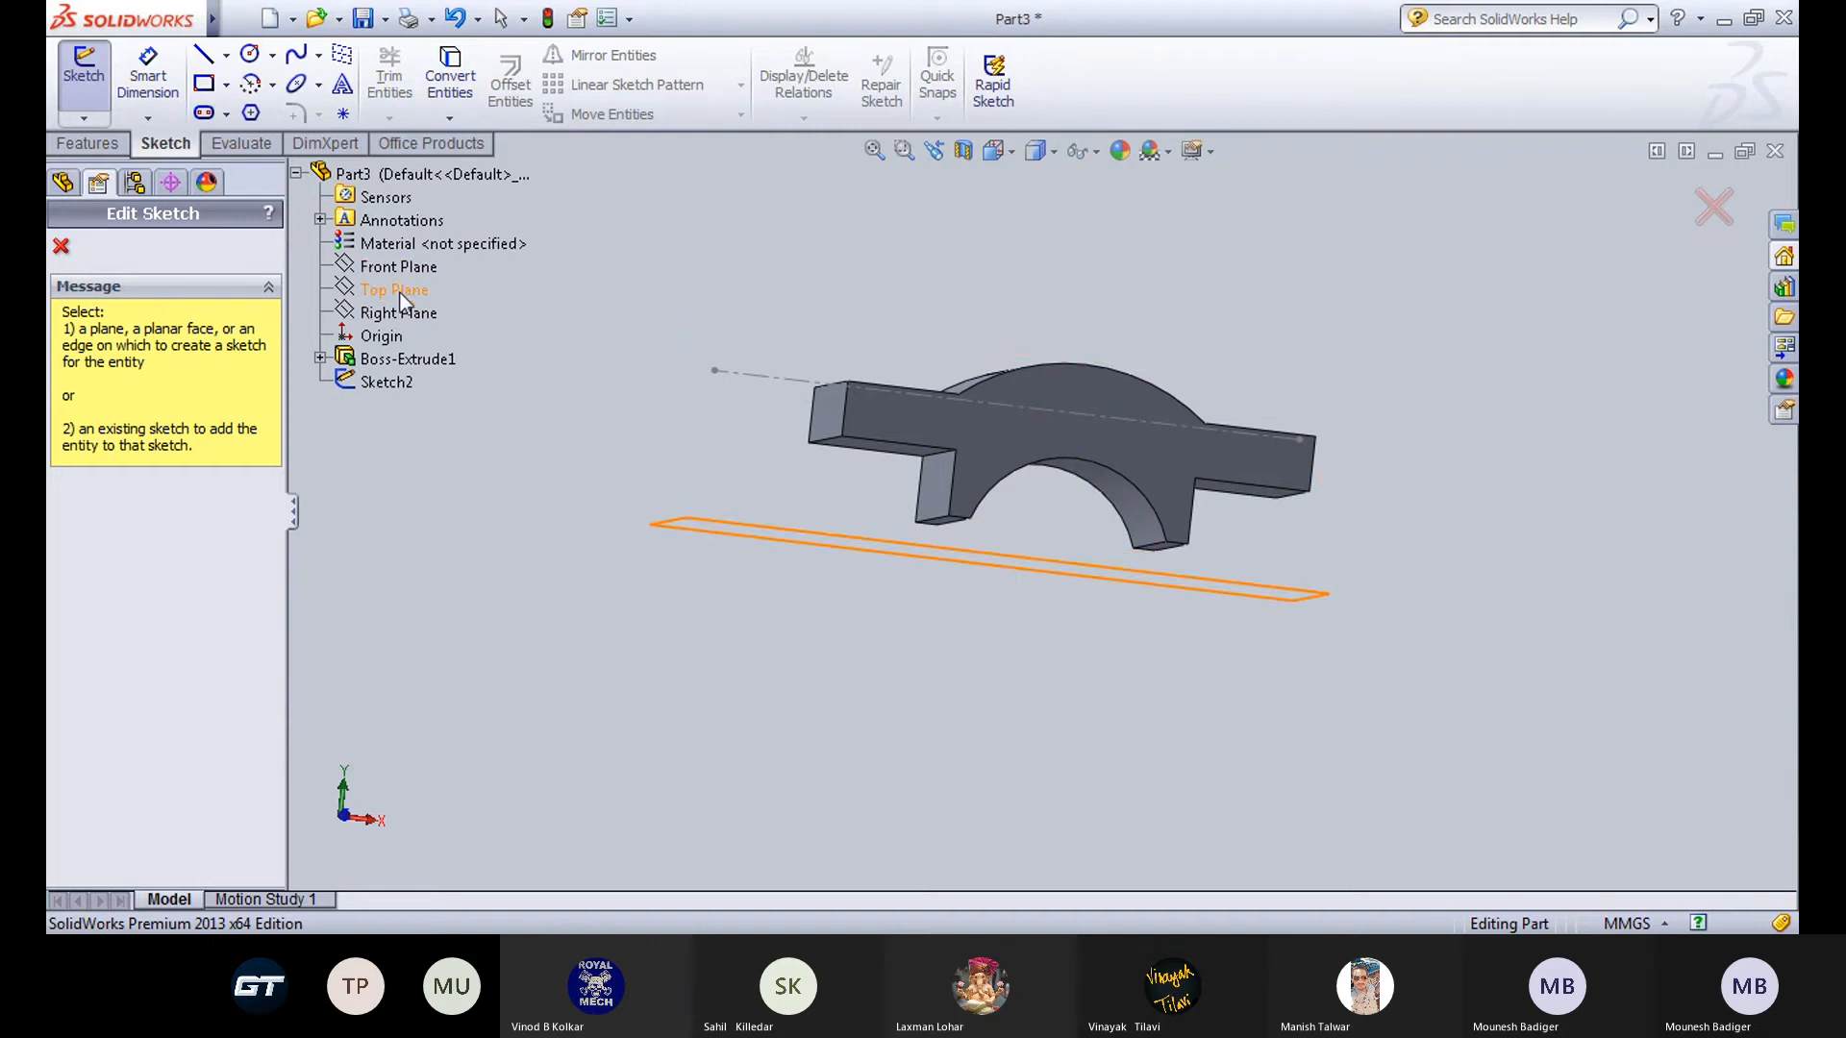
pyautogui.moveTo(839, 250)
pyautogui.mouseDown(button='middle')
pyautogui.moveTo(833, 346)
pyautogui.moveTo(802, 400)
pyautogui.mouseUp(button='middle')
pyautogui.press('Escape')
# Delete the separate centerline sketch that runs lengthwise over the body.
pyautogui.click(775, 403)
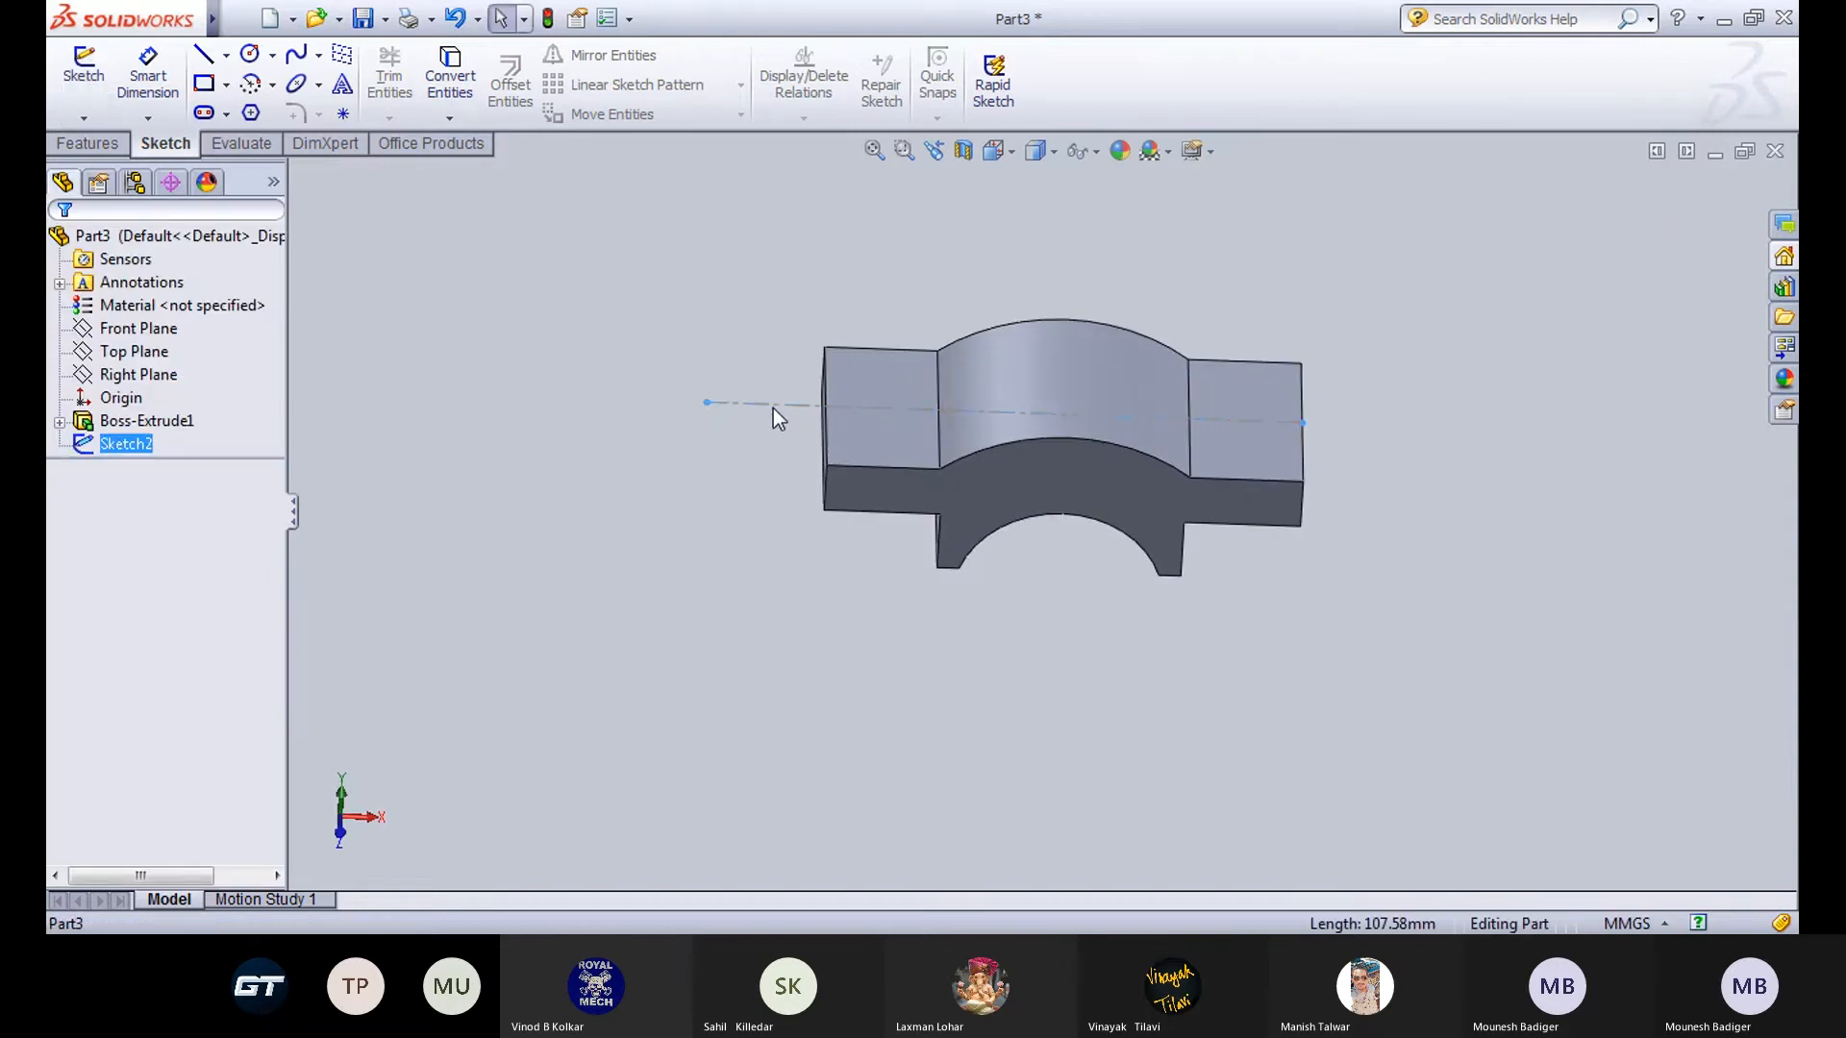
pyautogui.press('Delete')
pyautogui.click(1078, 329)
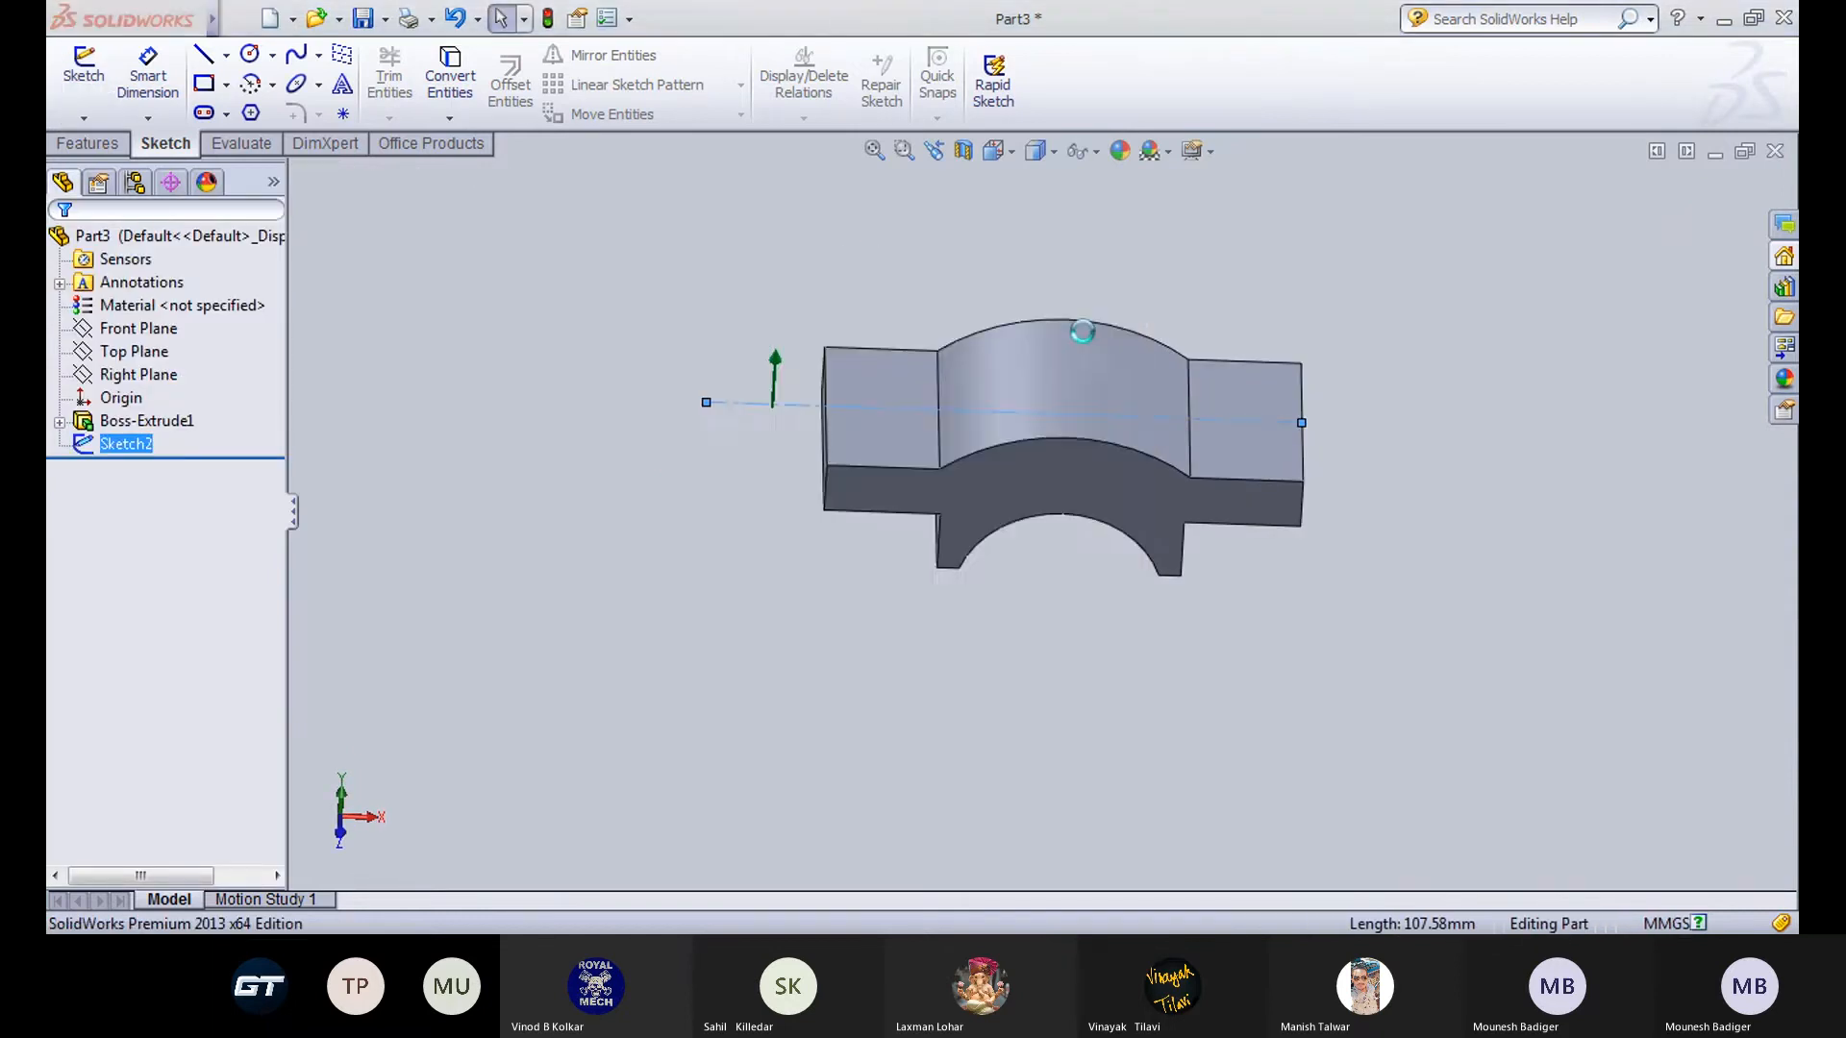
# Reopen the base profile sketch and try to dimension the distance from the left end edge to the vertical centerline.
pyautogui.moveTo(659, 416); pyautogui.dragTo(638, 557, button='middle')
pyautogui.moveTo(922, 585); pyautogui.dragTo(989, 461, button='middle')
pyautogui.click(989, 461)
pyautogui.click(1036, 379)
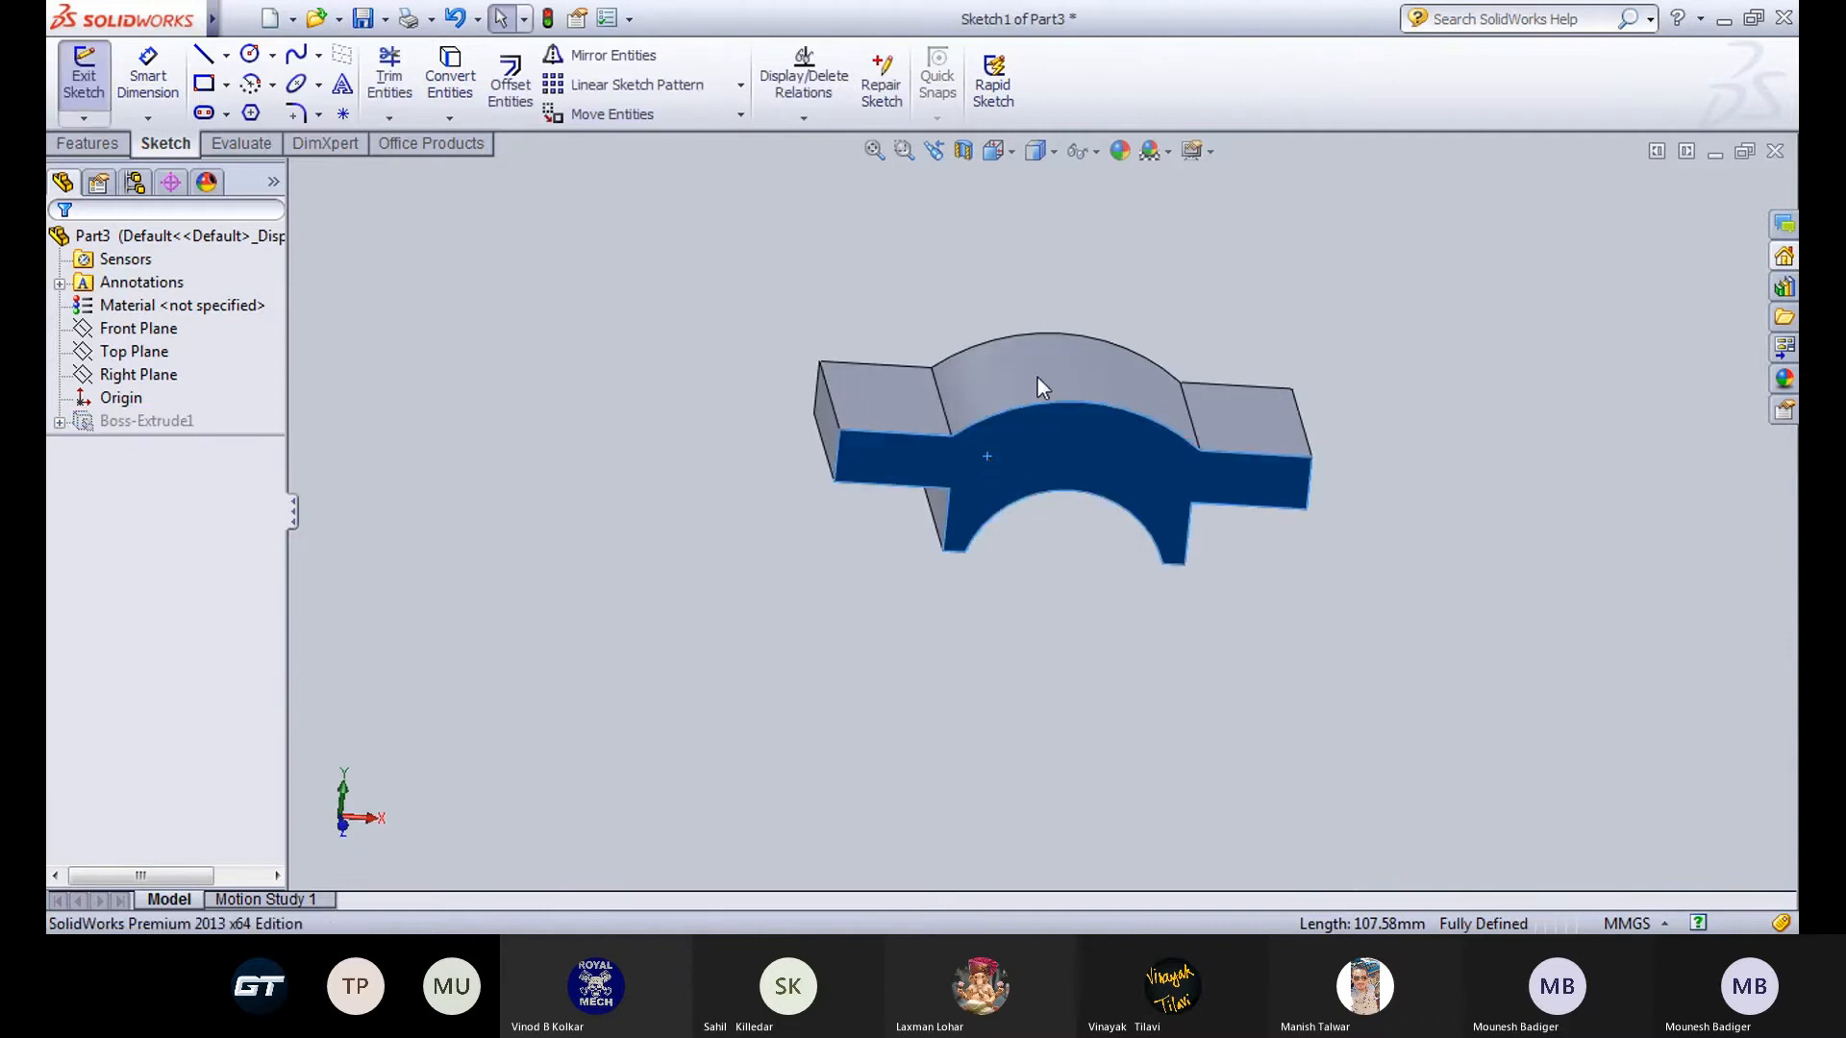
pyautogui.moveTo(815, 592)
pyautogui.mouseDown(button='middle')
pyautogui.moveTo(787, 355)
pyautogui.moveTo(795, 466)
pyautogui.mouseUp(button='middle')
pyautogui.click(993, 150)
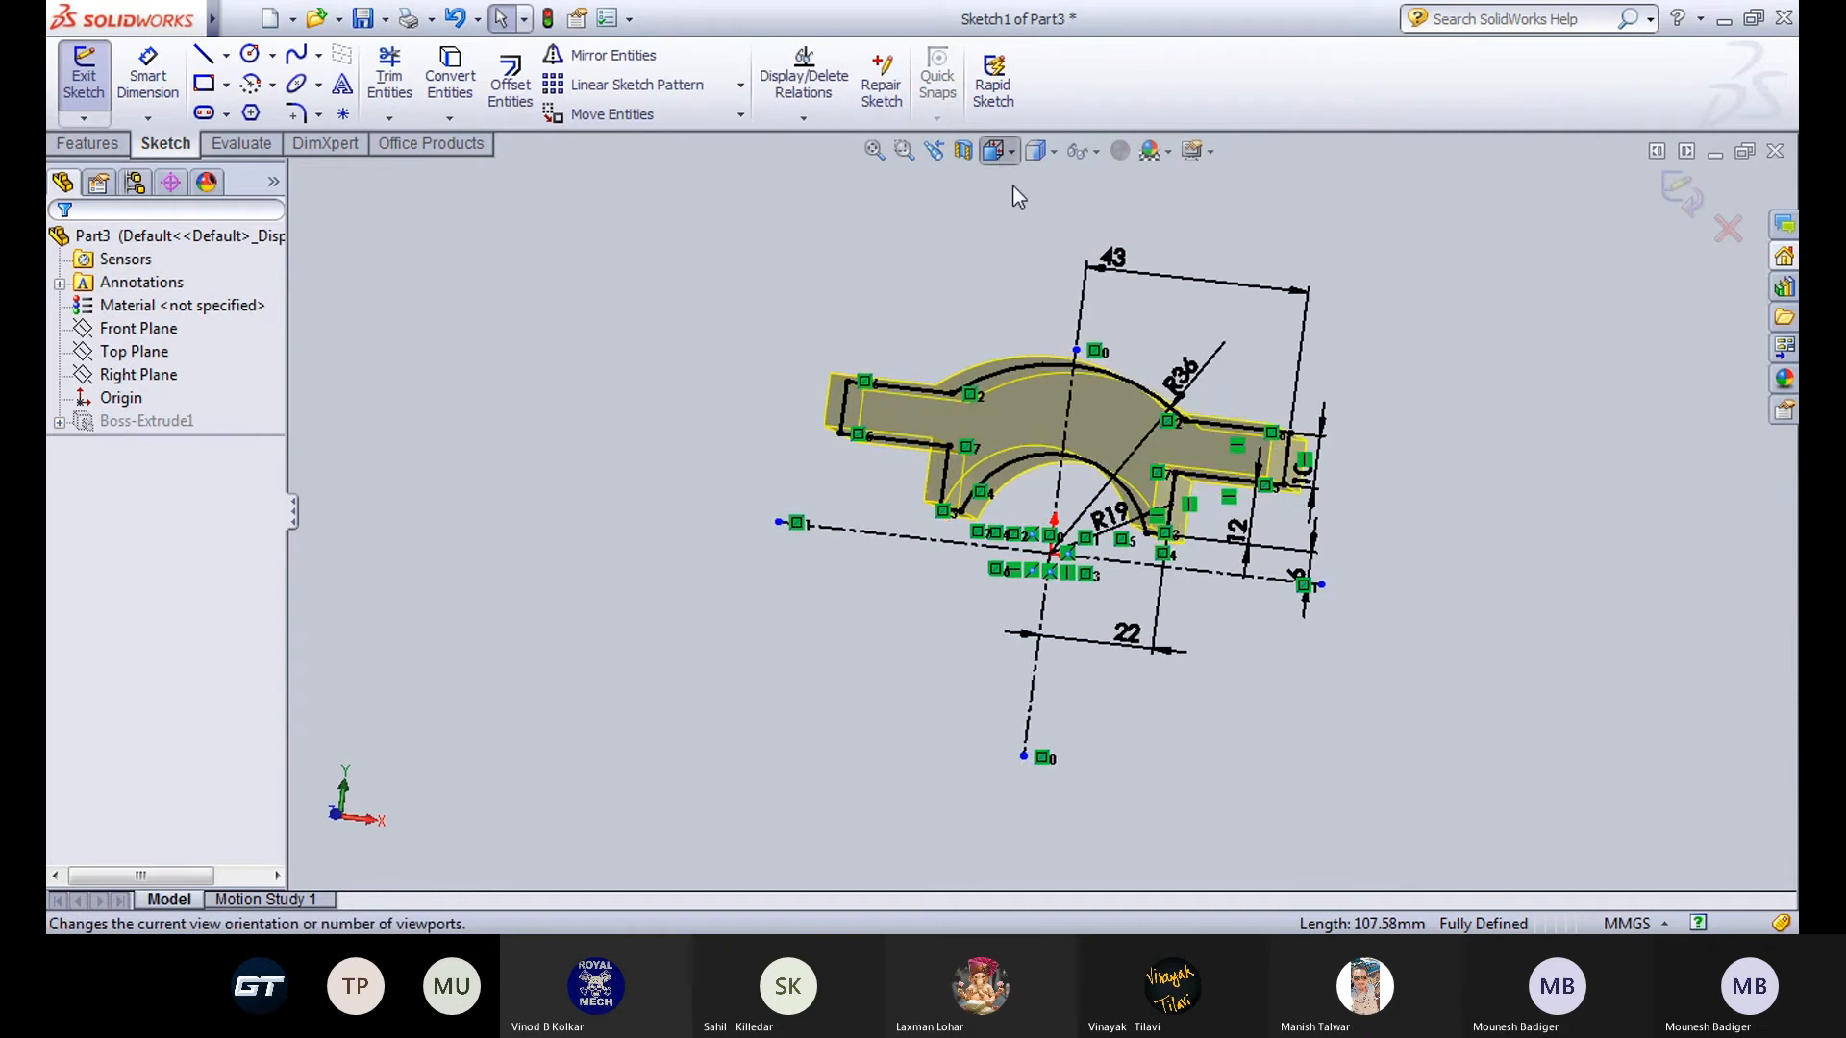
pyautogui.click(1127, 276)
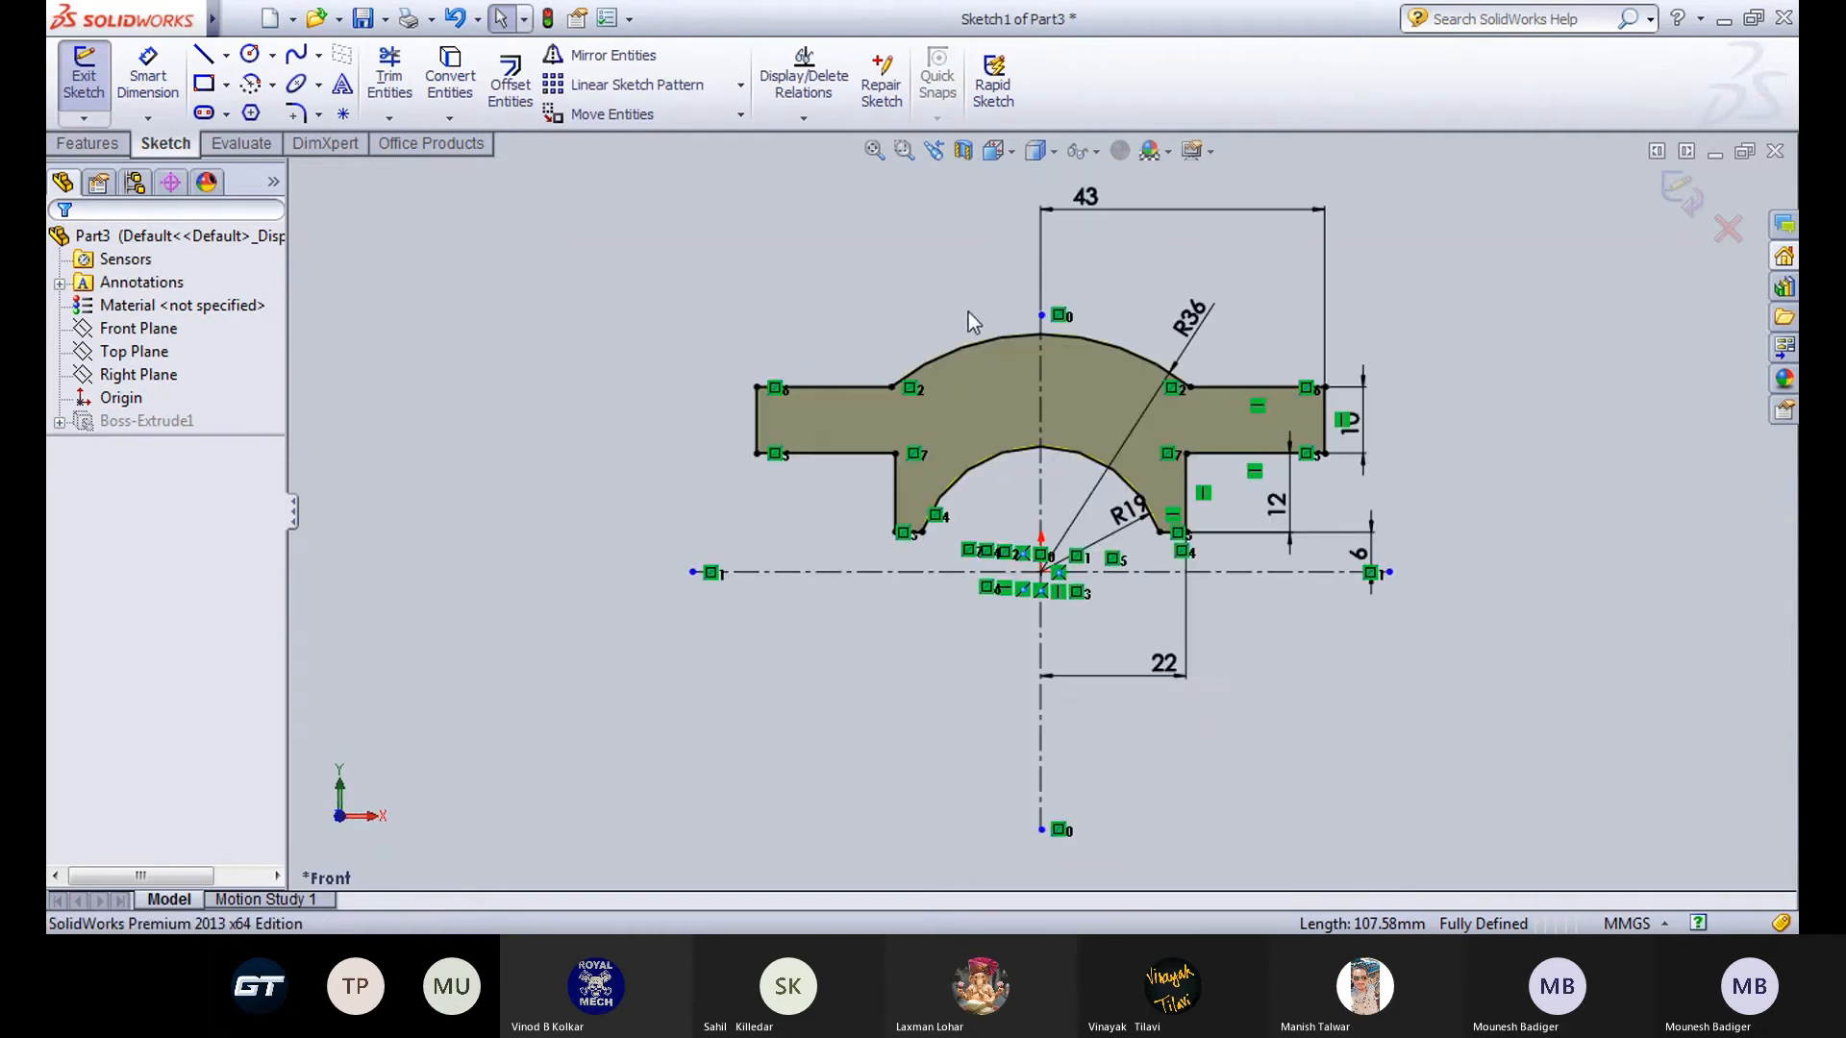
pyautogui.scroll(-2, 1295, 608)
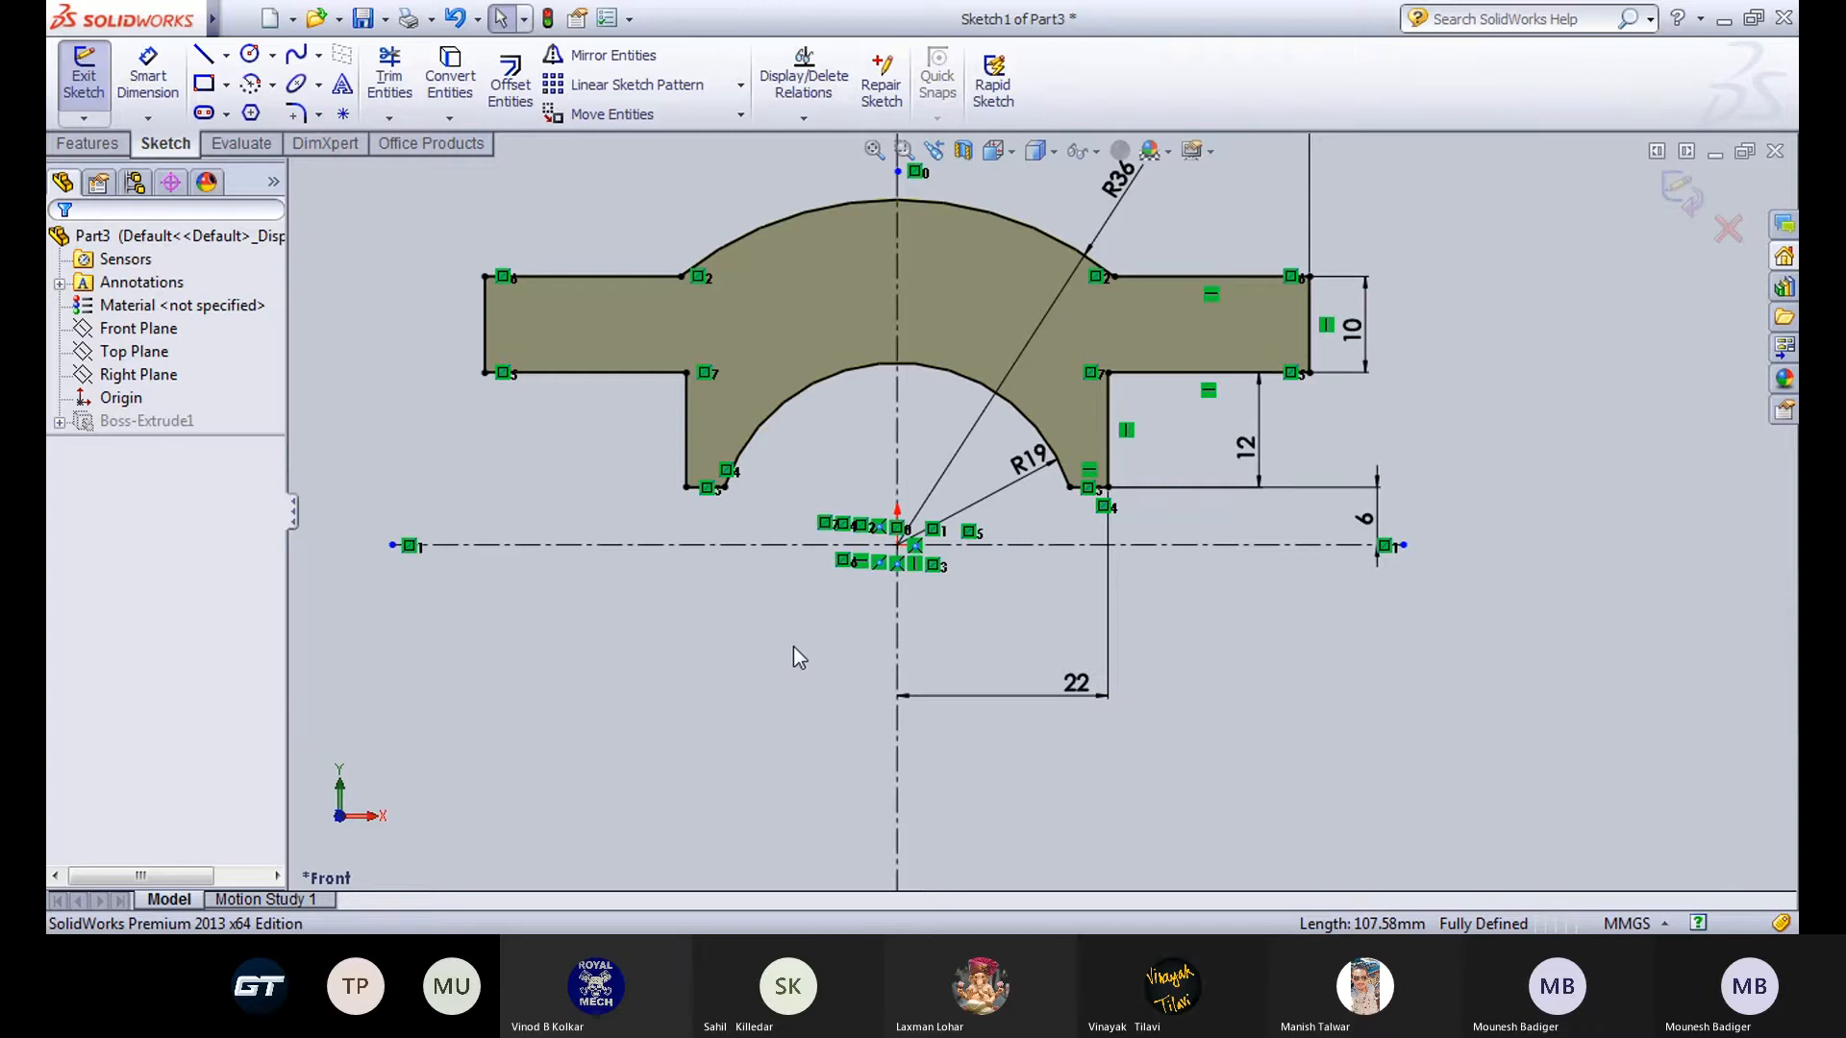
pyautogui.scroll(1, 793, 646)
pyautogui.click(147, 77)
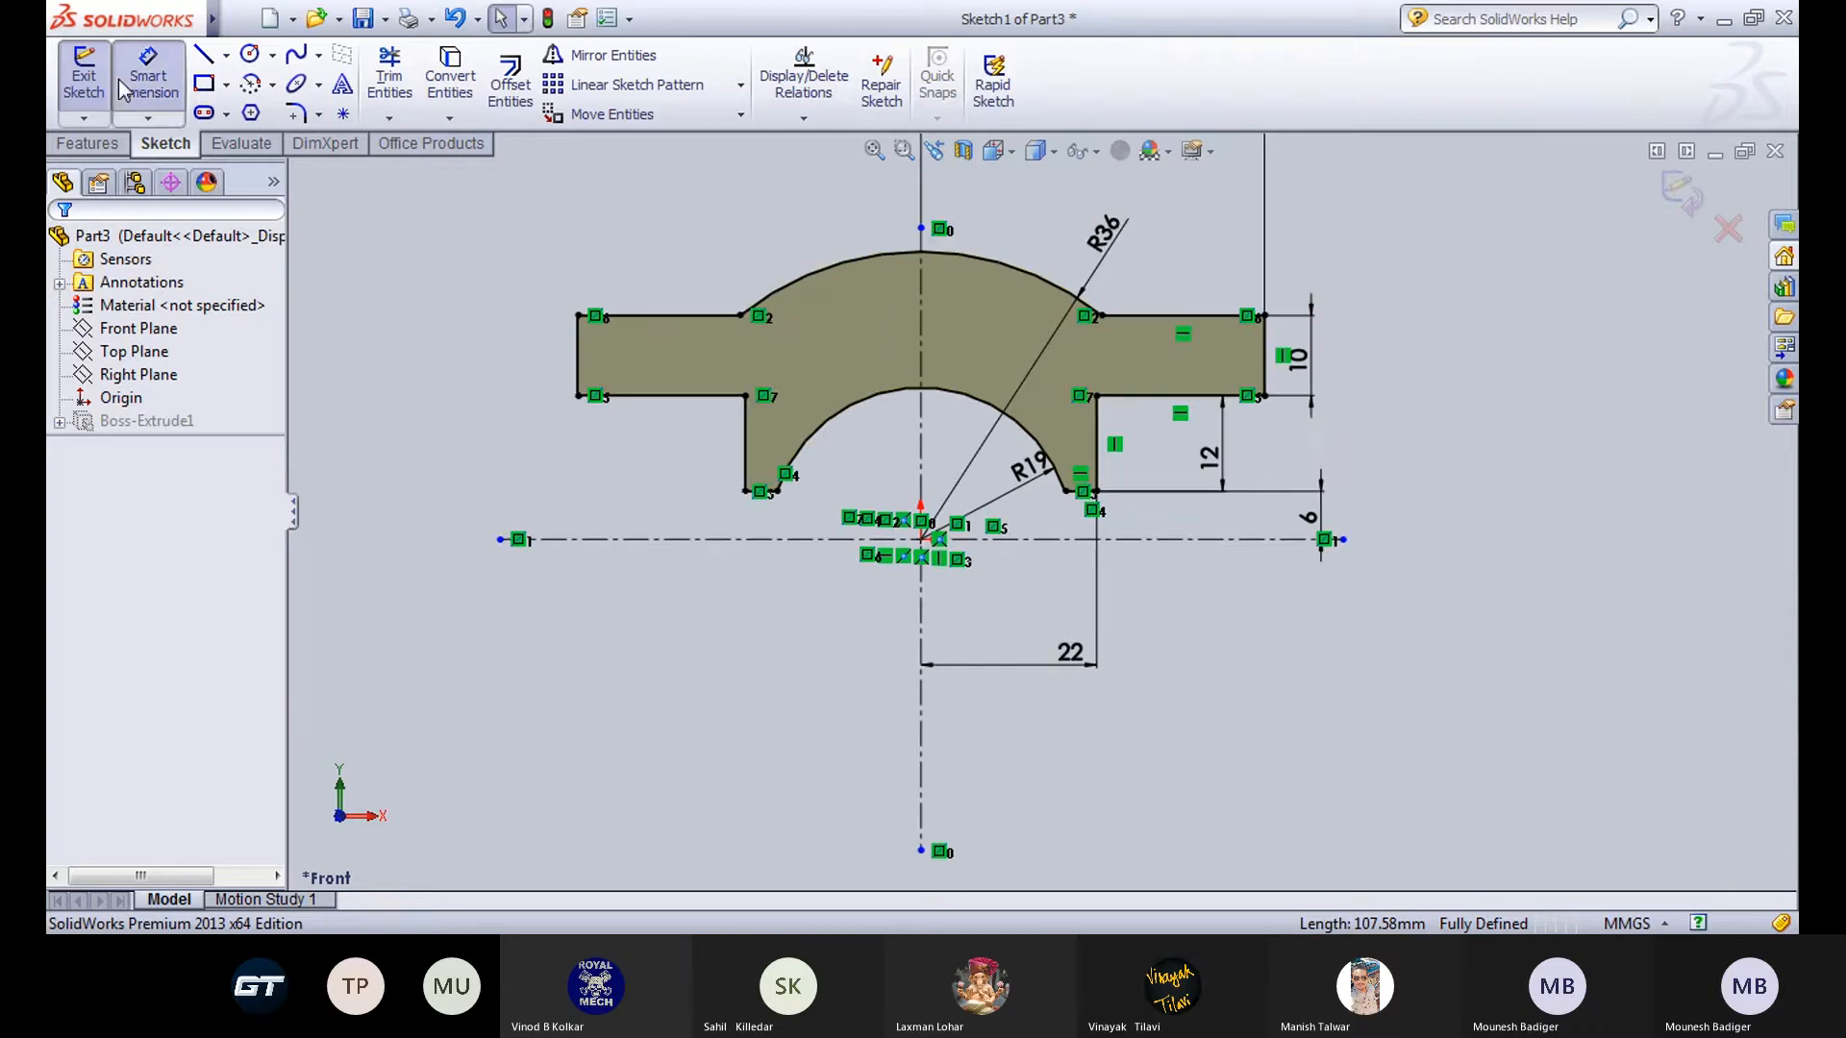
pyautogui.click(576, 375)
pyautogui.click(920, 735)
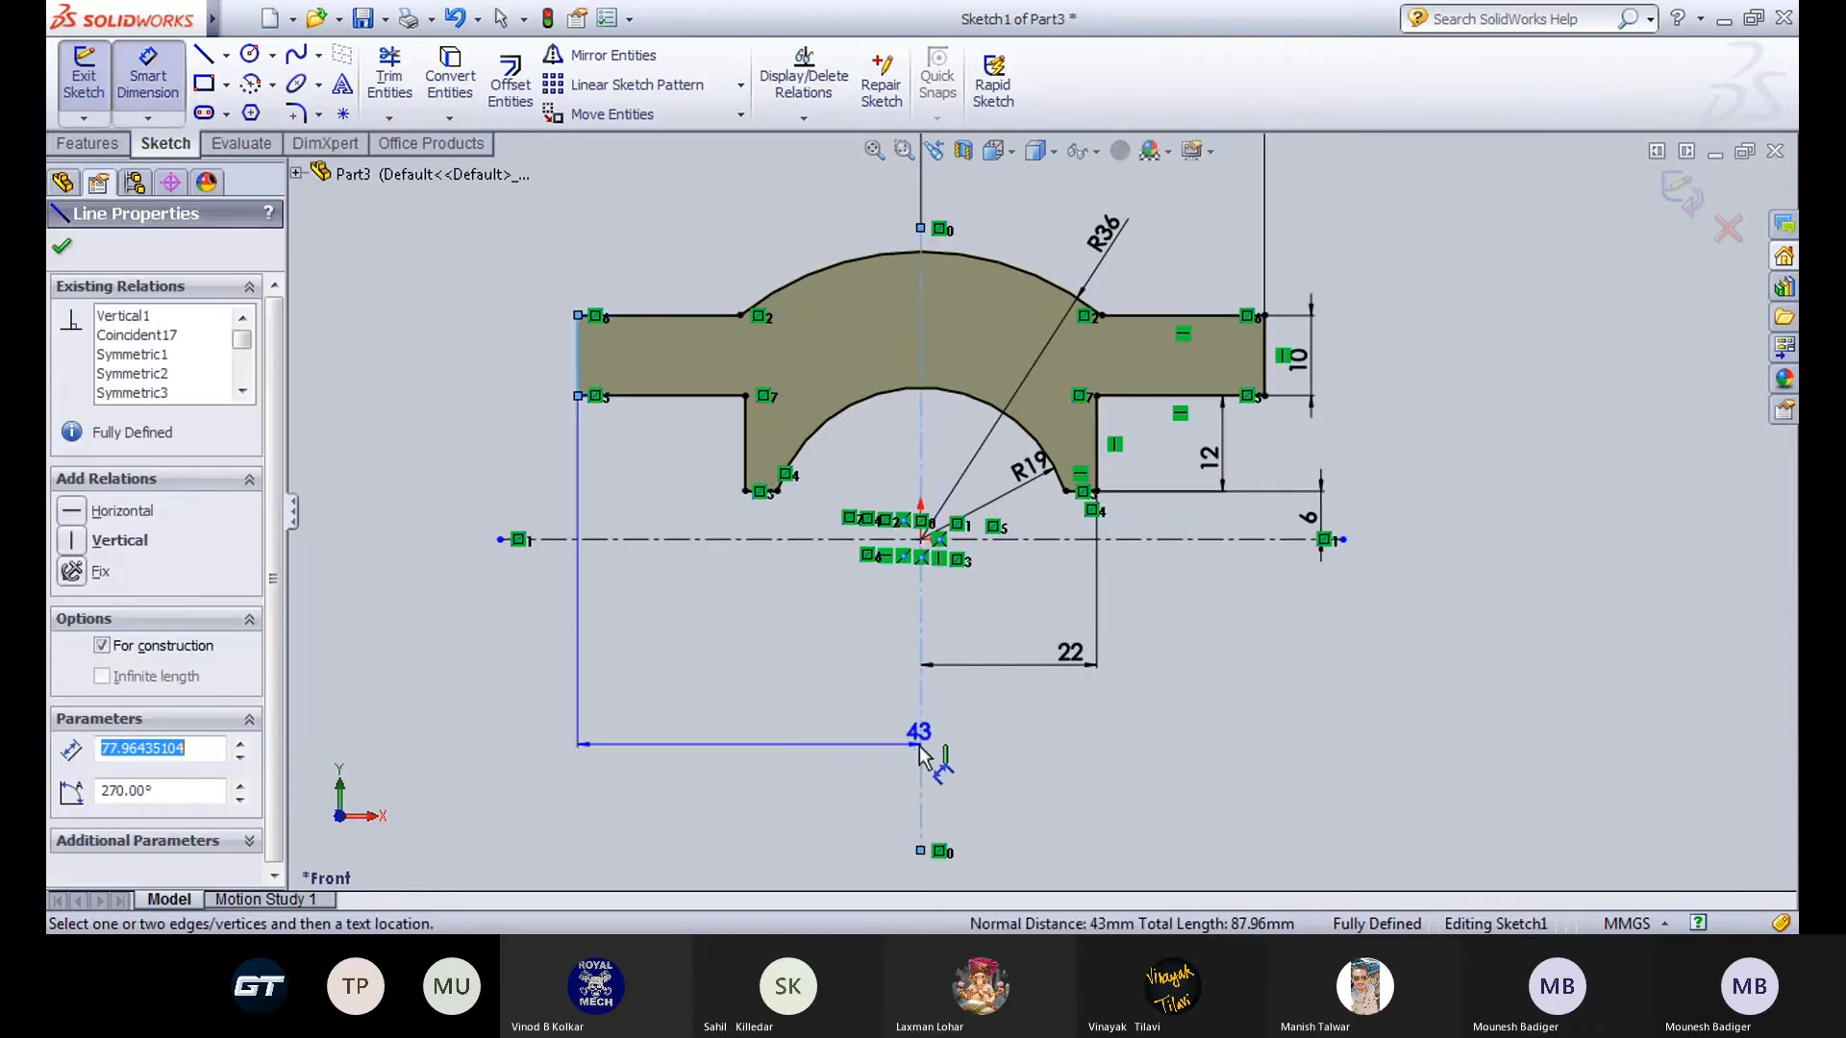
pyautogui.click(776, 741)
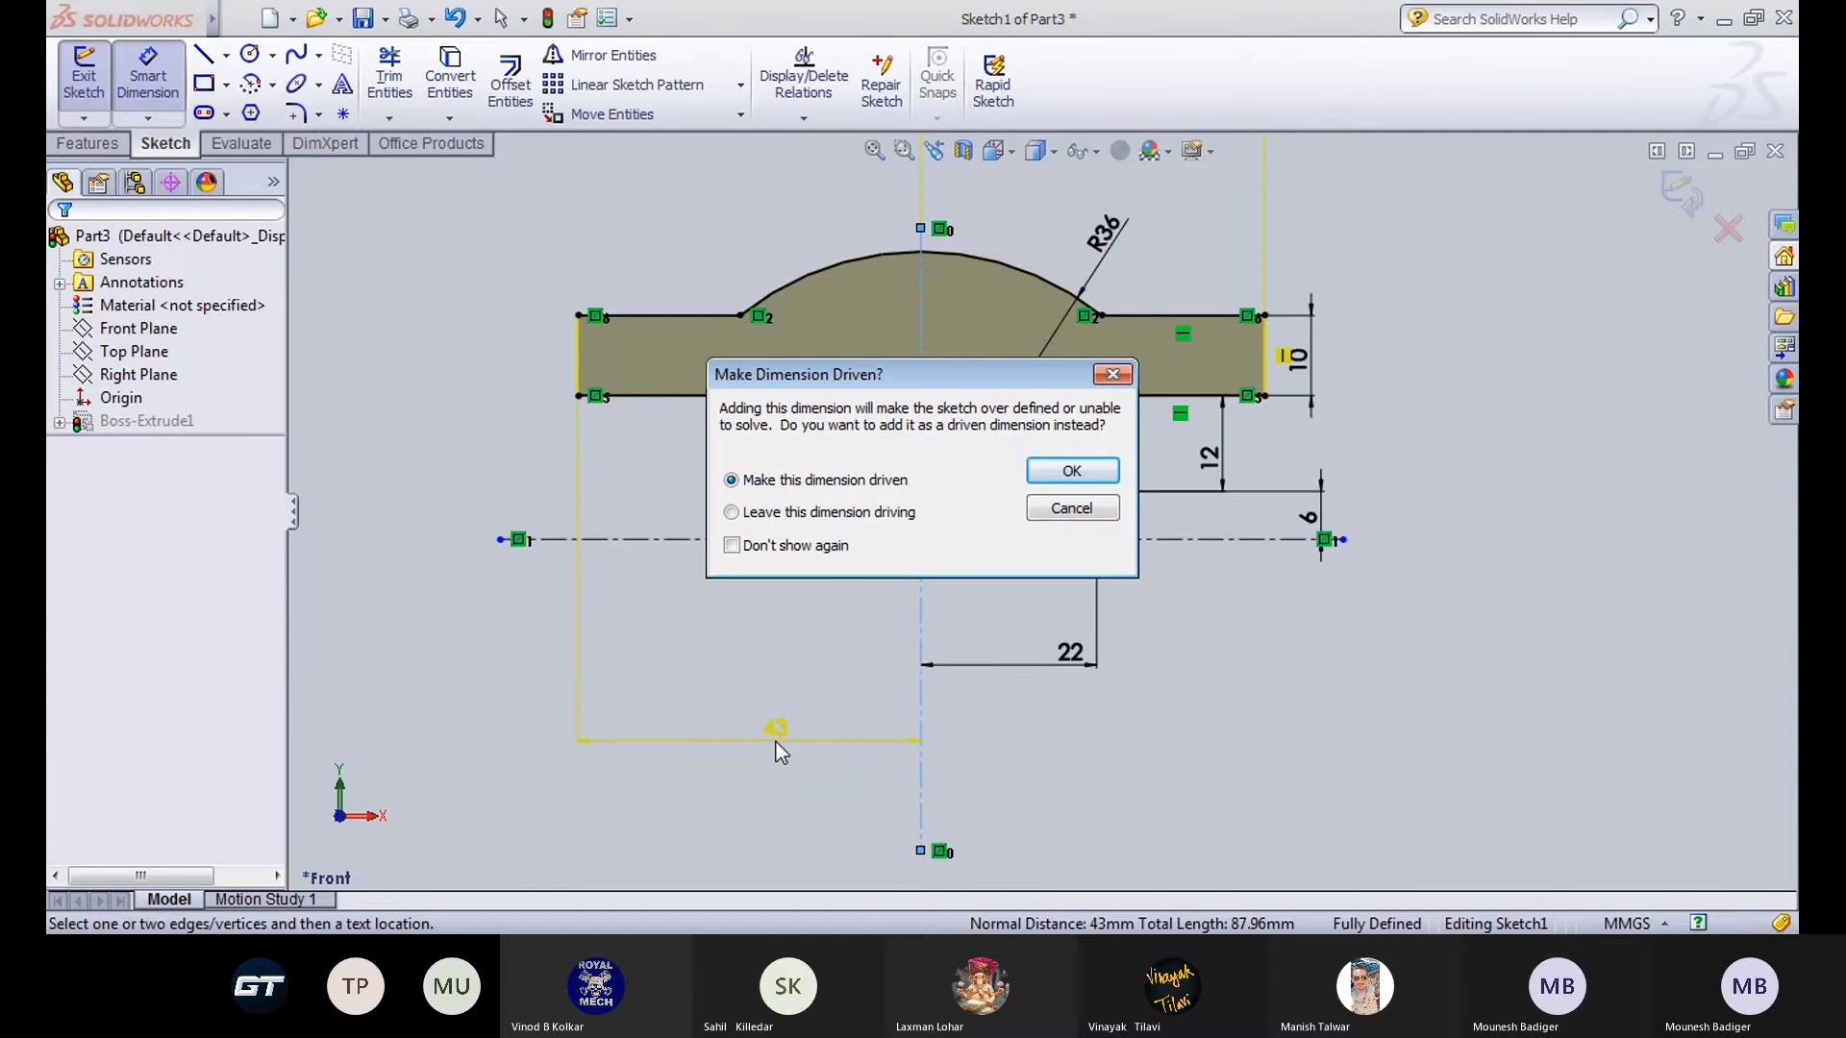
pyautogui.click(1067, 508)
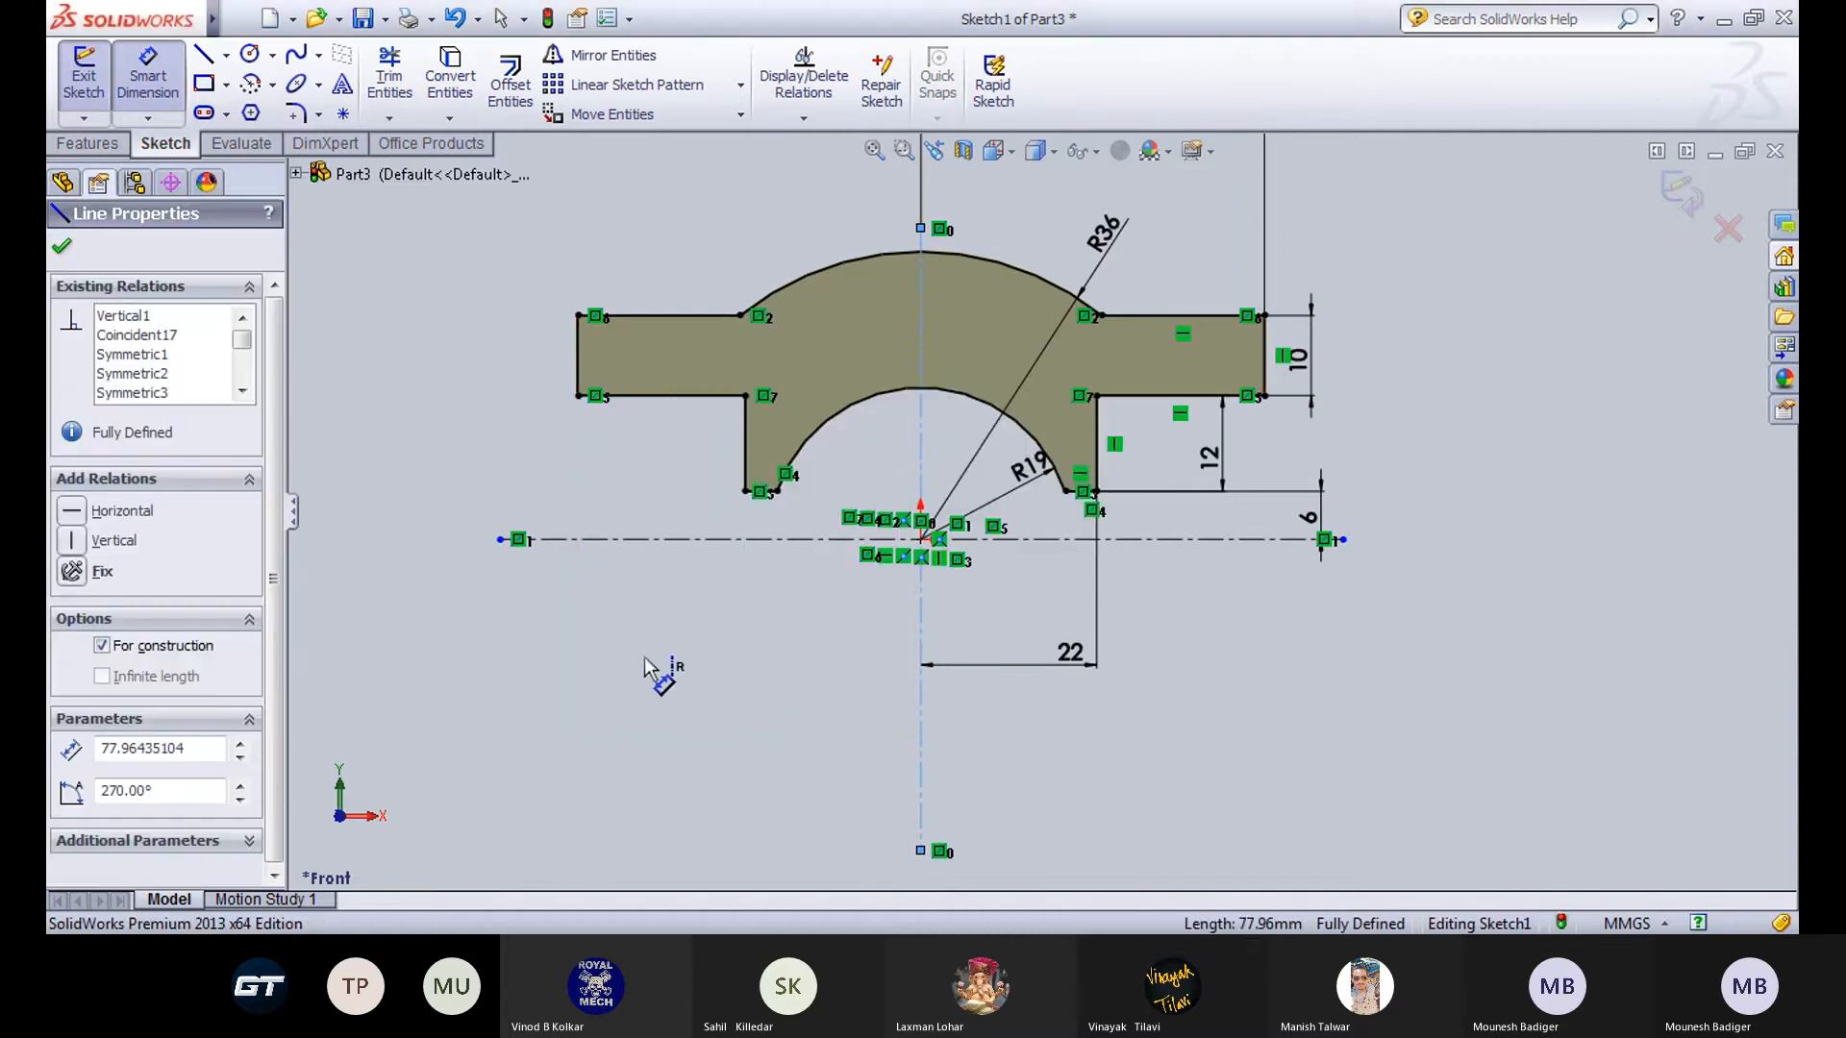
pyautogui.click(62, 246)
# Check part 2 in the reference drawing Draw1, return to Part3, and exit the profile sketch.
pyautogui.click(636, 958)
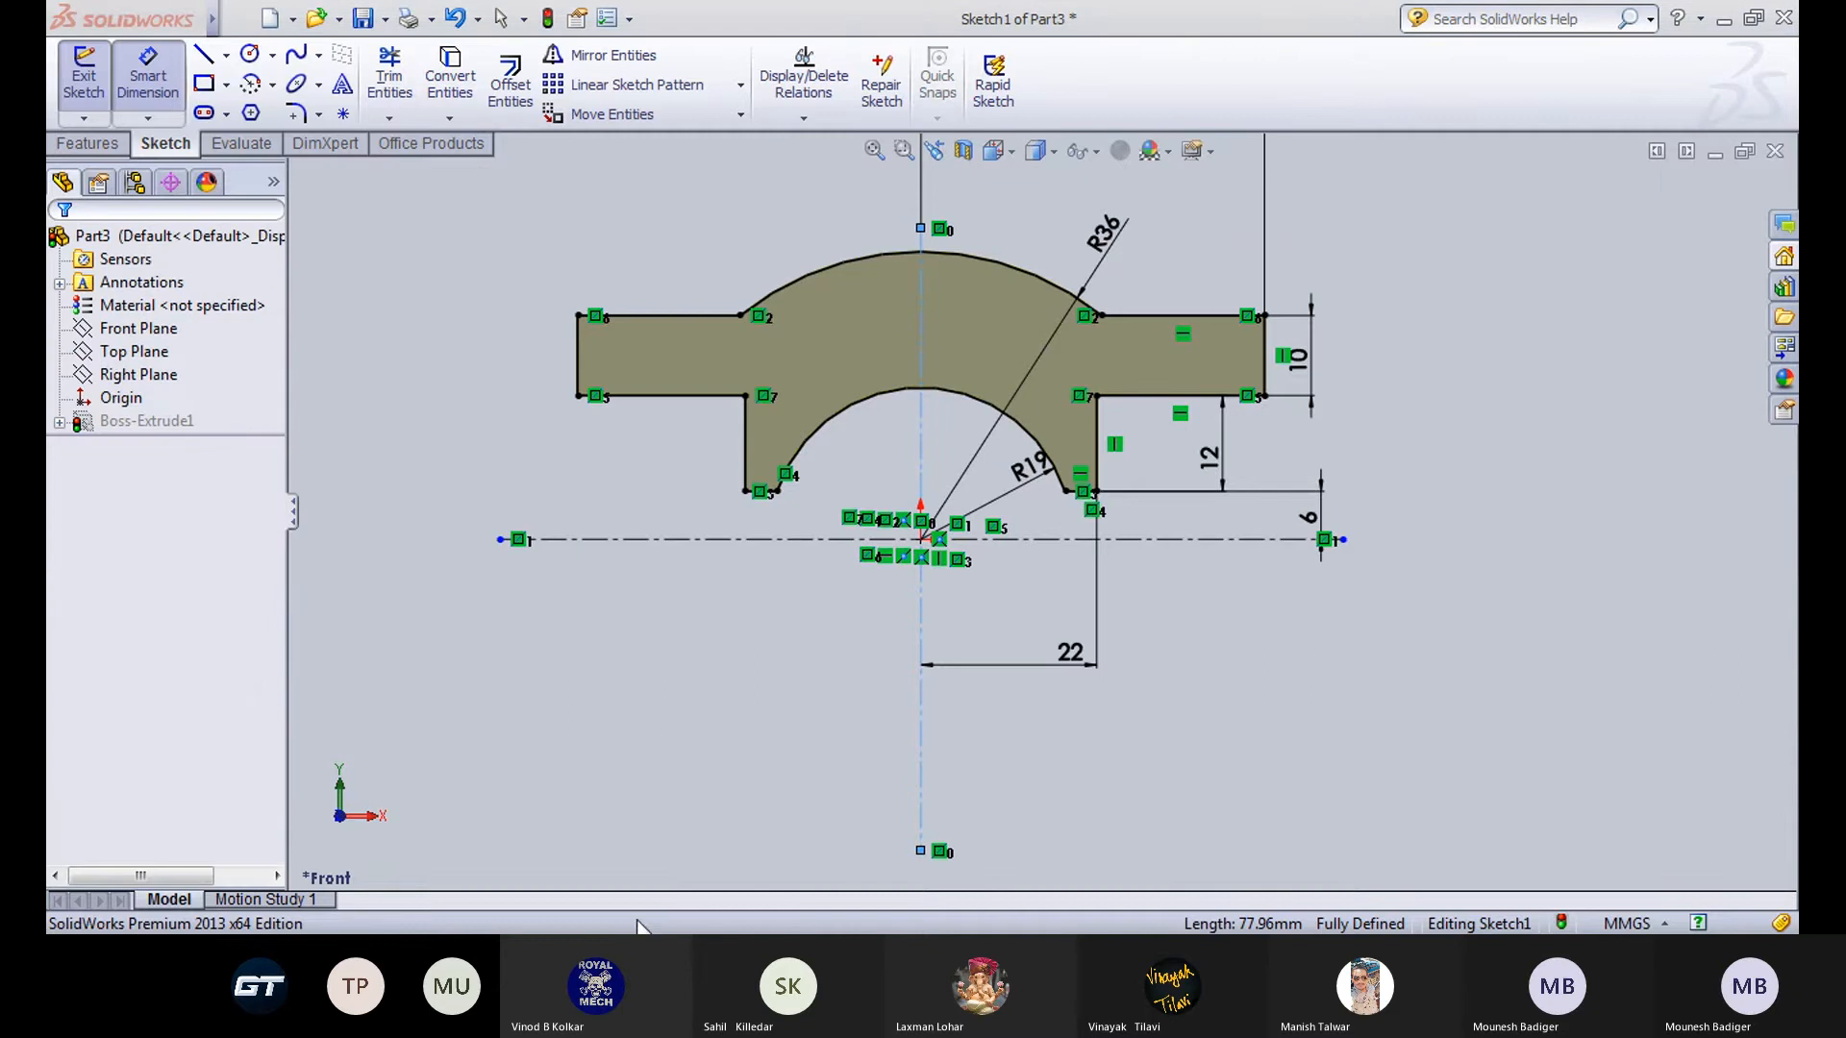
pyautogui.click(637, 858)
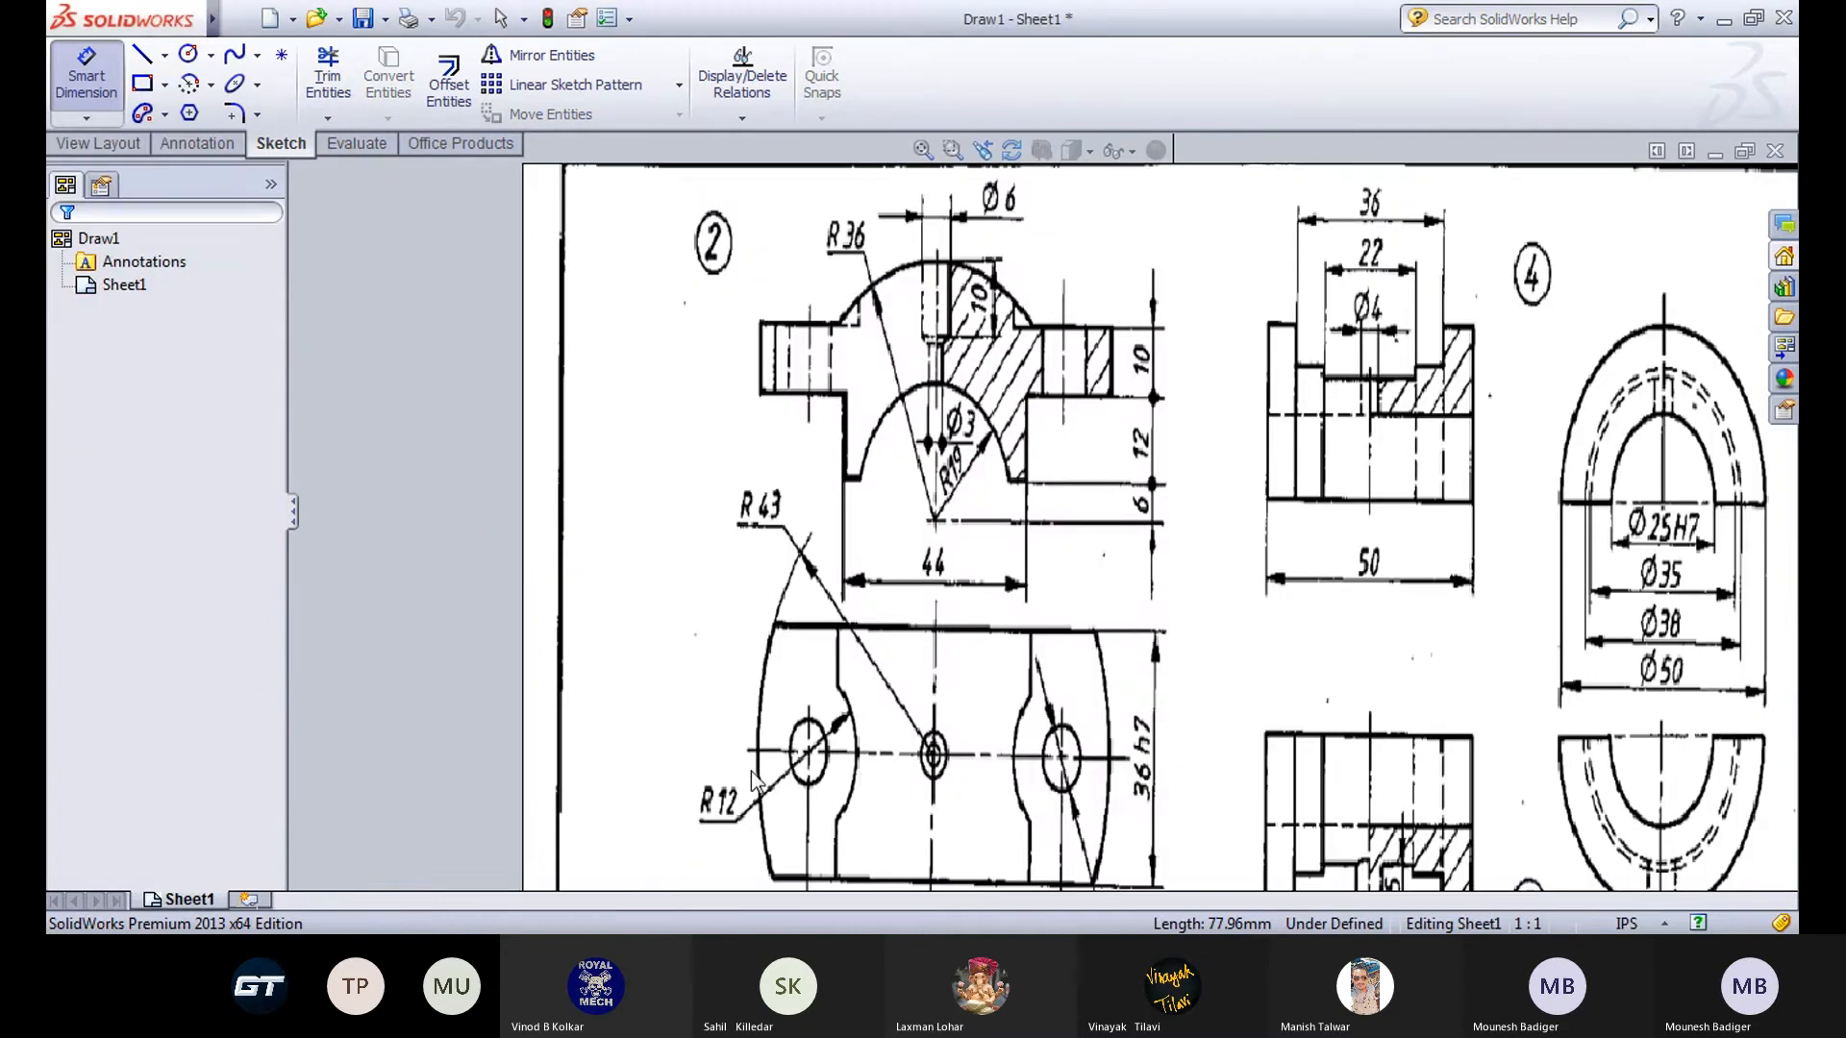
pyautogui.click(58, 88)
pyautogui.click(65, 253)
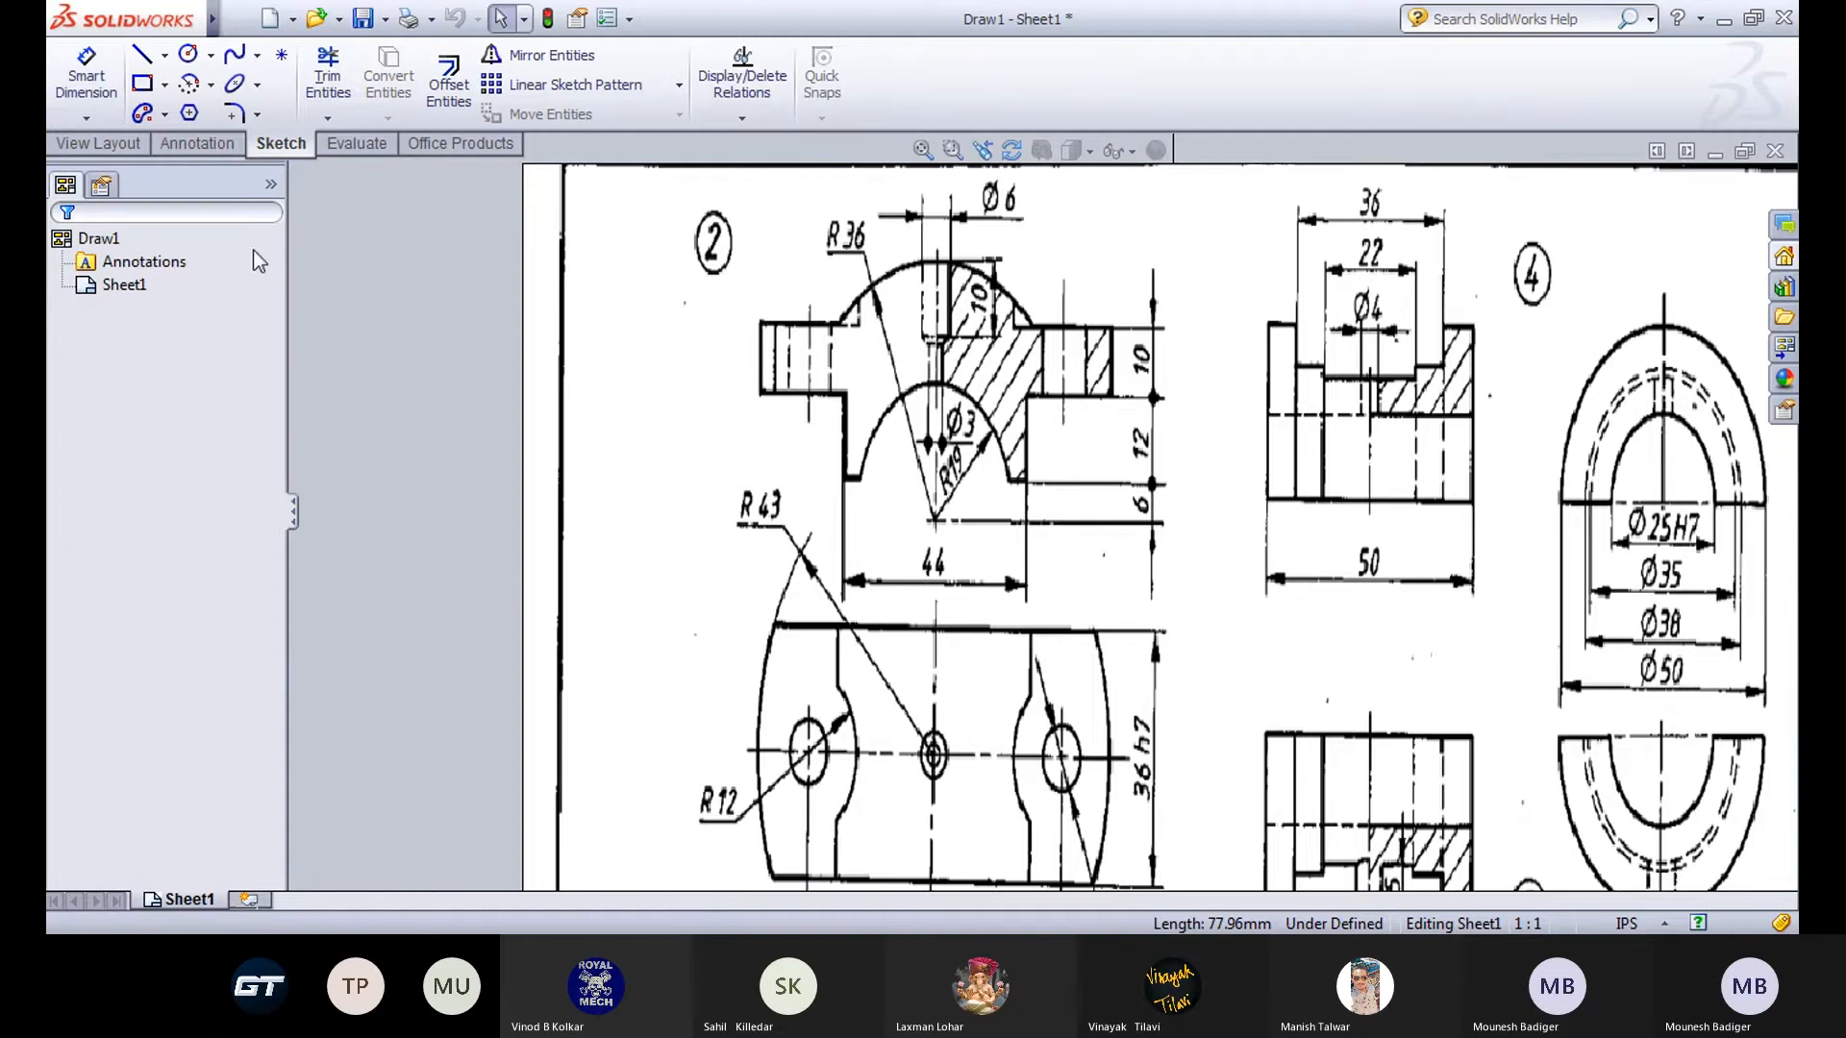
pyautogui.click(611, 896)
pyautogui.click(79, 68)
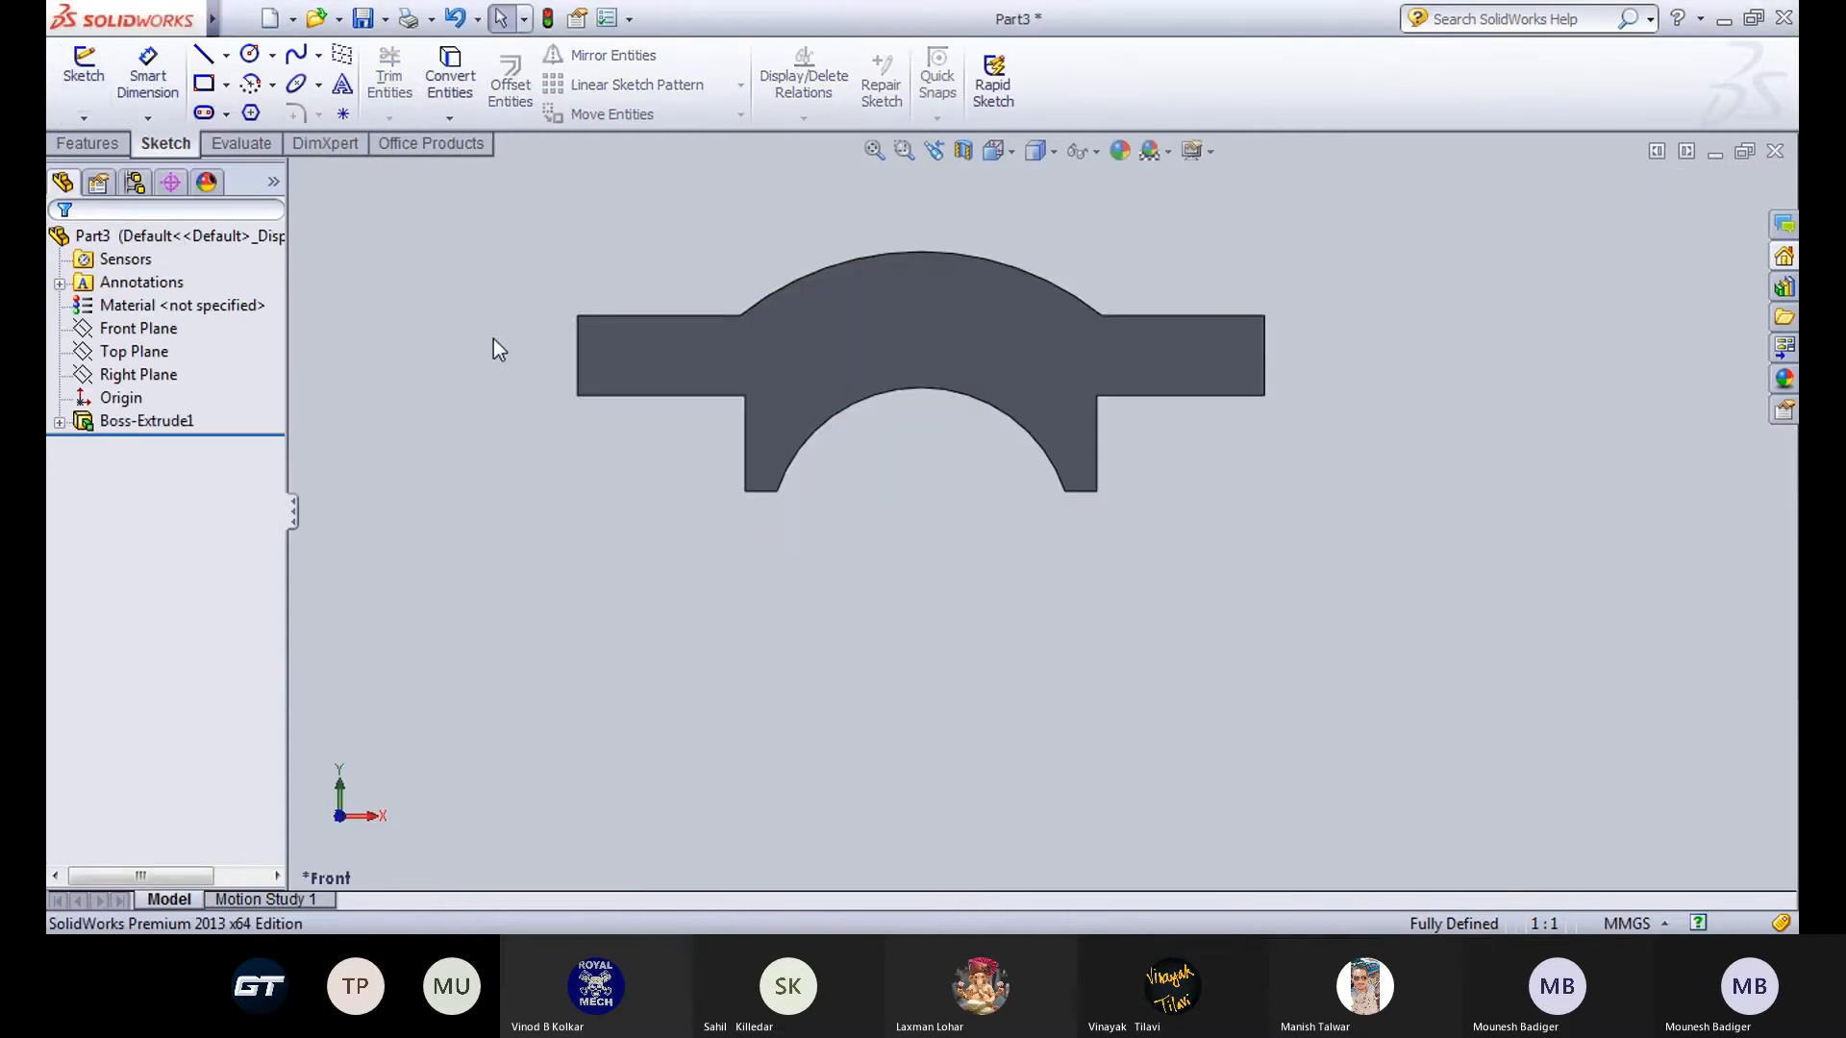
# Start a sketch on the left flange's top face and draw a horizontal centerline through the origin, extending past both ends of the part.
pyautogui.moveTo(493, 338)
pyautogui.mouseDown(button='middle')
pyautogui.moveTo(626, 301)
pyautogui.moveTo(590, 459)
pyautogui.moveTo(692, 386)
pyautogui.mouseUp(button='middle')
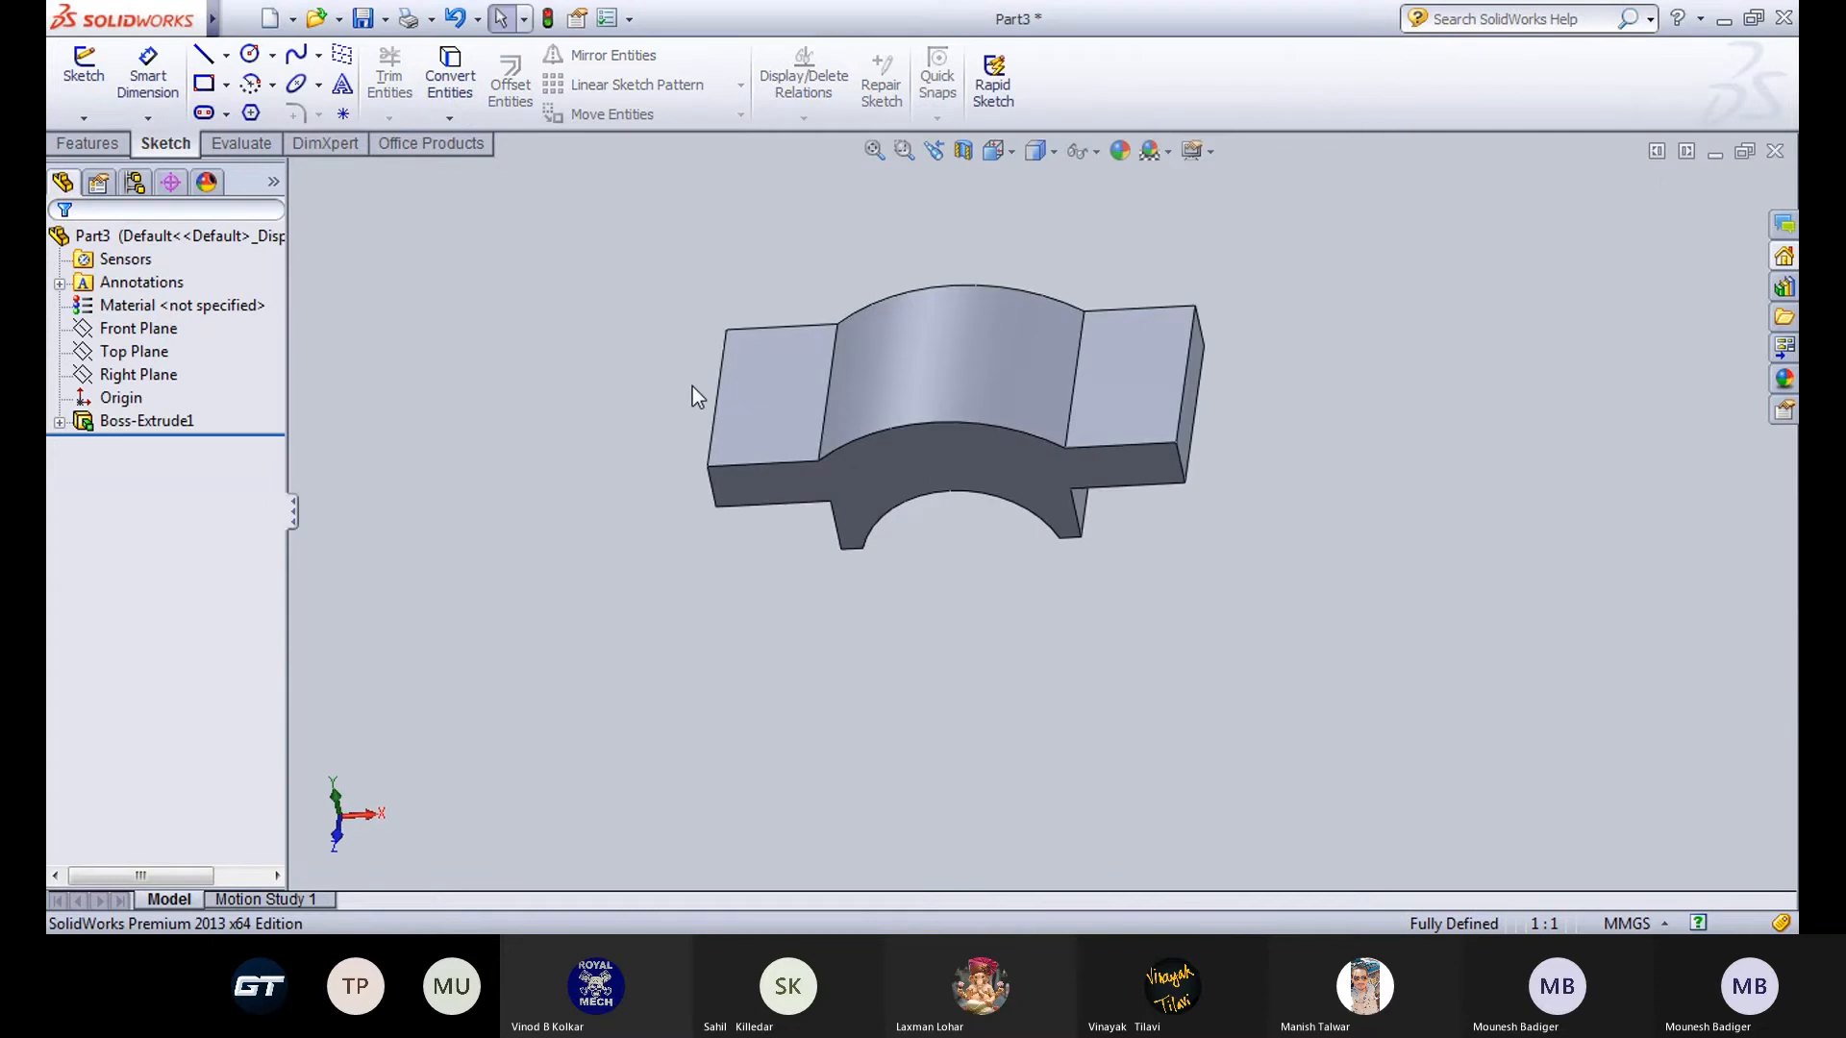
pyautogui.click(764, 356)
pyautogui.click(849, 319)
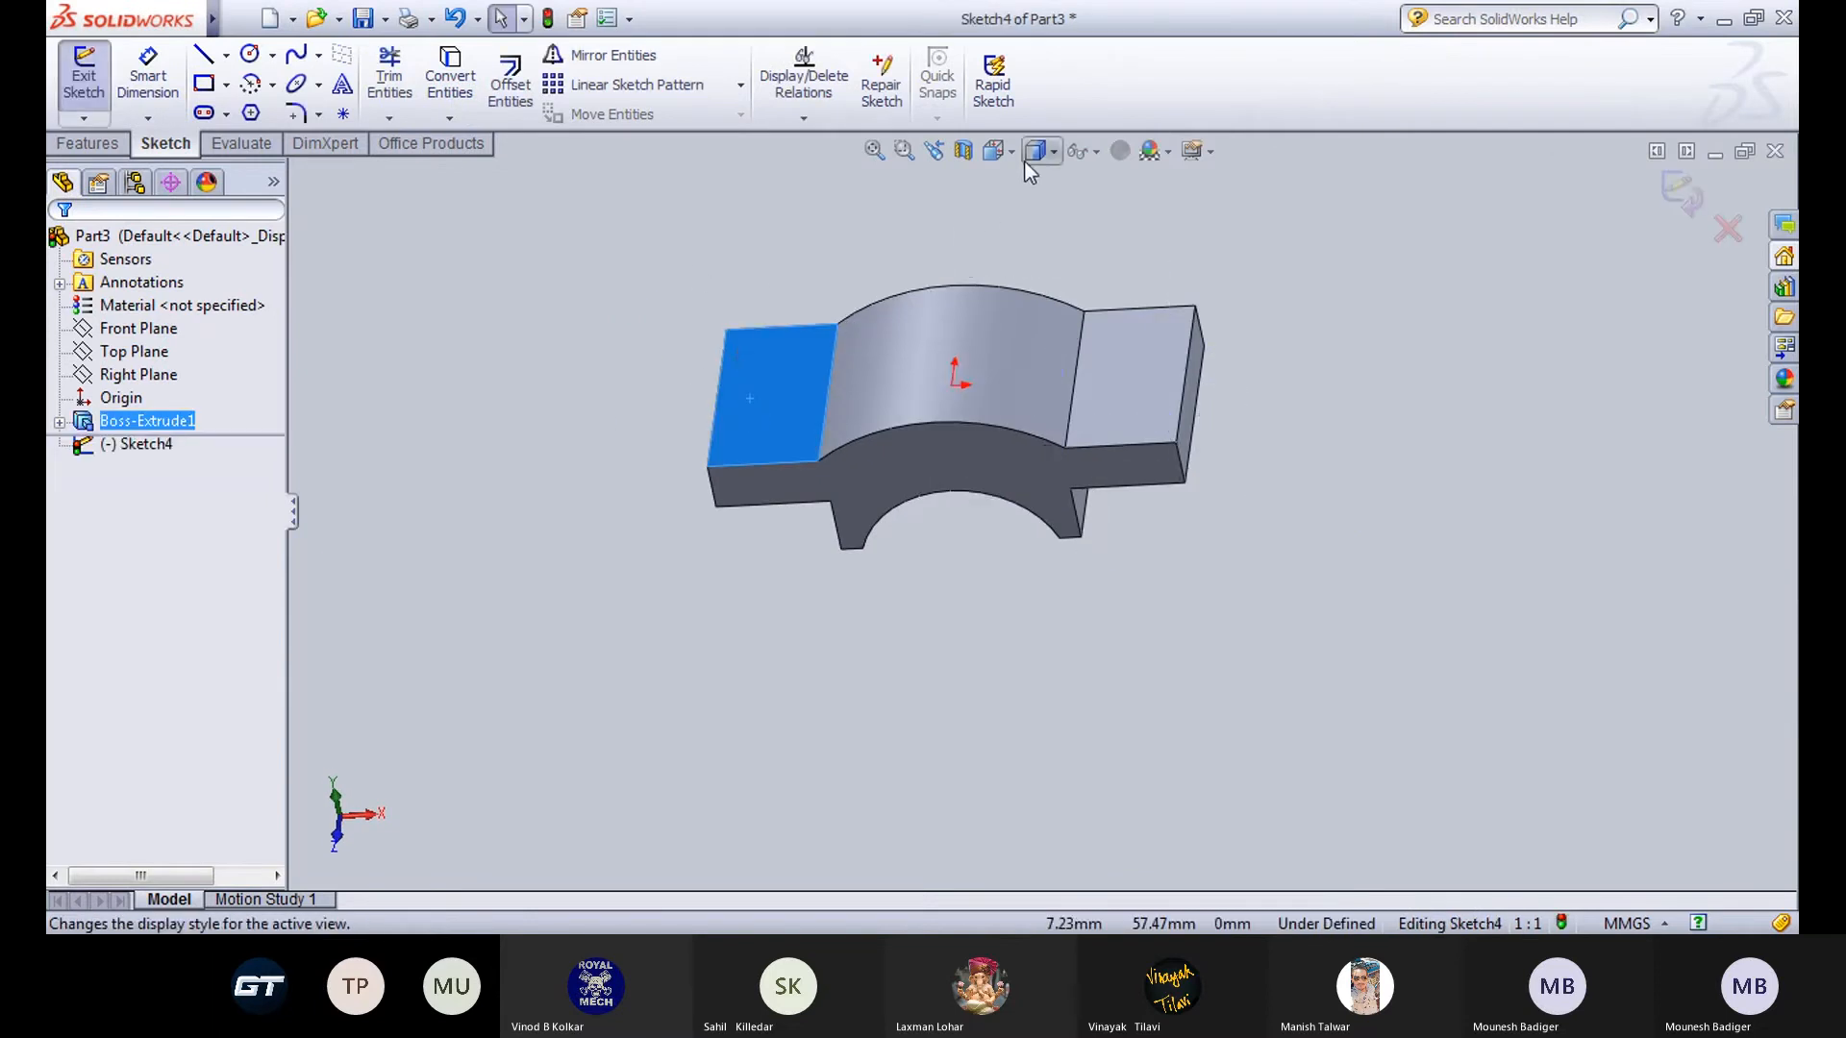
pyautogui.click(1012, 156)
pyautogui.click(1129, 267)
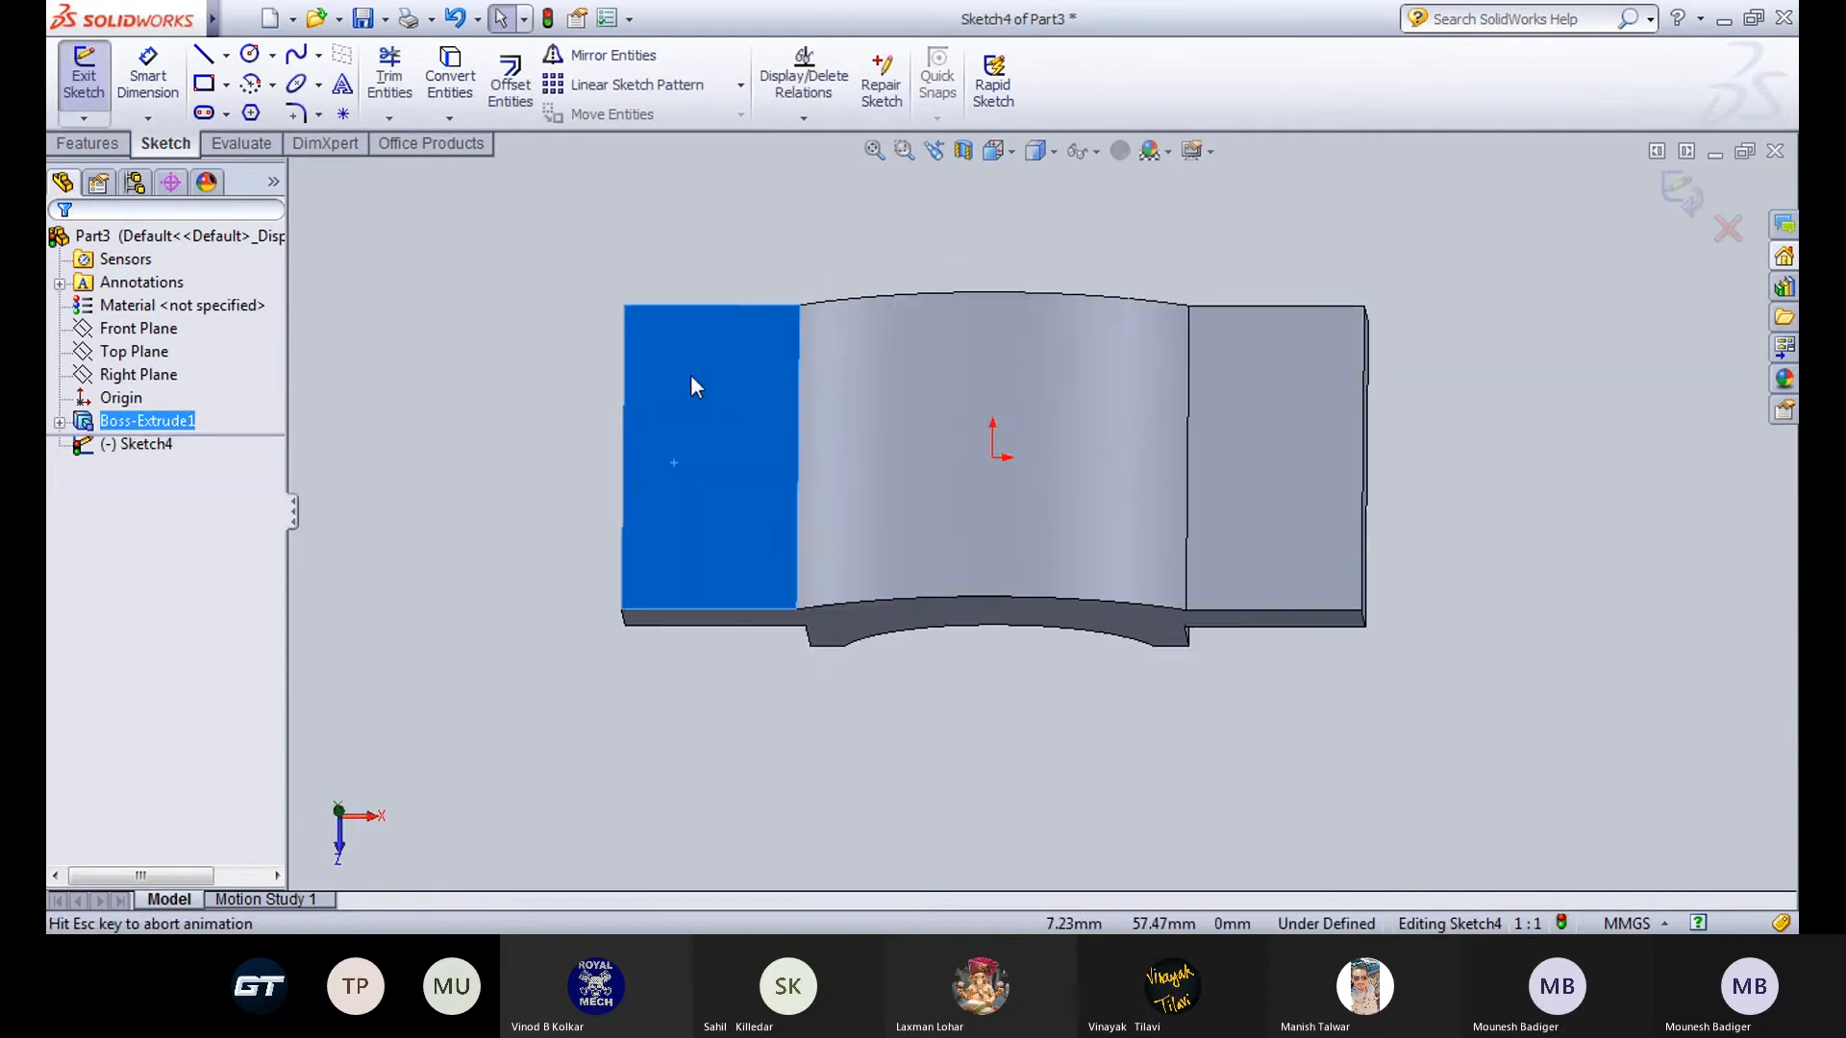
pyautogui.click(226, 55)
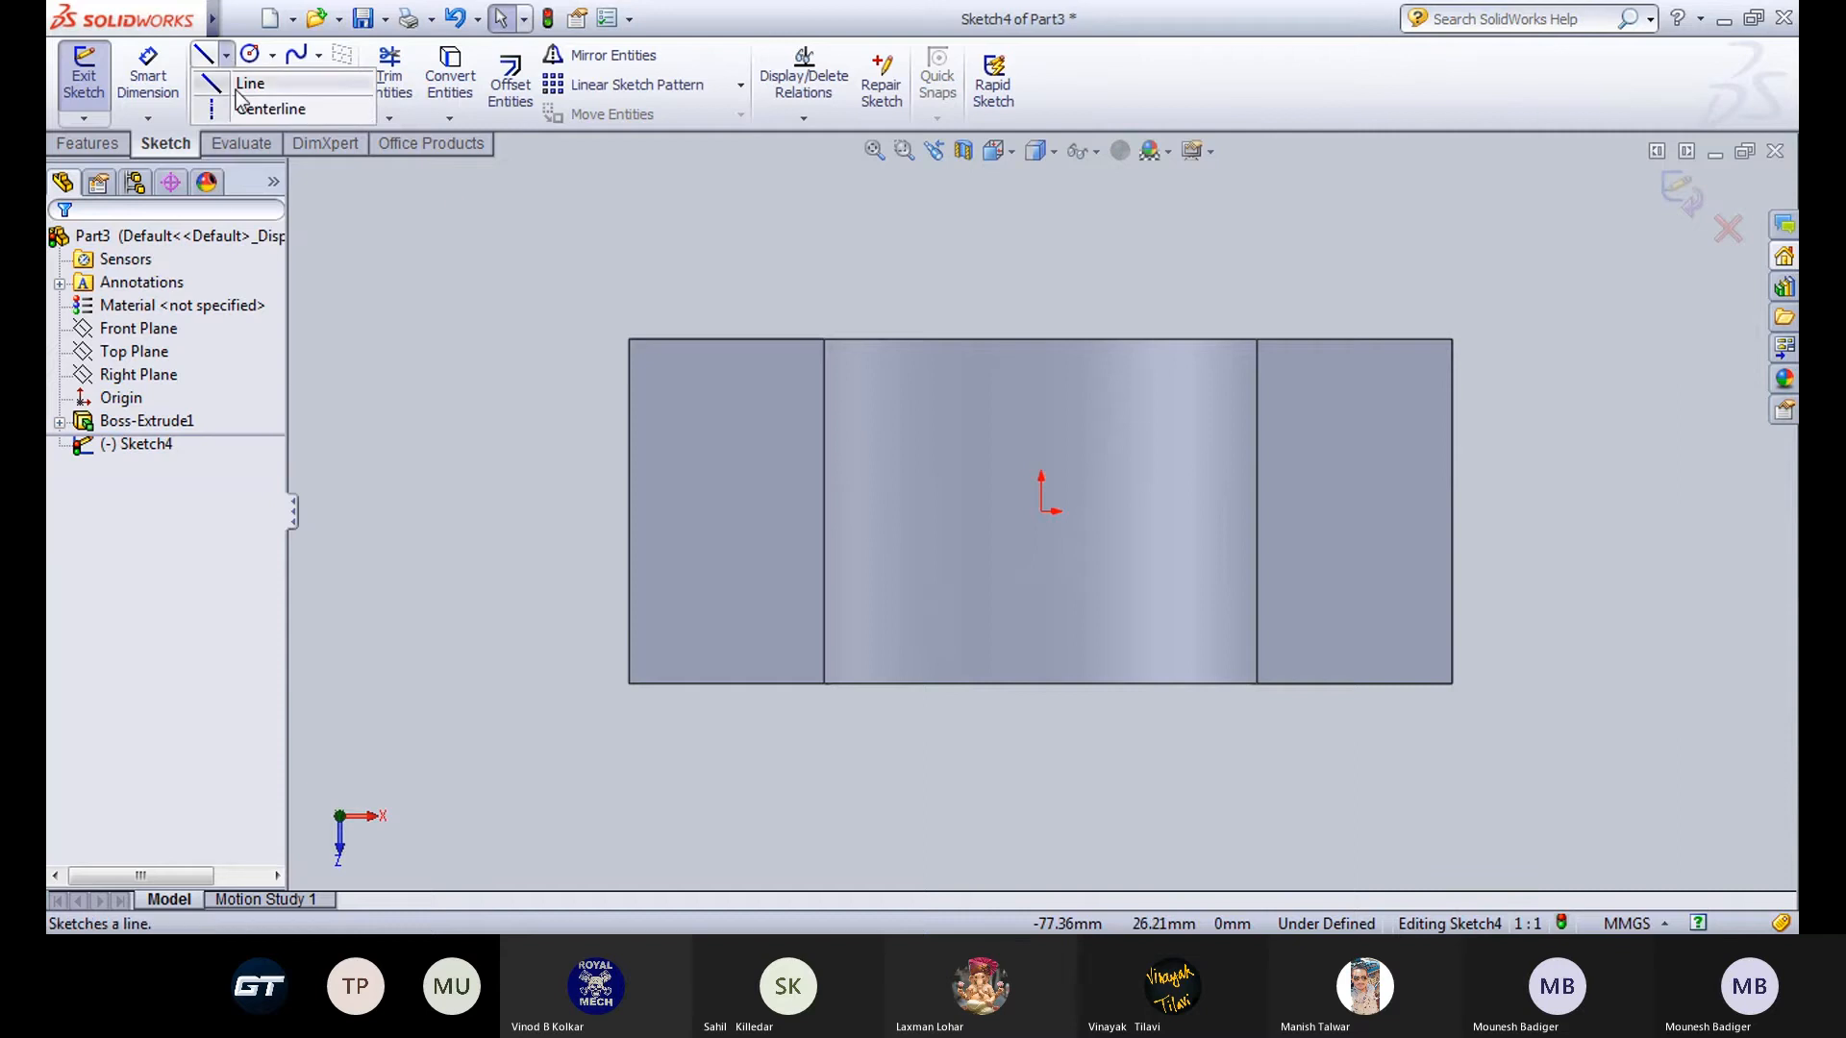
pyautogui.click(252, 91)
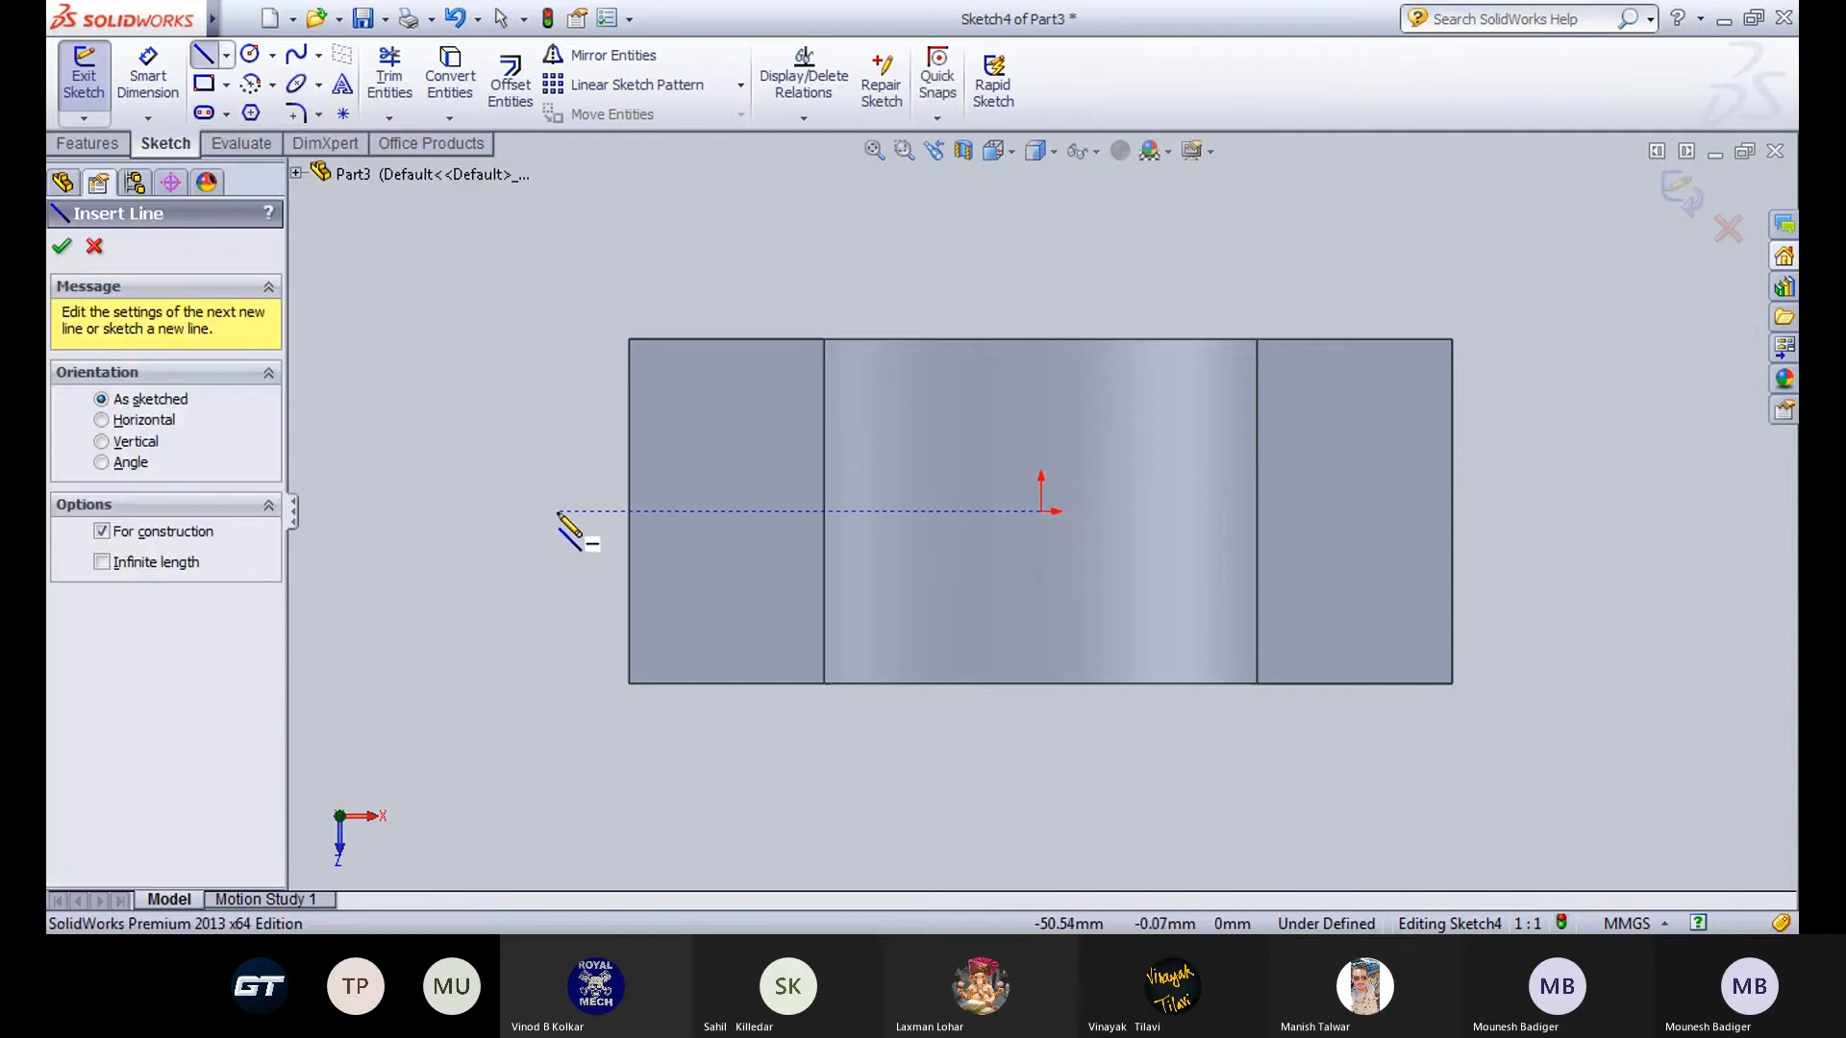
pyautogui.click(558, 512)
pyautogui.click(1486, 511)
pyautogui.press('Escape')
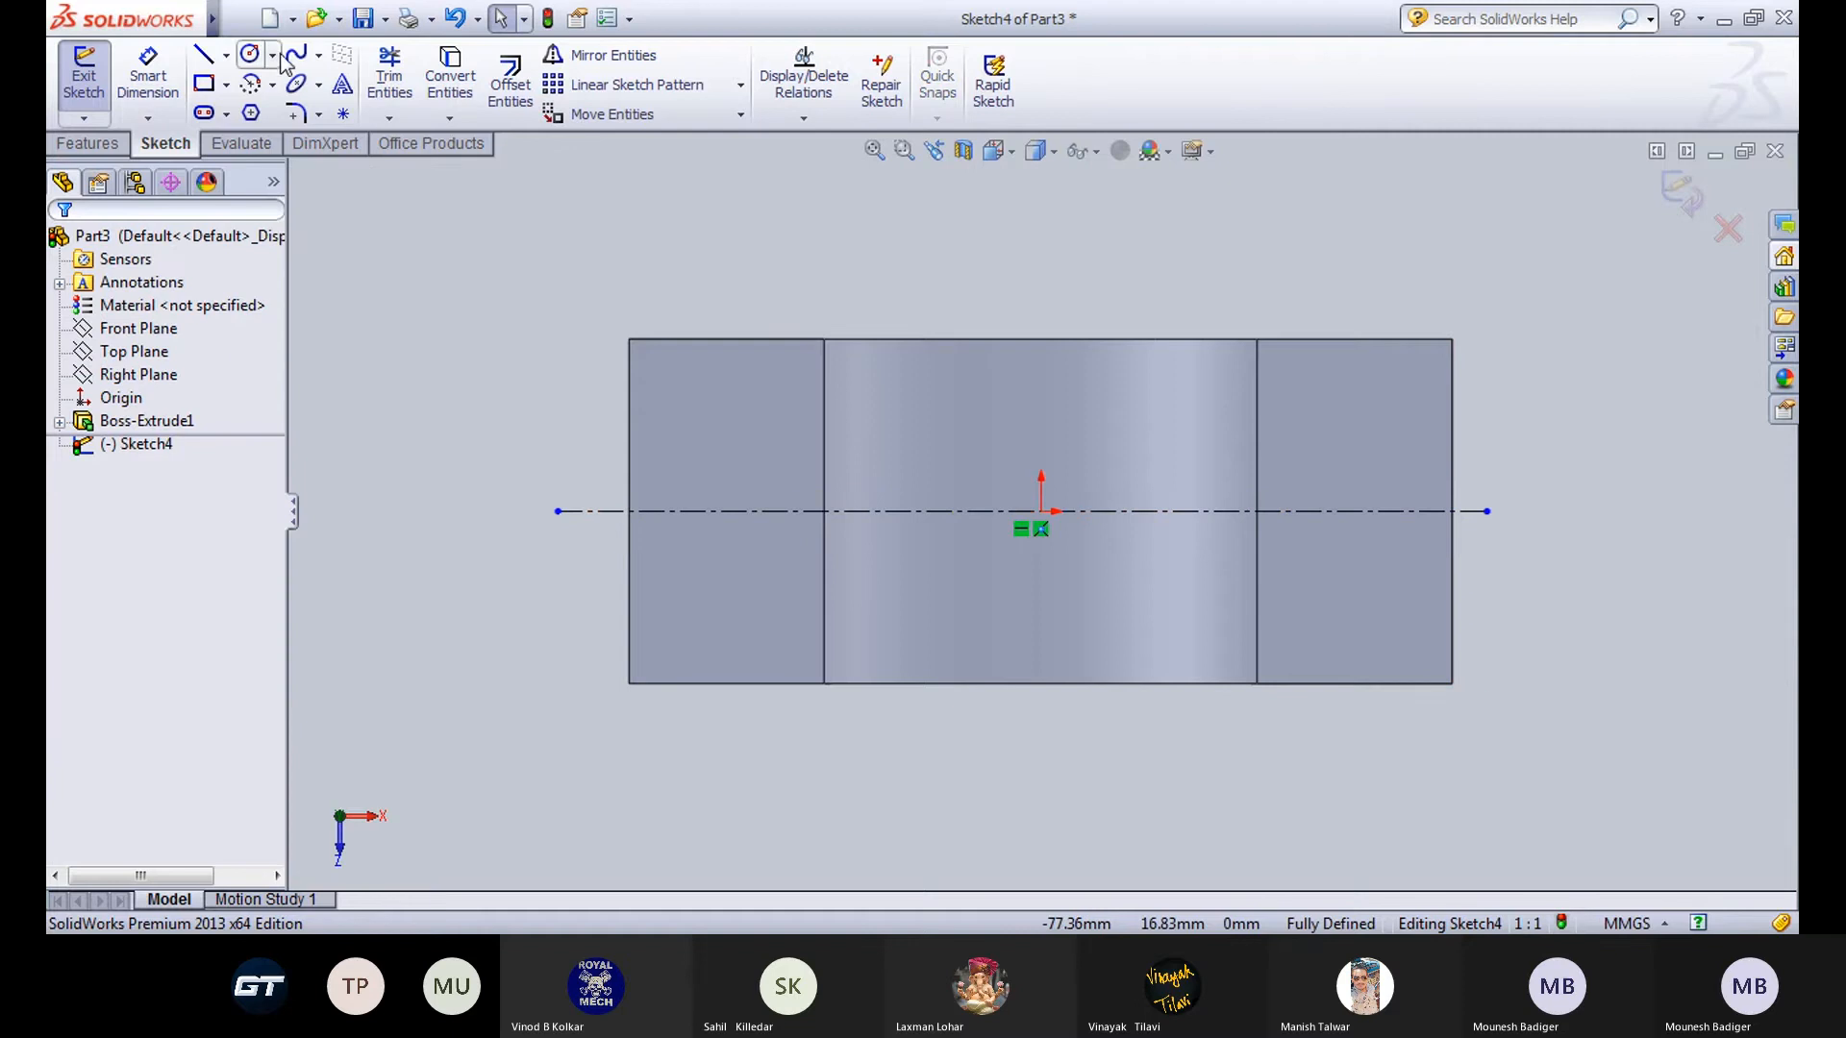
# Sketch a vertical centerline about 62 mm long through the origin, extending past both long edges of the part.
pyautogui.click(225, 55)
pyautogui.click(264, 109)
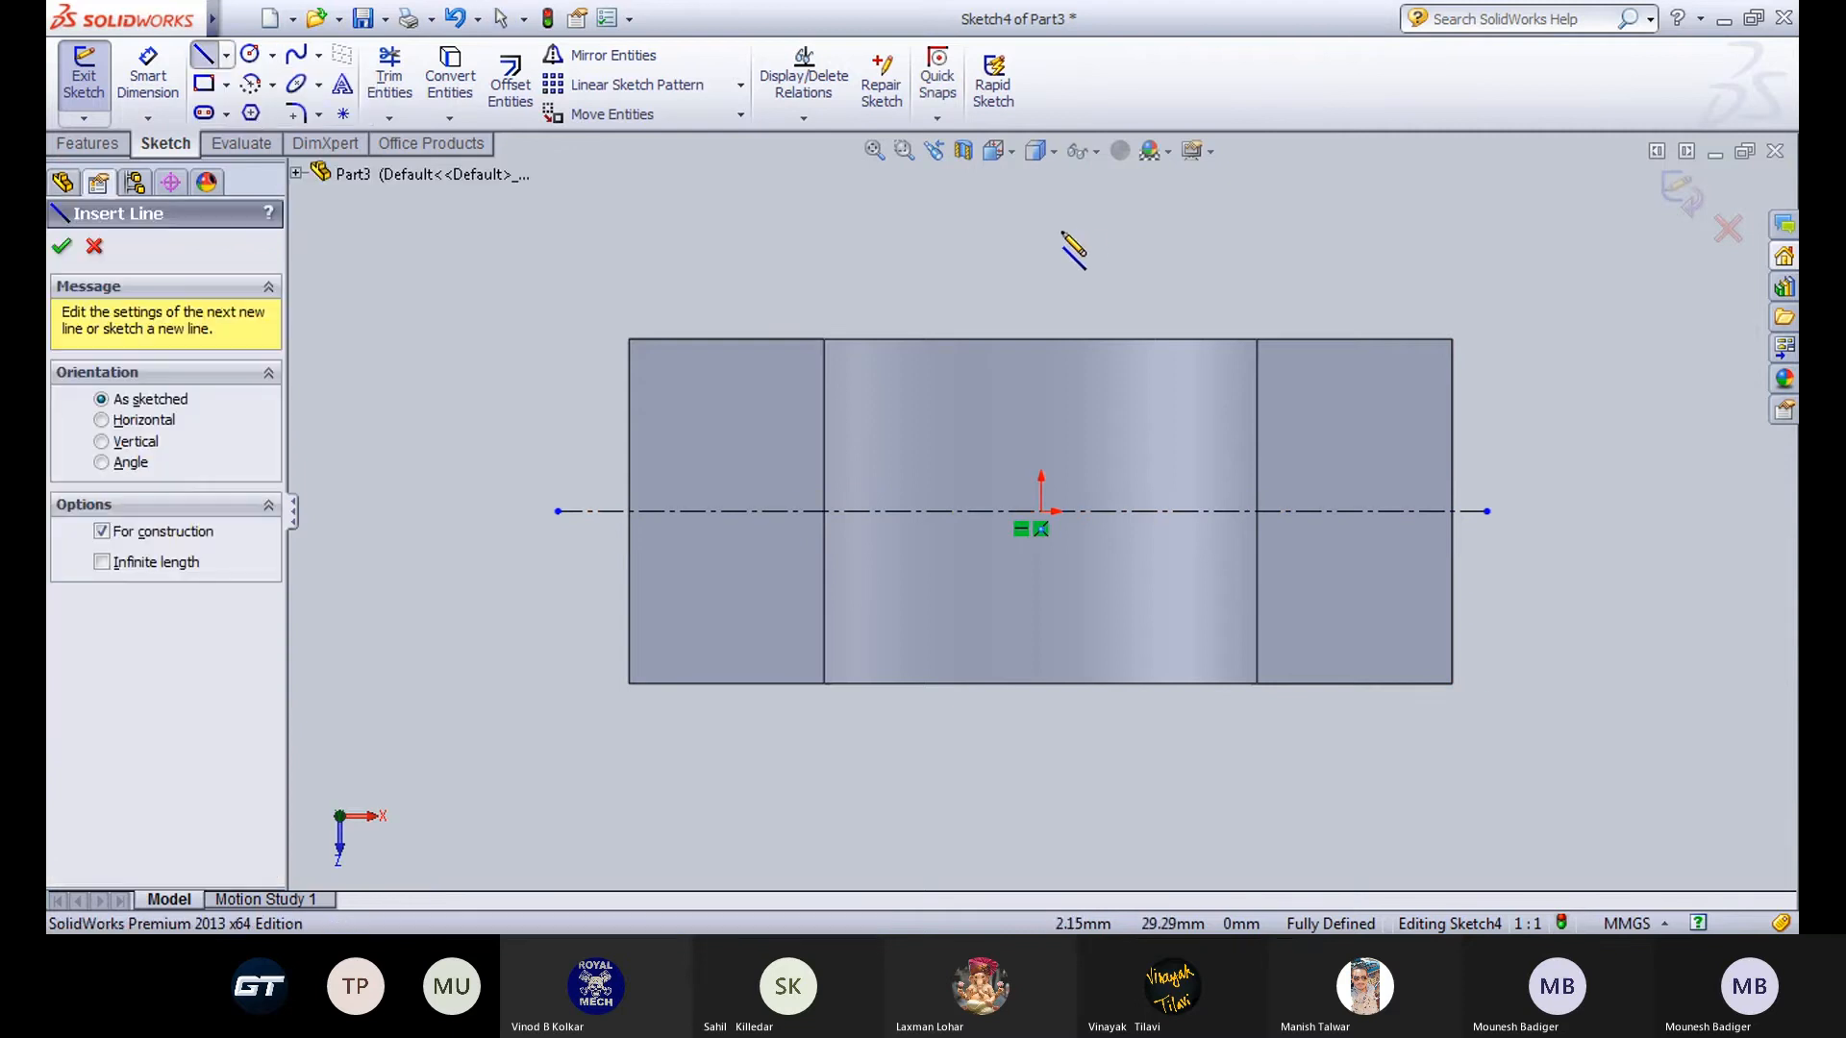
pyautogui.click(1038, 240)
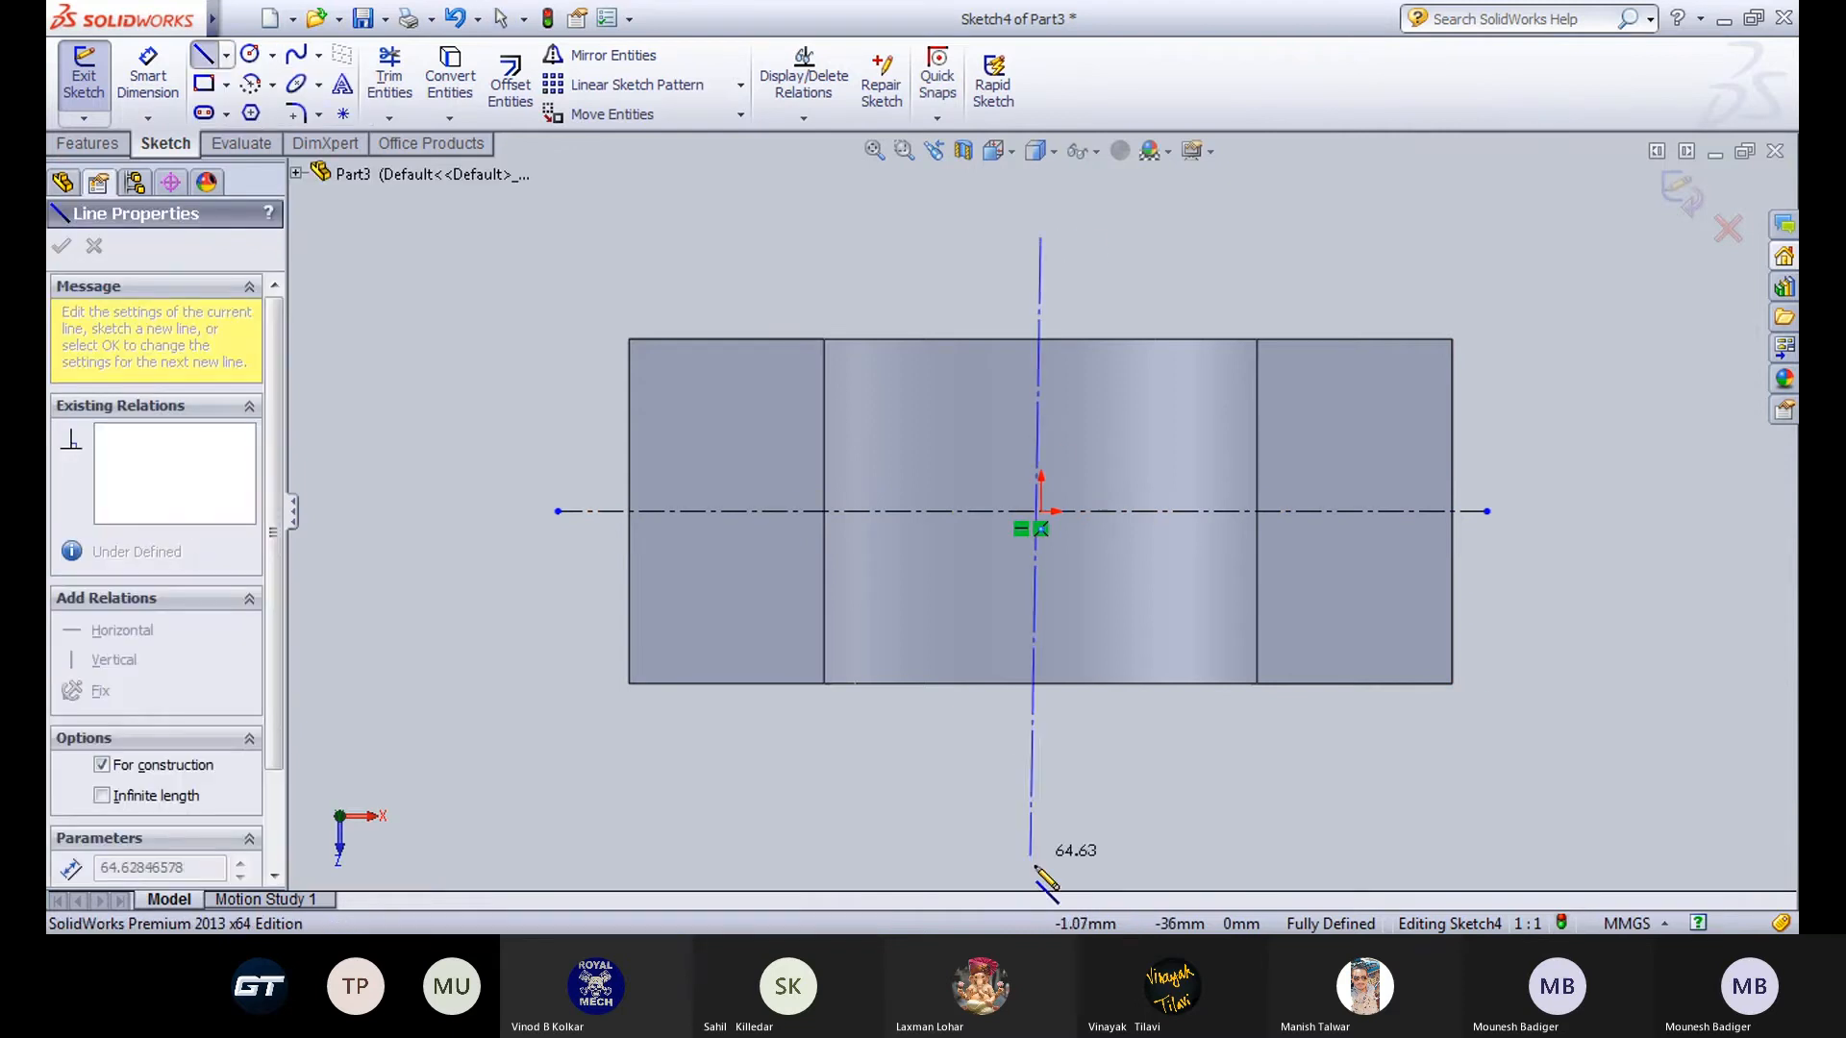
pyautogui.click(1041, 835)
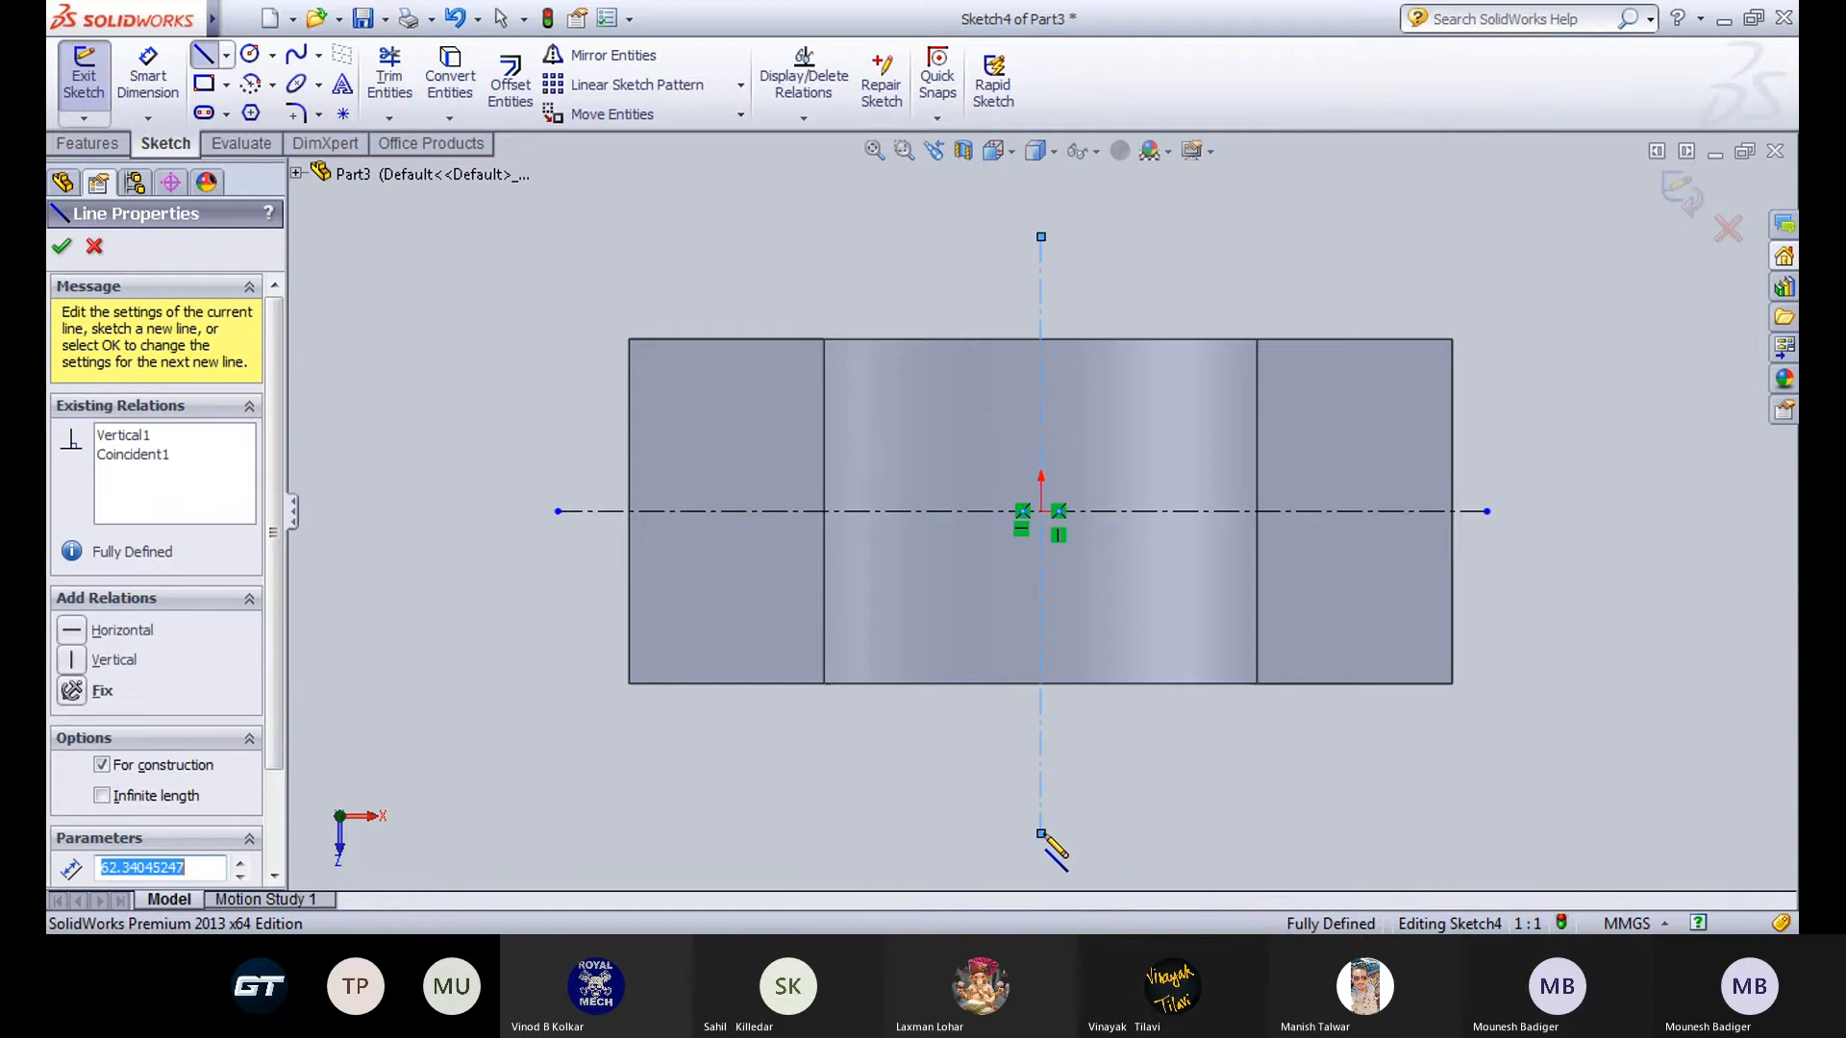
pyautogui.press('Escape')
# Make the vertical centerline's two endpoints symmetric about the horizontal centerline.
pyautogui.click(1042, 236)
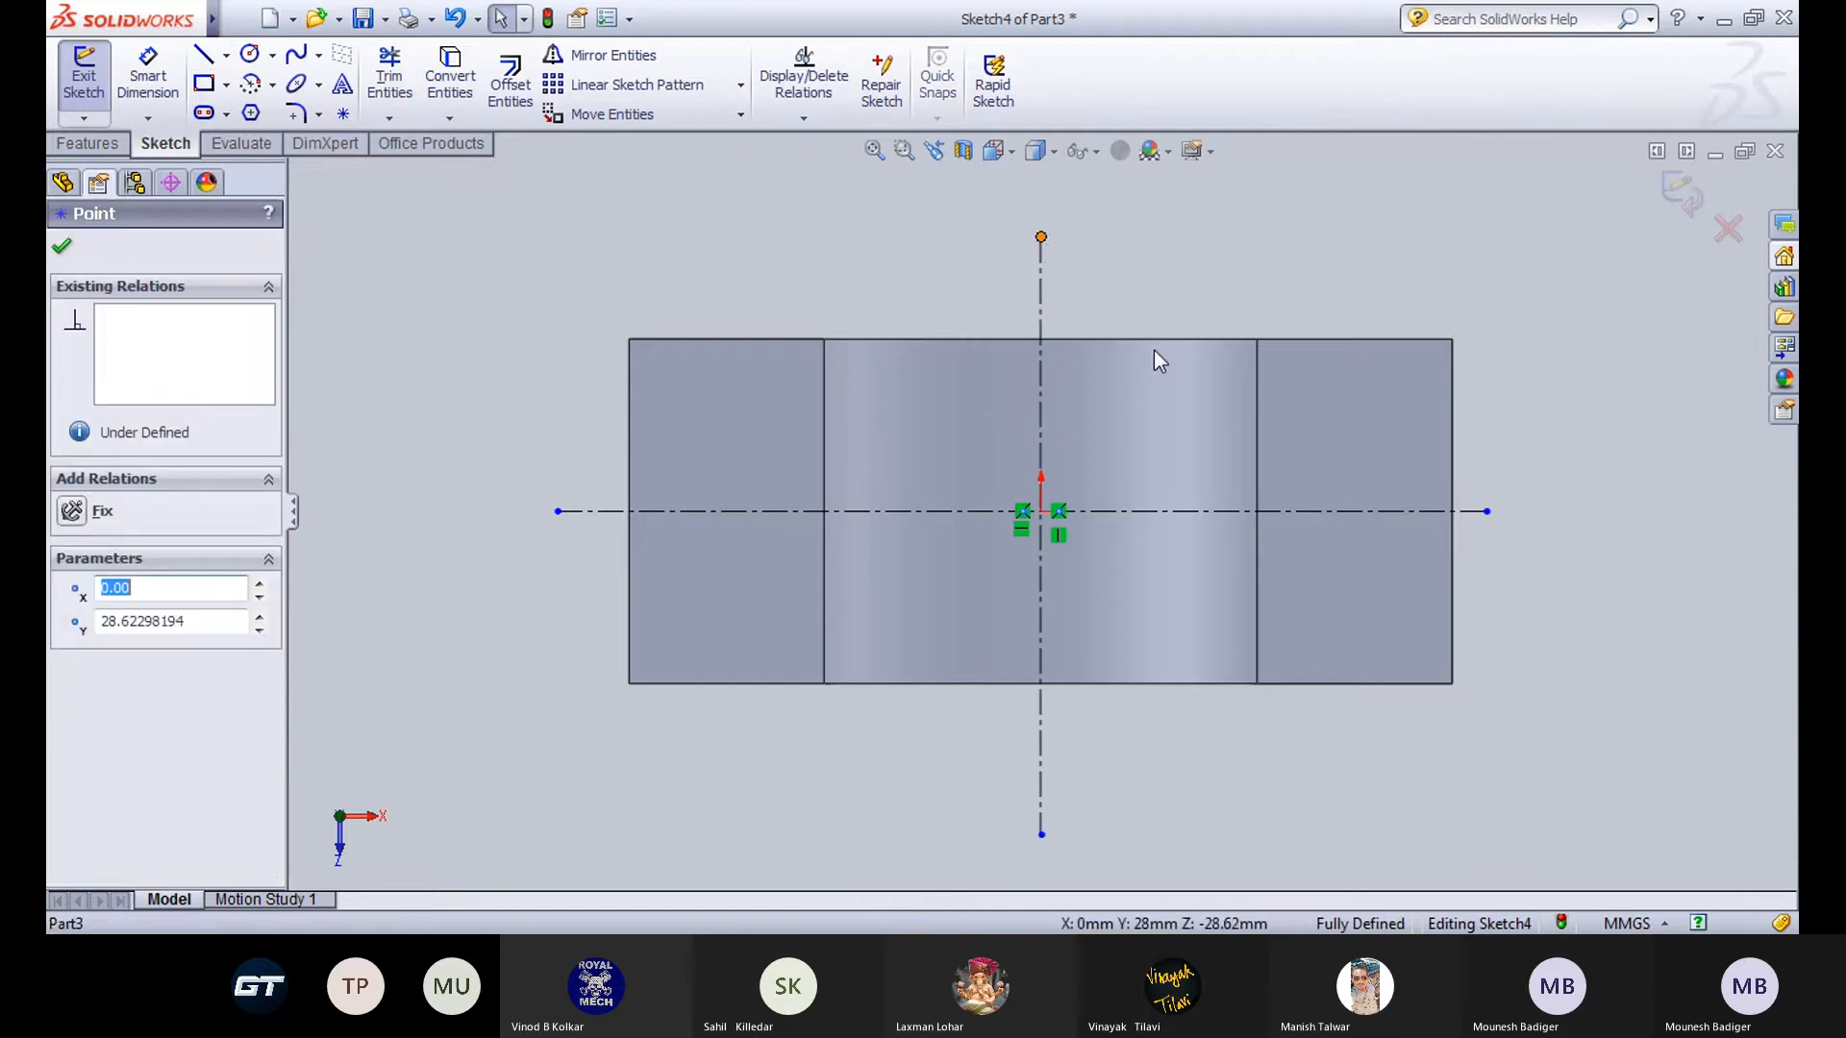
pyautogui.keyDown('ctrl'); pyautogui.click(1040, 834); pyautogui.keyUp('ctrl')
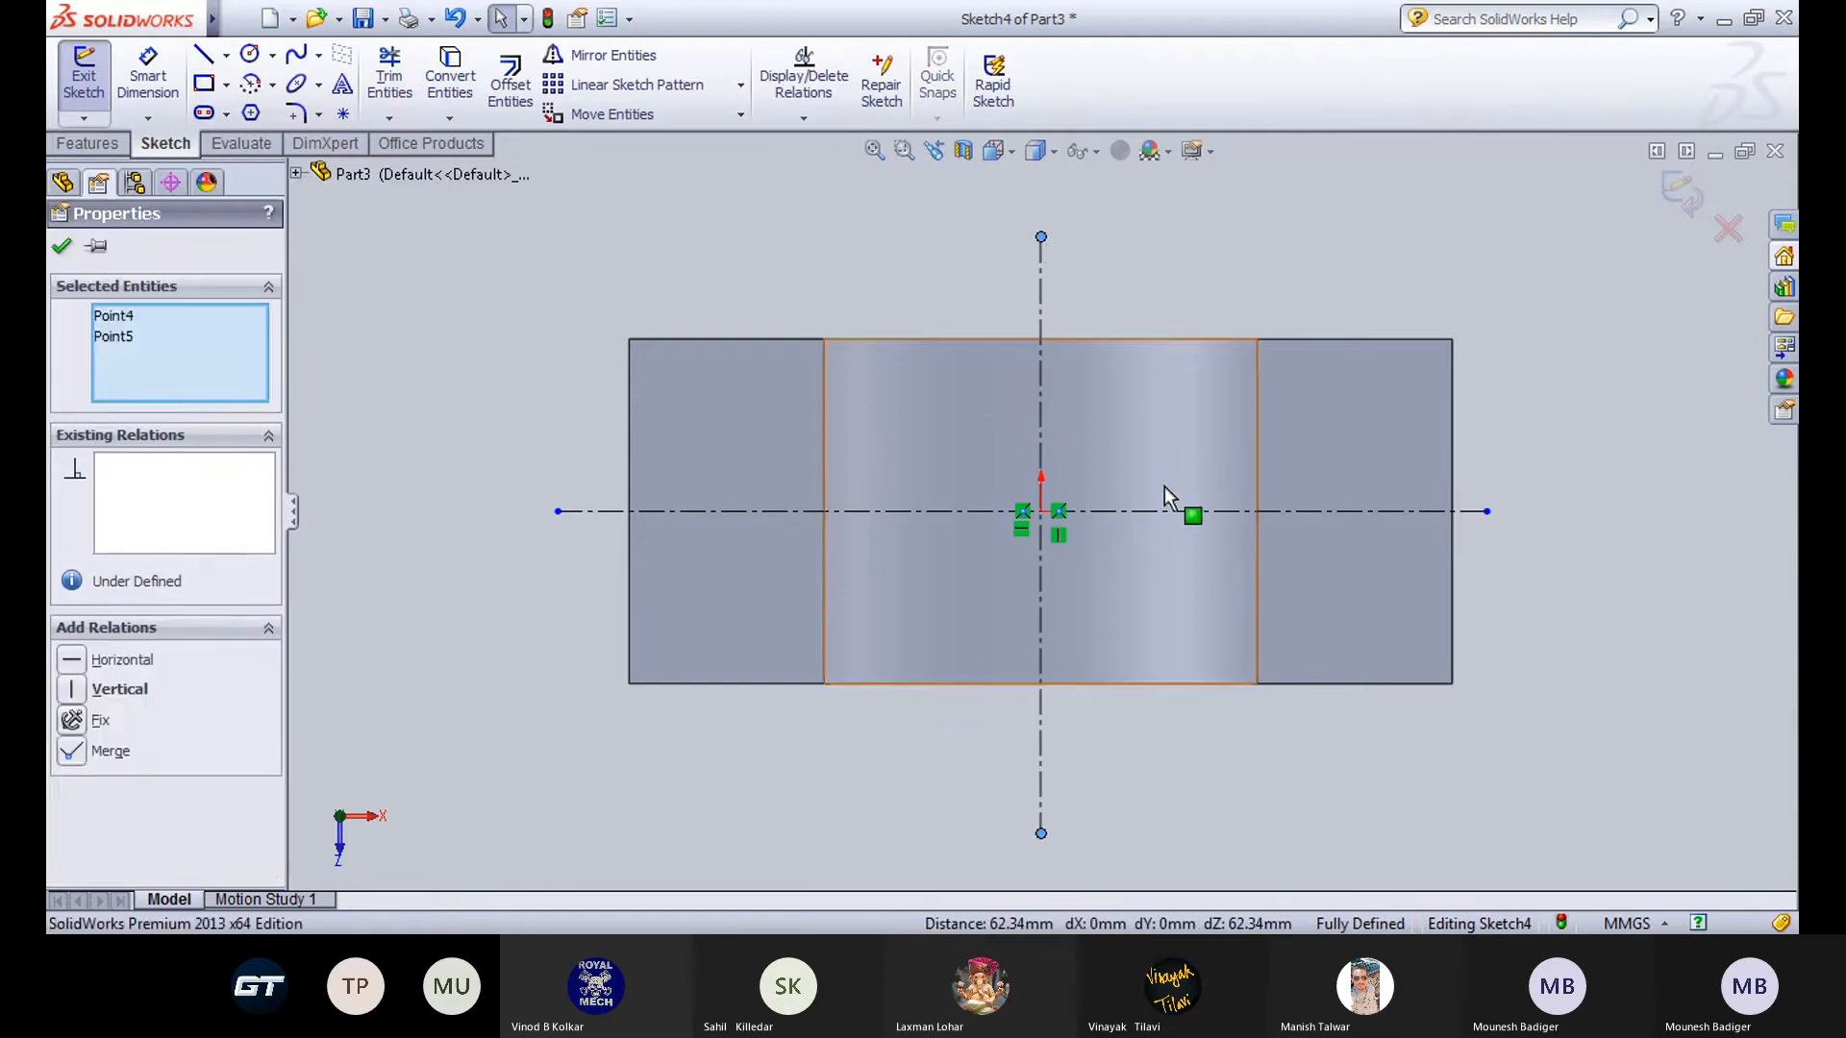
pyautogui.keyDown('ctrl'); pyautogui.click(1156, 509); pyautogui.keyUp('ctrl')
pyautogui.click(73, 660)
pyautogui.click(515, 533)
pyautogui.press('z')
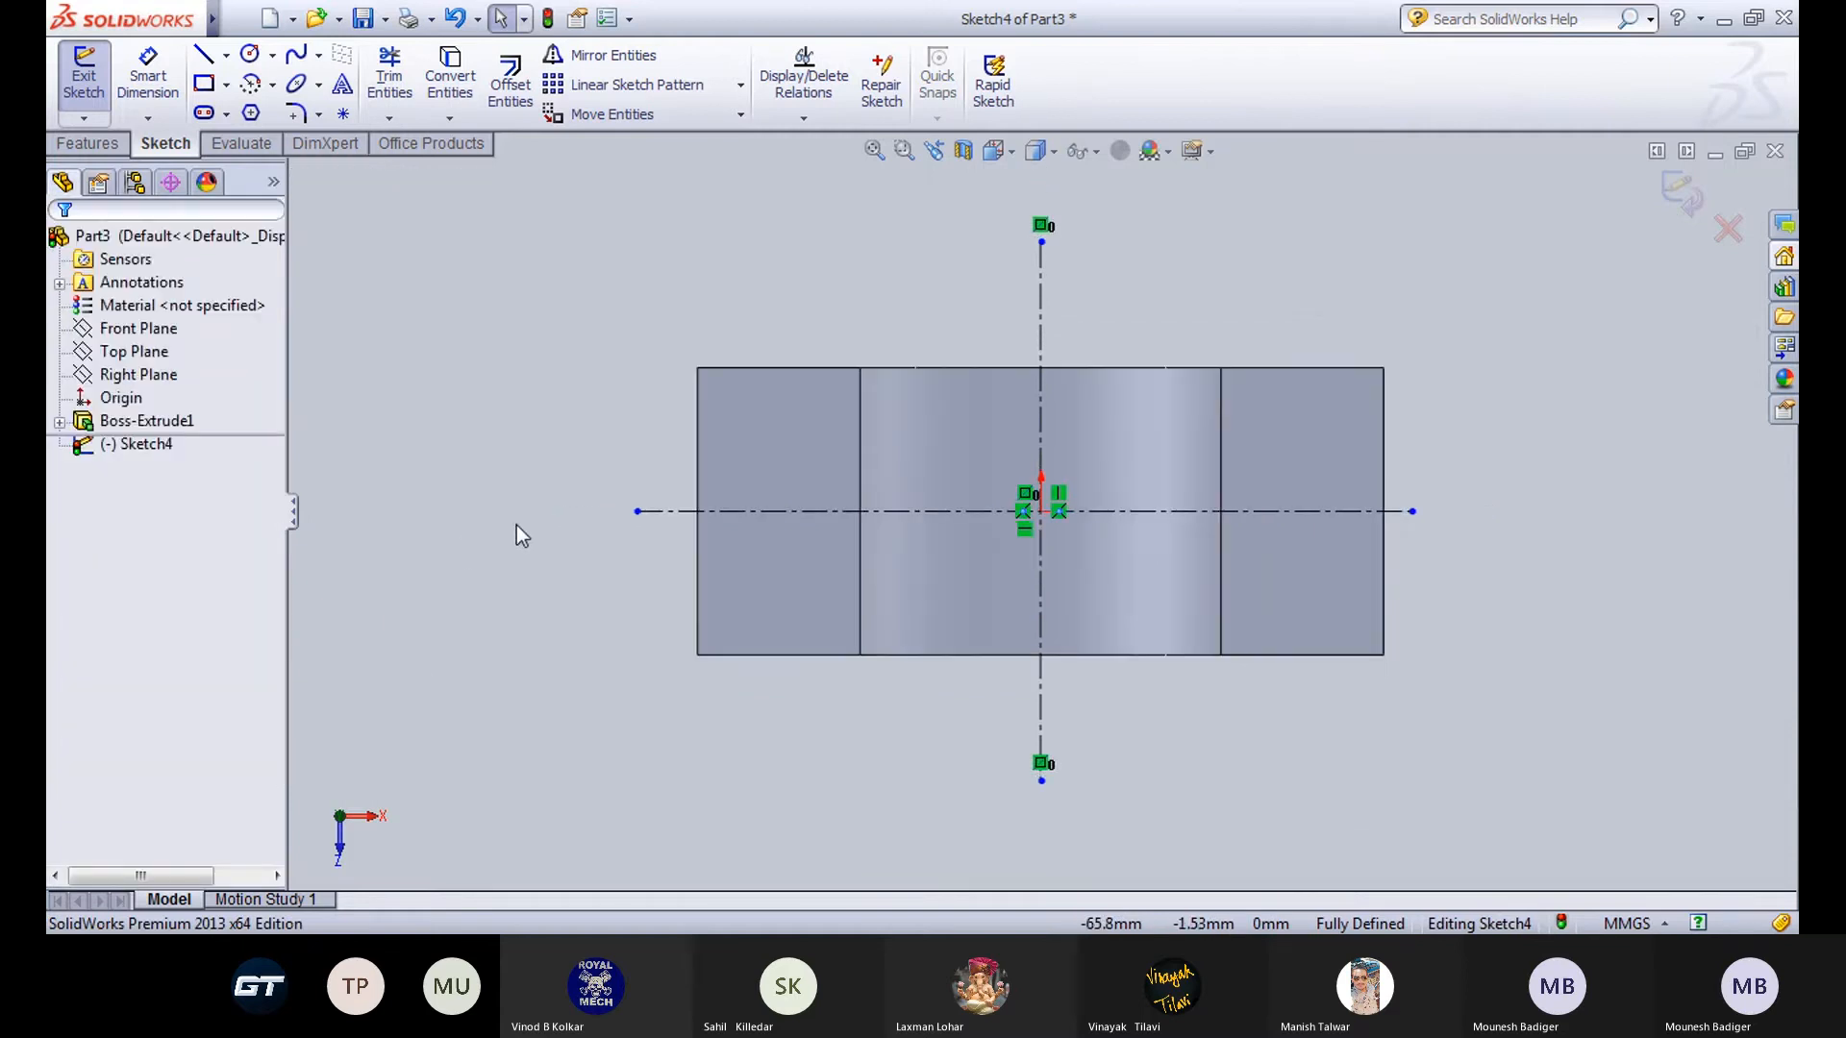
# Make the horizontal centerline's two endpoints symmetric about the vertical centerline.
pyautogui.click(637, 512)
pyautogui.keyDown('ctrl'); pyautogui.click(1412, 512); pyautogui.keyUp('ctrl')
pyautogui.keyDown('ctrl'); pyautogui.click(1040, 709); pyautogui.keyUp('ctrl')
pyautogui.click(72, 661)
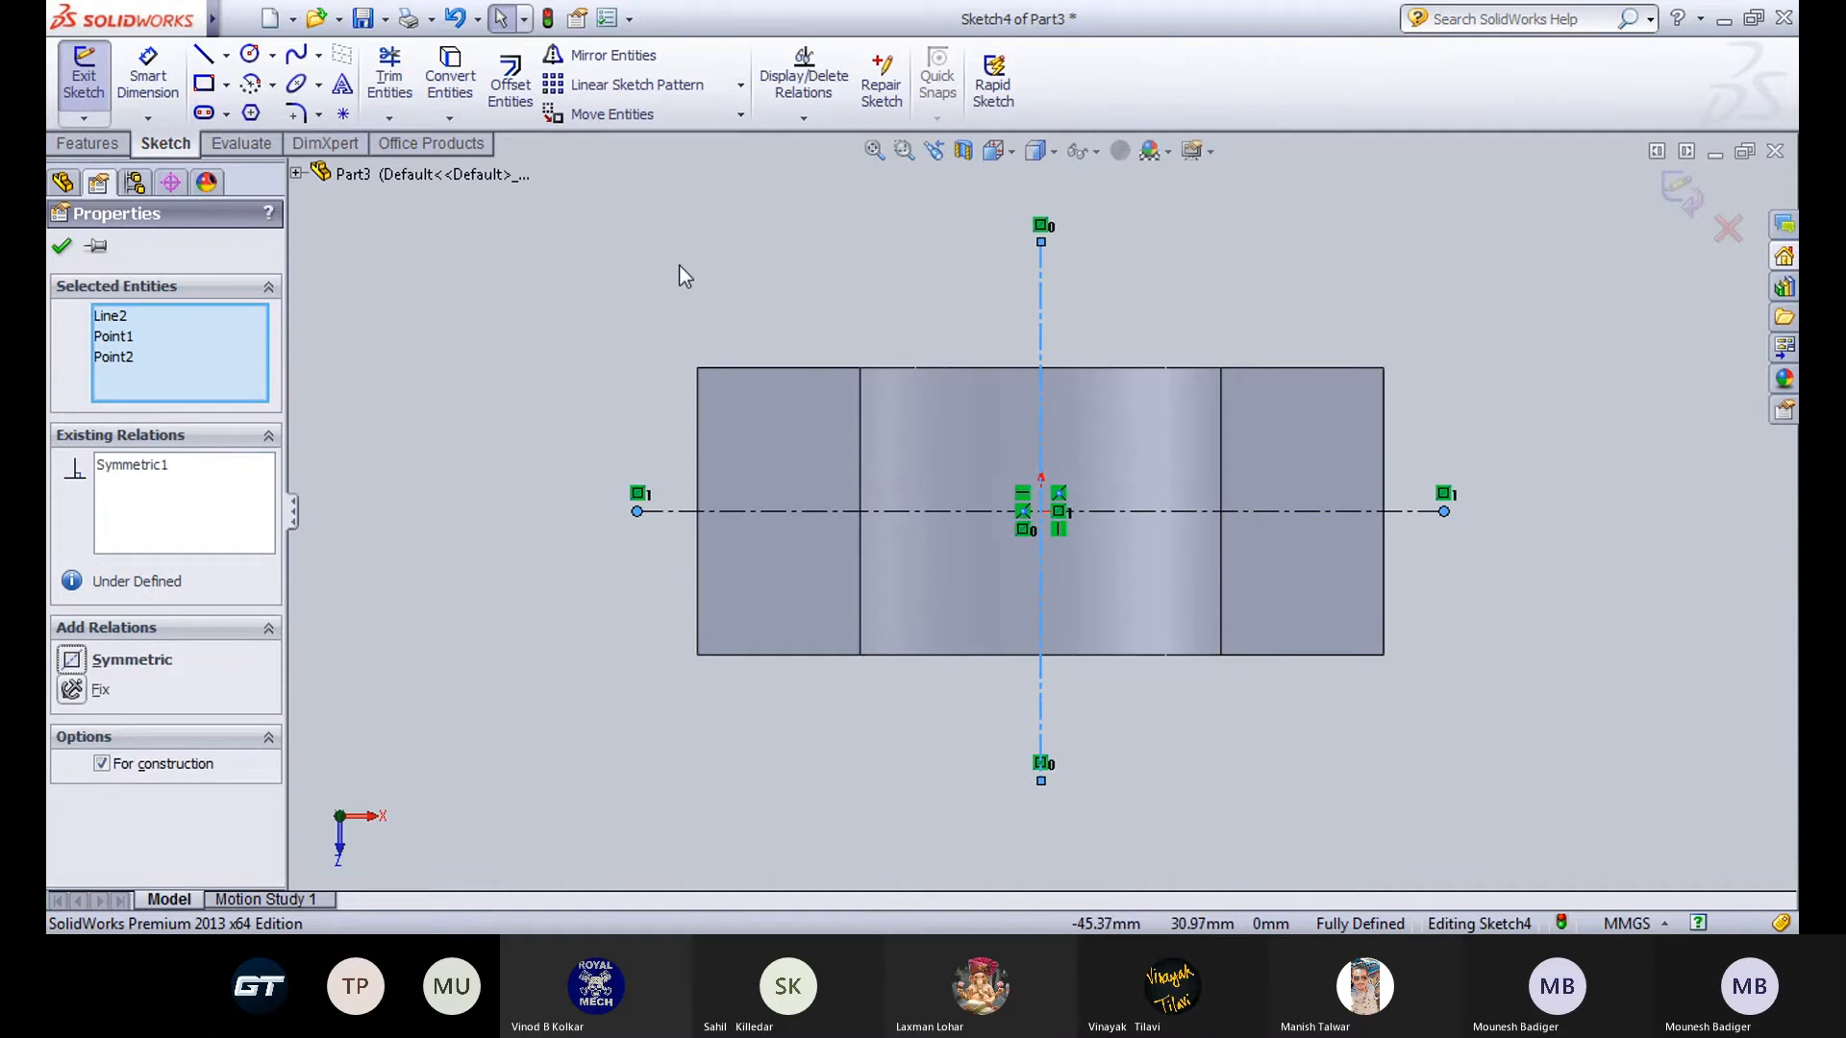
pyautogui.click(673, 268)
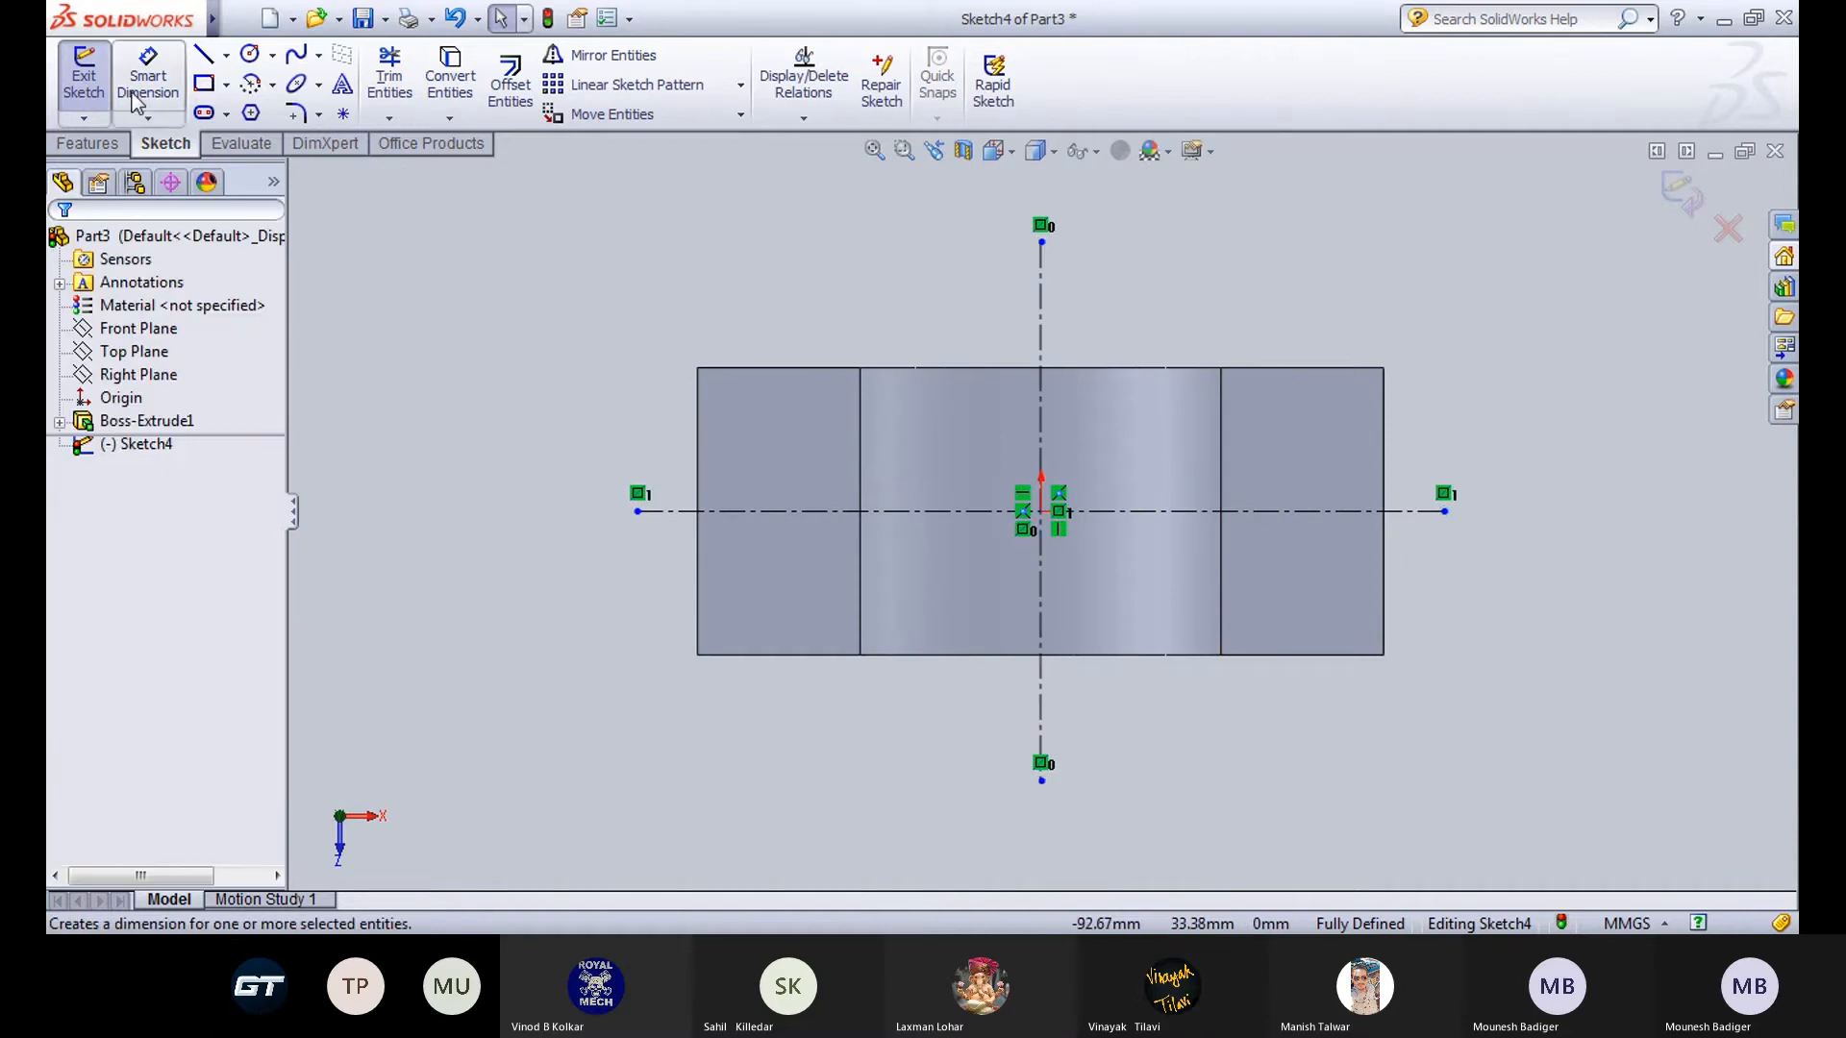
# Sketch a circle about 9.65 mm in diameter on the left flange, centred on the horizontal centerline.
pyautogui.click(249, 54)
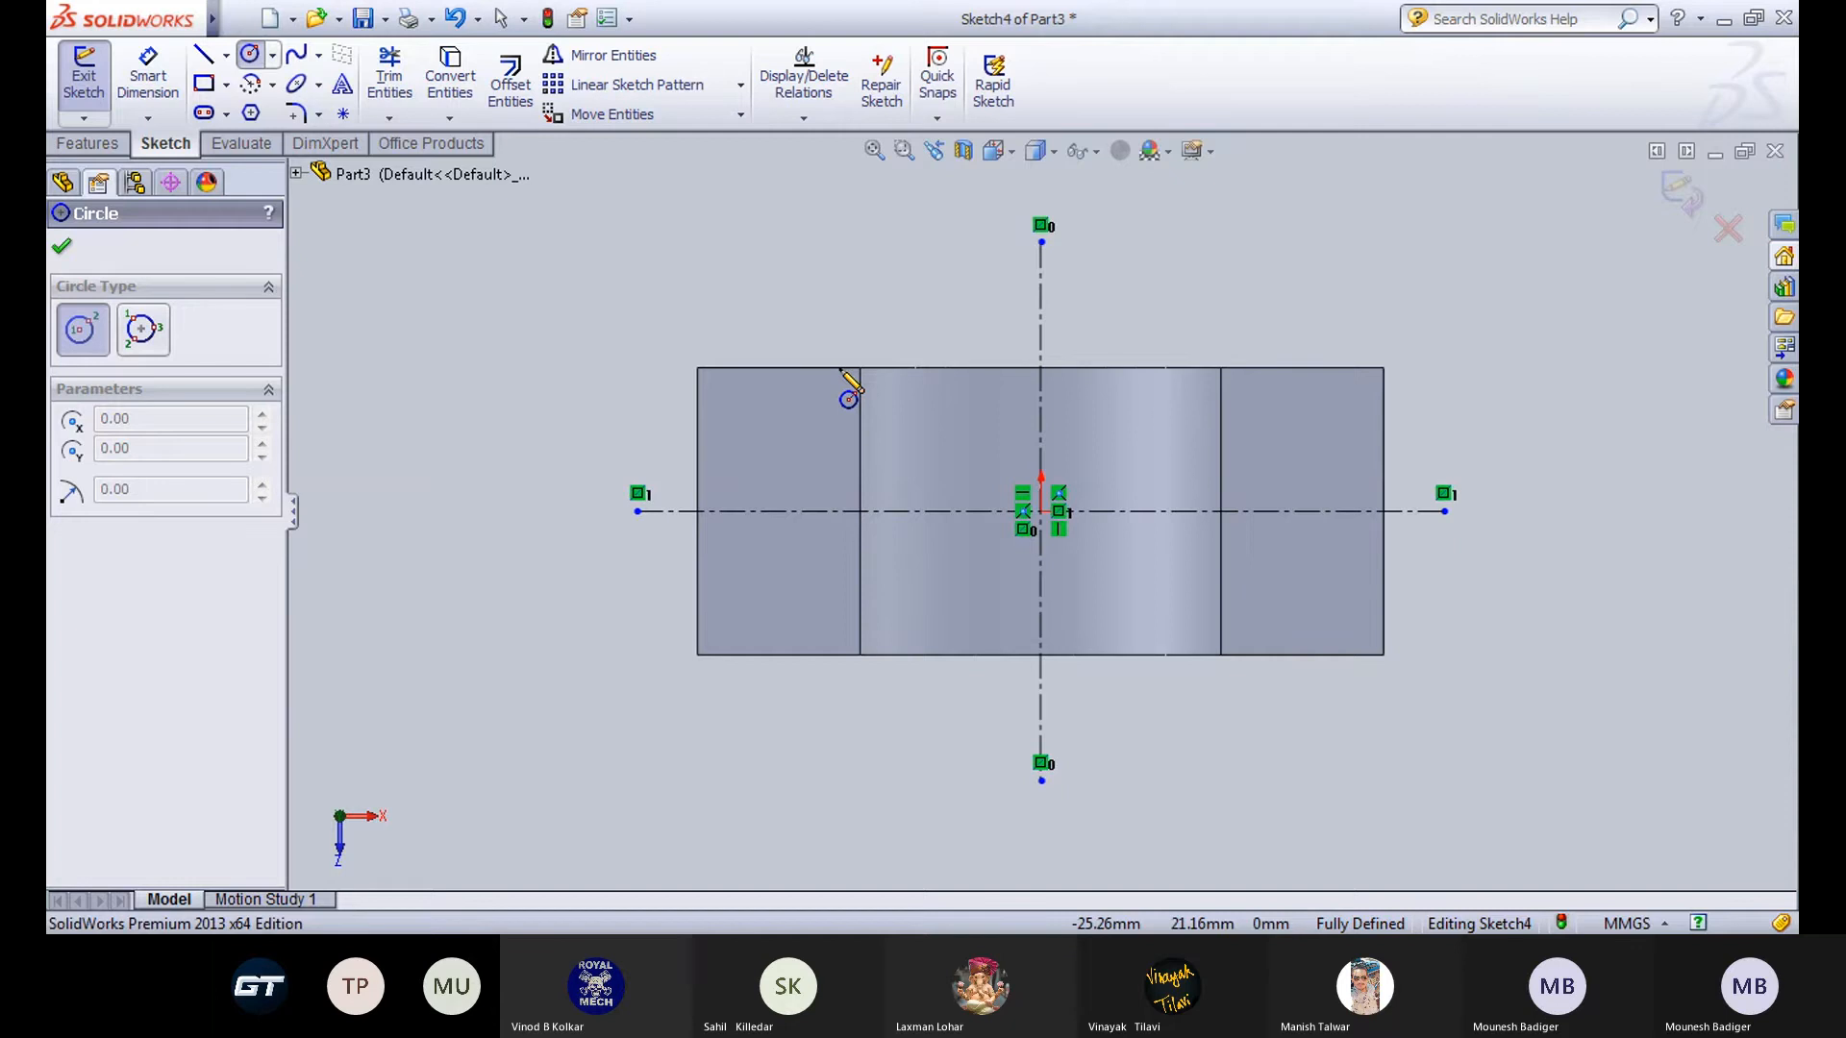
pyautogui.click(775, 510)
pyautogui.click(814, 510)
pyautogui.click(154, 93)
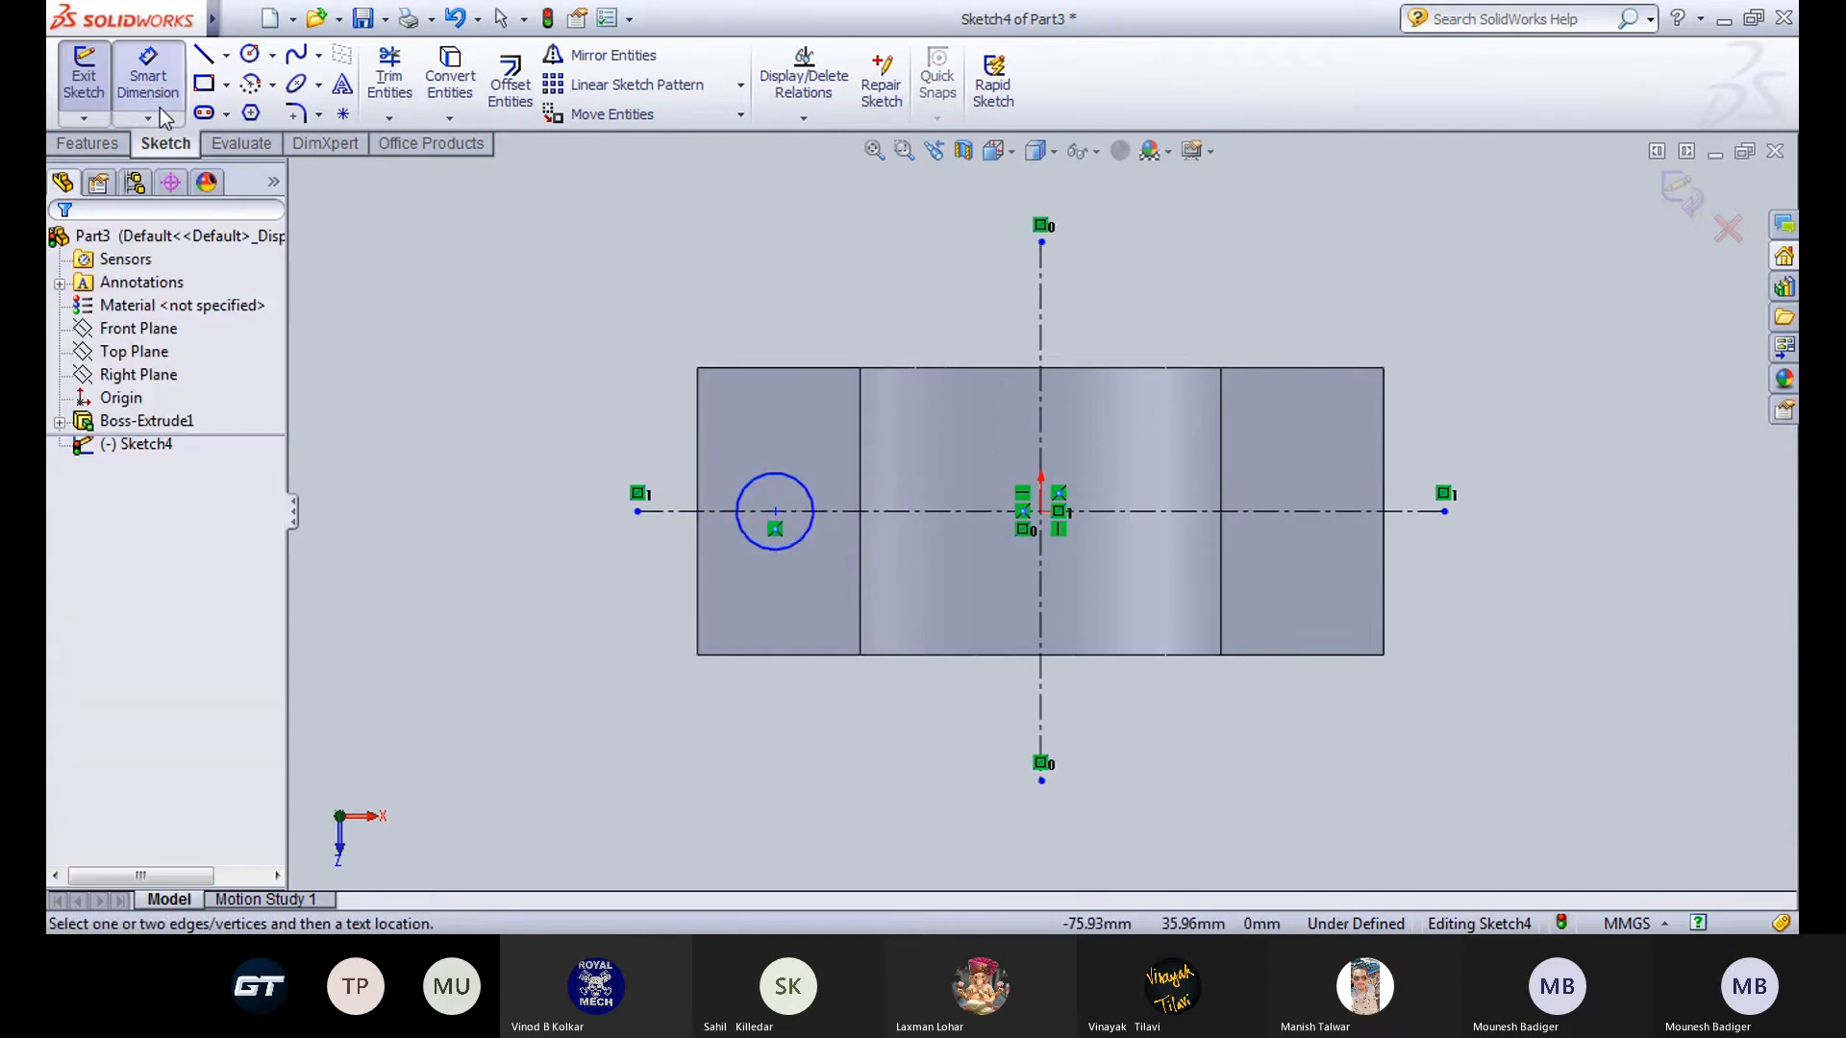
pyautogui.press('Escape')
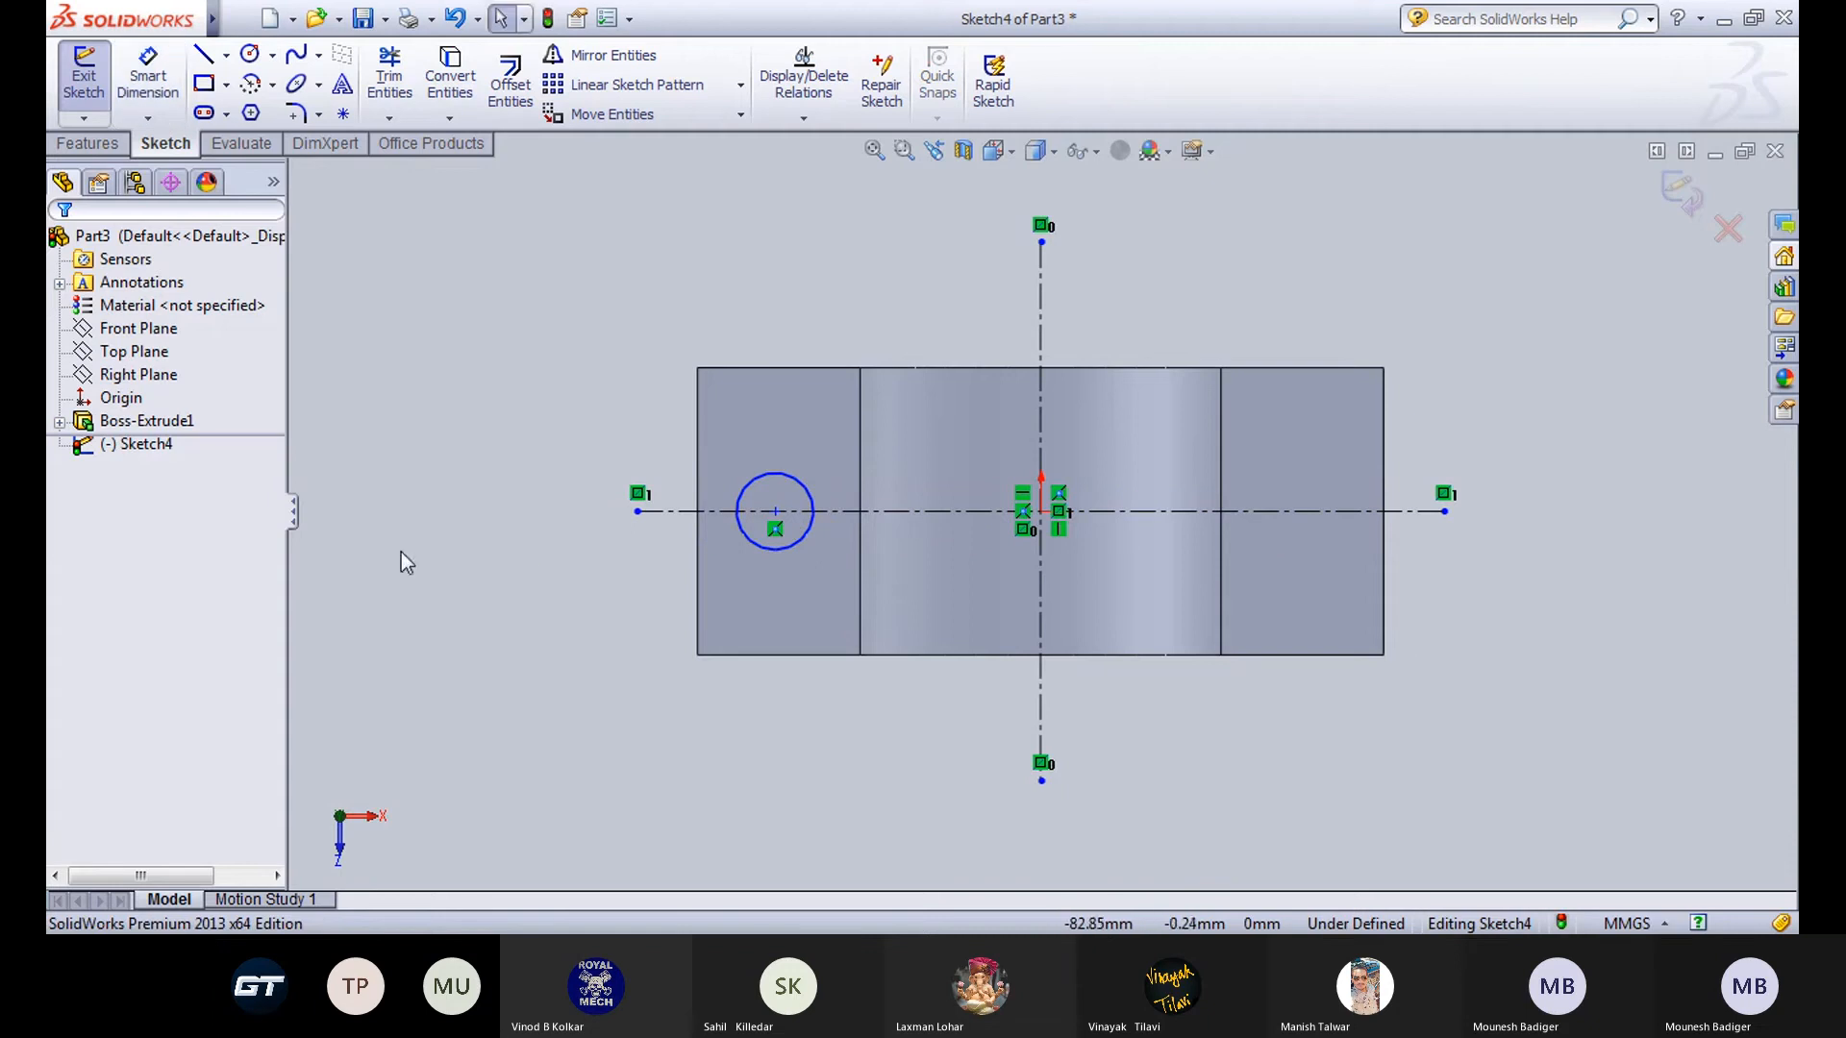
# Check the hole diameter and spacing in part 2's top view in Draw1, and return to Part3.
pyautogui.click(649, 856)
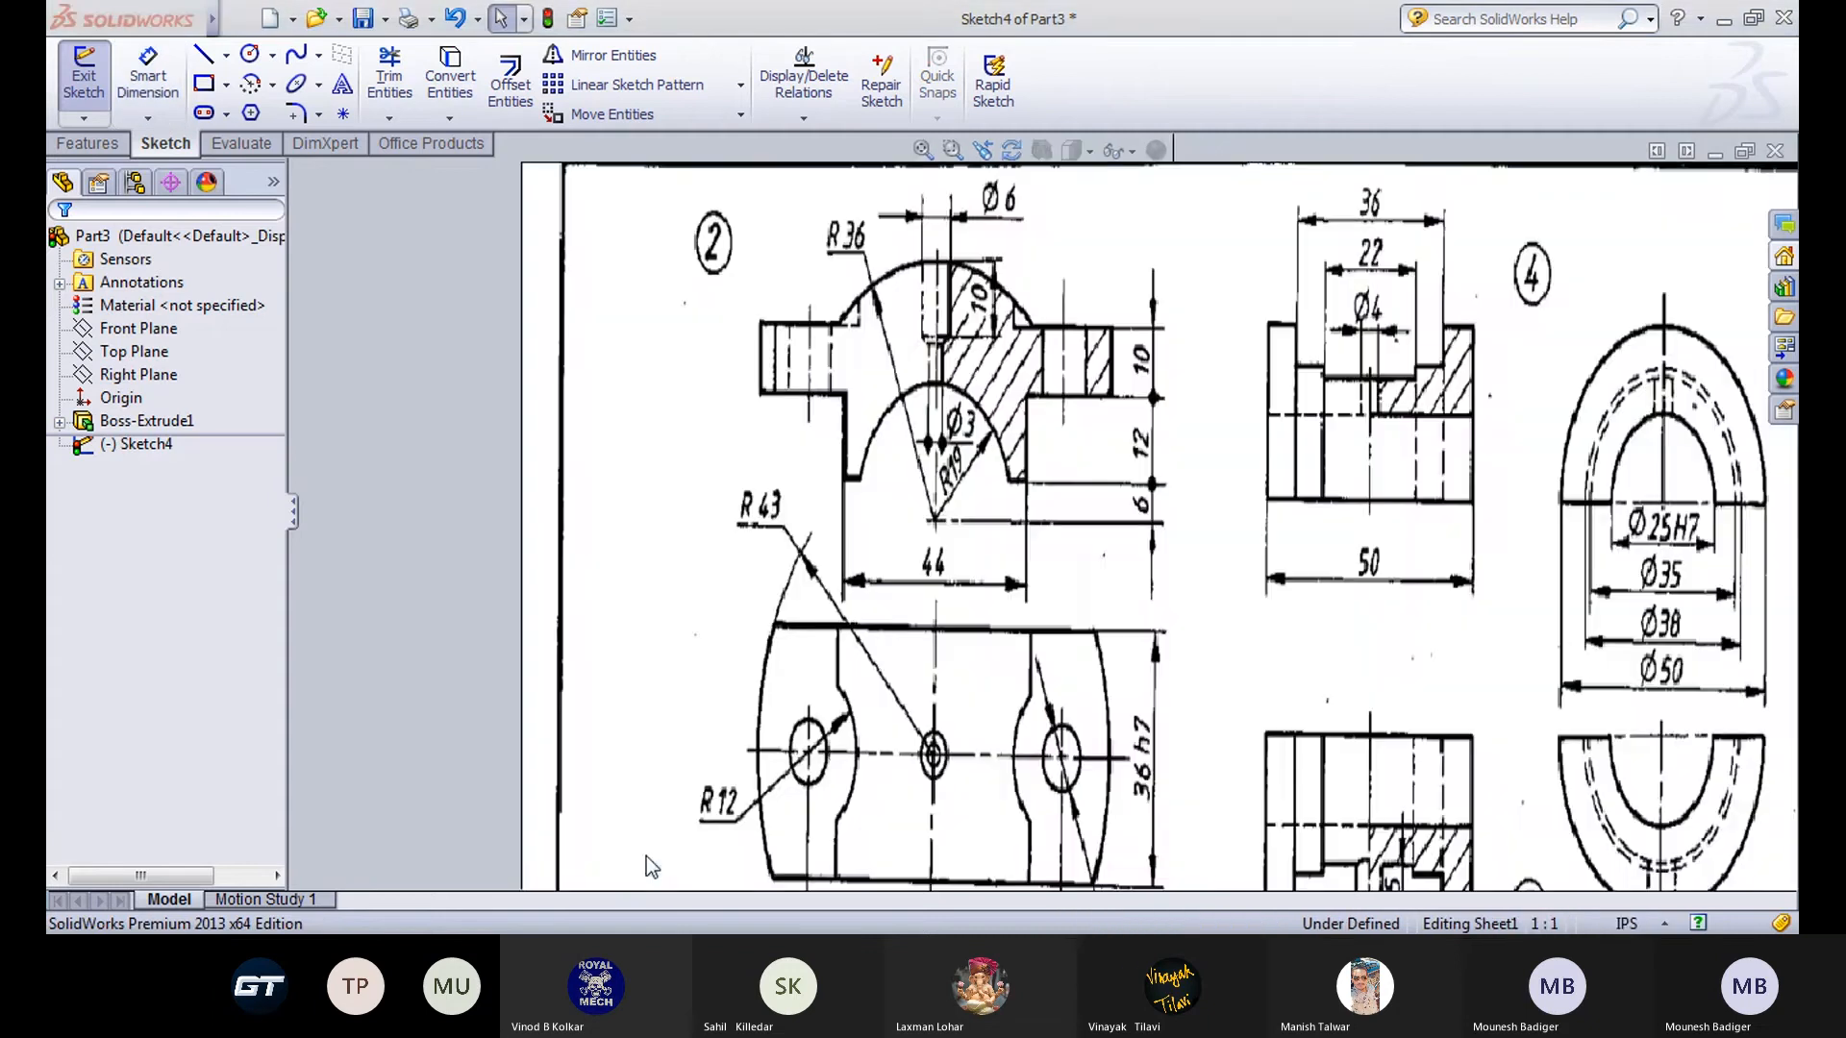
pyautogui.scroll(1, 879, 858)
pyautogui.moveTo(878, 858); pyautogui.dragTo(882, 759, button='middle')
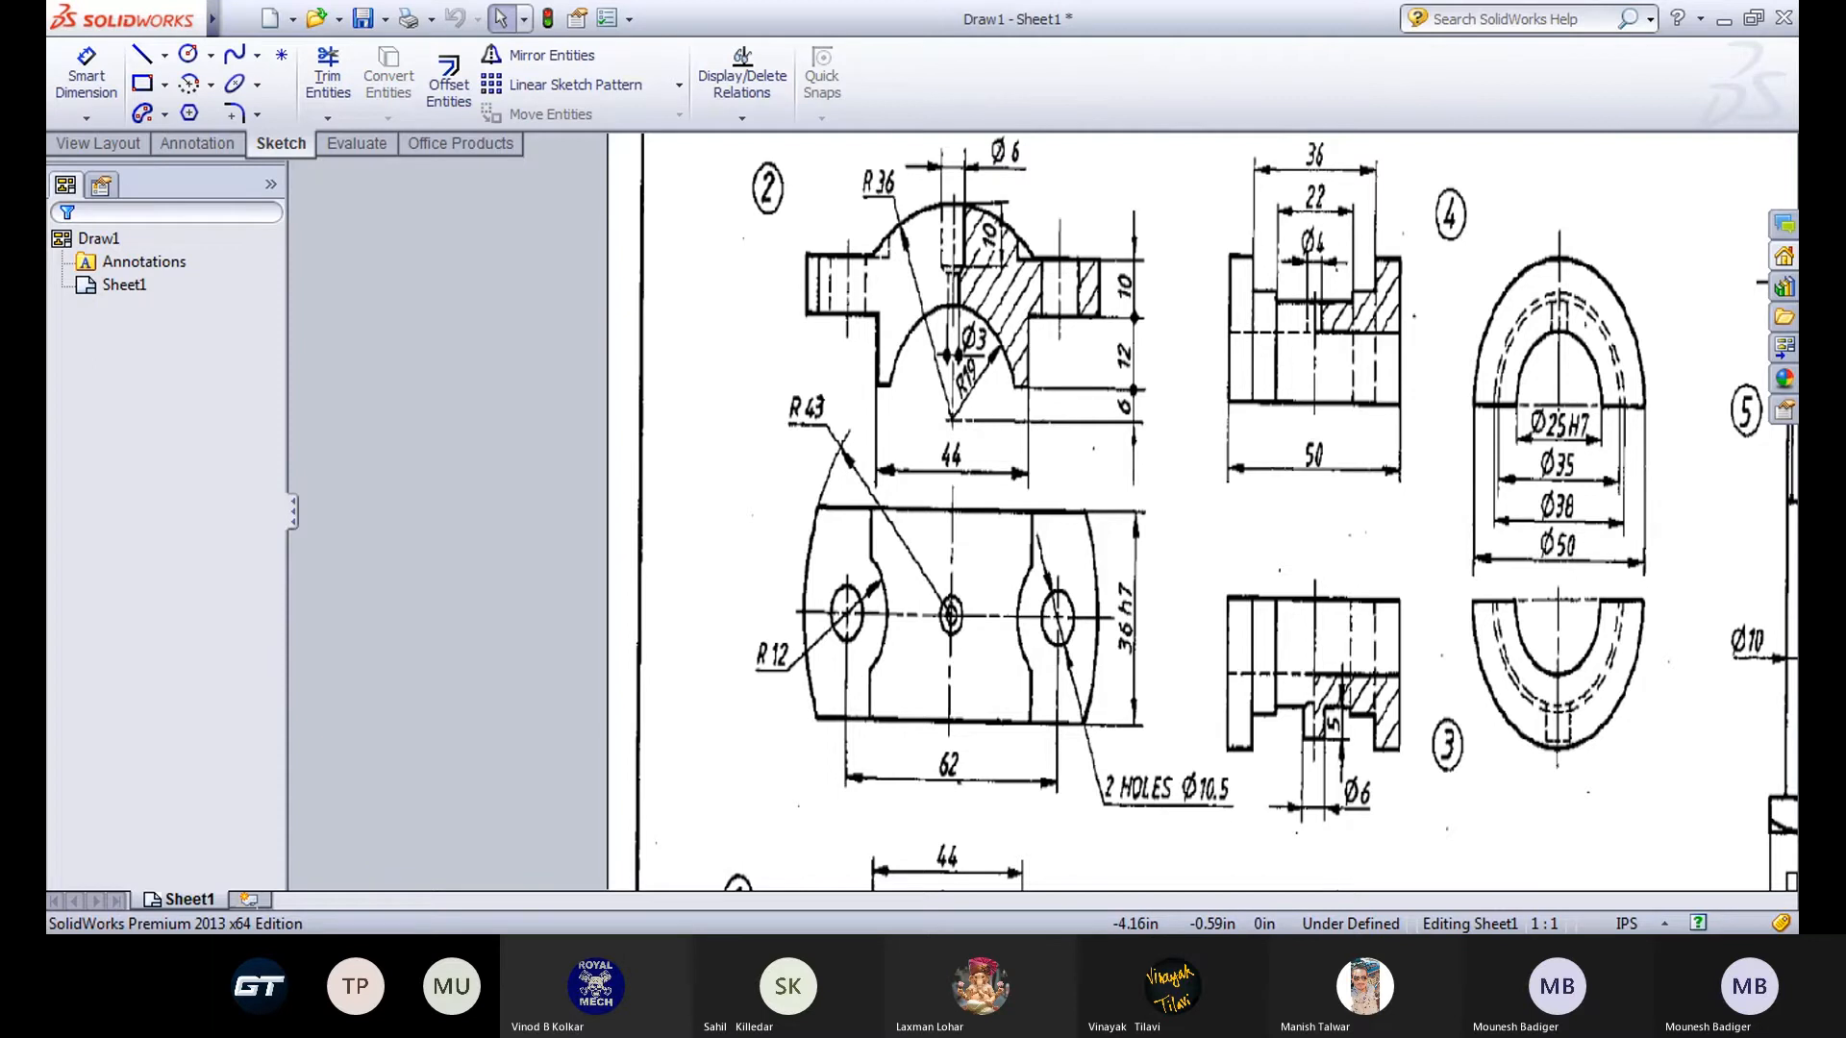
pyautogui.click(626, 907)
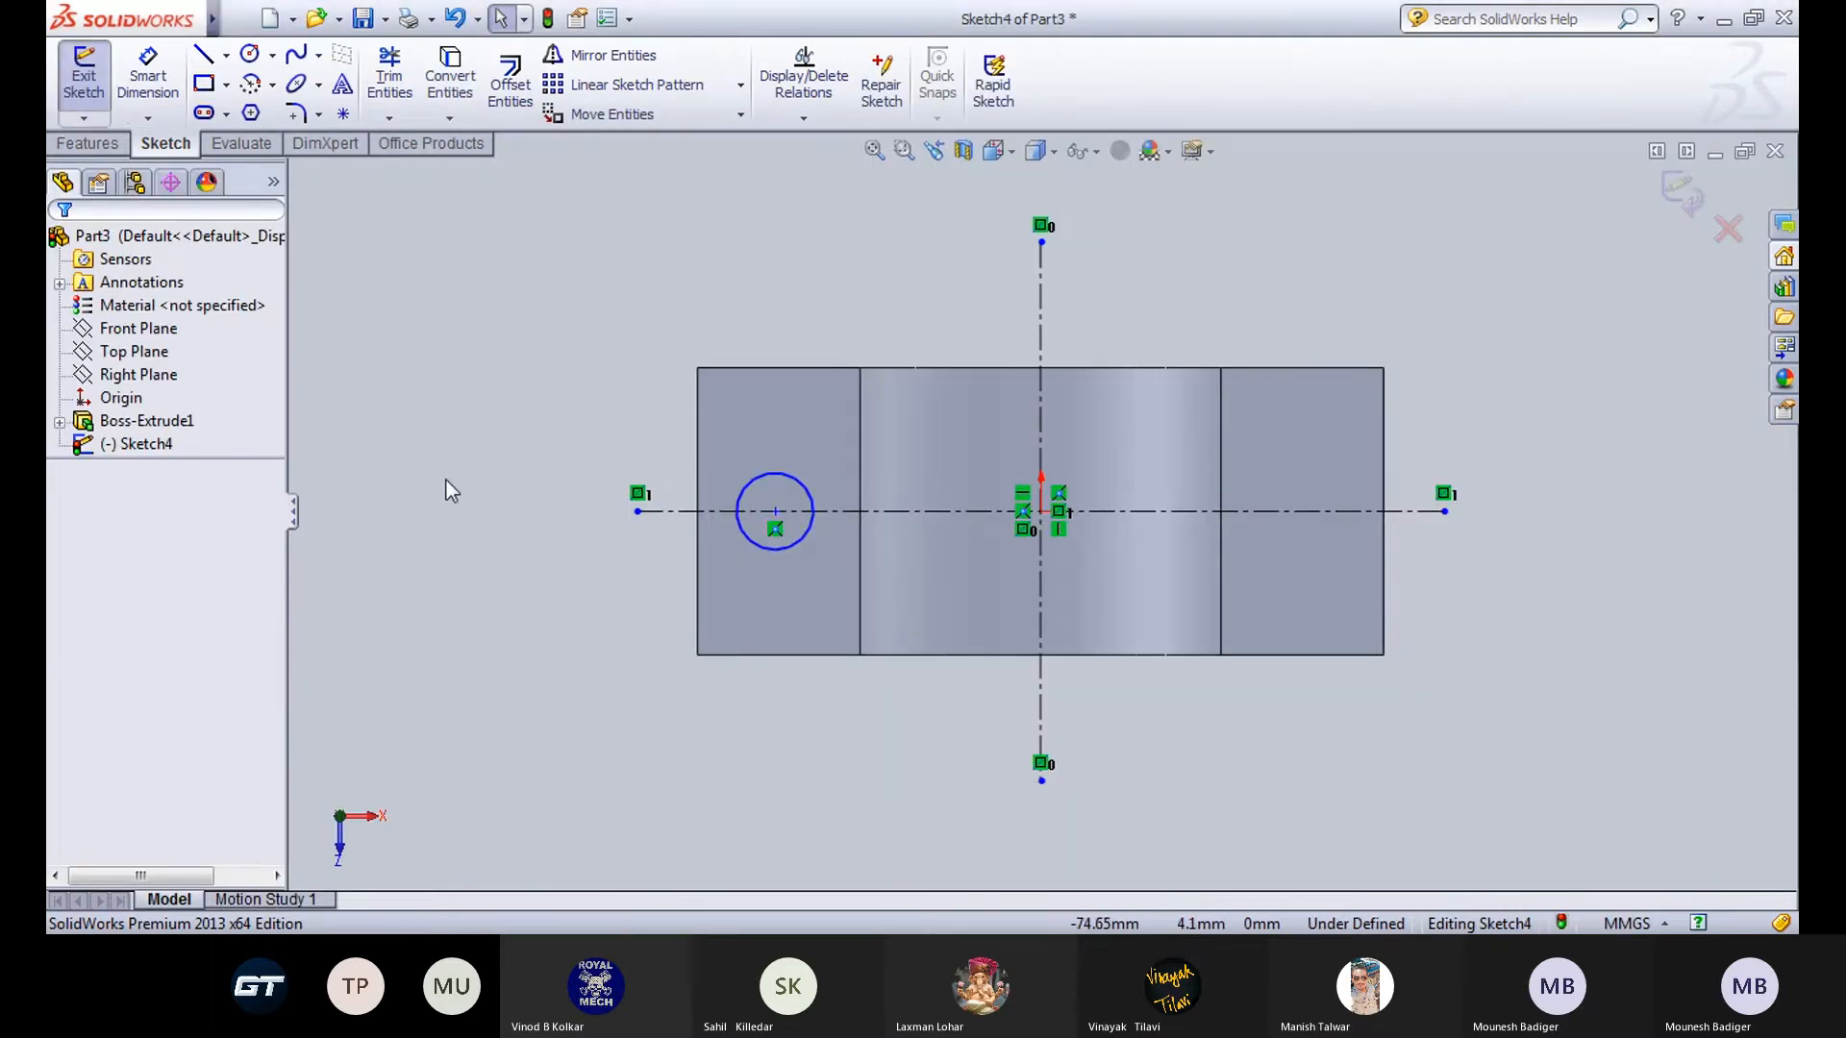
# Dimension the left flange circle's diameter as 10.5 mm.
pyautogui.click(147, 117)
pyautogui.click(173, 146)
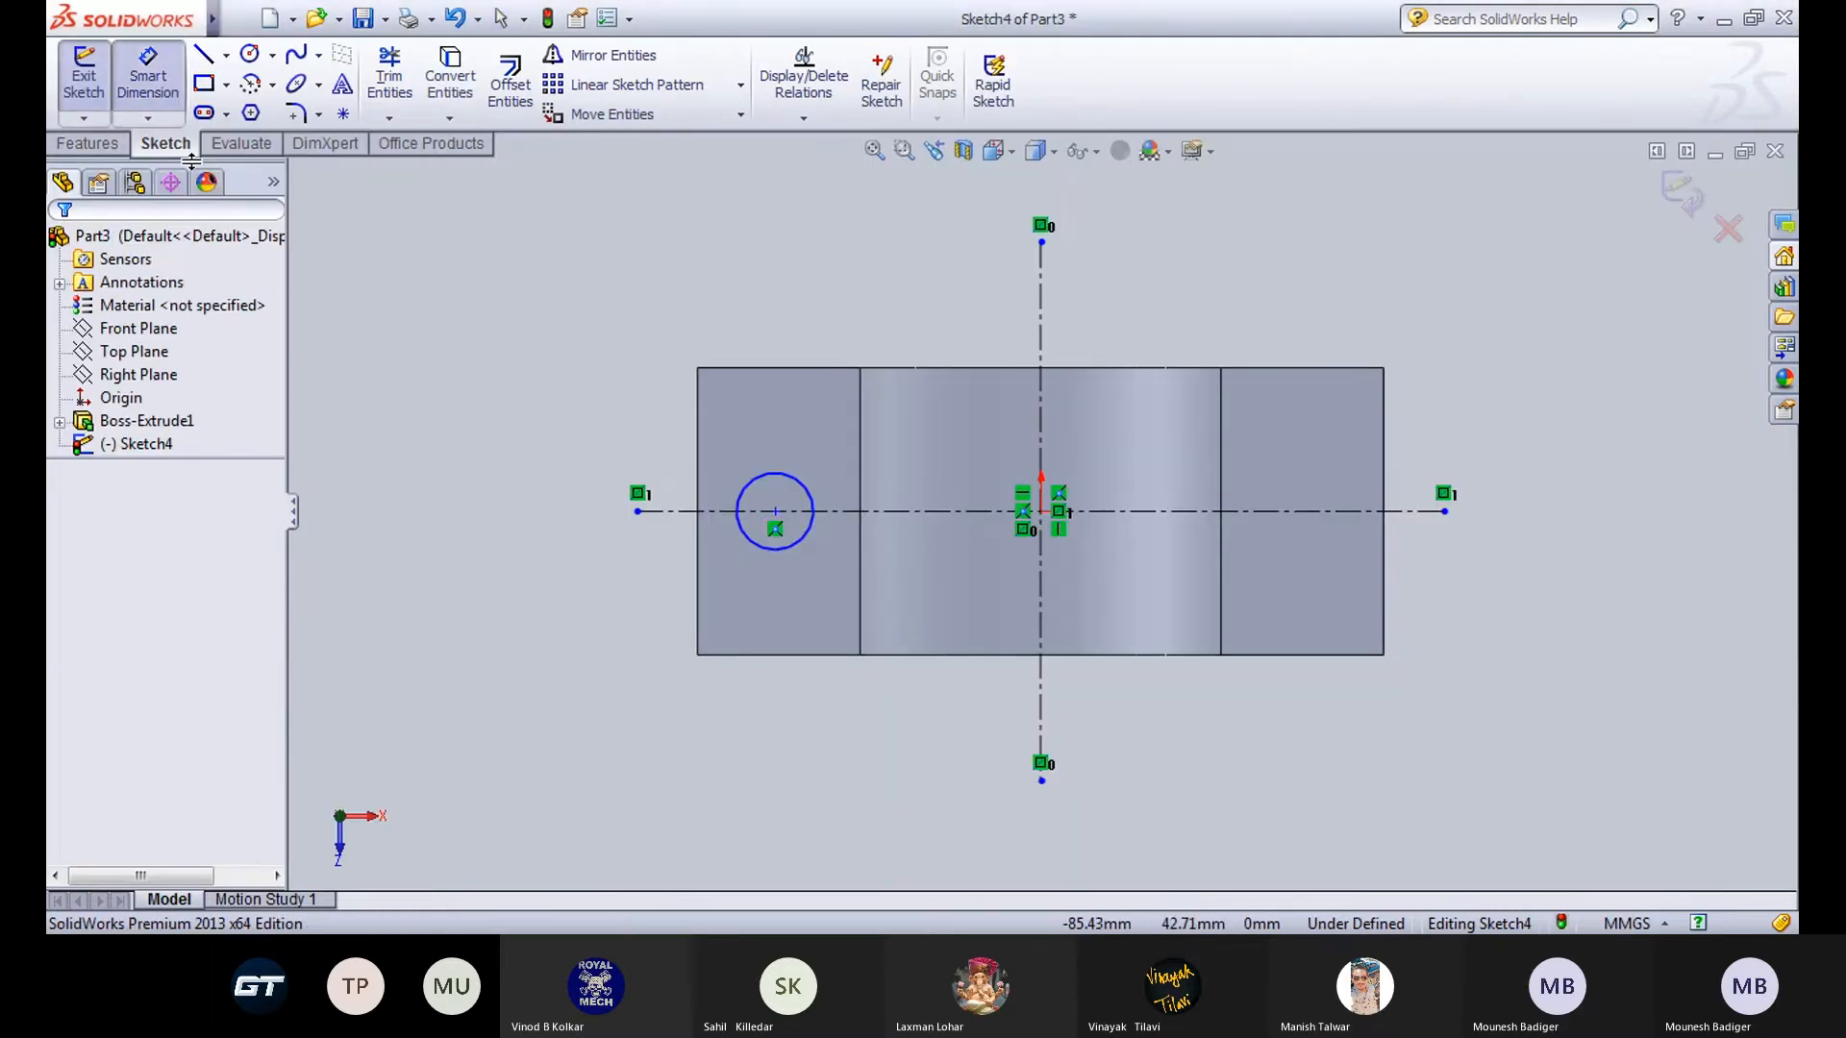
pyautogui.click(767, 550)
pyautogui.click(597, 771)
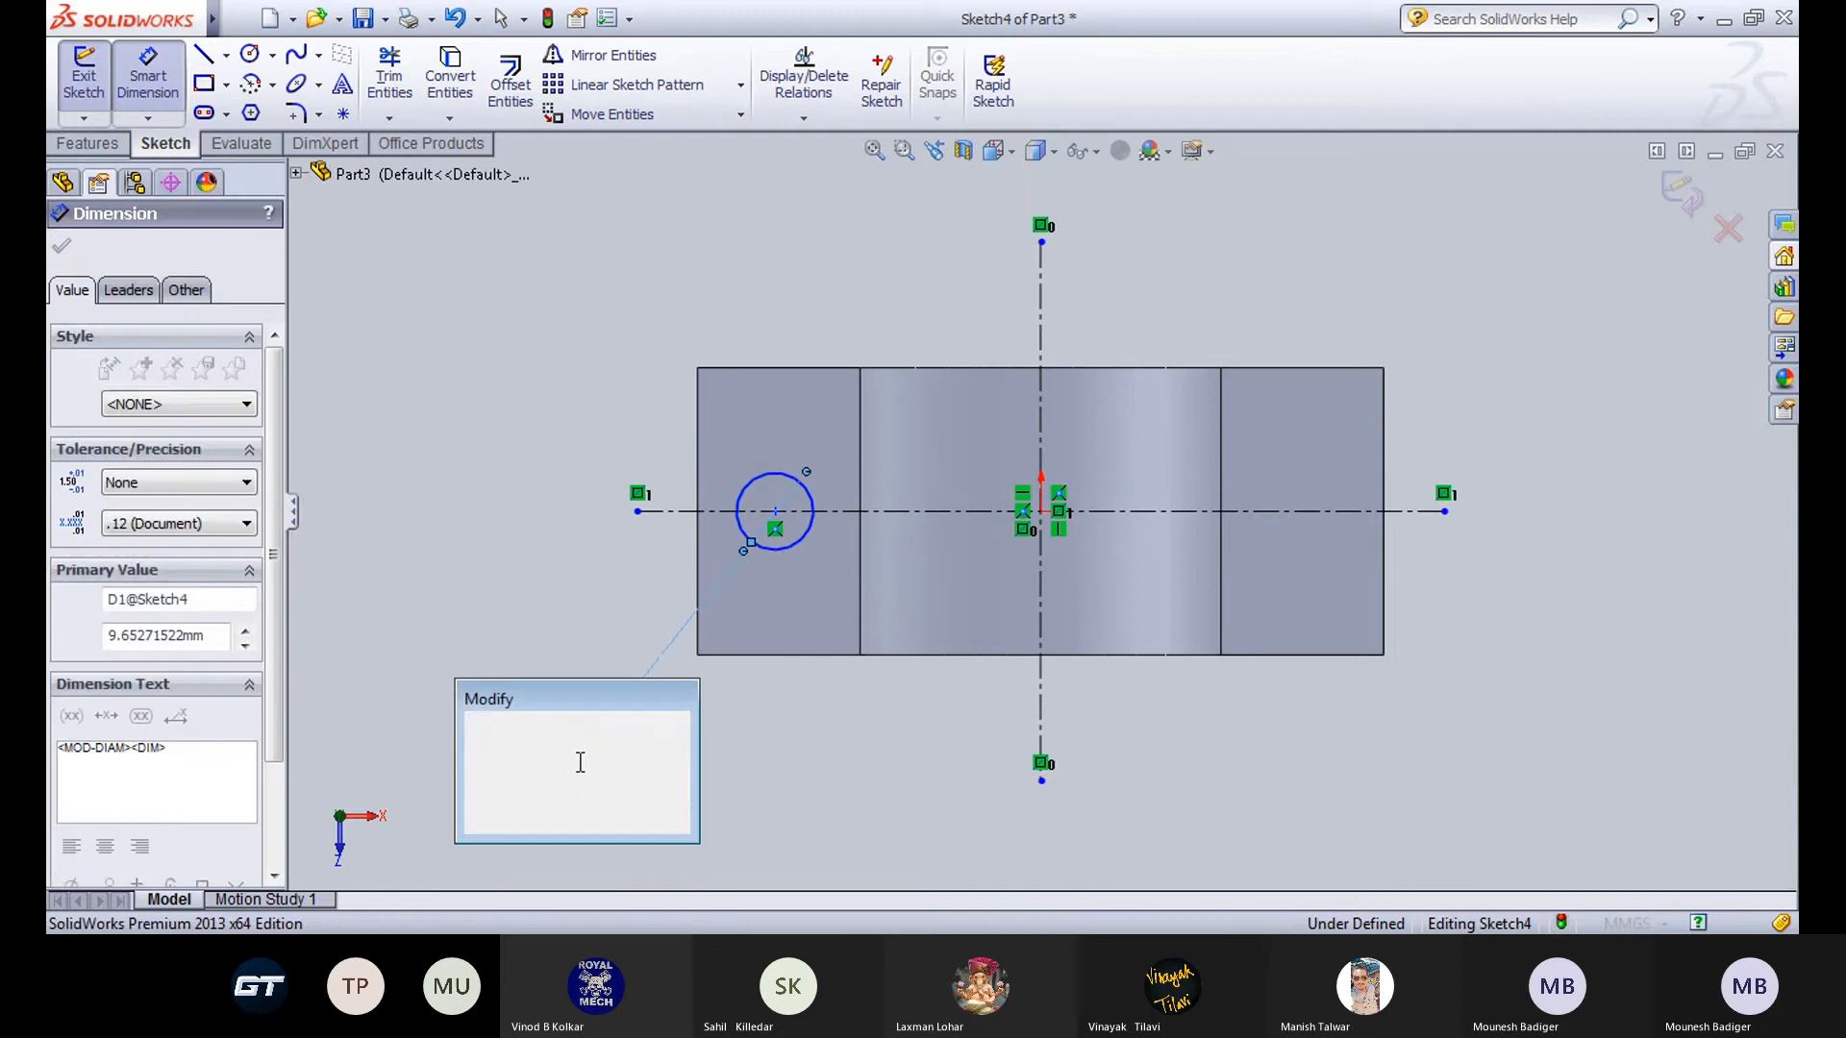
pyautogui.write('10.5')
pyautogui.press('Return')
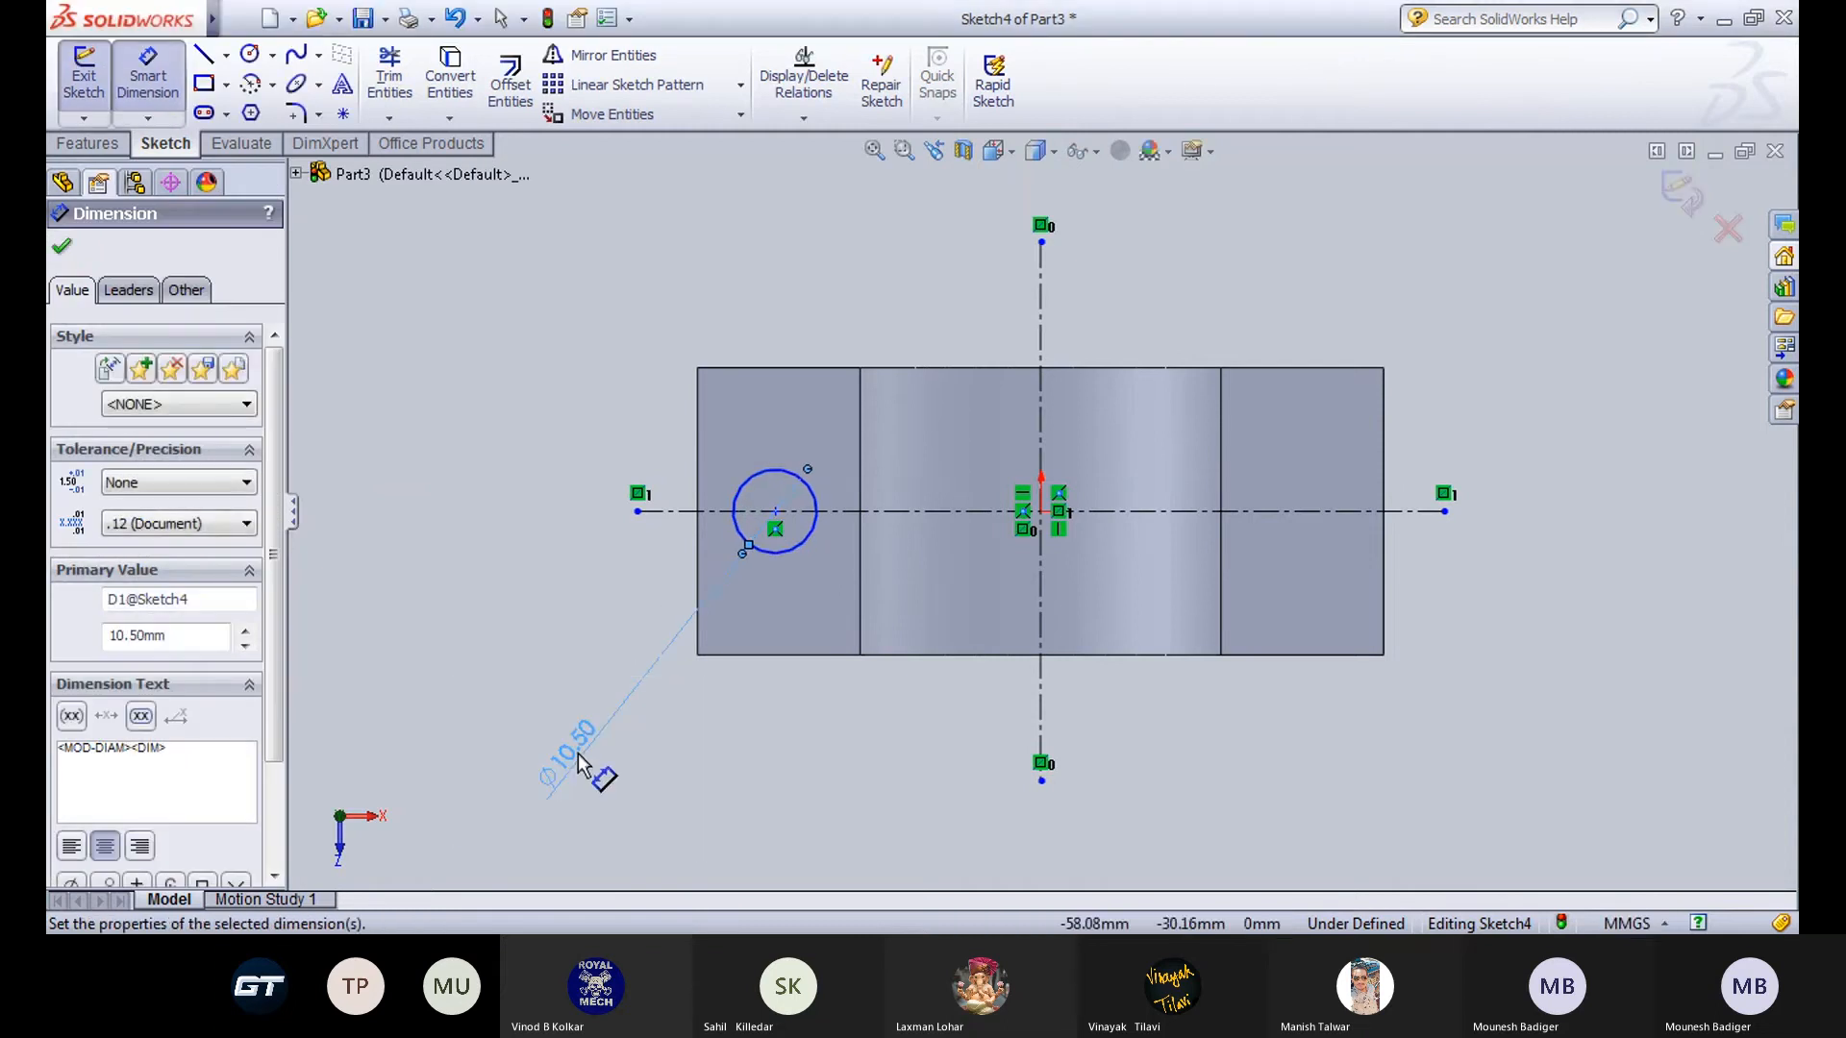
# Dimension the distance from the circle's centre to the vertical centerline as 31 mm.
pyautogui.click(776, 511)
pyautogui.click(1040, 716)
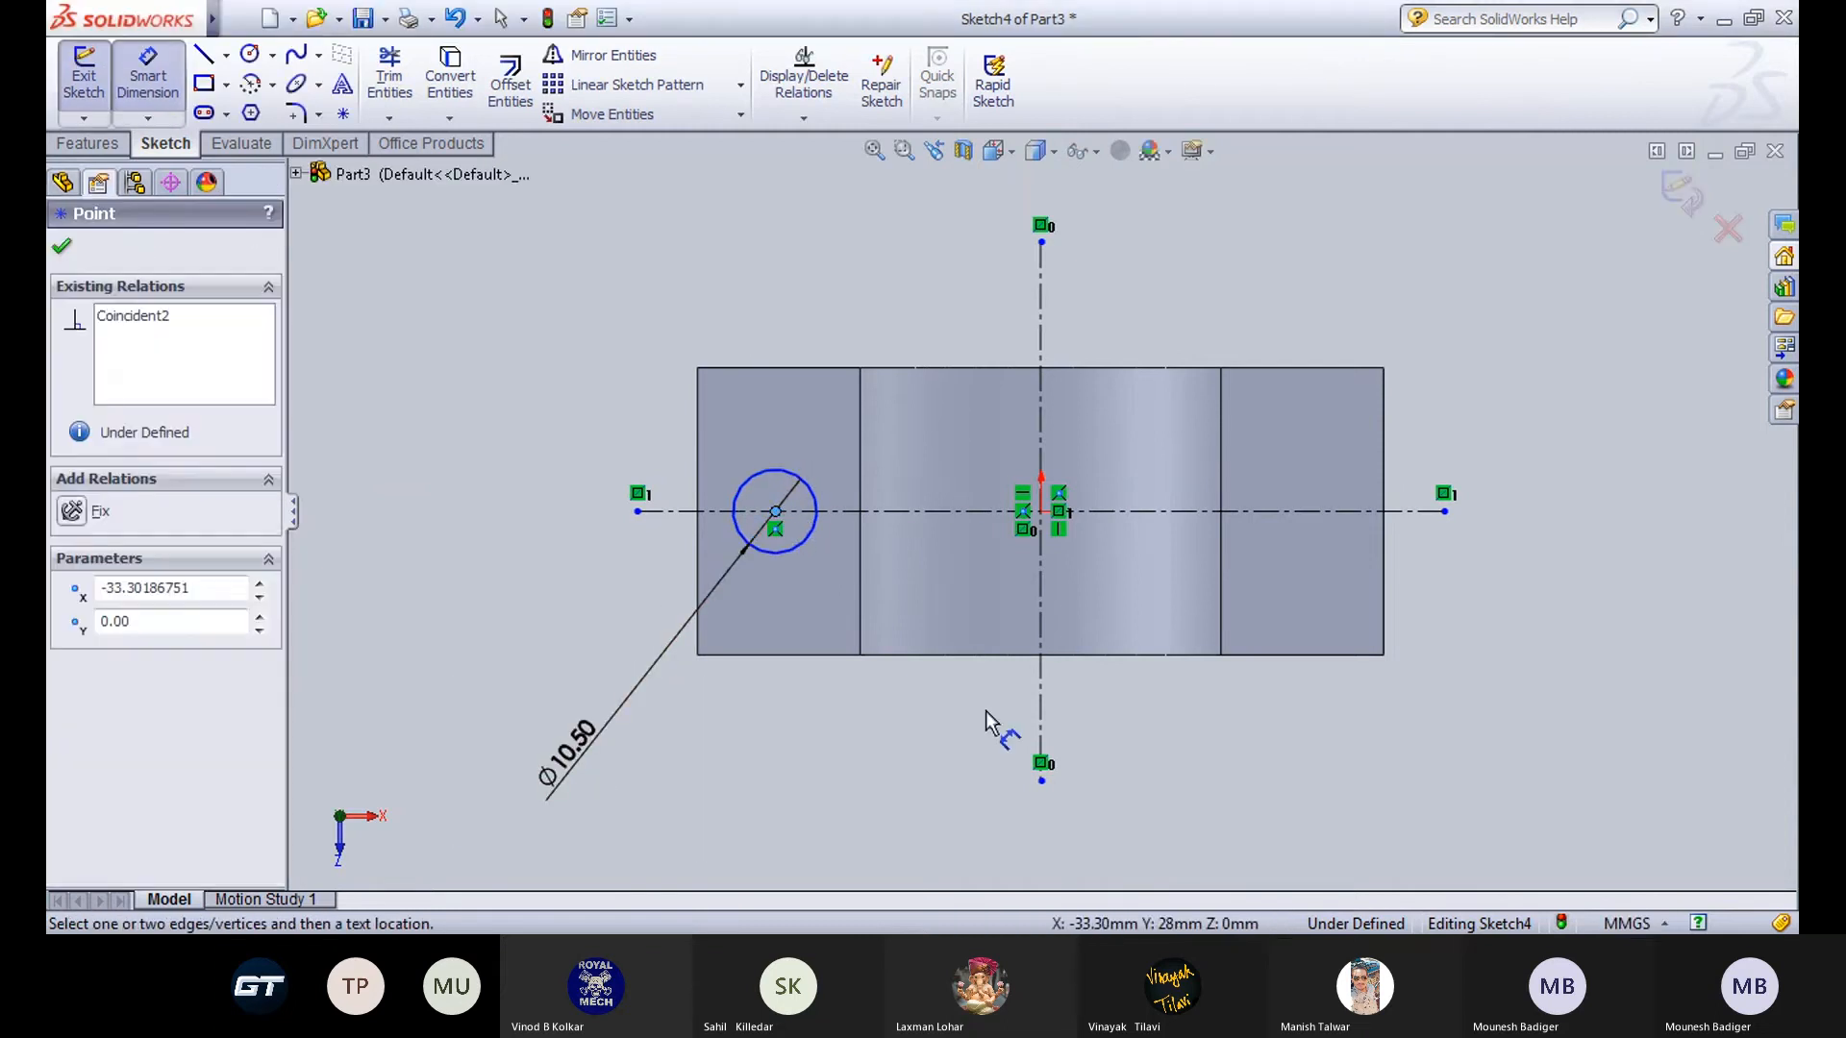
pyautogui.click(920, 752)
pyautogui.write('31')
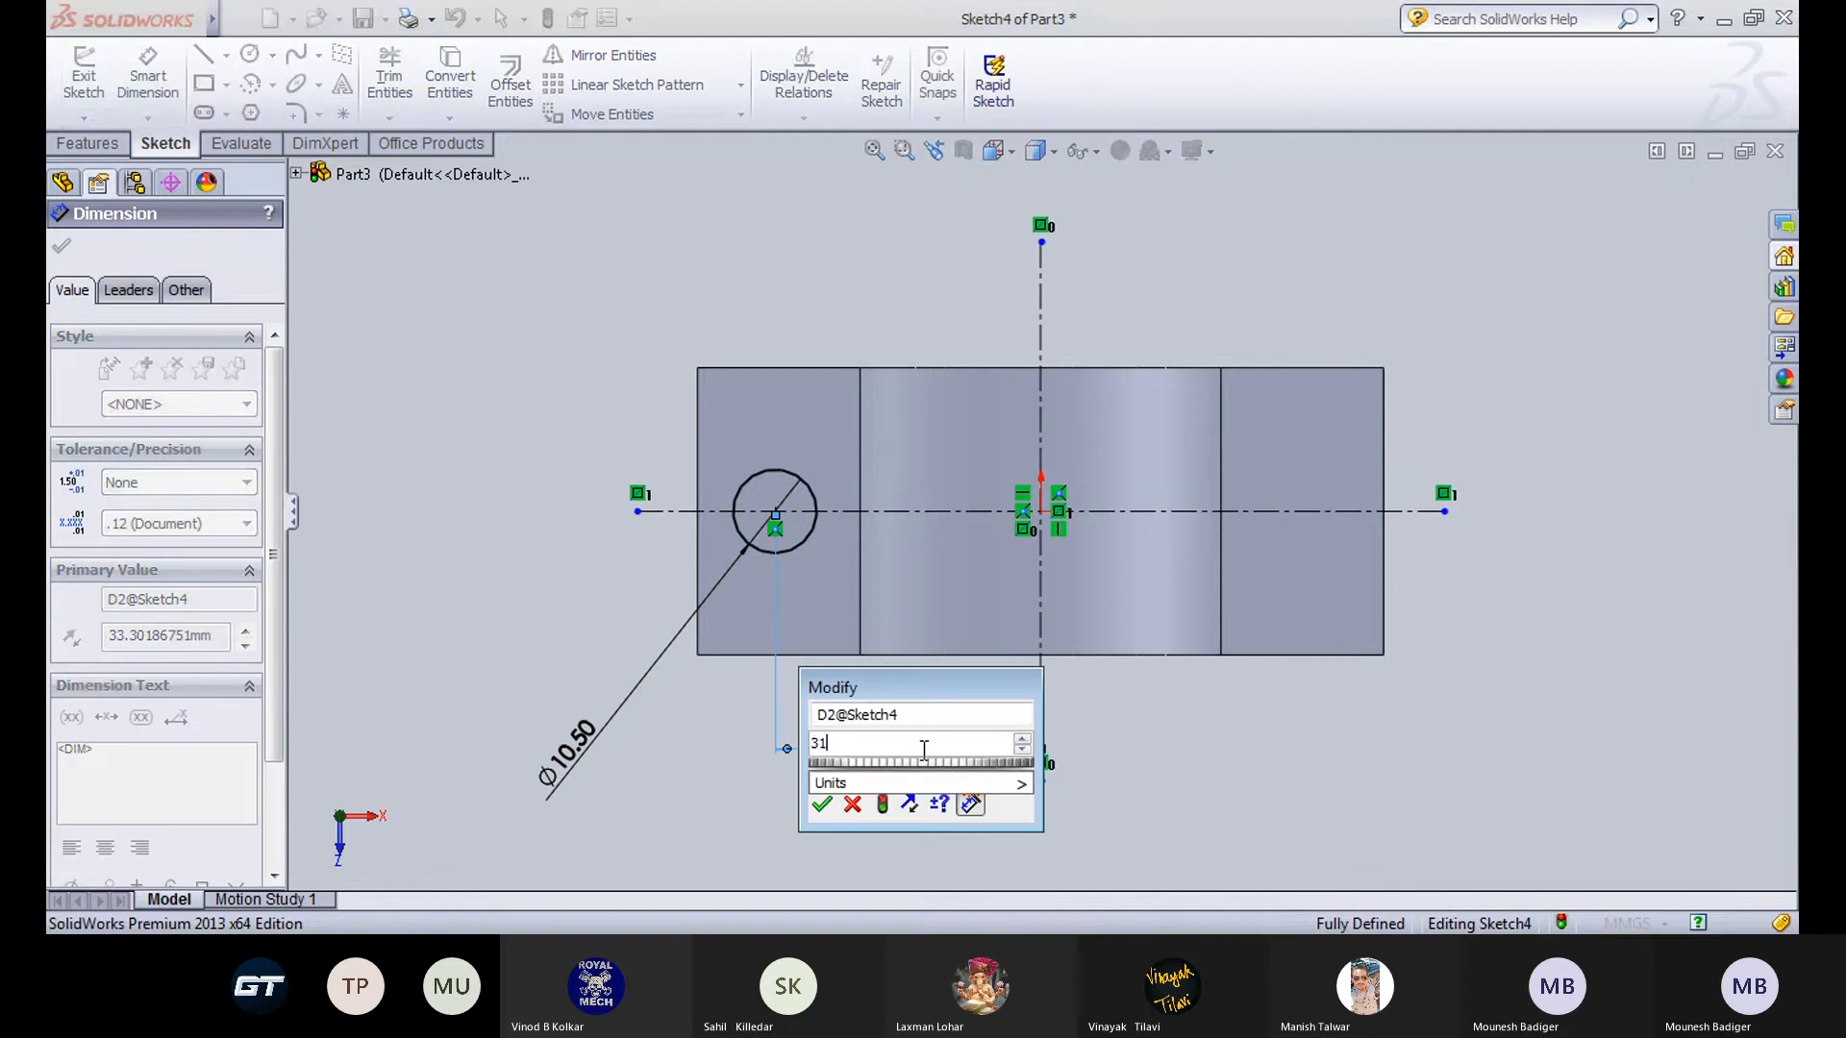
pyautogui.press('Return')
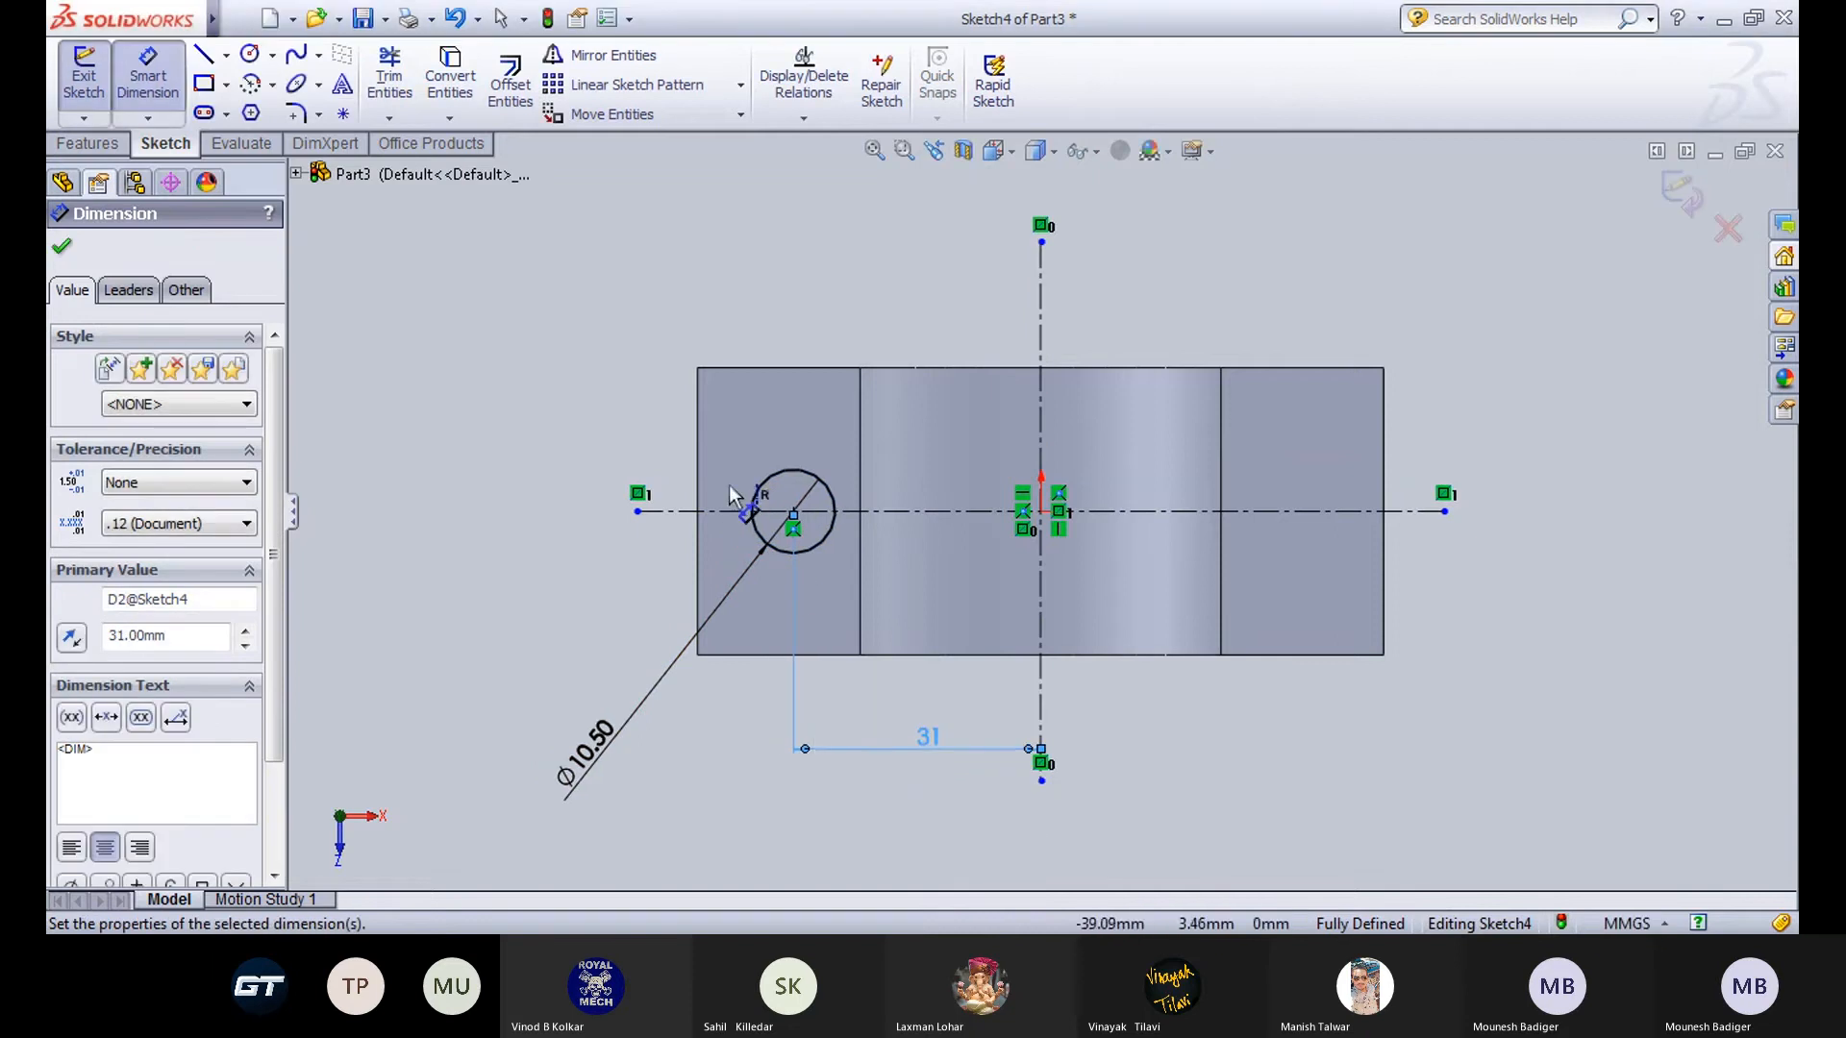
# Change the circle centre's distance from the vertical centerline to 32 mm.
pyautogui.doubleClick(927, 737)
pyautogui.write('32')
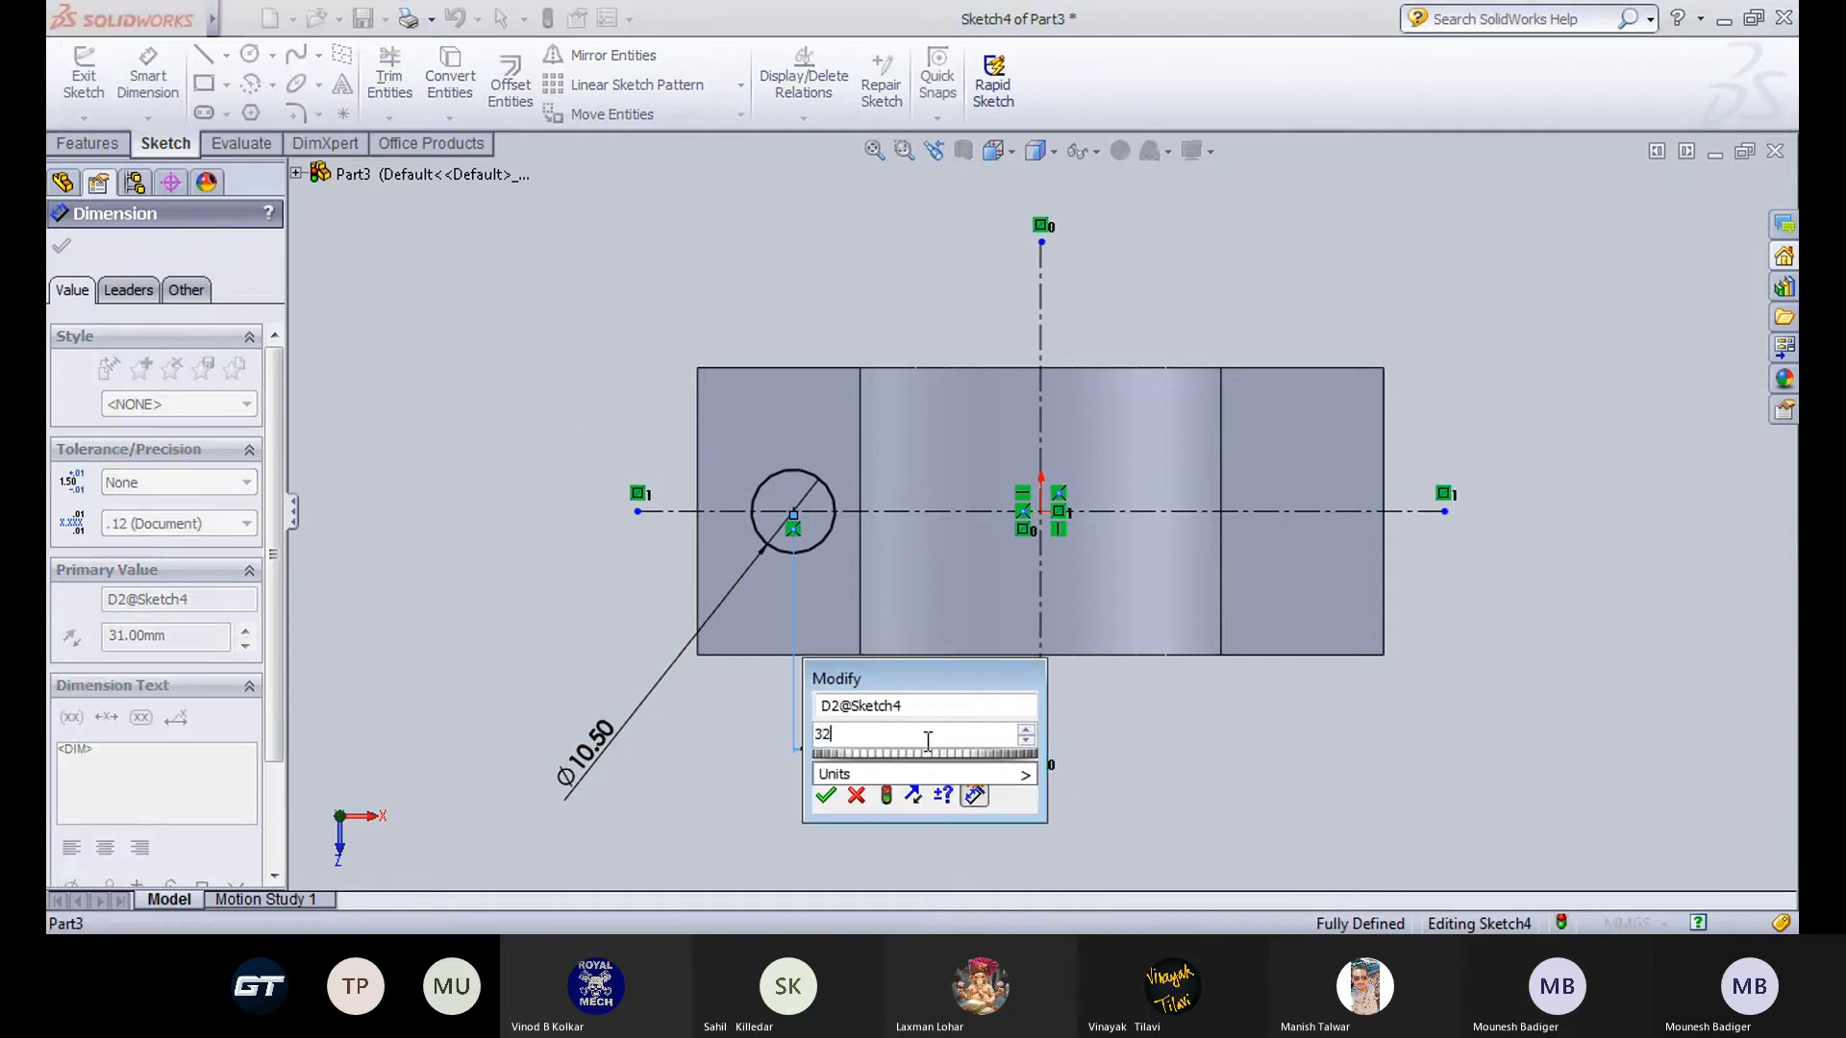
pyautogui.press('Return')
pyautogui.click(353, 416)
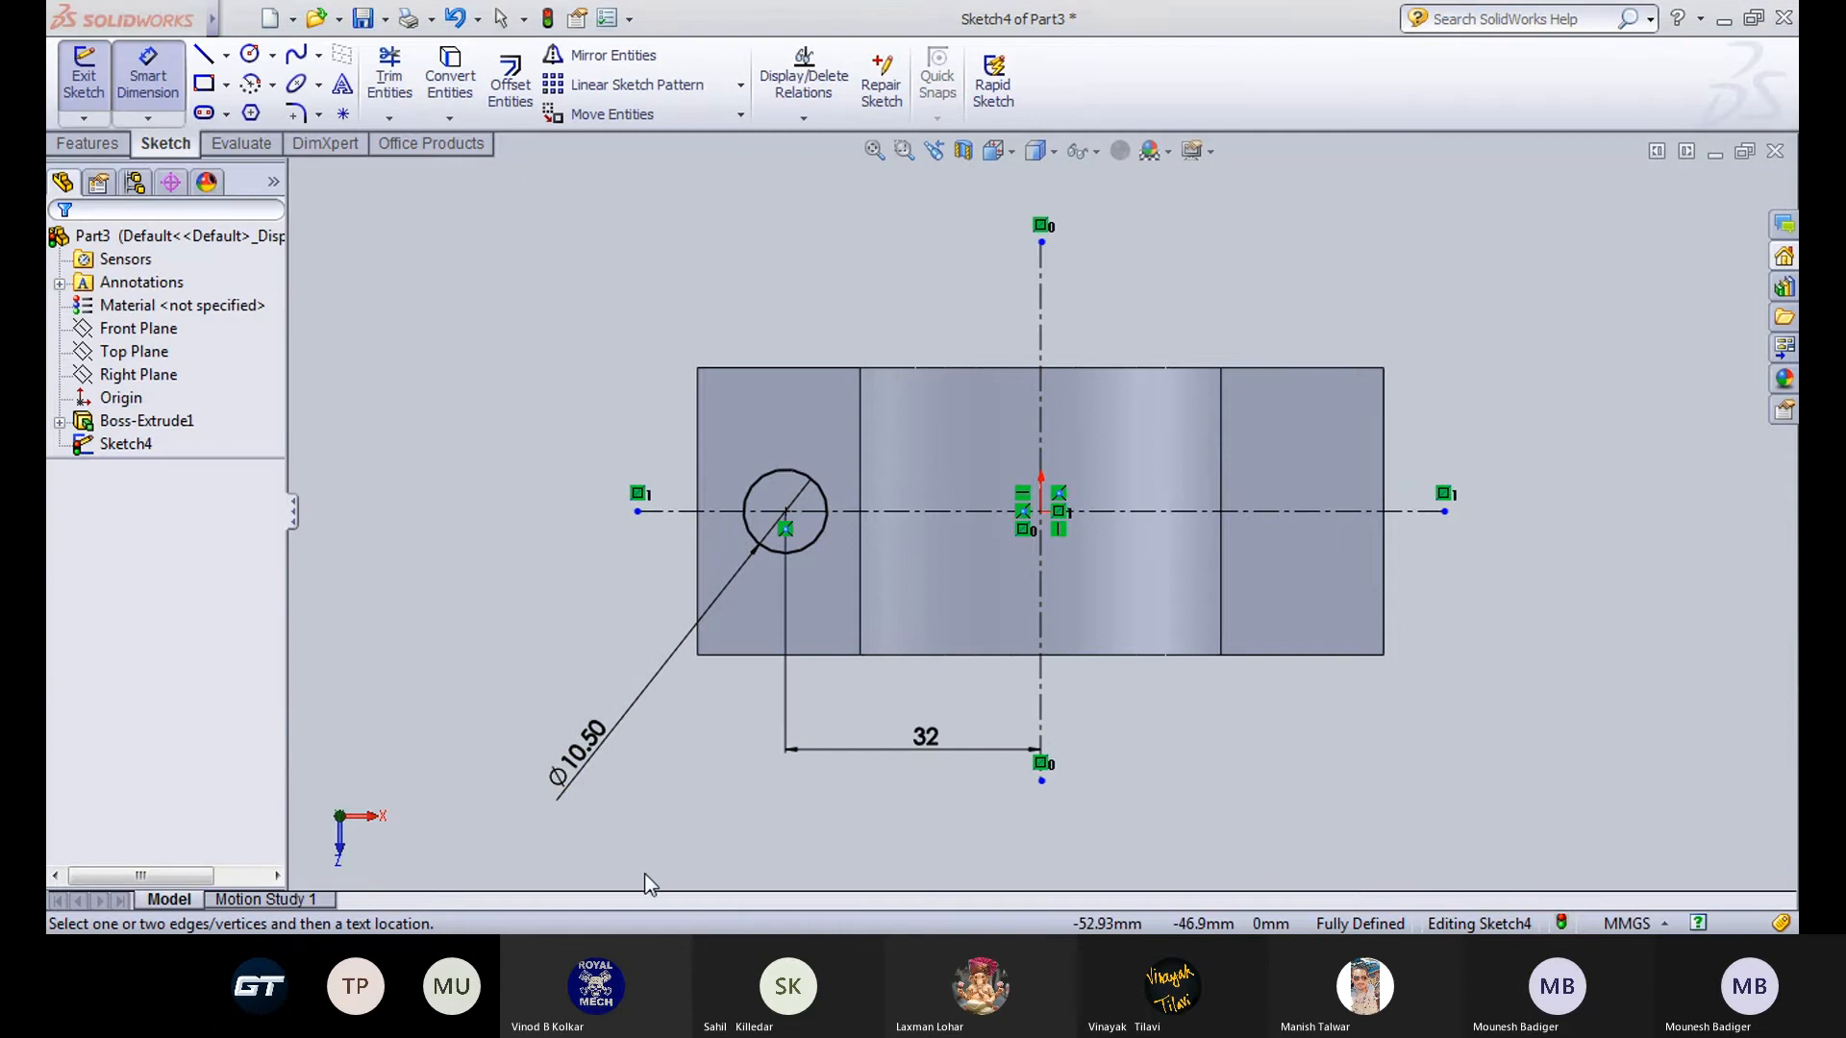
# Recheck the hole spacing in Draw1, return to Part3, and set the circle's distance from the vertical centerline to 31 mm.
pyautogui.hotkey('ctrl', 'Tab')
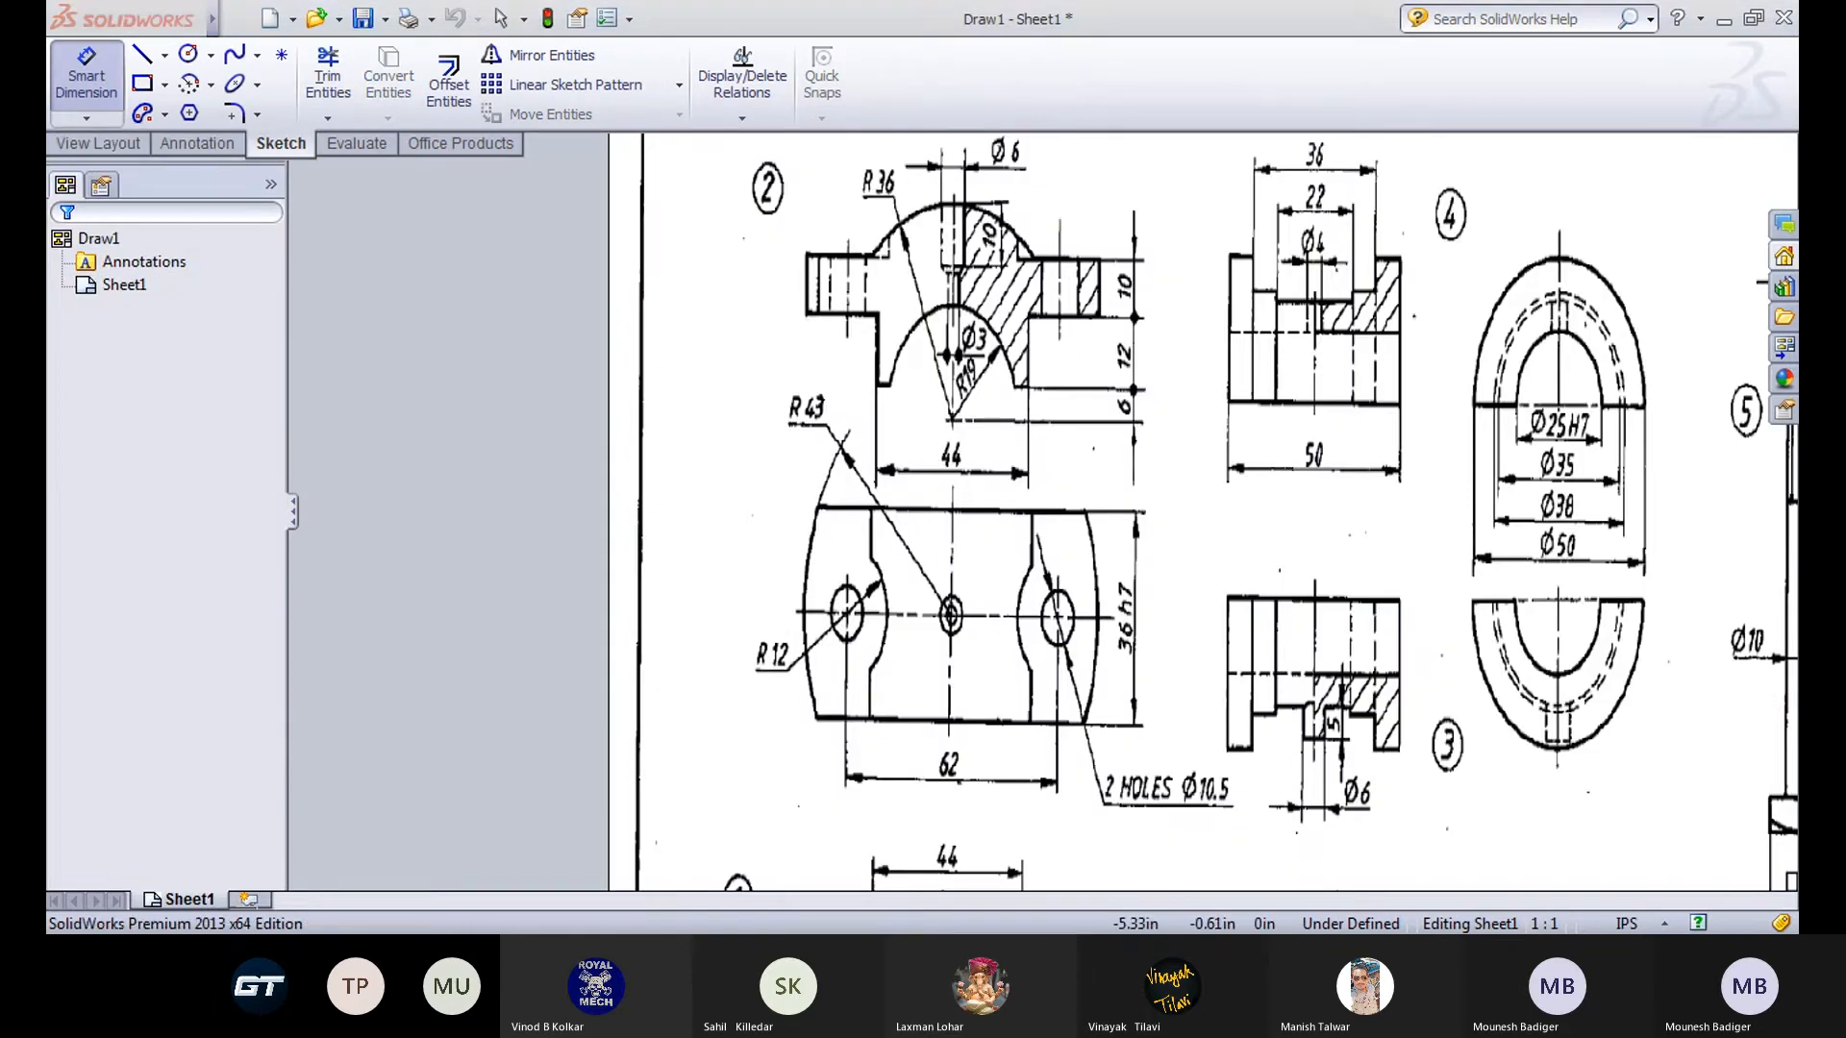
pyautogui.hotkey('ctrl', 'Tab')
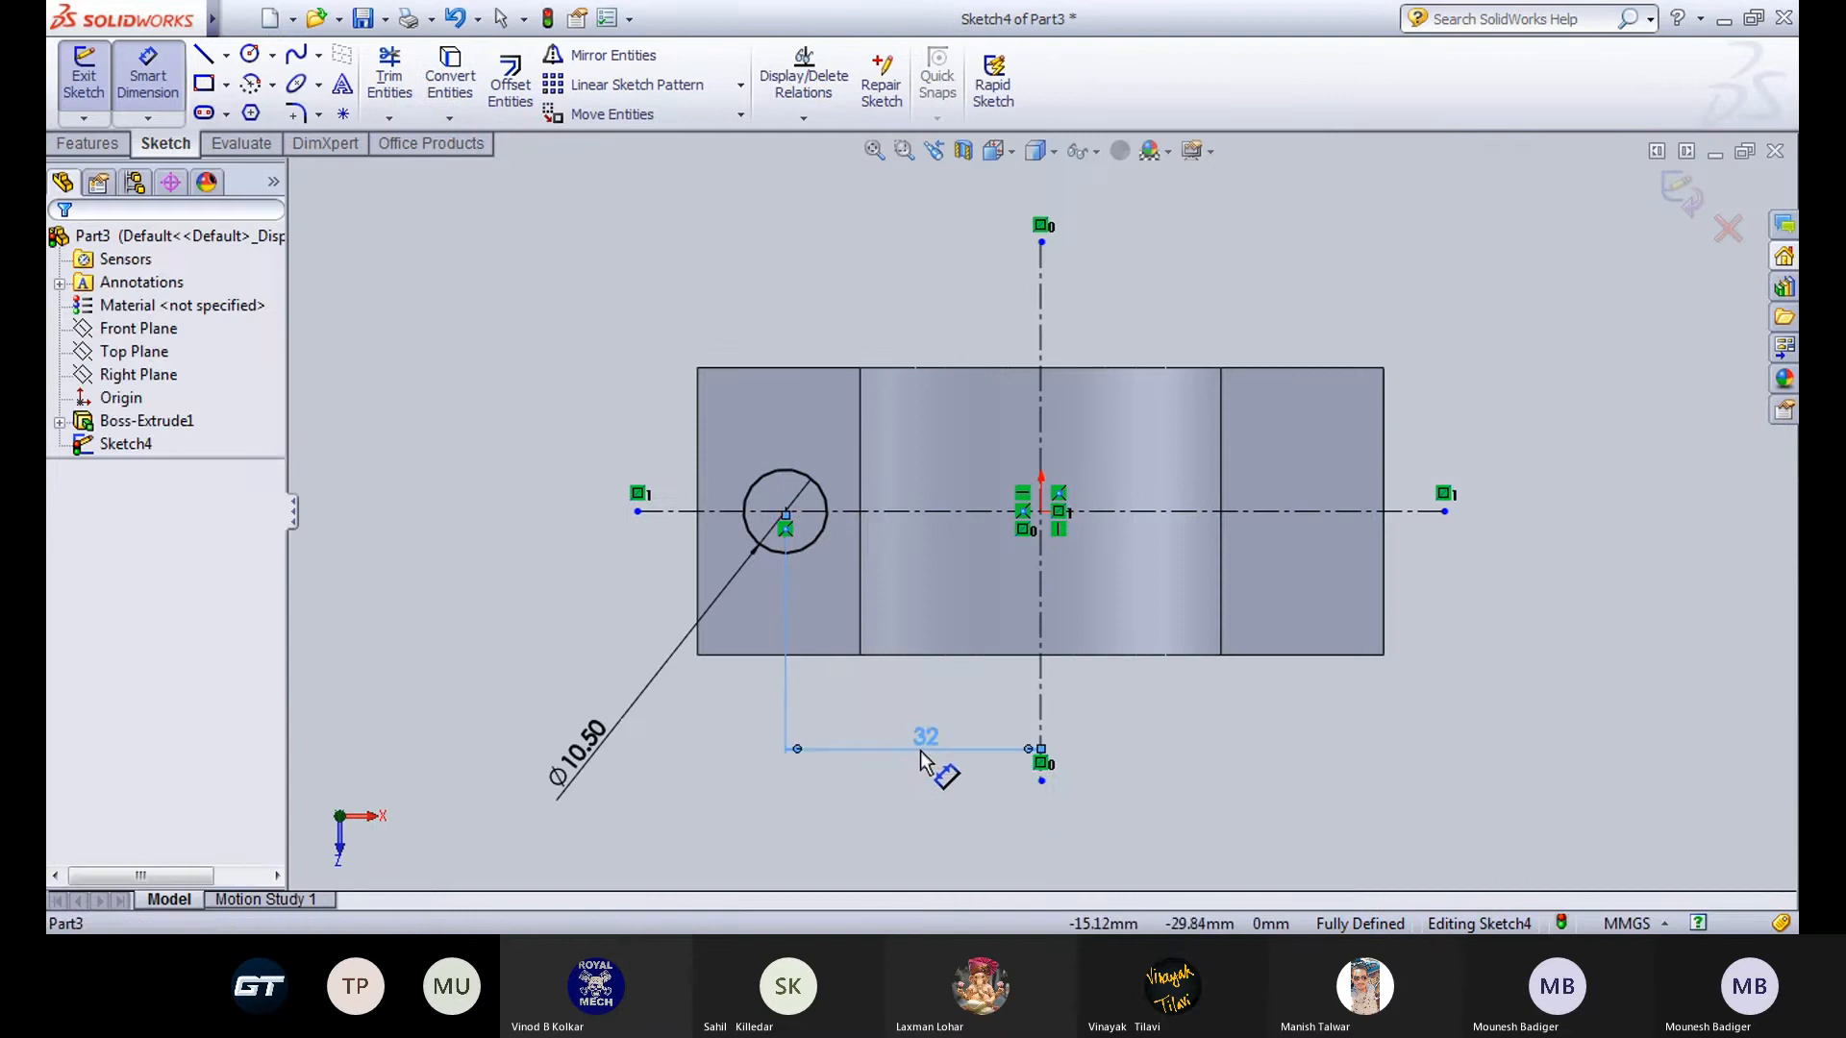
pyautogui.click(919, 752)
pyautogui.write('31')
pyautogui.press('Return')
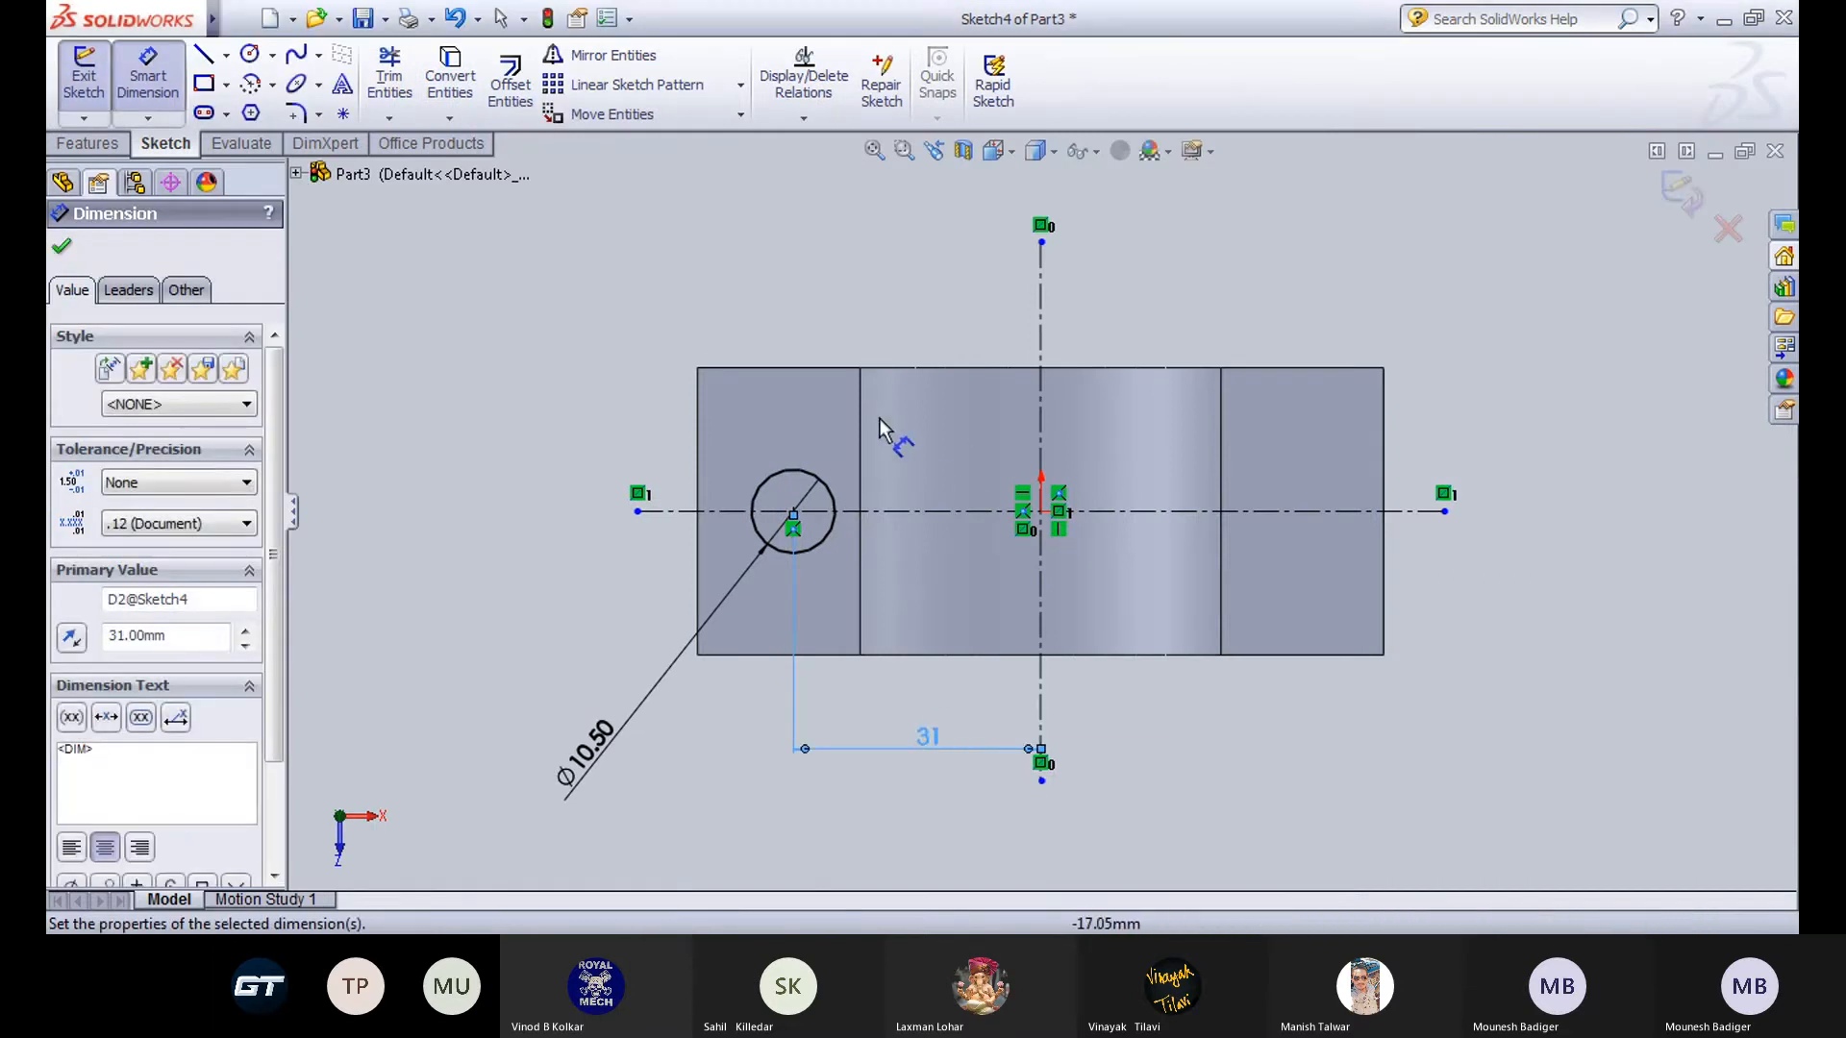
# Mirror the 10.5 mm circle about the vertical centerline onto the right flange.
pyautogui.click(605, 56)
pyautogui.moveTo(591, 375); pyautogui.dragTo(938, 679)
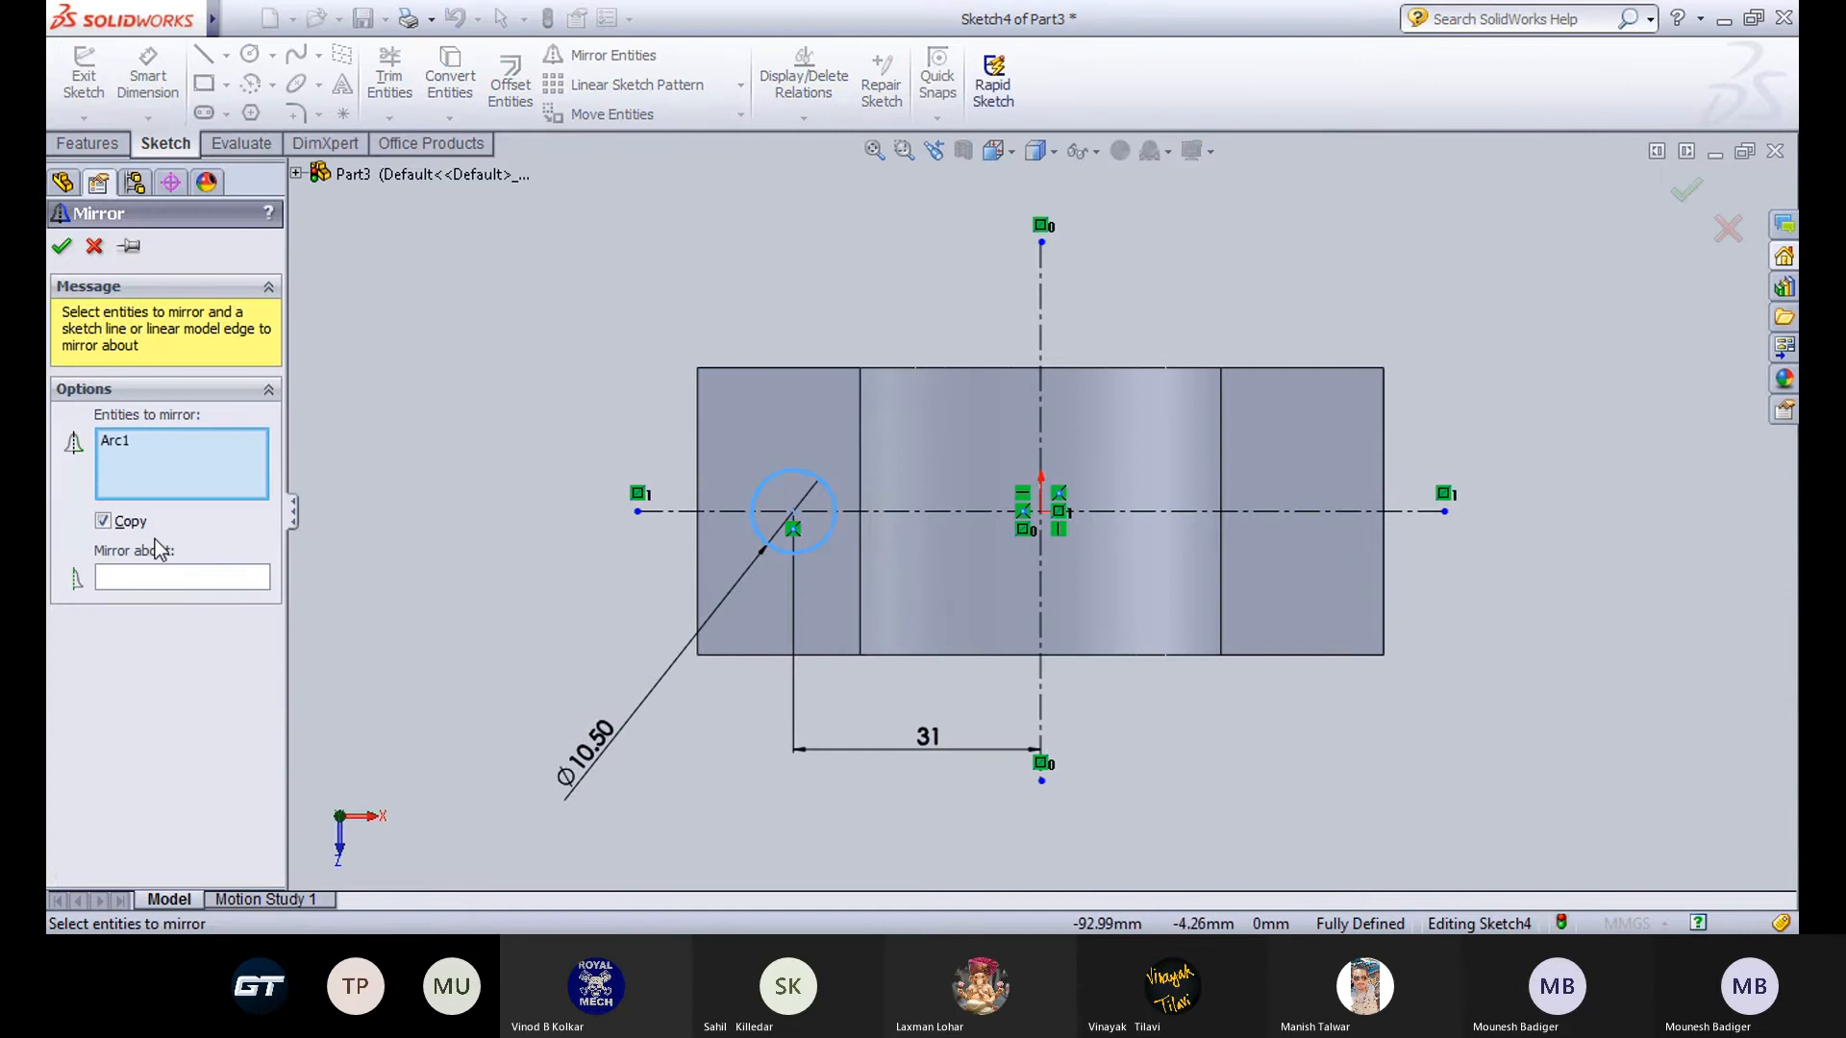
pyautogui.click(161, 576)
pyautogui.click(1040, 709)
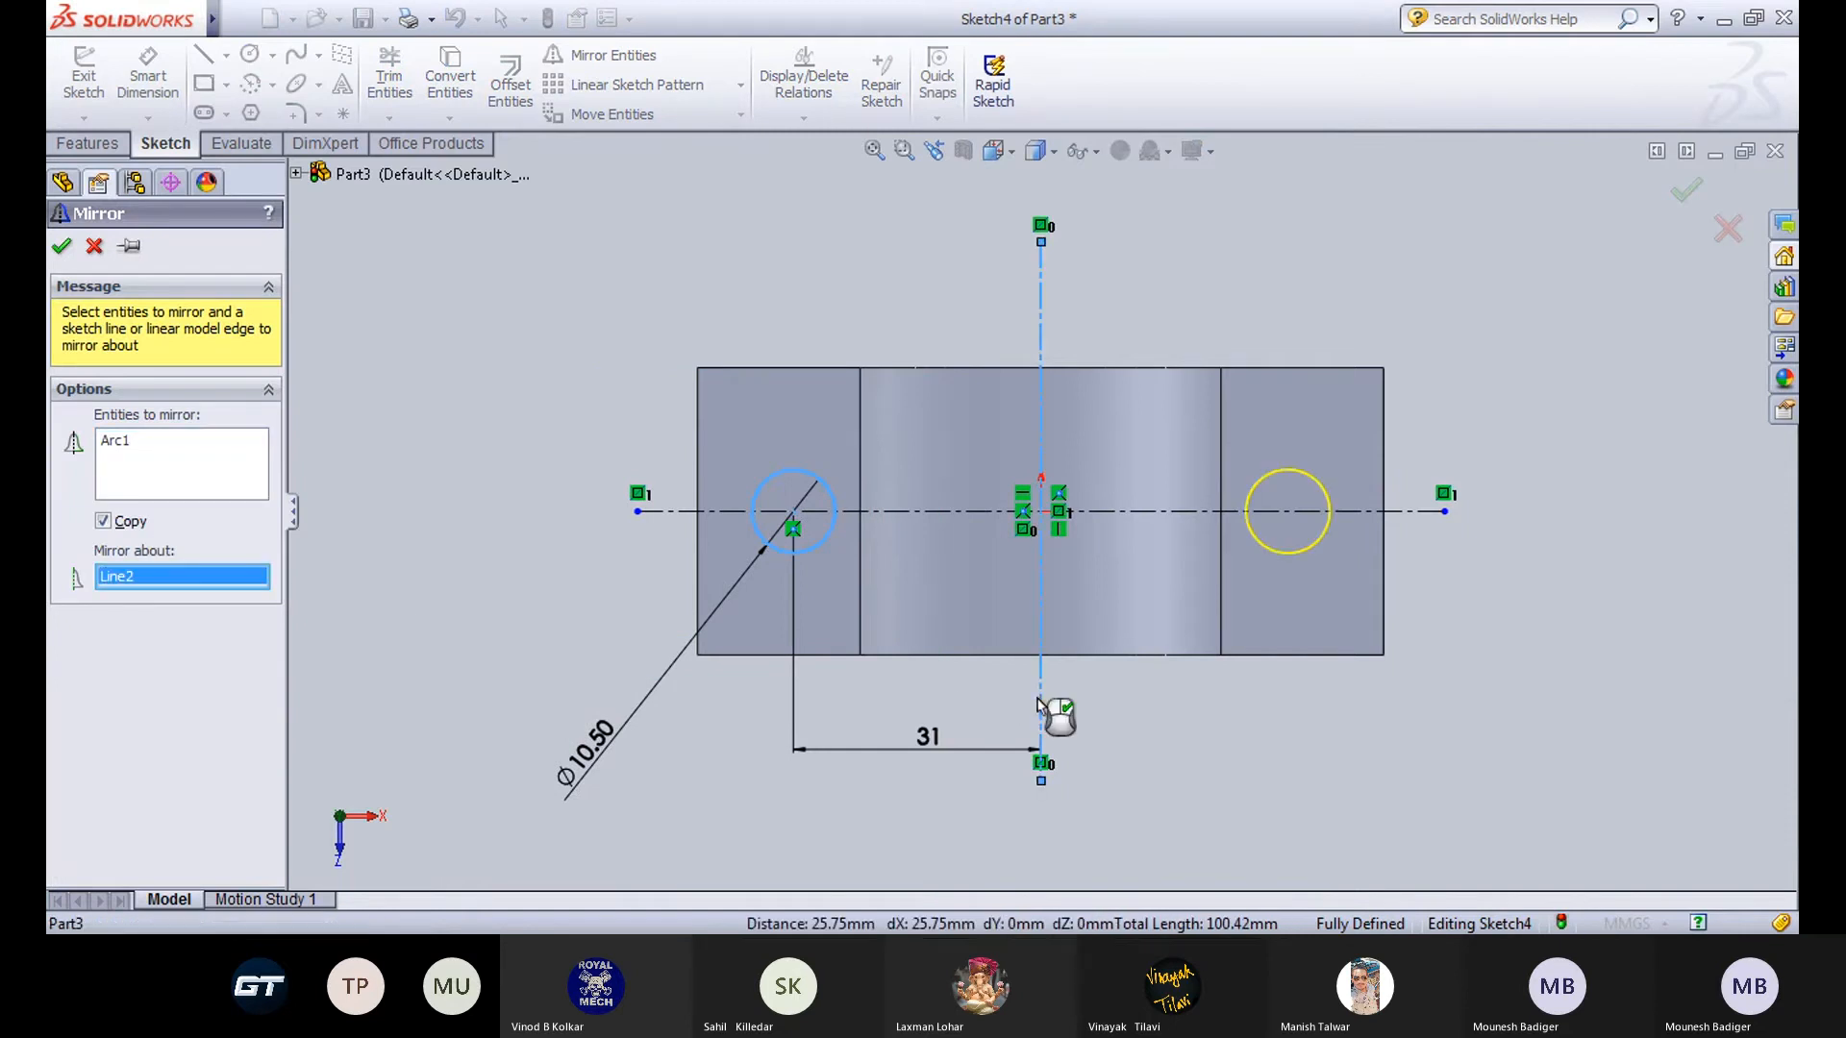
pyautogui.click(60, 246)
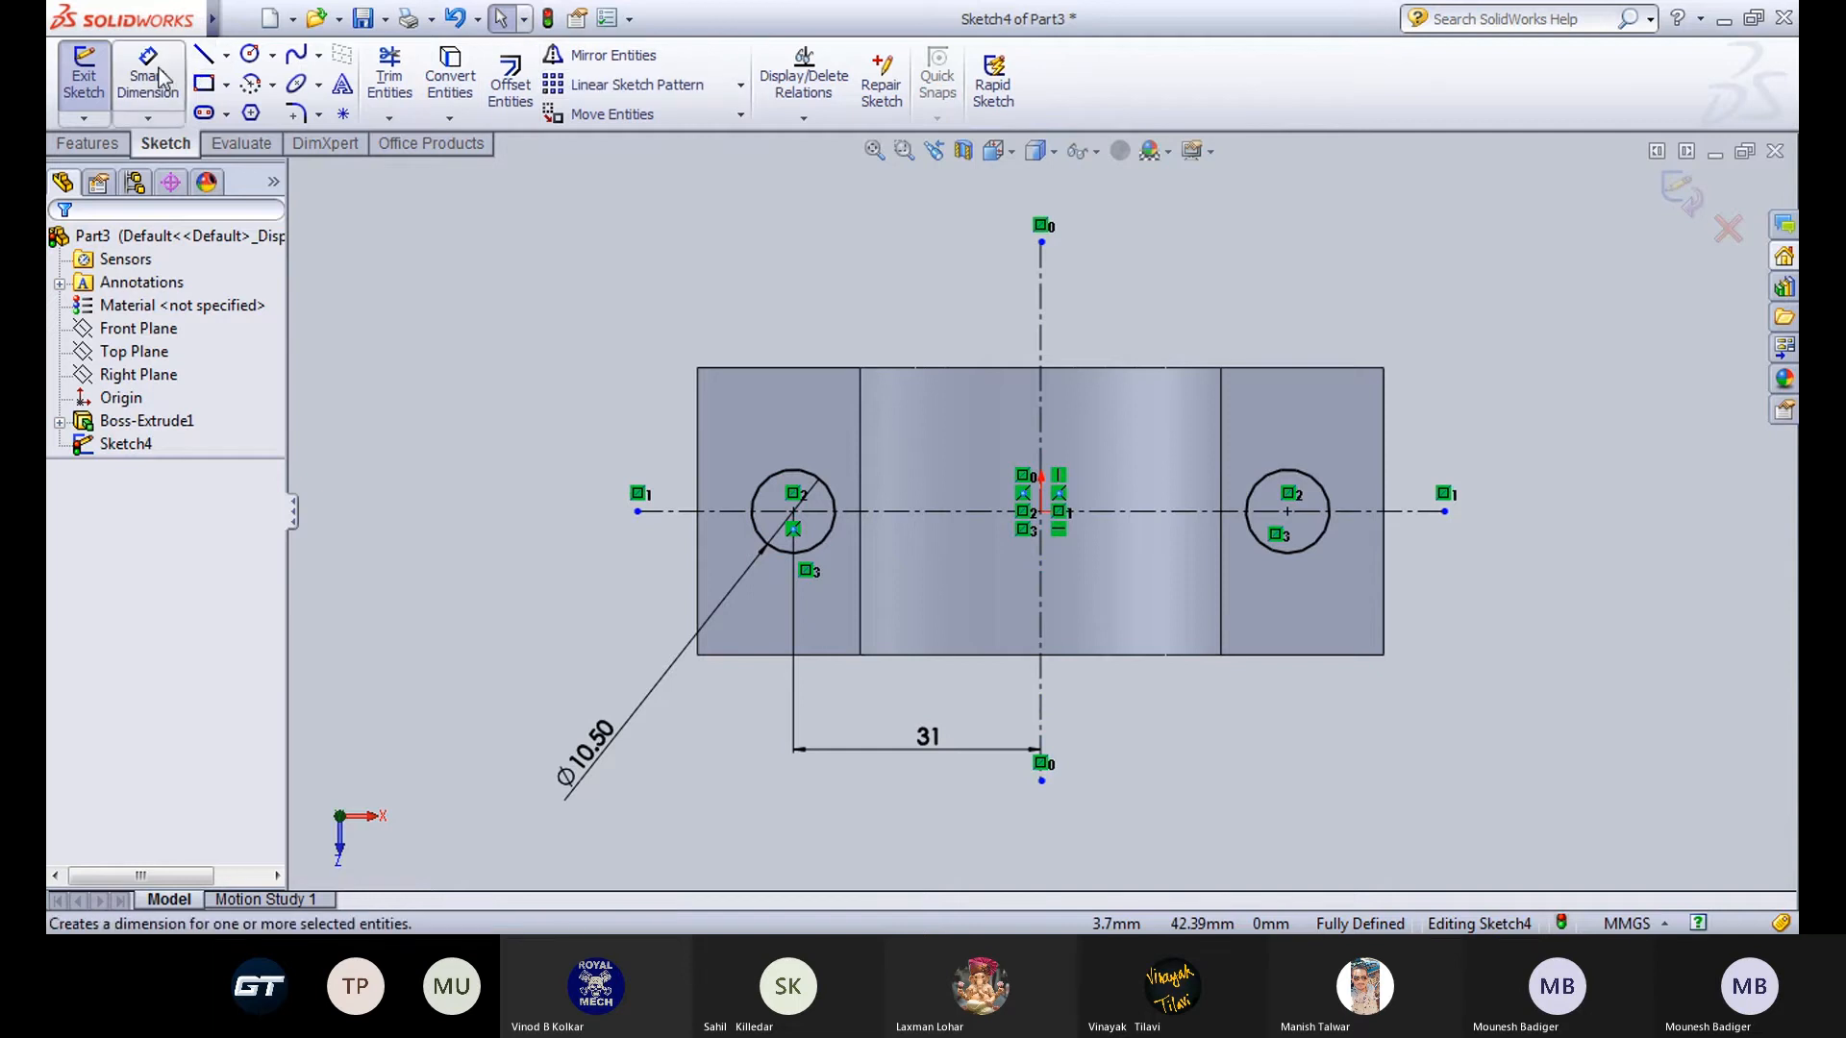
# Sketch a centerpoint arc of about 41 mm radius centred on the origin, crossing the left flange beyond both long edges.
pyautogui.click(272, 84)
pyautogui.click(286, 114)
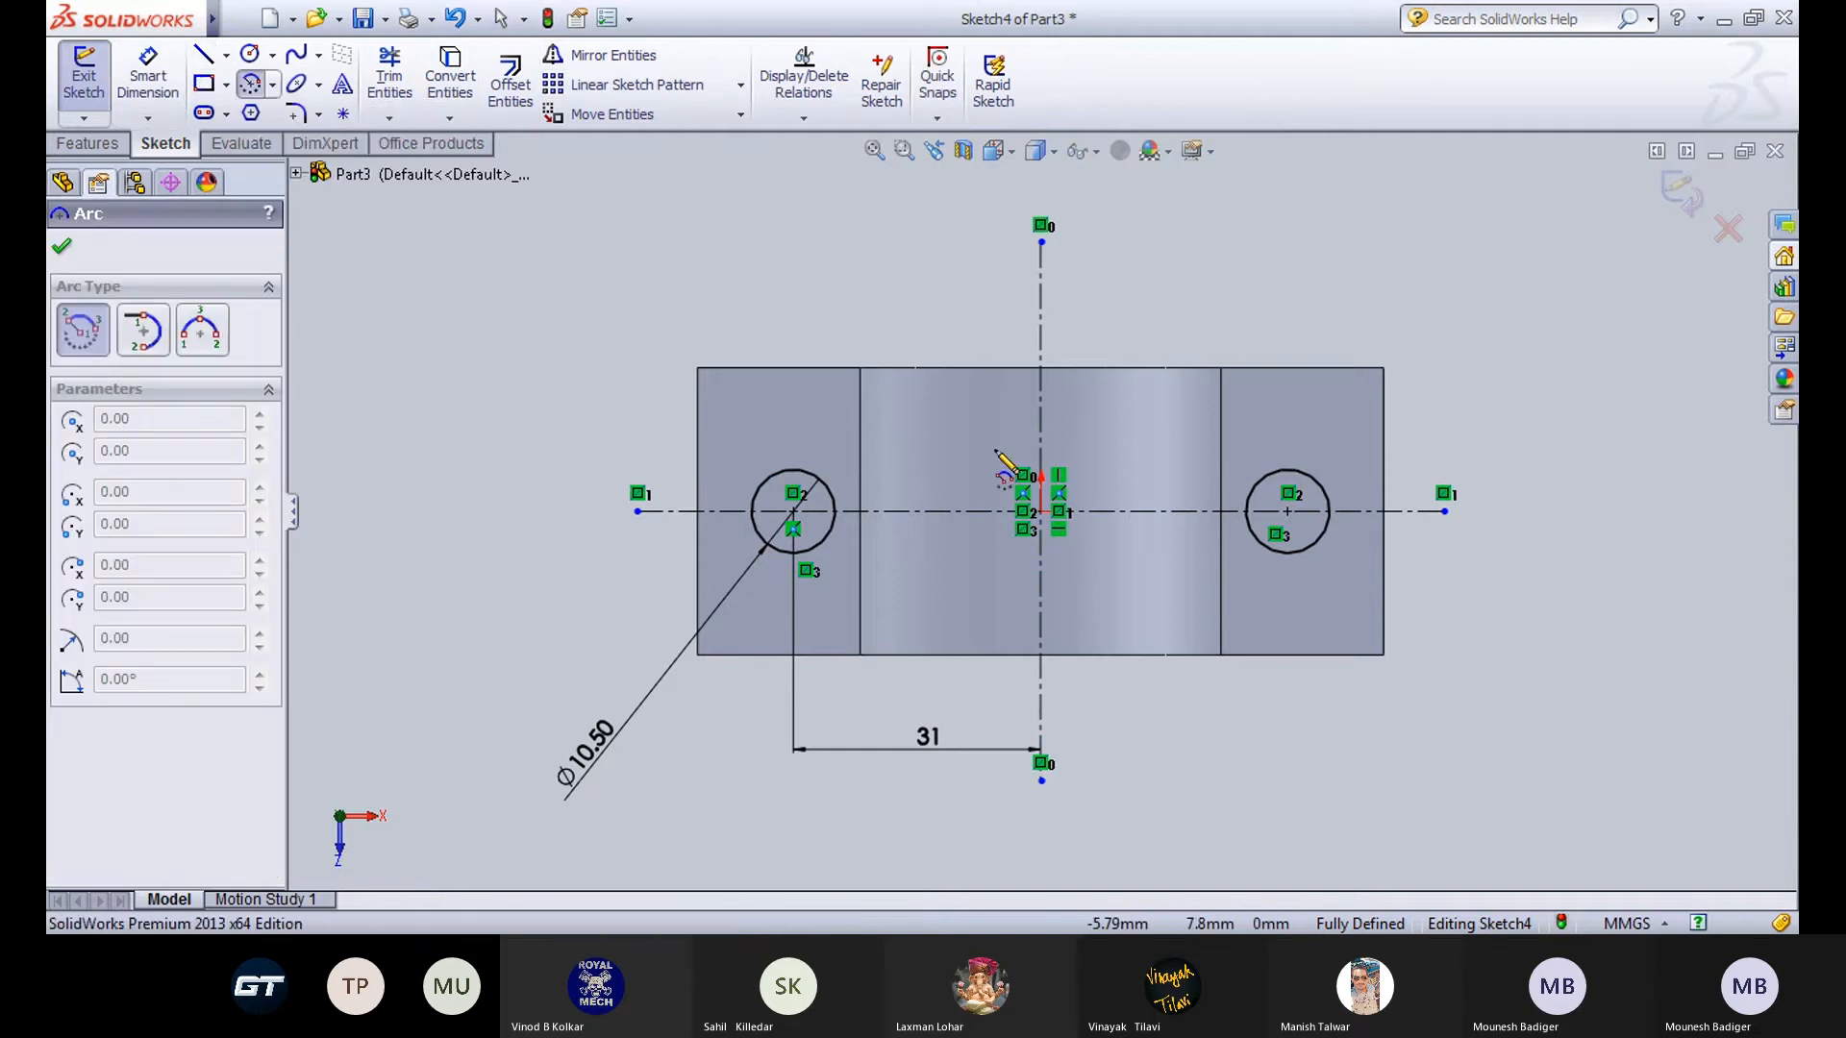
pyautogui.click(1041, 510)
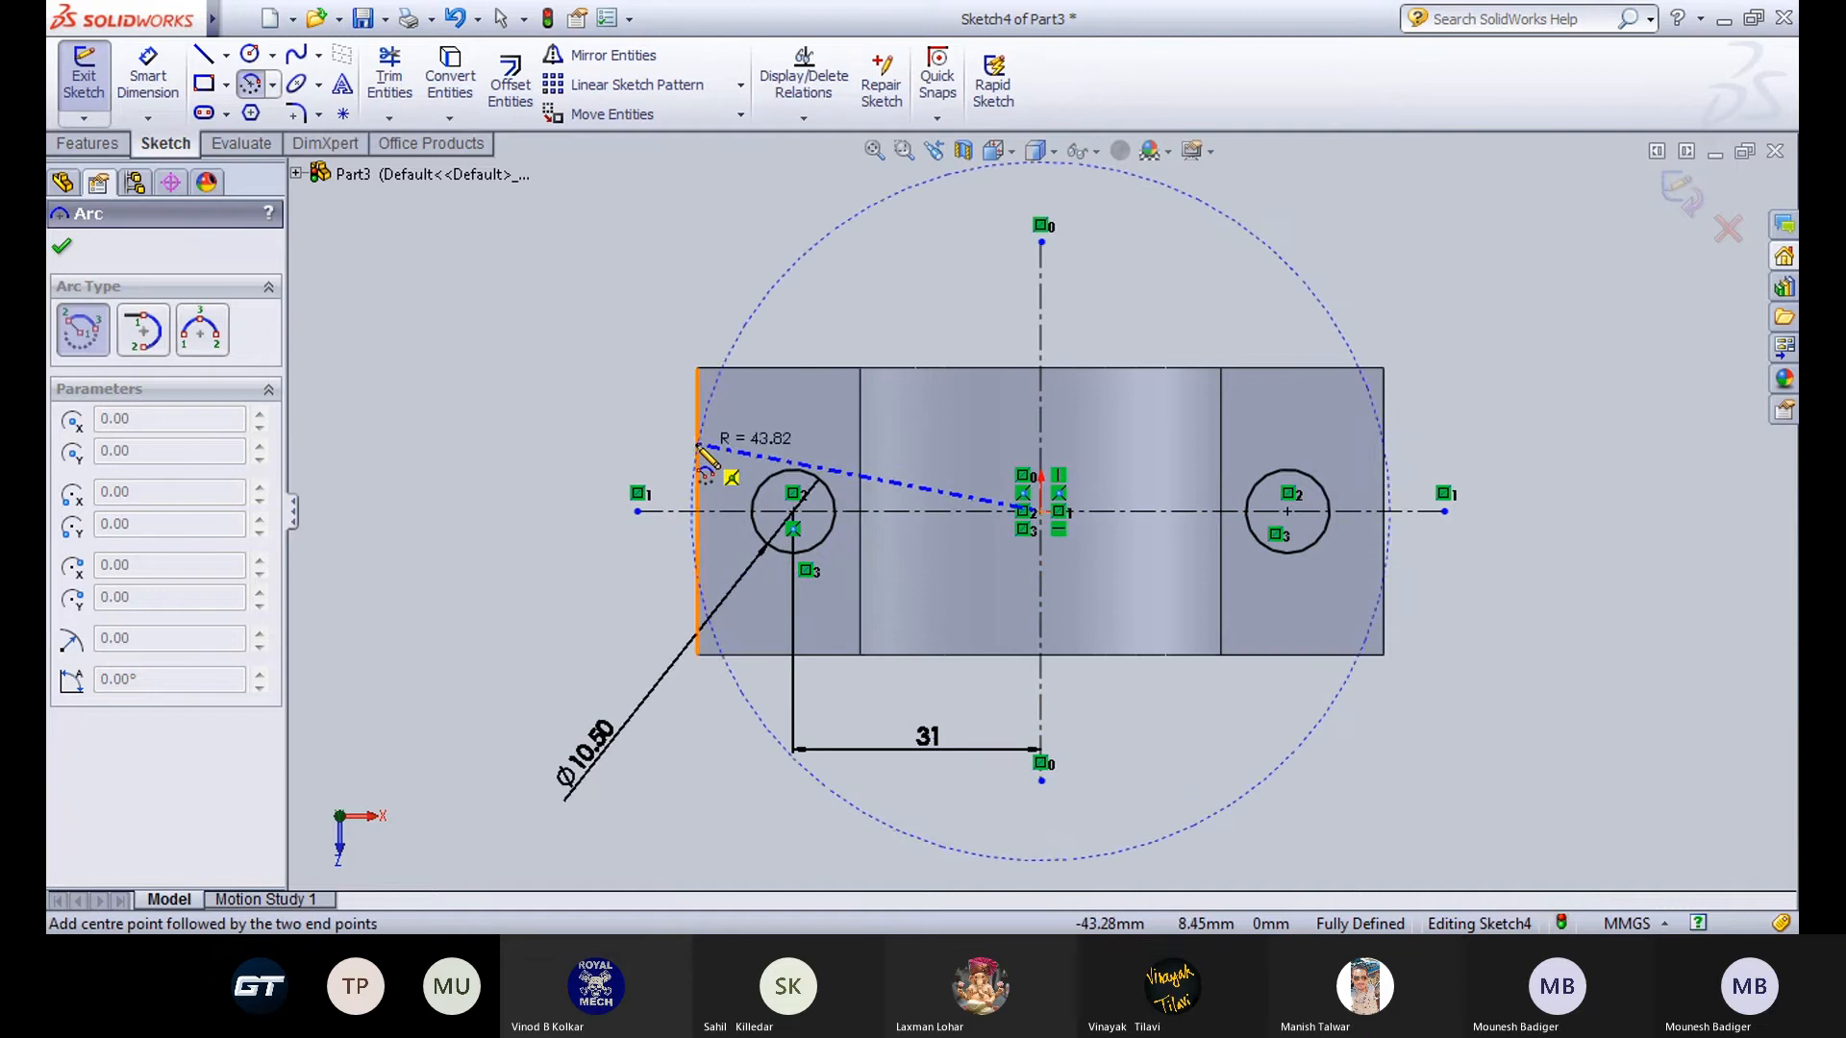
pyautogui.click(769, 373)
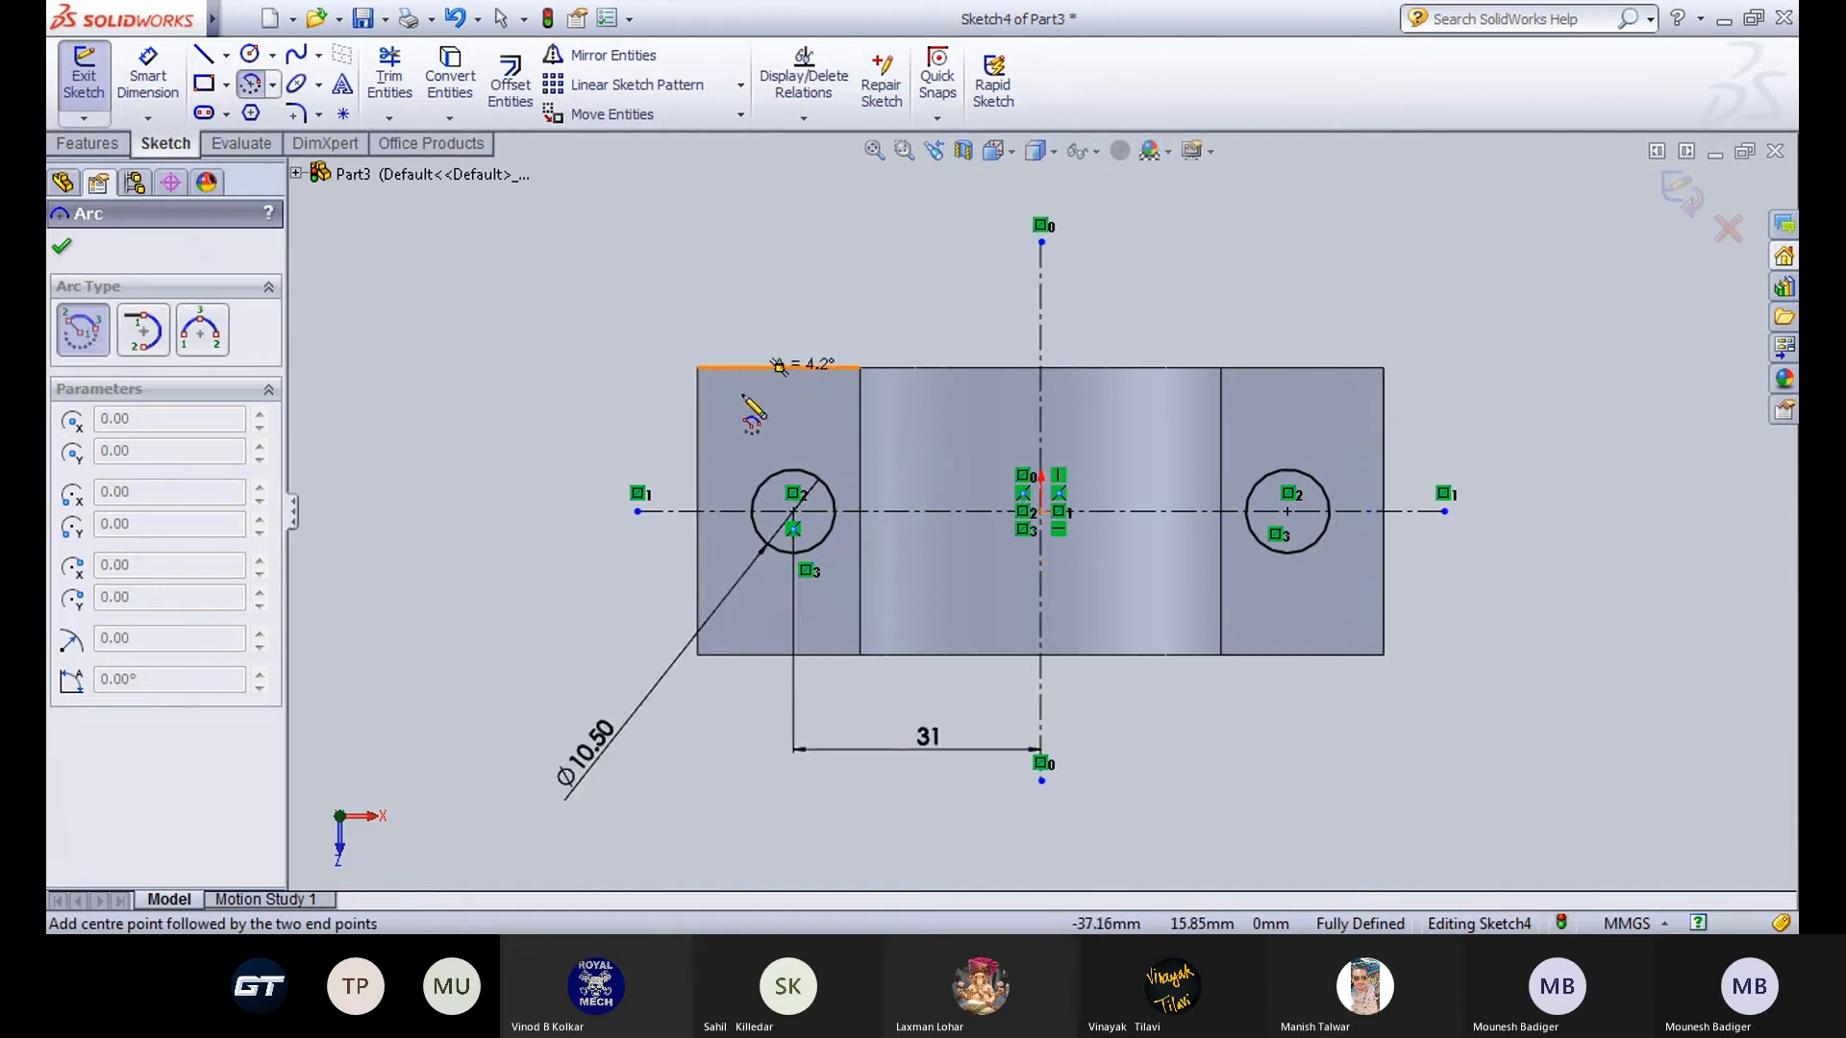
pyautogui.click(754, 673)
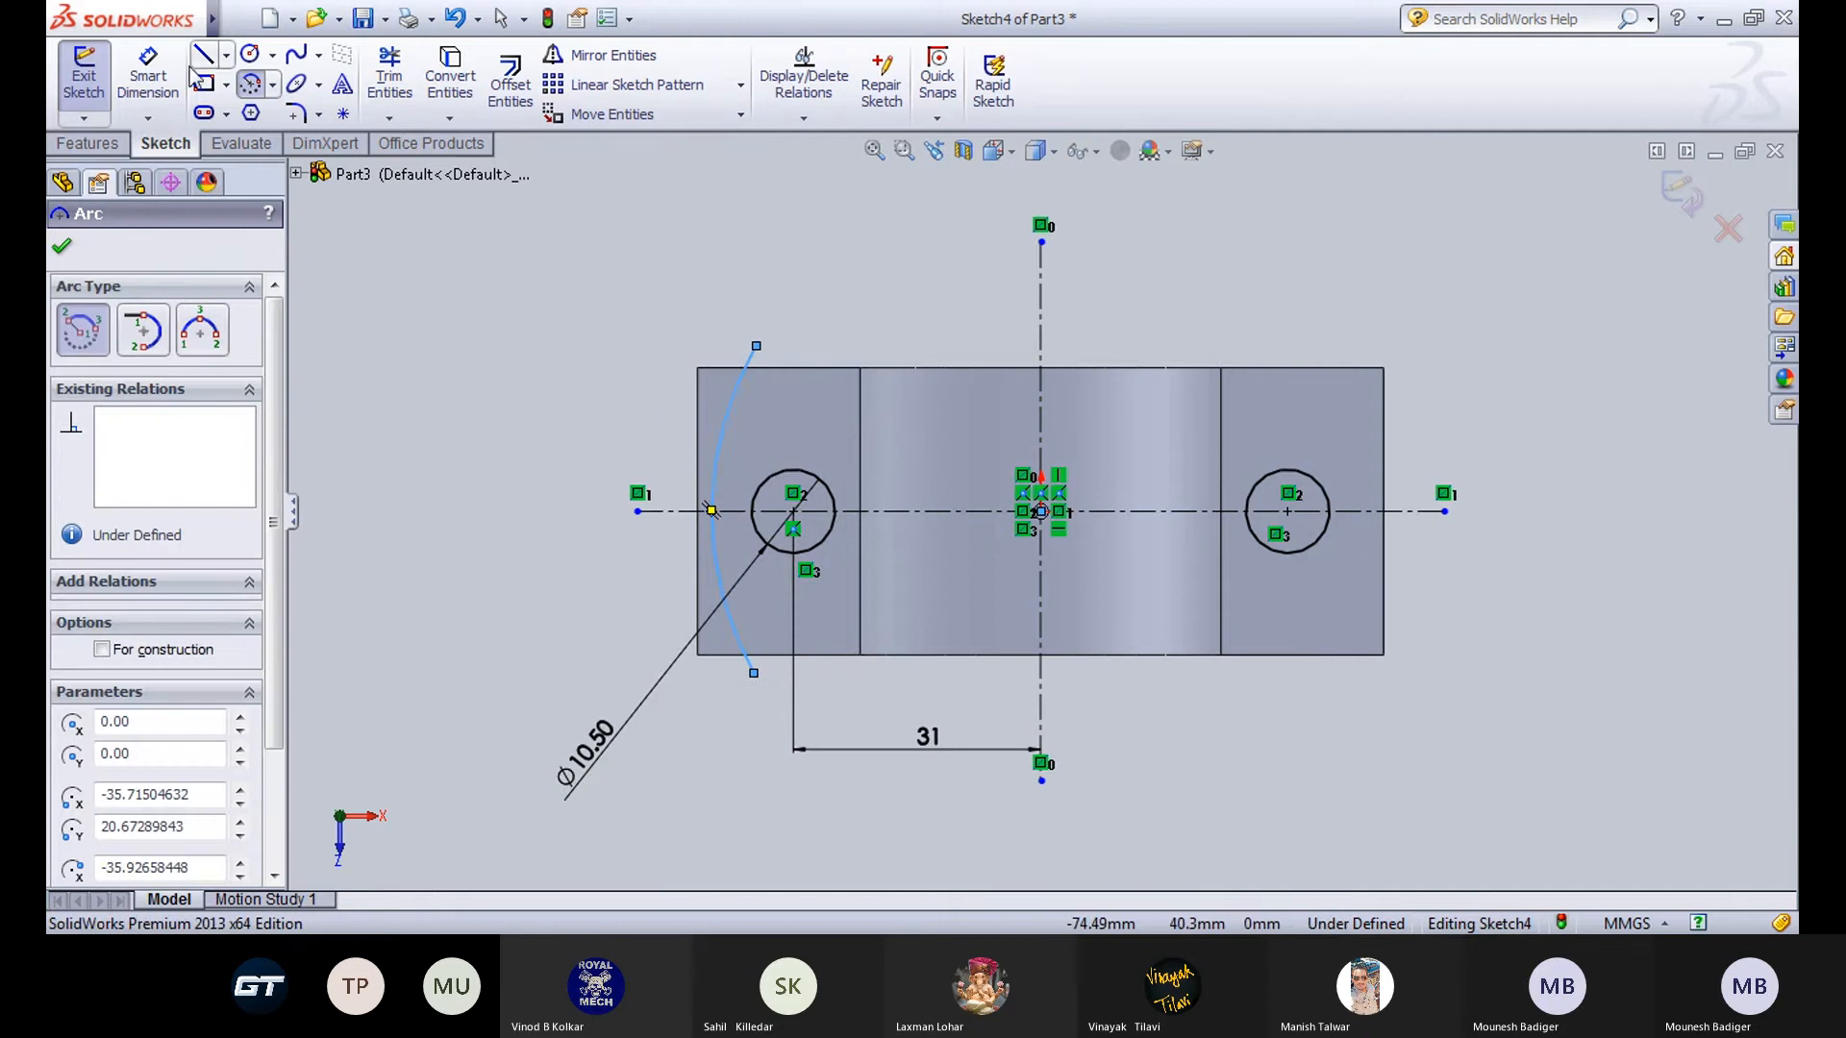
# Switch to the Draw1 drawing and examine the end radius, hole size and hole spacing in part 2's front and top views.
pyautogui.click(148, 82)
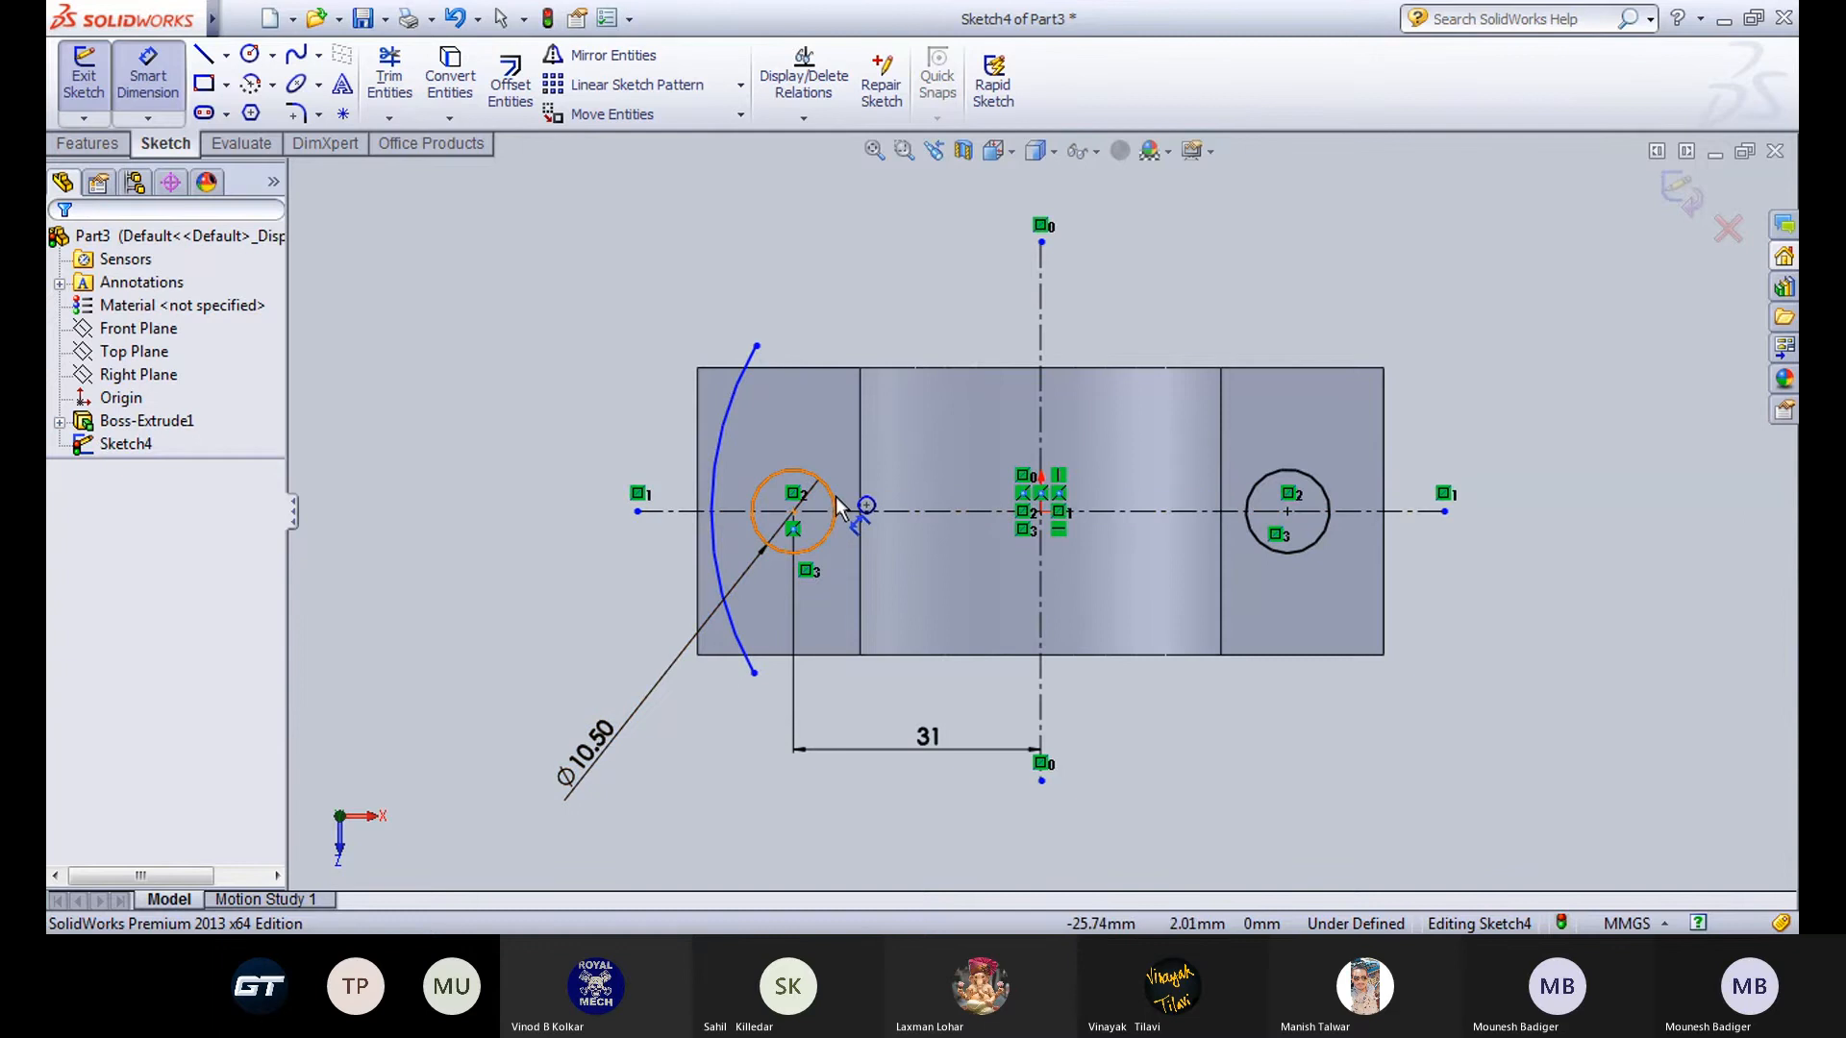
pyautogui.click(650, 950)
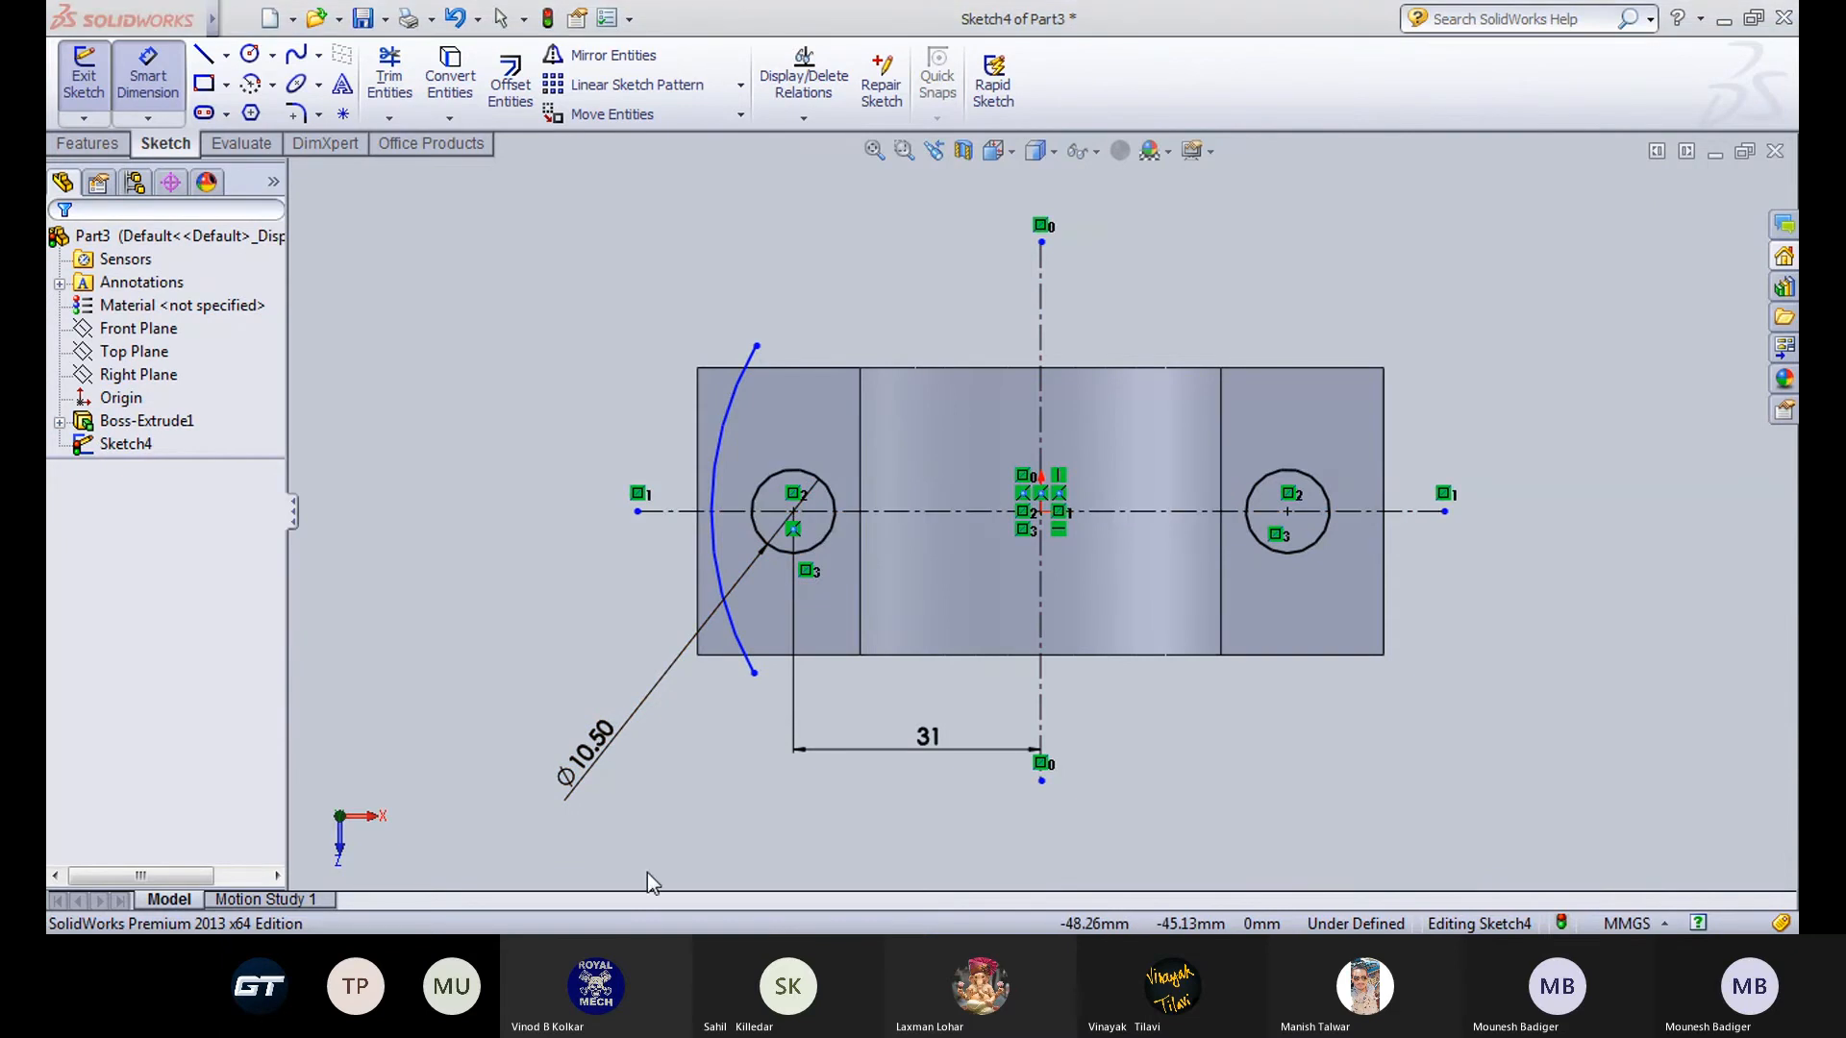
pyautogui.click(648, 869)
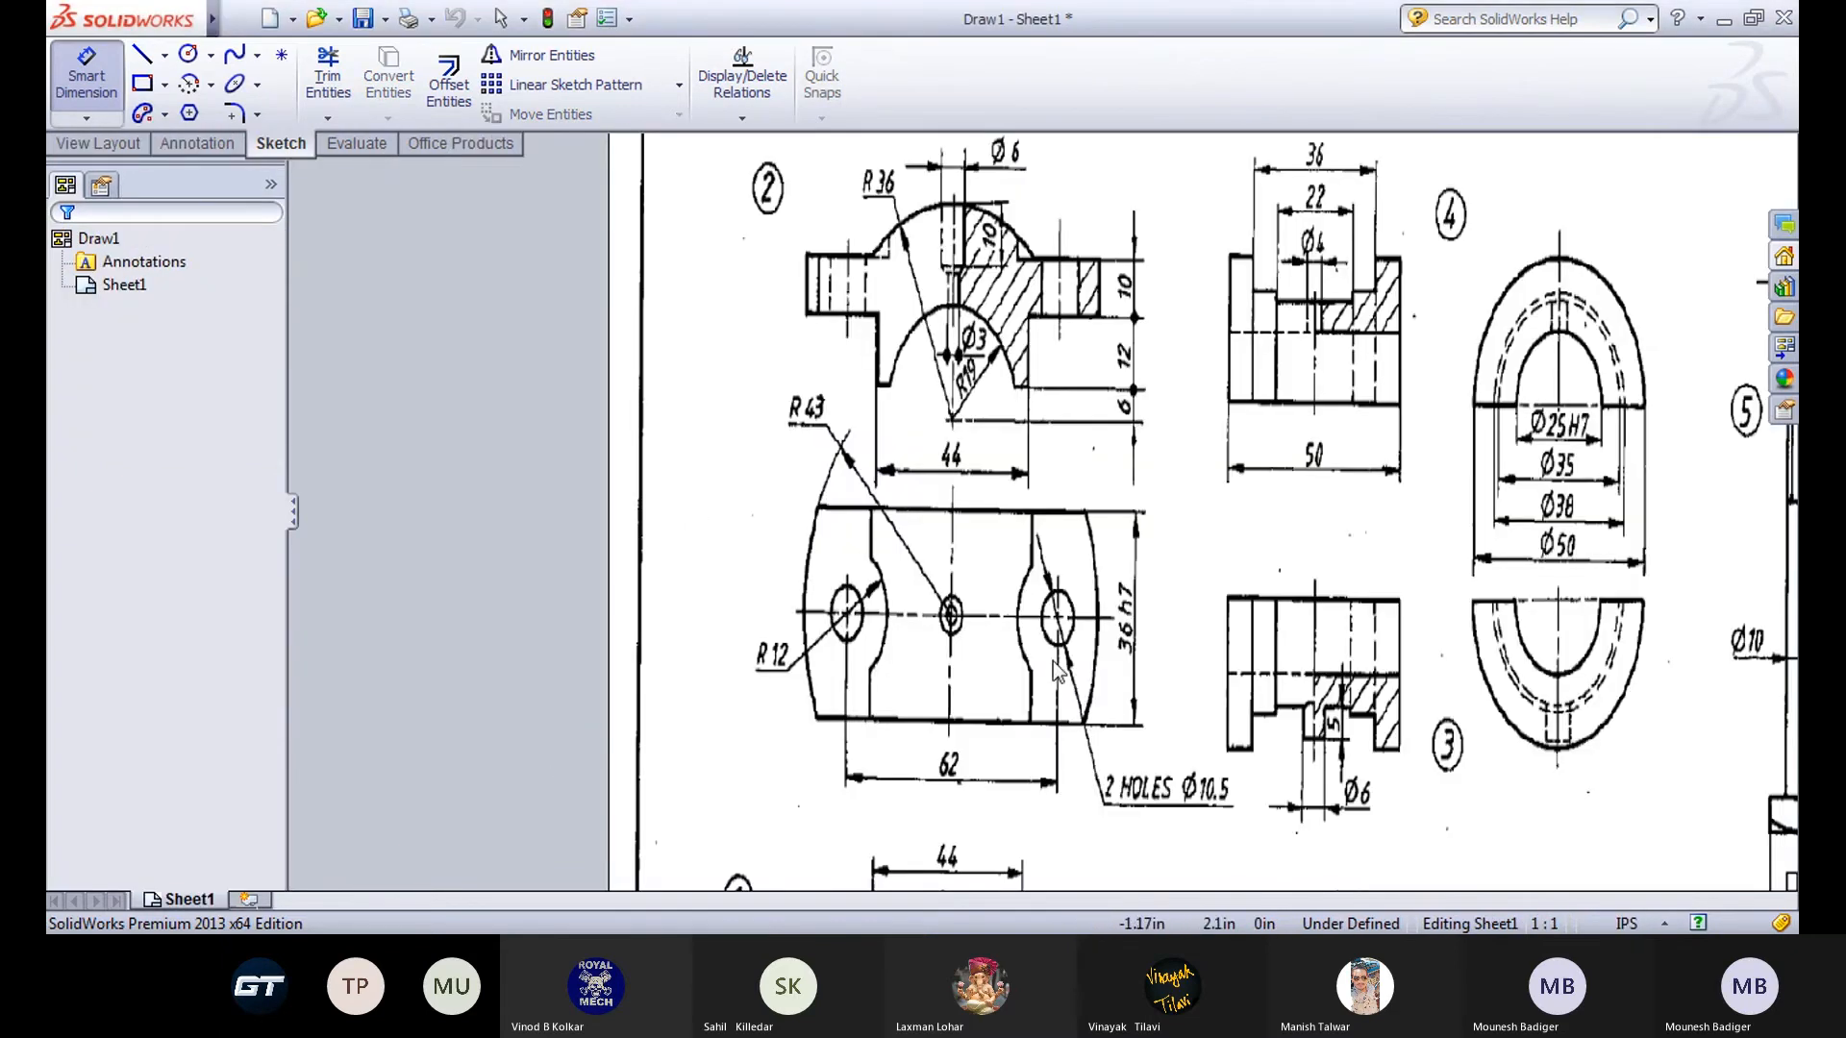
pyautogui.scroll(-1, 963, 644)
pyautogui.scroll(-1, 759, 615)
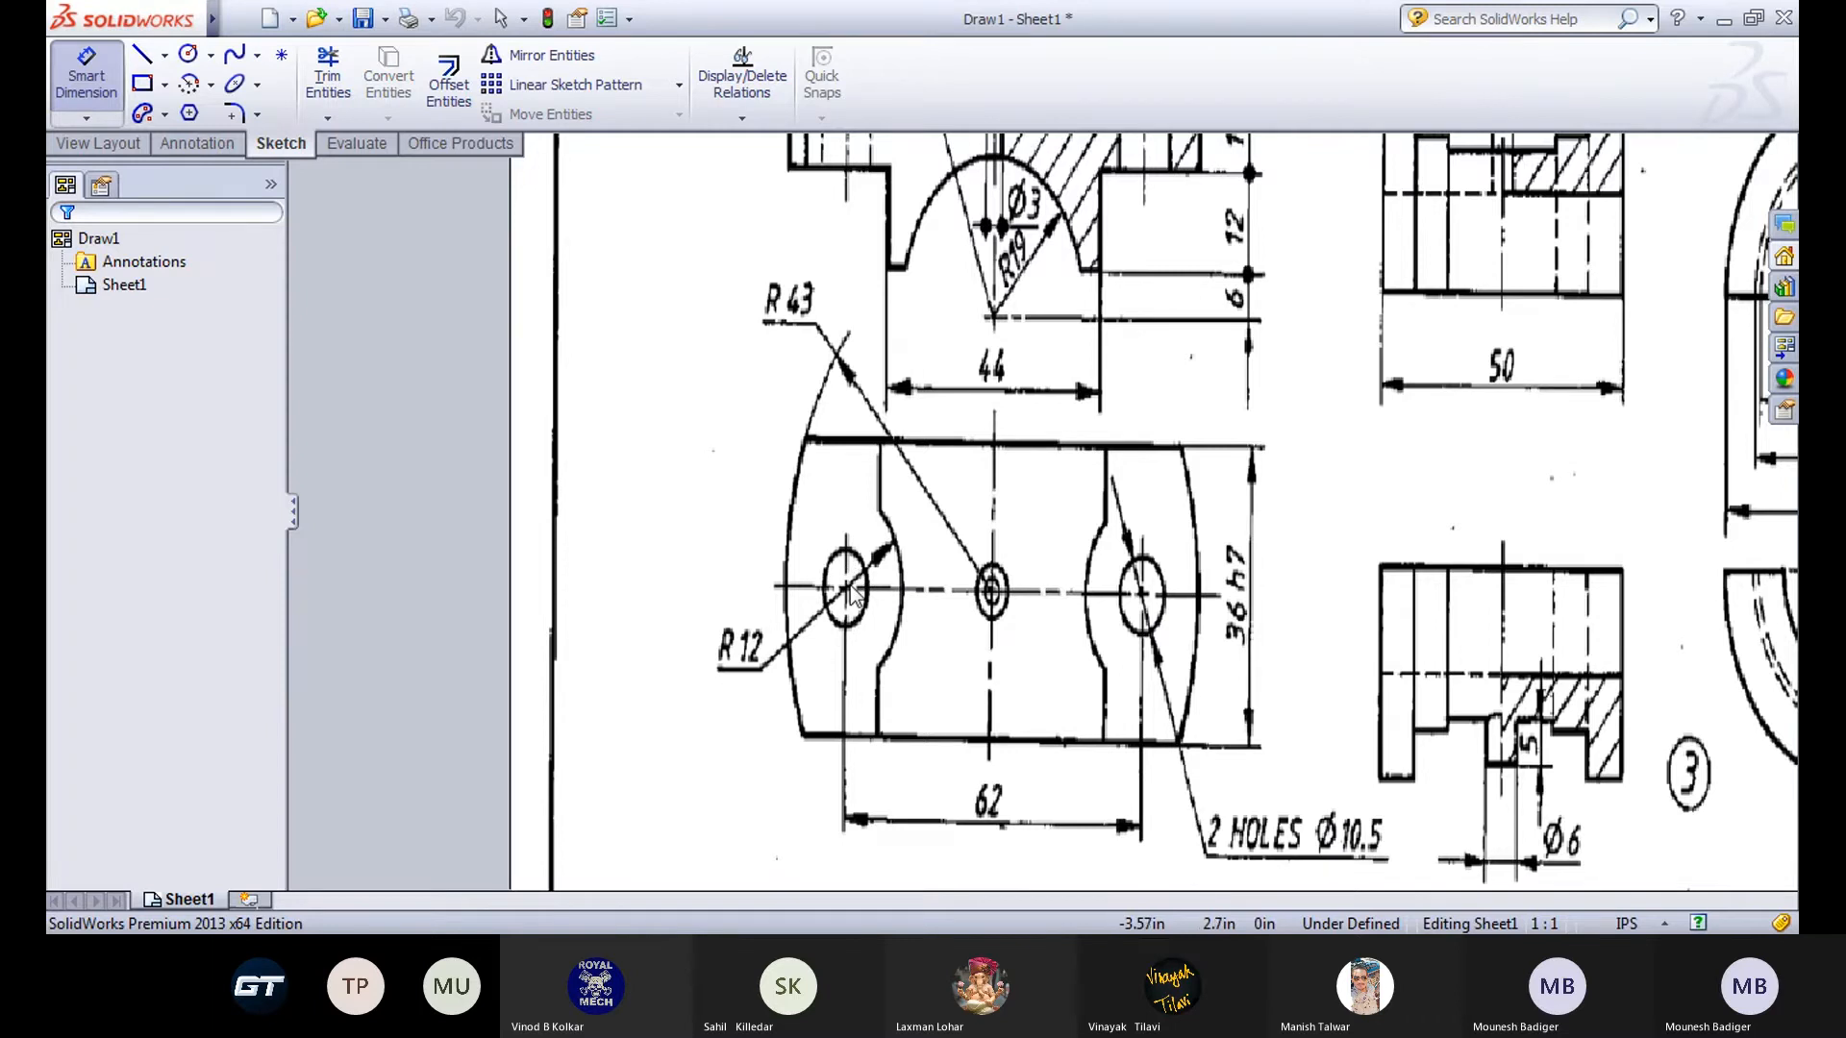
pyautogui.scroll(-2, 849, 591)
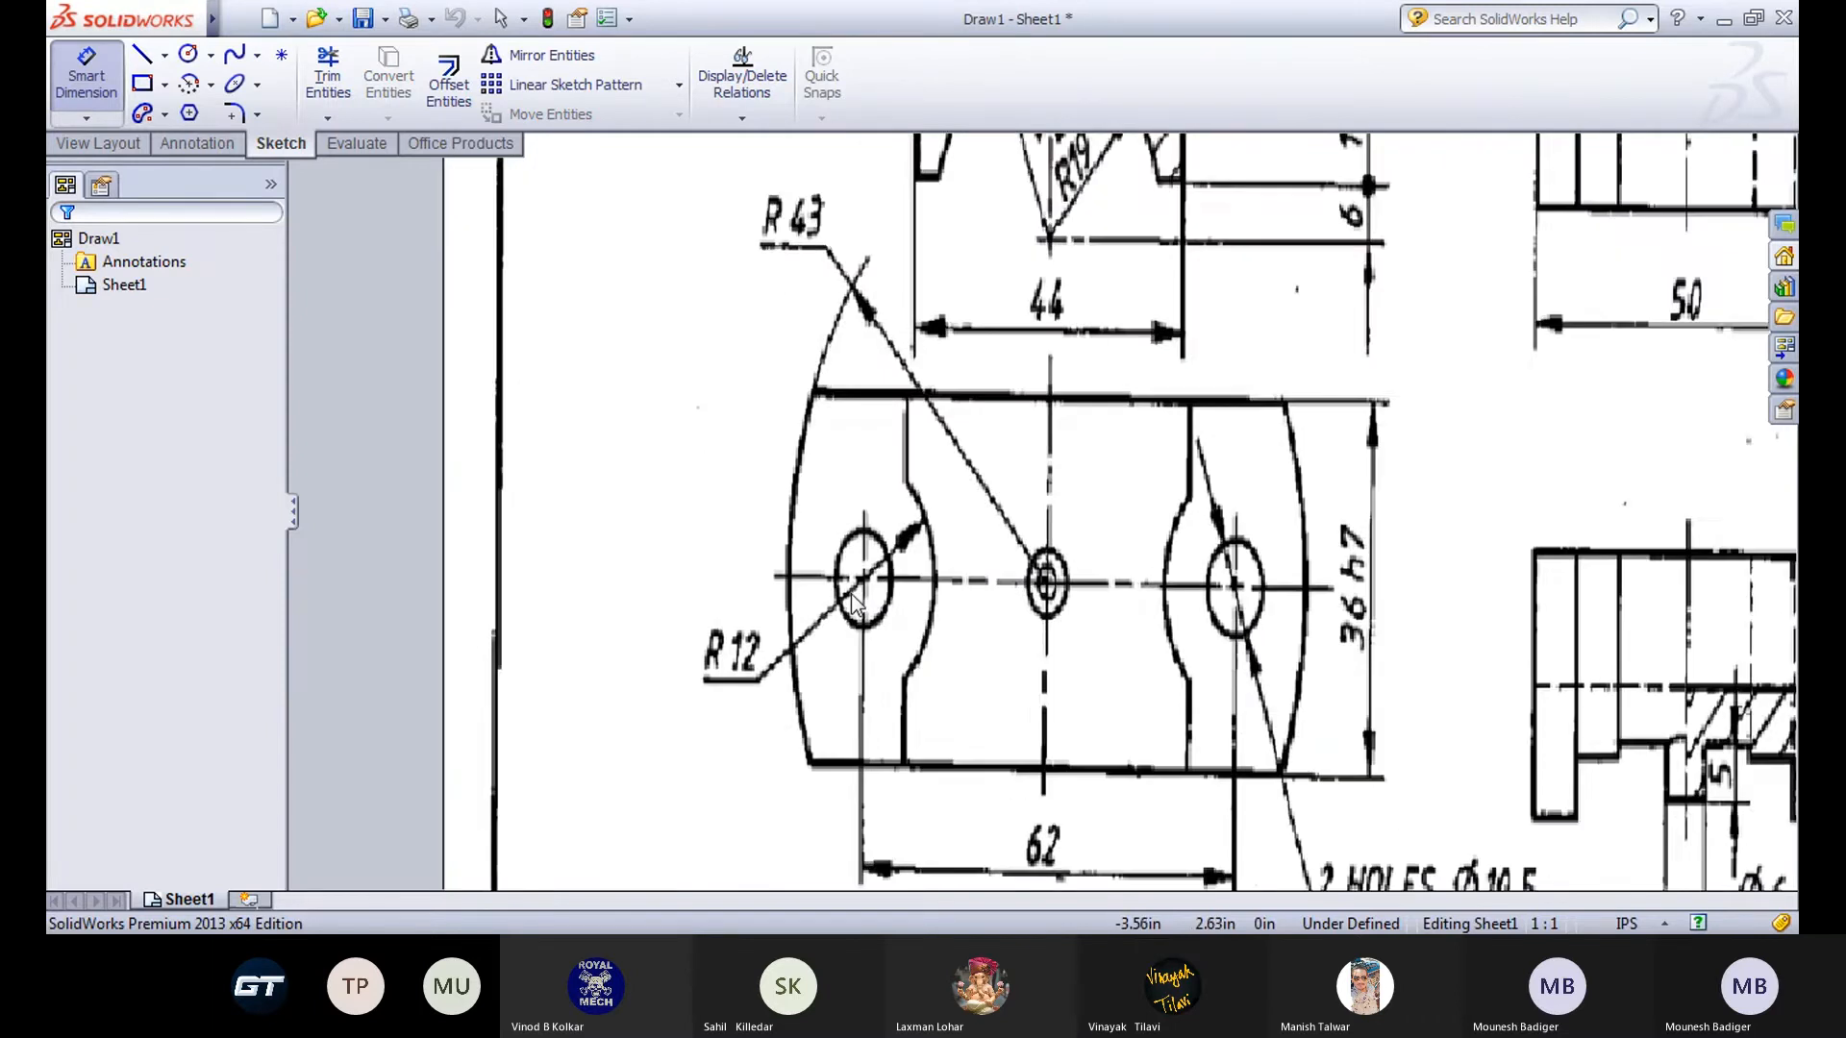
pyautogui.moveTo(909, 615); pyautogui.dragTo(750, 539, button='middle')
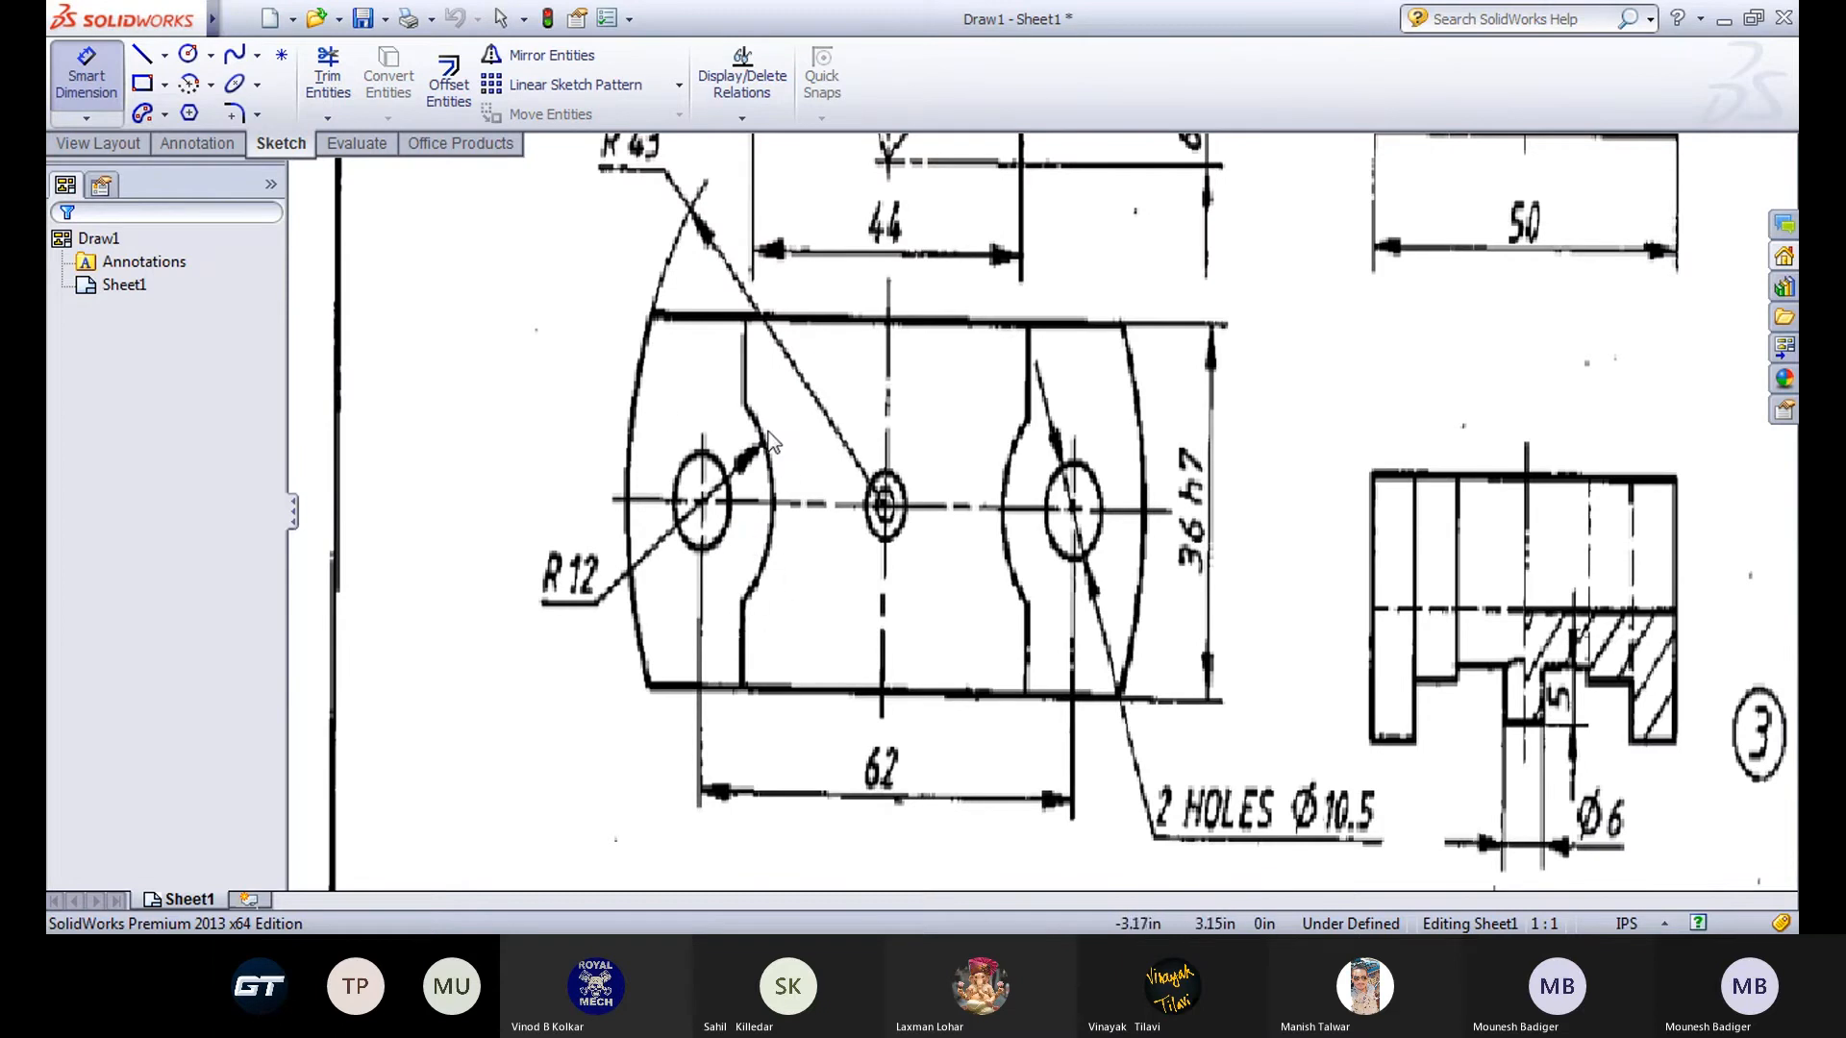
pyautogui.scroll(2, 765, 505)
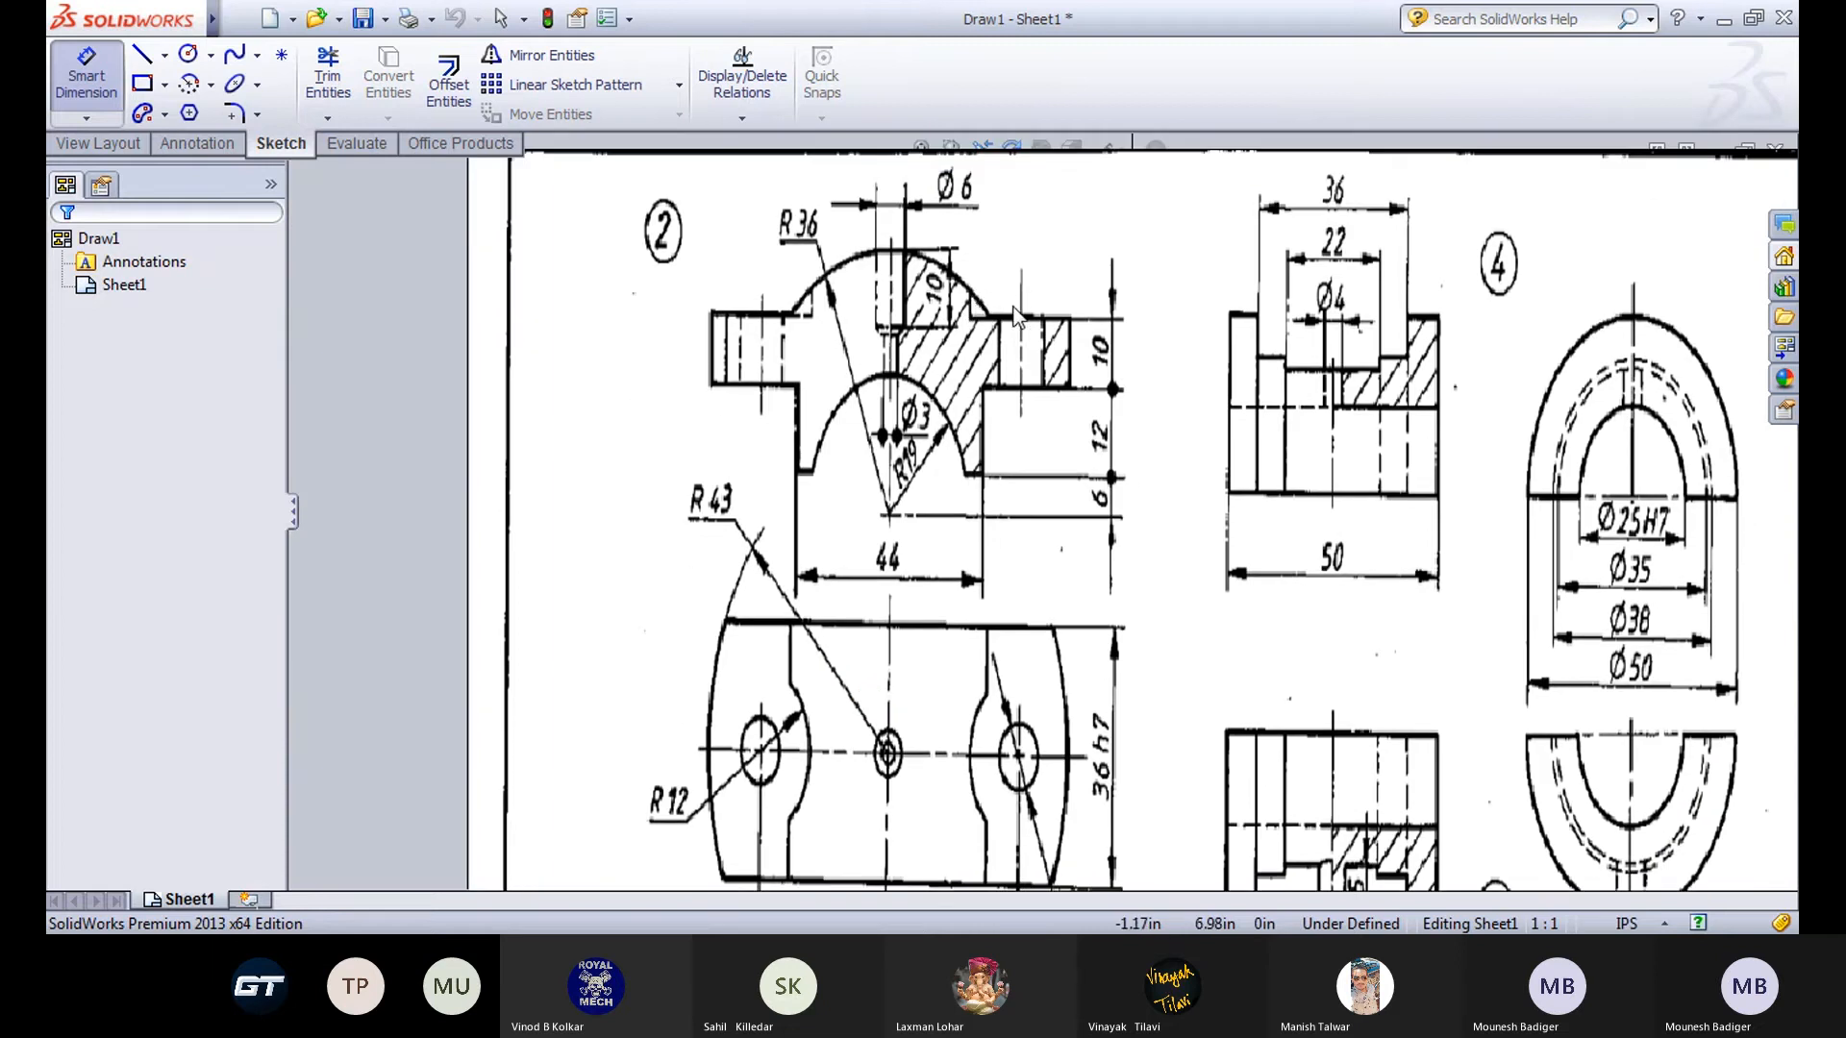
pyautogui.moveTo(959, 832); pyautogui.dragTo(955, 700, button='middle')
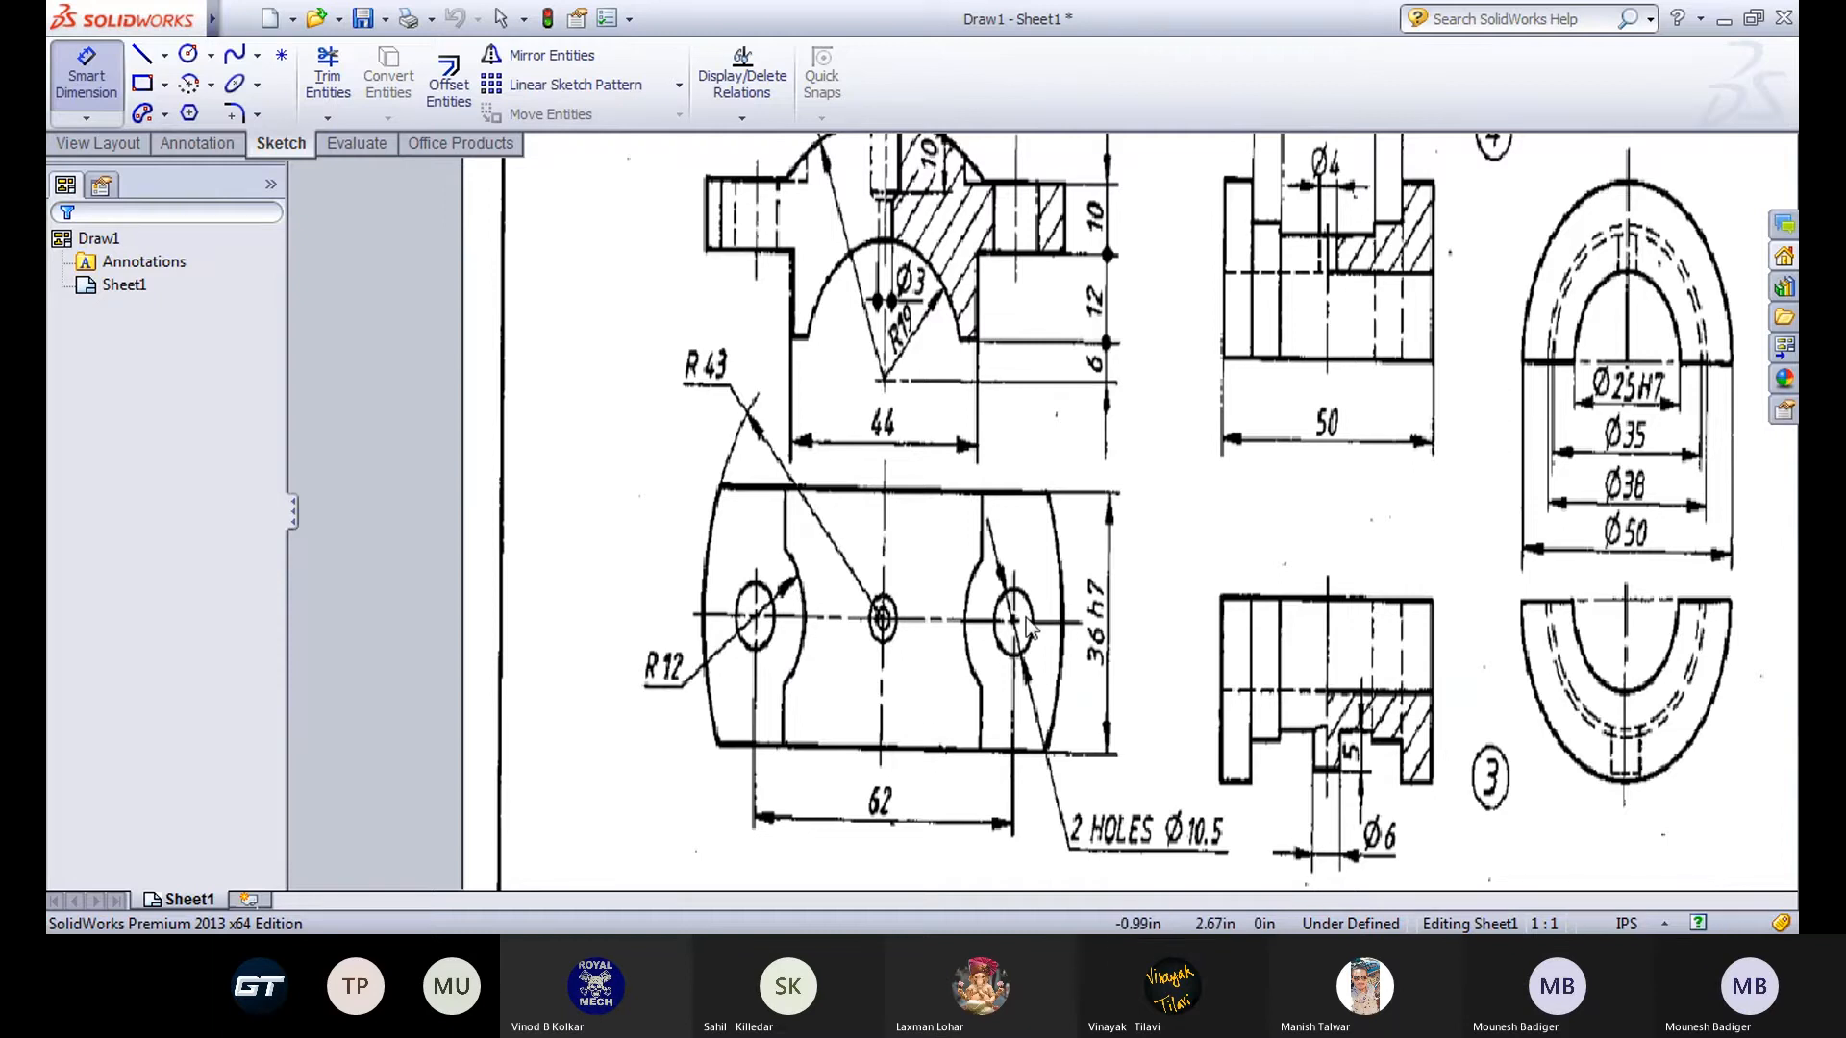
# Compare part 1's front and top views with part 2's top view in the drawing, checking the matching holes and end arcs.
pyautogui.scroll(2, 1026, 623)
pyautogui.moveTo(1026, 623); pyautogui.dragTo(982, 456, button='middle')
pyautogui.moveTo(946, 670); pyautogui.dragTo(931, 551, button='middle')
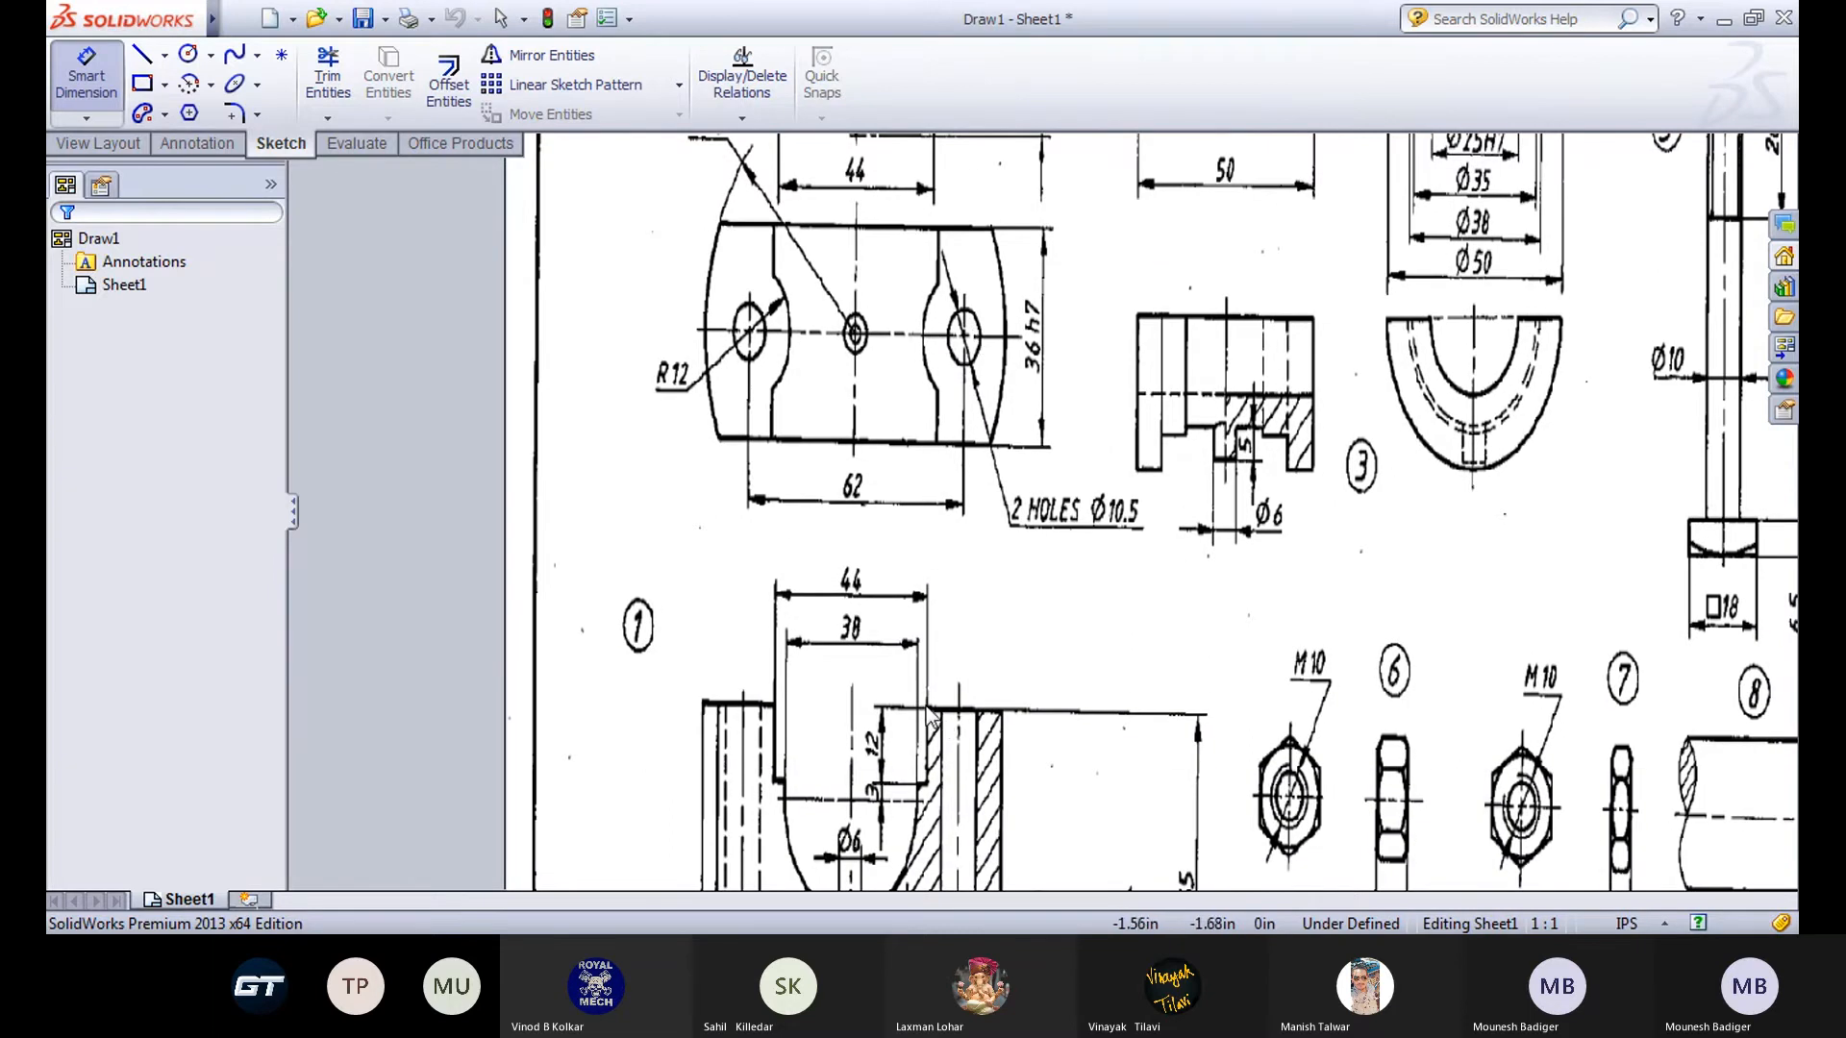
pyautogui.moveTo(932, 717); pyautogui.dragTo(940, 586, button='middle')
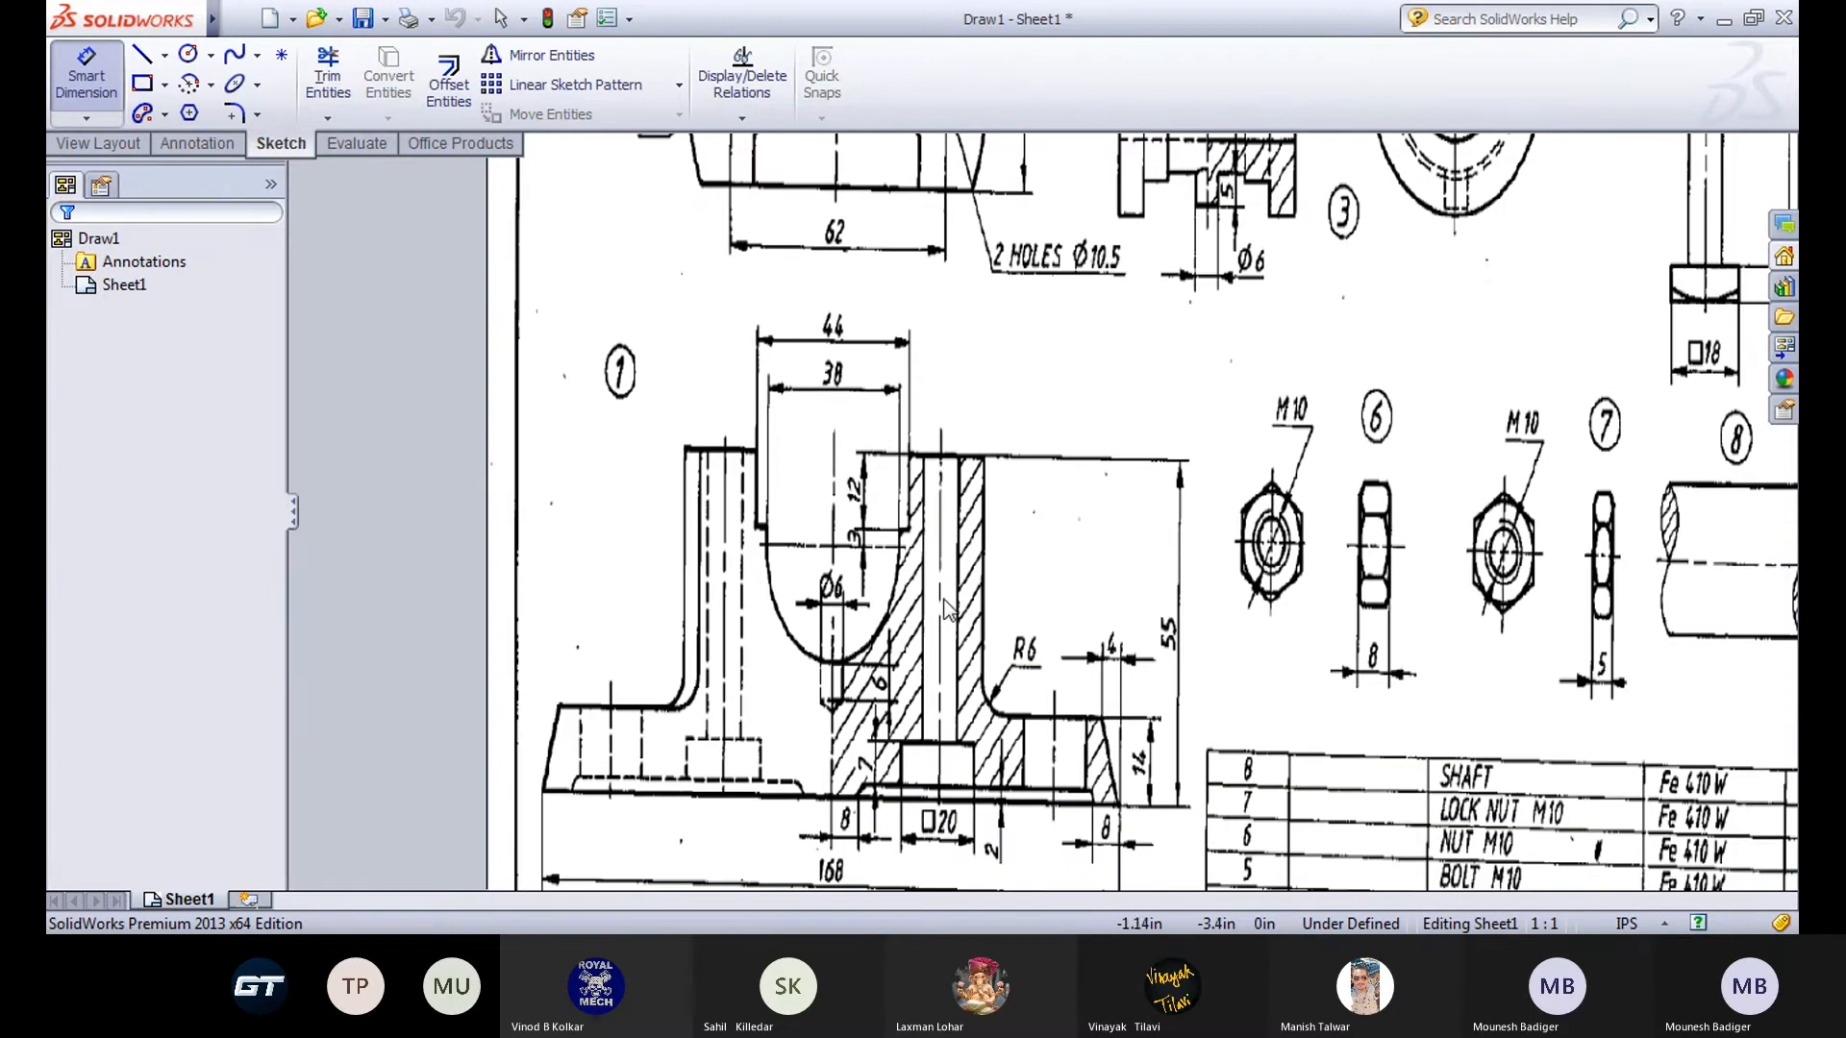
pyautogui.moveTo(930, 589); pyautogui.dragTo(912, 294, button='middle')
pyautogui.moveTo(956, 795); pyautogui.dragTo(945, 642, button='middle')
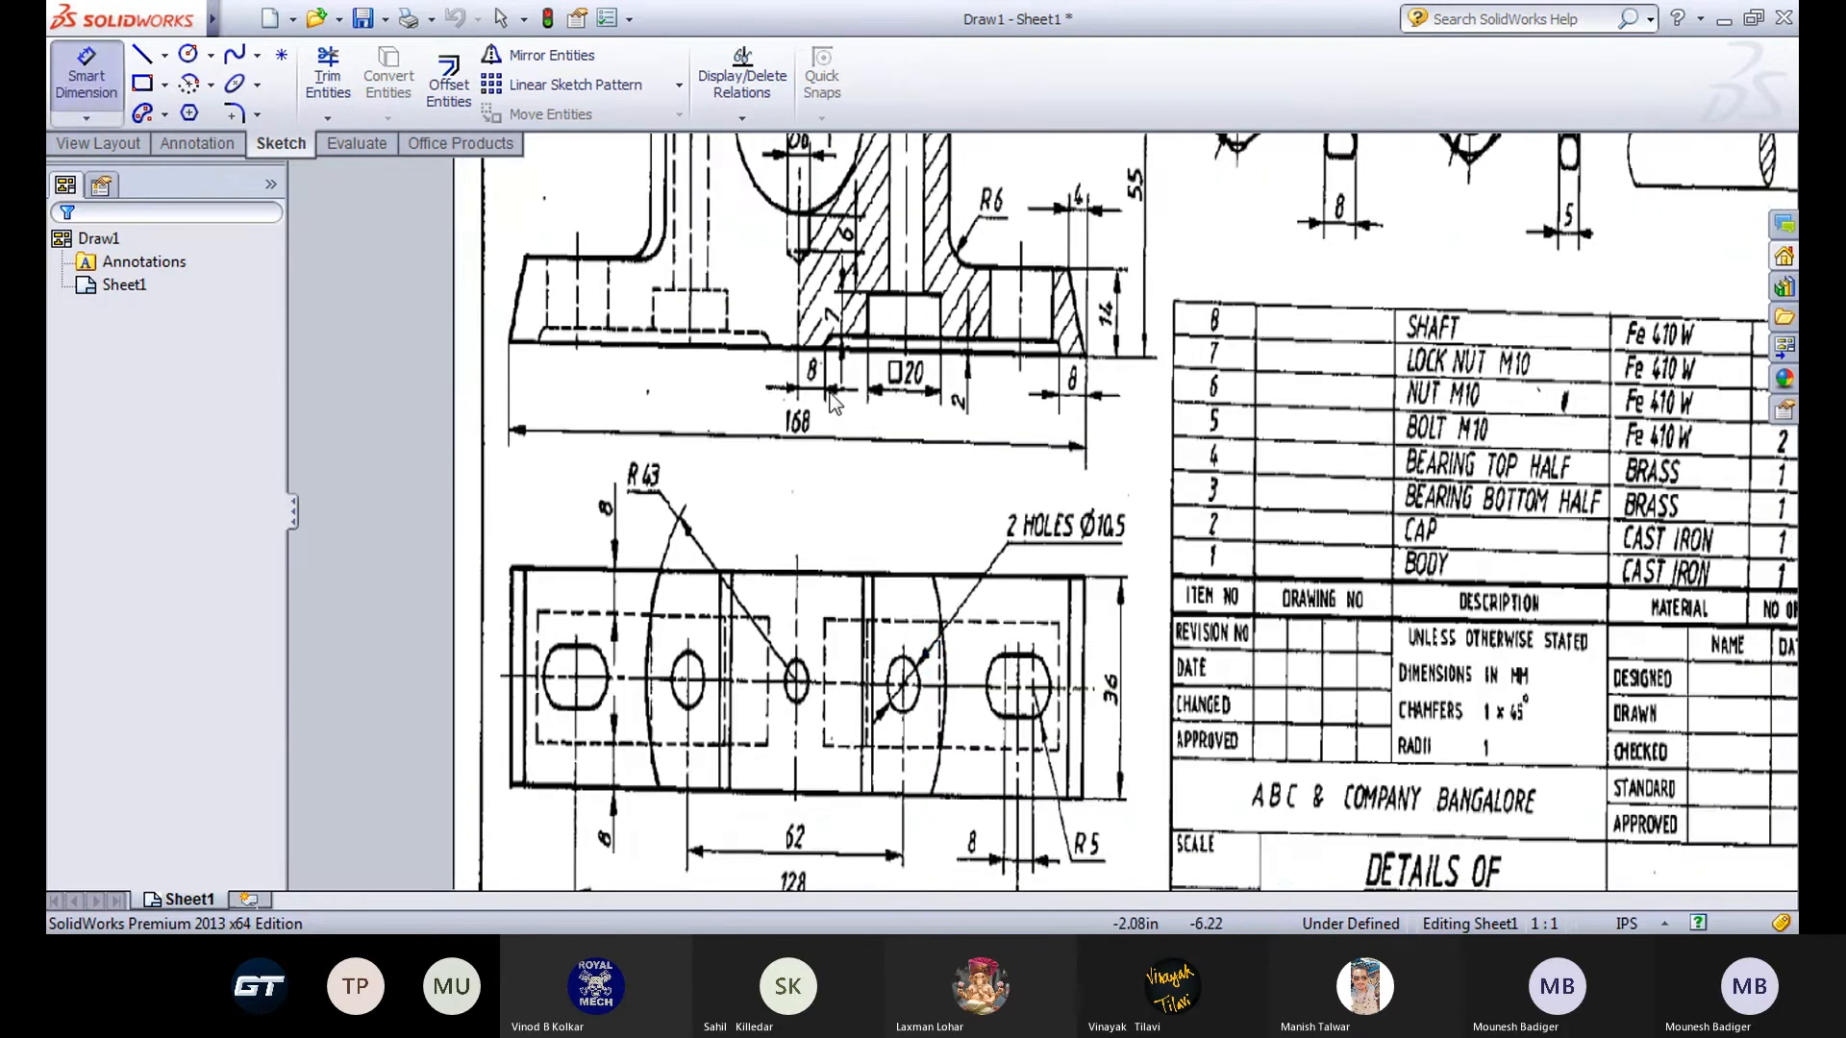
pyautogui.moveTo(830, 374); pyautogui.dragTo(892, 880, button='middle')
pyautogui.moveTo(1005, 365); pyautogui.dragTo(1007, 636, button='middle')
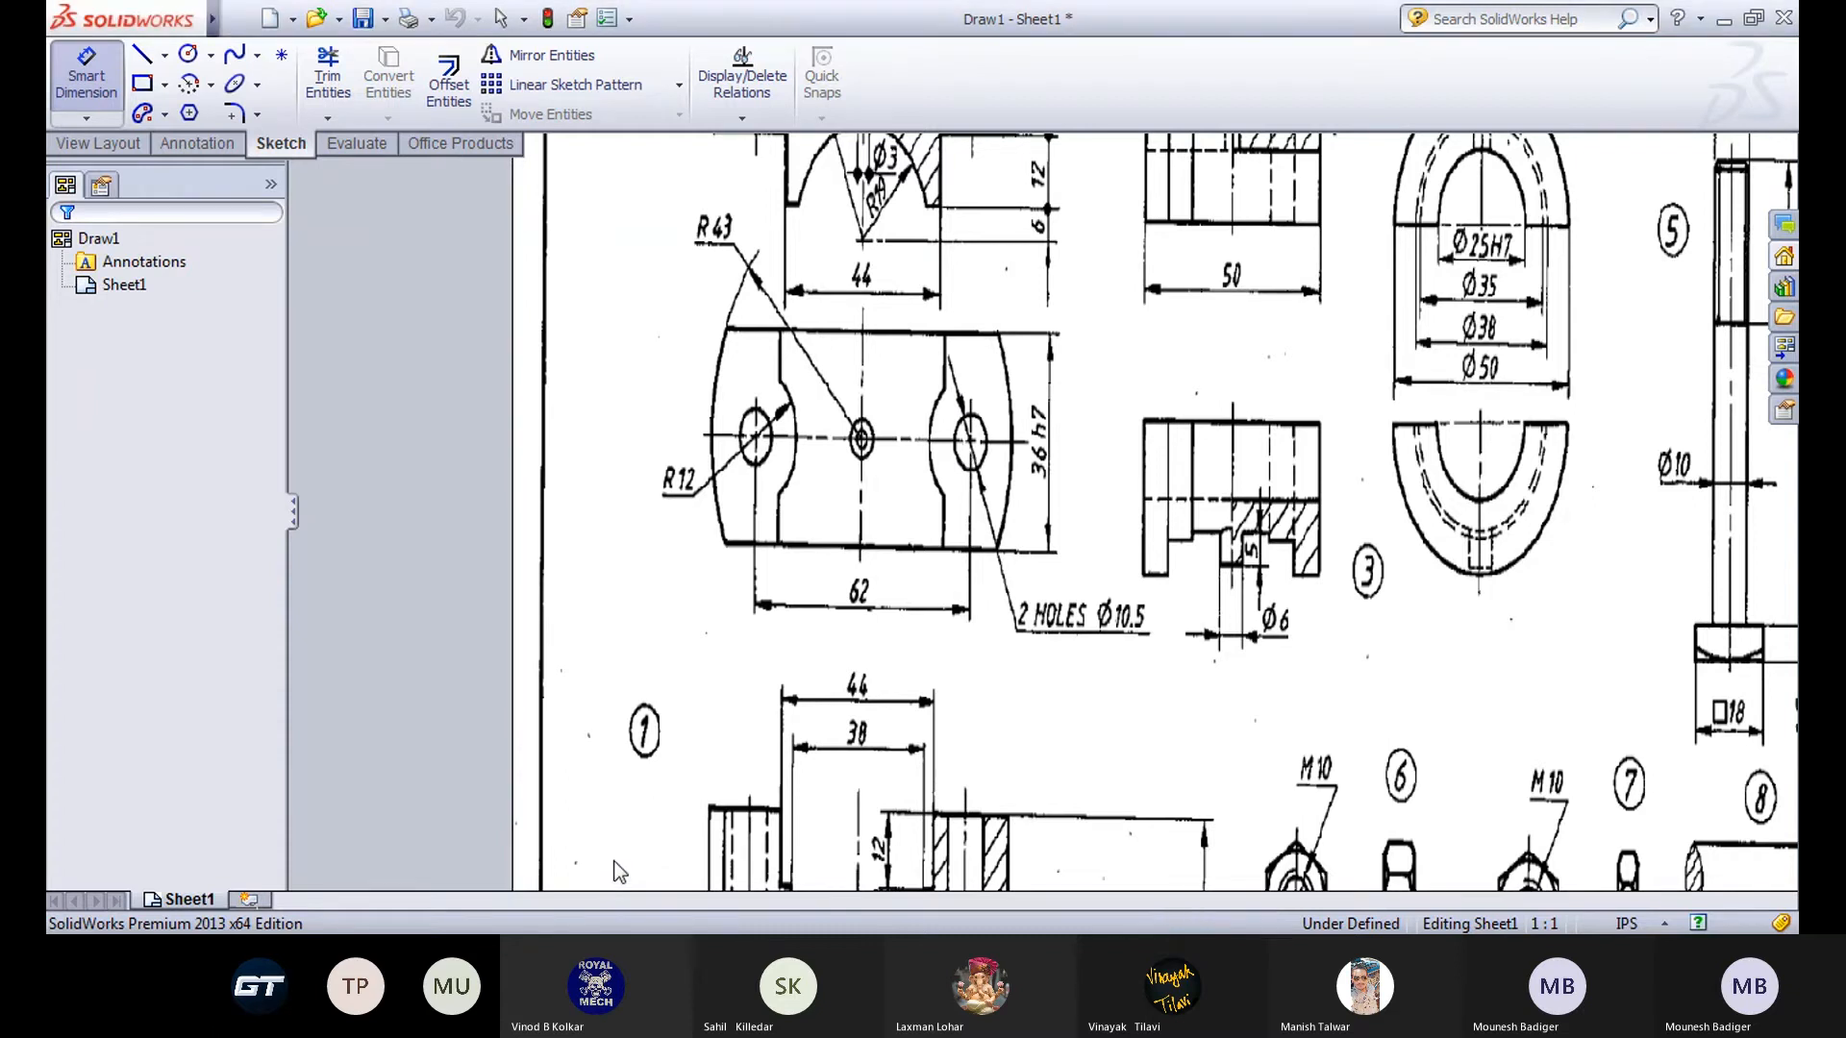
# Return to Part3 and set the radius of the arc on the left flange to 43 mm.
pyautogui.click(819, 839)
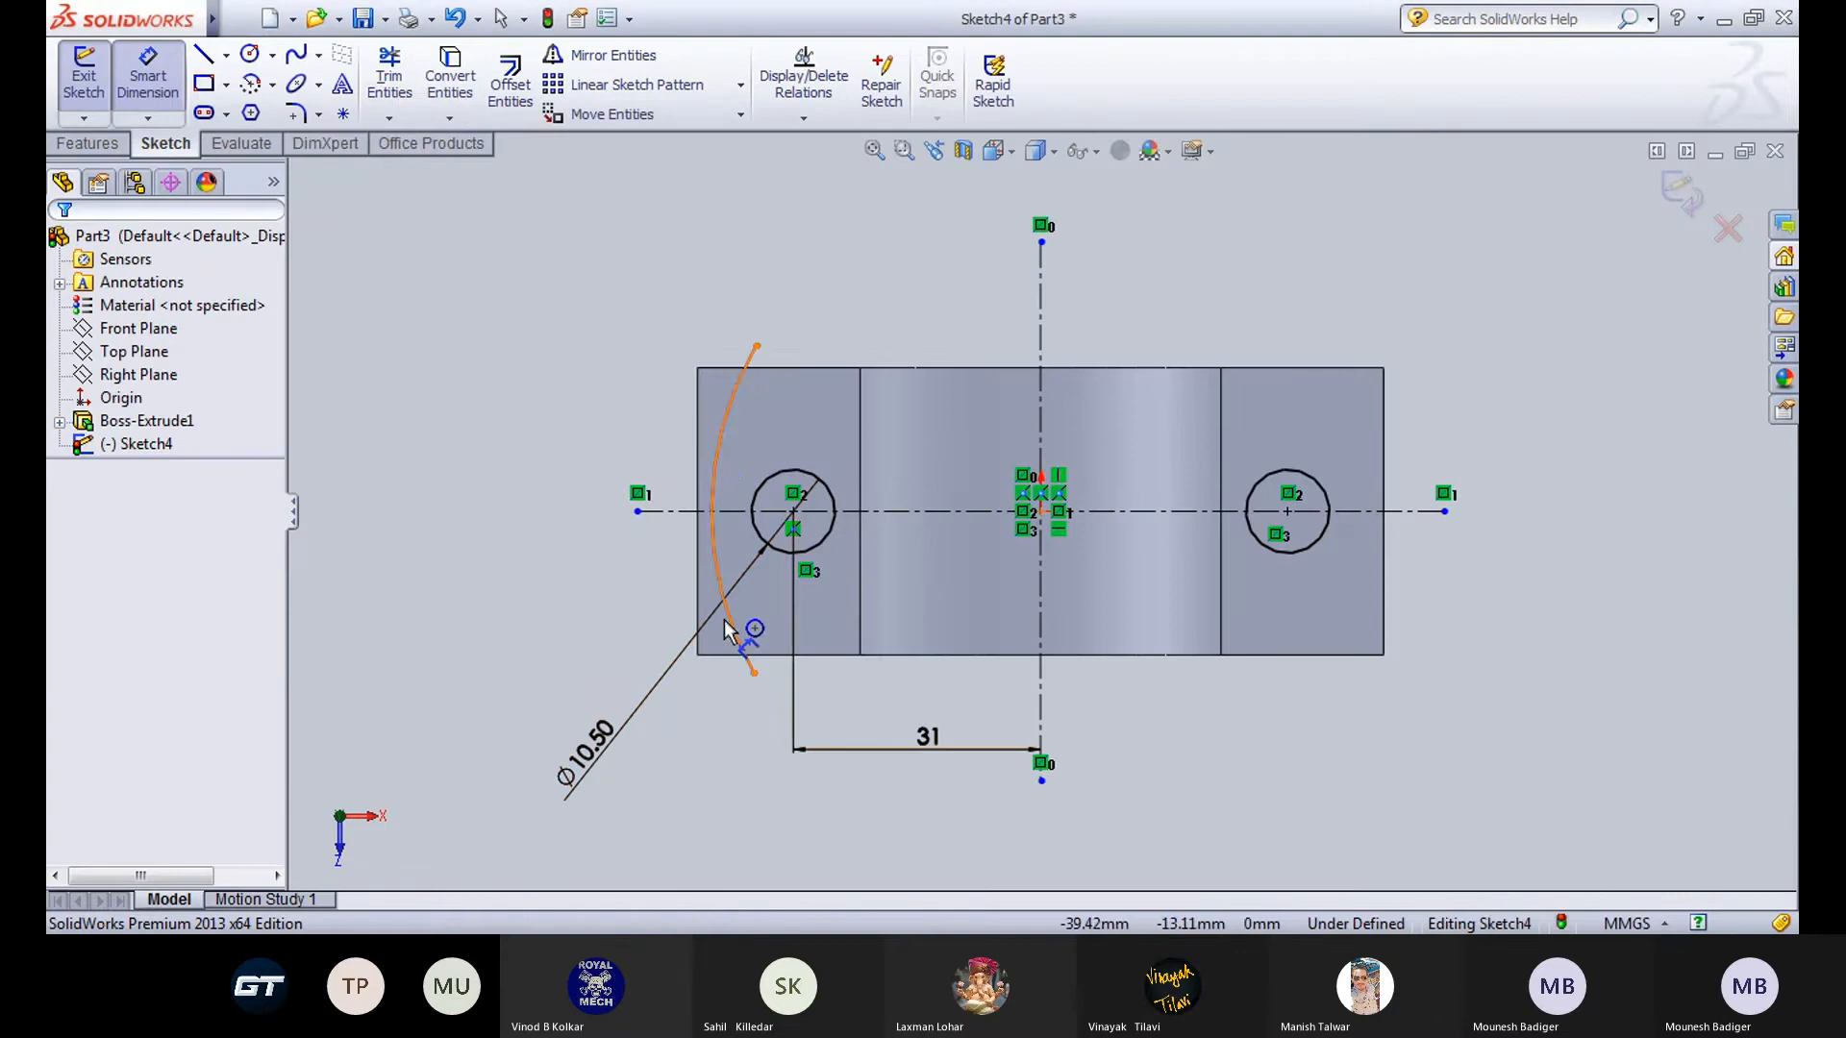
pyautogui.click(727, 415)
pyautogui.click(794, 336)
pyautogui.write('43')
pyautogui.press('Return')
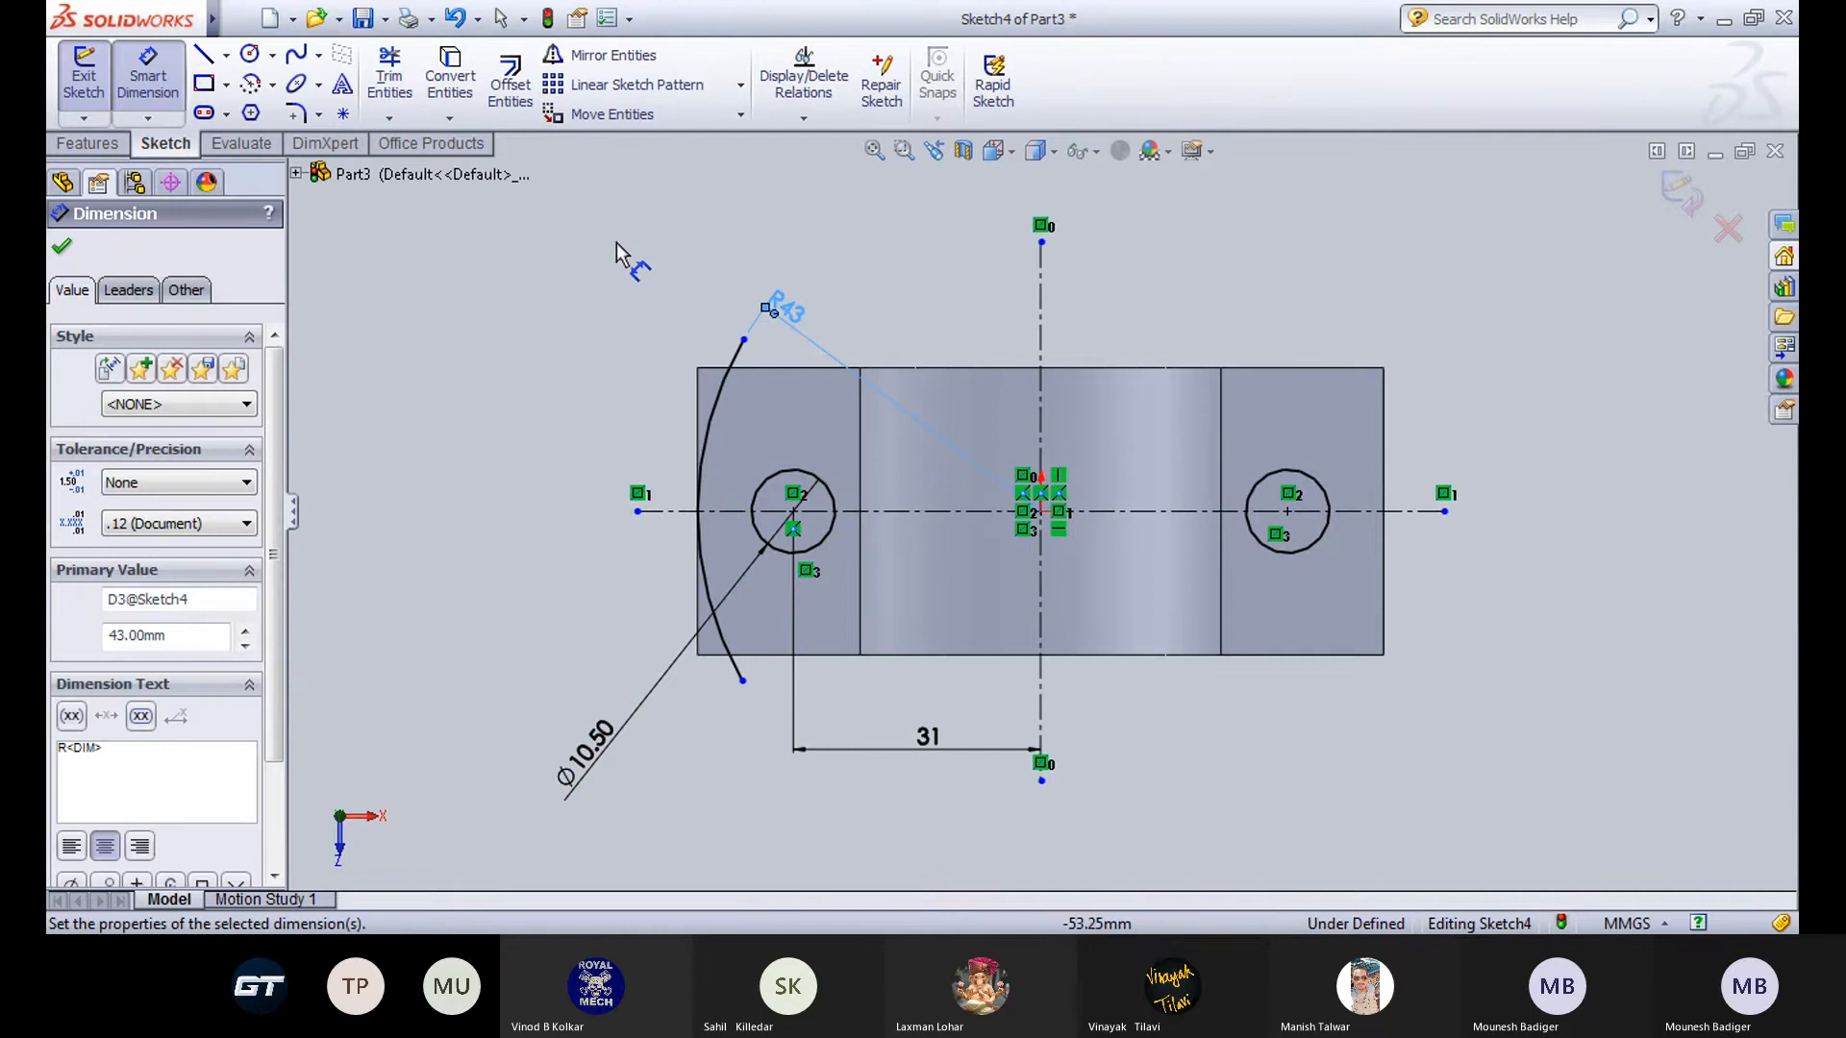
pyautogui.click(61, 246)
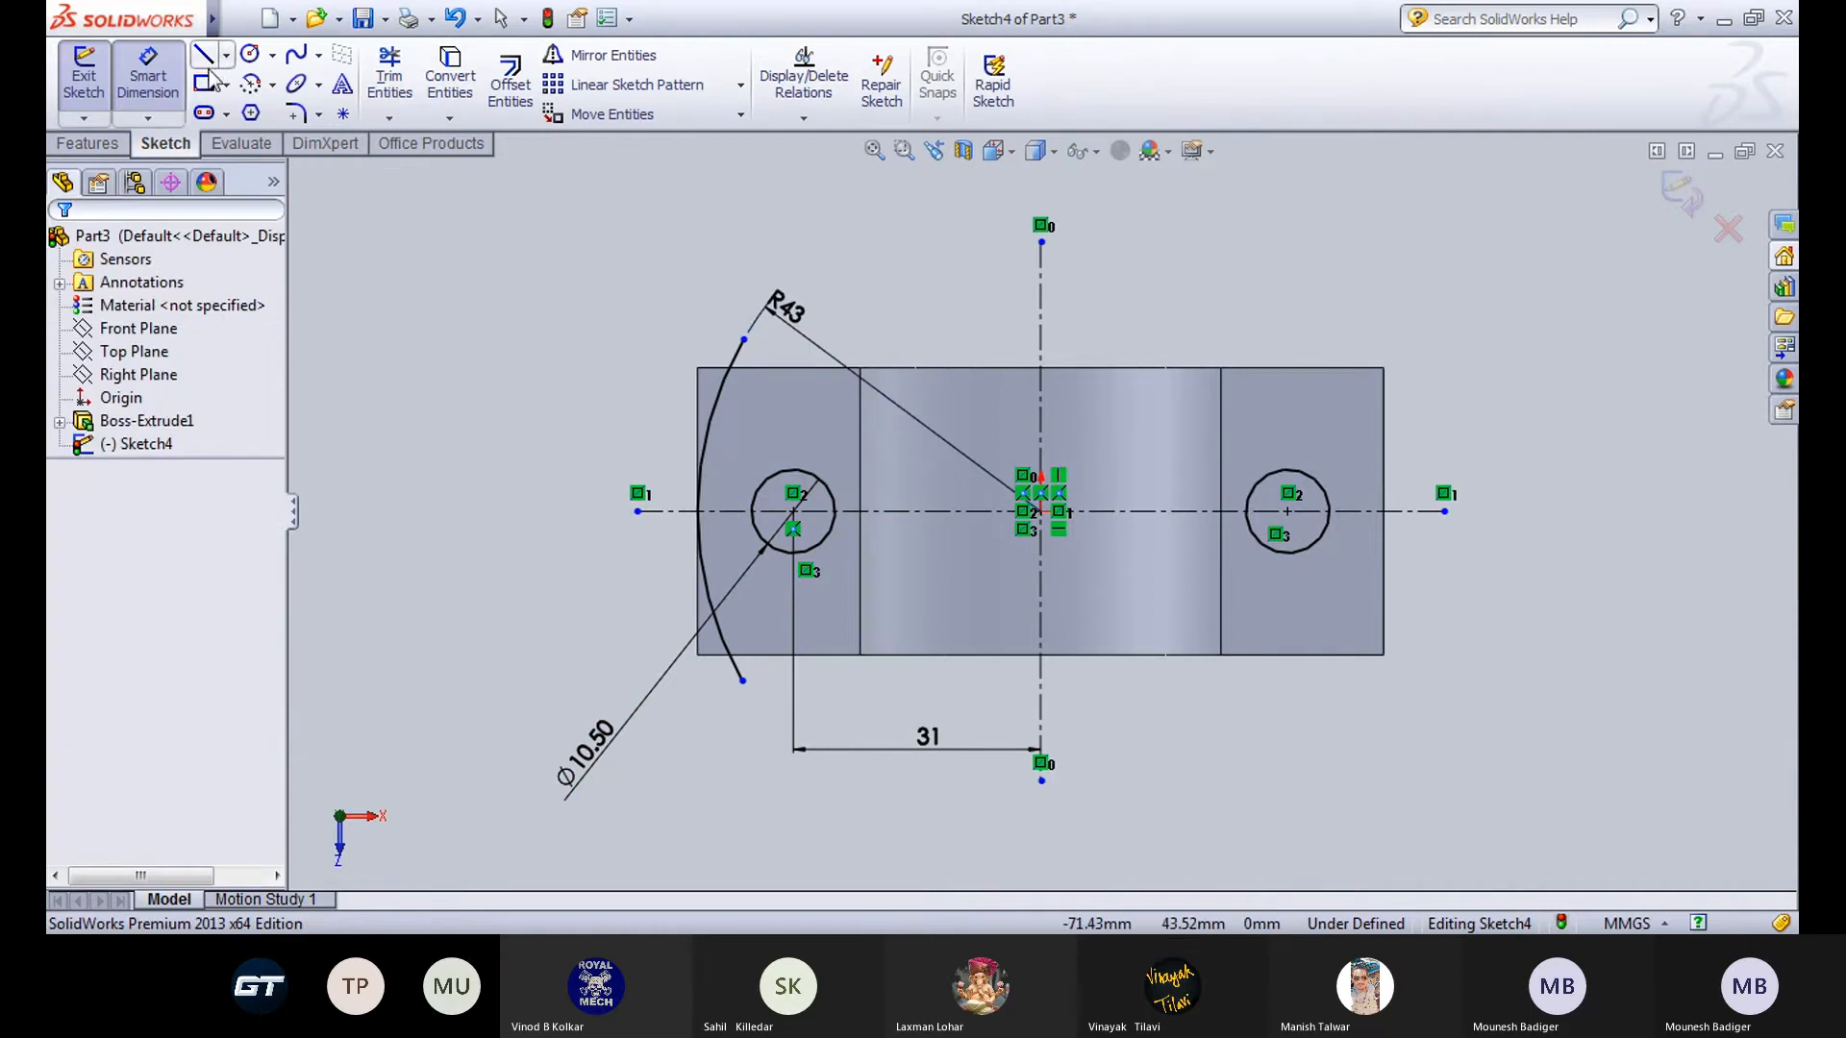
# Sketch a corner rectangle about 21.5 by 42.7 mm outward from the arc's upper endpoint, level with its lower endpoint, enclosing the left flange's end.
pyautogui.click(204, 83)
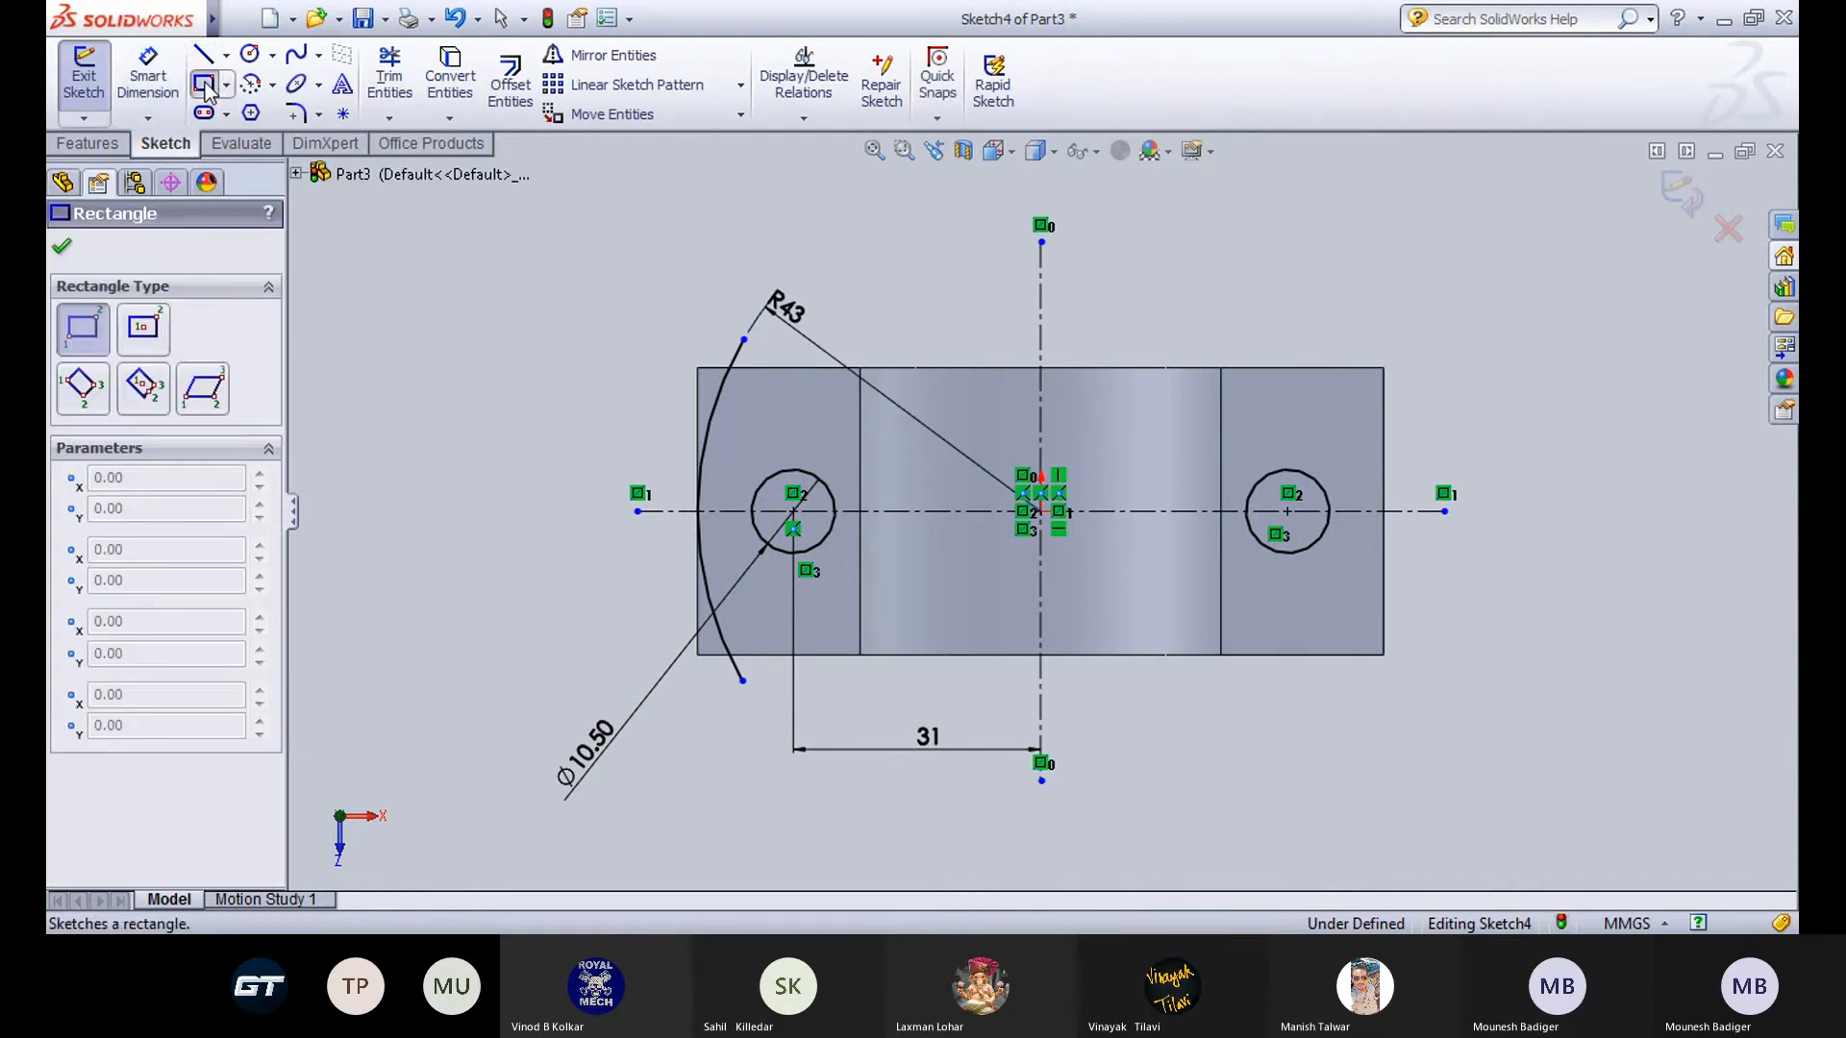
pyautogui.click(743, 340)
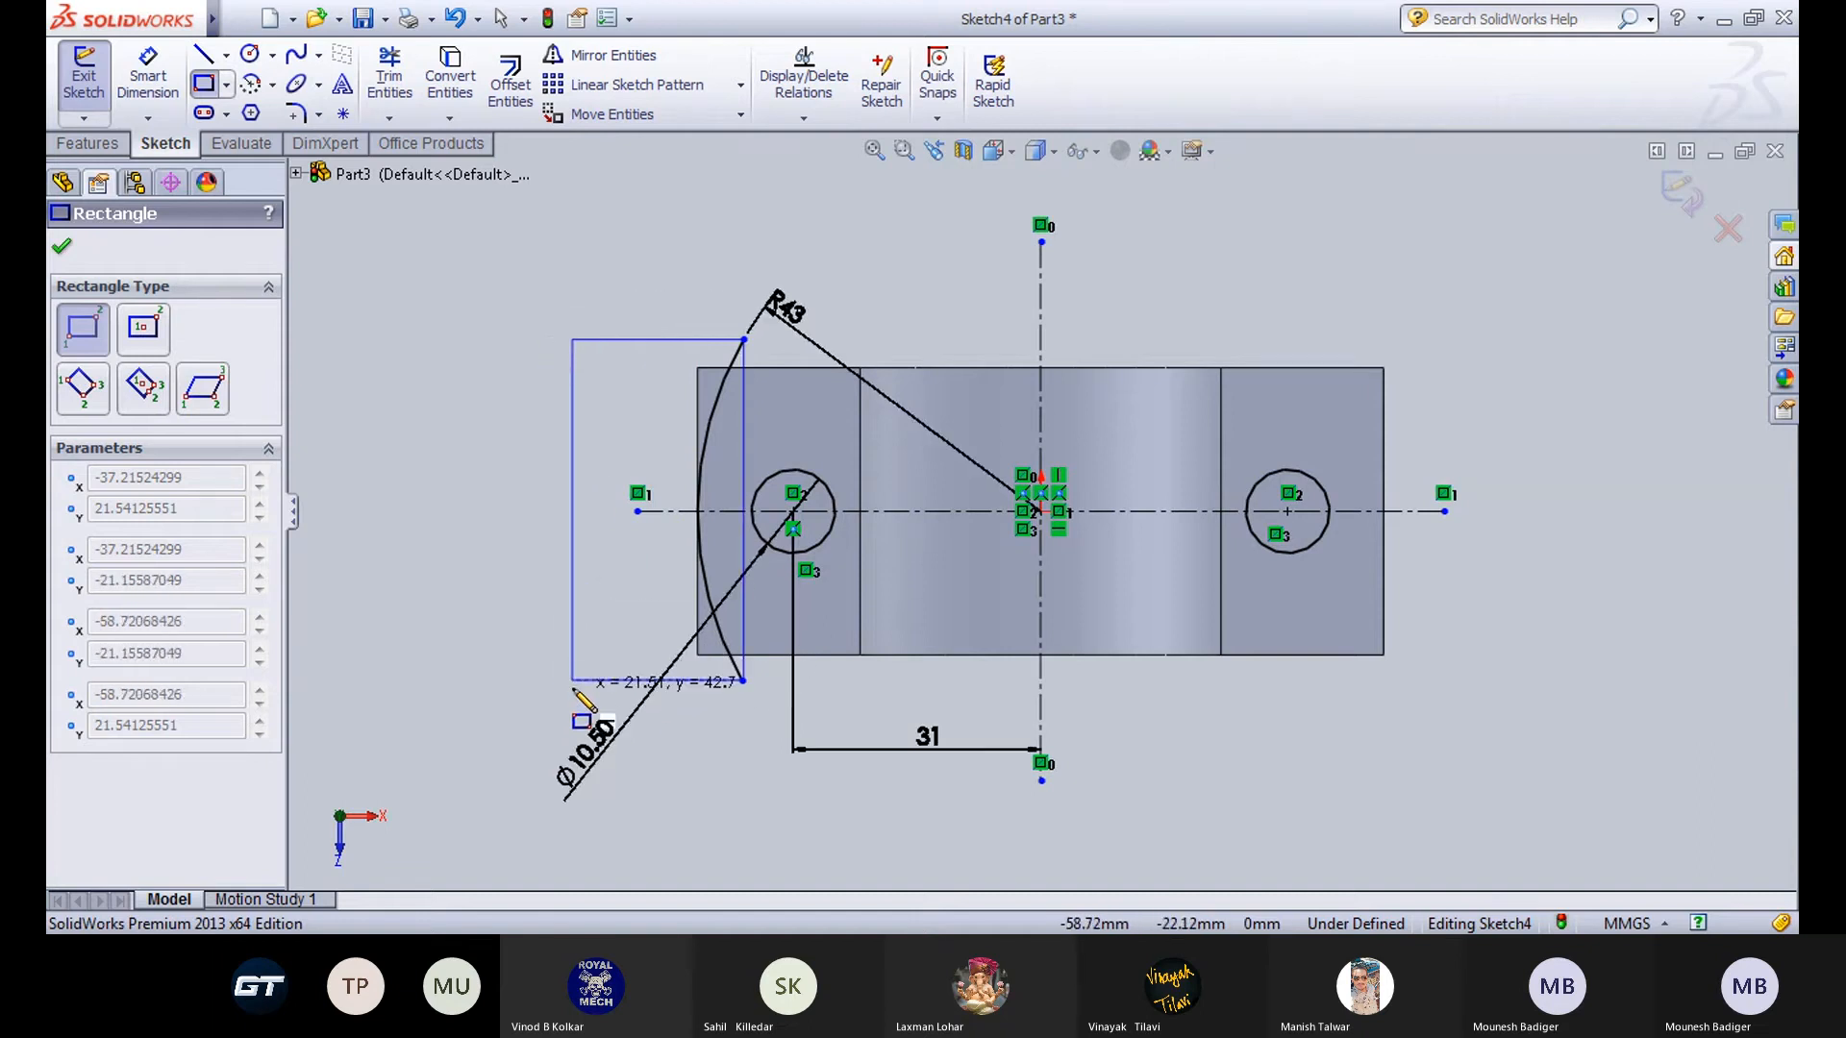
pyautogui.click(573, 682)
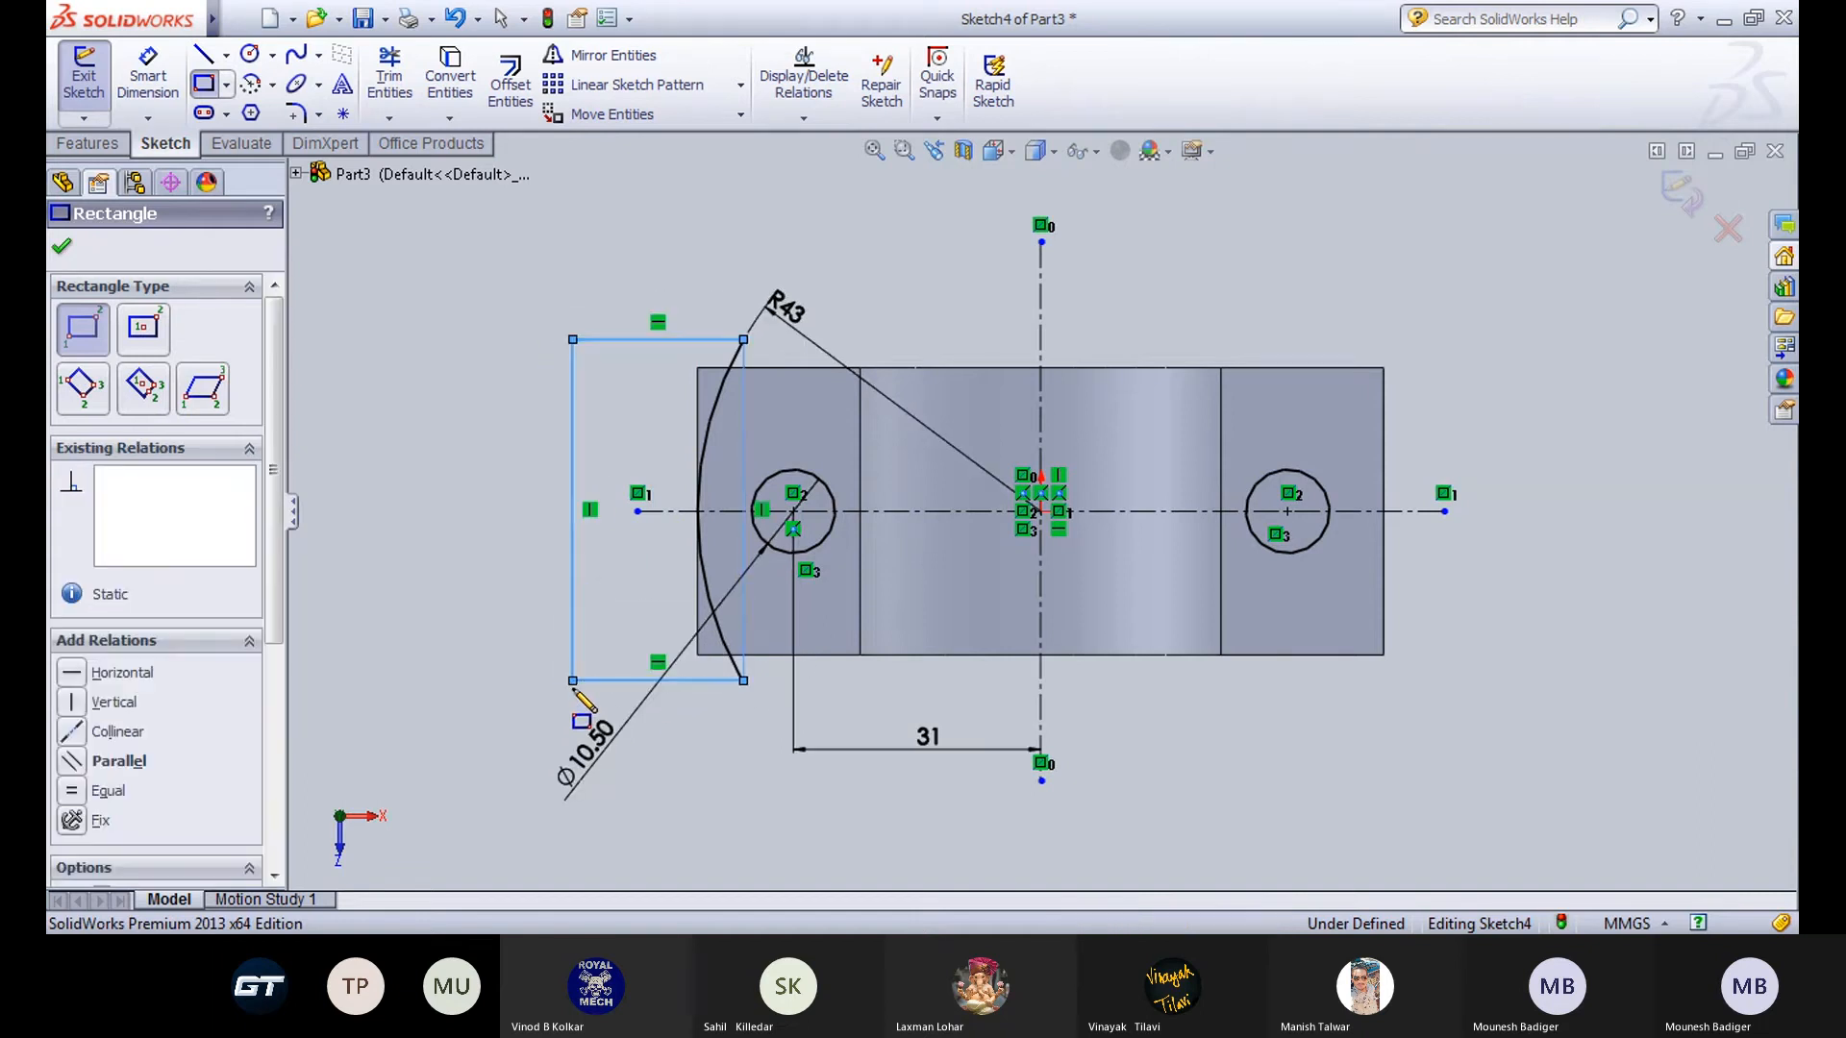
pyautogui.click(617, 55)
pyautogui.click(94, 248)
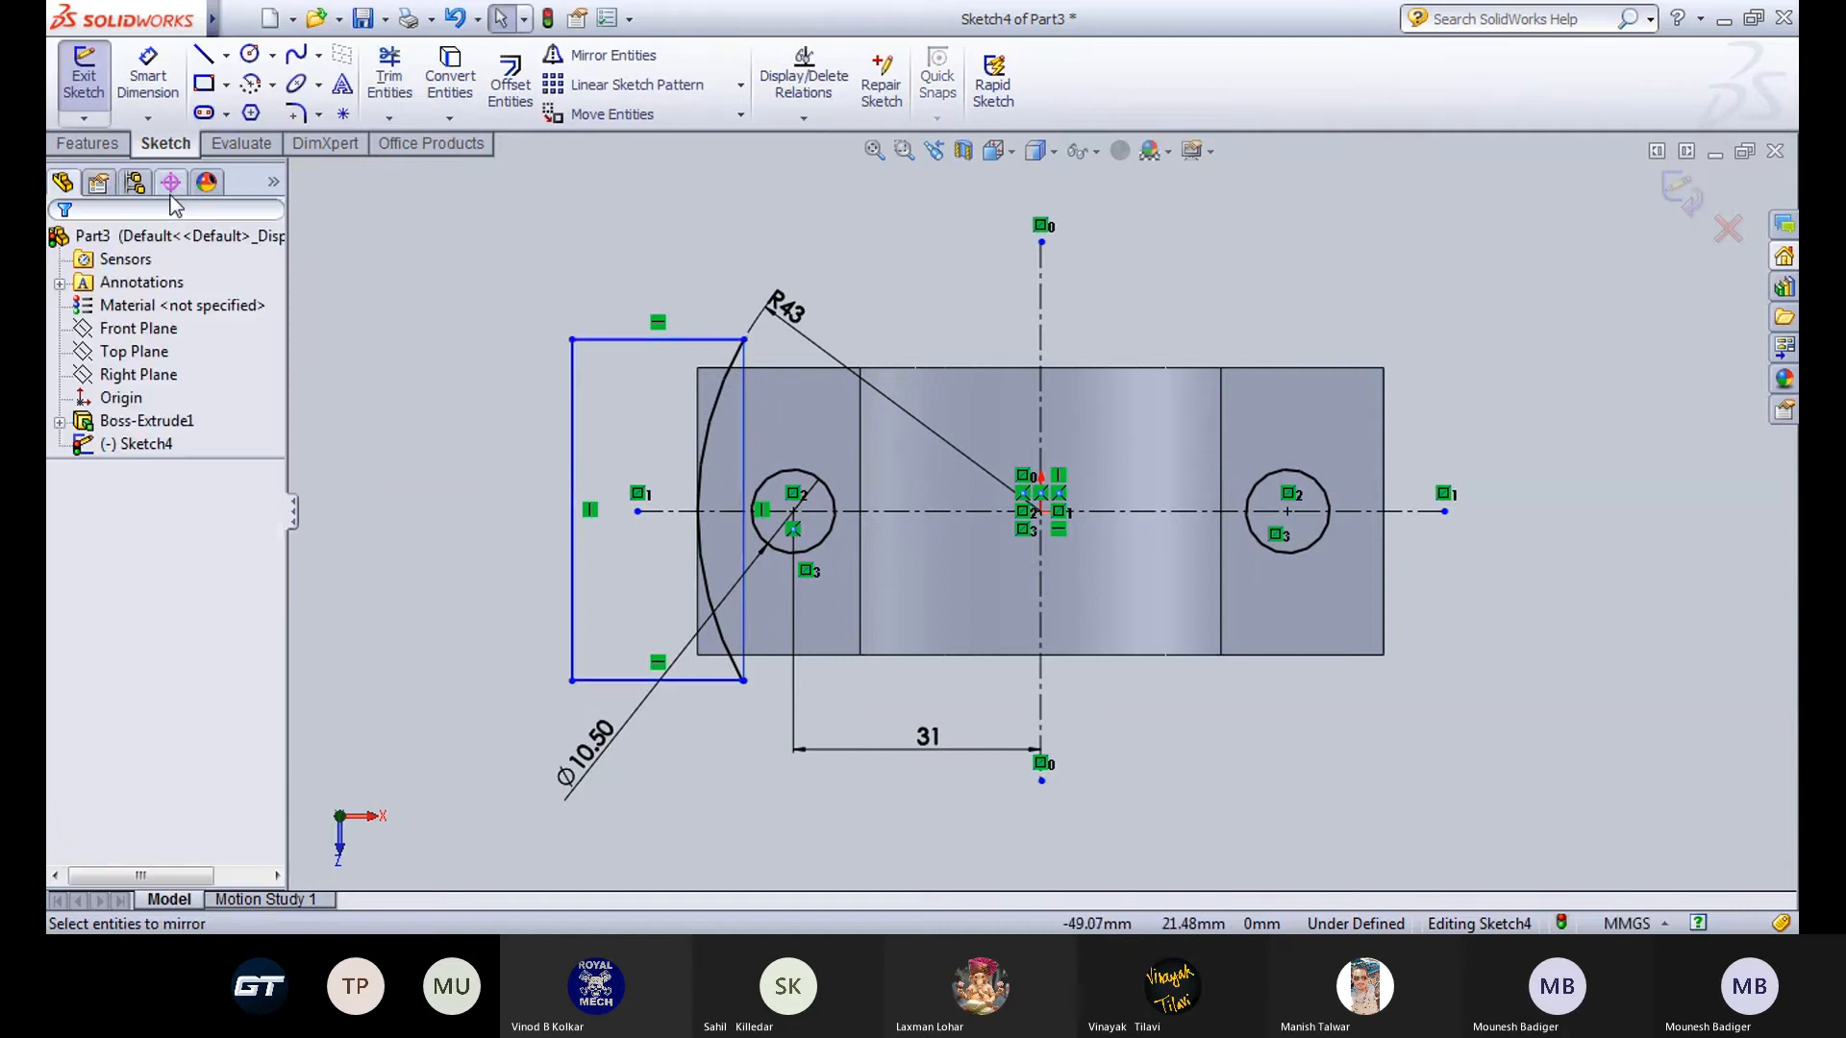
# Trim away the rectangle's inner vertical side so that the arc closes the profile.
pyautogui.click(388, 75)
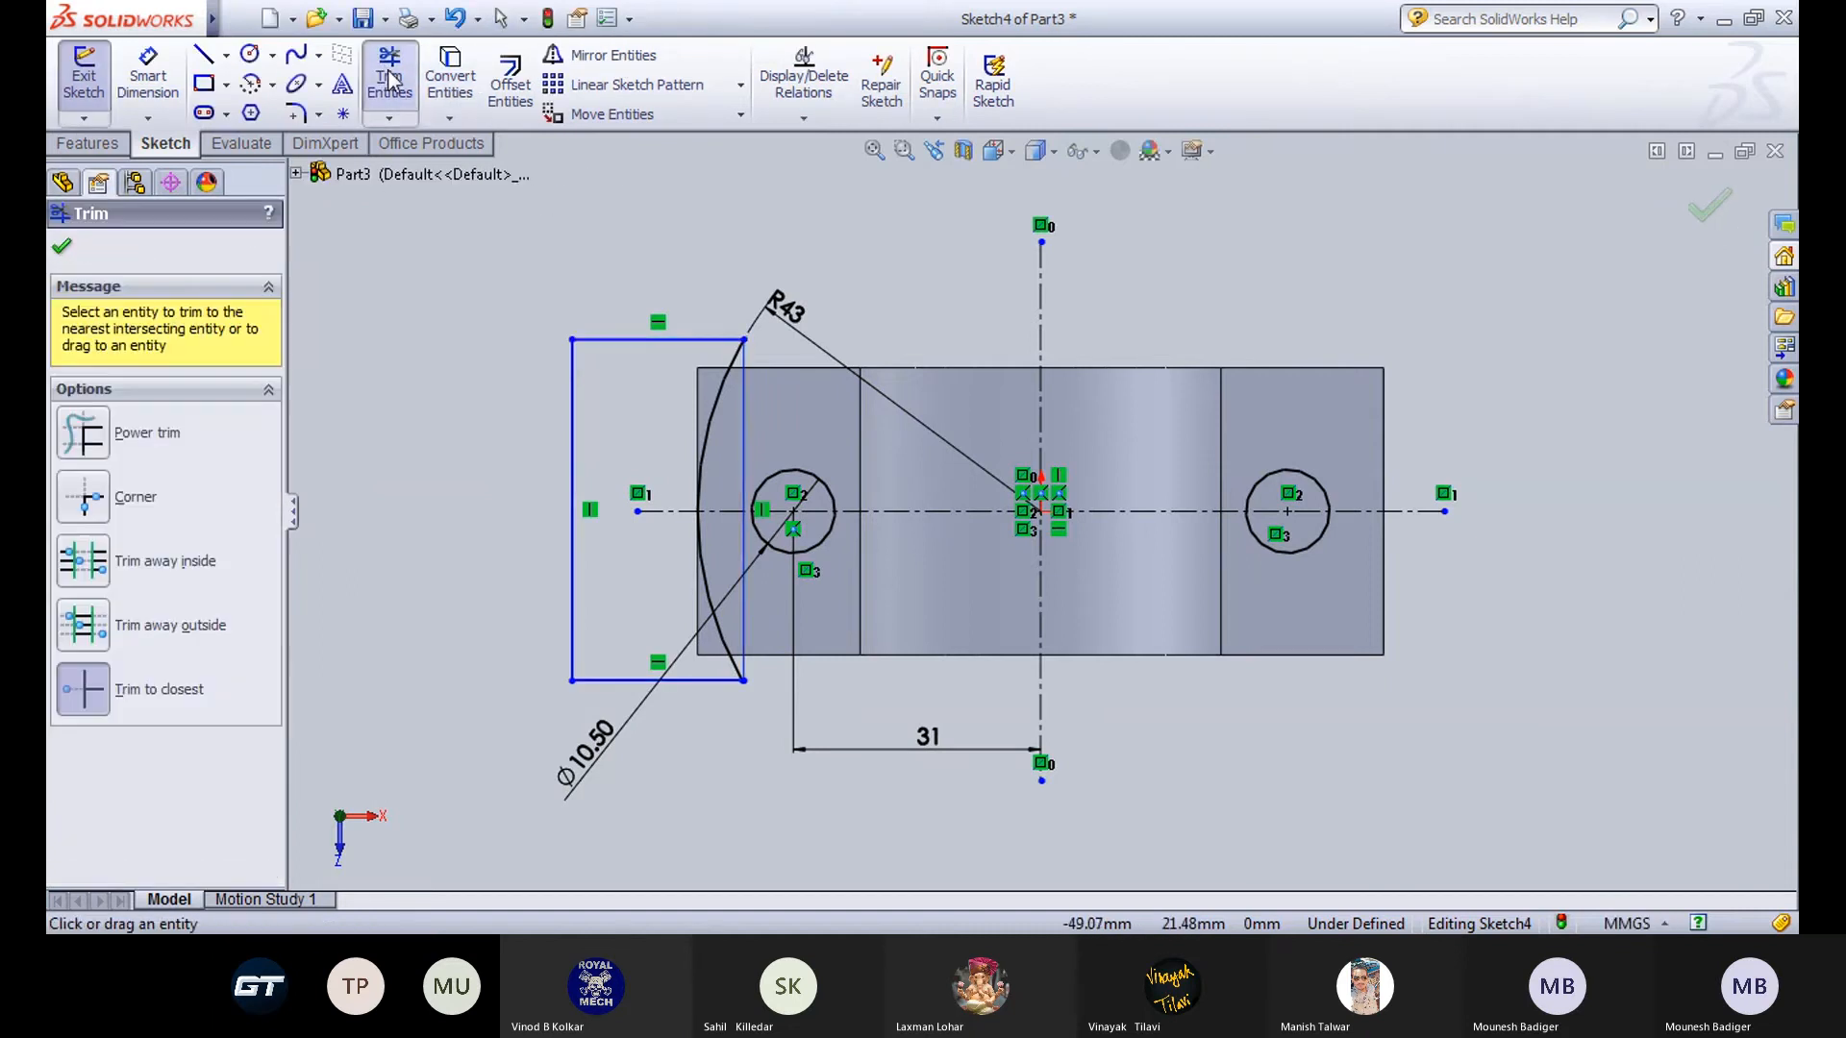
pyautogui.click(744, 437)
pyautogui.click(742, 608)
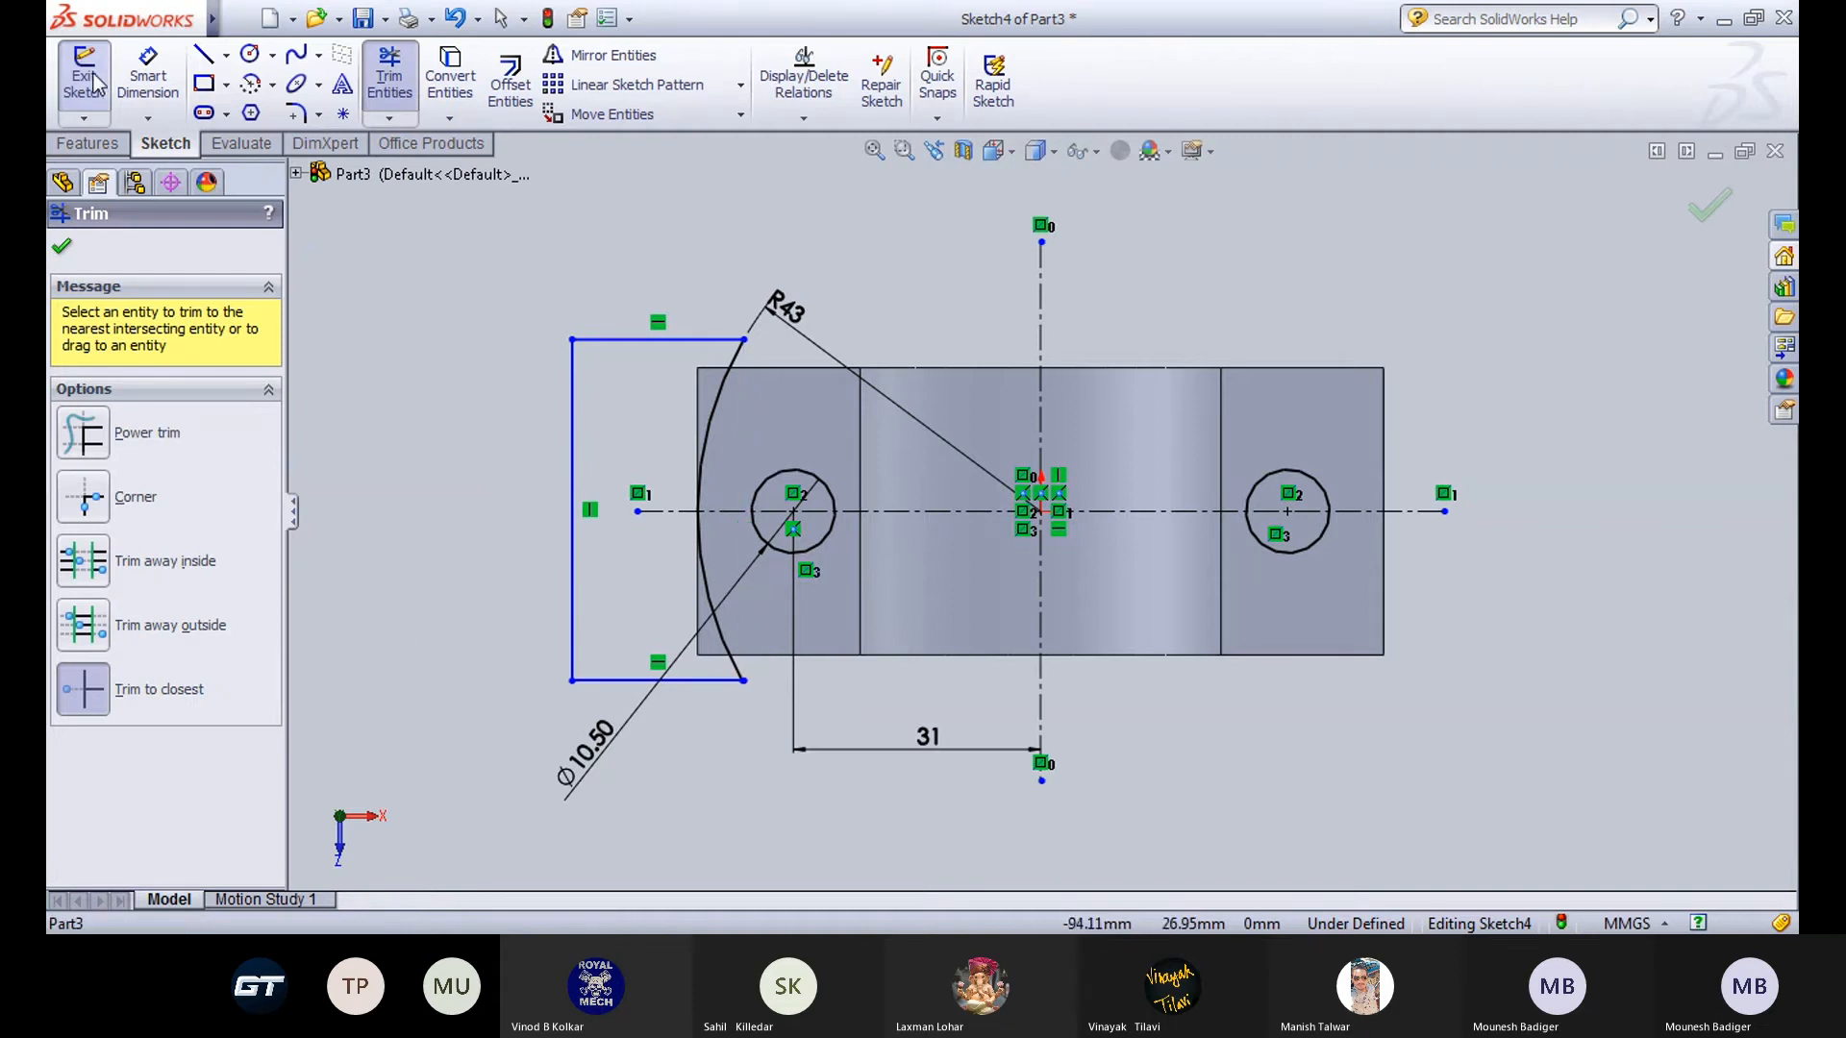
# Mirror the arc and the three remaining rectangle lines about the vertical centerline to the right flange.
pyautogui.click(601, 54)
pyautogui.moveTo(458, 233); pyautogui.dragTo(750, 744)
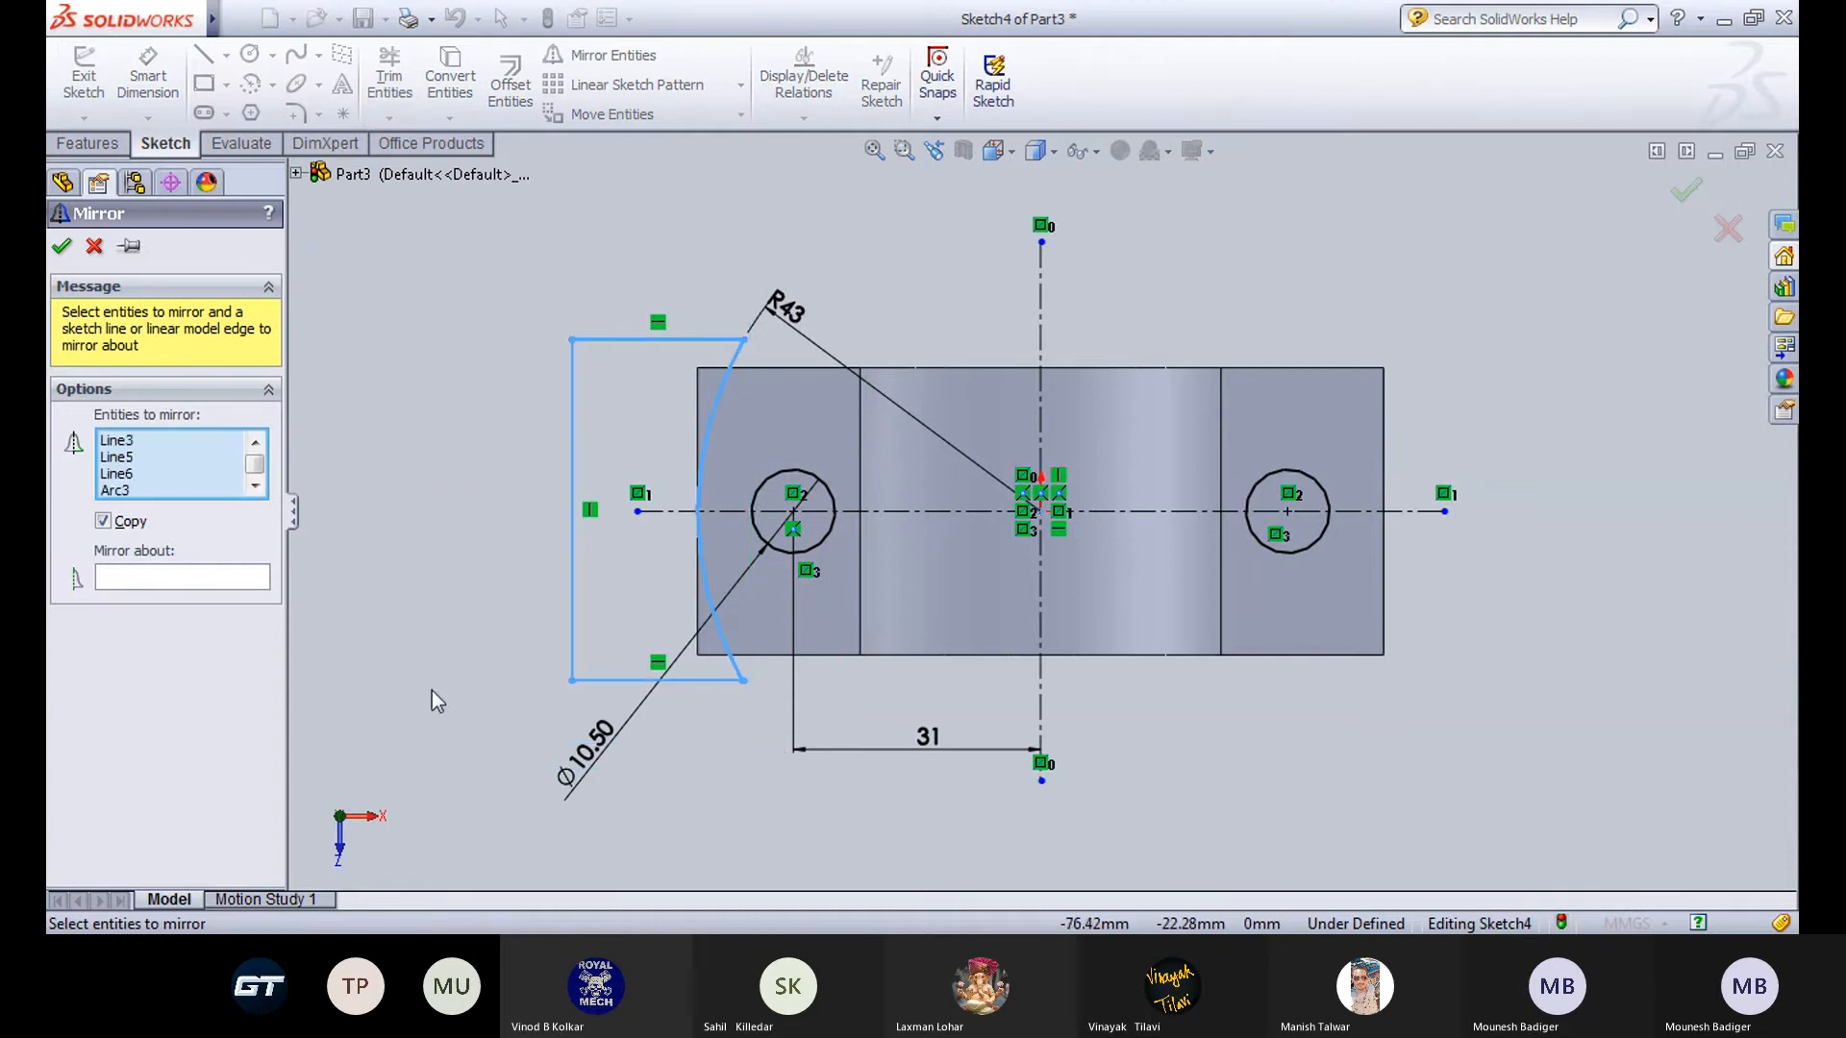
pyautogui.click(213, 577)
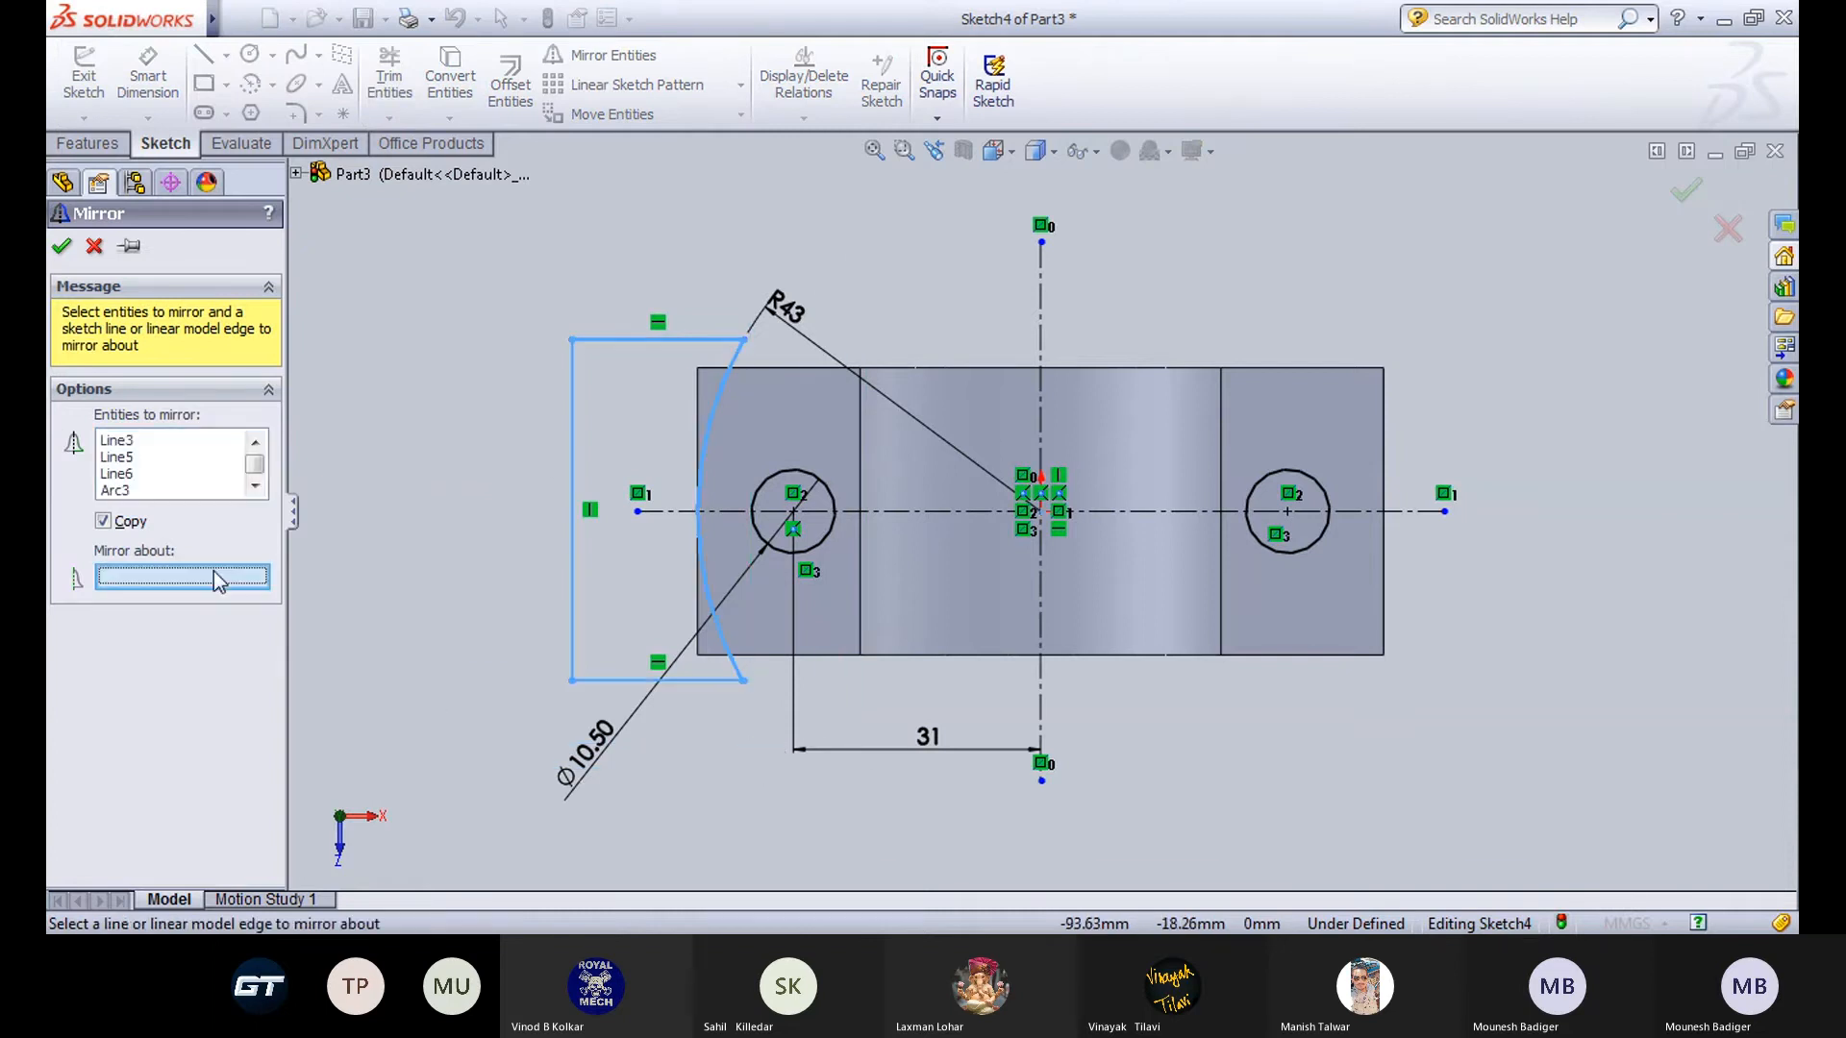
pyautogui.click(1038, 709)
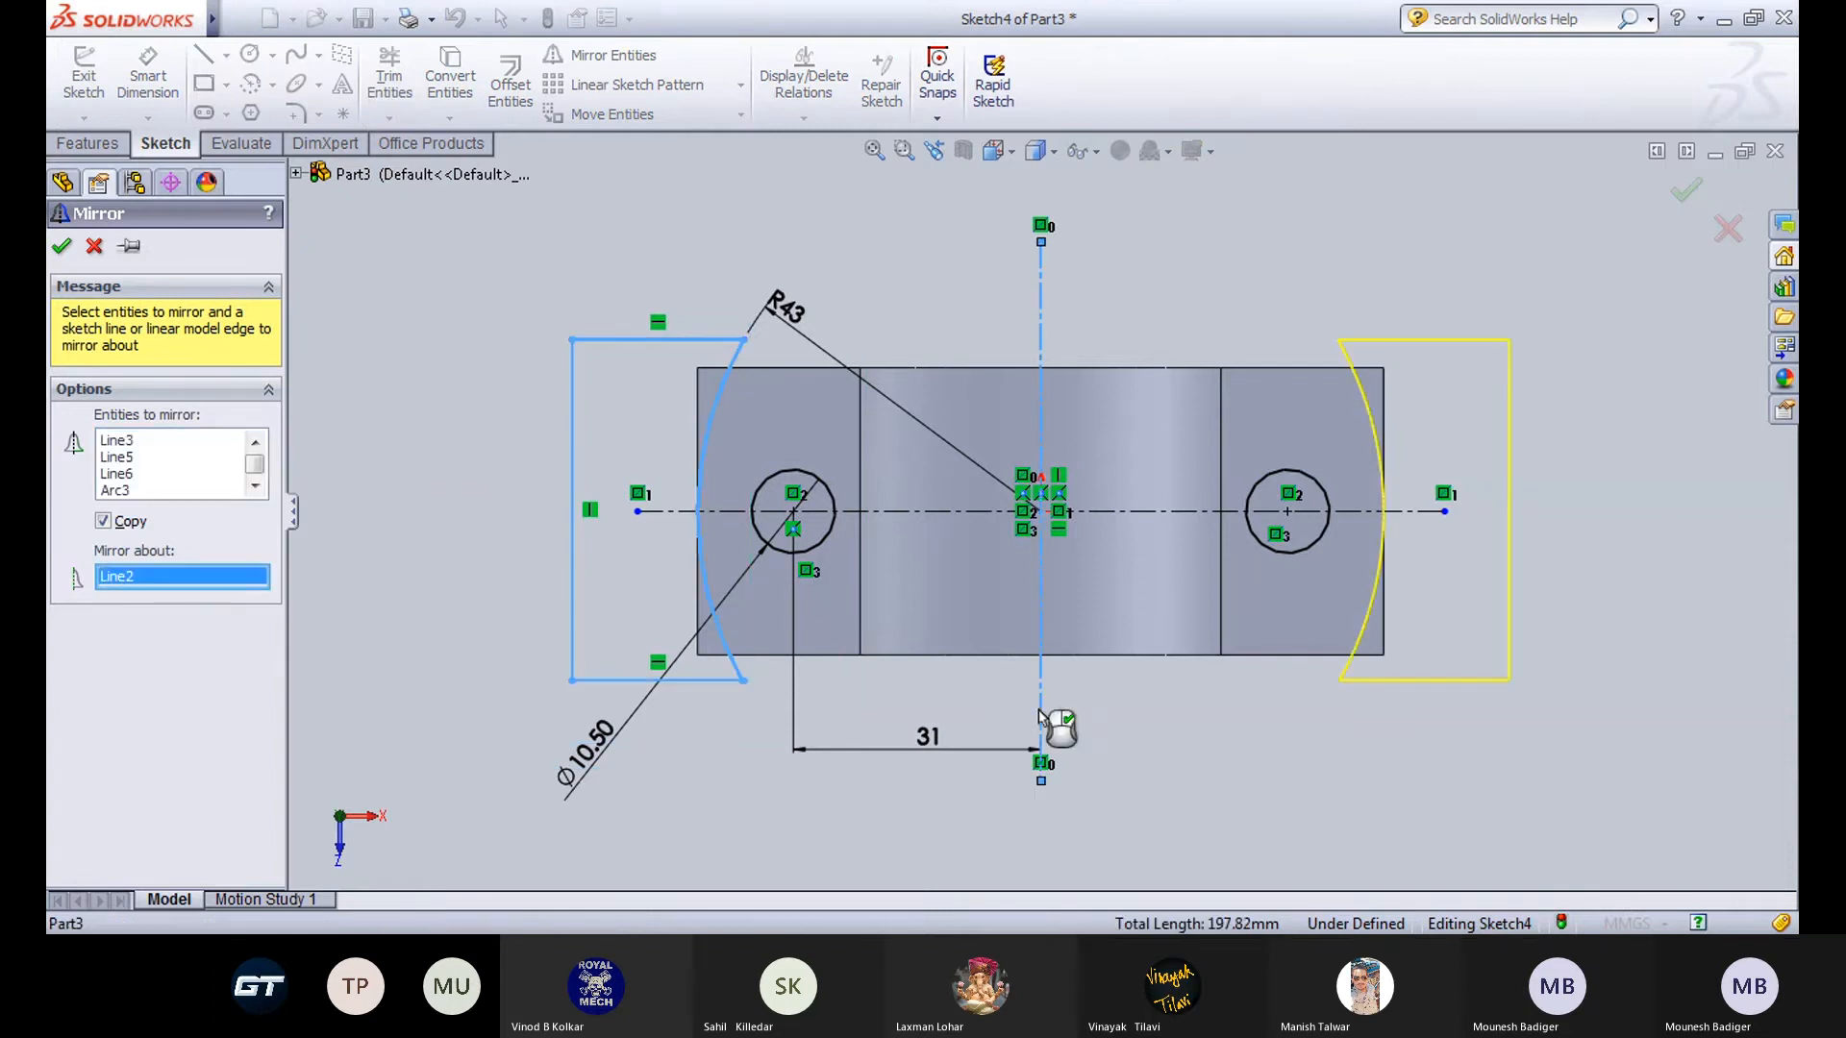
pyautogui.click(61, 247)
pyautogui.moveTo(536, 672); pyautogui.dragTo(593, 403, button='middle')
pyautogui.click(87, 143)
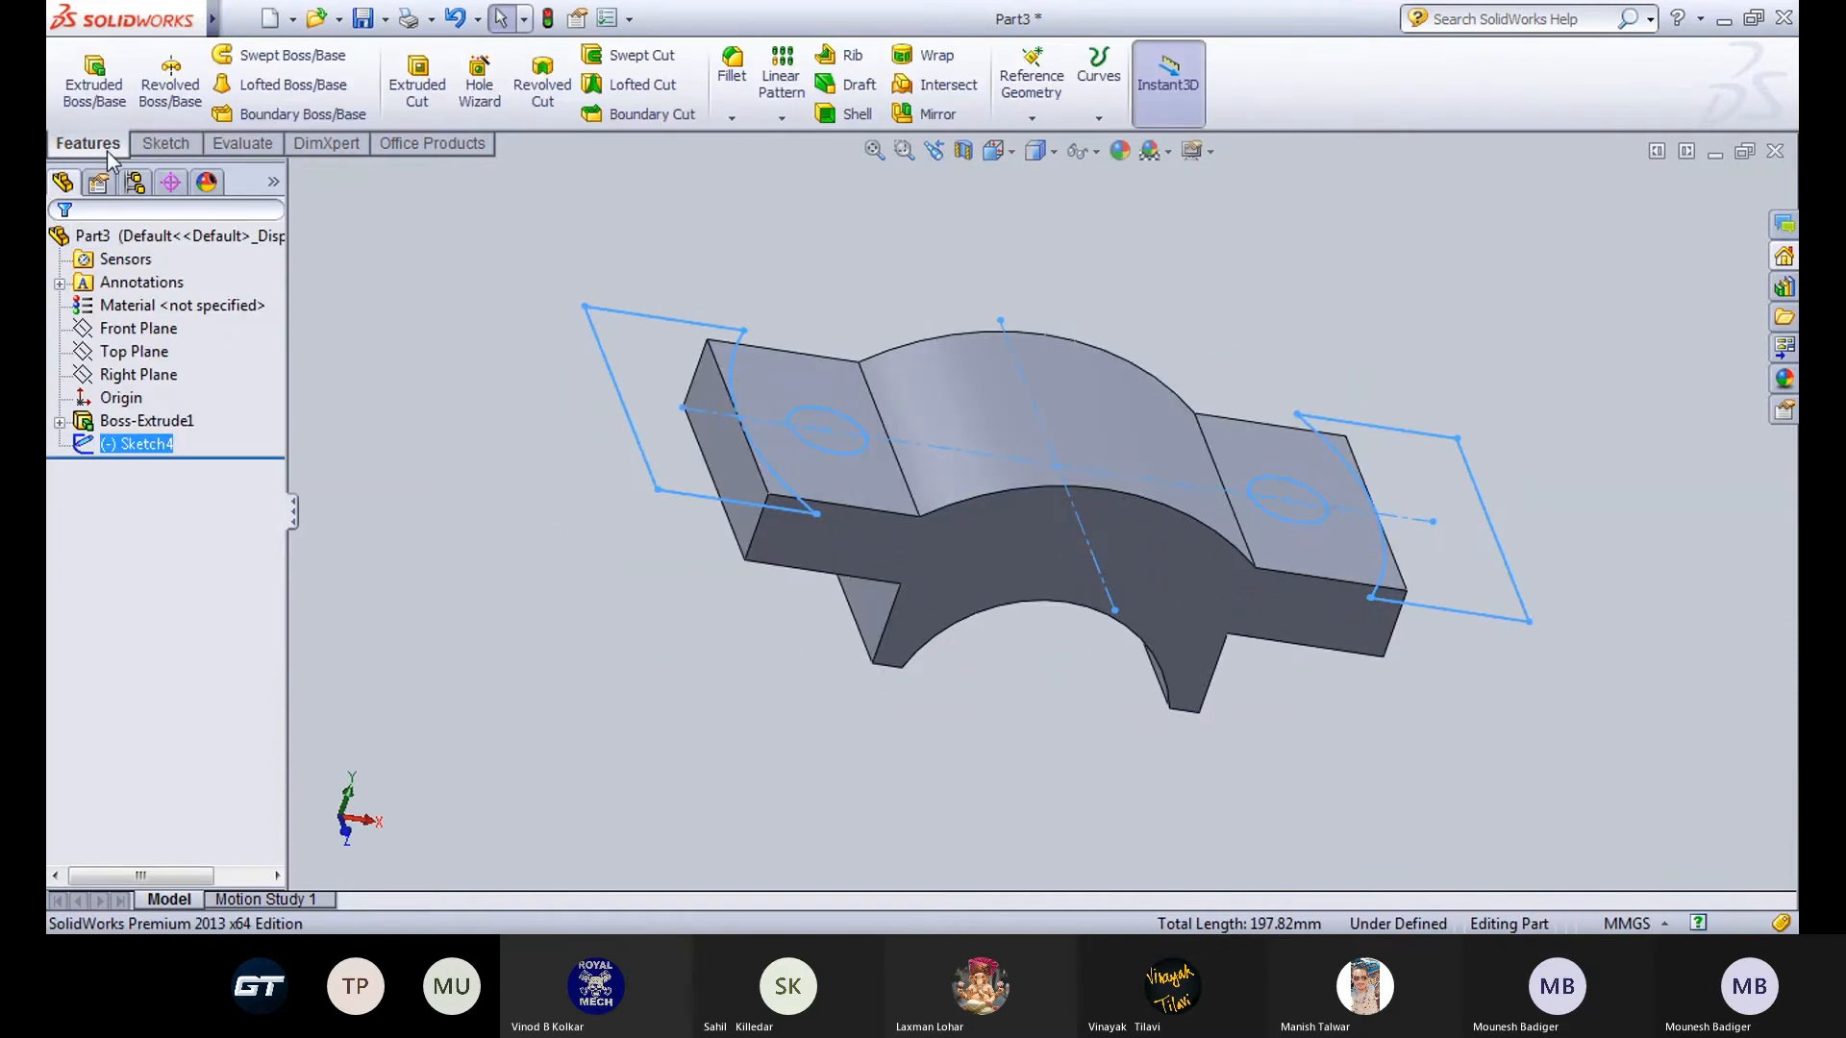
pyautogui.click(416, 92)
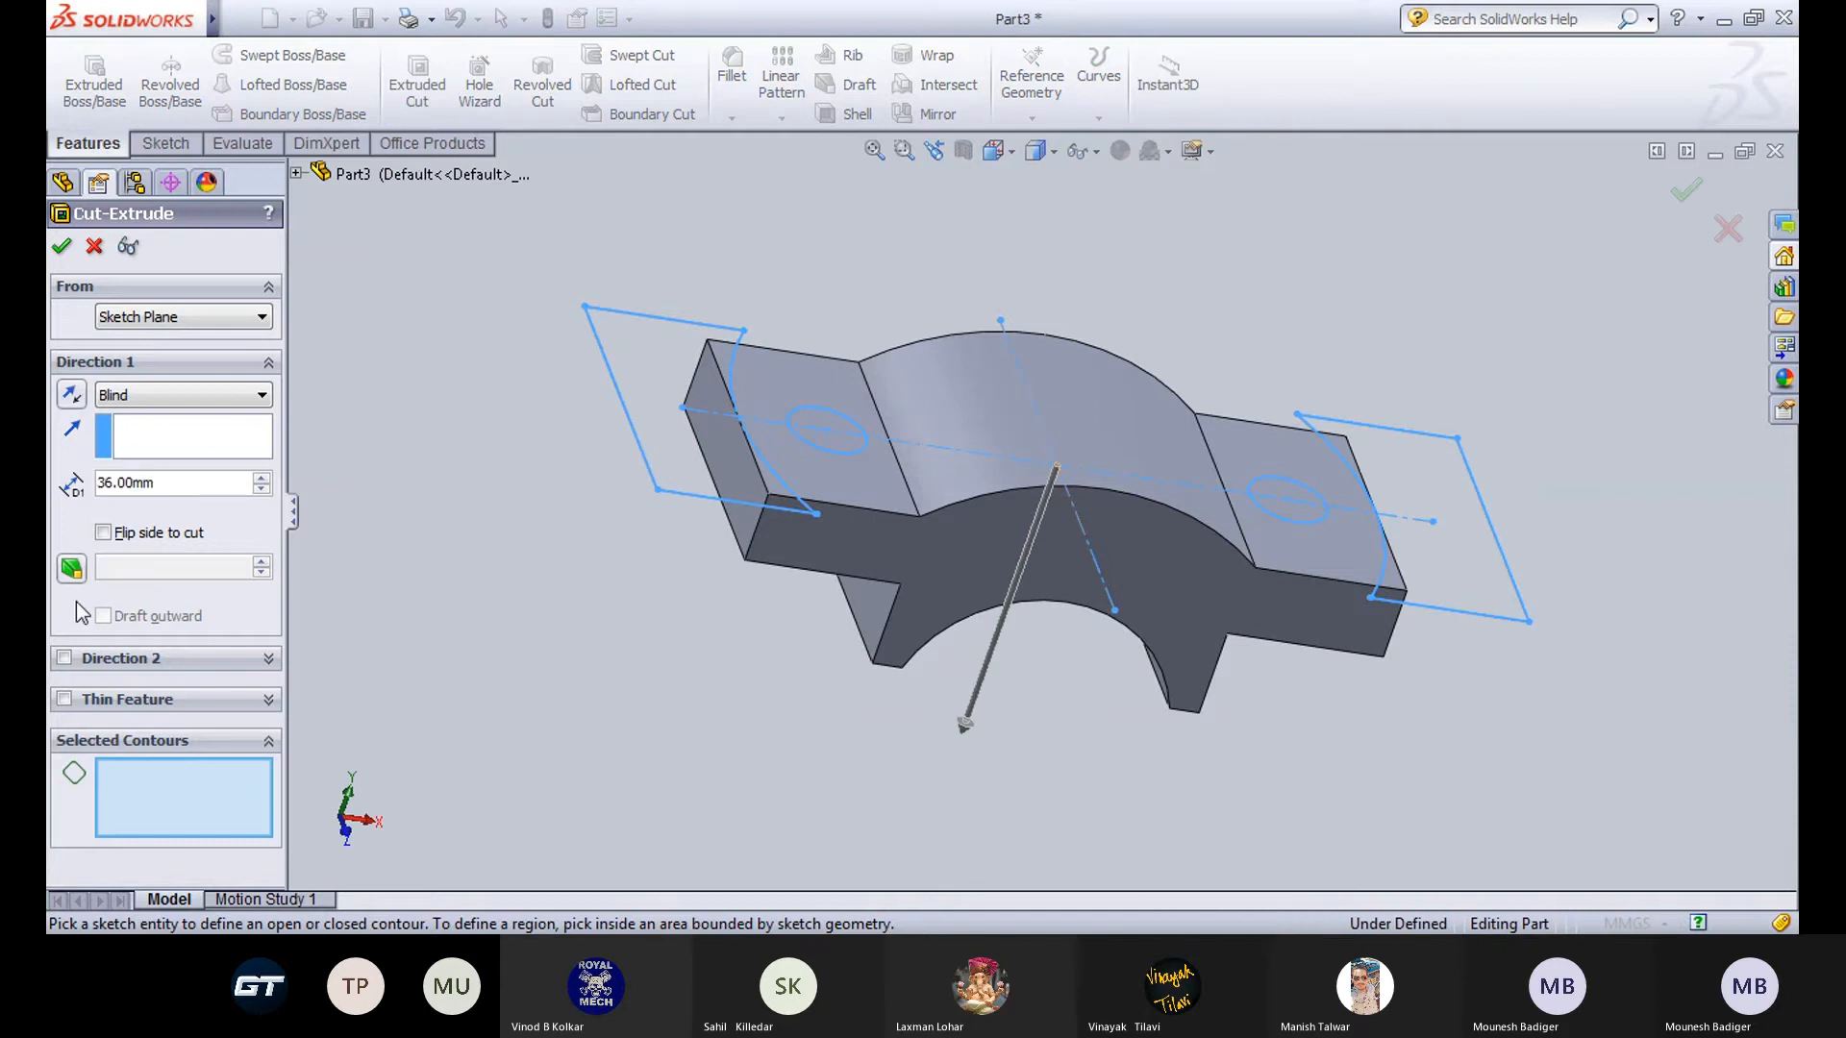
pyautogui.click(94, 248)
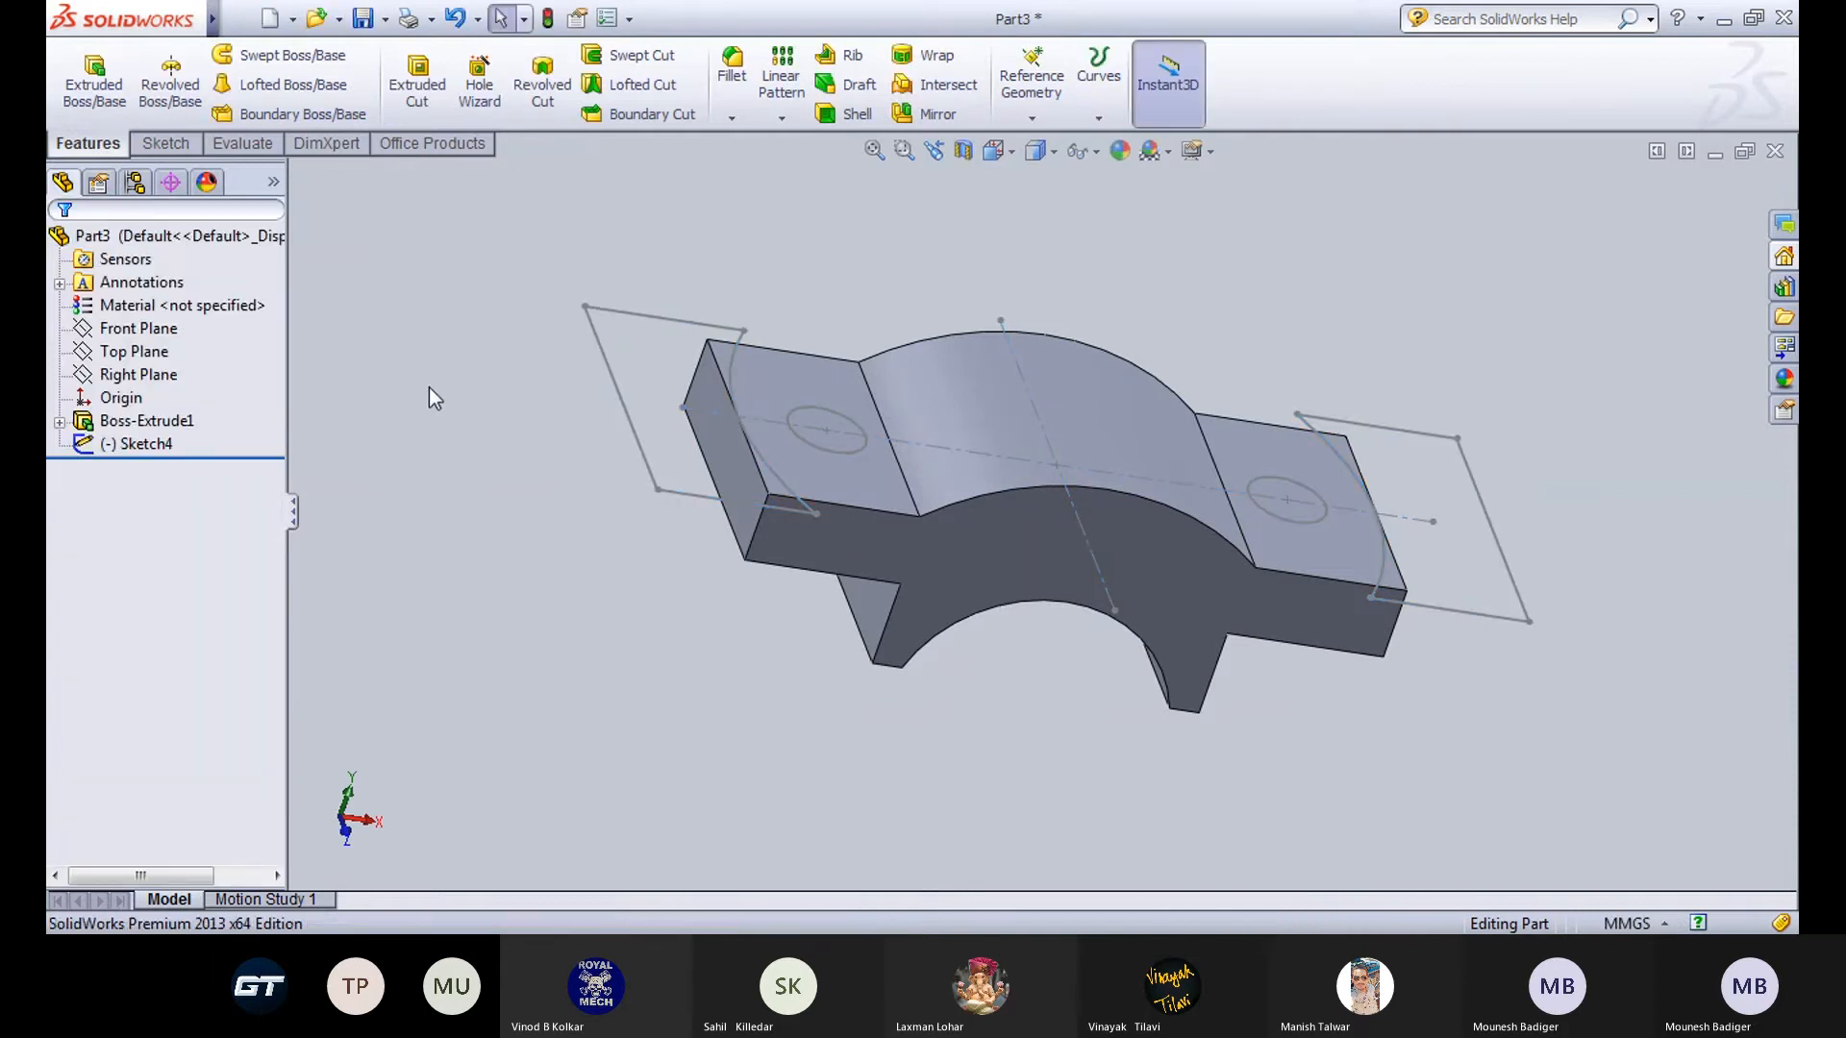
# Create a blind extruded cut 36 mm deep from Sketch4, using the two outer end regions and the two flange circles as contours.
pyautogui.click(423, 95)
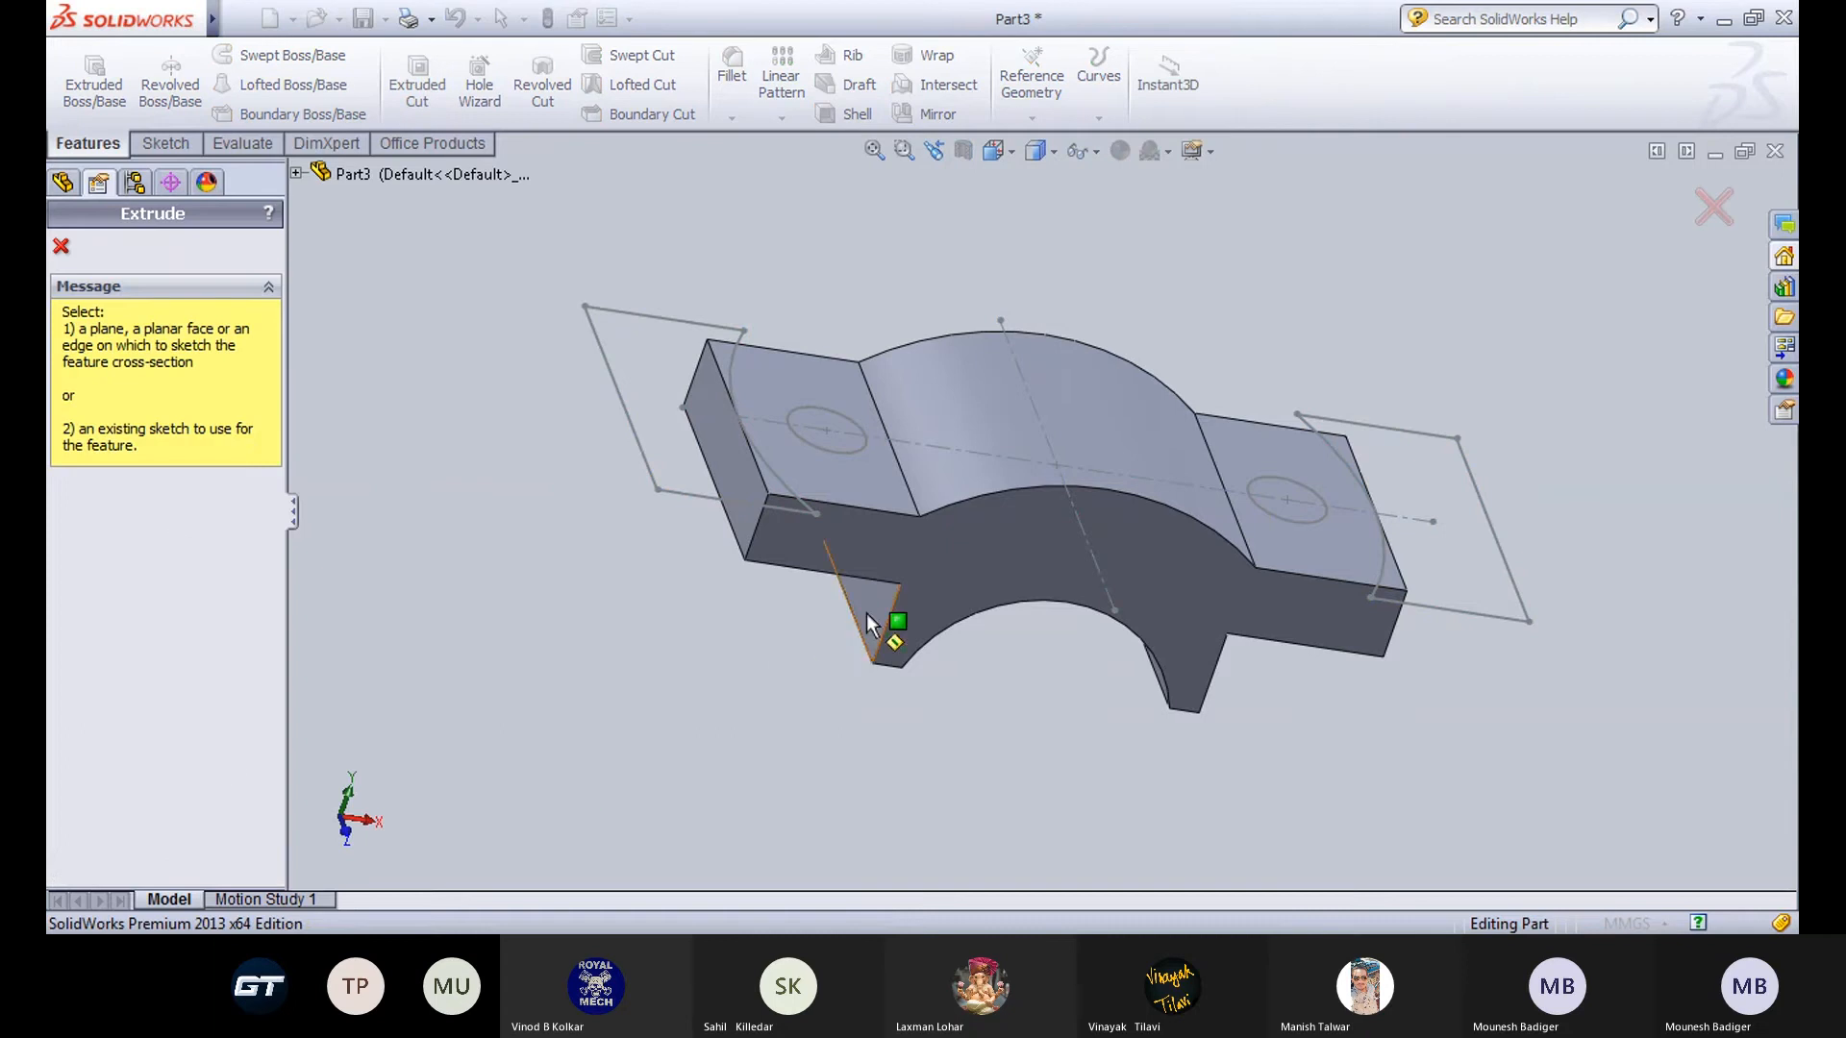
pyautogui.click(1096, 574)
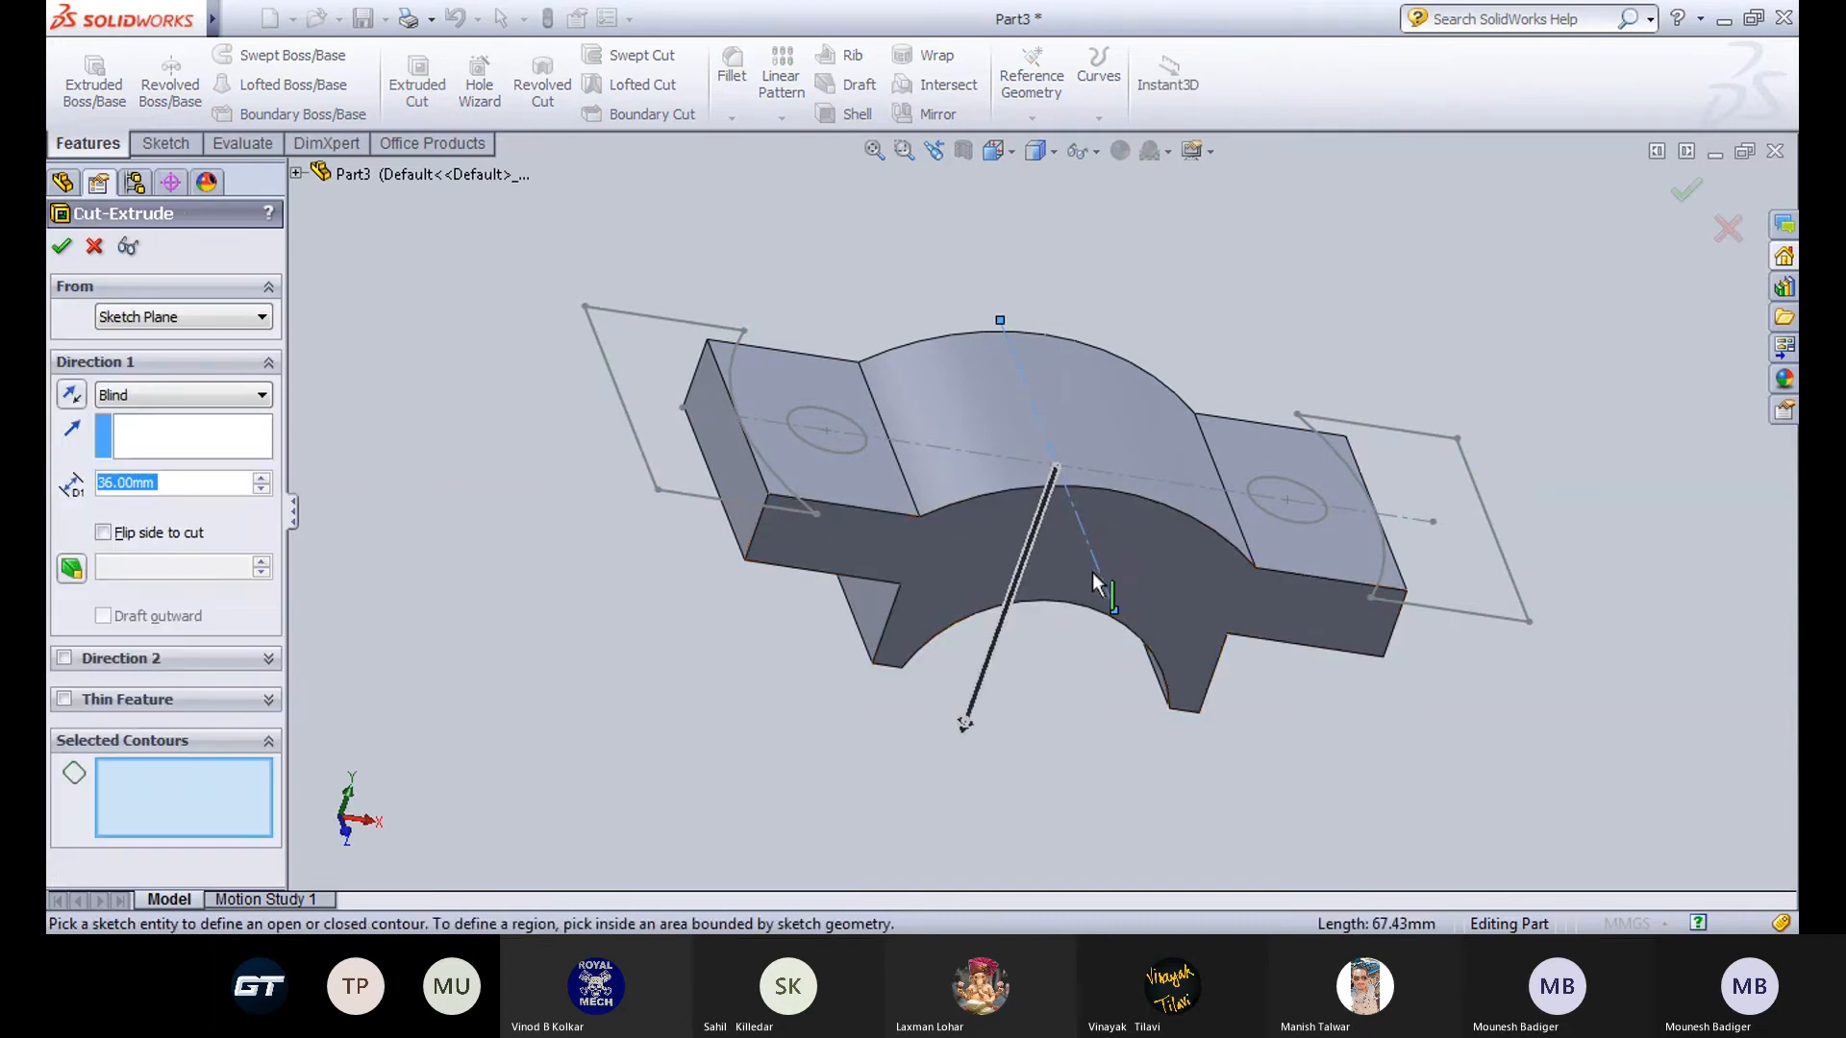
pyautogui.click(692, 398)
pyautogui.click(1460, 538)
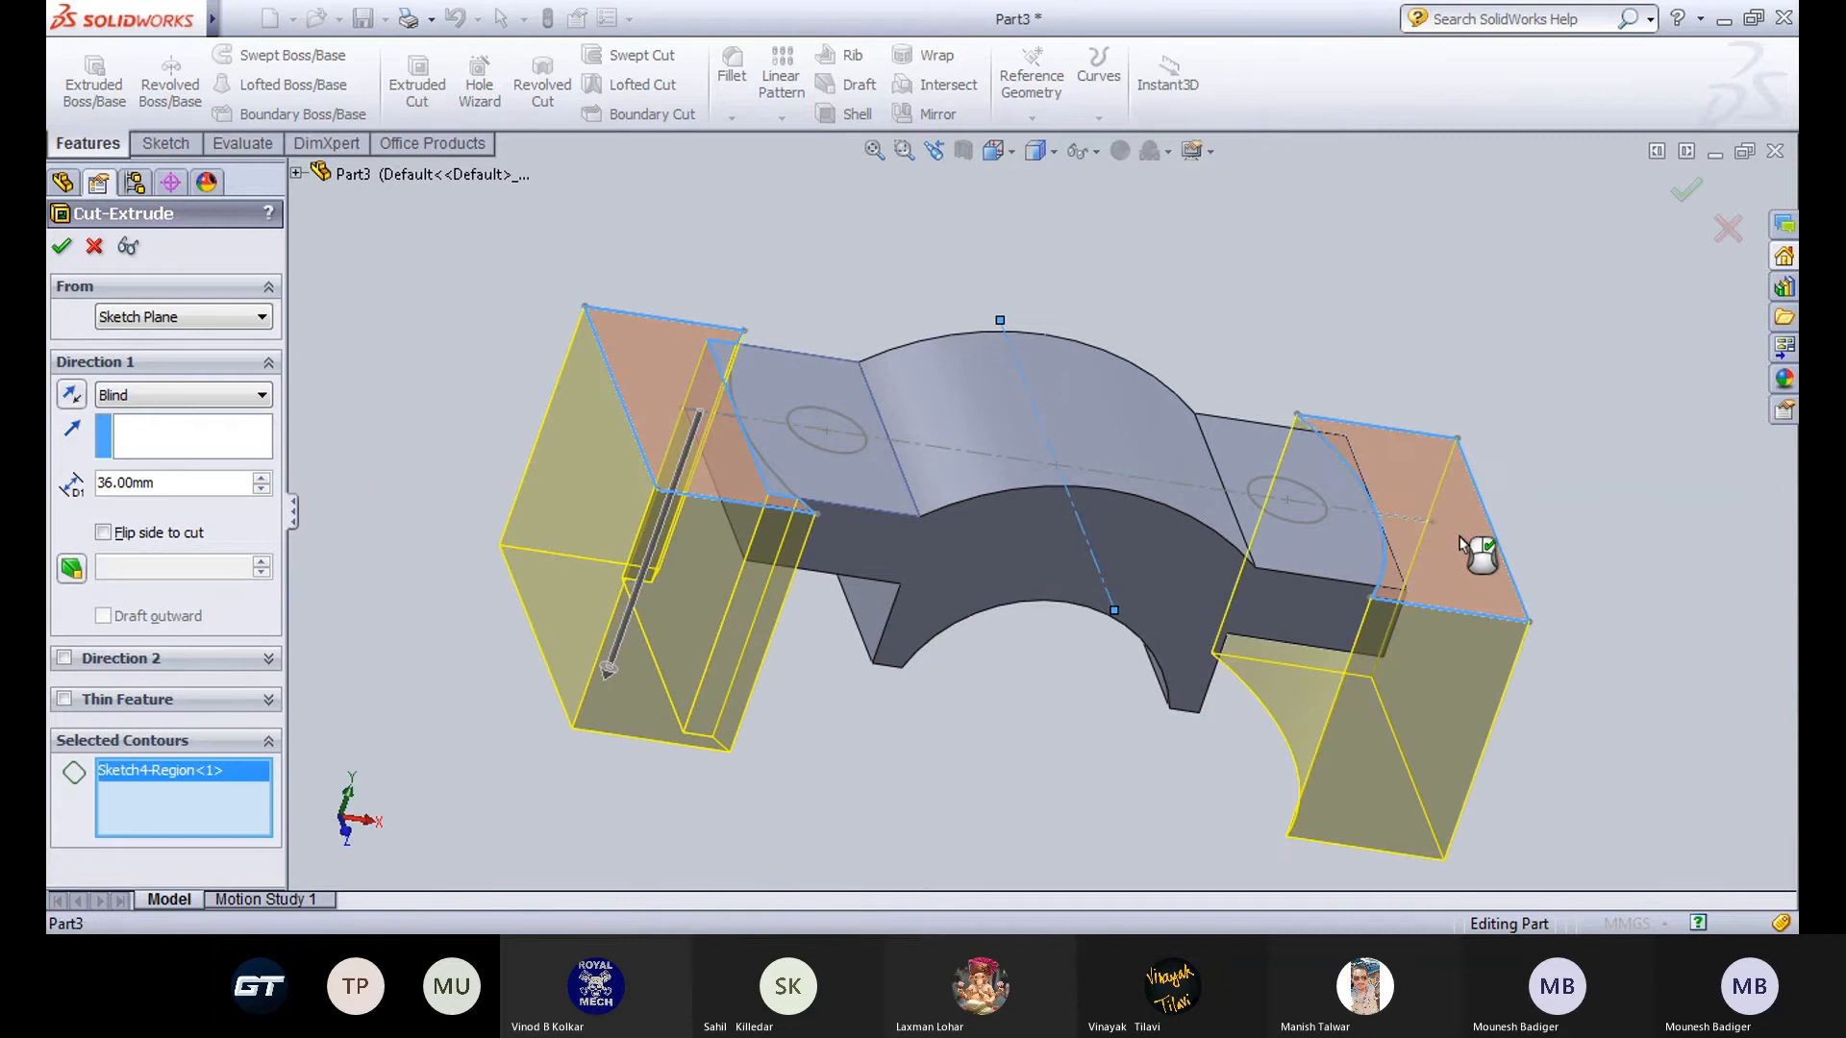
pyautogui.click(832, 442)
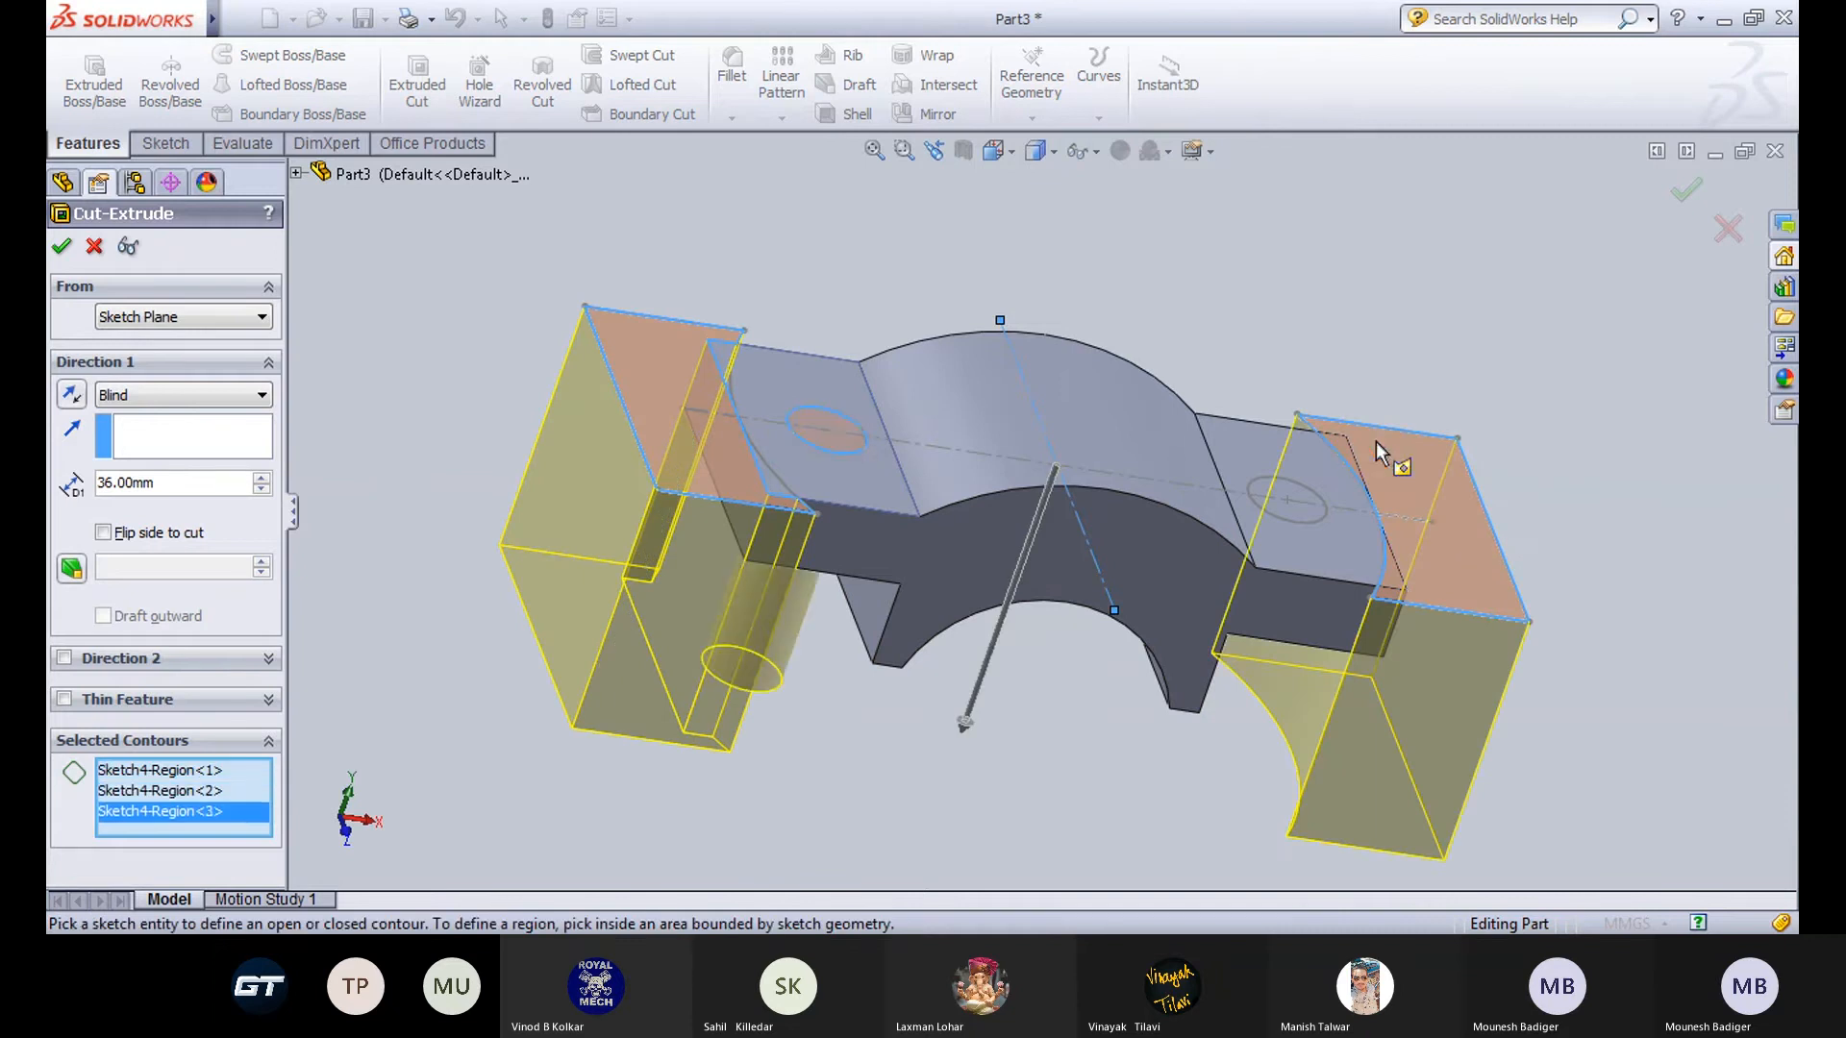
pyautogui.click(1306, 511)
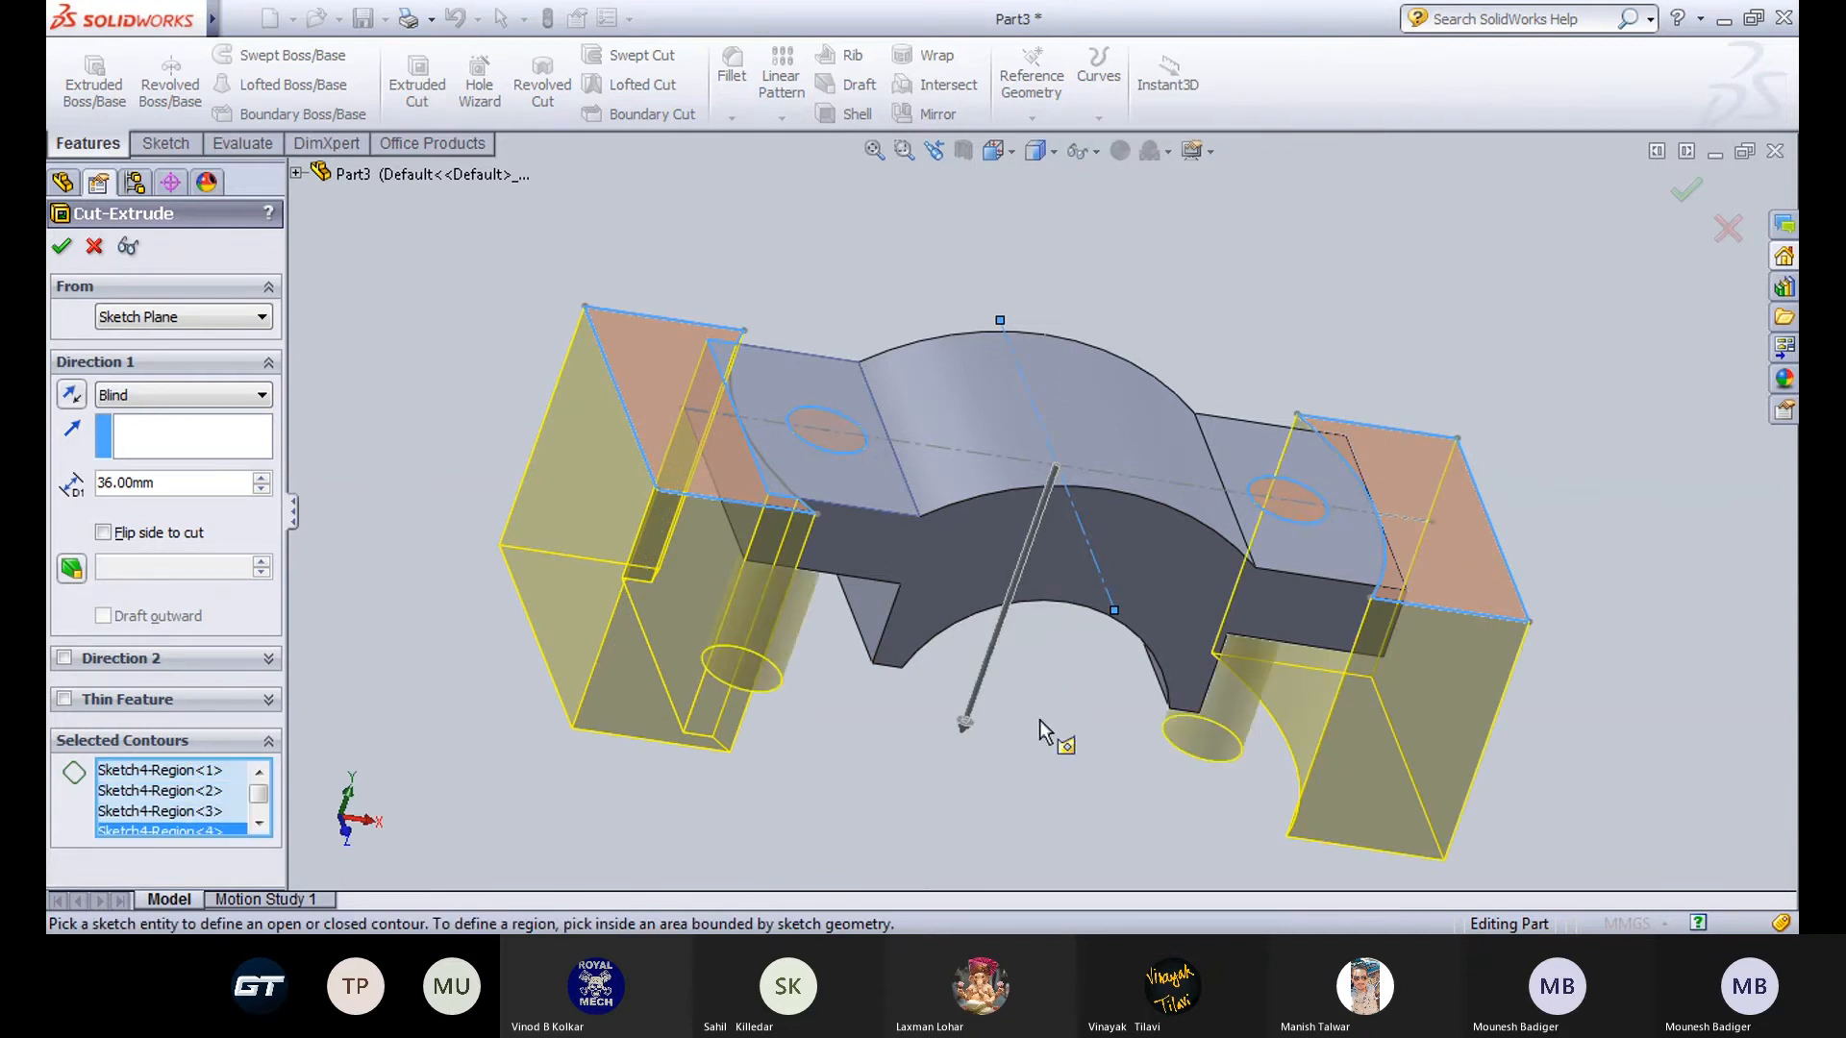
pyautogui.moveTo(1018, 648); pyautogui.dragTo(996, 465, button='middle')
pyautogui.moveTo(598, 525); pyautogui.dragTo(551, 610, button='middle')
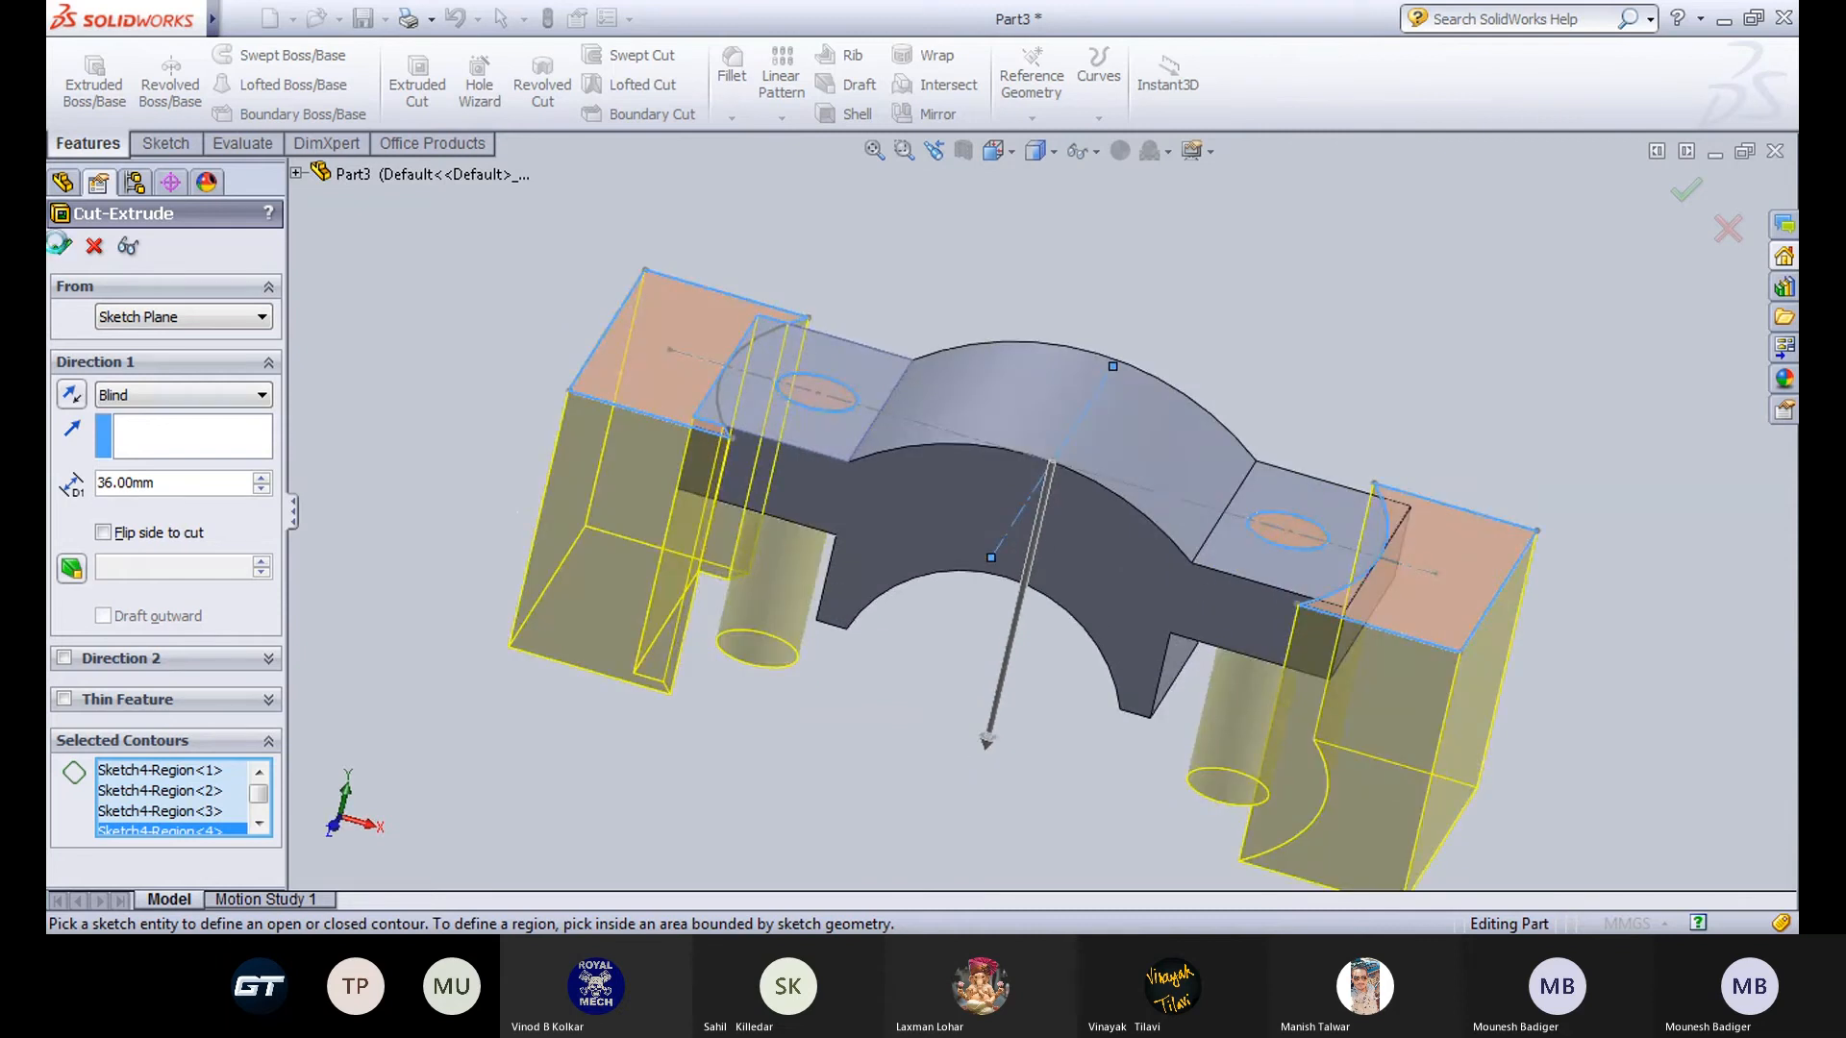
pyautogui.click(61, 252)
pyautogui.moveTo(441, 359); pyautogui.dragTo(591, 521, button='middle')
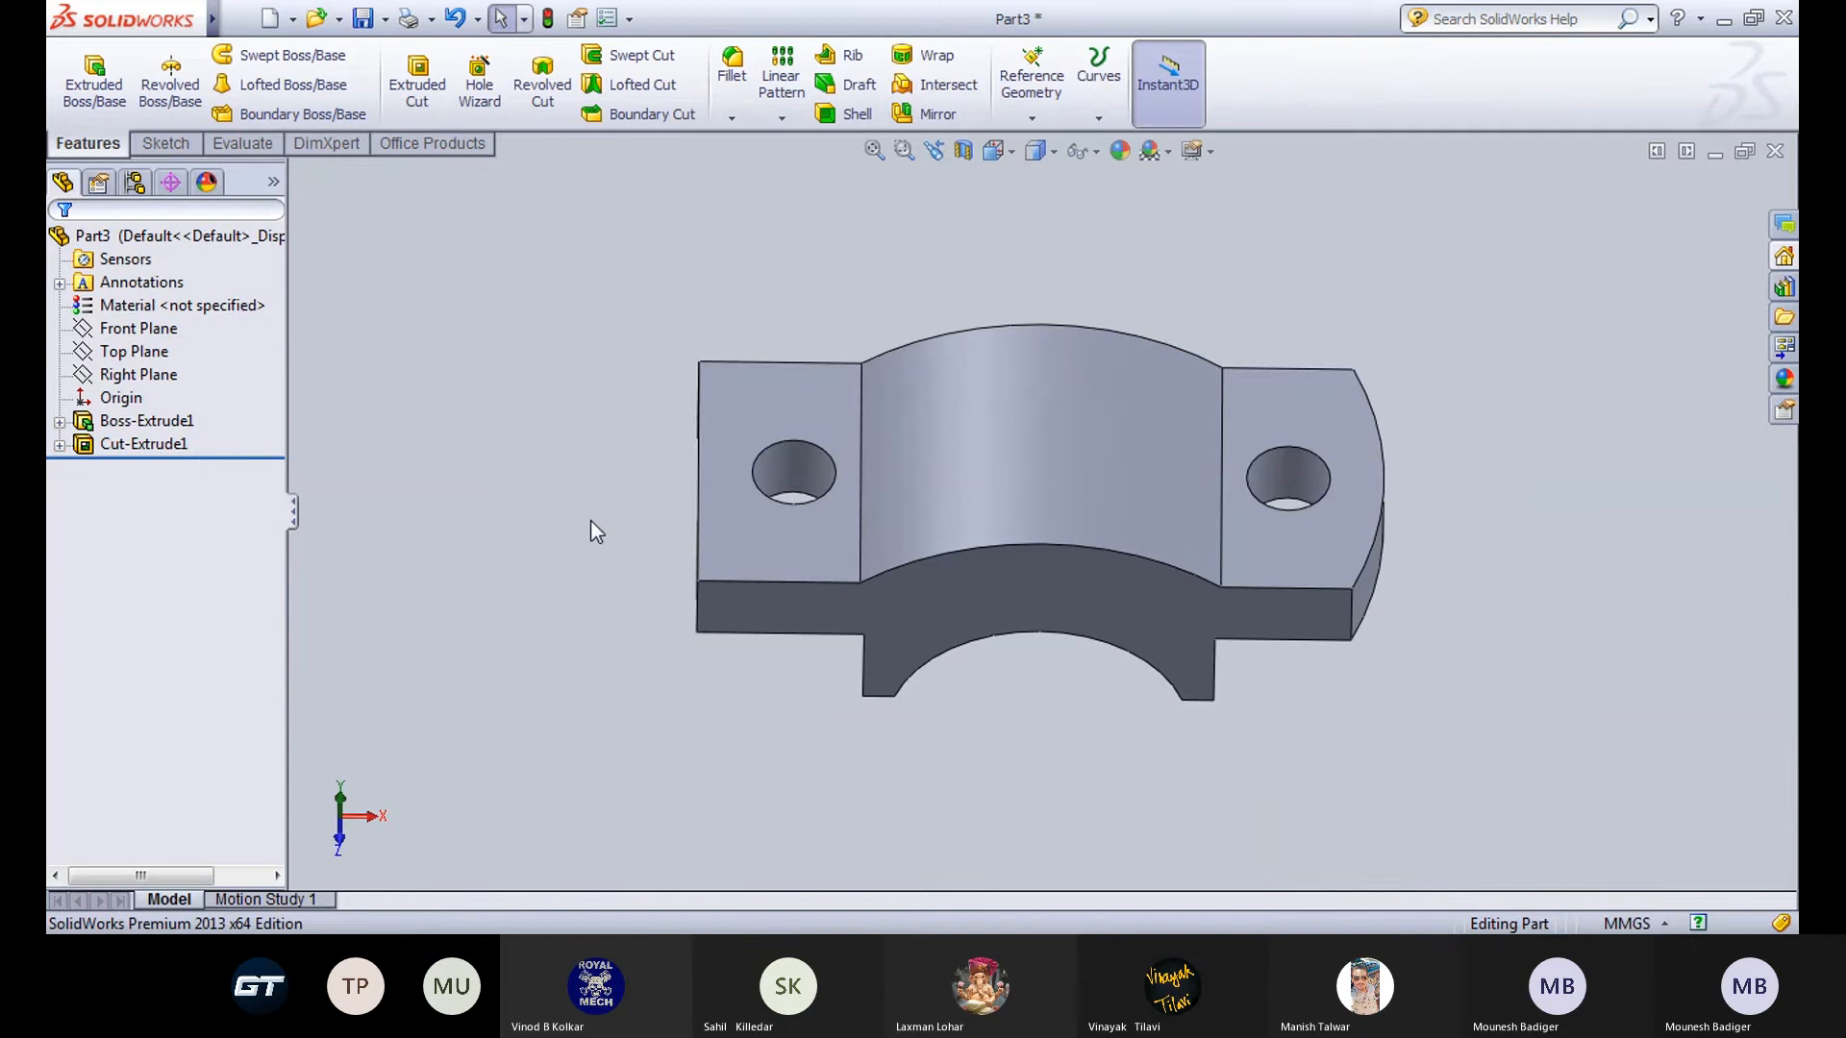
pyautogui.moveTo(534, 605); pyautogui.dragTo(567, 610, button='middle')
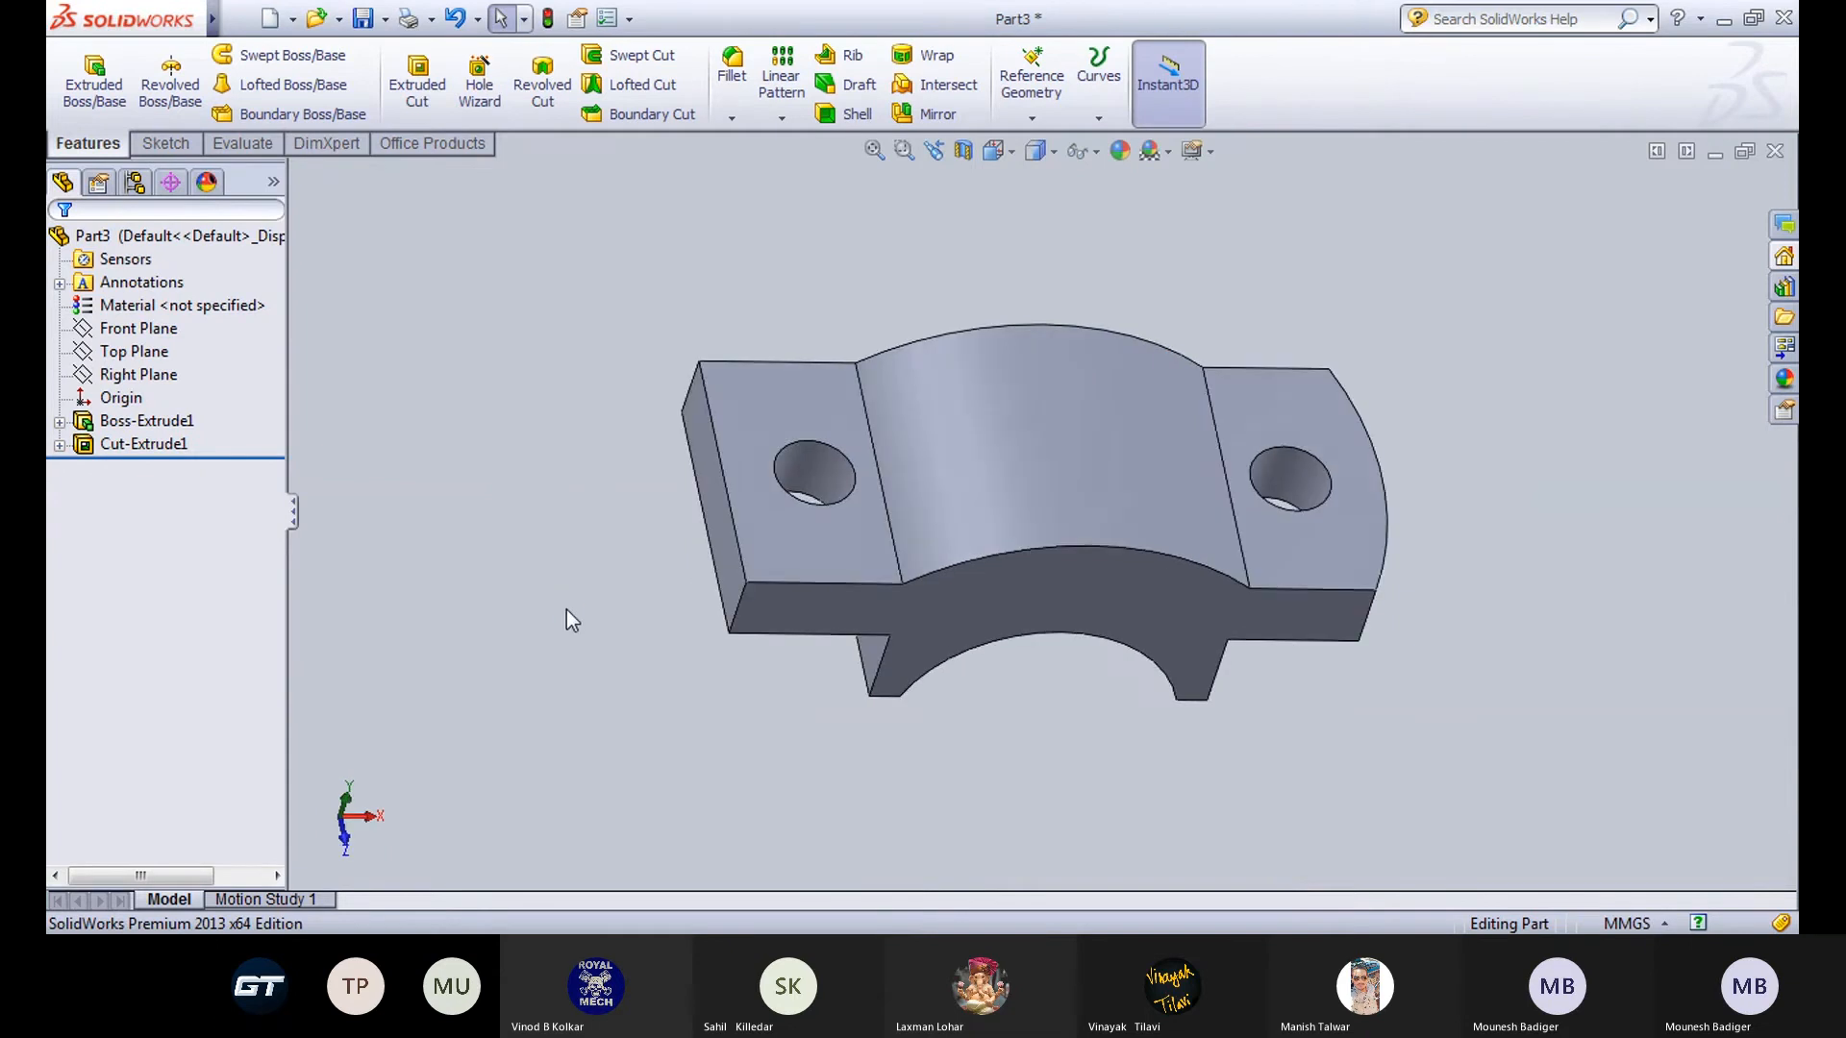
# Undo the last extruded cut so that Sketch4 is free for use again.
pyautogui.hotkey('ctrl', 'z')
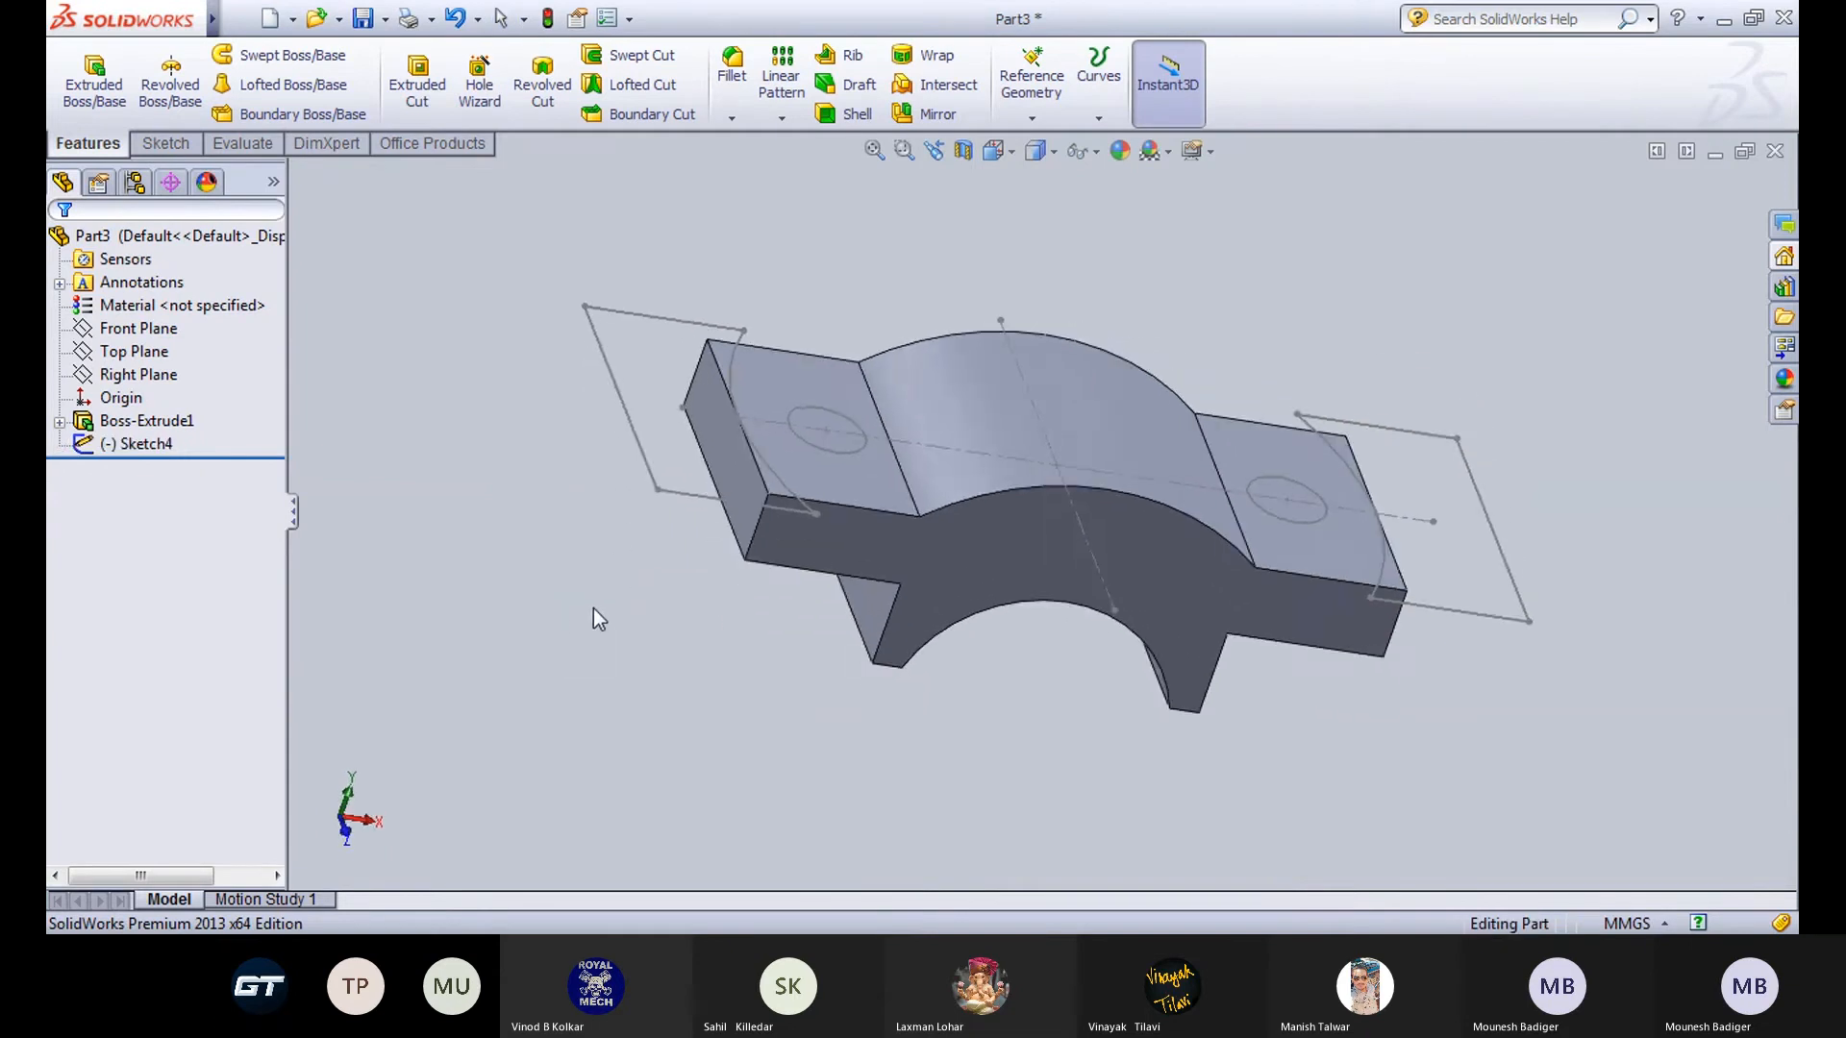
pyautogui.moveTo(592, 609); pyautogui.dragTo(556, 625, button='middle')
pyautogui.scroll(-2, 927, 379)
pyautogui.scroll(2, 879, 405)
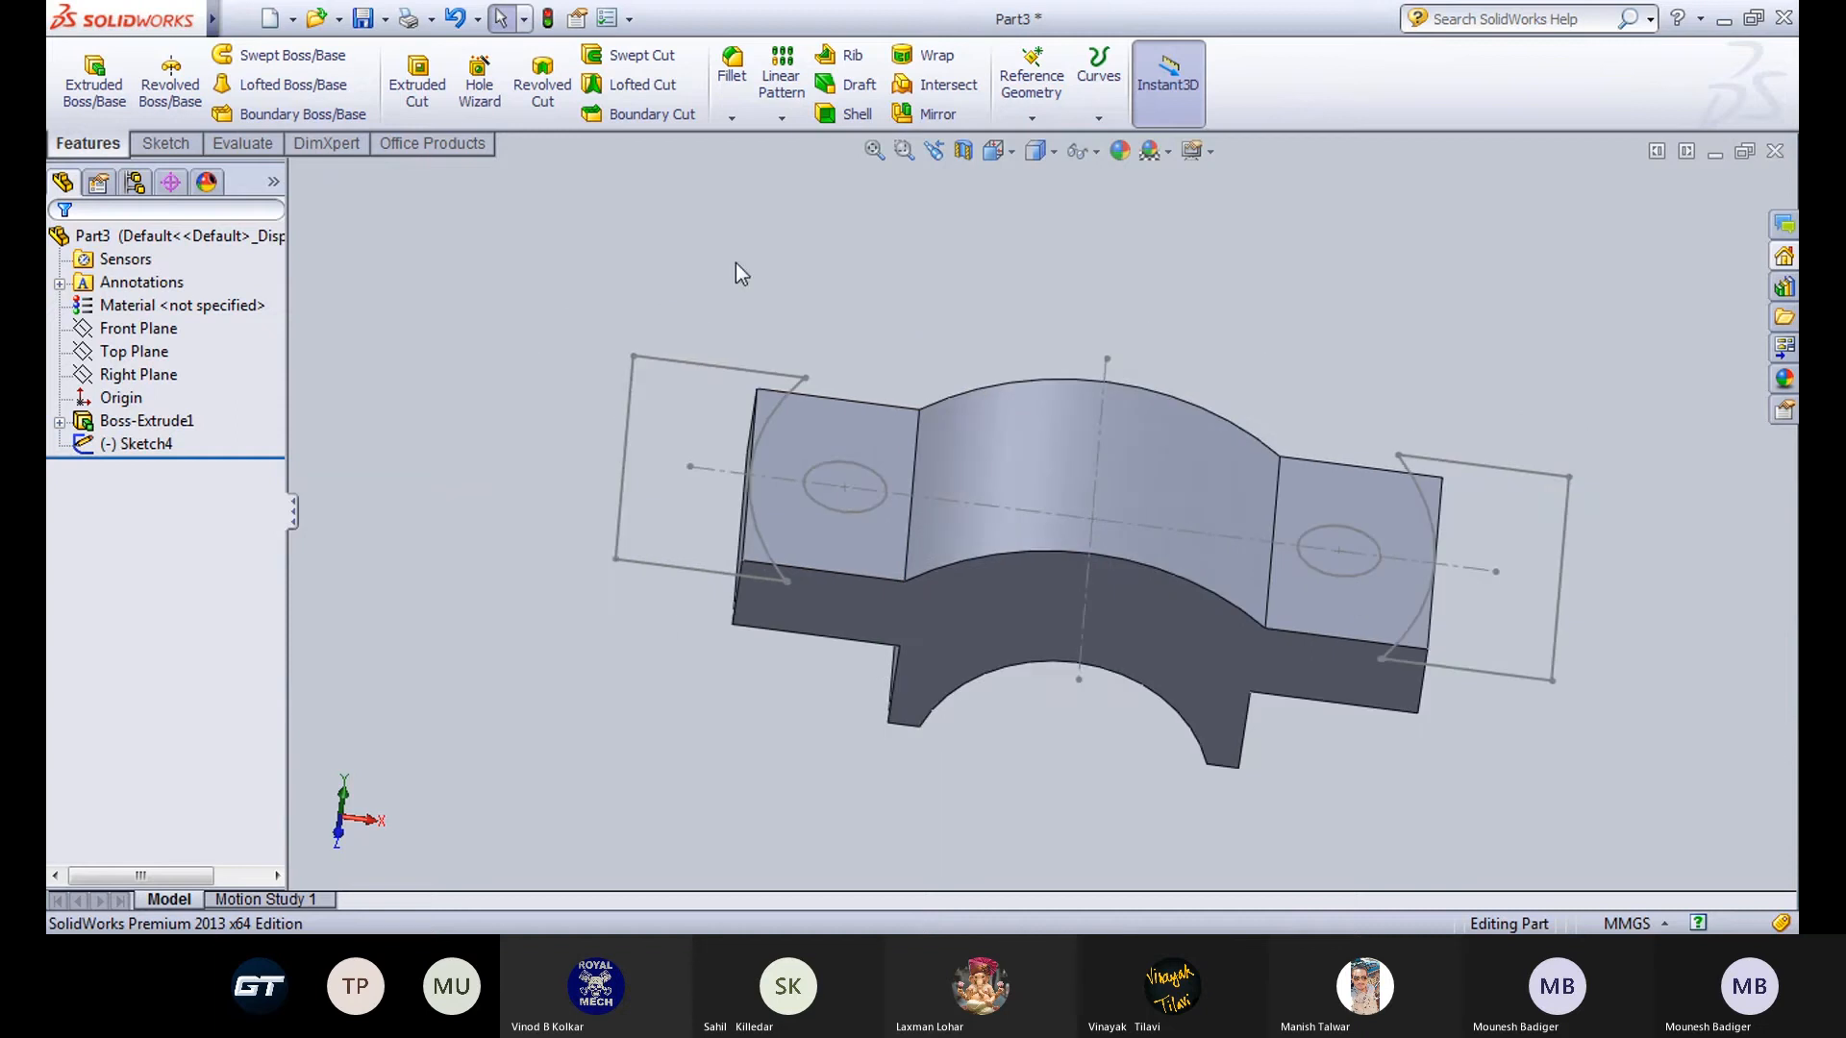
# Try a blind 36 mm extruded cut of Sketch4's two outer end regions and both flange circles, and undo it.
pyautogui.click(417, 79)
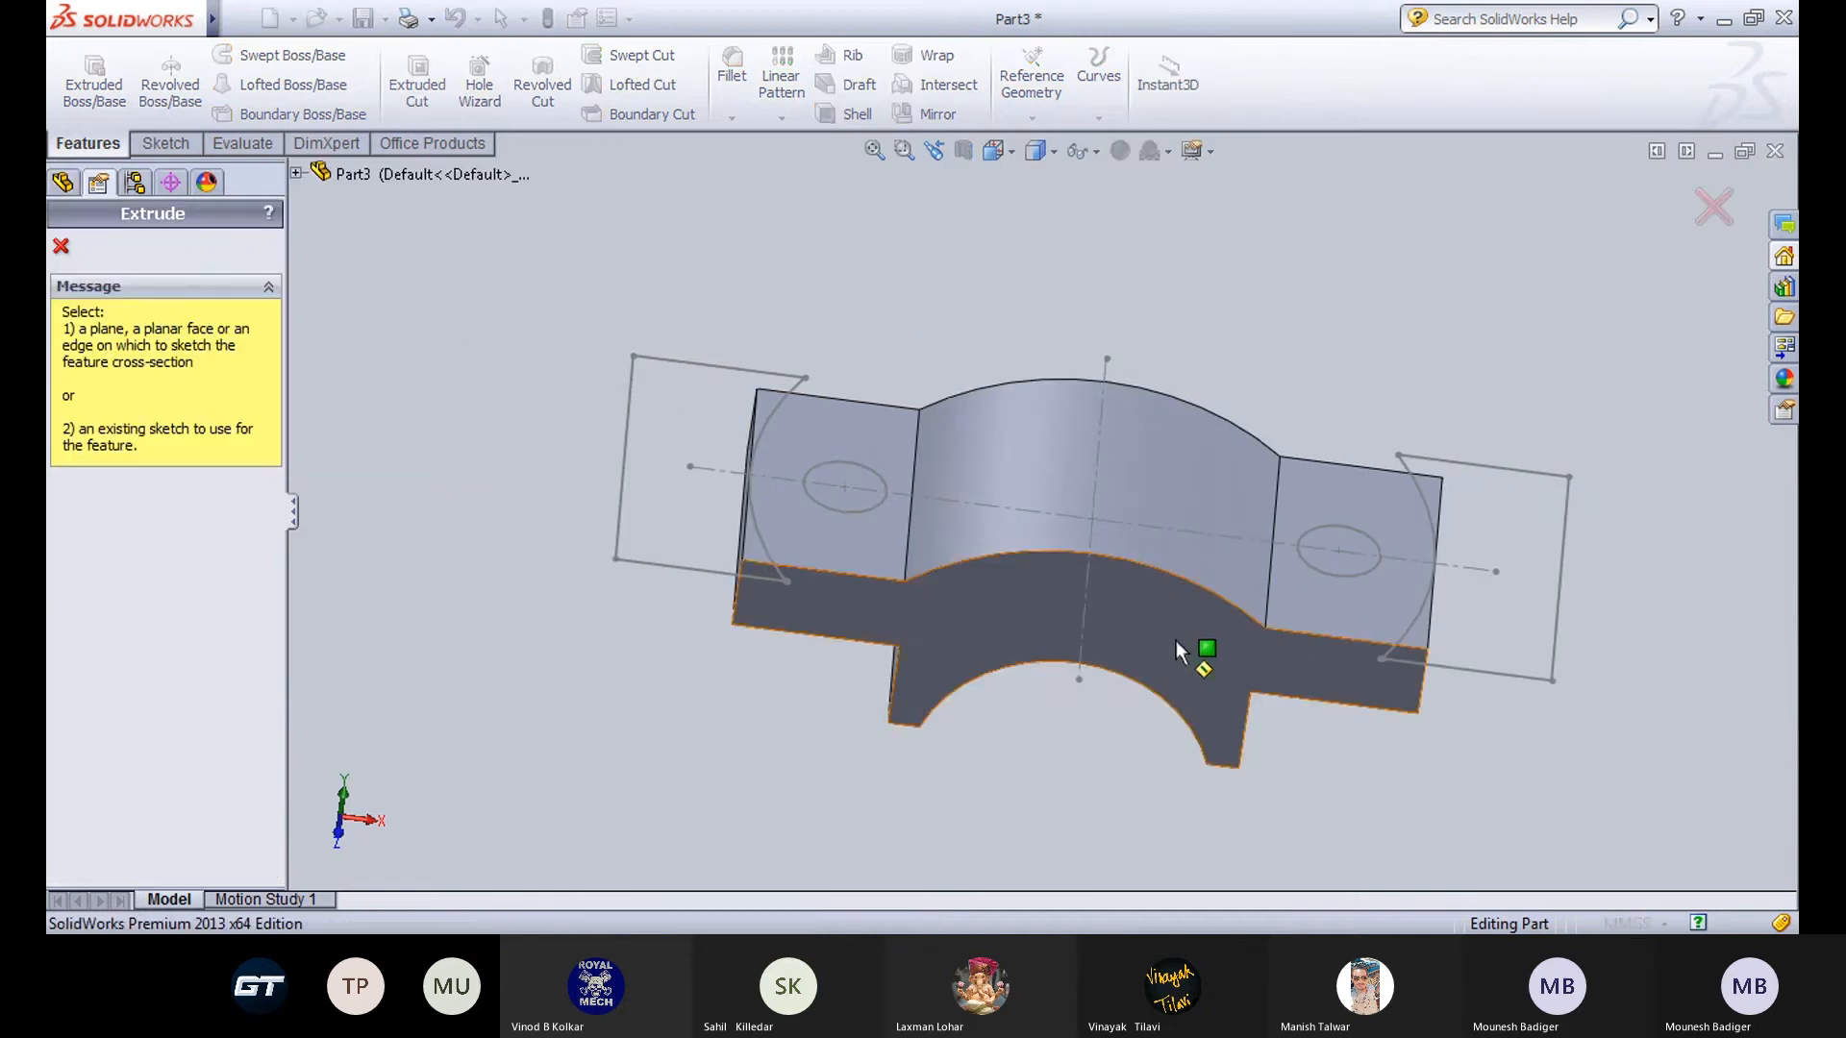
pyautogui.click(1083, 676)
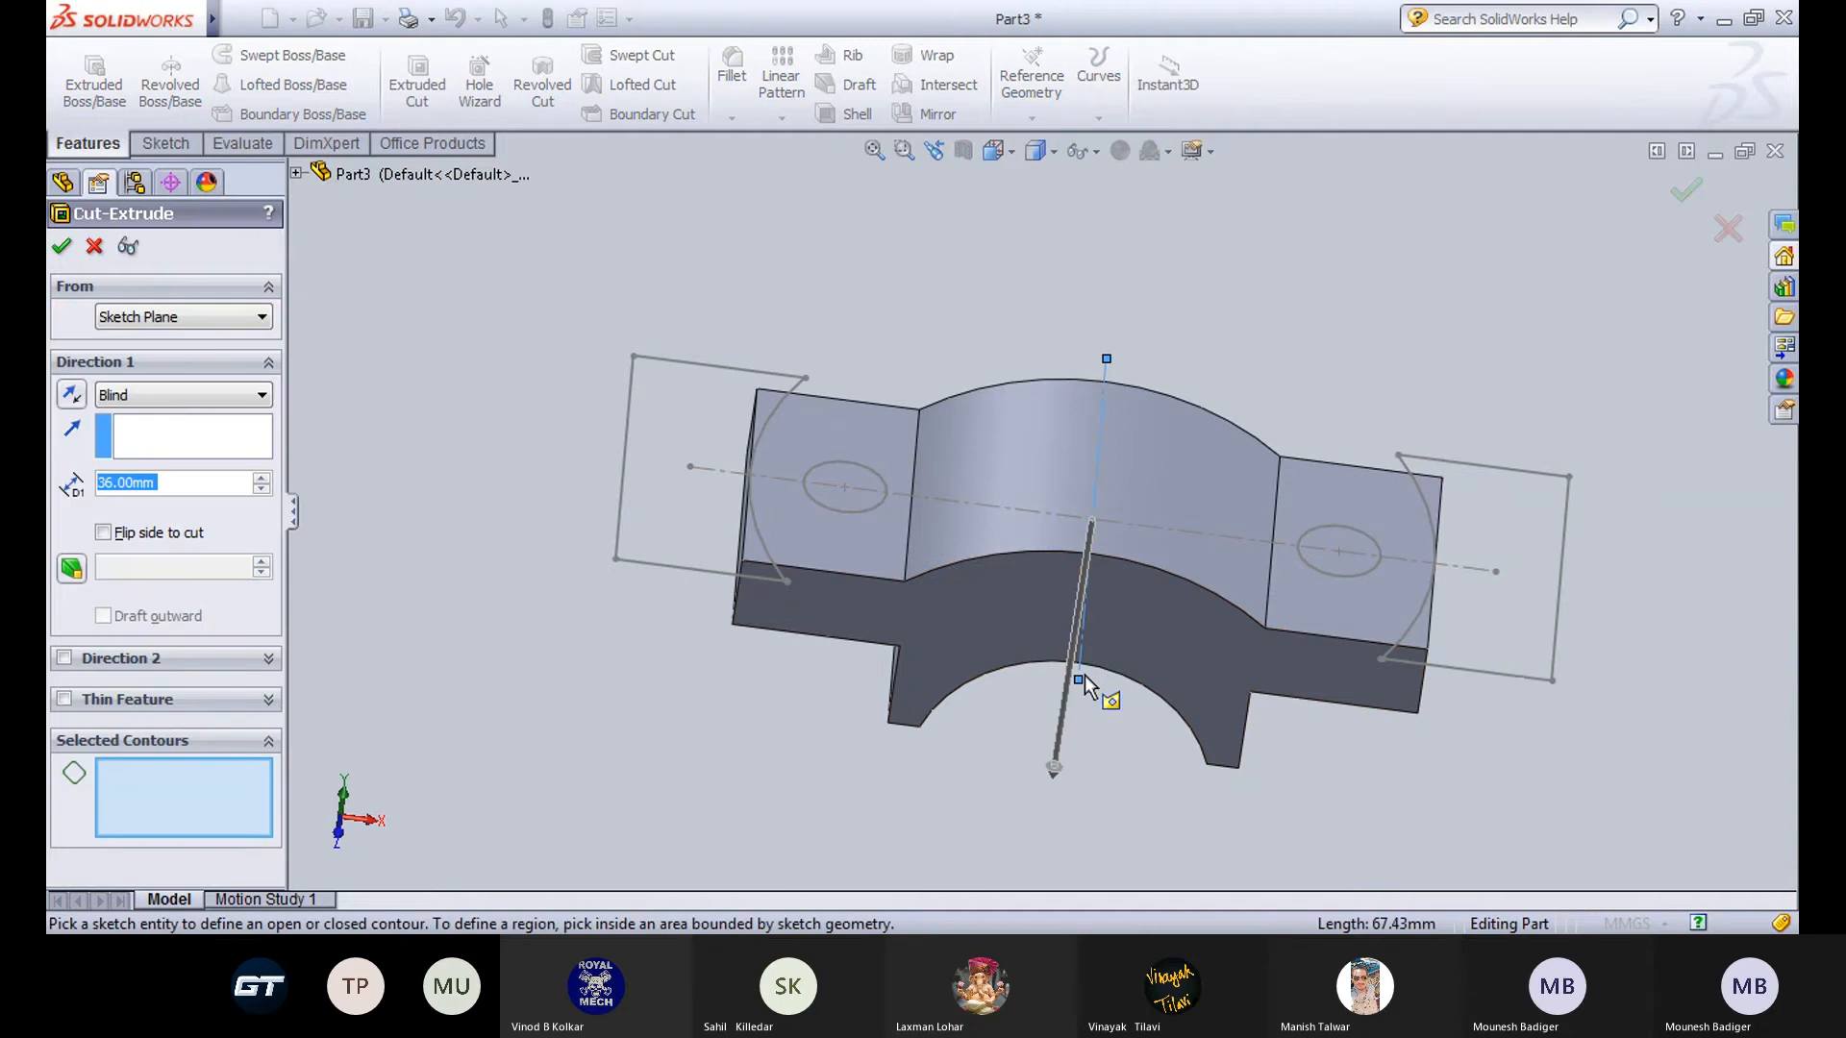
pyautogui.click(669, 458)
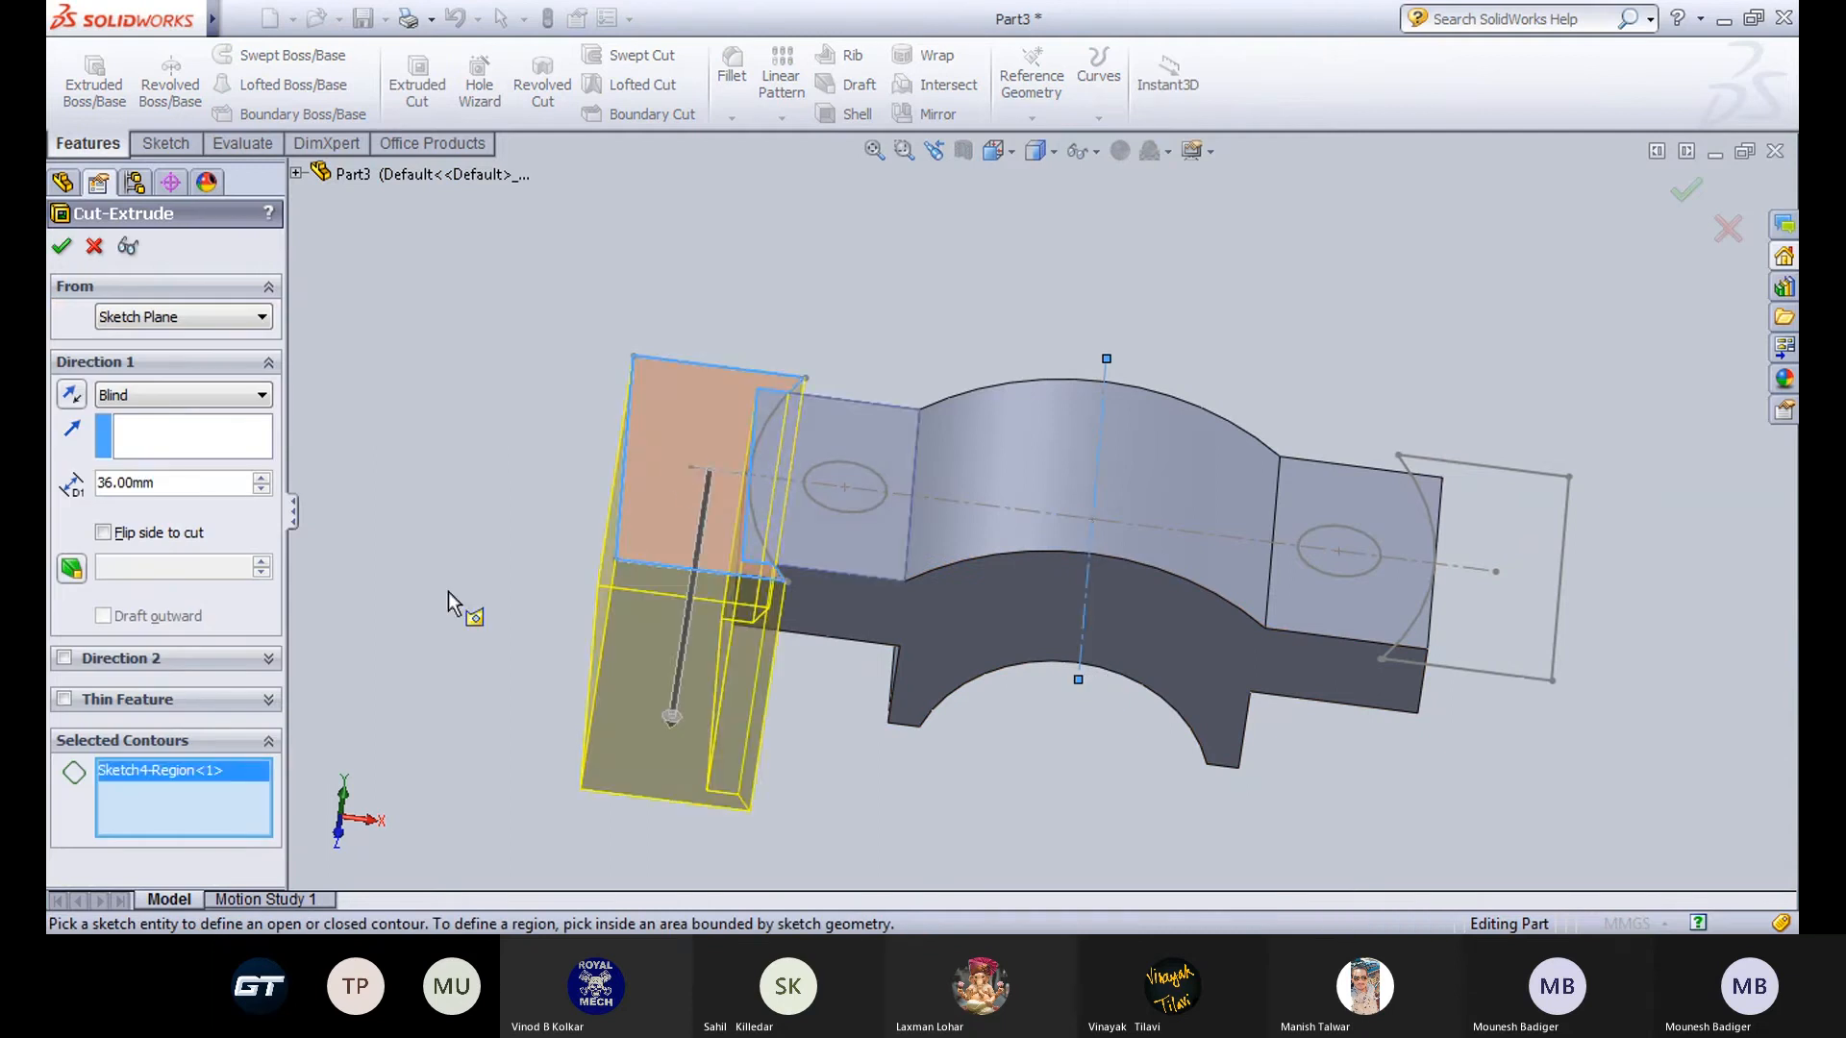
pyautogui.moveTo(456, 593); pyautogui.dragTo(459, 657, button='middle')
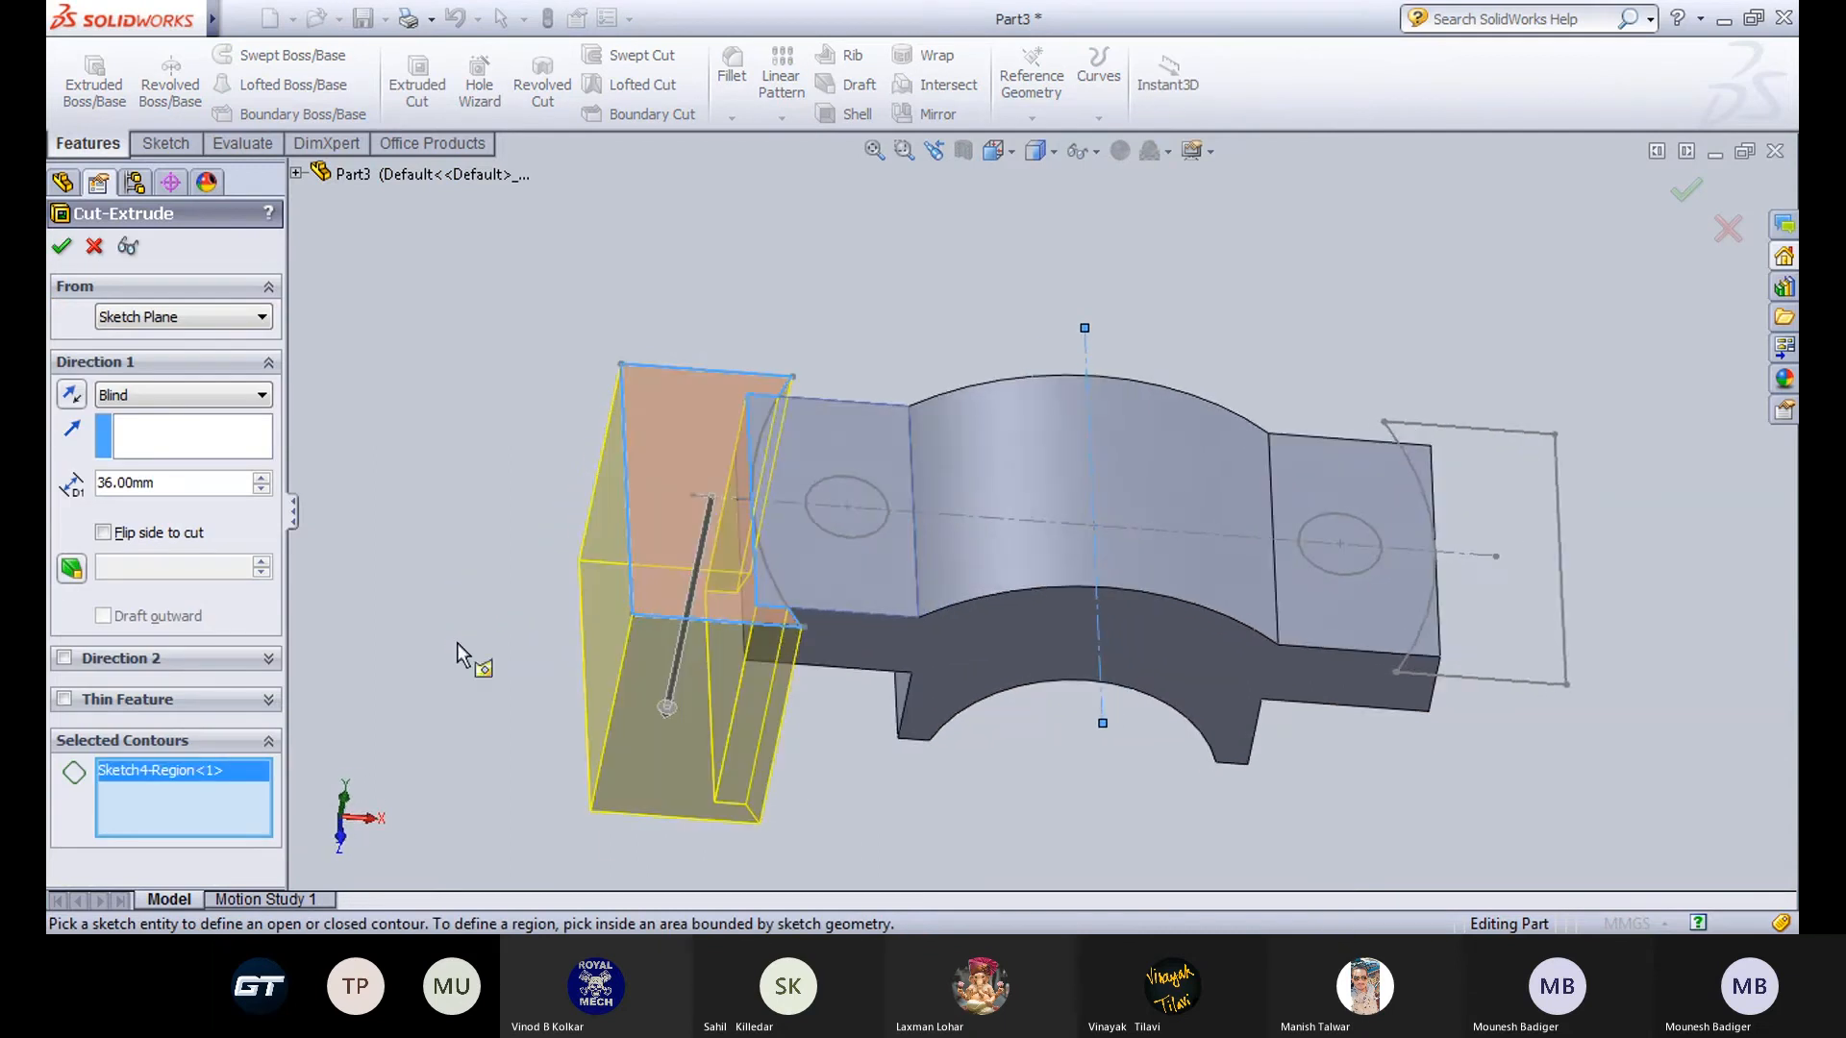
pyautogui.click(1506, 514)
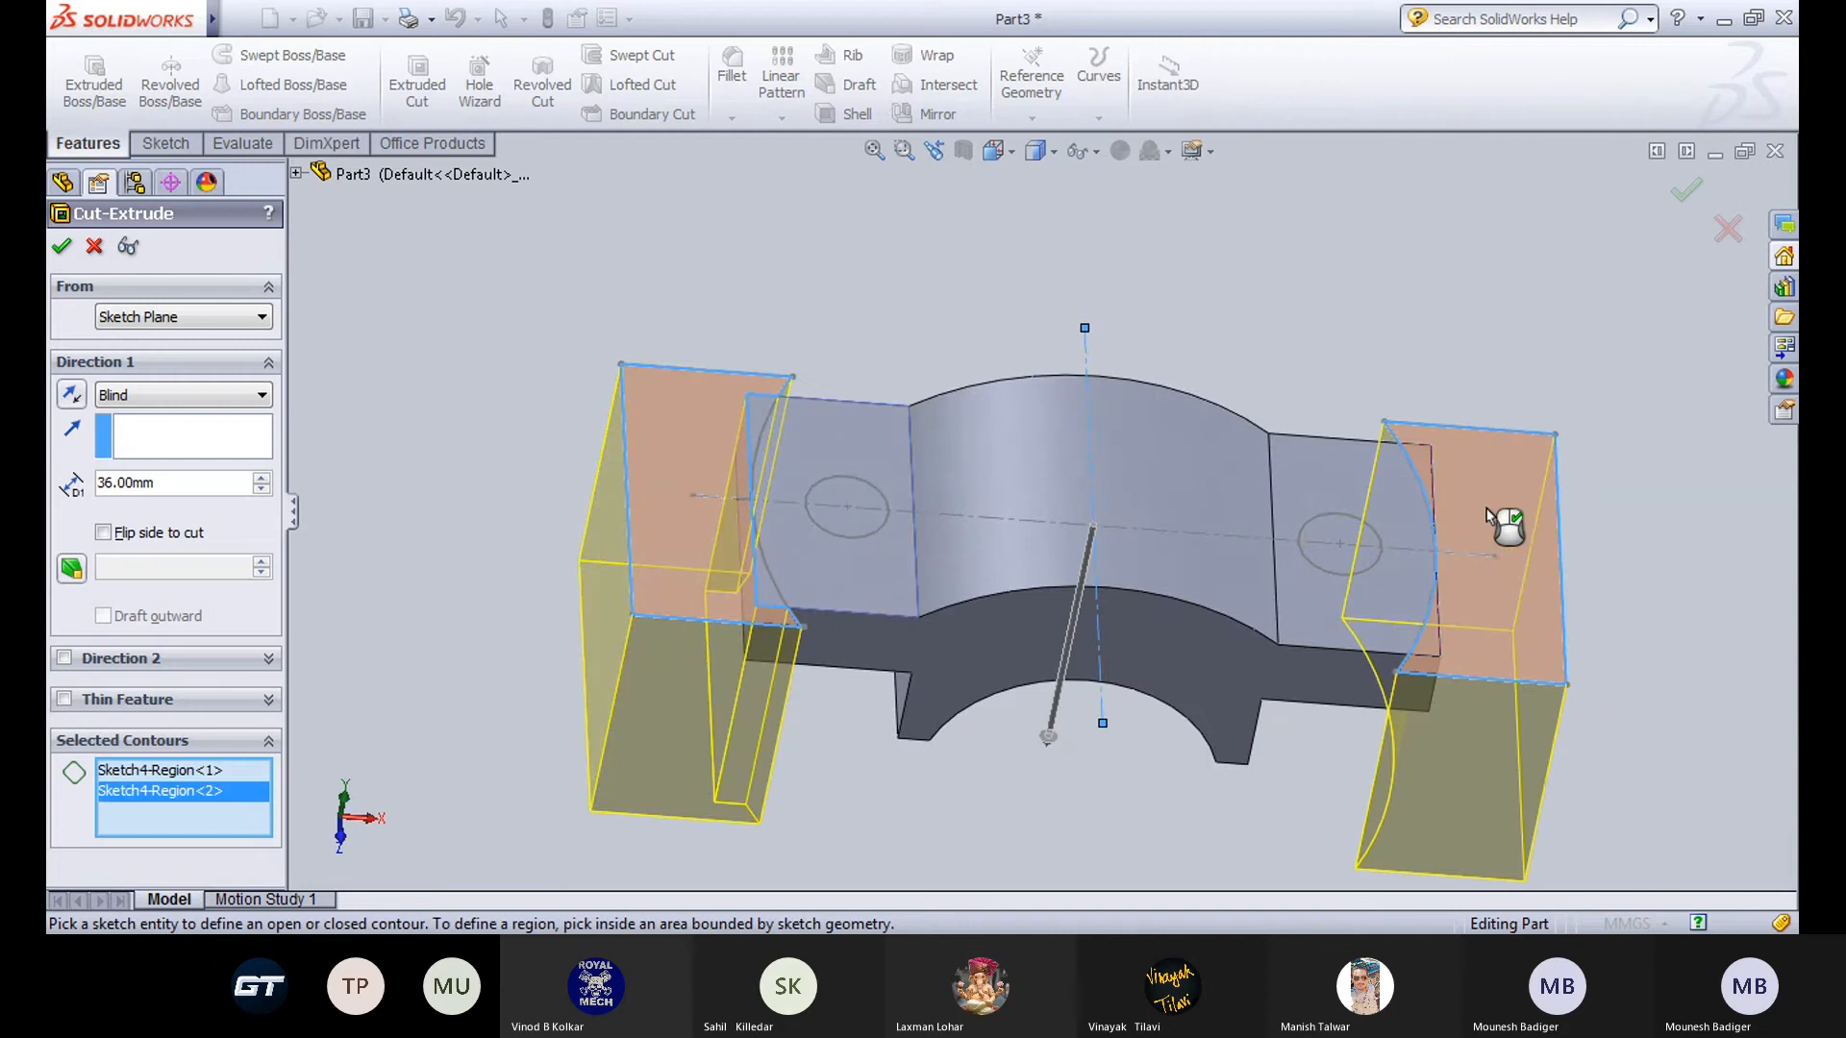
pyautogui.click(855, 523)
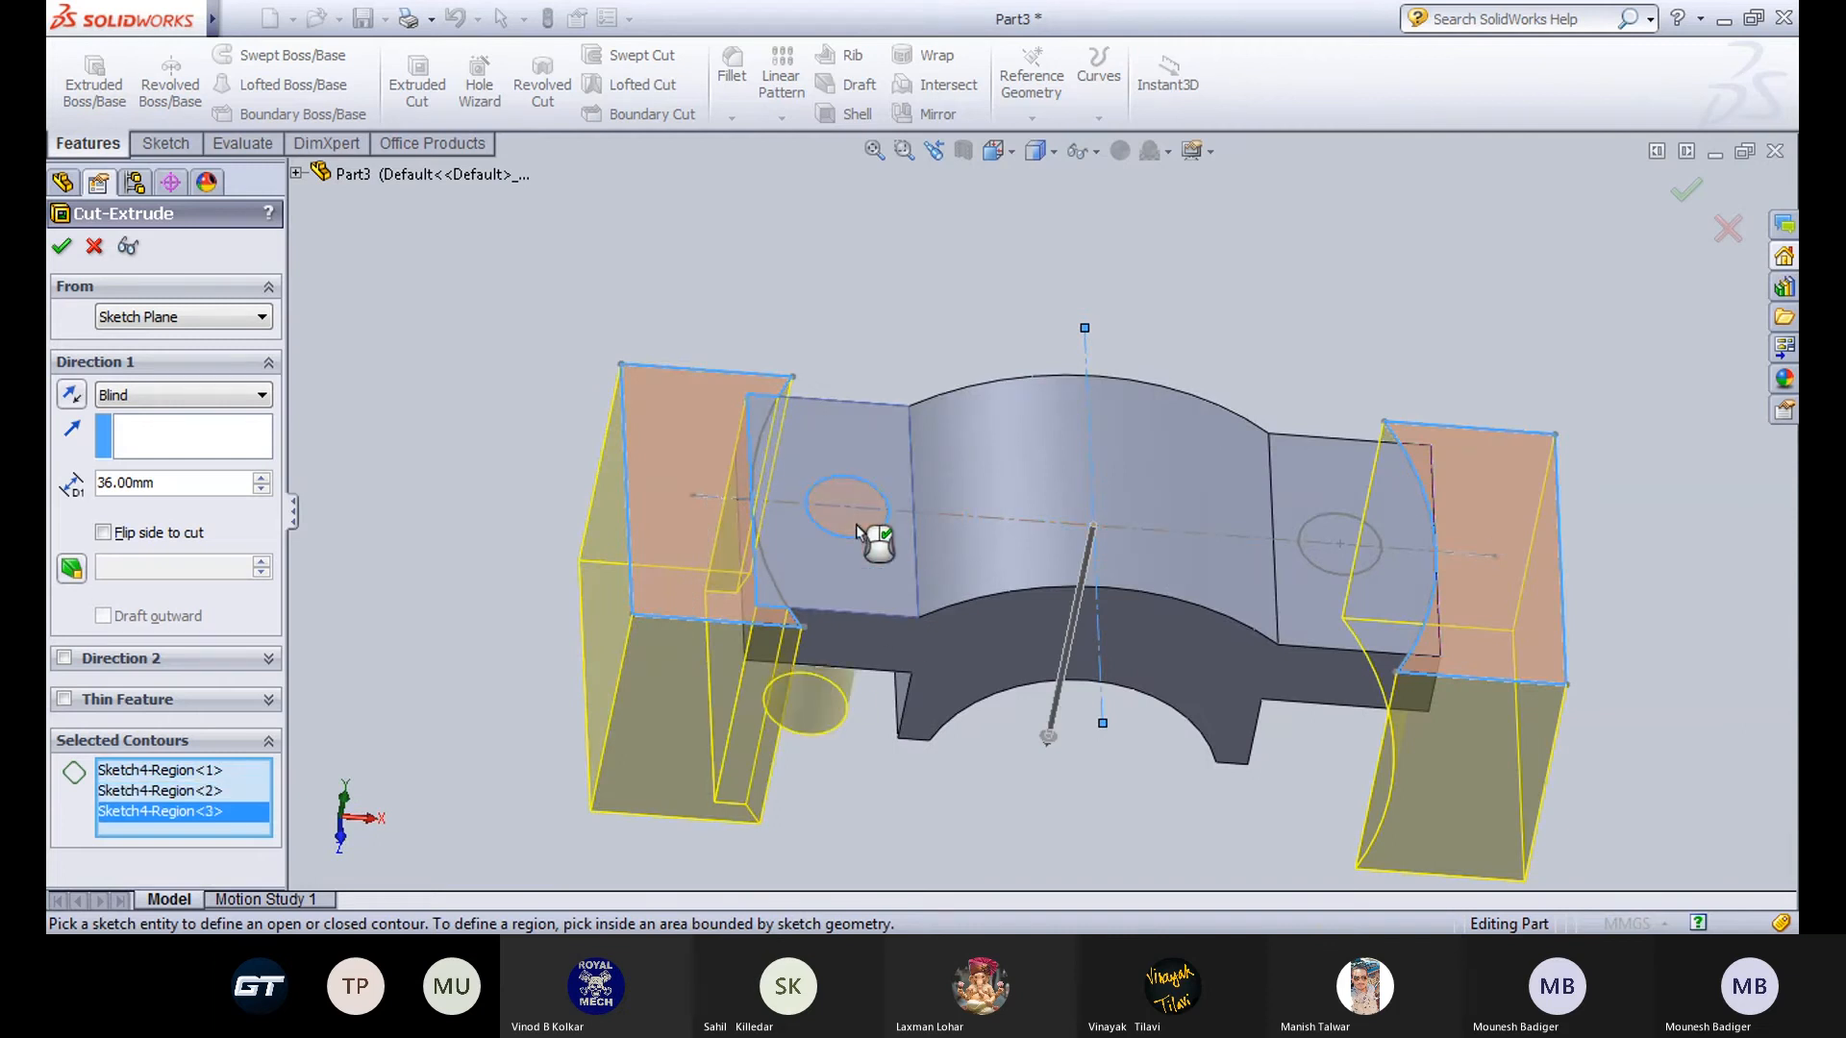
pyautogui.click(1334, 558)
pyautogui.moveTo(1330, 558)
pyautogui.mouseDown(button='middle')
pyautogui.moveTo(884, 712)
pyautogui.moveTo(899, 557)
pyautogui.moveTo(880, 433)
pyautogui.moveTo(918, 543)
pyautogui.mouseUp(button='middle')
pyautogui.click(61, 247)
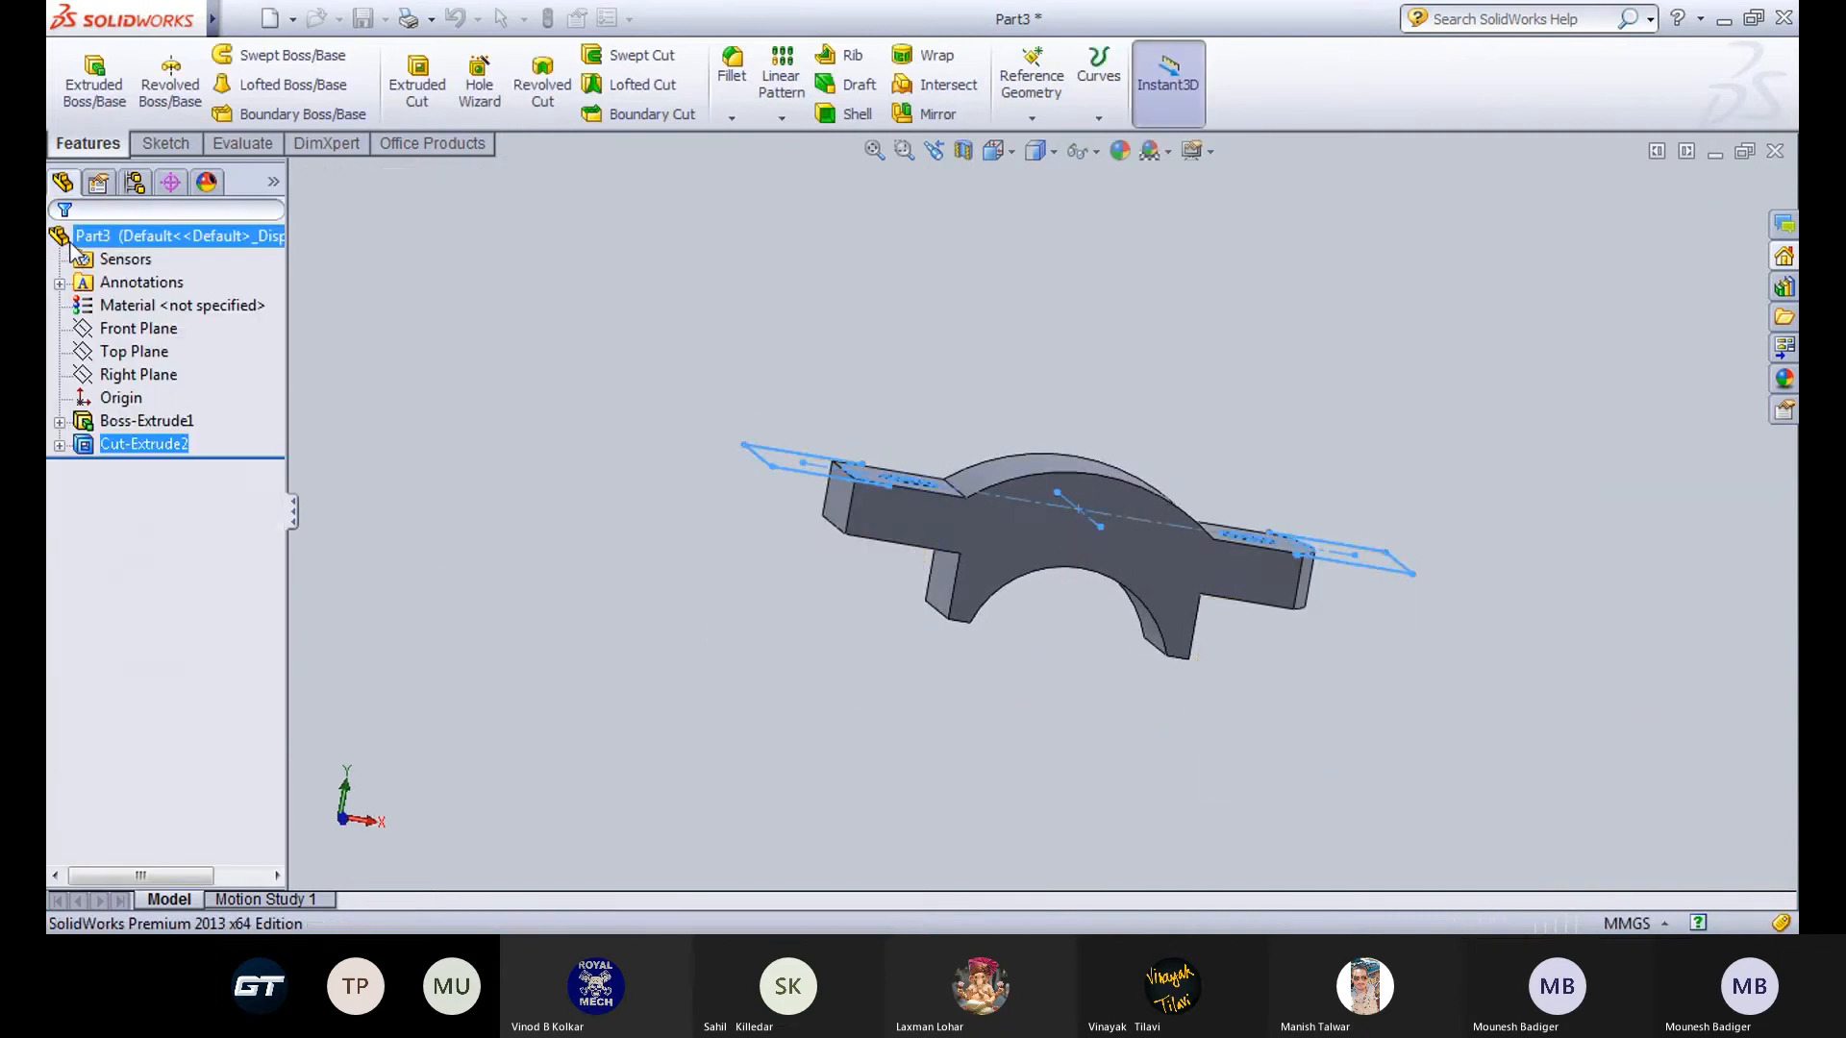
pyautogui.click(766, 597)
pyautogui.moveTo(758, 602); pyautogui.dragTo(703, 813, button='middle')
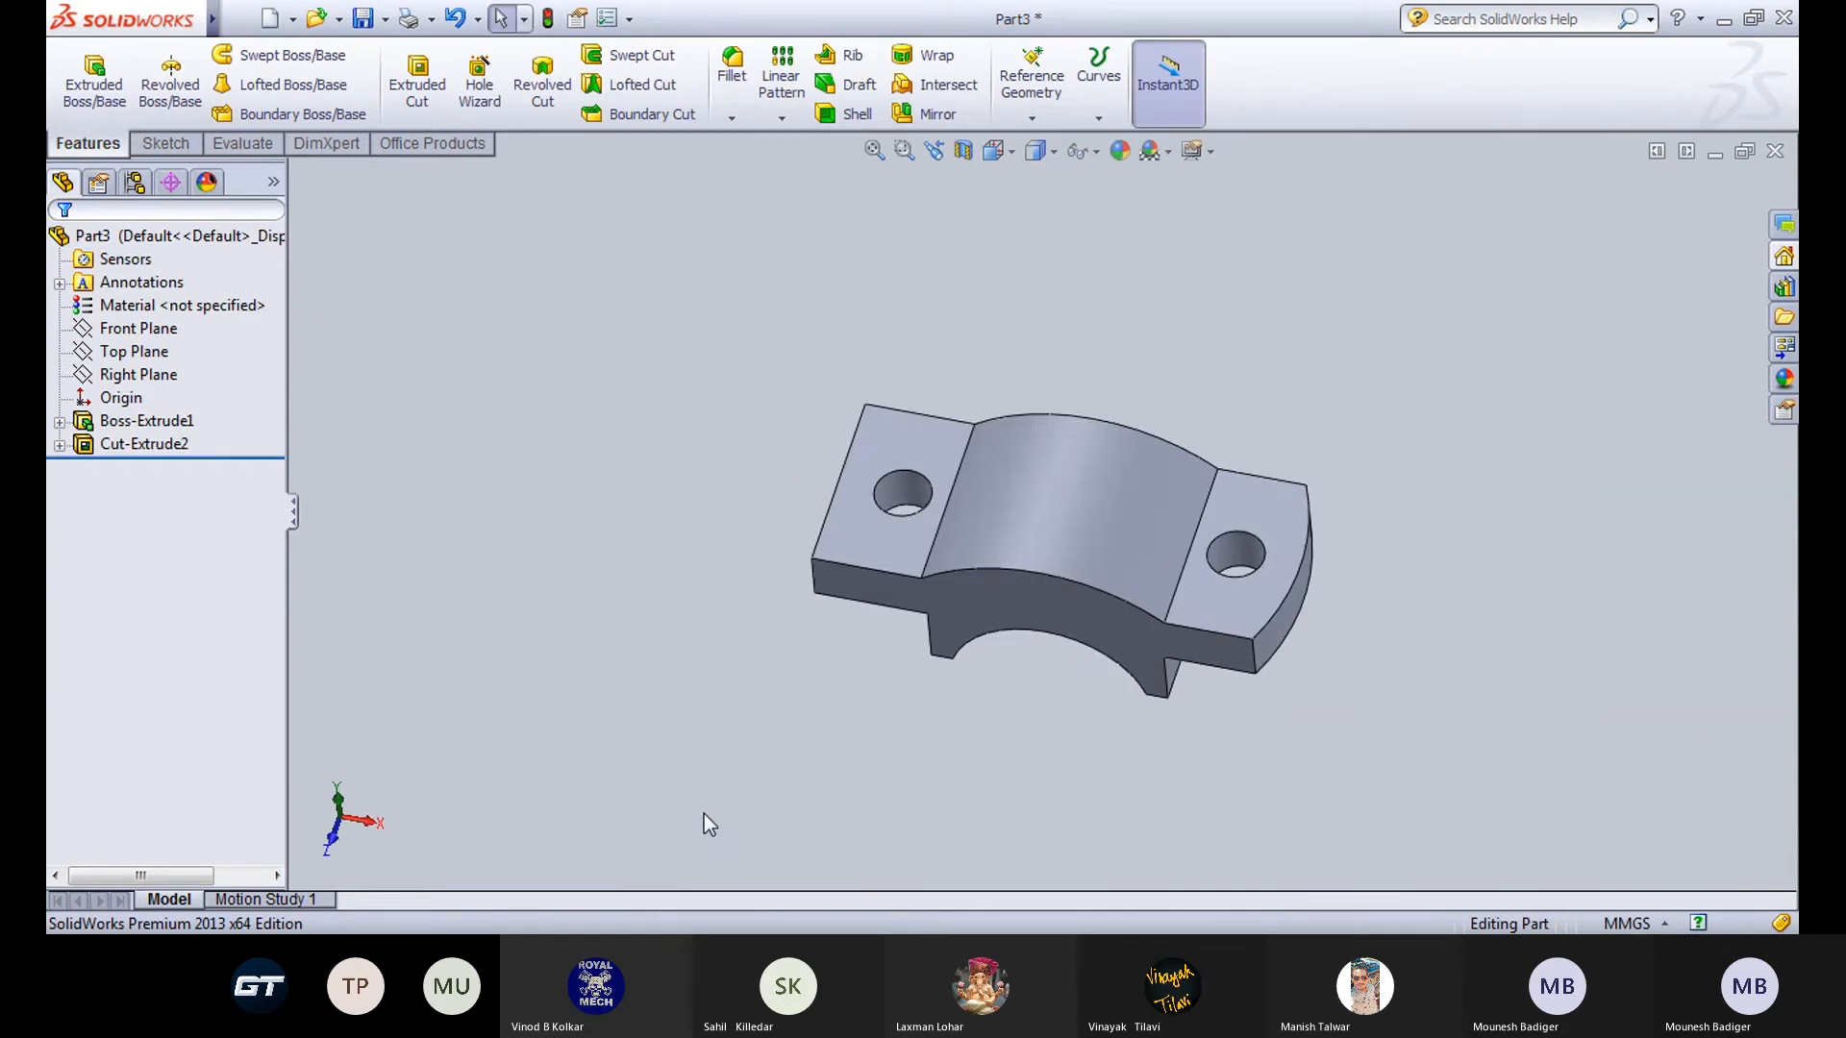
pyautogui.hotkey('ctrl', 'z')
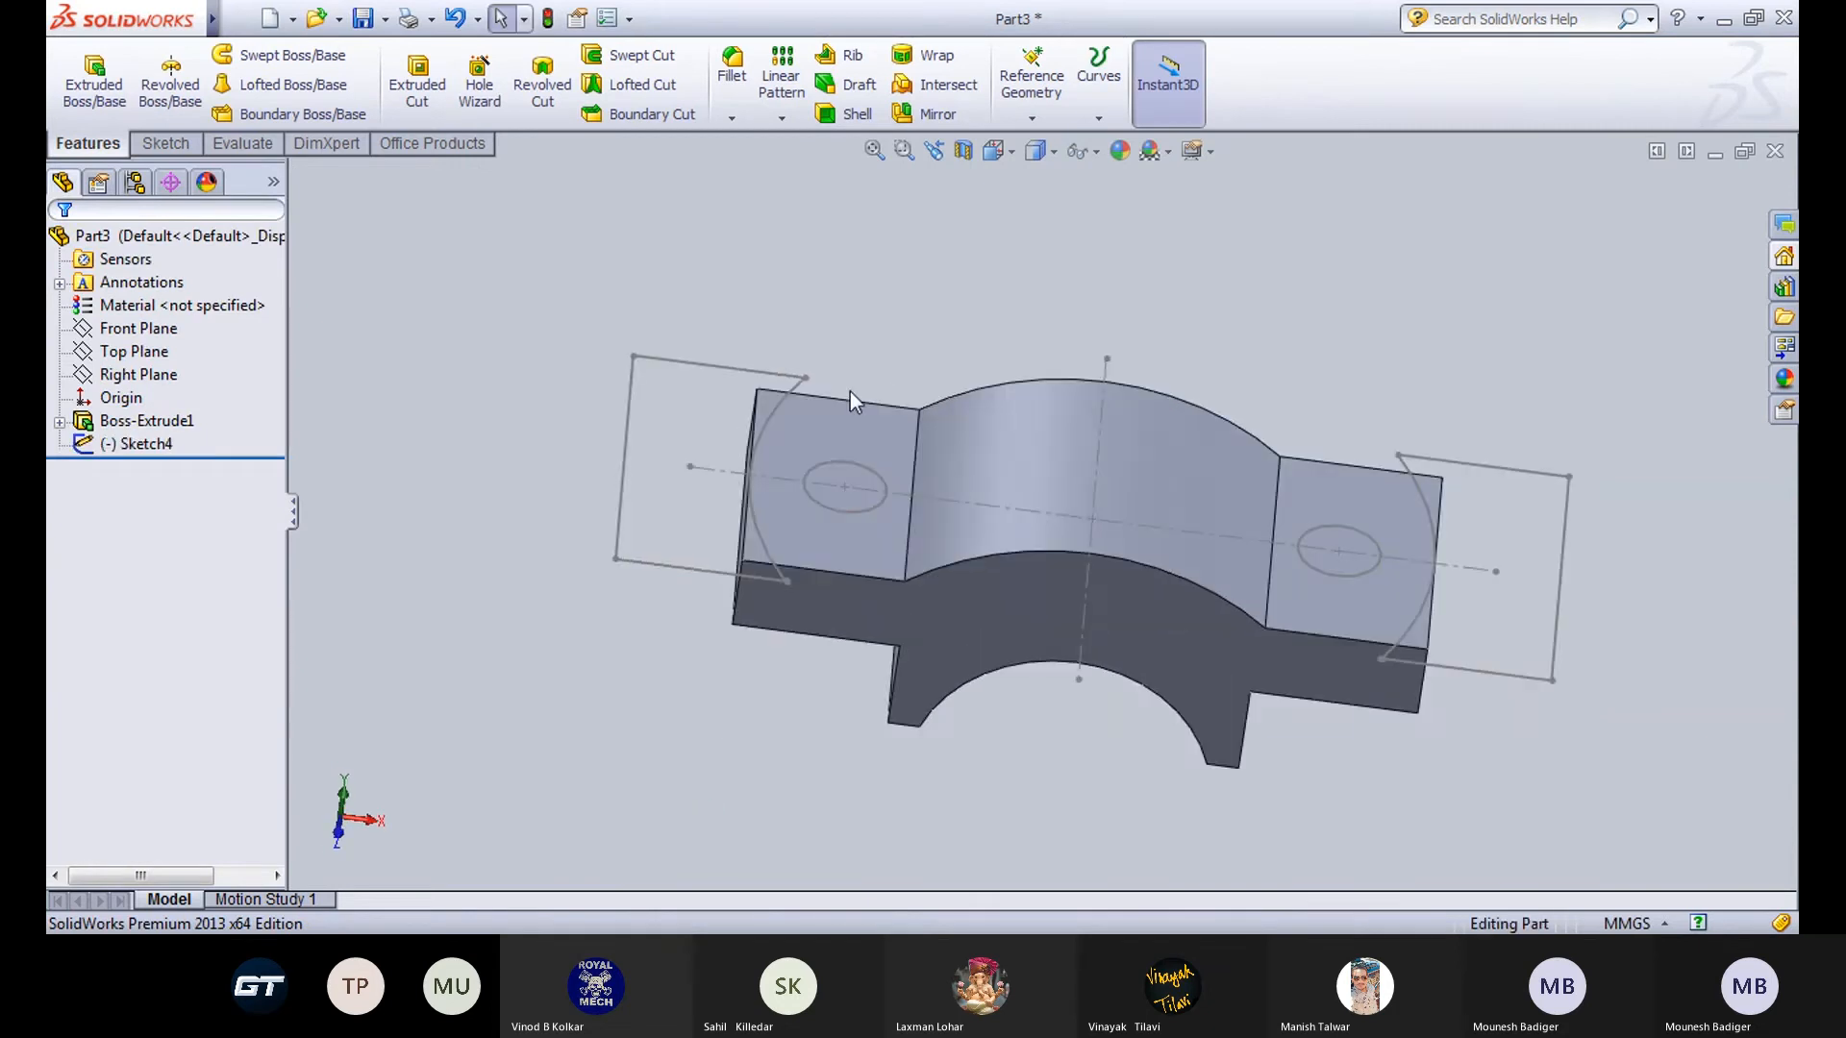
pyautogui.scroll(2, 833, 446)
pyautogui.moveTo(832, 446); pyautogui.dragTo(846, 555, button='middle')
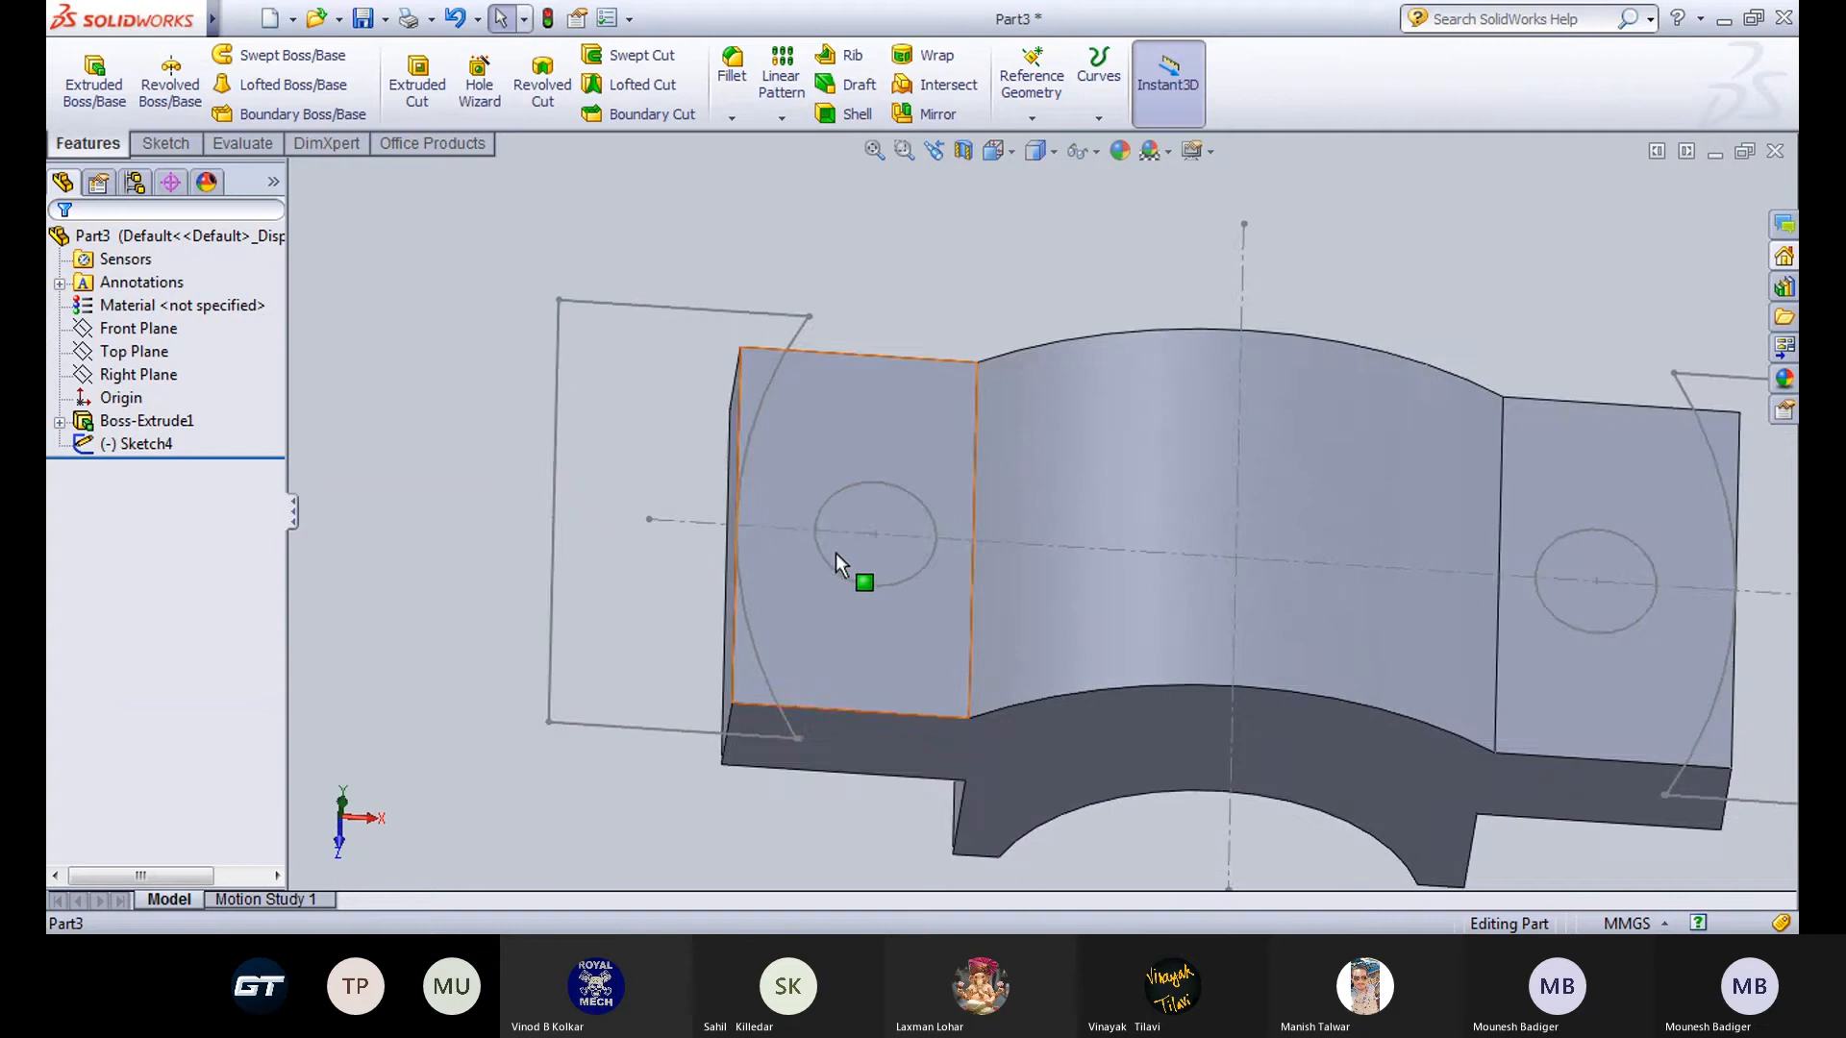
pyautogui.scroll(6, 808, 537)
pyautogui.scroll(-8, 761, 524)
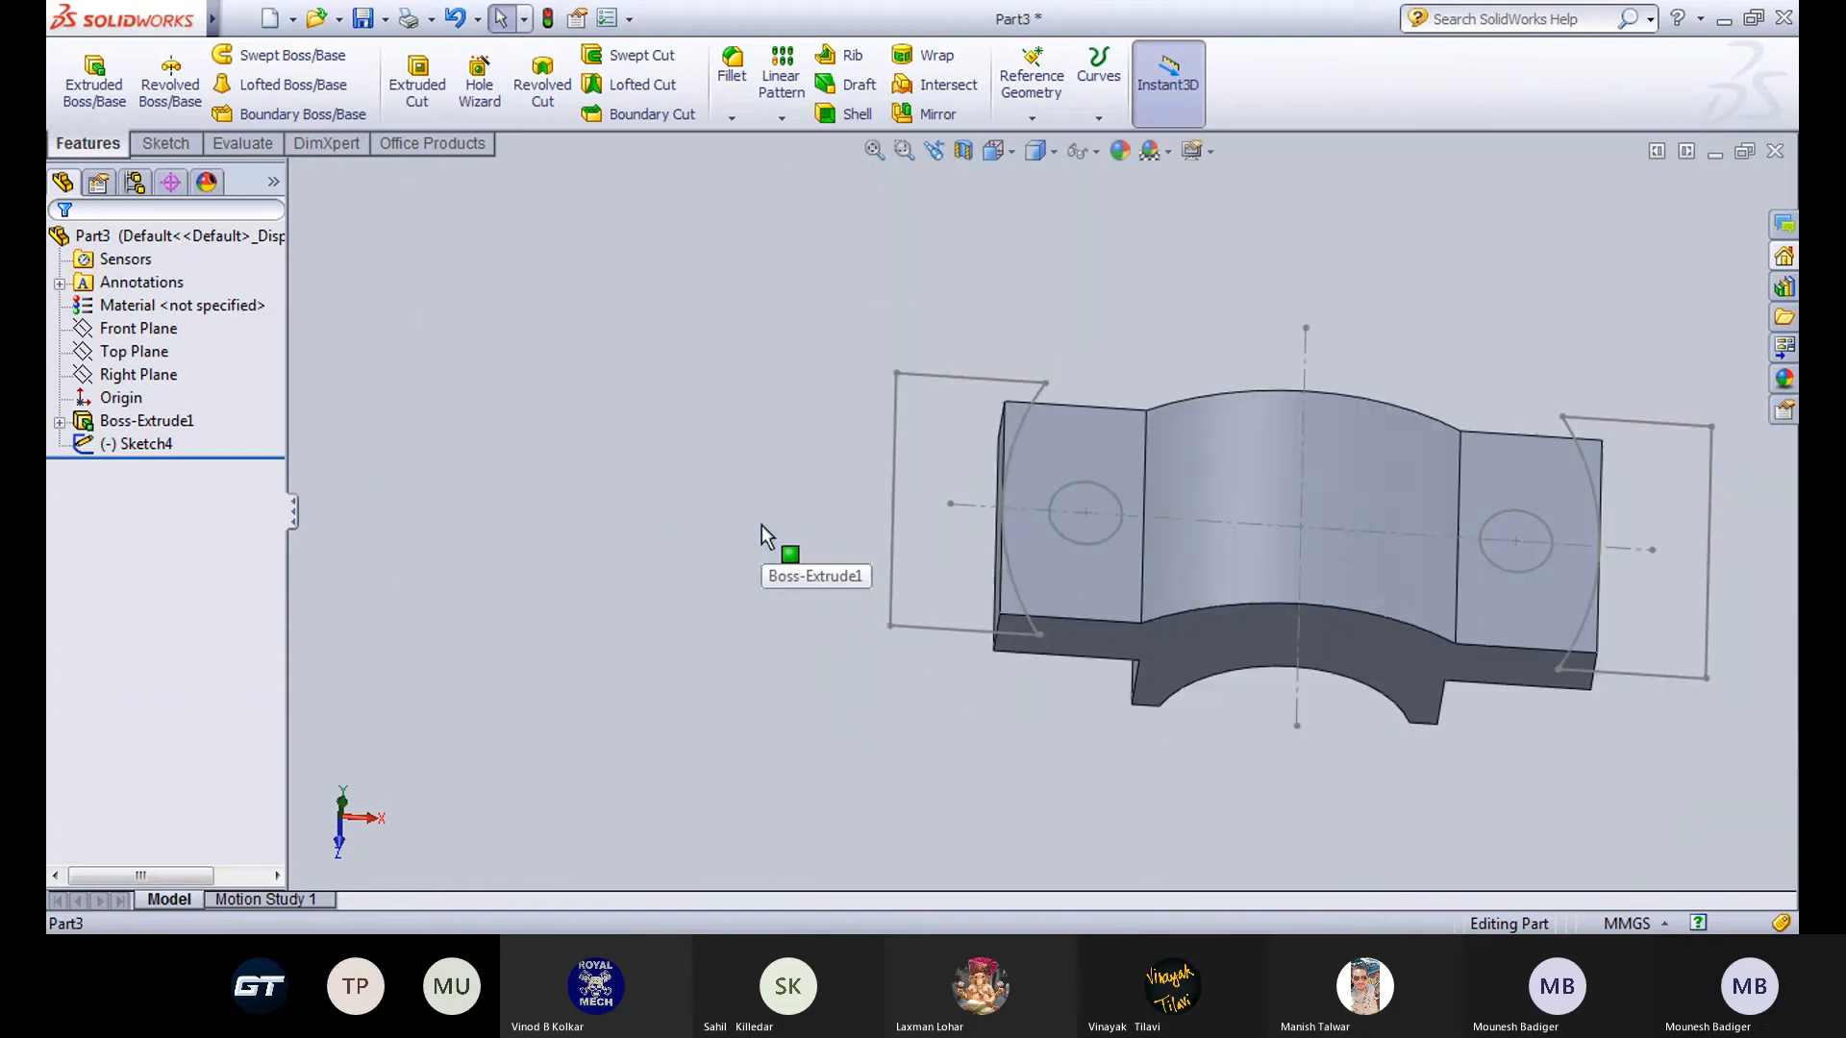
pyautogui.moveTo(1430, 490); pyautogui.dragTo(983, 465, button='middle')
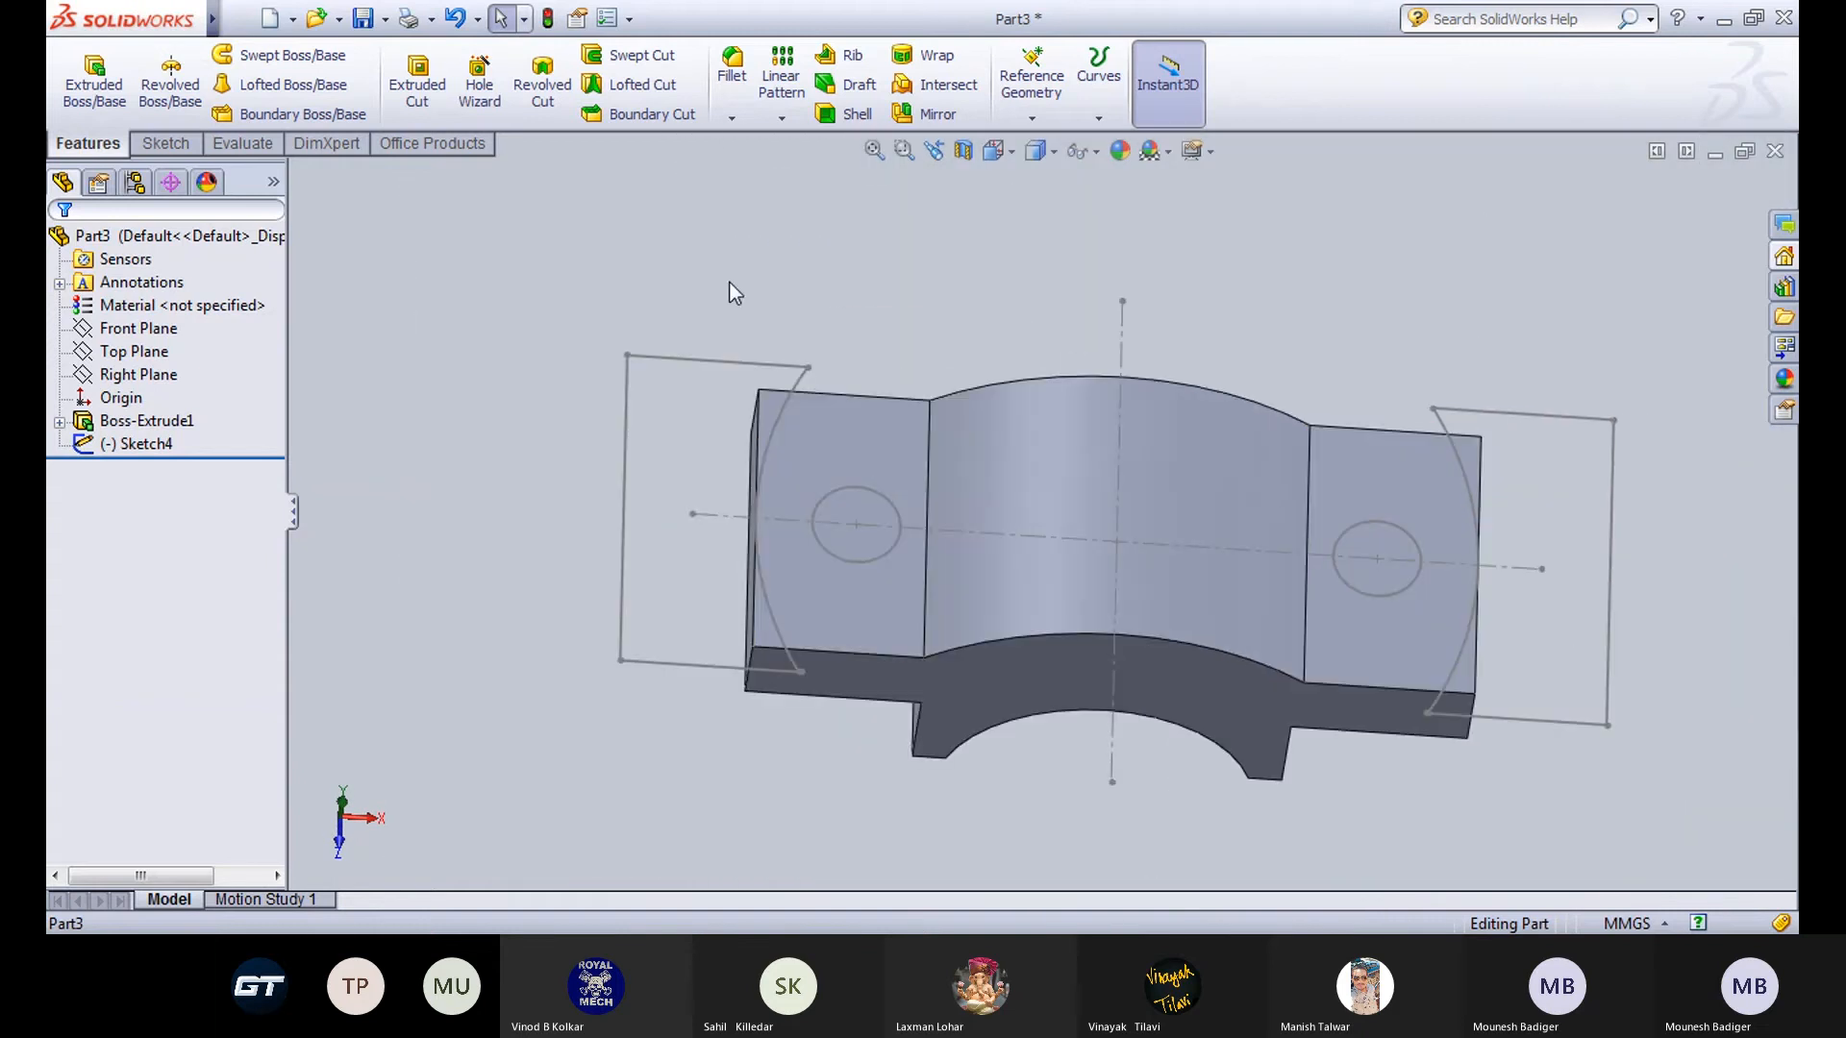
pyautogui.click(165, 143)
pyautogui.click(84, 77)
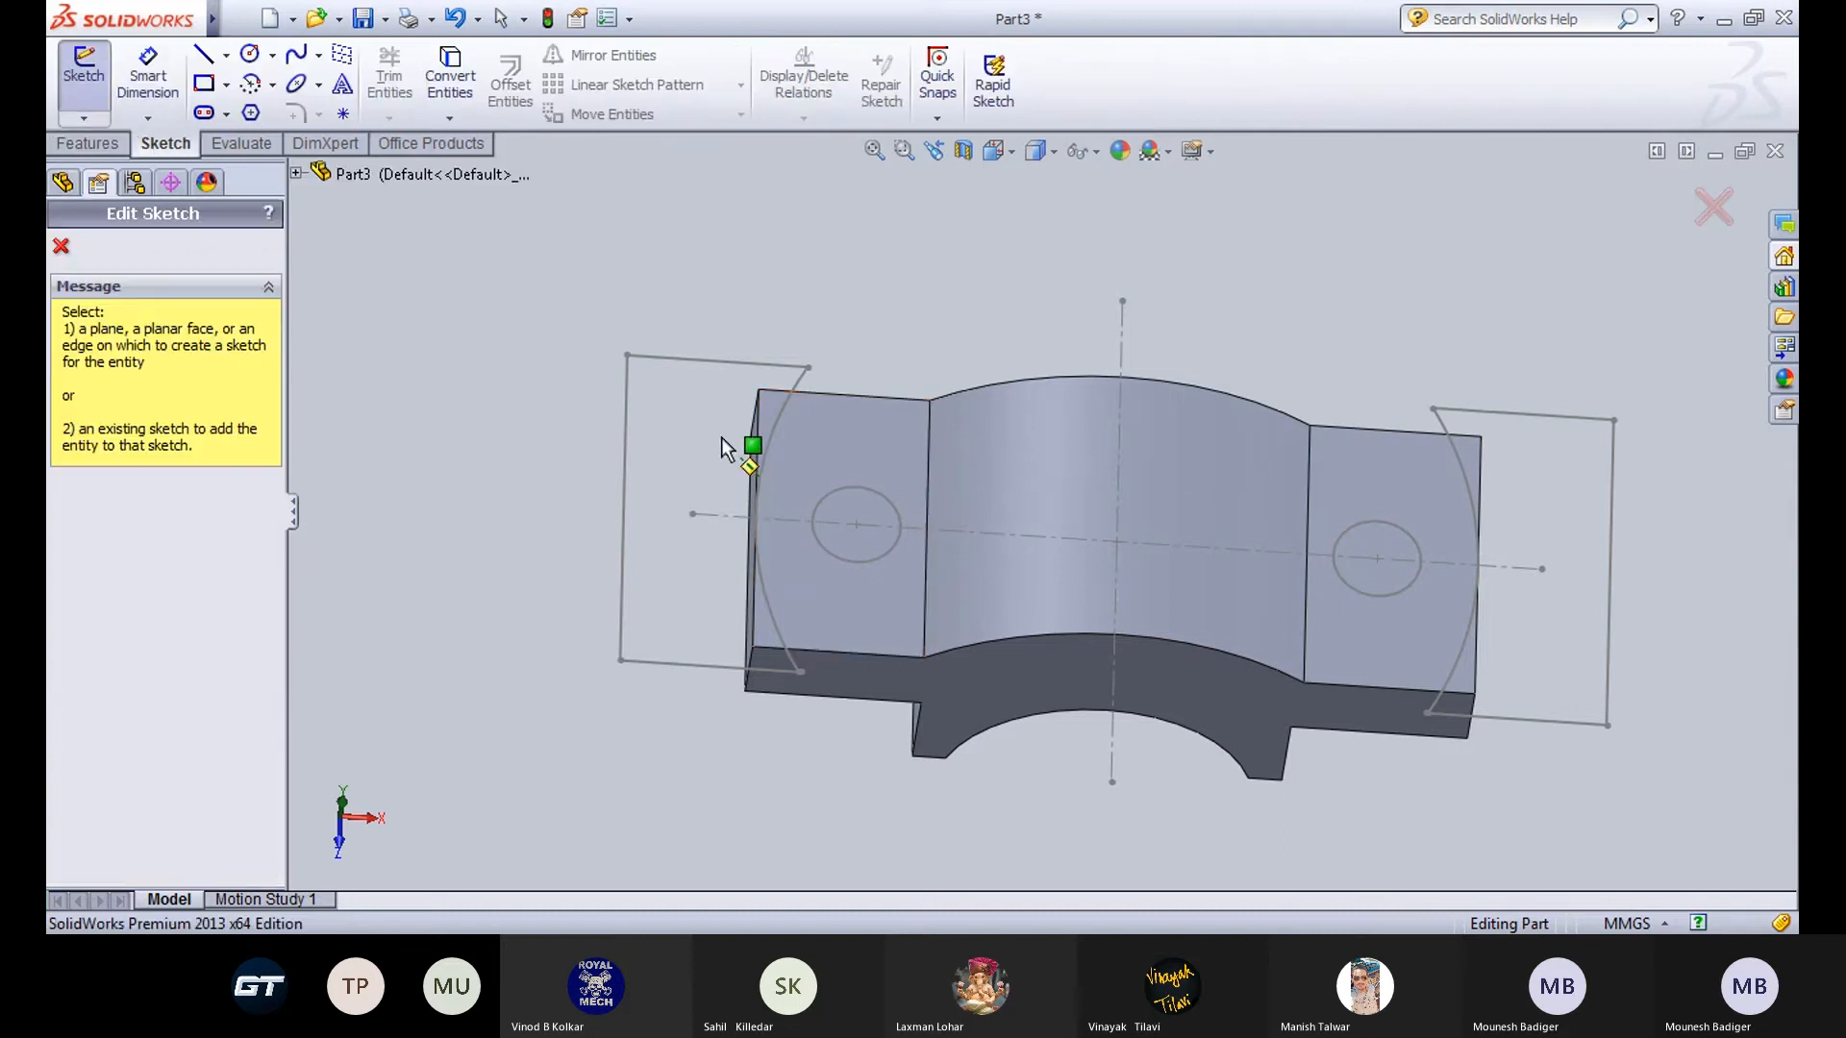
pyautogui.click(736, 370)
pyautogui.moveTo(737, 367)
pyautogui.mouseDown(button='middle')
pyautogui.moveTo(1300, 661)
pyautogui.moveTo(754, 258)
pyautogui.mouseUp(button='middle')
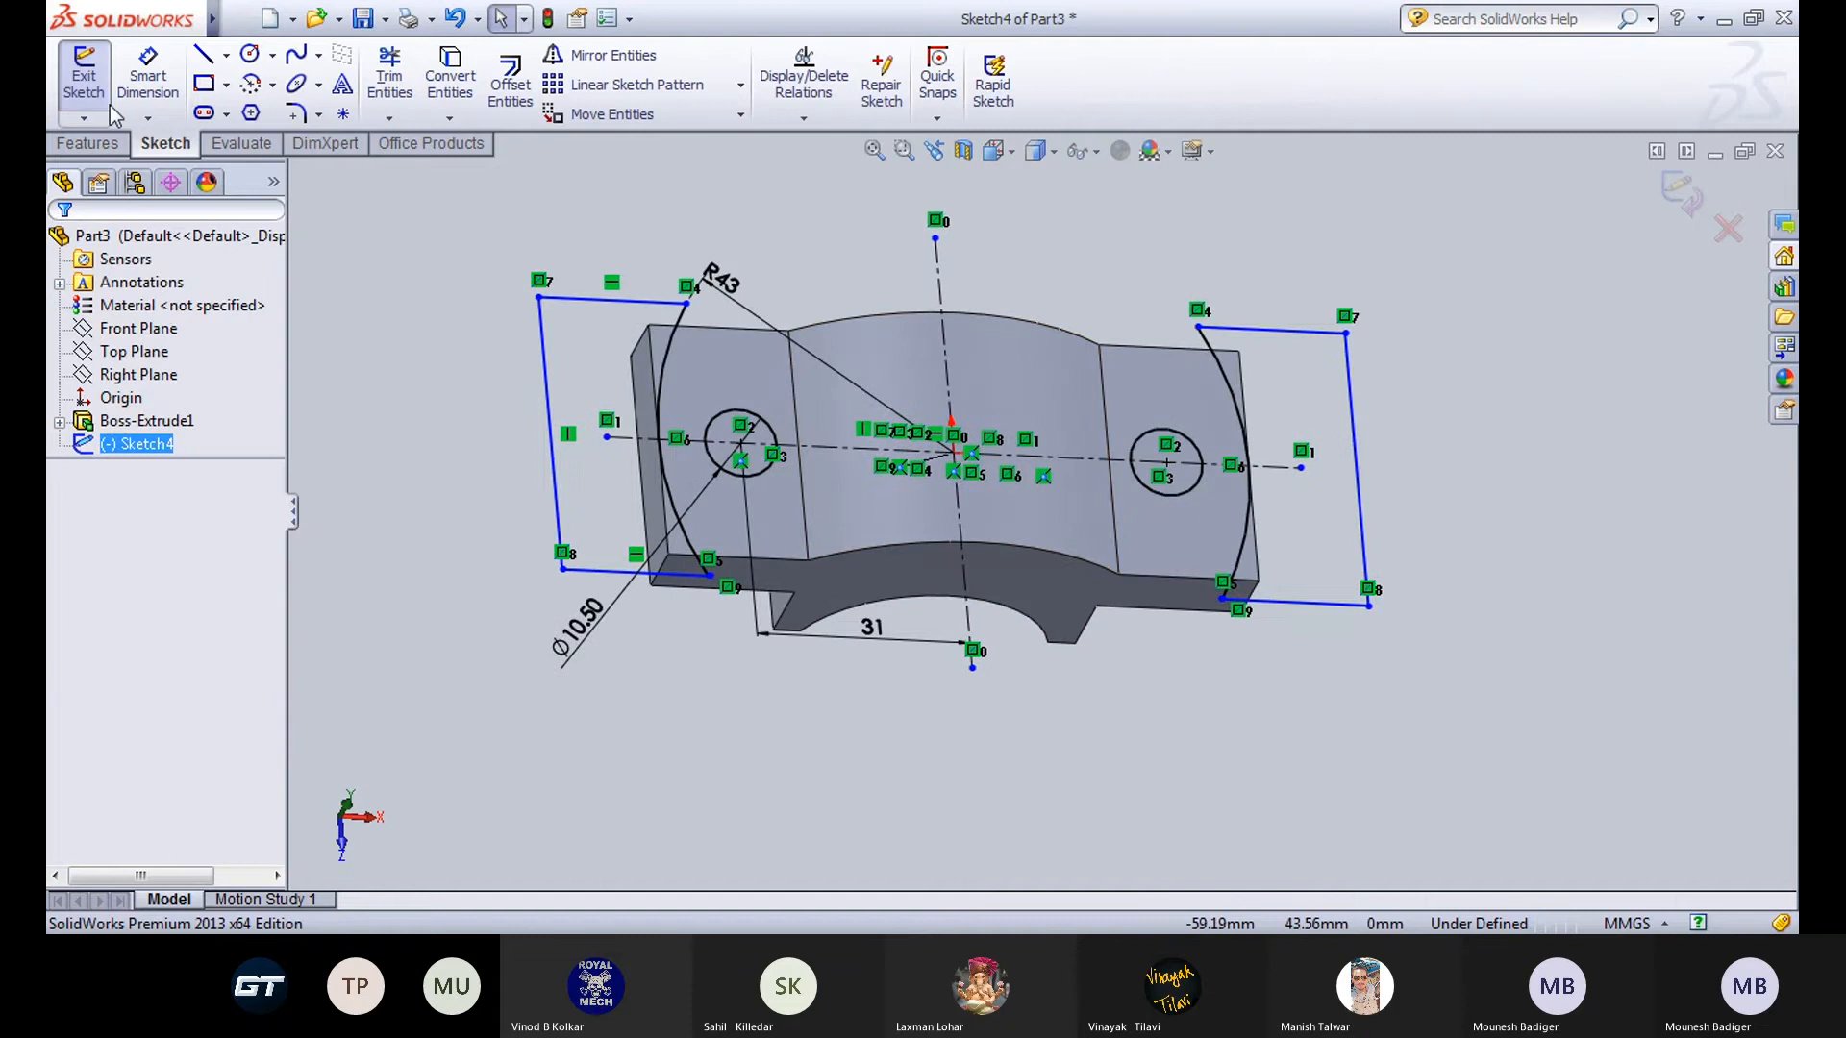
pyautogui.click(84, 76)
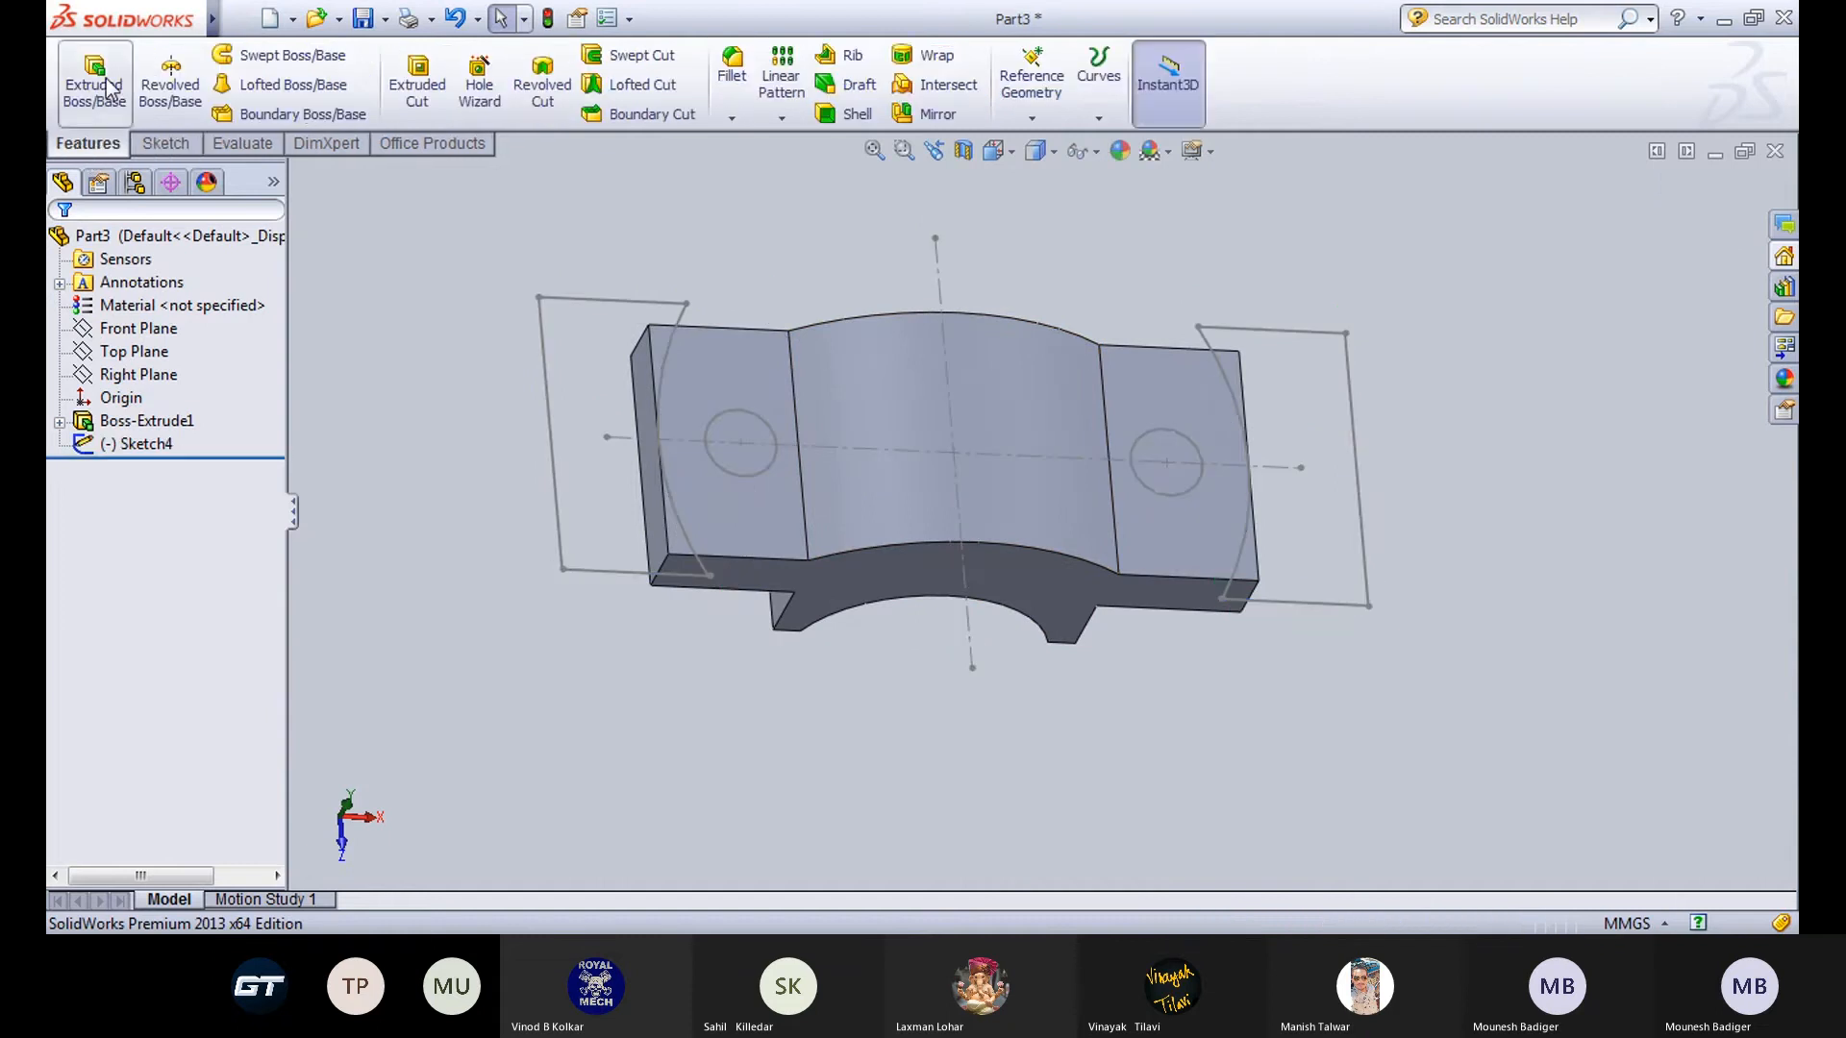
# Try a blind 36 mm extruded cut using only Sketch4's two outer end regions, and undo it.
pyautogui.click(416, 85)
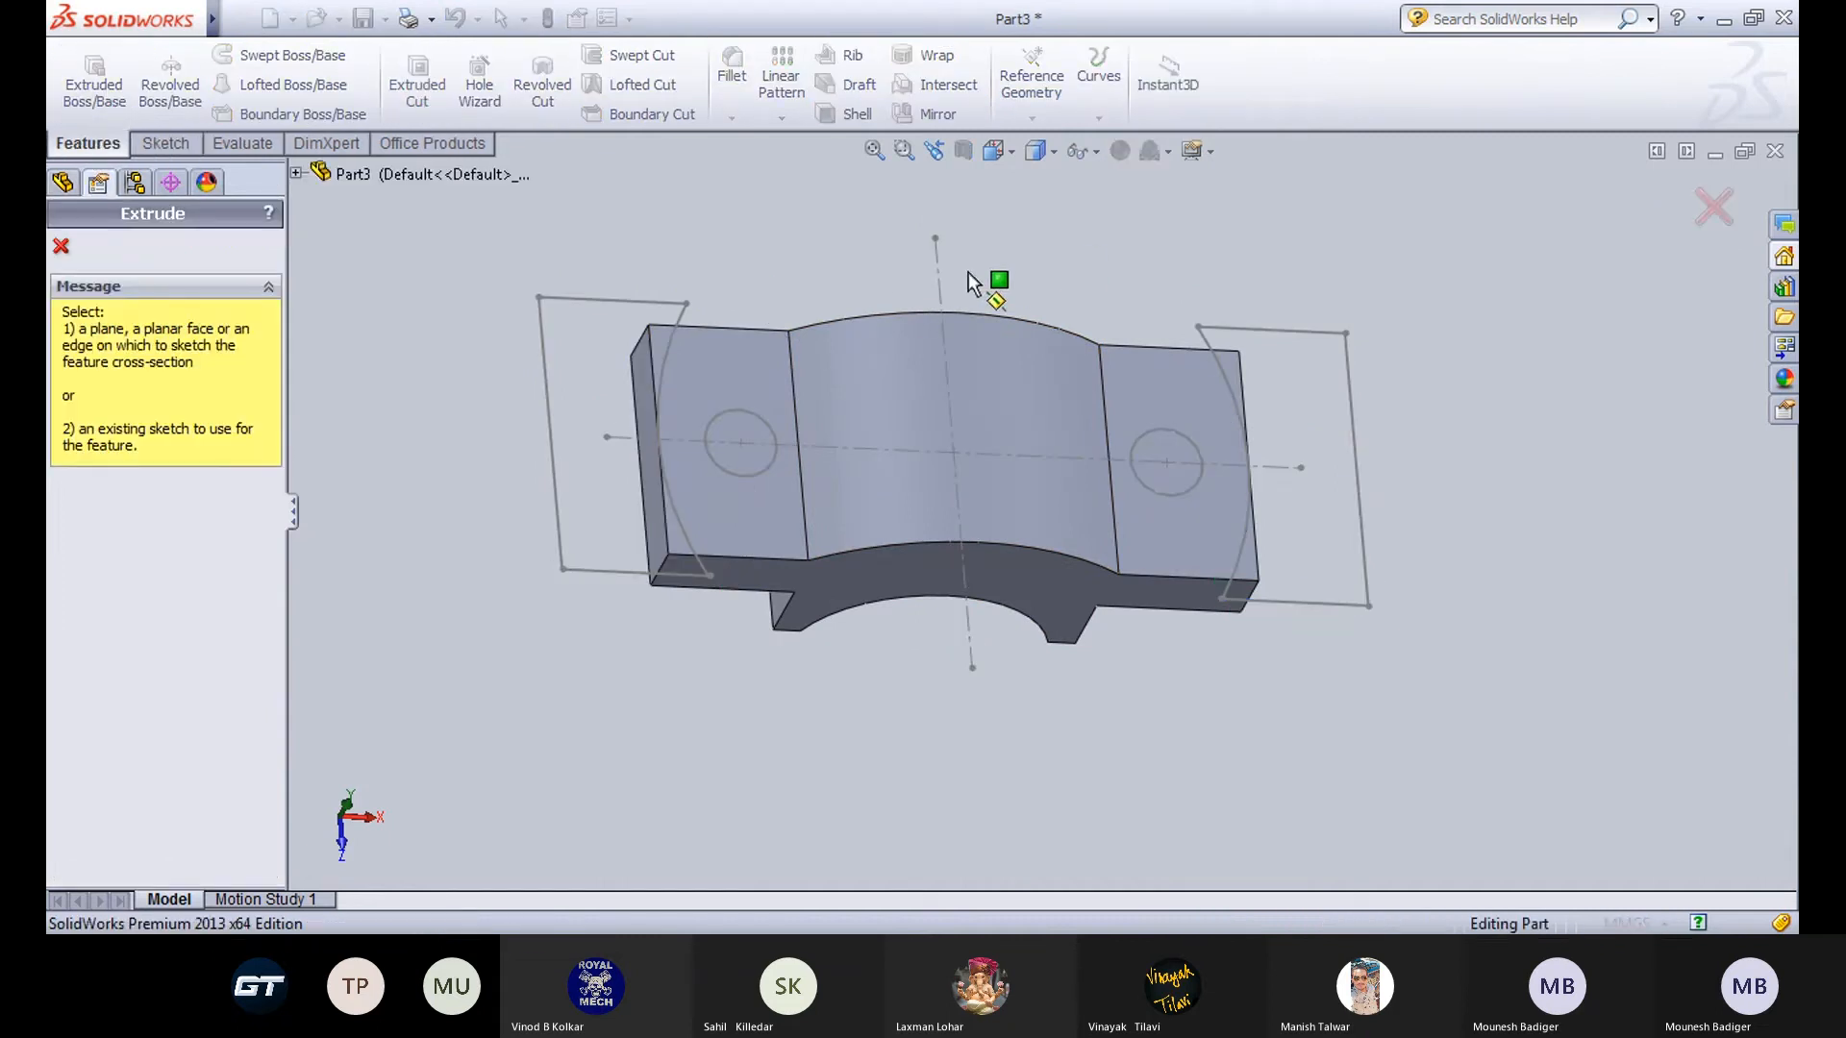
pyautogui.click(944, 277)
pyautogui.click(608, 365)
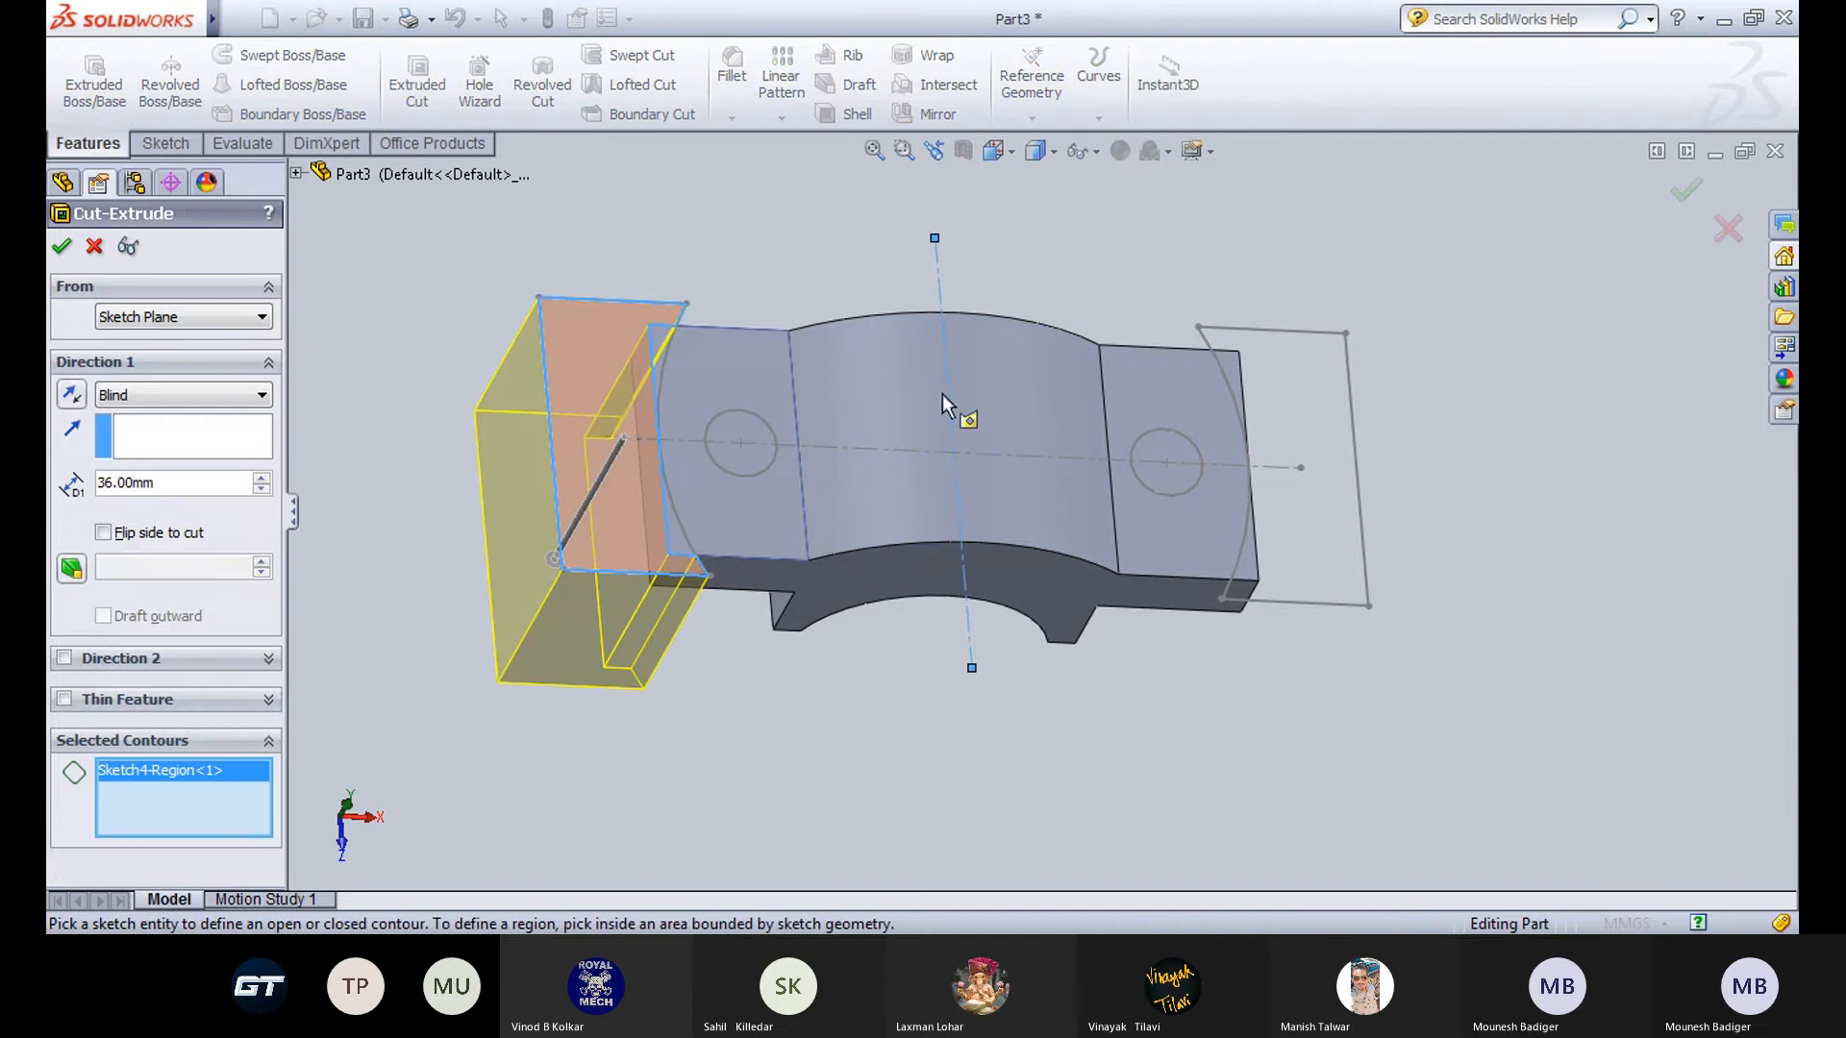
pyautogui.click(1315, 448)
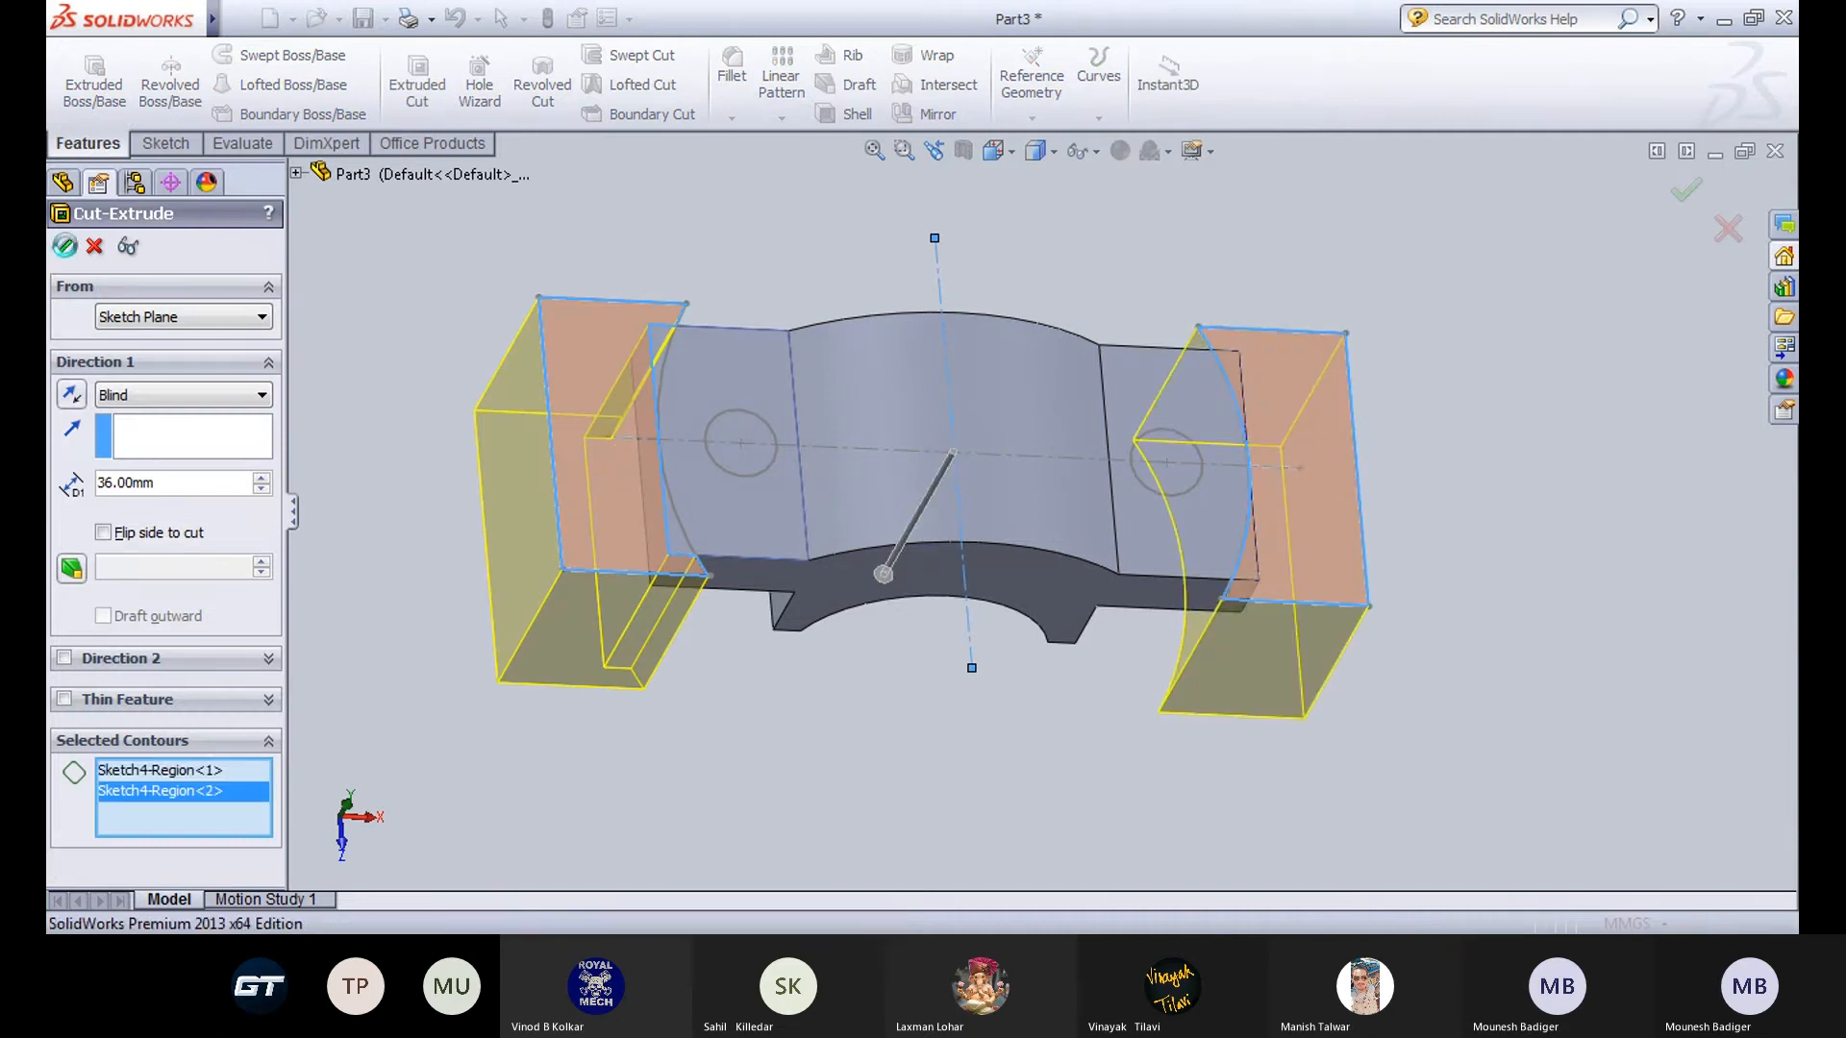
pyautogui.click(65, 247)
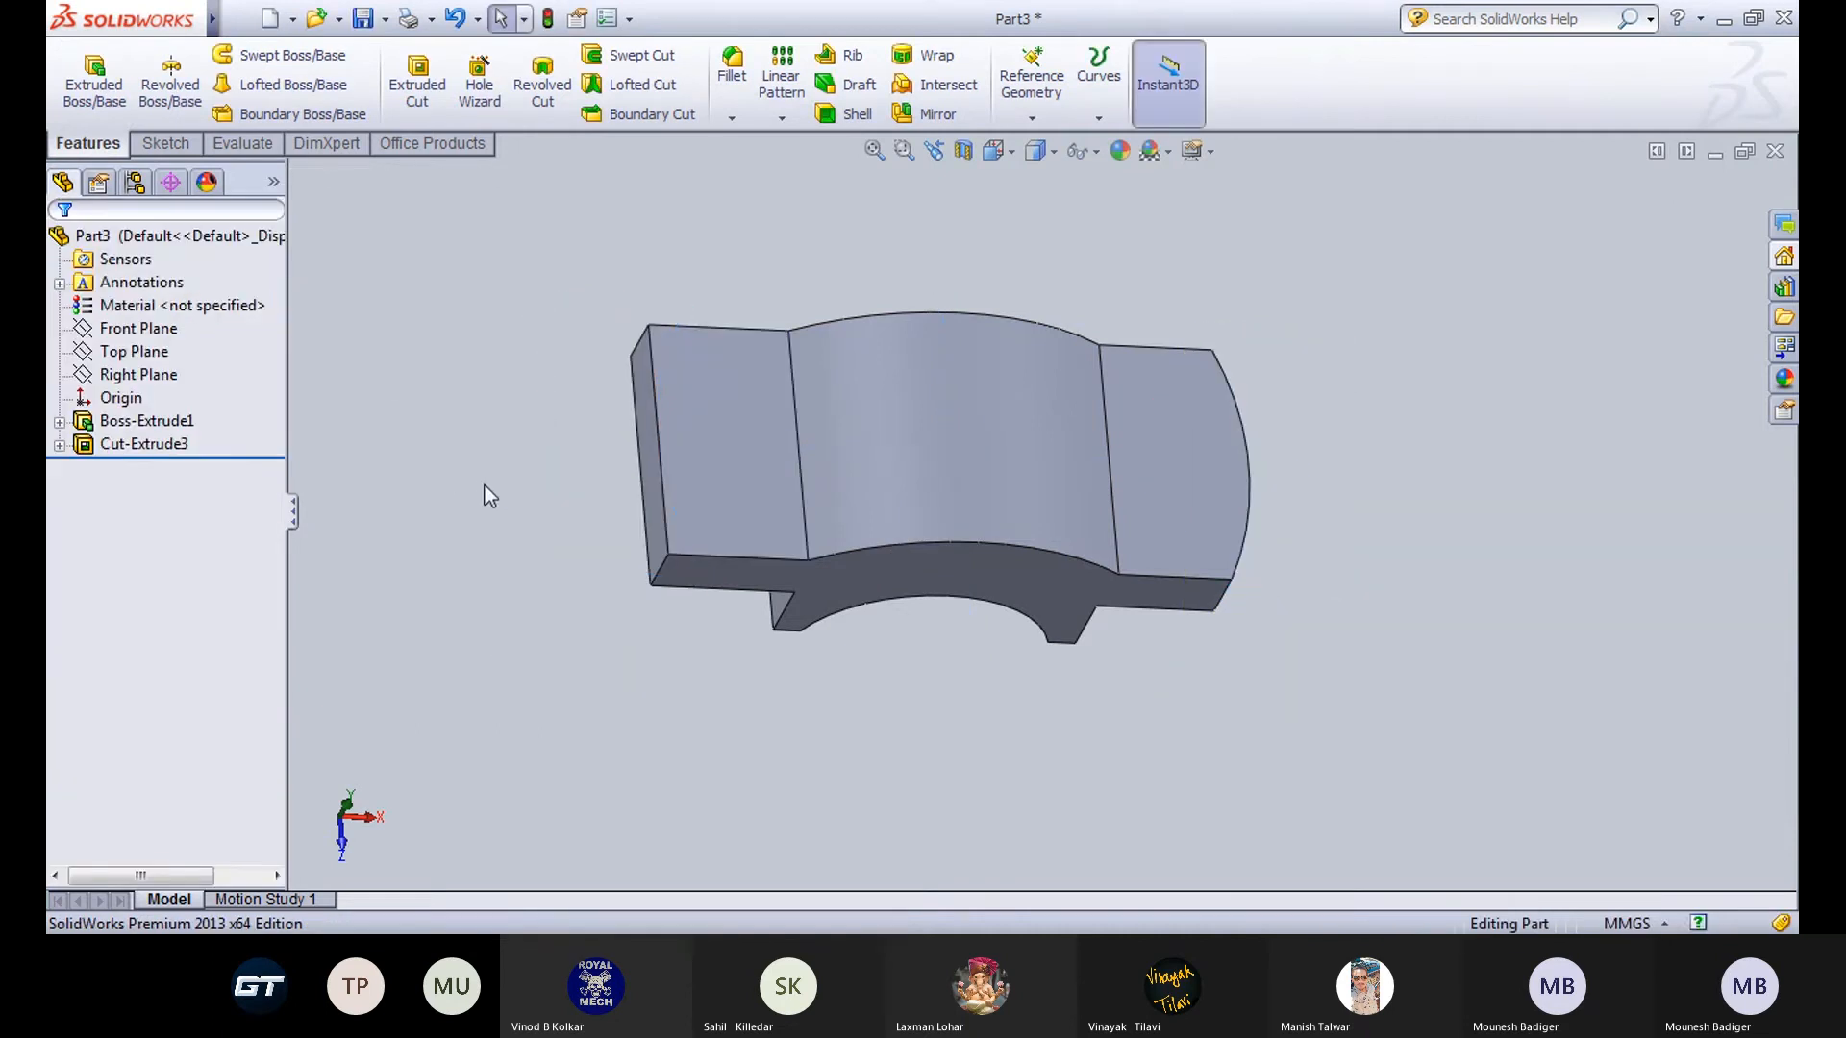
pyautogui.hotkey('ctrl', 'z')
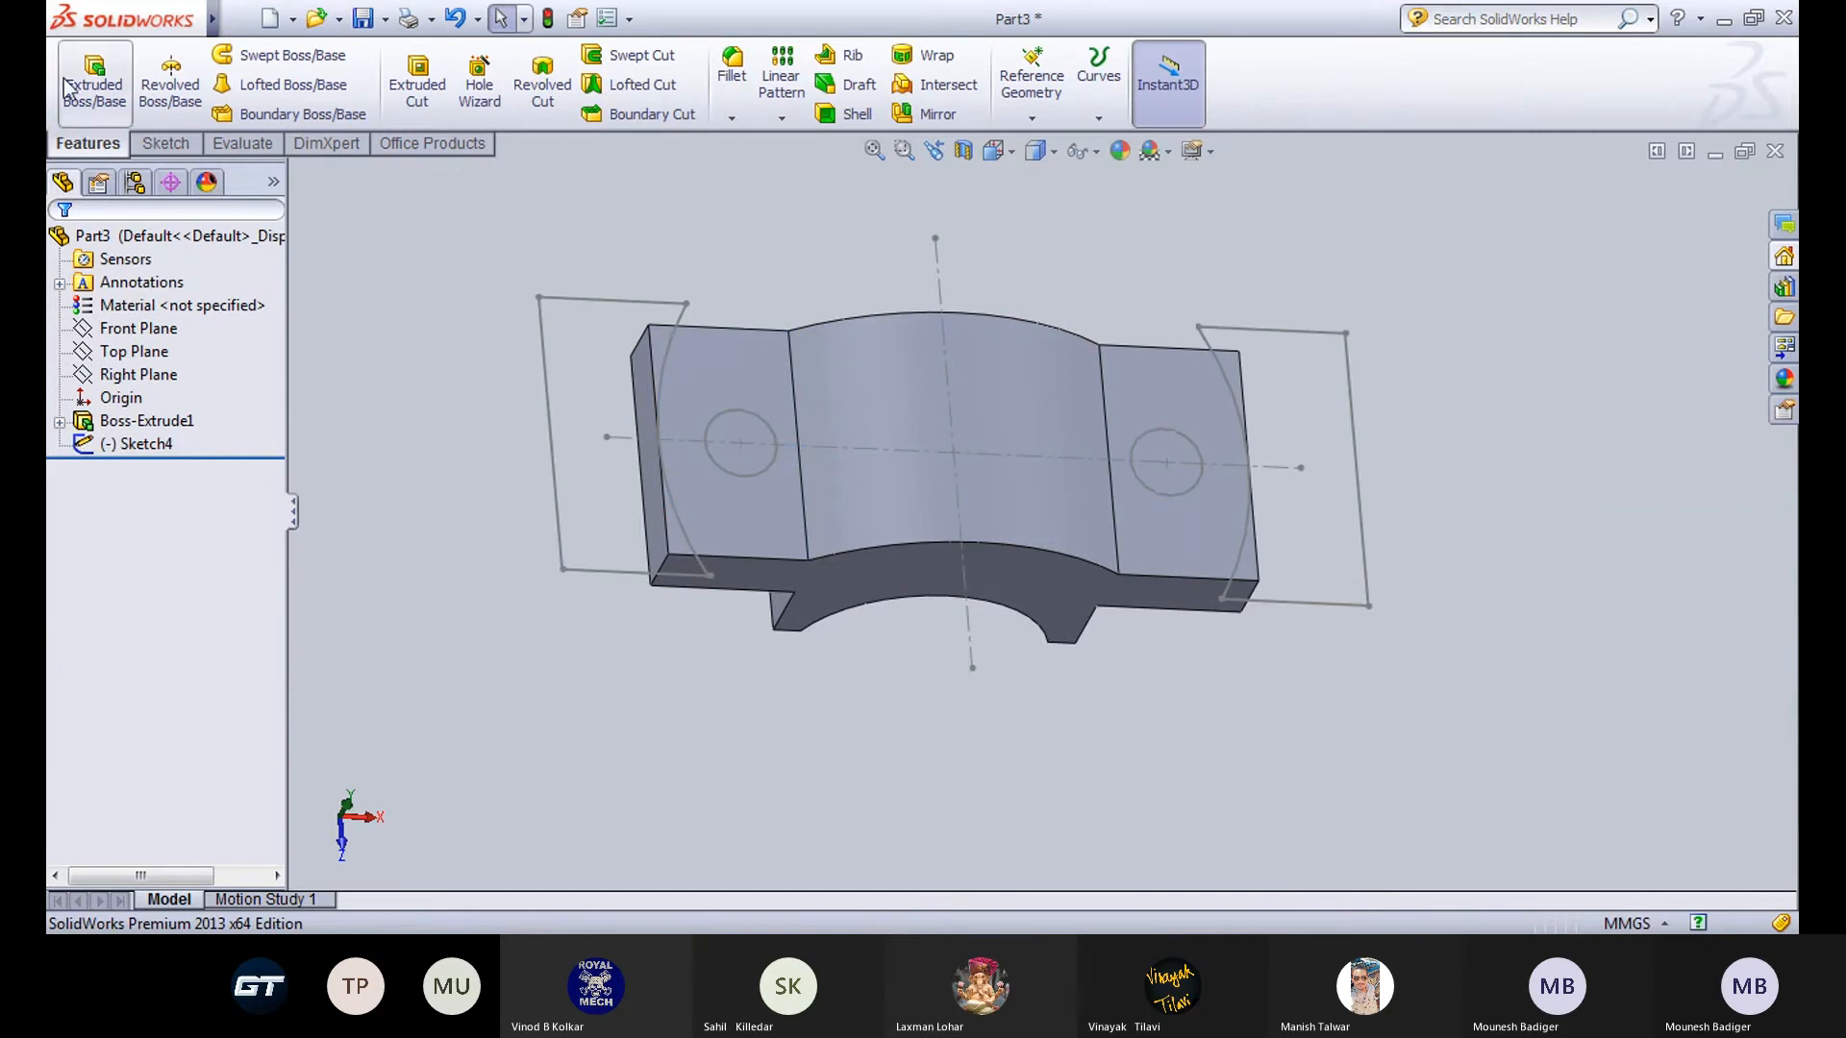
pyautogui.click(94, 91)
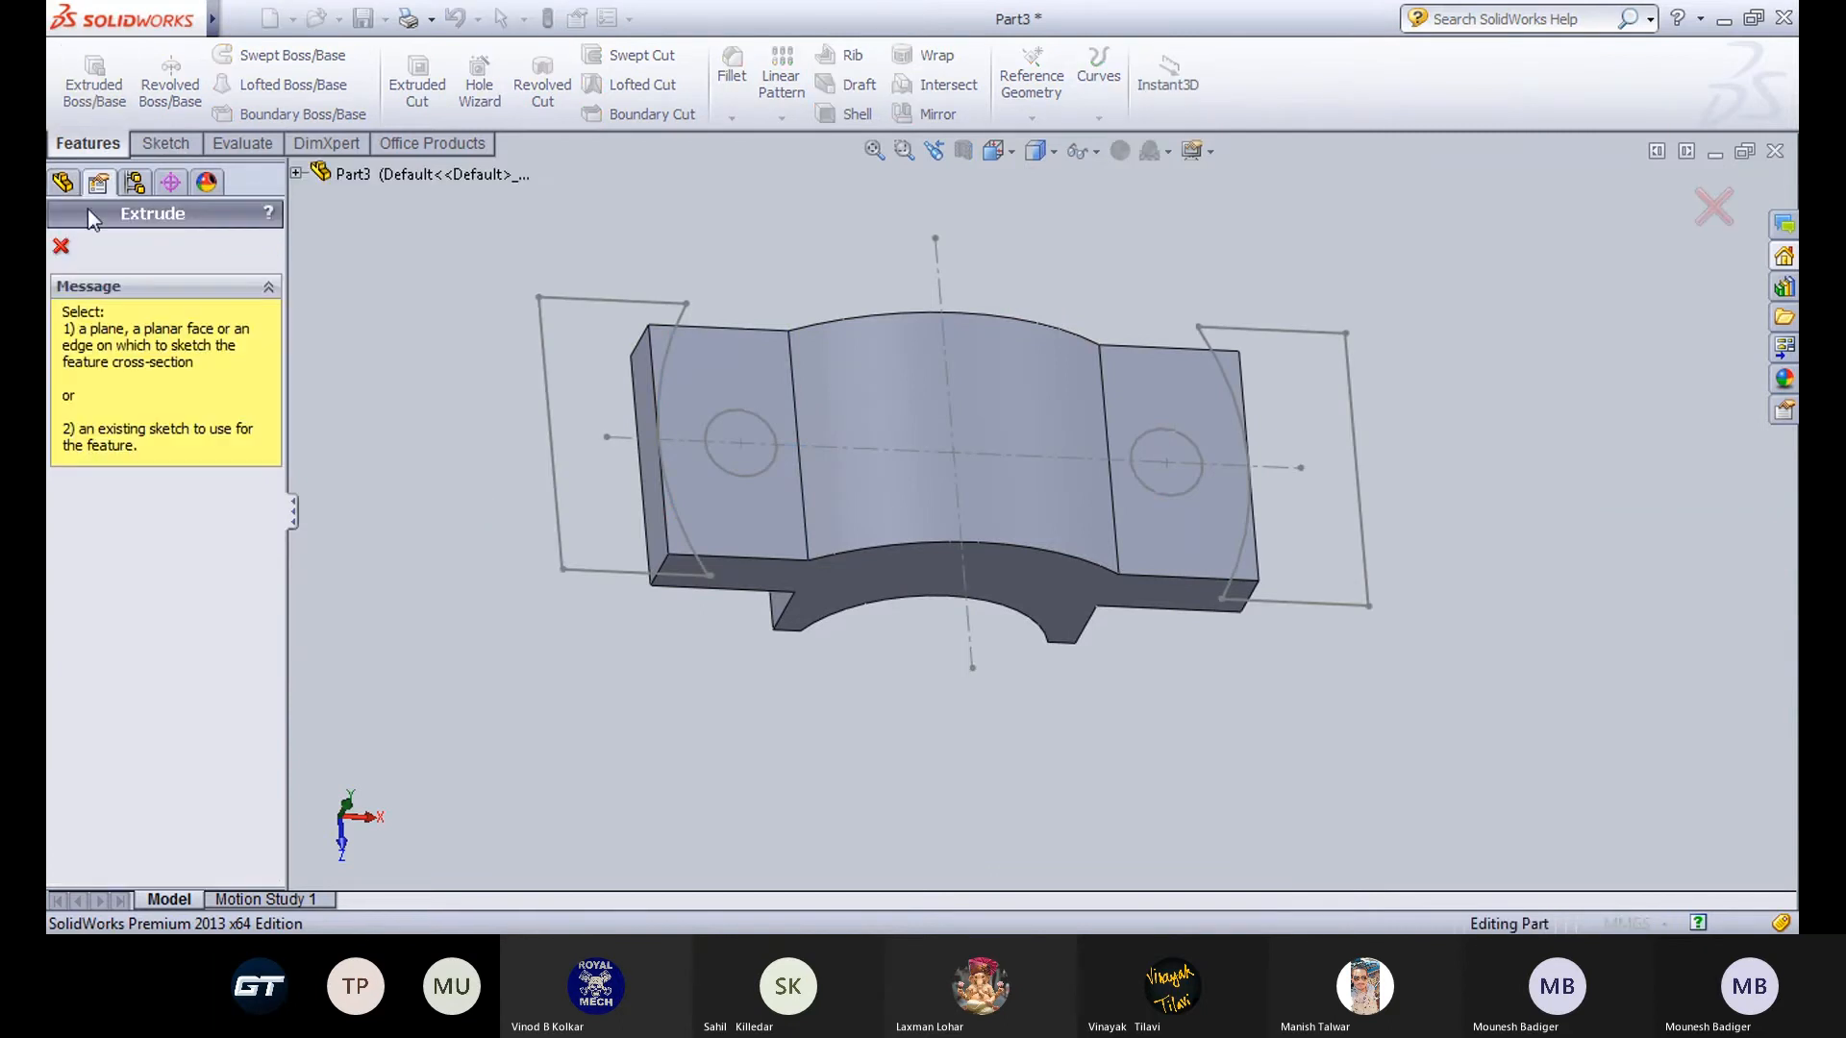
pyautogui.click(60, 247)
pyautogui.click(165, 143)
pyautogui.click(84, 69)
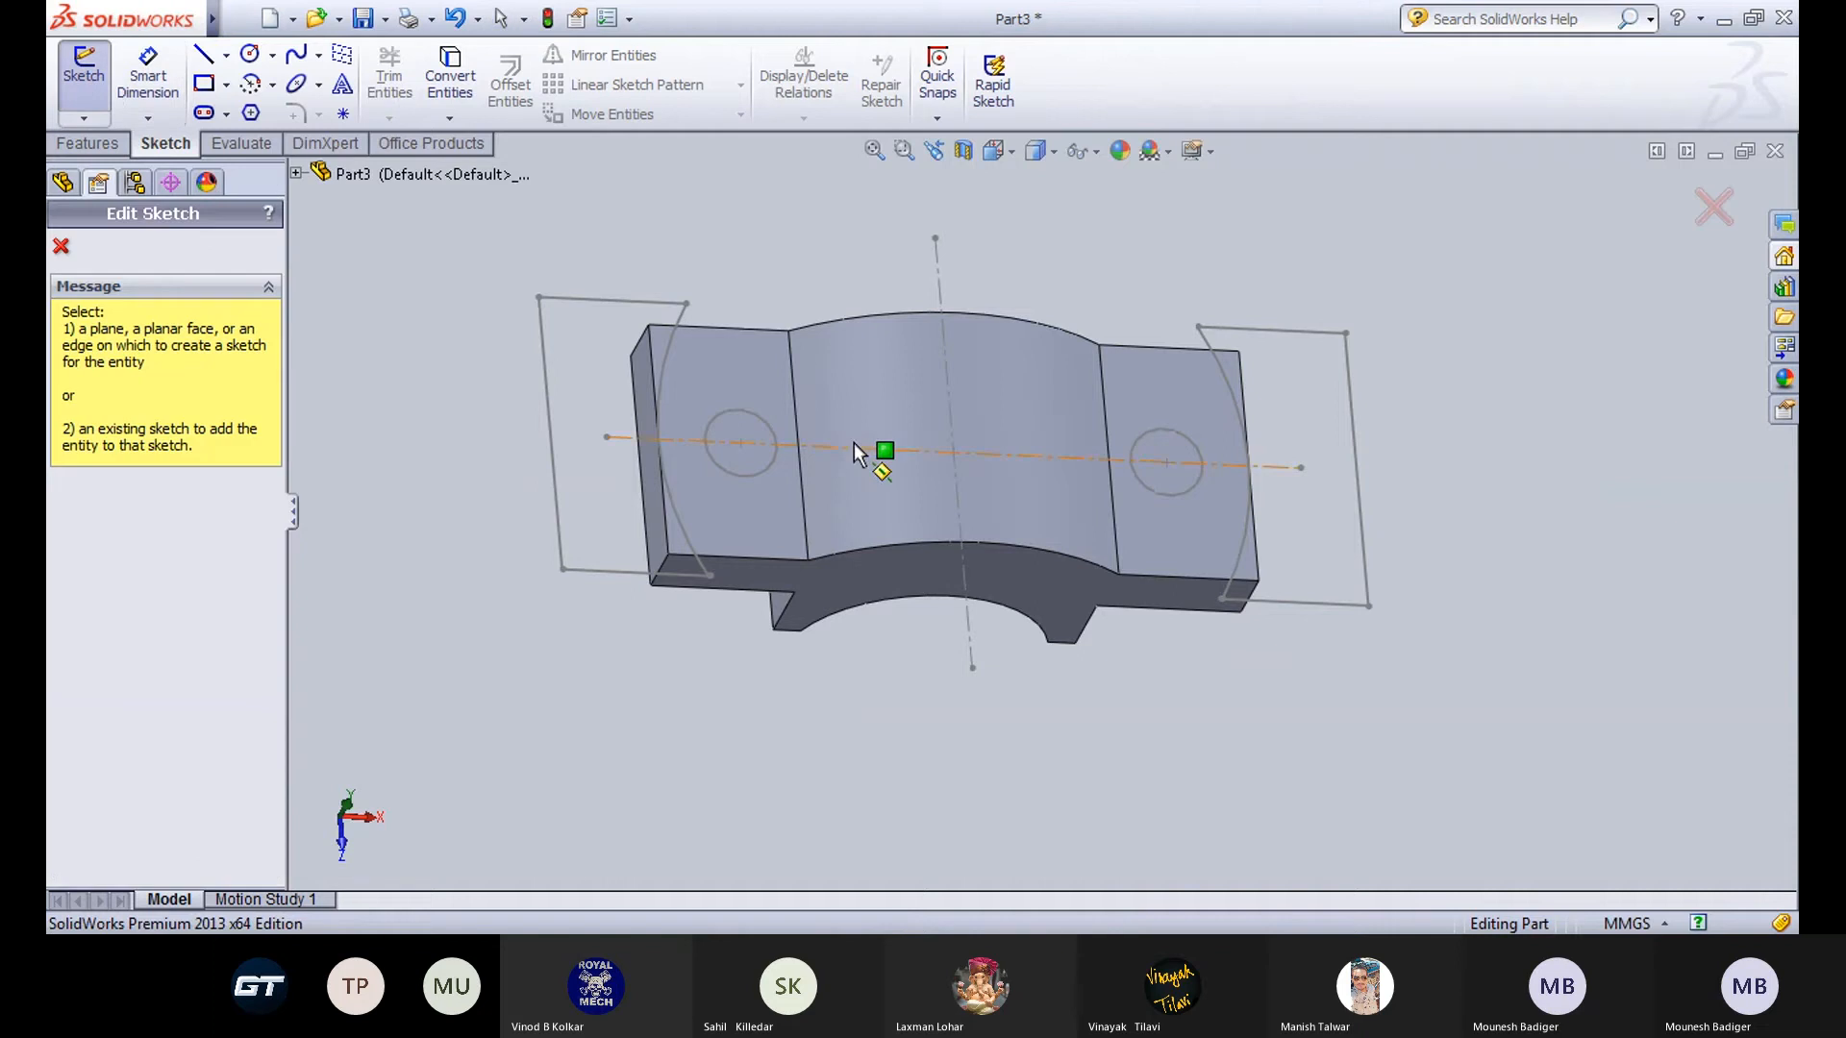
pyautogui.click(915, 302)
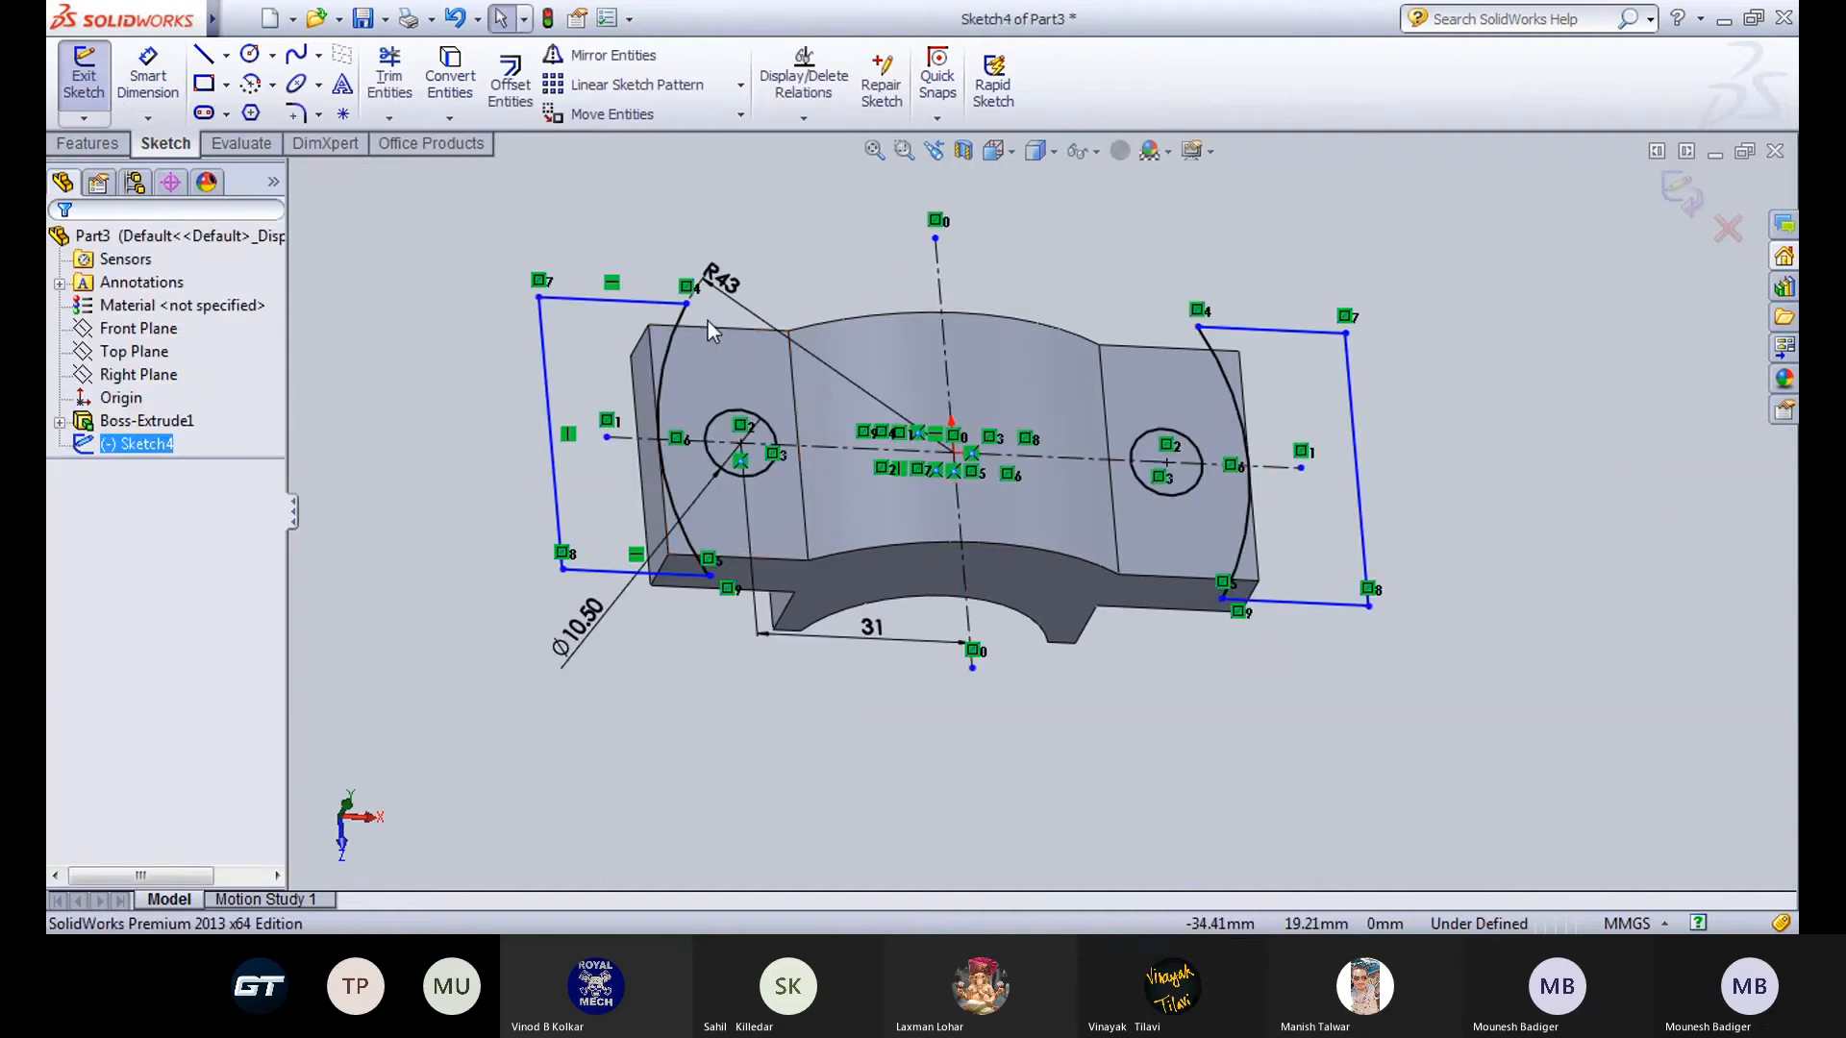
pyautogui.click(84, 77)
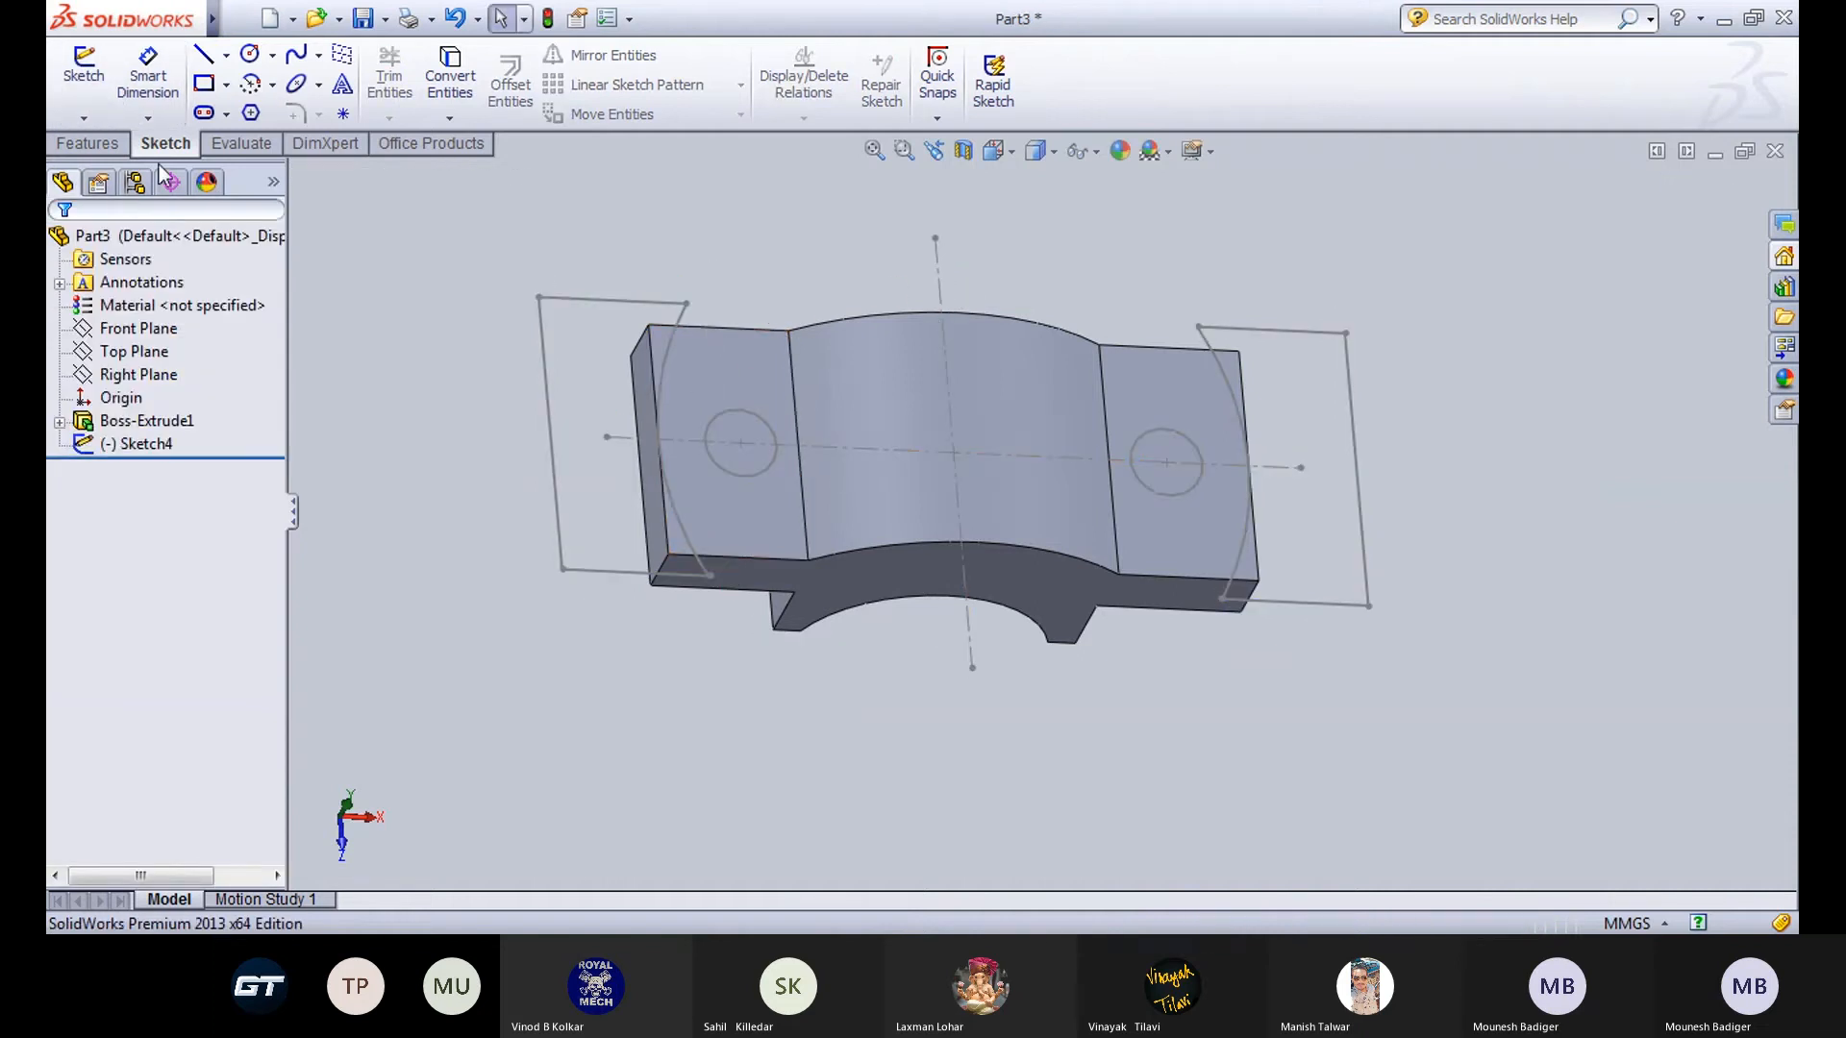
# Create a blind extruded cut 36 mm deep from Sketch4, using only the two flange circles as contours.
pyautogui.click(106, 145)
pyautogui.click(417, 84)
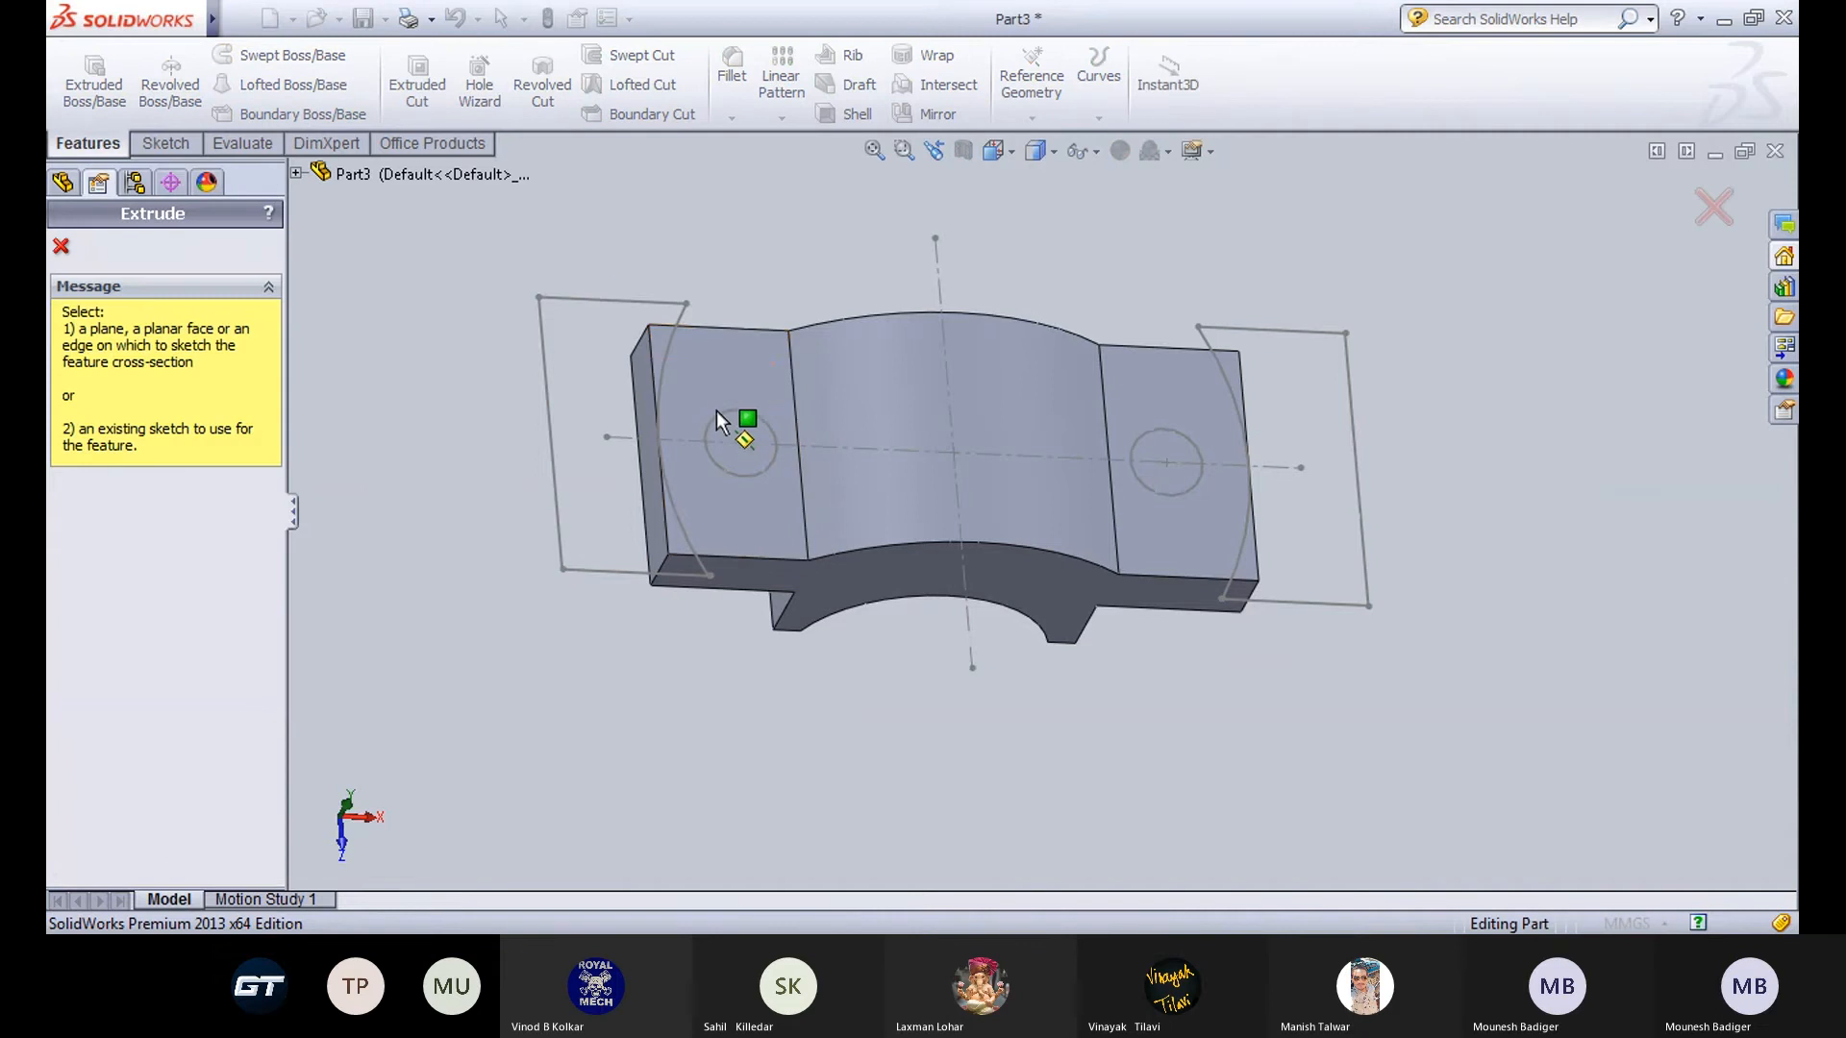
pyautogui.click(950, 264)
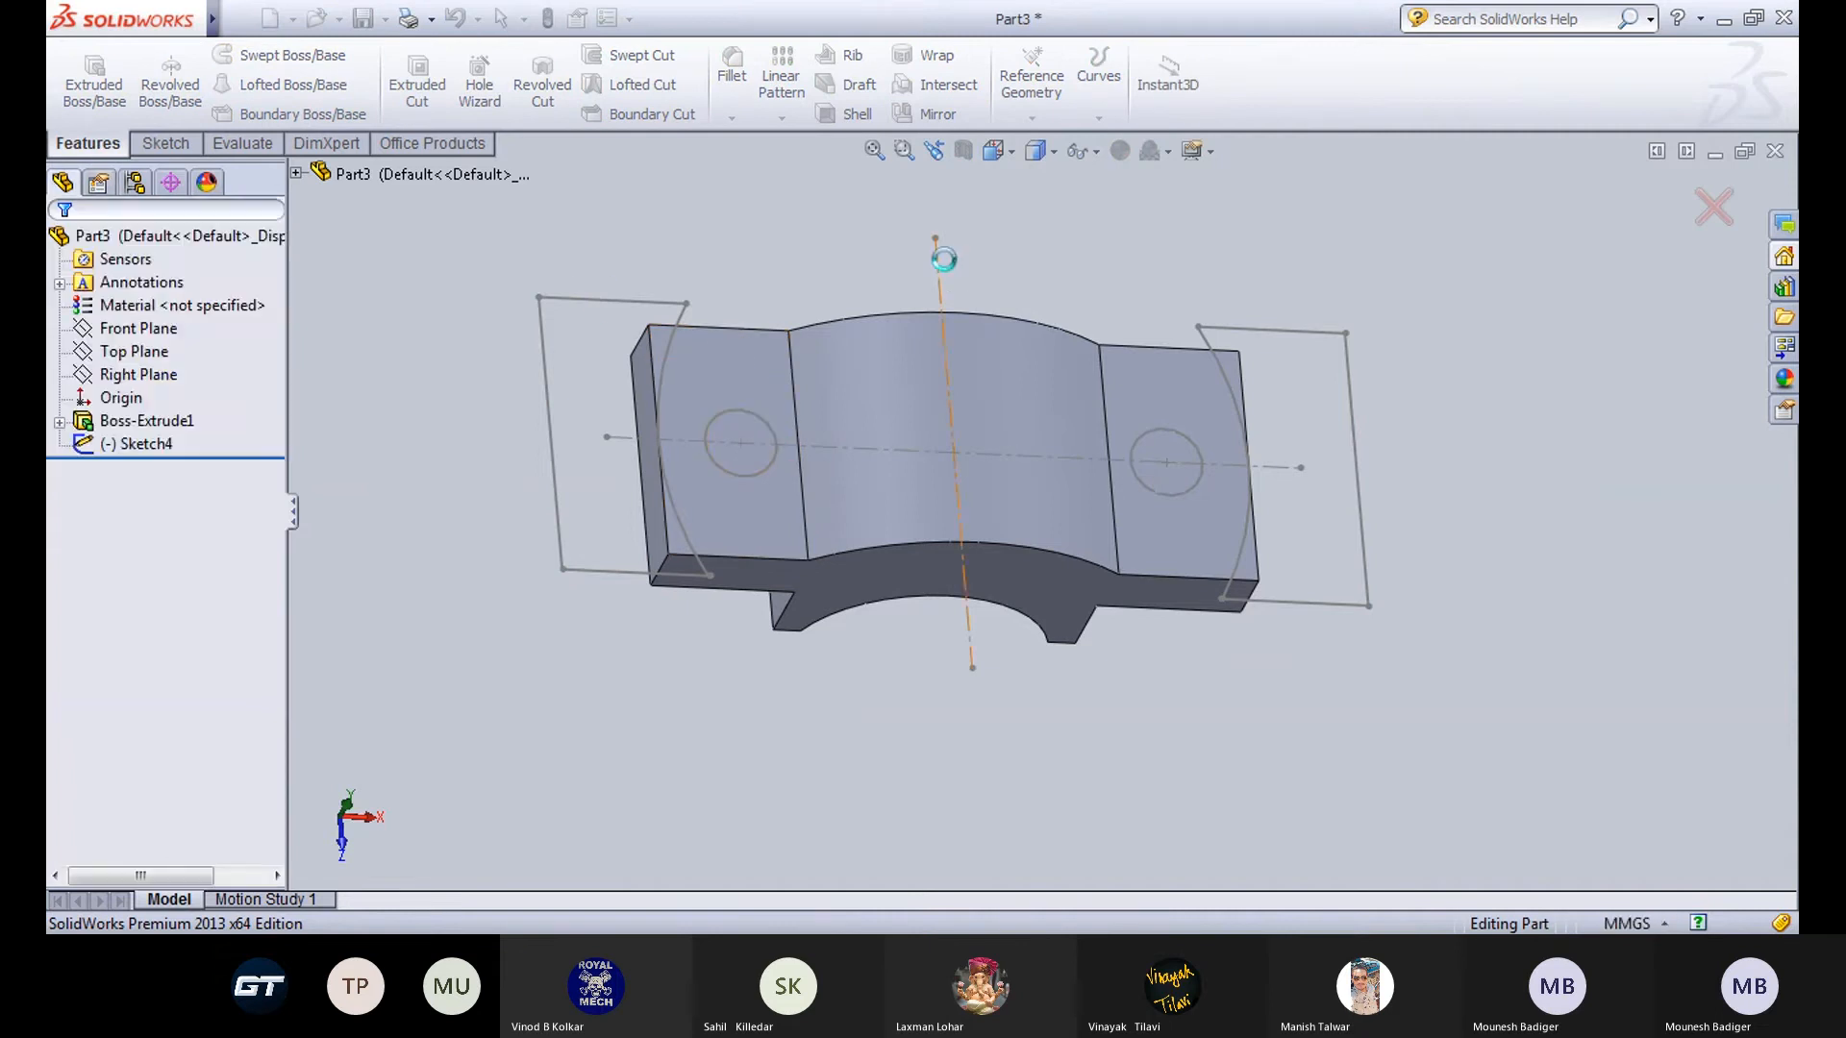
pyautogui.click(751, 464)
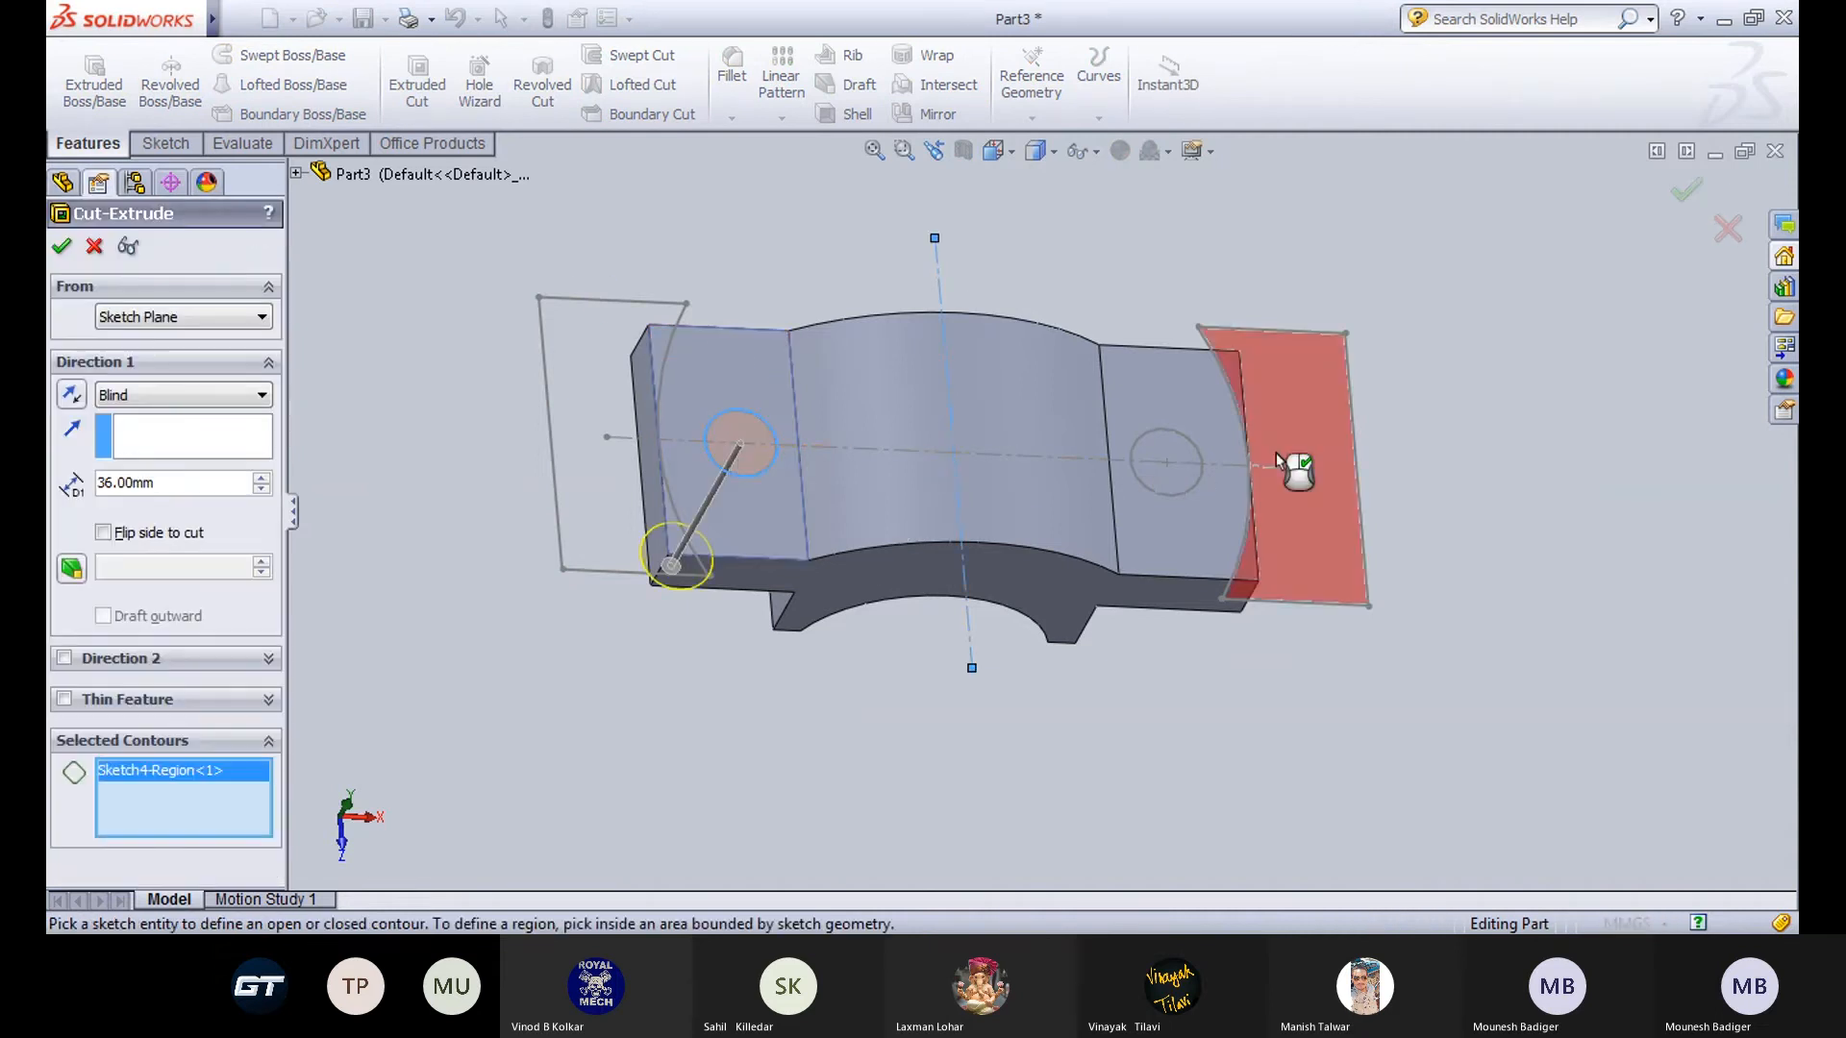
pyautogui.click(1185, 484)
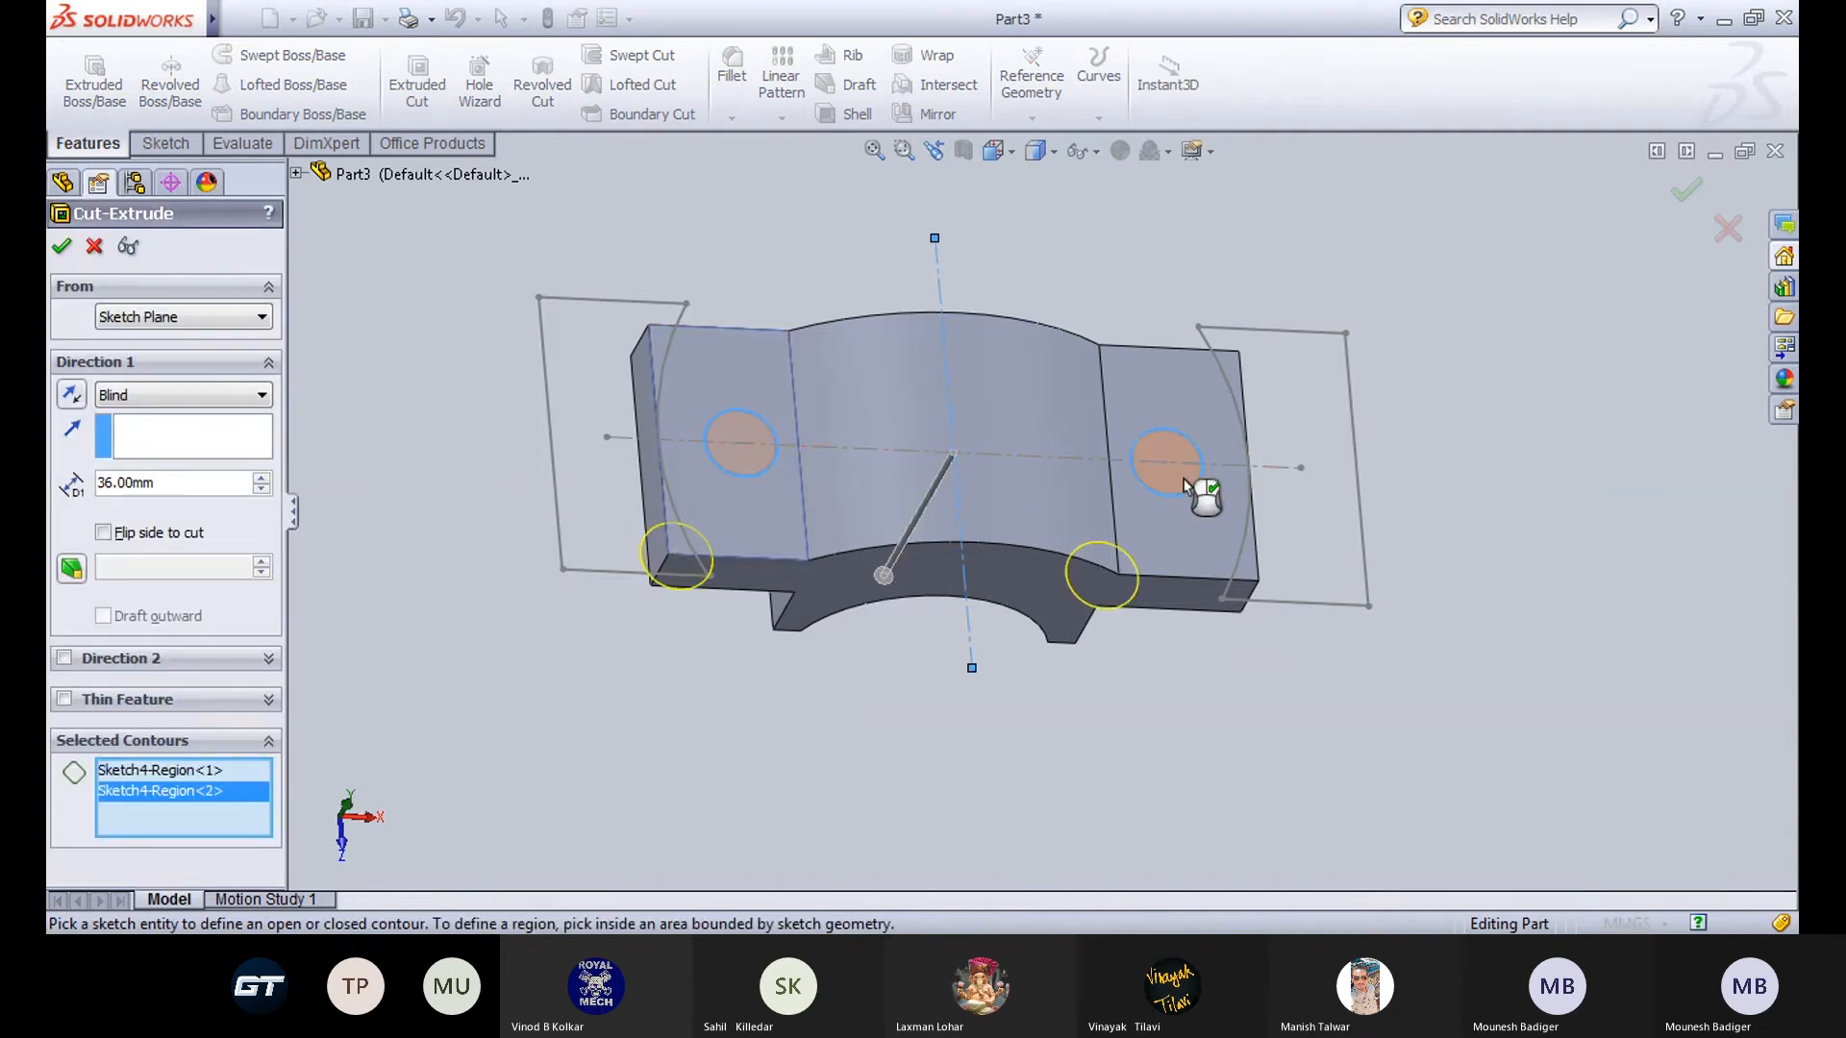
pyautogui.click(62, 247)
# Start a new sketch on the left flange's upper face and view the cap from the top.
pyautogui.moveTo(557, 696); pyautogui.dragTo(671, 332, button='middle')
pyautogui.click(684, 354)
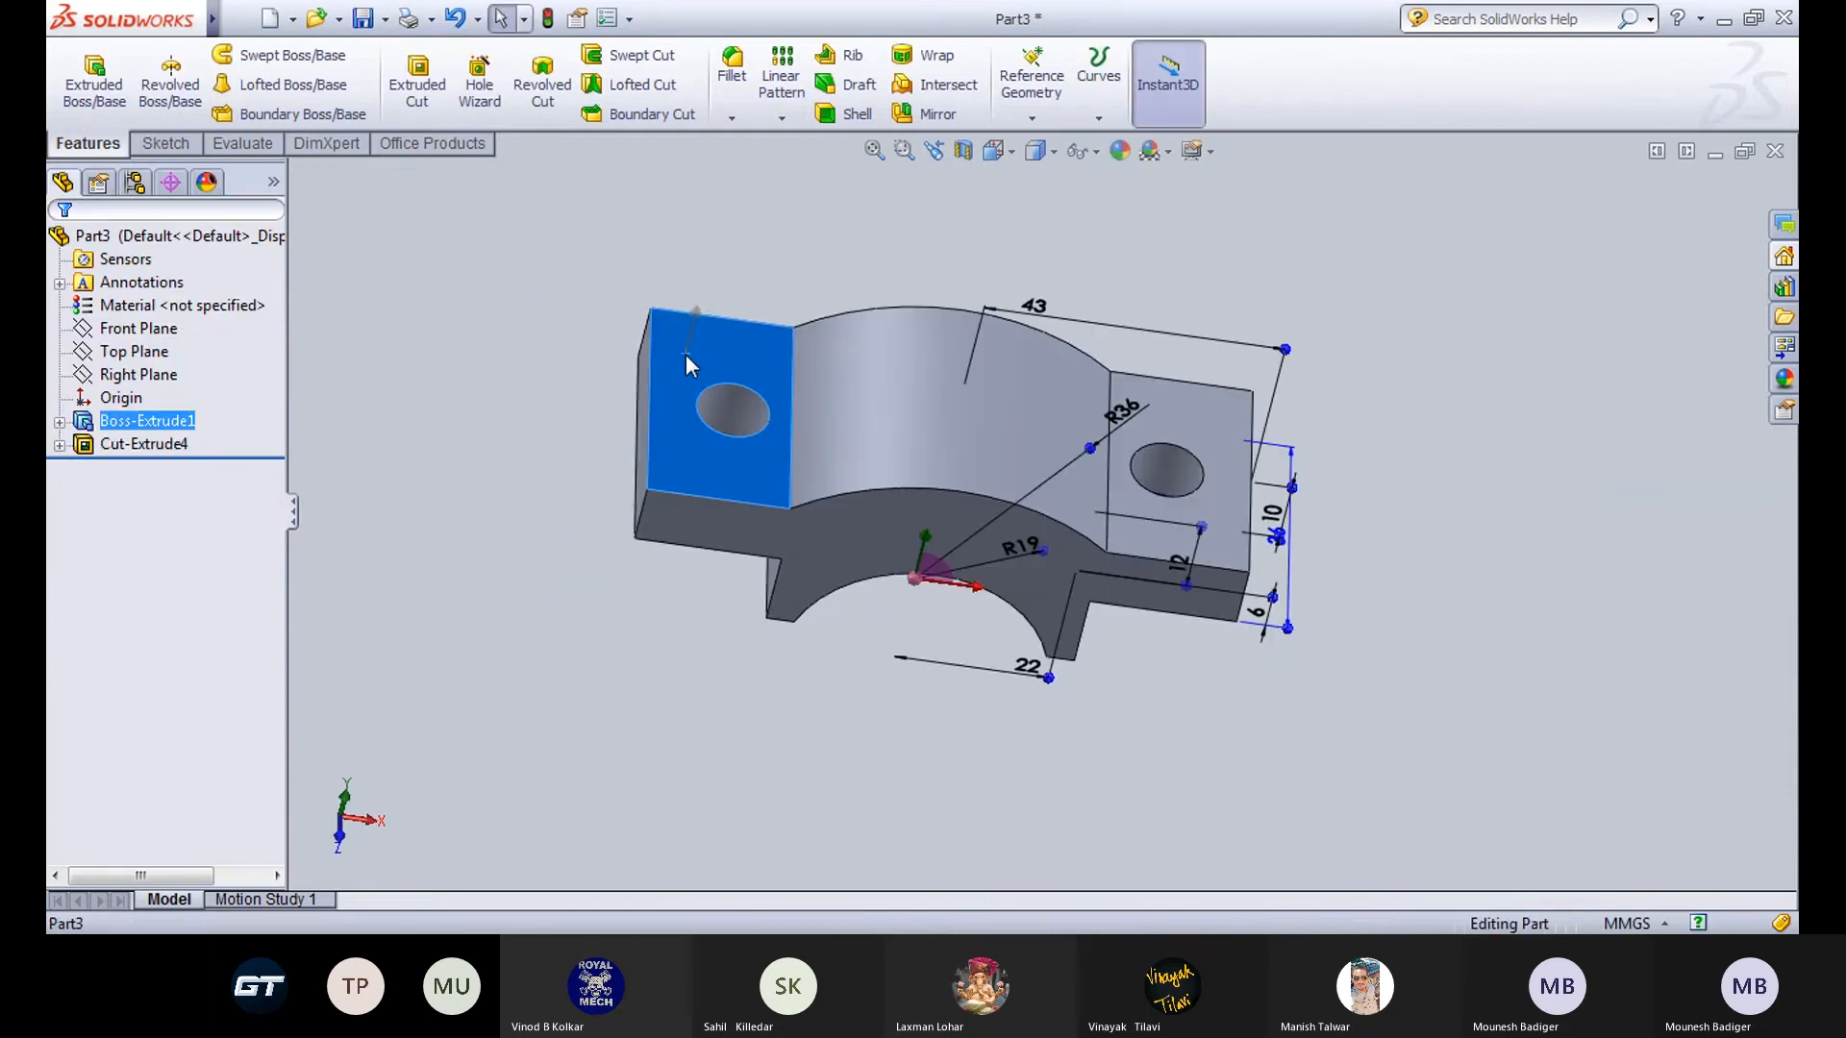
pyautogui.click(798, 280)
pyautogui.click(994, 151)
pyautogui.click(1007, 187)
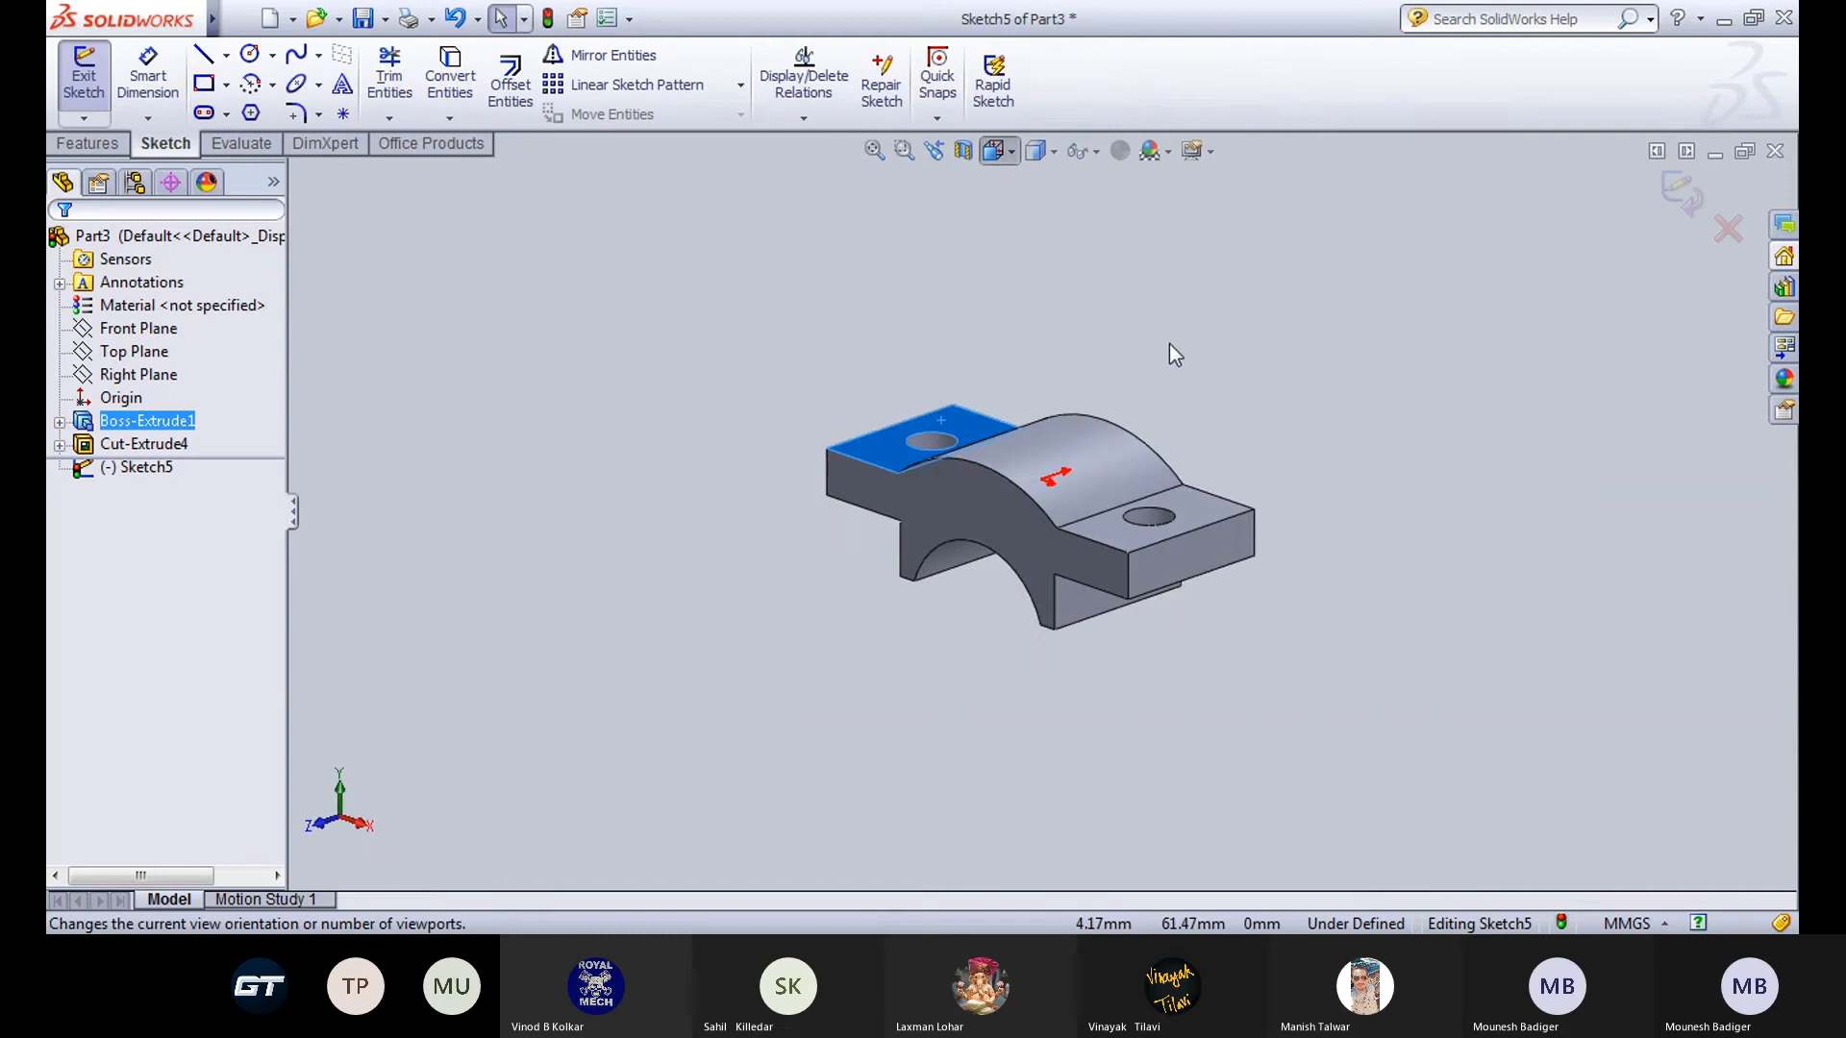
pyautogui.click(1127, 283)
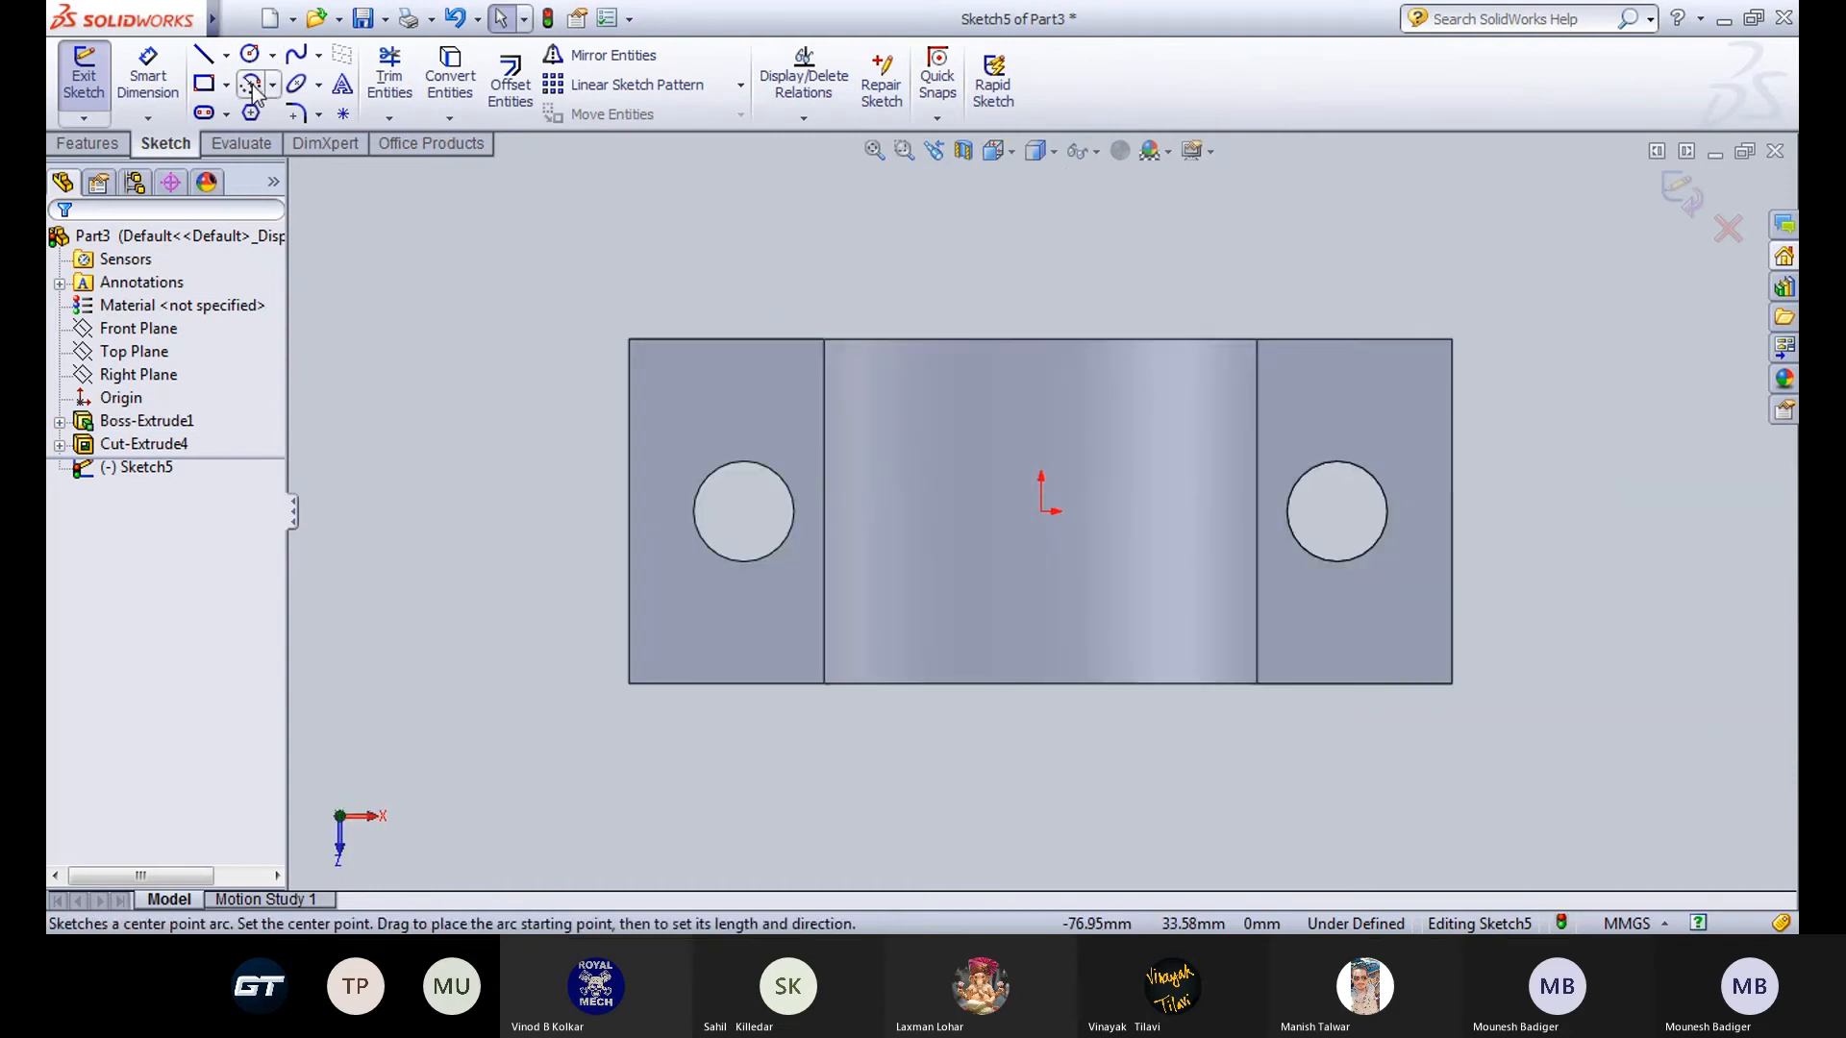
# Sketch a vertical construction centerline through the origin, extending past both long edges of the cap.
pyautogui.click(226, 55)
pyautogui.click(221, 105)
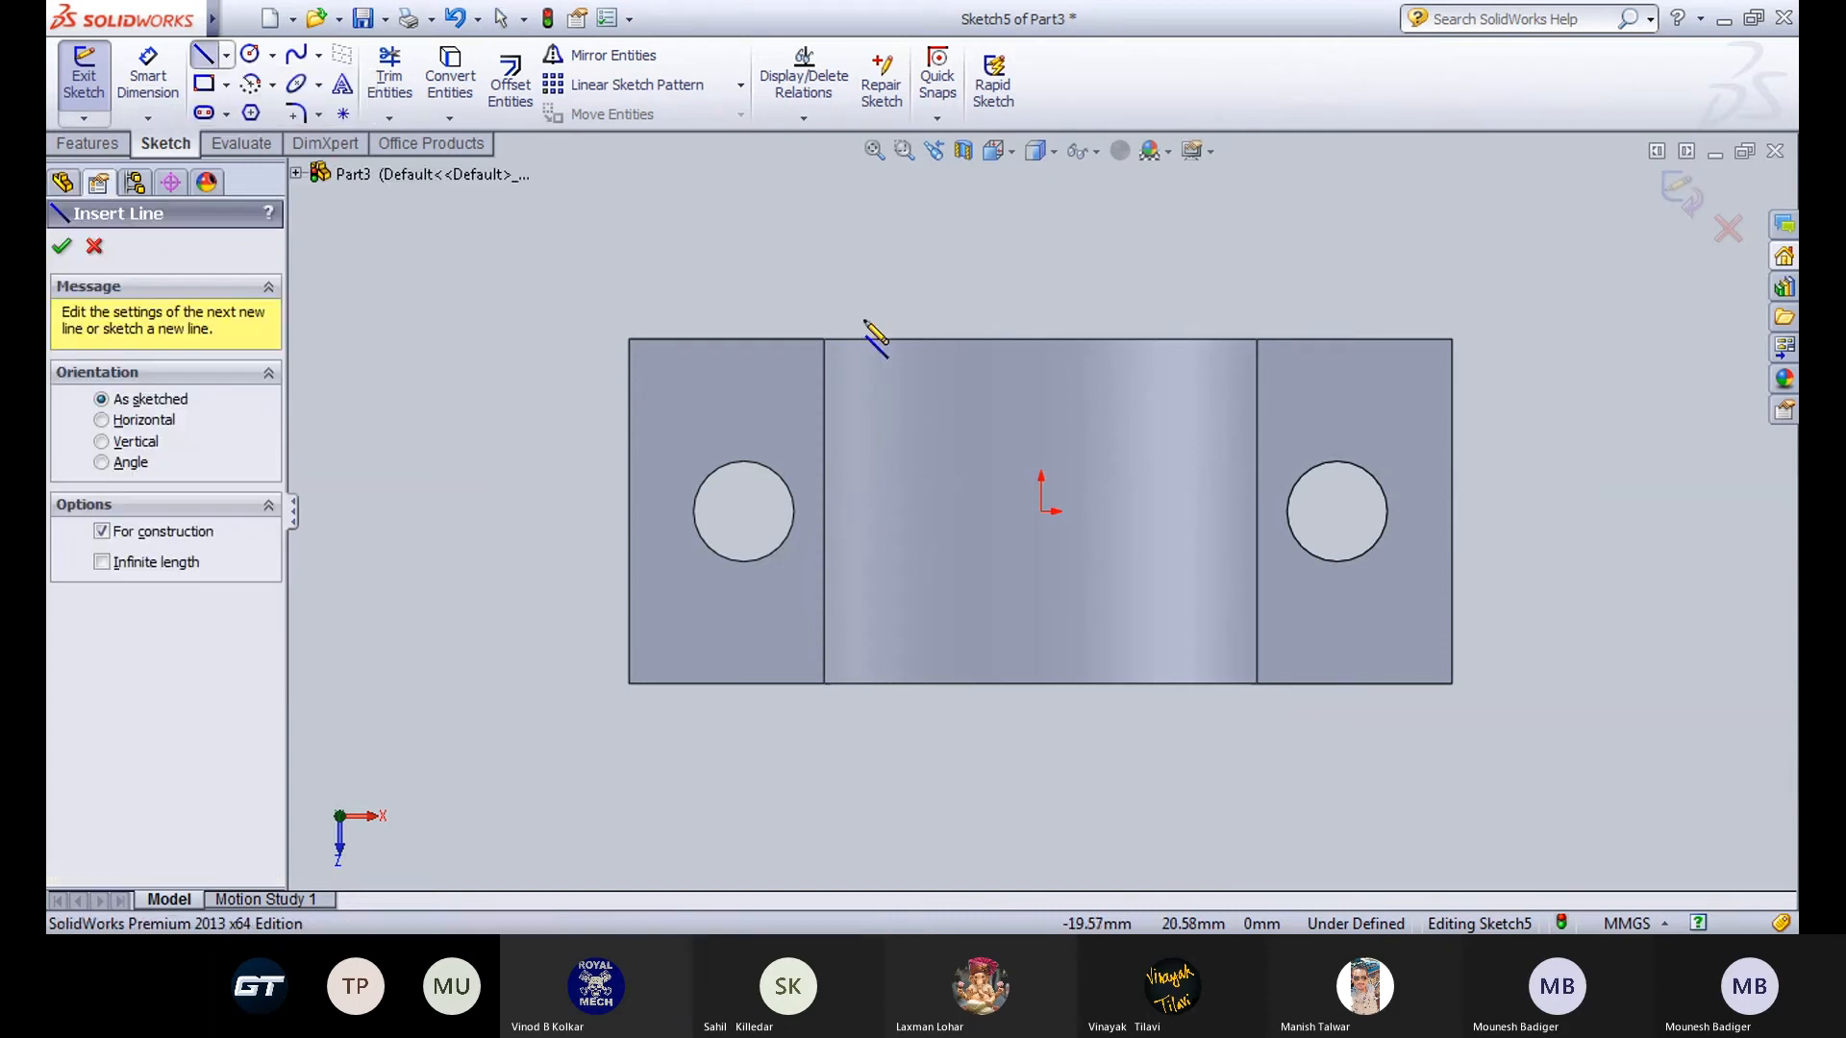
pyautogui.click(1041, 222)
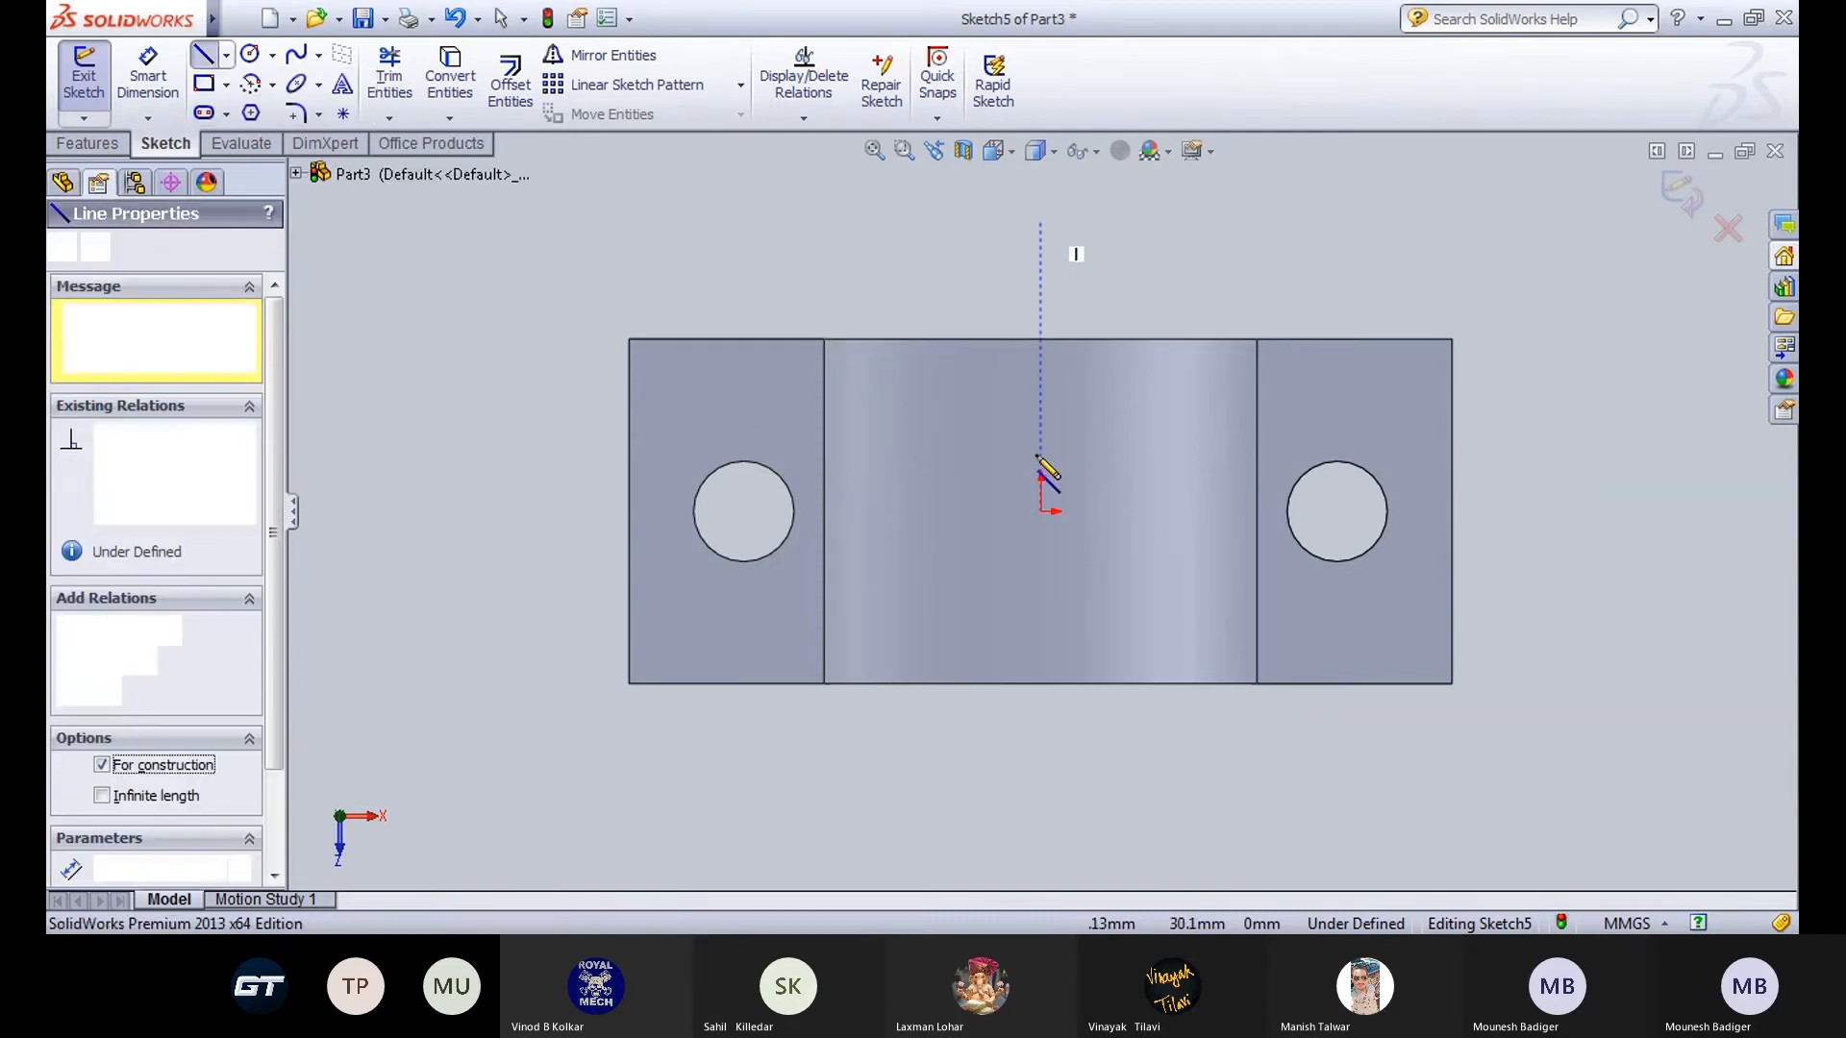
pyautogui.click(1041, 788)
pyautogui.press('Escape')
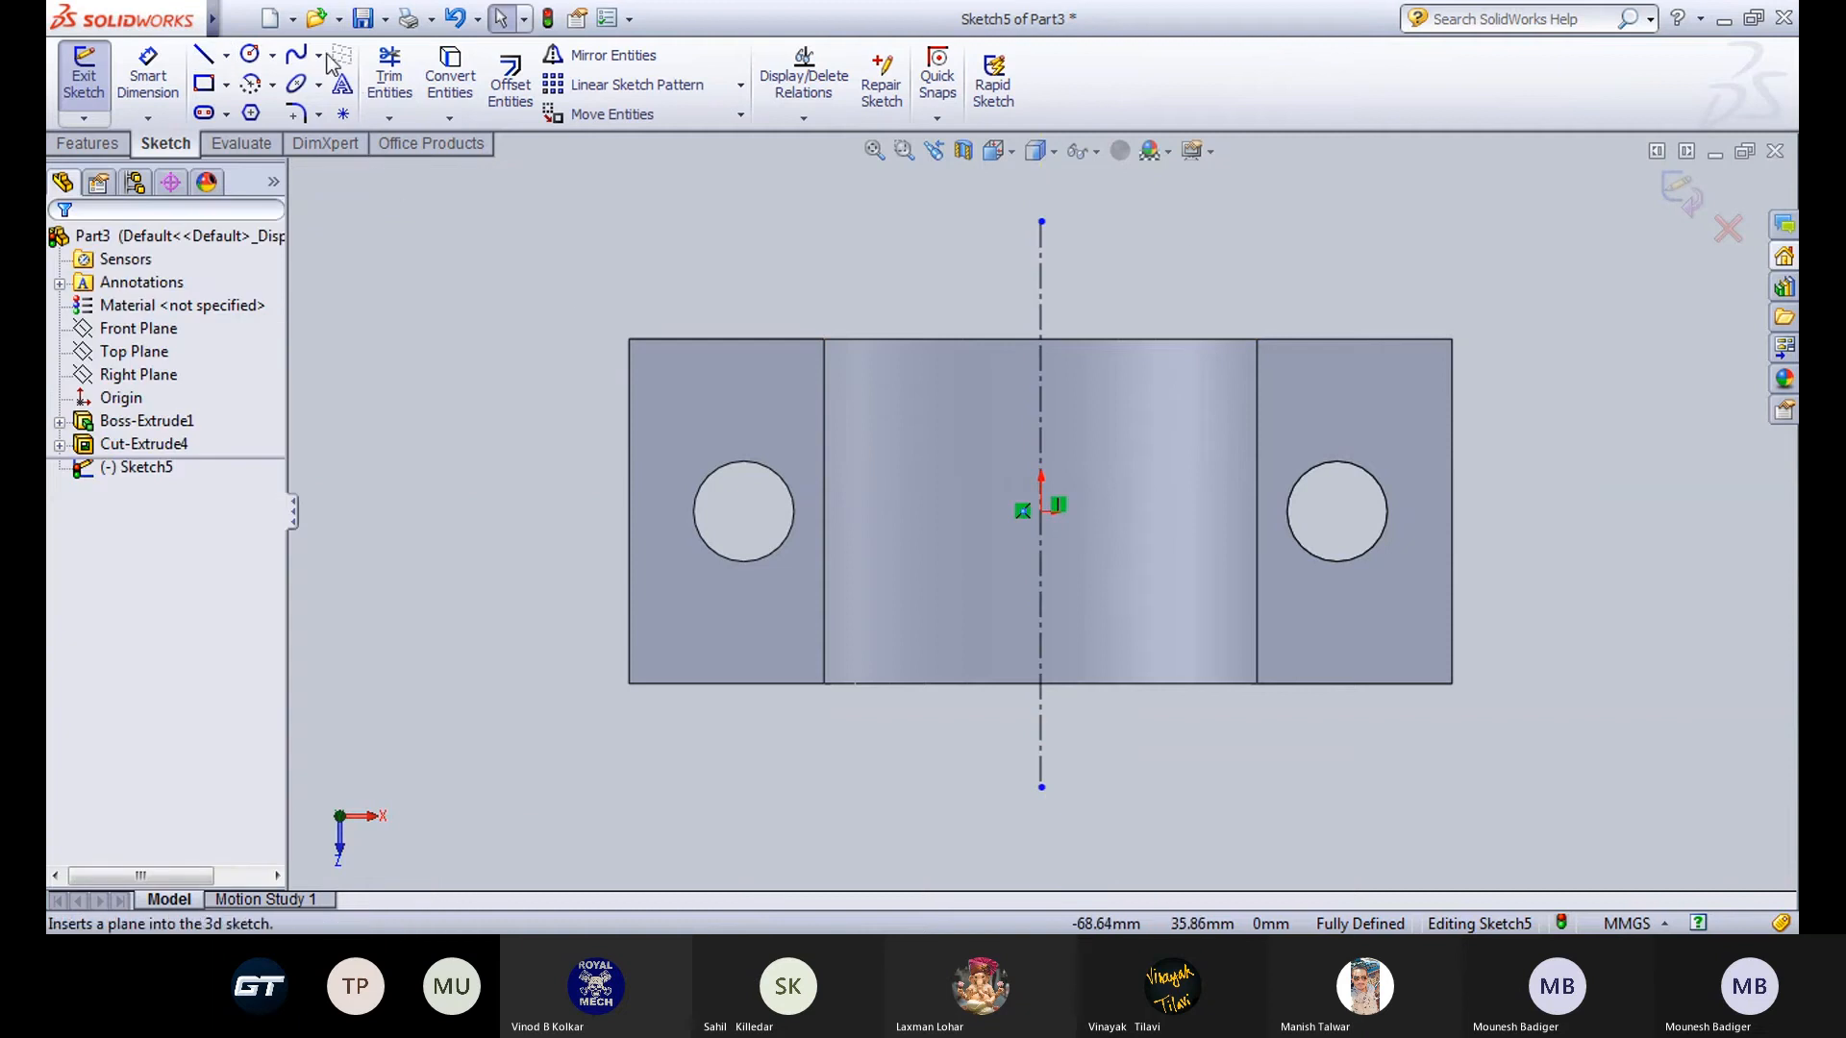
# Sketch a centre-point arc of about 41 mm radius, centred on the origin and crossing both long edges near the left end.
pyautogui.click(272, 55)
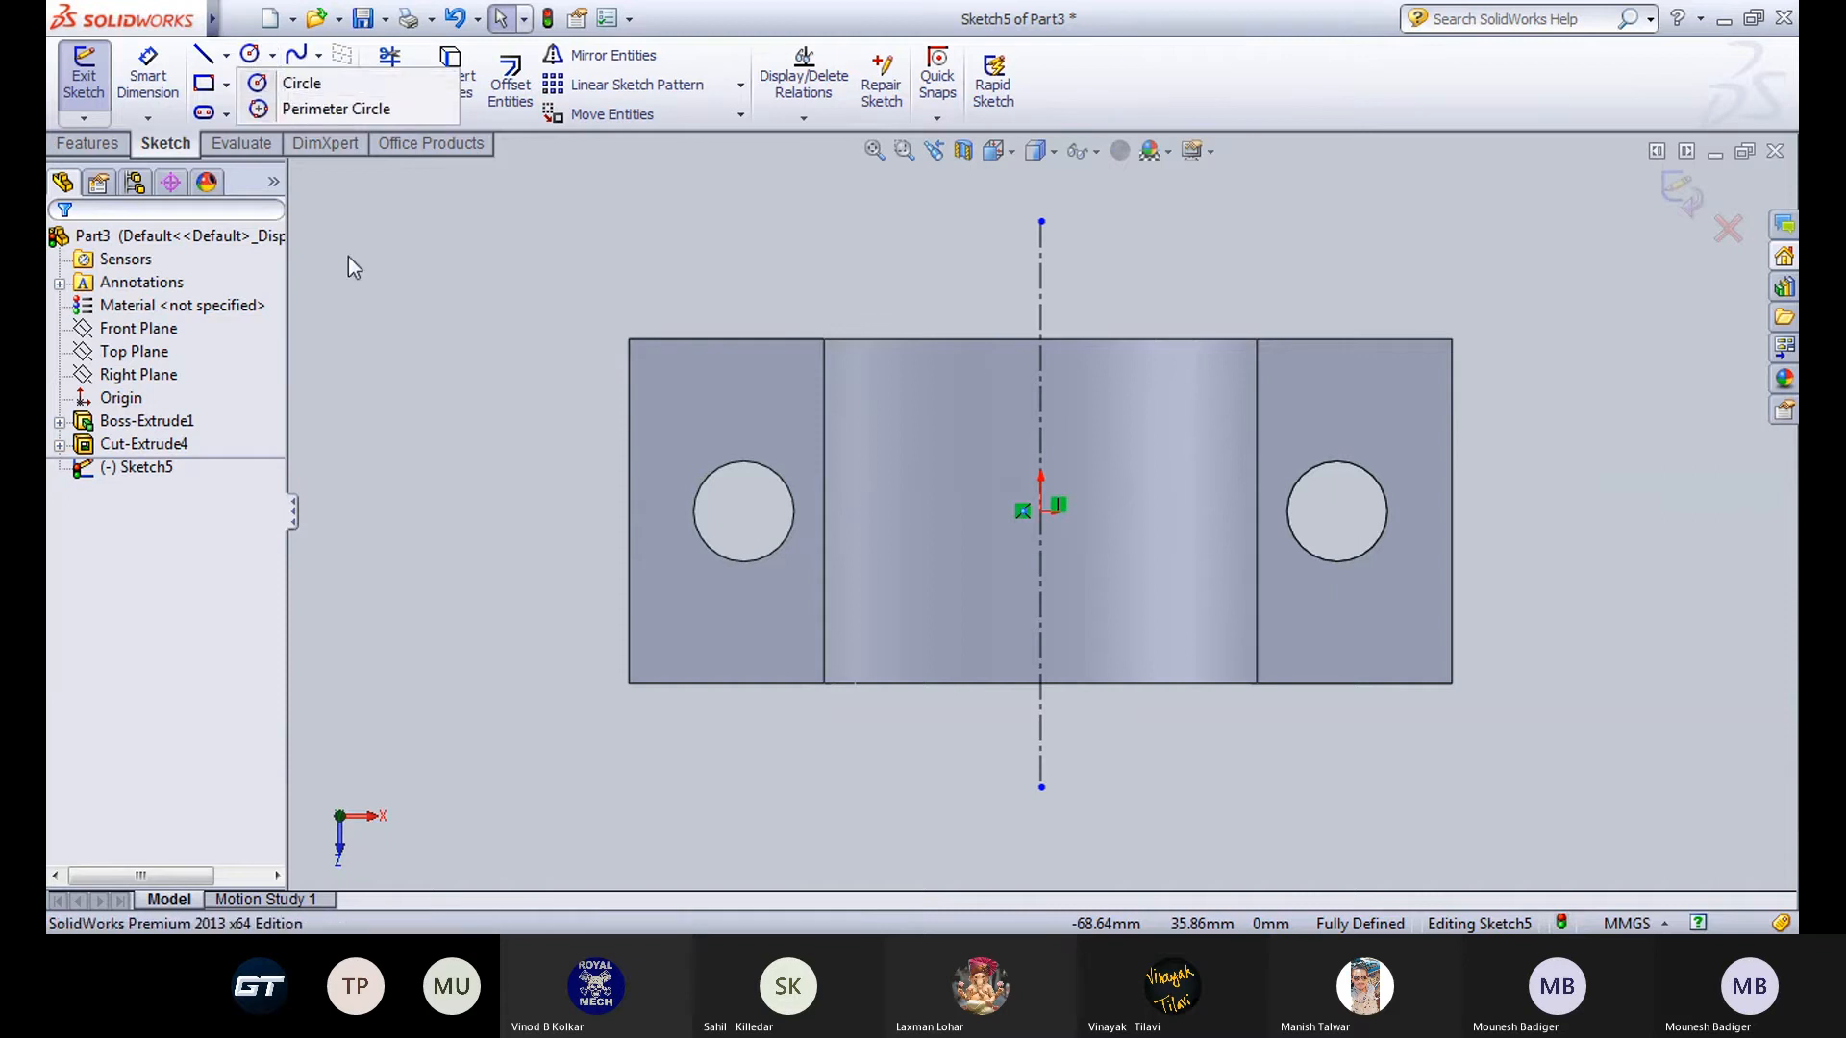
pyautogui.click(272, 83)
pyautogui.click(288, 107)
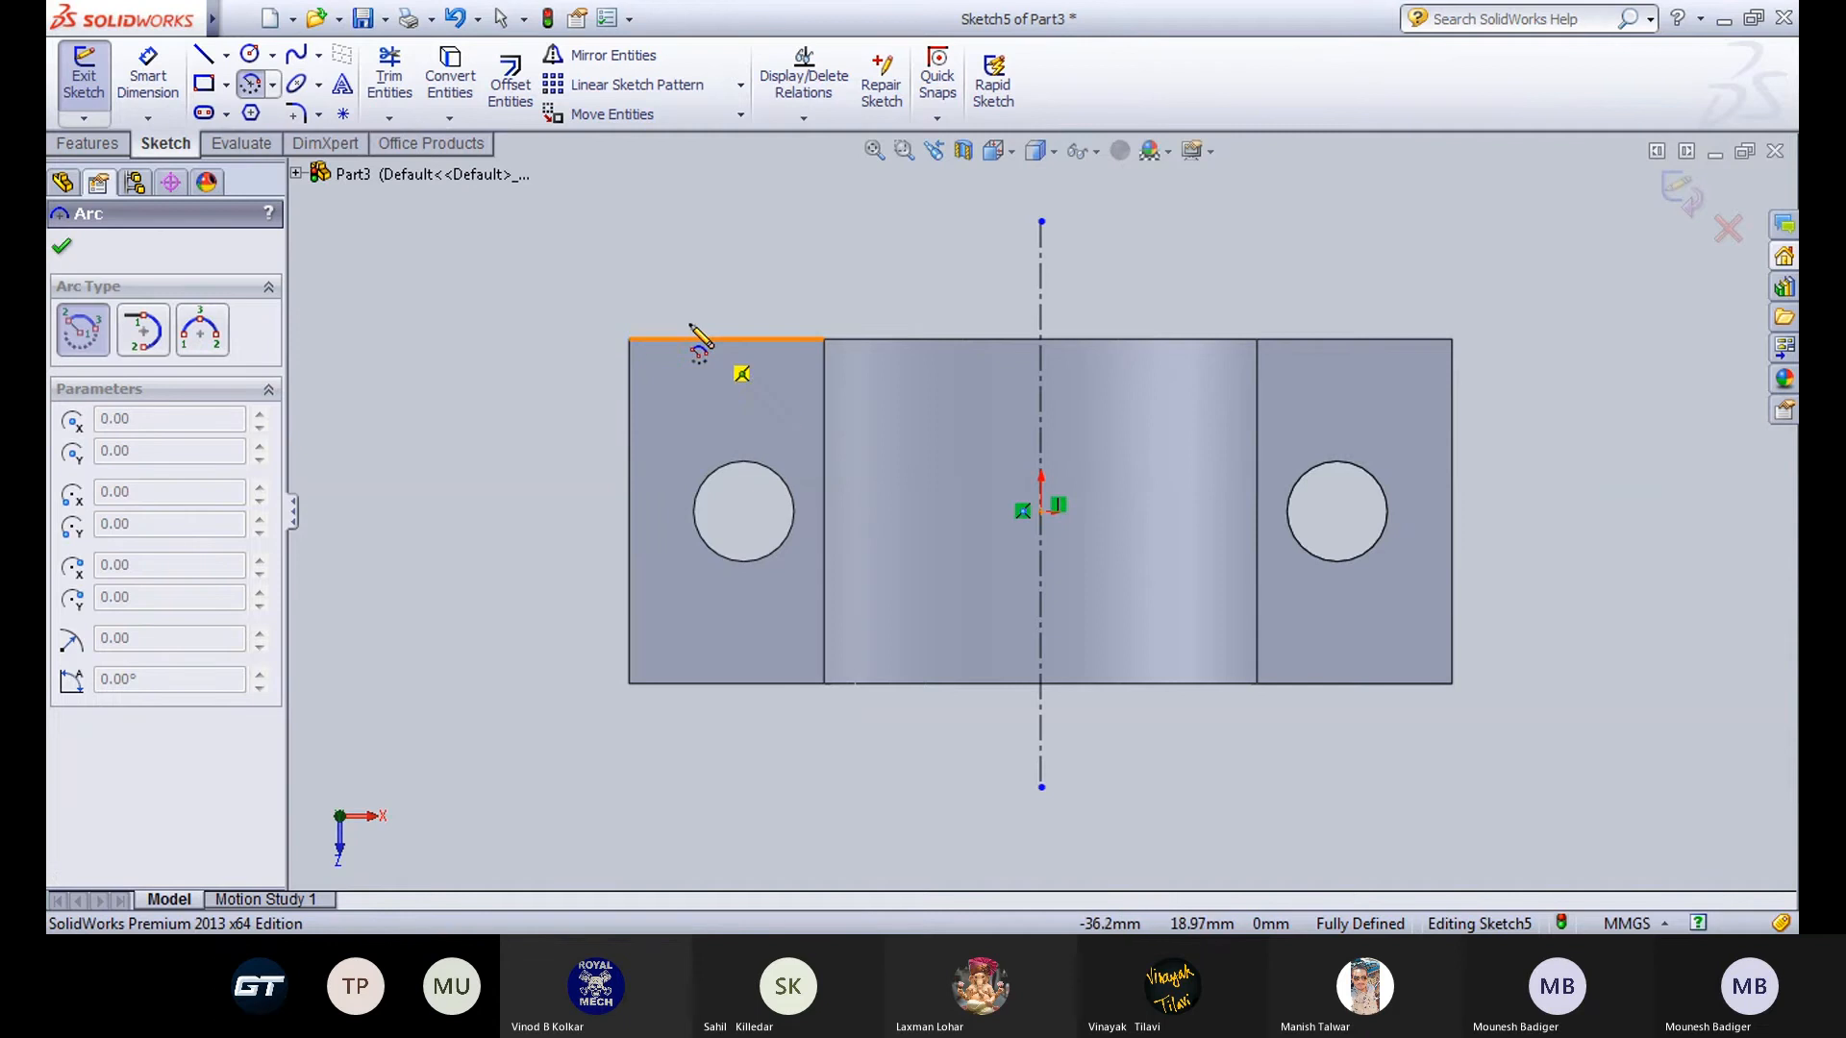
pyautogui.click(1041, 512)
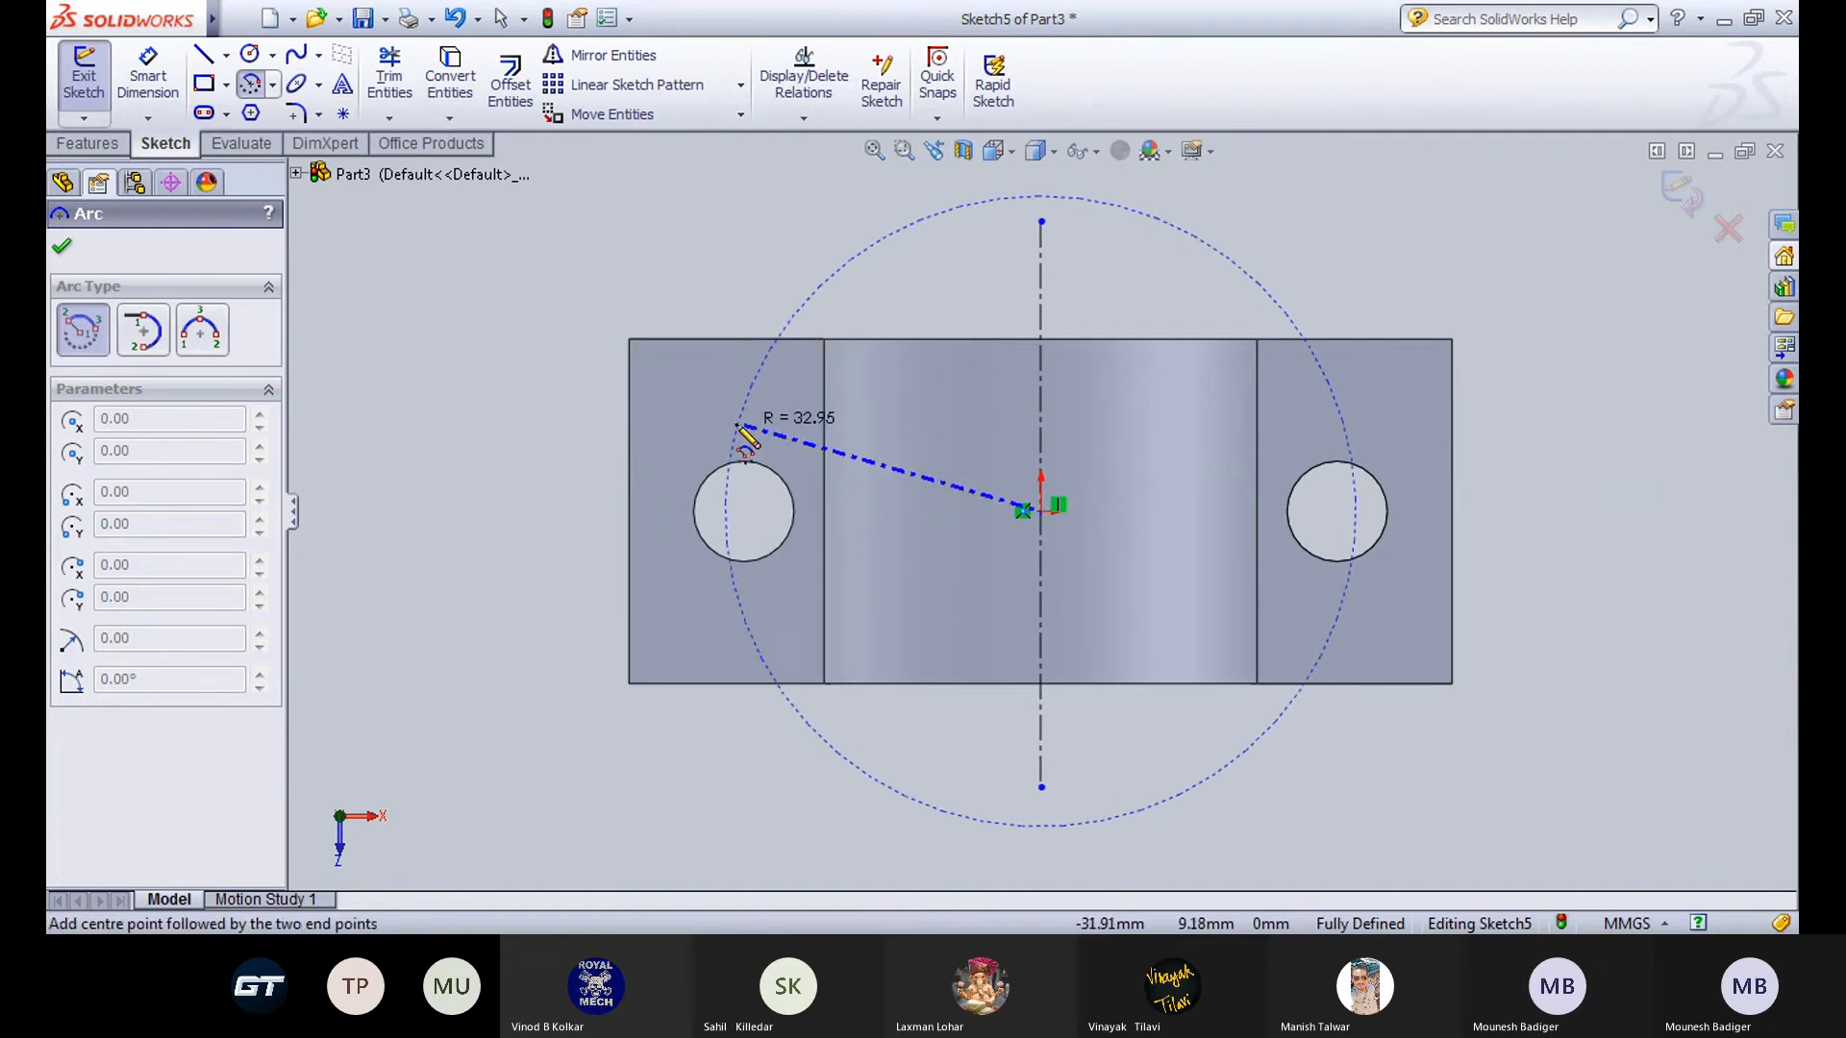
pyautogui.click(710, 305)
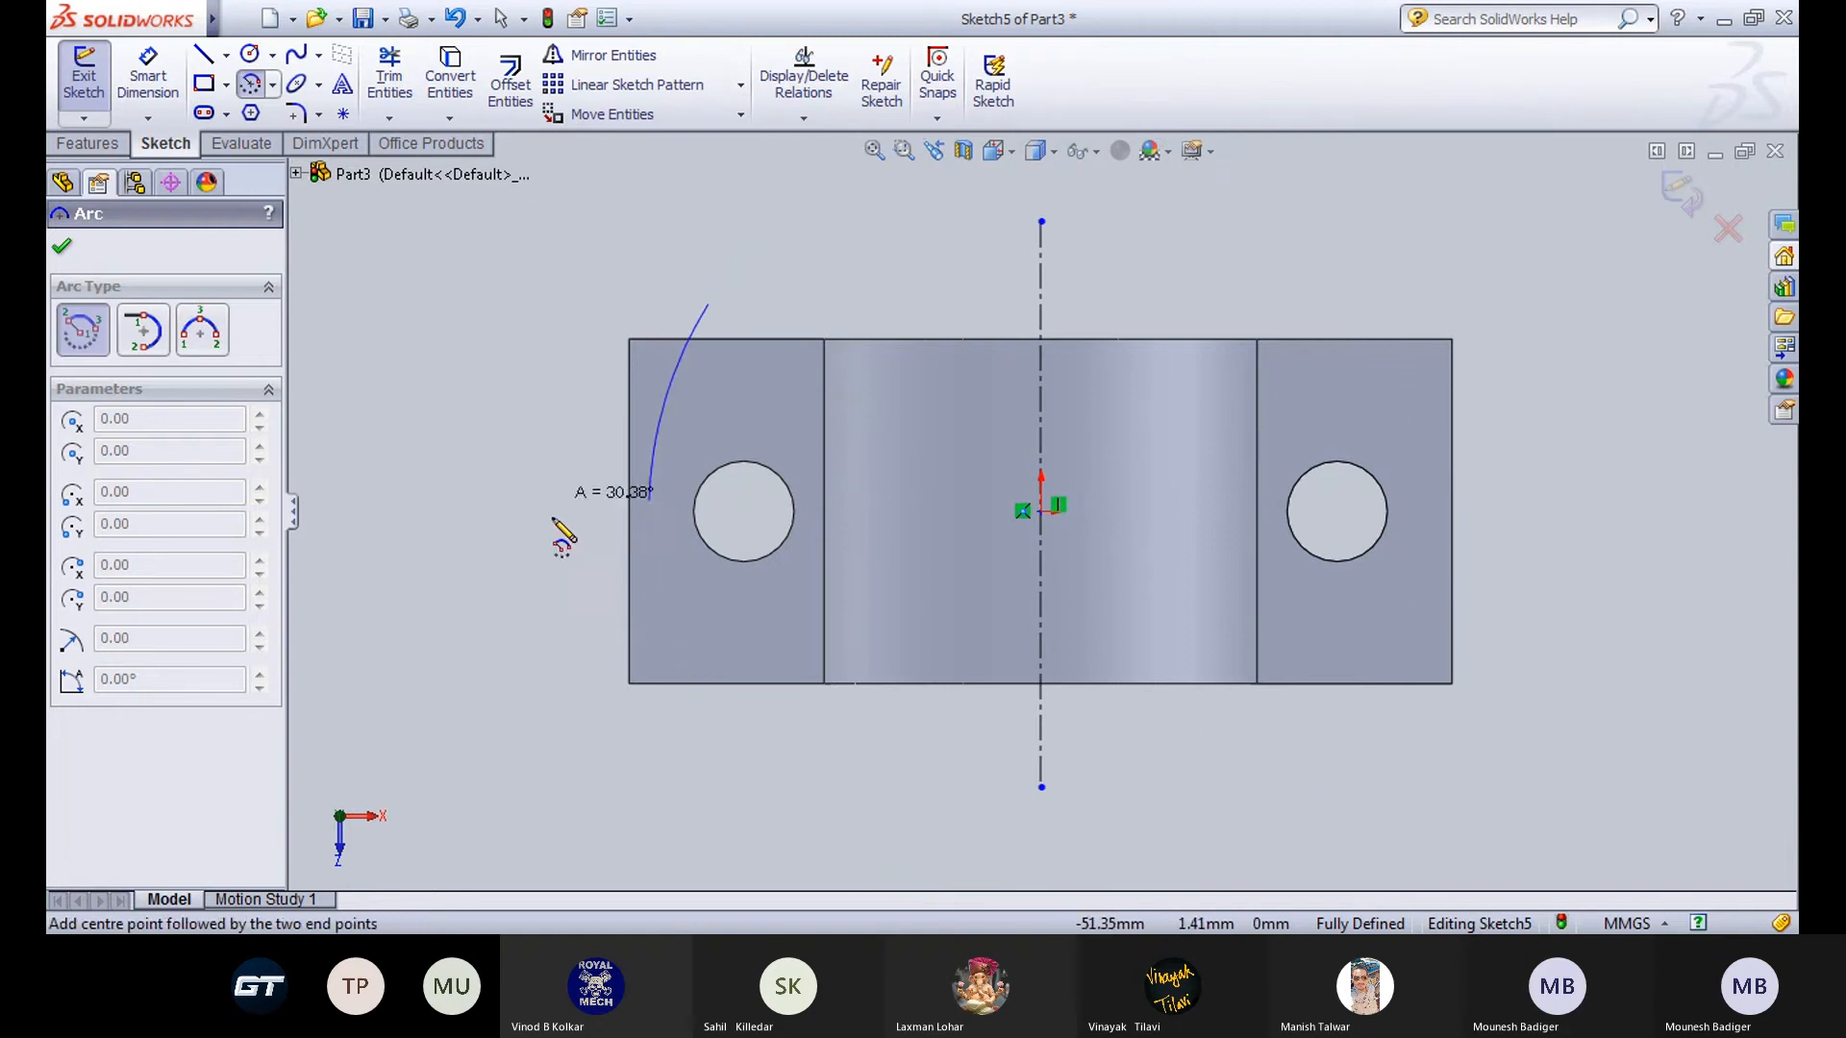
pyautogui.click(729, 747)
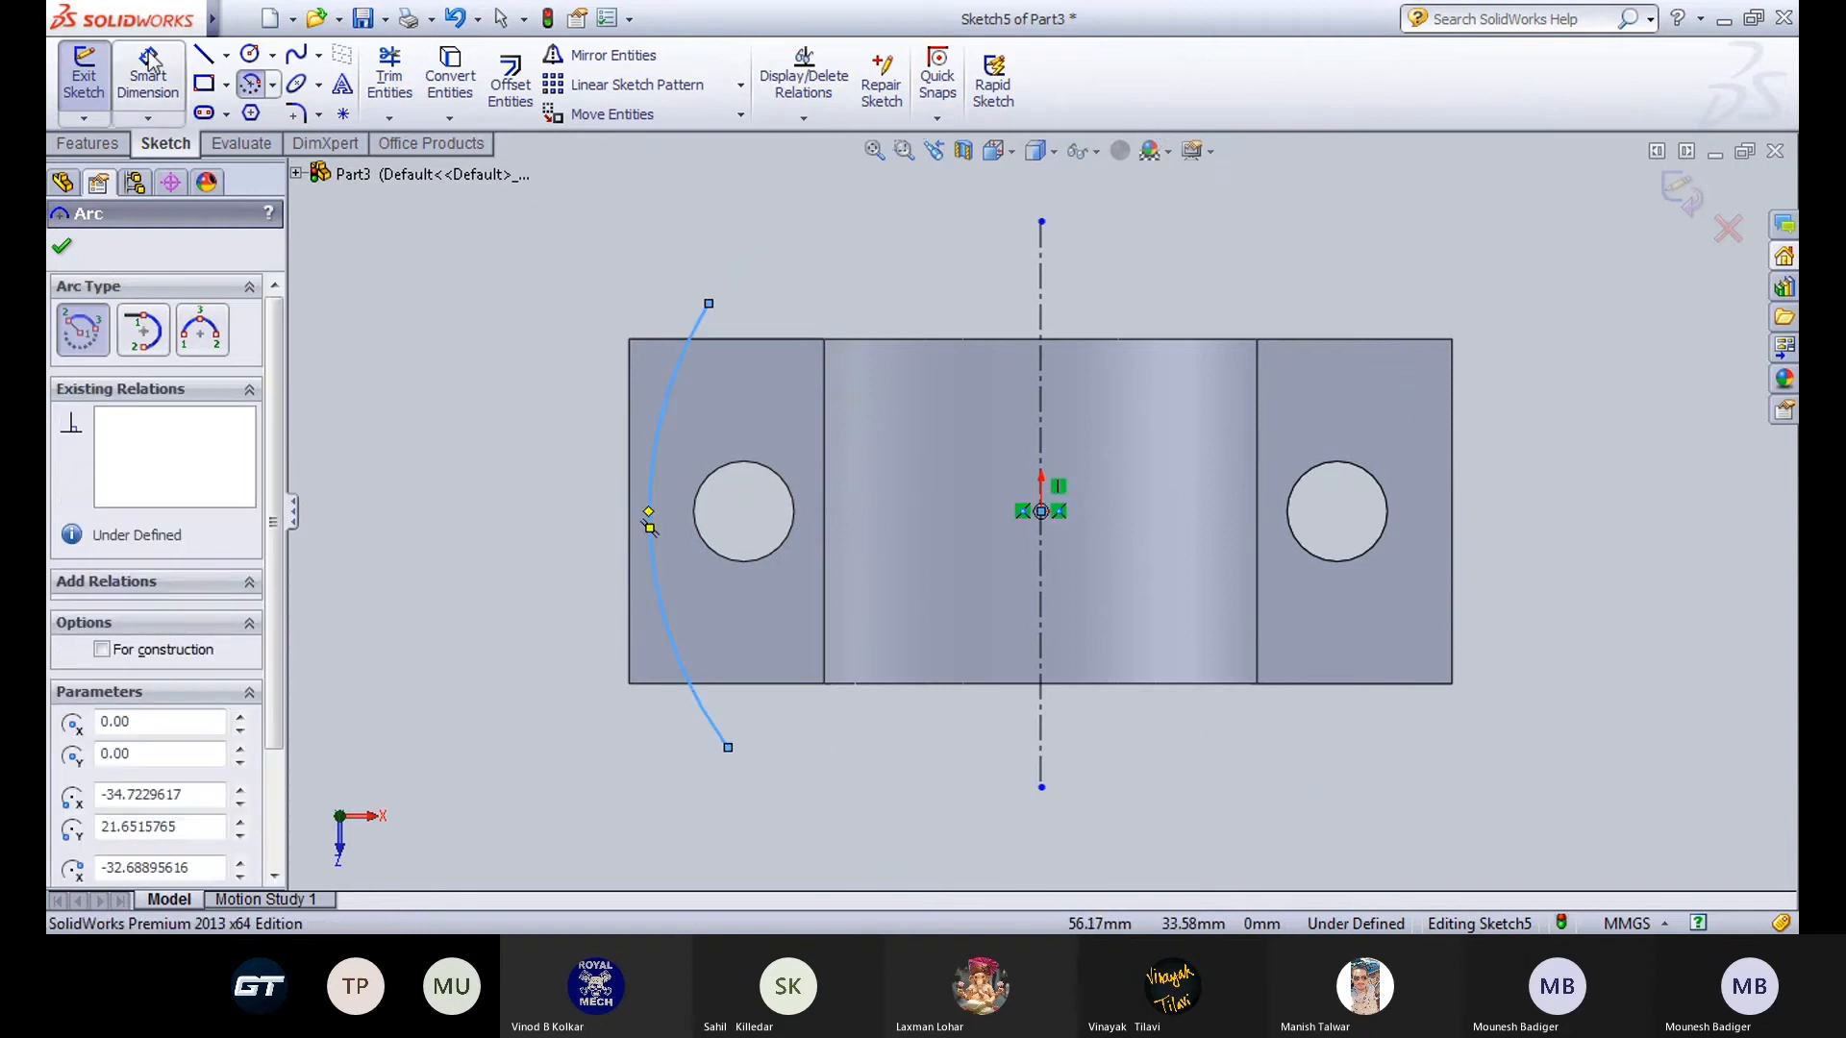
pyautogui.press('Escape')
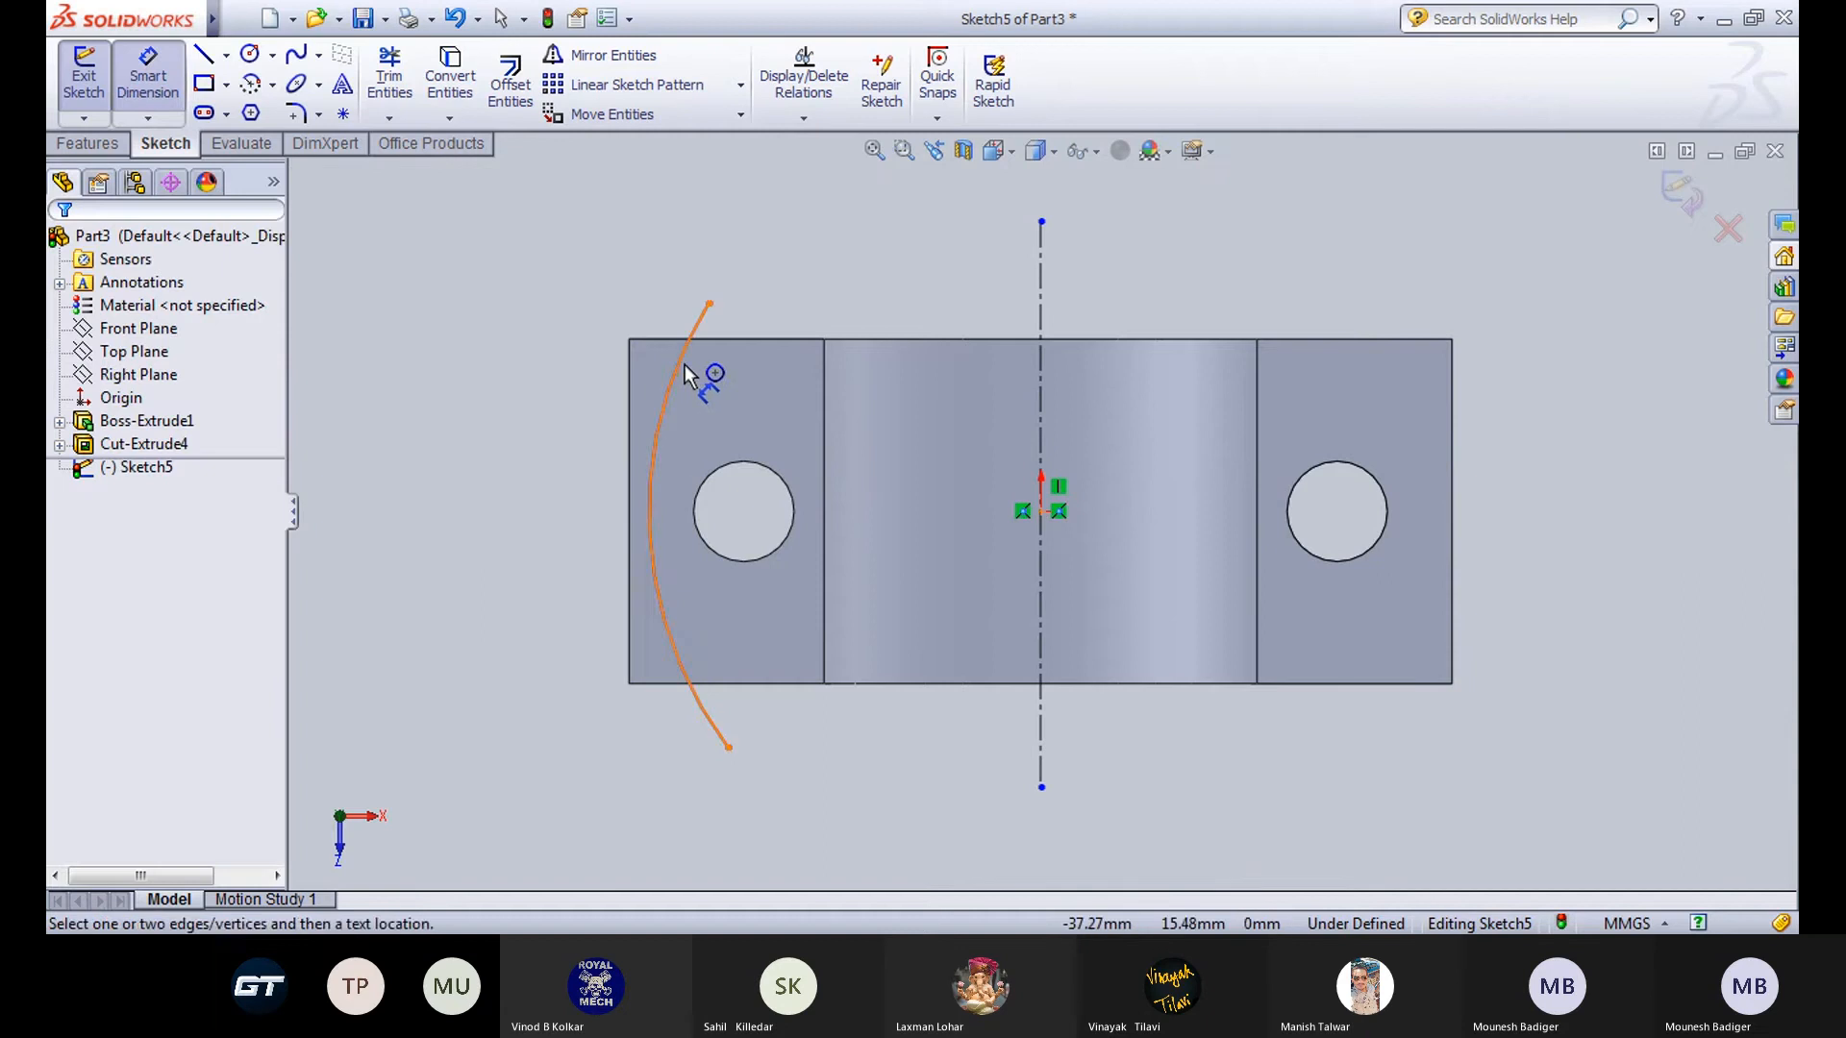
# Dimension the left end arc's radius as 43 mm.
pyautogui.click(686, 366)
pyautogui.click(735, 248)
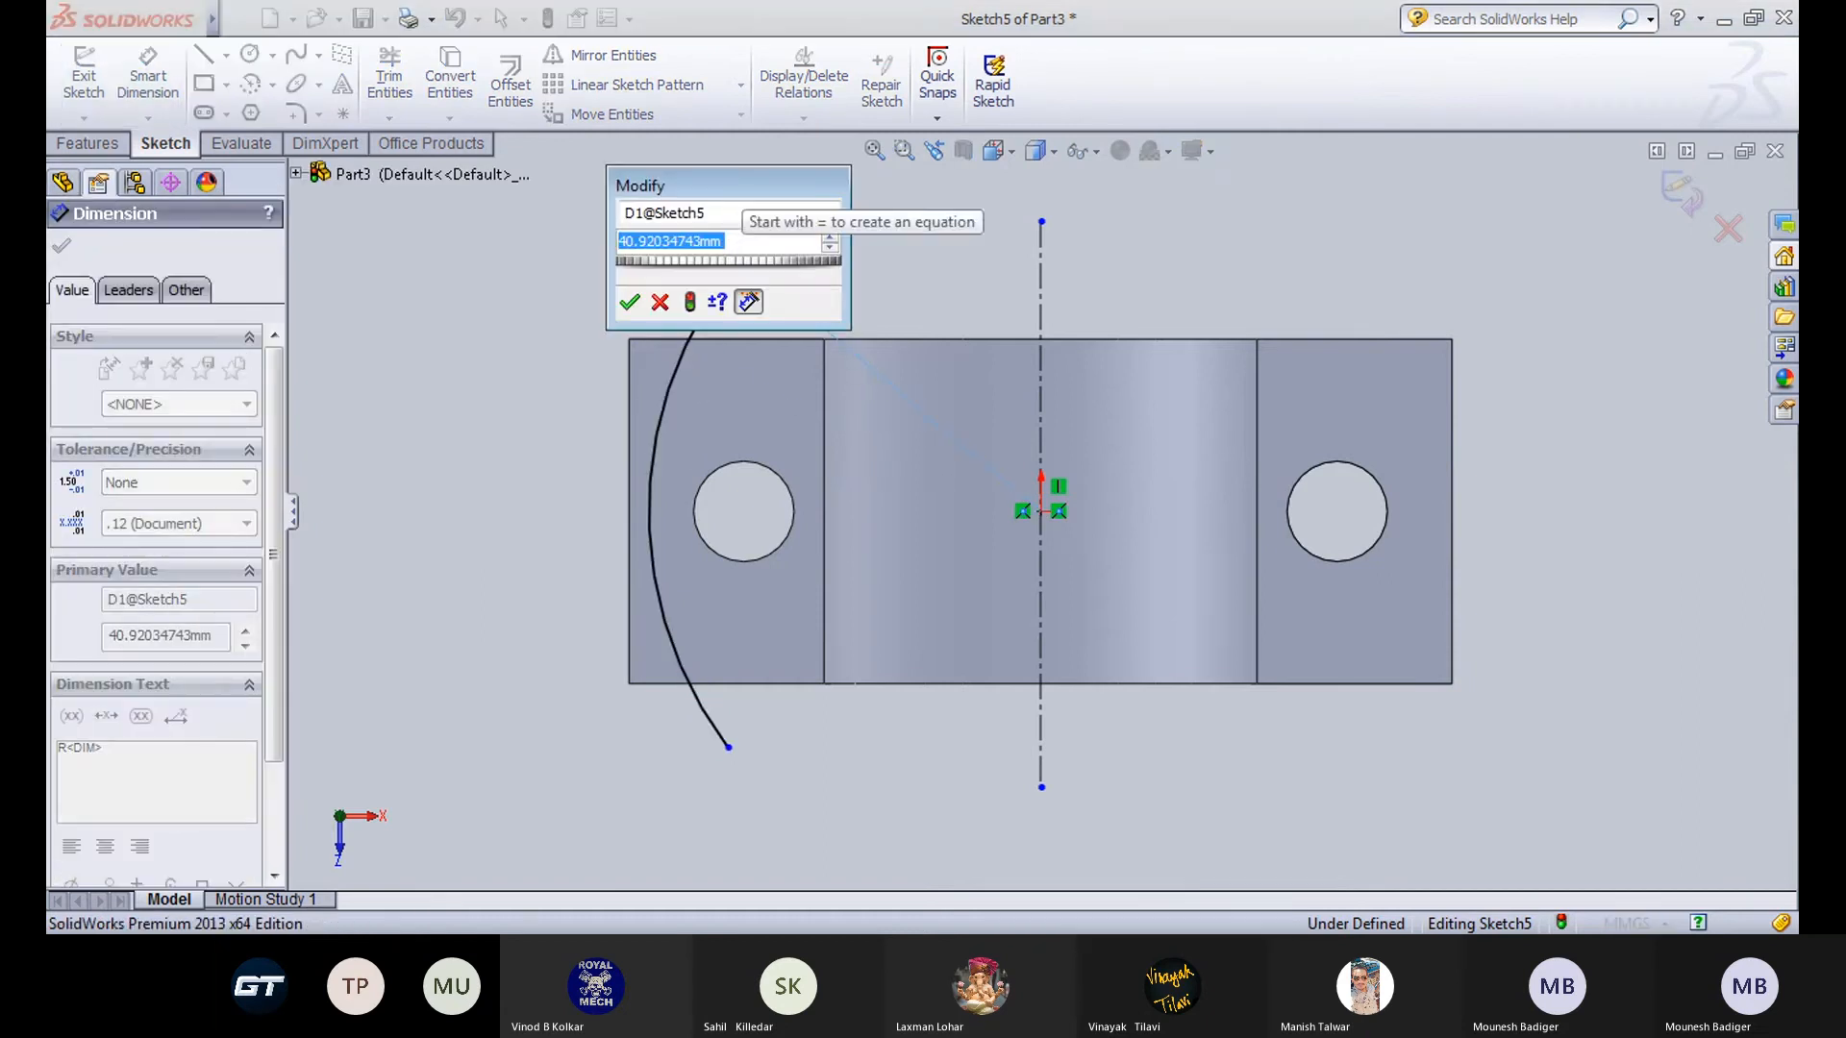
pyautogui.write('43')
pyautogui.press('Return')
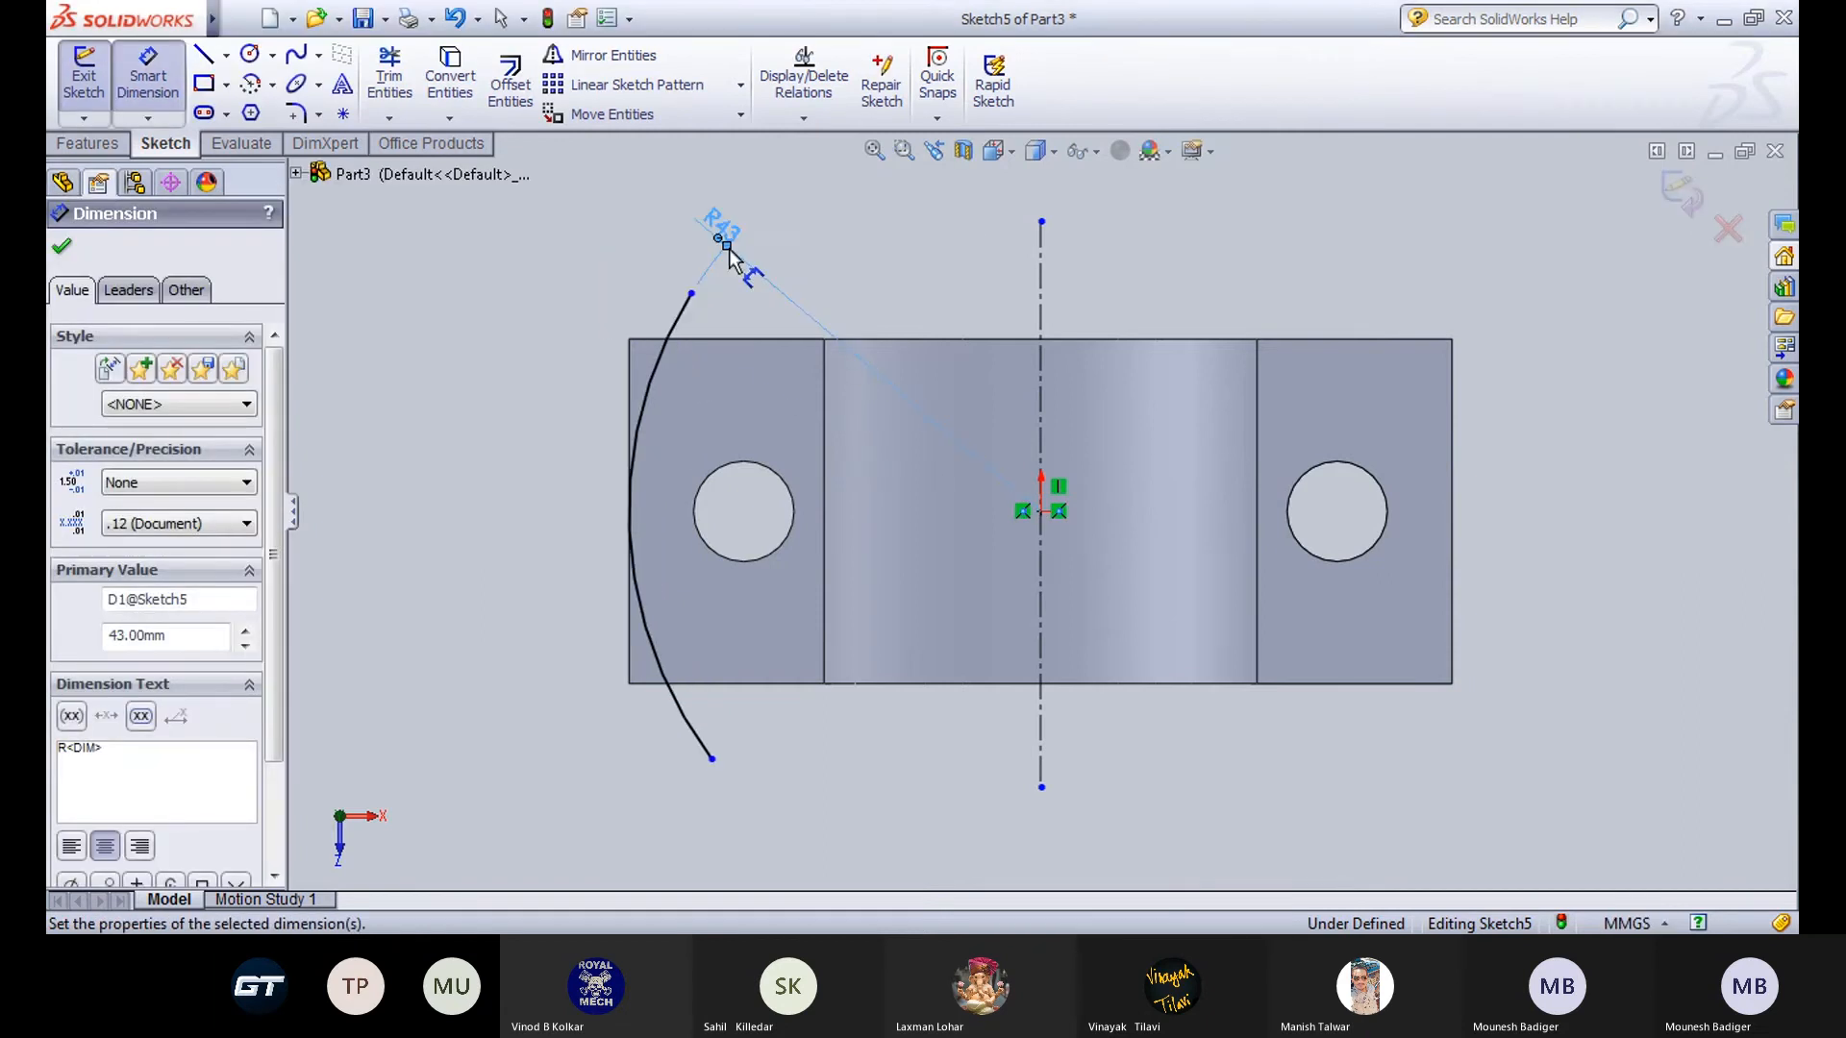
pyautogui.click(471, 434)
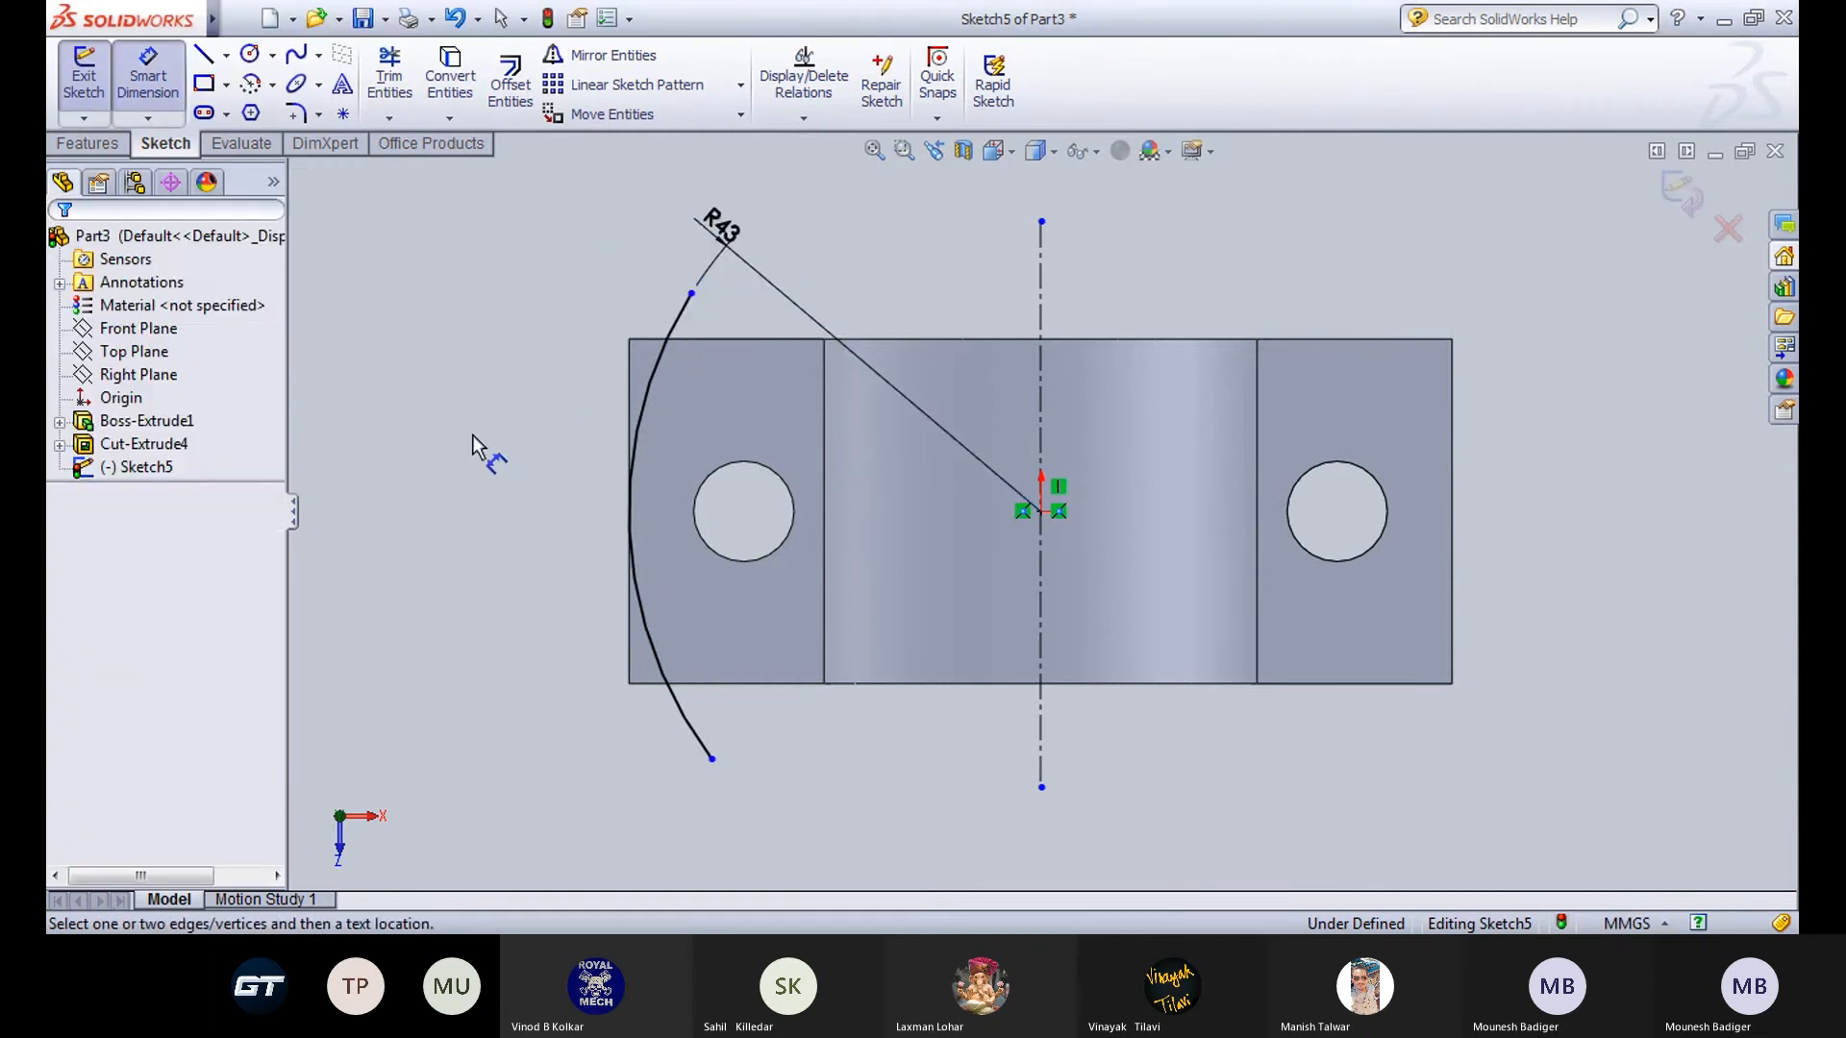
# Sketch a corner rectangle about 36 mm tall over the left end, aligned with the cap's long edges and crossing the arc.
pyautogui.click(203, 55)
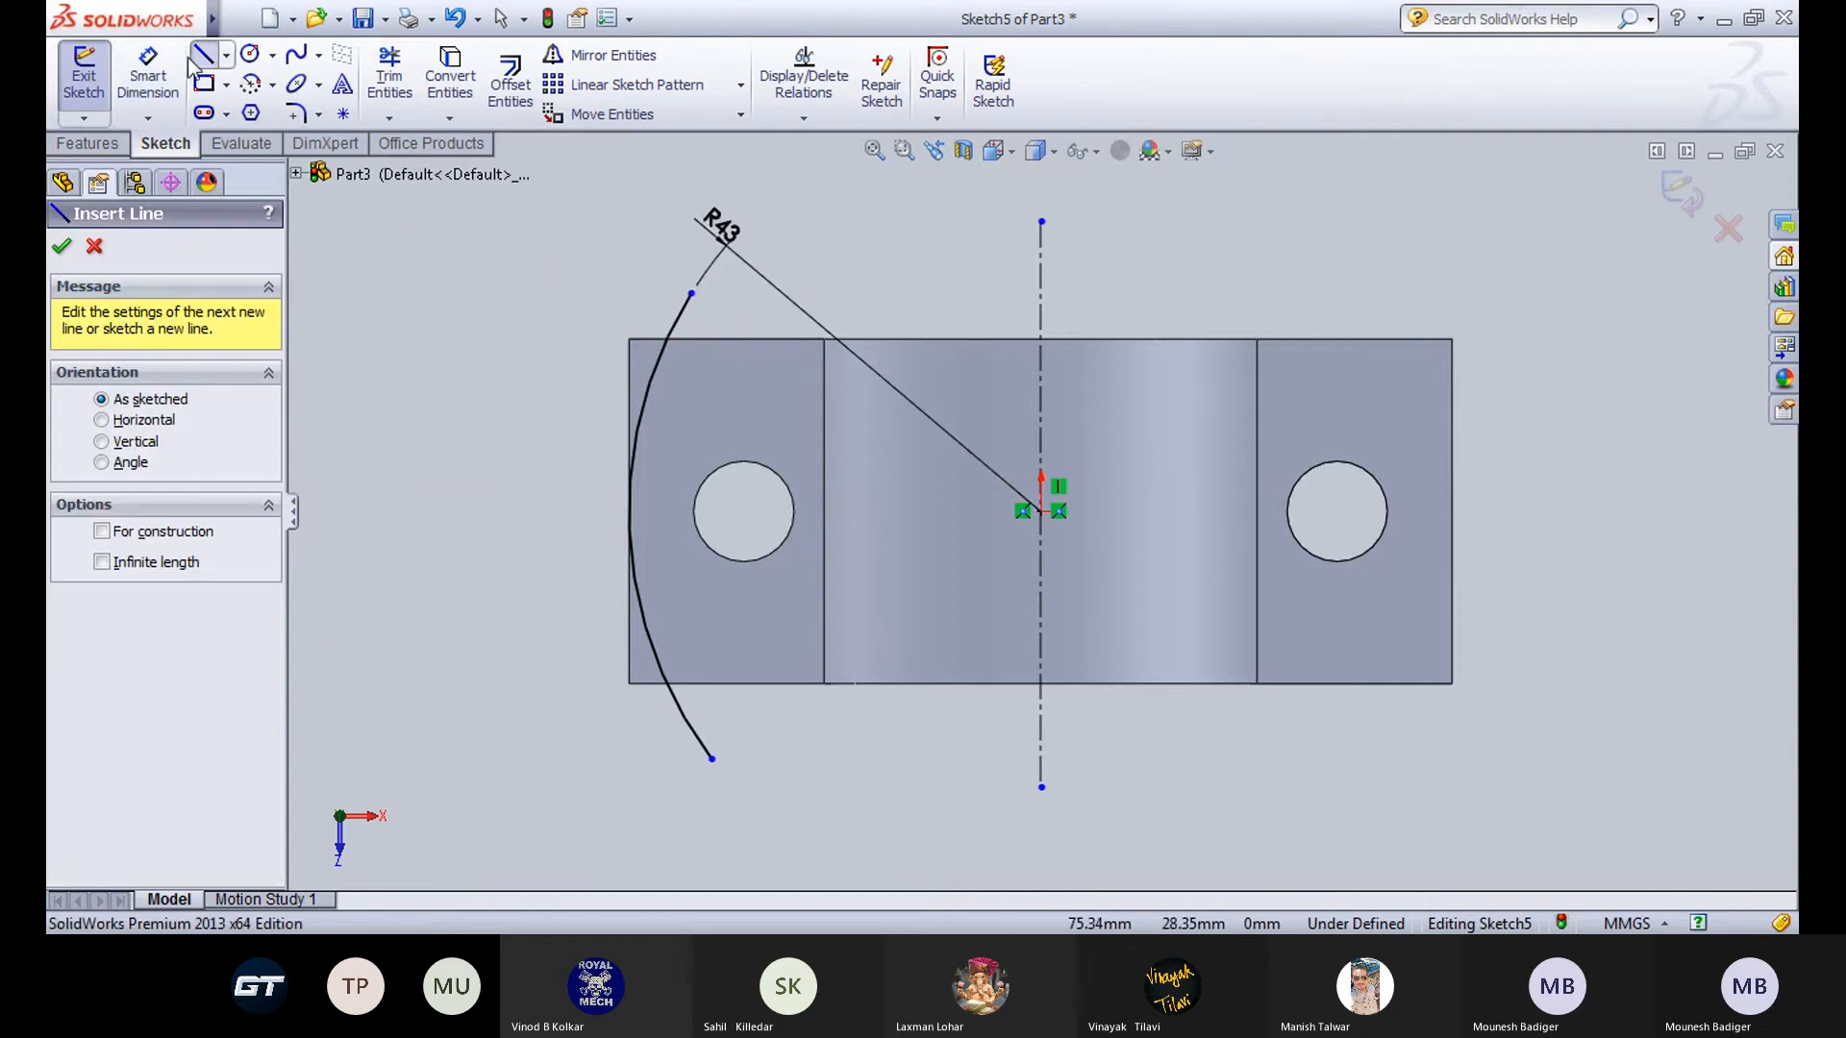
pyautogui.click(217, 63)
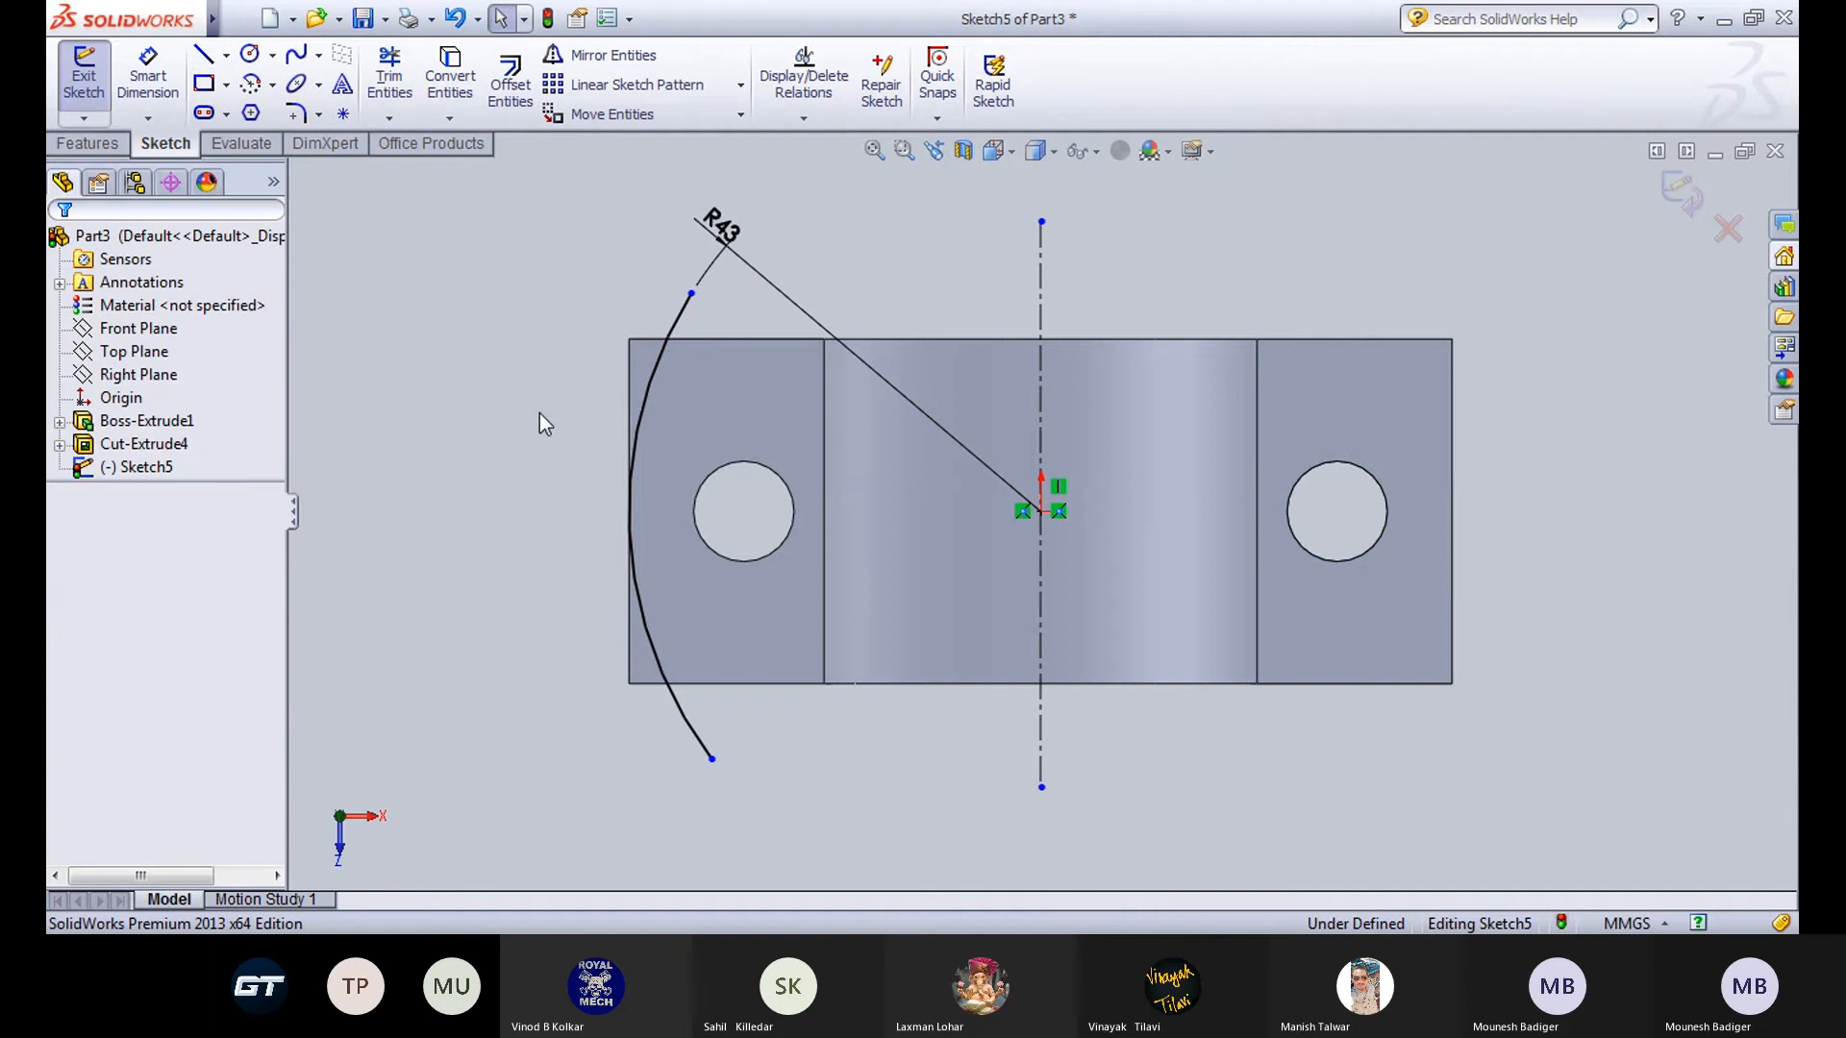
pyautogui.click(203, 83)
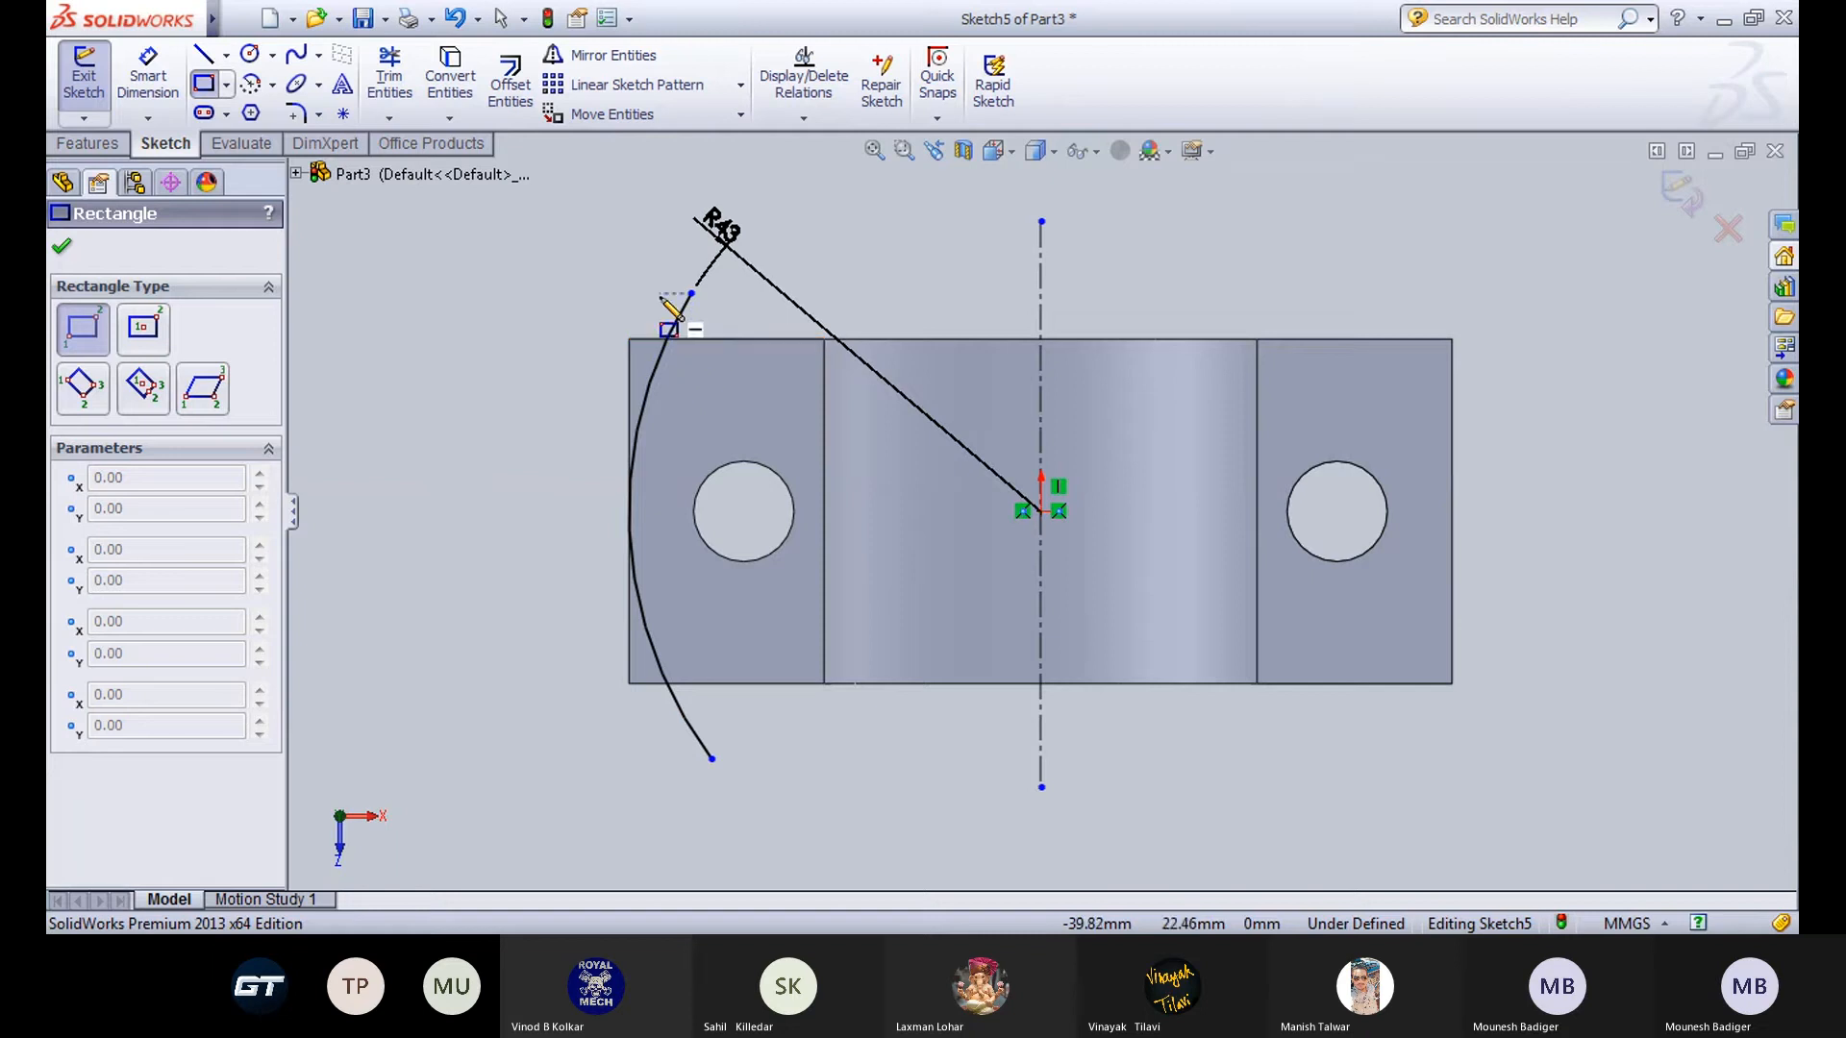
pyautogui.click(415, 339)
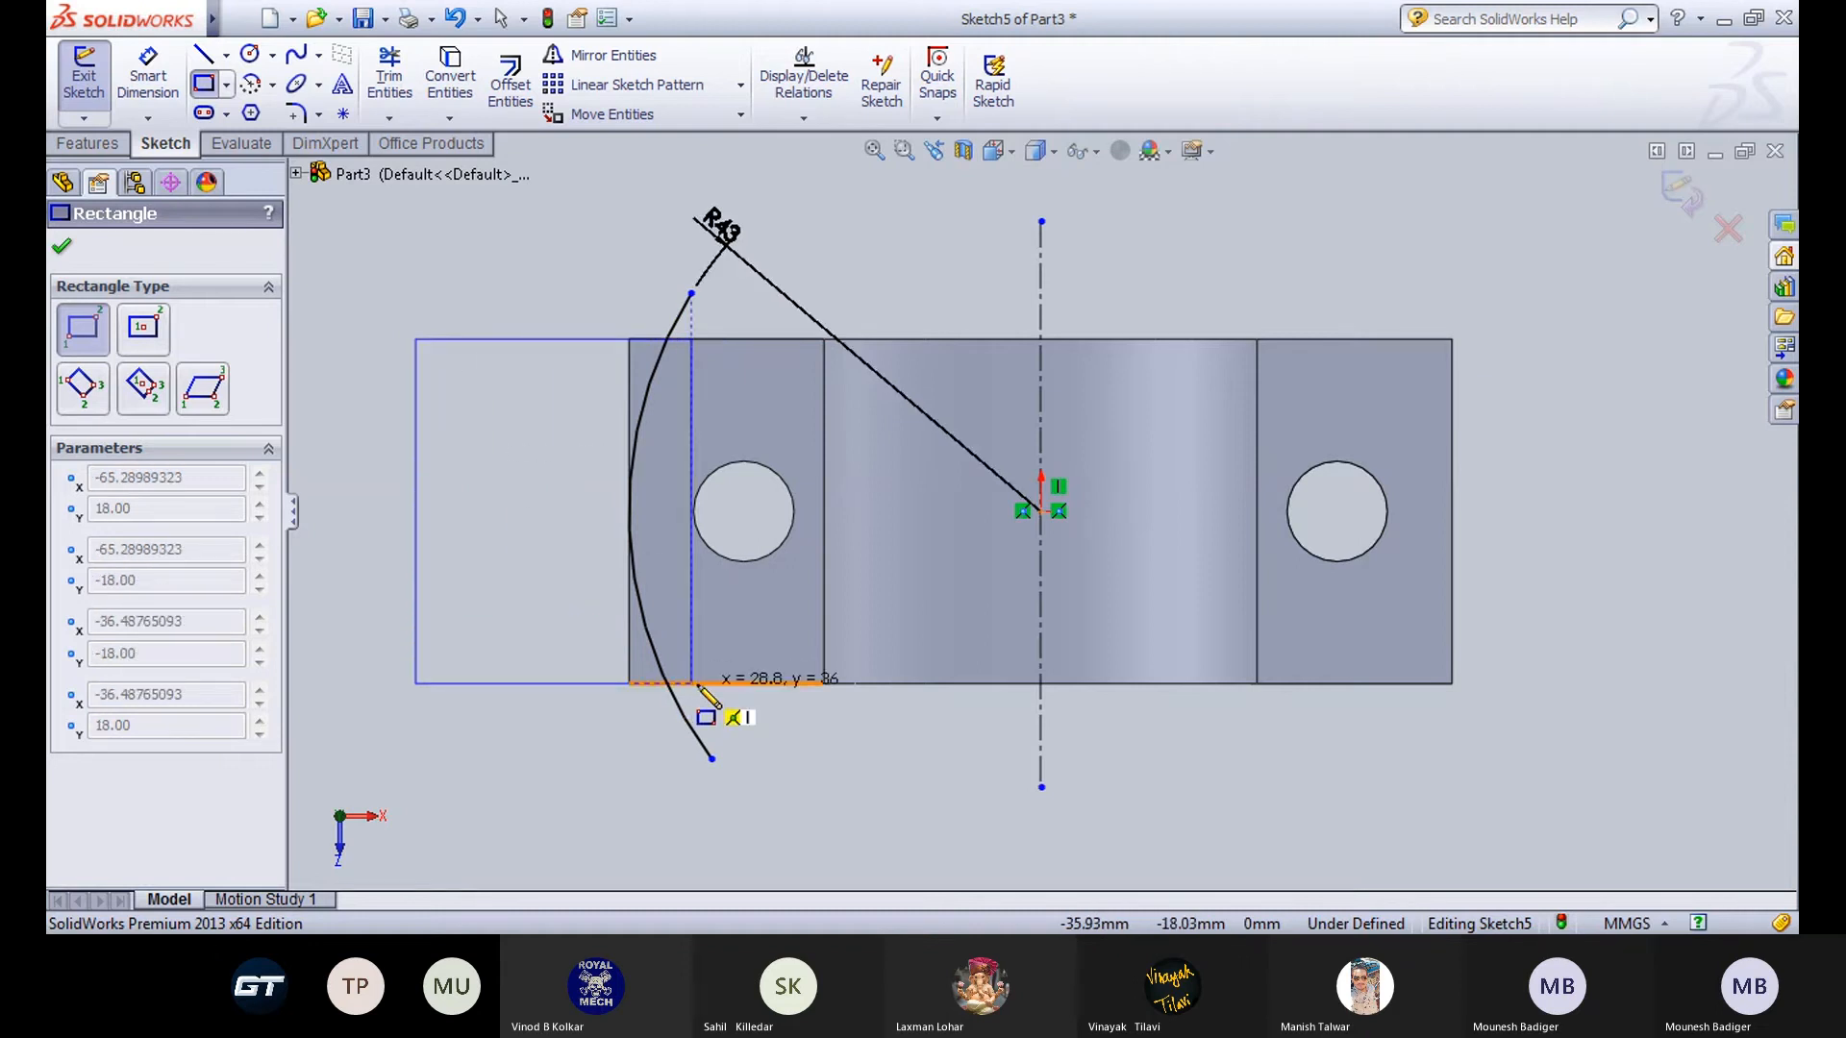
pyautogui.click(736, 683)
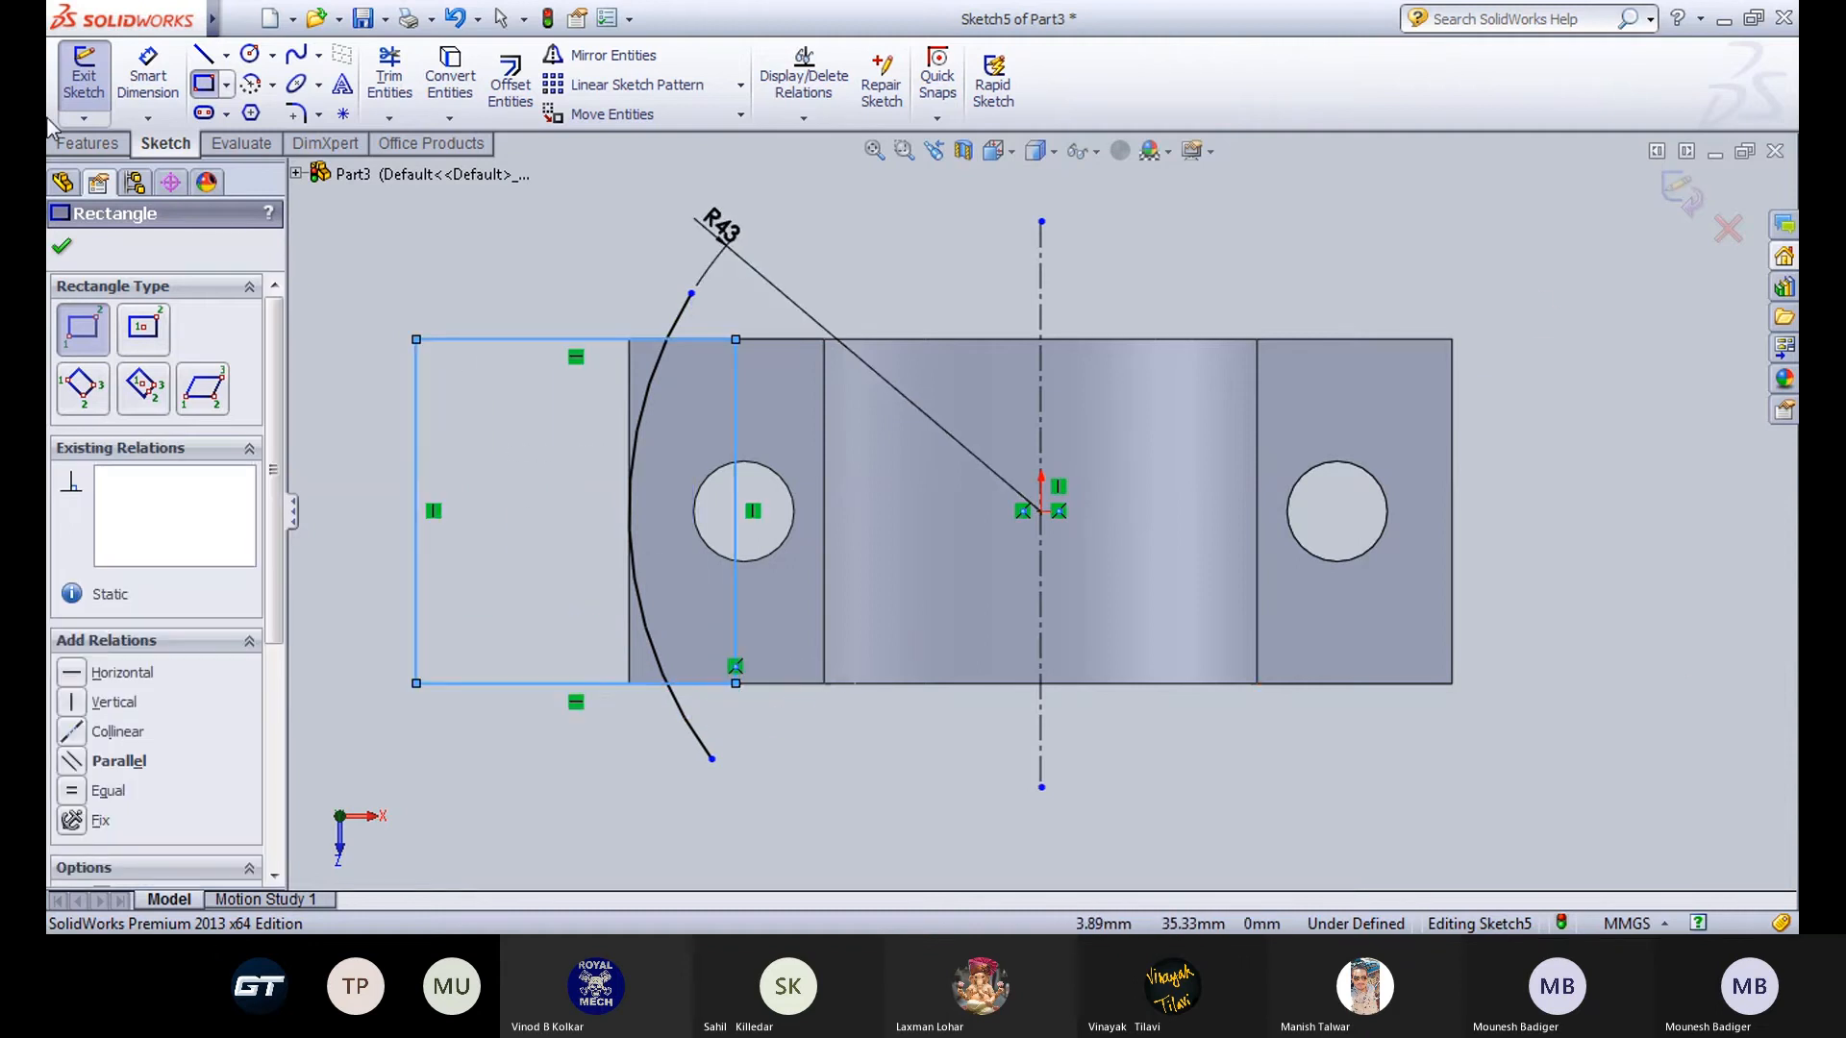
# Trim the rectangle's portions inside the arc and both protruding arc ends, leaving a closed profile at the left end.
pyautogui.click(389, 75)
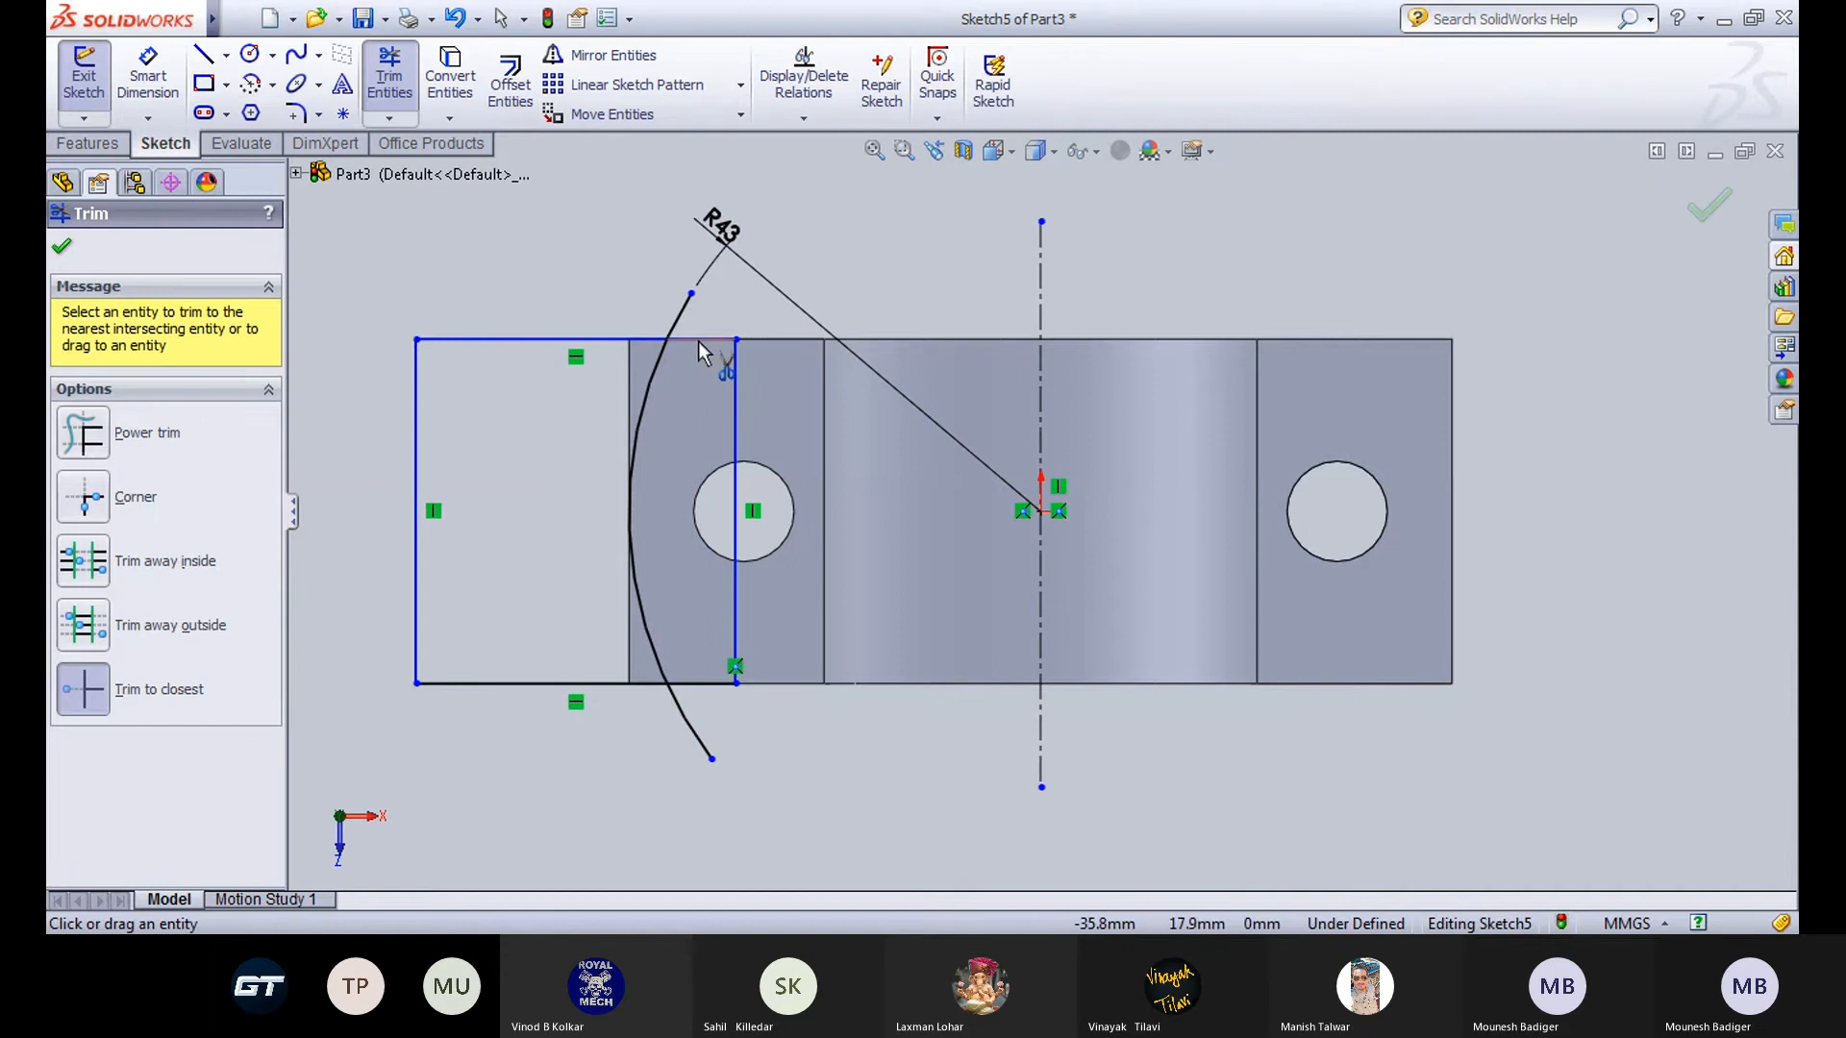
pyautogui.click(698, 342)
pyautogui.click(735, 379)
pyautogui.click(712, 687)
pyautogui.click(707, 748)
pyautogui.click(681, 315)
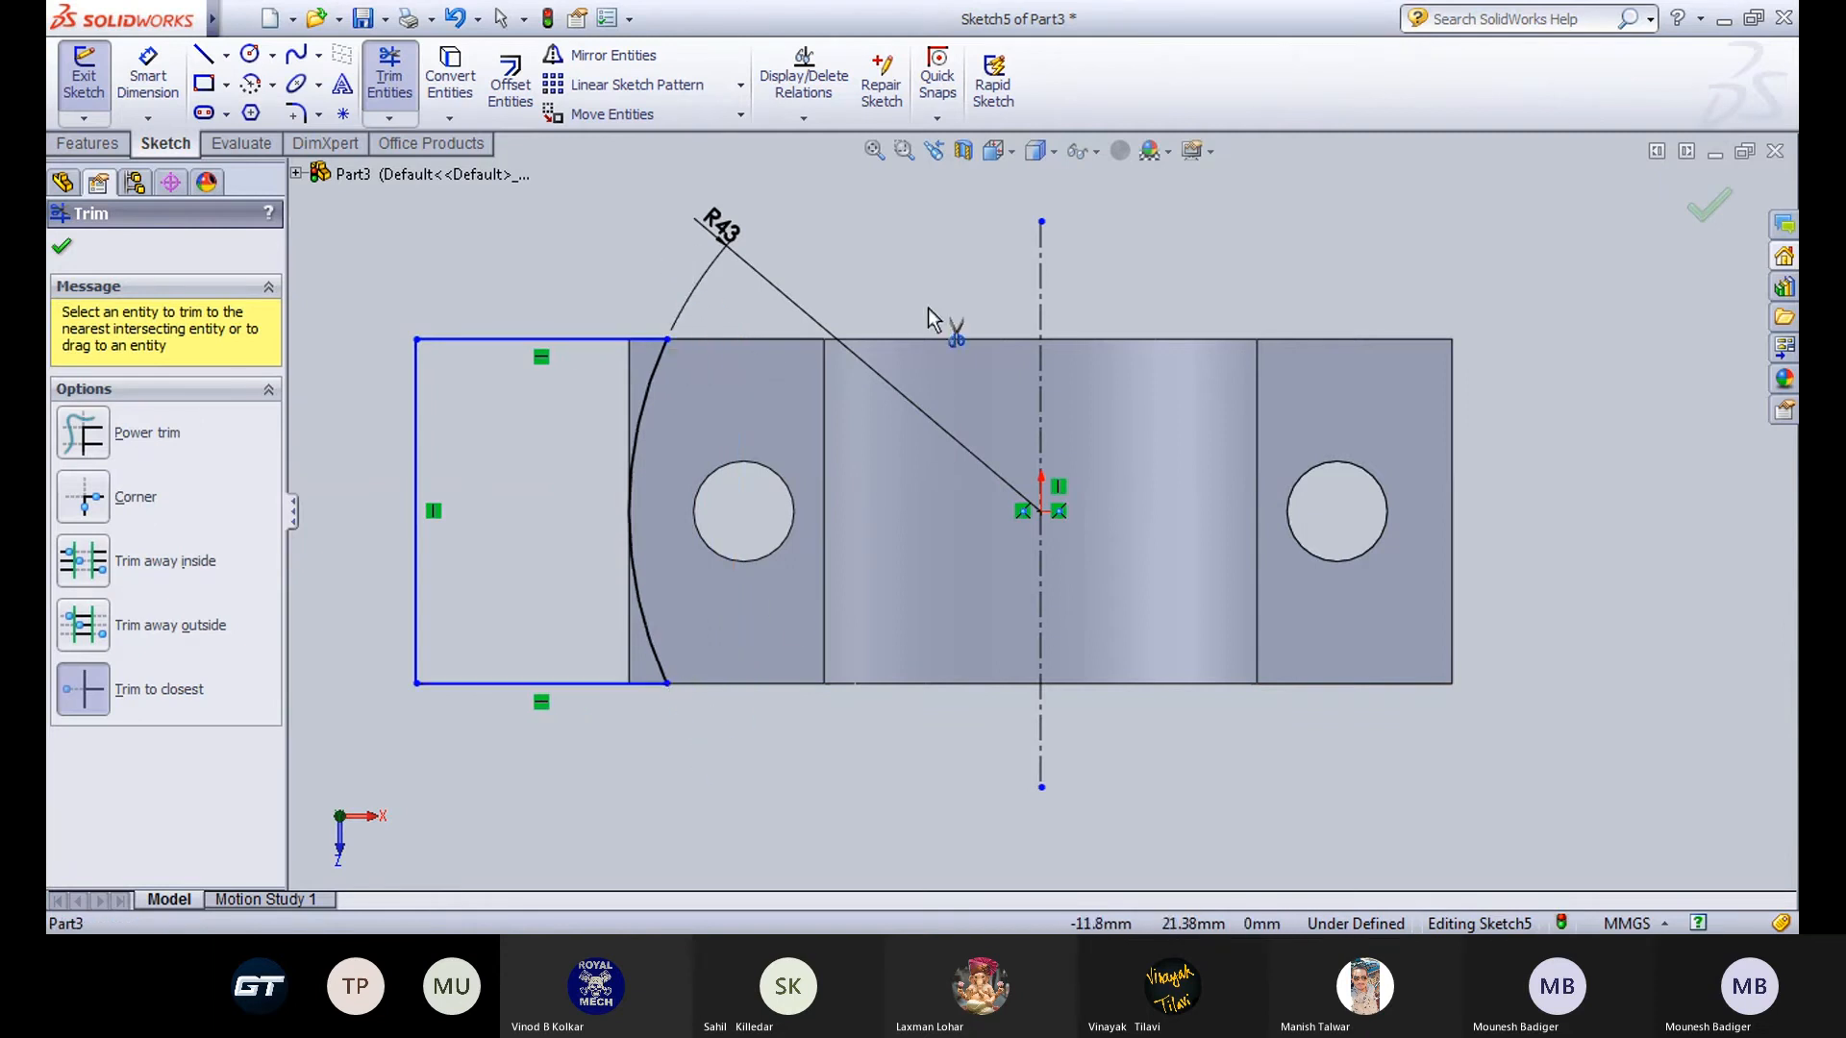
# Mirror the closed left end profile about the vertical centerline, keeping the original.
pyautogui.click(591, 54)
pyautogui.moveTo(328, 277); pyautogui.dragTo(770, 755)
pyautogui.click(161, 585)
pyautogui.click(1039, 721)
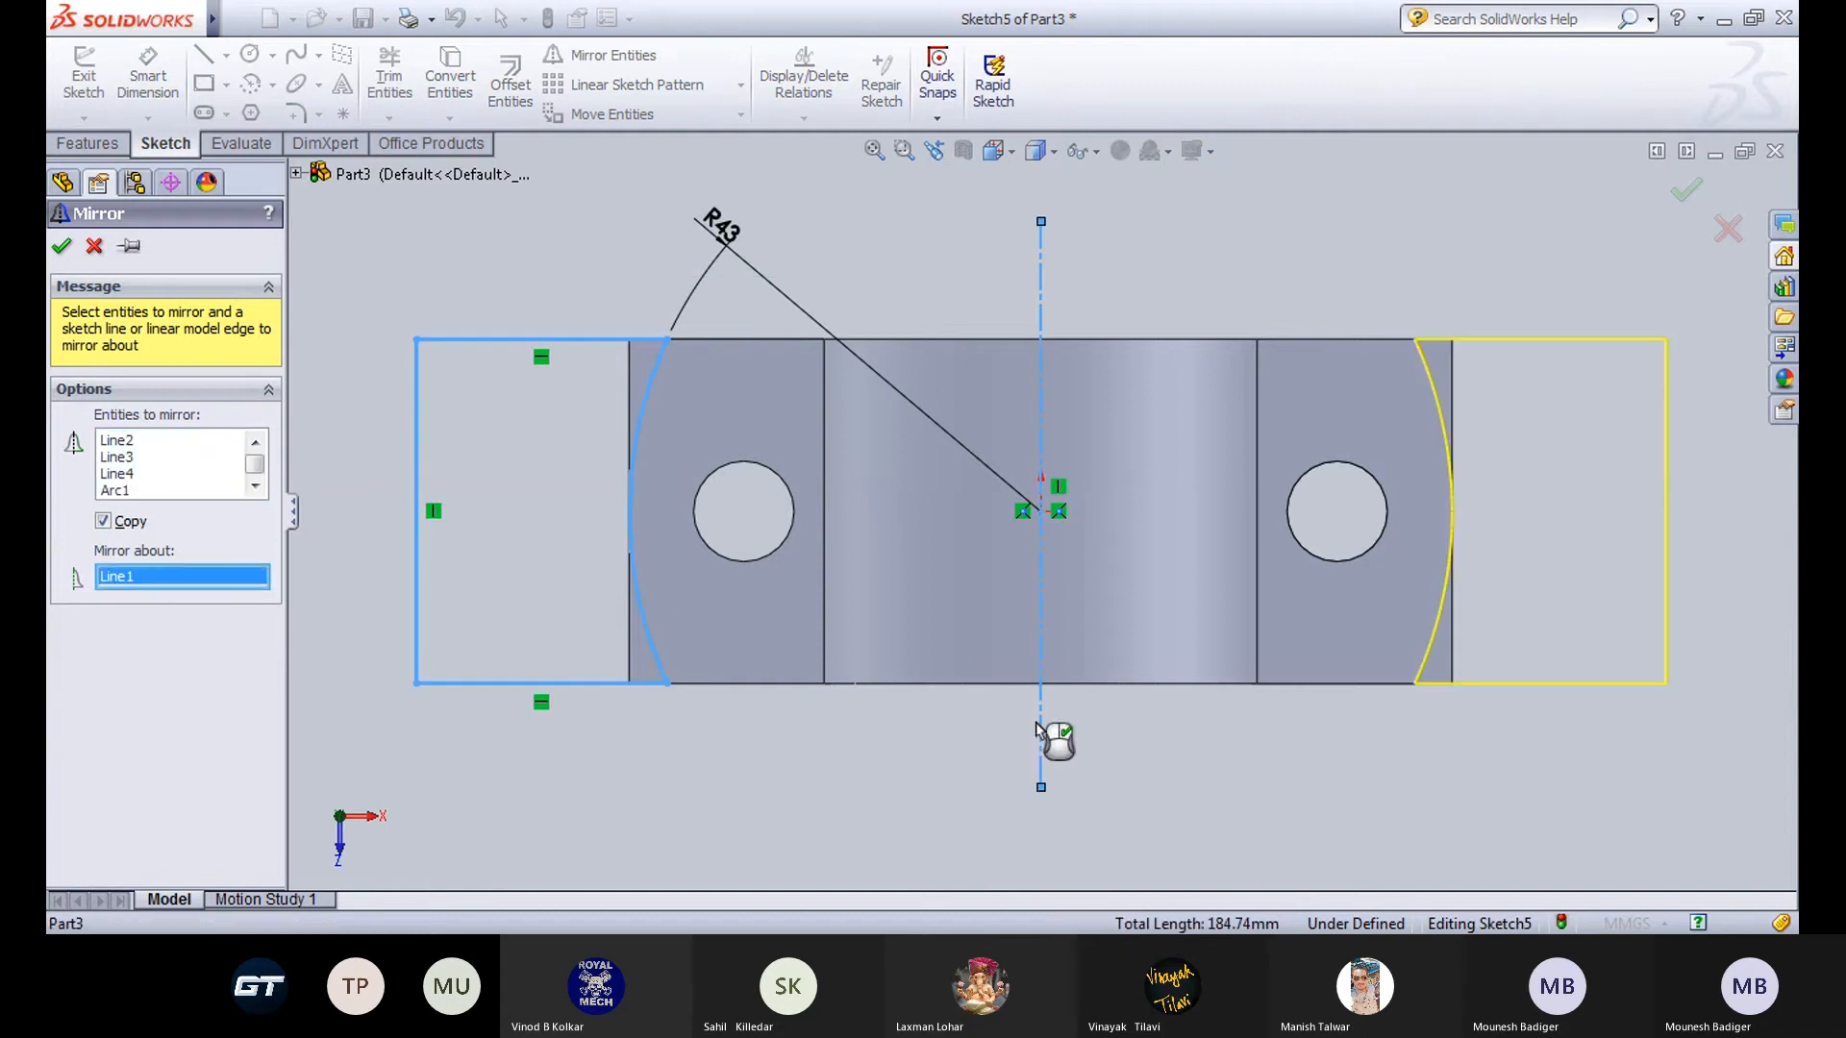
pyautogui.click(60, 249)
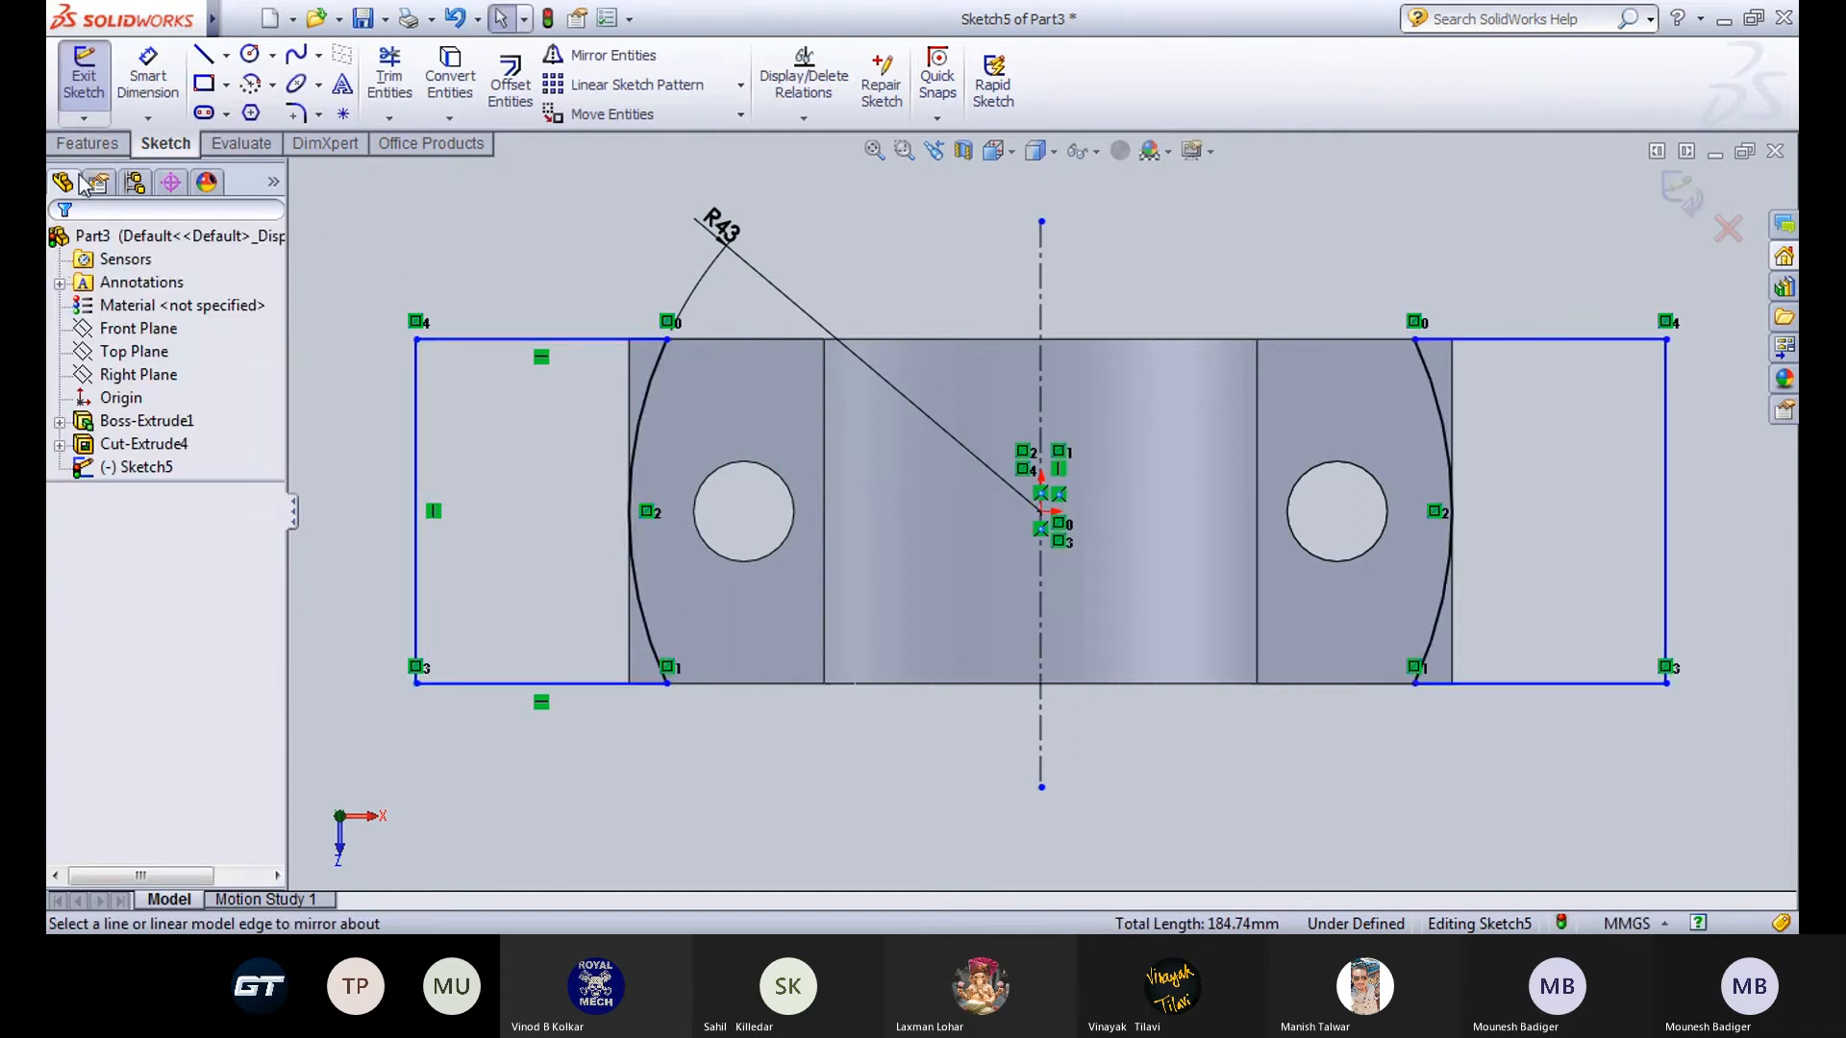
# Finish the sketch and create a blind extruded cut 36 mm deep from both end profiles to round the flange ends.
pyautogui.click(83, 77)
pyautogui.moveTo(673, 303)
pyautogui.mouseDown(button='middle')
pyautogui.moveTo(766, 235)
pyautogui.moveTo(625, 330)
pyautogui.mouseUp(button='middle')
pyautogui.click(626, 330)
pyautogui.click(417, 82)
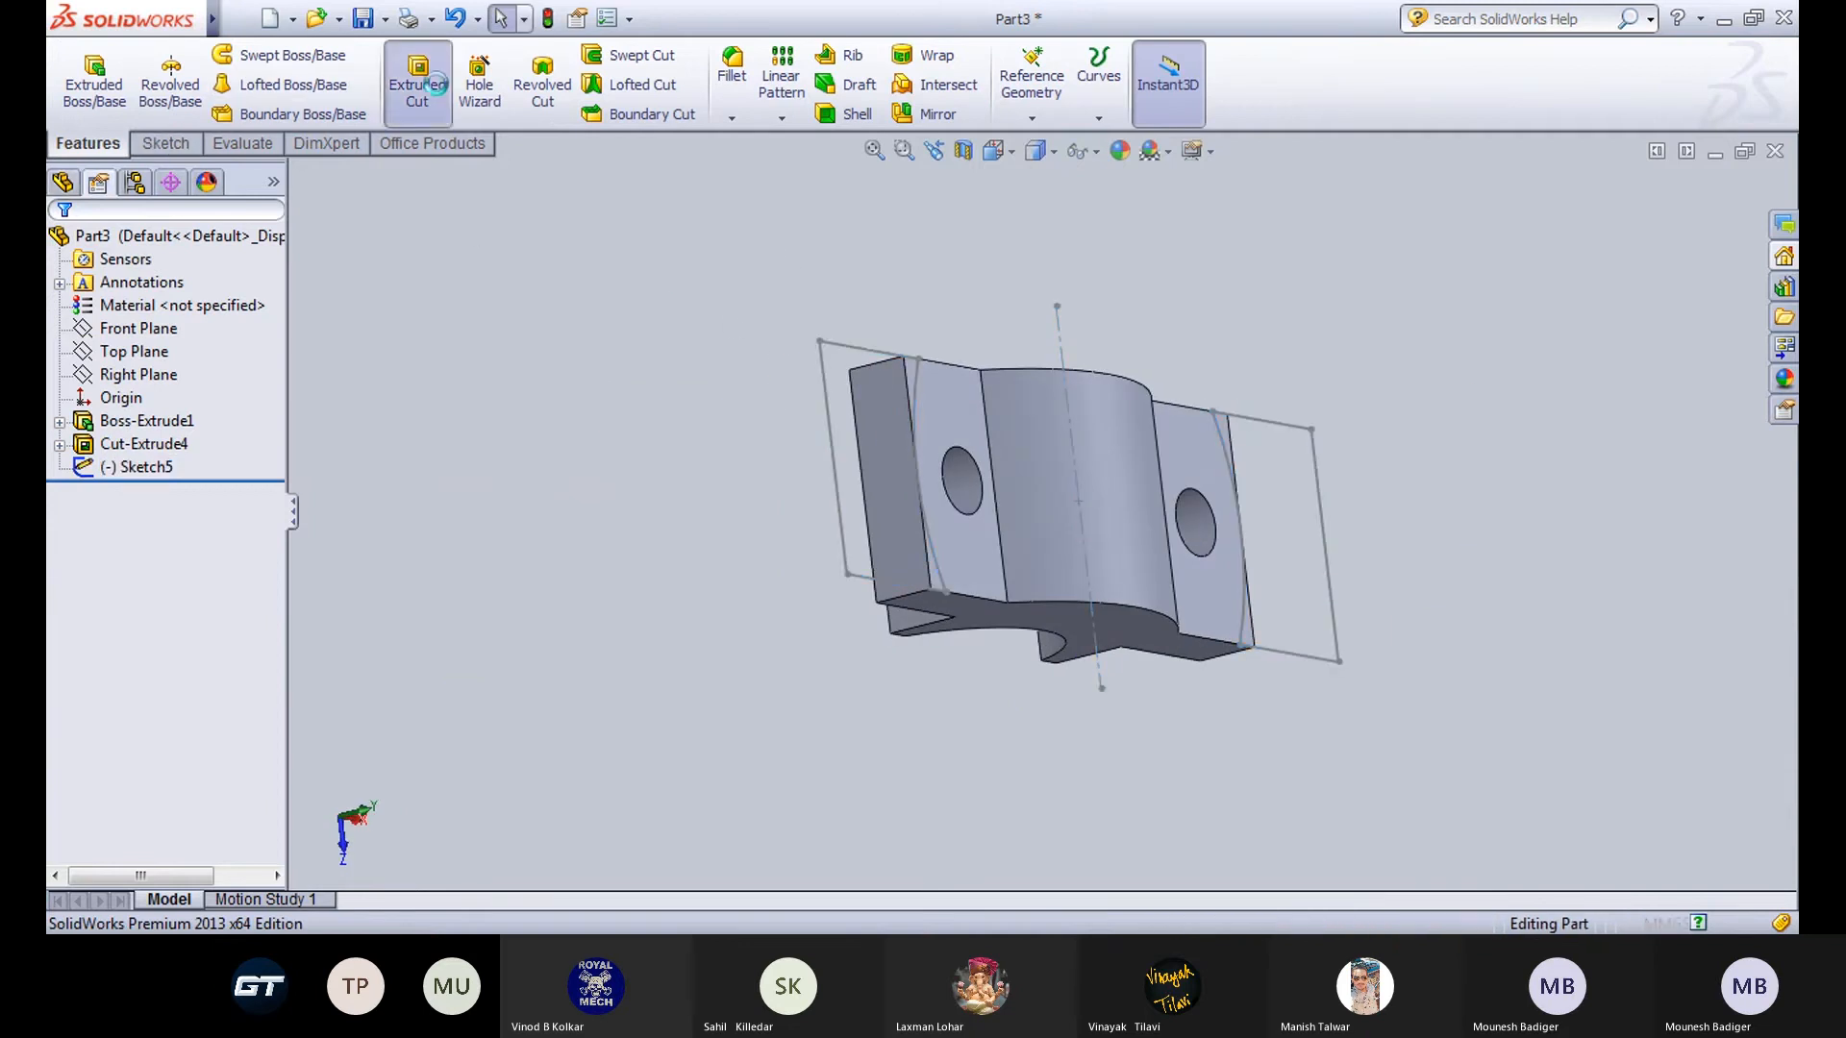
pyautogui.click(1059, 364)
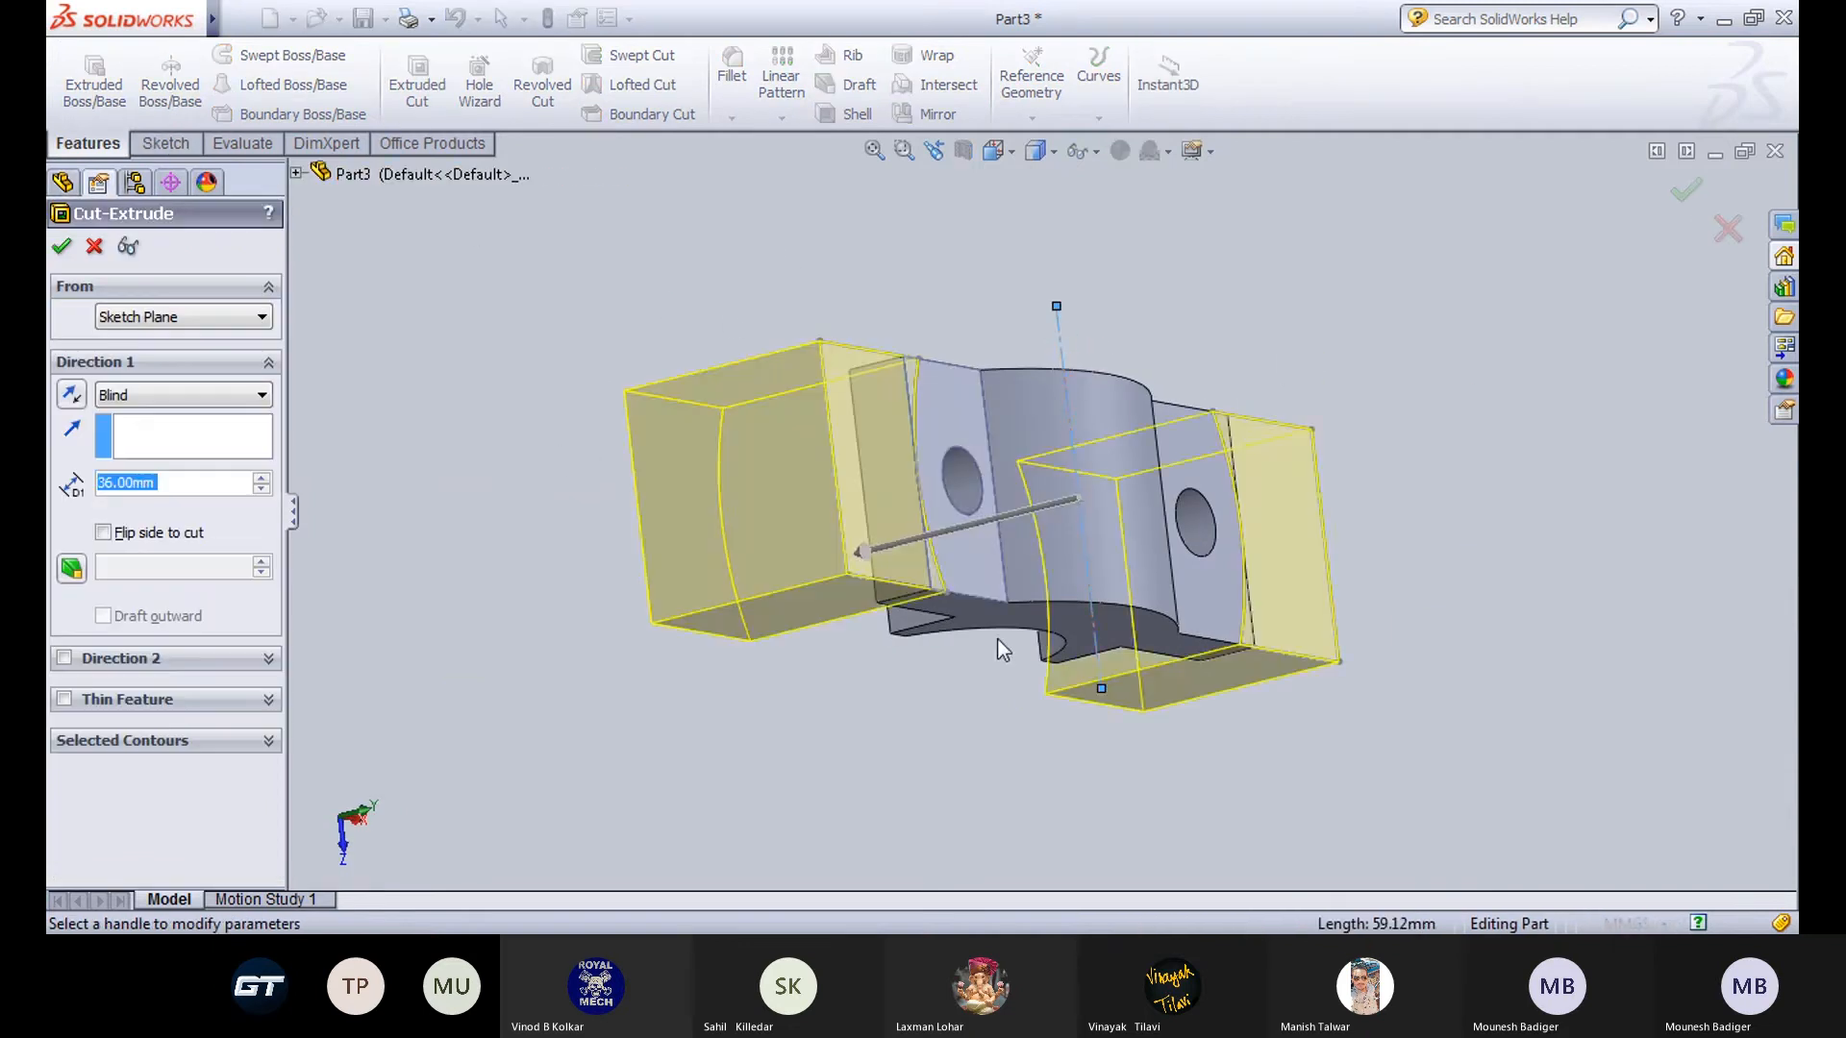
pyautogui.moveTo(996, 661)
pyautogui.mouseDown(button='middle')
pyautogui.moveTo(917, 474)
pyautogui.moveTo(947, 471)
pyautogui.mouseUp(button='middle')
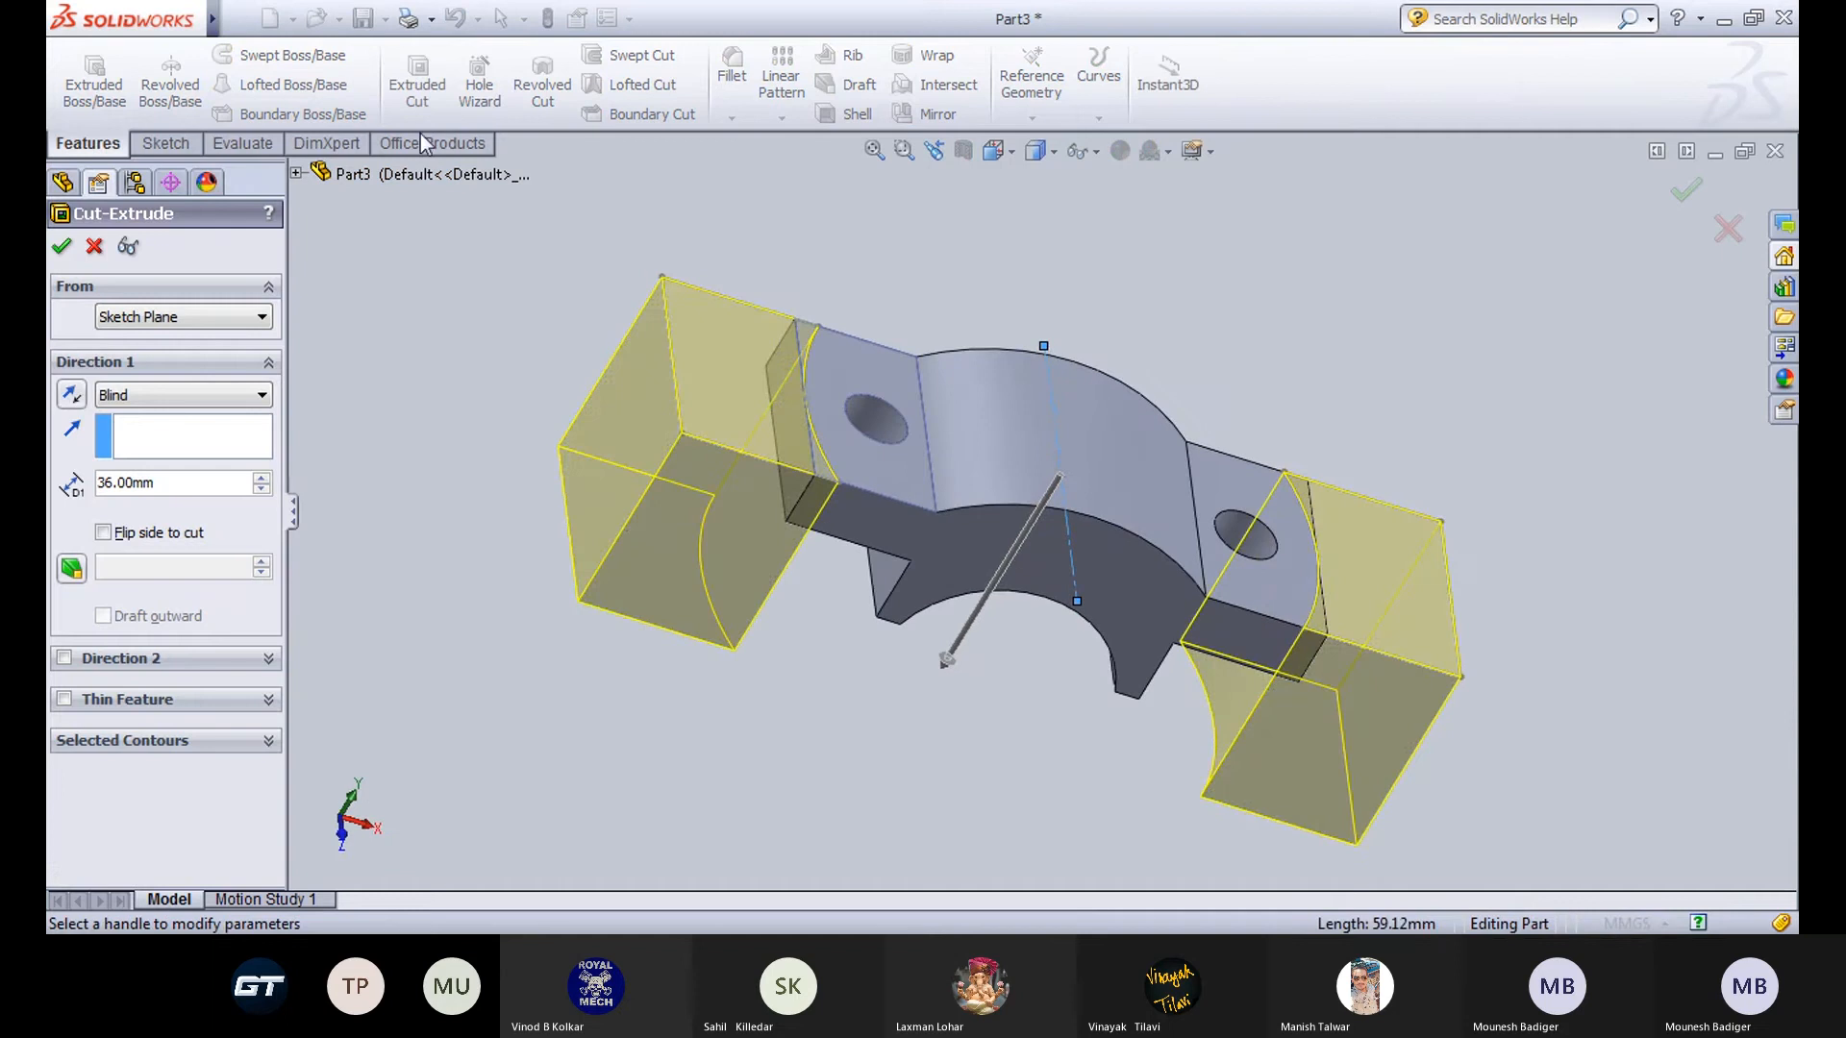
pyautogui.click(59, 247)
pyautogui.moveTo(638, 442); pyautogui.dragTo(591, 471, button='middle')
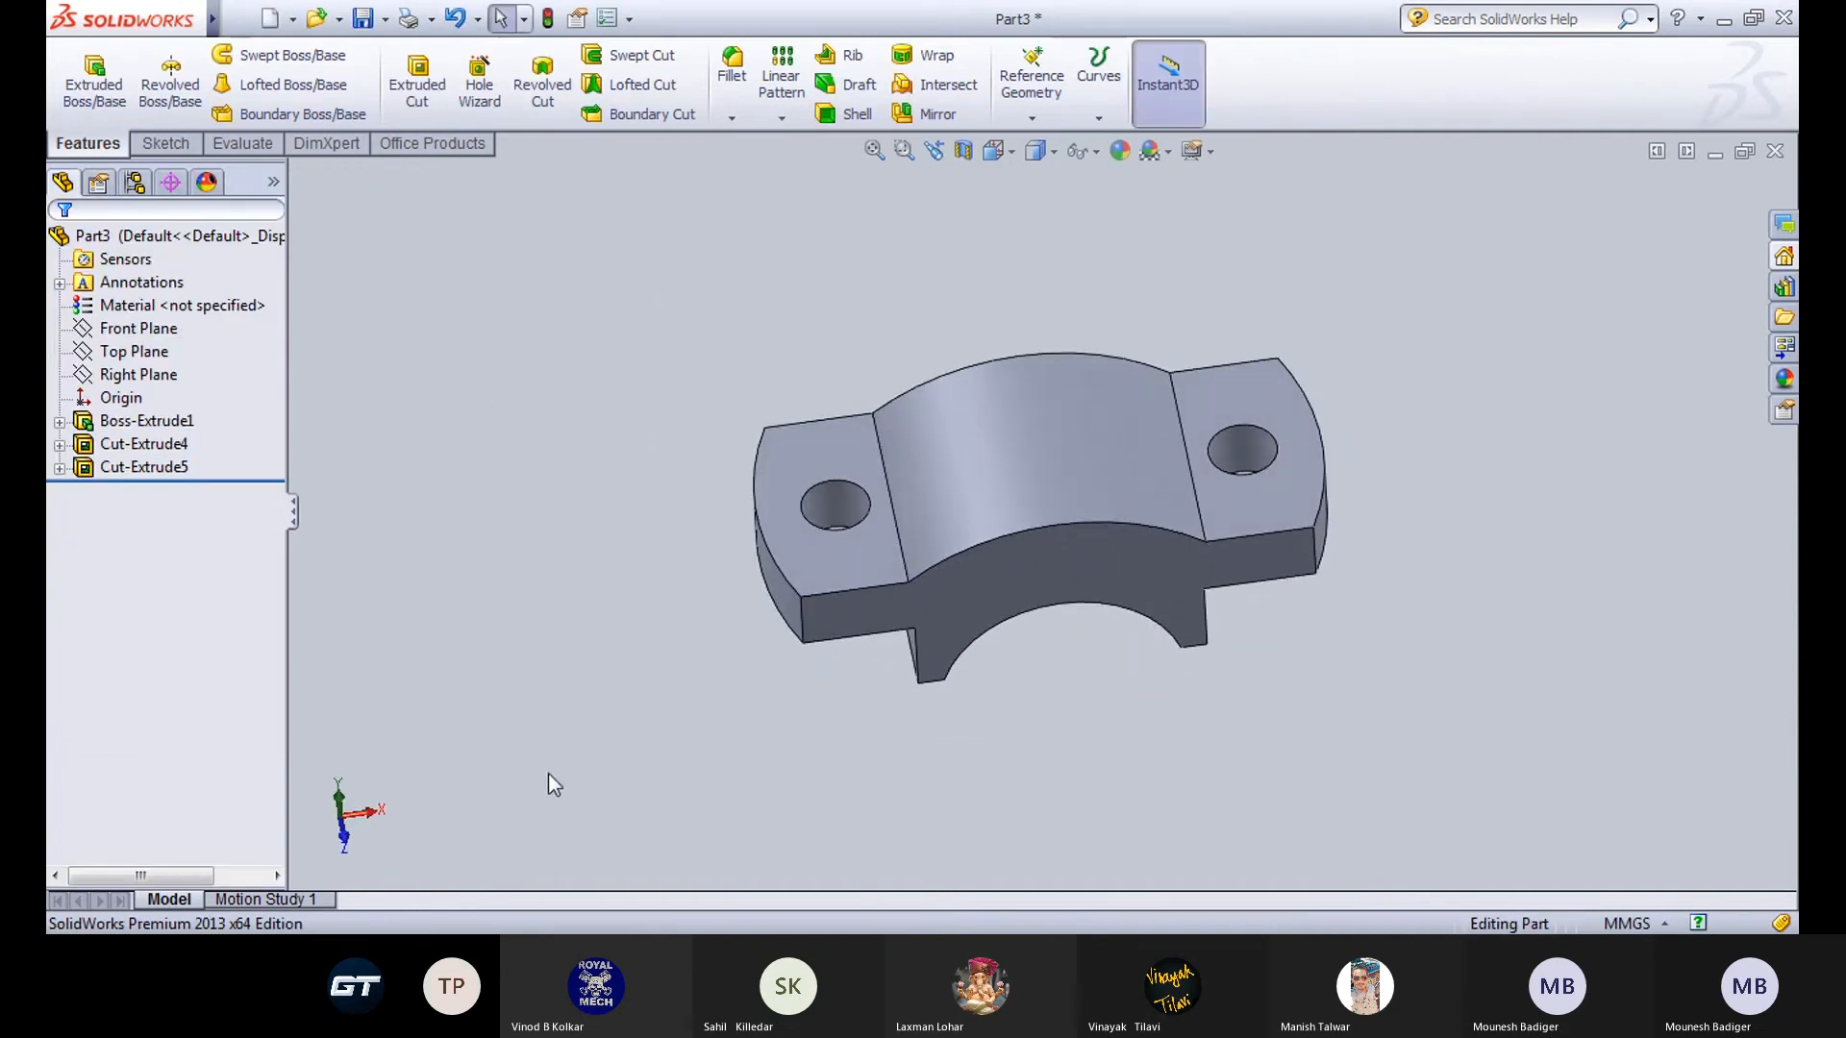
# Check the R12 recess in the reference drawing and start a sketch on the left flange's upper face, viewed from the top.
pyautogui.click(631, 865)
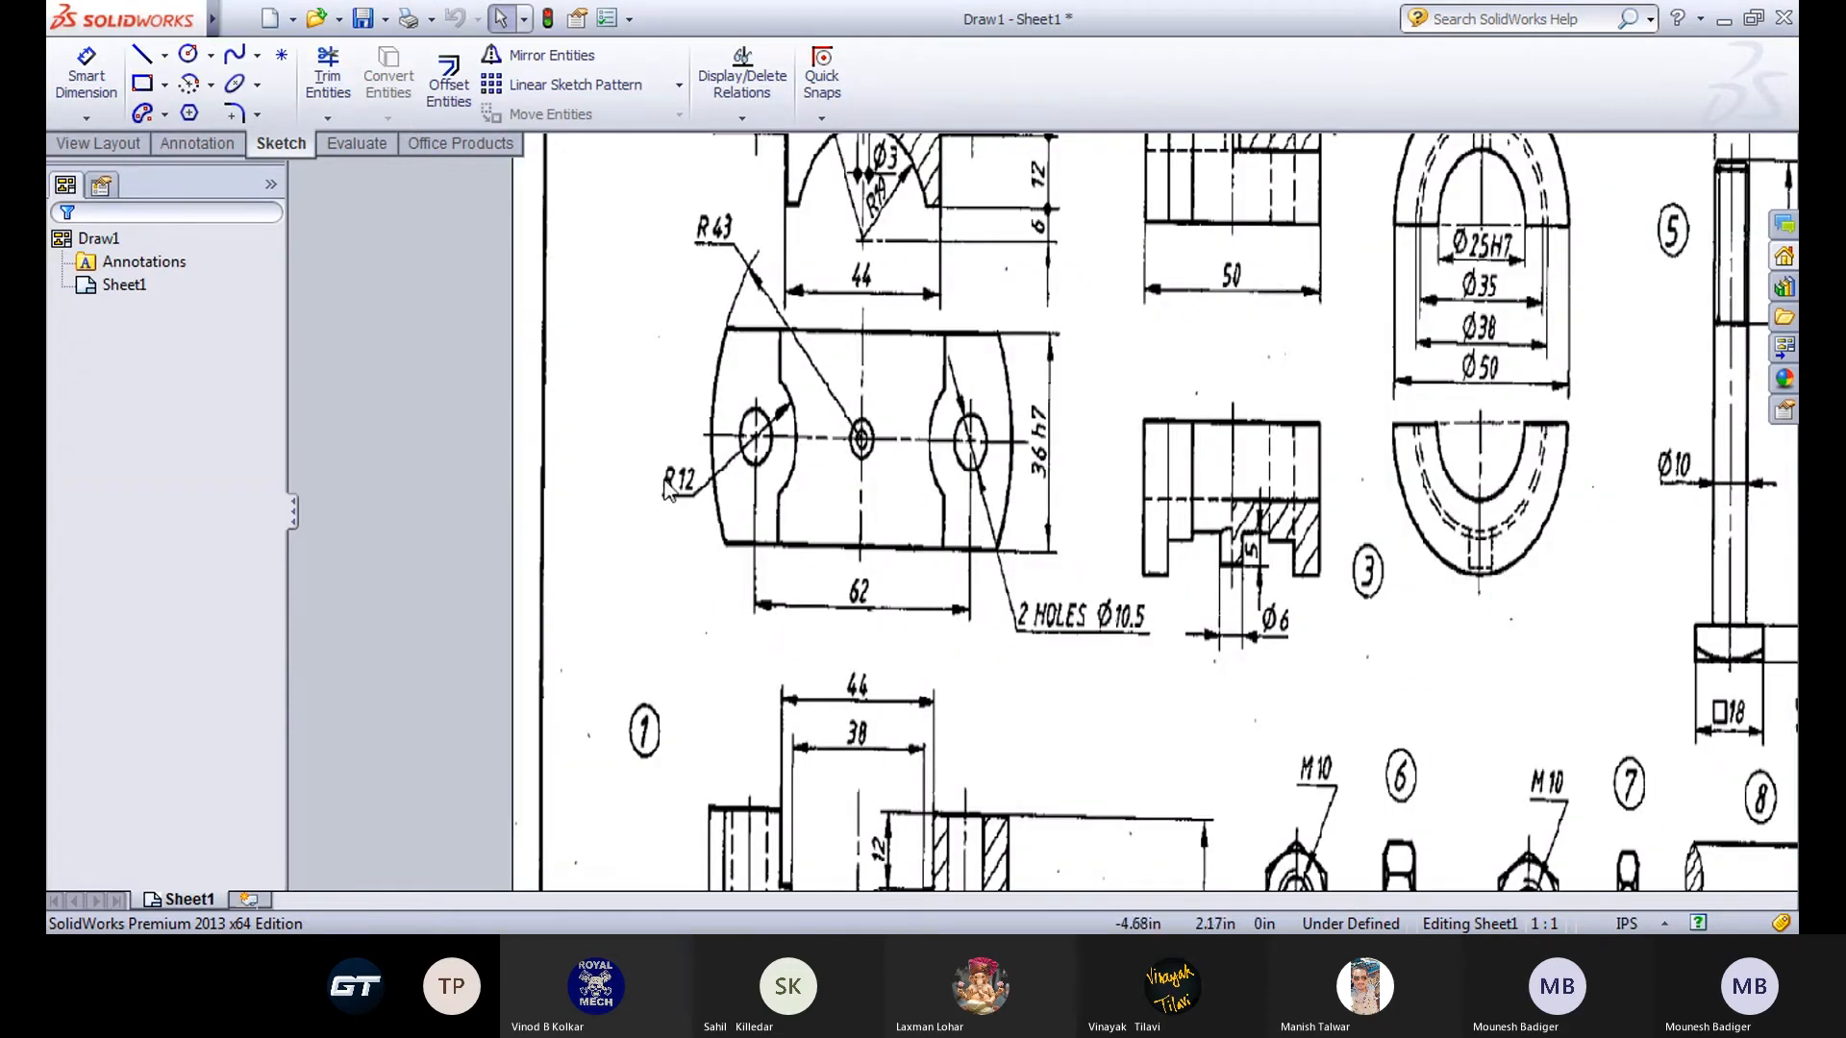
pyautogui.click(631, 887)
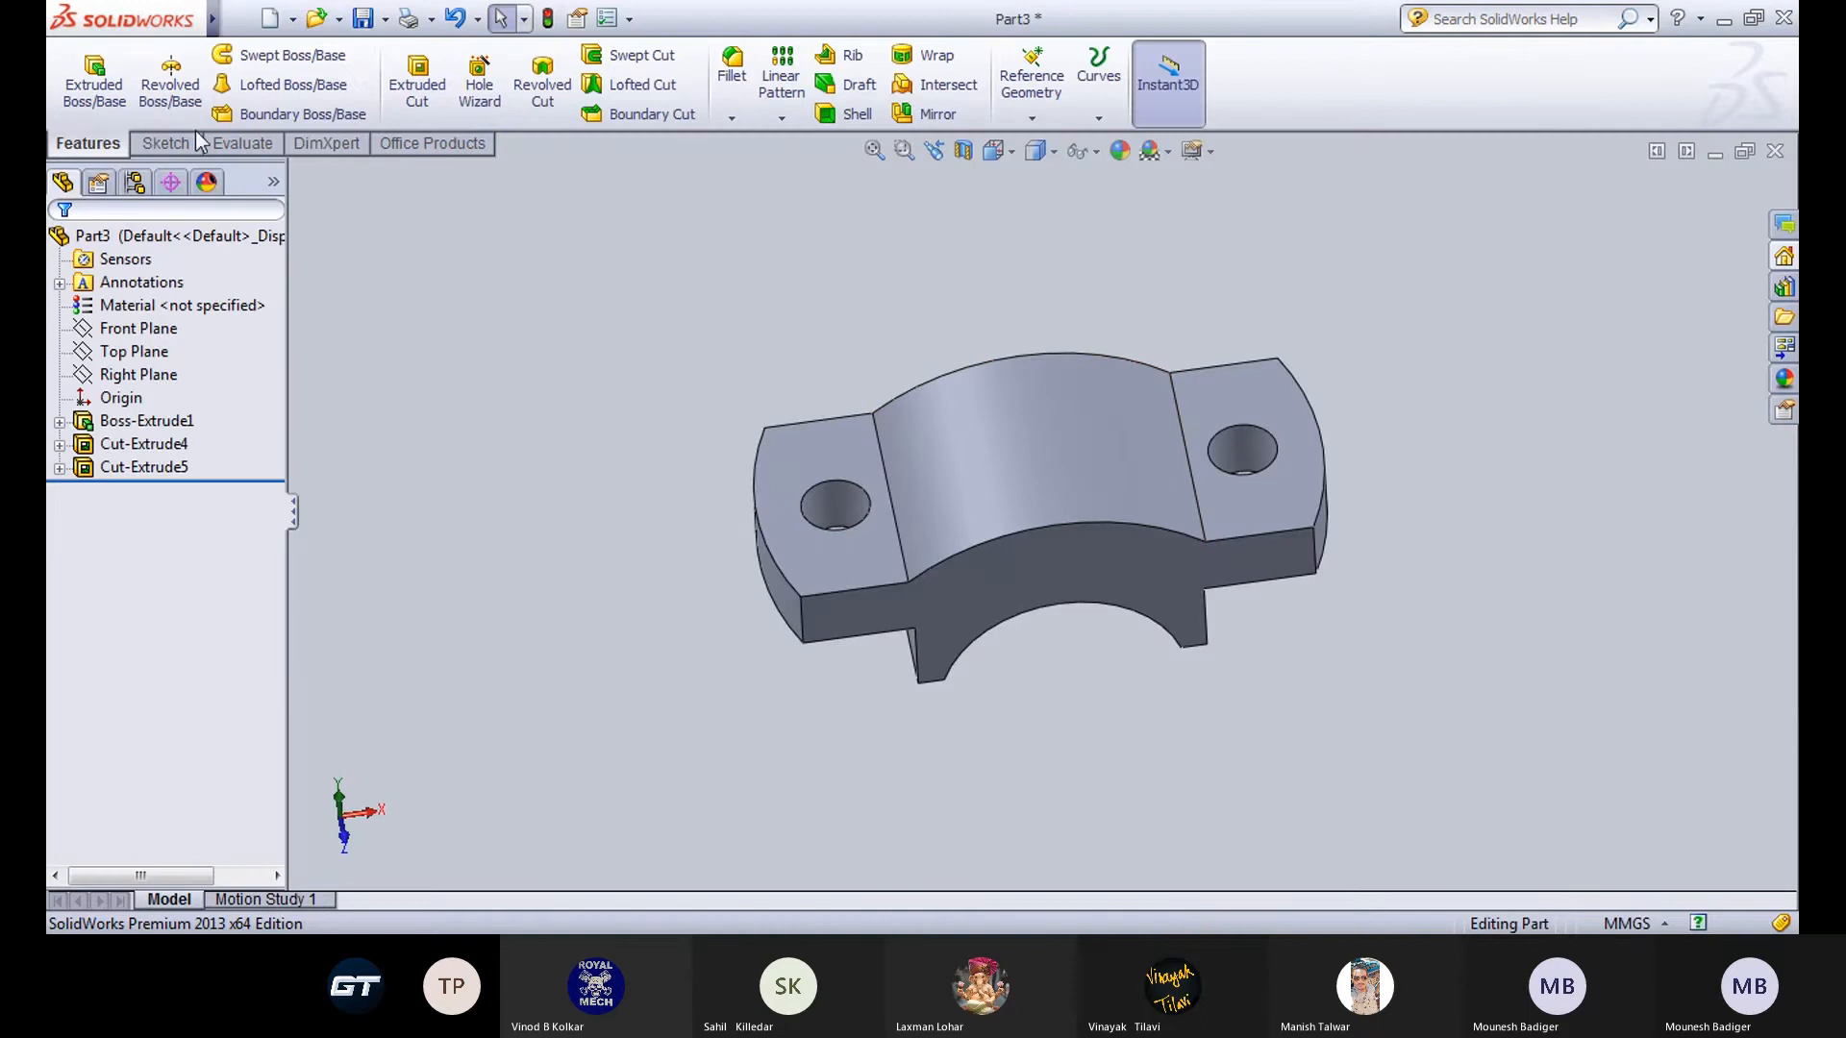
pyautogui.click(166, 142)
pyautogui.click(84, 69)
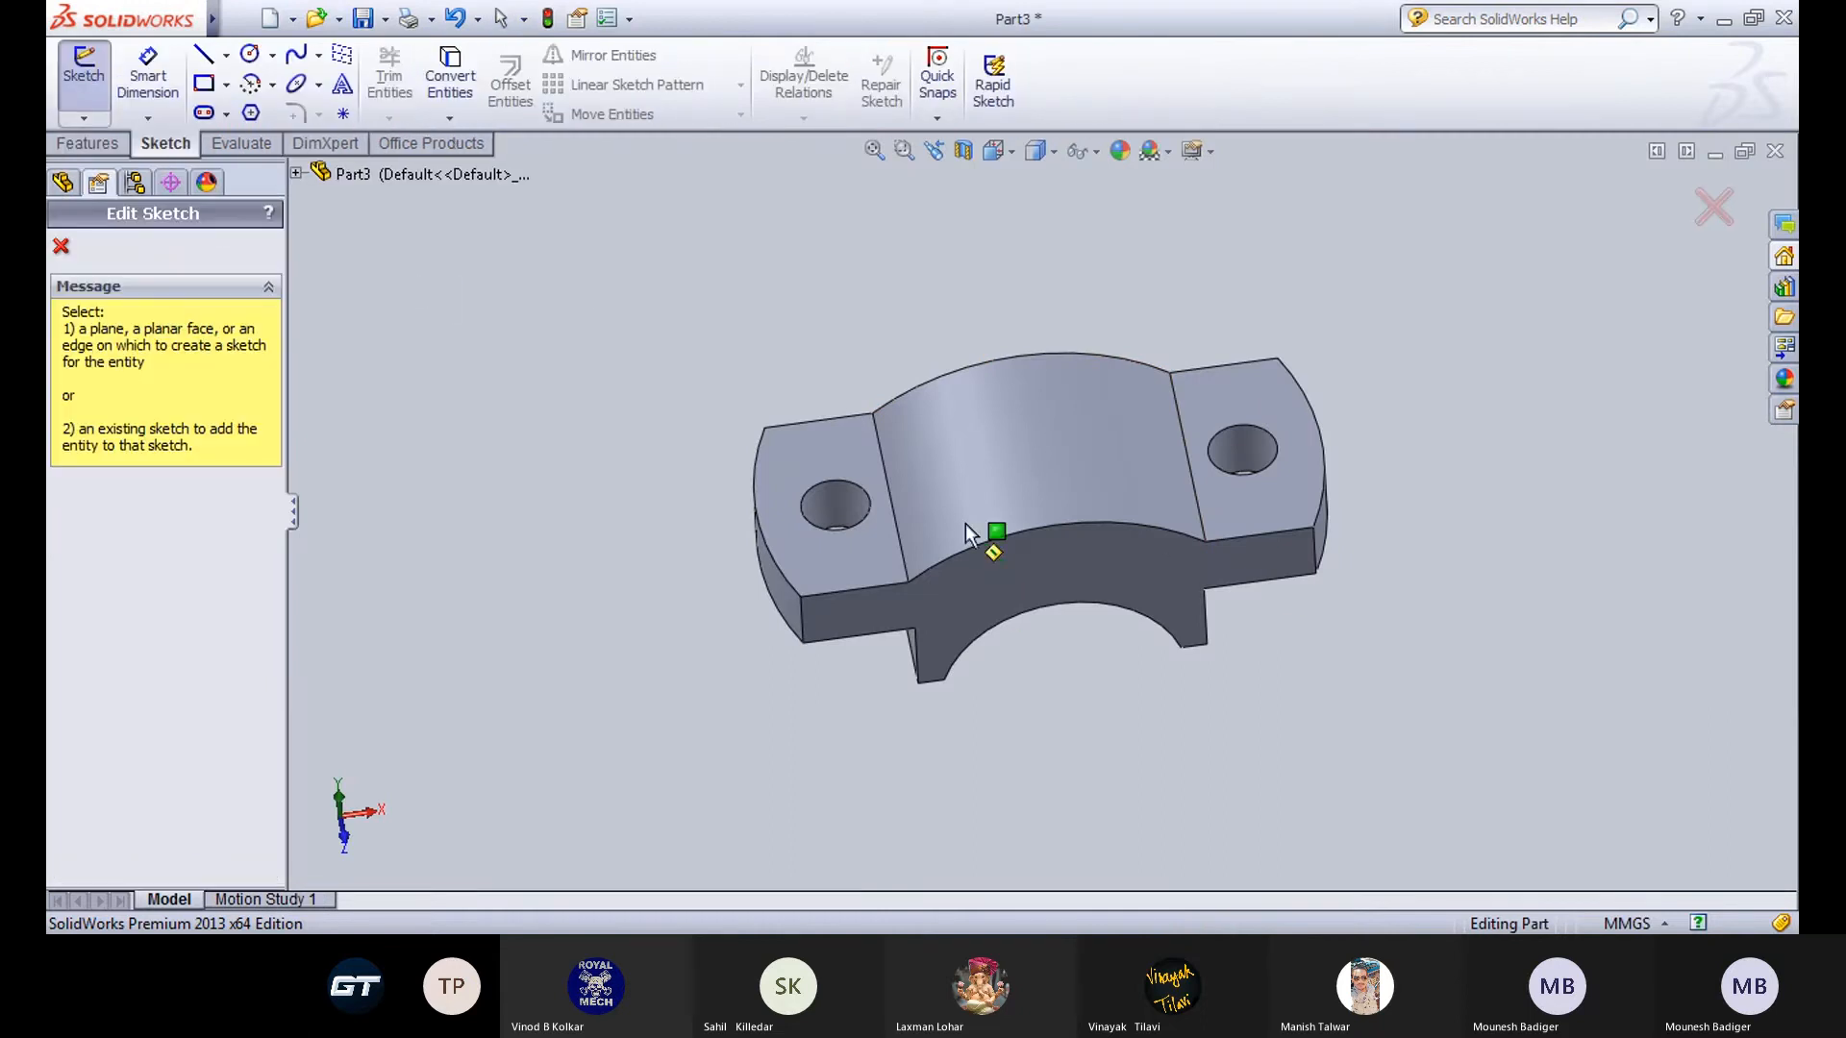
pyautogui.click(830, 467)
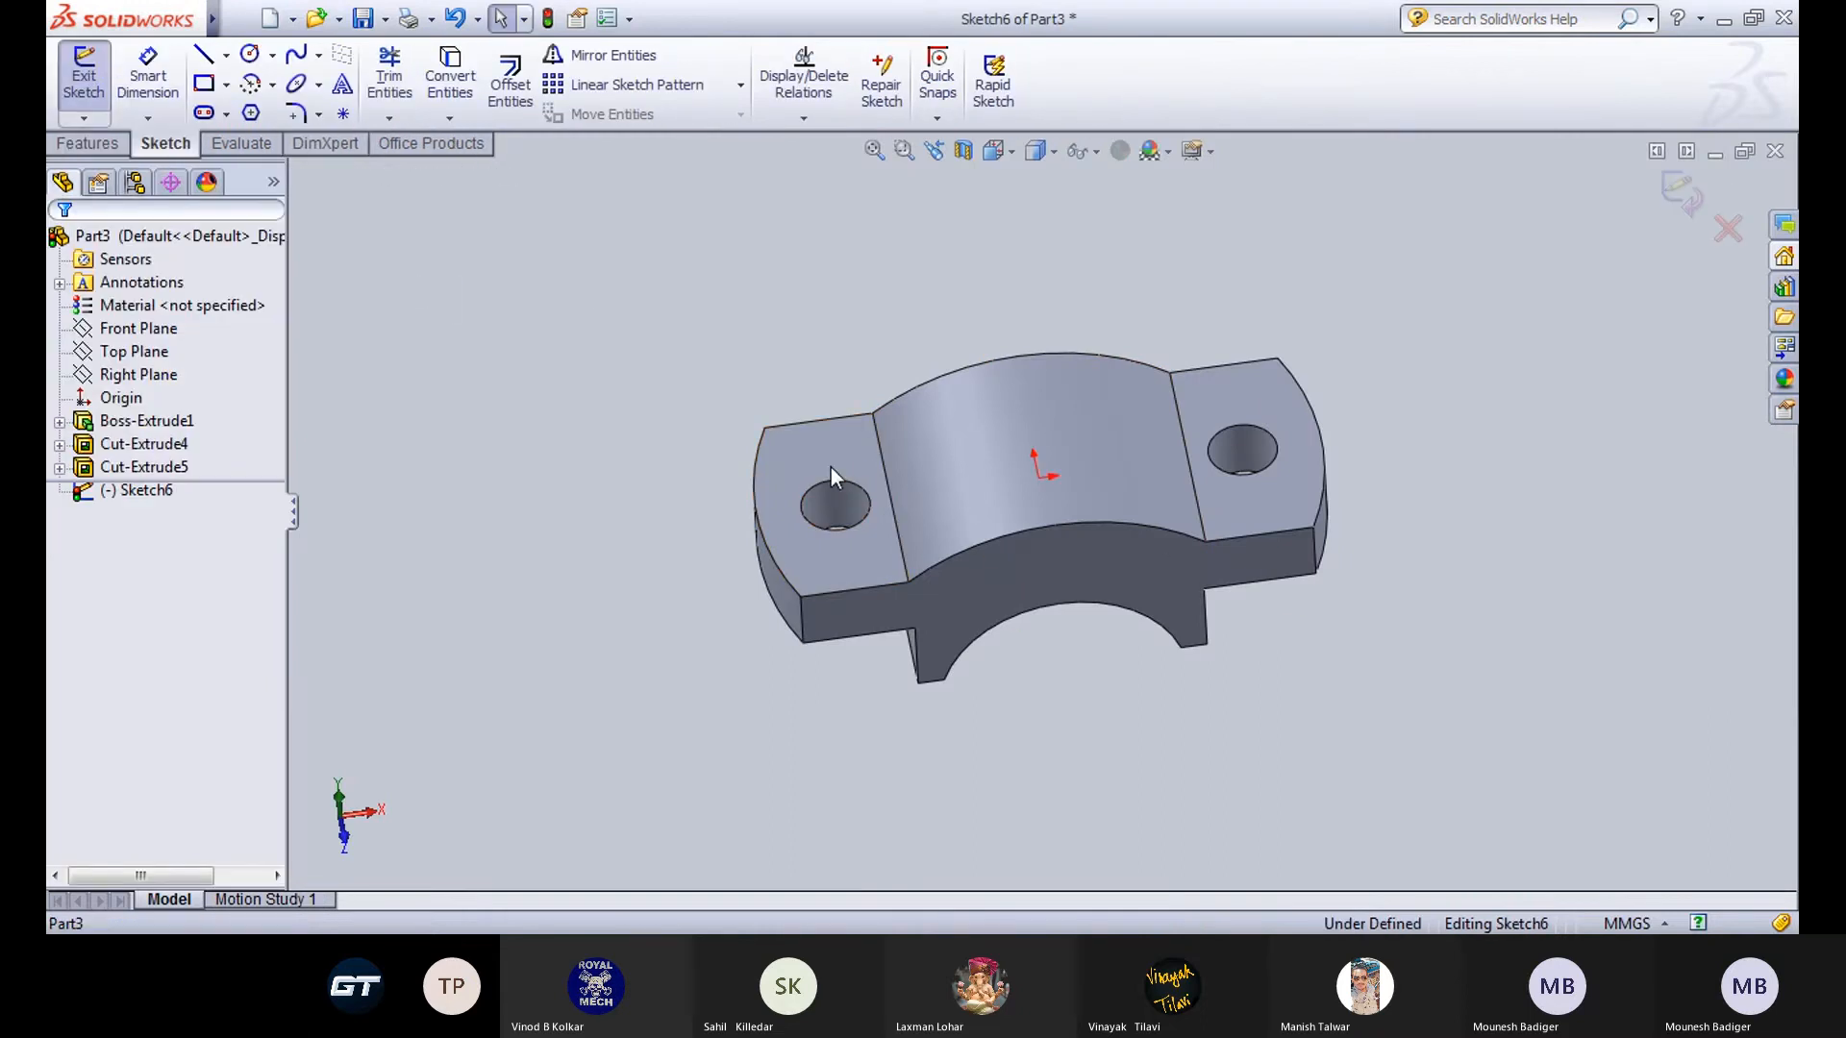
pyautogui.click(995, 151)
pyautogui.click(1115, 276)
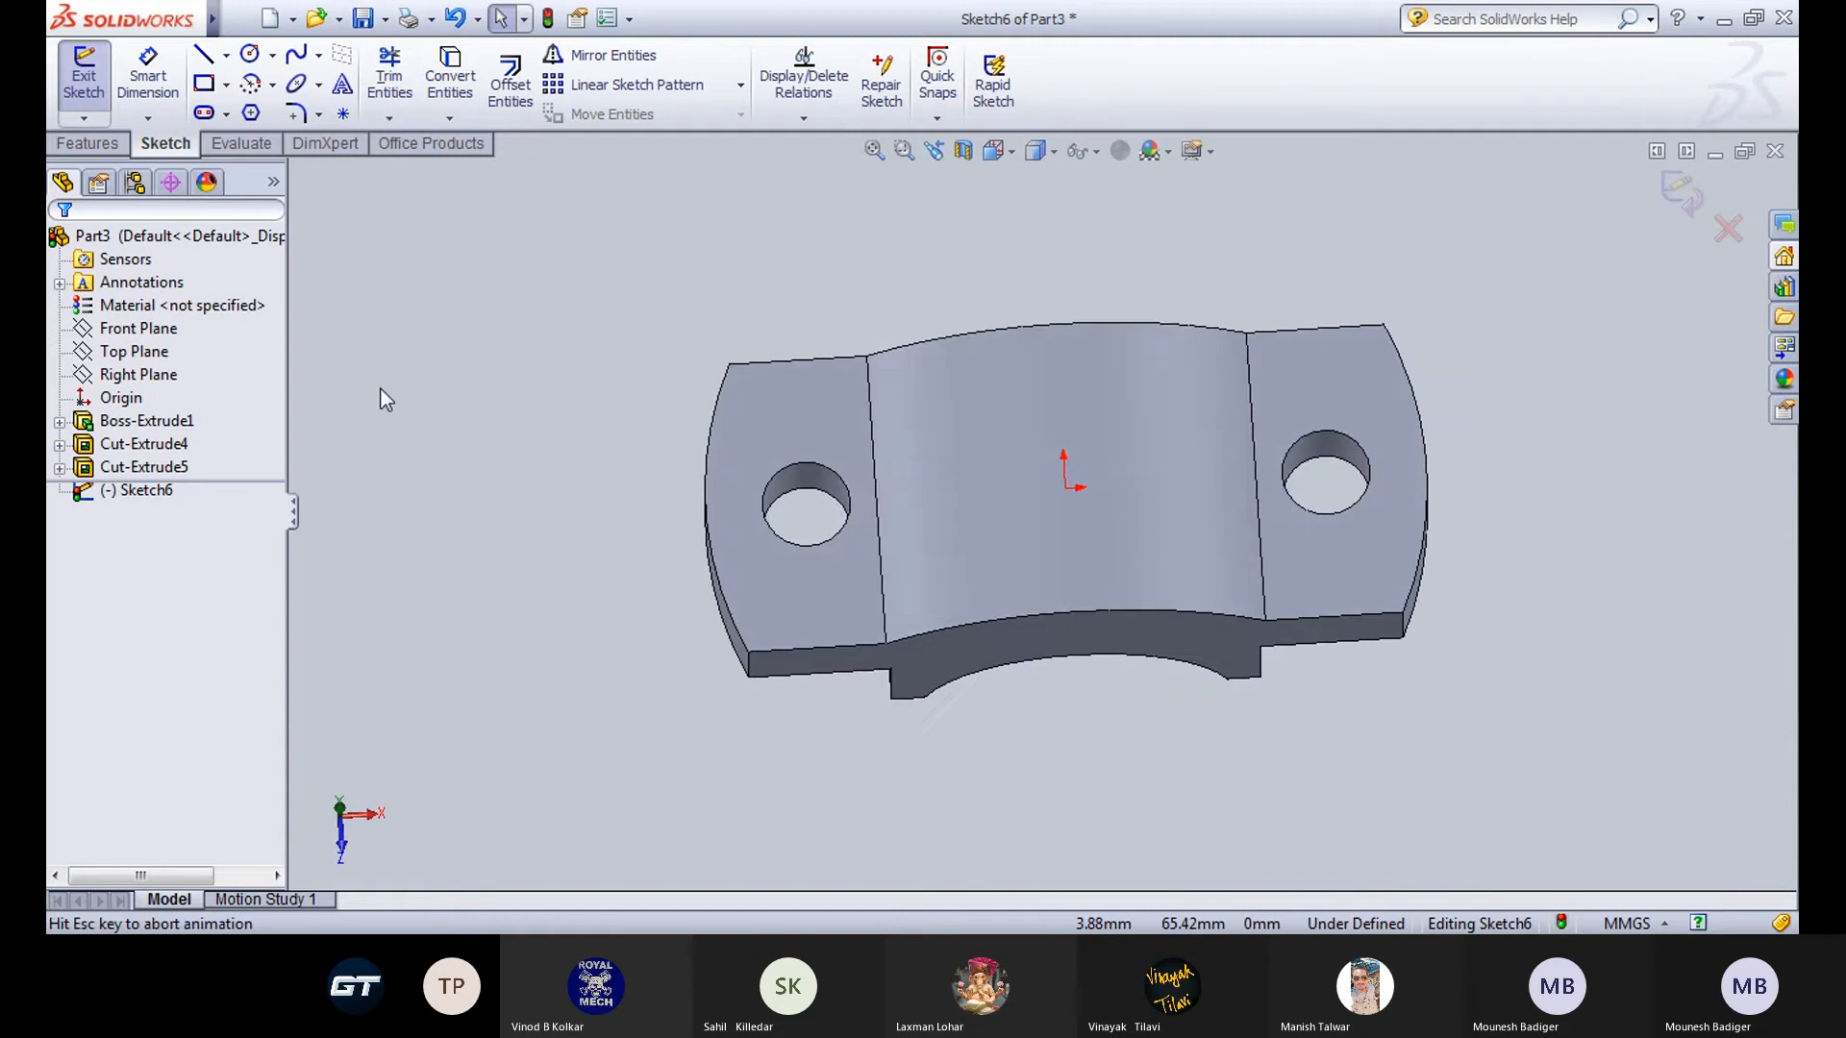
# Sketch a circle concentric with the left flange hole and set its diameter to 24 mm.
pyautogui.click(253, 55)
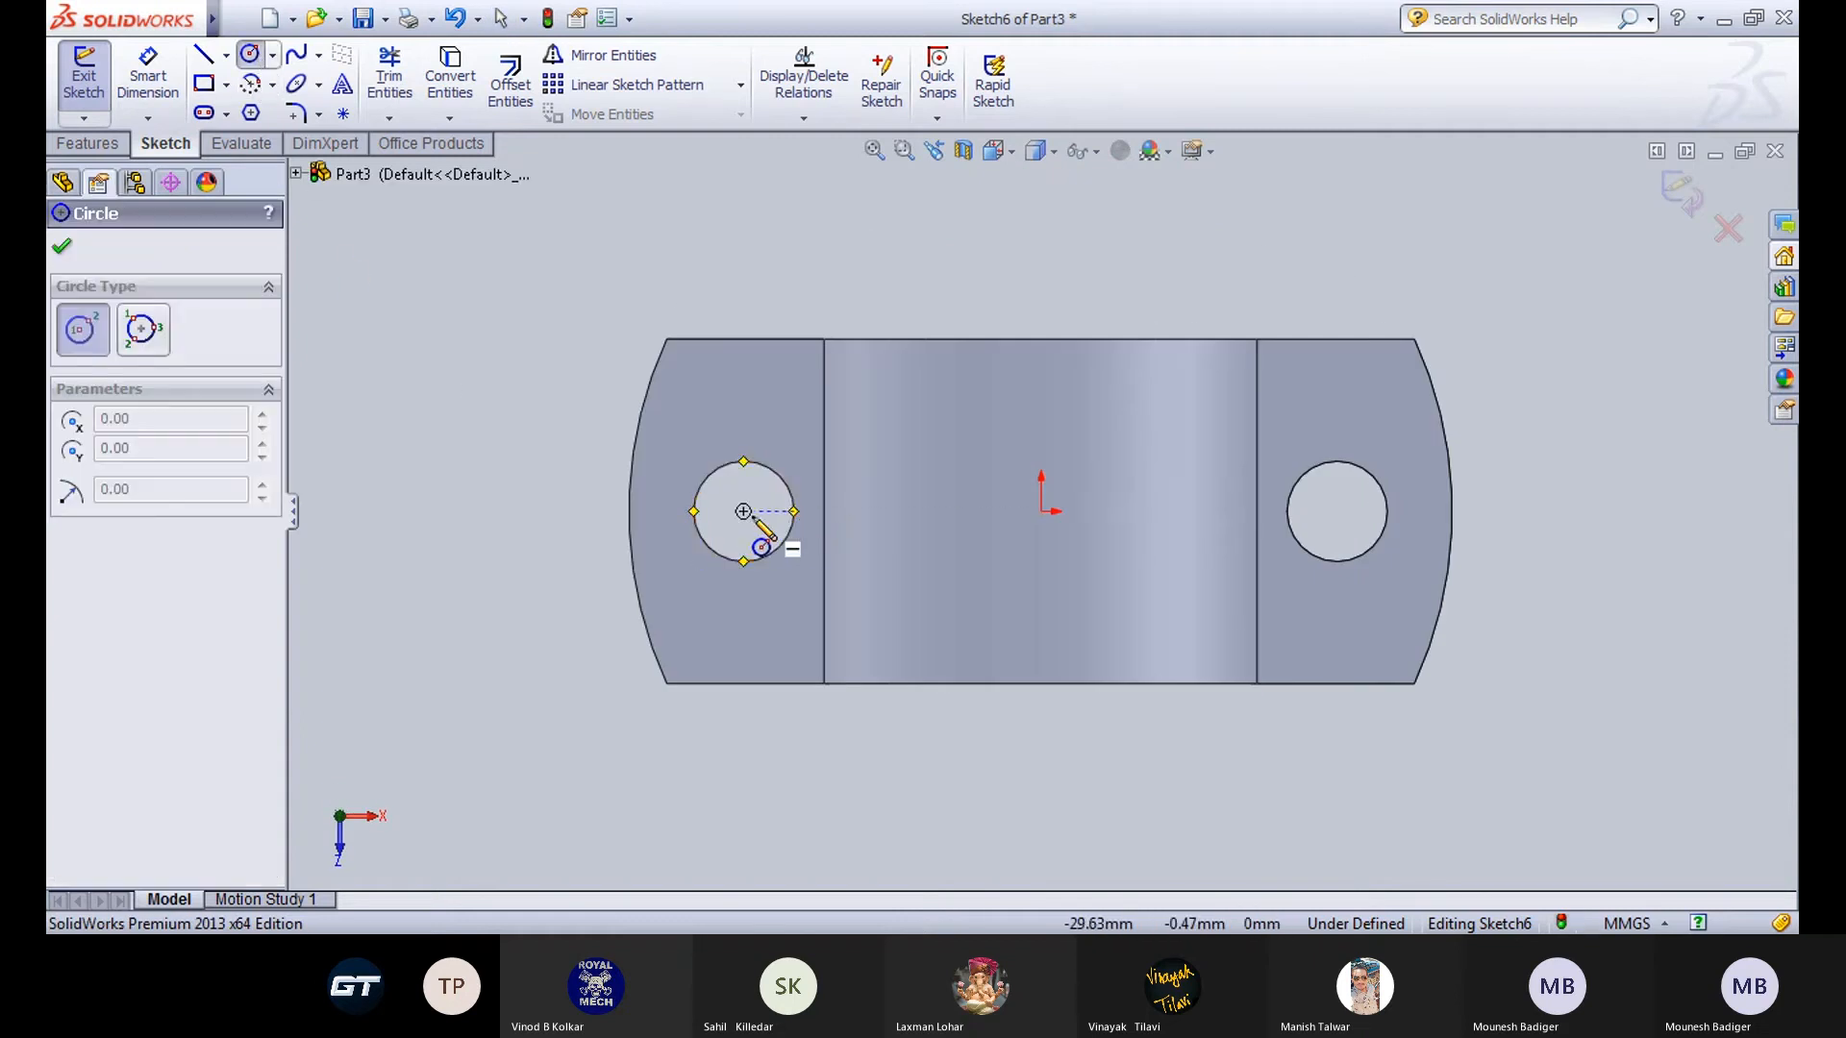
pyautogui.click(743, 510)
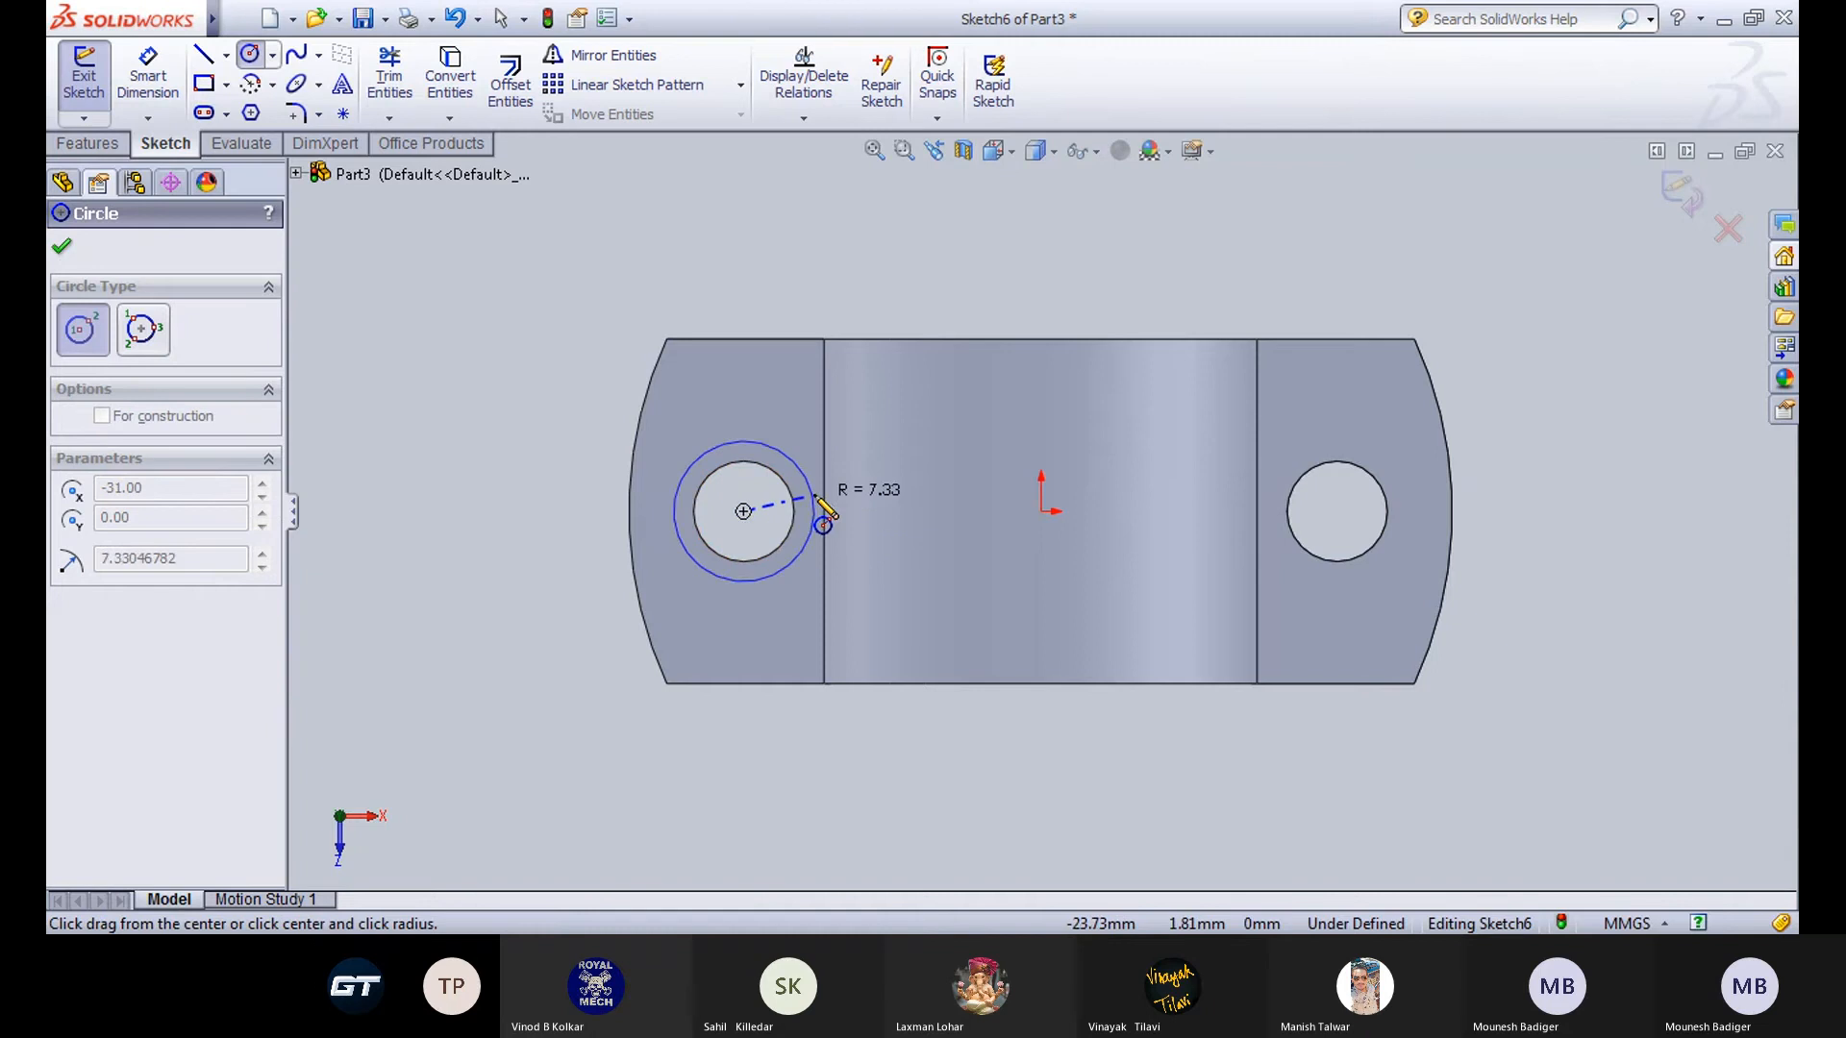
pyautogui.click(795, 423)
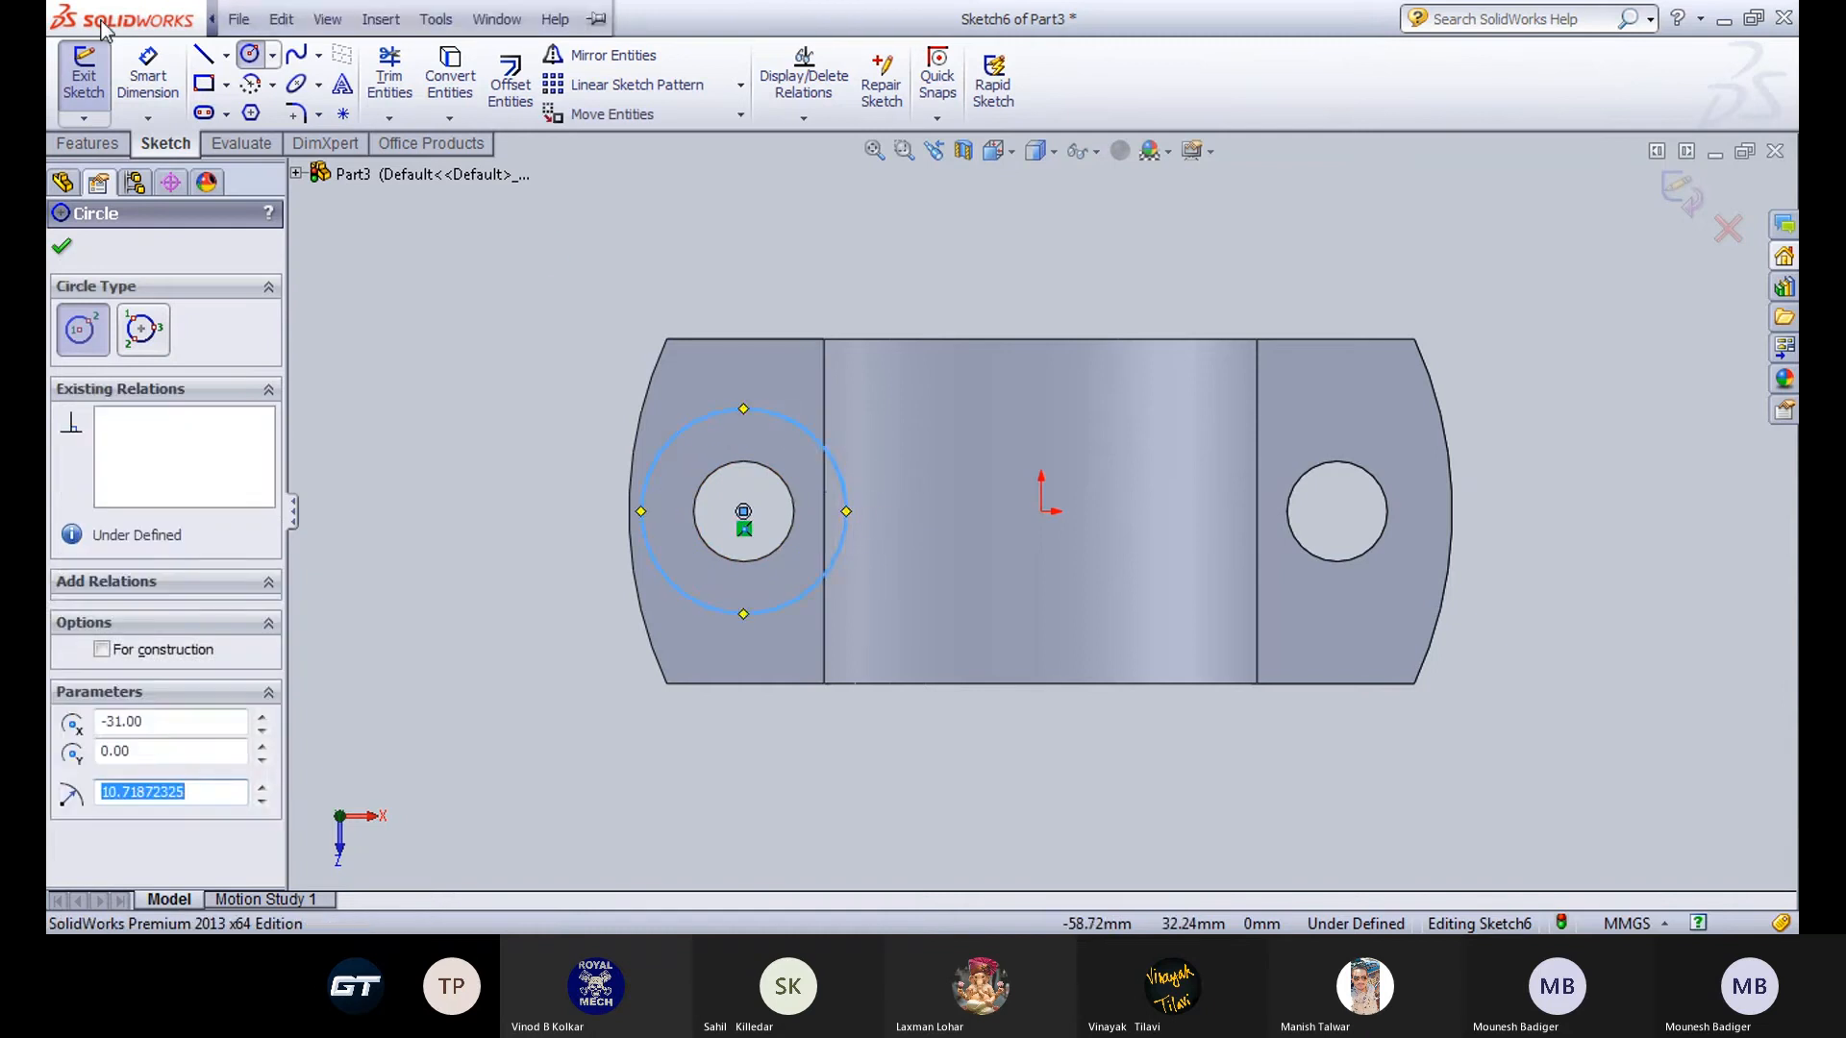
pyautogui.click(148, 77)
pyautogui.click(734, 412)
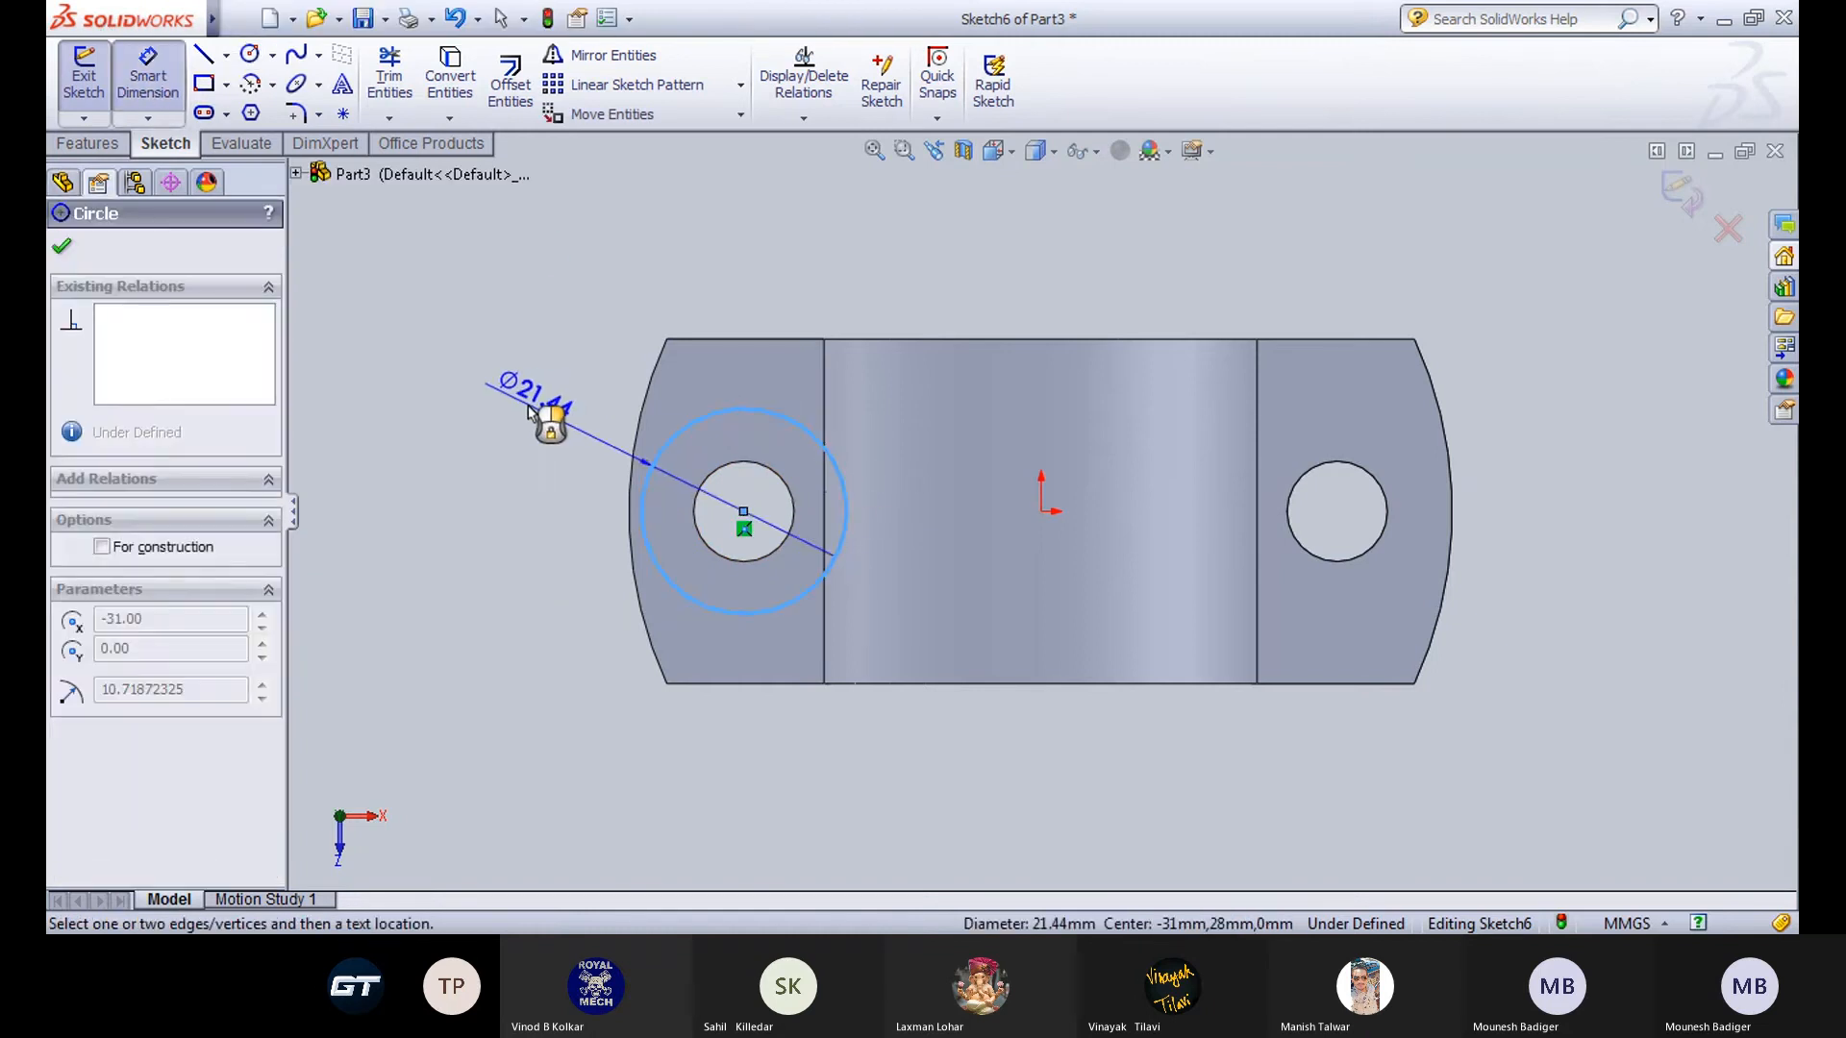
pyautogui.click(525, 396)
pyautogui.write('24')
pyautogui.press('Return')
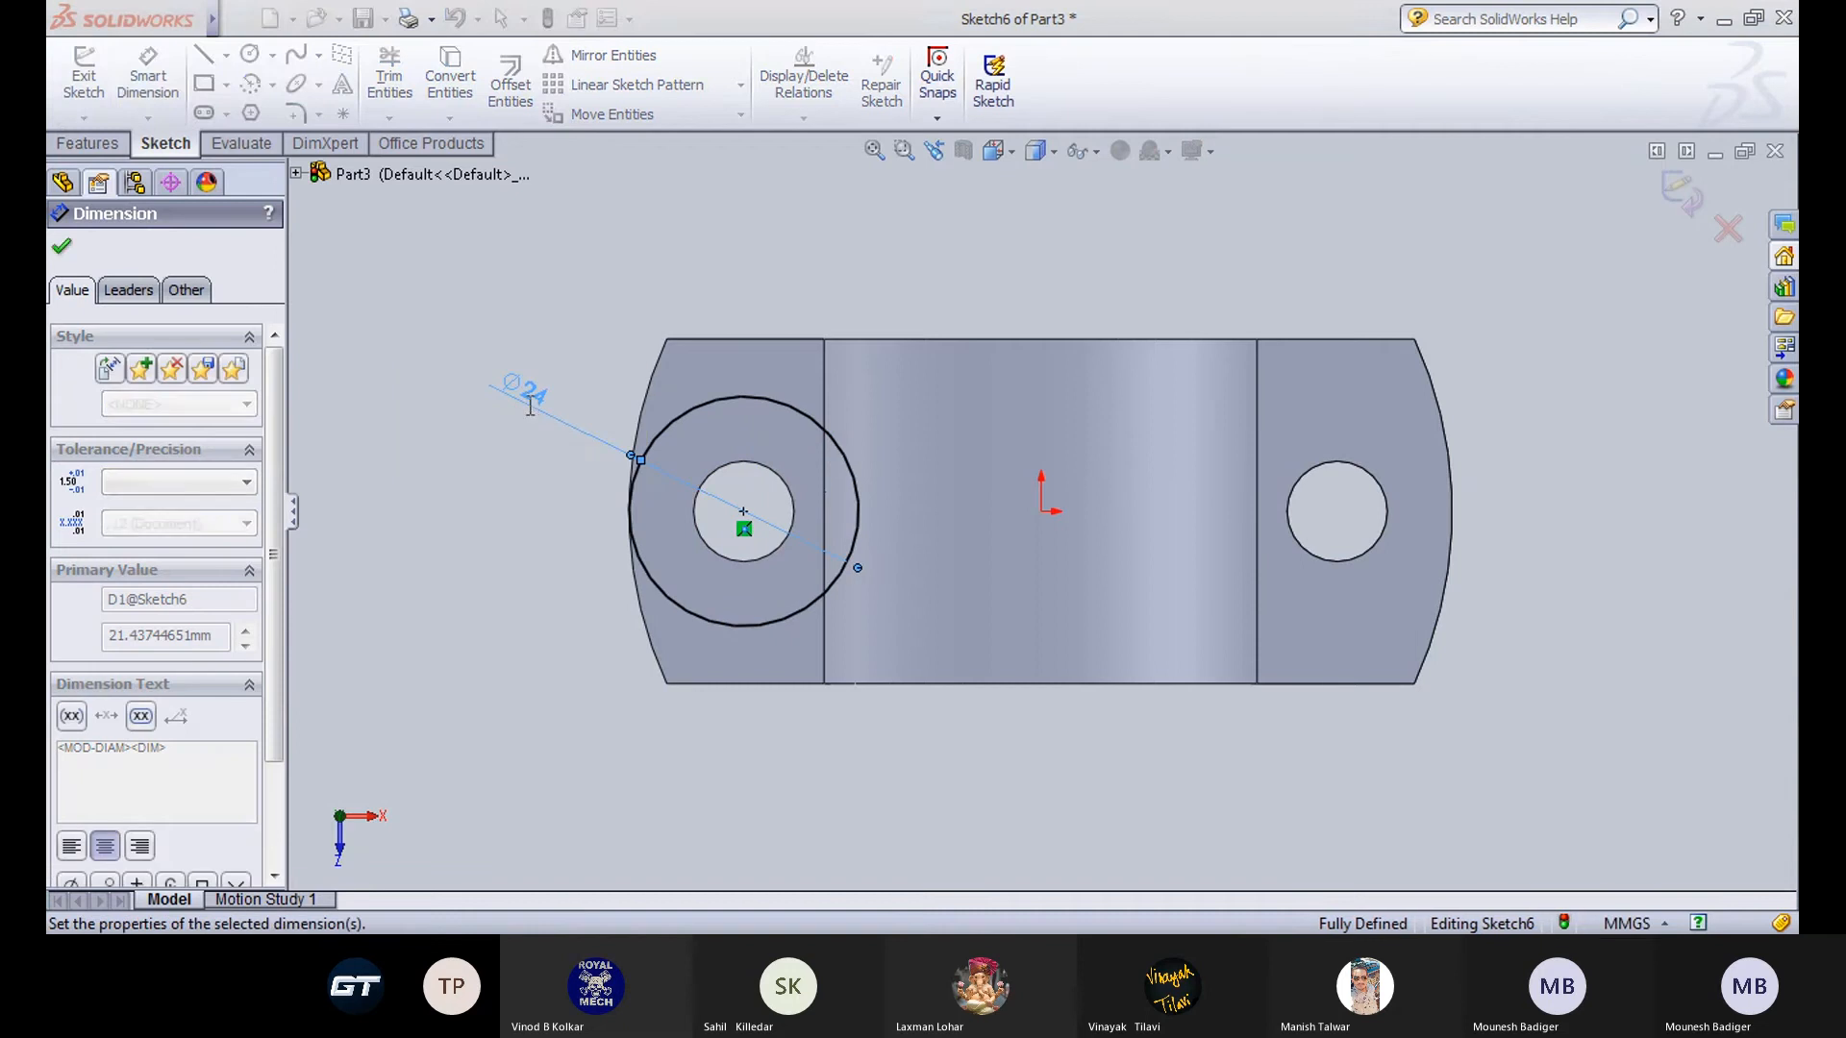
# Sketch a vertical construction centerline about 55 mm long through the origin, spanning beyond both long edges of the cap.
pyautogui.click(516, 559)
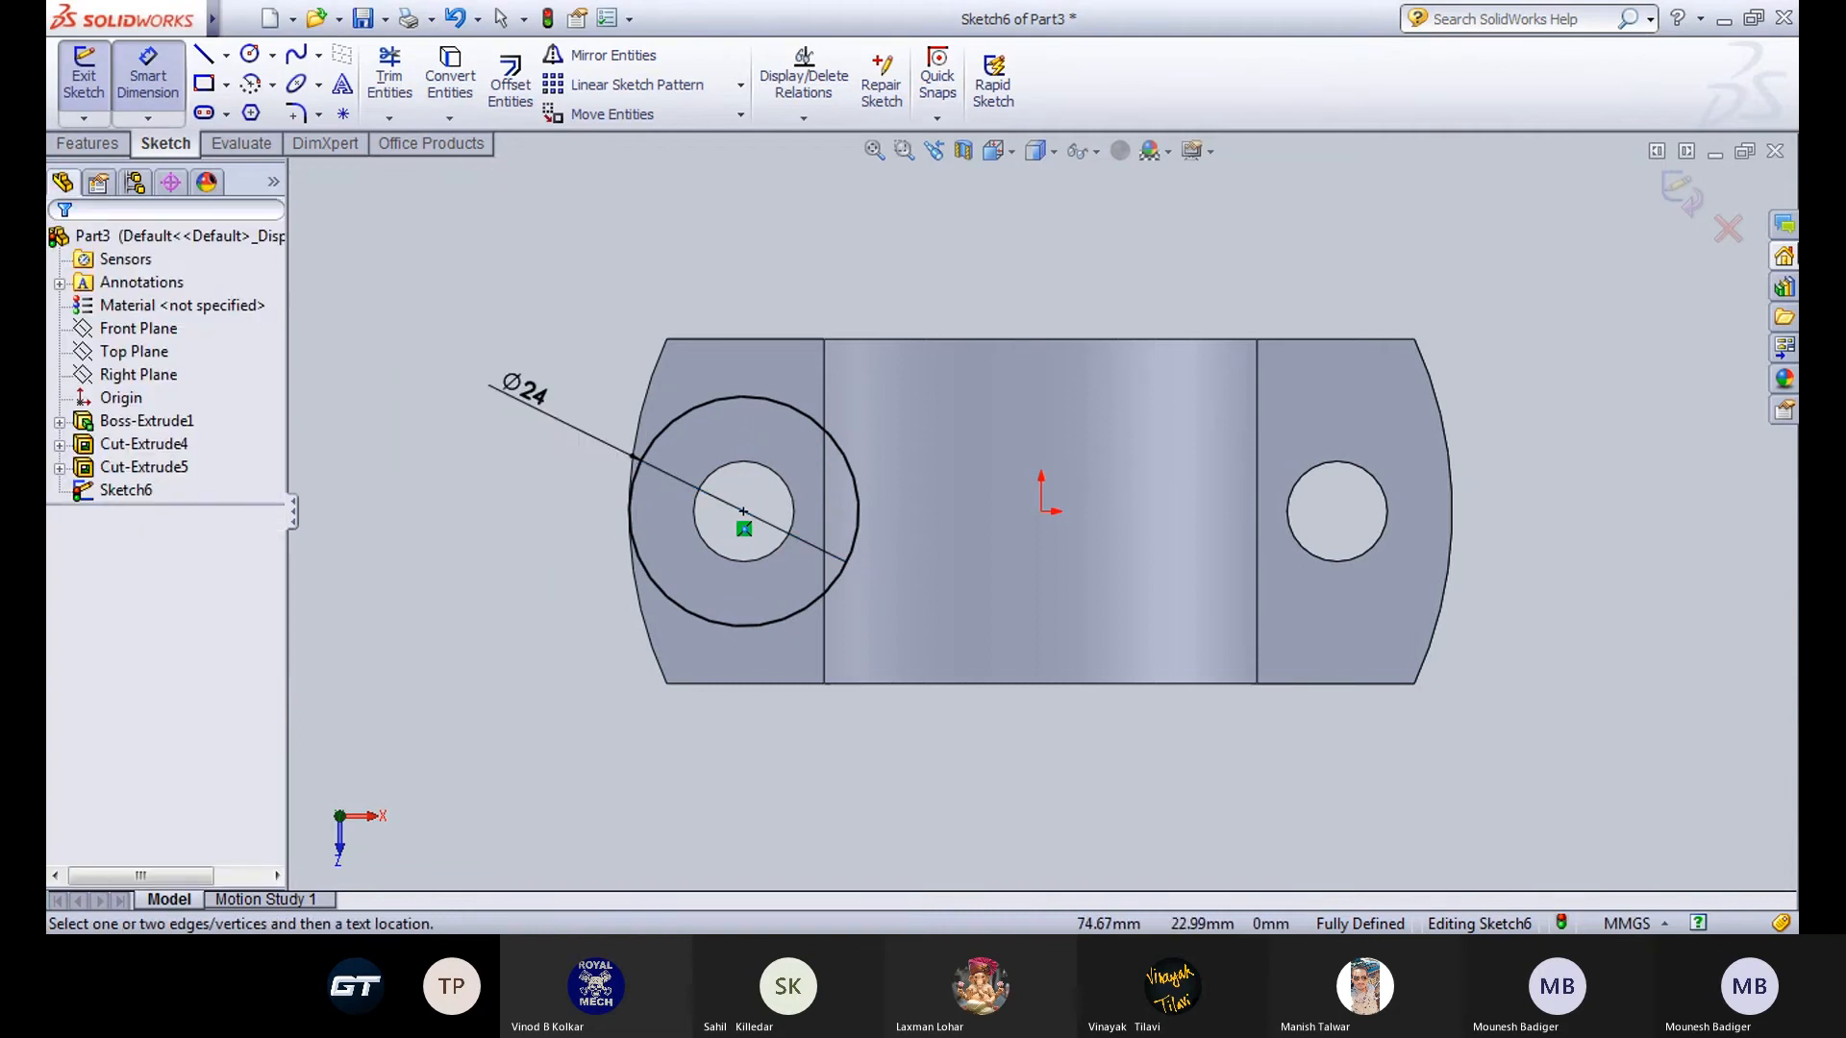
pyautogui.press('Escape')
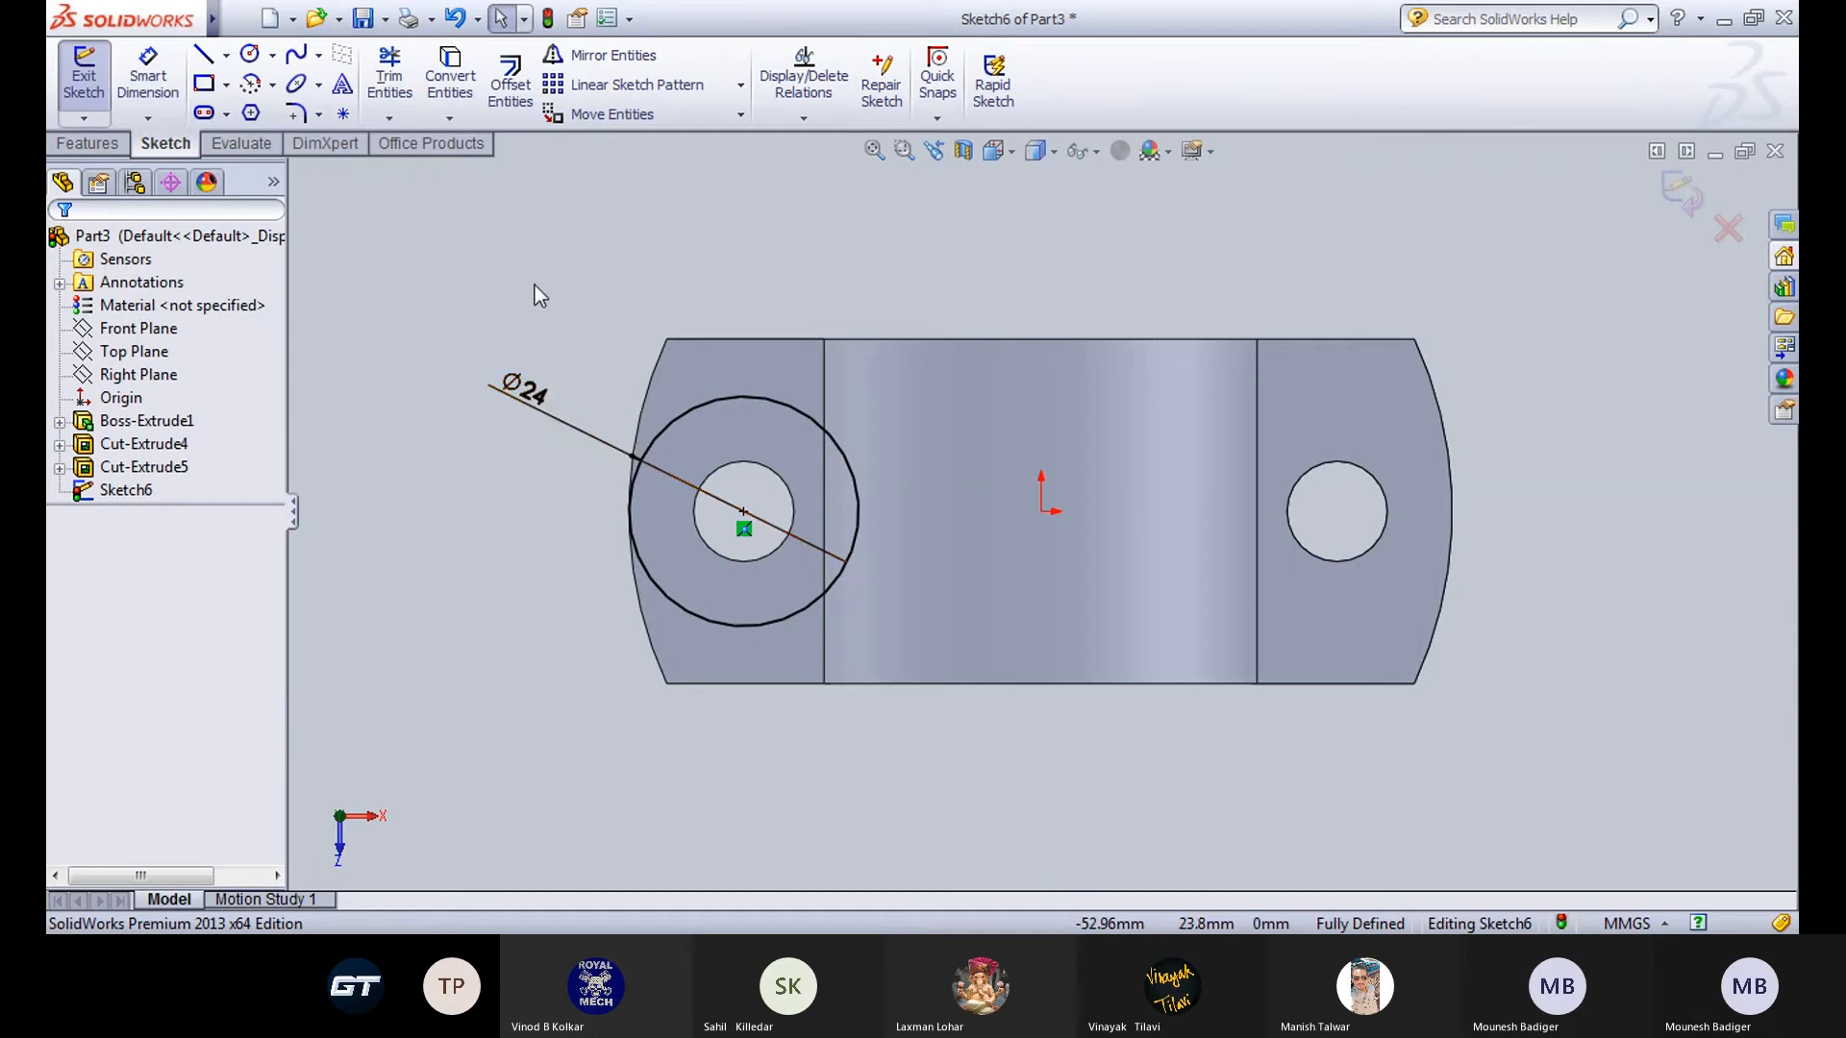
pyautogui.click(227, 60)
pyautogui.click(258, 109)
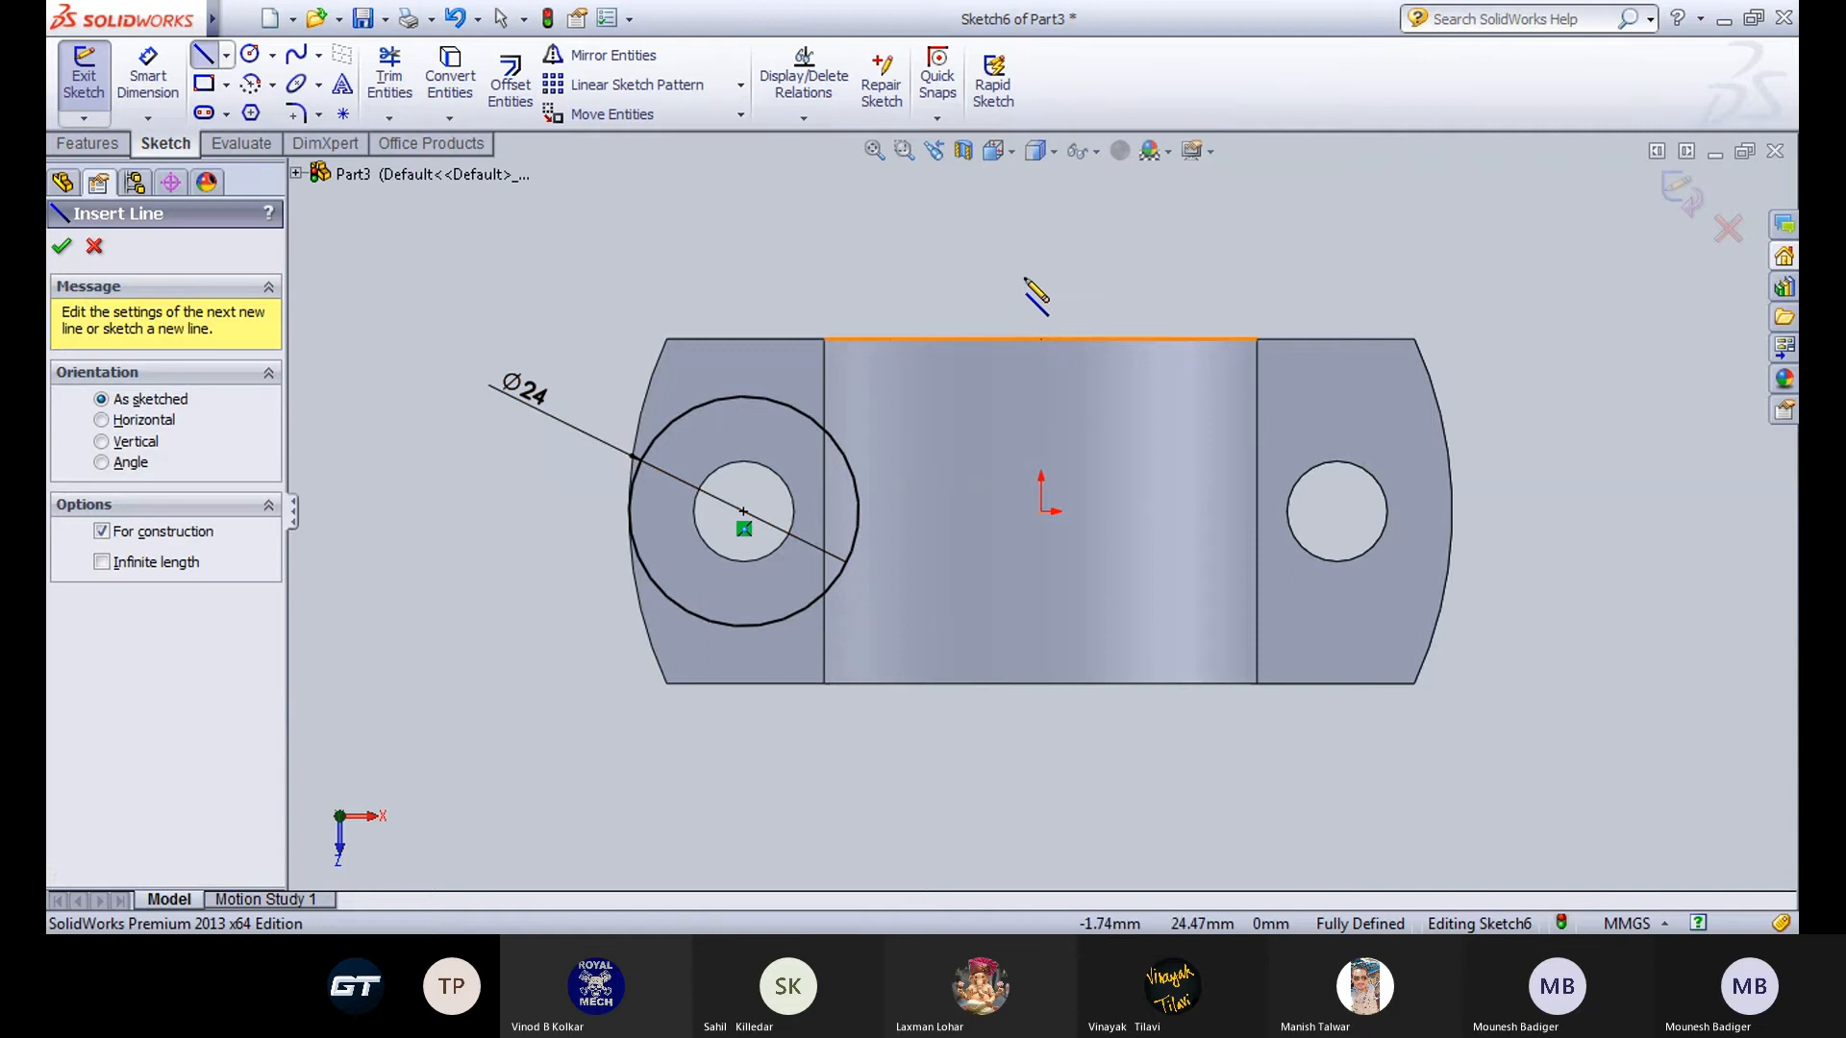
pyautogui.moveTo(1041, 264)
pyautogui.mouseDown()
pyautogui.moveTo(1054, 800)
pyautogui.moveTo(1041, 788)
pyautogui.mouseUp()
pyautogui.press('Escape')
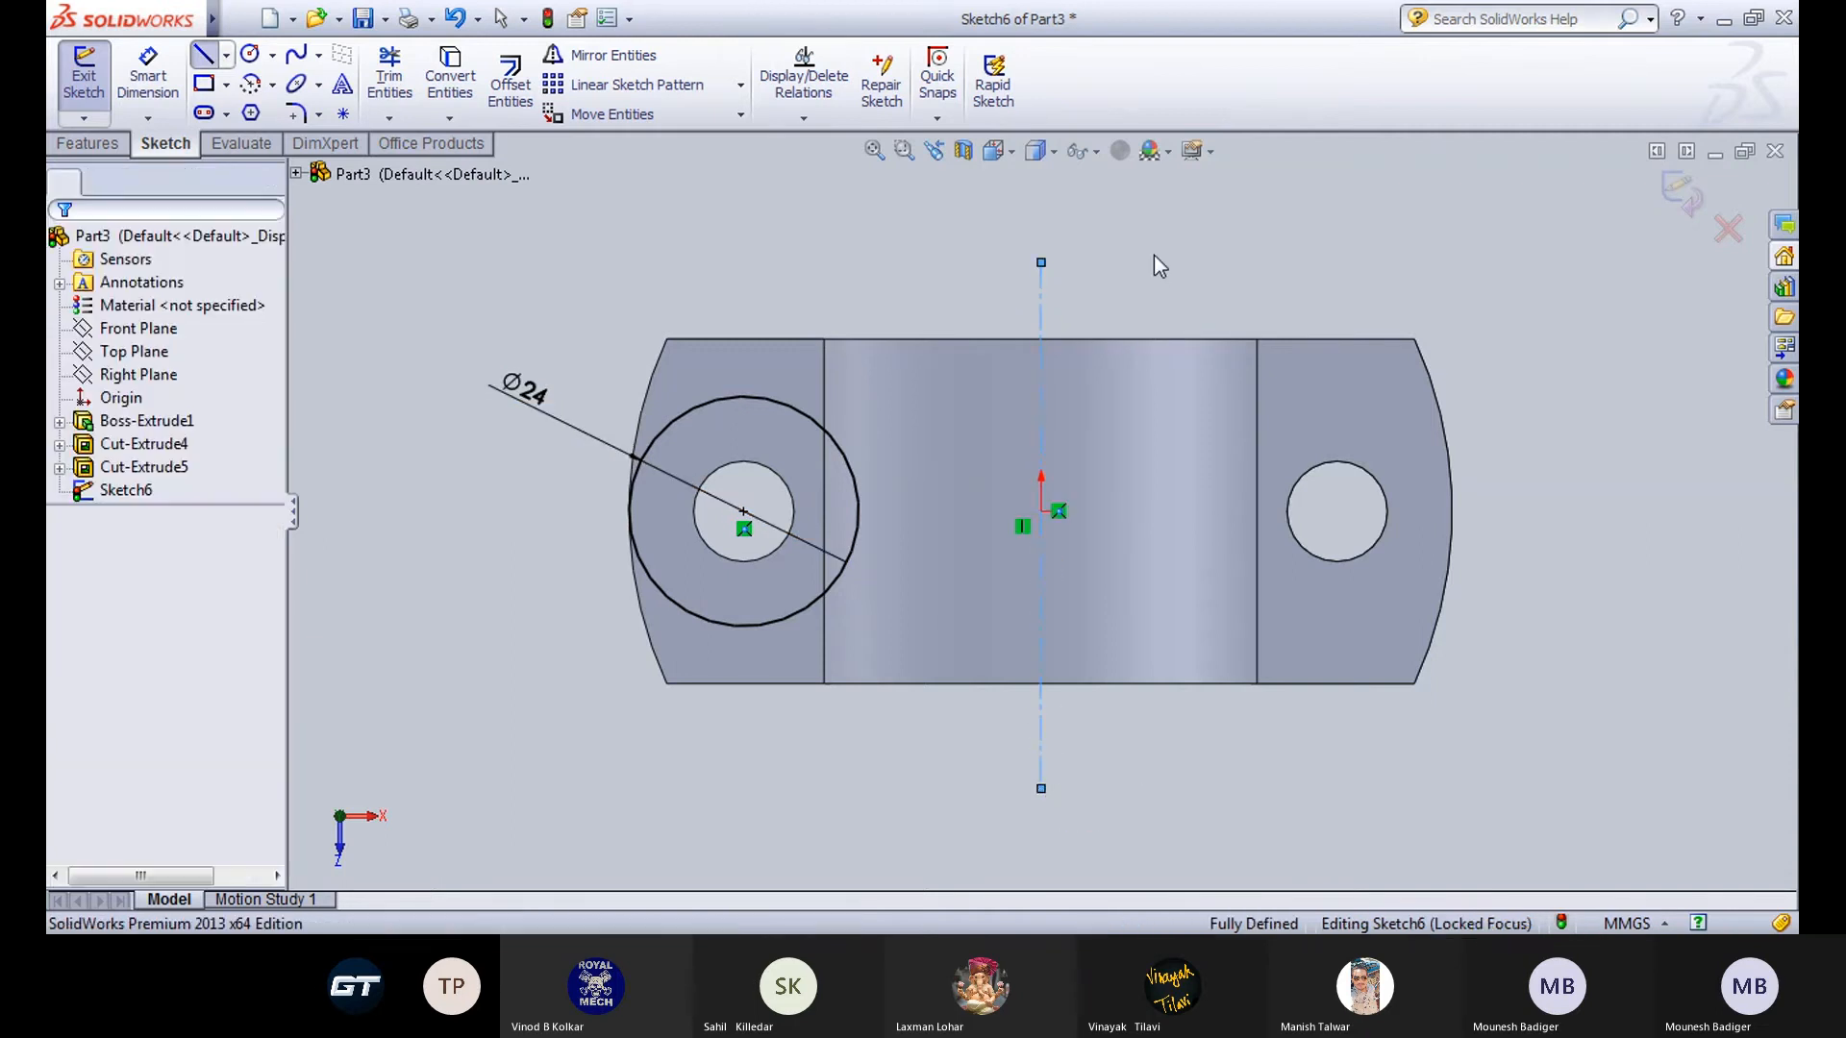
# Mirror the 24 mm circle about the vertical centerline, keeping the original, and finish the sketch.
pyautogui.click(601, 55)
pyautogui.moveTo(558, 339); pyautogui.dragTo(906, 701)
pyautogui.click(192, 582)
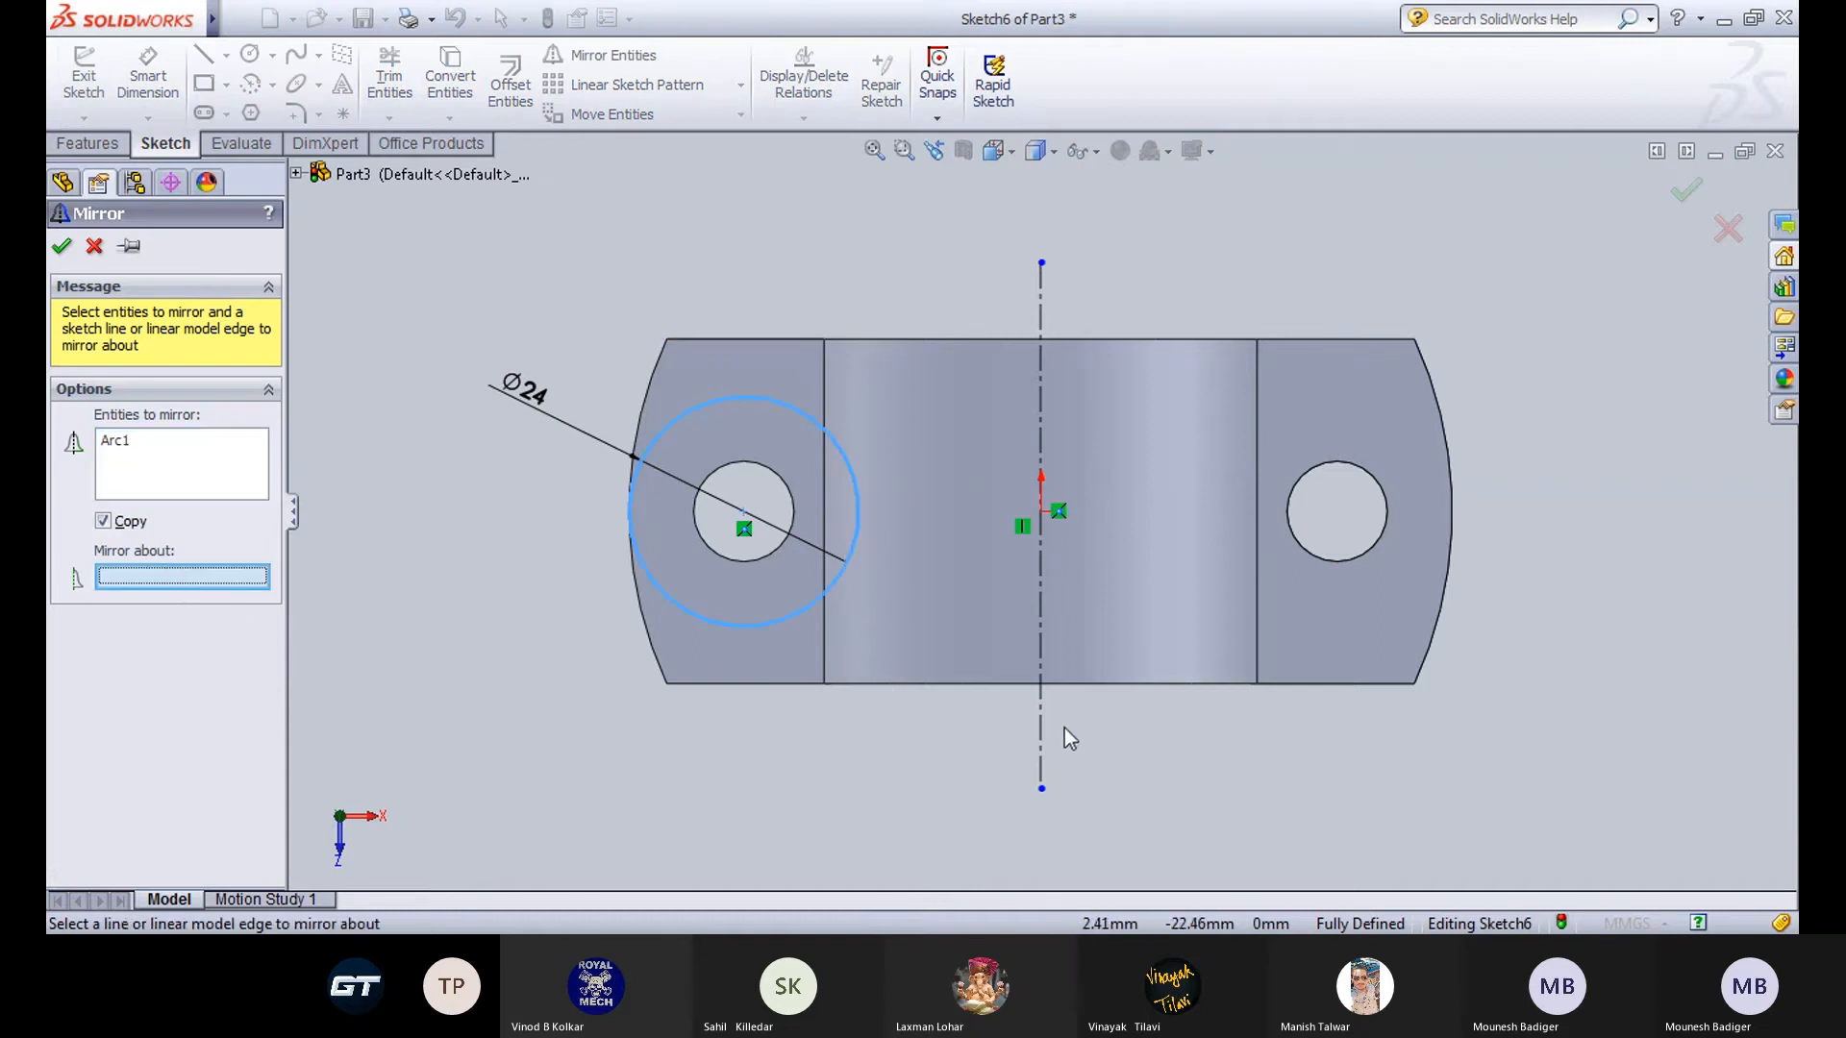
pyautogui.click(1039, 742)
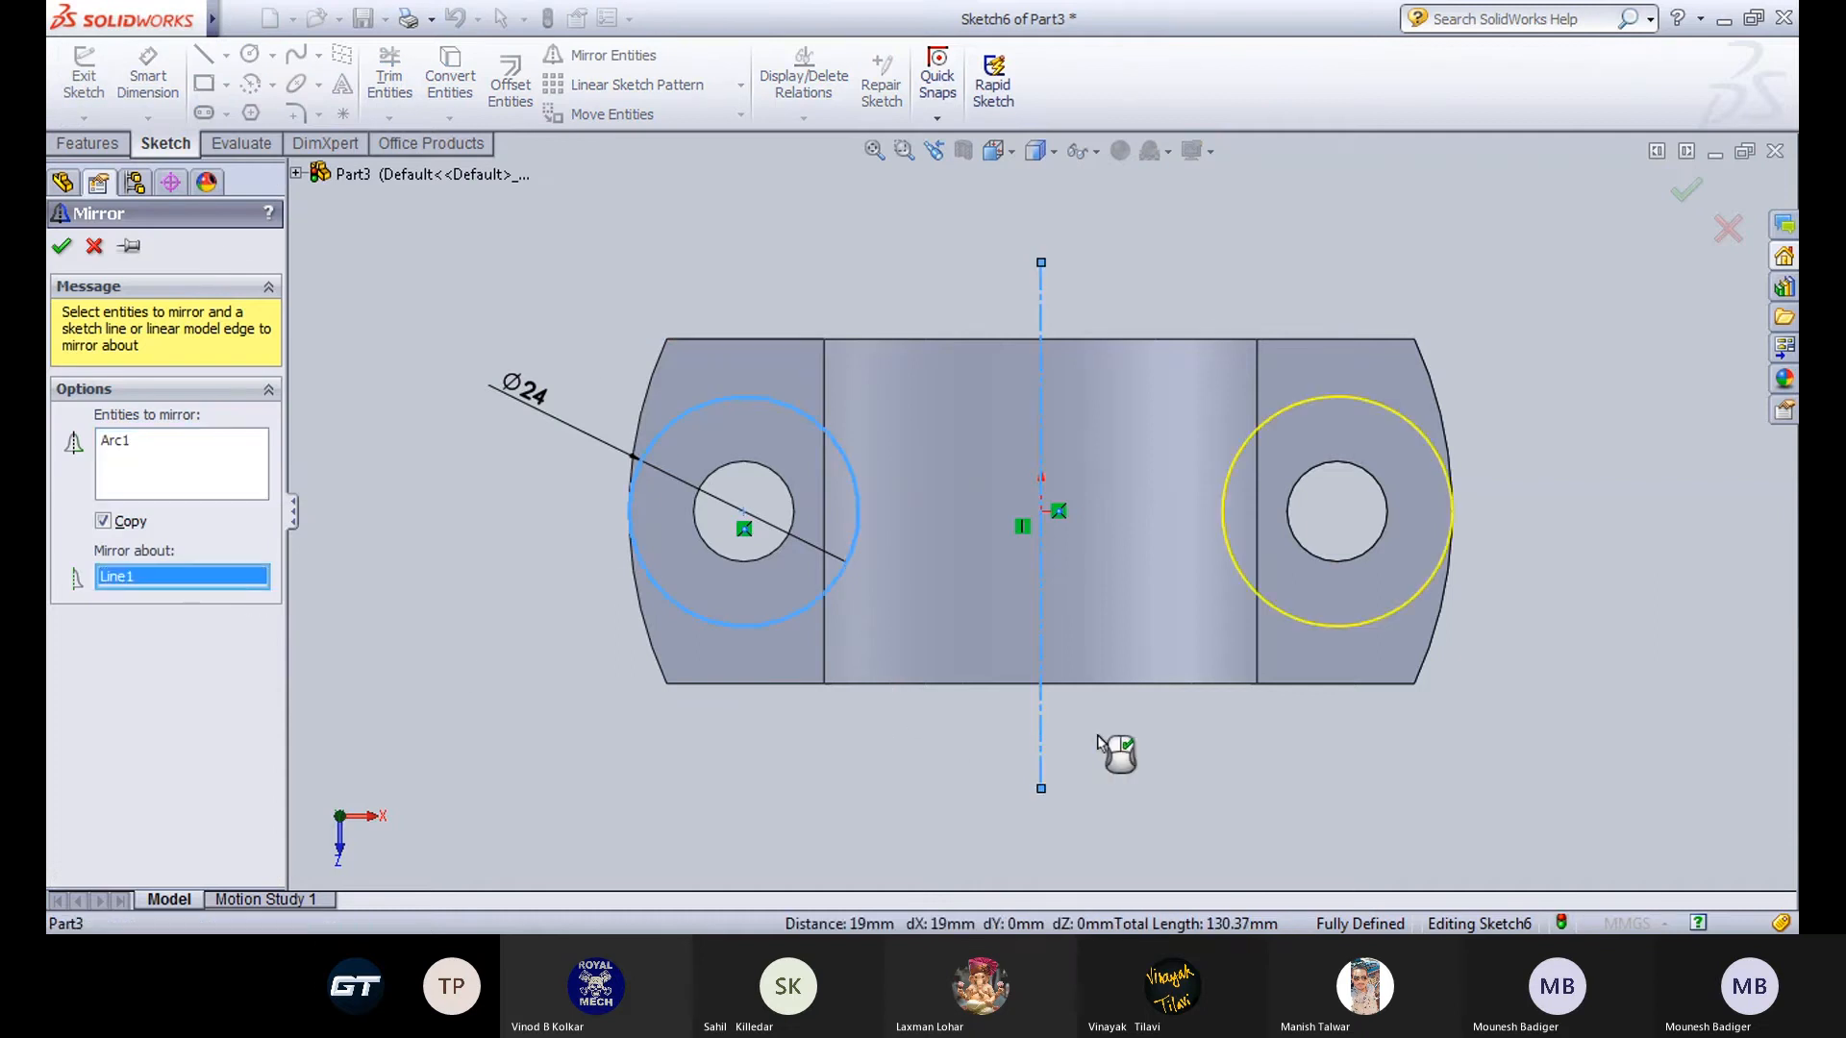
pyautogui.click(62, 246)
pyautogui.click(84, 77)
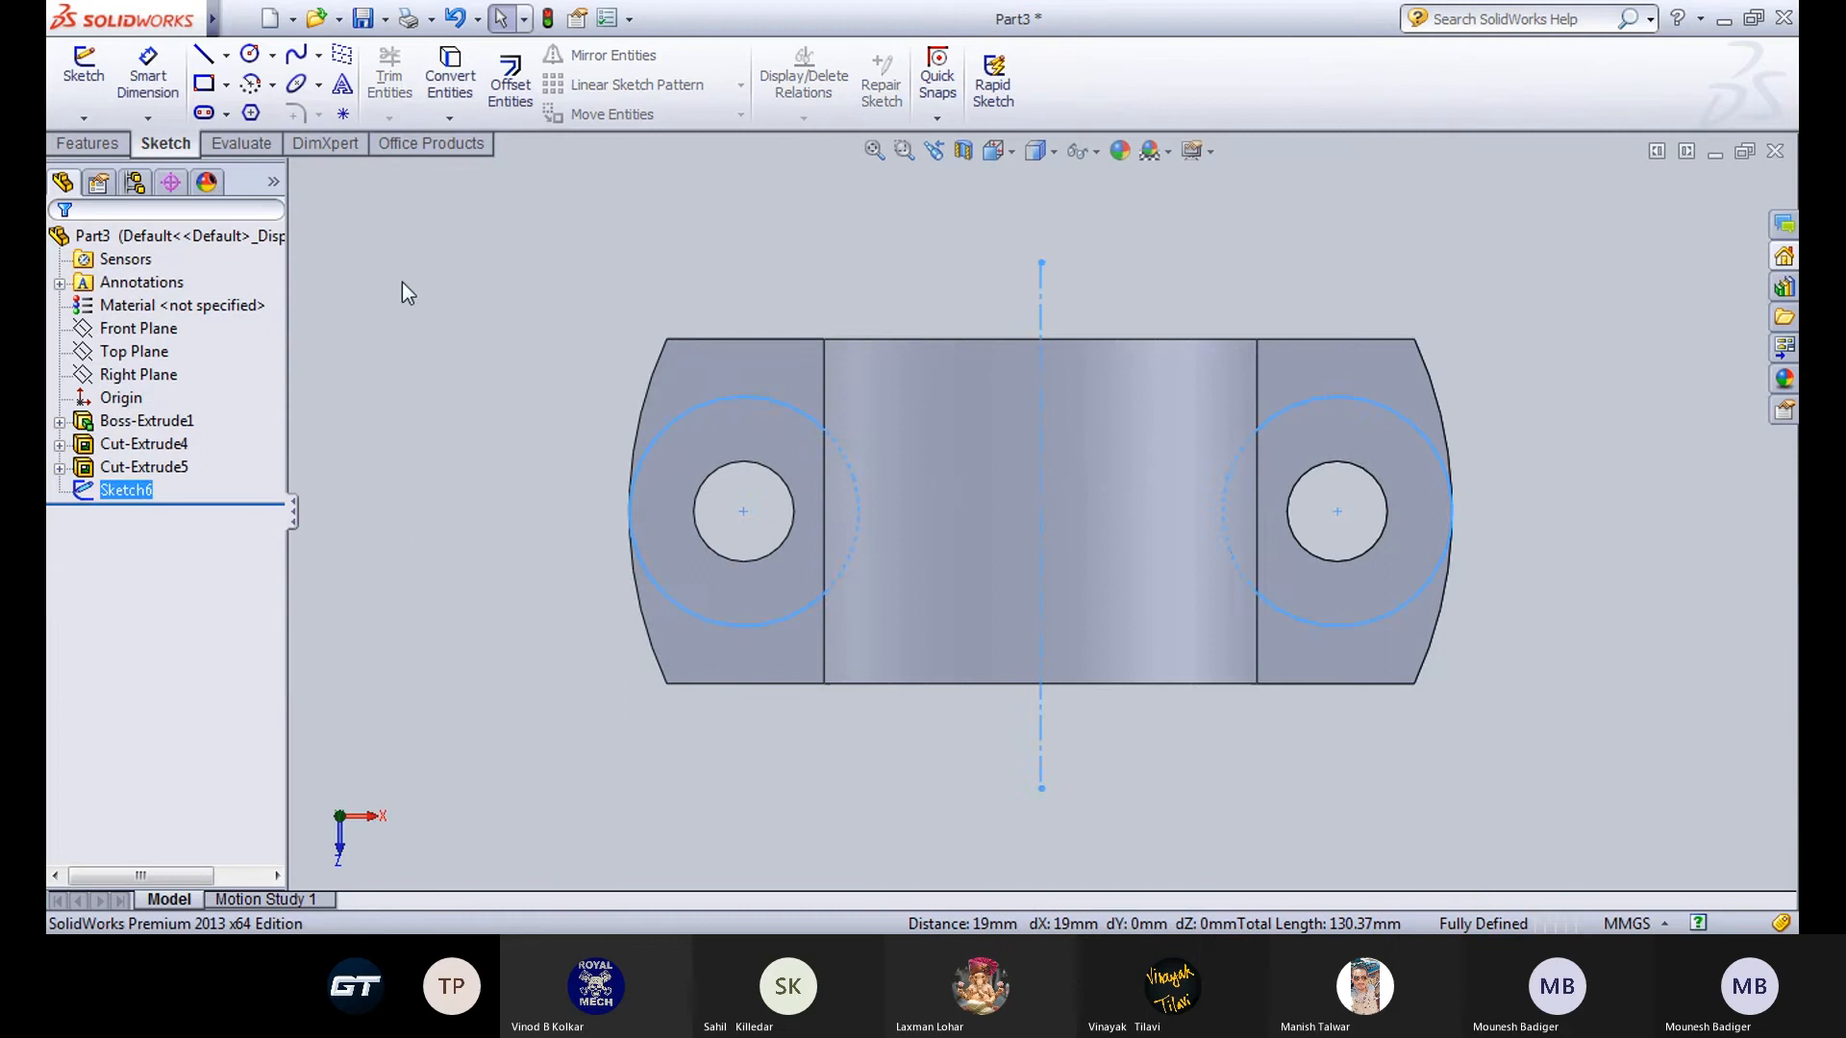
# Cut both circles upward from the flange faces with a 36 mm blind extruded cut in the reversed direction.
pyautogui.click(99, 145)
pyautogui.click(440, 93)
pyautogui.moveTo(640, 794); pyautogui.dragTo(725, 564, button='middle')
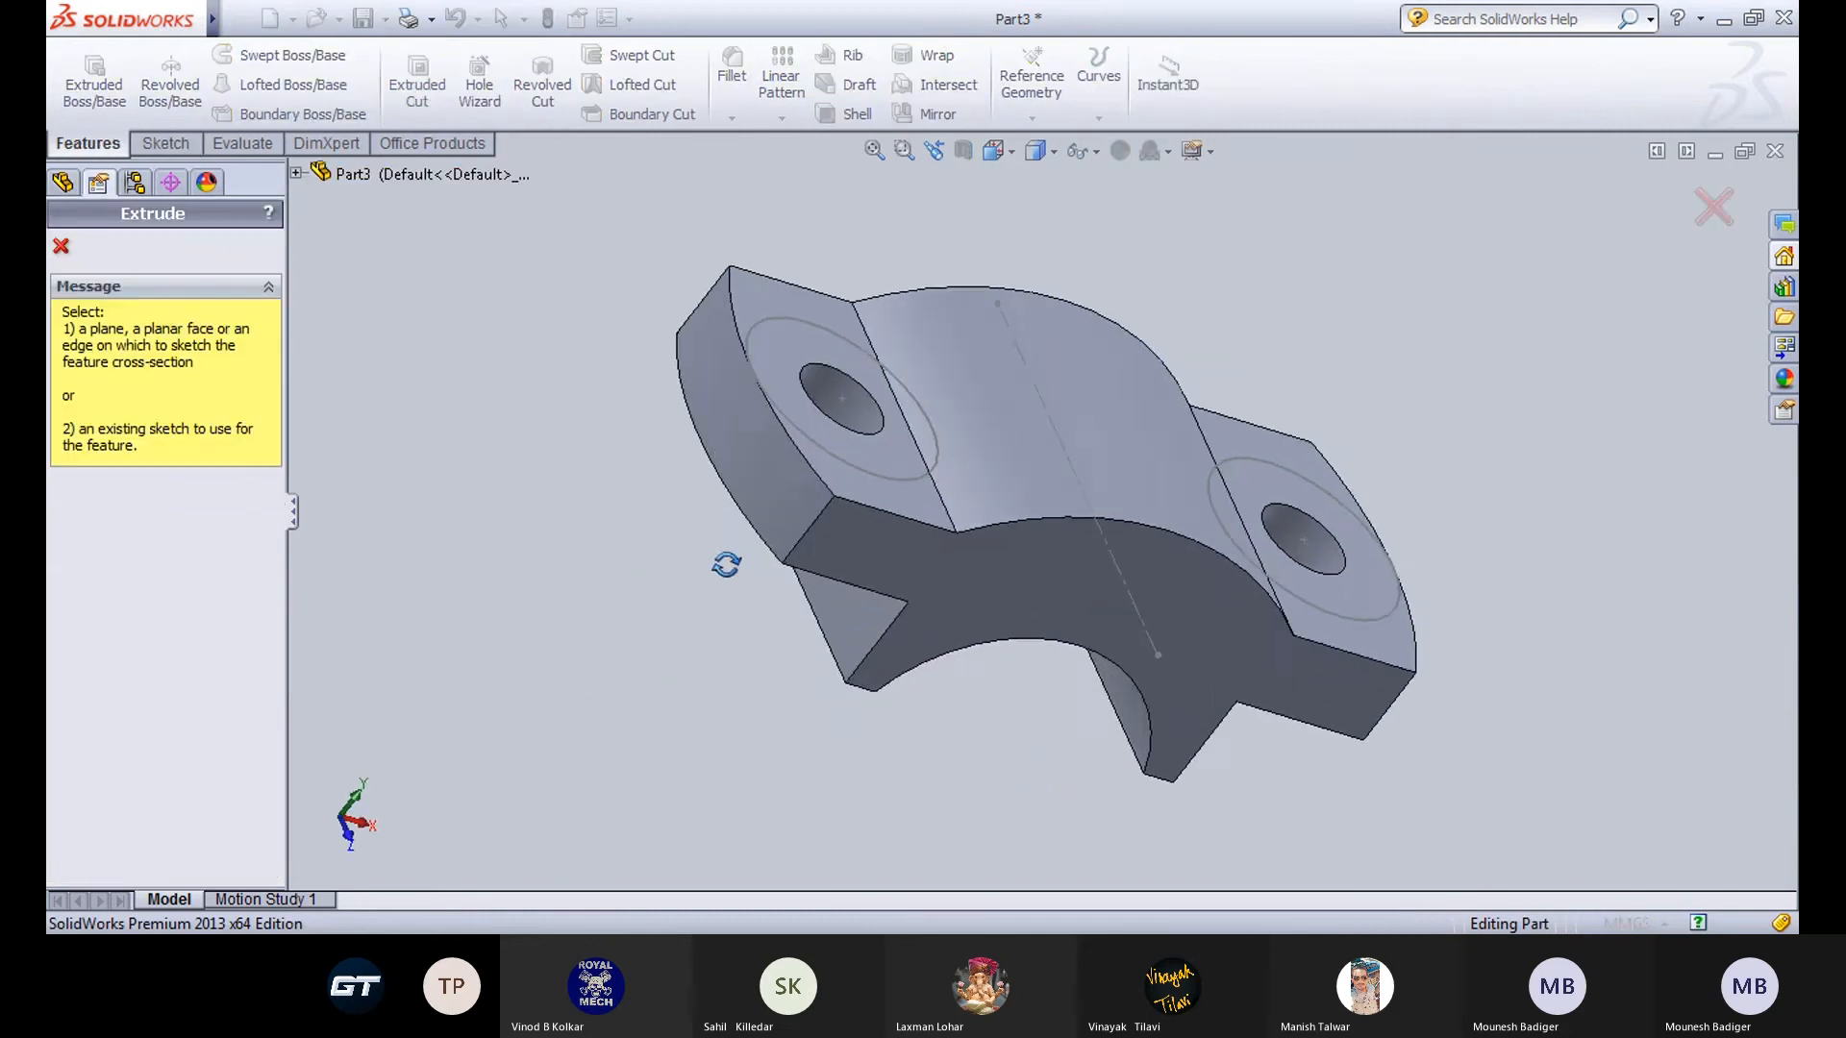
pyautogui.click(1063, 442)
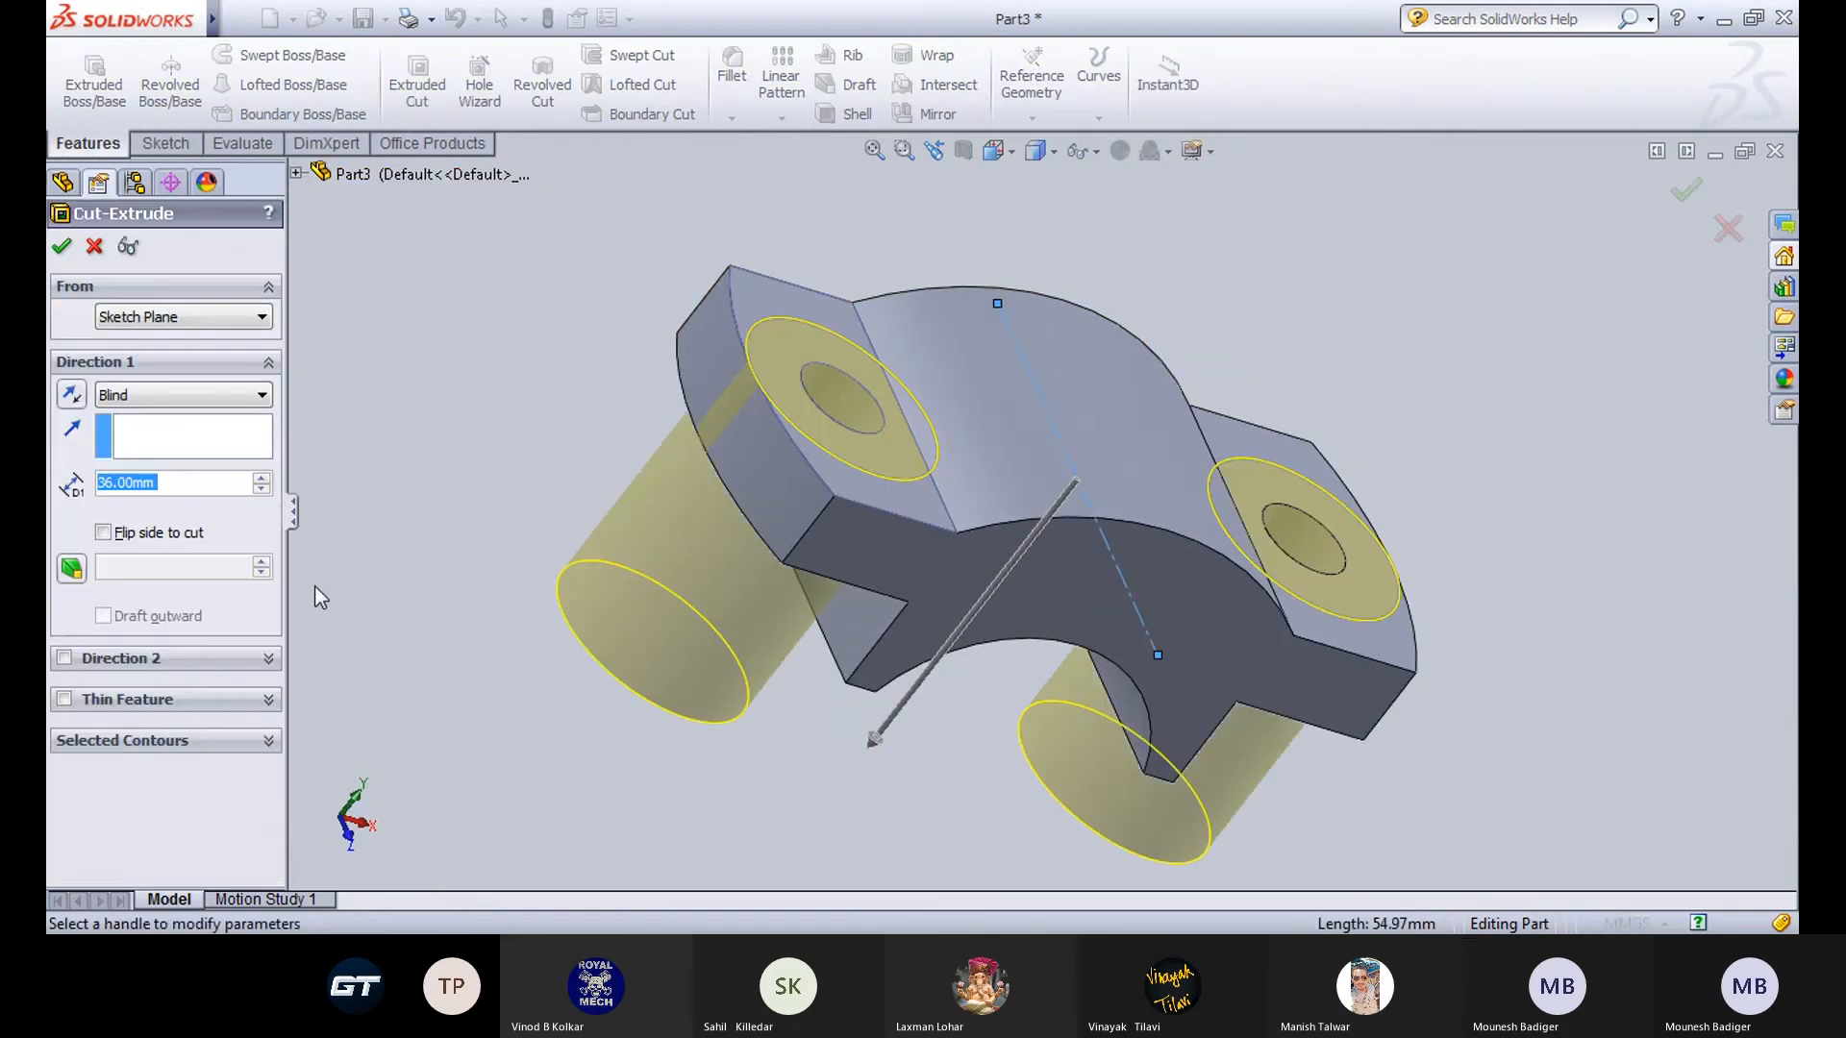
pyautogui.click(73, 403)
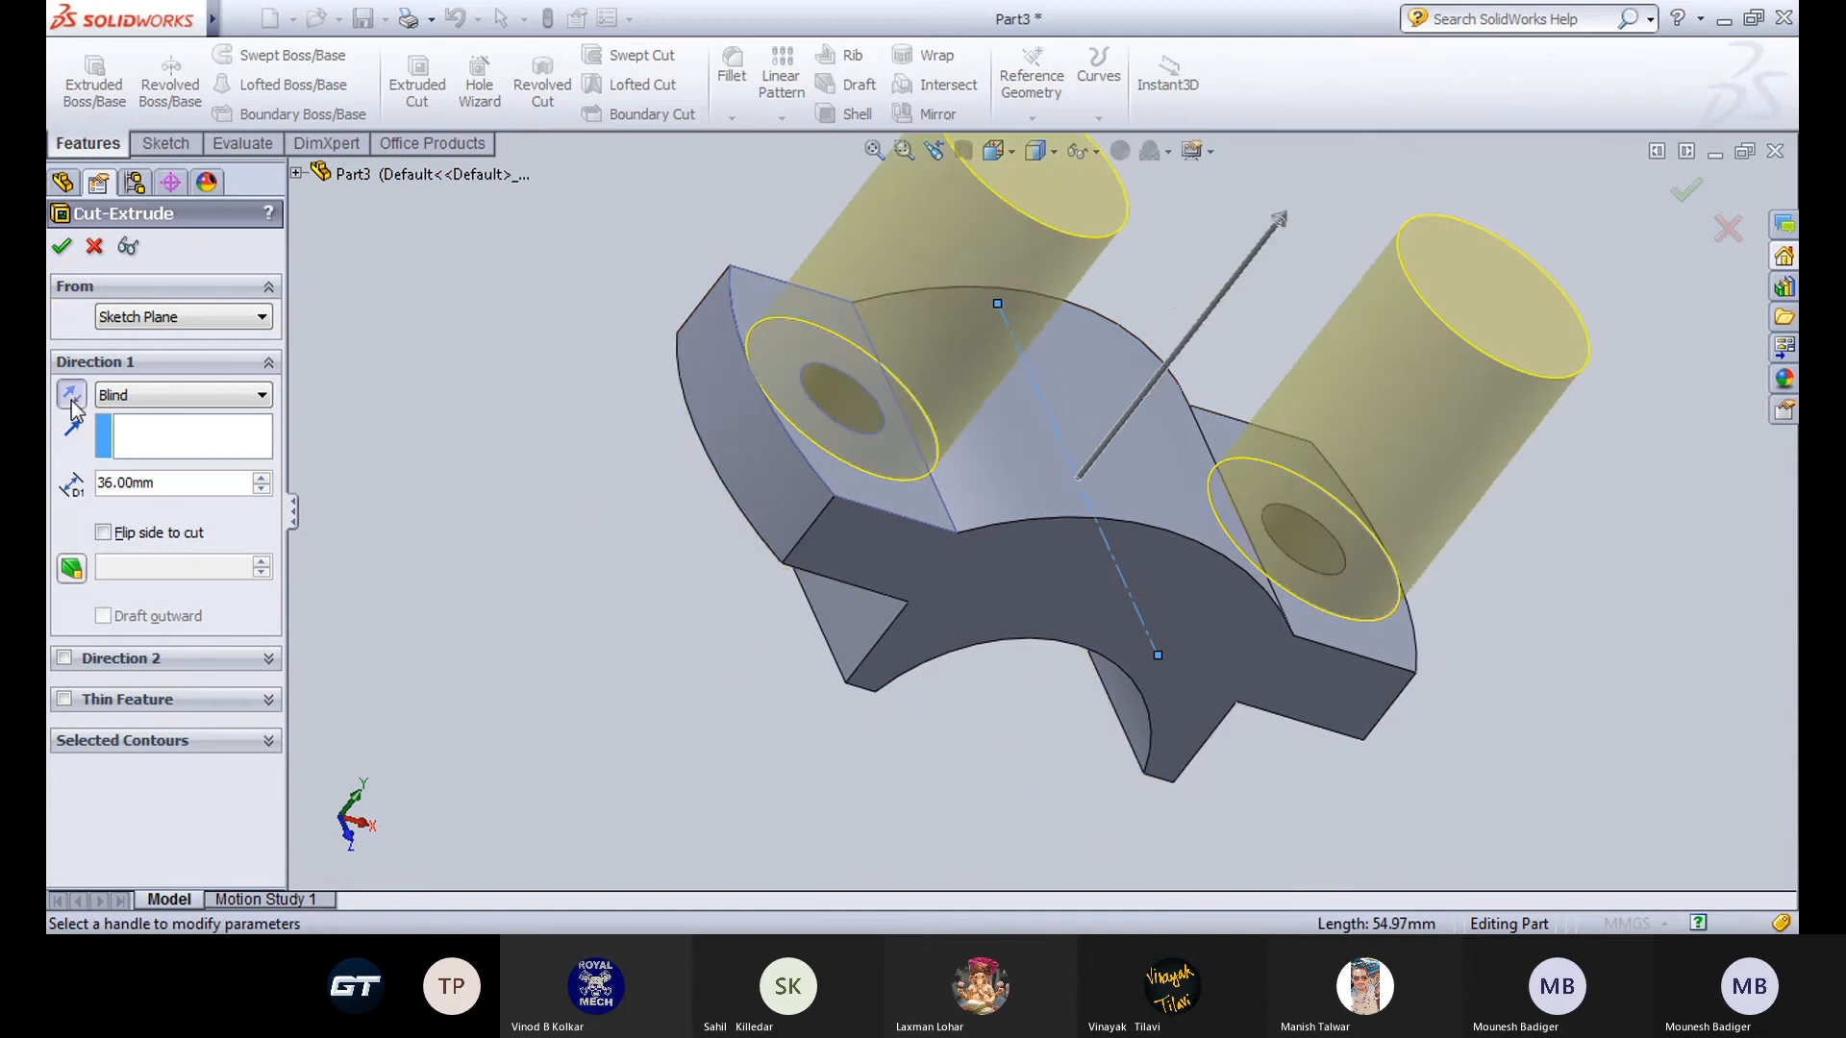
pyautogui.click(58, 247)
pyautogui.moveTo(589, 568); pyautogui.dragTo(717, 424, button='middle')
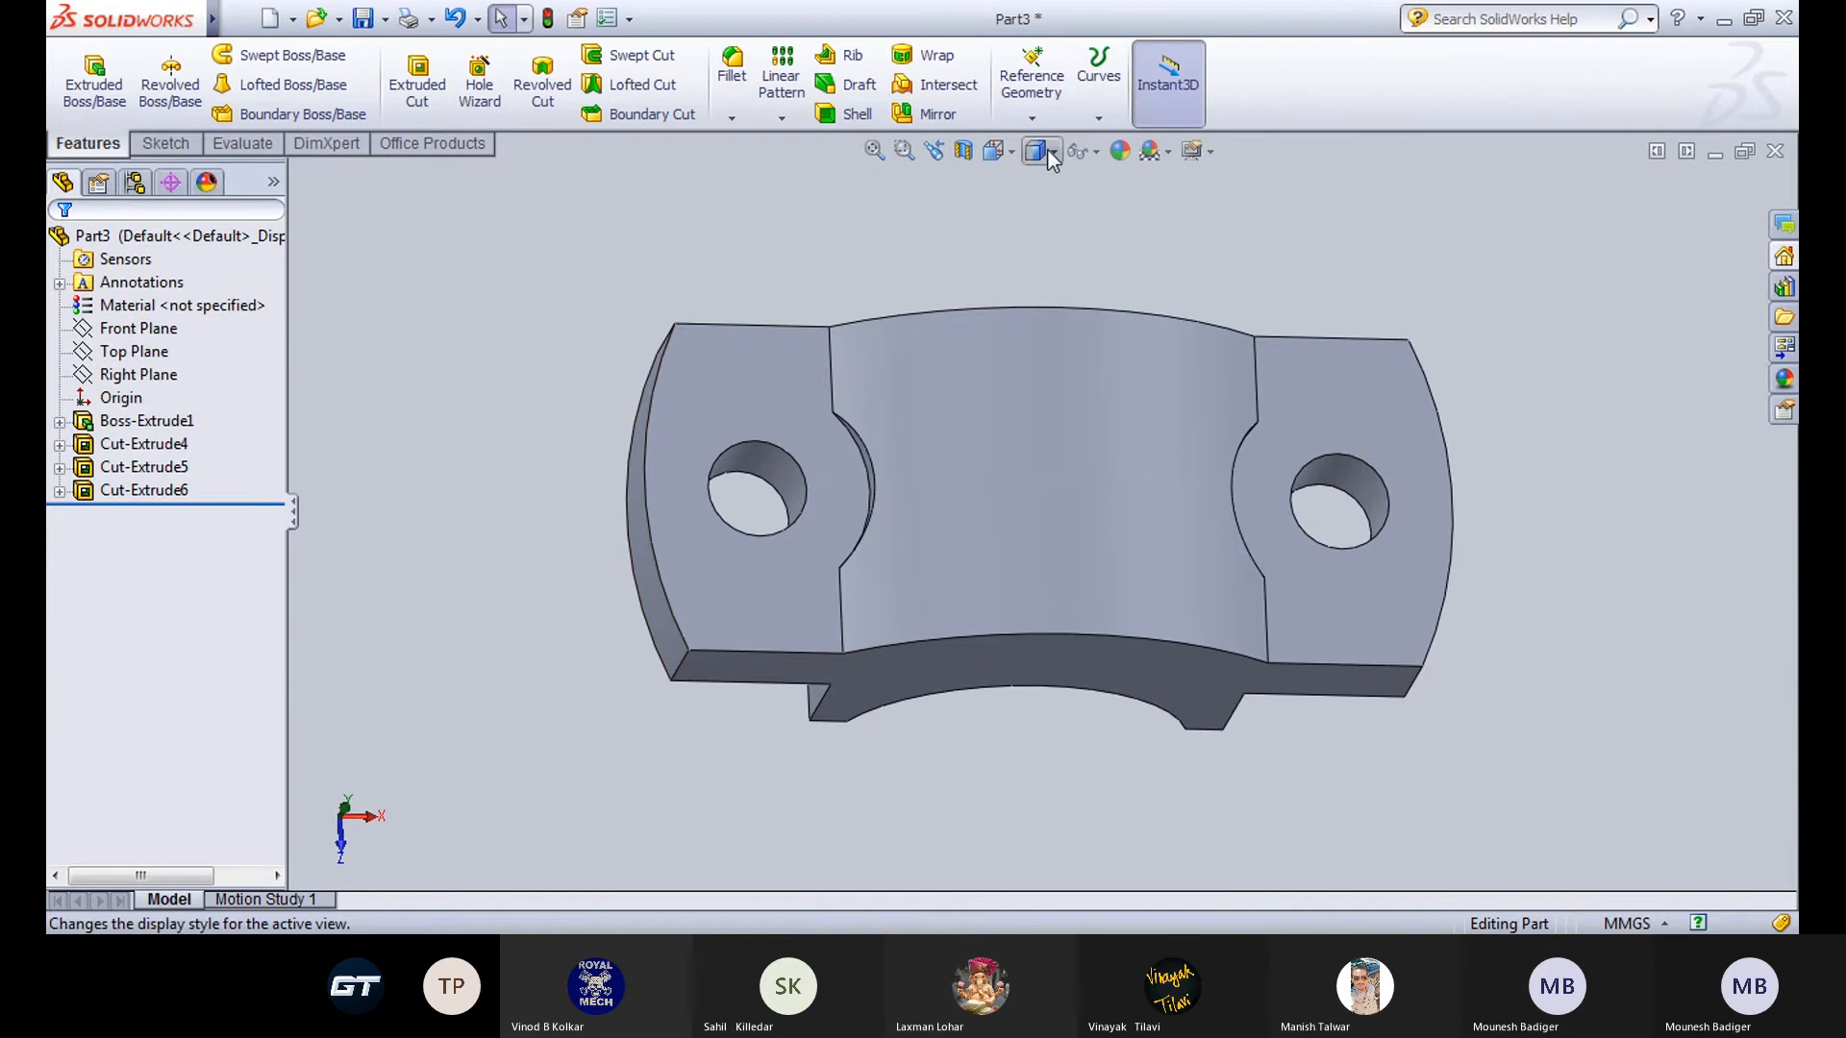
# Examine the recesses around the flange holes from above and below with hidden lines visible, and in a shaded 3D view.
pyautogui.click(994, 151)
pyautogui.click(1023, 206)
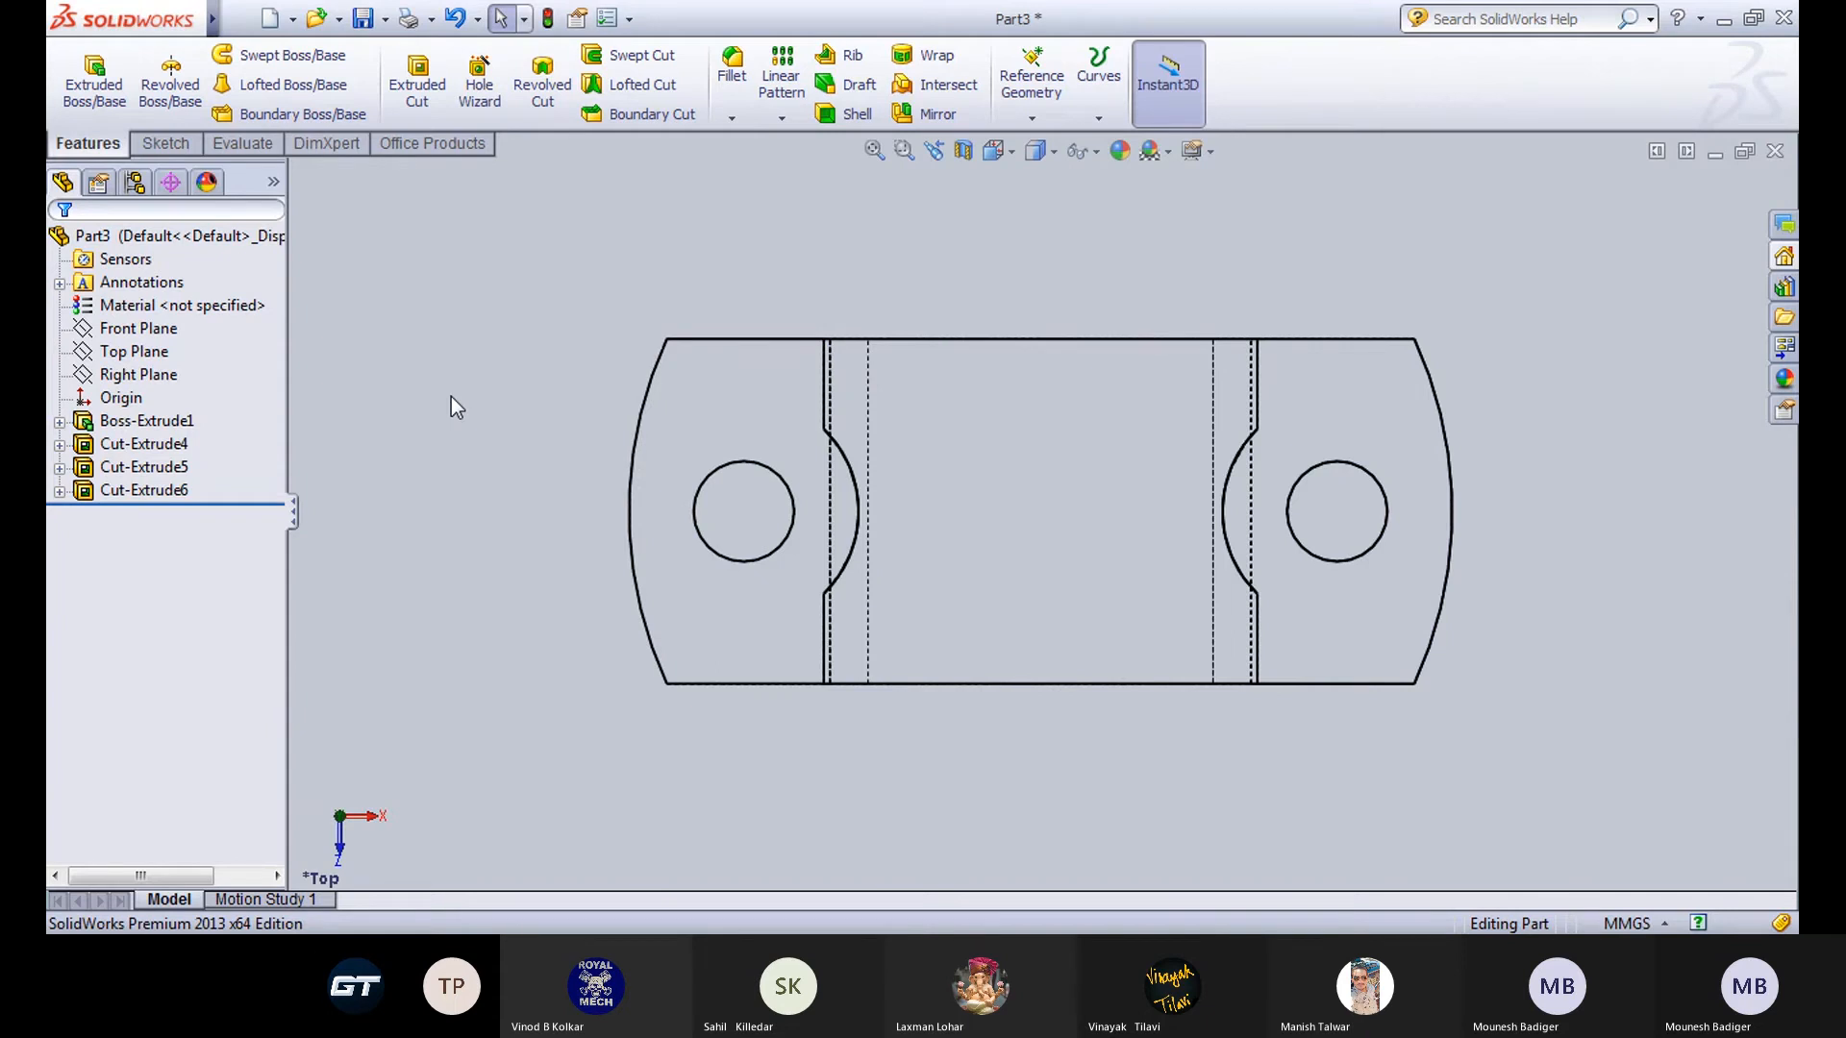
pyautogui.scroll(-3, 1029, 562)
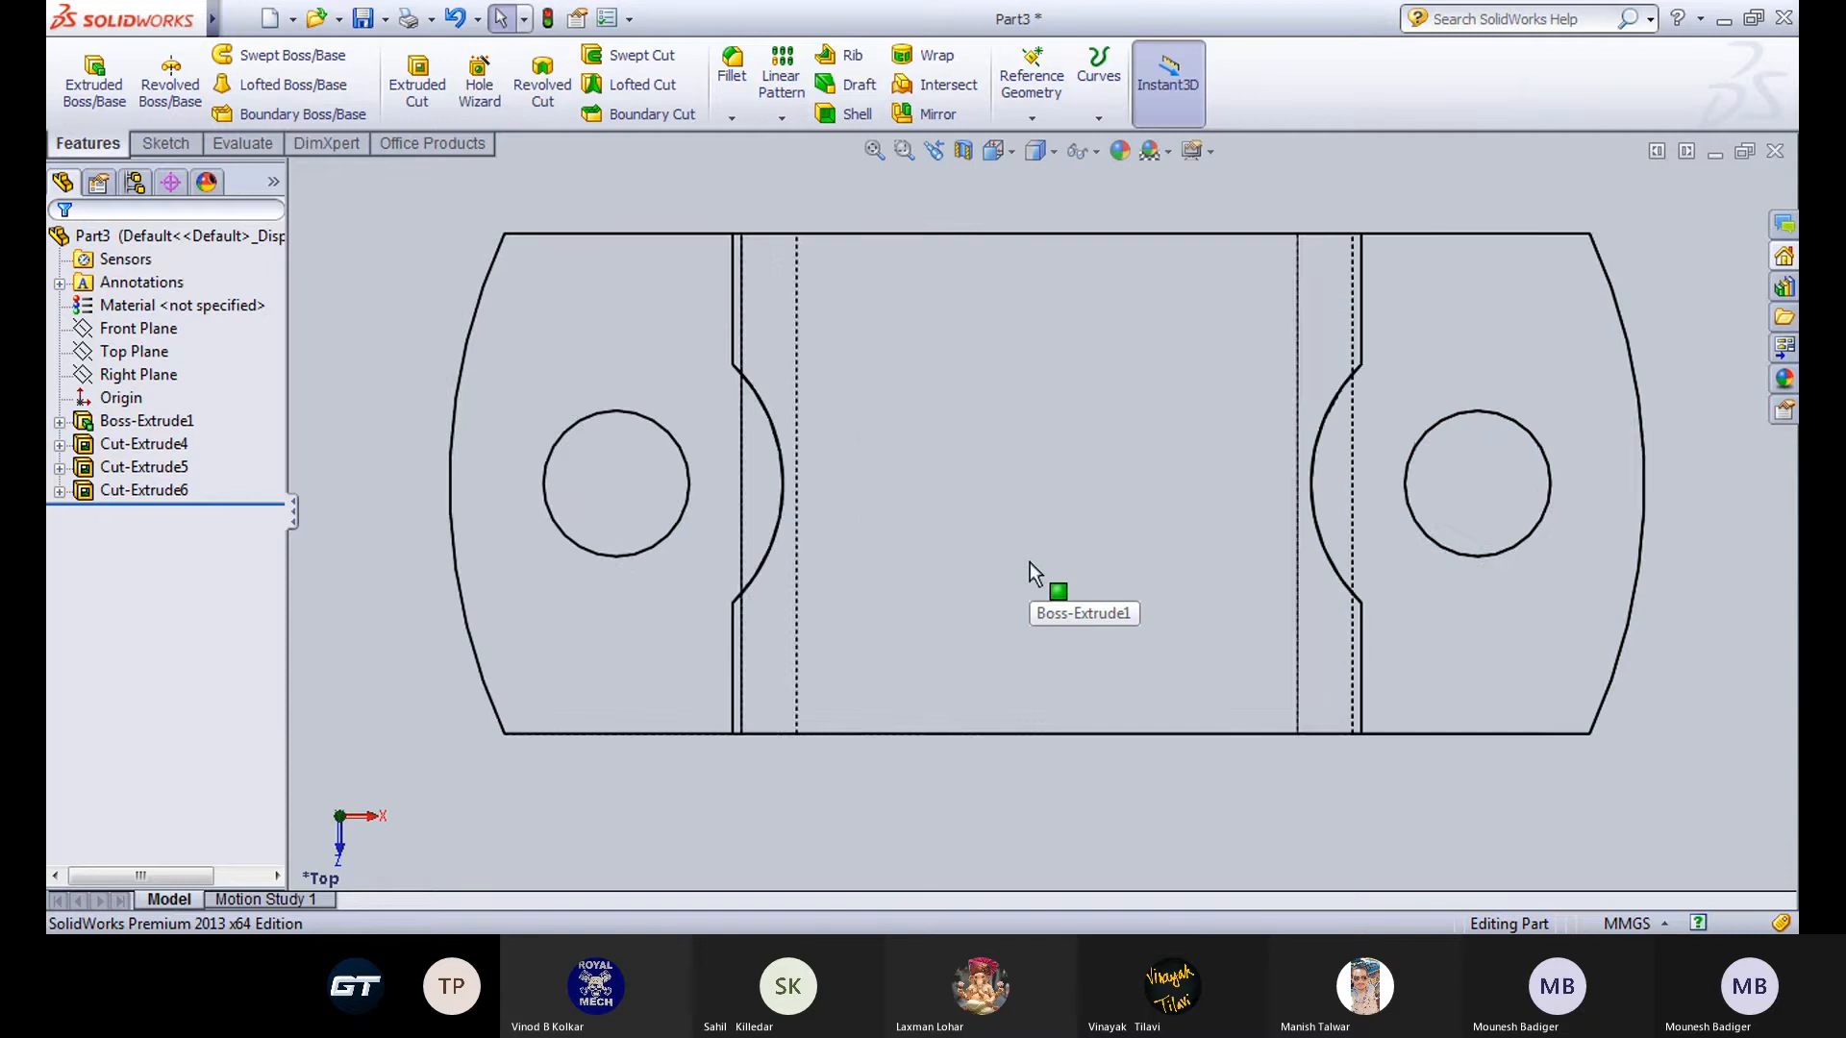
pyautogui.scroll(2, 1030, 563)
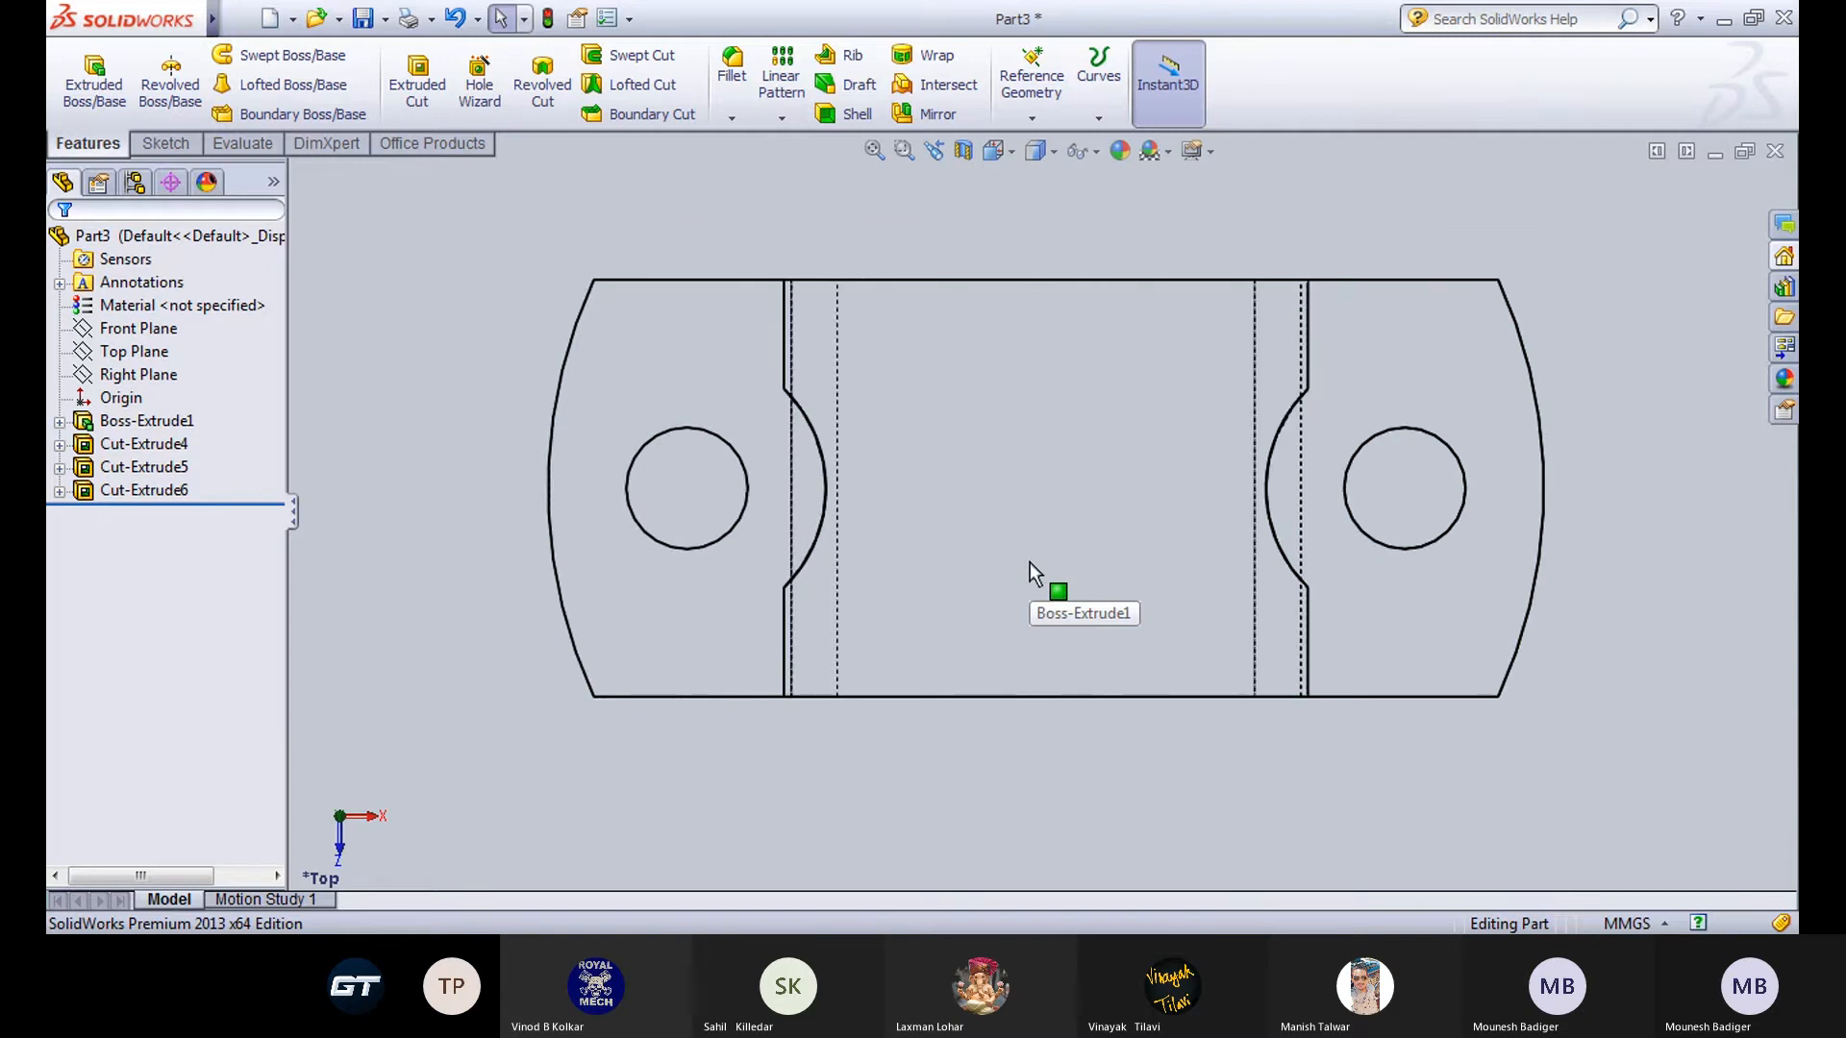
pyautogui.click(993, 151)
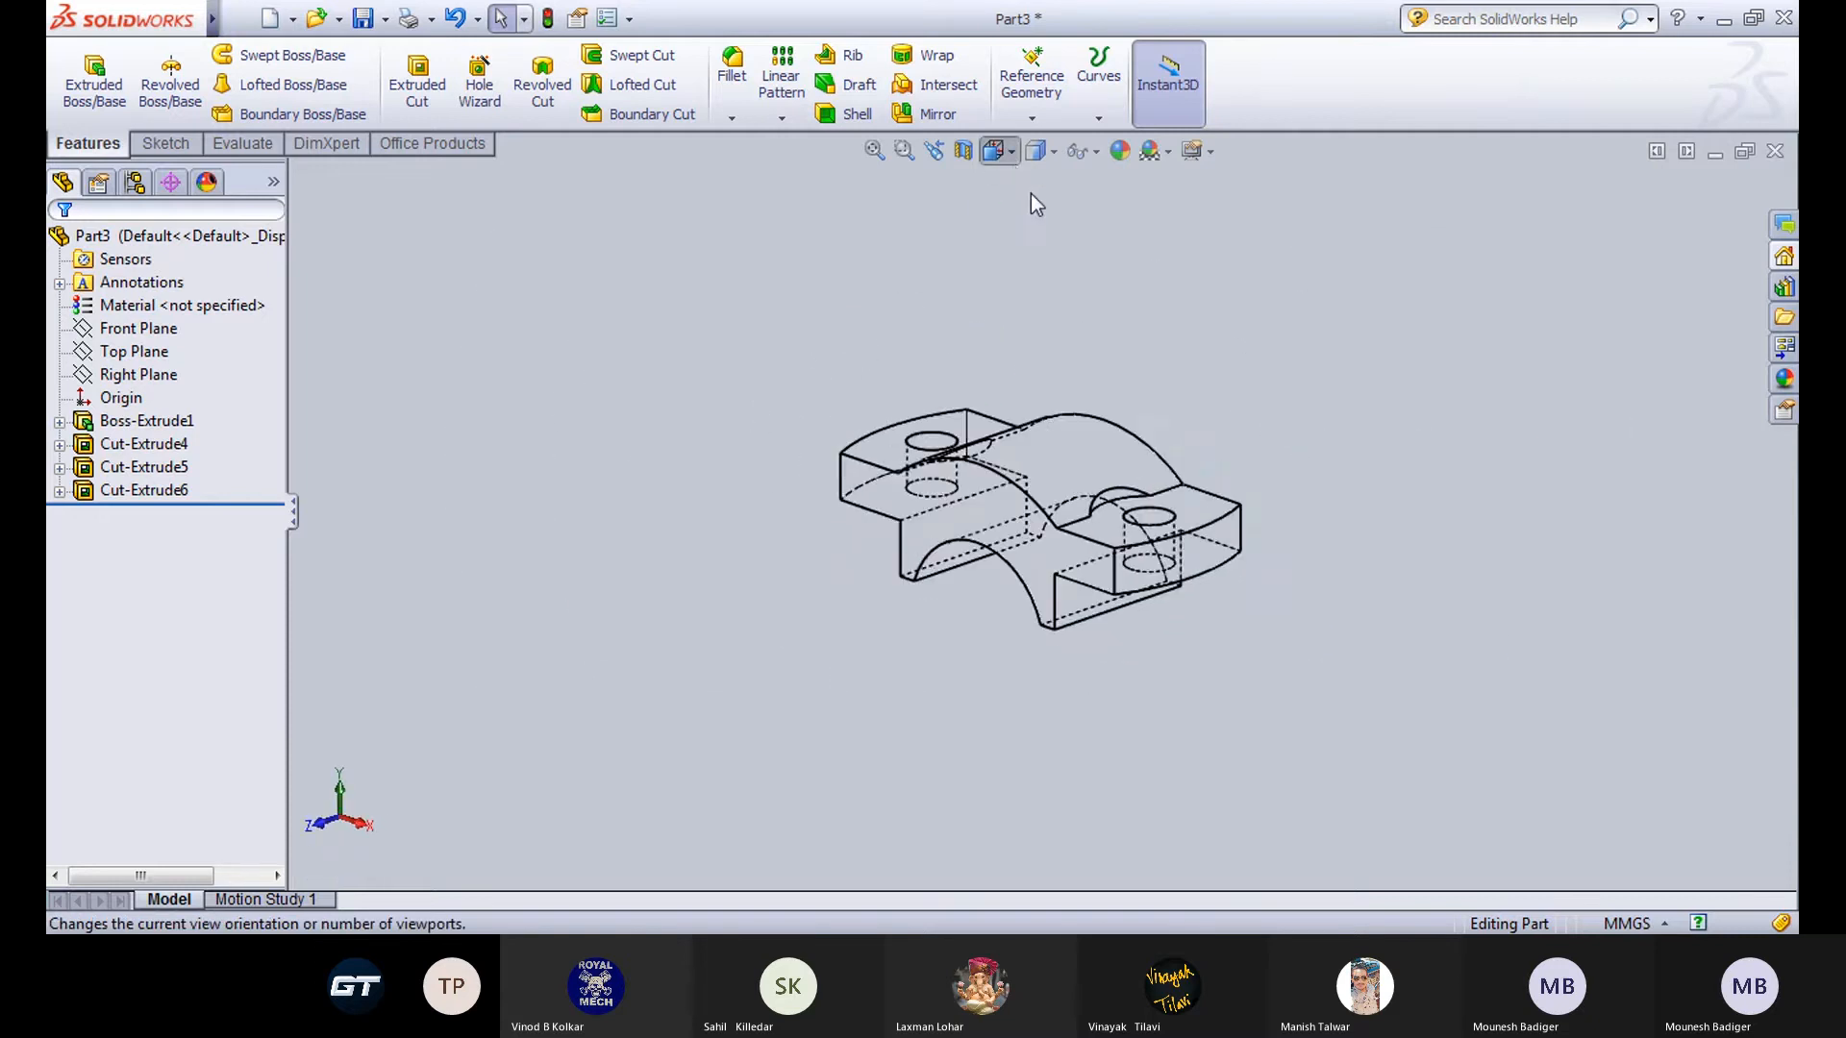
pyautogui.click(1069, 234)
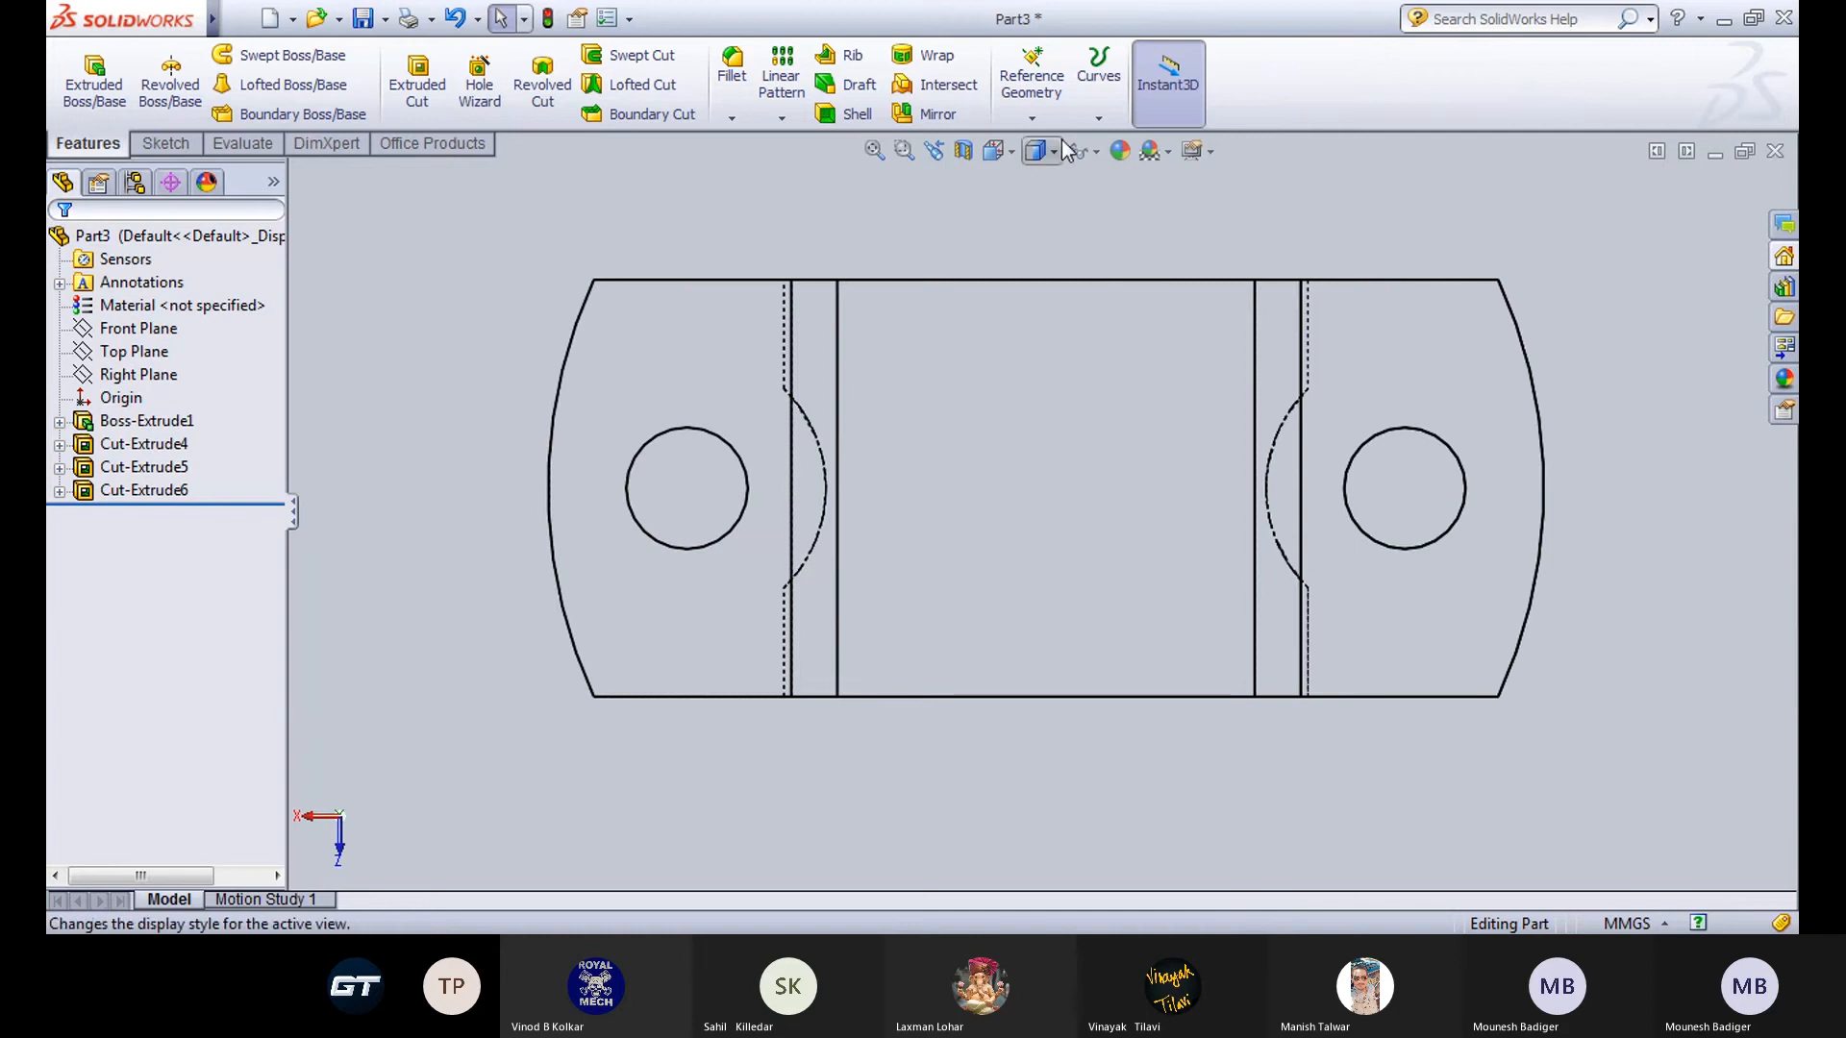
pyautogui.click(993, 151)
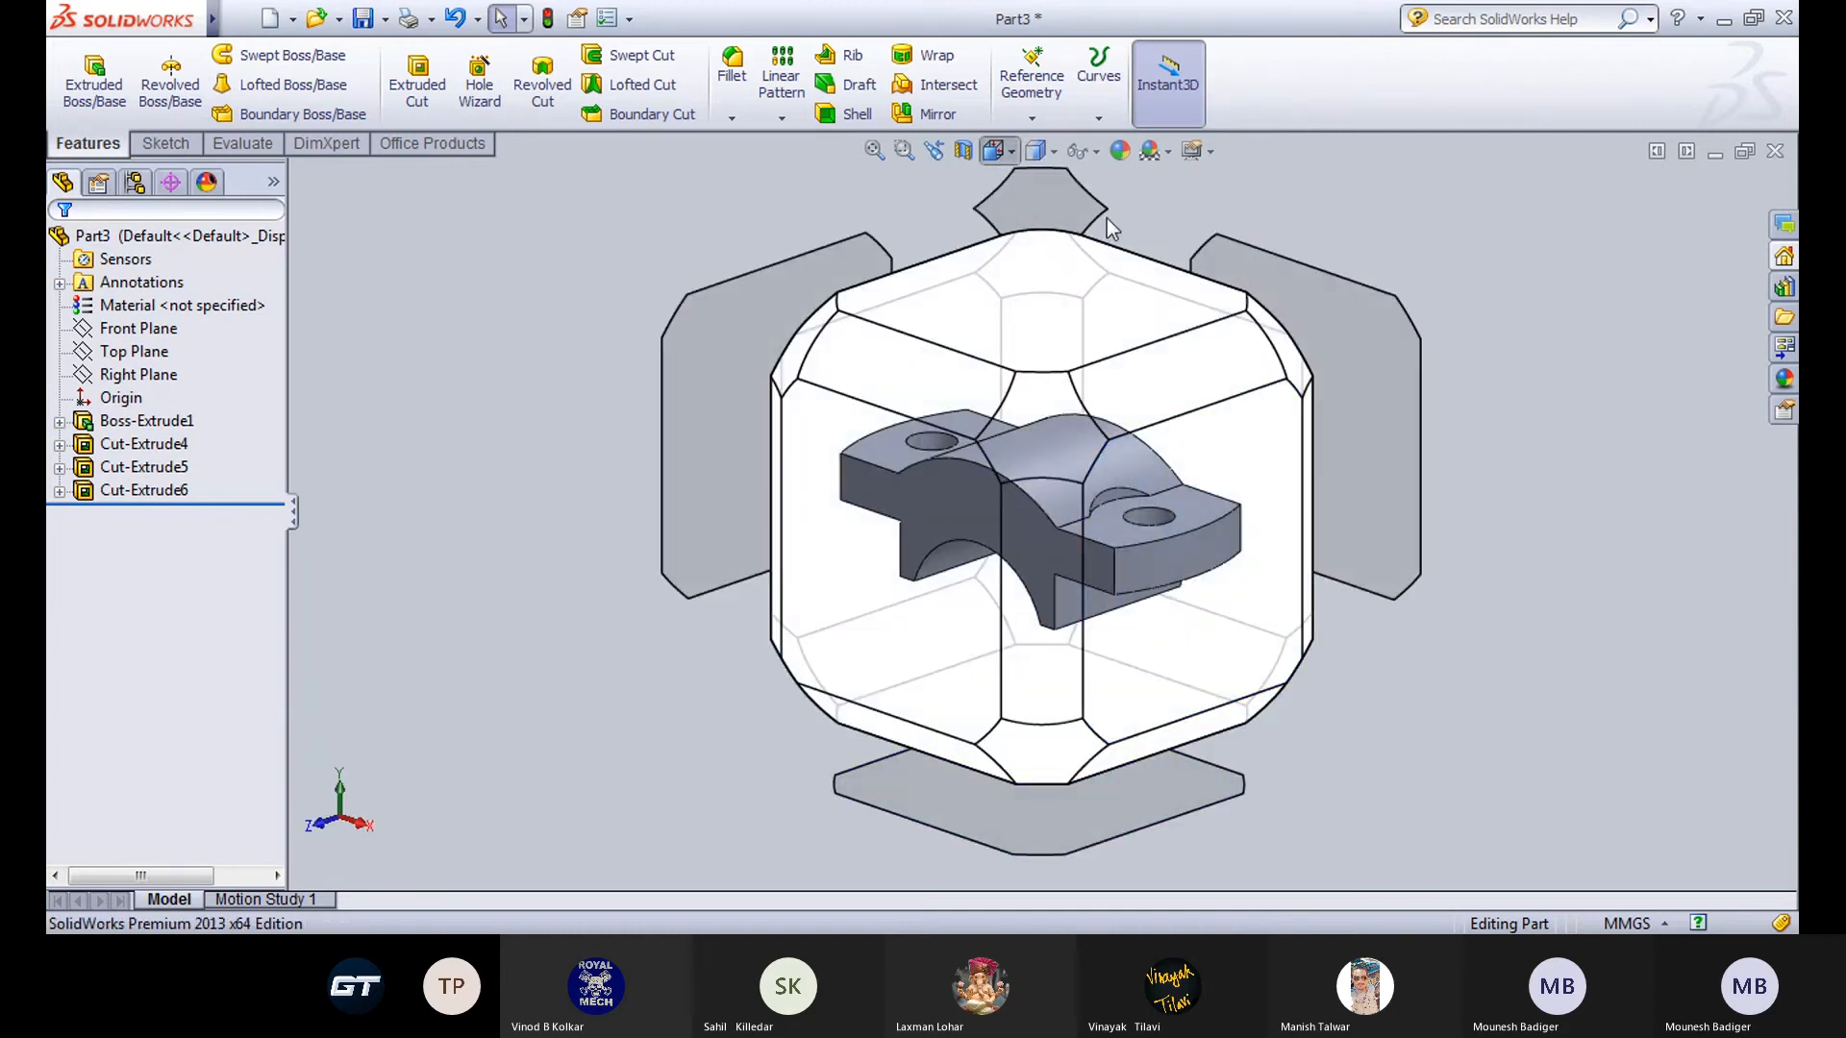
pyautogui.moveTo(878, 292); pyautogui.dragTo(752, 528, button='middle')
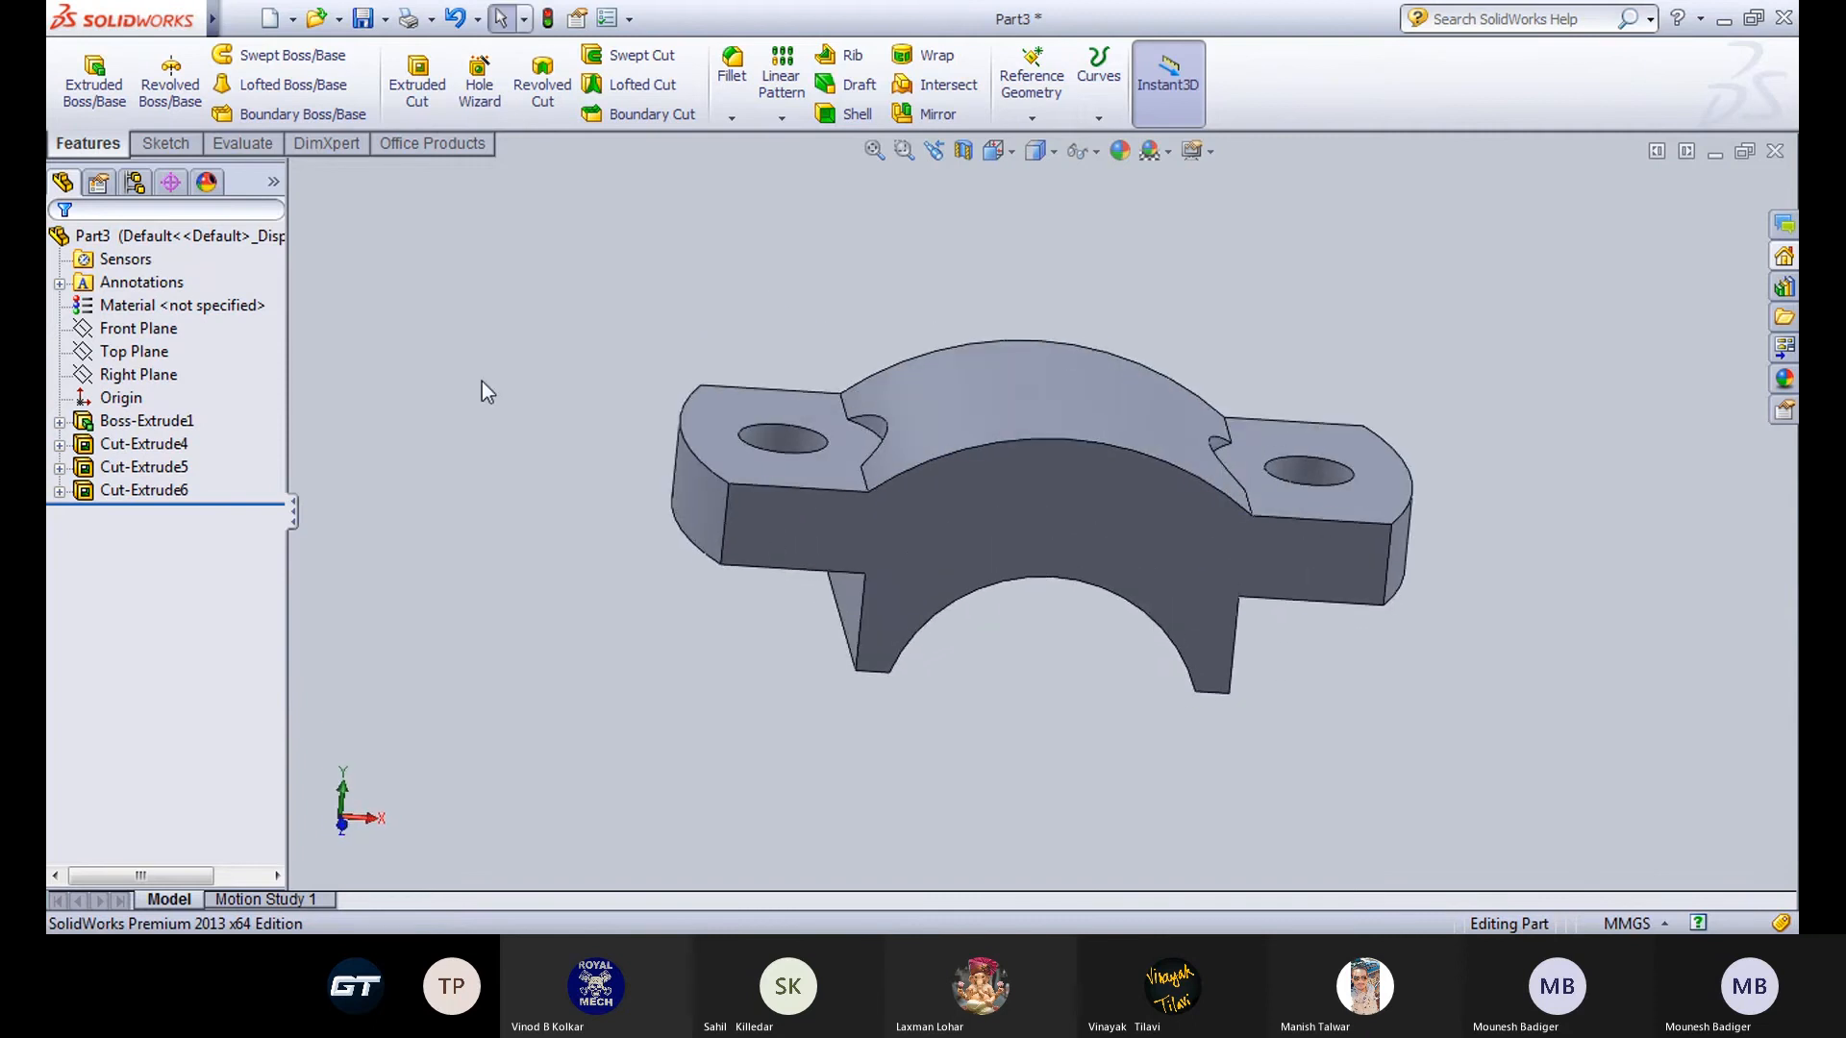
# Check the central stepped hole in the front and top views of part 2 on the reference drawing.
pyautogui.click(623, 869)
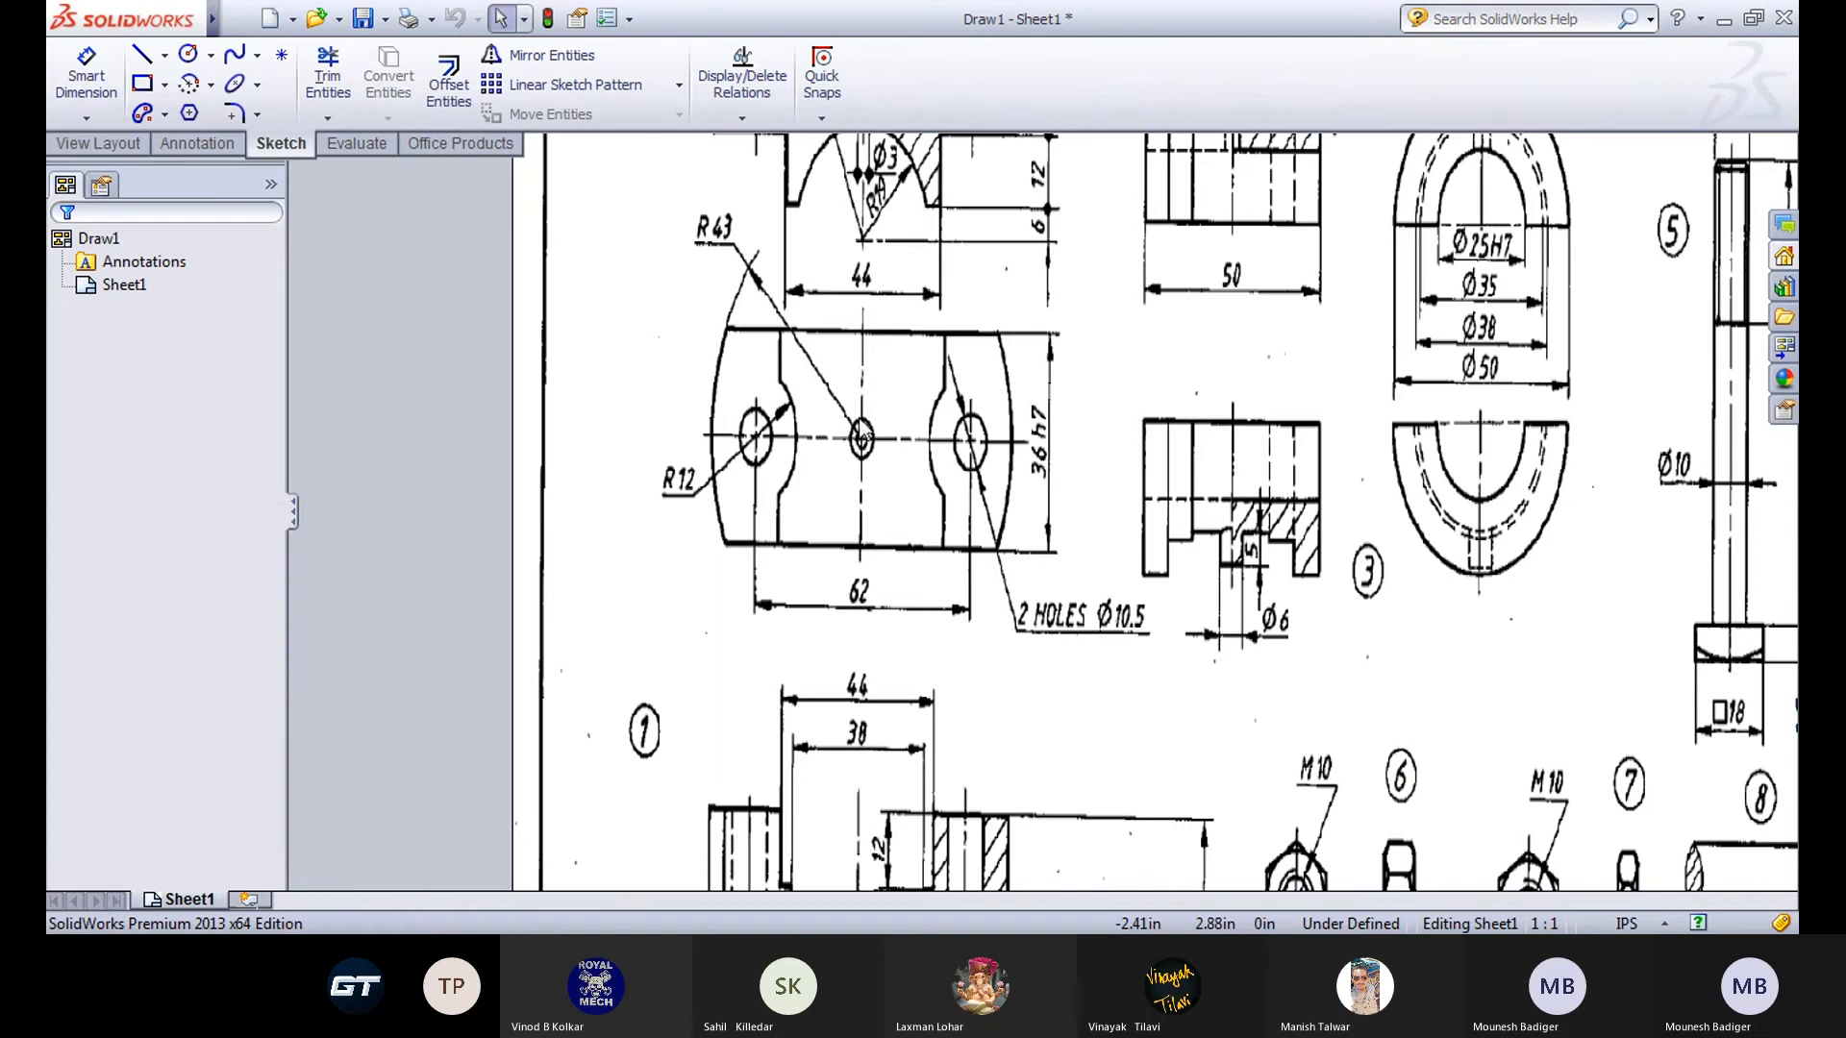
pyautogui.scroll(1, 879, 364)
pyautogui.moveTo(910, 261); pyautogui.dragTo(900, 430, button='middle')
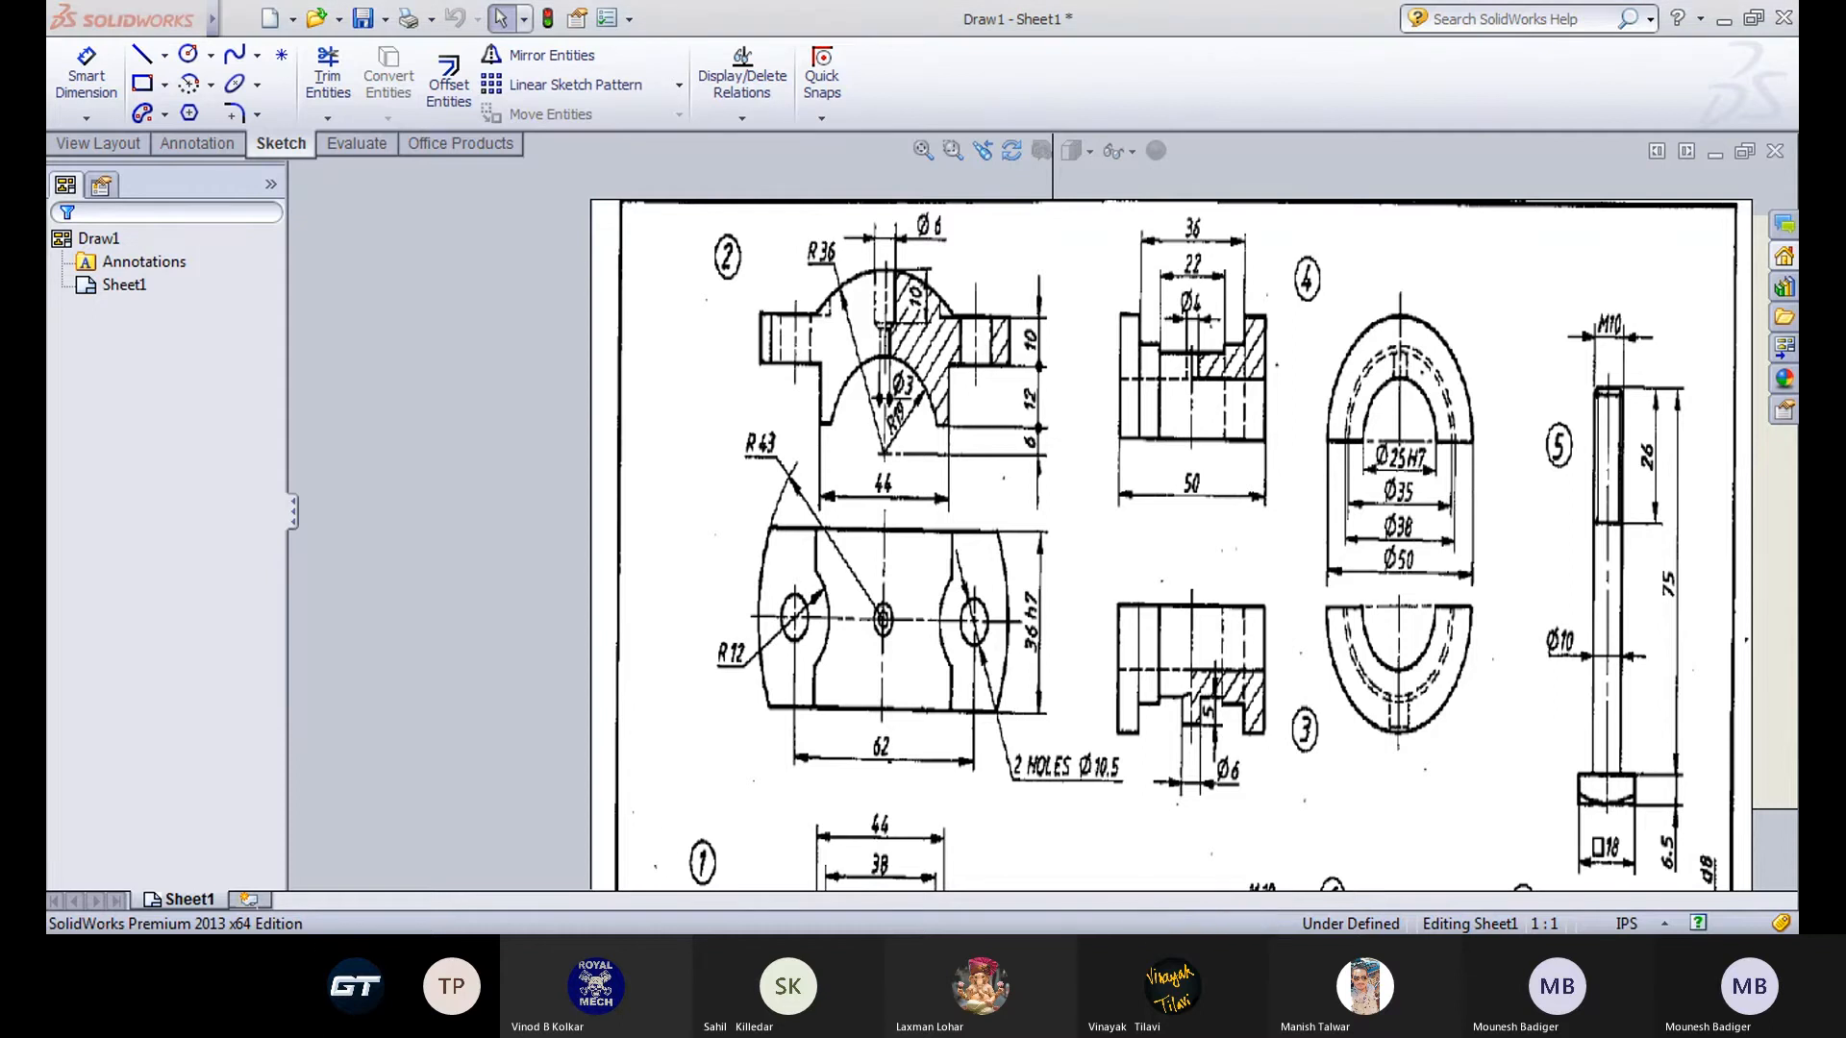
pyautogui.click(624, 903)
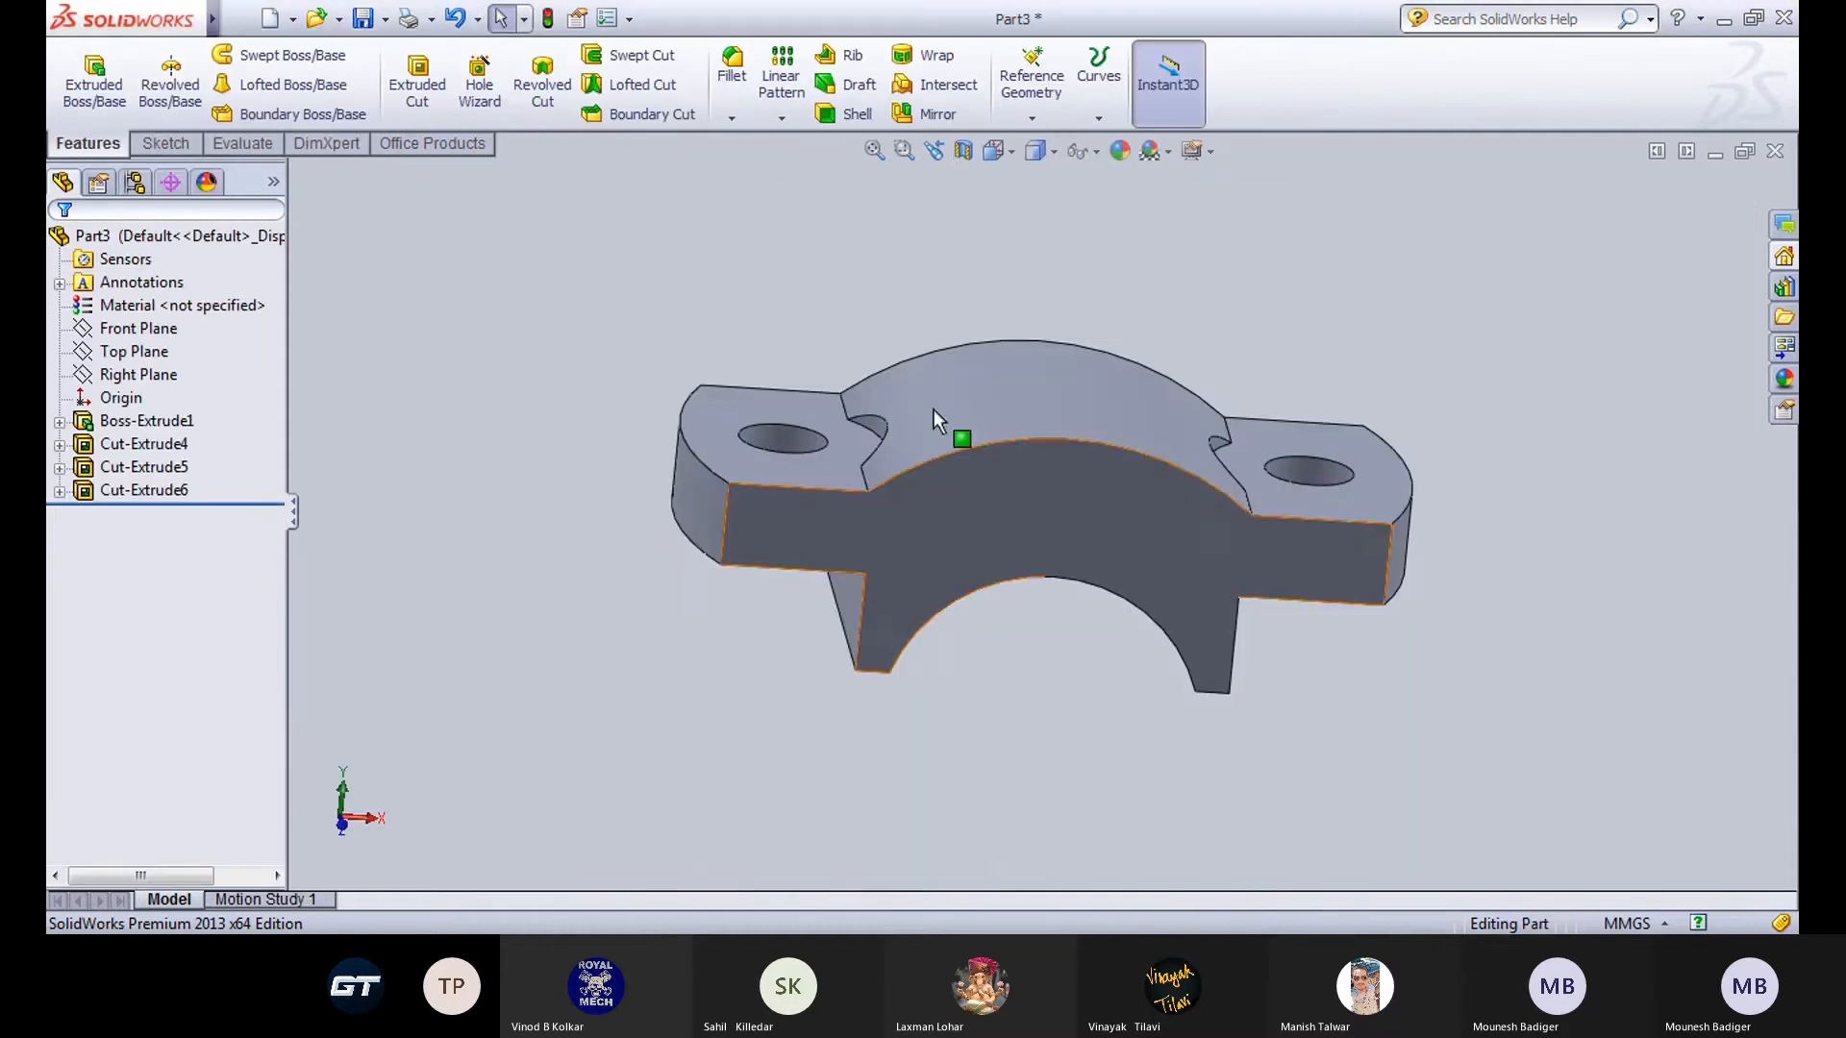
pyautogui.click(478, 84)
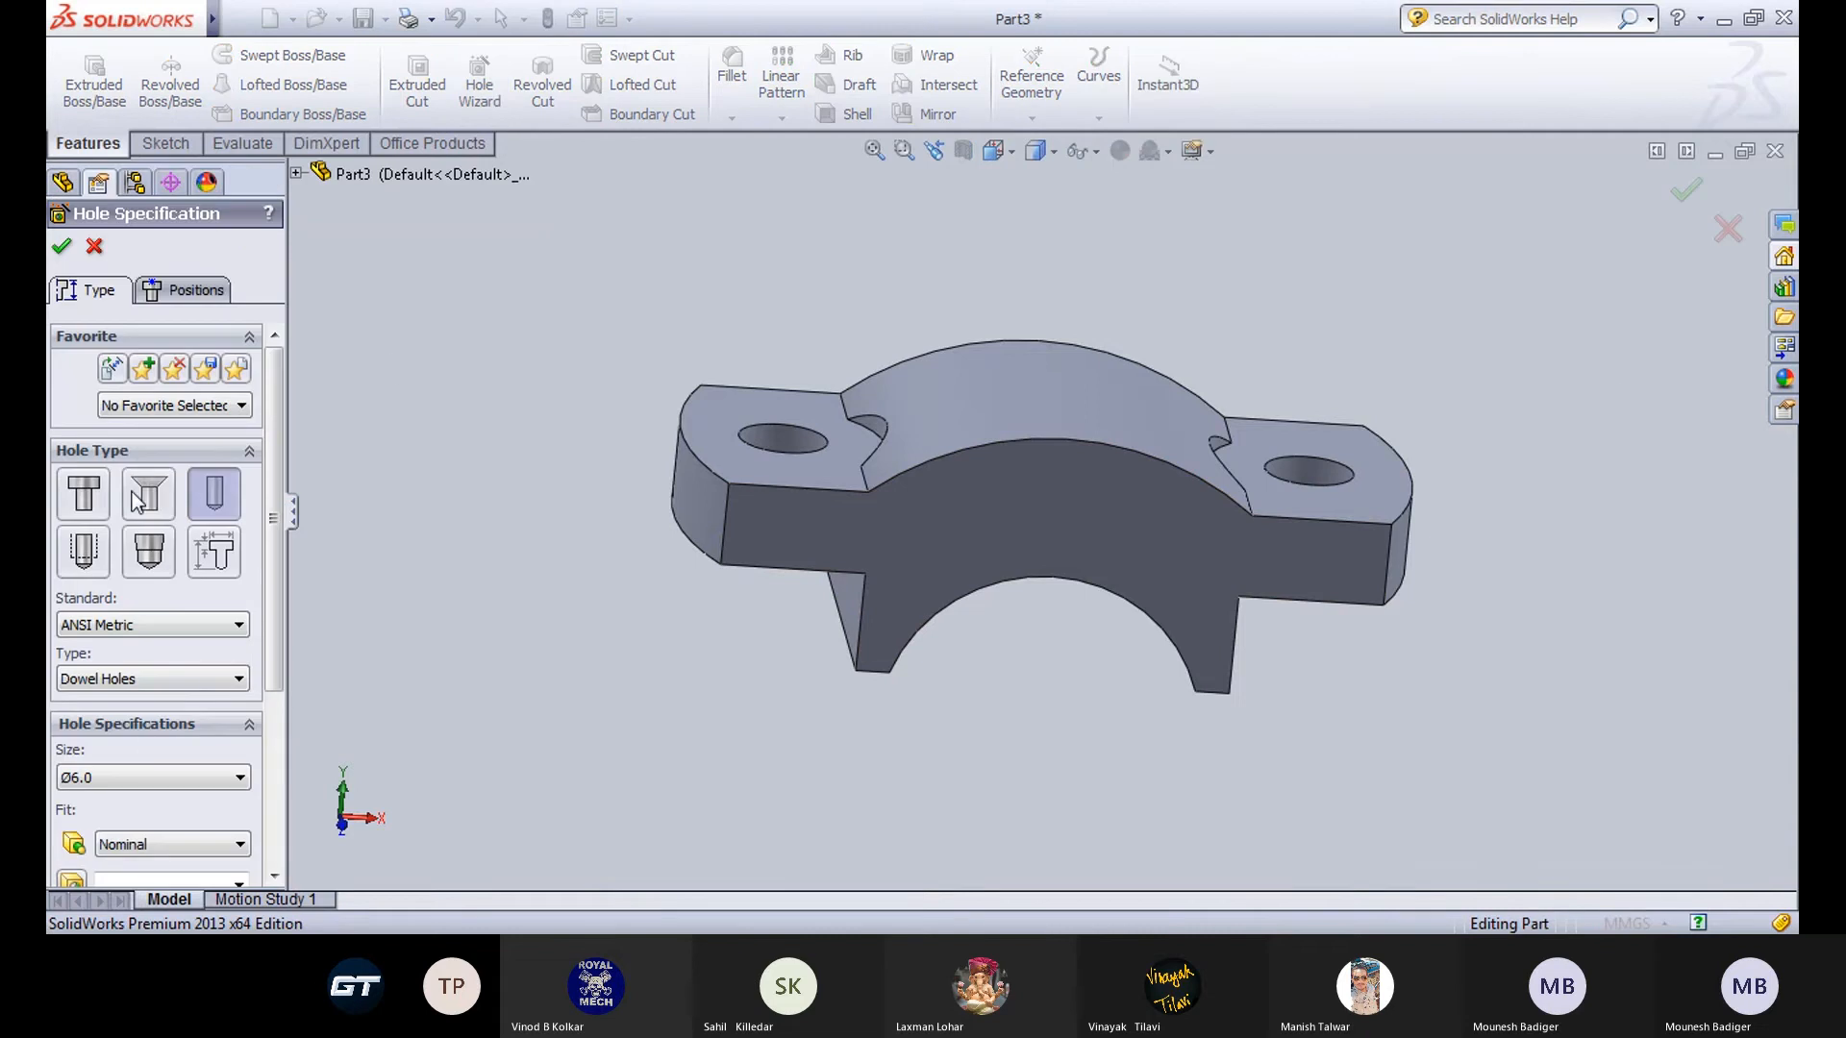
pyautogui.click(81, 551)
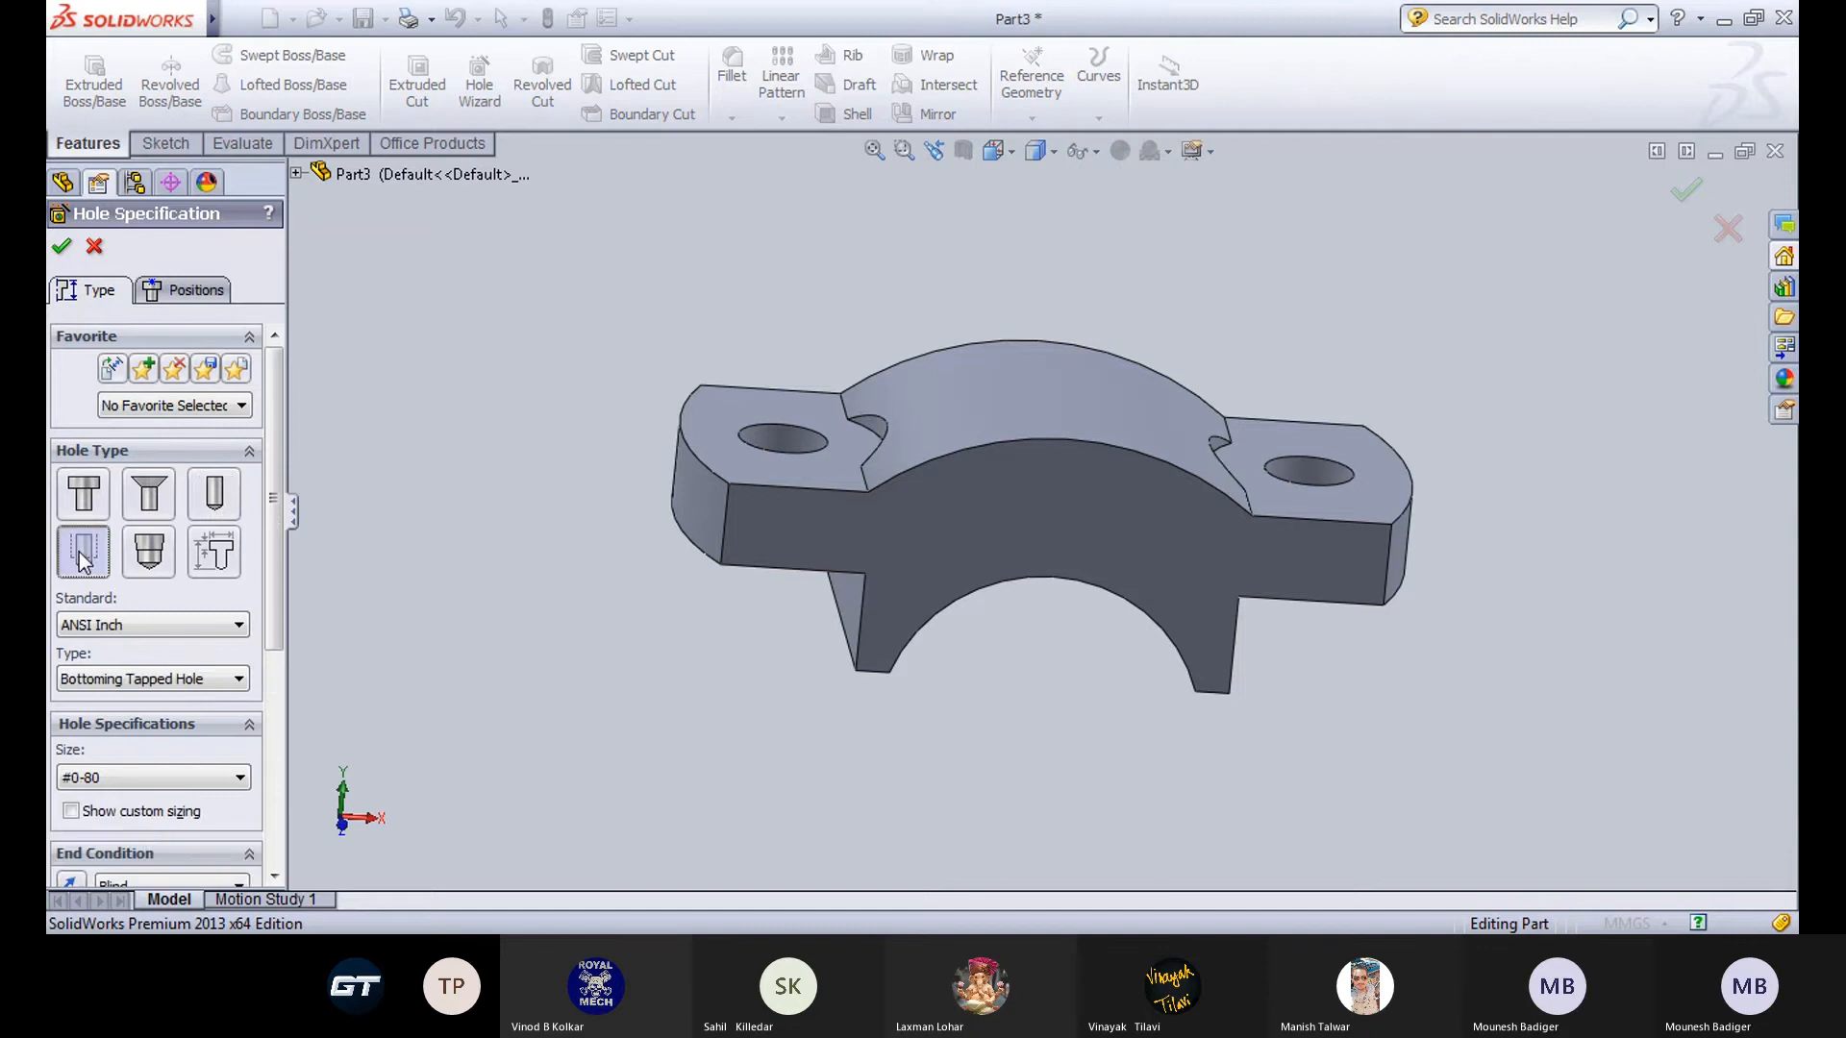
pyautogui.click(140, 777)
pyautogui.click(140, 782)
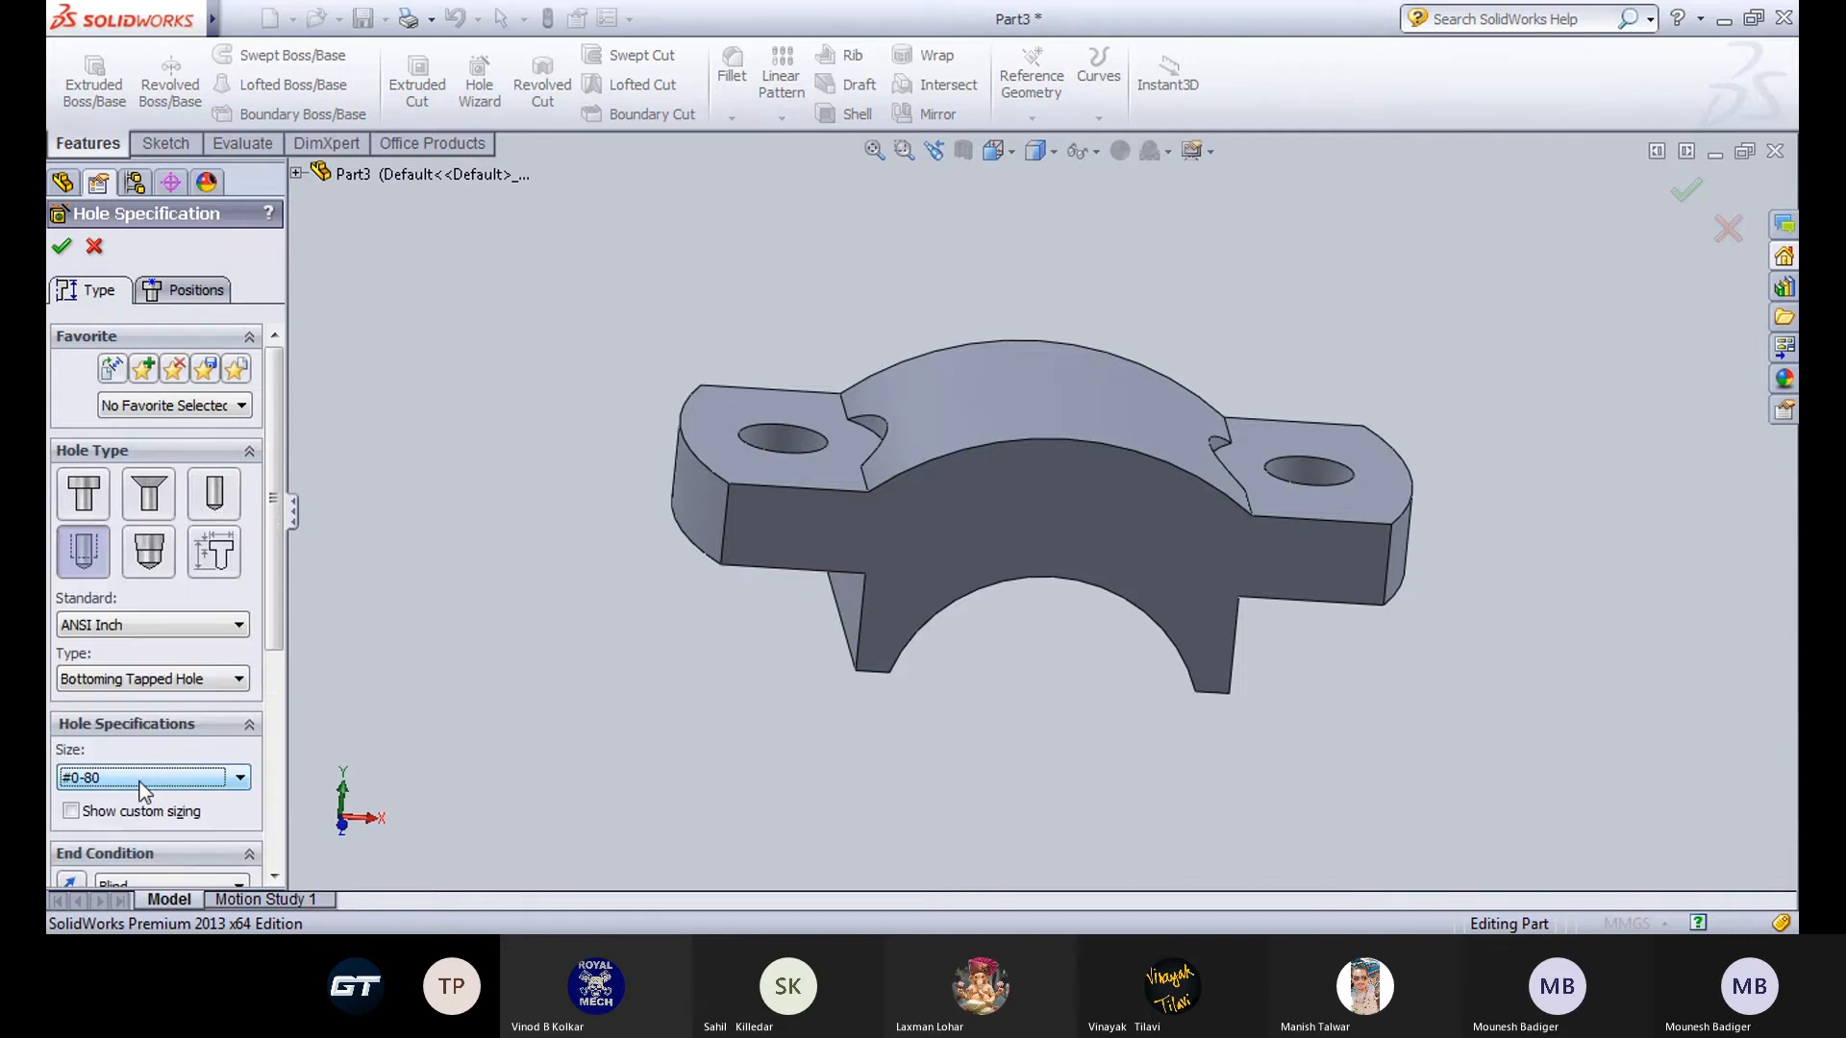
pyautogui.click(136, 626)
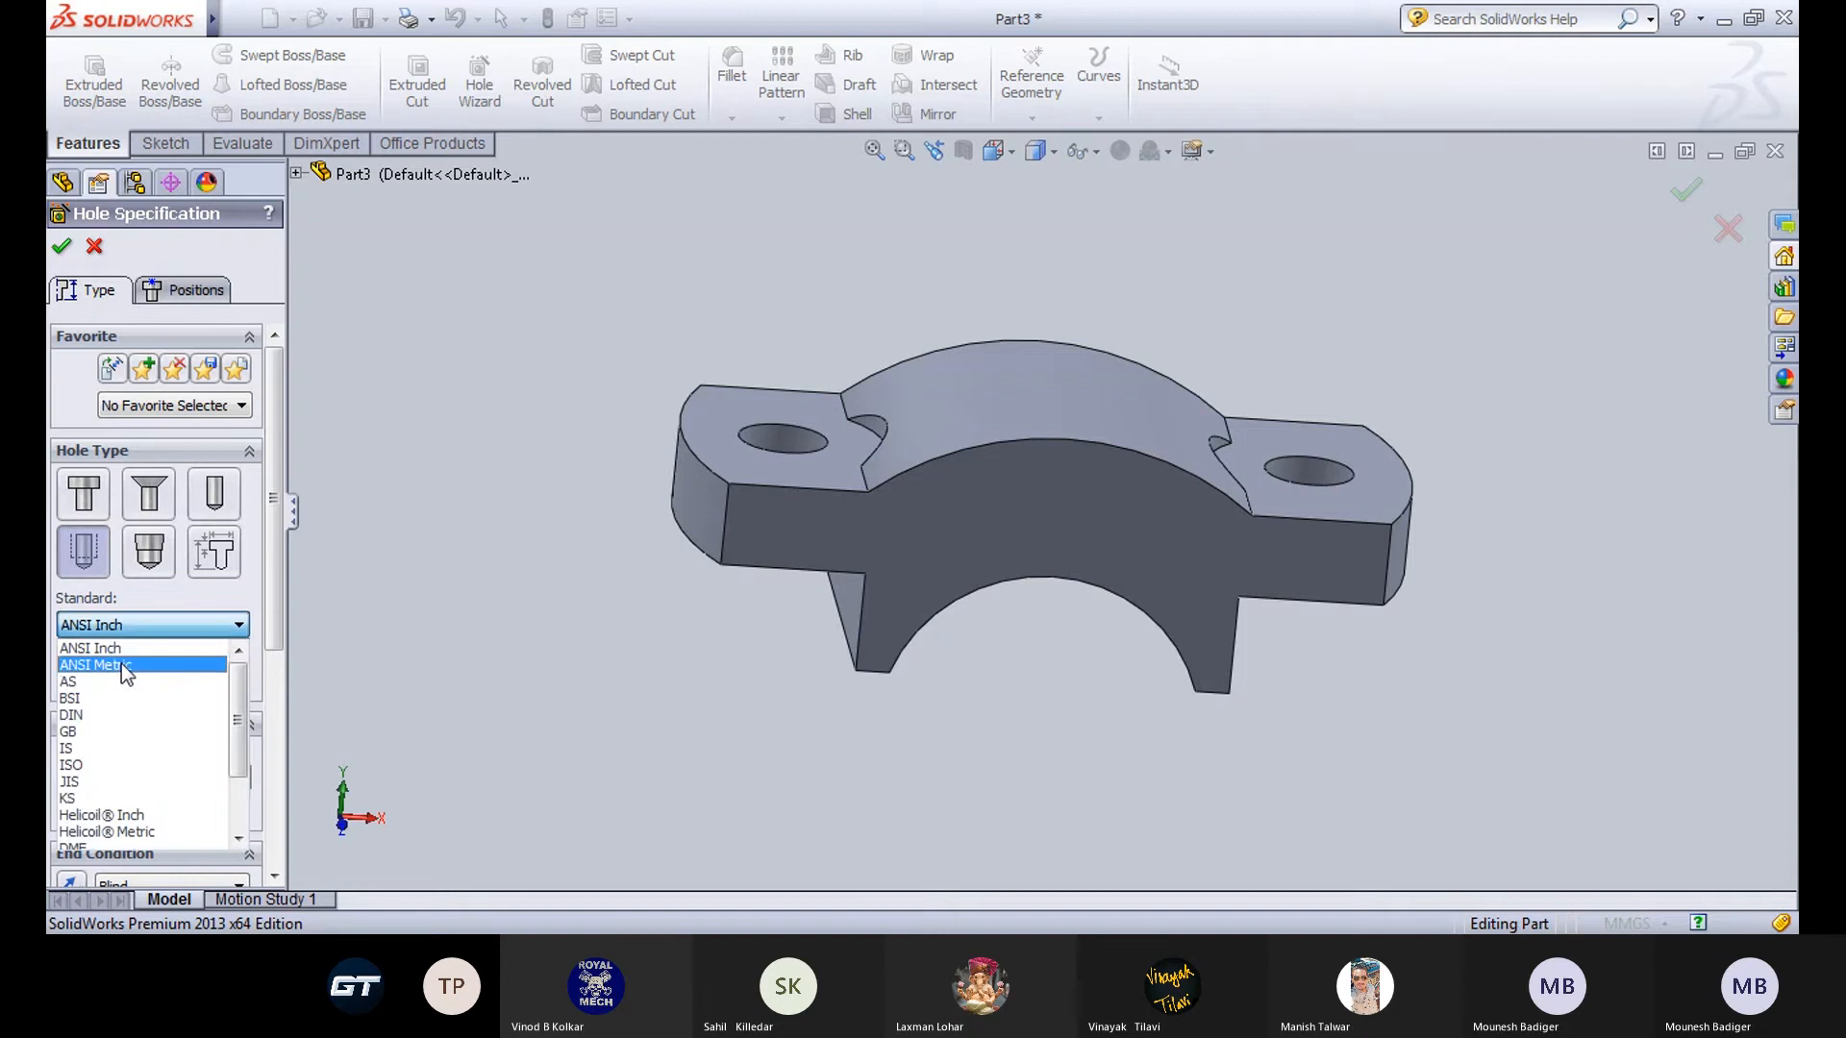
pyautogui.click(123, 662)
pyautogui.scroll(-5, 153, 481)
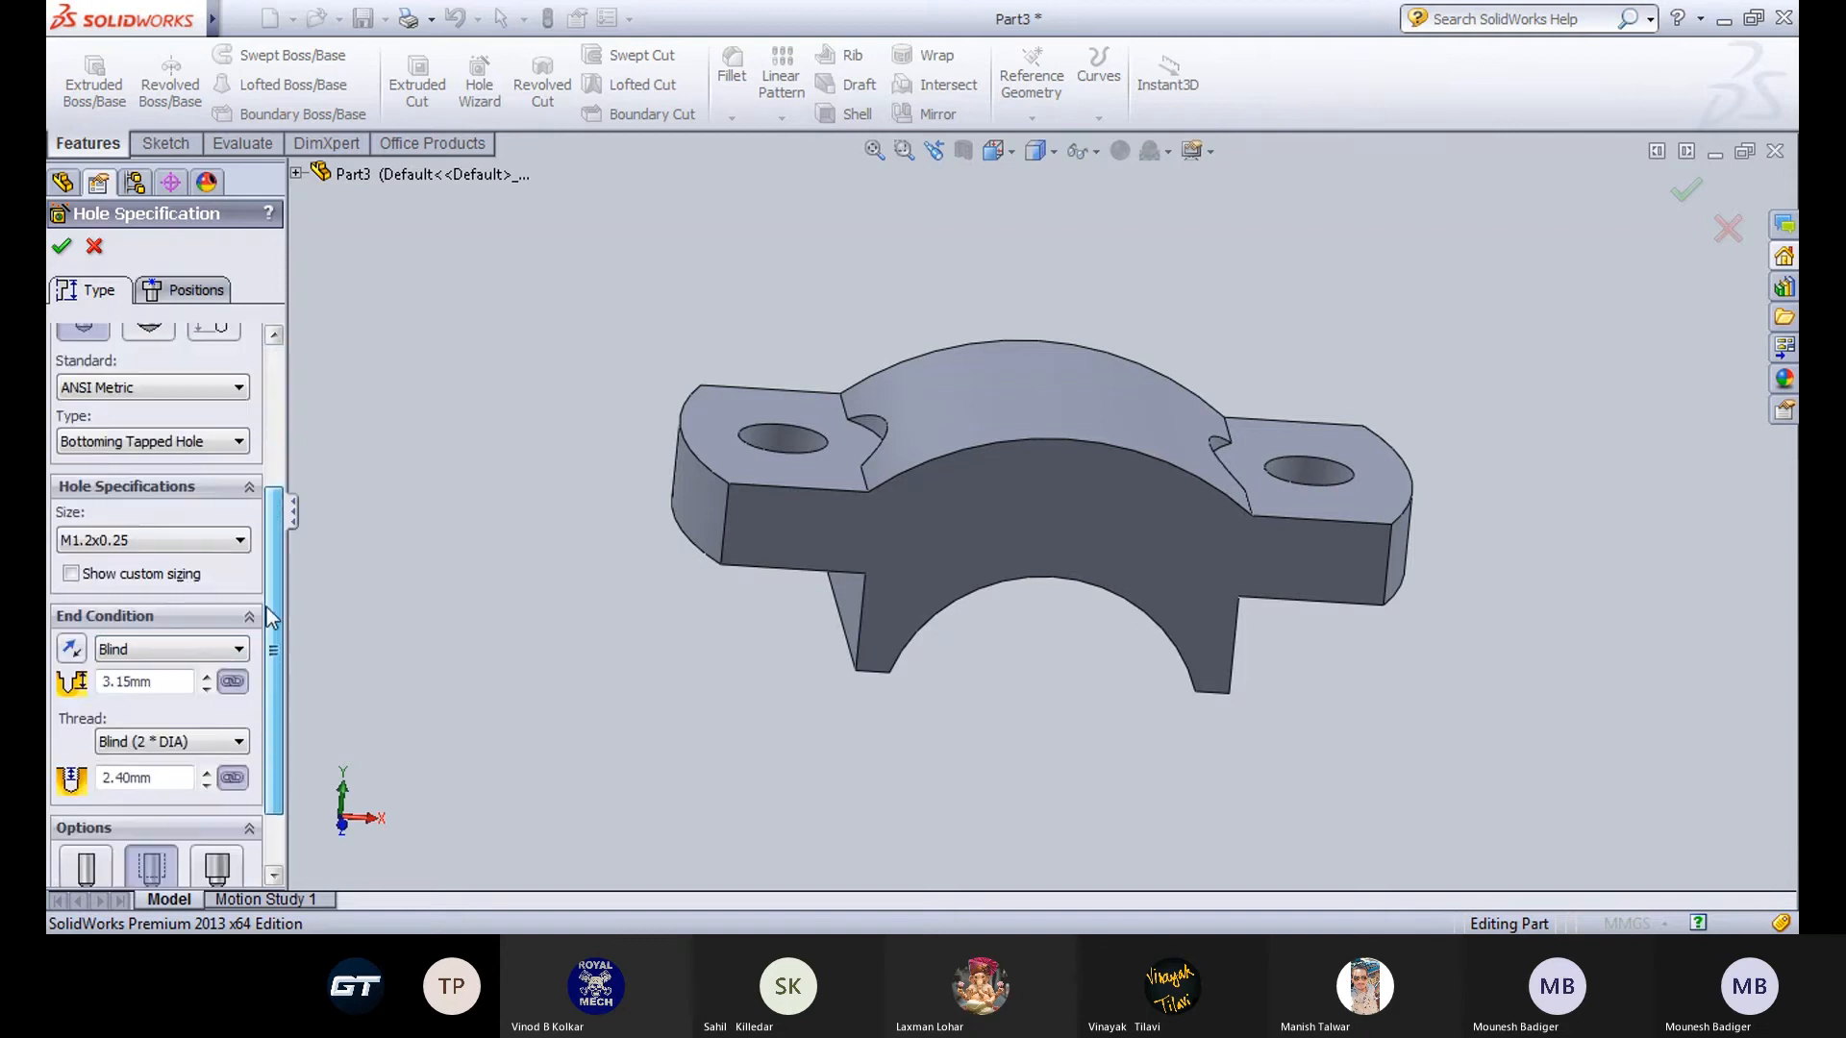
pyautogui.moveTo(280, 644); pyautogui.dragTo(306, 388)
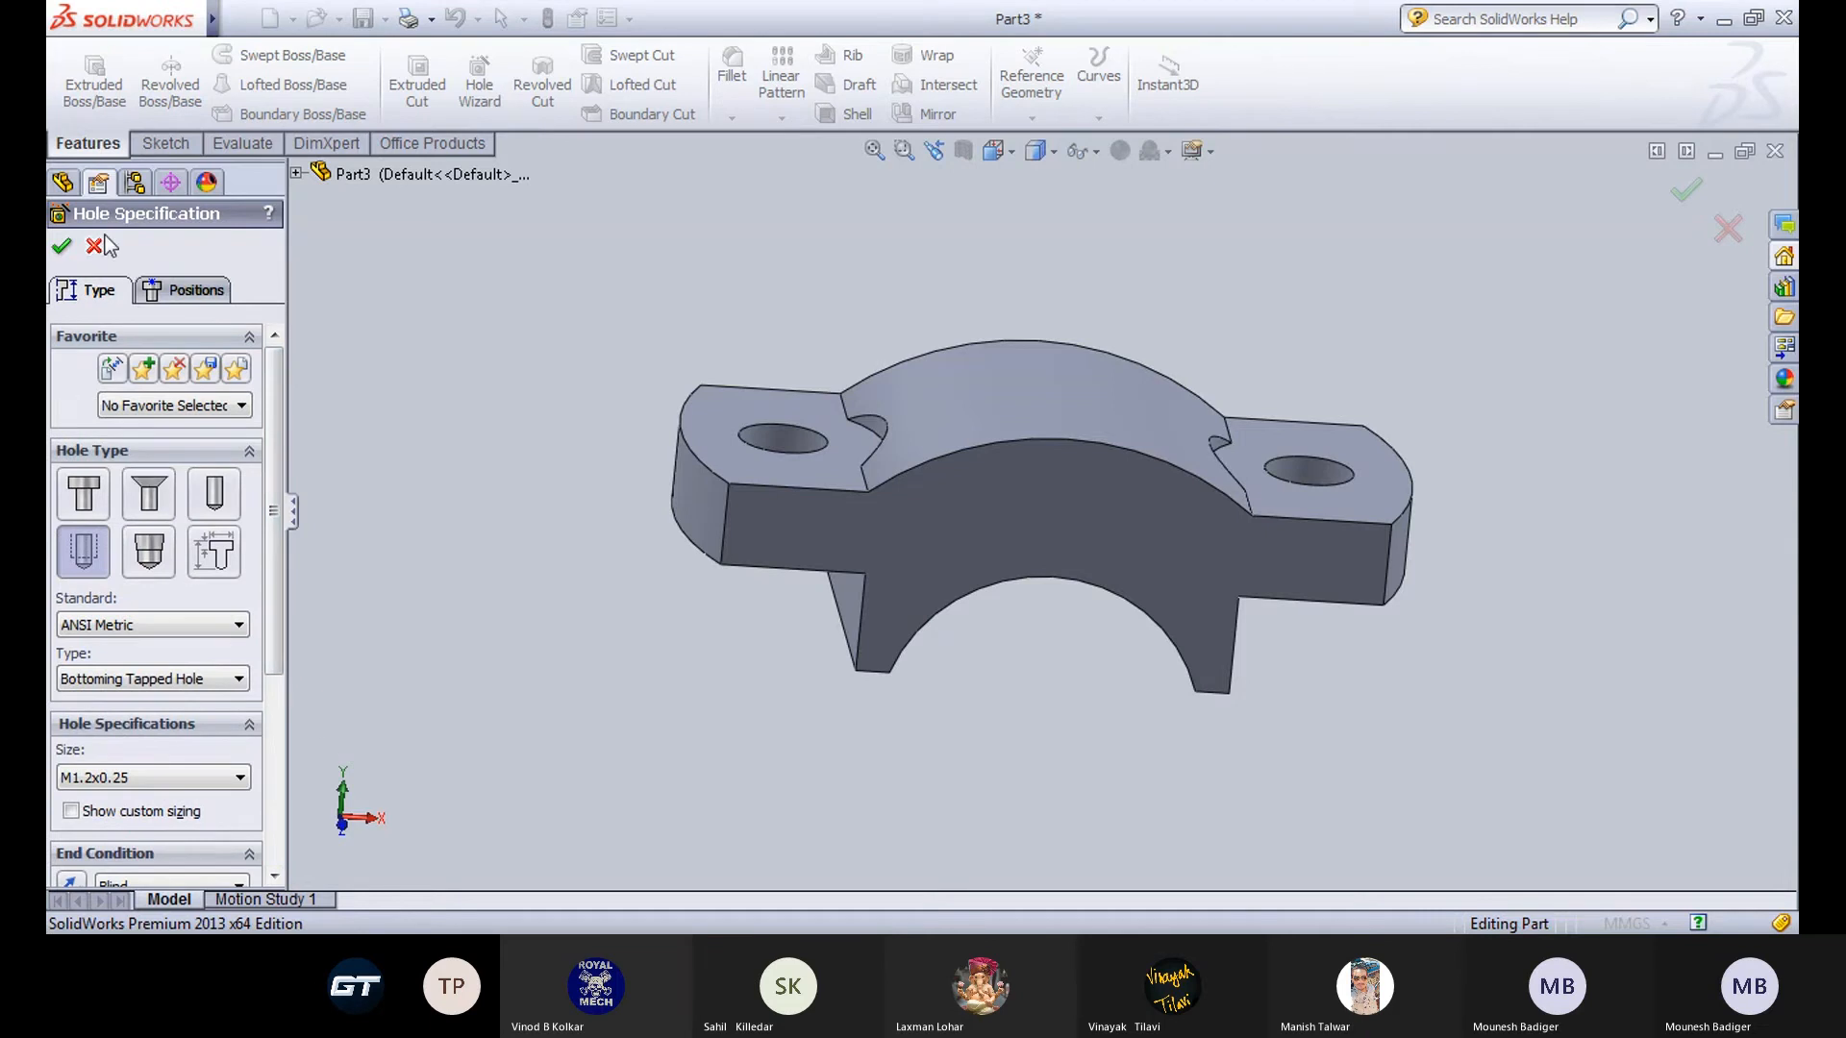
pyautogui.click(83, 492)
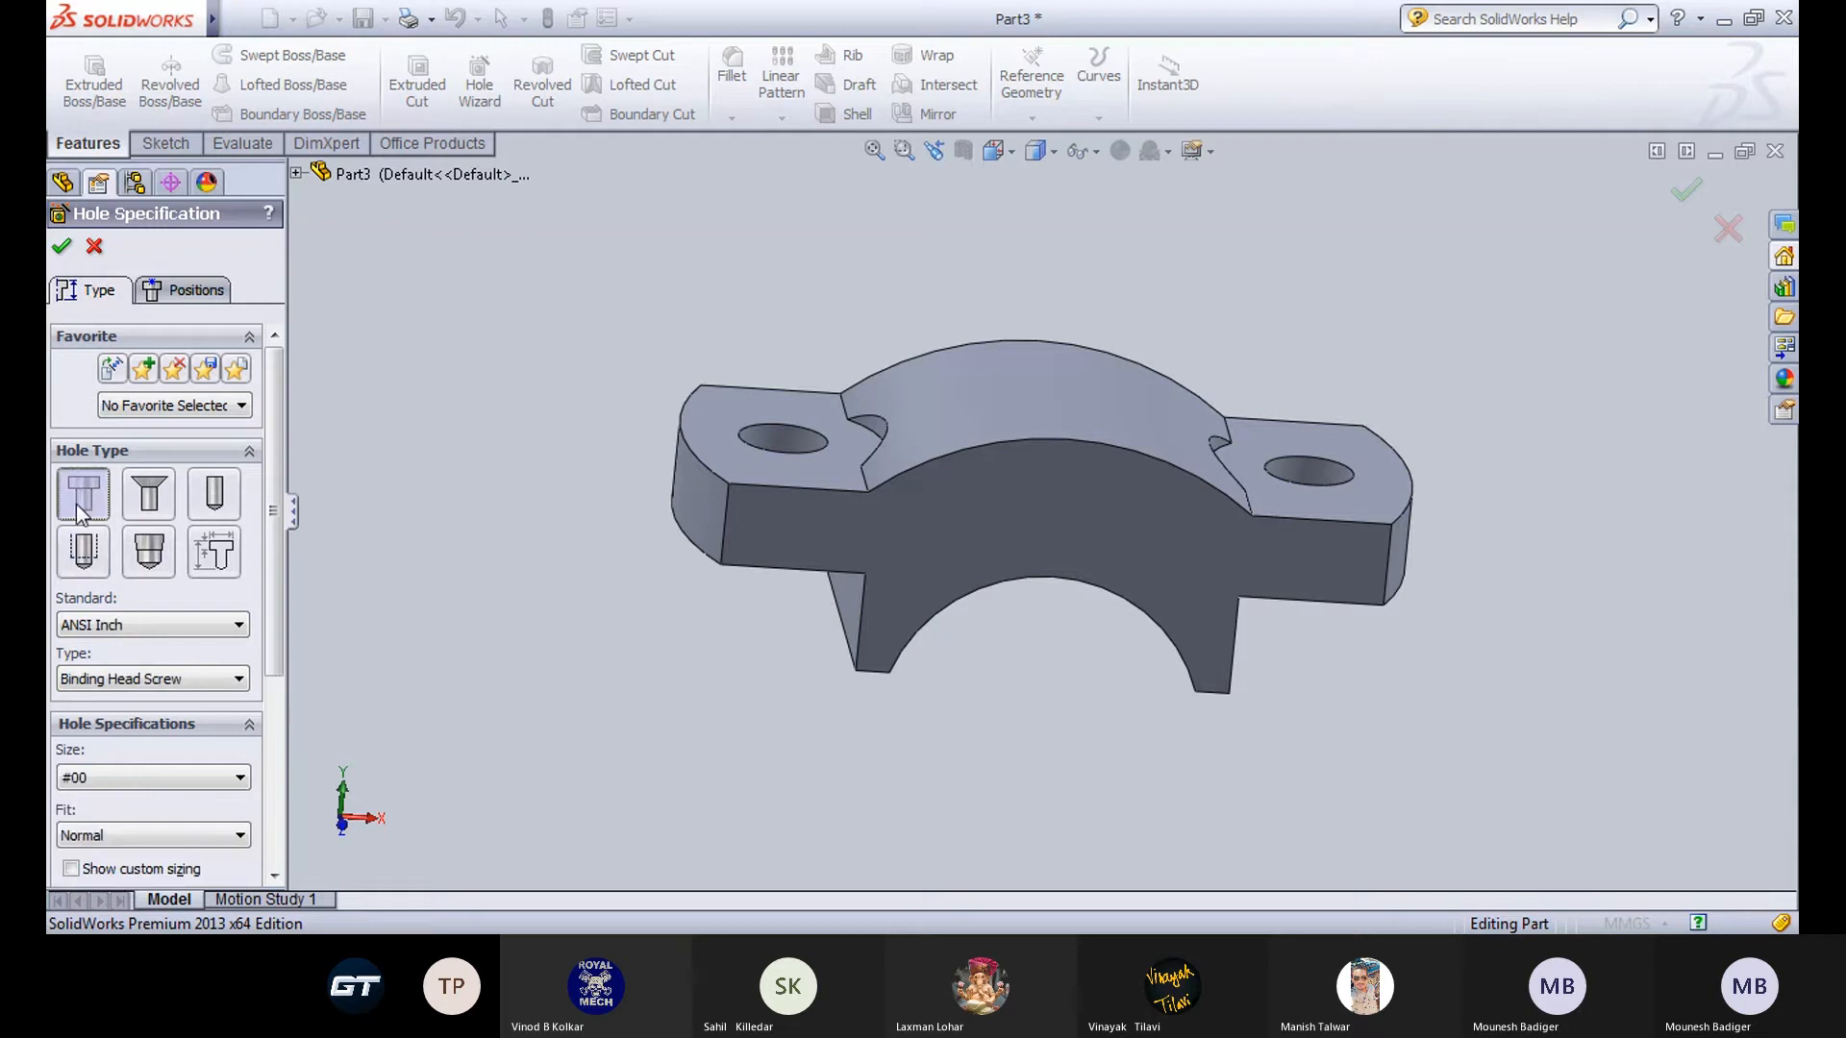
pyautogui.click(121, 625)
pyautogui.click(115, 653)
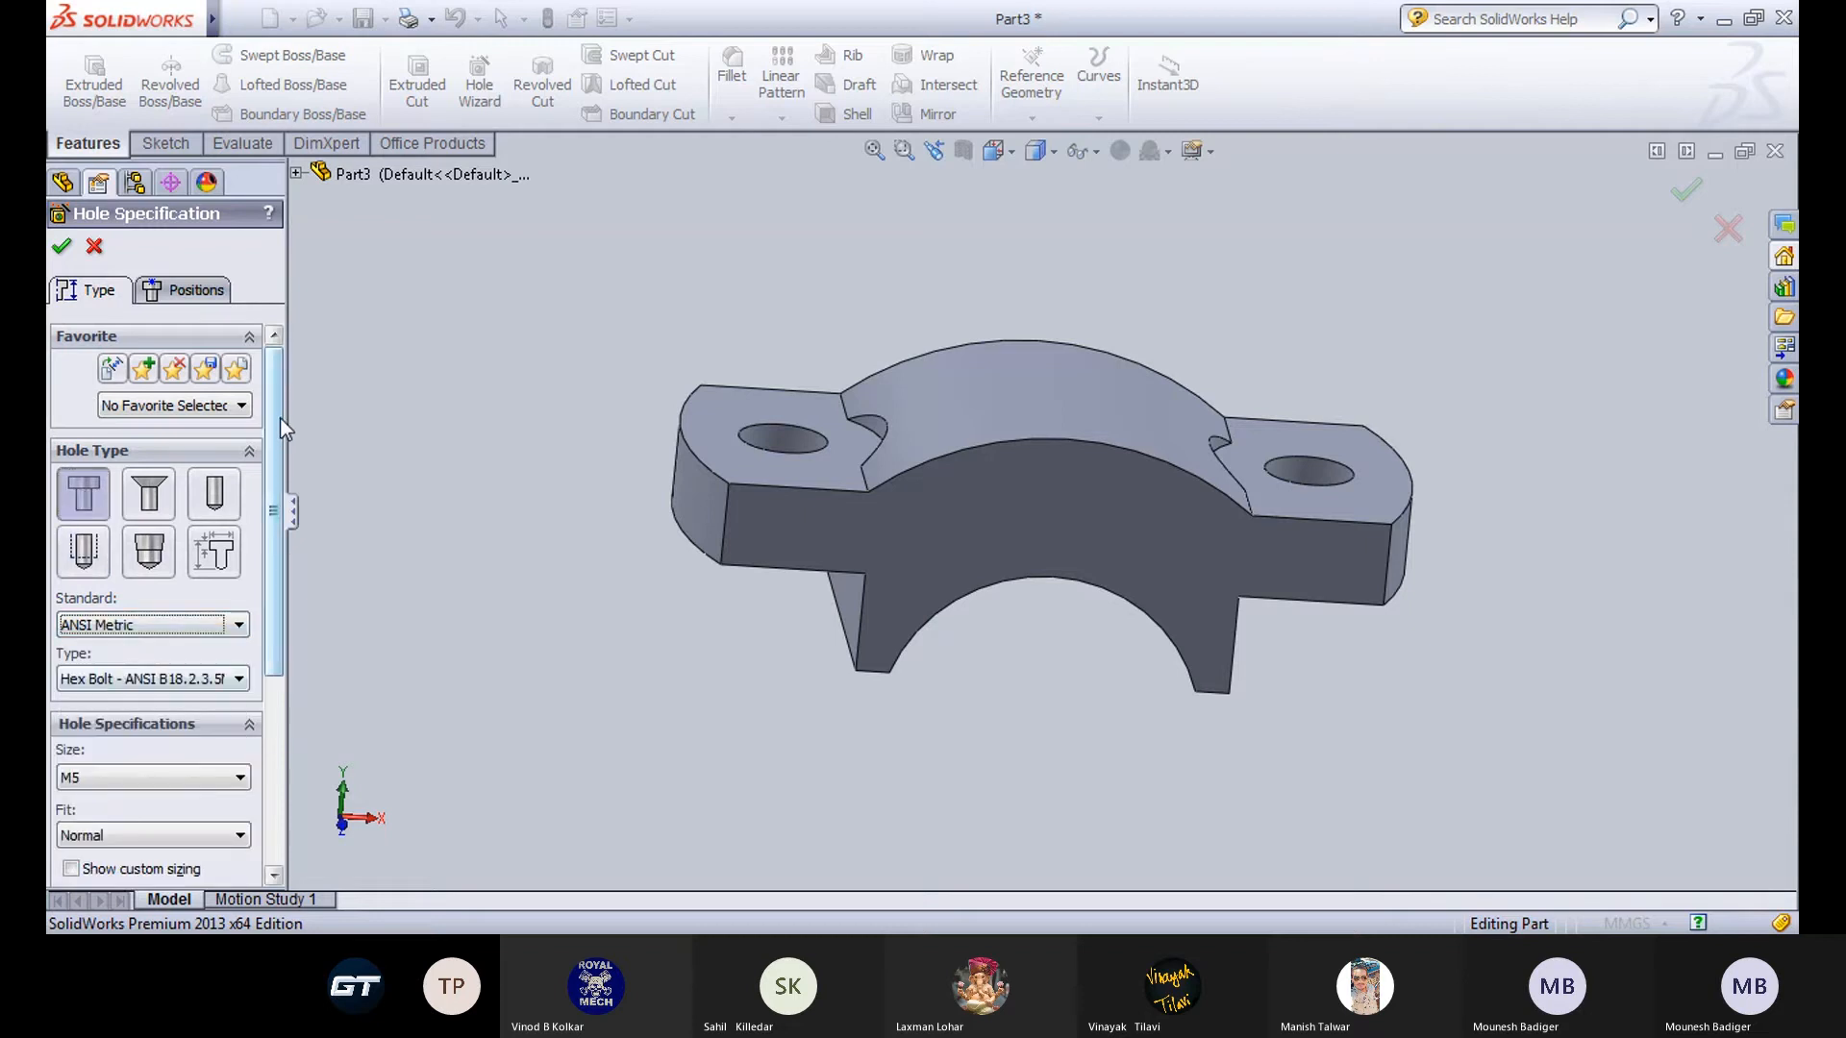
pyautogui.scroll(-3, 280, 401)
pyautogui.click(95, 599)
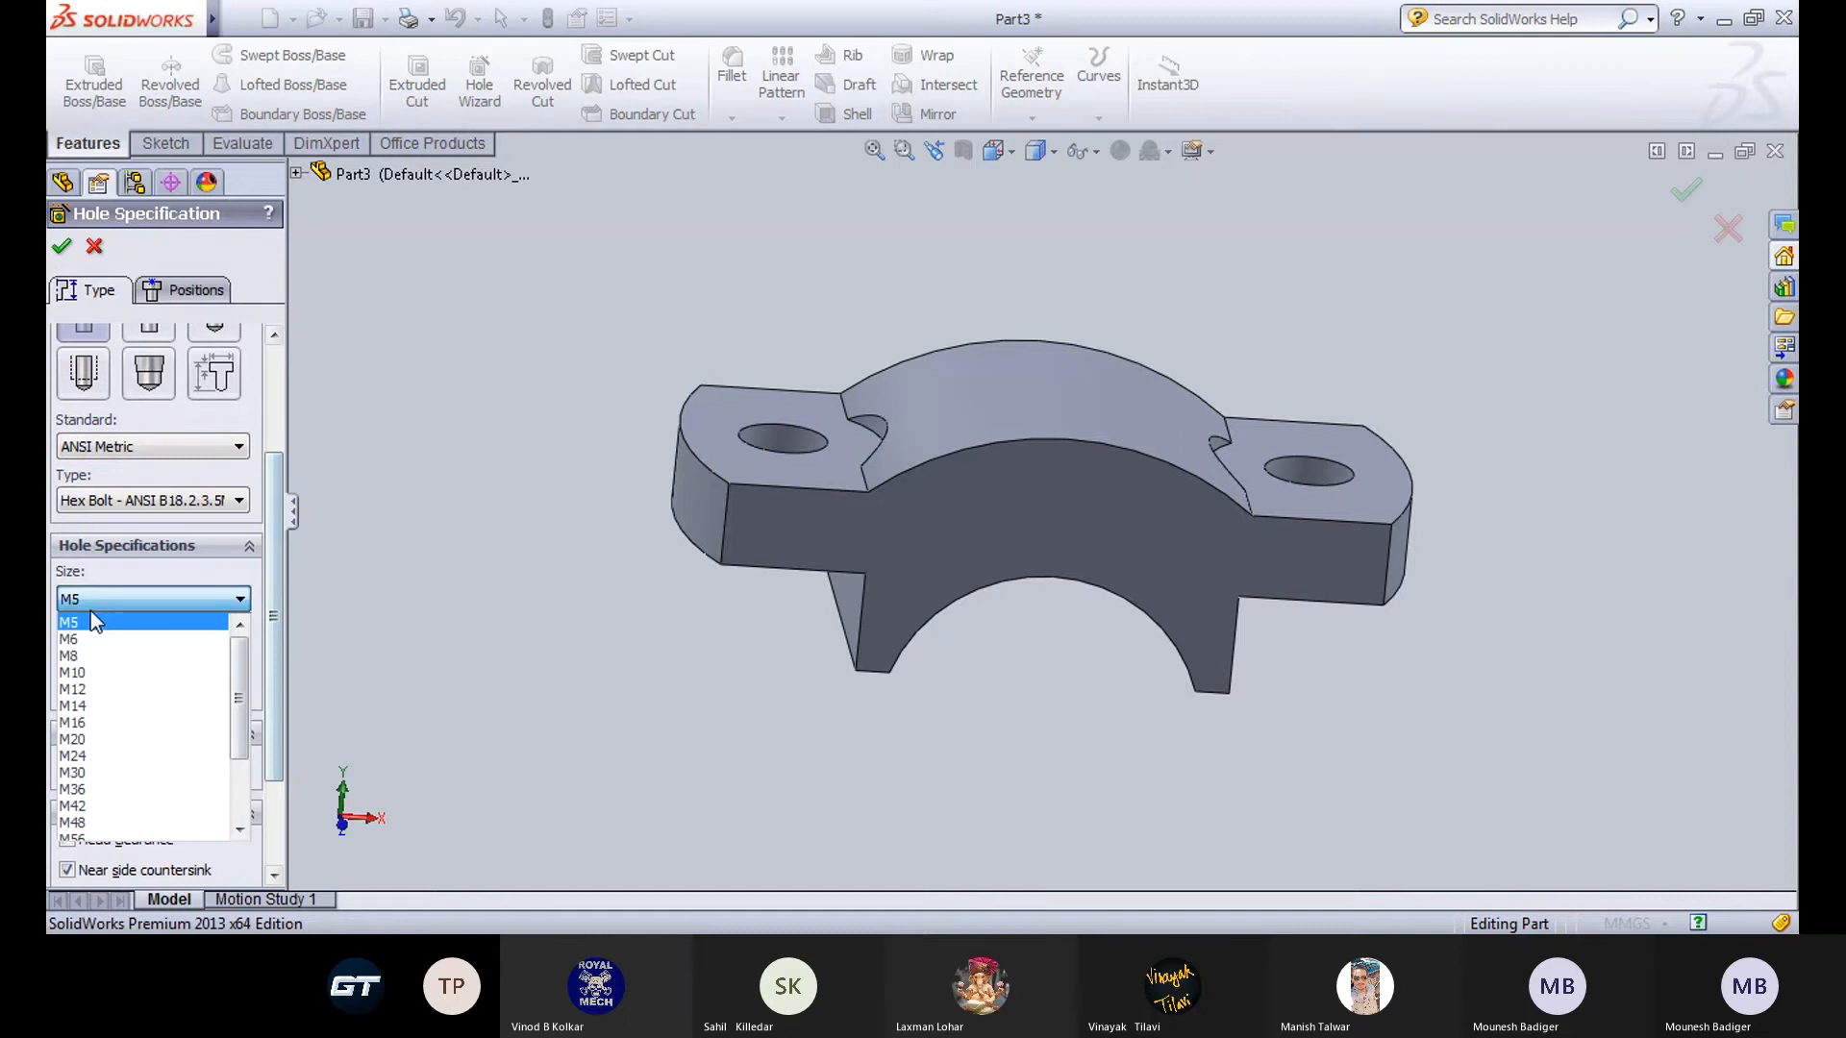
pyautogui.click(84, 639)
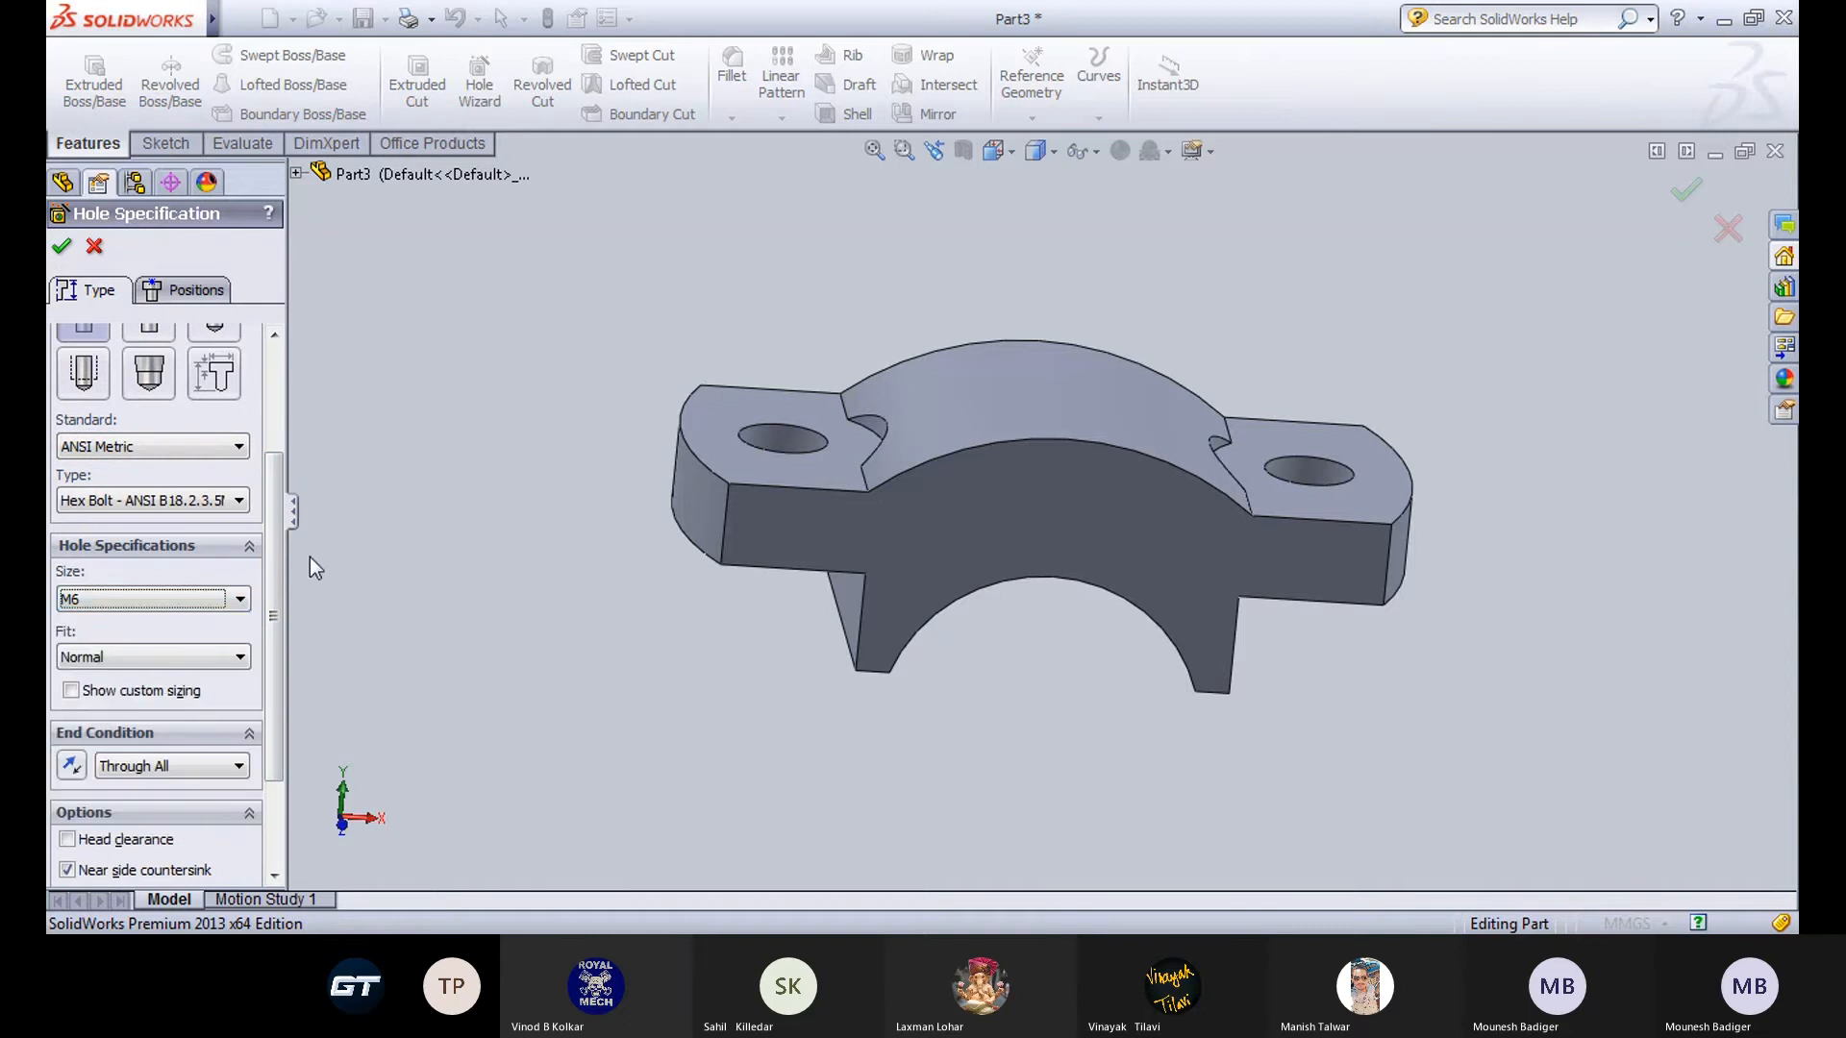
pyautogui.scroll(-3, 270, 557)
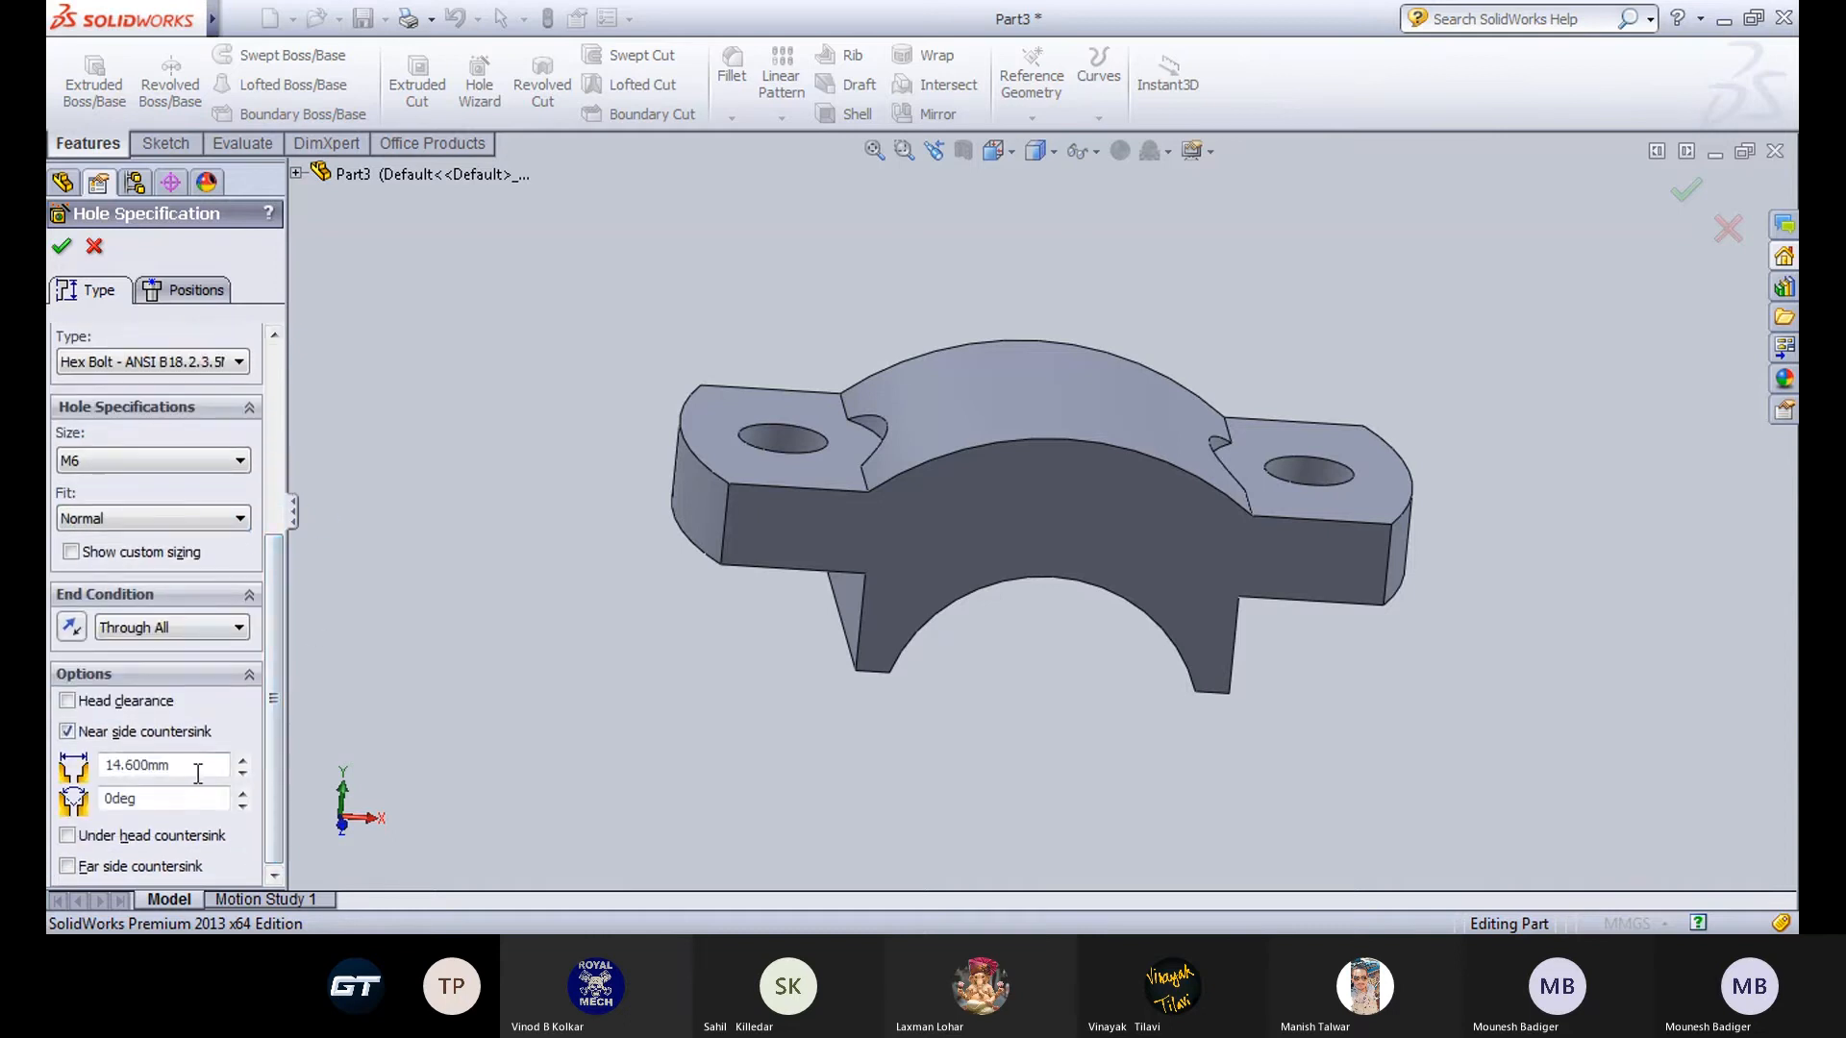
pyautogui.moveTo(197, 774); pyautogui.dragTo(55, 775)
pyautogui.click(94, 246)
# Recheck the diameters and depth of the crown's central hole in the reference drawing and return to the part.
pyautogui.click(639, 877)
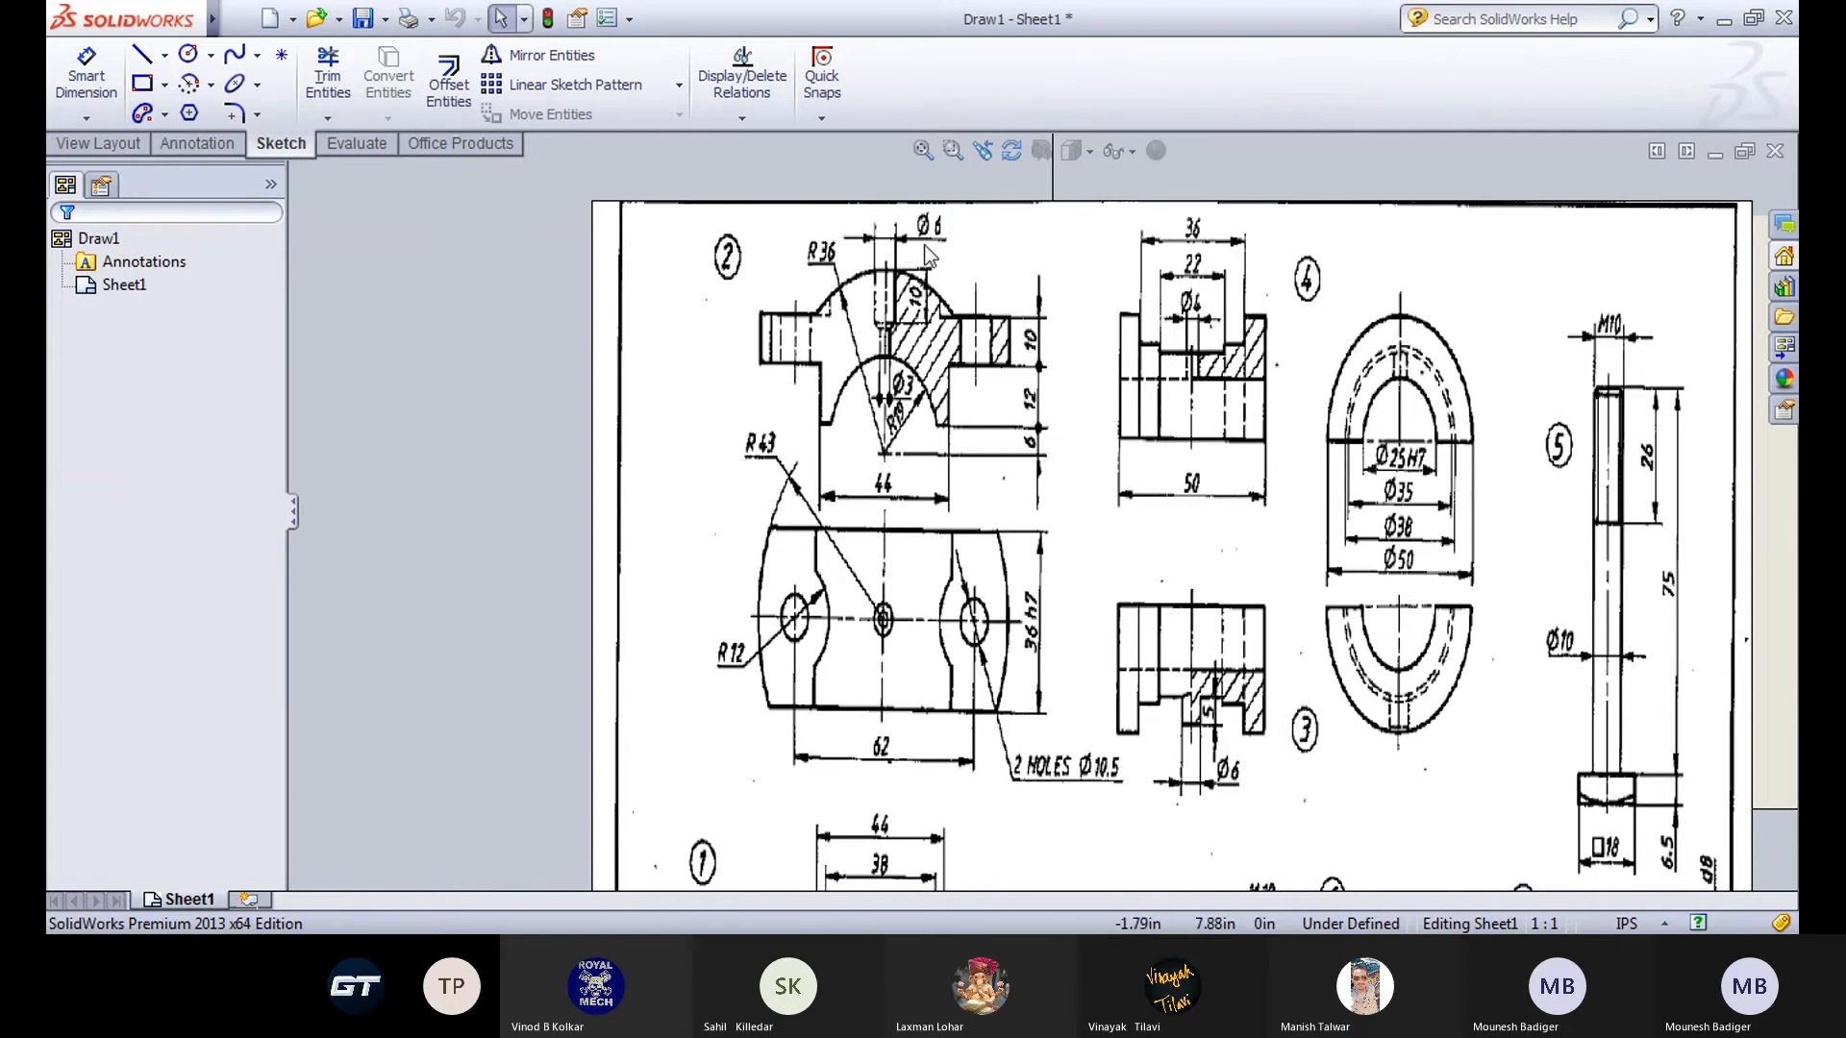
pyautogui.click(442, 947)
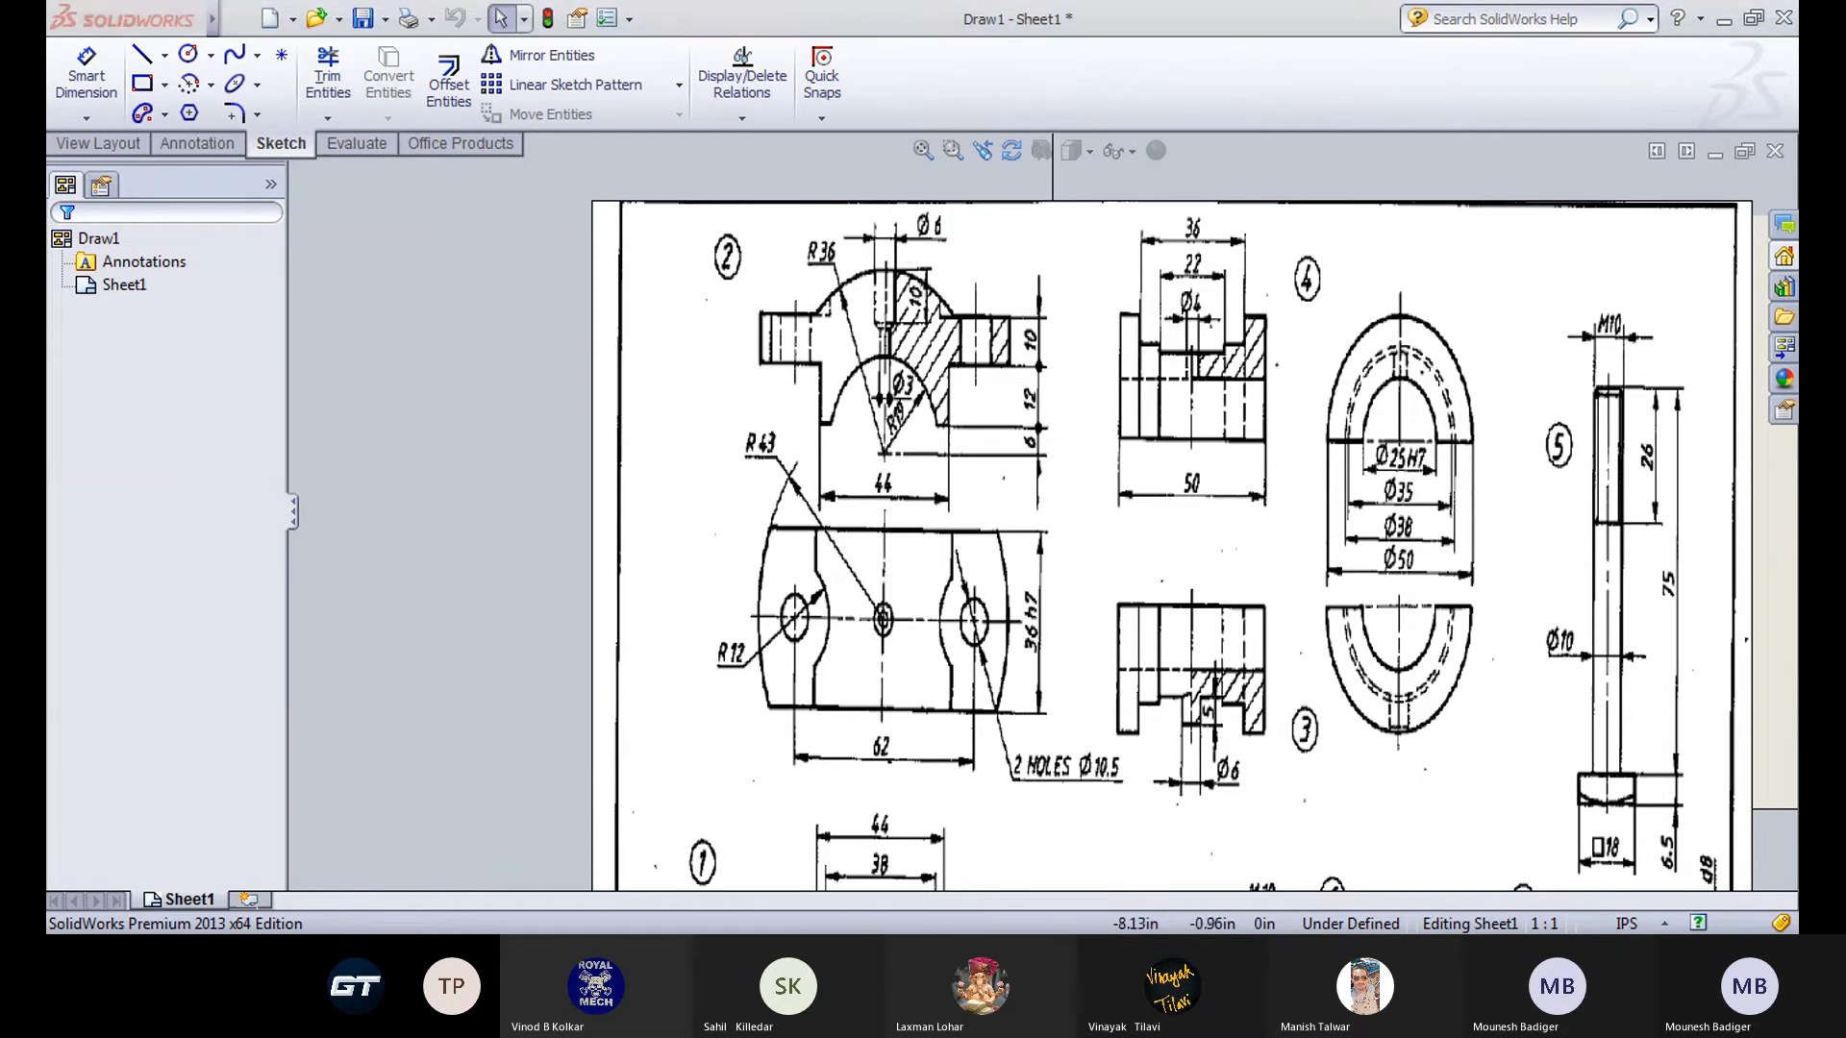
pyautogui.click(626, 900)
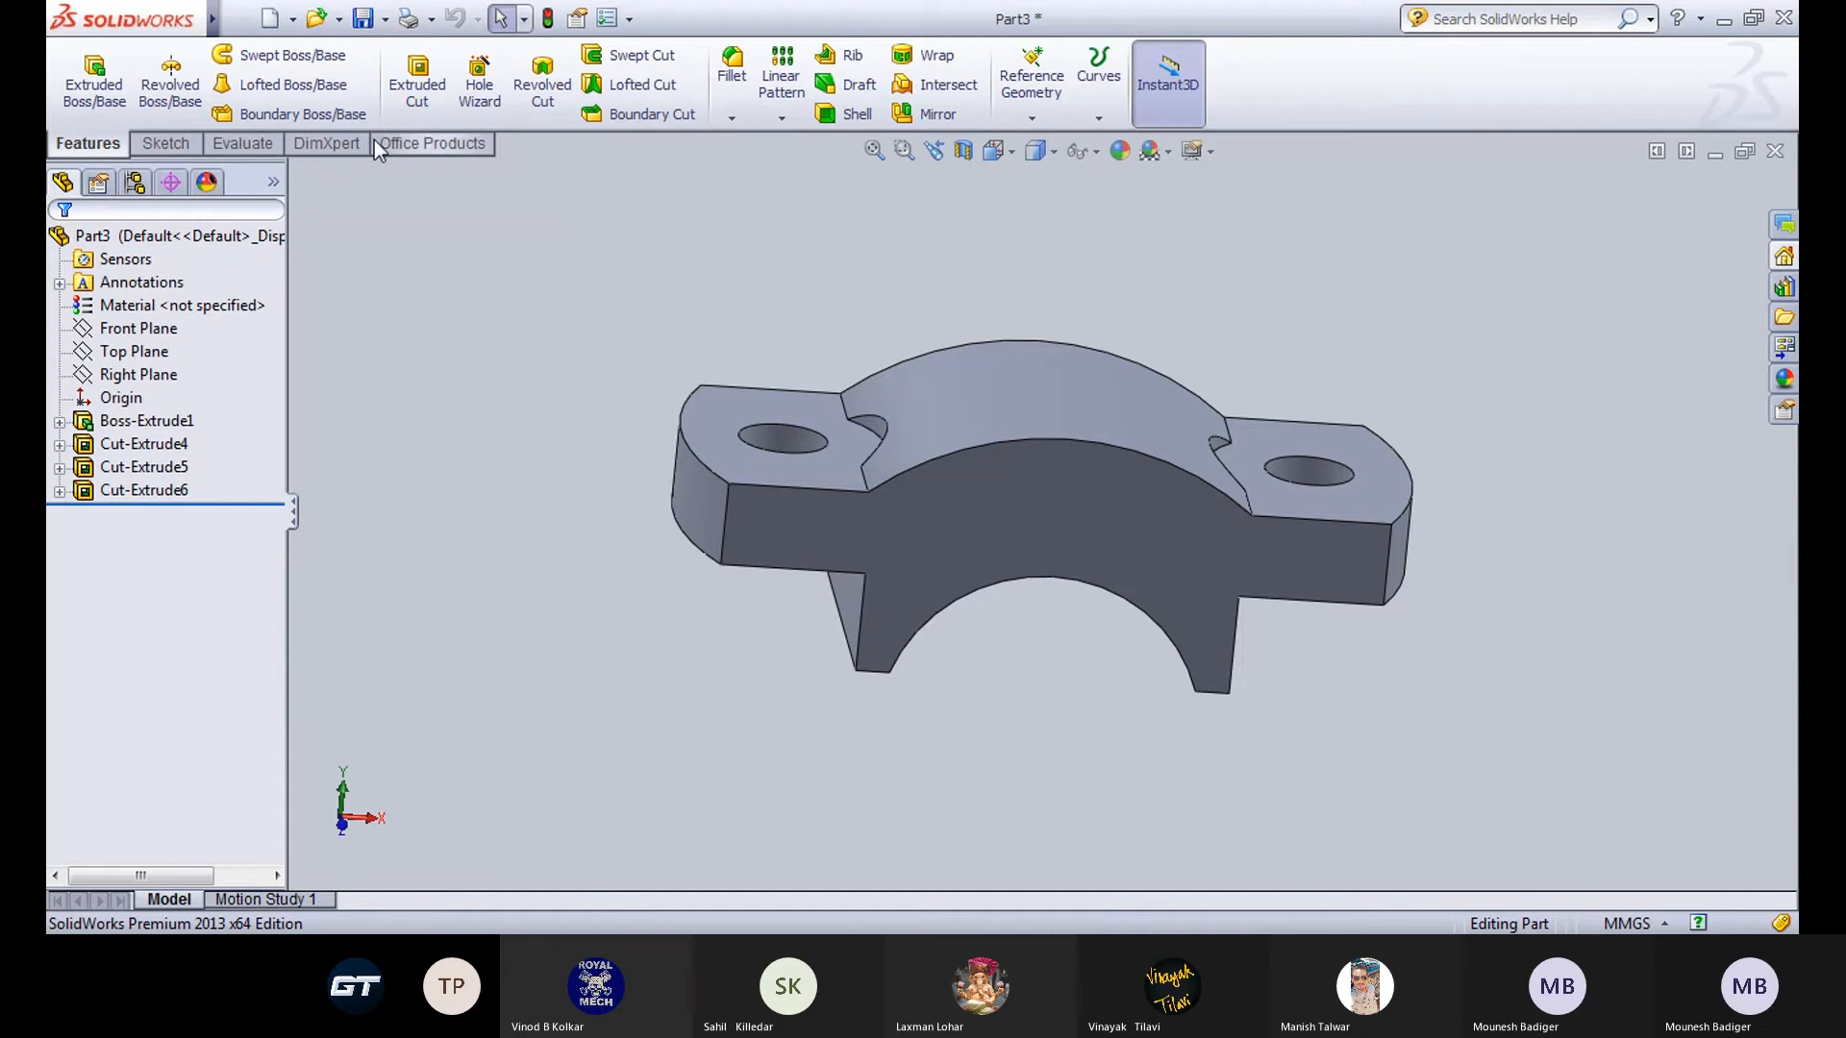
# Start a Hole Wizard hole for the crown and choose the plain Hole type with ANSI Metric dowel holes.
pyautogui.click(476, 82)
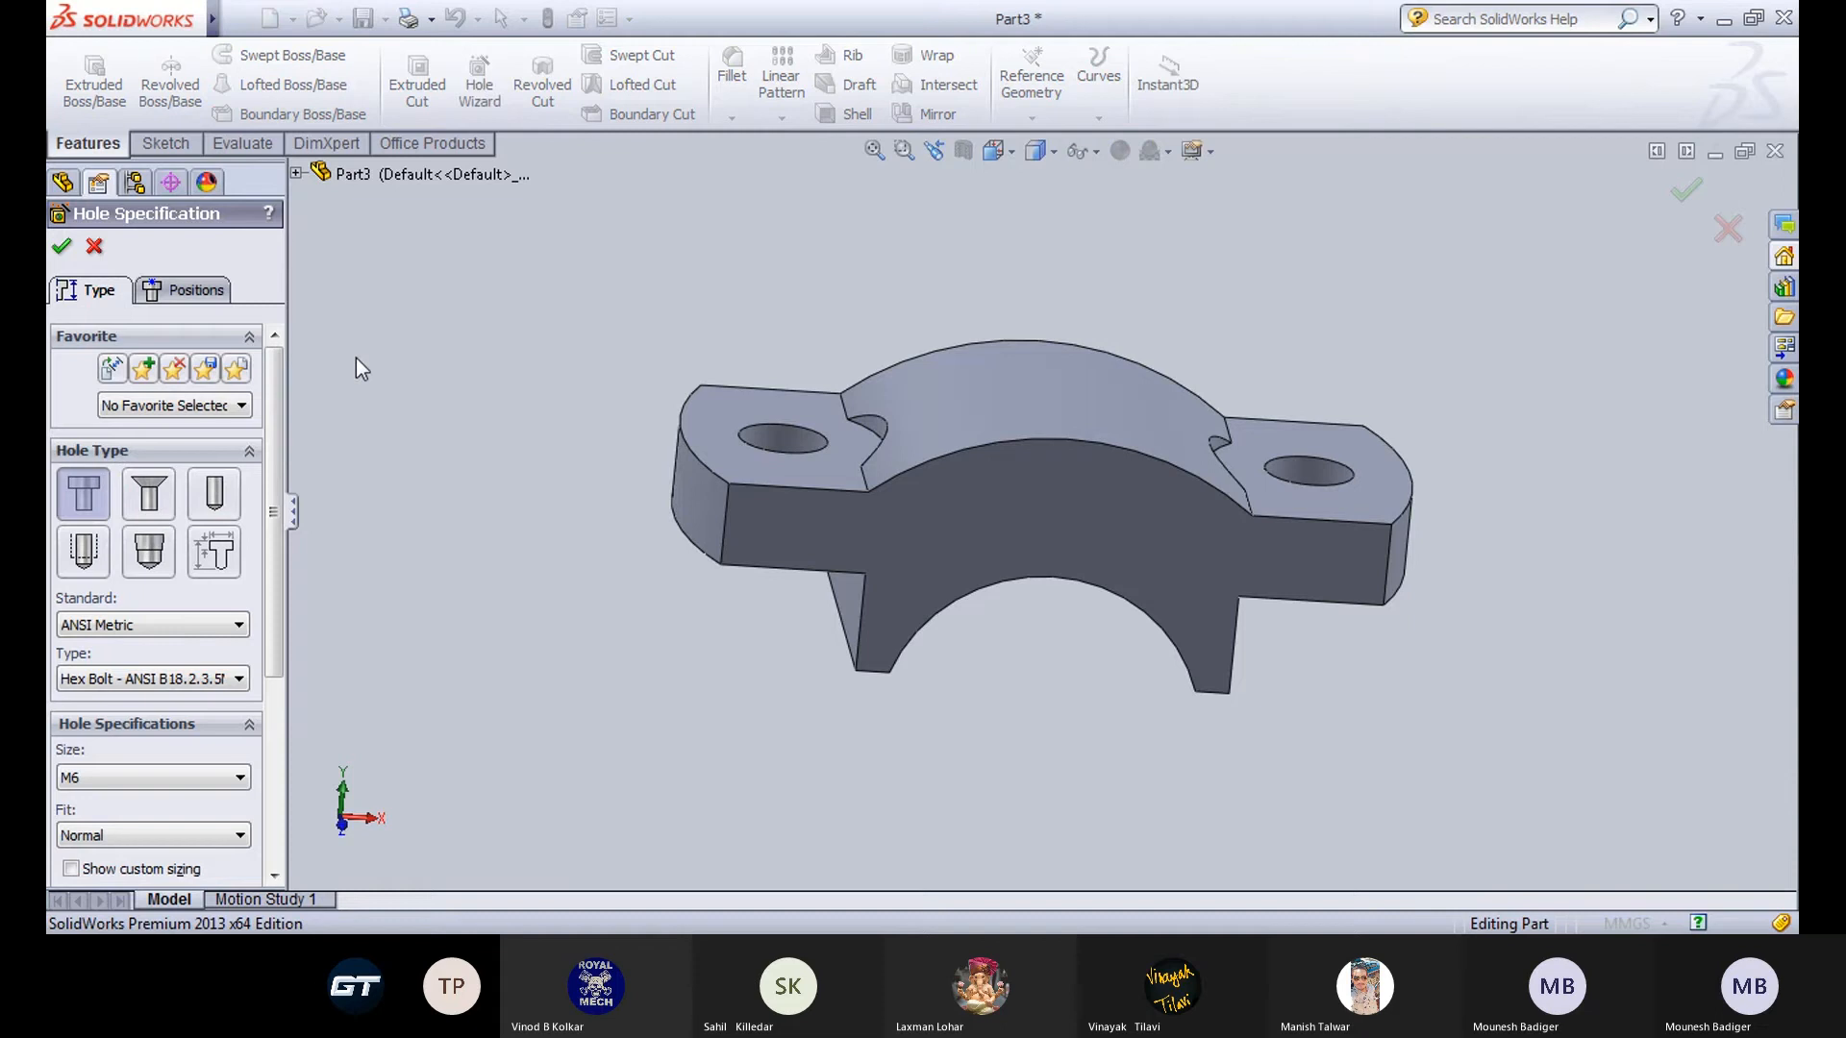
pyautogui.scroll(-3, 274, 395)
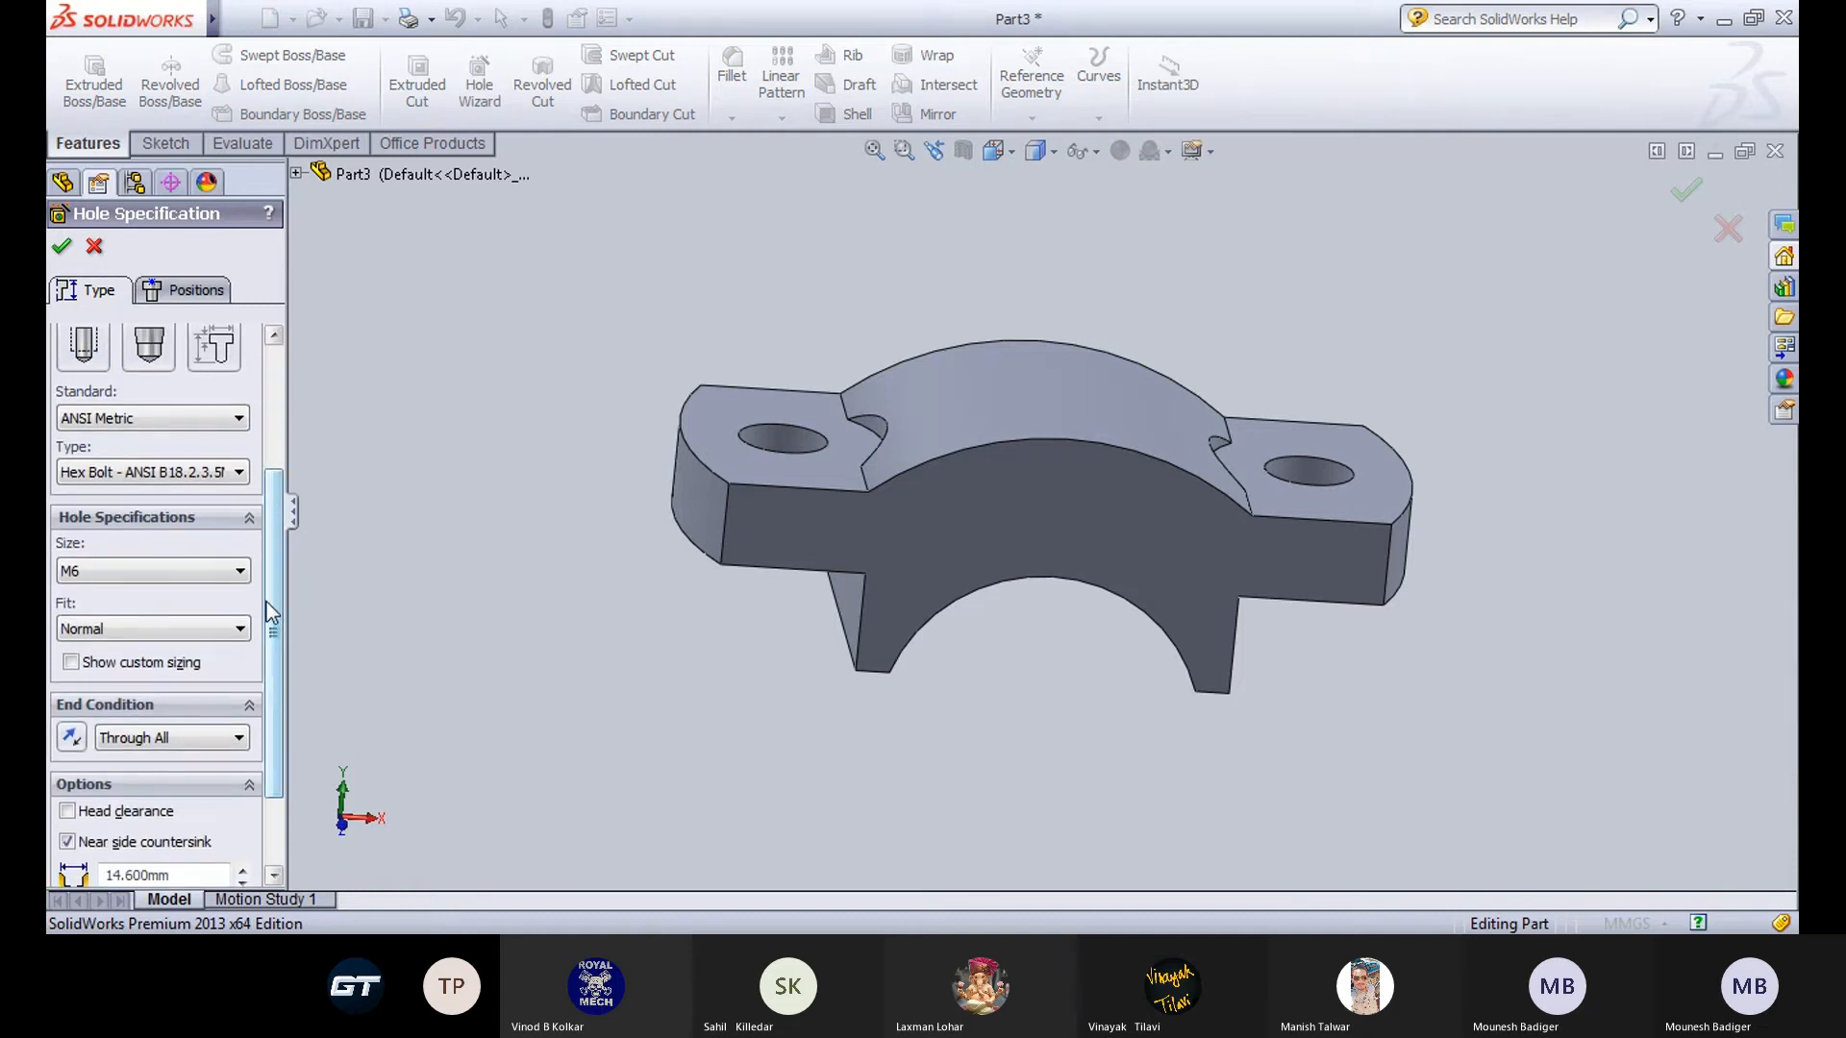
pyautogui.scroll(-2, 275, 587)
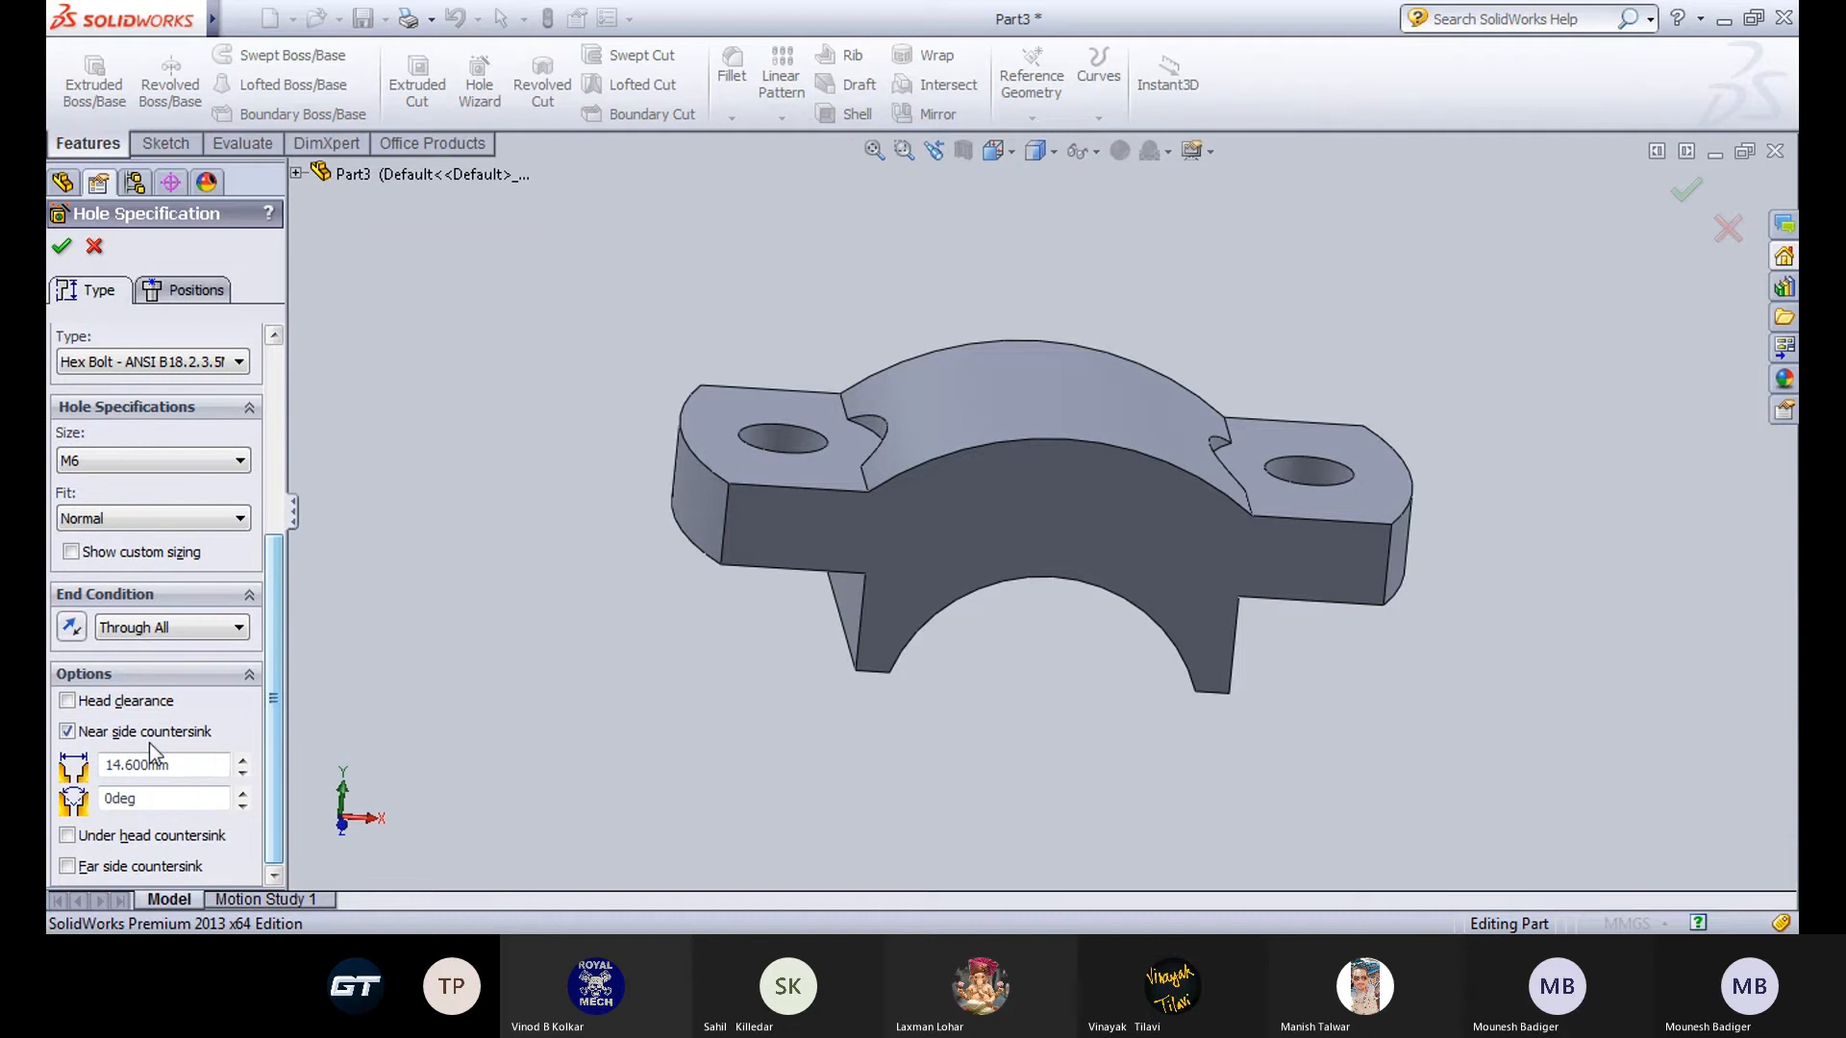
pyautogui.doubleClick(180, 766)
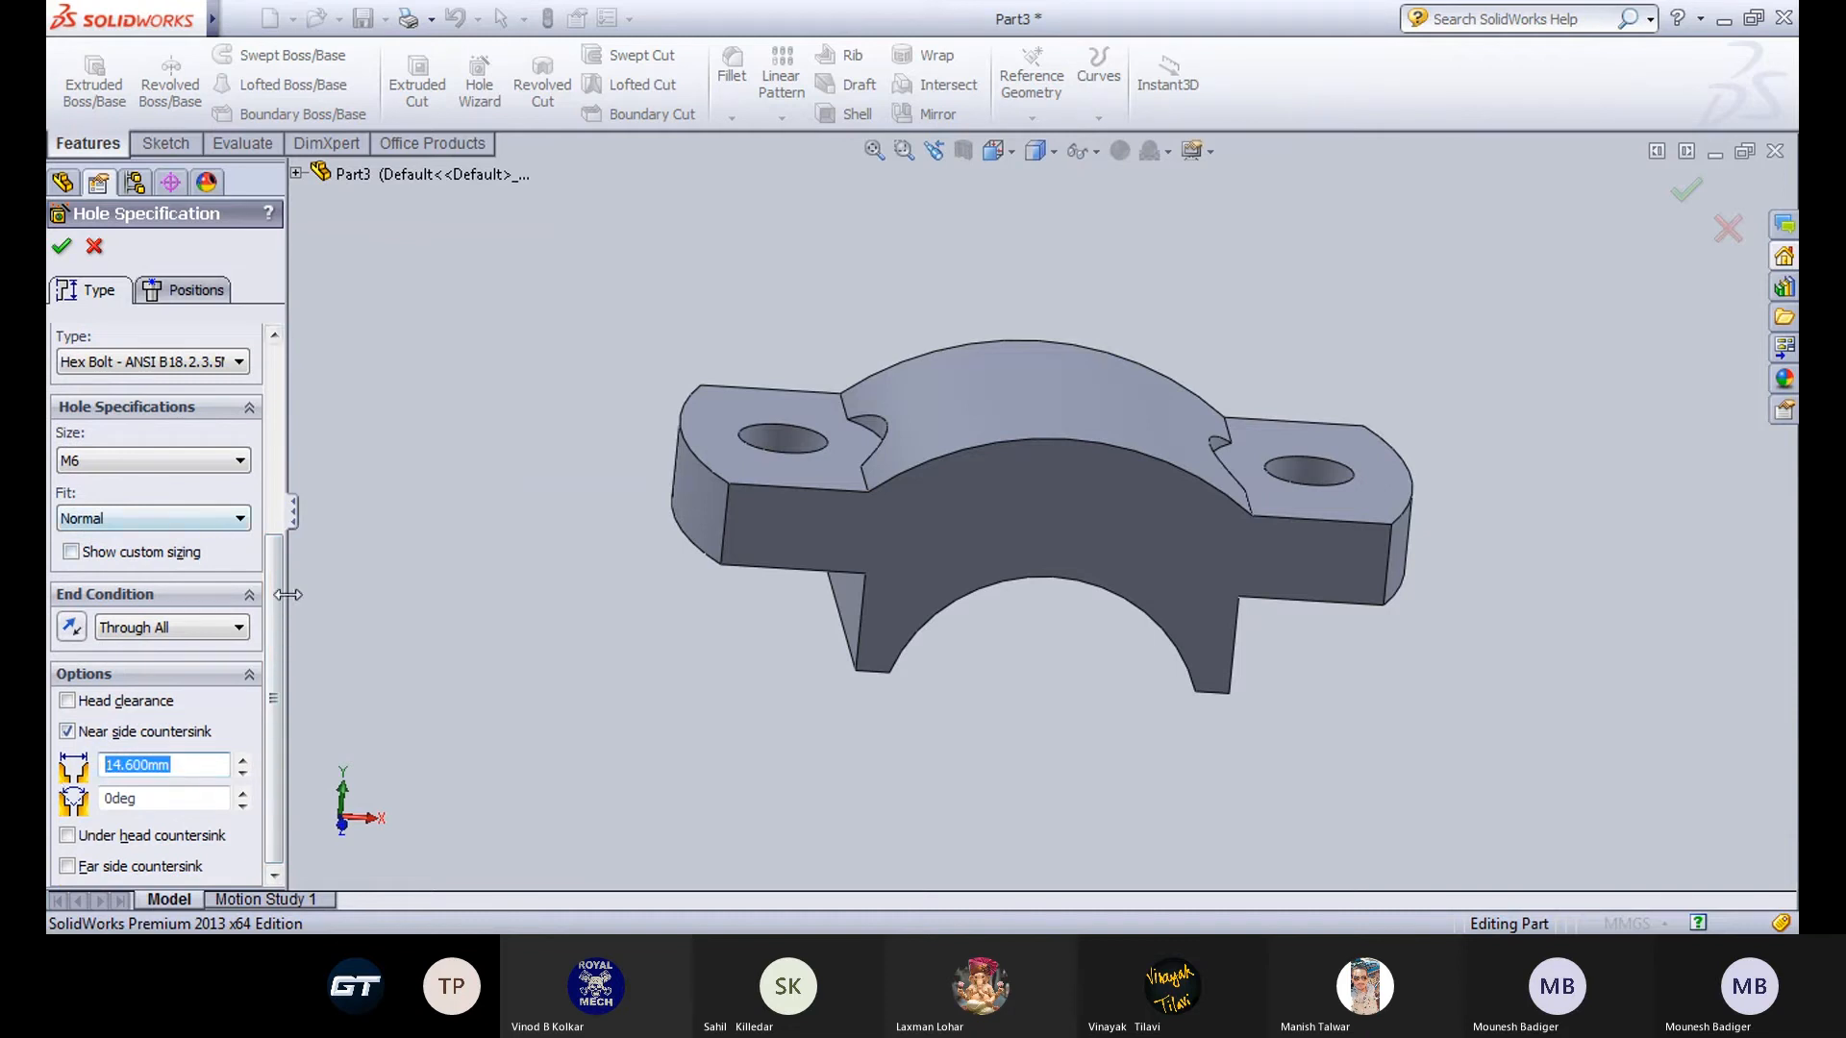
pyautogui.moveTo(280, 610); pyautogui.dragTo(280, 419)
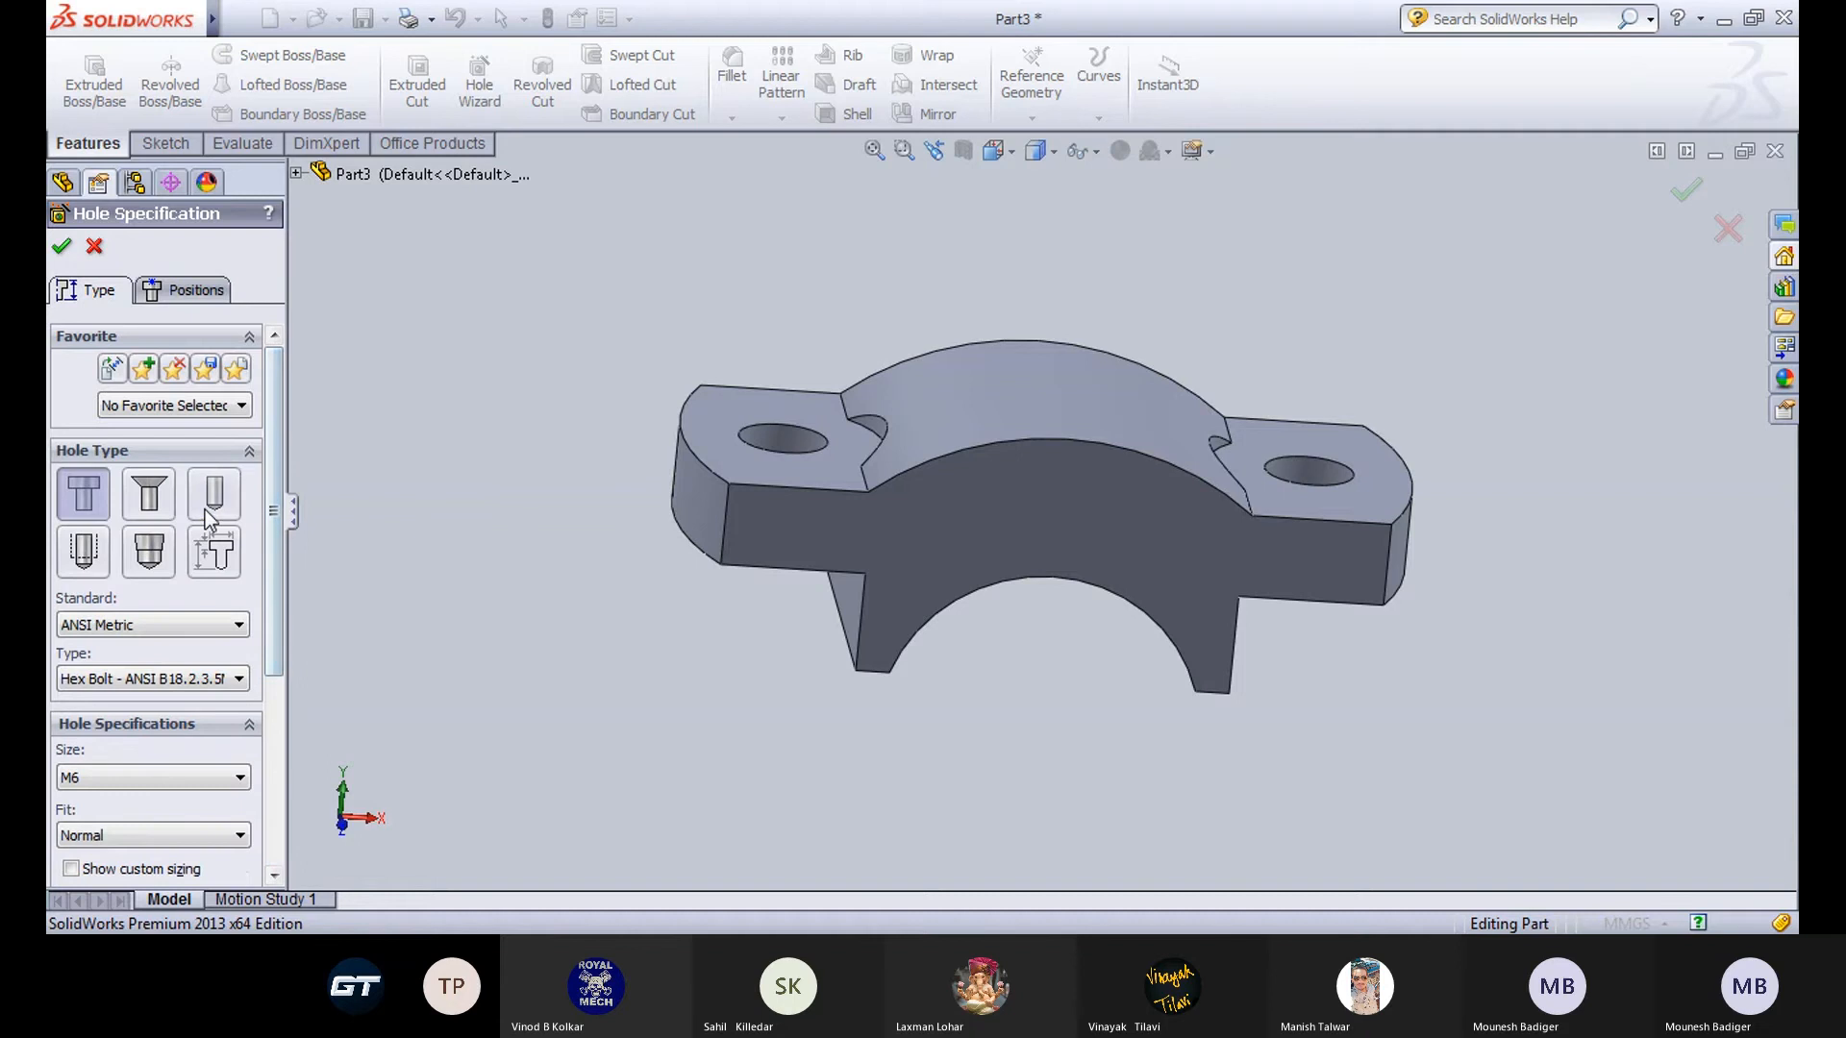
pyautogui.click(204, 507)
pyautogui.scroll(-5, 270, 430)
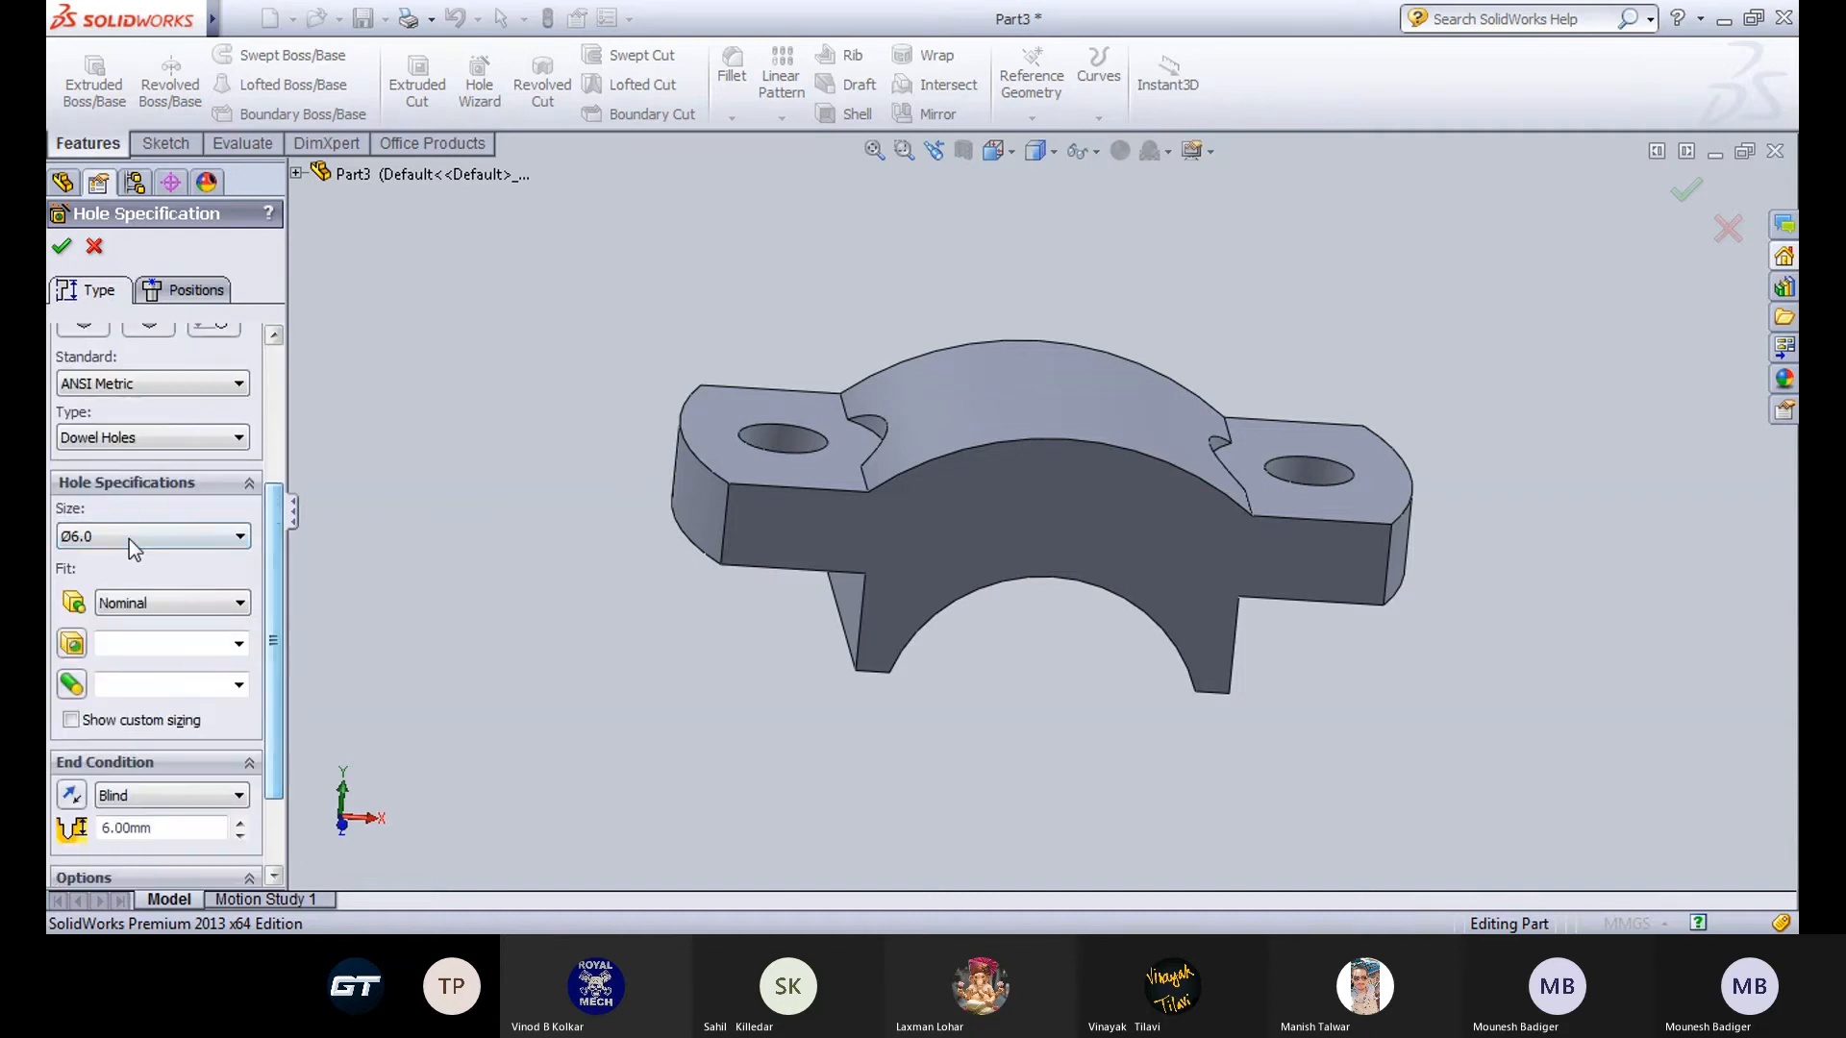
# Customise the hole size to 3 mm diameter and set a blind depth of 10 mm.
pyautogui.click(129, 539)
pyautogui.click(125, 538)
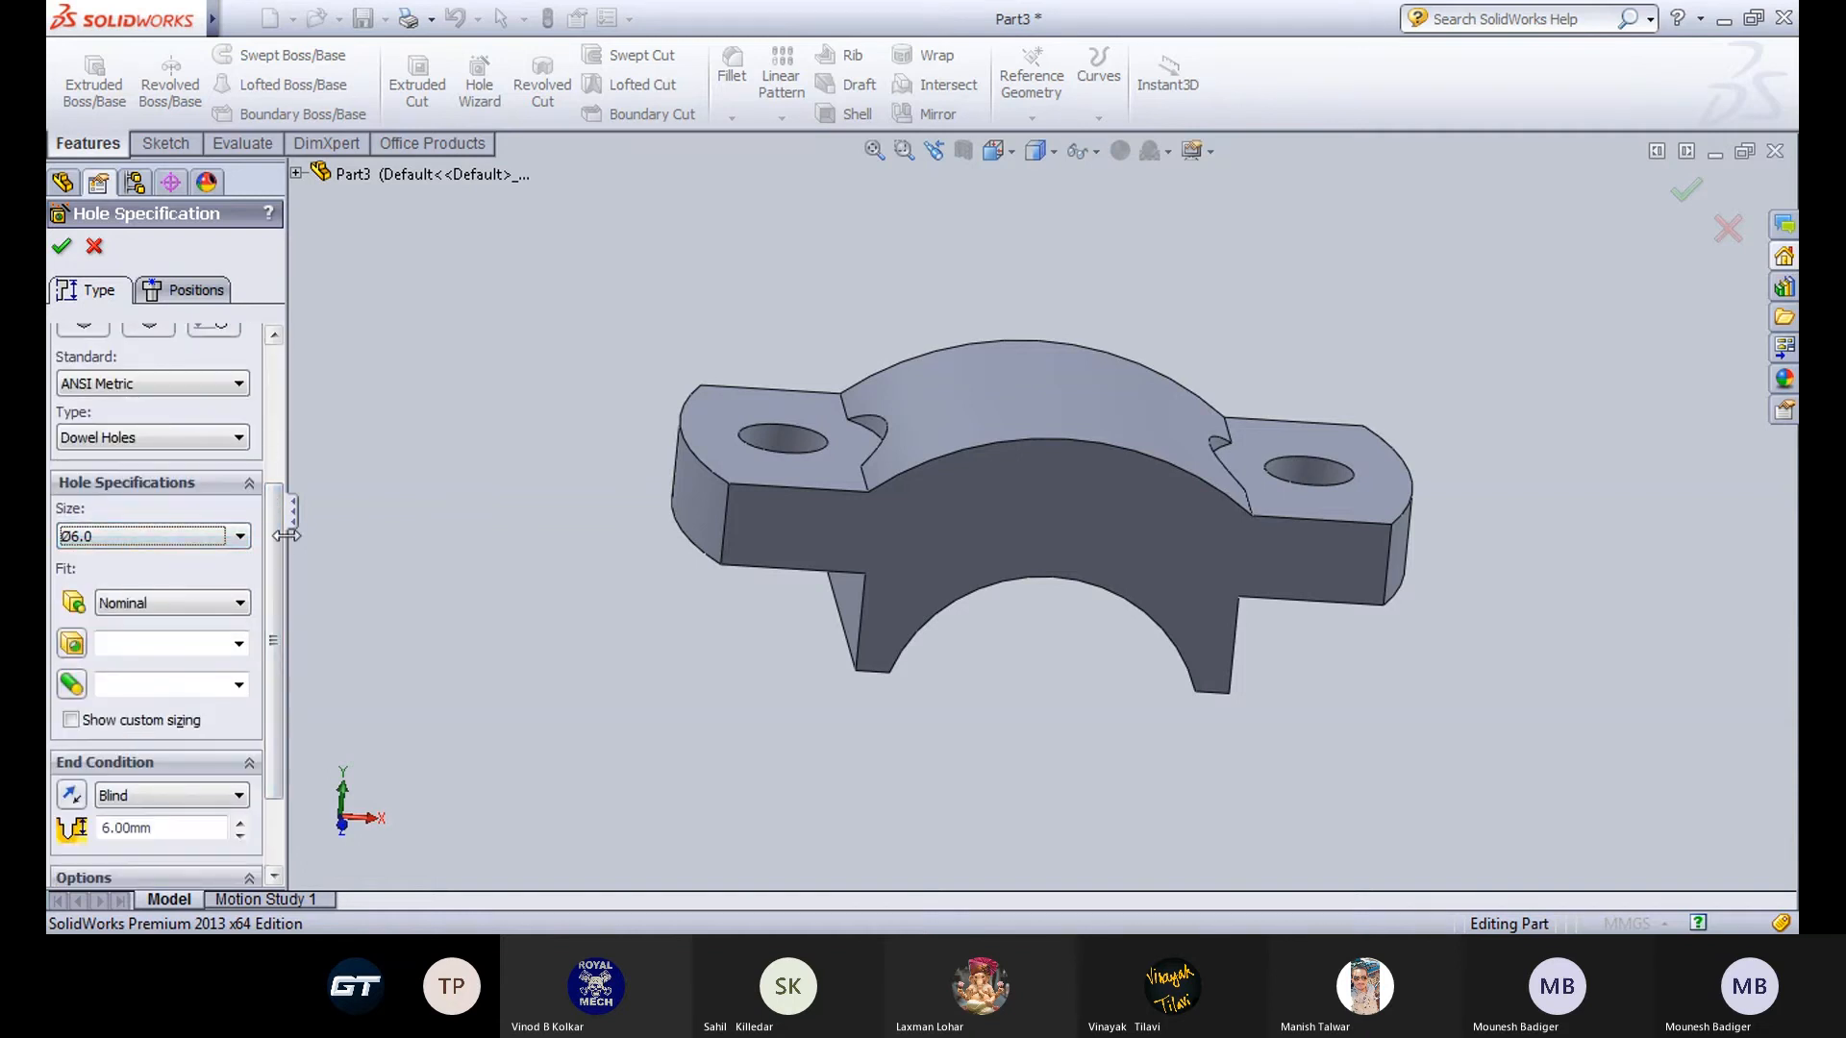
pyautogui.moveTo(275, 543); pyautogui.dragTo(271, 657)
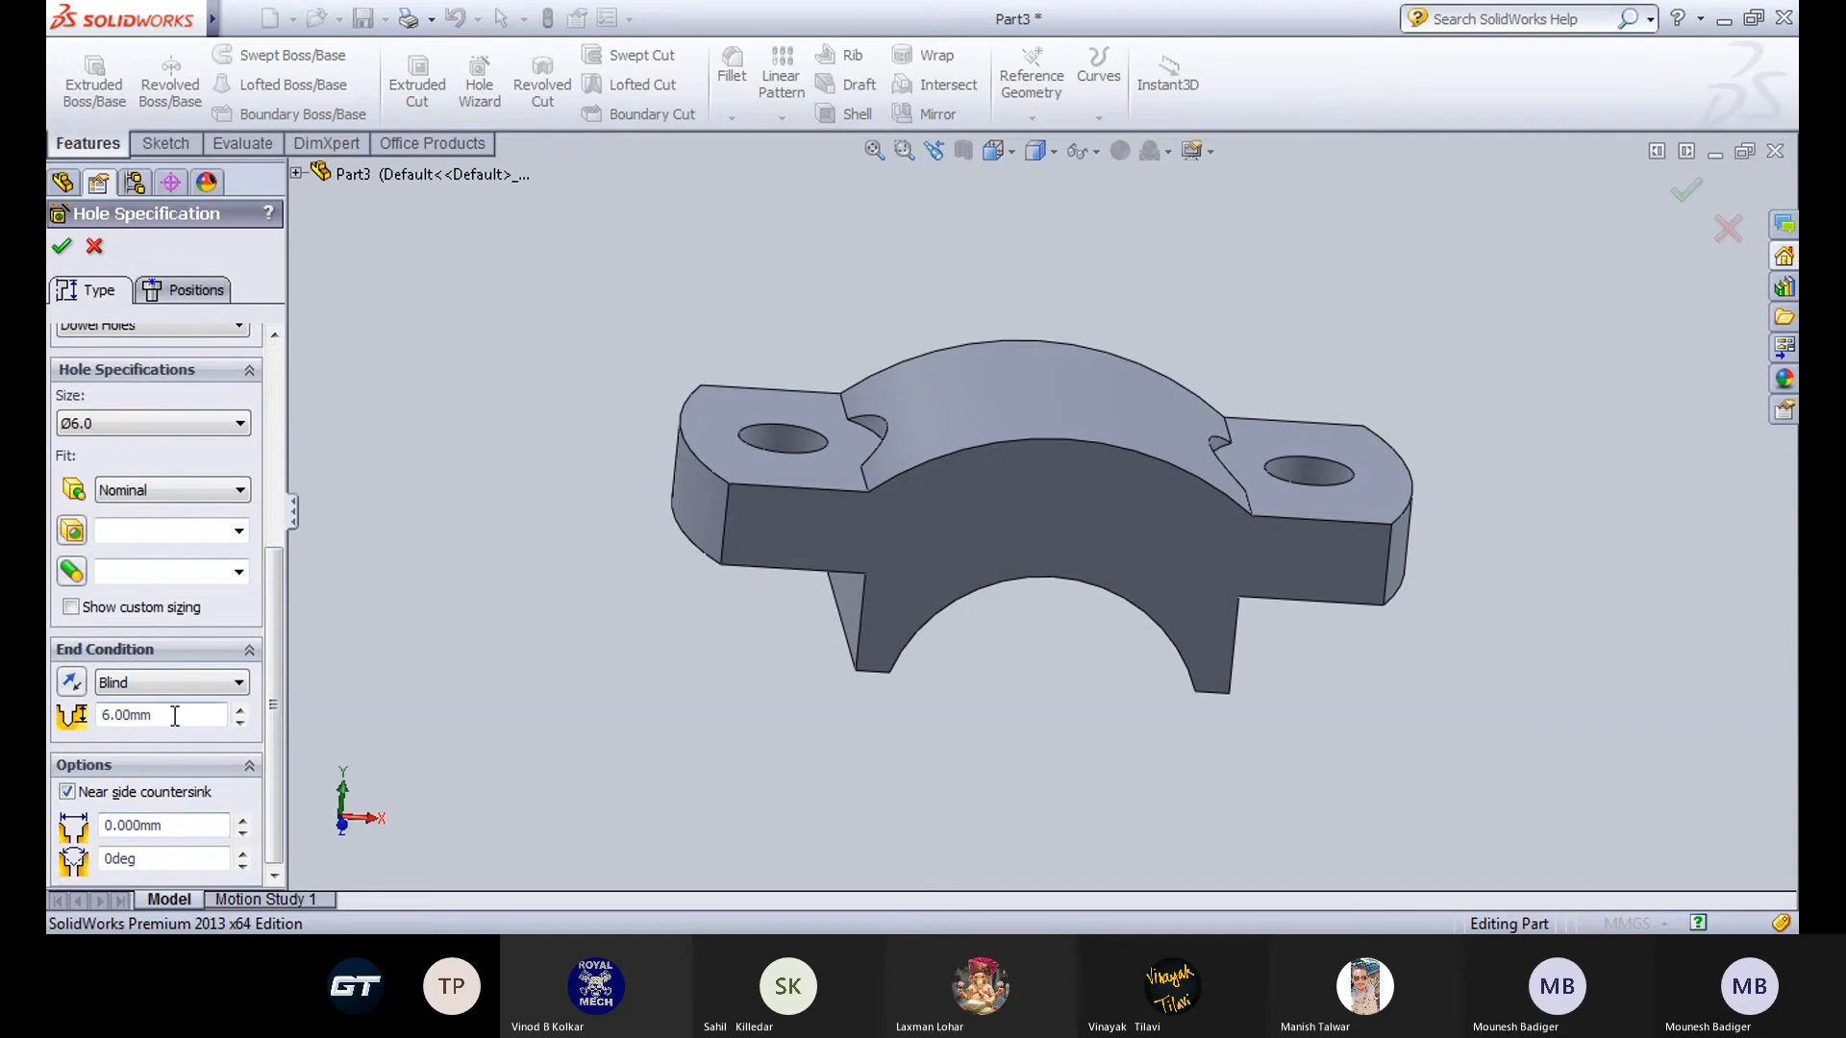
pyautogui.click(142, 608)
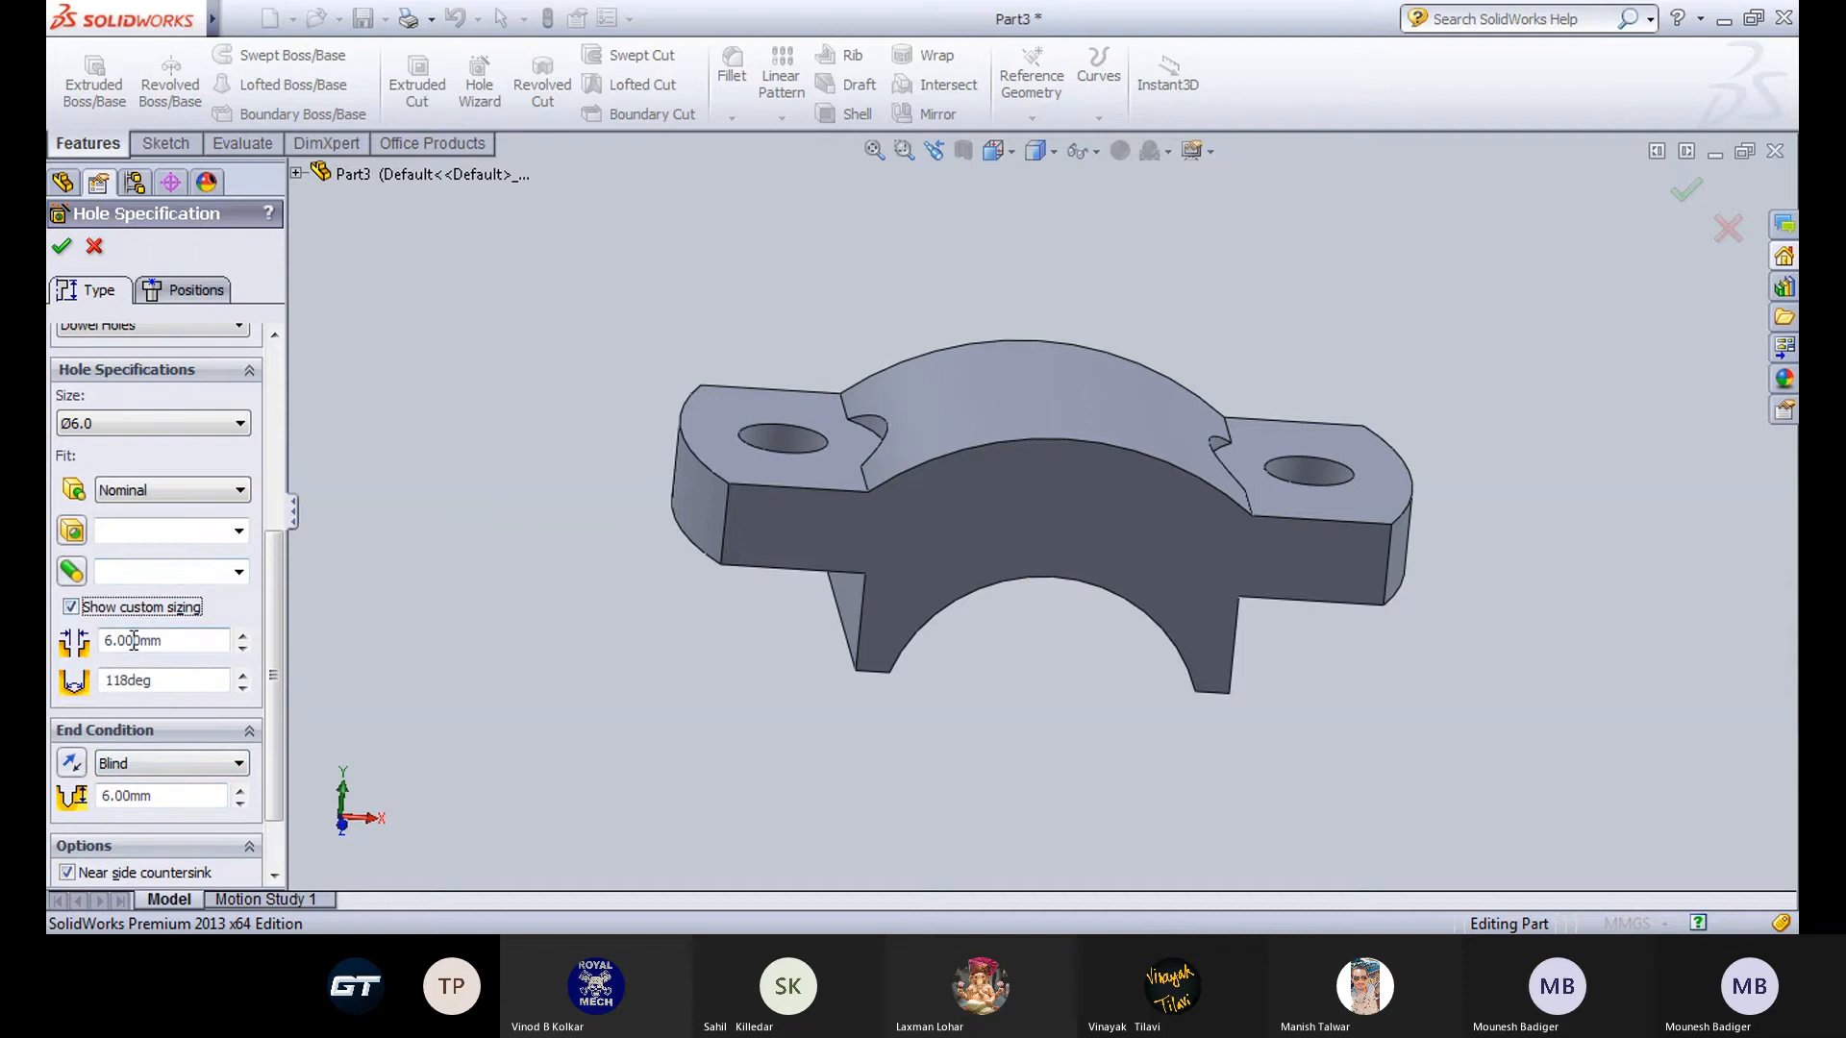
pyautogui.click(178, 639)
pyautogui.write('3')
pyautogui.click(155, 680)
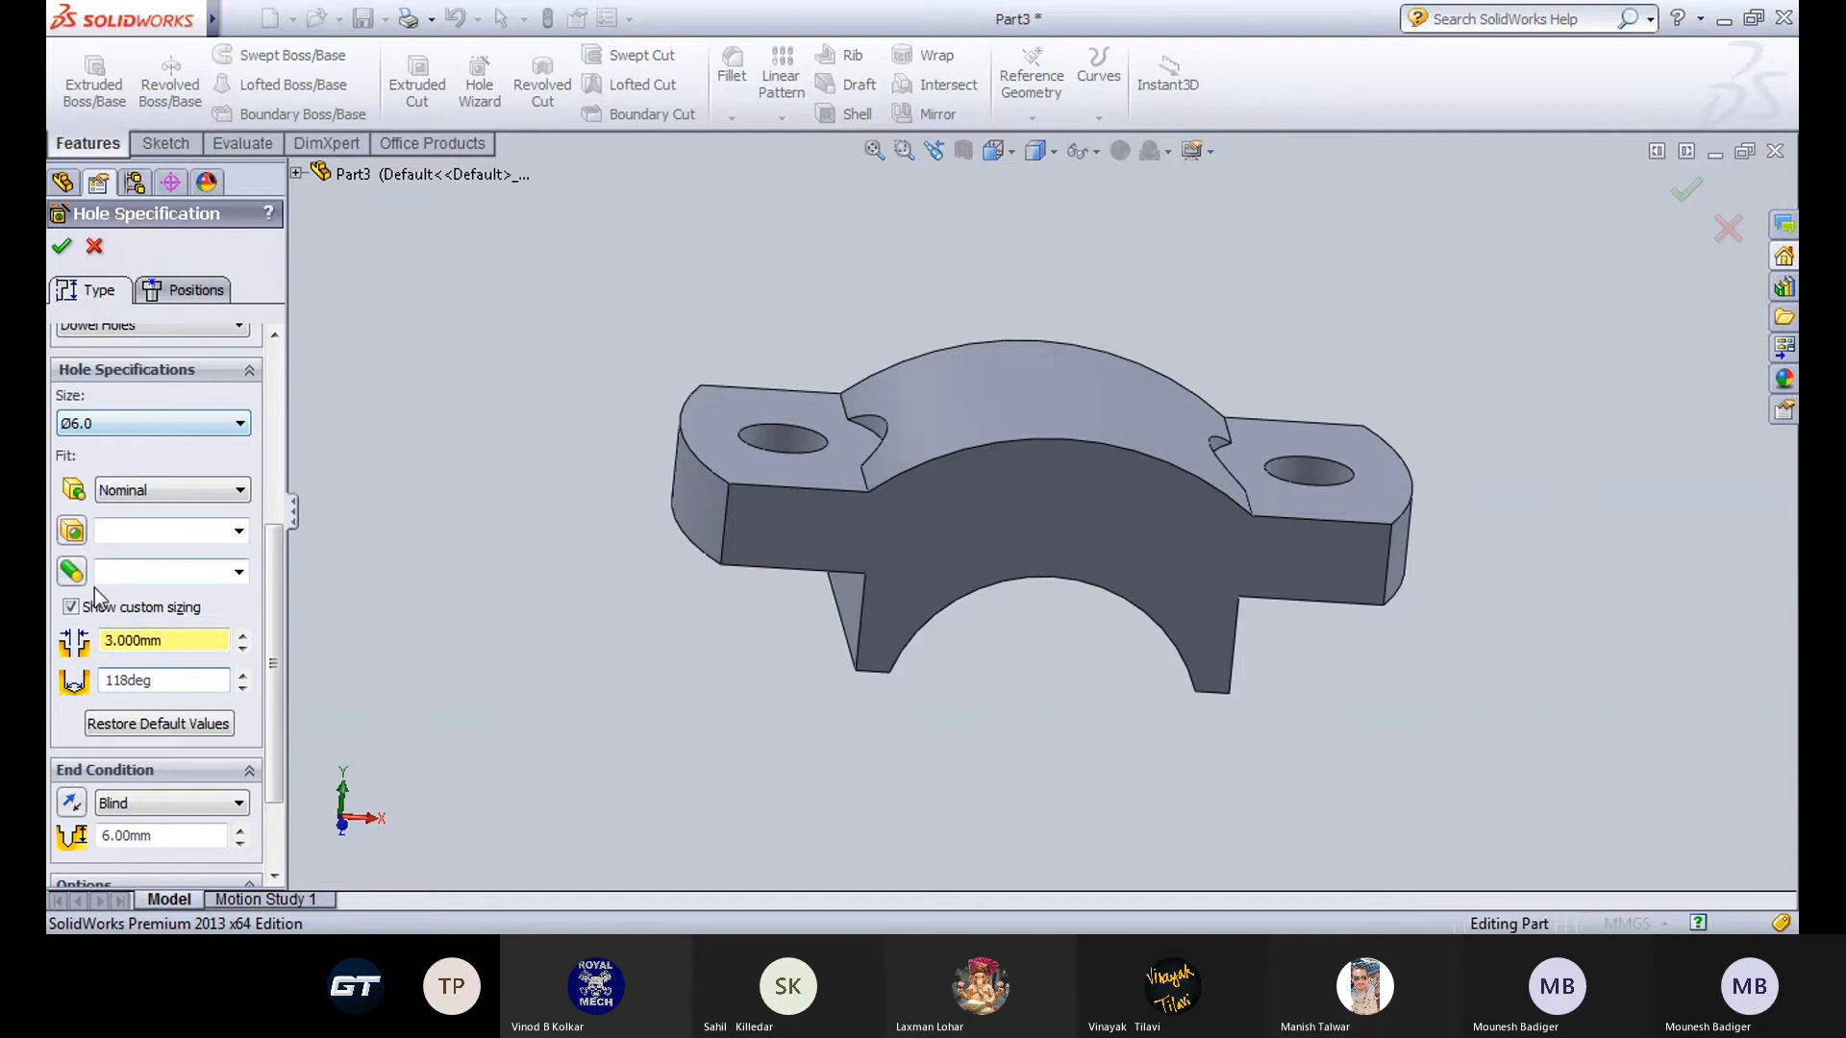
pyautogui.doubleClick(161, 681)
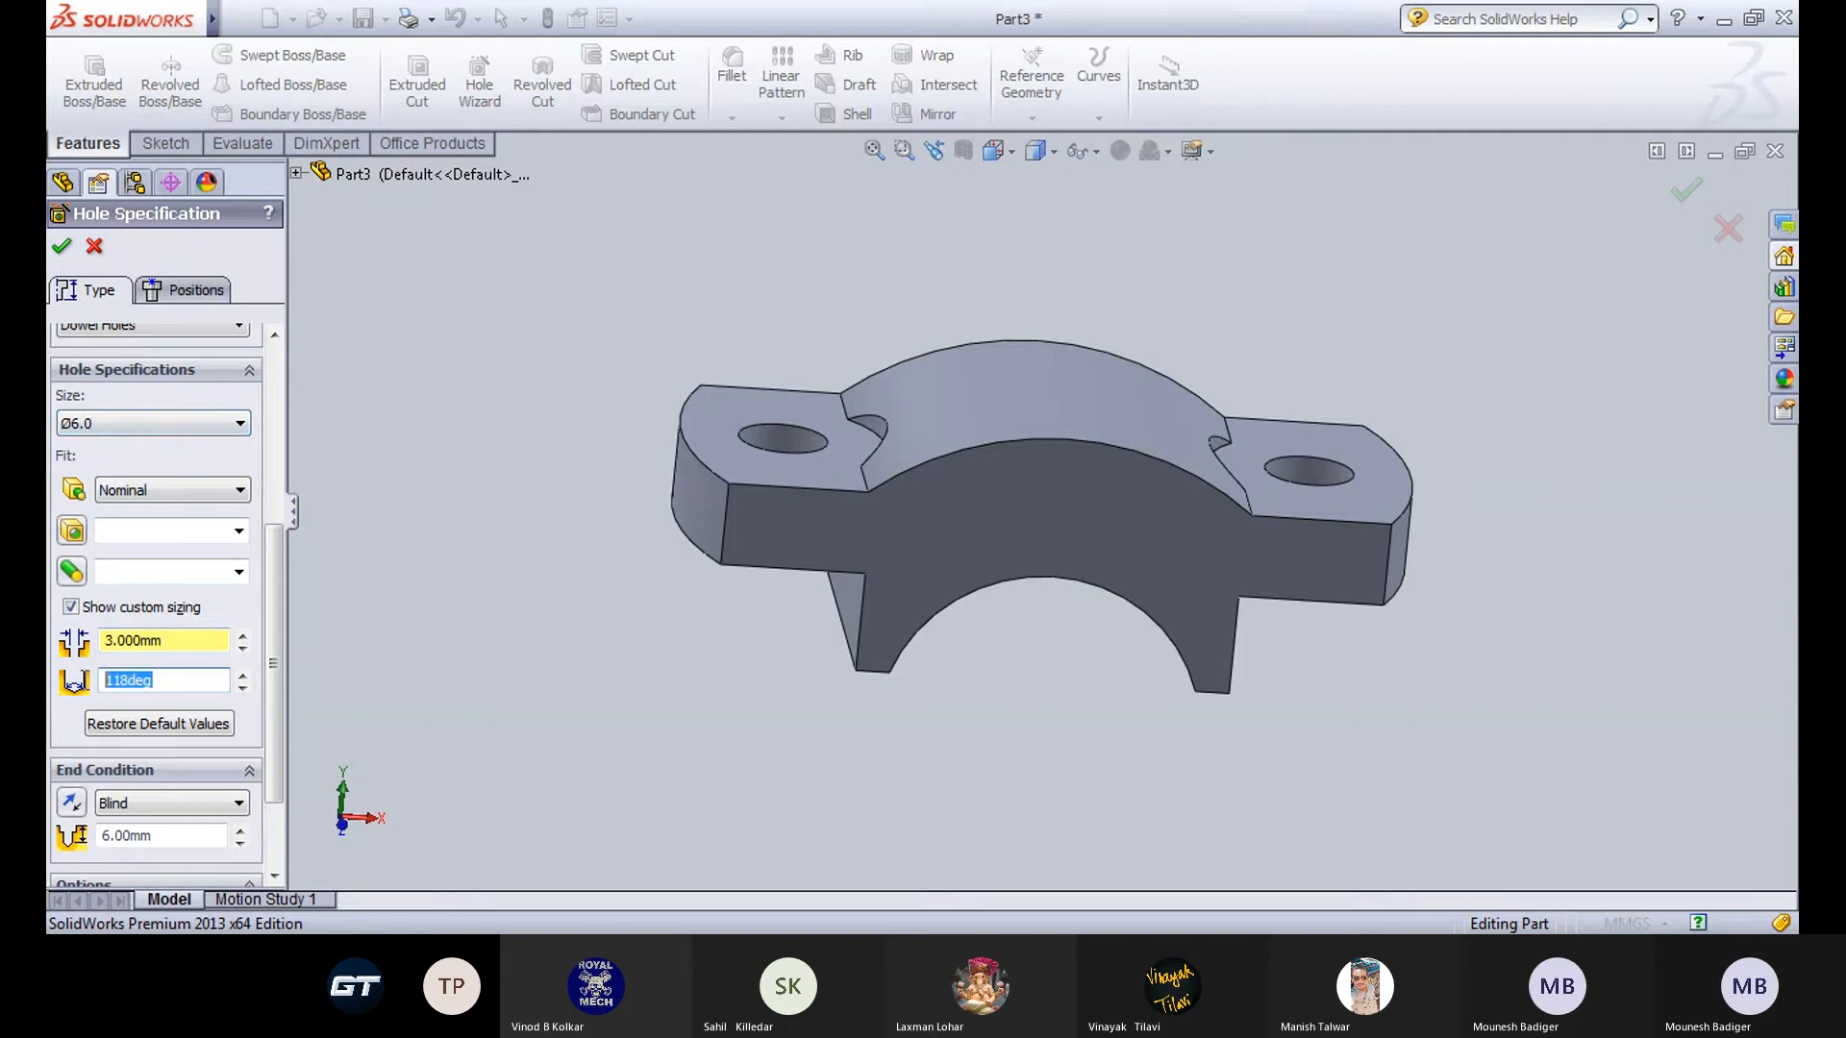
pyautogui.doubleClick(164, 834)
pyautogui.write('10')
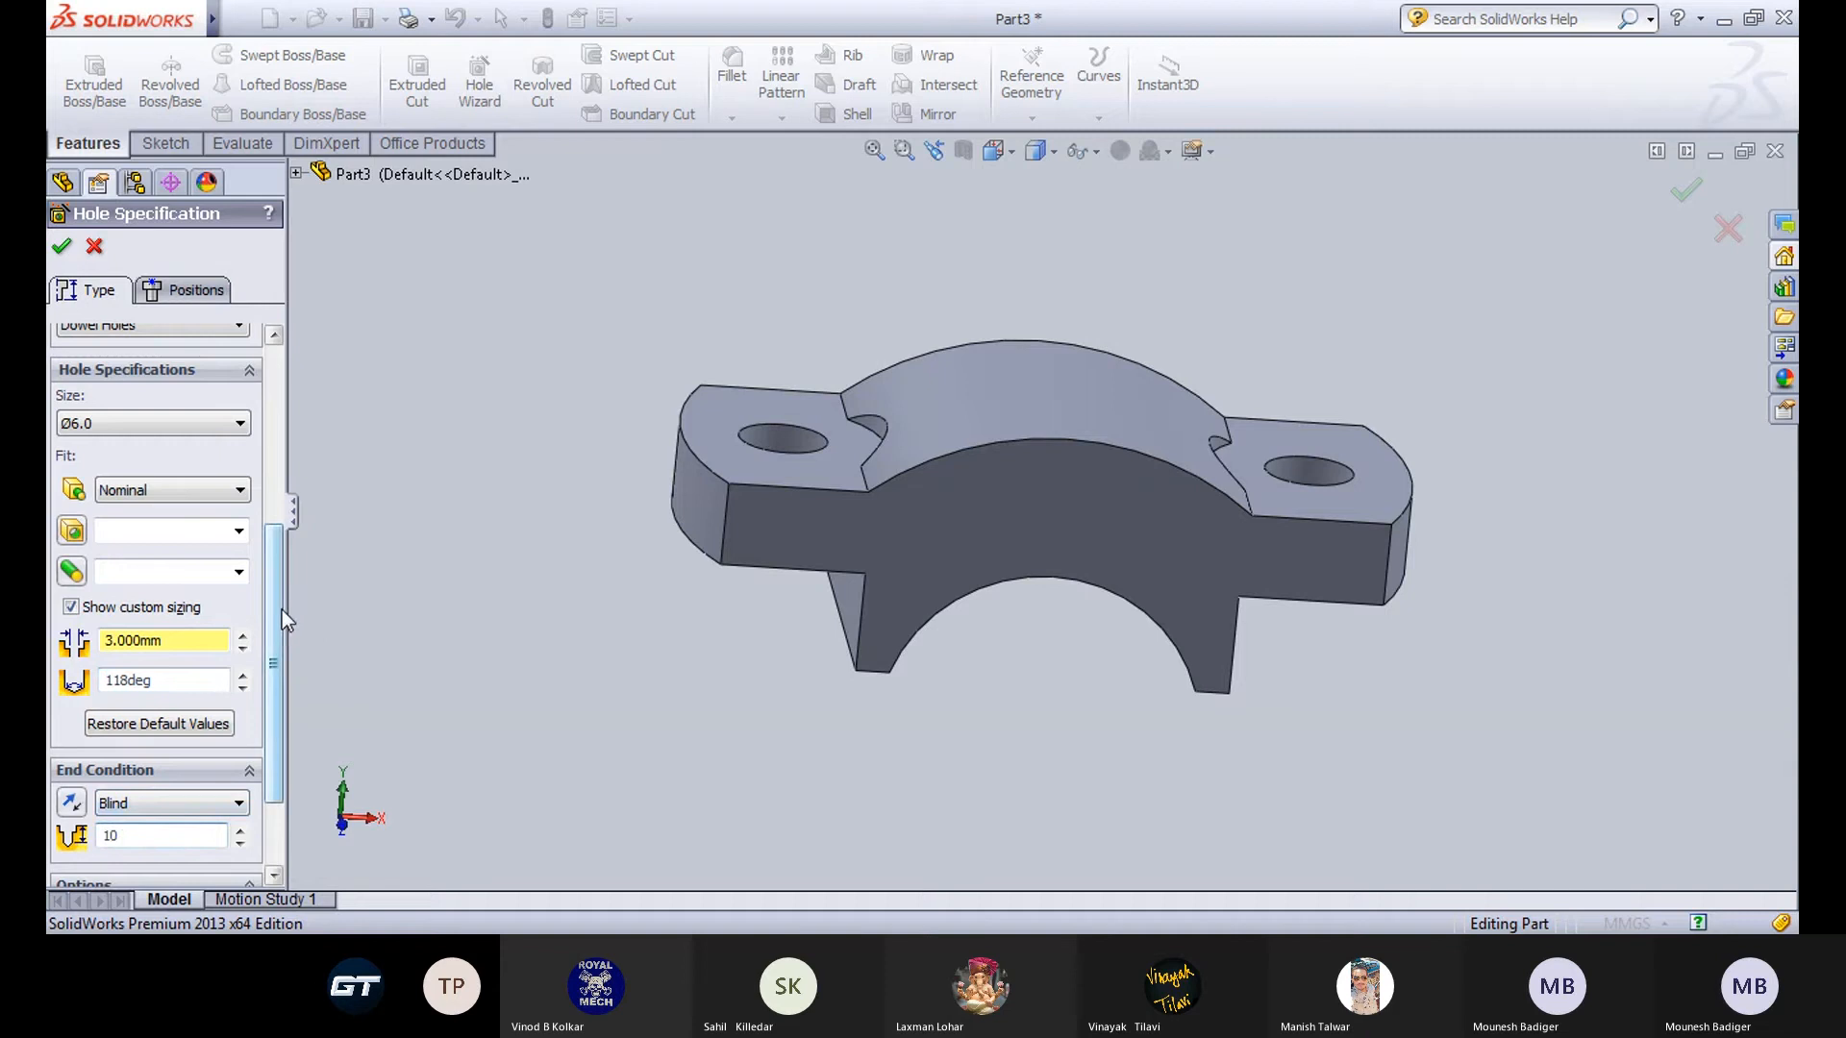
pyautogui.scroll(-3, 275, 597)
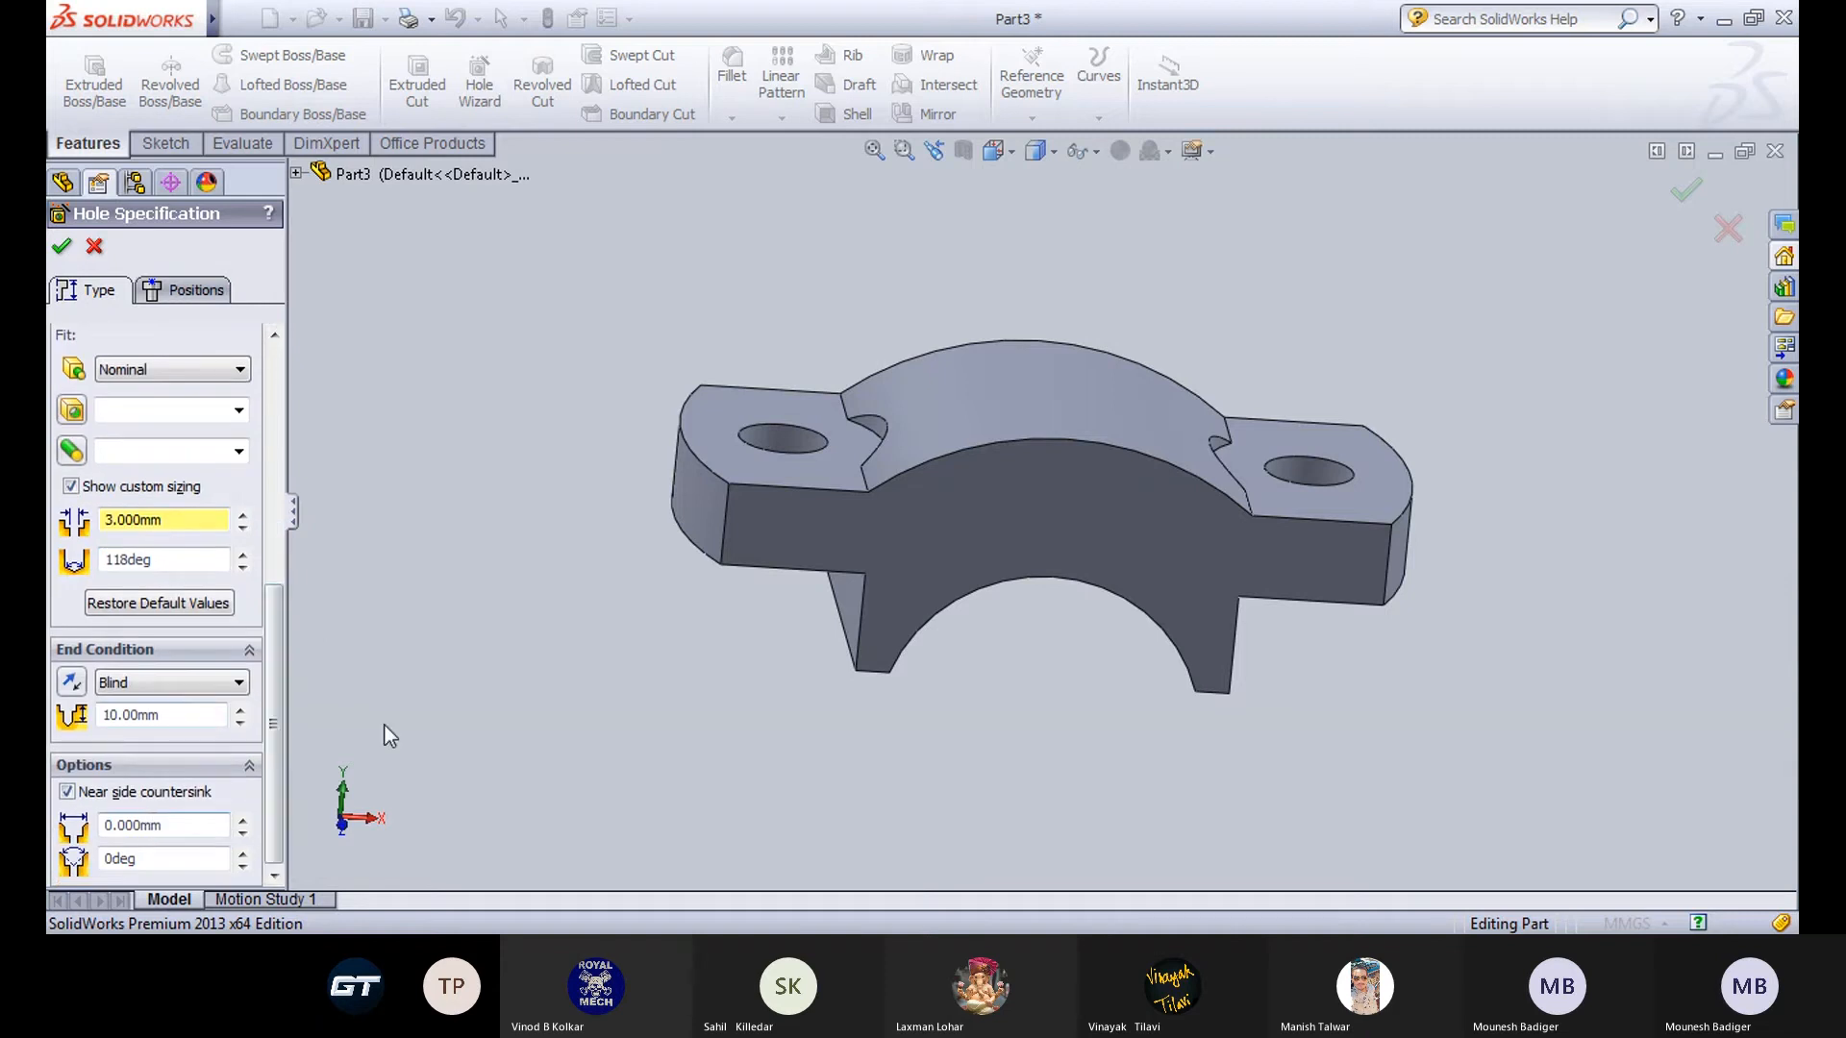
# Start a 3D sketch for the hole position and place a point on the origin in the top view.
pyautogui.click(158, 298)
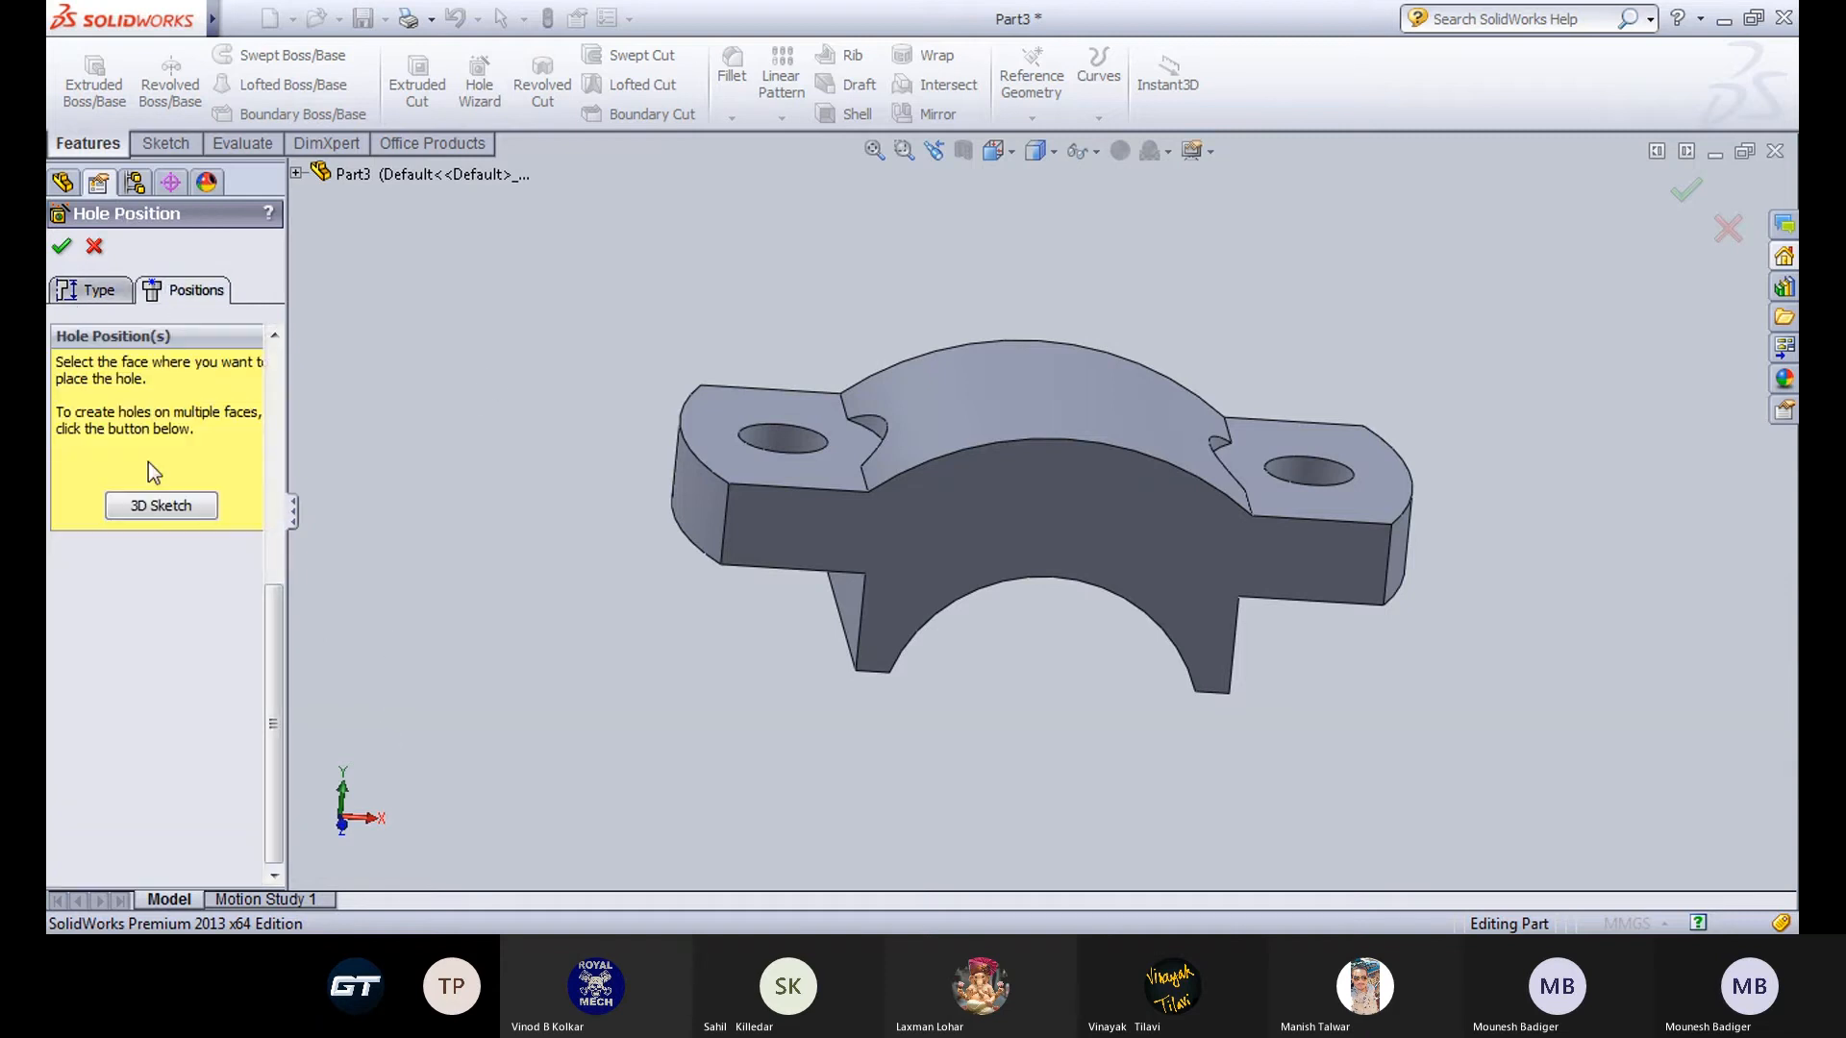
pyautogui.click(159, 507)
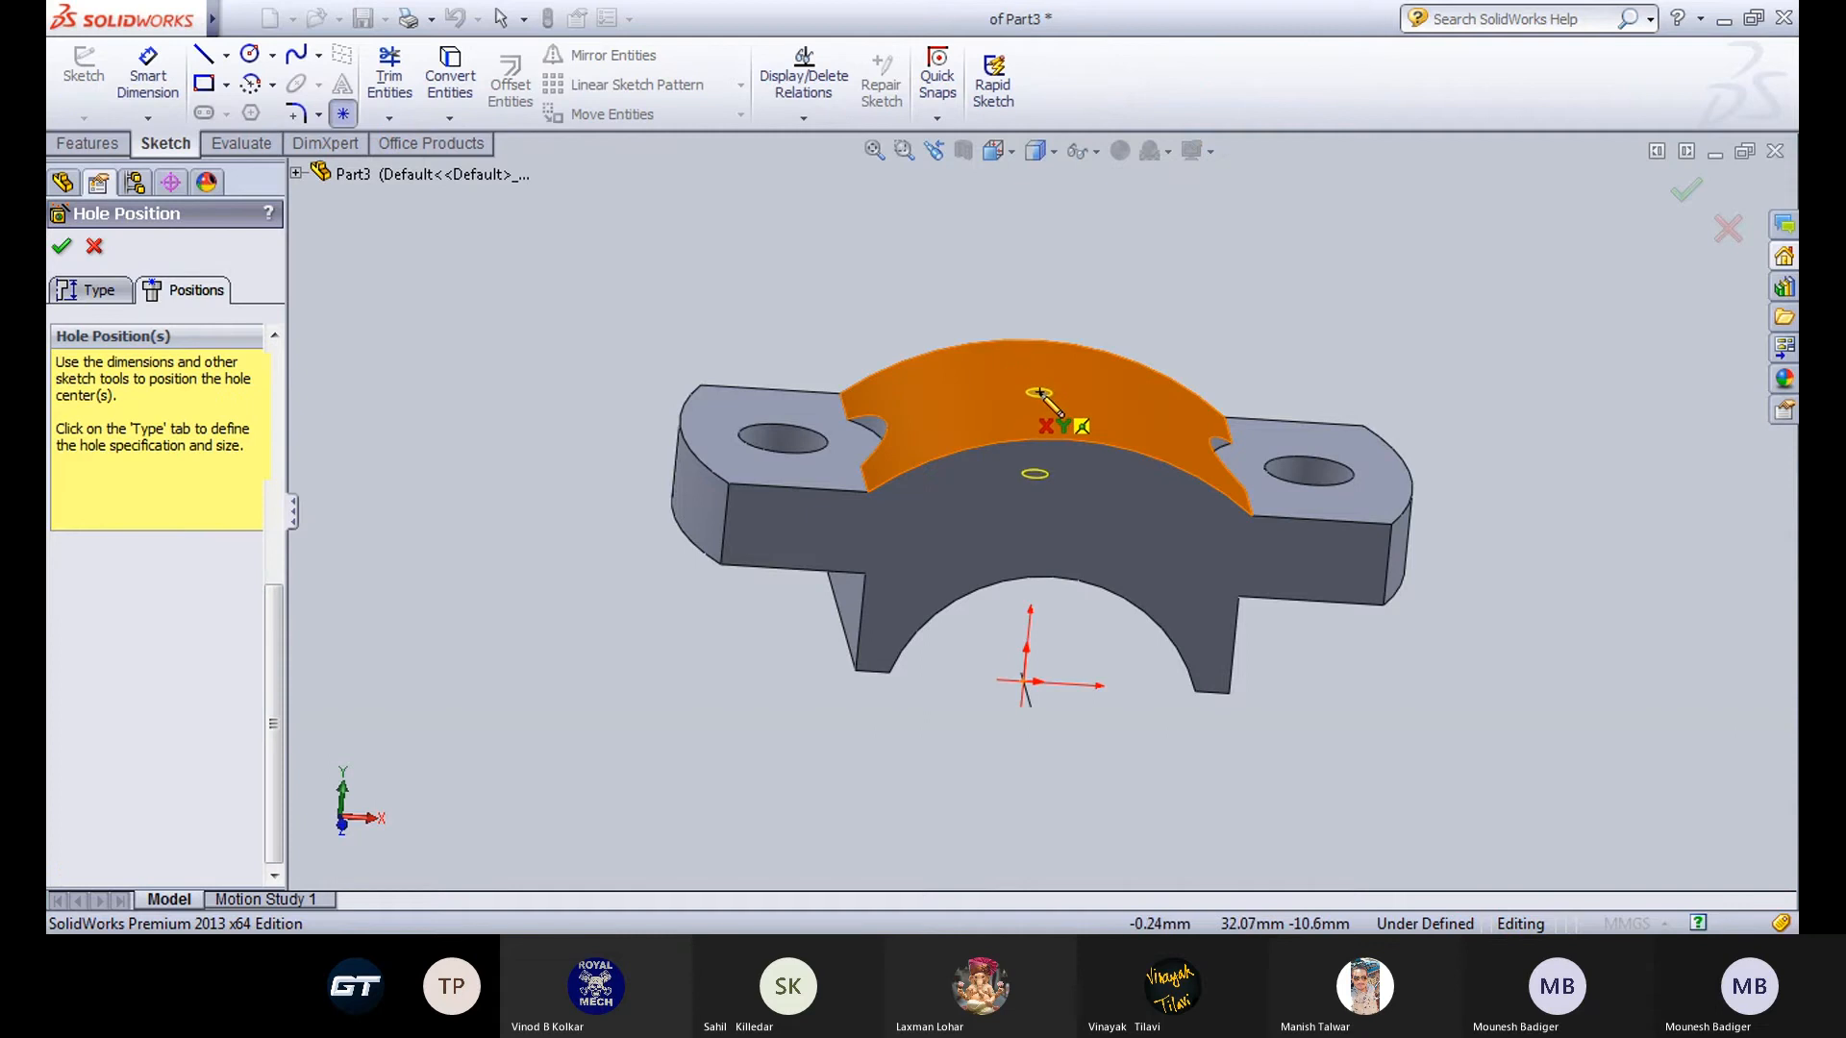
pyautogui.moveTo(1041, 396); pyautogui.dragTo(1039, 280, button='middle')
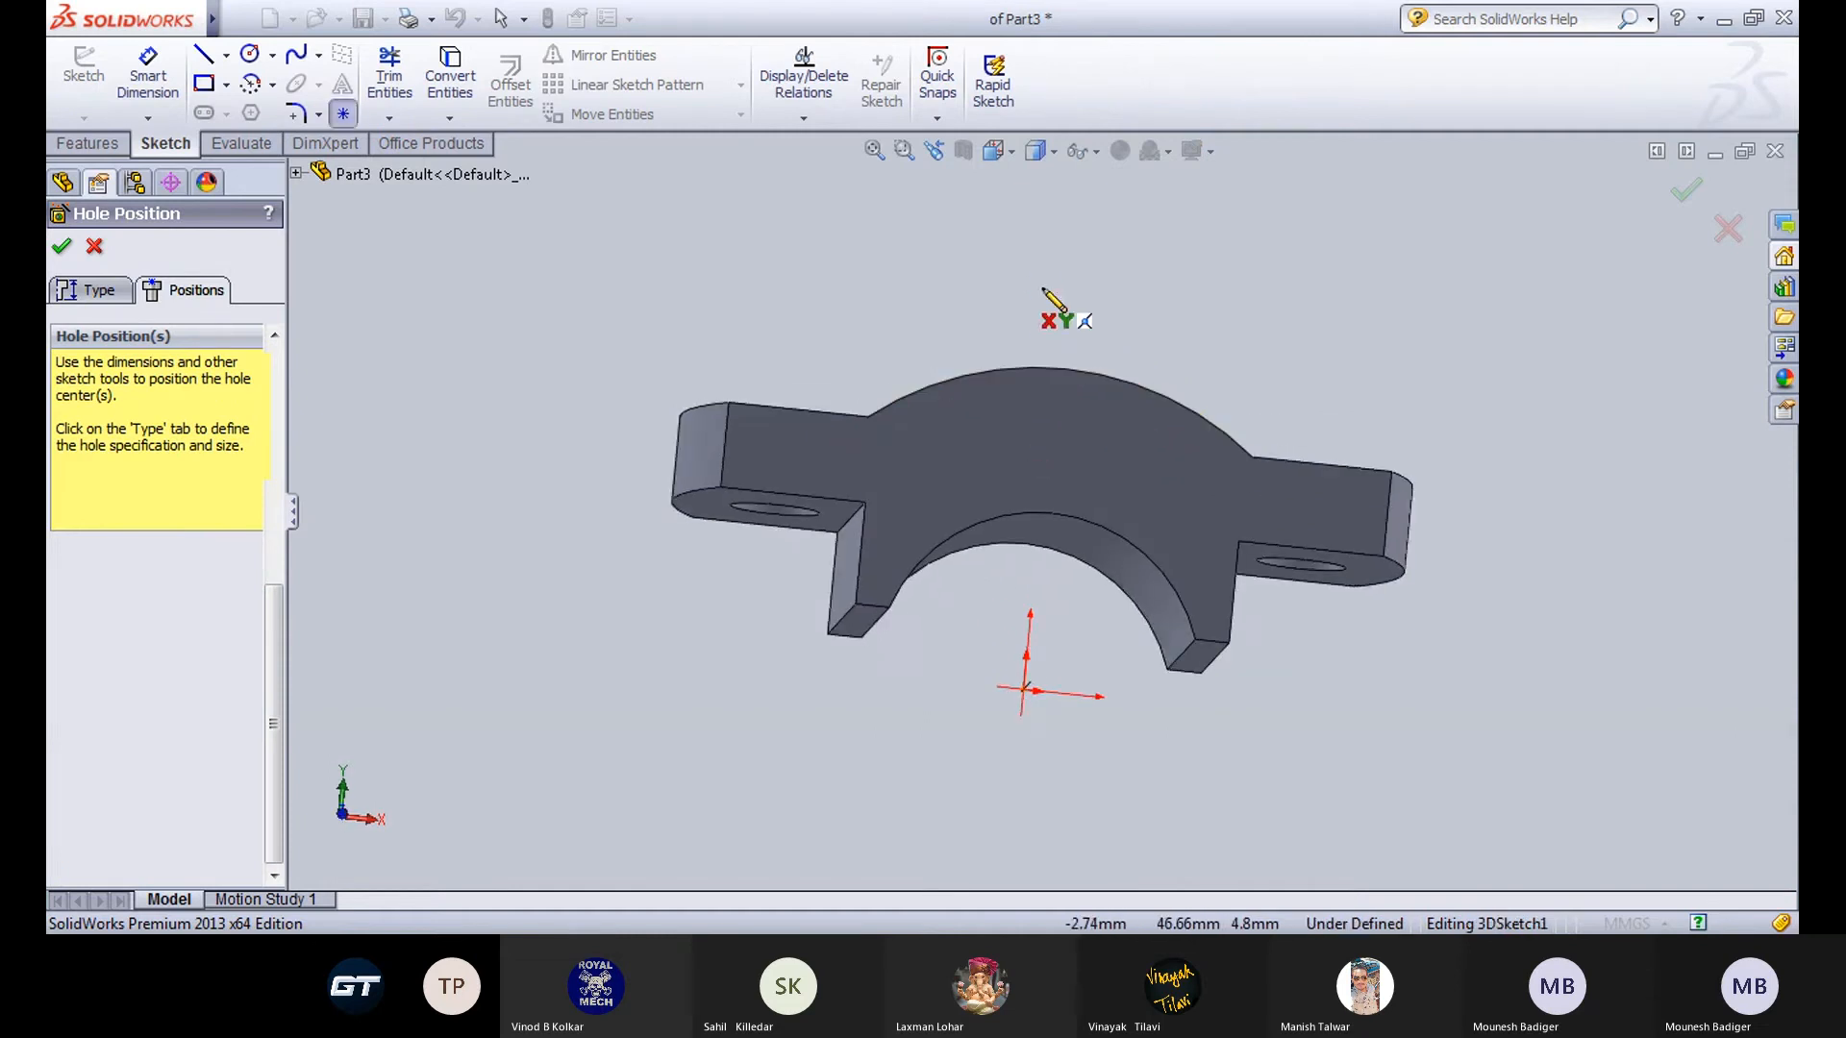
pyautogui.click(1016, 158)
pyautogui.click(1130, 279)
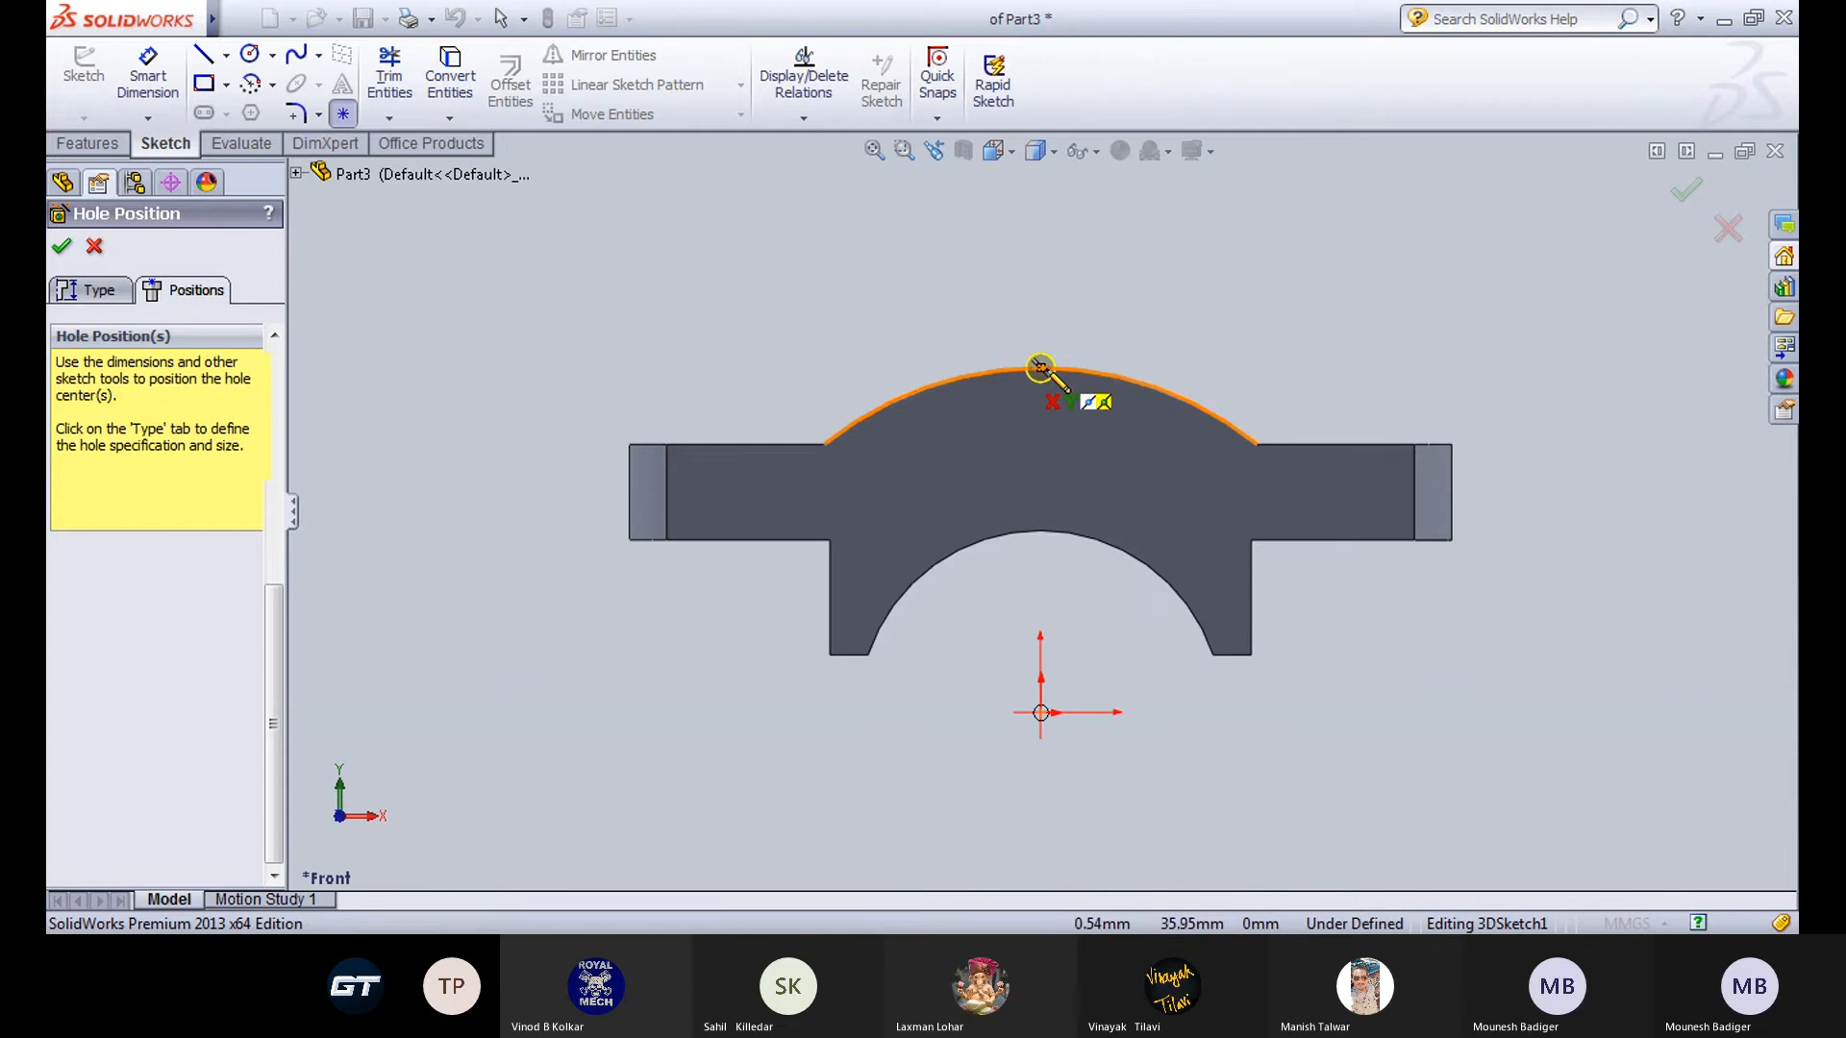
pyautogui.moveTo(1040, 368); pyautogui.dragTo(1038, 447, button='middle')
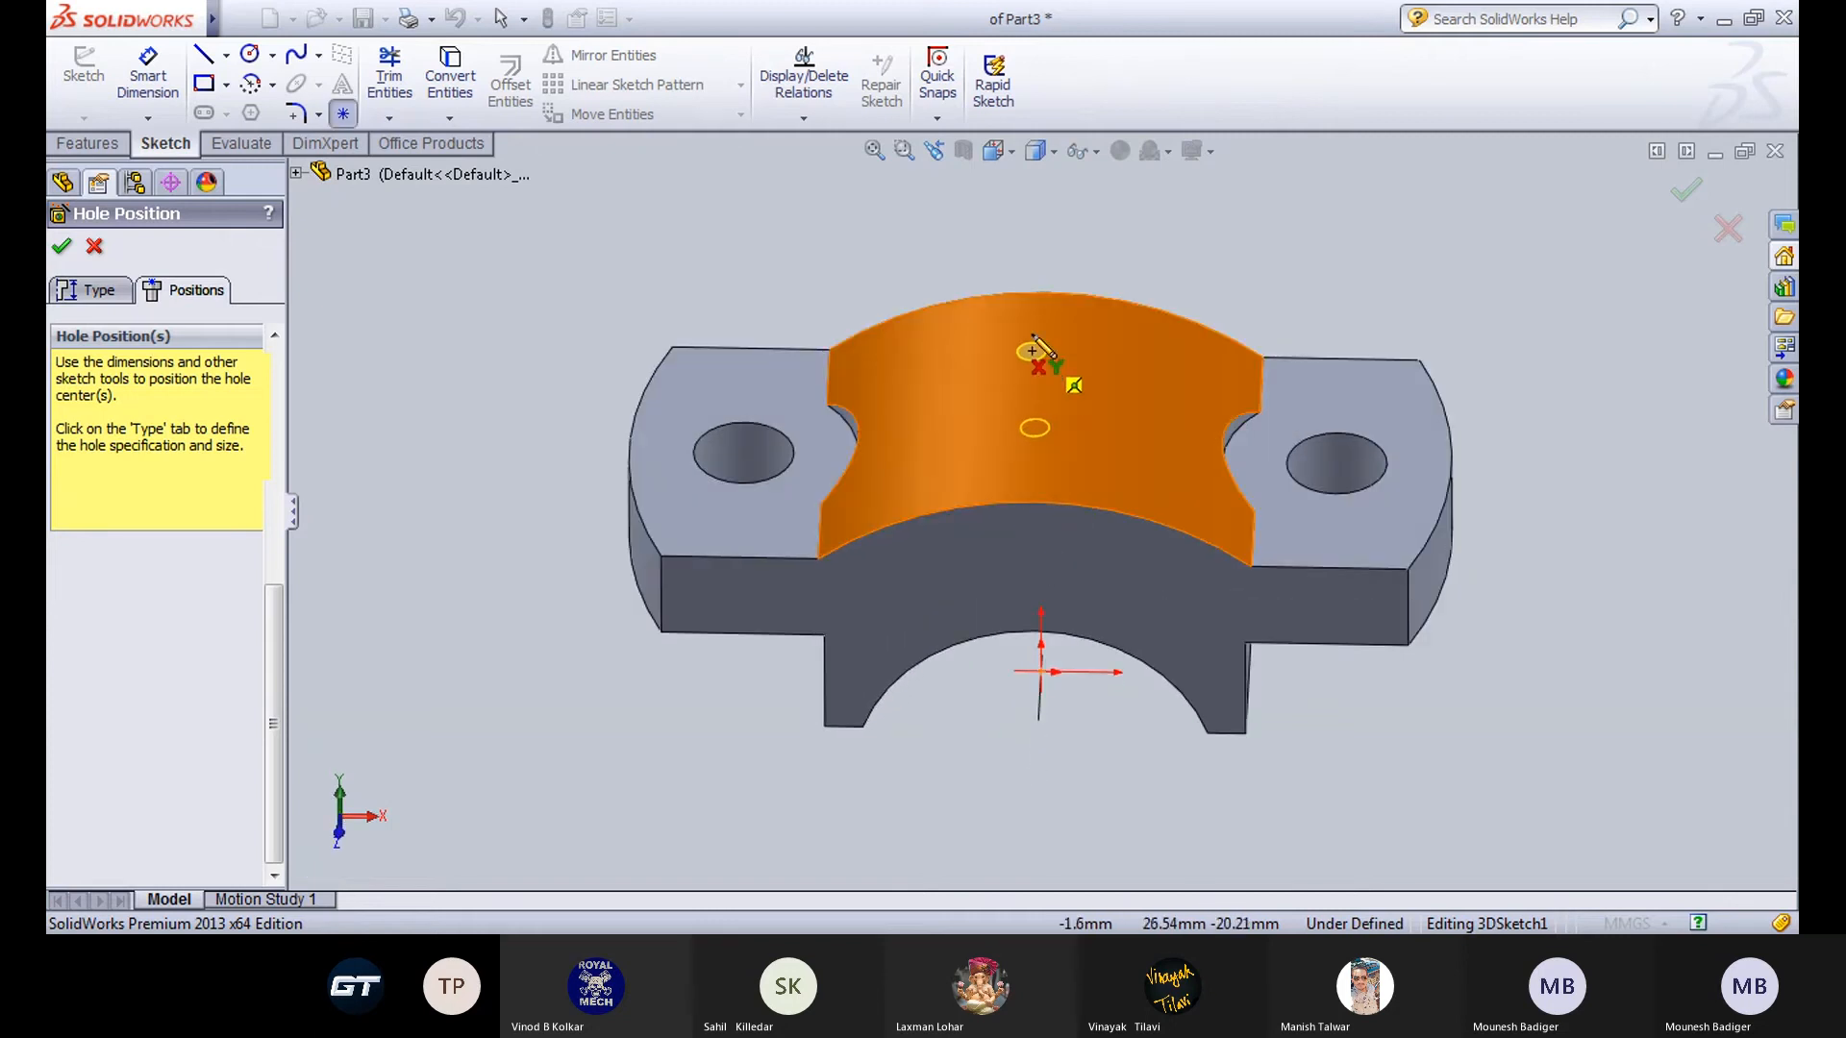
pyautogui.click(1000, 152)
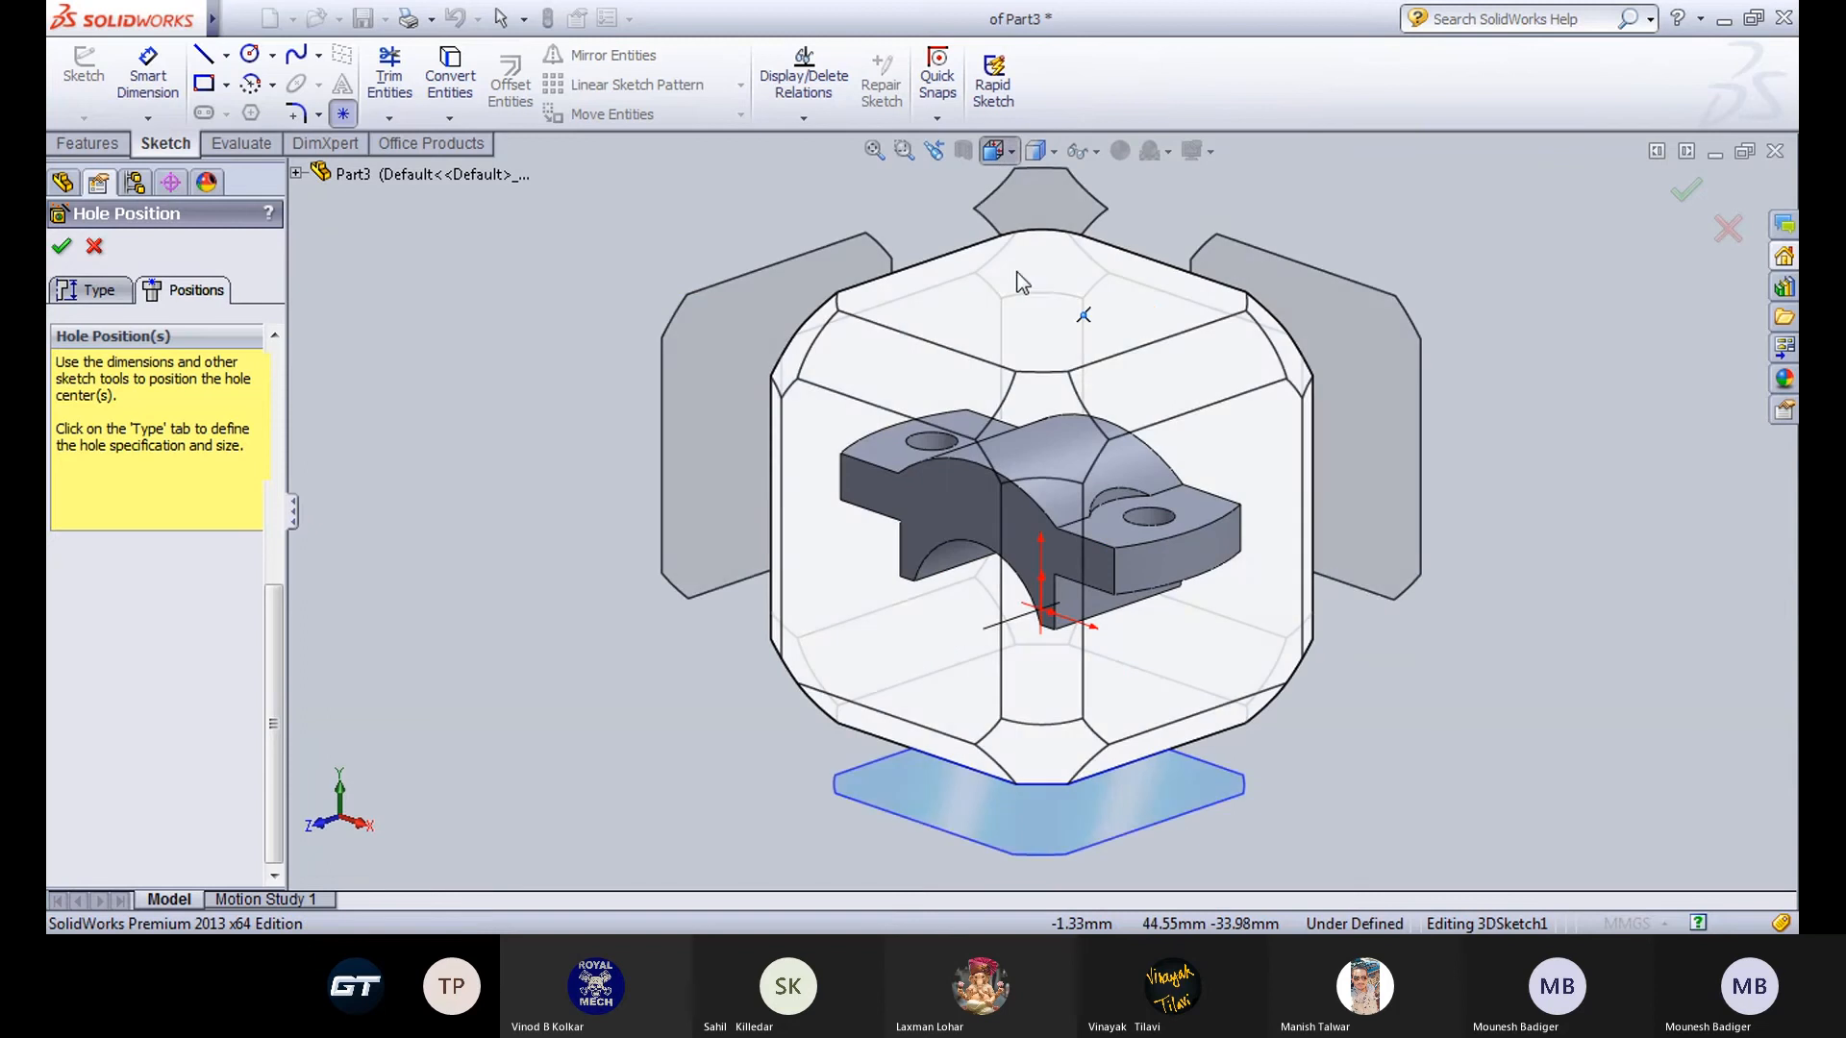
pyautogui.click(1025, 208)
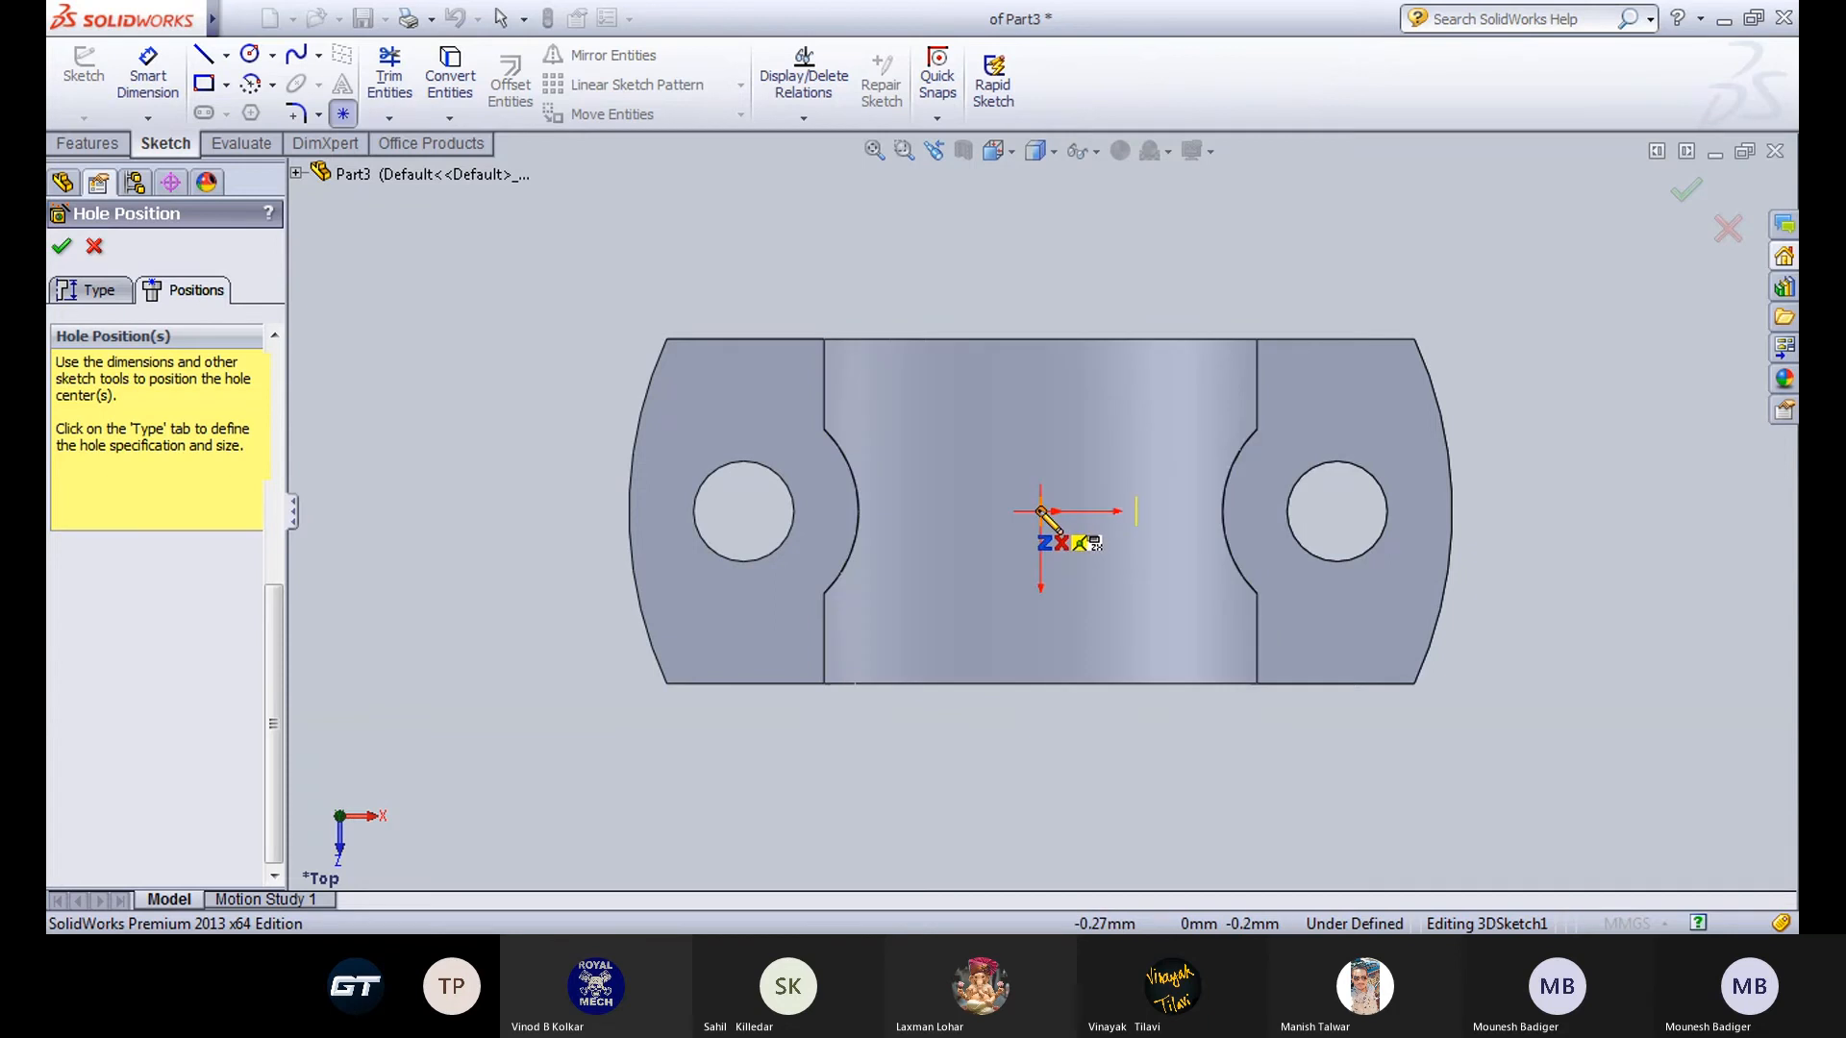
pyautogui.click(1040, 511)
# Place the hole centre on the crown's curved face, just behind the origin in the top view.
pyautogui.moveTo(1051, 812); pyautogui.dragTo(1023, 444, button='middle')
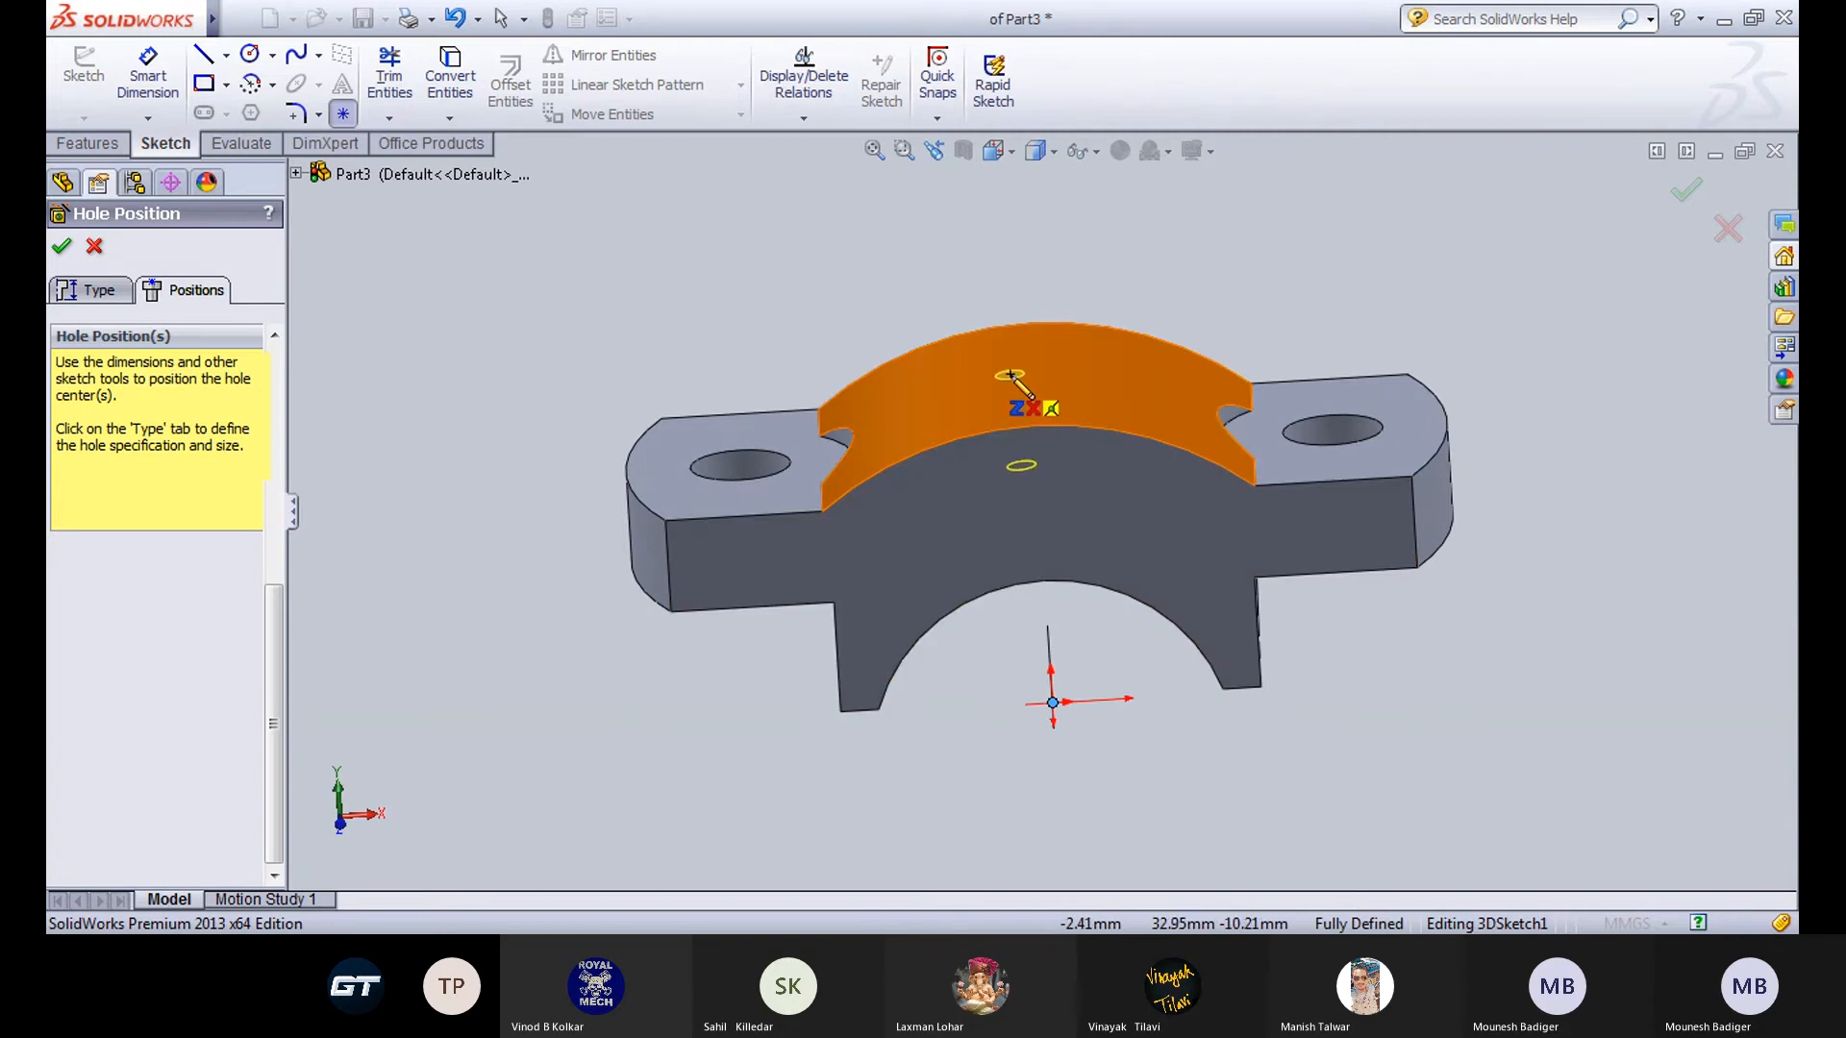
pyautogui.moveTo(1009, 375); pyautogui.dragTo(1028, 399, button='middle')
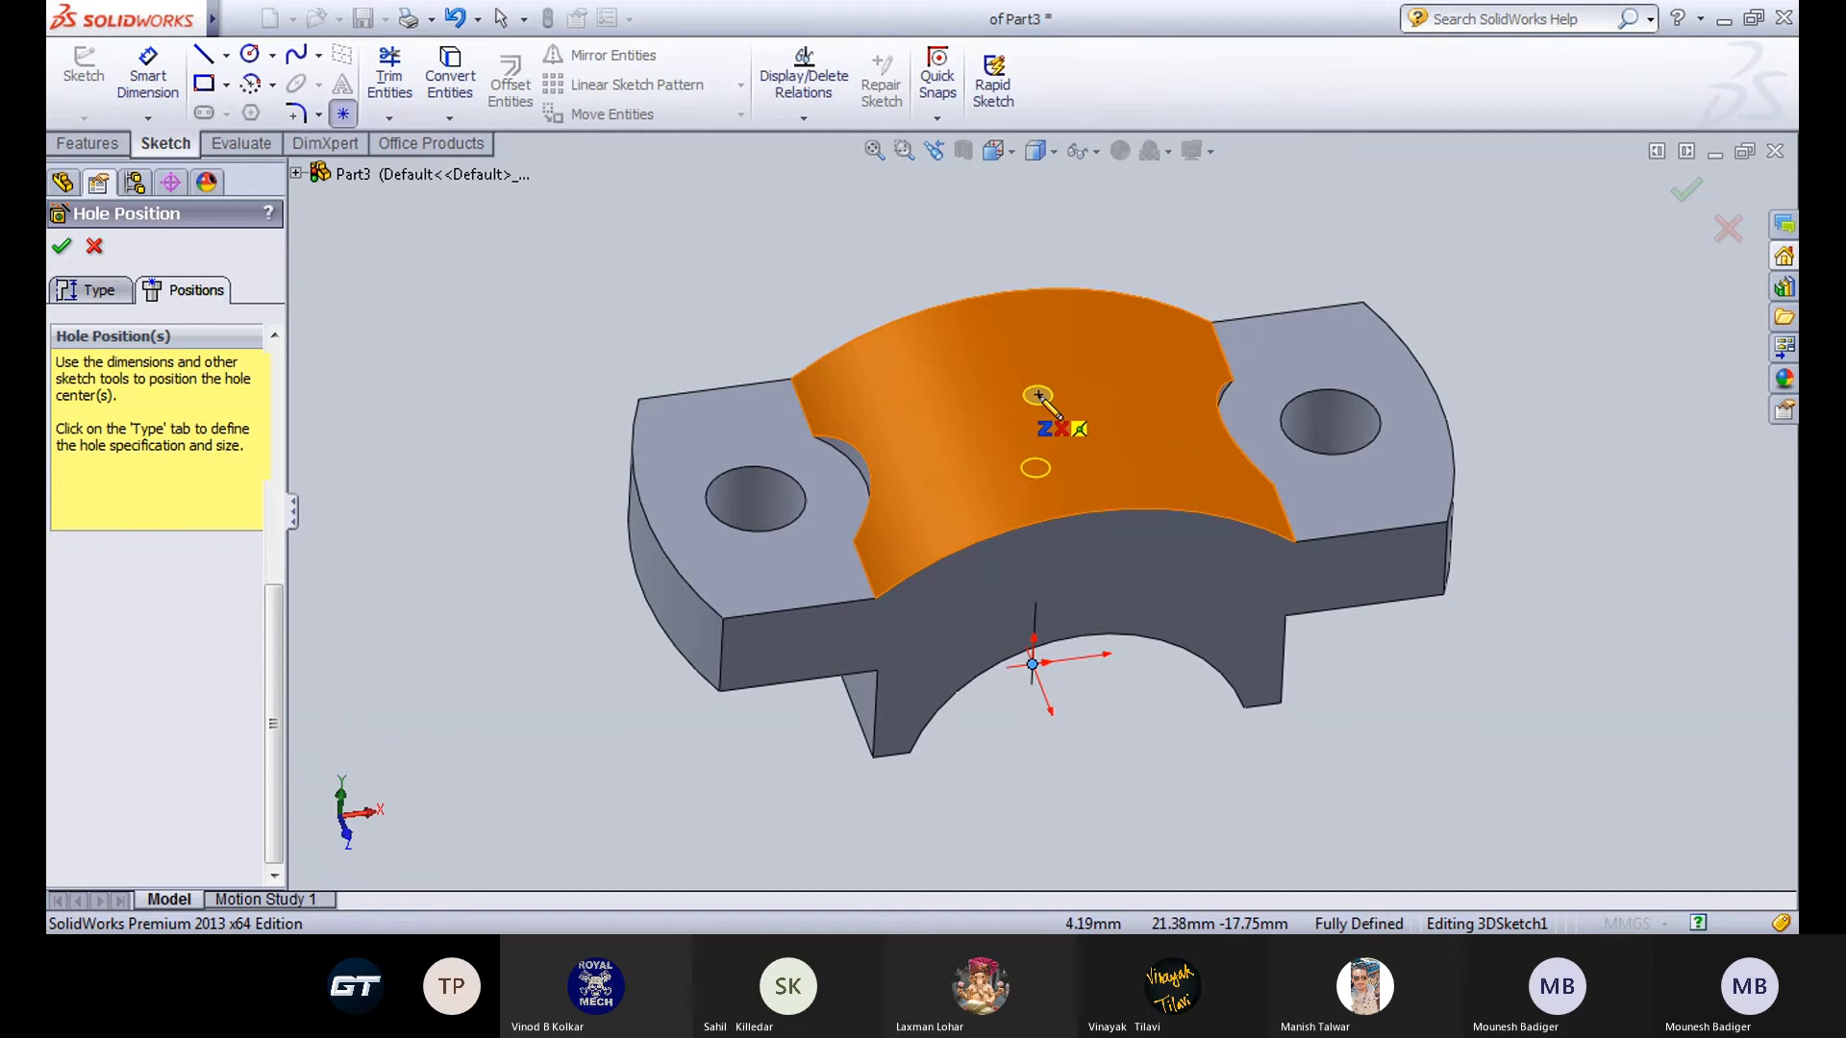
pyautogui.moveTo(1038, 395); pyautogui.dragTo(1038, 452, button='middle')
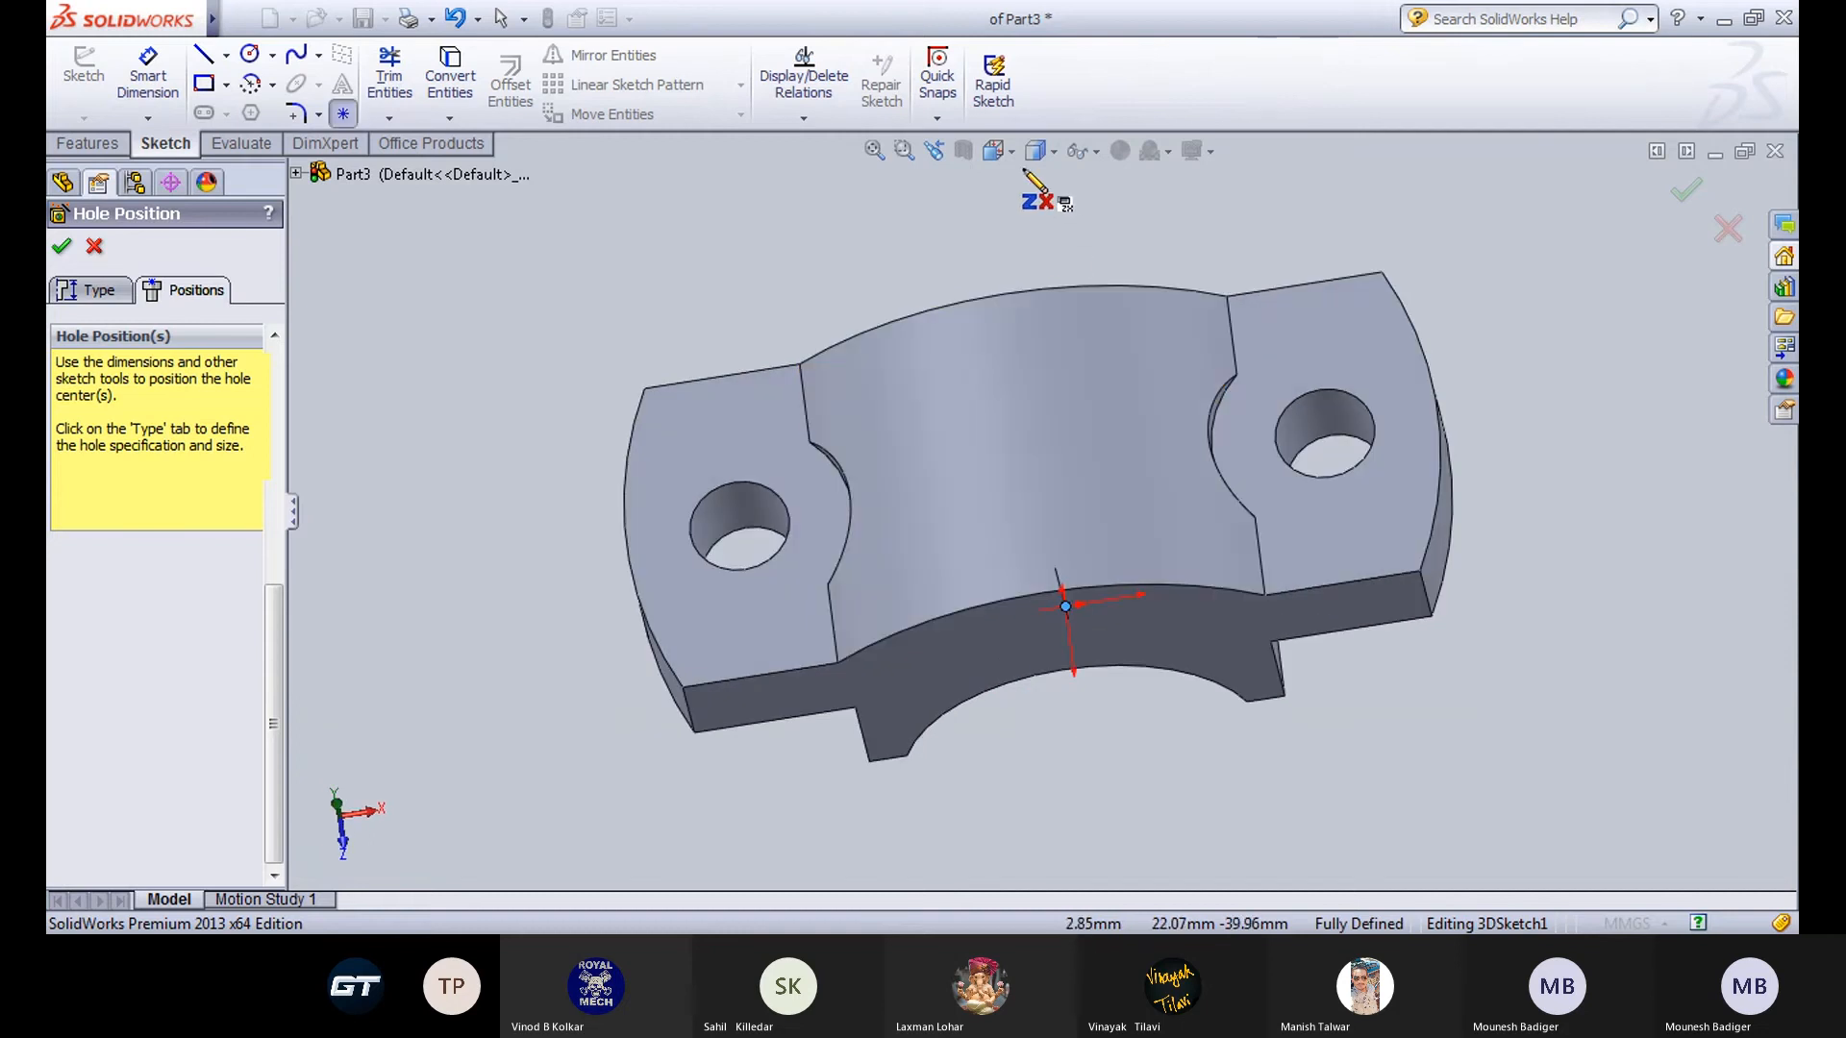
pyautogui.click(1011, 154)
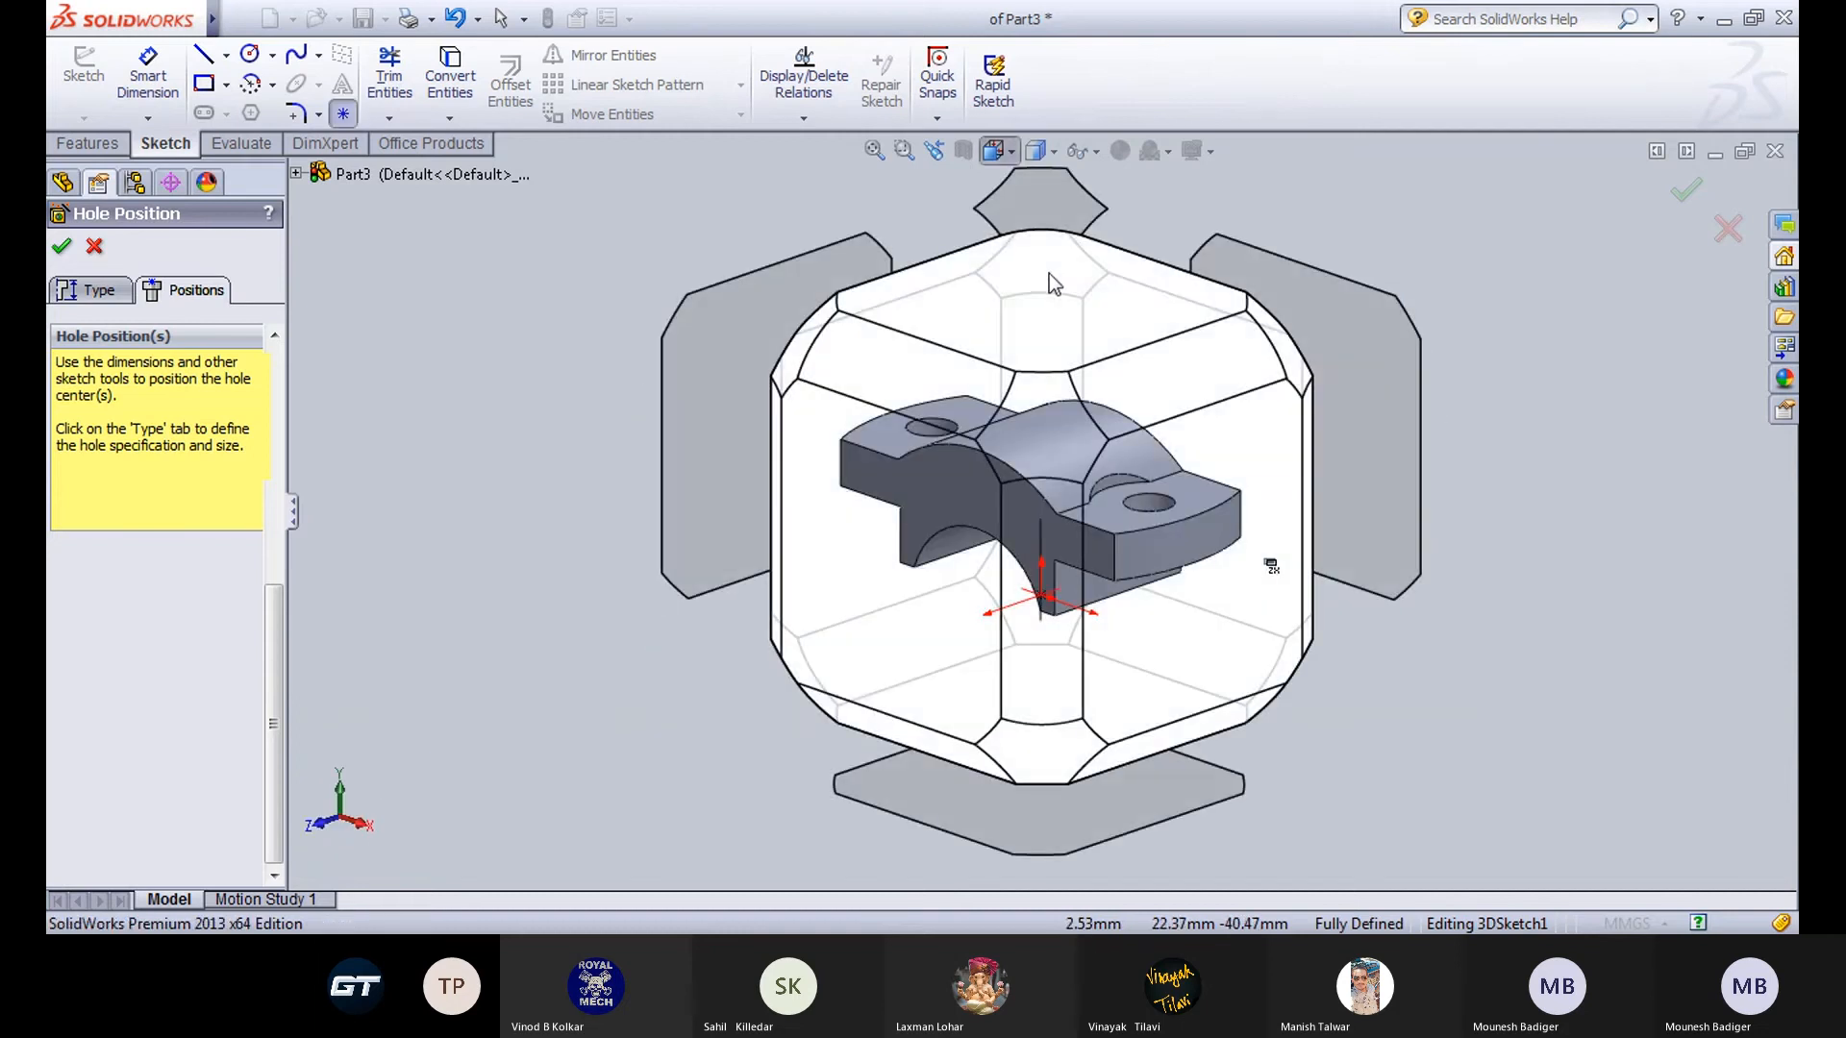
pyautogui.click(1030, 205)
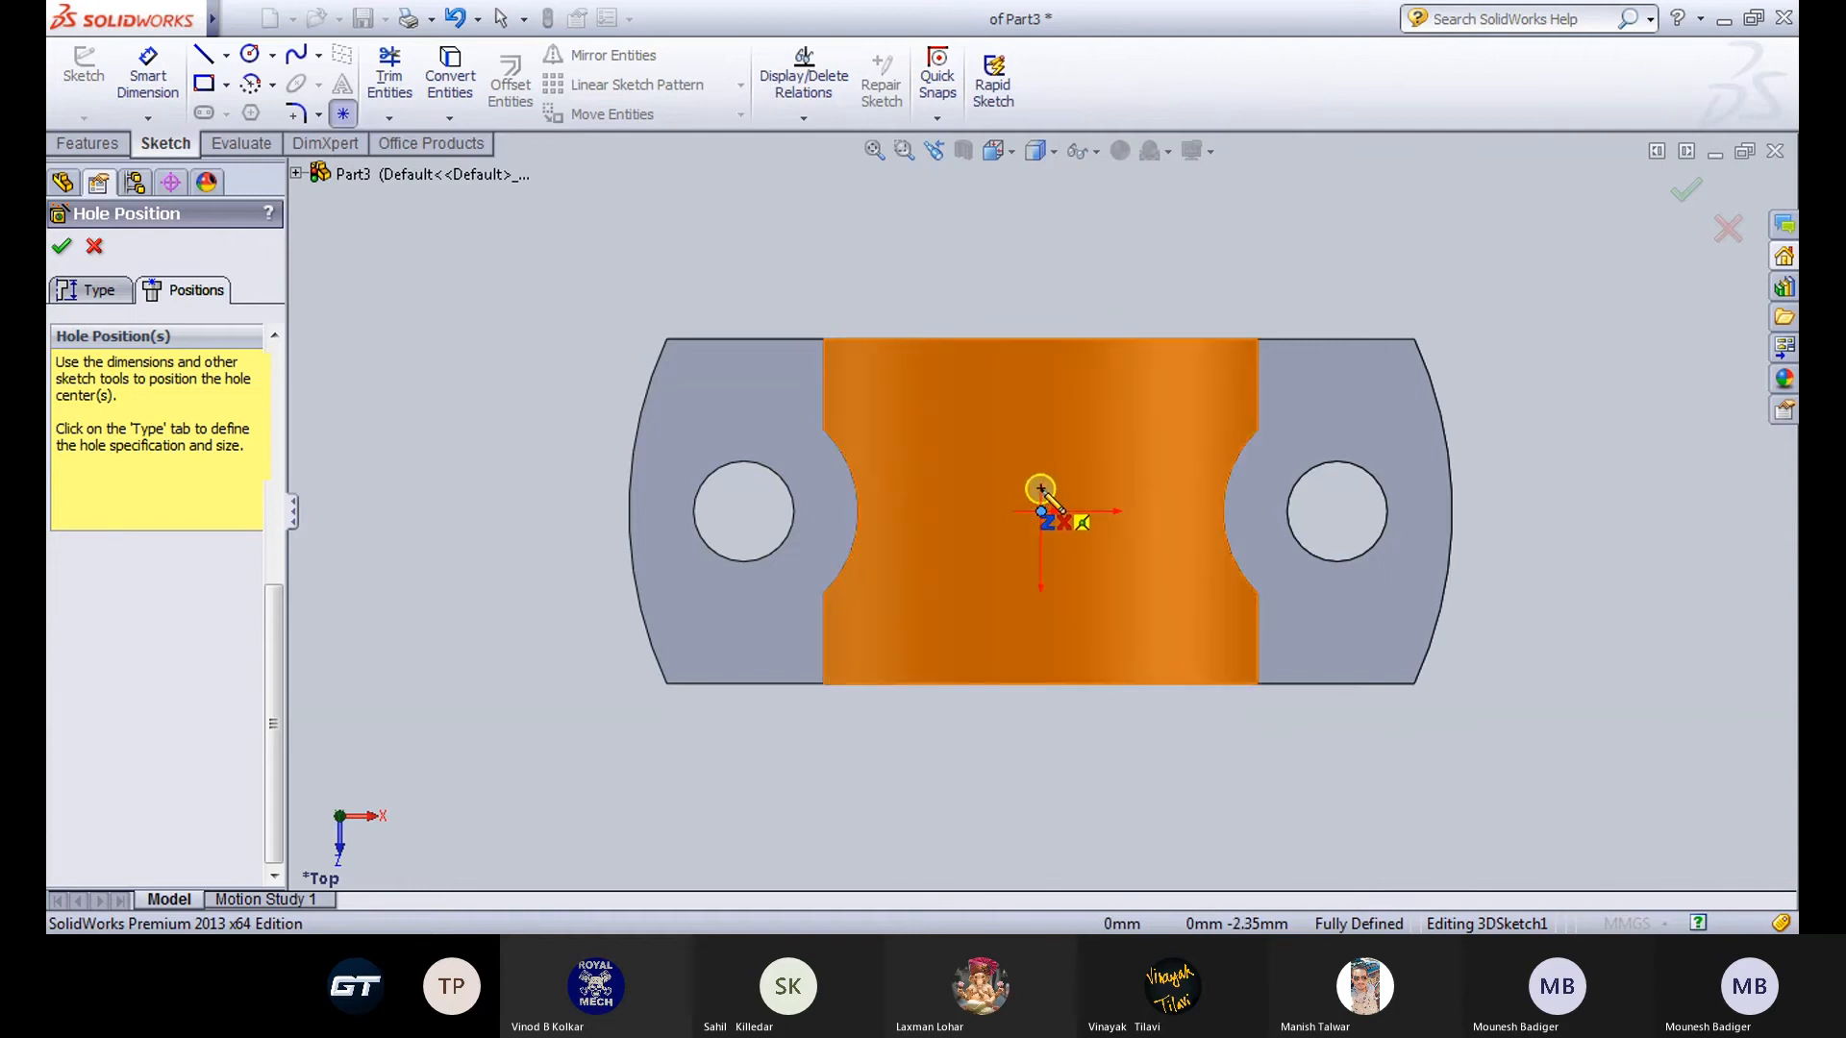
pyautogui.click(1041, 490)
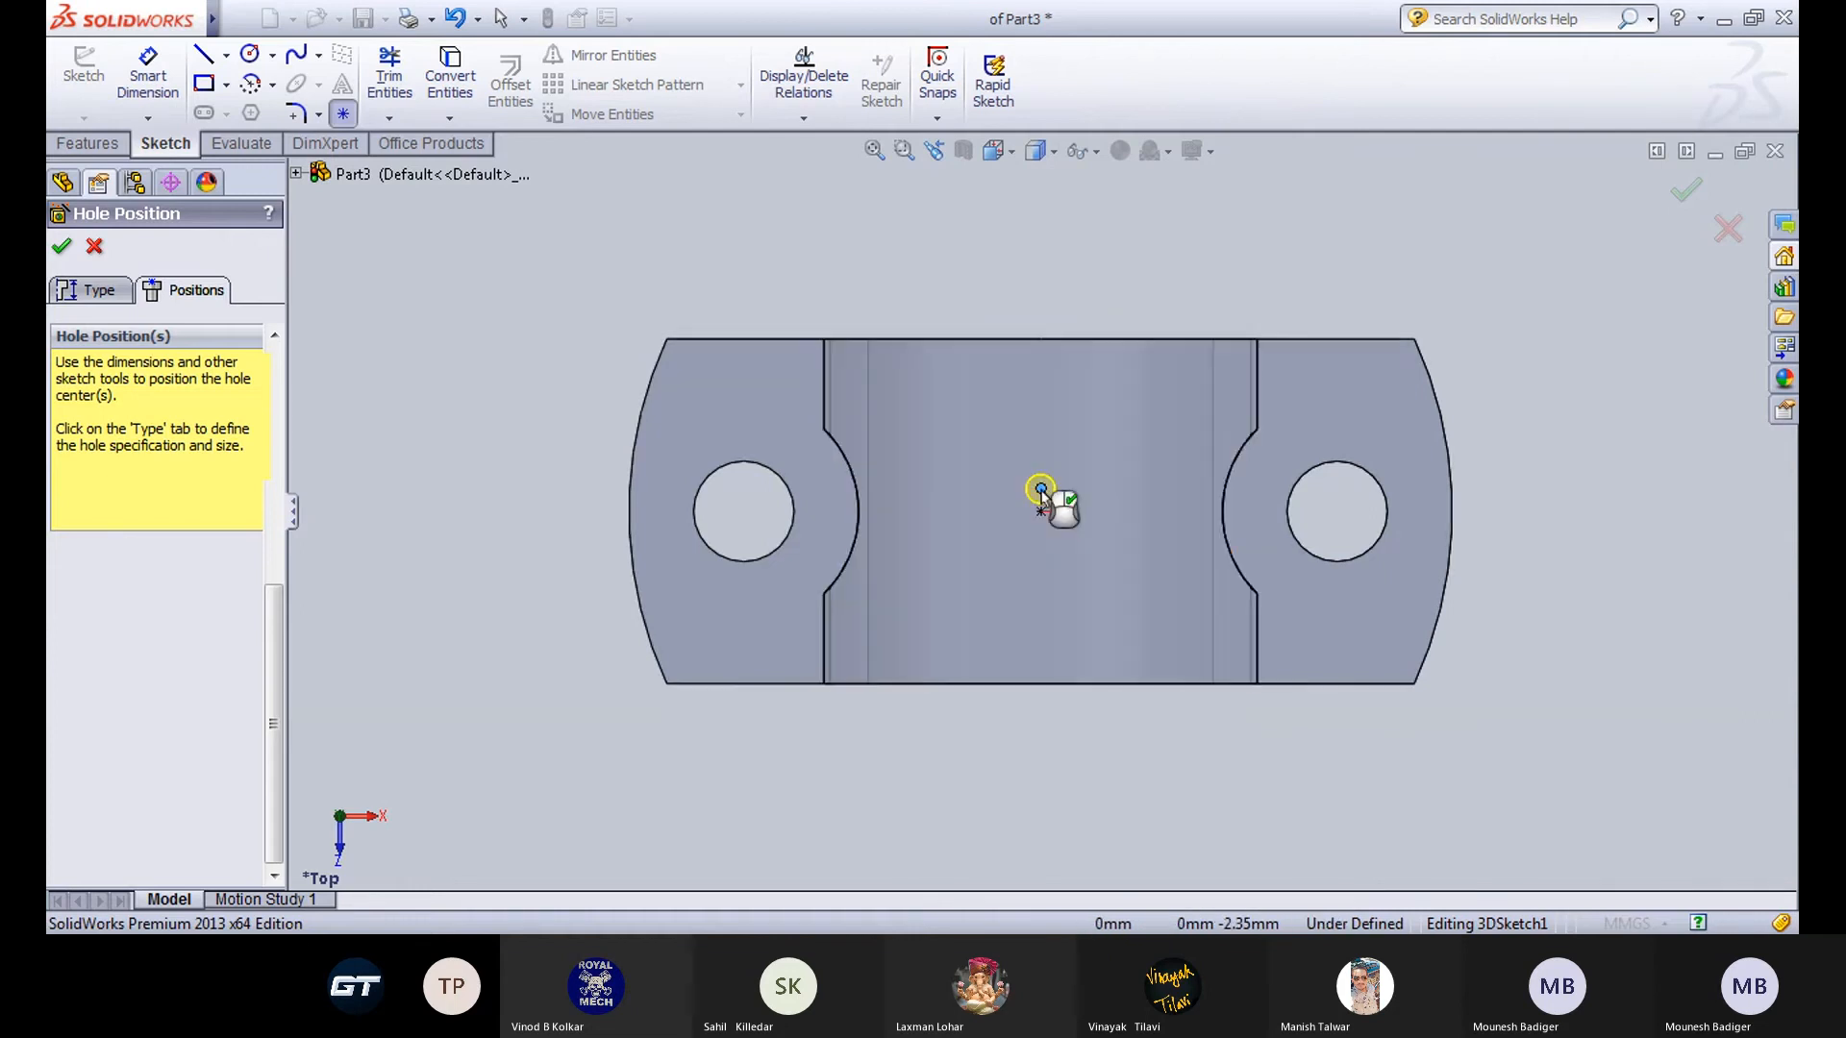
# Dimension the hole centre 22 mm from the outer side face of the left leg.
pyautogui.click(149, 59)
pyautogui.moveTo(840, 746); pyautogui.dragTo(857, 396, button='middle')
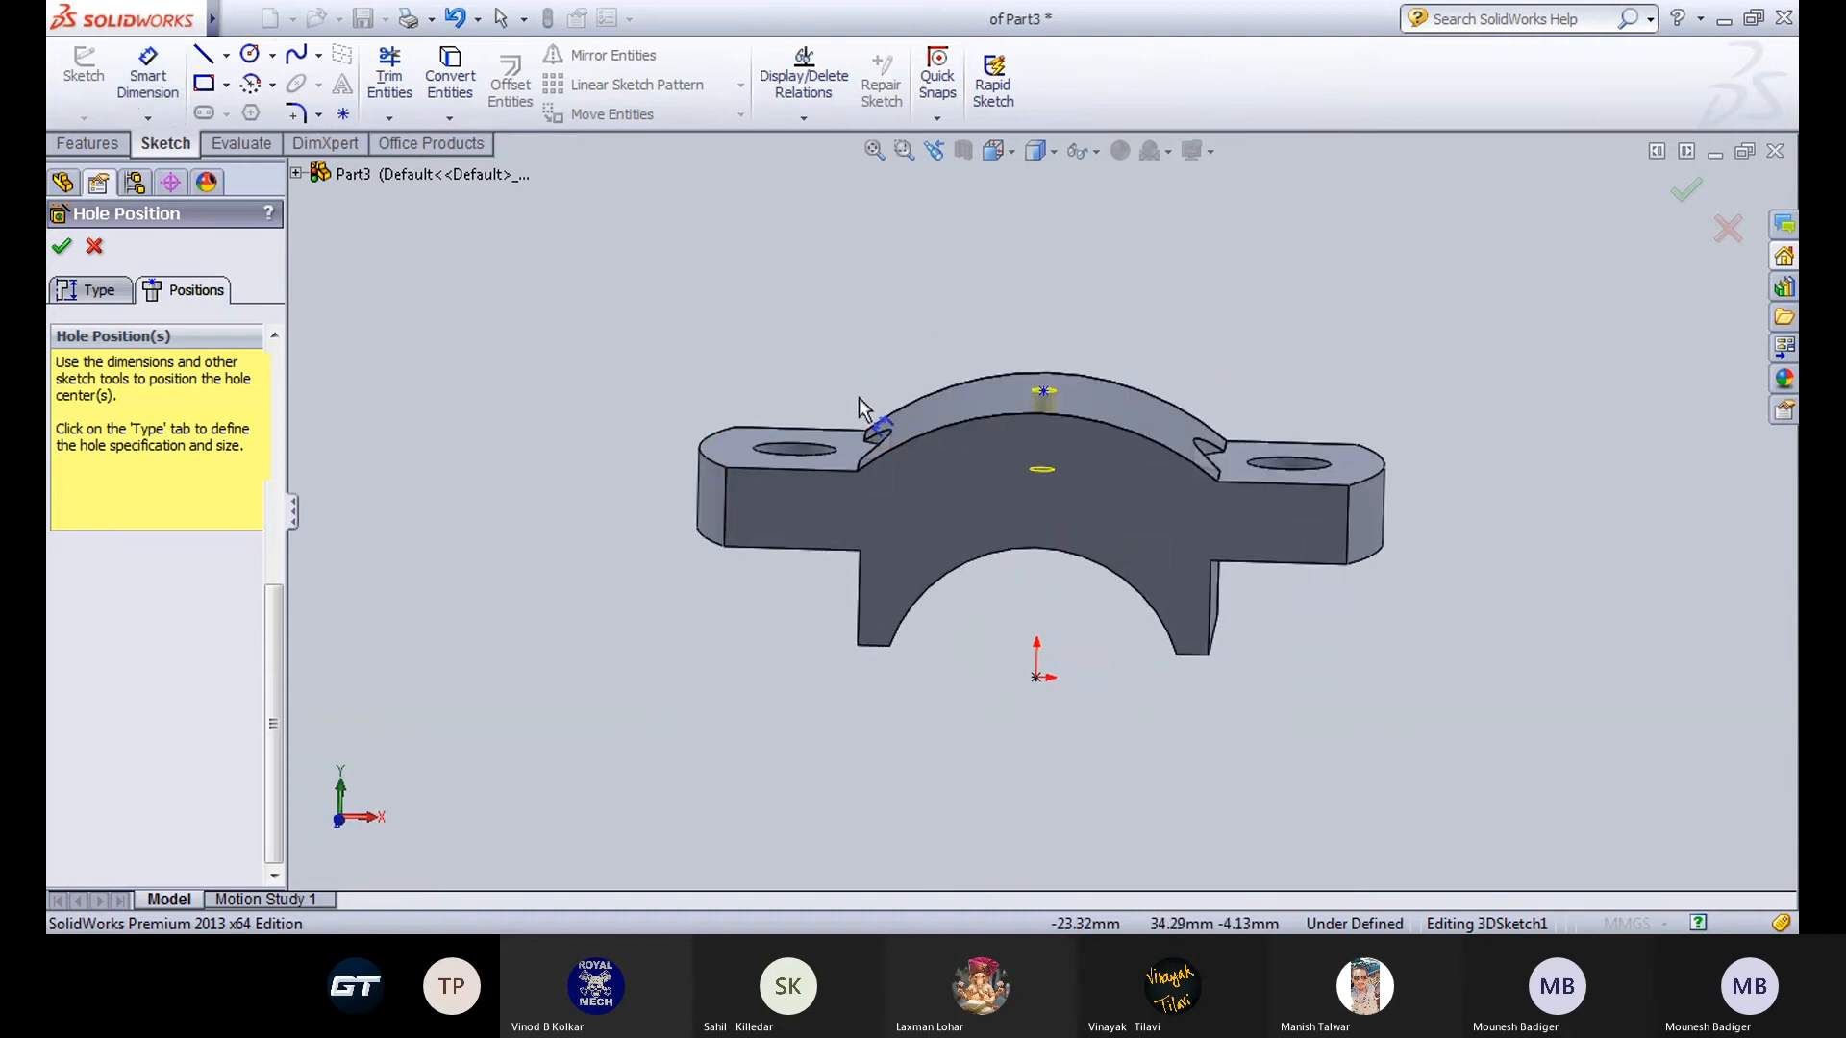
pyautogui.moveTo(830, 667); pyautogui.dragTo(824, 658, button='middle')
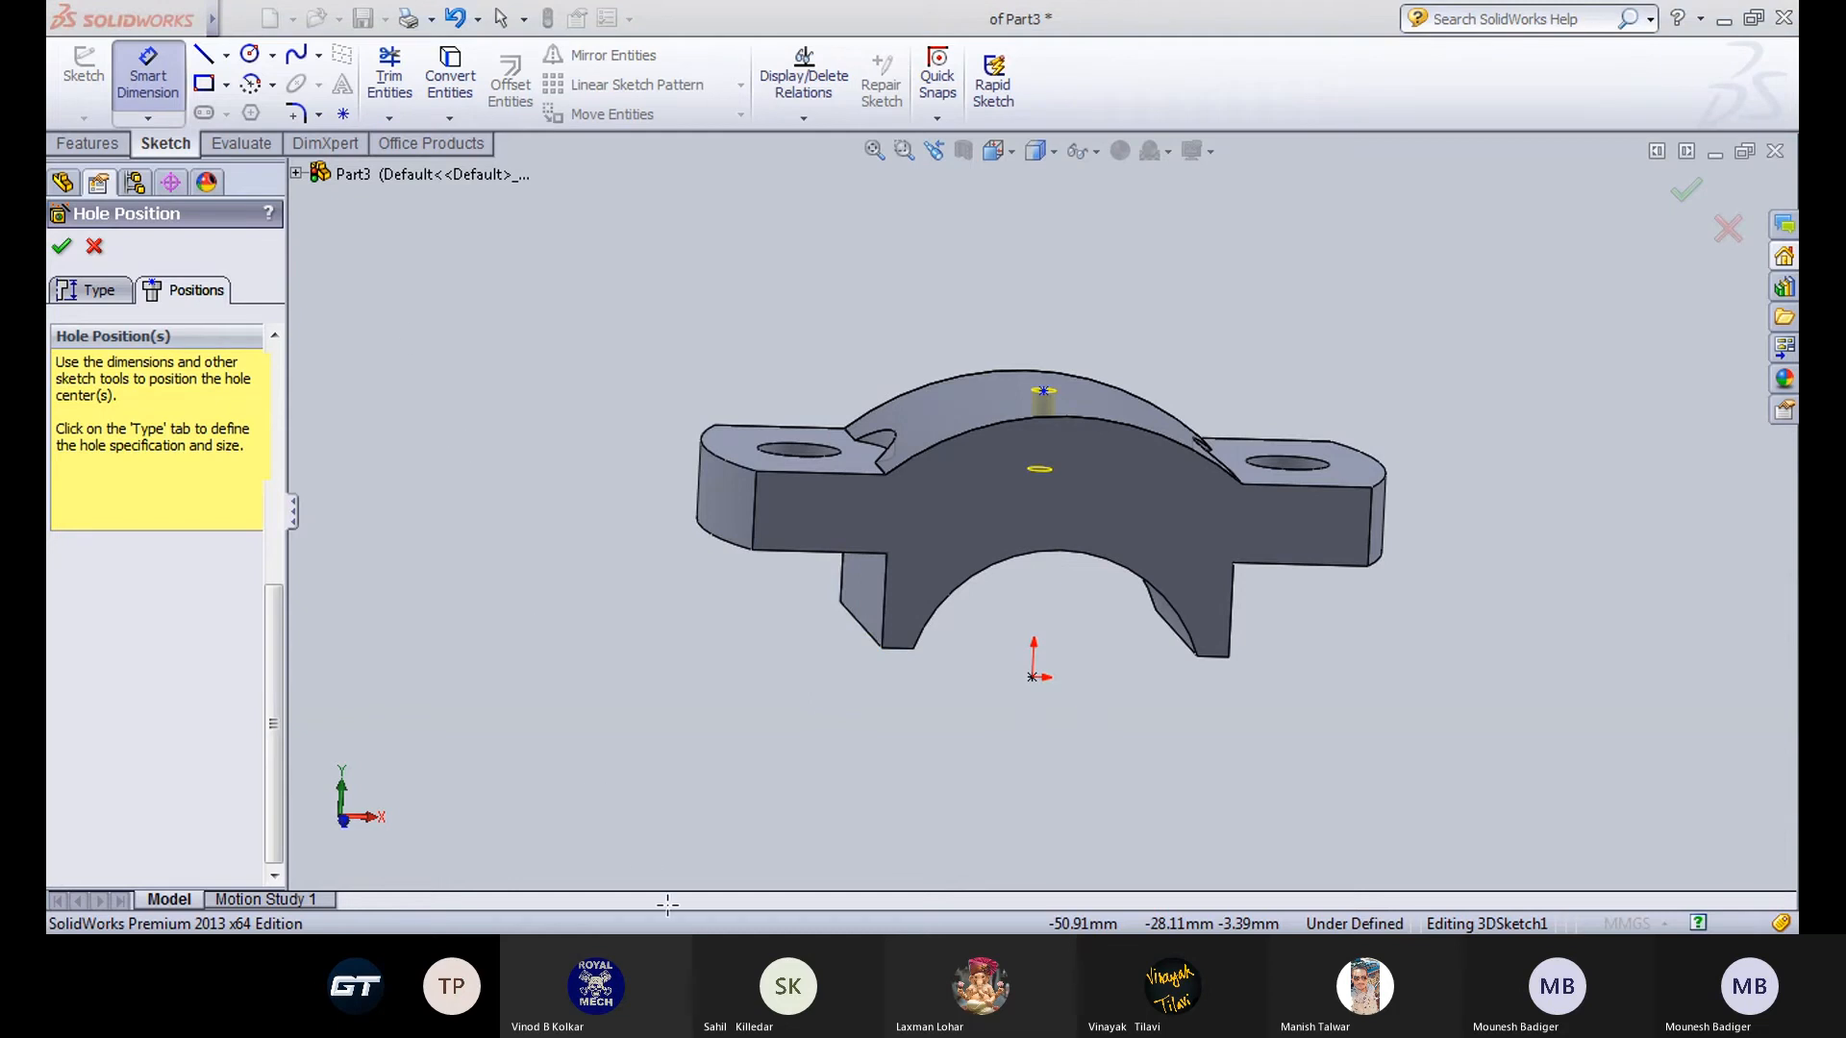
pyautogui.click(858, 585)
pyautogui.click(1044, 391)
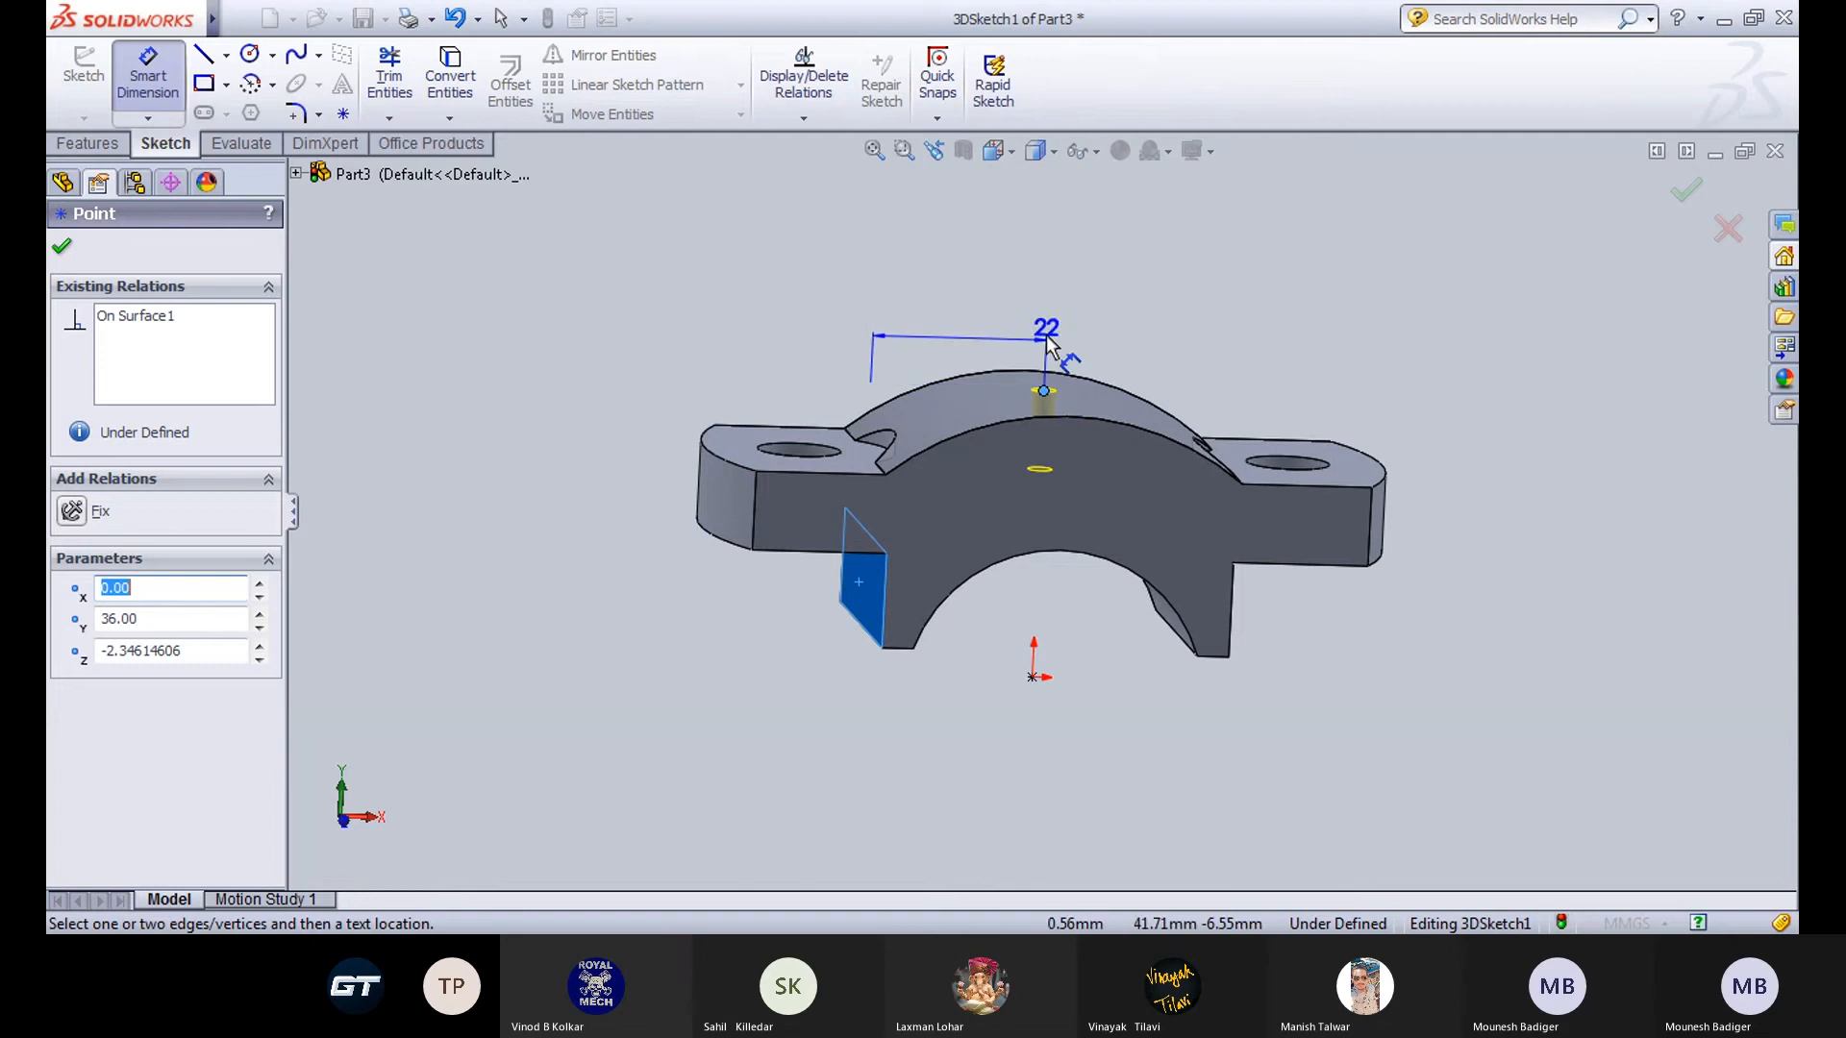
pyautogui.click(1041, 253)
pyautogui.click(931, 307)
# Dimension the hole centre 18 mm from the cap's rear face, check its front and top positions, and finish dimensioning.
pyautogui.moveTo(606, 384); pyautogui.dragTo(775, 605, button='middle')
pyautogui.click(928, 412)
pyautogui.click(1075, 424)
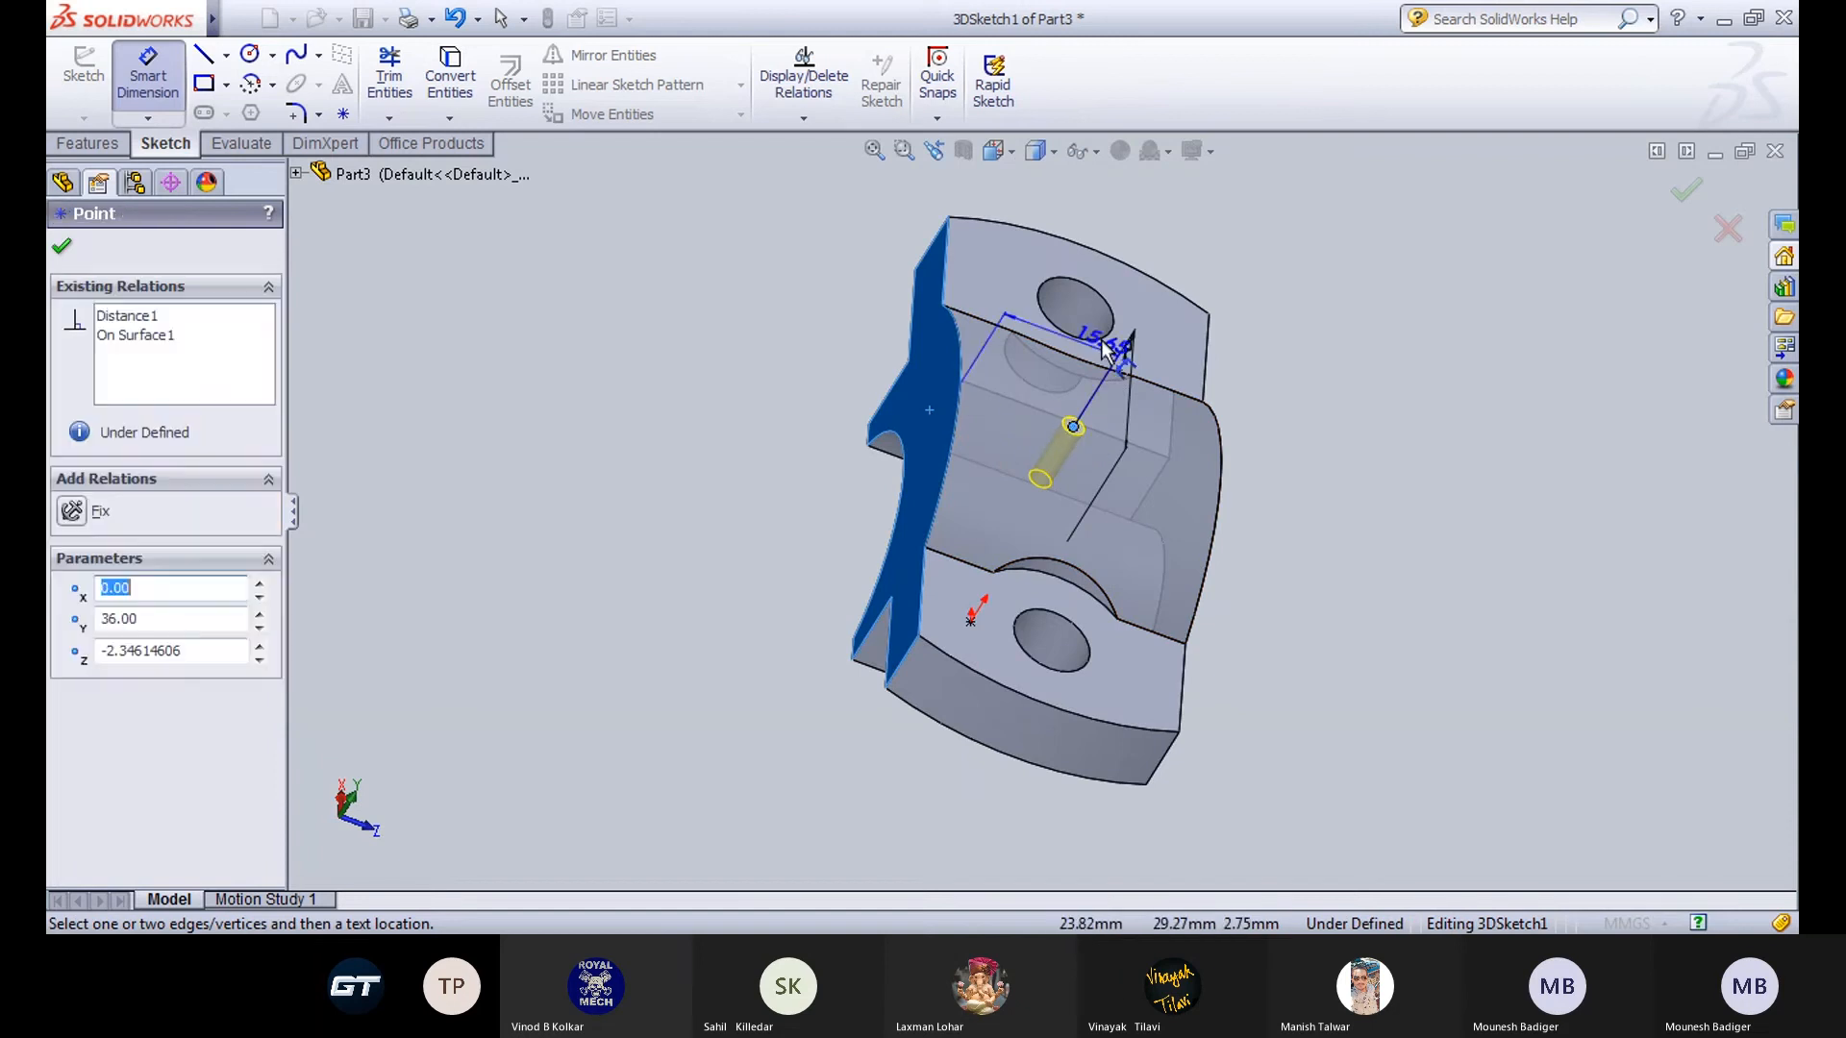
pyautogui.click(1153, 267)
pyautogui.write('18')
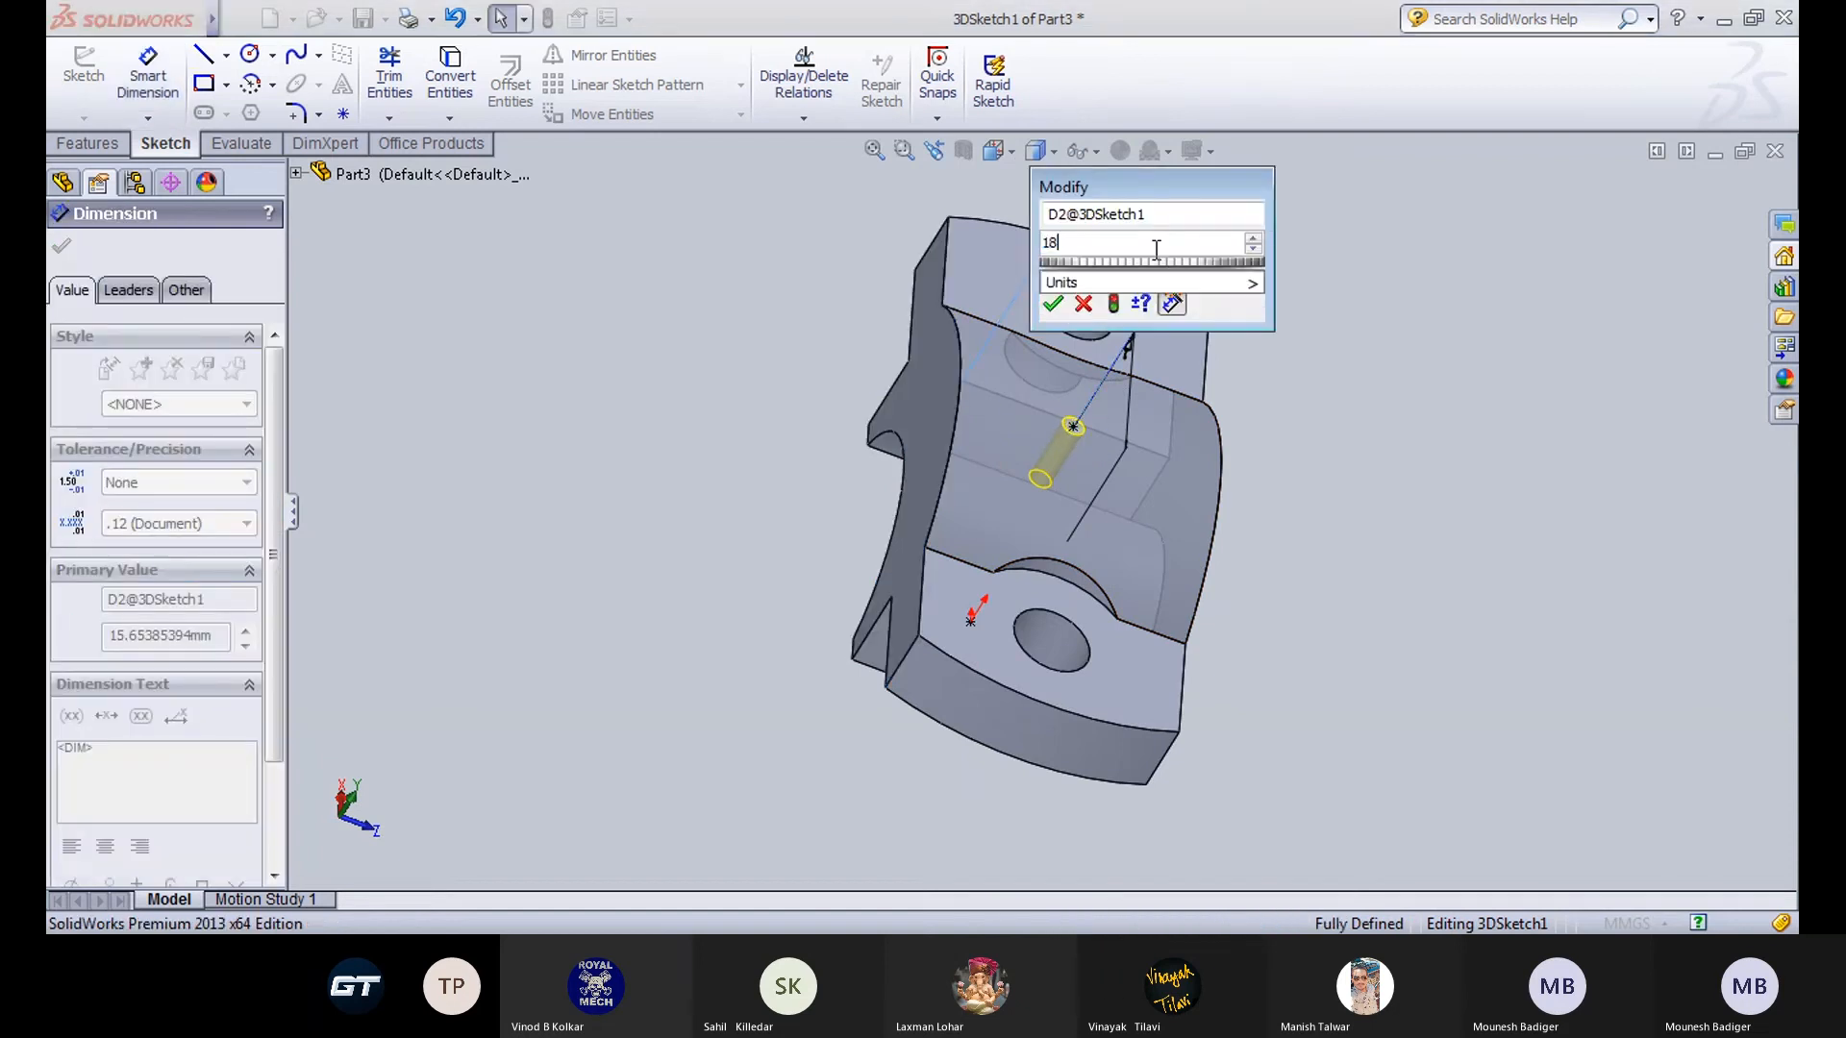
pyautogui.press('Return')
pyautogui.moveTo(807, 667); pyautogui.dragTo(618, 433, button='middle')
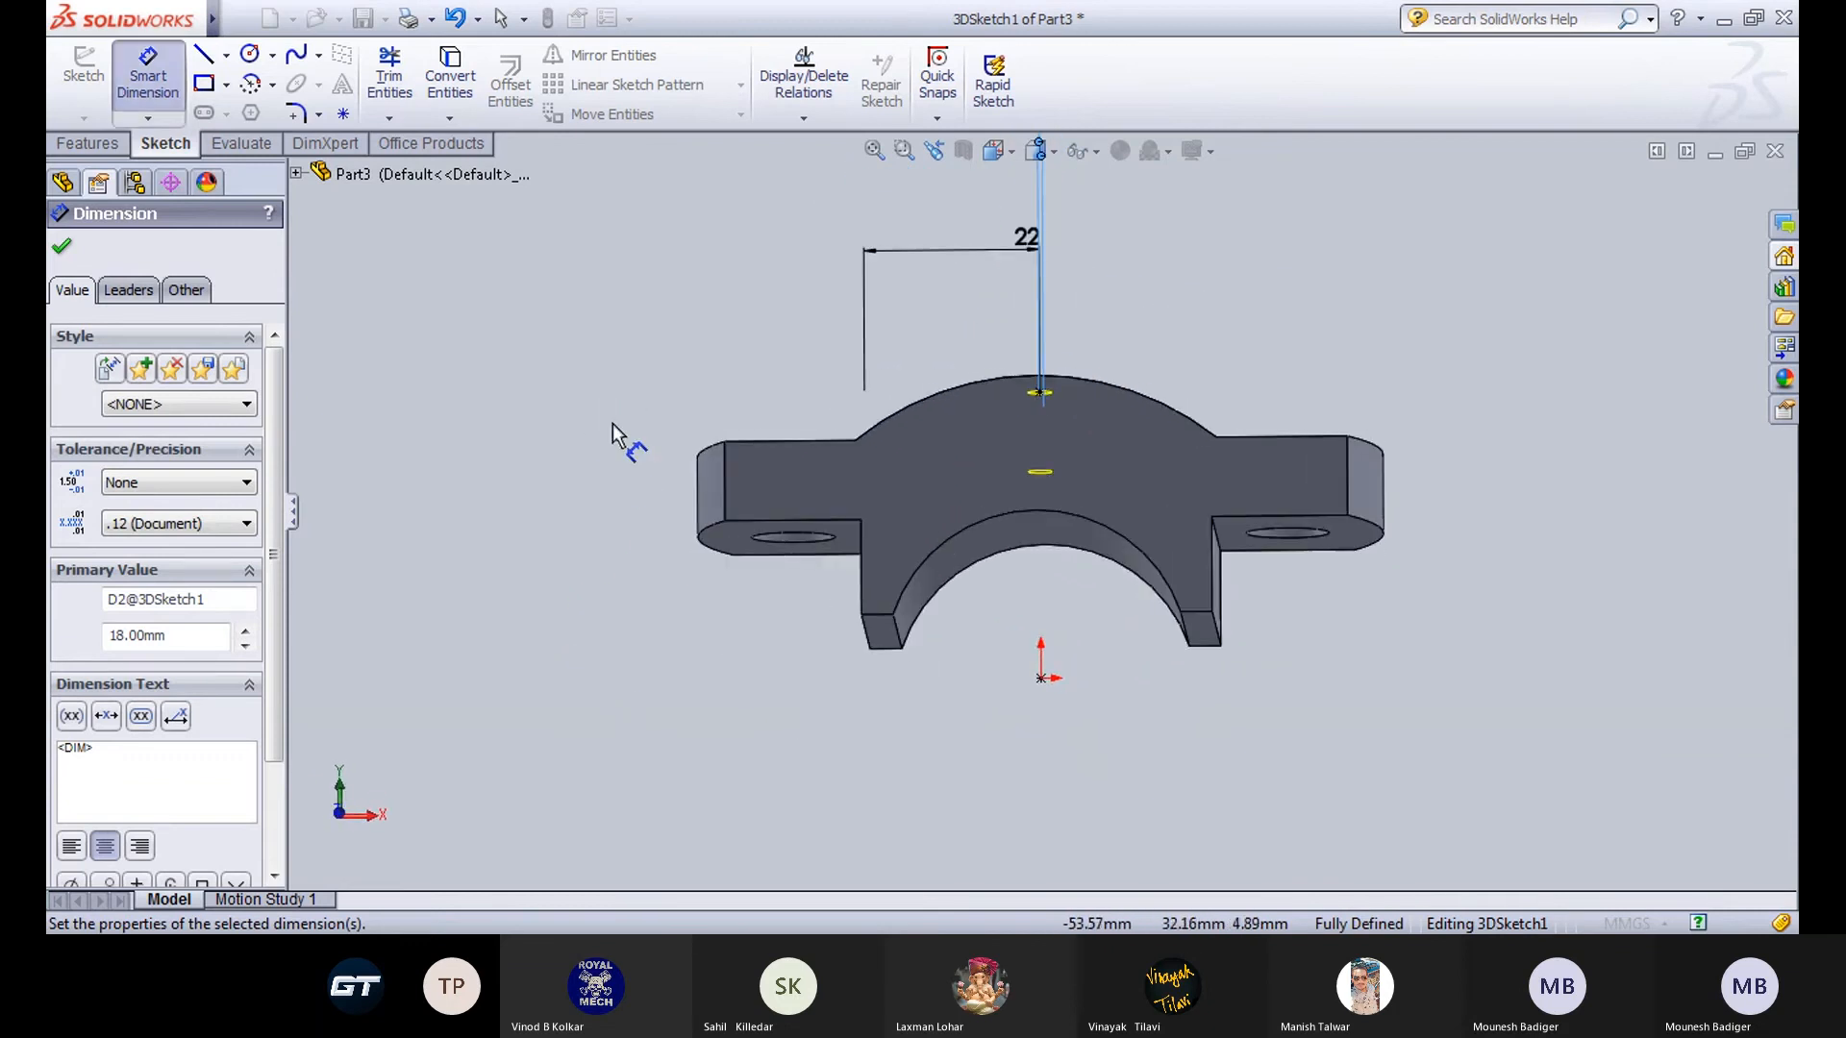
pyautogui.click(1004, 152)
pyautogui.click(1121, 278)
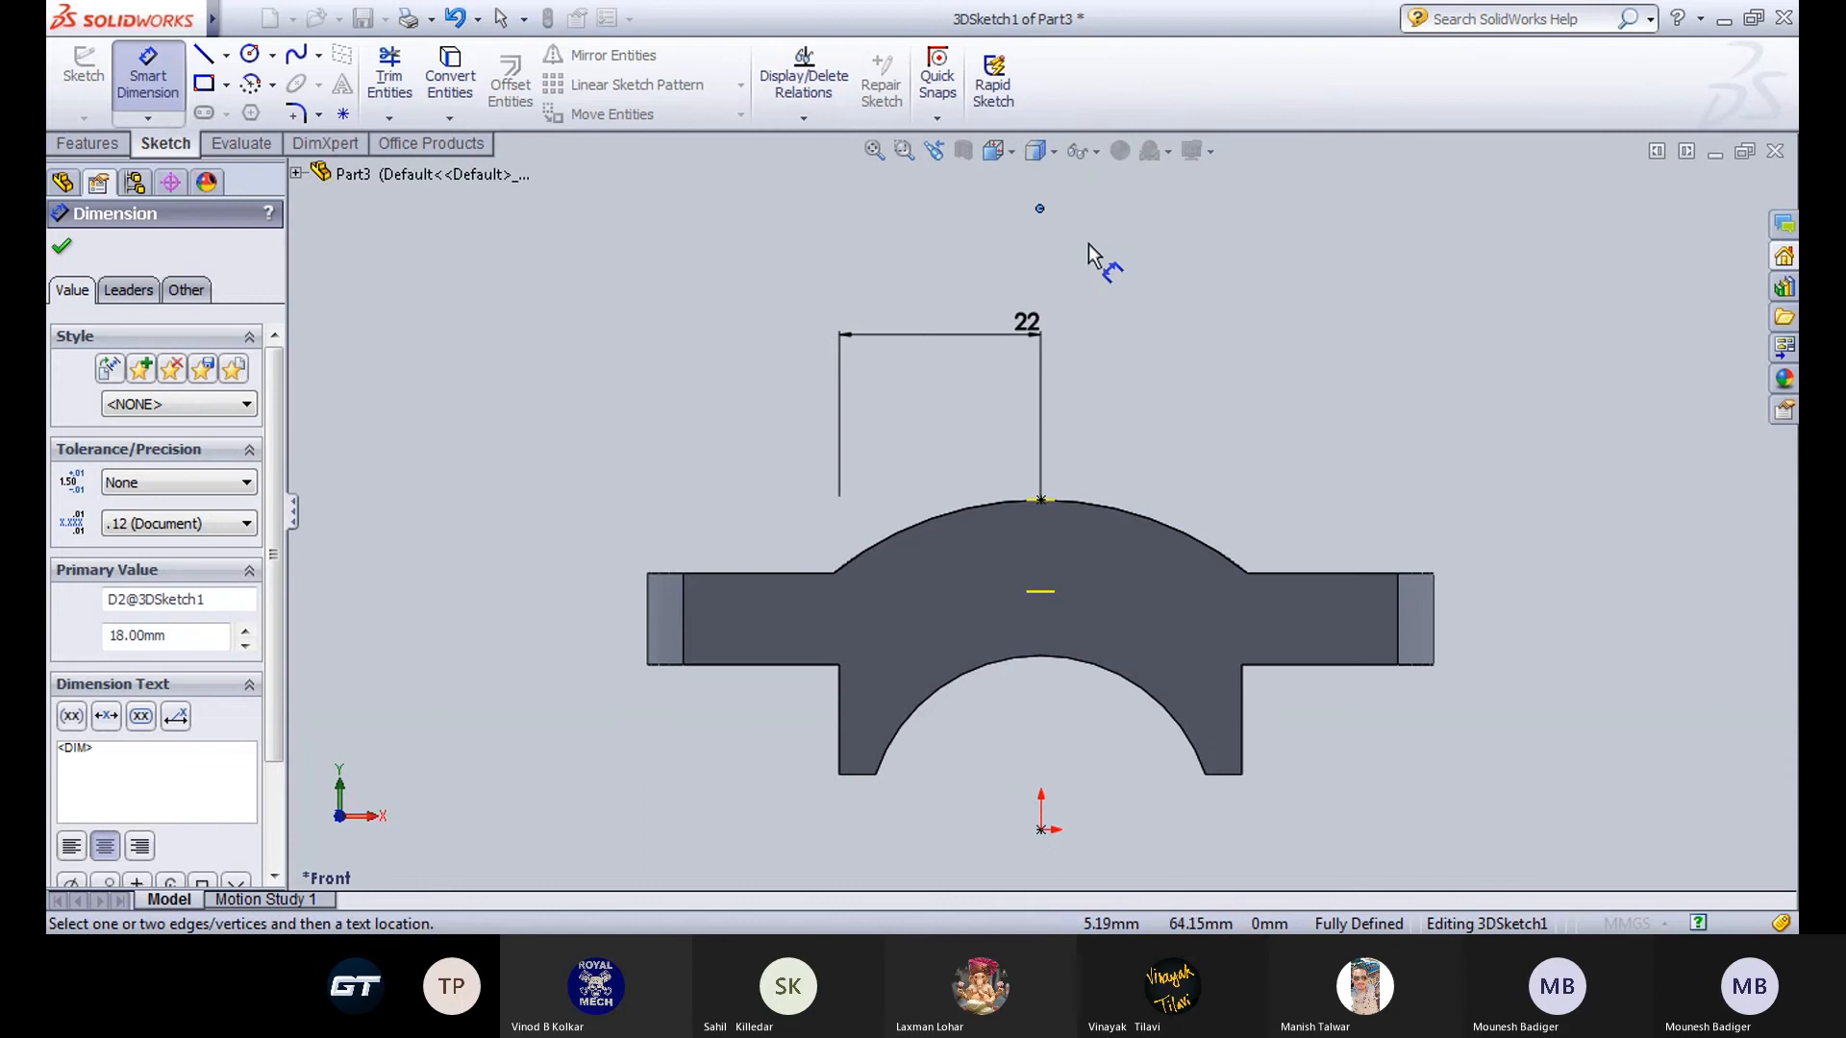
pyautogui.click(1000, 155)
pyautogui.click(1048, 254)
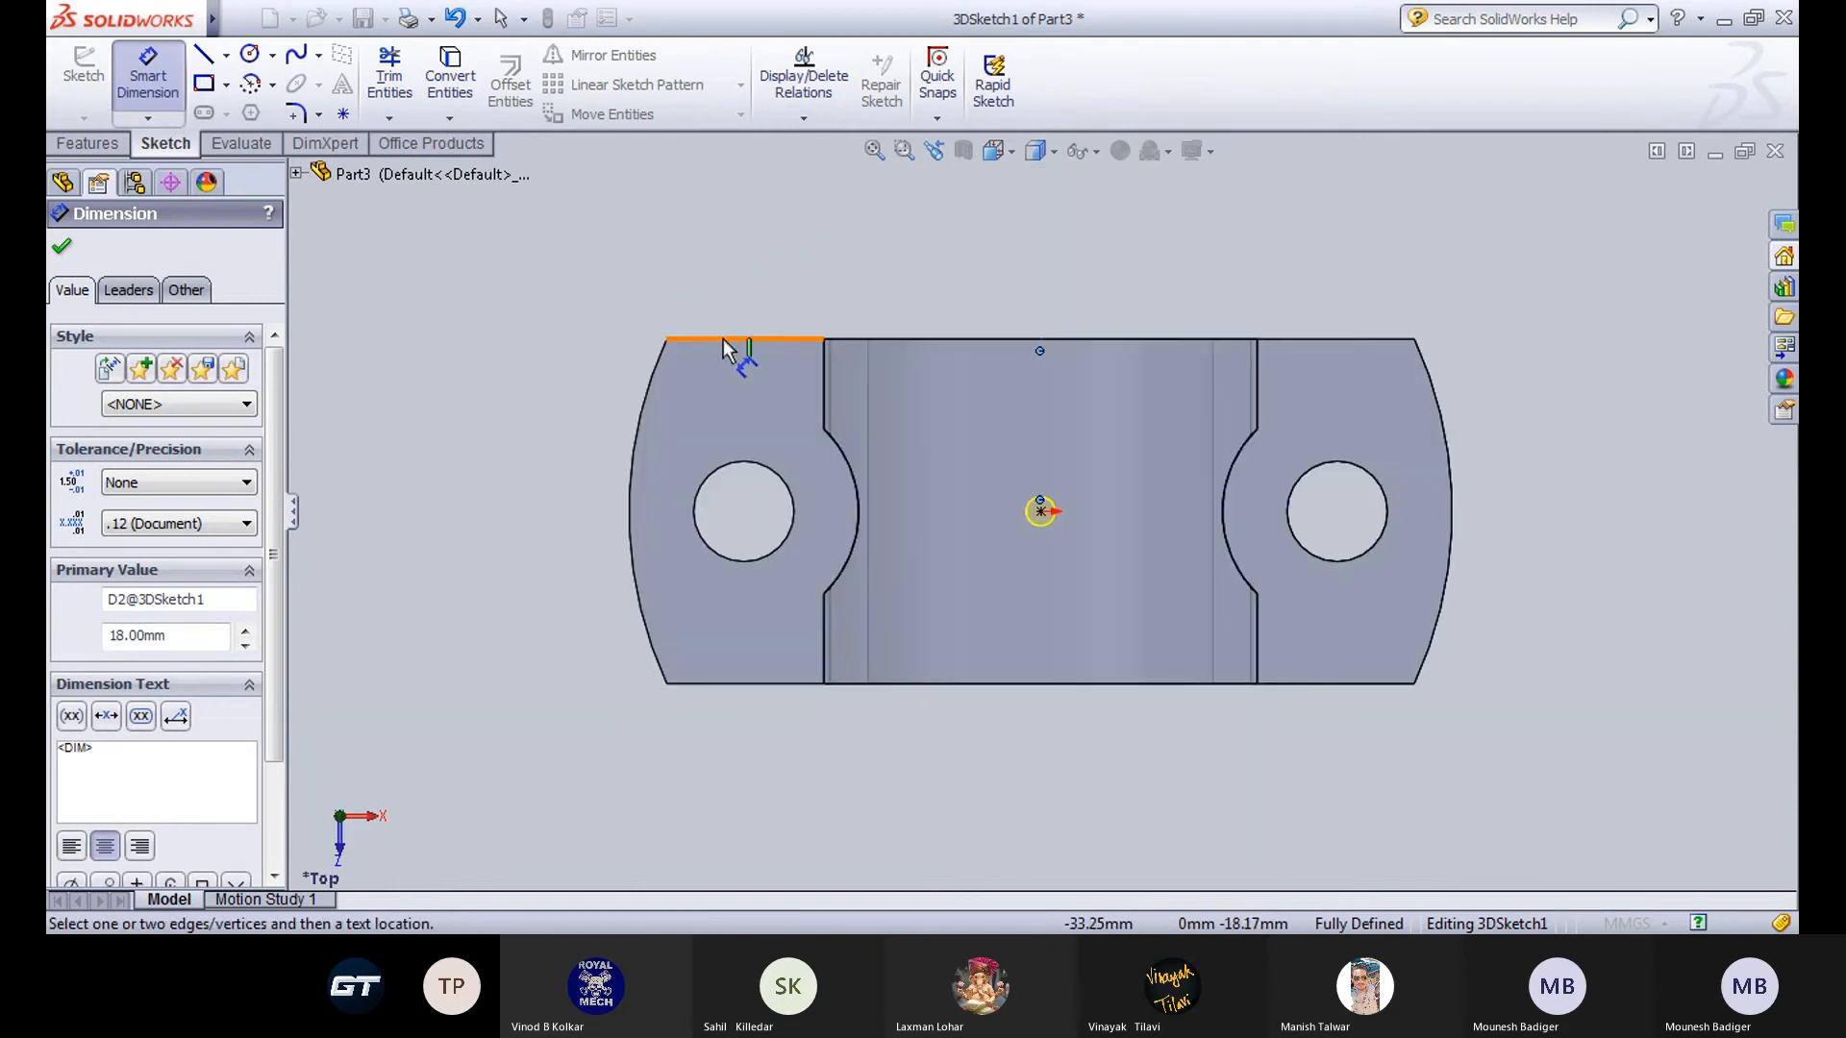
pyautogui.click(65, 248)
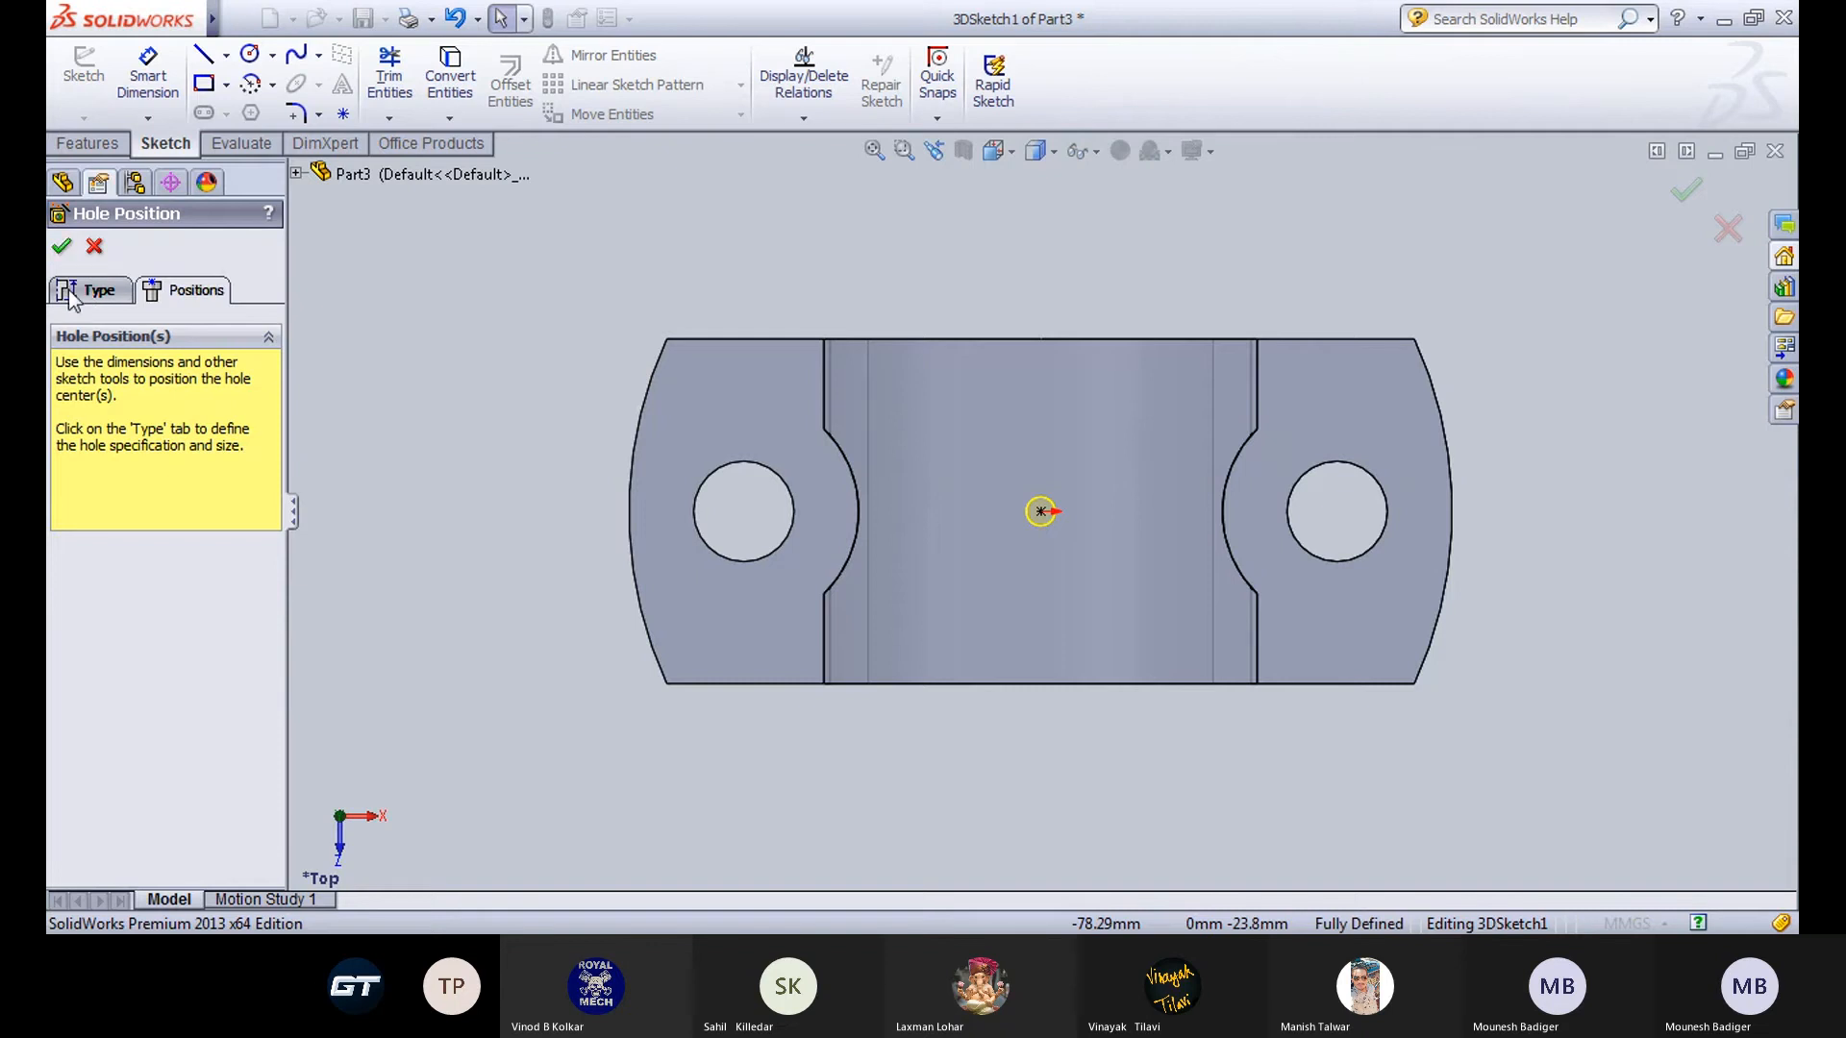
# Set the crown hole's end condition to Through All and create the hole.
pyautogui.click(84, 290)
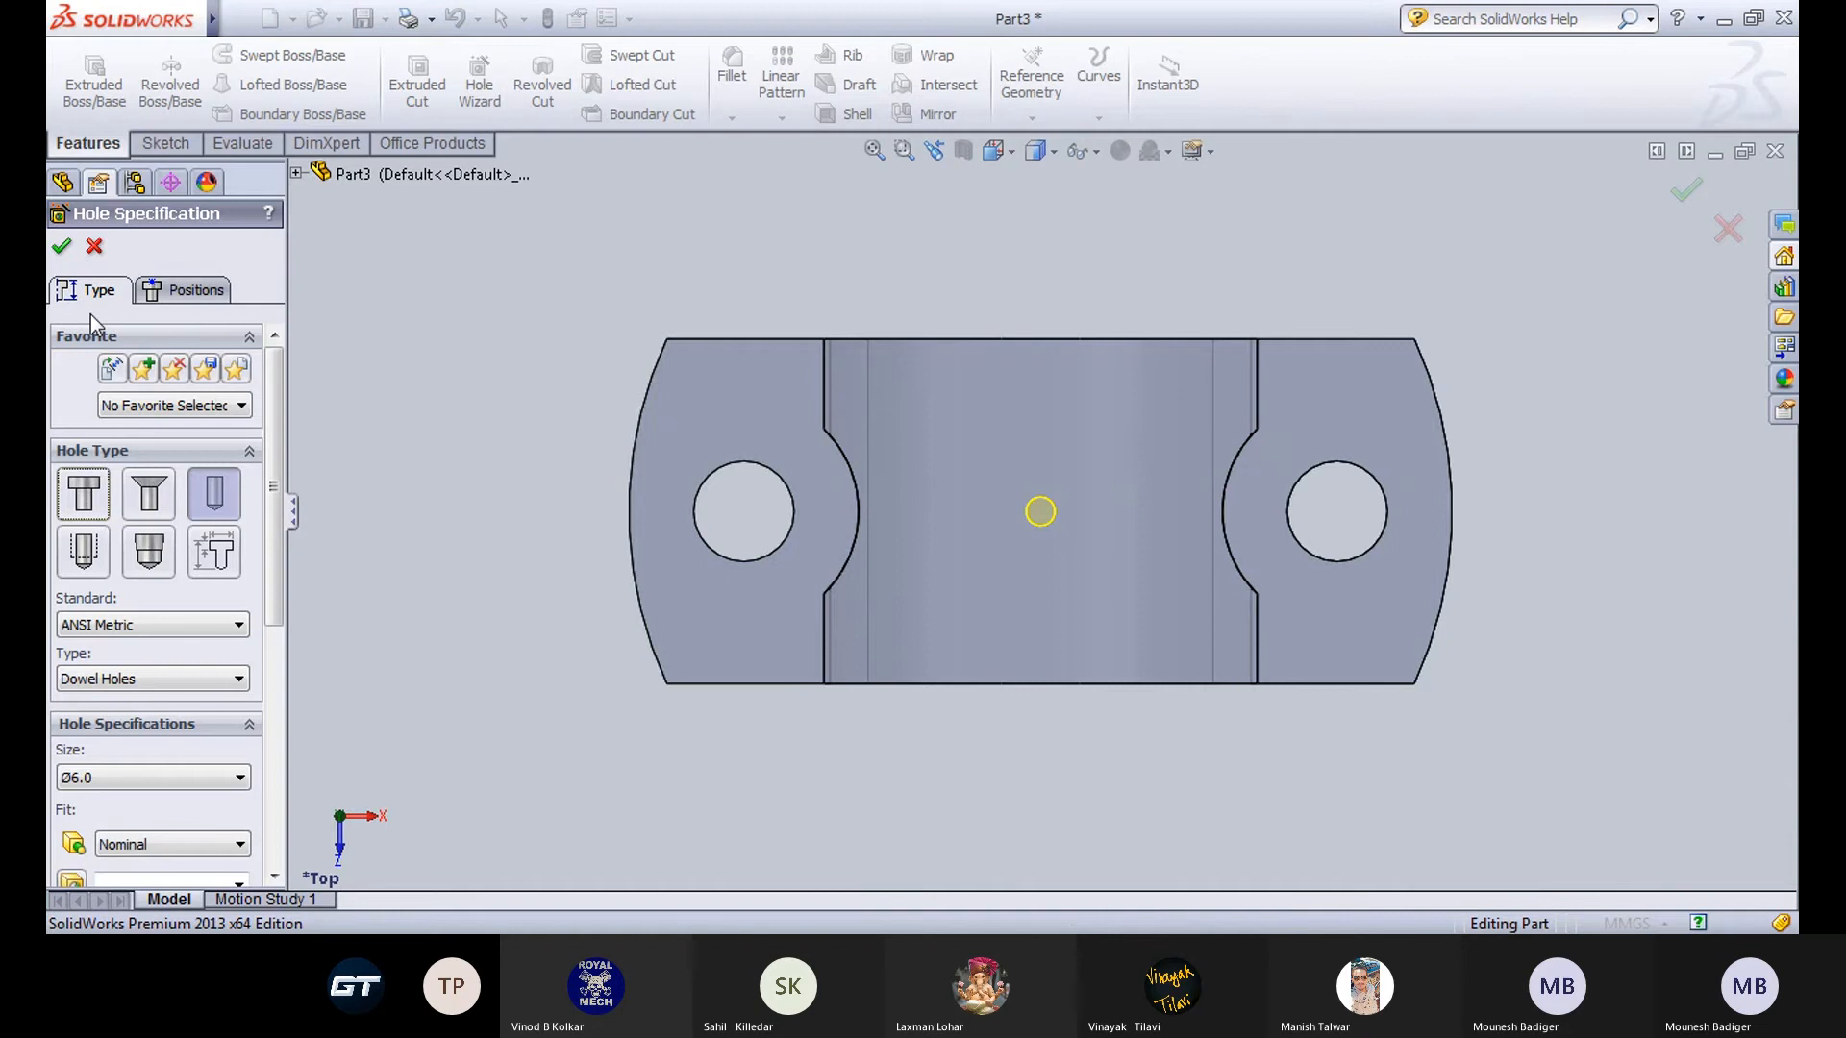
pyautogui.moveTo(273, 423); pyautogui.dragTo(274, 719)
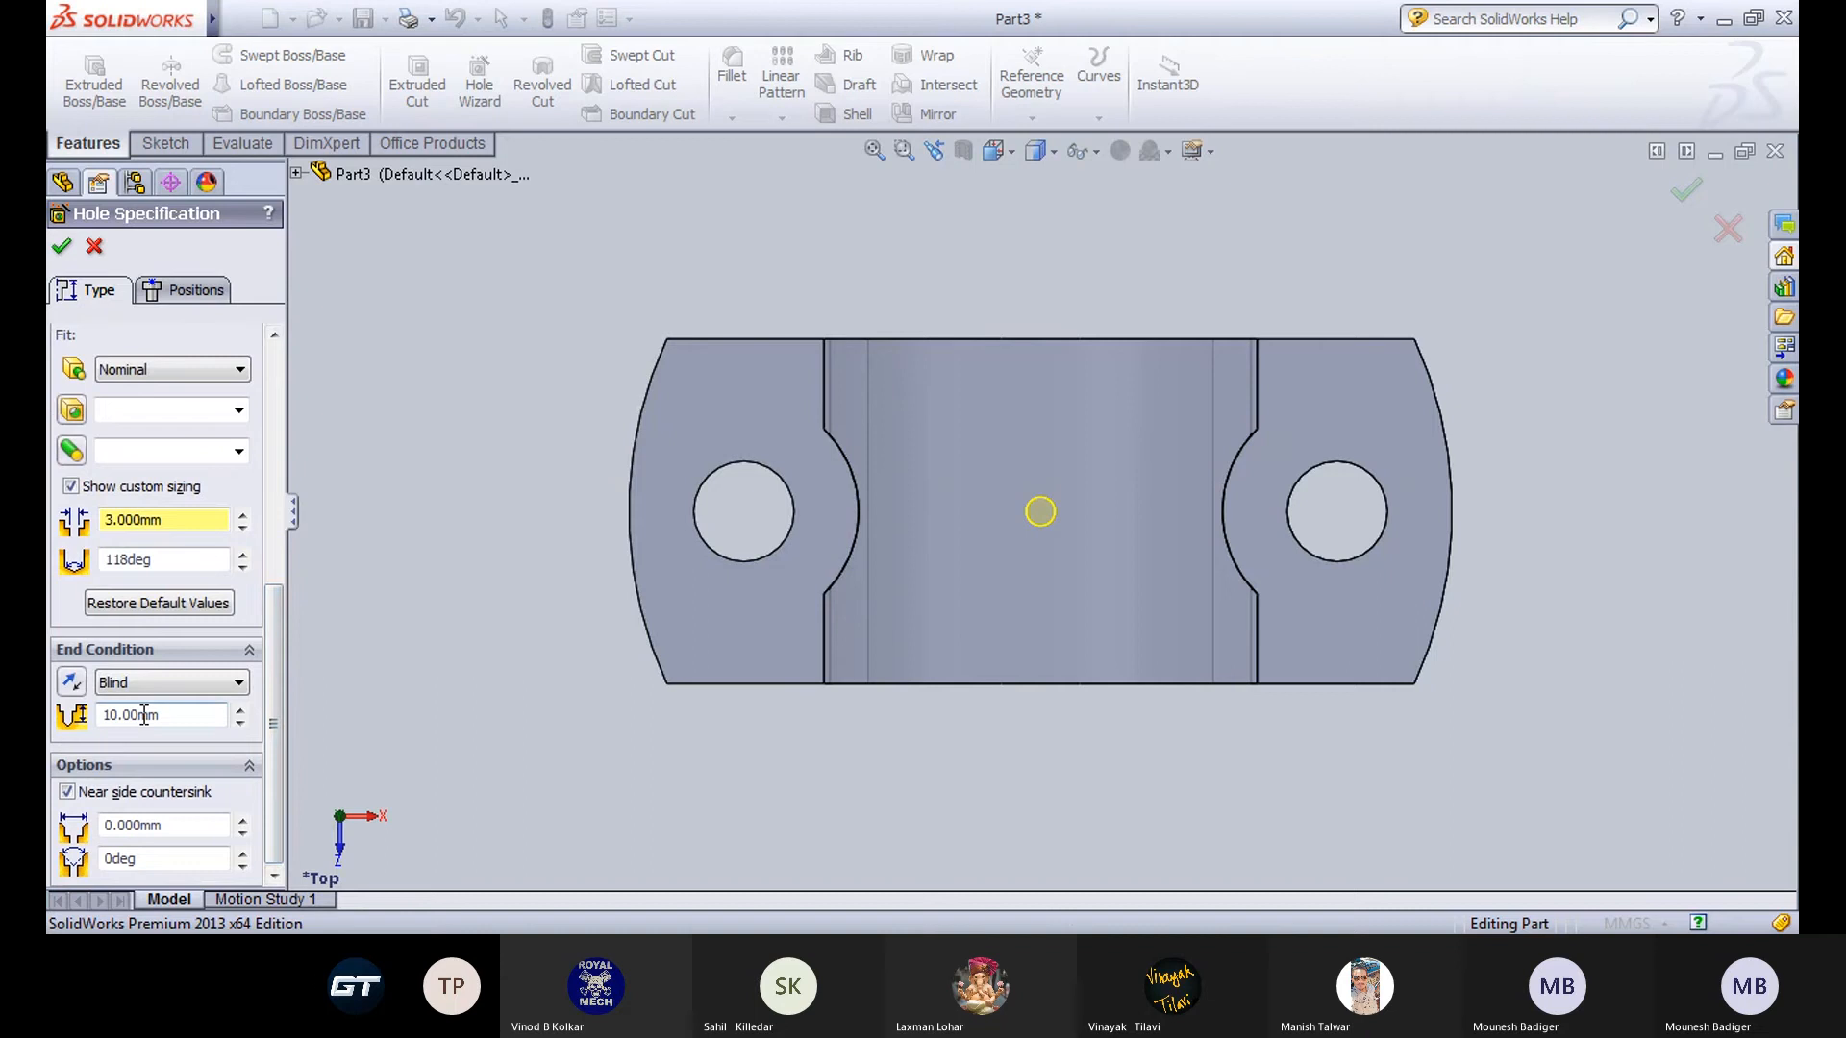
pyautogui.moveTo(189, 716); pyautogui.dragTo(50, 716)
pyautogui.click(125, 688)
pyautogui.click(134, 721)
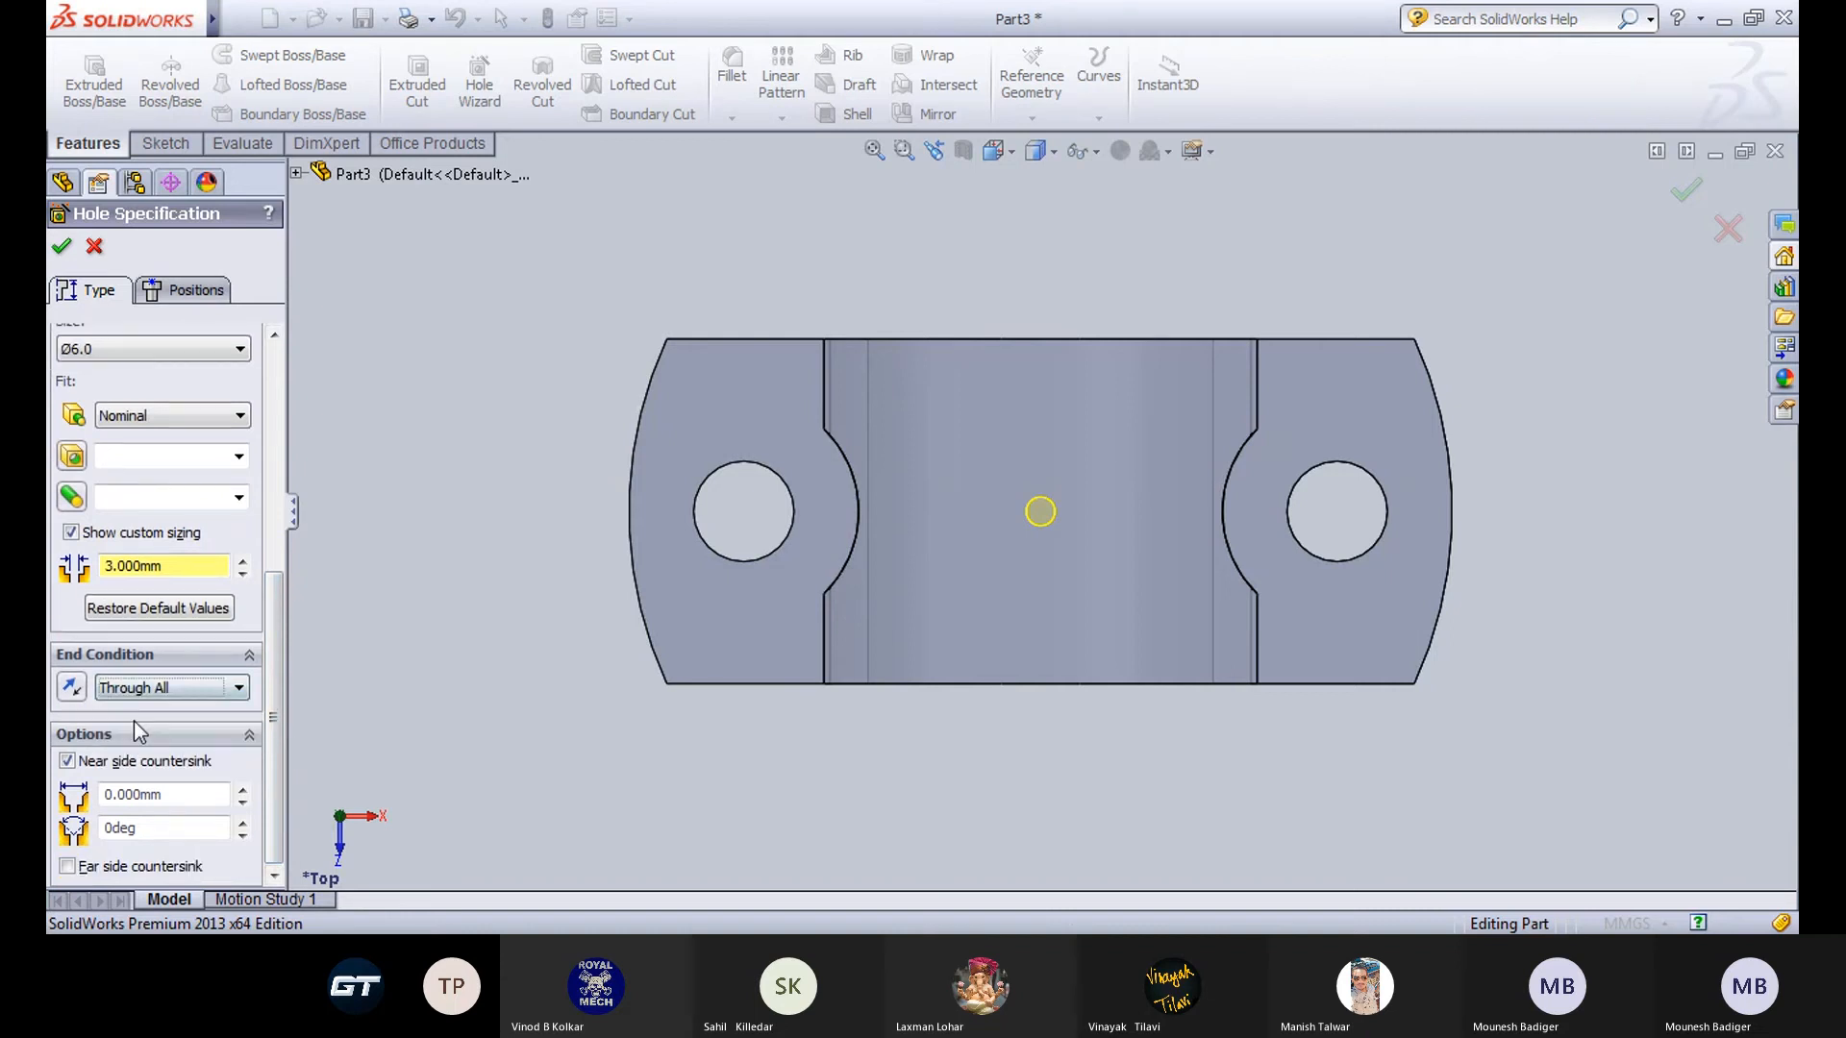
pyautogui.moveTo(757, 769); pyautogui.dragTo(788, 478, button='middle')
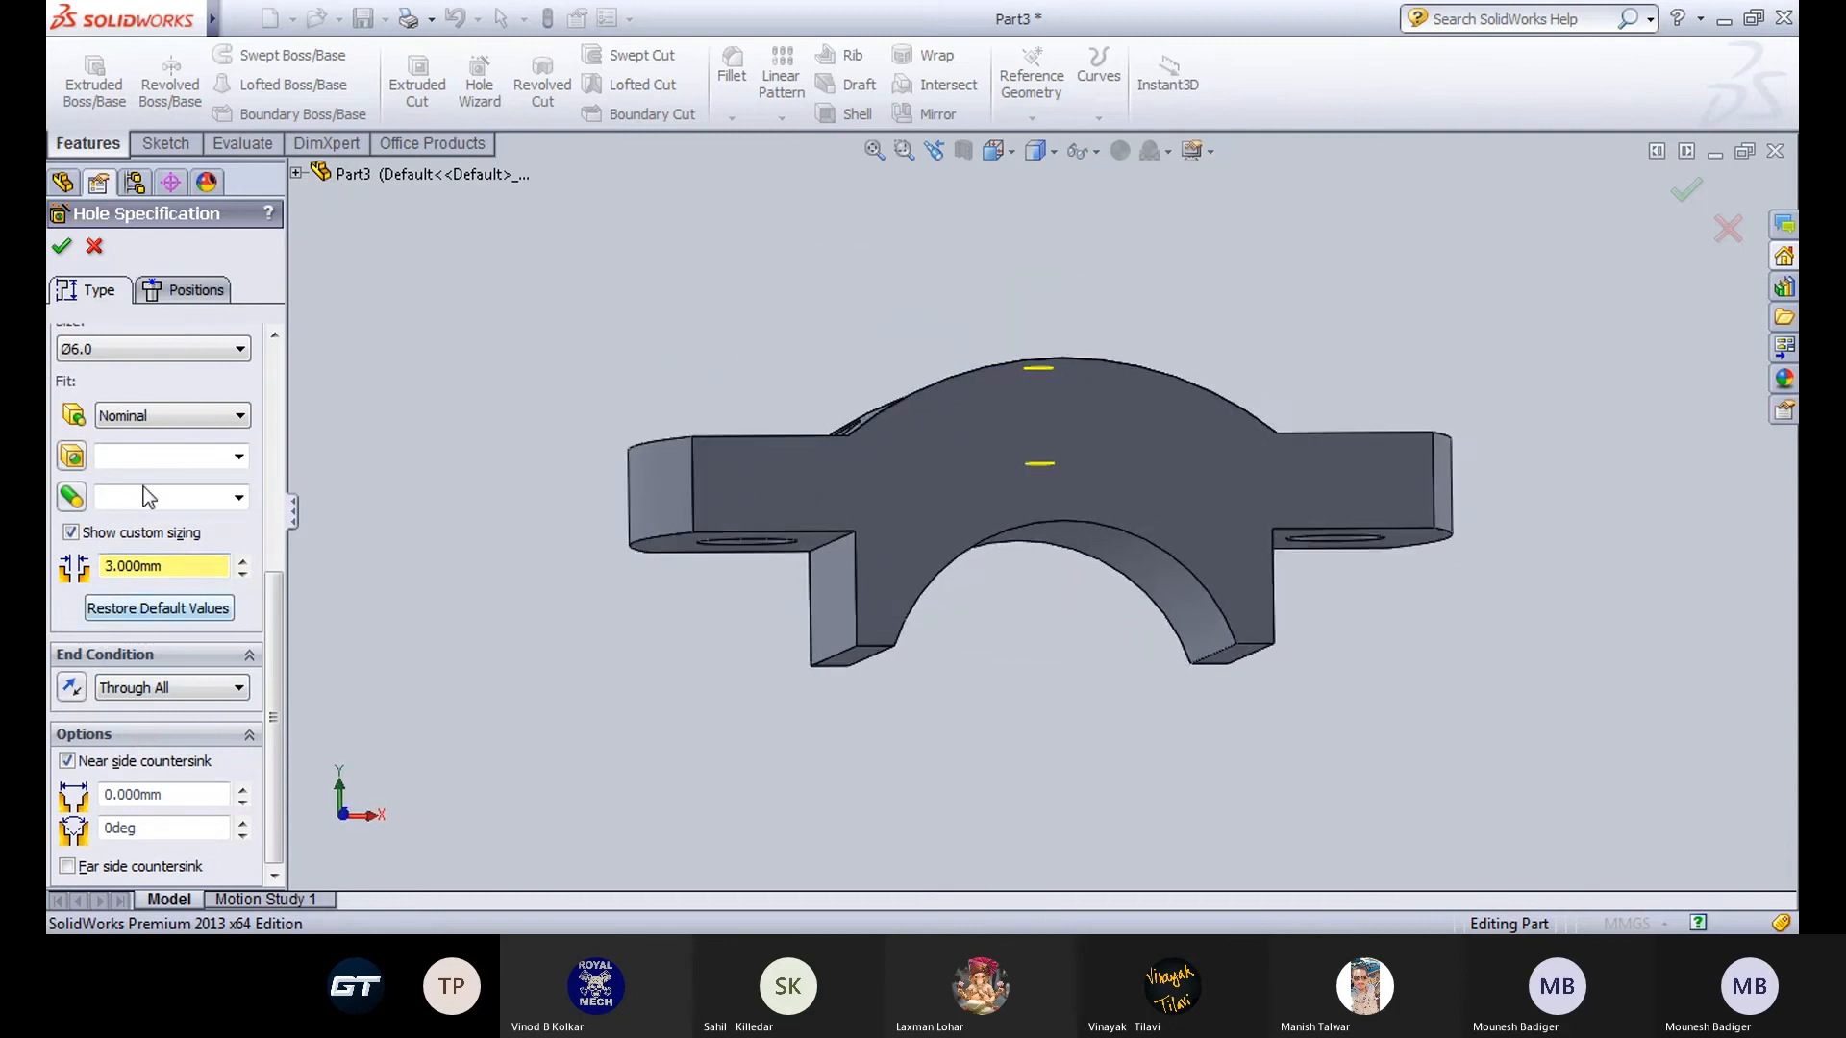
pyautogui.click(164, 417)
pyautogui.click(165, 417)
pyautogui.click(61, 246)
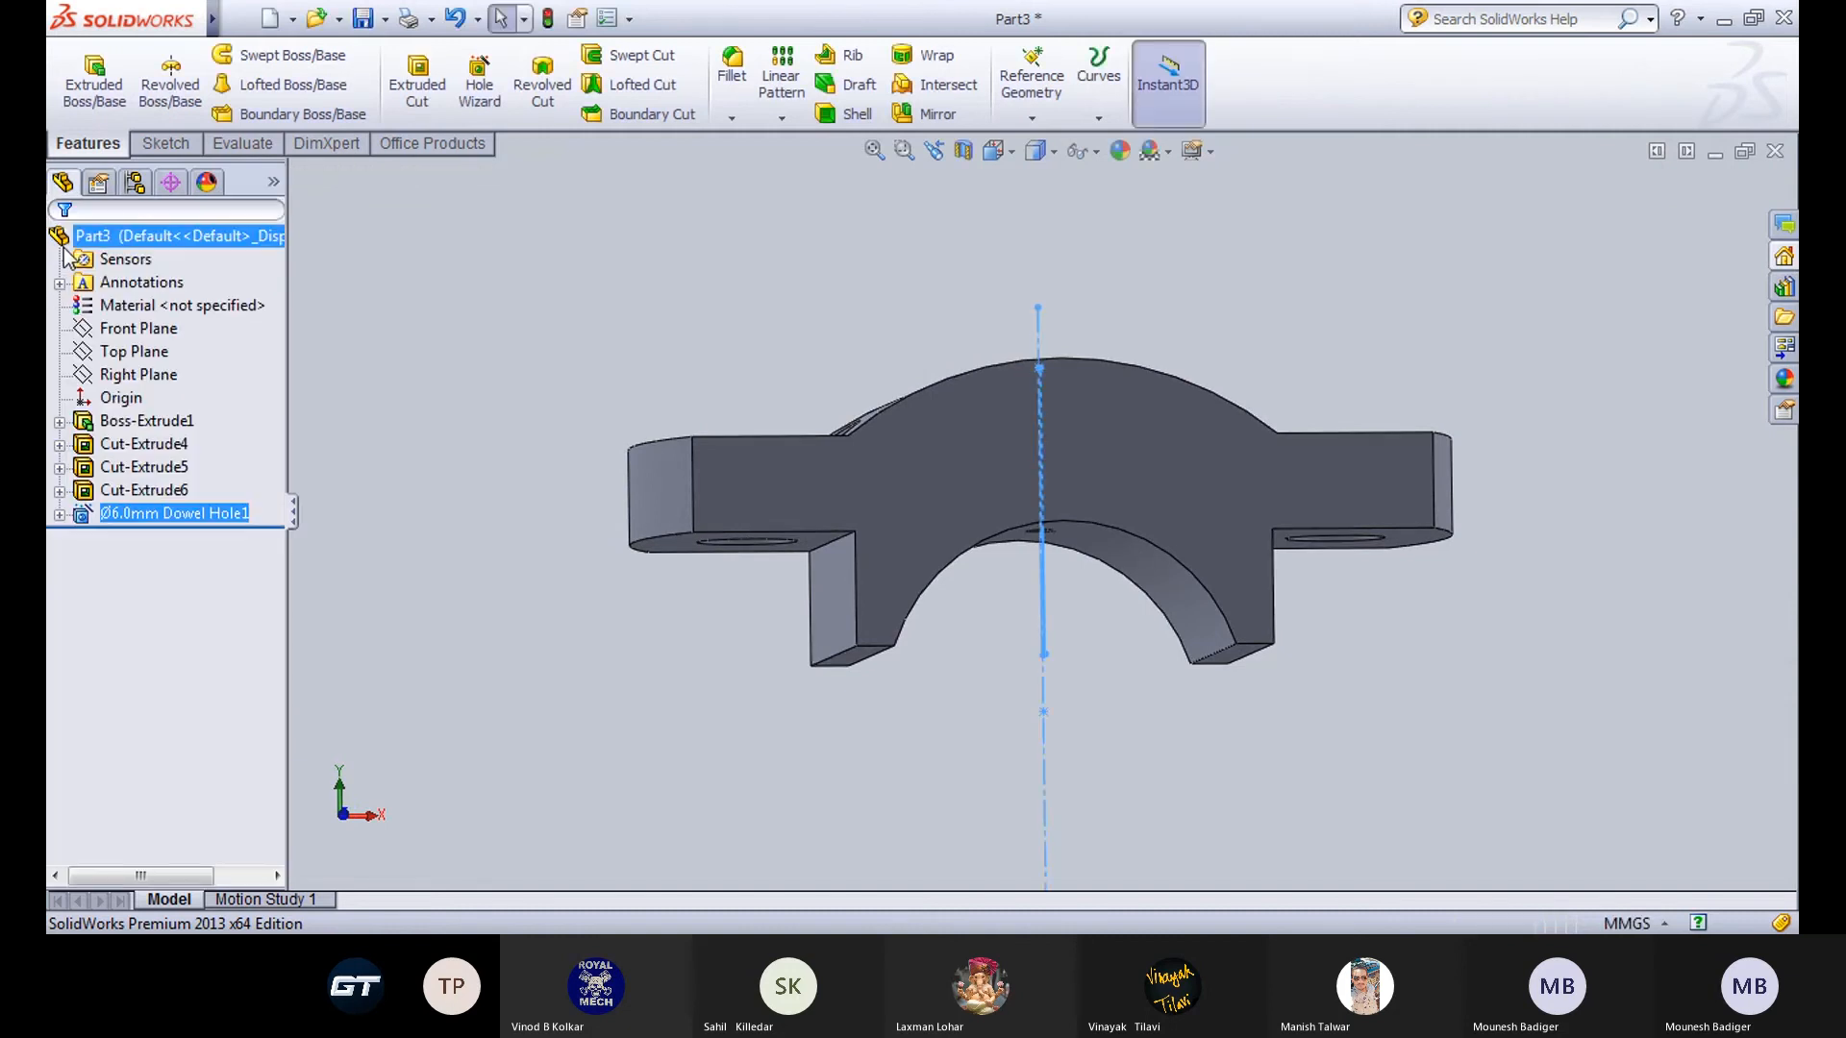
# Examine the new crown hole from several orientations, including the front view with hidden lines shown, and return to the shaded display.
pyautogui.moveTo(777, 355); pyautogui.dragTo(852, 429, button='middle')
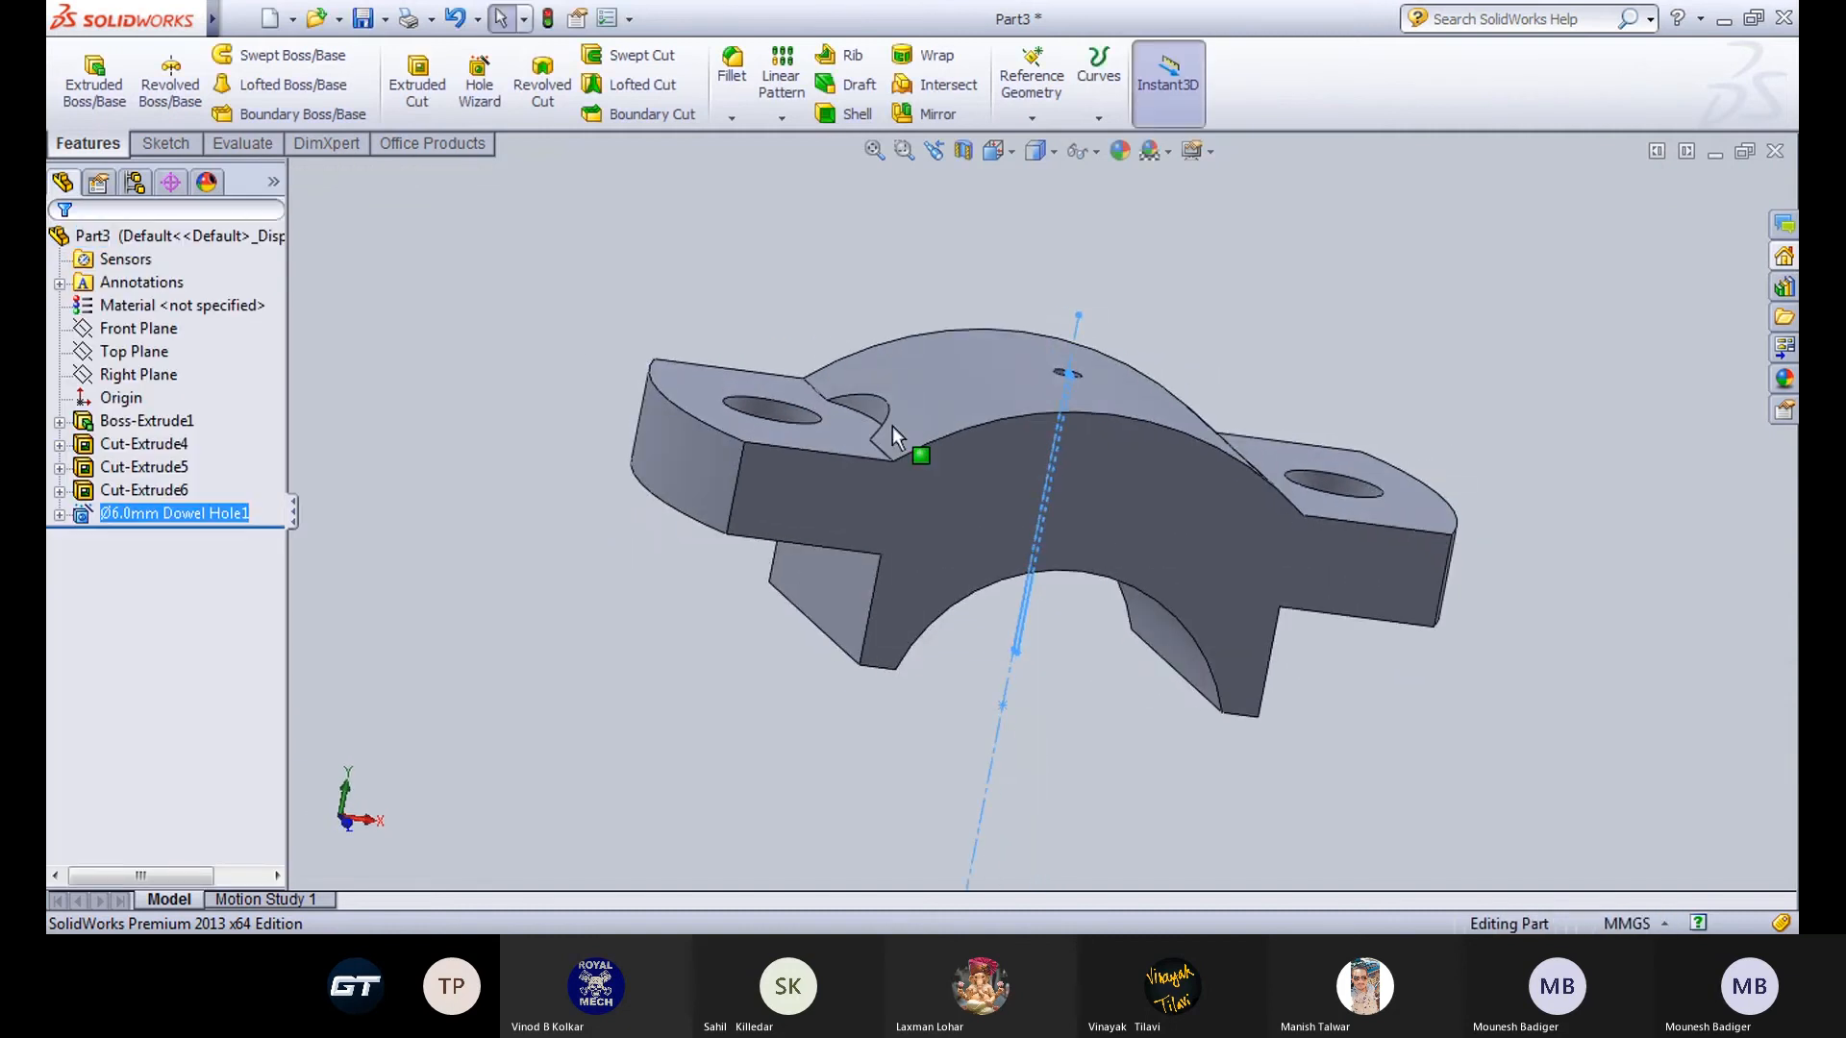
pyautogui.click(1011, 152)
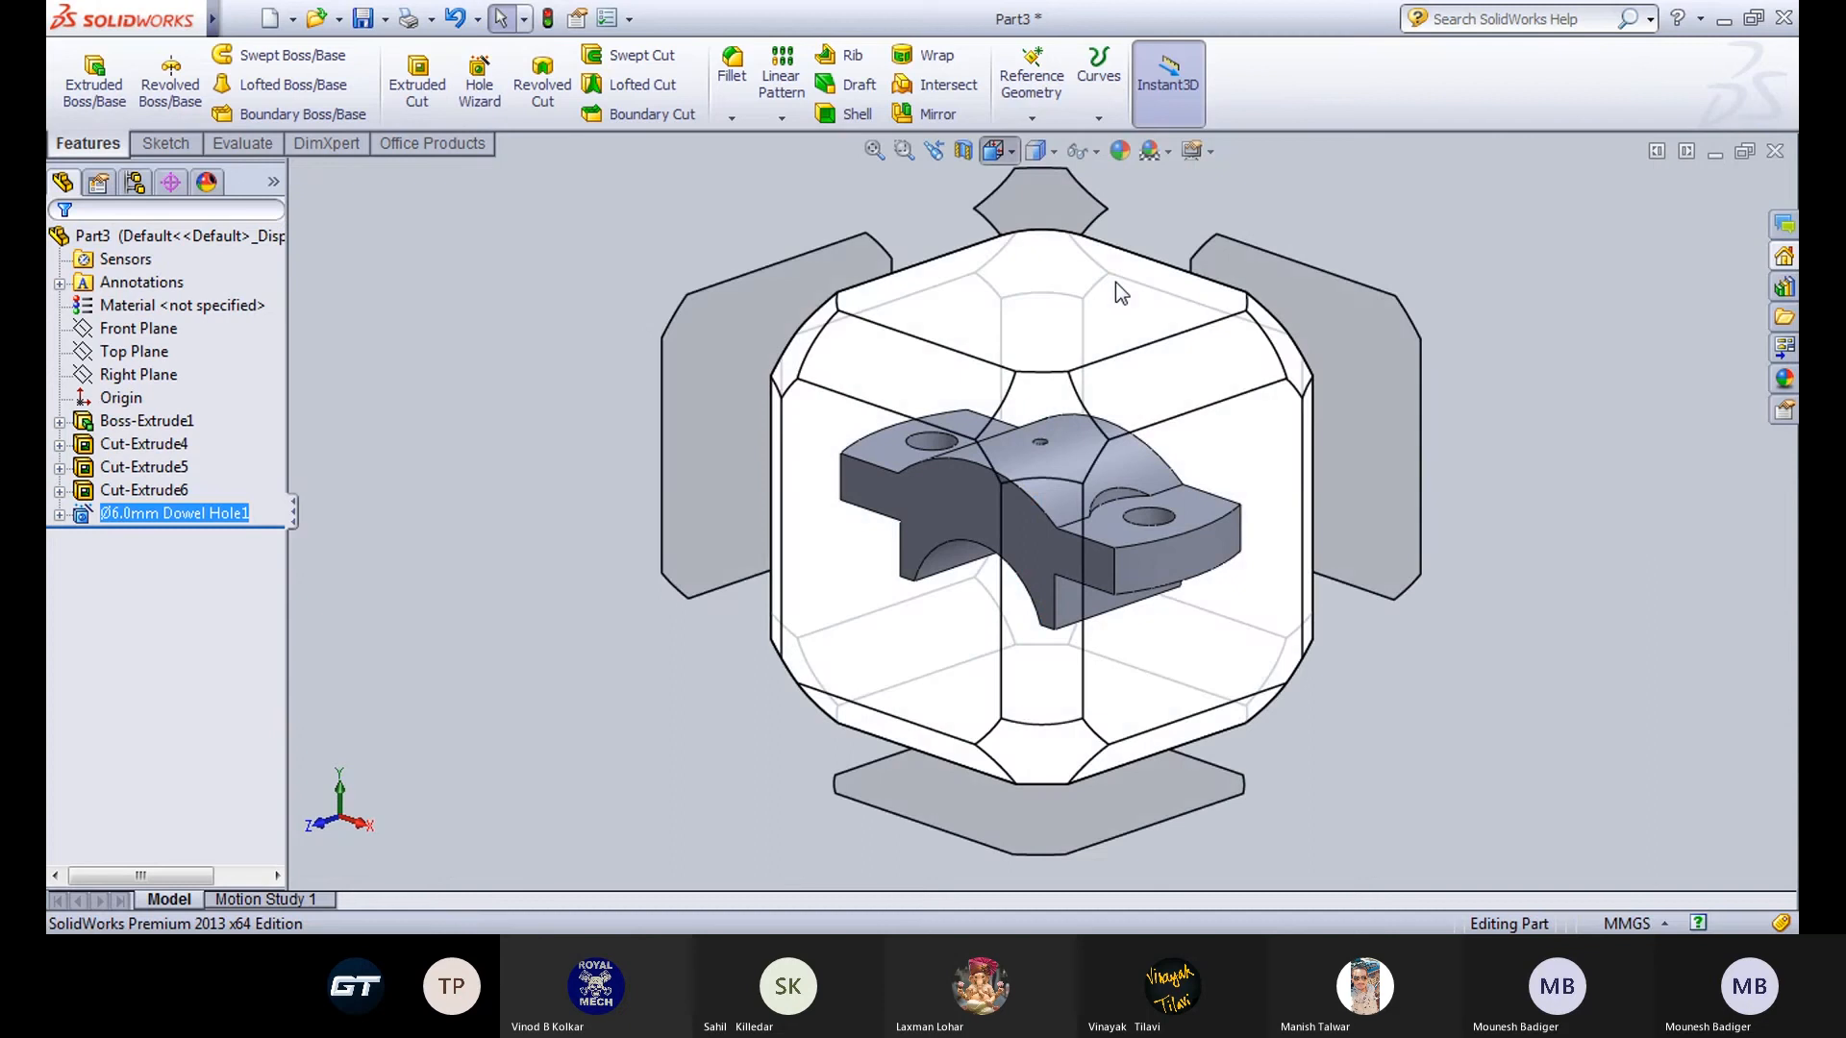
pyautogui.click(1115, 281)
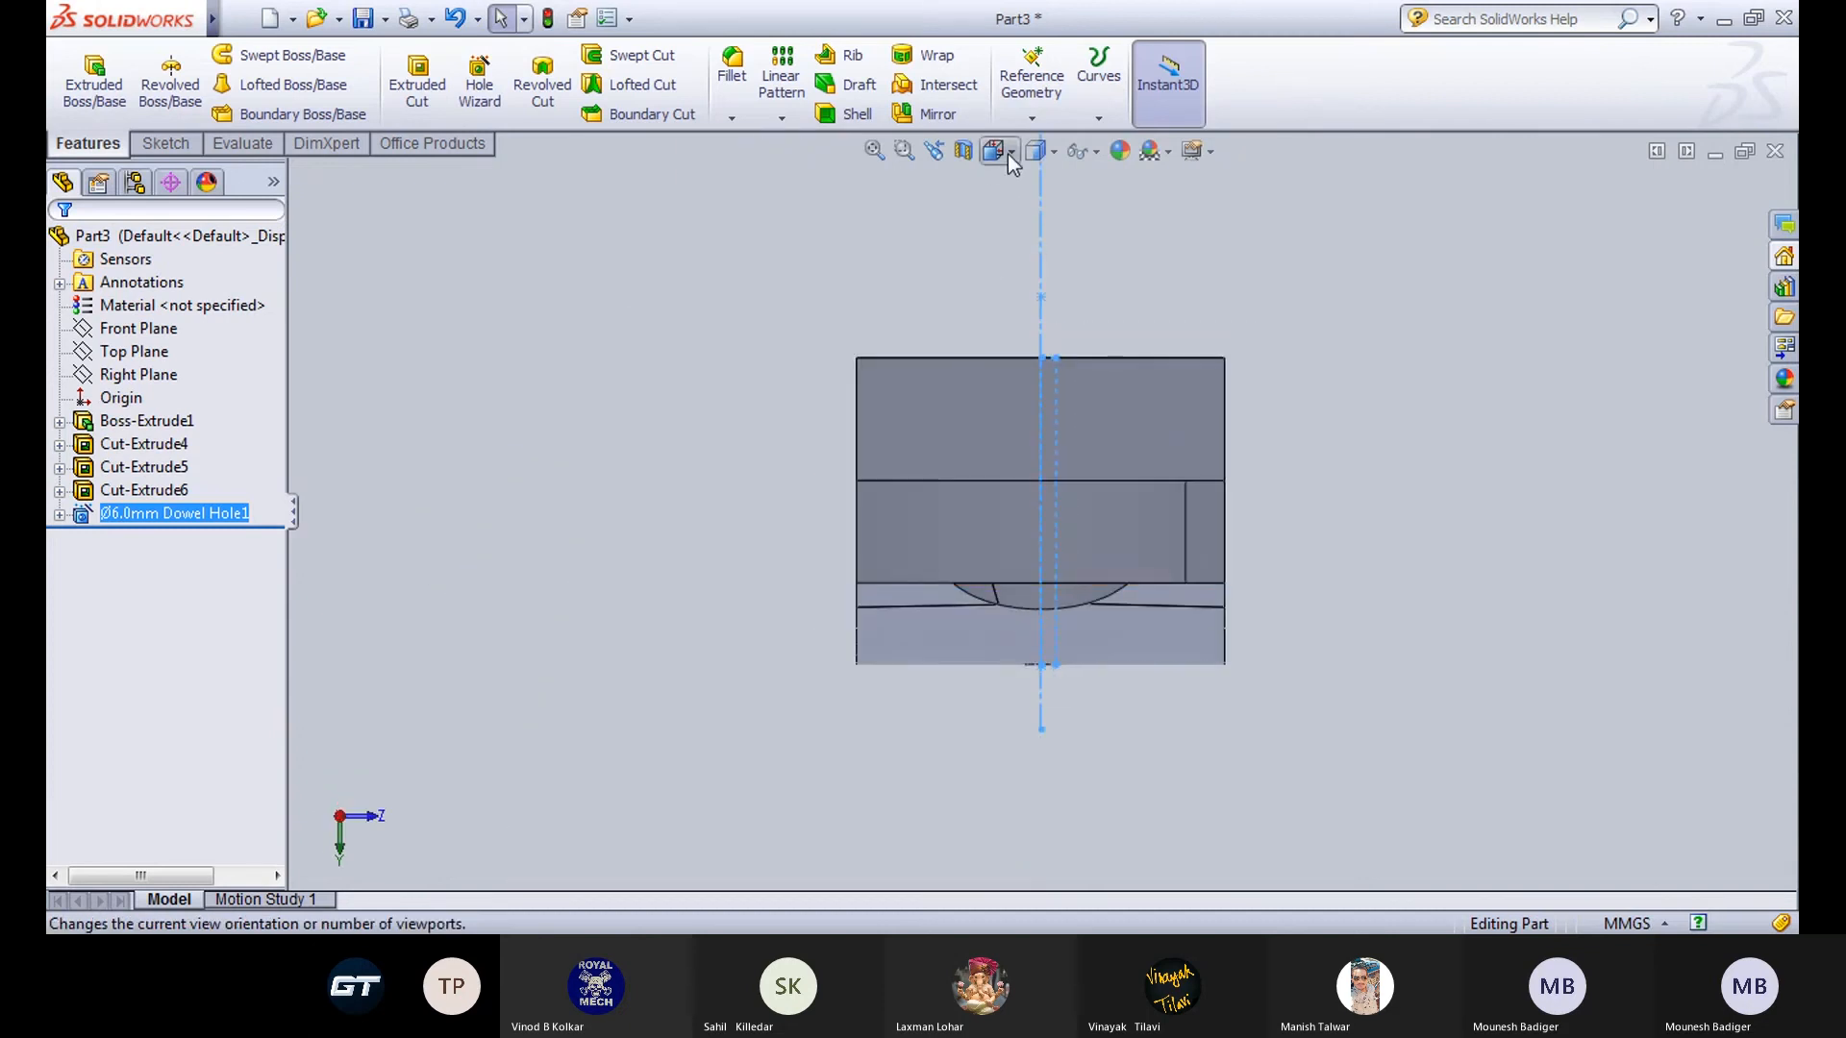
pyautogui.click(1005, 153)
pyautogui.click(1027, 244)
pyautogui.click(1082, 180)
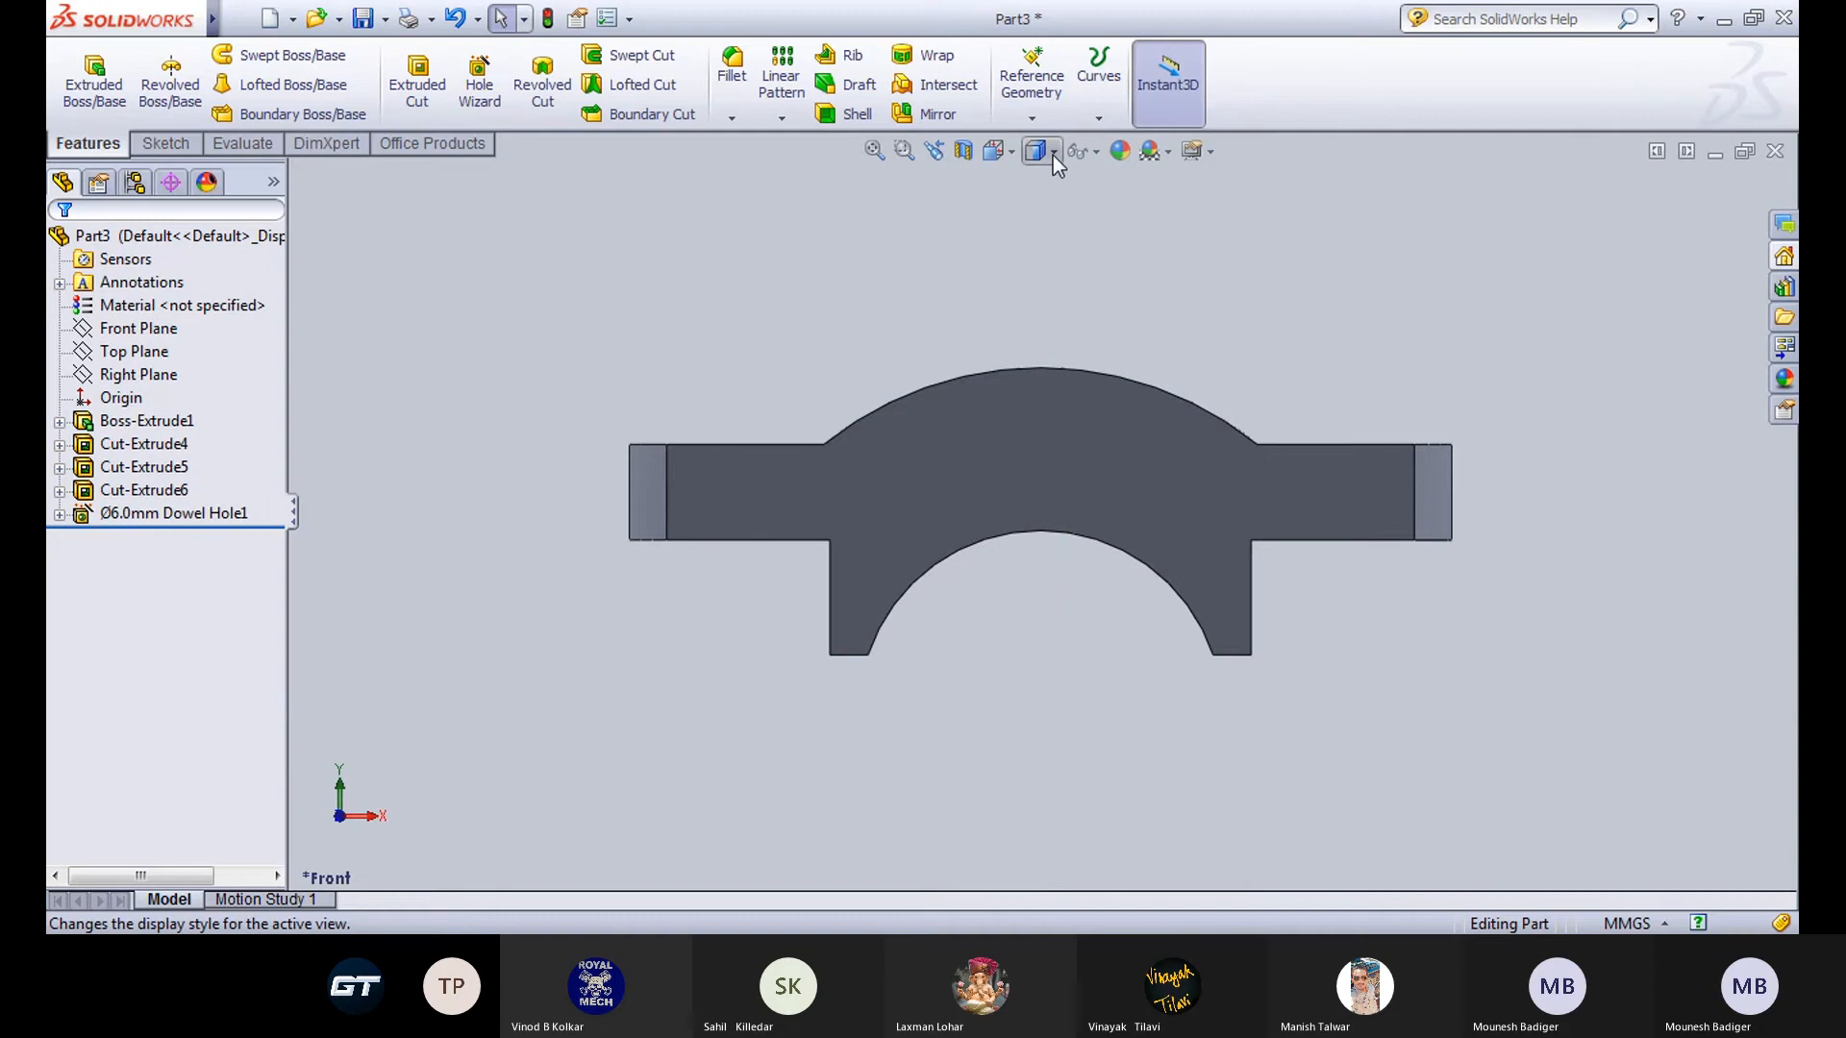
pyautogui.click(1045, 281)
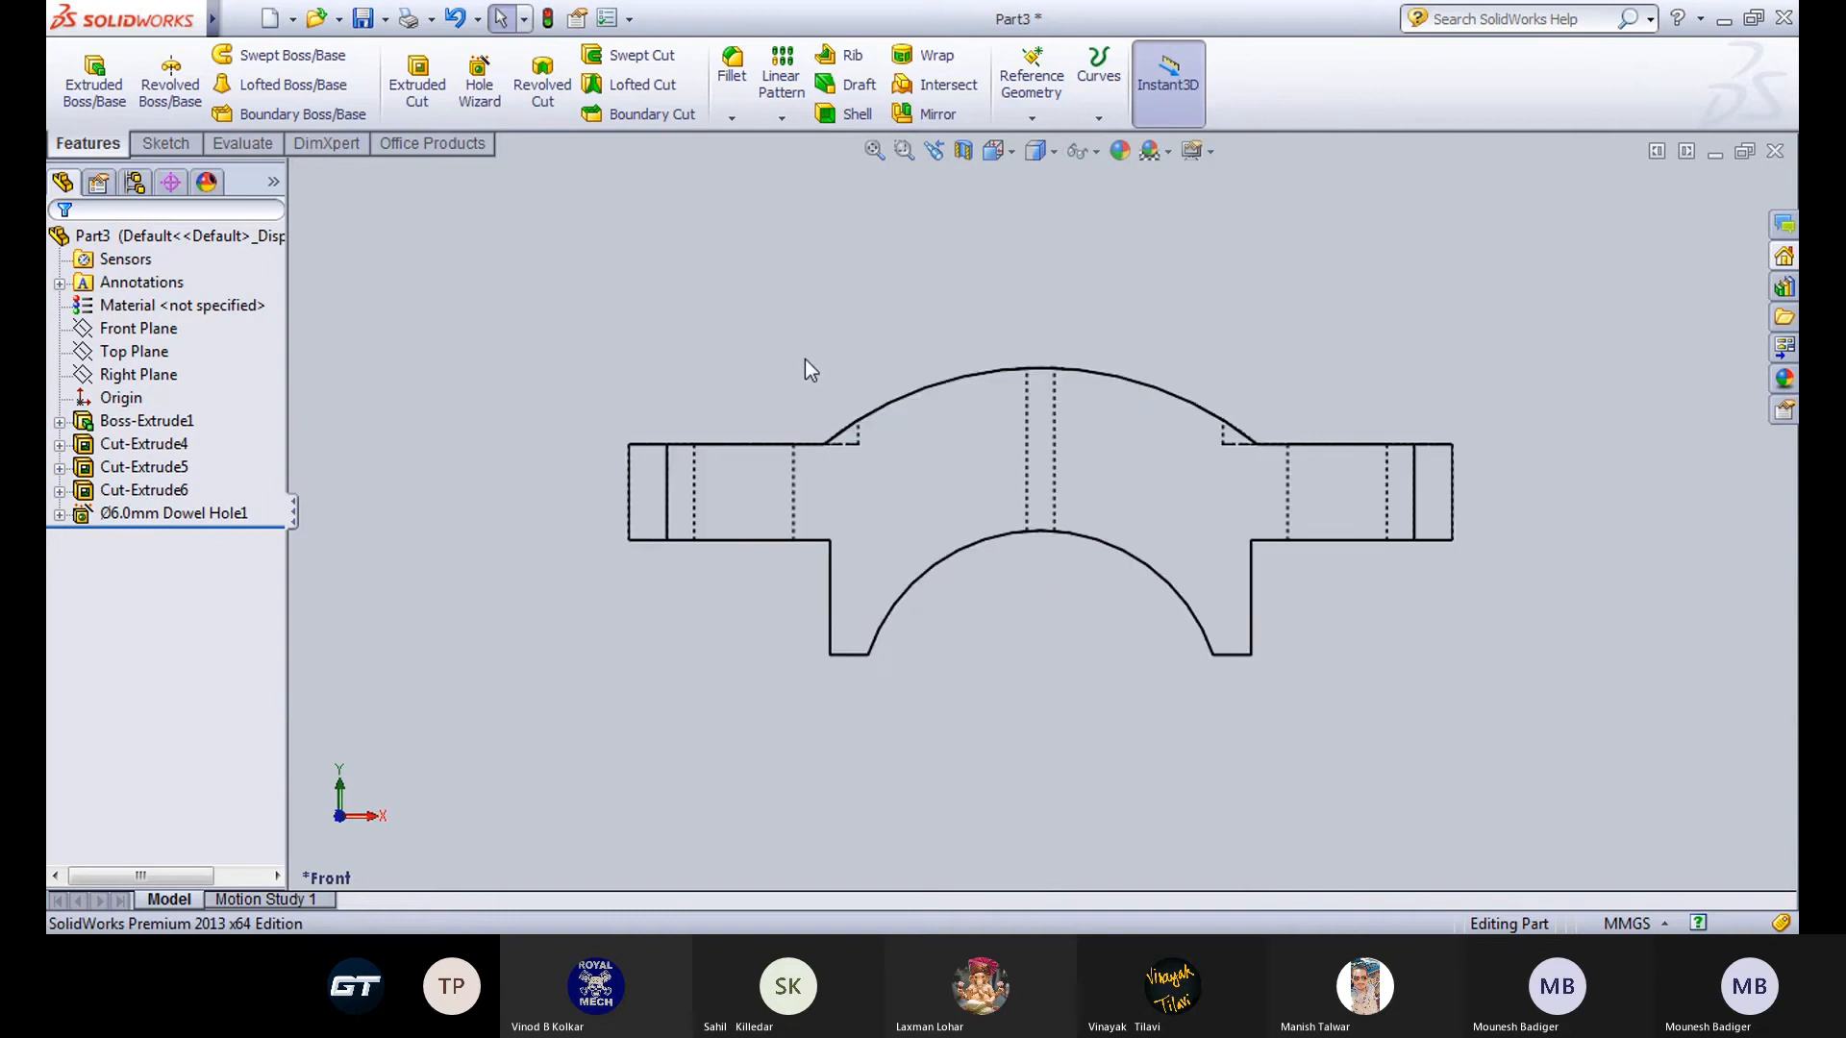
pyautogui.moveTo(805, 365); pyautogui.dragTo(807, 466, button='middle')
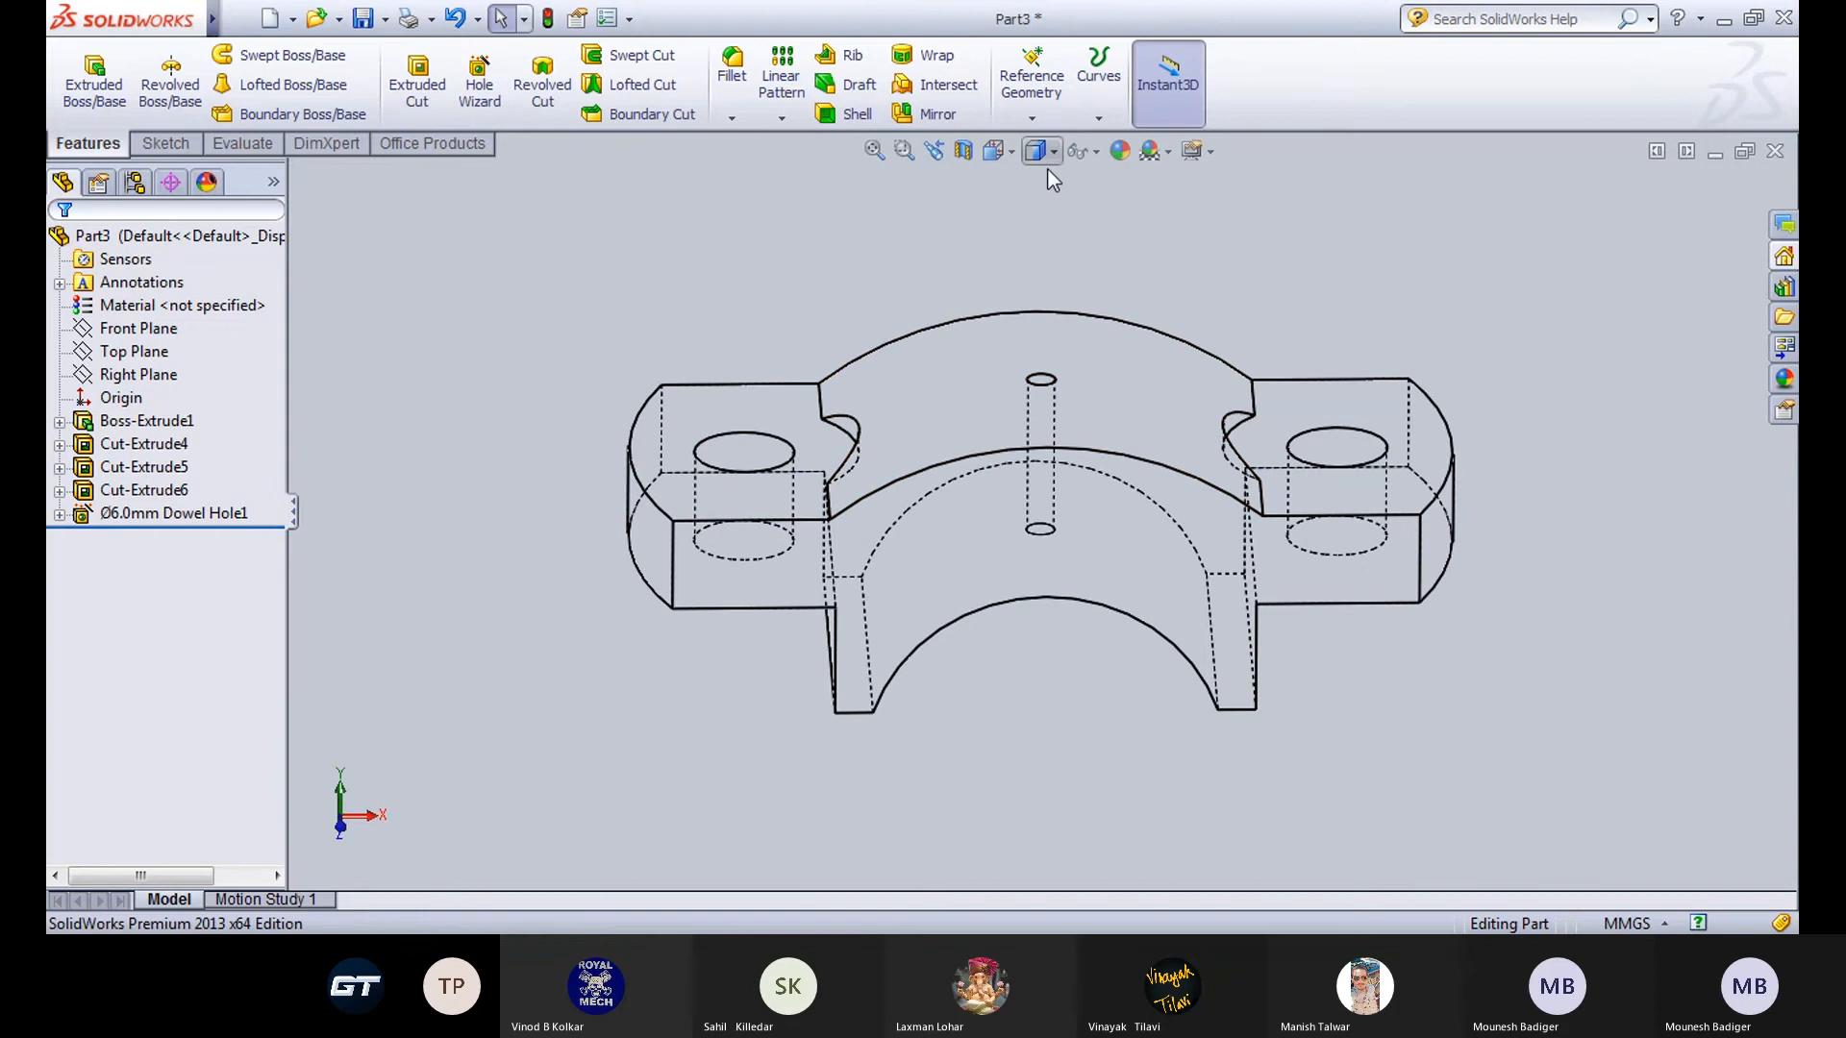
pyautogui.click(1040, 206)
pyautogui.moveTo(992, 273); pyautogui.dragTo(984, 369, button='middle')
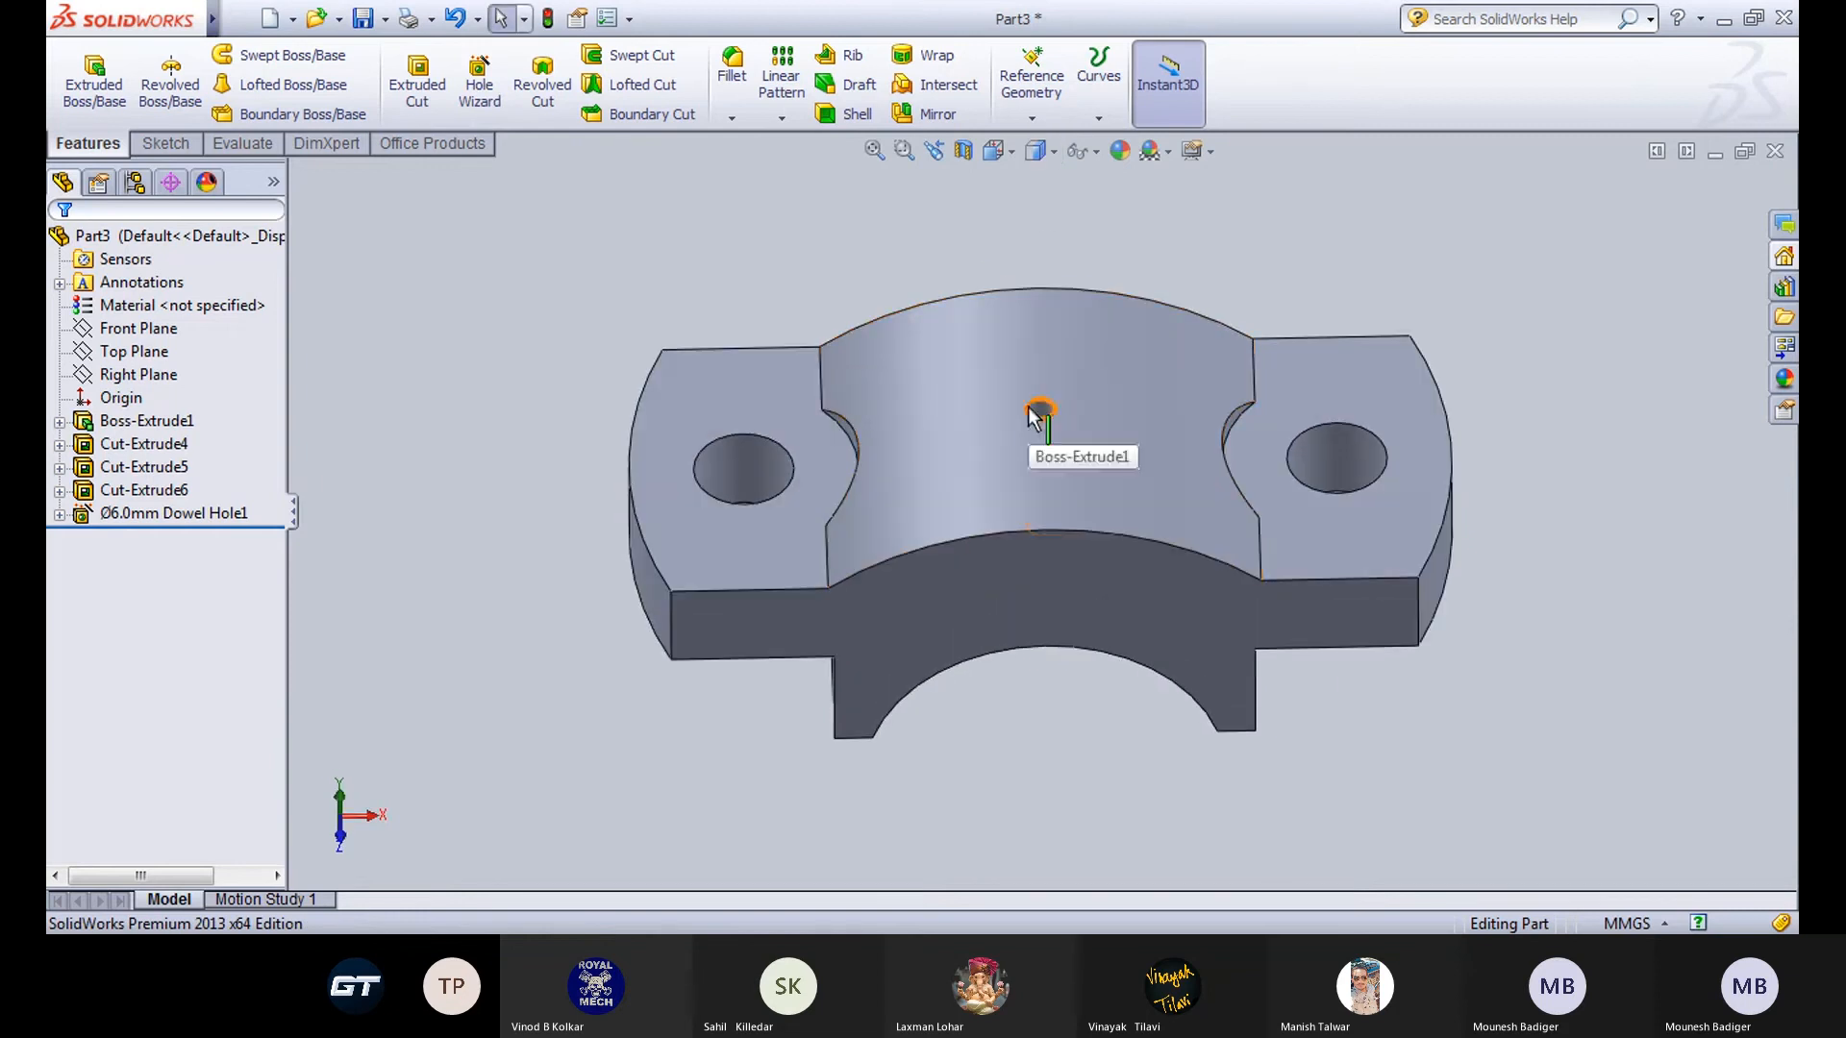
# Reopen the crown hole's definition and enable both its near side and far side countersinks.
pyautogui.click(1045, 408)
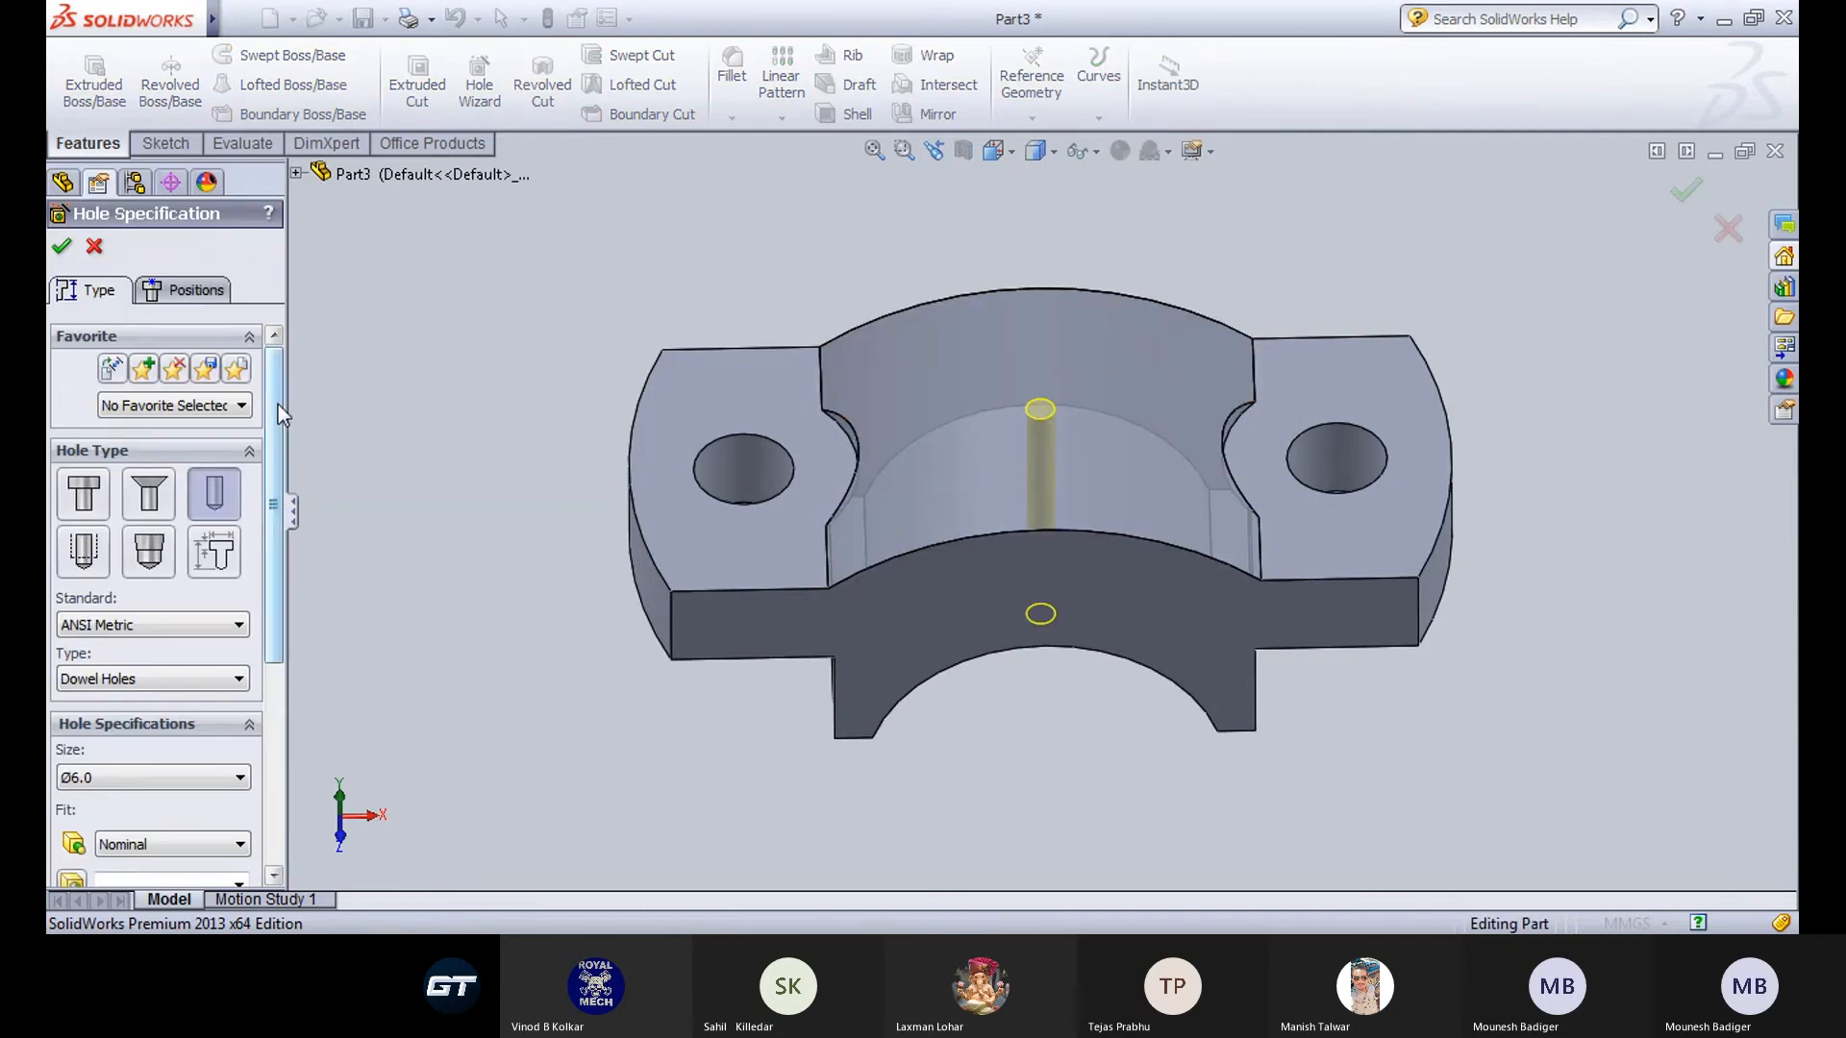
pyautogui.moveTo(279, 406); pyautogui.dragTo(278, 617)
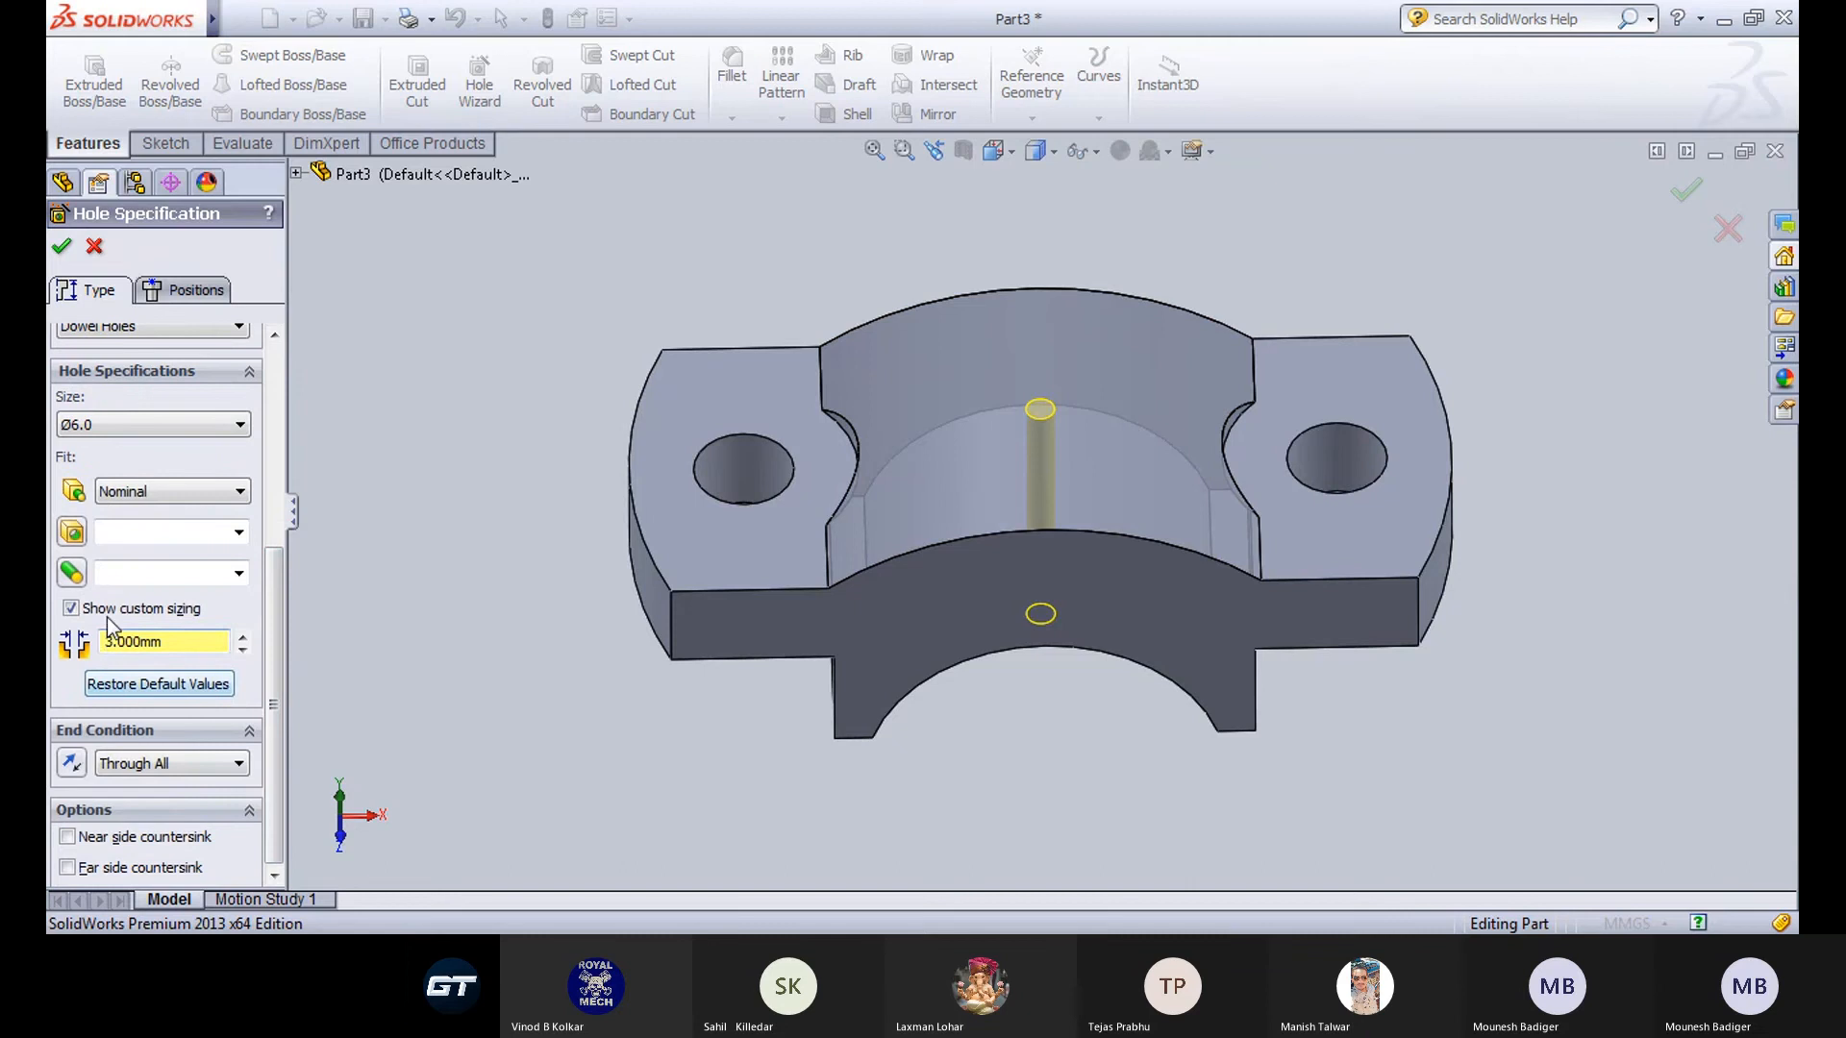
pyautogui.scroll(1, 109, 635)
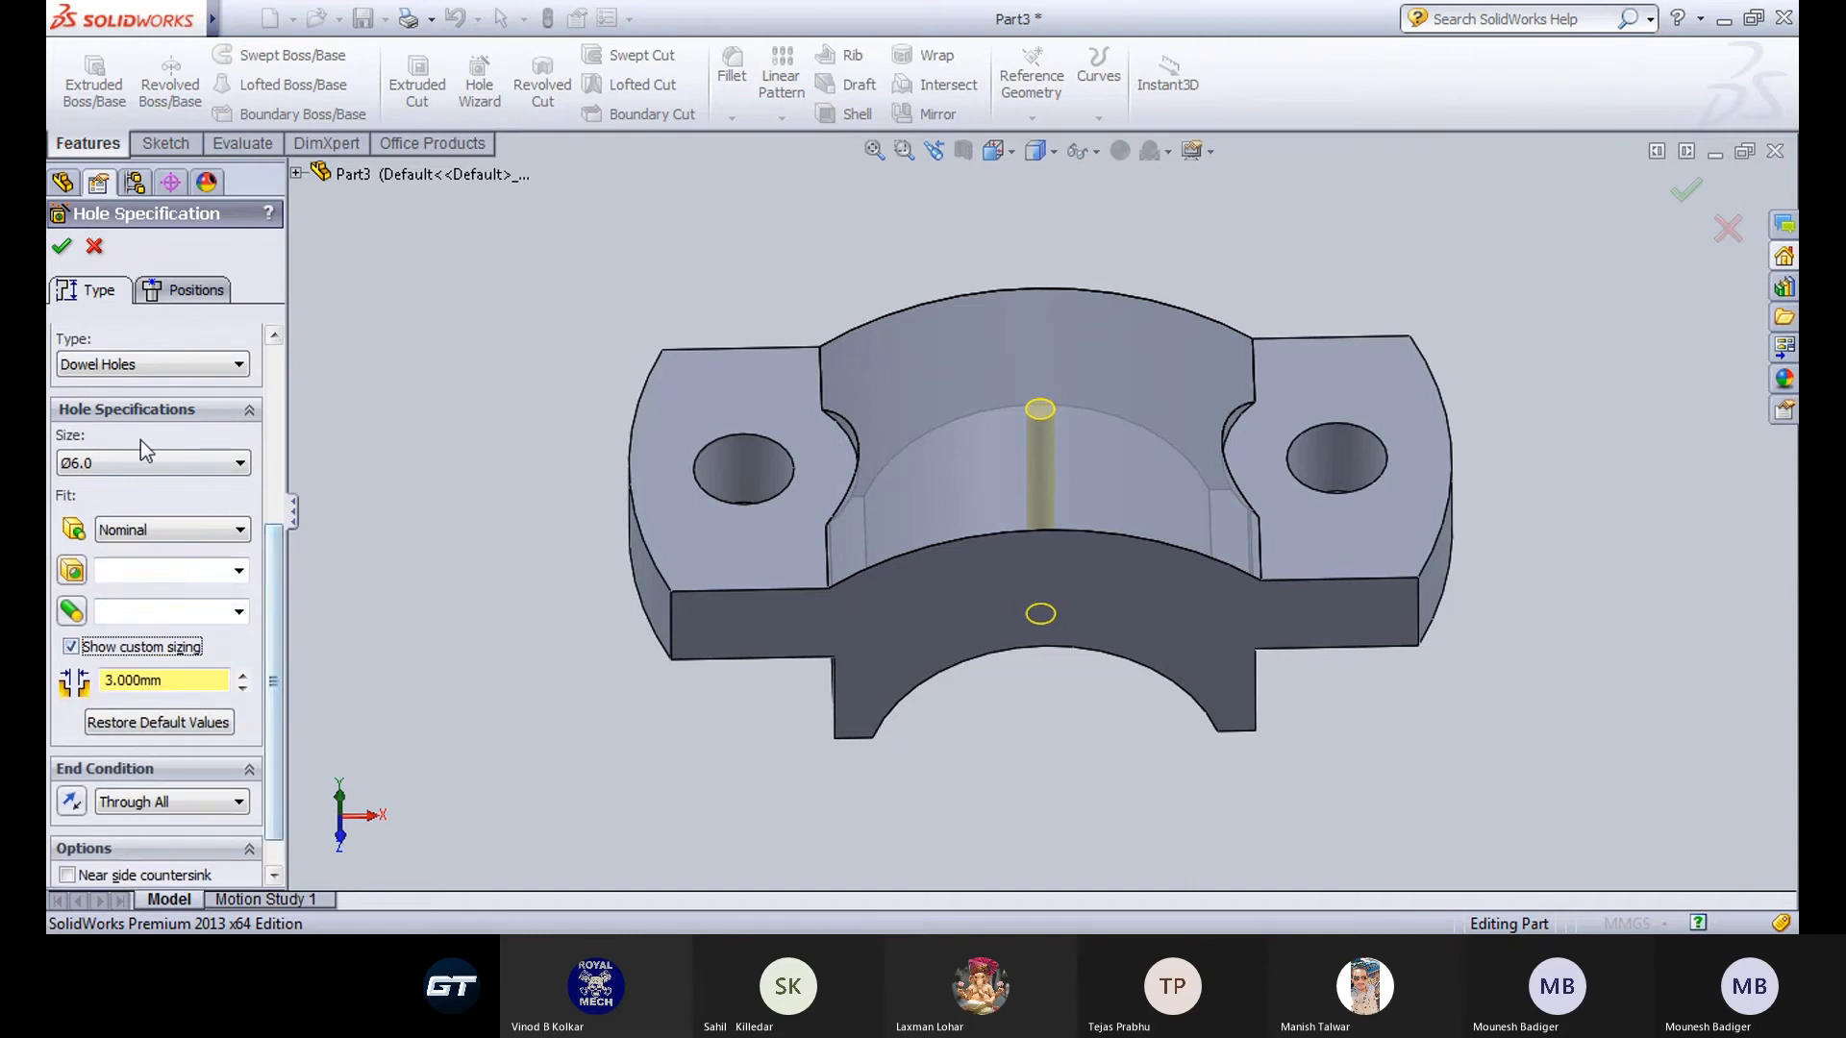
pyautogui.doubleClick(197, 684)
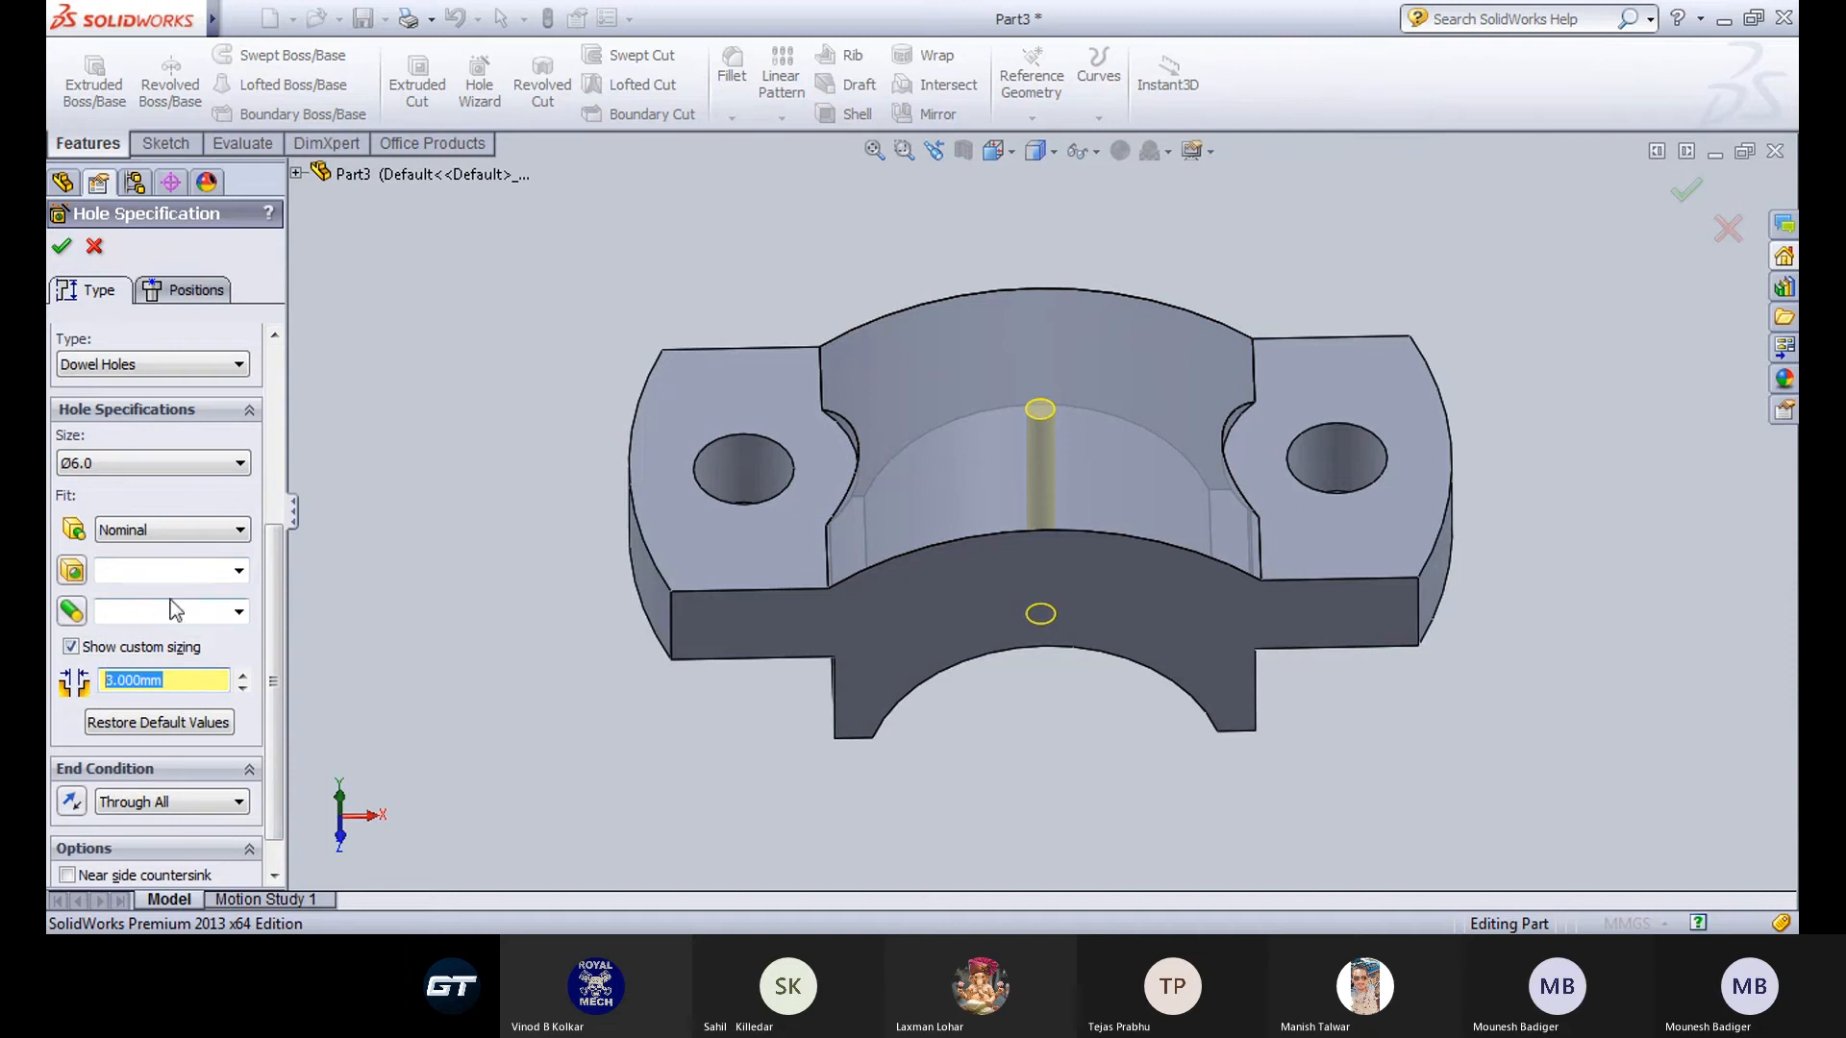
pyautogui.scroll(-1, 274, 654)
pyautogui.click(143, 764)
pyautogui.click(142, 764)
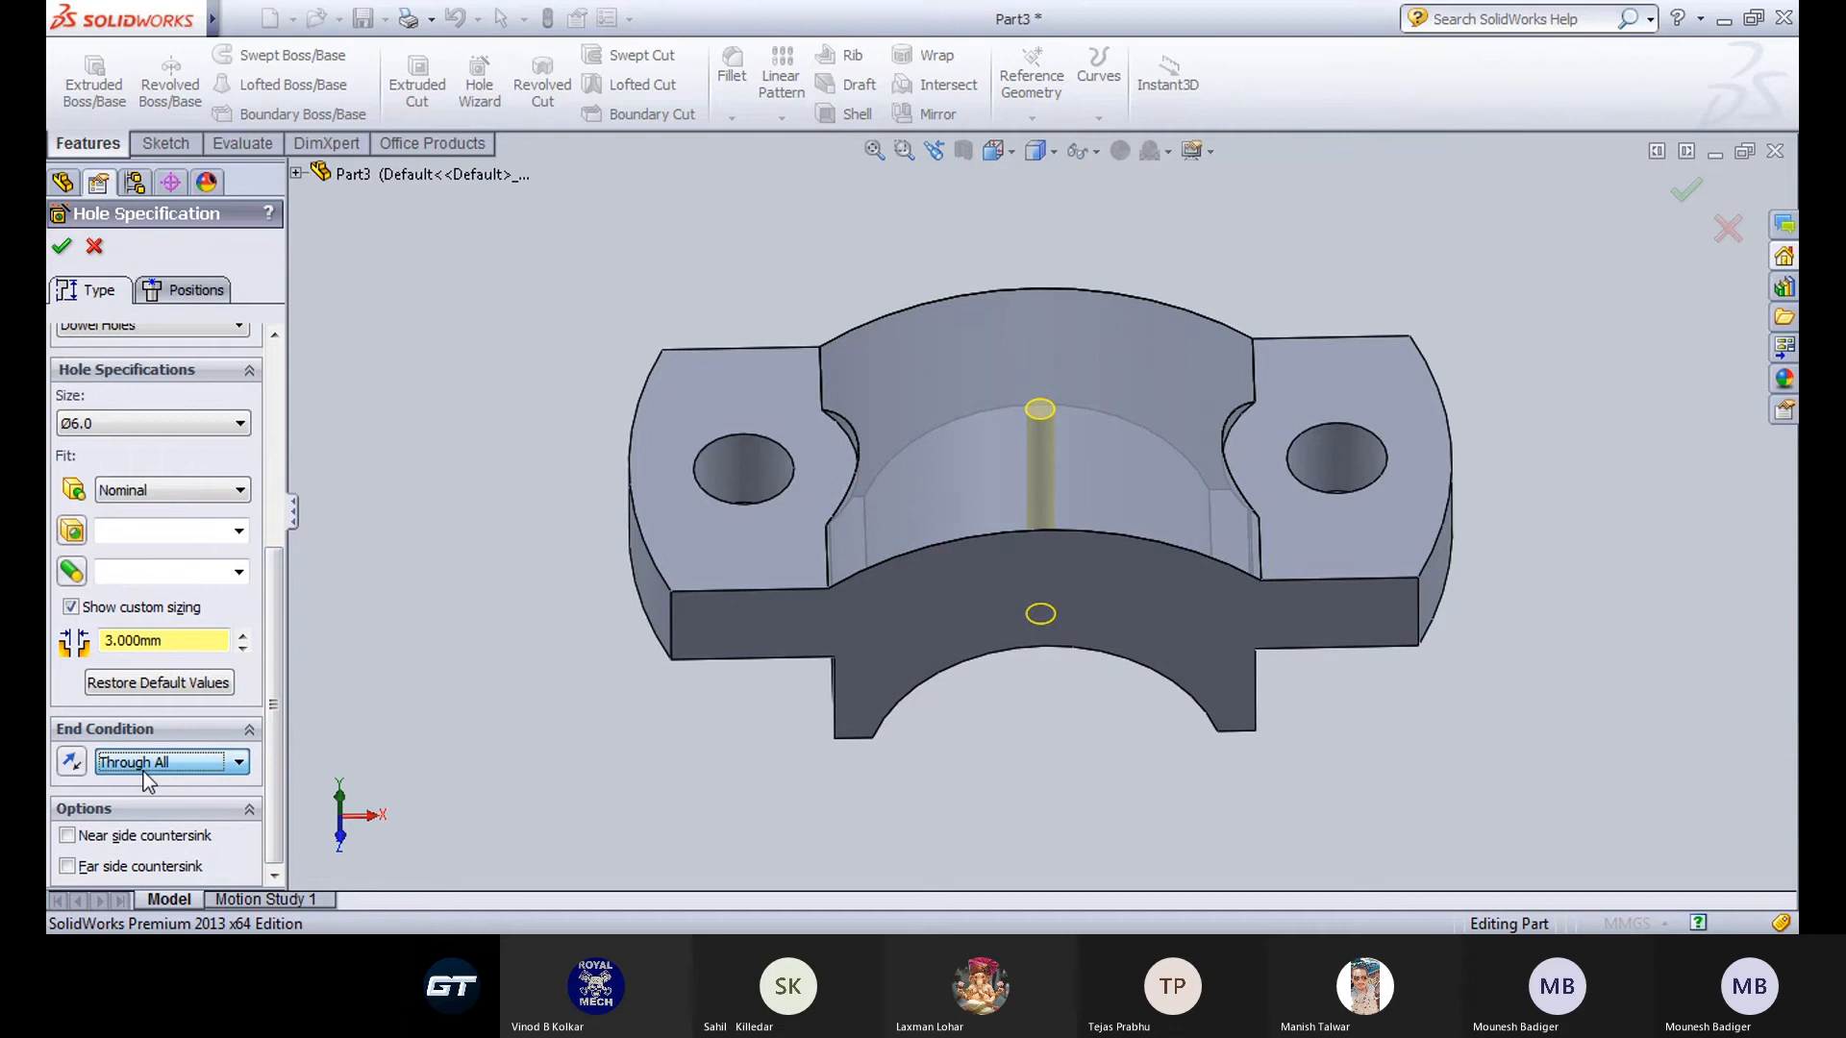
pyautogui.click(187, 836)
pyautogui.scroll(-2, 268, 734)
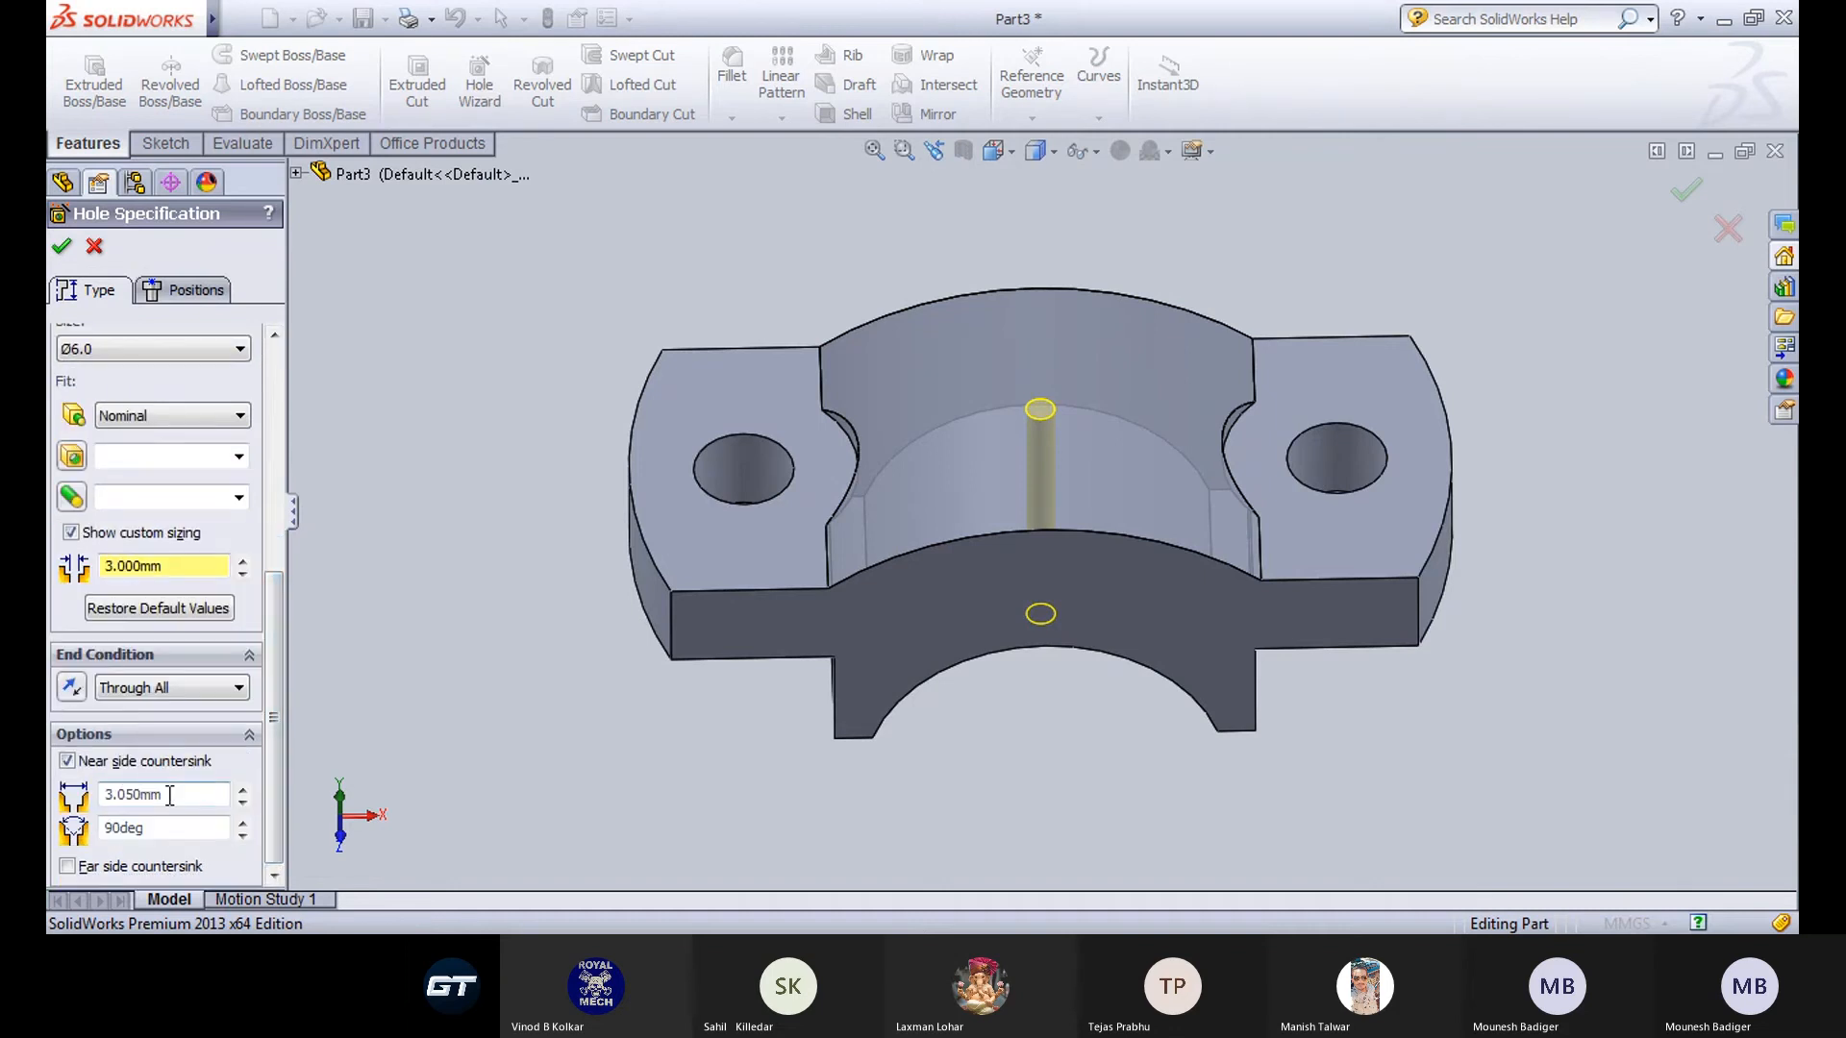
pyautogui.moveTo(169, 794); pyautogui.dragTo(87, 795)
pyautogui.click(150, 867)
pyautogui.moveTo(274, 649); pyautogui.dragTo(275, 702)
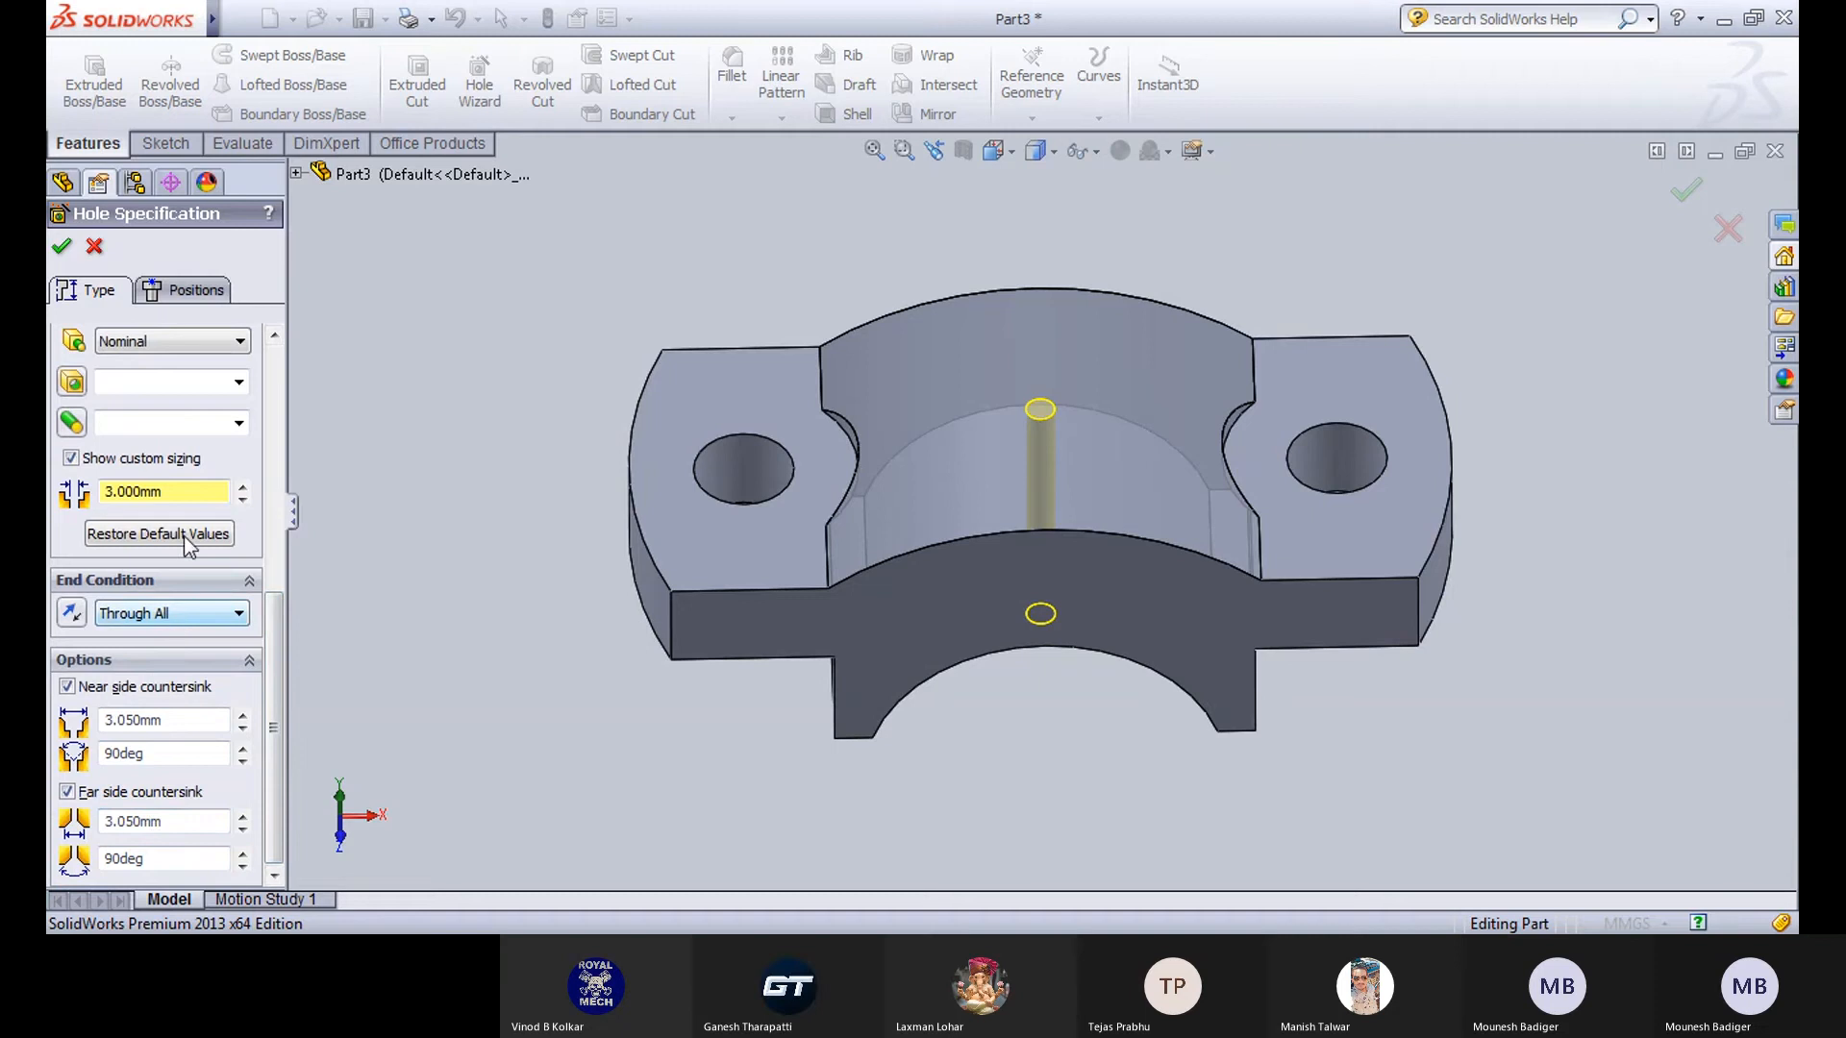
# Try the Drill sizes, Helicoil Tap Drills and Screw Clearances types for the crown hole.
pyautogui.moveTo(277, 760); pyautogui.dragTo(281, 471)
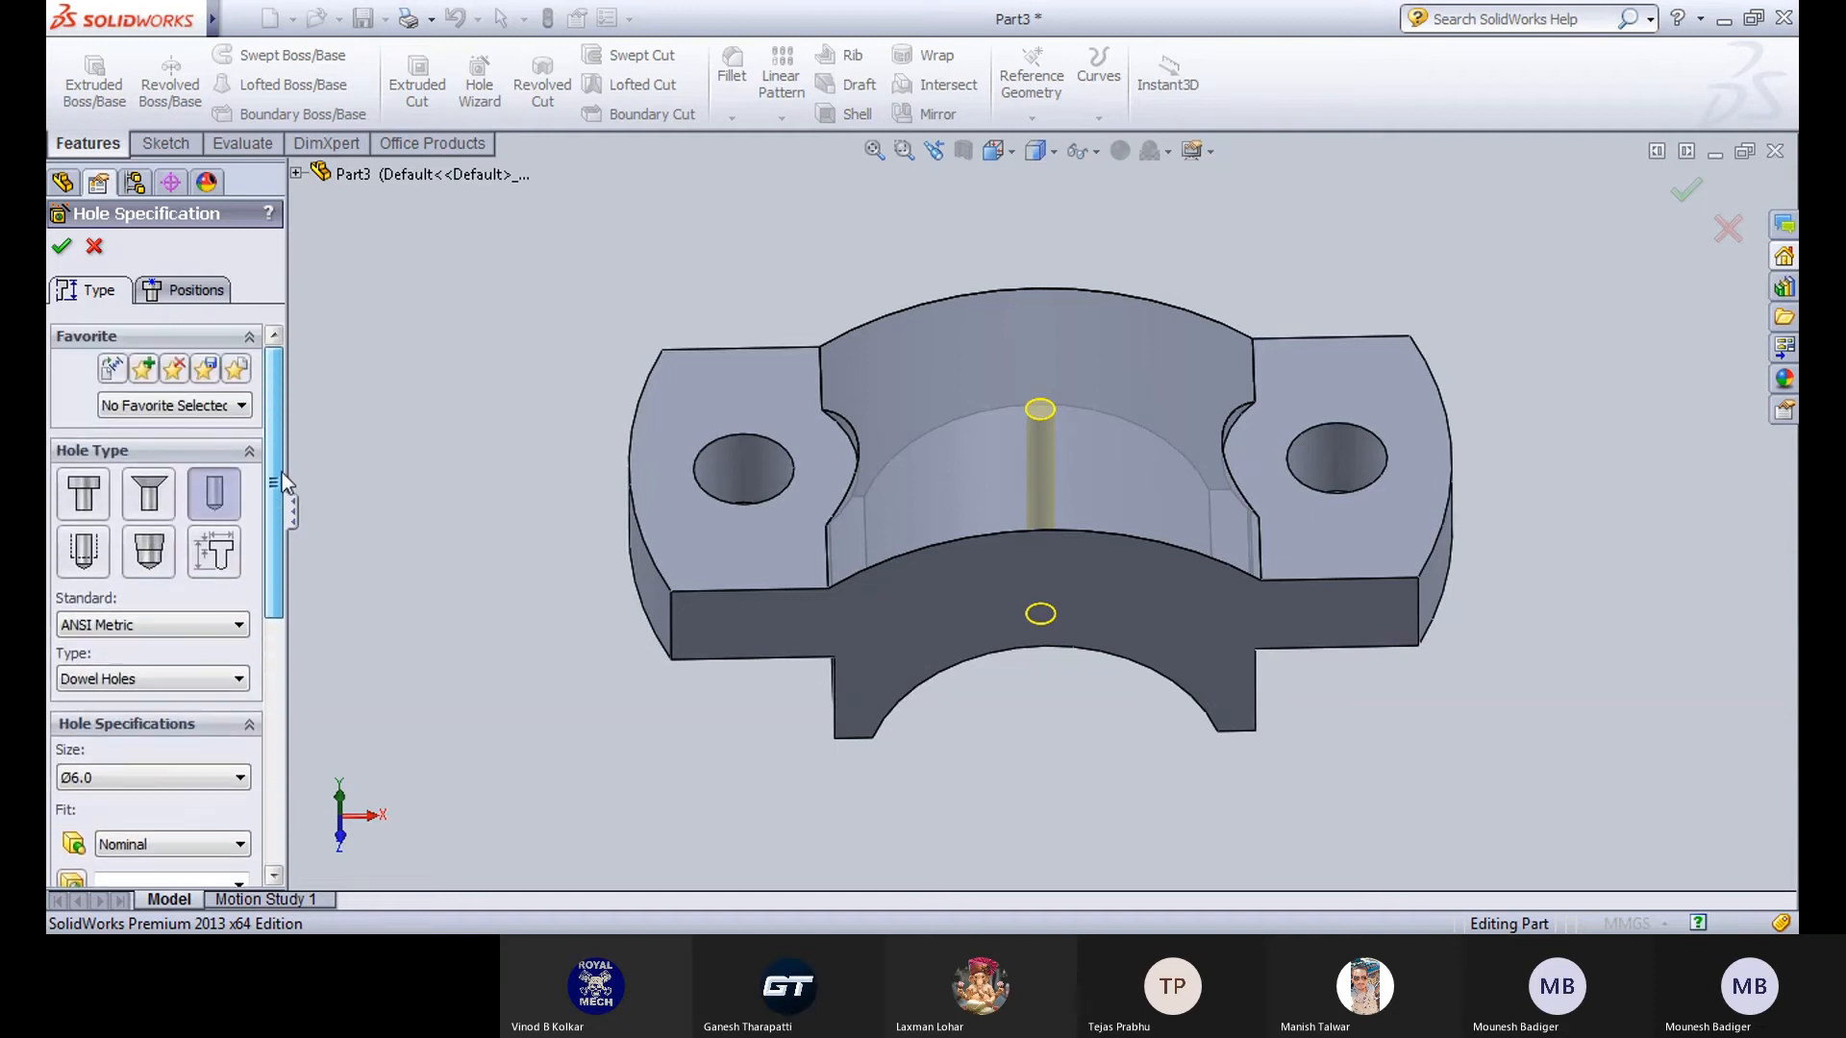
pyautogui.click(136, 684)
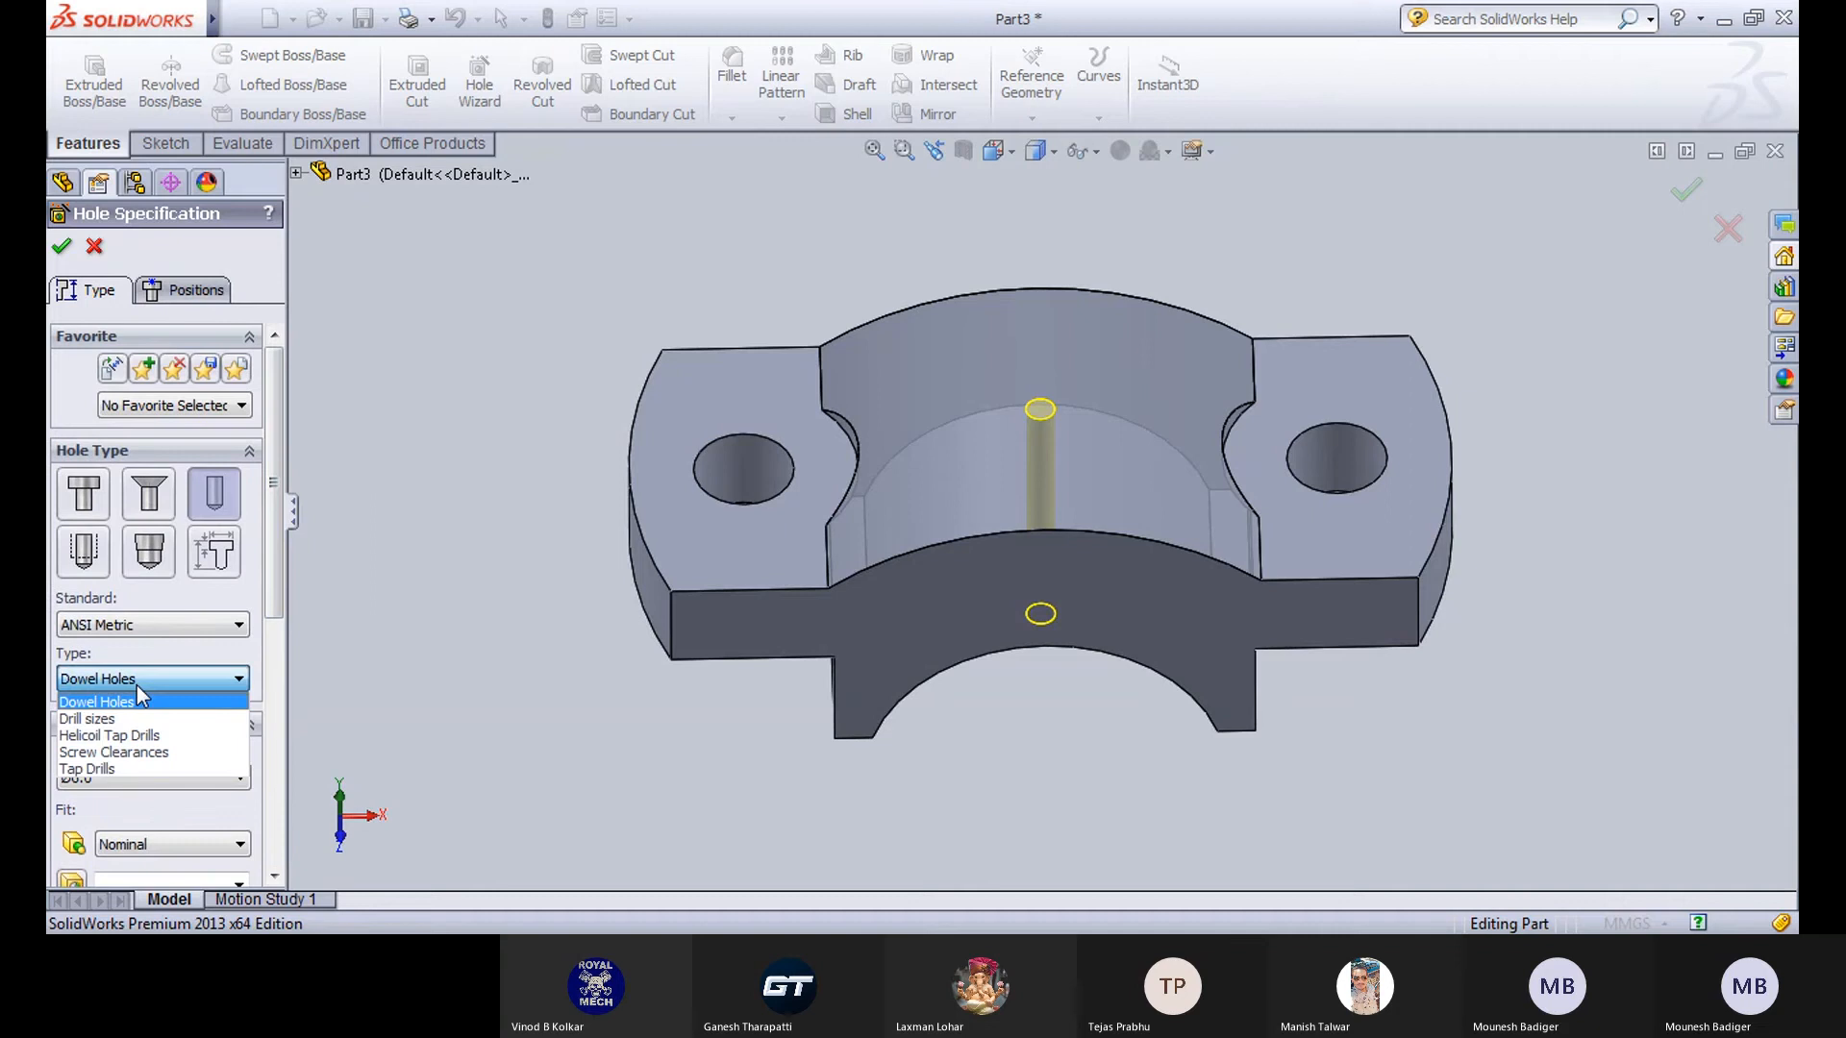
pyautogui.click(123, 721)
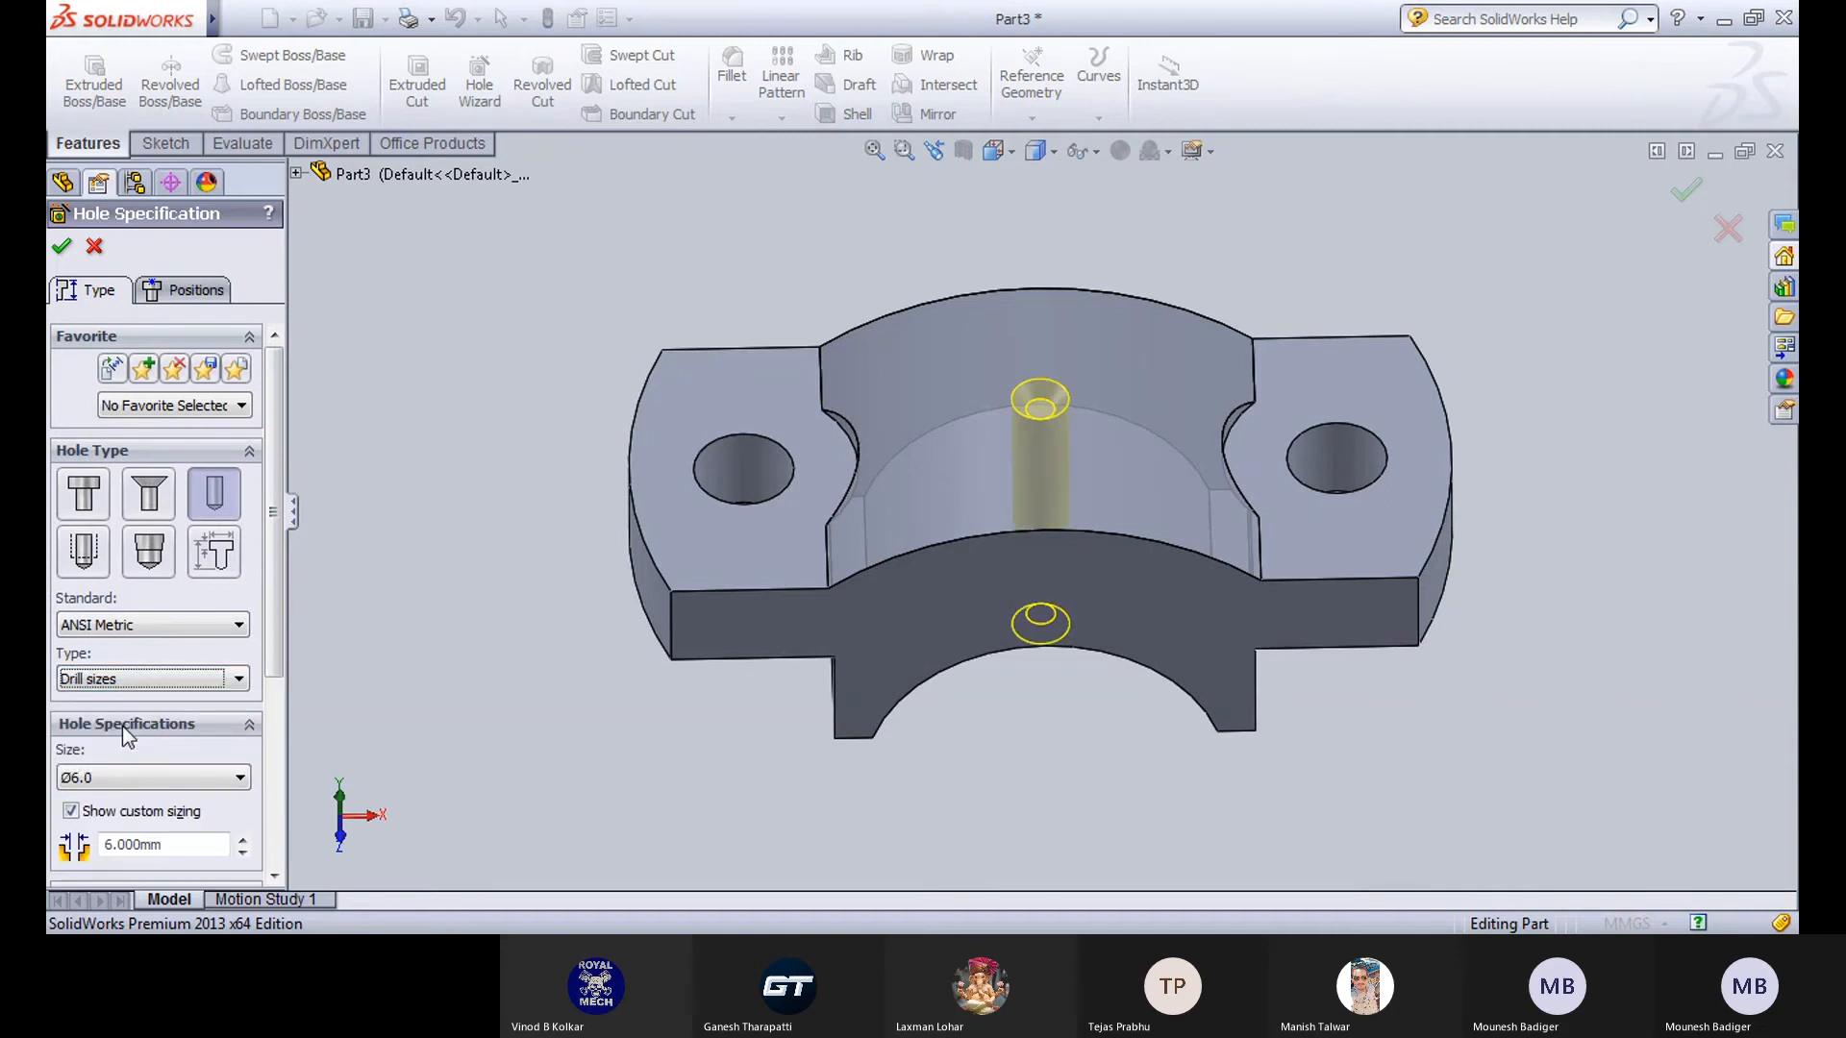
pyautogui.moveTo(804, 712); pyautogui.dragTo(821, 568, button='middle')
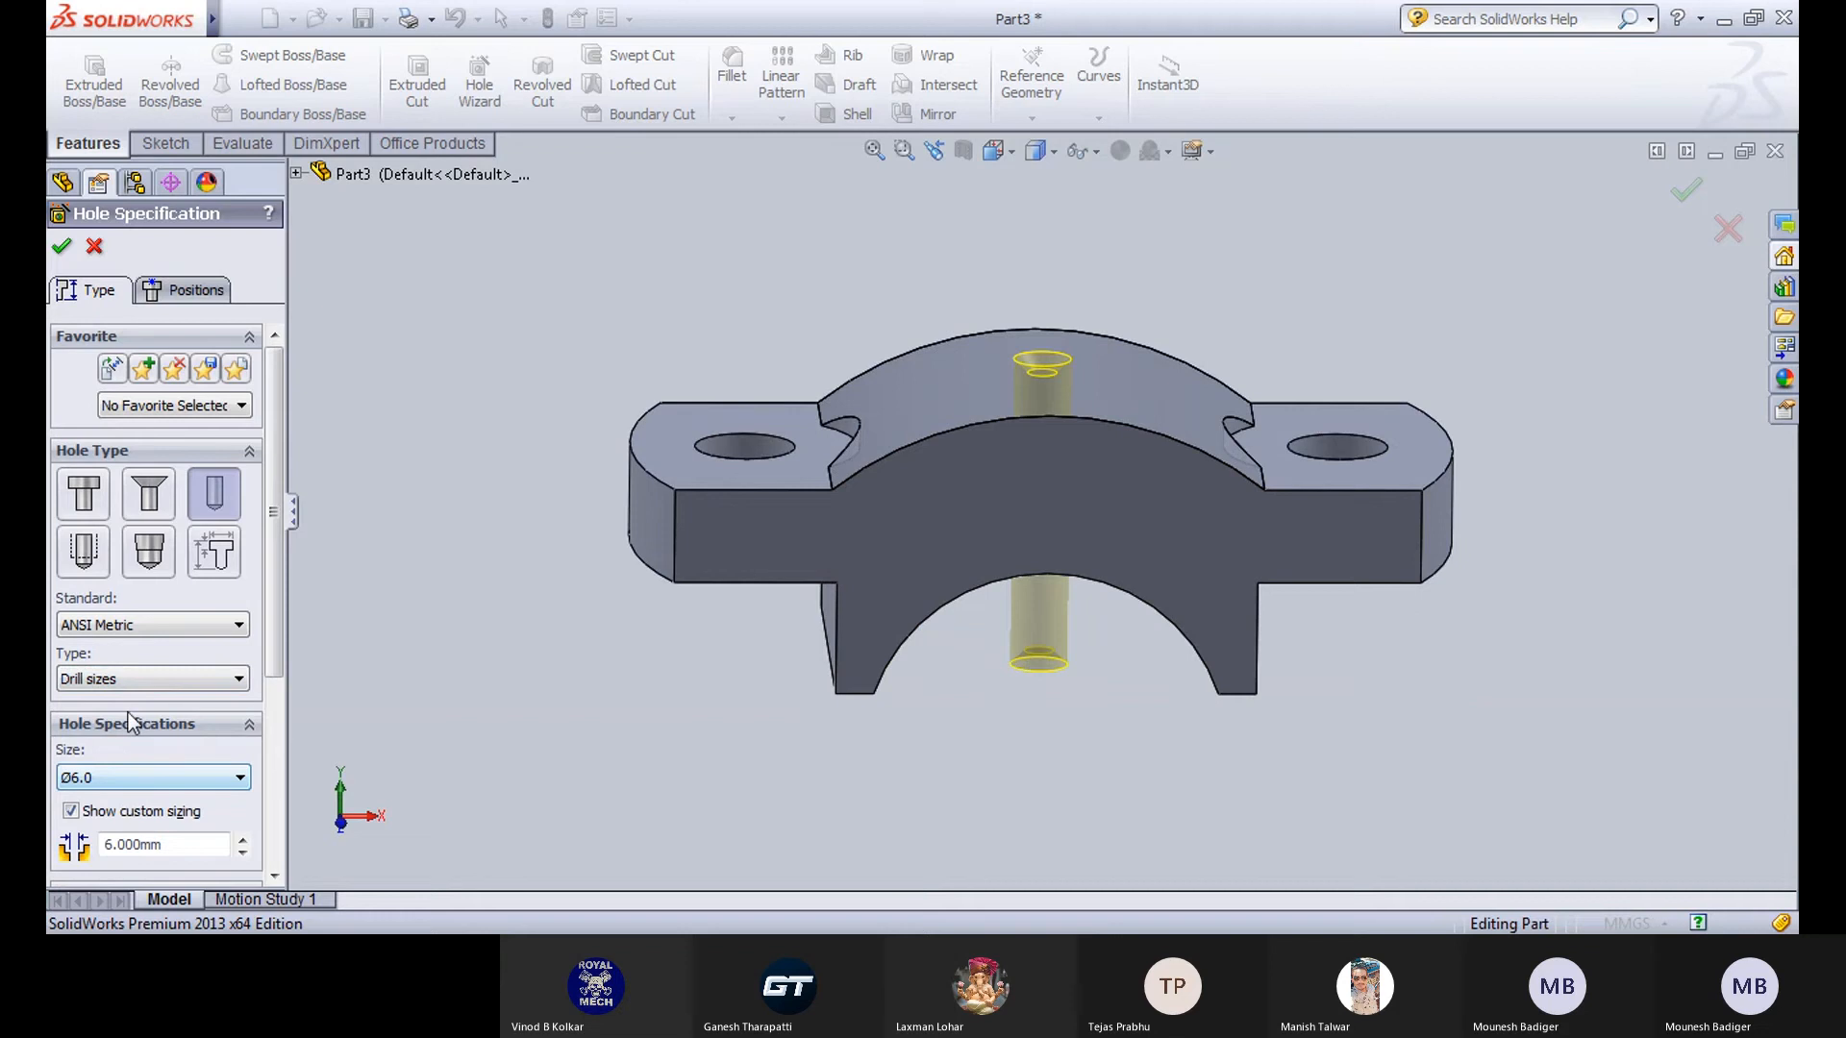
pyautogui.click(130, 679)
pyautogui.click(123, 738)
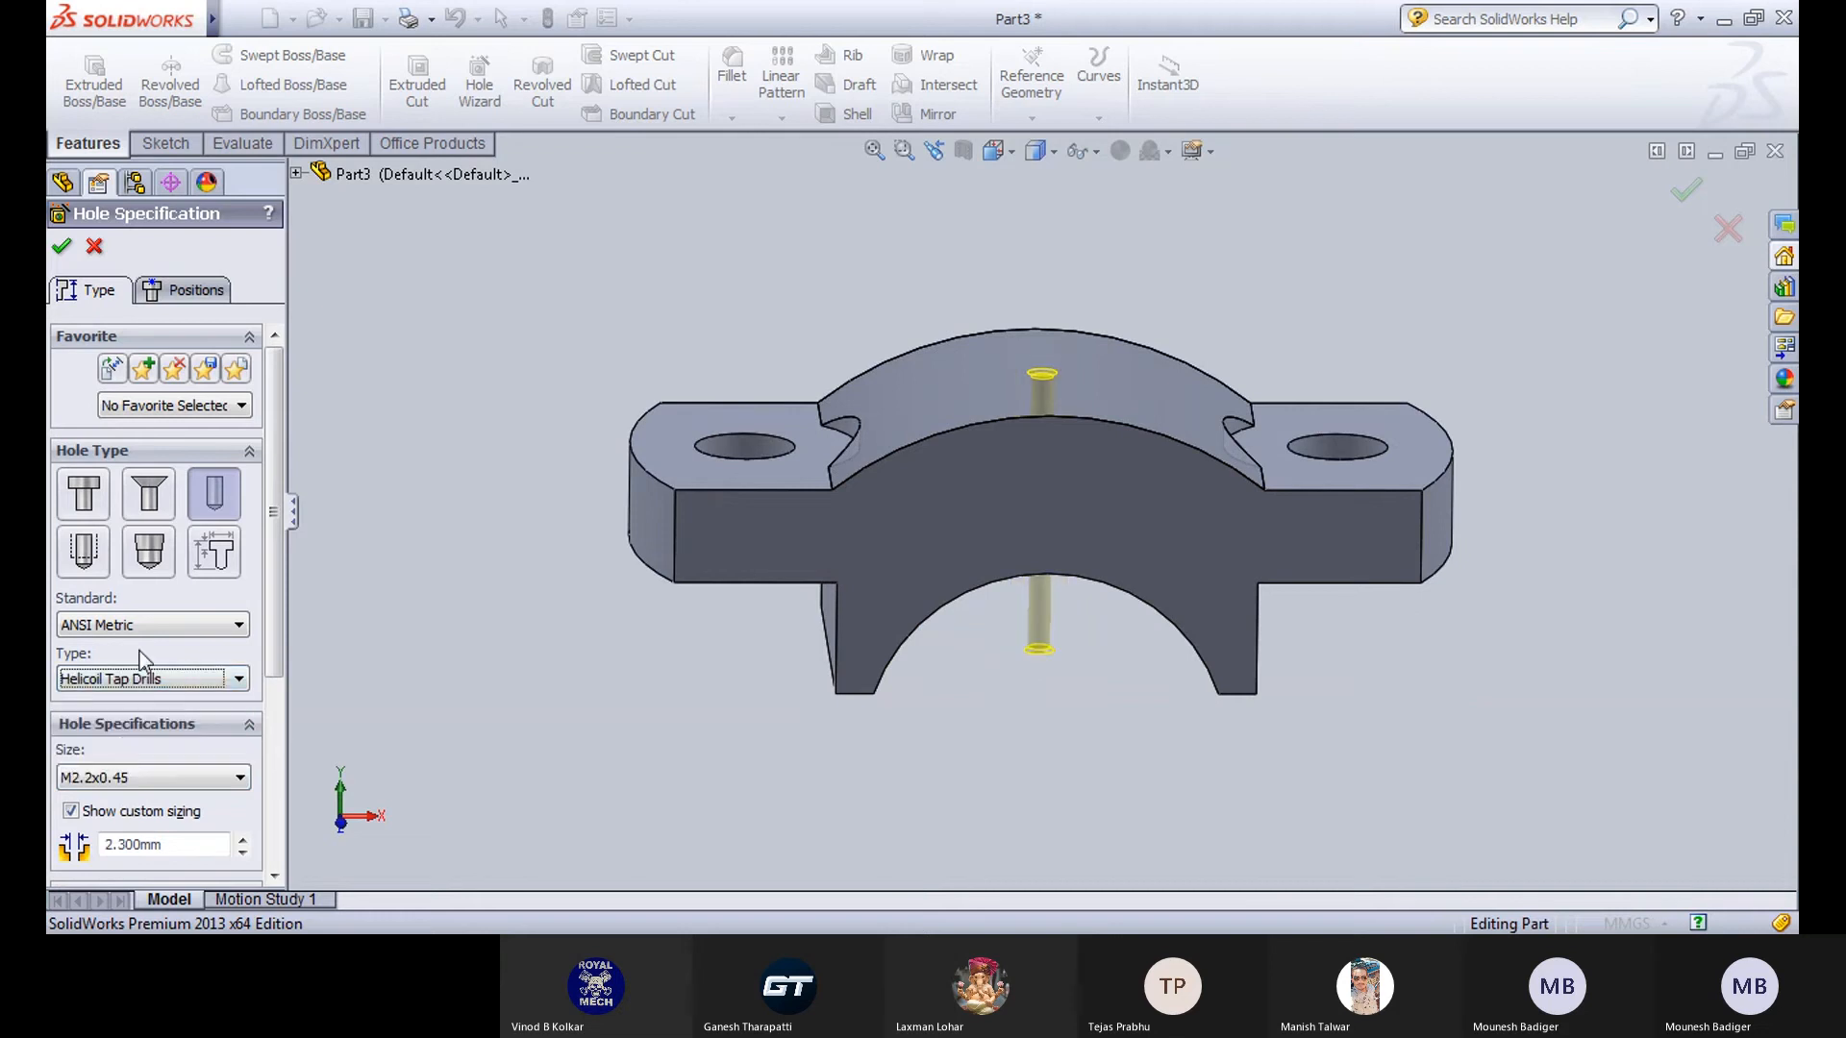
pyautogui.click(125, 676)
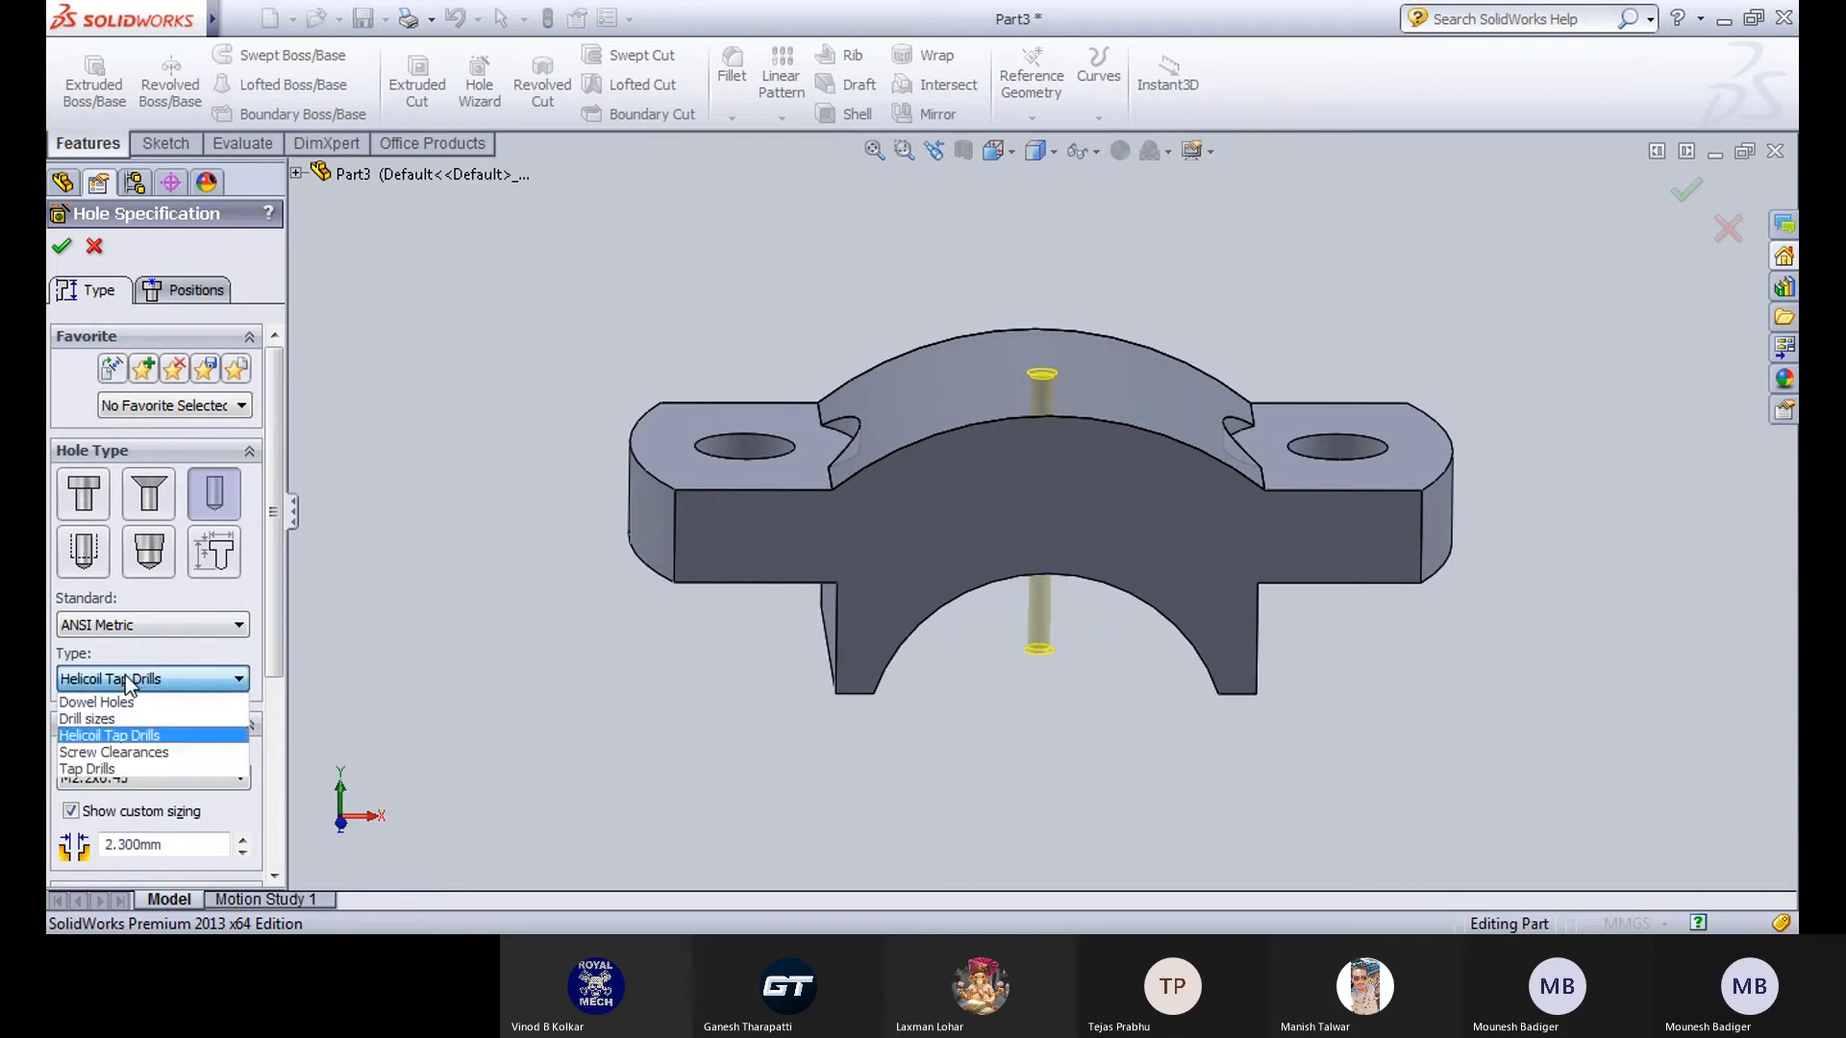
pyautogui.click(113, 751)
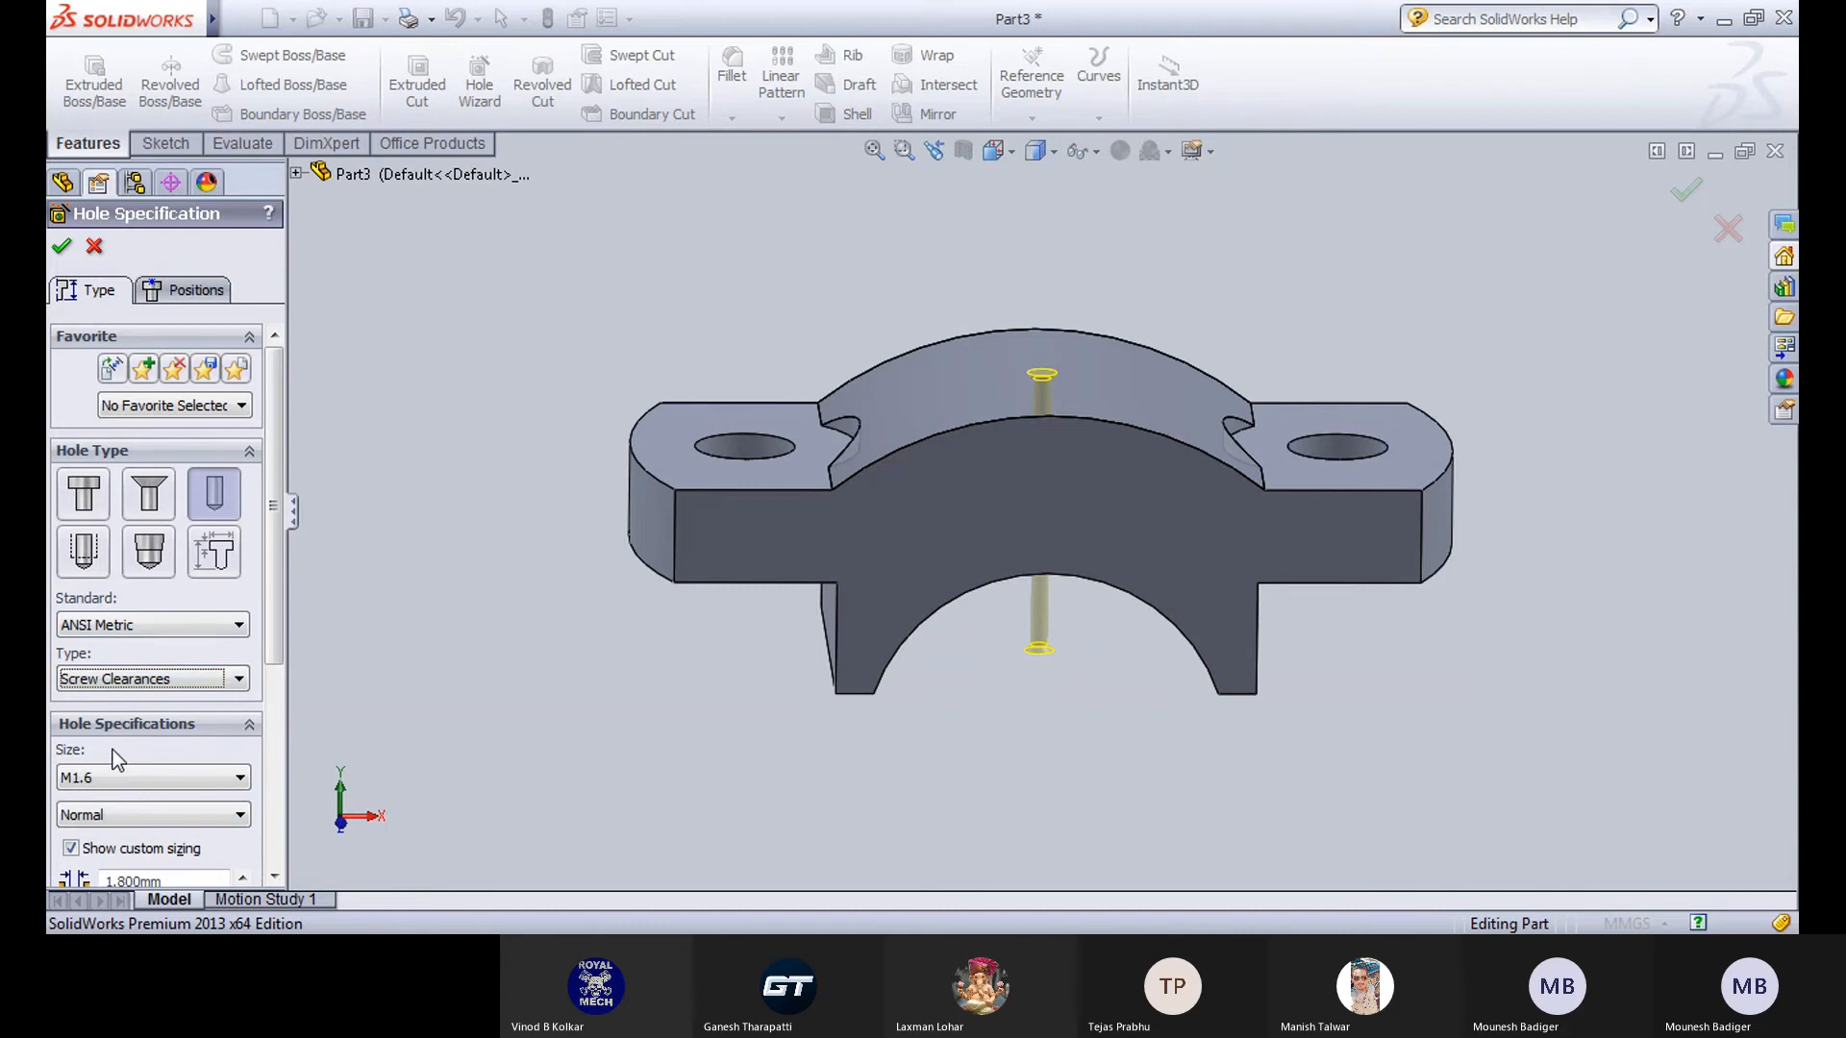
# Set the crown hole's type to Tap Drills and its size to M6x1.0.
pyautogui.click(113, 684)
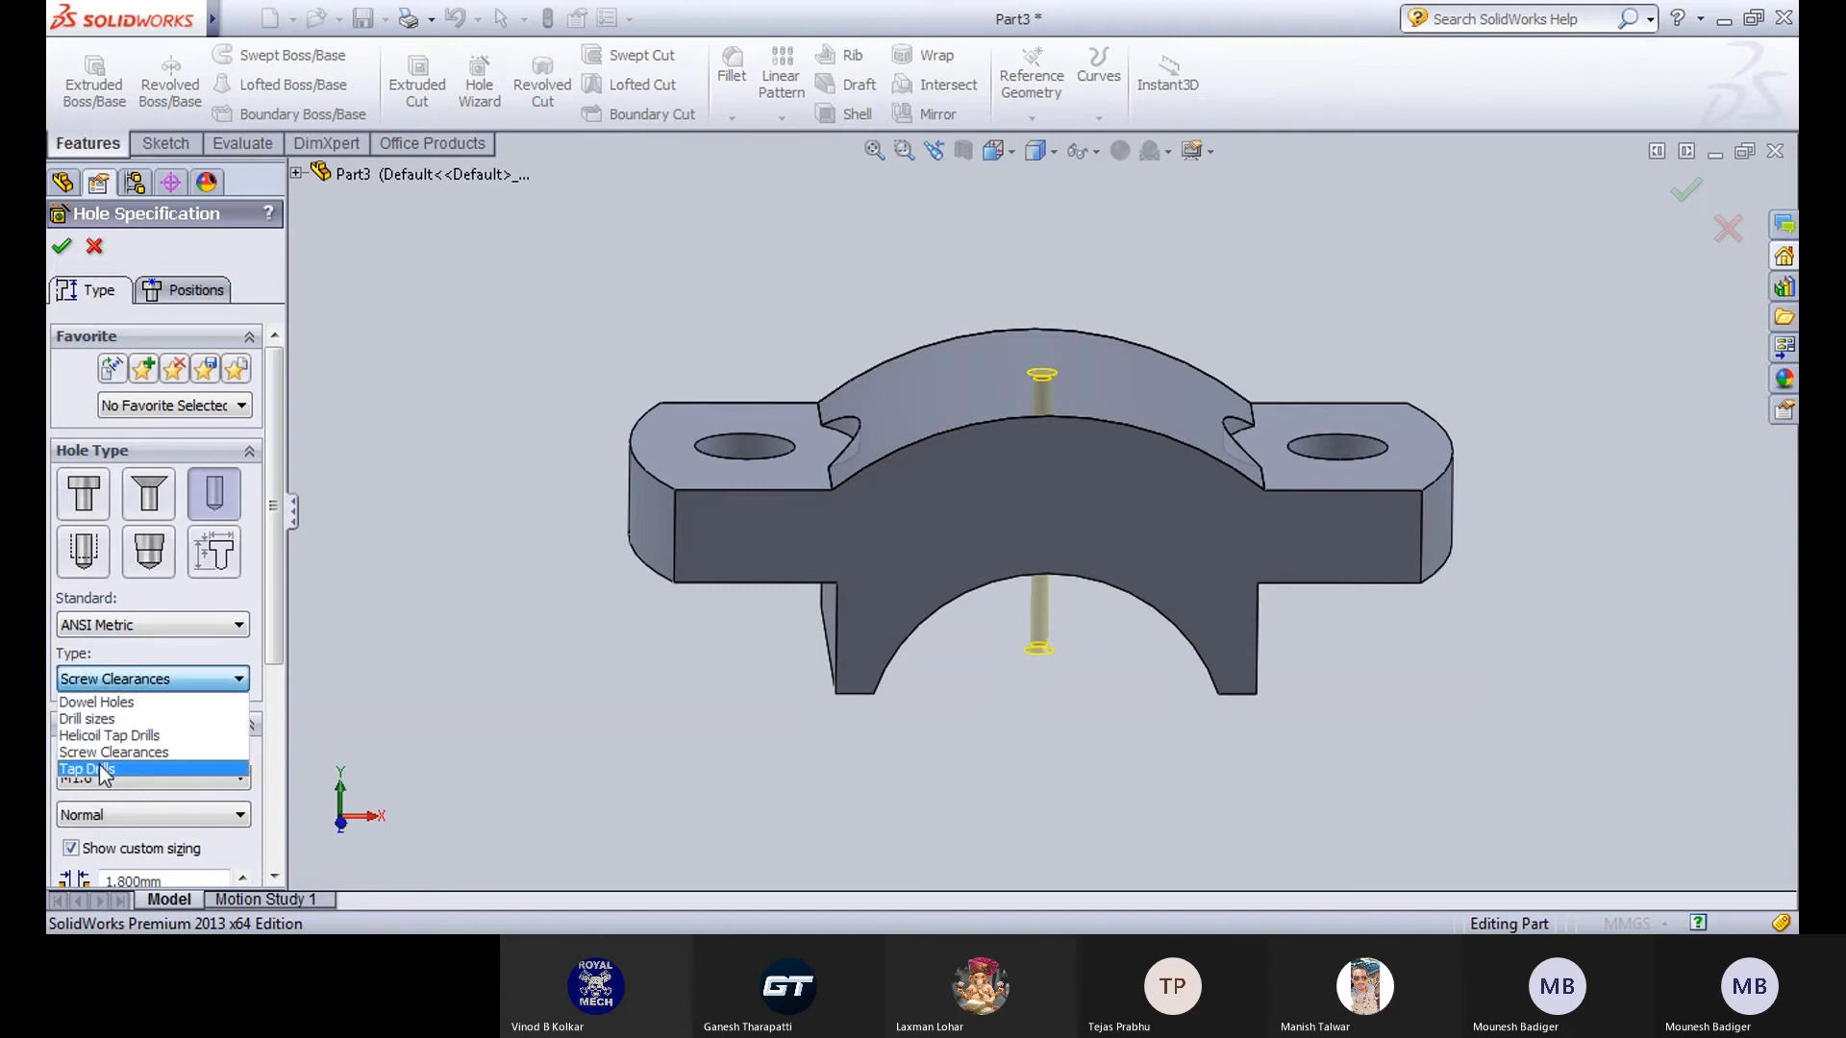
pyautogui.click(100, 761)
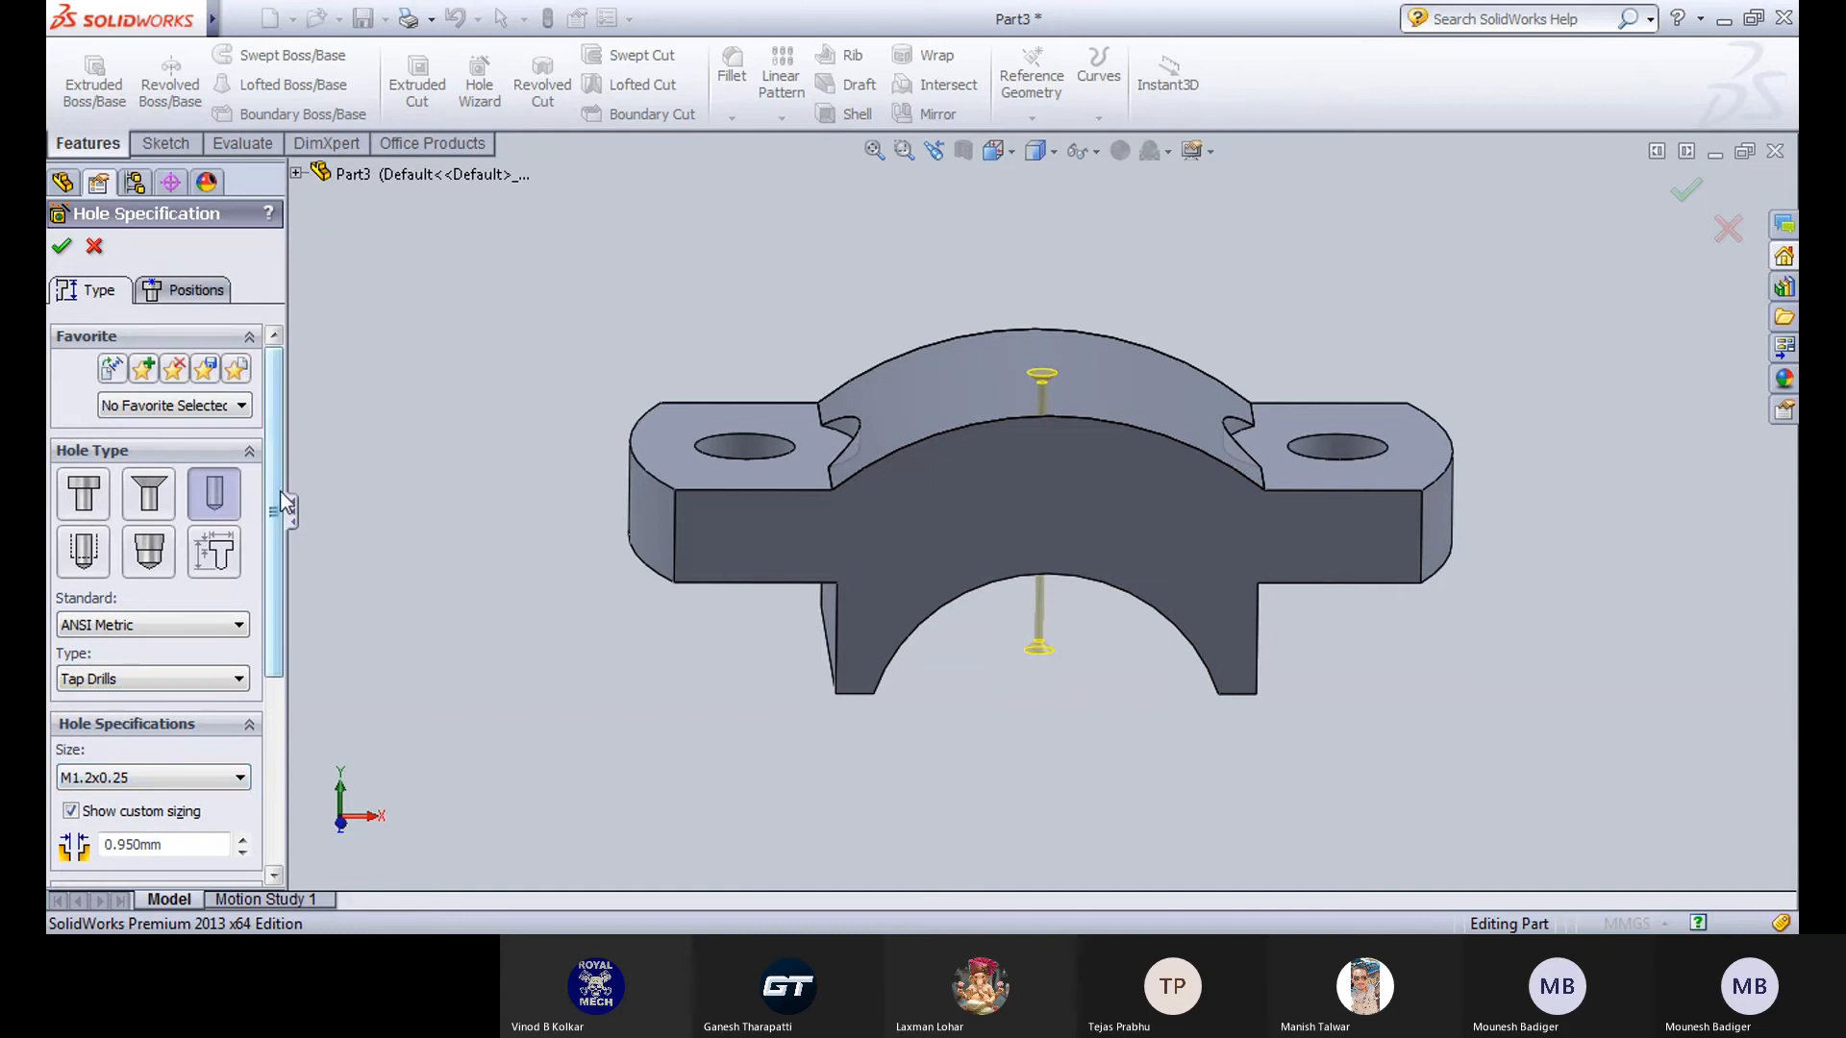
pyautogui.scroll(-3, 279, 507)
pyautogui.click(123, 606)
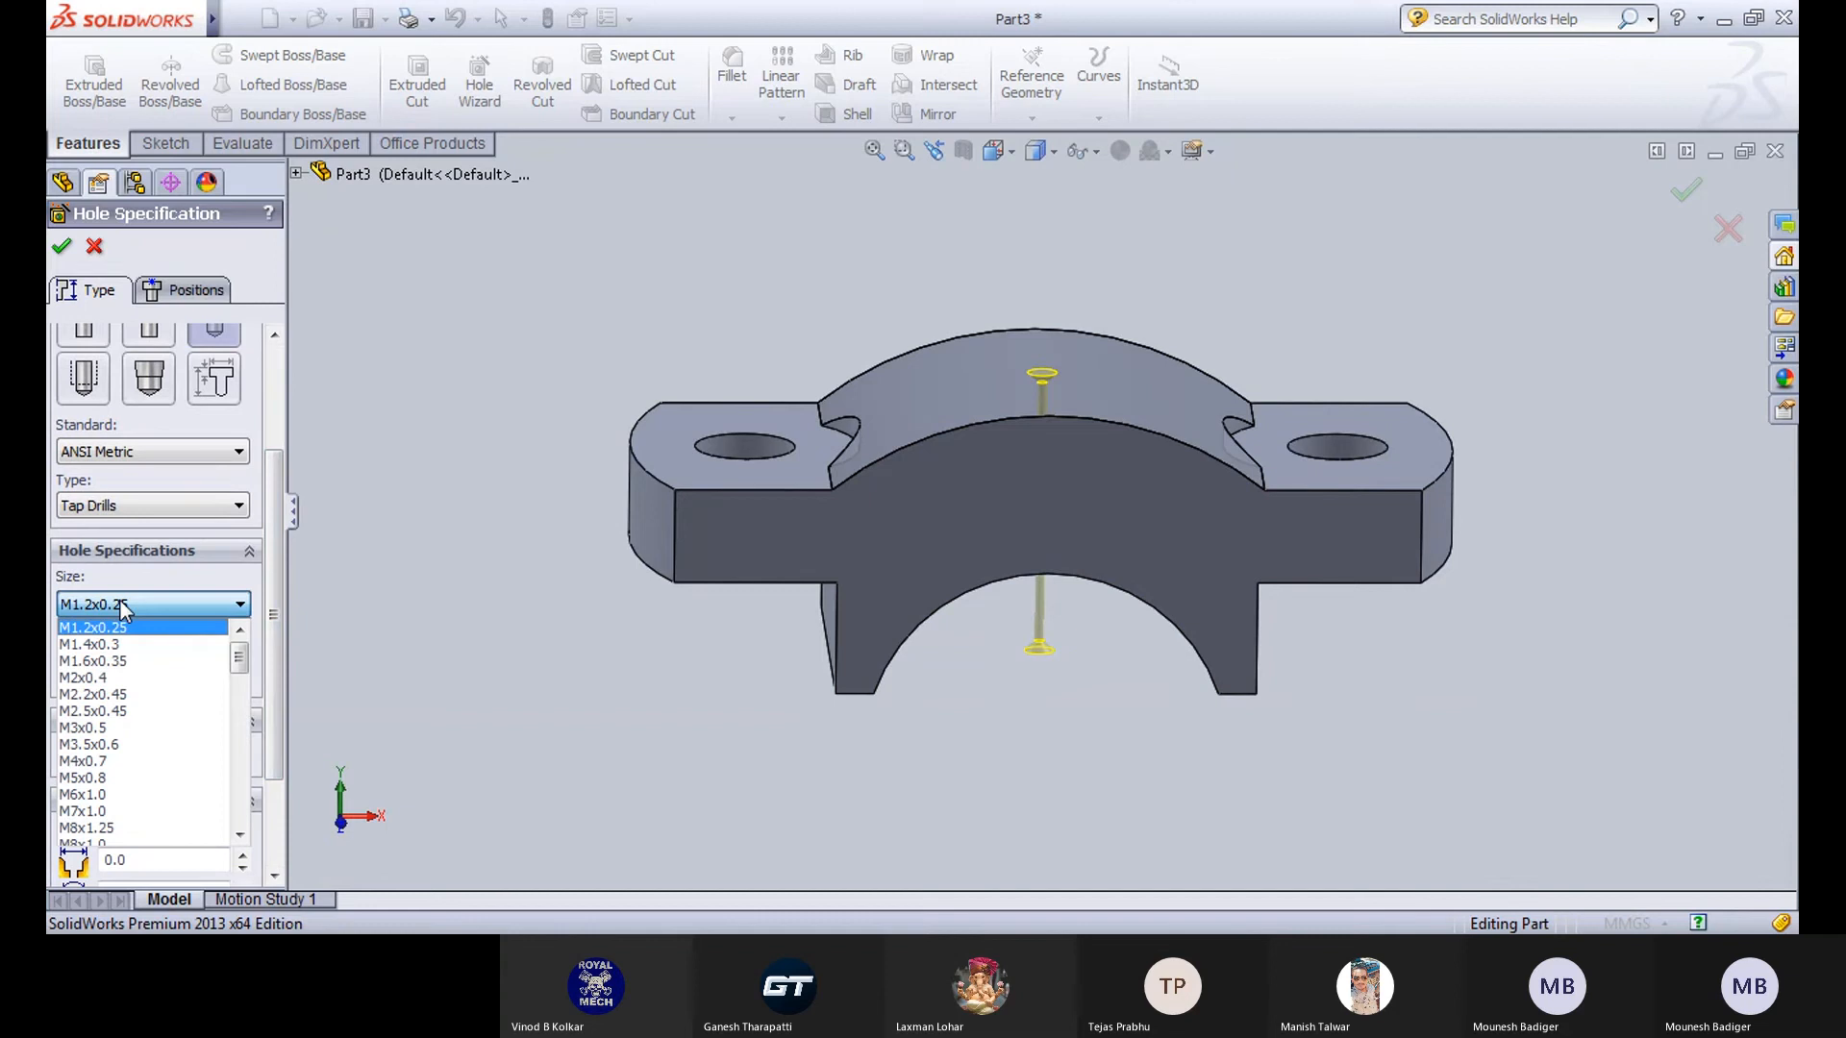
pyautogui.click(95, 794)
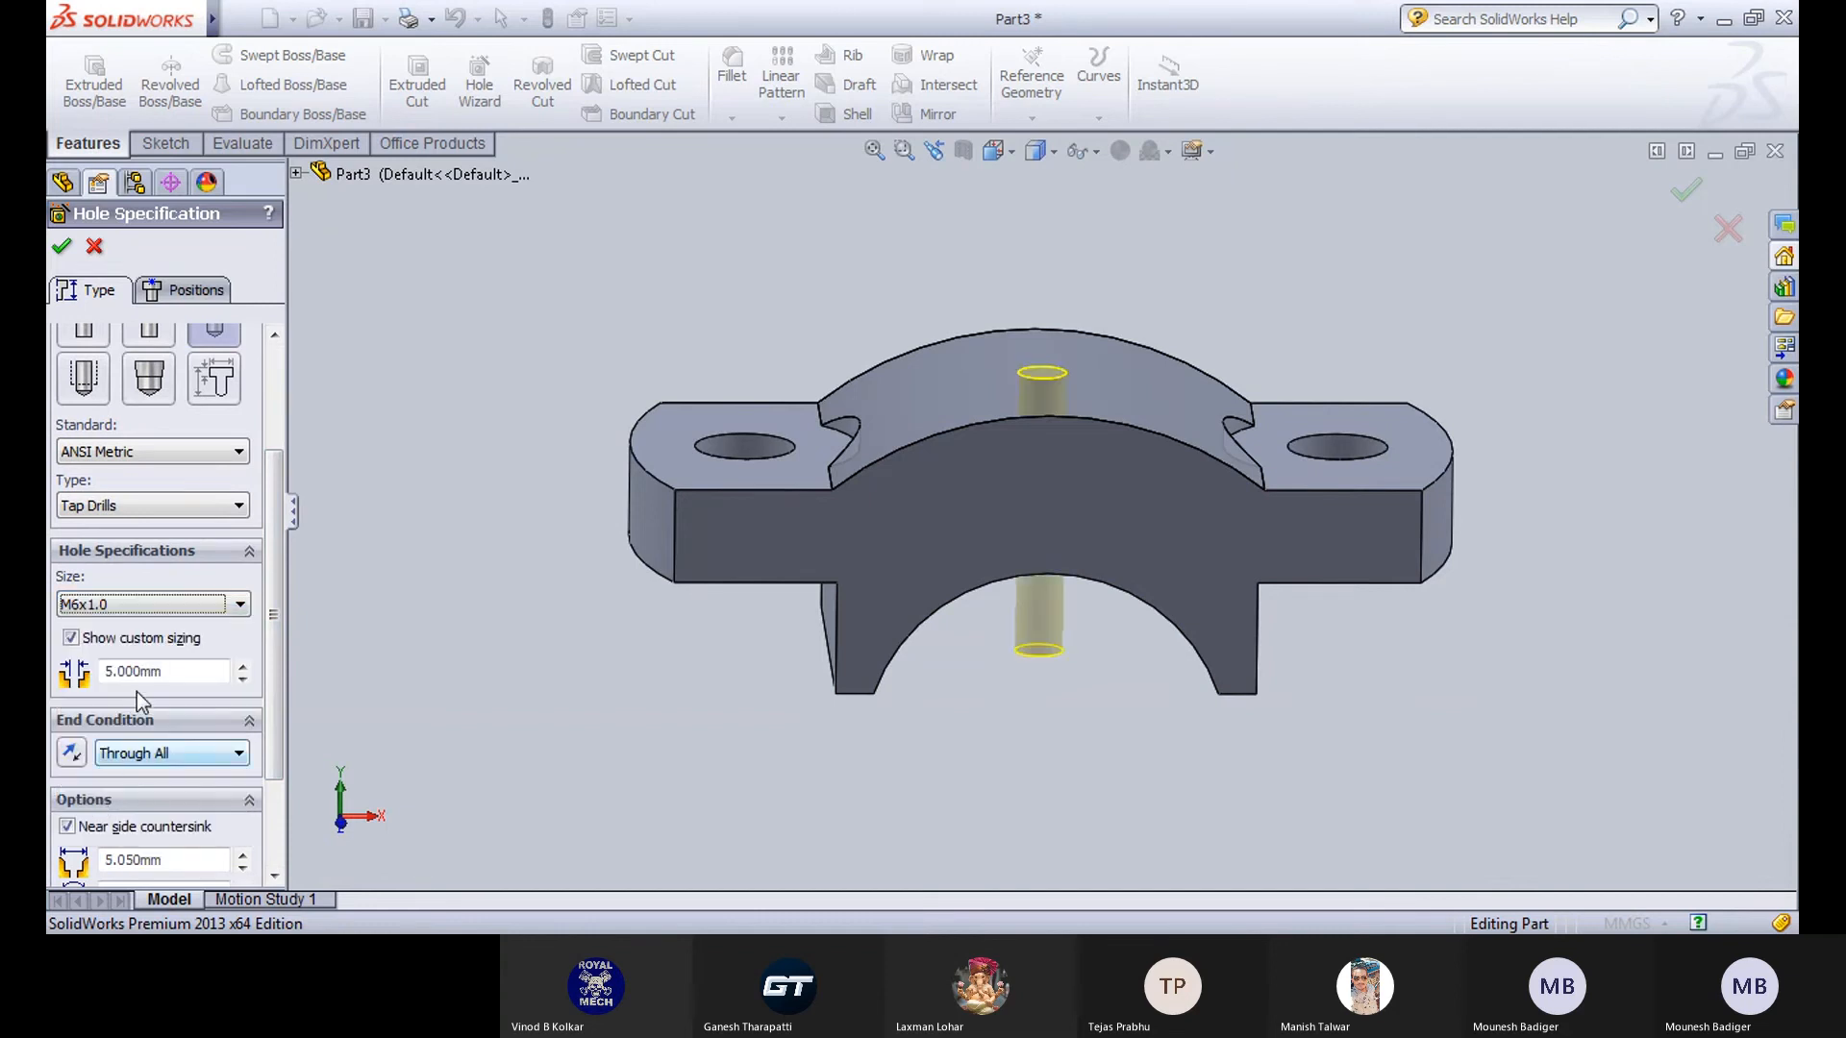
pyautogui.click(147, 604)
pyautogui.click(147, 604)
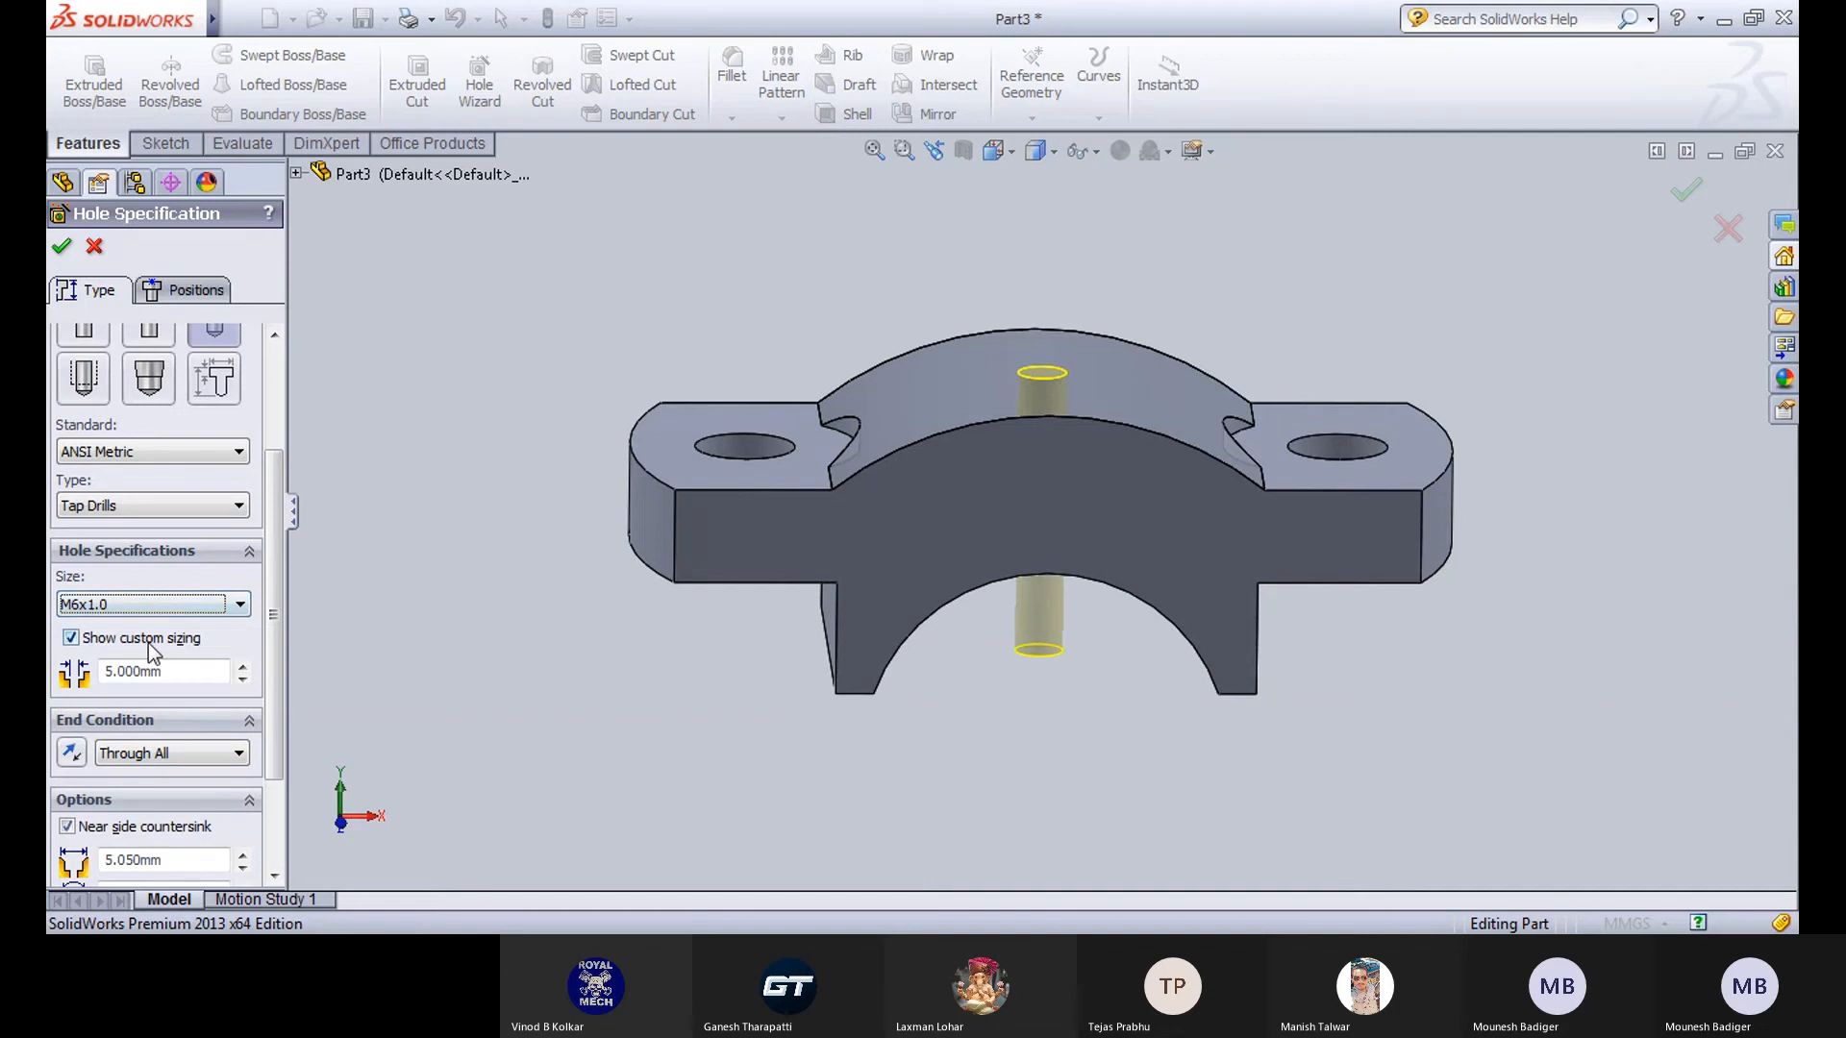
# Set the crown hole's custom diameter to 3 mm and its near side countersink diameter to 6 mm.
pyautogui.moveTo(178, 680); pyautogui.dragTo(112, 680)
pyautogui.write('3')
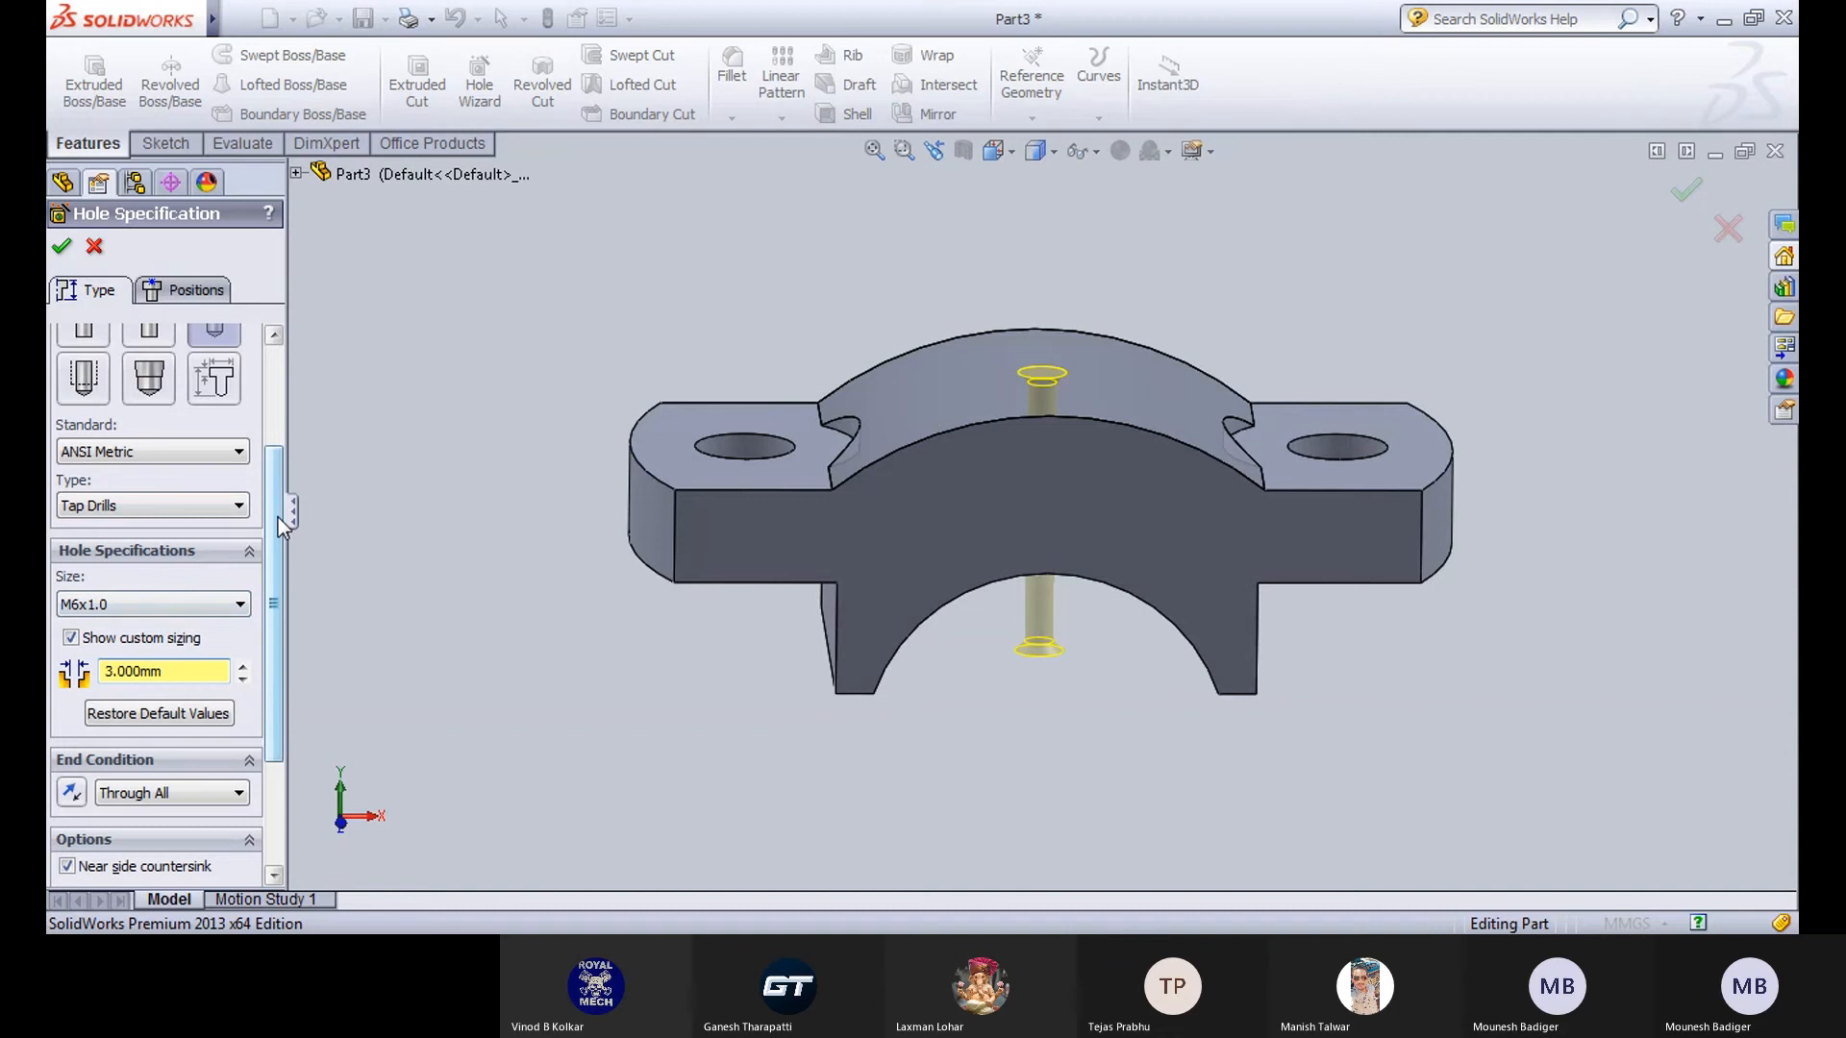
pyautogui.scroll(-3, 279, 538)
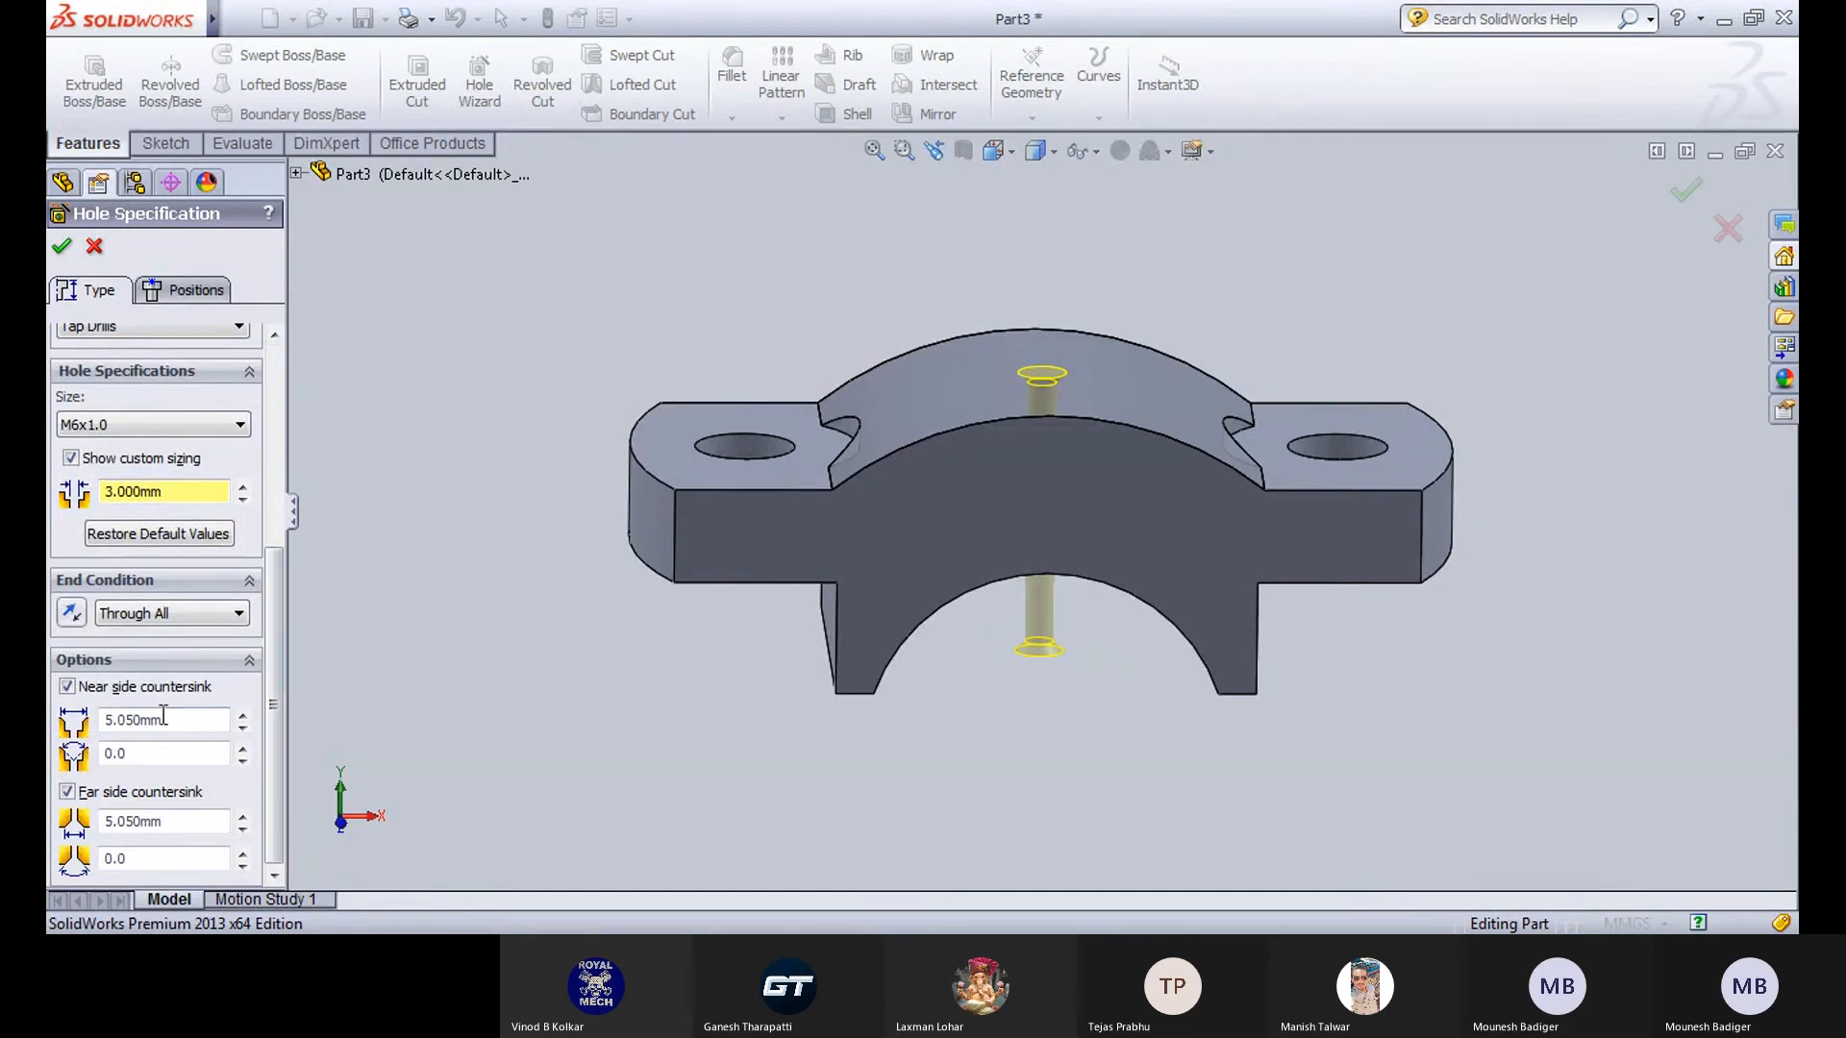
pyautogui.moveTo(167, 719); pyautogui.dragTo(109, 723)
pyautogui.write('5')
pyautogui.press('Return')
pyautogui.moveTo(267, 663); pyautogui.dragTo(272, 711)
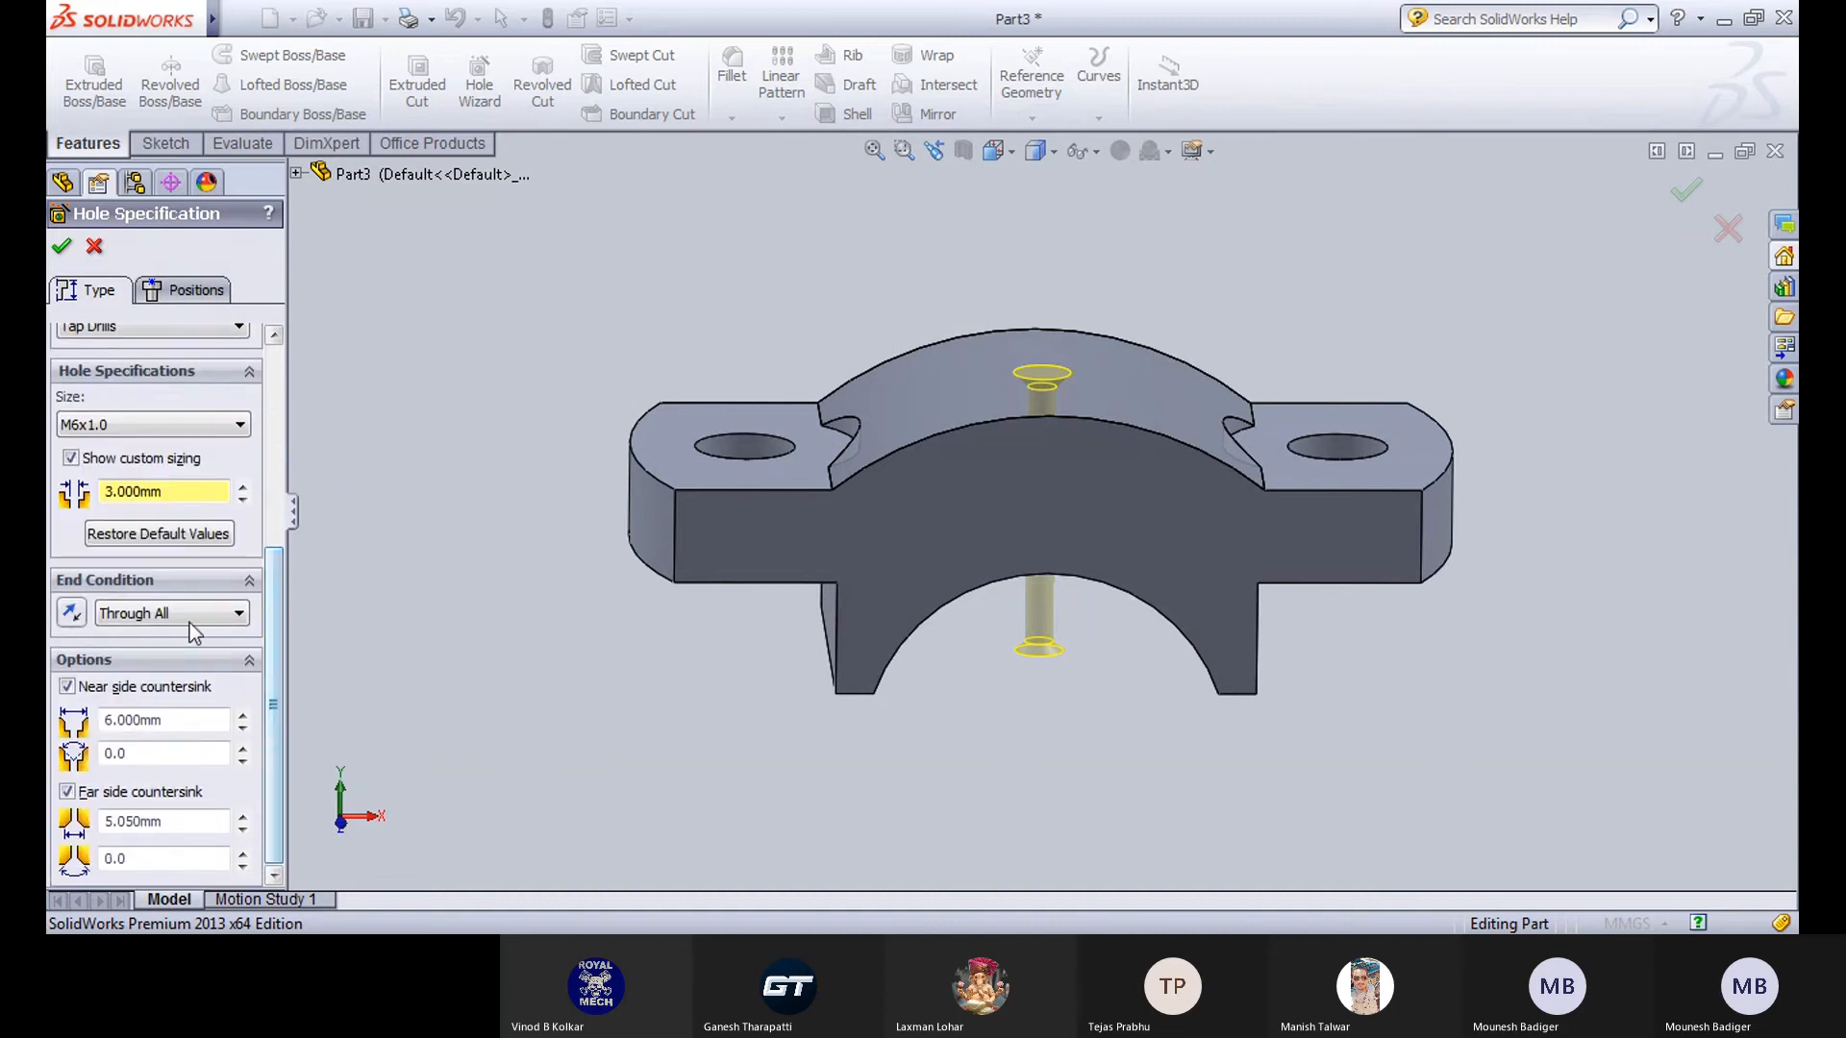
# Try a Blind end condition with a depth of 10 mm for the crown hole.
pyautogui.click(165, 614)
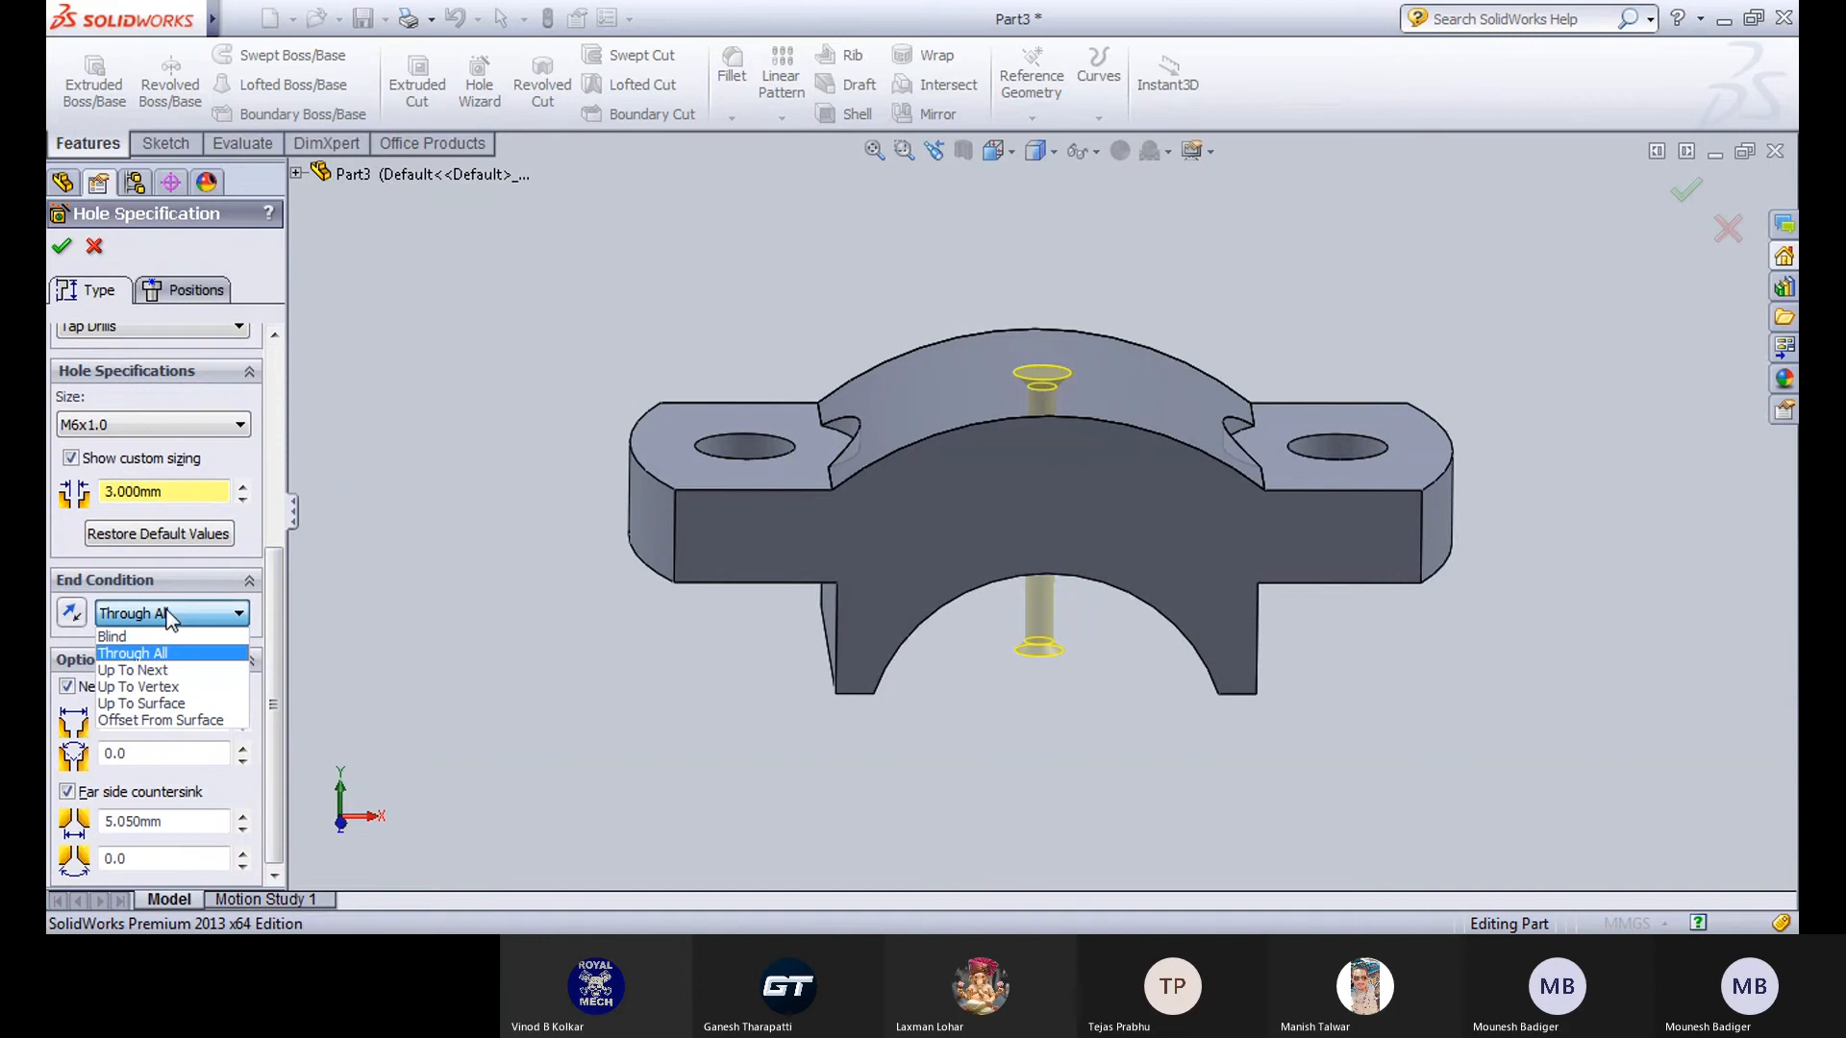
pyautogui.click(147, 638)
pyautogui.doubleClick(165, 716)
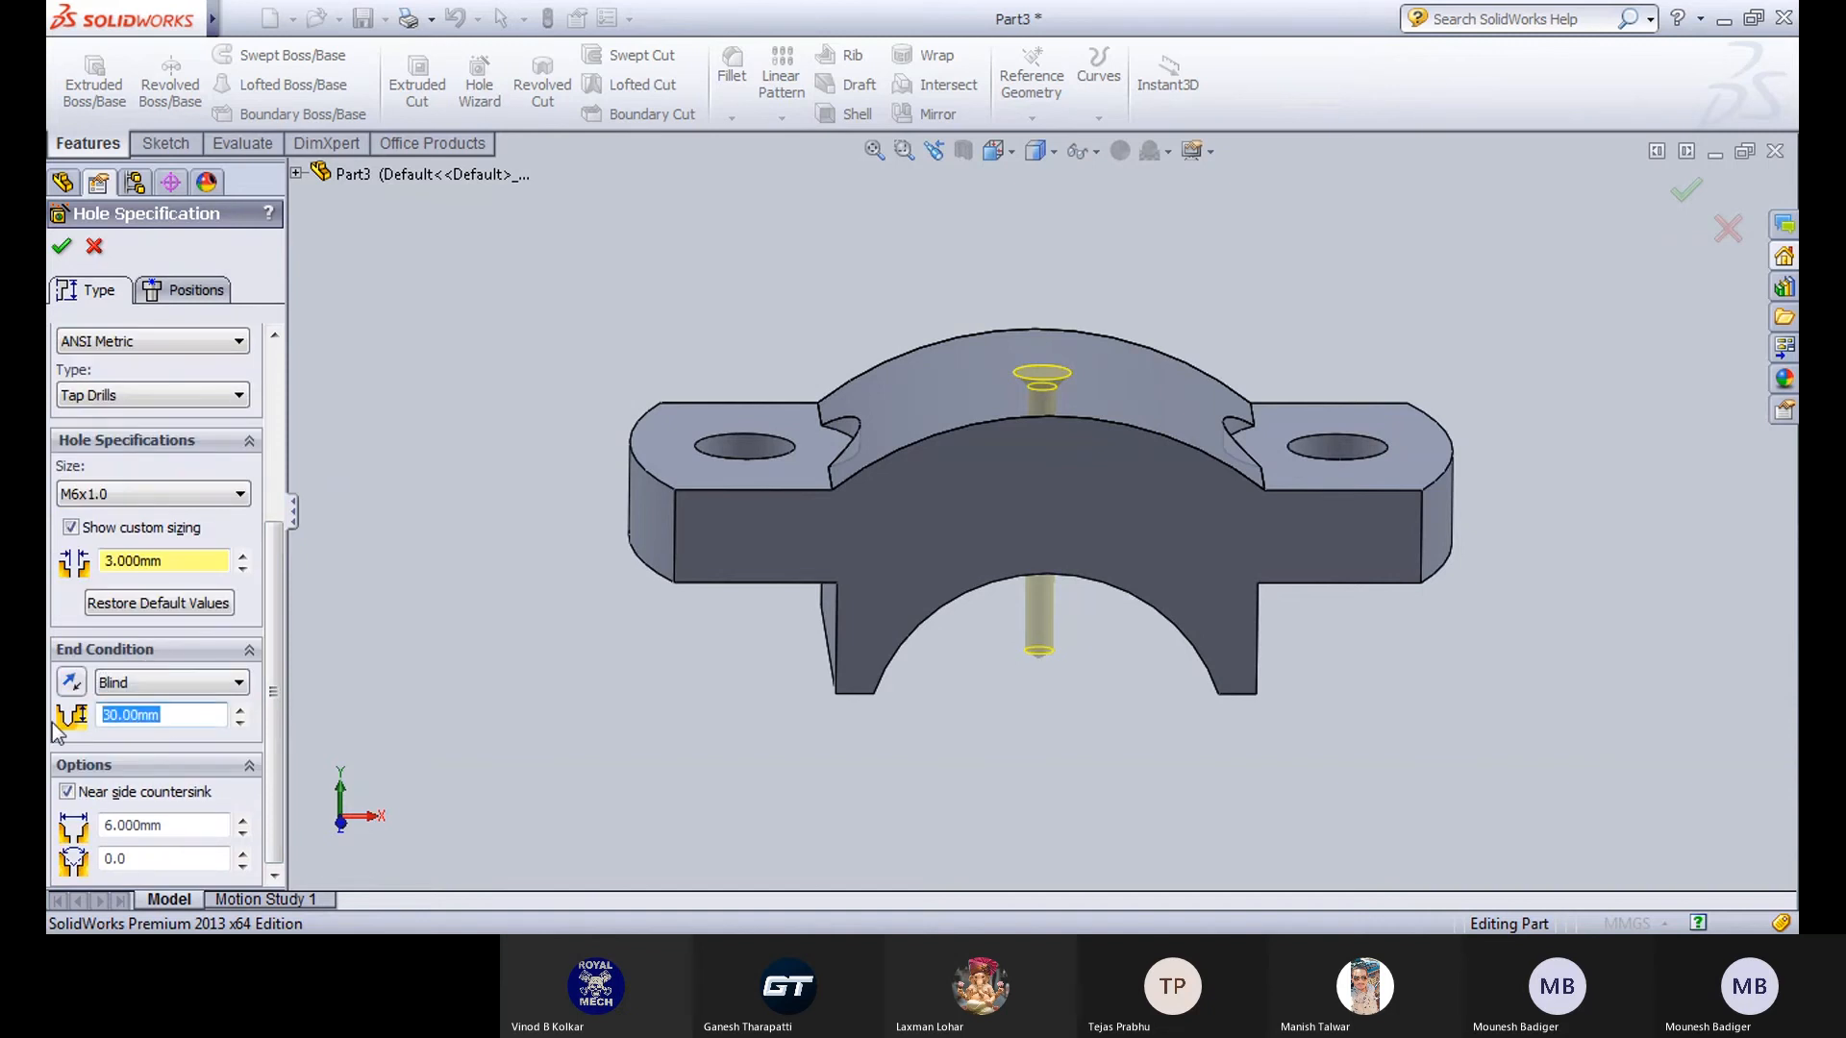
pyautogui.write('10')
pyautogui.press('Return')
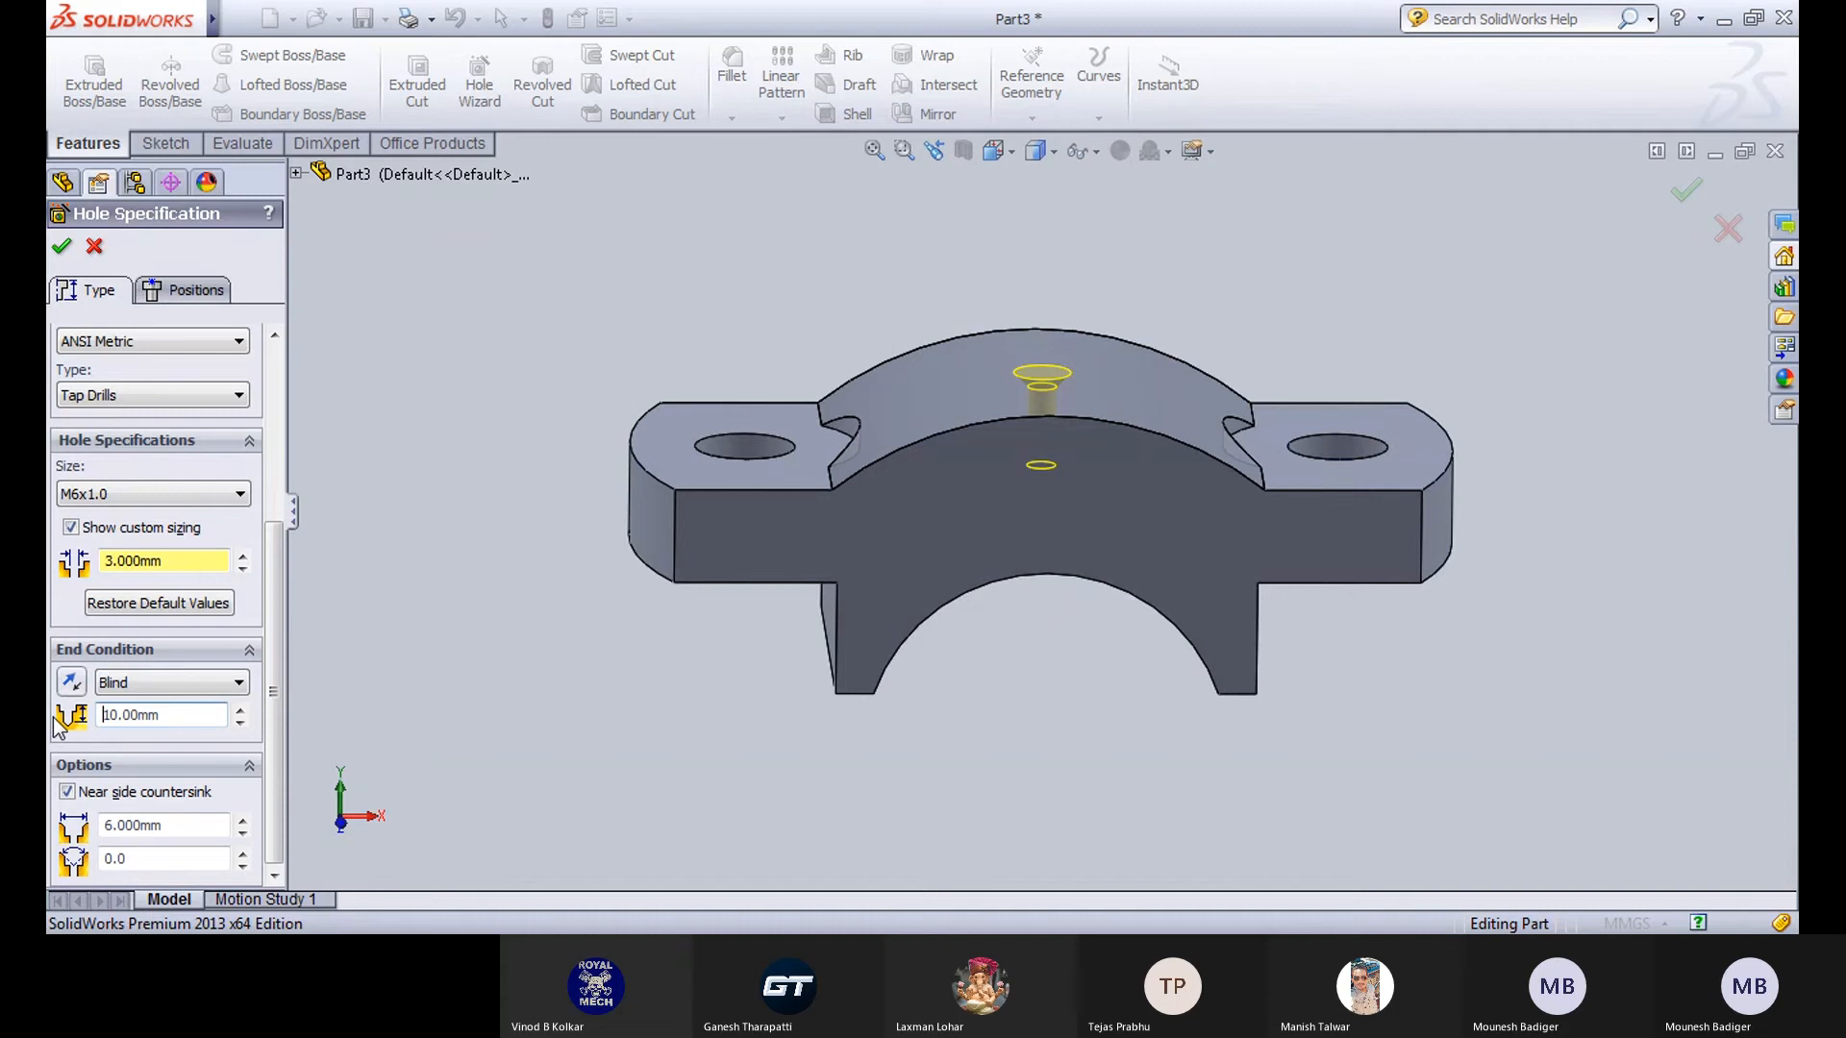
# Return the crown hole's end condition to Through All and discard the edits to its definition.
pyautogui.moveTo(188, 720); pyautogui.dragTo(49, 722)
pyautogui.click(163, 683)
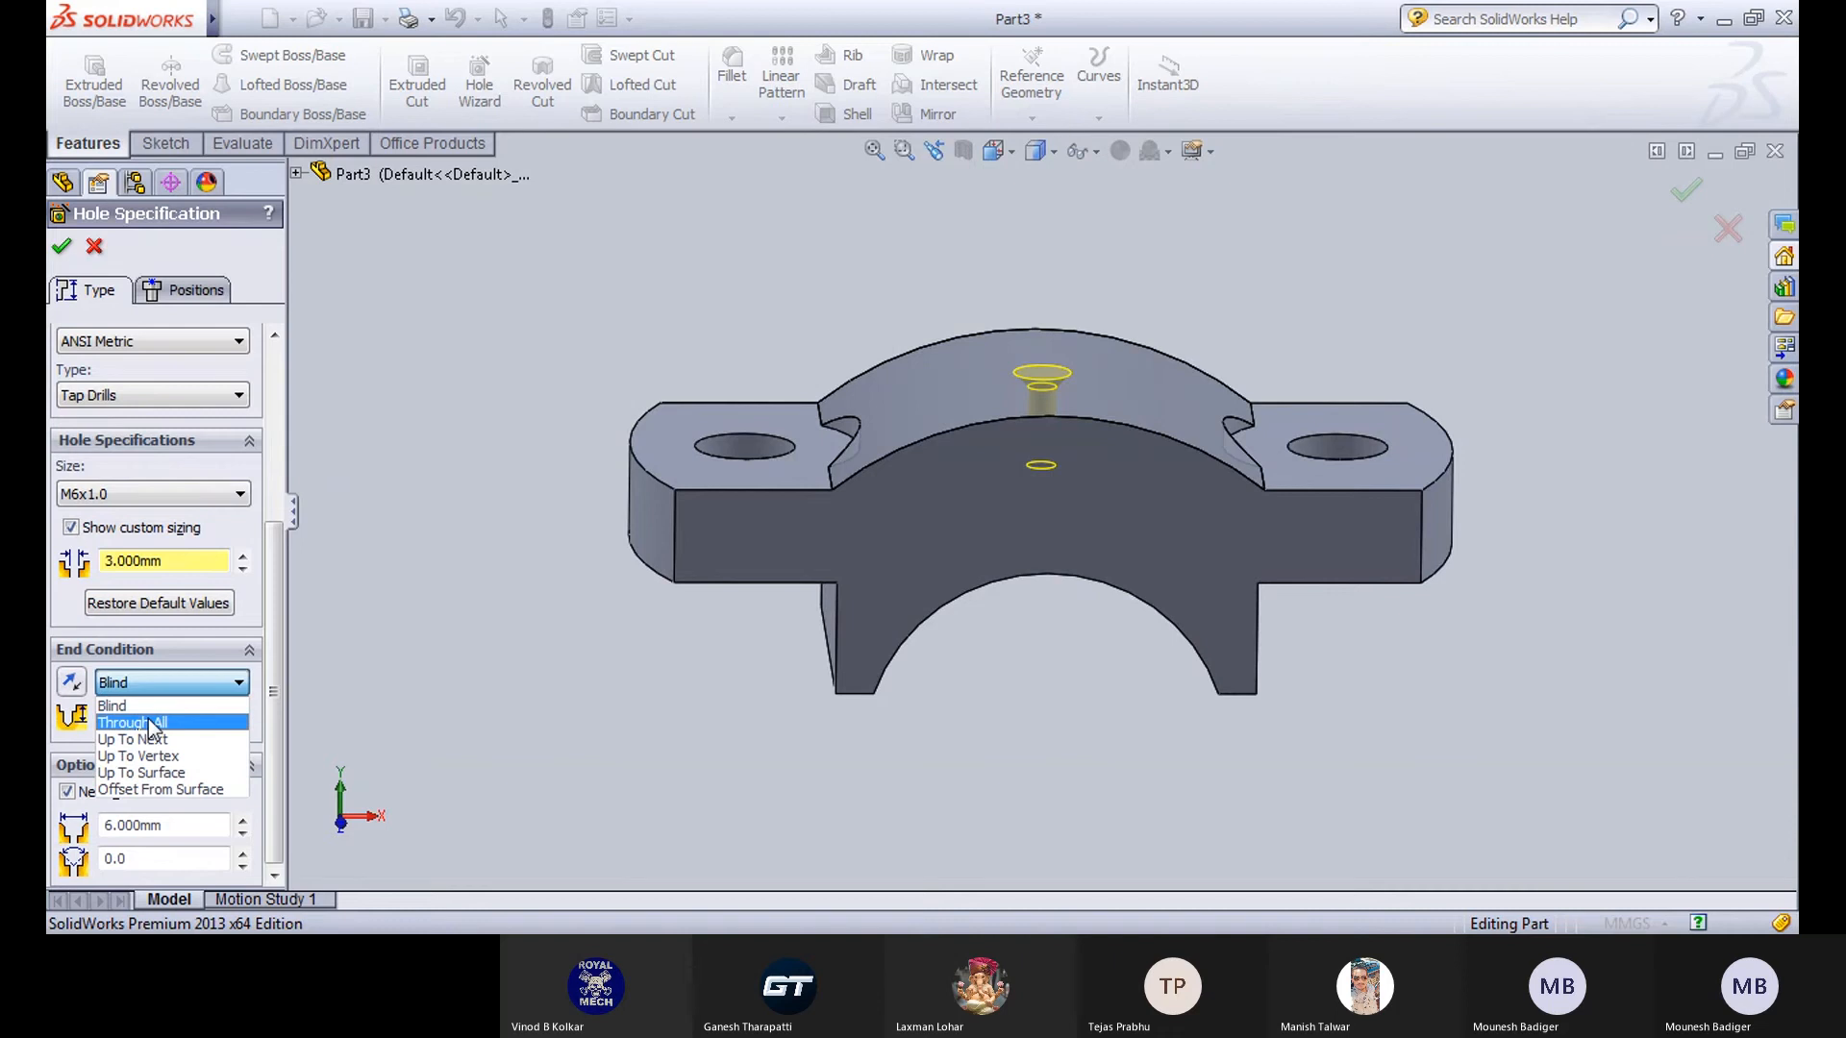
pyautogui.click(144, 703)
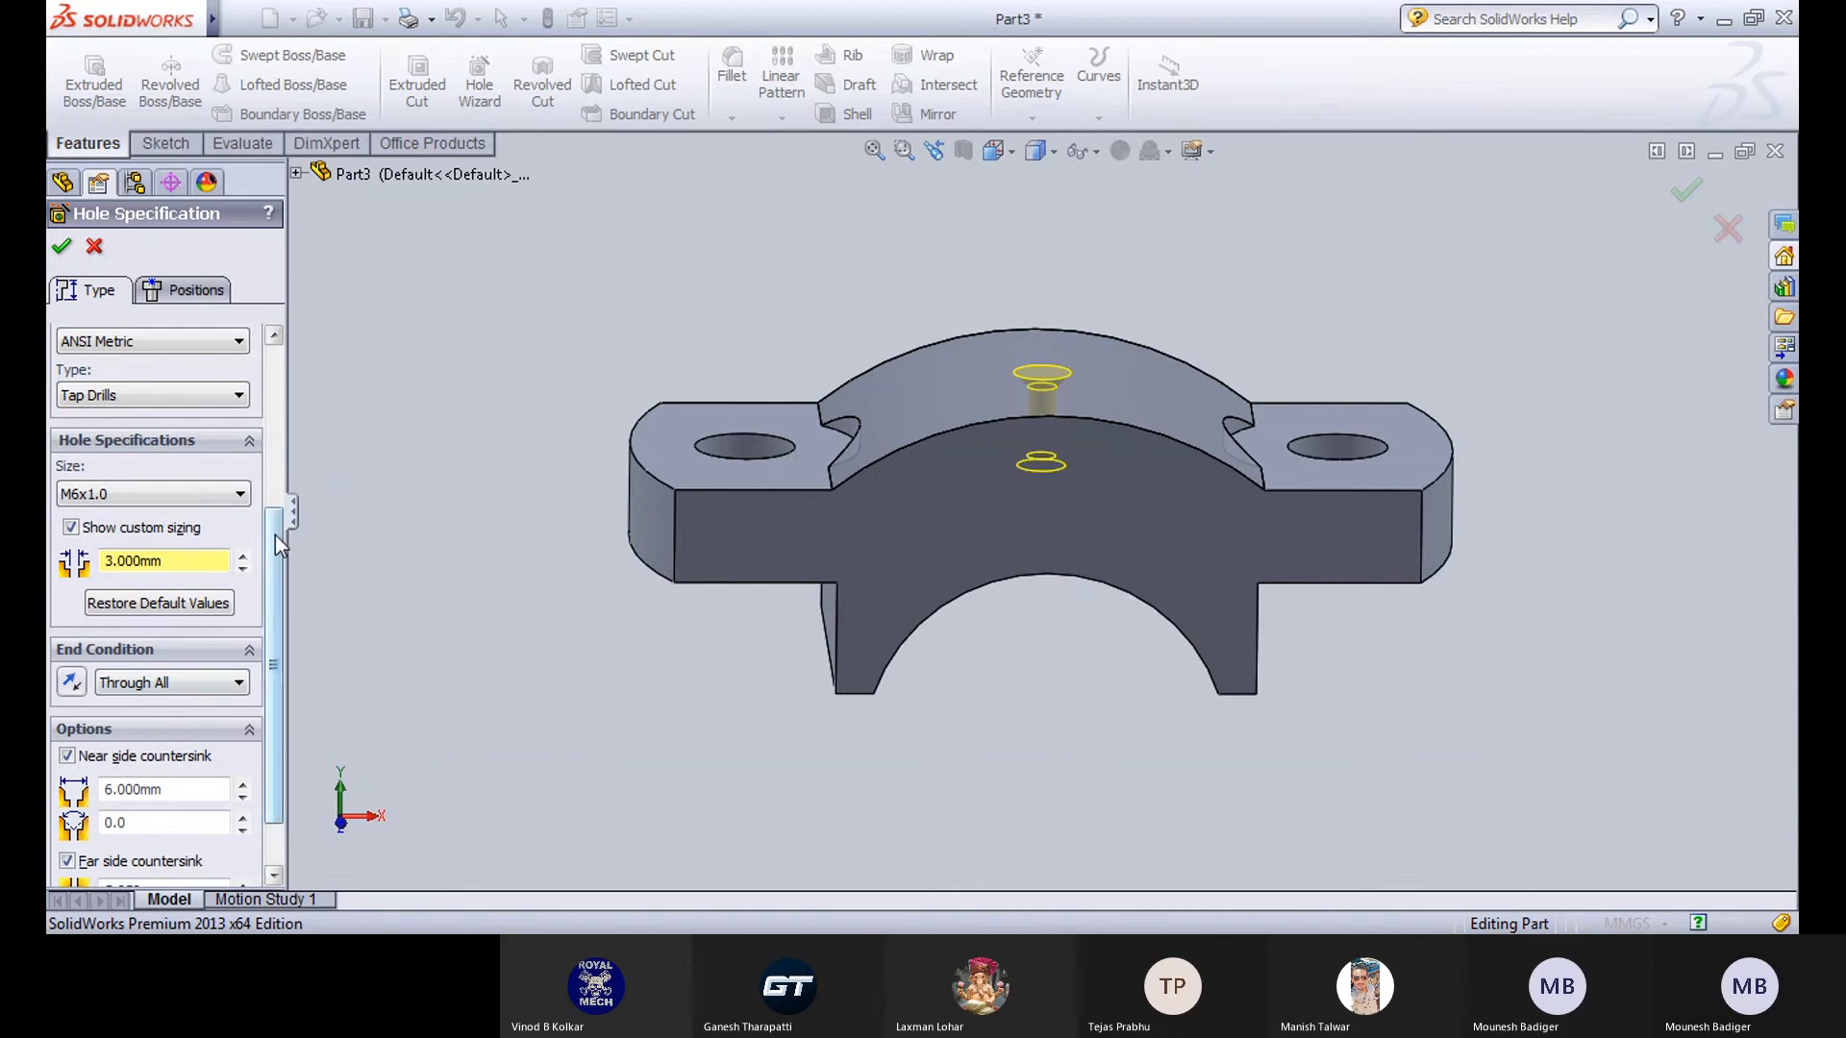
pyautogui.moveTo(419, 493); pyautogui.dragTo(496, 444, button='middle')
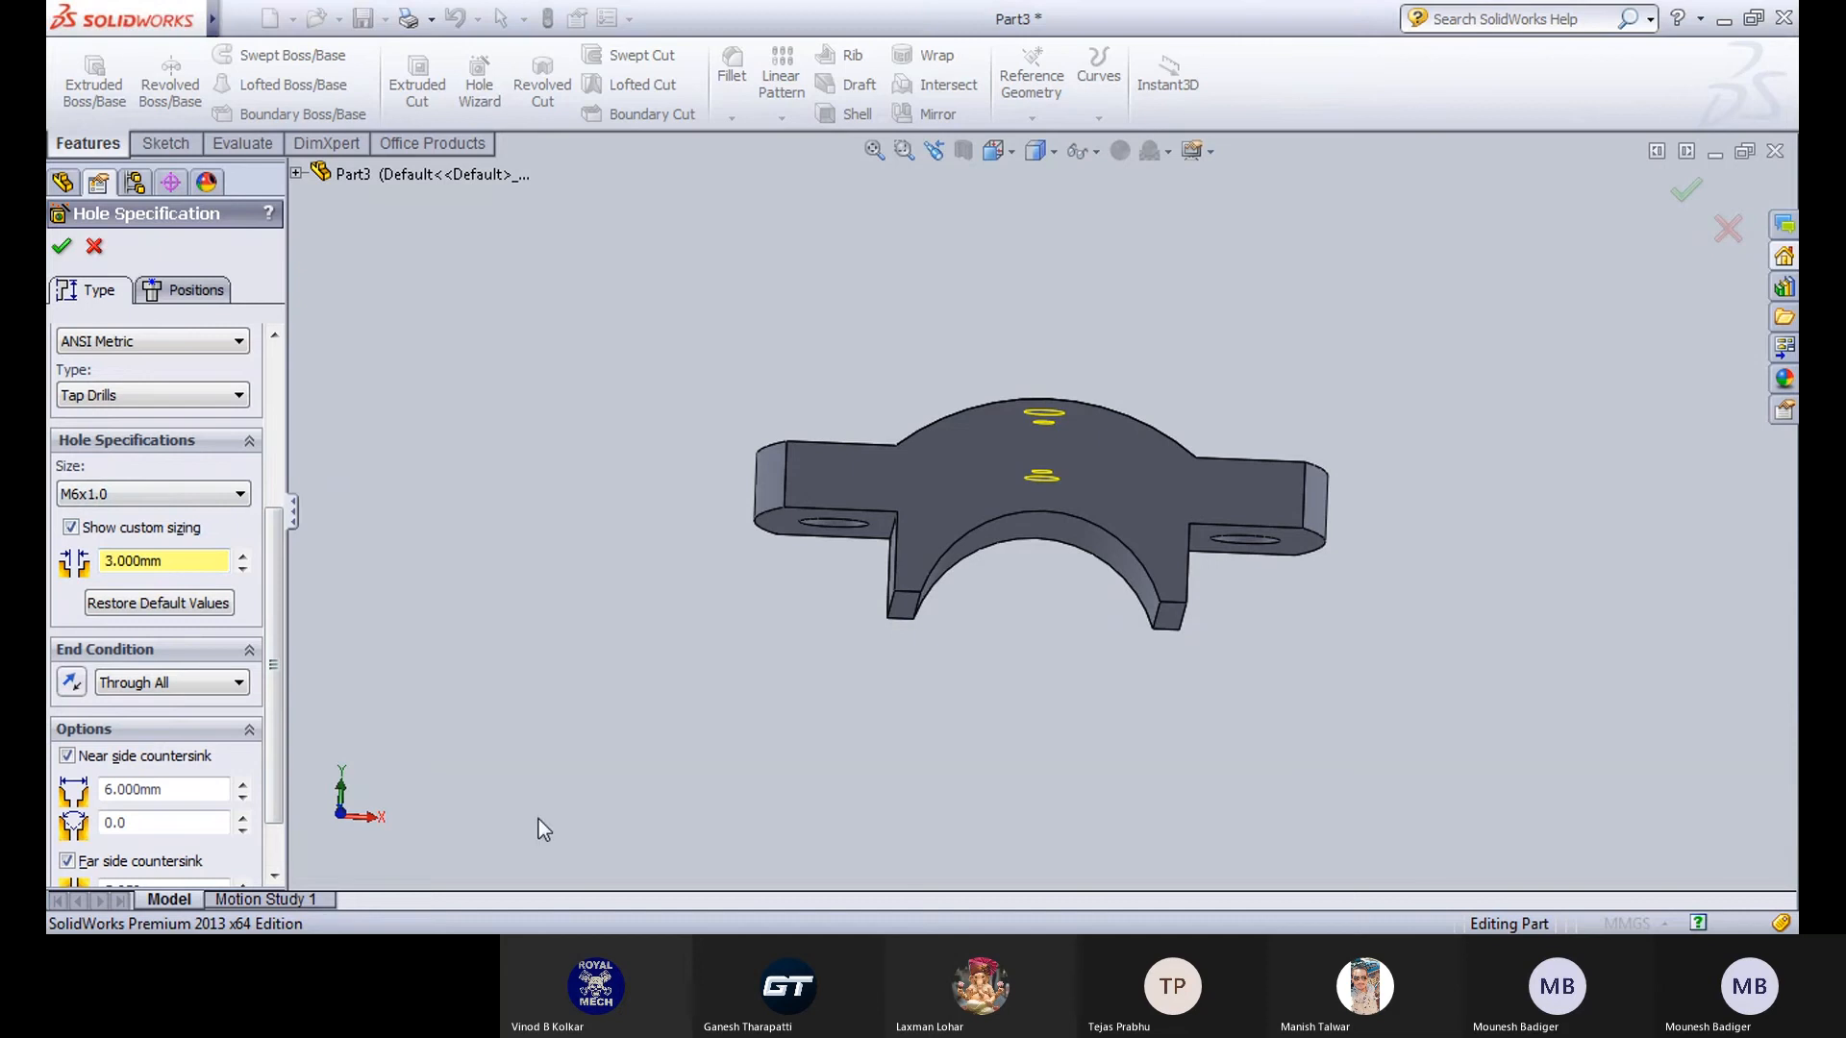
pyautogui.click(94, 246)
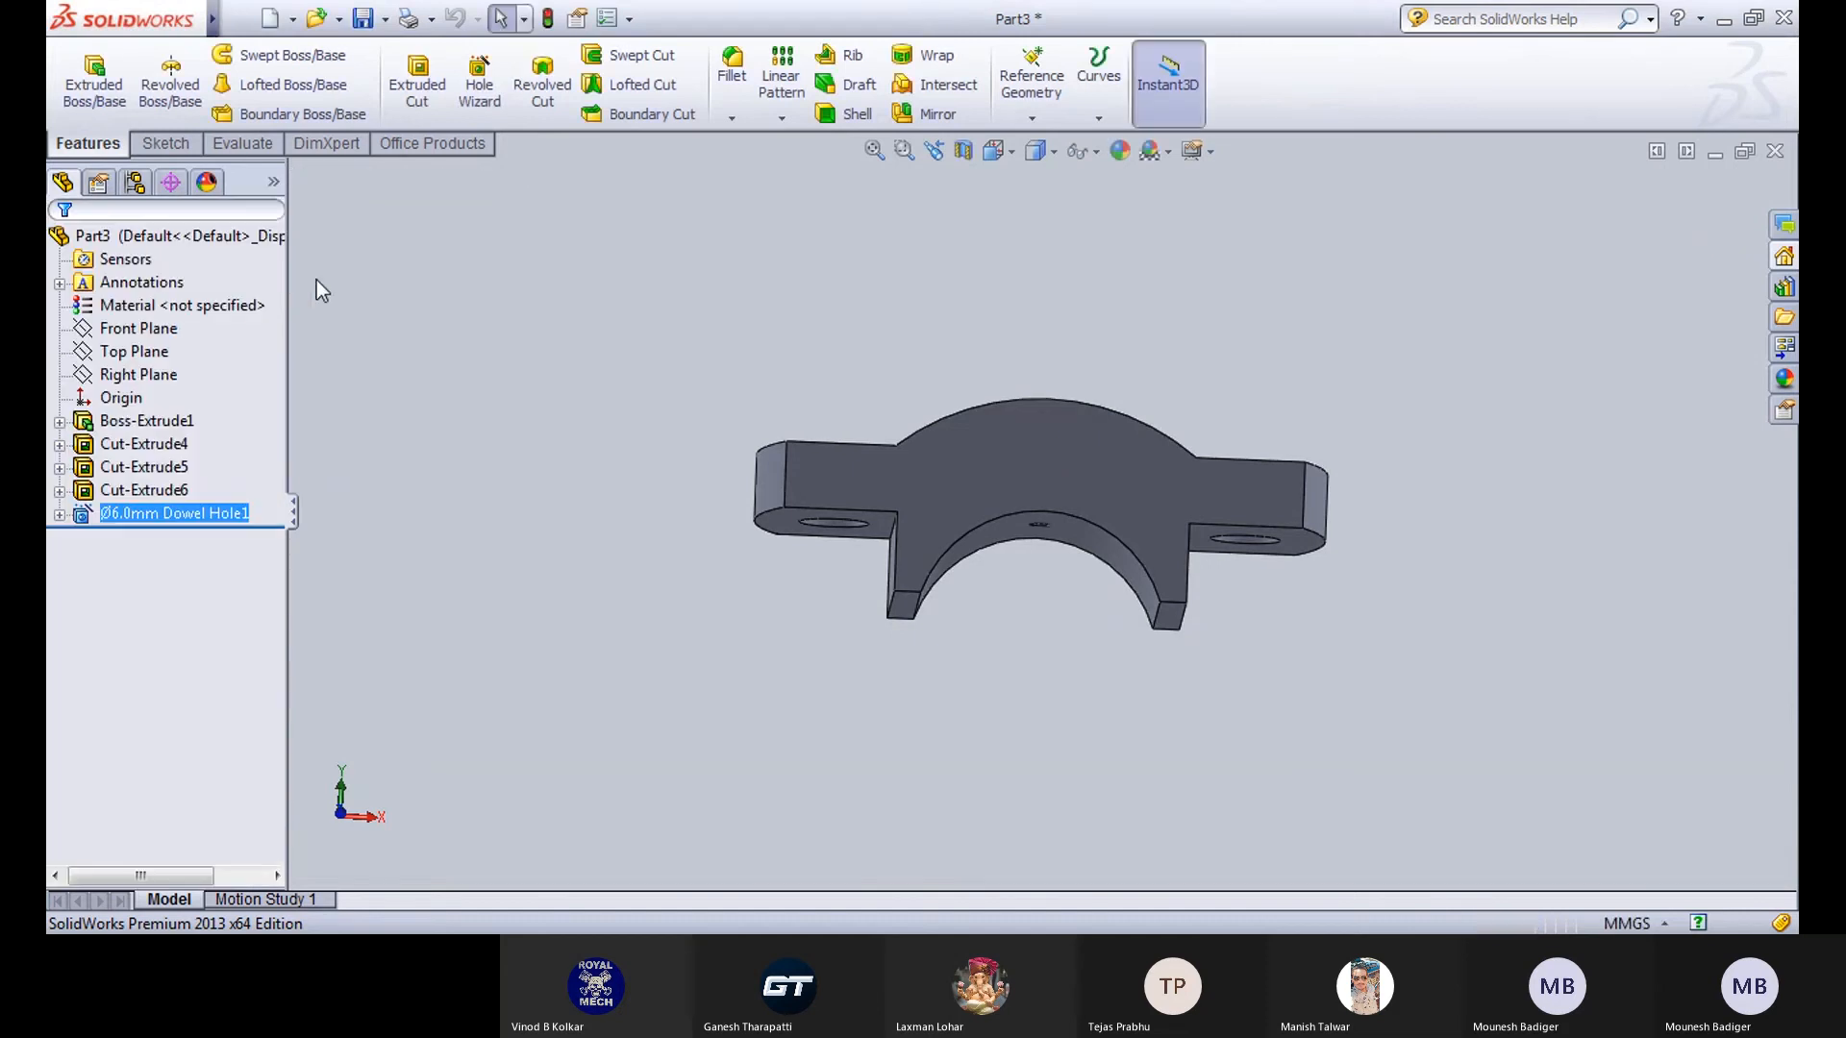
# Delete the dowel hole feature from the crown.
pyautogui.moveTo(463, 426); pyautogui.dragTo(523, 737, button='middle')
pyautogui.scroll(-5, 1048, 413)
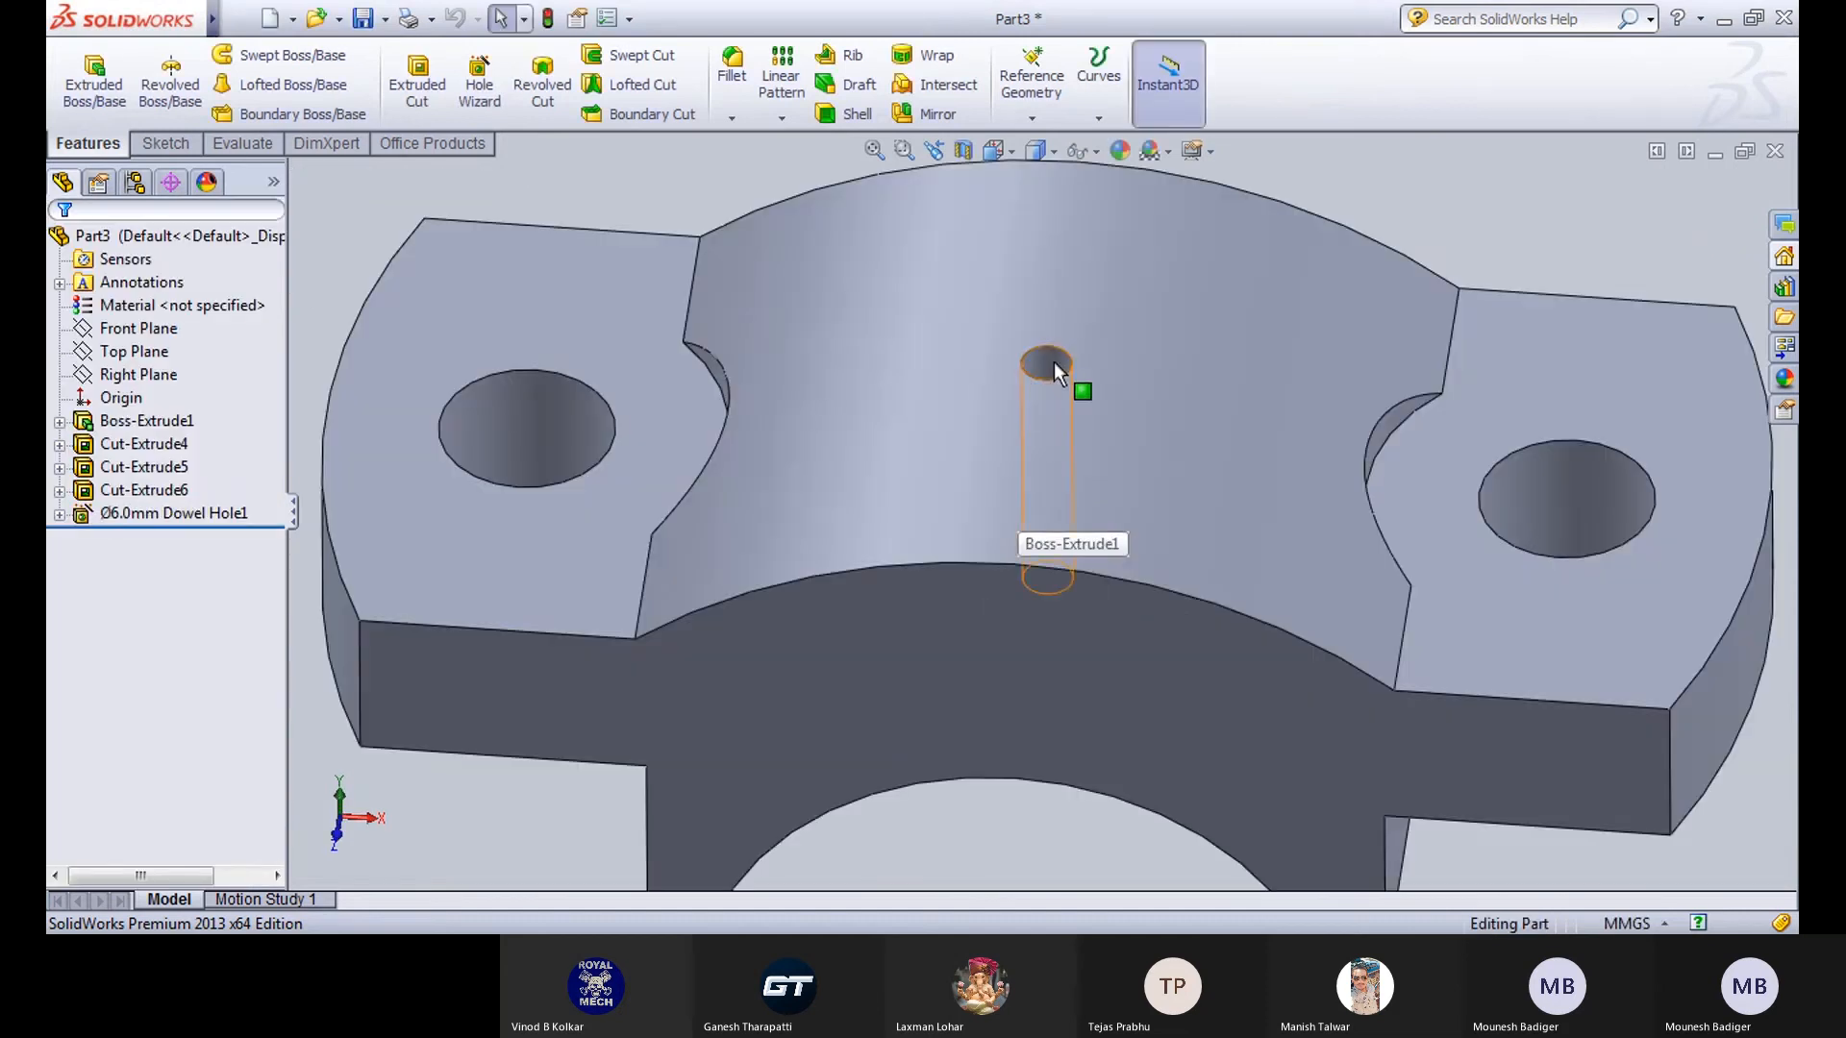
pyautogui.click(1053, 363)
pyautogui.press('Escape')
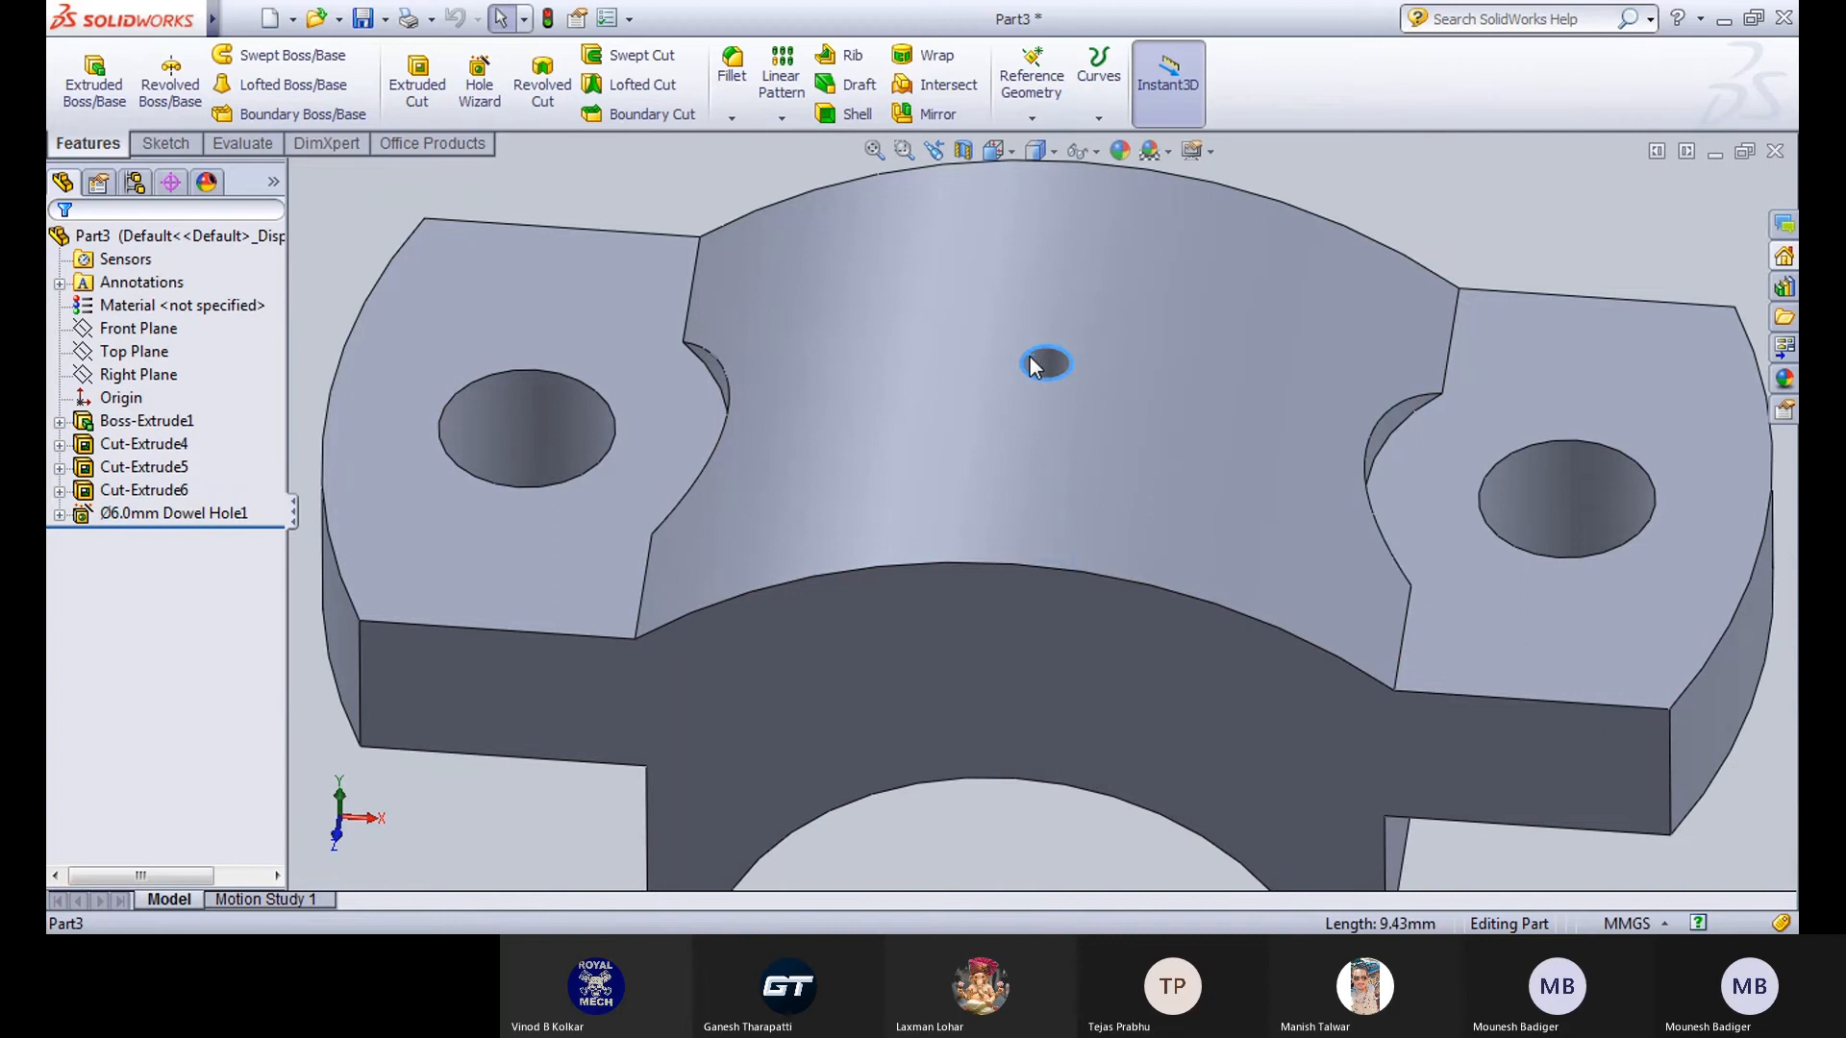
pyautogui.rightClick(1038, 363)
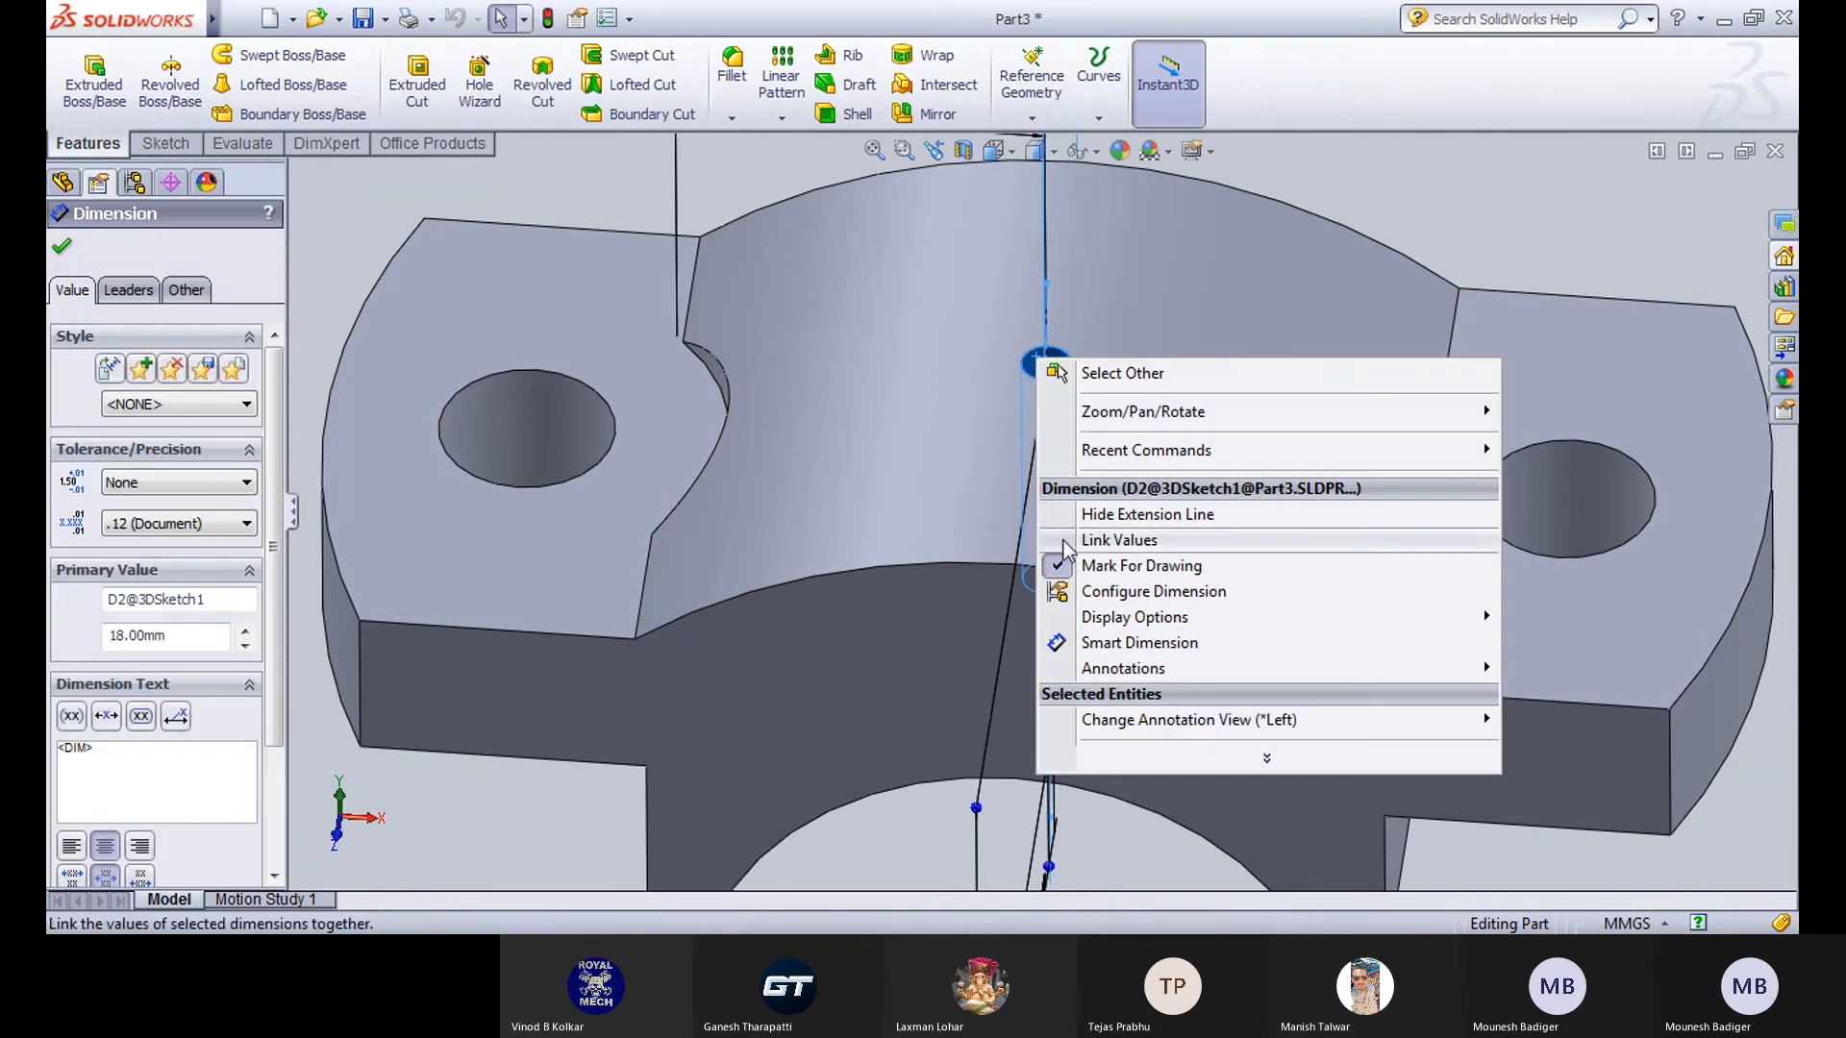
pyautogui.click(521, 163)
pyautogui.click(188, 512)
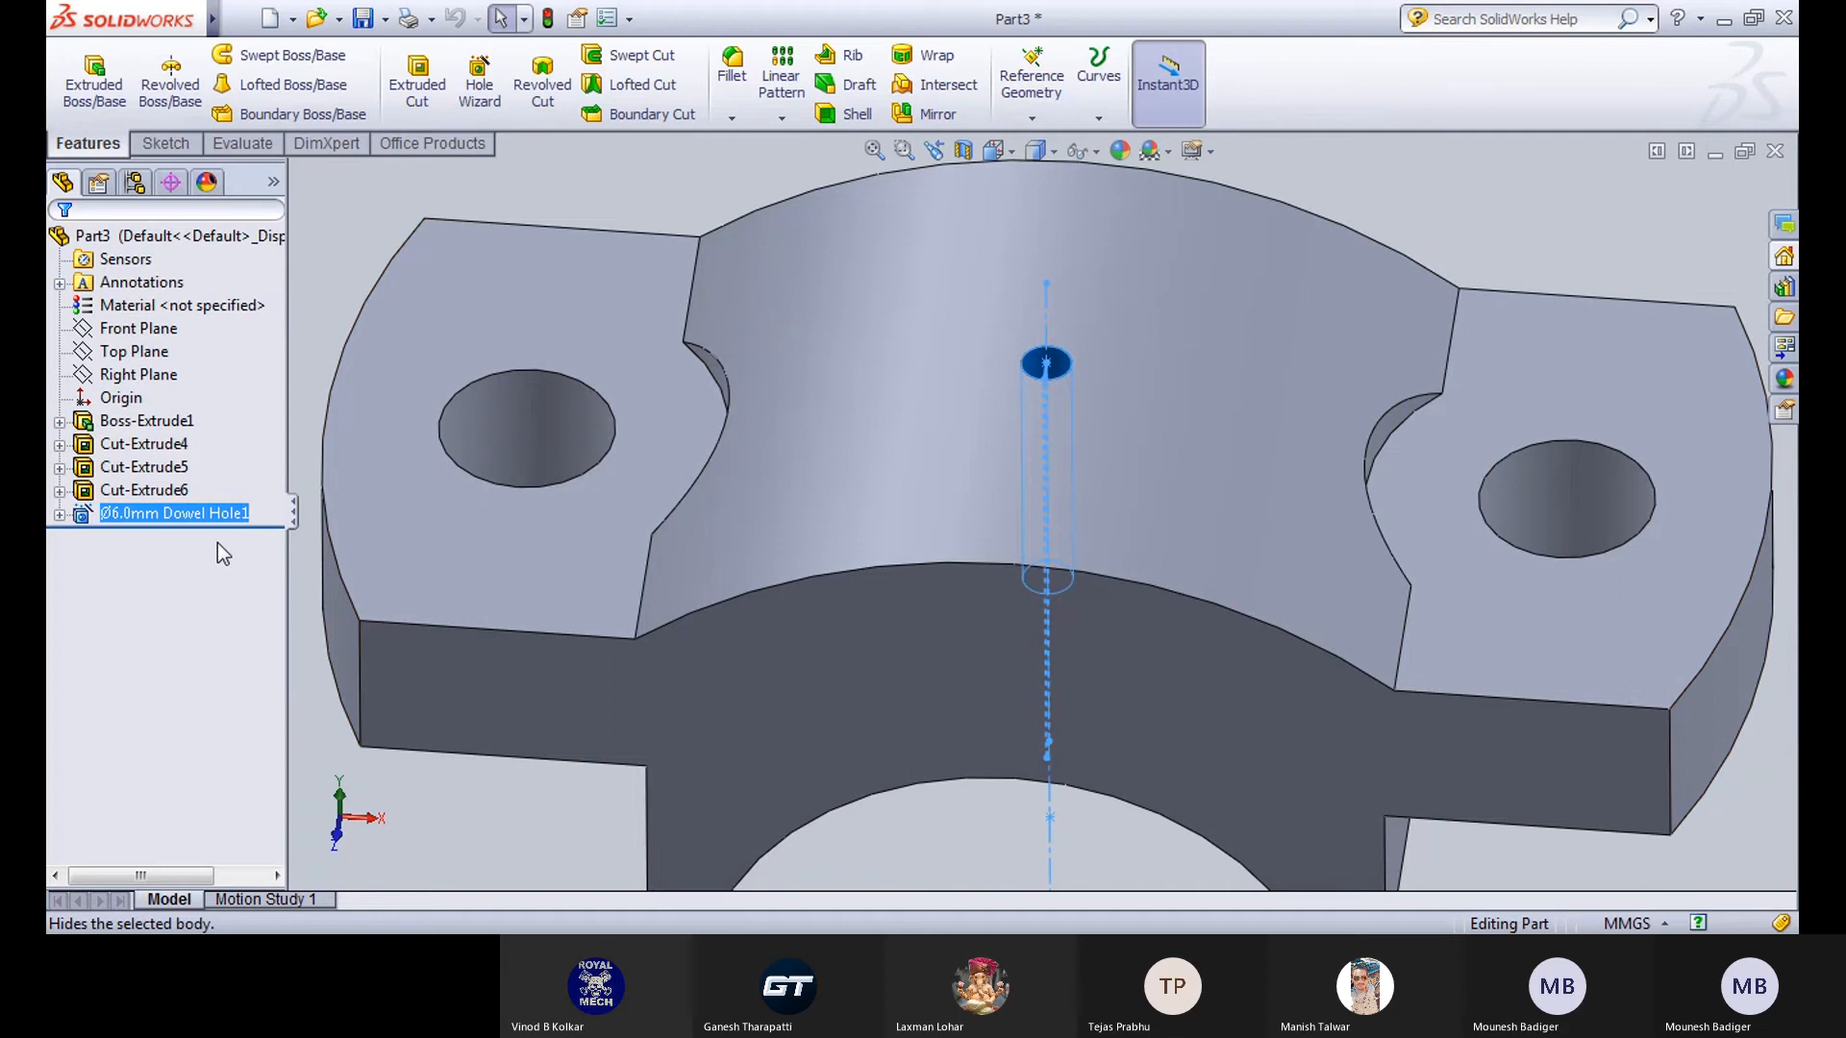
pyautogui.press('Delete')
pyautogui.click(1105, 332)
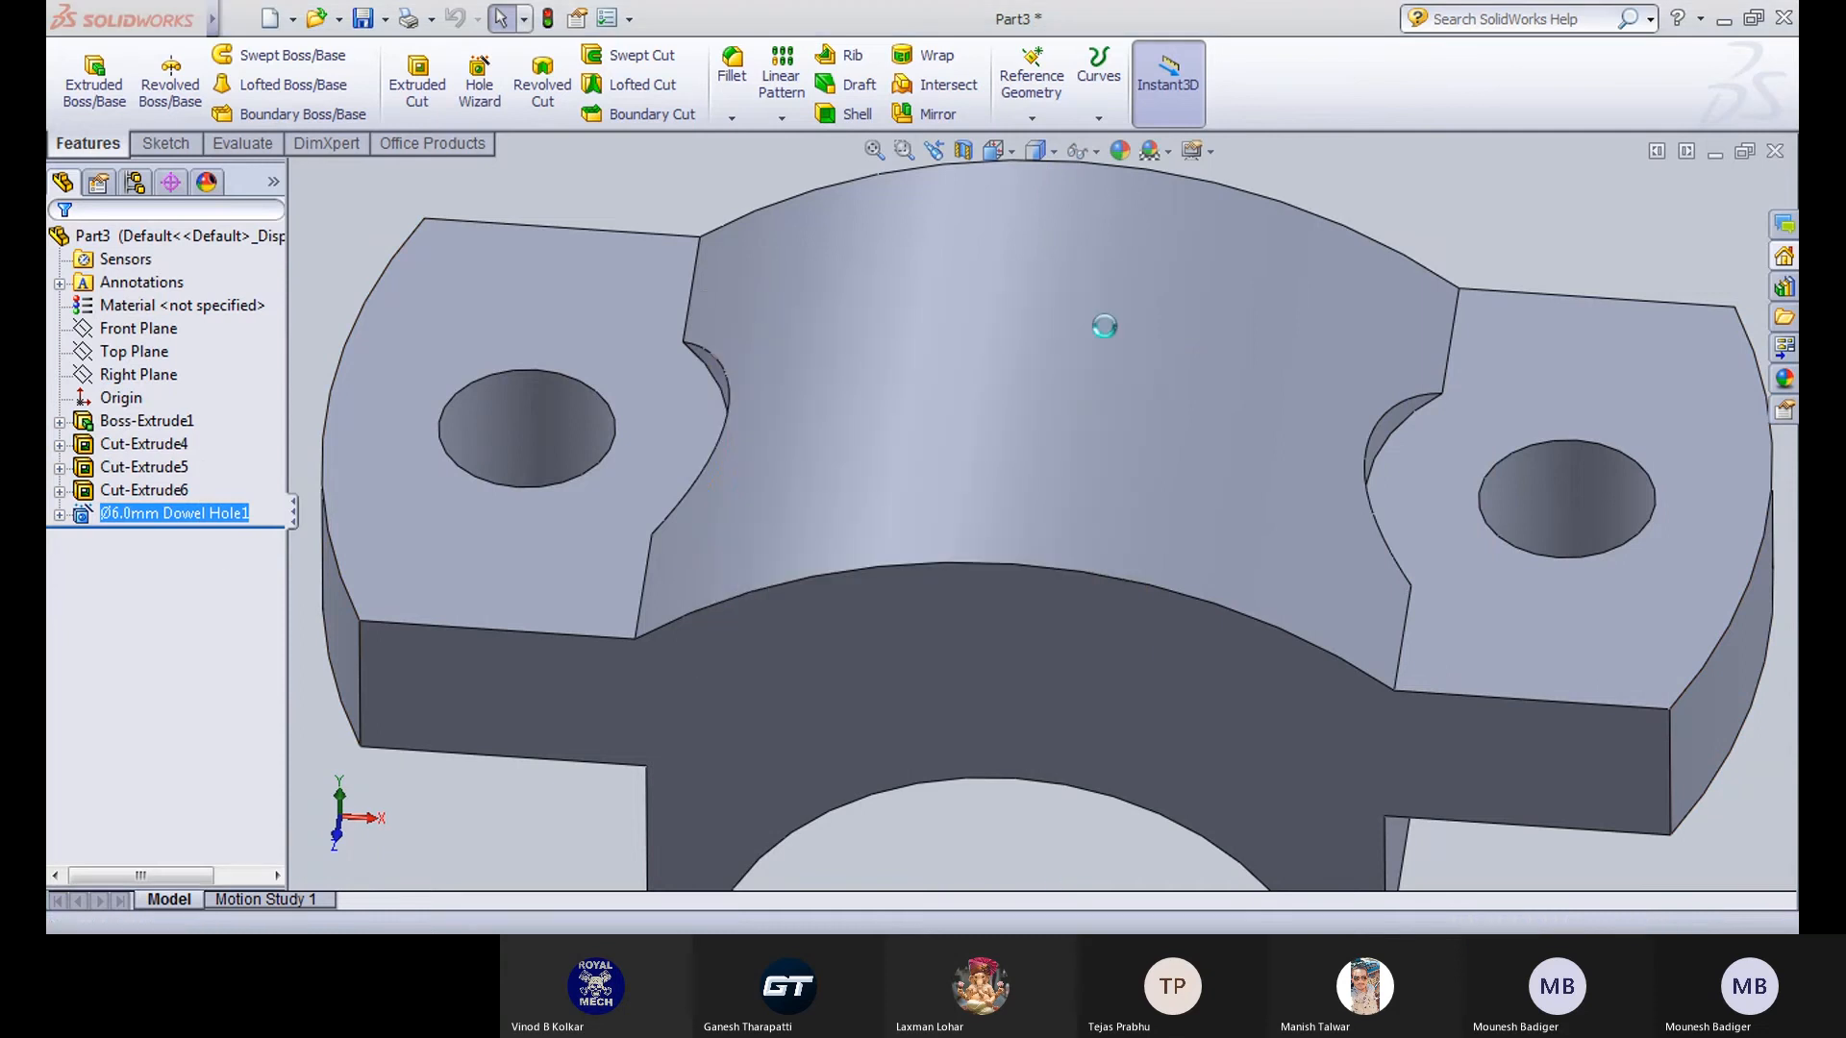
# Start a new Hole Wizard hole as an ANSI Metric Bottoming Tapped Hole with a blind depth of 10 mm.
pyautogui.press('f')
pyautogui.click(479, 82)
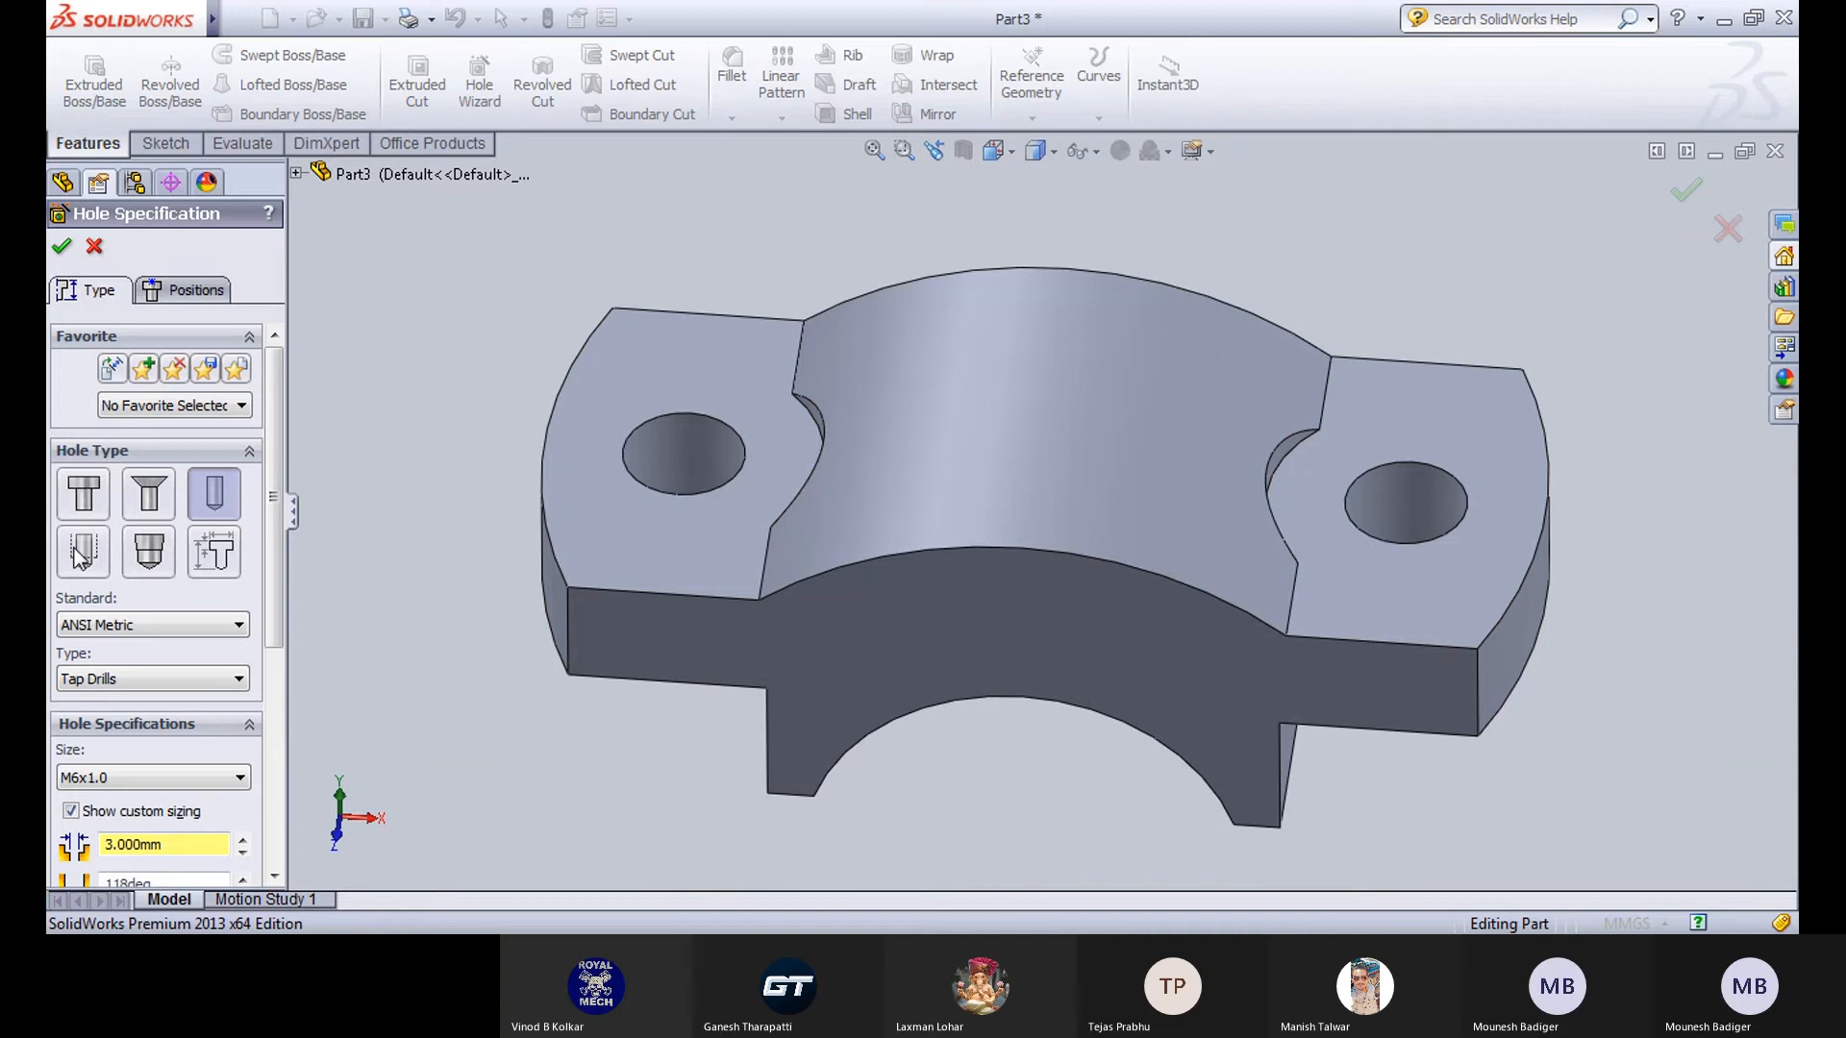
pyautogui.click(73, 548)
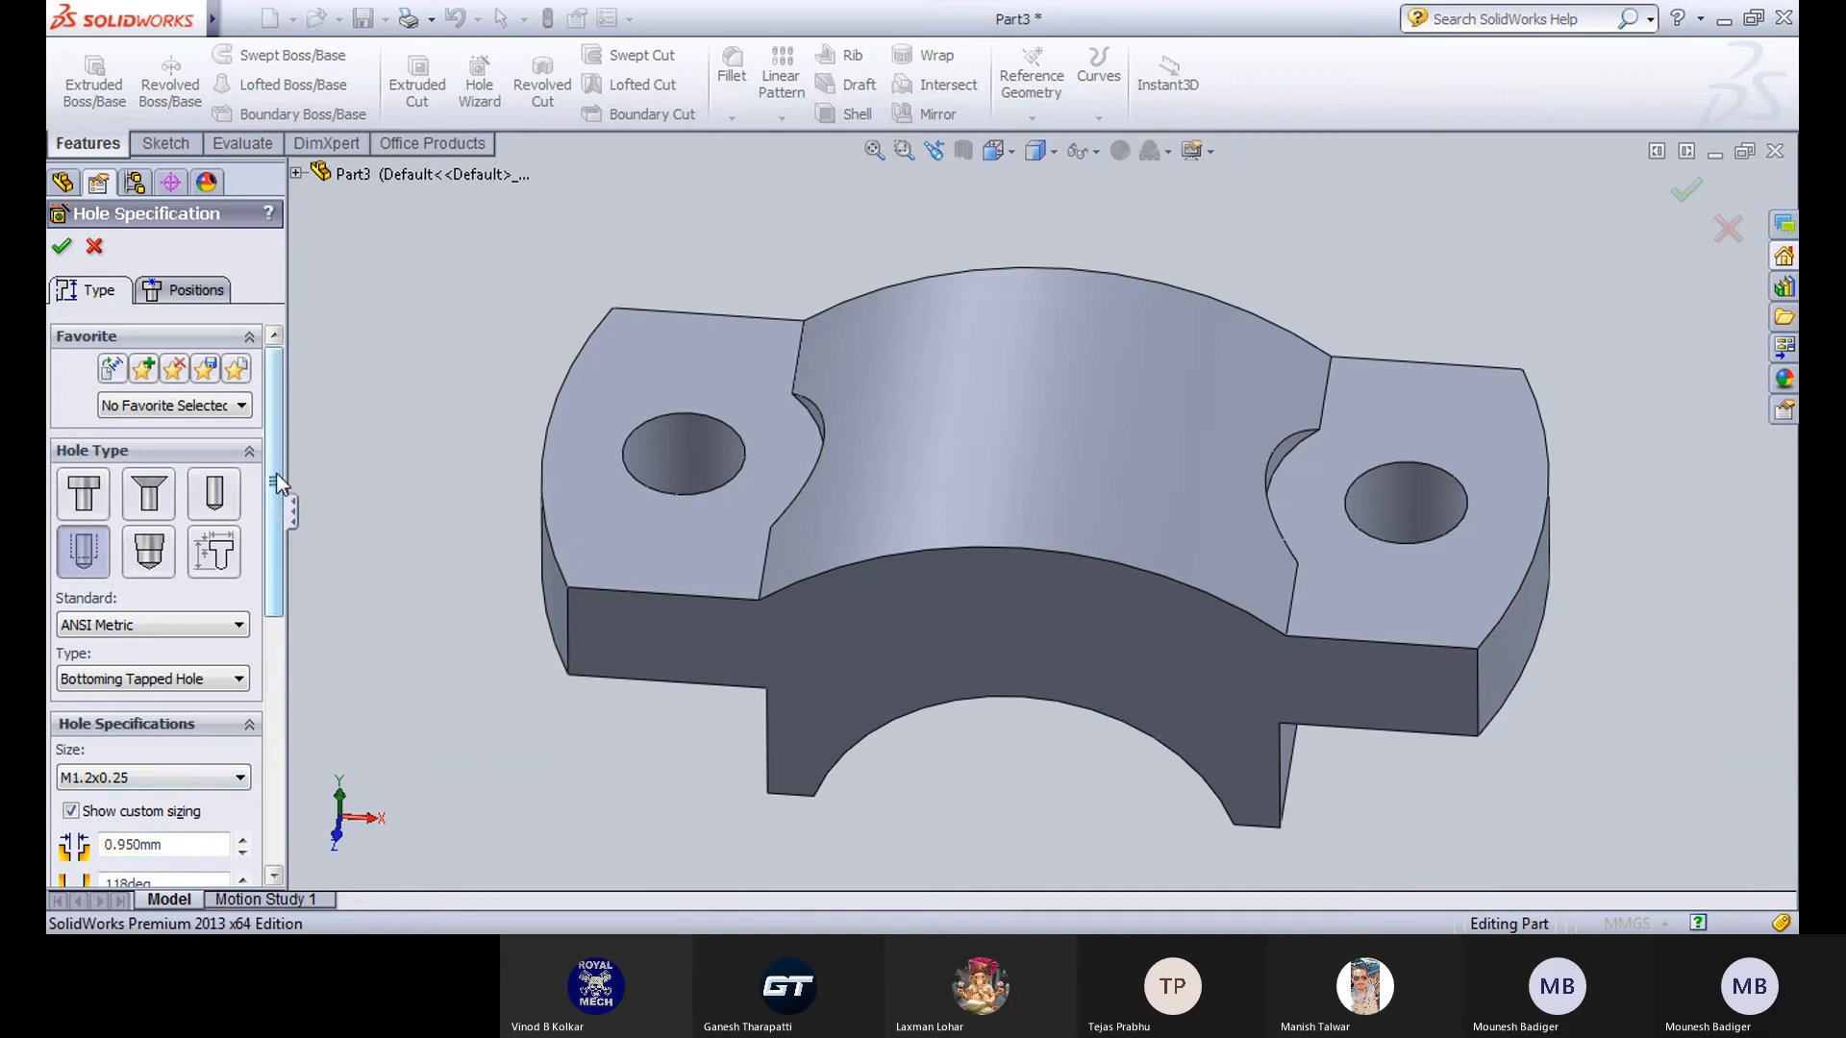
pyautogui.scroll(-5, 268, 653)
pyautogui.scroll(-3, 271, 670)
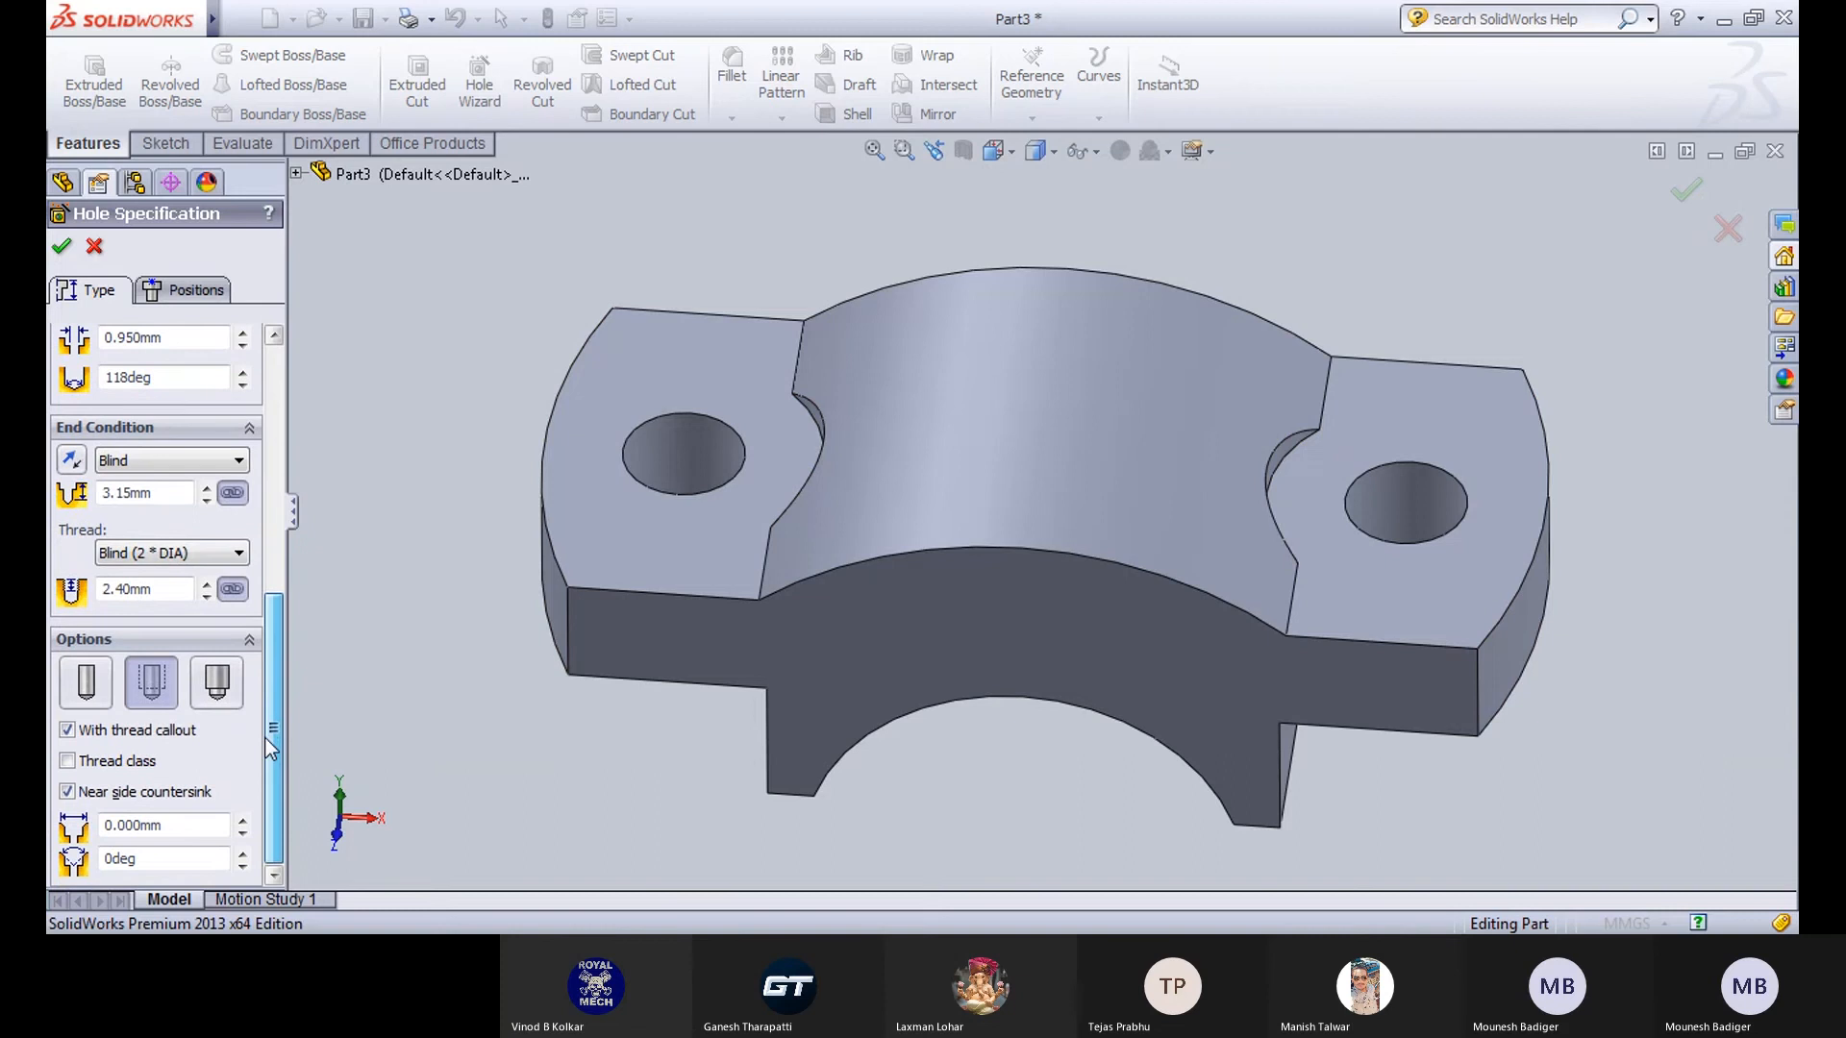
pyautogui.moveTo(157, 492); pyautogui.dragTo(50, 509)
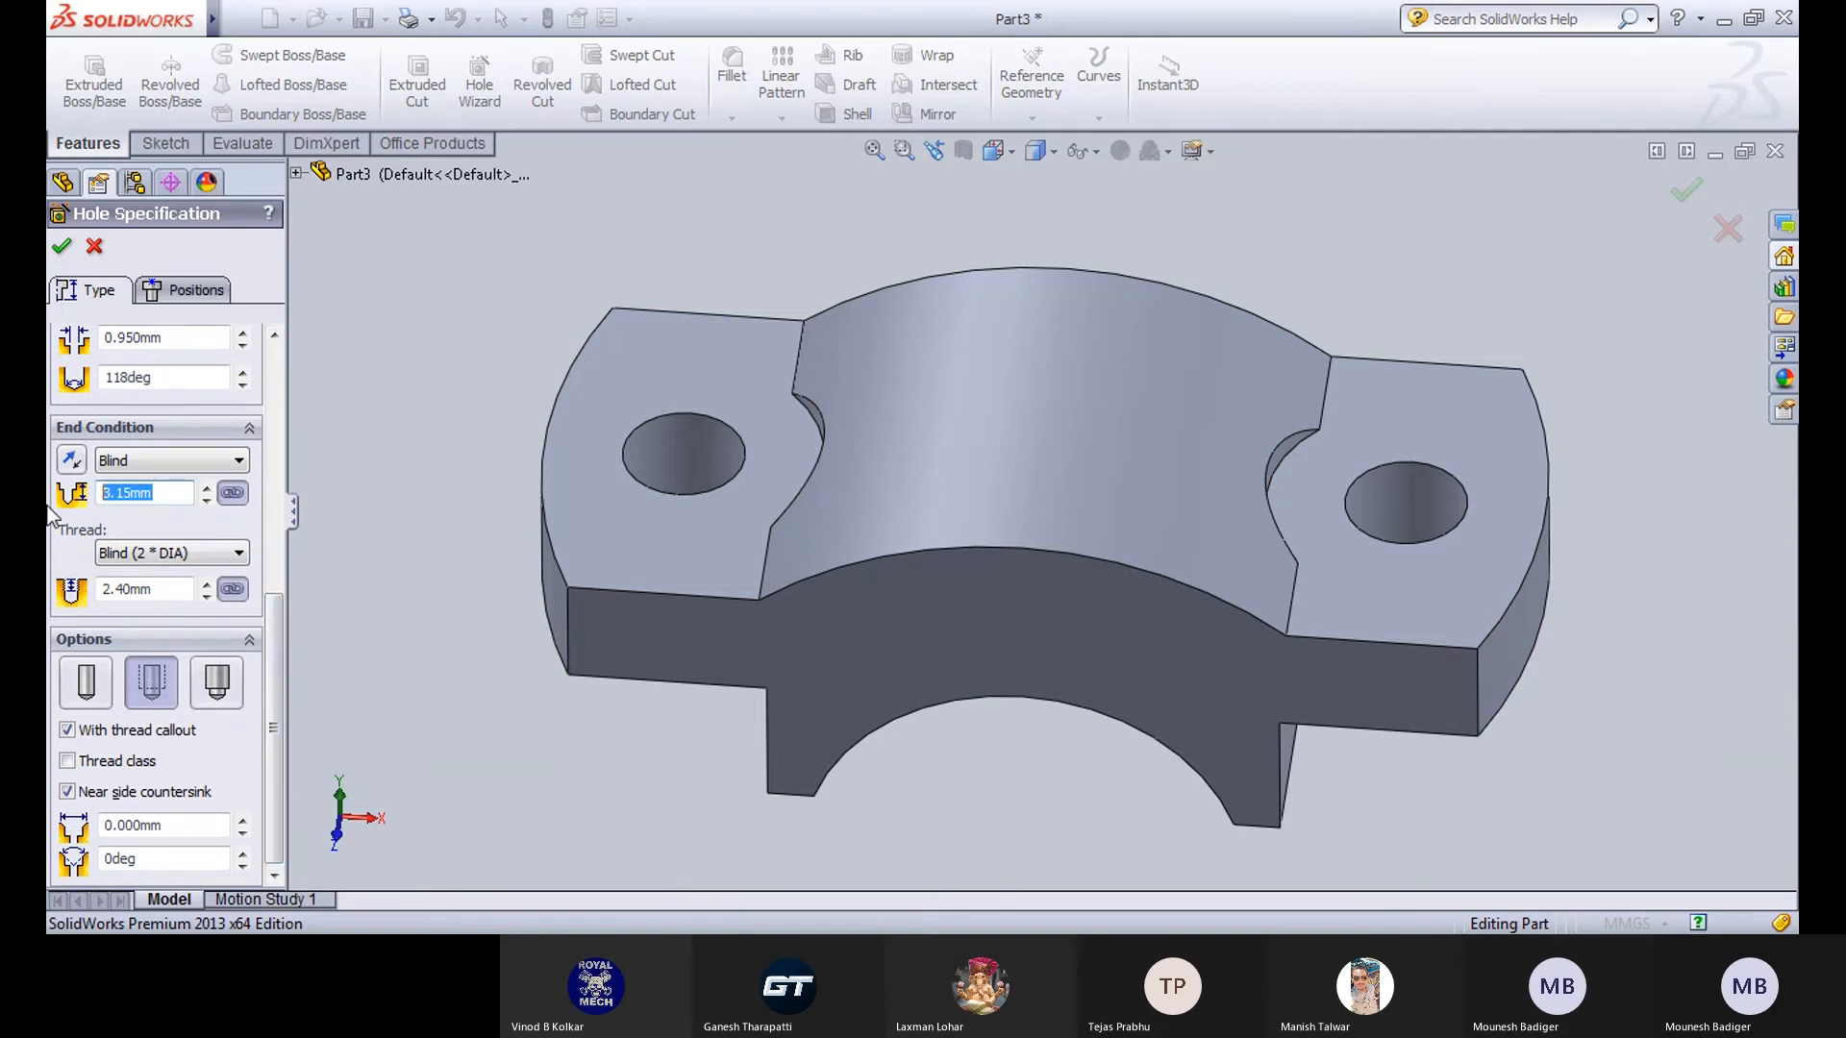
pyautogui.write('10')
# Enter a 3 mm custom diameter for the tapped hole, and choose M6x1.0 as its size.
pyautogui.moveTo(154, 344); pyautogui.dragTo(50, 346)
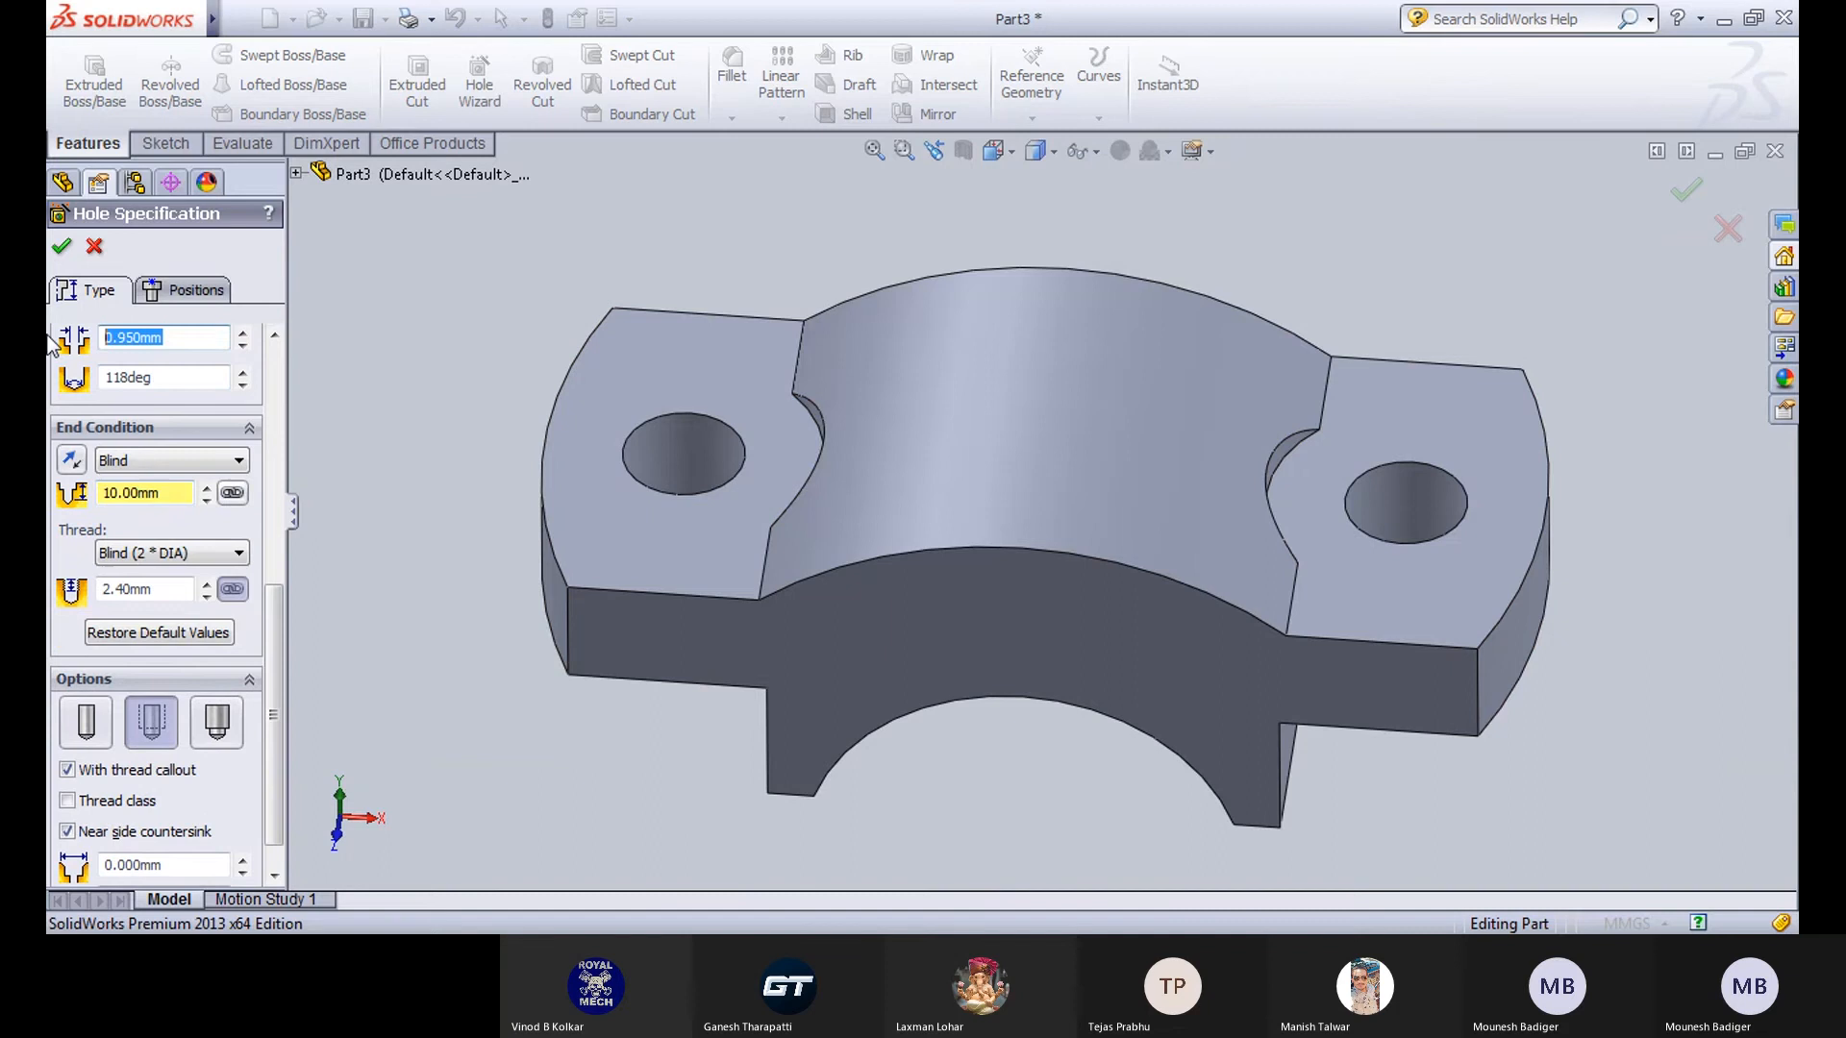
pyautogui.write('3')
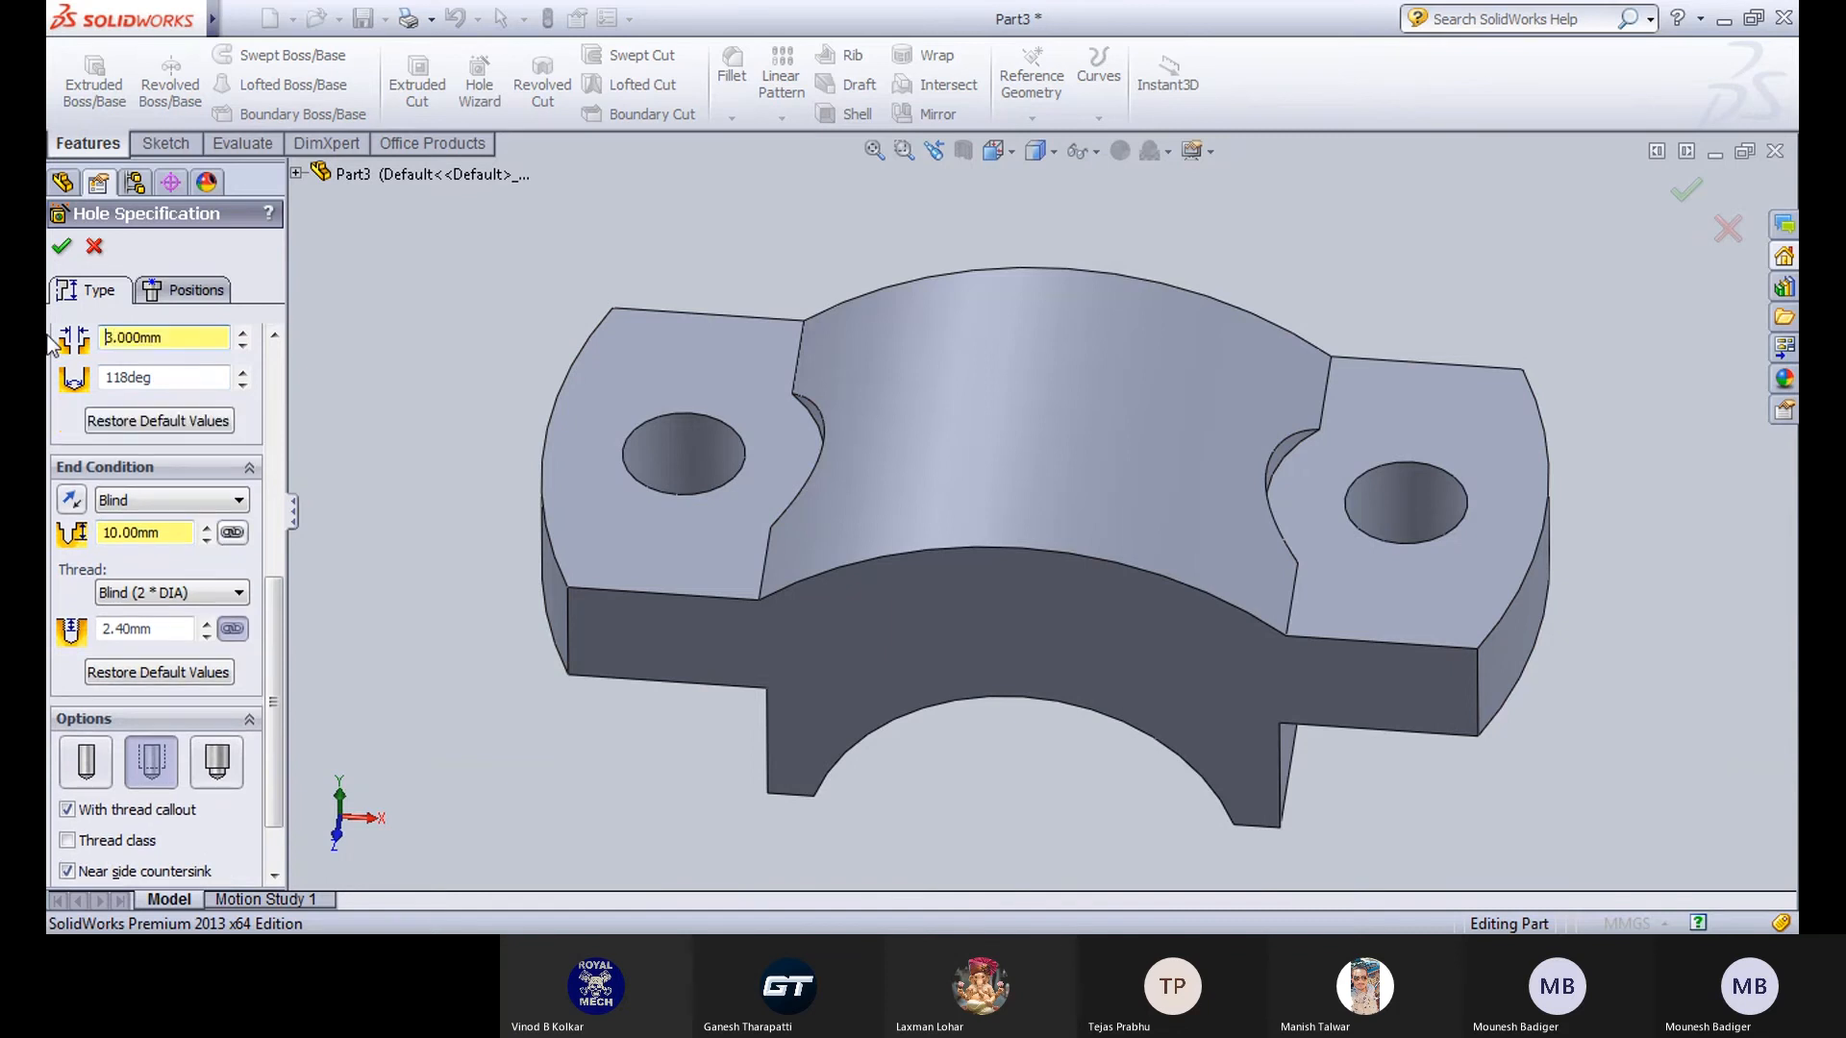
pyautogui.moveTo(275, 675); pyautogui.dragTo(273, 519)
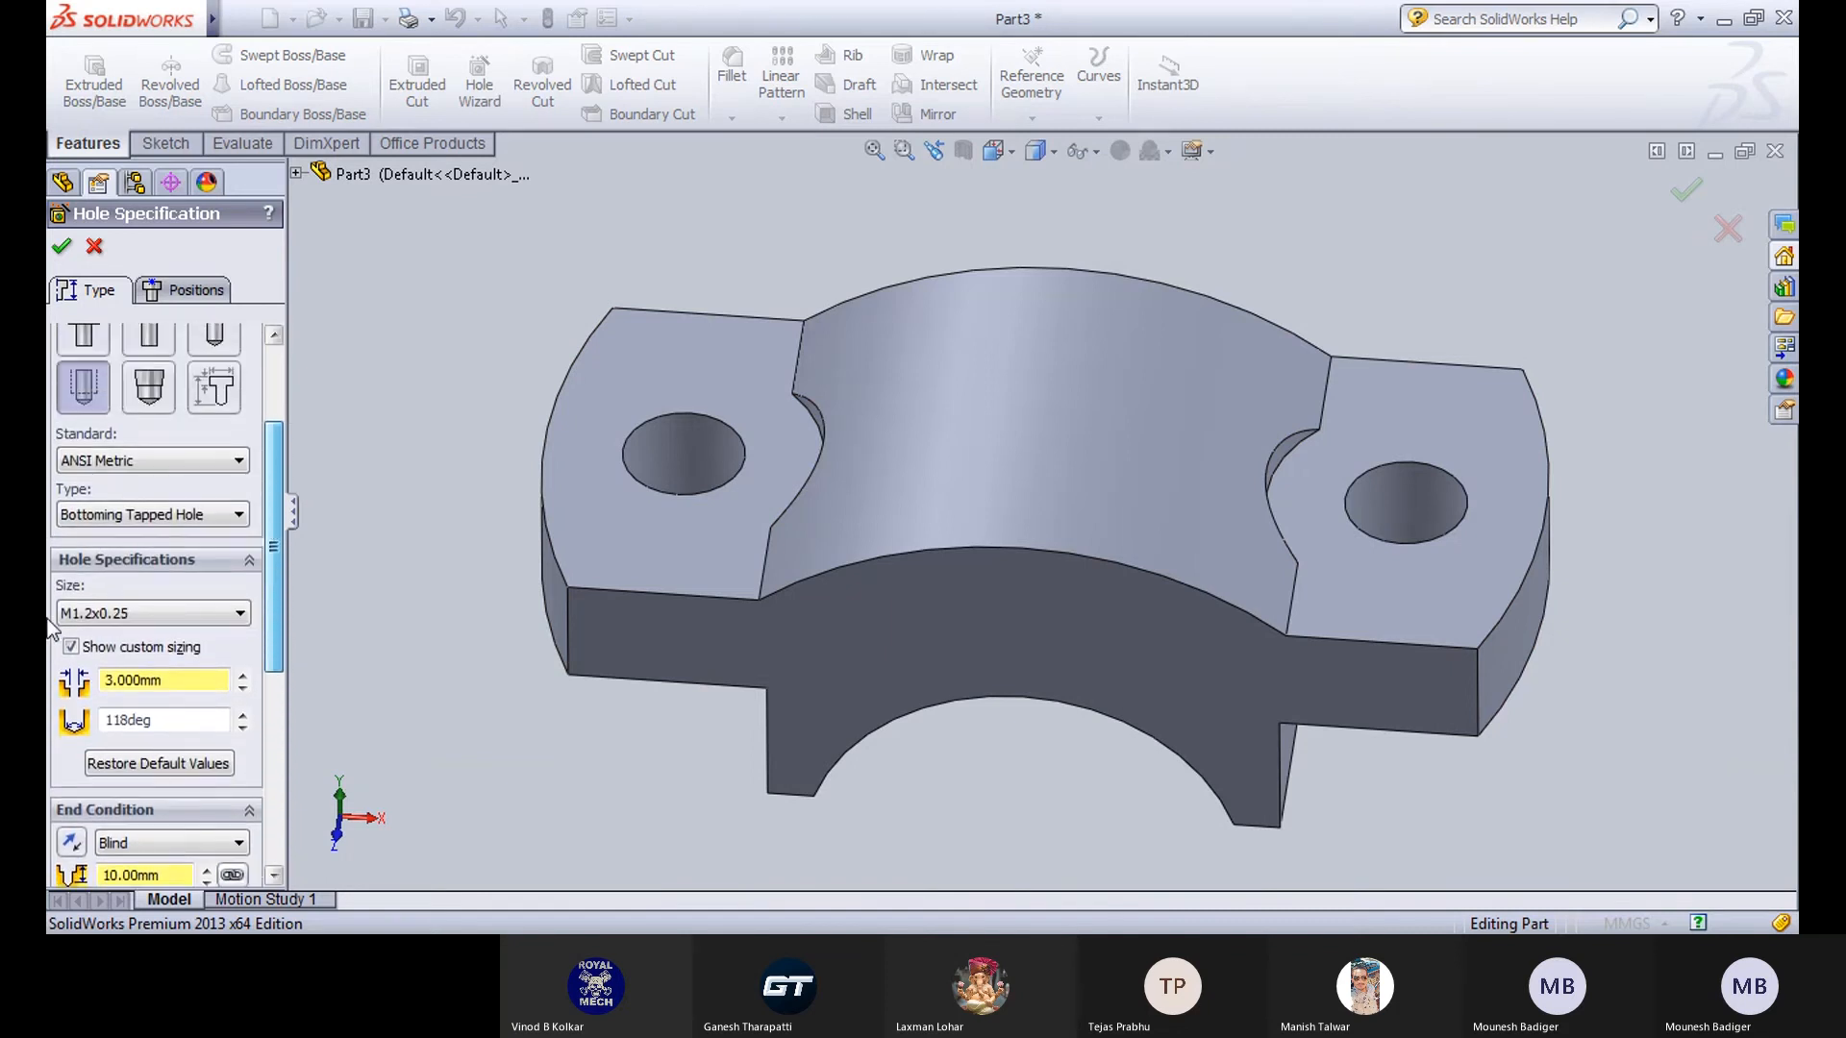
pyautogui.click(154, 612)
pyautogui.click(100, 804)
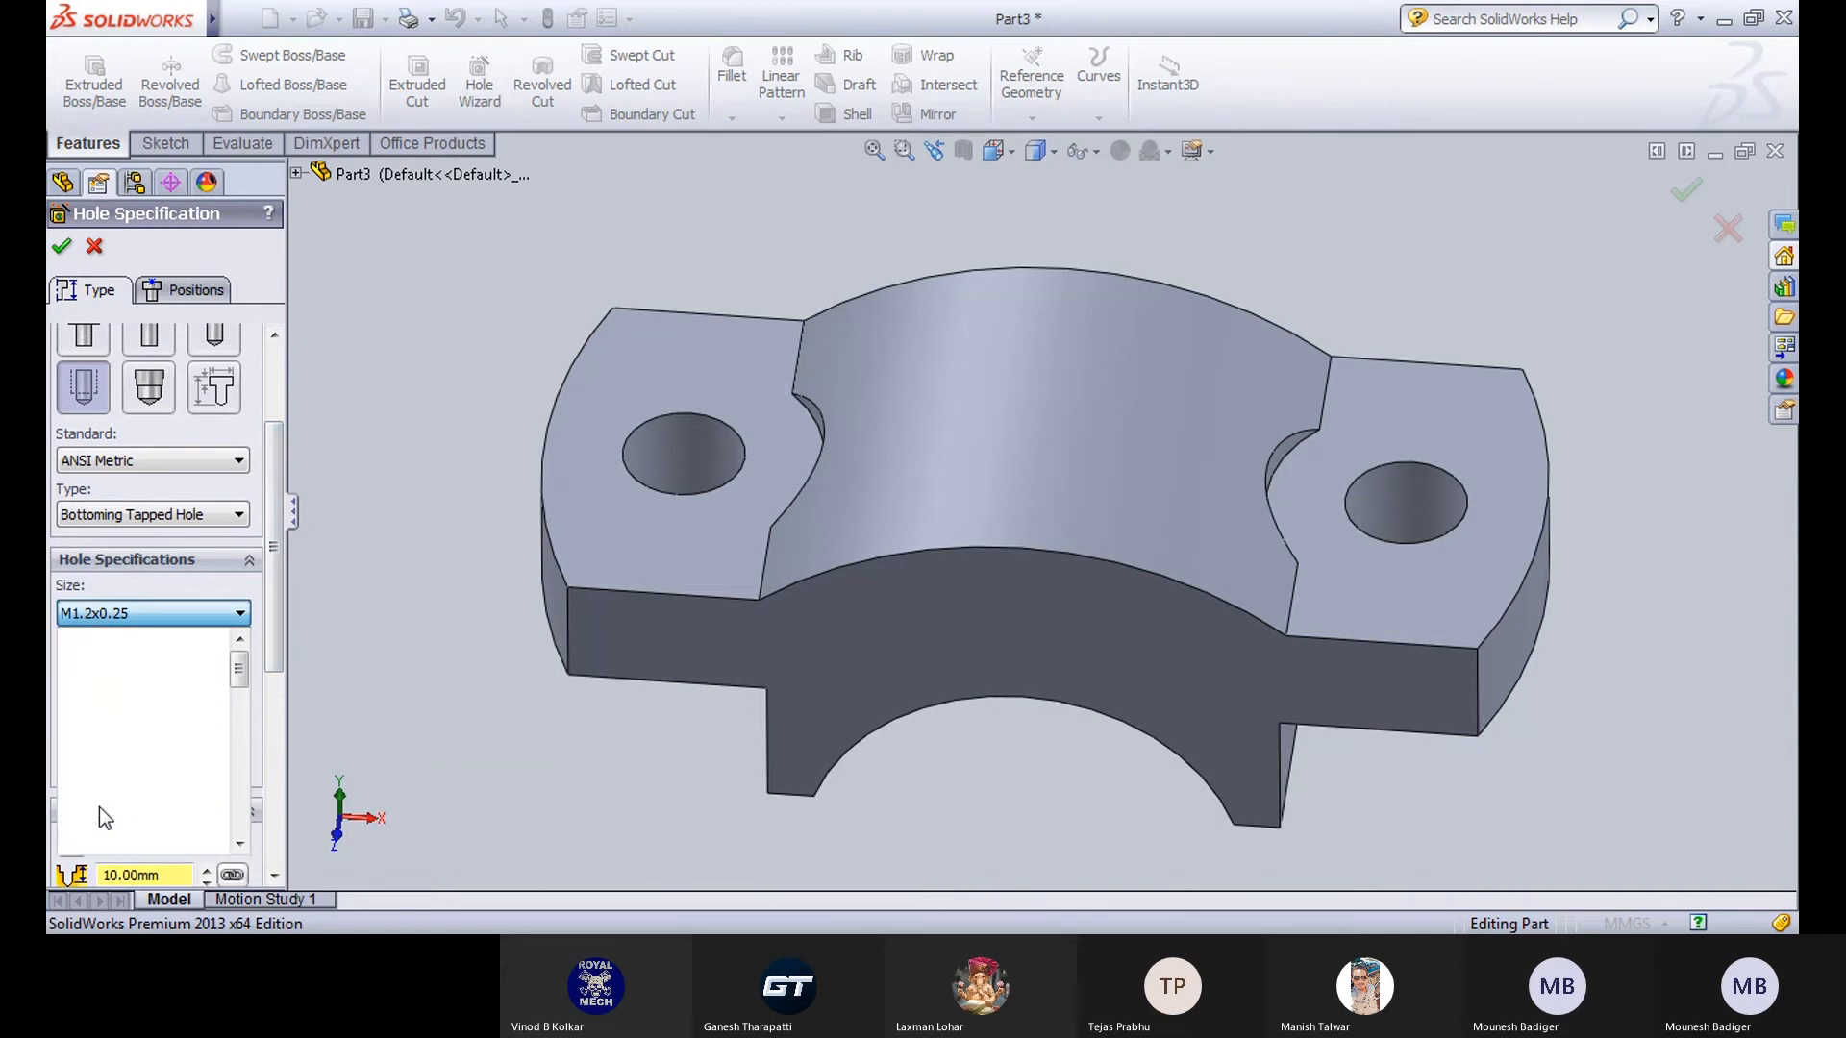
# Place one tapped hole centre on the crown's curved face near its middle, working from the top view.
pyautogui.click(157, 293)
pyautogui.click(160, 506)
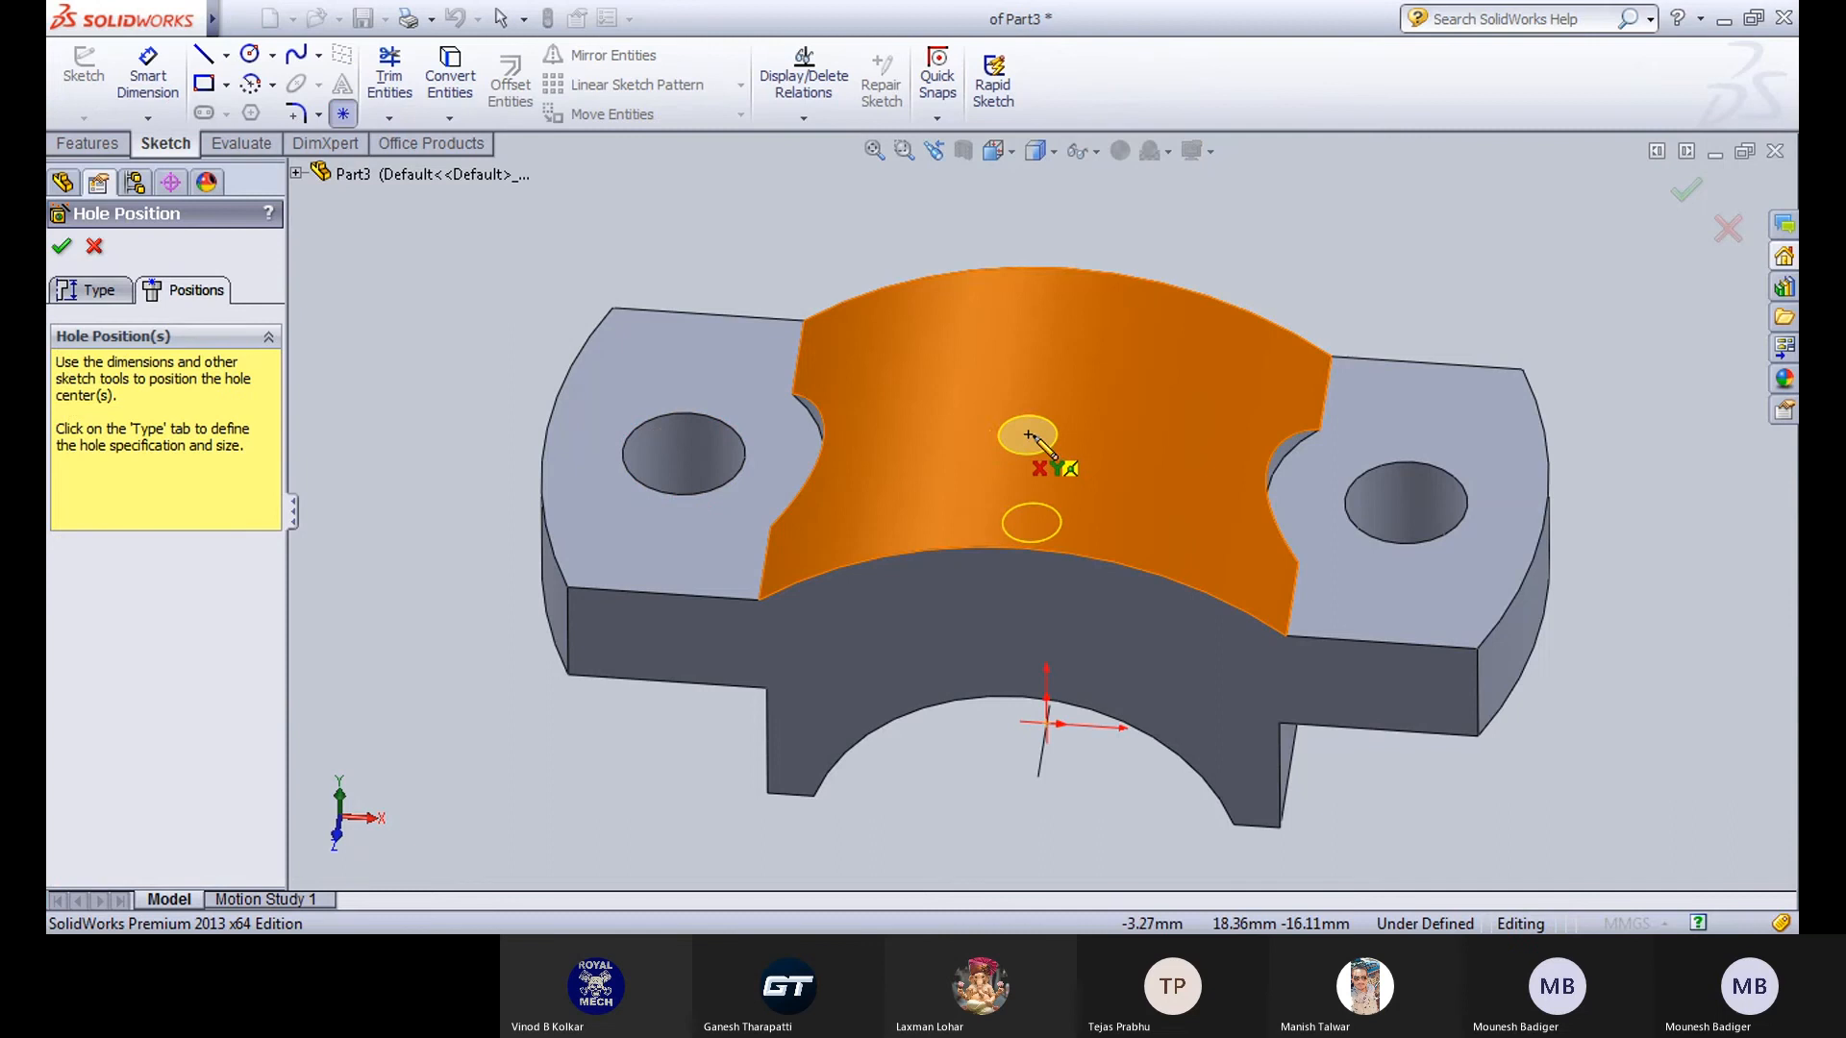
pyautogui.moveTo(1087, 416); pyautogui.dragTo(1128, 373, button='middle')
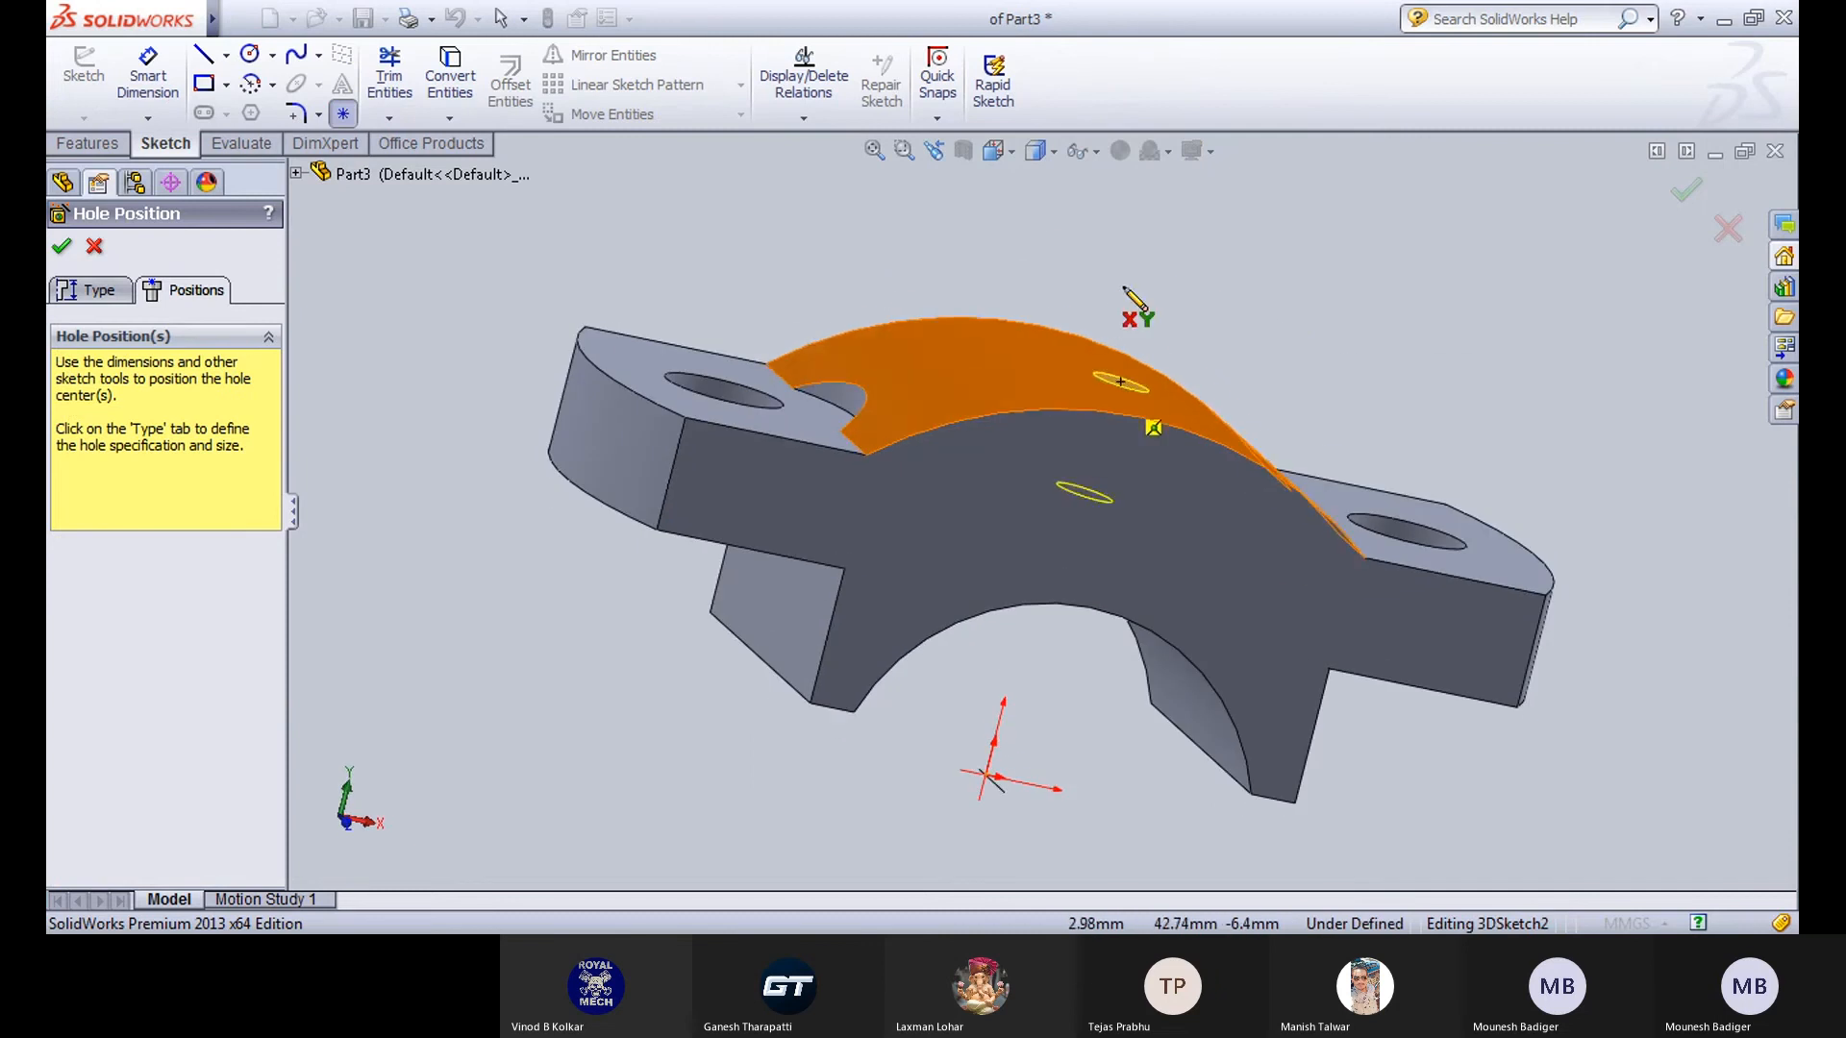
pyautogui.click(1000, 152)
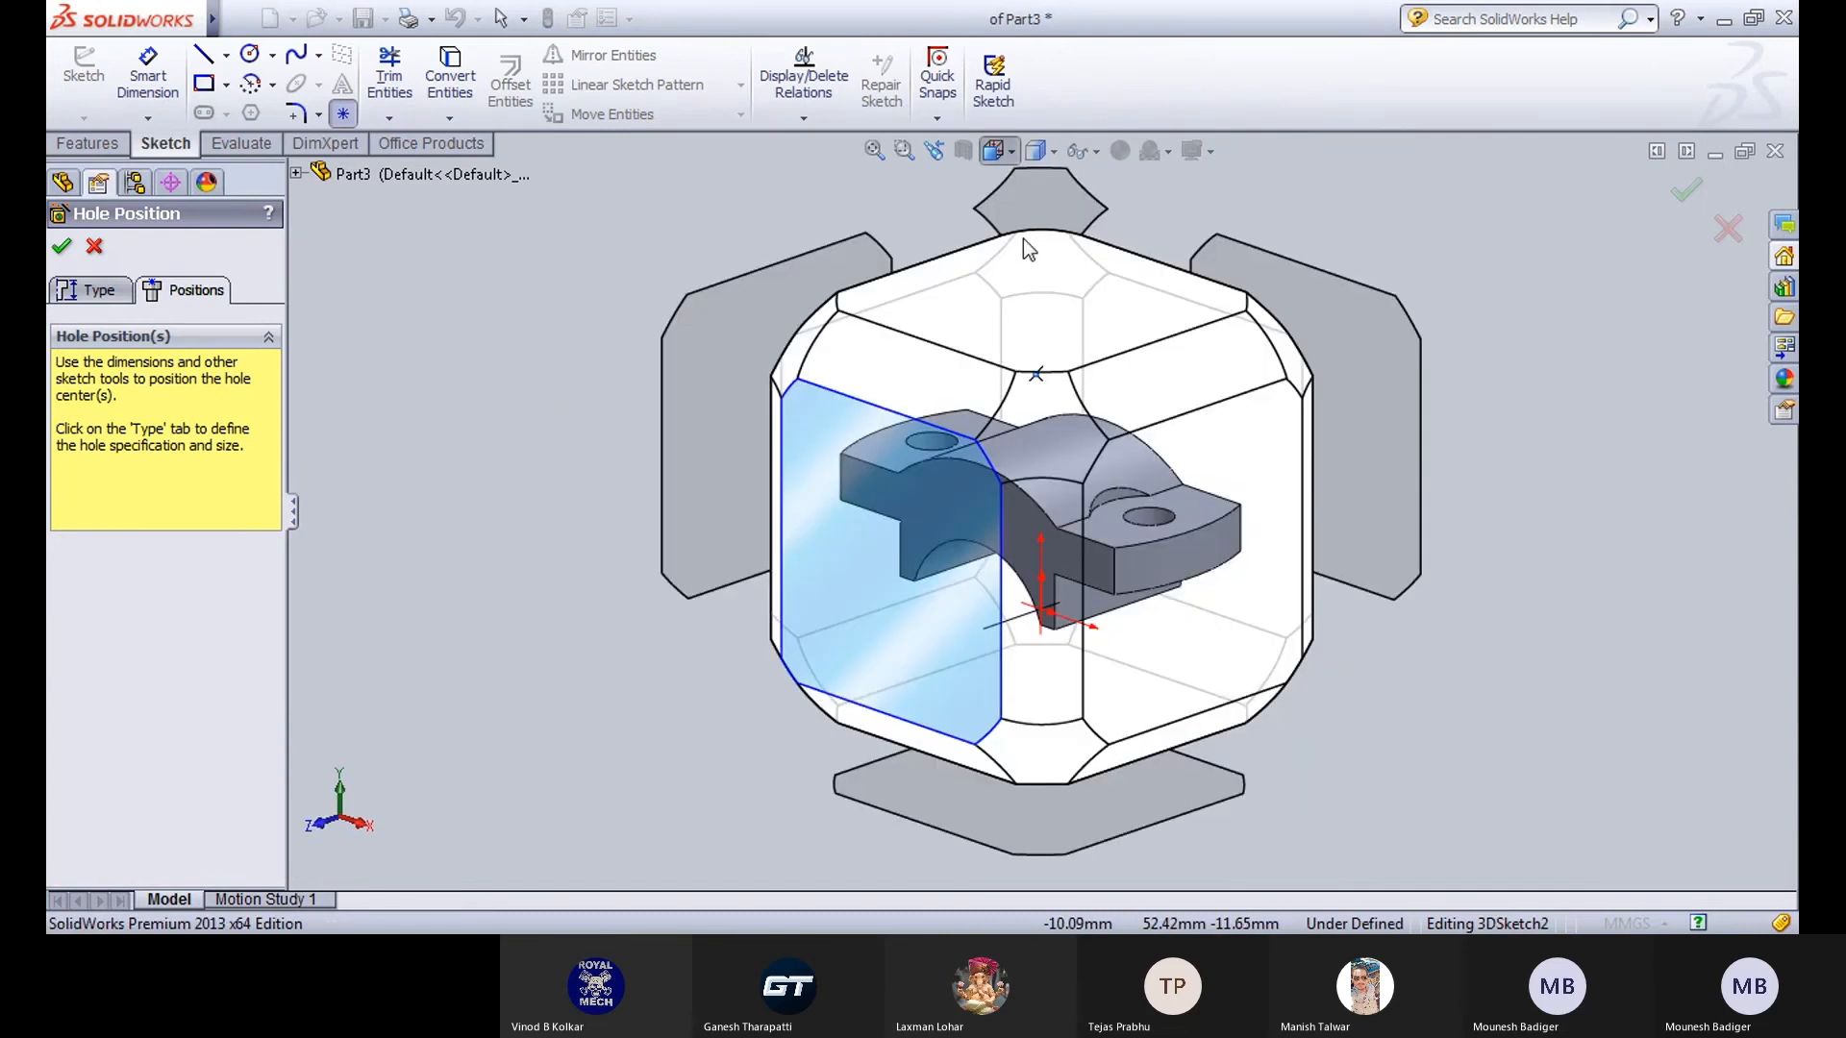
pyautogui.click(1023, 238)
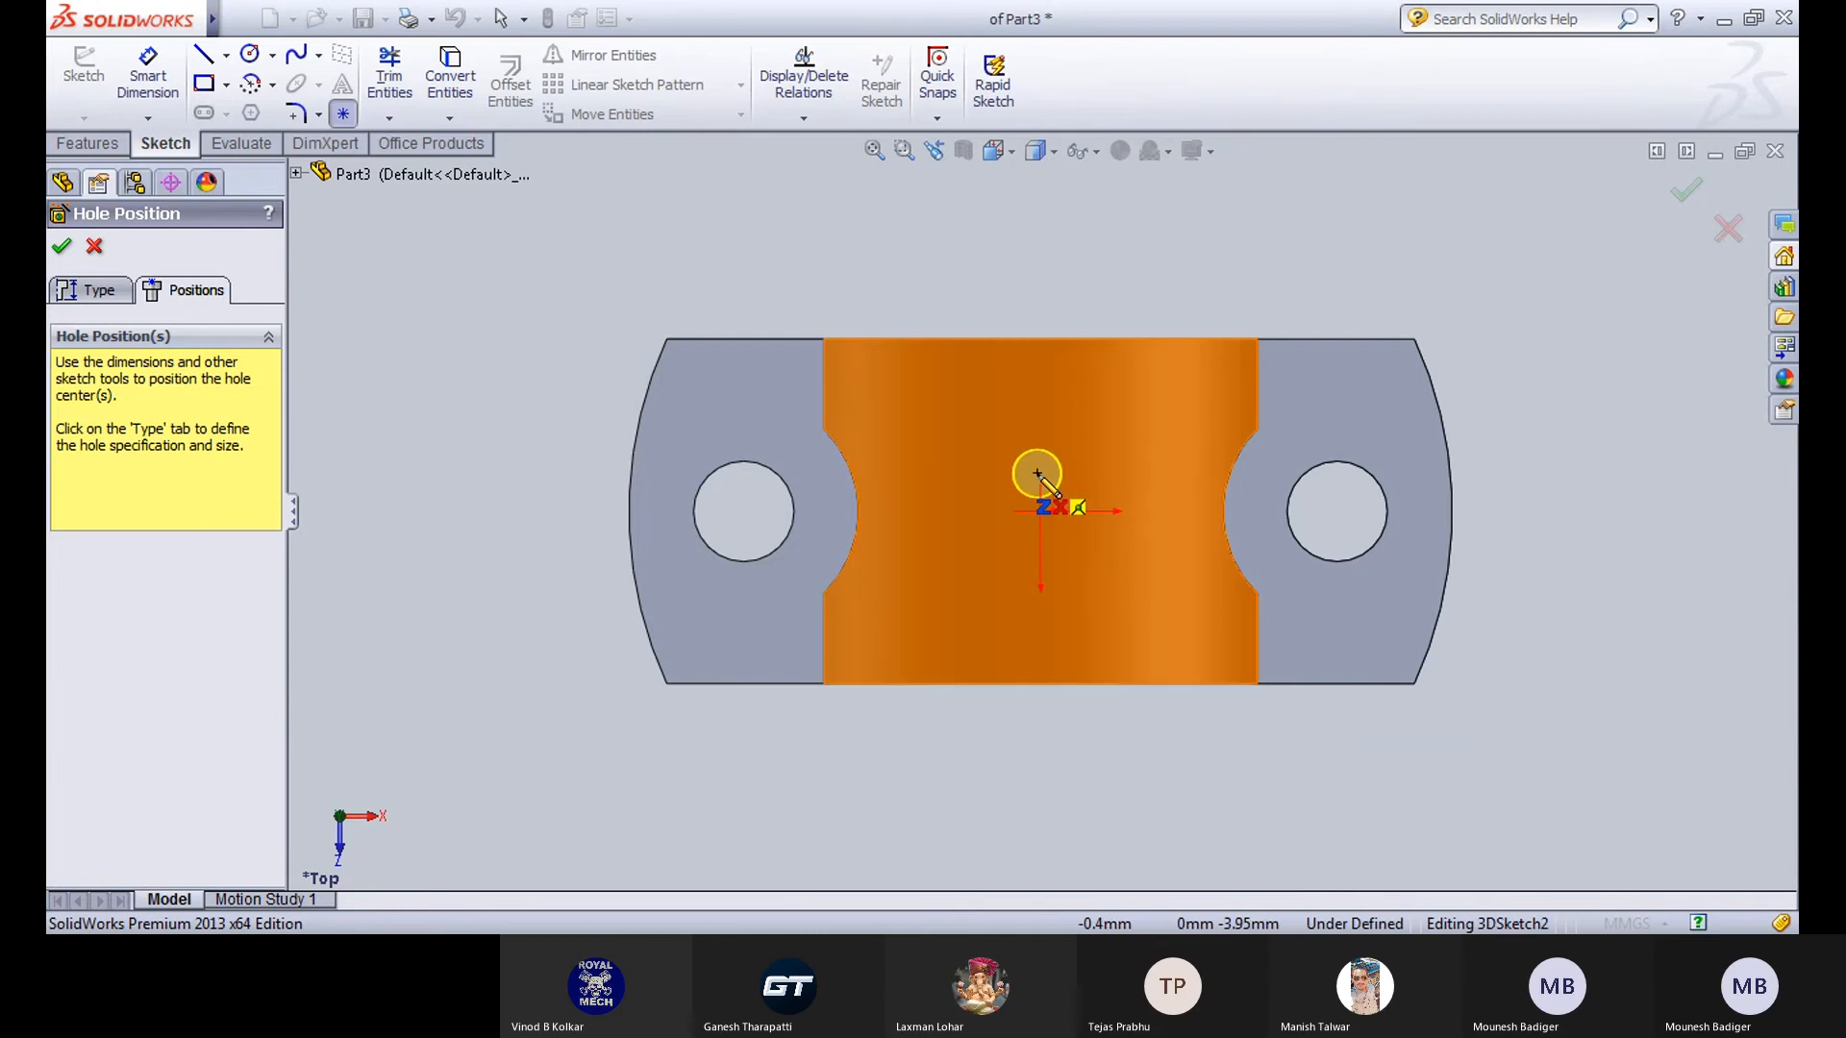
pyautogui.click(1039, 474)
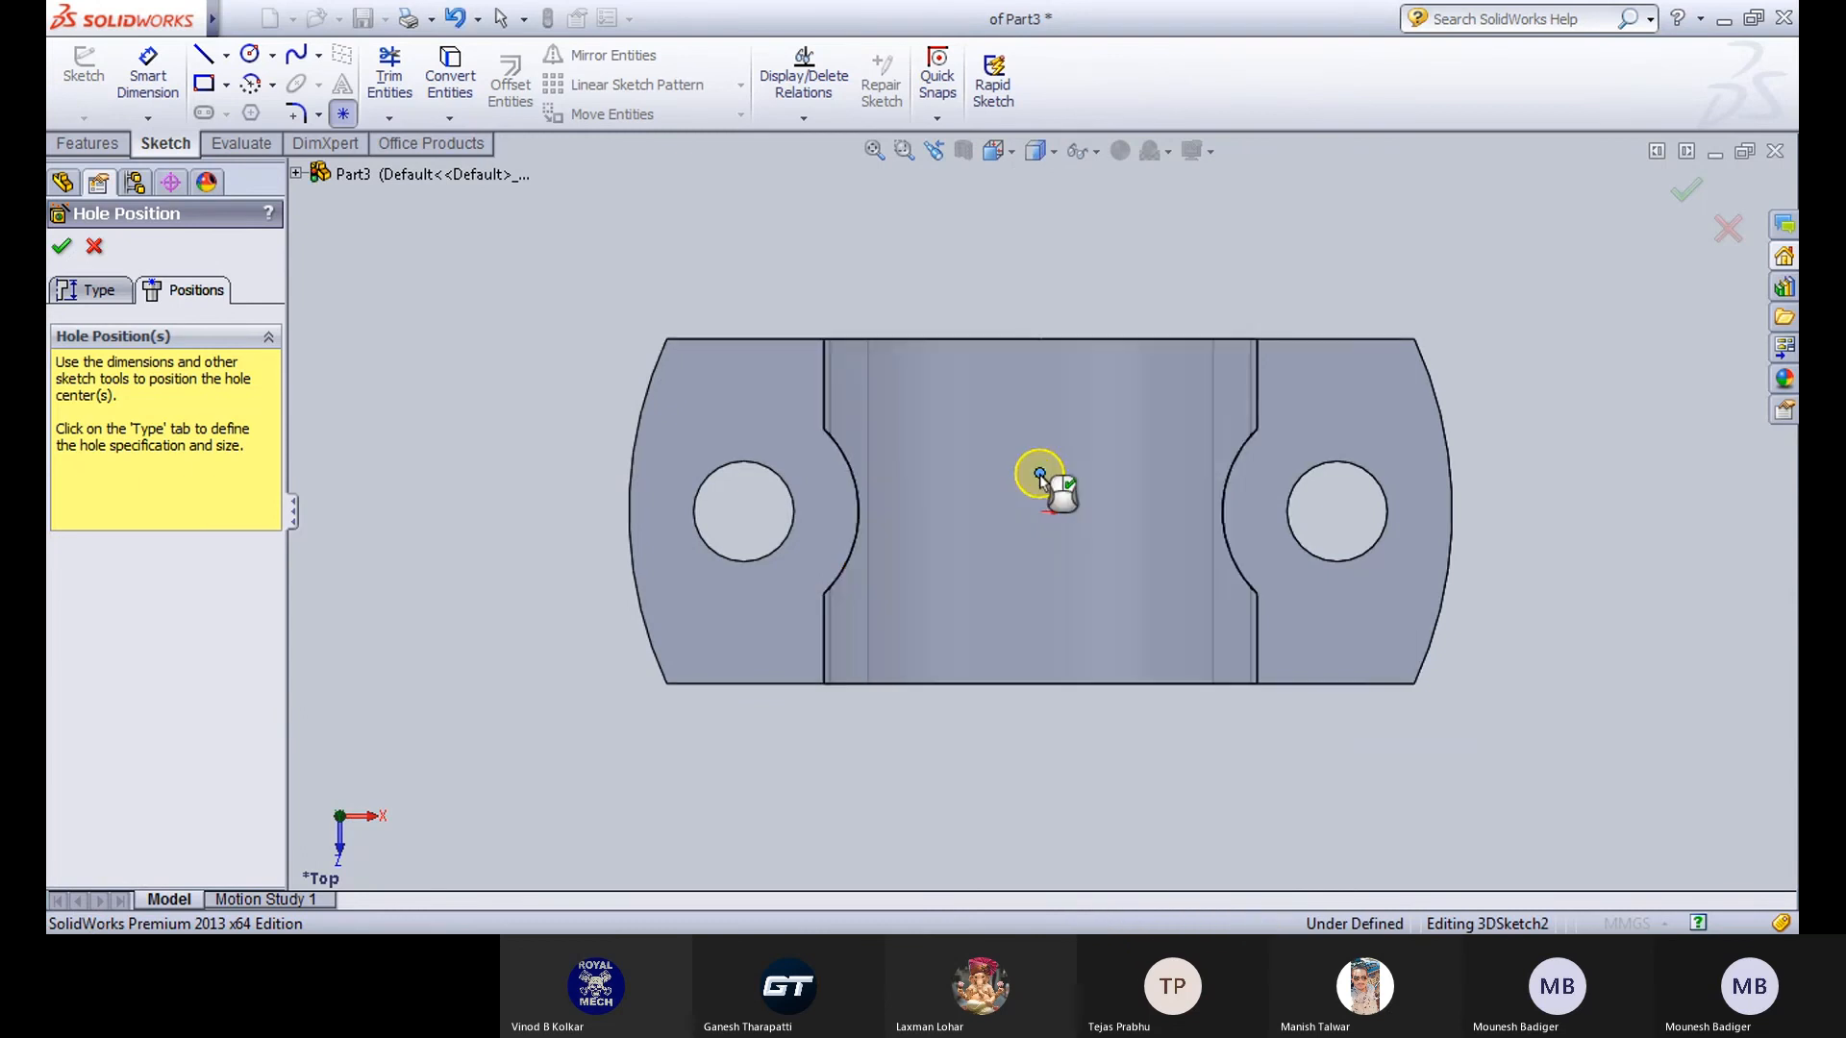
pyautogui.moveTo(686, 721); pyautogui.dragTo(756, 317, button='middle')
pyautogui.press('Escape')
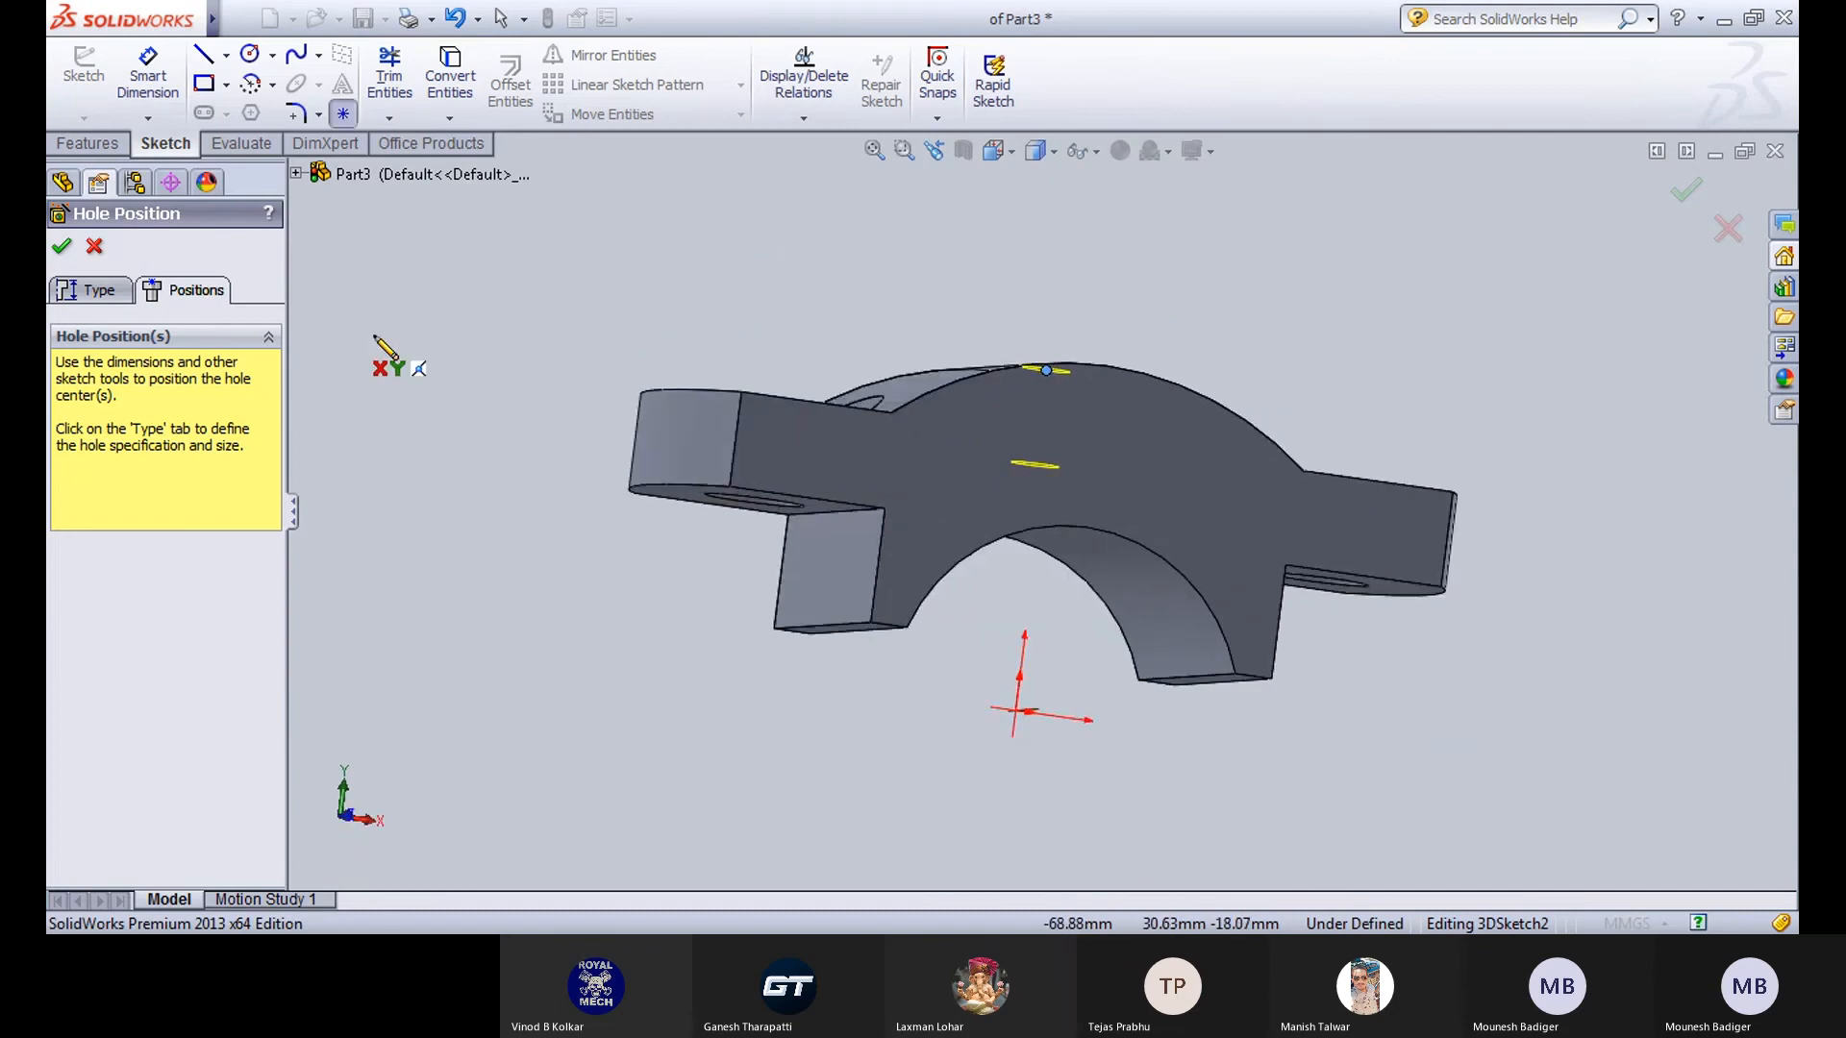
# Dimension the hole centre 22 mm from the outer side face of the leg.
pyautogui.click(148, 77)
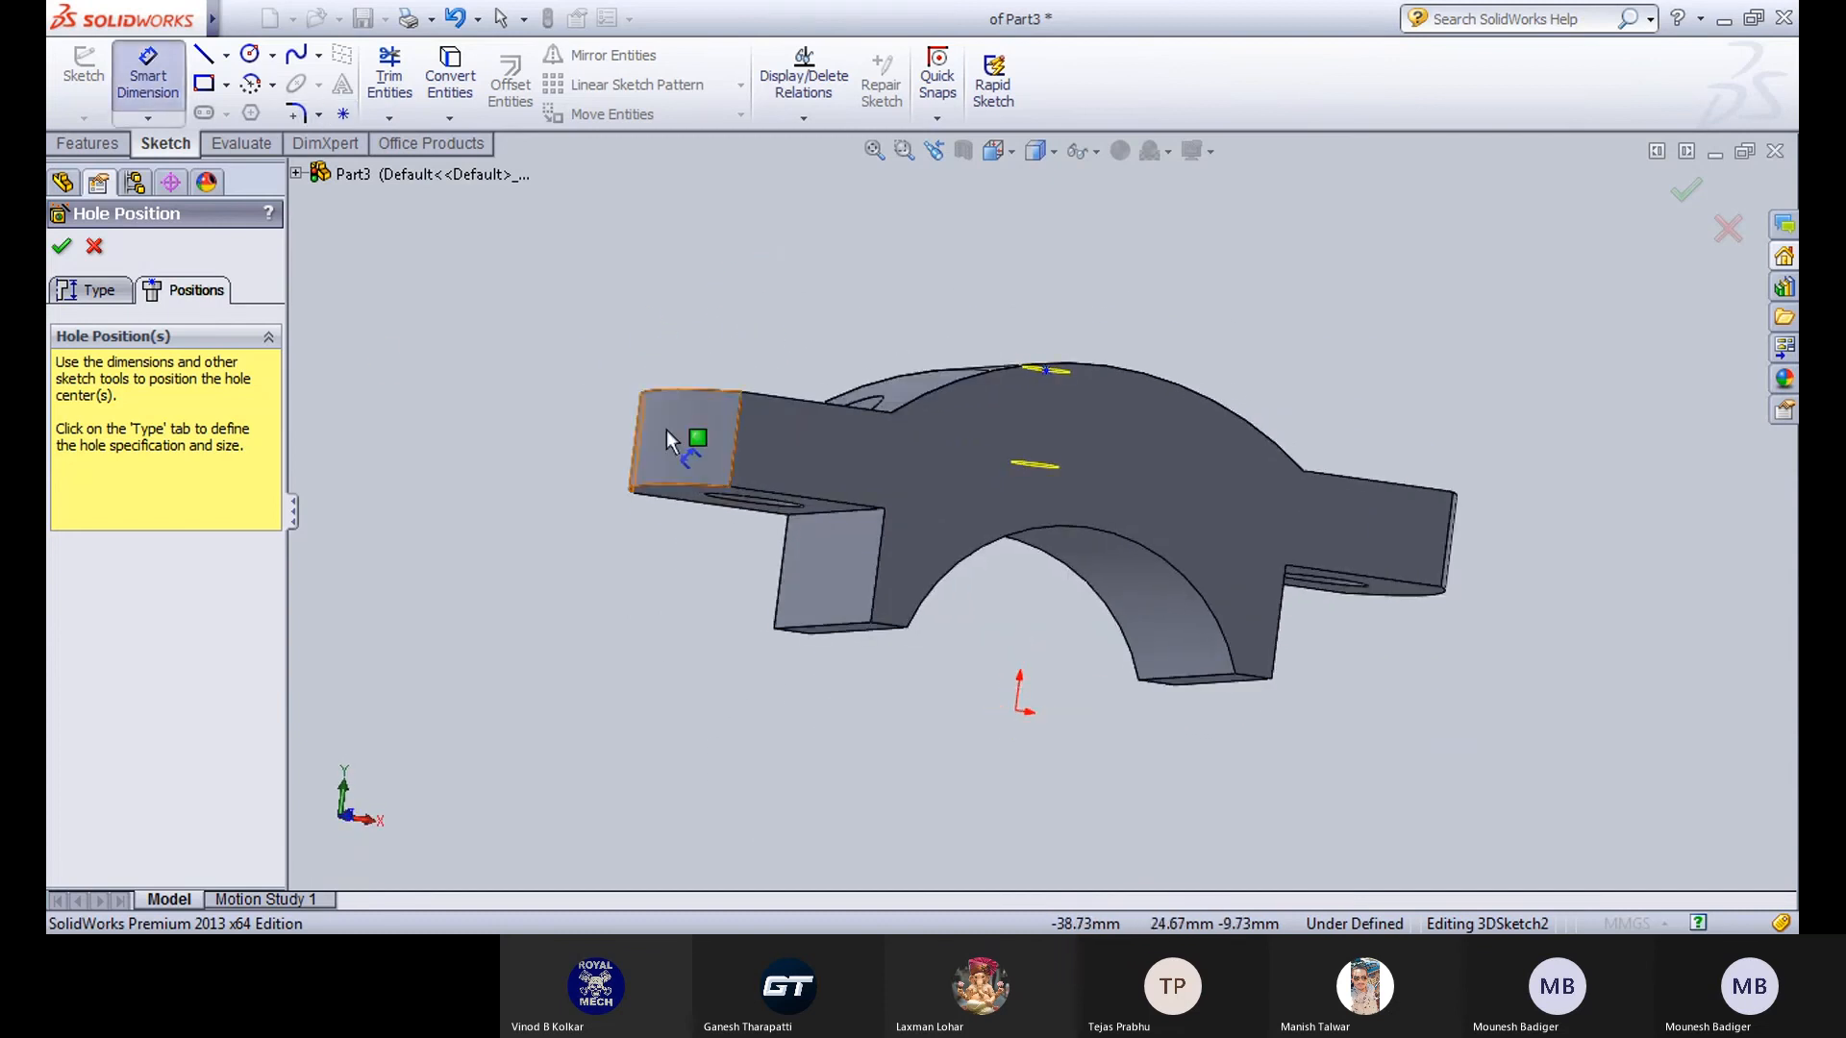
pyautogui.click(838, 561)
pyautogui.click(1046, 371)
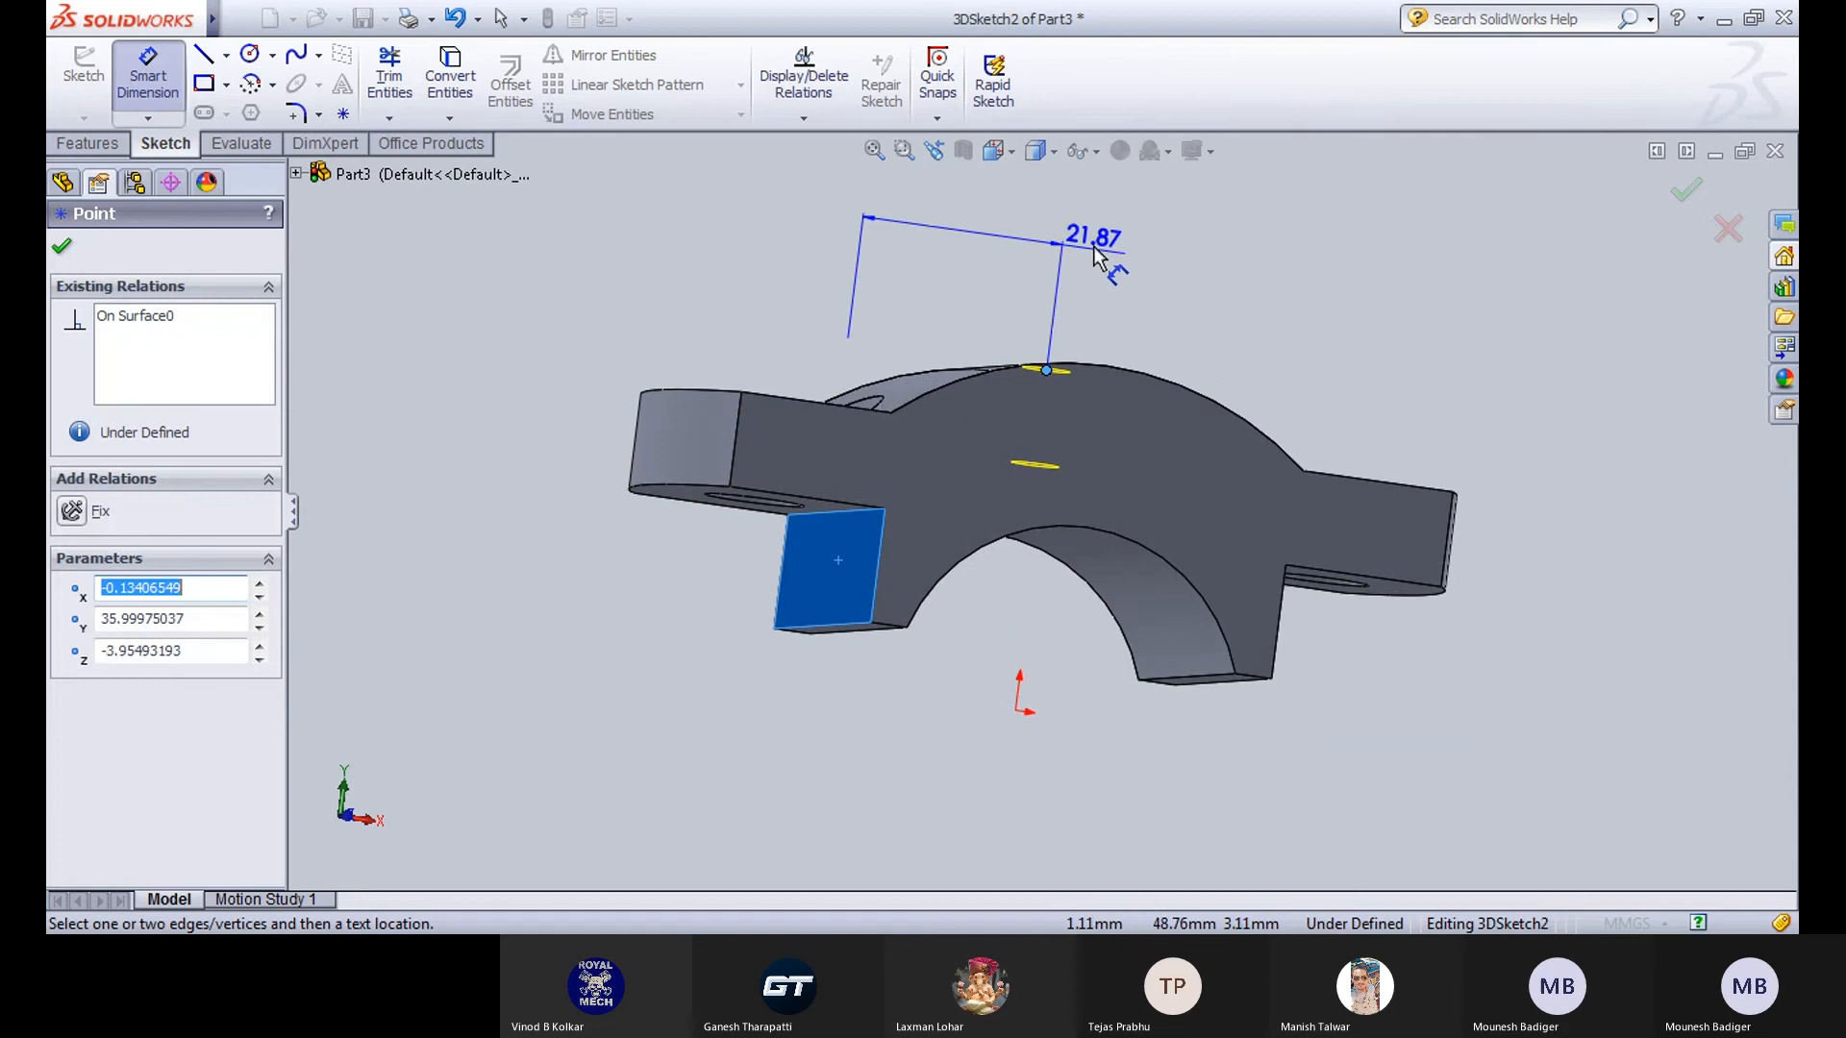
pyautogui.click(1095, 240)
pyautogui.write('22')
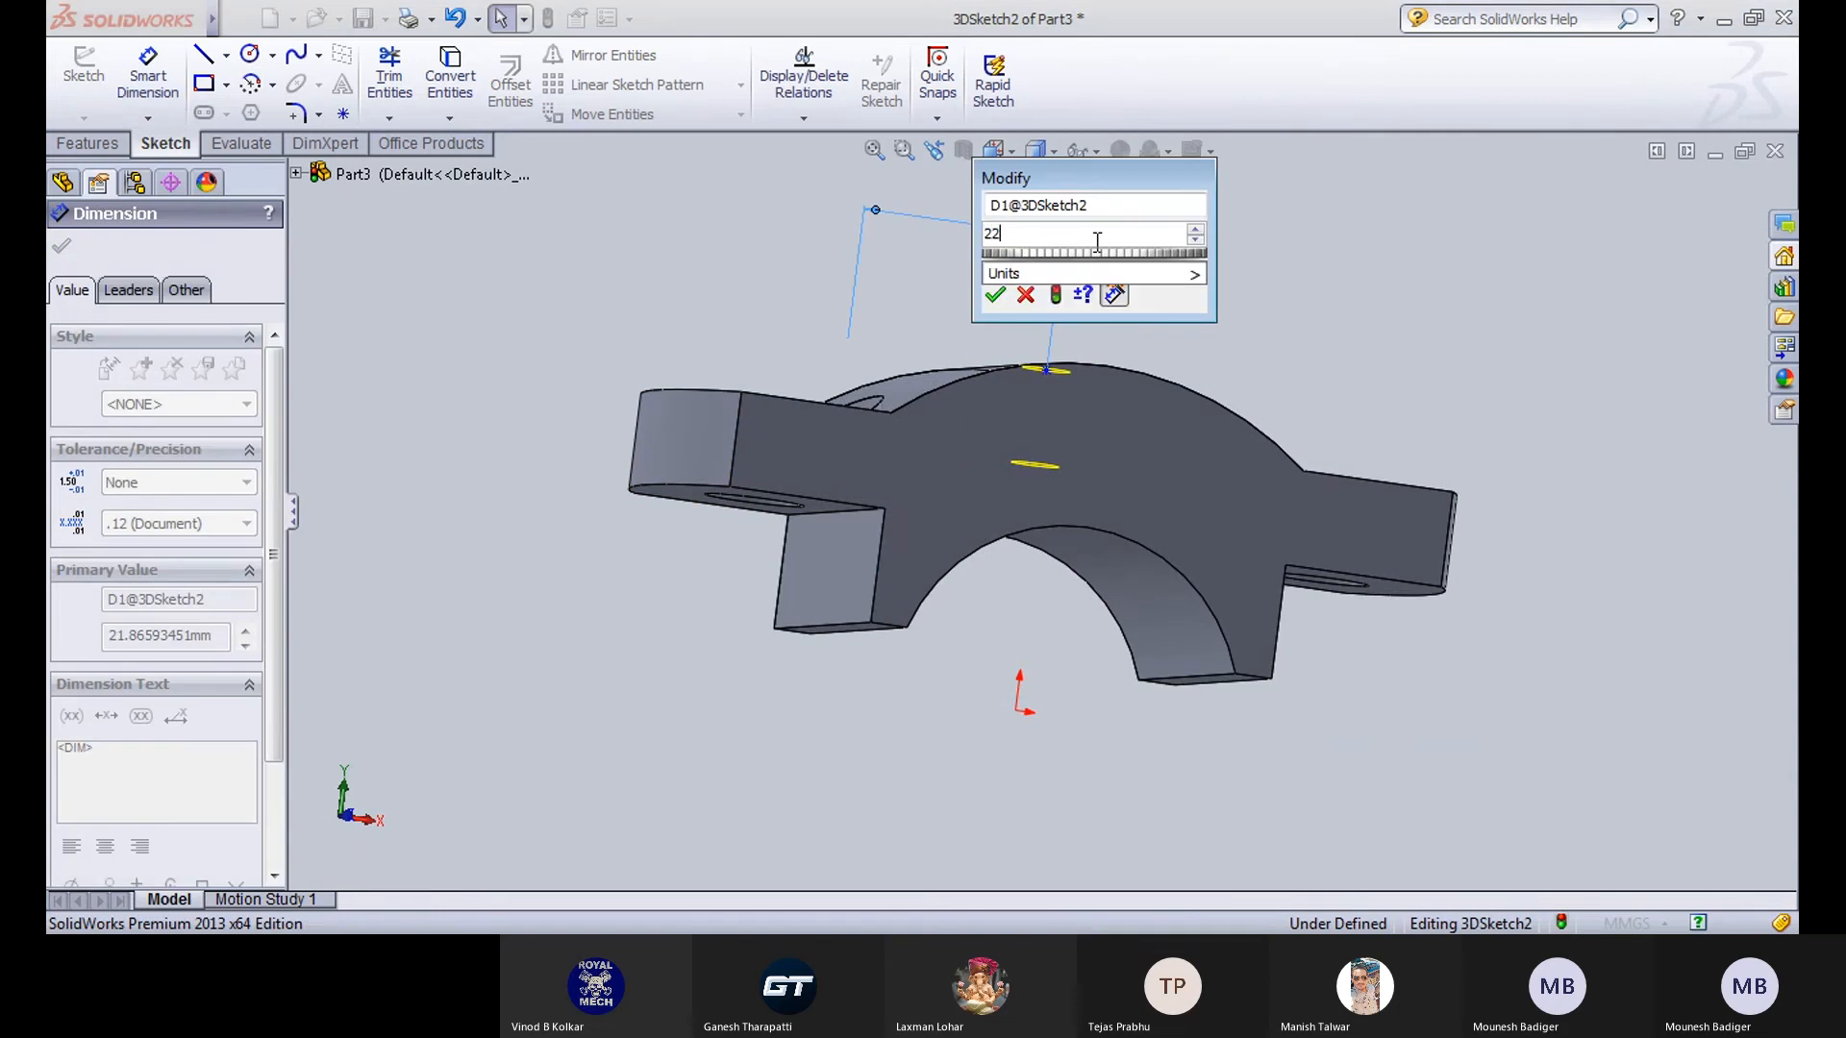
pyautogui.press('Return')
# Dimension the hole centre 18 mm from the cap's flat back face and finish dimensioning.
pyautogui.moveTo(924, 297); pyautogui.dragTo(937, 593, button='middle')
pyautogui.moveTo(742, 319); pyautogui.dragTo(984, 332, button='middle')
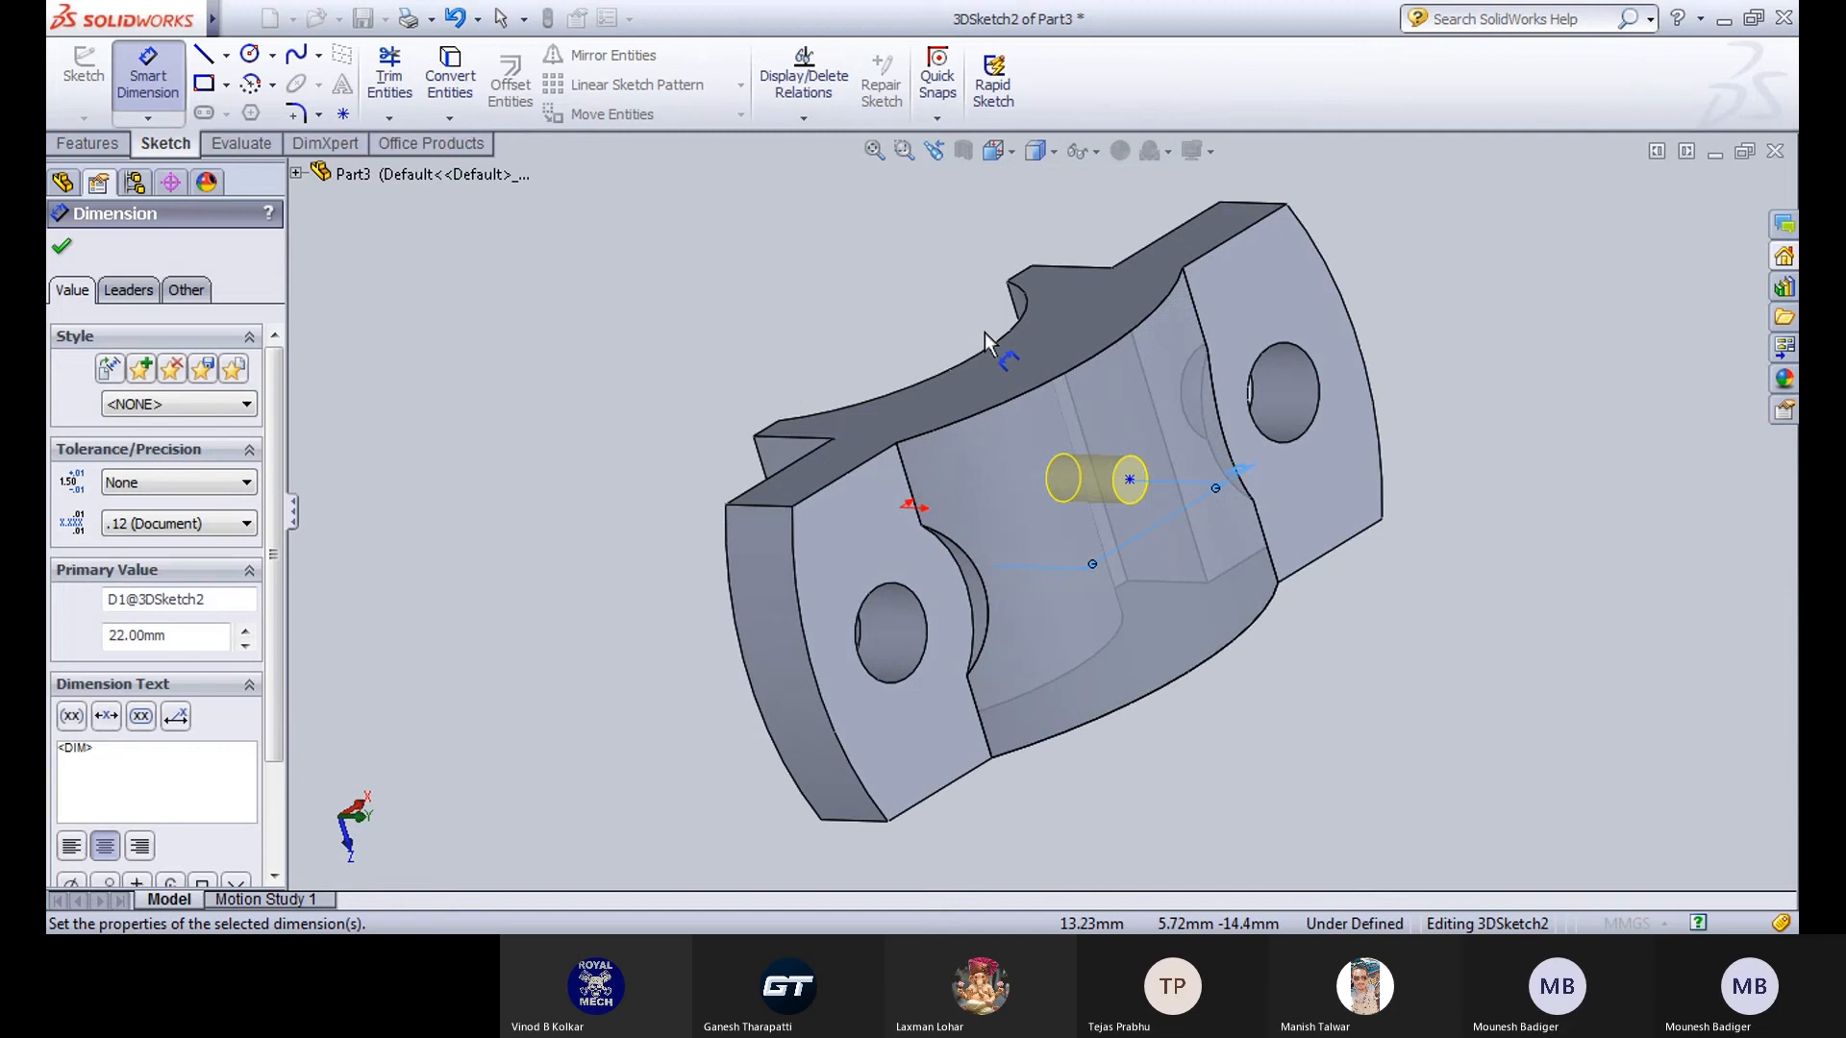
pyautogui.click(1134, 482)
pyautogui.click(1444, 385)
pyautogui.write('18')
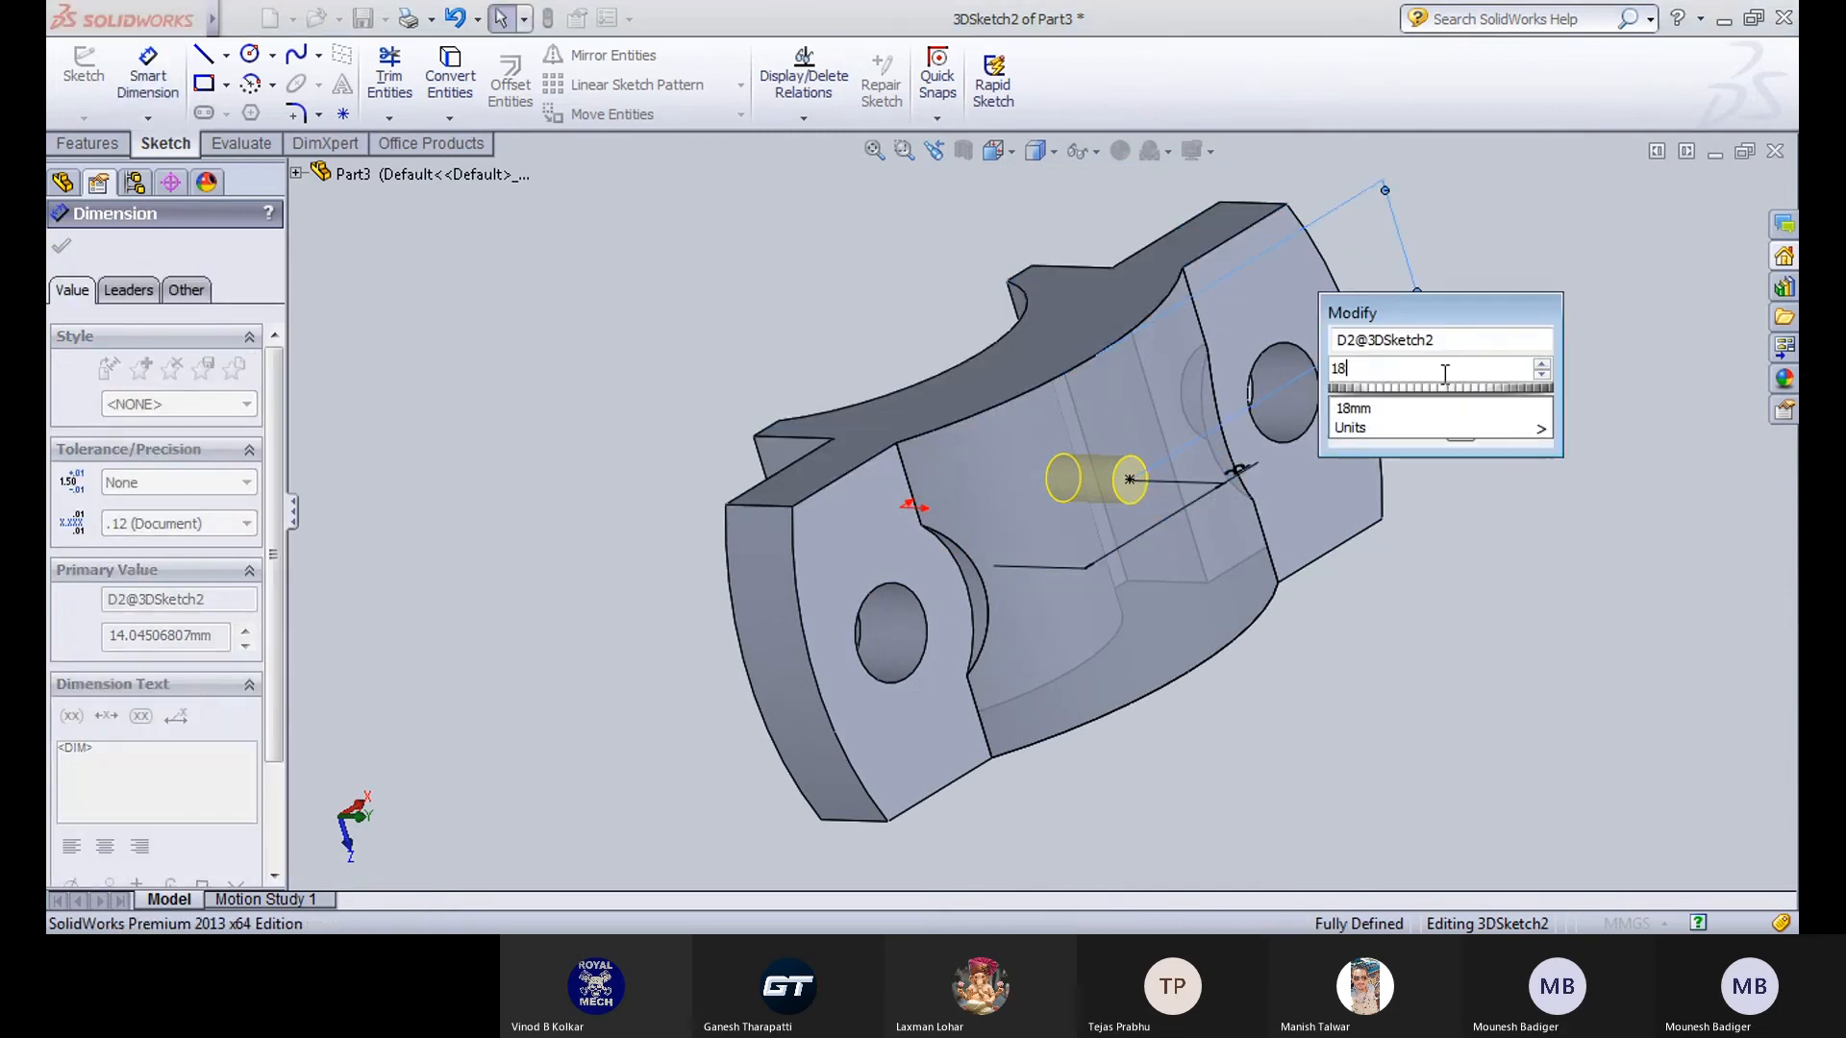
pyautogui.press('Return')
pyautogui.moveTo(846, 672); pyautogui.dragTo(661, 211, button='middle')
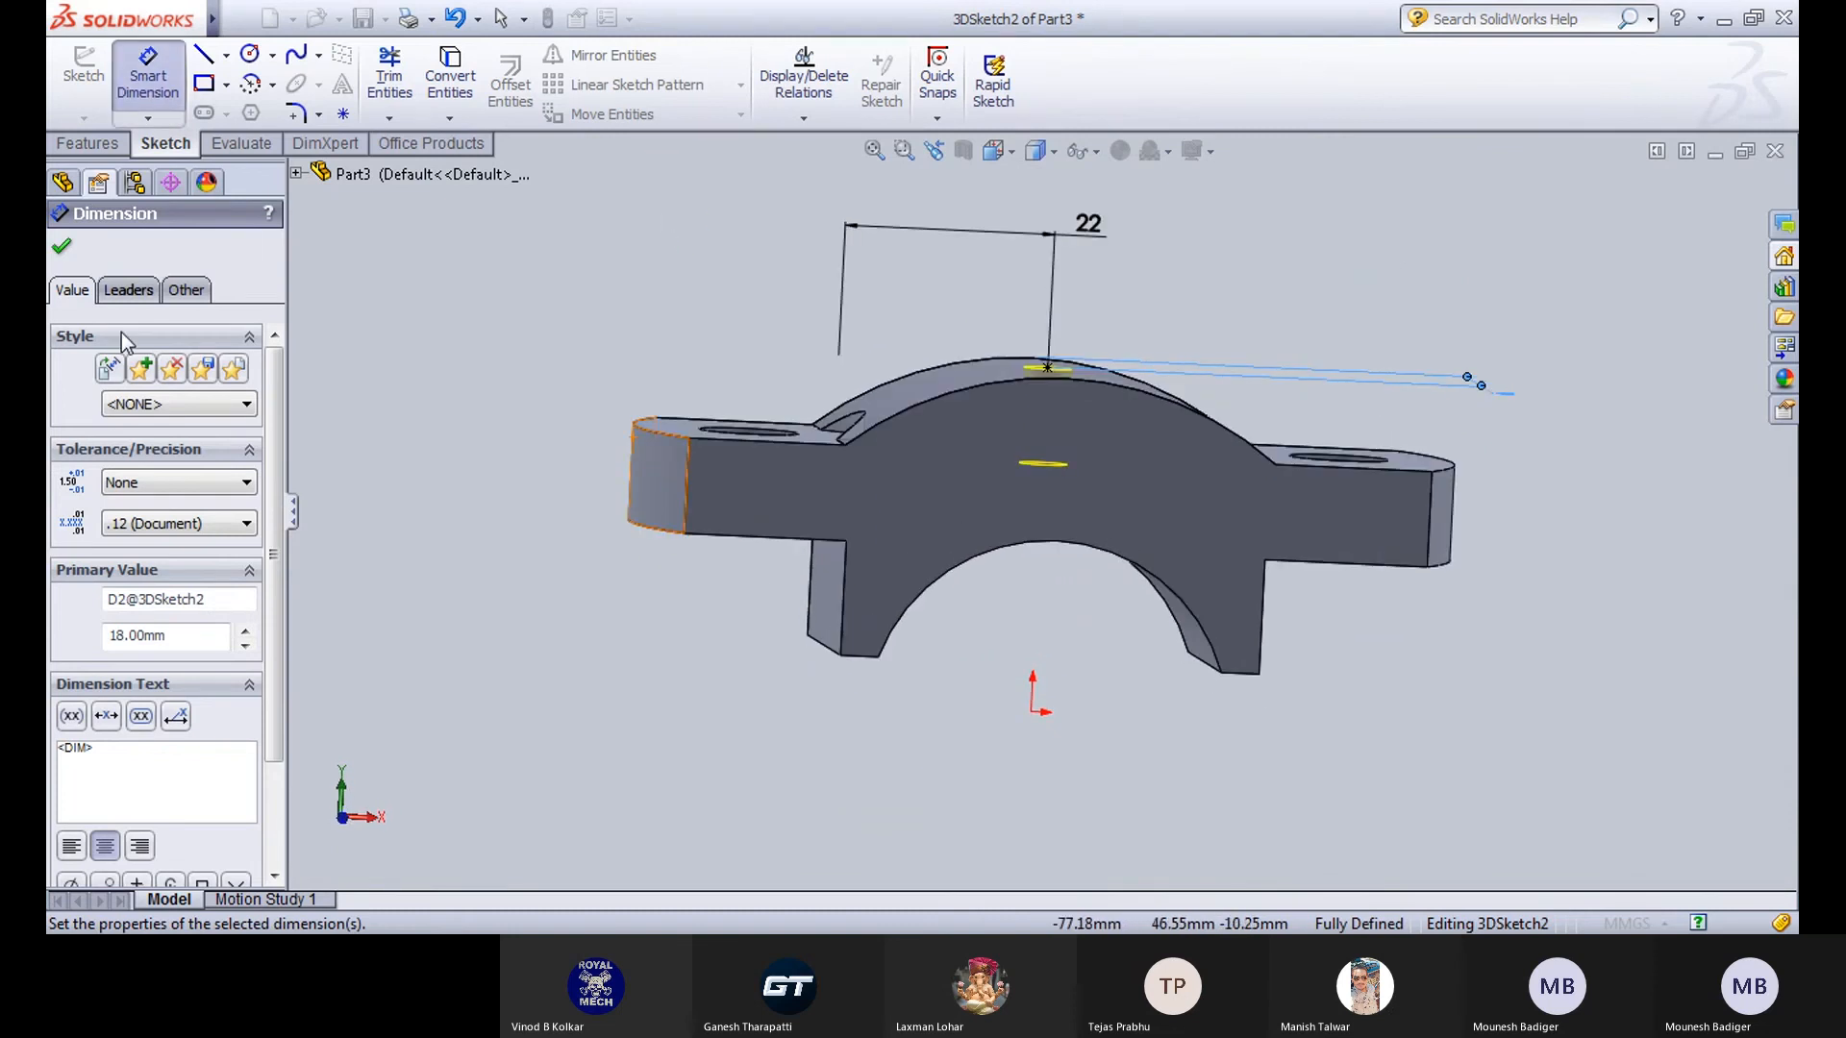
pyautogui.click(61, 246)
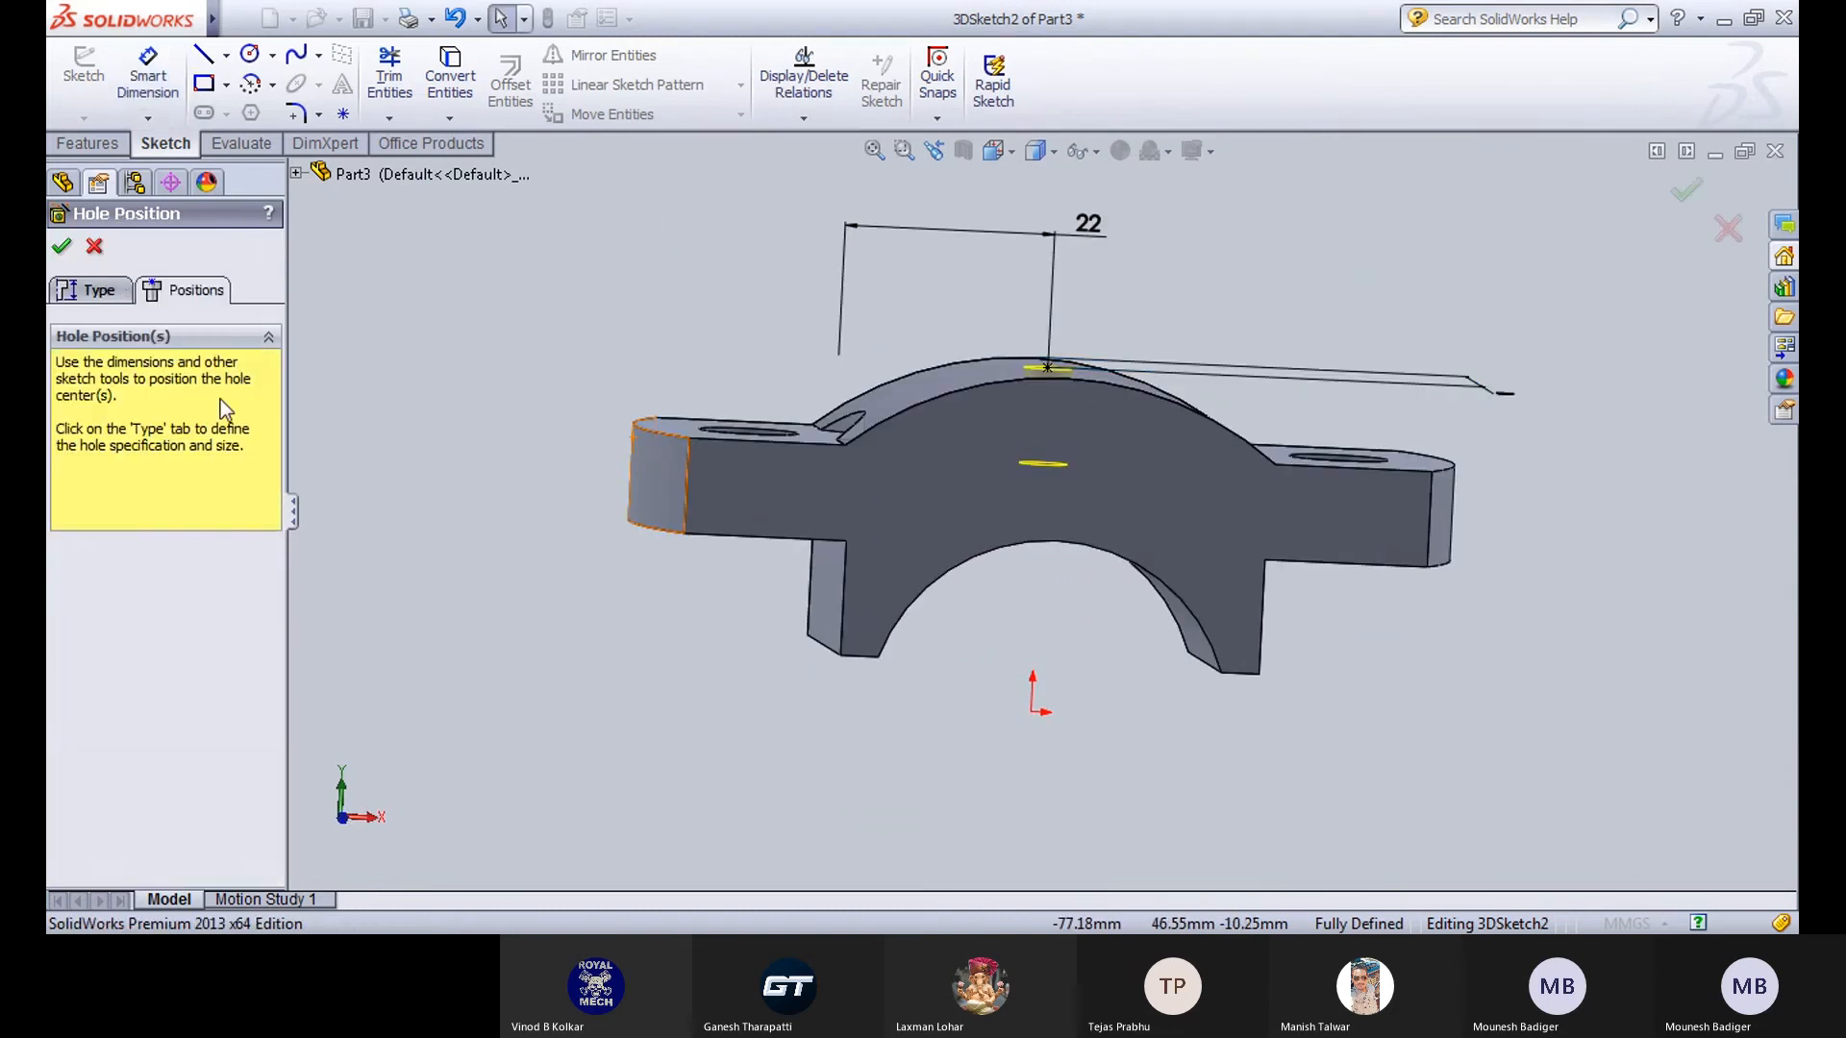
# Switch the tapped hole specification to the remove-thread option, trying the thread class setting and turning it back off.
pyautogui.click(94, 291)
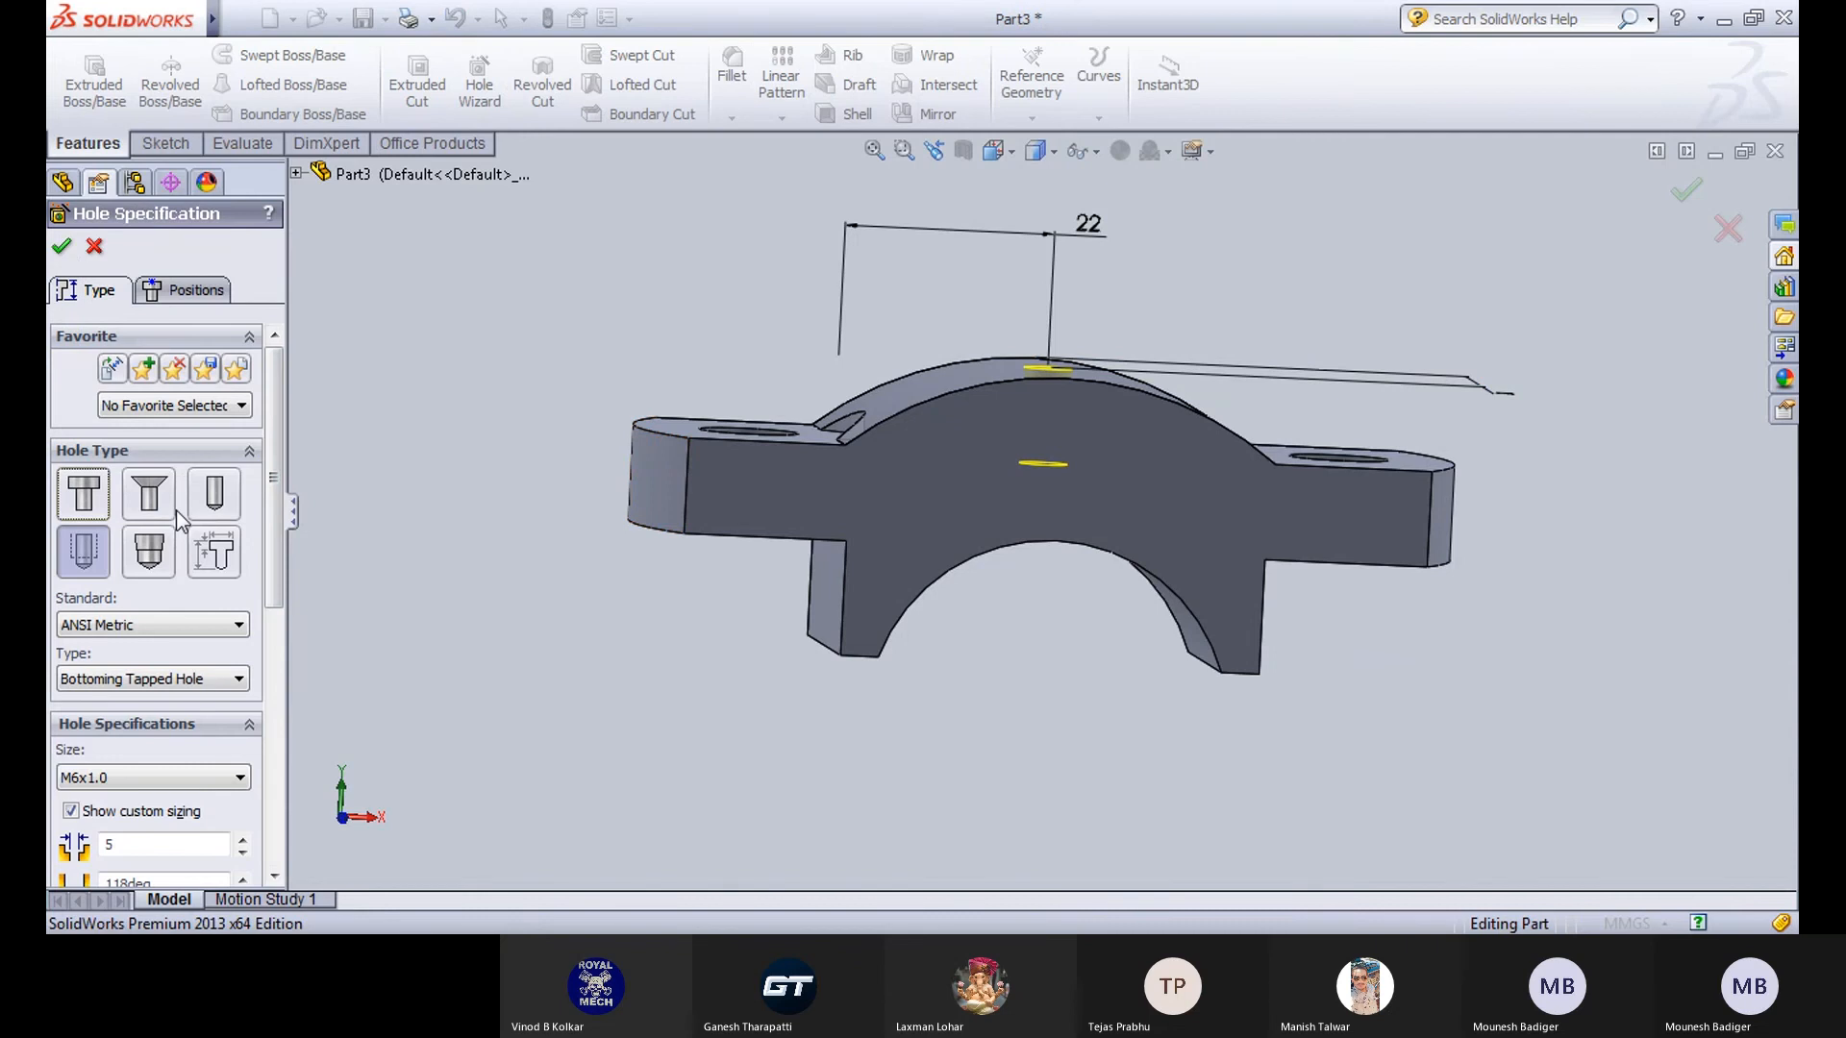
pyautogui.moveTo(275, 382); pyautogui.dragTo(280, 527)
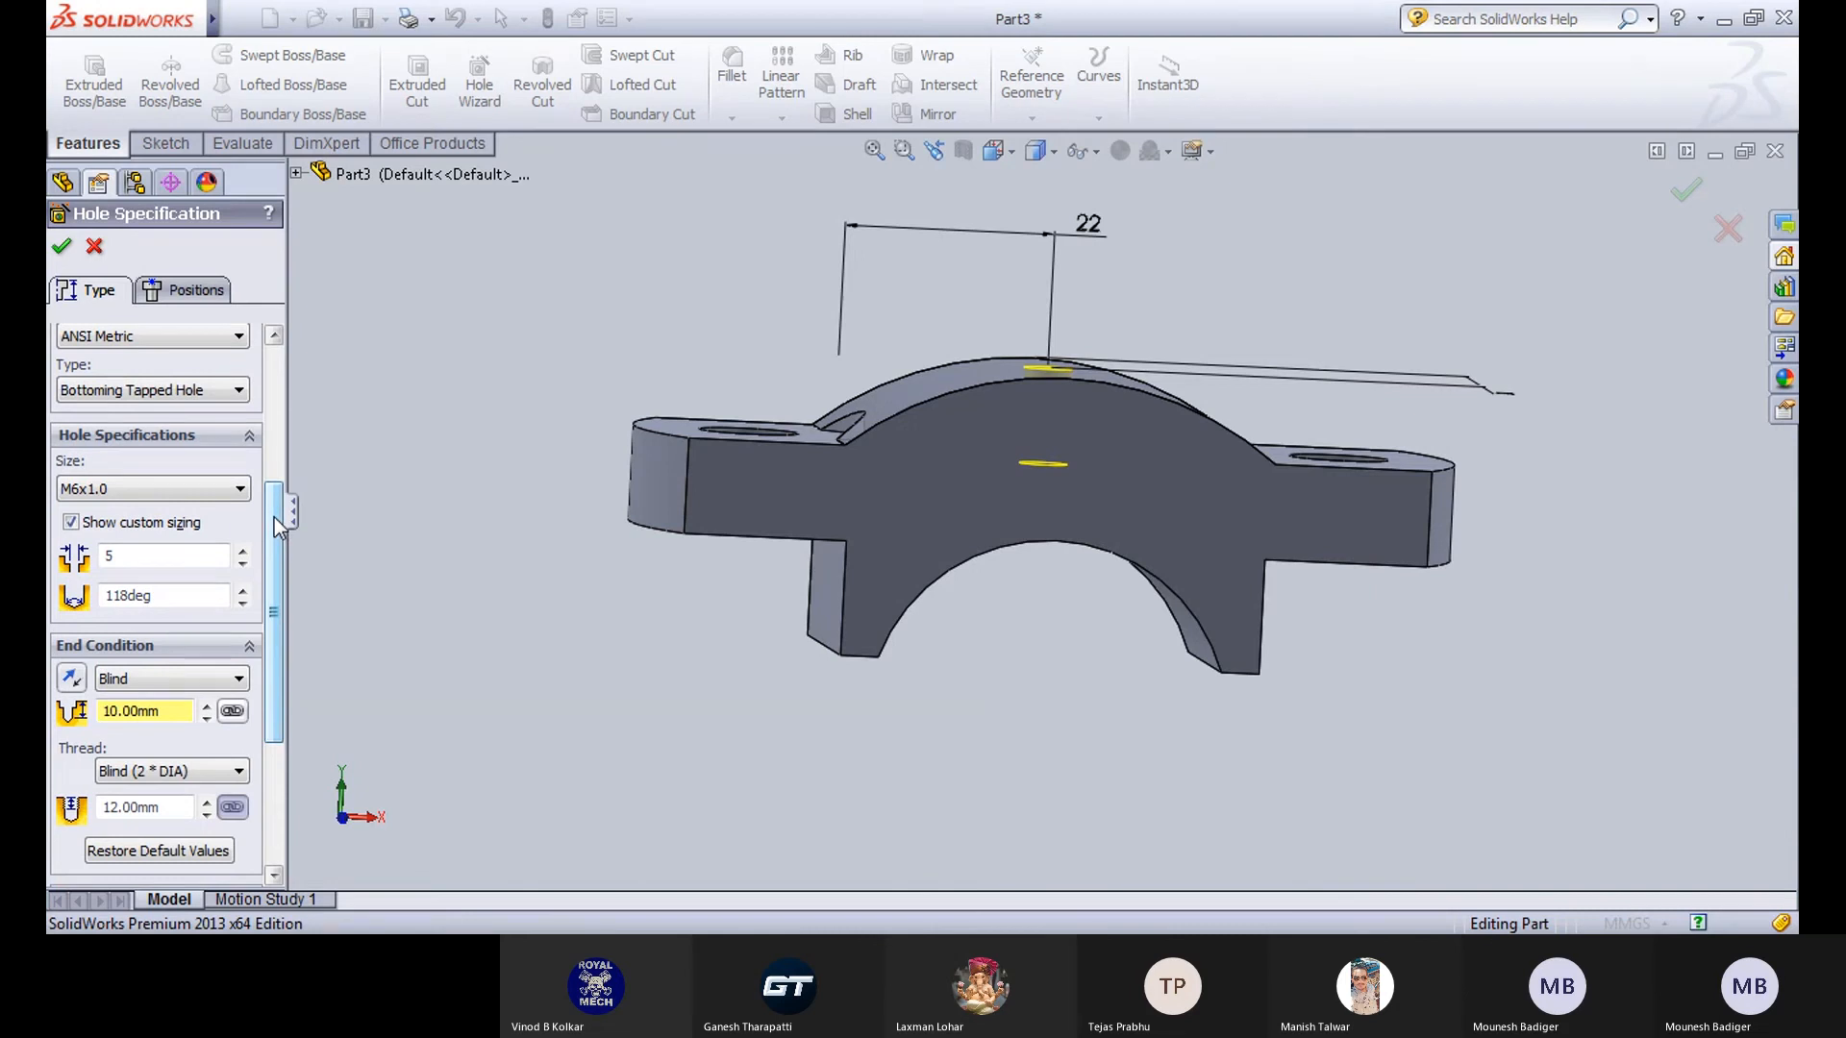
pyautogui.moveTo(276, 527); pyautogui.dragTo(277, 695)
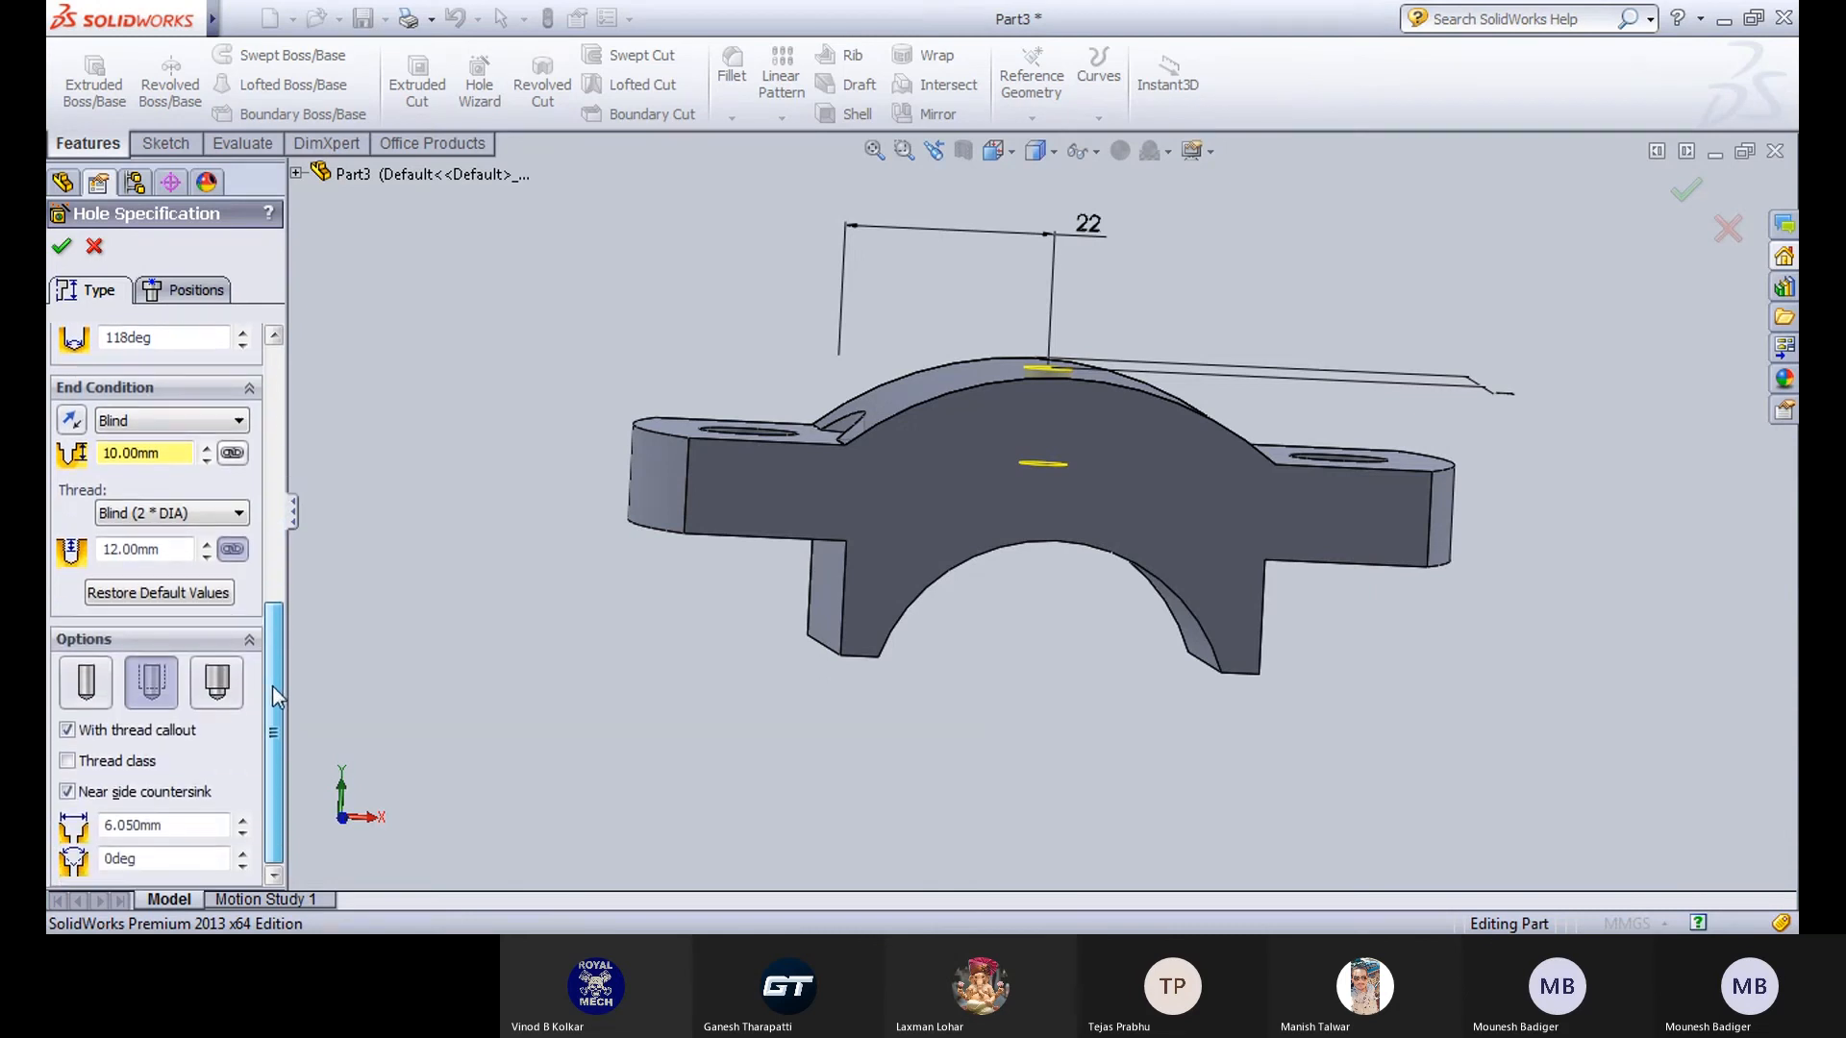
pyautogui.click(220, 692)
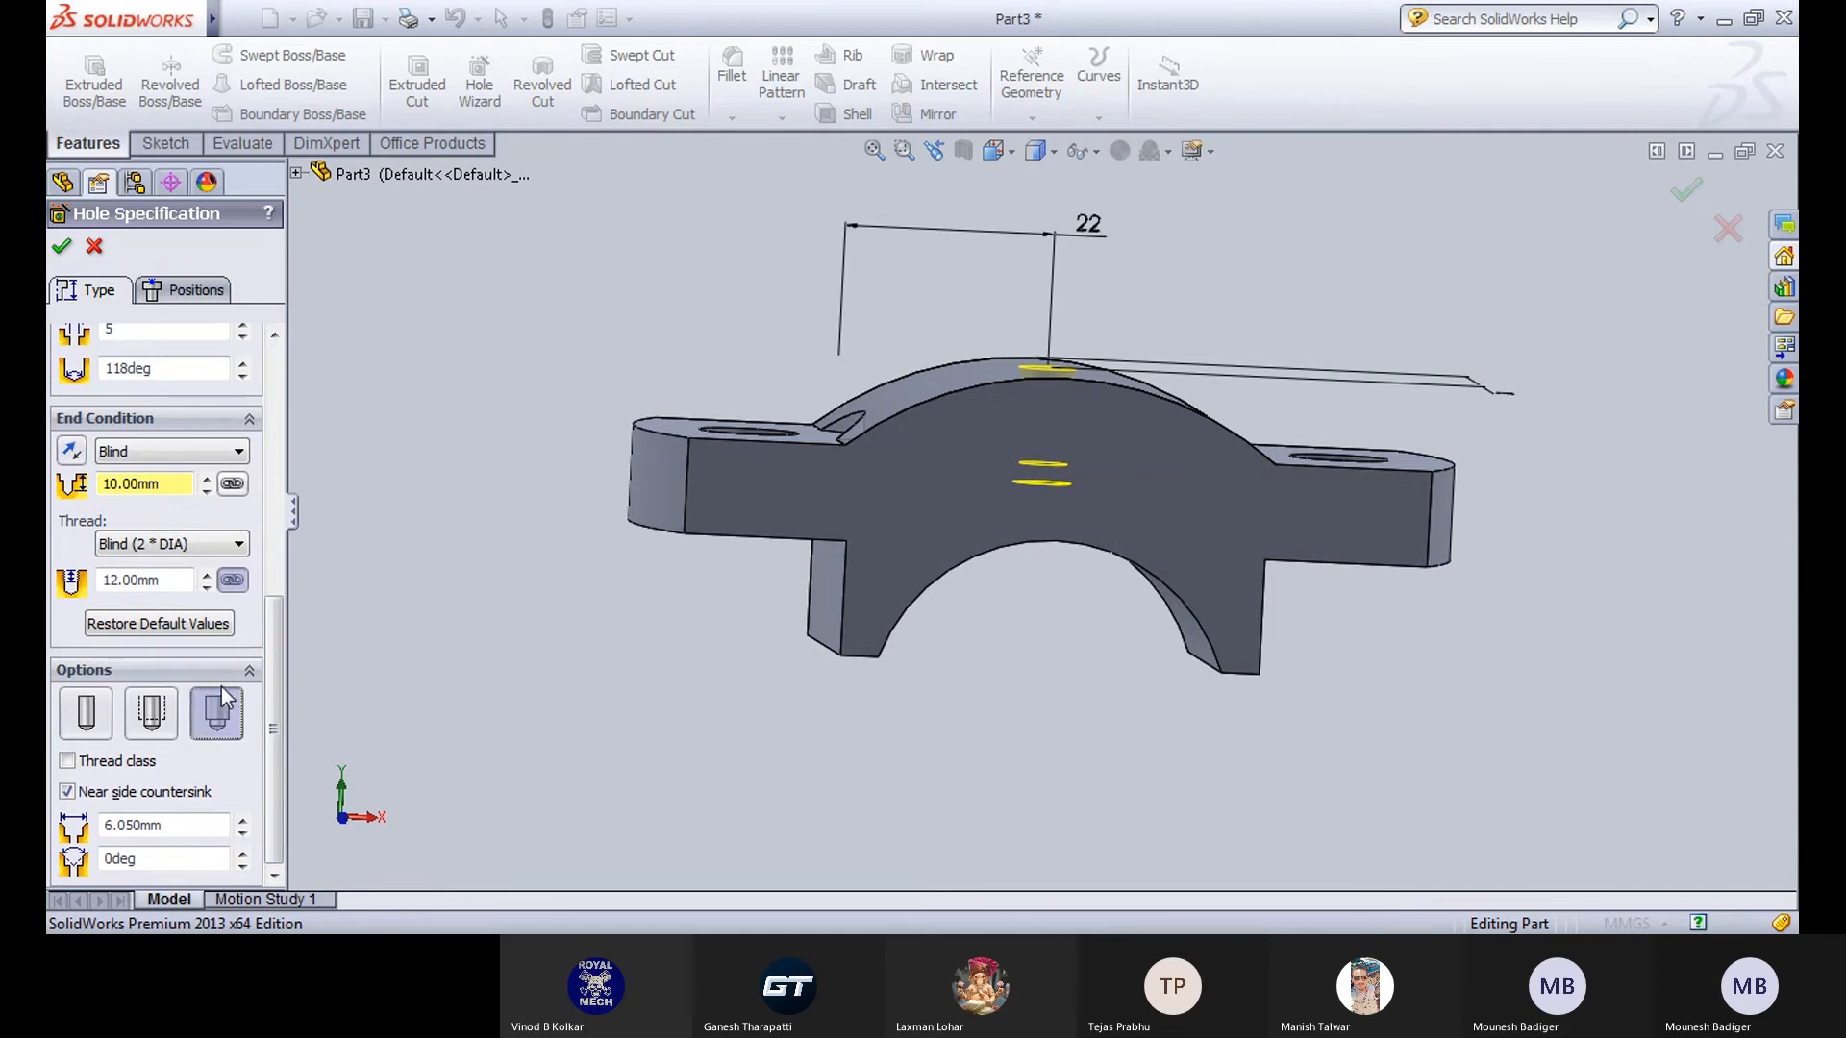
pyautogui.moveTo(767, 787); pyautogui.dragTo(779, 688, button='middle')
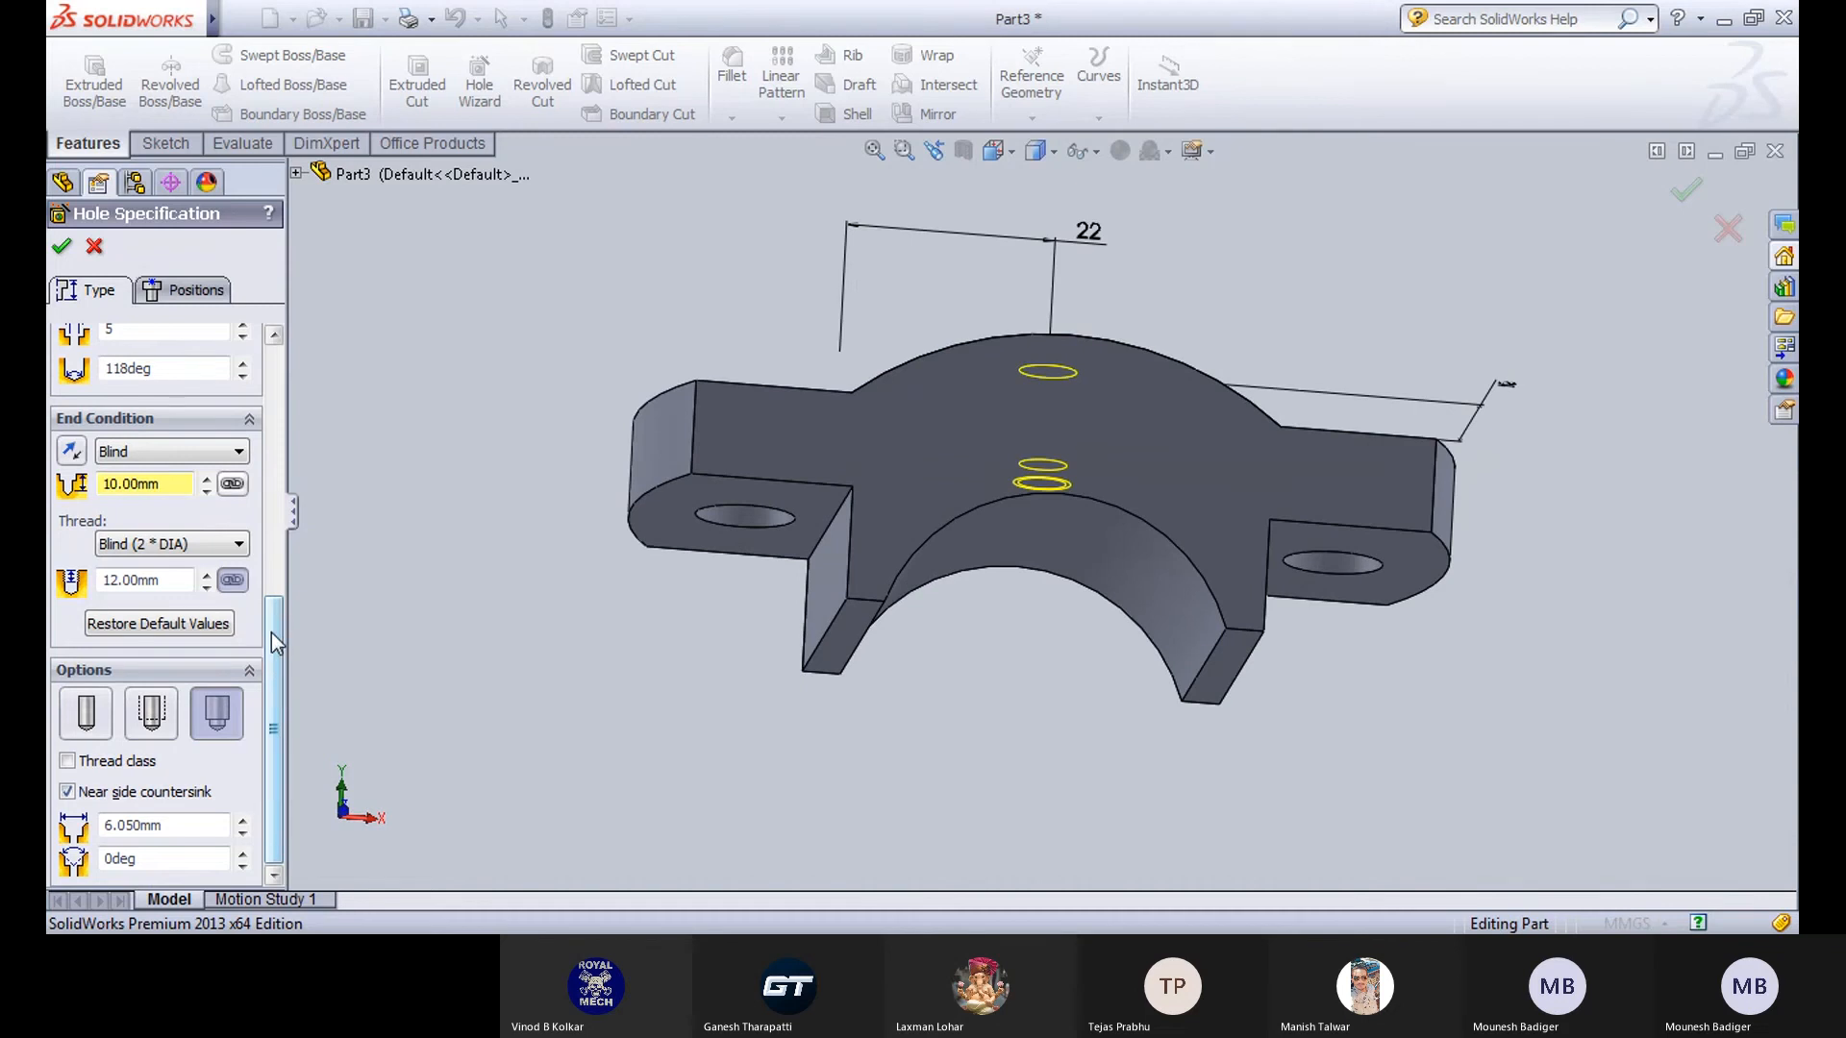
pyautogui.click(137, 764)
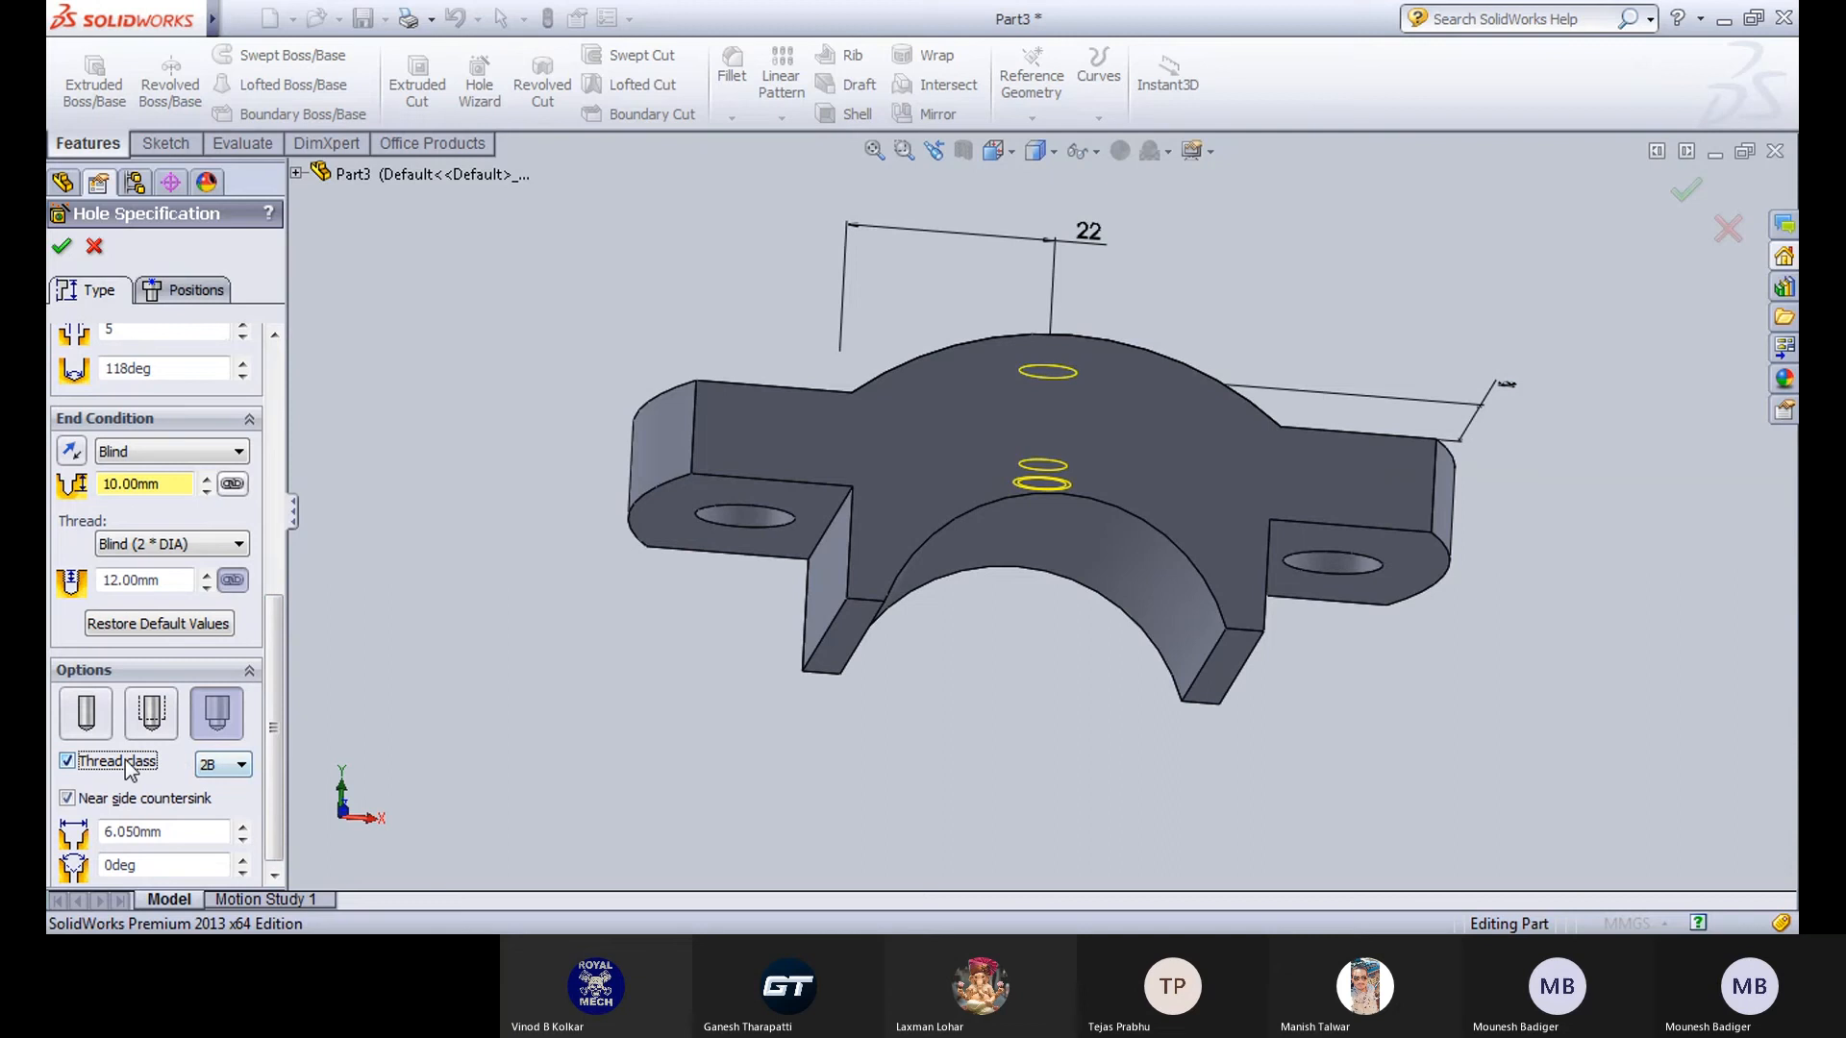
pyautogui.click(127, 762)
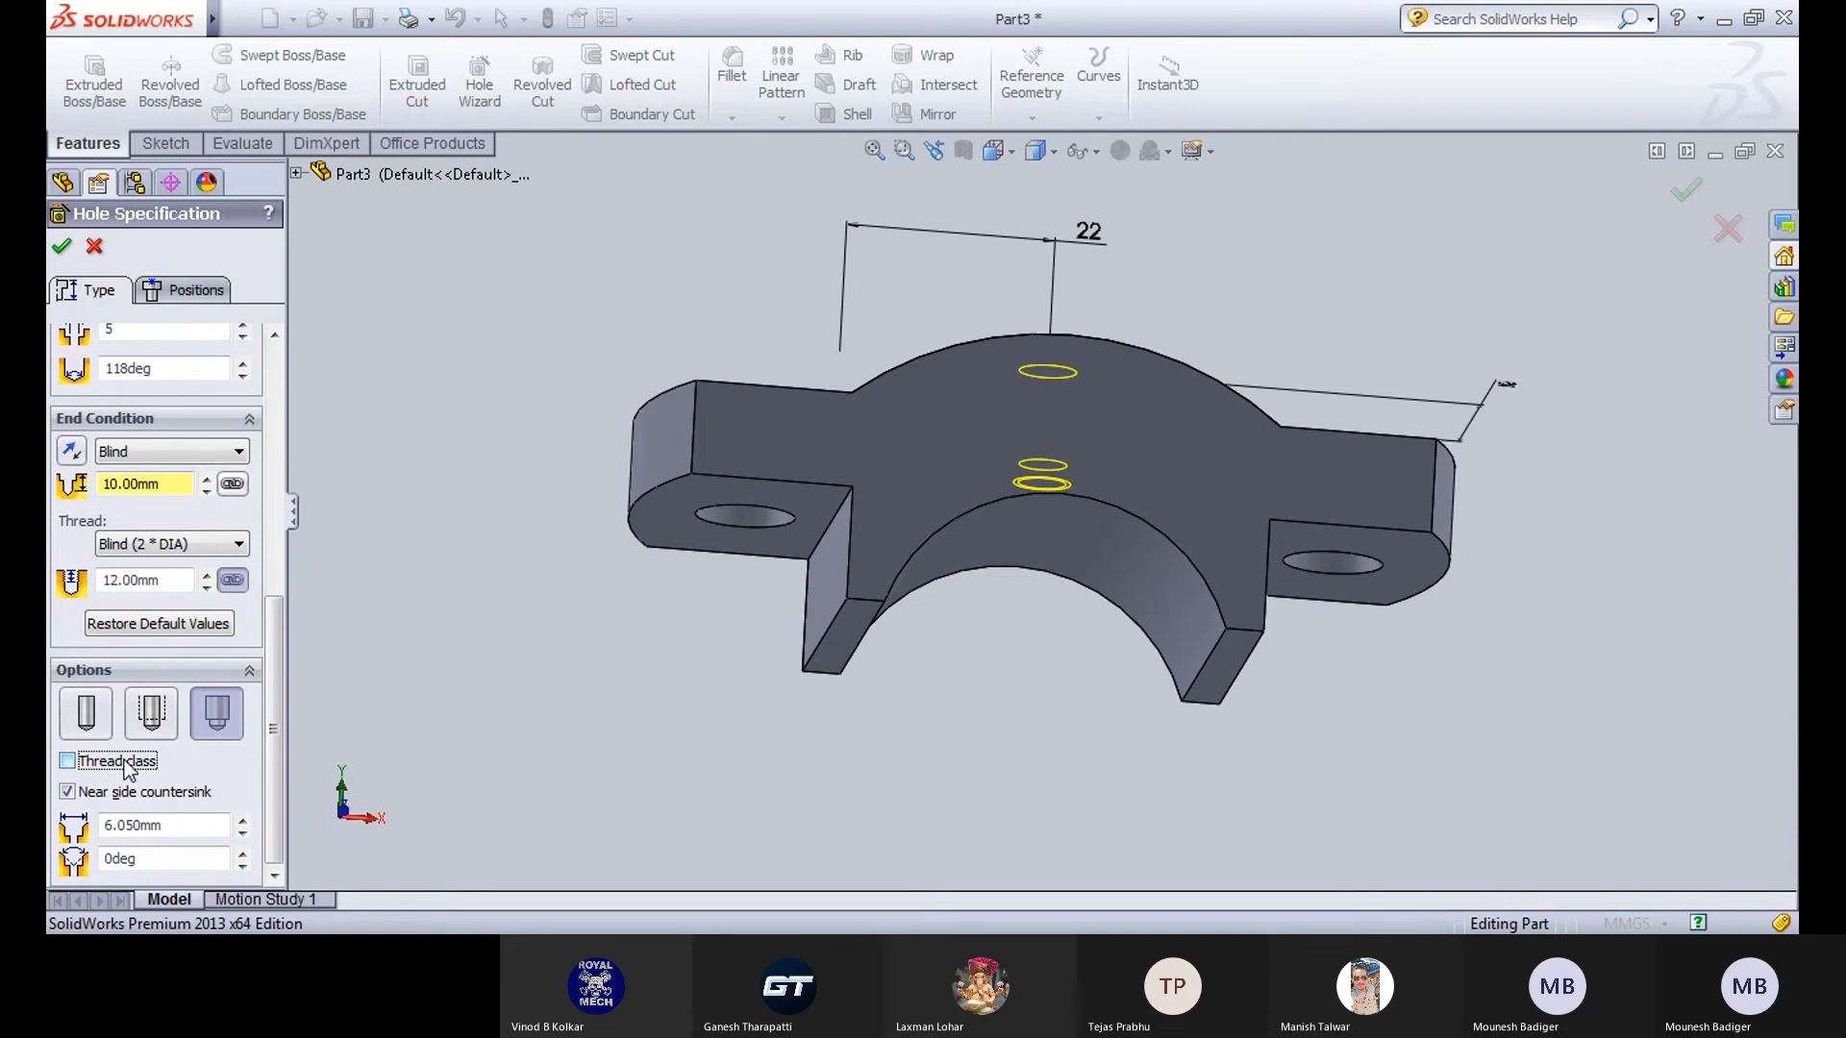
# Set the tapped hole's thread depth to 10 mm and its custom diameter to 3 mm.
pyautogui.moveTo(190, 580); pyautogui.dragTo(50, 588)
pyautogui.write('10')
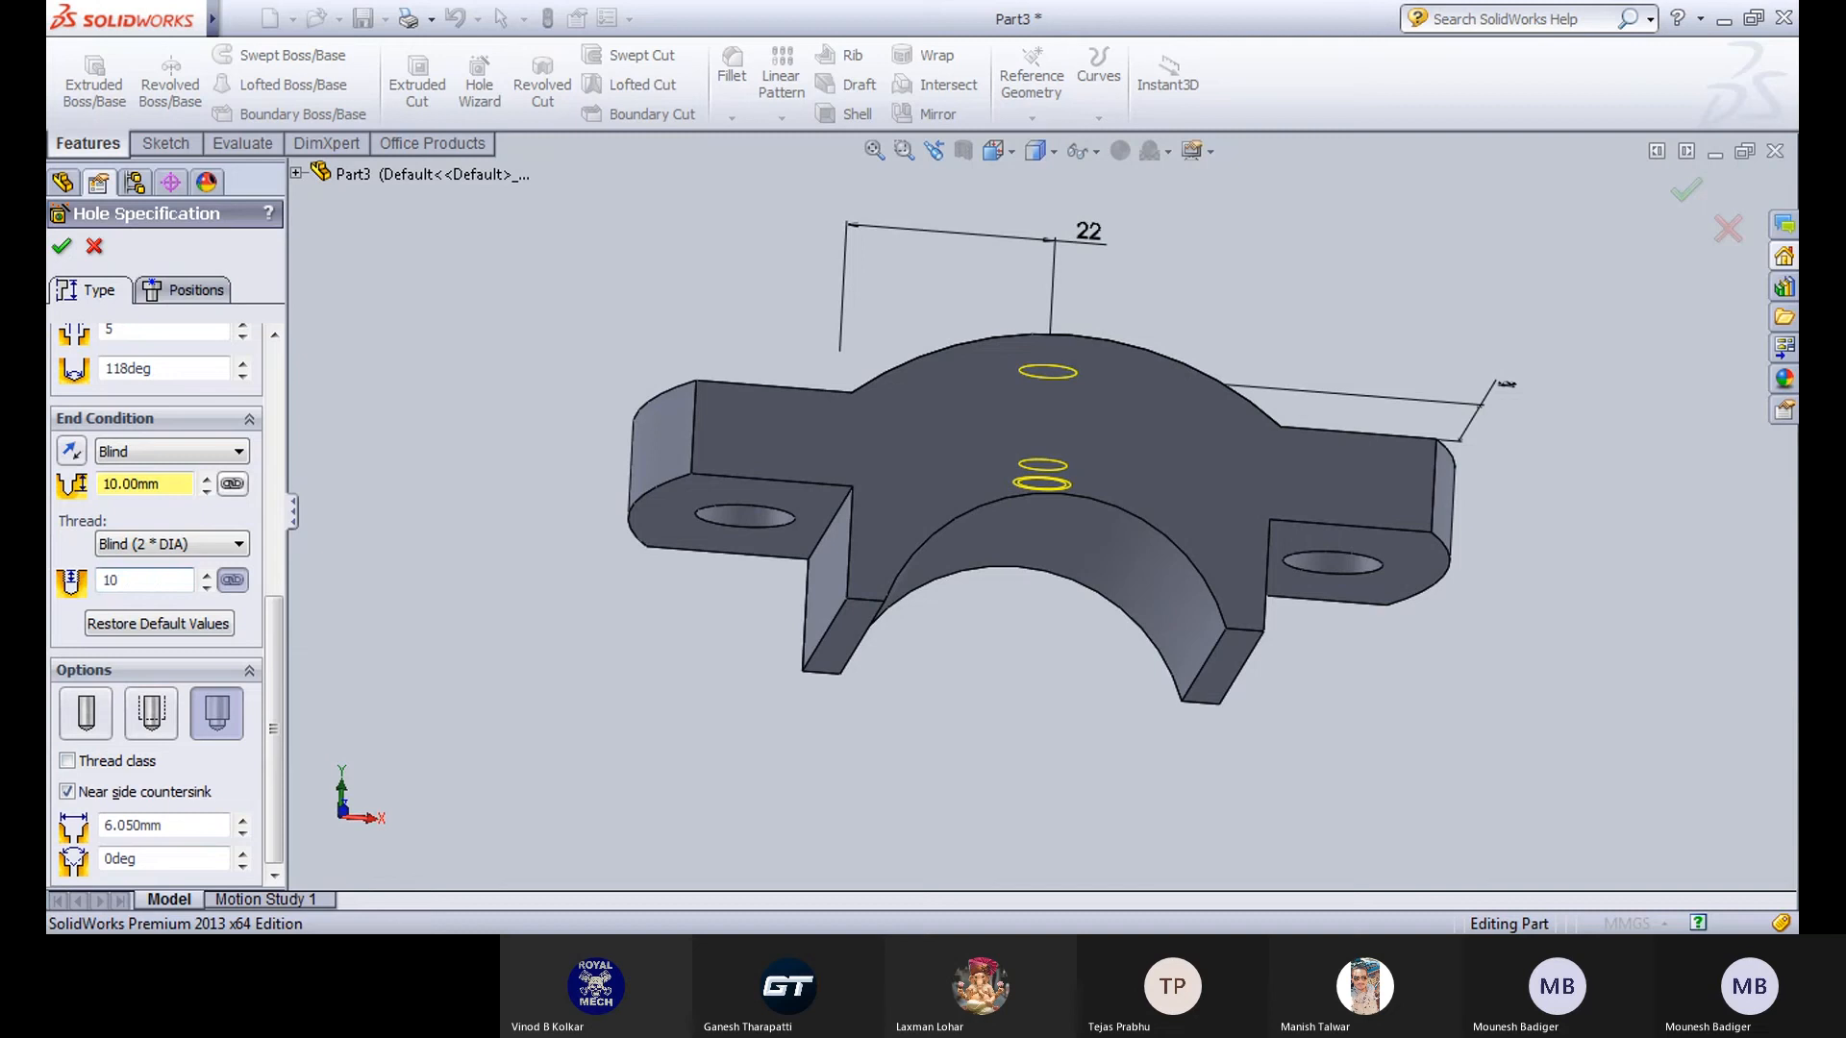
pyautogui.press('Return')
pyautogui.moveTo(159, 332); pyautogui.dragTo(66, 336)
pyautogui.write('3')
pyautogui.press('Return')
pyautogui.scroll(3, 180, 481)
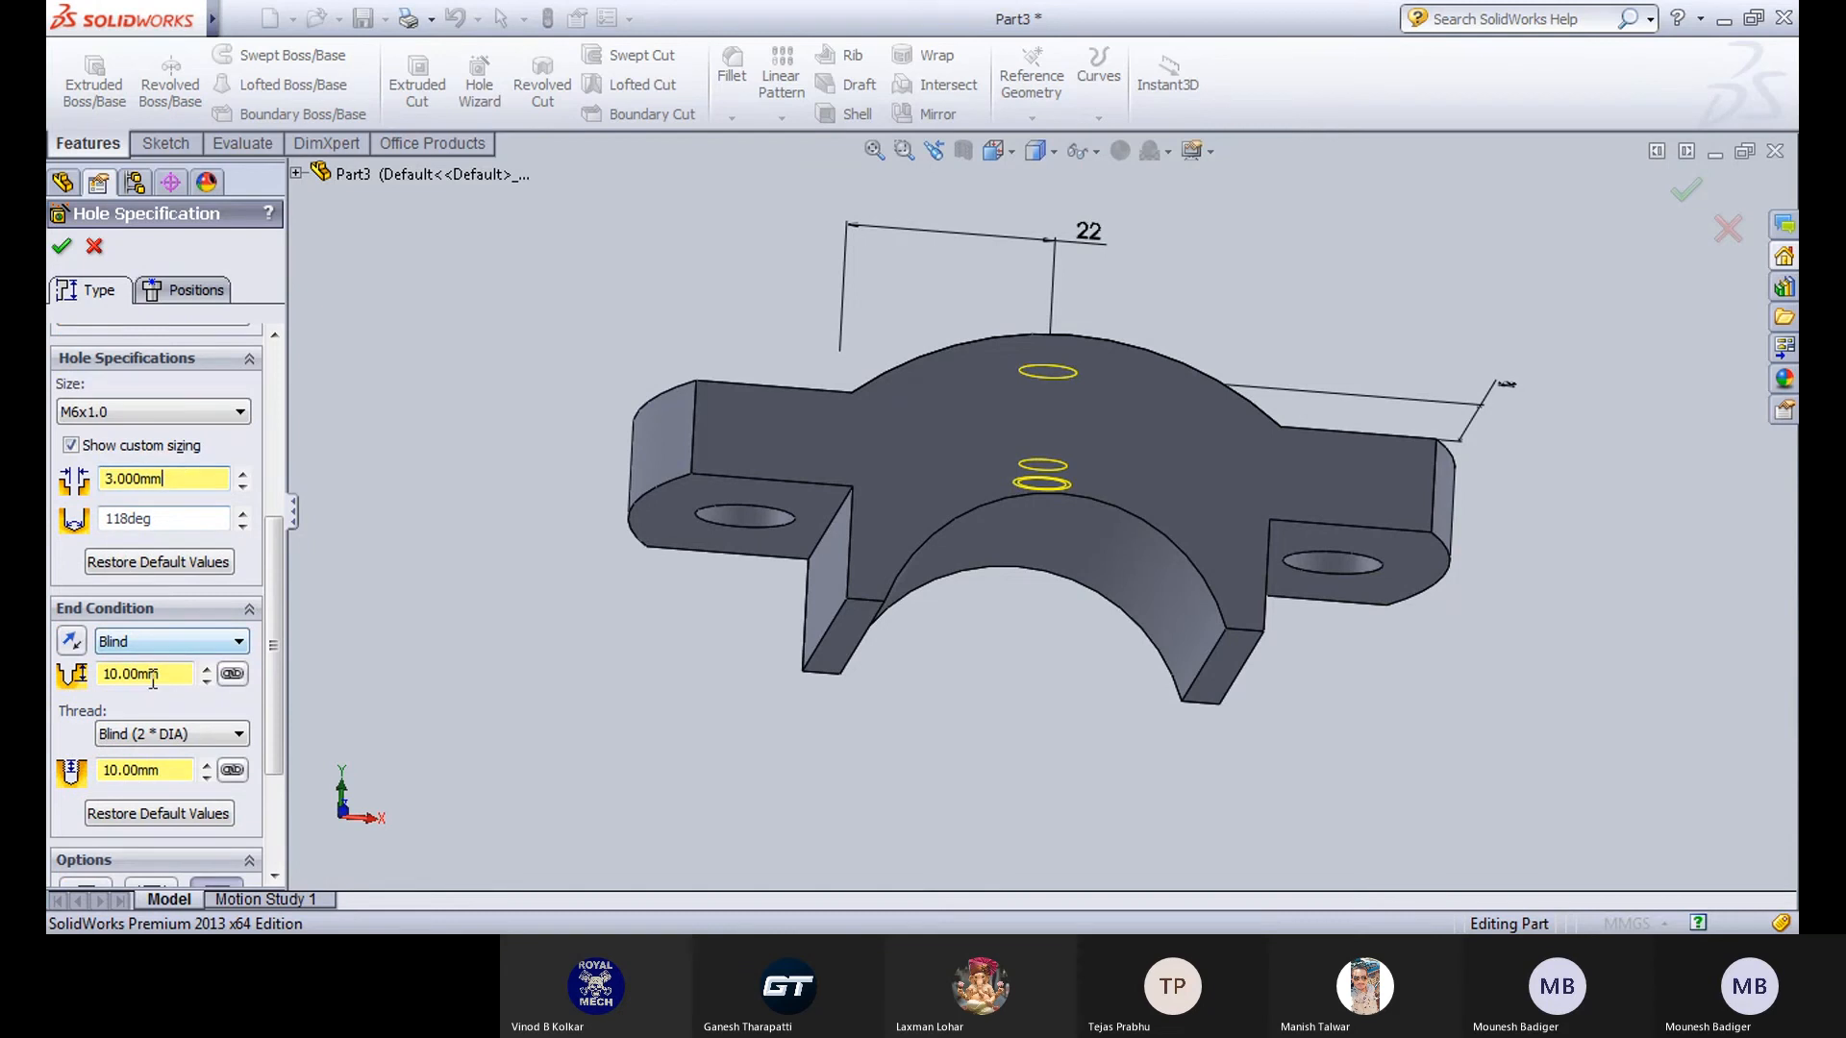
pyautogui.moveTo(179, 775); pyautogui.dragTo(50, 777)
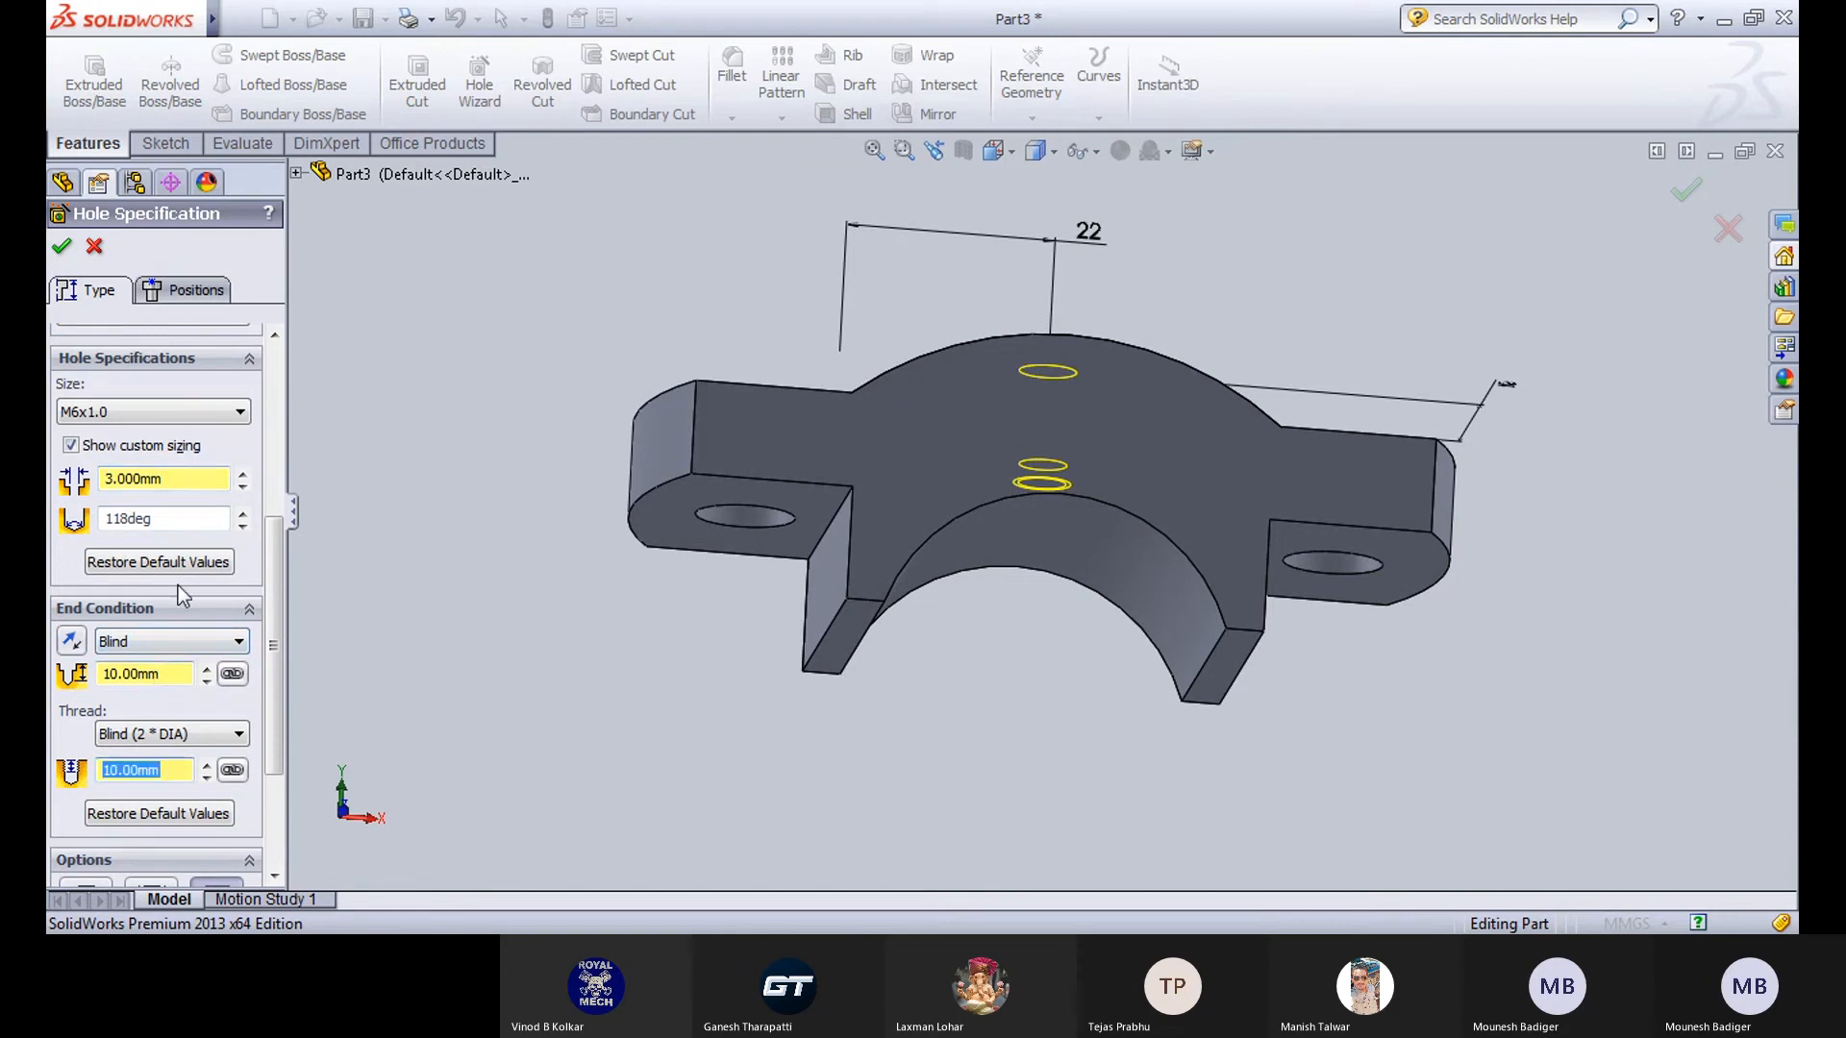
# Try the Straight Pipe Tapped hole type and choose the Tapped hole type instead.
pyautogui.click(152, 413)
pyautogui.click(150, 413)
pyautogui.click(183, 290)
pyautogui.click(58, 292)
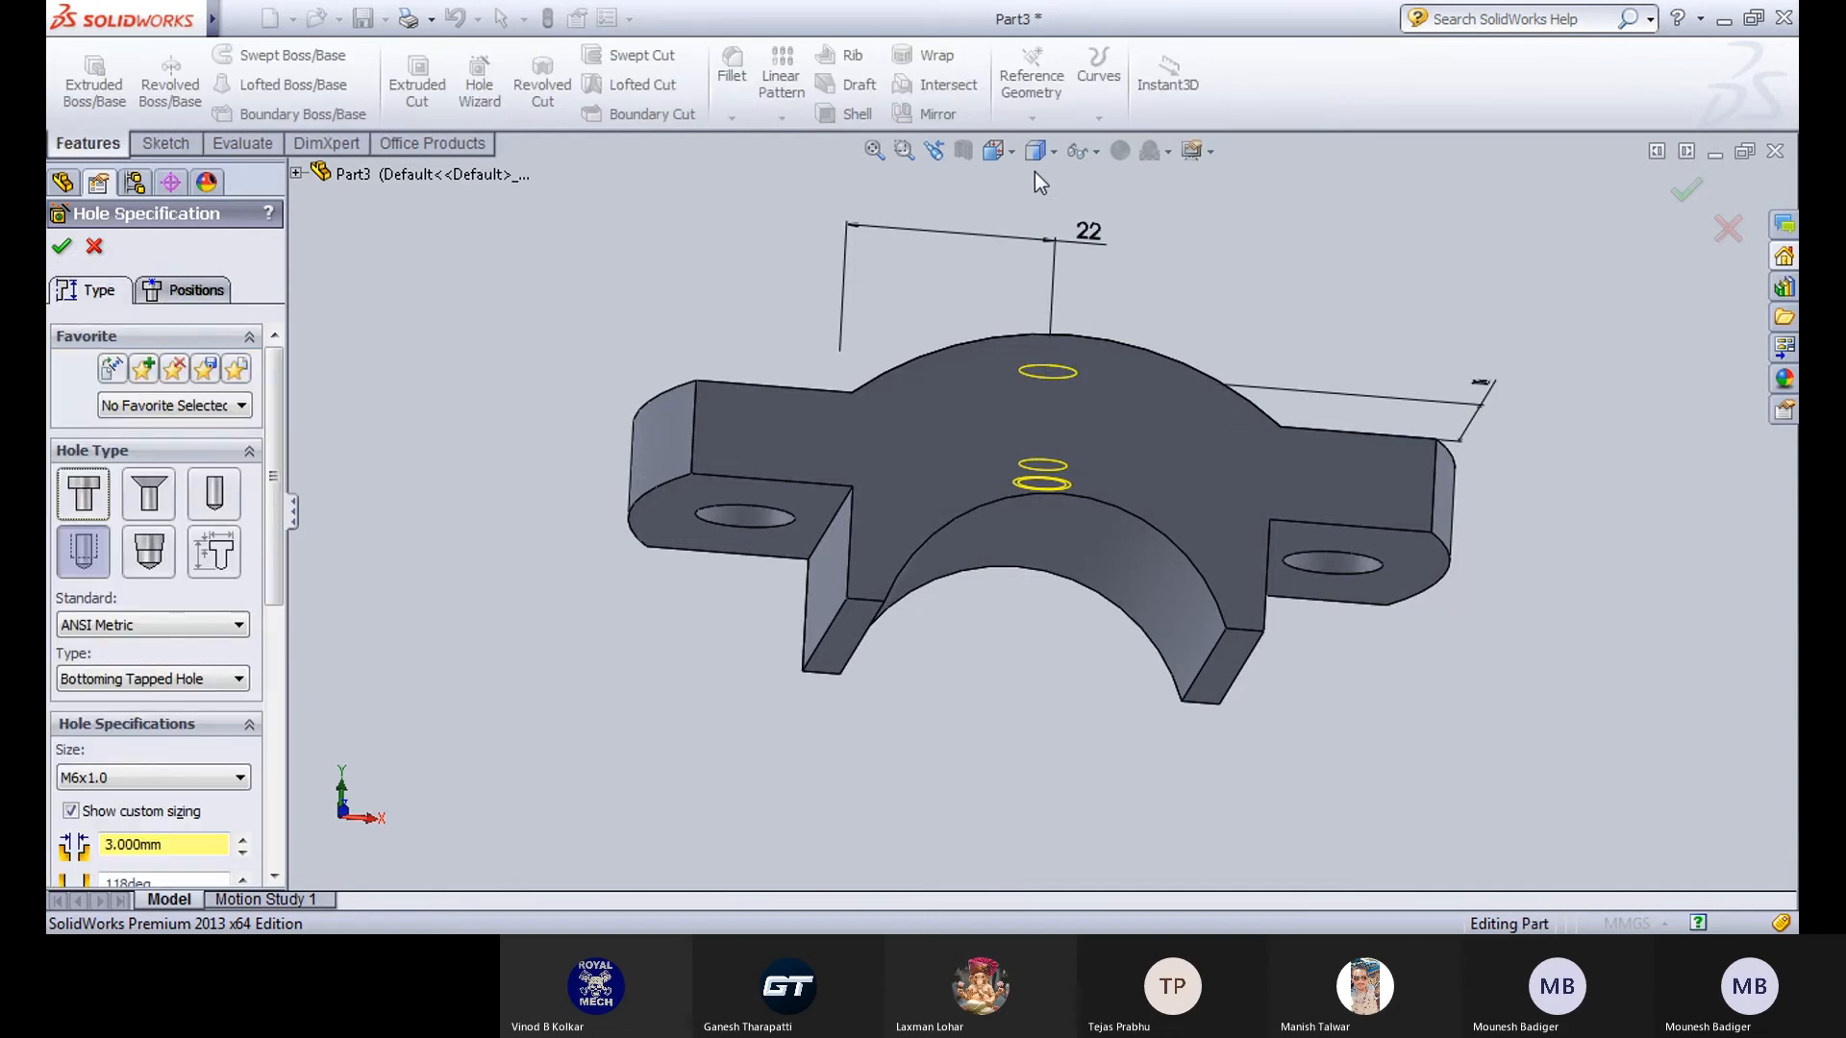
pyautogui.click(1011, 153)
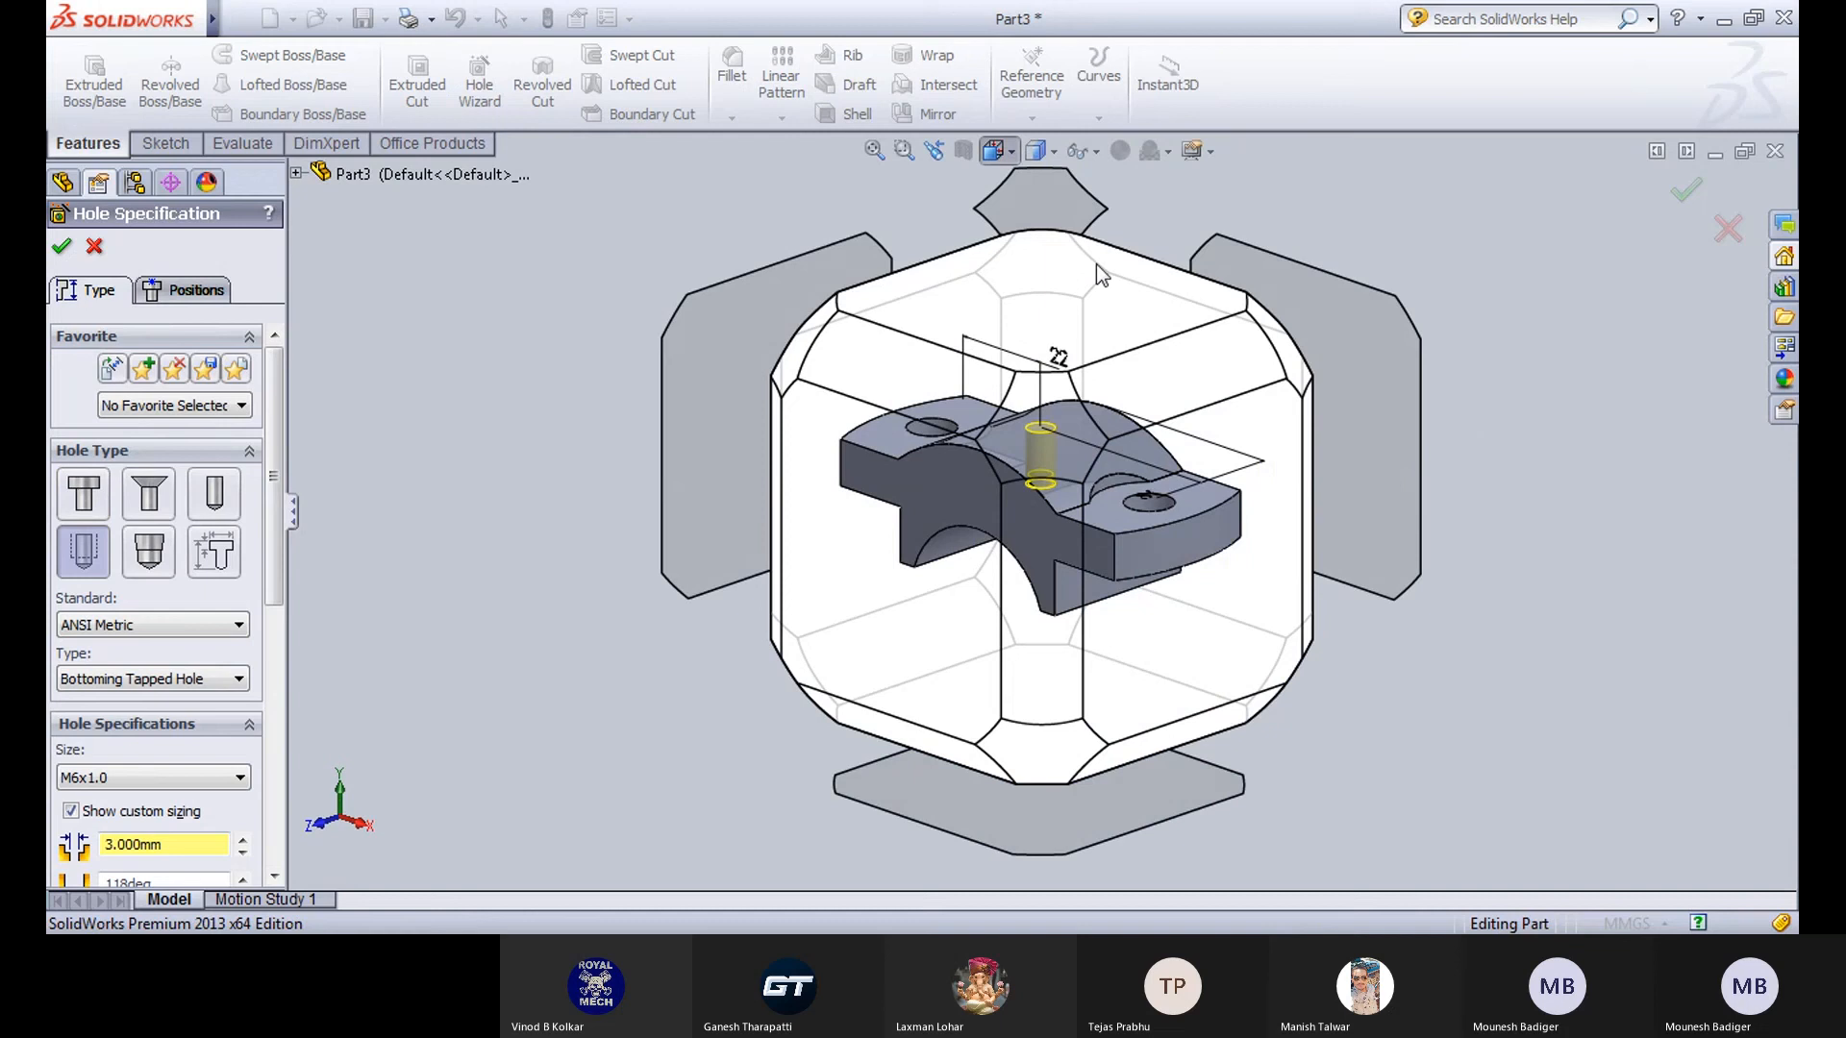
pyautogui.click(1126, 278)
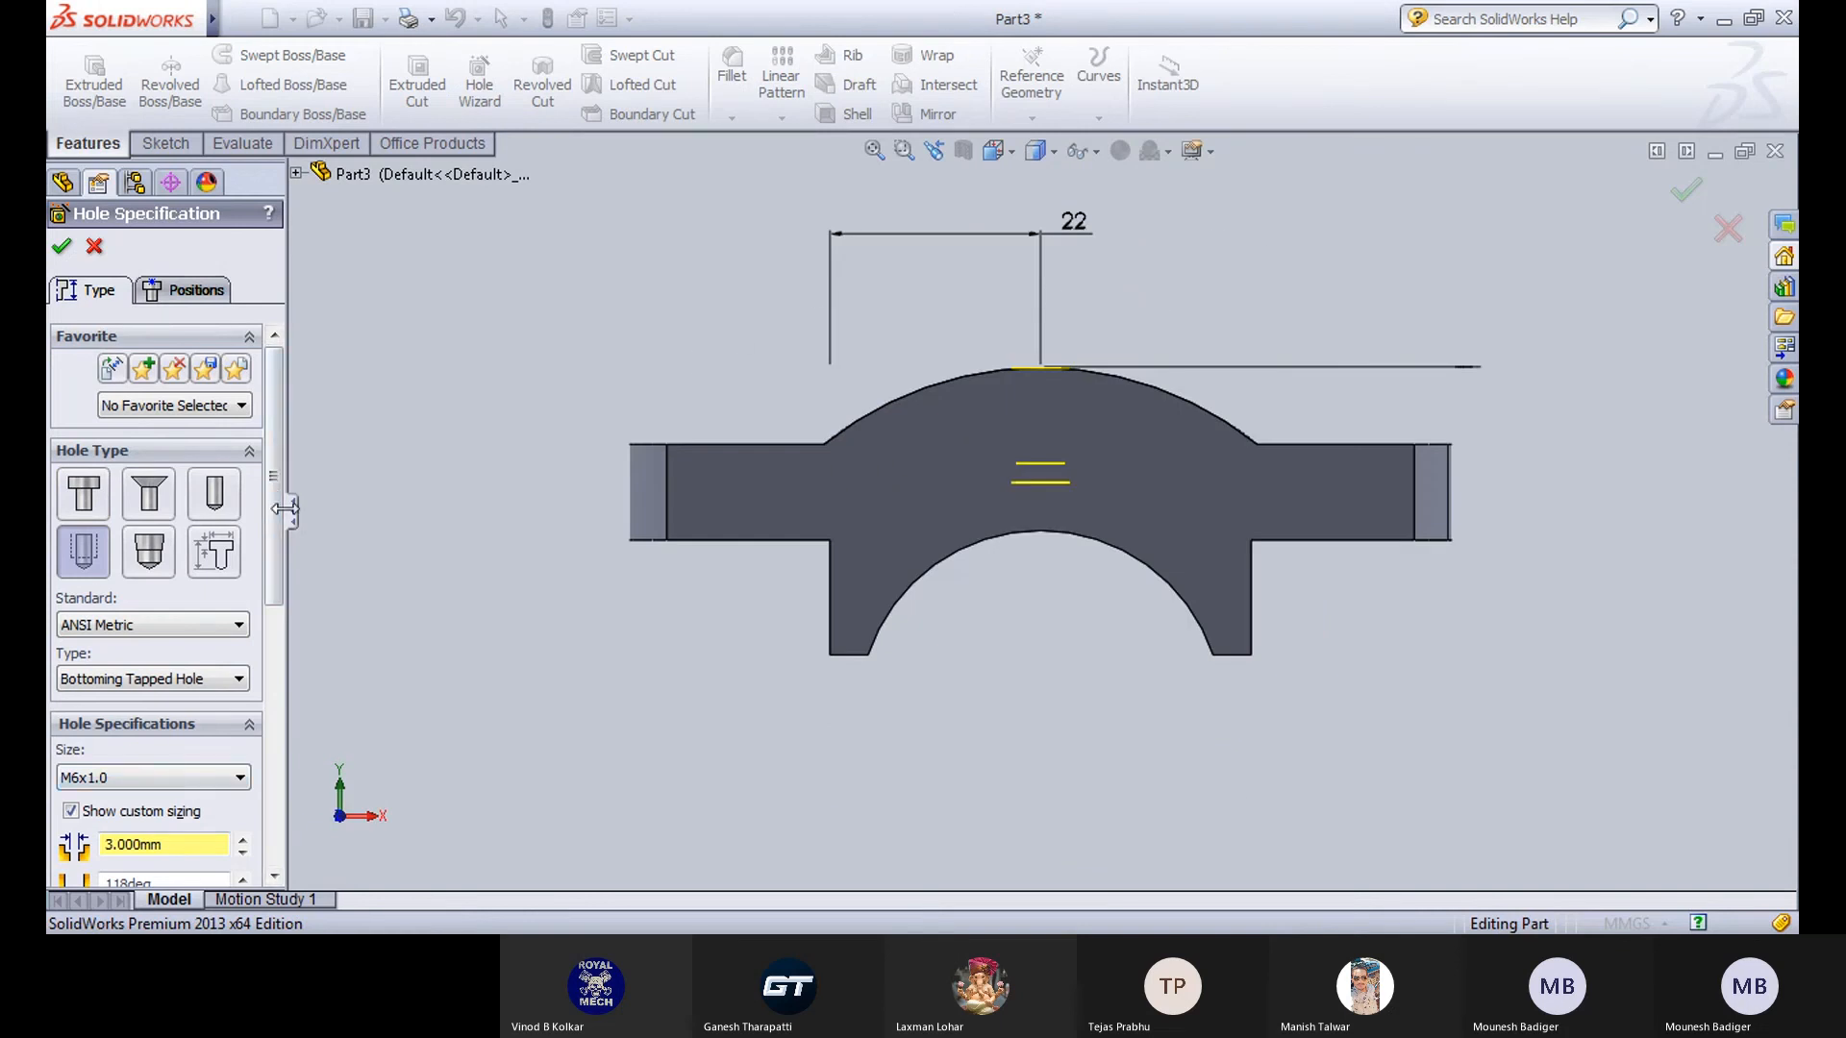
pyautogui.click(183, 684)
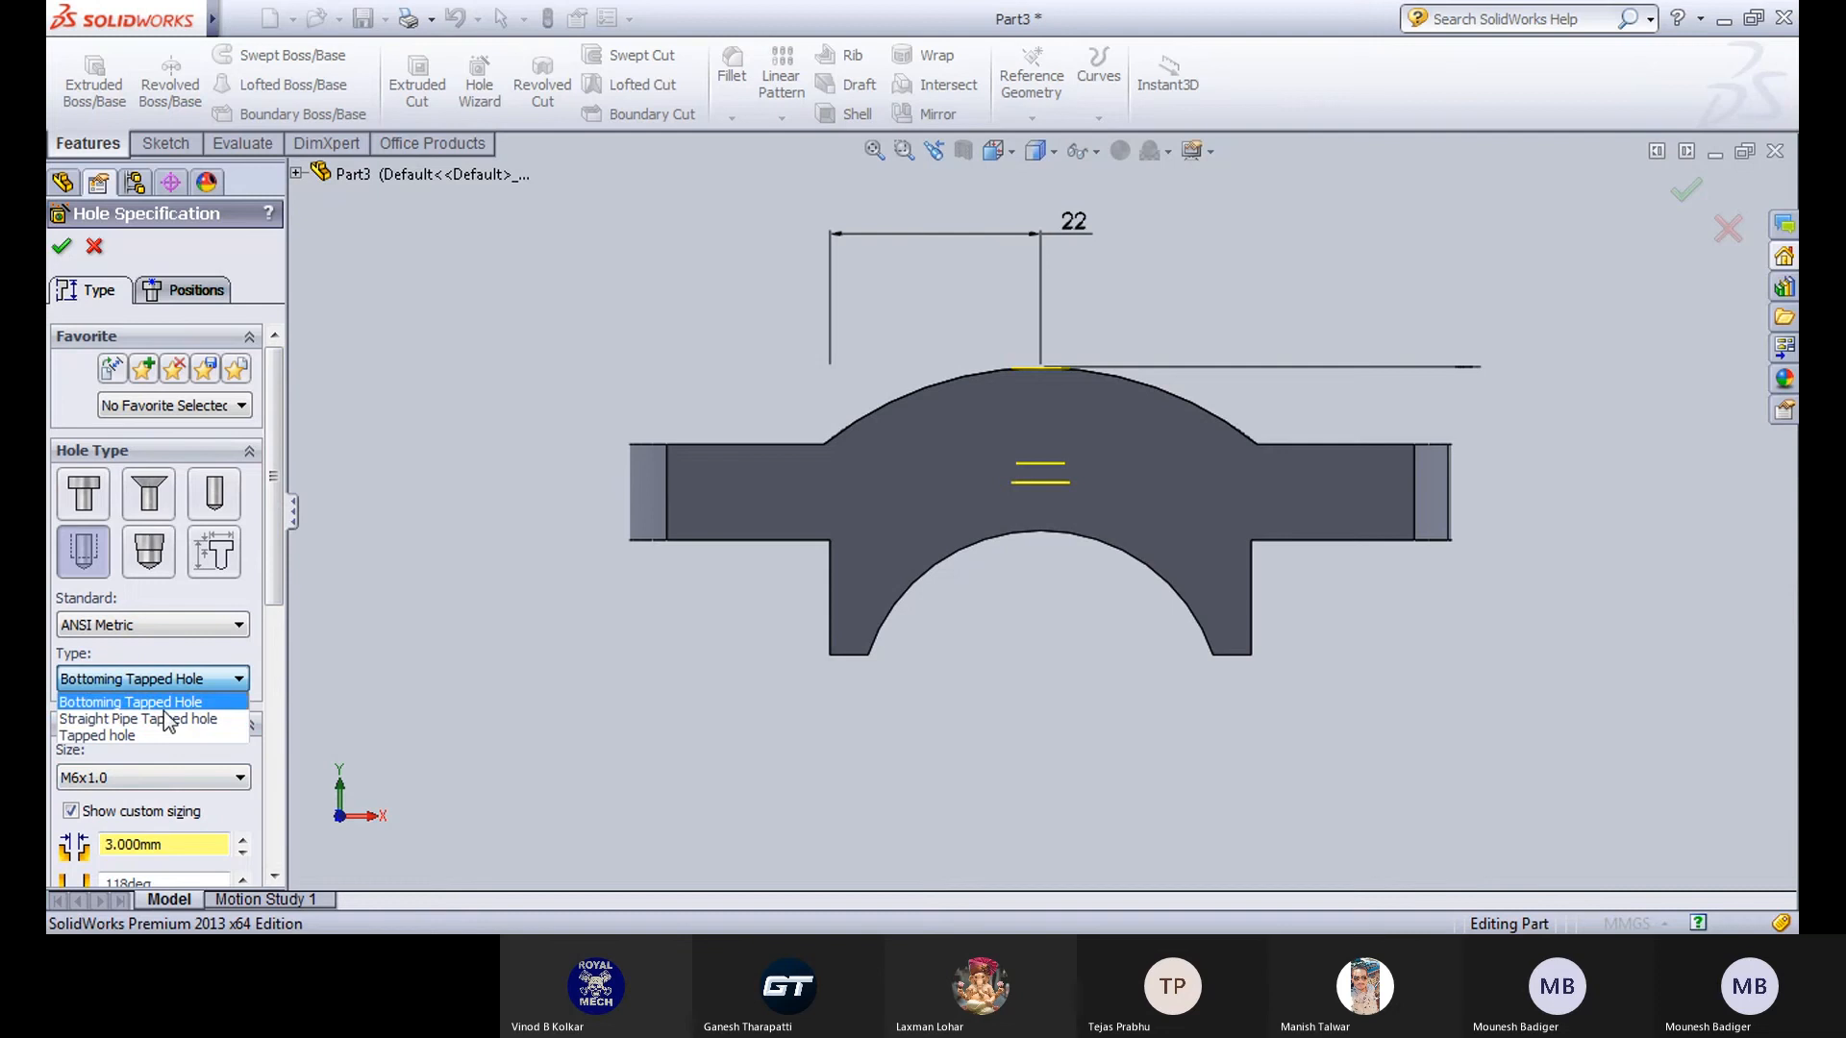
pyautogui.click(159, 719)
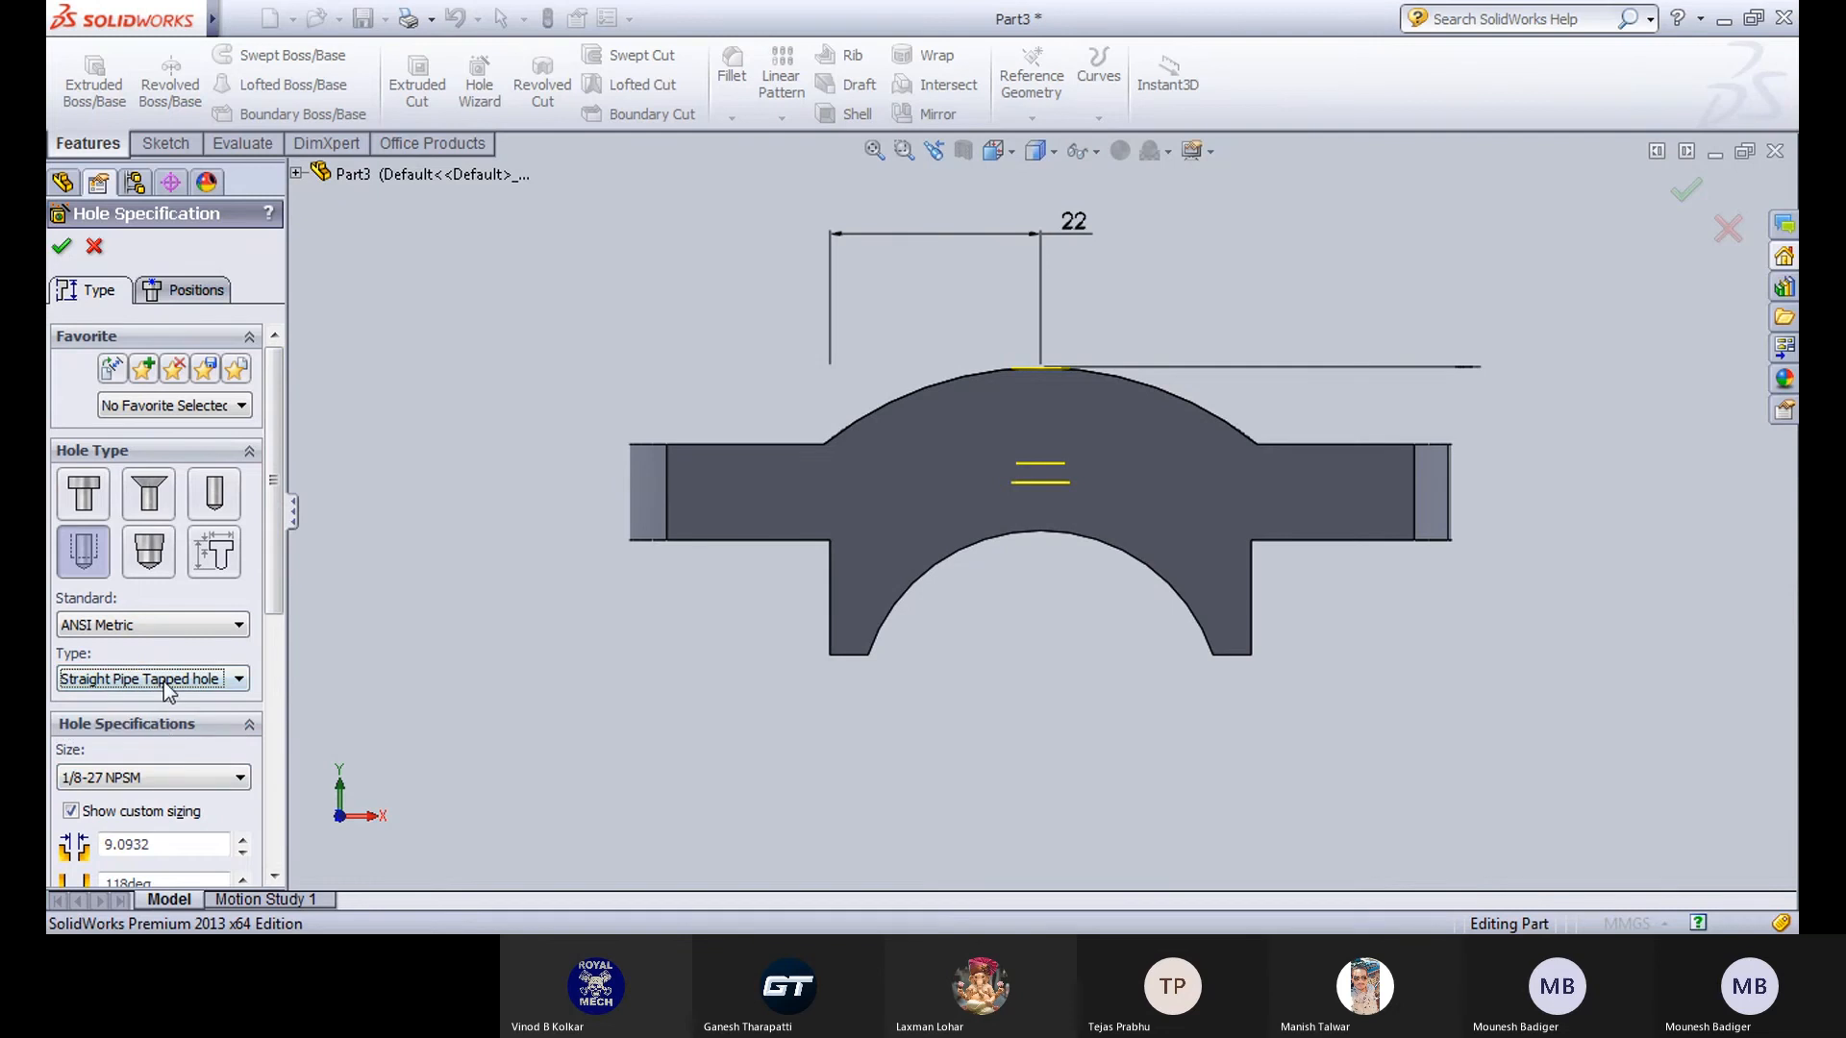
pyautogui.click(162, 684)
pyautogui.click(141, 735)
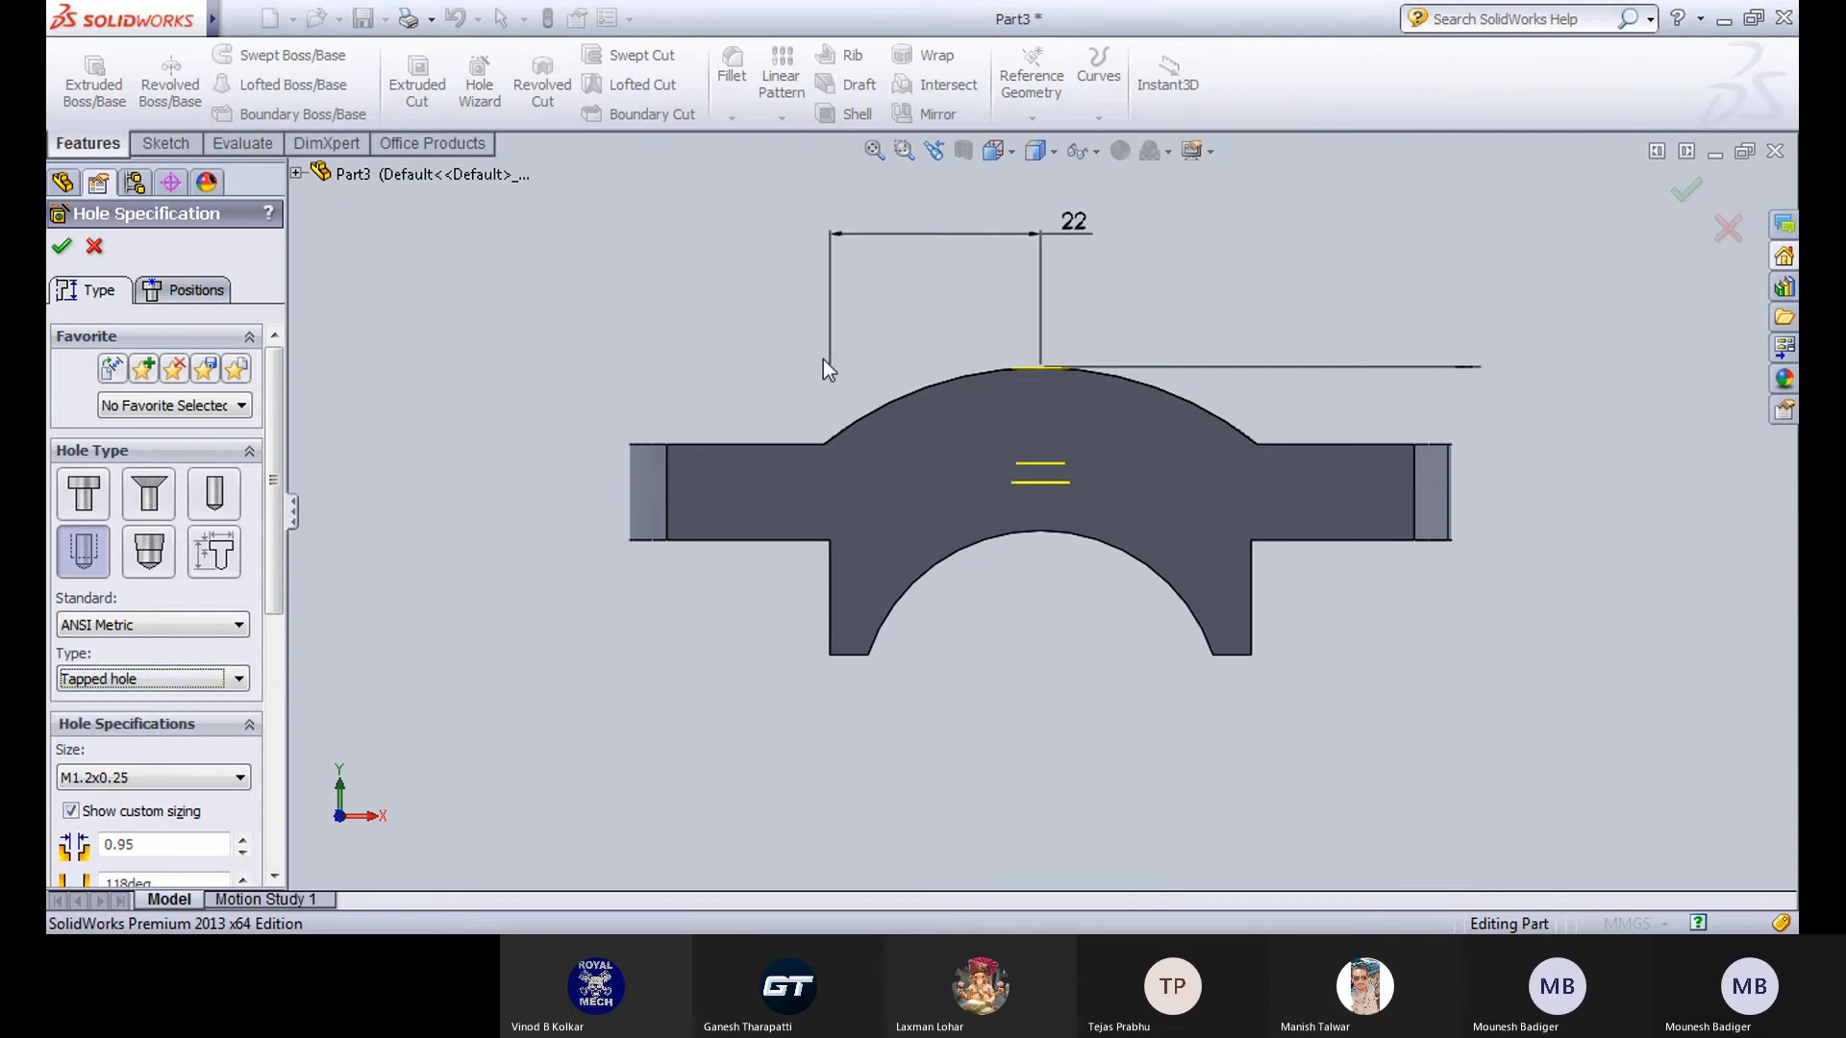
pyautogui.moveTo(822, 316); pyautogui.dragTo(840, 272, button='middle')
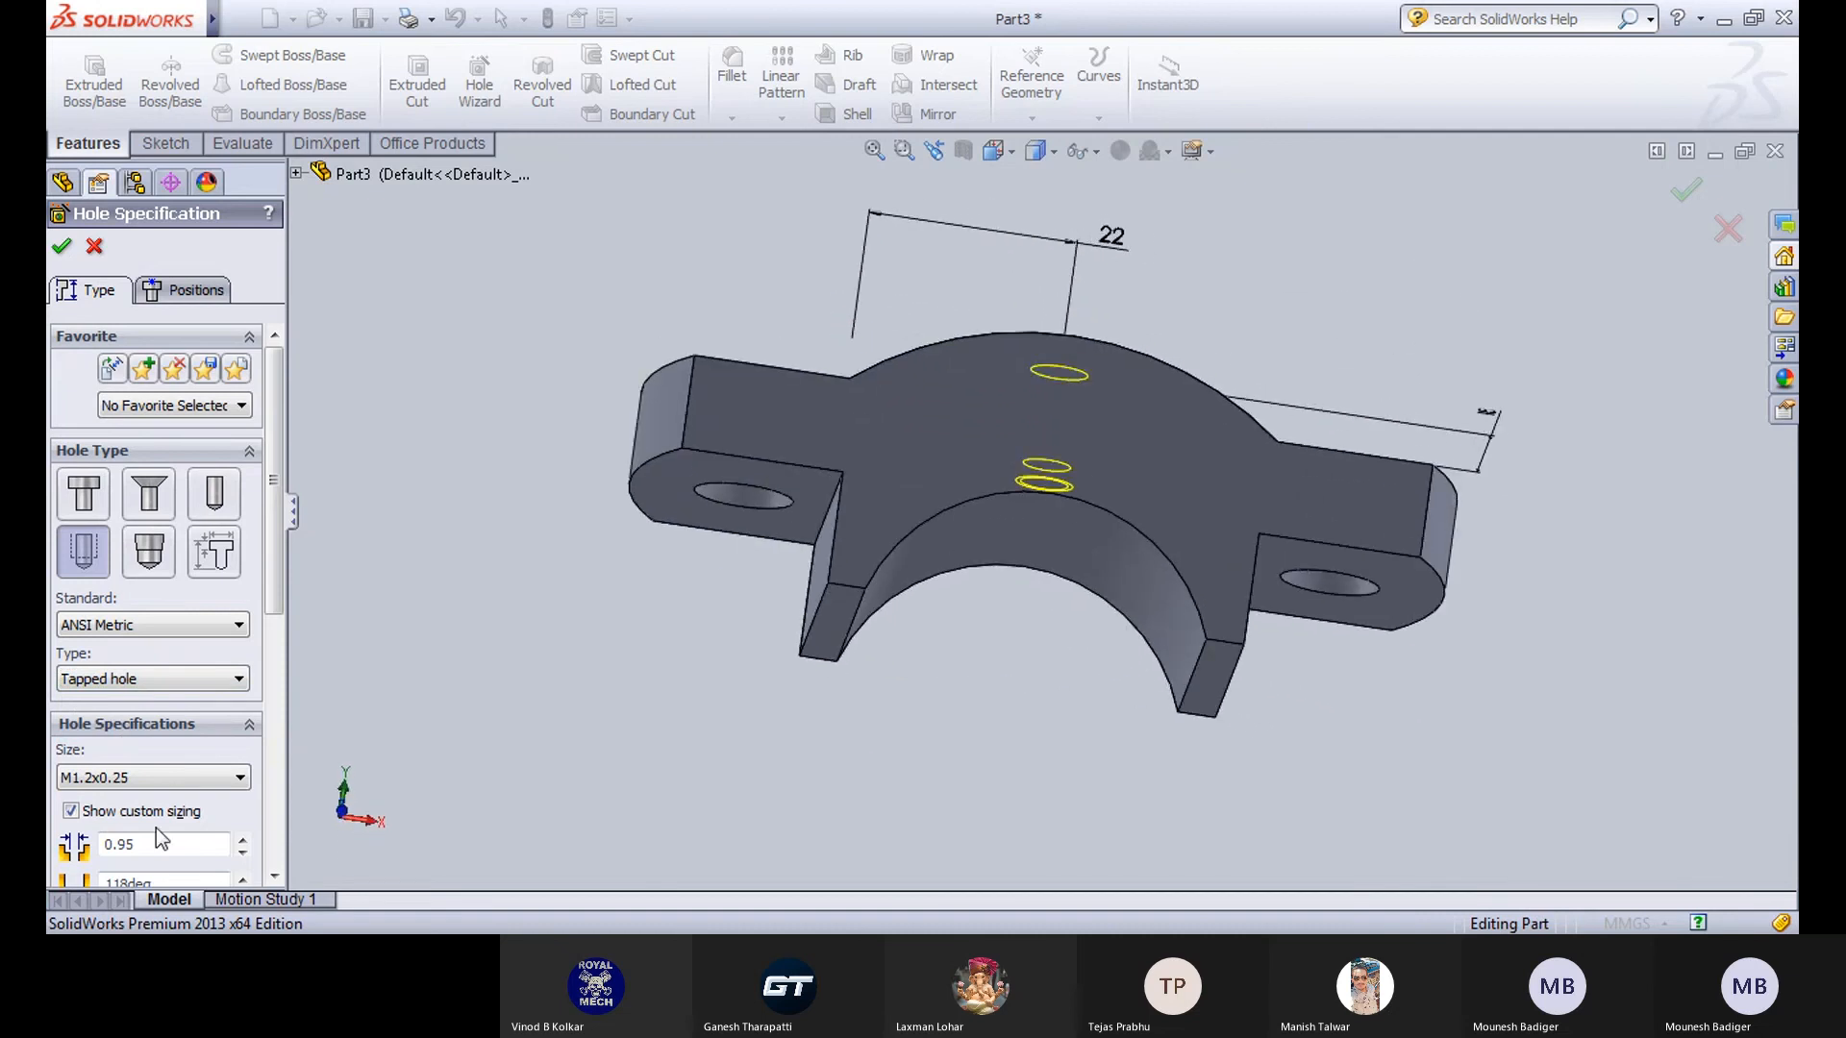
# Set the tapped hole's end condition to Through All and cancel the hole feature.
pyautogui.moveTo(278, 514); pyautogui.dragTo(279, 740)
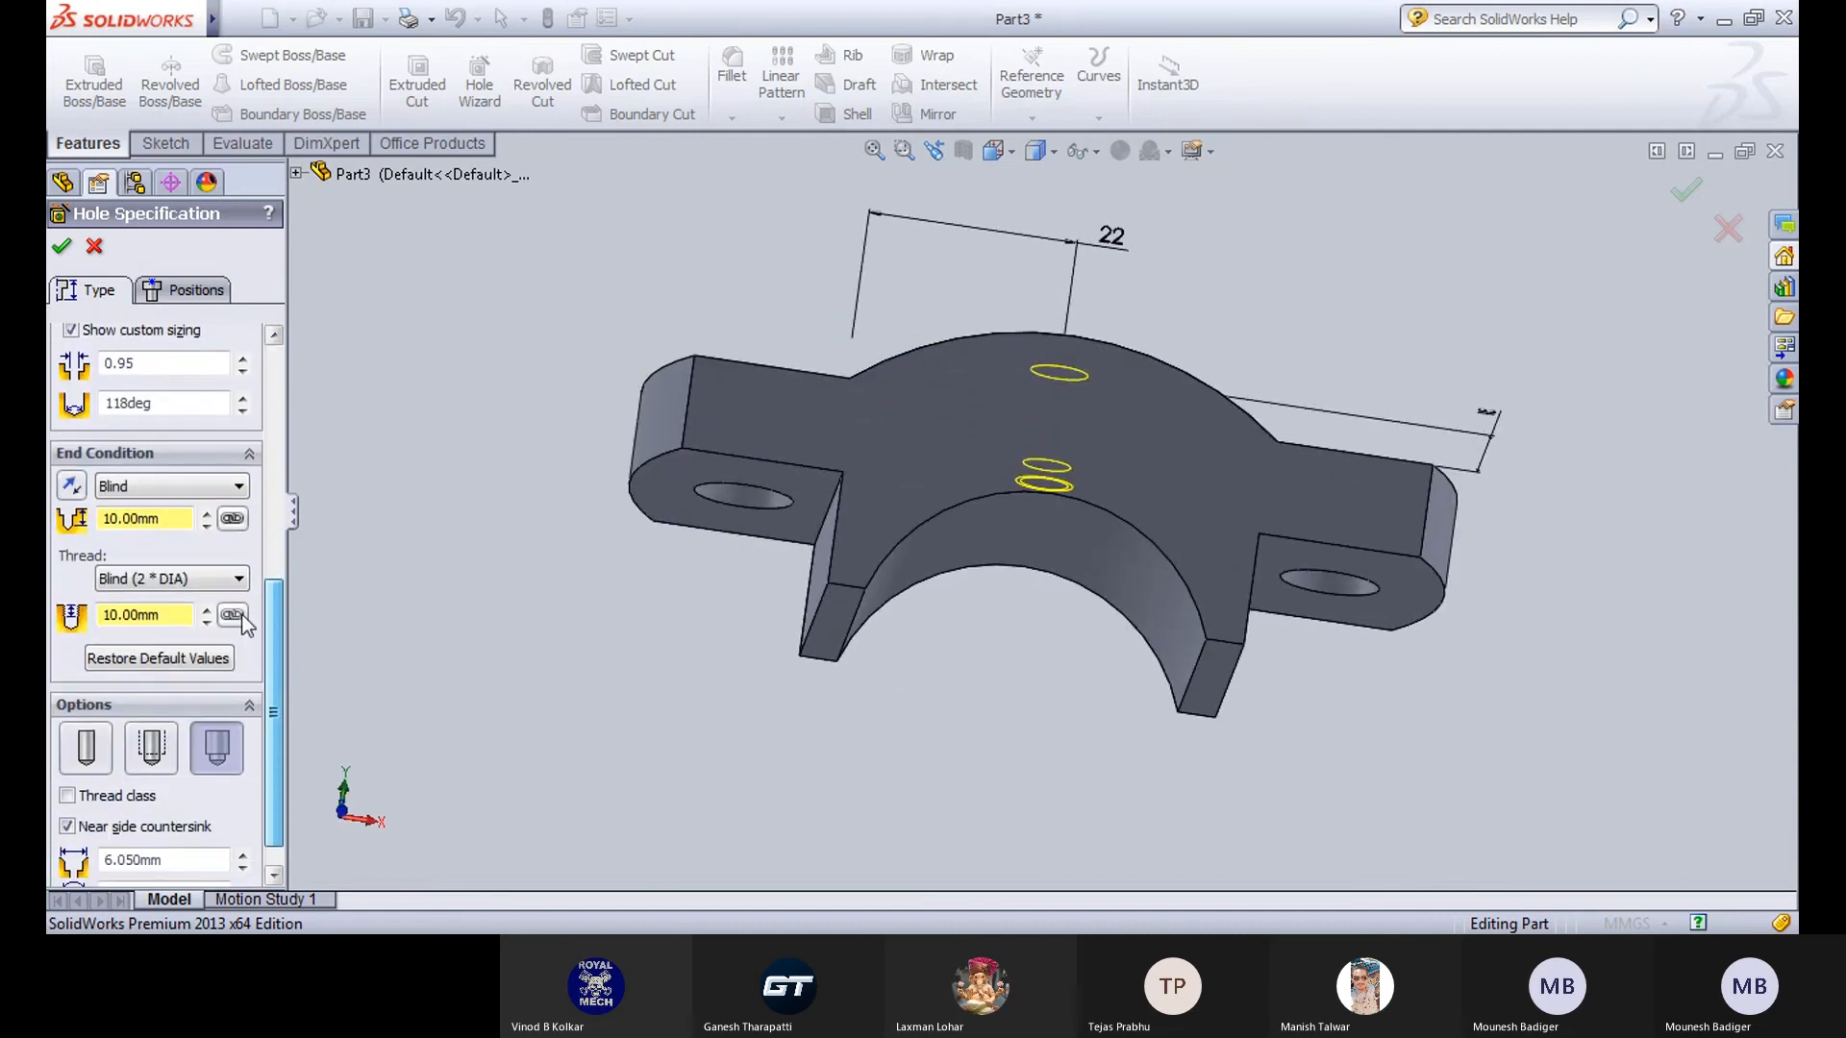
pyautogui.click(166, 486)
pyautogui.click(152, 519)
pyautogui.moveTo(527, 488); pyautogui.dragTo(537, 557, button='middle')
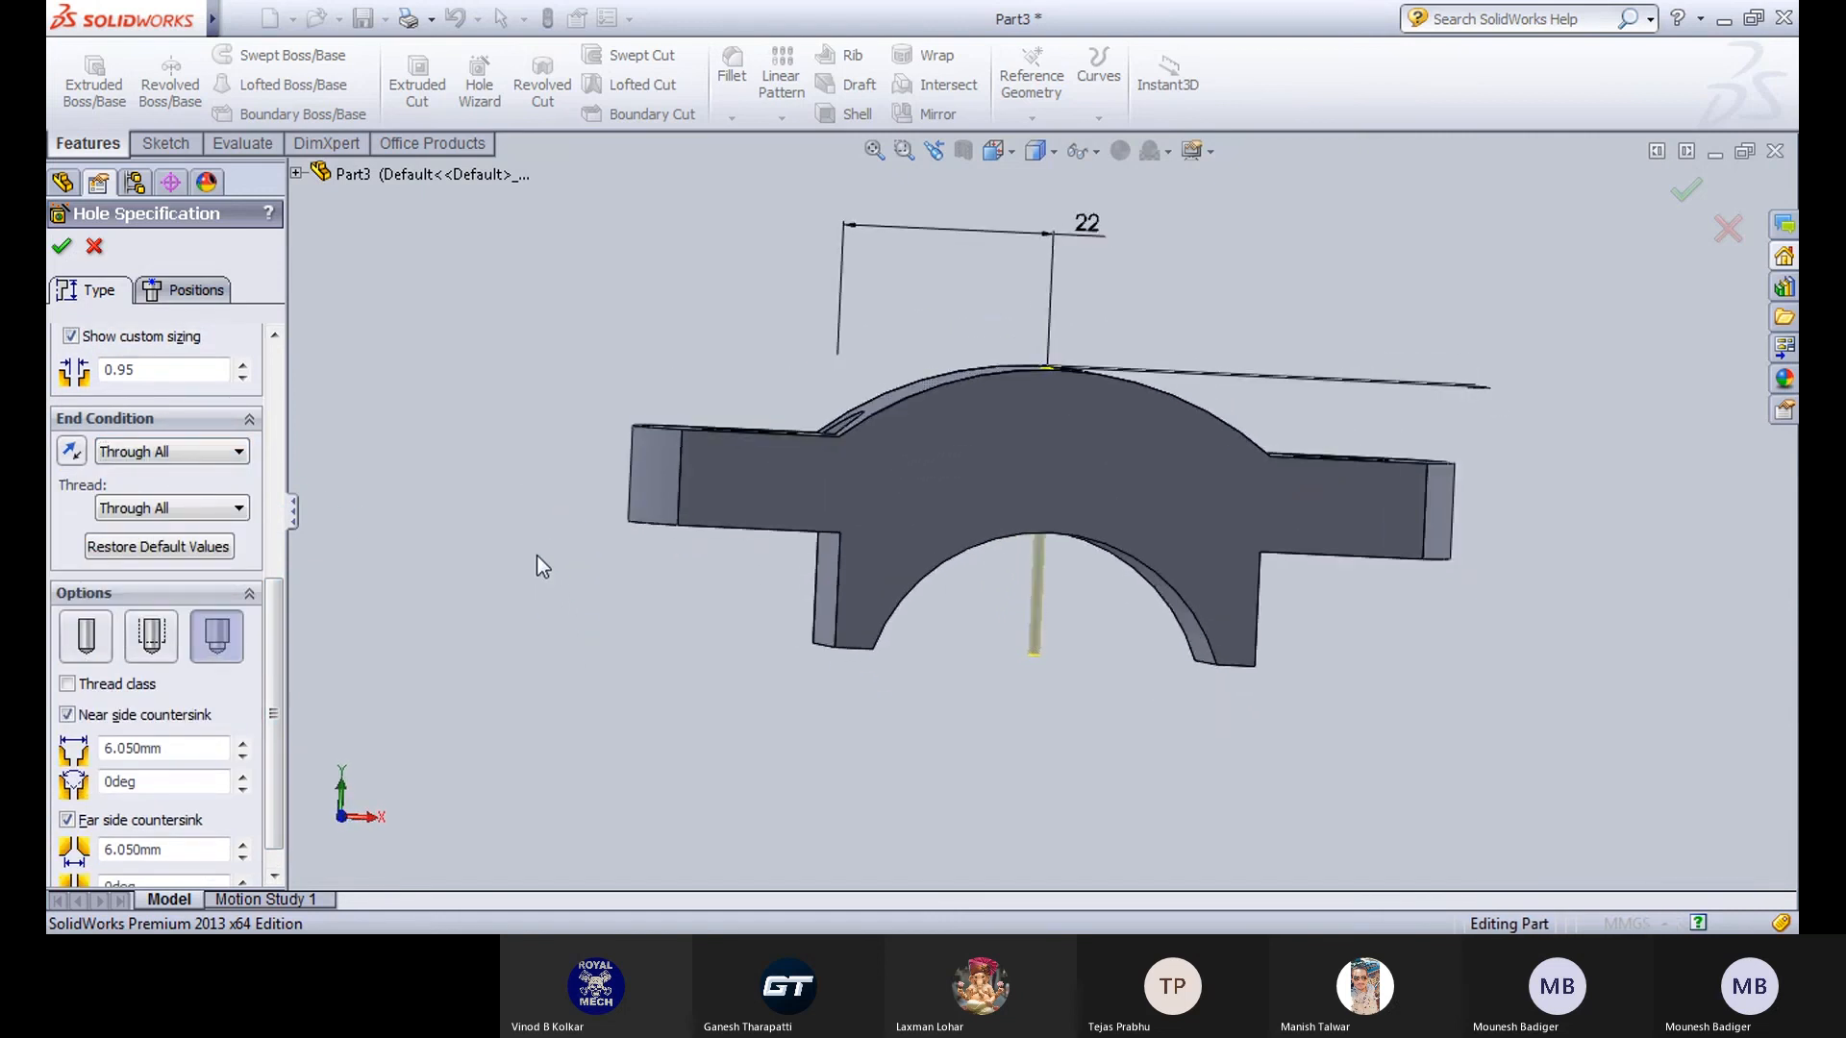
pyautogui.doubleClick(180, 756)
pyautogui.moveTo(270, 665); pyautogui.dragTo(286, 296)
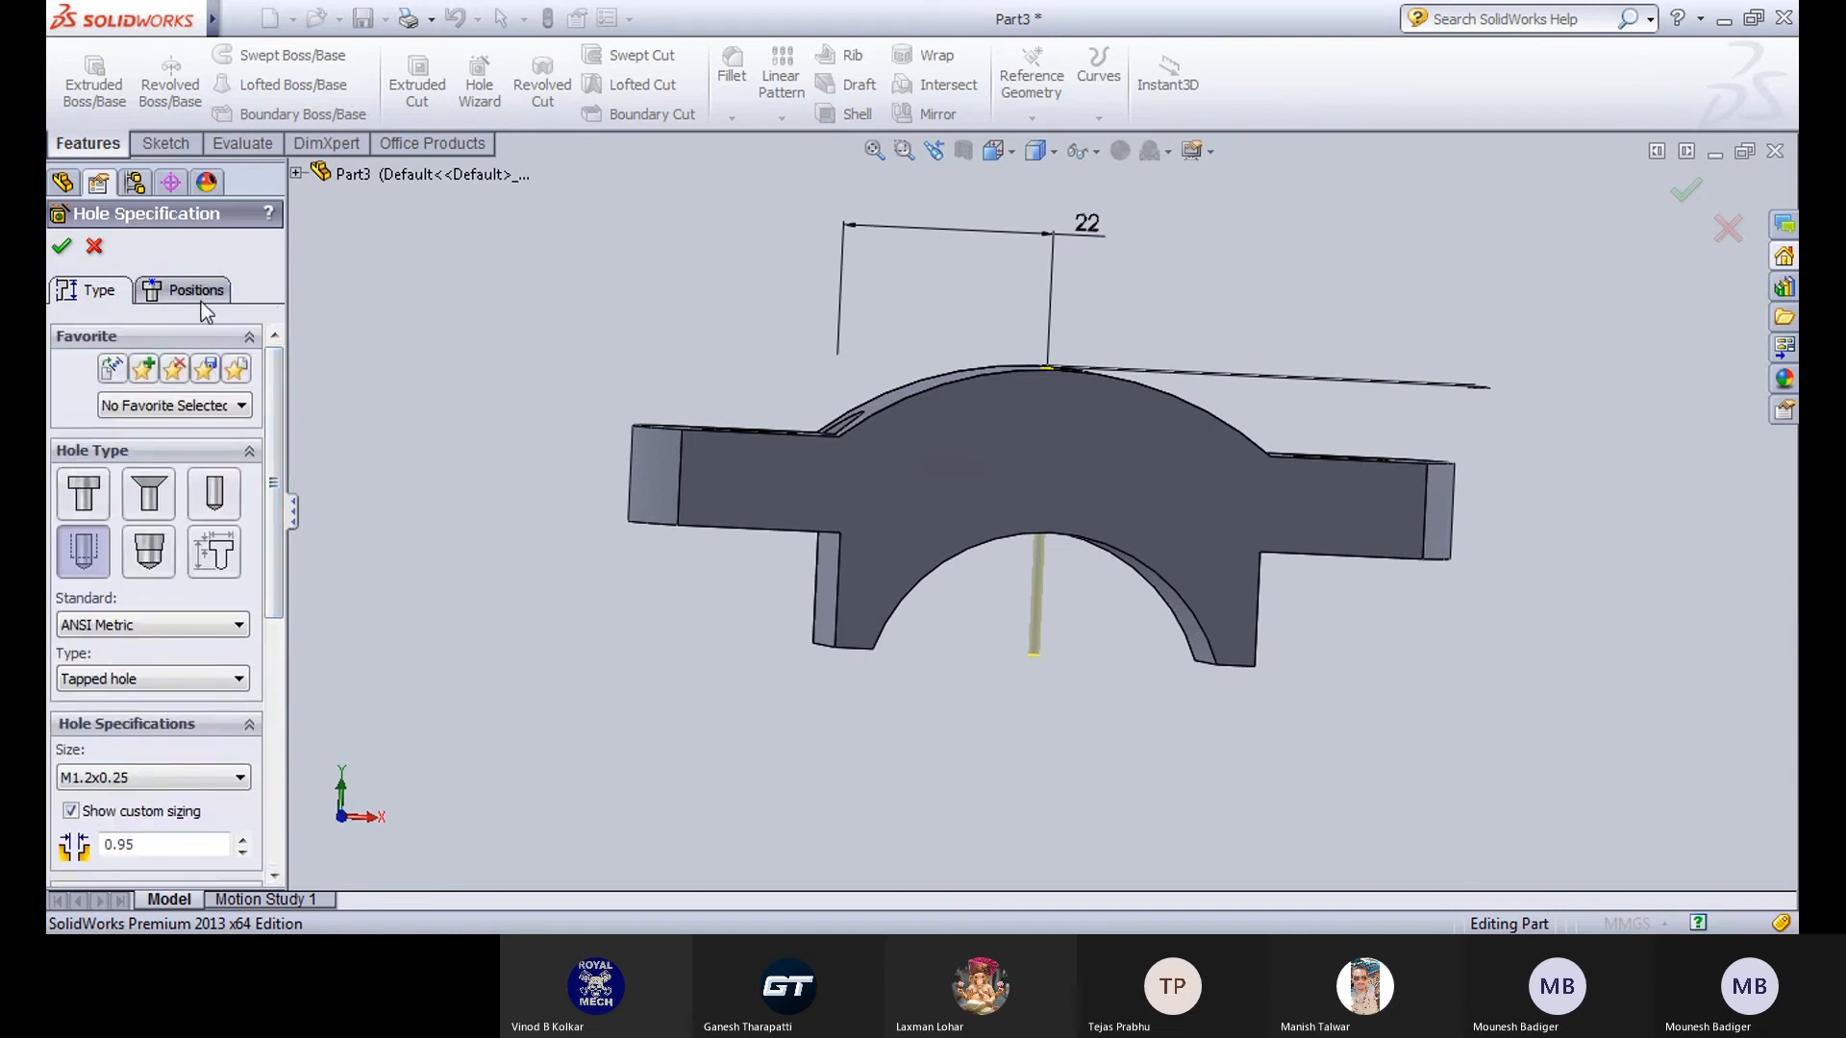
pyautogui.click(94, 246)
# Start a new countersink hole in the Hole Wizard using the ANSI Metric standard and the Flat Head Screw type.
pyautogui.moveTo(596, 337); pyautogui.dragTo(566, 629, button='middle')
pyautogui.click(478, 83)
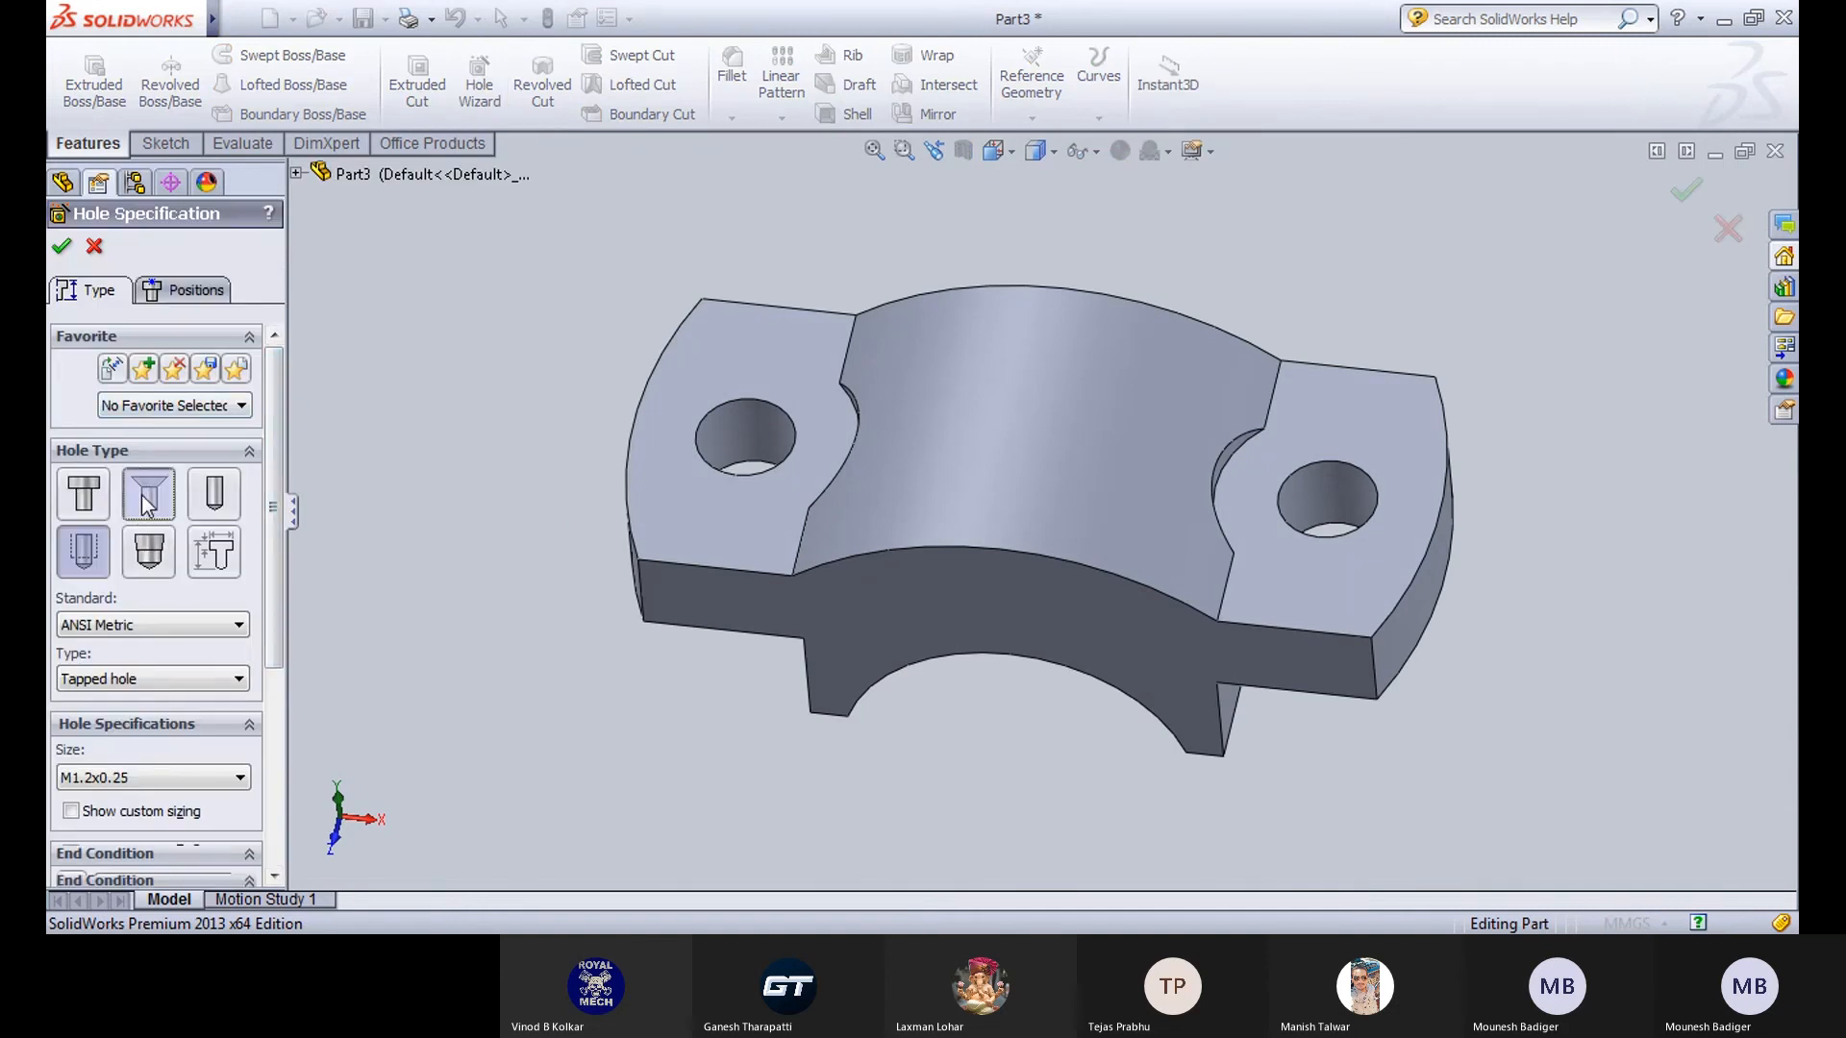
pyautogui.click(145, 498)
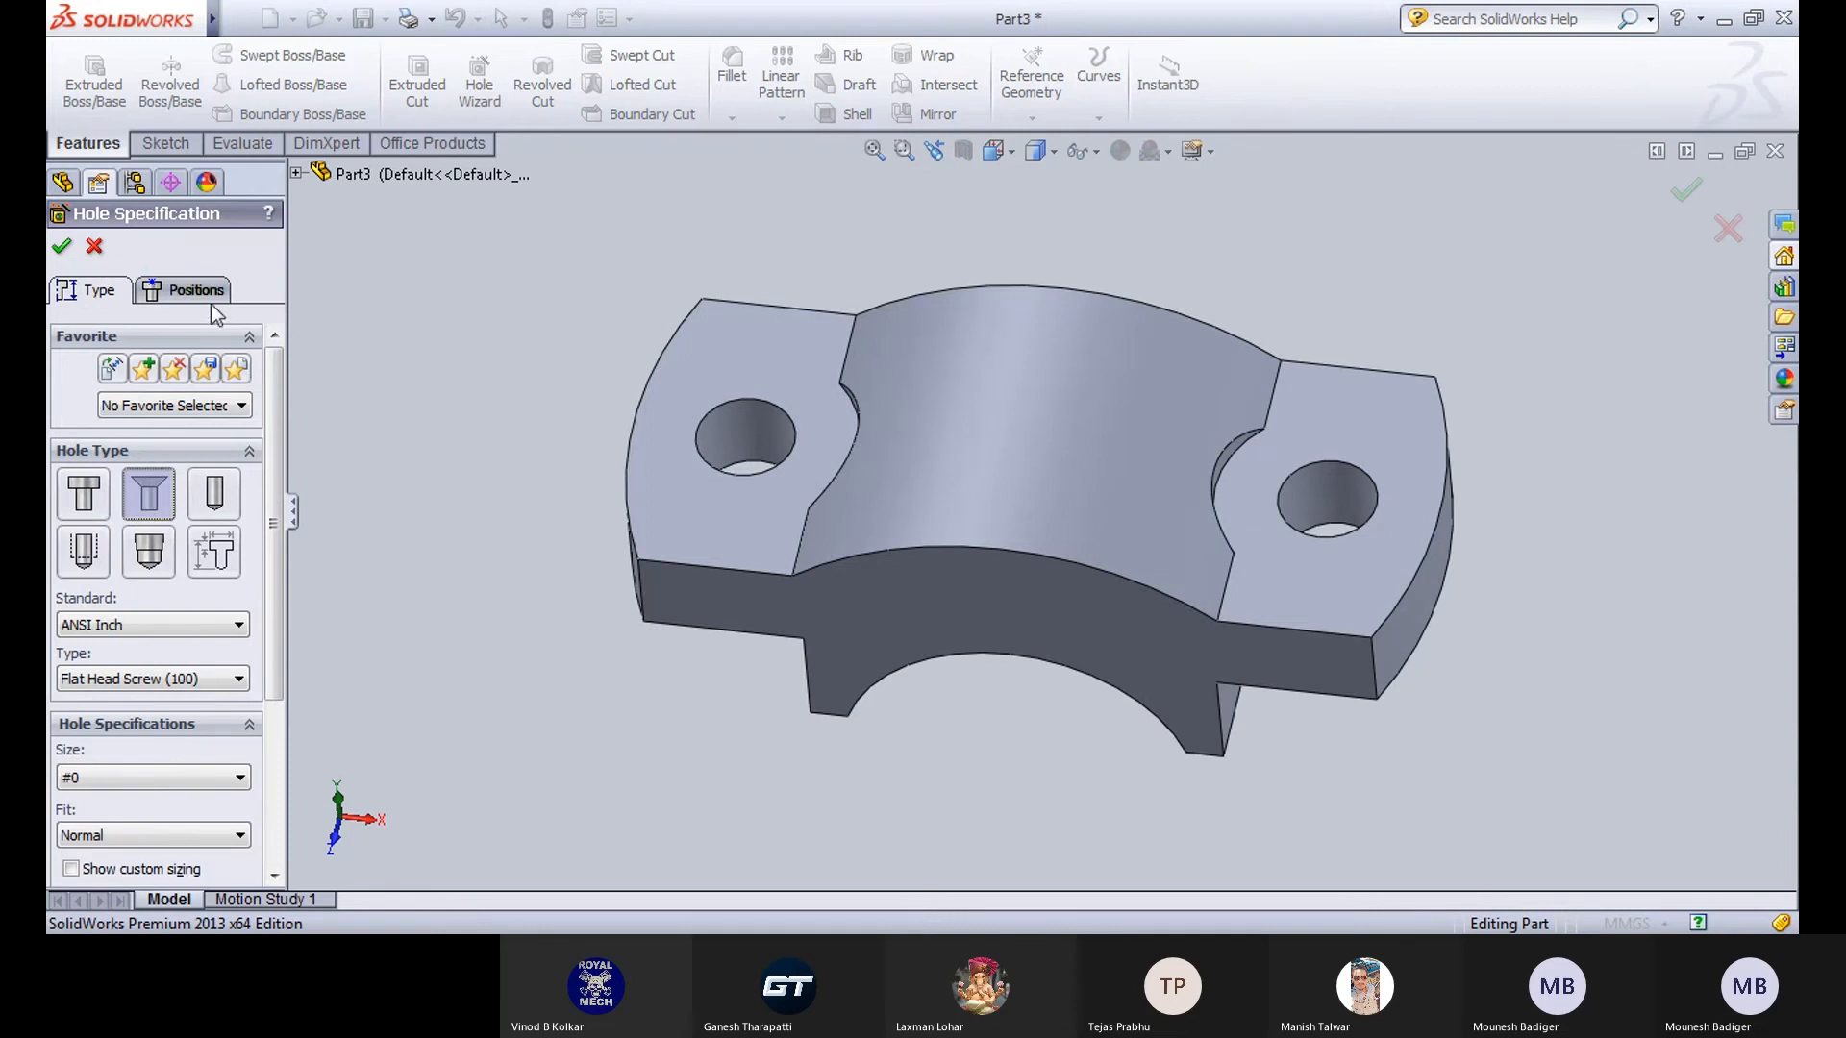
pyautogui.click(125, 626)
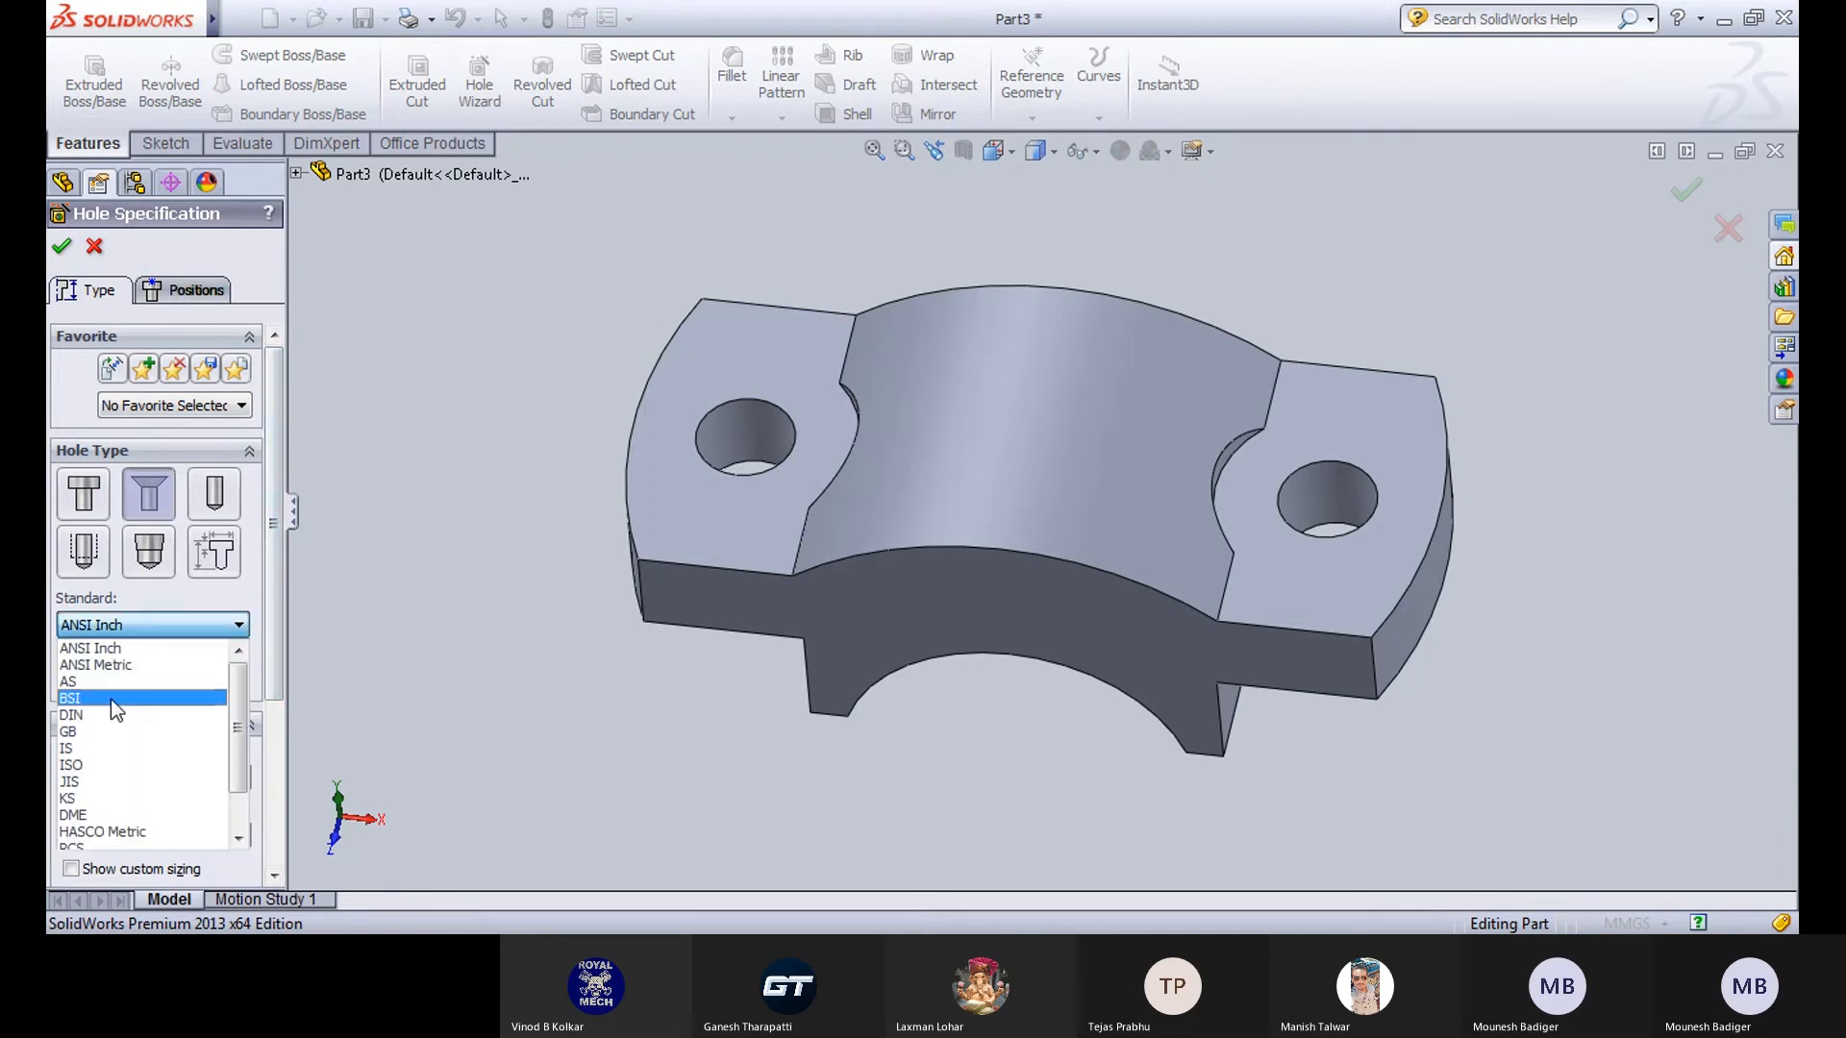
pyautogui.click(123, 662)
pyautogui.click(136, 678)
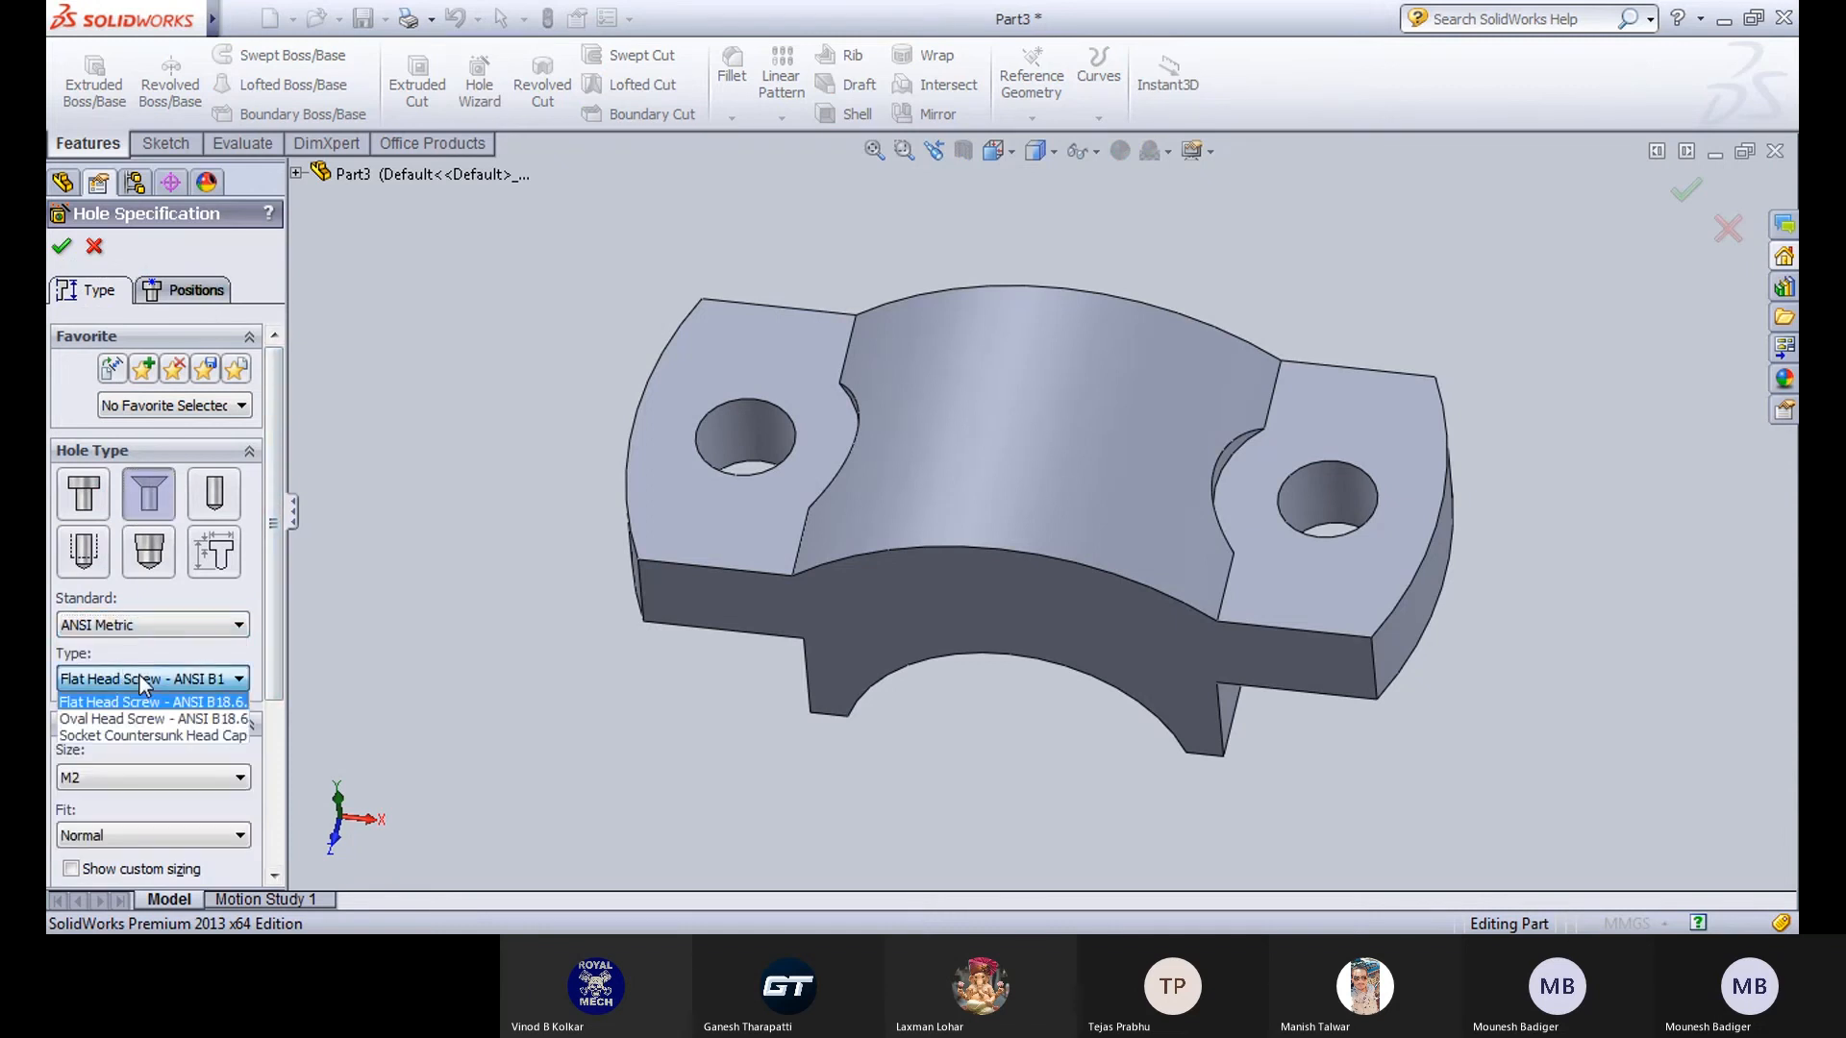
pyautogui.click(142, 685)
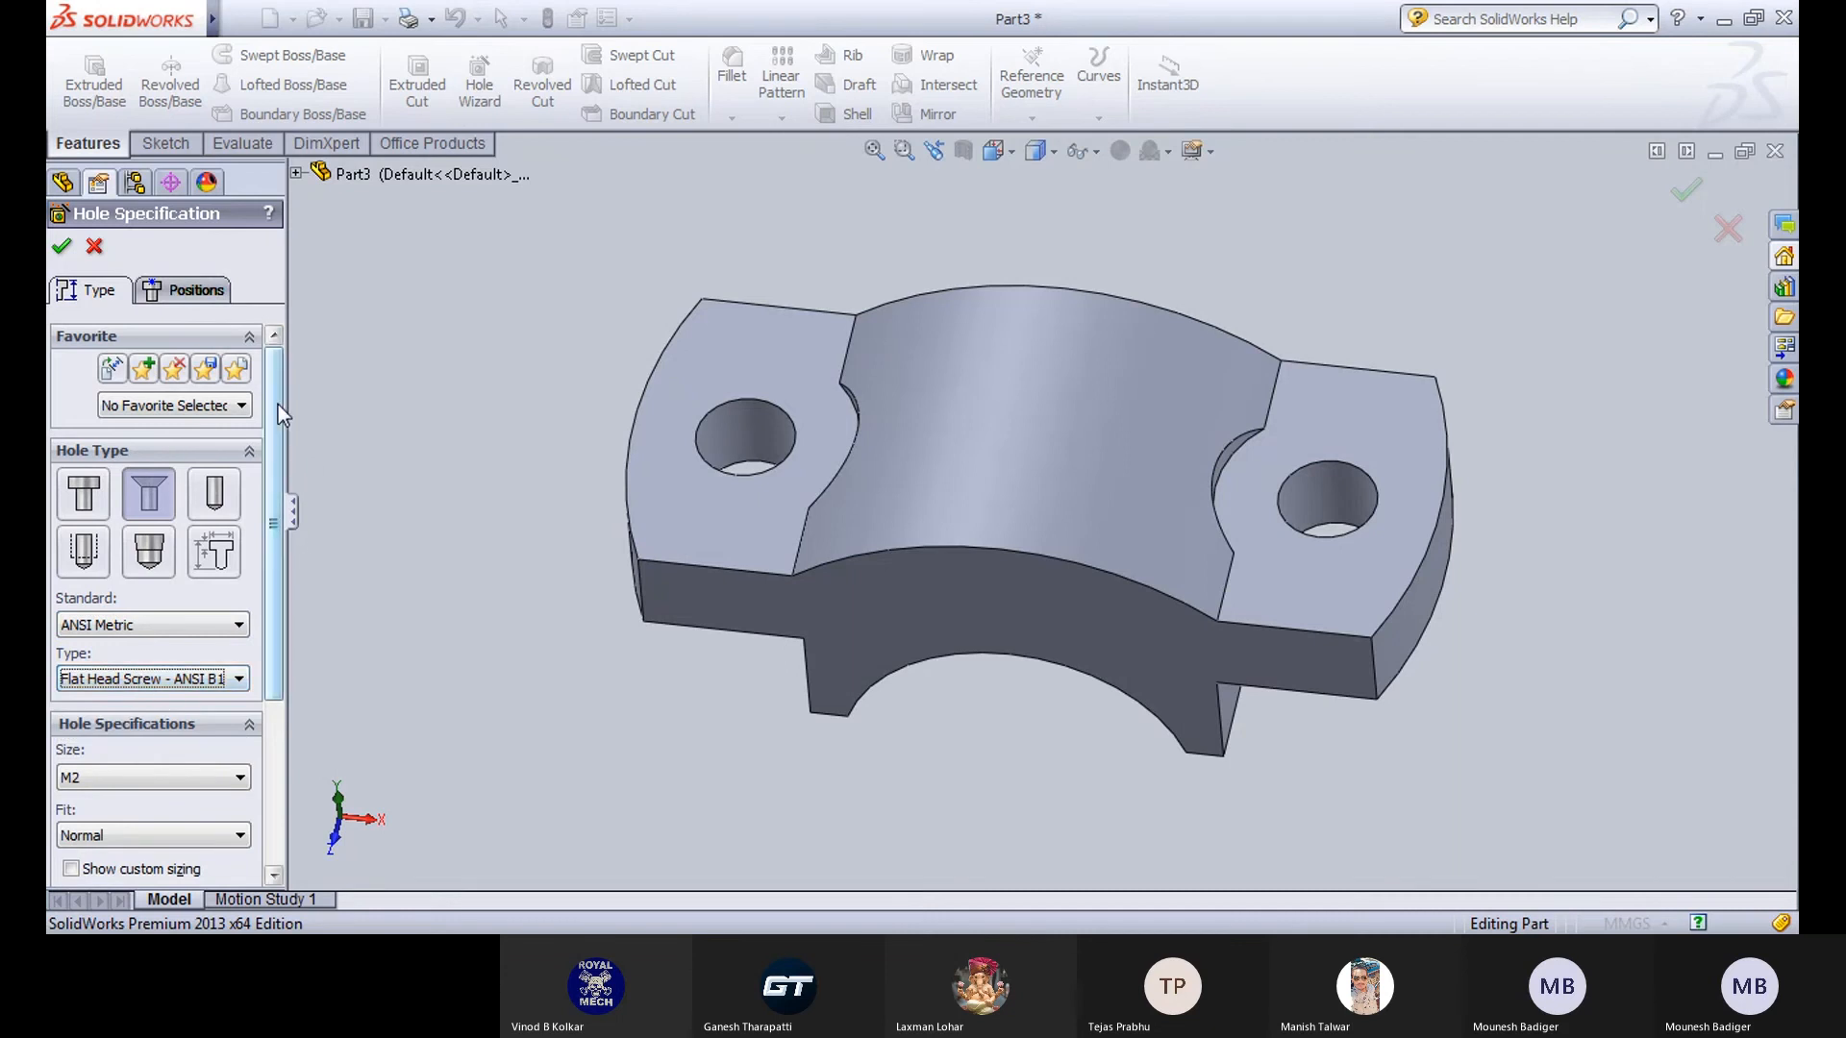
# Choose M6 as the countersink hole's size.
pyautogui.moveTo(276, 404); pyautogui.dragTo(272, 497)
pyautogui.click(133, 644)
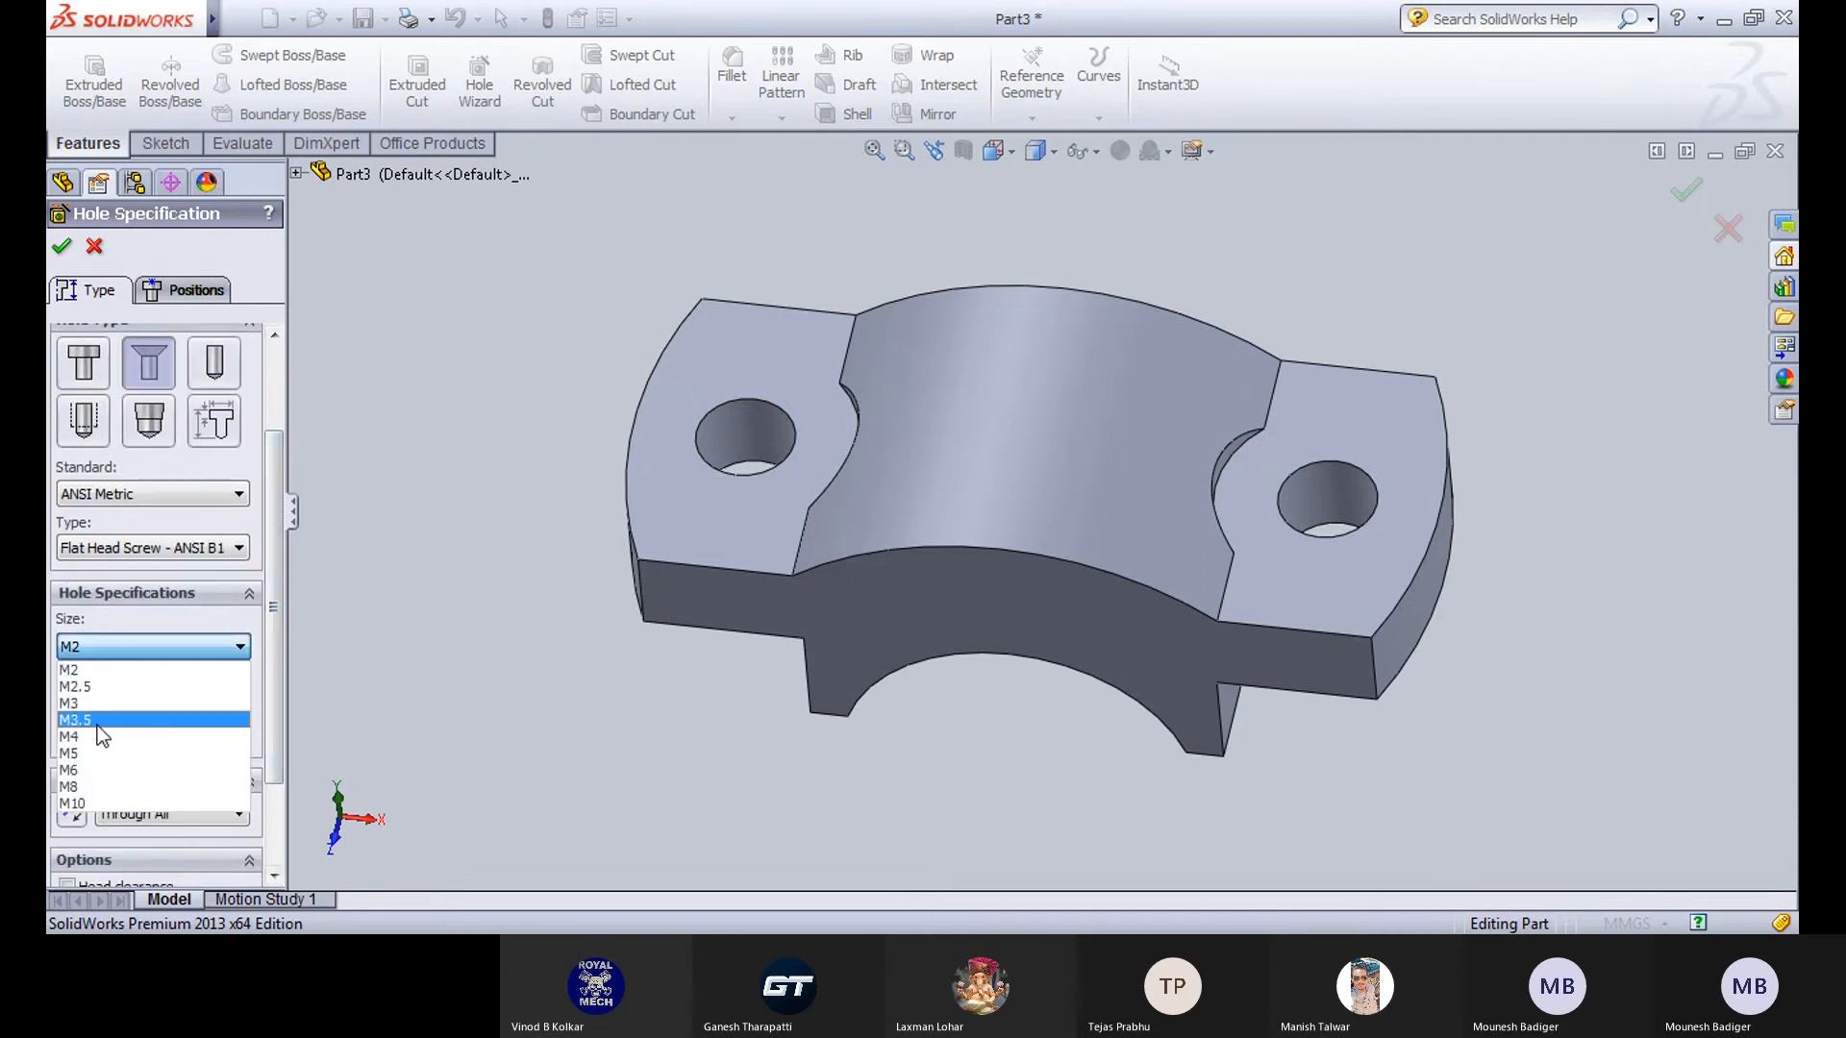
pyautogui.click(98, 769)
pyautogui.scroll(-3, 259, 615)
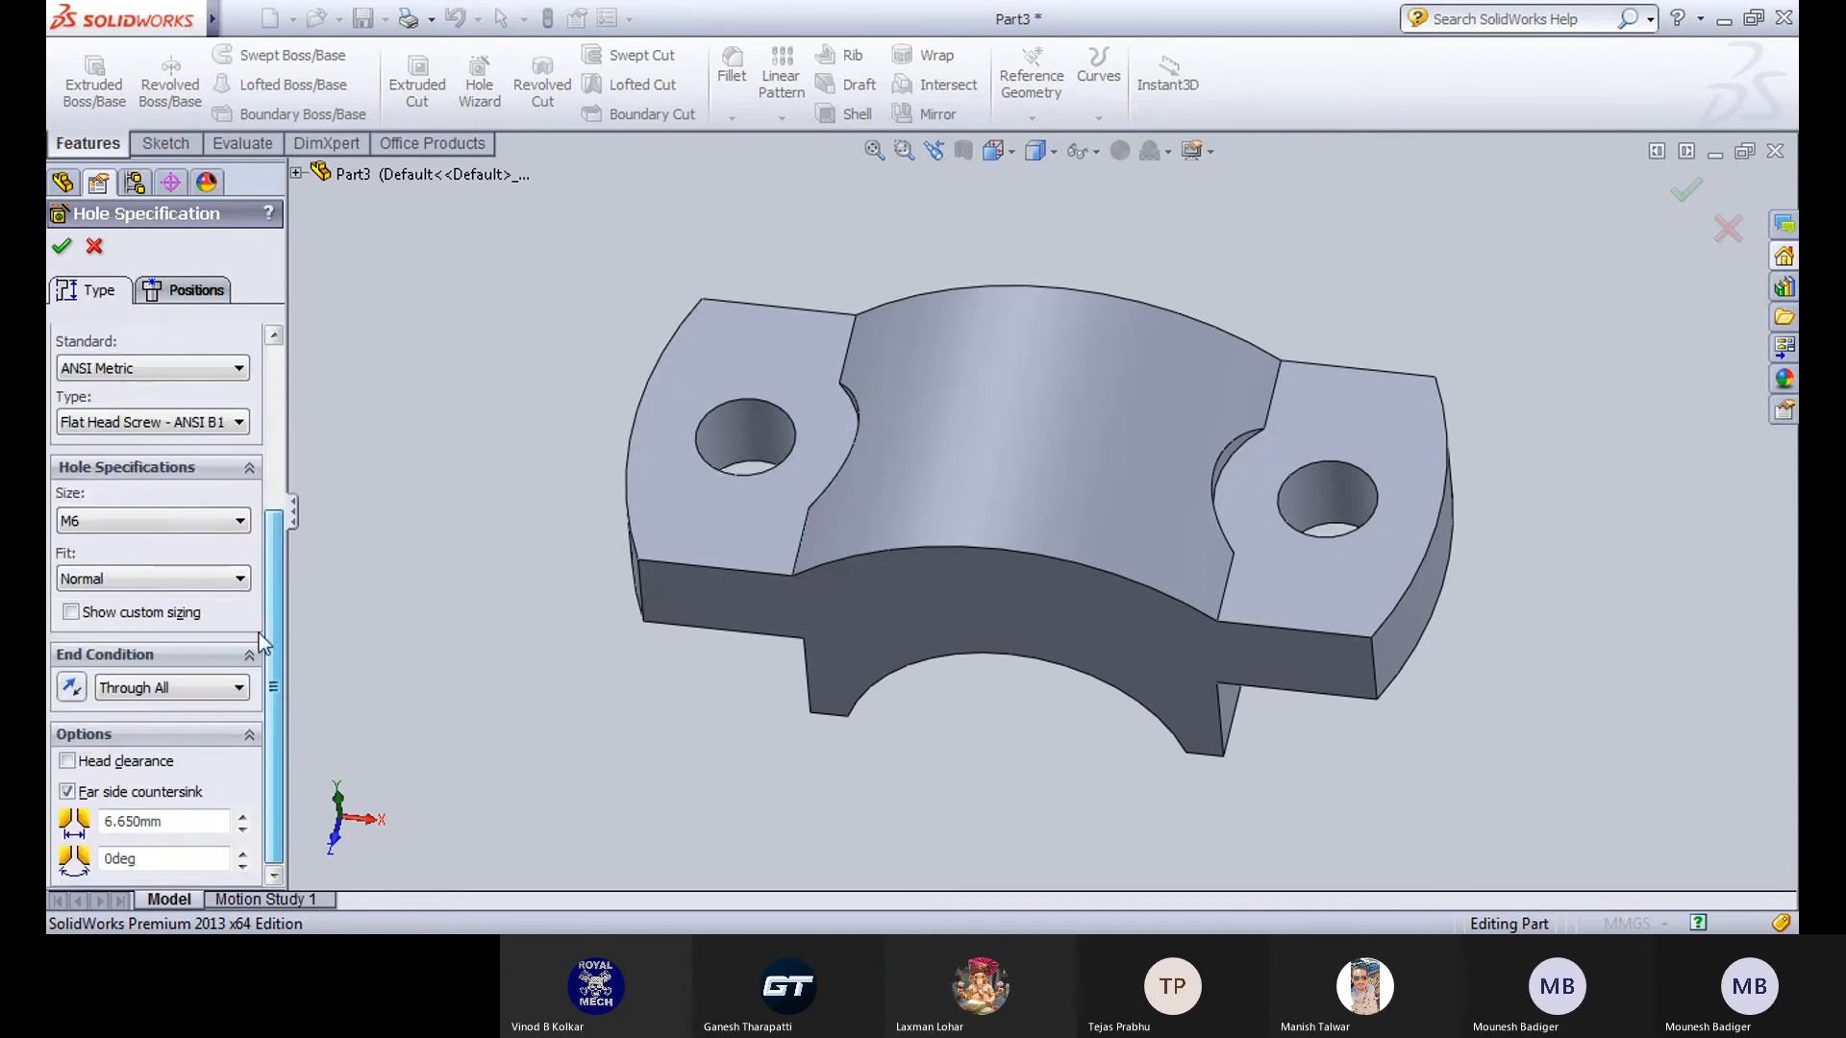
# Enable custom sizing for the countersink hole, with a 3 mm hole diameter and a 6 mm countersink diameter.
pyautogui.click(106, 613)
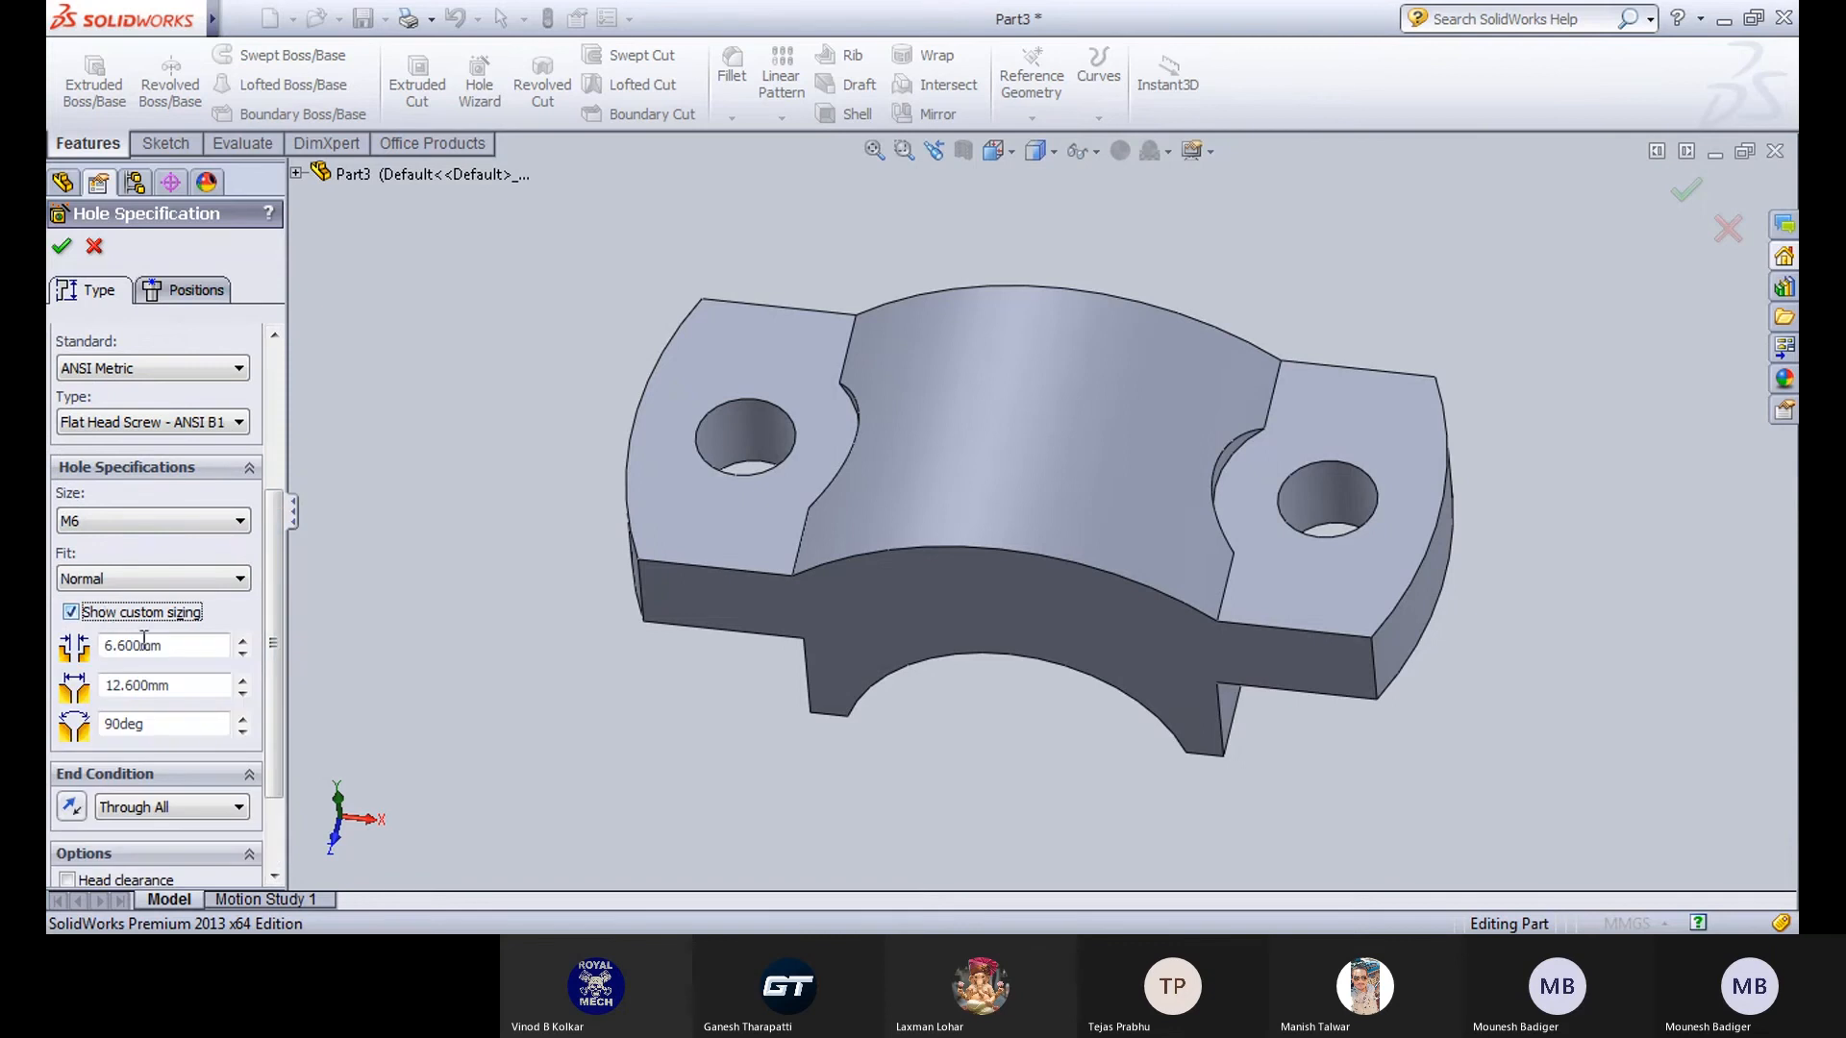
pyautogui.moveTo(197, 646); pyautogui.dragTo(63, 652)
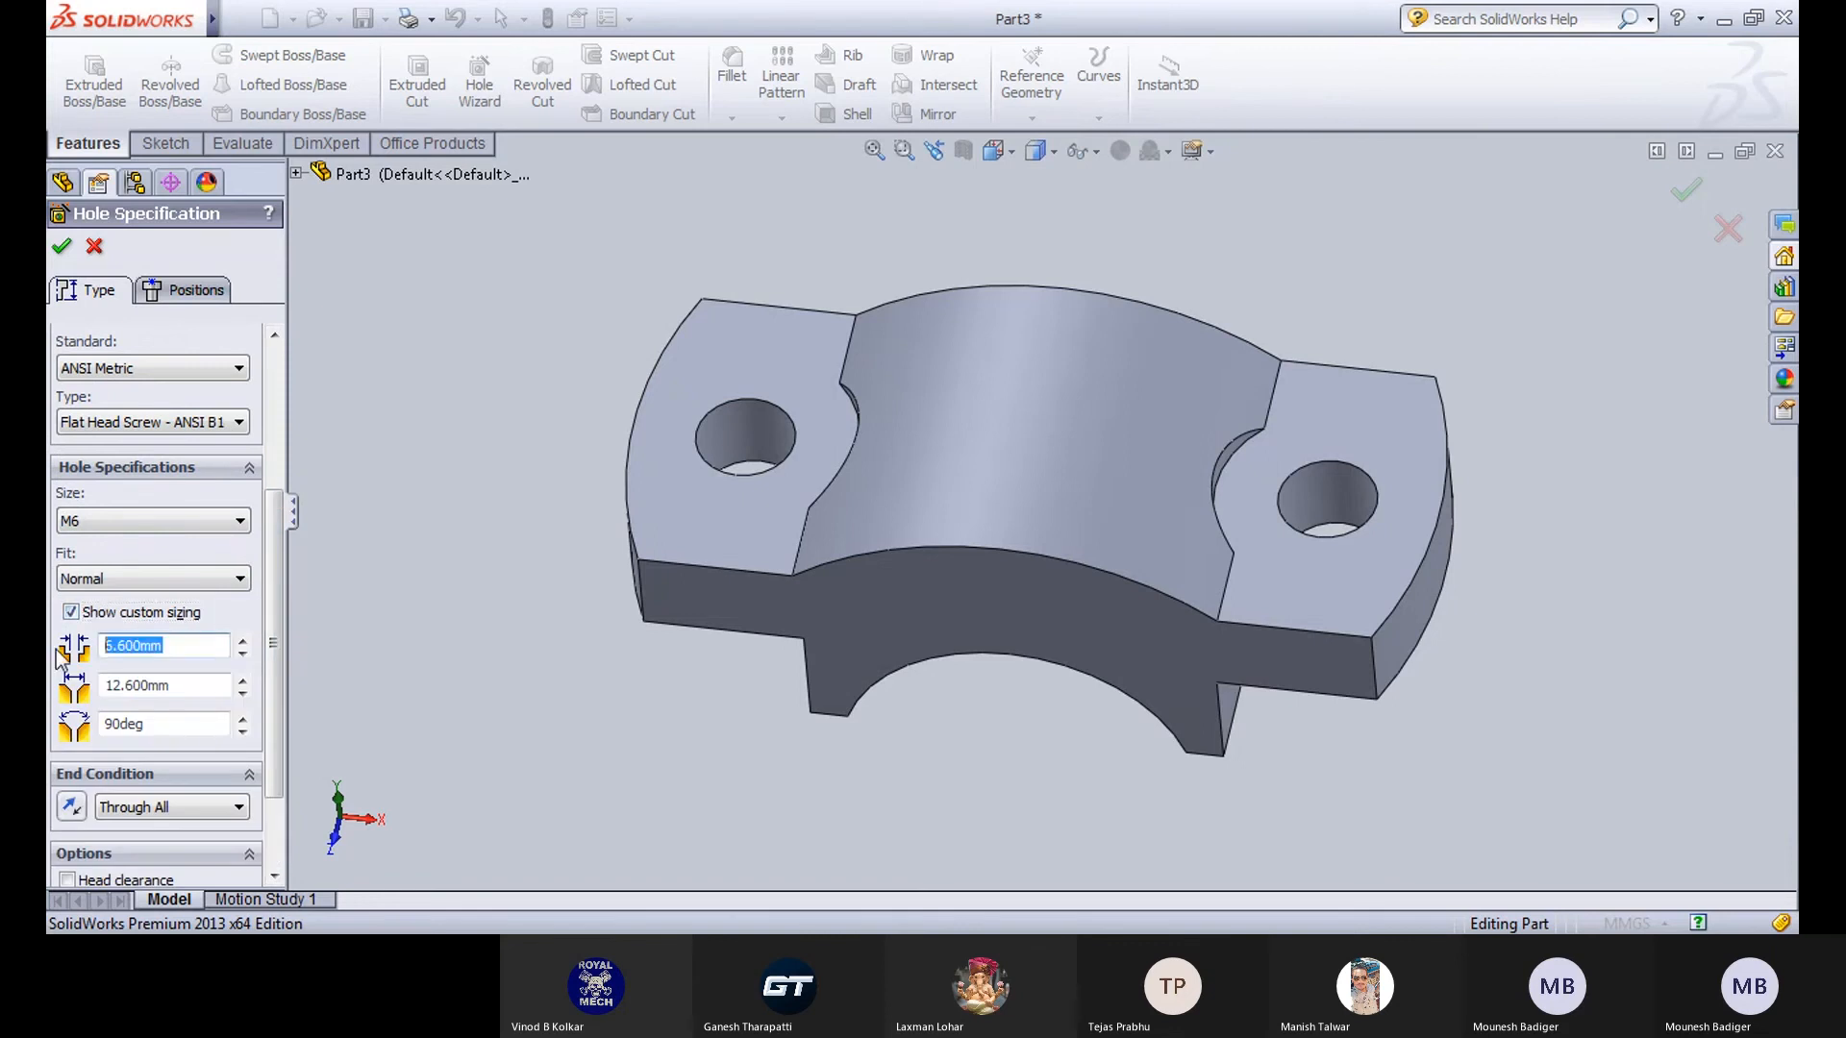
pyautogui.write('3')
pyautogui.press('Tab')
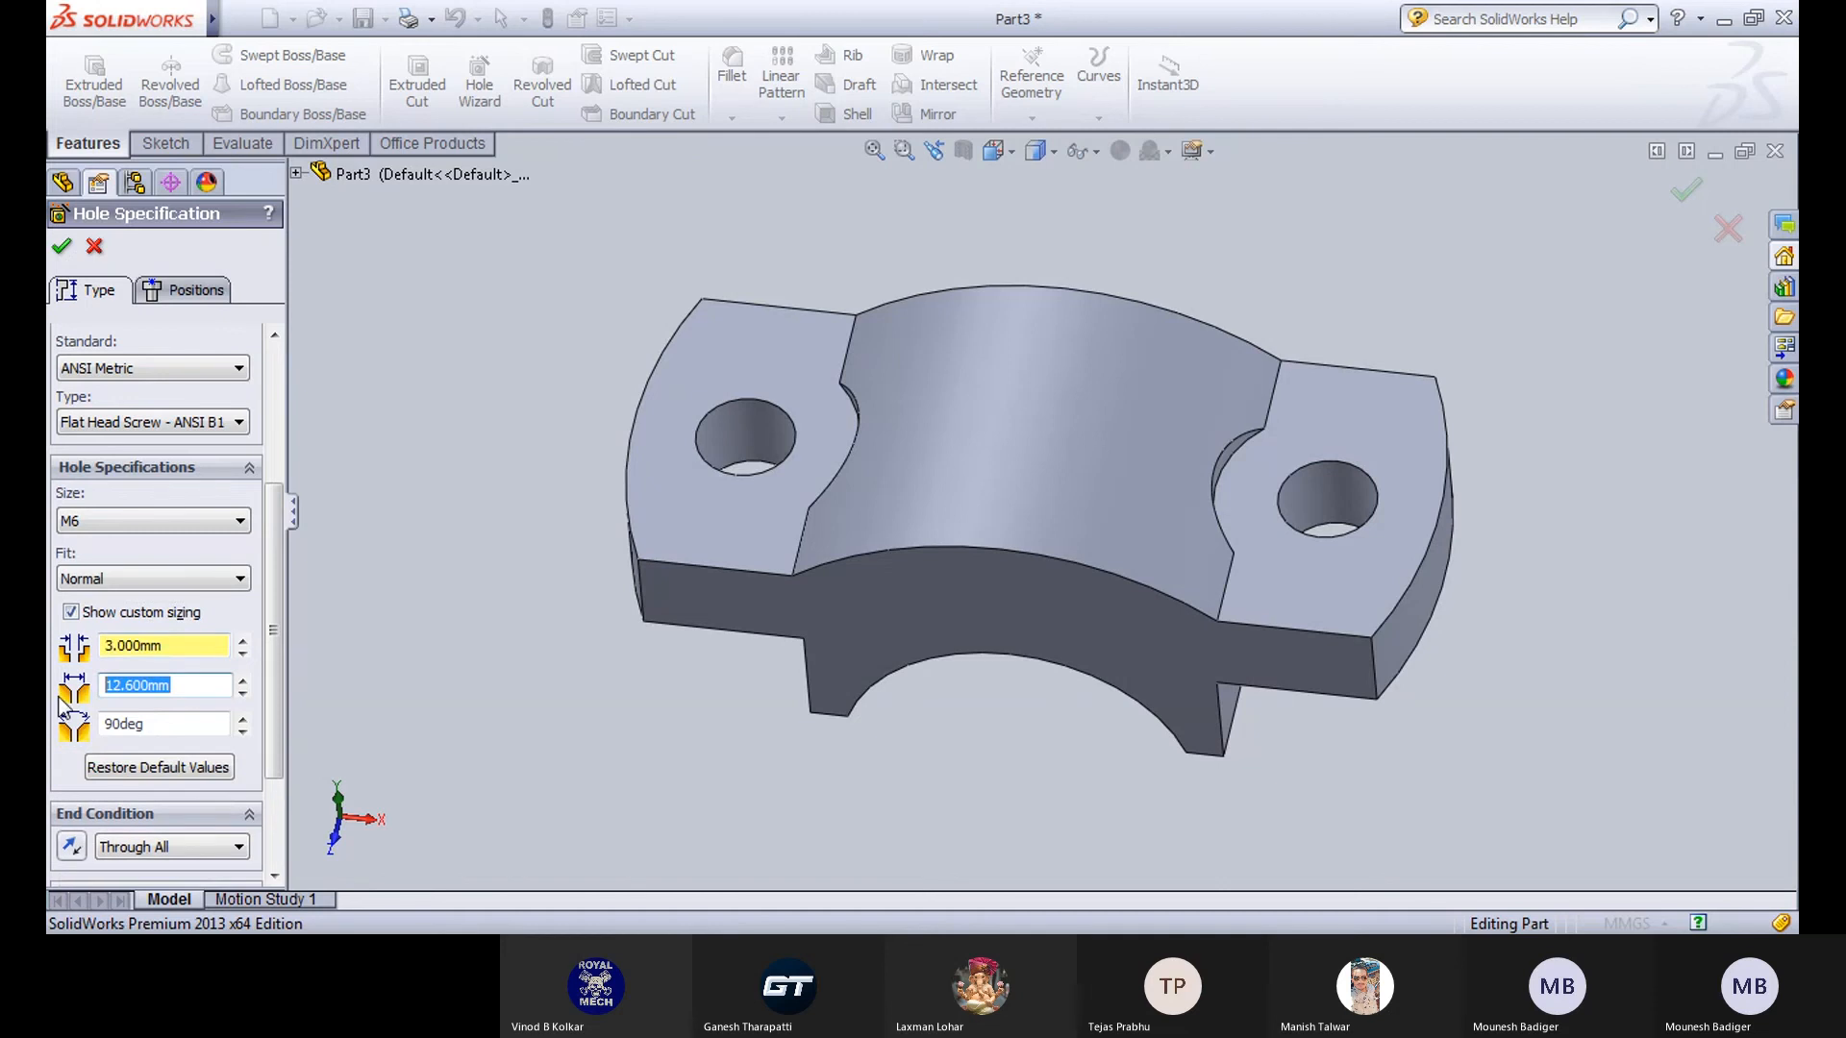
pyautogui.write('5')
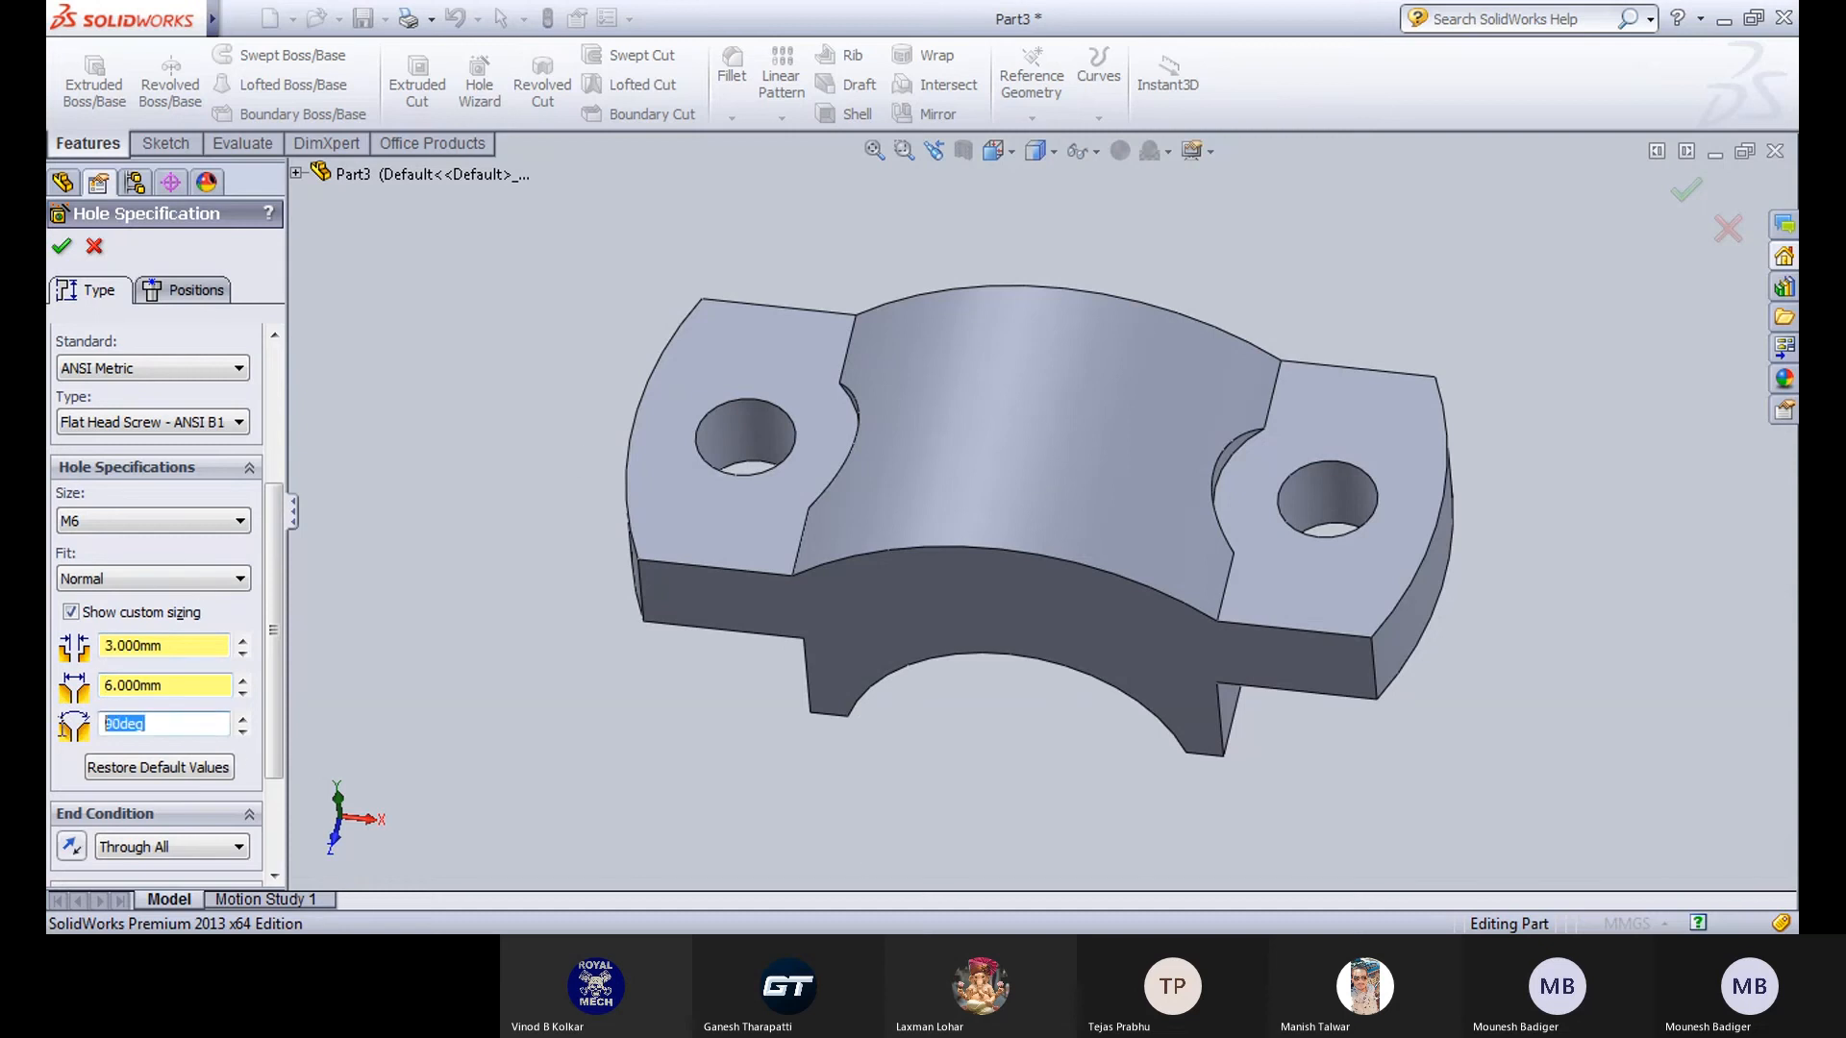
pyautogui.moveTo(267, 585); pyautogui.dragTo(271, 688)
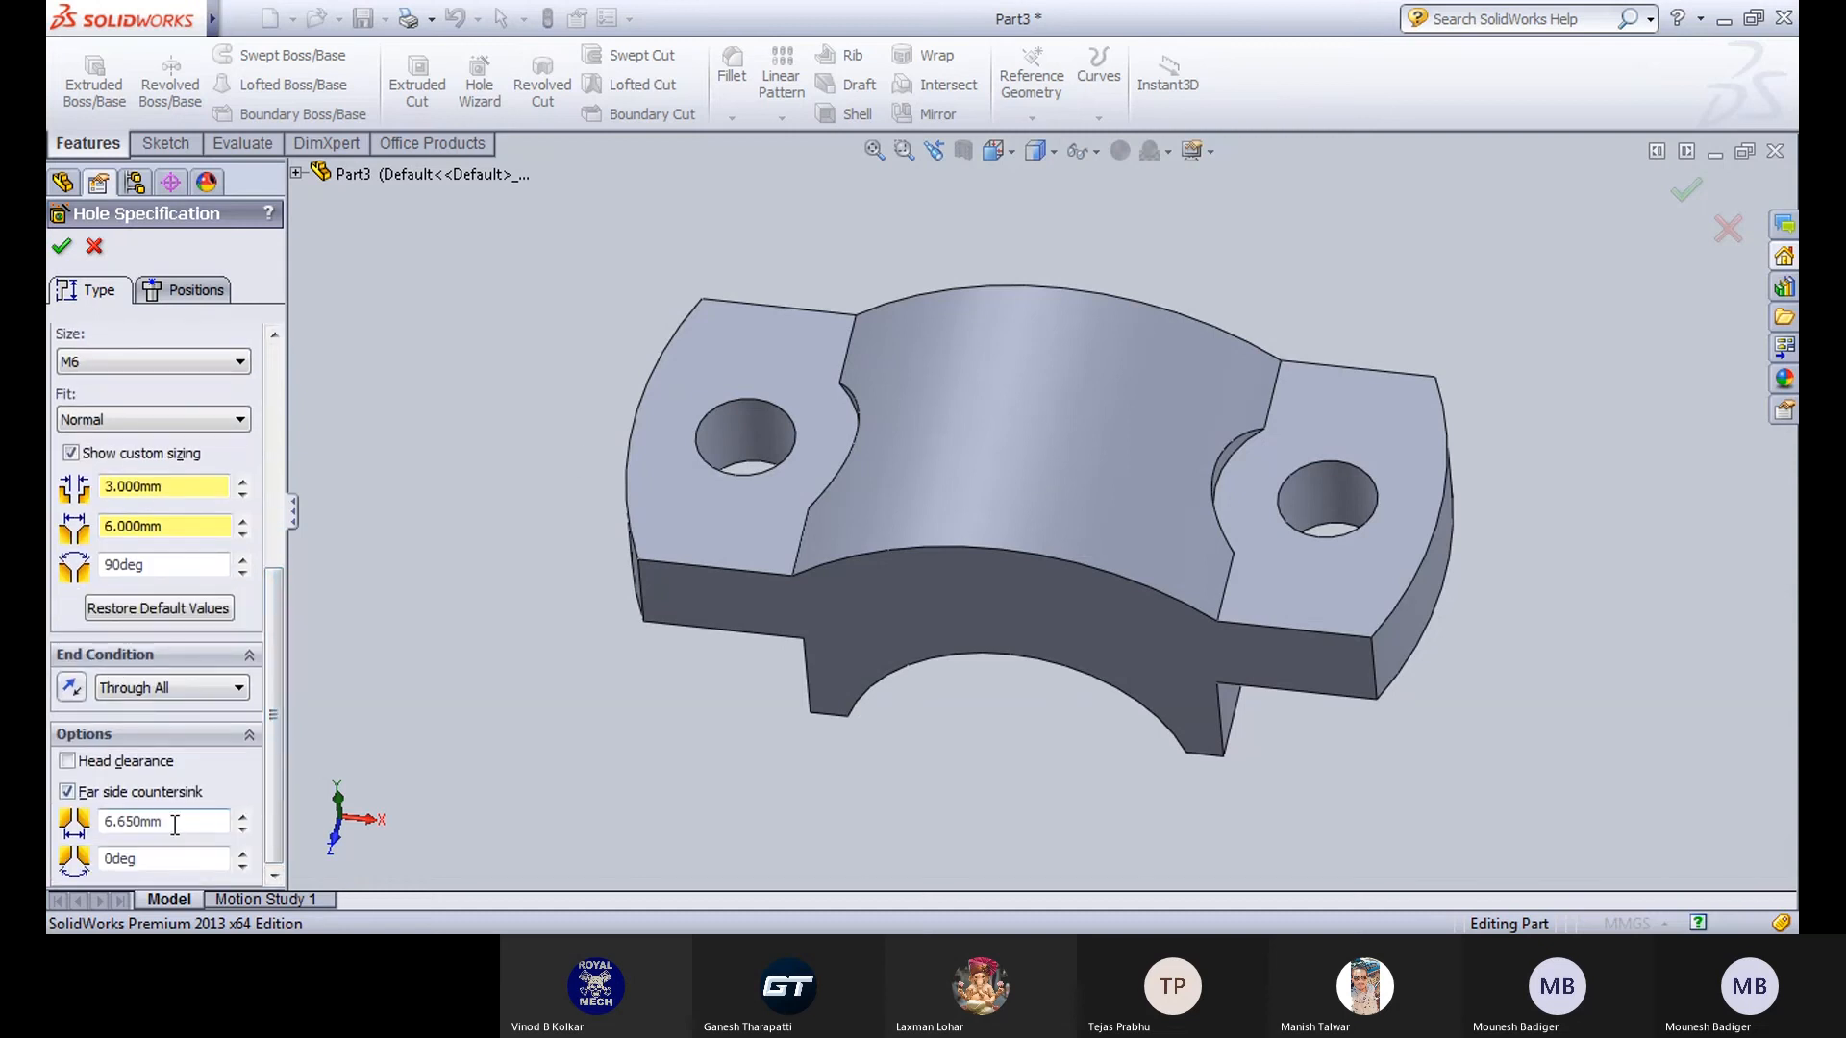
# Place the countersink hole's centre point on the curved crown face, near the middle of the cap.
pyautogui.click(204, 298)
pyautogui.click(161, 506)
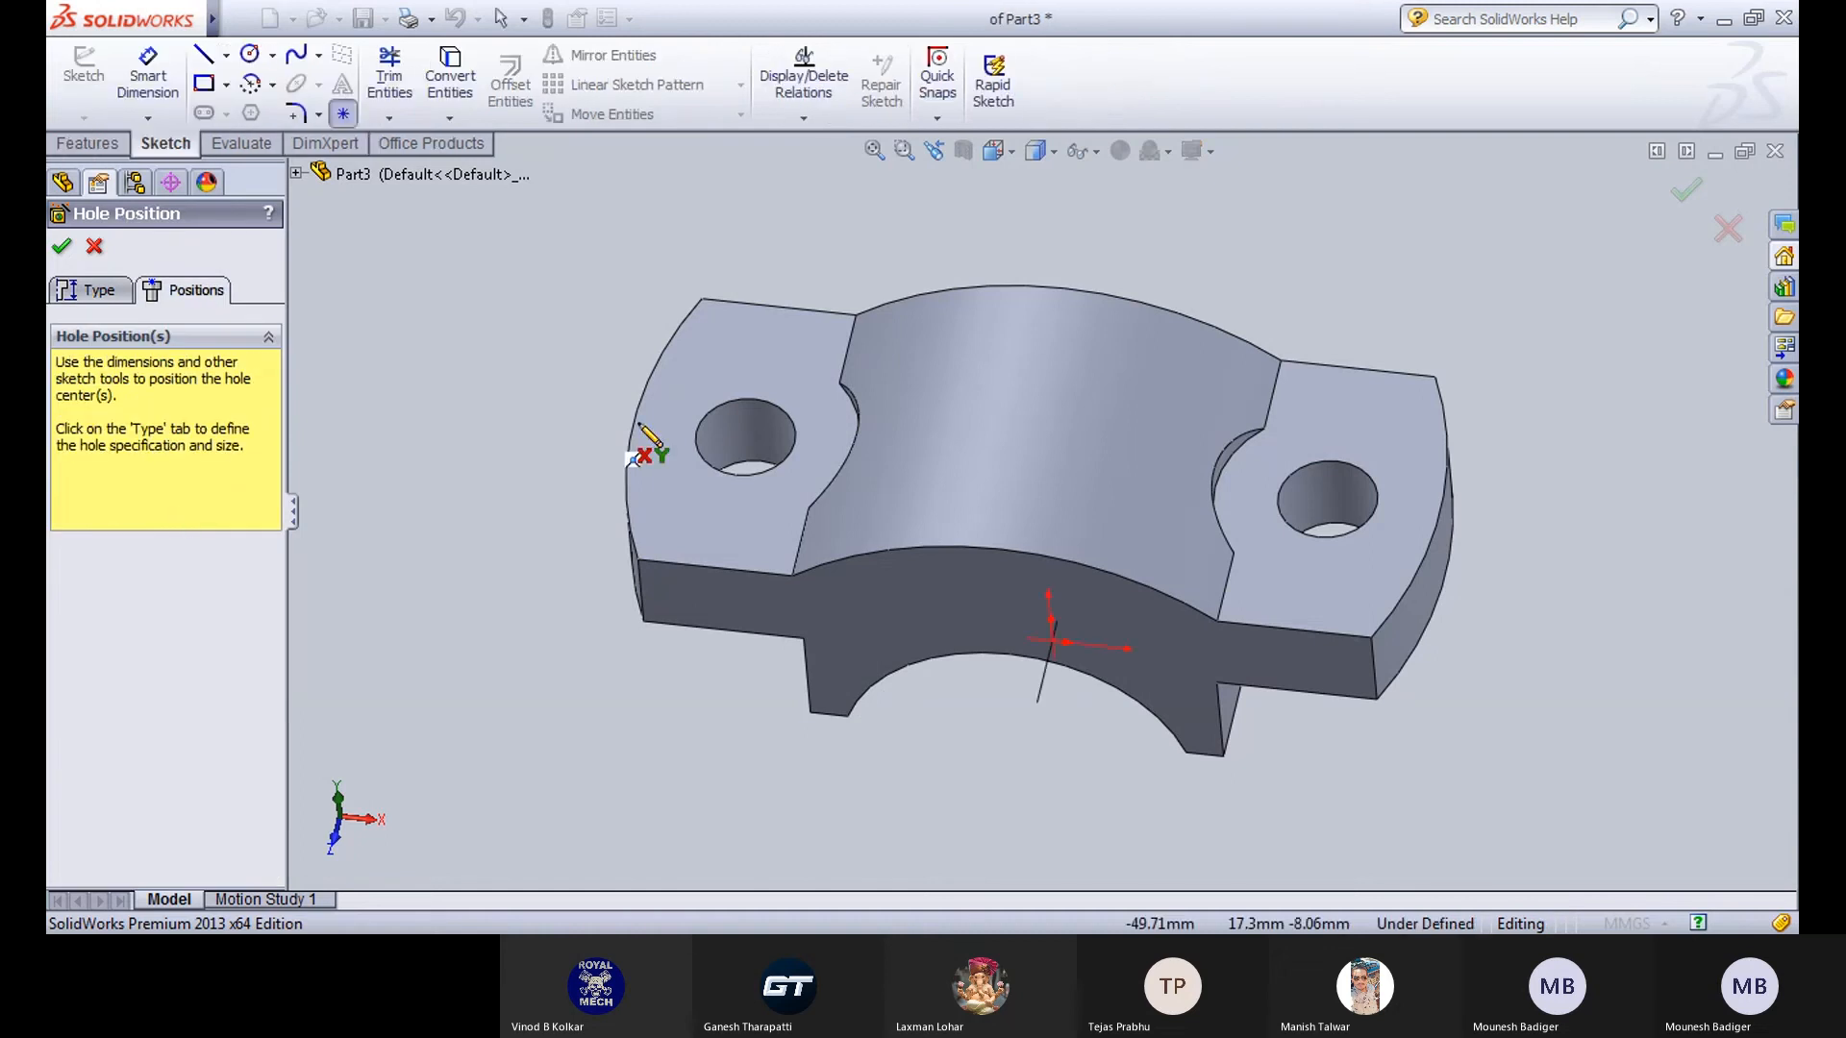
pyautogui.moveTo(1030, 434); pyautogui.dragTo(766, 256, button='middle')
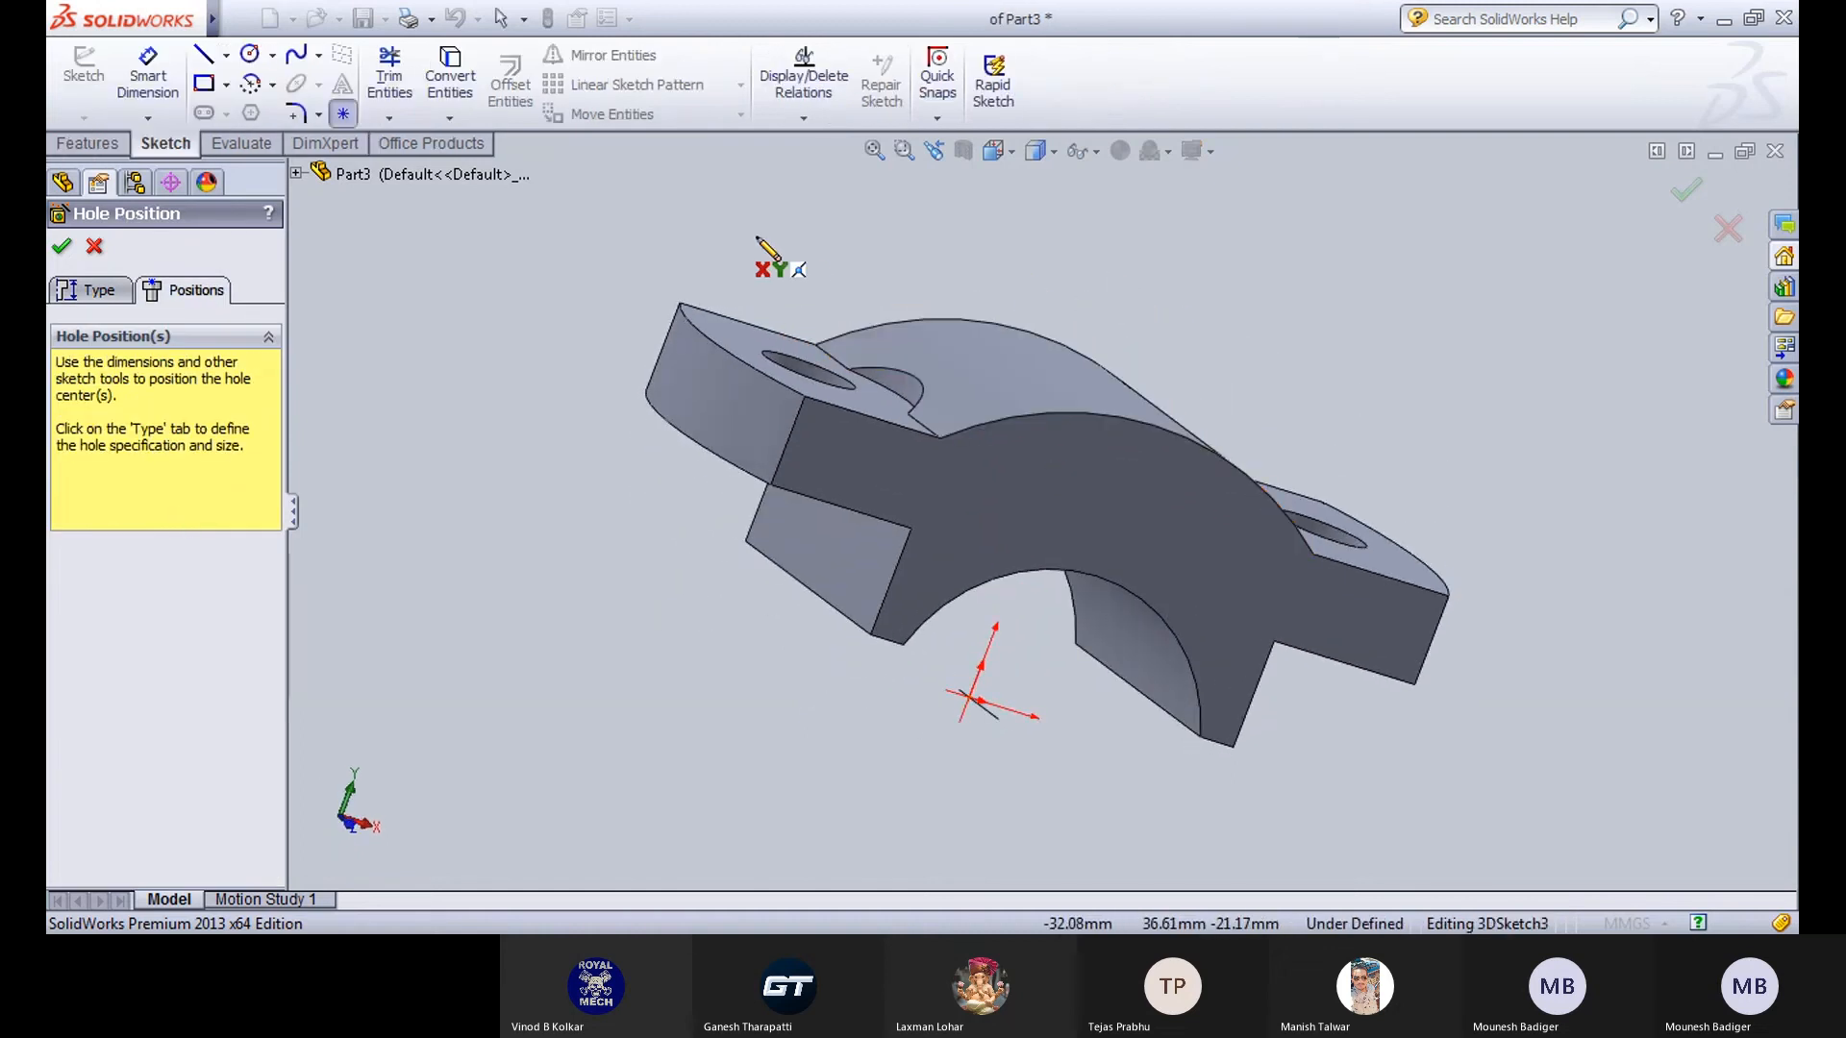
pyautogui.click(996, 151)
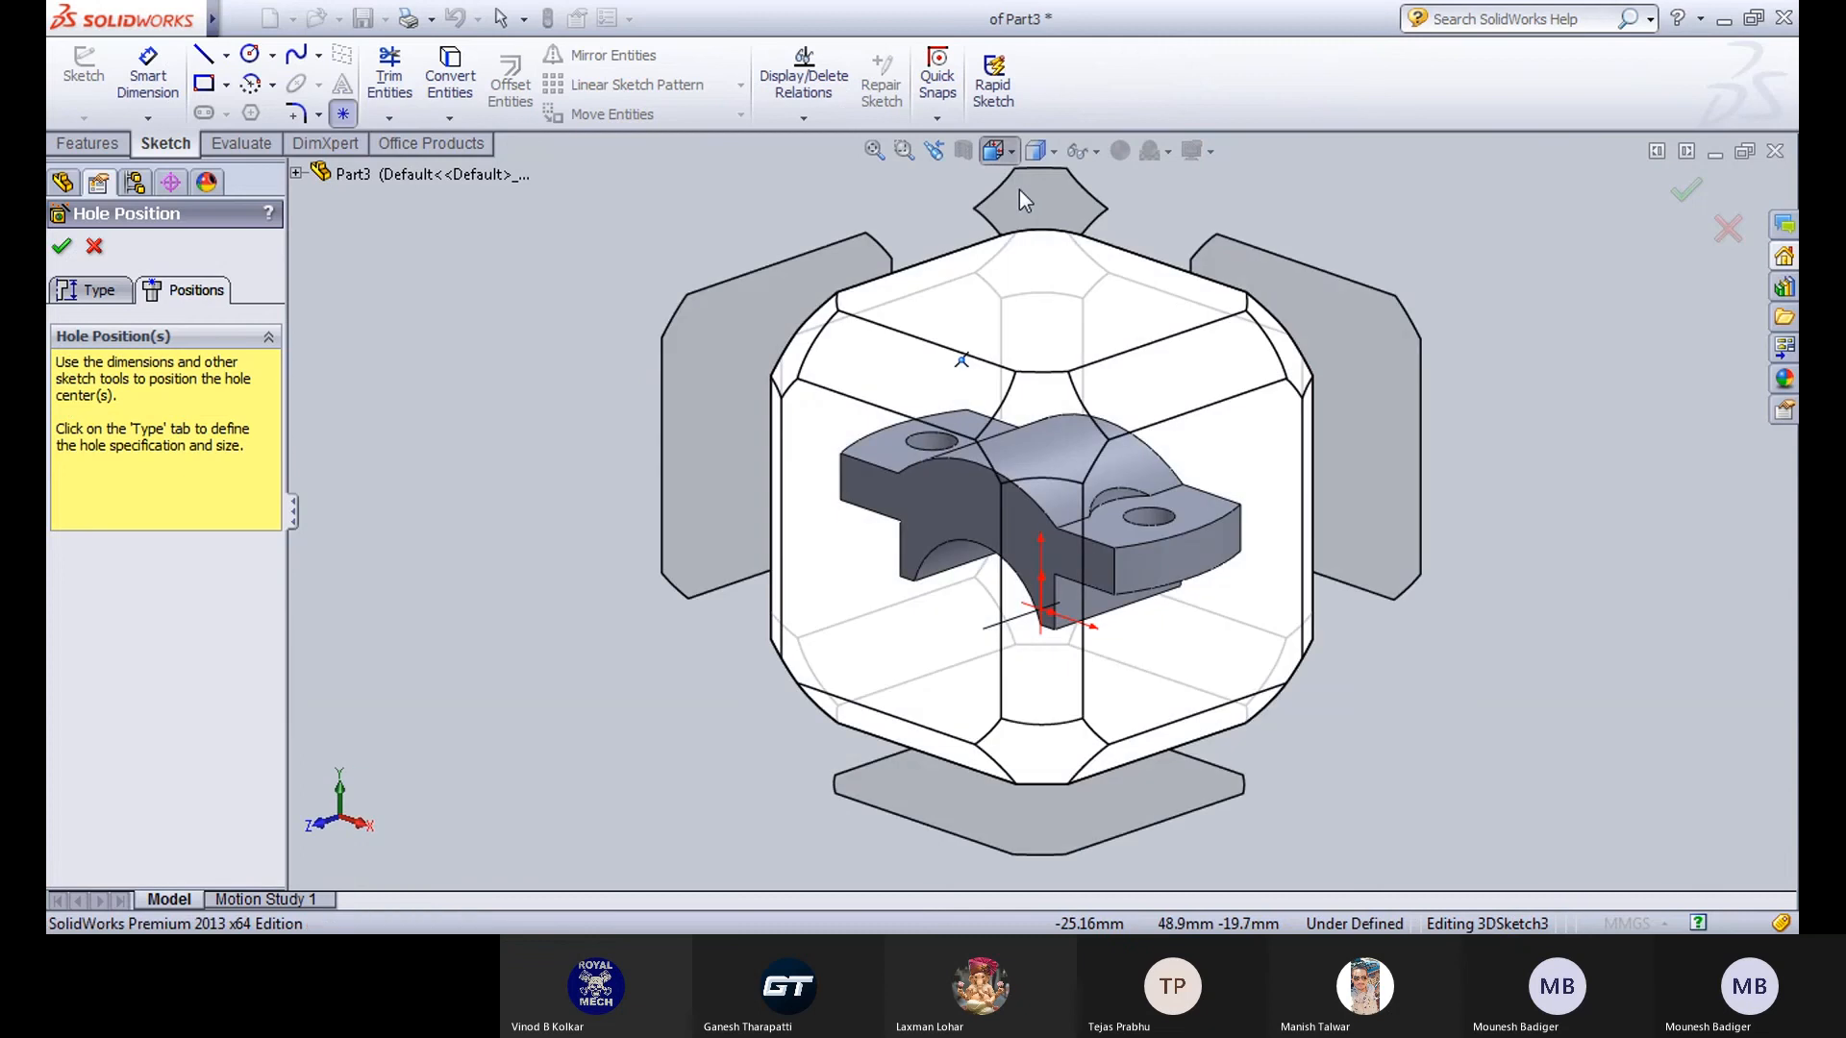
pyautogui.click(1130, 275)
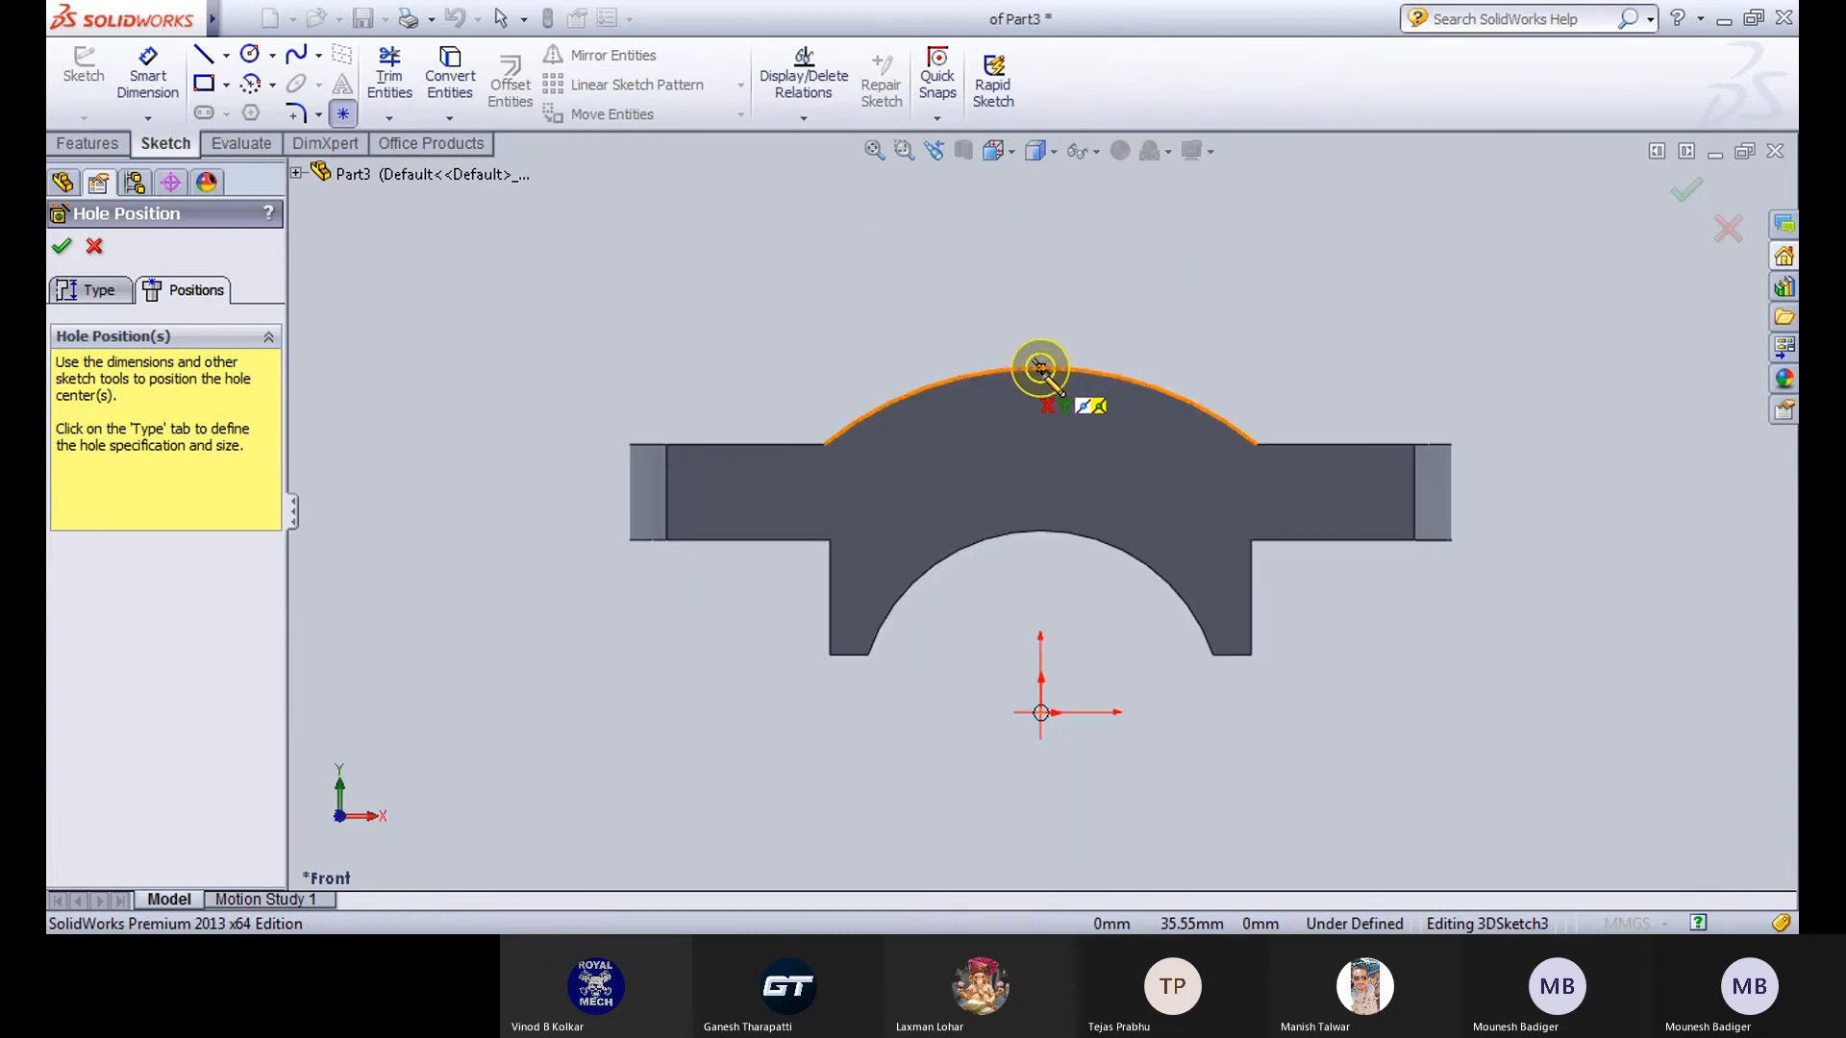
pyautogui.moveTo(1040, 367); pyautogui.dragTo(1052, 764, button='middle')
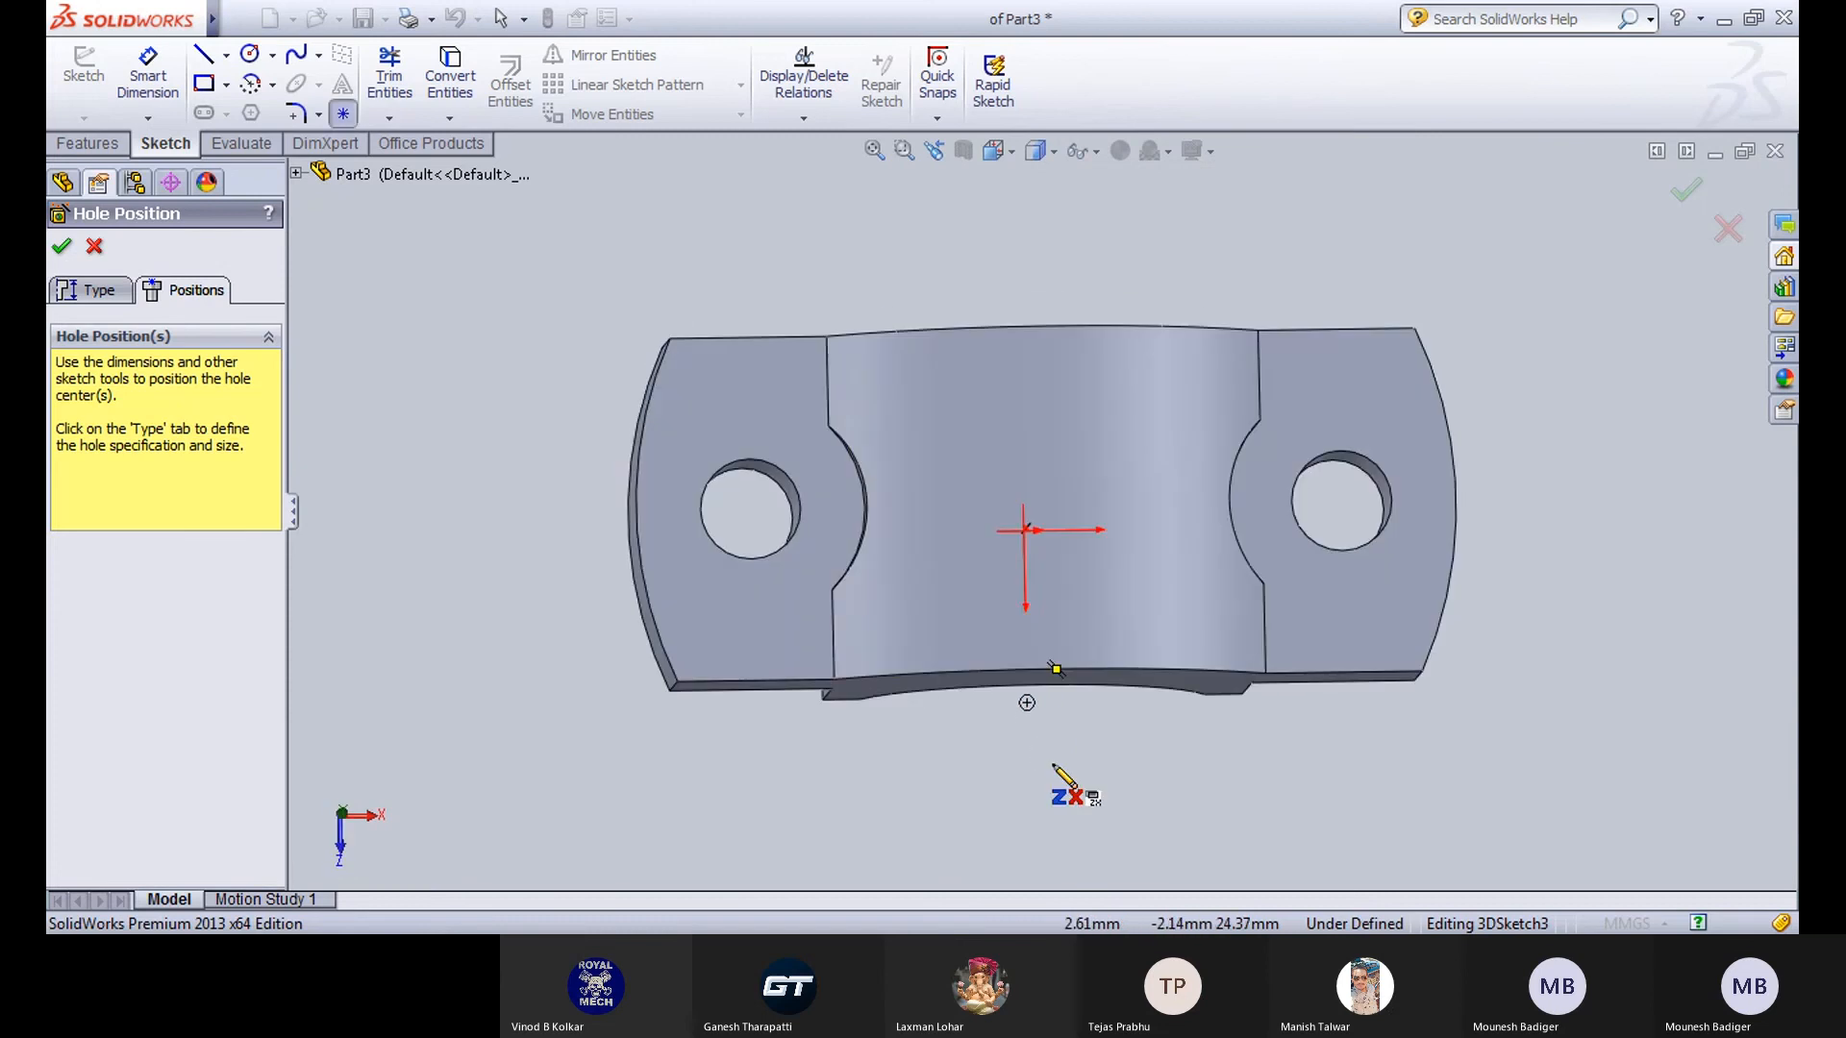
pyautogui.click(1005, 156)
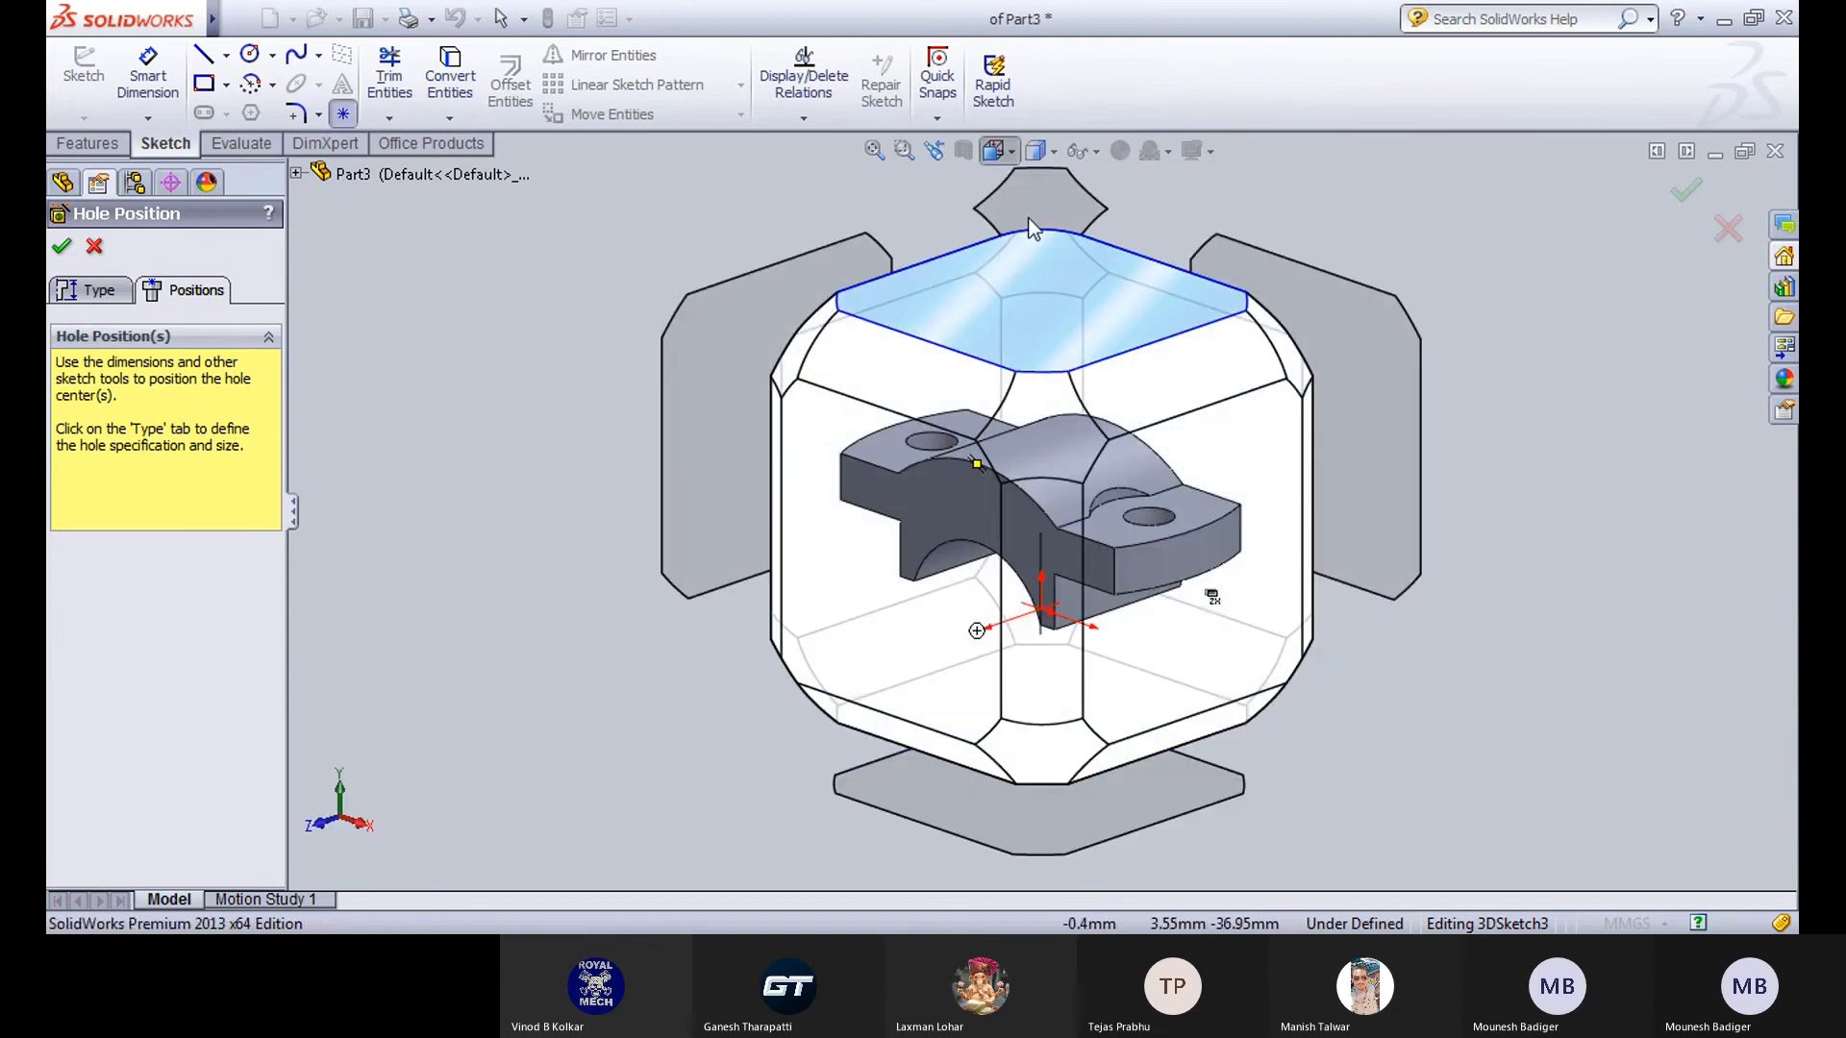
pyautogui.click(1031, 228)
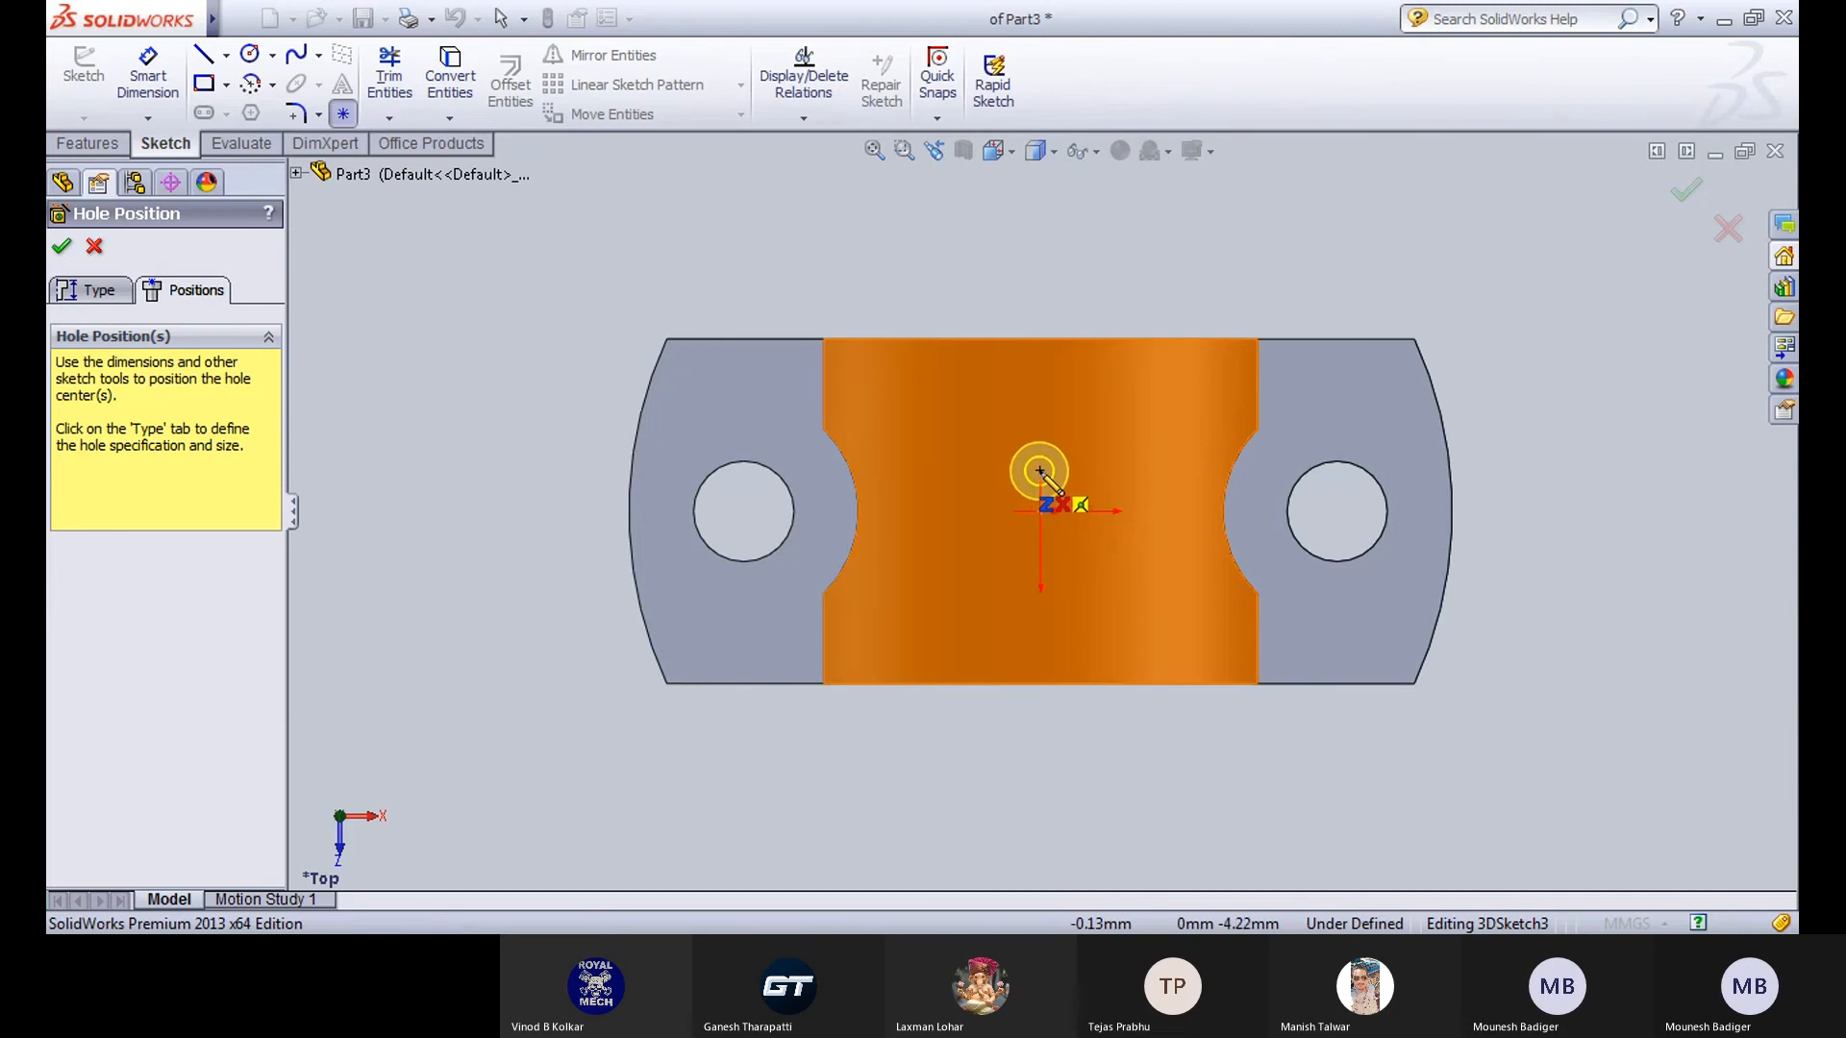
pyautogui.click(1040, 470)
# Dimension the hole's centre point 22 mm from the outer side face of the cap's lower leg.
pyautogui.click(162, 93)
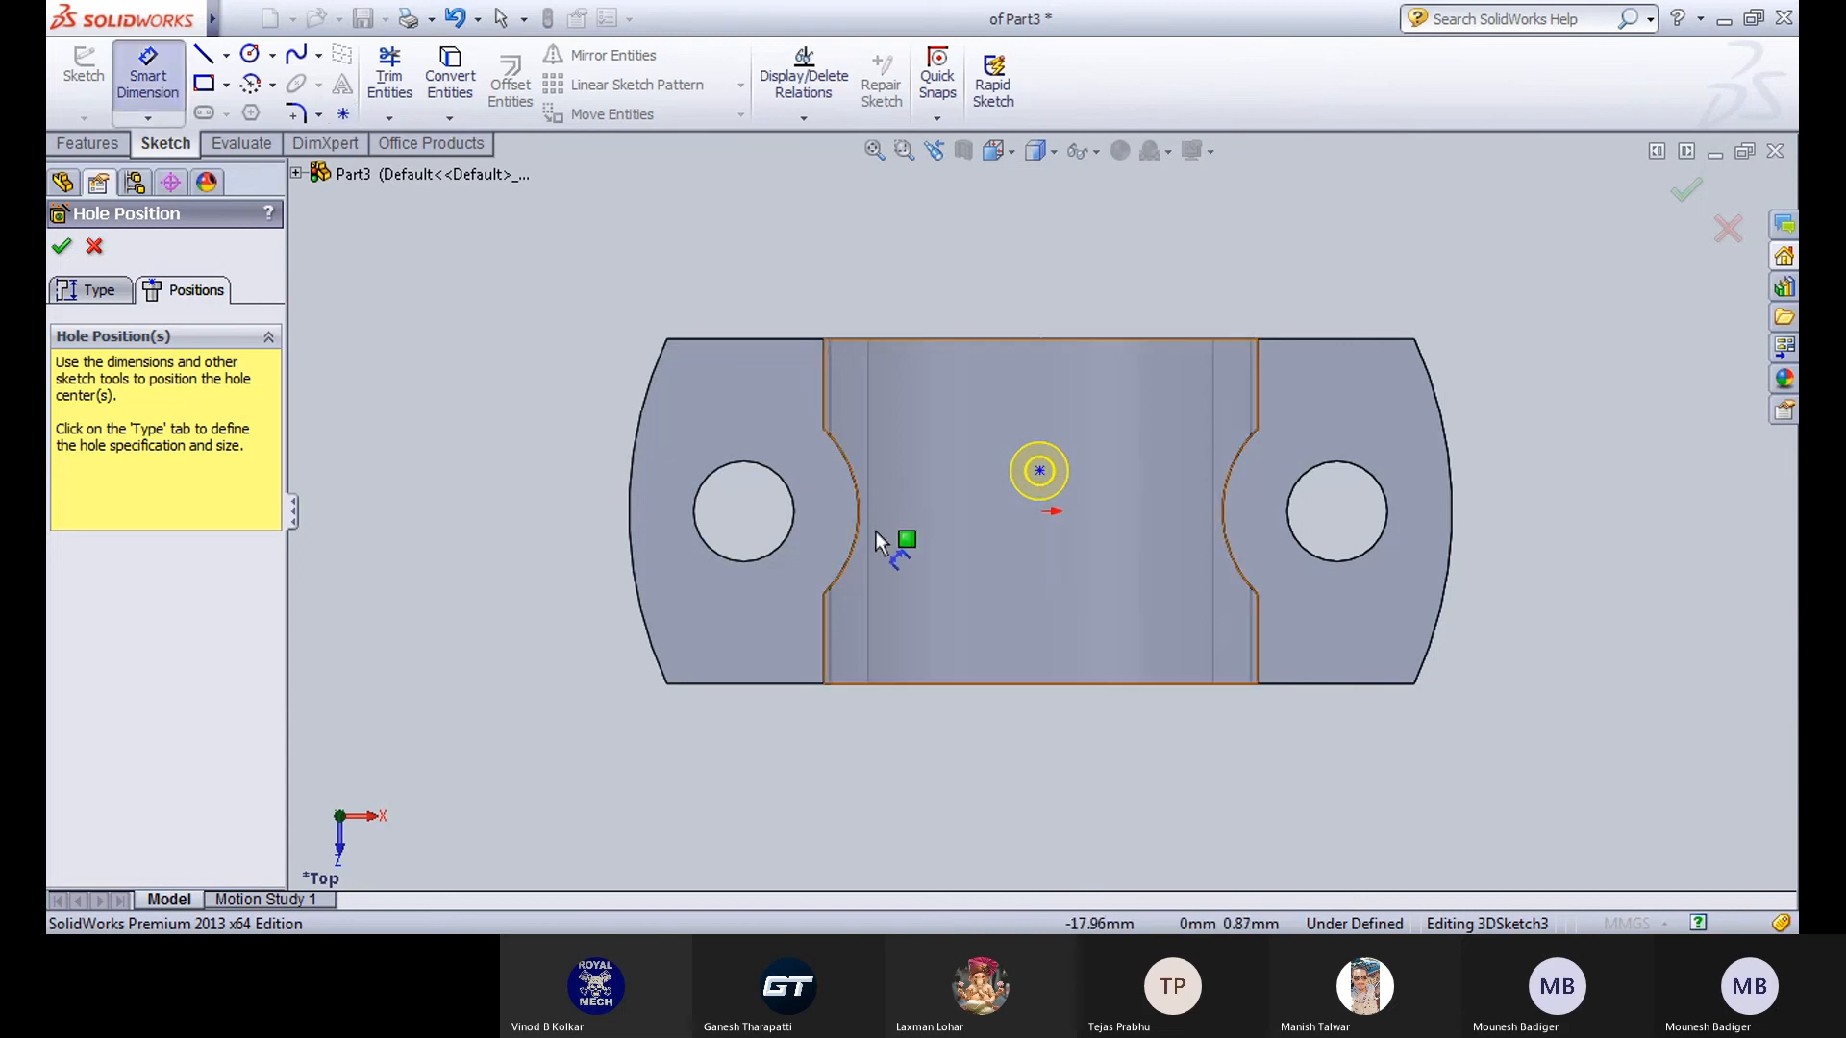
pyautogui.moveTo(845, 762); pyautogui.dragTo(882, 544, button='middle')
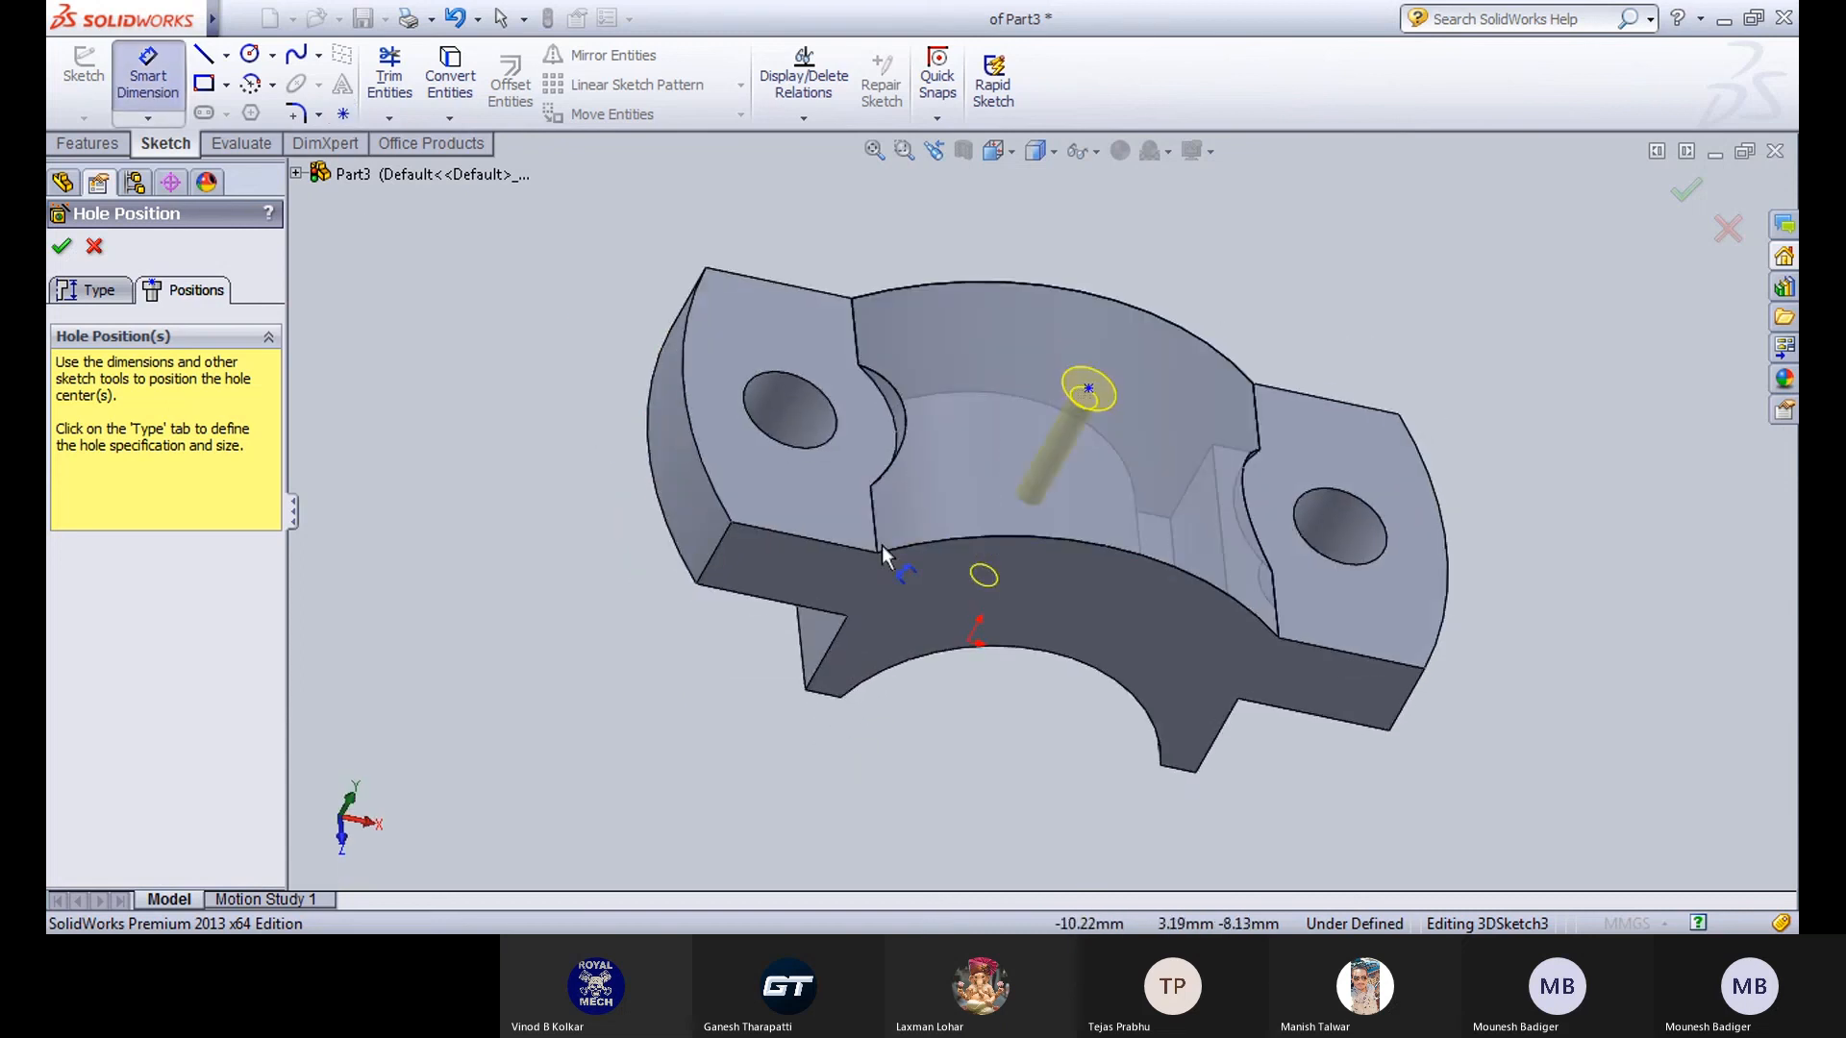
pyautogui.click(812, 656)
pyautogui.click(1088, 386)
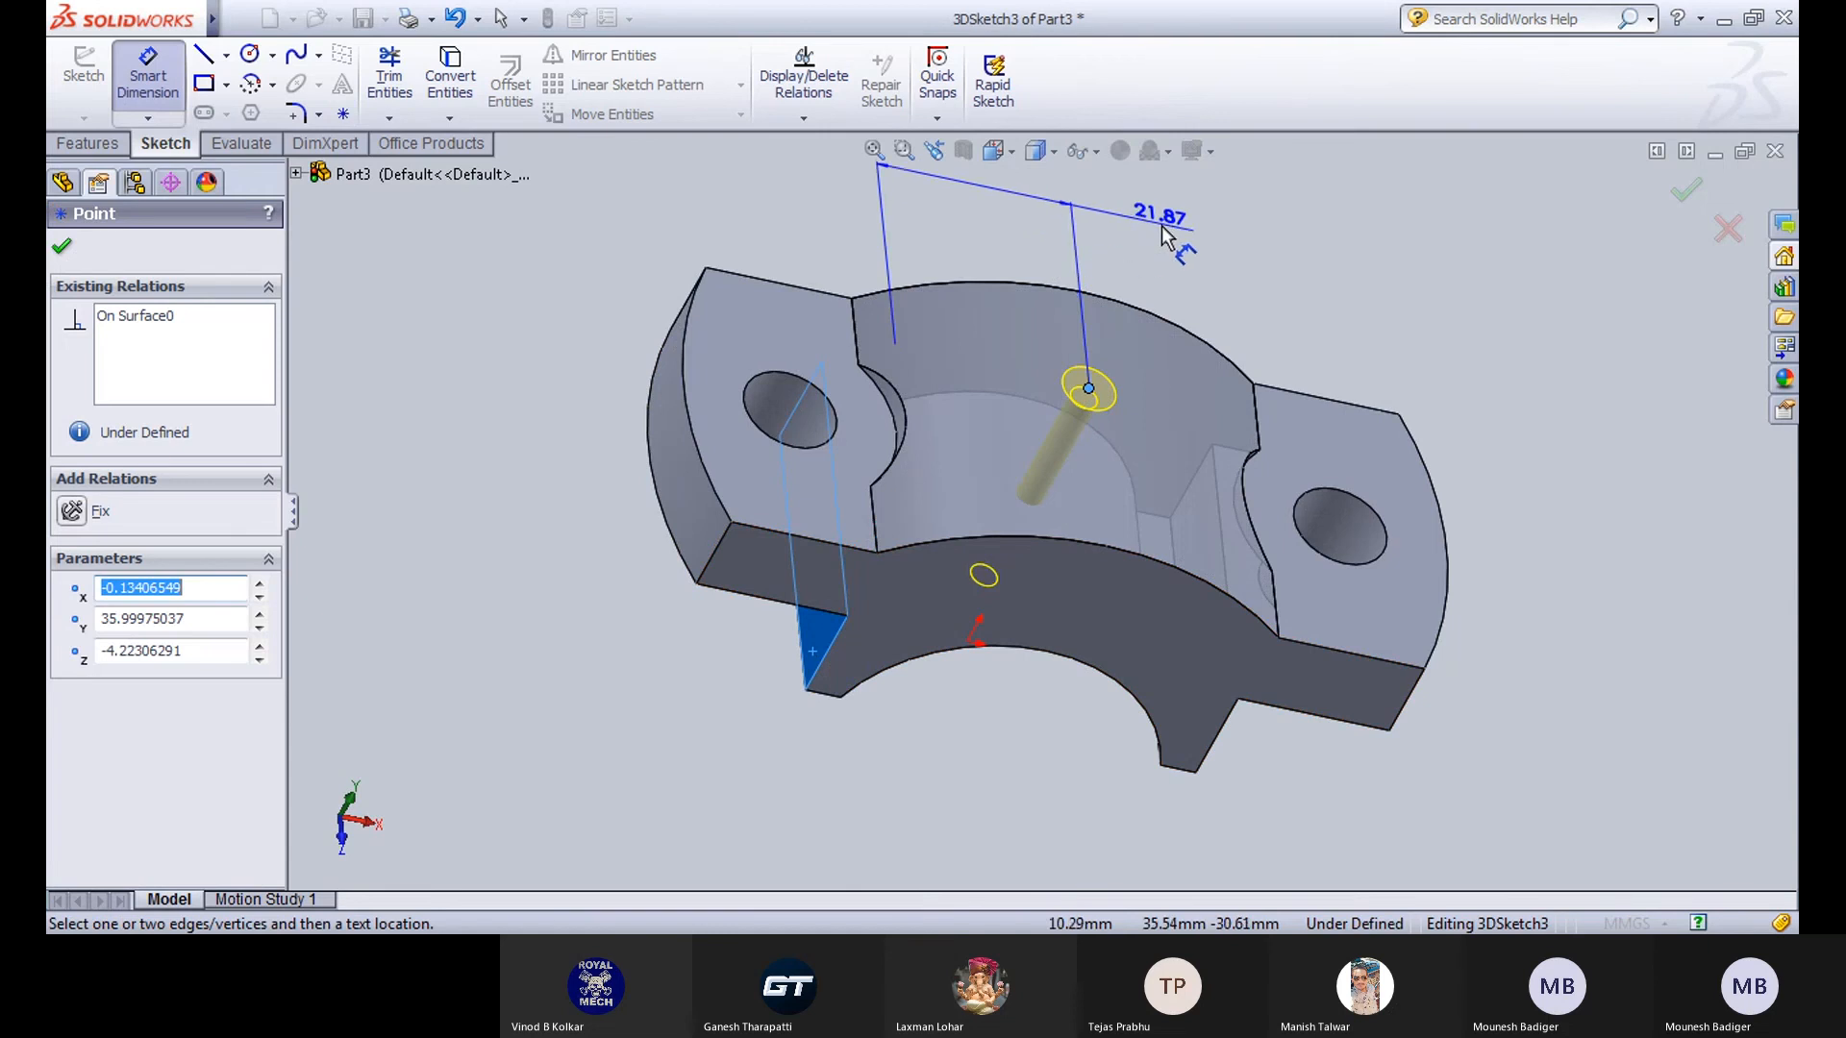
pyautogui.click(1030, 244)
pyautogui.write('22')
pyautogui.press('Return')
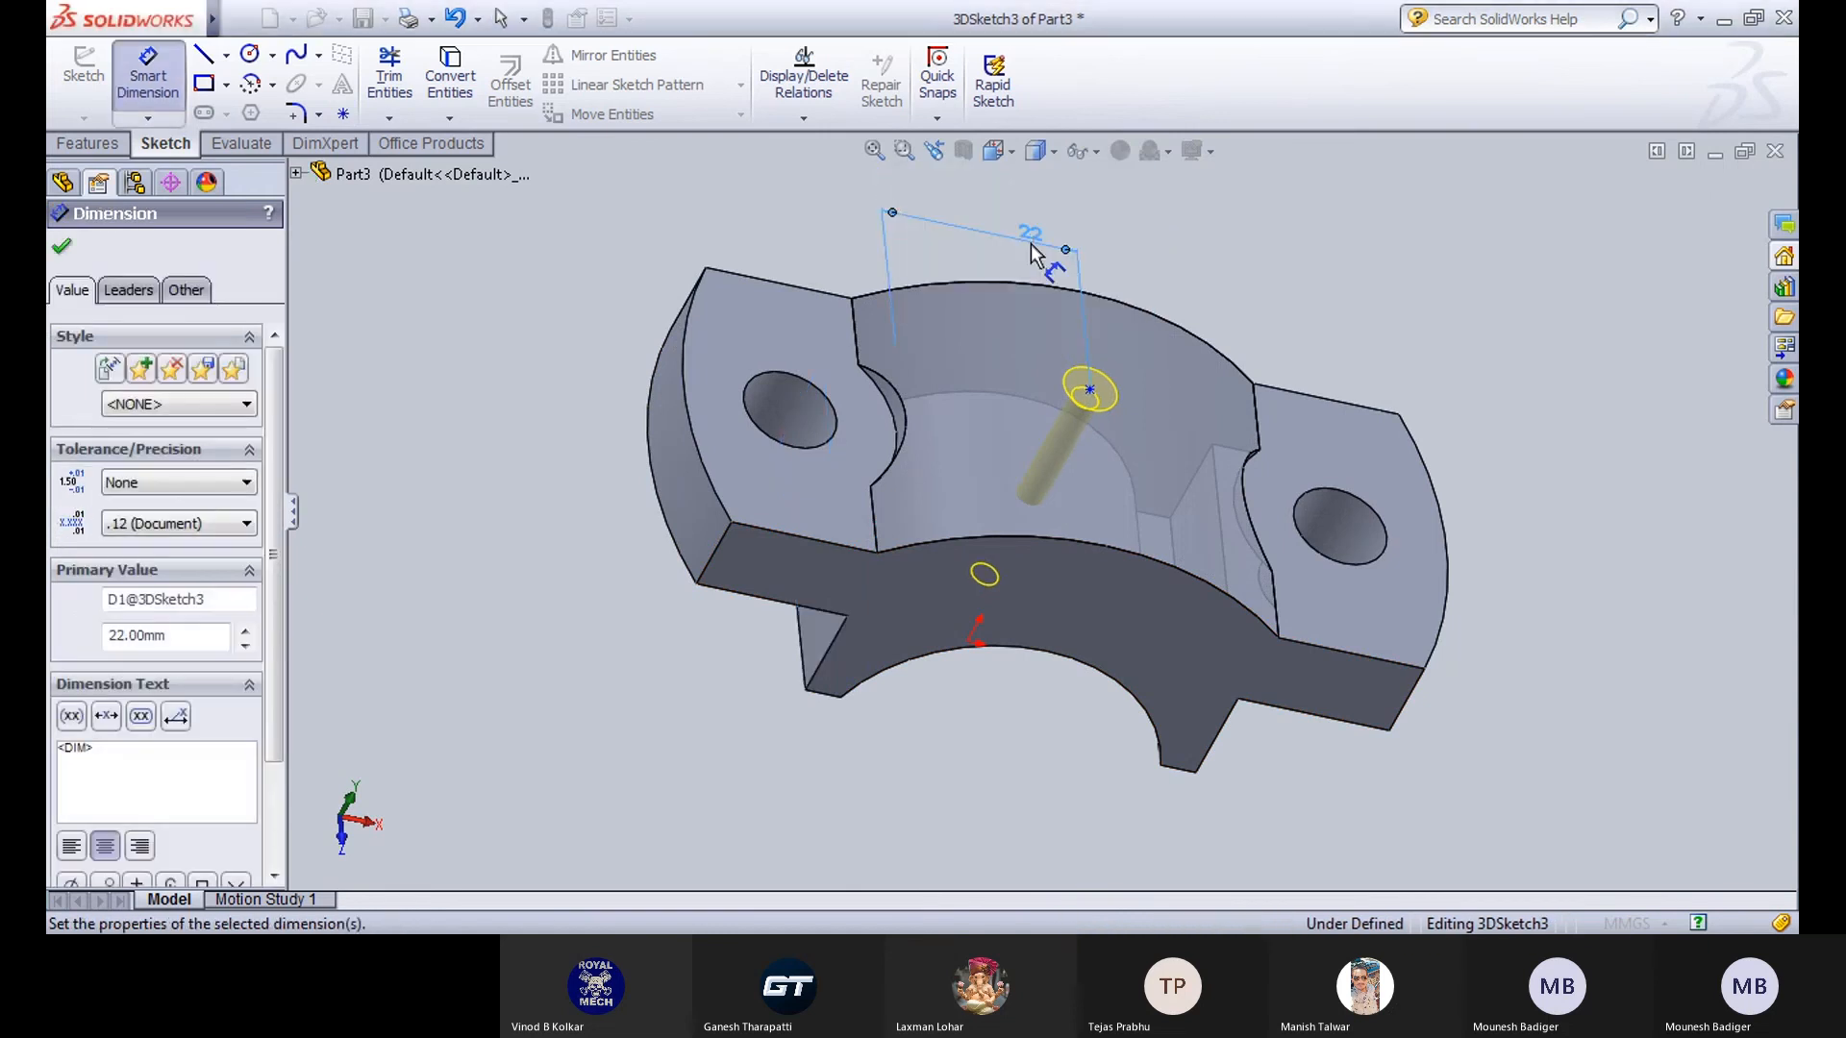
# Dimension the hole's centre point 18 mm from the cap's front face.
pyautogui.click(1104, 627)
pyautogui.click(1091, 390)
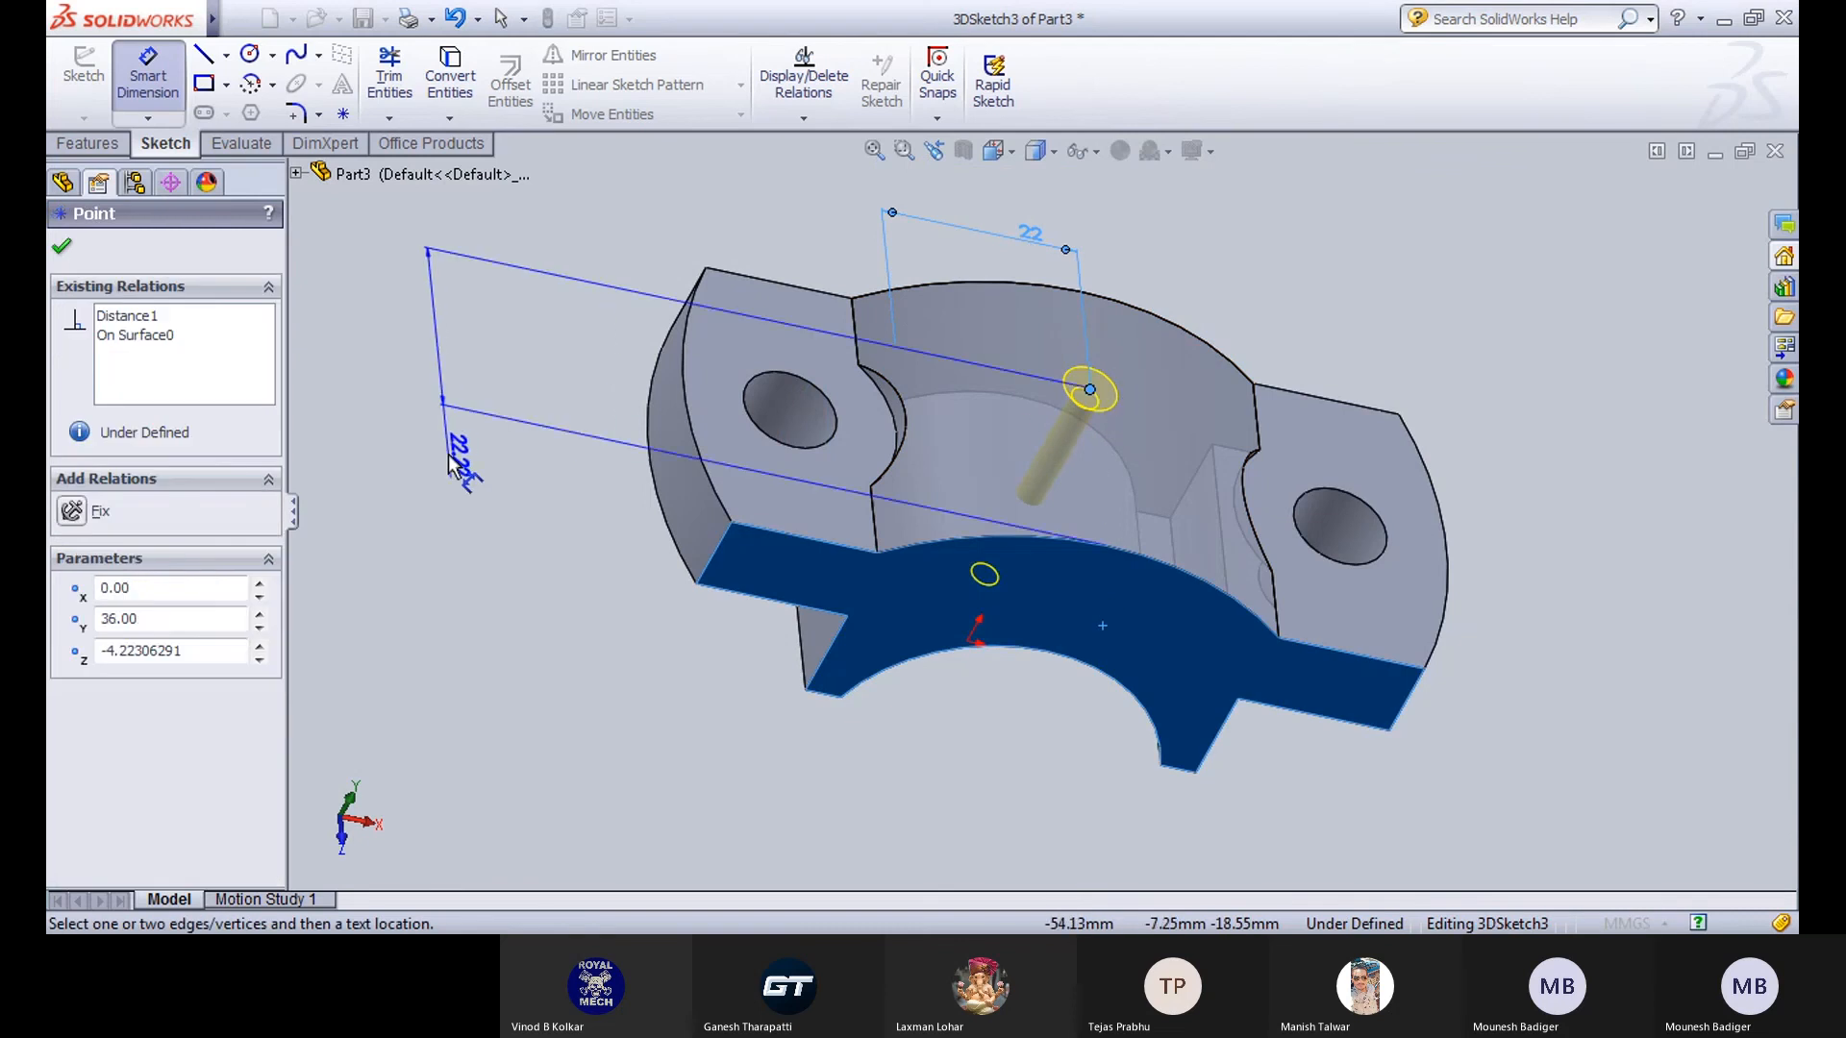
pyautogui.click(450, 461)
pyautogui.write('18')
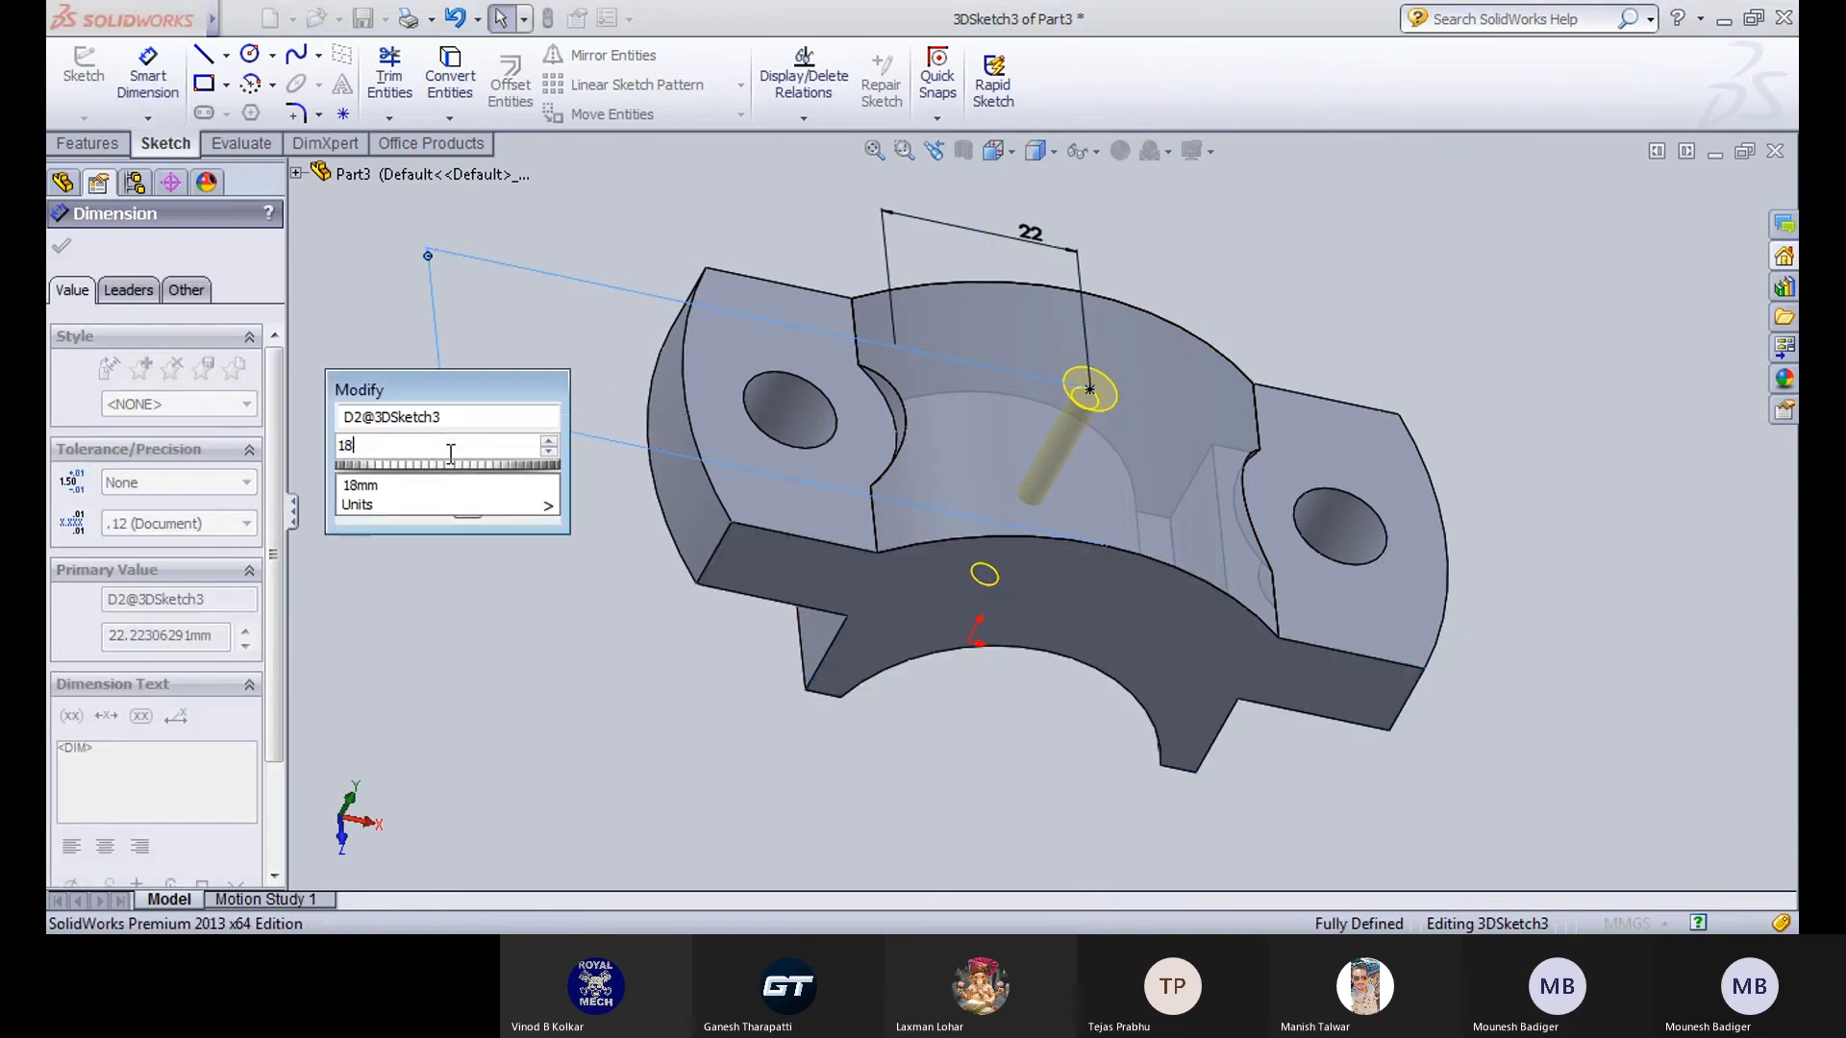
pyautogui.press('Return')
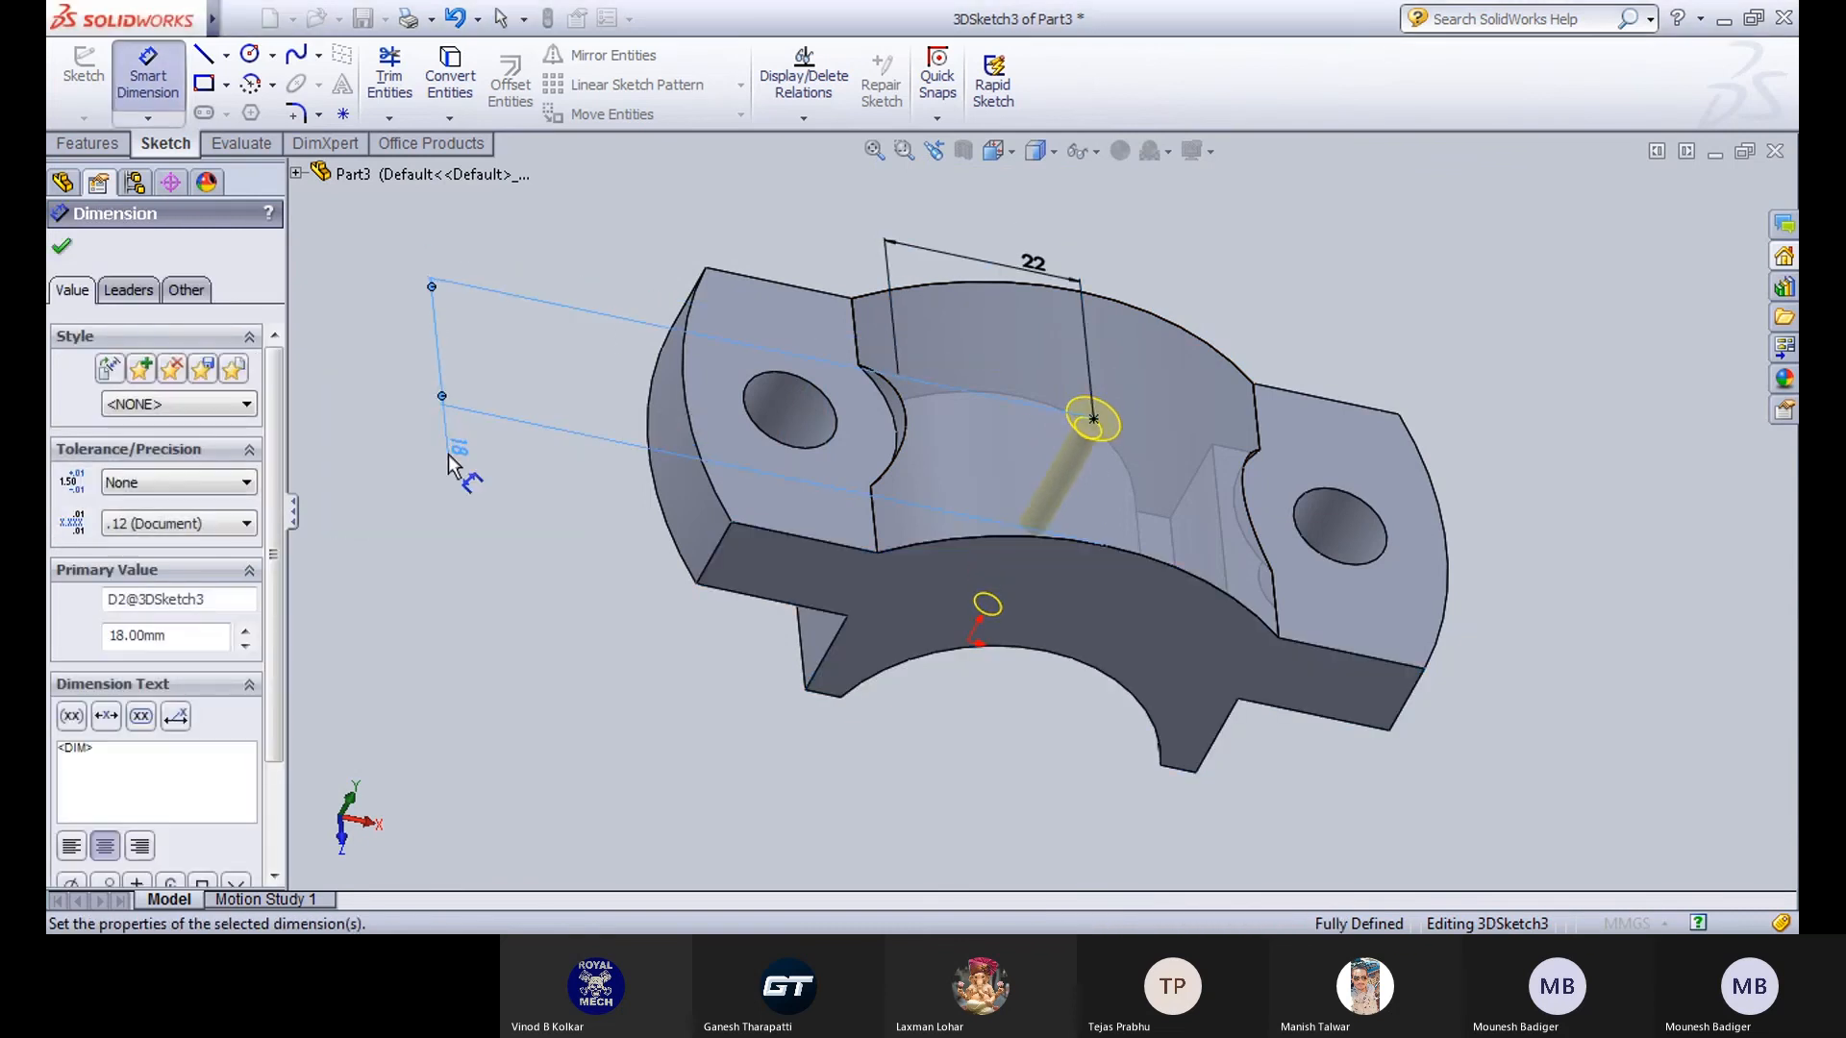
# Check the hole position in the top view and complete the countersink hole through the crown.
pyautogui.click(999, 148)
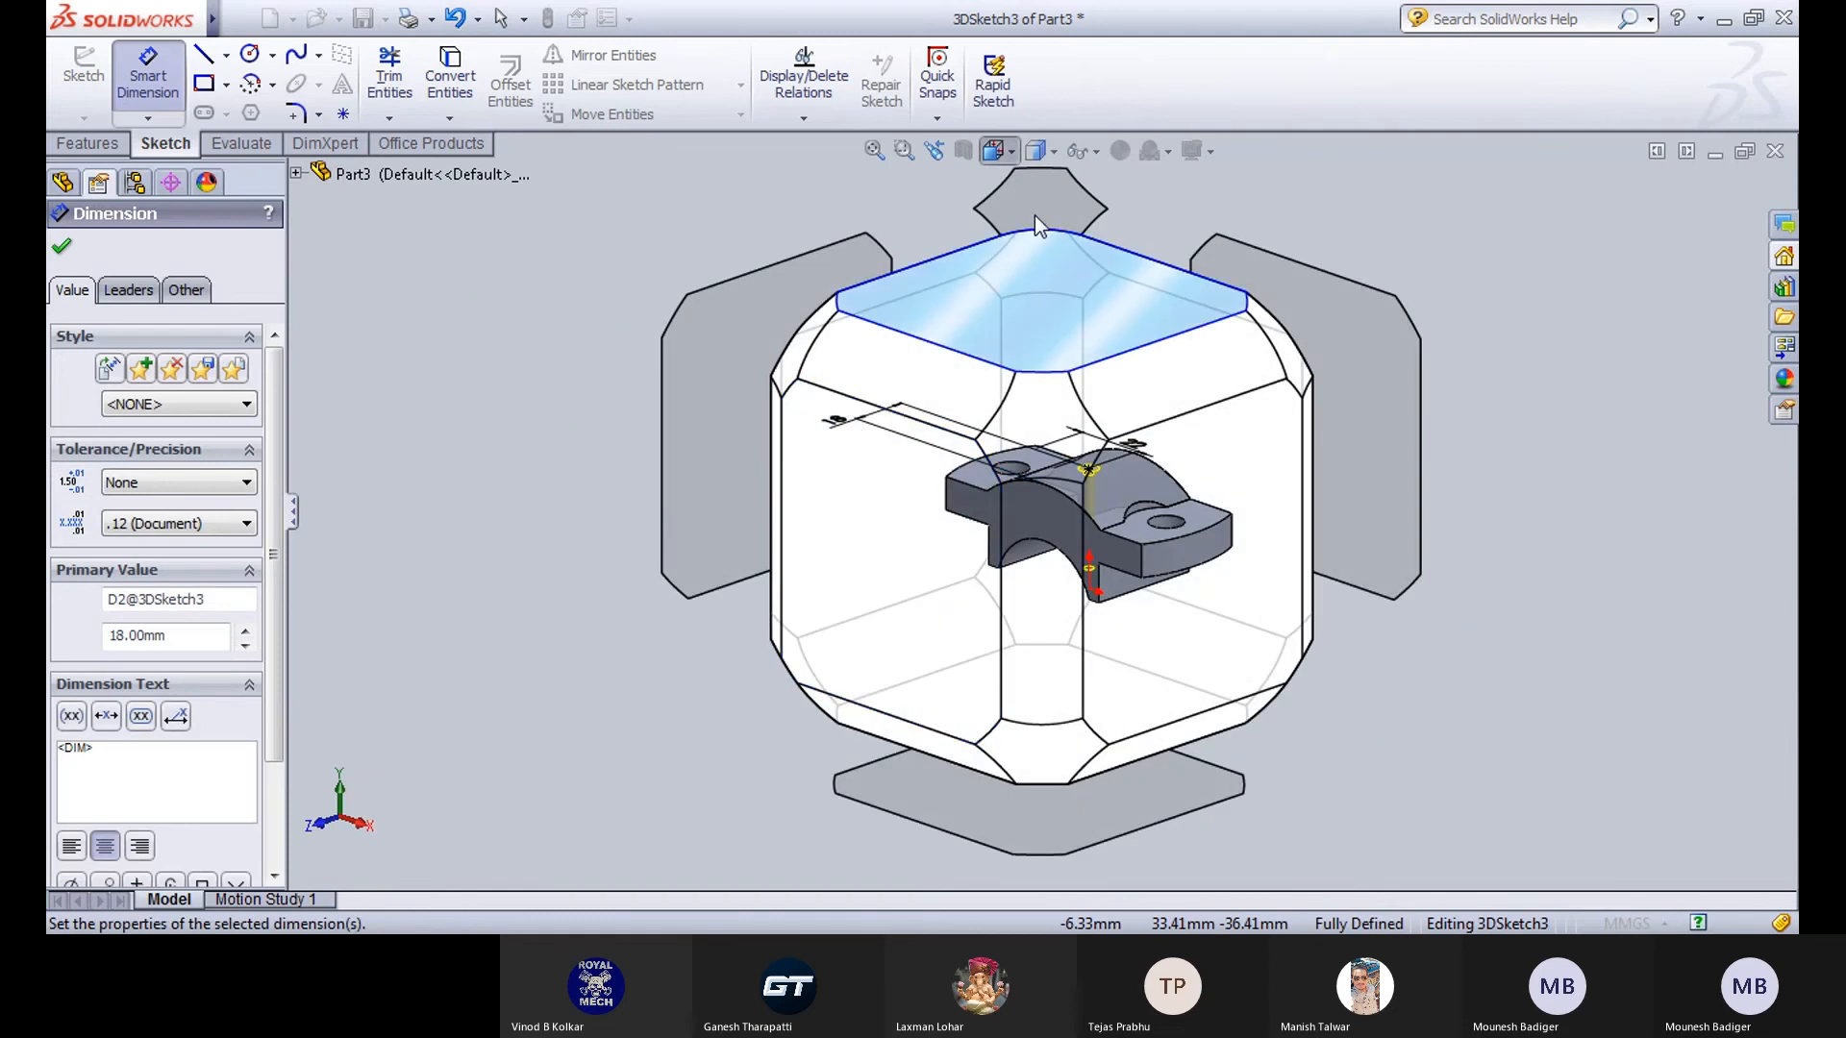
pyautogui.click(1034, 215)
pyautogui.scroll(-2, 1357, 423)
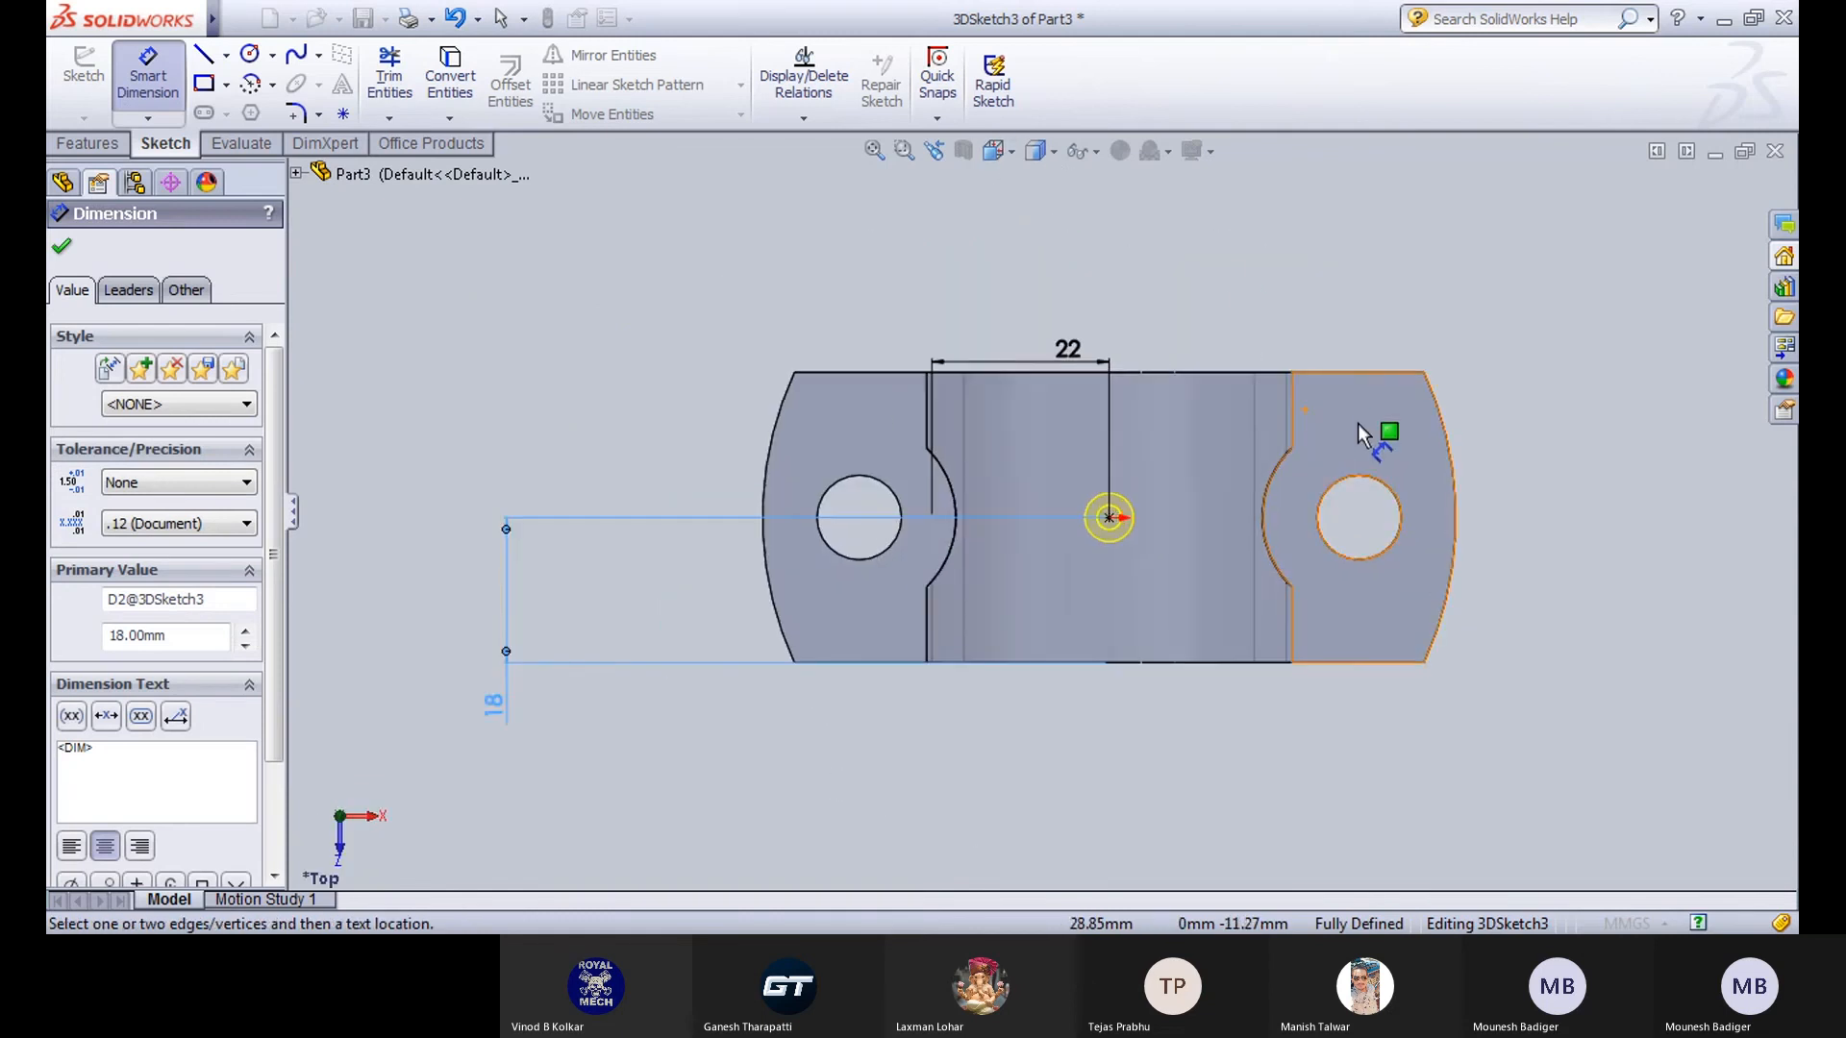
pyautogui.click(1196, 298)
pyautogui.scroll(2, 1195, 306)
pyautogui.moveTo(1001, 767); pyautogui.dragTo(965, 362, button='middle')
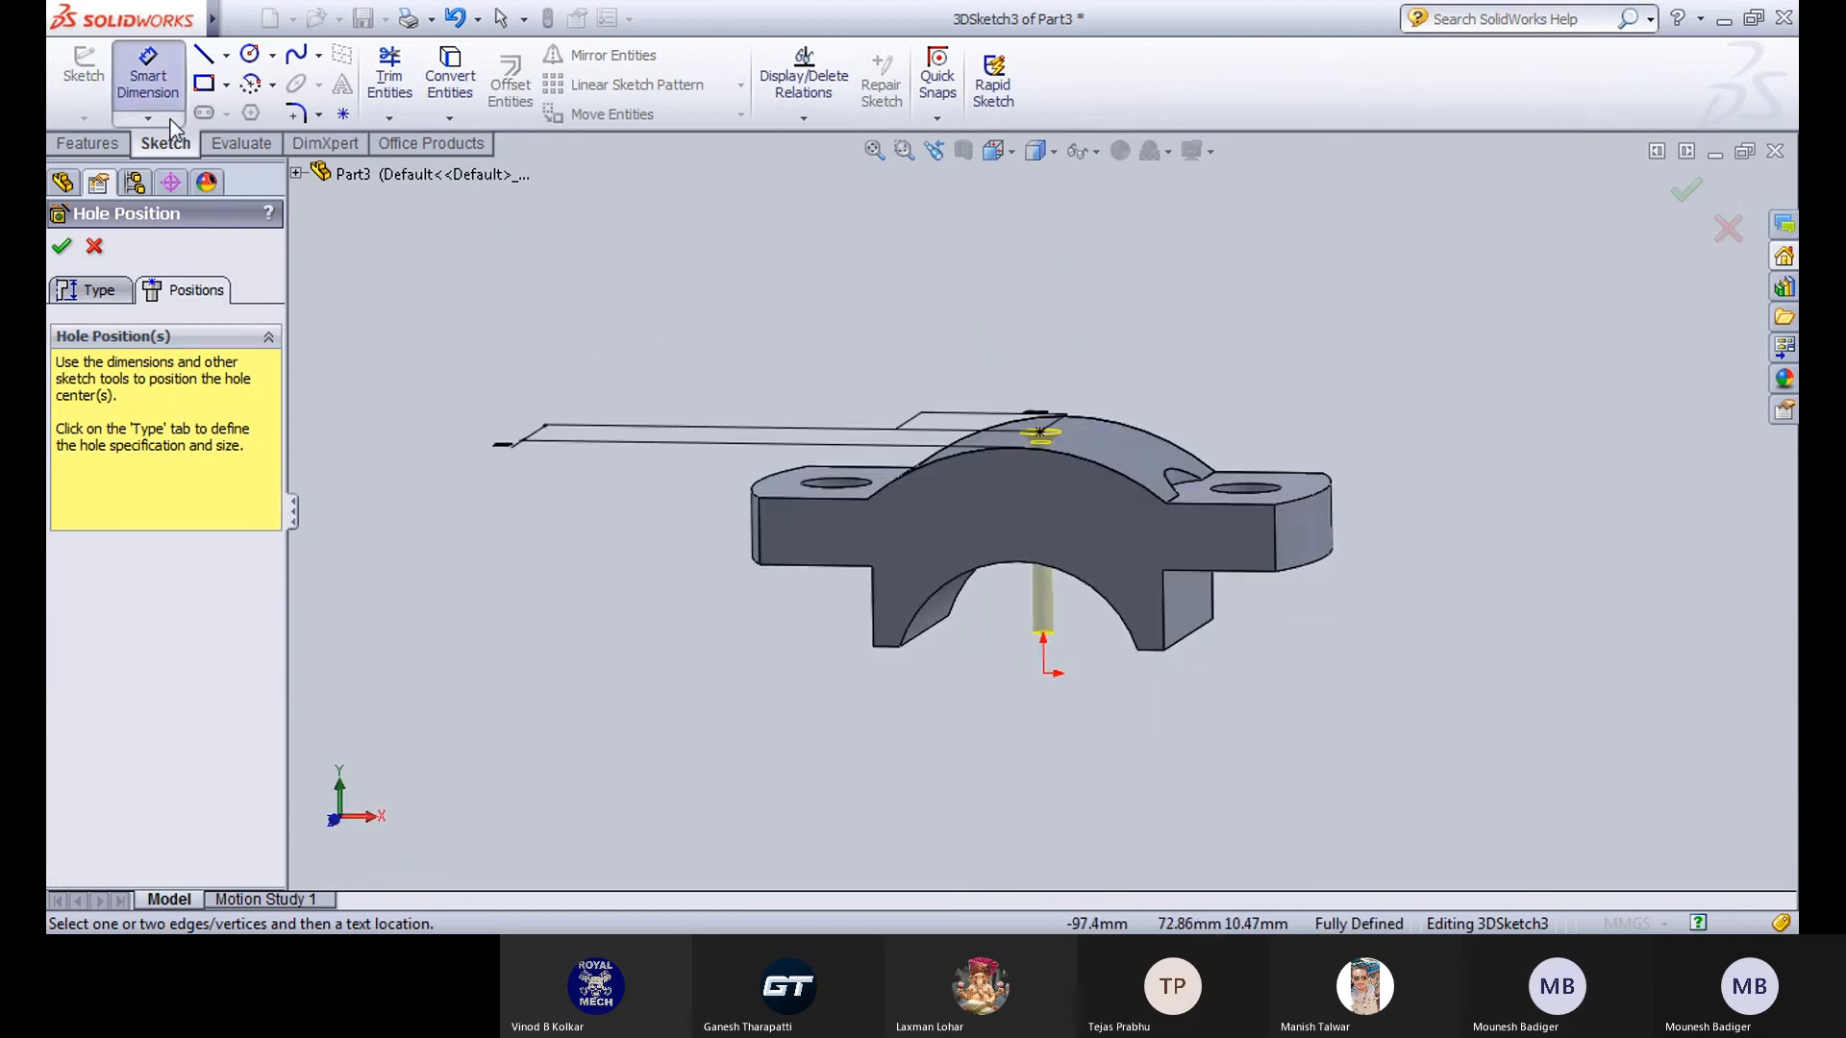
pyautogui.click(62, 246)
pyautogui.moveTo(815, 354); pyautogui.dragTo(829, 588, button='middle')
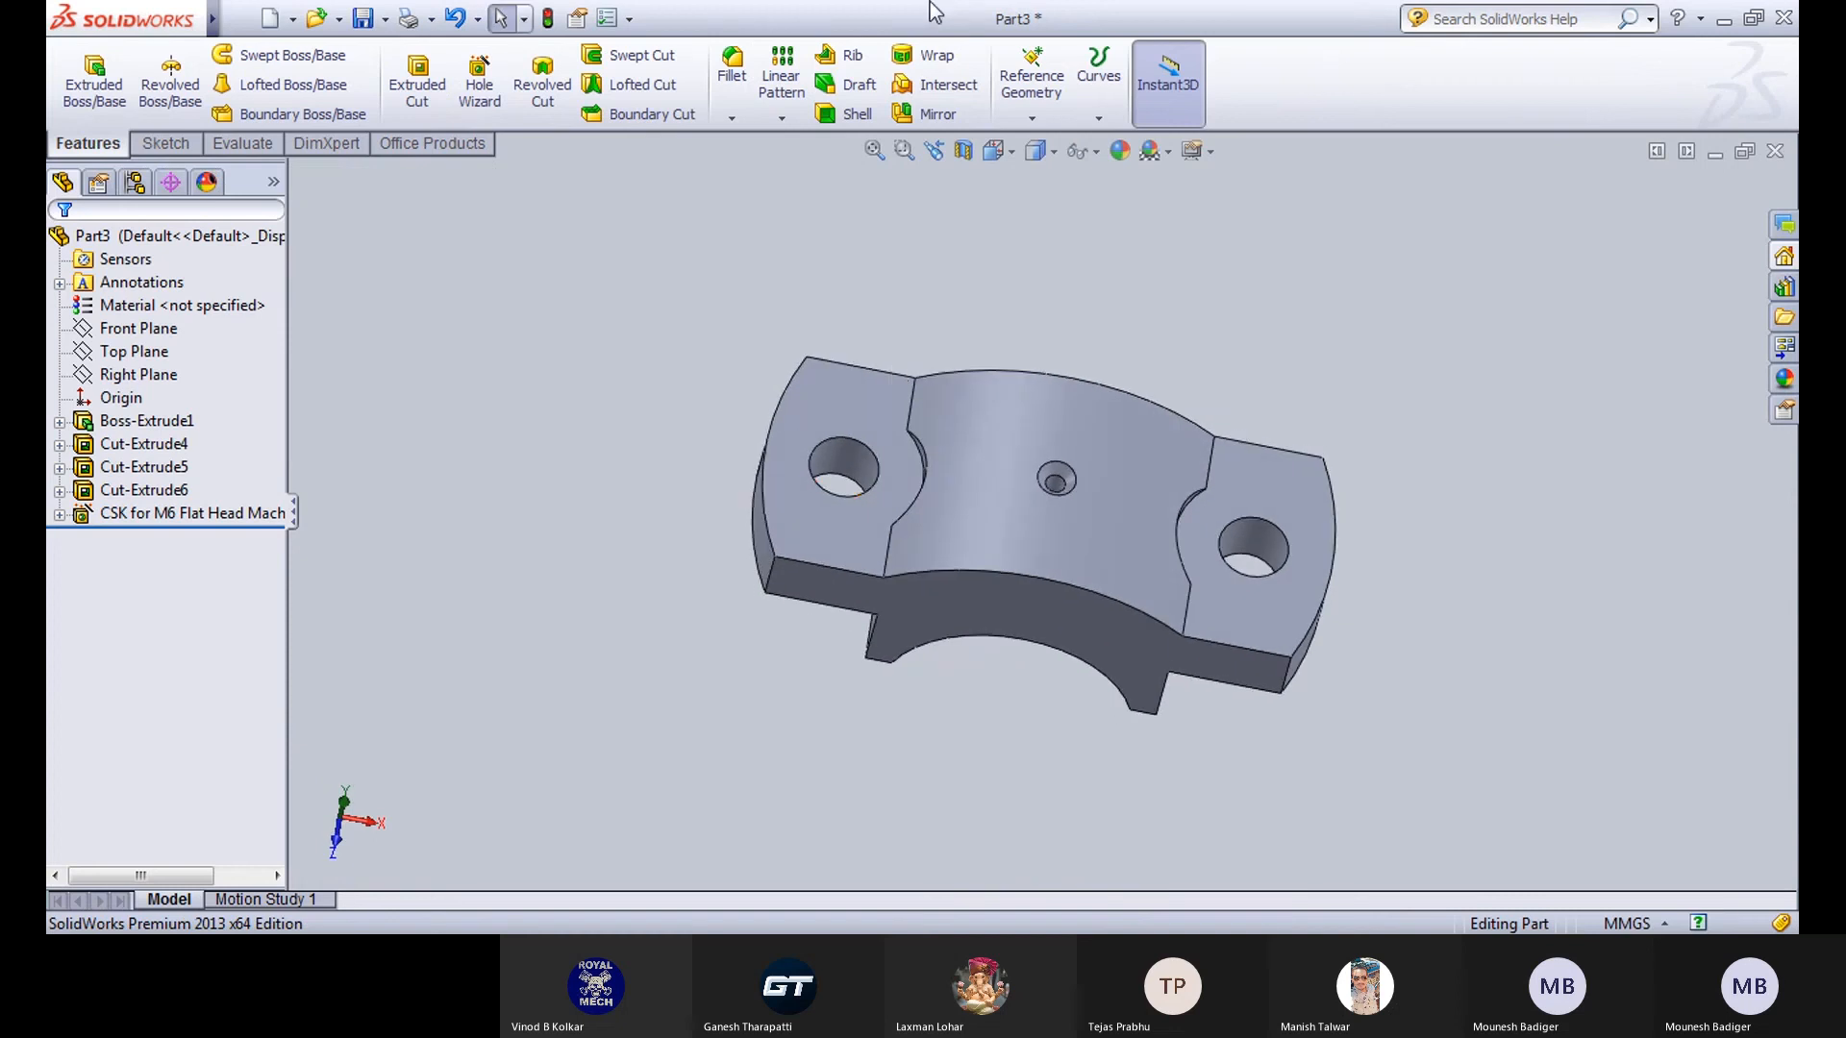
# Examine the countersink hole's profile through the crown in front view with hidden lines shown dashed.
pyautogui.click(995, 159)
pyautogui.click(1121, 285)
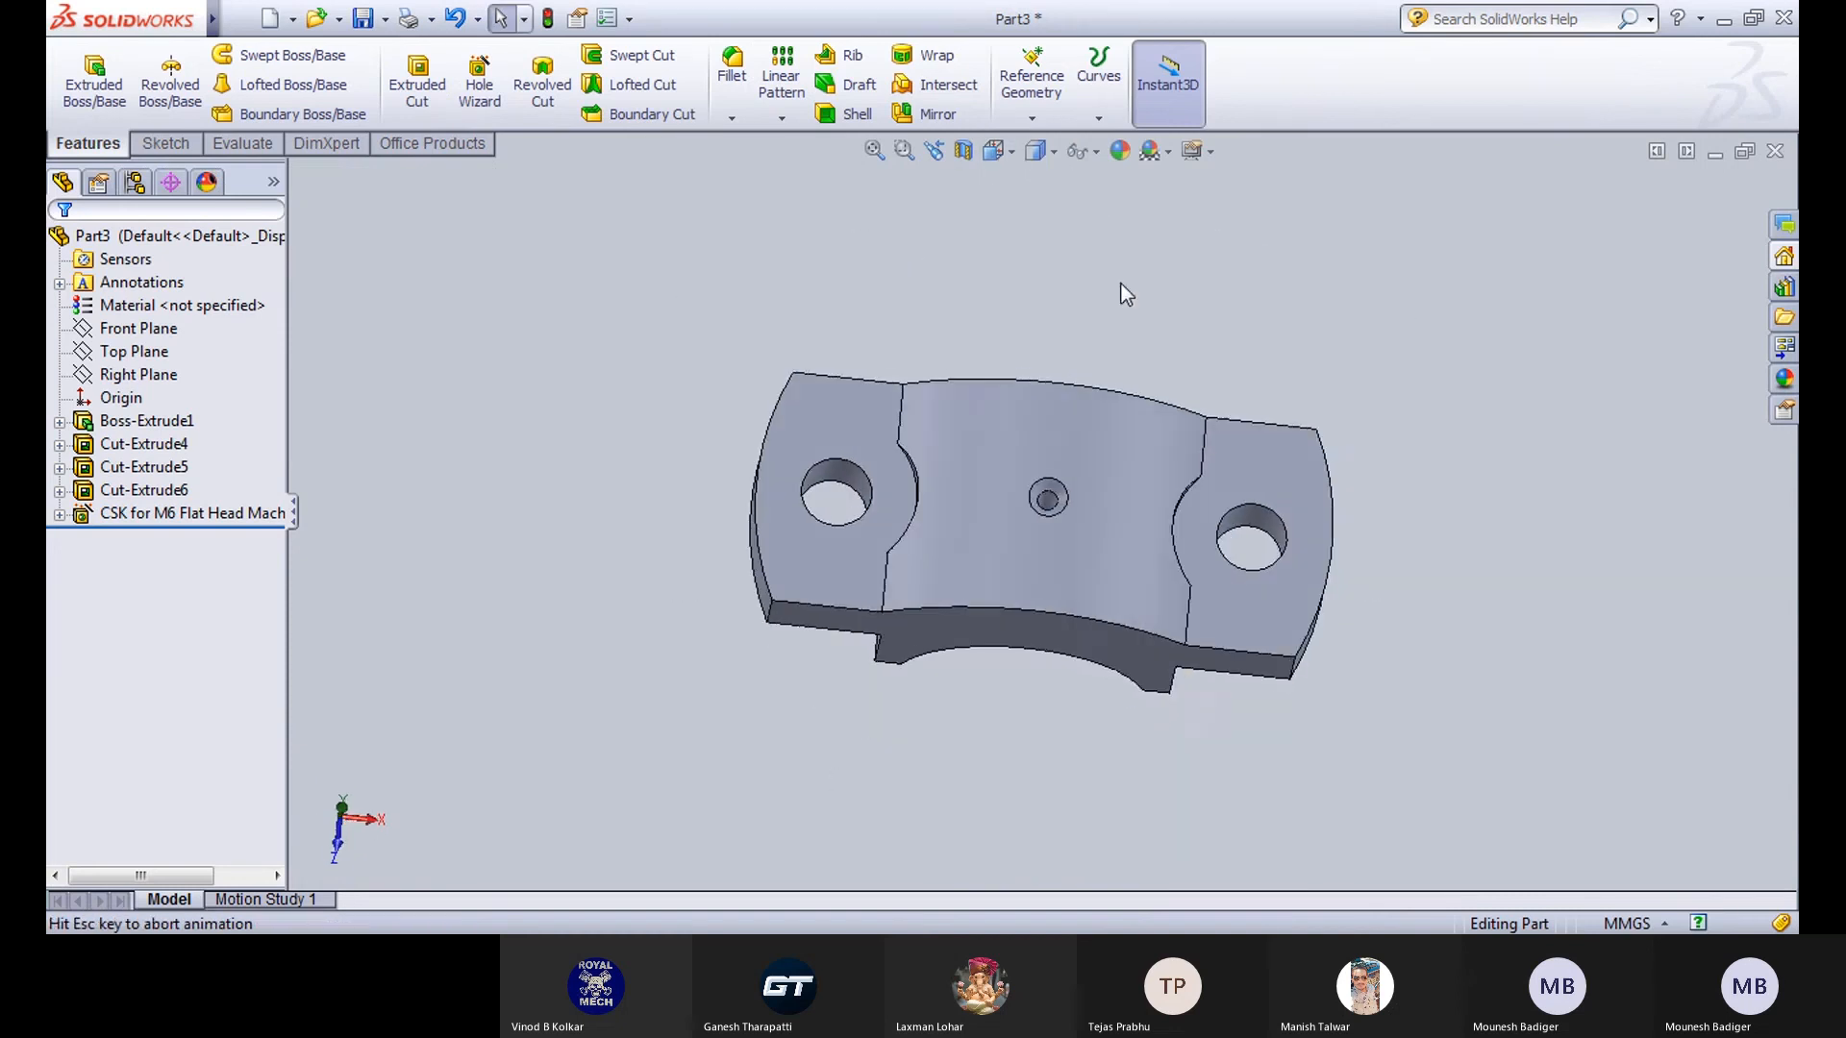
pyautogui.scroll(-1, 1026, 593)
pyautogui.click(1050, 152)
pyautogui.click(1033, 190)
pyautogui.click(1000, 160)
pyautogui.click(1001, 186)
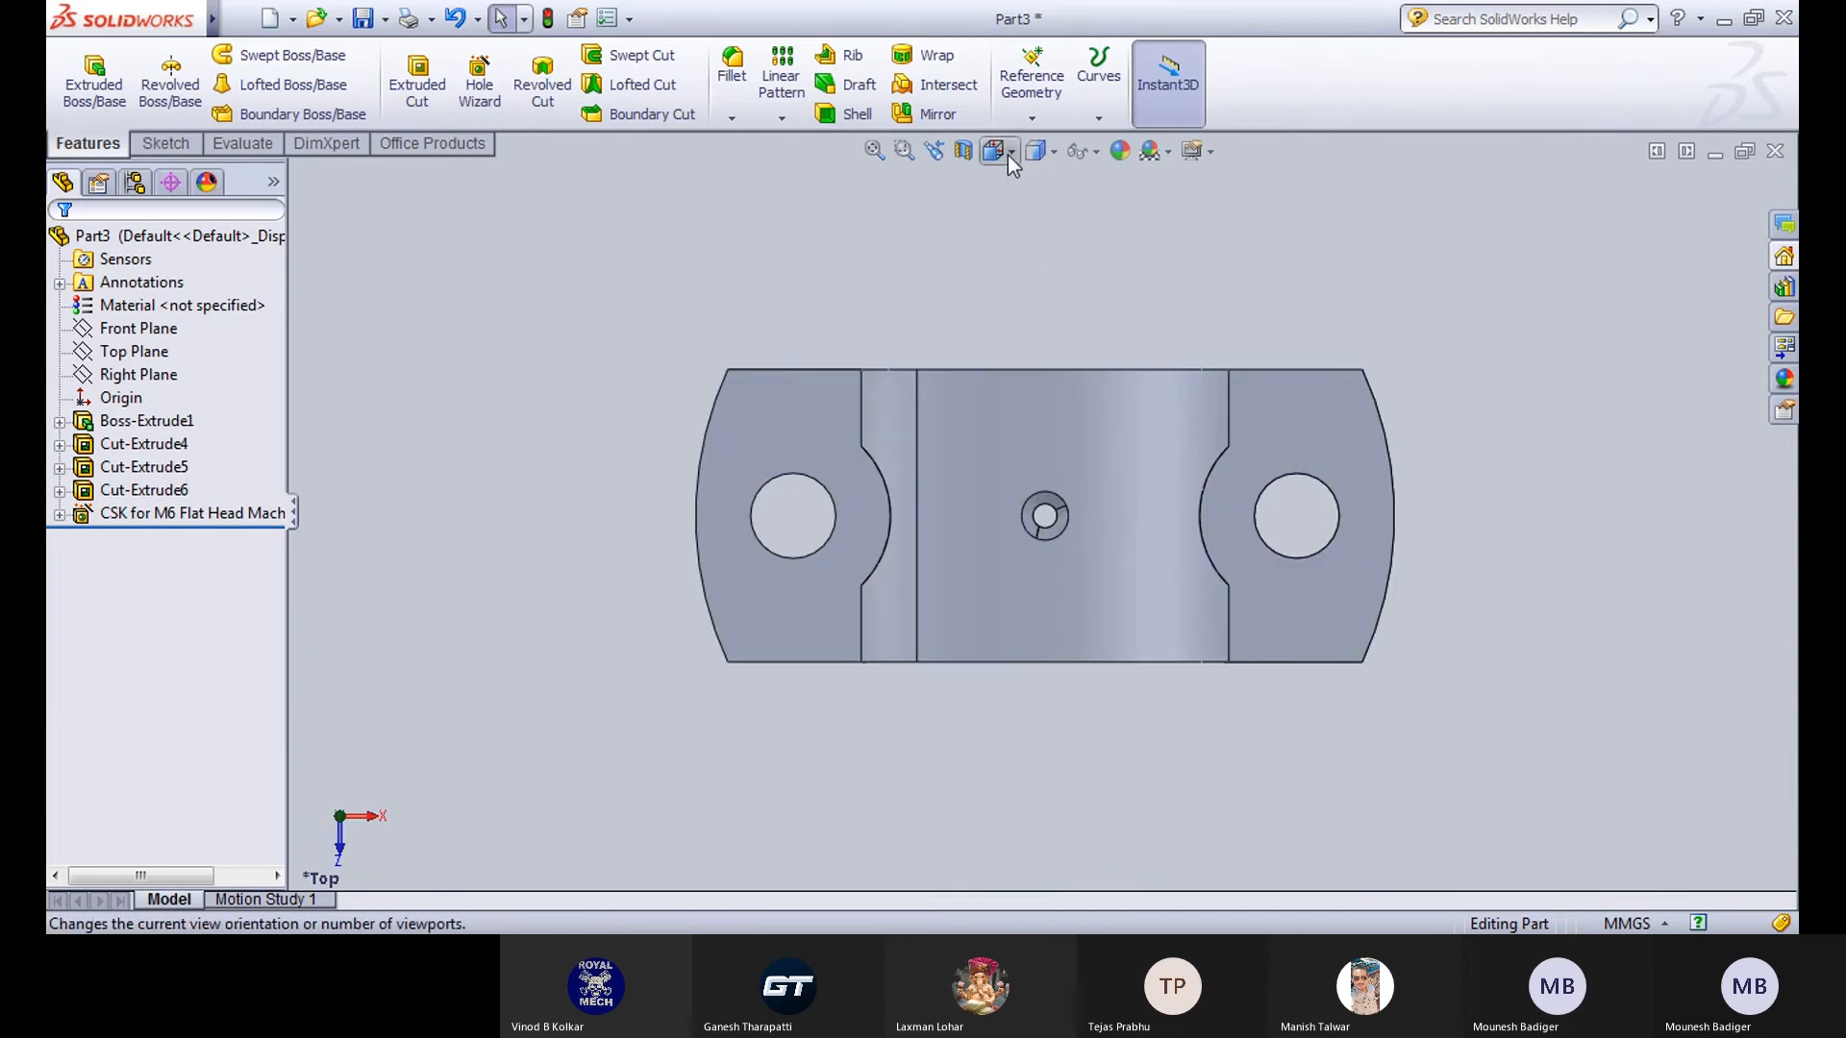
pyautogui.click(1007, 153)
pyautogui.click(1011, 236)
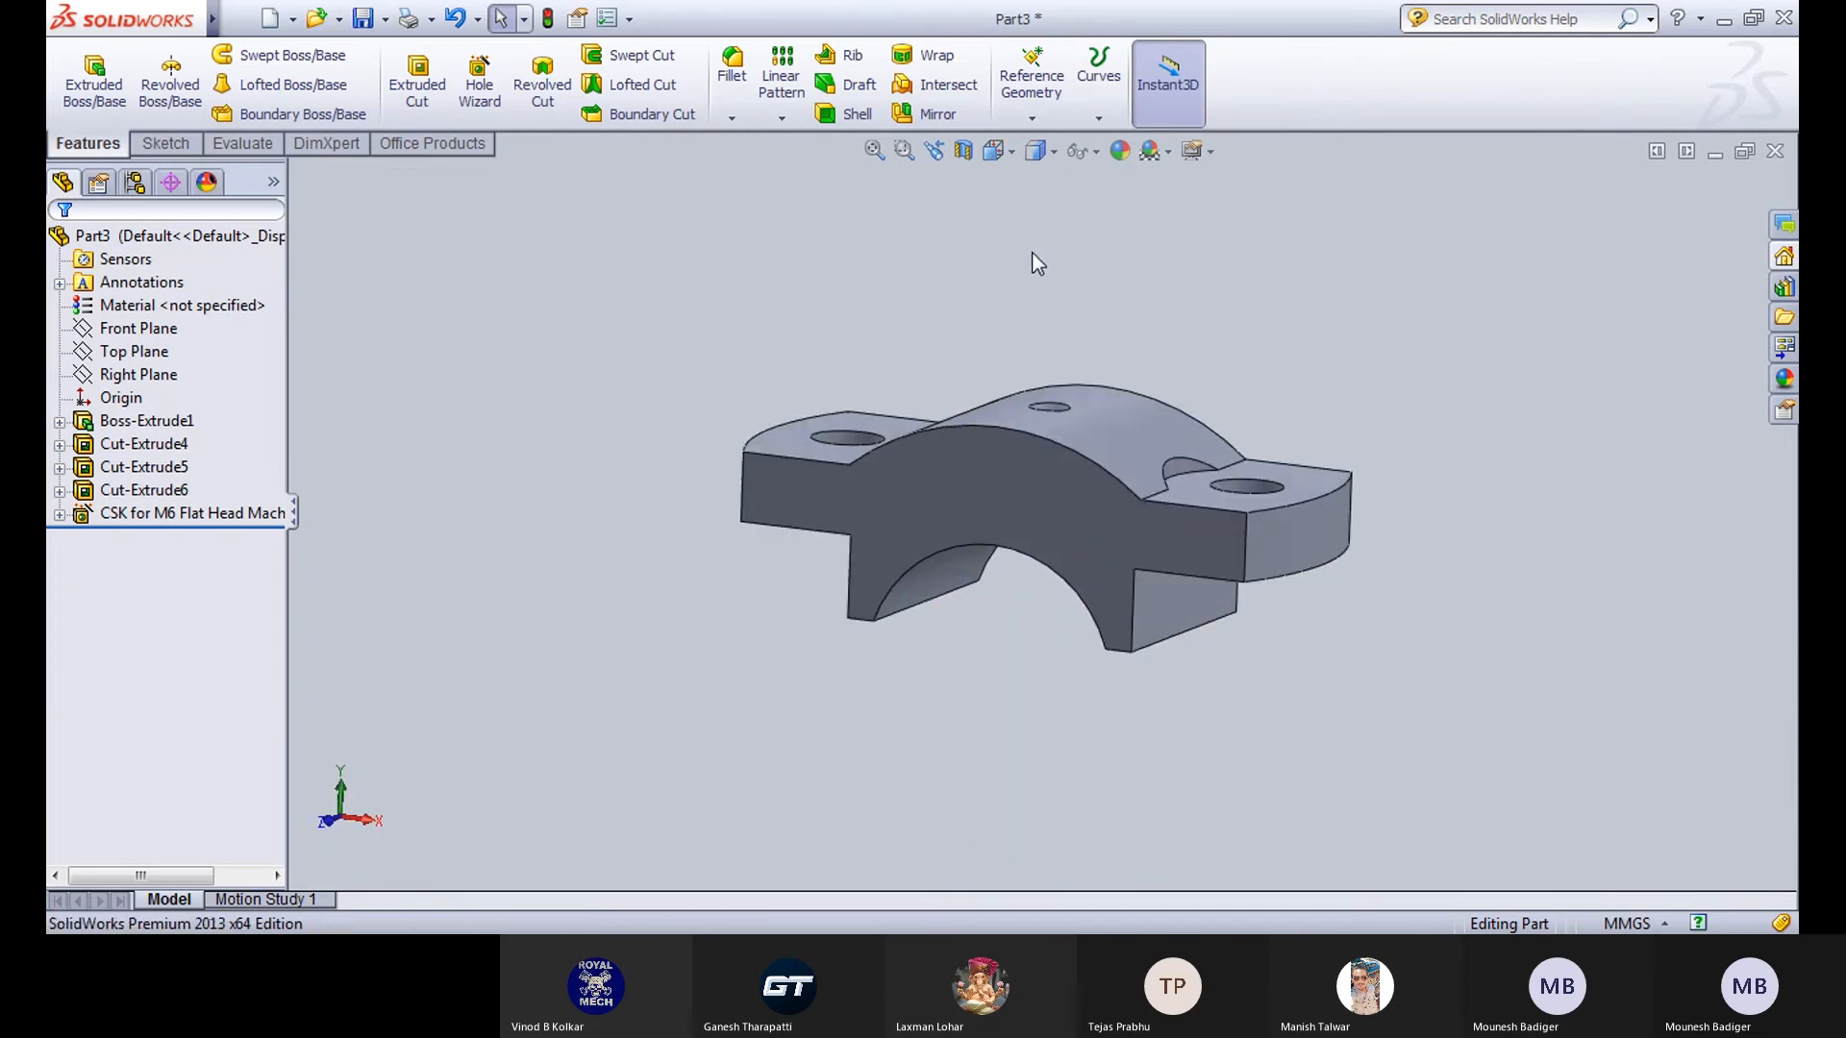
pyautogui.click(1054, 151)
pyautogui.click(1039, 276)
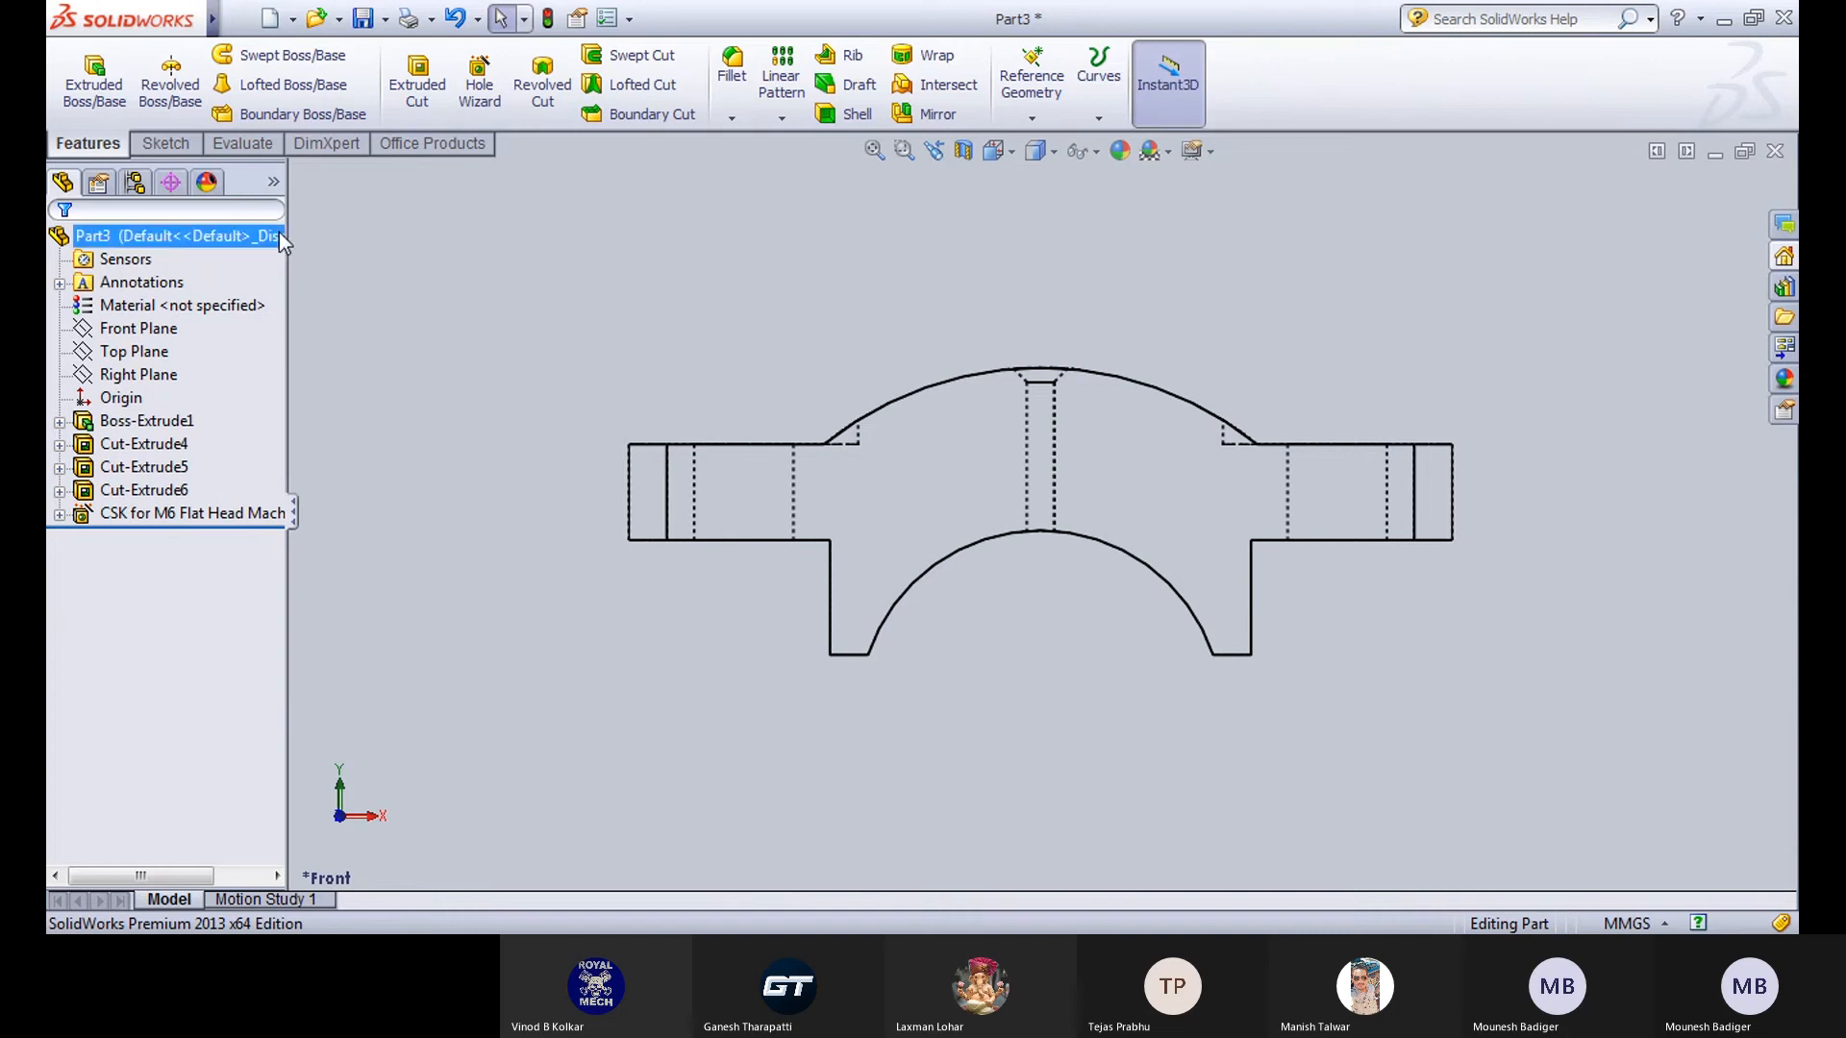
# Save the cap as Part-2 in the Plummer Block folder.
pyautogui.click(165, 144)
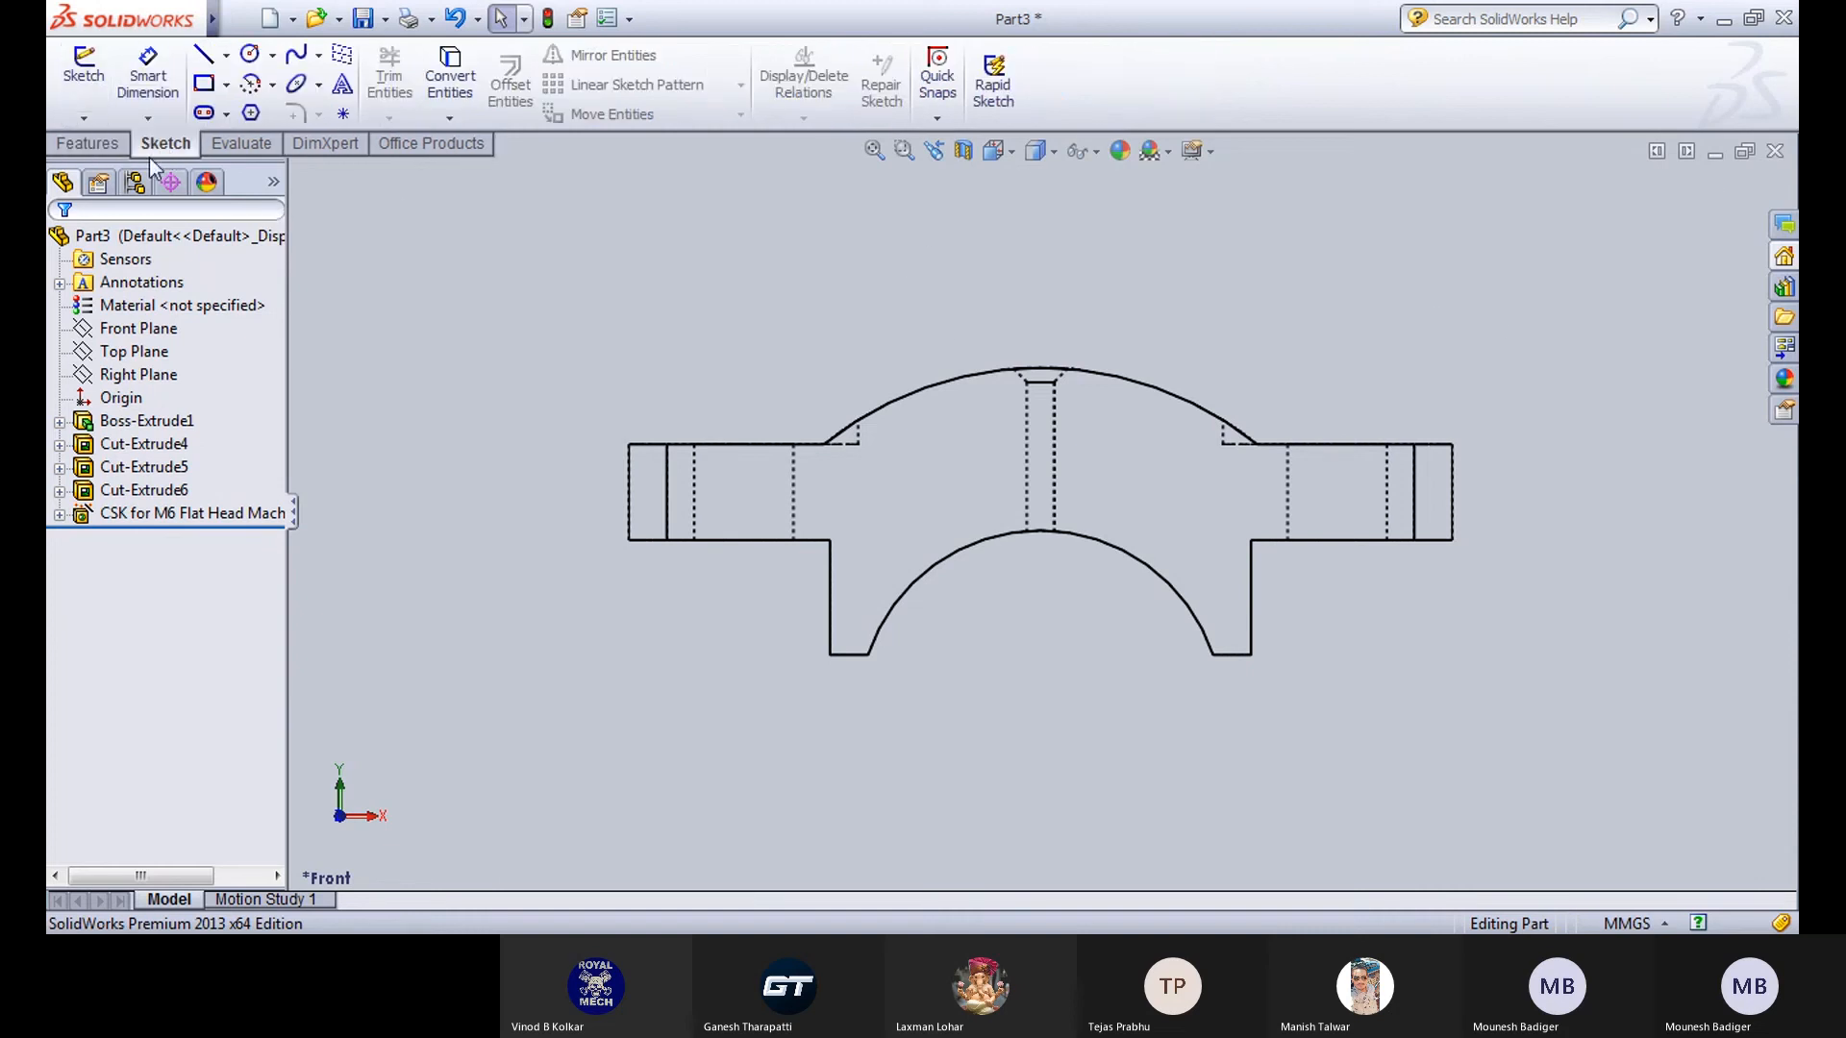
pyautogui.click(91, 144)
pyautogui.click(384, 19)
pyautogui.click(418, 67)
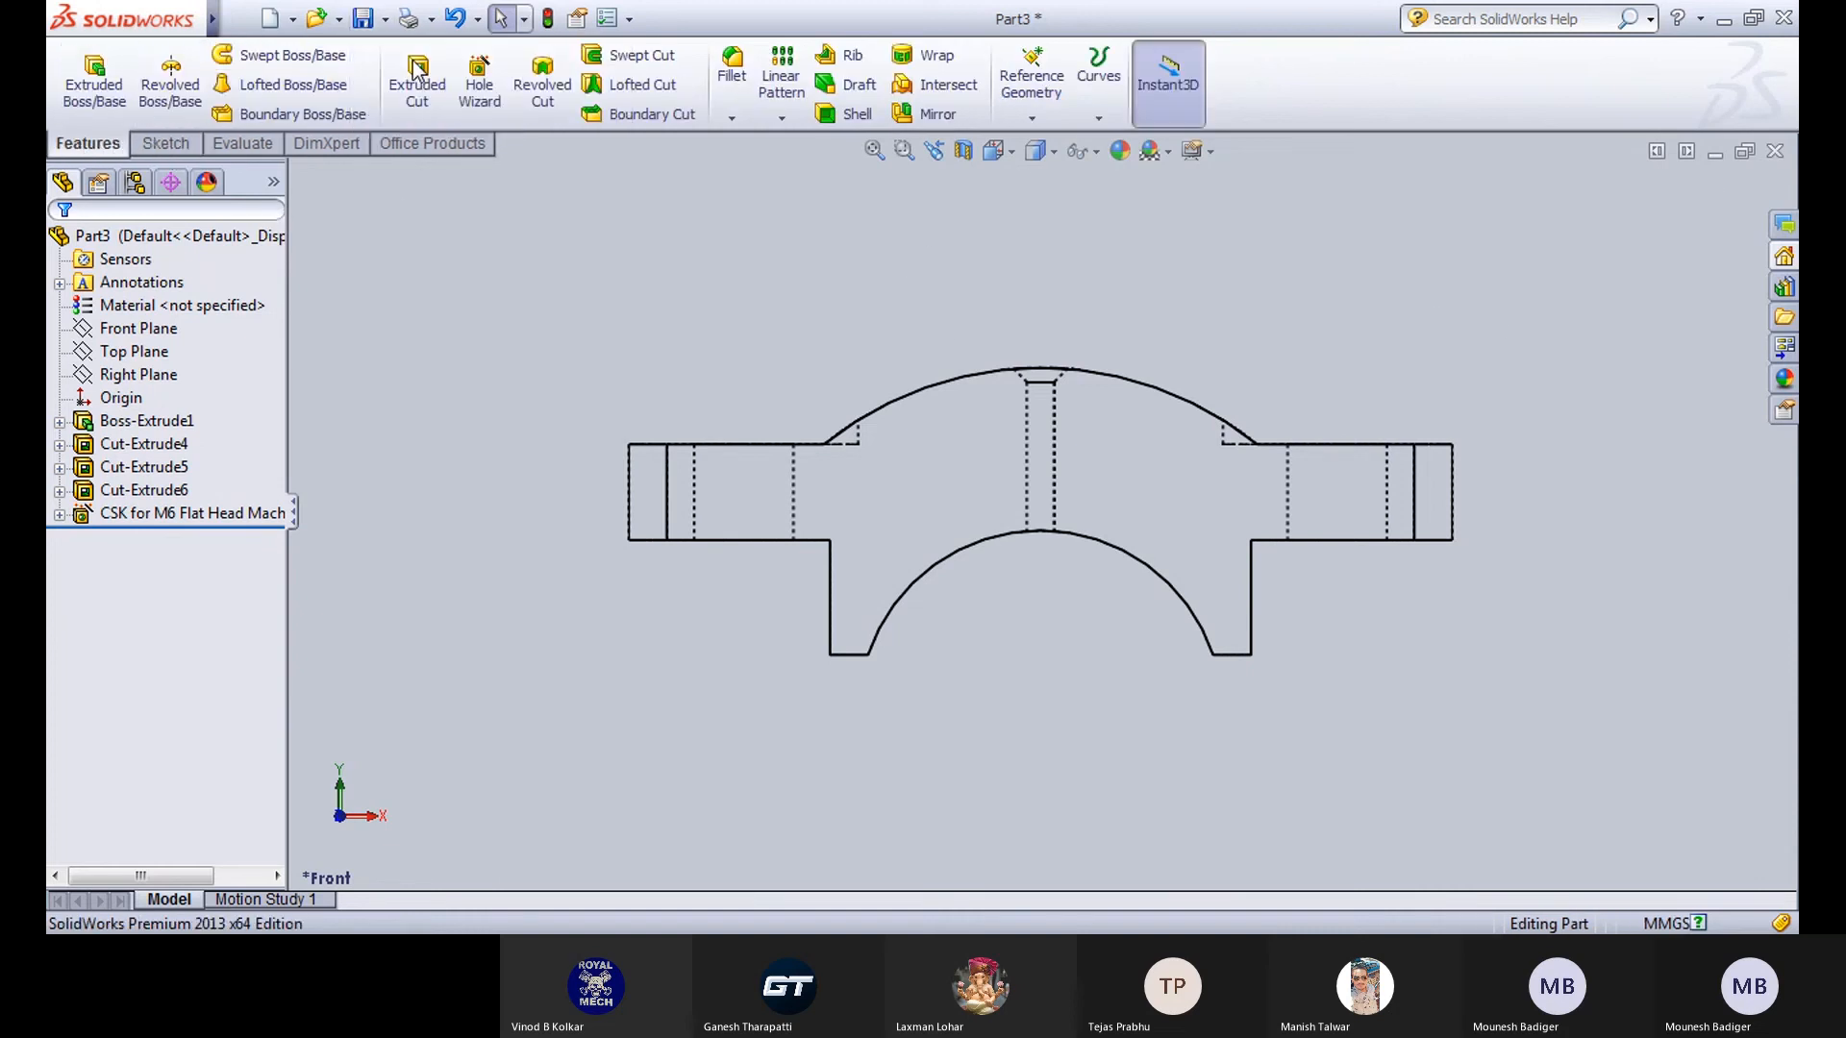
pyautogui.click(769, 309)
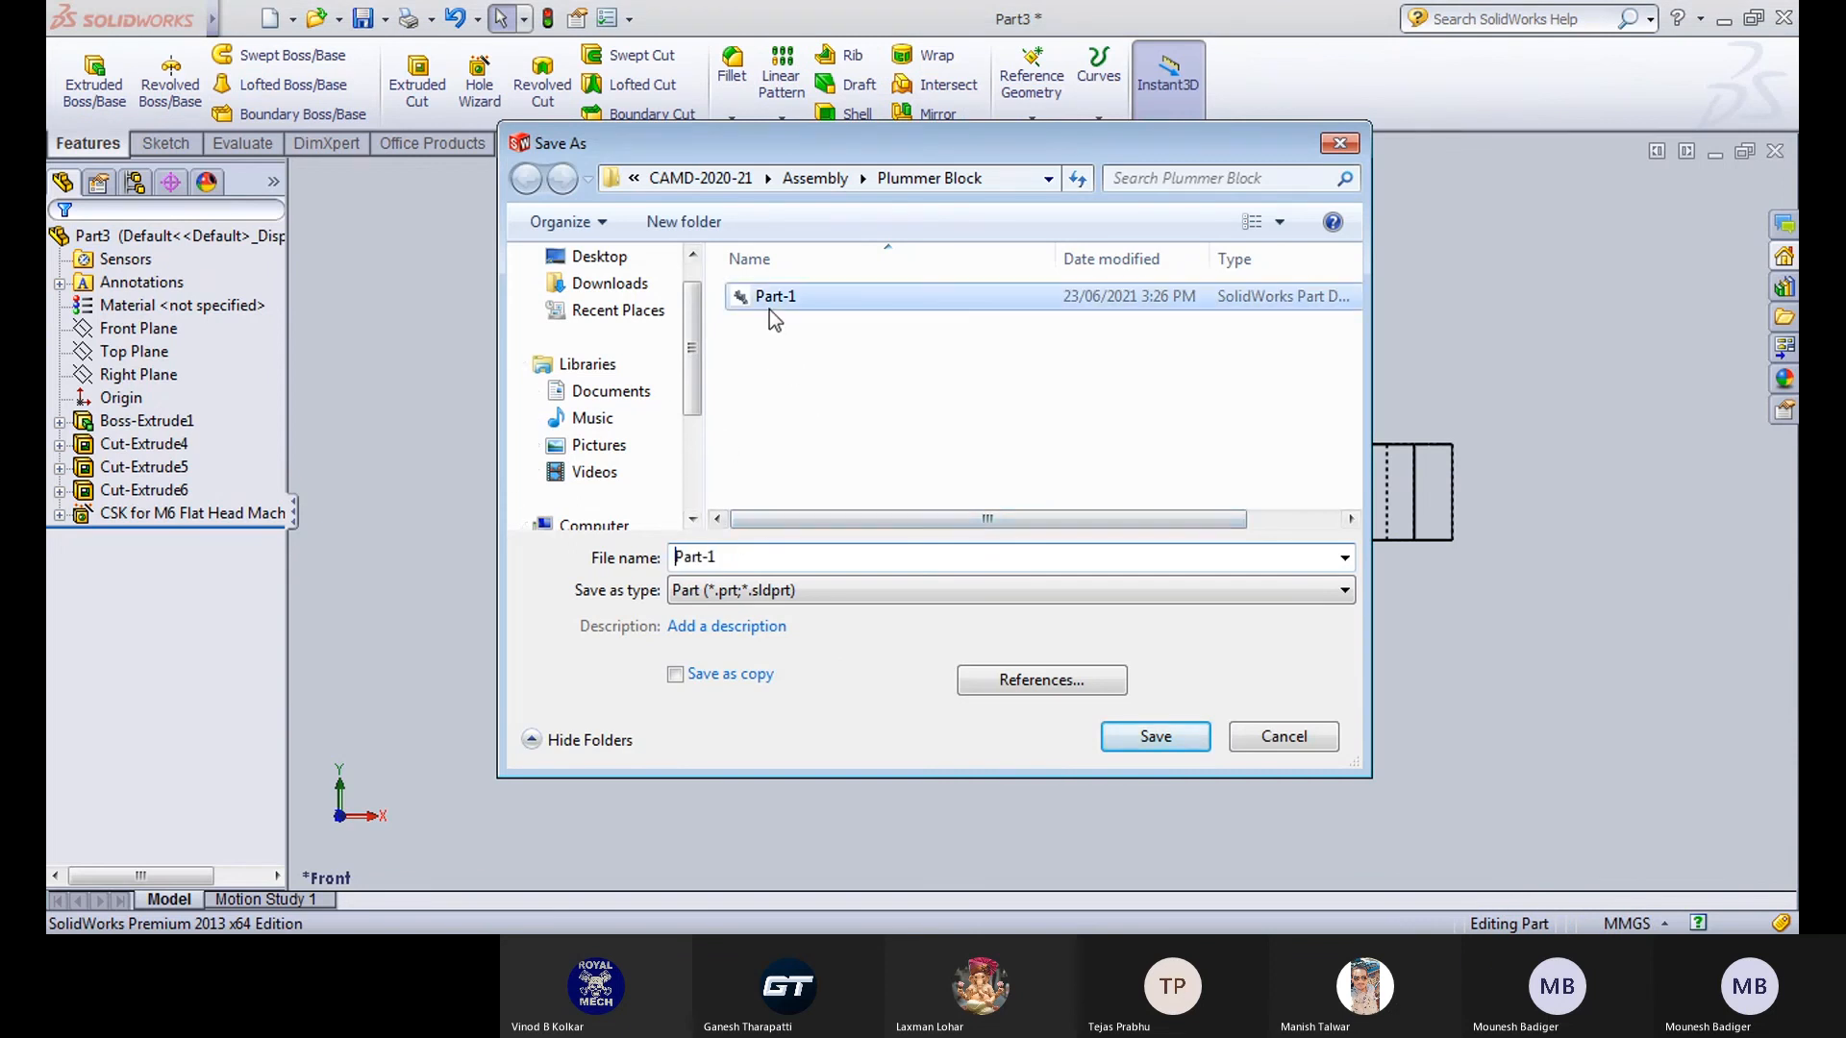
pyautogui.click(808, 554)
pyautogui.click(810, 554)
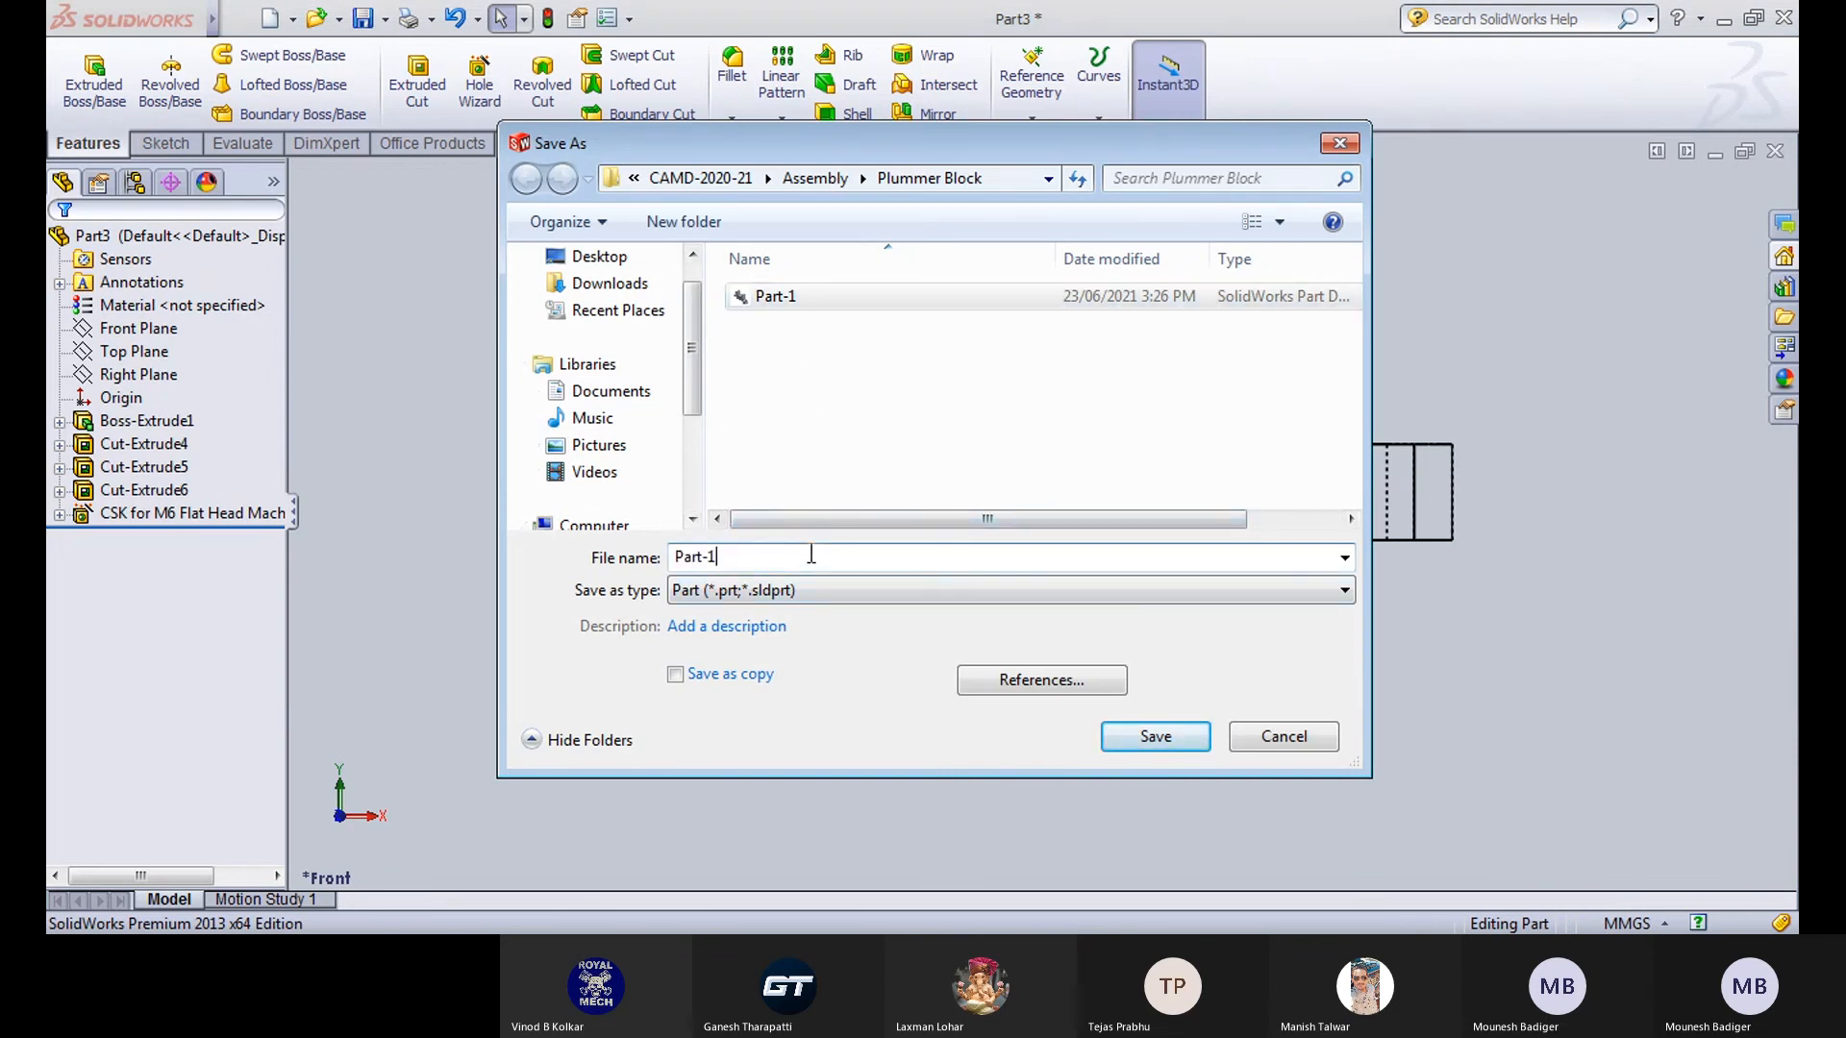
pyautogui.press('BackSpace')
pyautogui.write('2')
pyautogui.press('Return')
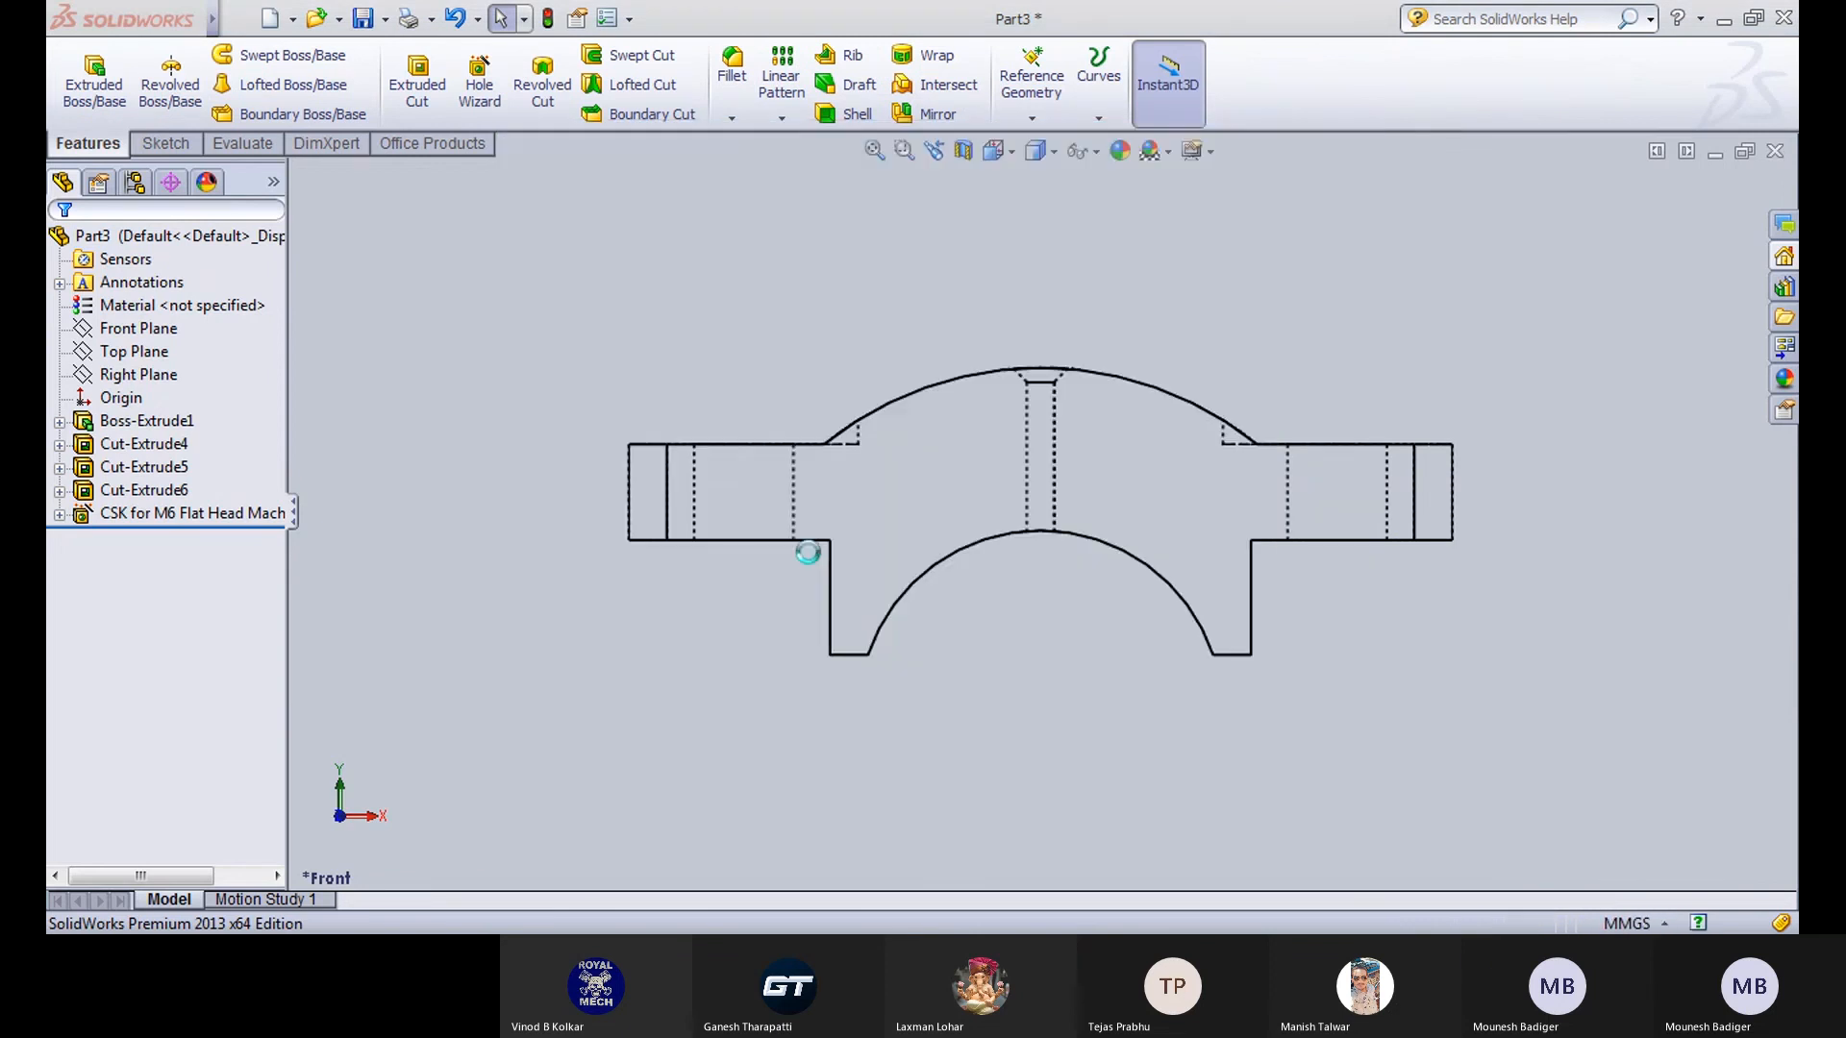
# Return the model to the shaded-with-edges display and inspect the countersink hole from above.
pyautogui.moveTo(784, 428); pyautogui.dragTo(783, 615, button='middle')
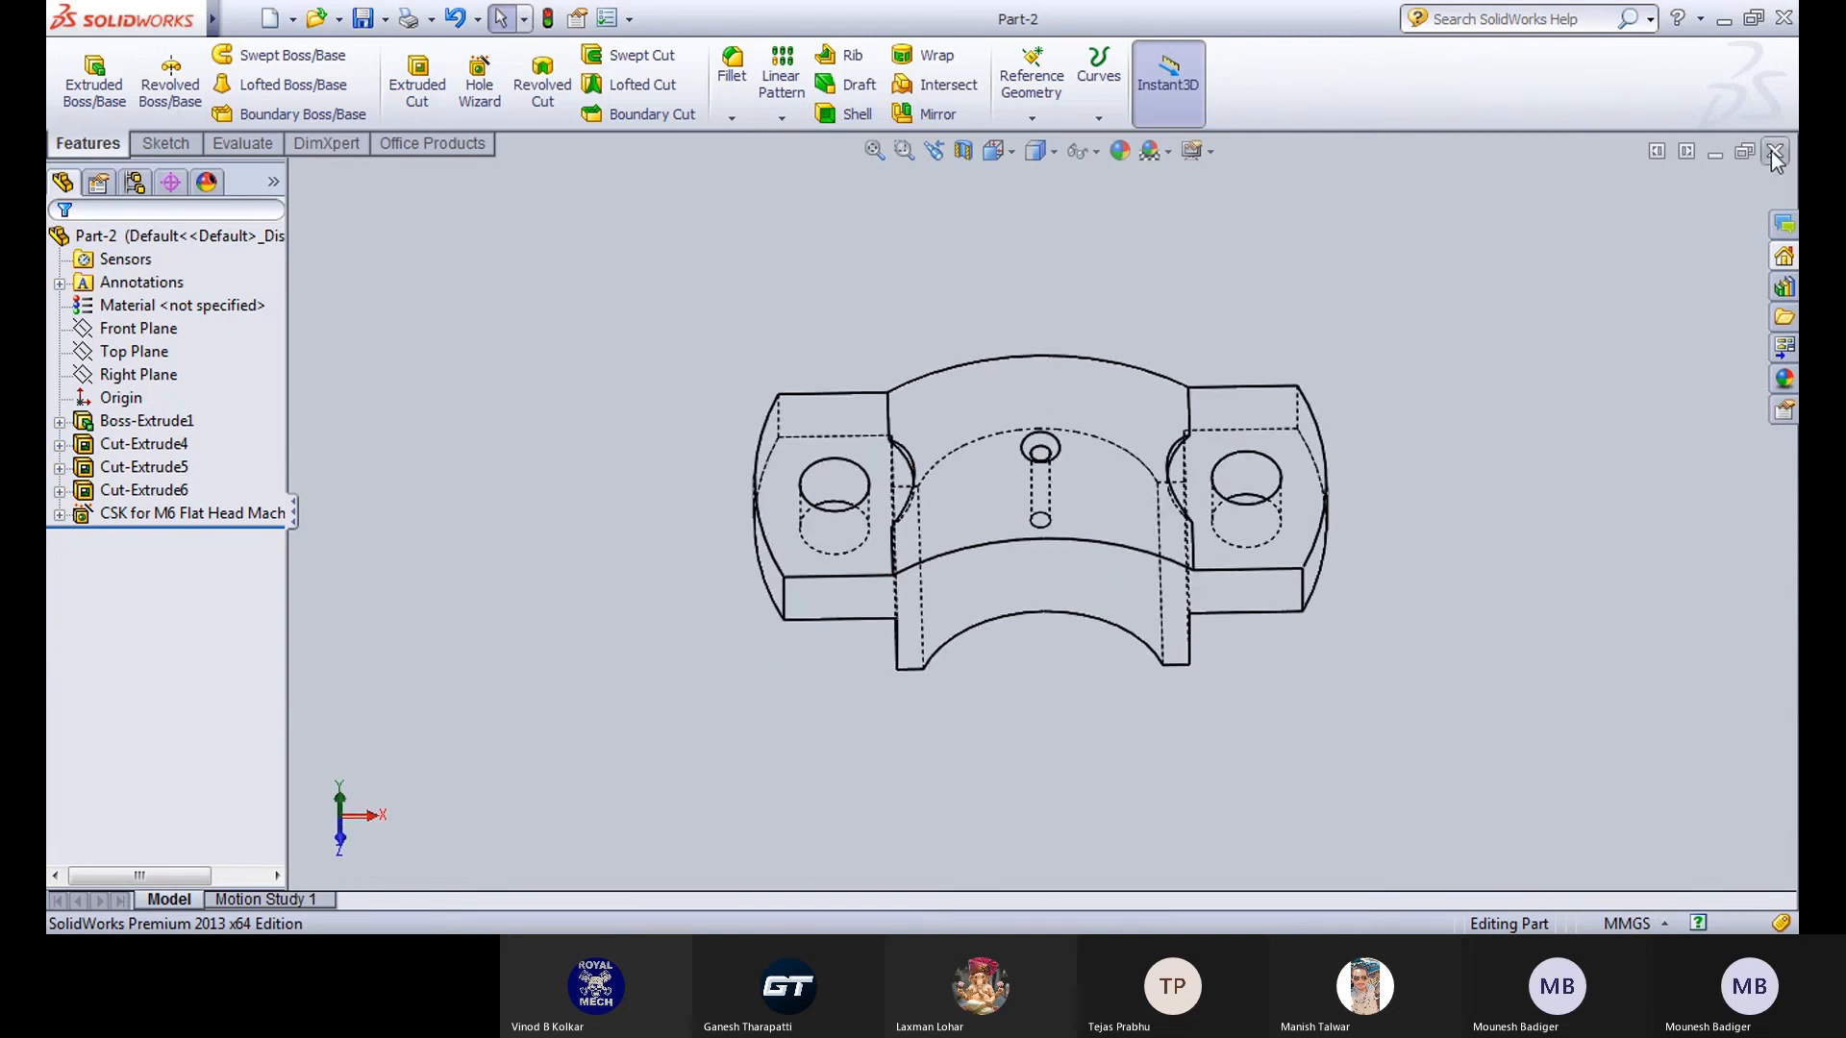
pyautogui.click(1055, 149)
pyautogui.click(1046, 197)
pyautogui.scroll(-3, 1023, 510)
pyautogui.moveTo(1023, 510); pyautogui.dragTo(1001, 660, button='middle')
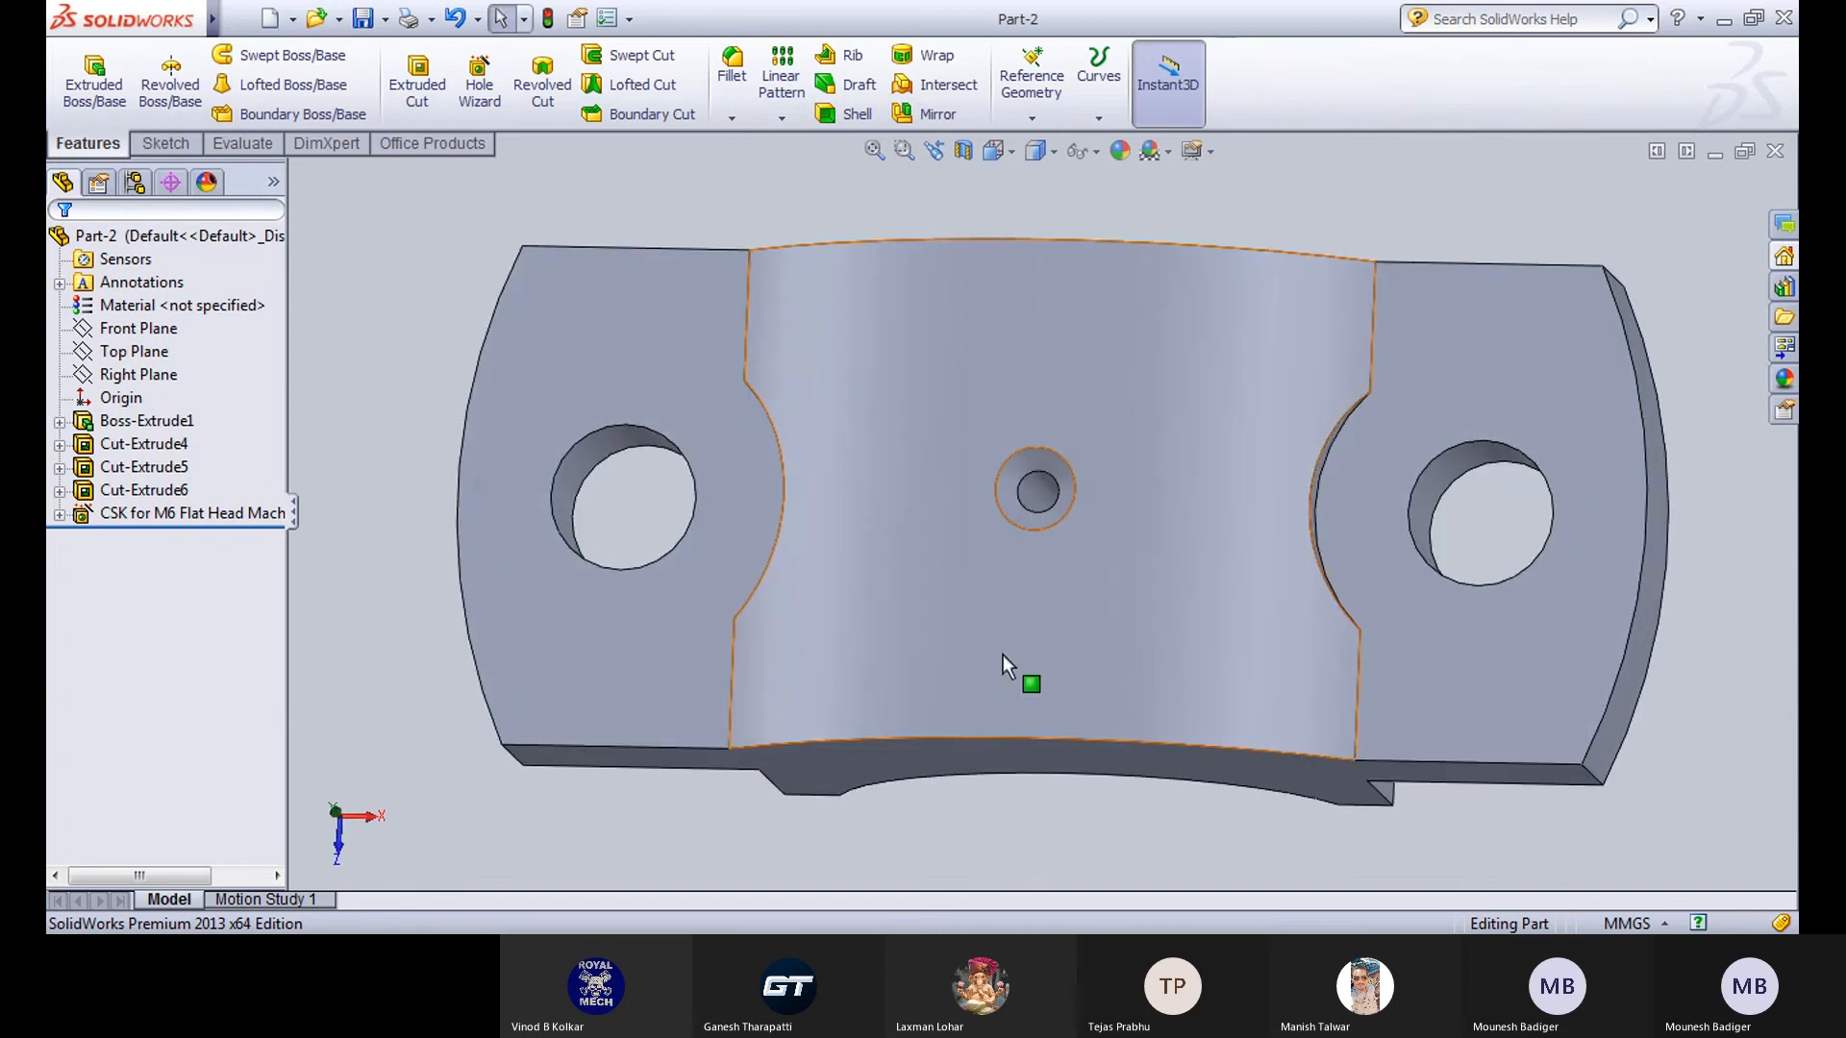
pyautogui.scroll(1, 1007, 643)
pyautogui.scroll(-1, 1006, 643)
pyautogui.scroll(1, 1007, 643)
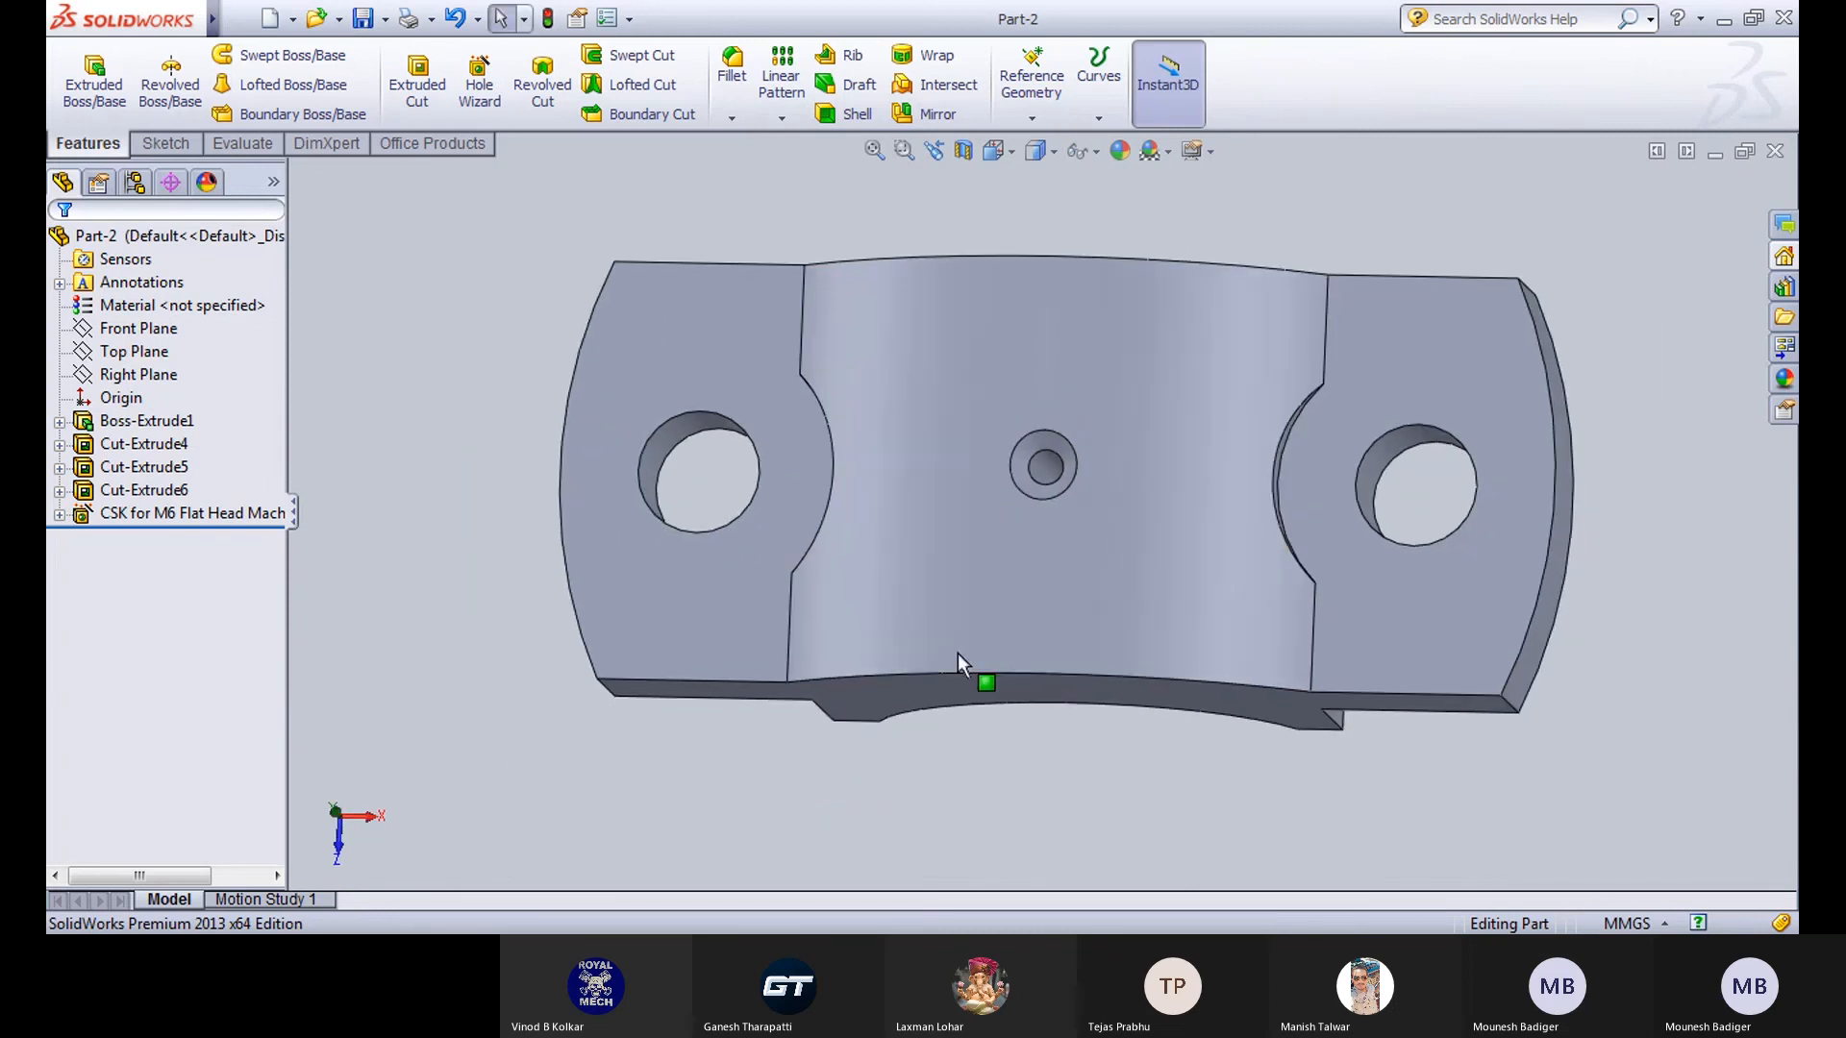
# Switch to the reference drawing sheet and examine the views and dimensions of the remaining plummer block parts.
pyautogui.click(632, 849)
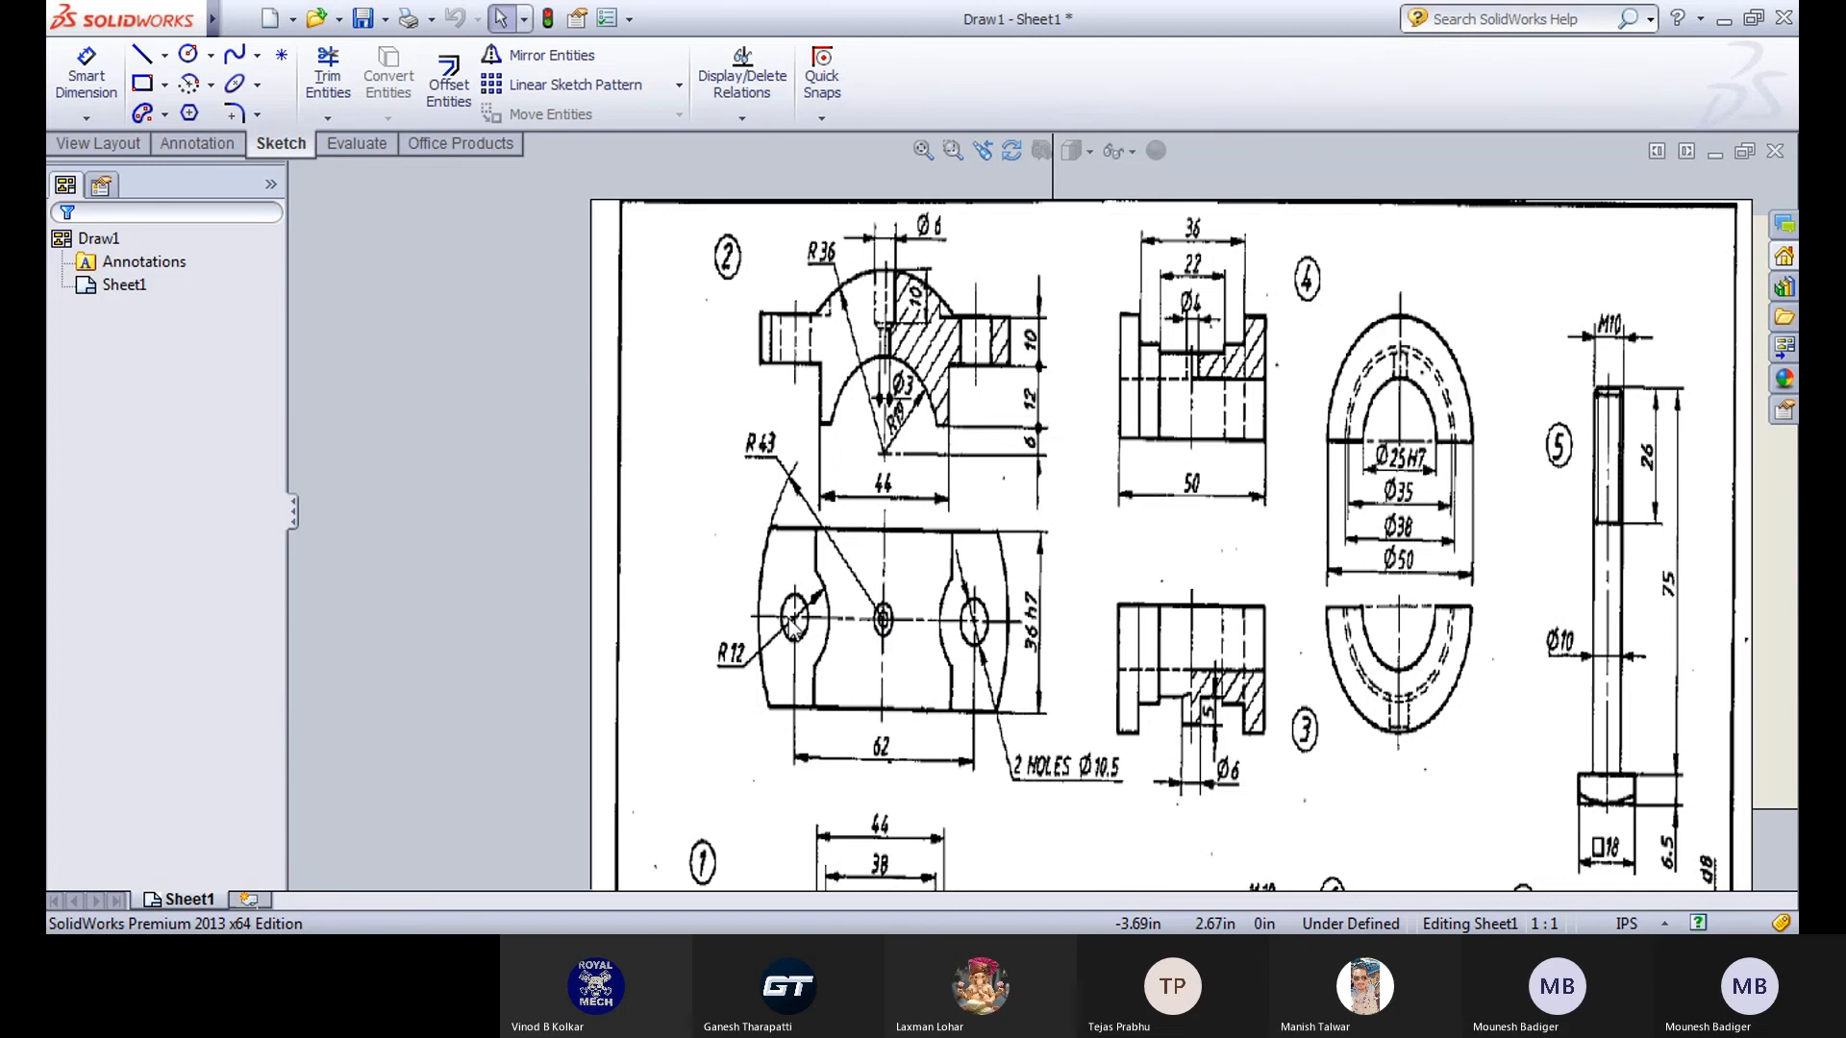
pyautogui.scroll(4, 1038, 519)
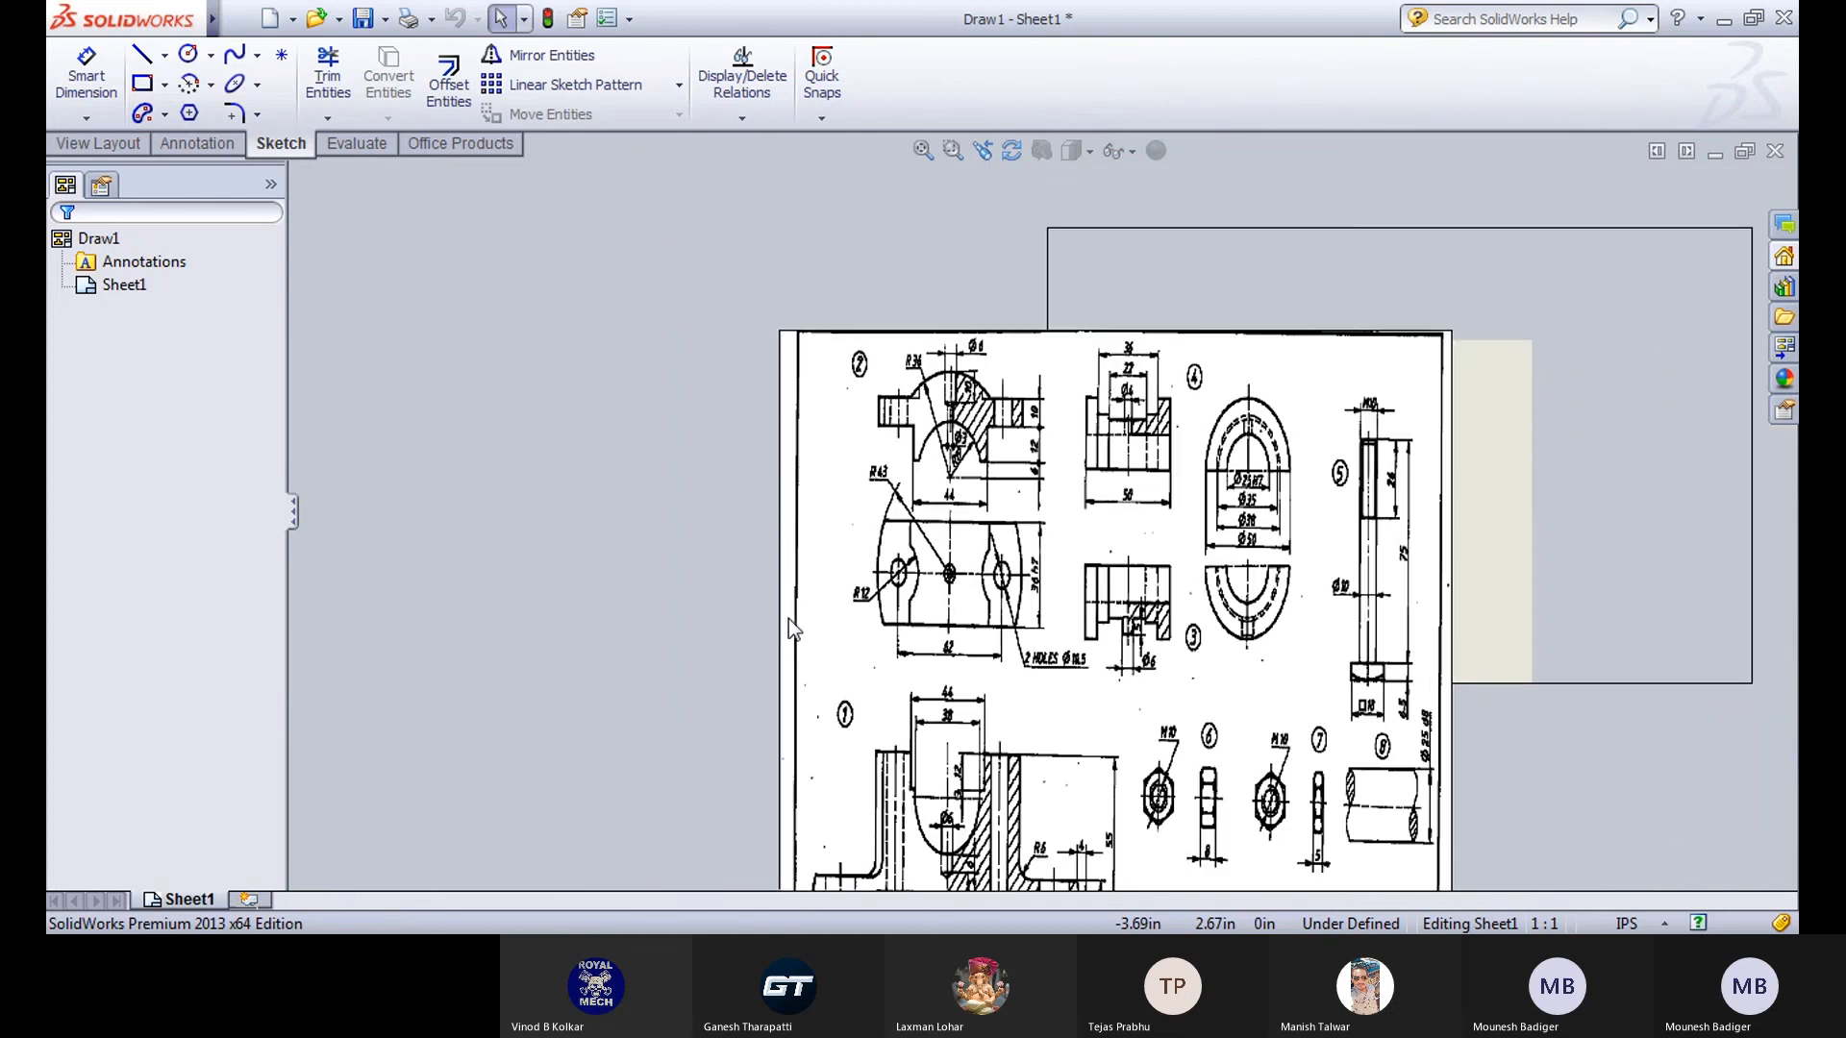
pyautogui.scroll(-2, 1150, 600)
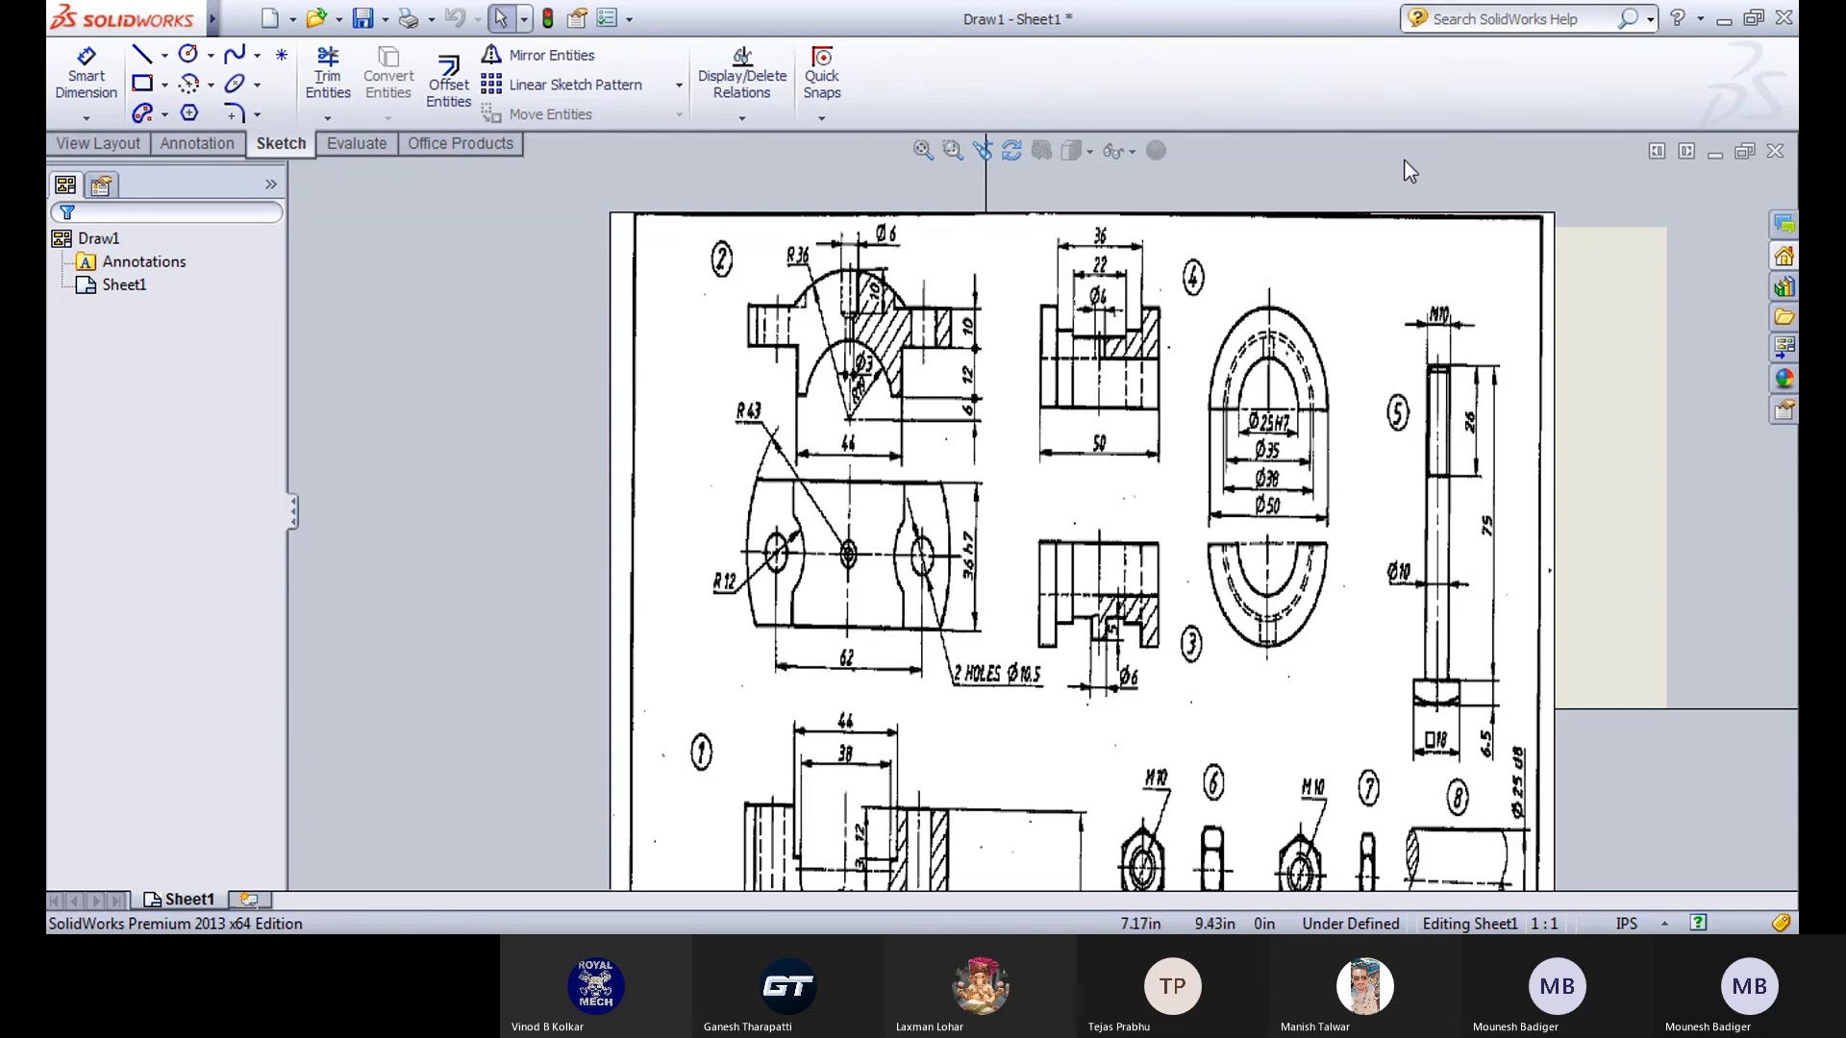
pyautogui.moveTo(1087, 475); pyautogui.dragTo(844, 373, button='middle')
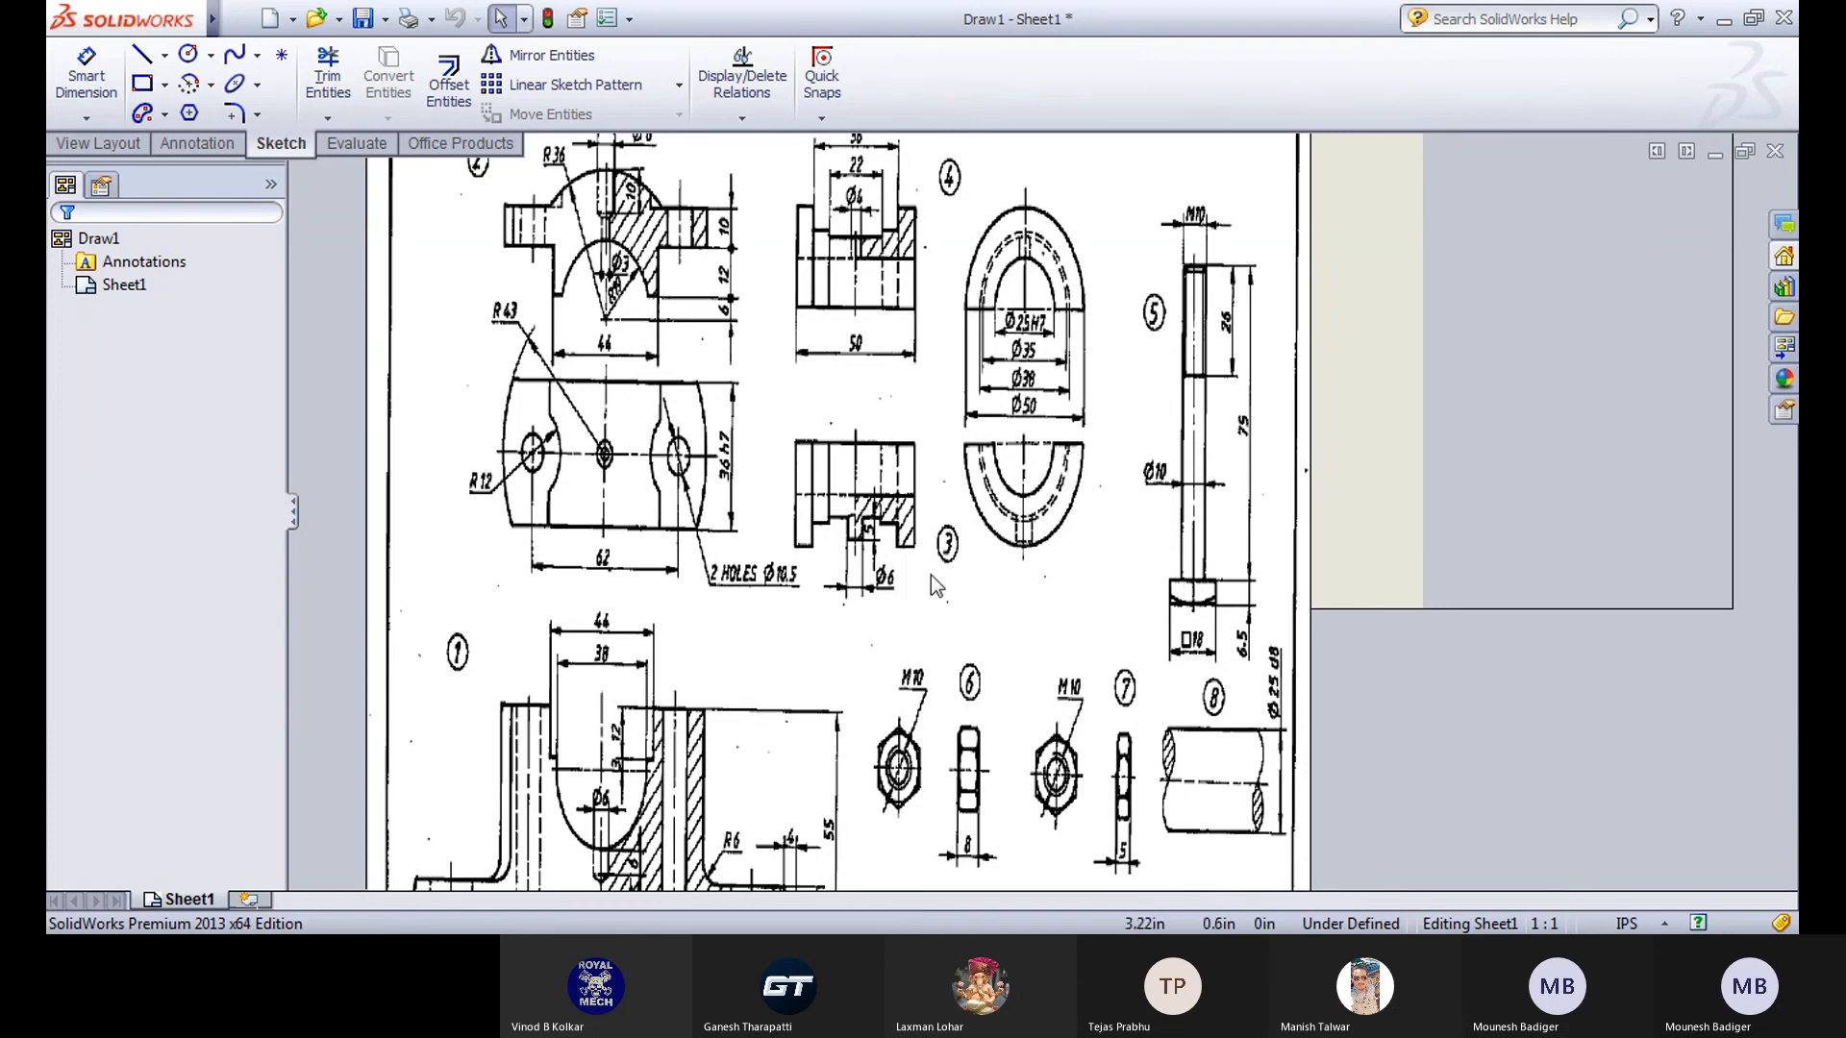
pyautogui.keyDown('ctrl'); pyautogui.moveTo(1084, 771); pyautogui.dragTo(1064, 613, button='middle'); pyautogui.keyUp('ctrl')
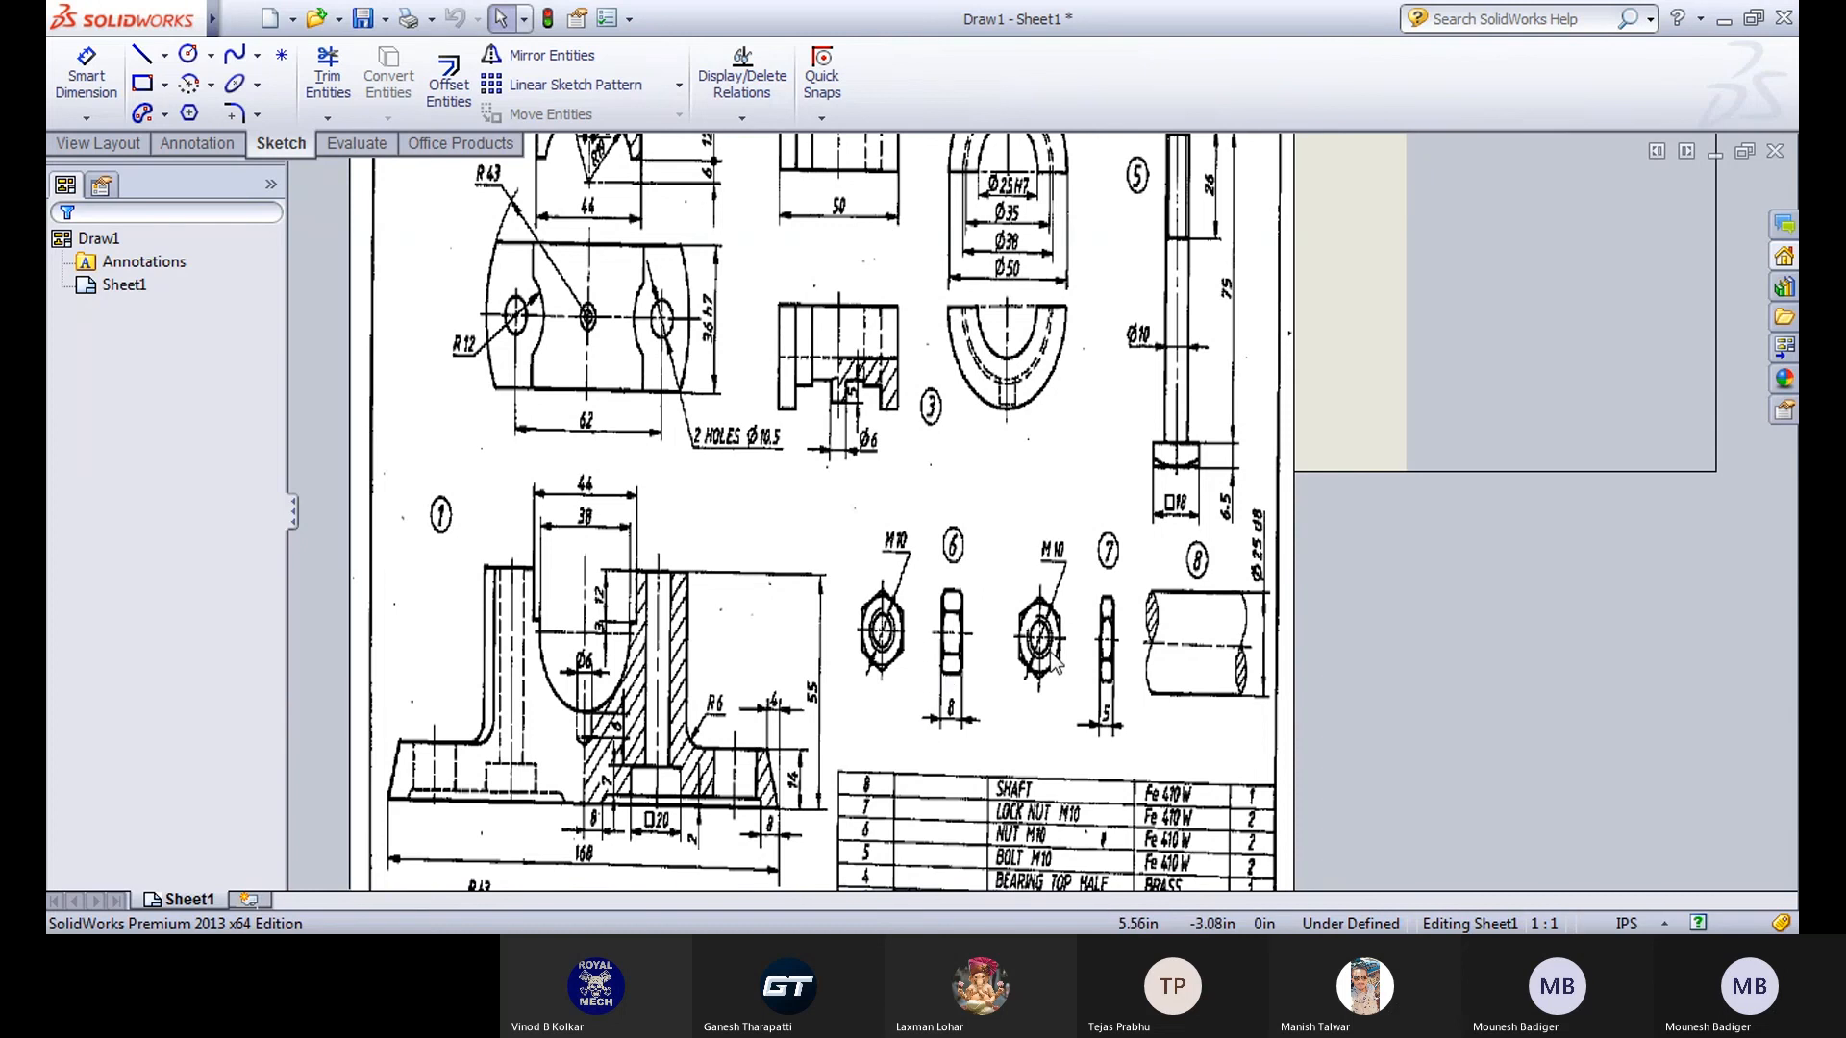
pyautogui.moveTo(1195, 659); pyautogui.dragTo(1110, 670, button='middle')
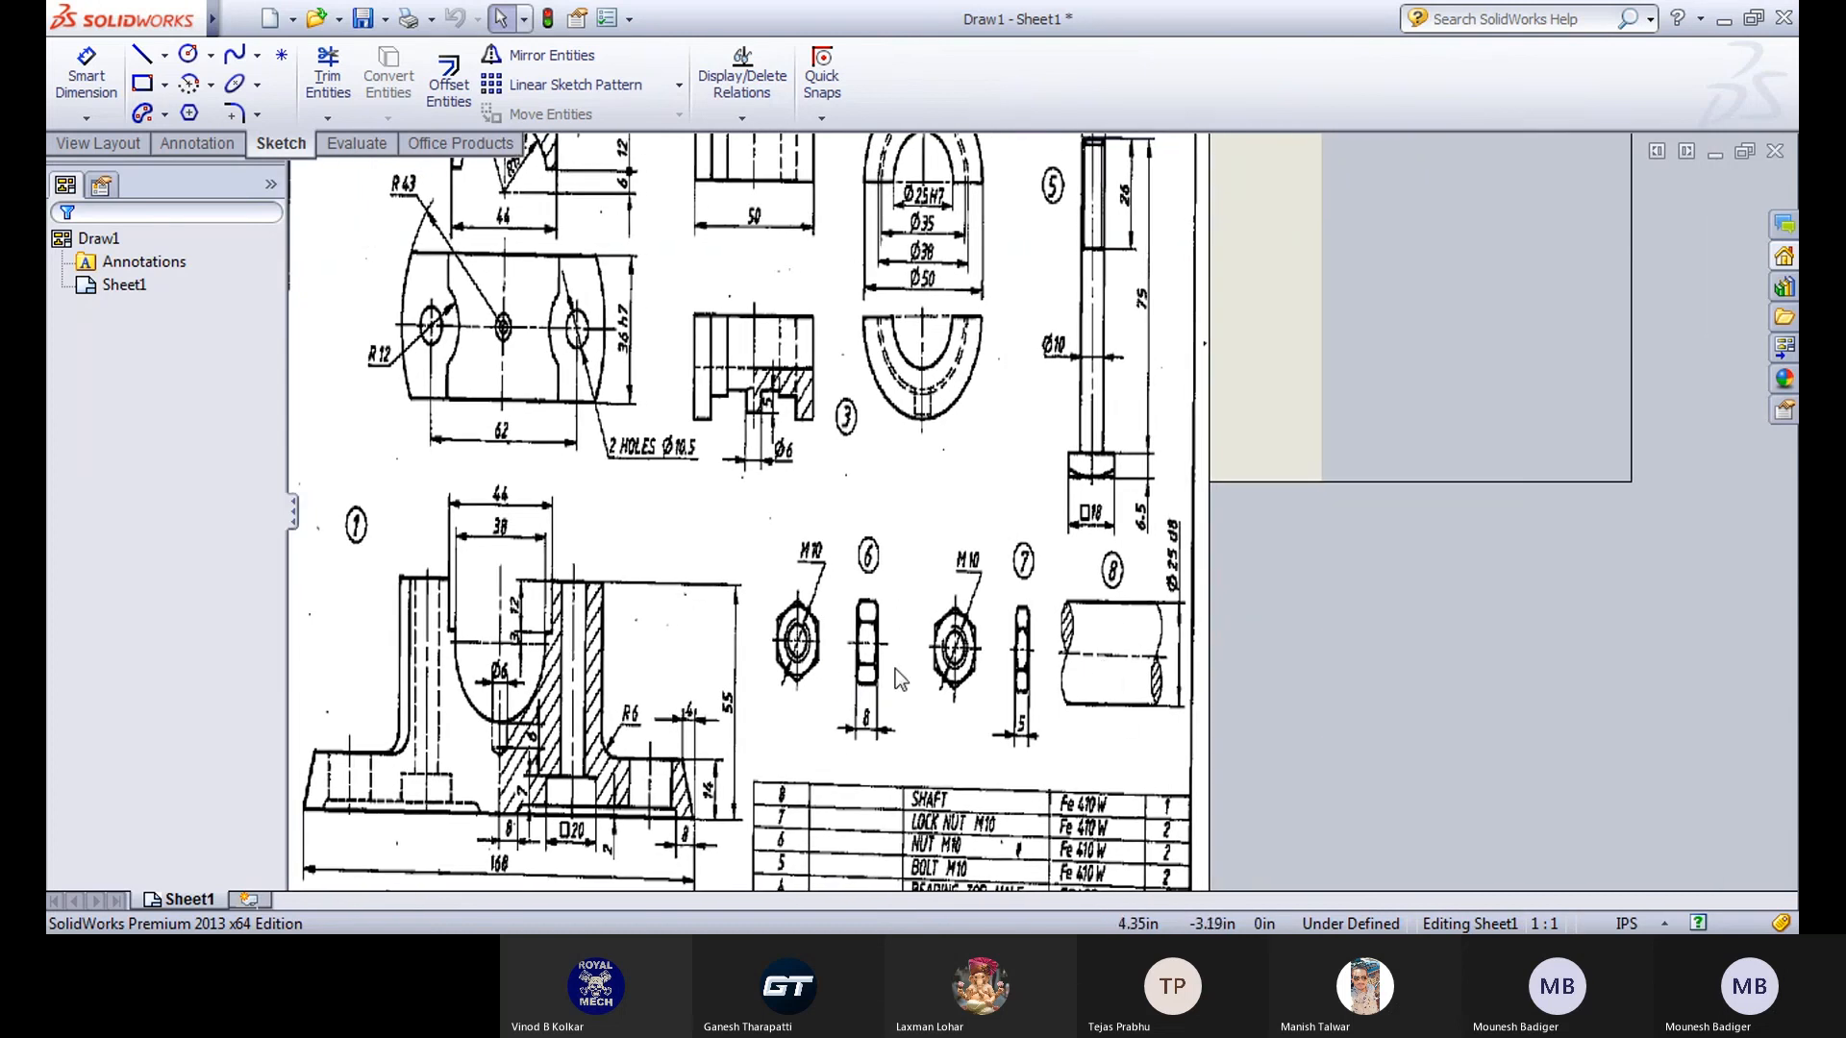
pyautogui.scroll(-1, 896, 669)
pyautogui.scroll(1, 896, 669)
pyautogui.moveTo(895, 669); pyautogui.dragTo(957, 754, button='middle')
pyautogui.moveTo(873, 531); pyautogui.dragTo(877, 643, button='middle')
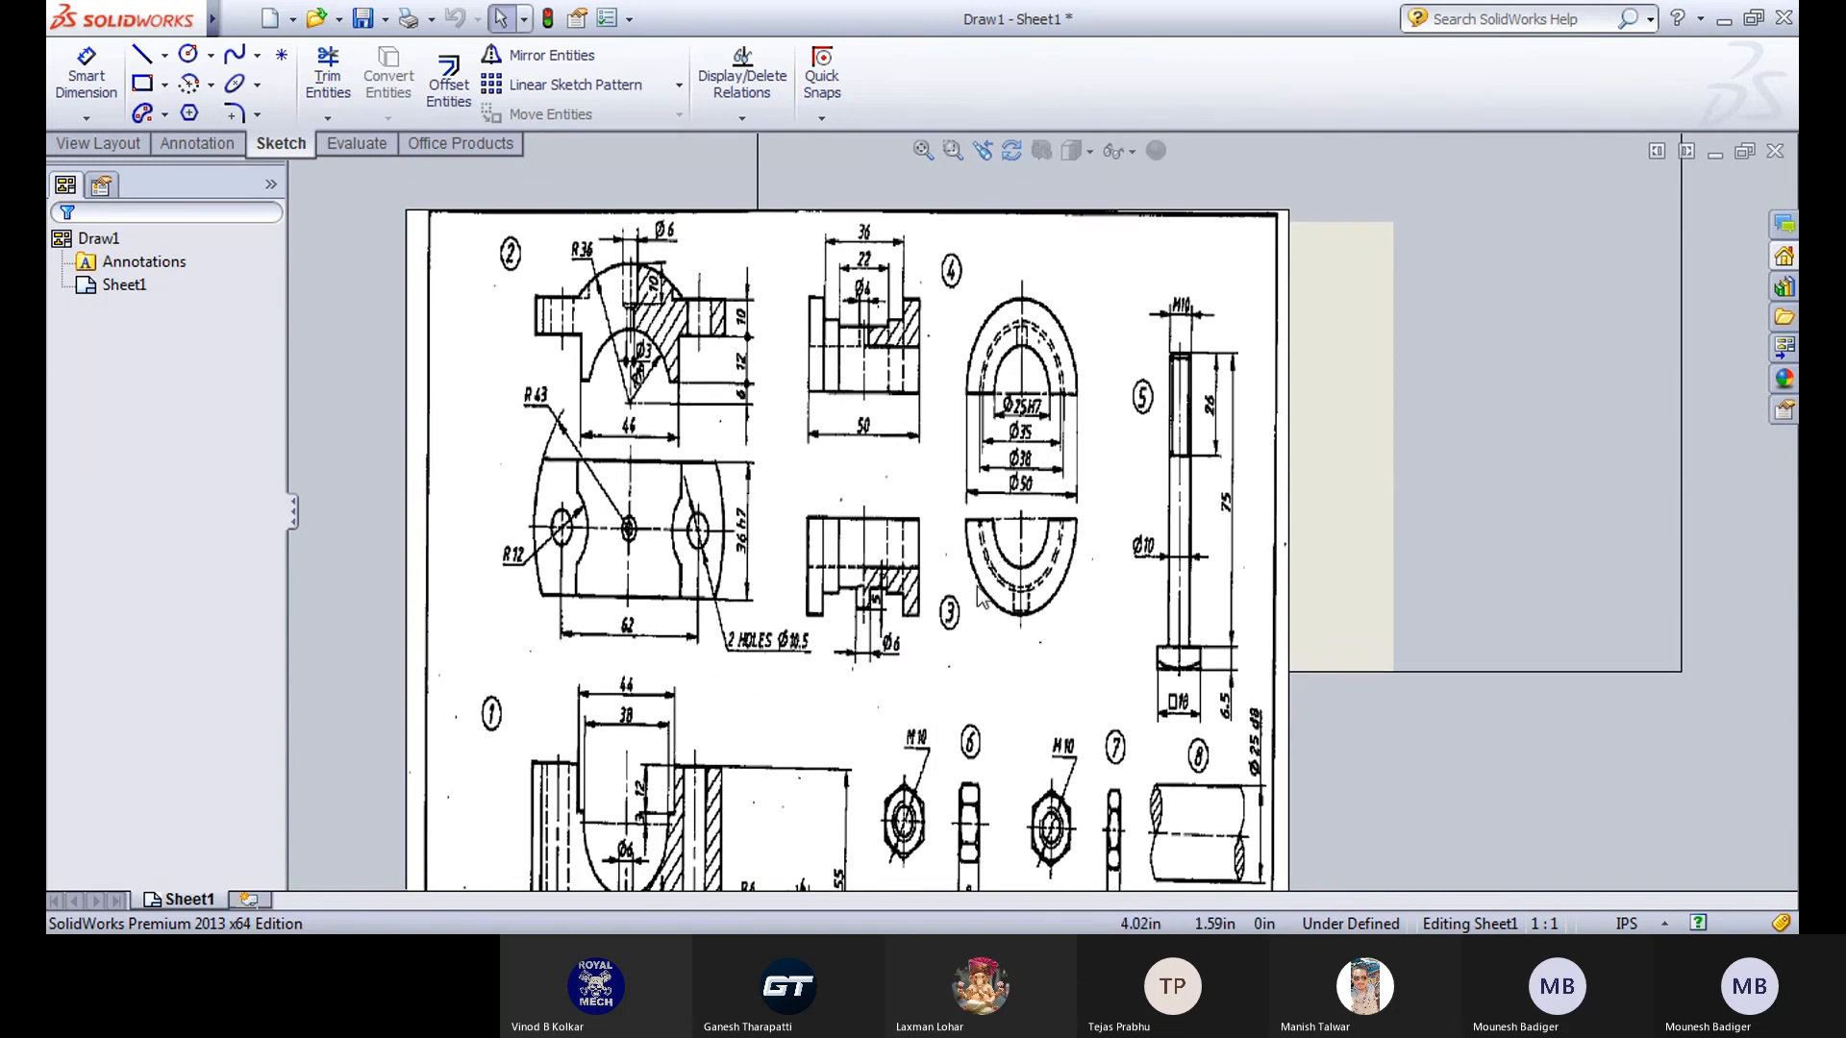
pyautogui.moveTo(956, 609)
pyautogui.mouseDown(button='middle')
pyautogui.moveTo(1000, 522)
pyautogui.moveTo(1027, 516)
pyautogui.mouseUp(button='middle')
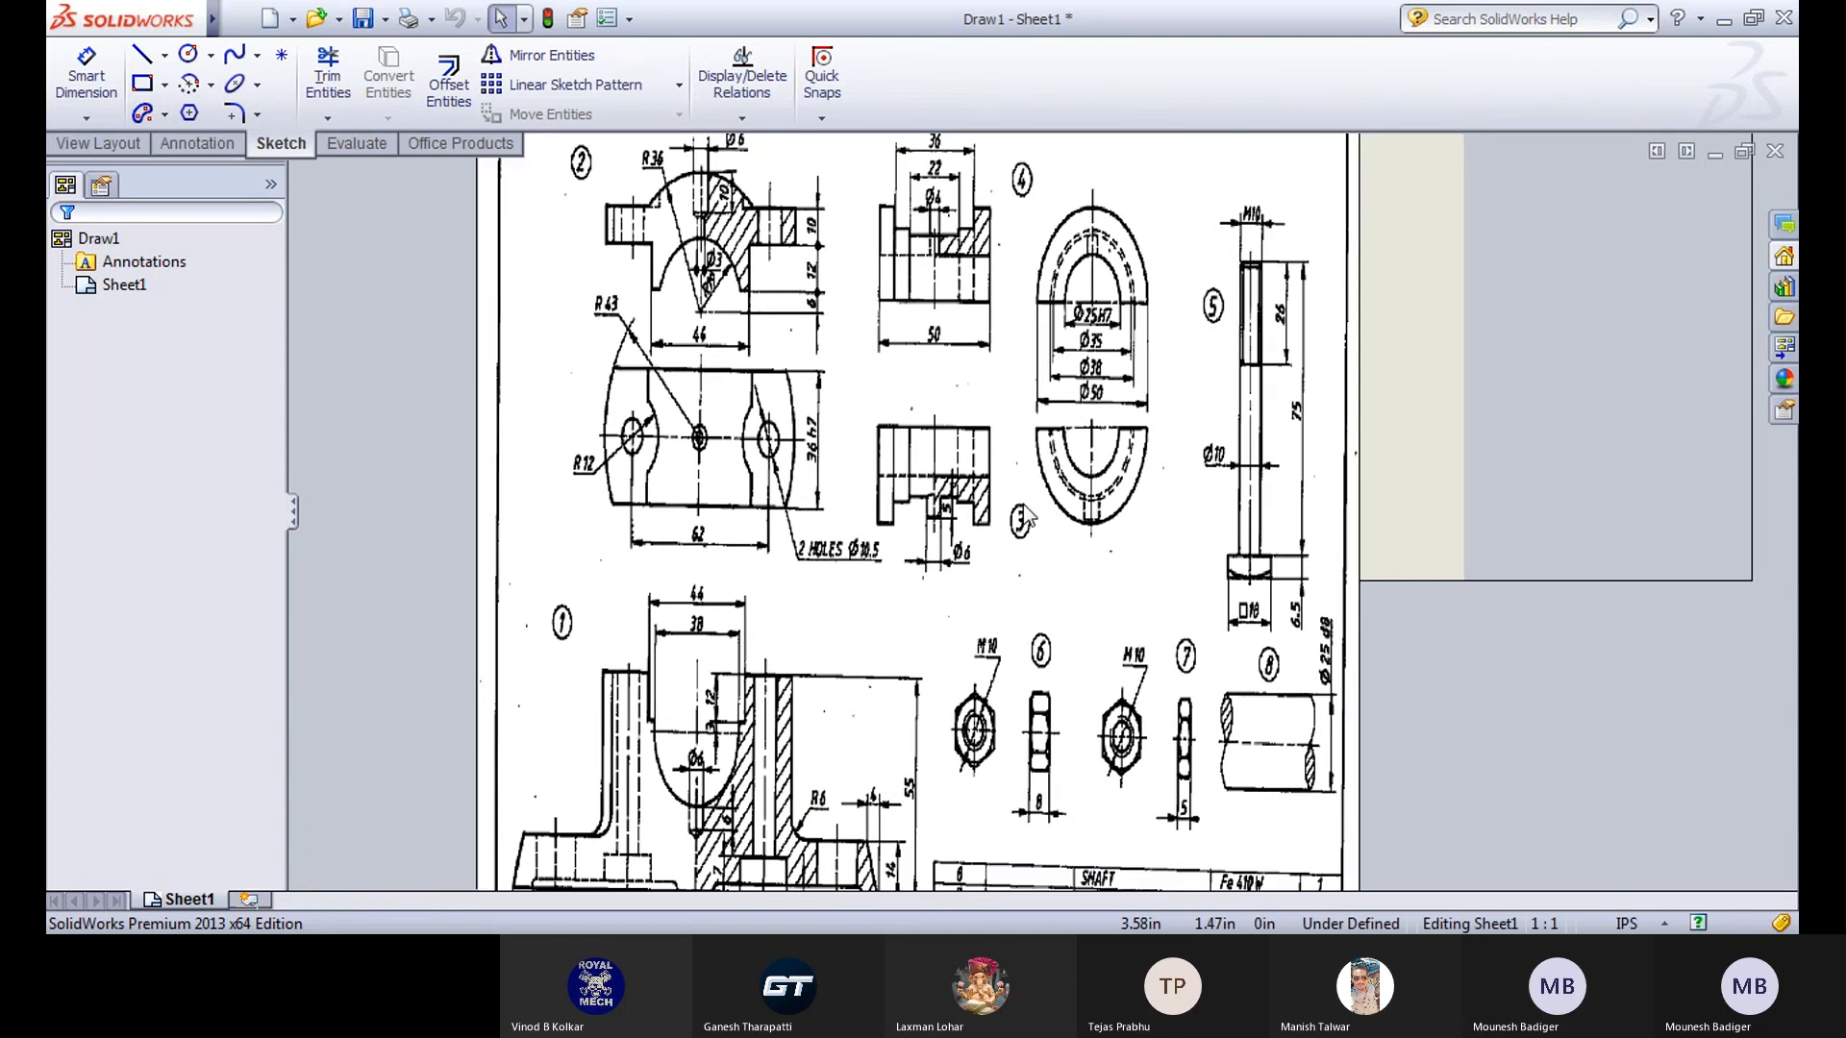